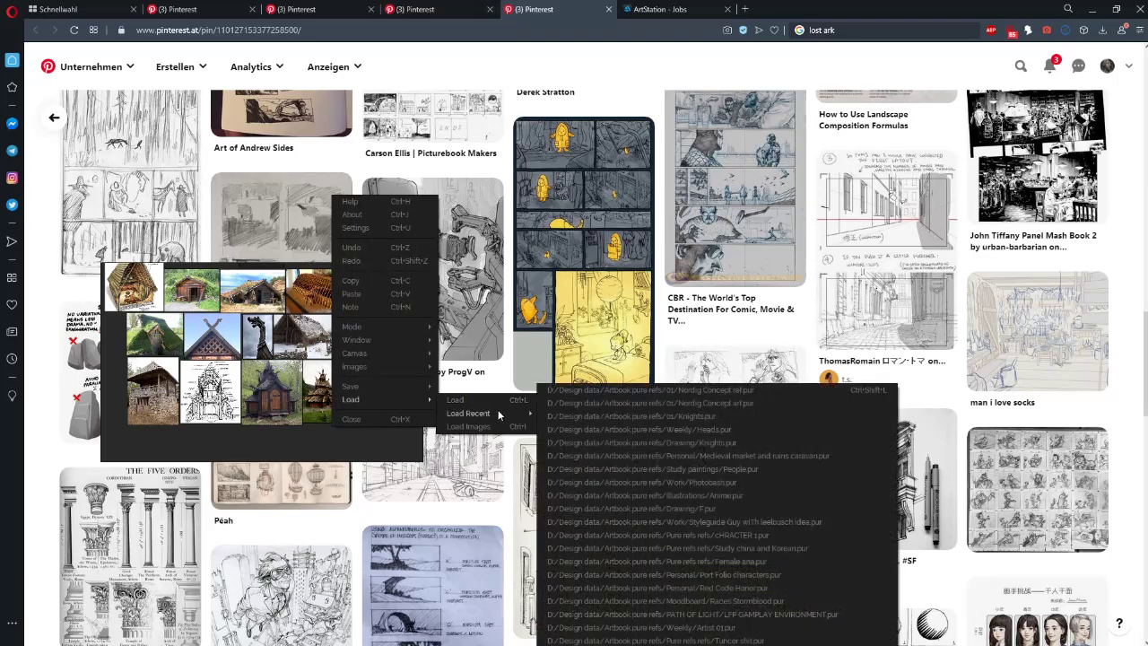
- Load the recent board Nordig Concept art.pur and cut the Reference stage 01 note and its five house pictures from it
{"action": "left_click", "coordinate": [672, 404]}
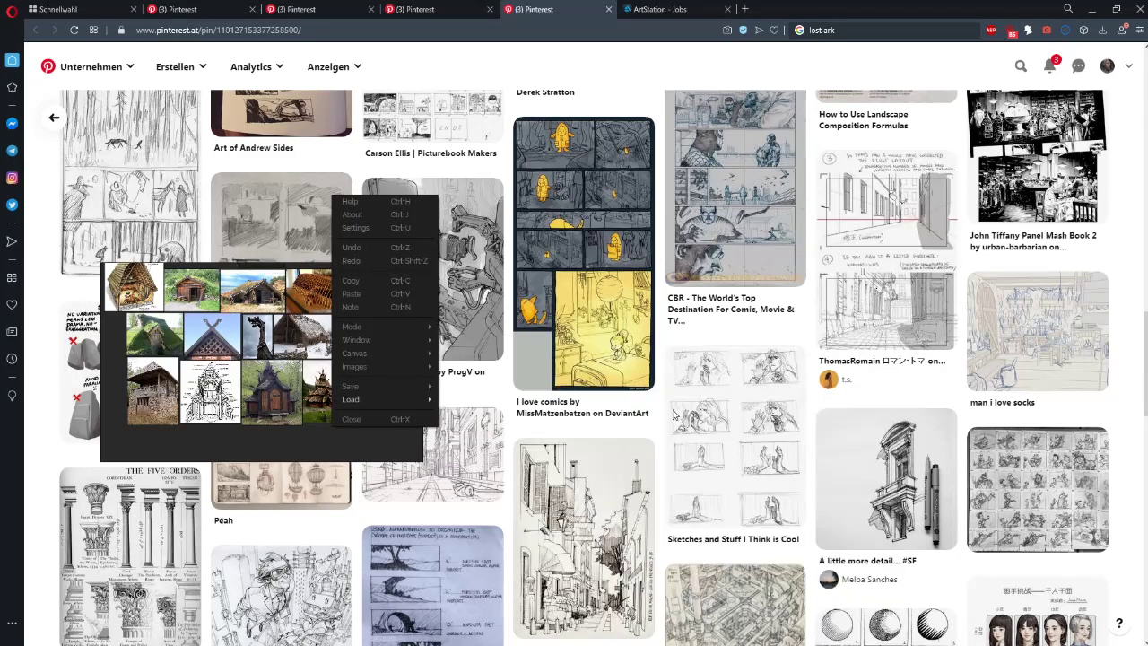
{"action": "left_click", "coordinate": [191, 392]}
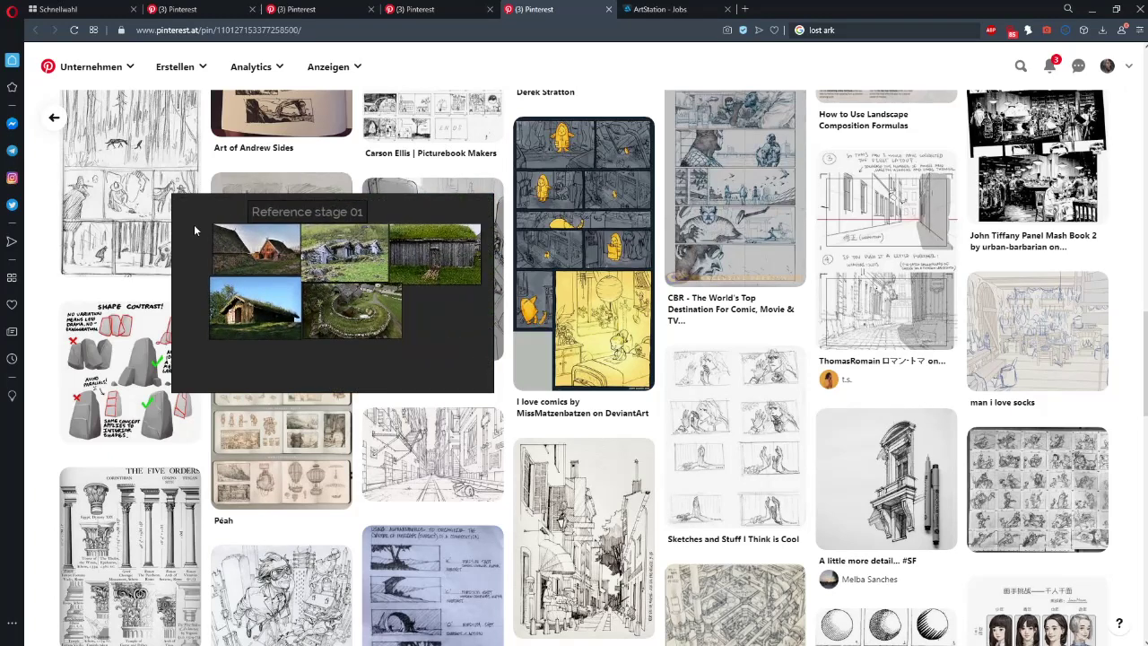
{"action": "left_click_drag", "start_coordinate": [194, 225], "coordinate": [225, 213]}
{"action": "left_click", "coordinate": [451, 345]}
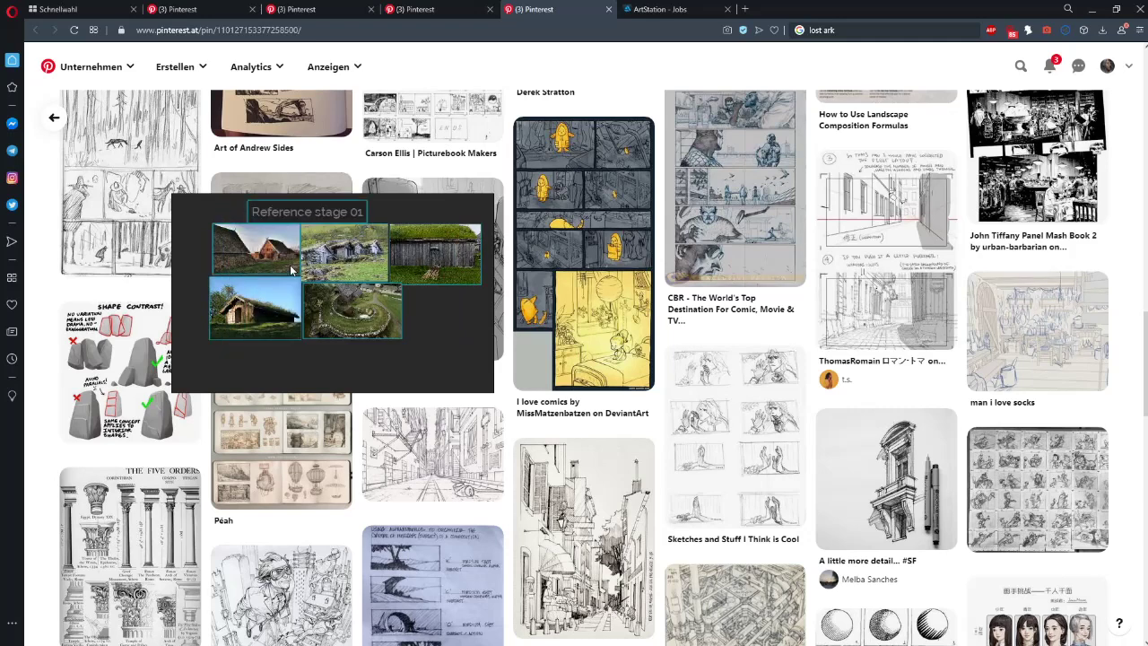
{"action": "right_click", "coordinate": [306, 273]}
{"action": "mouse_move", "coordinate": [387, 437]}
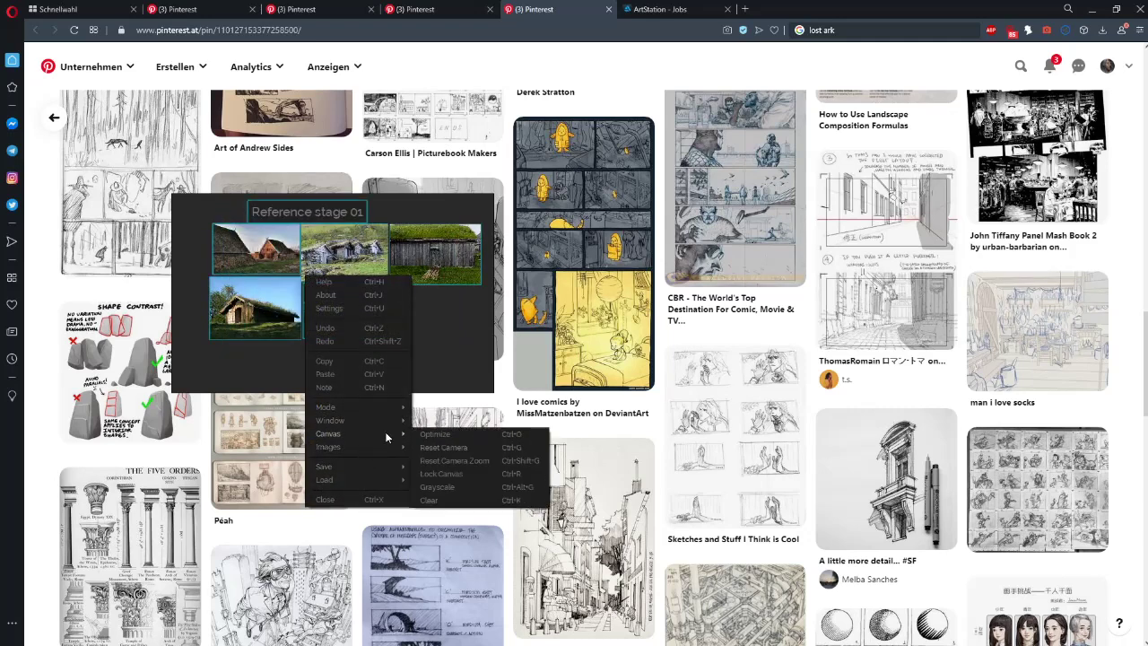
{"action": "left_click", "coordinate": [503, 323]}
{"action": "left_click_drag", "start_coordinate": [499, 327], "coordinate": [236, 218]}
{"action": "left_click", "coordinate": [431, 344]}
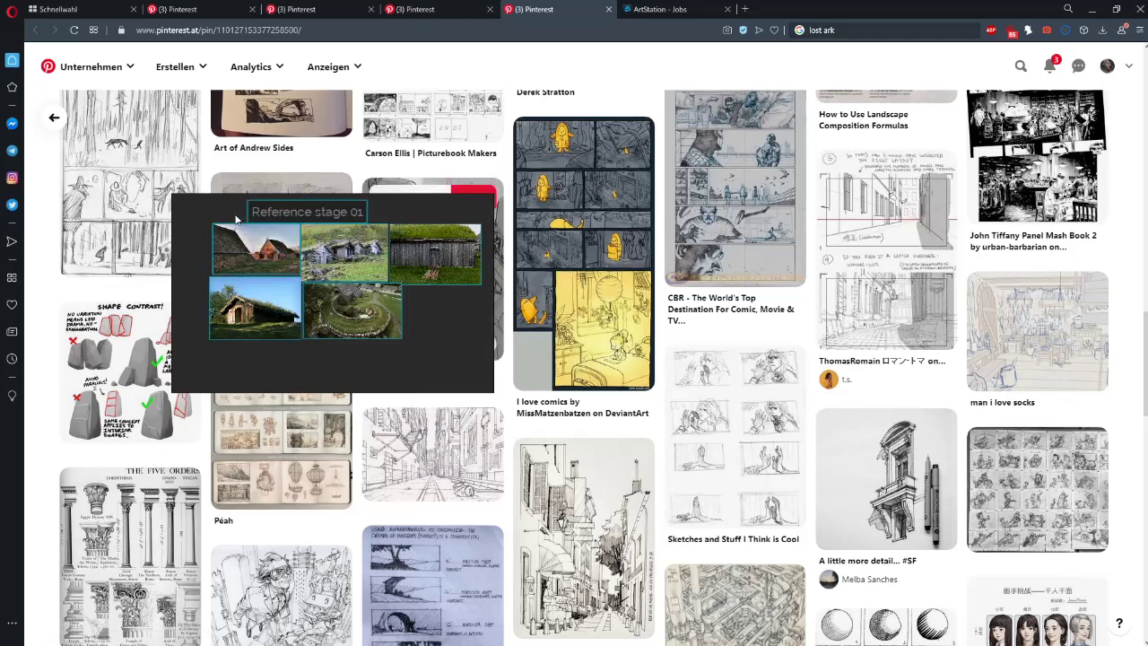
{"action": "key", "text": "Delete"}
- Load the recent board Nordig Concept ref.pur, saving the current scene
{"action": "right_click", "coordinate": [293, 245]}
{"action": "mouse_move", "coordinate": [370, 449]}
{"action": "mouse_move", "coordinate": [450, 464]}
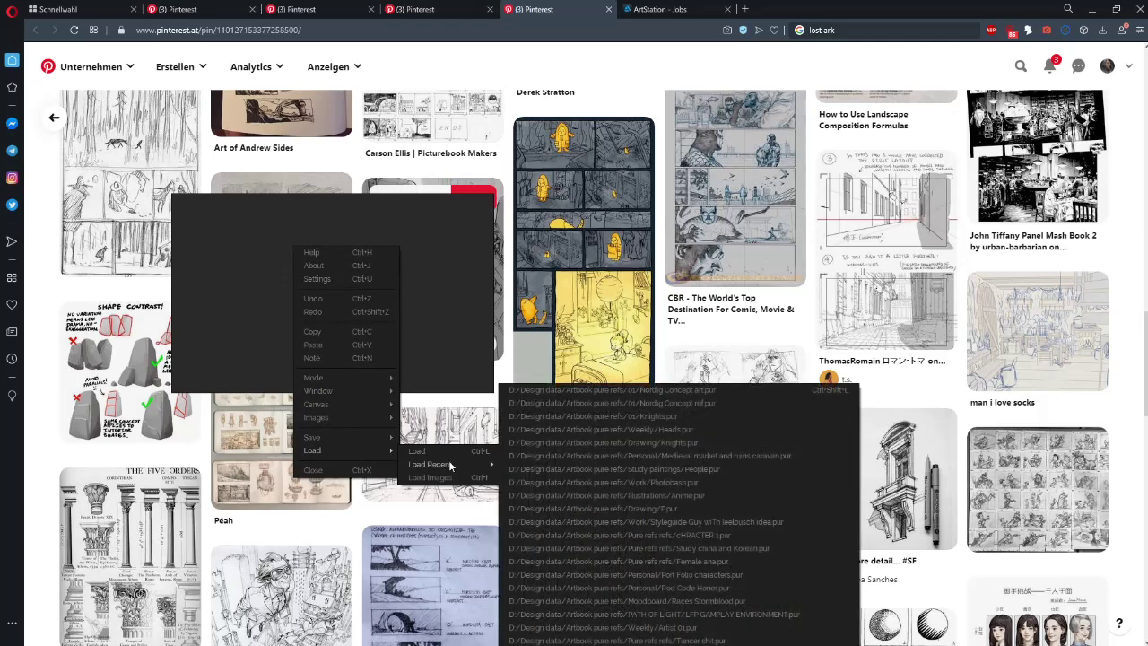
{"action": "left_click", "coordinate": [656, 405]}
{"action": "left_click", "coordinate": [268, 325]}
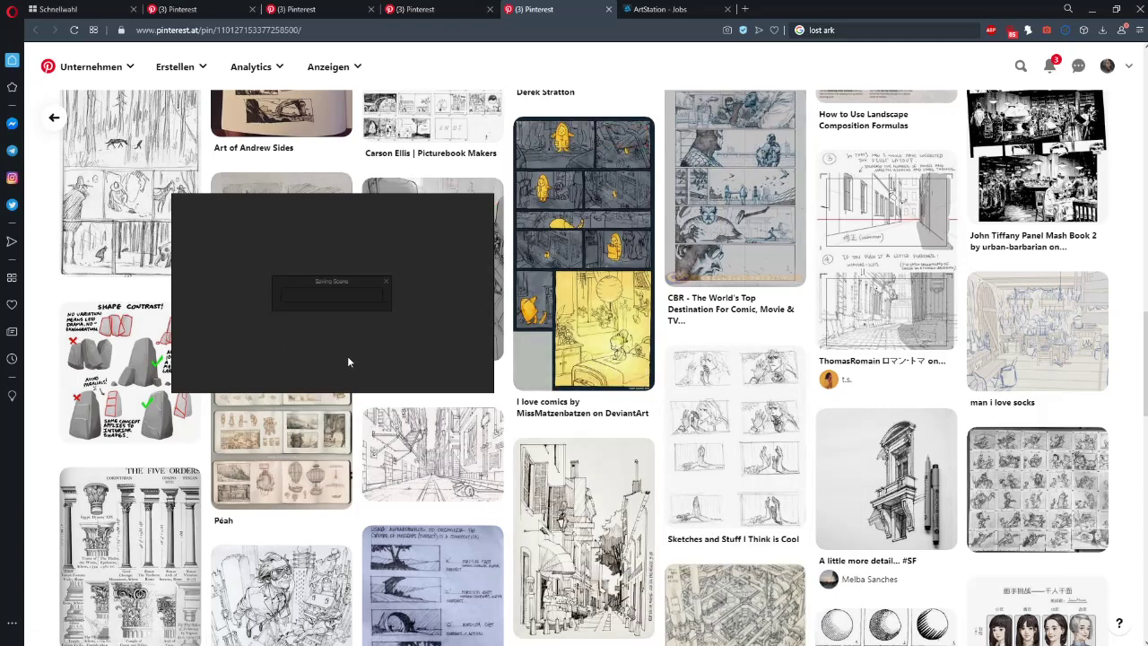
- Paste the Reference stage 01 note and pictures into the board and place the group below the Phase 01 pictures
{"action": "left_click_drag", "start_coordinate": [347, 355], "coordinate": [741, 331]}
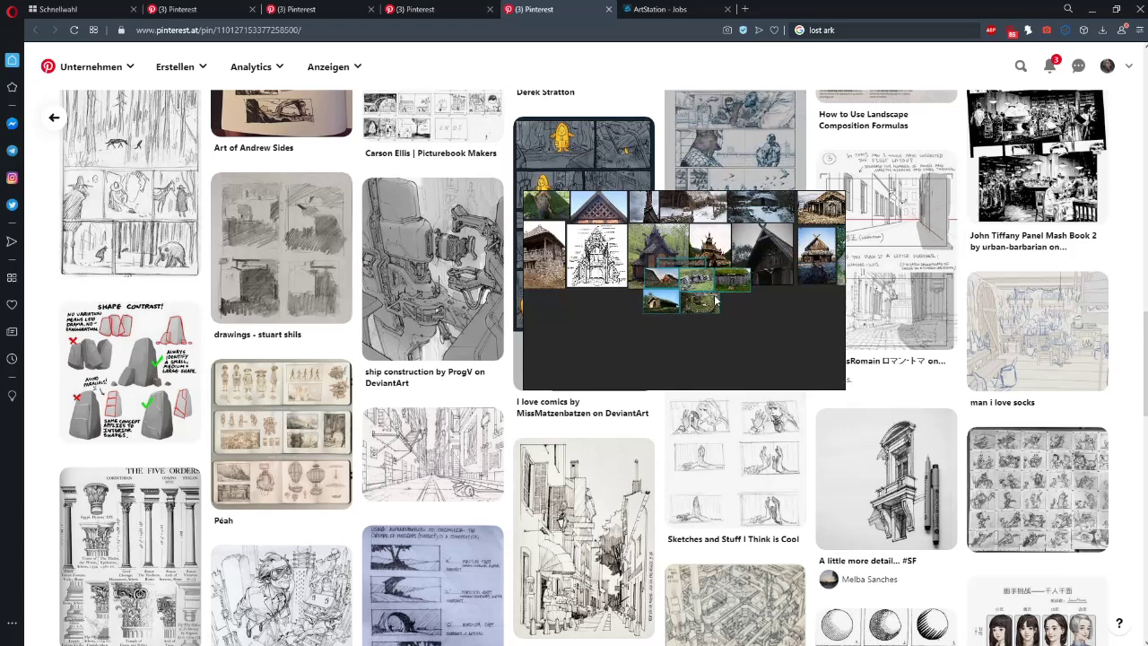
{"action": "left_click_drag", "start_coordinate": [715, 300], "coordinate": [619, 335]}
{"action": "left_click_drag", "start_coordinate": [731, 323], "coordinate": [766, 265]}
{"action": "scroll", "coordinate": [762, 259], "scroll_direction": "down", "scroll_amount": 3}
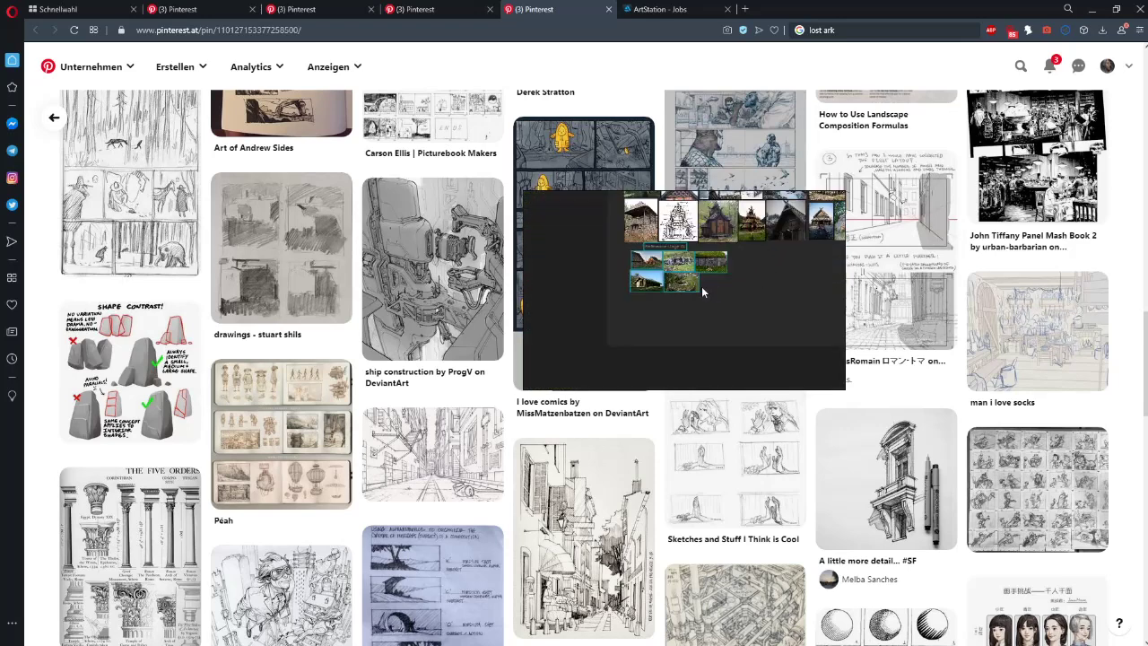
{"action": "left_click_drag", "start_coordinate": [677, 292], "coordinate": [632, 320]}
- Examine the Phase 01 and Reference stage 01 picture groups with the board in full screen, then restore the small floating board
{"action": "key", "text": "ctrl+f"}
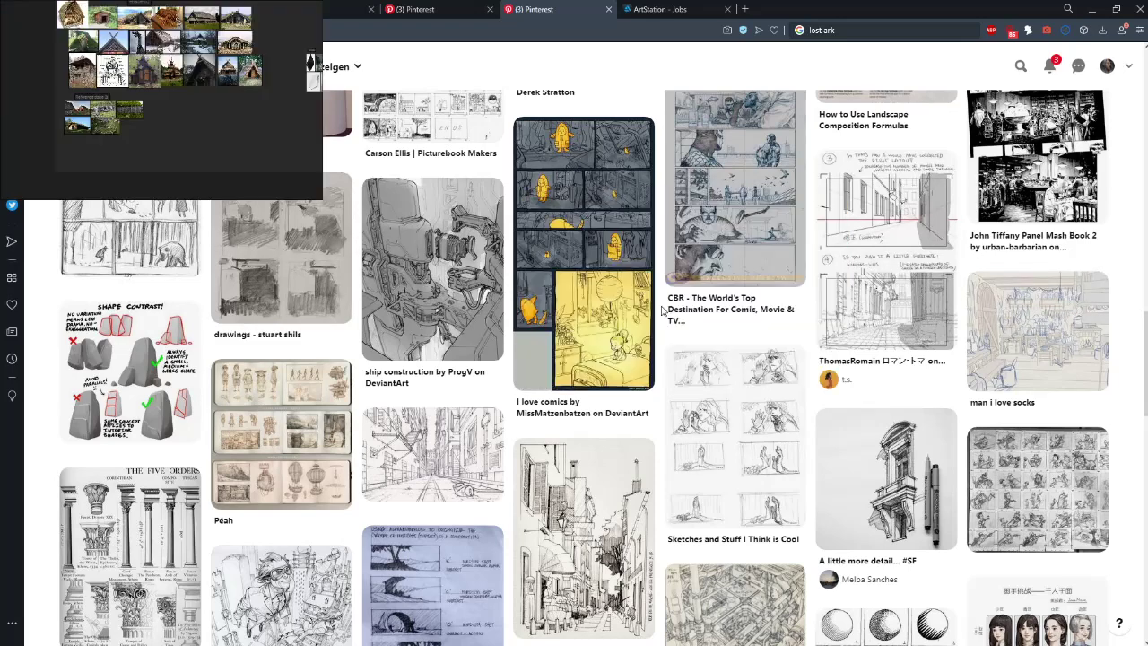
{"action": "scroll", "coordinate": [526, 318], "scroll_direction": "up", "scroll_amount": 1}
{"action": "left_click_drag", "start_coordinate": [414, 290], "coordinate": [621, 353]}
{"action": "scroll", "coordinate": [589, 400], "scroll_direction": "up", "scroll_amount": 2}
{"action": "scroll", "coordinate": [588, 400], "scroll_direction": "up", "scroll_amount": 3}
{"action": "scroll", "coordinate": [620, 354], "scroll_direction": "down", "scroll_amount": 2}
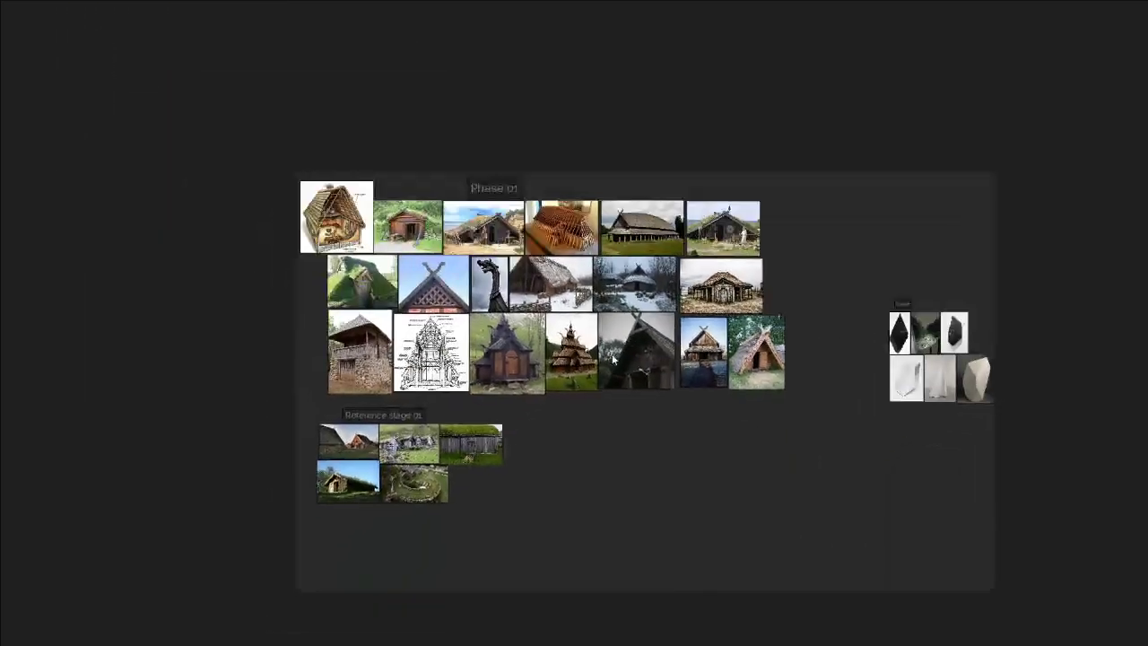
{"action": "scroll", "coordinate": [574, 421], "scroll_direction": "up", "scroll_amount": 4}
{"action": "scroll", "coordinate": [562, 454], "scroll_direction": "down", "scroll_amount": 1}
{"action": "left_click_drag", "start_coordinate": [561, 454], "coordinate": [658, 456]}
{"action": "key", "text": "ctrl+f"}
{"action": "left_click_drag", "start_coordinate": [675, 314], "coordinate": [803, 372]}
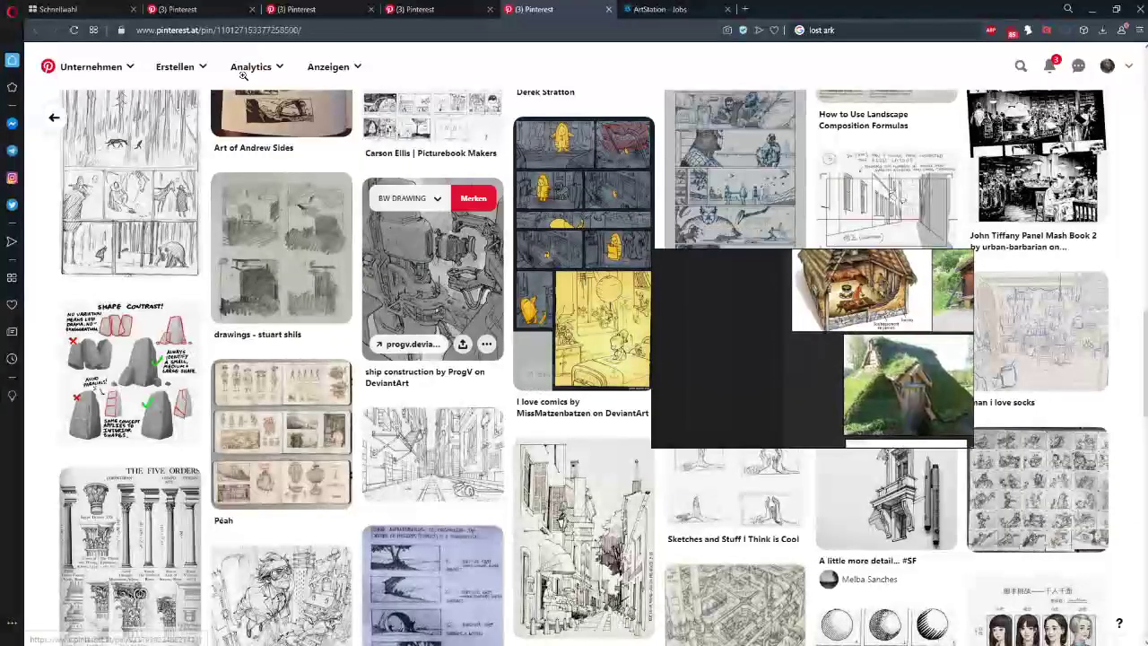
- Switch to the browser and close the Pinterest tab with the comic and thumbnail sketches and the ArtStation Jobs tab
{"action": "scroll", "coordinate": [244, 76], "scroll_direction": "up", "scroll_amount": 5}
{"action": "left_click", "coordinate": [610, 9]}
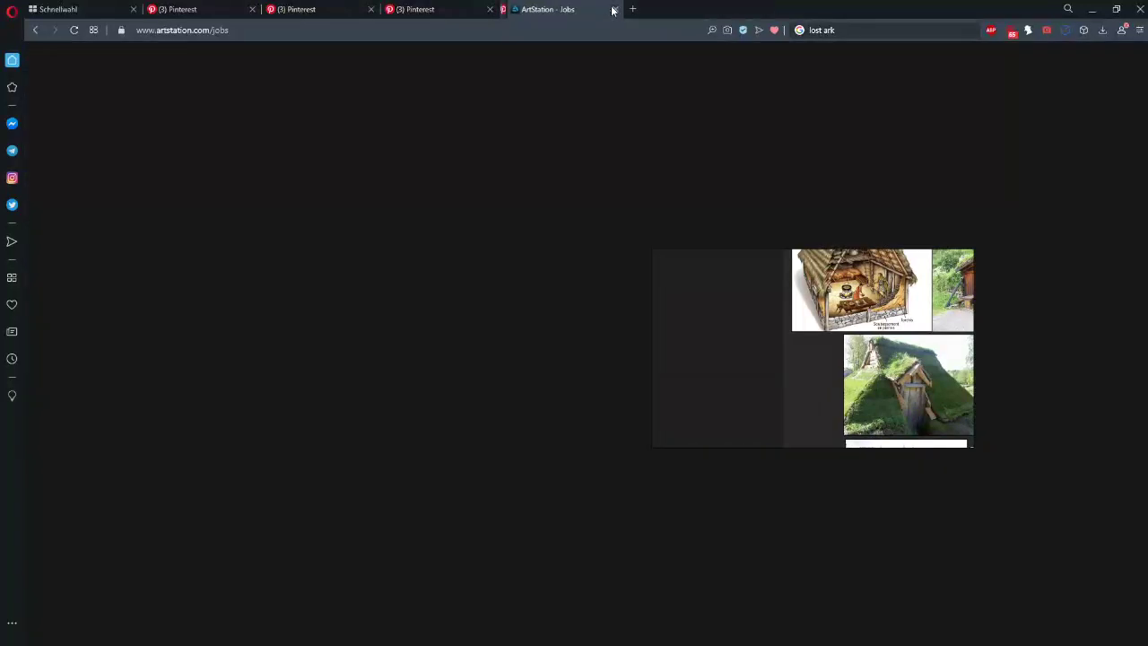
{"action": "left_click", "coordinate": [608, 9]}
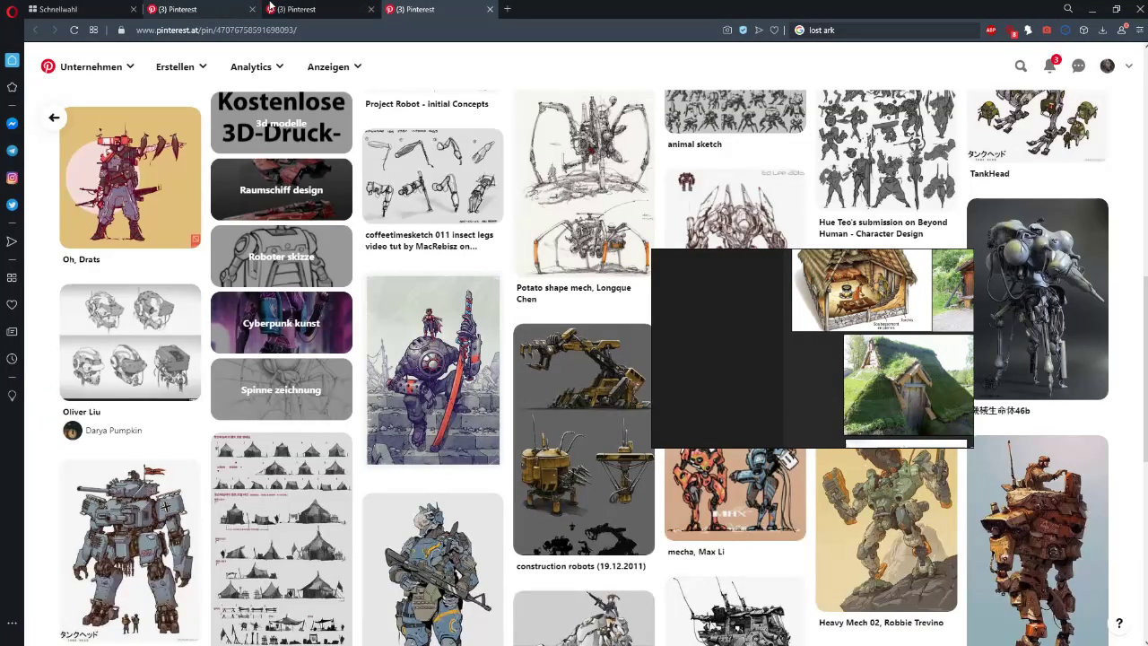
- Go to the tab showing the Viking house pin and search Pinterest for "nordig medieval architecture"
{"action": "left_click", "coordinate": [289, 5]}
{"action": "left_click", "coordinate": [451, 5]}
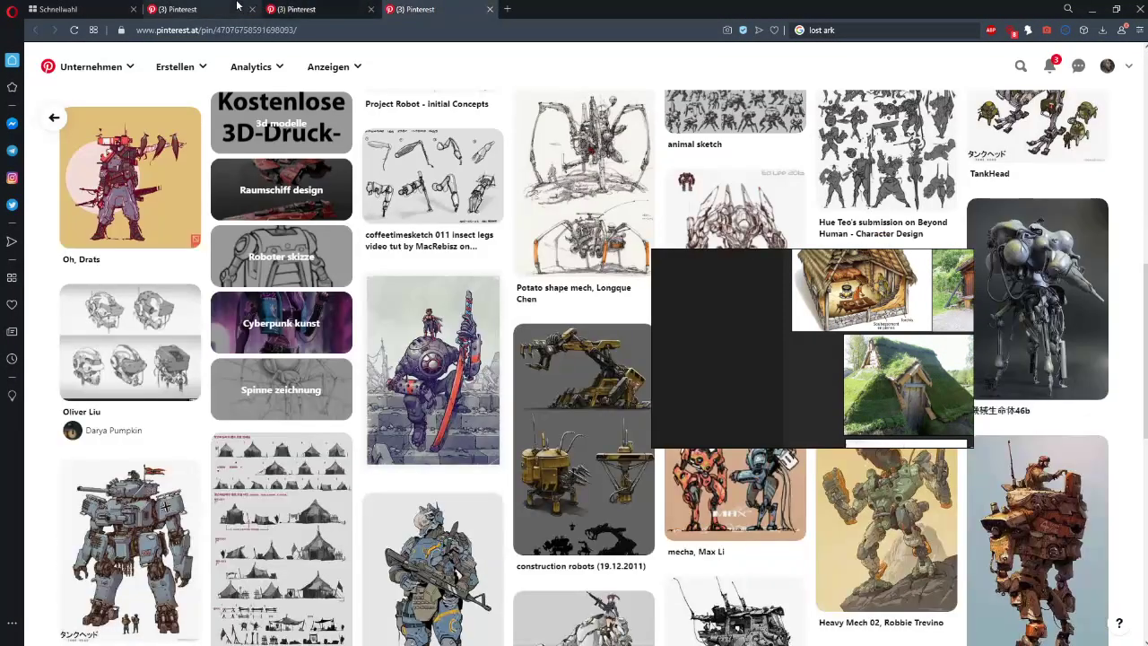
{"action": "left_click", "coordinate": [236, 6]}
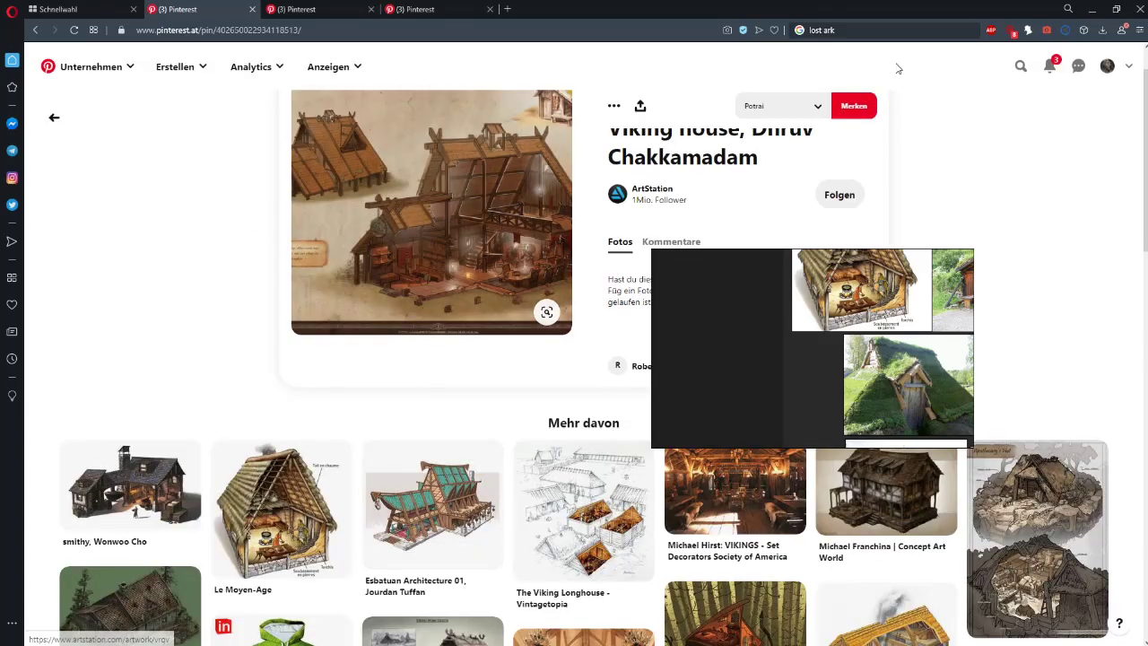
{"action": "left_click", "coordinate": [1016, 68]}
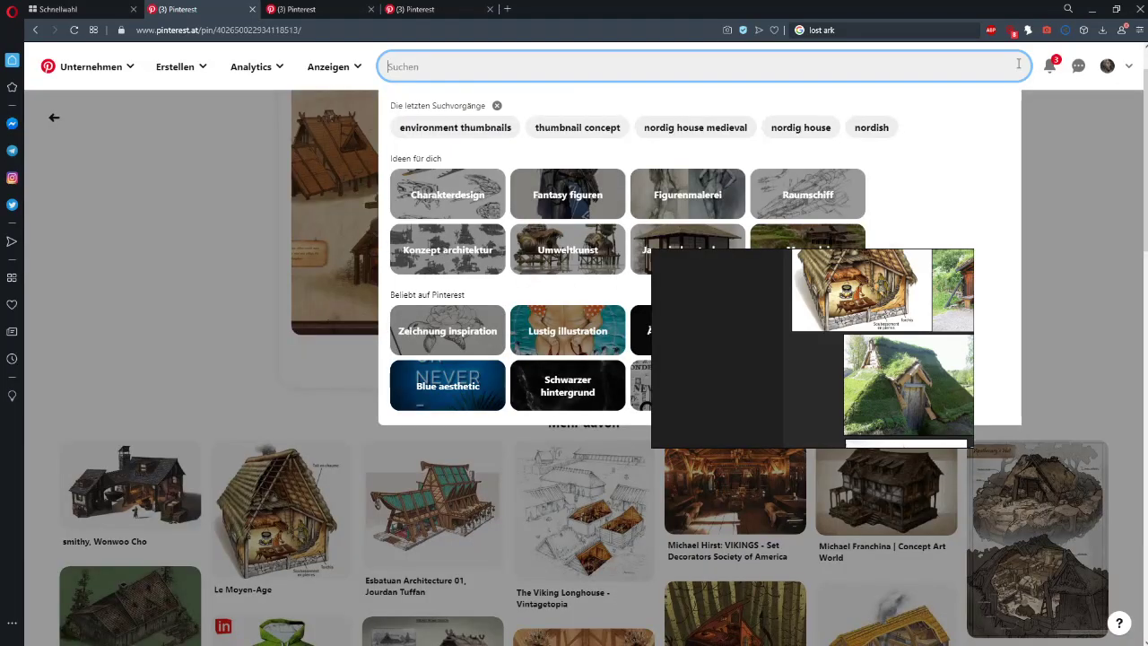
{"action": "type", "text": "nordig medieval architecture"}
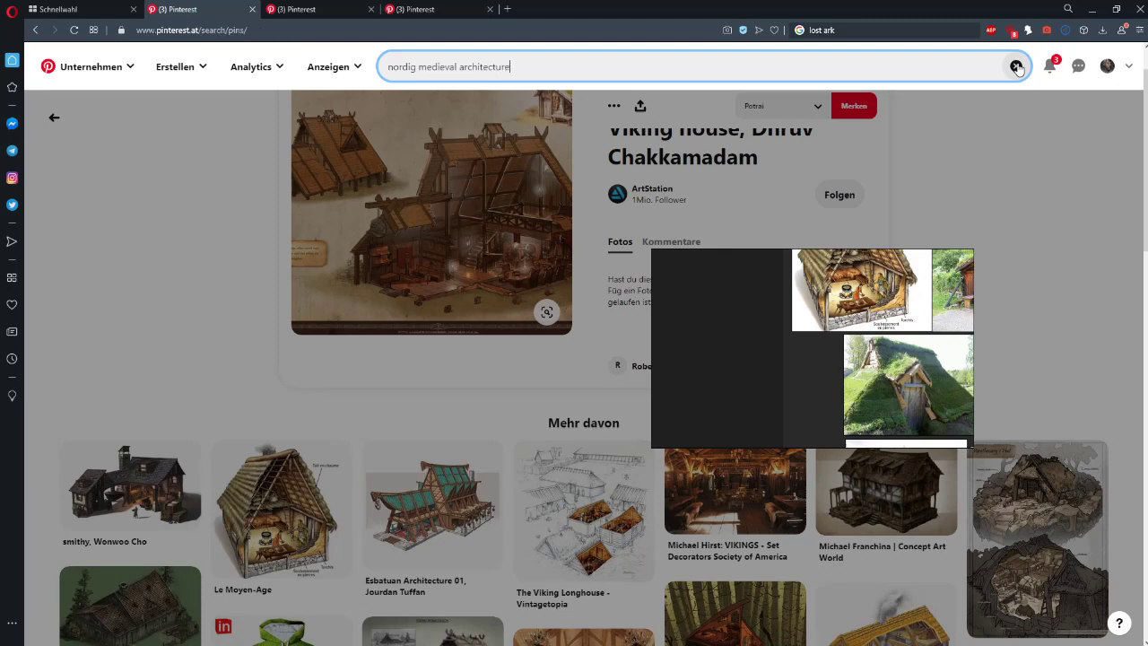
{"action": "key", "text": "Return"}
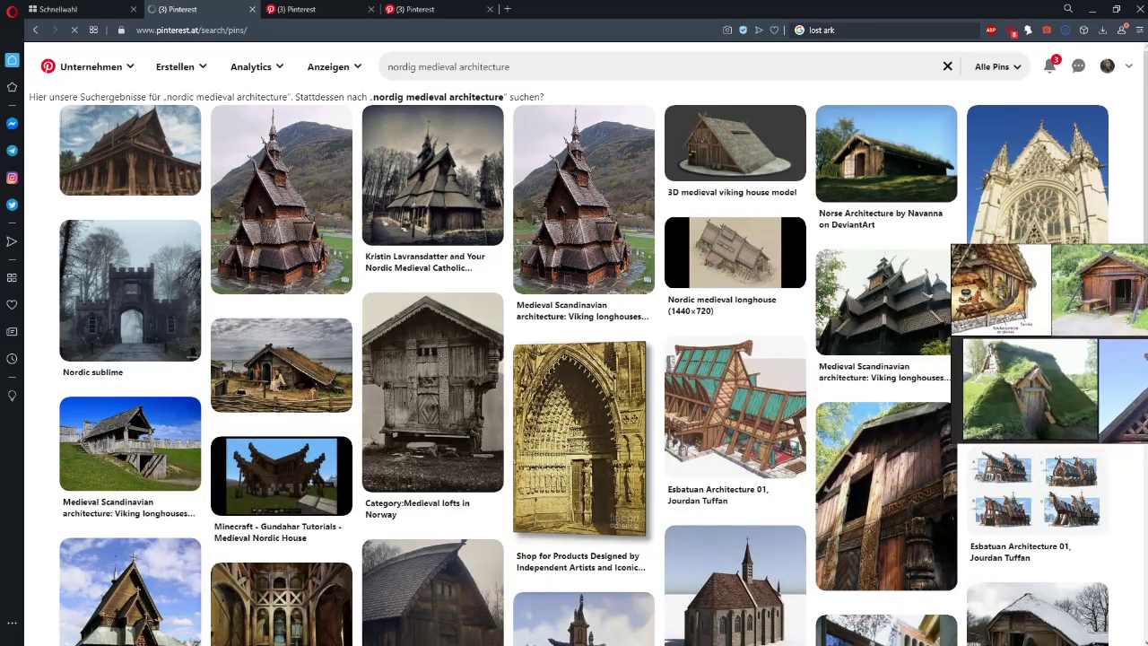
- Open the half-timbered house pin "architettura&viaggi | micromacrocity" in a new tab and add its photo to the reference board
{"action": "scroll", "coordinate": [583, 422], "scroll_direction": "down", "scroll_amount": 3}
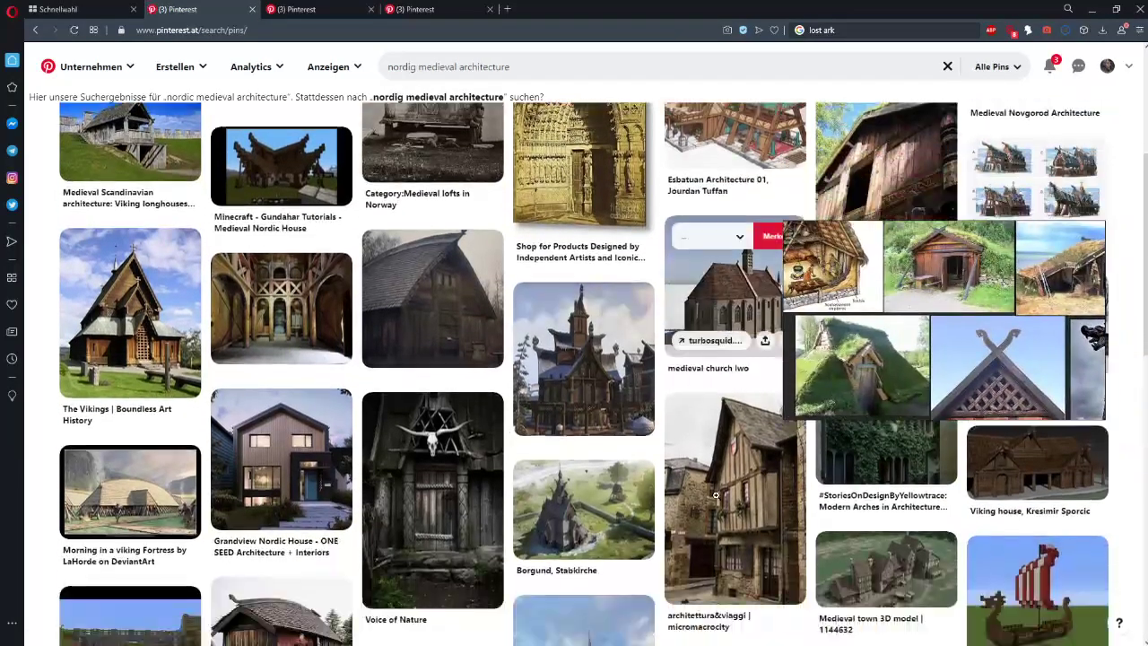
{"action": "scroll", "coordinate": [759, 390], "scroll_direction": "down", "scroll_amount": 2}
{"action": "middle_click", "coordinate": [904, 332]}
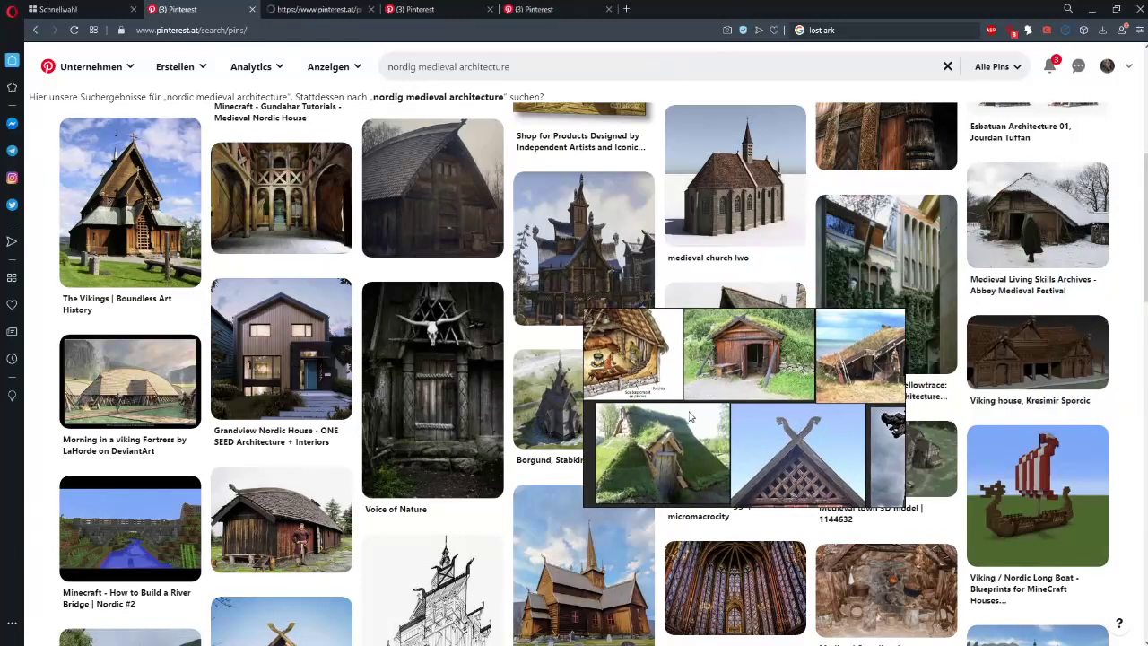
{"action": "scroll", "coordinate": [905, 341], "scroll_direction": "up", "scroll_amount": 1}
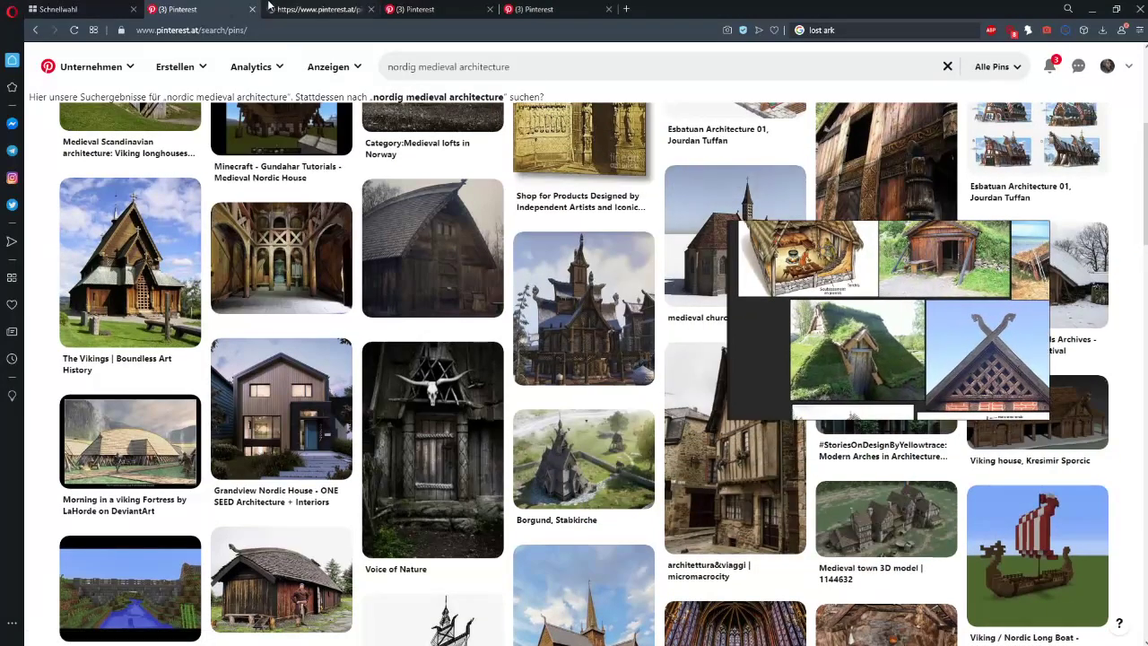
{"action": "key", "text": "ctrl+Tab"}
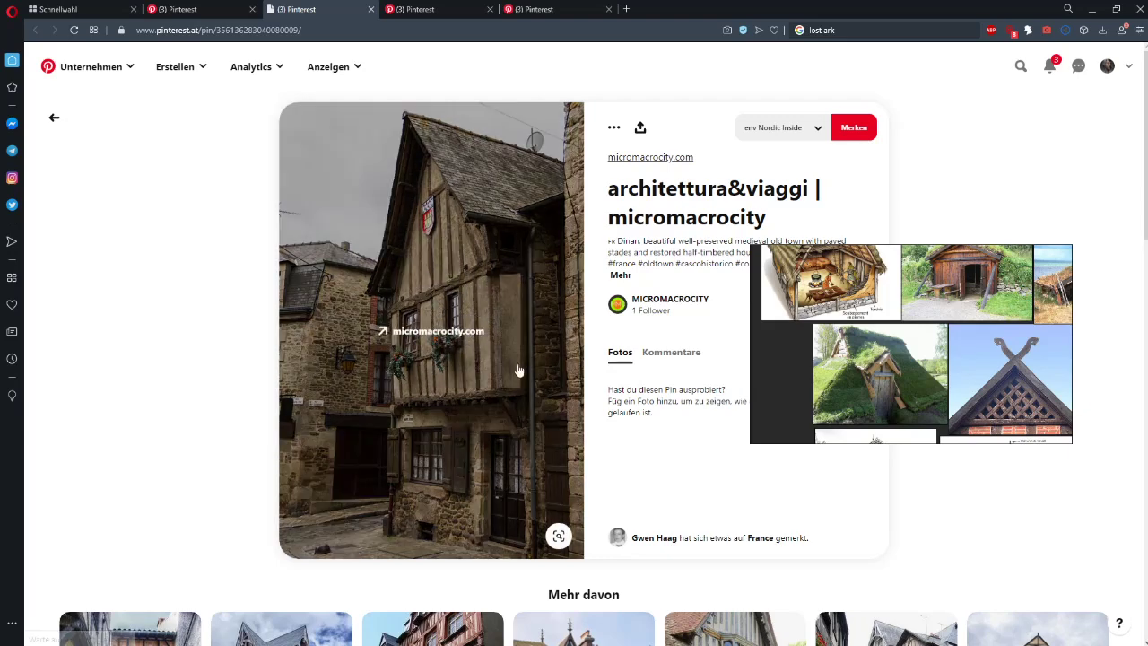
{"action": "left_click_drag", "start_coordinate": [519, 370], "coordinate": [779, 362]}
{"action": "scroll", "coordinate": [789, 358], "scroll_direction": "down", "scroll_amount": 6}
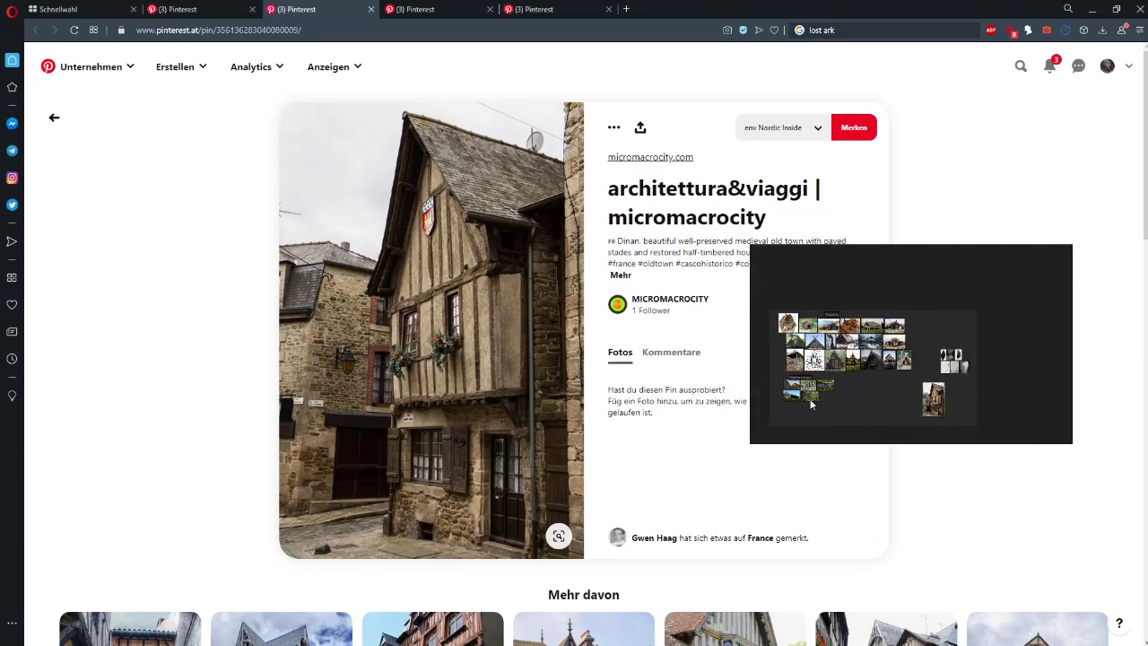
- Open the related berlogos.ru half-timbered mansion pin and place its photo beside the first half-timbered house on the board
{"action": "scroll", "coordinate": [68, 128], "scroll_direction": "down", "scroll_amount": 4}
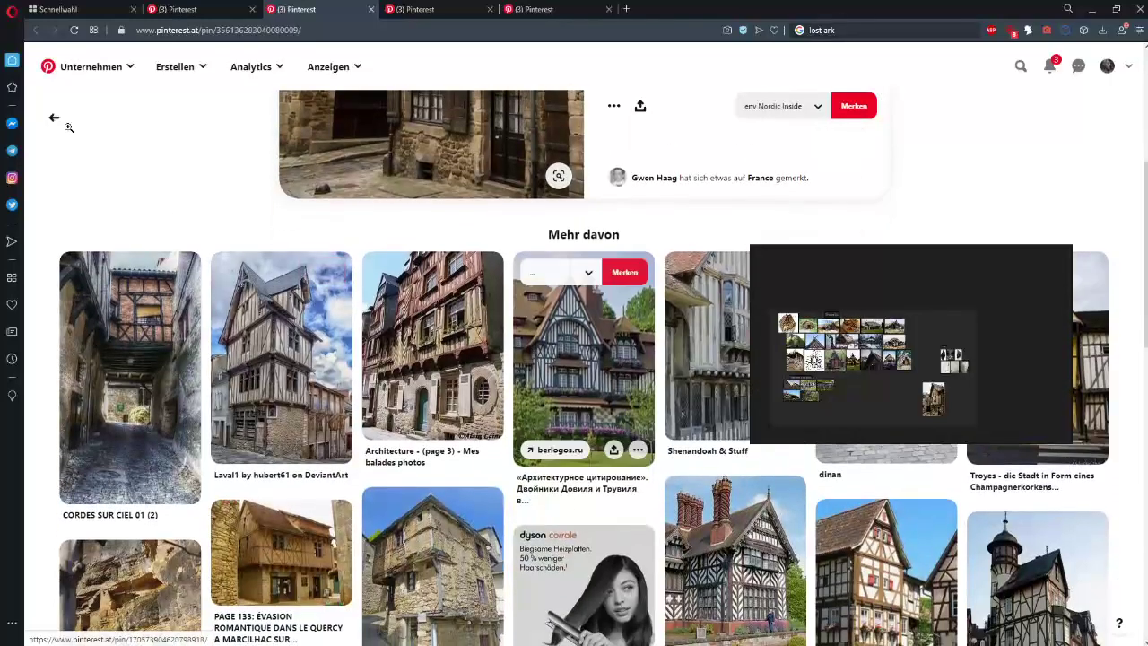
{"action": "left_click", "coordinate": [547, 359]}
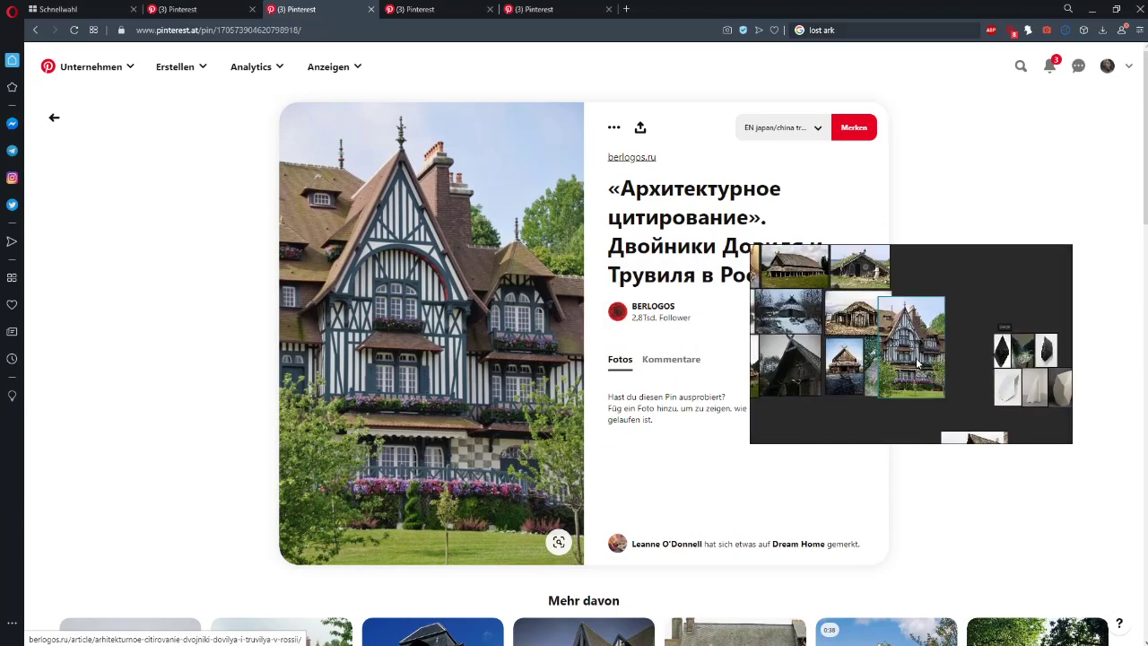
{"action": "scroll", "coordinate": [584, 359], "scroll_direction": "down", "scroll_amount": 1}
{"action": "left_click_drag", "start_coordinate": [839, 301], "coordinate": [928, 382]}
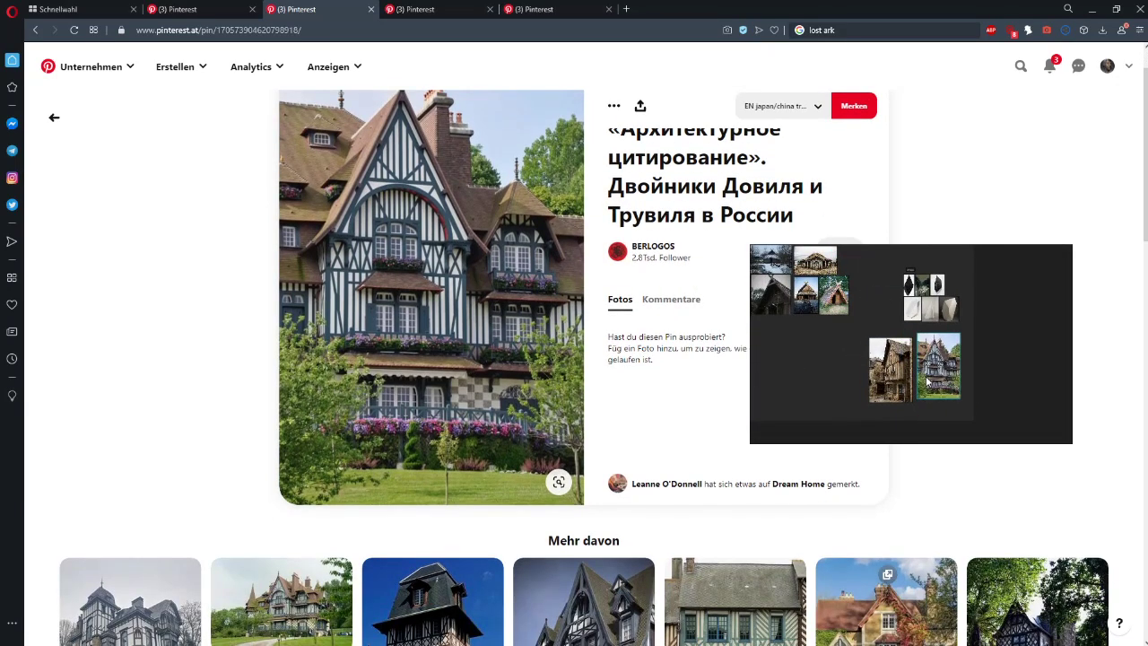
- Open the related "Trouville town" pin and place its photo beside the mansion picture on the reference board
{"action": "scroll", "coordinate": [605, 379], "scroll_direction": "down", "scroll_amount": 3}
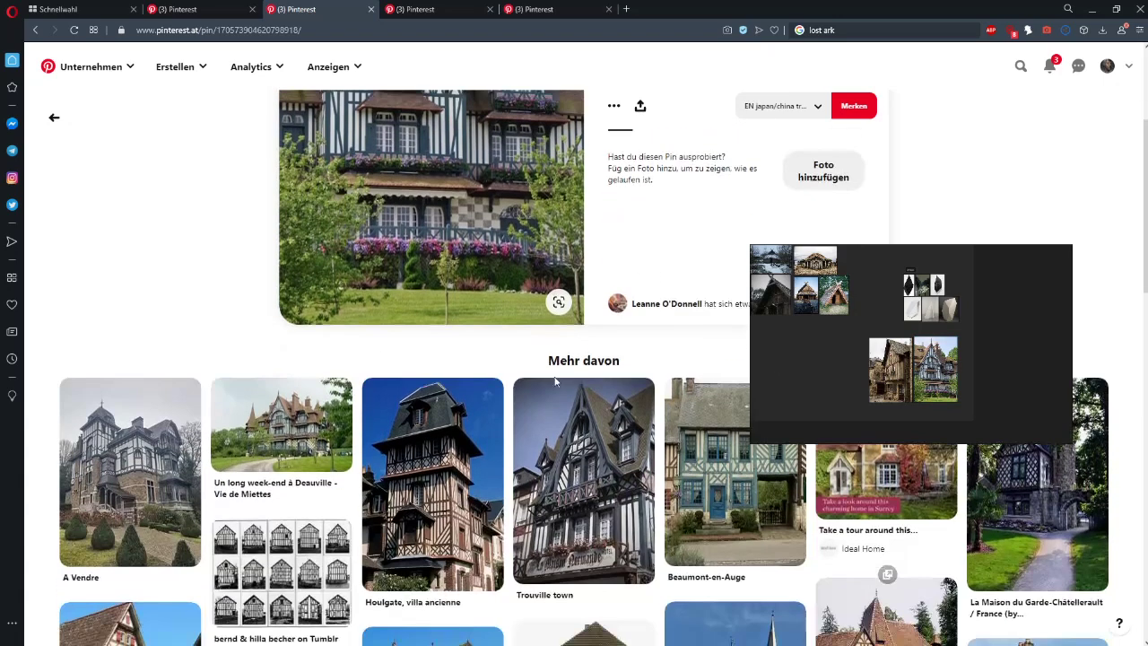
{"action": "left_click", "coordinate": [554, 496]}
{"action": "left_click_drag", "start_coordinate": [768, 377], "coordinate": [610, 375]}
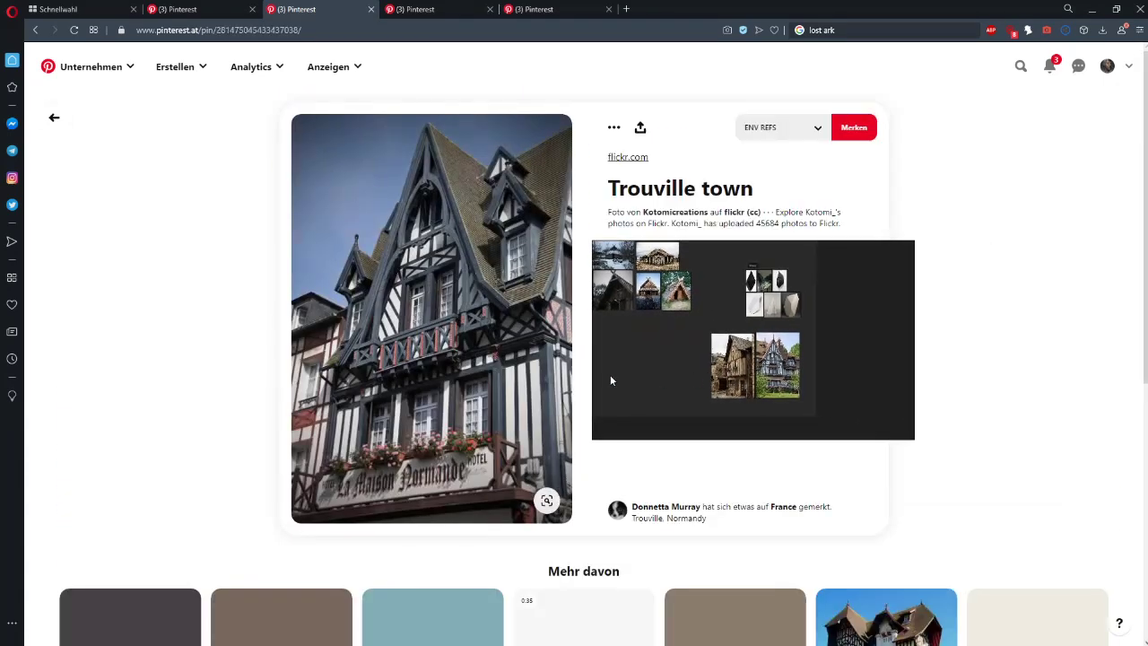
{"action": "left_click_drag", "start_coordinate": [467, 355], "coordinate": [785, 355]}
{"action": "scroll", "coordinate": [748, 362], "scroll_direction": "up", "scroll_amount": 4}
{"action": "scroll", "coordinate": [744, 364], "scroll_direction": "down", "scroll_amount": 3}
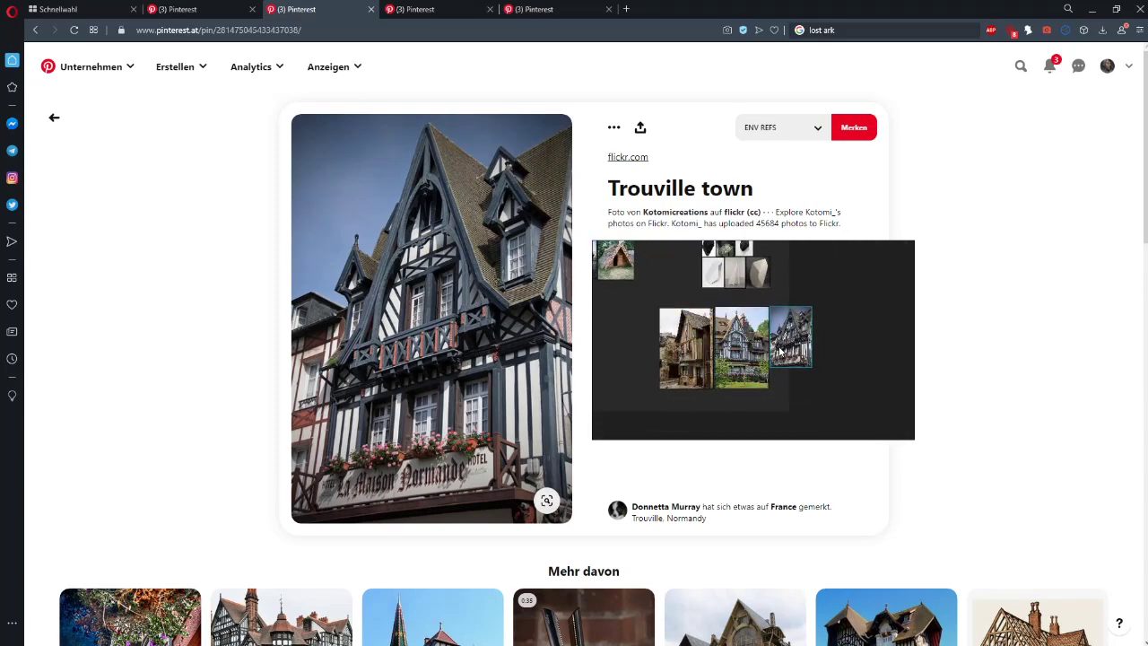
{"action": "scroll", "coordinate": [813, 398], "scroll_direction": "up", "scroll_amount": 4}
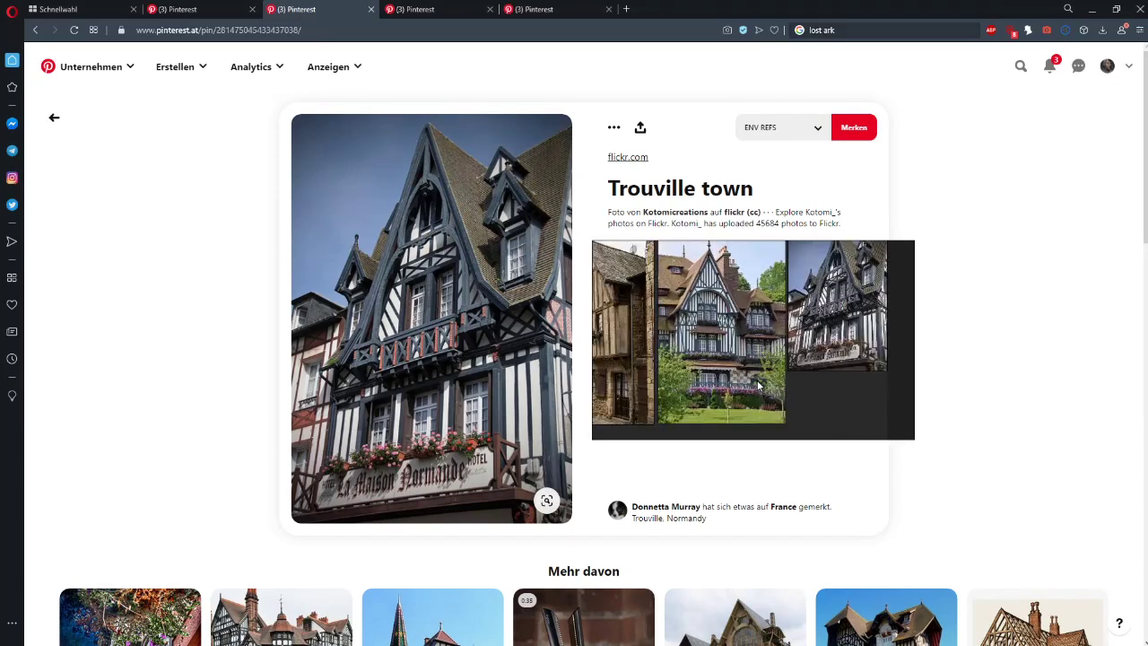
- Return to the architettura&viaggi pin and look through its related half-timbered house pictures
{"action": "scroll", "coordinate": [889, 538], "scroll_direction": "down", "scroll_amount": 5}
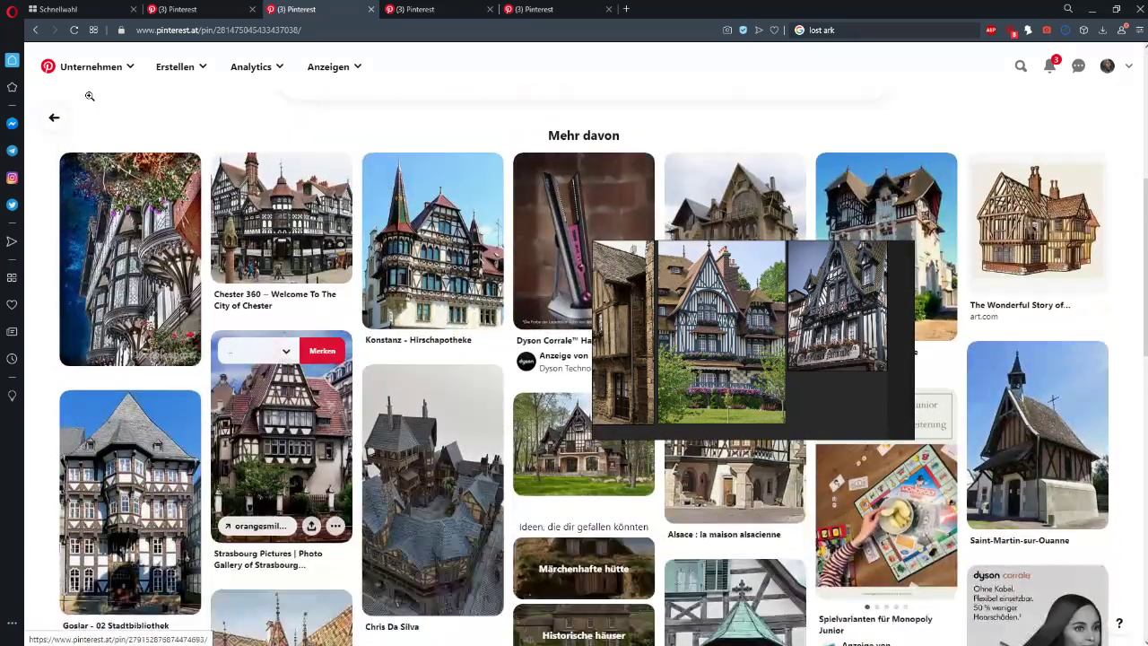
{"action": "left_click", "coordinate": [33, 29]}
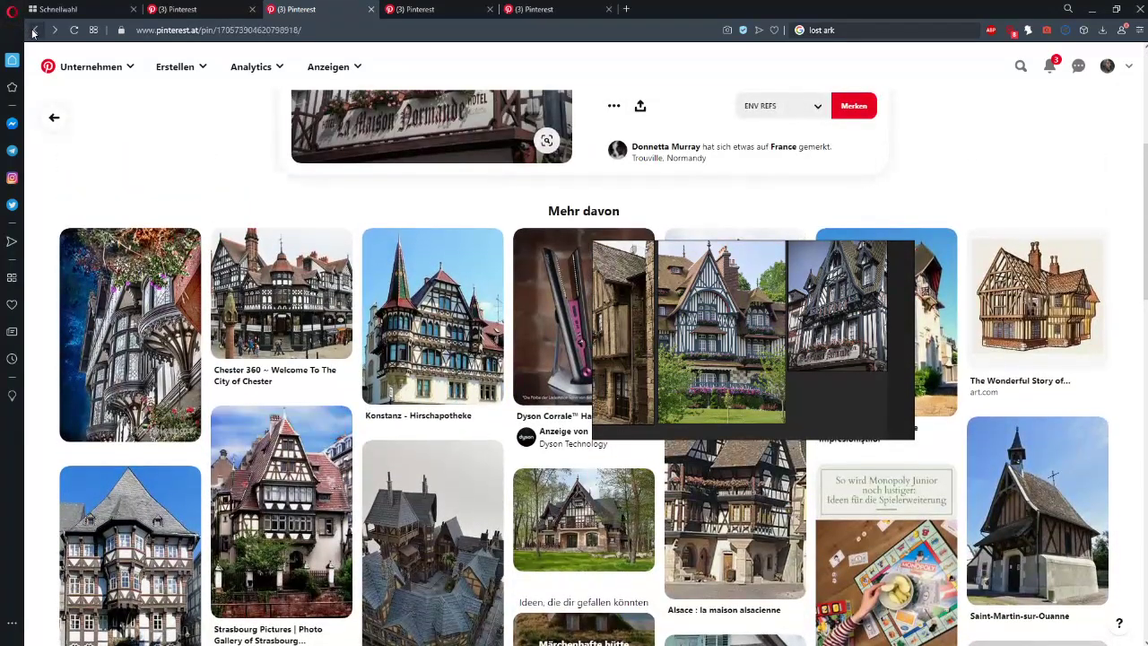
{"action": "left_click", "coordinate": [33, 31]}
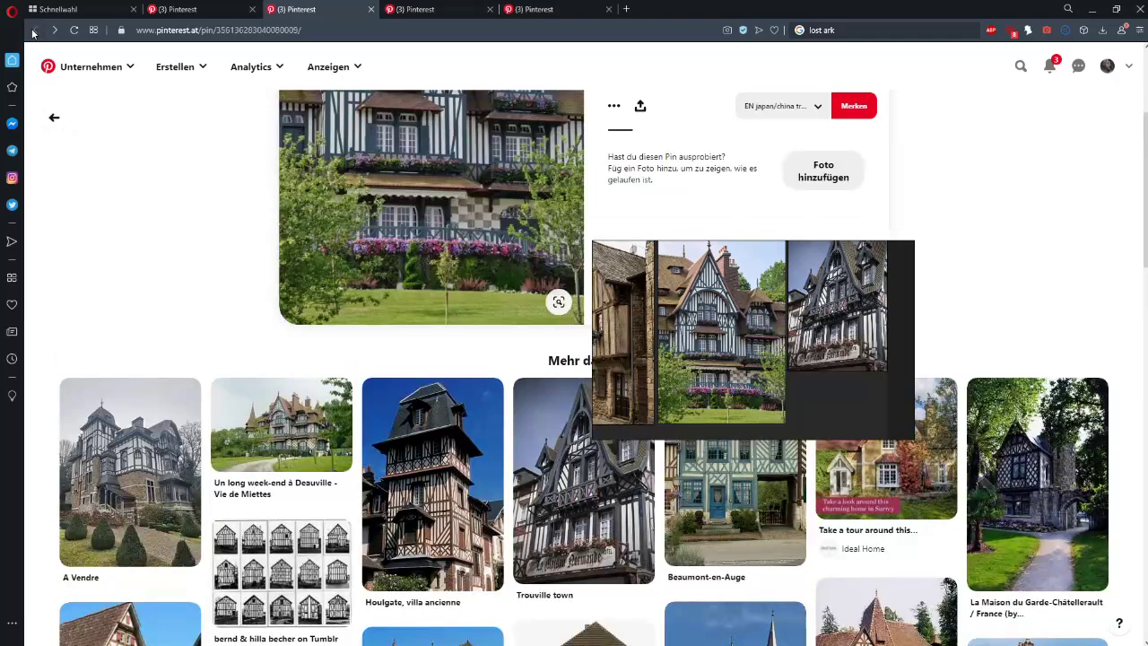
{"action": "left_click", "coordinate": [34, 32]}
{"action": "scroll", "coordinate": [251, 234], "scroll_direction": "down", "scroll_amount": 3}
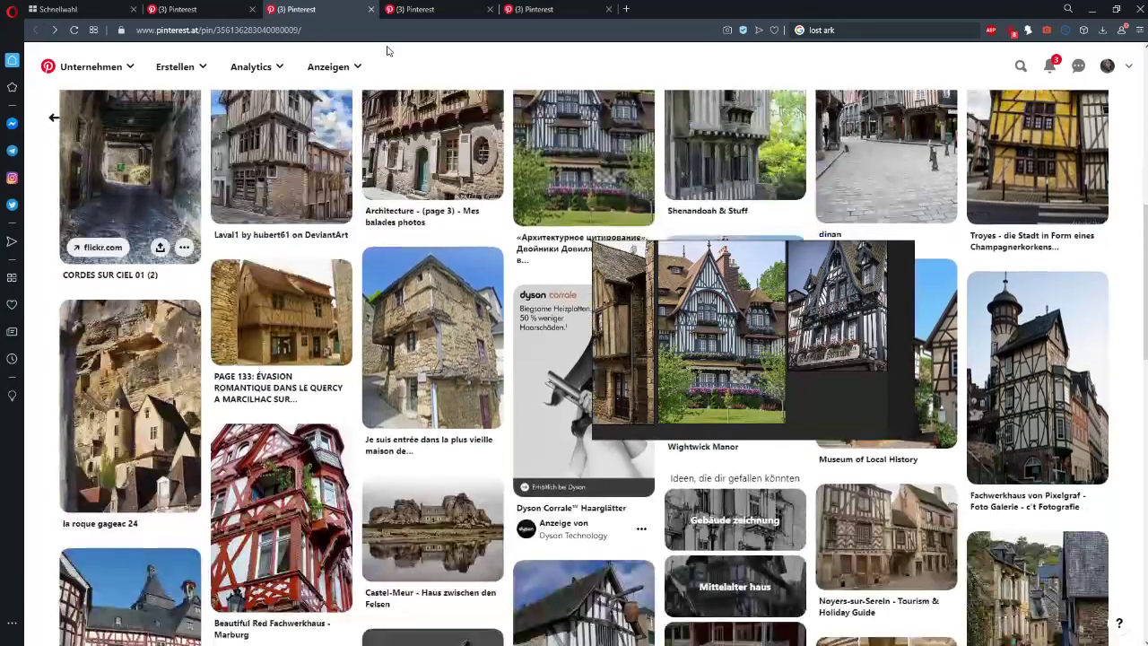
- Return to the "nordig medieval architecture" search results and open the "Voice of Nature" pin in a new tab
{"action": "left_click", "coordinate": [188, 9]}
{"action": "scroll", "coordinate": [432, 395], "scroll_direction": "down", "scroll_amount": 1}
{"action": "left_click_drag", "start_coordinate": [628, 394], "coordinate": [709, 364]}
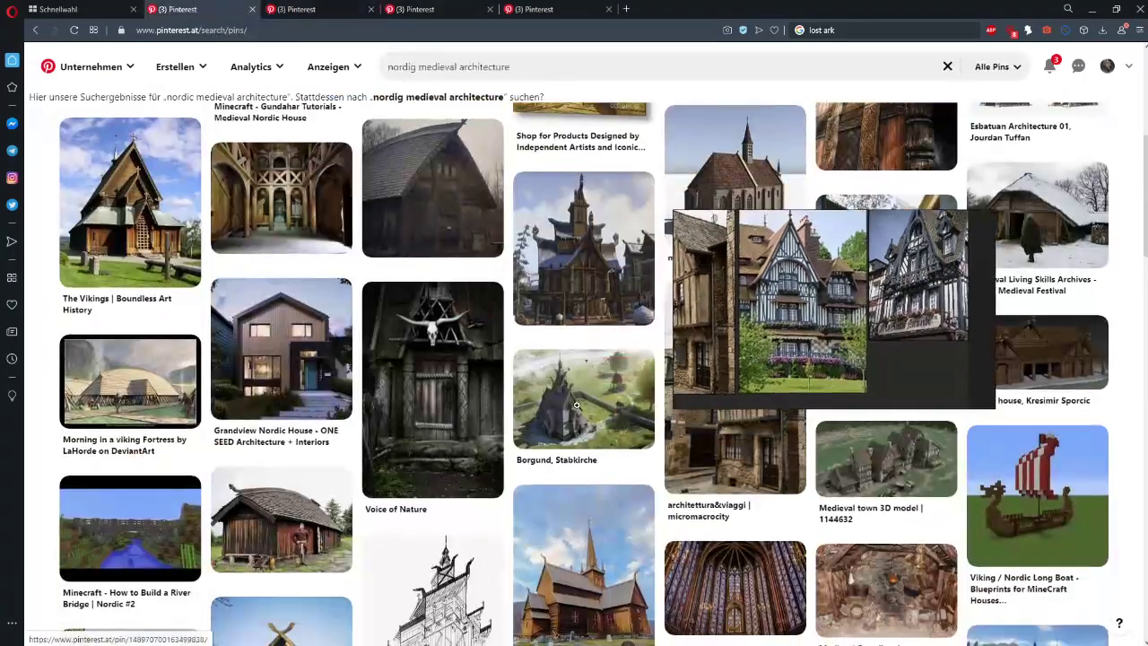
{"action": "middle_click", "coordinate": [435, 402]}
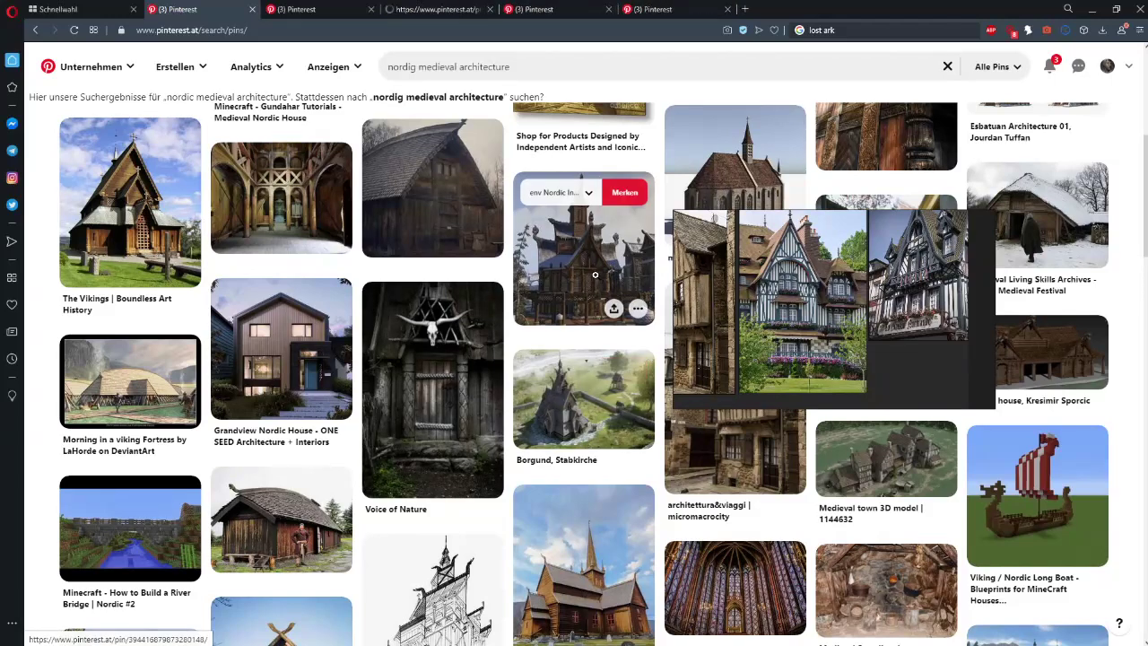
{"action": "scroll", "coordinate": [430, 386], "scroll_direction": "down", "scroll_amount": 2}
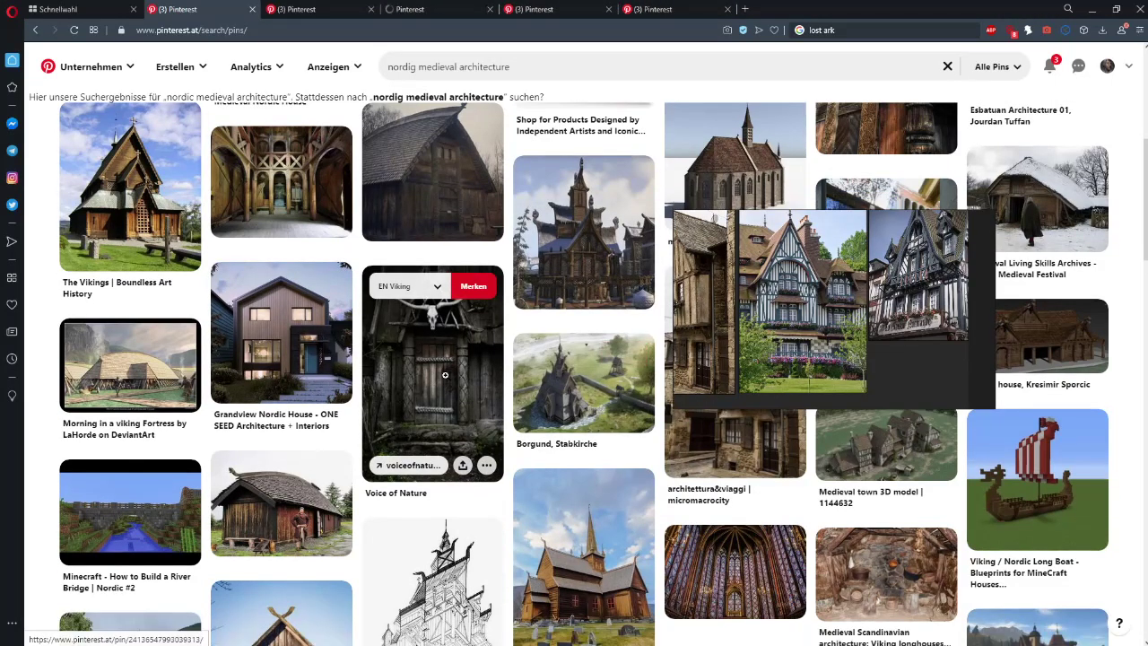
{"action": "left_click", "coordinate": [319, 5]}
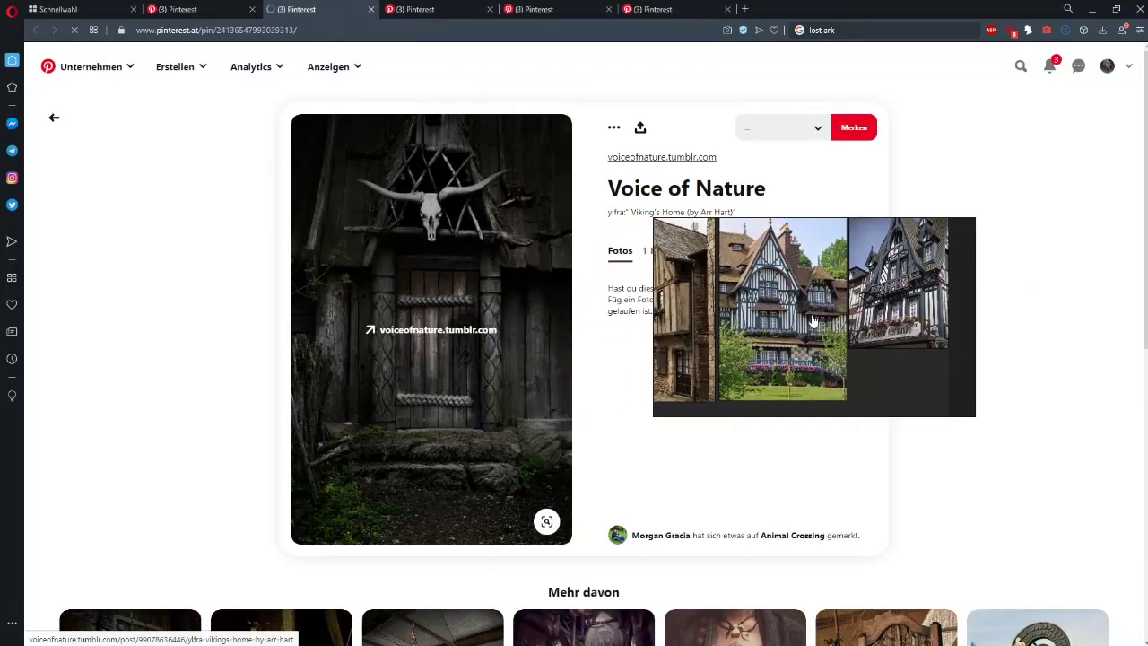
- Add the "Voice of Nature" skull-topped door photo to the reference board beside the small group of grass-roofed house pictures
{"action": "left_click_drag", "start_coordinate": [813, 321], "coordinate": [900, 323]}
{"action": "scroll", "coordinate": [897, 321], "scroll_direction": "down", "scroll_amount": 5}
{"action": "left_click_drag", "start_coordinate": [830, 314], "coordinate": [806, 296]}
{"action": "left_click_drag", "start_coordinate": [750, 264], "coordinate": [923, 338]}
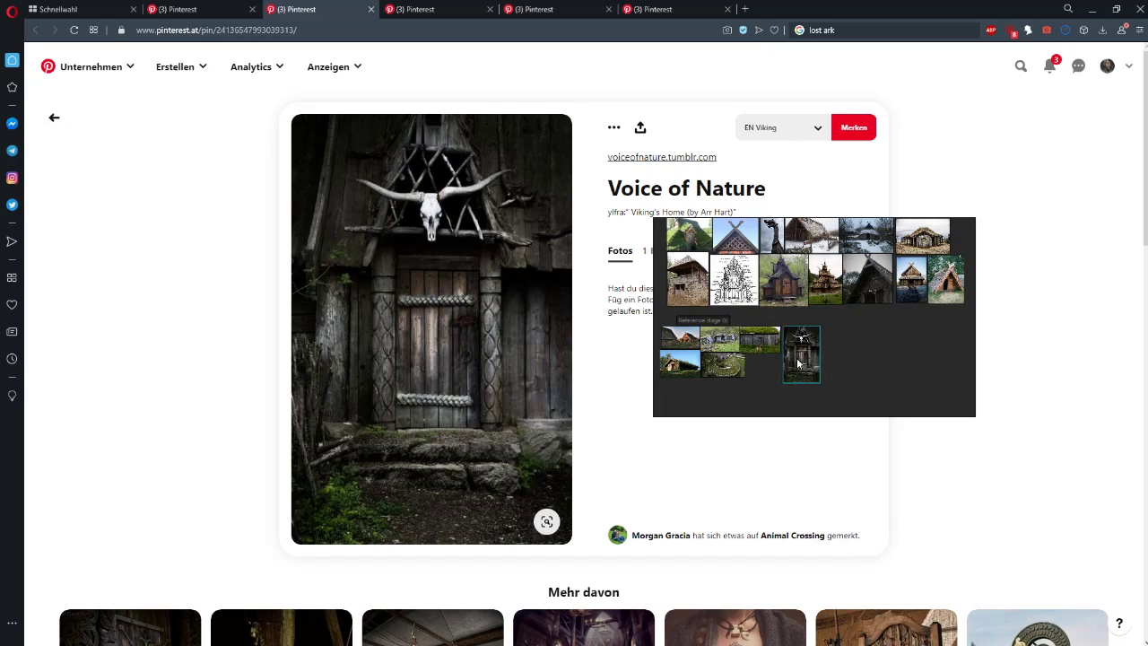
- Open the related "Ordsall Hall Kitchen" pin and place its photo beside the half-timbered houses on the reference board
{"action": "scroll", "coordinate": [451, 378], "scroll_direction": "down", "scroll_amount": 5}
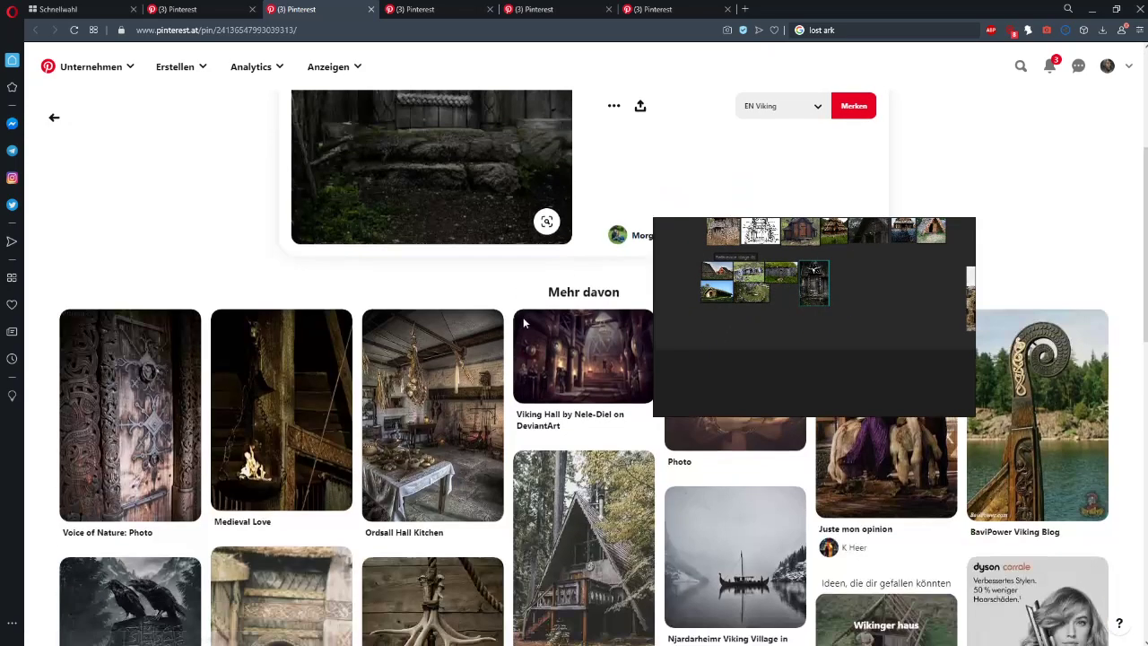
{"action": "mouse_move", "coordinate": [759, 376]}
{"action": "left_mouse_down"}
{"action": "mouse_move", "coordinate": [887, 377]}
{"action": "mouse_move", "coordinate": [781, 383]}
{"action": "left_mouse_up"}
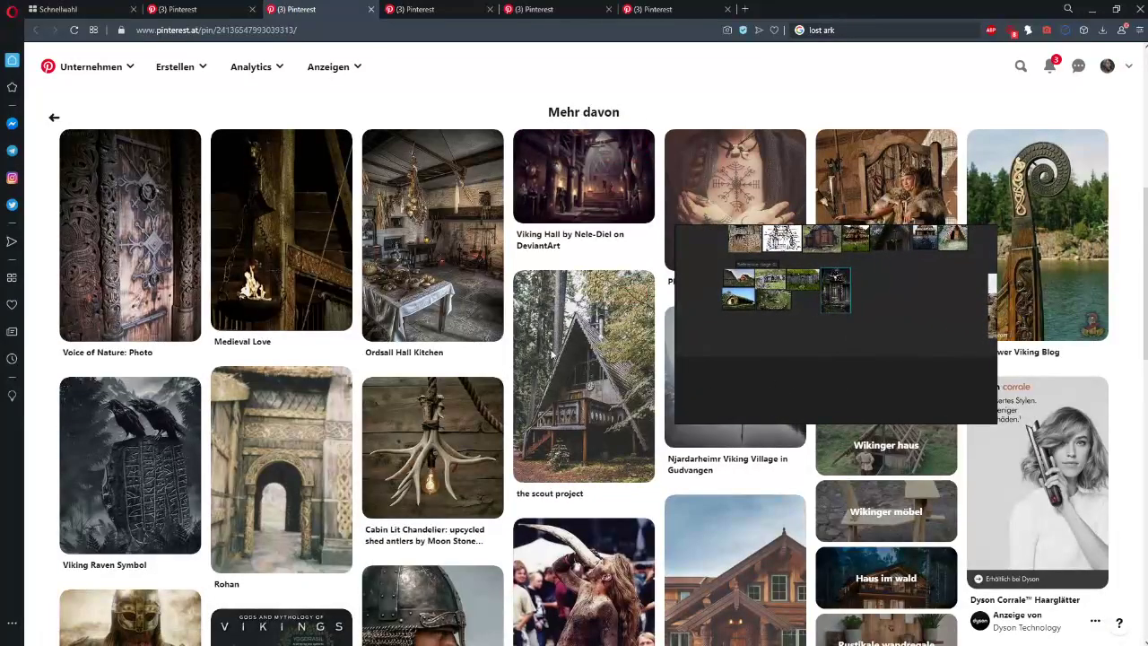
{"action": "left_click_drag", "start_coordinate": [901, 333], "coordinate": [754, 345]}
{"action": "left_click", "coordinate": [477, 221]}
{"action": "left_click_drag", "start_coordinate": [440, 312], "coordinate": [723, 348]}
{"action": "scroll", "coordinate": [817, 321], "scroll_direction": "up", "scroll_amount": 4}
{"action": "scroll", "coordinate": [664, 348], "scroll_direction": "down", "scroll_amount": 2}
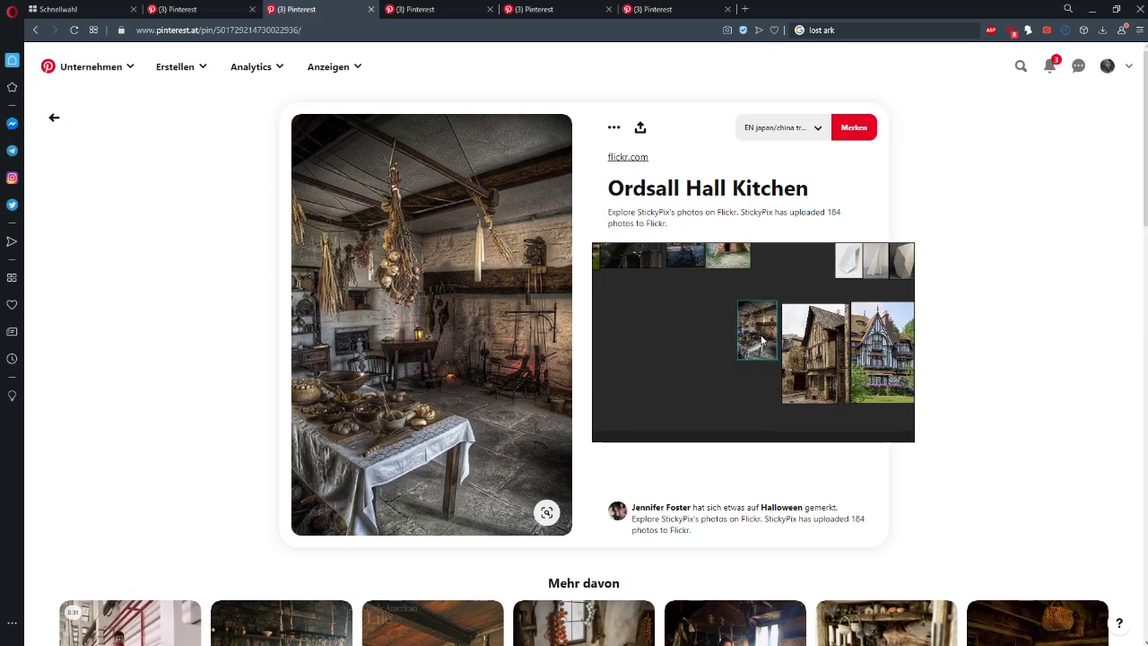
{"action": "left_click", "coordinate": [706, 337]}
{"action": "scroll", "coordinate": [668, 329], "scroll_direction": "down", "scroll_amount": 2}
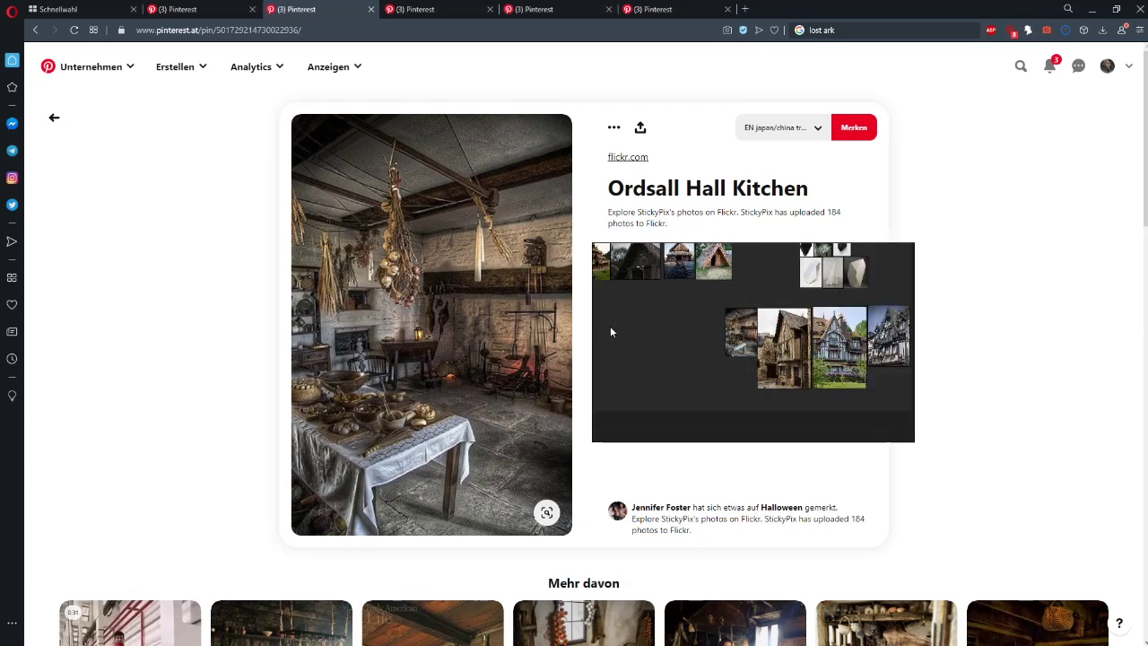
- Look through the pins related to "Ordsall Hall Kitchen" and open the etsy.com pin of the woman in a candlelit kitchen
{"action": "scroll", "coordinate": [473, 323], "scroll_direction": "down", "scroll_amount": 1}
{"action": "scroll", "coordinate": [395, 269], "scroll_direction": "up", "scroll_amount": 1}
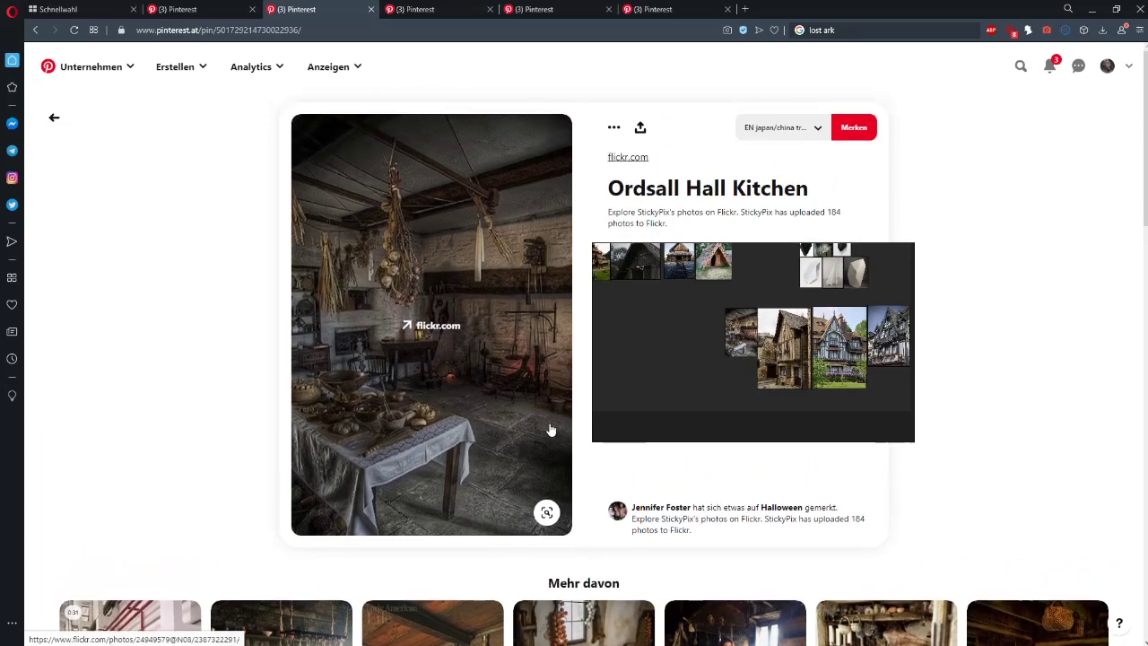
{"action": "scroll", "coordinate": [677, 384], "scroll_direction": "down", "scroll_amount": 2}
{"action": "scroll", "coordinate": [662, 389], "scroll_direction": "up", "scroll_amount": 2}
{"action": "left_click_drag", "start_coordinate": [731, 392], "coordinate": [829, 394]}
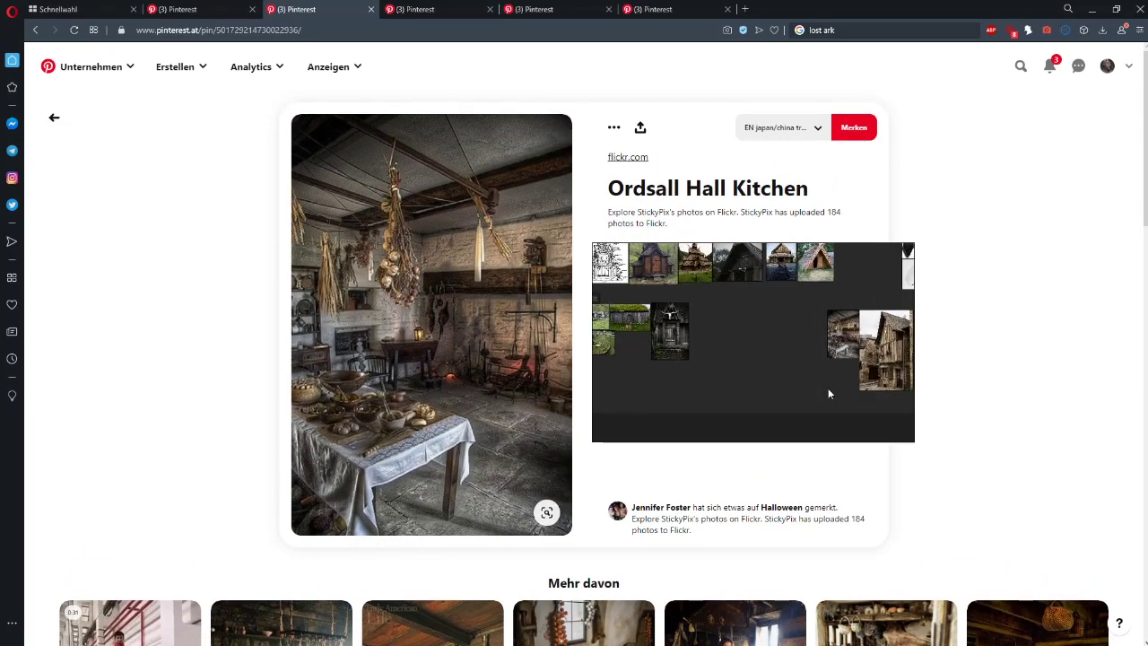
{"action": "left_click_drag", "start_coordinate": [652, 377], "coordinate": [733, 346]}
{"action": "scroll", "coordinate": [467, 377], "scroll_direction": "down", "scroll_amount": 3}
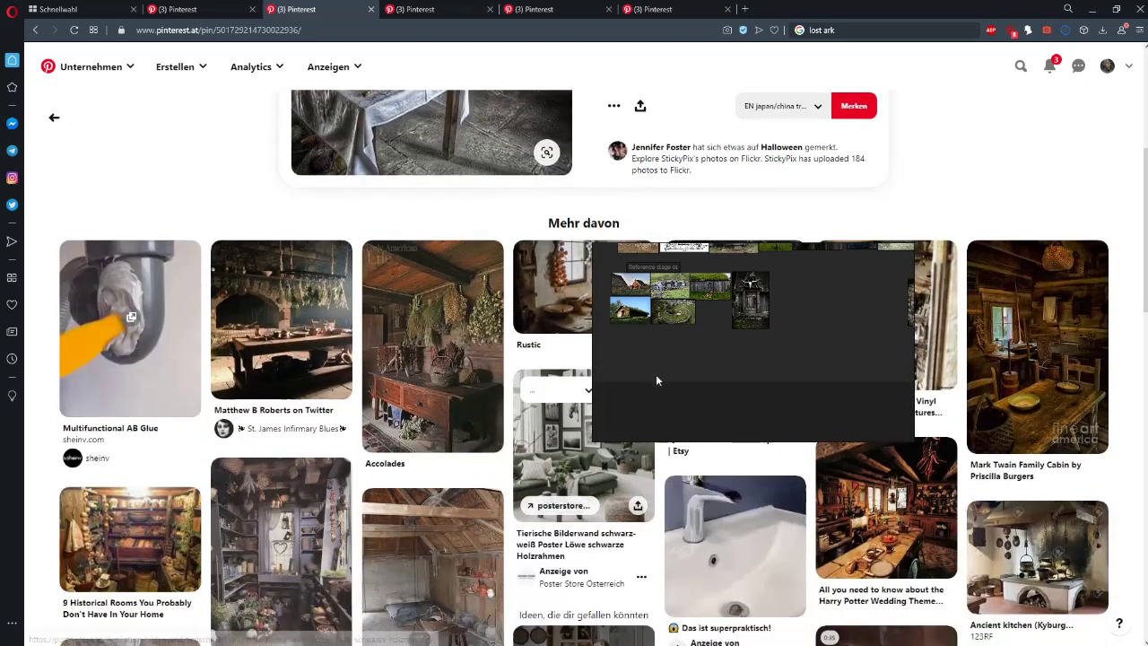
{"action": "left_click_drag", "start_coordinate": [656, 374], "coordinate": [792, 399]}
{"action": "scroll", "coordinate": [458, 404], "scroll_direction": "down", "scroll_amount": 1}
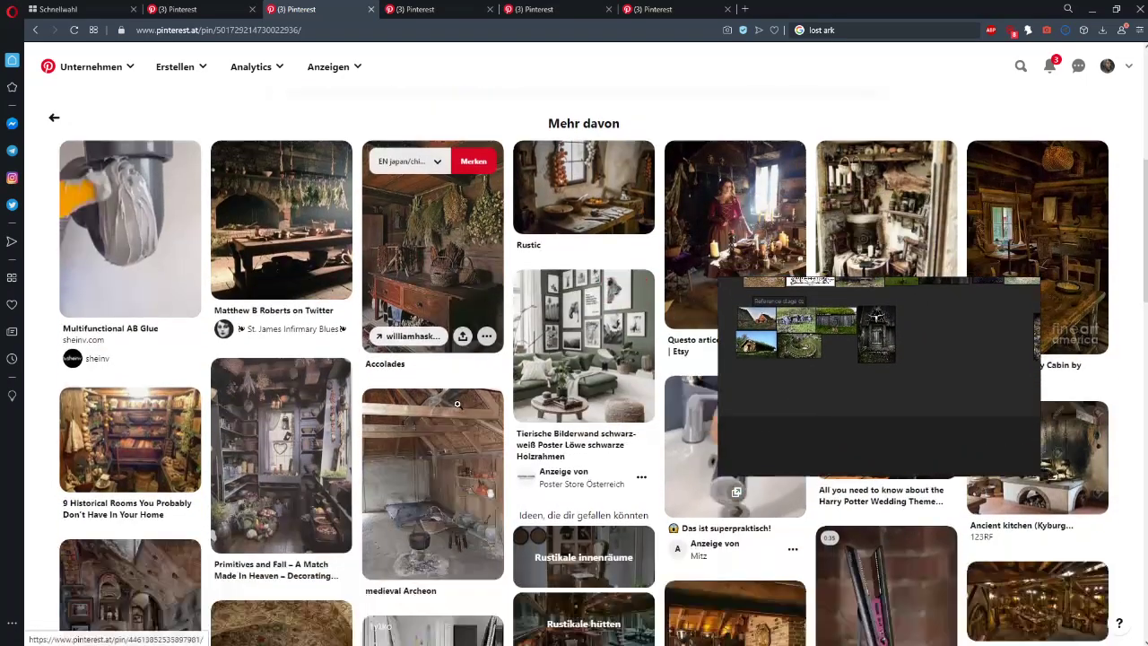
{"action": "scroll", "coordinate": [457, 404], "scroll_direction": "down", "scroll_amount": 1}
{"action": "scroll", "coordinate": [689, 473], "scroll_direction": "up", "scroll_amount": 3}
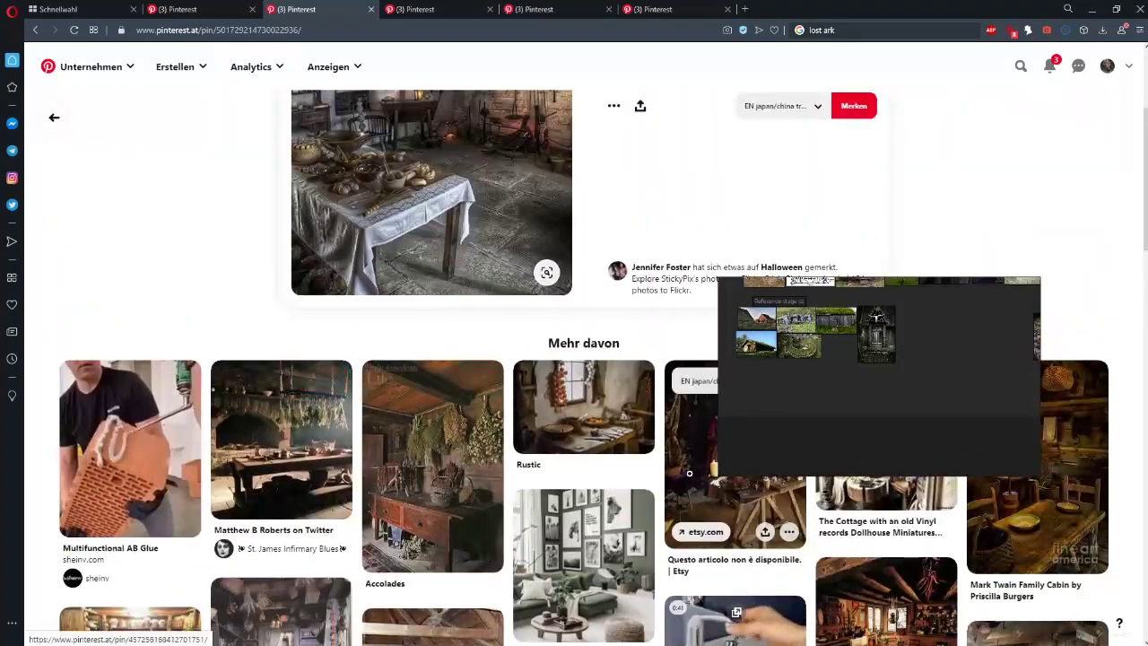
{"action": "left_click", "coordinate": [689, 472]}
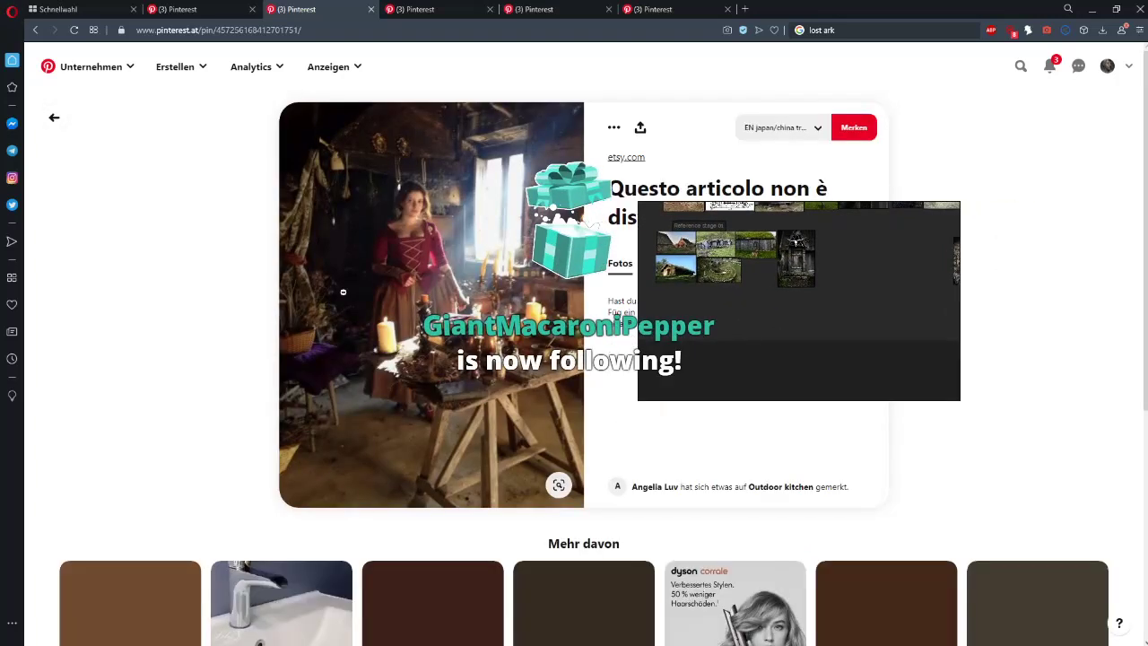
- Add the candlelit kitchen photo to the reference board and line it up beside the Ordsall Hall kitchen picture
{"action": "left_click_drag", "start_coordinate": [343, 292], "coordinate": [840, 289]}
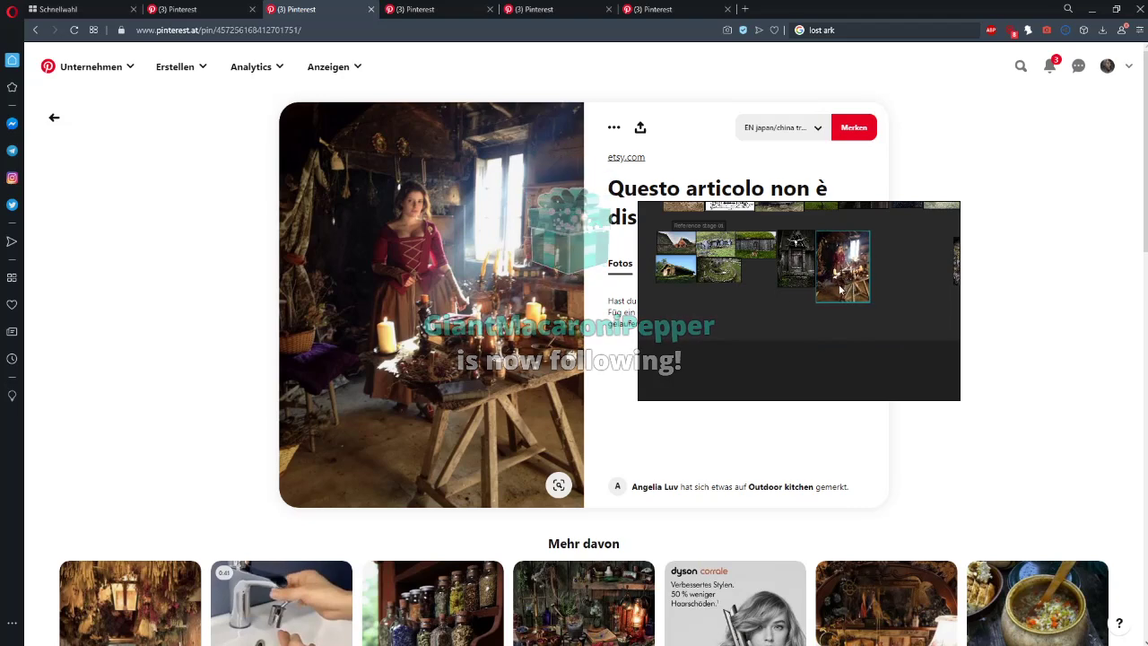
{"action": "left_click", "coordinate": [785, 341]}
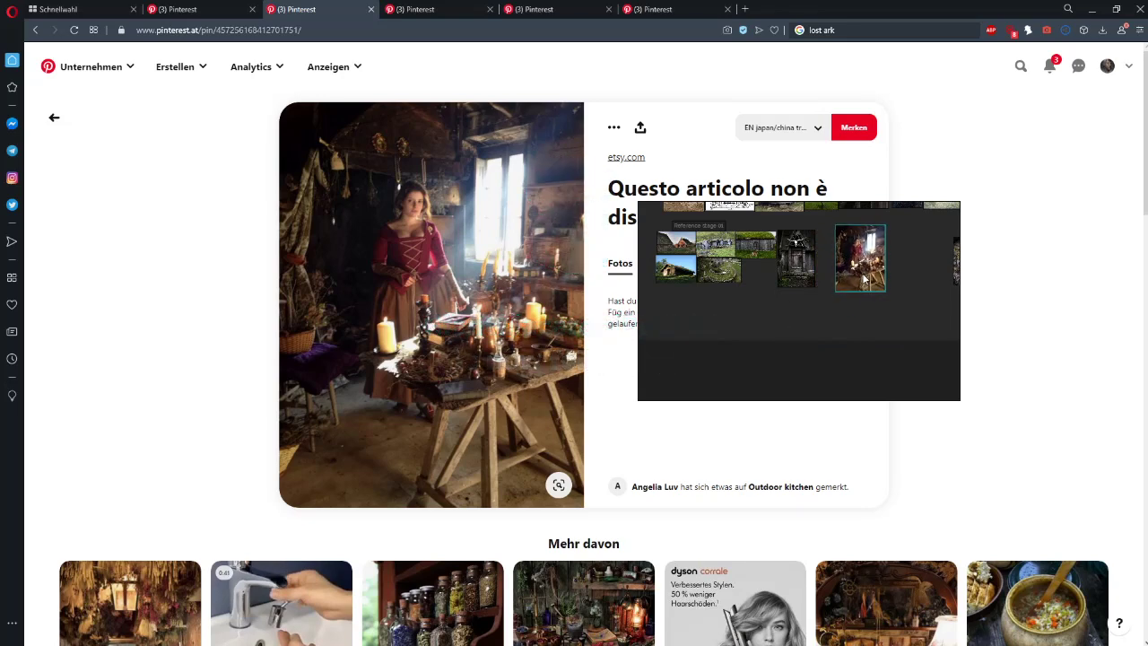
{"action": "left_click_drag", "start_coordinate": [864, 275], "coordinate": [889, 274]}
{"action": "left_click_drag", "start_coordinate": [889, 273], "coordinate": [744, 277]}
{"action": "scroll", "coordinate": [743, 278], "scroll_direction": "down", "scroll_amount": 3}
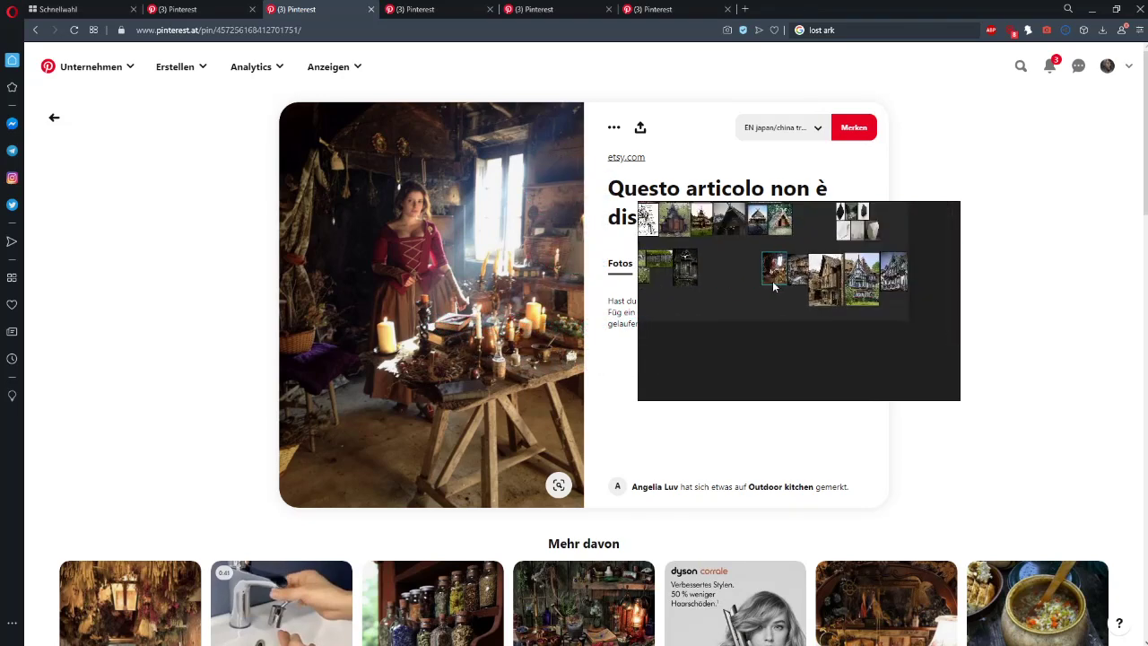
{"action": "scroll", "coordinate": [773, 287], "scroll_direction": "up", "scroll_amount": 3}
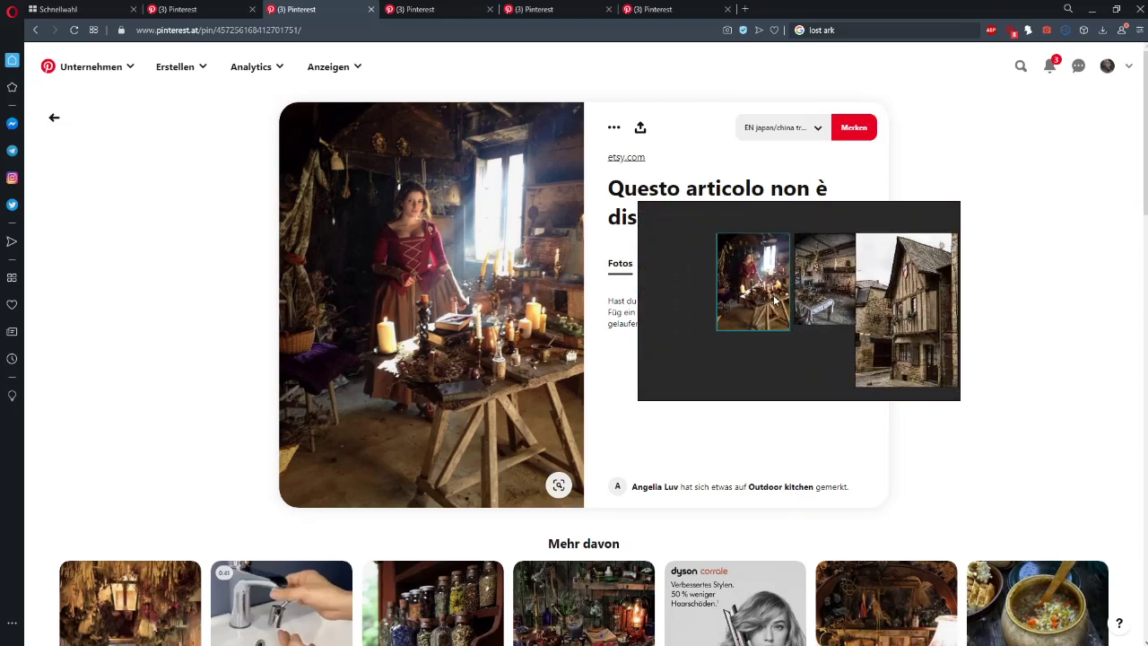
{"action": "left_click_drag", "start_coordinate": [775, 298], "coordinate": [781, 296]}
- Move the two kitchen pictures away from the half-timbered houses to below the group with the skull-topped door
{"action": "scroll", "coordinate": [789, 312], "scroll_direction": "down", "scroll_amount": 3}
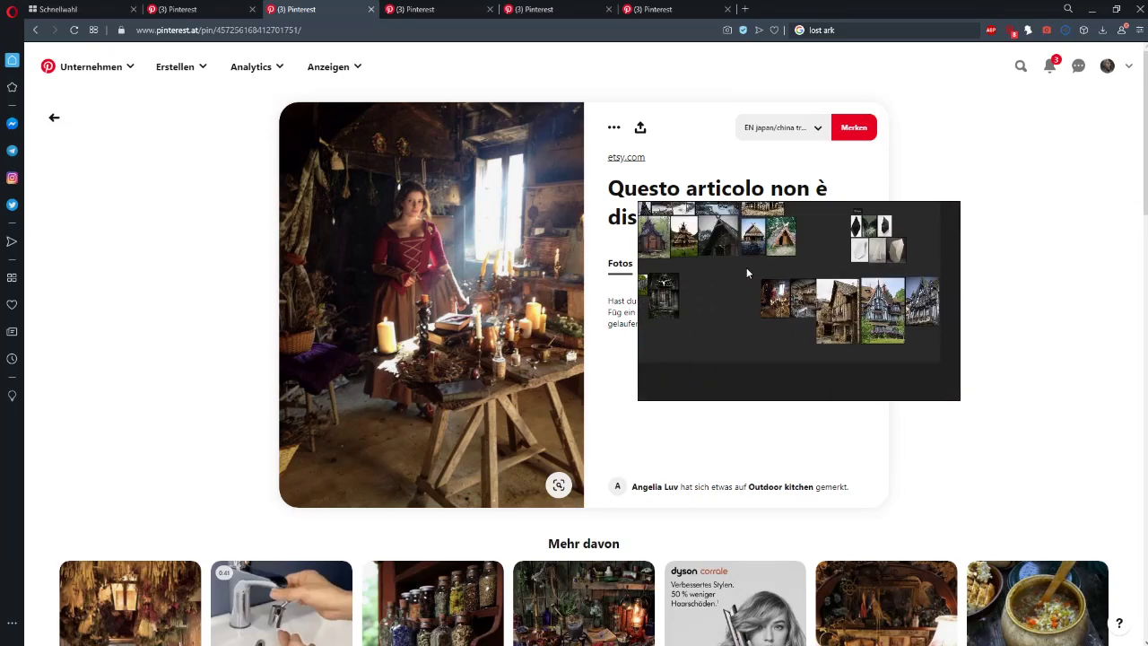
{"action": "left_click_drag", "start_coordinate": [767, 337], "coordinate": [841, 374]}
{"action": "scroll", "coordinate": [835, 331], "scroll_direction": "down", "scroll_amount": 2}
{"action": "left_click_drag", "start_coordinate": [695, 209], "coordinate": [887, 363]}
{"action": "left_click_drag", "start_coordinate": [857, 316], "coordinate": [848, 309]}
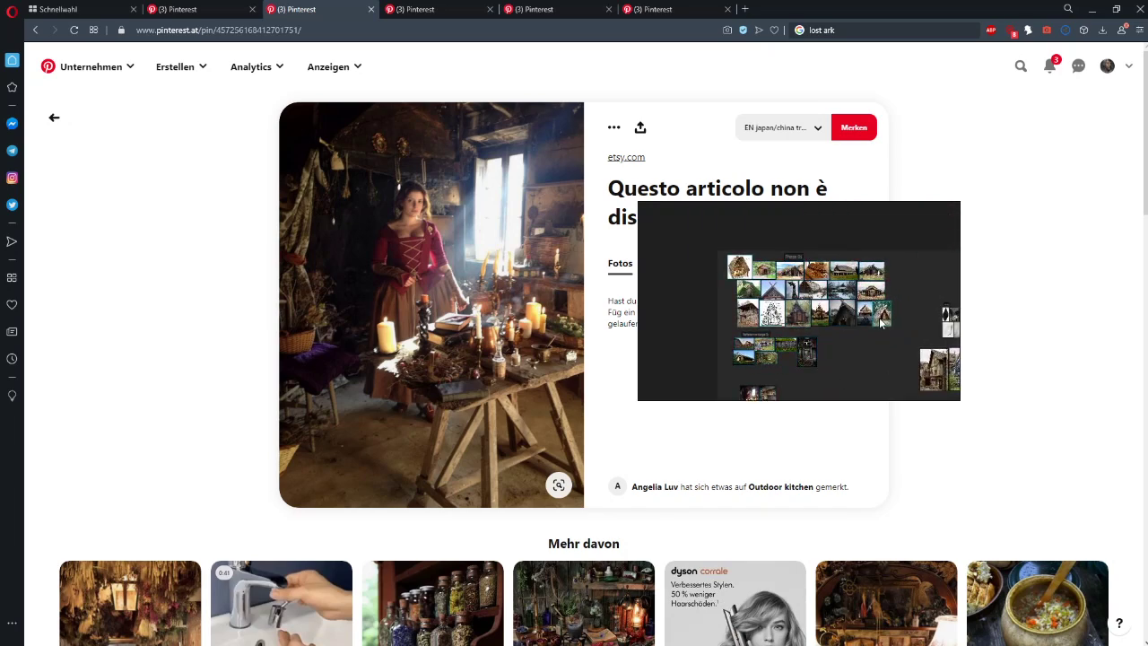
- Return to the Ordsall Hall Kitchen pin, open the related "Rosēum Face and Body Wash" pin and add its photo beside the board's stone shapes
{"action": "left_click", "coordinate": [34, 32]}
{"action": "scroll", "coordinate": [108, 126], "scroll_direction": "down", "scroll_amount": 5}
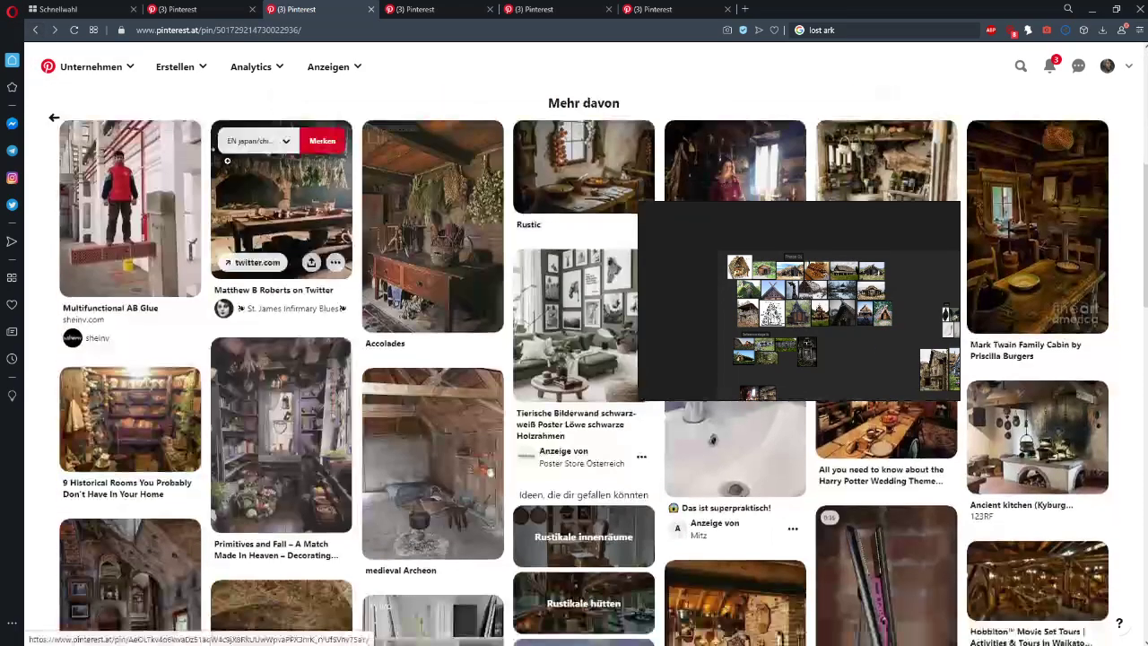
{"action": "scroll", "coordinate": [440, 502], "scroll_direction": "down", "scroll_amount": 3}
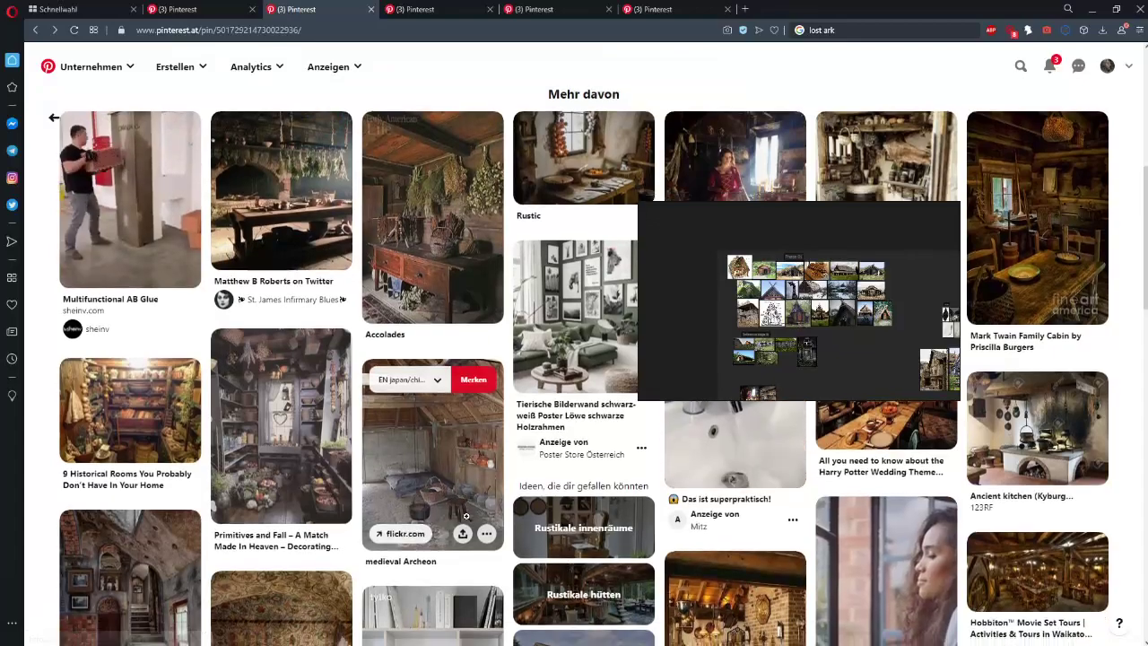
{"action": "scroll", "coordinate": [445, 534], "scroll_direction": "down", "scroll_amount": 10}
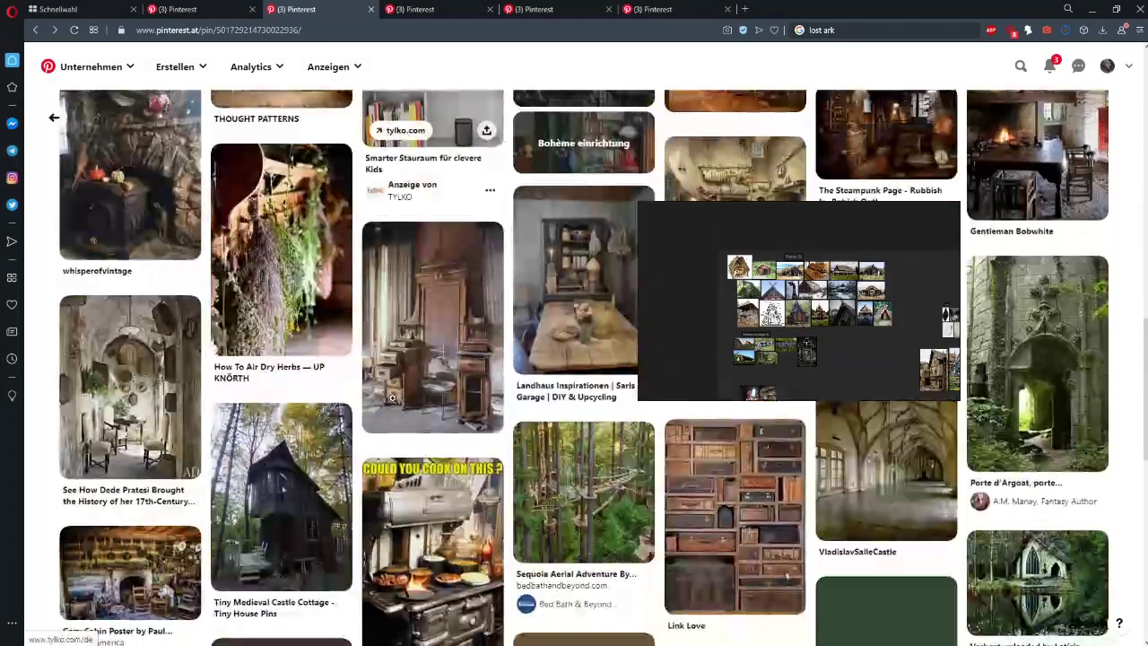
{"action": "scroll", "coordinate": [379, 353], "scroll_direction": "down", "scroll_amount": 1}
{"action": "scroll", "coordinate": [364, 401], "scroll_direction": "down", "scroll_amount": 1}
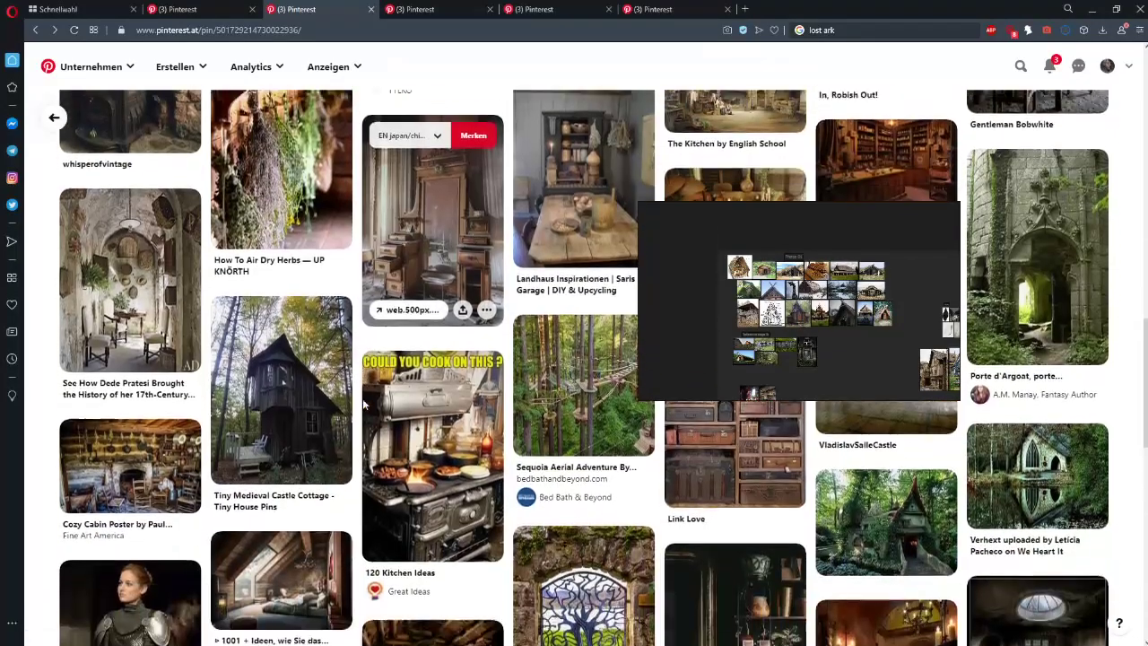
{"action": "scroll", "coordinate": [655, 366], "scroll_direction": "down", "scroll_amount": 4}
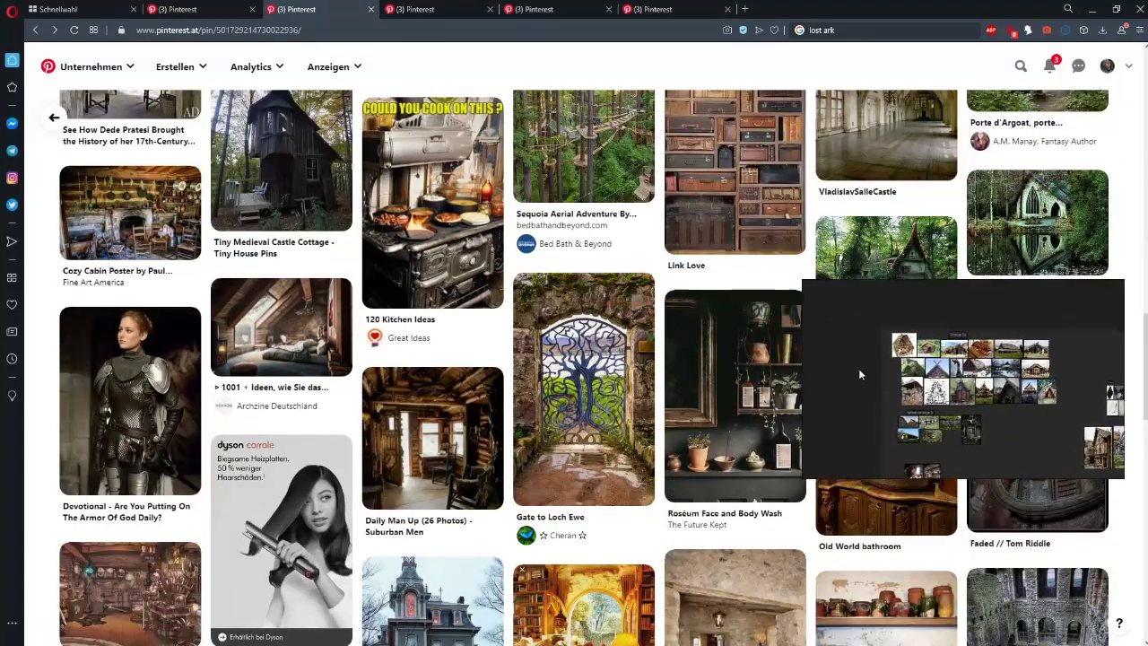
{"action": "left_click", "coordinate": [709, 377]}
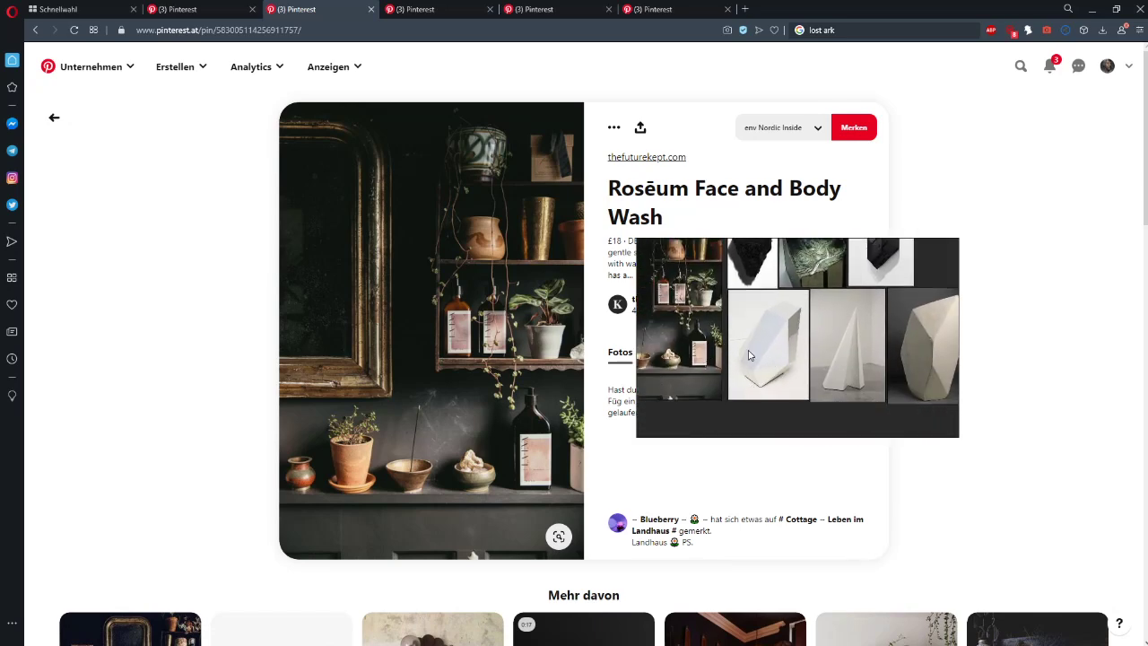
- Look through the pictures related to the Rosēum pin and return to the "nordig medieval architecture" search results
{"action": "scroll", "coordinate": [264, 362], "scroll_direction": "down", "scroll_amount": 5}
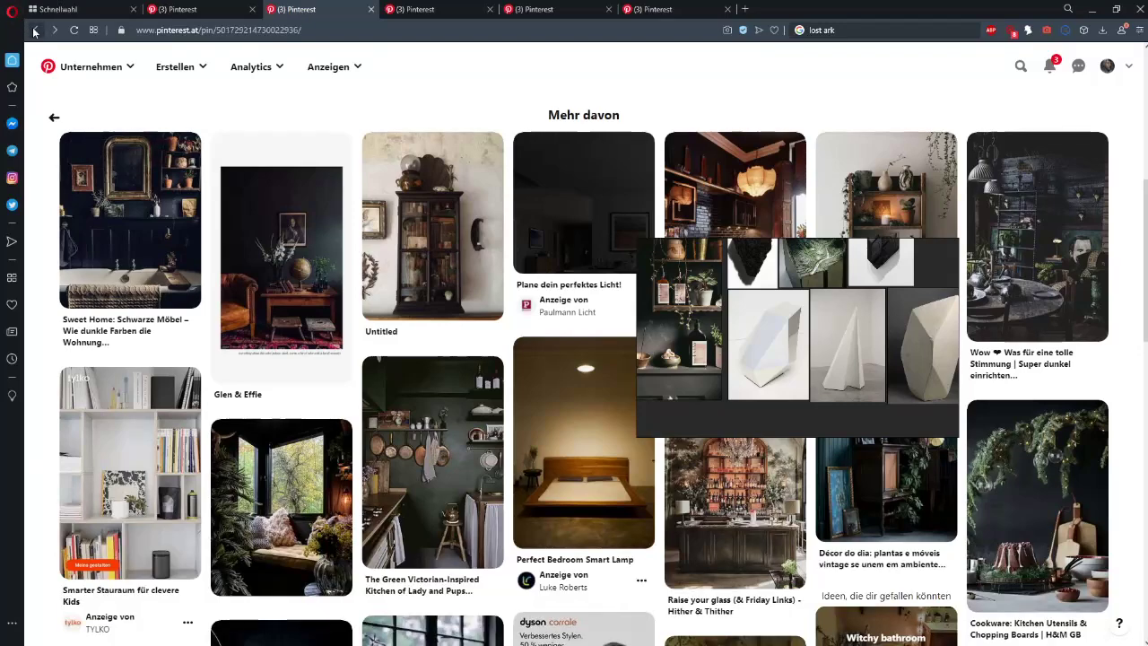
{"action": "left_click", "coordinate": [34, 32]}
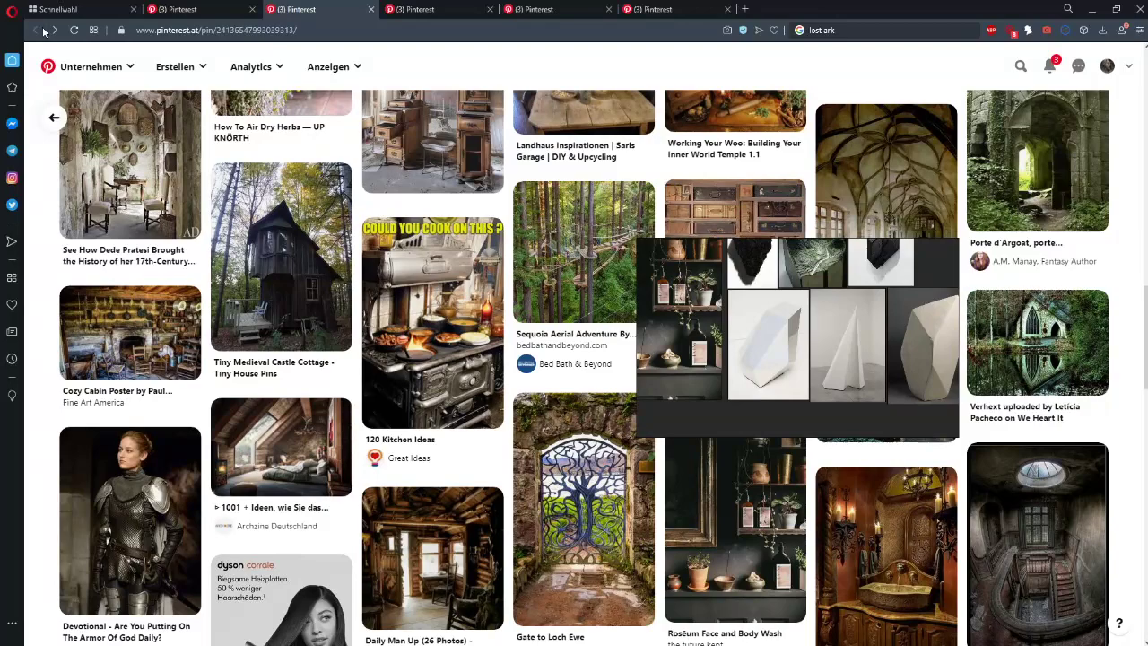
{"action": "left_click", "coordinate": [36, 30]}
{"action": "scroll", "coordinate": [584, 419], "scroll_direction": "down", "scroll_amount": 10}
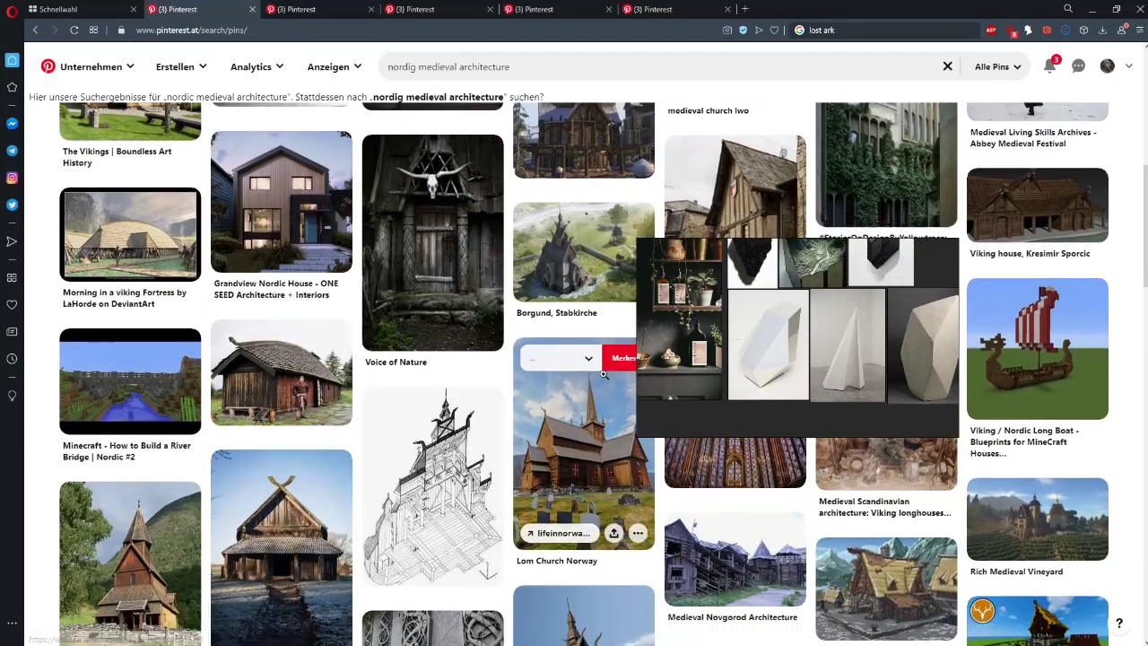
{"action": "scroll", "coordinate": [584, 420], "scroll_direction": "up", "scroll_amount": 2}
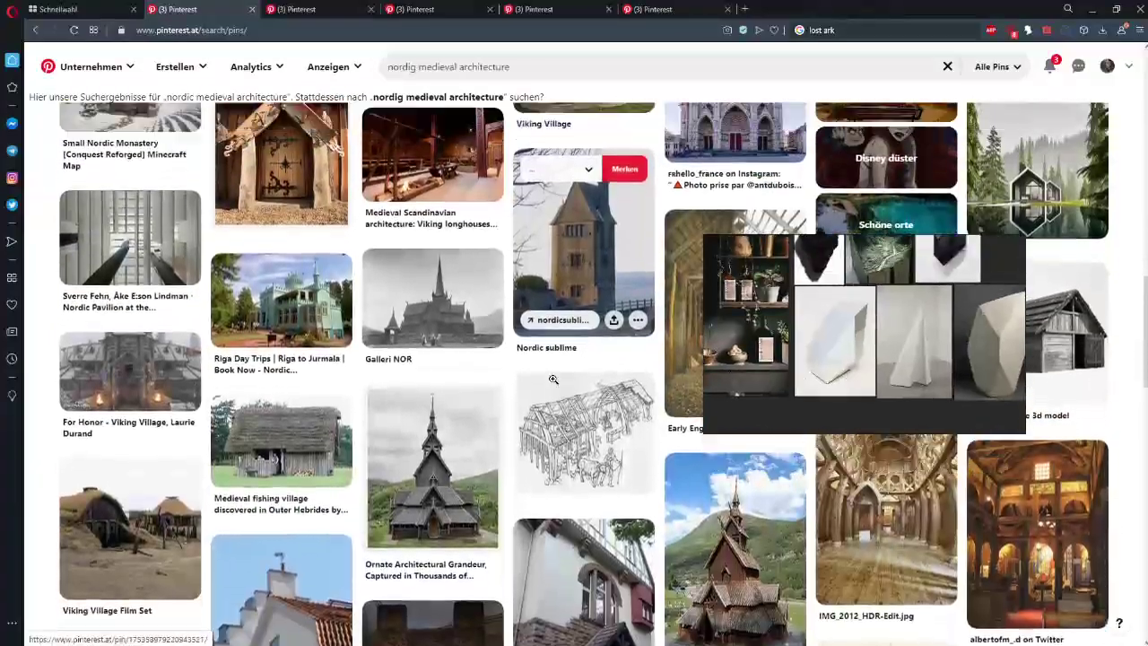
- Open the carved wooden door, "Early English Architecture" and "IMG_2012_HDR-Edit.jpg" pins from the search results in new tabs
{"action": "middle_click", "coordinate": [284, 336]}
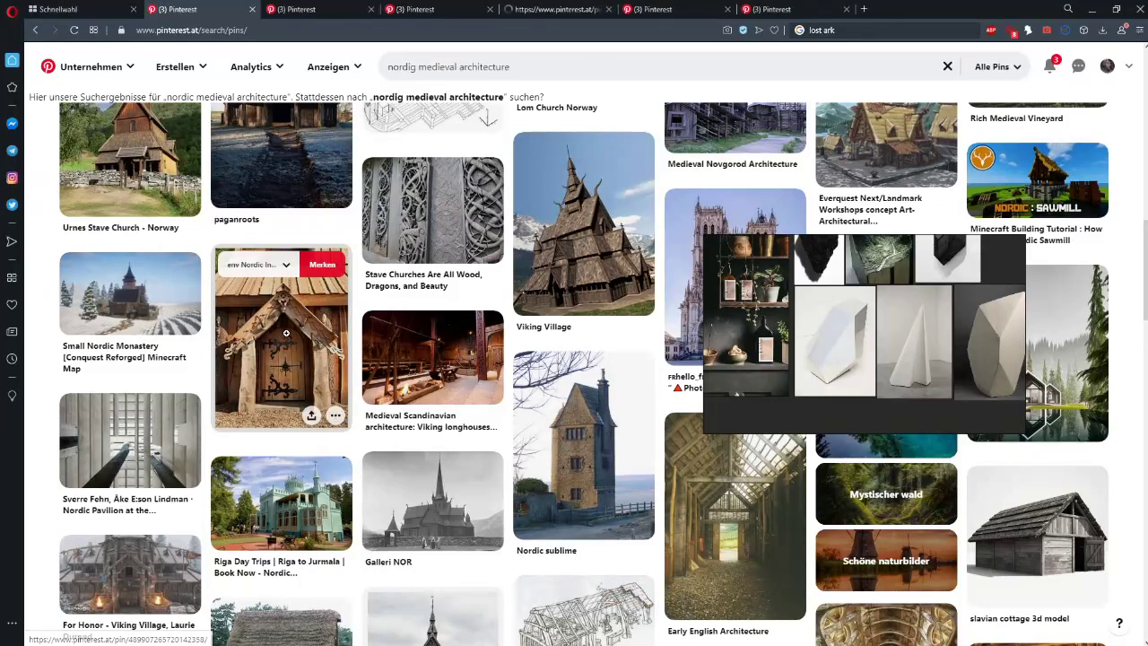
{"action": "scroll", "coordinate": [286, 333], "scroll_direction": "down", "scroll_amount": 4}
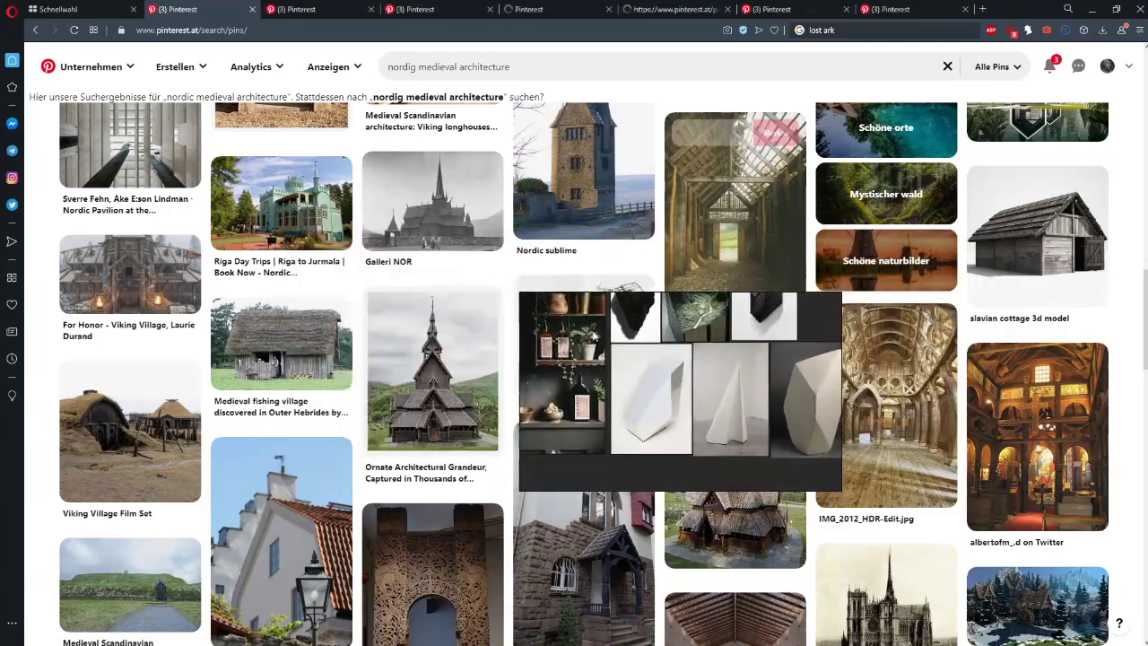
{"action": "scroll", "coordinate": [744, 323], "scroll_direction": "down", "scroll_amount": 4}
{"action": "scroll", "coordinate": [745, 323], "scroll_direction": "up", "scroll_amount": 5}
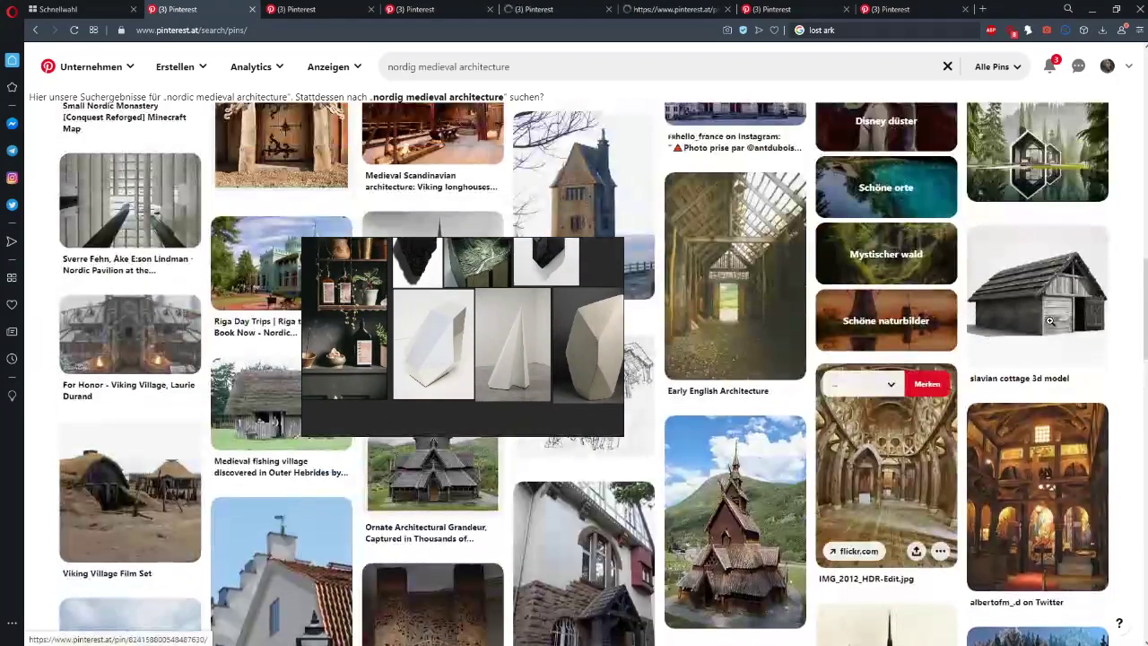
{"action": "middle_click", "coordinate": [884, 448]}
{"action": "scroll", "coordinate": [1014, 278], "scroll_direction": "down", "scroll_amount": 4}
{"action": "scroll", "coordinate": [829, 319], "scroll_direction": "down", "scroll_amount": 3}
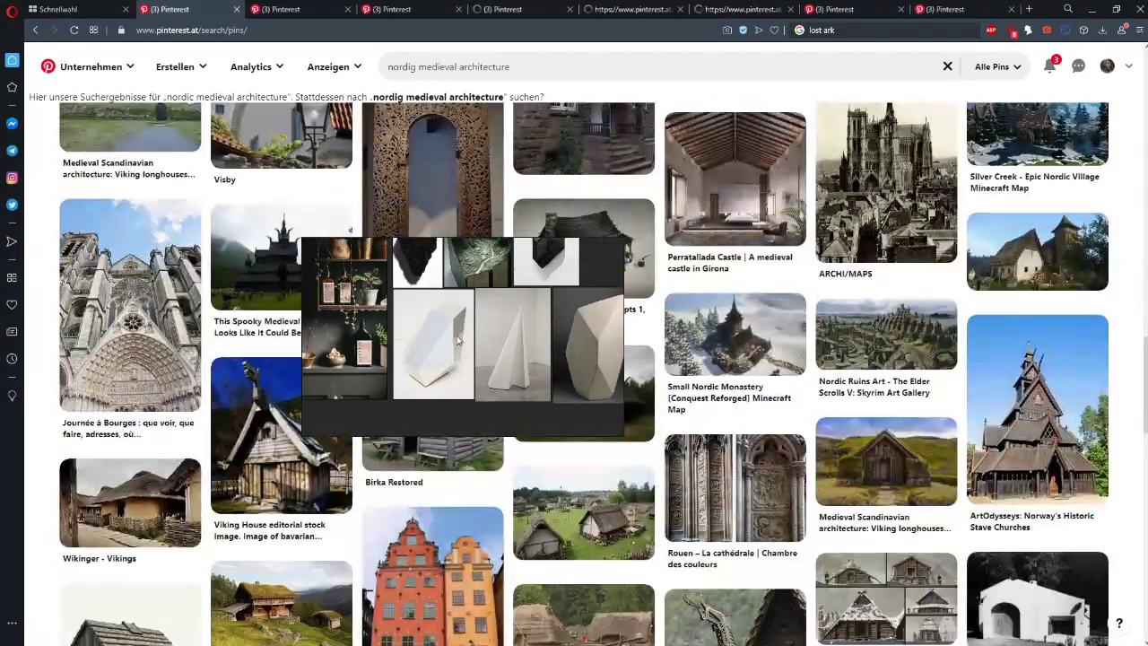
- Open the "Medieval Scandinavian architecture" longhouse, thatched hut village and "Unbelievable Primitive Houses" pins from the search results in new tabs
{"action": "scroll", "coordinate": [881, 492], "scroll_direction": "down", "scroll_amount": 1}
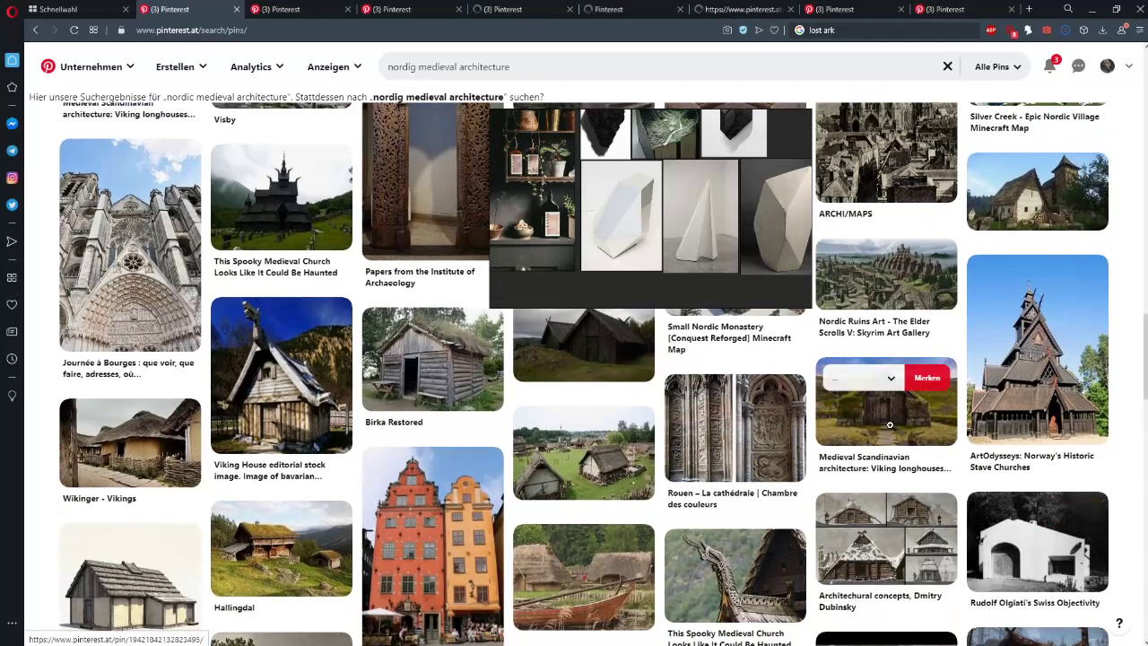
{"action": "middle_click", "coordinate": [887, 408]}
{"action": "scroll", "coordinate": [714, 445], "scroll_direction": "down", "scroll_amount": 2}
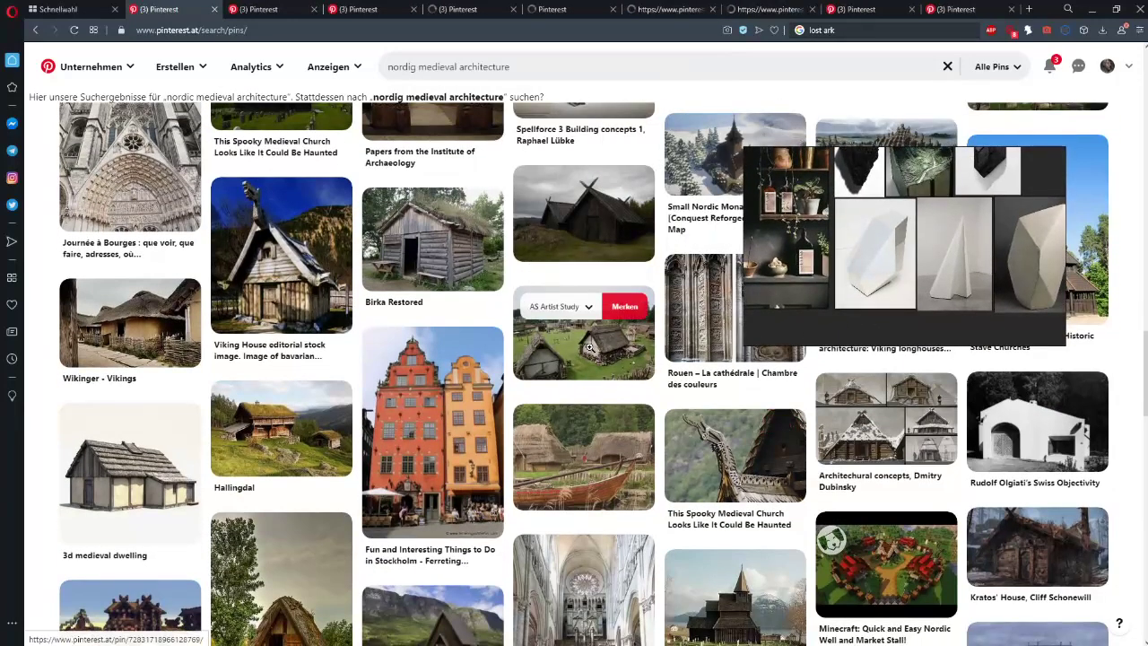
{"action": "middle_click", "coordinate": [640, 346]}
{"action": "left_click_drag", "start_coordinate": [837, 320], "coordinate": [836, 424]}
{"action": "scroll", "coordinate": [592, 287], "scroll_direction": "down", "scroll_amount": 3}
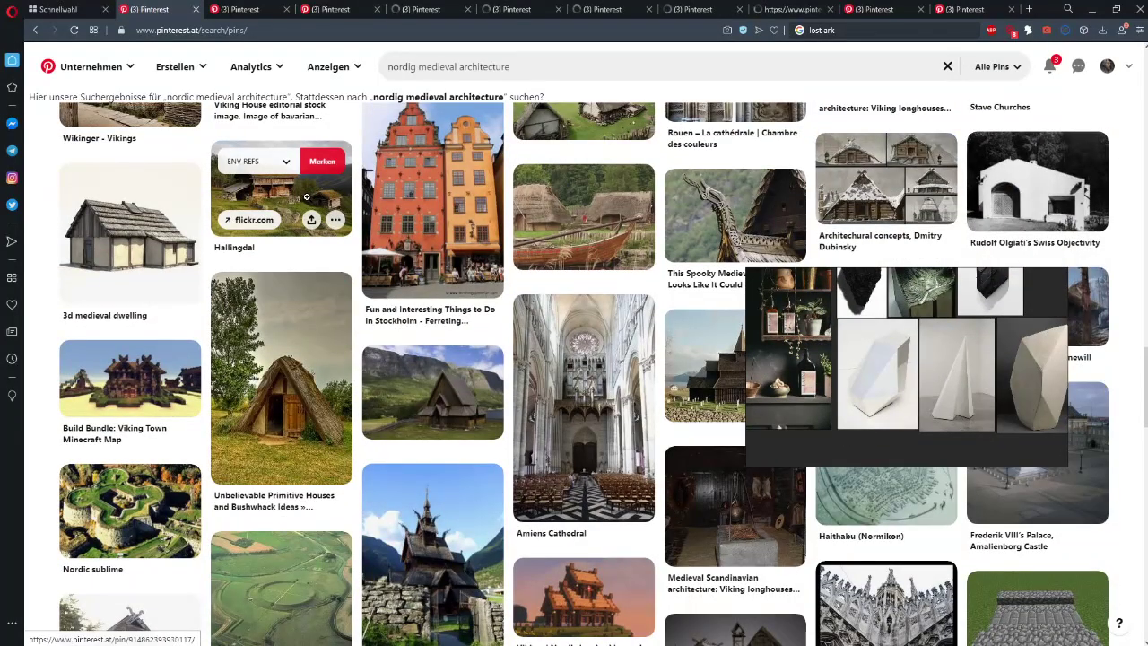
{"action": "middle_click", "coordinate": [320, 349]}
{"action": "scroll", "coordinate": [422, 323], "scroll_direction": "down", "scroll_amount": 1}
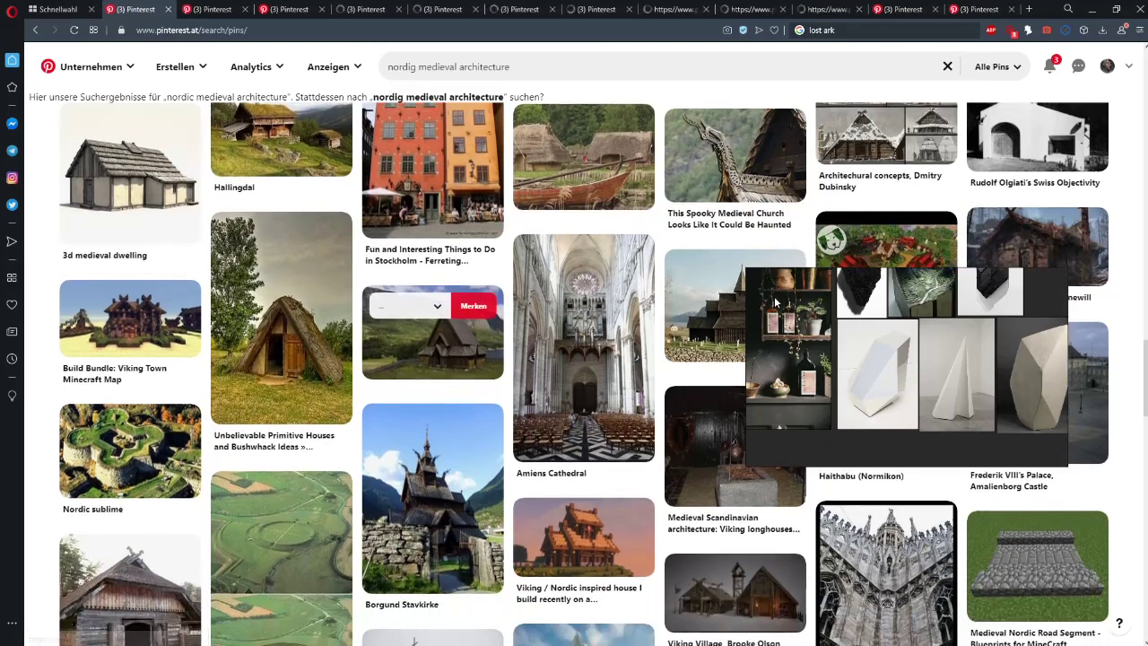
- Switch to the carved wooden door pin and add its photo to the board near the skull-topped door picture
{"action": "left_click_drag", "start_coordinate": [801, 472], "coordinate": [719, 395]}
{"action": "right_click", "coordinate": [689, 372]}
{"action": "left_click", "coordinate": [612, 361]}
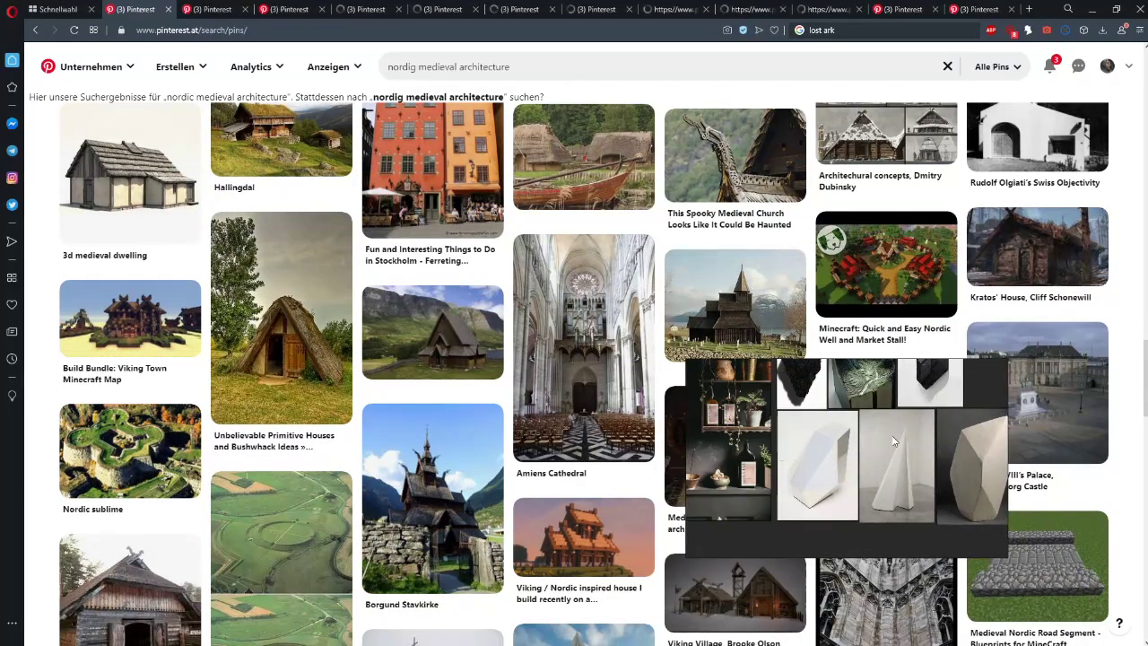
{"action": "left_click_drag", "start_coordinate": [790, 384], "coordinate": [713, 367]}
{"action": "left_click", "coordinate": [287, 9]}
{"action": "left_click", "coordinate": [363, 9]}
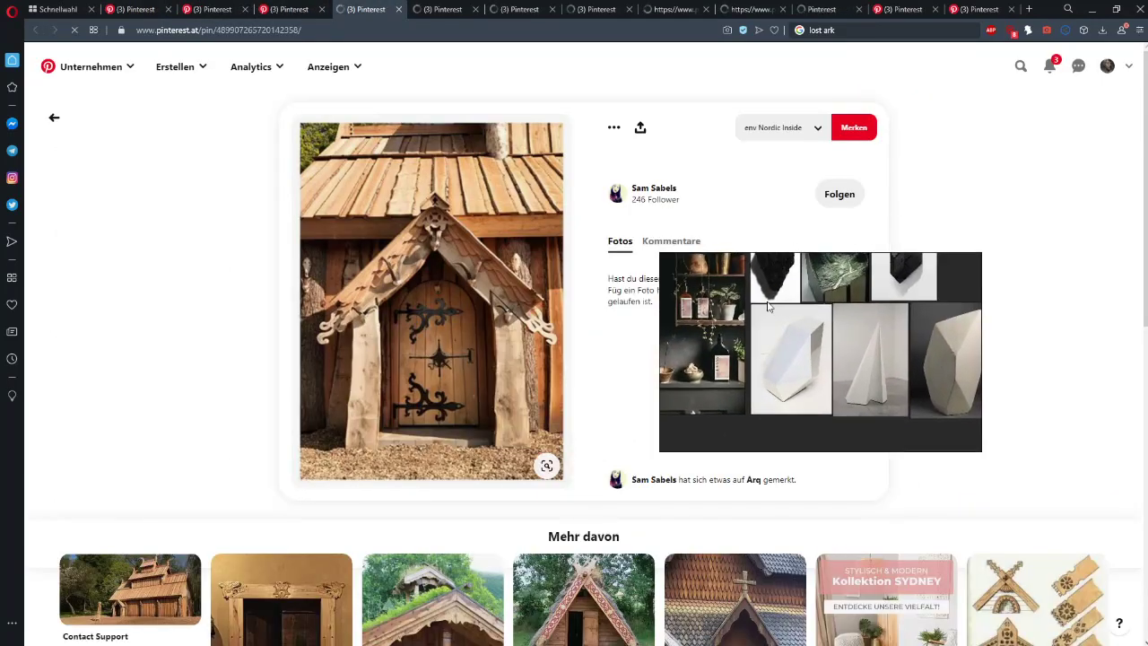
{"action": "left_click_drag", "start_coordinate": [863, 298], "coordinate": [716, 333]}
{"action": "scroll", "coordinate": [863, 298], "scroll_direction": "down", "scroll_amount": 6}
{"action": "left_click_drag", "start_coordinate": [725, 332], "coordinate": [857, 351]}
- Enlarge the carved wooden door photo slightly and place it directly beside the skull-topped door picture
{"action": "left_click_drag", "start_coordinate": [844, 351], "coordinate": [839, 351]}
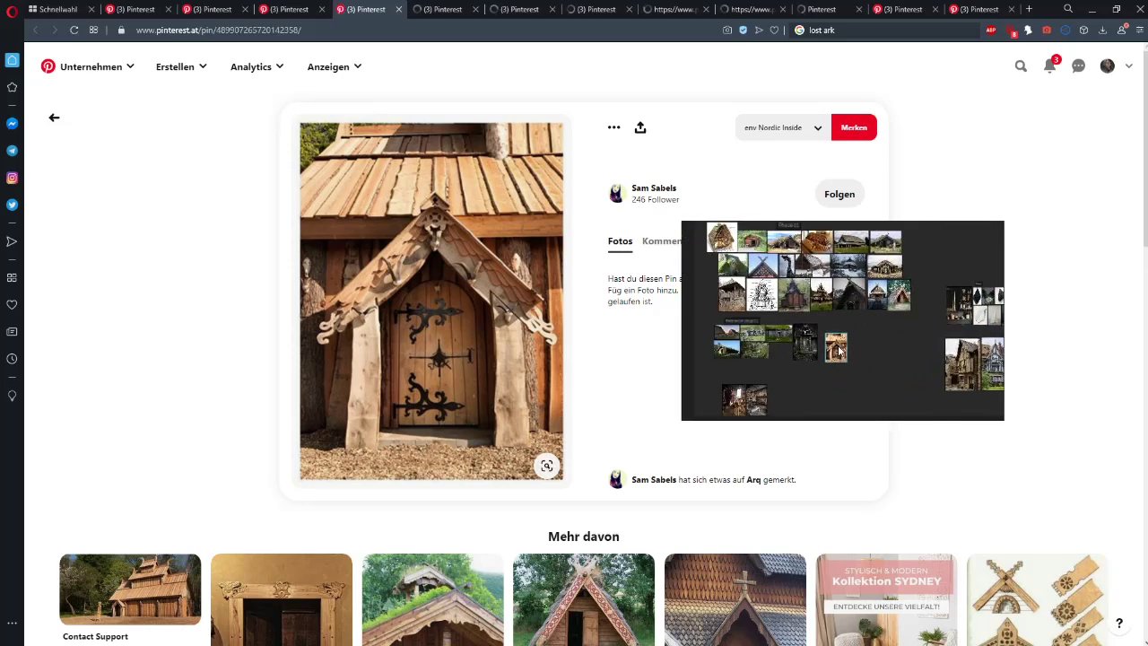
{"action": "scroll", "coordinate": [832, 341], "scroll_direction": "up", "scroll_amount": 5}
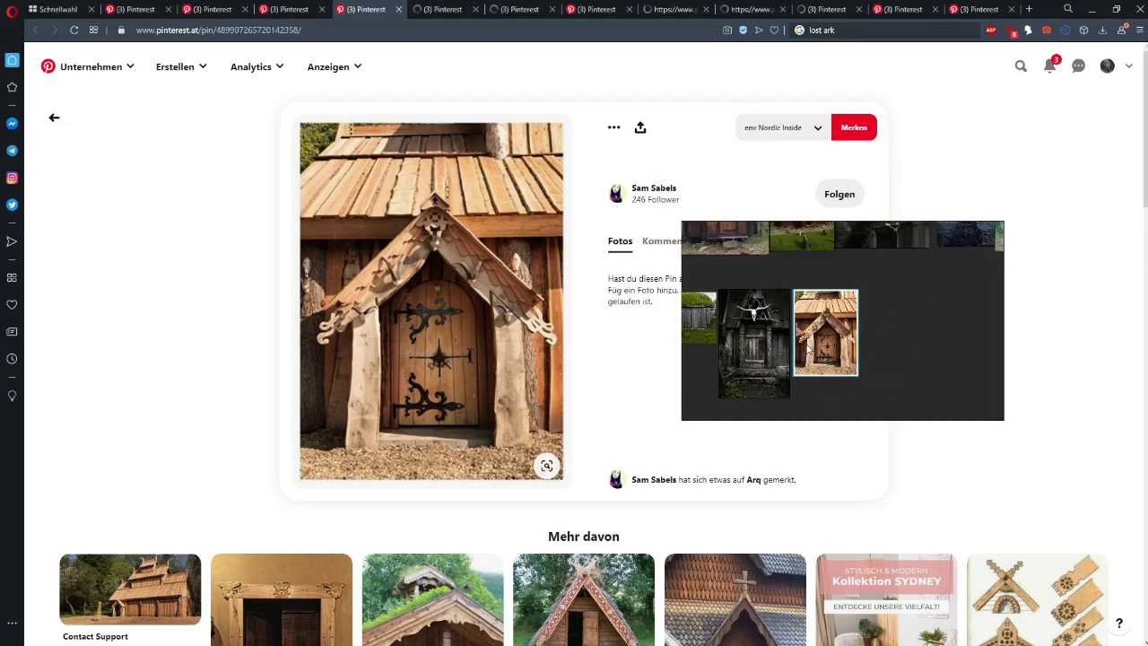
{"action": "left_click_drag", "start_coordinate": [830, 344], "coordinate": [835, 346]}
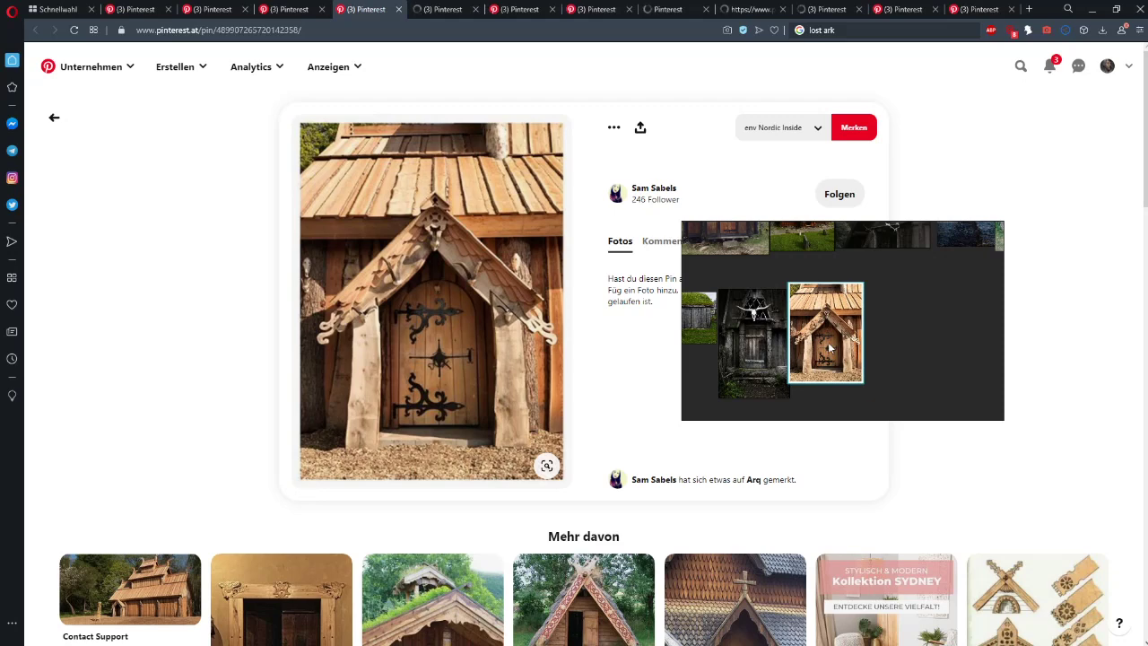
{"action": "scroll", "coordinate": [827, 345], "scroll_direction": "up", "scroll_amount": 4}
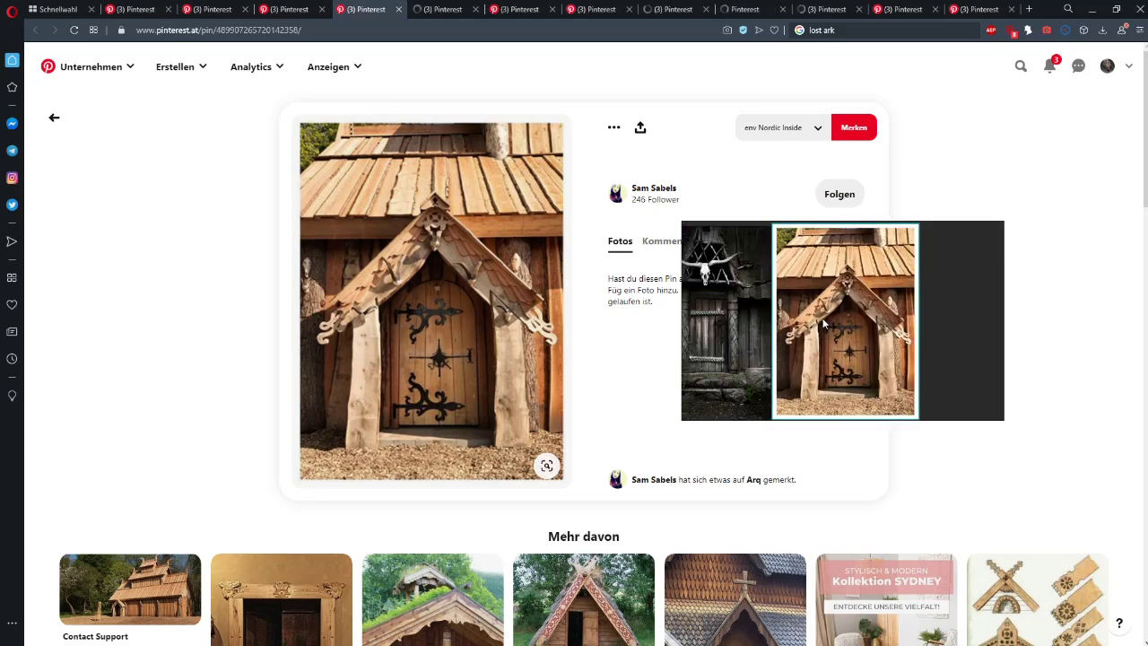
{"action": "scroll", "coordinate": [823, 323], "scroll_direction": "down", "scroll_amount": 3}
{"action": "left_click_drag", "start_coordinate": [767, 317], "coordinate": [904, 315]}
{"action": "scroll", "coordinate": [833, 339], "scroll_direction": "down", "scroll_amount": 2}
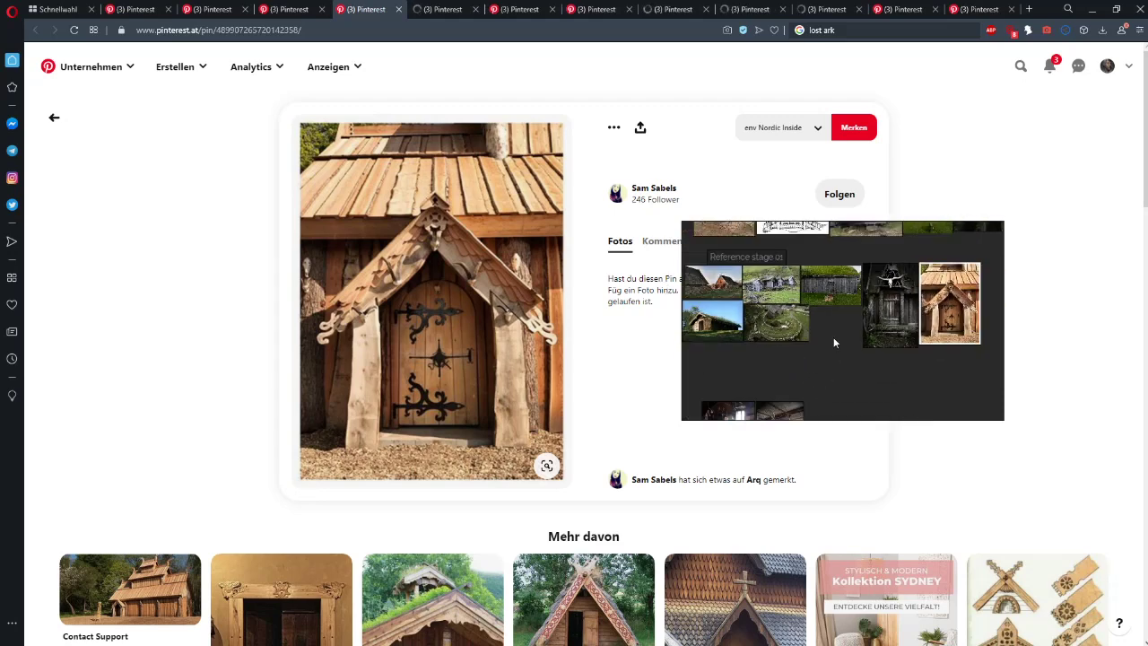
- Look through the pictures related to the carved wooden door pin and close its tab
{"action": "left_click_drag", "start_coordinate": [833, 340], "coordinate": [867, 275]}
{"action": "scroll", "coordinate": [545, 365], "scroll_direction": "down", "scroll_amount": 3}
{"action": "scroll", "coordinate": [520, 337], "scroll_direction": "up", "scroll_amount": 3}
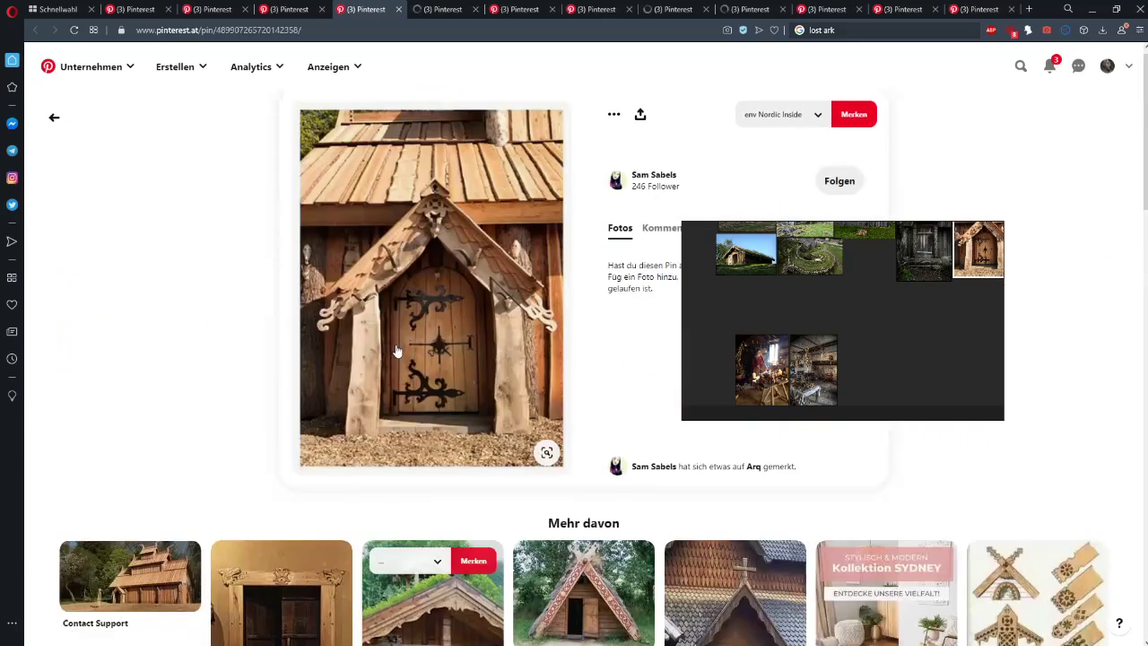
{"action": "scroll", "coordinate": [440, 320], "scroll_direction": "down", "scroll_amount": 3}
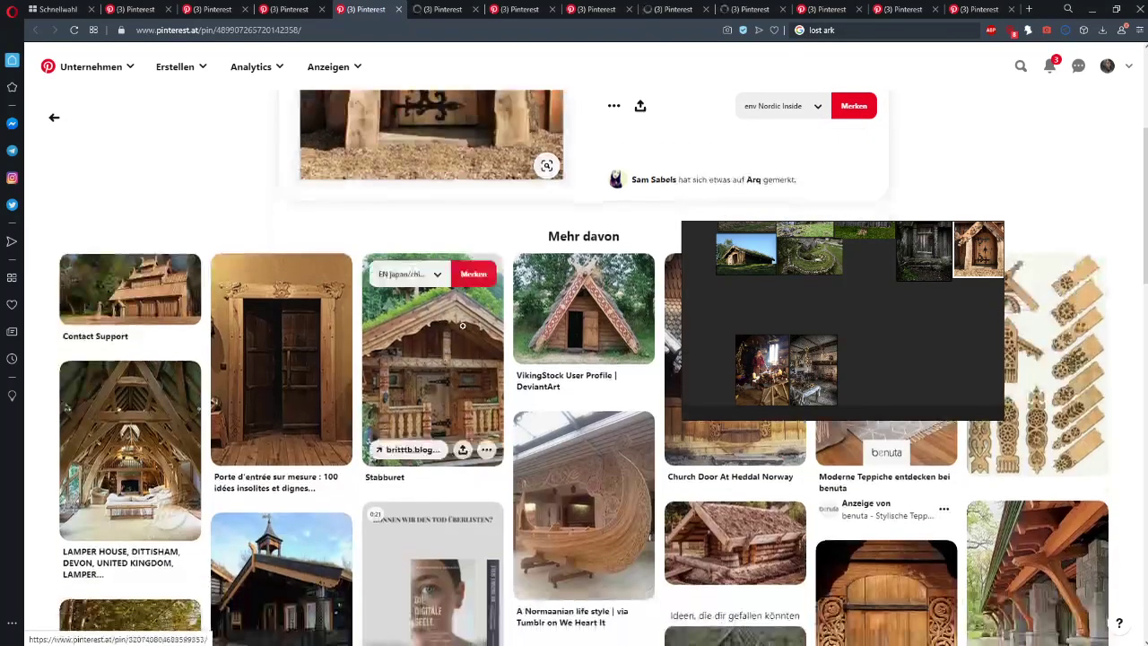
{"action": "scroll", "coordinate": [484, 349], "scroll_direction": "up", "scroll_amount": 2}
{"action": "scroll", "coordinate": [488, 354], "scroll_direction": "down", "scroll_amount": 1}
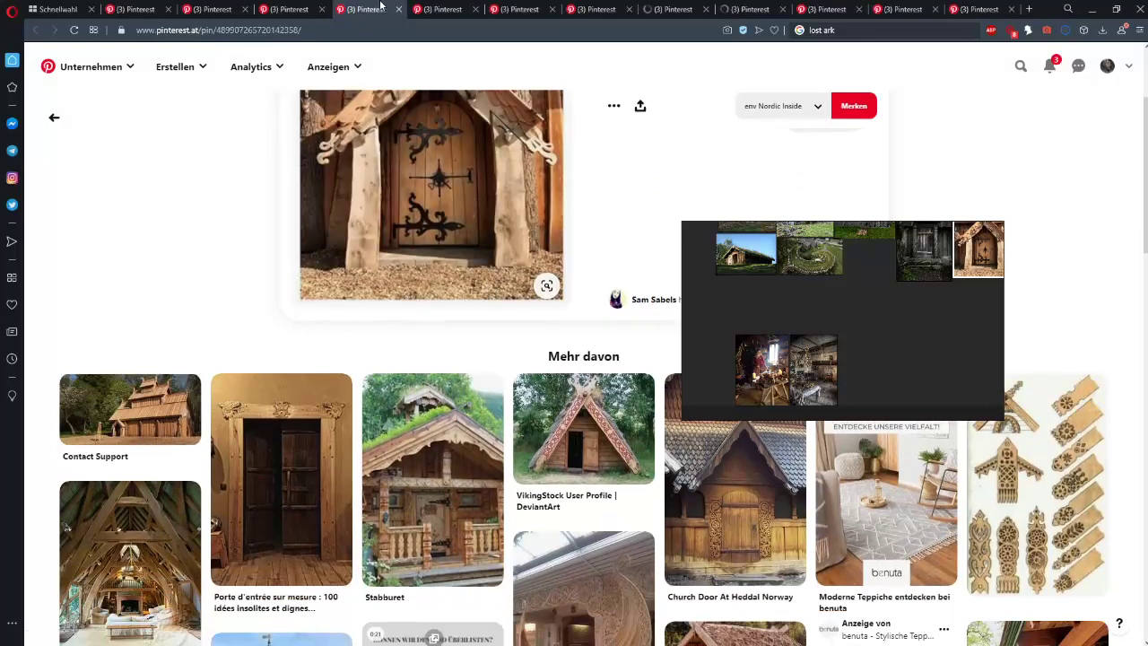
{"action": "scroll", "coordinate": [404, 247], "scroll_direction": "up", "scroll_amount": 2}
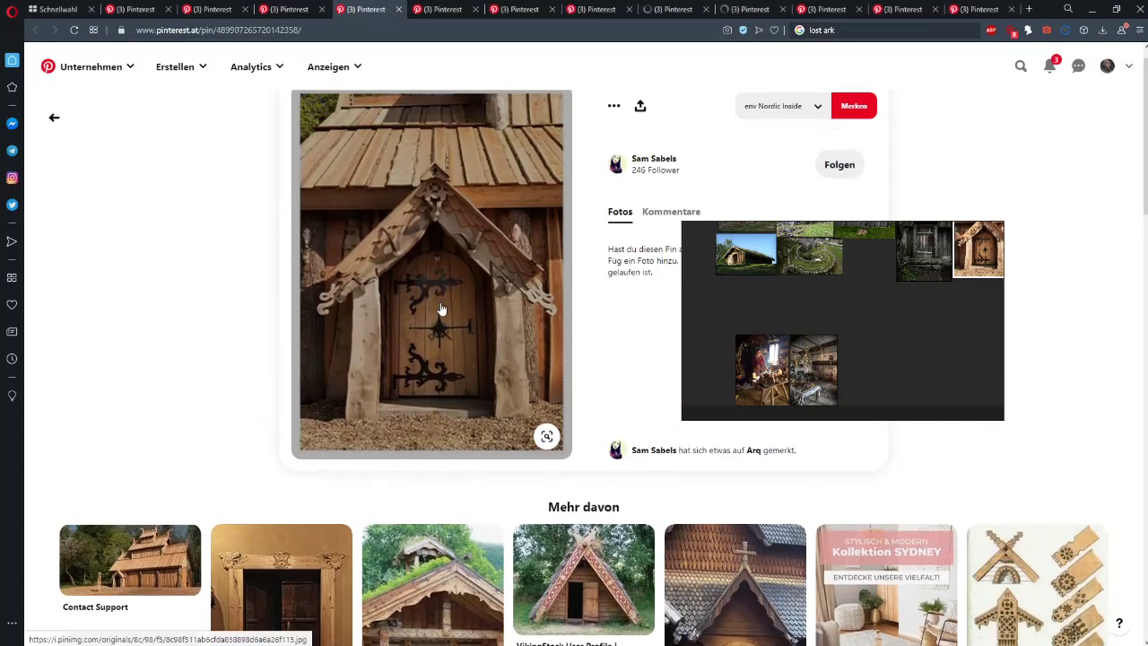
{"action": "left_click", "coordinate": [399, 9]}
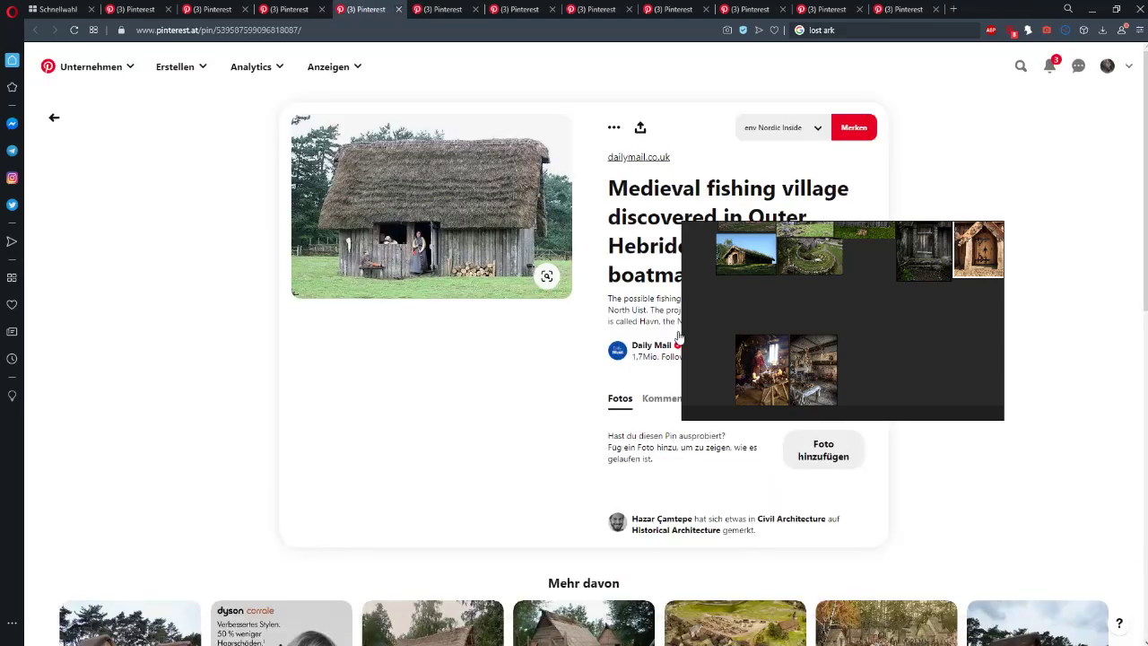
- Add the thatched house photo from the "Medieval fishing village" pin to the lower row of the "Reference stage 01" group
{"action": "left_click_drag", "start_coordinate": [906, 298], "coordinate": [915, 296]}
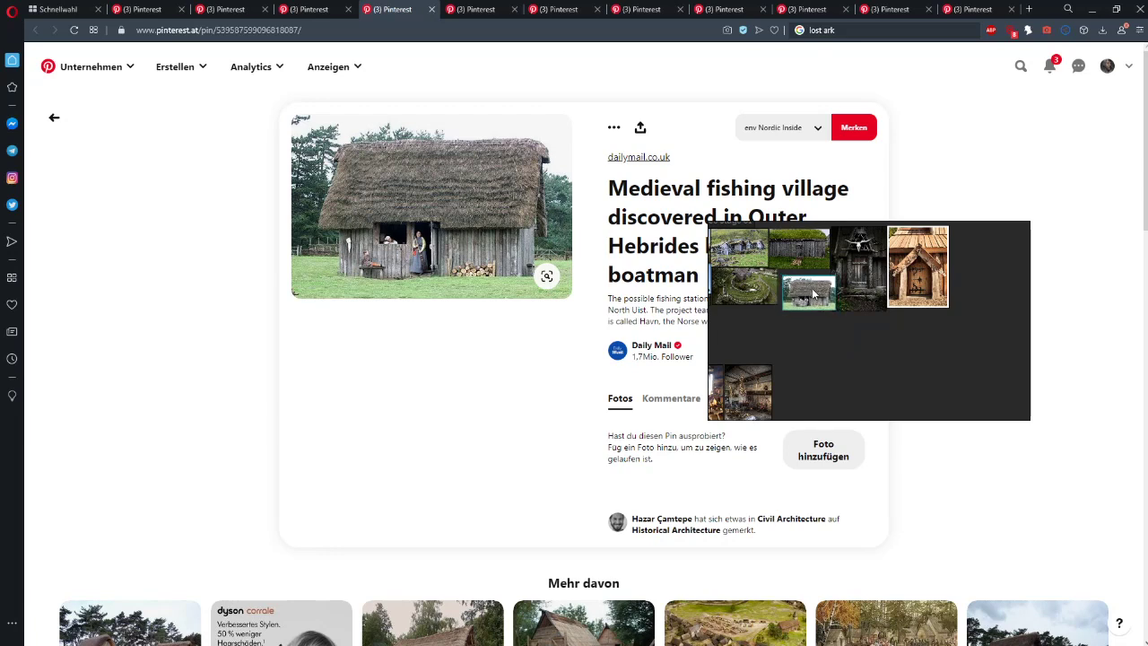
{"action": "double_click", "coordinate": [806, 288]}
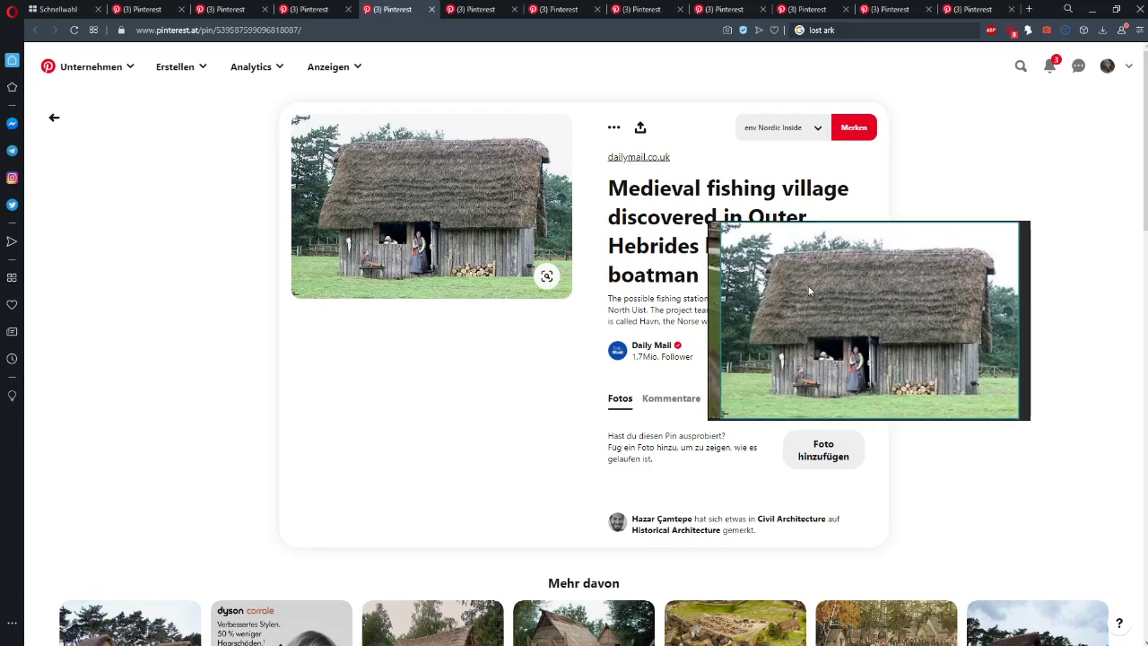
{"action": "scroll", "coordinate": [807, 288], "scroll_direction": "down", "scroll_amount": 3}
{"action": "left_click_drag", "start_coordinate": [805, 289], "coordinate": [824, 329]}
{"action": "left_click_drag", "start_coordinate": [823, 324], "coordinate": [830, 326]}
{"action": "scroll", "coordinate": [815, 368], "scroll_direction": "down", "scroll_amount": 5}
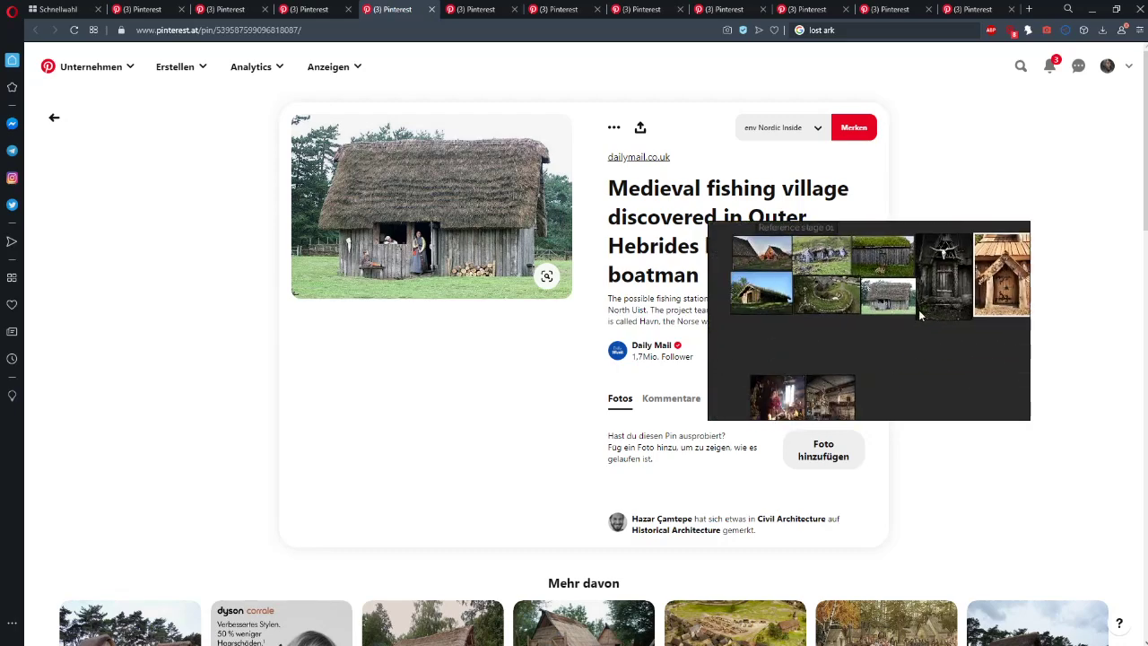
- Look through the fishing village pin's related pictures and reopen its tab after closing it
{"action": "scroll", "coordinate": [328, 400], "scroll_direction": "down", "scroll_amount": 10}
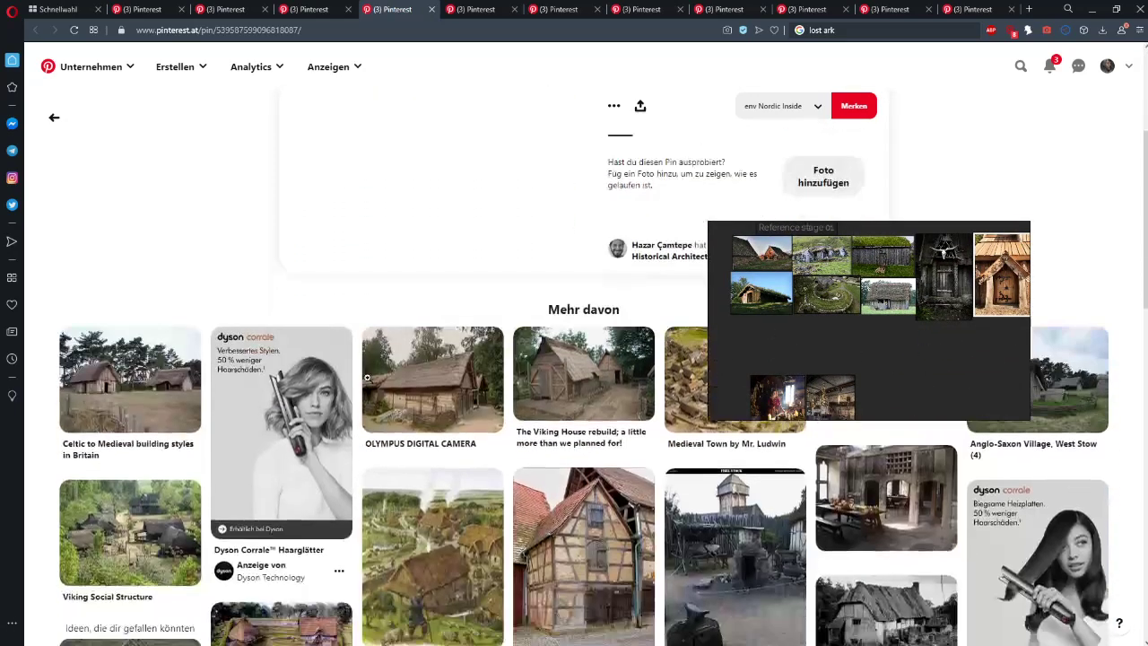
{"action": "scroll", "coordinate": [381, 368], "scroll_direction": "down", "scroll_amount": 5}
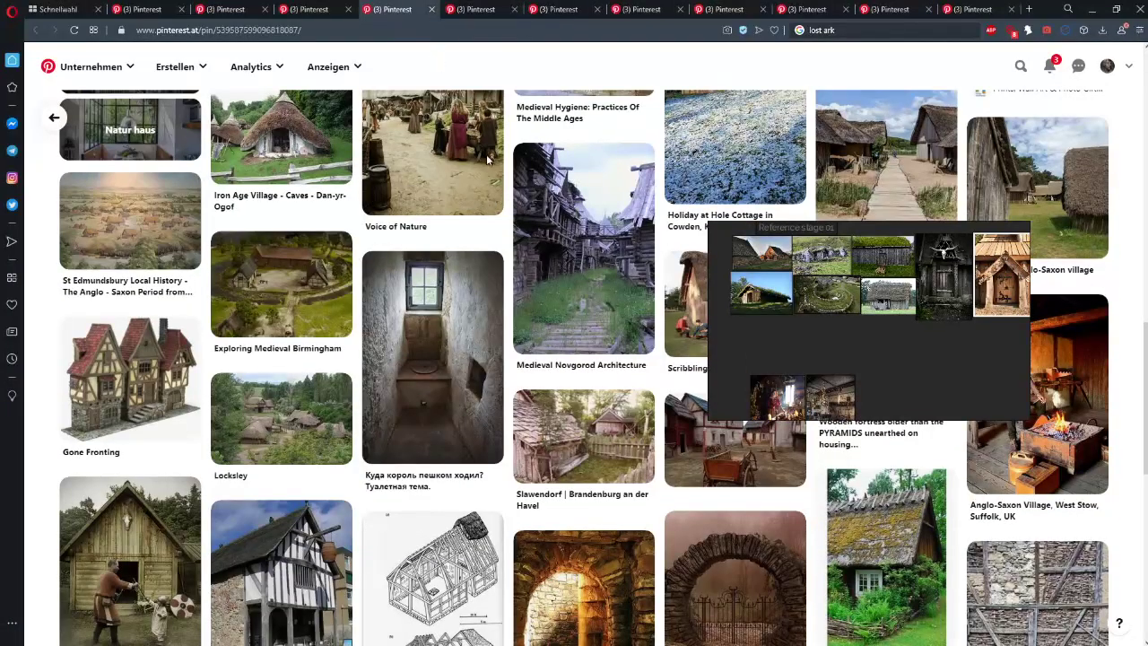
{"action": "left_click", "coordinate": [493, 170]}
{"action": "right_click", "coordinate": [415, 6]}
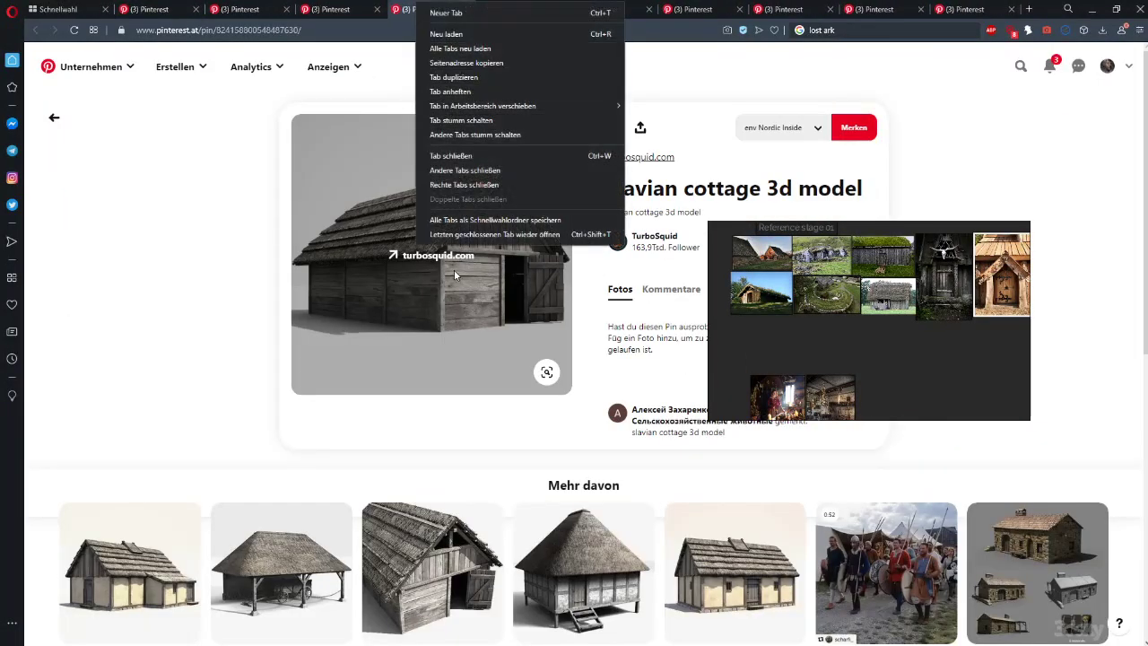
{"action": "left_click", "coordinate": [459, 229]}
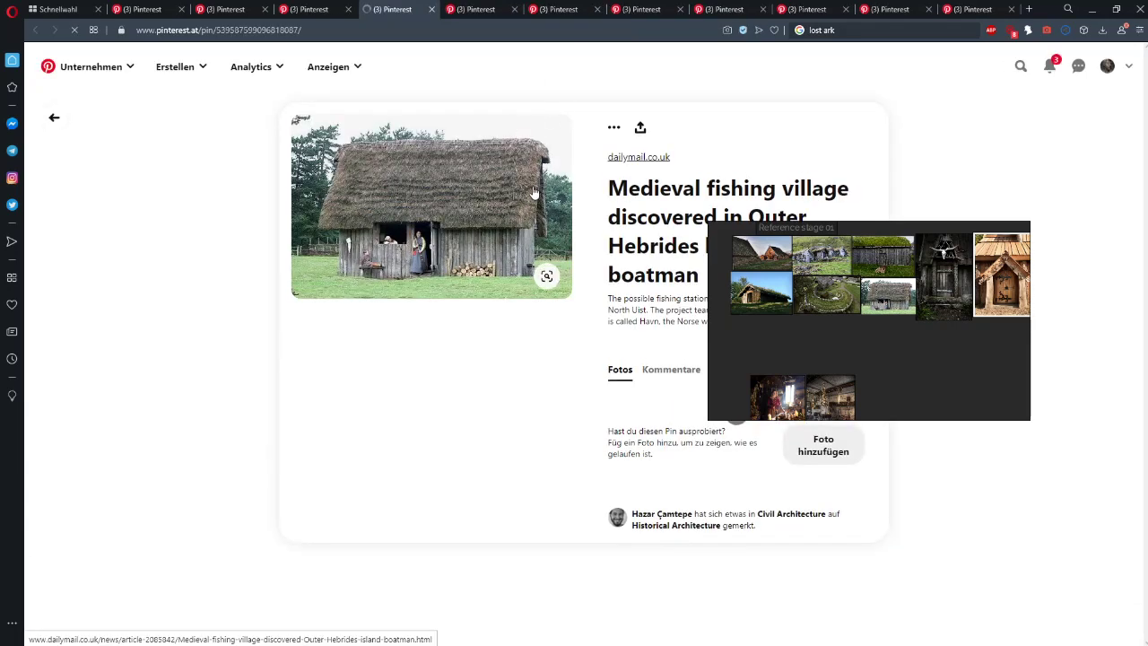
- Examine the pictures related to the "Medieval fishing village" pin for further village and house references
{"action": "scroll", "coordinate": [565, 322], "scroll_direction": "down", "scroll_amount": 3}
{"action": "scroll", "coordinate": [564, 322], "scroll_direction": "down", "scroll_amount": 2}
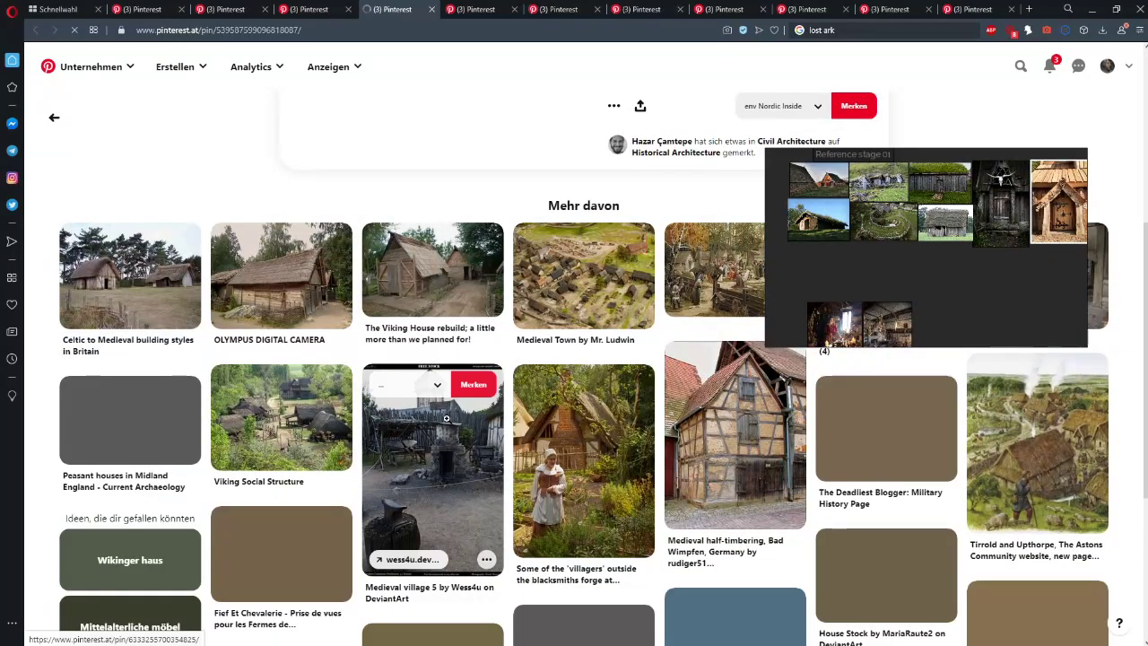
{"action": "scroll", "coordinate": [440, 428], "scroll_direction": "down", "scroll_amount": 2}
{"action": "left_click_drag", "start_coordinate": [856, 269], "coordinate": [783, 216]}
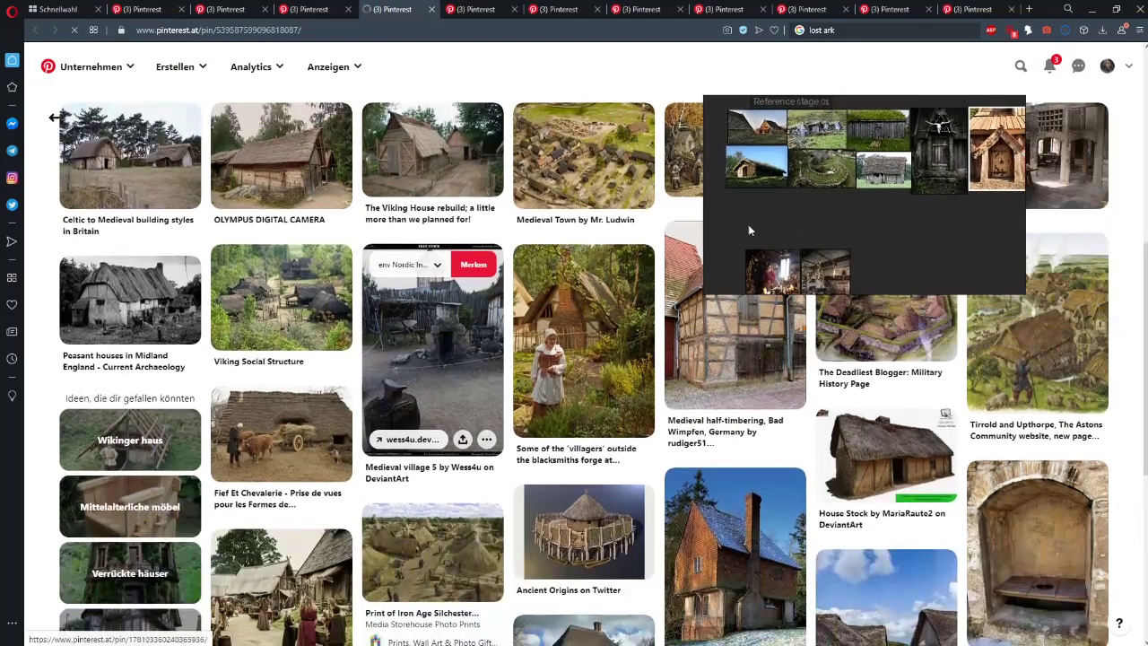
{"action": "left_click_drag", "start_coordinate": [860, 246], "coordinate": [981, 368]}
{"action": "scroll", "coordinate": [648, 328], "scroll_direction": "up", "scroll_amount": 2}
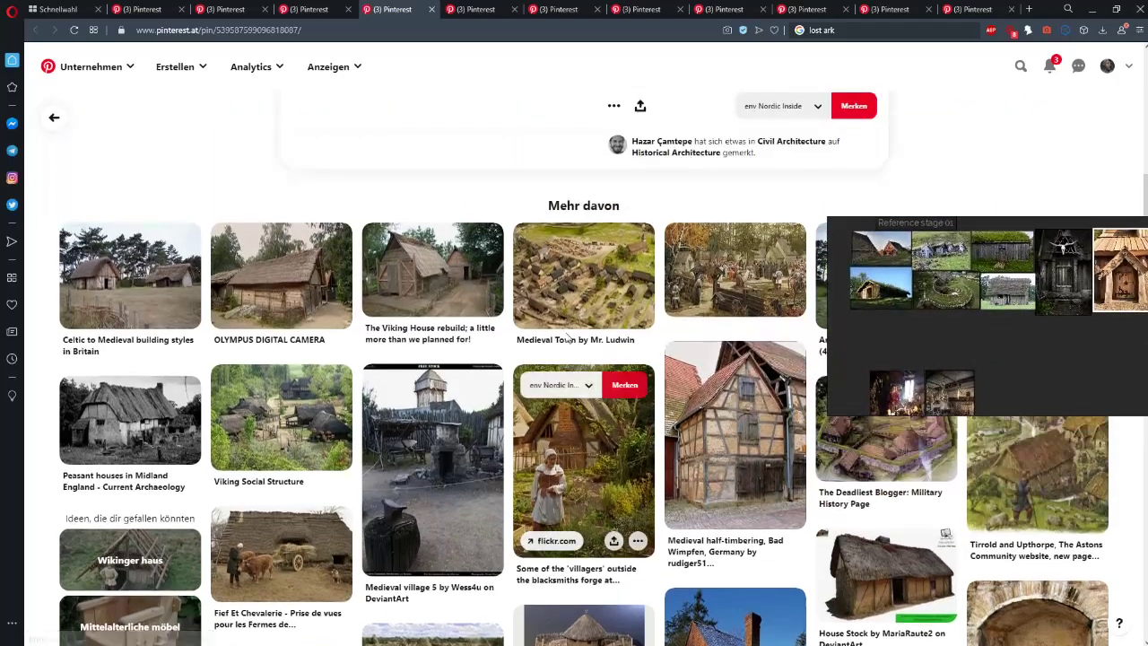
{"action": "scroll", "coordinate": [562, 307], "scroll_direction": "down", "scroll_amount": 8}
{"action": "scroll", "coordinate": [561, 305], "scroll_direction": "down", "scroll_amount": 2}
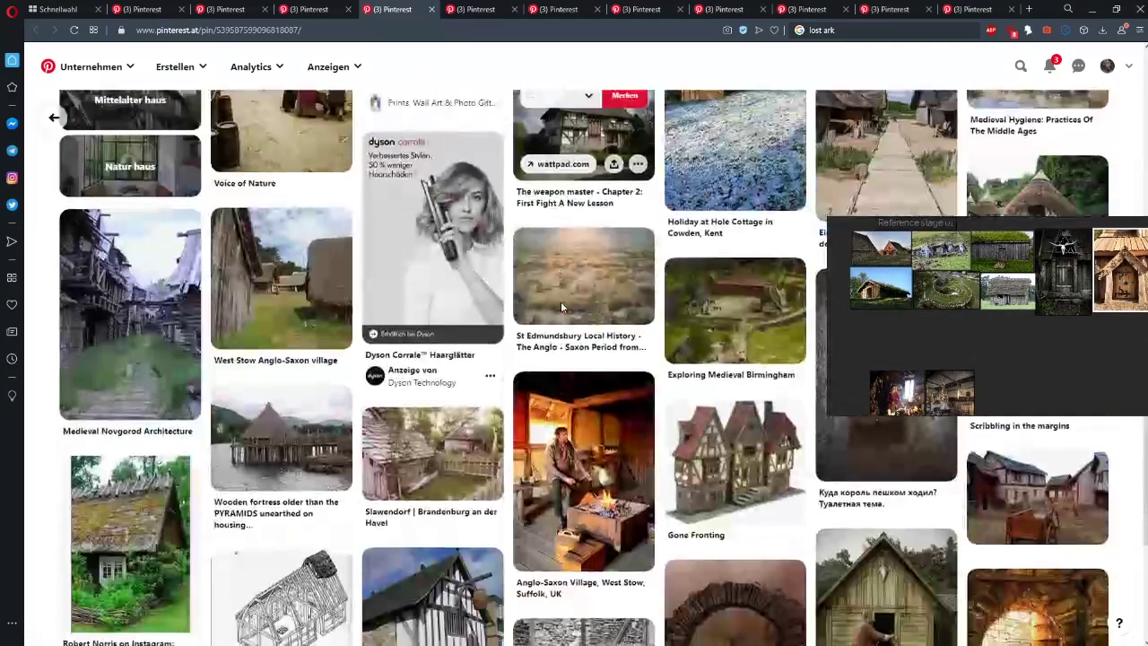
{"action": "scroll", "coordinate": [561, 305], "scroll_direction": "up", "scroll_amount": 7}
{"action": "scroll", "coordinate": [503, 340], "scroll_direction": "down", "scroll_amount": 3}
{"action": "scroll", "coordinate": [471, 352], "scroll_direction": "up", "scroll_amount": 7}
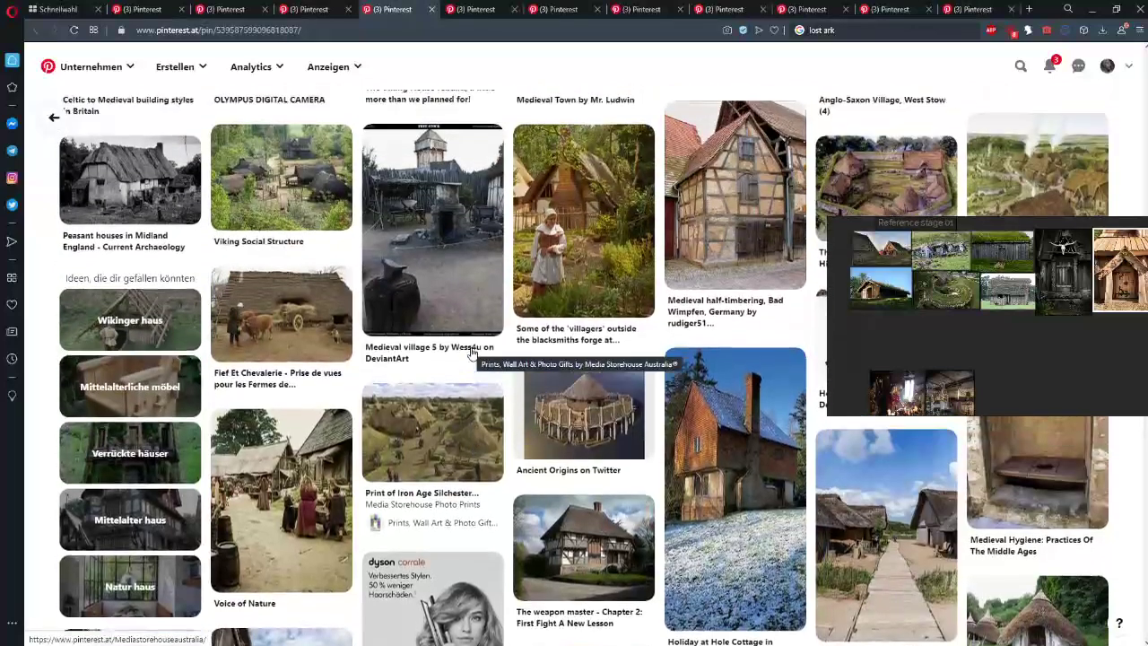
{"action": "left_click_drag", "start_coordinate": [1026, 338], "coordinate": [814, 501]}
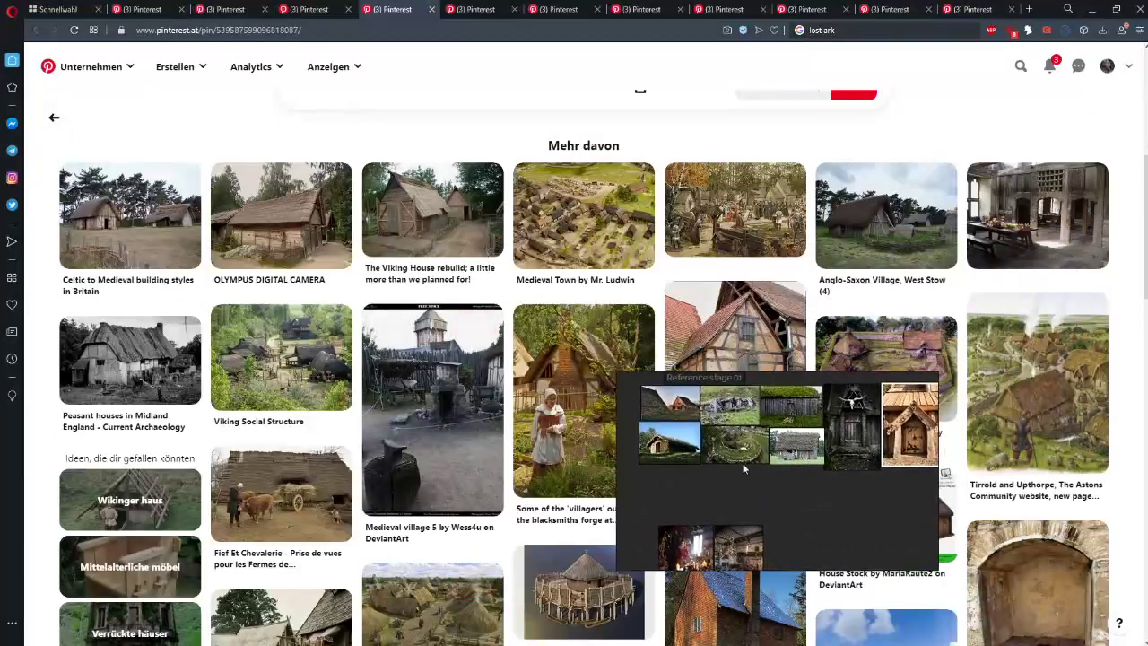
- Open the "Medieval village 5 by Wess4u on DeviantArt" pin and place its photo beside the carved wooden door on the board
{"action": "left_click", "coordinate": [431, 435]}
{"action": "left_click_drag", "start_coordinate": [768, 442], "coordinate": [874, 389]}
{"action": "scroll", "coordinate": [881, 328], "scroll_direction": "down", "scroll_amount": 3}
{"action": "scroll", "coordinate": [963, 330], "scroll_direction": "up", "scroll_amount": 4}
{"action": "scroll", "coordinate": [973, 327], "scroll_direction": "up", "scroll_amount": 1}
{"action": "left_click_drag", "start_coordinate": [807, 400], "coordinate": [886, 299]}
{"action": "left_click_drag", "start_coordinate": [886, 298], "coordinate": [877, 327]}
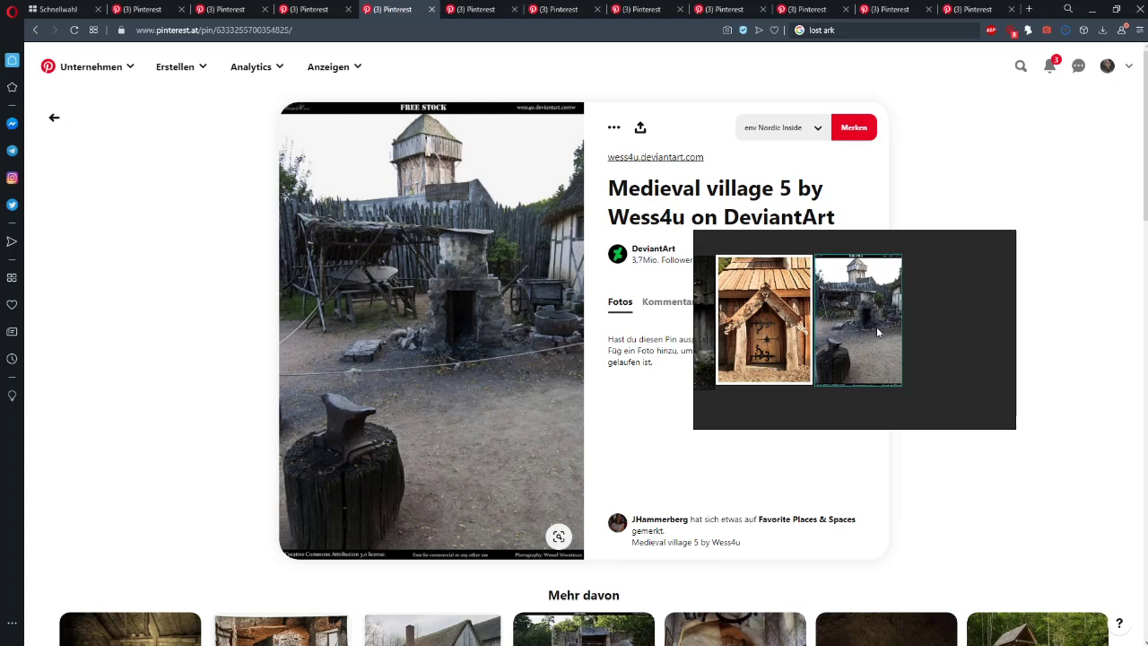
- Close the village pin and add the "slavian cottage 3d model" picture to the board beside the medieval village photo
{"action": "left_click", "coordinate": [432, 9]}
{"action": "left_click_drag", "start_coordinate": [430, 190], "coordinate": [911, 290]}
{"action": "scroll", "coordinate": [912, 289], "scroll_direction": "down", "scroll_amount": 1}
{"action": "scroll", "coordinate": [909, 296], "scroll_direction": "down", "scroll_amount": 4}
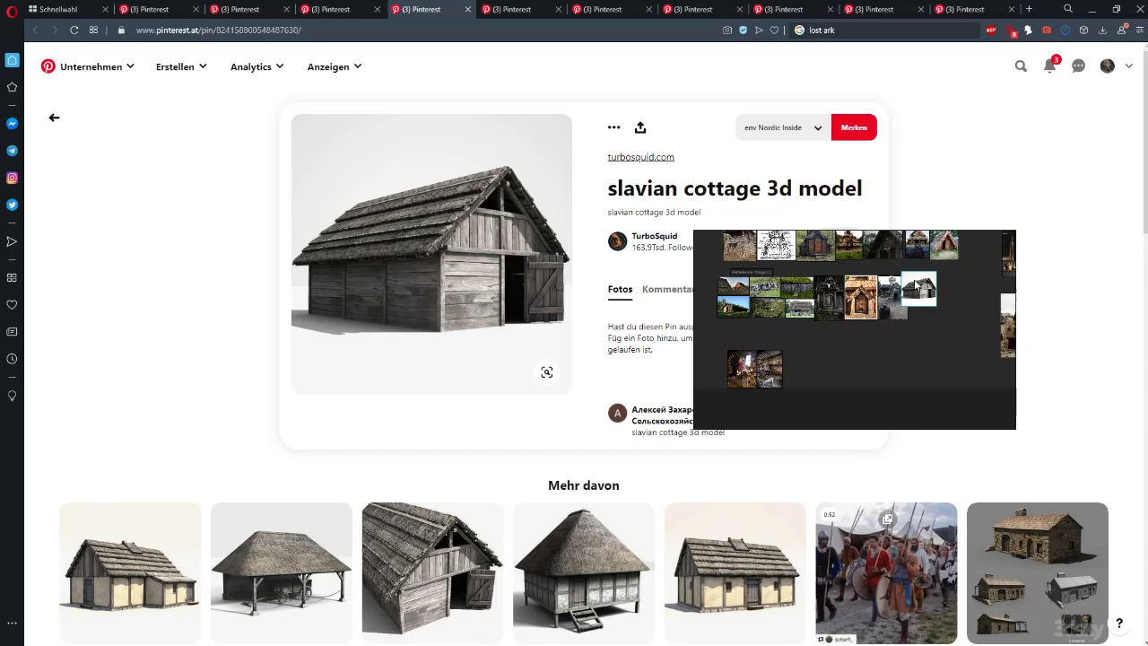
{"action": "scroll", "coordinate": [916, 285], "scroll_direction": "up", "scroll_amount": 4}
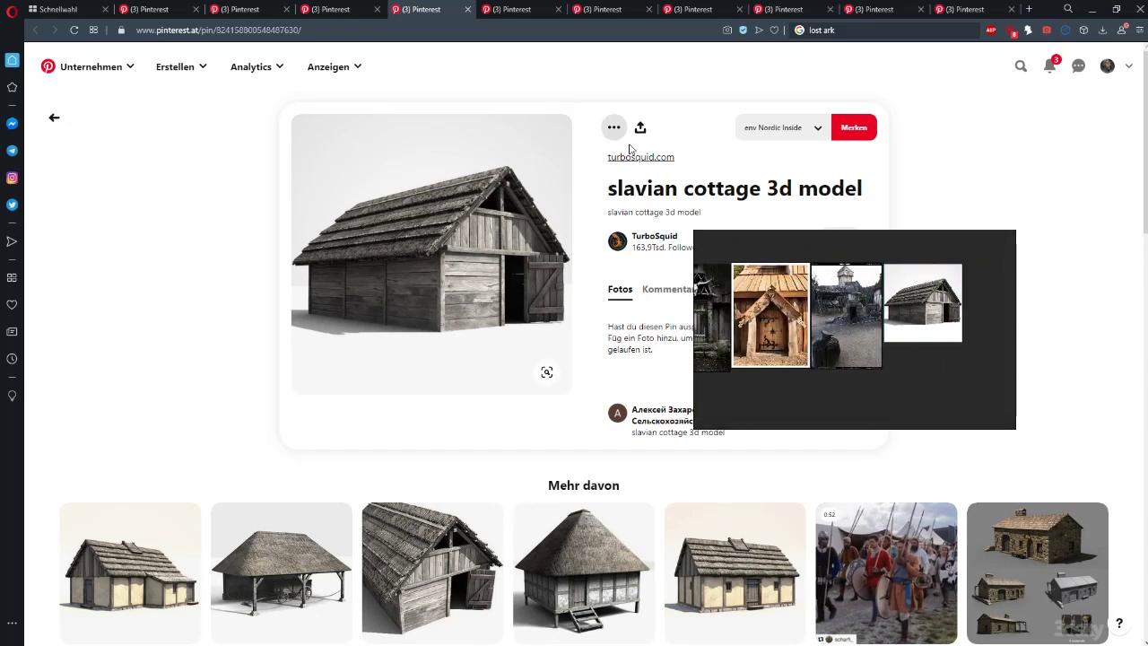
- Open the "3d model medieval wagon-shed" pin from the related pictures and move the board window closer to its picture
{"action": "scroll", "coordinate": [449, 197], "scroll_direction": "down", "scroll_amount": 7}
{"action": "scroll", "coordinate": [269, 233], "scroll_direction": "up", "scroll_amount": 4}
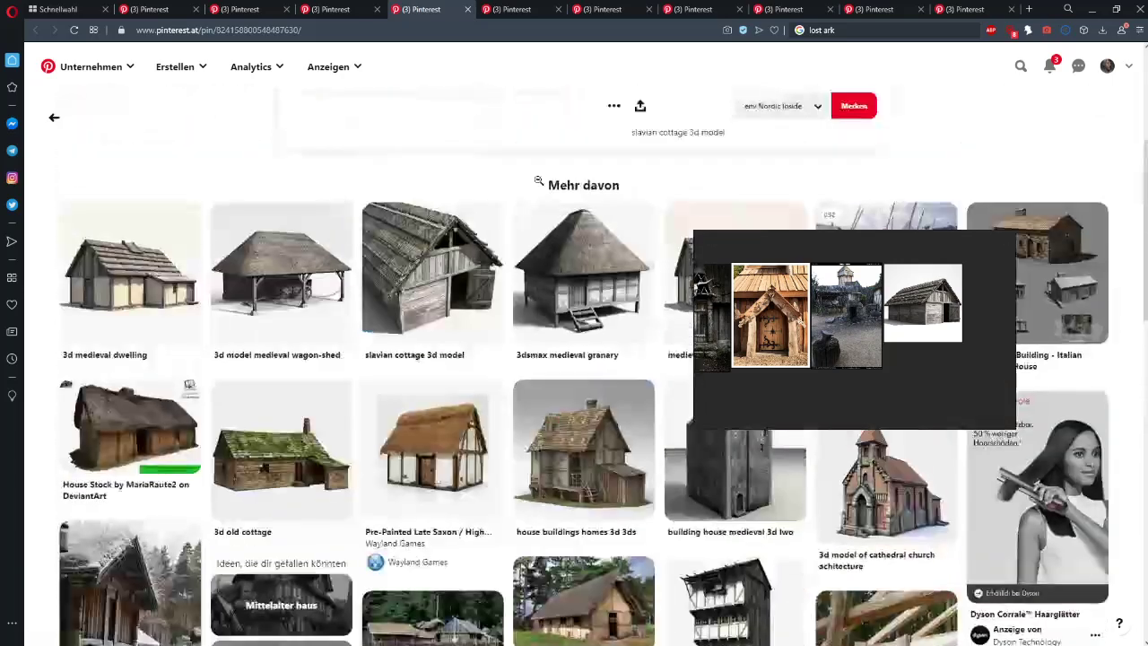
{"action": "left_click", "coordinate": [283, 253]}
{"action": "left_click_drag", "start_coordinate": [835, 350], "coordinate": [734, 375]}
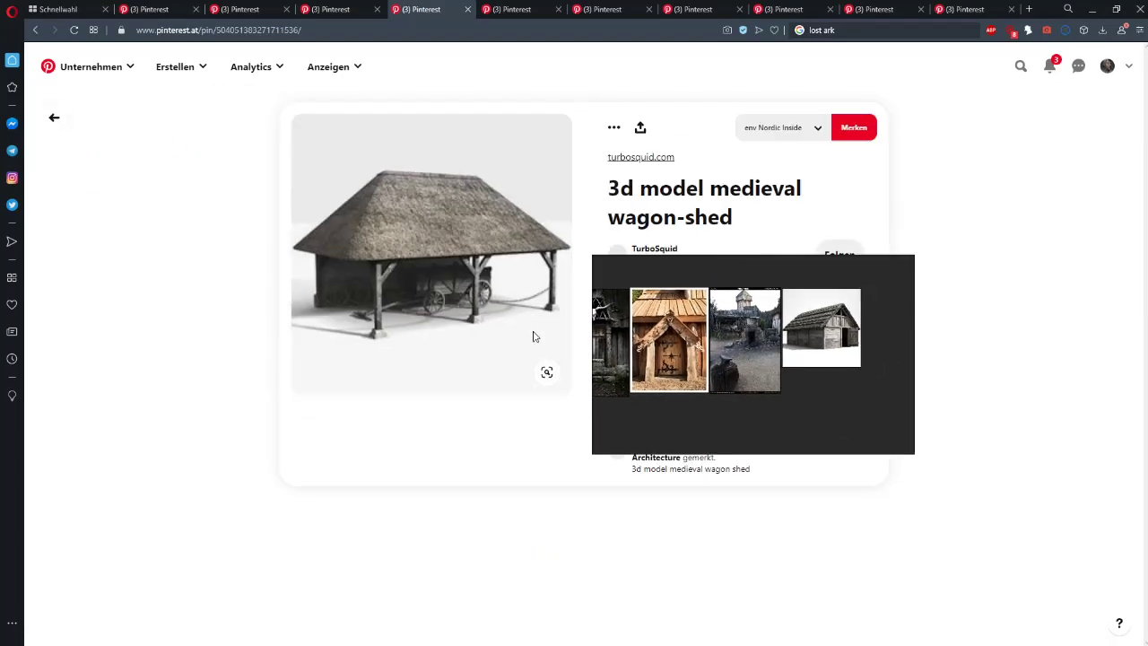
- Add the medieval wagon-shed picture to the board directly below the slavian cottage
{"action": "left_click_drag", "start_coordinate": [487, 284], "coordinate": [872, 411]}
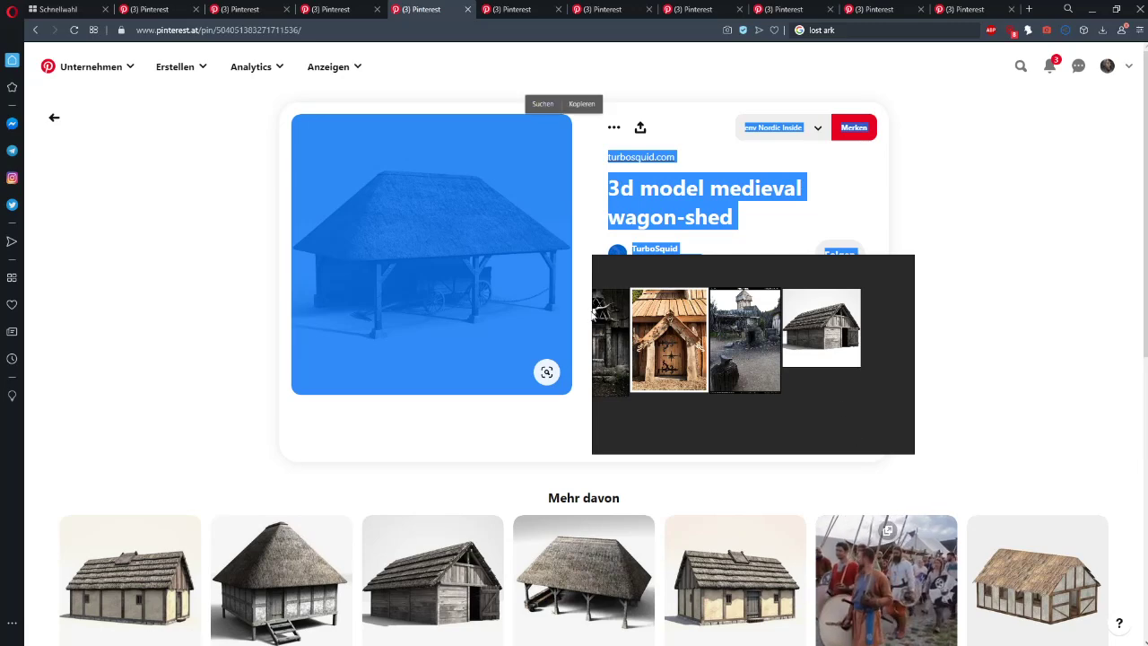
{"action": "left_click_drag", "start_coordinate": [466, 269], "coordinate": [842, 244]}
{"action": "left_click", "coordinate": [687, 120]}
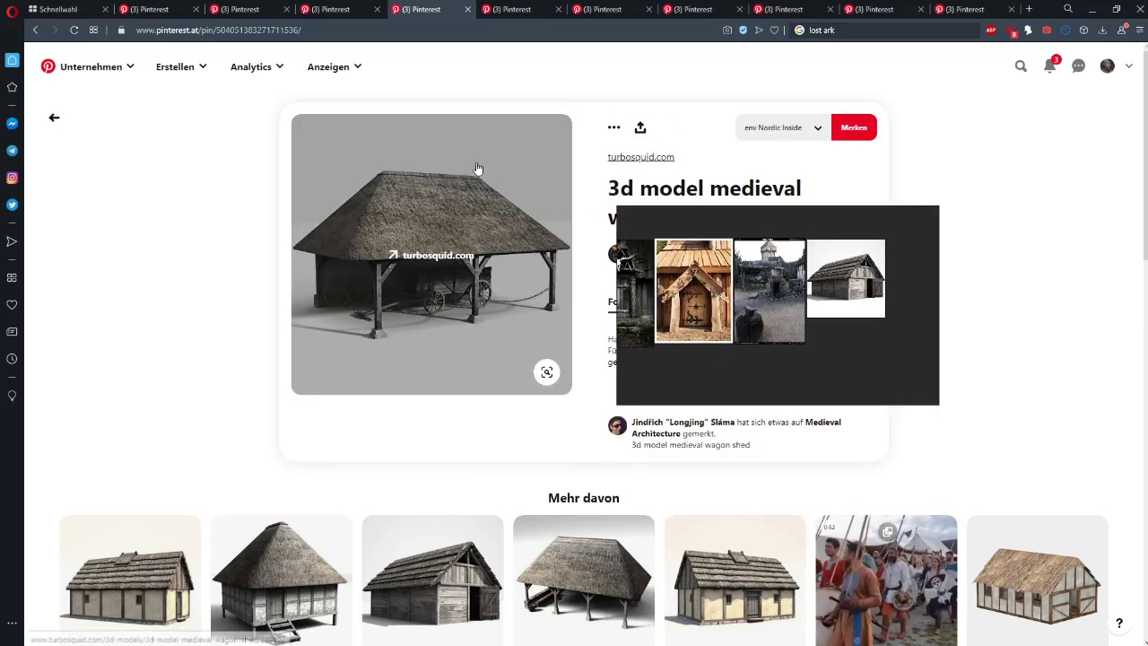
{"action": "left_click_drag", "start_coordinate": [478, 168], "coordinate": [826, 271]}
{"action": "scroll", "coordinate": [827, 272], "scroll_direction": "down", "scroll_amount": 5}
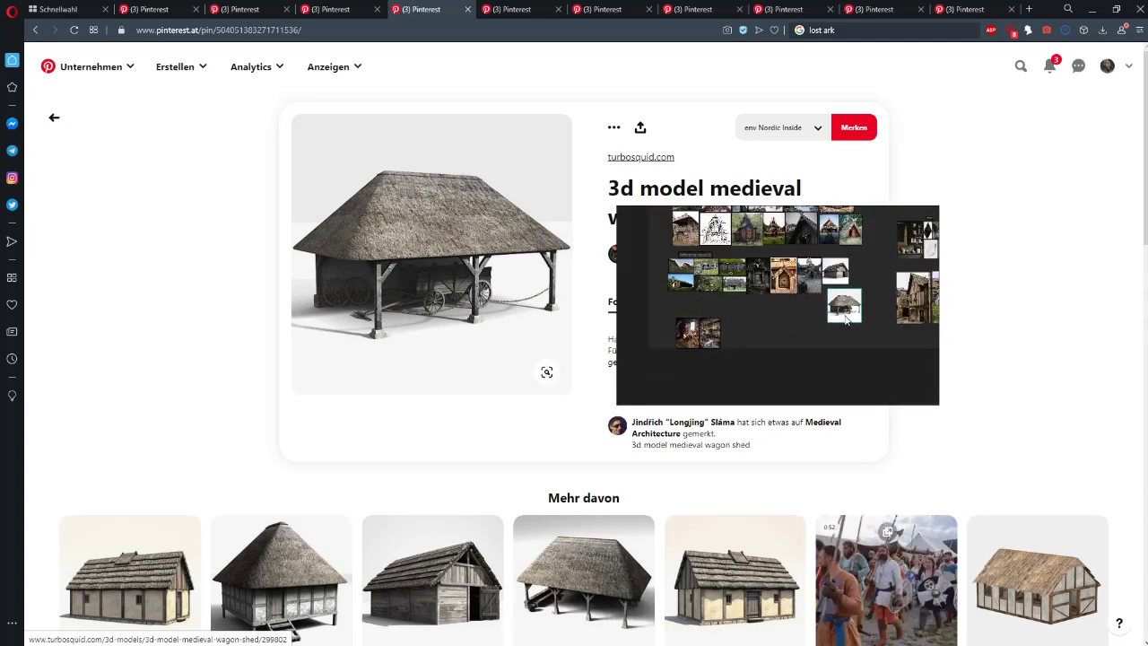
{"action": "scroll", "coordinate": [842, 310], "scroll_direction": "up", "scroll_amount": 3}
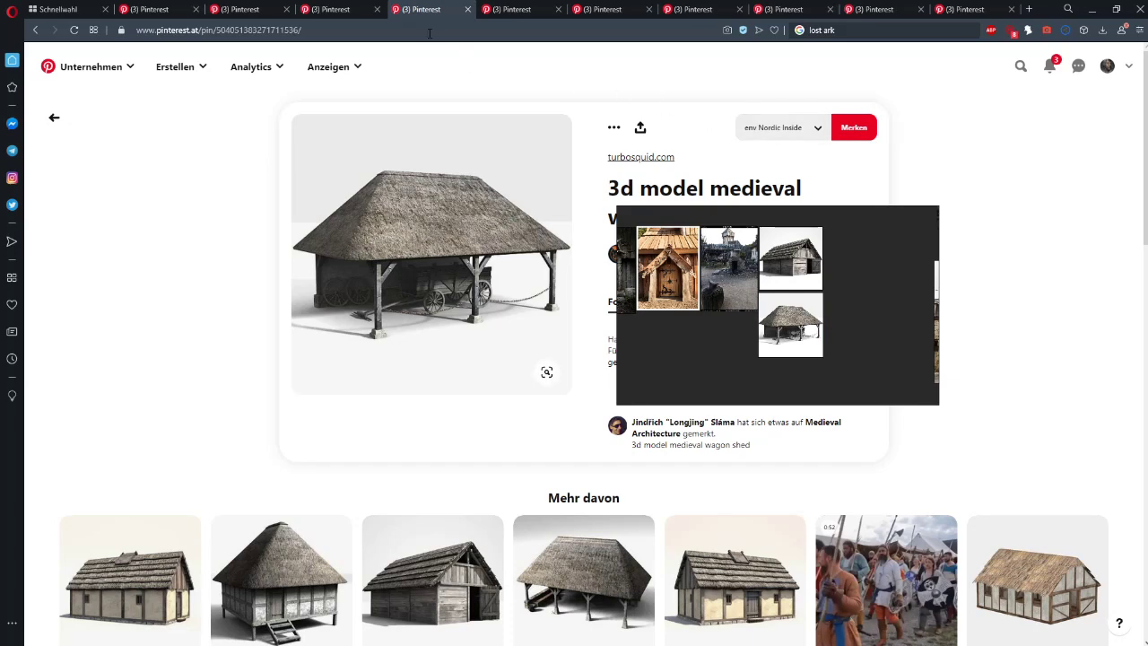
- Close the wagon-shed pin and place the "Medieval Scandinavian architecture" longhouse photo beside the wagon-shed on the board
{"action": "left_click", "coordinate": [466, 10]}
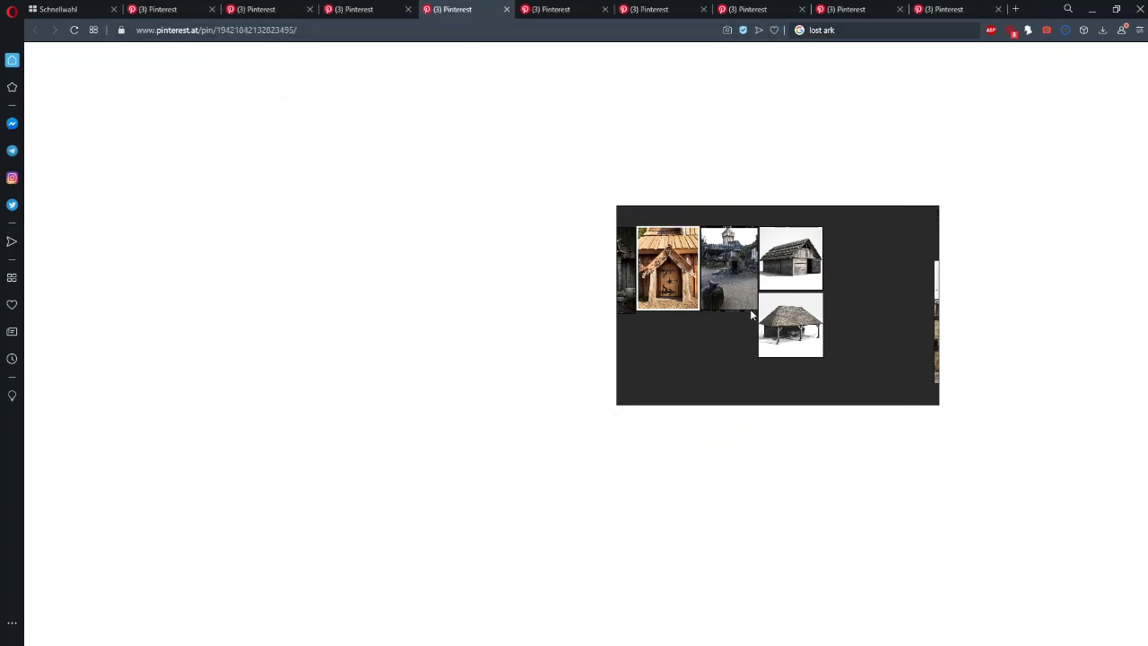
{"action": "left_click_drag", "start_coordinate": [751, 314], "coordinate": [800, 303]}
{"action": "left_click_drag", "start_coordinate": [436, 160], "coordinate": [844, 308]}
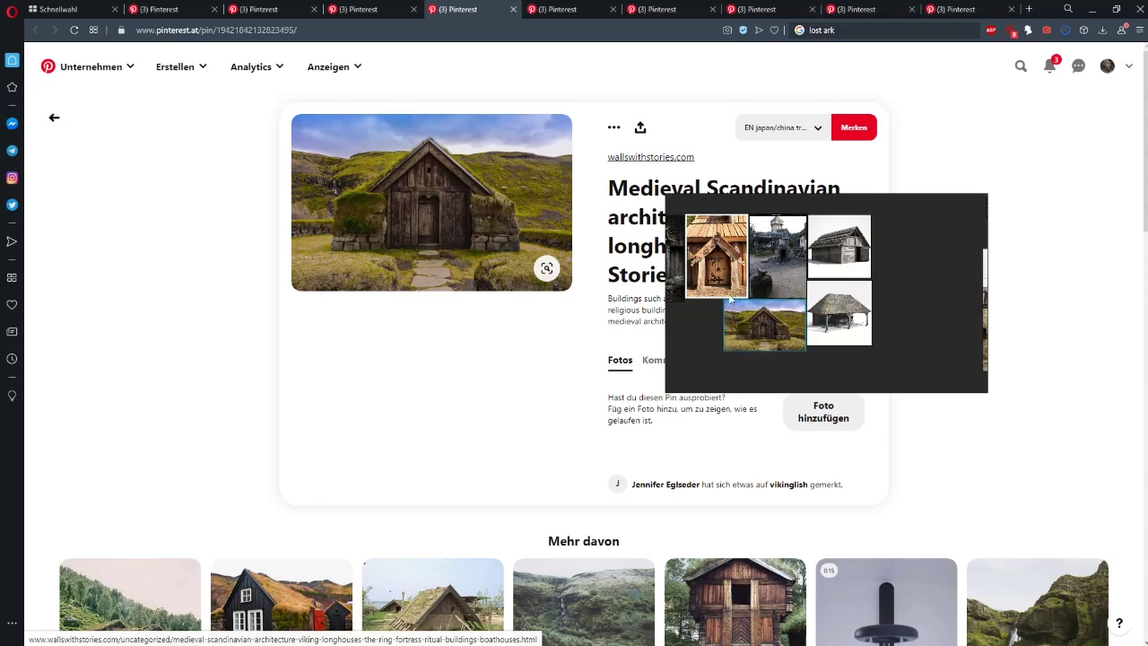
- Look through the longhouse pin's related pictures and open the "About the buildings of the town" pin
{"action": "scroll", "coordinate": [566, 329], "scroll_direction": "down", "scroll_amount": 4}
{"action": "scroll", "coordinate": [740, 456], "scroll_direction": "up", "scroll_amount": 2}
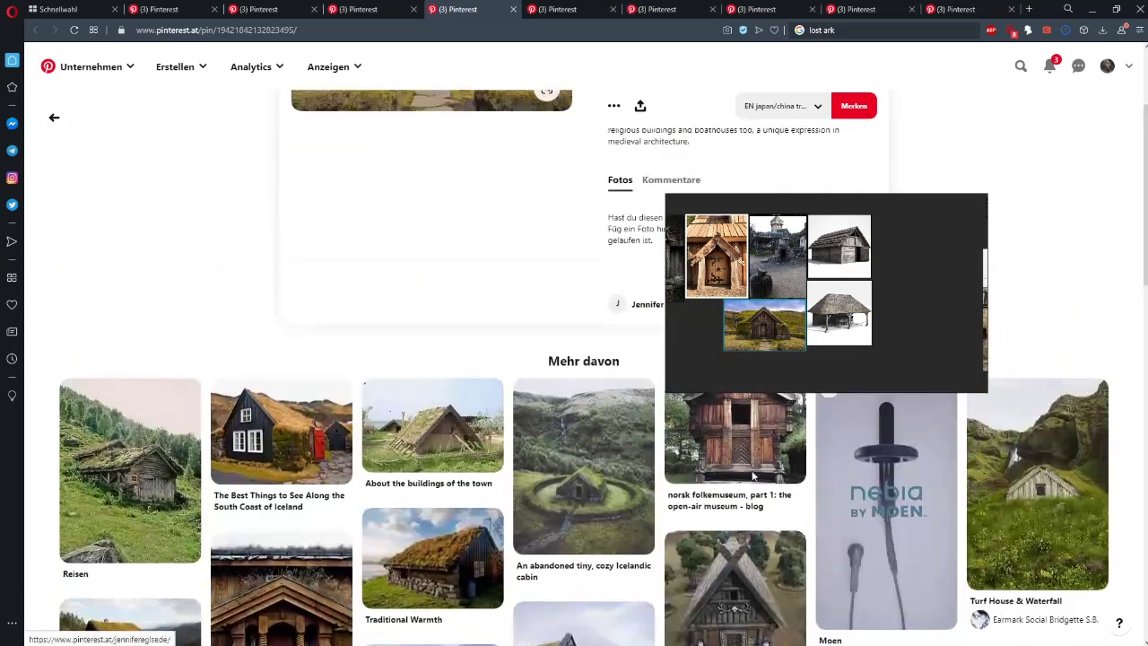
{"action": "scroll", "coordinate": [740, 456], "scroll_direction": "down", "scroll_amount": 1}
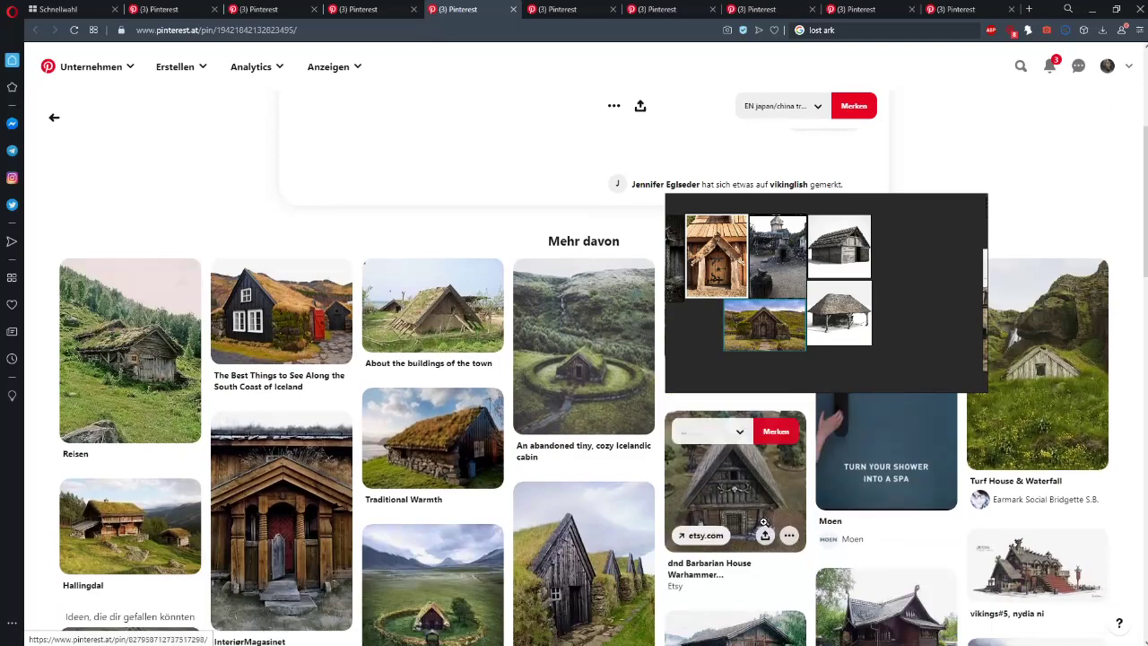
{"action": "scroll", "coordinate": [732, 450], "scroll_direction": "up", "scroll_amount": 3}
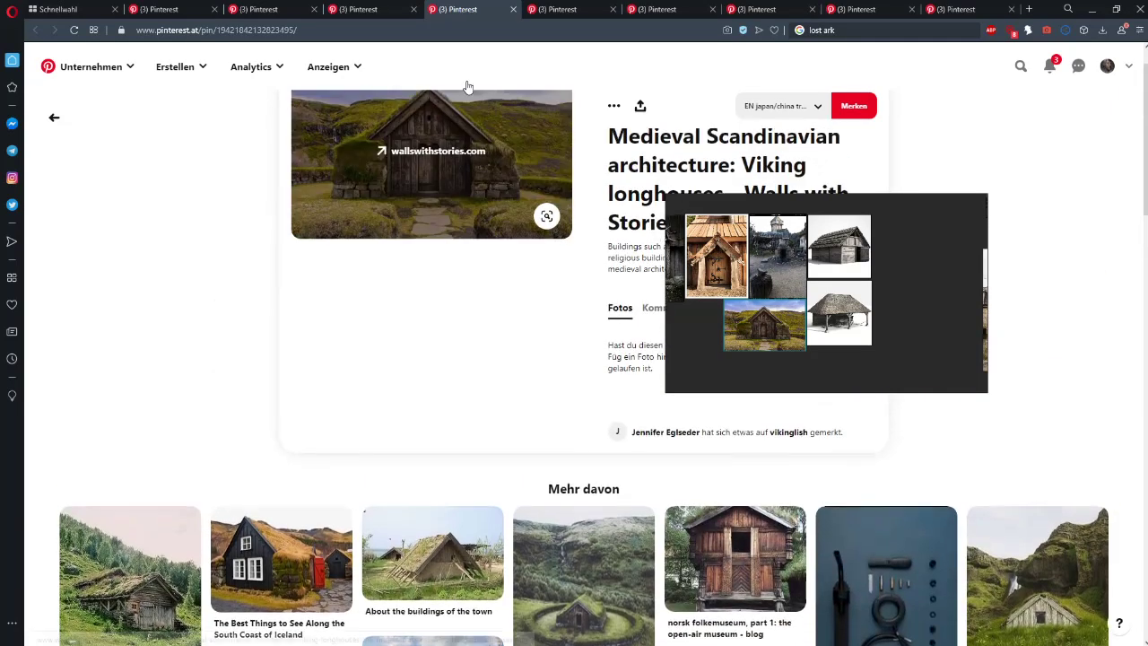
{"action": "scroll", "coordinate": [464, 84], "scroll_direction": "up", "scroll_amount": 1}
{"action": "scroll", "coordinate": [472, 299], "scroll_direction": "down", "scroll_amount": 1}
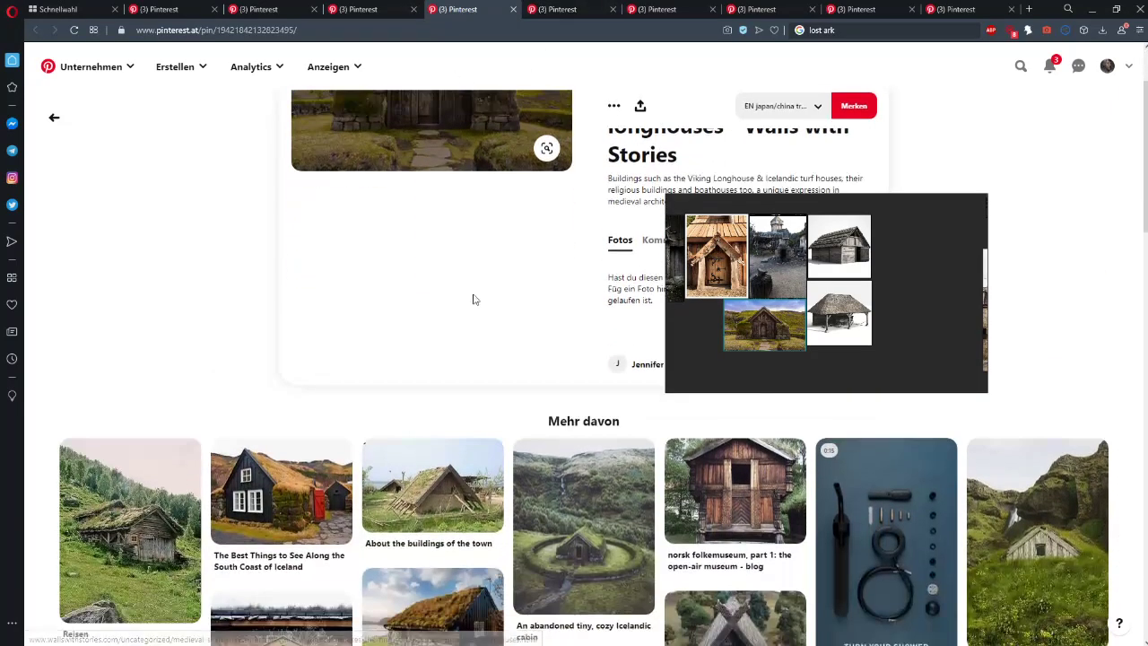
{"action": "left_click", "coordinate": [429, 484]}
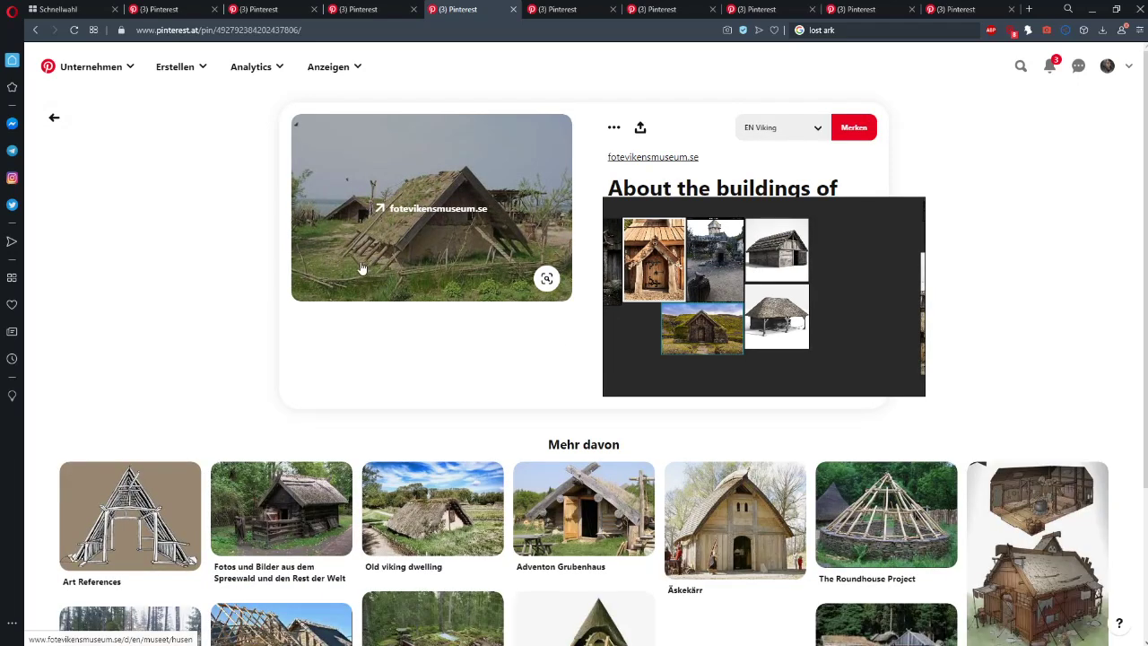
- Place the grass-roofed hut photo from this pin beside the longhouse on the board and close the pin
{"action": "left_click_drag", "start_coordinate": [456, 186], "coordinate": [856, 303]}
{"action": "scroll", "coordinate": [841, 280], "scroll_direction": "up", "scroll_amount": 4}
{"action": "scroll", "coordinate": [822, 304], "scroll_direction": "down", "scroll_amount": 7}
{"action": "left_click_drag", "start_coordinate": [832, 303], "coordinate": [803, 320]}
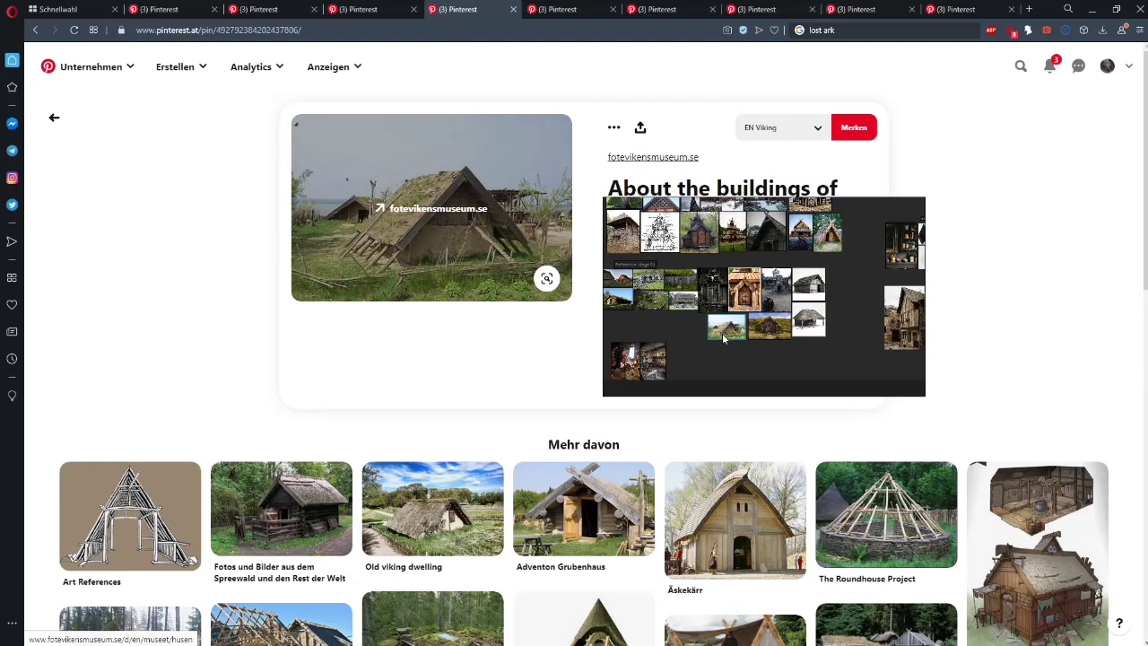
{"action": "left_click", "coordinate": [669, 318]}
{"action": "left_click_drag", "start_coordinate": [667, 315], "coordinate": [683, 284]}
{"action": "left_click", "coordinate": [514, 9]}
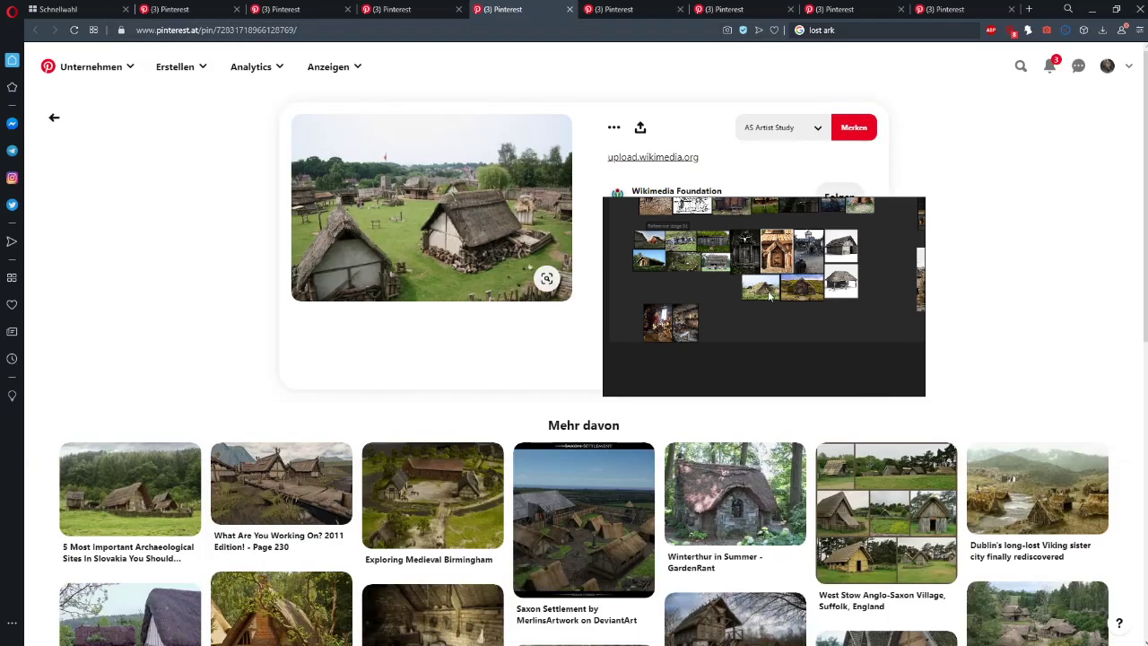
- Open the "Winterthur in Summer - GardenRant" pin and place its stone cottage photo beside the grass-roofed hut on the board
{"action": "left_click_drag", "start_coordinate": [769, 296], "coordinate": [770, 329]}
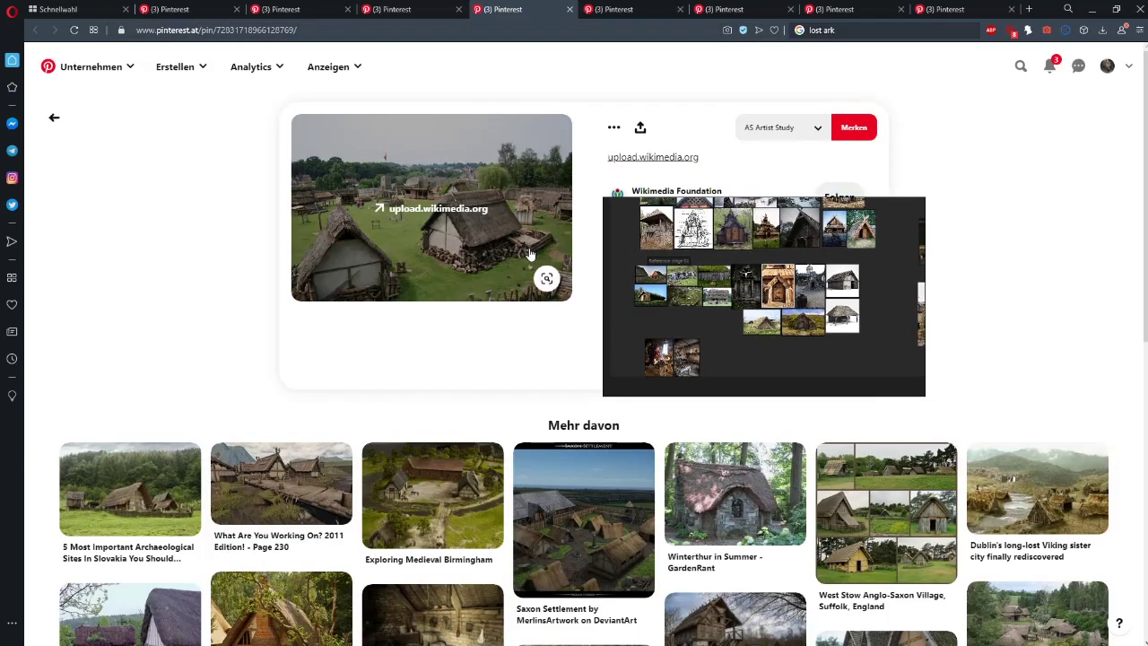
{"action": "scroll", "coordinate": [779, 321], "scroll_direction": "up", "scroll_amount": 2}
{"action": "scroll", "coordinate": [733, 289], "scroll_direction": "down", "scroll_amount": 1}
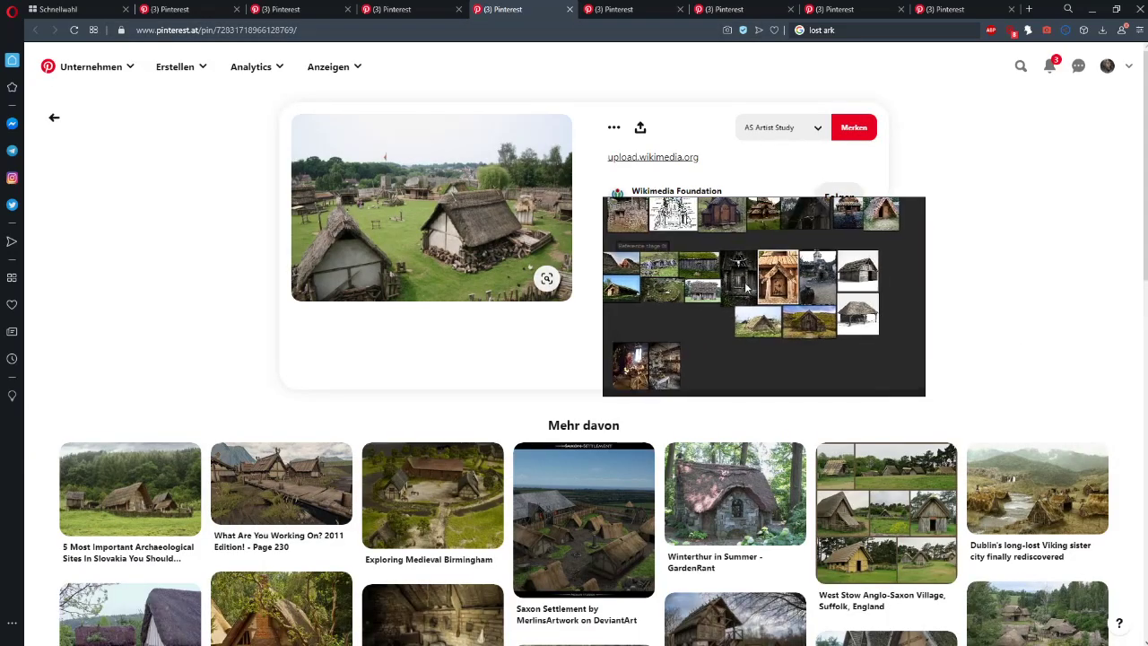
{"action": "scroll", "coordinate": [710, 321], "scroll_direction": "down", "scroll_amount": 1}
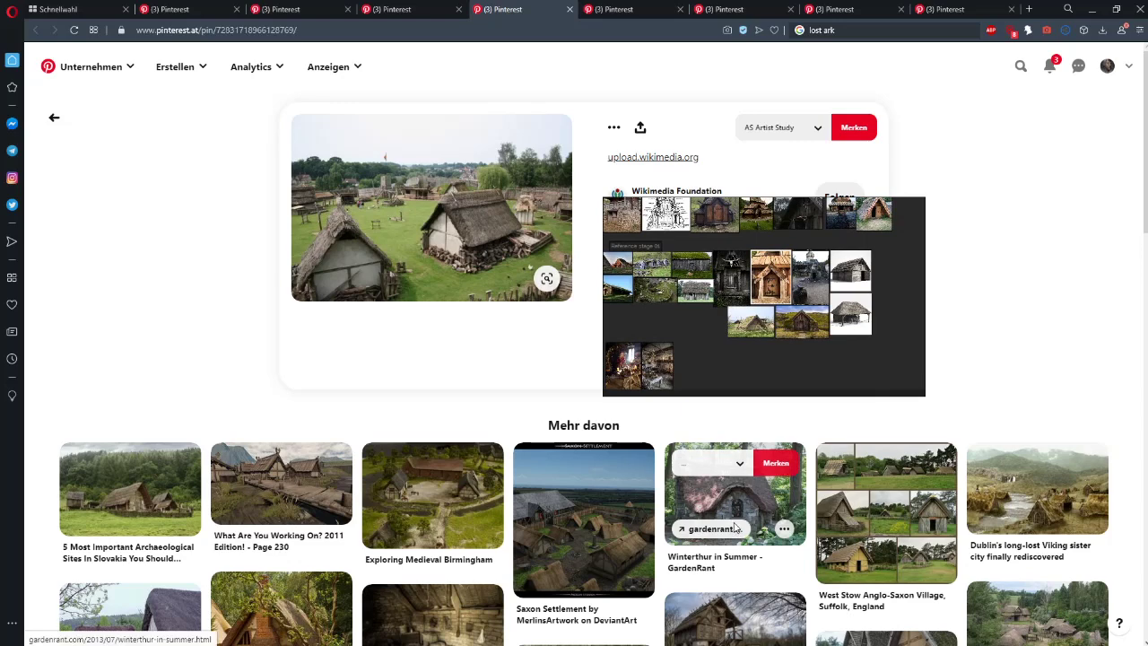
{"action": "left_click", "coordinate": [736, 527]}
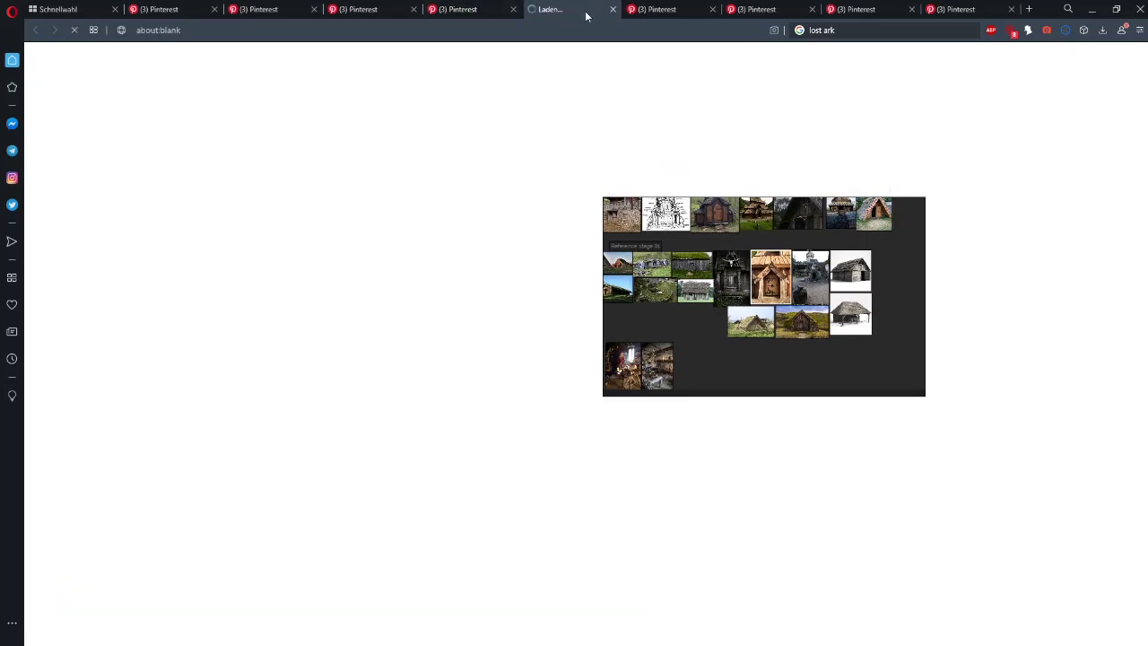
{"action": "left_click", "coordinate": [613, 11]}
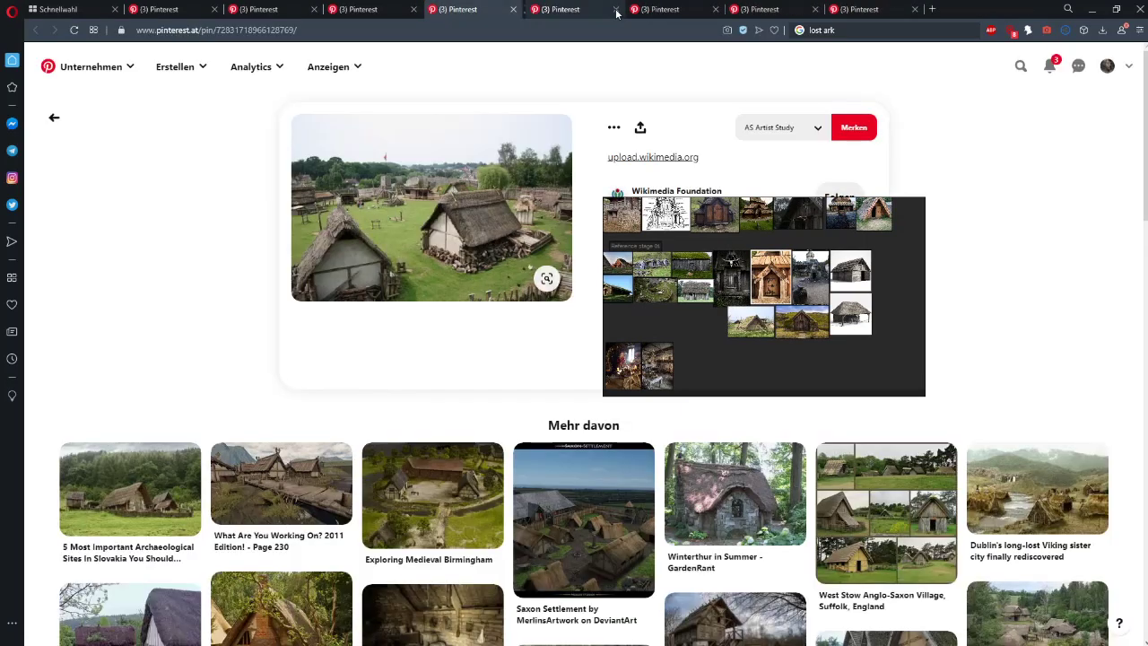
{"action": "left_click", "coordinate": [685, 504]}
{"action": "right_click", "coordinate": [443, 191]}
{"action": "left_click_drag", "start_coordinate": [434, 186], "coordinate": [711, 329]}
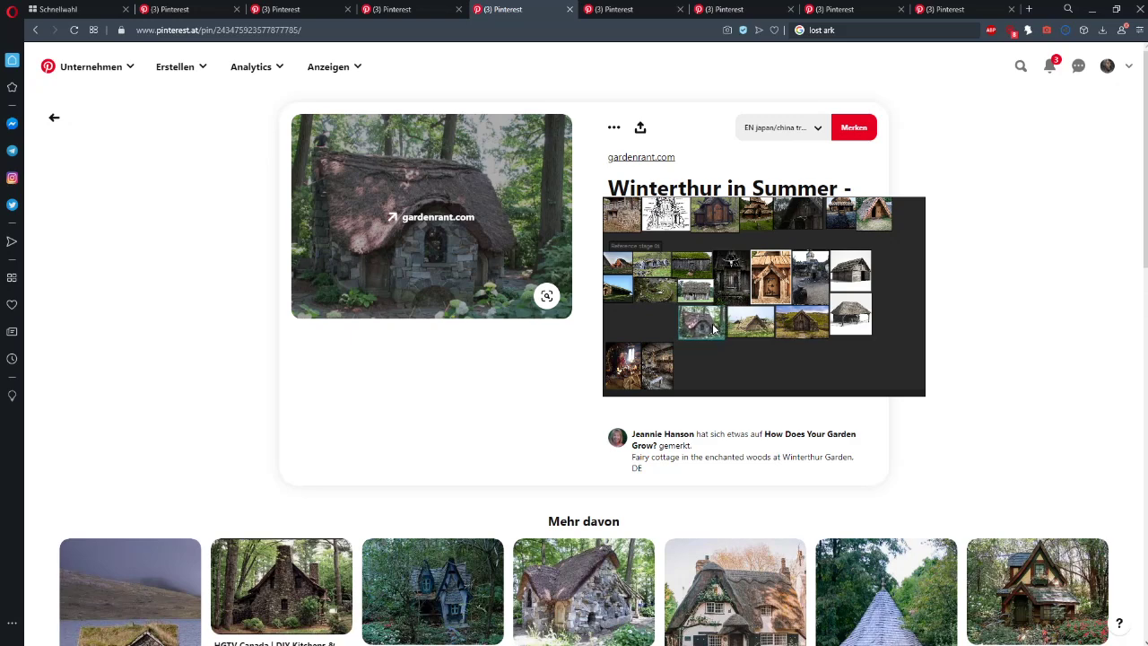
- Close each finished pin and add the "Hallingdal" photo and the A-frame thatched hut photo in a row beside the stone cottage
{"action": "left_click", "coordinate": [572, 9]}
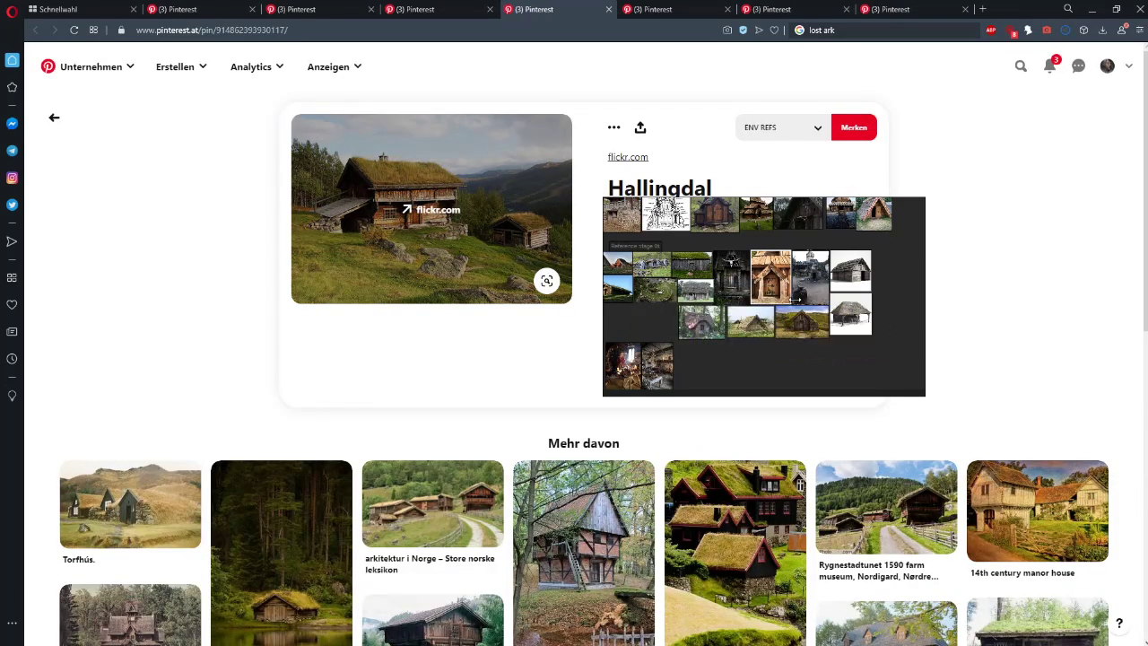
{"action": "scroll", "coordinate": [703, 315], "scroll_direction": "up", "scroll_amount": 6}
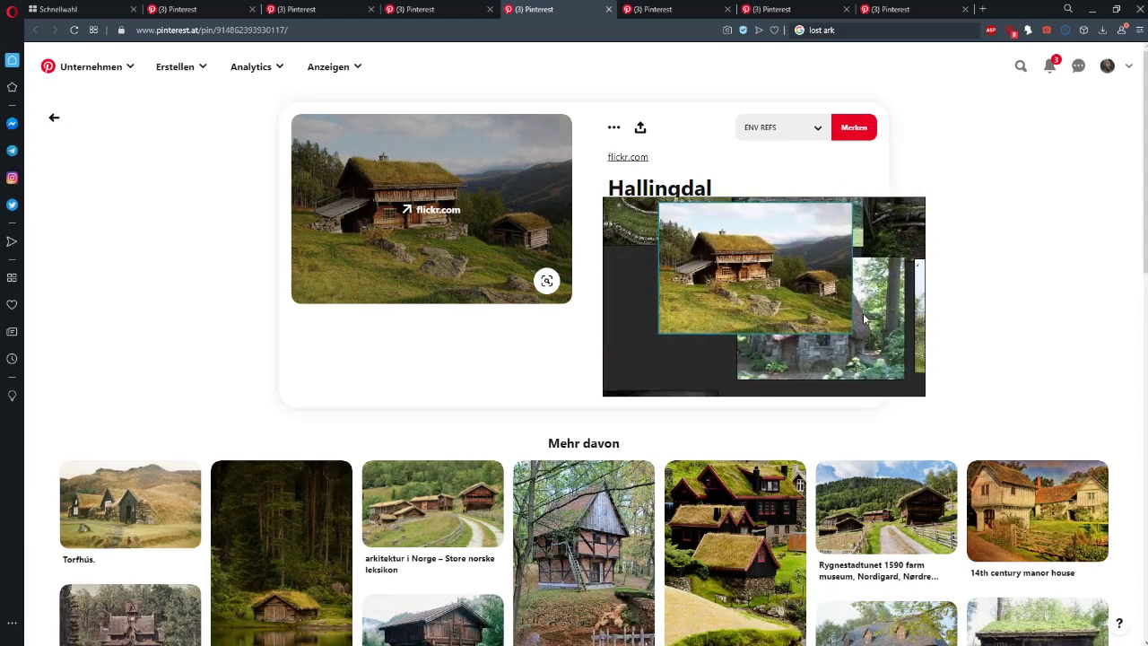
{"action": "scroll", "coordinate": [615, 353], "scroll_direction": "down", "scroll_amount": 5}
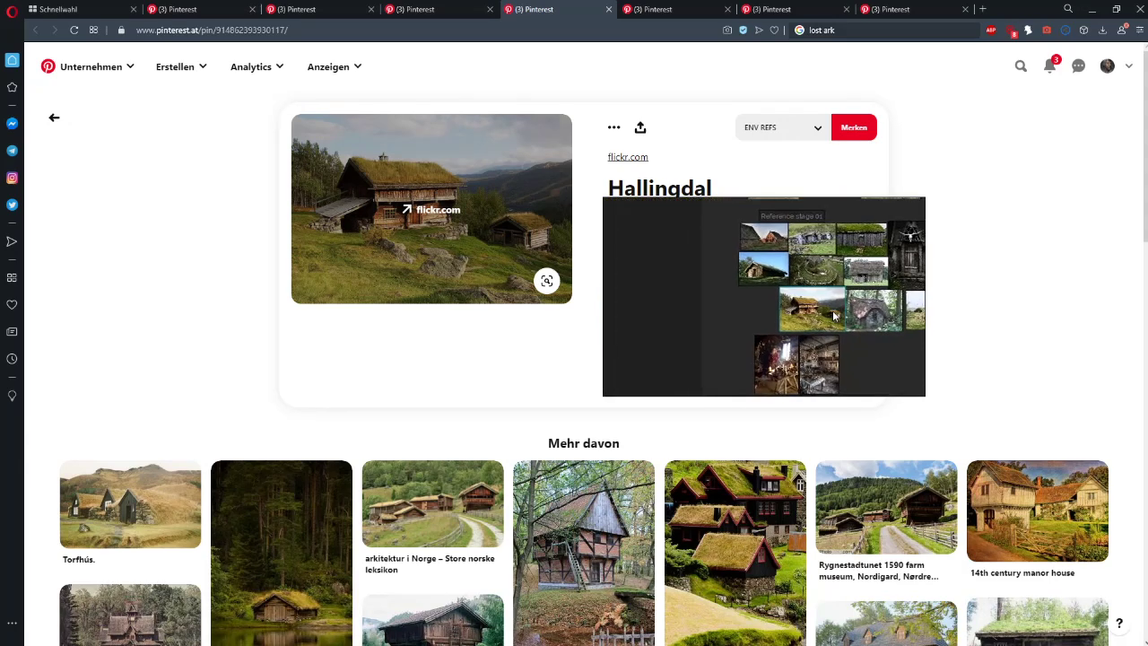
{"action": "left_click", "coordinate": [609, 9]}
{"action": "left_click_drag", "start_coordinate": [751, 285], "coordinate": [848, 255]}
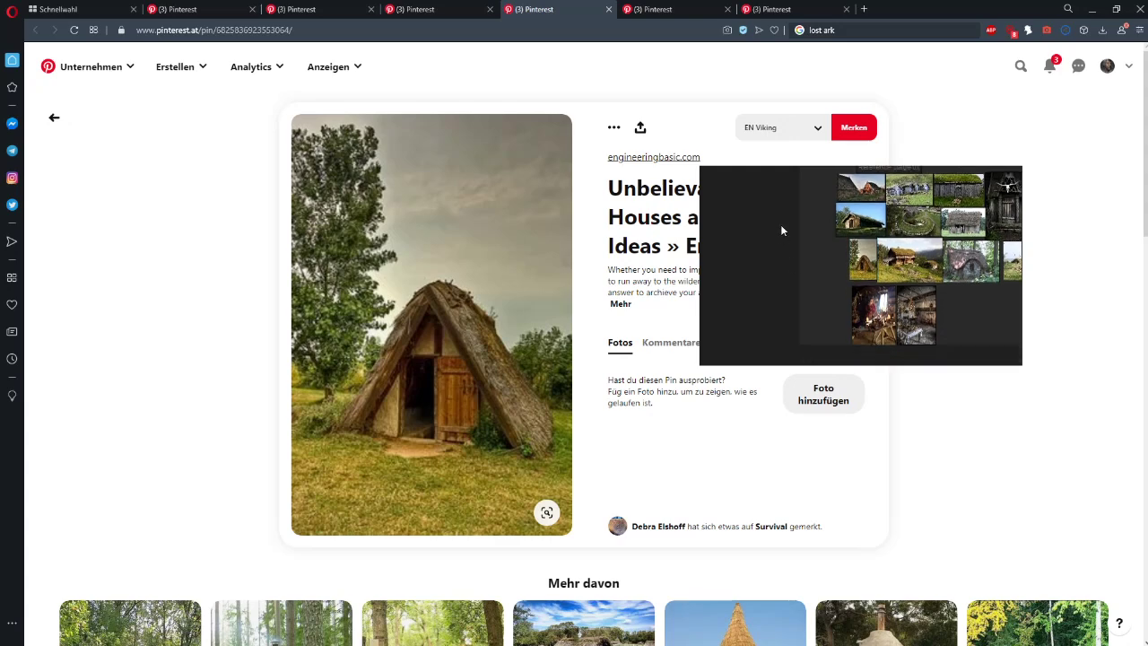
- Open the related "Voice of Nature: Photo" pin, place its forest shelter picture beside the slavian cottage on the board, and close the pin
{"action": "scroll", "coordinate": [444, 238], "scroll_direction": "down", "scroll_amount": 3}
{"action": "scroll", "coordinate": [332, 392], "scroll_direction": "up", "scroll_amount": 1}
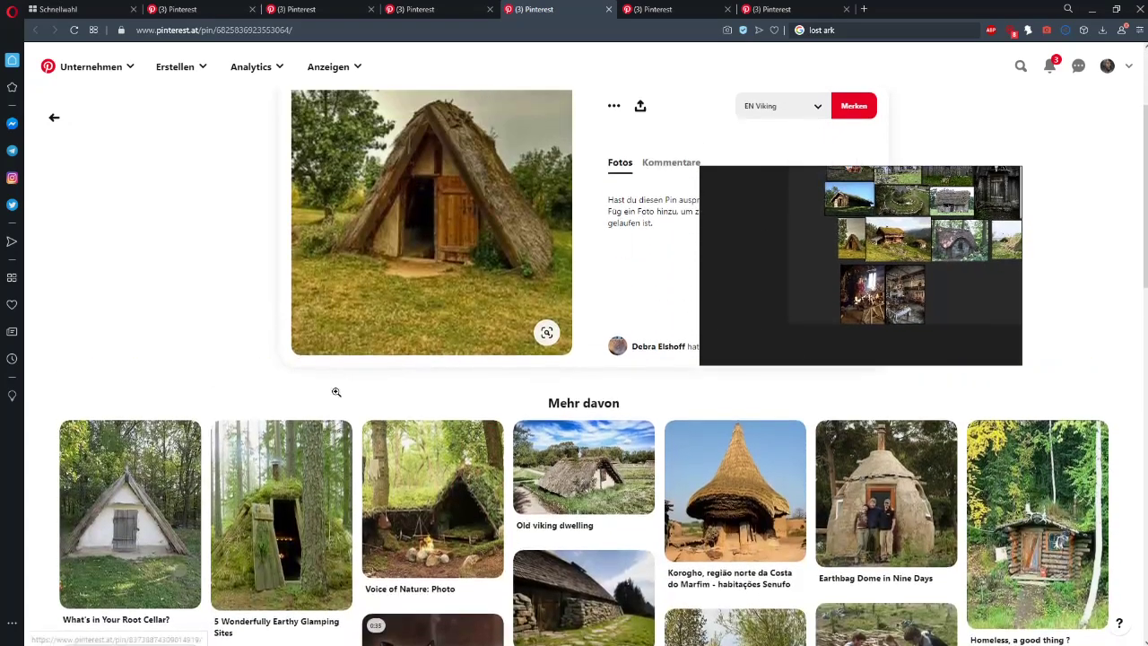
{"action": "scroll", "coordinate": [285, 535], "scroll_direction": "down", "scroll_amount": 2}
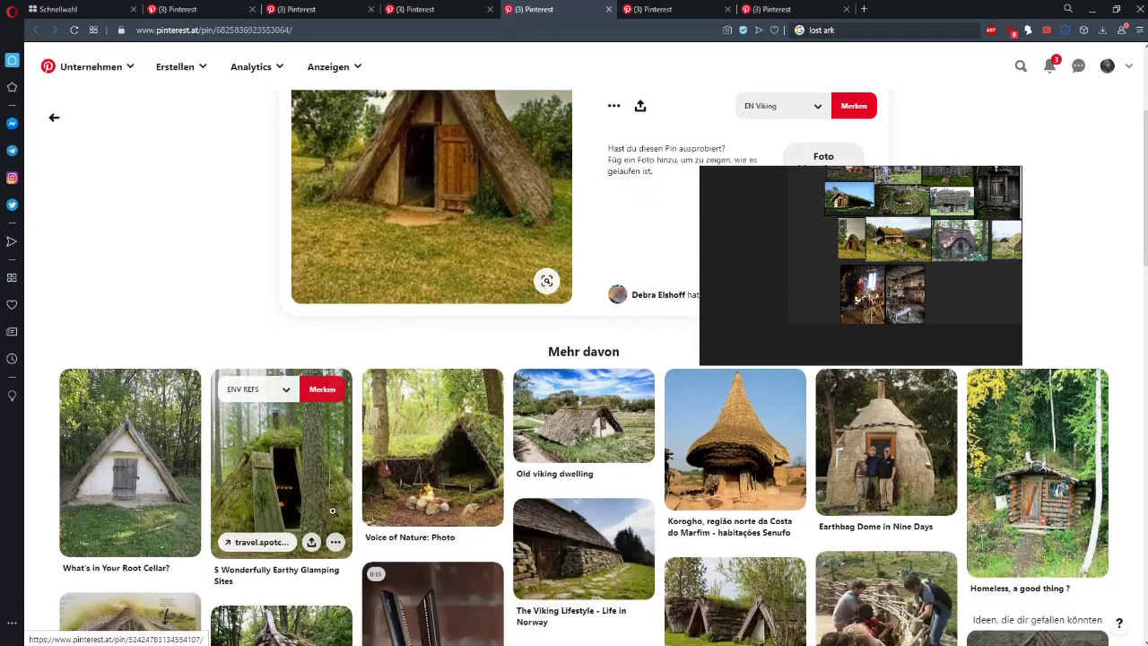
{"action": "left_click", "coordinate": [410, 385]}
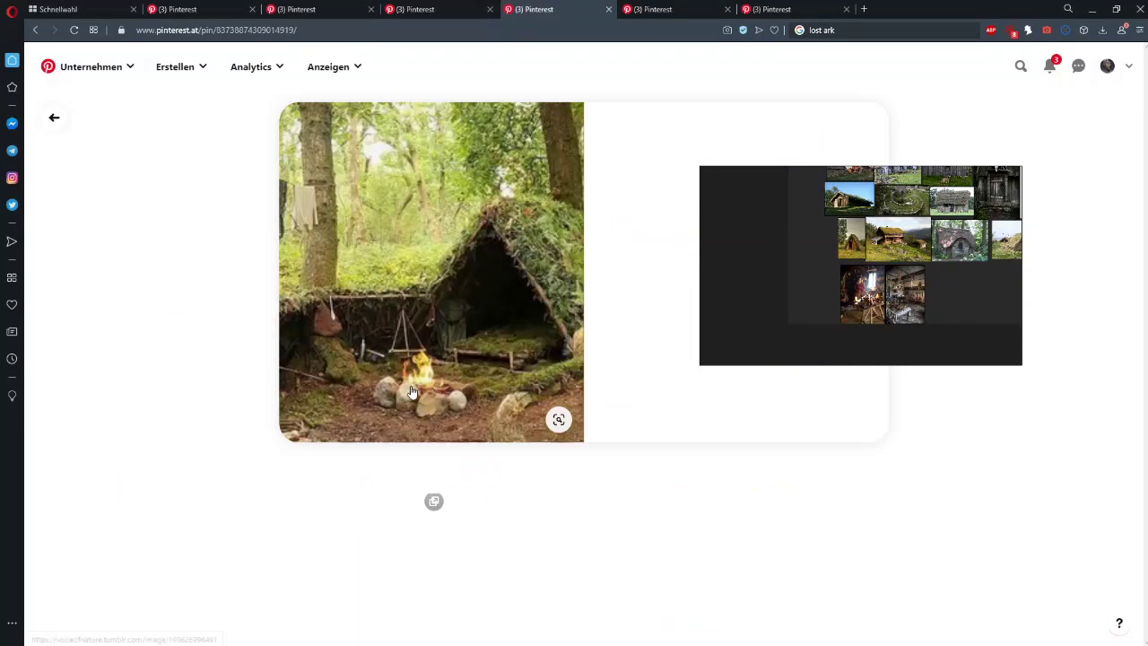
{"action": "left_click_drag", "start_coordinate": [426, 269], "coordinate": [773, 301]}
{"action": "scroll", "coordinate": [827, 245], "scroll_direction": "down", "scroll_amount": 4}
{"action": "left_click_drag", "start_coordinate": [827, 245], "coordinate": [781, 283]}
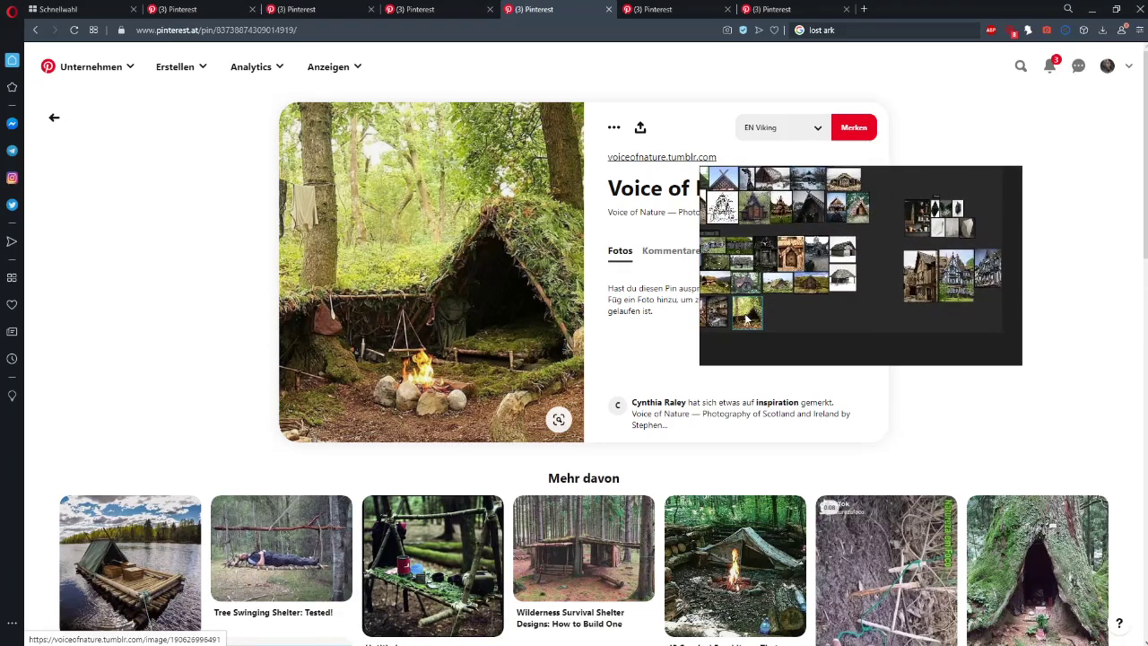
{"action": "left_click_drag", "start_coordinate": [747, 318], "coordinate": [869, 257]}
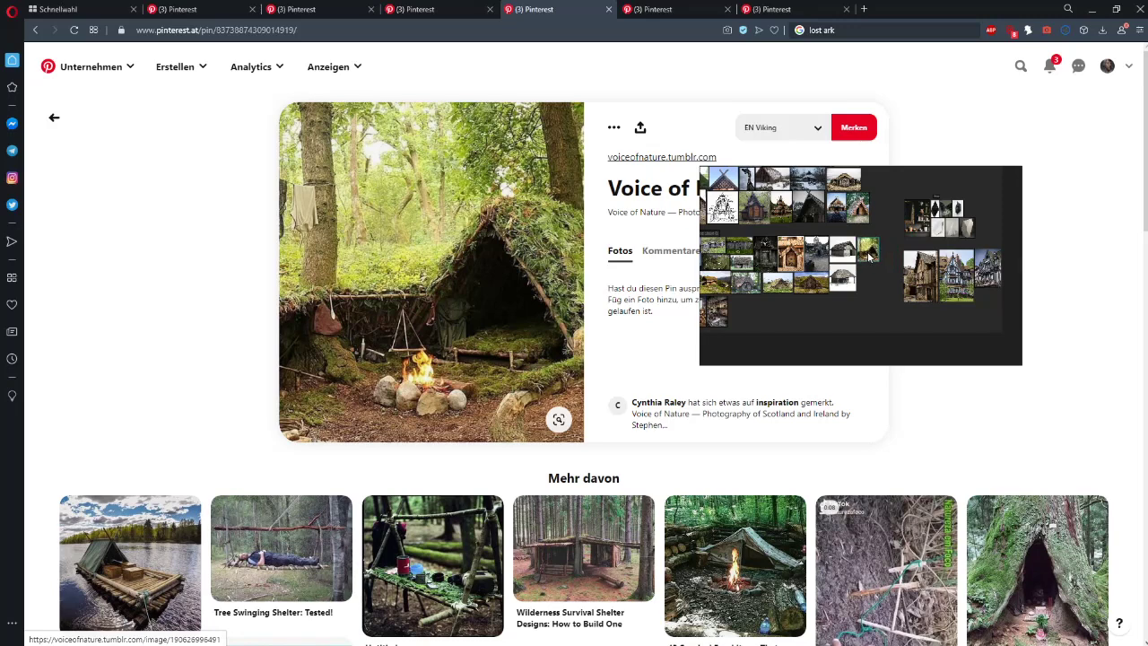
{"action": "left_click", "coordinate": [610, 10]}
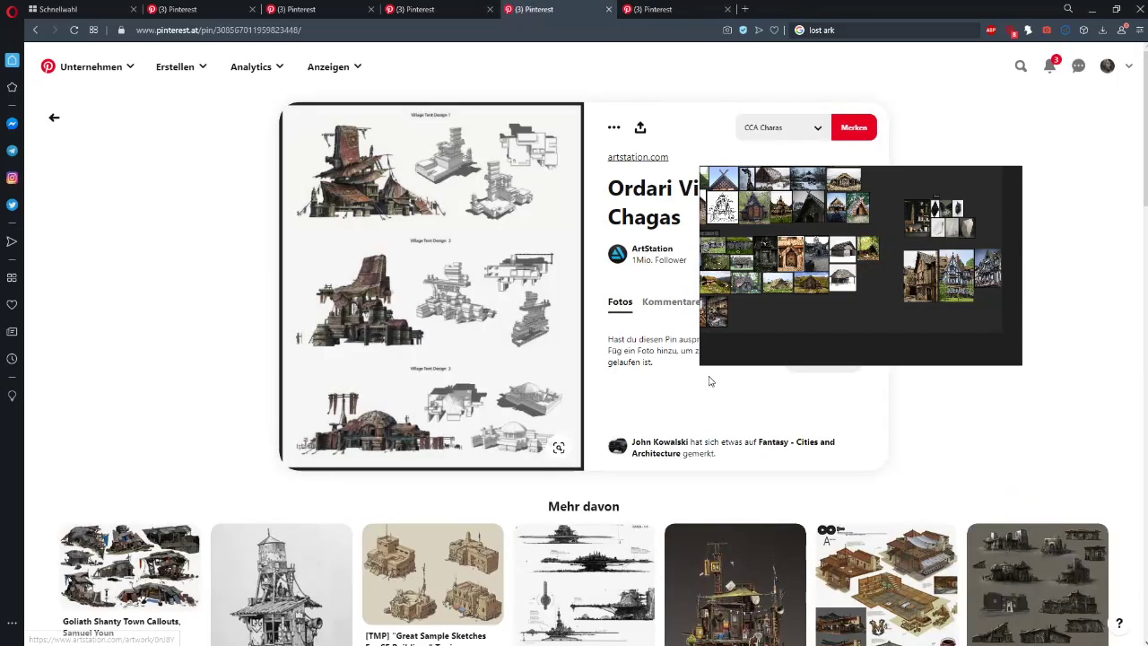
- Look through the medieval and half-timbered house pictures in the earlier pin's tab, then close that tab
{"action": "left_click", "coordinate": [413, 8]}
{"action": "scroll", "coordinate": [345, 235], "scroll_direction": "down", "scroll_amount": 3}
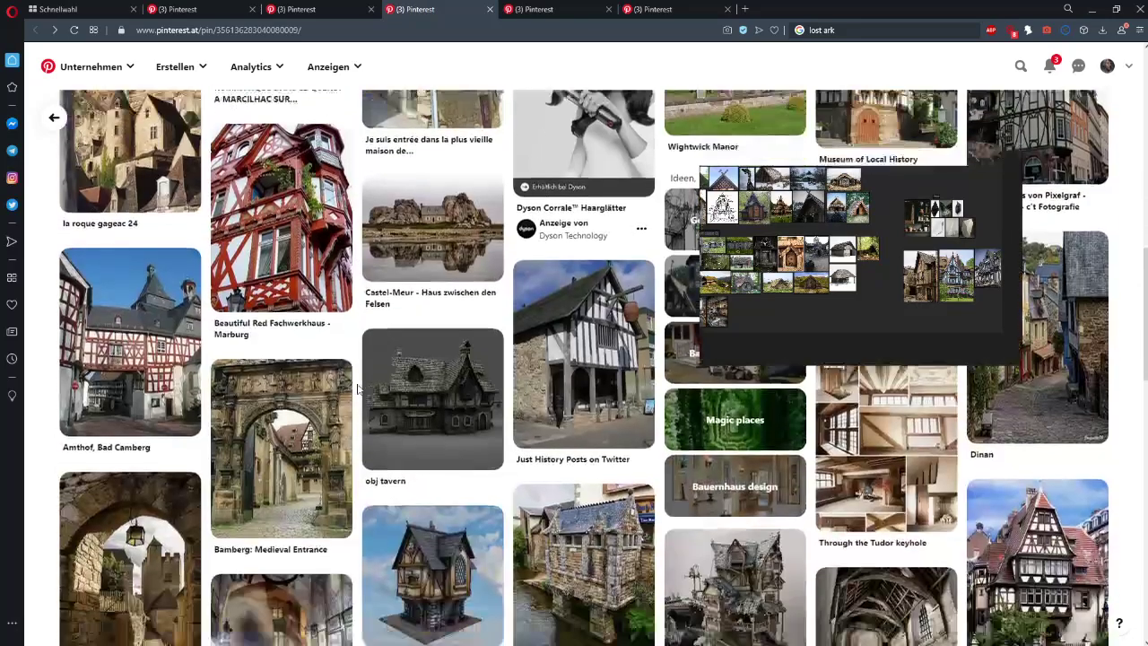
{"action": "scroll", "coordinate": [279, 388], "scroll_direction": "down", "scroll_amount": 3}
{"action": "scroll", "coordinate": [279, 388], "scroll_direction": "down", "scroll_amount": 9}
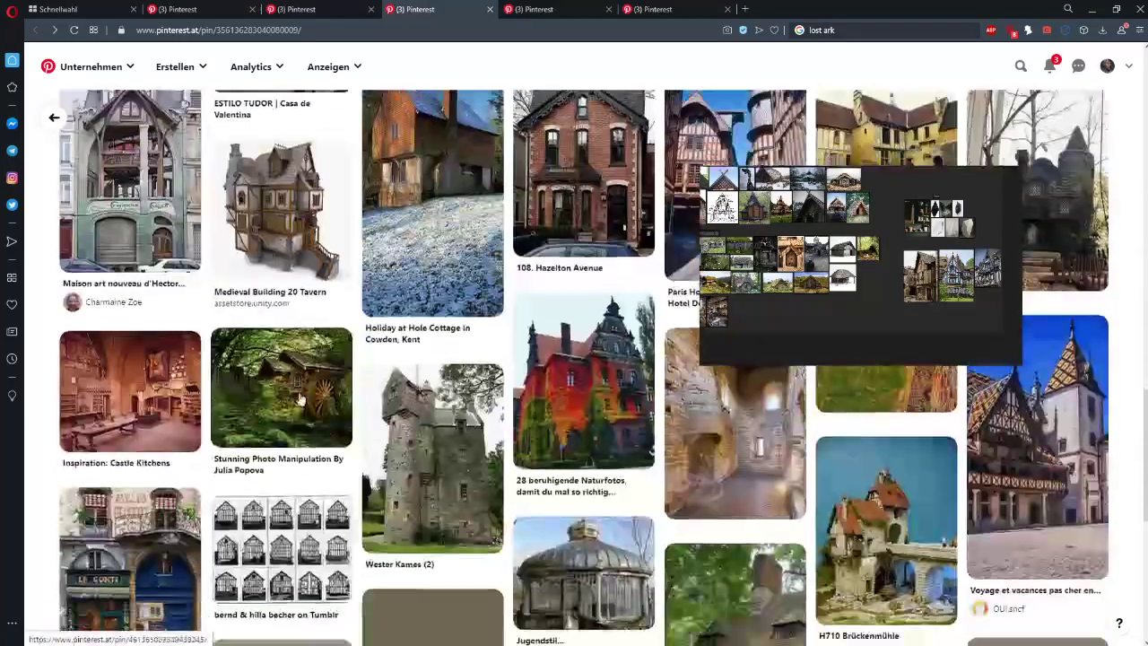
{"action": "scroll", "coordinate": [256, 370], "scroll_direction": "up", "scroll_amount": 4}
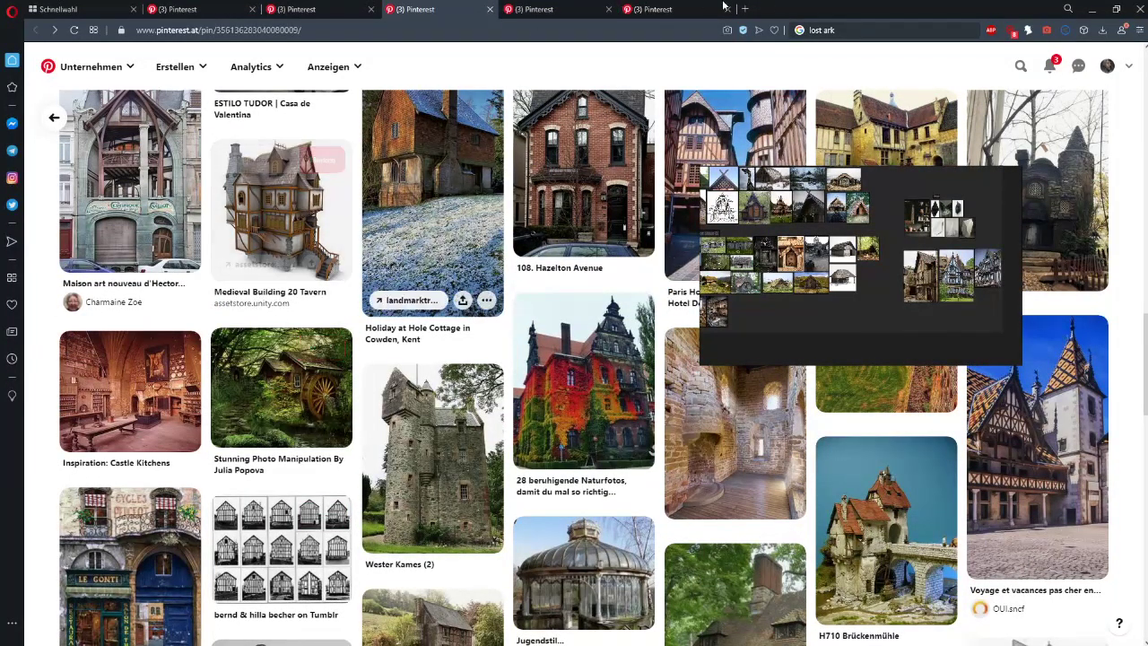
{"action": "key", "text": "ctrl+w"}
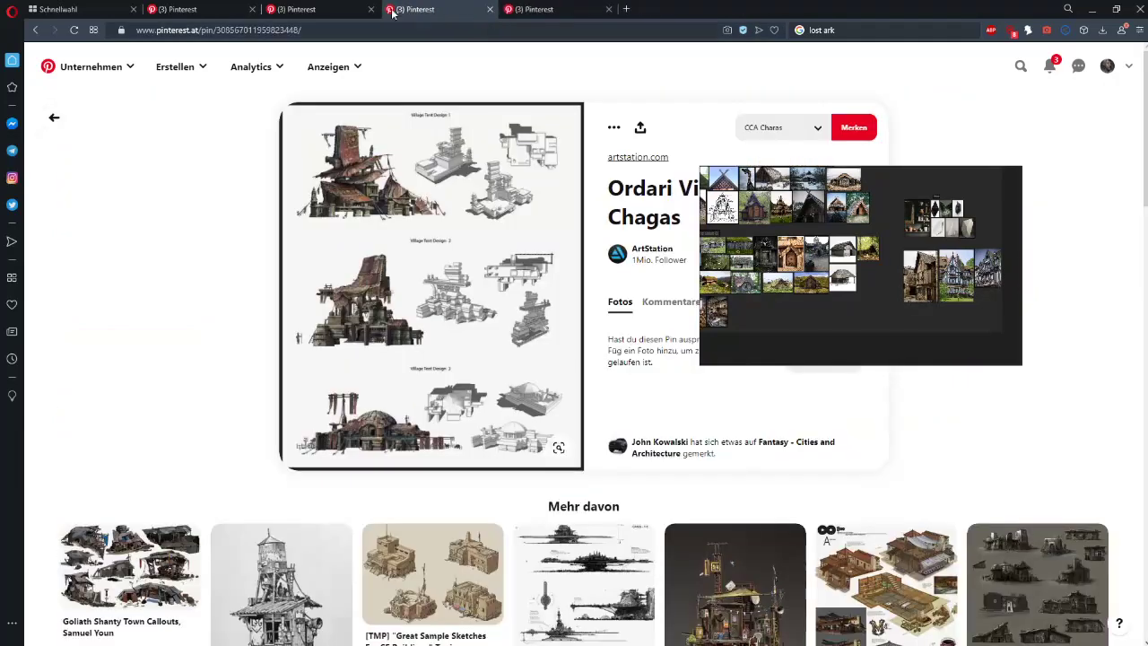
- Examine the Viking and medieval pictures related to the carved-door pin, with the reference board moved clear of the results
{"action": "left_click", "coordinate": [341, 8]}
{"action": "scroll", "coordinate": [621, 438], "scroll_direction": "down", "scroll_amount": 7}
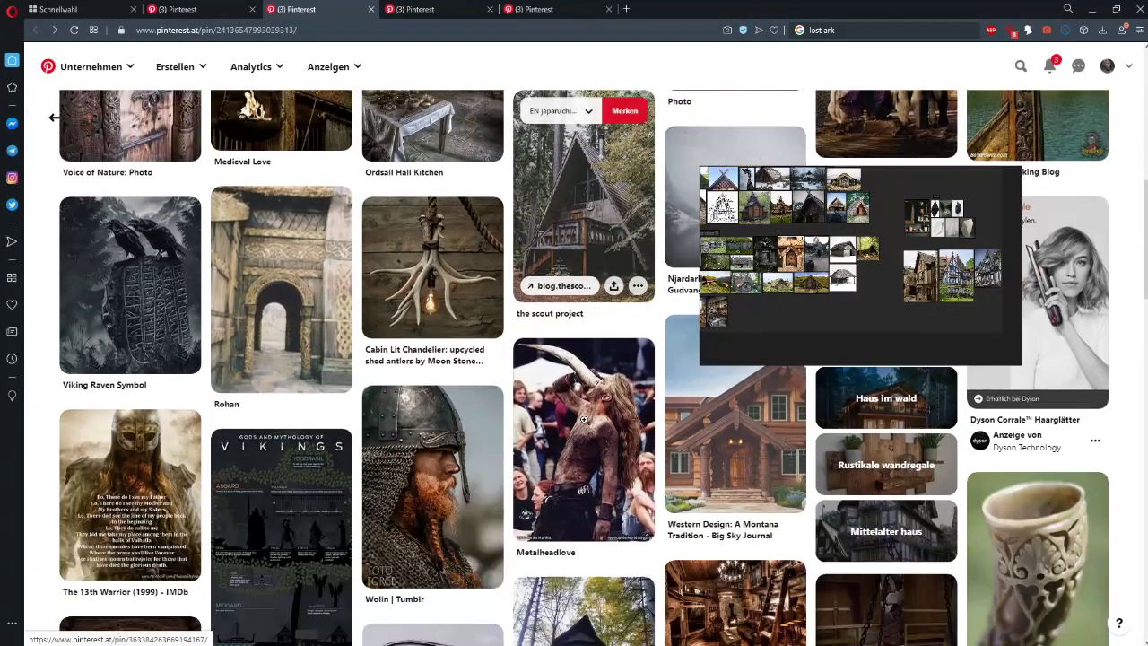
{"action": "scroll", "coordinate": [508, 420], "scroll_direction": "down", "scroll_amount": 4}
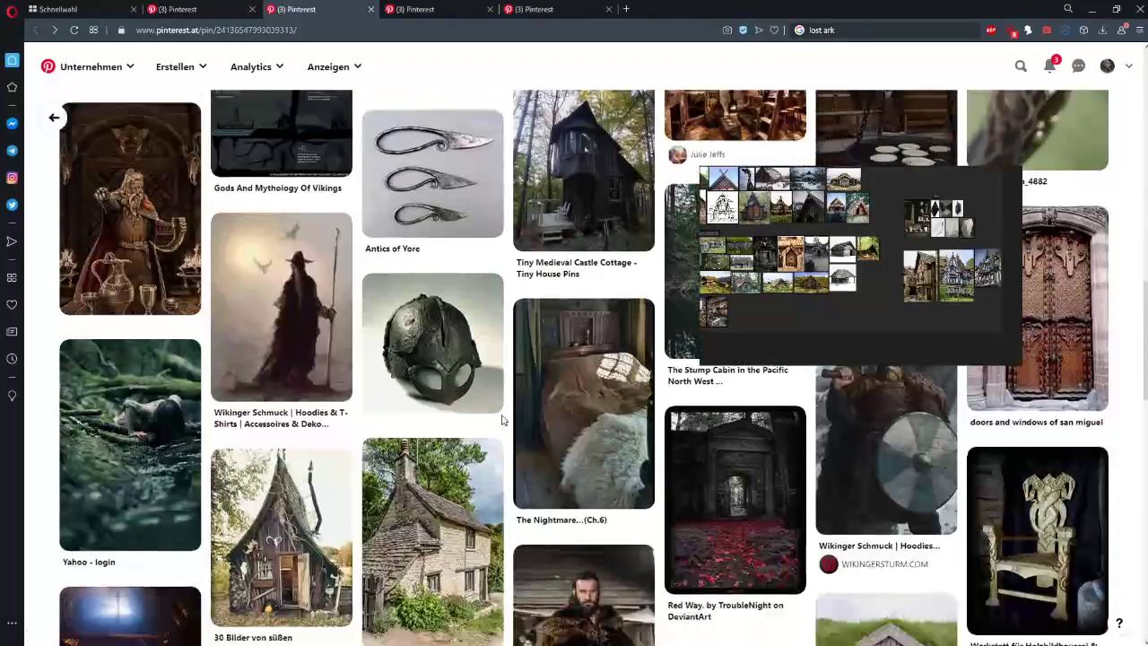
{"action": "scroll", "coordinate": [498, 417], "scroll_direction": "up", "scroll_amount": 6}
{"action": "scroll", "coordinate": [492, 416], "scroll_direction": "up", "scroll_amount": 7}
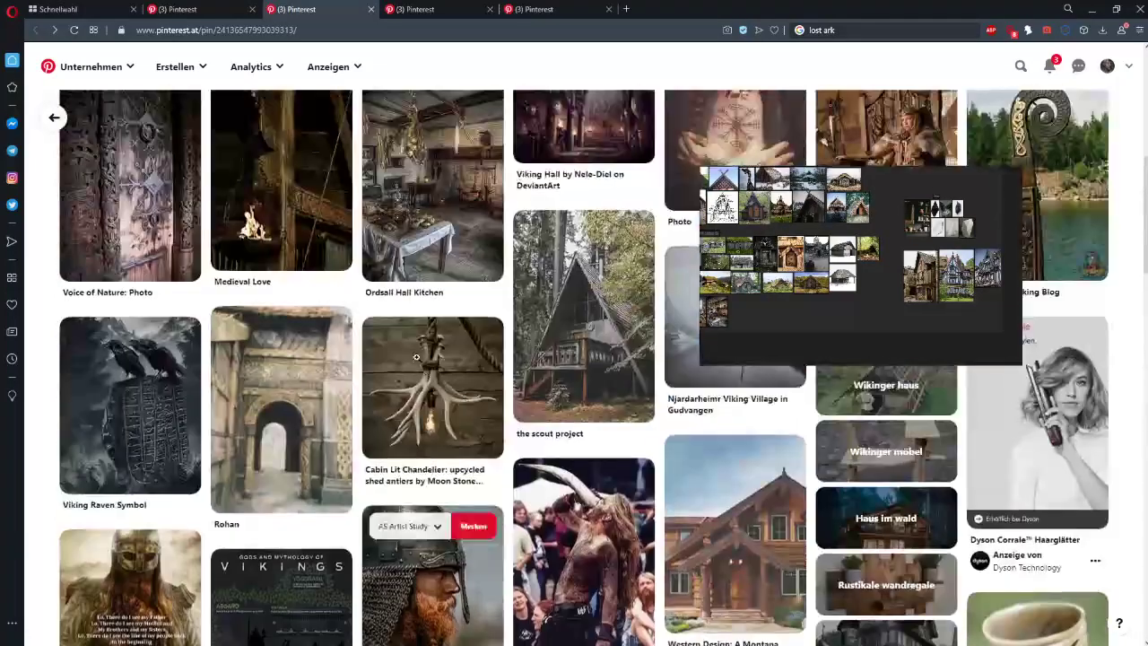
{"action": "left_click_drag", "start_coordinate": [830, 340], "coordinate": [738, 362]}
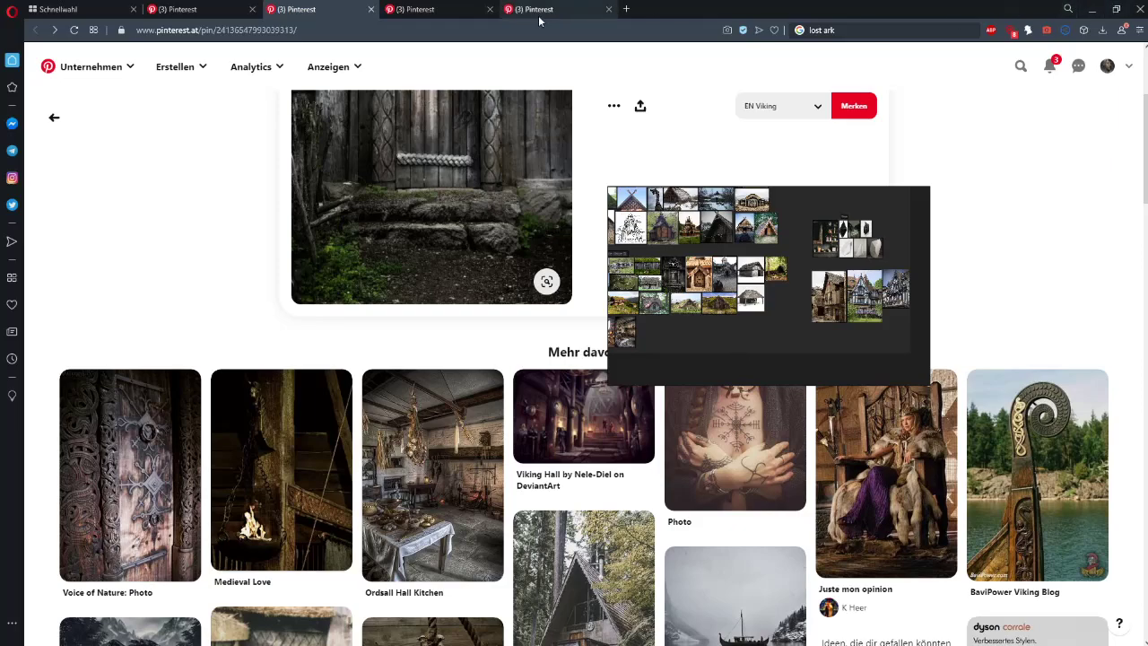
{"action": "left_click", "coordinate": [184, 9]}
{"action": "left_click", "coordinate": [290, 8]}
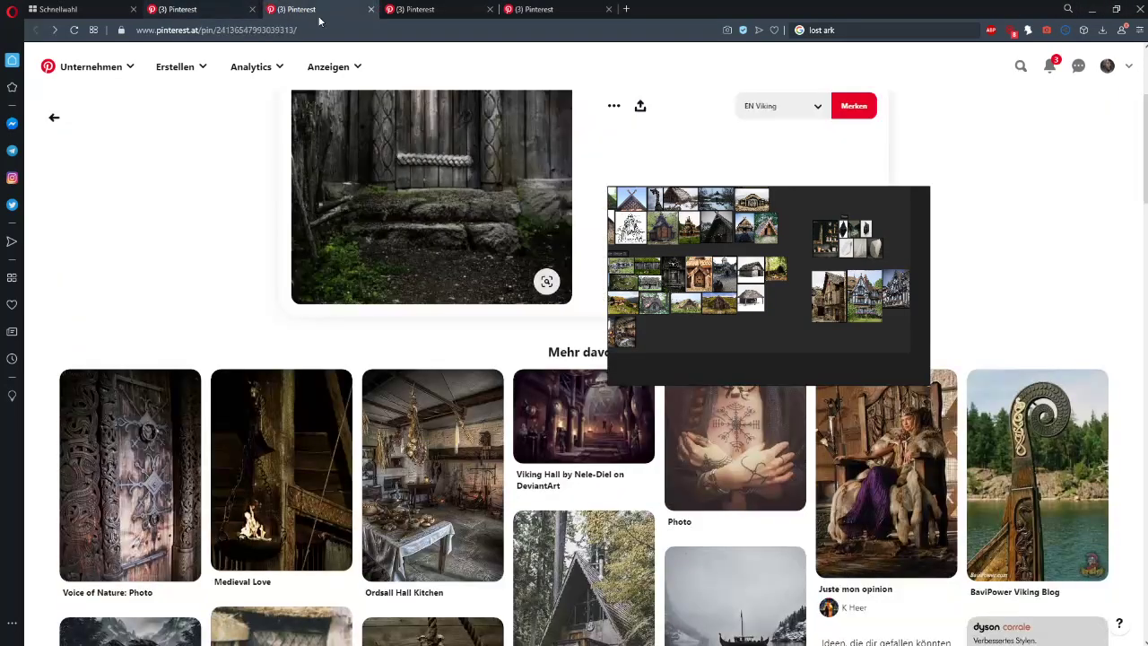
{"action": "scroll", "coordinate": [653, 54], "scroll_direction": "down", "scroll_amount": 7}
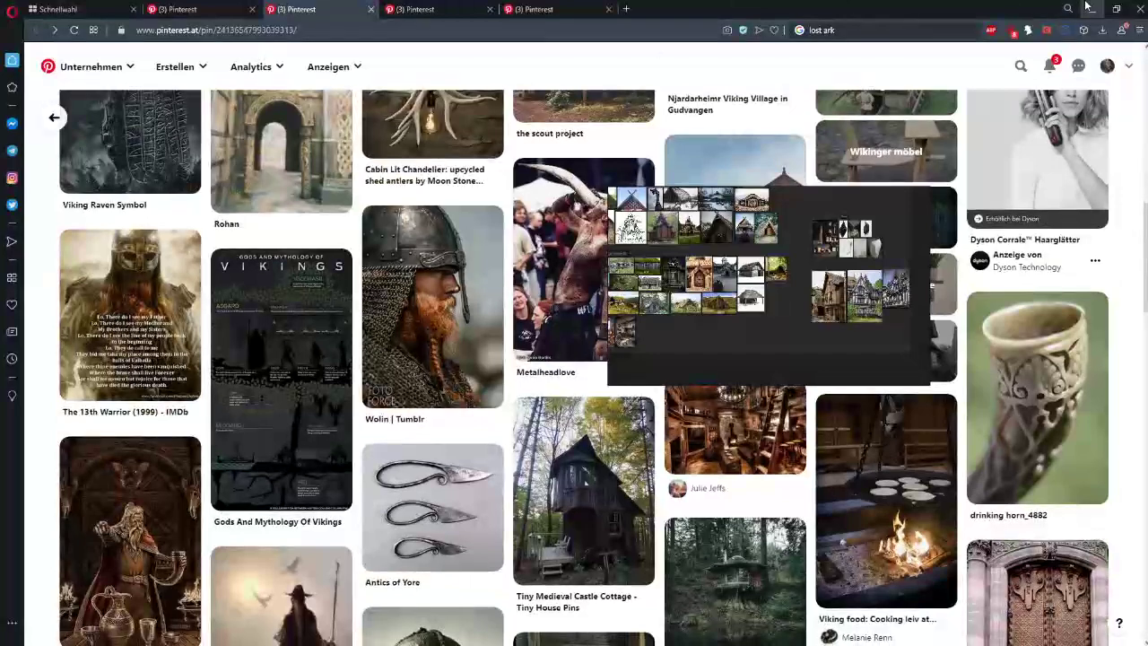
- Switch to Photoshop and place the reference board above the artwork, enlarged on the Phase 01 building photos
{"action": "left_click", "coordinate": [1090, 8]}
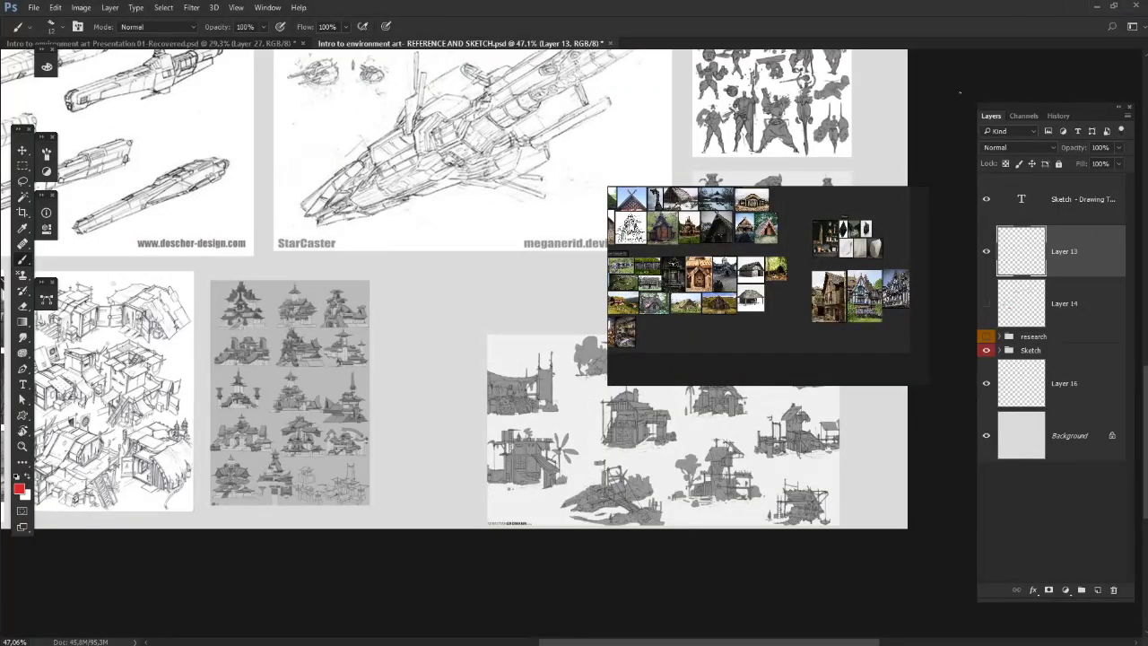
{"action": "scroll", "coordinate": [729, 265], "scroll_direction": "down", "scroll_amount": 3}
{"action": "scroll", "coordinate": [763, 269], "scroll_direction": "up", "scroll_amount": 3}
{"action": "left_click_drag", "start_coordinate": [779, 270], "coordinate": [965, 89]}
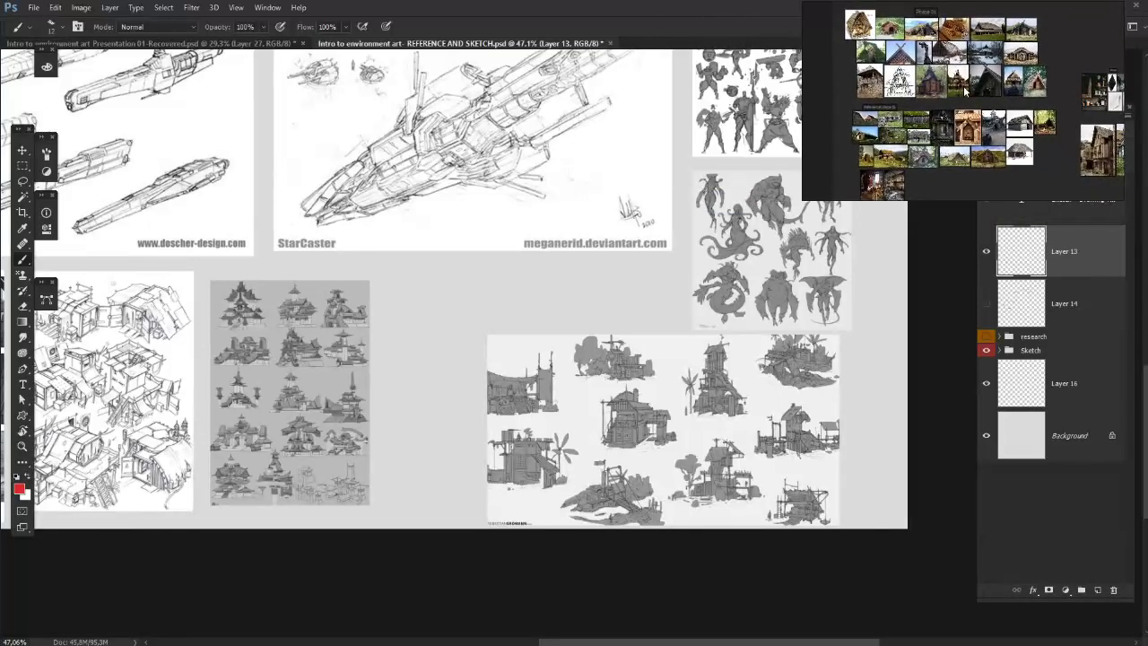
{"action": "scroll", "coordinate": [964, 89], "scroll_direction": "up", "scroll_amount": 5}
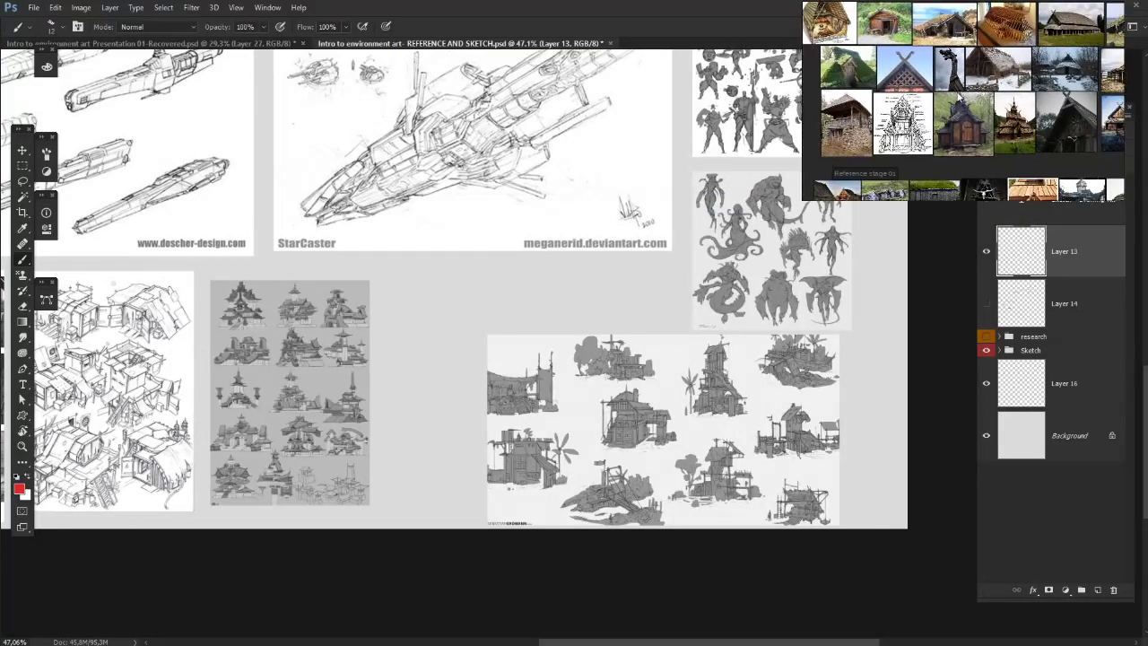
{"action": "scroll", "coordinate": [958, 89], "scroll_direction": "up", "scroll_amount": 2}
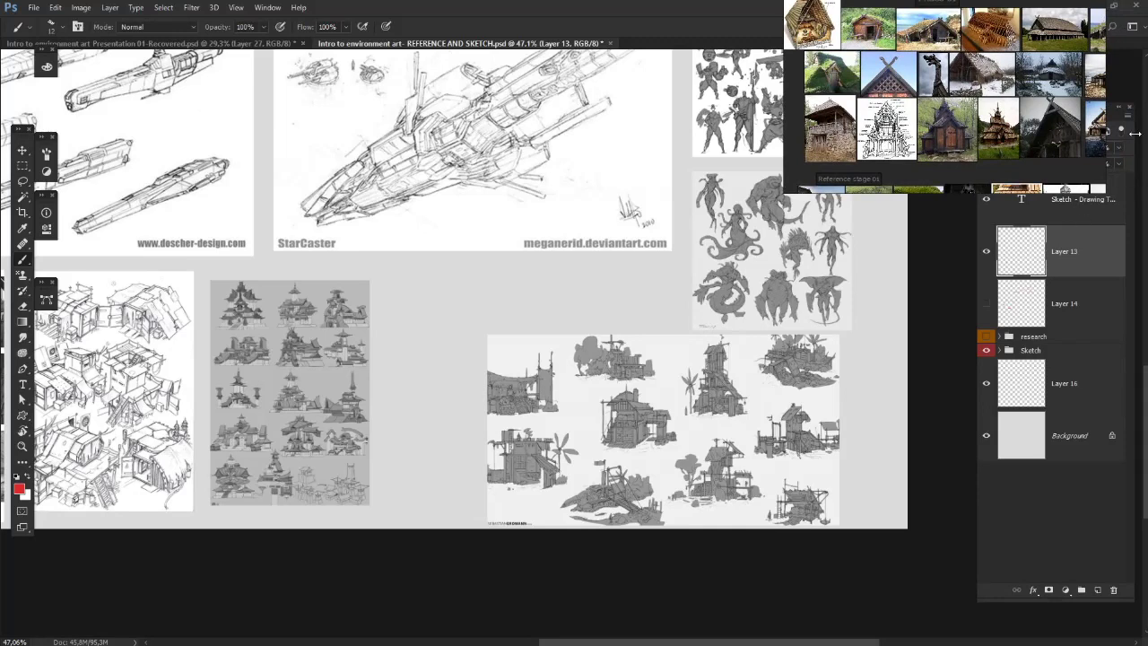
- Shorten the layer list and arrange it directly beneath the reference board so the two do not overlap
{"action": "left_click_drag", "start_coordinate": [1096, 104], "coordinate": [1079, 144]}
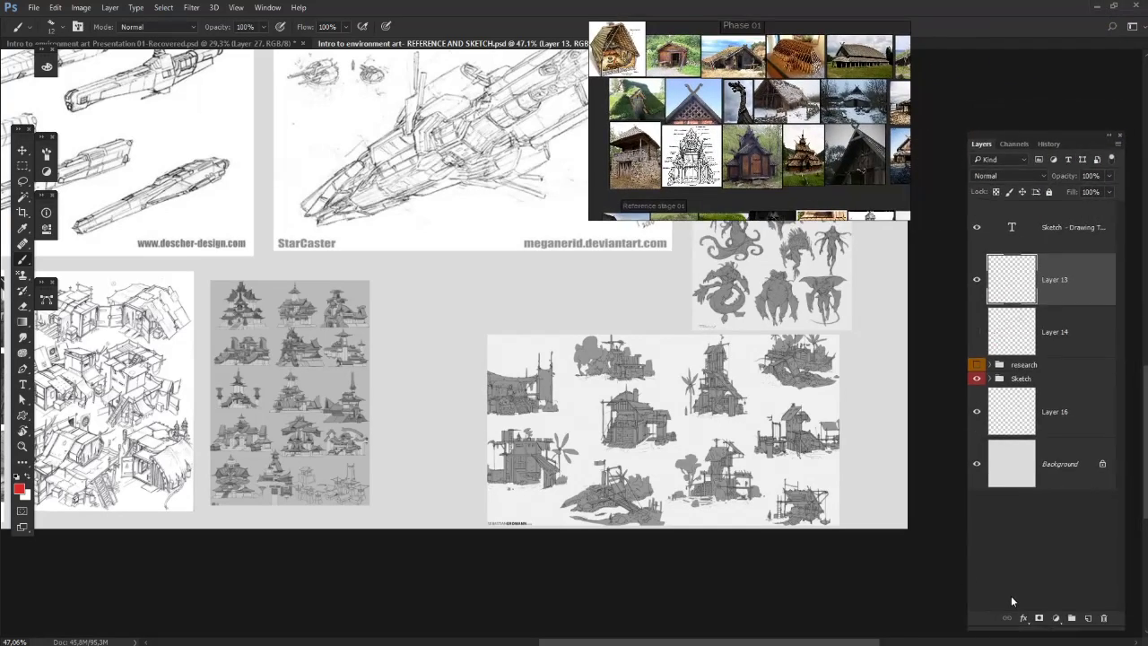
{"action": "left_click_drag", "start_coordinate": [1061, 628], "coordinate": [1054, 514]}
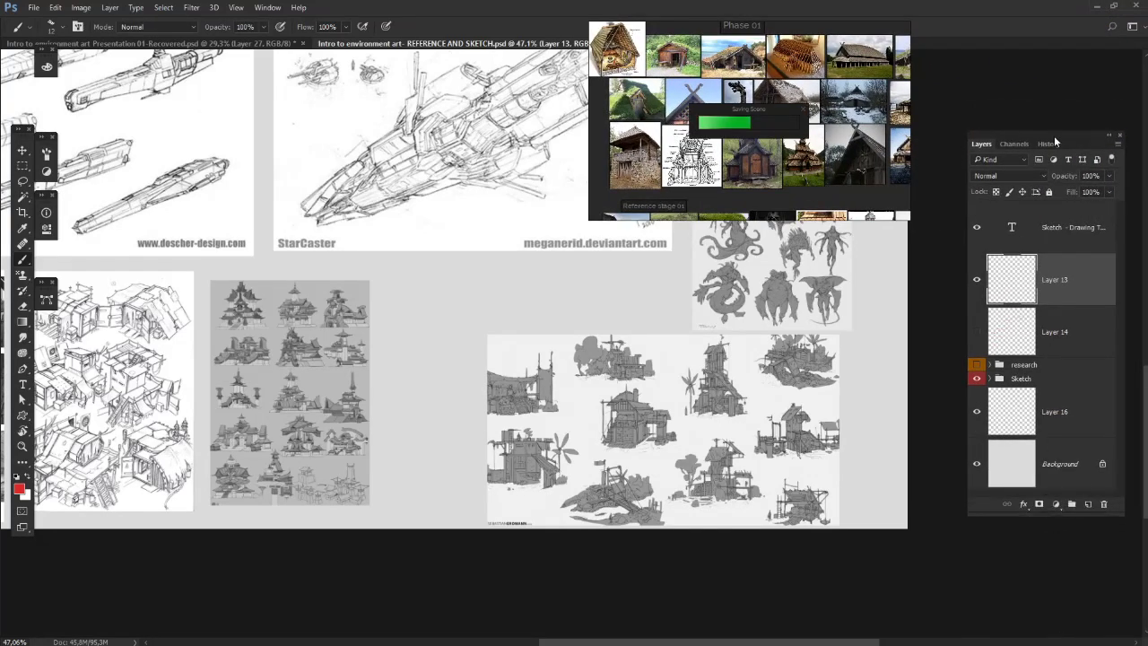
{"action": "left_click_drag", "start_coordinate": [1078, 139], "coordinate": [1087, 261]}
{"action": "left_click_drag", "start_coordinate": [809, 71], "coordinate": [1040, 68]}
- Hide the Sketch layer group in the REFERENCE AND SKETCH document
{"action": "scroll", "coordinate": [449, 358], "scroll_direction": "up", "scroll_amount": 7}
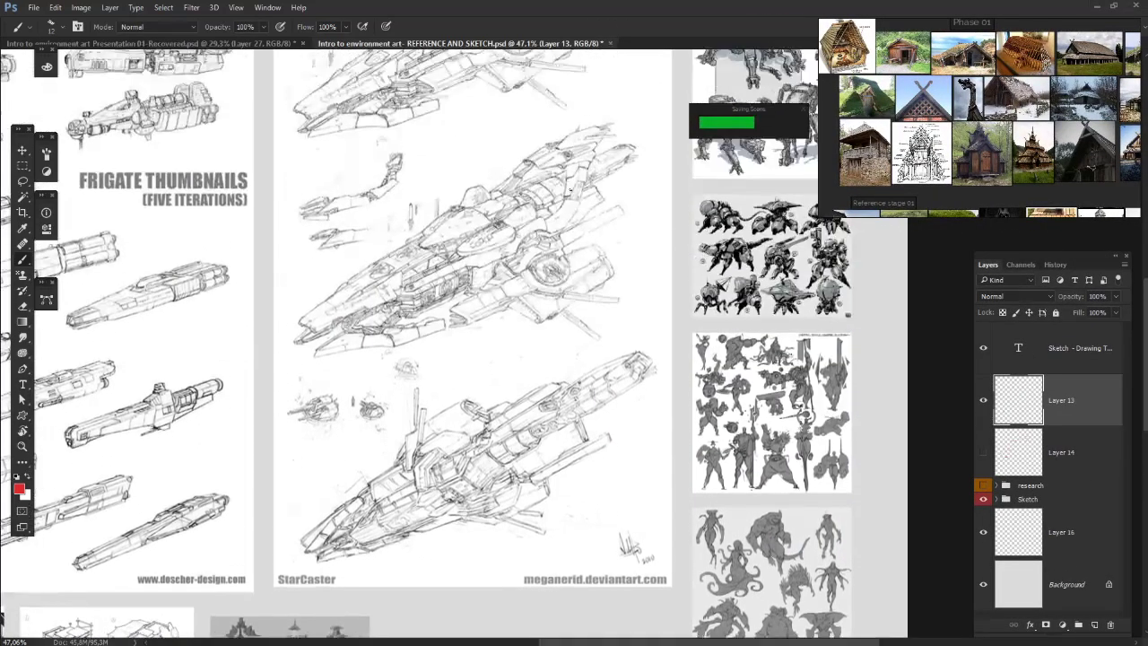
{"action": "scroll", "coordinate": [570, 190], "scroll_direction": "up", "scroll_amount": 4}
{"action": "scroll", "coordinate": [571, 190], "scroll_direction": "down", "scroll_amount": 6}
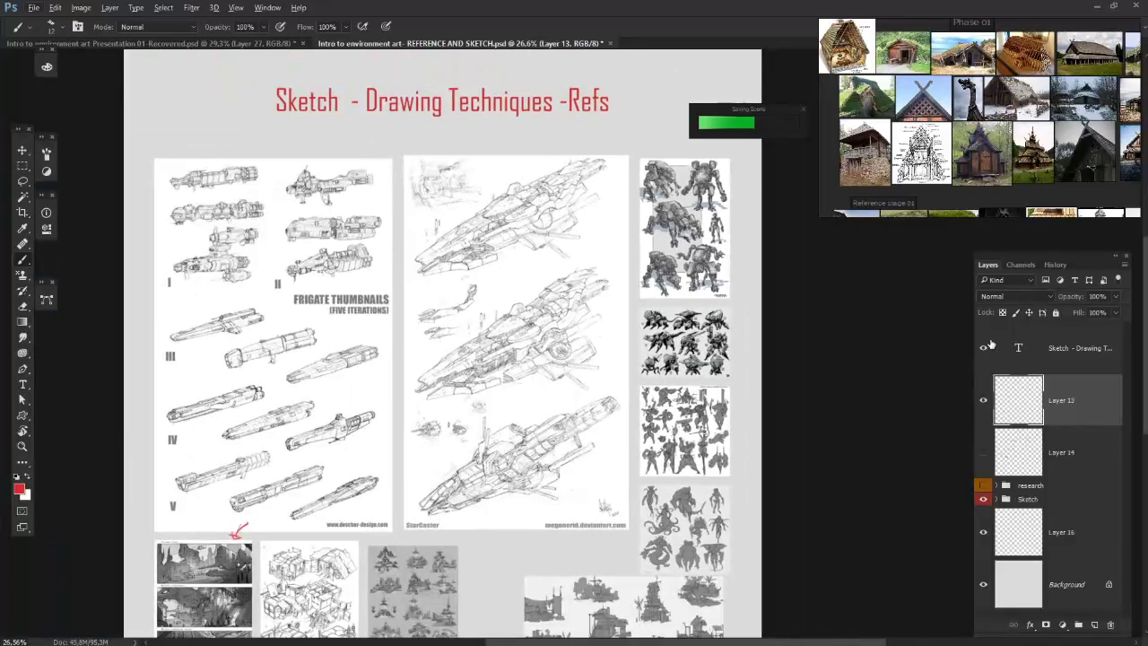
{"action": "left_click", "coordinate": [985, 500]}
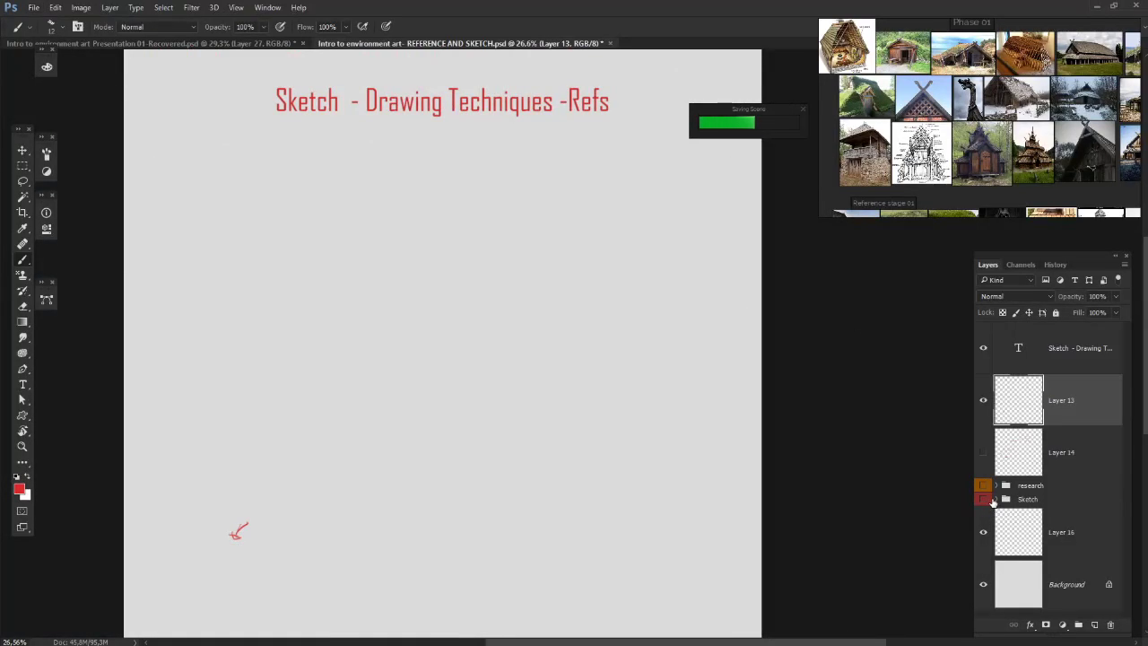
{"action": "left_click", "coordinate": [1034, 487]}
{"action": "left_click", "coordinate": [1044, 457]}
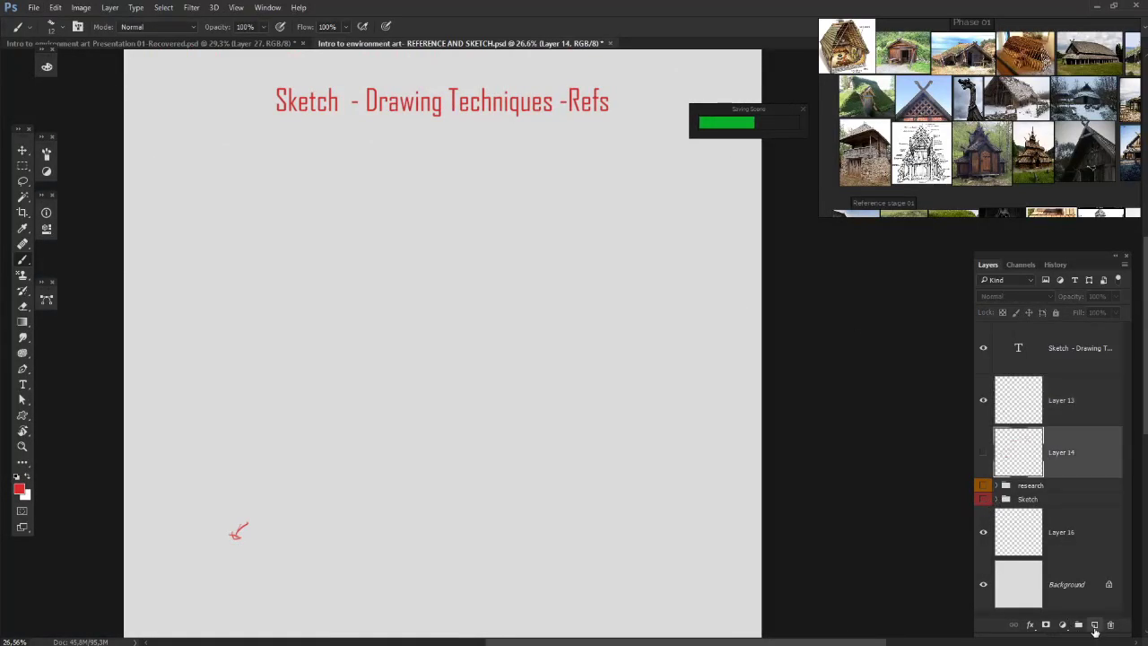
{"action": "left_click", "coordinate": [1095, 624]}
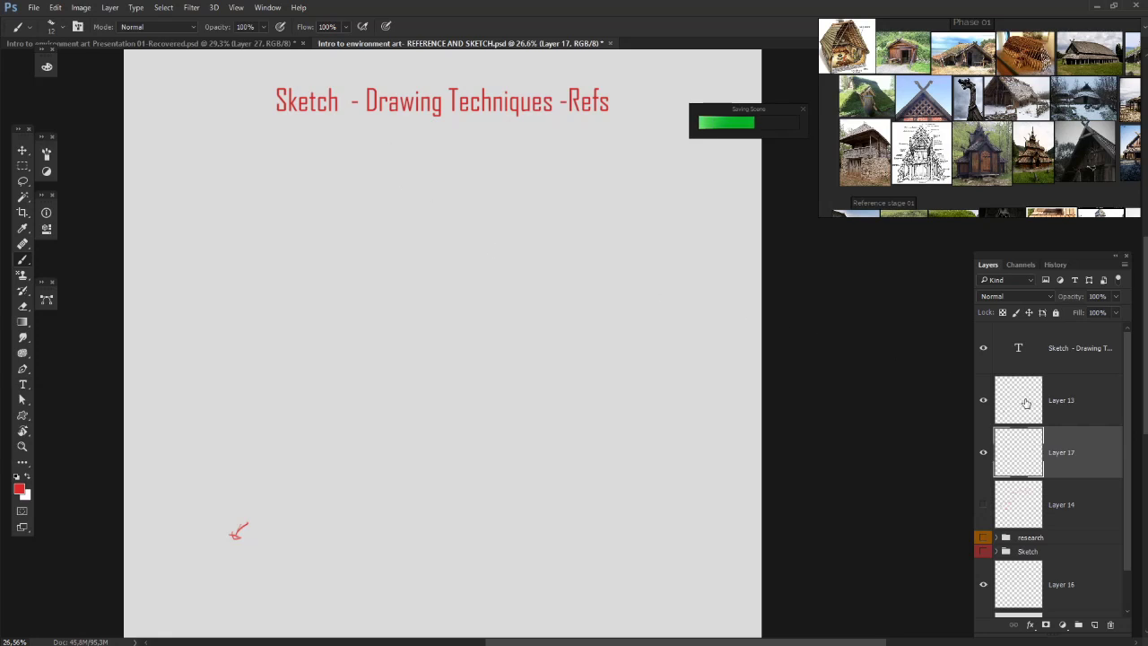
{"action": "key", "text": "ctrl+z"}
- Create a new document from the 4k preset, 4000 by 4000 pixels at 300 pixels/inch in RGB
{"action": "left_click", "coordinate": [30, 7]}
{"action": "left_click", "coordinate": [49, 18]}
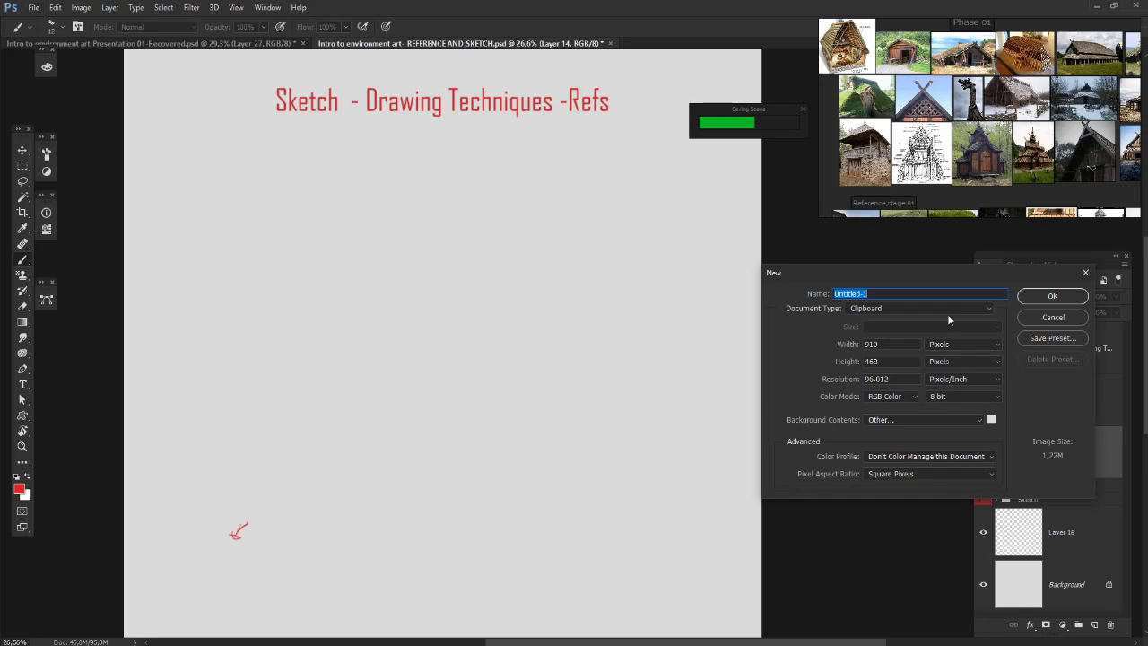
{"action": "left_click", "coordinate": [920, 308]}
{"action": "left_click", "coordinate": [875, 353]}
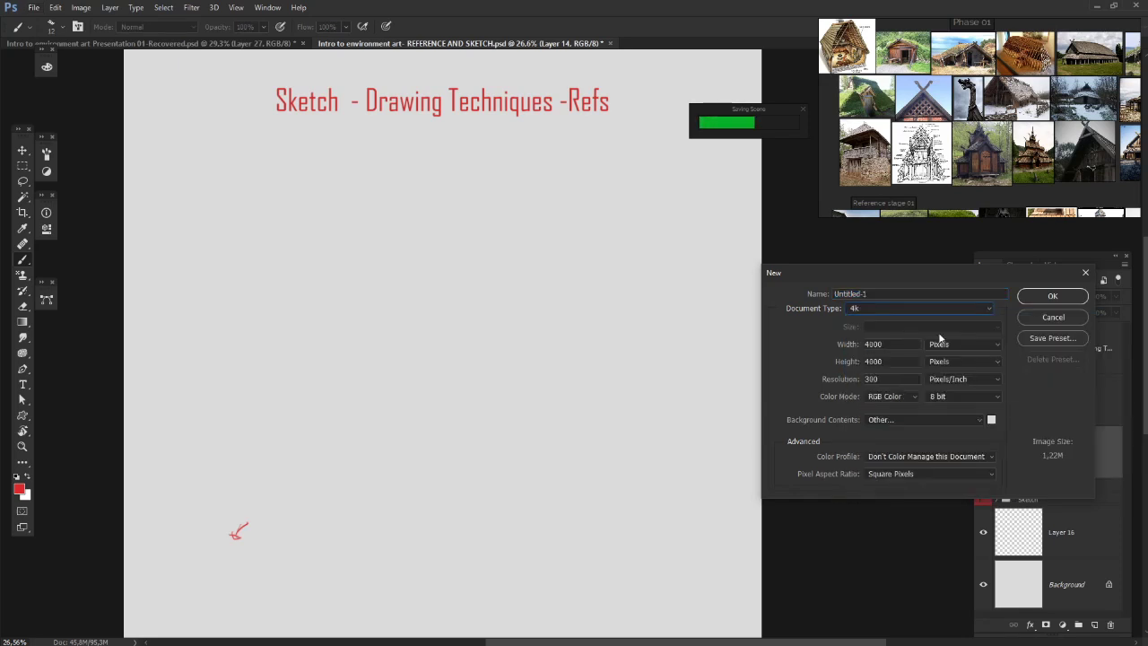
{"action": "left_click", "coordinate": [1052, 296]}
- Close the "Intro to environment art- REFERENCE AND SKETCH.psd" document and save its changes
{"action": "left_click_drag", "start_coordinate": [265, 58], "coordinate": [580, 45]}
{"action": "left_click", "coordinate": [587, 43]}
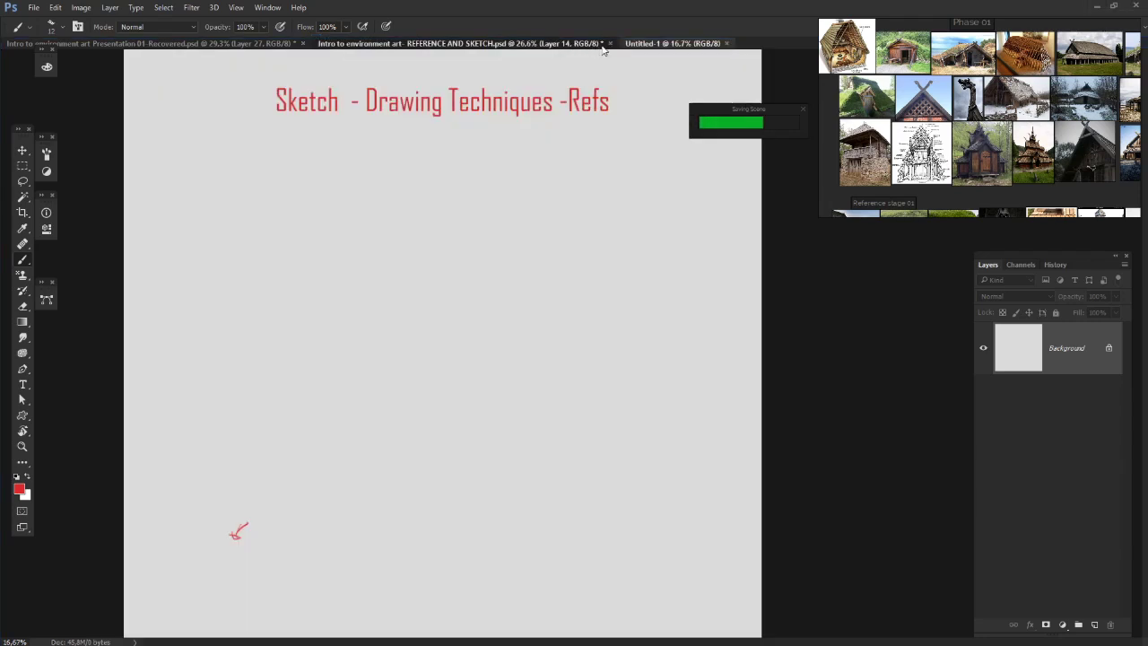
{"action": "left_click", "coordinate": [600, 43]}
{"action": "left_click", "coordinate": [525, 249]}
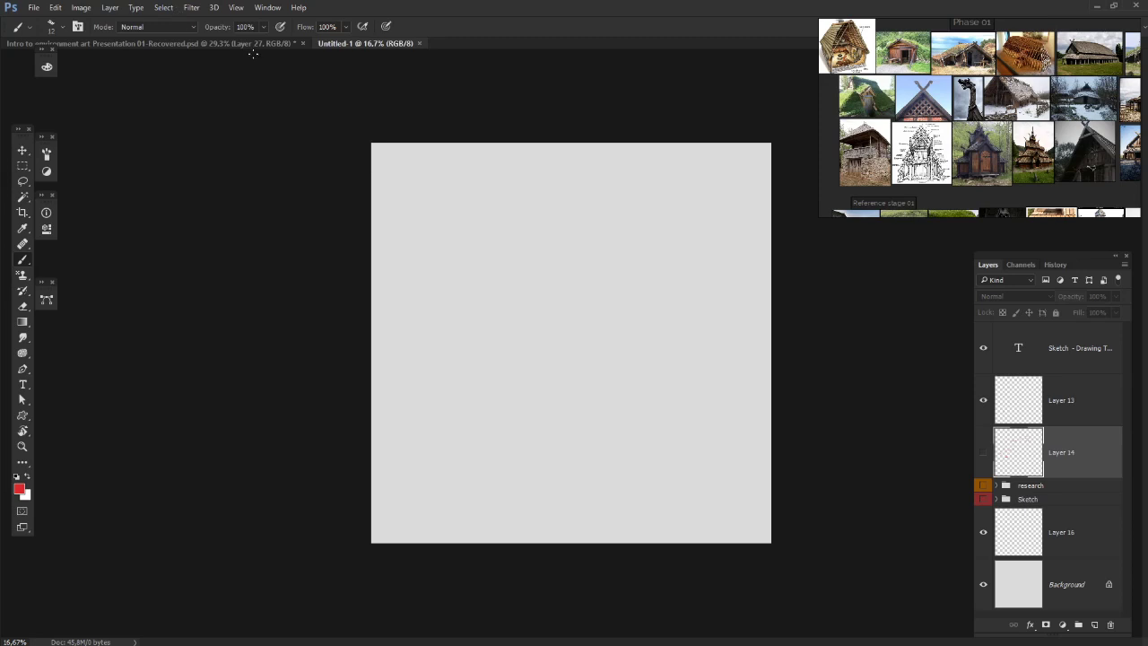
- Start closing "Intro to environment art Presentation 01-Recovered.psd" with its changes saved, and narrow the save dialog
{"action": "left_click", "coordinate": [250, 44]}
{"action": "left_click", "coordinate": [304, 43]}
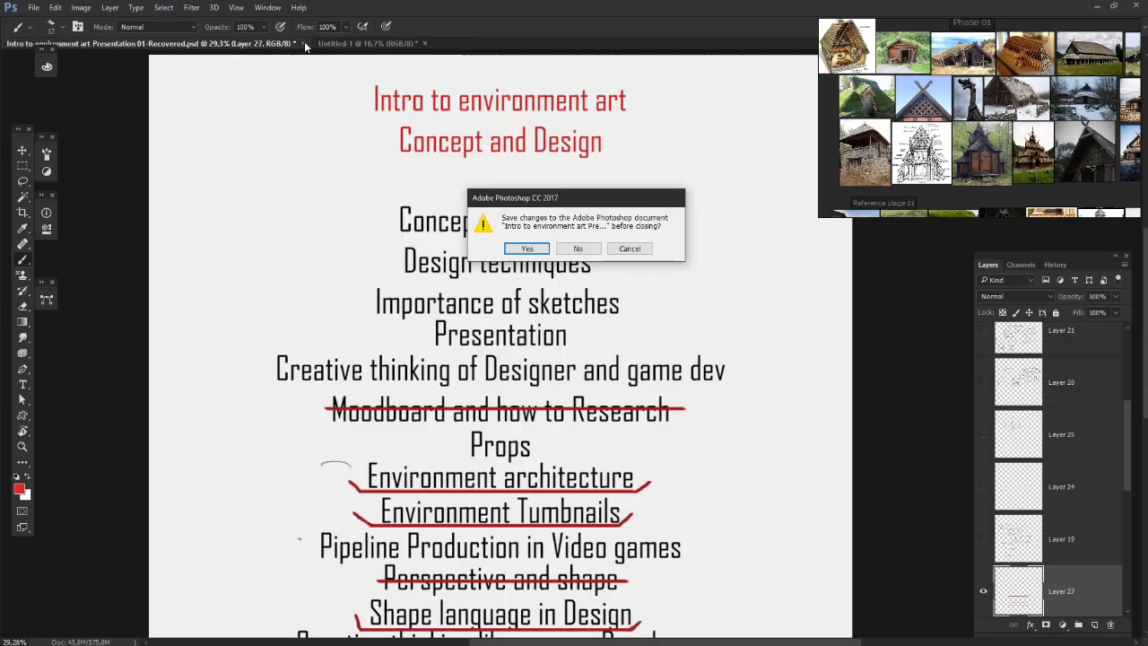
{"action": "left_click", "coordinate": [535, 248]}
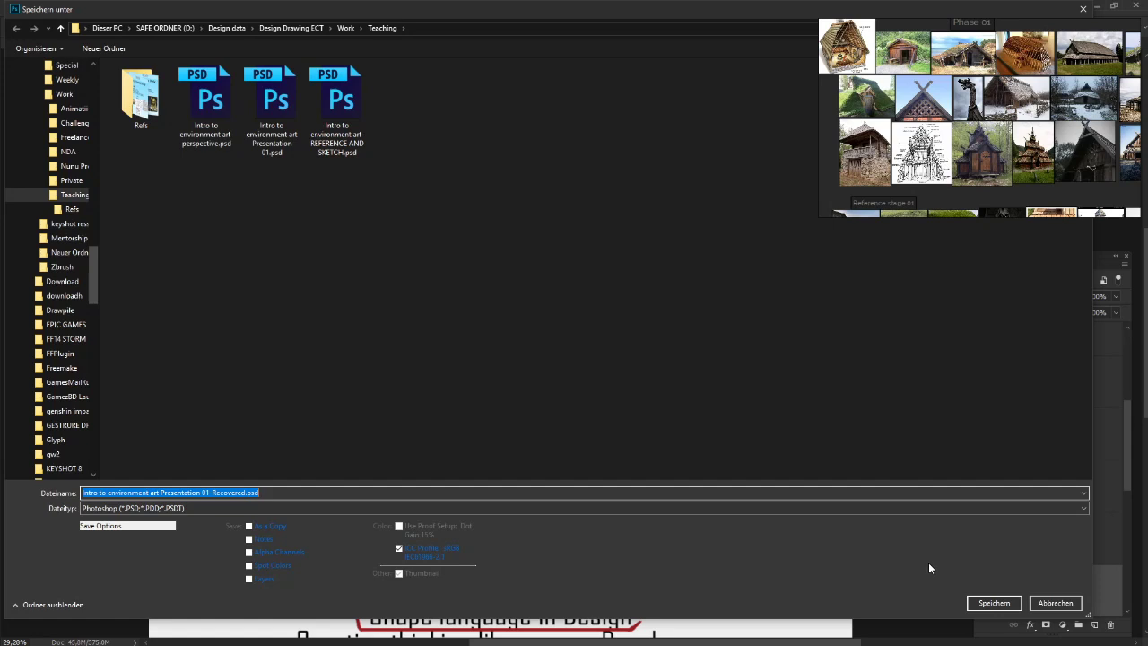
{"action": "left_click", "coordinate": [986, 604]}
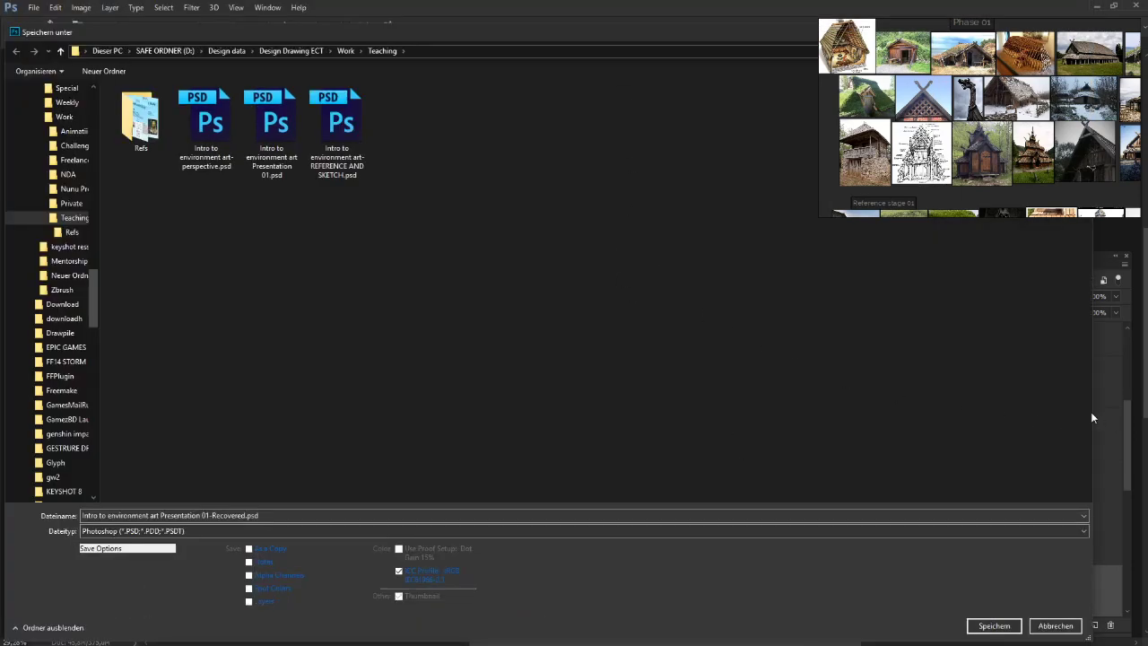
{"action": "left_click_drag", "start_coordinate": [1091, 417], "coordinate": [750, 433]}
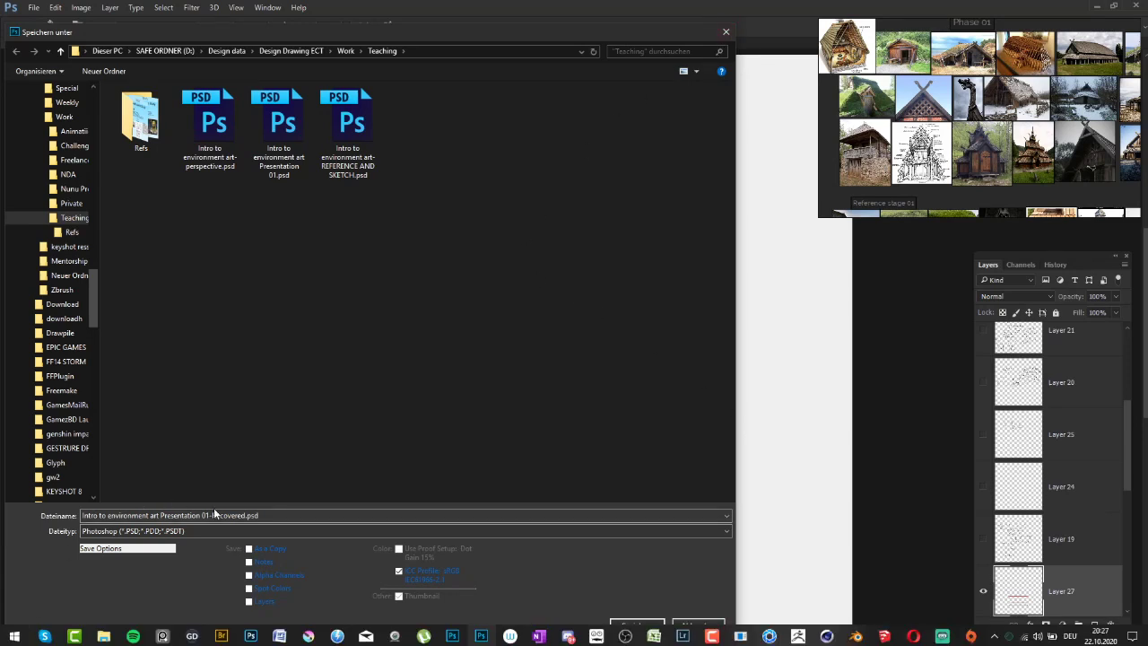
- Save the recovered presentation over "Intro to environment art Presentation 01.psd" with Maximize Compatibility on, and close it
{"action": "left_click", "coordinate": [242, 515]}
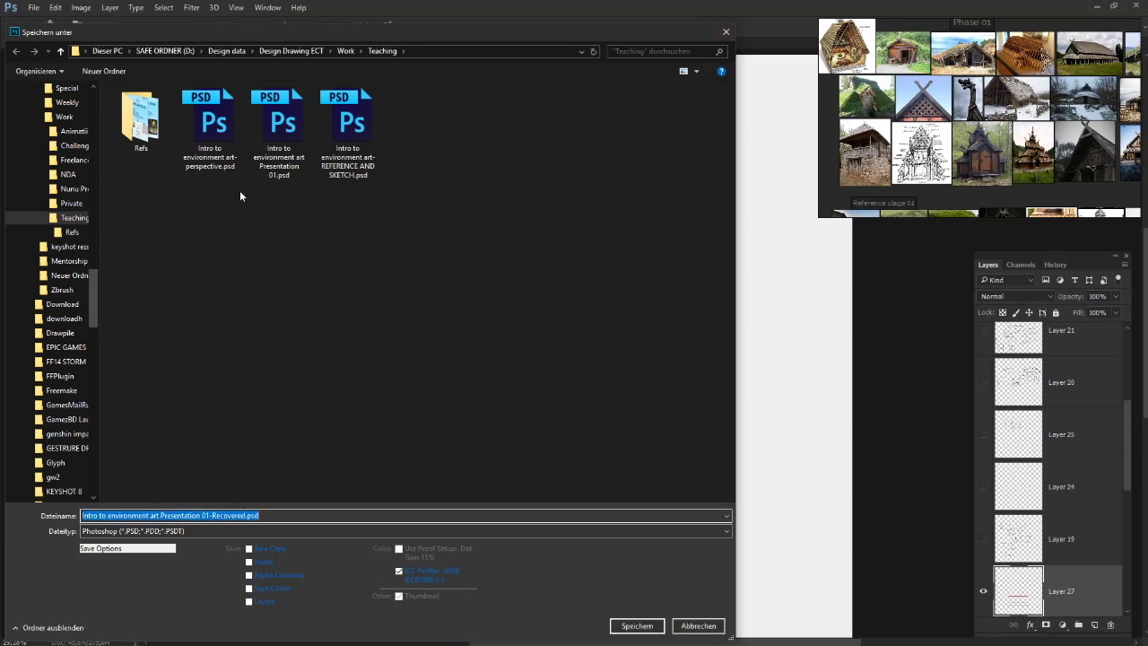
{"action": "left_click", "coordinate": [281, 180]}
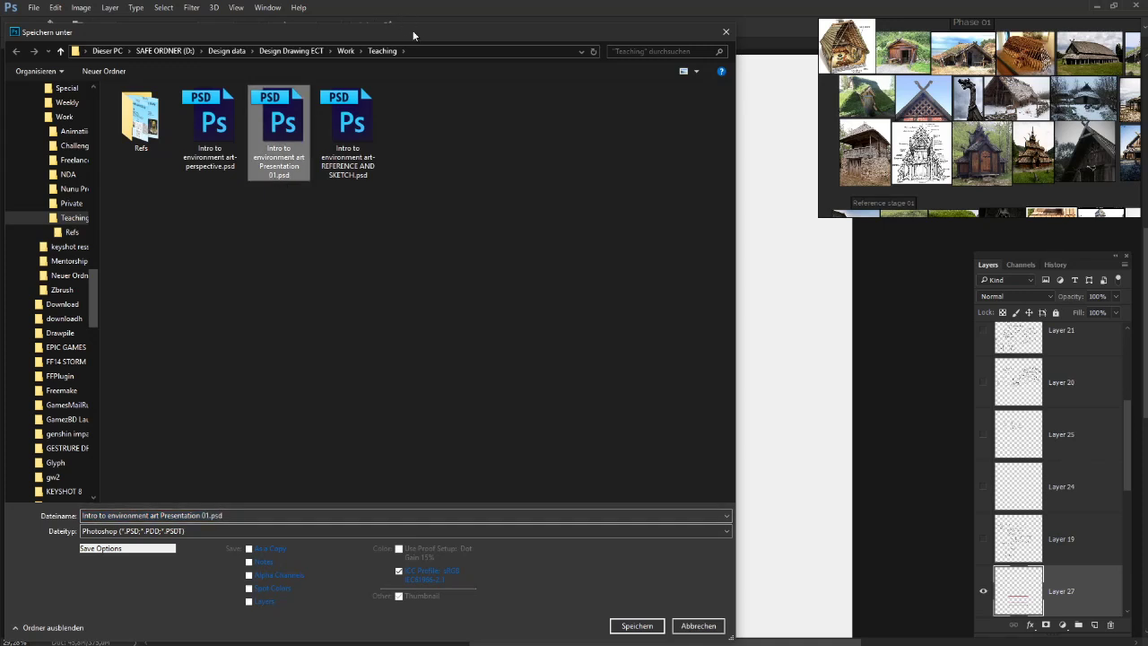
{"action": "left_click_drag", "start_coordinate": [413, 34], "coordinate": [524, 36]}
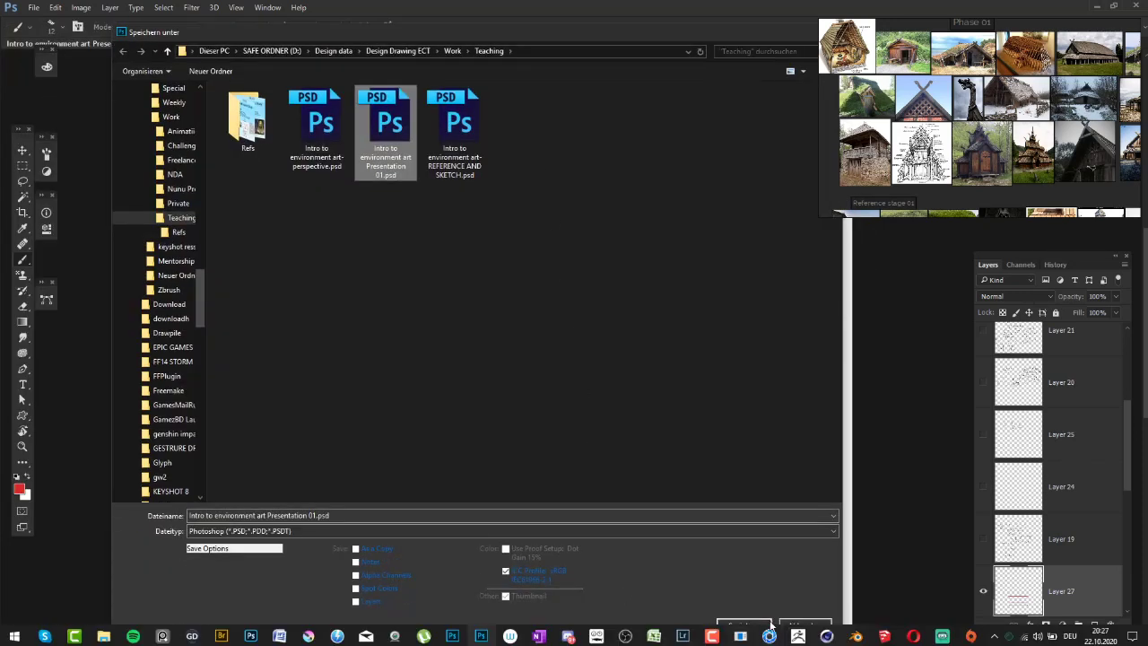
{"action": "left_click", "coordinate": [737, 625]}
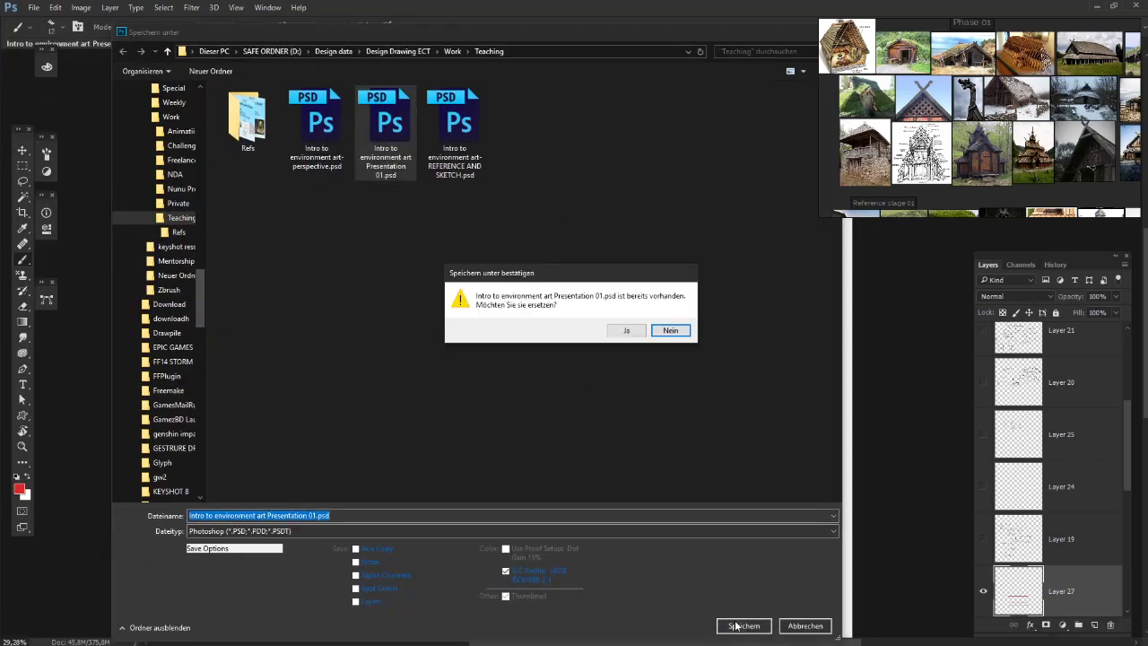
{"action": "left_click", "coordinate": [609, 332]}
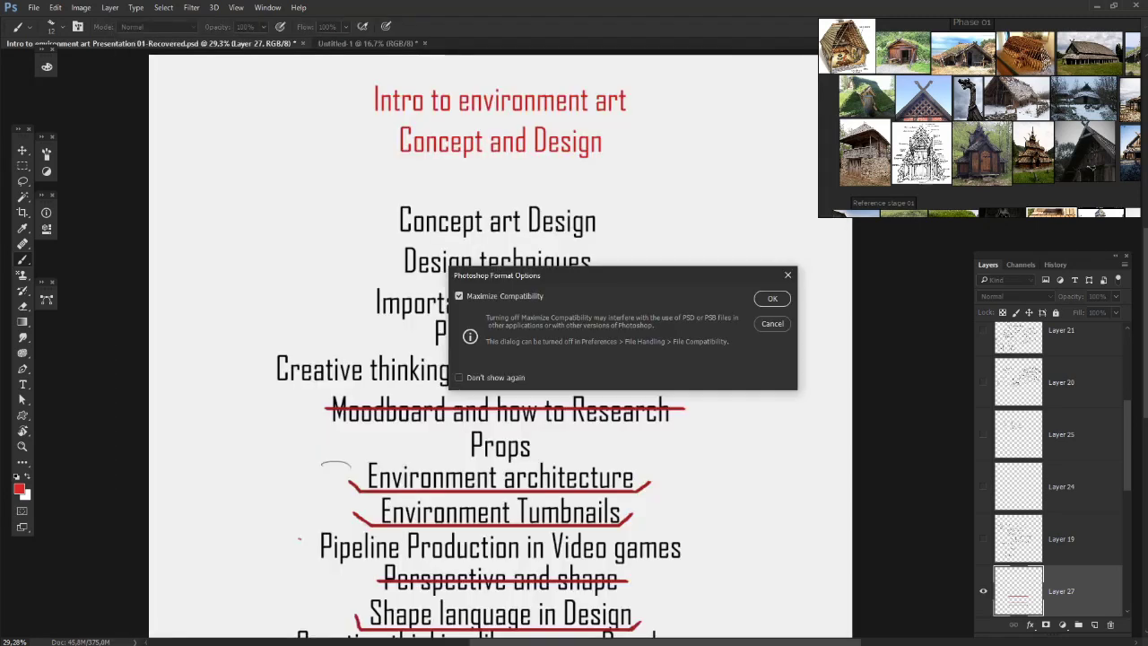
{"action": "left_click", "coordinate": [786, 297]}
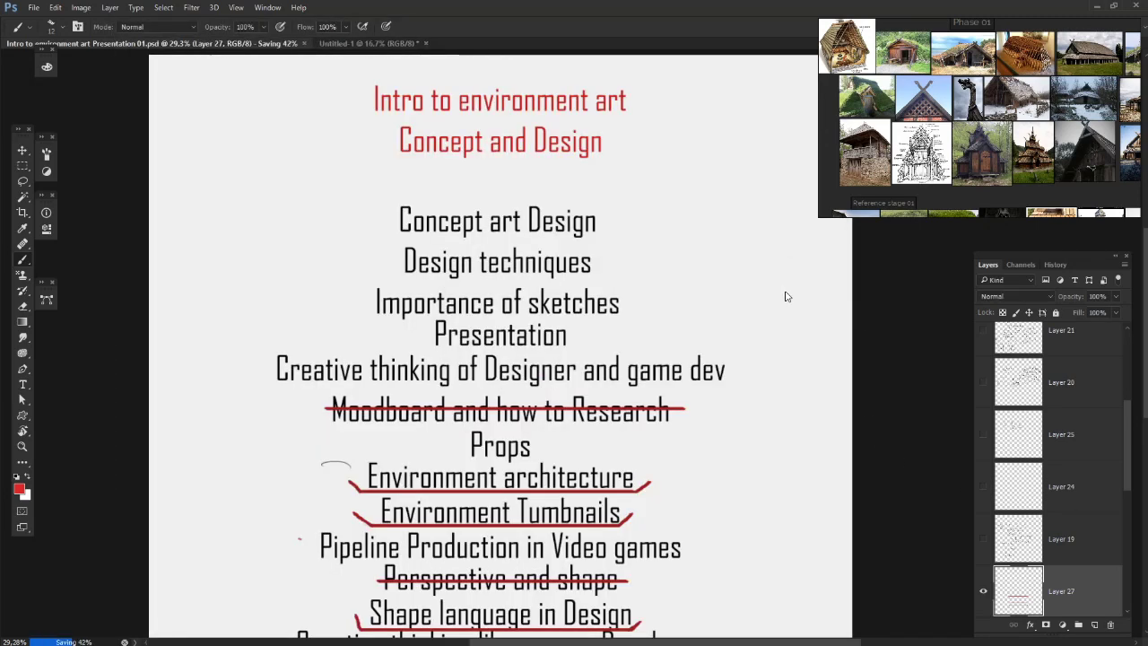
{"action": "key", "text": "ctrl+w"}
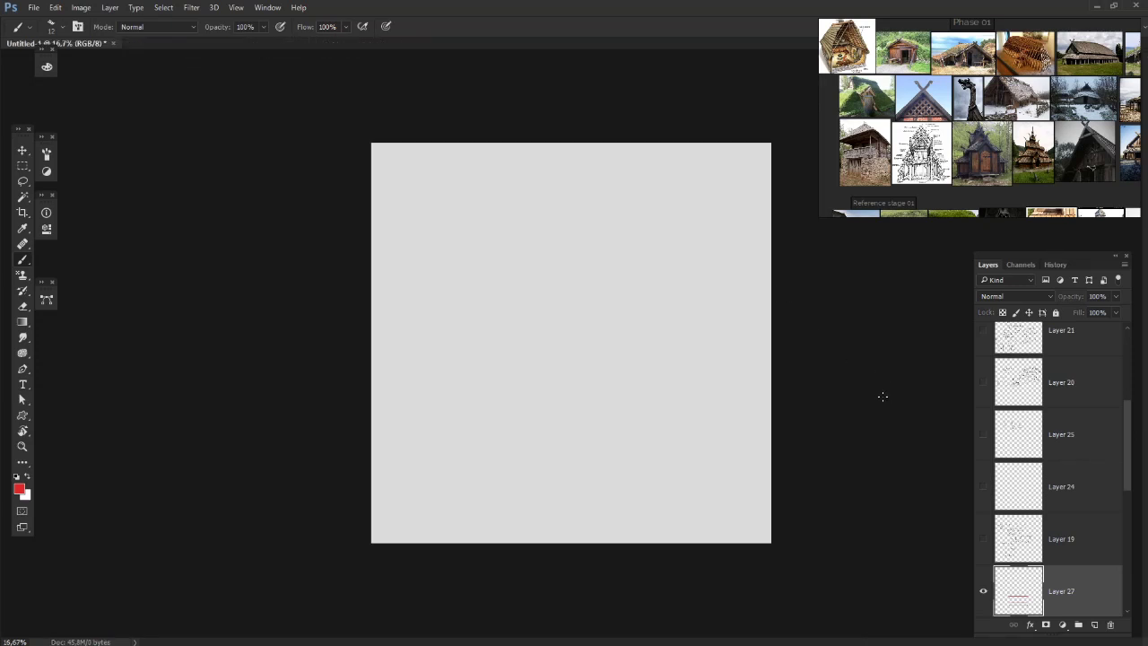
- Add a new empty layer above the background for the sketches
{"action": "key", "text": "ctrl+plus"}
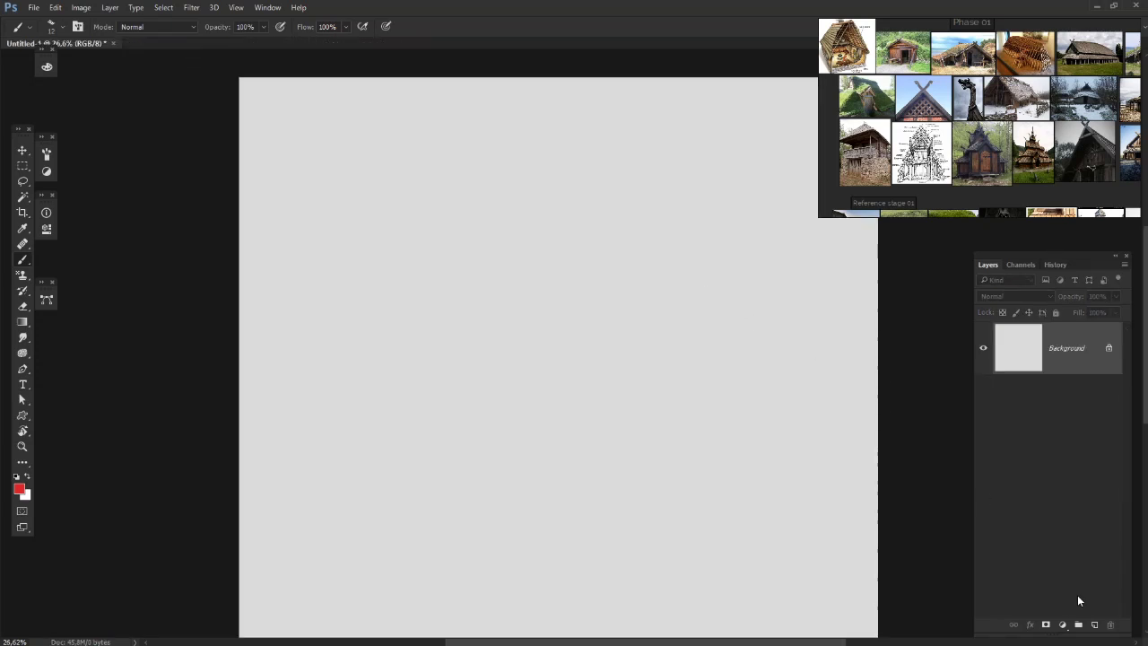
{"action": "left_click", "coordinate": [1095, 625]}
{"action": "scroll", "coordinate": [608, 339], "scroll_direction": "up", "scroll_amount": 1}
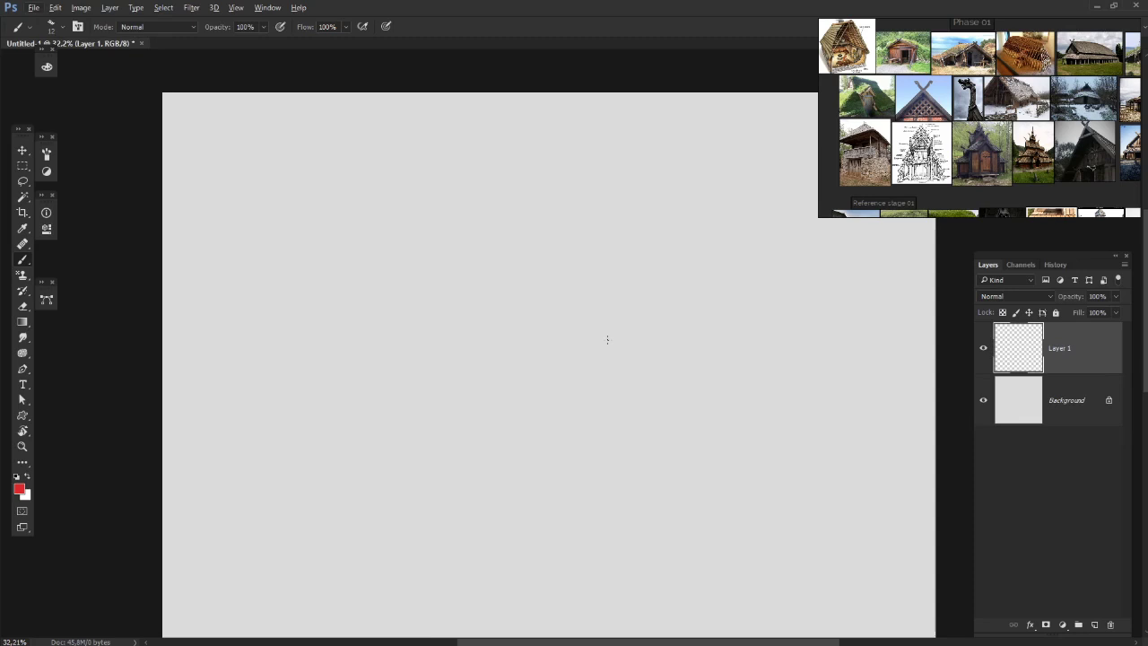
{"action": "mouse_move", "coordinate": [412, 124]}
{"action": "left_mouse_down"}
{"action": "mouse_move", "coordinate": [556, 236]}
{"action": "mouse_move", "coordinate": [401, 170]}
{"action": "left_mouse_up"}
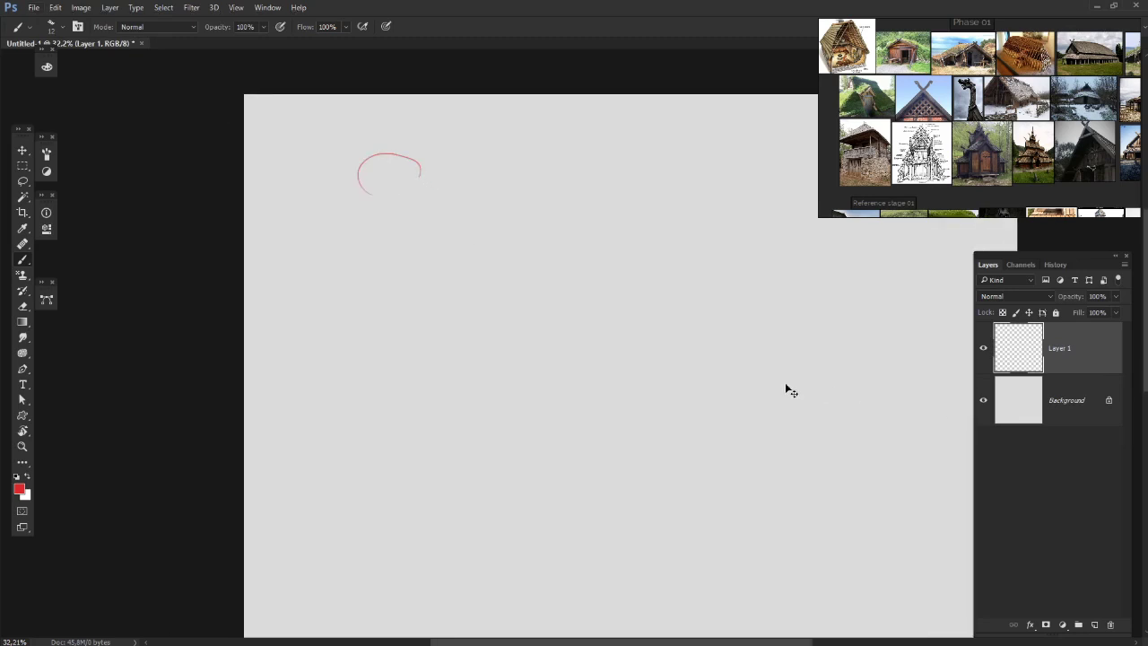
{"action": "key", "text": "ctrl+z"}
{"action": "left_click_drag", "start_coordinate": [414, 263], "coordinate": [401, 226]}
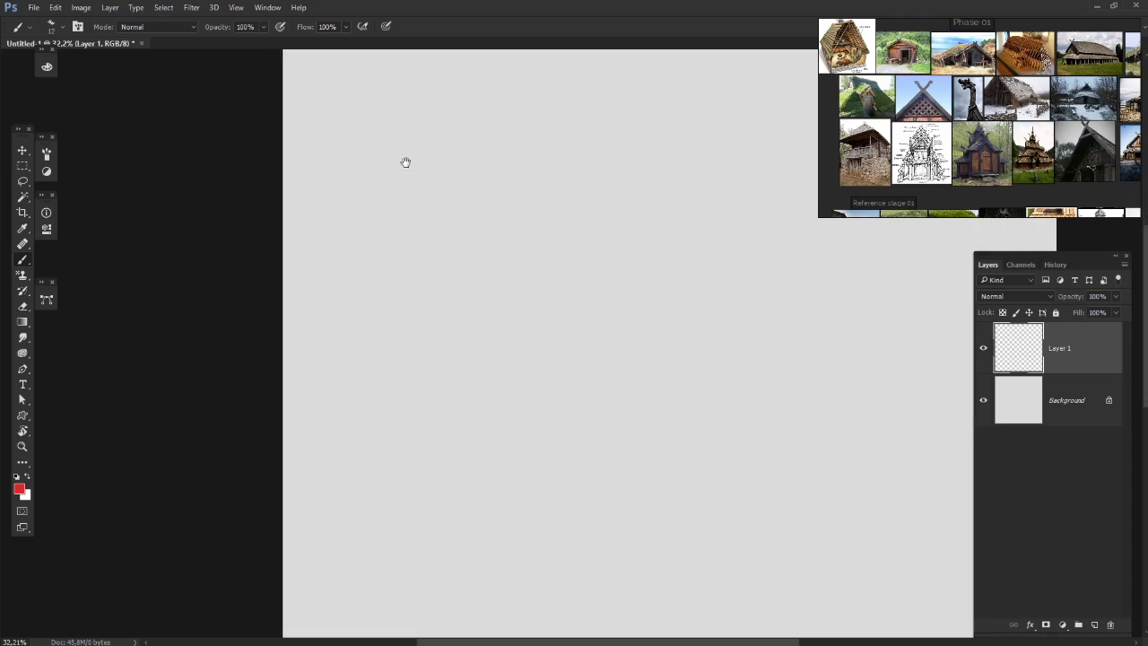
{"action": "left_click_drag", "start_coordinate": [405, 163], "coordinate": [392, 235]}
{"action": "left_click_drag", "start_coordinate": [317, 200], "coordinate": [418, 202]}
{"action": "key", "text": "ctrl+z"}
{"action": "mouse_move", "coordinate": [439, 254]}
{"action": "left_mouse_down"}
{"action": "mouse_move", "coordinate": [399, 209]}
{"action": "mouse_move", "coordinate": [343, 251]}
{"action": "mouse_move", "coordinate": [351, 198]}
{"action": "left_mouse_up"}
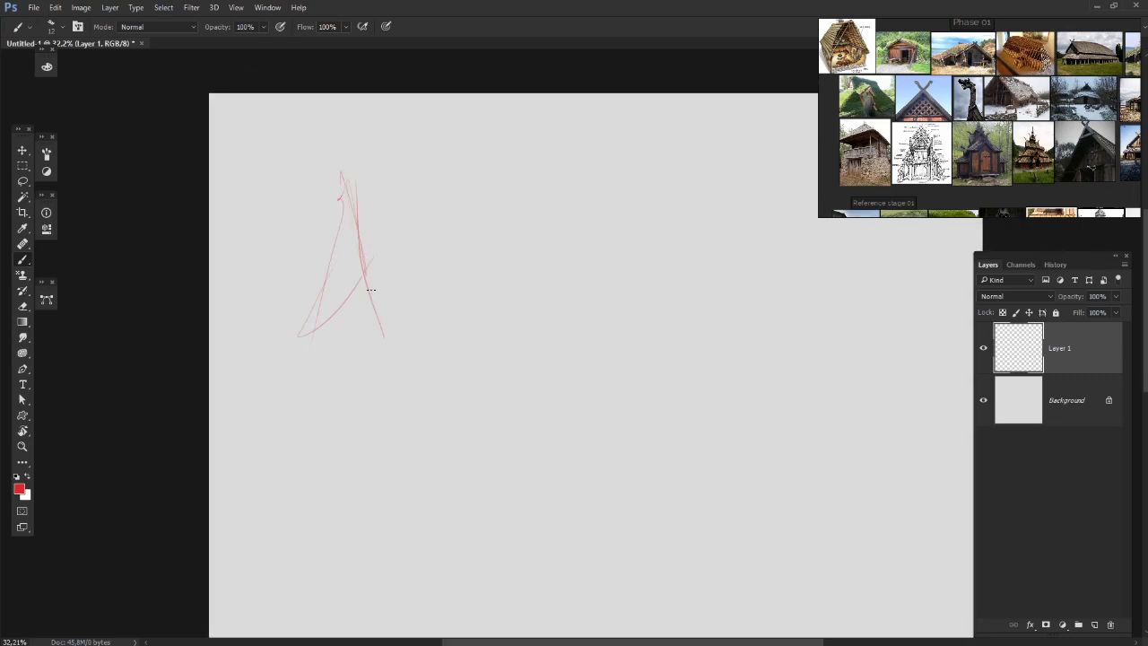
{"action": "left_click_drag", "start_coordinate": [366, 272], "coordinate": [375, 347]}
{"action": "left_click_drag", "start_coordinate": [332, 337], "coordinate": [431, 350]}
{"action": "key", "text": "ctrl+alt+z"}
{"action": "key", "text": "ctrl+alt+z"}
{"action": "key", "text": "ctrl+alt+z"}
{"action": "key", "text": "ctrl+alt+z"}
{"action": "key", "text": "ctrl+alt+z"}
{"action": "key", "text": "ctrl+alt+z"}
{"action": "key", "text": "ctrl+alt+z"}
{"action": "left_click_drag", "start_coordinate": [352, 192], "coordinate": [391, 163]}
{"action": "left_click_drag", "start_coordinate": [269, 82], "coordinate": [260, 99]}
{"action": "right_click", "coordinate": [304, 143]}
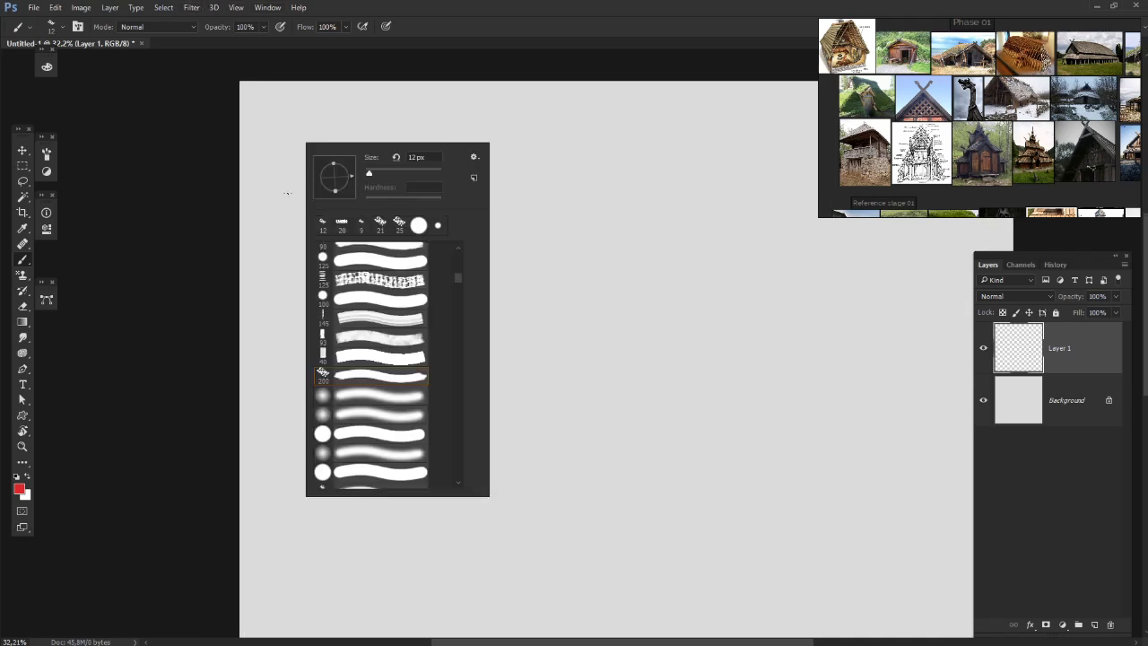
{"action": "left_click", "coordinate": [252, 182]}
{"action": "mouse_move", "coordinate": [313, 210]}
{"action": "left_mouse_down"}
{"action": "mouse_move", "coordinate": [282, 231]}
{"action": "mouse_move", "coordinate": [328, 216]}
{"action": "mouse_move", "coordinate": [295, 225]}
{"action": "mouse_move", "coordinate": [312, 232]}
{"action": "left_mouse_up"}
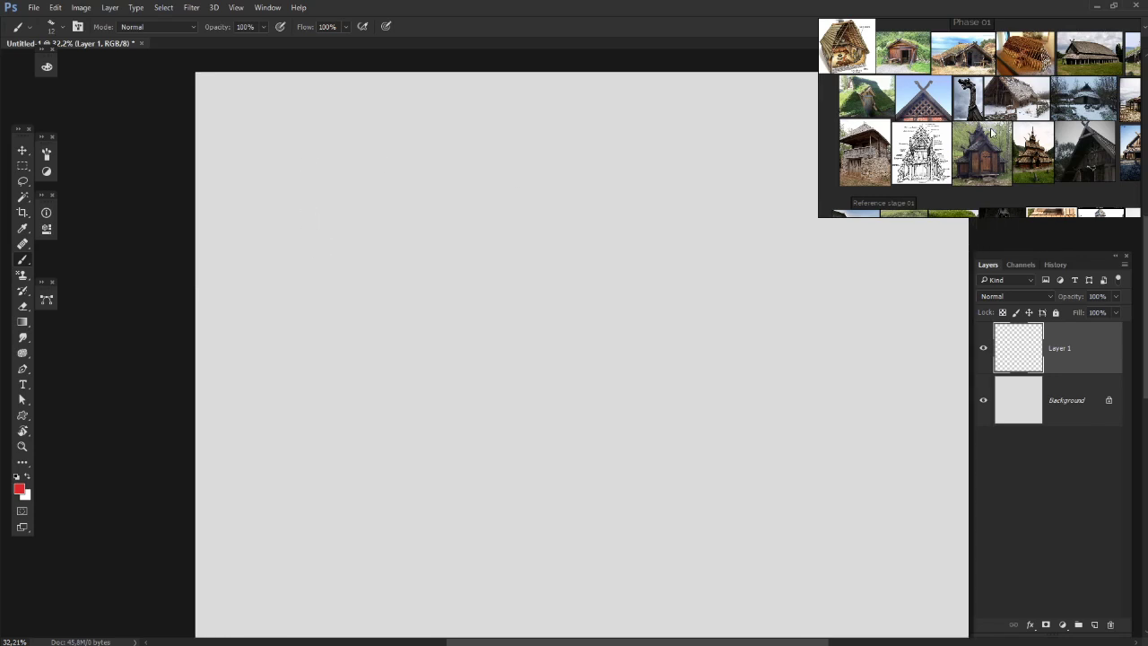
- Examine the images in the Shape group on the reference board
{"action": "left_click_drag", "start_coordinate": [991, 133], "coordinate": [838, 108]}
{"action": "left_click_drag", "start_coordinate": [1066, 173], "coordinate": [887, 83]}
{"action": "scroll", "coordinate": [887, 83], "scroll_direction": "up", "scroll_amount": 3}
{"action": "left_click_drag", "start_coordinate": [1020, 123], "coordinate": [995, 212]}
{"action": "scroll", "coordinate": [995, 213], "scroll_direction": "up", "scroll_amount": 2}
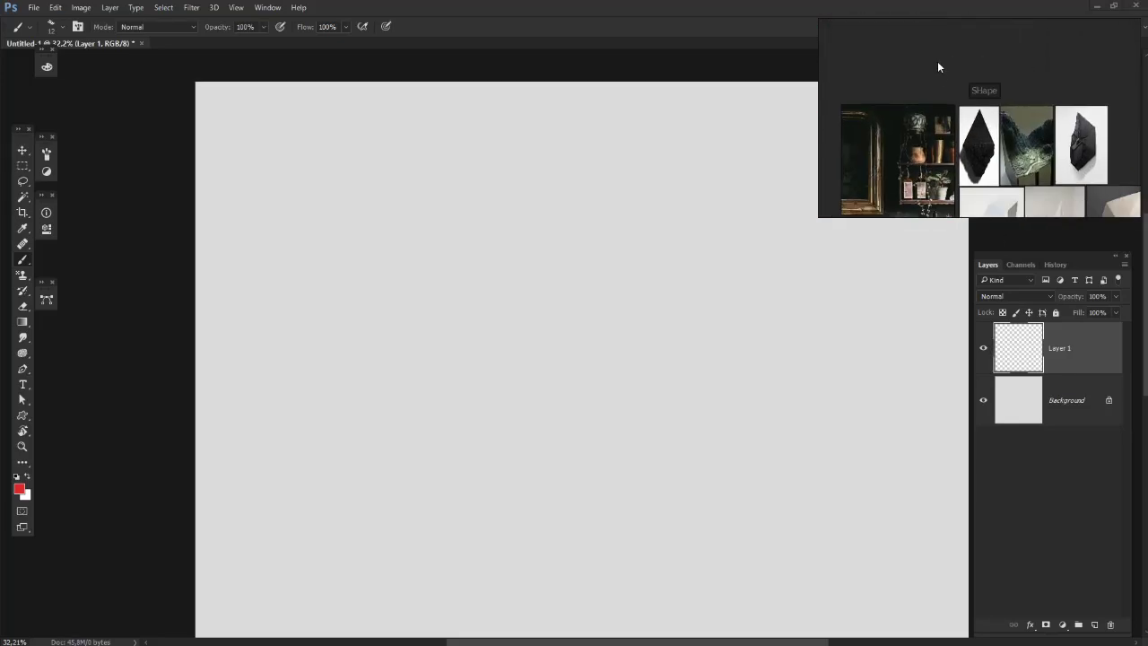
{"action": "left_click_drag", "start_coordinate": [1036, 174], "coordinate": [1019, 123]}
{"action": "scroll", "coordinate": [1007, 97], "scroll_direction": "down", "scroll_amount": 2}
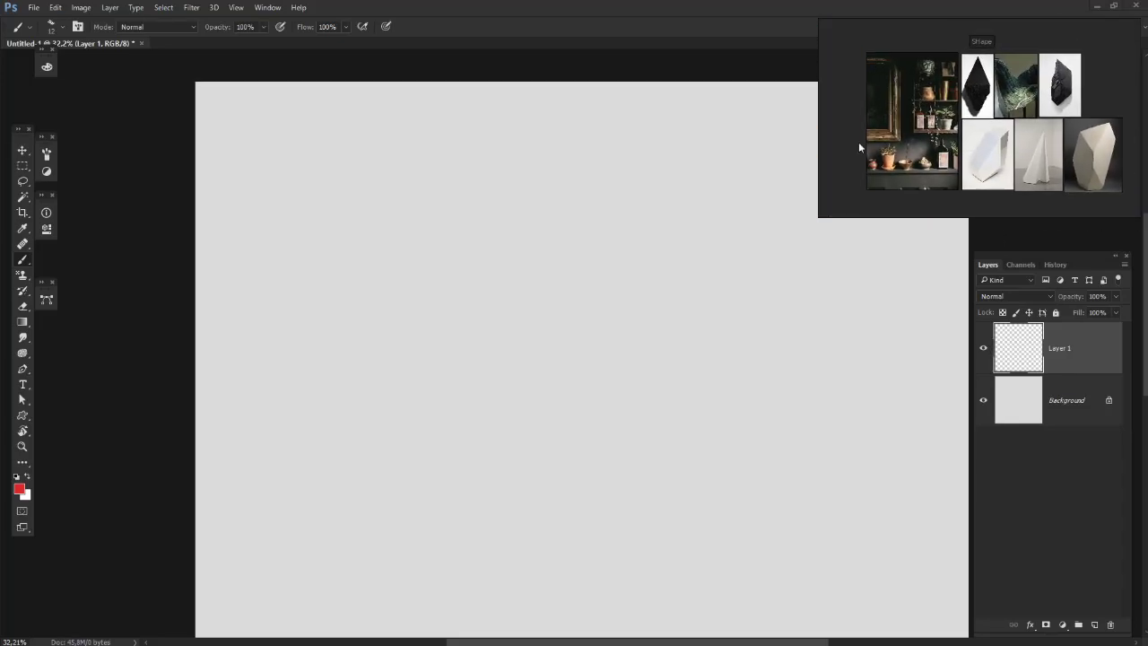
- Increase the size of the sketching brush
{"action": "right_click", "coordinate": [434, 155]}
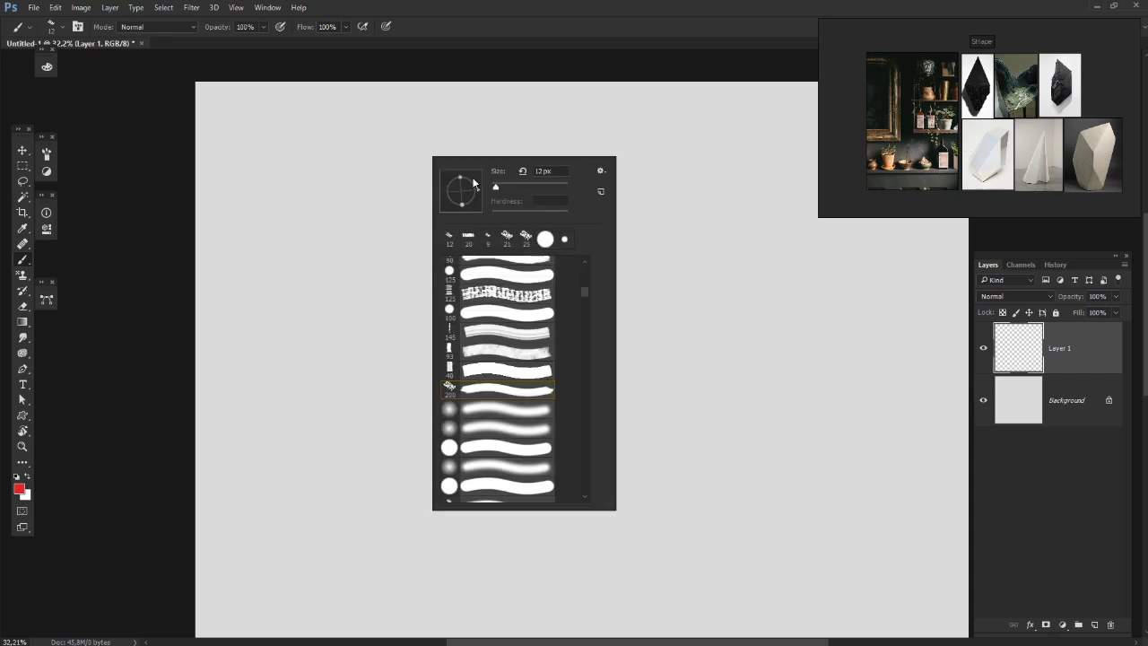
{"action": "left_click", "coordinate": [501, 187]}
{"action": "left_click", "coordinate": [310, 170]}
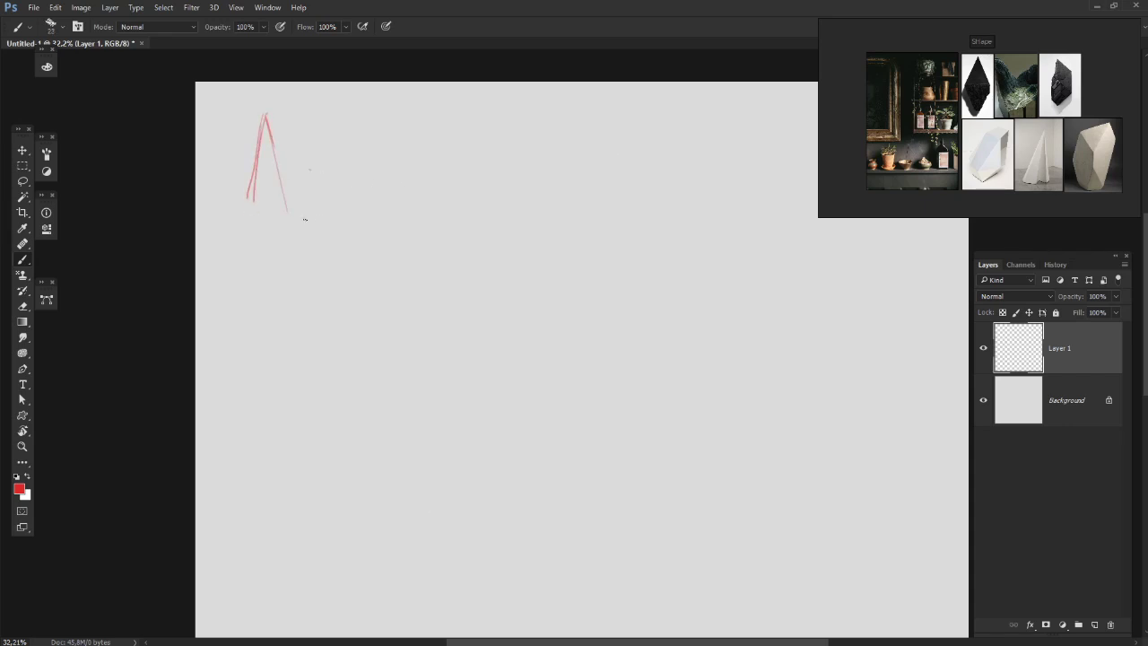
- Erase the trial A-shaped sketch with an enlarged eraser, and return to the Brush tool
{"action": "key", "text": "ctrl+z"}
{"action": "key", "text": "e"}
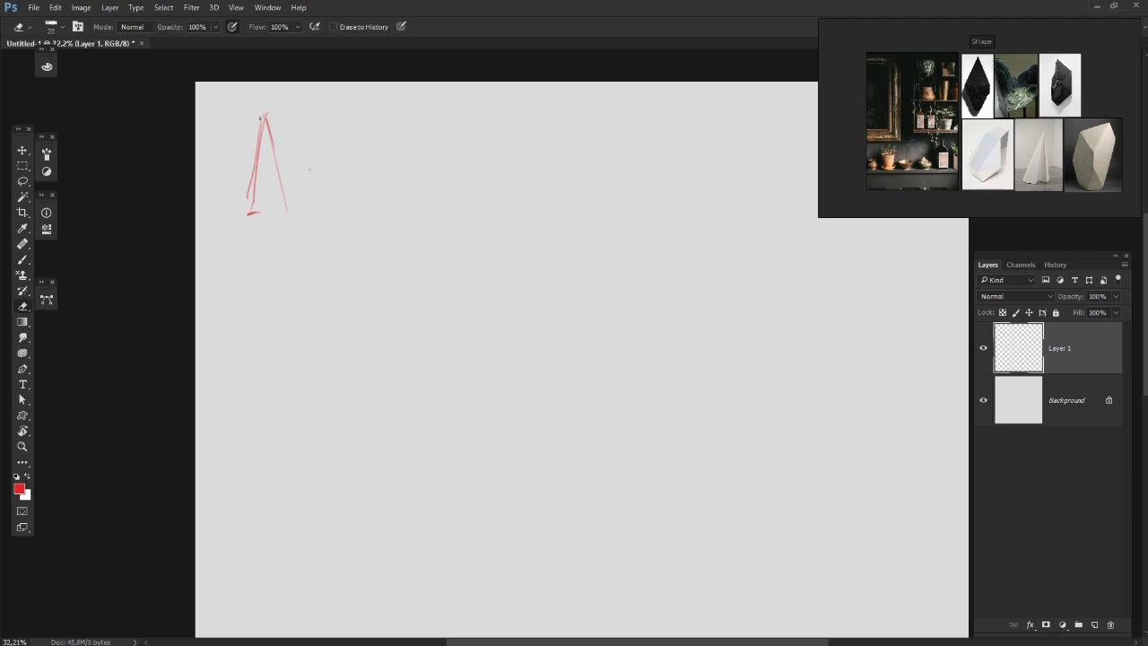
{"action": "left_click_drag", "start_coordinate": [263, 115], "coordinate": [268, 121]}
{"action": "right_click", "coordinate": [321, 174]}
{"action": "left_click", "coordinate": [419, 209]}
{"action": "left_click", "coordinate": [322, 169]}
{"action": "mouse_move", "coordinate": [267, 175]}
{"action": "left_mouse_down"}
{"action": "mouse_move", "coordinate": [280, 127]}
{"action": "mouse_move", "coordinate": [252, 117]}
{"action": "left_mouse_up"}
{"action": "key", "text": "b"}
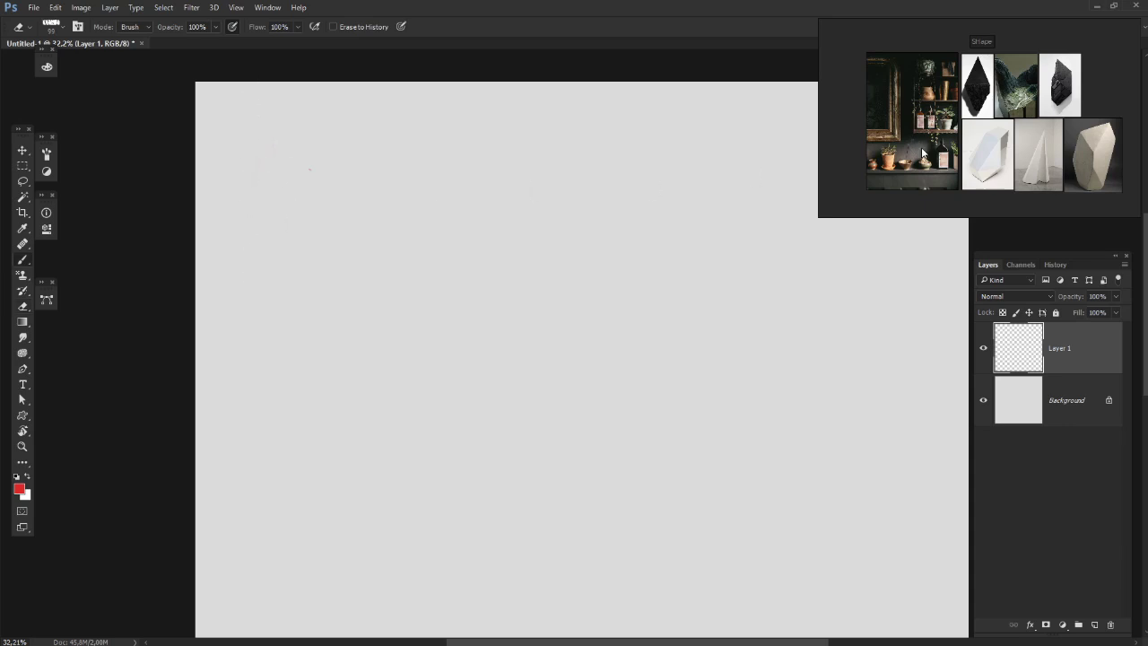
- Bring the gabled wooden house photos into view and sketch a simple gabled house with upright walls on a ground line
{"action": "left_click_drag", "start_coordinate": [869, 106], "coordinate": [1022, 137]}
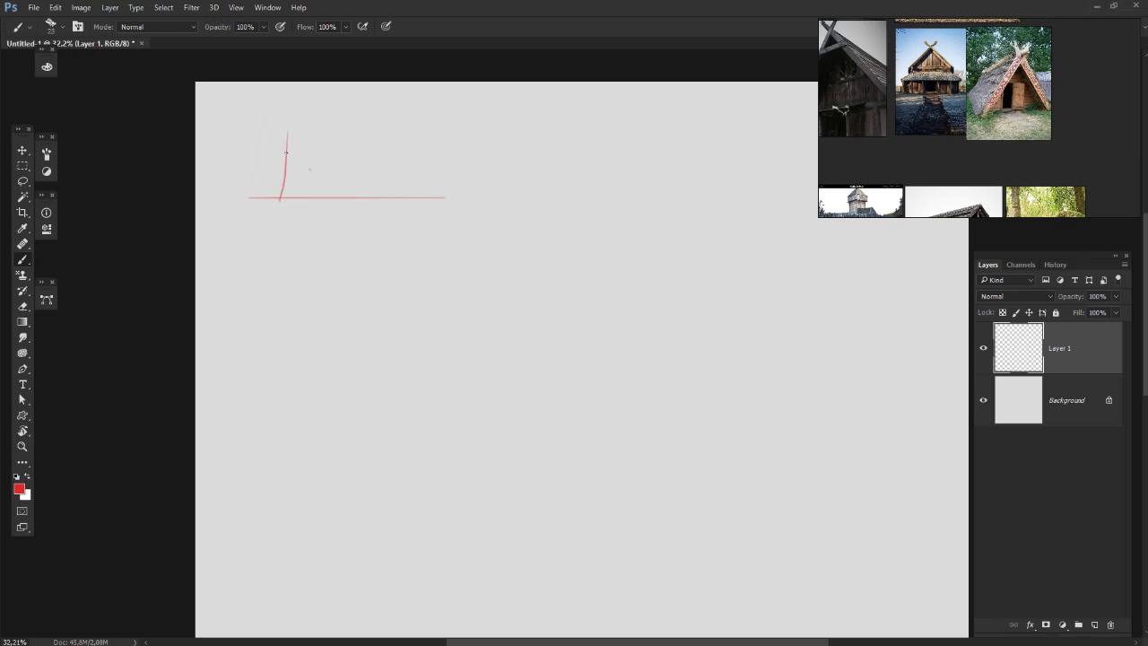
{"action": "left_click_drag", "start_coordinate": [281, 128], "coordinate": [376, 130]}
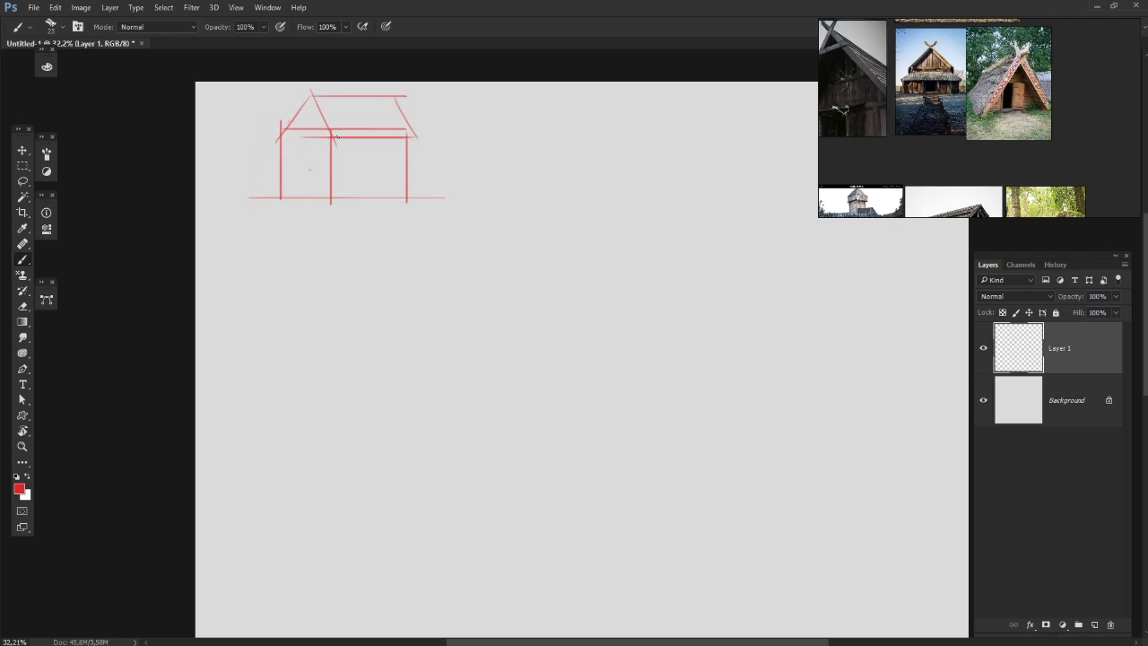
{"action": "left_click_drag", "start_coordinate": [512, 148], "coordinate": [377, 179]}
{"action": "left_click_drag", "start_coordinate": [378, 262], "coordinate": [417, 232]}
- Sketch a second gabled house beside the first, with a planked front, side posts and layered ground lines
{"action": "mouse_move", "coordinate": [501, 149]}
{"action": "left_mouse_down"}
{"action": "mouse_move", "coordinate": [358, 206]}
{"action": "mouse_move", "coordinate": [576, 202]}
{"action": "left_mouse_up"}
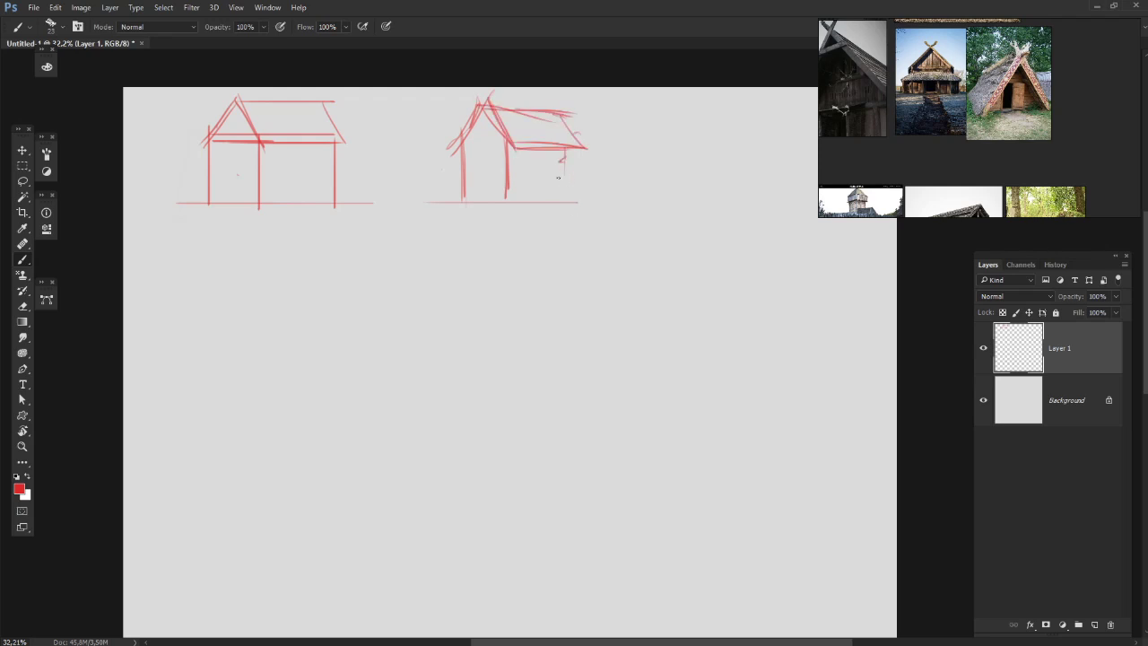
{"action": "left_click_drag", "start_coordinate": [400, 190], "coordinate": [585, 191]}
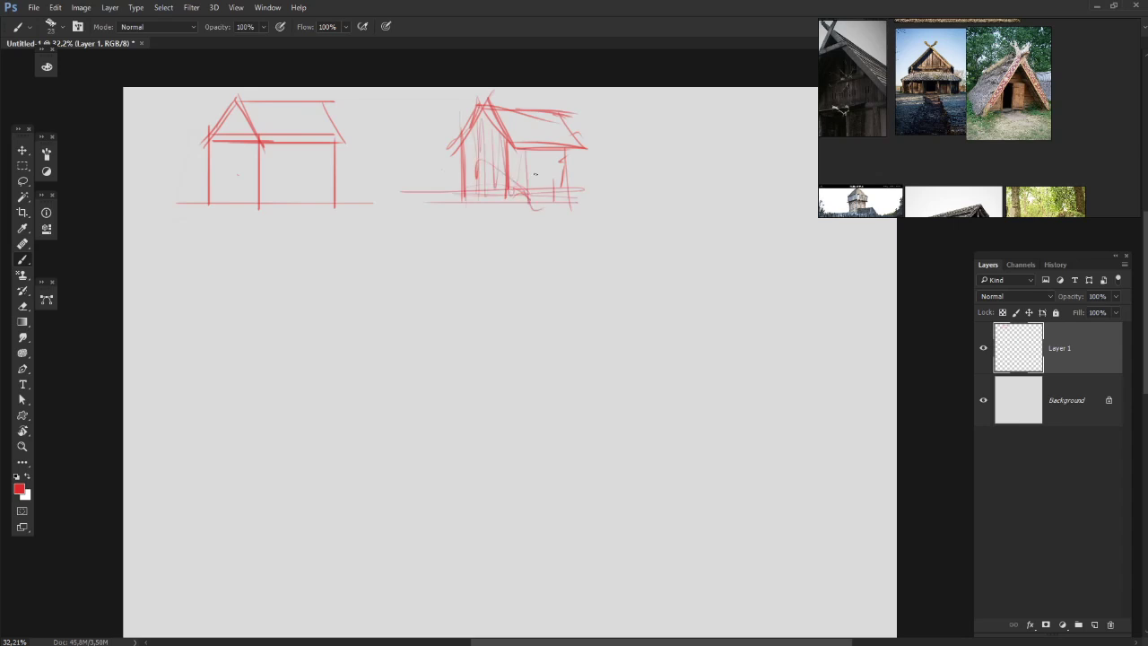
{"action": "left_click_drag", "start_coordinate": [596, 180], "coordinate": [427, 181]}
{"action": "left_click_drag", "start_coordinate": [635, 199], "coordinate": [423, 203]}
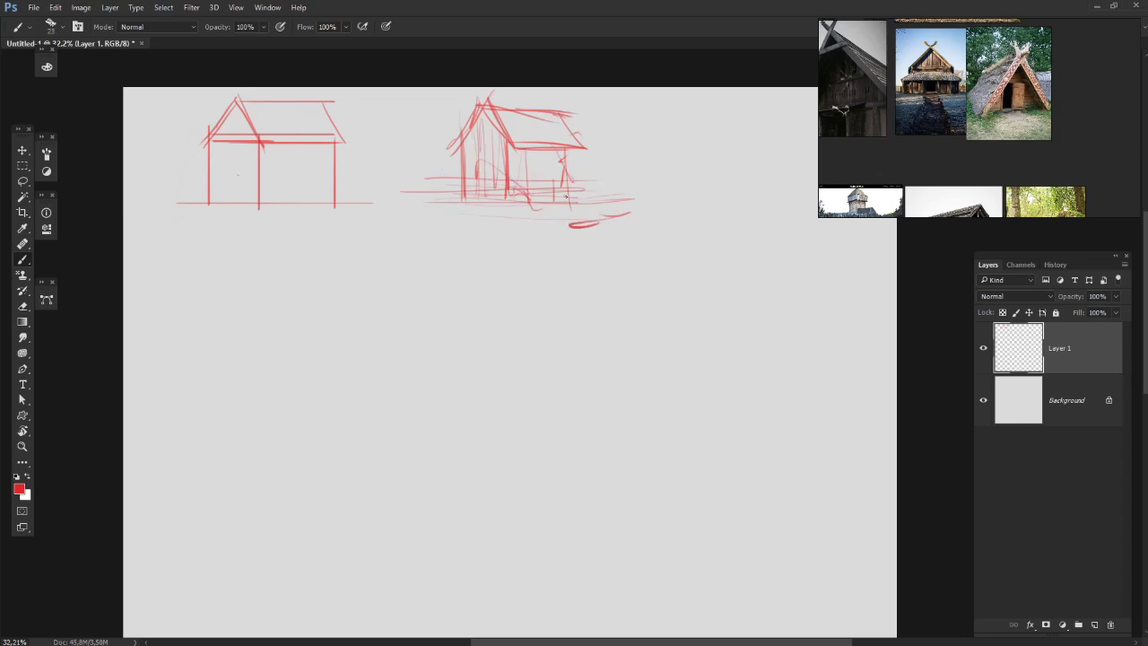
{"action": "left_click_drag", "start_coordinate": [579, 203], "coordinate": [591, 192]}
- Fade the stray ground strokes in front of the second house with the eraser, and return to the Brush tool
{"action": "key", "text": "e"}
{"action": "mouse_move", "coordinate": [533, 218]}
{"action": "left_mouse_down"}
{"action": "mouse_move", "coordinate": [610, 225]}
{"action": "mouse_move", "coordinate": [665, 211]}
{"action": "left_mouse_up"}
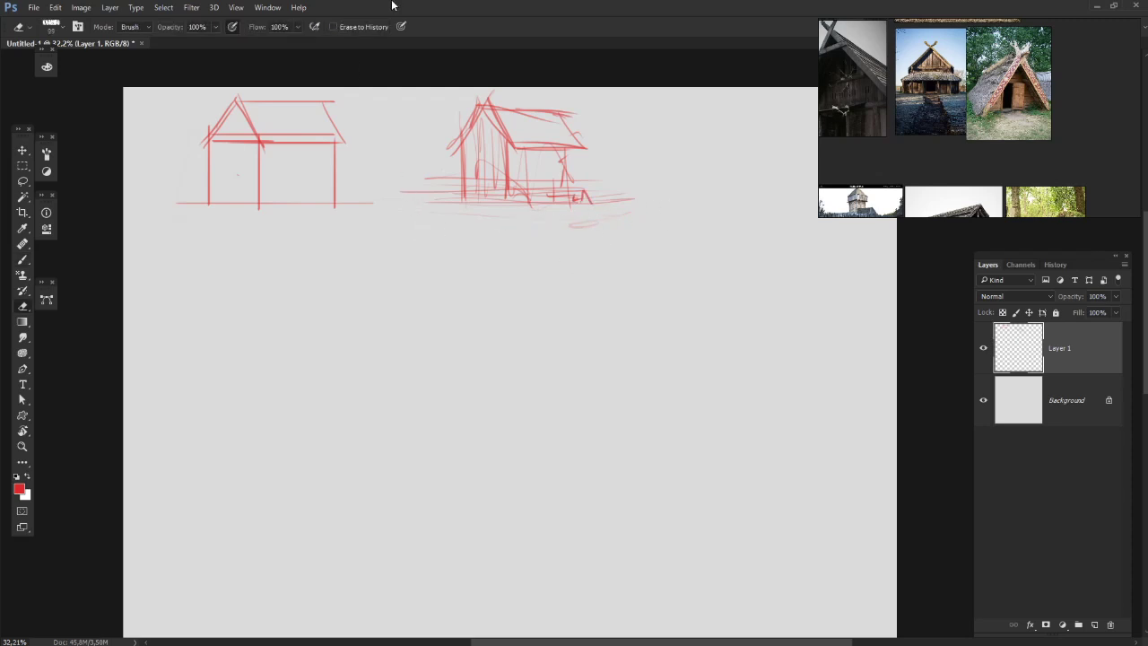
{"action": "key", "text": "b"}
{"action": "scroll", "coordinate": [439, 140], "scroll_direction": "up", "scroll_amount": 3}
{"action": "key", "text": "e"}
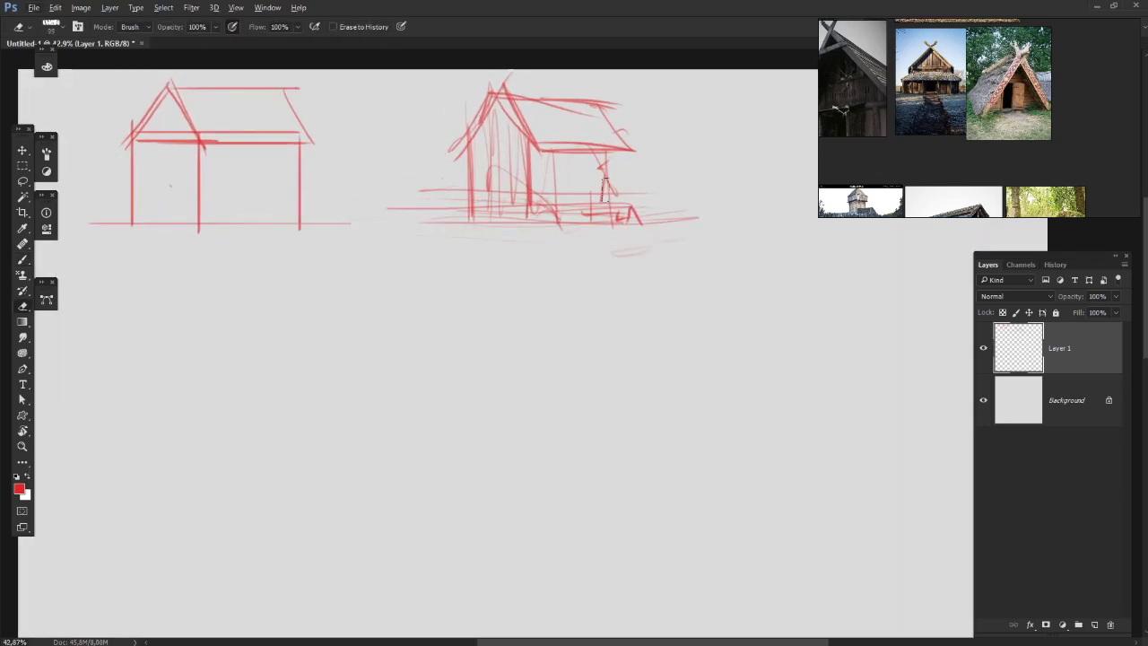
{"action": "key", "text": "b"}
- Draw a marker arrow beneath the second house and a curved marker stroke beneath the first
{"action": "left_click_drag", "start_coordinate": [523, 235], "coordinate": [533, 260]}
{"action": "left_click_drag", "start_coordinate": [228, 259], "coordinate": [372, 264]}
{"action": "mouse_move", "coordinate": [379, 287]}
{"action": "left_mouse_down"}
{"action": "mouse_move", "coordinate": [364, 249]}
{"action": "mouse_move", "coordinate": [346, 255]}
{"action": "mouse_move", "coordinate": [372, 268]}
{"action": "left_mouse_up"}
- Extend both gable slopes of the first house down toward the ground and erase its old outer roof edge
{"action": "mouse_move", "coordinate": [426, 226]}
{"action": "left_mouse_down"}
{"action": "mouse_move", "coordinate": [450, 265]}
{"action": "mouse_move", "coordinate": [341, 131]}
{"action": "left_mouse_up"}
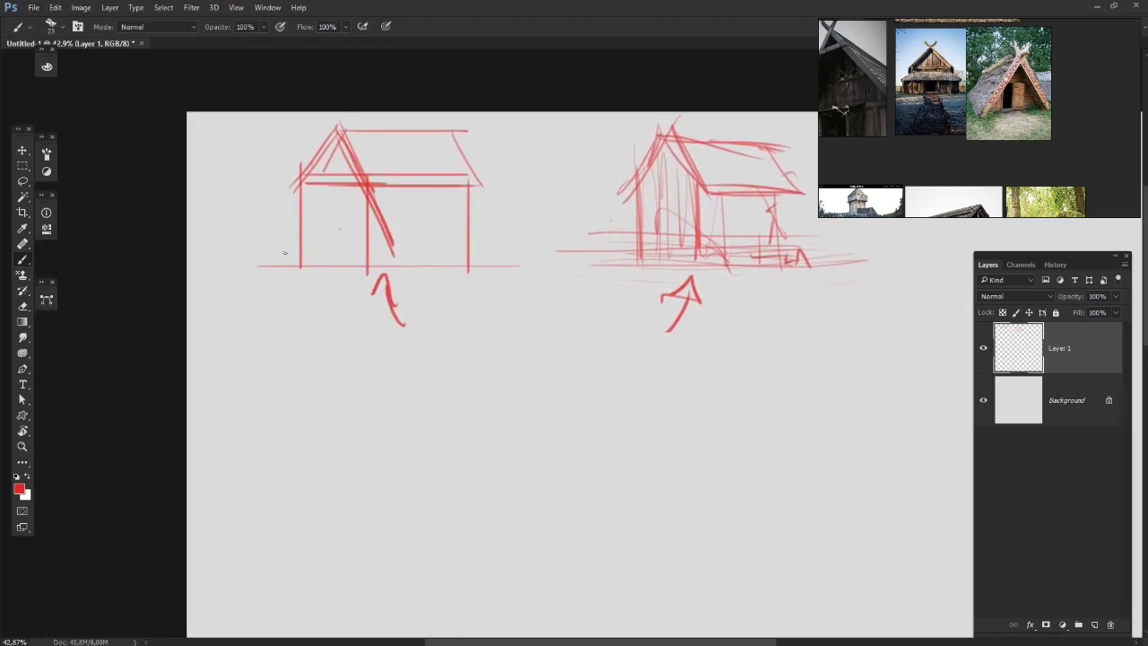
{"action": "left_click_drag", "start_coordinate": [284, 254], "coordinate": [337, 138]}
{"action": "mouse_move", "coordinate": [284, 242]}
{"action": "left_mouse_down"}
{"action": "mouse_move", "coordinate": [330, 143]}
{"action": "mouse_move", "coordinate": [270, 240]}
{"action": "mouse_move", "coordinate": [332, 133]}
{"action": "left_mouse_up"}
{"action": "key", "text": "e"}
{"action": "left_click_drag", "start_coordinate": [280, 203], "coordinate": [316, 135]}
{"action": "key", "text": "b"}
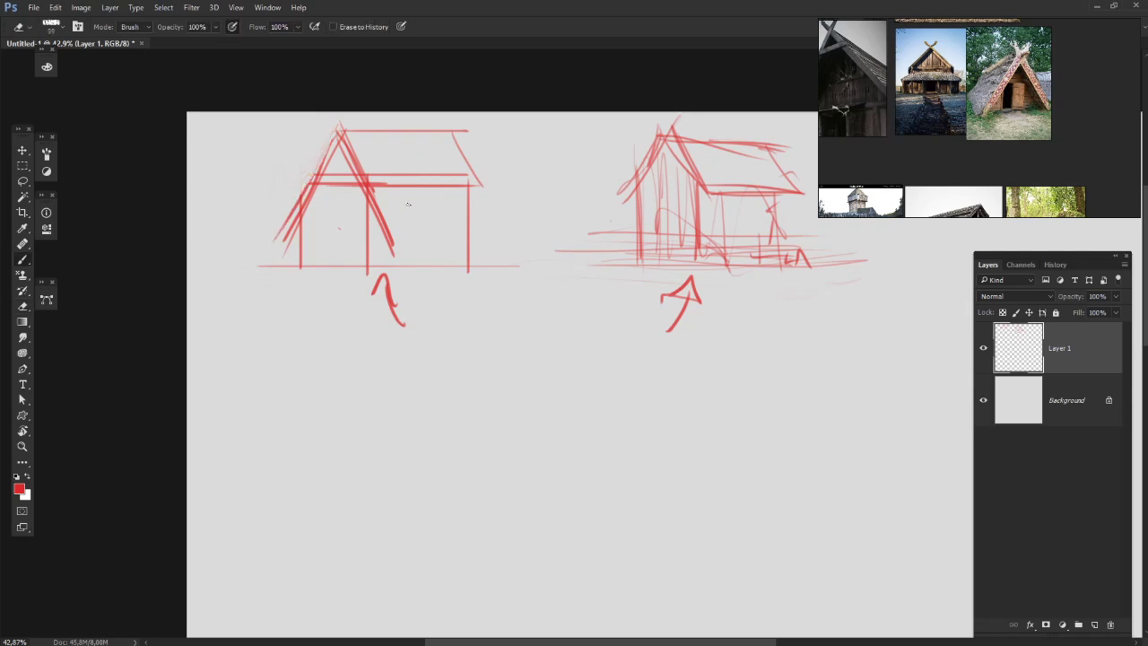
- Extend the first house's far roof edge and eave downward, and erase the old eave and corner wall lines
{"action": "left_click_drag", "start_coordinate": [440, 126], "coordinate": [492, 234]}
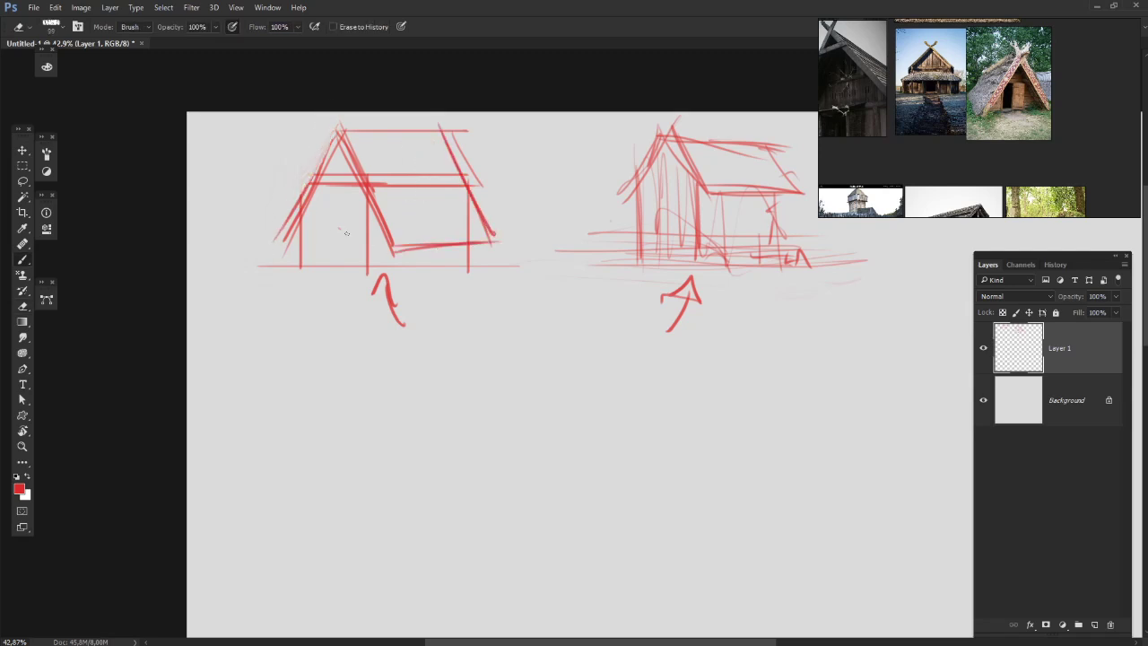
{"action": "key", "text": "b"}
{"action": "key", "text": "e"}
{"action": "mouse_move", "coordinate": [464, 184]}
{"action": "left_mouse_down"}
{"action": "mouse_move", "coordinate": [420, 150]}
{"action": "mouse_move", "coordinate": [378, 158]}
{"action": "mouse_move", "coordinate": [385, 184]}
{"action": "left_mouse_up"}
{"action": "mouse_move", "coordinate": [445, 240]}
{"action": "left_mouse_down"}
{"action": "mouse_move", "coordinate": [501, 225]}
{"action": "mouse_move", "coordinate": [468, 256]}
{"action": "left_mouse_up"}
{"action": "key", "text": "b"}
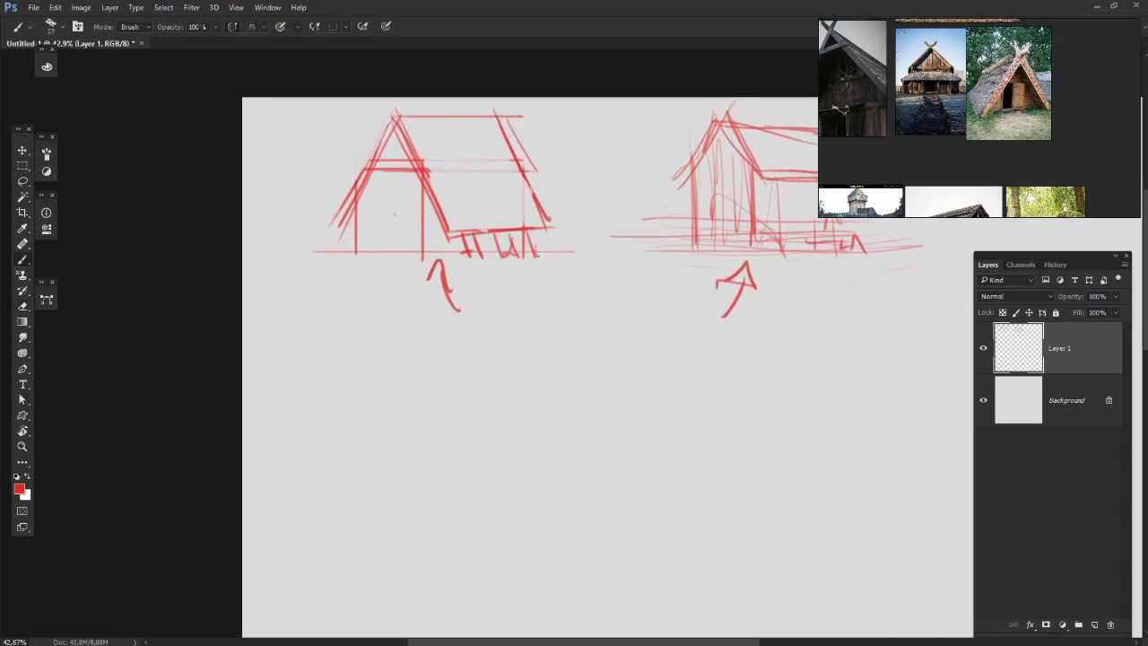
- Add rough detail marks to the first house under the low eave, at the foot of the gable and along the ridge
{"action": "left_click_drag", "start_coordinate": [537, 254], "coordinate": [586, 265]}
{"action": "key", "text": "b"}
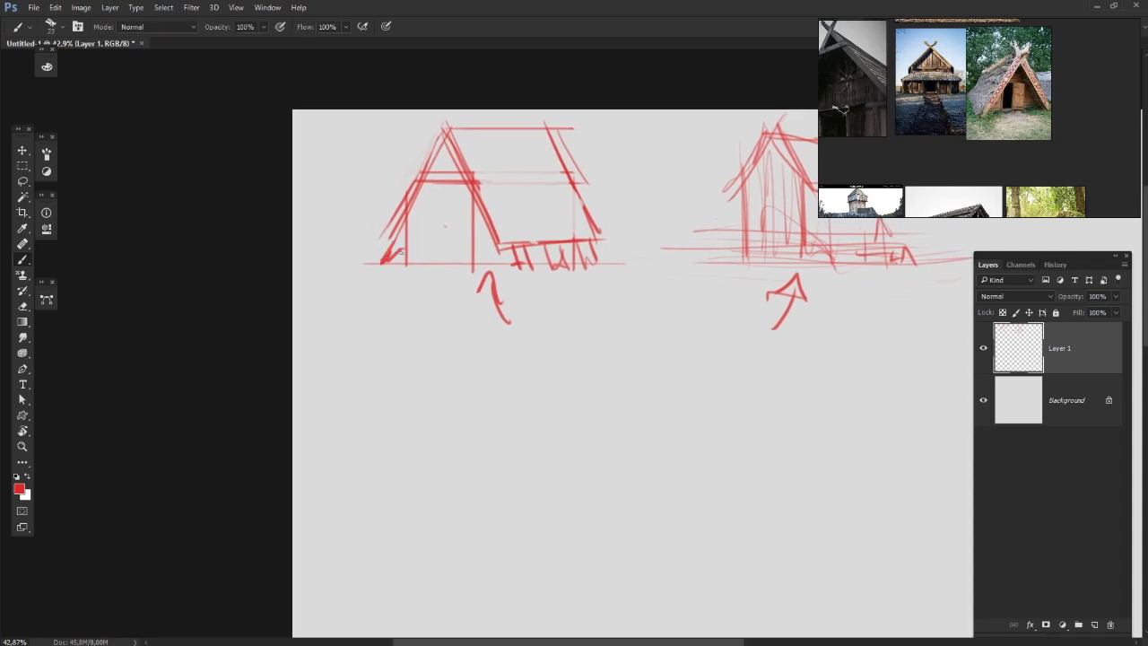
{"action": "left_click_drag", "start_coordinate": [386, 236], "coordinate": [397, 238]}
{"action": "left_click_drag", "start_coordinate": [536, 179], "coordinate": [459, 198]}
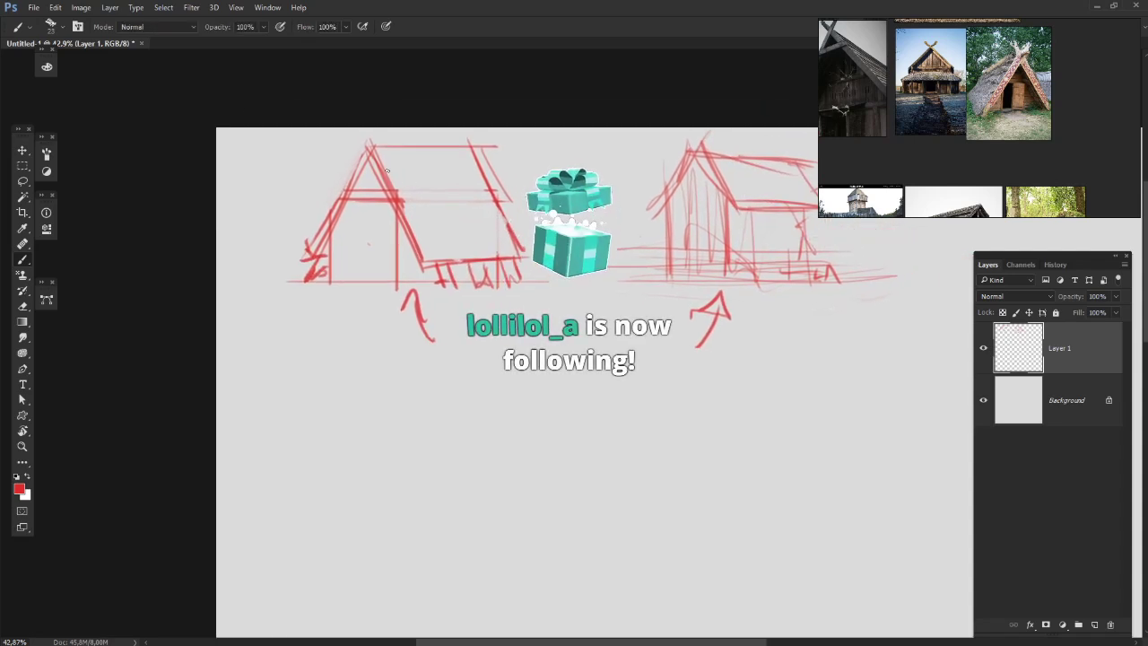
{"action": "left_click_drag", "start_coordinate": [385, 148], "coordinate": [451, 143]}
{"action": "left_click_drag", "start_coordinate": [313, 206], "coordinate": [212, 203]}
{"action": "mouse_move", "coordinate": [339, 251]}
{"action": "left_mouse_down"}
{"action": "mouse_move", "coordinate": [287, 243]}
{"action": "mouse_move", "coordinate": [339, 256]}
{"action": "left_mouse_up"}
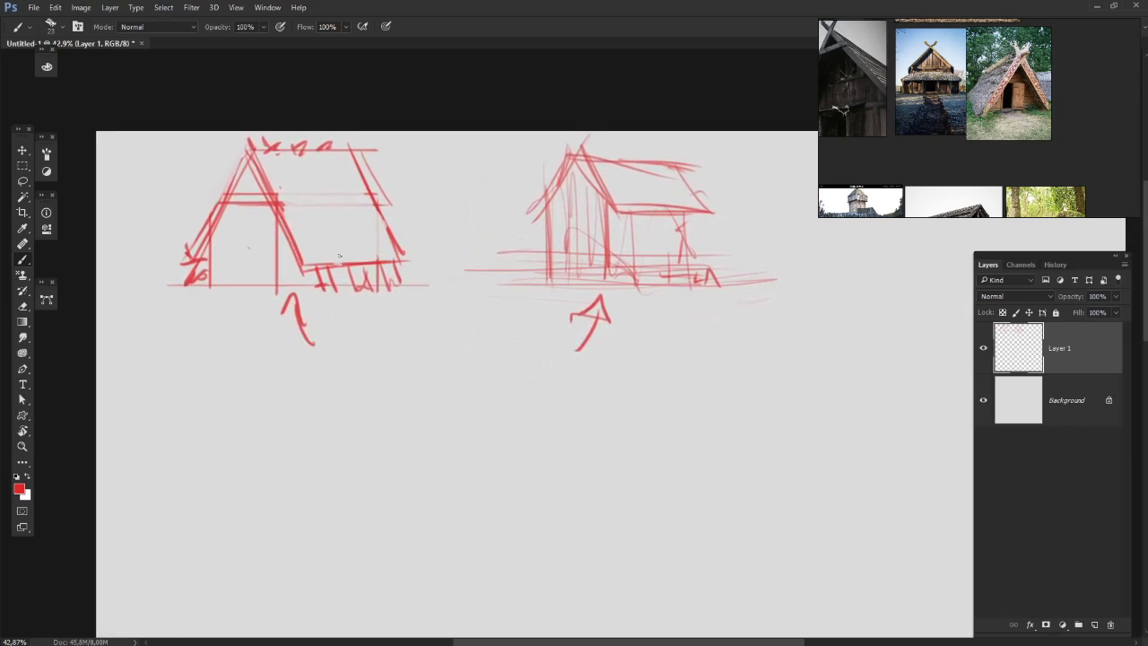
- Bring the Phase 01 image group into view on the reference board and widen the board's window
{"action": "left_click_drag", "start_coordinate": [889, 93], "coordinate": [1087, 213]}
{"action": "left_click_drag", "start_coordinate": [1004, 79], "coordinate": [1057, 62]}
{"action": "scroll", "coordinate": [946, 97], "scroll_direction": "down", "scroll_amount": 2}
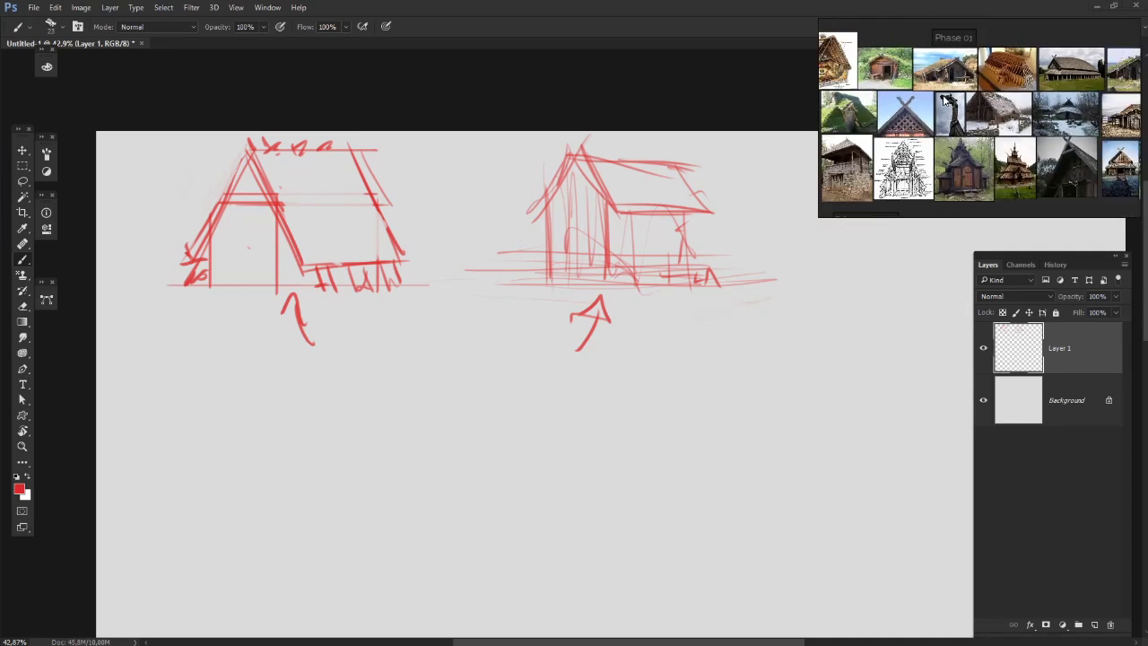
{"action": "left_click_drag", "start_coordinate": [946, 96], "coordinate": [973, 105]}
{"action": "left_click_drag", "start_coordinate": [821, 118], "coordinate": [765, 117]}
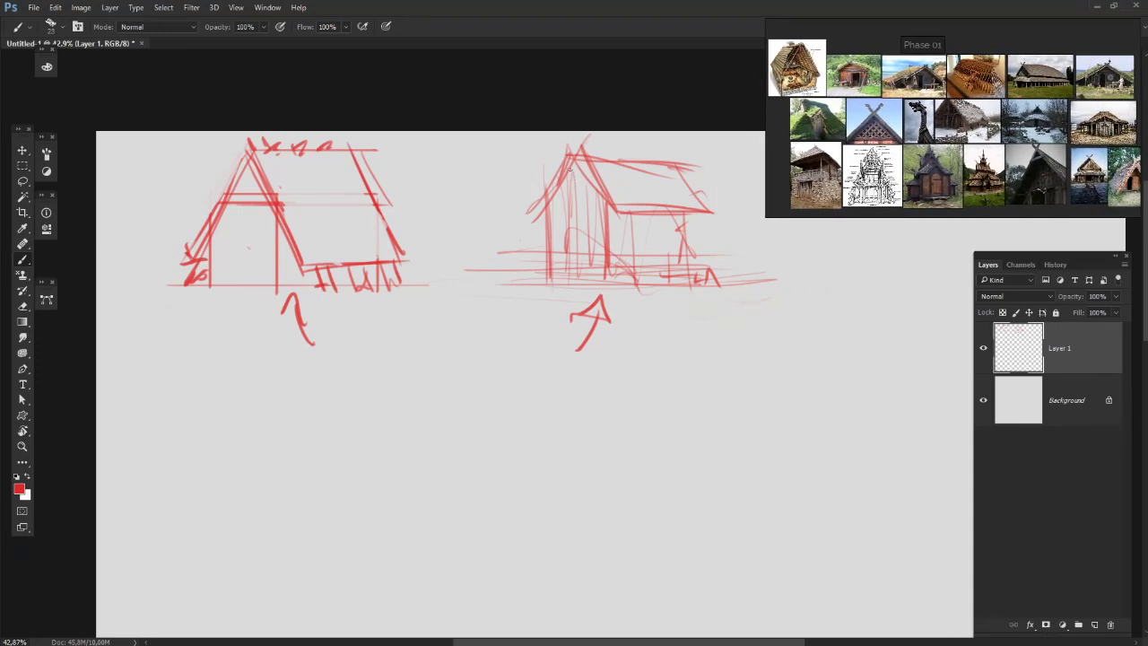
- Examine the turf and timber house images in the Reference stage 01 group on the reference board
{"action": "left_click_drag", "start_coordinate": [629, 303], "coordinate": [425, 249]}
{"action": "mouse_move", "coordinate": [581, 169]}
{"action": "left_mouse_down"}
{"action": "mouse_move", "coordinate": [518, 243]}
{"action": "mouse_move", "coordinate": [543, 195]}
{"action": "left_mouse_up"}
{"action": "scroll", "coordinate": [977, 117], "scroll_direction": "down", "scroll_amount": 3}
{"action": "left_click_drag", "start_coordinate": [977, 118], "coordinate": [949, 36]}
{"action": "scroll", "coordinate": [949, 99], "scroll_direction": "up", "scroll_amount": 2}
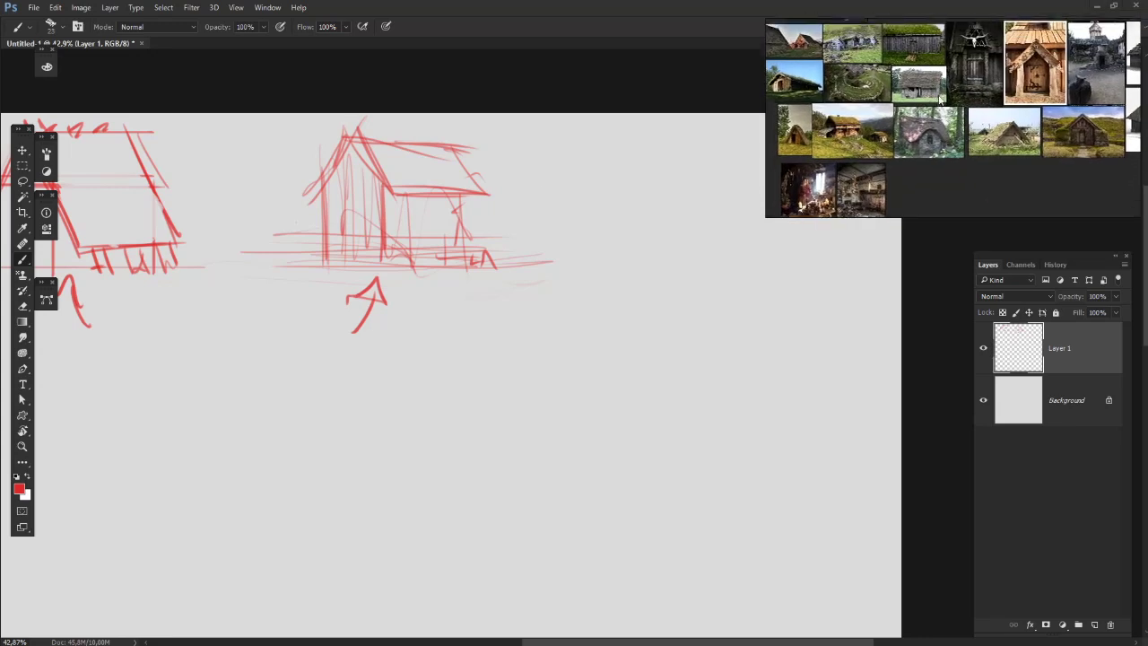
{"action": "left_click_drag", "start_coordinate": [949, 98], "coordinate": [996, 137]}
{"action": "scroll", "coordinate": [956, 137], "scroll_direction": "up", "scroll_amount": 2}
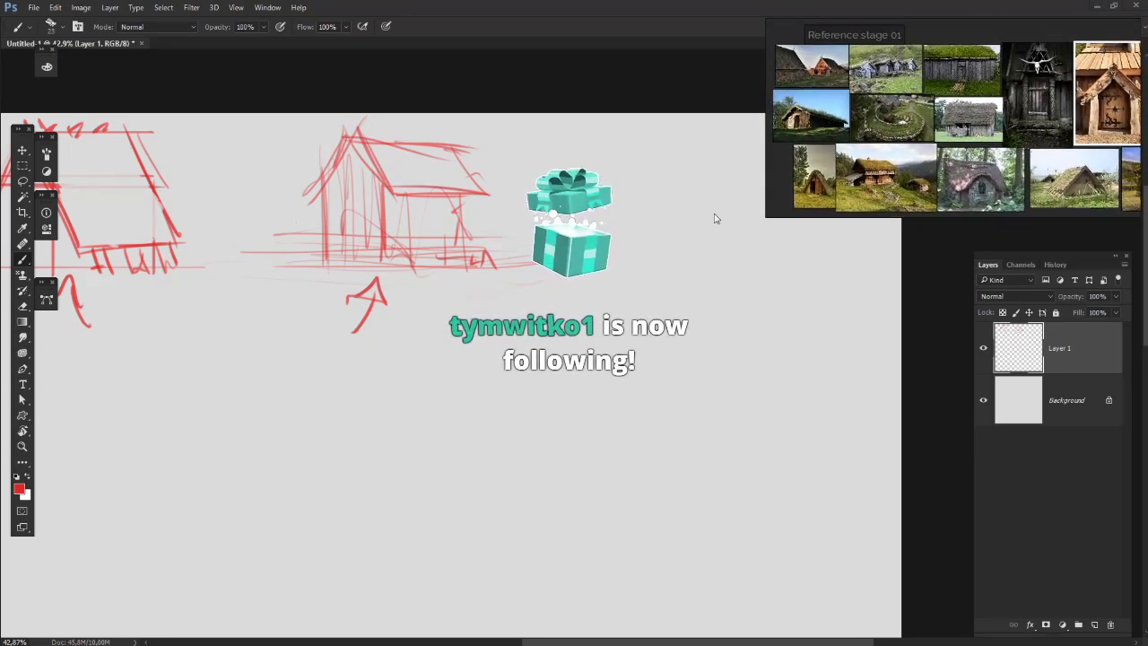
- Sketch a third house below the first, with a steep A-frame gable and a long roof reaching nearly to the ground
{"action": "left_click_drag", "start_coordinate": [485, 234], "coordinate": [414, 200]}
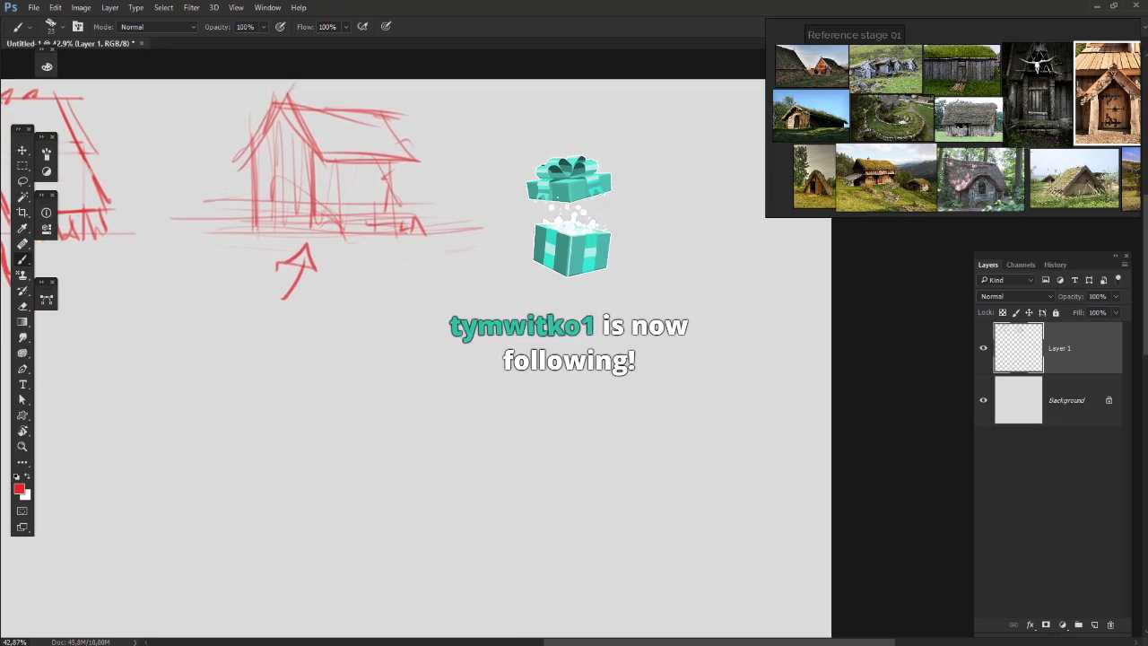
{"action": "mouse_move", "coordinate": [88, 432]}
{"action": "left_mouse_down"}
{"action": "mouse_move", "coordinate": [262, 401]}
{"action": "mouse_move", "coordinate": [551, 314]}
{"action": "mouse_move", "coordinate": [458, 279]}
{"action": "mouse_move", "coordinate": [307, 313]}
{"action": "left_mouse_up"}
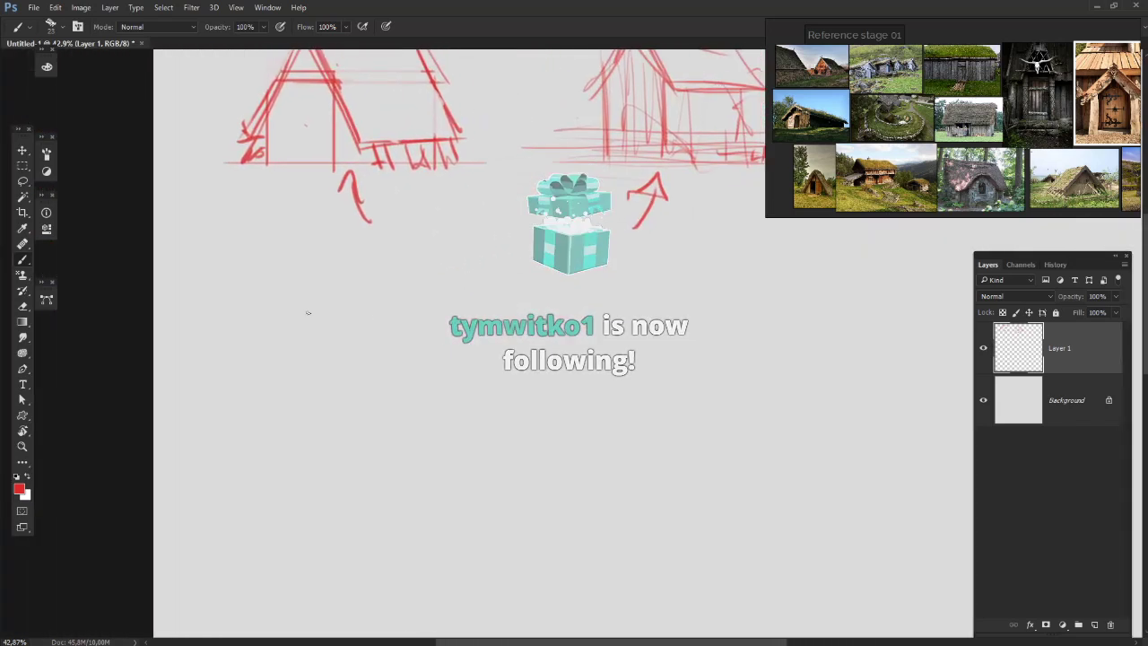
{"action": "mouse_move", "coordinate": [311, 264]}
{"action": "left_mouse_down"}
{"action": "mouse_move", "coordinate": [341, 362]}
{"action": "mouse_move", "coordinate": [357, 376]}
{"action": "left_mouse_up"}
{"action": "mouse_move", "coordinate": [265, 375]}
{"action": "left_mouse_down"}
{"action": "mouse_move", "coordinate": [308, 262]}
{"action": "mouse_move", "coordinate": [460, 290]}
{"action": "left_mouse_up"}
{"action": "mouse_move", "coordinate": [321, 274]}
{"action": "left_mouse_down"}
{"action": "mouse_move", "coordinate": [476, 274]}
{"action": "mouse_move", "coordinate": [479, 292]}
{"action": "left_mouse_up"}
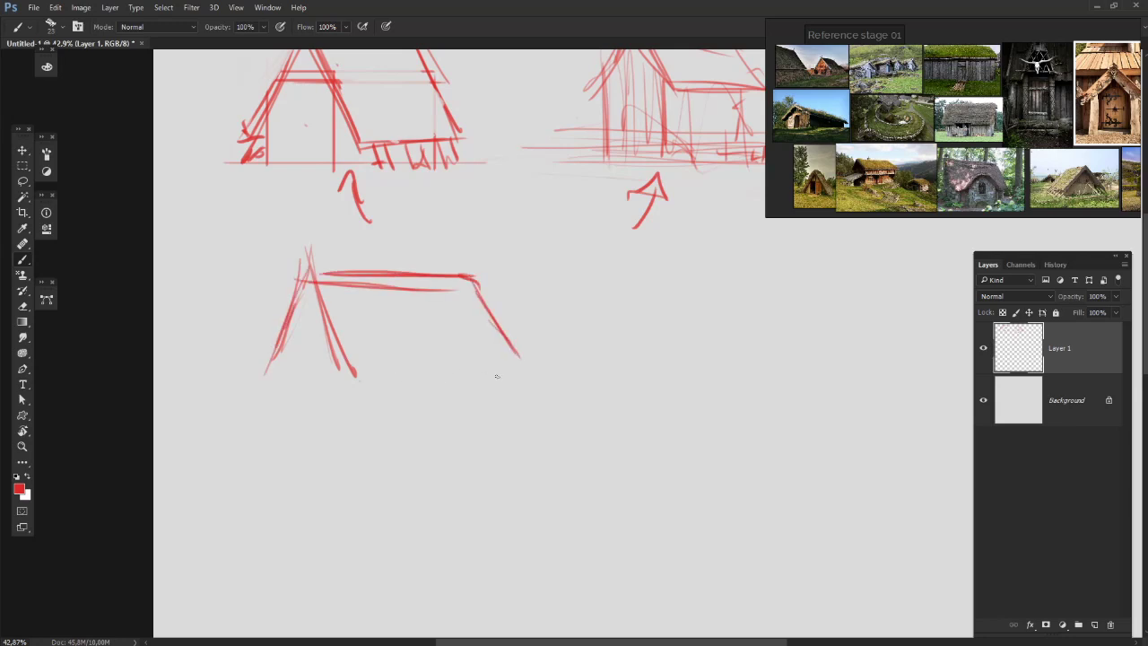
{"action": "left_click_drag", "start_coordinate": [498, 375], "coordinate": [292, 390]}
- Complete the third house's gable poles and foot, strengthen its ridge, and close the roof's lower and far edges
{"action": "left_click_drag", "start_coordinate": [290, 343], "coordinate": [254, 379]}
{"action": "left_click_drag", "start_coordinate": [296, 305], "coordinate": [296, 373]}
{"action": "left_click_drag", "start_coordinate": [307, 280], "coordinate": [307, 356]}
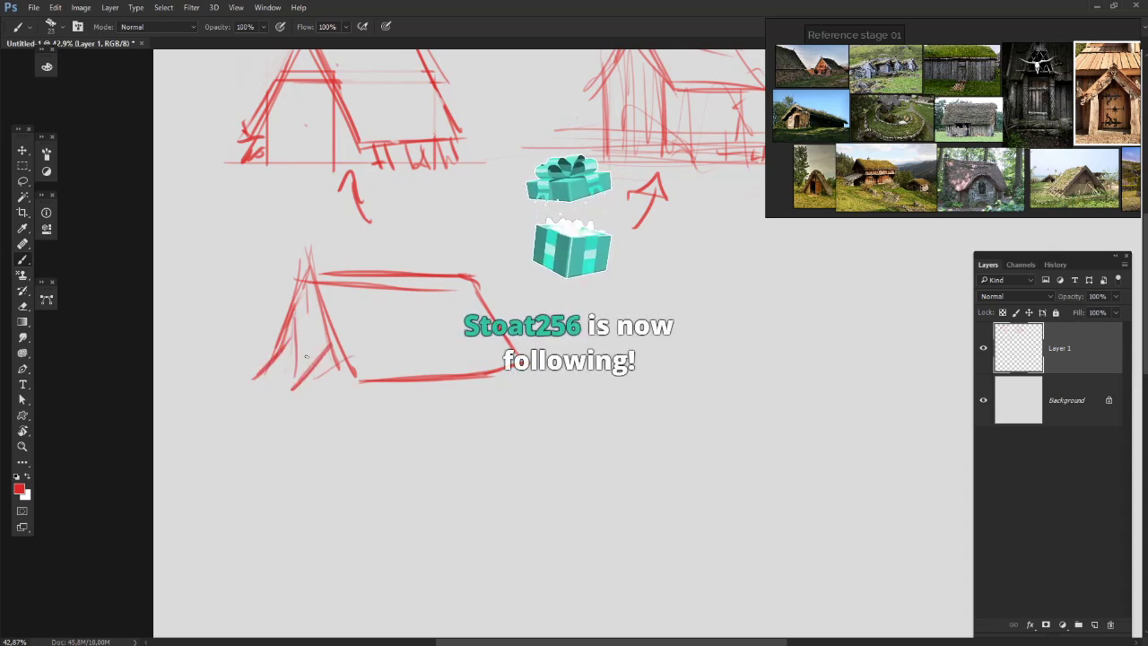
{"action": "left_click_drag", "start_coordinate": [300, 280], "coordinate": [260, 371]}
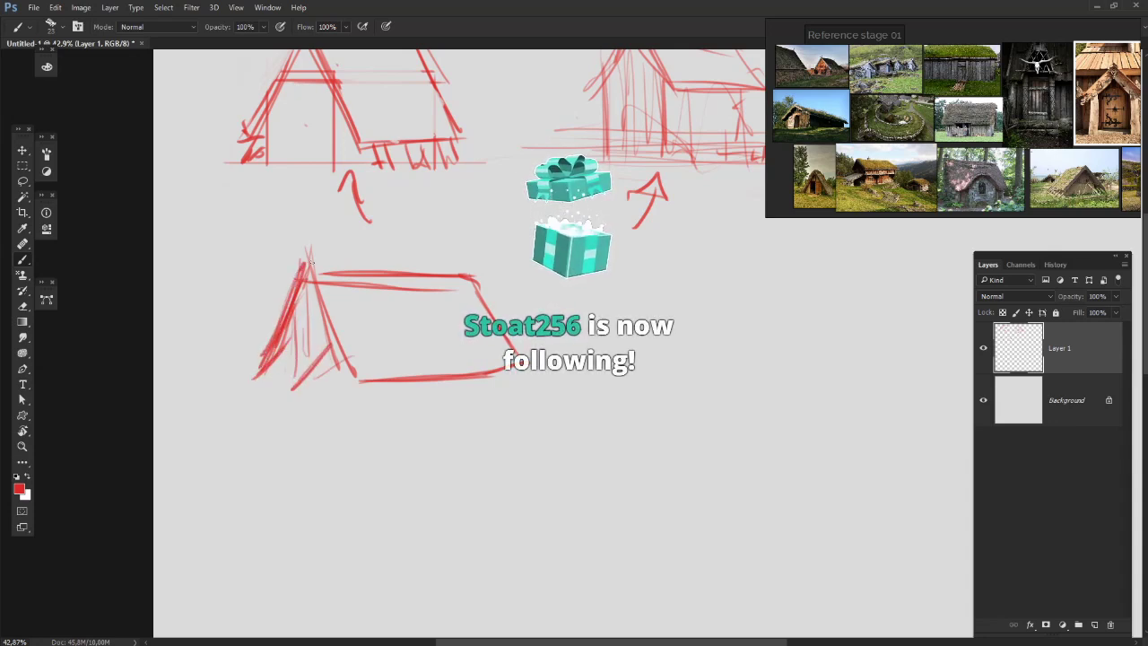
{"action": "mouse_move", "coordinate": [305, 264]}
{"action": "left_mouse_down"}
{"action": "mouse_move", "coordinate": [444, 263]}
{"action": "mouse_move", "coordinate": [527, 365]}
{"action": "left_mouse_up"}
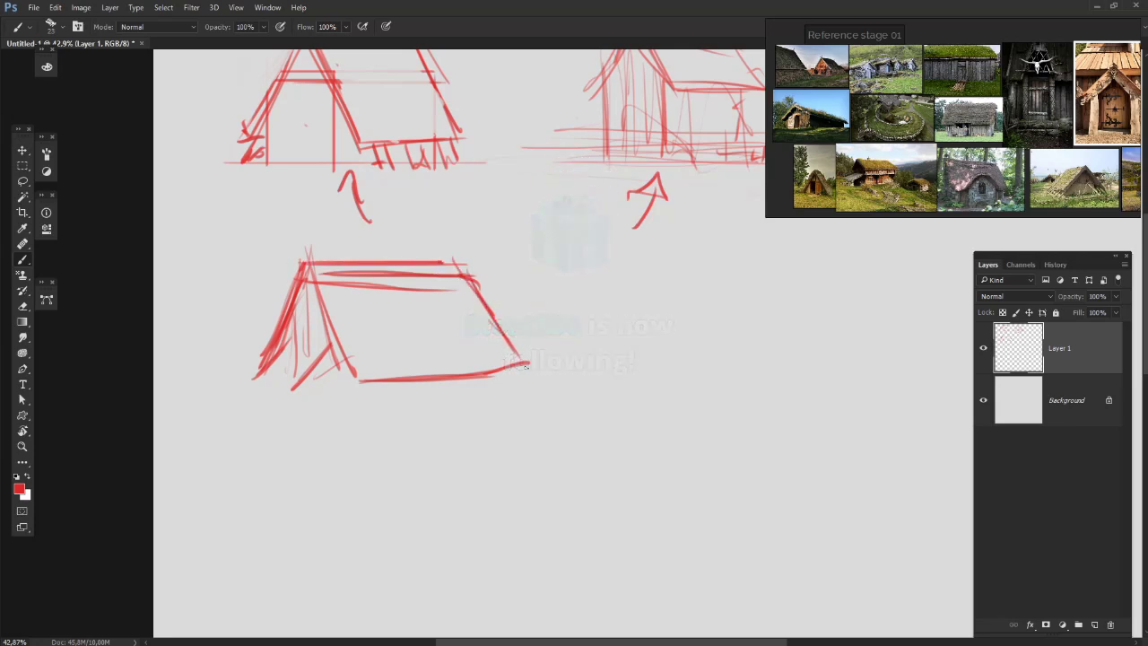
- Scale the third house sketch down proportionally to roughly 60 percent with Free Transform and clear the selection
{"action": "left_click", "coordinate": [32, 165]}
{"action": "left_click_drag", "start_coordinate": [640, 468], "coordinate": [215, 238]}
{"action": "right_click", "coordinate": [348, 272]}
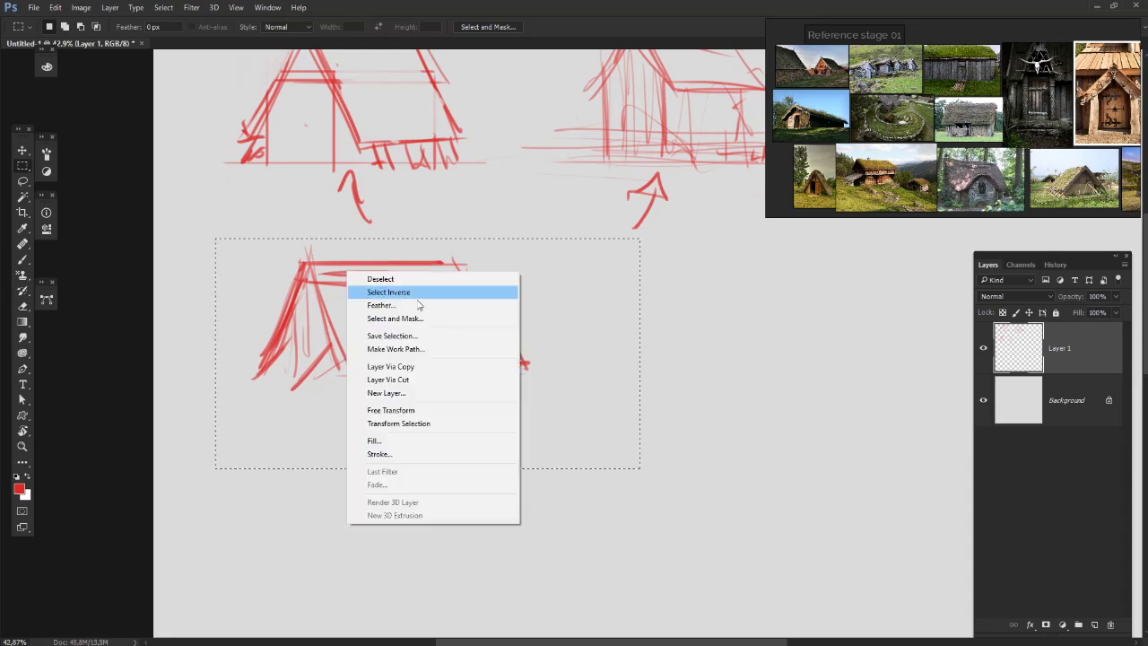
{"action": "left_click", "coordinate": [421, 410]}
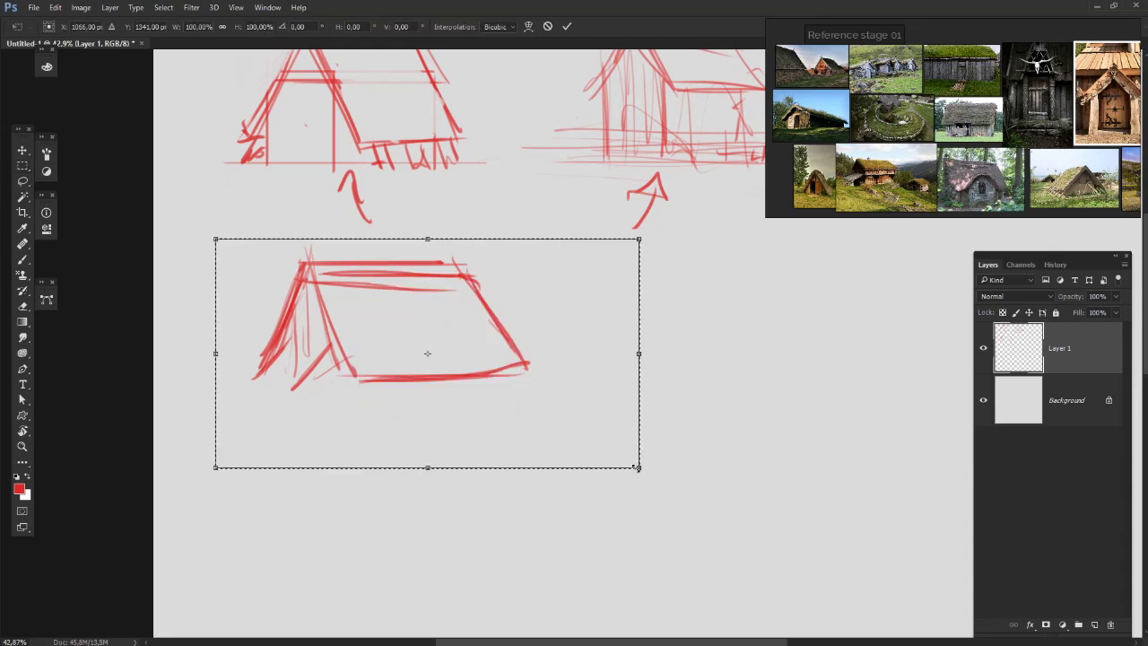
{"action": "left_click_drag", "start_coordinate": [635, 468], "coordinate": [474, 377]}
{"action": "key", "text": "Return"}
{"action": "key", "text": "ctrl+d"}
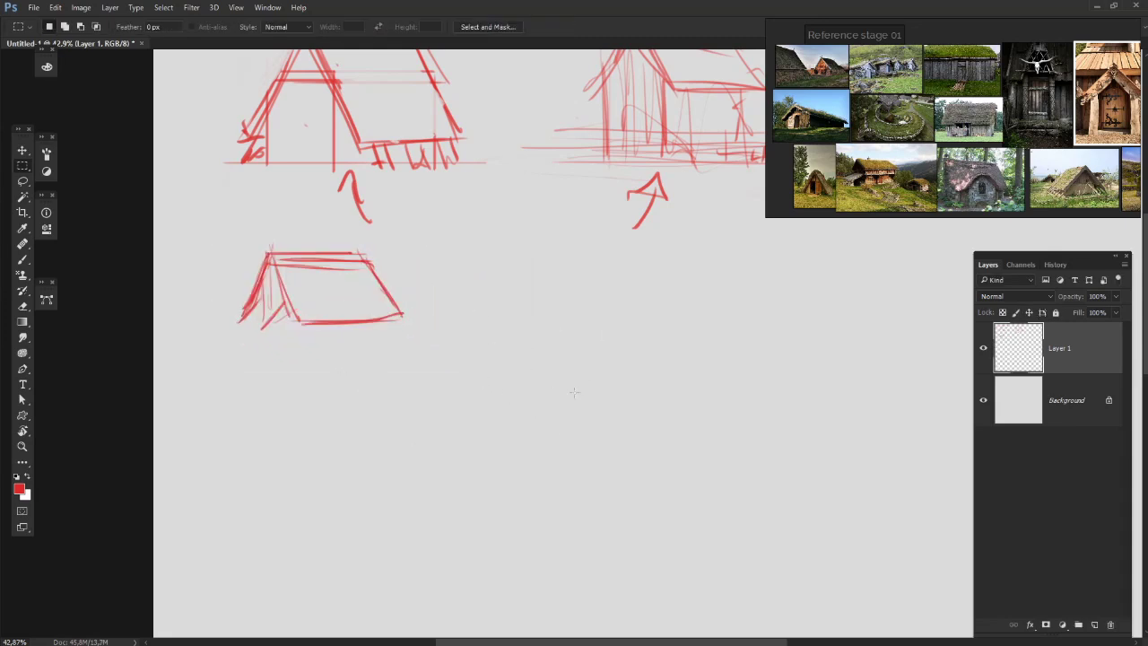
- Handwrite "20." in the upper left corner of the canvas with a 14 px brush
{"action": "key", "text": "b"}
{"action": "right_click", "coordinate": [530, 283]}
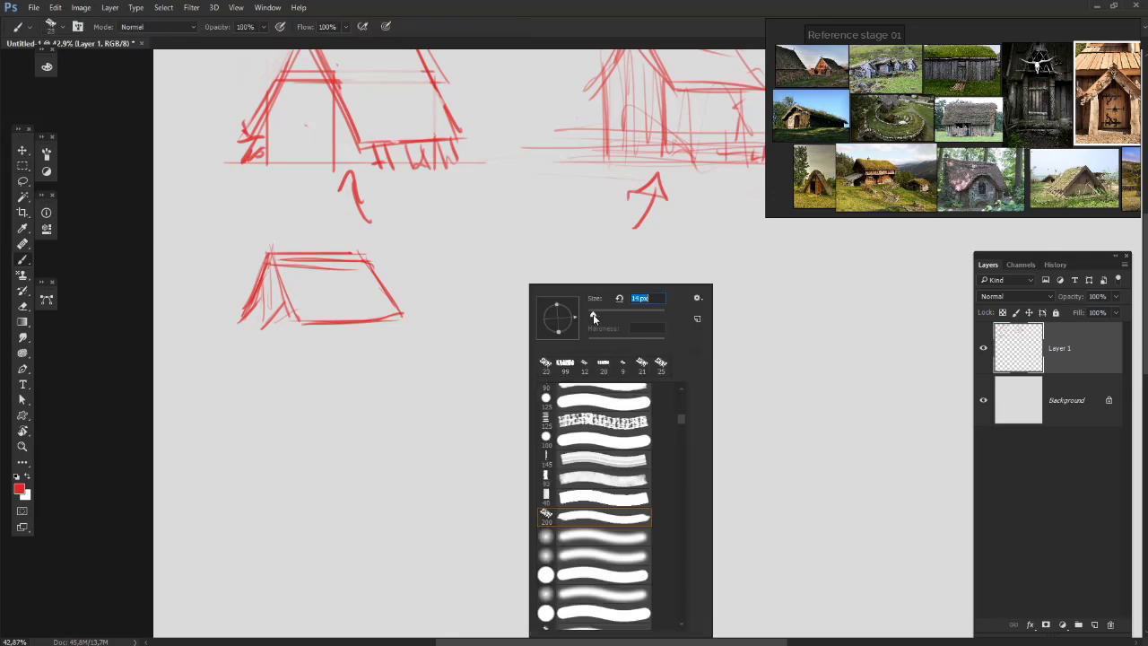
{"action": "key", "text": "Return"}
{"action": "mouse_move", "coordinate": [413, 173]}
{"action": "left_mouse_down"}
{"action": "mouse_move", "coordinate": [481, 423]}
{"action": "mouse_move", "coordinate": [580, 225]}
{"action": "mouse_move", "coordinate": [442, 193]}
{"action": "mouse_move", "coordinate": [810, 243]}
{"action": "mouse_move", "coordinate": [889, 333]}
{"action": "mouse_move", "coordinate": [880, 327]}
{"action": "left_mouse_up"}
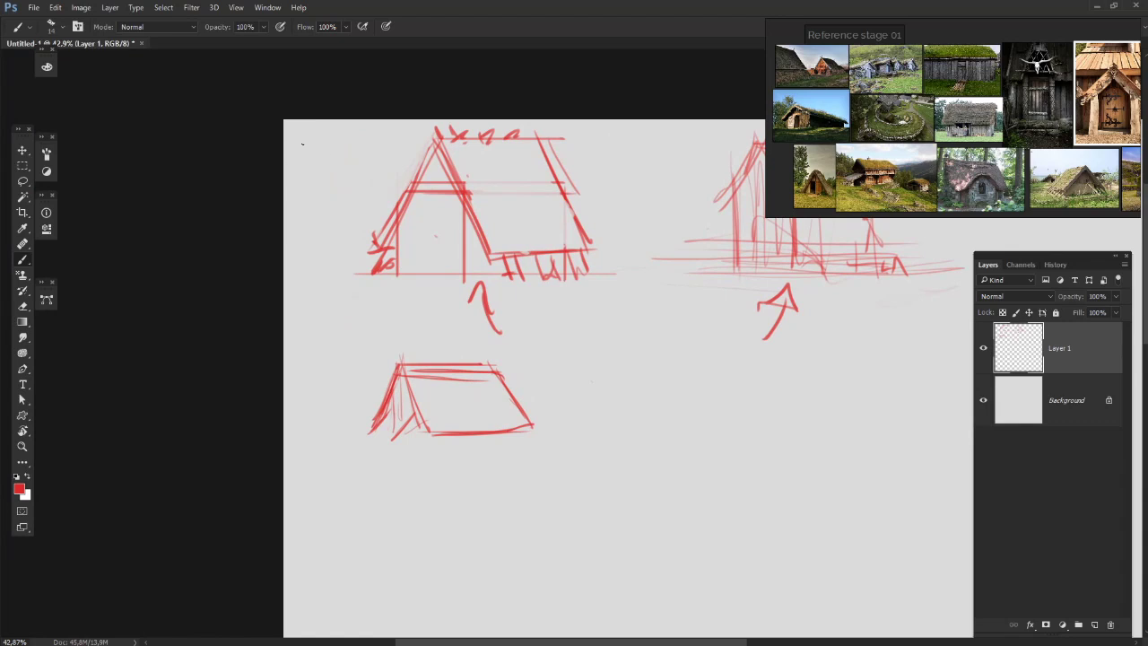
{"action": "left_click_drag", "start_coordinate": [343, 163], "coordinate": [214, 156]}
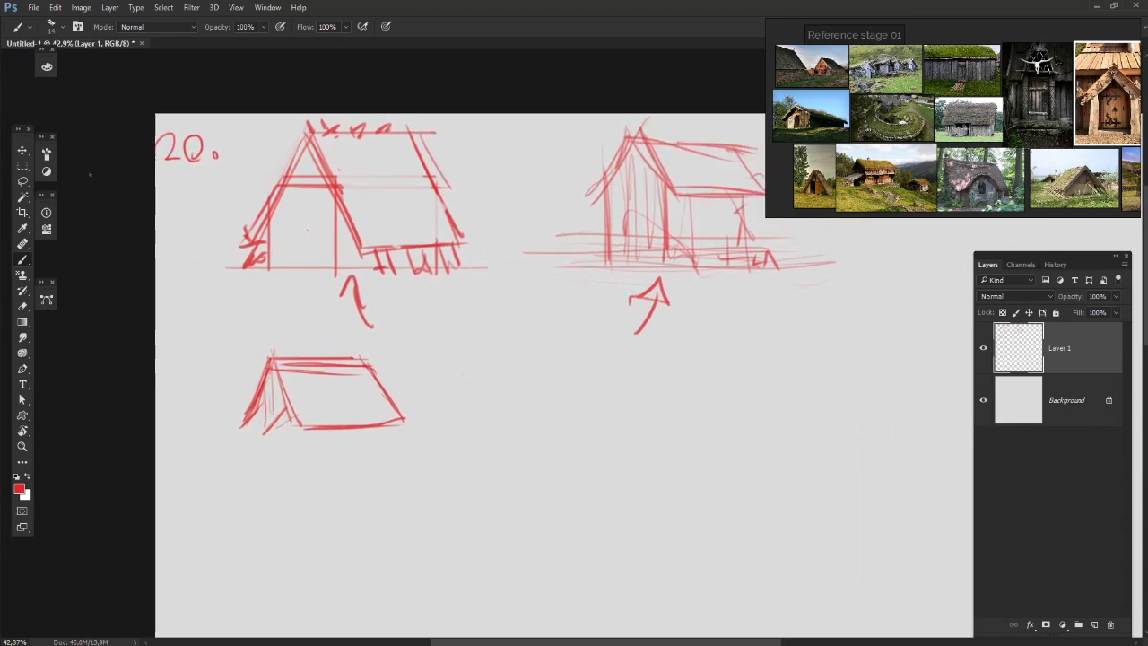
- Lasso the first two houses with their arrows, scale them to about 75%, and place them in a row beside the third house
{"action": "key", "text": "l"}
{"action": "mouse_move", "coordinate": [232, 317]}
{"action": "left_mouse_down"}
{"action": "mouse_move", "coordinate": [256, 147]}
{"action": "mouse_move", "coordinate": [853, 284]}
{"action": "mouse_move", "coordinate": [518, 328]}
{"action": "mouse_move", "coordinate": [677, 343]}
{"action": "mouse_move", "coordinate": [615, 315]}
{"action": "left_mouse_up"}
{"action": "right_click", "coordinate": [633, 348]}
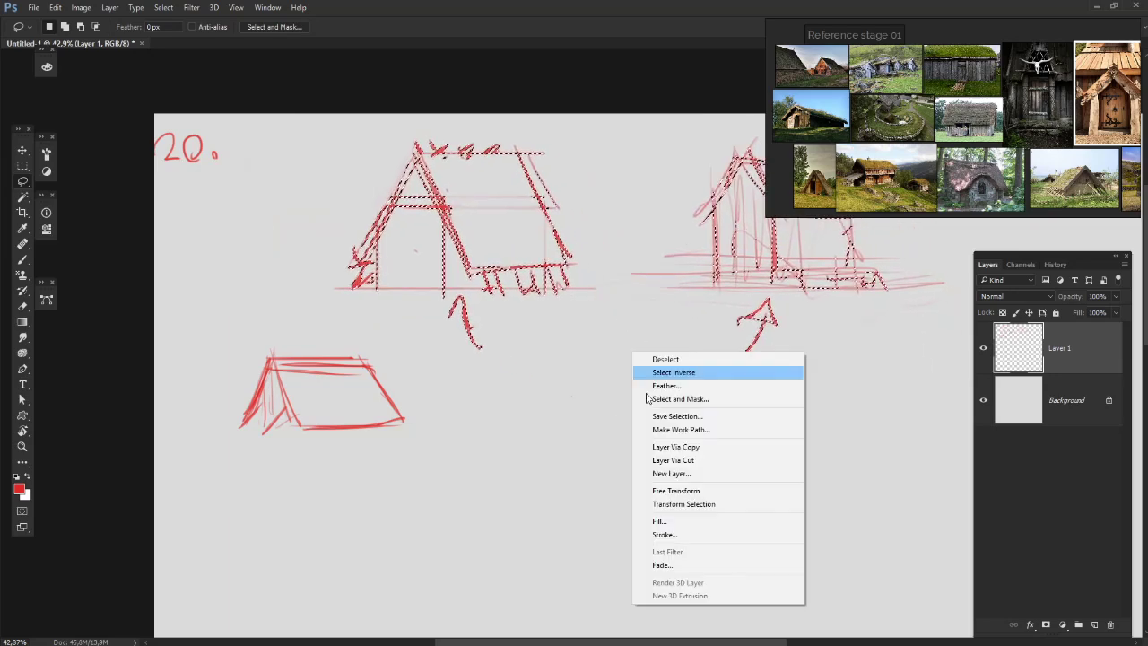
{"action": "left_click", "coordinate": [683, 492]}
{"action": "left_click_drag", "start_coordinate": [331, 136], "coordinate": [486, 202]}
{"action": "left_click_drag", "start_coordinate": [691, 285], "coordinate": [647, 380]}
{"action": "key", "text": "Return"}
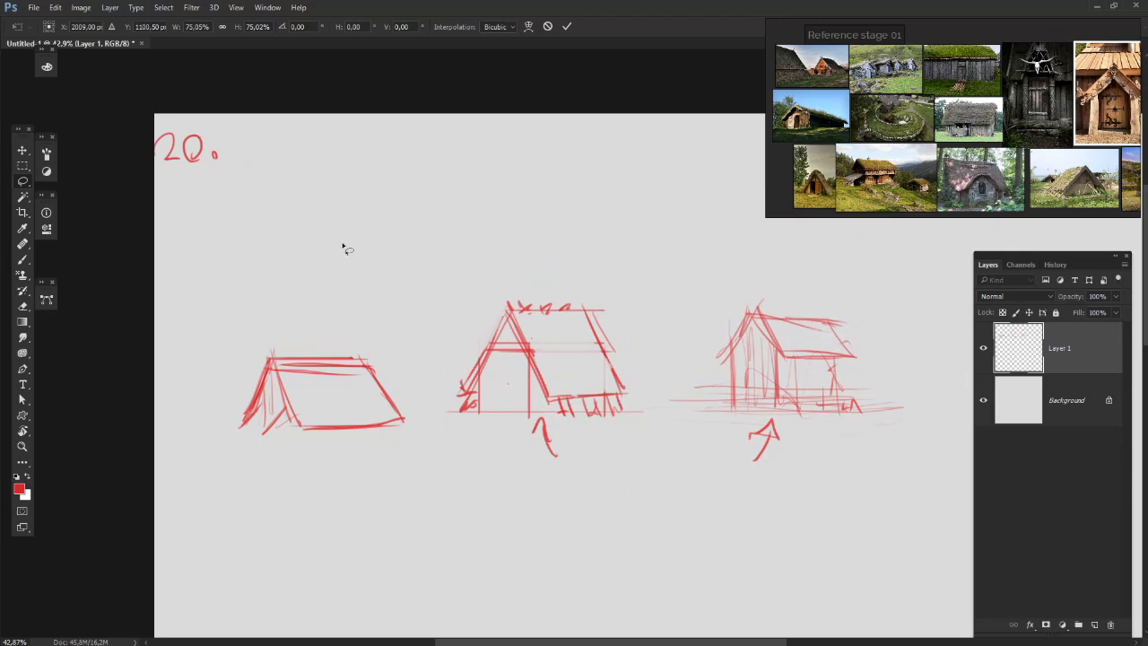
{"action": "key", "text": "ctrl+d"}
- Handwrite "1. 2. 3." beside the "20." along the top of the canvas
{"action": "mouse_move", "coordinate": [358, 230]}
{"action": "left_mouse_down"}
{"action": "mouse_move", "coordinate": [349, 203]}
{"action": "mouse_move", "coordinate": [341, 212]}
{"action": "mouse_move", "coordinate": [359, 217]}
{"action": "left_mouse_up"}
{"action": "key", "text": "b"}
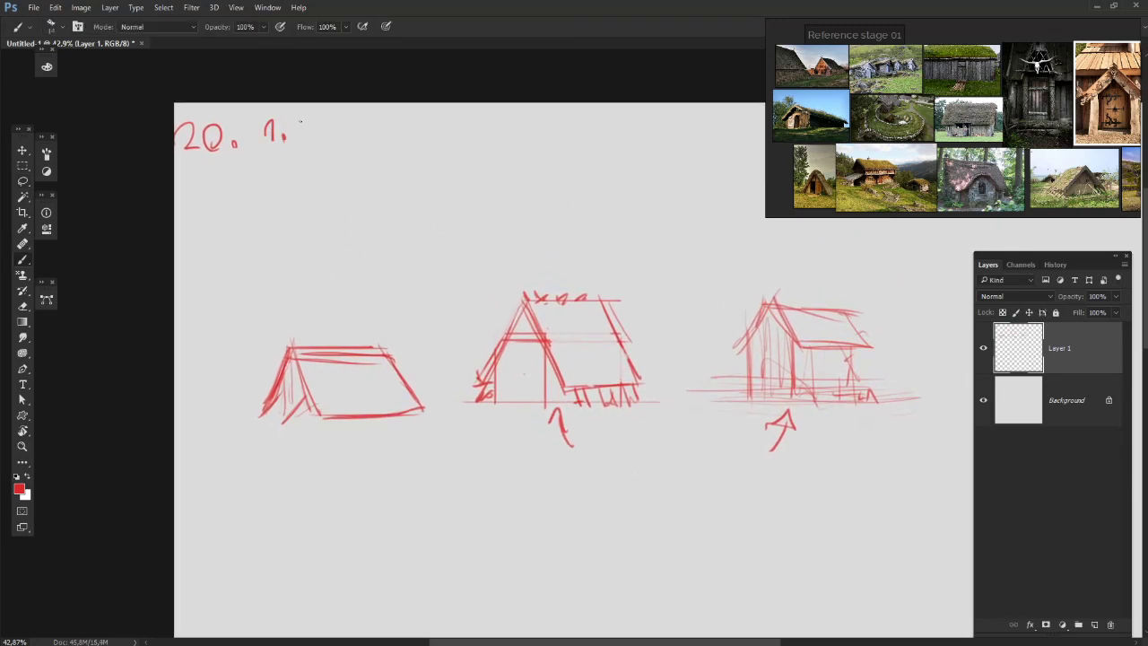
{"action": "left_click", "coordinate": [364, 140]}
{"action": "mouse_move", "coordinate": [491, 176]}
{"action": "left_mouse_down"}
{"action": "mouse_move", "coordinate": [497, 188]}
{"action": "mouse_move", "coordinate": [355, 193]}
{"action": "left_mouse_up"}
{"action": "left_click_drag", "start_coordinate": [183, 110], "coordinate": [188, 195]}
{"action": "key", "text": "ctrl+z"}
{"action": "mouse_move", "coordinate": [431, 216]}
{"action": "left_mouse_down"}
{"action": "mouse_move", "coordinate": [467, 177]}
{"action": "mouse_move", "coordinate": [514, 160]}
{"action": "left_mouse_up"}
{"action": "key", "text": "e"}
{"action": "key", "text": "b"}
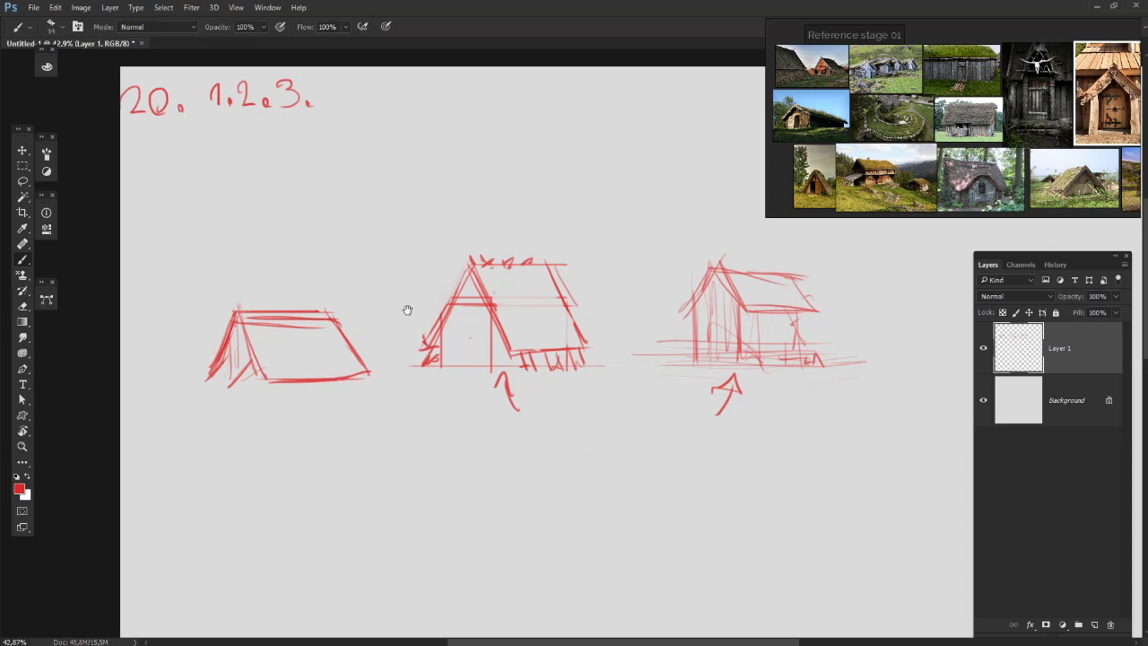
- Select the two arrow-marked houses, scale them to about 84%, and move them closer to the tent-shaped house
{"action": "left_click_drag", "start_coordinate": [405, 310], "coordinate": [333, 431]}
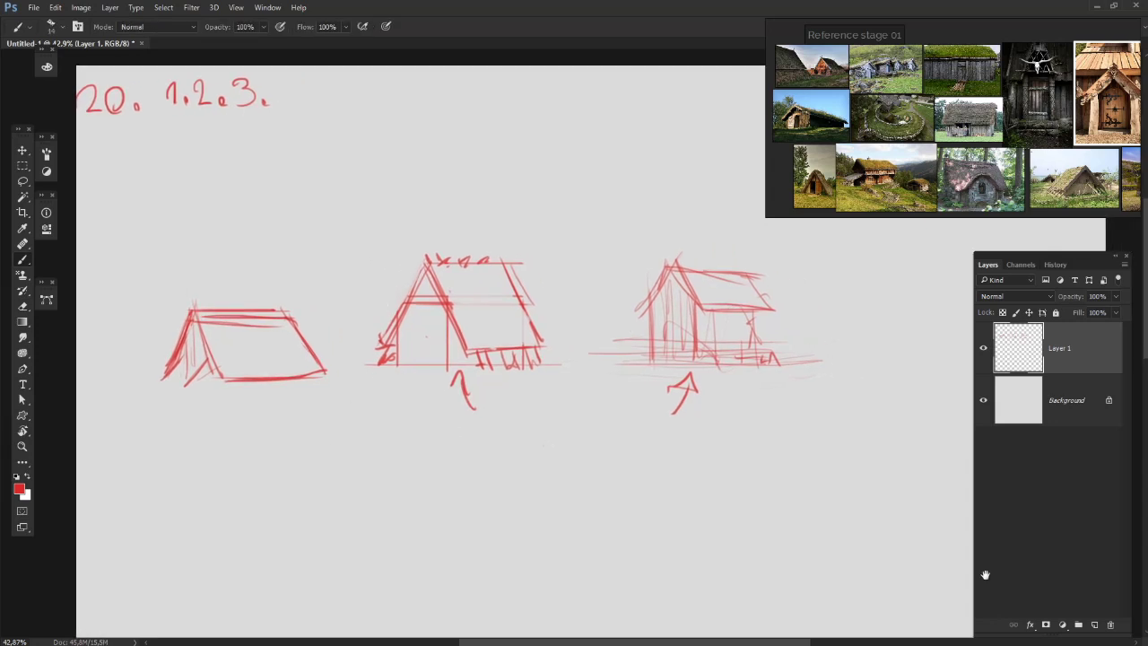
{"action": "left_click_drag", "start_coordinate": [381, 123], "coordinate": [379, 147]}
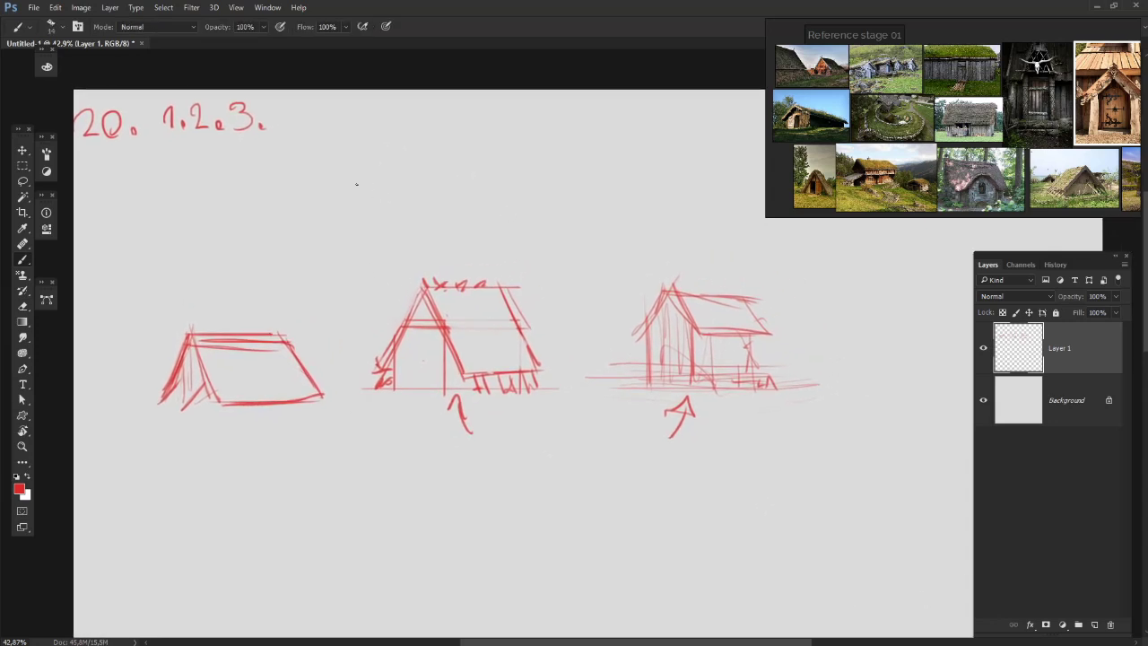
{"action": "left_click", "coordinate": [23, 167]}
{"action": "mouse_move", "coordinate": [328, 242]}
{"action": "left_mouse_down"}
{"action": "mouse_move", "coordinate": [536, 370]}
{"action": "mouse_move", "coordinate": [863, 541]}
{"action": "left_mouse_up"}
{"action": "left_click_drag", "start_coordinate": [719, 376], "coordinate": [729, 419]}
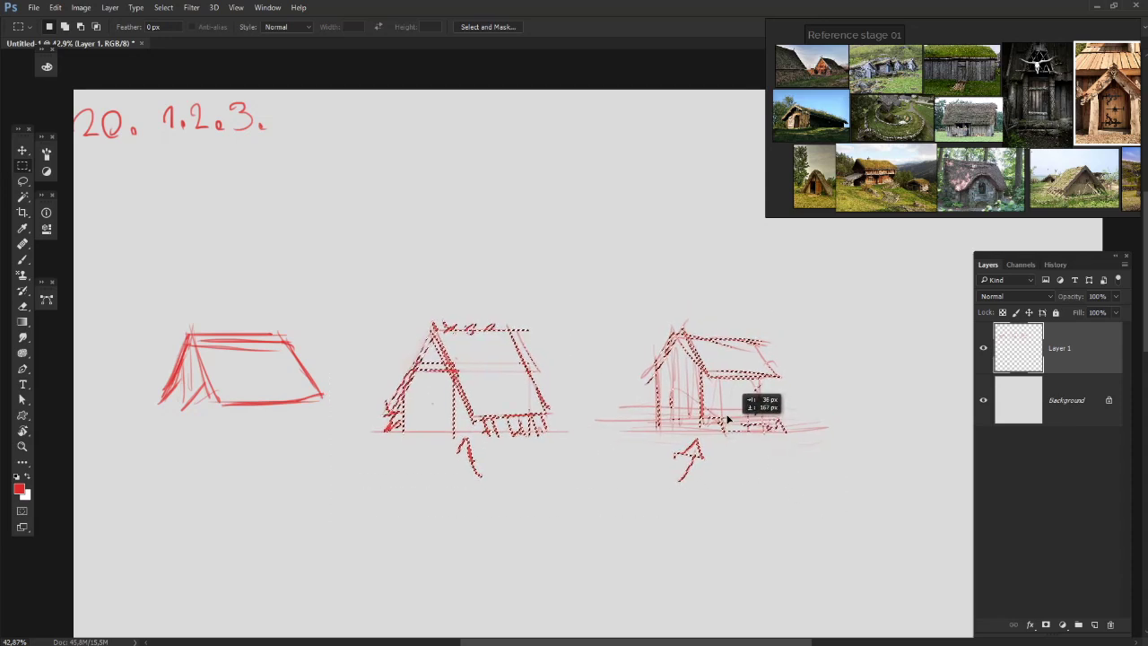
{"action": "right_click", "coordinate": [728, 415]}
{"action": "left_click", "coordinate": [785, 296]}
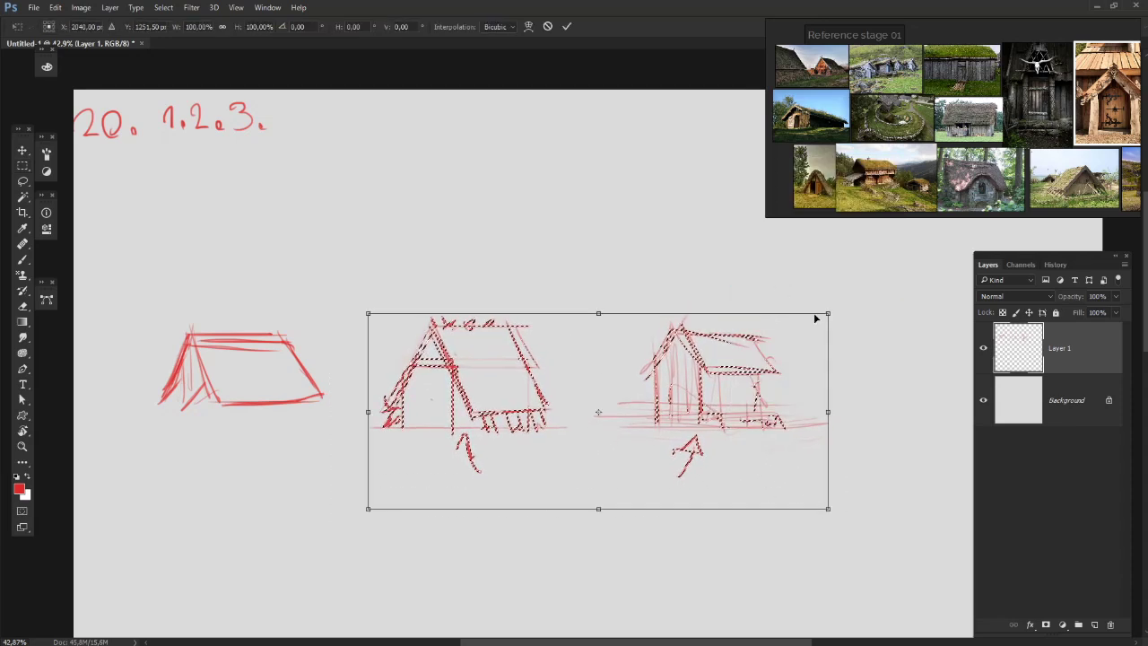
{"action": "left_click_drag", "start_coordinate": [825, 318], "coordinate": [754, 345]}
{"action": "left_click_drag", "start_coordinate": [661, 431], "coordinate": [614, 405]}
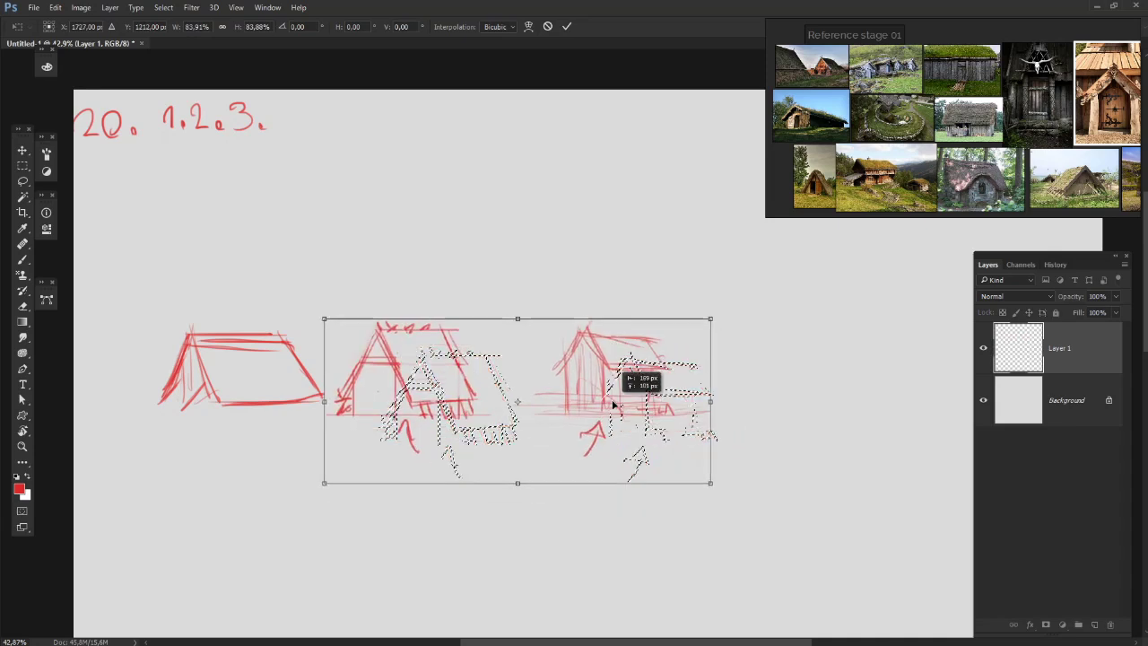
{"action": "key", "text": "Return"}
{"action": "left_click_drag", "start_coordinate": [522, 469], "coordinate": [565, 500]}
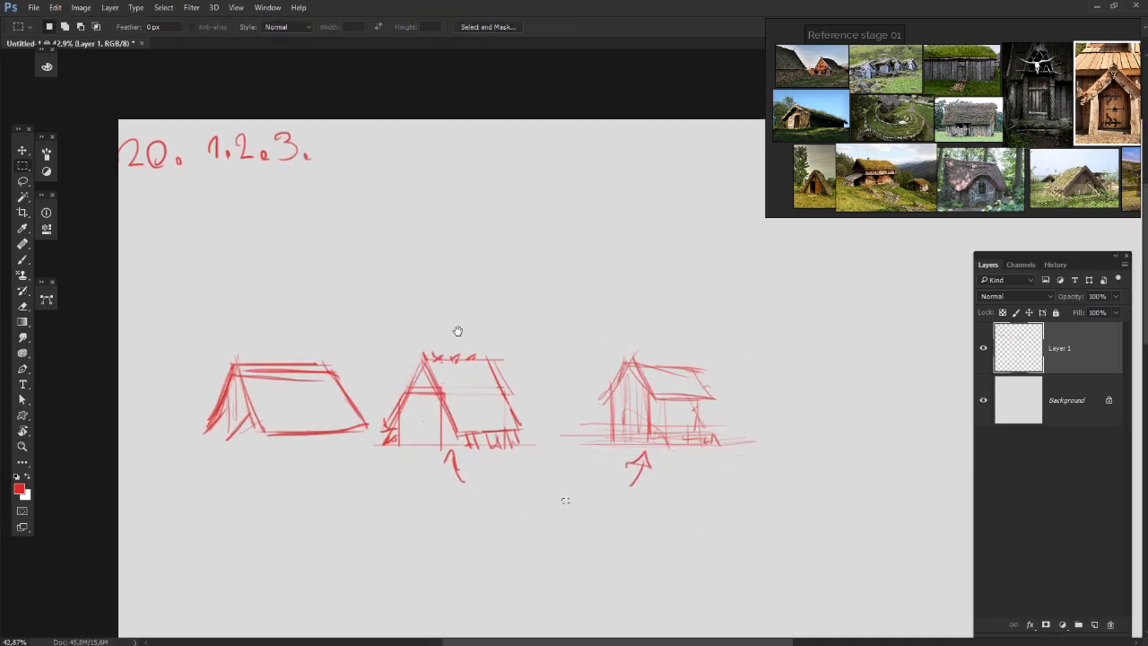
- Add crossed poles at the tent-shaped house's gable peak, rounded shapes along its lower roof edge and short strokes below the ridge
{"action": "scroll", "coordinate": [423, 289], "scroll_direction": "up", "scroll_amount": 2}
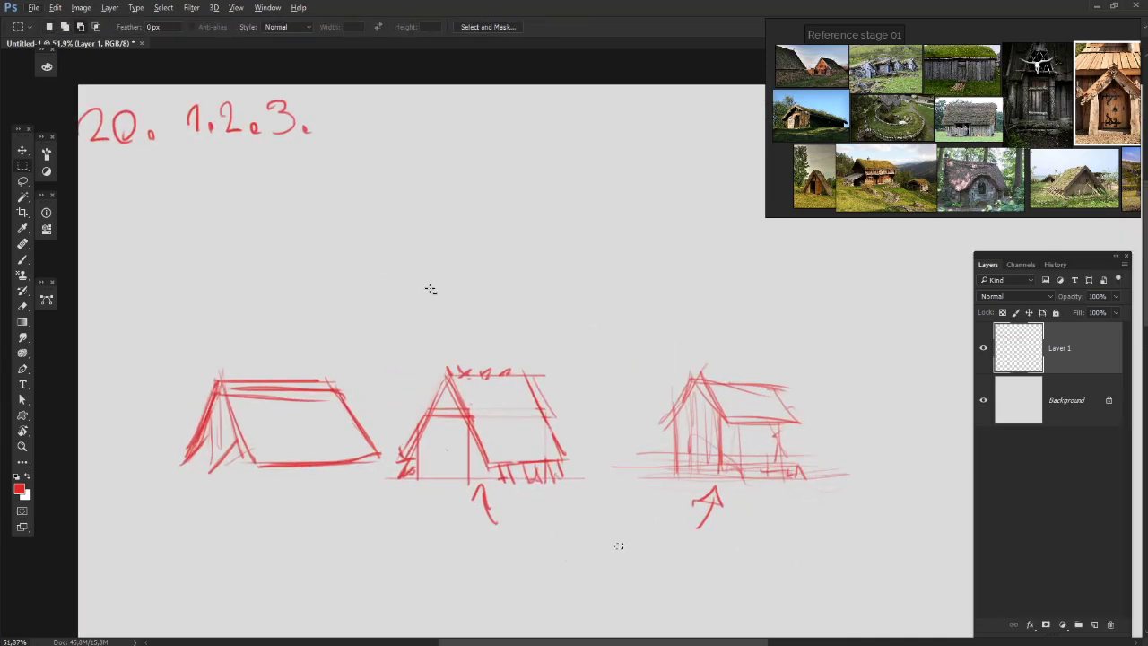
{"action": "left_click_drag", "start_coordinate": [505, 256], "coordinate": [505, 300]}
{"action": "left_click_drag", "start_coordinate": [475, 344], "coordinate": [499, 326]}
{"action": "key", "text": "b"}
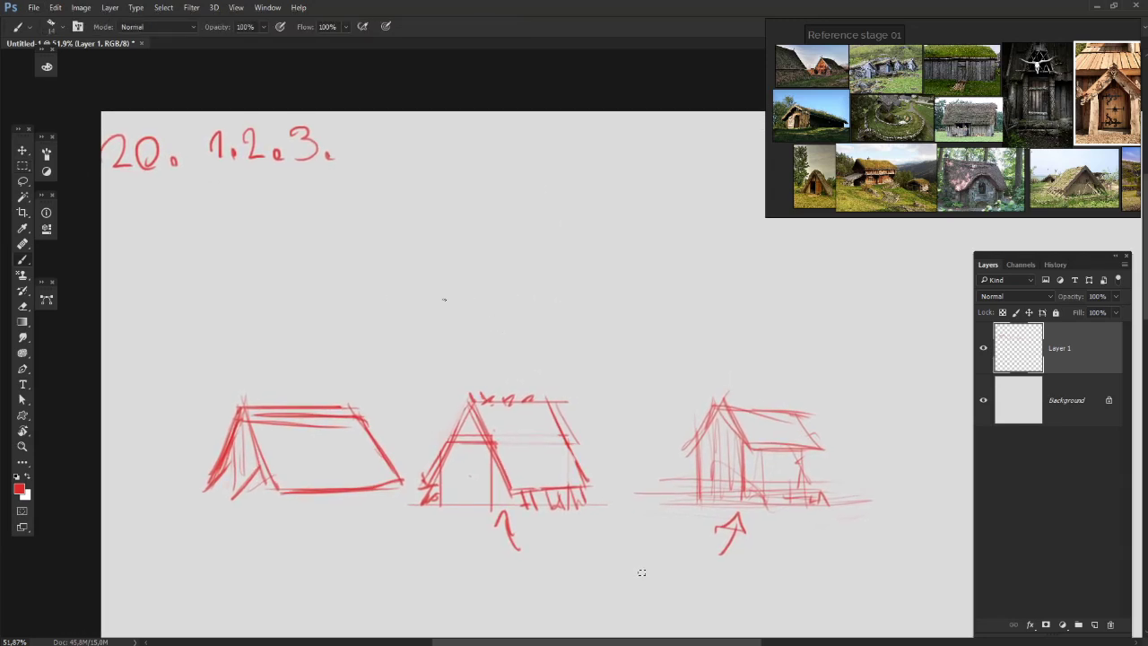
{"action": "left_click_drag", "start_coordinate": [422, 308], "coordinate": [422, 338]}
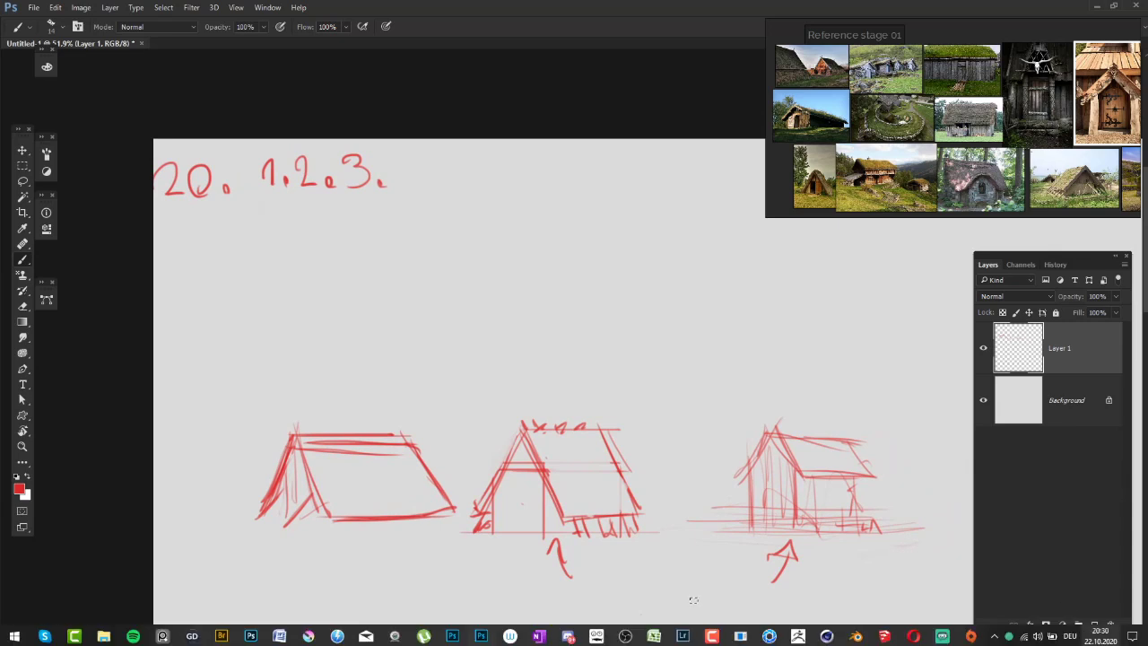
{"action": "mouse_move", "coordinate": [363, 340]}
{"action": "left_mouse_down"}
{"action": "mouse_move", "coordinate": [485, 279]}
{"action": "mouse_move", "coordinate": [379, 359]}
{"action": "mouse_move", "coordinate": [404, 356]}
{"action": "mouse_move", "coordinate": [359, 335]}
{"action": "left_mouse_up"}
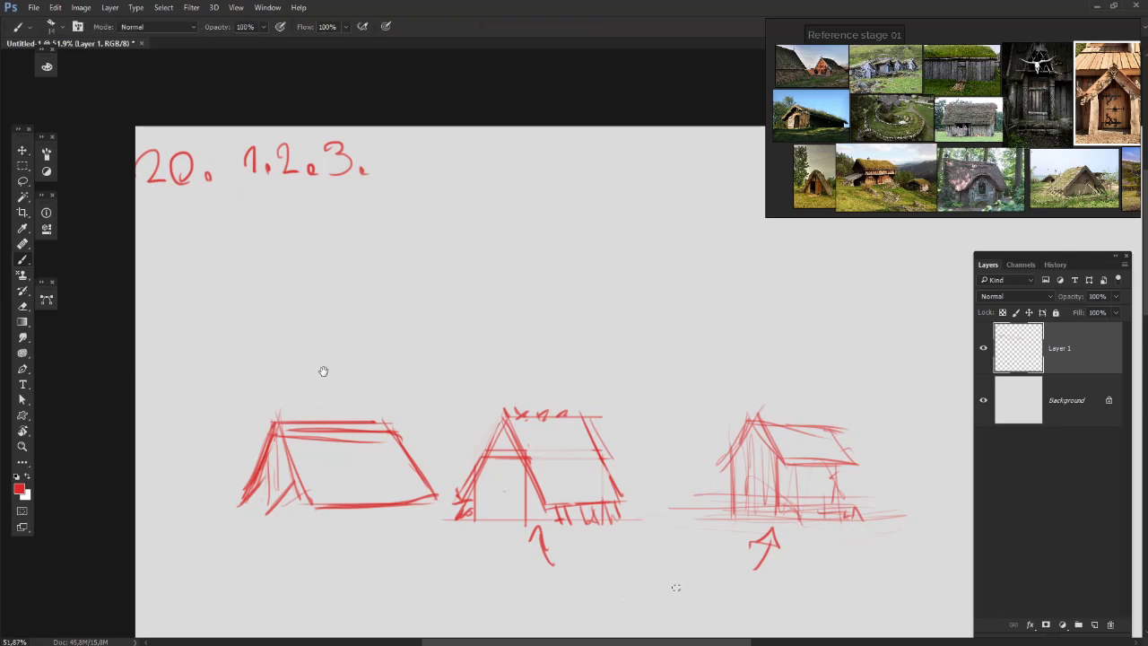
{"action": "left_click_drag", "start_coordinate": [323, 371], "coordinate": [349, 377]}
{"action": "key", "text": "v"}
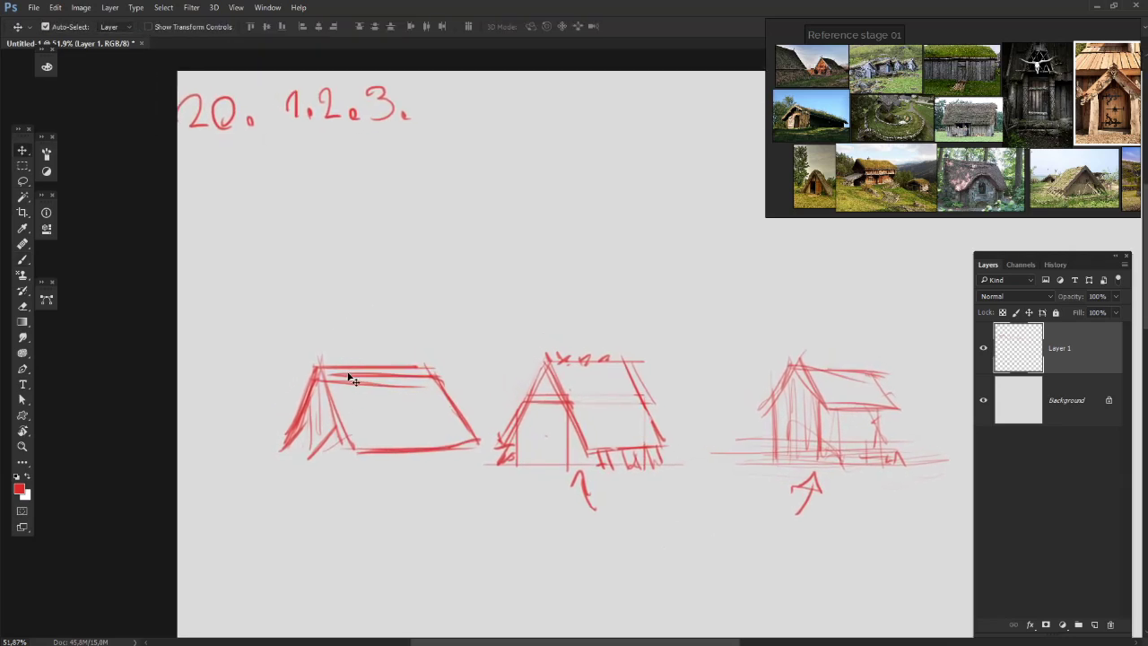
{"action": "key", "text": "b"}
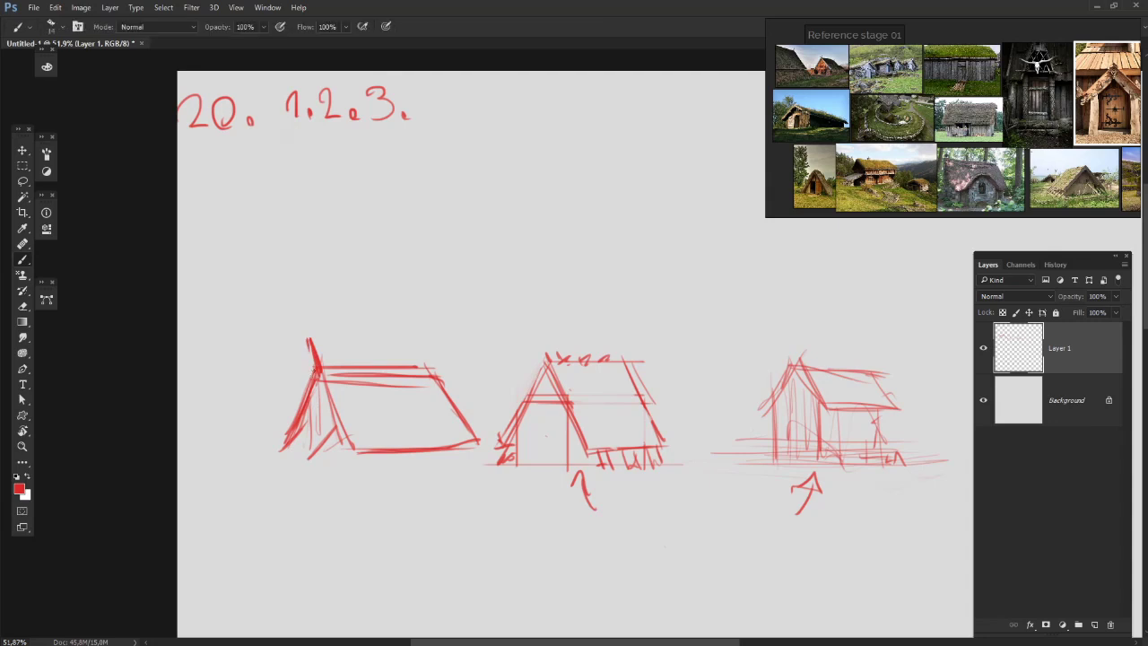
{"action": "left_click_drag", "start_coordinate": [369, 413], "coordinate": [337, 398]}
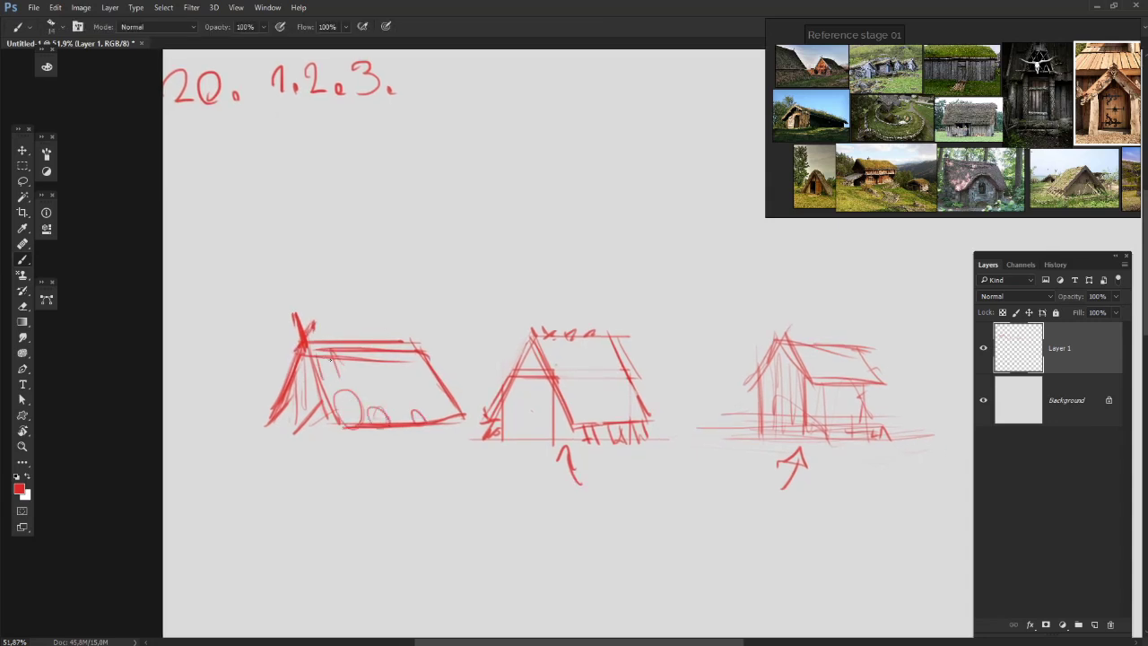
{"action": "left_click_drag", "start_coordinate": [397, 355], "coordinate": [418, 370]}
- Hatch the lower roof of the middle house and reinforce the ridge, eave and gable lines of the house beside it
{"action": "left_click_drag", "start_coordinate": [645, 285], "coordinate": [547, 257]}
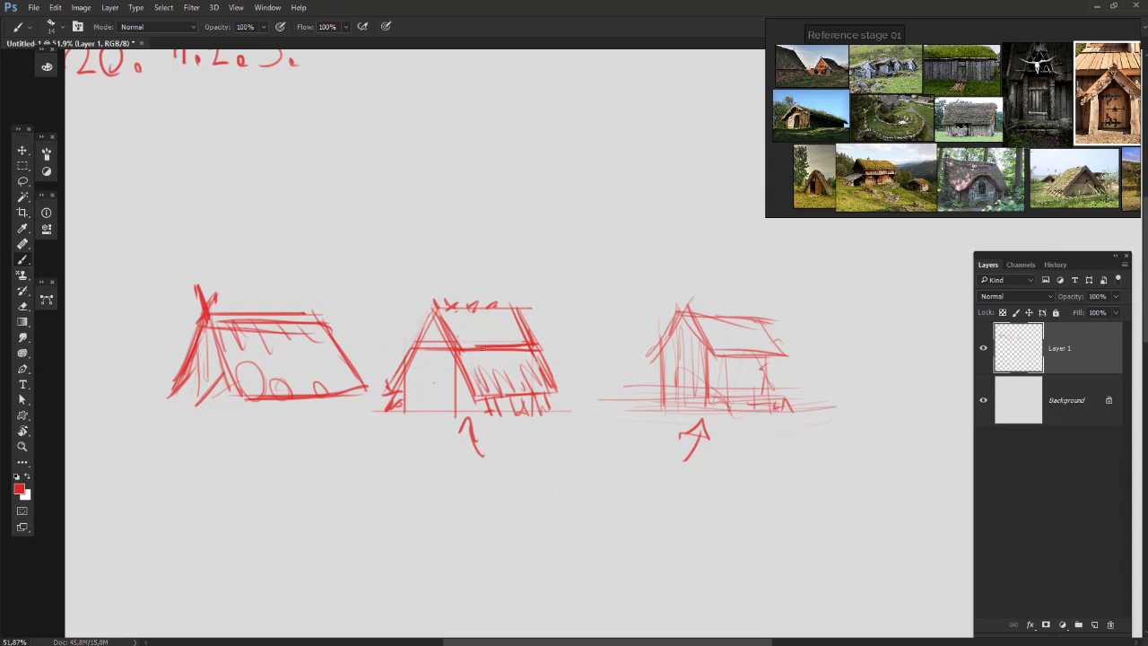
{"action": "left_click_drag", "start_coordinate": [716, 306], "coordinate": [548, 287]}
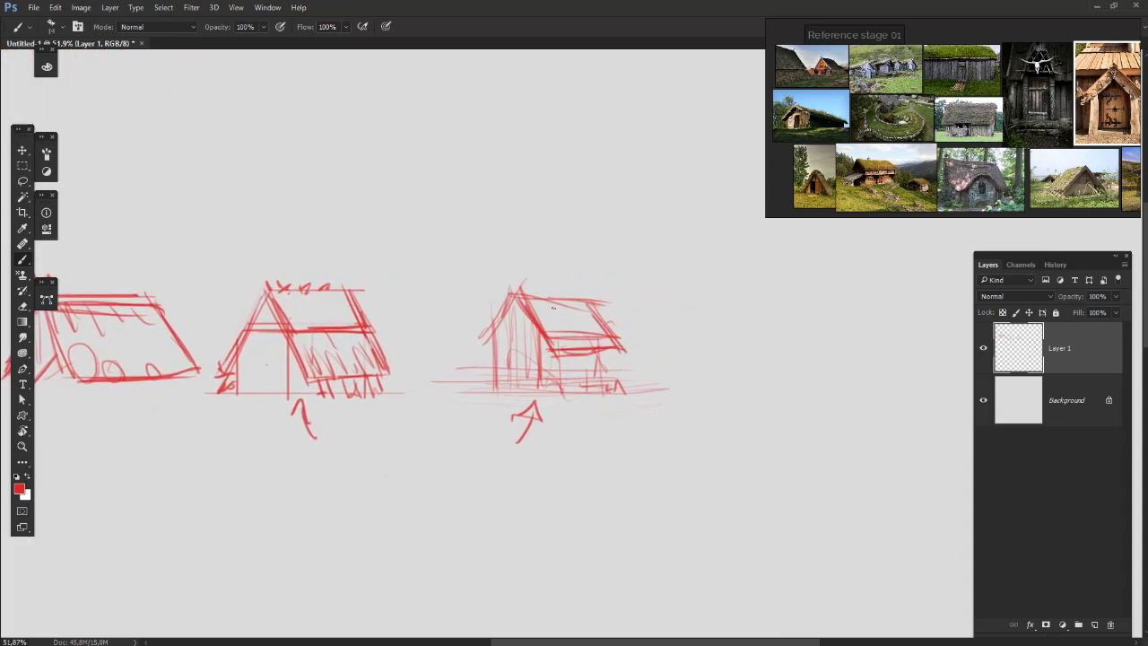
{"action": "left_click_drag", "start_coordinate": [527, 306], "coordinate": [606, 311]}
{"action": "left_click_drag", "start_coordinate": [513, 300], "coordinate": [597, 308]}
{"action": "mouse_move", "coordinate": [522, 295]}
{"action": "left_mouse_down"}
{"action": "mouse_move", "coordinate": [601, 302]}
{"action": "mouse_move", "coordinate": [682, 287]}
{"action": "mouse_move", "coordinate": [529, 270]}
{"action": "left_mouse_up"}
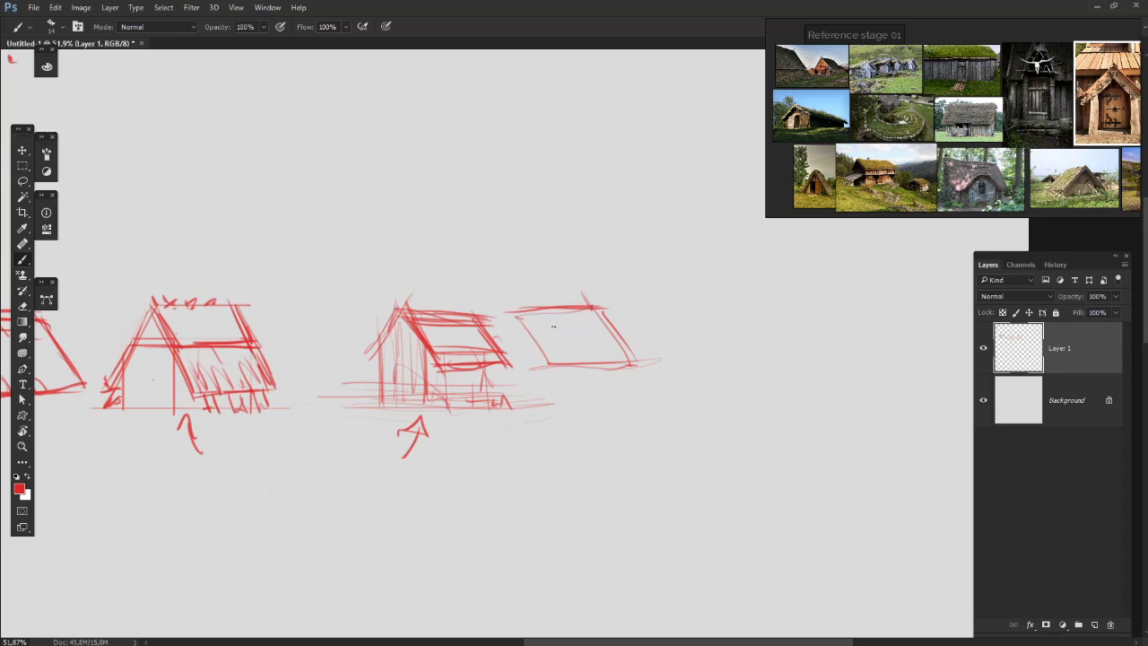
- Discard the loose roof outline and sketch a tilted house seen from above, with a roof, walls and a small doorway
{"action": "key", "text": "ctrl+z"}
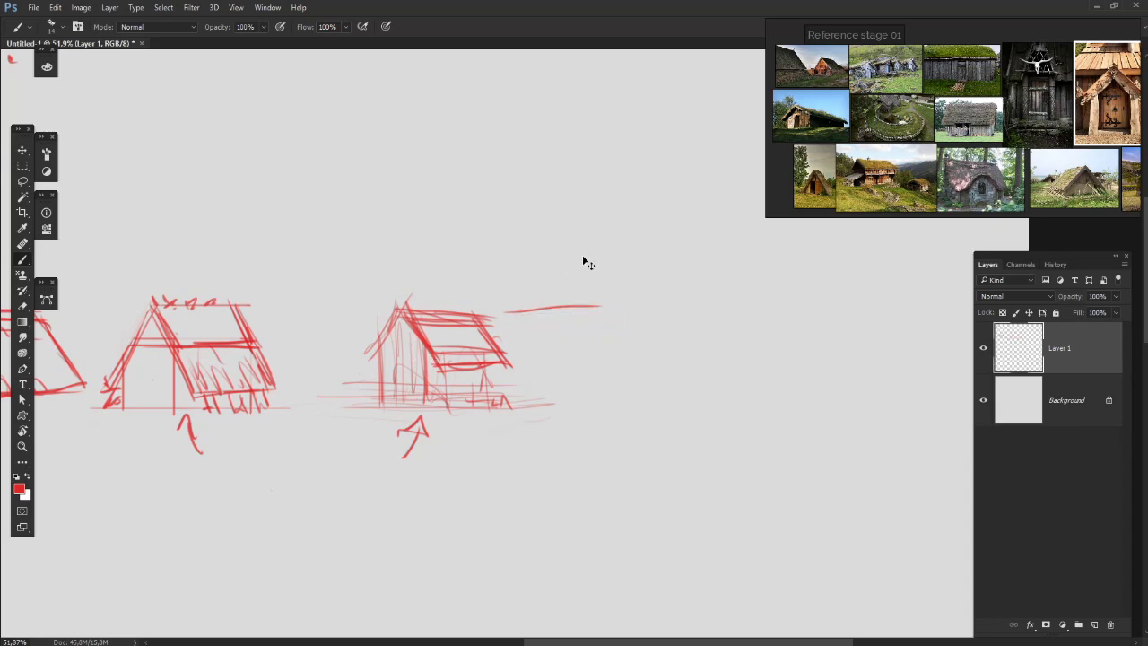
{"action": "key", "text": "ctrl+z"}
{"action": "left_click_drag", "start_coordinate": [457, 191], "coordinate": [583, 187]}
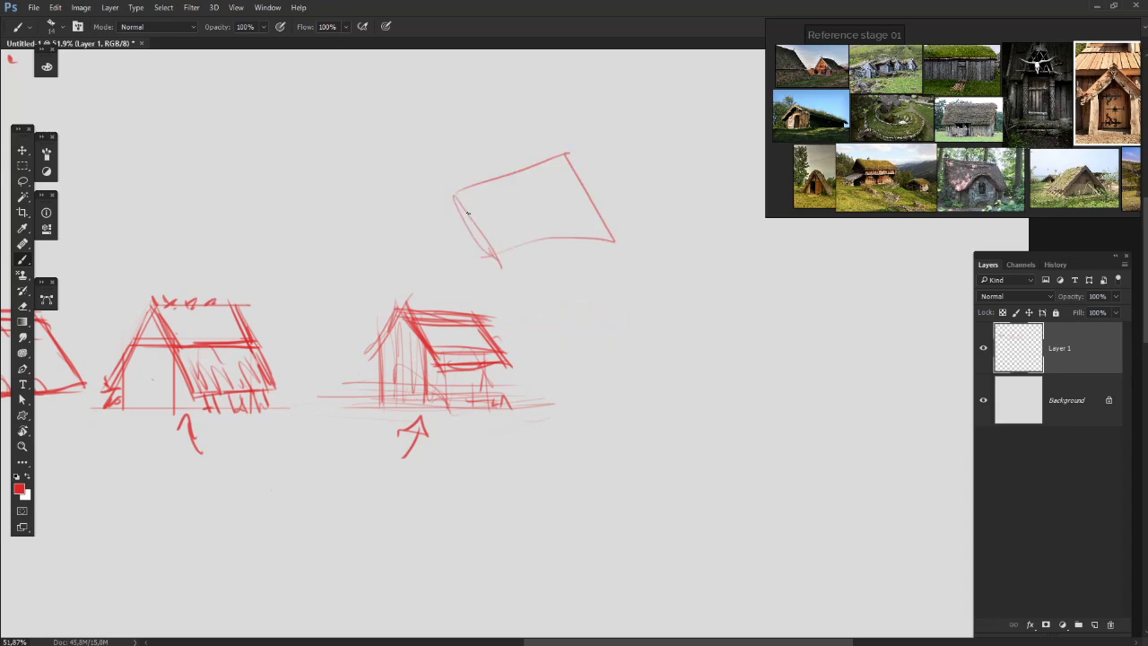
{"action": "left_click_drag", "start_coordinate": [499, 270], "coordinate": [628, 229]}
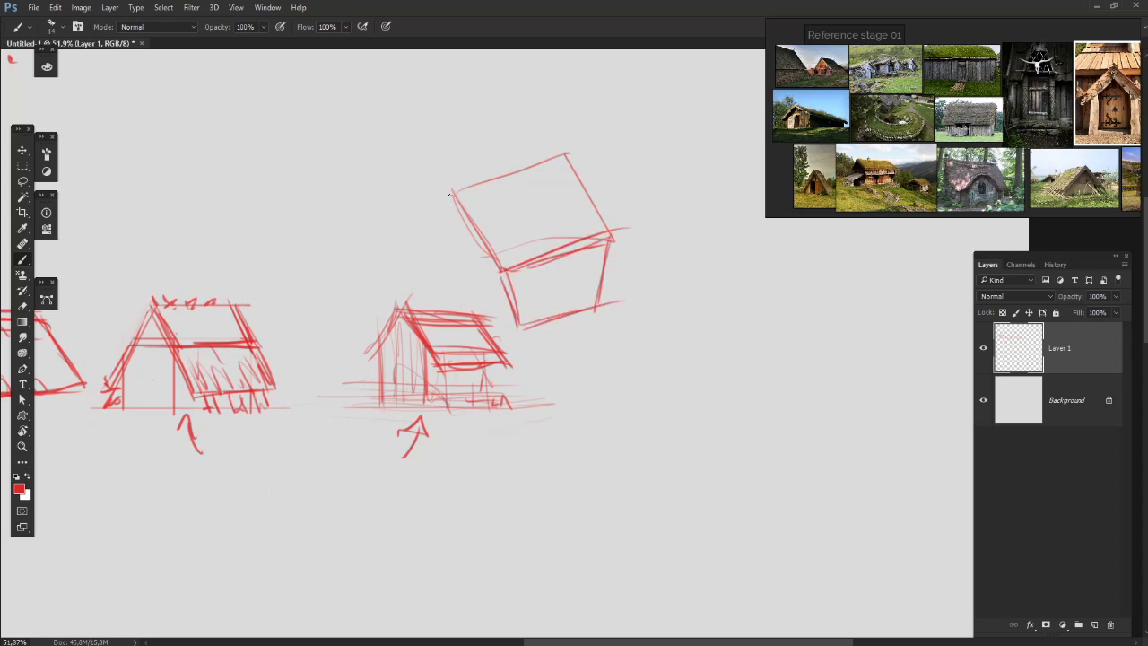
{"action": "left_click_drag", "start_coordinate": [456, 212], "coordinate": [519, 326]}
{"action": "mouse_move", "coordinate": [557, 277]}
{"action": "left_mouse_down"}
{"action": "mouse_move", "coordinate": [499, 265]}
{"action": "mouse_move", "coordinate": [576, 224]}
{"action": "mouse_move", "coordinate": [577, 258]}
{"action": "mouse_move", "coordinate": [587, 246]}
{"action": "left_mouse_up"}
{"action": "key", "text": "e"}
{"action": "key", "text": "b"}
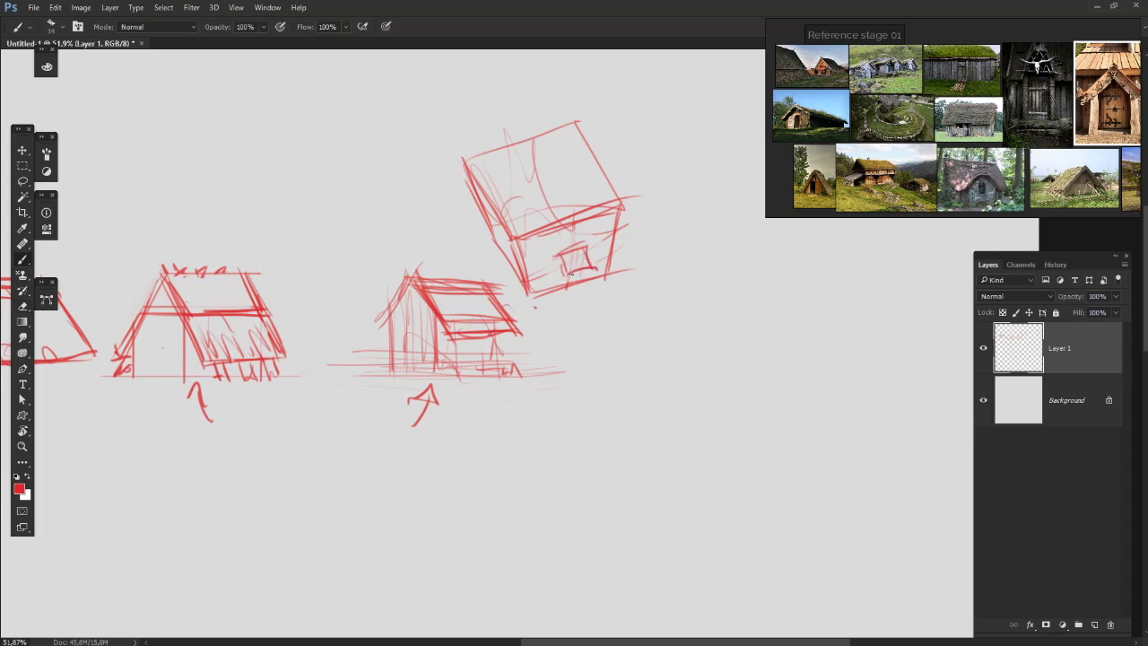
- Erase the tilted house seen from above
{"action": "key", "text": "e"}
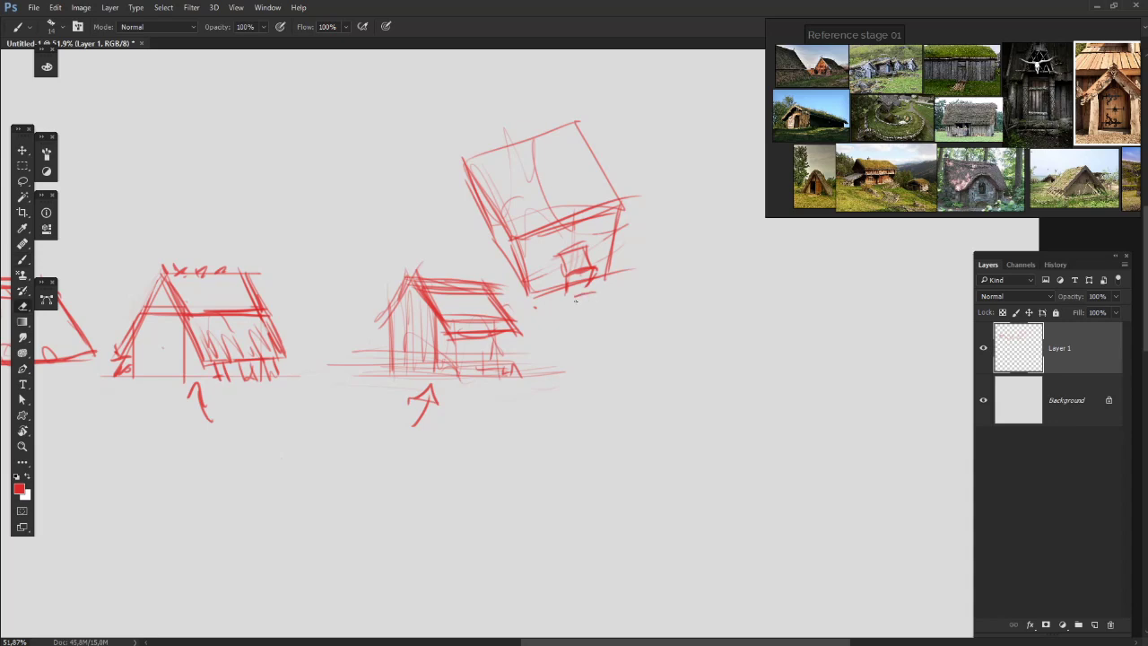
{"action": "mouse_move", "coordinate": [576, 278]}
{"action": "left_mouse_down"}
{"action": "mouse_move", "coordinate": [539, 188]}
{"action": "mouse_move", "coordinate": [483, 205]}
{"action": "left_mouse_up"}
{"action": "mouse_move", "coordinate": [545, 258]}
{"action": "left_mouse_down"}
{"action": "mouse_move", "coordinate": [585, 251]}
{"action": "mouse_move", "coordinate": [607, 211]}
{"action": "mouse_move", "coordinate": [575, 138]}
{"action": "left_mouse_up"}
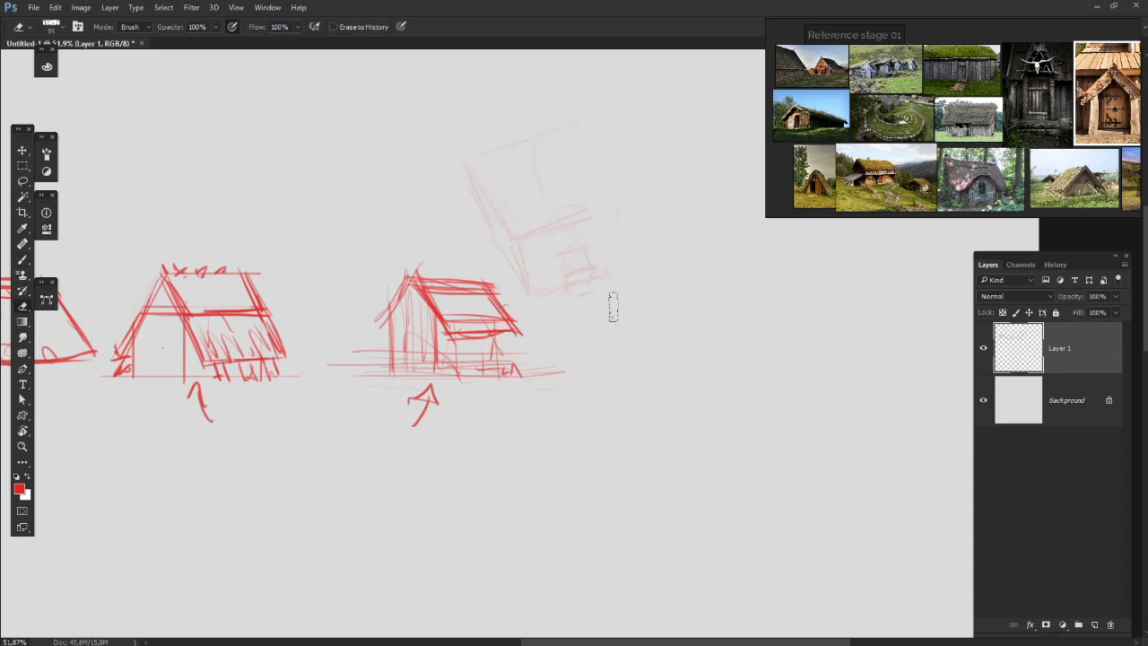
{"action": "mouse_move", "coordinate": [613, 307]}
{"action": "left_mouse_down"}
{"action": "mouse_move", "coordinate": [538, 282]}
{"action": "mouse_move", "coordinate": [557, 268]}
{"action": "left_mouse_up"}
{"action": "left_click_drag", "start_coordinate": [523, 347], "coordinate": [628, 269]}
- Add small strokes at the ridge of the plank-walled house and choose a darker red as the brush colour
{"action": "key", "text": "b"}
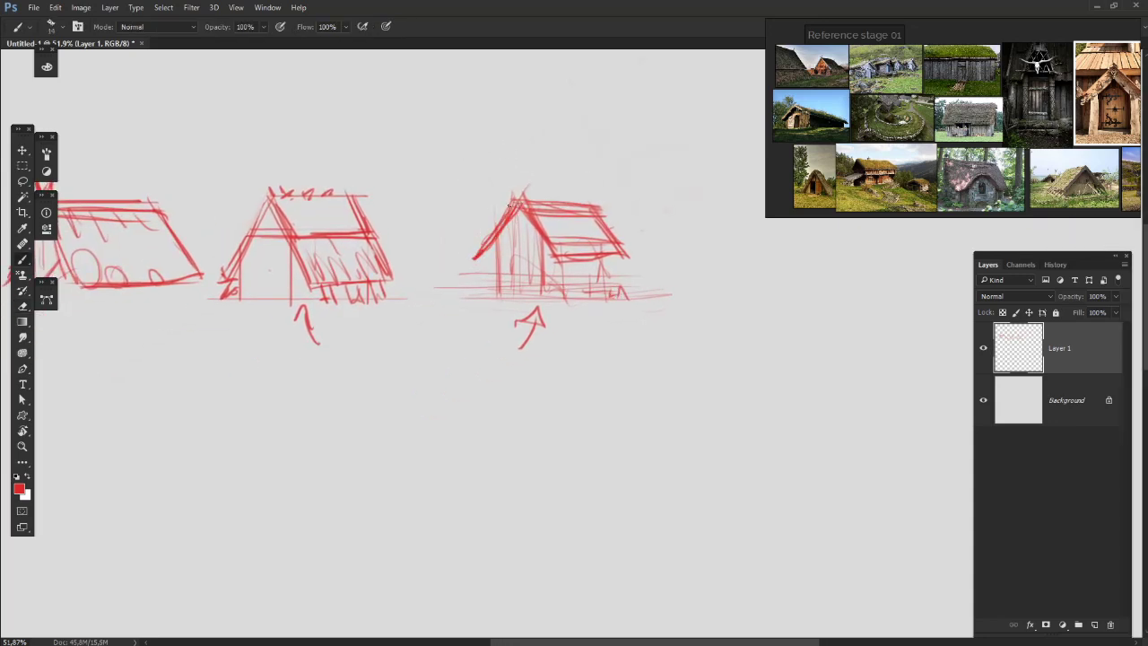
{"action": "left_click_drag", "start_coordinate": [535, 185], "coordinate": [540, 199]}
{"action": "left_click_drag", "start_coordinate": [592, 226], "coordinate": [538, 256]}
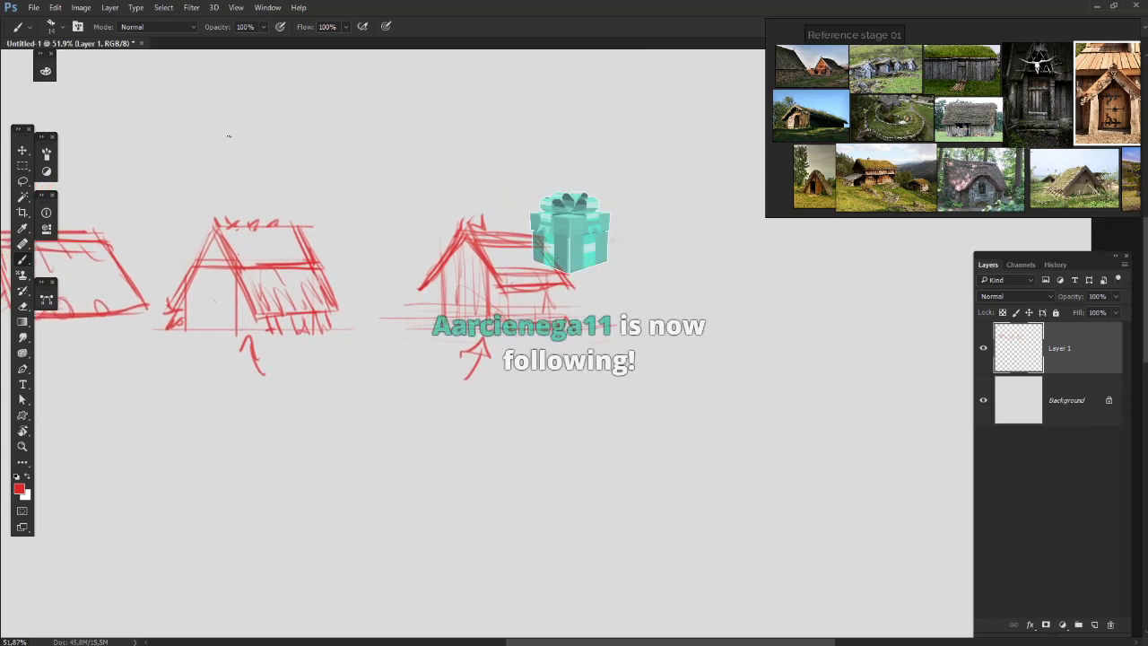
{"action": "left_click", "coordinate": [46, 66]}
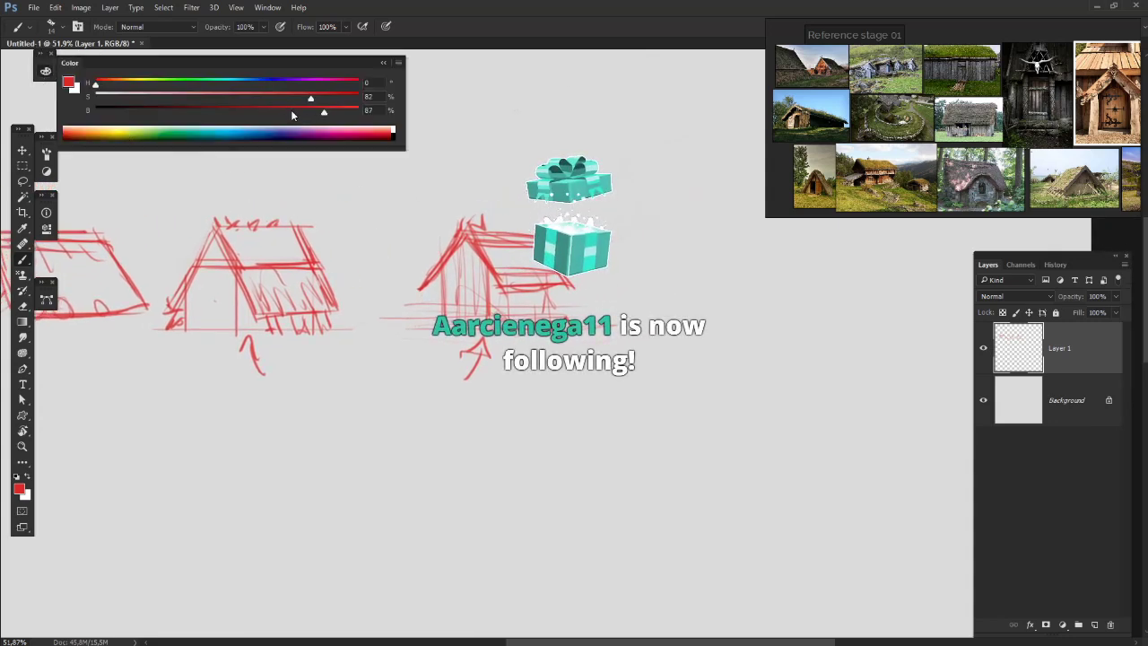
{"action": "left_click_drag", "start_coordinate": [292, 111], "coordinate": [272, 112]}
{"action": "left_click", "coordinate": [670, 244]}
{"action": "mouse_move", "coordinate": [579, 231]}
{"action": "left_mouse_down"}
{"action": "mouse_move", "coordinate": [604, 285]}
{"action": "mouse_move", "coordinate": [539, 284]}
{"action": "left_mouse_up"}
{"action": "key", "text": "e"}
{"action": "left_click_drag", "start_coordinate": [443, 206], "coordinate": [548, 221]}
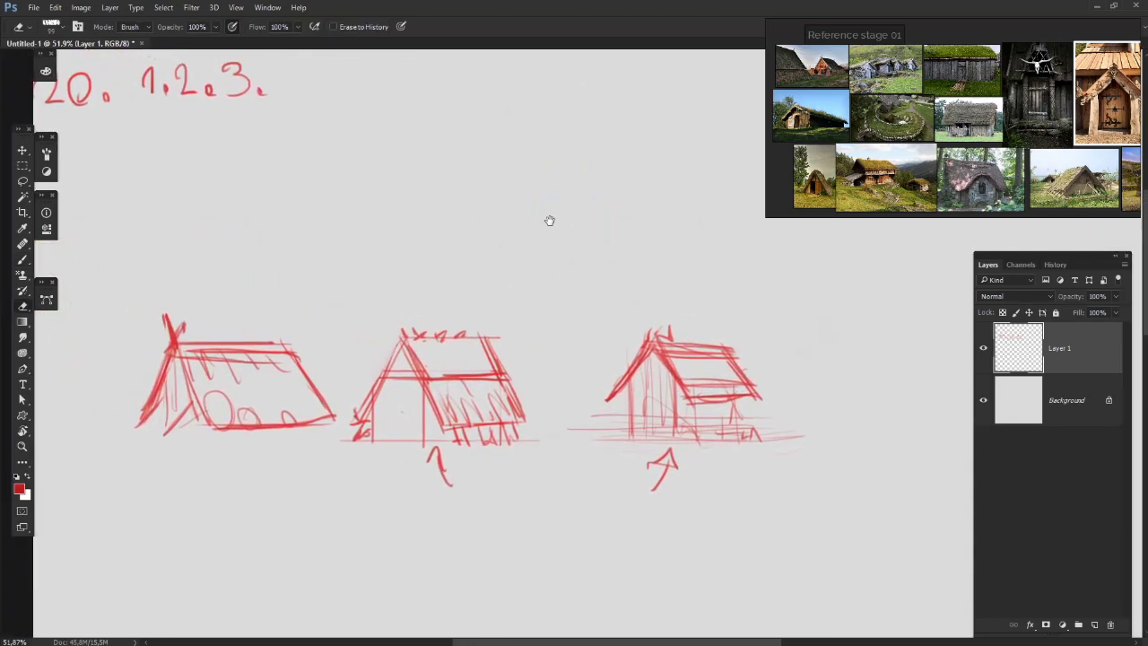
{"action": "key", "text": "b"}
{"action": "mouse_move", "coordinate": [317, 179]}
{"action": "left_mouse_down"}
{"action": "mouse_move", "coordinate": [389, 177]}
{"action": "mouse_move", "coordinate": [346, 218]}
{"action": "mouse_move", "coordinate": [363, 215]}
{"action": "mouse_move", "coordinate": [234, 230]}
{"action": "left_mouse_up"}
{"action": "key", "text": "ctrl+z"}
{"action": "key", "text": "ctrl+z"}
- Draw short spikes along the plank-walled house's ridge and darken its lower eave
{"action": "left_click_drag", "start_coordinate": [507, 229], "coordinate": [236, 179]}
{"action": "left_click_drag", "start_coordinate": [628, 336], "coordinate": [615, 358]}
{"action": "left_click_drag", "start_coordinate": [395, 285], "coordinate": [566, 266]}
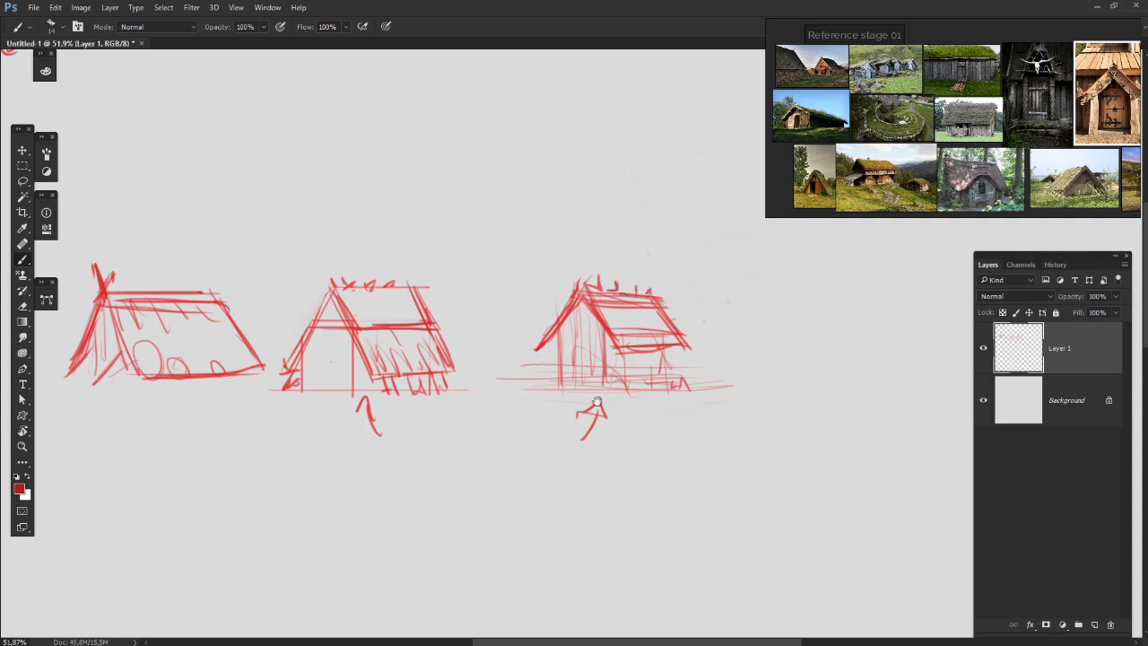
{"action": "left_click_drag", "start_coordinate": [597, 402], "coordinate": [549, 333]}
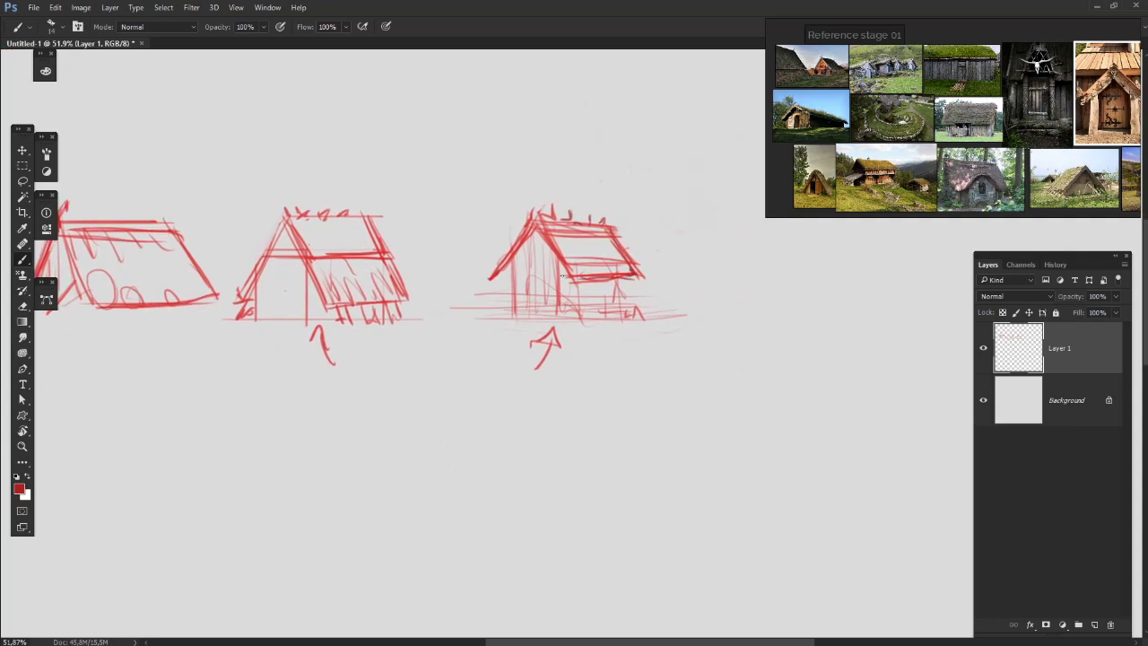
{"action": "left_click_drag", "start_coordinate": [474, 289], "coordinate": [414, 292]}
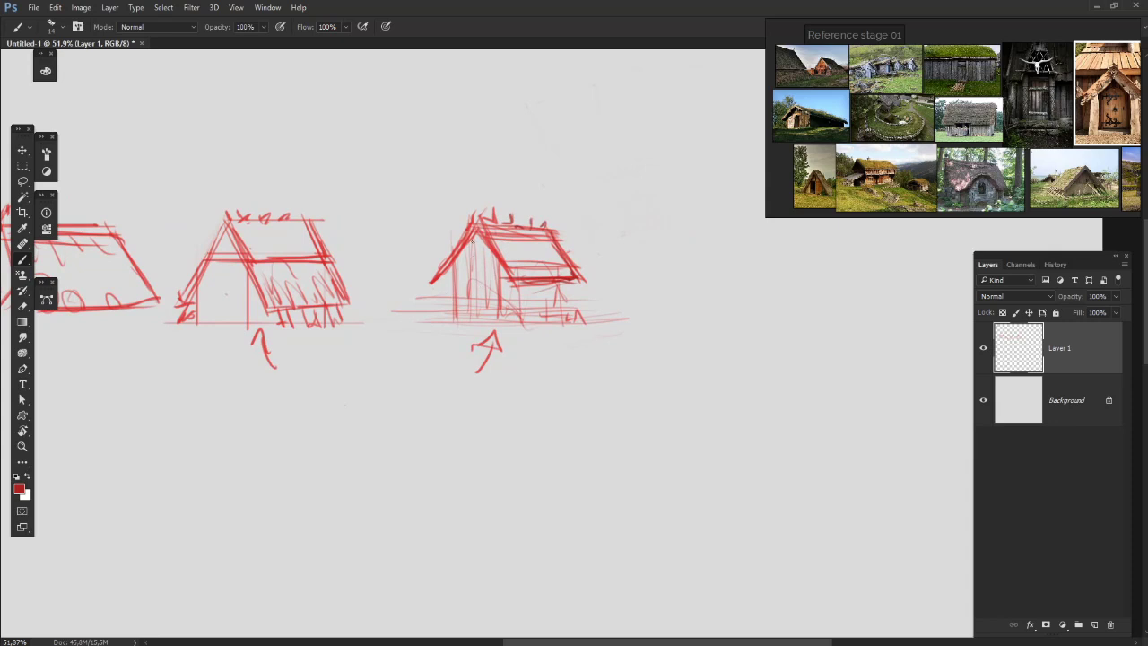
- Draw a dark crossbeam, a central post and curved braces inside the plank-walled house's gable
{"action": "left_click_drag", "start_coordinate": [476, 263], "coordinate": [476, 240]}
{"action": "key", "text": "r"}
{"action": "left_click_drag", "start_coordinate": [673, 259], "coordinate": [662, 395]}
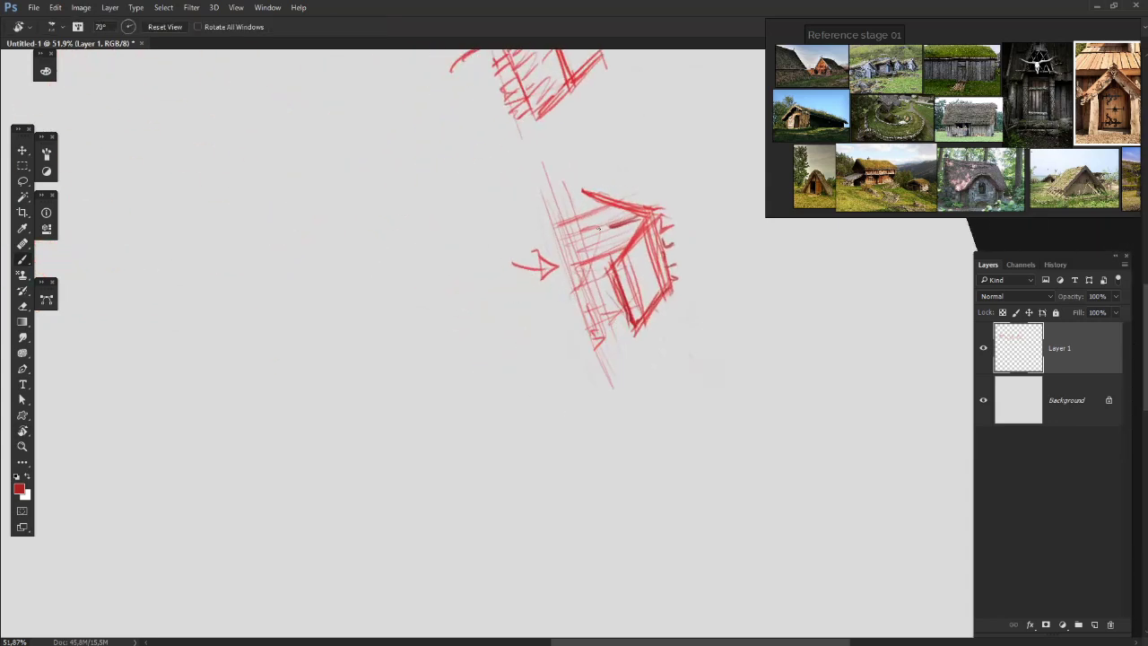
{"action": "key", "text": "b"}
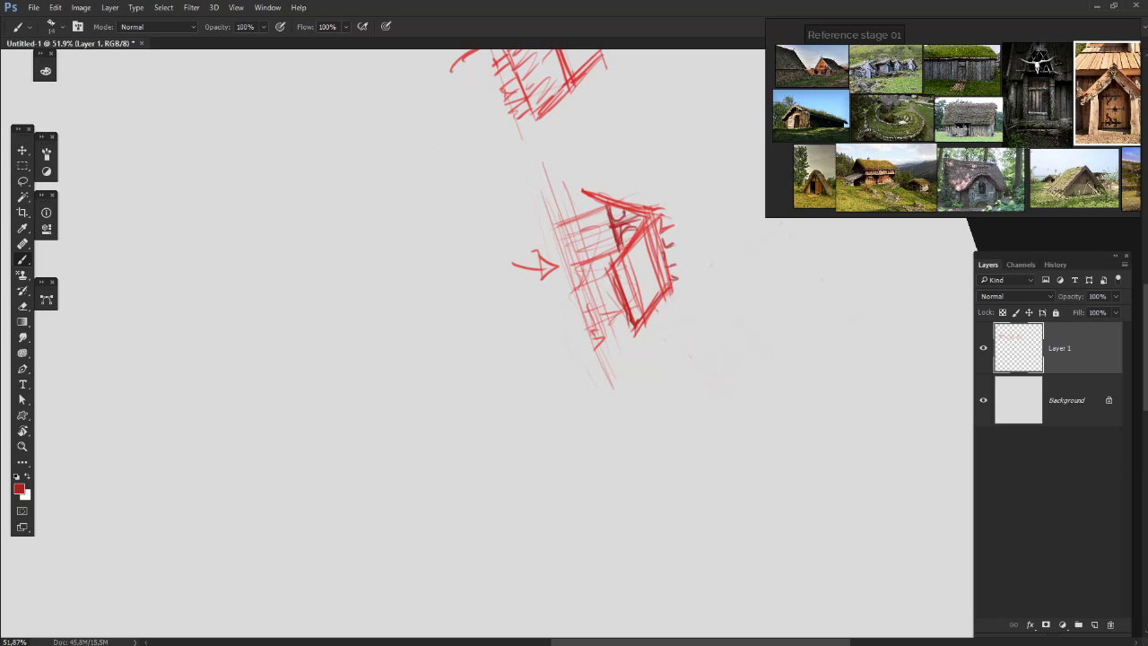
{"action": "key", "text": "r"}
{"action": "left_click_drag", "start_coordinate": [664, 378], "coordinate": [653, 243]}
{"action": "mouse_move", "coordinate": [497, 326]}
{"action": "left_mouse_down"}
{"action": "mouse_move", "coordinate": [653, 346]}
{"action": "mouse_move", "coordinate": [752, 460]}
{"action": "left_mouse_up"}
{"action": "key", "text": "b"}
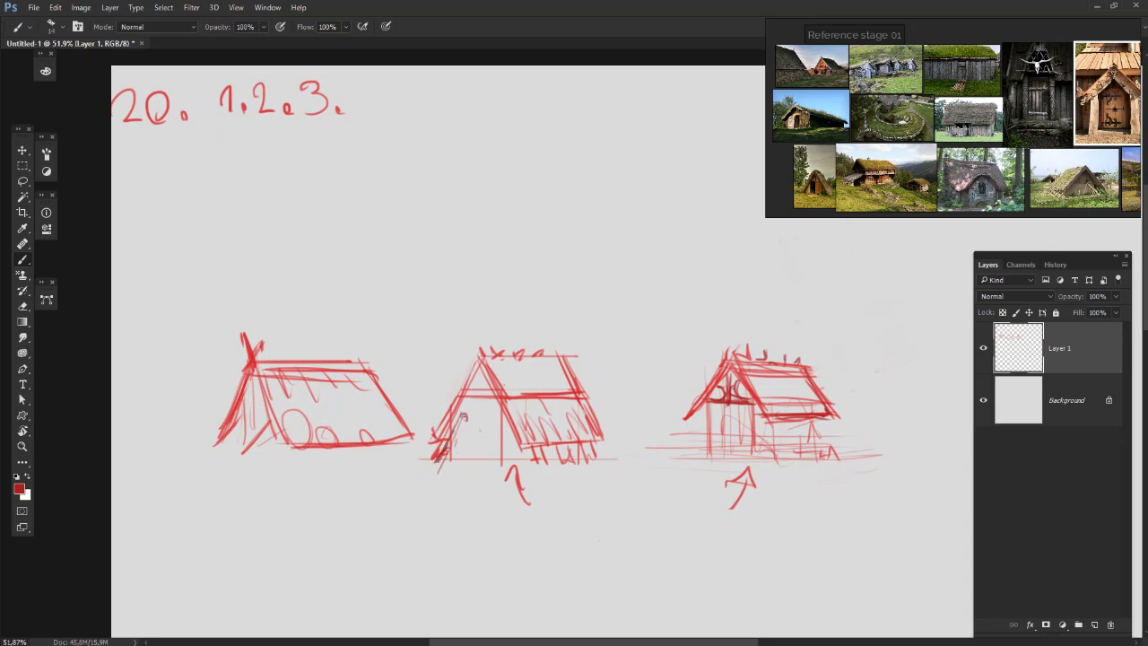
- Add two dark leaning posts with rounded tops at the sides of the middle house's entrance
{"action": "left_click_drag", "start_coordinate": [464, 418], "coordinate": [438, 464]}
{"action": "mouse_move", "coordinate": [546, 404]}
{"action": "left_mouse_down"}
{"action": "mouse_move", "coordinate": [534, 369]}
{"action": "mouse_move", "coordinate": [476, 445]}
{"action": "left_mouse_up"}
{"action": "mouse_move", "coordinate": [592, 429]}
{"action": "left_mouse_down"}
{"action": "mouse_move", "coordinate": [420, 420]}
{"action": "mouse_move", "coordinate": [404, 405]}
{"action": "mouse_move", "coordinate": [287, 452]}
{"action": "left_mouse_up"}
- Sketch a new longhouse above the row, with a gabled roof, a low base and short posts under the eave
{"action": "left_click_drag", "start_coordinate": [628, 382], "coordinate": [746, 468]}
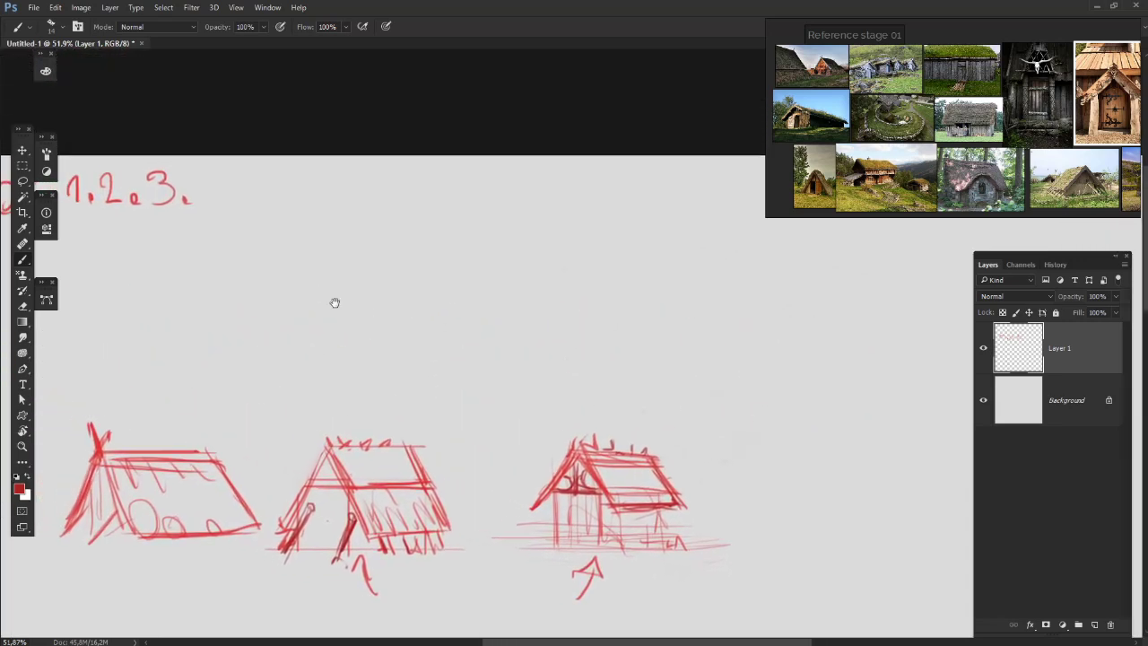
{"action": "left_click_drag", "start_coordinate": [276, 286], "coordinate": [415, 277]}
{"action": "mouse_move", "coordinate": [371, 319]}
{"action": "left_mouse_down"}
{"action": "mouse_move", "coordinate": [416, 238]}
{"action": "mouse_move", "coordinate": [464, 316]}
{"action": "mouse_move", "coordinate": [428, 253]}
{"action": "mouse_move", "coordinate": [536, 254]}
{"action": "left_mouse_up"}
{"action": "mouse_move", "coordinate": [454, 251]}
{"action": "left_mouse_down"}
{"action": "mouse_move", "coordinate": [547, 283]}
{"action": "mouse_move", "coordinate": [567, 308]}
{"action": "mouse_move", "coordinate": [371, 319]}
{"action": "mouse_move", "coordinate": [378, 339]}
{"action": "mouse_move", "coordinate": [462, 339]}
{"action": "left_mouse_up"}
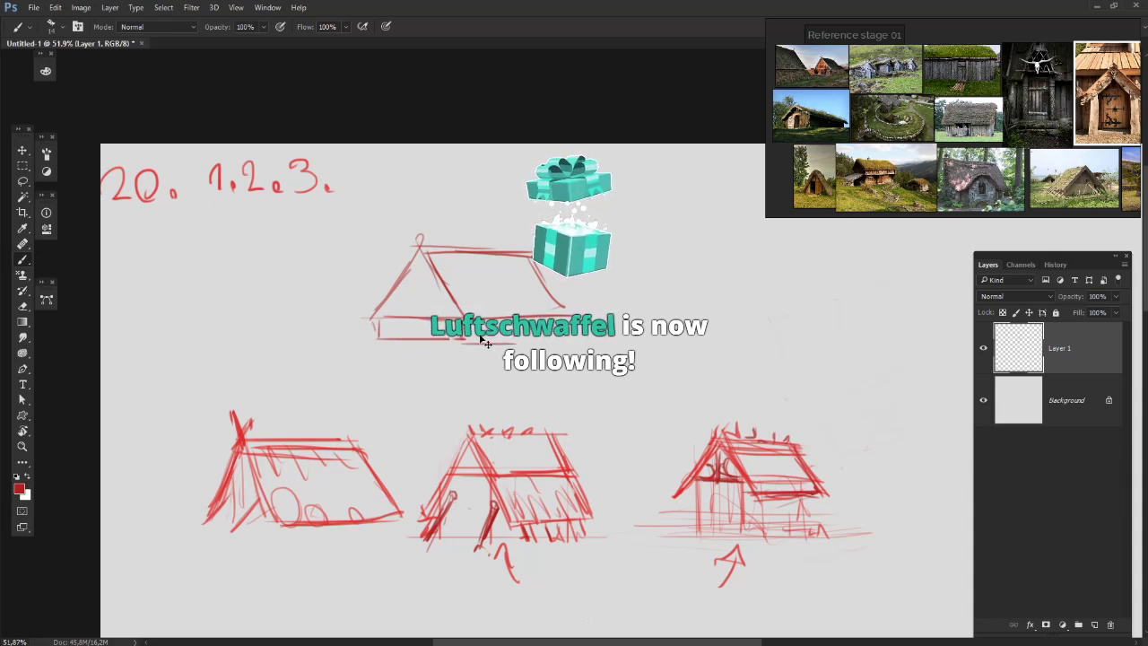
{"action": "mouse_move", "coordinate": [506, 322]}
{"action": "left_mouse_down"}
{"action": "mouse_move", "coordinate": [516, 336]}
{"action": "mouse_move", "coordinate": [543, 336]}
{"action": "left_mouse_up"}
{"action": "left_click_drag", "start_coordinate": [403, 335], "coordinate": [599, 331]}
{"action": "left_click_drag", "start_coordinate": [498, 323], "coordinate": [554, 321]}
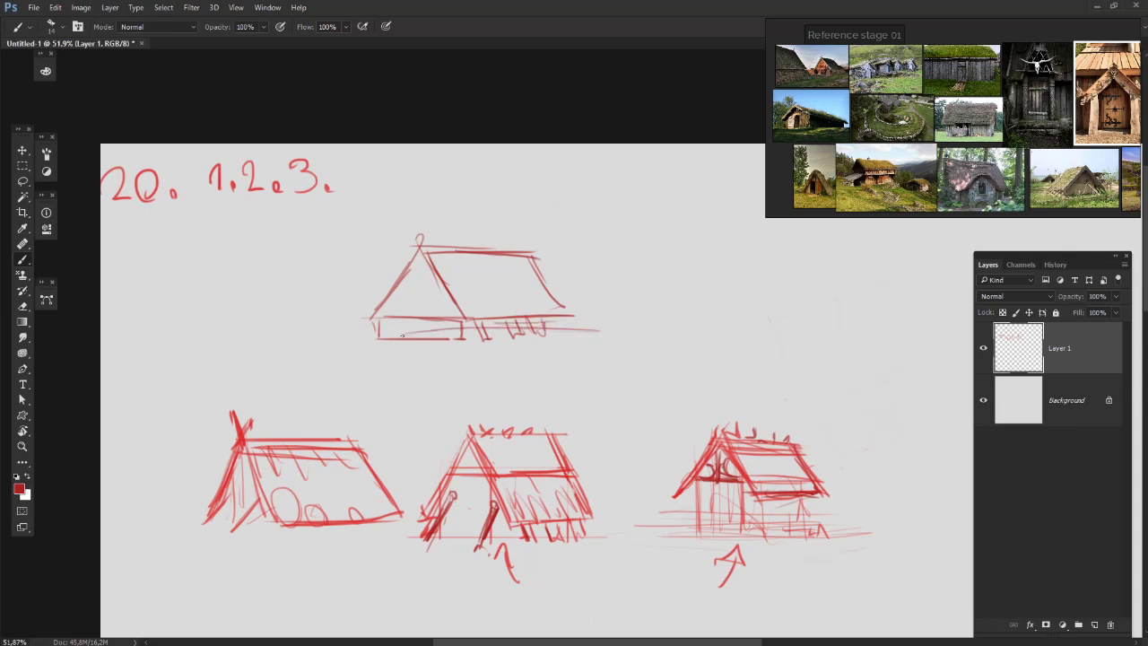
- Reinforce the longhouse's roof edges and base line, and add slanted roof lines and strokes inside its gable
{"action": "left_click_drag", "start_coordinate": [408, 333], "coordinate": [477, 330]}
{"action": "left_click_drag", "start_coordinate": [434, 255], "coordinate": [462, 304]}
{"action": "left_click_drag", "start_coordinate": [440, 266], "coordinate": [472, 312]}
{"action": "left_click_drag", "start_coordinate": [513, 271], "coordinate": [542, 314]}
{"action": "left_click_drag", "start_coordinate": [533, 269], "coordinate": [568, 316]}
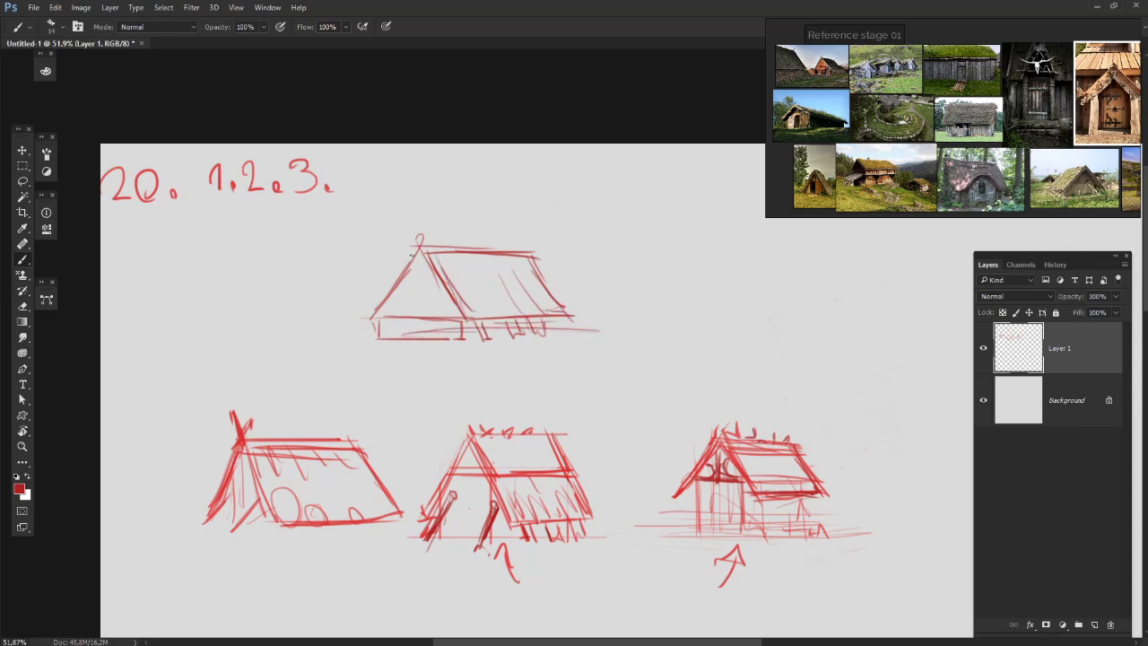
{"action": "left_click_drag", "start_coordinate": [414, 252], "coordinate": [371, 318]}
{"action": "left_click_drag", "start_coordinate": [419, 257], "coordinate": [366, 314]}
{"action": "mouse_move", "coordinate": [418, 266]}
{"action": "left_mouse_down"}
{"action": "mouse_move", "coordinate": [420, 318]}
{"action": "mouse_move", "coordinate": [406, 303]}
{"action": "left_mouse_up"}
{"action": "mouse_move", "coordinate": [427, 354]}
{"action": "left_mouse_down"}
{"action": "mouse_move", "coordinate": [420, 335]}
{"action": "mouse_move", "coordinate": [399, 341]}
{"action": "left_mouse_up"}
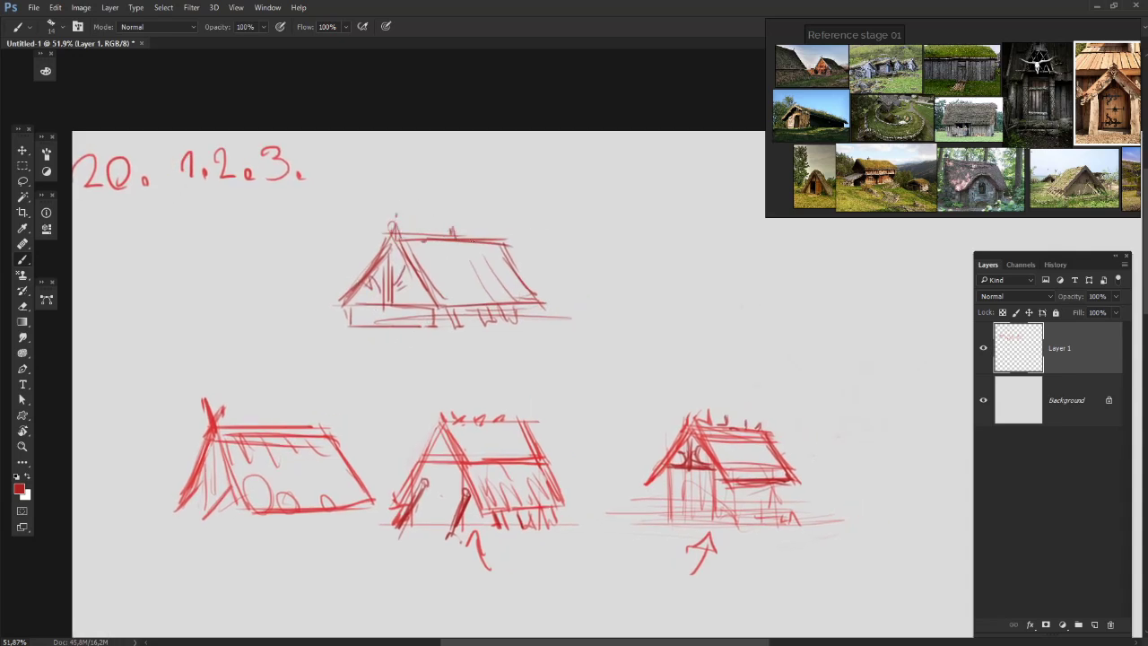
- Add short spikes along the longhouse's ridge, dark crossed poles at its gable peak and horn shapes at the far end
{"action": "scroll", "coordinate": [386, 231], "scroll_direction": "right", "scroll_amount": 3}
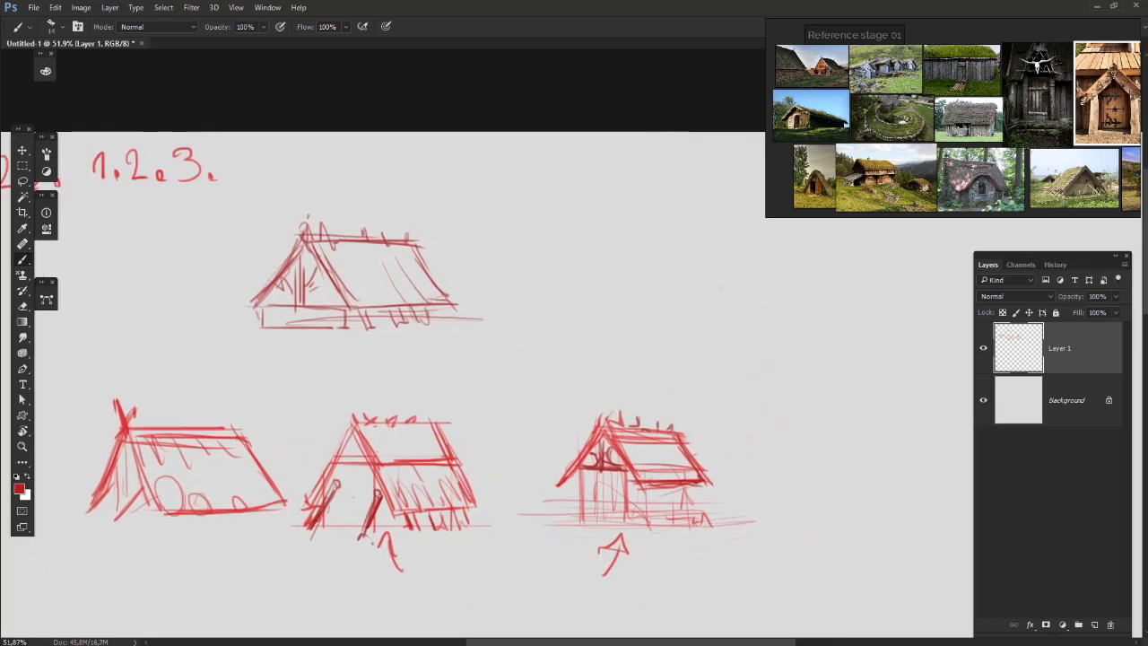
{"action": "mouse_move", "coordinate": [317, 256]}
{"action": "left_mouse_down"}
{"action": "mouse_move", "coordinate": [296, 213]}
{"action": "mouse_move", "coordinate": [320, 215]}
{"action": "left_mouse_up"}
{"action": "left_click_drag", "start_coordinate": [401, 224], "coordinate": [418, 250]}
{"action": "left_click_drag", "start_coordinate": [473, 329], "coordinate": [611, 262]}
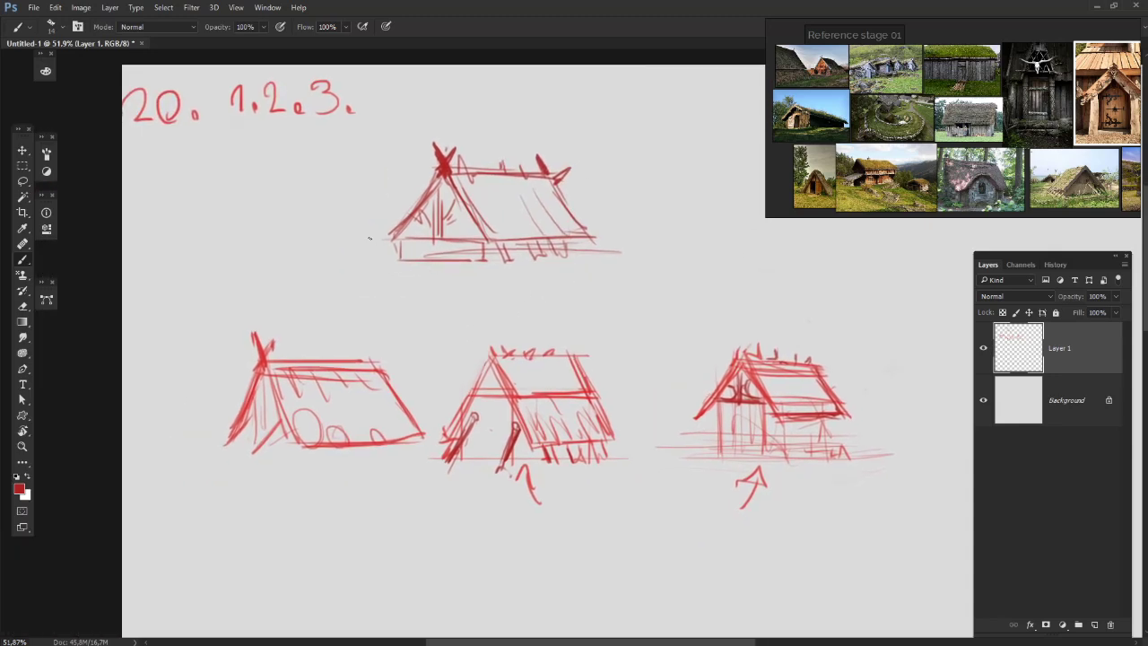
- Draw a square, a triangle and a circle in a row above the house sketches
{"action": "scroll", "coordinate": [608, 123], "scroll_direction": "right", "scroll_amount": 5}
{"action": "scroll", "coordinate": [608, 123], "scroll_direction": "up", "scroll_amount": 3}
{"action": "mouse_move", "coordinate": [425, 185]}
{"action": "left_mouse_down"}
{"action": "mouse_move", "coordinate": [422, 148]}
{"action": "mouse_move", "coordinate": [456, 182]}
{"action": "left_mouse_up"}
{"action": "key", "text": "ctrl+alt+z"}
{"action": "key", "text": "ctrl+alt+z"}
{"action": "mouse_move", "coordinate": [479, 184]}
{"action": "left_mouse_down"}
{"action": "mouse_move", "coordinate": [430, 162]}
{"action": "mouse_move", "coordinate": [445, 157]}
{"action": "mouse_move", "coordinate": [446, 133]}
{"action": "left_mouse_up"}
{"action": "scroll", "coordinate": [509, 158], "scroll_direction": "right", "scroll_amount": 3}
{"action": "mouse_move", "coordinate": [465, 319]}
{"action": "left_mouse_down"}
{"action": "mouse_move", "coordinate": [520, 227]}
{"action": "mouse_move", "coordinate": [466, 321]}
{"action": "left_mouse_up"}
{"action": "mouse_move", "coordinate": [359, 425]}
{"action": "left_mouse_down"}
{"action": "mouse_move", "coordinate": [484, 317]}
{"action": "mouse_move", "coordinate": [473, 326]}
{"action": "left_mouse_up"}
- Move the plank-walled house up beside the longhouse and delete the arrow beneath it
{"action": "key", "text": "l"}
{"action": "left_click_drag", "start_coordinate": [592, 506], "coordinate": [596, 552]}
{"action": "mouse_move", "coordinate": [697, 499]}
{"action": "left_mouse_down"}
{"action": "mouse_move", "coordinate": [687, 394]}
{"action": "mouse_move", "coordinate": [661, 338]}
{"action": "mouse_move", "coordinate": [589, 350]}
{"action": "mouse_move", "coordinate": [625, 352]}
{"action": "left_mouse_up"}
{"action": "key", "text": "Delete"}
{"action": "key", "text": "ctrl+d"}
{"action": "left_click_drag", "start_coordinate": [618, 278], "coordinate": [570, 281]}
- Clean up the base of the plank-walled house and redraw the line under its doorway
{"action": "key", "text": "b"}
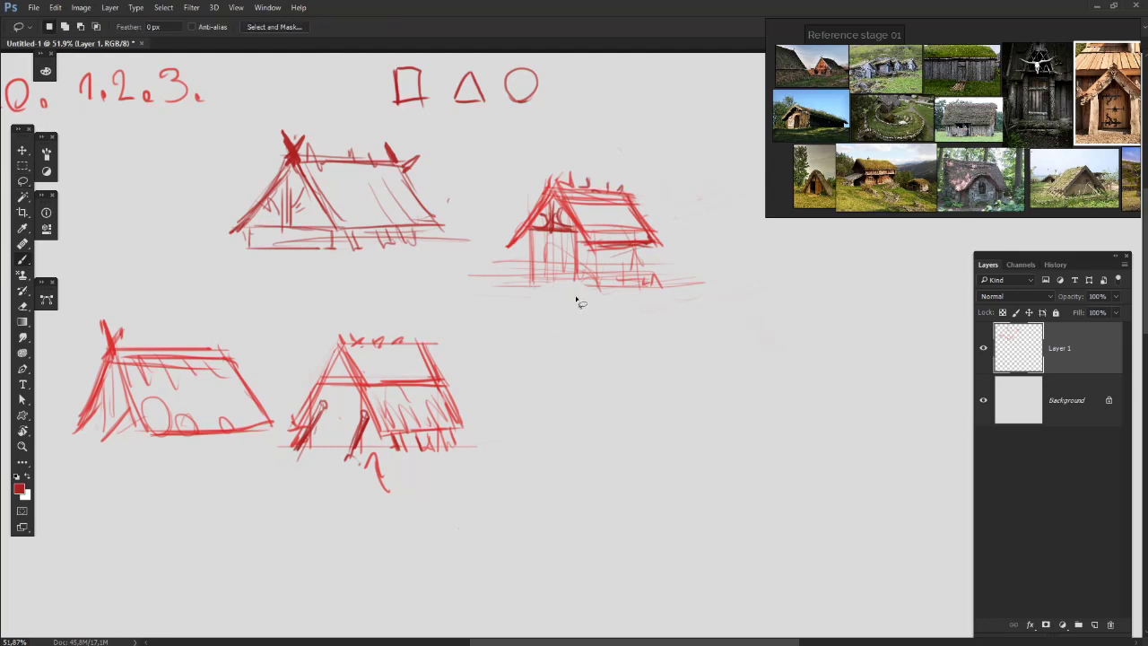
{"action": "mouse_move", "coordinate": [535, 286]}
{"action": "left_mouse_down"}
{"action": "mouse_move", "coordinate": [600, 282]}
{"action": "mouse_move", "coordinate": [450, 324]}
{"action": "mouse_move", "coordinate": [301, 310]}
{"action": "mouse_move", "coordinate": [347, 309]}
{"action": "left_mouse_up"}
{"action": "key", "text": "e"}
{"action": "key", "text": "b"}
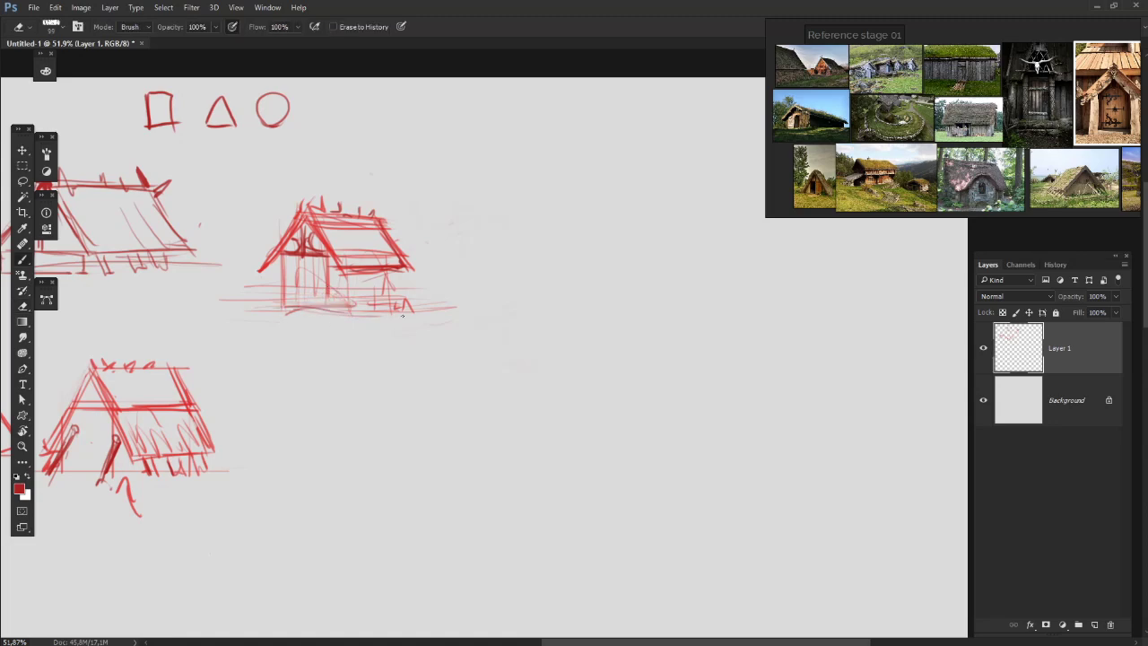
{"action": "mouse_move", "coordinate": [636, 364]}
{"action": "left_mouse_down"}
{"action": "mouse_move", "coordinate": [746, 407]}
{"action": "mouse_move", "coordinate": [941, 359]}
{"action": "mouse_move", "coordinate": [500, 346]}
{"action": "mouse_move", "coordinate": [617, 292]}
{"action": "mouse_move", "coordinate": [606, 290]}
{"action": "left_mouse_up"}
- Select the tent-shaped house and the middle house and move them up closer to the longhouse
{"action": "left_click", "coordinate": [22, 181]}
{"action": "mouse_move", "coordinate": [280, 514]}
{"action": "left_mouse_down"}
{"action": "mouse_move", "coordinate": [256, 470]}
{"action": "mouse_move", "coordinate": [506, 500]}
{"action": "mouse_move", "coordinate": [359, 519]}
{"action": "left_mouse_up"}
{"action": "mouse_move", "coordinate": [372, 436]}
{"action": "left_mouse_down"}
{"action": "mouse_move", "coordinate": [443, 358]}
{"action": "mouse_move", "coordinate": [397, 376]}
{"action": "left_mouse_up"}
{"action": "key", "text": "ctrl+d"}
{"action": "mouse_move", "coordinate": [174, 305]}
{"action": "left_mouse_down"}
{"action": "mouse_move", "coordinate": [67, 318]}
{"action": "mouse_move", "coordinate": [162, 304]}
{"action": "left_mouse_up"}
{"action": "left_click_drag", "start_coordinate": [169, 405], "coordinate": [177, 328]}
{"action": "key", "text": "ctrl+d"}
{"action": "left_click_drag", "start_coordinate": [237, 376], "coordinate": [495, 346]}
- Add dark strokes at the tent-shaped house's lower roof corner, along its roof edge and at the foot of its gable
{"action": "key", "text": "b"}
{"action": "left_click_drag", "start_coordinate": [461, 303], "coordinate": [493, 349]}
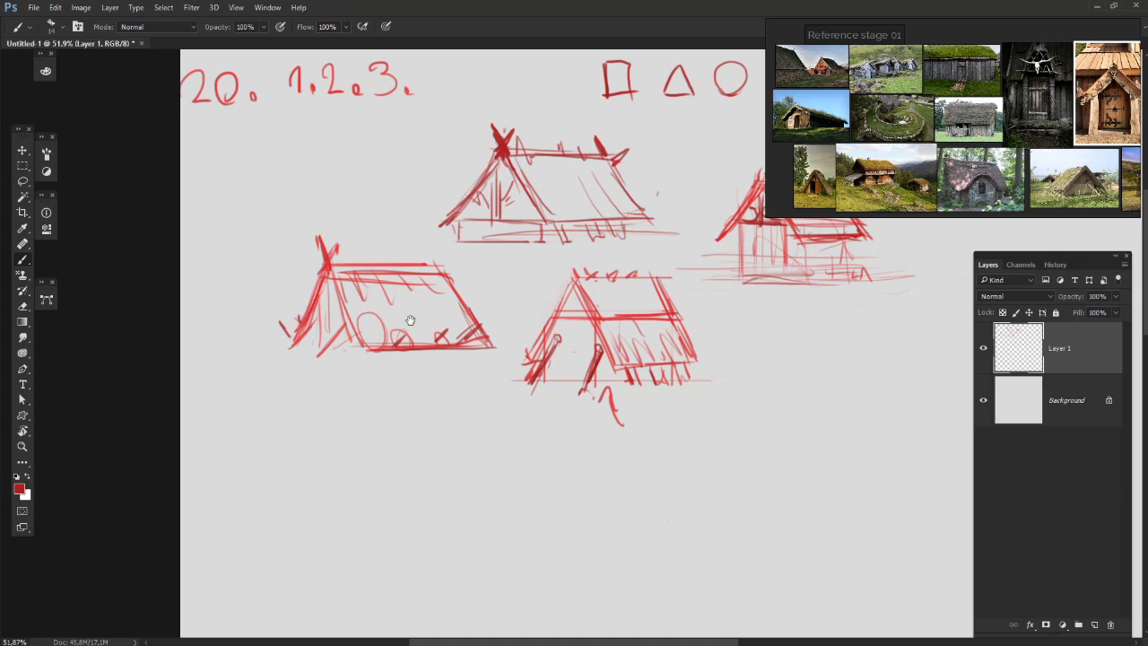
{"action": "mouse_move", "coordinate": [409, 320]}
{"action": "left_mouse_down"}
{"action": "mouse_move", "coordinate": [319, 303]}
{"action": "mouse_move", "coordinate": [261, 321]}
{"action": "left_mouse_up"}
{"action": "key", "text": "ctrl+alt+z"}
{"action": "key", "text": "ctrl+alt+z"}
{"action": "left_click_drag", "start_coordinate": [713, 326], "coordinate": [759, 332]}
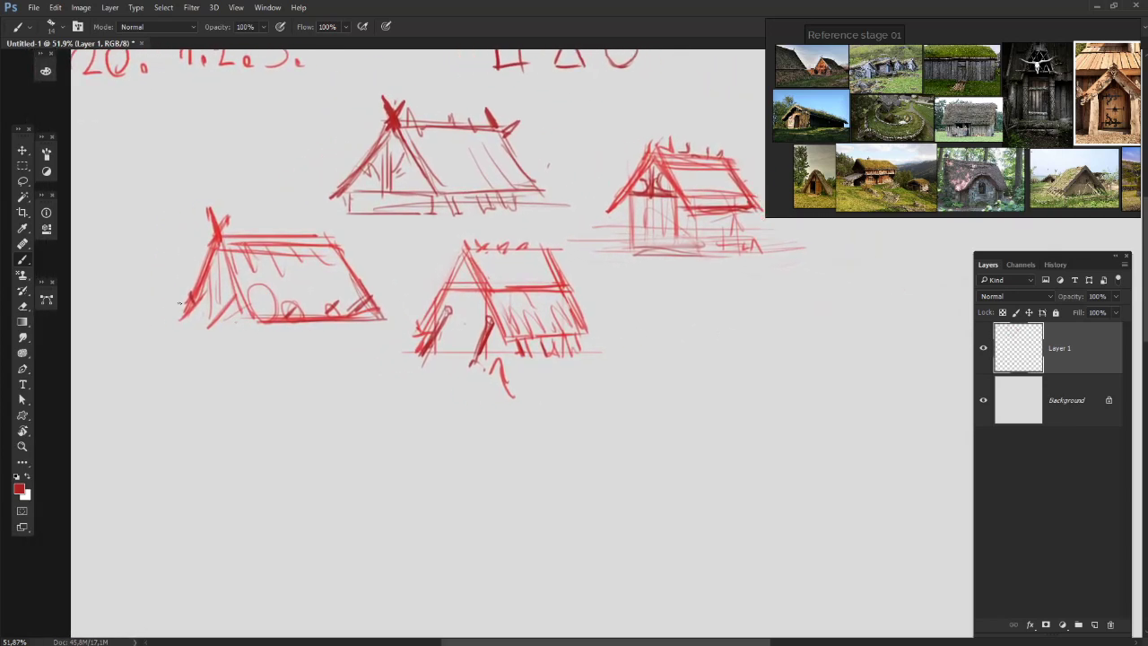
{"action": "left_click_drag", "start_coordinate": [176, 320], "coordinate": [205, 295]}
- Sketch the ridge and sloping roof edges of a new house beside the plank-walled house
{"action": "mouse_move", "coordinate": [429, 263]}
{"action": "left_mouse_down"}
{"action": "mouse_move", "coordinate": [403, 290]}
{"action": "mouse_move", "coordinate": [228, 356]}
{"action": "left_mouse_up"}
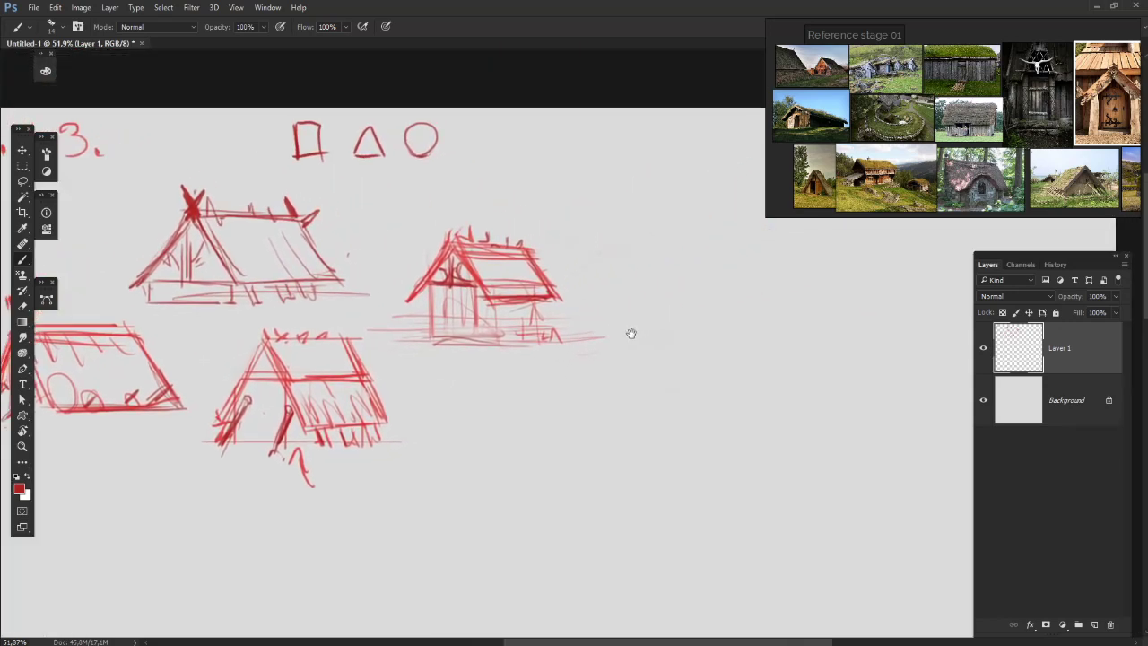
{"action": "left_click_drag", "start_coordinate": [633, 333], "coordinate": [586, 332]}
{"action": "mouse_move", "coordinate": [636, 200]}
{"action": "left_mouse_down"}
{"action": "mouse_move", "coordinate": [583, 254]}
{"action": "mouse_move", "coordinate": [636, 201]}
{"action": "mouse_move", "coordinate": [677, 267]}
{"action": "left_mouse_up"}
{"action": "mouse_move", "coordinate": [648, 205]}
{"action": "left_mouse_down"}
{"action": "mouse_move", "coordinate": [507, 212]}
{"action": "mouse_move", "coordinate": [570, 208]}
{"action": "left_mouse_up"}
{"action": "mouse_move", "coordinate": [498, 209]}
{"action": "left_mouse_down"}
{"action": "mouse_move", "coordinate": [580, 209]}
{"action": "mouse_move", "coordinate": [615, 268]}
{"action": "left_mouse_up"}
{"action": "left_click_drag", "start_coordinate": [575, 217], "coordinate": [620, 269]}
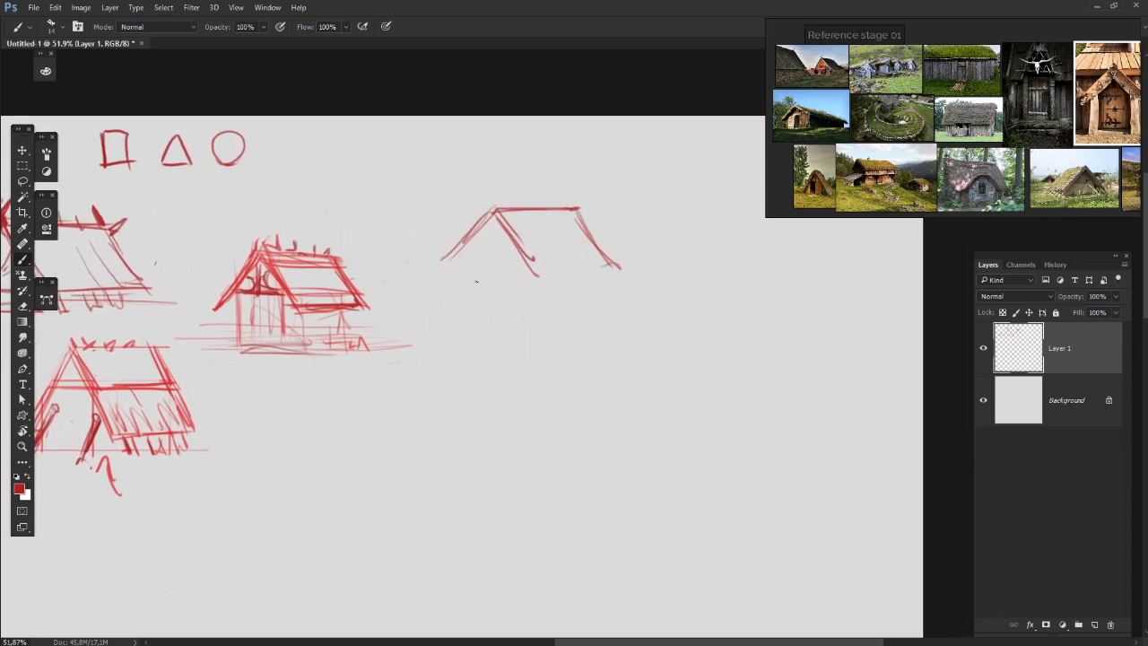
- Fade the new house's outer gable slope, redraw it steeper and add a double crossbeam across the gable
{"action": "key", "text": "e"}
{"action": "mouse_move", "coordinate": [444, 258]}
{"action": "left_mouse_down"}
{"action": "mouse_move", "coordinate": [481, 195]}
{"action": "mouse_move", "coordinate": [490, 221]}
{"action": "mouse_move", "coordinate": [463, 269]}
{"action": "left_mouse_up"}
{"action": "key", "text": "b"}
{"action": "mouse_move", "coordinate": [496, 214]}
{"action": "left_mouse_down"}
{"action": "mouse_move", "coordinate": [451, 274]}
{"action": "mouse_move", "coordinate": [539, 278]}
{"action": "left_mouse_up"}
{"action": "left_click_drag", "start_coordinate": [459, 273], "coordinate": [551, 282]}
{"action": "left_click_drag", "start_coordinate": [456, 280], "coordinate": [536, 284]}
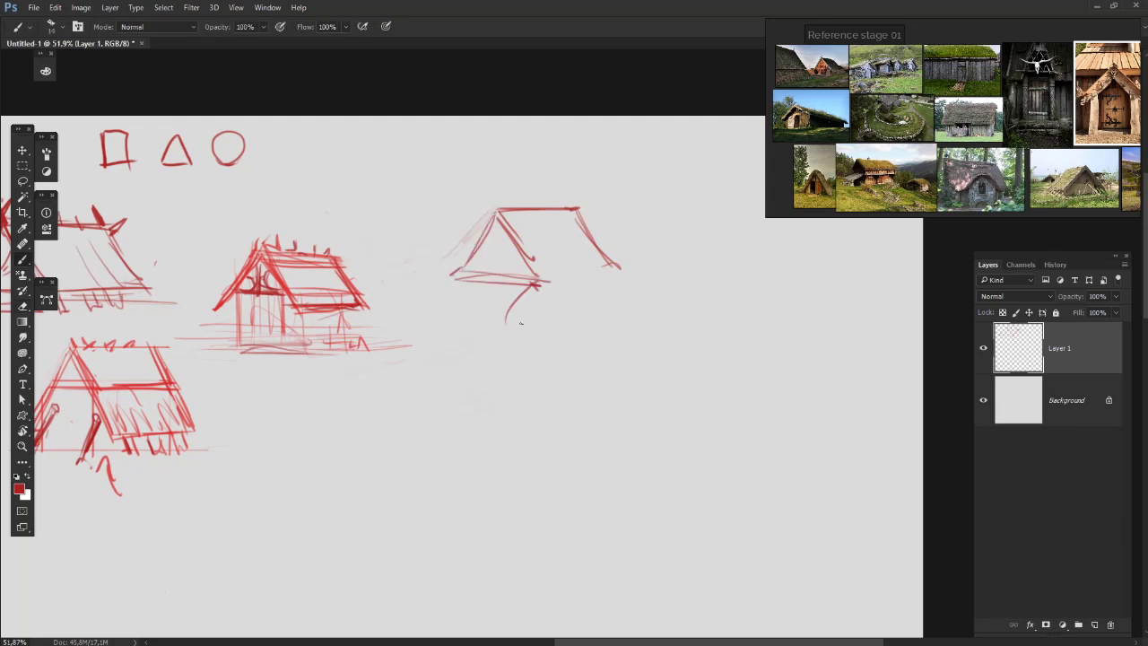
- Sketch a lower roof tier on the new house, with flared gable edges and a curved entrance opening
{"action": "left_click_drag", "start_coordinate": [463, 285], "coordinate": [477, 332]}
{"action": "left_click_drag", "start_coordinate": [543, 291], "coordinate": [567, 345]}
{"action": "mouse_move", "coordinate": [596, 276]}
{"action": "left_mouse_down"}
{"action": "mouse_move", "coordinate": [535, 286]}
{"action": "mouse_move", "coordinate": [608, 274]}
{"action": "left_mouse_up"}
{"action": "mouse_move", "coordinate": [529, 288]}
{"action": "left_mouse_down"}
{"action": "mouse_move", "coordinate": [630, 277]}
{"action": "mouse_move", "coordinate": [657, 319]}
{"action": "mouse_move", "coordinate": [566, 339]}
{"action": "left_mouse_up"}
{"action": "left_click_drag", "start_coordinate": [455, 280], "coordinate": [419, 307]}
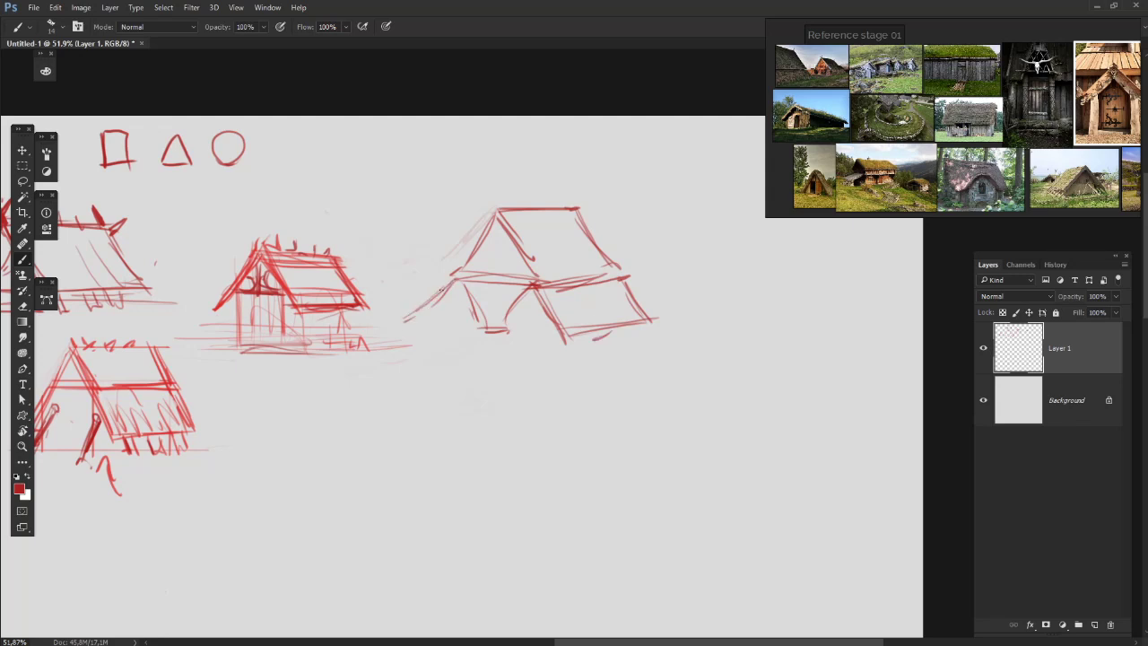
- Draw a central post from the two-tier house's peak to the ground, with slanted braces in both gable sections
{"action": "left_click_drag", "start_coordinate": [497, 233], "coordinate": [493, 333]}
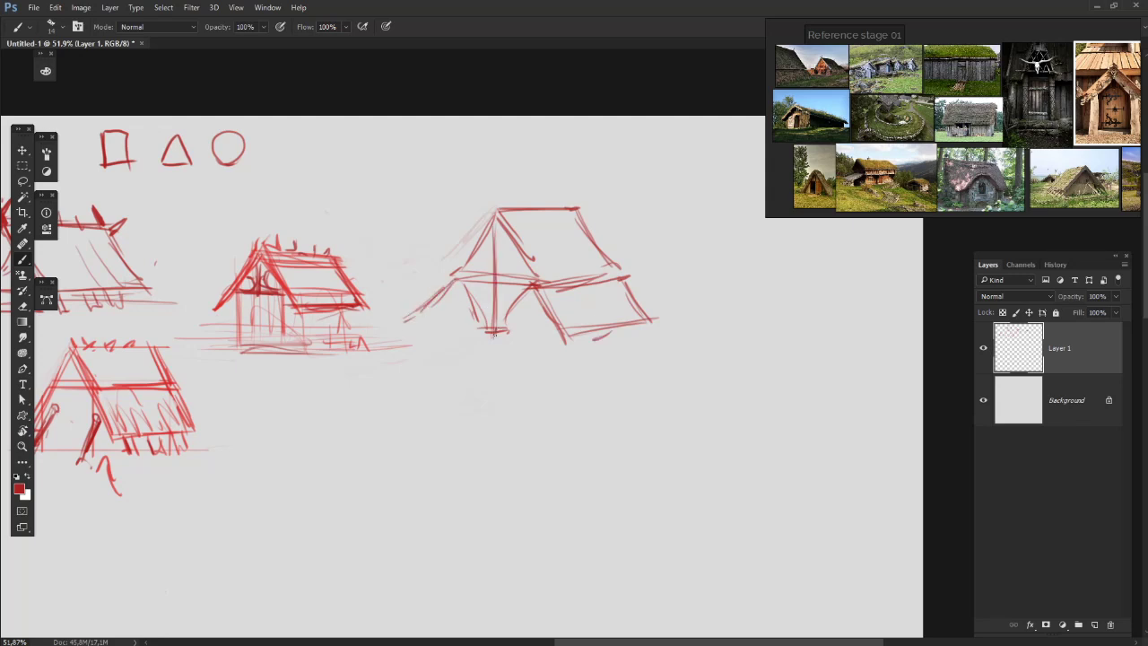
{"action": "left_click_drag", "start_coordinate": [494, 238], "coordinate": [500, 261]}
{"action": "left_click_drag", "start_coordinate": [443, 300], "coordinate": [502, 330]}
{"action": "left_click_drag", "start_coordinate": [634, 314], "coordinate": [656, 285]}
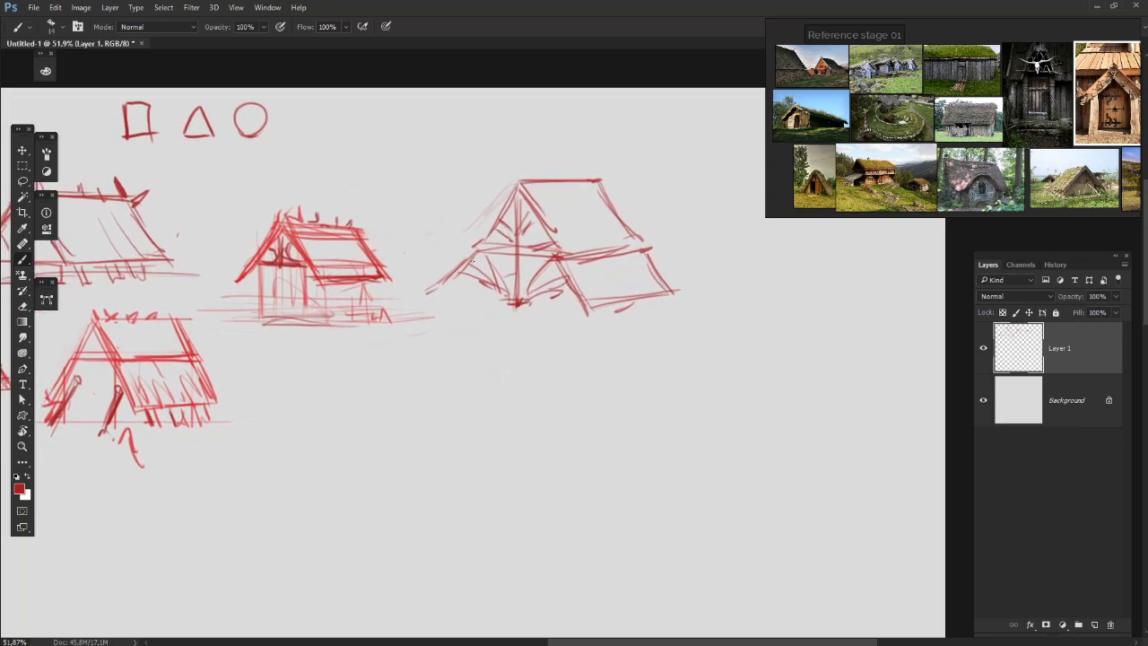
- Draw a ground line under the two-tier house, extend the line between its roof tiers and thicken the gable's outer beam
{"action": "mouse_move", "coordinate": [462, 275]}
{"action": "left_mouse_down"}
{"action": "mouse_move", "coordinate": [668, 305]}
{"action": "mouse_move", "coordinate": [621, 311]}
{"action": "left_mouse_up"}
{"action": "key", "text": "e"}
{"action": "key", "text": "b"}
{"action": "key", "text": "b"}
{"action": "left_click_drag", "start_coordinate": [690, 239], "coordinate": [564, 267]}
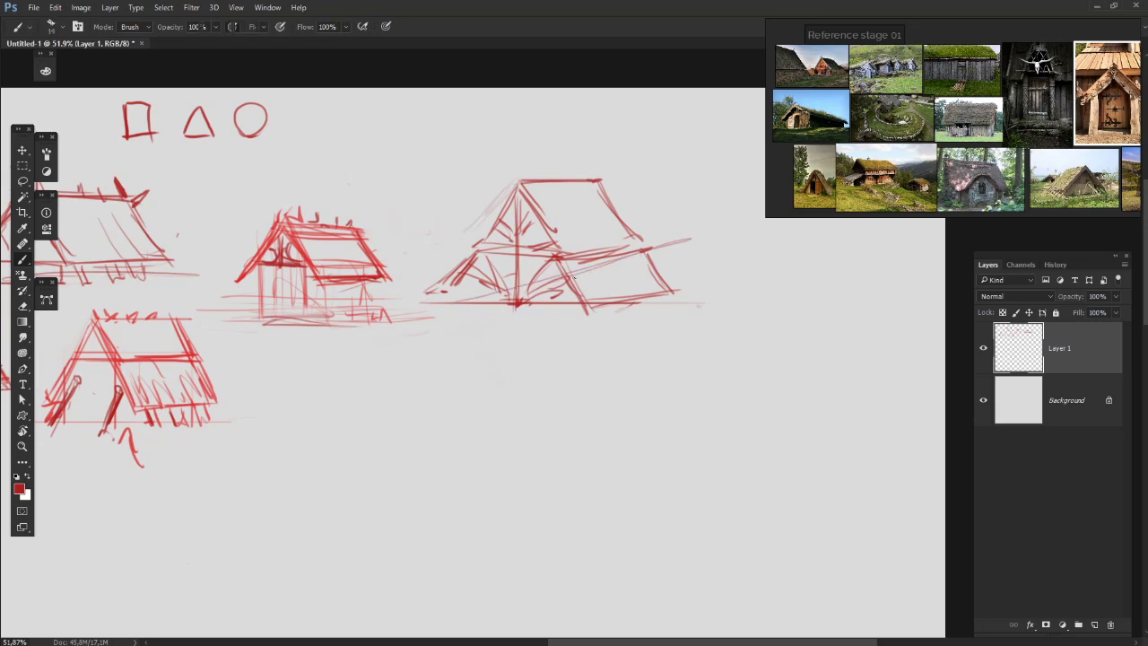
{"action": "key", "text": "b"}
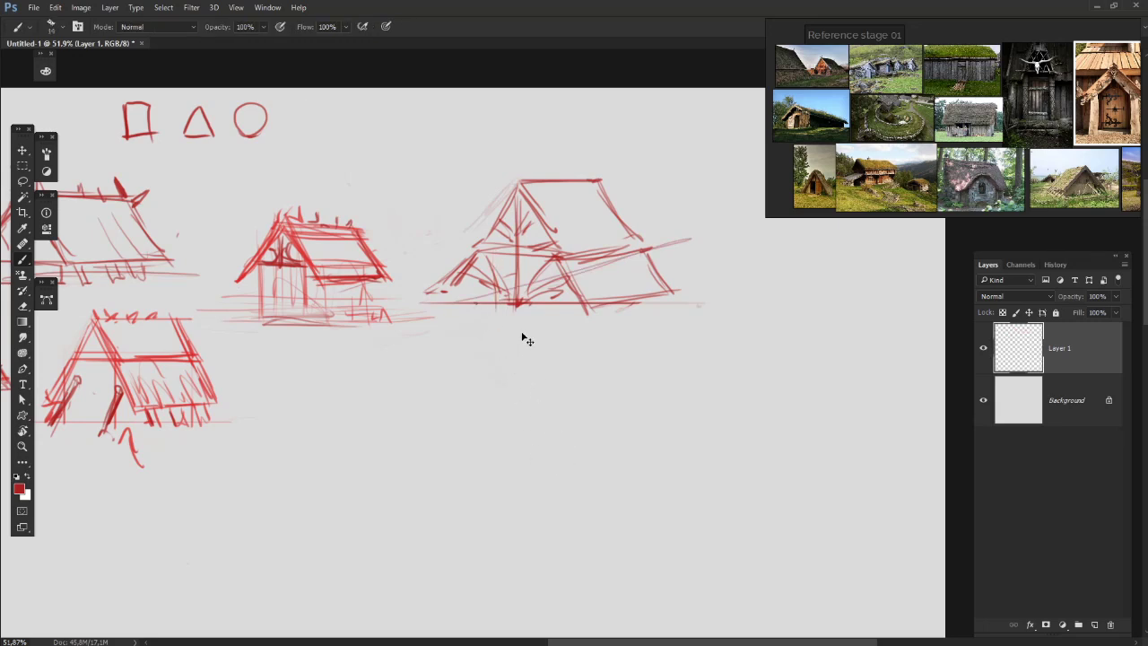
- Add short spikes along the two-tier house's ridge and reinforce its lower outer gable beam
{"action": "scroll", "coordinate": [529, 487], "scroll_direction": "down", "scroll_amount": 3}
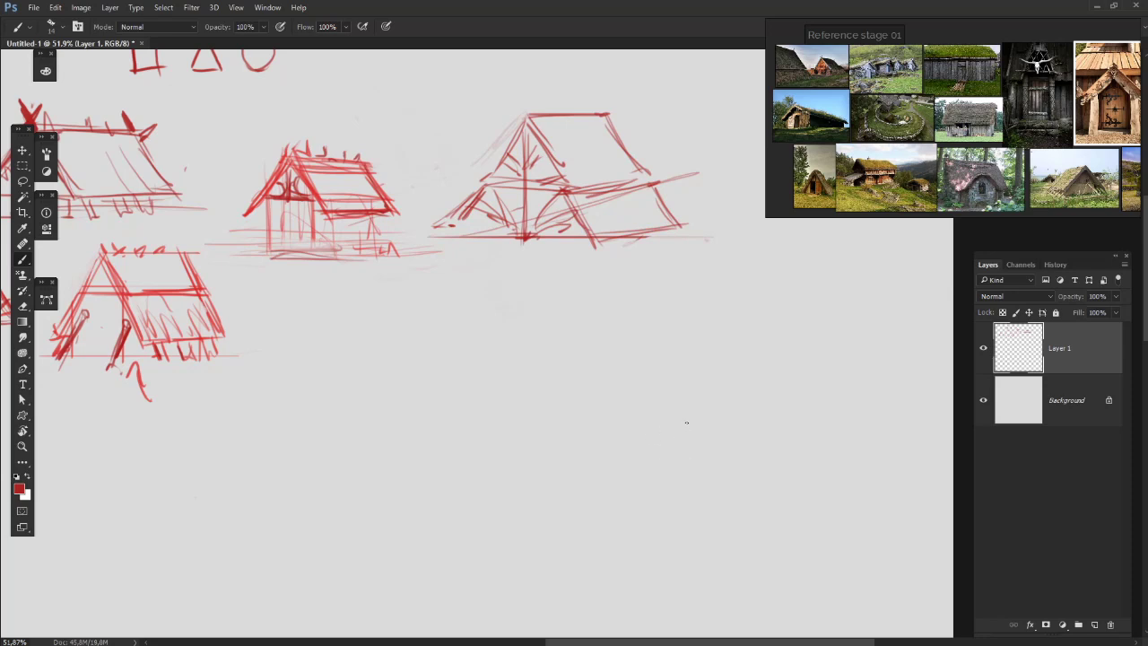
{"action": "mouse_move", "coordinate": [655, 277]}
{"action": "left_mouse_down"}
{"action": "mouse_move", "coordinate": [613, 343]}
{"action": "mouse_move", "coordinate": [572, 328]}
{"action": "mouse_move", "coordinate": [673, 323]}
{"action": "mouse_move", "coordinate": [661, 282]}
{"action": "mouse_move", "coordinate": [700, 257]}
{"action": "left_mouse_up"}
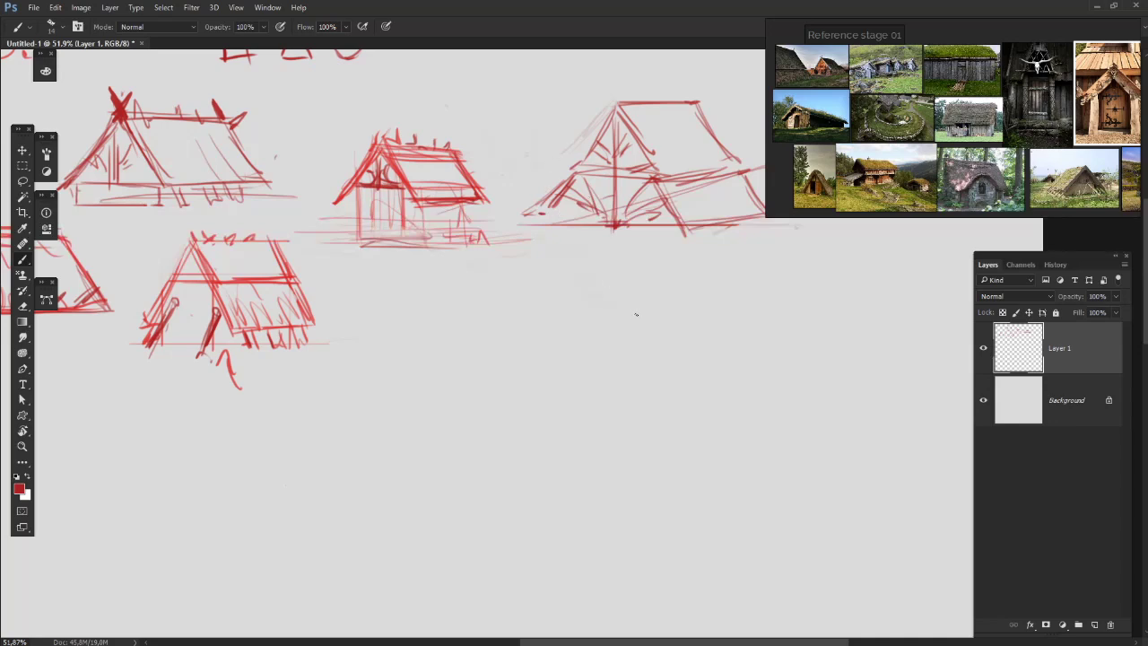
{"action": "mouse_move", "coordinate": [595, 278]}
{"action": "left_mouse_down"}
{"action": "mouse_move", "coordinate": [569, 303]}
{"action": "mouse_move", "coordinate": [628, 249]}
{"action": "mouse_move", "coordinate": [584, 272]}
{"action": "mouse_move", "coordinate": [484, 228]}
{"action": "mouse_move", "coordinate": [467, 238]}
{"action": "left_mouse_up"}
{"action": "left_click_drag", "start_coordinate": [522, 144], "coordinate": [602, 142]}
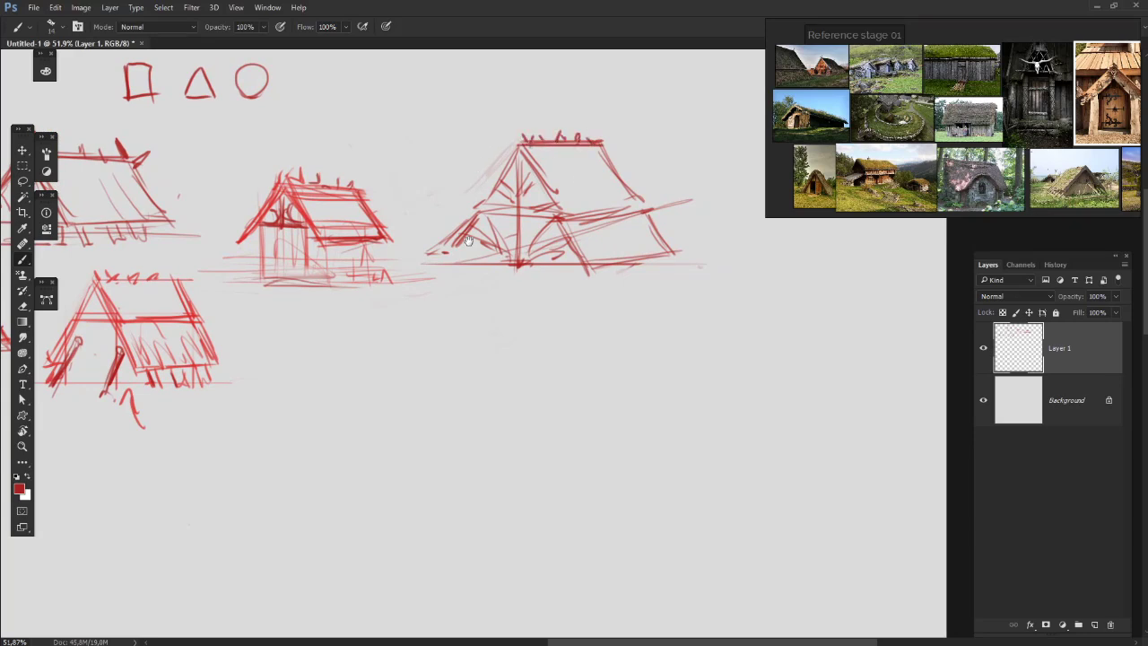
{"action": "mouse_move", "coordinate": [578, 133]}
{"action": "left_mouse_down"}
{"action": "mouse_move", "coordinate": [476, 174]}
{"action": "mouse_move", "coordinate": [709, 126]}
{"action": "left_mouse_up"}
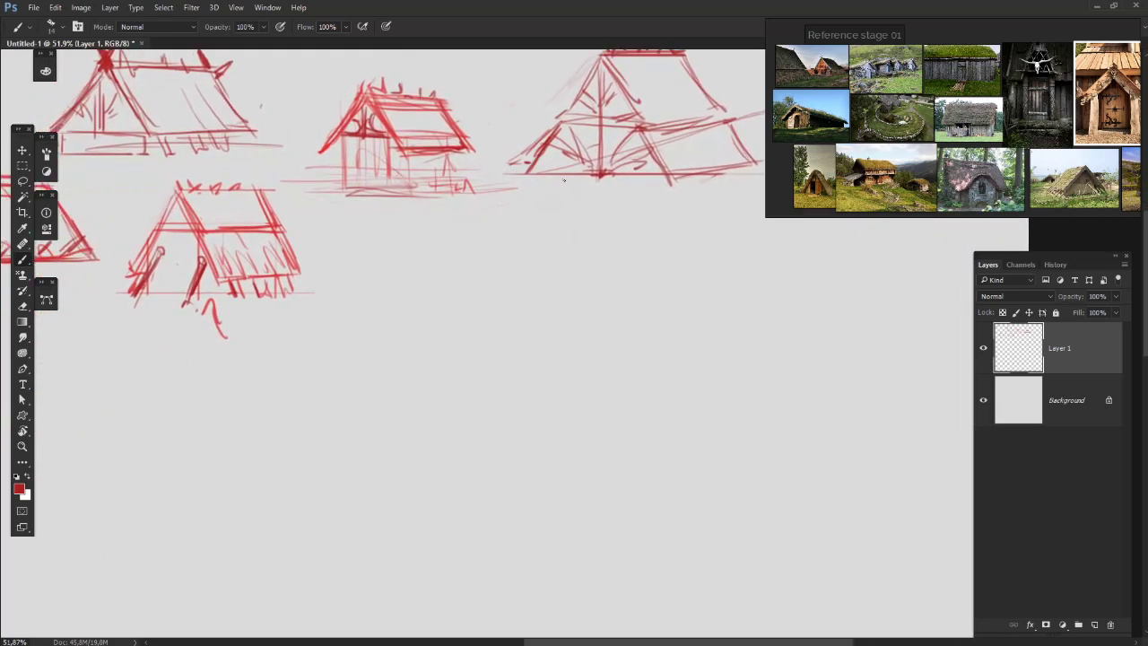
- Reinforce the two-tier house's ground line and draw the lower roof's base edge and slanted far end
{"action": "left_click_drag", "start_coordinate": [514, 174], "coordinate": [731, 175]}
{"action": "mouse_move", "coordinate": [553, 203]}
{"action": "left_mouse_down"}
{"action": "mouse_move", "coordinate": [433, 241]}
{"action": "mouse_move", "coordinate": [640, 207]}
{"action": "mouse_move", "coordinate": [640, 219]}
{"action": "left_mouse_up"}
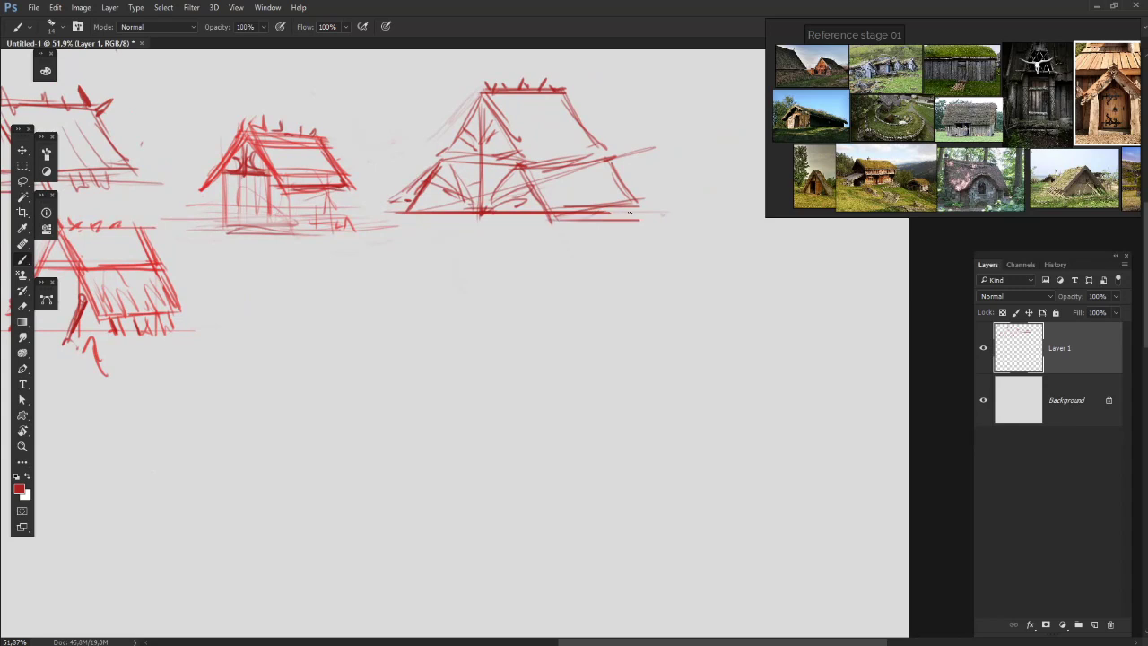
{"action": "left_click_drag", "start_coordinate": [546, 218], "coordinate": [658, 216]}
{"action": "left_click_drag", "start_coordinate": [617, 164], "coordinate": [644, 213]}
- Erase the stray line under the two-tier house's lower roof and redraw the roof's bottom edge
{"action": "key", "text": "e"}
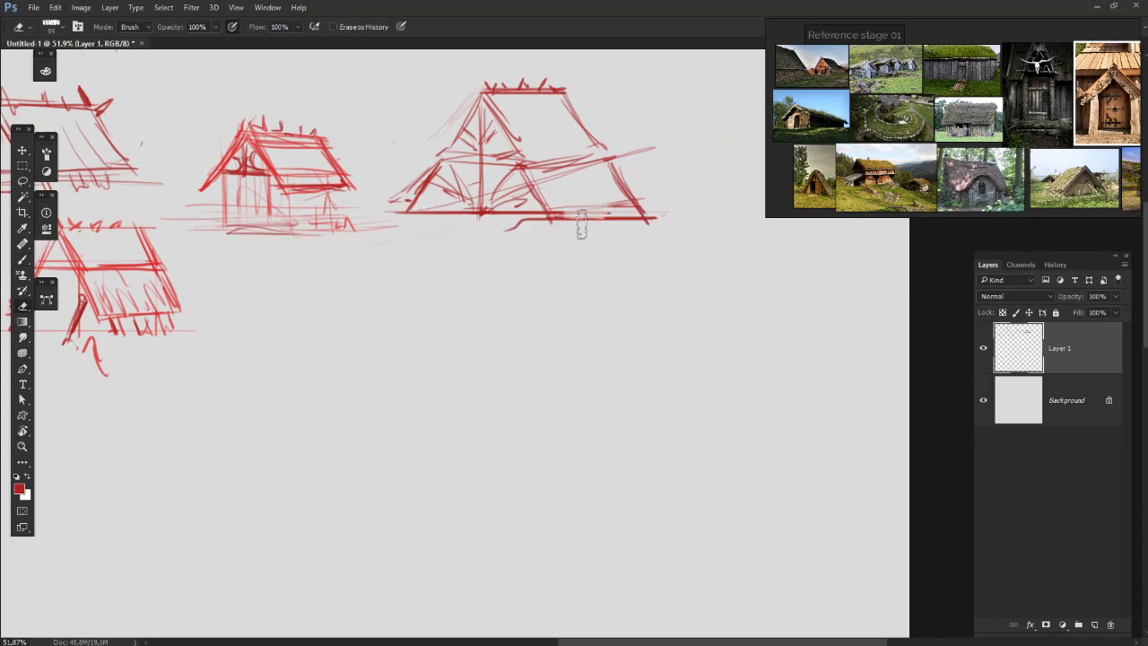
{"action": "left_click_drag", "start_coordinate": [536, 219], "coordinate": [664, 217]}
{"action": "key", "text": "b"}
{"action": "left_click_drag", "start_coordinate": [549, 210], "coordinate": [646, 214]}
{"action": "left_click_drag", "start_coordinate": [454, 303], "coordinate": [516, 335]}
- Erase the overshooting end of the line between the roof tiers and draw the two-tier house's inner gable beam
{"action": "key", "text": "e"}
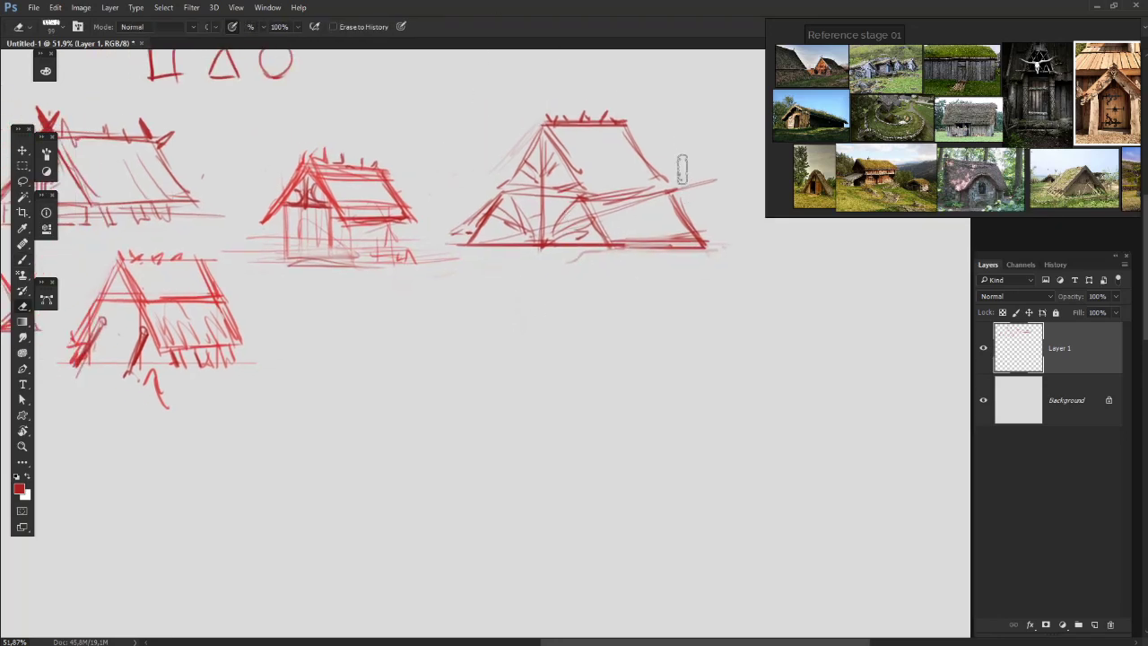
{"action": "left_click_drag", "start_coordinate": [684, 175], "coordinate": [703, 181]}
{"action": "key", "text": "b"}
{"action": "mouse_move", "coordinate": [548, 140]}
{"action": "left_mouse_down"}
{"action": "mouse_move", "coordinate": [578, 194]}
{"action": "mouse_move", "coordinate": [518, 224]}
{"action": "mouse_move", "coordinate": [601, 225]}
{"action": "left_mouse_up"}
{"action": "key", "text": "b"}
{"action": "left_click_drag", "start_coordinate": [562, 158], "coordinate": [612, 224]}
- Darken the two-tier house's roof edges, add small ground marks beneath it and a short post at its far corner
{"action": "mouse_move", "coordinate": [360, 490]}
{"action": "left_mouse_down"}
{"action": "mouse_move", "coordinate": [480, 415]}
{"action": "mouse_move", "coordinate": [542, 329]}
{"action": "left_mouse_up"}
{"action": "left_click_drag", "start_coordinate": [443, 271], "coordinate": [526, 222]}
{"action": "left_click_drag", "start_coordinate": [494, 288], "coordinate": [452, 272]}
{"action": "key", "text": "ctrl+alt+z"}
{"action": "key", "text": "ctrl+alt+z"}
{"action": "mouse_move", "coordinate": [318, 439]}
{"action": "left_mouse_down"}
{"action": "mouse_move", "coordinate": [644, 364]}
{"action": "mouse_move", "coordinate": [249, 500]}
{"action": "left_mouse_up"}
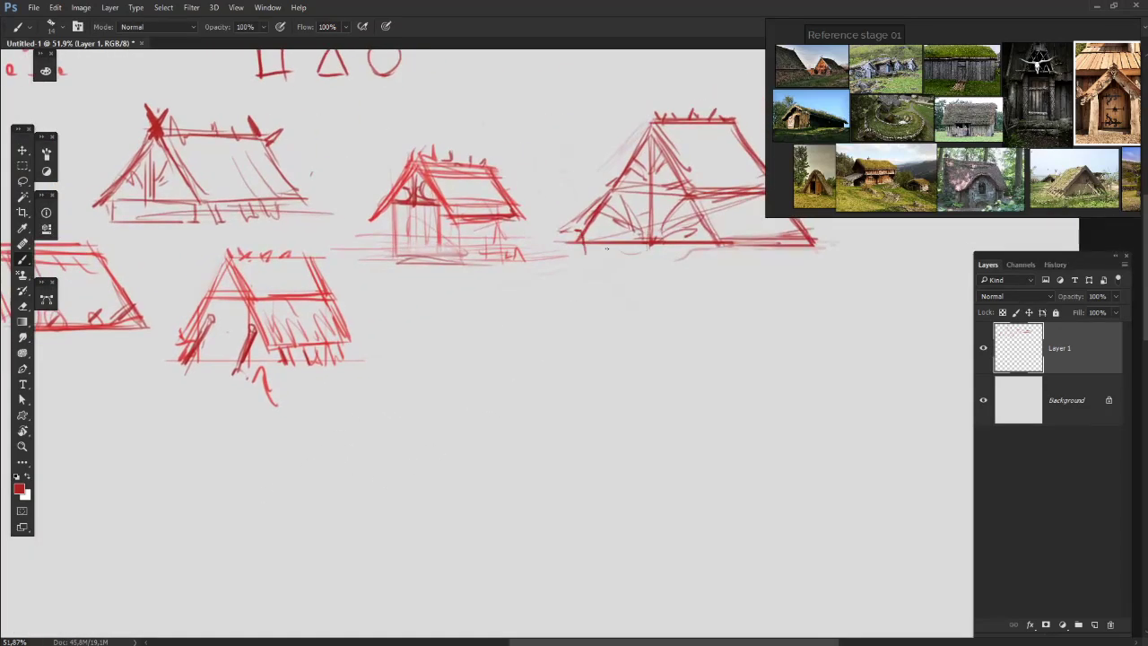
{"action": "left_click_drag", "start_coordinate": [703, 244], "coordinate": [716, 238]}
{"action": "left_click_drag", "start_coordinate": [776, 250], "coordinate": [579, 264]}
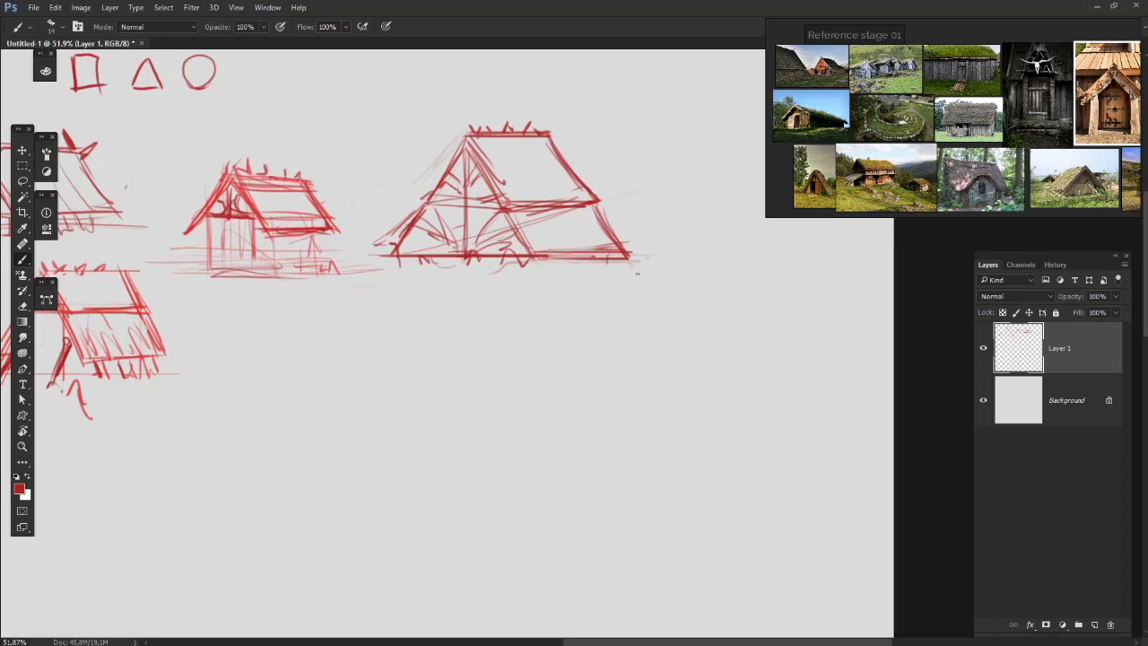
{"action": "left_click_drag", "start_coordinate": [634, 237], "coordinate": [635, 264]}
- Sketch a tall rectangle, a narrow triangle and an oval in the empty area below the houses
{"action": "left_click_drag", "start_coordinate": [593, 353], "coordinate": [762, 282]}
{"action": "left_click_drag", "start_coordinate": [399, 413], "coordinate": [493, 395]}
{"action": "mouse_move", "coordinate": [328, 350]}
{"action": "left_mouse_down"}
{"action": "mouse_move", "coordinate": [321, 259]}
{"action": "mouse_move", "coordinate": [330, 349]}
{"action": "left_mouse_up"}
{"action": "left_click_drag", "start_coordinate": [409, 263], "coordinate": [390, 344]}
{"action": "left_click_drag", "start_coordinate": [409, 260], "coordinate": [428, 353]}
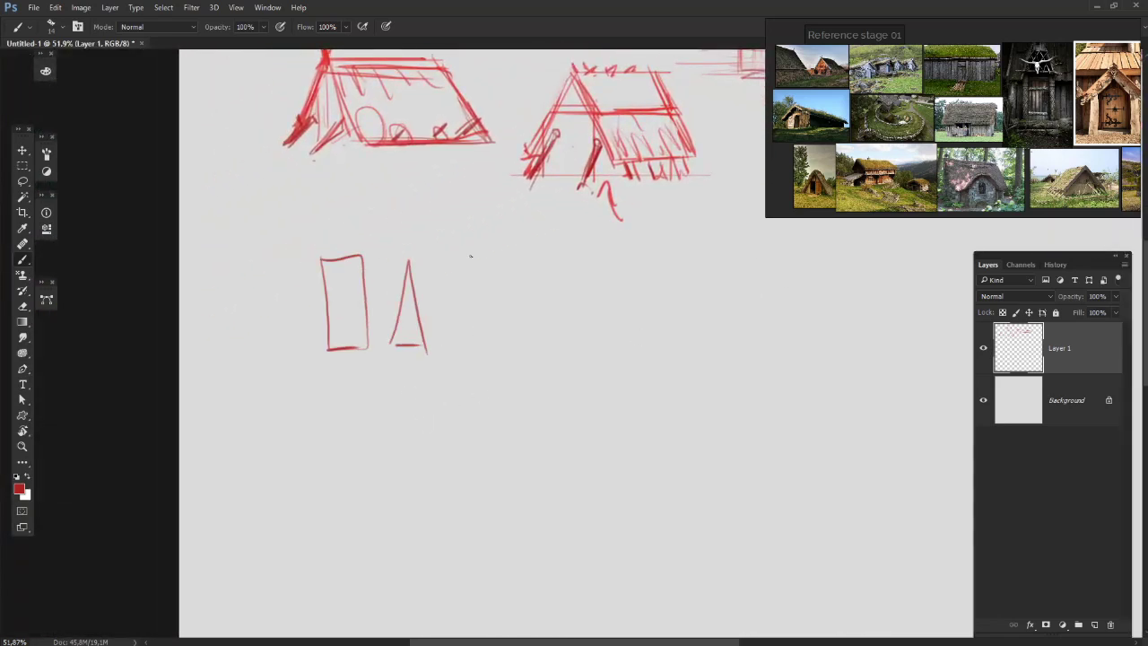
{"action": "left_click_drag", "start_coordinate": [471, 256], "coordinate": [463, 335]}
{"action": "mouse_move", "coordinate": [471, 256]}
{"action": "left_mouse_down"}
{"action": "mouse_move", "coordinate": [467, 335]}
{"action": "mouse_move", "coordinate": [439, 334]}
{"action": "mouse_move", "coordinate": [388, 459]}
{"action": "left_mouse_up"}
{"action": "key", "text": "ctrl+z"}
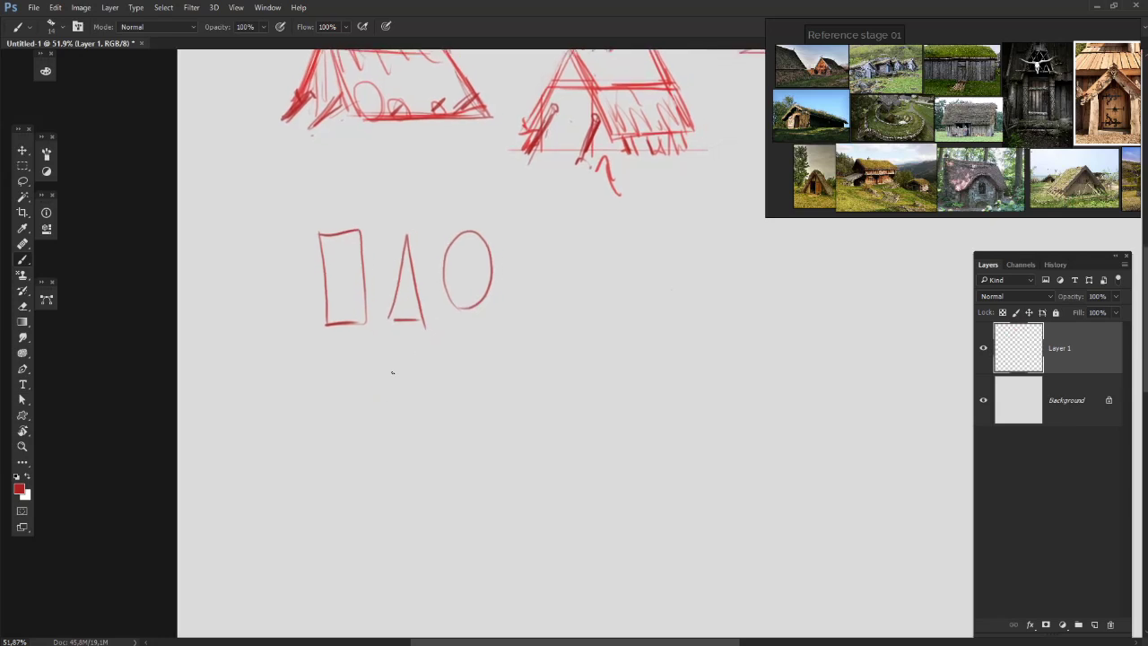
- Try another triangle under the practice shapes and undo all the practice shapes
{"action": "left_click_drag", "start_coordinate": [408, 359], "coordinate": [403, 443]}
{"action": "left_click_drag", "start_coordinate": [407, 359], "coordinate": [449, 445]}
{"action": "left_click_drag", "start_coordinate": [349, 460], "coordinate": [484, 370]}
{"action": "key", "text": "ctrl+z"}
{"action": "mouse_move", "coordinate": [346, 366]}
{"action": "left_mouse_down"}
{"action": "mouse_move", "coordinate": [259, 292]}
{"action": "mouse_move", "coordinate": [241, 292]}
{"action": "left_mouse_up"}
{"action": "key", "text": "ctrl+z"}
{"action": "key", "text": "ctrl+z"}
{"action": "key", "text": "ctrl+z"}
{"action": "key", "text": "ctrl+z"}
{"action": "key", "text": "ctrl+z"}
{"action": "key", "text": "ctrl+z"}
{"action": "key", "text": "ctrl+z"}
{"action": "key", "text": "ctrl+z"}
{"action": "key", "text": "ctrl+z"}
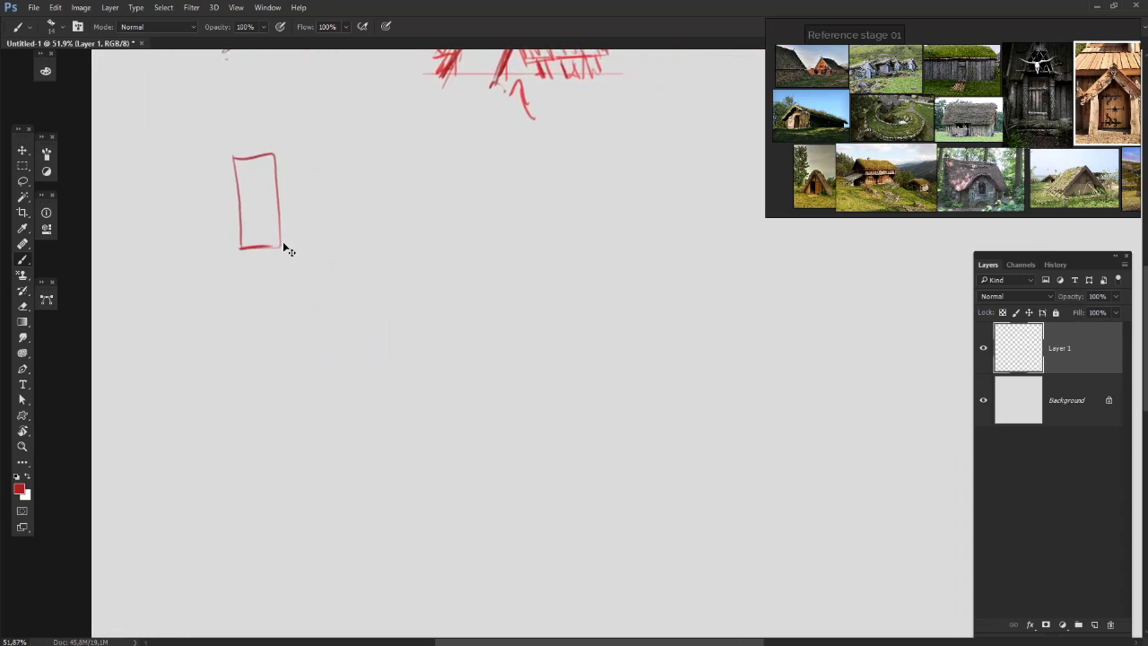
- Draw a stack of horizontal practice lines with heavy and light weights in the empty area
{"action": "left_click_drag", "start_coordinate": [169, 221], "coordinate": [284, 229]}
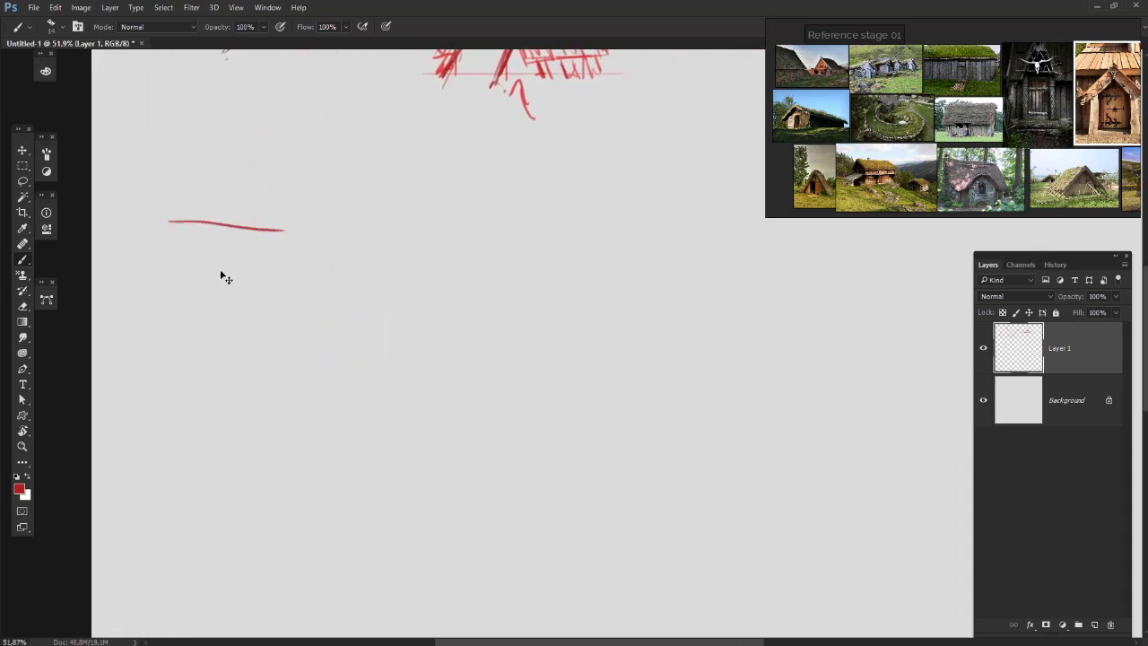
{"action": "left_click_drag", "start_coordinate": [155, 280], "coordinate": [386, 283]}
{"action": "left_click_drag", "start_coordinate": [158, 316], "coordinate": [387, 314]}
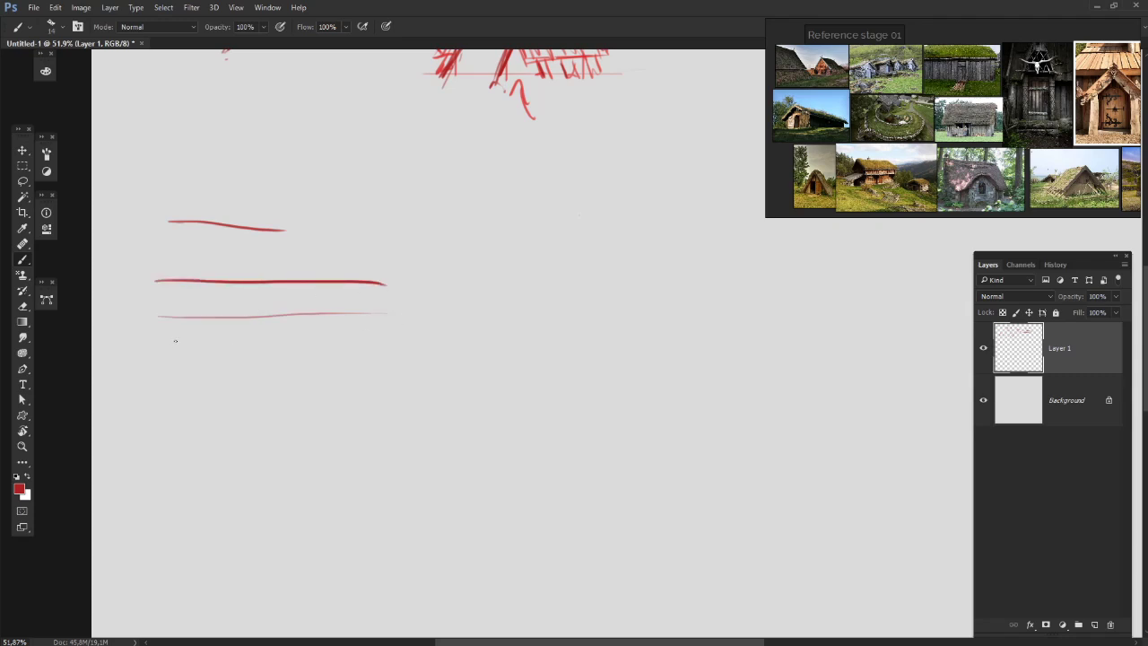
{"action": "left_click_drag", "start_coordinate": [190, 340], "coordinate": [382, 336]}
{"action": "left_click_drag", "start_coordinate": [192, 368], "coordinate": [327, 375]}
- Sketch a box in perspective beside the practice lines
{"action": "mouse_move", "coordinate": [402, 375]}
{"action": "left_mouse_down"}
{"action": "mouse_move", "coordinate": [454, 339]}
{"action": "mouse_move", "coordinate": [529, 345]}
{"action": "mouse_move", "coordinate": [453, 388]}
{"action": "left_mouse_up"}
{"action": "left_click_drag", "start_coordinate": [406, 367], "coordinate": [434, 380]}
{"action": "left_click_drag", "start_coordinate": [524, 348], "coordinate": [524, 397]}
{"action": "mouse_move", "coordinate": [460, 439]}
{"action": "left_mouse_down"}
{"action": "mouse_move", "coordinate": [519, 400]}
{"action": "mouse_move", "coordinate": [401, 430]}
{"action": "left_mouse_up"}
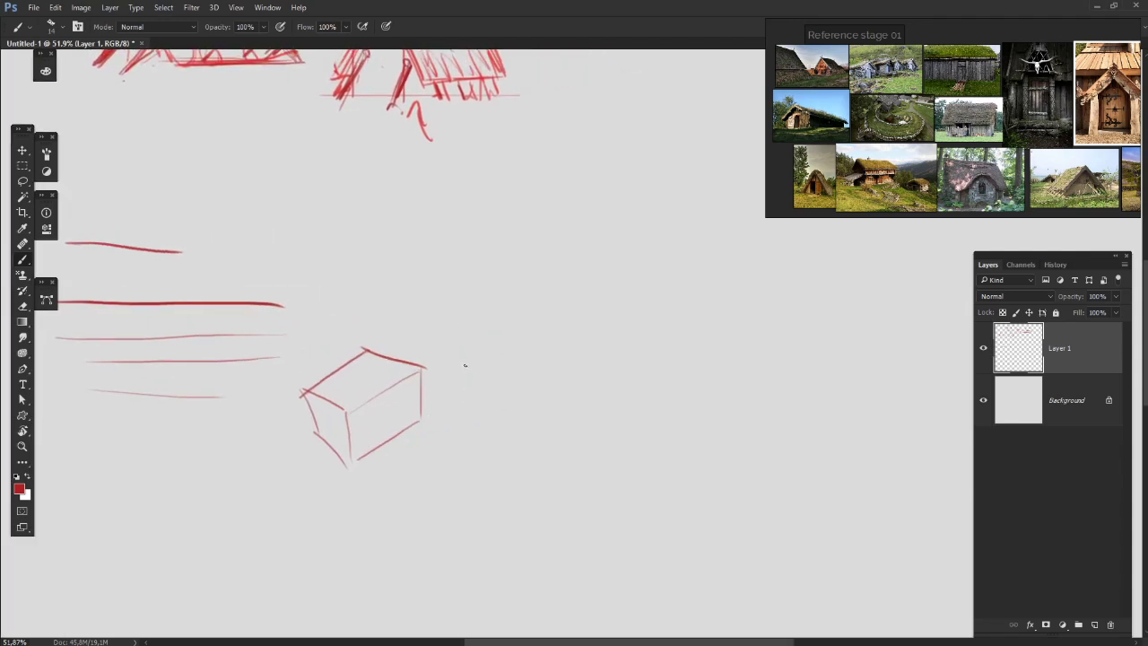
- Sketch a second perspective box beside the first and undo its last strokes
{"action": "left_click_drag", "start_coordinate": [450, 365], "coordinate": [504, 352]}
{"action": "left_click_drag", "start_coordinate": [504, 354], "coordinate": [547, 393]}
{"action": "mouse_move", "coordinate": [446, 377]}
{"action": "left_mouse_down"}
{"action": "mouse_move", "coordinate": [485, 412]}
{"action": "mouse_move", "coordinate": [548, 393]}
{"action": "left_mouse_up"}
{"action": "left_click_drag", "start_coordinate": [484, 447], "coordinate": [535, 418]}
{"action": "left_click_drag", "start_coordinate": [441, 375], "coordinate": [456, 427]}
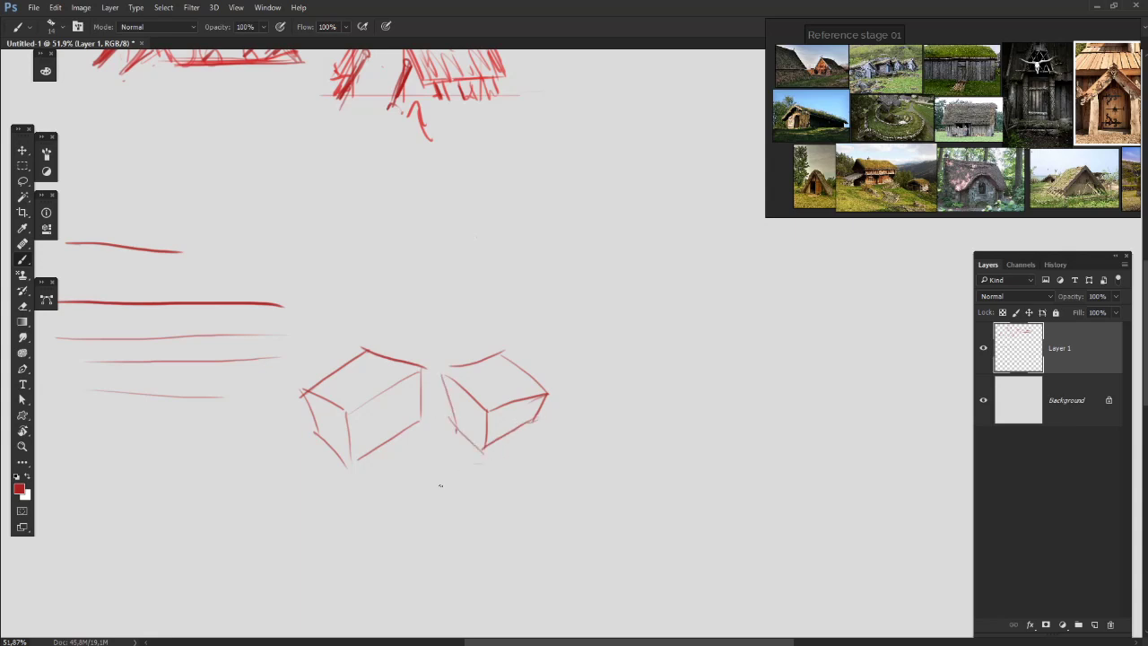
{"action": "key", "text": "ctrl+alt+z"}
{"action": "key", "text": "ctrl+alt+z"}
{"action": "key", "text": "ctrl+alt+z"}
- Lasso all the practice lines and boxes, delete them and clear the selection
{"action": "left_click_drag", "start_coordinate": [421, 276], "coordinate": [564, 386]}
{"action": "key", "text": "l"}
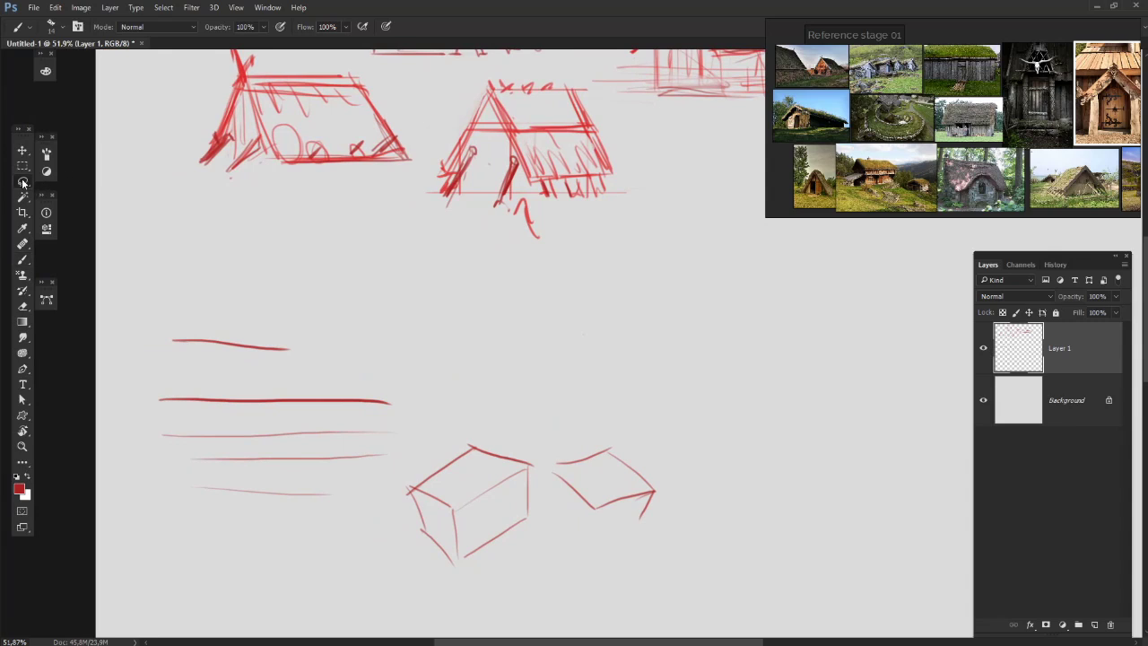
{"action": "mouse_move", "coordinate": [144, 518]}
{"action": "left_mouse_down"}
{"action": "mouse_move", "coordinate": [731, 512]}
{"action": "mouse_move", "coordinate": [157, 529]}
{"action": "left_mouse_up"}
{"action": "key", "text": "Delete"}
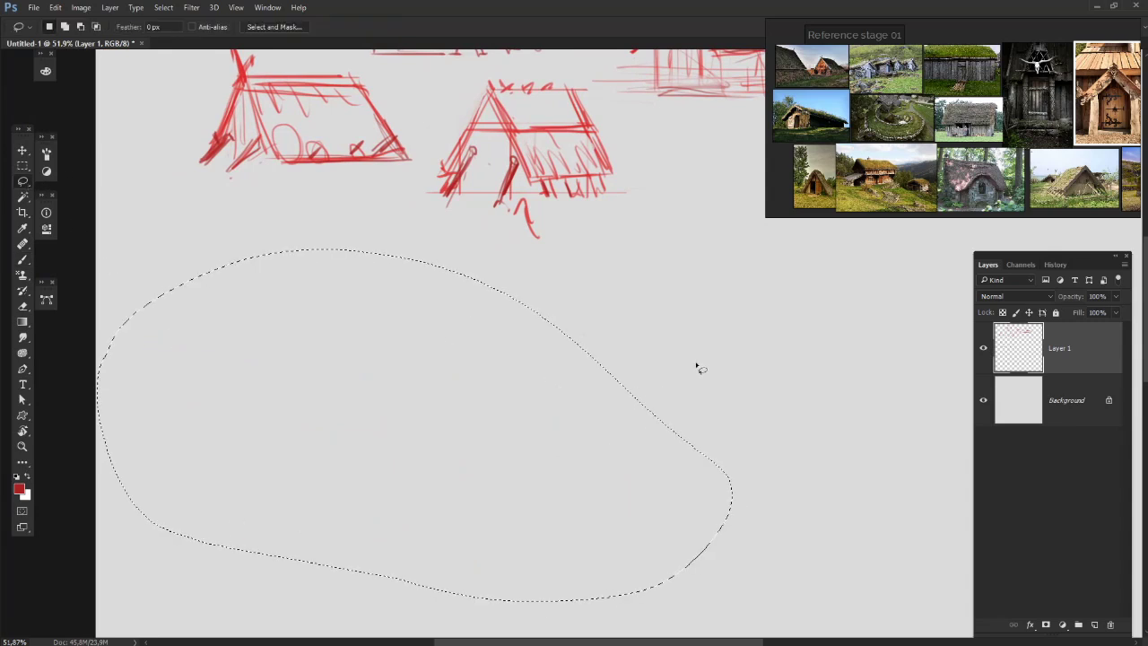
{"action": "key", "text": "ctrl+d"}
- Erase the stray curl under the small steep-roofed house in the second row and strengthen its lower roof edge
{"action": "mouse_move", "coordinate": [641, 239]}
{"action": "left_mouse_down"}
{"action": "mouse_move", "coordinate": [479, 349]}
{"action": "mouse_move", "coordinate": [501, 282]}
{"action": "mouse_move", "coordinate": [413, 287]}
{"action": "left_mouse_up"}
{"action": "key", "text": "b"}
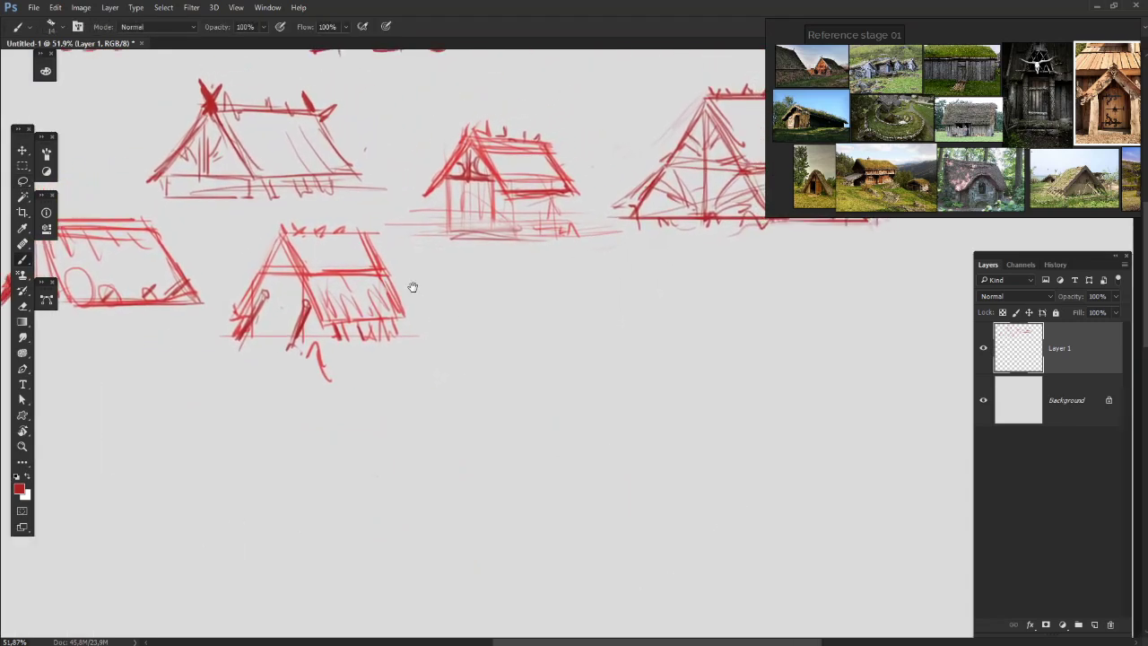
{"action": "mouse_move", "coordinate": [538, 289]}
{"action": "left_mouse_down"}
{"action": "mouse_move", "coordinate": [620, 275]}
{"action": "mouse_move", "coordinate": [541, 329]}
{"action": "mouse_move", "coordinate": [550, 337]}
{"action": "left_mouse_up"}
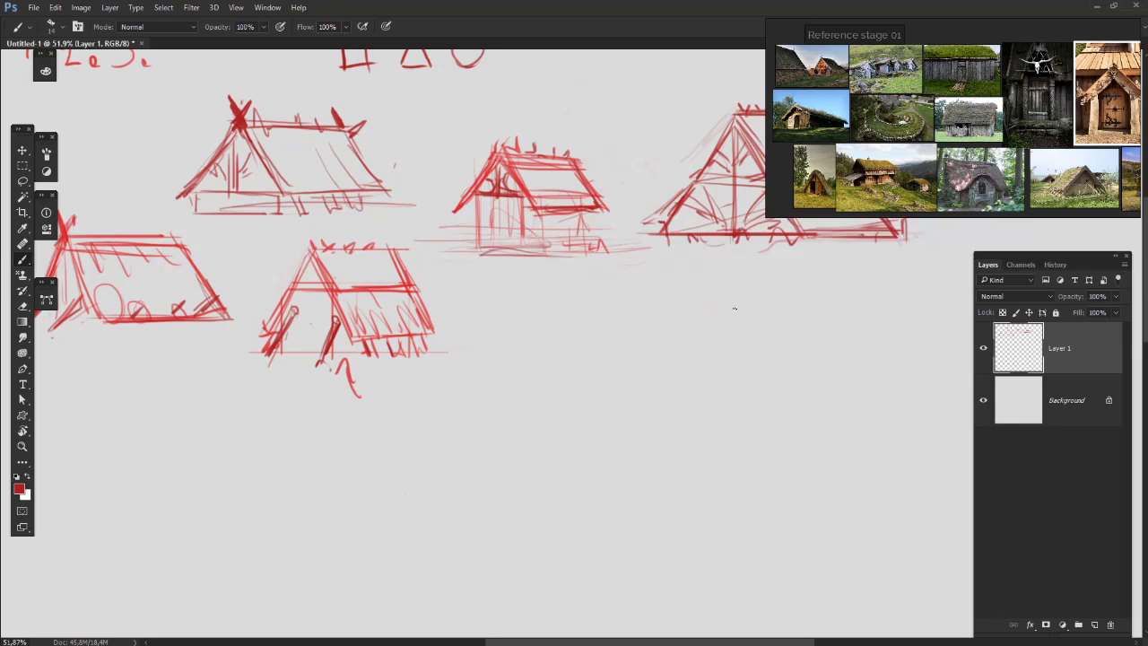
{"action": "mouse_move", "coordinate": [734, 308]}
{"action": "left_mouse_down"}
{"action": "mouse_move", "coordinate": [710, 302]}
{"action": "mouse_move", "coordinate": [731, 374]}
{"action": "mouse_move", "coordinate": [648, 326]}
{"action": "mouse_move", "coordinate": [473, 320]}
{"action": "left_mouse_up"}
{"action": "key", "text": "e"}
{"action": "left_click_drag", "start_coordinate": [424, 404], "coordinate": [372, 420]}
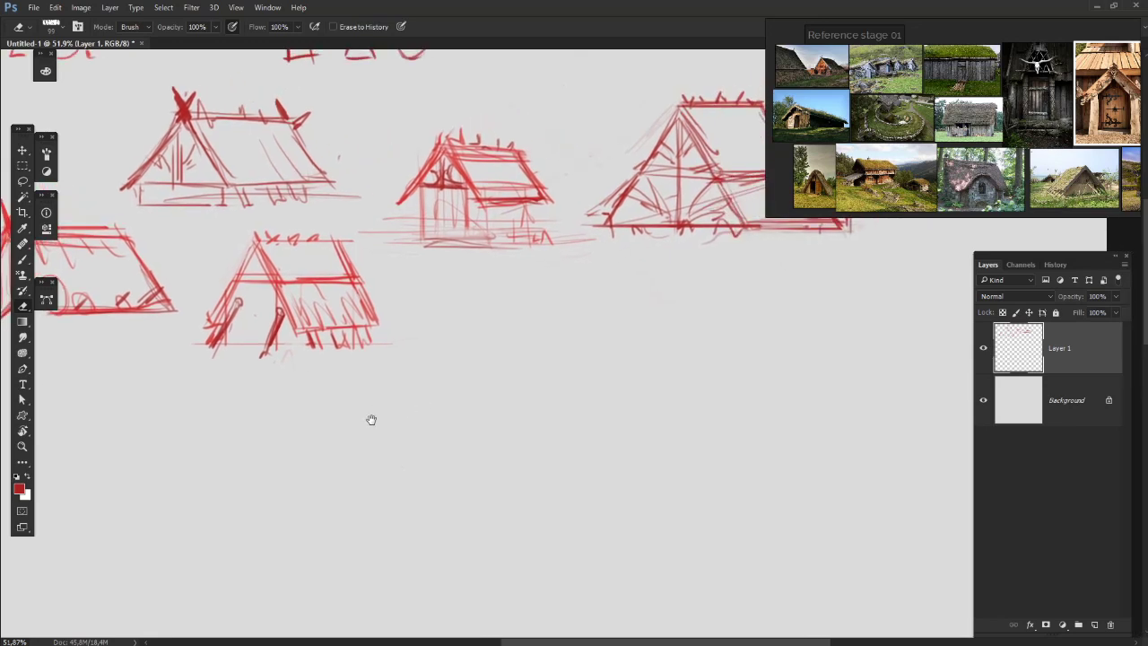
{"action": "key", "text": "b"}
{"action": "left_click_drag", "start_coordinate": [346, 350], "coordinate": [403, 318]}
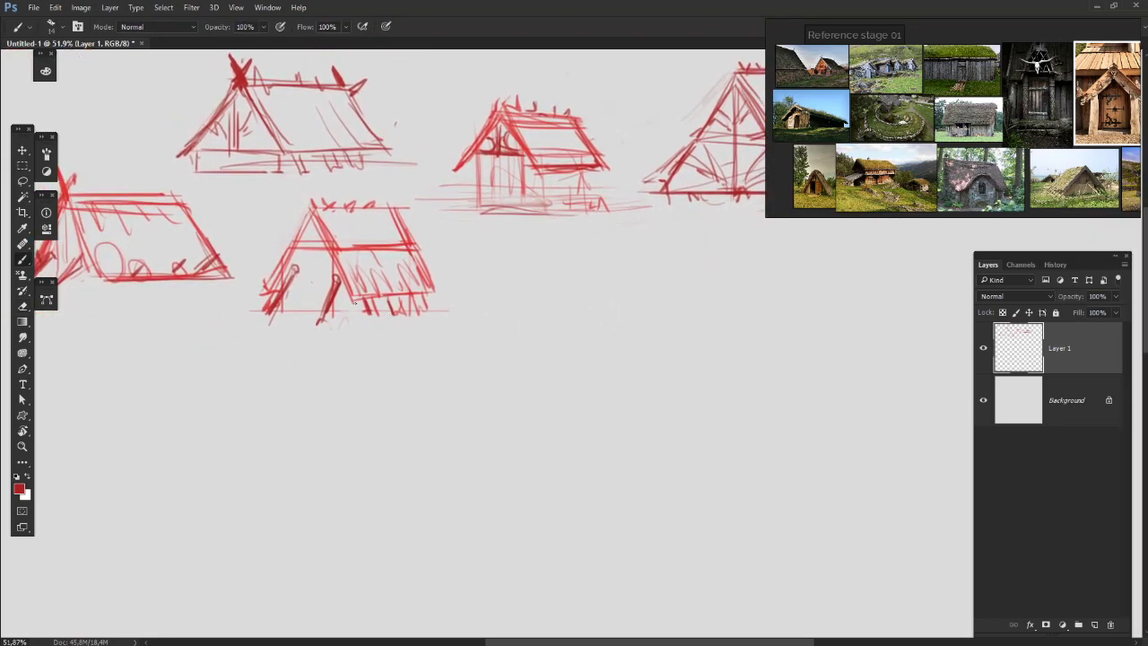
{"action": "mouse_move", "coordinate": [515, 323]}
{"action": "left_mouse_down"}
{"action": "mouse_move", "coordinate": [547, 395]}
{"action": "mouse_move", "coordinate": [772, 379]}
{"action": "left_mouse_up"}
{"action": "mouse_move", "coordinate": [475, 311]}
{"action": "left_mouse_down"}
{"action": "mouse_move", "coordinate": [404, 315]}
{"action": "mouse_move", "coordinate": [274, 368]}
{"action": "left_mouse_up"}
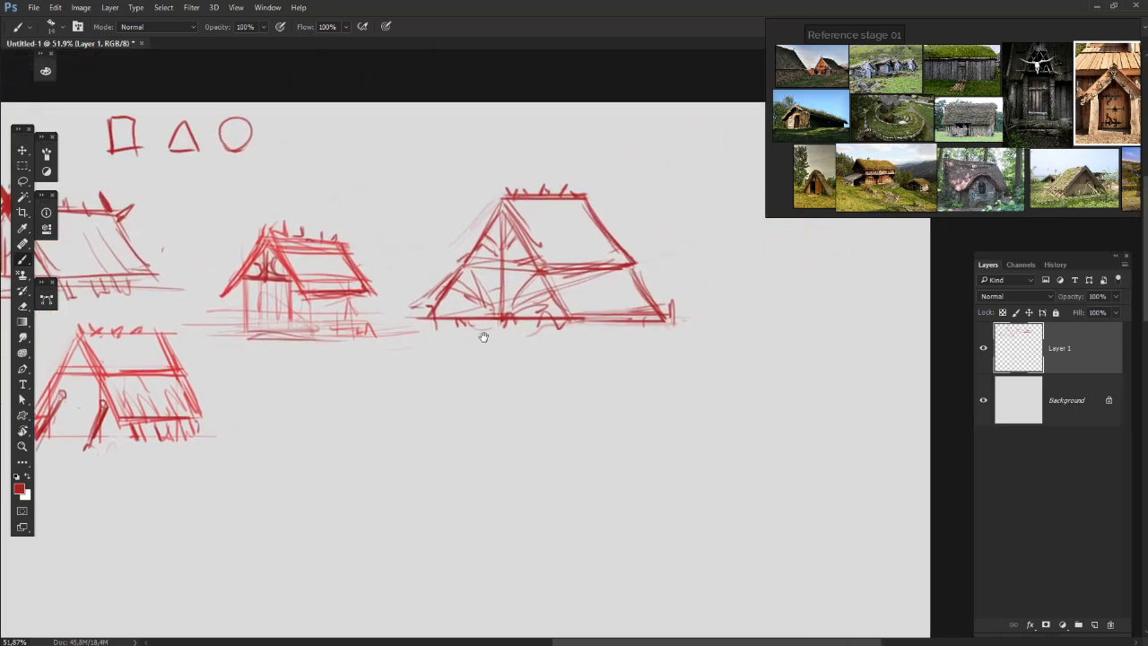
- Thicken the lower edge of the two-tier house's upper roof and add short spikes along both tiers' lower edges
{"action": "mouse_move", "coordinate": [604, 258]}
{"action": "left_mouse_down"}
{"action": "mouse_move", "coordinate": [603, 233]}
{"action": "mouse_move", "coordinate": [573, 262]}
{"action": "left_mouse_up"}
{"action": "left_click_drag", "start_coordinate": [559, 318], "coordinate": [558, 314]}
{"action": "left_click_drag", "start_coordinate": [675, 291], "coordinate": [657, 300]}
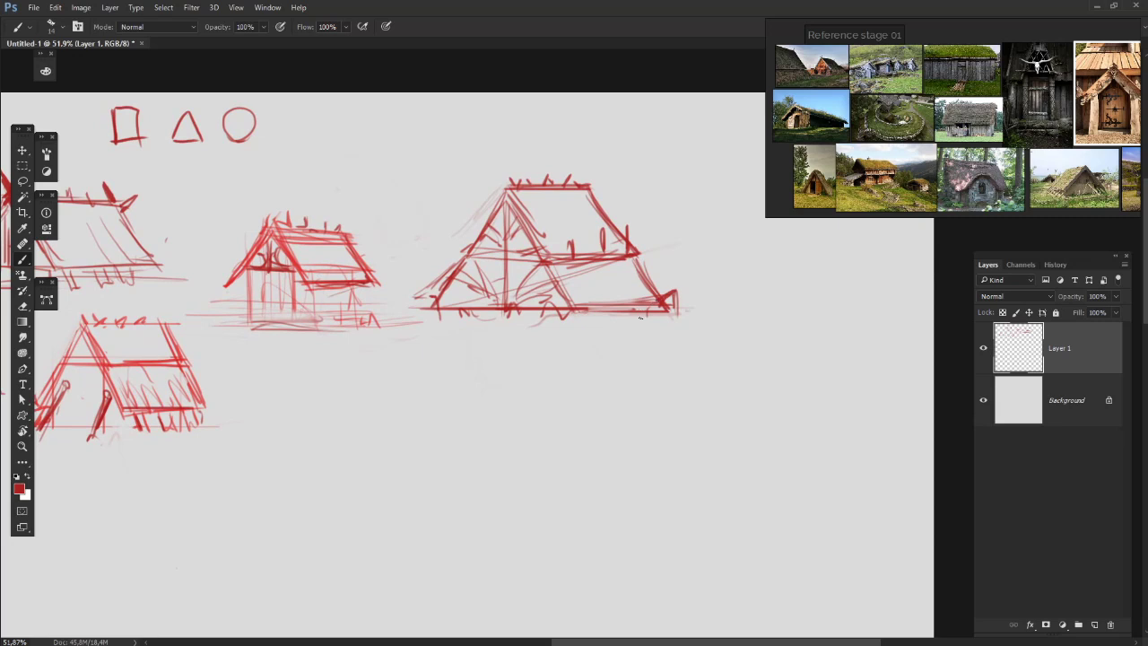
{"action": "key", "text": "ctrl+z"}
{"action": "left_click_drag", "start_coordinate": [599, 297], "coordinate": [585, 306]}
- Erase the short spikes above the lower edge of the two-tier house's upper roof
{"action": "key", "text": "e"}
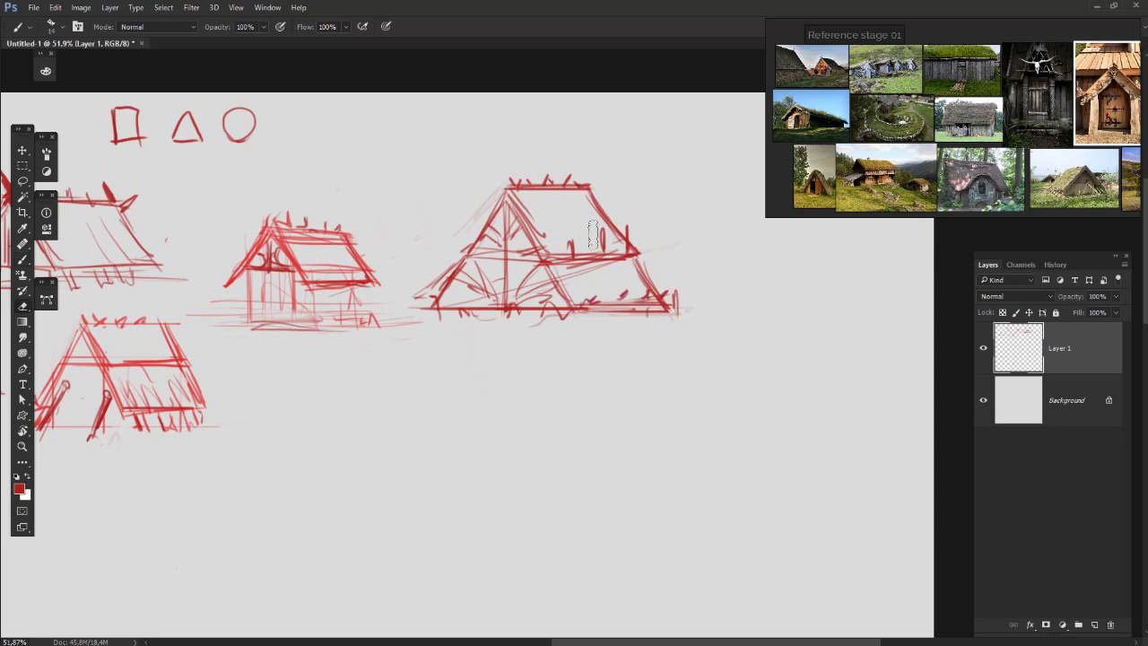
{"action": "mouse_move", "coordinate": [574, 246]}
{"action": "left_mouse_down"}
{"action": "mouse_move", "coordinate": [619, 226]}
{"action": "mouse_move", "coordinate": [635, 253]}
{"action": "left_mouse_up"}
{"action": "key", "text": "b"}
- Darken the front posts of the small gabled house between the large ones and thicken its side support post
{"action": "left_click_drag", "start_coordinate": [317, 386], "coordinate": [508, 303]}
{"action": "mouse_move", "coordinate": [484, 192]}
{"action": "left_mouse_down"}
{"action": "mouse_move", "coordinate": [483, 230]}
{"action": "mouse_move", "coordinate": [445, 225]}
{"action": "left_mouse_up"}
{"action": "left_click_drag", "start_coordinate": [439, 194], "coordinate": [437, 224]}
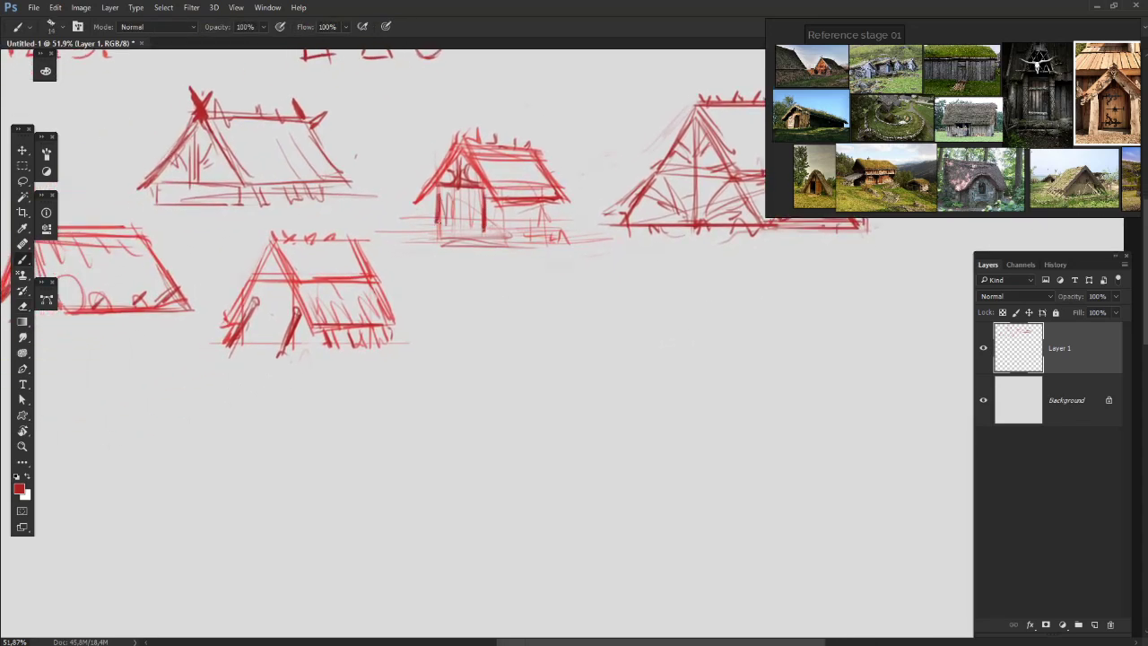
{"action": "left_click_drag", "start_coordinate": [537, 208], "coordinate": [537, 235]}
{"action": "left_click_drag", "start_coordinate": [543, 210], "coordinate": [544, 235]}
- Adjust the red brush color's brightness and sketch a narrow triangular gable in the empty area below the houses
{"action": "left_click", "coordinate": [46, 71]}
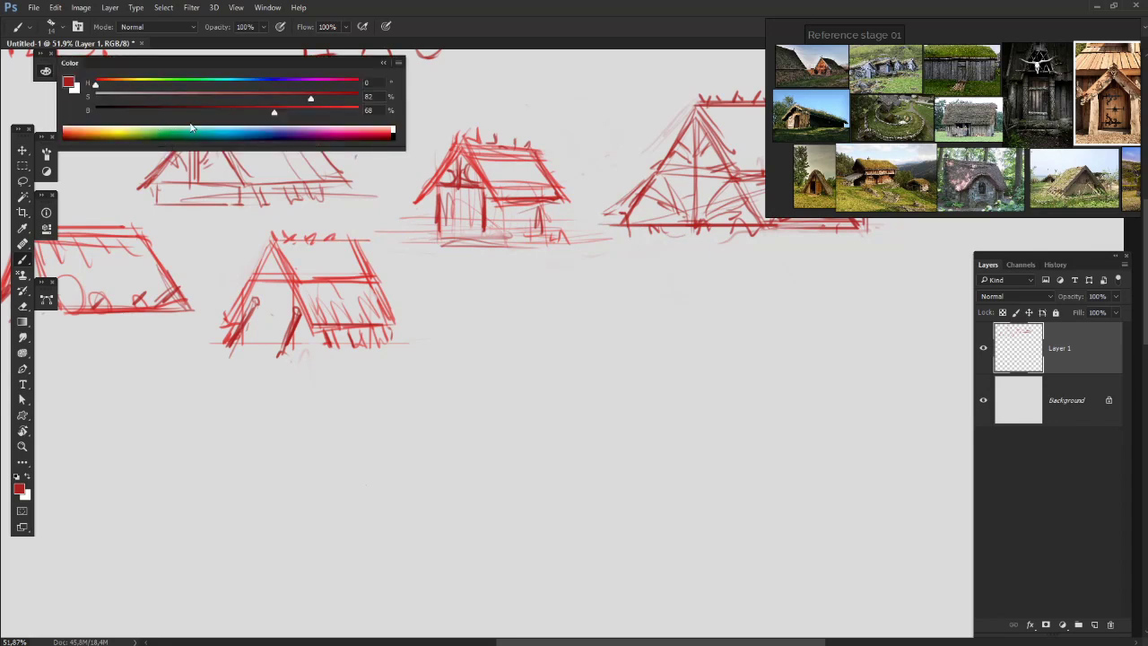
{"action": "left_click_drag", "start_coordinate": [269, 112], "coordinate": [280, 115]}
{"action": "left_click_drag", "start_coordinate": [617, 409], "coordinate": [515, 427]}
{"action": "mouse_move", "coordinate": [381, 355]}
{"action": "left_mouse_down"}
{"action": "mouse_move", "coordinate": [418, 304]}
{"action": "mouse_move", "coordinate": [454, 375]}
{"action": "mouse_move", "coordinate": [503, 339]}
{"action": "left_mouse_up"}
{"action": "key", "text": "ctrl+alt+z"}
{"action": "key", "text": "ctrl+alt+z"}
{"action": "left_click_drag", "start_coordinate": [427, 283], "coordinate": [421, 343]}
{"action": "mouse_move", "coordinate": [386, 427]}
{"action": "left_mouse_down"}
{"action": "mouse_move", "coordinate": [423, 325]}
{"action": "mouse_move", "coordinate": [444, 434]}
{"action": "left_mouse_up"}
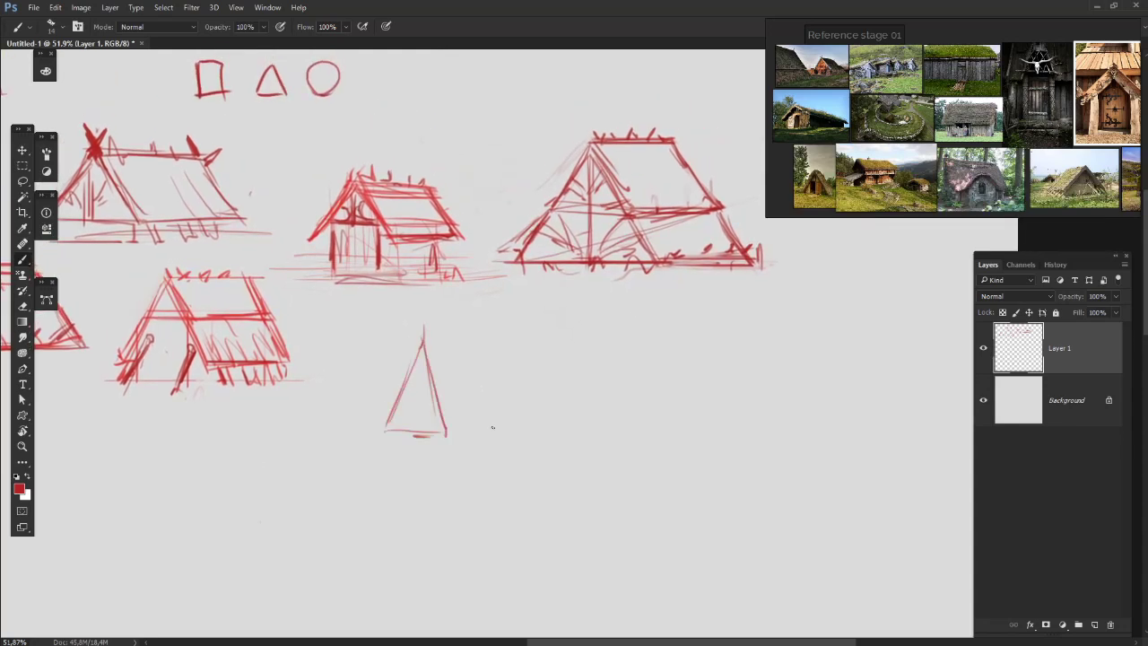
- Sketch a long pitched roof extending from the triangular gable, with a ridge, slanted far end and straight lower edge
{"action": "left_click_drag", "start_coordinate": [1057, 125], "coordinate": [947, 99]}
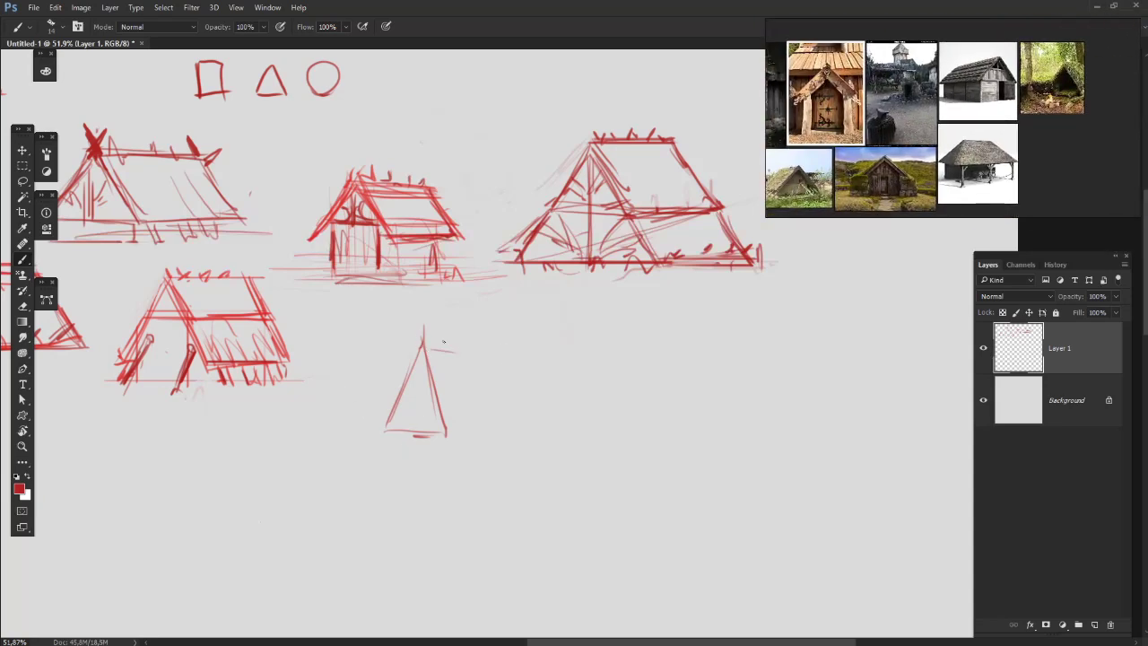
{"action": "left_click_drag", "start_coordinate": [423, 339], "coordinate": [517, 348]}
{"action": "mouse_move", "coordinate": [443, 352]}
{"action": "left_mouse_down"}
{"action": "mouse_move", "coordinate": [531, 354]}
{"action": "mouse_move", "coordinate": [563, 398]}
{"action": "left_mouse_up"}
{"action": "left_click_drag", "start_coordinate": [448, 435], "coordinate": [590, 418]}
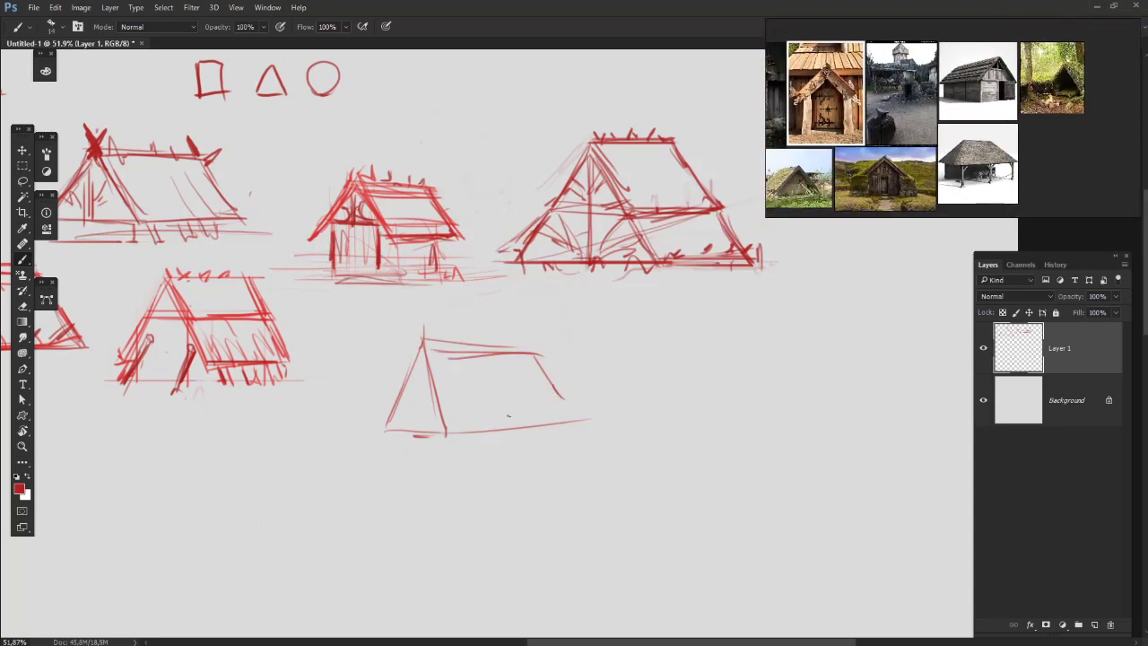
{"action": "left_click_drag", "start_coordinate": [507, 415], "coordinate": [492, 420]}
{"action": "left_click_drag", "start_coordinate": [388, 436], "coordinate": [587, 436]}
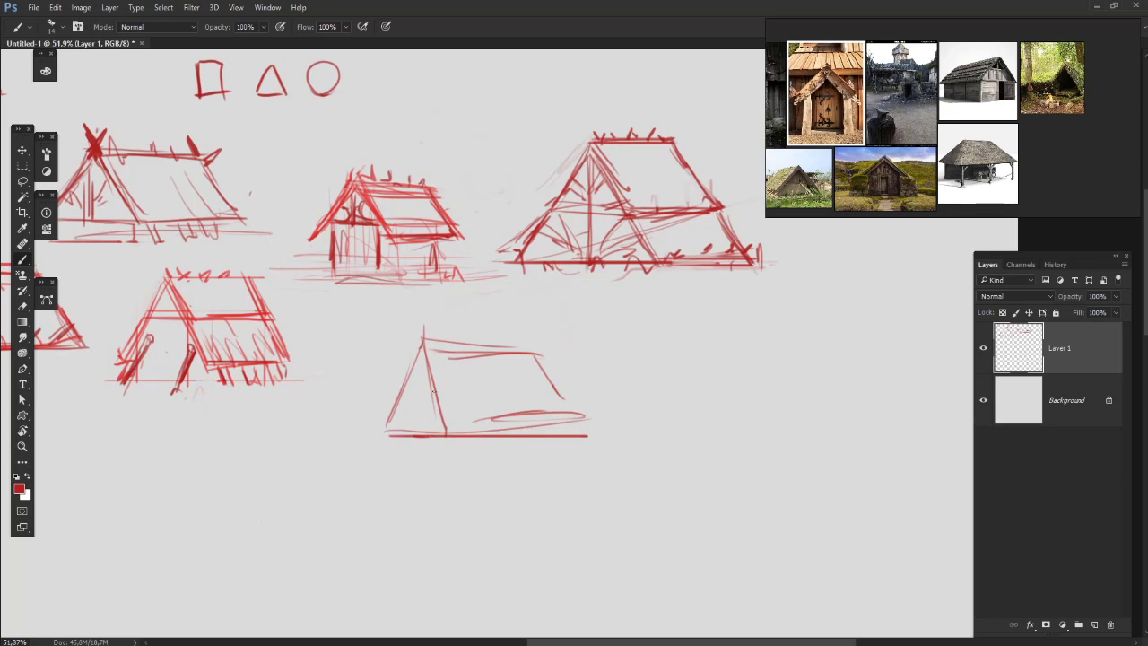
- Reinforce the new house's gable beams, ridge line and slanted roof end with double strokes
{"action": "left_click_drag", "start_coordinate": [425, 350], "coordinate": [456, 430]}
{"action": "left_click_drag", "start_coordinate": [426, 355], "coordinate": [377, 443]}
{"action": "mouse_move", "coordinate": [412, 373]}
{"action": "left_mouse_down"}
{"action": "mouse_move", "coordinate": [397, 422]}
{"action": "mouse_move", "coordinate": [558, 356]}
{"action": "left_mouse_up"}
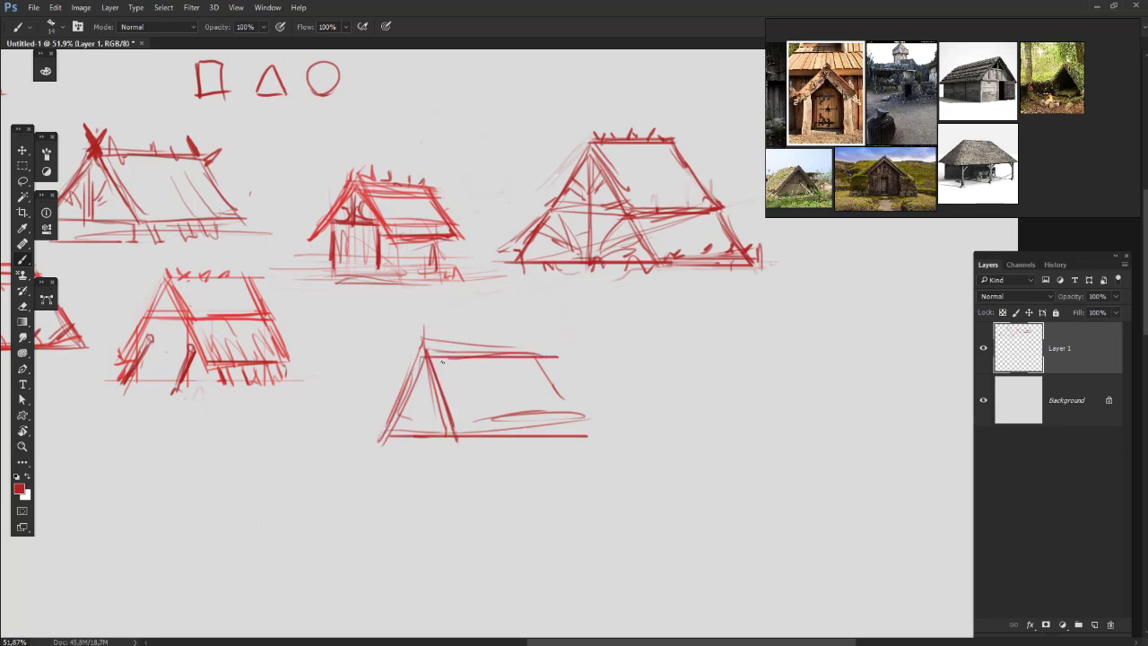
{"action": "mouse_move", "coordinate": [441, 361]}
{"action": "left_mouse_down"}
{"action": "mouse_move", "coordinate": [540, 359]}
{"action": "mouse_move", "coordinate": [588, 441]}
{"action": "mouse_move", "coordinate": [580, 471]}
{"action": "left_mouse_up"}
- Draw low walls with corner posts under the new roof and a ground line extending past the house
{"action": "mouse_move", "coordinate": [567, 439]}
{"action": "left_mouse_down"}
{"action": "mouse_move", "coordinate": [569, 485]}
{"action": "mouse_move", "coordinate": [448, 483]}
{"action": "left_mouse_up"}
{"action": "mouse_move", "coordinate": [400, 441]}
{"action": "left_mouse_down"}
{"action": "mouse_move", "coordinate": [400, 483]}
{"action": "mouse_move", "coordinate": [507, 478]}
{"action": "left_mouse_up"}
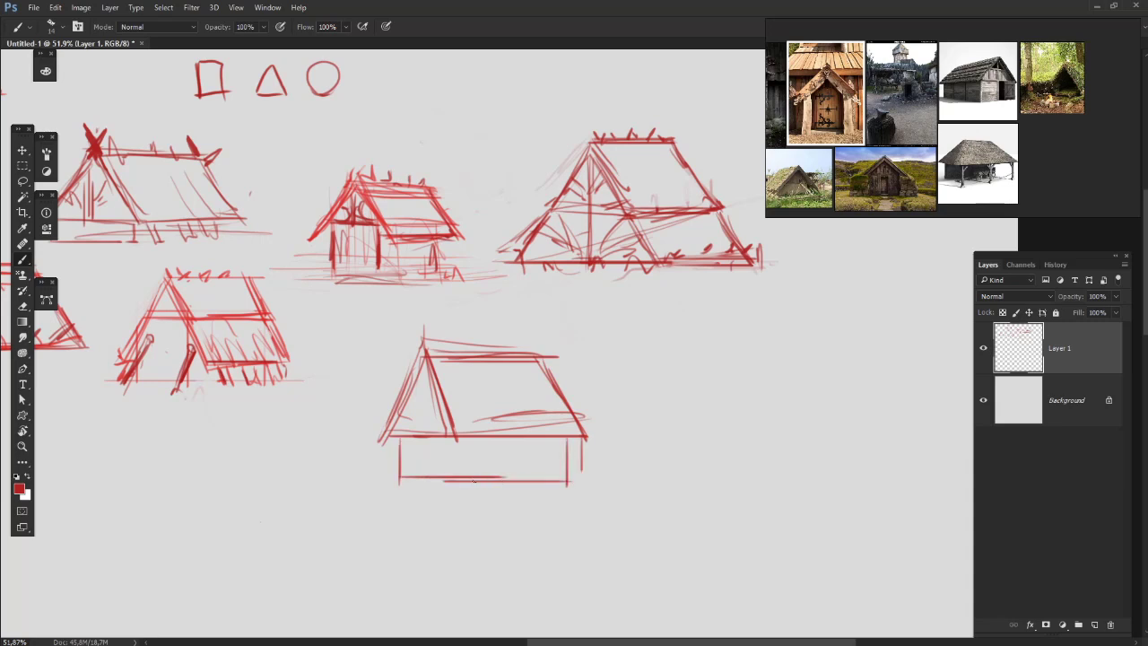
{"action": "left_click_drag", "start_coordinate": [446, 438], "coordinate": [447, 477]}
{"action": "mouse_move", "coordinate": [450, 456]}
{"action": "left_mouse_down"}
{"action": "mouse_move", "coordinate": [451, 475]}
{"action": "mouse_move", "coordinate": [356, 462]}
{"action": "left_mouse_up"}
{"action": "mouse_move", "coordinate": [259, 486]}
{"action": "left_mouse_down"}
{"action": "mouse_move", "coordinate": [560, 485]}
{"action": "mouse_move", "coordinate": [544, 506]}
{"action": "left_mouse_up"}
{"action": "left_click_drag", "start_coordinate": [621, 417], "coordinate": [601, 380]}
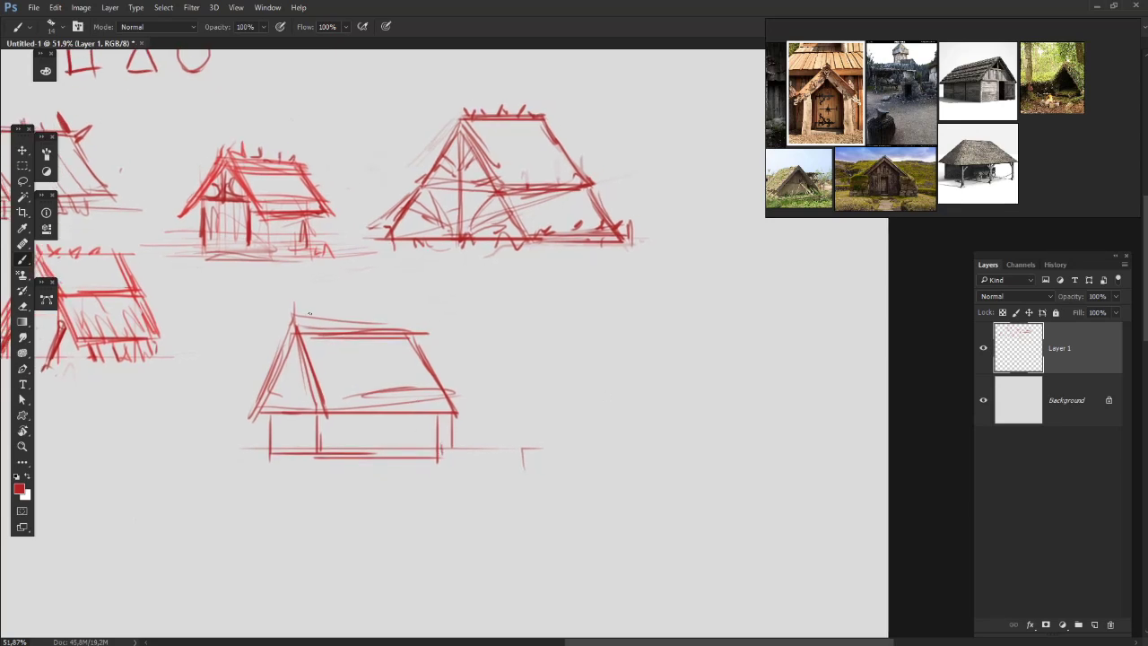
- Add a row of short spikes along the new house's ridge
{"action": "mouse_move", "coordinate": [312, 316]}
{"action": "left_mouse_down"}
{"action": "mouse_move", "coordinate": [314, 331]}
{"action": "mouse_move", "coordinate": [338, 332]}
{"action": "left_mouse_up"}
{"action": "mouse_move", "coordinate": [359, 316]}
{"action": "left_mouse_down"}
{"action": "mouse_move", "coordinate": [360, 330]}
{"action": "mouse_move", "coordinate": [382, 331]}
{"action": "mouse_move", "coordinate": [393, 299]}
{"action": "left_mouse_up"}
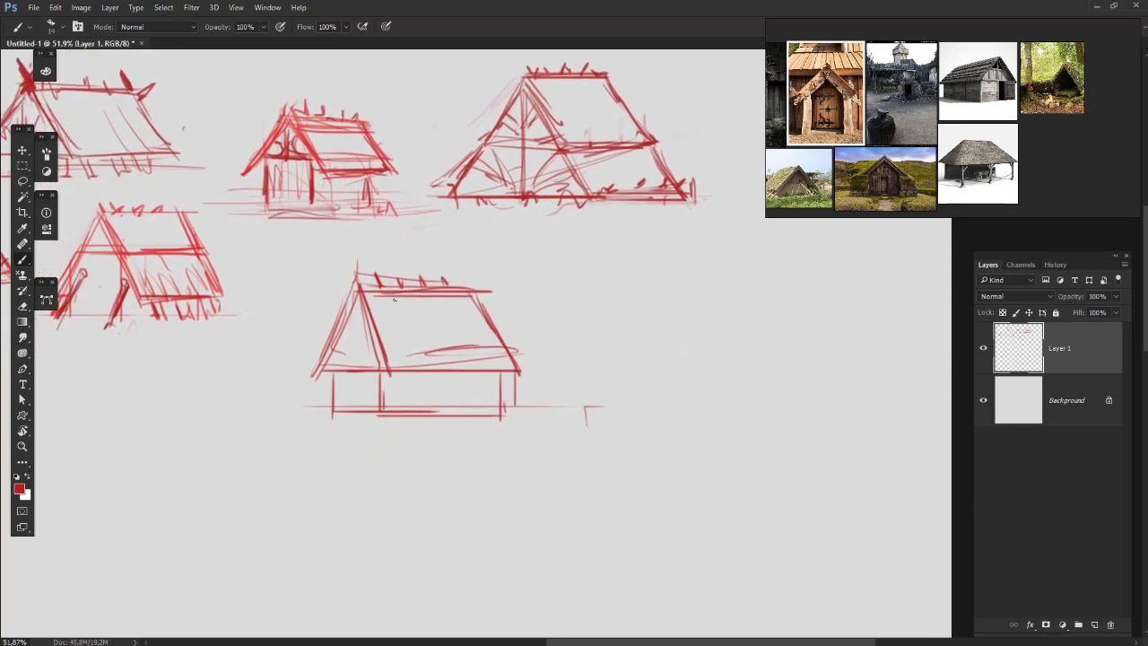
{"action": "left_click_drag", "start_coordinate": [461, 285], "coordinate": [502, 267]}
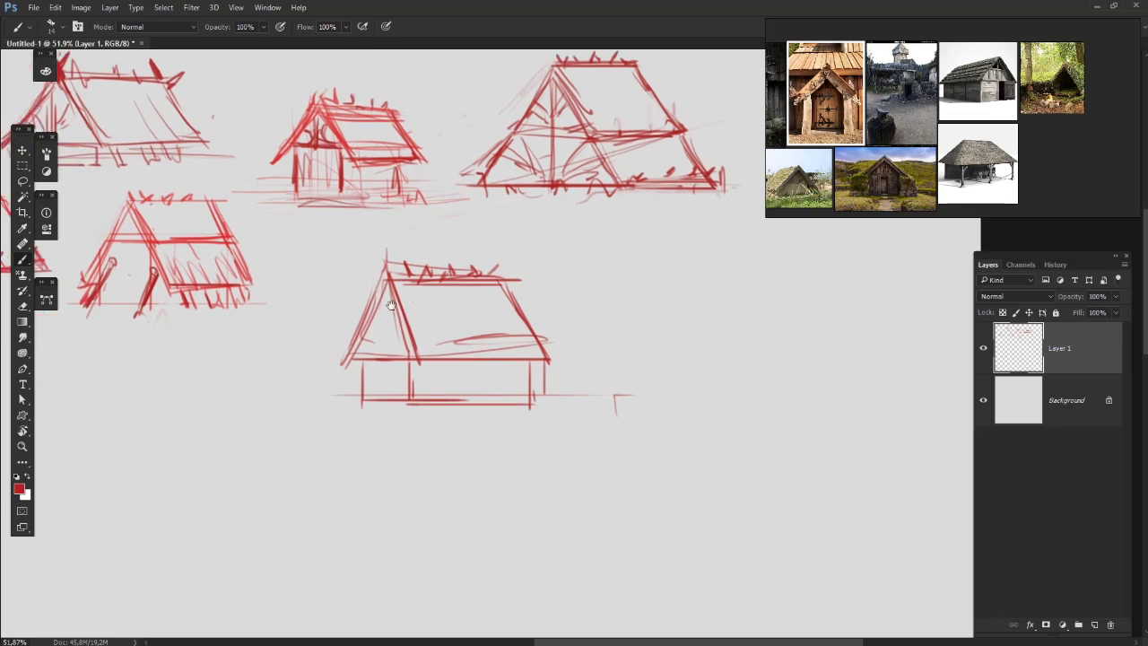
- Draw vertical planks and a crossbar in the new house's gable, and add upright posts along its low wall
{"action": "left_click_drag", "start_coordinate": [387, 371], "coordinate": [358, 378]}
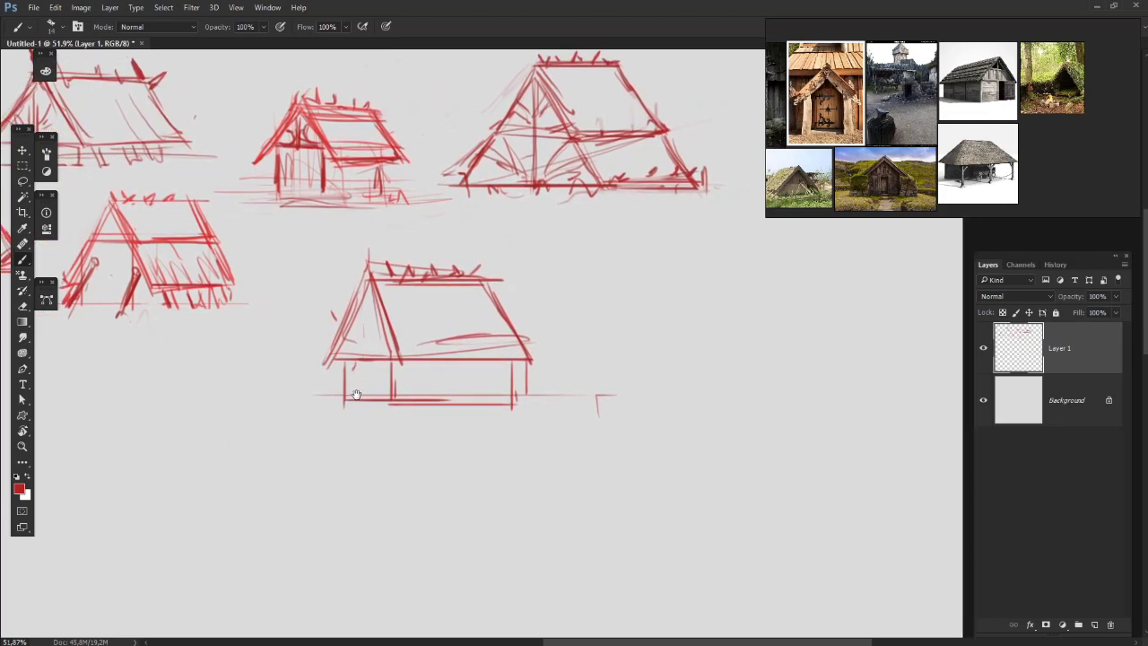
{"action": "left_click_drag", "start_coordinate": [359, 319], "coordinate": [356, 358]}
{"action": "left_click_drag", "start_coordinate": [371, 307], "coordinate": [373, 359]}
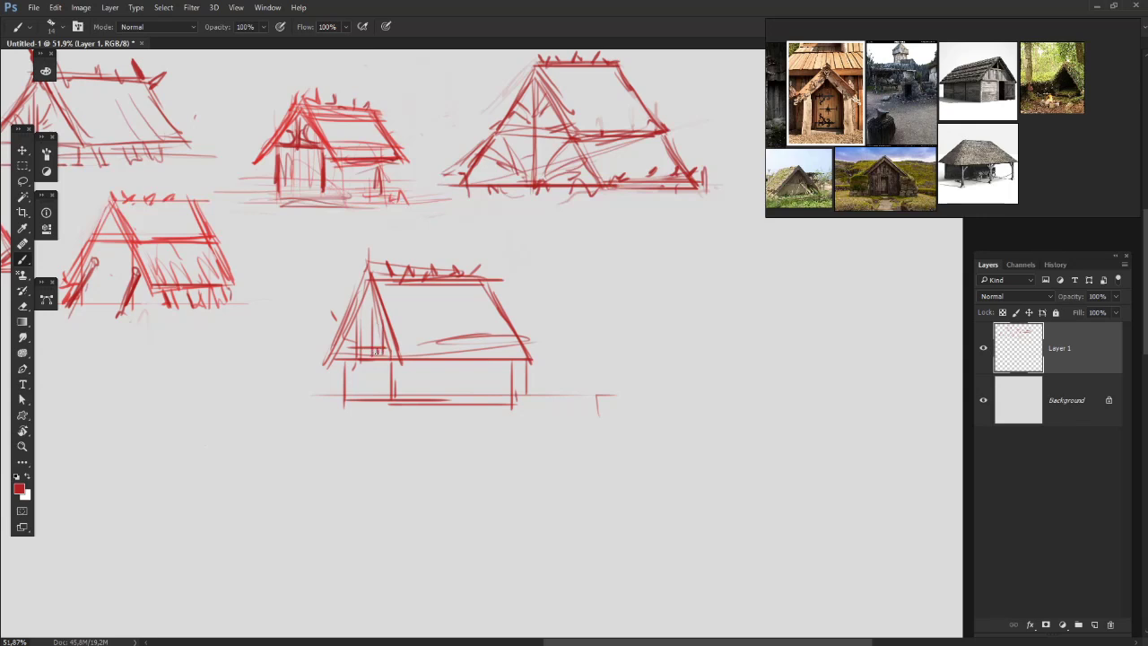
{"action": "mouse_move", "coordinate": [446, 362]}
{"action": "left_mouse_down"}
{"action": "mouse_move", "coordinate": [410, 341]}
{"action": "mouse_move", "coordinate": [363, 373]}
{"action": "left_mouse_up"}
{"action": "mouse_move", "coordinate": [420, 341]}
{"action": "left_mouse_down"}
{"action": "mouse_move", "coordinate": [420, 375]}
{"action": "mouse_move", "coordinate": [460, 391]}
{"action": "left_mouse_up"}
{"action": "left_click_drag", "start_coordinate": [382, 351], "coordinate": [381, 386]}
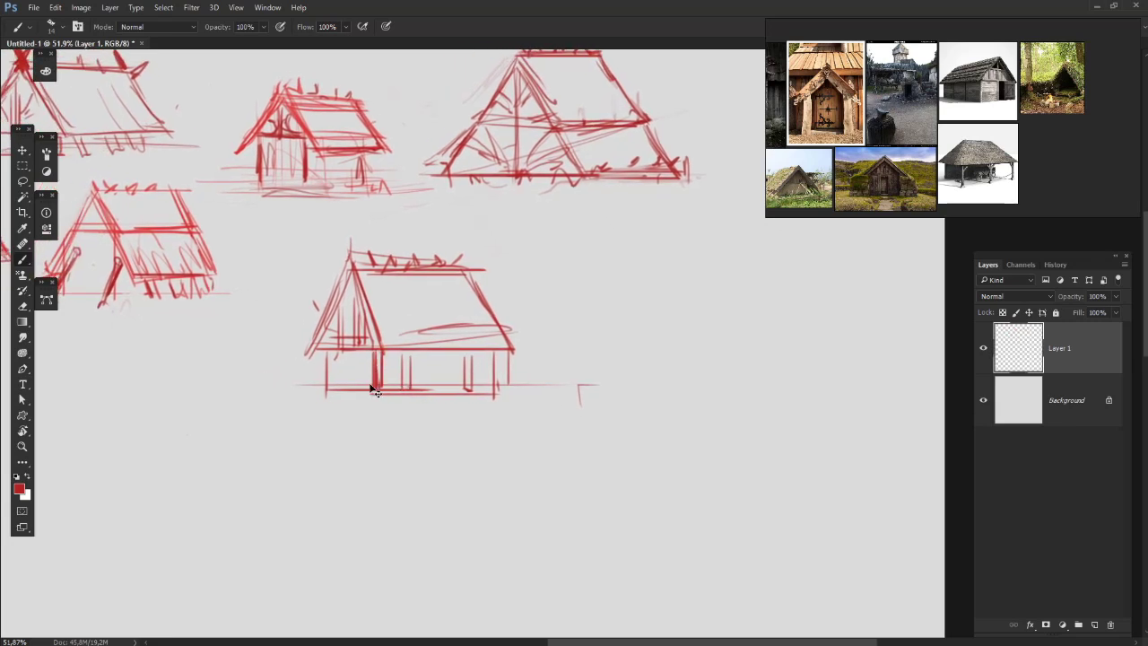
- Reinforce the front corner post of the spiked-ridge house and erase the stray ground line and mark beyond its far end
{"action": "left_click_drag", "start_coordinate": [376, 352], "coordinate": [376, 388]}
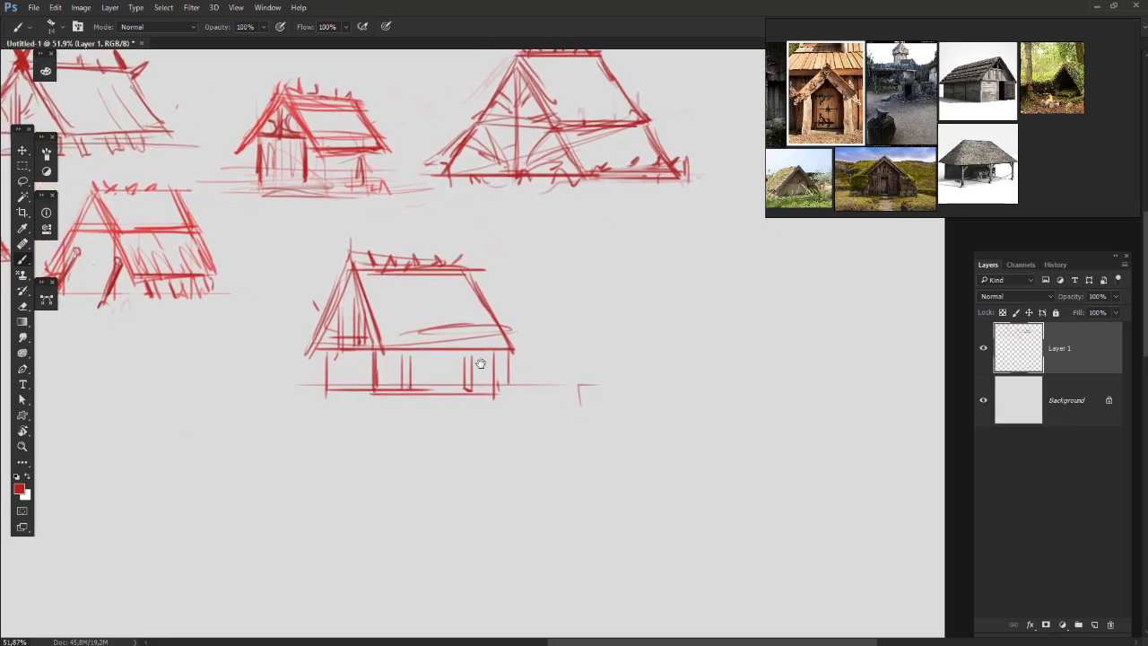
{"action": "mouse_move", "coordinate": [431, 349]}
{"action": "left_mouse_down"}
{"action": "mouse_move", "coordinate": [366, 342]}
{"action": "mouse_move", "coordinate": [544, 431]}
{"action": "mouse_move", "coordinate": [530, 364]}
{"action": "mouse_move", "coordinate": [511, 383]}
{"action": "mouse_move", "coordinate": [546, 367]}
{"action": "mouse_move", "coordinate": [535, 361]}
{"action": "mouse_move", "coordinate": [533, 321]}
{"action": "mouse_move", "coordinate": [491, 353]}
{"action": "mouse_move", "coordinate": [487, 377]}
{"action": "mouse_move", "coordinate": [505, 380]}
{"action": "left_mouse_up"}
{"action": "key", "text": "e"}
{"action": "left_click_drag", "start_coordinate": [455, 386], "coordinate": [484, 397]}
{"action": "key", "text": "b"}
{"action": "mouse_move", "coordinate": [453, 353]}
{"action": "left_mouse_down"}
{"action": "mouse_move", "coordinate": [454, 397]}
{"action": "mouse_move", "coordinate": [466, 375]}
{"action": "mouse_move", "coordinate": [452, 401]}
{"action": "left_mouse_up"}
{"action": "key", "text": "e"}
{"action": "key", "text": "b"}
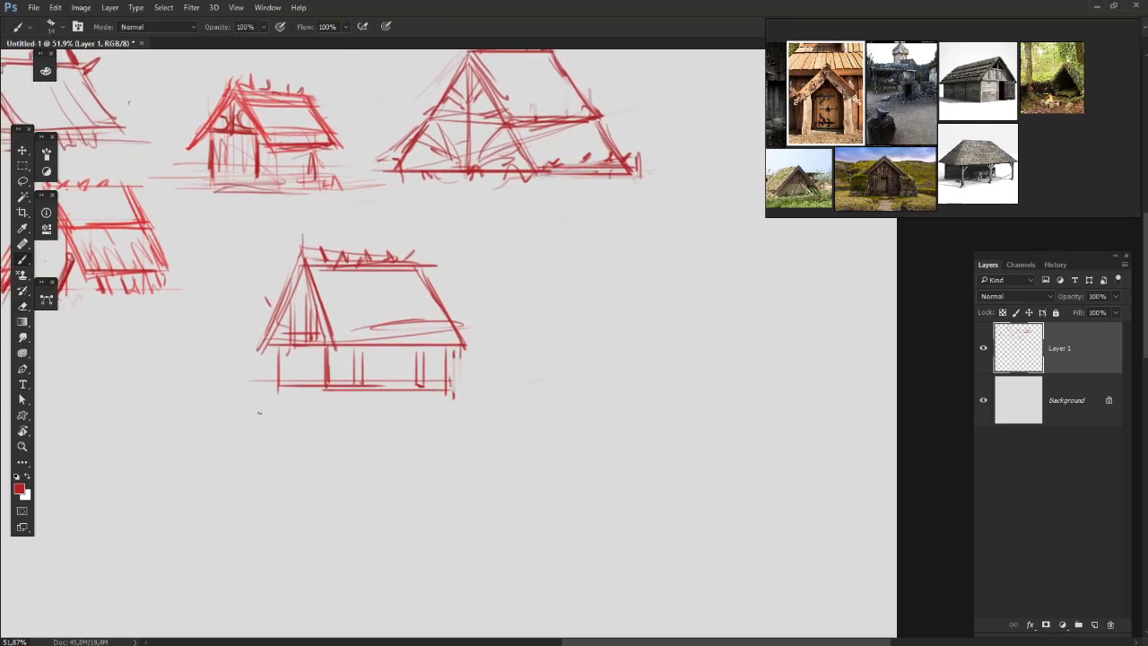
- Draw an extra post at the far end of the spiked-ridge house and darken the base line beneath its long wall
{"action": "left_click_drag", "start_coordinate": [455, 349], "coordinate": [456, 399]}
{"action": "left_click_drag", "start_coordinate": [279, 397], "coordinate": [460, 392]}
{"action": "key", "text": "ctrl+z"}
{"action": "mouse_move", "coordinate": [324, 390]}
{"action": "left_mouse_down"}
{"action": "mouse_move", "coordinate": [472, 389]}
{"action": "mouse_move", "coordinate": [458, 346]}
{"action": "left_mouse_up"}
- Sketch a smaller triangular gable with a centre line and base line beside the spiked-ridge house
{"action": "left_click_drag", "start_coordinate": [631, 315], "coordinate": [551, 365]}
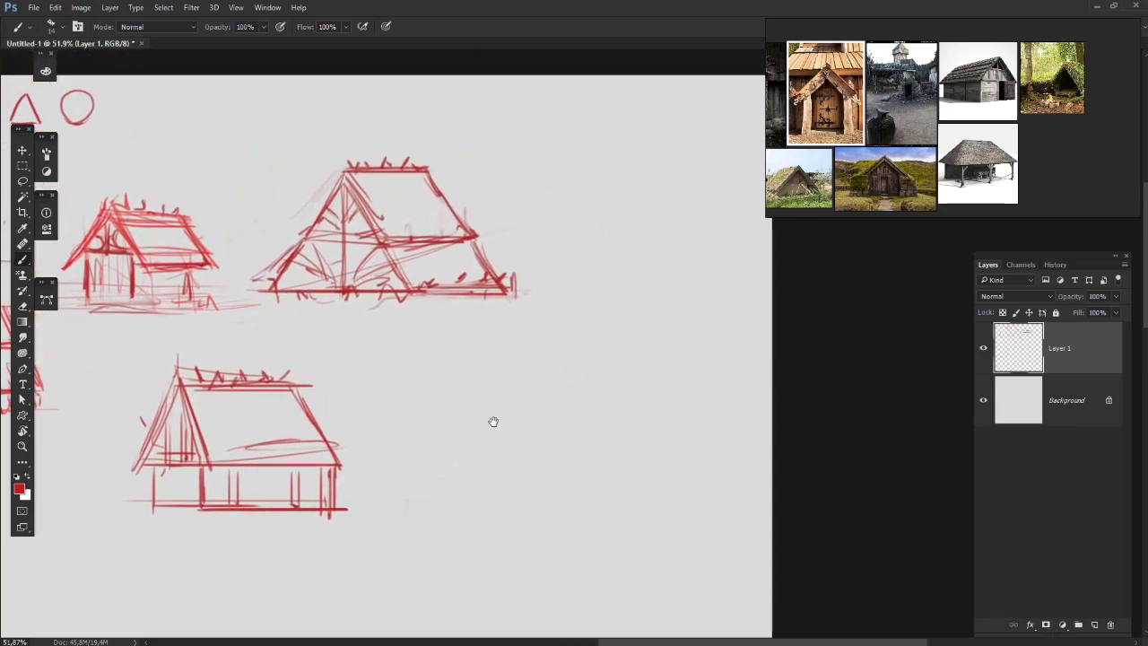
{"action": "left_click_drag", "start_coordinate": [492, 421], "coordinate": [556, 358]}
{"action": "left_click_drag", "start_coordinate": [982, 160], "coordinate": [988, 168]}
{"action": "left_click_drag", "start_coordinate": [466, 314], "coordinate": [455, 323]}
{"action": "right_click", "coordinate": [447, 319]}
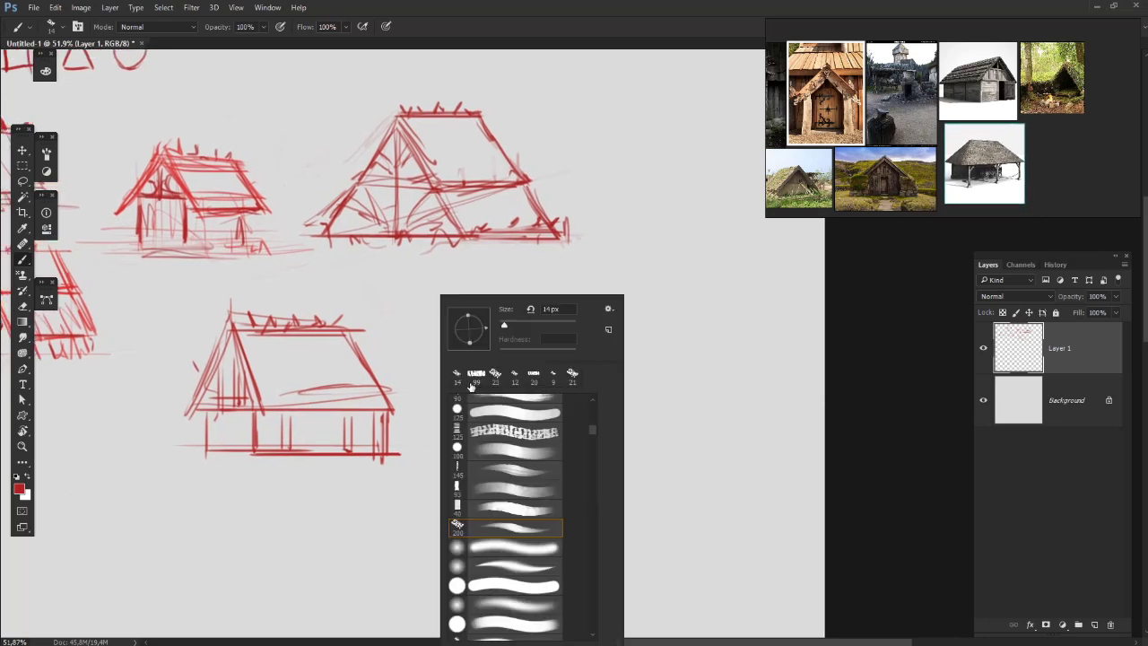
{"action": "double_click", "coordinate": [468, 382]}
{"action": "mouse_move", "coordinate": [505, 354]}
{"action": "left_mouse_down"}
{"action": "mouse_move", "coordinate": [453, 407]}
{"action": "mouse_move", "coordinate": [517, 336]}
{"action": "mouse_move", "coordinate": [562, 405]}
{"action": "mouse_move", "coordinate": [468, 403]}
{"action": "left_mouse_up"}
{"action": "mouse_move", "coordinate": [512, 339]}
{"action": "left_mouse_down"}
{"action": "mouse_move", "coordinate": [513, 401]}
{"action": "mouse_move", "coordinate": [580, 405]}
{"action": "mouse_move", "coordinate": [569, 420]}
{"action": "left_mouse_up"}
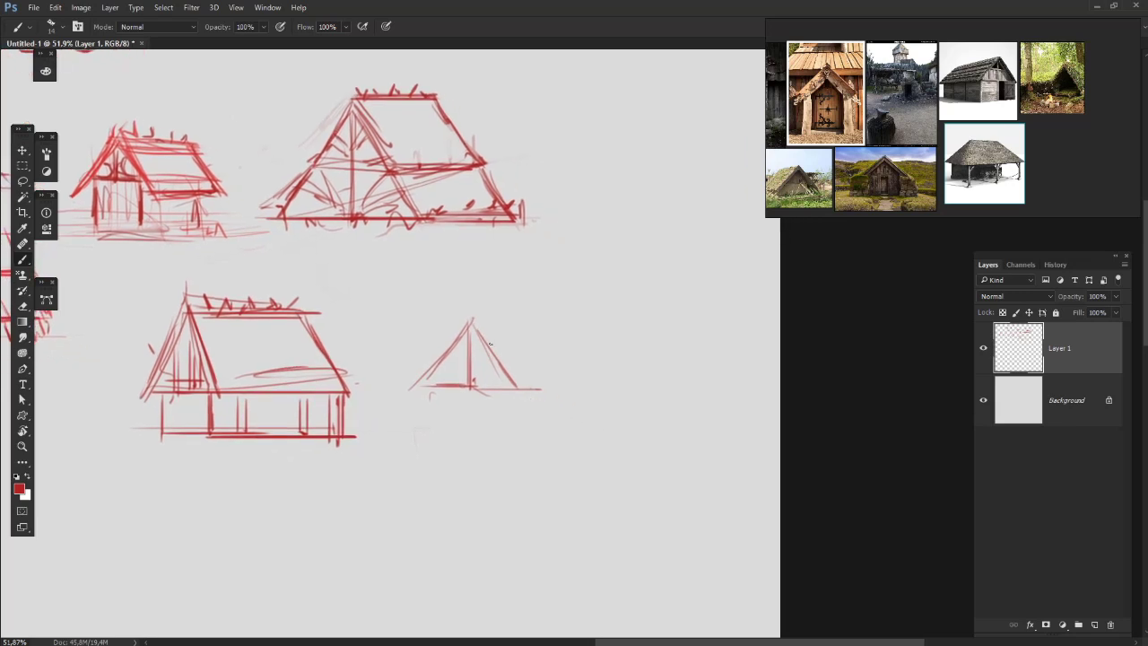
- Add a slanted side roof, low walls and upright posts to the small new house
{"action": "mouse_move", "coordinate": [474, 328]}
{"action": "left_mouse_down"}
{"action": "mouse_move", "coordinate": [571, 327]}
{"action": "mouse_move", "coordinate": [599, 373]}
{"action": "left_mouse_up"}
{"action": "left_click_drag", "start_coordinate": [515, 387], "coordinate": [601, 382]}
{"action": "mouse_move", "coordinate": [468, 392]}
{"action": "left_mouse_down"}
{"action": "mouse_move", "coordinate": [467, 433]}
{"action": "mouse_move", "coordinate": [572, 433]}
{"action": "mouse_move", "coordinate": [571, 387]}
{"action": "mouse_move", "coordinate": [515, 443]}
{"action": "left_mouse_up"}
{"action": "mouse_move", "coordinate": [515, 395]}
{"action": "left_mouse_down"}
{"action": "mouse_move", "coordinate": [515, 437]}
{"action": "mouse_move", "coordinate": [549, 388]}
{"action": "left_mouse_up"}
{"action": "left_click_drag", "start_coordinate": [548, 388], "coordinate": [548, 432]}
{"action": "left_click_drag", "start_coordinate": [577, 388], "coordinate": [579, 434]}
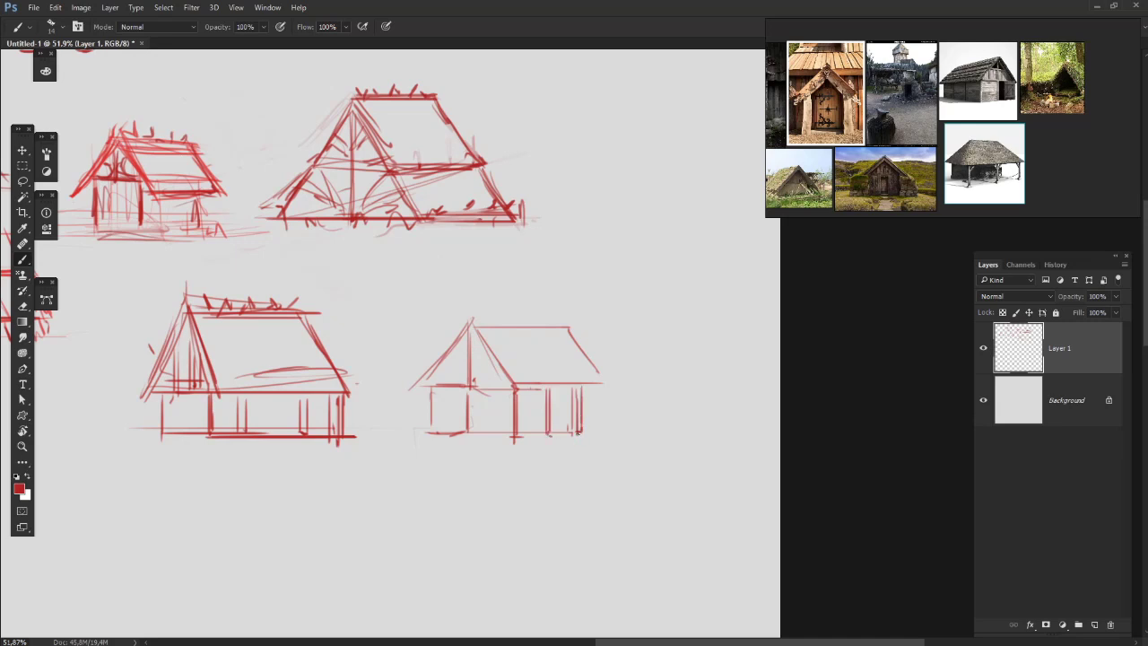
{"action": "left_click_drag", "start_coordinate": [463, 232], "coordinate": [418, 230]}
{"action": "mouse_move", "coordinate": [497, 317]}
{"action": "left_mouse_down"}
{"action": "mouse_move", "coordinate": [684, 308]}
{"action": "mouse_move", "coordinate": [626, 294]}
{"action": "mouse_move", "coordinate": [510, 294]}
{"action": "mouse_move", "coordinate": [470, 321]}
{"action": "left_mouse_up"}
{"action": "key", "text": "ctrl+z"}
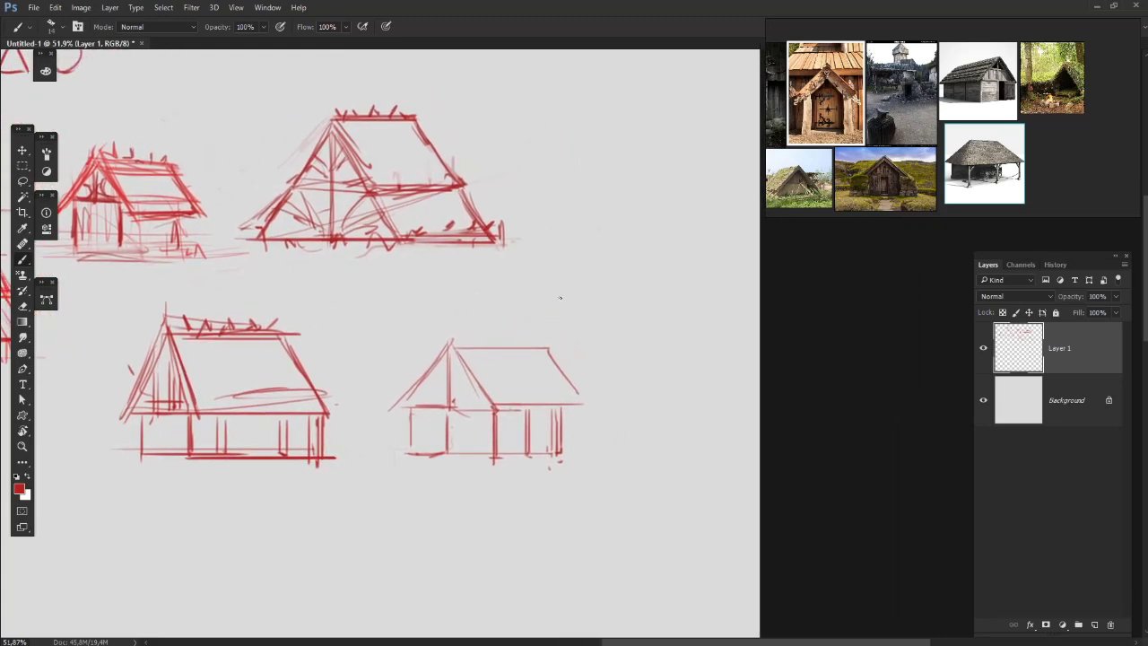
{"action": "left_click_drag", "start_coordinate": [573, 263], "coordinate": [524, 338]}
{"action": "key", "text": "ctrl+z"}
- Draw three short dashes in a column in the empty area below the earliest house sketches
{"action": "left_click_drag", "start_coordinate": [344, 270], "coordinate": [753, 214]}
{"action": "left_click_drag", "start_coordinate": [251, 413], "coordinate": [633, 367]}
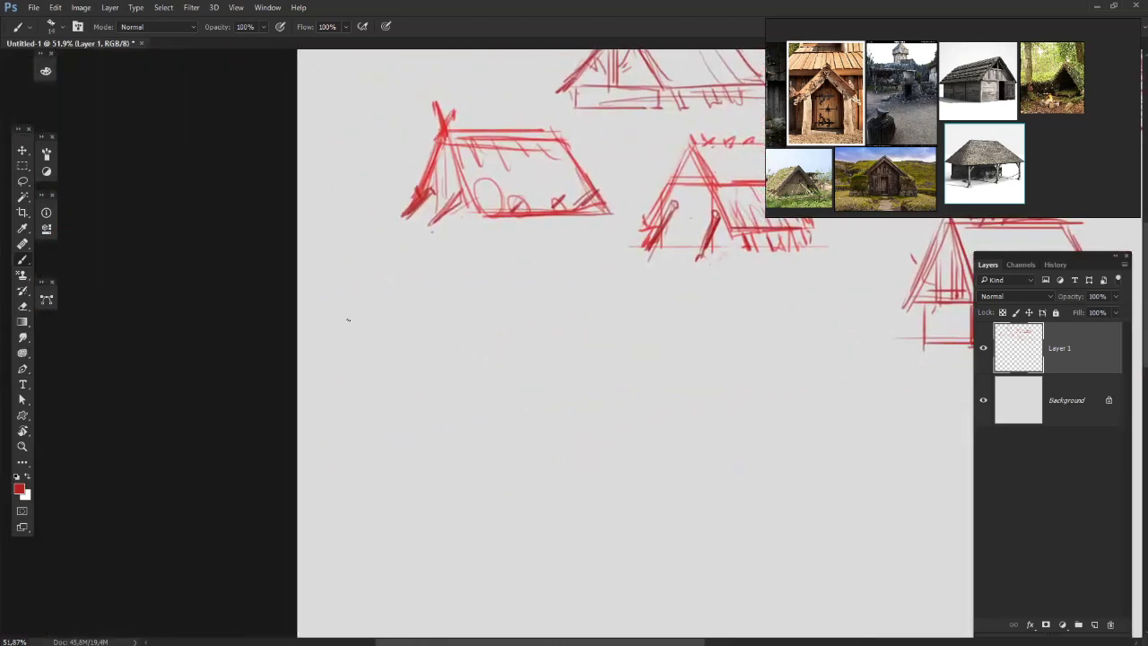
{"action": "mouse_move", "coordinate": [343, 317]}
{"action": "left_mouse_down"}
{"action": "mouse_move", "coordinate": [373, 317]}
{"action": "mouse_move", "coordinate": [380, 401]}
{"action": "left_mouse_up"}
{"action": "key", "text": "ctrl+z"}
{"action": "key", "text": "ctrl+z"}
{"action": "key", "text": "ctrl+z"}
{"action": "left_click_drag", "start_coordinate": [328, 443], "coordinate": [363, 444]}
{"action": "left_click_drag", "start_coordinate": [427, 324], "coordinate": [365, 354]}
{"action": "key", "text": "ctrl+z"}
{"action": "left_click_drag", "start_coordinate": [266, 465], "coordinate": [302, 465]}
{"action": "left_click_drag", "start_coordinate": [255, 276], "coordinate": [230, 314]}
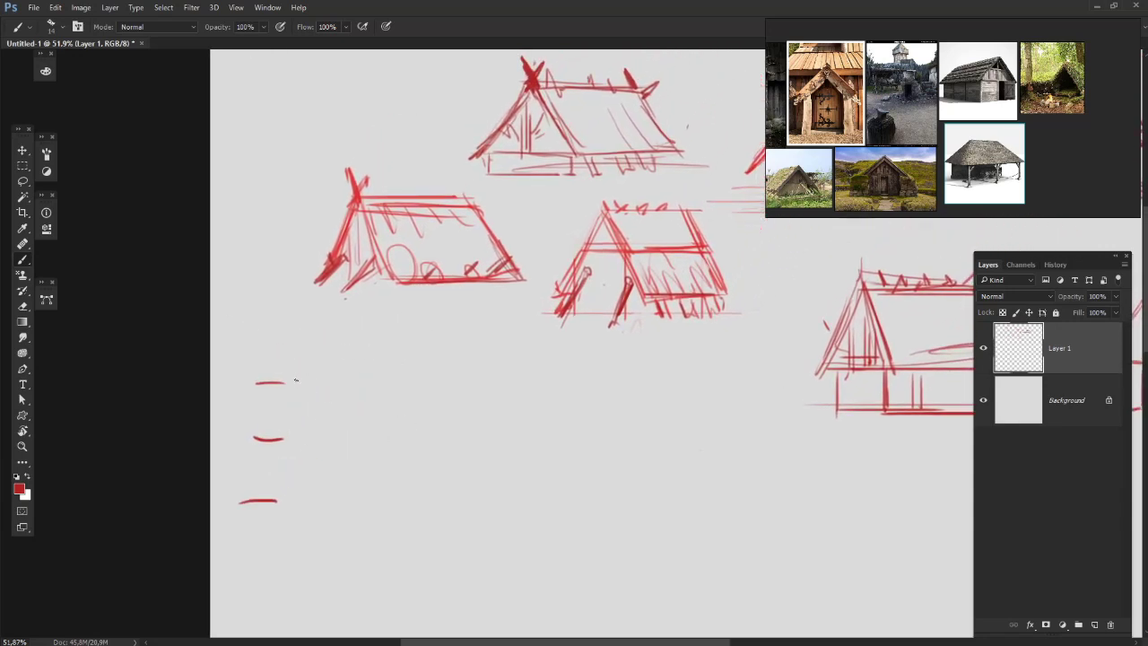
- Draw four small spikes and two circles beside the first dash, and add a row of spikes to the leftmost house's ridge
{"action": "mouse_move", "coordinate": [367, 368]}
{"action": "left_mouse_down"}
{"action": "mouse_move", "coordinate": [329, 356]}
{"action": "mouse_move", "coordinate": [252, 391]}
{"action": "mouse_move", "coordinate": [273, 364]}
{"action": "mouse_move", "coordinate": [284, 393]}
{"action": "mouse_move", "coordinate": [280, 384]}
{"action": "mouse_move", "coordinate": [311, 381]}
{"action": "left_mouse_up"}
{"action": "key", "text": "ctrl+z"}
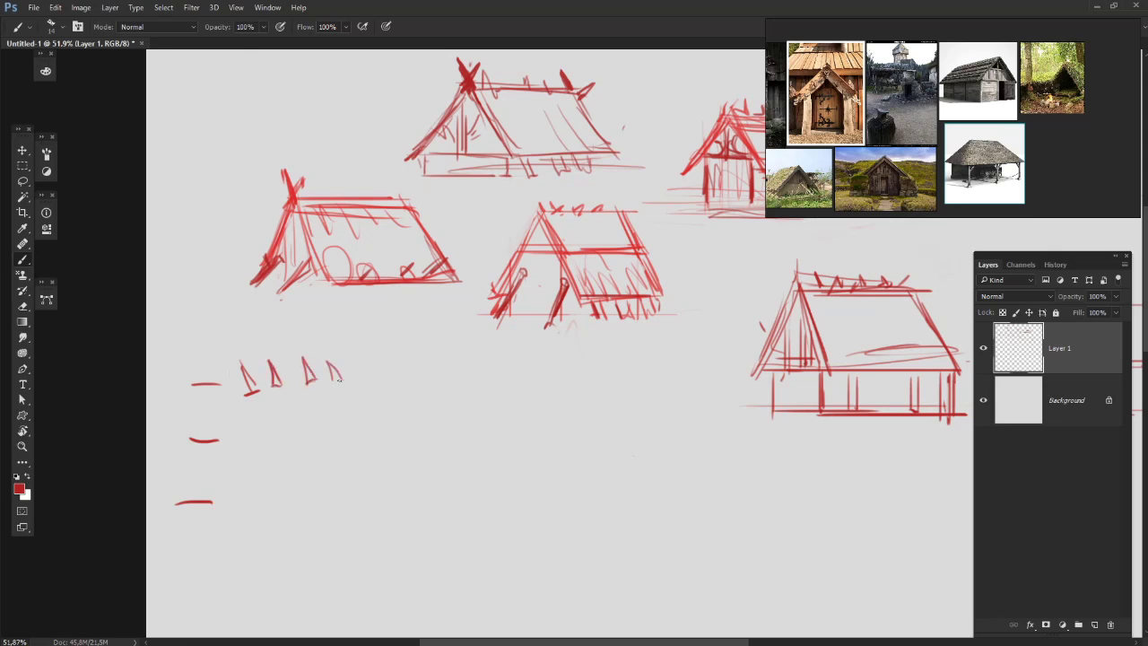
{"action": "left_click_drag", "start_coordinate": [307, 183], "coordinate": [314, 199]}
{"action": "left_click_drag", "start_coordinate": [394, 245], "coordinate": [349, 191]}
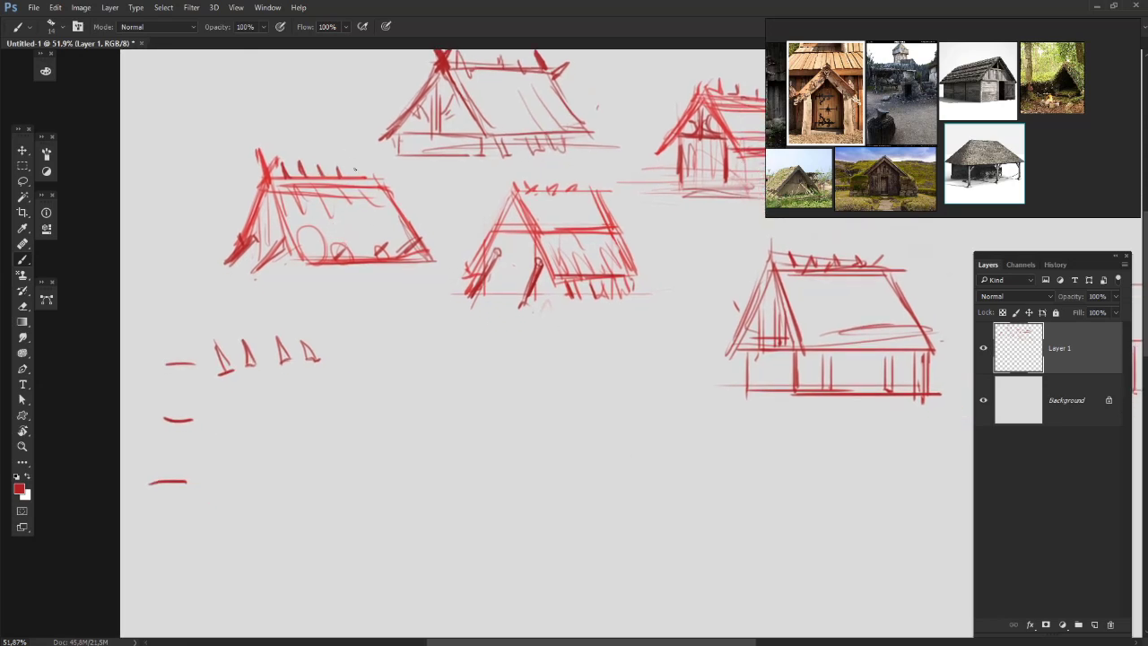
{"action": "left_click_drag", "start_coordinate": [357, 294], "coordinate": [306, 327]}
{"action": "mouse_move", "coordinate": [331, 367]}
{"action": "left_mouse_down"}
{"action": "mouse_move", "coordinate": [389, 376]}
{"action": "mouse_move", "coordinate": [389, 357]}
{"action": "left_mouse_up"}
- Draw a triangle, a rectangle, a plus sign and a small combined house shape beside the second dash
{"action": "mouse_move", "coordinate": [226, 441]}
{"action": "left_mouse_down"}
{"action": "mouse_move", "coordinate": [257, 398]}
{"action": "mouse_move", "coordinate": [248, 372]}
{"action": "left_mouse_up"}
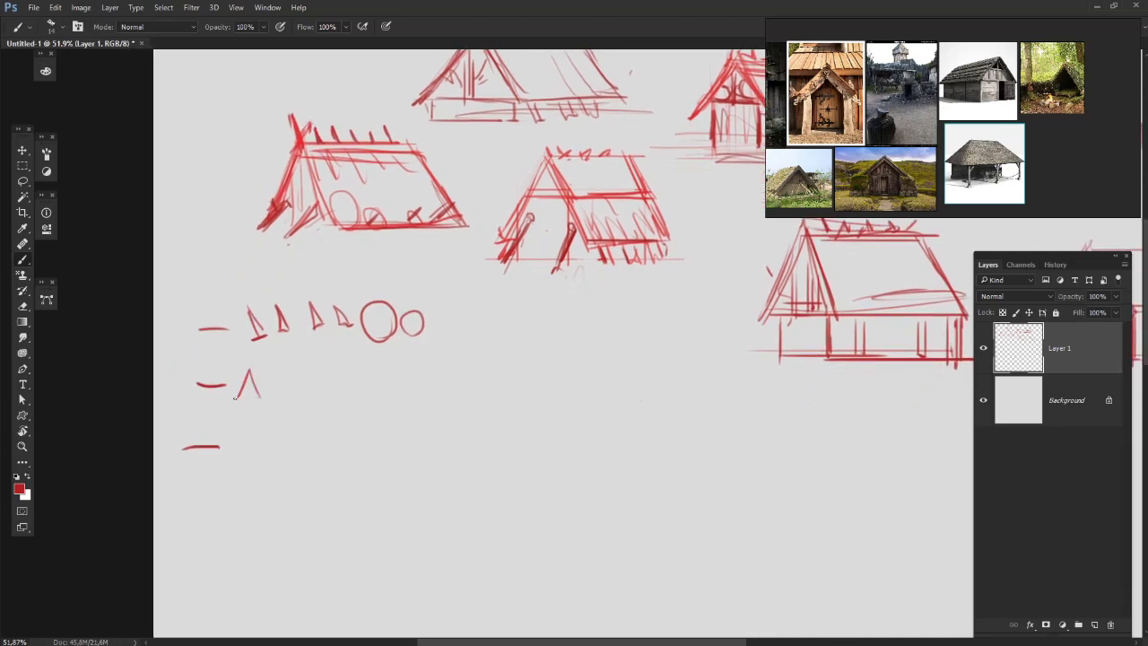
{"action": "mouse_move", "coordinate": [297, 399]}
{"action": "left_mouse_down"}
{"action": "mouse_move", "coordinate": [245, 400]}
{"action": "mouse_move", "coordinate": [288, 371]}
{"action": "mouse_move", "coordinate": [290, 400]}
{"action": "left_mouse_up"}
{"action": "left_click_drag", "start_coordinate": [245, 400], "coordinate": [322, 388]}
{"action": "mouse_move", "coordinate": [356, 386]}
{"action": "left_mouse_down"}
{"action": "mouse_move", "coordinate": [351, 359]}
{"action": "mouse_move", "coordinate": [364, 389]}
{"action": "mouse_move", "coordinate": [377, 361]}
{"action": "left_mouse_up"}
{"action": "mouse_move", "coordinate": [378, 361]}
{"action": "left_mouse_down"}
{"action": "mouse_move", "coordinate": [383, 387]}
{"action": "mouse_move", "coordinate": [490, 400]}
{"action": "left_mouse_up"}
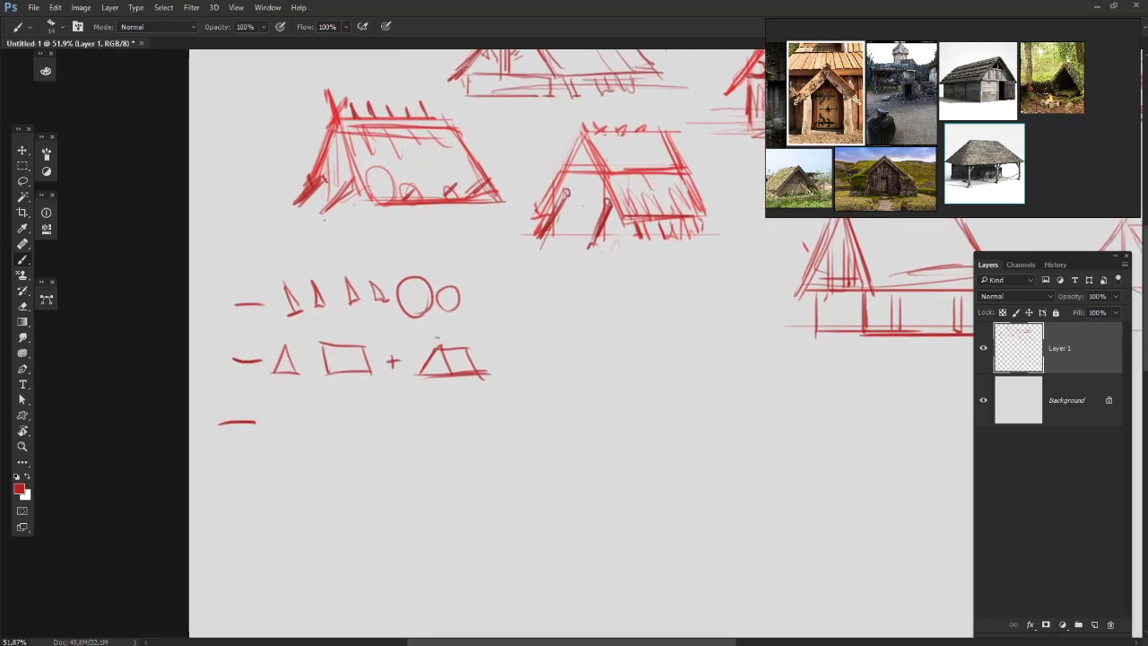
- Draw four short upright posts beside the third dash
{"action": "left_click_drag", "start_coordinate": [456, 332], "coordinate": [503, 290]}
{"action": "mouse_move", "coordinate": [612, 295]}
{"action": "left_mouse_down"}
{"action": "mouse_move", "coordinate": [597, 289]}
{"action": "mouse_move", "coordinate": [606, 282]}
{"action": "left_mouse_up"}
{"action": "left_click", "coordinate": [322, 368]}
{"action": "mouse_move", "coordinate": [400, 284]}
{"action": "left_mouse_down"}
{"action": "mouse_move", "coordinate": [331, 360]}
{"action": "mouse_move", "coordinate": [359, 345]}
{"action": "left_mouse_up"}
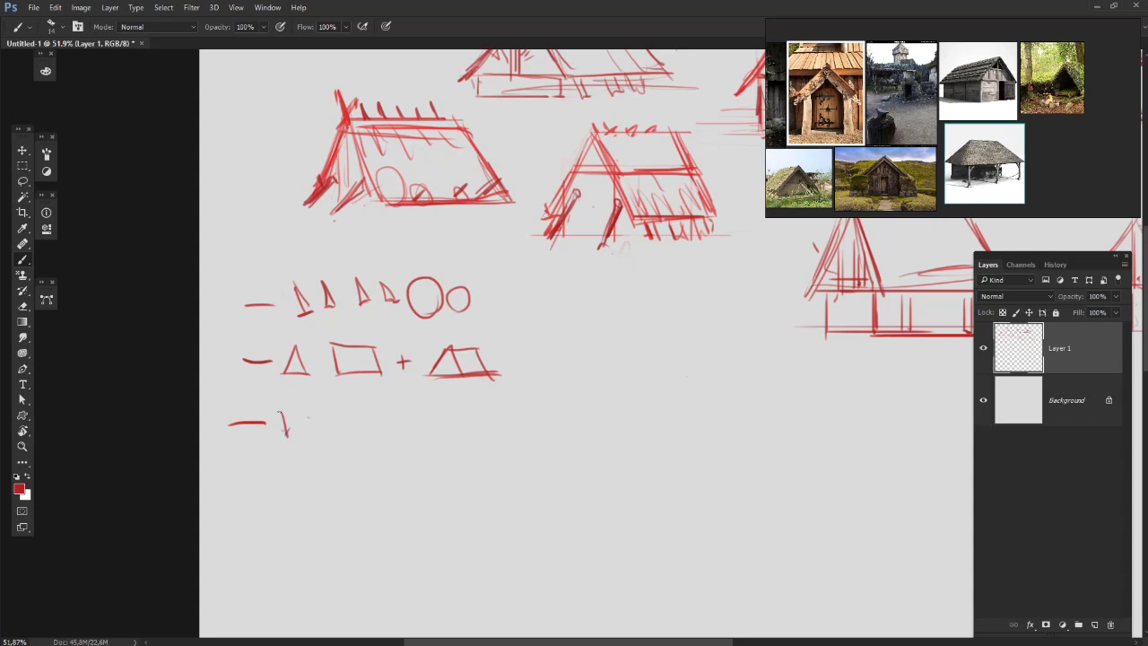
{"action": "mouse_move", "coordinate": [278, 413]}
{"action": "left_mouse_down"}
{"action": "mouse_move", "coordinate": [287, 438]}
{"action": "mouse_move", "coordinate": [304, 438]}
{"action": "left_mouse_up"}
{"action": "mouse_move", "coordinate": [302, 409]}
{"action": "left_mouse_down"}
{"action": "mouse_move", "coordinate": [312, 404]}
{"action": "mouse_move", "coordinate": [314, 437]}
{"action": "mouse_move", "coordinate": [367, 433]}
{"action": "mouse_move", "coordinate": [341, 416]}
{"action": "mouse_move", "coordinate": [341, 439]}
{"action": "left_mouse_up"}
{"action": "left_click_drag", "start_coordinate": [359, 455], "coordinate": [380, 405]}
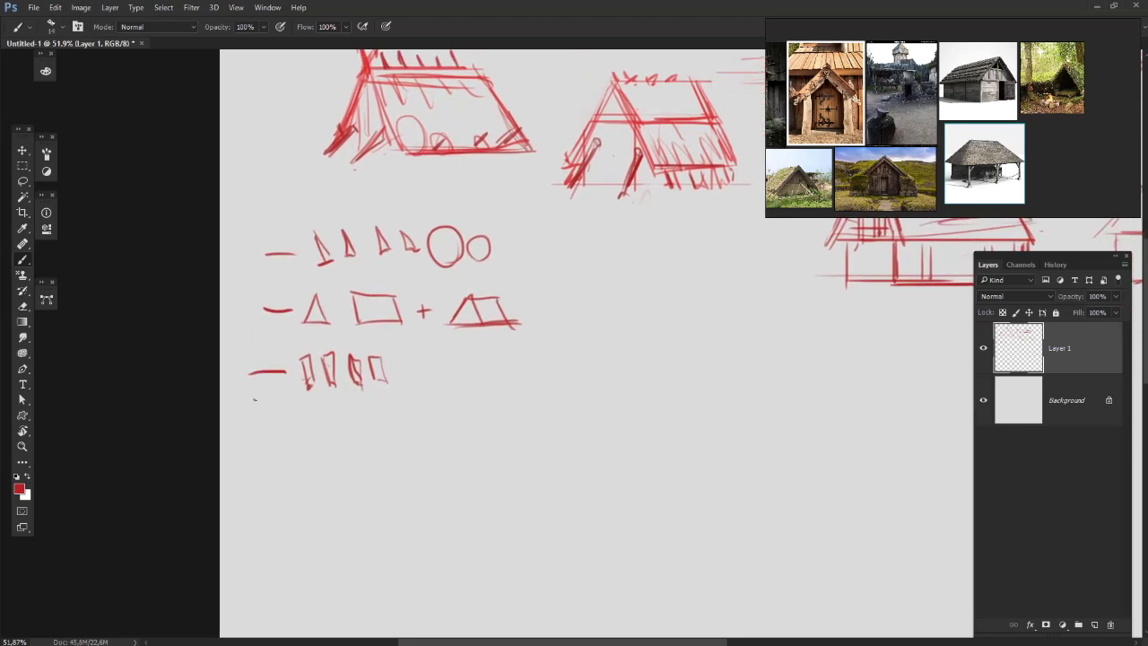
- Lasso the three rows of symbols and shift them sideways to make room for labels before the dashes
{"action": "left_click", "coordinate": [25, 183]}
{"action": "mouse_move", "coordinate": [311, 438]}
{"action": "left_mouse_down"}
{"action": "mouse_move", "coordinate": [213, 334]}
{"action": "mouse_move", "coordinate": [454, 487]}
{"action": "mouse_move", "coordinate": [394, 480]}
{"action": "left_mouse_up"}
{"action": "left_click_drag", "start_coordinate": [460, 314], "coordinate": [517, 323]}
{"action": "key", "text": "ctrl+d"}
{"action": "key", "text": "b"}
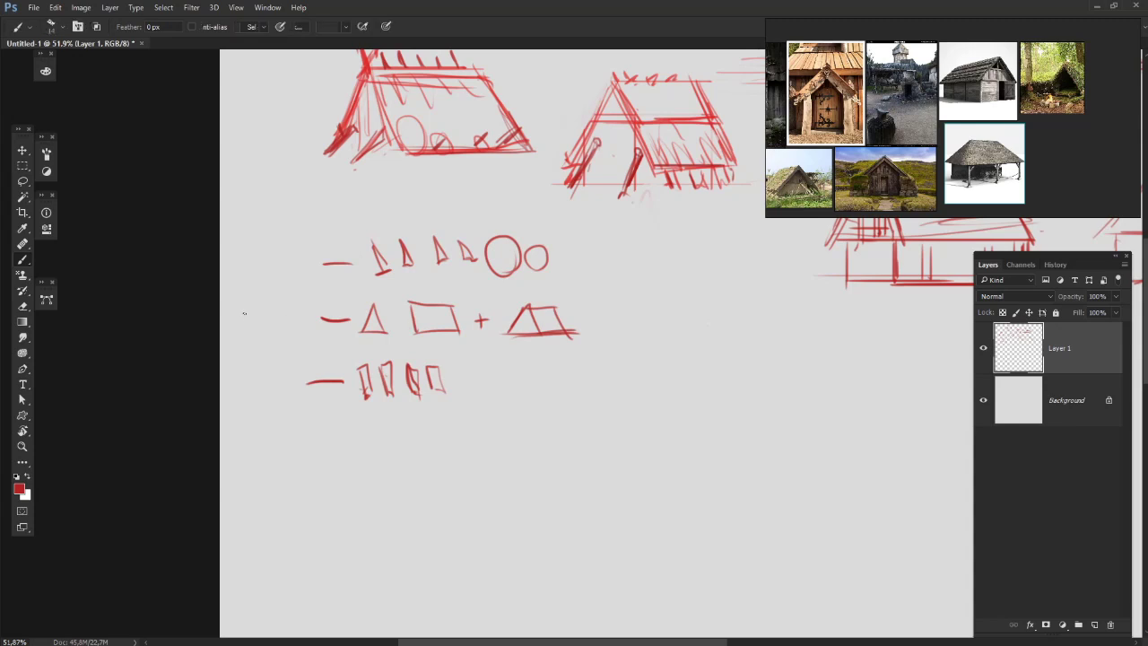
- Handwrite the labels "On top" and "Object" in front of the first two rows of symbols
{"action": "mouse_move", "coordinate": [267, 320]}
{"action": "left_mouse_down"}
{"action": "mouse_move", "coordinate": [280, 341]}
{"action": "mouse_move", "coordinate": [258, 326]}
{"action": "mouse_move", "coordinate": [284, 356]}
{"action": "mouse_move", "coordinate": [321, 347]}
{"action": "left_mouse_up"}
{"action": "mouse_move", "coordinate": [326, 310]}
{"action": "left_mouse_down"}
{"action": "mouse_move", "coordinate": [326, 348]}
{"action": "mouse_move", "coordinate": [337, 336]}
{"action": "left_mouse_up"}
{"action": "mouse_move", "coordinate": [253, 281]}
{"action": "left_mouse_down"}
{"action": "mouse_move", "coordinate": [248, 326]}
{"action": "mouse_move", "coordinate": [255, 309]}
{"action": "mouse_move", "coordinate": [245, 319]}
{"action": "mouse_move", "coordinate": [267, 328]}
{"action": "mouse_move", "coordinate": [275, 310]}
{"action": "left_mouse_up"}
{"action": "mouse_move", "coordinate": [284, 316]}
{"action": "left_mouse_down"}
{"action": "mouse_move", "coordinate": [285, 327]}
{"action": "mouse_move", "coordinate": [300, 320]}
{"action": "left_mouse_up"}
{"action": "left_click_drag", "start_coordinate": [311, 347], "coordinate": [345, 274]}
- Handwrite "On Ground" in front of the third row and erase the part of the dash overlapping the word
{"action": "left_click_drag", "start_coordinate": [265, 359], "coordinate": [266, 362]}
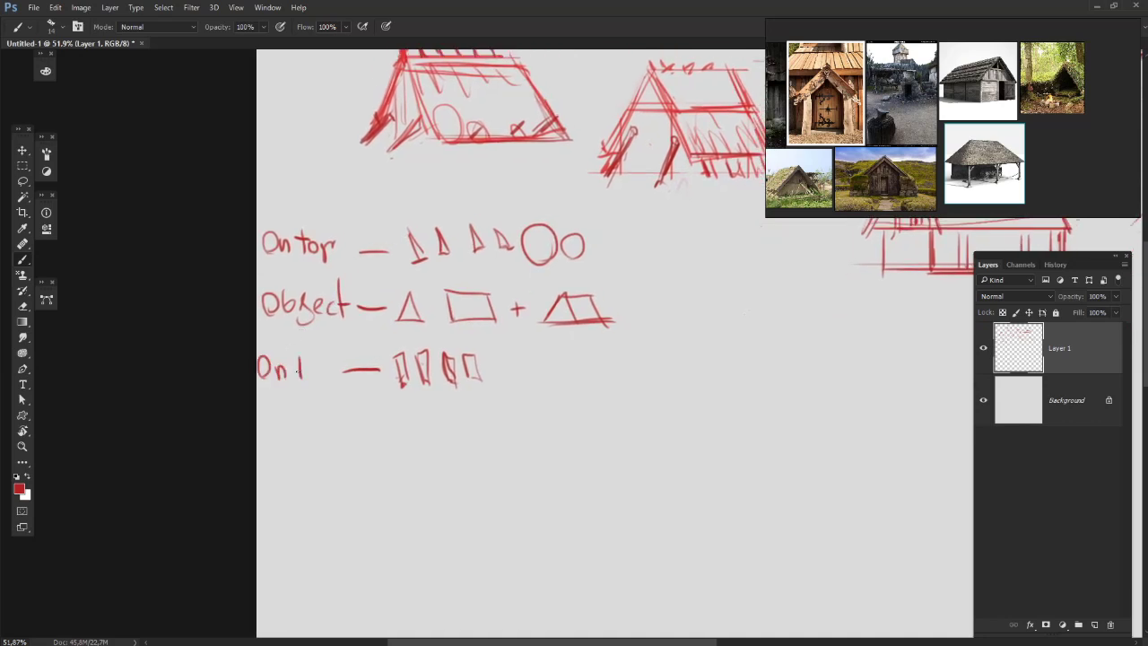
{"action": "key", "text": "ctrl+z"}
{"action": "key", "text": "e"}
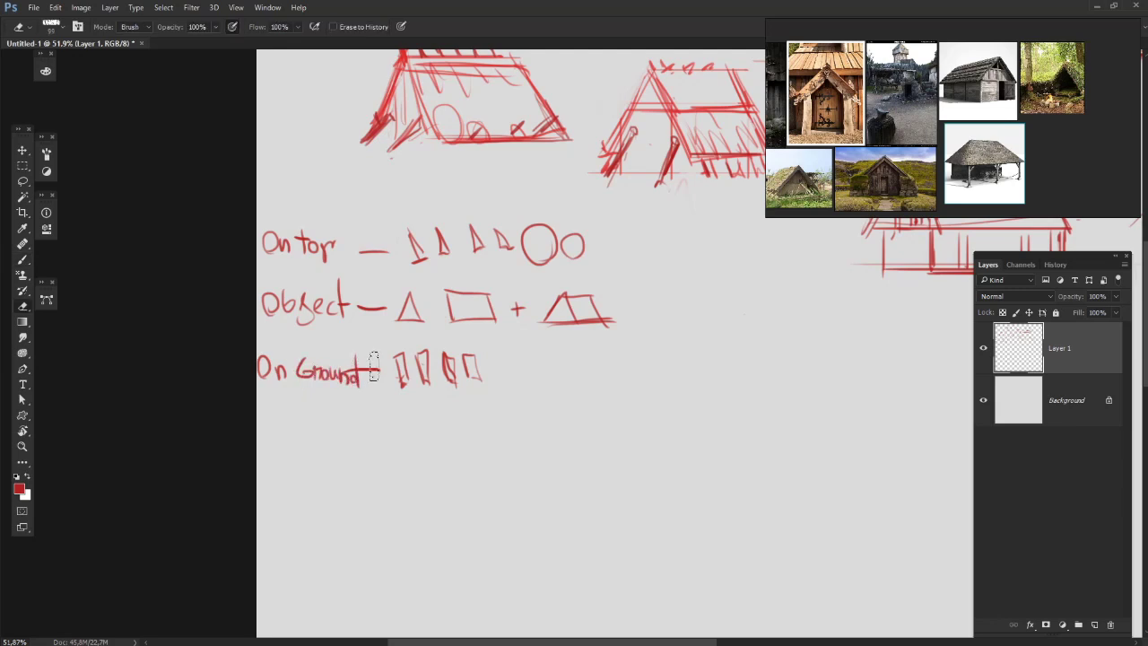
{"action": "left_click_drag", "start_coordinate": [375, 367], "coordinate": [361, 369]}
{"action": "key", "text": "b"}
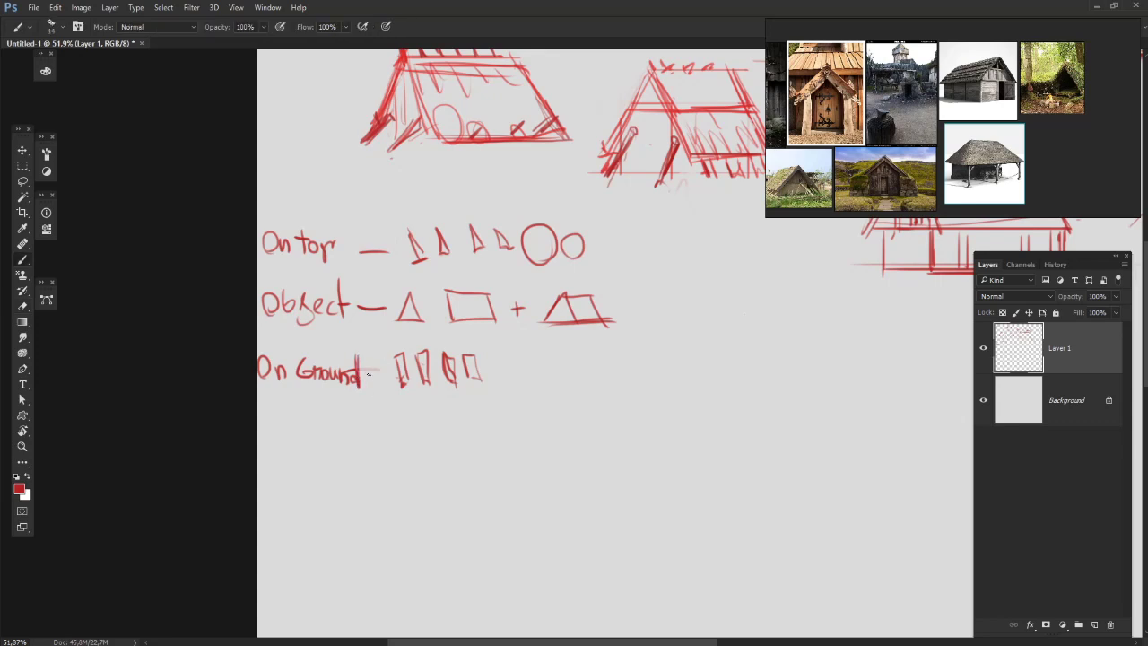
- Add short ground stakes along the leftmost house's base and sketch door frames in its front, the neighbouring tent-shaped house and the spiked-ridge house
{"action": "left_click_drag", "start_coordinate": [447, 366], "coordinate": [384, 395]}
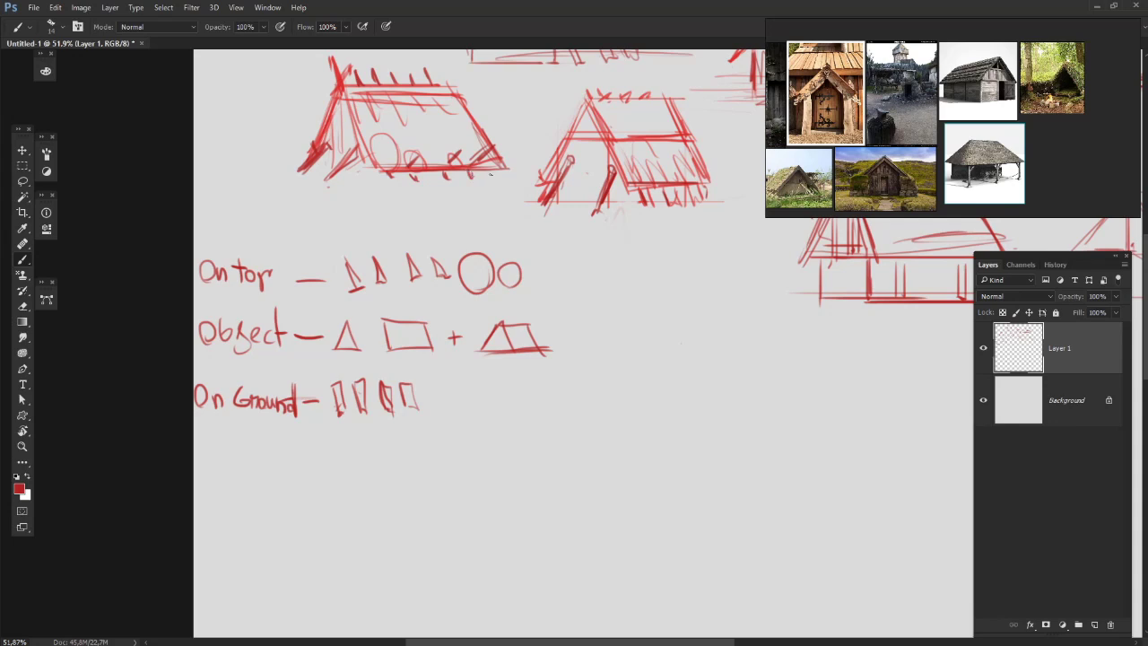
{"action": "left_click_drag", "start_coordinate": [352, 207], "coordinate": [294, 255]}
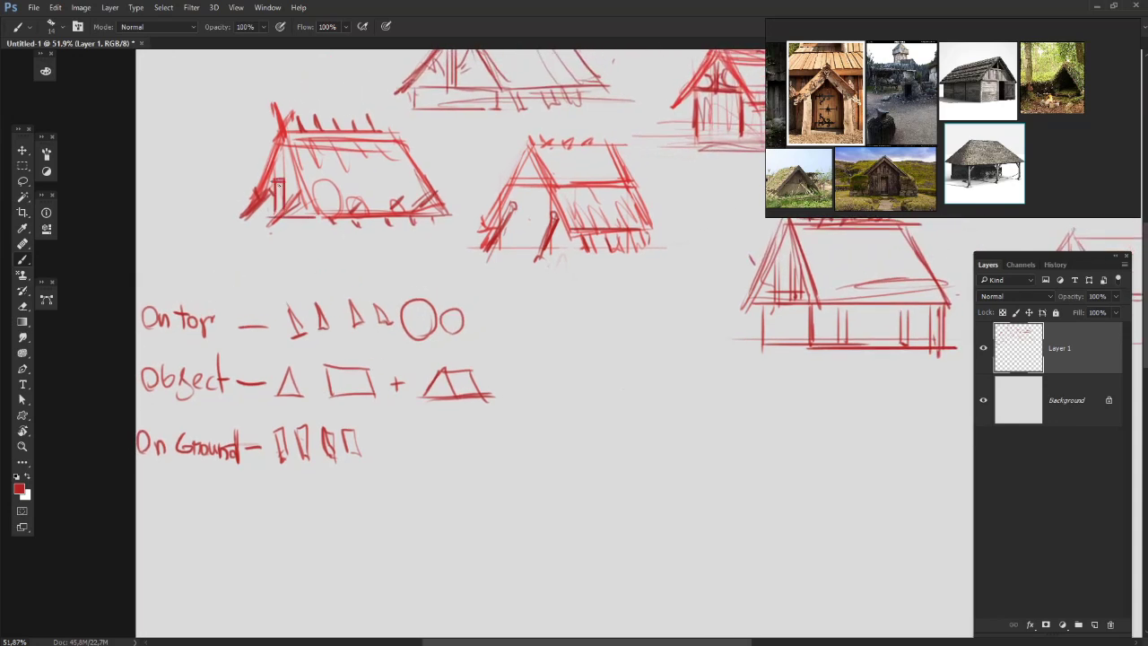
{"action": "left_click_drag", "start_coordinate": [543, 262], "coordinate": [453, 323]}
{"action": "left_click_drag", "start_coordinate": [432, 227], "coordinate": [431, 301]}
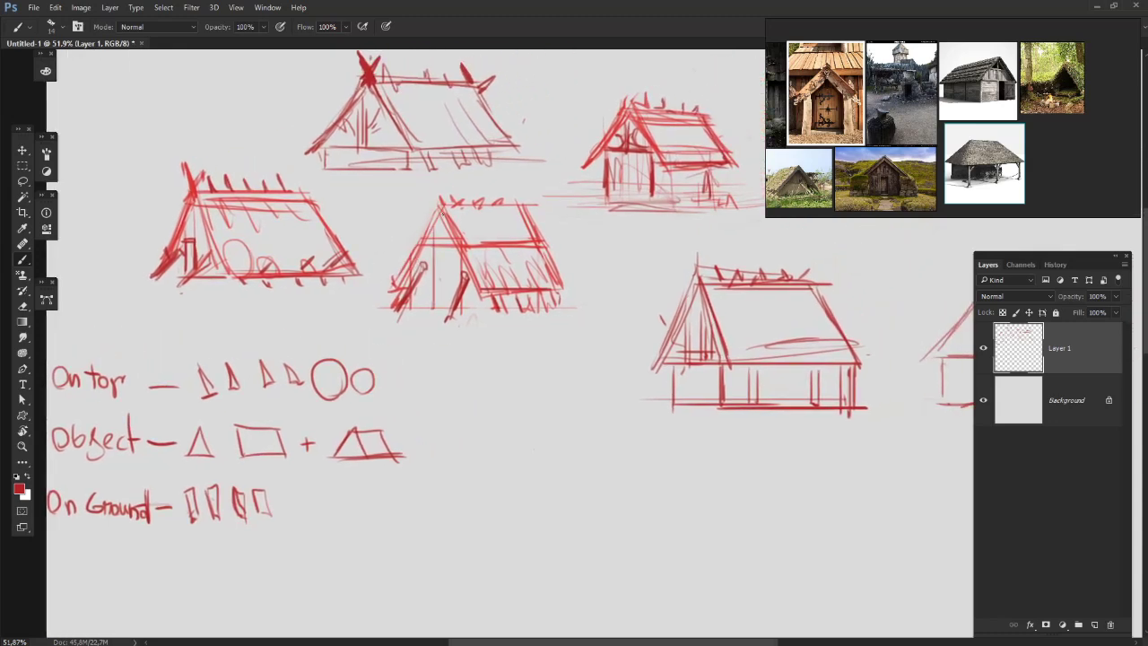
{"action": "mouse_move", "coordinate": [445, 259]}
{"action": "left_mouse_down"}
{"action": "mouse_move", "coordinate": [443, 308]}
{"action": "mouse_move", "coordinate": [439, 301]}
{"action": "left_mouse_up"}
{"action": "mouse_move", "coordinate": [772, 328]}
{"action": "left_mouse_down"}
{"action": "mouse_move", "coordinate": [628, 267]}
{"action": "mouse_move", "coordinate": [418, 381]}
{"action": "left_mouse_up"}
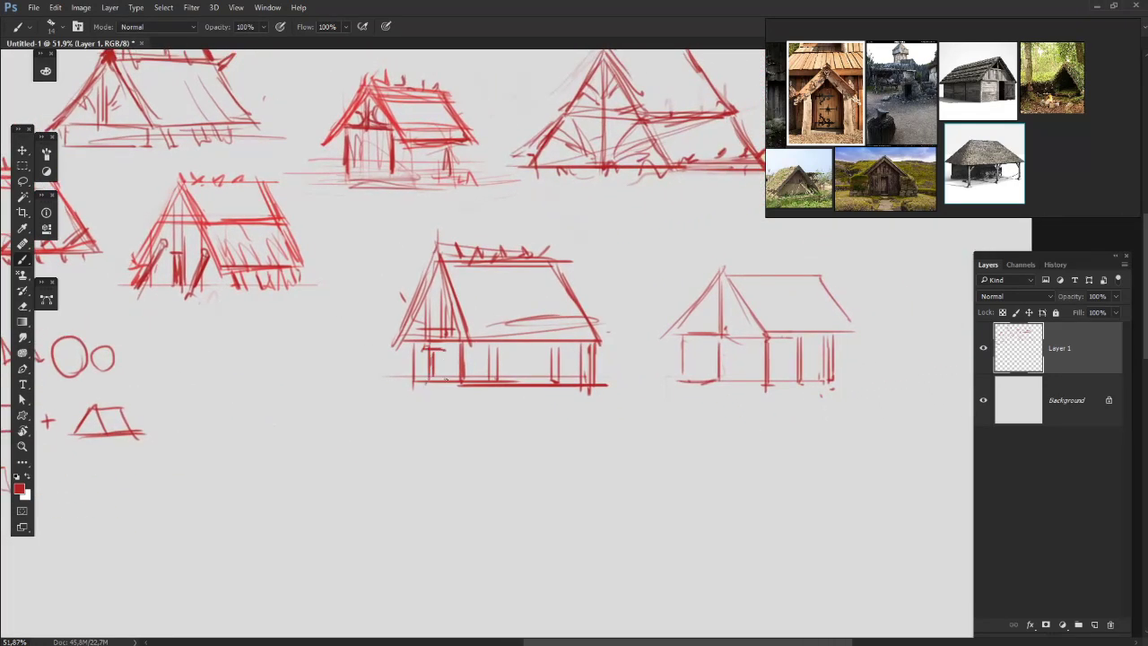
{"action": "left_click_drag", "start_coordinate": [444, 382], "coordinate": [444, 384]}
- Erase the peak, ridge line and inner gable line of the small house's roof
{"action": "mouse_move", "coordinate": [754, 282]}
{"action": "left_mouse_down"}
{"action": "mouse_move", "coordinate": [622, 314]}
{"action": "mouse_move", "coordinate": [586, 301]}
{"action": "mouse_move", "coordinate": [666, 310]}
{"action": "left_mouse_up"}
{"action": "key", "text": "e"}
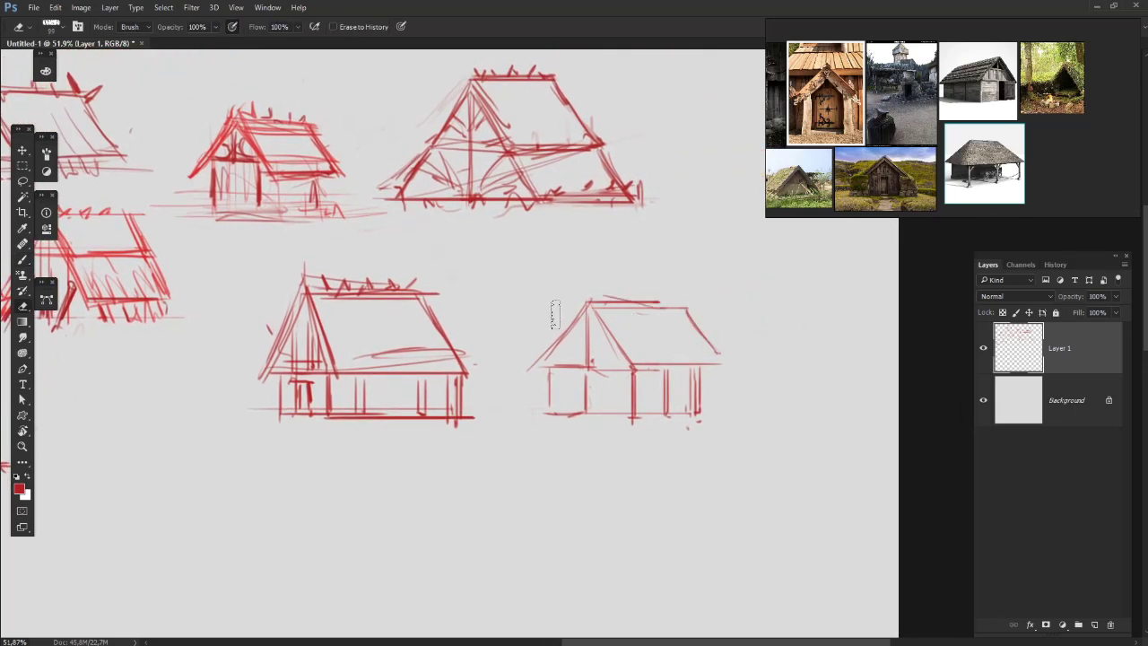
{"action": "left_click_drag", "start_coordinate": [578, 306], "coordinate": [730, 295]}
{"action": "key", "text": "b"}
{"action": "mouse_move", "coordinate": [576, 323]}
{"action": "left_mouse_down"}
{"action": "mouse_move", "coordinate": [591, 324]}
{"action": "mouse_move", "coordinate": [582, 361]}
{"action": "left_mouse_up"}
{"action": "key", "text": "e"}
{"action": "key", "text": "b"}
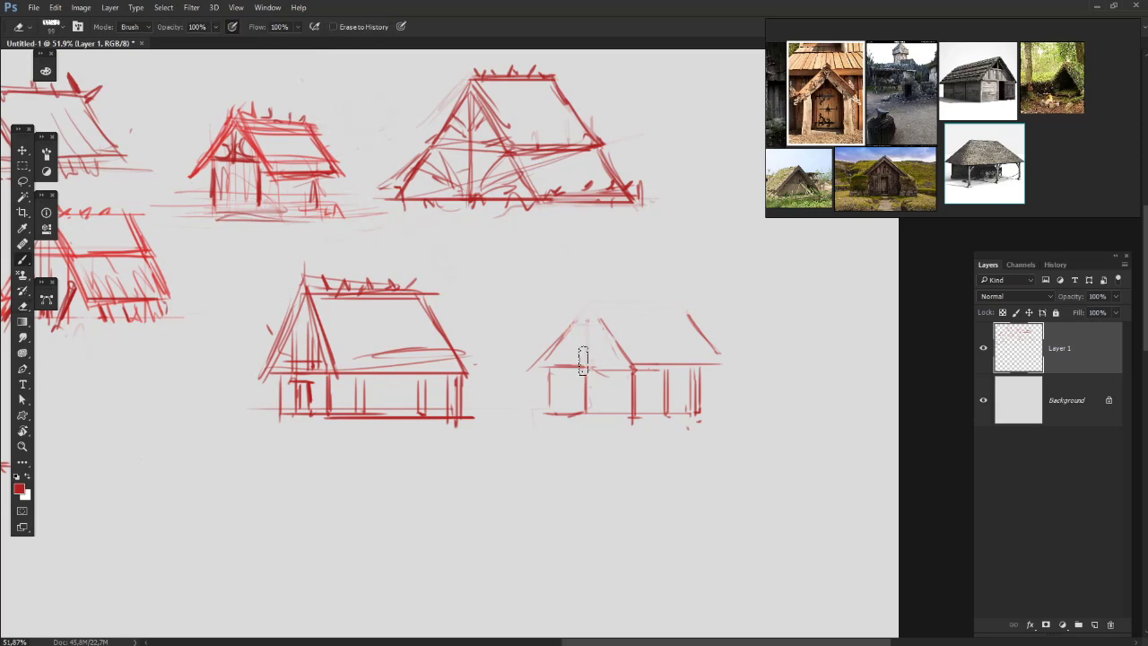
- Redraw the small house's roof as a hipped roof with a flat ridge, sloping ends and darker eaves
{"action": "left_click_drag", "start_coordinate": [589, 322], "coordinate": [587, 365]}
{"action": "key", "text": "ctrl+z"}
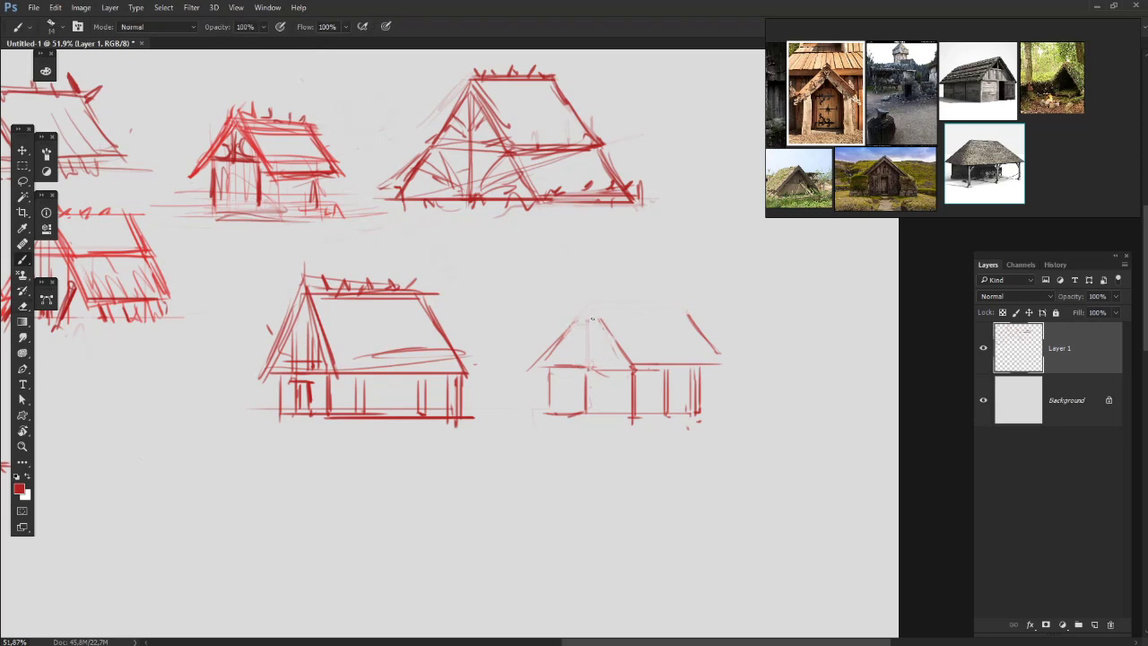
{"action": "left_click_drag", "start_coordinate": [591, 319], "coordinate": [584, 365]}
{"action": "mouse_move", "coordinate": [589, 324]}
{"action": "left_mouse_down"}
{"action": "mouse_move", "coordinate": [584, 365]}
{"action": "mouse_move", "coordinate": [530, 369]}
{"action": "mouse_move", "coordinate": [581, 314]}
{"action": "left_mouse_up"}
{"action": "key", "text": "ctrl+z"}
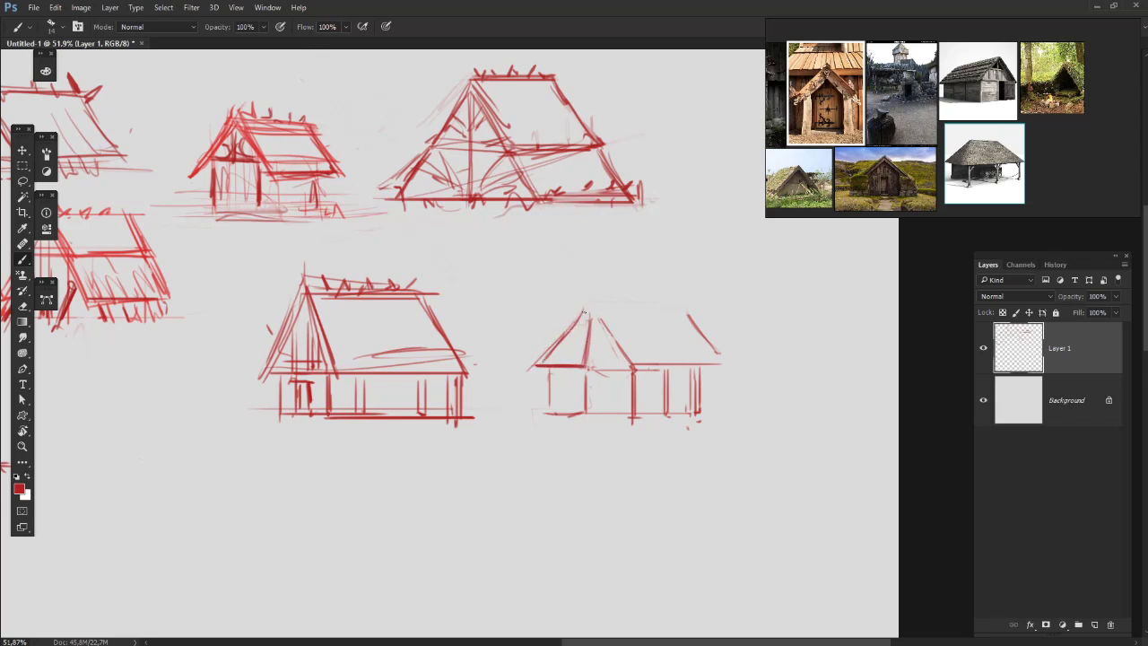
{"action": "mouse_move", "coordinate": [533, 365]}
{"action": "left_mouse_down"}
{"action": "mouse_move", "coordinate": [597, 309]}
{"action": "mouse_move", "coordinate": [588, 311]}
{"action": "mouse_move", "coordinate": [639, 313]}
{"action": "left_mouse_up"}
{"action": "mouse_move", "coordinate": [715, 360]}
{"action": "left_mouse_down"}
{"action": "mouse_move", "coordinate": [692, 333]}
{"action": "mouse_move", "coordinate": [717, 366]}
{"action": "mouse_move", "coordinate": [639, 365]}
{"action": "left_mouse_up"}
{"action": "left_click_drag", "start_coordinate": [664, 413], "coordinate": [606, 378]}
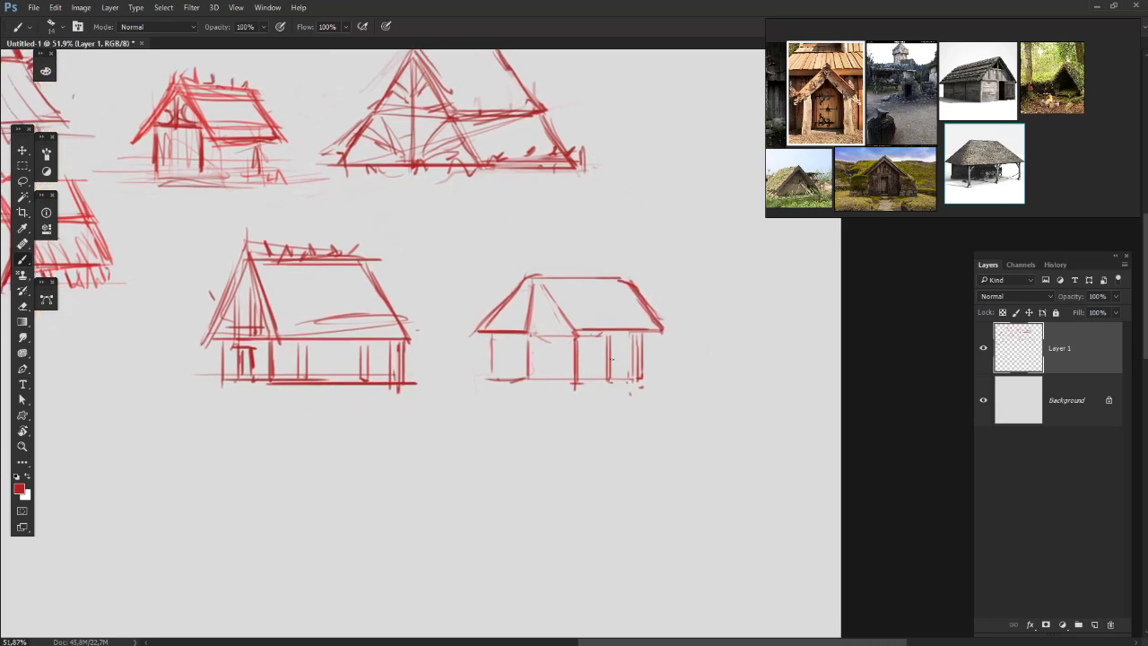
- Fill the small house's walls between the posts with loose vertical plank strokes
{"action": "left_click_drag", "start_coordinate": [546, 328], "coordinate": [544, 375]}
{"action": "mouse_move", "coordinate": [553, 338]}
{"action": "left_mouse_down"}
{"action": "mouse_move", "coordinate": [556, 381]}
{"action": "mouse_move", "coordinate": [515, 377]}
{"action": "left_mouse_up"}
{"action": "left_click_drag", "start_coordinate": [656, 450], "coordinate": [731, 300]}
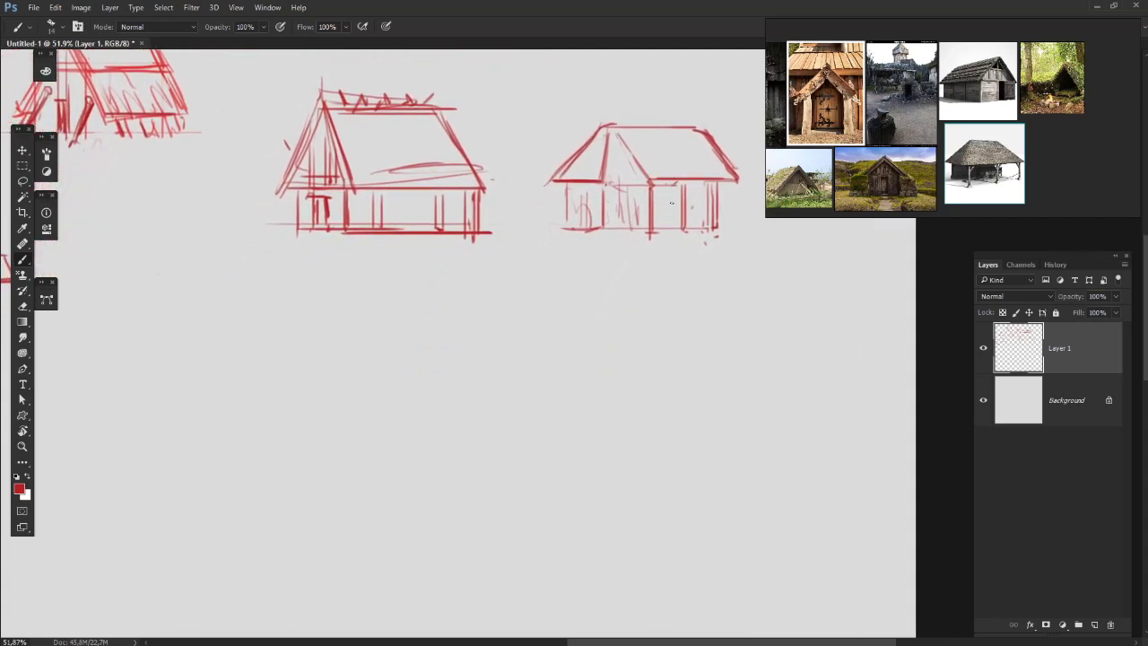
{"action": "left_click_drag", "start_coordinate": [658, 198], "coordinate": [660, 224]}
{"action": "left_click_drag", "start_coordinate": [665, 188], "coordinate": [665, 219]}
{"action": "left_click_drag", "start_coordinate": [679, 185], "coordinate": [689, 222]}
{"action": "left_click_drag", "start_coordinate": [559, 335], "coordinate": [428, 371]}
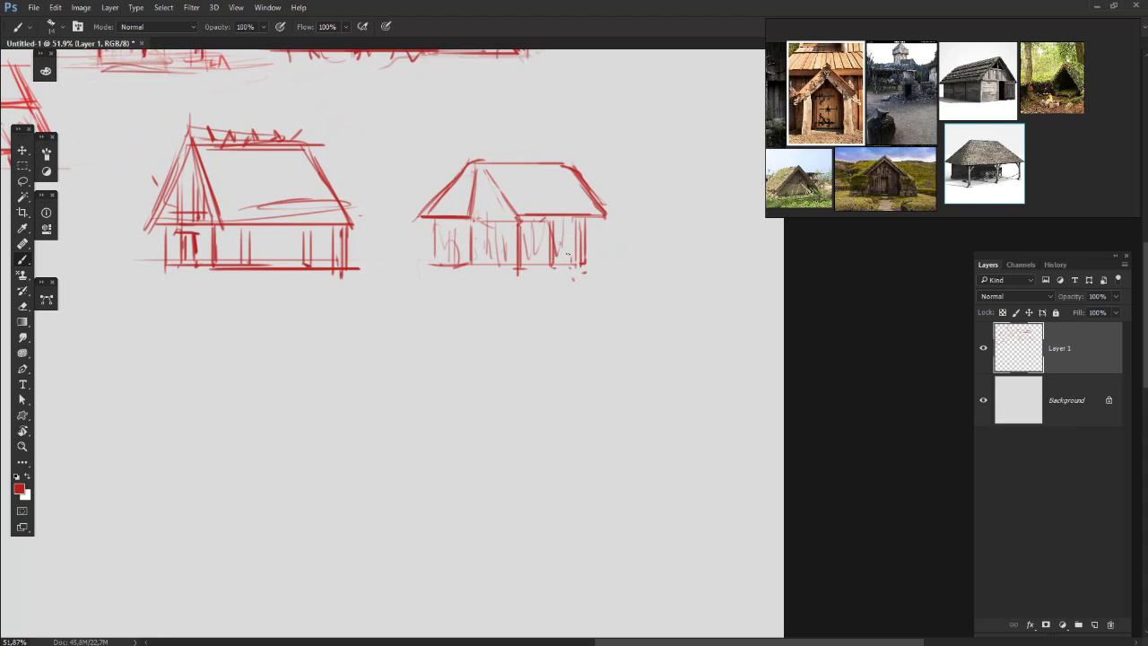
{"action": "left_click_drag", "start_coordinate": [540, 460], "coordinate": [654, 449]}
{"action": "left_click_drag", "start_coordinate": [519, 179], "coordinate": [363, 389]}
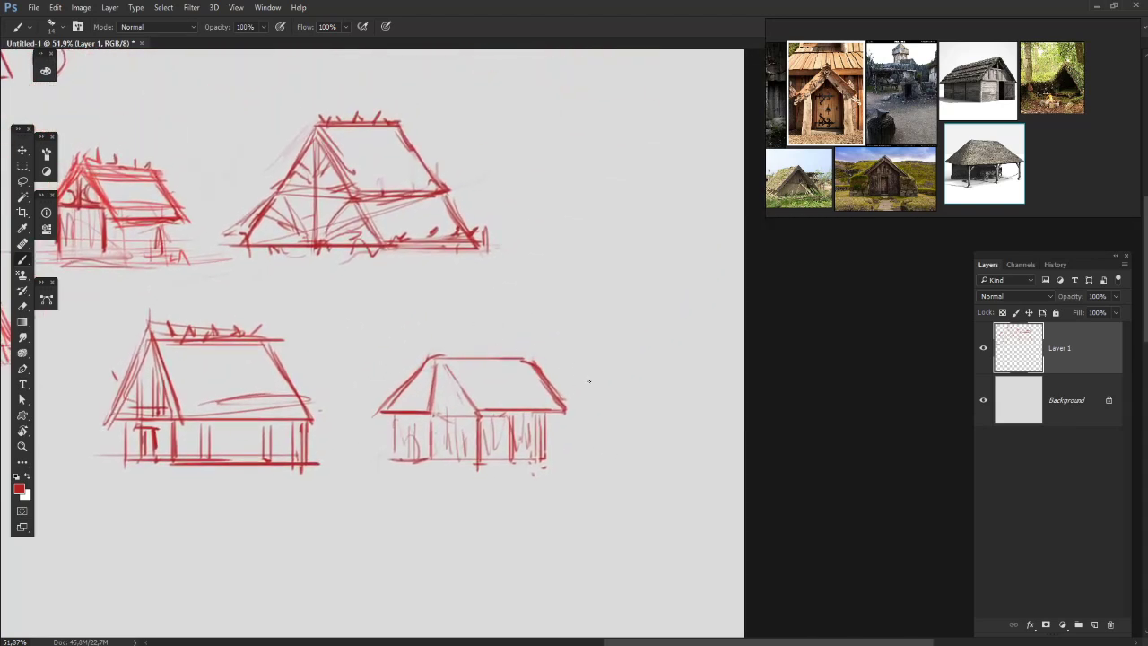
{"action": "key", "text": "e"}
{"action": "key", "text": "b"}
{"action": "left_click_drag", "start_coordinate": [559, 188], "coordinate": [608, 253]}
{"action": "key", "text": "e"}
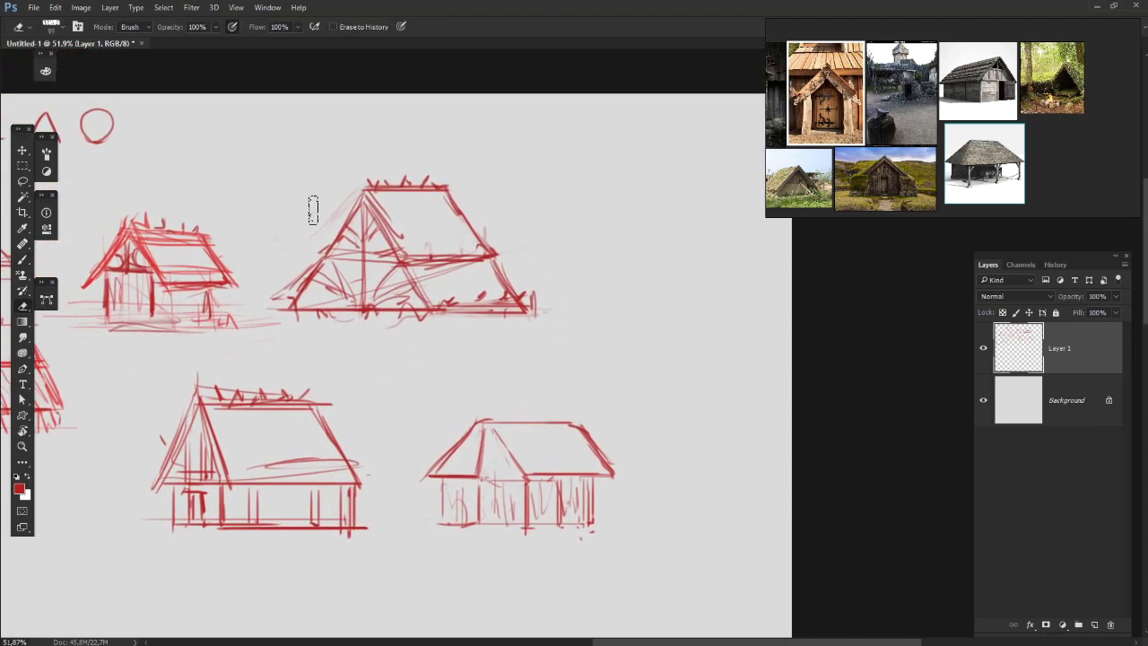
{"action": "key", "text": "b"}
{"action": "left_click_drag", "start_coordinate": [596, 165], "coordinate": [663, 412]}
{"action": "key", "text": "ctrl+z"}
{"action": "mouse_move", "coordinate": [575, 278]}
{"action": "left_mouse_down"}
{"action": "mouse_move", "coordinate": [668, 151]}
{"action": "mouse_move", "coordinate": [709, 345]}
{"action": "left_mouse_up"}
{"action": "left_click_drag", "start_coordinate": [664, 194], "coordinate": [728, 384]}
{"action": "key", "text": "ctrl+z"}
{"action": "key", "text": "ctrl+z"}
{"action": "key", "text": "ctrl+z"}
{"action": "key", "text": "ctrl+z"}
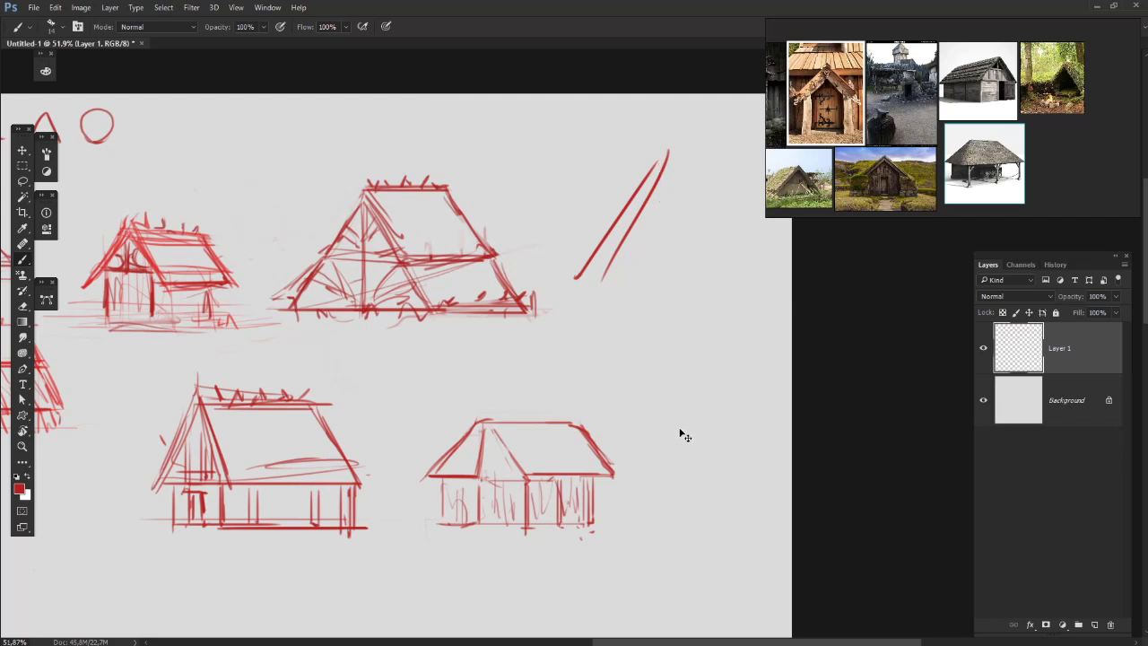
{"action": "left_click_drag", "start_coordinate": [575, 306], "coordinate": [616, 217]}
{"action": "left_click_drag", "start_coordinate": [622, 201], "coordinate": [673, 316]}
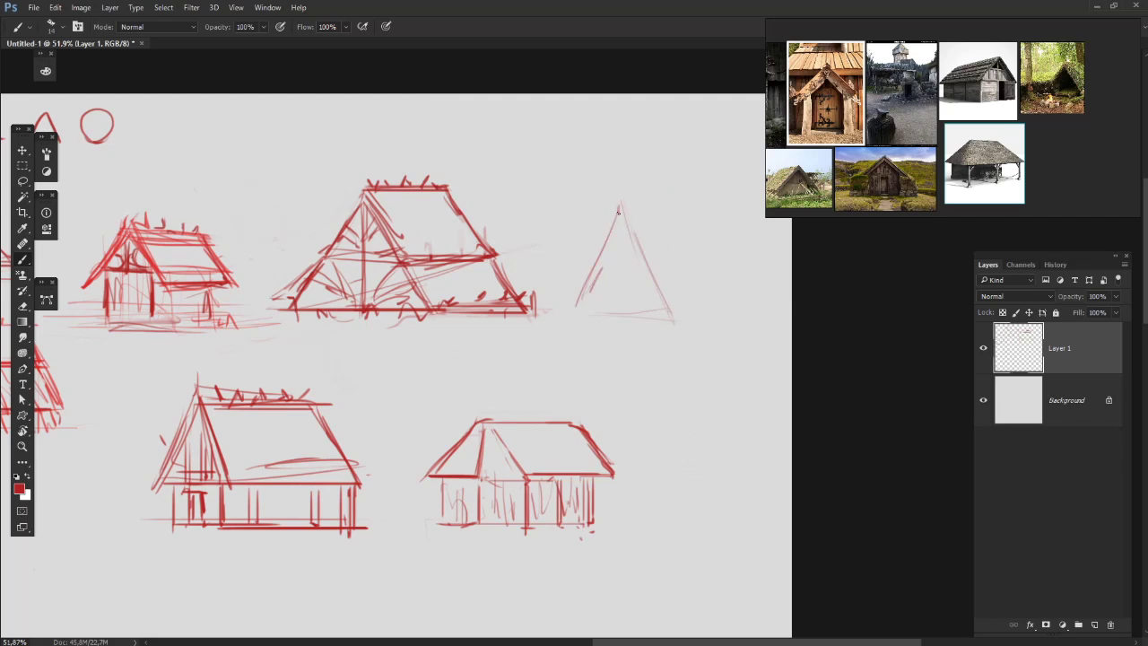
{"action": "left_click_drag", "start_coordinate": [619, 212], "coordinate": [594, 280]}
{"action": "mouse_move", "coordinate": [654, 183]}
{"action": "left_mouse_down"}
{"action": "mouse_move", "coordinate": [580, 200]}
{"action": "mouse_move", "coordinate": [660, 226]}
{"action": "left_mouse_up"}
{"action": "left_click_drag", "start_coordinate": [536, 222], "coordinate": [658, 231]}
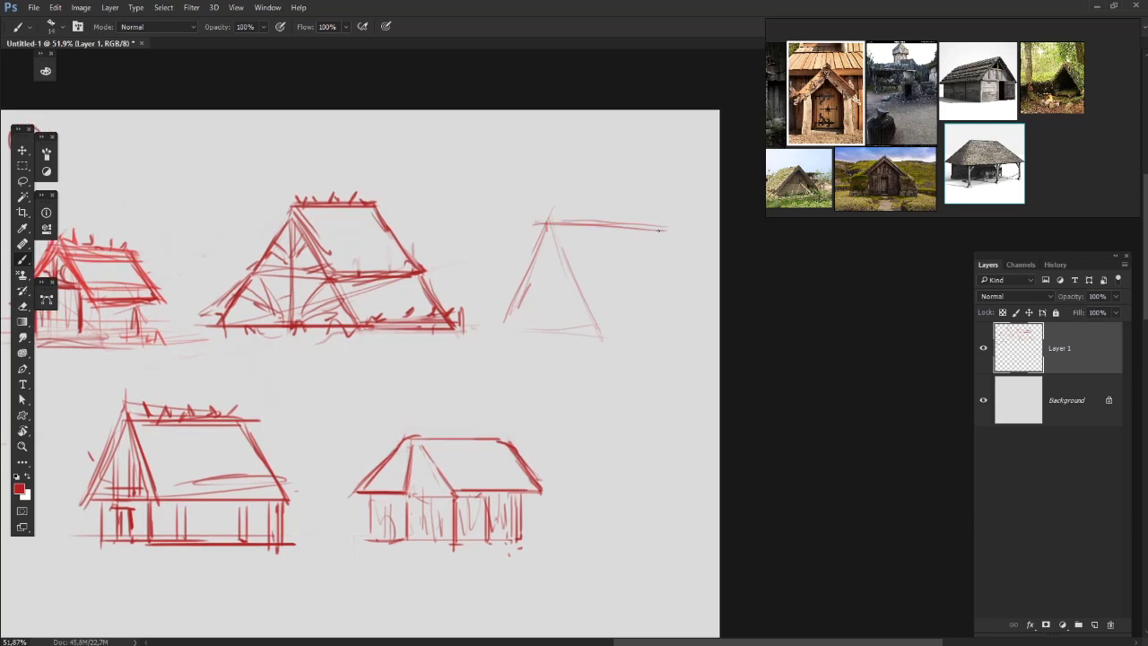
{"action": "mouse_move", "coordinate": [689, 310]}
{"action": "left_mouse_down"}
{"action": "mouse_move", "coordinate": [660, 235]}
{"action": "mouse_move", "coordinate": [584, 321]}
{"action": "left_mouse_up"}
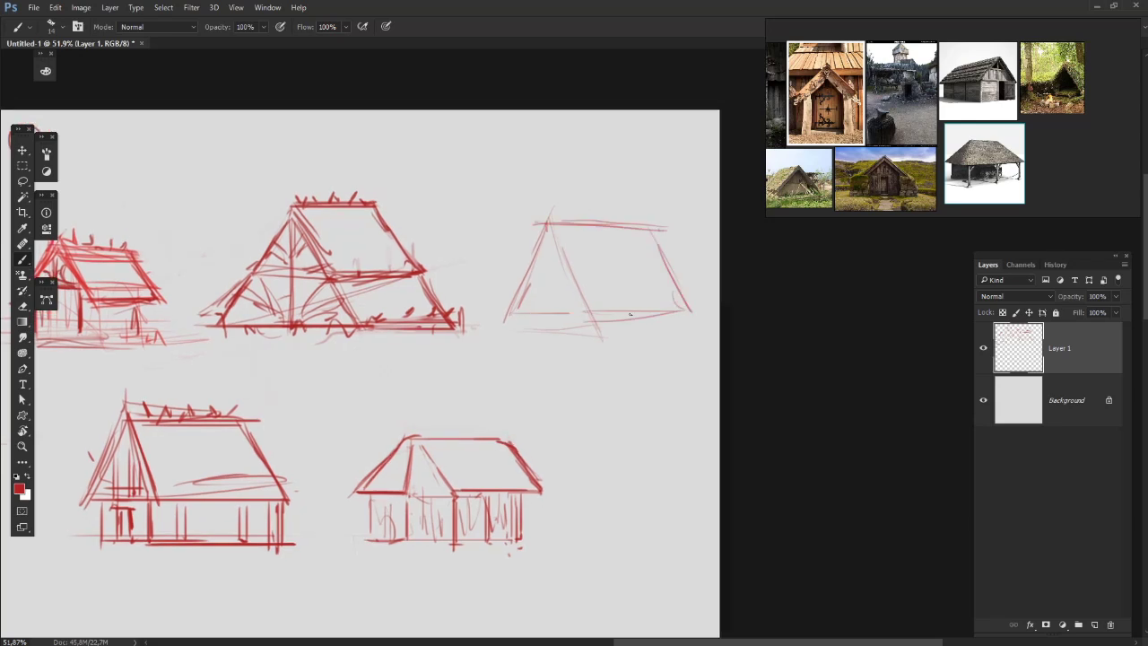
{"action": "mouse_move", "coordinate": [690, 311]}
{"action": "left_mouse_down"}
{"action": "mouse_move", "coordinate": [570, 313]}
{"action": "mouse_move", "coordinate": [620, 333]}
{"action": "mouse_move", "coordinate": [588, 334]}
{"action": "mouse_move", "coordinate": [580, 356]}
{"action": "left_mouse_up"}
{"action": "key", "text": "e"}
{"action": "key", "text": "b"}
{"action": "left_click_drag", "start_coordinate": [292, 544], "coordinate": [415, 439]}
{"action": "key", "text": "ctrl+z"}
{"action": "mouse_move", "coordinate": [749, 121]}
{"action": "left_mouse_down"}
{"action": "mouse_move", "coordinate": [581, 208]}
{"action": "mouse_move", "coordinate": [692, 144]}
{"action": "mouse_move", "coordinate": [1010, 83]}
{"action": "mouse_move", "coordinate": [533, 375]}
{"action": "mouse_move", "coordinate": [641, 375]}
{"action": "mouse_move", "coordinate": [655, 331]}
{"action": "mouse_move", "coordinate": [595, 294]}
{"action": "mouse_move", "coordinate": [674, 417]}
{"action": "left_mouse_up"}
{"action": "key", "text": "e"}
{"action": "left_click_drag", "start_coordinate": [431, 427], "coordinate": [892, 308]}
{"action": "mouse_move", "coordinate": [611, 370]}
{"action": "left_mouse_down"}
{"action": "mouse_move", "coordinate": [768, 378]}
{"action": "mouse_move", "coordinate": [499, 380]}
{"action": "mouse_move", "coordinate": [470, 403]}
{"action": "mouse_move", "coordinate": [696, 370]}
{"action": "mouse_move", "coordinate": [820, 519]}
{"action": "mouse_move", "coordinate": [684, 465]}
{"action": "mouse_move", "coordinate": [633, 482]}
{"action": "mouse_move", "coordinate": [680, 366]}
{"action": "mouse_move", "coordinate": [699, 360]}
{"action": "left_mouse_up"}
{"action": "key", "text": "b"}
- Bring up the KEEP WORKING timer beside the sketches and start it
{"action": "mouse_move", "coordinate": [483, 639]}
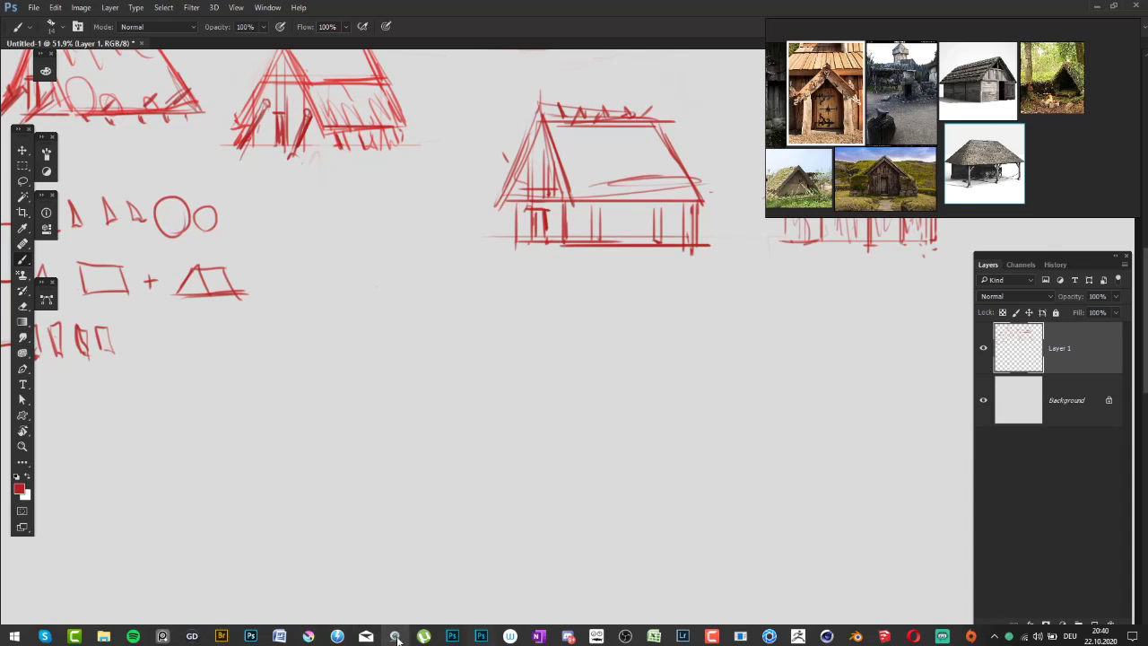
{"action": "left_click", "coordinate": [596, 636]}
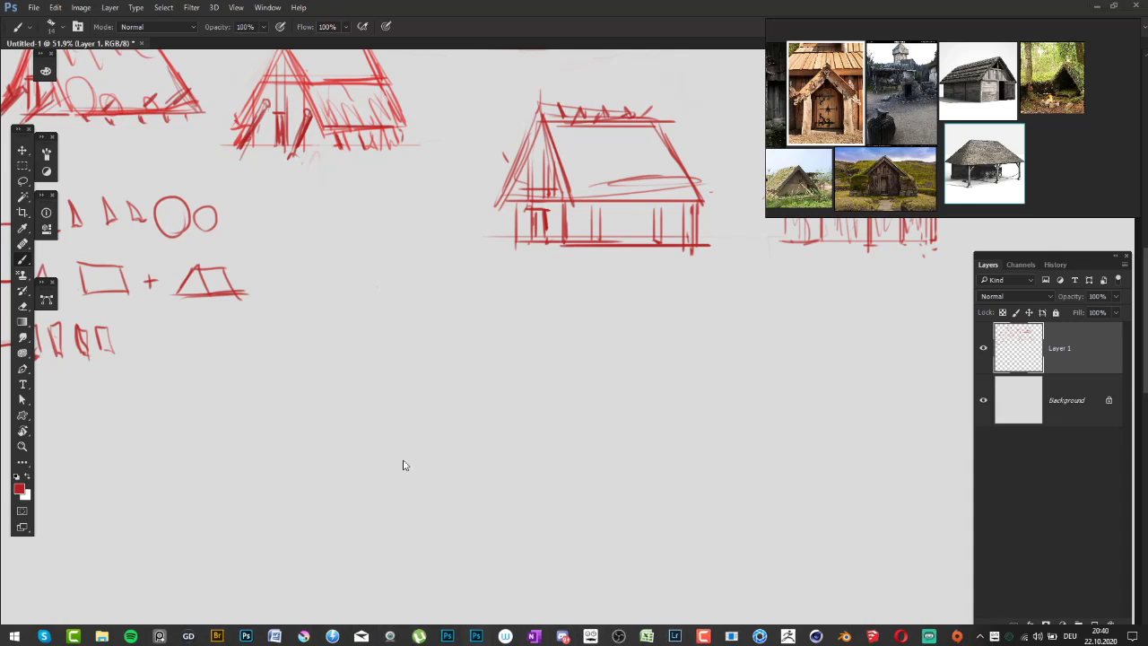
{"action": "left_click_drag", "start_coordinate": [79, 563], "coordinate": [60, 567]}
{"action": "left_click", "coordinate": [308, 481]}
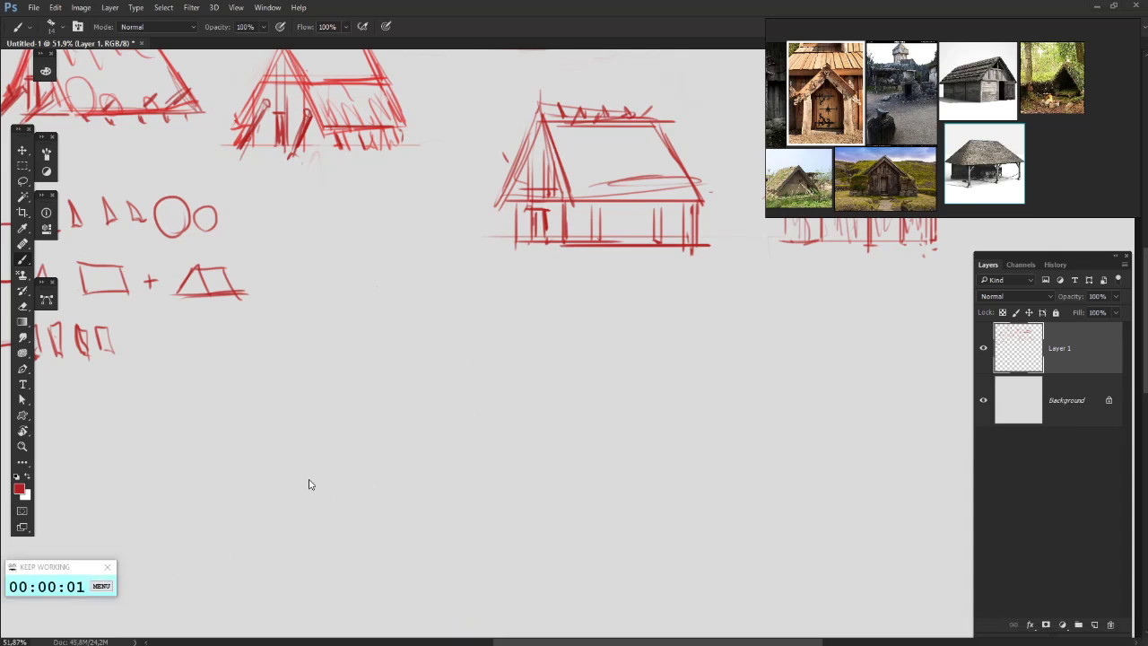
- Sketch a tent-shaped house in the empty area below the existing houses, with a triangular front, short ridge and sloping roof side
{"action": "left_click_drag", "start_coordinate": [585, 341], "coordinate": [715, 321]}
{"action": "key", "text": "e"}
{"action": "left_click_drag", "start_coordinate": [491, 296], "coordinate": [443, 321]}
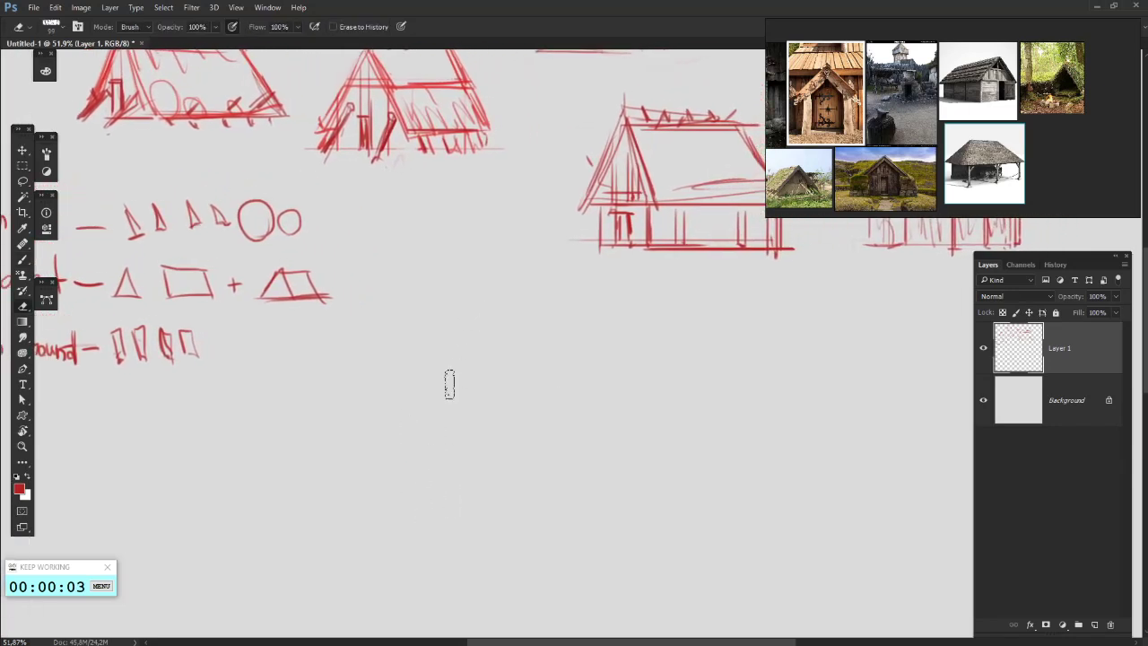
{"action": "key", "text": "b"}
{"action": "mouse_move", "coordinate": [401, 396]}
{"action": "left_mouse_down"}
{"action": "mouse_move", "coordinate": [453, 329]}
{"action": "mouse_move", "coordinate": [417, 378]}
{"action": "left_mouse_up"}
{"action": "mouse_move", "coordinate": [452, 317]}
{"action": "left_mouse_down"}
{"action": "mouse_move", "coordinate": [471, 390]}
{"action": "mouse_move", "coordinate": [467, 359]}
{"action": "mouse_move", "coordinate": [492, 400]}
{"action": "left_mouse_up"}
{"action": "mouse_move", "coordinate": [399, 402]}
{"action": "left_mouse_down"}
{"action": "mouse_move", "coordinate": [490, 401]}
{"action": "mouse_move", "coordinate": [469, 363]}
{"action": "left_mouse_up"}
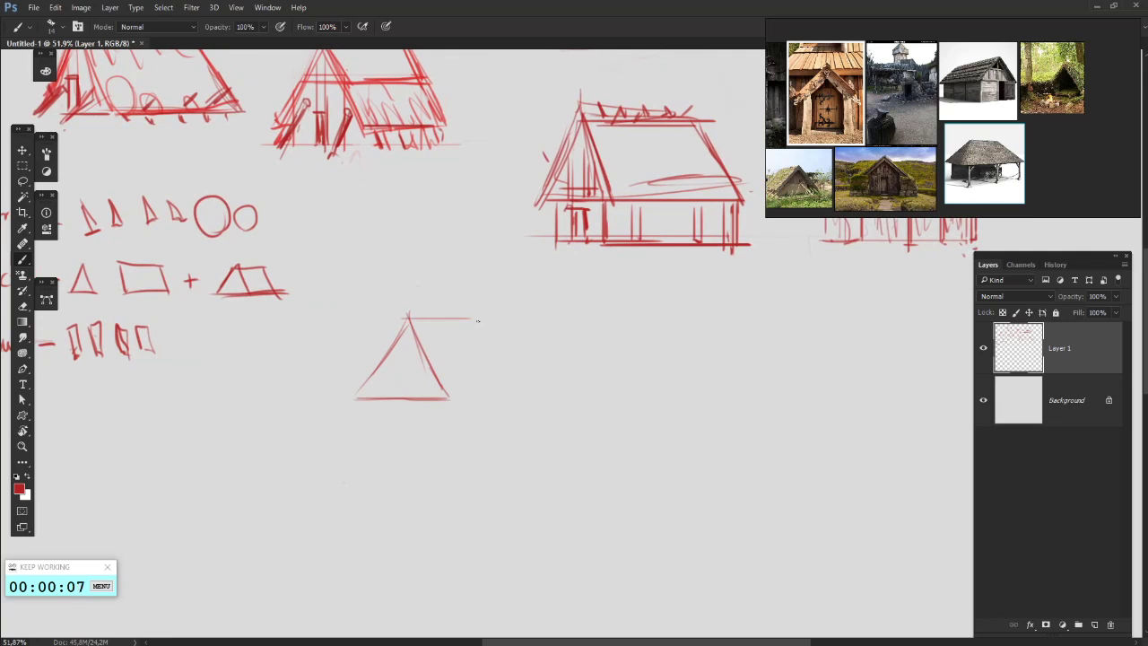
{"action": "mouse_move", "coordinate": [477, 320]}
{"action": "left_mouse_down"}
{"action": "mouse_move", "coordinate": [511, 381]}
{"action": "mouse_move", "coordinate": [446, 399]}
{"action": "mouse_move", "coordinate": [535, 399]}
{"action": "left_mouse_up"}
- Add a rough square patch to the tent-shaped house's roof and loose spikes along its ridge
{"action": "left_click_drag", "start_coordinate": [445, 357], "coordinate": [460, 325]}
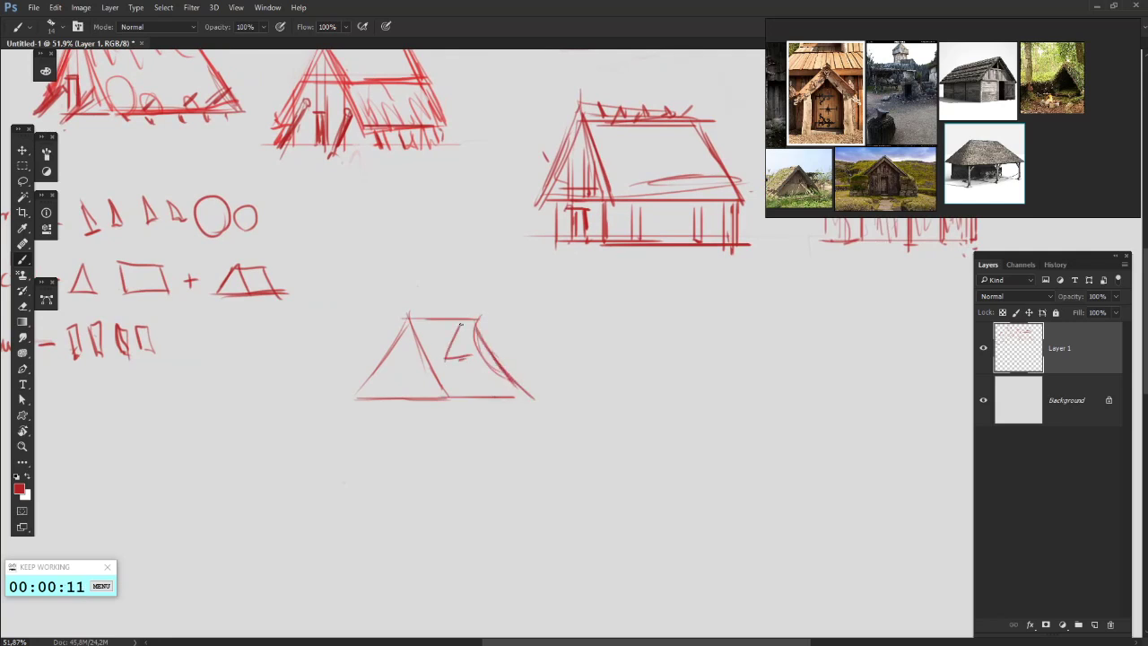
{"action": "left_click_drag", "start_coordinate": [482, 362], "coordinate": [437, 325]}
{"action": "mouse_move", "coordinate": [447, 315]}
{"action": "left_mouse_down"}
{"action": "mouse_move", "coordinate": [481, 314]}
{"action": "mouse_move", "coordinate": [464, 321]}
{"action": "mouse_move", "coordinate": [474, 295]}
{"action": "left_mouse_up"}
- Erase the ridge spikes and rear roof edge, and redraw them with crossed gable poles, a thicker ridge beam and darker gable edges
{"action": "key", "text": "e"}
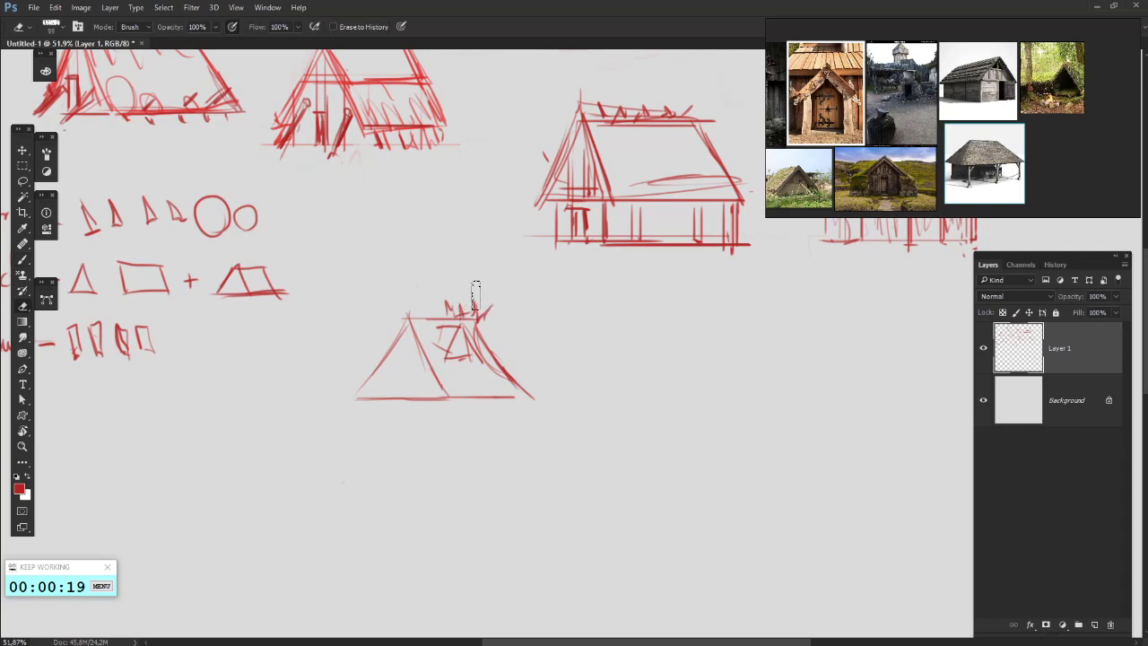
{"action": "key", "text": "b"}
{"action": "mouse_move", "coordinate": [402, 299]}
{"action": "left_mouse_down"}
{"action": "mouse_move", "coordinate": [415, 318]}
{"action": "mouse_move", "coordinate": [489, 305]}
{"action": "mouse_move", "coordinate": [441, 318]}
{"action": "mouse_move", "coordinate": [525, 400]}
{"action": "mouse_move", "coordinate": [485, 326]}
{"action": "mouse_move", "coordinate": [515, 389]}
{"action": "left_mouse_up"}
{"action": "key", "text": "e"}
{"action": "key", "text": "e"}
{"action": "key", "text": "b"}
{"action": "left_click_drag", "start_coordinate": [478, 323], "coordinate": [521, 400]}
{"action": "key", "text": "b"}
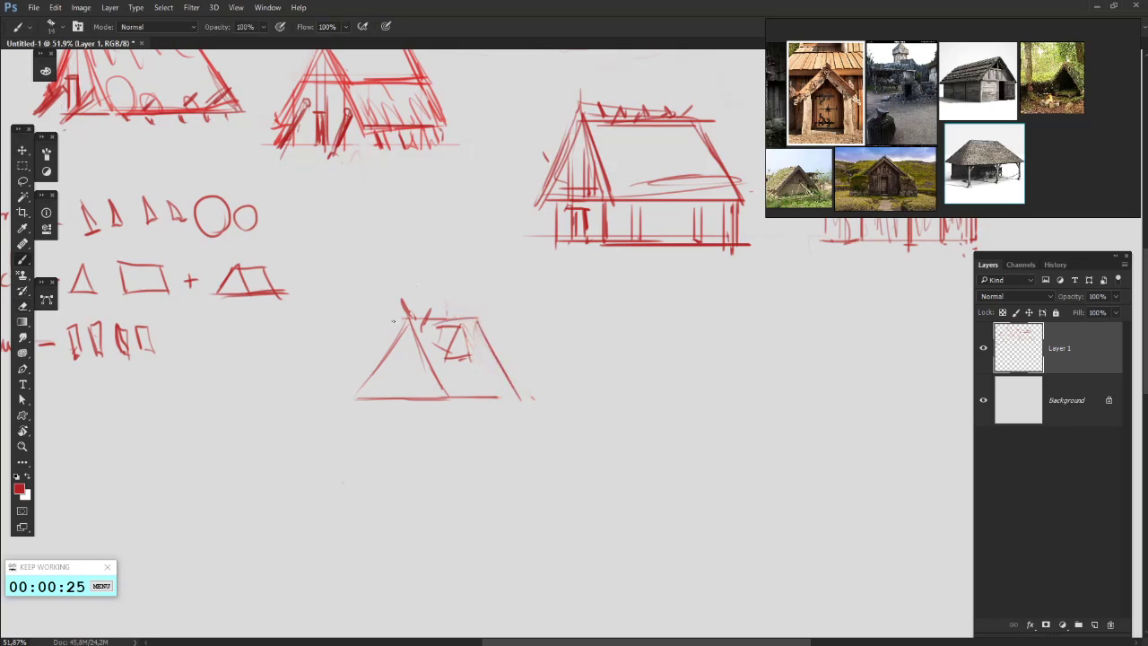
{"action": "left_click_drag", "start_coordinate": [401, 321], "coordinate": [436, 405]}
{"action": "mouse_move", "coordinate": [396, 330]}
{"action": "left_mouse_down"}
{"action": "mouse_move", "coordinate": [352, 398]}
{"action": "mouse_move", "coordinate": [429, 400]}
{"action": "left_mouse_up"}
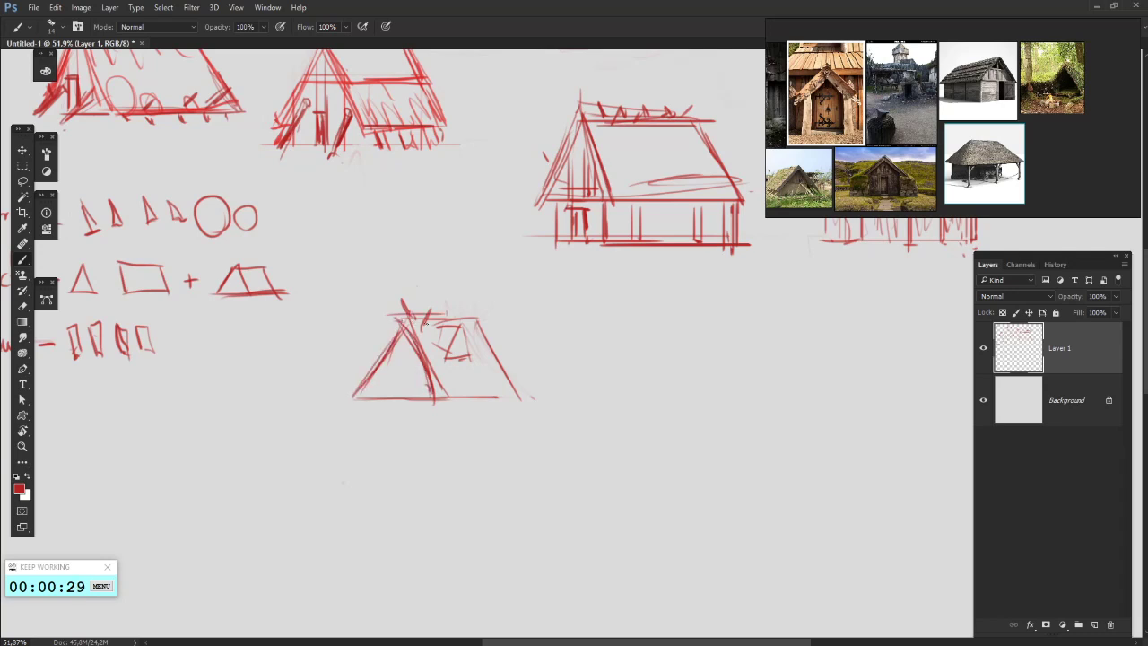
{"action": "mouse_move", "coordinate": [388, 321]}
{"action": "left_mouse_down"}
{"action": "mouse_move", "coordinate": [477, 312]}
{"action": "mouse_move", "coordinate": [461, 316]}
{"action": "mouse_move", "coordinate": [513, 389]}
{"action": "left_mouse_up"}
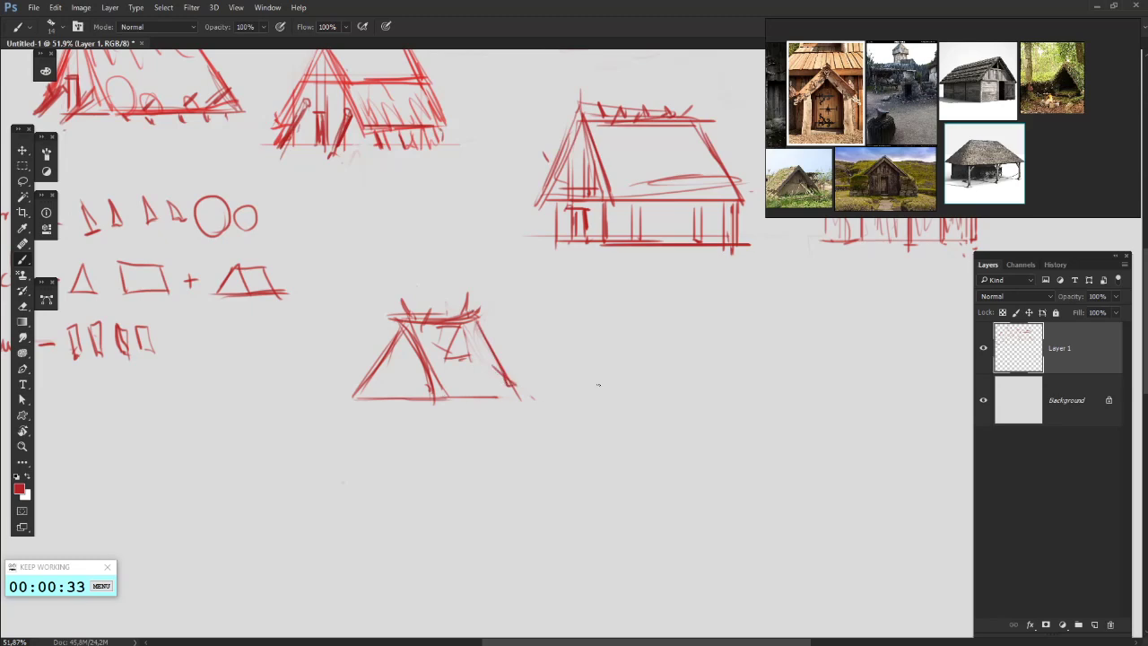
- Sketch a second gabled roof beside the tent-shaped house, with doubled gable edges, a flat ridge, a sloping end and a firm eave
{"action": "left_click_drag", "start_coordinate": [695, 334], "coordinate": [526, 418]}
{"action": "left_click_drag", "start_coordinate": [529, 460], "coordinate": [563, 418]}
{"action": "left_click_drag", "start_coordinate": [472, 421], "coordinate": [489, 403]}
{"action": "mouse_move", "coordinate": [453, 447]}
{"action": "left_mouse_down"}
{"action": "mouse_move", "coordinate": [516, 379]}
{"action": "mouse_move", "coordinate": [553, 437]}
{"action": "left_mouse_up"}
{"action": "left_click_drag", "start_coordinate": [518, 375], "coordinate": [563, 455]}
{"action": "mouse_move", "coordinate": [519, 378]}
{"action": "left_mouse_down"}
{"action": "mouse_move", "coordinate": [469, 441]}
{"action": "mouse_move", "coordinate": [607, 380]}
{"action": "left_mouse_up"}
{"action": "mouse_move", "coordinate": [517, 378]}
{"action": "left_mouse_down"}
{"action": "mouse_move", "coordinate": [617, 380]}
{"action": "mouse_move", "coordinate": [645, 434]}
{"action": "left_mouse_up"}
{"action": "mouse_move", "coordinate": [613, 380]}
{"action": "left_mouse_down"}
{"action": "mouse_move", "coordinate": [653, 447]}
{"action": "mouse_move", "coordinate": [569, 446]}
{"action": "left_mouse_up"}
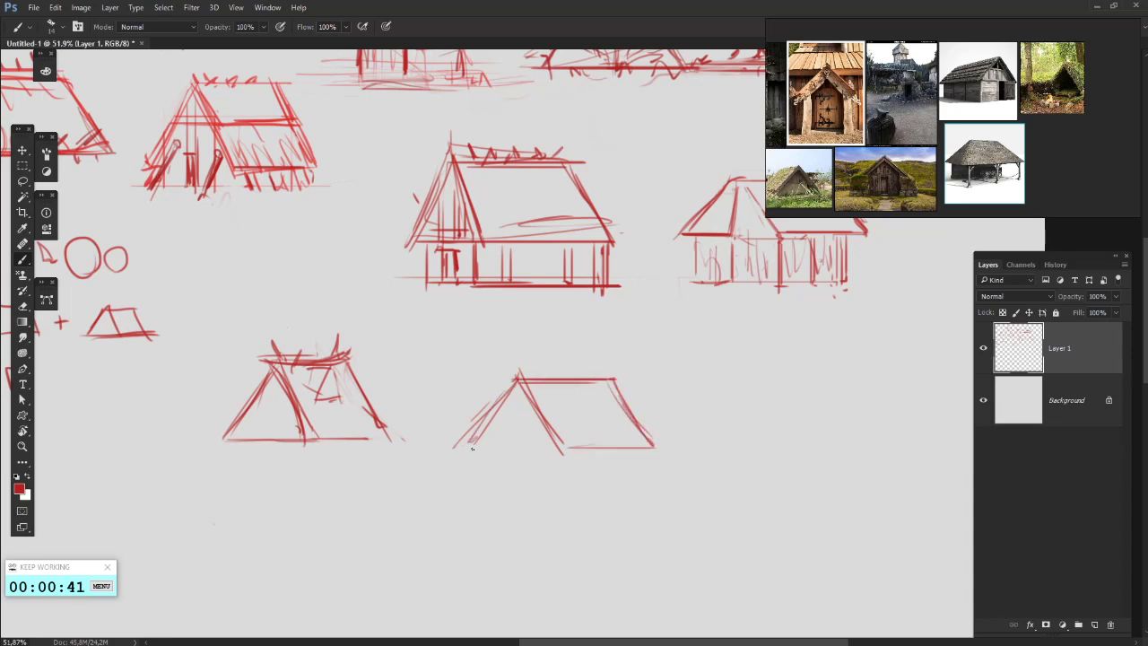
{"action": "left_click_drag", "start_coordinate": [662, 405], "coordinate": [671, 406]}
{"action": "left_click_drag", "start_coordinate": [576, 445], "coordinate": [660, 444]}
- Add gable base lines, a low wall beneath the roof and a dark narrow door to the second house
{"action": "left_click_drag", "start_coordinate": [599, 339], "coordinate": [568, 347]}
{"action": "mouse_move", "coordinate": [538, 456]}
{"action": "left_mouse_down"}
{"action": "mouse_move", "coordinate": [455, 455]}
{"action": "mouse_move", "coordinate": [524, 447]}
{"action": "left_mouse_up"}
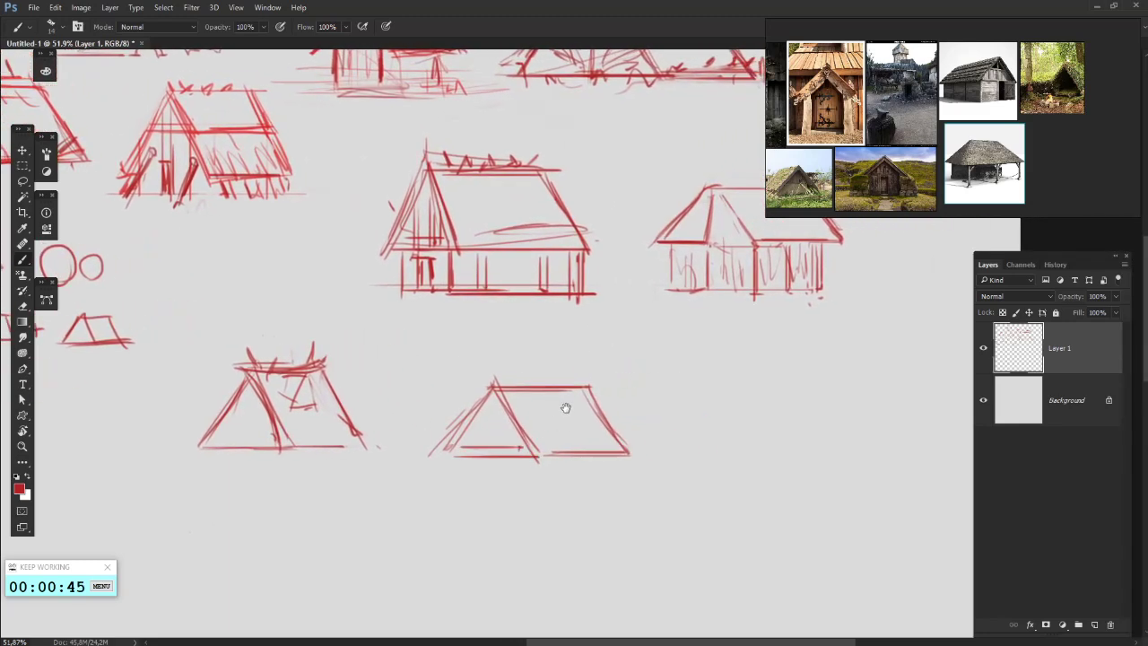
{"action": "left_click_drag", "start_coordinate": [566, 407], "coordinate": [541, 414]}
{"action": "mouse_move", "coordinate": [506, 380]}
{"action": "left_mouse_down"}
{"action": "mouse_move", "coordinate": [536, 392]}
{"action": "mouse_move", "coordinate": [549, 372]}
{"action": "left_mouse_up"}
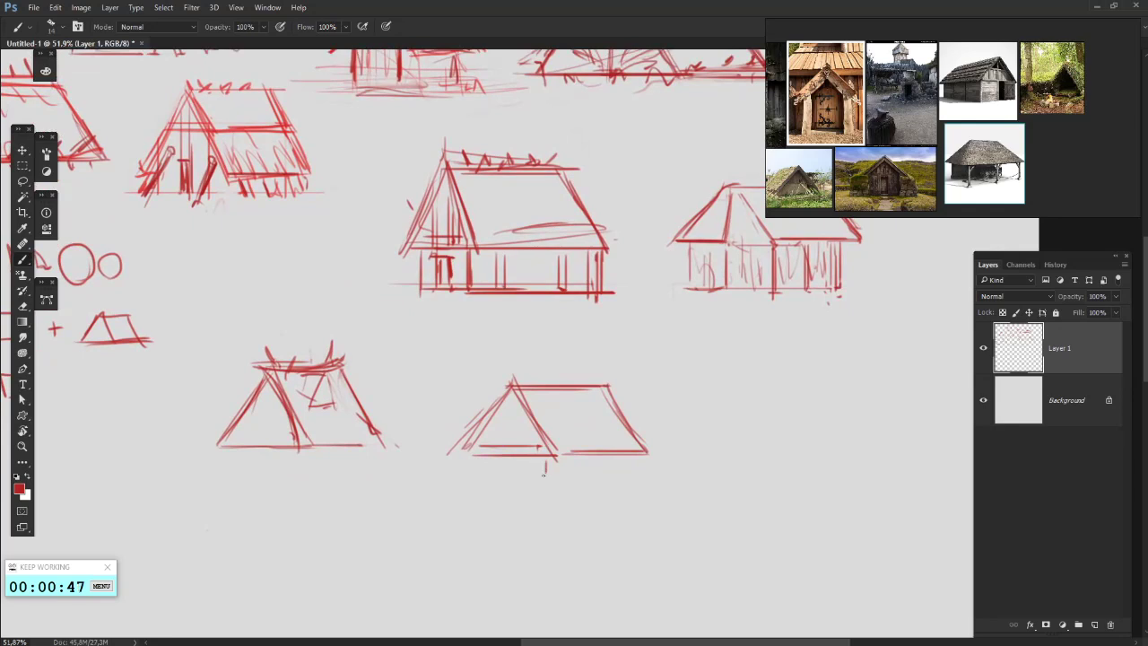
{"action": "left_click_drag", "start_coordinate": [543, 474], "coordinate": [623, 473]}
{"action": "mouse_move", "coordinate": [477, 456]}
{"action": "left_mouse_down"}
{"action": "mouse_move", "coordinate": [548, 473]}
{"action": "mouse_move", "coordinate": [503, 434]}
{"action": "mouse_move", "coordinate": [515, 472]}
{"action": "mouse_move", "coordinate": [507, 438]}
{"action": "mouse_move", "coordinate": [551, 429]}
{"action": "left_mouse_up"}
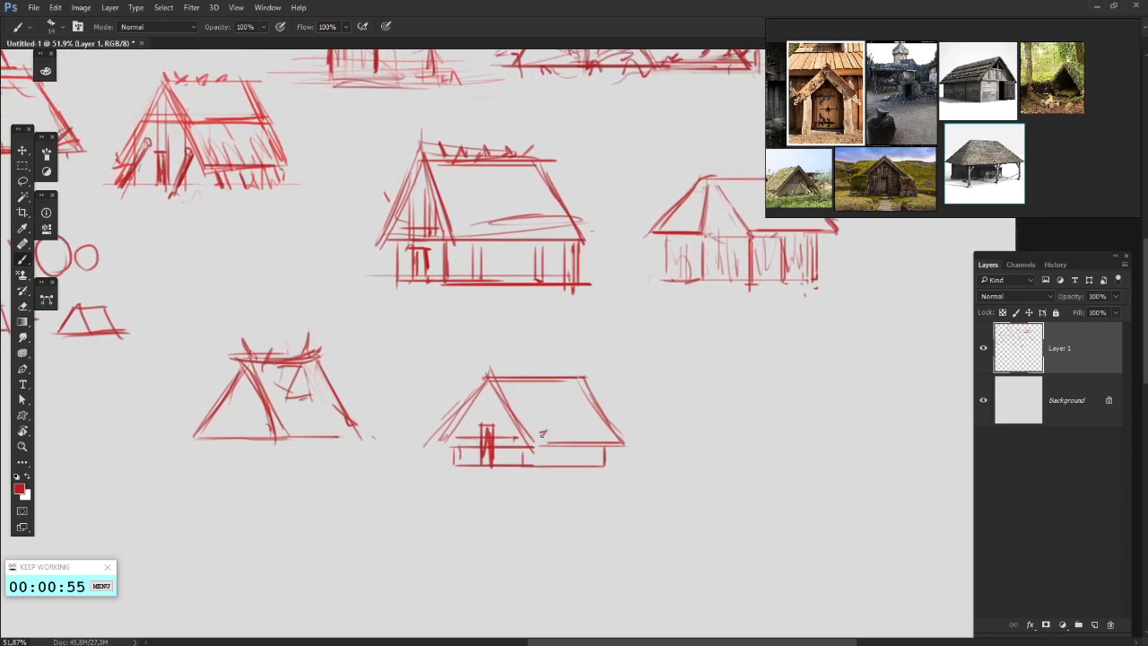
- Divide the second house's roof with a horizontal and a slanted seam and add a few loose plank strokes
{"action": "left_click_drag", "start_coordinate": [549, 384], "coordinate": [569, 439]}
{"action": "left_click_drag", "start_coordinate": [513, 409], "coordinate": [592, 410]}
{"action": "mouse_move", "coordinate": [512, 382]}
{"action": "left_mouse_down"}
{"action": "mouse_move", "coordinate": [523, 404]}
{"action": "mouse_move", "coordinate": [569, 389]}
{"action": "left_mouse_up"}
- Erase the ridge, patch and rear slope of the tent-shaped house's roof down to faint lines
{"action": "left_click_drag", "start_coordinate": [439, 373], "coordinate": [525, 361]}
{"action": "key", "text": "e"}
{"action": "left_click_drag", "start_coordinate": [349, 334], "coordinate": [448, 435]}
{"action": "key", "text": "b"}
- Redraw the tent-shaped house's roof in two tiers, with a longer ridge, an overhanging upper eave and a flared lower slope
{"action": "left_click_drag", "start_coordinate": [357, 384], "coordinate": [445, 384]}
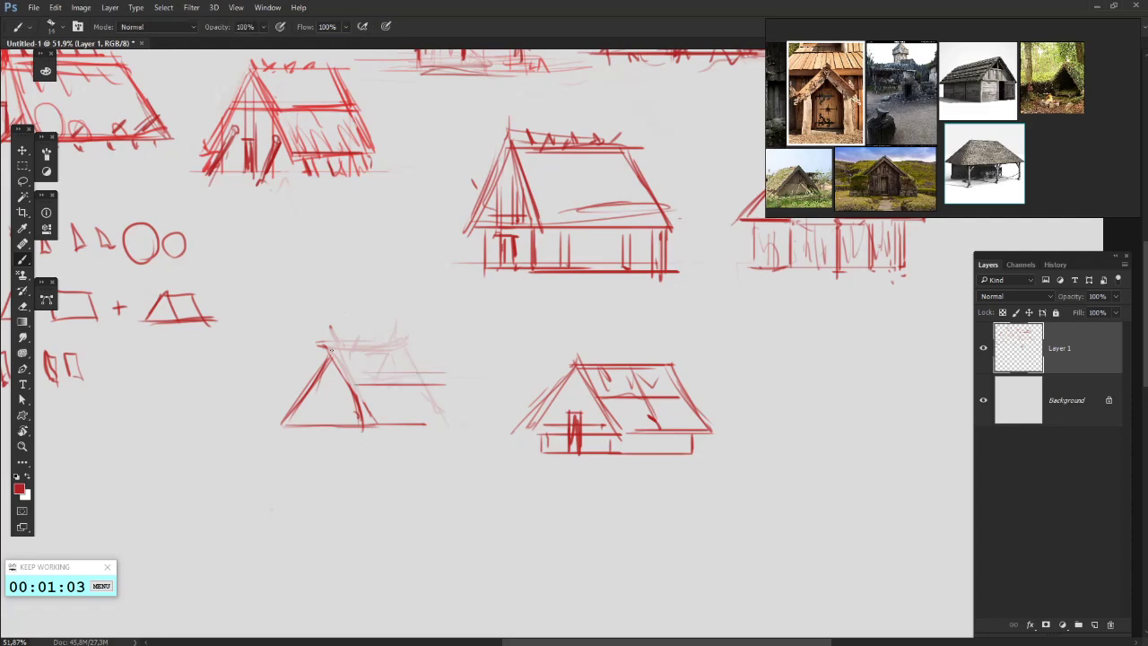
{"action": "left_click_drag", "start_coordinate": [331, 351], "coordinate": [414, 350]}
{"action": "left_click_drag", "start_coordinate": [323, 345], "coordinate": [432, 348]}
{"action": "left_click_drag", "start_coordinate": [425, 346], "coordinate": [449, 388]}
{"action": "left_click_drag", "start_coordinate": [327, 390], "coordinate": [455, 387]}
{"action": "mouse_move", "coordinate": [380, 389]}
{"action": "left_mouse_down"}
{"action": "mouse_move", "coordinate": [443, 387]}
{"action": "mouse_move", "coordinate": [467, 430]}
{"action": "left_mouse_up"}
{"action": "left_click_drag", "start_coordinate": [389, 425], "coordinate": [456, 427]}
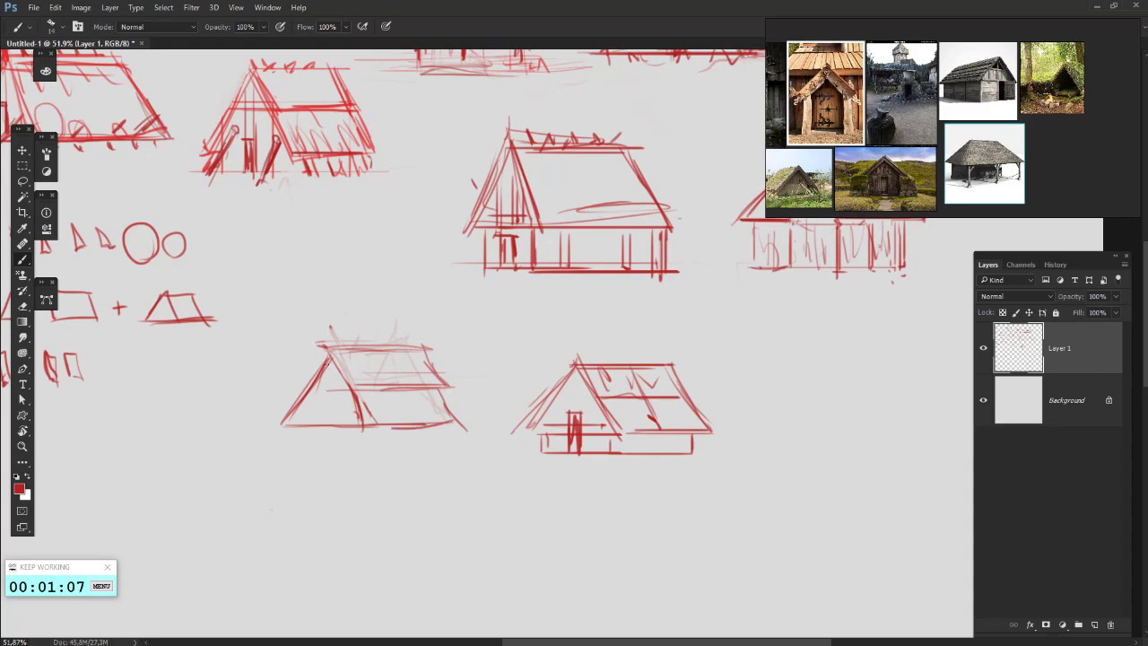
- Darken the two-tiered house's gable edge and add crossbeams, horizontal planks and an arched door to its front
{"action": "left_click_drag", "start_coordinate": [332, 350], "coordinate": [280, 423]}
{"action": "mouse_move", "coordinate": [312, 363]}
{"action": "left_mouse_down"}
{"action": "mouse_move", "coordinate": [278, 421]}
{"action": "mouse_move", "coordinate": [362, 385]}
{"action": "left_mouse_up"}
{"action": "left_click_drag", "start_coordinate": [307, 396], "coordinate": [354, 395]}
{"action": "left_click_drag", "start_coordinate": [291, 418], "coordinate": [357, 413]}
{"action": "mouse_move", "coordinate": [305, 408]}
{"action": "left_mouse_down"}
{"action": "mouse_move", "coordinate": [423, 397]}
{"action": "mouse_move", "coordinate": [441, 383]}
{"action": "left_mouse_up"}
{"action": "mouse_move", "coordinate": [362, 383]}
{"action": "left_mouse_down"}
{"action": "mouse_move", "coordinate": [368, 348]}
{"action": "mouse_move", "coordinate": [380, 385]}
{"action": "mouse_move", "coordinate": [365, 385]}
{"action": "left_mouse_up"}
- Sketch a third house beside the low-walled one, with a steep gable, flat ridge, upper eave line and lower roof flaring to the ground
{"action": "left_click_drag", "start_coordinate": [530, 359], "coordinate": [368, 311]}
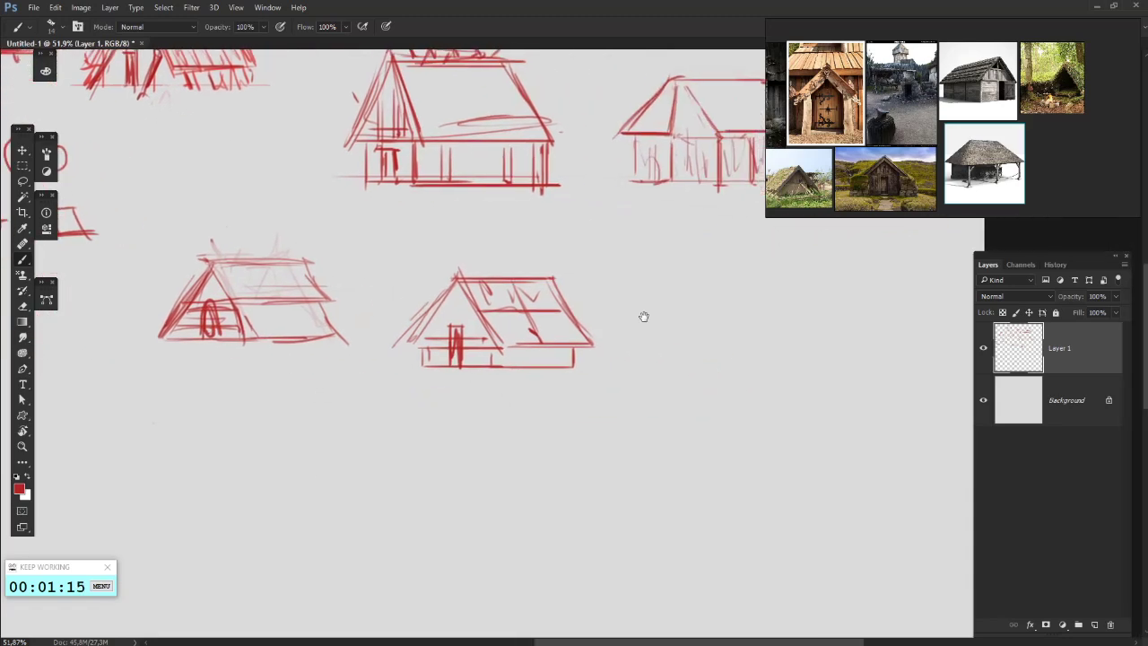
{"action": "left_click_drag", "start_coordinate": [692, 320], "coordinate": [510, 449]}
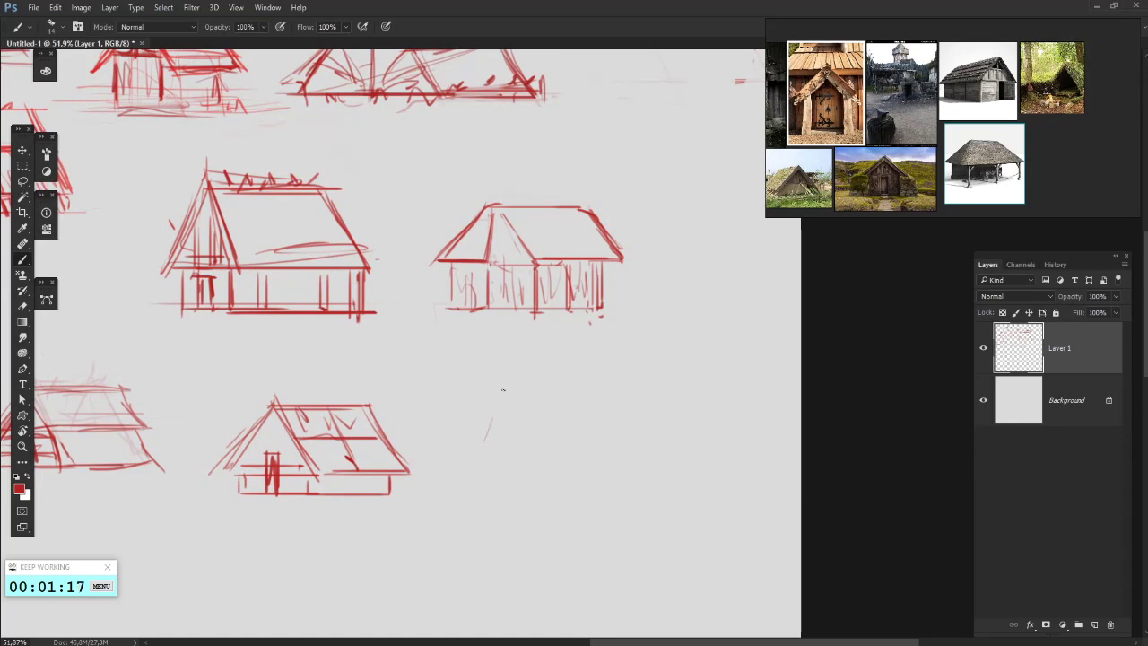
{"action": "left_click_drag", "start_coordinate": [504, 389], "coordinate": [483, 443]}
{"action": "mouse_move", "coordinate": [504, 390]}
{"action": "left_mouse_down"}
{"action": "mouse_move", "coordinate": [538, 449]}
{"action": "mouse_move", "coordinate": [581, 479]}
{"action": "left_mouse_up"}
{"action": "left_click_drag", "start_coordinate": [473, 456], "coordinate": [545, 455]}
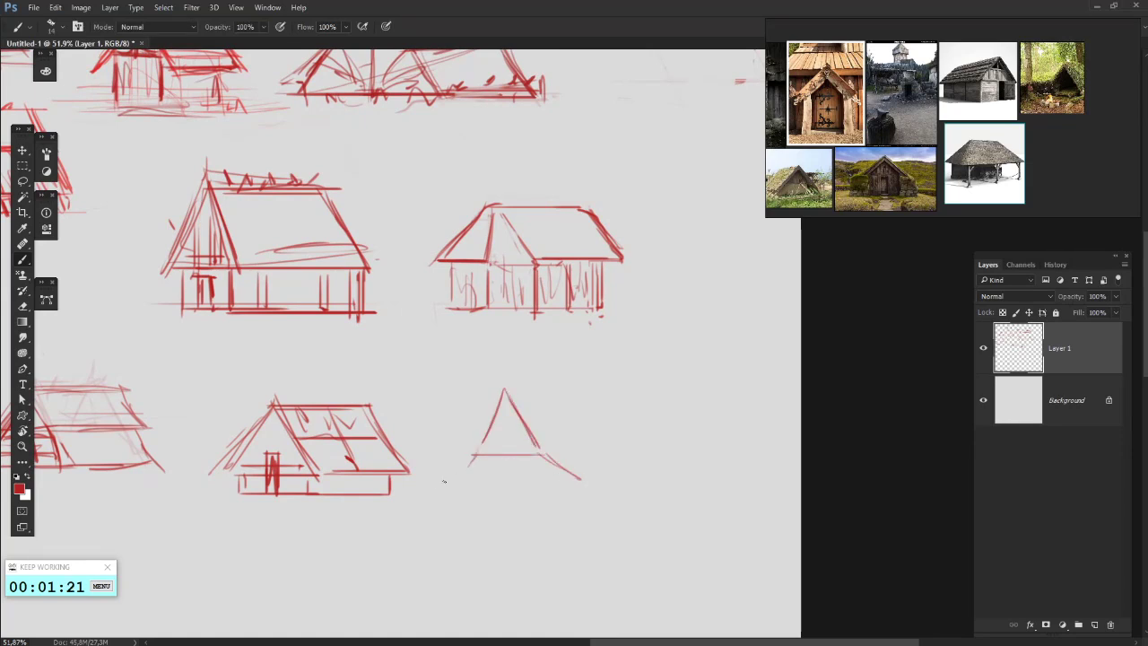
{"action": "left_click_drag", "start_coordinate": [444, 480], "coordinate": [438, 484]}
{"action": "left_click_drag", "start_coordinate": [438, 484], "coordinate": [590, 486]}
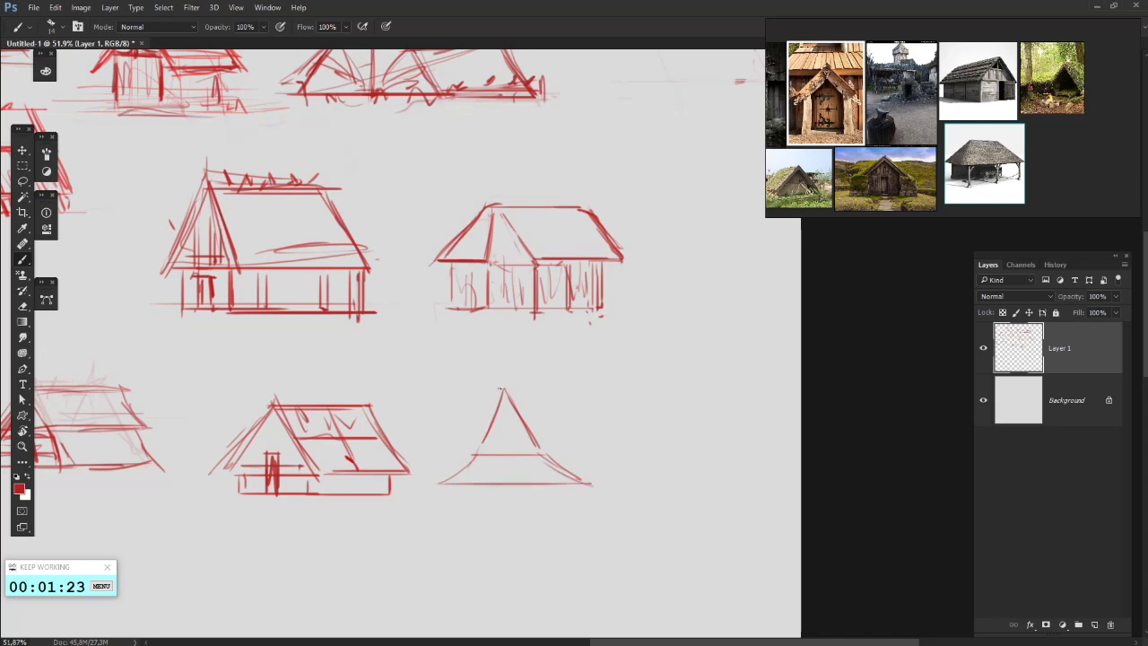
{"action": "left_click_drag", "start_coordinate": [508, 393], "coordinate": [614, 392]}
{"action": "mouse_move", "coordinate": [504, 389]}
{"action": "left_mouse_down"}
{"action": "mouse_move", "coordinate": [625, 388]}
{"action": "mouse_move", "coordinate": [640, 437]}
{"action": "mouse_move", "coordinate": [520, 441]}
{"action": "mouse_move", "coordinate": [655, 454]}
{"action": "mouse_move", "coordinate": [643, 464]}
{"action": "mouse_move", "coordinate": [661, 467]}
{"action": "mouse_move", "coordinate": [531, 470]}
{"action": "left_mouse_up"}
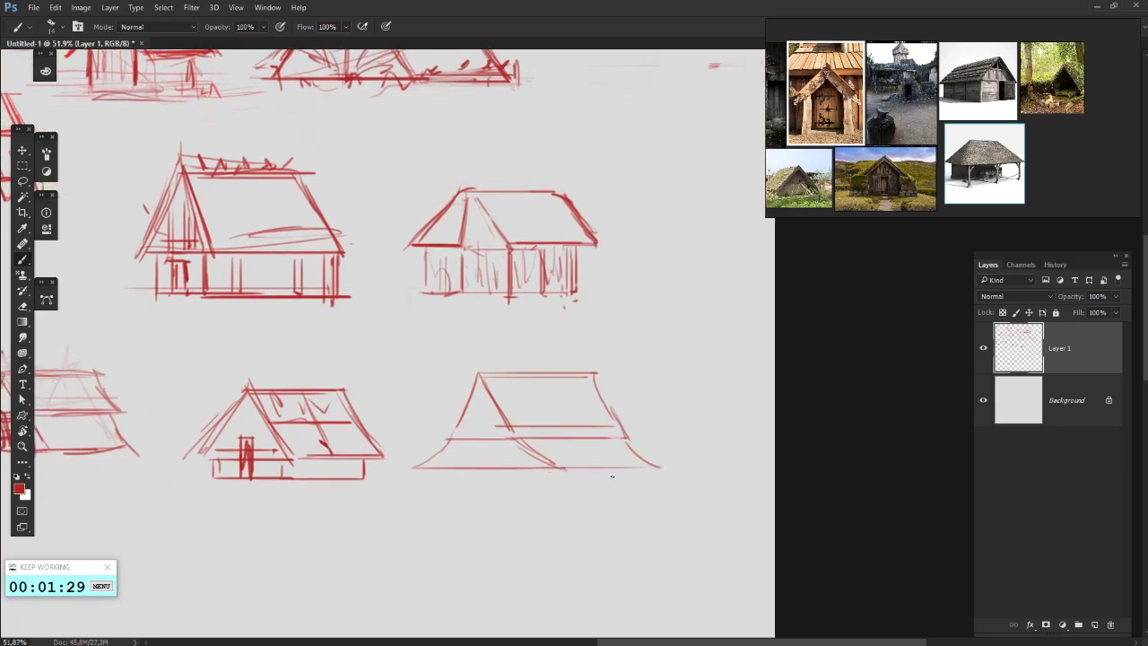
- Strengthen the flared house's base line and add short ground stakes beneath it
{"action": "left_click_drag", "start_coordinate": [440, 469], "coordinate": [655, 471]}
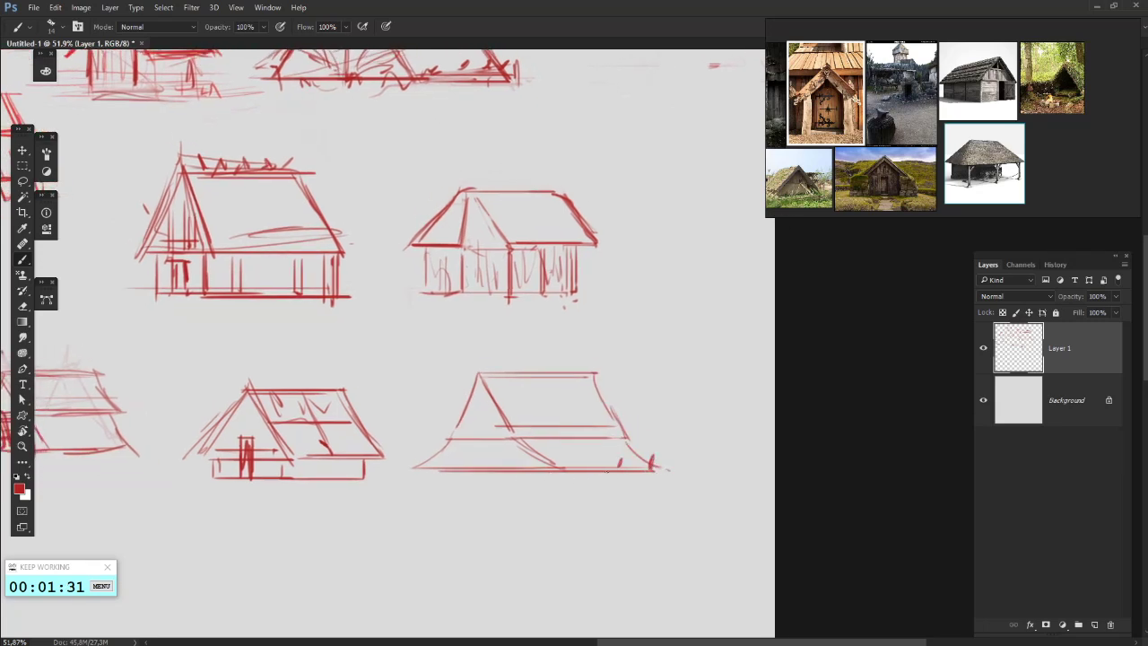
{"action": "key", "text": "ctrl+z"}
{"action": "left_click_drag", "start_coordinate": [640, 479], "coordinate": [631, 476]}
{"action": "left_click_drag", "start_coordinate": [463, 470], "coordinate": [458, 476]}
- Detail the flared house's front with a centre post, gable braces, a crossbeam and a filled dark door
{"action": "left_click_drag", "start_coordinate": [619, 384], "coordinate": [568, 374]}
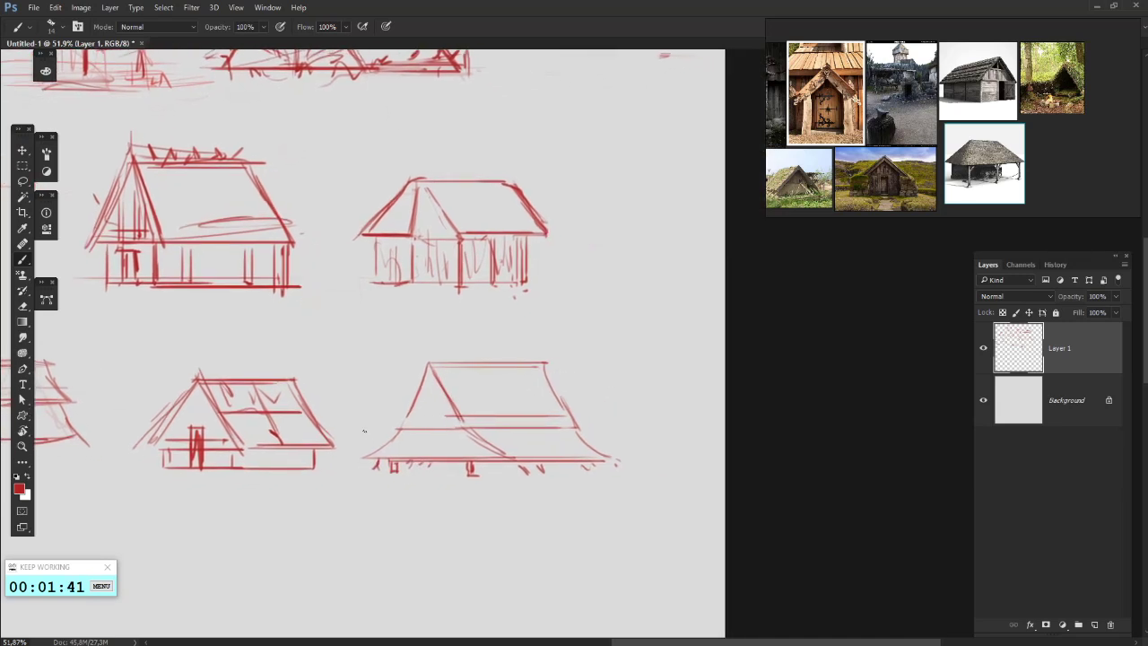
{"action": "mouse_move", "coordinate": [427, 374]}
{"action": "left_mouse_down"}
{"action": "mouse_move", "coordinate": [409, 429]}
{"action": "mouse_move", "coordinate": [454, 384]}
{"action": "mouse_move", "coordinate": [368, 437]}
{"action": "left_mouse_up"}
{"action": "left_click_drag", "start_coordinate": [427, 404], "coordinate": [428, 369]}
{"action": "mouse_move", "coordinate": [432, 373]}
{"action": "left_mouse_down"}
{"action": "mouse_move", "coordinate": [437, 388]}
{"action": "mouse_move", "coordinate": [474, 332]}
{"action": "mouse_move", "coordinate": [507, 363]}
{"action": "mouse_move", "coordinate": [464, 386]}
{"action": "mouse_move", "coordinate": [468, 358]}
{"action": "mouse_move", "coordinate": [437, 350]}
{"action": "mouse_move", "coordinate": [457, 352]}
{"action": "mouse_move", "coordinate": [443, 375]}
{"action": "mouse_move", "coordinate": [441, 353]}
{"action": "left_mouse_up"}
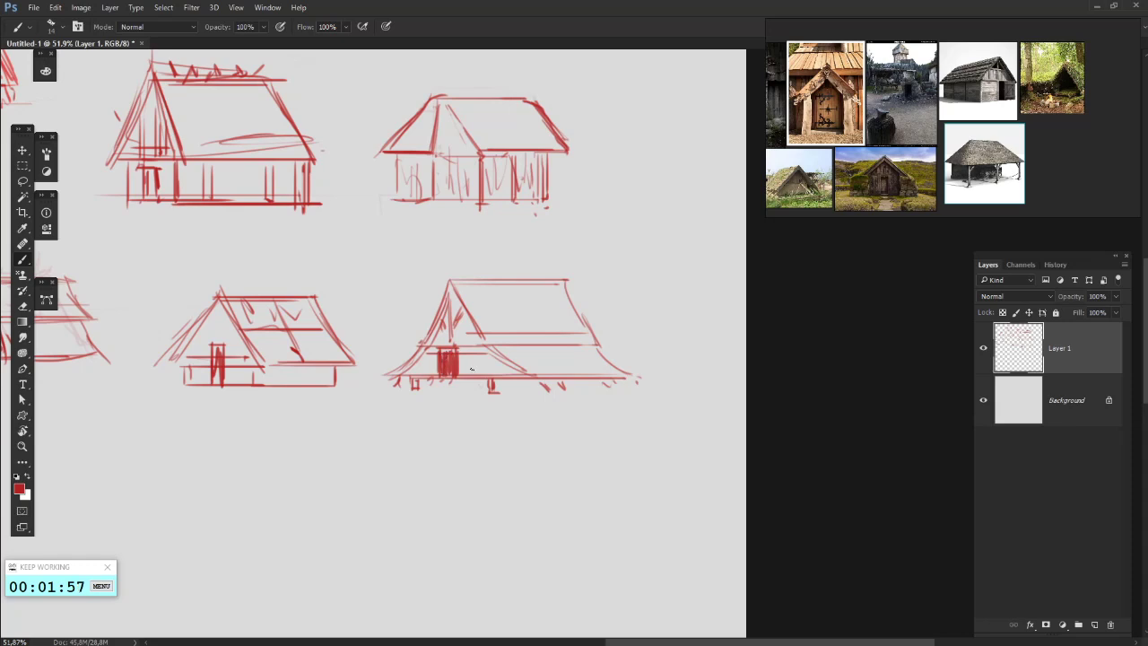
- Add jagged spikes along the flared house's roof ridge
{"action": "left_click_drag", "start_coordinate": [545, 306], "coordinate": [521, 336]}
{"action": "mouse_move", "coordinate": [431, 306]}
{"action": "left_mouse_down"}
{"action": "mouse_move", "coordinate": [527, 304]}
{"action": "mouse_move", "coordinate": [476, 303]}
{"action": "left_mouse_up"}
{"action": "left_click_drag", "start_coordinate": [607, 297], "coordinate": [583, 252]}
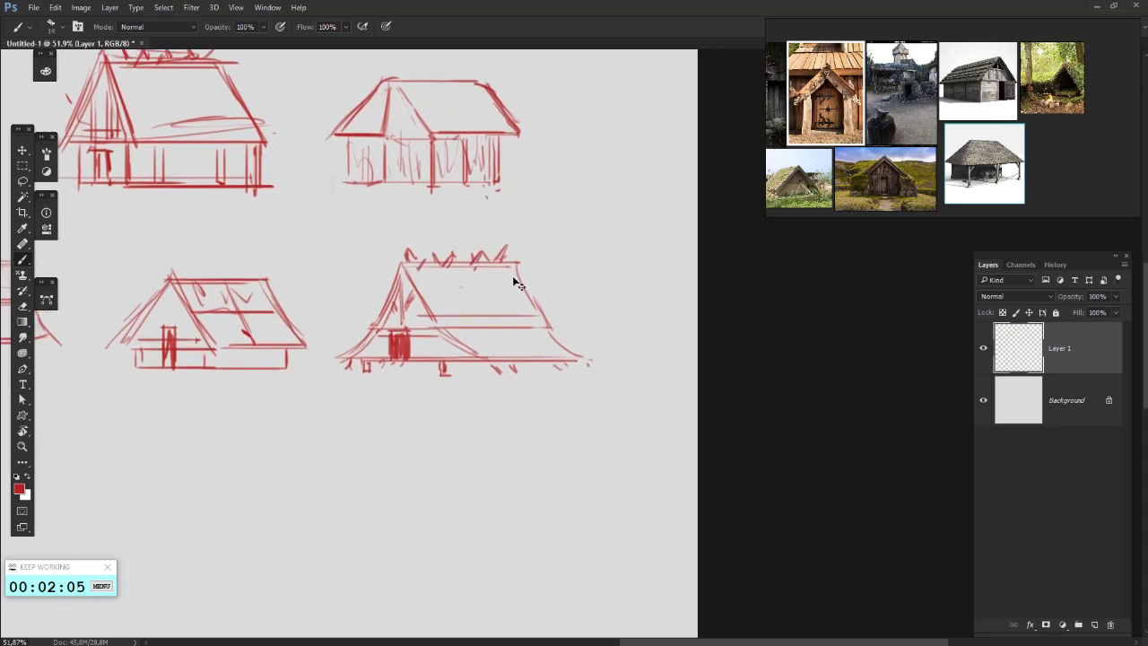
- Add small loose tufts along the ridge of the hipped-roof house in the row above
{"action": "left_click_drag", "start_coordinate": [324, 445], "coordinate": [548, 441]}
{"action": "left_click_drag", "start_coordinate": [274, 284], "coordinate": [356, 401]}
{"action": "left_click_drag", "start_coordinate": [662, 170], "coordinate": [523, 187]}
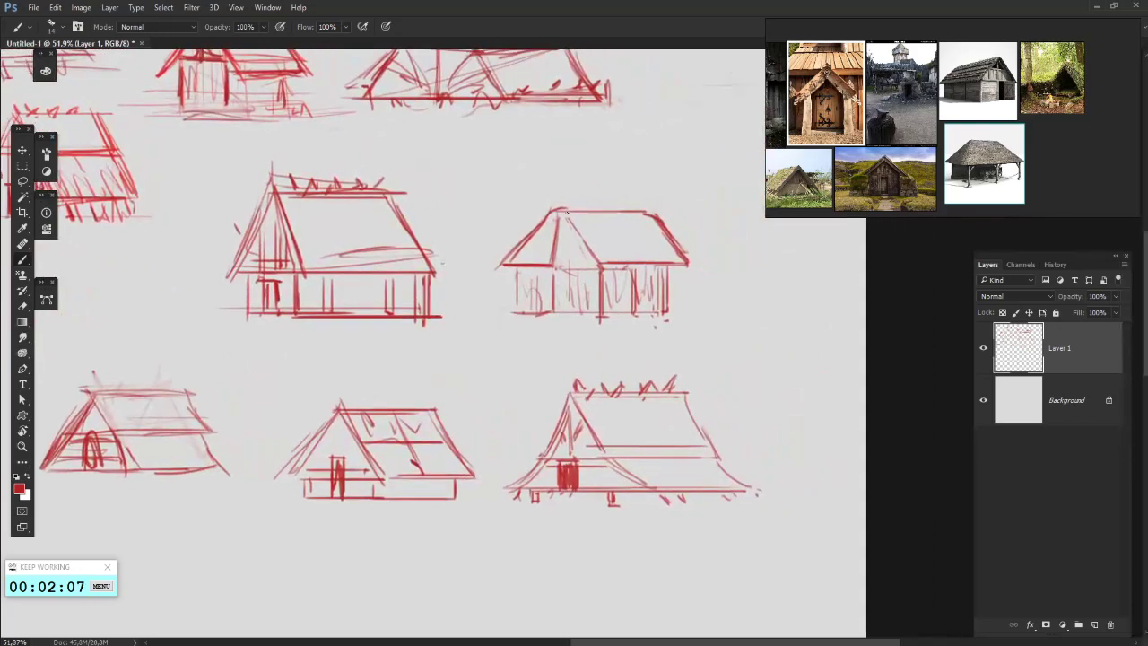
{"action": "left_click_drag", "start_coordinate": [635, 203], "coordinate": [637, 209]}
{"action": "left_click_drag", "start_coordinate": [613, 305], "coordinate": [621, 297]}
{"action": "left_click_drag", "start_coordinate": [608, 195], "coordinate": [600, 204]}
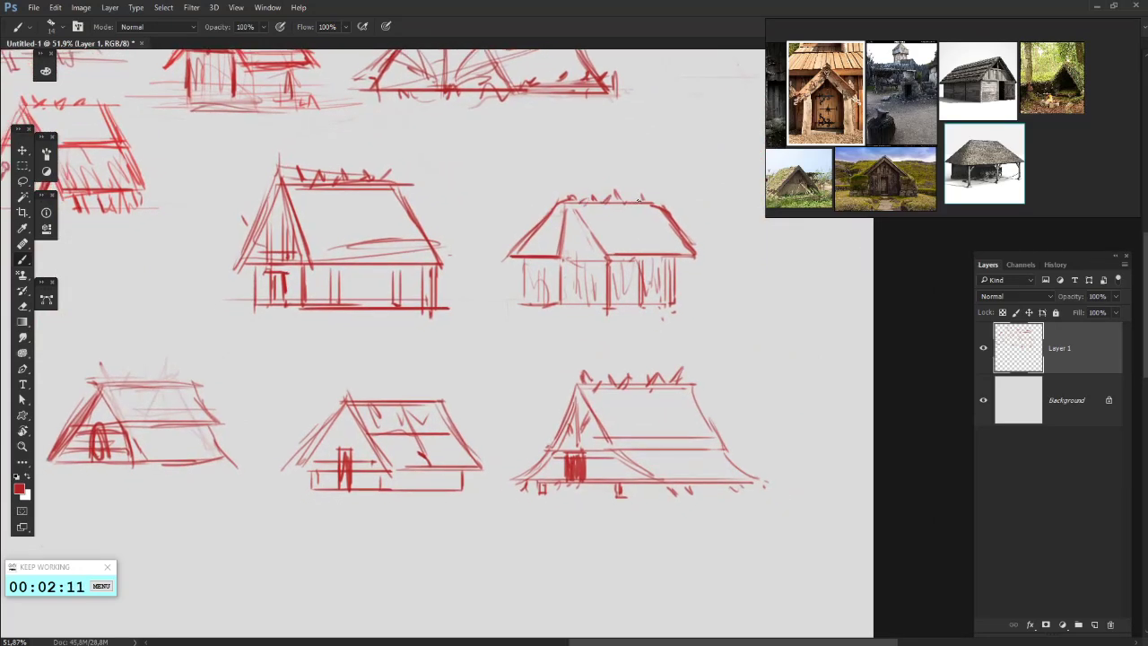
- Review the existing red hut thumbnails and find the empty canvas area below the On top, Object and On Ground notes
{"action": "left_click_drag", "start_coordinate": [485, 426], "coordinate": [897, 310]}
{"action": "left_click_drag", "start_coordinate": [185, 545], "coordinate": [305, 618]}
{"action": "left_click_drag", "start_coordinate": [728, 387], "coordinate": [530, 394]}
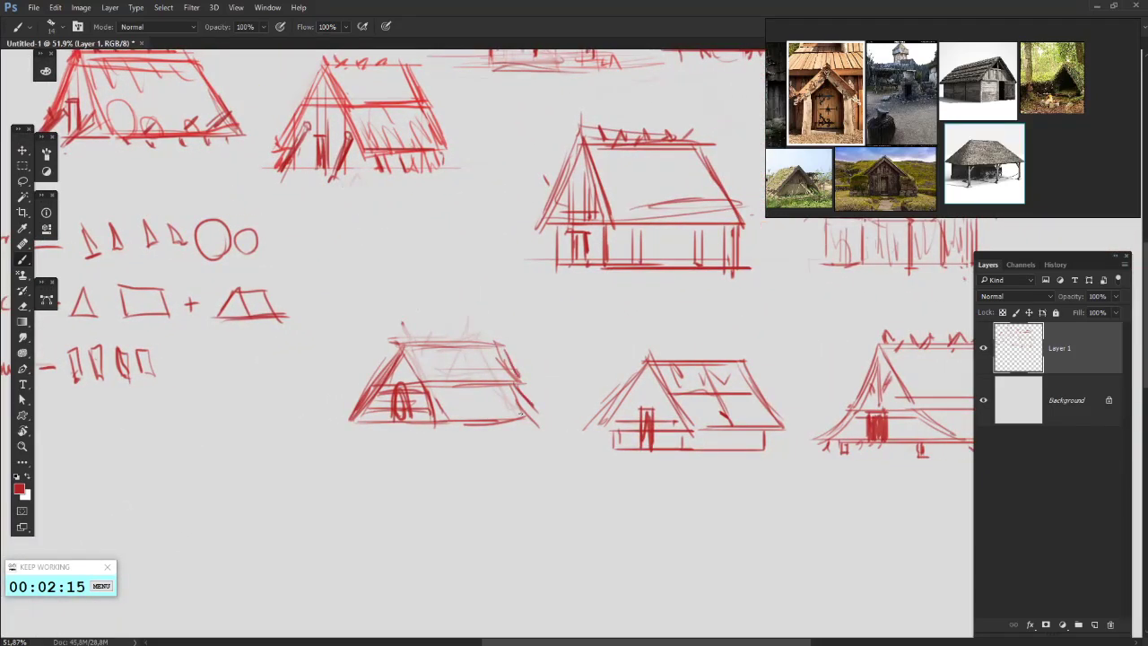
{"action": "left_click_drag", "start_coordinate": [443, 464], "coordinate": [397, 449]}
{"action": "key", "text": "ctrl+z"}
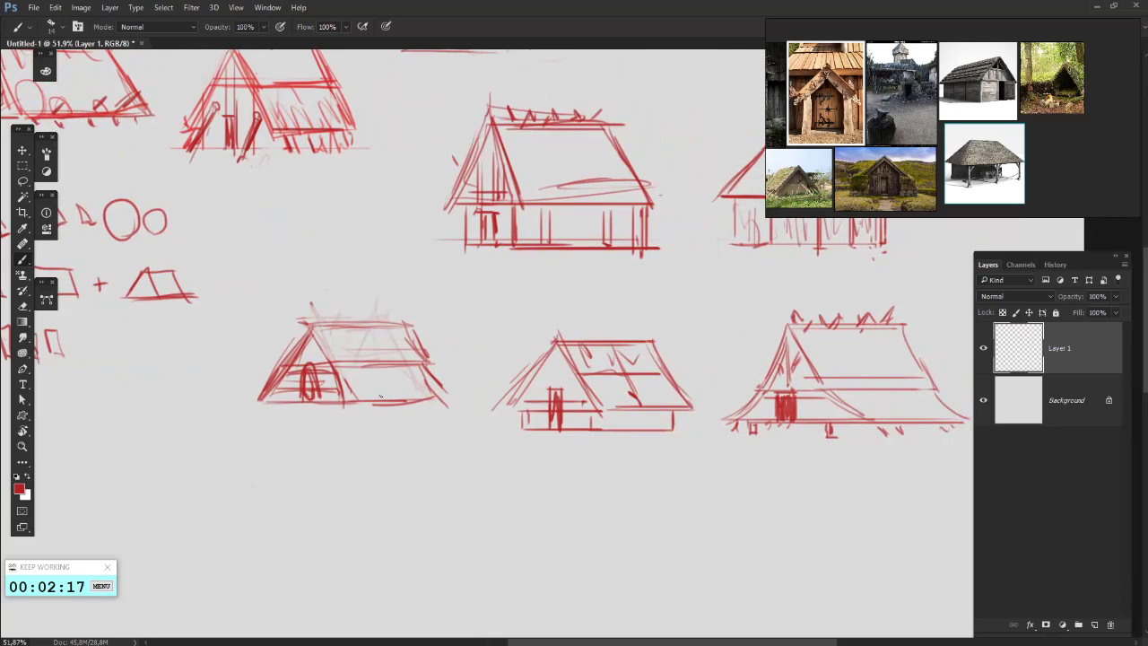
{"action": "mouse_move", "coordinate": [334, 399]}
{"action": "left_mouse_down"}
{"action": "mouse_move", "coordinate": [437, 397]}
{"action": "mouse_move", "coordinate": [450, 412]}
{"action": "left_mouse_up"}
{"action": "mouse_move", "coordinate": [285, 421]}
{"action": "left_mouse_down"}
{"action": "mouse_move", "coordinate": [386, 514]}
{"action": "mouse_move", "coordinate": [330, 598]}
{"action": "left_mouse_up"}
{"action": "scroll", "coordinate": [287, 341], "scroll_direction": "down", "scroll_amount": 2}
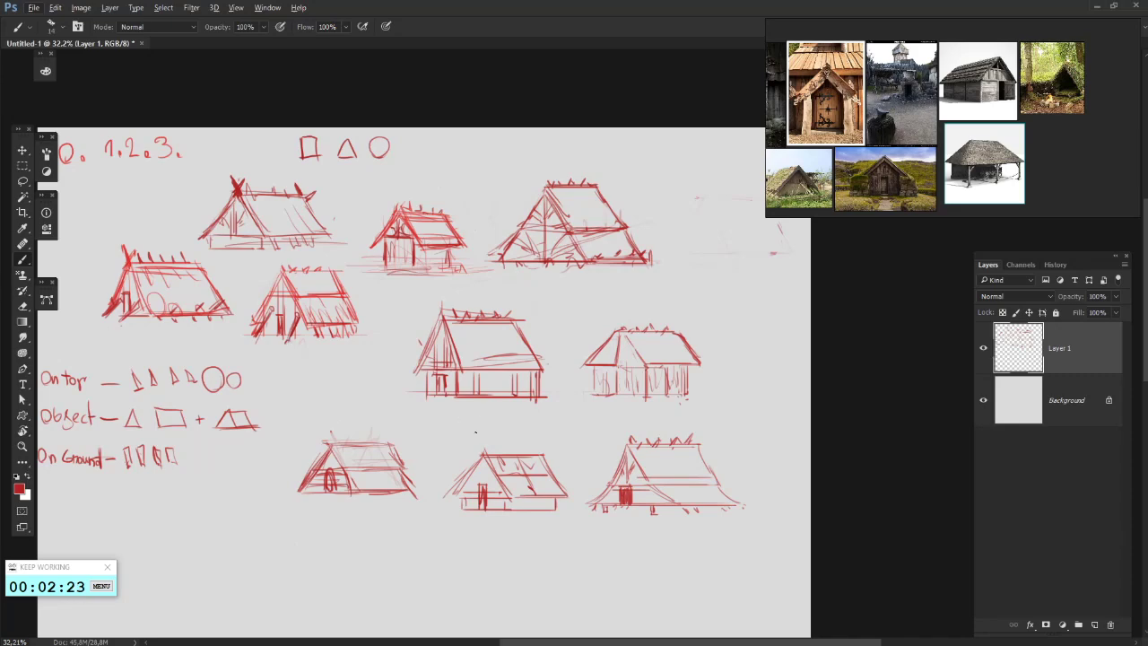
{"action": "left_click_drag", "start_coordinate": [475, 433], "coordinate": [362, 233]}
{"action": "left_click_drag", "start_coordinate": [539, 186], "coordinate": [468, 182]}
{"action": "left_click_drag", "start_coordinate": [497, 273], "coordinate": [491, 228]}
{"action": "mouse_move", "coordinate": [279, 556]}
{"action": "left_mouse_down"}
{"action": "mouse_move", "coordinate": [615, 333]}
{"action": "mouse_move", "coordinate": [587, 308]}
{"action": "left_mouse_up"}
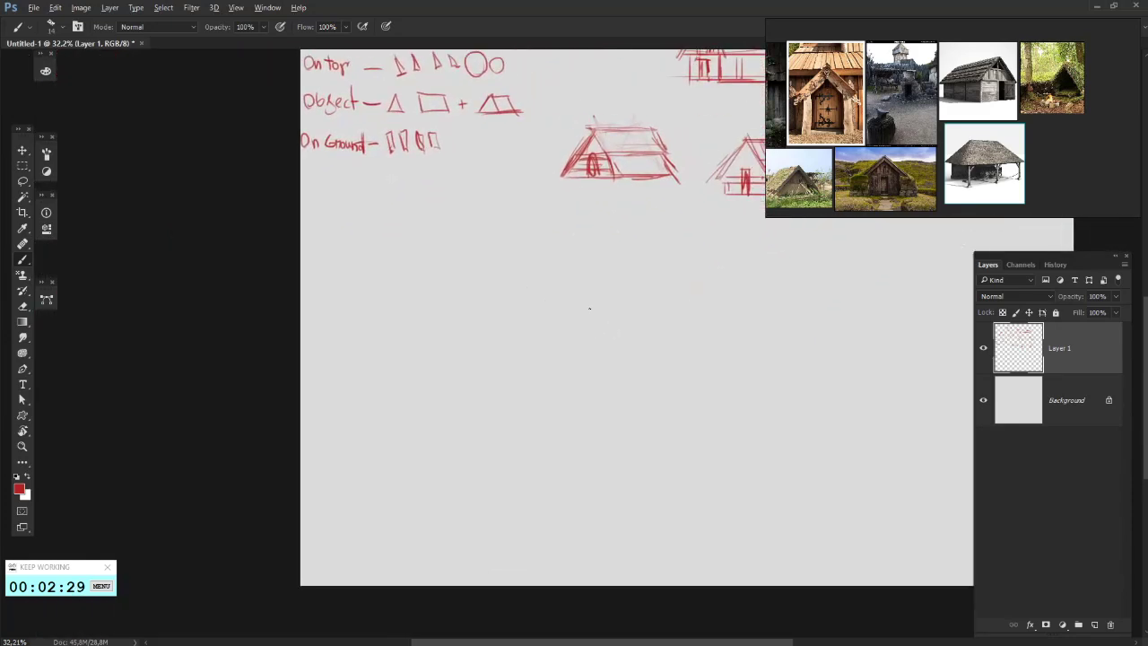
- Examine the reference photo of the long wooden hall with a curved roof and a row of posts
{"action": "scroll", "coordinate": [587, 278], "scroll_direction": "up", "scroll_amount": 2}
{"action": "scroll", "coordinate": [951, 161], "scroll_direction": "up", "scroll_amount": 5}
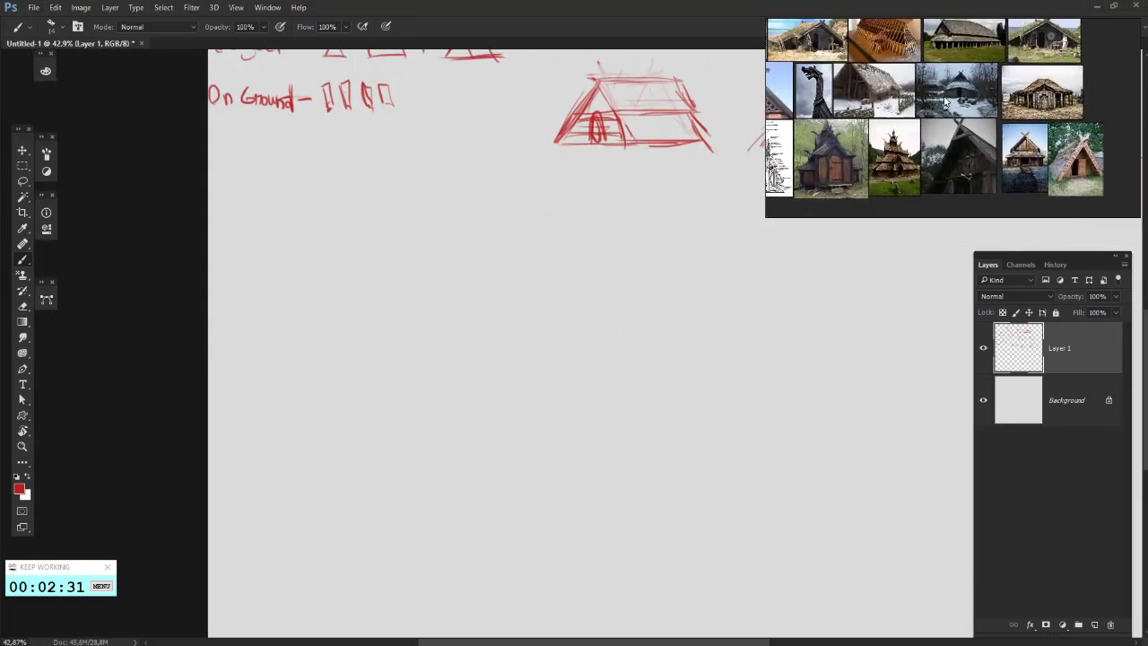
{"action": "scroll", "coordinate": [944, 101], "scroll_direction": "up", "scroll_amount": 6}
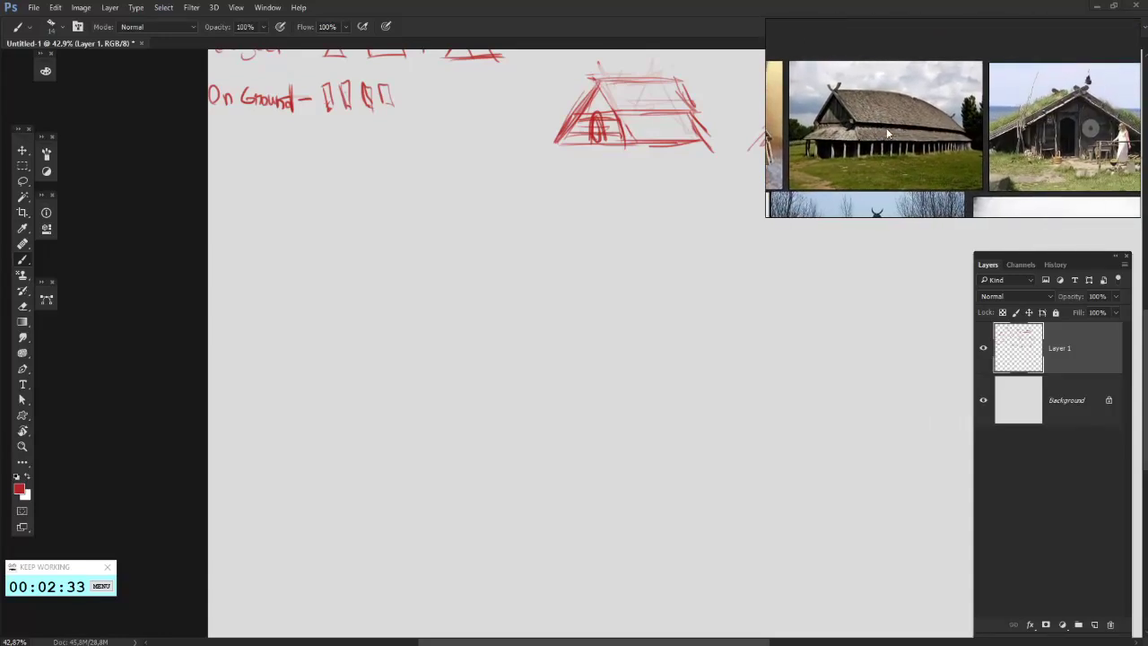
{"action": "left_click_drag", "start_coordinate": [887, 133], "coordinate": [916, 134]}
{"action": "left_click_drag", "start_coordinate": [394, 363], "coordinate": [336, 432]}
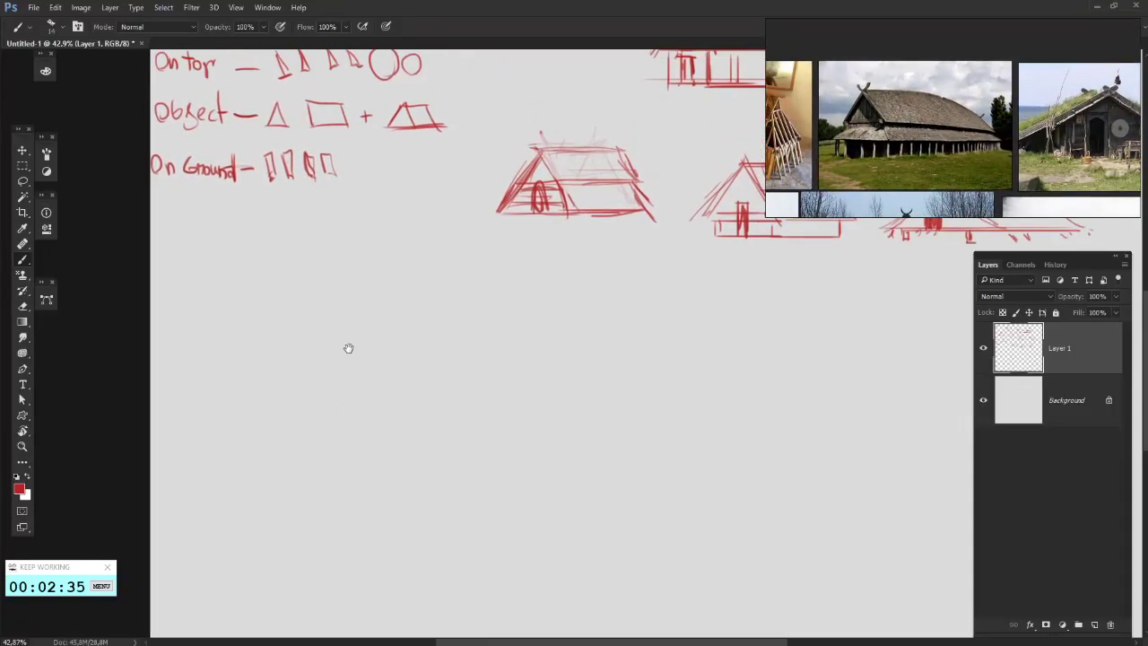
- Sketch a new longhouse below the notes with a triangular gable, a curved roofline and a horizontal eave line
{"action": "left_click_drag", "start_coordinate": [348, 348], "coordinate": [350, 349]}
{"action": "mouse_move", "coordinate": [232, 296]}
{"action": "left_mouse_down"}
{"action": "mouse_move", "coordinate": [362, 295]}
{"action": "mouse_move", "coordinate": [235, 296]}
{"action": "mouse_move", "coordinate": [227, 349]}
{"action": "mouse_move", "coordinate": [229, 307]}
{"action": "mouse_move", "coordinate": [203, 354]}
{"action": "mouse_move", "coordinate": [241, 299]}
{"action": "mouse_move", "coordinate": [261, 345]}
{"action": "mouse_move", "coordinate": [208, 355]}
{"action": "mouse_move", "coordinate": [262, 348]}
{"action": "mouse_move", "coordinate": [239, 294]}
{"action": "mouse_move", "coordinate": [301, 349]}
{"action": "mouse_move", "coordinate": [199, 352]}
{"action": "mouse_move", "coordinate": [359, 350]}
{"action": "left_mouse_up"}
{"action": "left_click_drag", "start_coordinate": [266, 355], "coordinate": [441, 356]}
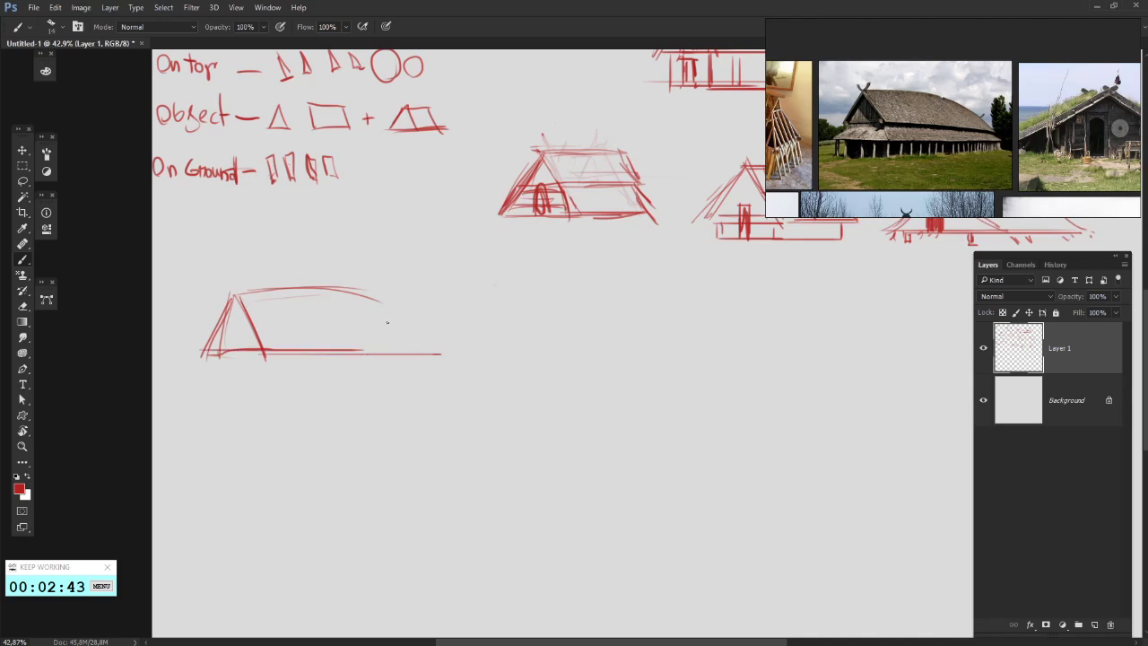
{"action": "left_click_drag", "start_coordinate": [362, 295], "coordinate": [429, 349]}
- Draw a wider sloping lower roof tier beneath the longhouse's curved roof, with a heavy bottom edge
{"action": "mouse_move", "coordinate": [301, 347]}
{"action": "left_mouse_down"}
{"action": "mouse_move", "coordinate": [381, 318]}
{"action": "mouse_move", "coordinate": [332, 364]}
{"action": "left_mouse_up"}
{"action": "mouse_move", "coordinate": [344, 322]}
{"action": "left_mouse_down"}
{"action": "mouse_move", "coordinate": [274, 333]}
{"action": "mouse_move", "coordinate": [247, 362]}
{"action": "mouse_move", "coordinate": [509, 361]}
{"action": "left_mouse_up"}
{"action": "left_click_drag", "start_coordinate": [500, 320], "coordinate": [534, 358]}
{"action": "mouse_move", "coordinate": [499, 329]}
{"action": "left_mouse_down"}
{"action": "mouse_move", "coordinate": [539, 362]}
{"action": "mouse_move", "coordinate": [351, 359]}
{"action": "mouse_move", "coordinate": [426, 366]}
{"action": "left_mouse_up"}
{"action": "left_click_drag", "start_coordinate": [453, 380], "coordinate": [466, 366]}
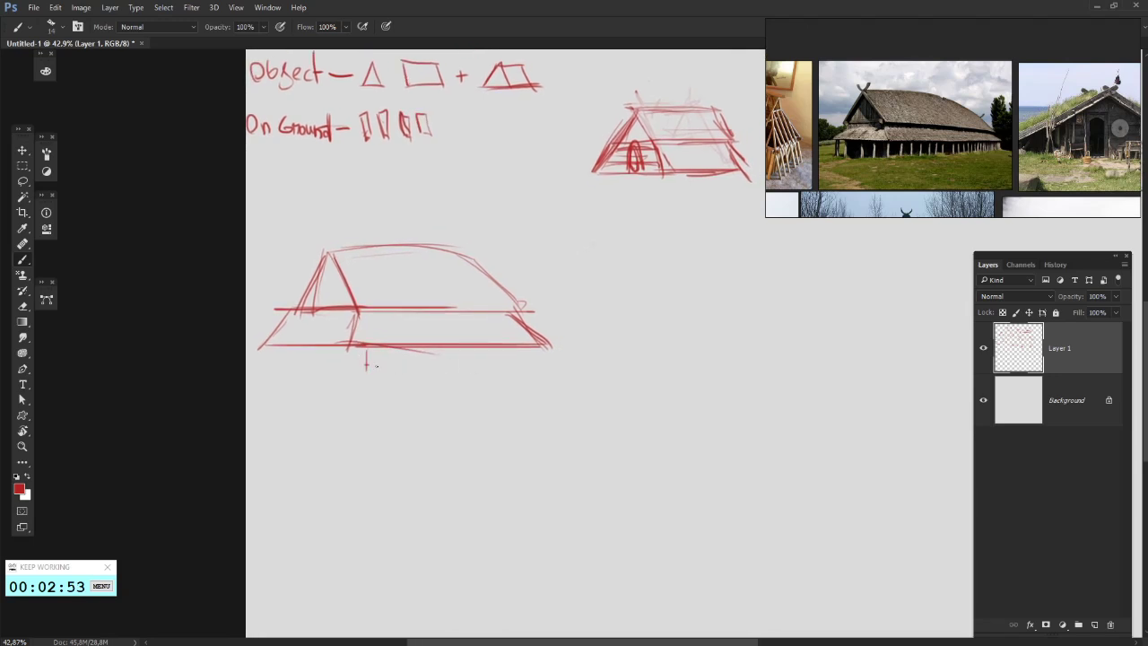
- Add low walls with vertical posts and a ground line beneath the lower roof, along both the long side and gable end
{"action": "mouse_move", "coordinate": [362, 386]}
{"action": "left_mouse_down"}
{"action": "mouse_move", "coordinate": [518, 387]}
{"action": "mouse_move", "coordinate": [530, 380]}
{"action": "mouse_move", "coordinate": [525, 350]}
{"action": "mouse_move", "coordinate": [529, 381]}
{"action": "mouse_move", "coordinate": [452, 382]}
{"action": "left_mouse_up"}
{"action": "left_click_drag", "start_coordinate": [419, 348], "coordinate": [420, 380]}
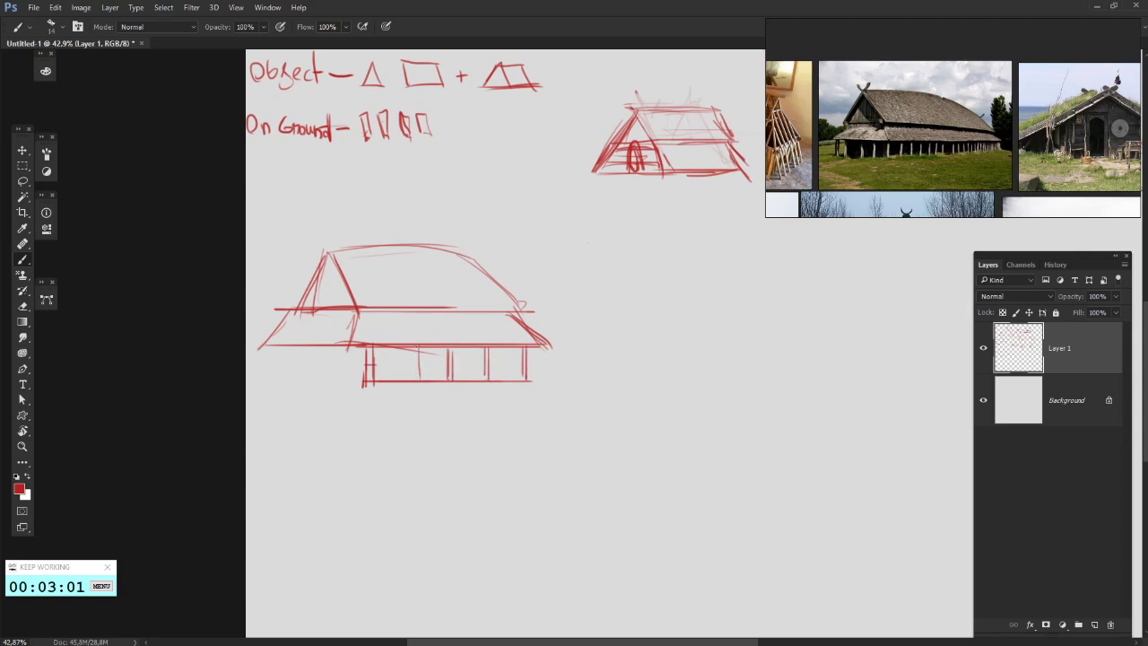
{"action": "scroll", "coordinate": [411, 374], "scroll_direction": "left", "scroll_amount": 2}
{"action": "mouse_move", "coordinate": [324, 347]}
{"action": "left_mouse_down"}
{"action": "mouse_move", "coordinate": [325, 380]}
{"action": "mouse_move", "coordinate": [385, 380]}
{"action": "mouse_move", "coordinate": [365, 349]}
{"action": "mouse_move", "coordinate": [382, 380]}
{"action": "mouse_move", "coordinate": [343, 380]}
{"action": "left_mouse_up"}
{"action": "scroll", "coordinate": [371, 269], "scroll_direction": "left", "scroll_amount": 1}
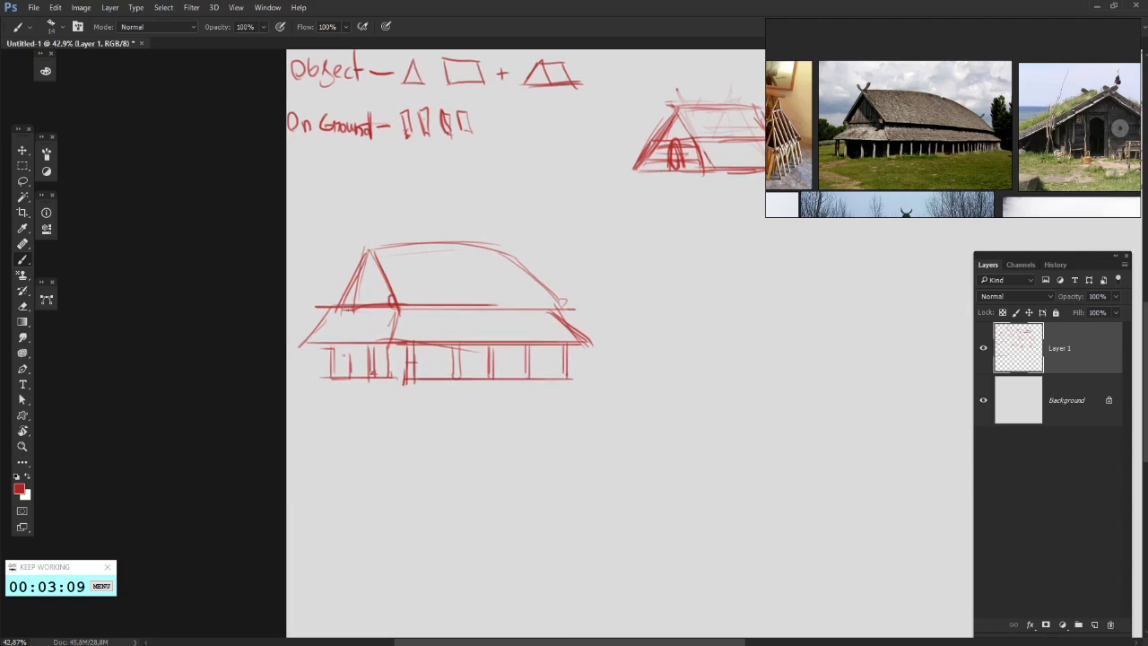
- Draw crossed beam ends at both ends of the longhouse's ridge and a row of small spikes between them
{"action": "mouse_move", "coordinate": [380, 216]}
{"action": "left_mouse_down"}
{"action": "mouse_move", "coordinate": [366, 225]}
{"action": "mouse_move", "coordinate": [364, 282]}
{"action": "left_mouse_up"}
{"action": "left_click_drag", "start_coordinate": [348, 244], "coordinate": [353, 258]}
{"action": "mouse_move", "coordinate": [353, 244]}
{"action": "left_mouse_down"}
{"action": "mouse_move", "coordinate": [363, 266]}
{"action": "mouse_move", "coordinate": [371, 239]}
{"action": "mouse_move", "coordinate": [360, 237]}
{"action": "left_mouse_up"}
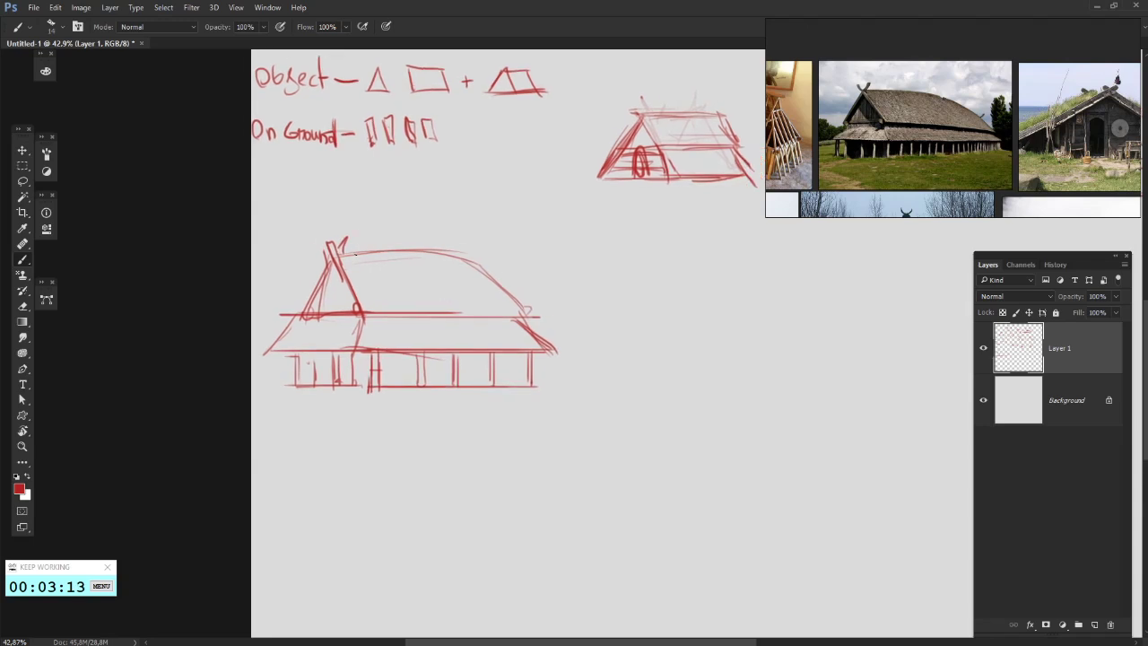
{"action": "key", "text": "ctrl+z"}
{"action": "left_click_drag", "start_coordinate": [466, 245], "coordinate": [477, 265]}
{"action": "left_click_drag", "start_coordinate": [415, 325], "coordinate": [429, 304]}
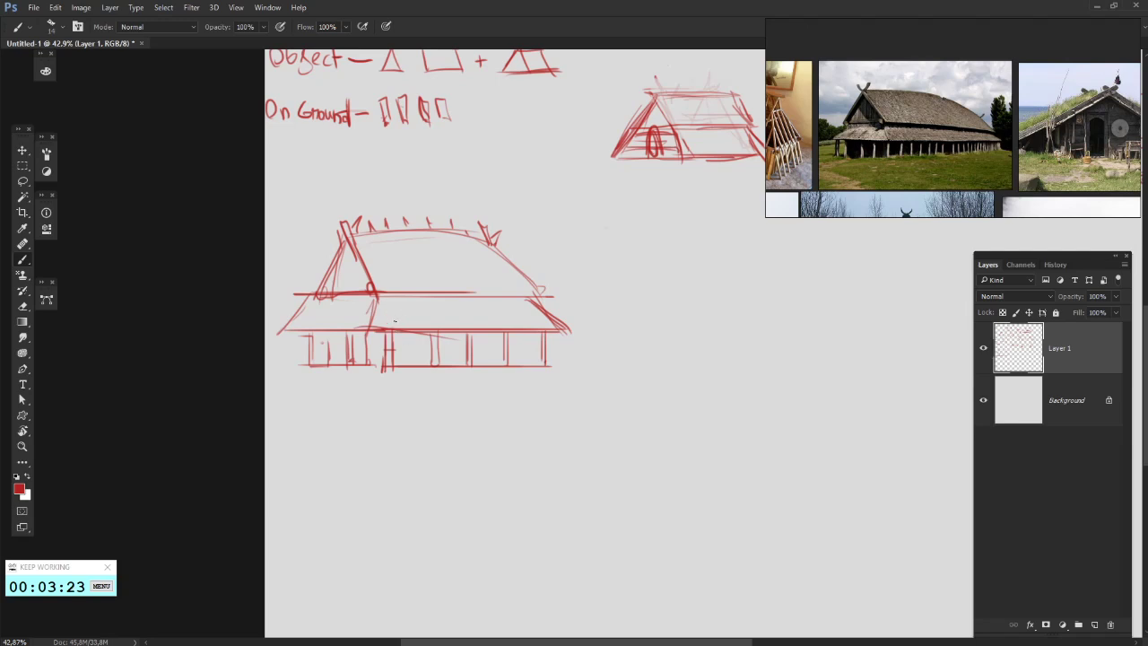
- Add horizontal rails between the side wall's posts and thicken the sloping edges of both roof tiers
{"action": "key", "text": "ctrl+z"}
{"action": "mouse_move", "coordinate": [384, 363]}
{"action": "left_mouse_down"}
{"action": "mouse_move", "coordinate": [531, 362]}
{"action": "mouse_move", "coordinate": [399, 356]}
{"action": "left_mouse_up"}
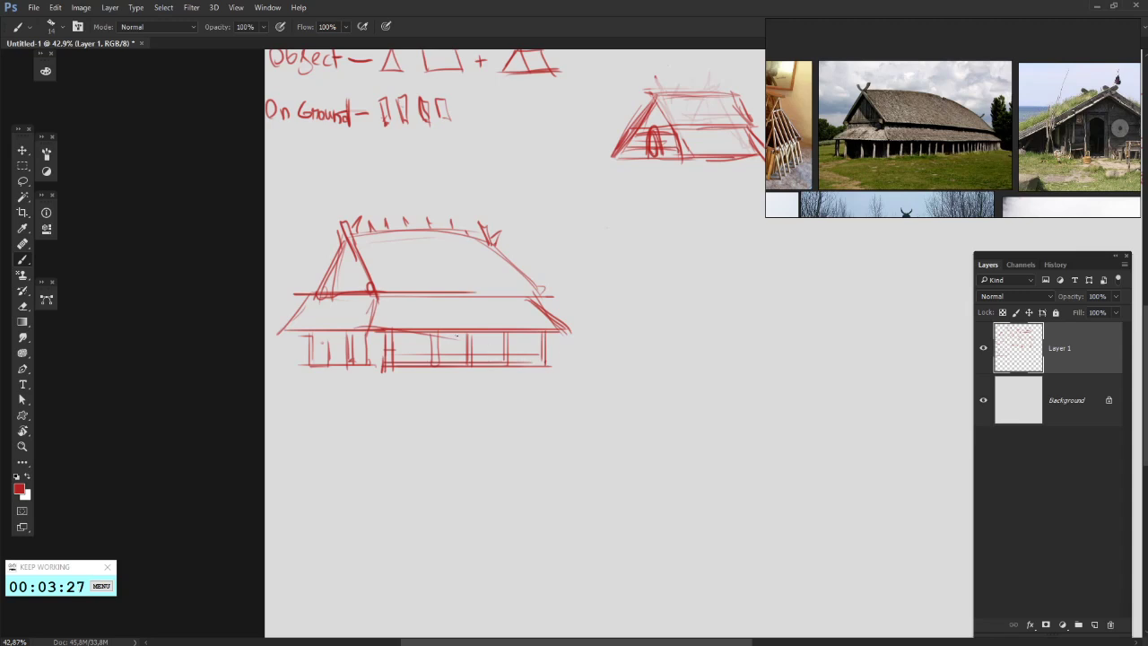
{"action": "mouse_move", "coordinate": [322, 266]}
{"action": "left_mouse_down"}
{"action": "mouse_move", "coordinate": [381, 290]}
{"action": "mouse_move", "coordinate": [343, 351]}
{"action": "left_mouse_up"}
{"action": "left_click_drag", "start_coordinate": [613, 225], "coordinate": [505, 246]}
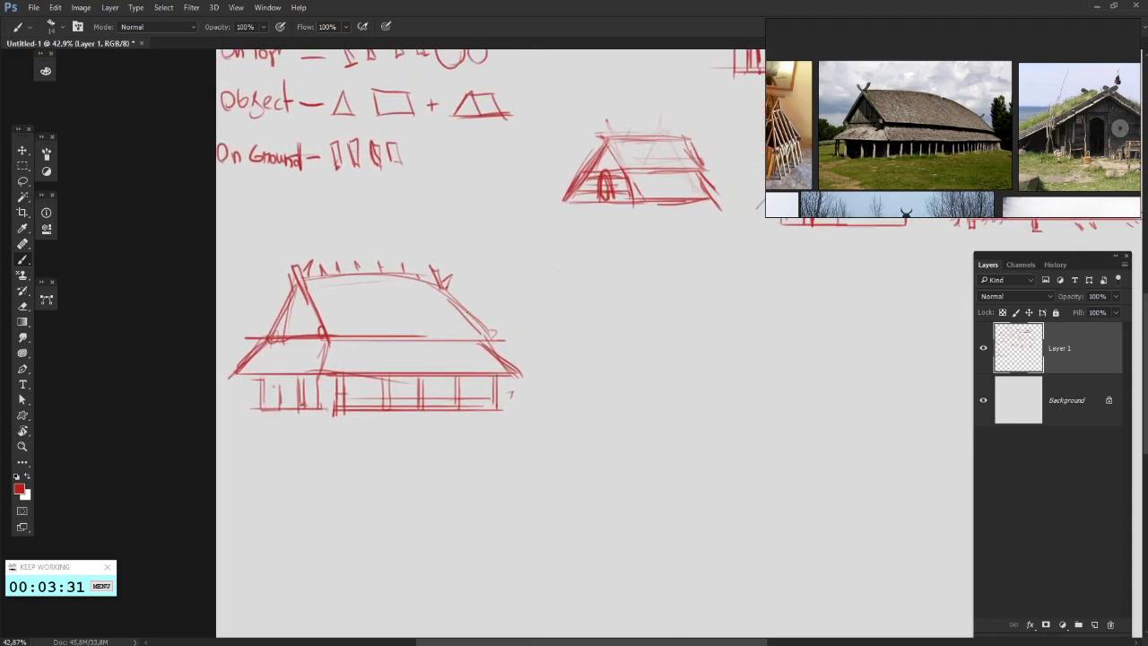
{"action": "left_click_drag", "start_coordinate": [504, 327], "coordinate": [446, 265]}
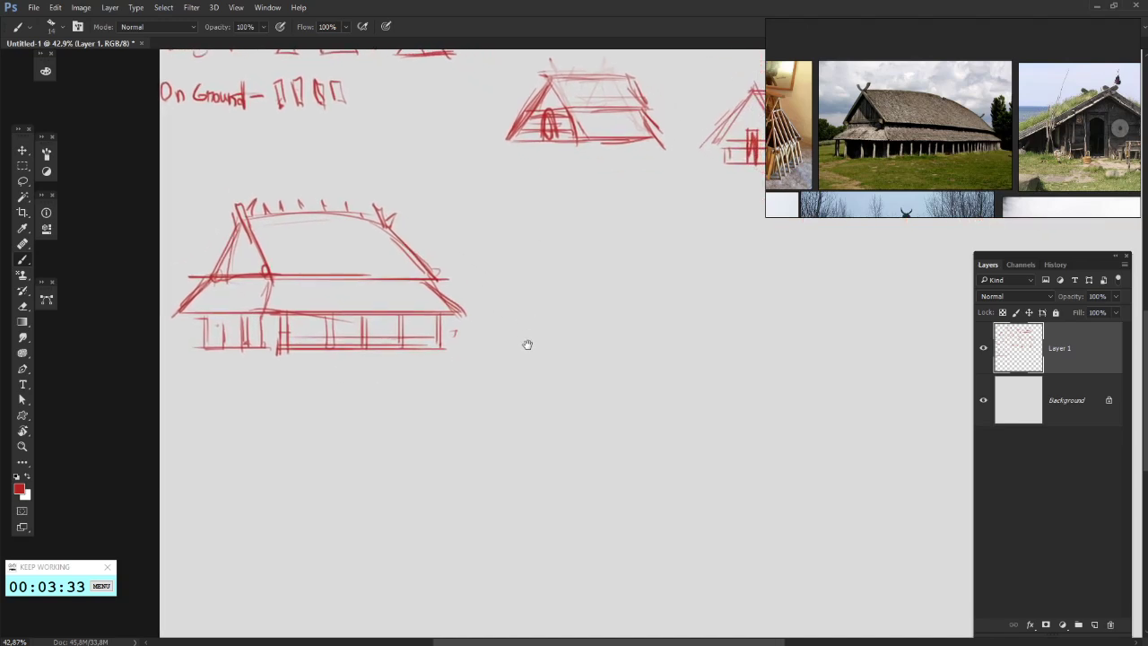
- Refine the wall under the lower roof with a cross rail, a bracketed end post and faint marks beyond its far end
{"action": "left_click_drag", "start_coordinate": [528, 344], "coordinate": [618, 388]}
{"action": "left_click_drag", "start_coordinate": [692, 293], "coordinate": [628, 315]}
{"action": "key", "text": "e"}
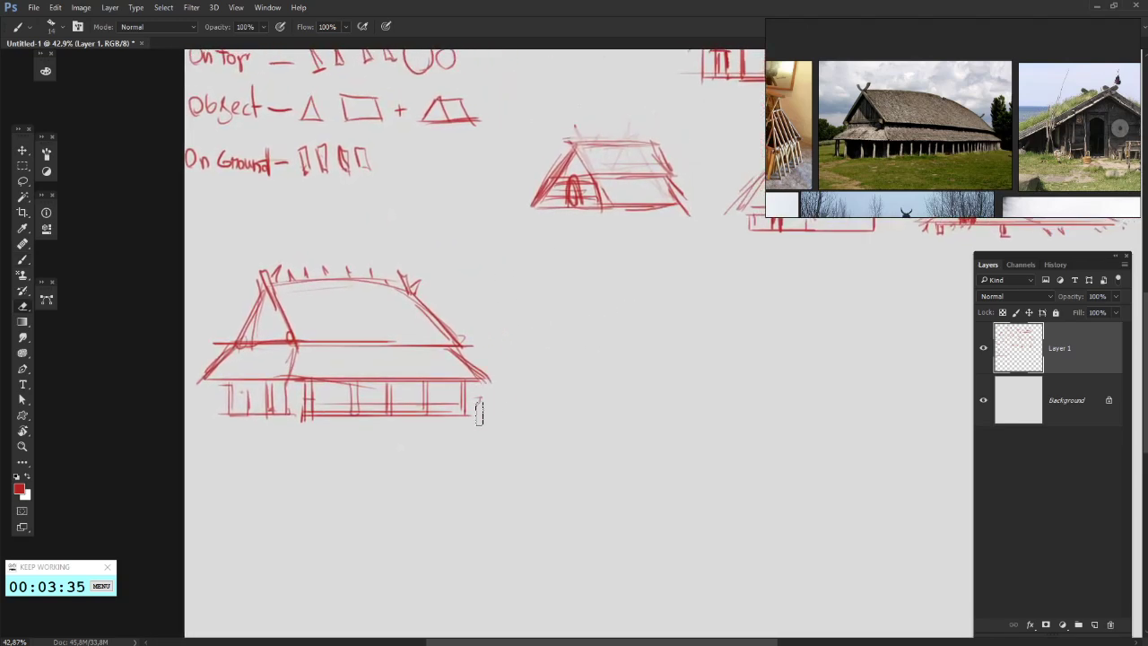
{"action": "key", "text": "b"}
{"action": "left_click_drag", "start_coordinate": [465, 384], "coordinate": [472, 415]}
{"action": "mouse_move", "coordinate": [471, 414]}
{"action": "left_mouse_down"}
{"action": "mouse_move", "coordinate": [495, 417]}
{"action": "mouse_move", "coordinate": [495, 429]}
{"action": "left_mouse_up"}
{"action": "key", "text": "e"}
{"action": "mouse_move", "coordinate": [476, 380]}
{"action": "left_mouse_down"}
{"action": "mouse_move", "coordinate": [472, 403]}
{"action": "mouse_move", "coordinate": [476, 393]}
{"action": "mouse_move", "coordinate": [219, 392]}
{"action": "left_mouse_up"}
{"action": "key", "text": "b"}
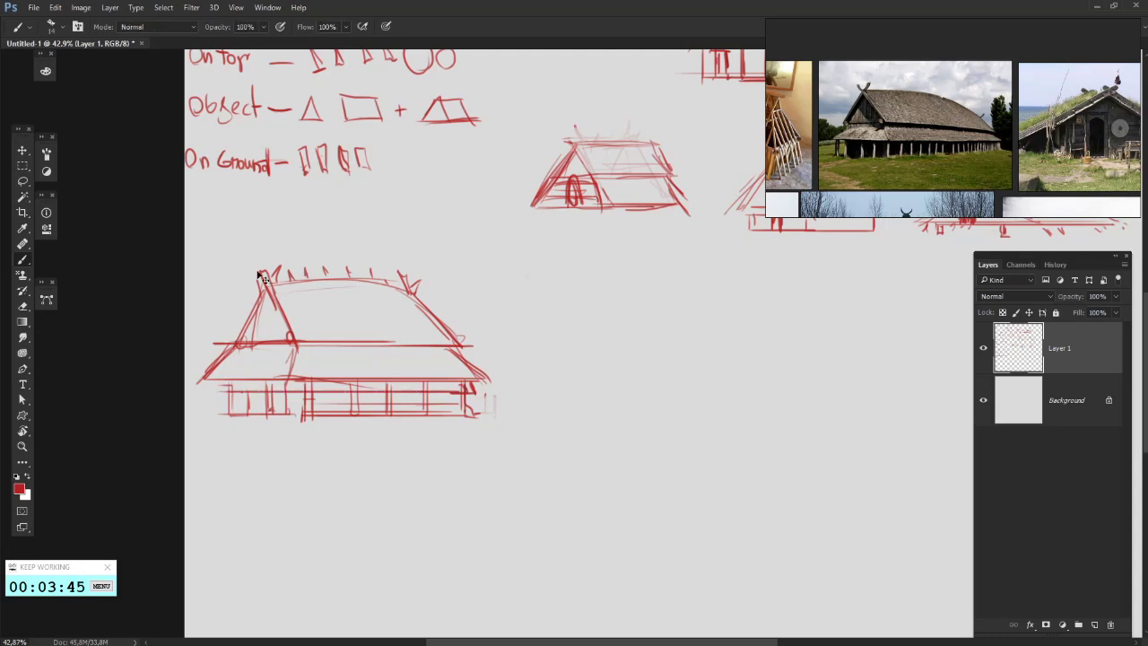
{"action": "key", "text": "ctrl+z"}
- Add small spikes along the seam between the roof tiers and plank lines across the long side of the lower roof
{"action": "mouse_move", "coordinate": [609, 331]}
{"action": "left_mouse_down"}
{"action": "mouse_move", "coordinate": [523, 380]}
{"action": "mouse_move", "coordinate": [508, 439]}
{"action": "mouse_move", "coordinate": [602, 396]}
{"action": "left_mouse_up"}
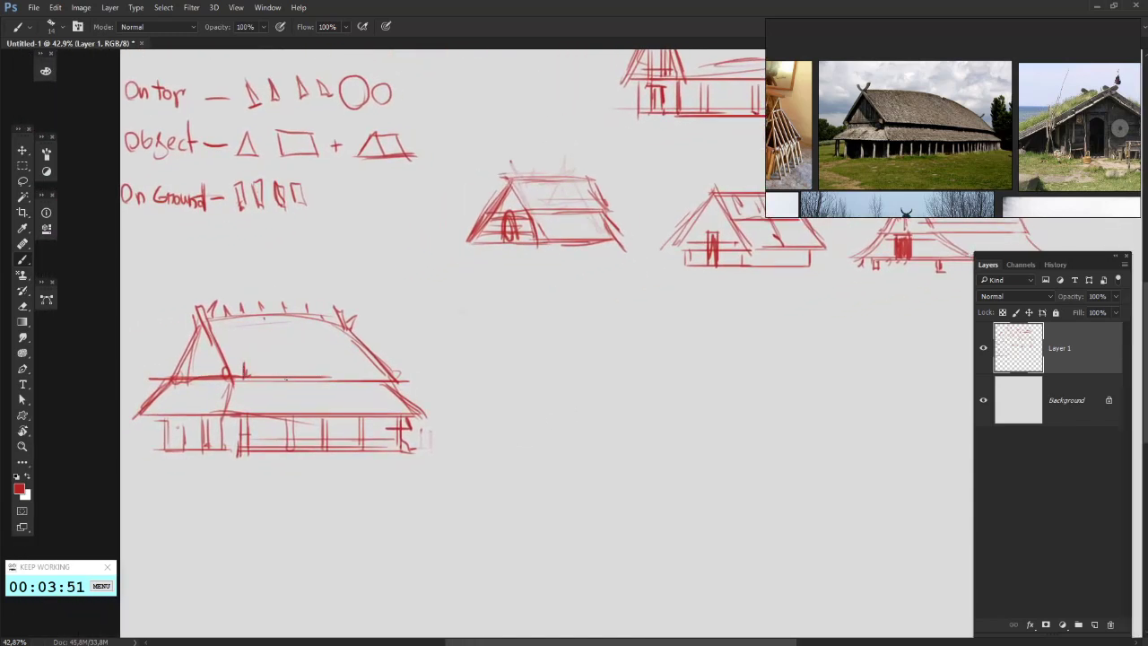
{"action": "left_click_drag", "start_coordinate": [366, 363], "coordinate": [367, 378]}
{"action": "left_click_drag", "start_coordinate": [312, 330], "coordinate": [353, 332]}
{"action": "left_click_drag", "start_coordinate": [333, 392], "coordinate": [293, 404]}
{"action": "mouse_move", "coordinate": [294, 381]}
{"action": "left_mouse_down"}
{"action": "mouse_move", "coordinate": [297, 405]}
{"action": "mouse_move", "coordinate": [314, 409]}
{"action": "left_mouse_up"}
{"action": "left_click_drag", "start_coordinate": [320, 377], "coordinate": [323, 395]}
{"action": "mouse_move", "coordinate": [336, 381]}
{"action": "left_mouse_down"}
{"action": "mouse_move", "coordinate": [343, 409]}
{"action": "mouse_move", "coordinate": [368, 414]}
{"action": "left_mouse_up"}
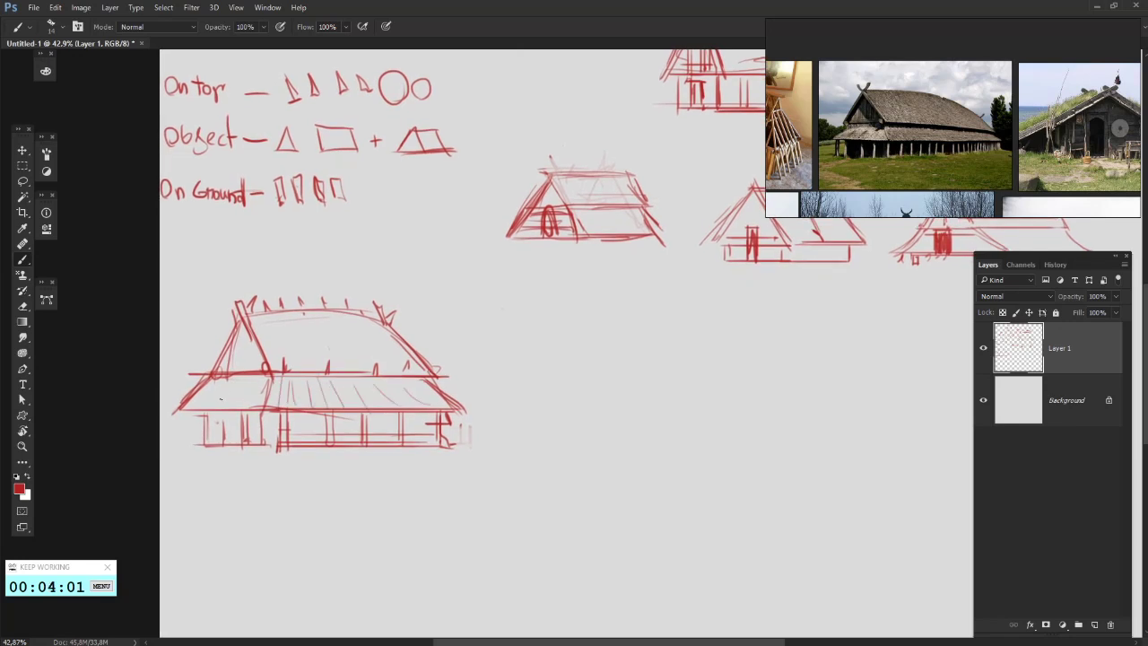
- Hatch the lower roof's gable end and the curved upper roof with slanted plank lines
{"action": "left_click_drag", "start_coordinate": [203, 382], "coordinate": [215, 411]}
{"action": "left_click_drag", "start_coordinate": [270, 318], "coordinate": [287, 359]}
{"action": "mouse_move", "coordinate": [279, 324]}
{"action": "left_mouse_down"}
{"action": "mouse_move", "coordinate": [311, 373]}
{"action": "mouse_move", "coordinate": [325, 370]}
{"action": "left_mouse_up"}
{"action": "left_click_drag", "start_coordinate": [307, 317], "coordinate": [346, 372]}
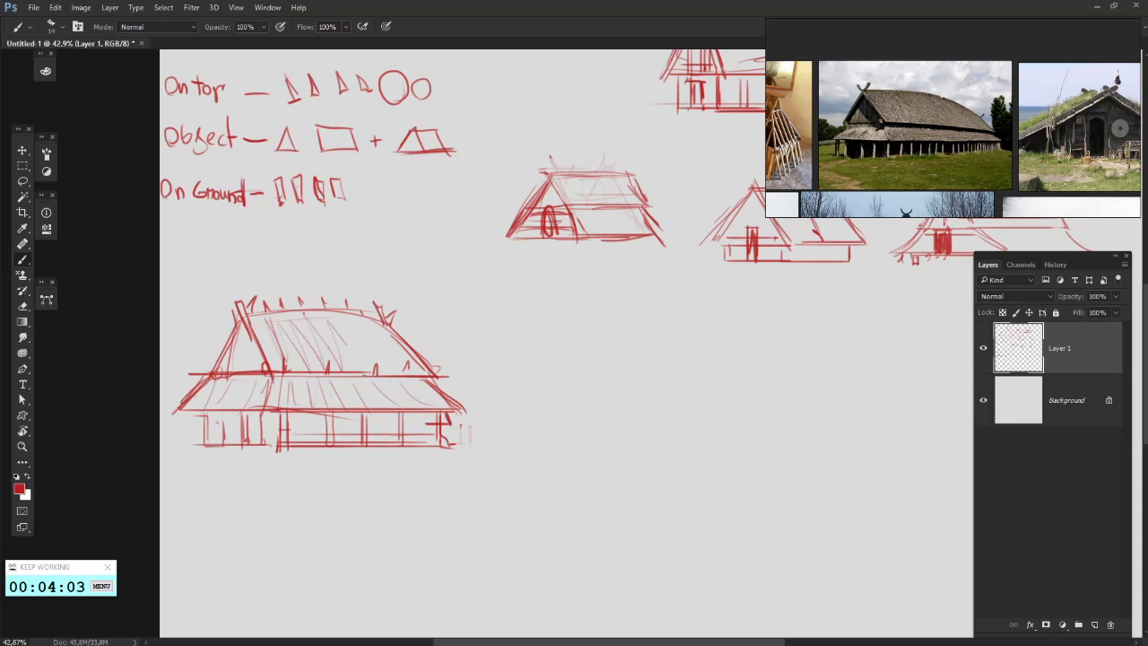
{"action": "left_click_drag", "start_coordinate": [350, 328], "coordinate": [375, 360]}
{"action": "left_click_drag", "start_coordinate": [368, 323], "coordinate": [411, 371]}
- Sketch a triangular gable for a new hut in the empty space beside the longhouse
{"action": "left_click_drag", "start_coordinate": [687, 327], "coordinate": [523, 297]}
{"action": "left_click_drag", "start_coordinate": [162, 288], "coordinate": [182, 327]}
{"action": "mouse_move", "coordinate": [430, 326]}
{"action": "left_mouse_down"}
{"action": "mouse_move", "coordinate": [441, 313]}
{"action": "mouse_move", "coordinate": [421, 284]}
{"action": "left_mouse_up"}
{"action": "mouse_move", "coordinate": [370, 315]}
{"action": "left_mouse_down"}
{"action": "mouse_move", "coordinate": [415, 250]}
{"action": "mouse_move", "coordinate": [443, 294]}
{"action": "left_mouse_up"}
{"action": "mouse_move", "coordinate": [416, 253]}
{"action": "left_mouse_down"}
{"action": "mouse_move", "coordinate": [455, 326]}
{"action": "mouse_move", "coordinate": [452, 309]}
{"action": "mouse_move", "coordinate": [377, 302]}
{"action": "mouse_move", "coordinate": [367, 314]}
{"action": "mouse_move", "coordinate": [460, 320]}
{"action": "left_mouse_up"}
{"action": "left_click_drag", "start_coordinate": [452, 319], "coordinate": [382, 321]}
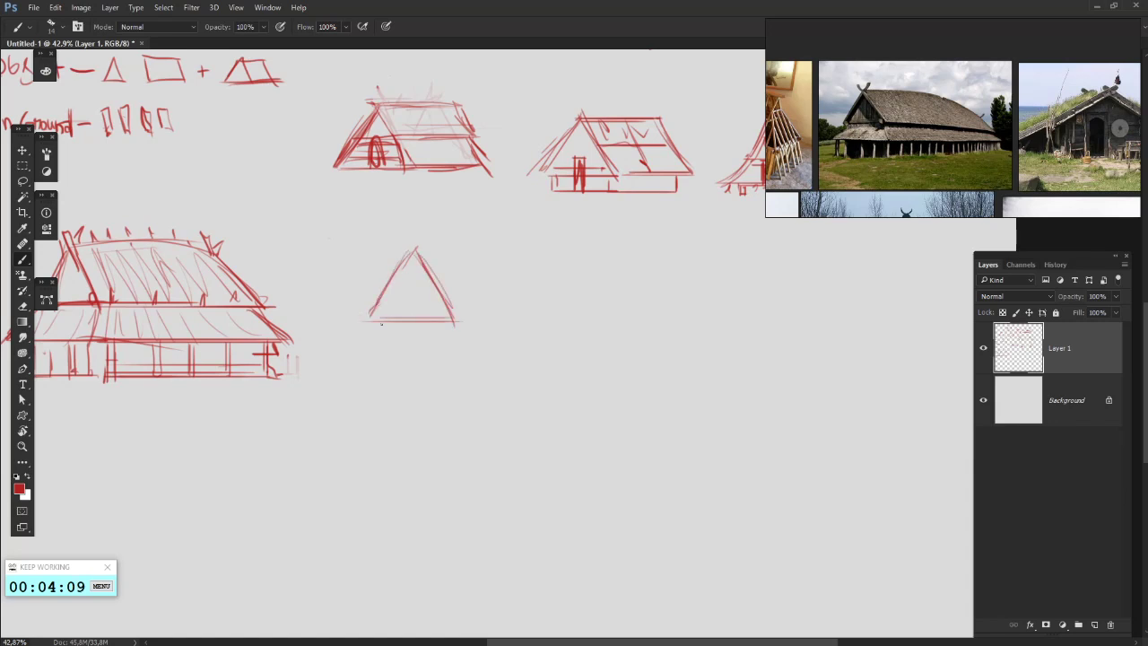
- Extend the triangular gable into a long tent-shaped hut with a ridge line, slanted far edge and base line
{"action": "mouse_move", "coordinate": [416, 245]}
{"action": "left_mouse_down"}
{"action": "mouse_move", "coordinate": [534, 255]}
{"action": "mouse_move", "coordinate": [569, 303]}
{"action": "left_mouse_up"}
{"action": "mouse_move", "coordinate": [527, 250]}
{"action": "left_mouse_down"}
{"action": "mouse_move", "coordinate": [572, 321]}
{"action": "mouse_move", "coordinate": [426, 319]}
{"action": "left_mouse_up"}
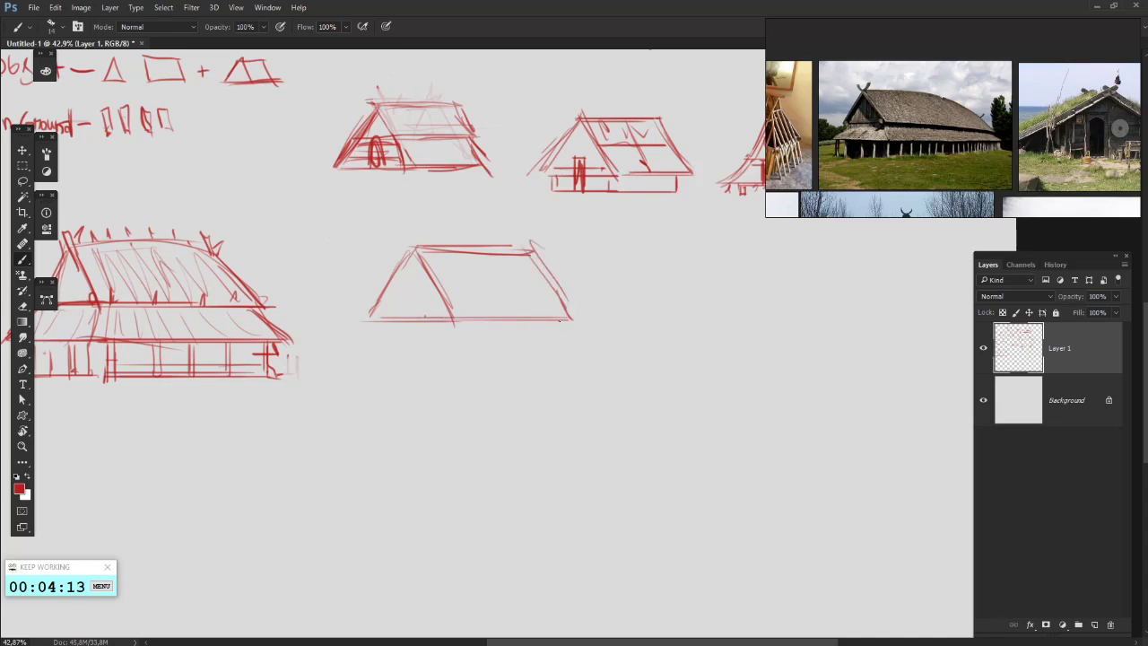
{"action": "left_click_drag", "start_coordinate": [533, 319], "coordinate": [561, 320]}
{"action": "left_click_drag", "start_coordinate": [457, 380], "coordinate": [475, 399]}
{"action": "left_click_drag", "start_coordinate": [650, 318], "coordinate": [579, 317]}
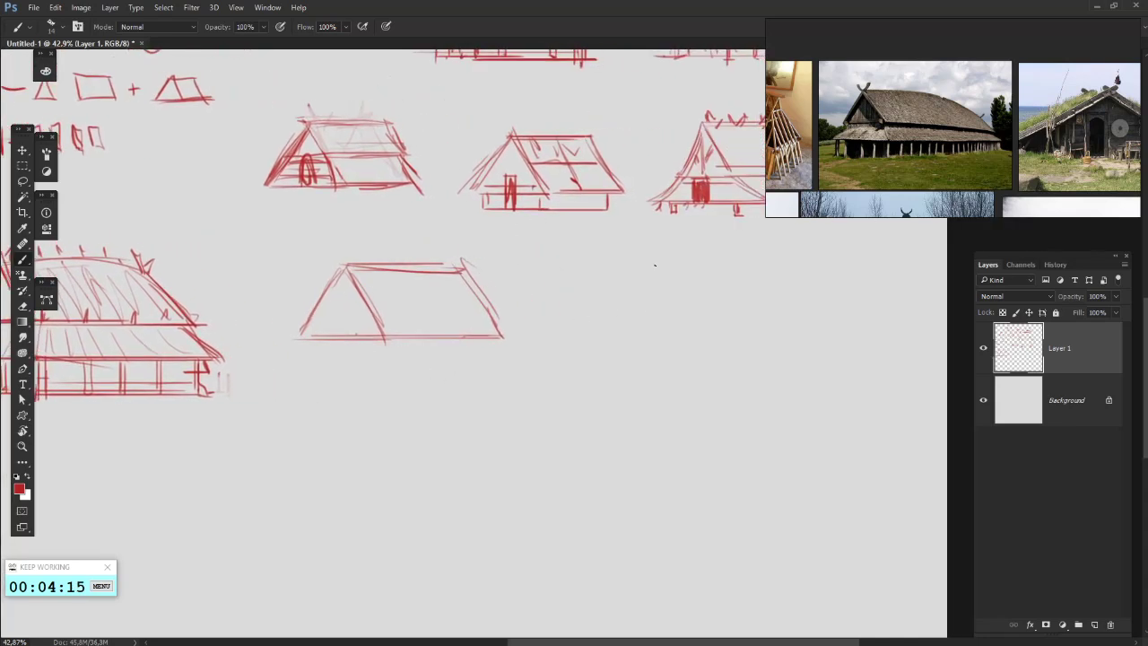
- Browse the reference board to the Shape group and examine its faceted black and white forms
{"action": "left_click_drag", "start_coordinate": [984, 73], "coordinate": [487, 5]}
{"action": "scroll", "coordinate": [758, 134], "scroll_direction": "down", "scroll_amount": 1}
{"action": "scroll", "coordinate": [971, 113], "scroll_direction": "down", "scroll_amount": 6}
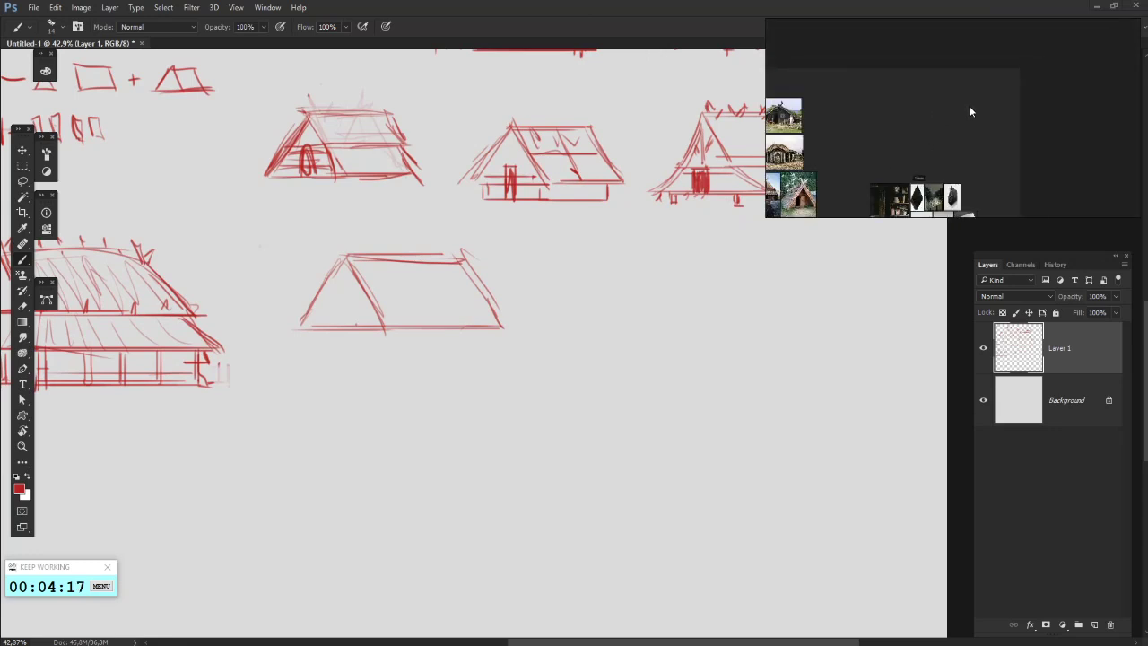
{"action": "scroll", "coordinate": [962, 172], "scroll_direction": "up", "scroll_amount": 3}
{"action": "left_click_drag", "start_coordinate": [977, 62], "coordinate": [973, 170]}
{"action": "scroll", "coordinate": [986, 90], "scroll_direction": "up", "scroll_amount": 3}
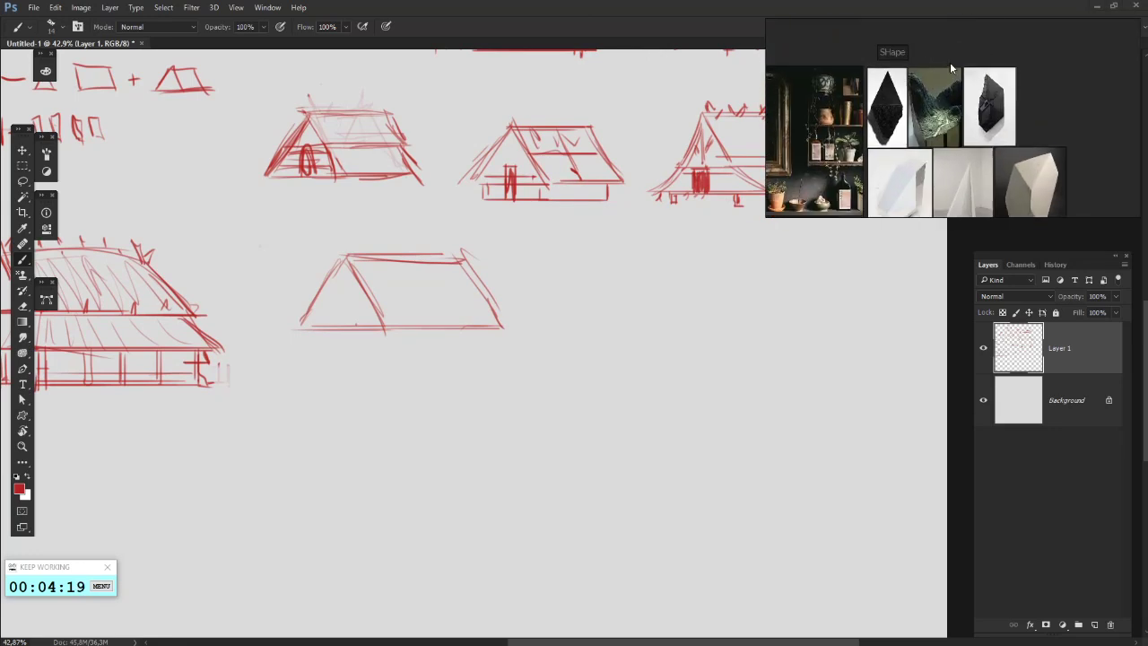
{"action": "left_click_drag", "start_coordinate": [951, 66], "coordinate": [858, 71]}
{"action": "scroll", "coordinate": [857, 71], "scroll_direction": "up", "scroll_amount": 1}
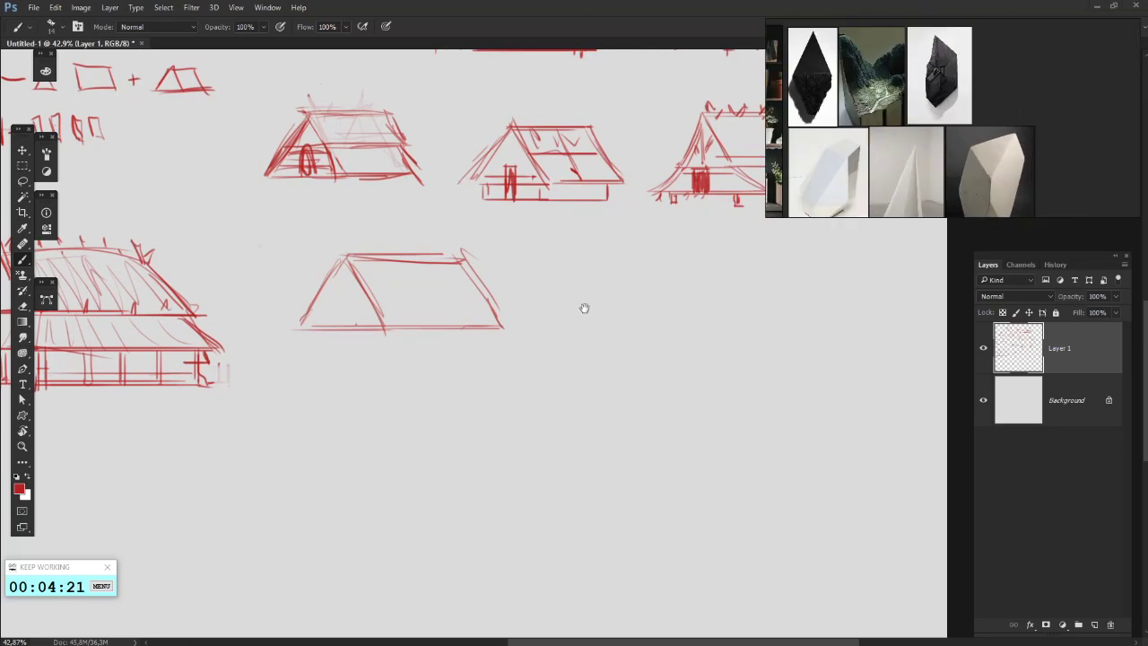
- Sketch a pointed gable with a rounded outer curve for another building beside the tent-shaped hut
{"action": "mouse_move", "coordinate": [585, 308]}
{"action": "left_mouse_down"}
{"action": "mouse_move", "coordinate": [553, 314]}
{"action": "mouse_move", "coordinate": [615, 282]}
{"action": "mouse_move", "coordinate": [660, 349]}
{"action": "left_mouse_up"}
{"action": "mouse_move", "coordinate": [612, 291]}
{"action": "left_mouse_down"}
{"action": "mouse_move", "coordinate": [666, 364]}
{"action": "mouse_move", "coordinate": [654, 343]}
{"action": "left_mouse_up"}
{"action": "left_click_drag", "start_coordinate": [610, 287], "coordinate": [560, 357]}
{"action": "left_click_drag", "start_coordinate": [648, 295], "coordinate": [581, 290]}
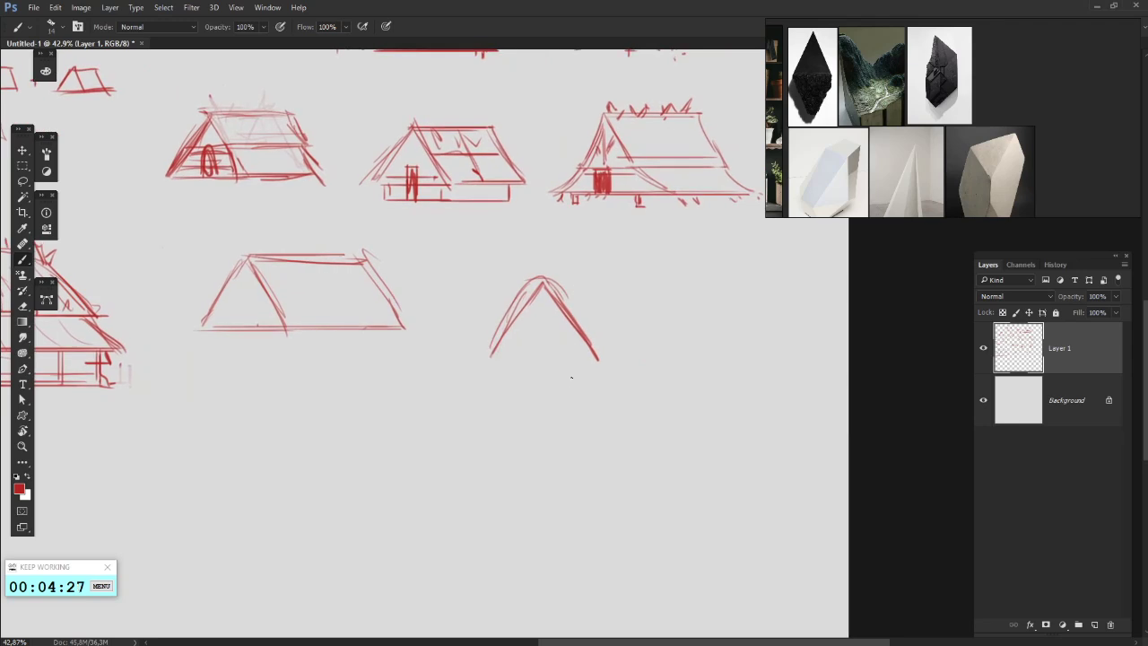
- Draw inward-curving side walls and a ground line beneath the pointed gable
{"action": "left_click_drag", "start_coordinate": [592, 364], "coordinate": [582, 410]}
{"action": "left_click_drag", "start_coordinate": [494, 367], "coordinate": [499, 433]}
{"action": "mouse_move", "coordinate": [491, 387]}
{"action": "left_mouse_down"}
{"action": "mouse_move", "coordinate": [508, 425]}
{"action": "mouse_move", "coordinate": [622, 429]}
{"action": "left_mouse_up"}
{"action": "left_click_drag", "start_coordinate": [578, 421], "coordinate": [513, 421]}
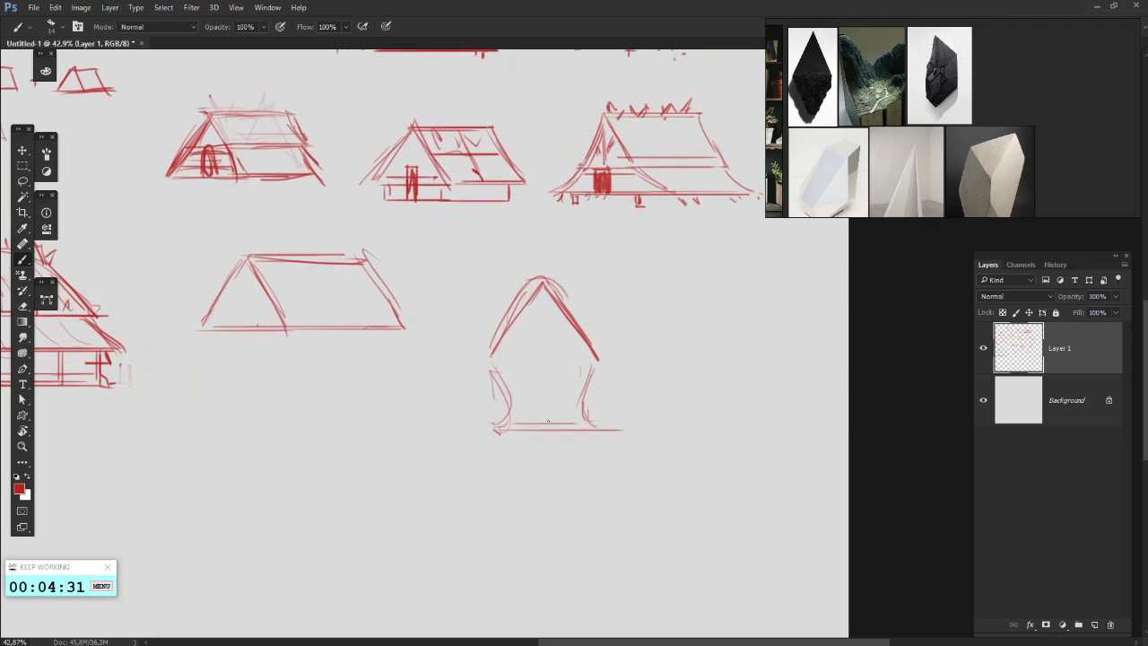
- Extend the building lengthwise with a ridge, eave lines, slanted roof end, curved far wall and long ground line
{"action": "mouse_move", "coordinate": [549, 285]}
{"action": "left_mouse_down"}
{"action": "mouse_move", "coordinate": [741, 284]}
{"action": "mouse_move", "coordinate": [777, 327]}
{"action": "left_mouse_up"}
{"action": "mouse_move", "coordinate": [764, 280]}
{"action": "left_mouse_down"}
{"action": "mouse_move", "coordinate": [792, 337]}
{"action": "mouse_move", "coordinate": [590, 345]}
{"action": "mouse_move", "coordinate": [788, 339]}
{"action": "mouse_move", "coordinate": [795, 289]}
{"action": "left_mouse_up"}
{"action": "scroll", "coordinate": [665, 343], "scroll_direction": "down", "scroll_amount": 2}
{"action": "mouse_move", "coordinate": [810, 305]}
{"action": "left_mouse_down"}
{"action": "mouse_move", "coordinate": [817, 357]}
{"action": "mouse_move", "coordinate": [836, 373]}
{"action": "left_mouse_up"}
{"action": "left_click_drag", "start_coordinate": [622, 377], "coordinate": [832, 374]}
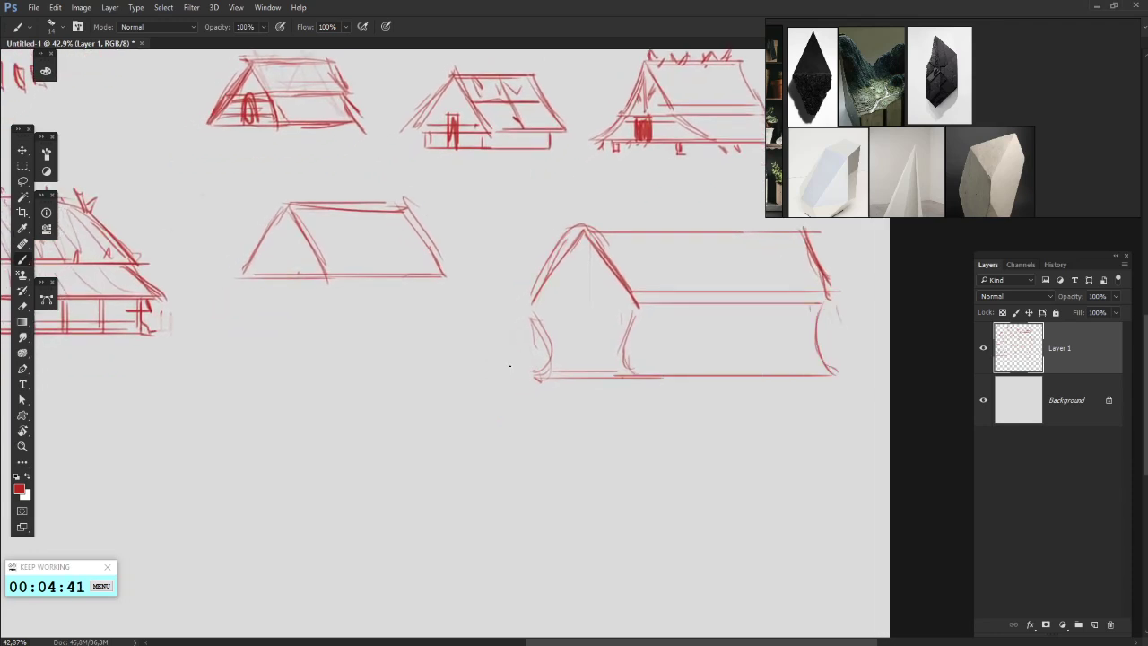
- Close the gable's underside with a beam and add a small triangular buttress outside the front curved wall
{"action": "mouse_move", "coordinate": [534, 298]}
{"action": "left_mouse_down"}
{"action": "mouse_move", "coordinate": [625, 298]}
{"action": "mouse_move", "coordinate": [523, 305]}
{"action": "mouse_move", "coordinate": [484, 365]}
{"action": "left_mouse_up"}
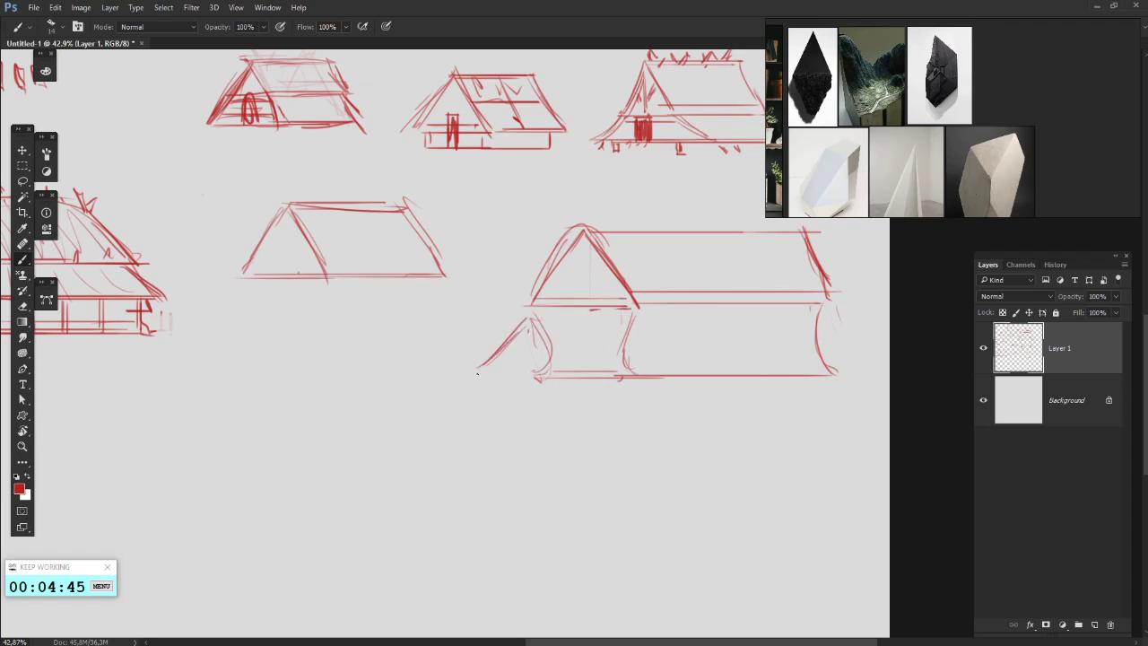
{"action": "mouse_move", "coordinate": [529, 325]}
{"action": "left_mouse_down"}
{"action": "mouse_move", "coordinate": [476, 375]}
{"action": "mouse_move", "coordinate": [535, 376]}
{"action": "mouse_move", "coordinate": [518, 372]}
{"action": "left_mouse_up"}
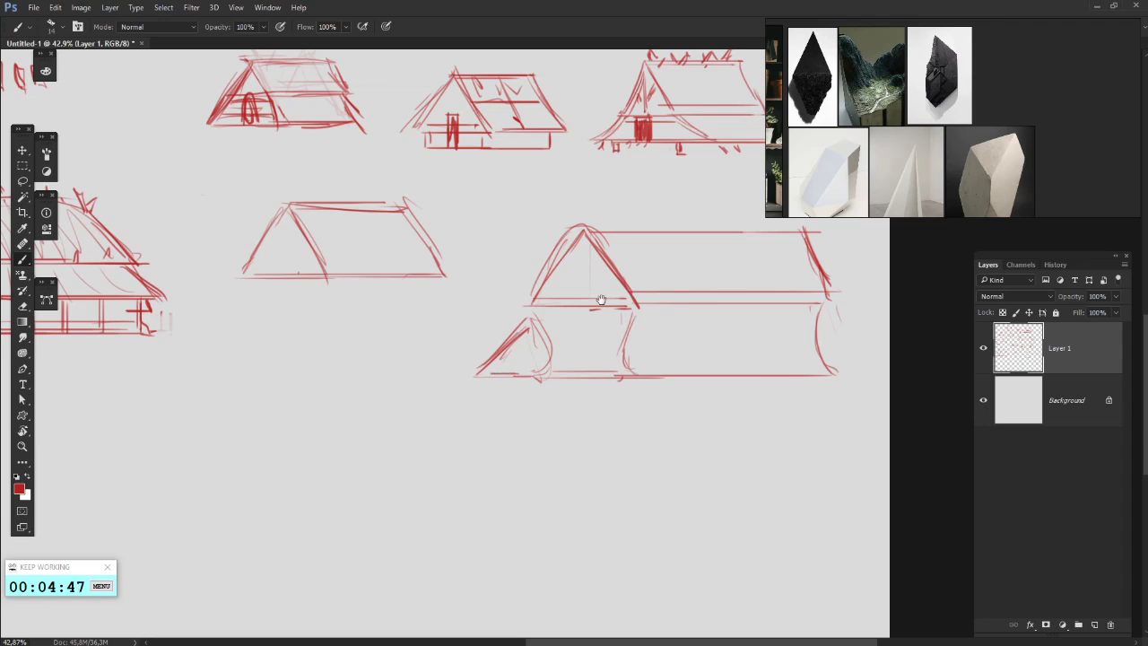
{"action": "mouse_move", "coordinate": [601, 299]}
{"action": "left_mouse_down"}
{"action": "mouse_move", "coordinate": [526, 315]}
{"action": "mouse_move", "coordinate": [604, 391]}
{"action": "left_mouse_up"}
- Draw slanted supports from the eave to the ground along the building's long side, with reinforced base lines
{"action": "mouse_move", "coordinate": [559, 328]}
{"action": "left_mouse_down"}
{"action": "mouse_move", "coordinate": [601, 397]}
{"action": "mouse_move", "coordinate": [670, 396]}
{"action": "left_mouse_up"}
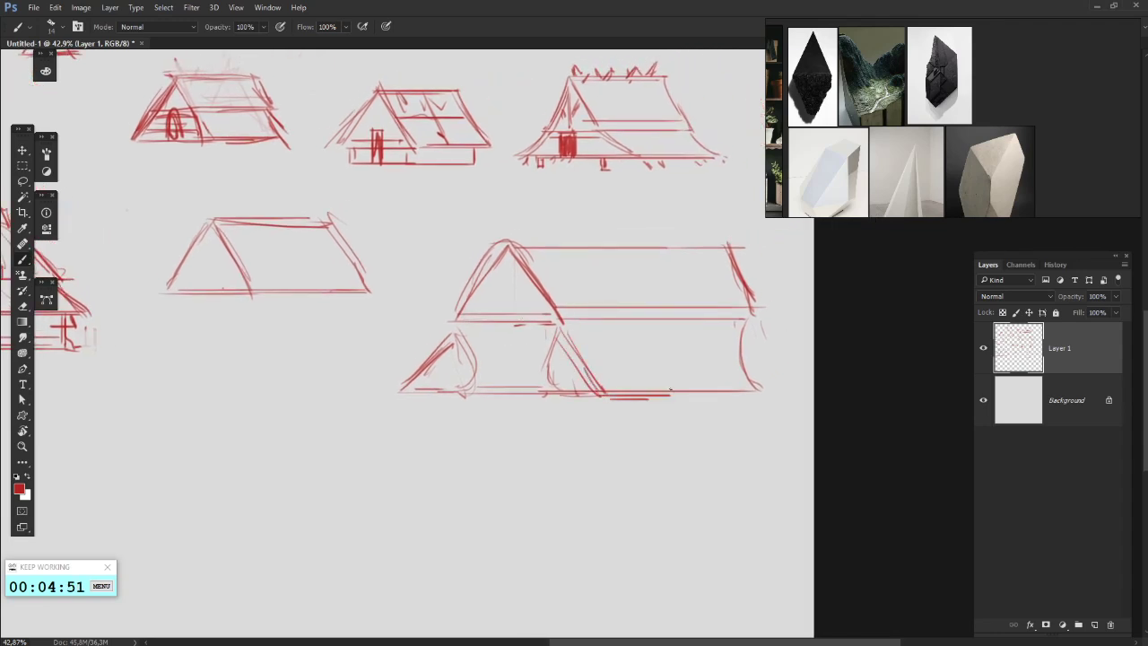
{"action": "mouse_move", "coordinate": [640, 334]}
{"action": "left_mouse_down"}
{"action": "mouse_move", "coordinate": [680, 396]}
{"action": "mouse_move", "coordinate": [626, 332]}
{"action": "mouse_move", "coordinate": [658, 378]}
{"action": "left_mouse_up"}
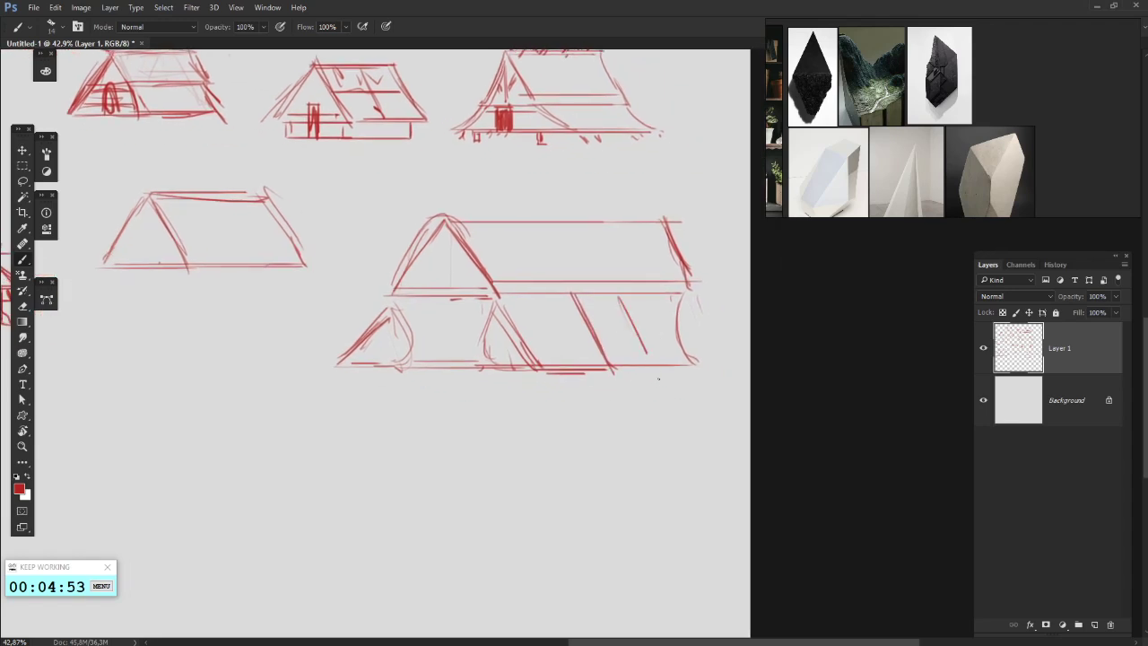
{"action": "mouse_move", "coordinate": [615, 293]}
{"action": "left_mouse_down"}
{"action": "mouse_move", "coordinate": [654, 371]}
{"action": "mouse_move", "coordinate": [613, 359]}
{"action": "mouse_move", "coordinate": [662, 377]}
{"action": "mouse_move", "coordinate": [653, 367]}
{"action": "mouse_move", "coordinate": [709, 364]}
{"action": "left_mouse_up"}
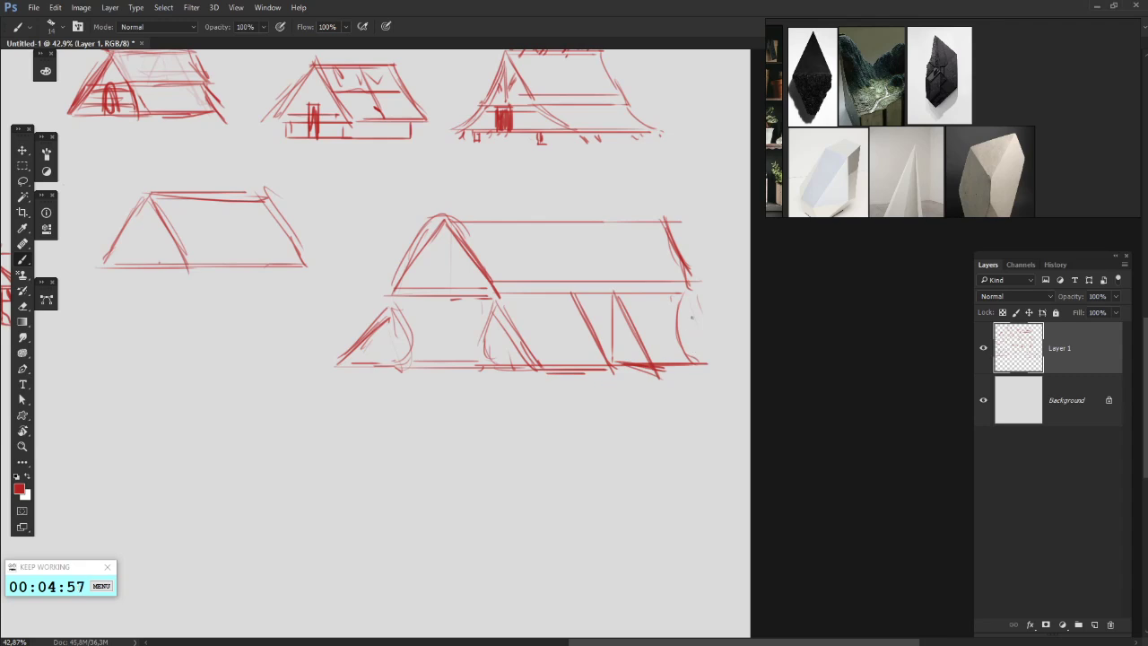
- Draw a slanted support at the longhouse's far end and erase the curved wall line behind it
{"action": "left_click_drag", "start_coordinate": [683, 294], "coordinate": [719, 363]}
{"action": "key", "text": "e"}
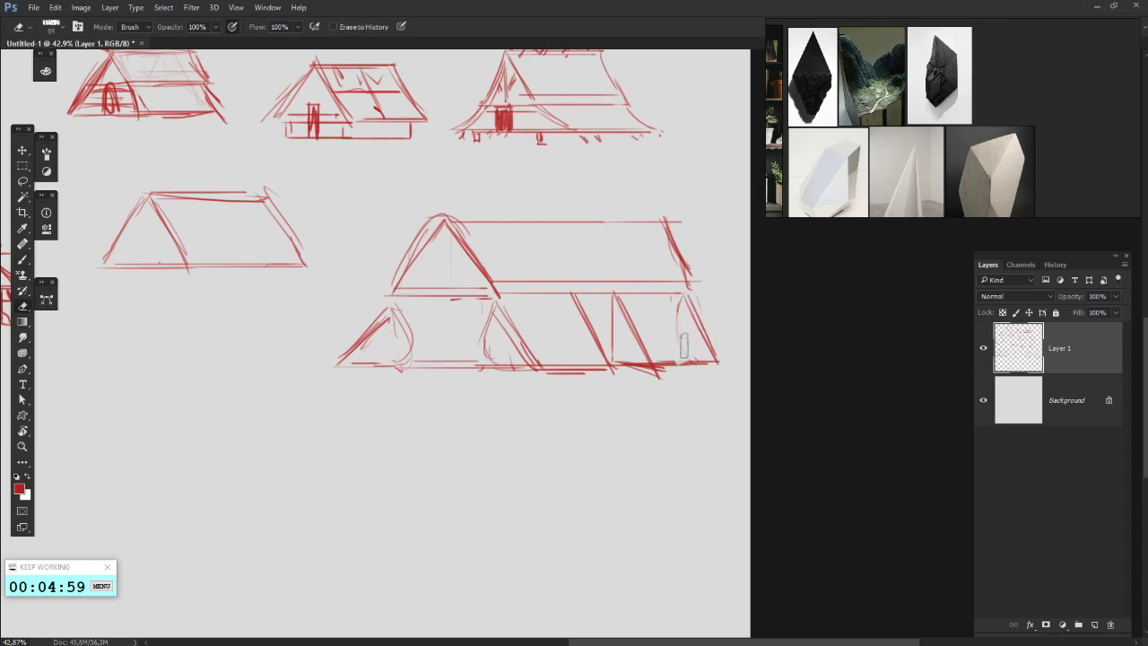
{"action": "key", "text": "b"}
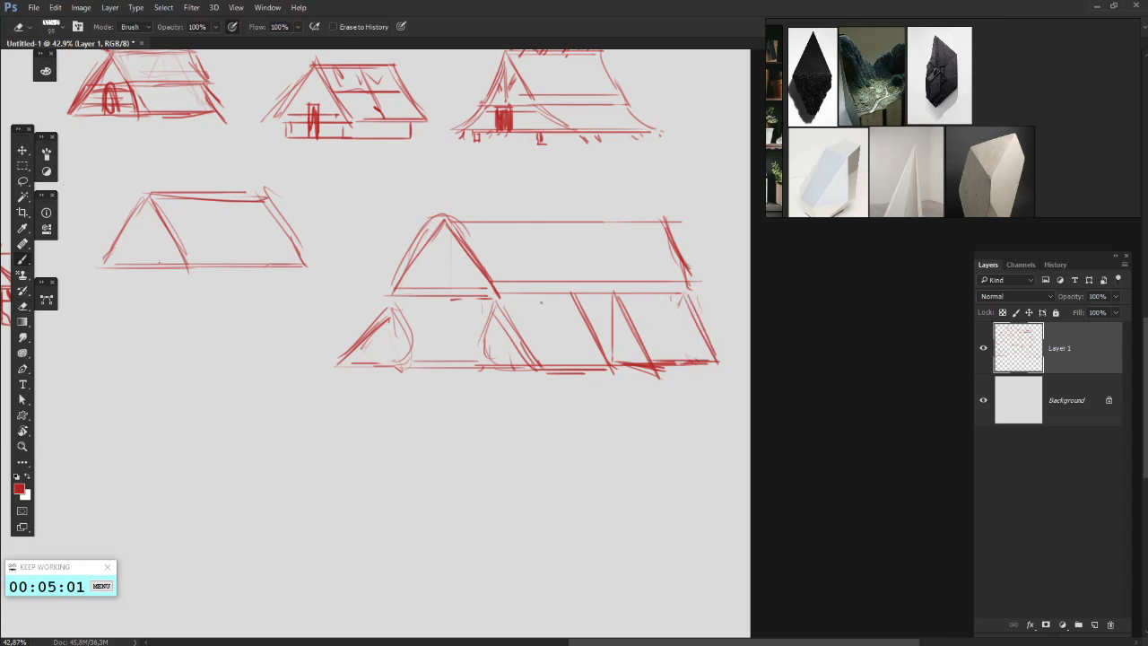
- Draw a doorway under the front gable and another between the long side's supports, filling both with rough shading strokes
{"action": "mouse_move", "coordinate": [610, 358]}
{"action": "left_mouse_down"}
{"action": "mouse_move", "coordinate": [604, 326]}
{"action": "mouse_move", "coordinate": [600, 352]}
{"action": "left_mouse_up"}
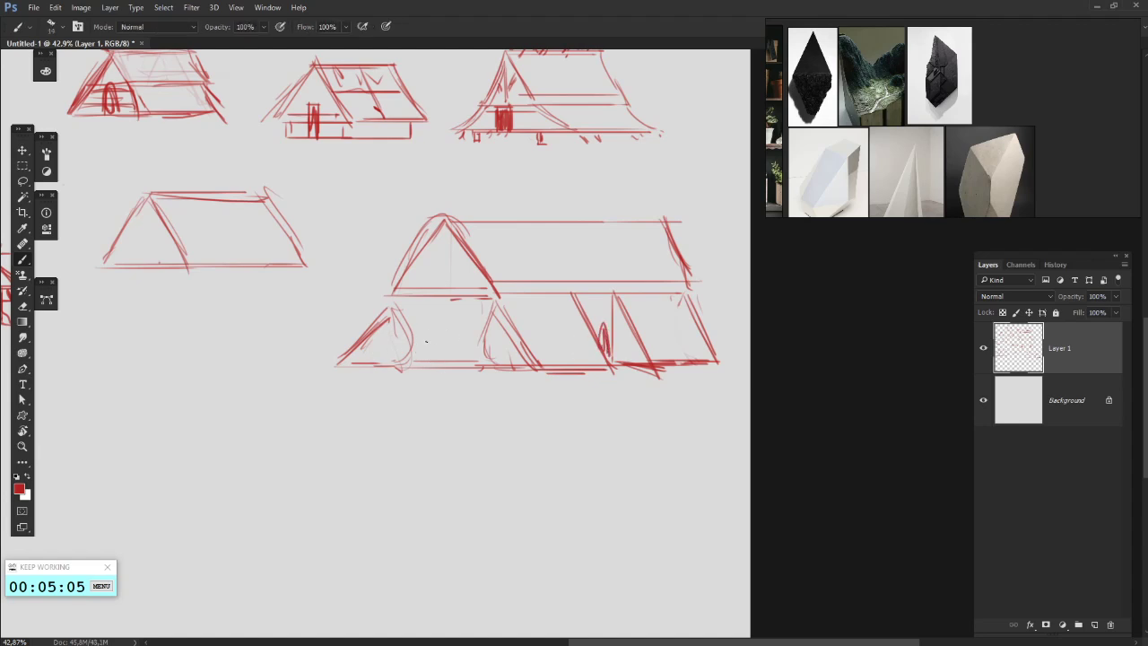
{"action": "mouse_move", "coordinate": [427, 366]}
{"action": "left_mouse_down"}
{"action": "mouse_move", "coordinate": [437, 366]}
{"action": "mouse_move", "coordinate": [426, 369]}
{"action": "left_mouse_up"}
{"action": "key", "text": "ctrl+z"}
{"action": "mouse_move", "coordinate": [428, 366]}
{"action": "left_mouse_down"}
{"action": "mouse_move", "coordinate": [425, 301]}
{"action": "mouse_move", "coordinate": [454, 302]}
{"action": "left_mouse_up"}
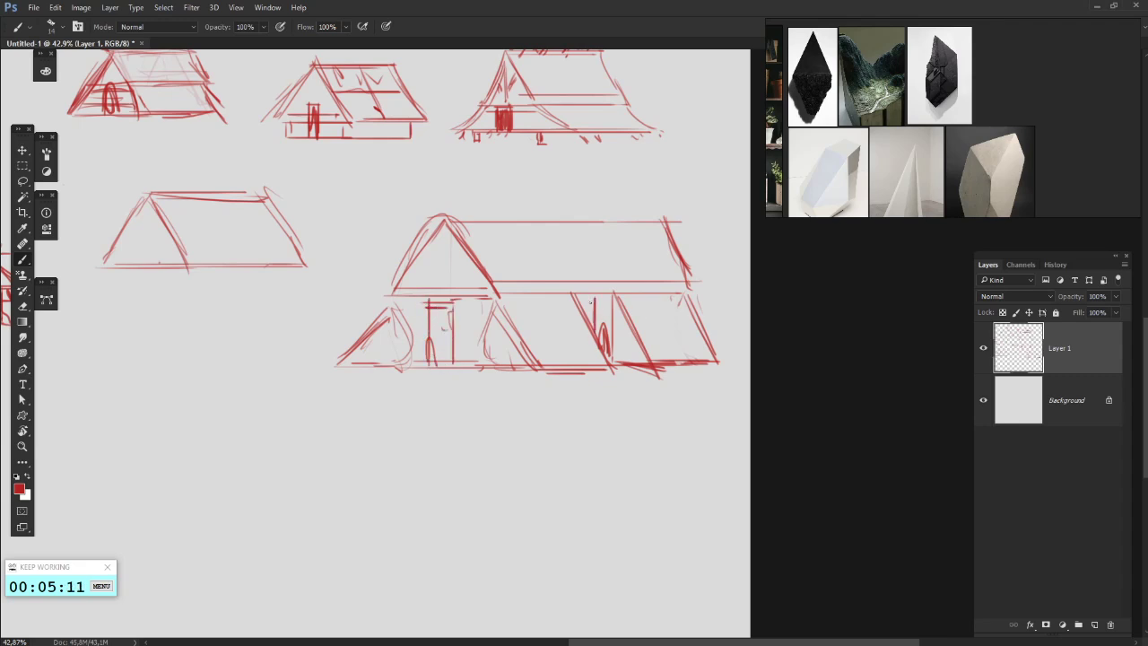
{"action": "left_click_drag", "start_coordinate": [600, 307], "coordinate": [601, 333]}
{"action": "left_click_drag", "start_coordinate": [544, 381], "coordinate": [552, 348]}
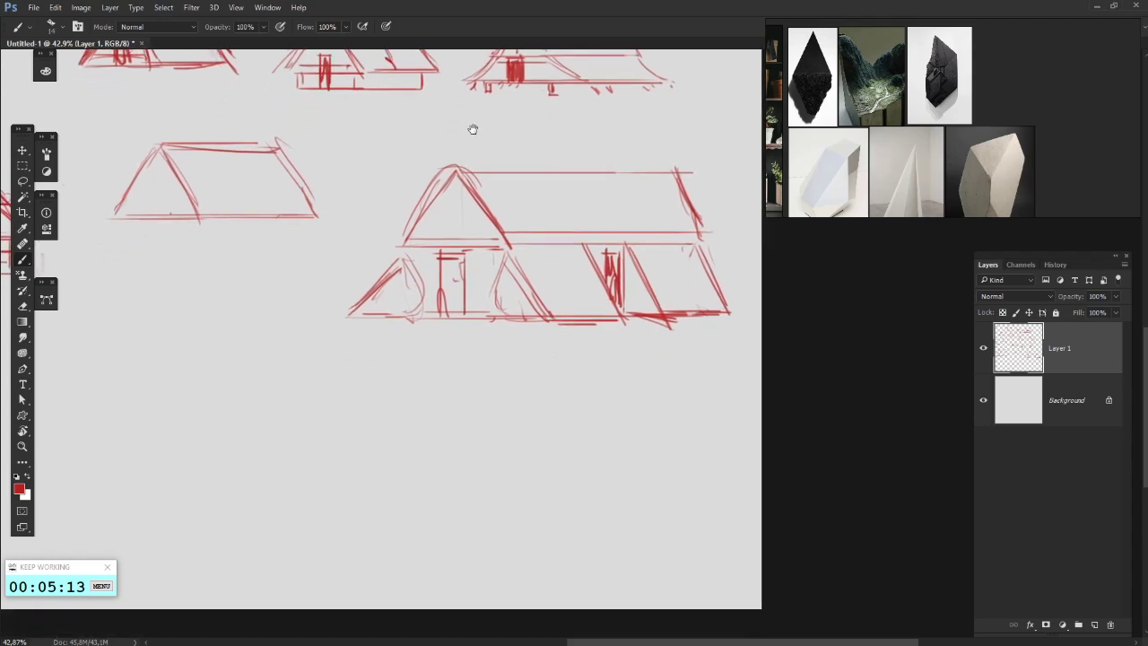
{"action": "left_click_drag", "start_coordinate": [453, 301], "coordinate": [464, 305]}
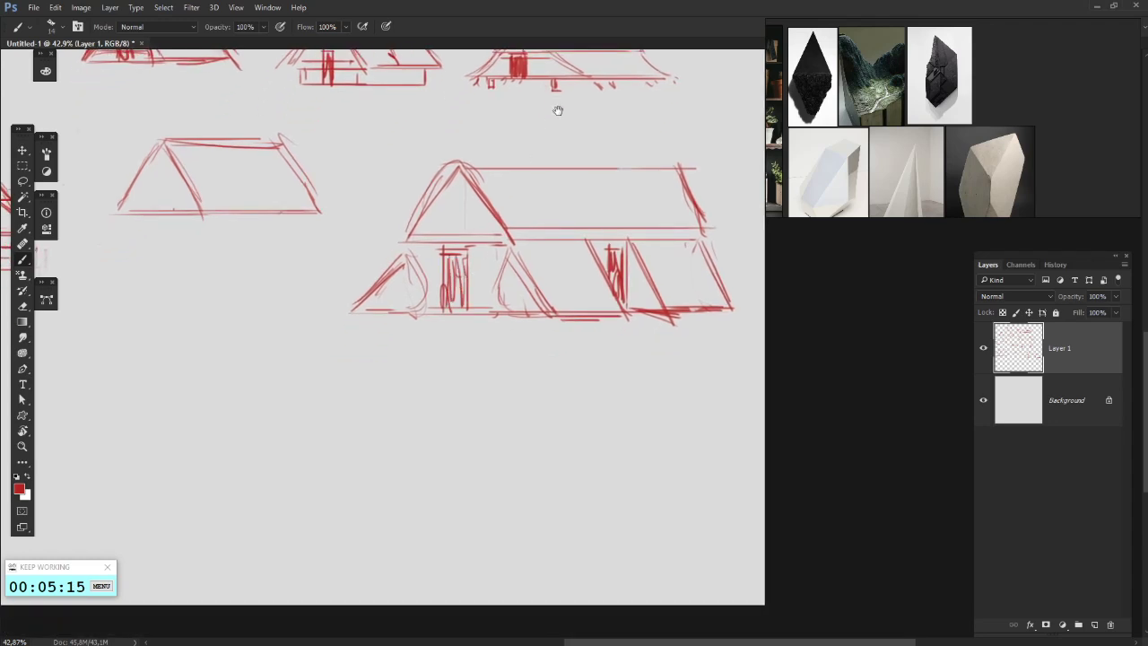
- Add crossed poles at the longhouse's gable peak and small pointed finials at the far end of its ridge
{"action": "left_click_drag", "start_coordinate": [469, 142], "coordinate": [398, 227]}
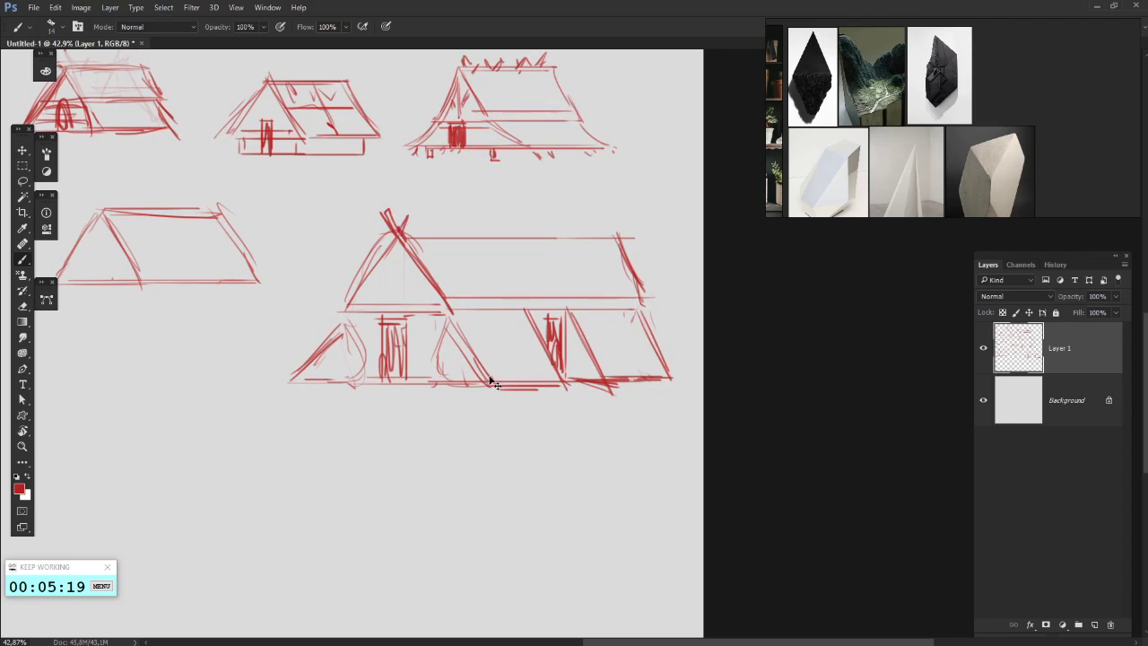
{"action": "key", "text": "ctrl+z"}
{"action": "mouse_move", "coordinate": [636, 229]}
{"action": "left_mouse_down"}
{"action": "mouse_move", "coordinate": [630, 252]}
{"action": "mouse_move", "coordinate": [598, 259]}
{"action": "left_mouse_up"}
- On the plain hut outline, add crossed peak poles, a gable post, a line across the roof and a curved far ridge end
{"action": "left_click_drag", "start_coordinate": [450, 409], "coordinate": [922, 535]}
{"action": "left_click_drag", "start_coordinate": [504, 423], "coordinate": [468, 400]}
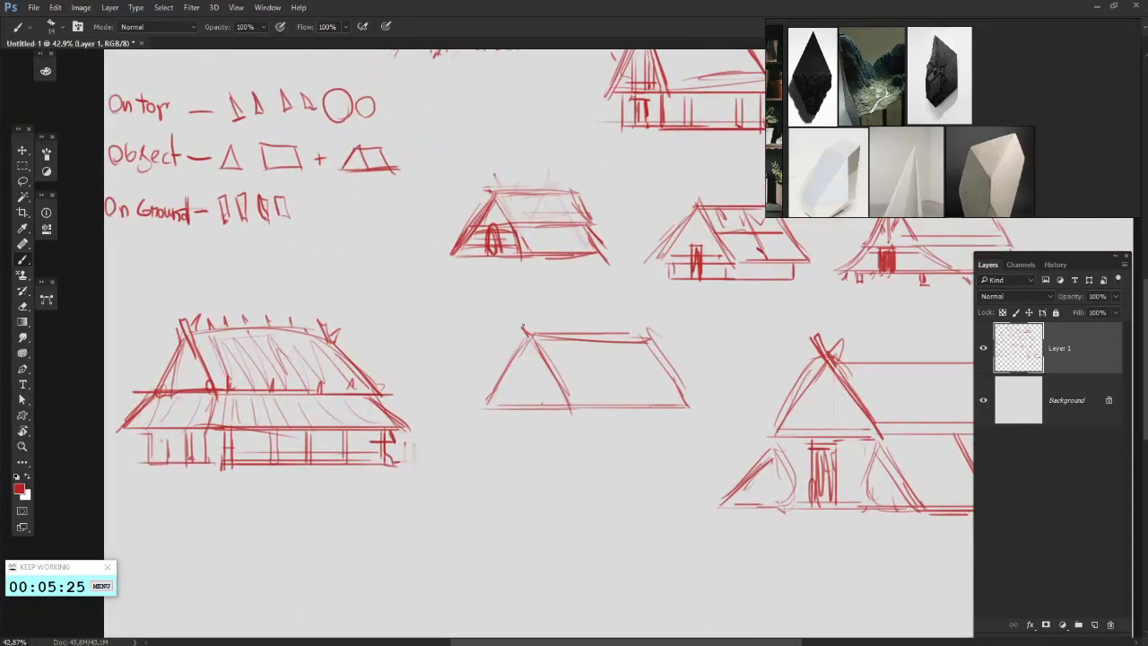
{"action": "left_click_drag", "start_coordinate": [664, 318], "coordinate": [652, 332]}
{"action": "left_click_drag", "start_coordinate": [587, 366], "coordinate": [610, 320]}
{"action": "left_click_drag", "start_coordinate": [553, 353], "coordinate": [554, 297]}
{"action": "mouse_move", "coordinate": [612, 299]}
{"action": "left_mouse_down"}
{"action": "mouse_move", "coordinate": [549, 292]}
{"action": "mouse_move", "coordinate": [641, 324]}
{"action": "mouse_move", "coordinate": [652, 263]}
{"action": "left_mouse_up"}
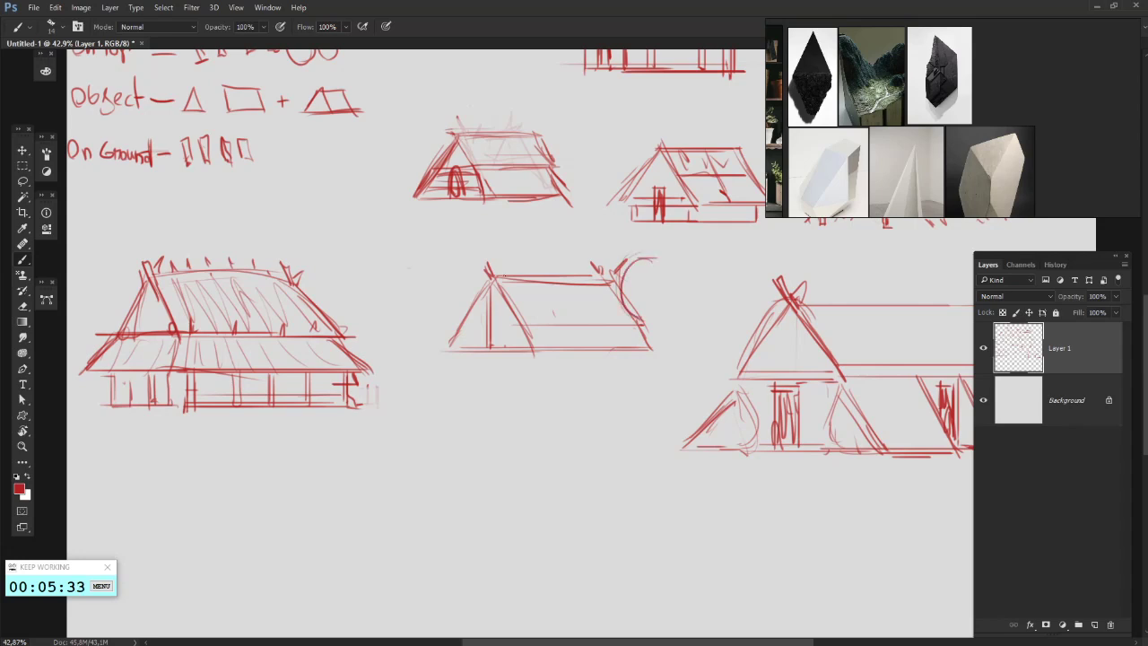
- Draw a raised ridge beam along the hut's roof and a slanted front edge forming an overhang ahead of the gable
{"action": "left_click_drag", "start_coordinate": [505, 258], "coordinate": [639, 257]}
{"action": "left_click_drag", "start_coordinate": [617, 265], "coordinate": [468, 266]}
{"action": "left_click_drag", "start_coordinate": [626, 255], "coordinate": [477, 256]}
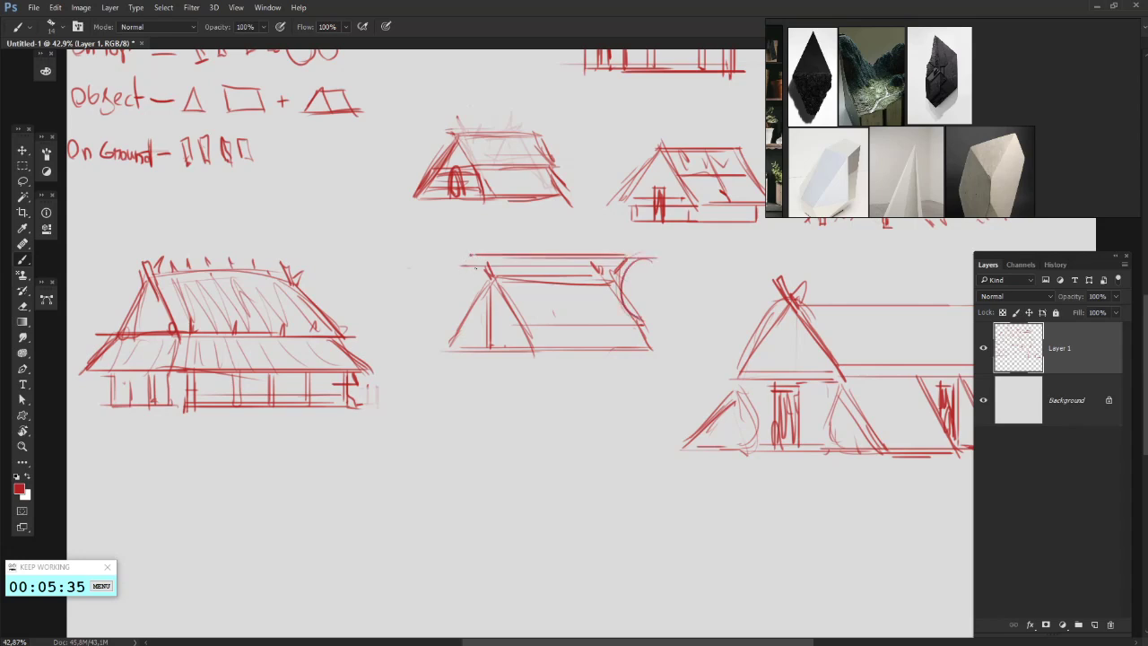
{"action": "left_click_drag", "start_coordinate": [546, 335], "coordinate": [517, 306]}
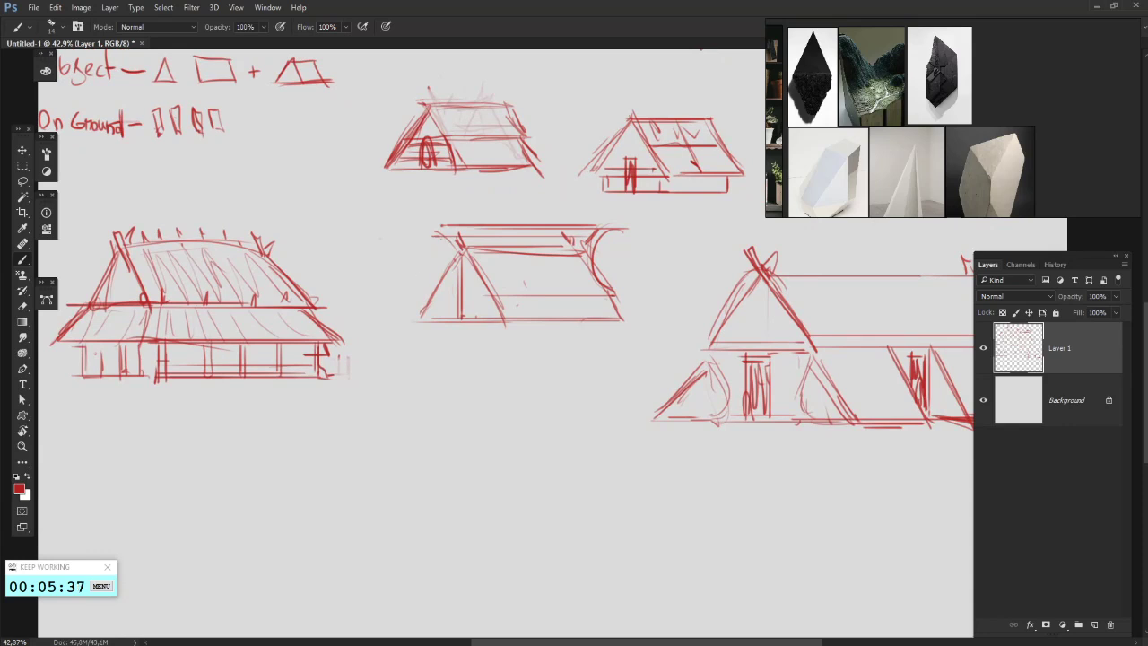
{"action": "left_click_drag", "start_coordinate": [442, 230], "coordinate": [379, 312]}
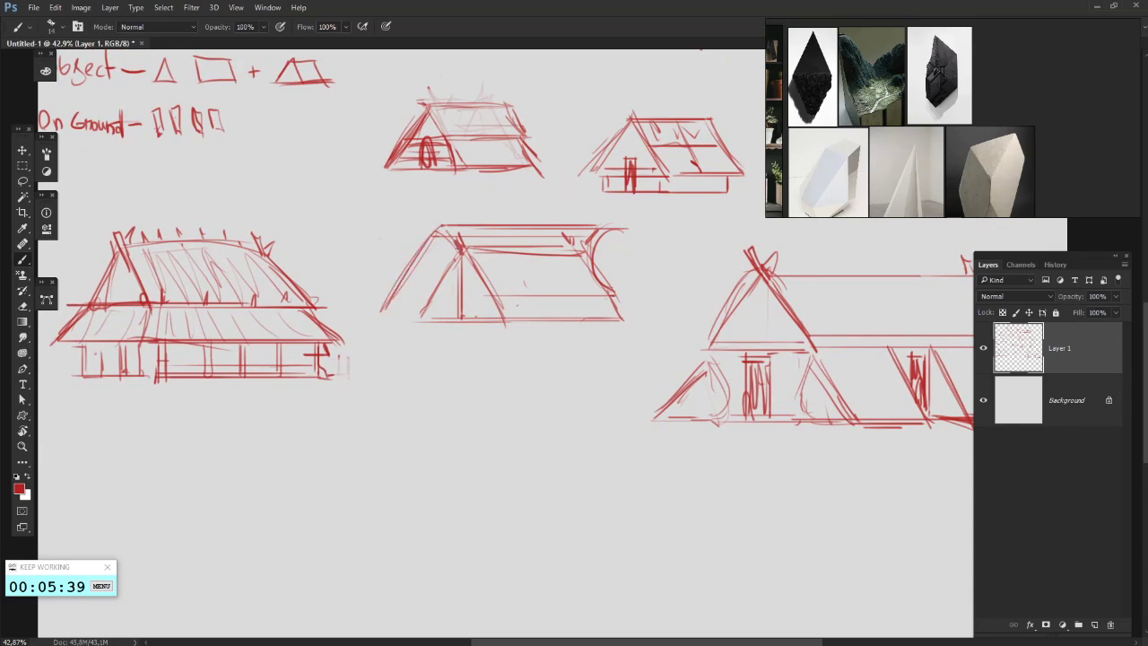
{"action": "left_click_drag", "start_coordinate": [457, 248], "coordinate": [443, 233]}
- Reinforce the hut's slanted far roof edge down to the ground and erase the leftover construction lines on the gable and roof
{"action": "mouse_move", "coordinate": [484, 301]}
{"action": "left_mouse_down"}
{"action": "mouse_move", "coordinate": [522, 275]}
{"action": "mouse_move", "coordinate": [573, 270]}
{"action": "mouse_move", "coordinate": [571, 280]}
{"action": "mouse_move", "coordinate": [617, 304]}
{"action": "mouse_move", "coordinate": [607, 267]}
{"action": "mouse_move", "coordinate": [644, 314]}
{"action": "left_mouse_up"}
{"action": "key", "text": "e"}
{"action": "key", "text": "b"}
{"action": "left_click_drag", "start_coordinate": [603, 248], "coordinate": [638, 315]}
{"action": "left_click_drag", "start_coordinate": [605, 250], "coordinate": [660, 341]}
{"action": "mouse_move", "coordinate": [616, 271]}
{"action": "left_mouse_down"}
{"action": "mouse_move", "coordinate": [654, 348]}
{"action": "mouse_move", "coordinate": [647, 337]}
{"action": "left_mouse_up"}
{"action": "key", "text": "e"}
{"action": "mouse_move", "coordinate": [489, 282]}
{"action": "left_mouse_down"}
{"action": "mouse_move", "coordinate": [472, 333]}
{"action": "mouse_move", "coordinate": [495, 343]}
{"action": "left_mouse_up"}
{"action": "key", "text": "b"}
- Draw curved brackets under the overhanging front peak and strengthen the beam lines beneath the ridge
{"action": "left_click_drag", "start_coordinate": [450, 248], "coordinate": [484, 244]}
{"action": "mouse_move", "coordinate": [436, 251]}
{"action": "left_mouse_down"}
{"action": "mouse_move", "coordinate": [495, 245]}
{"action": "mouse_move", "coordinate": [460, 275]}
{"action": "left_mouse_up"}
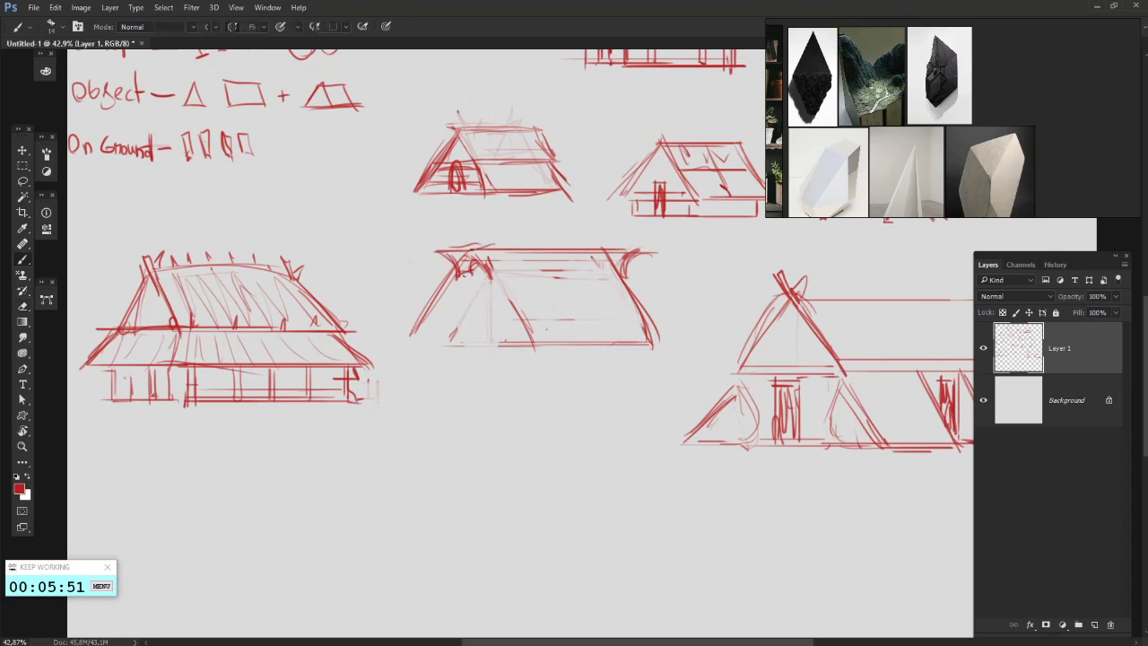
{"action": "left_click_drag", "start_coordinate": [468, 256], "coordinate": [618, 266]}
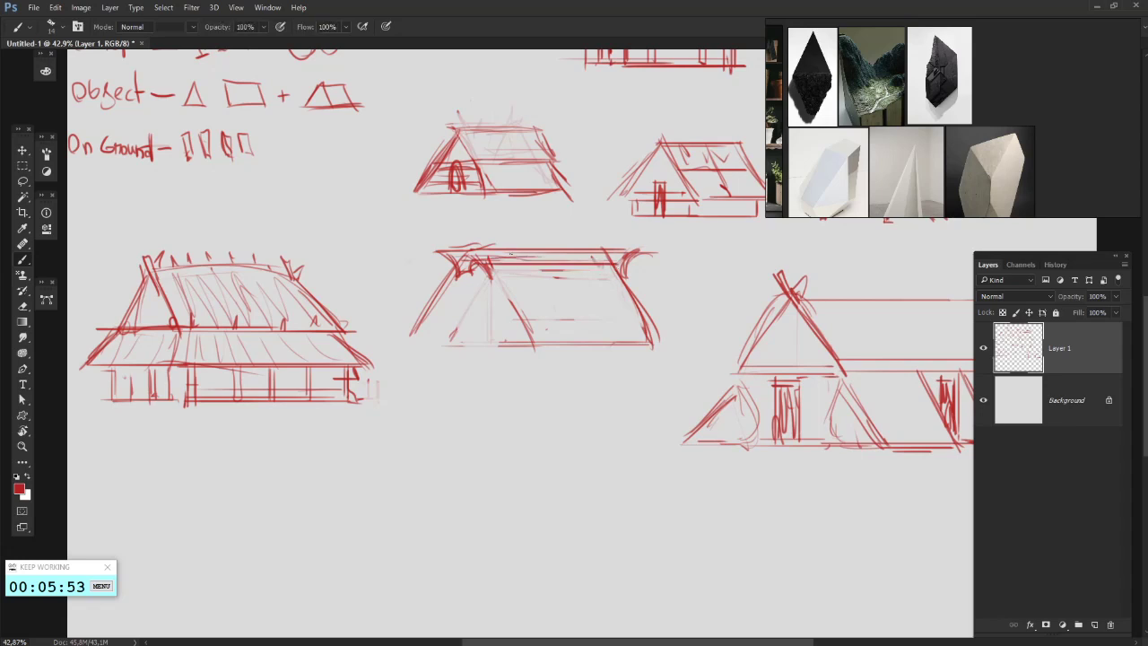
{"action": "left_click_drag", "start_coordinate": [502, 259], "coordinate": [599, 261]}
- Double the hut's front roof edge, fill the roof with slanted plank lines and add small tufts along its base
{"action": "left_click_drag", "start_coordinate": [521, 282], "coordinate": [532, 325]}
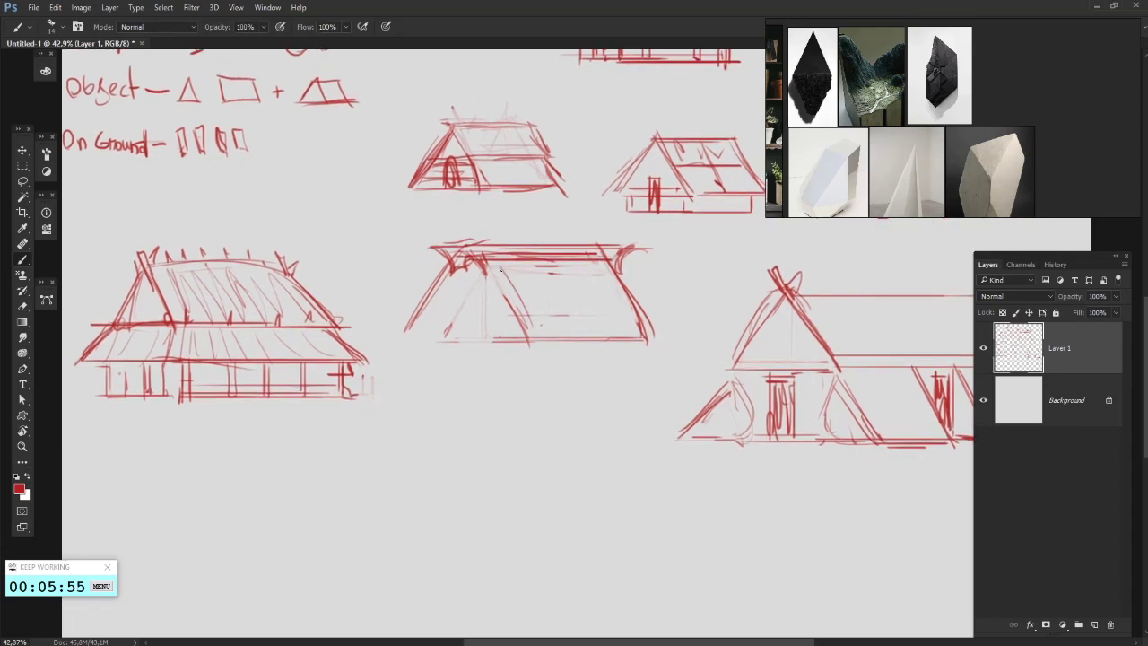
{"action": "left_click_drag", "start_coordinate": [496, 263], "coordinate": [538, 336]}
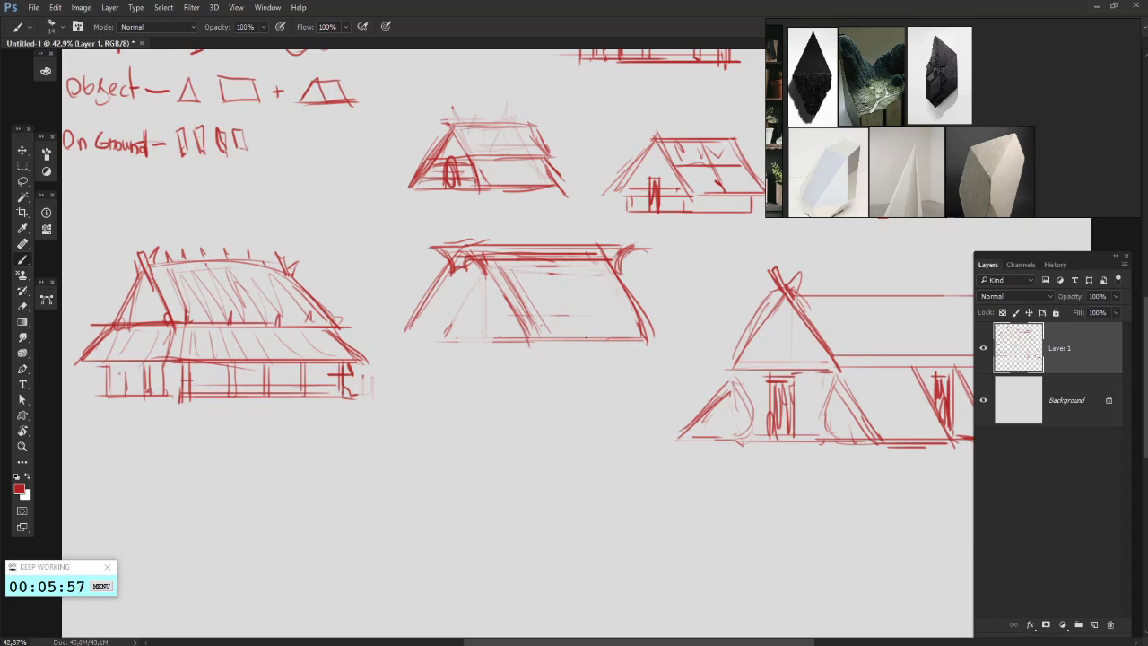
{"action": "left_click_drag", "start_coordinate": [529, 266], "coordinate": [561, 337]}
{"action": "left_click_drag", "start_coordinate": [571, 267], "coordinate": [603, 337]}
{"action": "mouse_move", "coordinate": [591, 278]}
{"action": "left_mouse_down"}
{"action": "mouse_move", "coordinate": [602, 308]}
{"action": "mouse_move", "coordinate": [602, 299]}
{"action": "mouse_move", "coordinate": [626, 328]}
{"action": "left_mouse_up"}
{"action": "left_click_drag", "start_coordinate": [621, 301], "coordinate": [653, 333]}
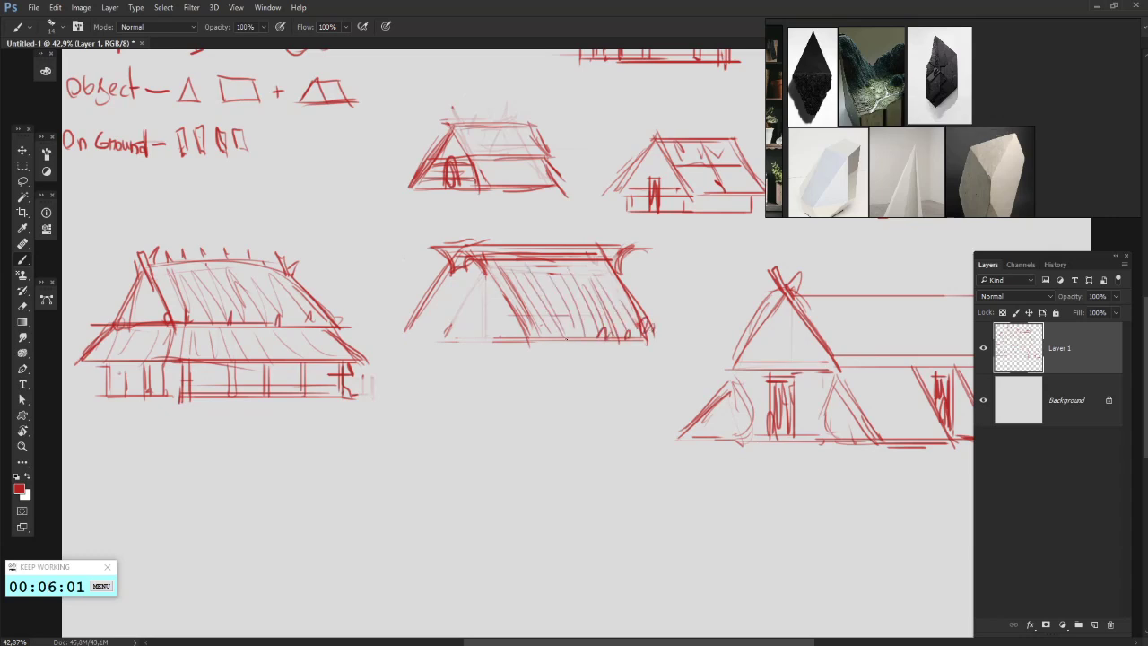
- Build up the hut's gable with a central post, diagonal braces and a horizontal crossbeam
{"action": "left_click_drag", "start_coordinate": [477, 308], "coordinate": [473, 299]}
{"action": "left_click_drag", "start_coordinate": [459, 258], "coordinate": [463, 326]}
{"action": "mouse_move", "coordinate": [461, 259]}
{"action": "left_mouse_down"}
{"action": "mouse_move", "coordinate": [465, 327]}
{"action": "mouse_move", "coordinate": [456, 321]}
{"action": "left_mouse_up"}
{"action": "left_click_drag", "start_coordinate": [507, 234], "coordinate": [514, 248]}
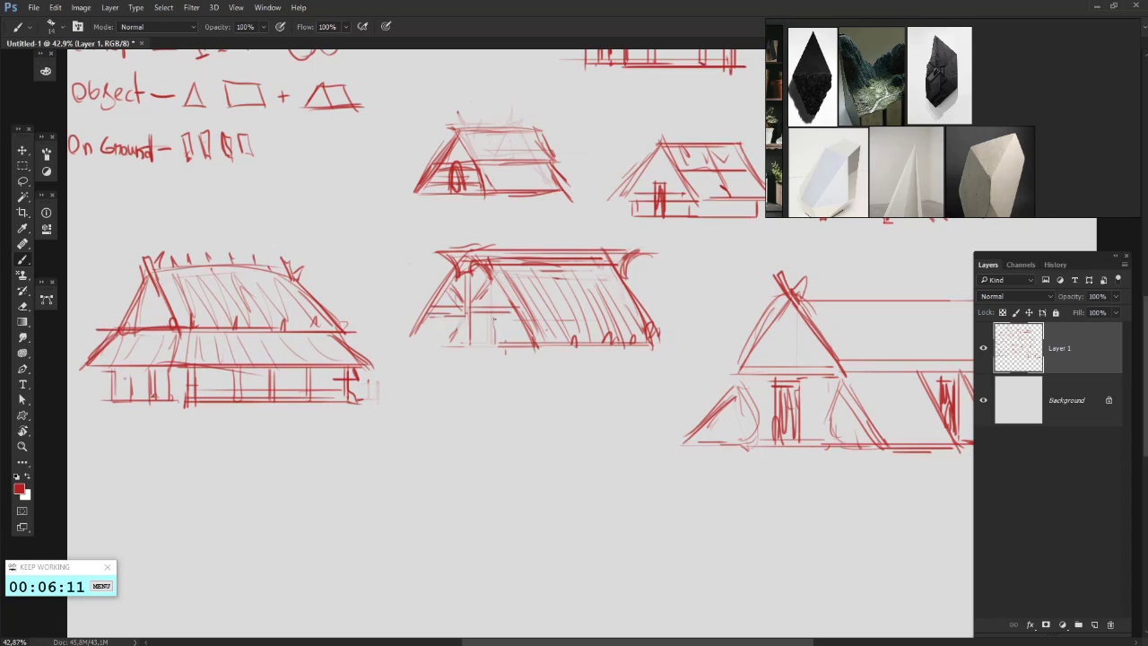
- Find the half-timbered gable reference photo and draw similar curved braces beneath the hut's crossbeam
{"action": "mouse_move", "coordinate": [881, 144]}
{"action": "left_mouse_down"}
{"action": "mouse_move", "coordinate": [1076, 54]}
{"action": "mouse_move", "coordinate": [978, 135]}
{"action": "mouse_move", "coordinate": [1061, 112]}
{"action": "mouse_move", "coordinate": [960, 184]}
{"action": "left_mouse_up"}
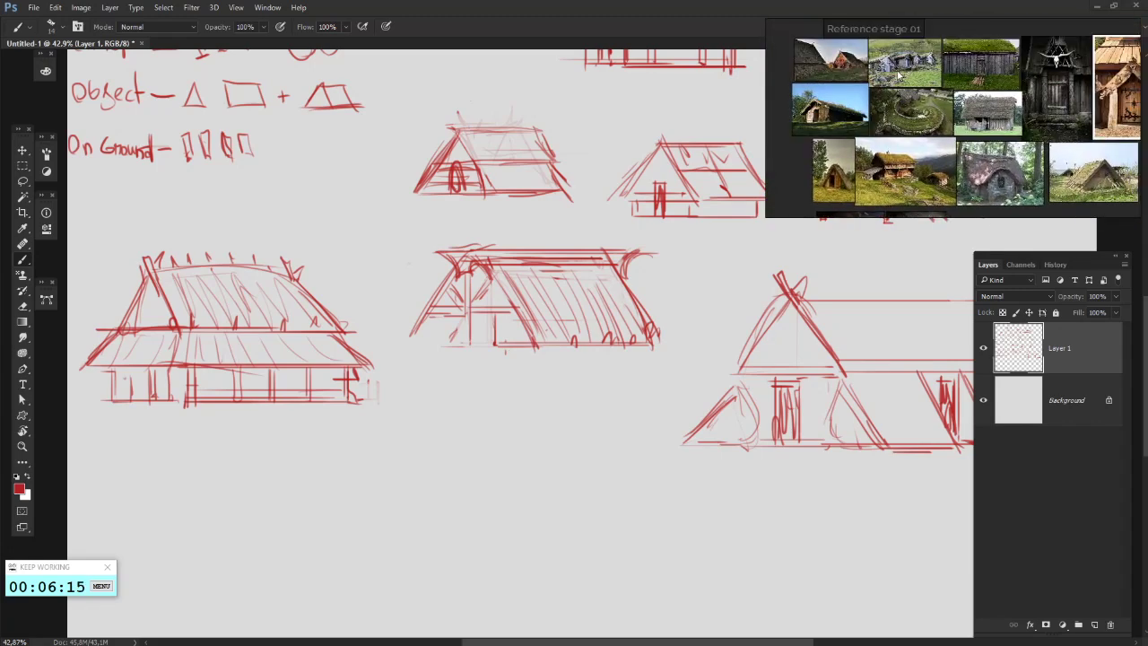
{"action": "left_click_drag", "start_coordinate": [1090, 117], "coordinate": [906, 94]}
{"action": "left_click_drag", "start_coordinate": [1113, 94], "coordinate": [851, 66]}
{"action": "mouse_move", "coordinate": [1009, 110]}
{"action": "left_mouse_down"}
{"action": "mouse_move", "coordinate": [787, 100]}
{"action": "mouse_move", "coordinate": [896, 88]}
{"action": "left_mouse_up"}
{"action": "scroll", "coordinate": [786, 100], "scroll_direction": "up", "scroll_amount": 5}
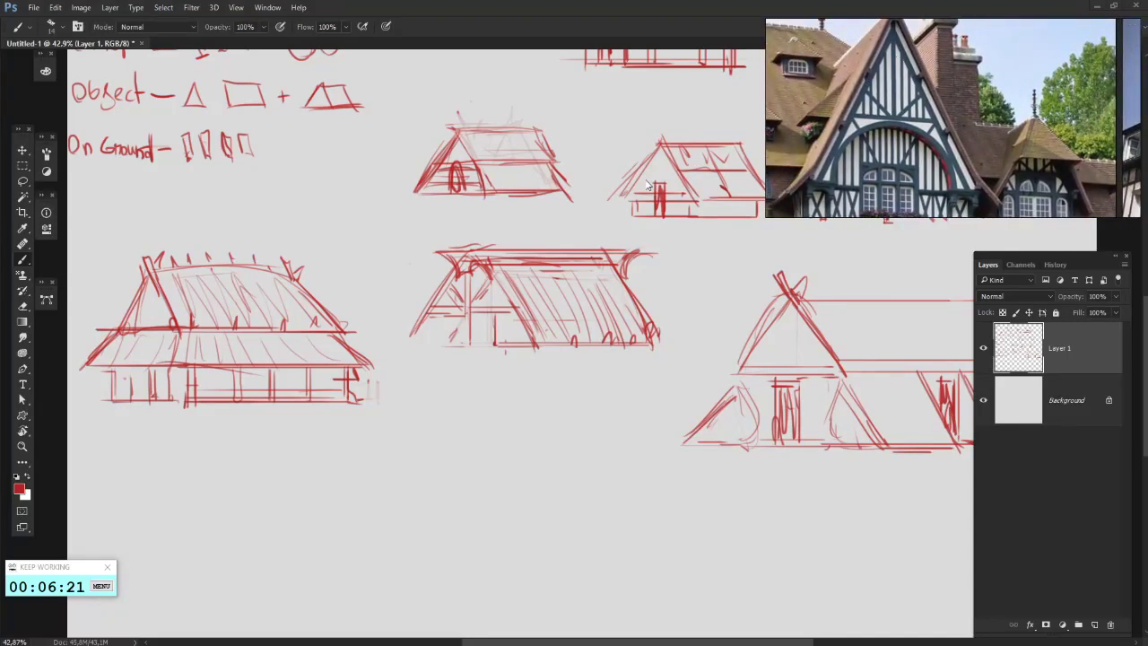
{"action": "key", "text": "e"}
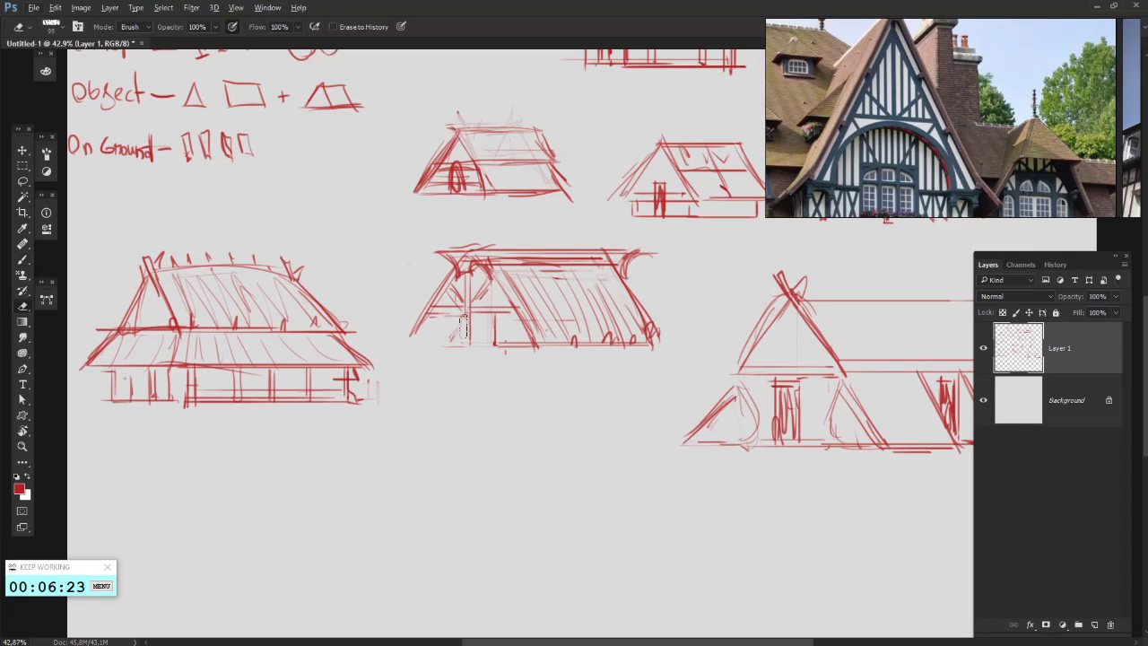
{"action": "key", "text": "b"}
{"action": "left_click_drag", "start_coordinate": [429, 314], "coordinate": [526, 321]}
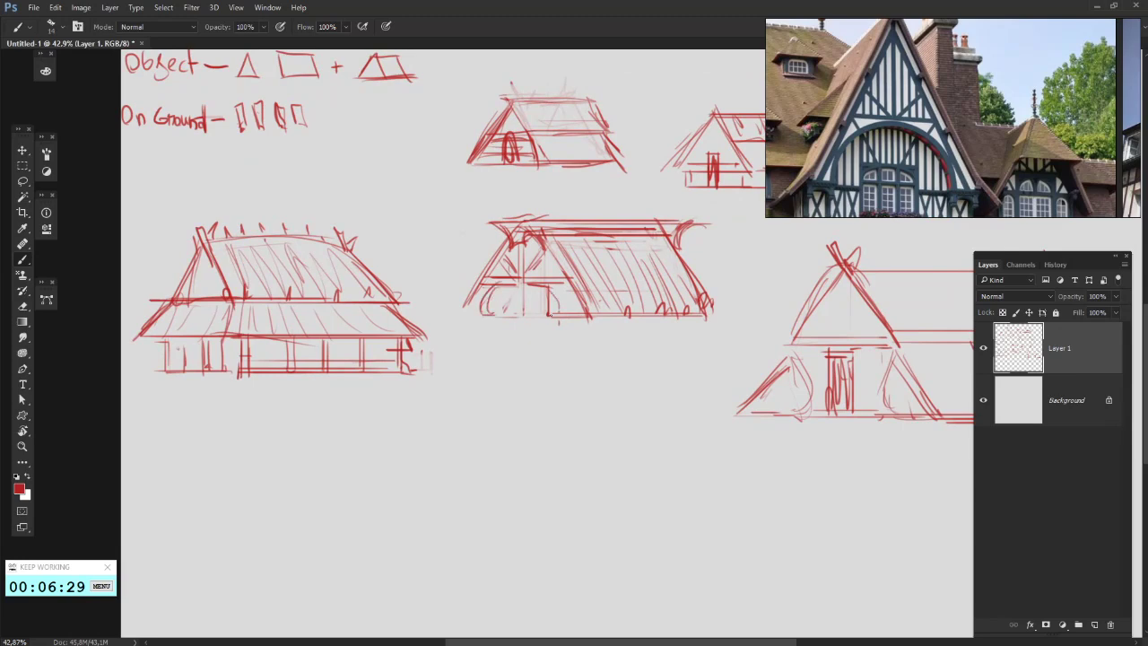
- Clear the space between the hut's curved braces and draw a planked door there
{"action": "key", "text": "e"}
{"action": "left_click_drag", "start_coordinate": [517, 296], "coordinate": [533, 326]}
{"action": "key", "text": "b"}
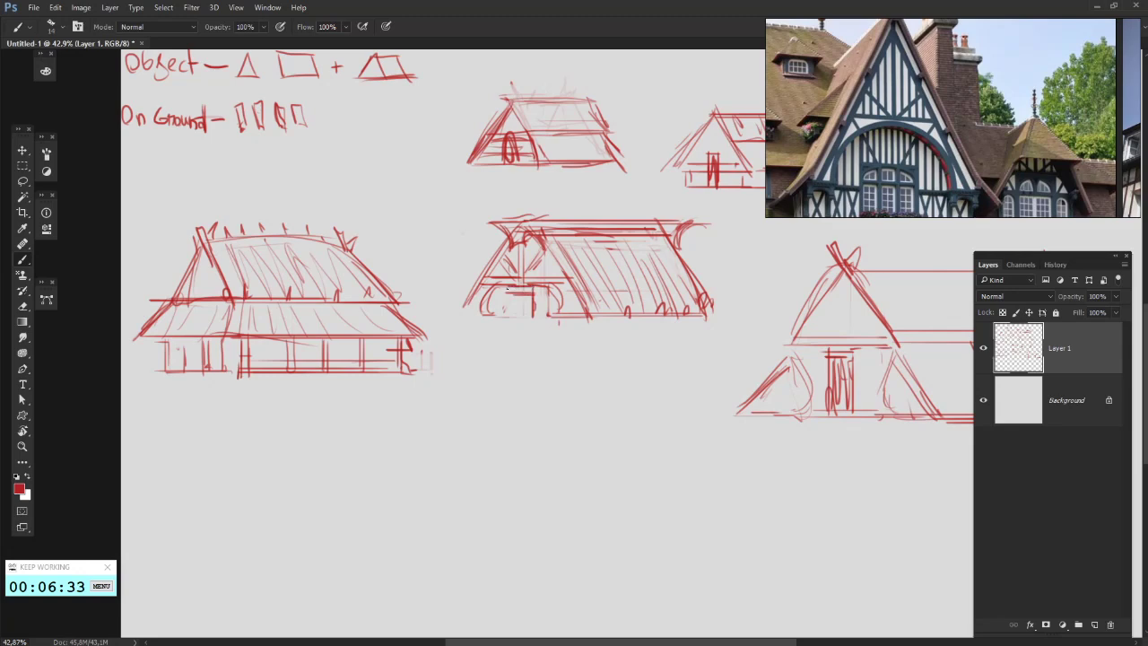
{"action": "left_click_drag", "start_coordinate": [517, 294], "coordinate": [519, 311]}
{"action": "left_click_drag", "start_coordinate": [523, 293], "coordinate": [532, 314]}
- Lasso the large longhouse with slanted supports and move it closer to the neighbouring hut
{"action": "mouse_move", "coordinate": [595, 285]}
{"action": "left_mouse_down"}
{"action": "mouse_move", "coordinate": [476, 289]}
{"action": "mouse_move", "coordinate": [338, 313]}
{"action": "left_mouse_up"}
{"action": "left_click", "coordinate": [25, 183]}
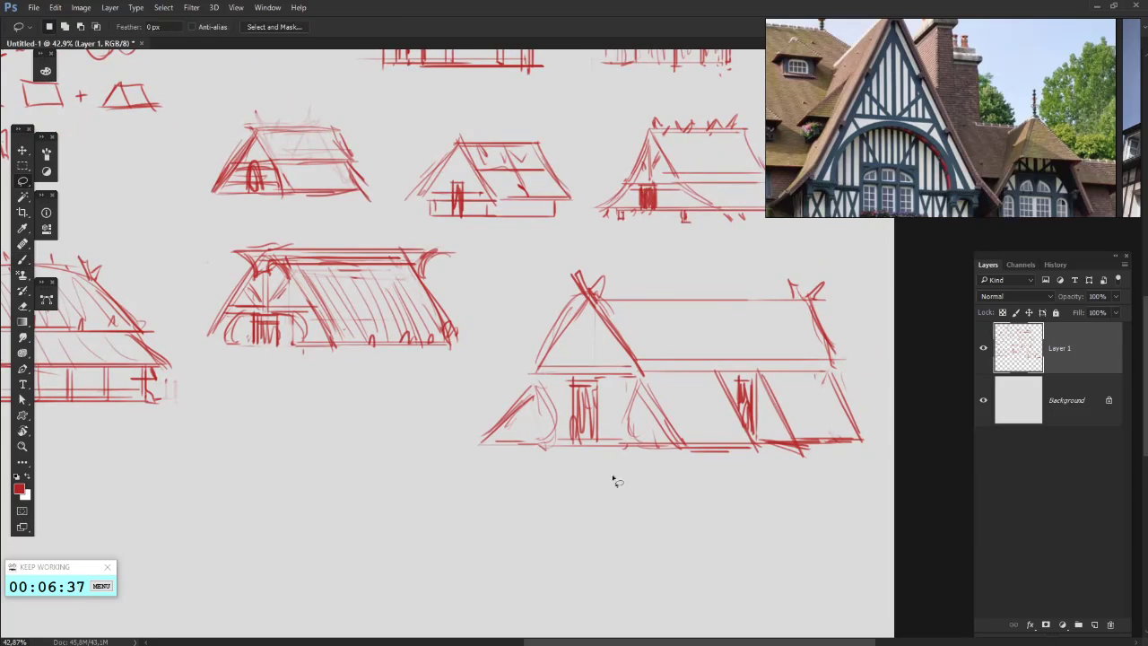
{"action": "mouse_move", "coordinate": [540, 530]}
{"action": "left_mouse_down"}
{"action": "mouse_move", "coordinate": [733, 224]}
{"action": "mouse_move", "coordinate": [528, 477]}
{"action": "left_mouse_up"}
{"action": "left_click_drag", "start_coordinate": [721, 419], "coordinate": [643, 435]}
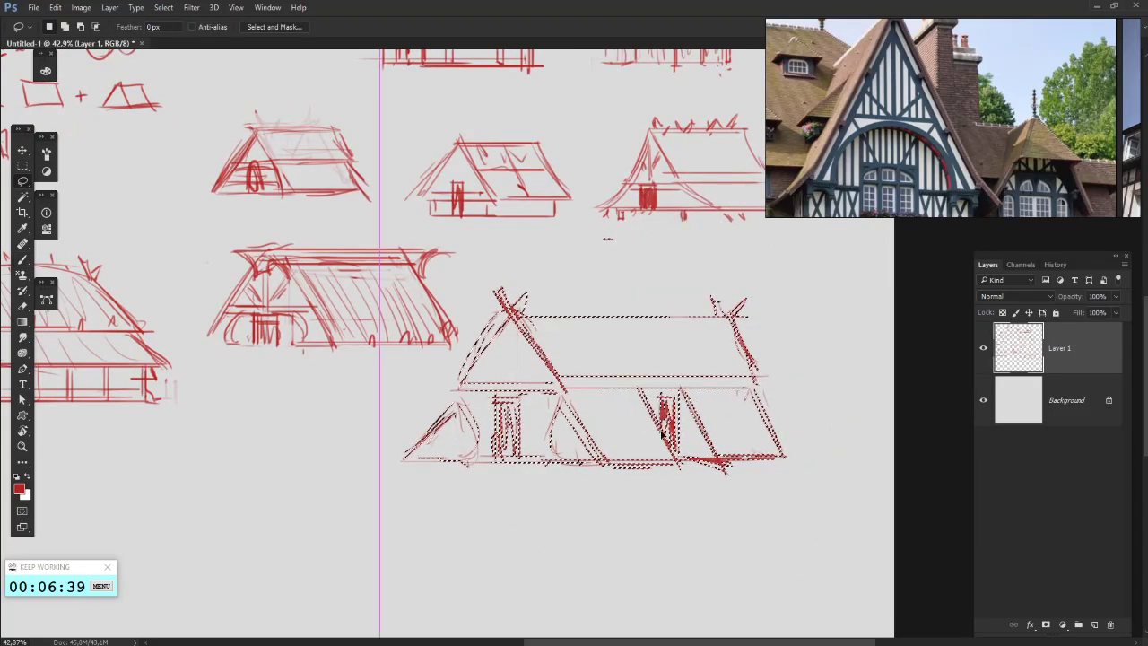
{"action": "key", "text": "ctrl+z"}
{"action": "mouse_move", "coordinate": [631, 199]}
{"action": "left_mouse_down"}
{"action": "mouse_move", "coordinate": [732, 217]}
{"action": "mouse_move", "coordinate": [718, 190]}
{"action": "left_mouse_up"}
{"action": "mouse_move", "coordinate": [785, 410]}
{"action": "left_mouse_down"}
{"action": "mouse_move", "coordinate": [697, 401]}
{"action": "mouse_move", "coordinate": [709, 408]}
{"action": "left_mouse_up"}
- Scale the selected longhouse down to match the other thumbnails and place it beside the planked-roof hut
{"action": "right_click", "coordinate": [728, 412]}
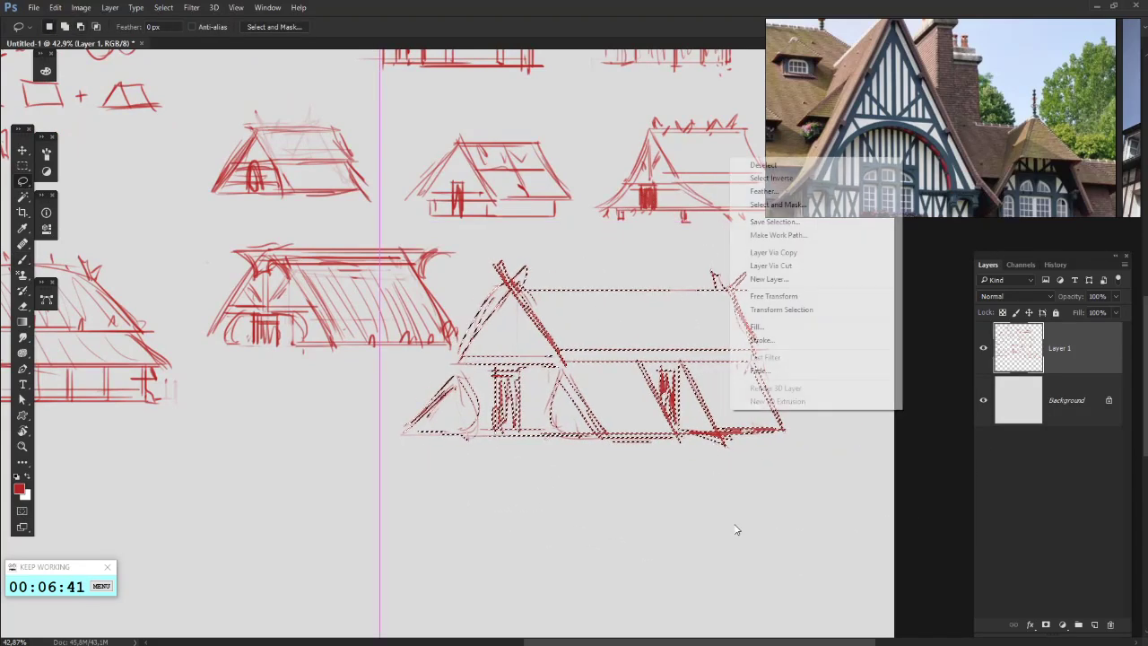
{"action": "left_click", "coordinate": [798, 310]}
{"action": "left_click_drag", "start_coordinate": [787, 448], "coordinate": [625, 368]}
{"action": "left_click_drag", "start_coordinate": [581, 324], "coordinate": [645, 314]}
{"action": "key", "text": "Return"}
{"action": "key", "text": "Return"}
{"action": "key", "text": "b"}
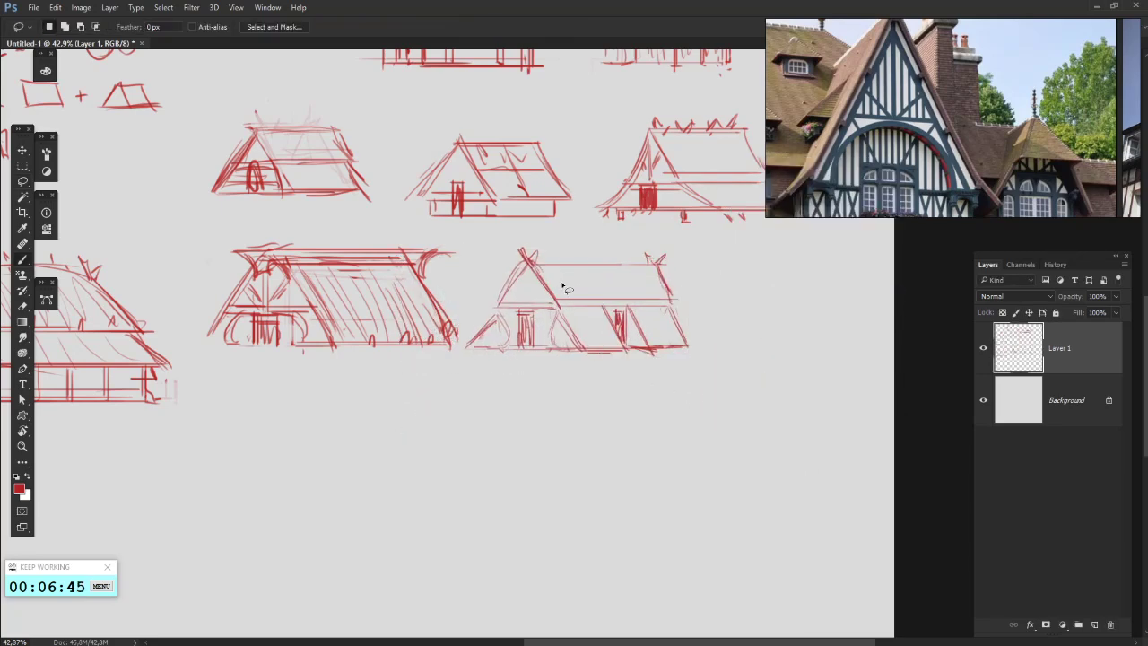
- Lasso the two-tiered longhouse below the notes and move it up toward the planked-roof hut
{"action": "left_click_drag", "start_coordinate": [454, 341], "coordinate": [729, 343]}
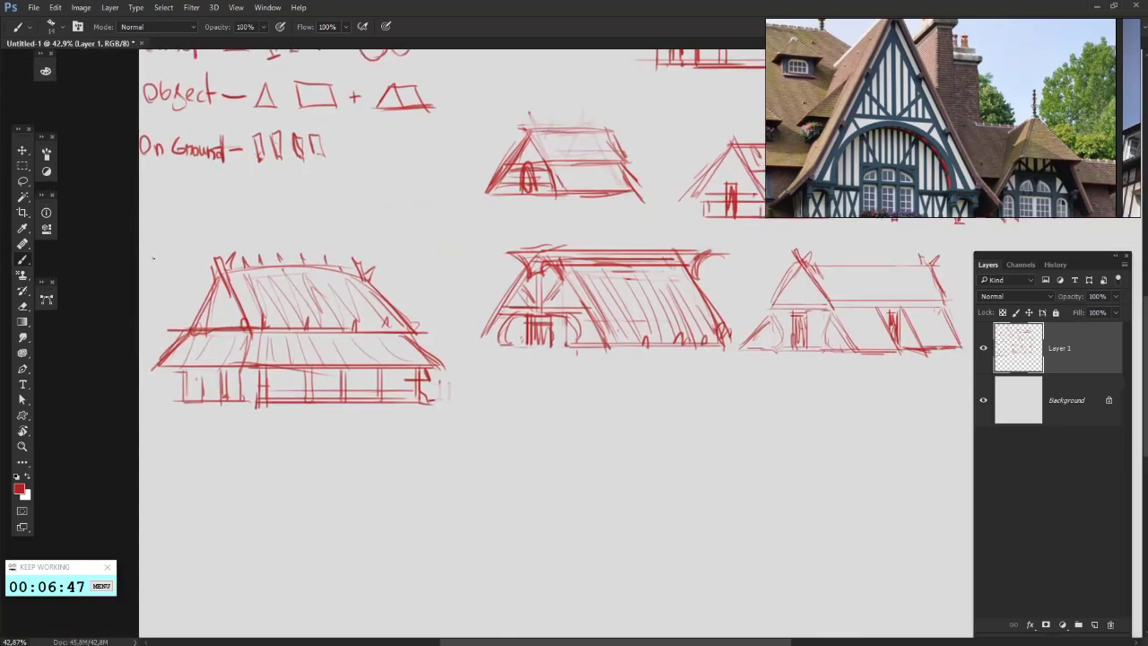
{"action": "key", "text": "l"}
{"action": "mouse_move", "coordinate": [256, 488]}
{"action": "left_mouse_down"}
{"action": "mouse_move", "coordinate": [159, 221]}
{"action": "mouse_move", "coordinate": [479, 427]}
{"action": "mouse_move", "coordinate": [251, 484]}
{"action": "left_mouse_up"}
{"action": "mouse_move", "coordinate": [338, 338]}
{"action": "left_mouse_down"}
{"action": "mouse_move", "coordinate": [372, 321]}
{"action": "mouse_move", "coordinate": [372, 302]}
{"action": "left_mouse_up"}
{"action": "right_click", "coordinate": [391, 354]}
{"action": "left_click", "coordinate": [468, 492]}
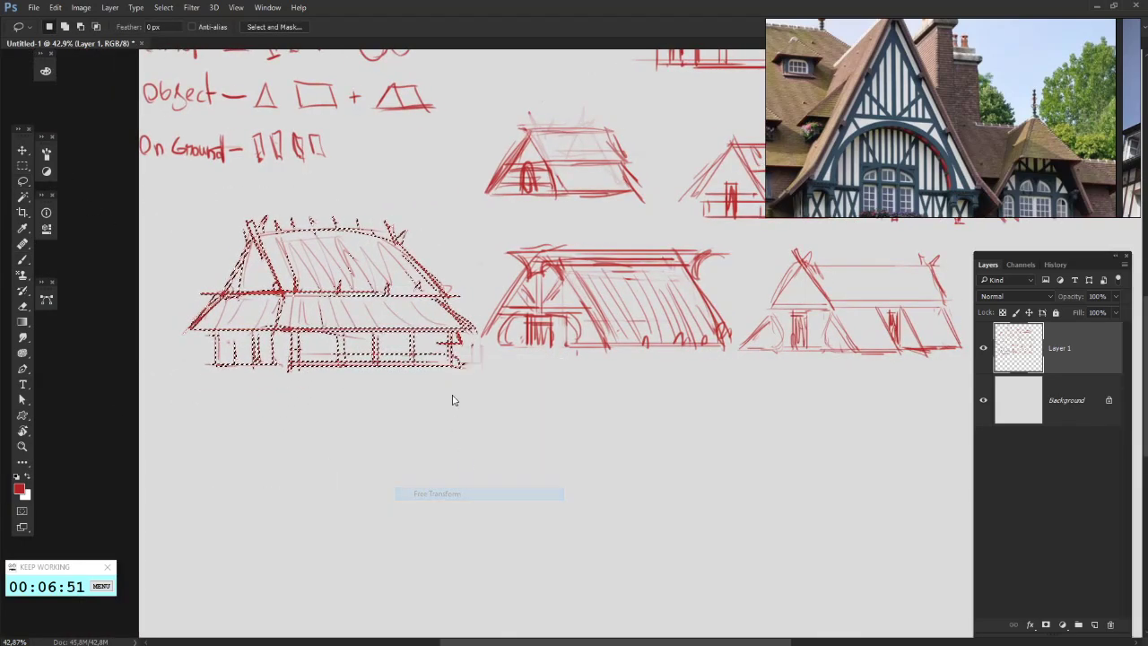
{"action": "left_click_drag", "start_coordinate": [491, 325], "coordinate": [491, 309]}
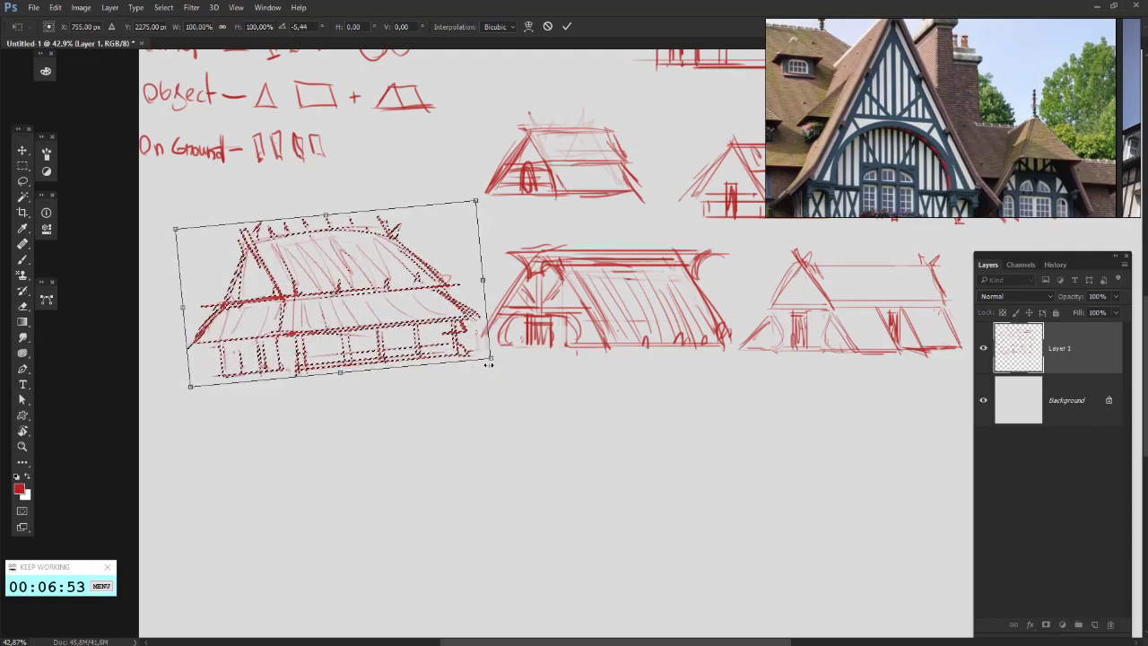
{"action": "key", "text": "Escape"}
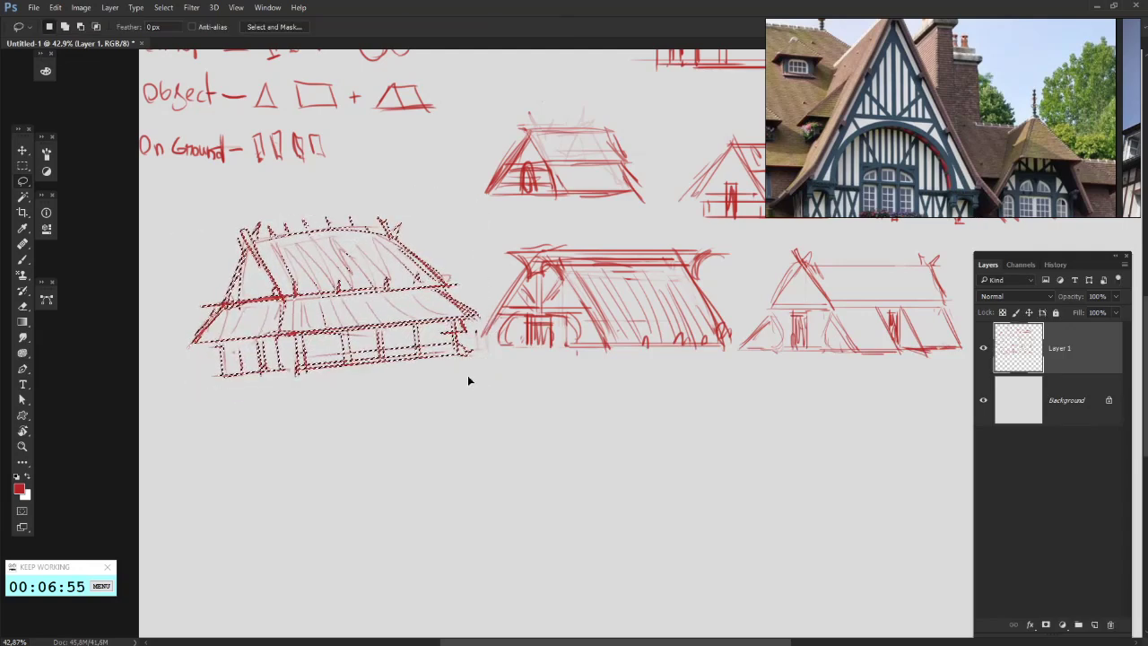
- Scale the selected two-tiered longhouse down to about 85% and clear the selection
{"action": "right_click", "coordinate": [484, 387]}
{"action": "left_click", "coordinate": [496, 525]}
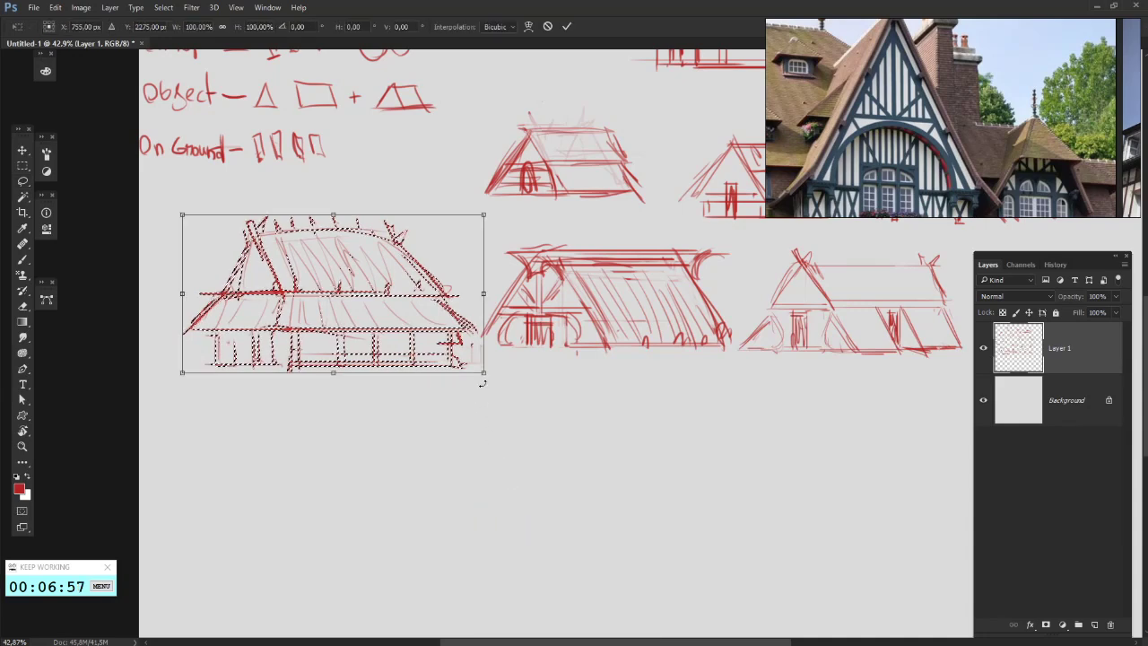
{"action": "left_click_drag", "start_coordinate": [479, 378], "coordinate": [454, 339]}
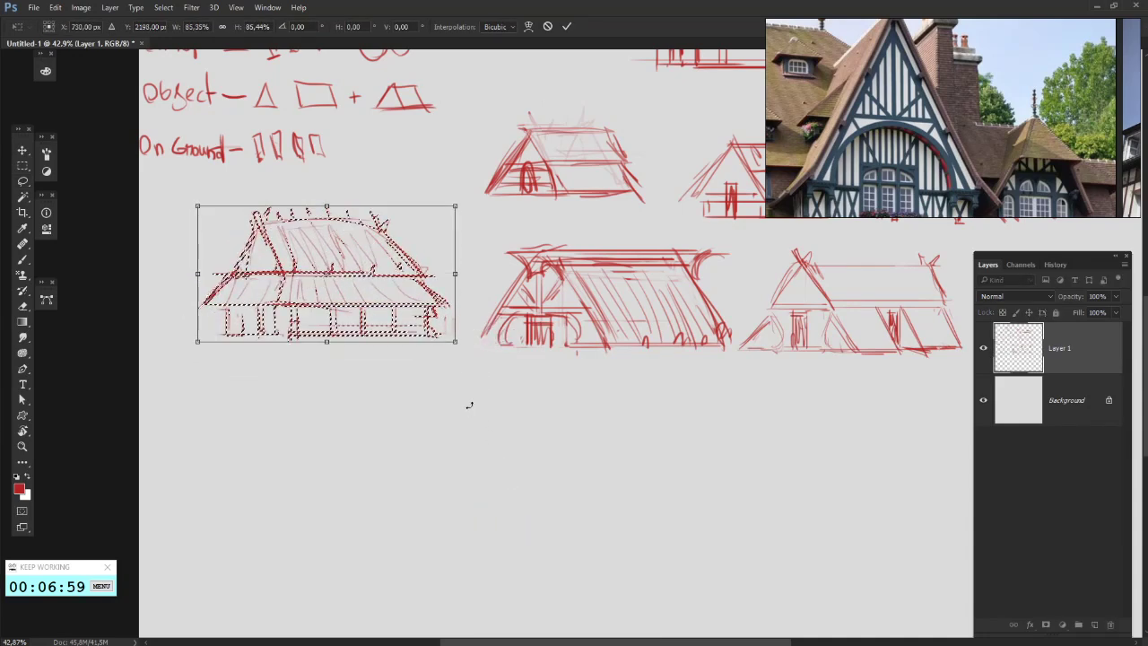
{"action": "key", "text": "Return"}
{"action": "key", "text": "ctrl+d"}
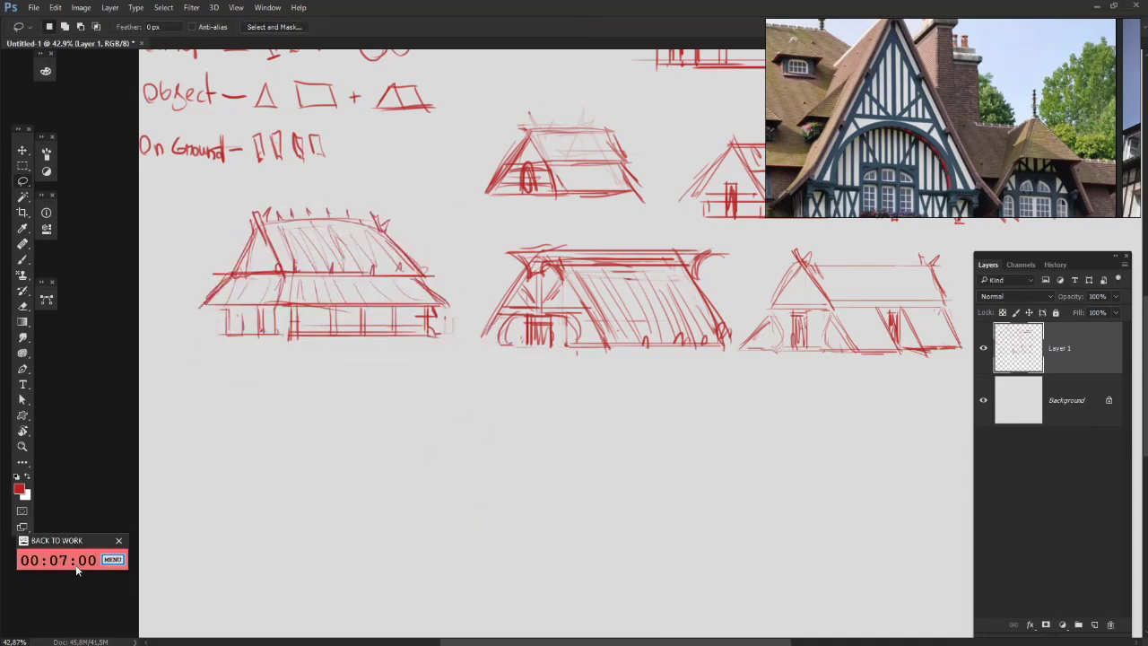
- Sketch a new hut below the two-tiered longhouse, with a triangular gable and a slanted rectangular roof side
{"action": "left_click_drag", "start_coordinate": [652, 417], "coordinate": [574, 356]}
{"action": "mouse_move", "coordinate": [342, 322]}
{"action": "left_mouse_down"}
{"action": "mouse_move", "coordinate": [410, 364]}
{"action": "mouse_move", "coordinate": [465, 325]}
{"action": "left_mouse_up"}
{"action": "key", "text": "b"}
{"action": "key", "text": "b"}
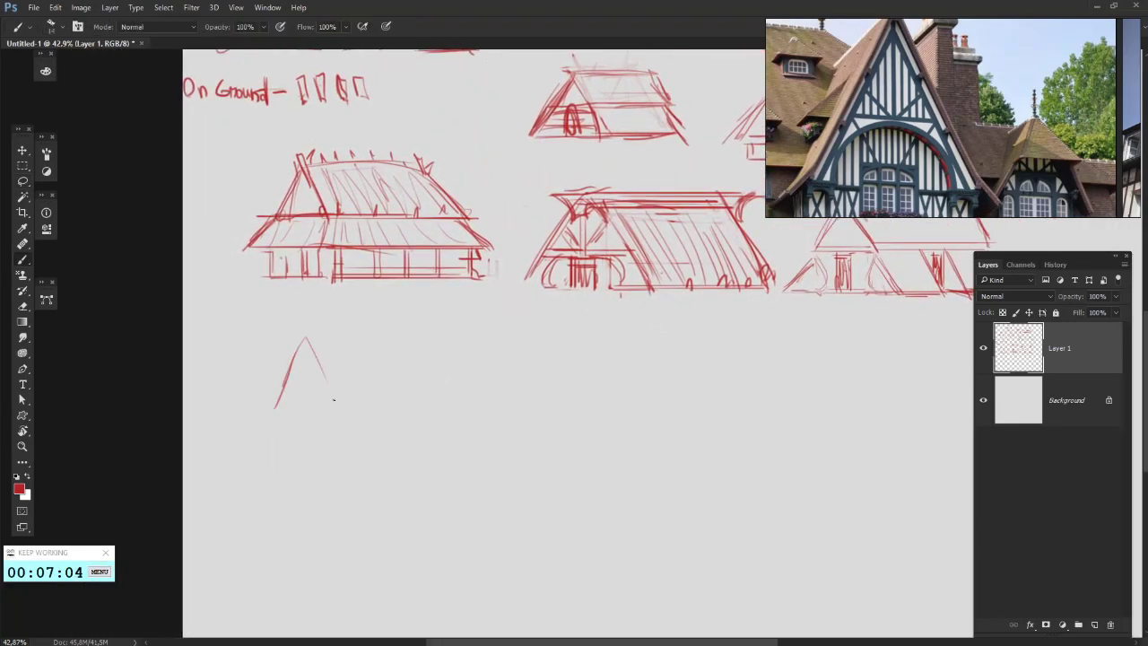
{"action": "mouse_move", "coordinate": [305, 338]}
{"action": "left_mouse_down"}
{"action": "mouse_move", "coordinate": [339, 414]}
{"action": "mouse_move", "coordinate": [273, 400]}
{"action": "left_mouse_up"}
{"action": "left_click_drag", "start_coordinate": [306, 337], "coordinate": [463, 338]}
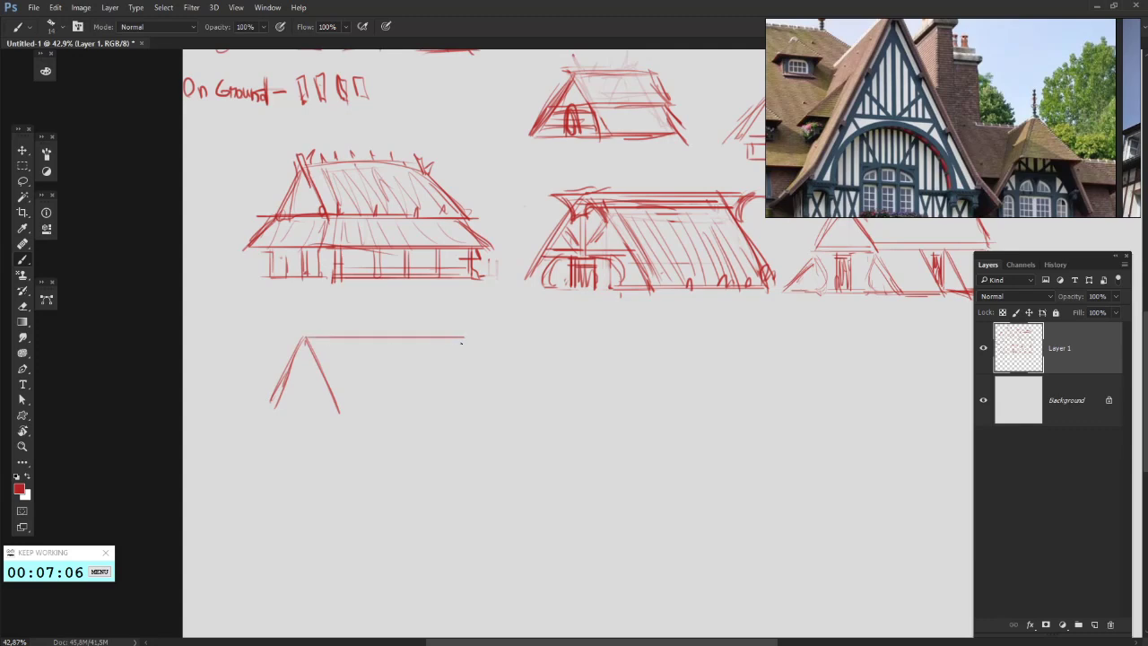
{"action": "left_click_drag", "start_coordinate": [306, 338], "coordinate": [456, 339]}
{"action": "mouse_move", "coordinate": [477, 385]}
{"action": "left_mouse_down"}
{"action": "mouse_move", "coordinate": [485, 404]}
{"action": "mouse_move", "coordinate": [327, 404]}
{"action": "mouse_move", "coordinate": [504, 403]}
{"action": "left_mouse_up"}
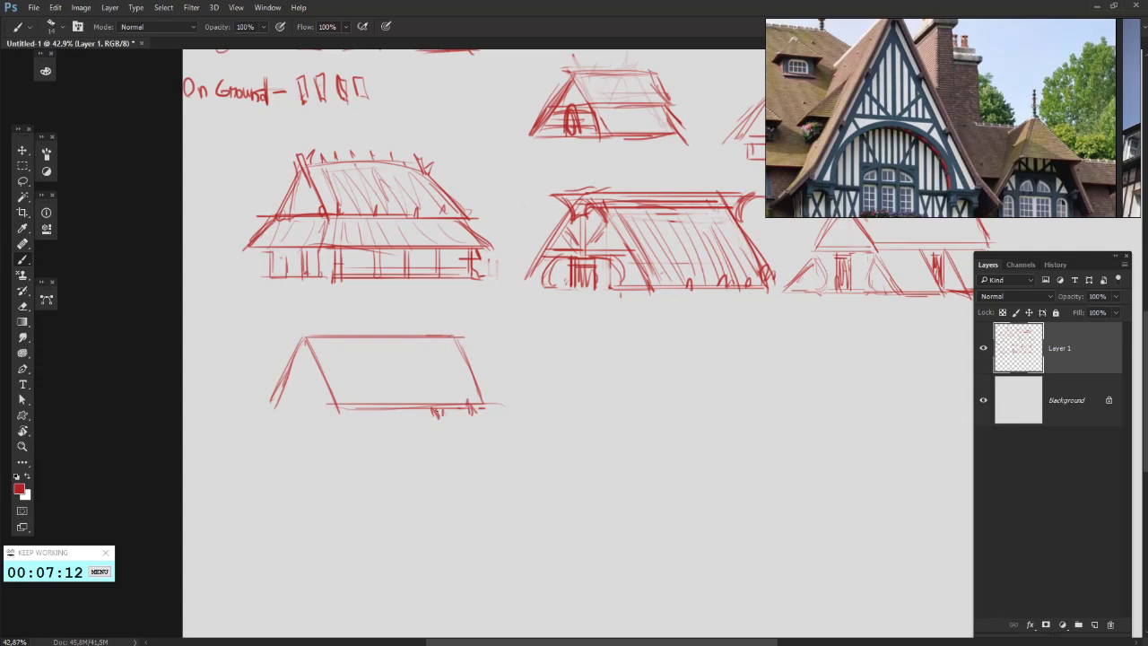
- Reassign Program 1 of the work timer to Photoshop
{"action": "left_click", "coordinate": [99, 571]}
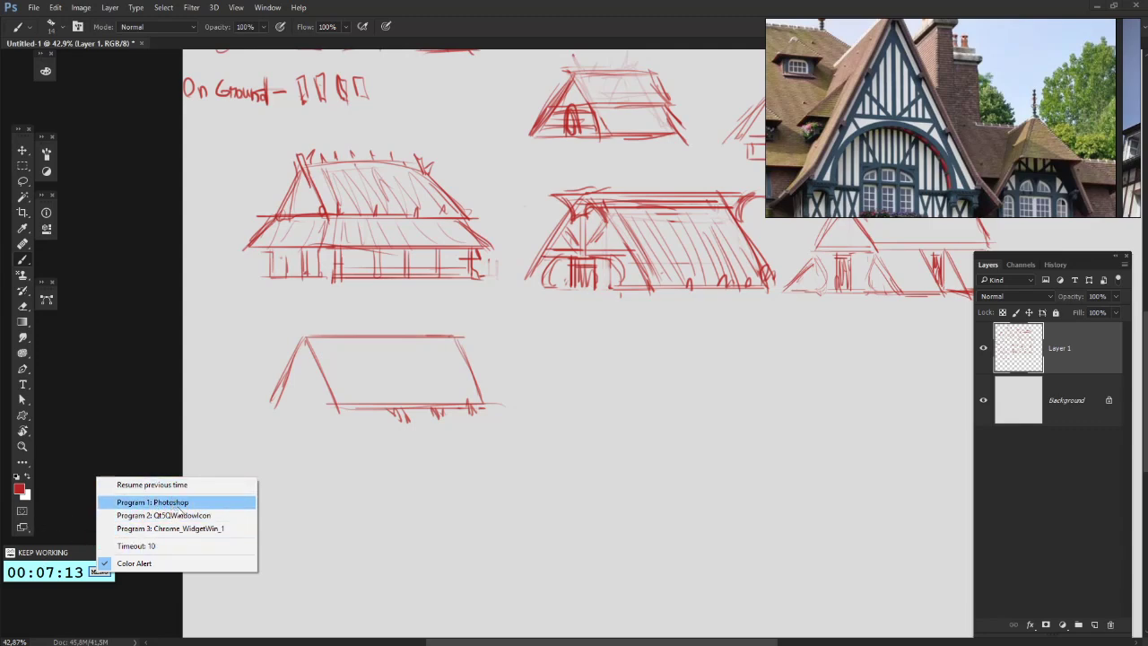
{"action": "left_click", "coordinate": [178, 505]}
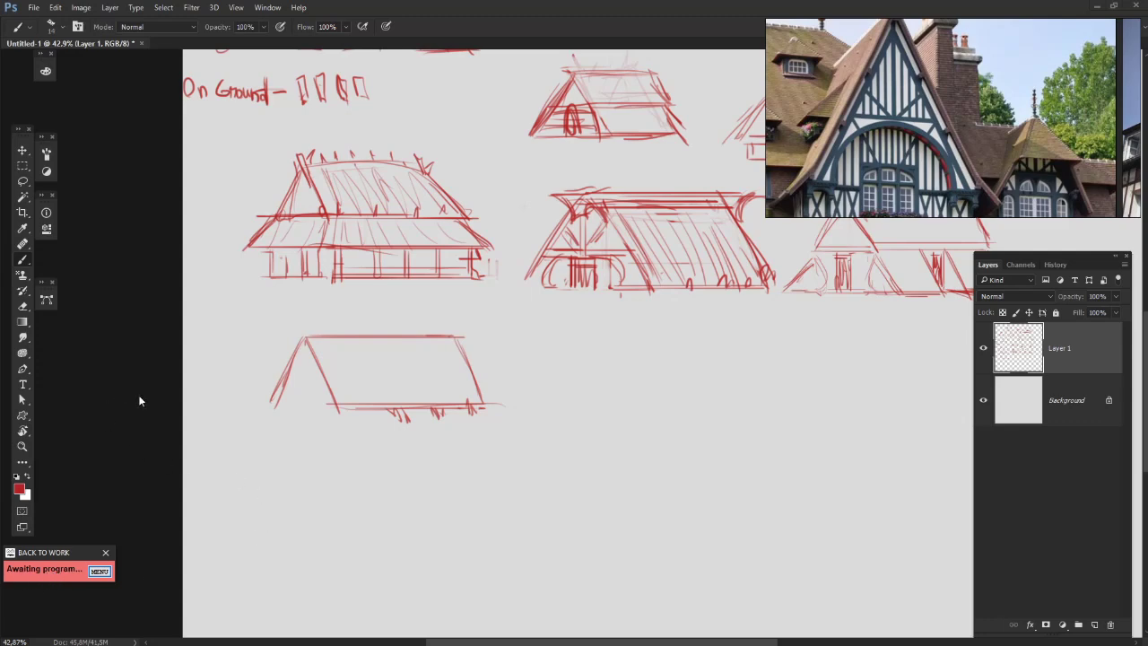
- Close the gable's base, erase the rear part of the ridge and draw a curved roof edge with a sagging, lower rear ridge
{"action": "left_click_drag", "start_coordinate": [332, 479], "coordinate": [401, 448]}
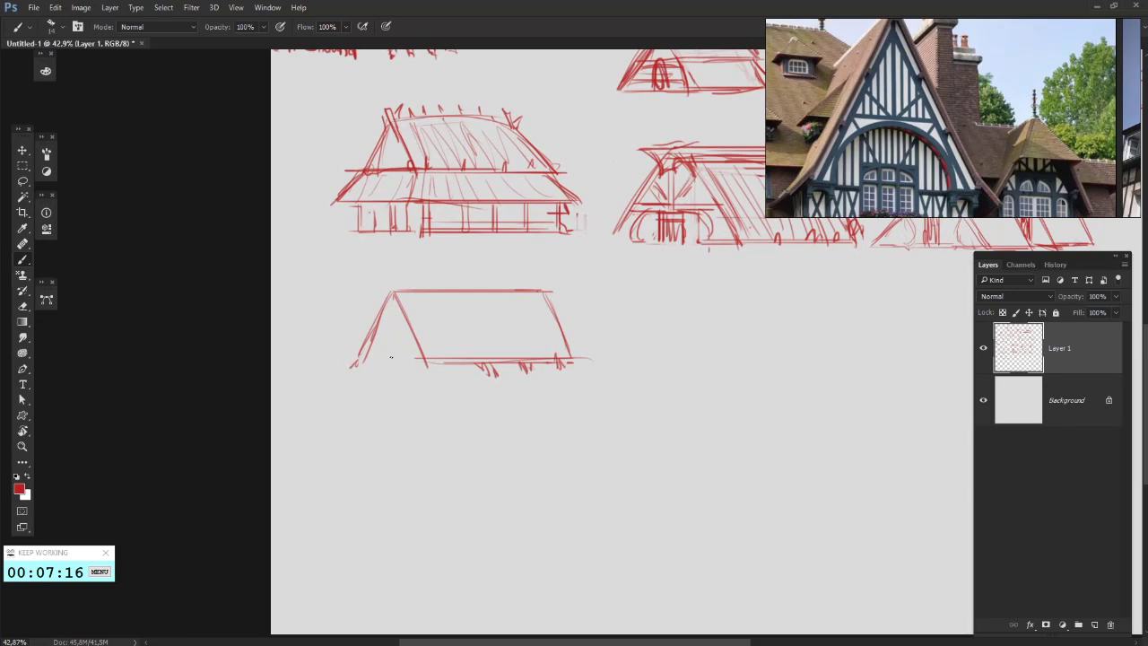
{"action": "left_click_drag", "start_coordinate": [356, 360], "coordinate": [420, 360]}
{"action": "left_click_drag", "start_coordinate": [515, 295], "coordinate": [427, 320]}
{"action": "key", "text": "e"}
{"action": "mouse_move", "coordinate": [356, 307]}
{"action": "left_mouse_down"}
{"action": "mouse_move", "coordinate": [472, 316]}
{"action": "mouse_move", "coordinate": [397, 292]}
{"action": "mouse_move", "coordinate": [415, 384]}
{"action": "left_mouse_up"}
{"action": "key", "text": "b"}
{"action": "left_click_drag", "start_coordinate": [395, 298], "coordinate": [418, 389]}
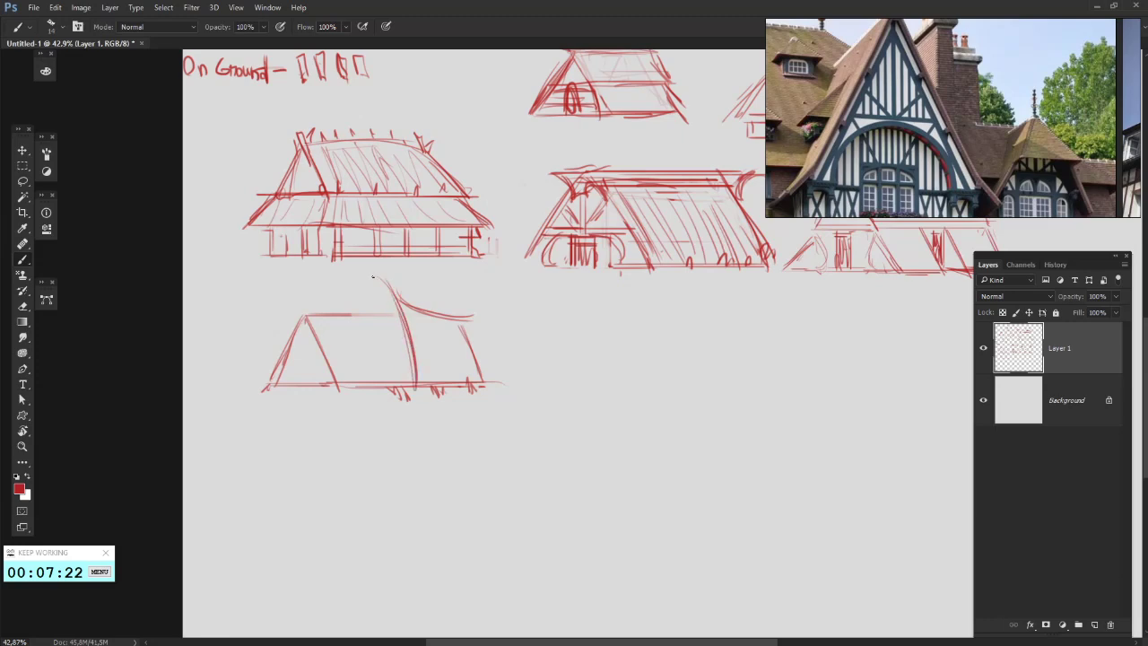
- Raise the hut's front section with a taller curved ridge and gable, and erase the old gable edge
{"action": "mouse_move", "coordinate": [369, 273]}
{"action": "left_mouse_down"}
{"action": "mouse_move", "coordinate": [276, 280]}
{"action": "mouse_move", "coordinate": [336, 391]}
{"action": "left_mouse_up"}
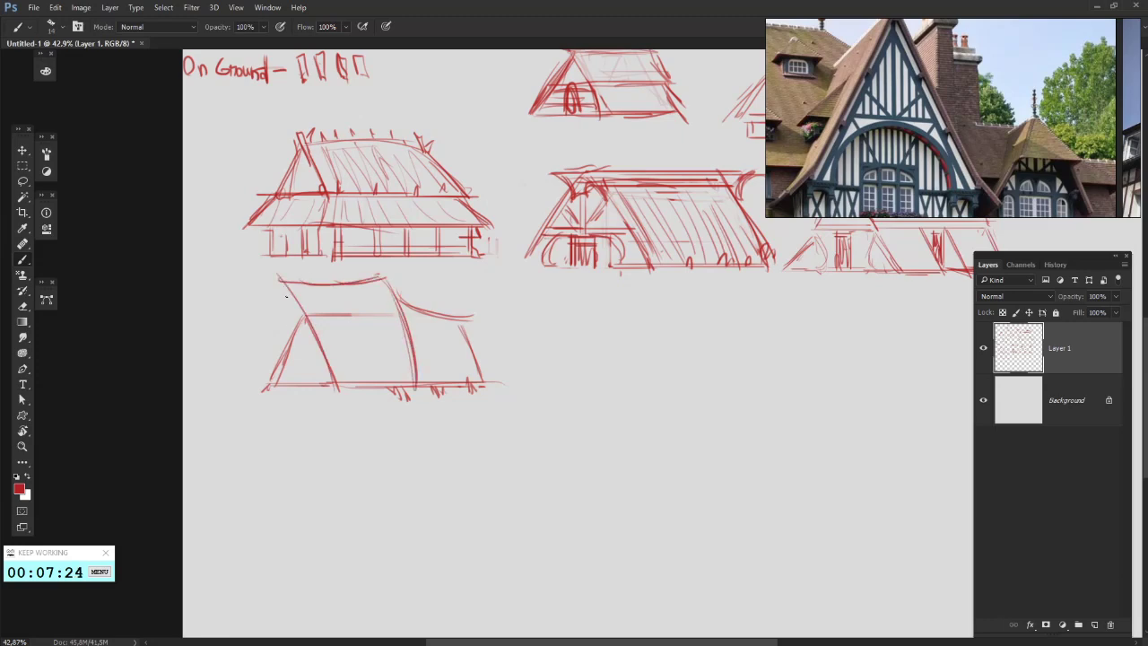
{"action": "mouse_move", "coordinate": [282, 278]}
{"action": "left_mouse_down"}
{"action": "mouse_move", "coordinate": [336, 393]}
{"action": "mouse_move", "coordinate": [246, 371]}
{"action": "mouse_move", "coordinate": [242, 382]}
{"action": "left_mouse_up"}
{"action": "key", "text": "e"}
{"action": "left_click_drag", "start_coordinate": [296, 326], "coordinate": [265, 382]}
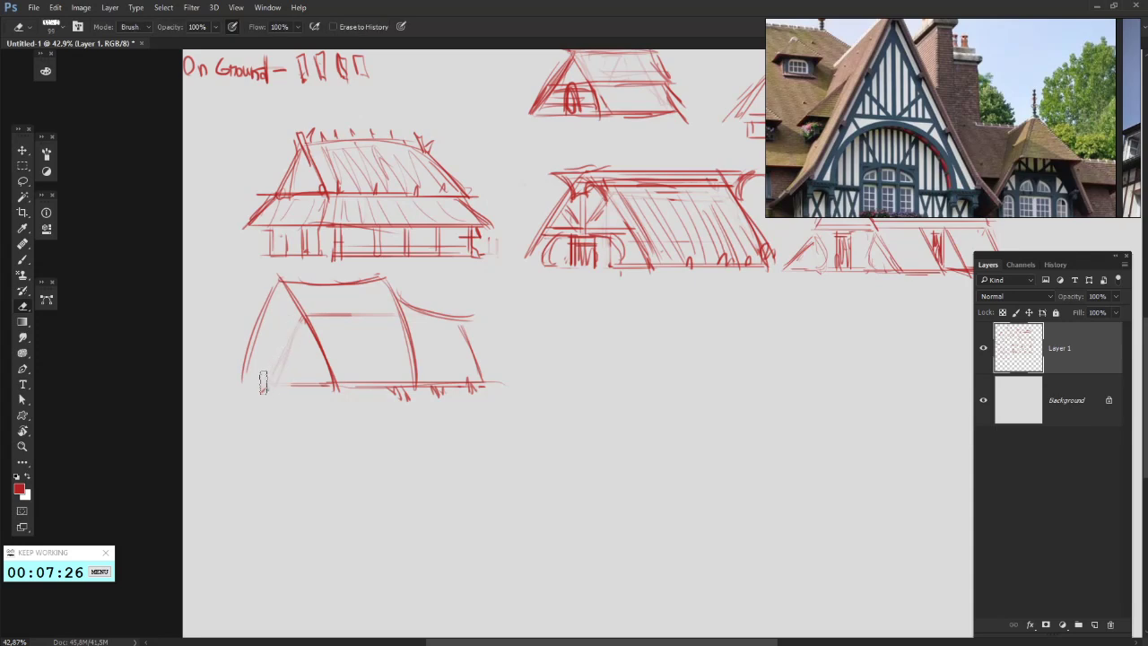
- Draw a central post with slanted braces and a shaded door inside the tall front gable
{"action": "key", "text": "b"}
{"action": "left_click_drag", "start_coordinate": [278, 289], "coordinate": [287, 383]}
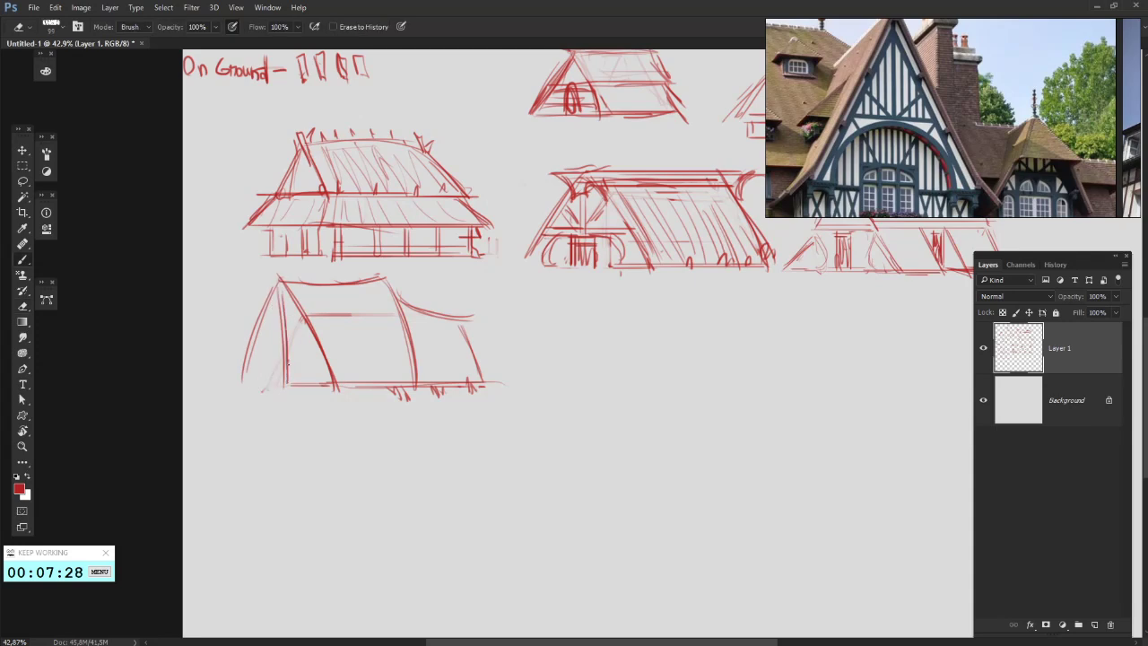
{"action": "key", "text": "b"}
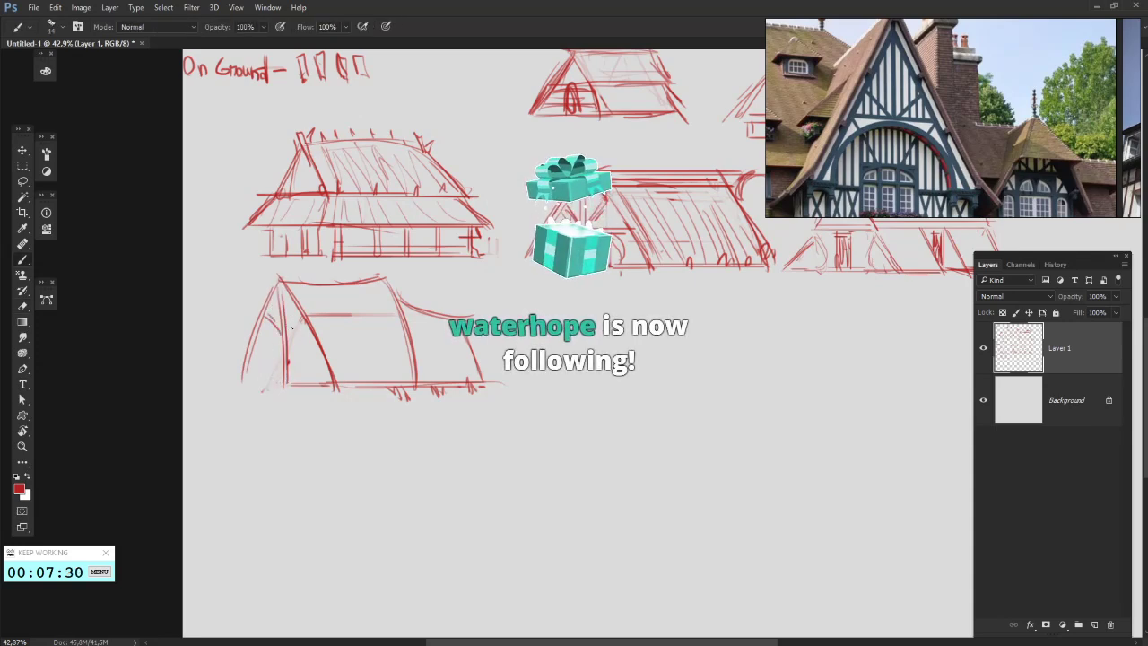
{"action": "mouse_move", "coordinate": [301, 313]}
{"action": "left_mouse_down"}
{"action": "mouse_move", "coordinate": [285, 328]}
{"action": "mouse_move", "coordinate": [285, 385]}
{"action": "mouse_move", "coordinate": [273, 383]}
{"action": "mouse_move", "coordinate": [289, 347]}
{"action": "mouse_move", "coordinate": [288, 379]}
{"action": "left_mouse_up"}
{"action": "key", "text": "e"}
{"action": "key", "text": "b"}
{"action": "mouse_move", "coordinate": [293, 356]}
{"action": "left_mouse_down"}
{"action": "mouse_move", "coordinate": [292, 381]}
{"action": "mouse_move", "coordinate": [352, 382]}
{"action": "left_mouse_up"}
- Replace the mark at the front ridge's end with a crossed finial and add small spikes along both ridges
{"action": "scroll", "coordinate": [398, 333], "scroll_direction": "right", "scroll_amount": 4}
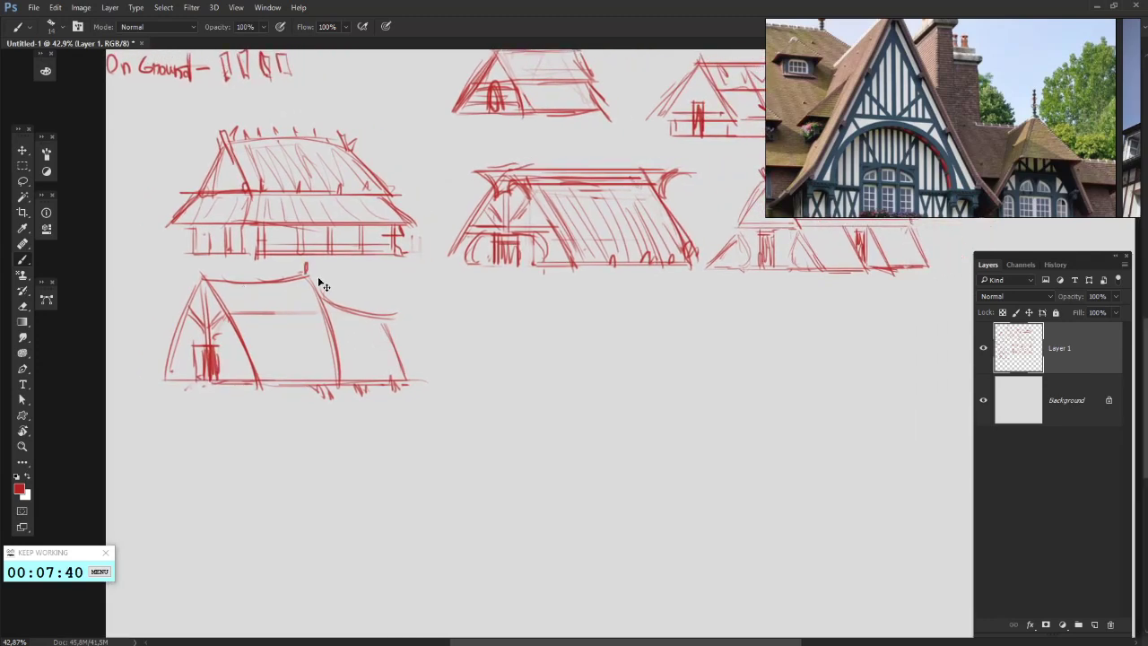
{"action": "key", "text": "ctrl+z"}
{"action": "scroll", "coordinate": [380, 333], "scroll_direction": "left", "scroll_amount": 4}
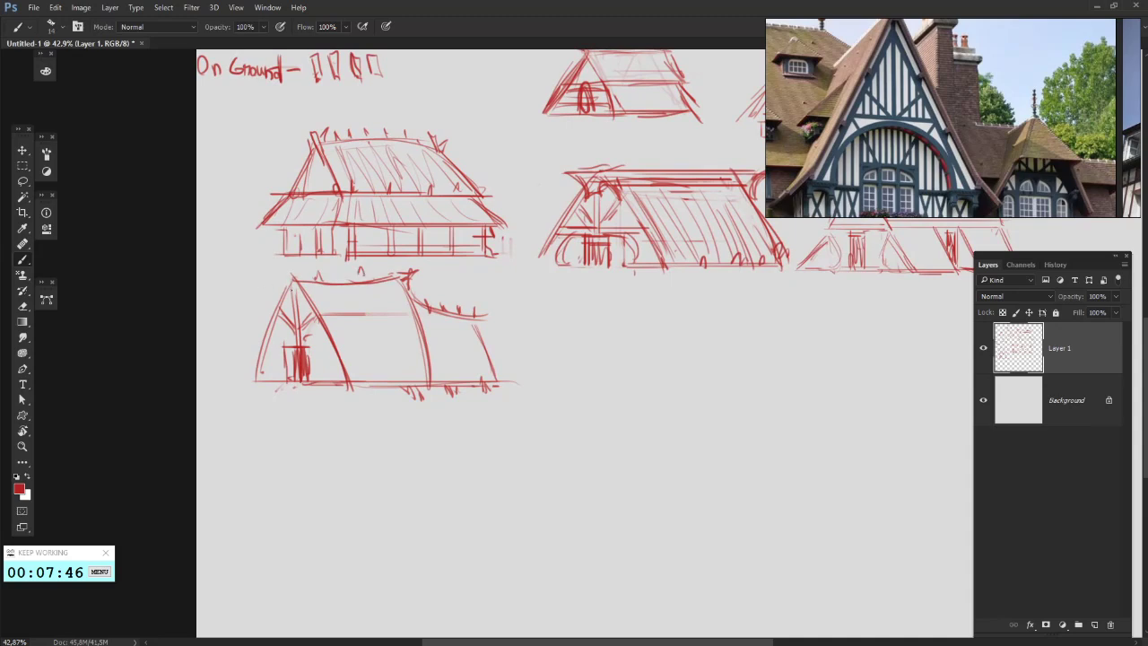
- Thicken the curved front gable into heavy double beams and add a grass mark at the hut's rear base
{"action": "left_click_drag", "start_coordinate": [288, 286], "coordinate": [275, 314]}
{"action": "mouse_move", "coordinate": [292, 272]}
{"action": "left_mouse_down"}
{"action": "mouse_move", "coordinate": [348, 393]}
{"action": "mouse_move", "coordinate": [357, 386]}
{"action": "mouse_move", "coordinate": [292, 270]}
{"action": "mouse_move", "coordinate": [243, 384]}
{"action": "left_mouse_up"}
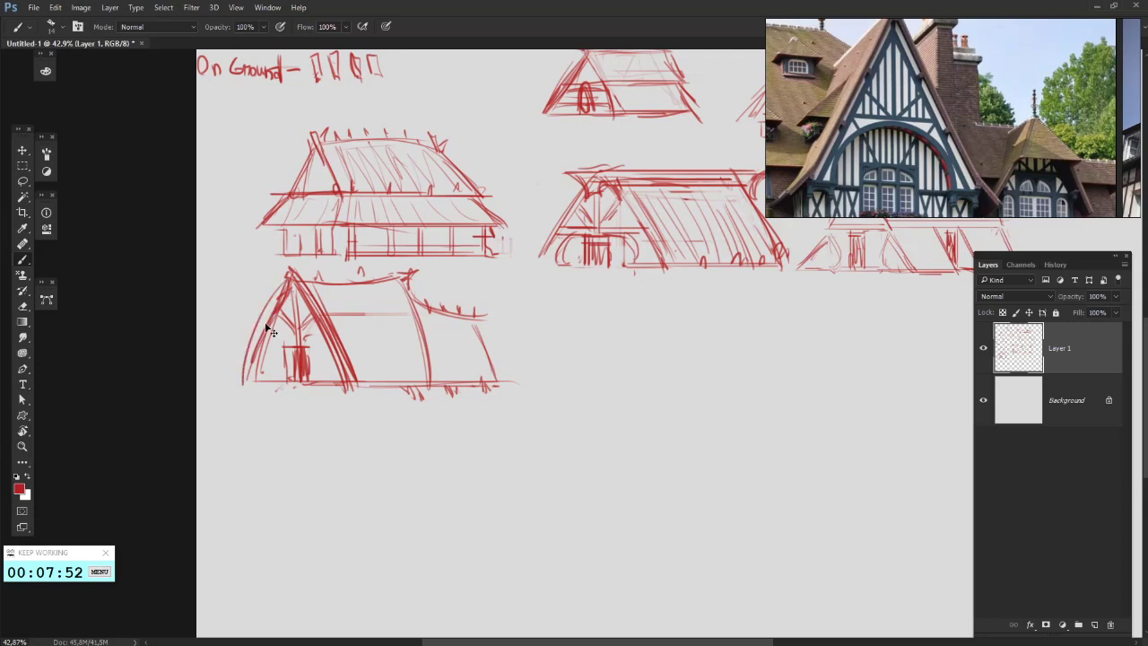
{"action": "left_click_drag", "start_coordinate": [287, 284], "coordinate": [250, 375]}
{"action": "mouse_move", "coordinate": [273, 316]}
{"action": "left_mouse_down"}
{"action": "mouse_move", "coordinate": [251, 364]}
{"action": "mouse_move", "coordinate": [253, 352]}
{"action": "left_mouse_up"}
{"action": "left_click_drag", "start_coordinate": [489, 291], "coordinate": [477, 293]}
{"action": "mouse_move", "coordinate": [598, 365]}
{"action": "left_mouse_down"}
{"action": "mouse_move", "coordinate": [528, 354]}
{"action": "mouse_move", "coordinate": [460, 400]}
{"action": "left_mouse_up"}
{"action": "left_click_drag", "start_coordinate": [354, 417], "coordinate": [353, 428]}
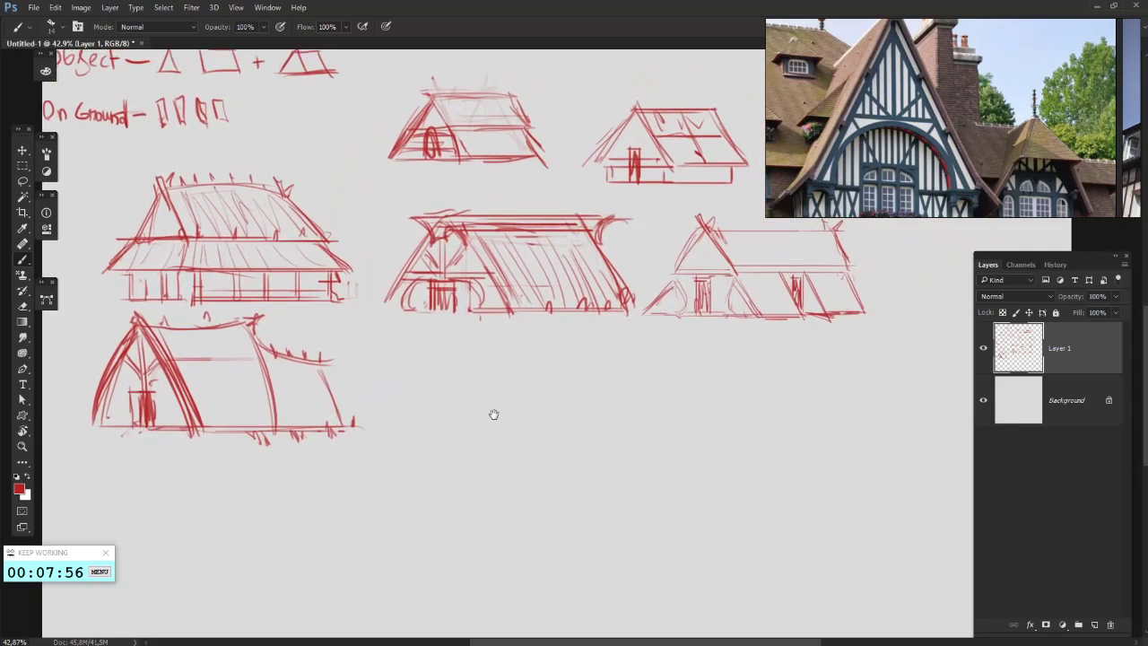
- Lasso the curved-ridge hut, scale it down below the two-tiered longhouse and clear the selection
{"action": "mouse_move", "coordinate": [508, 472]}
{"action": "left_mouse_down"}
{"action": "mouse_move", "coordinate": [370, 559]}
{"action": "mouse_move", "coordinate": [550, 439]}
{"action": "mouse_move", "coordinate": [431, 464]}
{"action": "mouse_move", "coordinate": [472, 302]}
{"action": "mouse_move", "coordinate": [564, 198]}
{"action": "left_mouse_up"}
{"action": "key", "text": "l"}
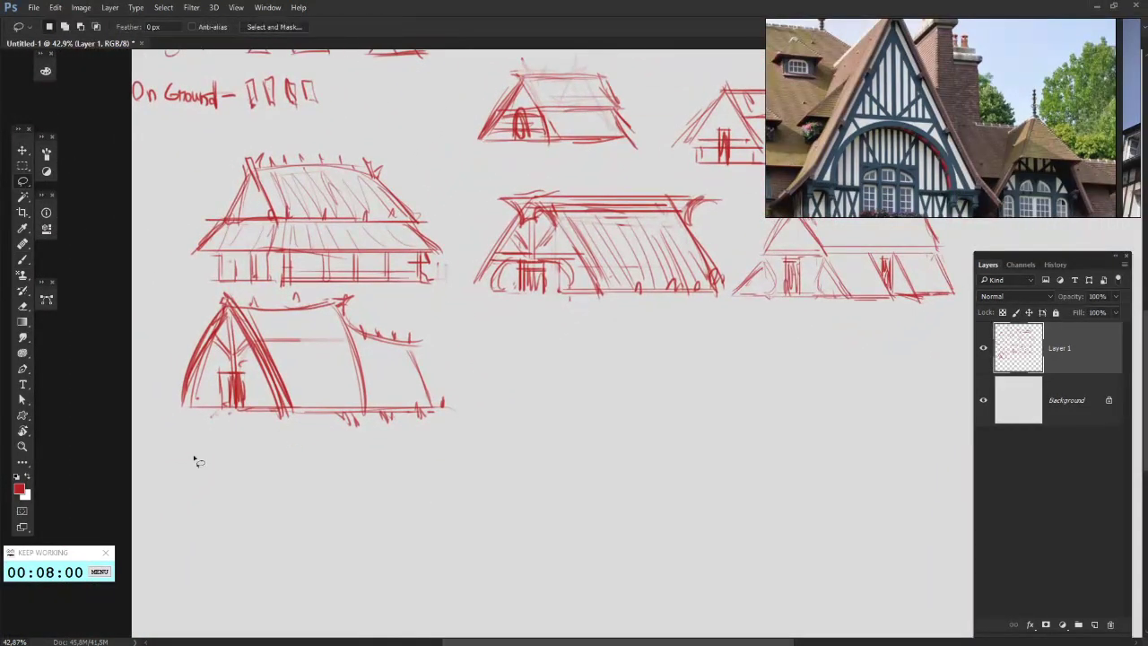
{"action": "mouse_move", "coordinate": [257, 469]}
{"action": "left_mouse_down"}
{"action": "mouse_move", "coordinate": [208, 294]}
{"action": "mouse_move", "coordinate": [363, 301]}
{"action": "mouse_move", "coordinate": [406, 475]}
{"action": "left_mouse_up"}
{"action": "left_click_drag", "start_coordinate": [377, 399], "coordinate": [396, 405]}
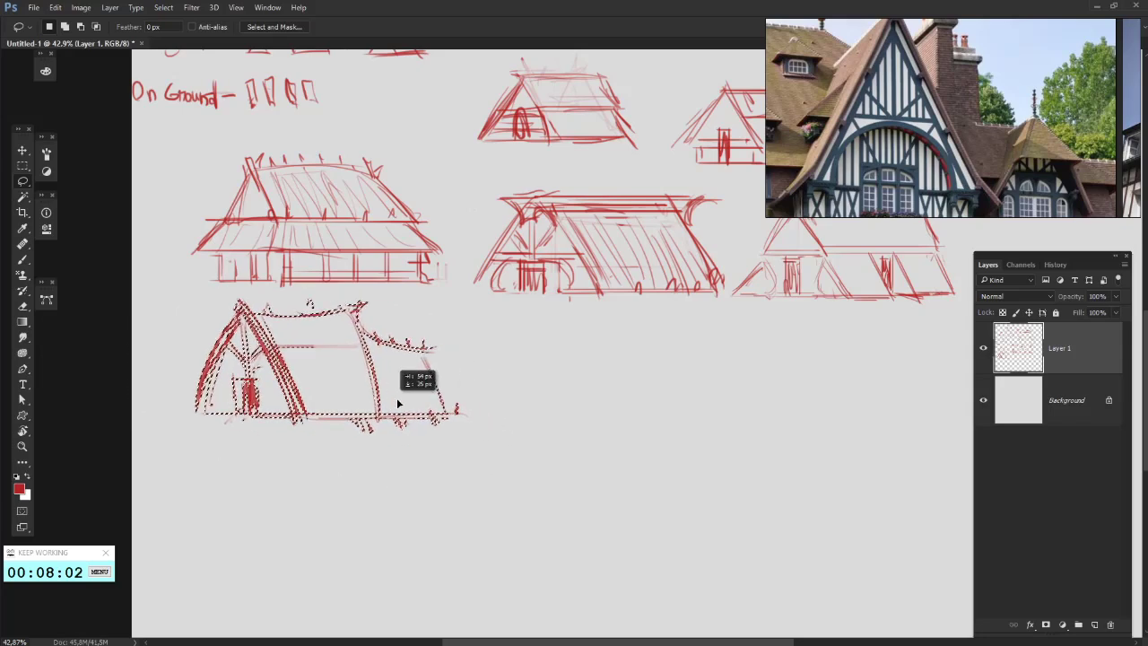
{"action": "right_click", "coordinate": [458, 427]}
{"action": "left_click", "coordinate": [536, 313]}
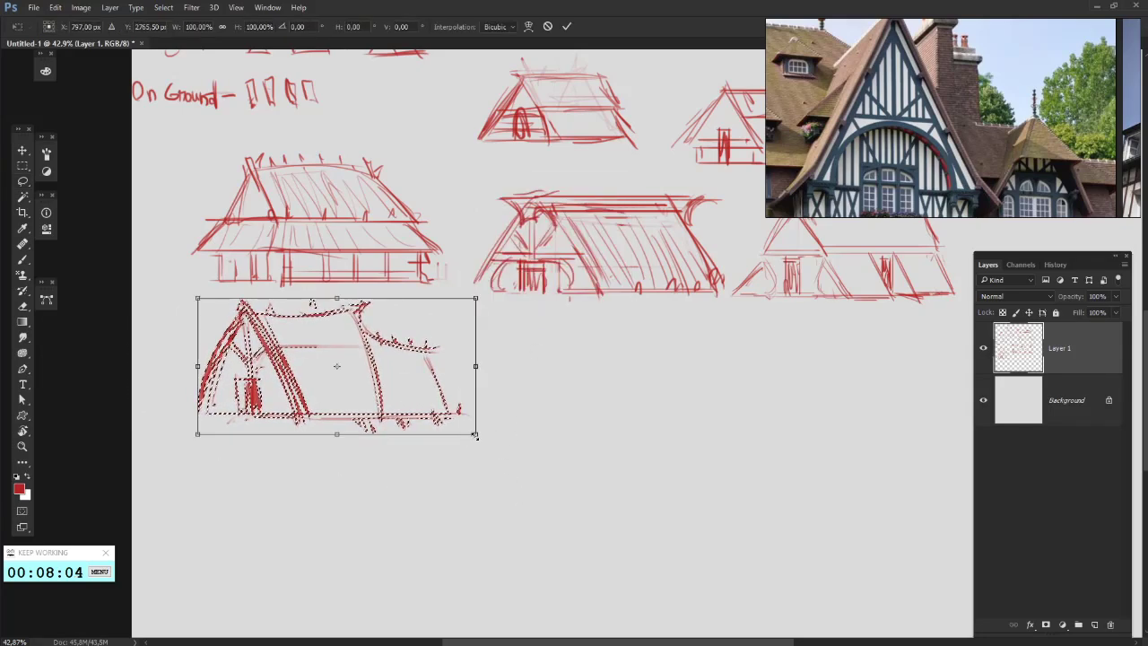
{"action": "left_click_drag", "start_coordinate": [474, 431], "coordinate": [439, 405]}
{"action": "key", "text": "Return"}
{"action": "key", "text": "ctrl+d"}
- Sketch another hut outline beside the curved-ridge hut, with a narrow rounded gable, straight ridge and slanted rear edge
{"action": "mouse_move", "coordinate": [523, 398]}
{"action": "left_mouse_down"}
{"action": "mouse_move", "coordinate": [439, 390]}
{"action": "mouse_move", "coordinate": [462, 363]}
{"action": "left_mouse_up"}
{"action": "key", "text": "b"}
{"action": "mouse_move", "coordinate": [444, 316]}
{"action": "left_mouse_down"}
{"action": "mouse_move", "coordinate": [481, 399]}
{"action": "mouse_move", "coordinate": [415, 395]}
{"action": "left_mouse_up"}
{"action": "left_click_drag", "start_coordinate": [441, 311], "coordinate": [421, 387]}
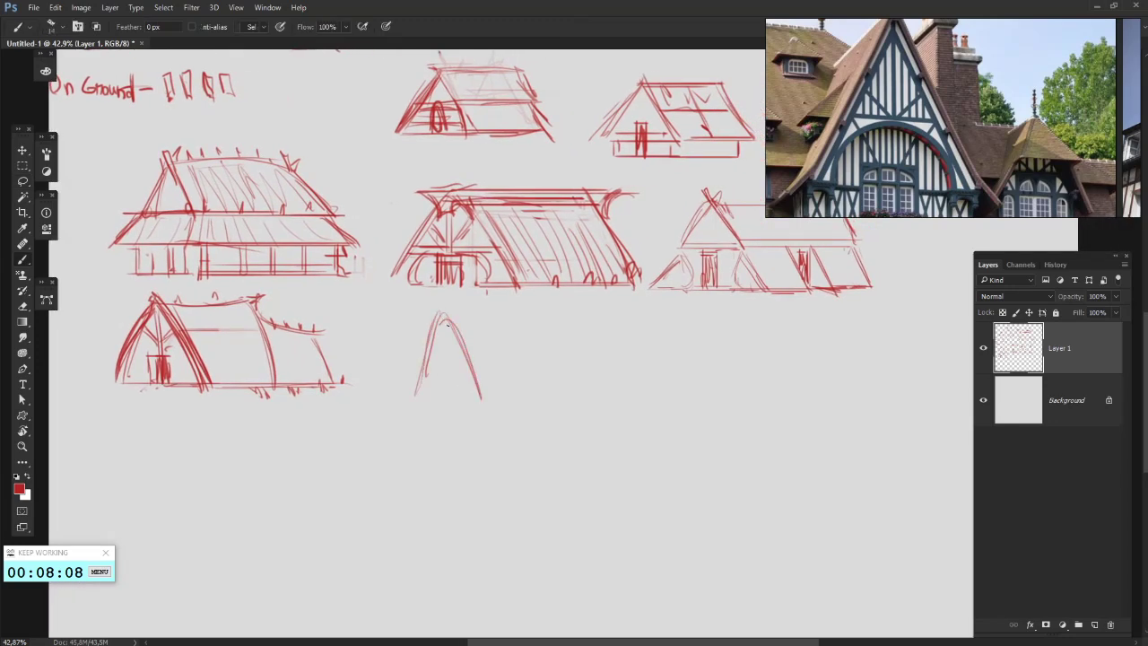
{"action": "left_click_drag", "start_coordinate": [595, 317], "coordinate": [435, 317]}
{"action": "mouse_move", "coordinate": [473, 323]}
{"action": "left_mouse_down"}
{"action": "mouse_move", "coordinate": [556, 326]}
{"action": "mouse_move", "coordinate": [614, 392]}
{"action": "left_mouse_up"}
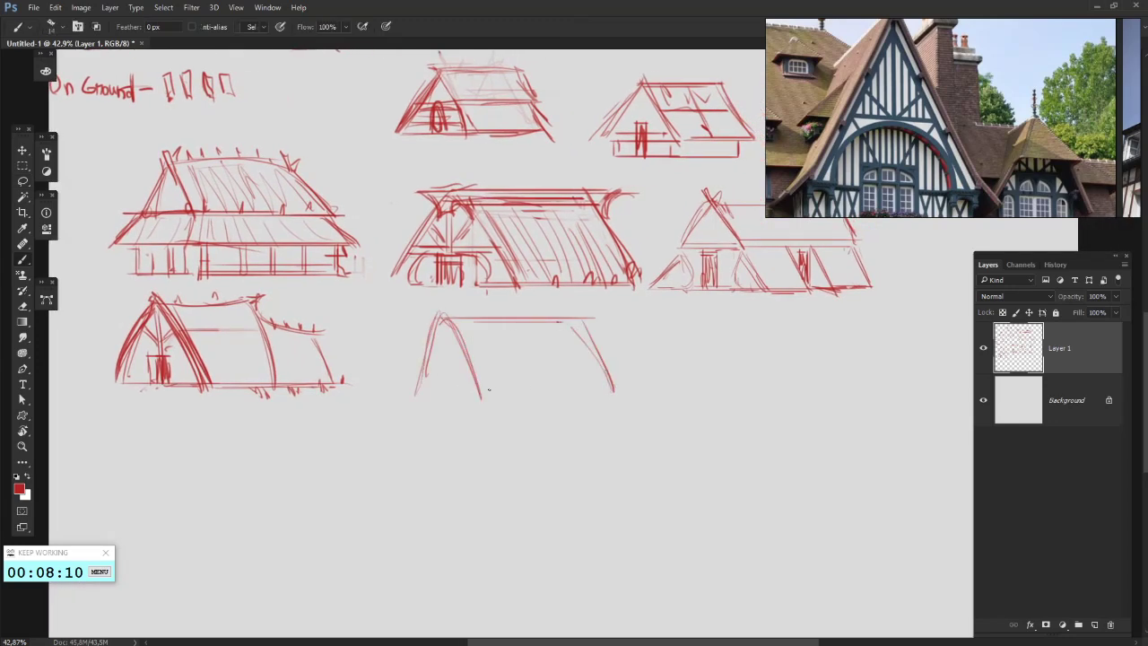
{"action": "left_click_drag", "start_coordinate": [489, 387], "coordinate": [614, 389]}
- Add wavy bumps and an end spike to the new hut's ridge, and a central post in its gable
{"action": "mouse_move", "coordinate": [689, 335]}
{"action": "left_mouse_down"}
{"action": "mouse_move", "coordinate": [693, 471]}
{"action": "mouse_move", "coordinate": [675, 480]}
{"action": "left_mouse_up"}
{"action": "mouse_move", "coordinate": [552, 369]}
{"action": "left_mouse_down"}
{"action": "mouse_move", "coordinate": [502, 422]}
{"action": "mouse_move", "coordinate": [556, 225]}
{"action": "left_mouse_up"}
{"action": "left_click_drag", "start_coordinate": [437, 387], "coordinate": [434, 325]}
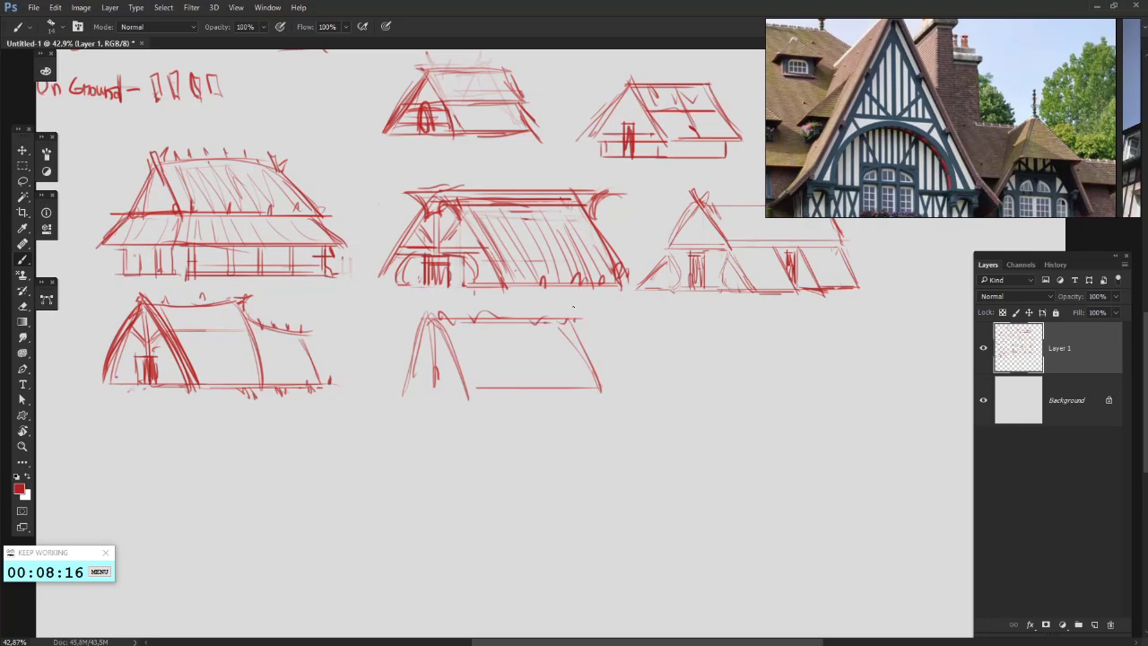
- Sketch a third plain hut outline in the same row, with a narrow gable, slanted roof and reinforced base line
{"action": "scroll", "coordinate": [552, 330], "scroll_direction": "right", "scroll_amount": 3}
{"action": "mouse_move", "coordinate": [582, 384]}
{"action": "left_mouse_down"}
{"action": "mouse_move", "coordinate": [607, 319]}
{"action": "mouse_move", "coordinate": [723, 328]}
{"action": "mouse_move", "coordinate": [757, 384]}
{"action": "left_mouse_up"}
{"action": "mouse_move", "coordinate": [638, 384]}
{"action": "left_mouse_down"}
{"action": "mouse_move", "coordinate": [766, 384]}
{"action": "mouse_move", "coordinate": [737, 379]}
{"action": "left_mouse_up"}
- Start a larger longhouse below the row with a tall arched gable, a ridge dipping midway and a small second gable
{"action": "left_click_drag", "start_coordinate": [511, 422], "coordinate": [580, 310]}
{"action": "left_click_drag", "start_coordinate": [310, 422], "coordinate": [366, 420]}
{"action": "left_click_drag", "start_coordinate": [346, 324], "coordinate": [371, 438]}
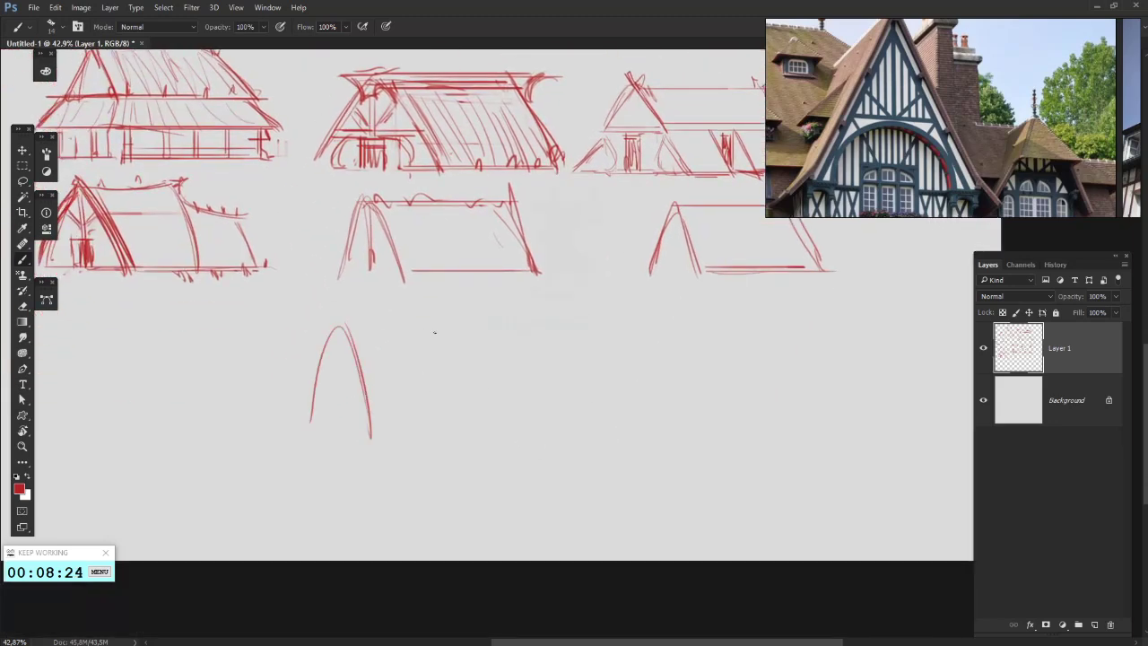
{"action": "mouse_move", "coordinate": [340, 323]}
{"action": "left_mouse_down"}
{"action": "mouse_move", "coordinate": [437, 323]}
{"action": "mouse_move", "coordinate": [489, 376]}
{"action": "left_mouse_up"}
{"action": "mouse_move", "coordinate": [437, 326]}
{"action": "left_mouse_down"}
{"action": "mouse_move", "coordinate": [492, 371]}
{"action": "mouse_move", "coordinate": [470, 328]}
{"action": "mouse_move", "coordinate": [489, 373]}
{"action": "mouse_move", "coordinate": [521, 324]}
{"action": "left_mouse_up"}
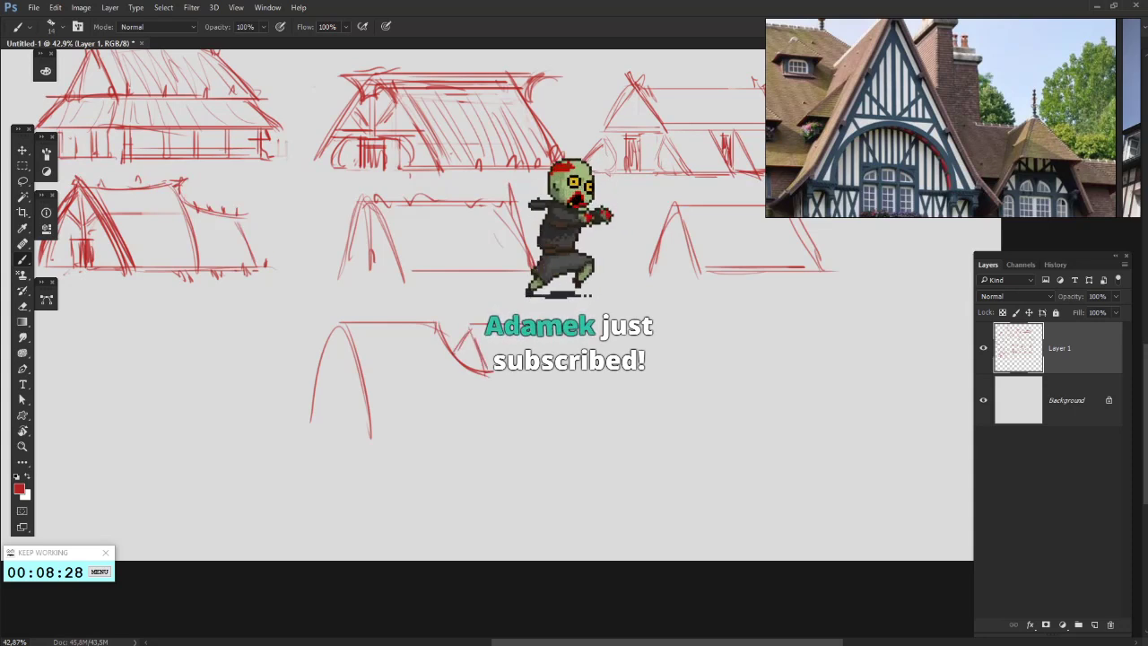
- Close the large longhouse with a stepped rear edge, an end wall and a long base line, reinforcing the front roof edge
{"action": "left_click_drag", "start_coordinate": [585, 375], "coordinate": [603, 455]}
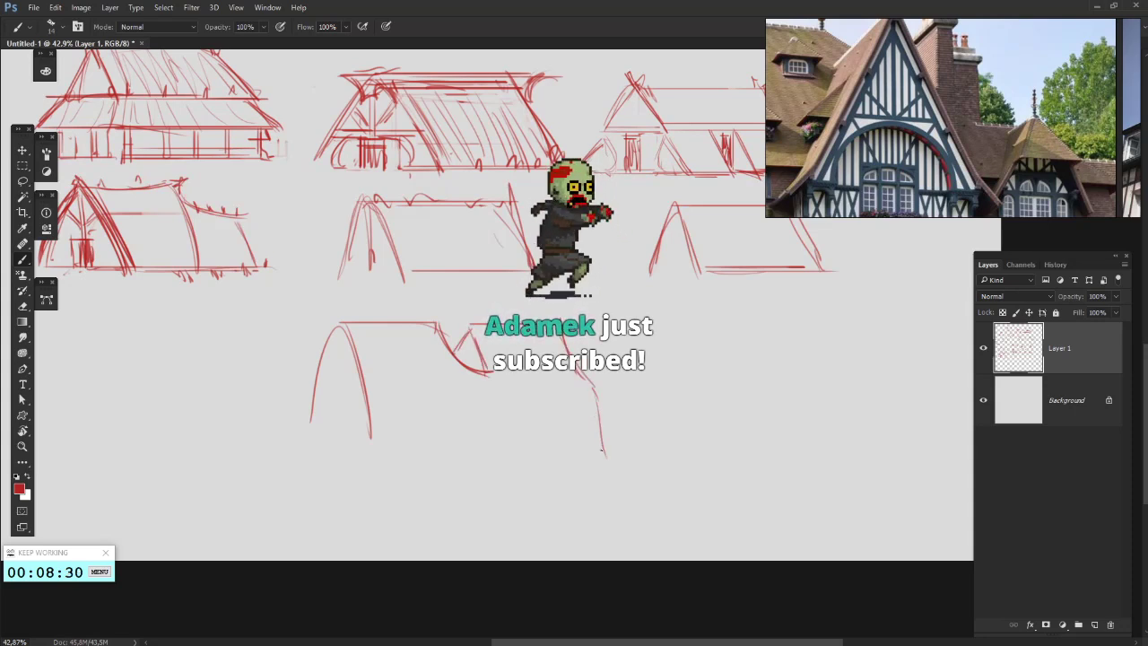
{"action": "left_click_drag", "start_coordinate": [372, 457], "coordinate": [598, 457]}
{"action": "left_click_drag", "start_coordinate": [589, 390], "coordinate": [588, 445]}
{"action": "left_click_drag", "start_coordinate": [347, 332], "coordinate": [375, 452]}
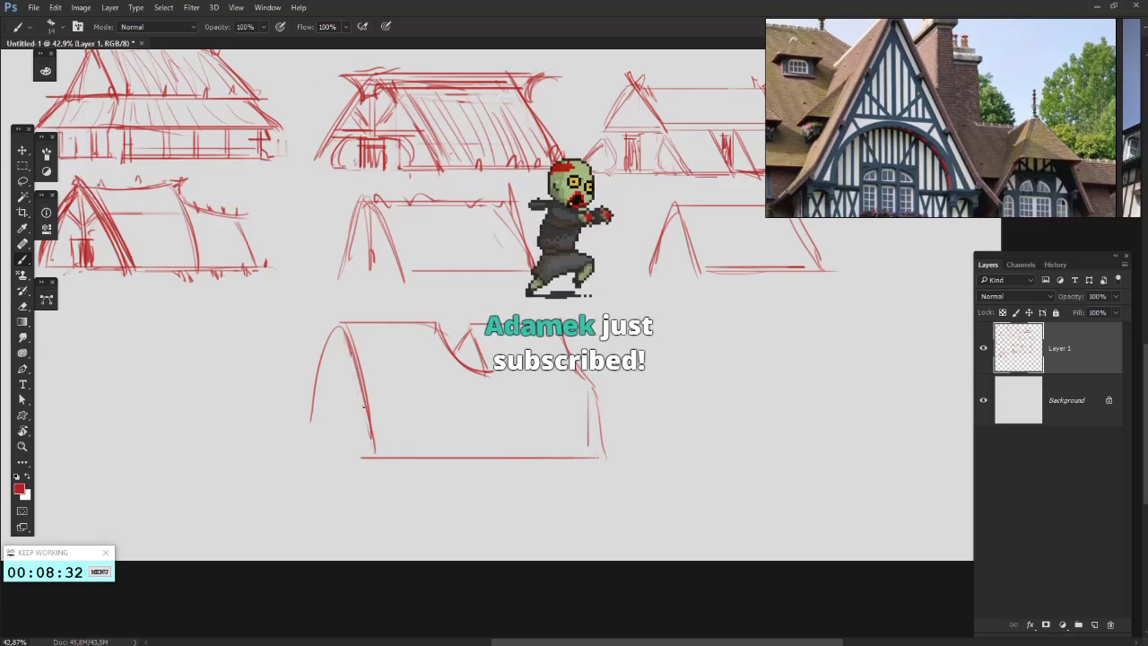
- Replace the large longhouse's arched front gable with straight slanted edges, erasing the old curves
{"action": "left_click_drag", "start_coordinate": [339, 321], "coordinate": [319, 400]}
{"action": "left_click_drag", "start_coordinate": [336, 330], "coordinate": [312, 443]}
{"action": "key", "text": "e"}
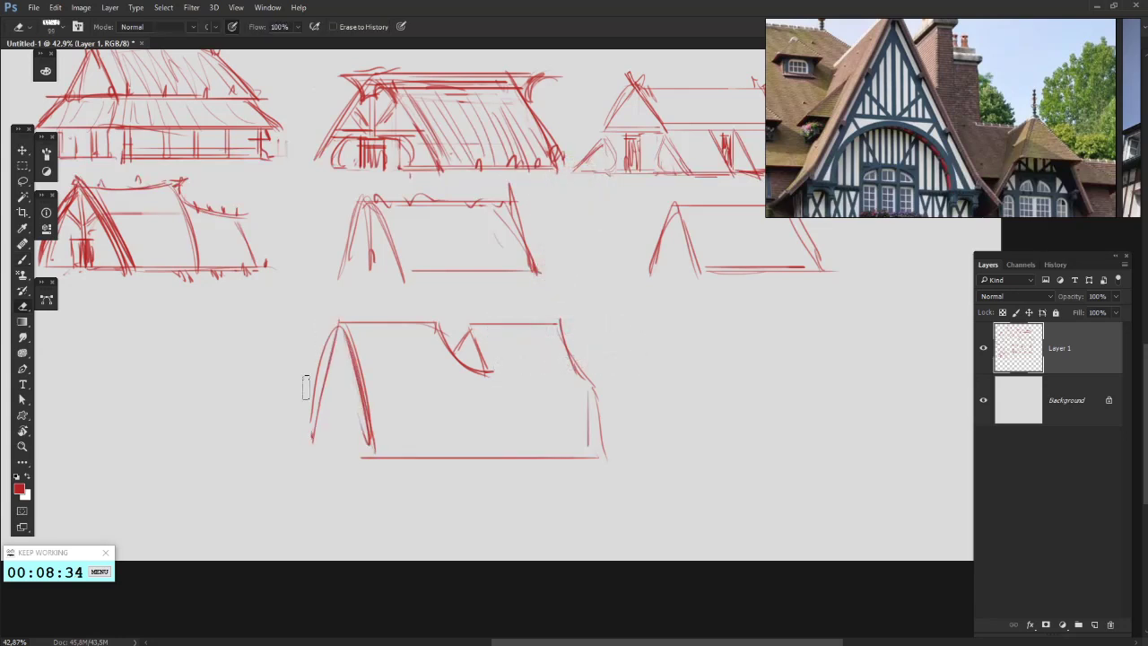
{"action": "mouse_move", "coordinate": [310, 397]}
{"action": "left_mouse_down"}
{"action": "mouse_move", "coordinate": [367, 361]}
{"action": "mouse_move", "coordinate": [374, 449]}
{"action": "left_mouse_up"}
{"action": "left_click_drag", "start_coordinate": [353, 347], "coordinate": [364, 452]}
{"action": "key", "text": "b"}
{"action": "left_click_drag", "start_coordinate": [339, 319], "coordinate": [371, 437]}
{"action": "left_click_drag", "start_coordinate": [345, 325], "coordinate": [376, 448]}
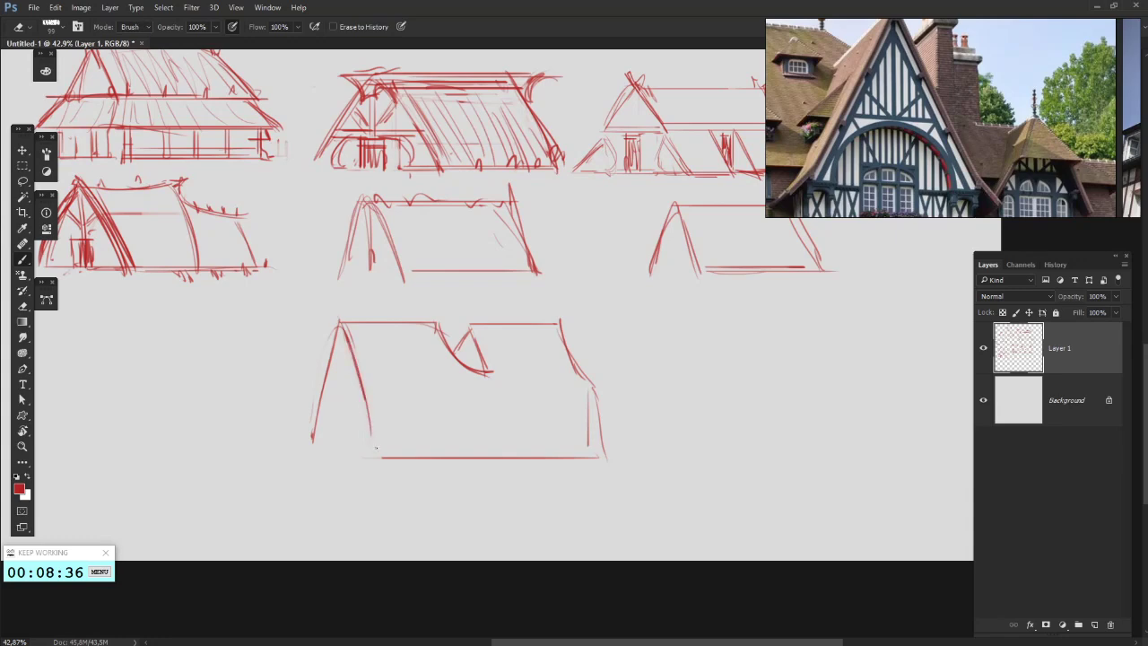
- Add a base line and inner slanted beam lines to the large longhouse's front gable
{"action": "mouse_move", "coordinate": [366, 400]}
{"action": "left_mouse_down"}
{"action": "mouse_move", "coordinate": [378, 455]}
{"action": "mouse_move", "coordinate": [305, 455]}
{"action": "left_mouse_up"}
{"action": "key", "text": "b"}
{"action": "left_click_drag", "start_coordinate": [342, 337], "coordinate": [316, 464]}
{"action": "mouse_move", "coordinate": [344, 337]}
{"action": "left_mouse_down"}
{"action": "mouse_move", "coordinate": [323, 427]}
{"action": "mouse_move", "coordinate": [339, 351]}
{"action": "mouse_move", "coordinate": [367, 450]}
{"action": "left_mouse_up"}
- Erase the ridge dip and small gable, then draw a long curved edge down to the base and redraw the front ridge
{"action": "mouse_move", "coordinate": [511, 311]}
{"action": "left_mouse_down"}
{"action": "mouse_move", "coordinate": [478, 284]}
{"action": "mouse_move", "coordinate": [461, 362]}
{"action": "mouse_move", "coordinate": [413, 307]}
{"action": "mouse_move", "coordinate": [445, 414]}
{"action": "left_mouse_up"}
{"action": "key", "text": "e"}
{"action": "key", "text": "b"}
{"action": "key", "text": "e"}
{"action": "mouse_move", "coordinate": [403, 298]}
{"action": "left_mouse_down"}
{"action": "mouse_move", "coordinate": [447, 425]}
{"action": "mouse_move", "coordinate": [345, 295]}
{"action": "mouse_move", "coordinate": [304, 296]}
{"action": "mouse_move", "coordinate": [398, 294]}
{"action": "left_mouse_up"}
{"action": "key", "text": "b"}
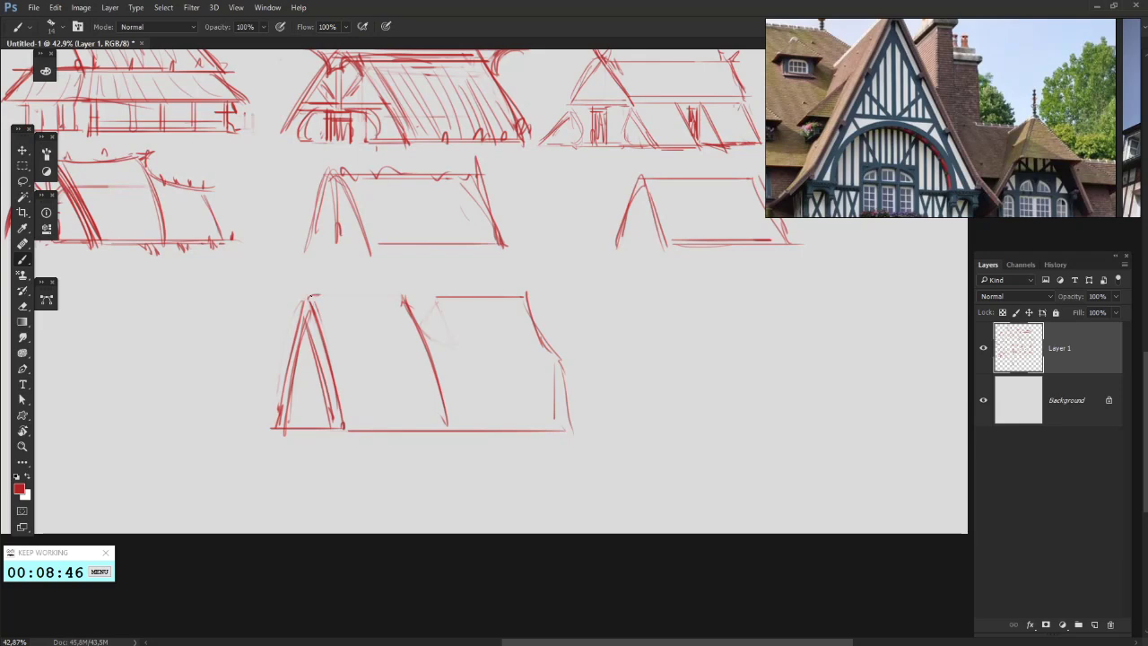
{"action": "left_click_drag", "start_coordinate": [310, 297], "coordinate": [408, 304]}
- Draw the second roof section's front edge as doubled slanted lines from its peak to the base
{"action": "mouse_move", "coordinate": [488, 324]}
{"action": "left_mouse_down"}
{"action": "mouse_move", "coordinate": [435, 316]}
{"action": "mouse_move", "coordinate": [425, 408]}
{"action": "left_mouse_up"}
{"action": "mouse_move", "coordinate": [383, 299]}
{"action": "left_mouse_down"}
{"action": "mouse_move", "coordinate": [430, 422]}
{"action": "mouse_move", "coordinate": [422, 399]}
{"action": "left_mouse_up"}
{"action": "left_click_drag", "start_coordinate": [383, 297], "coordinate": [430, 420]}
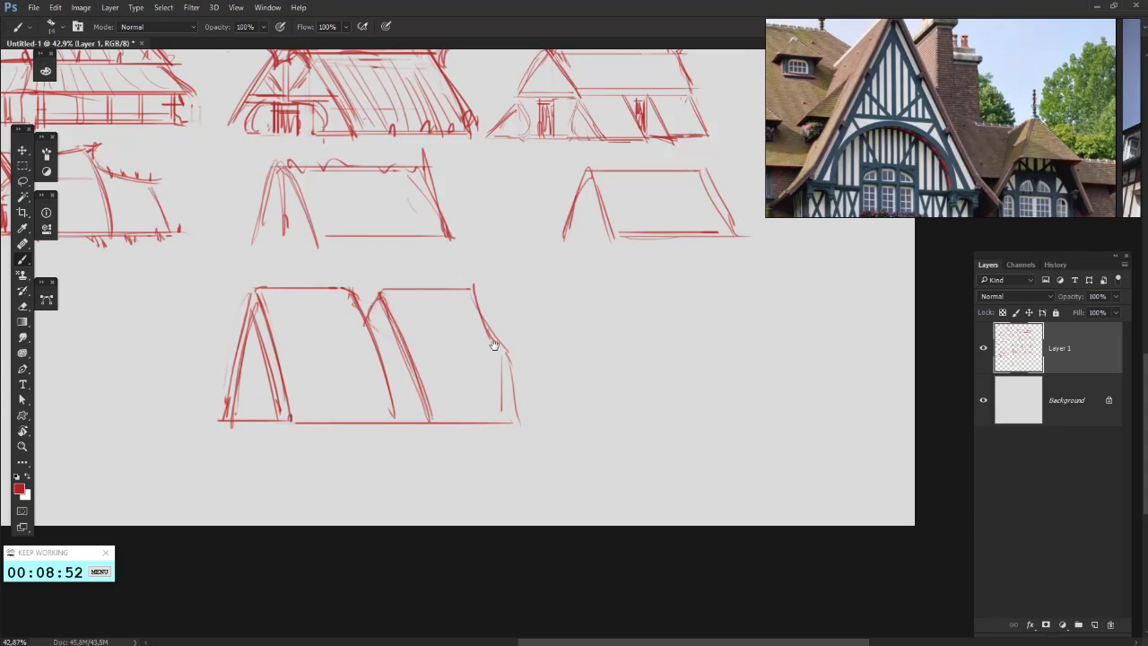
- Erase the stepped rear wall of the large longhouse and replace it with one thick curved edge down to the base
{"action": "left_click_drag", "start_coordinate": [494, 345], "coordinate": [466, 321]}
{"action": "key", "text": "e"}
{"action": "mouse_move", "coordinate": [483, 391]}
{"action": "left_mouse_down"}
{"action": "mouse_move", "coordinate": [460, 288]}
{"action": "mouse_move", "coordinate": [485, 387]}
{"action": "left_mouse_up"}
{"action": "key", "text": "b"}
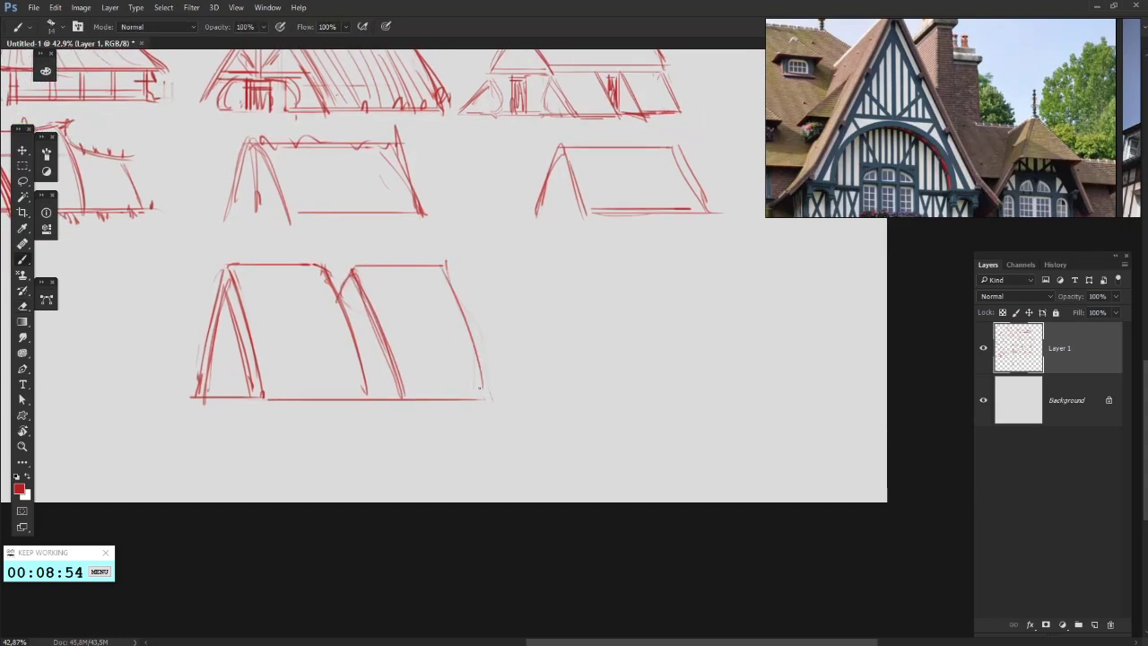
{"action": "left_click_drag", "start_coordinate": [443, 268], "coordinate": [485, 387]}
{"action": "left_click_drag", "start_coordinate": [445, 269], "coordinate": [486, 388]}
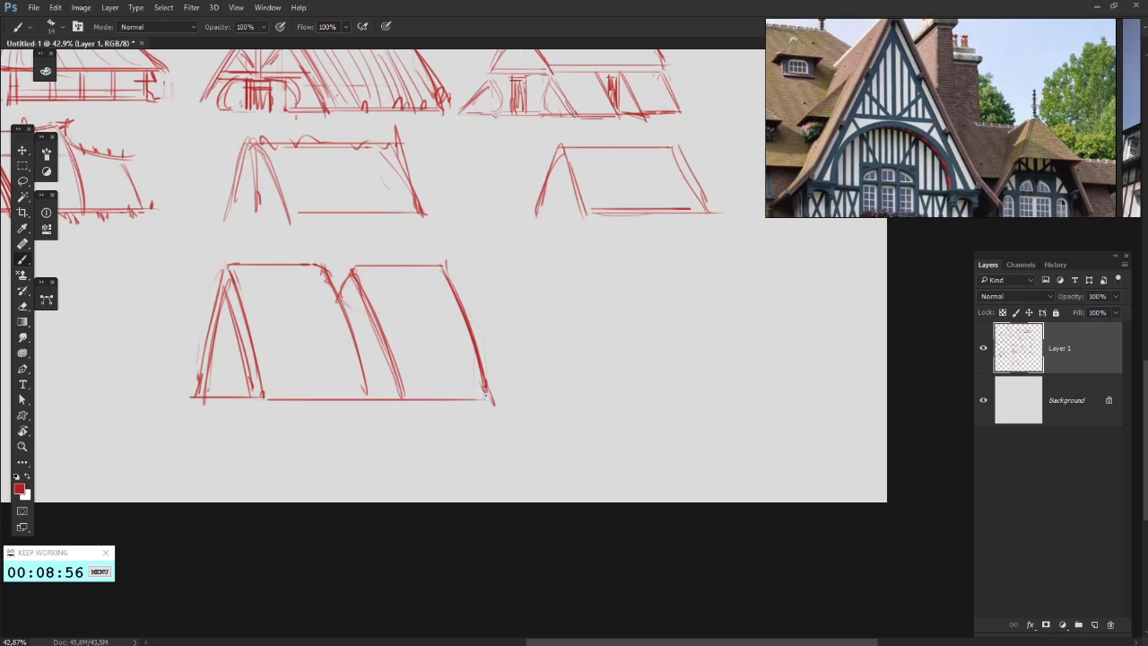
- Add small grass tufts along the base of the large longhouse
{"action": "left_click_drag", "start_coordinate": [553, 410], "coordinate": [715, 404]}
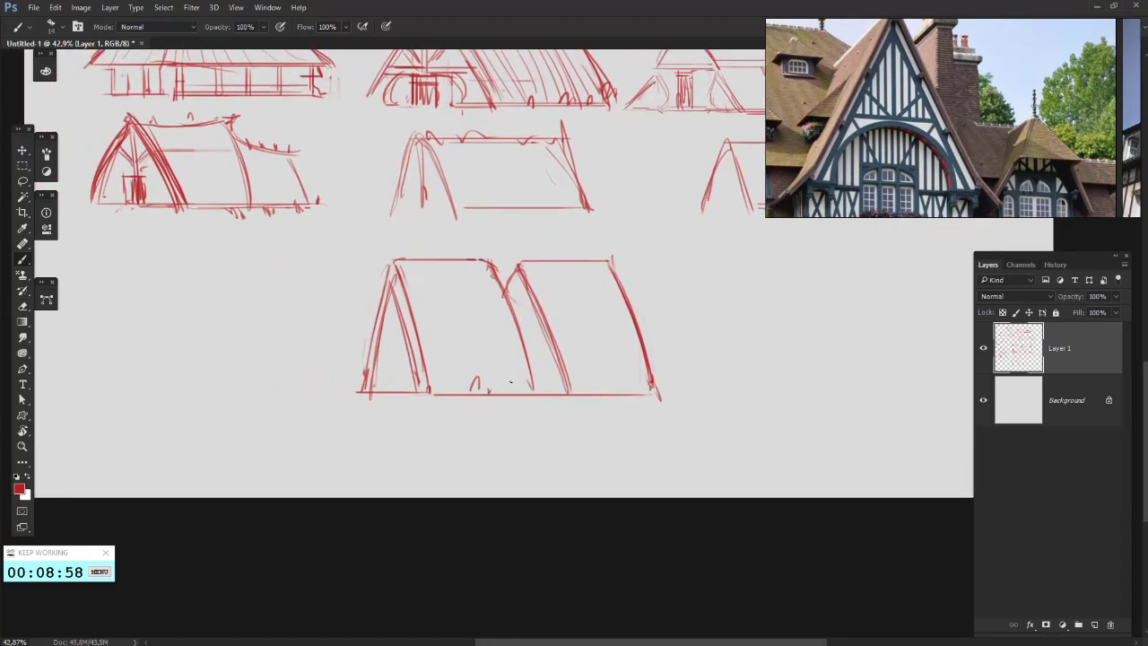
{"action": "mouse_move", "coordinate": [605, 395]}
{"action": "left_mouse_down"}
{"action": "mouse_move", "coordinate": [650, 386]}
{"action": "mouse_move", "coordinate": [617, 390]}
{"action": "left_mouse_up"}
{"action": "left_click_drag", "start_coordinate": [351, 339], "coordinate": [382, 351]}
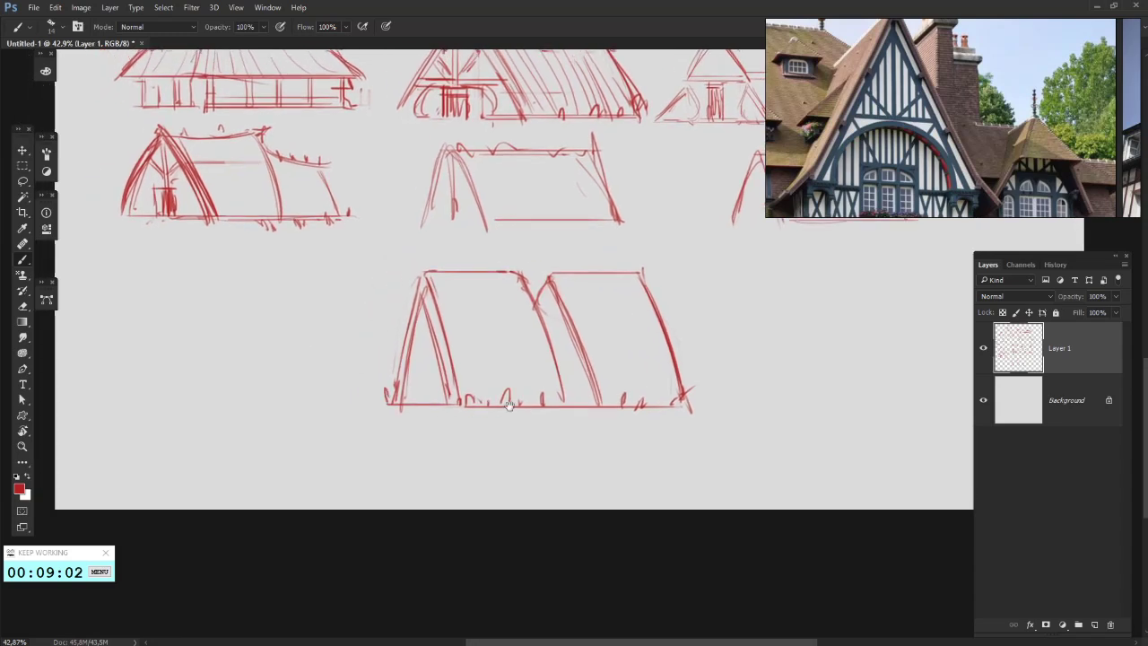
- Draw a vertical post in the front gable and erase the slanted divider lines below the roof notch
{"action": "left_click_drag", "start_coordinate": [509, 405], "coordinate": [430, 395]}
{"action": "left_click_drag", "start_coordinate": [341, 298], "coordinate": [350, 395]}
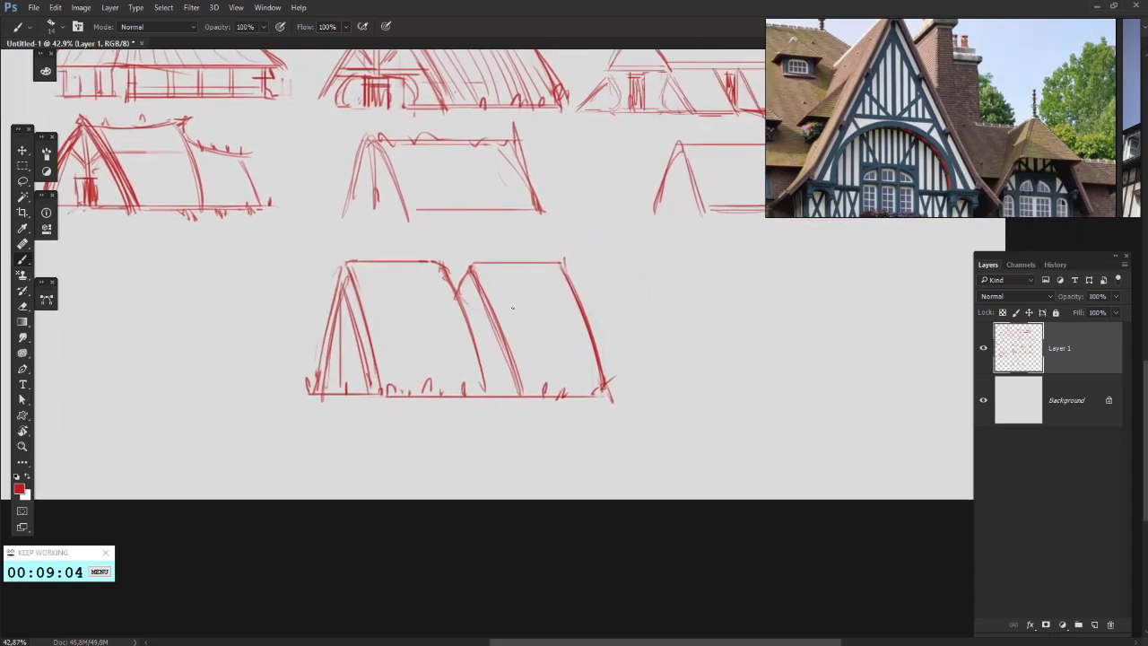
{"action": "key", "text": "e"}
{"action": "mouse_move", "coordinate": [453, 296]}
{"action": "left_mouse_down"}
{"action": "mouse_move", "coordinate": [488, 355]}
{"action": "mouse_move", "coordinate": [515, 364]}
{"action": "left_mouse_up"}
{"action": "key", "text": "b"}
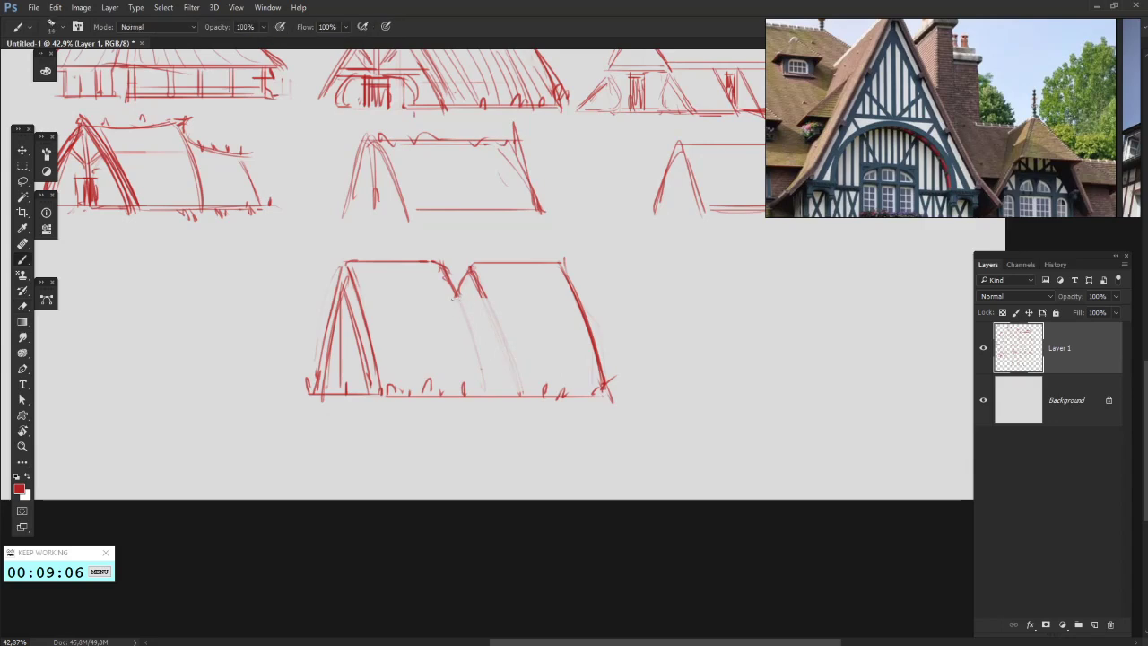
- Draw horizontal divider lines across the large longhouse's roof, one level with the notch's base and one lower down
{"action": "mouse_move", "coordinate": [453, 298]}
{"action": "left_mouse_down"}
{"action": "mouse_move", "coordinate": [488, 298]}
{"action": "mouse_move", "coordinate": [350, 296]}
{"action": "left_mouse_up"}
{"action": "left_click_drag", "start_coordinate": [487, 296], "coordinate": [575, 295]}
{"action": "left_click_drag", "start_coordinate": [595, 354], "coordinate": [382, 354]}
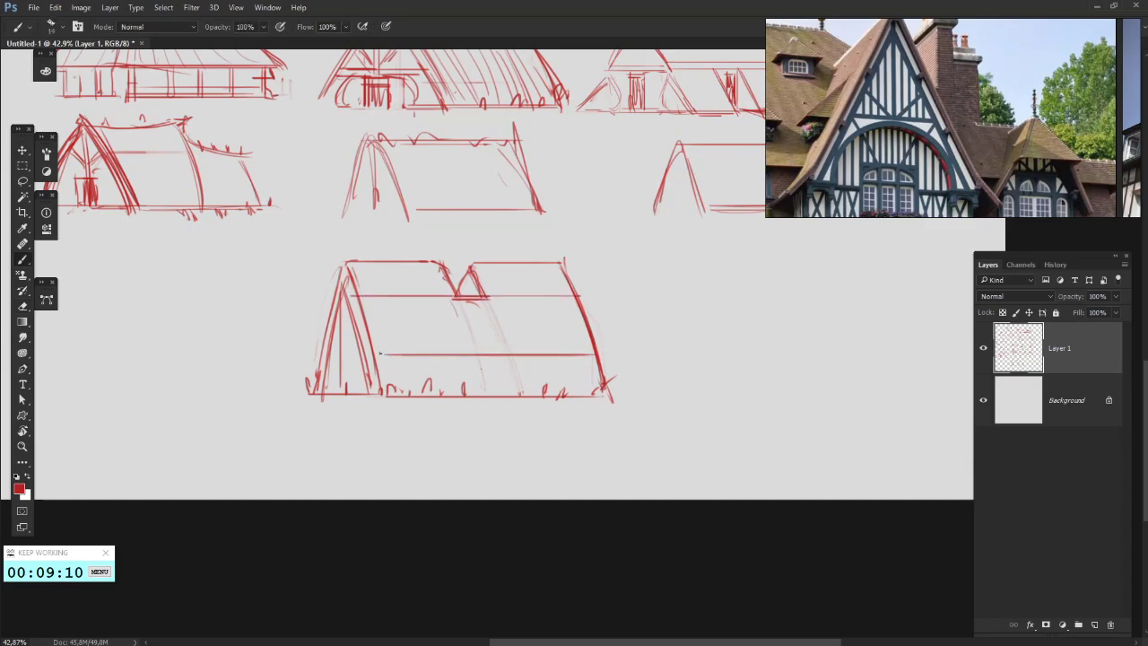
- Hatch the upper roof band on both sections of the large longhouse and add small spikes along its ridges
{"action": "mouse_move", "coordinate": [369, 262]}
{"action": "left_mouse_down"}
{"action": "mouse_move", "coordinate": [377, 290]}
{"action": "mouse_move", "coordinate": [357, 288]}
{"action": "mouse_move", "coordinate": [409, 291]}
{"action": "left_mouse_up"}
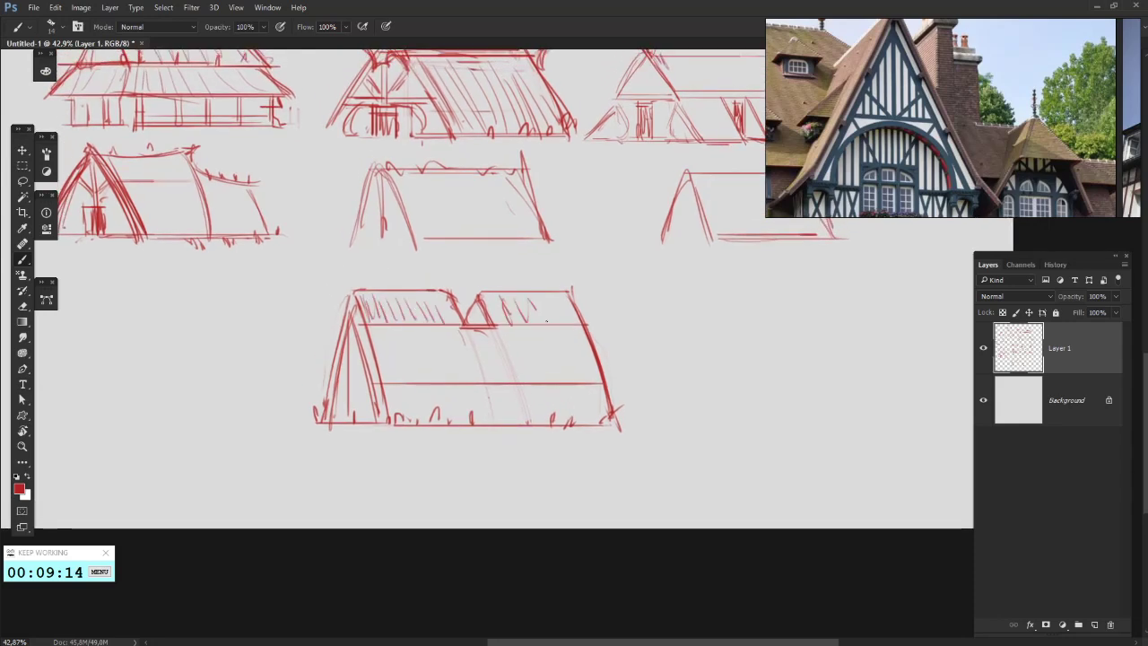
{"action": "left_click_drag", "start_coordinate": [538, 296], "coordinate": [556, 322]}
{"action": "left_click_drag", "start_coordinate": [565, 310], "coordinate": [574, 323]}
{"action": "left_click_drag", "start_coordinate": [549, 278], "coordinate": [550, 291]}
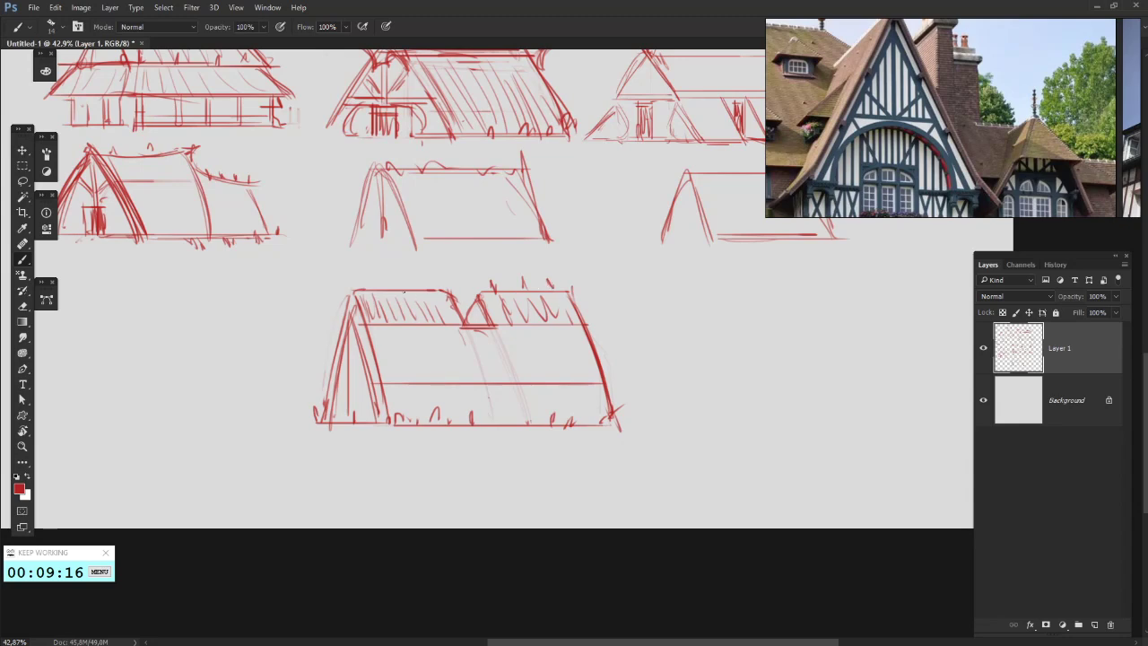
{"action": "mouse_move", "coordinate": [408, 273]}
{"action": "left_mouse_down"}
{"action": "mouse_move", "coordinate": [406, 290]}
{"action": "mouse_move", "coordinate": [384, 287]}
{"action": "left_mouse_up"}
{"action": "left_click_drag", "start_coordinate": [378, 272], "coordinate": [376, 287]}
- Erase the plain hut's straight ridge and front gable, then draw a sagging ridge rising from a low front to the rear peak
{"action": "mouse_move", "coordinate": [610, 254]}
{"action": "left_mouse_down"}
{"action": "mouse_move", "coordinate": [353, 338]}
{"action": "mouse_move", "coordinate": [98, 360]}
{"action": "left_mouse_up"}
{"action": "left_click_drag", "start_coordinate": [392, 357], "coordinate": [815, 369]}
{"action": "left_click_drag", "start_coordinate": [626, 296], "coordinate": [690, 296]}
{"action": "left_click_drag", "start_coordinate": [502, 371], "coordinate": [642, 362]}
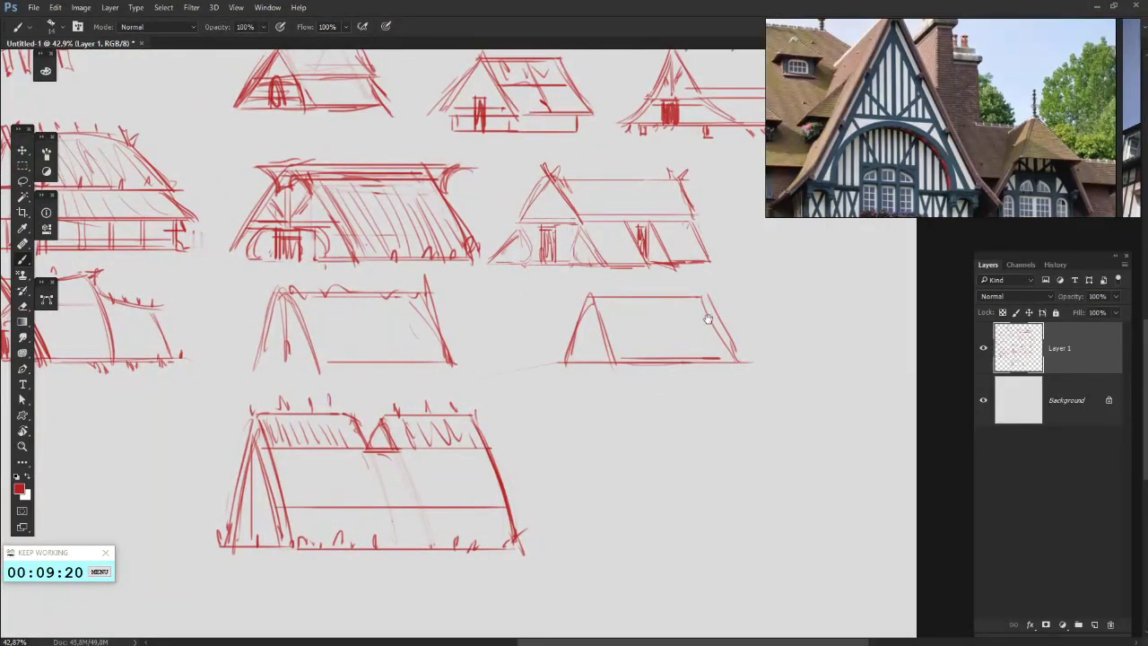
{"action": "key", "text": "e"}
{"action": "mouse_move", "coordinate": [601, 314]}
{"action": "left_mouse_down"}
{"action": "mouse_move", "coordinate": [574, 296]}
{"action": "mouse_move", "coordinate": [709, 293]}
{"action": "left_mouse_up"}
{"action": "left_click_drag", "start_coordinate": [611, 337], "coordinate": [557, 348]}
{"action": "key", "text": "b"}
{"action": "left_click_drag", "start_coordinate": [703, 291], "coordinate": [580, 317]}
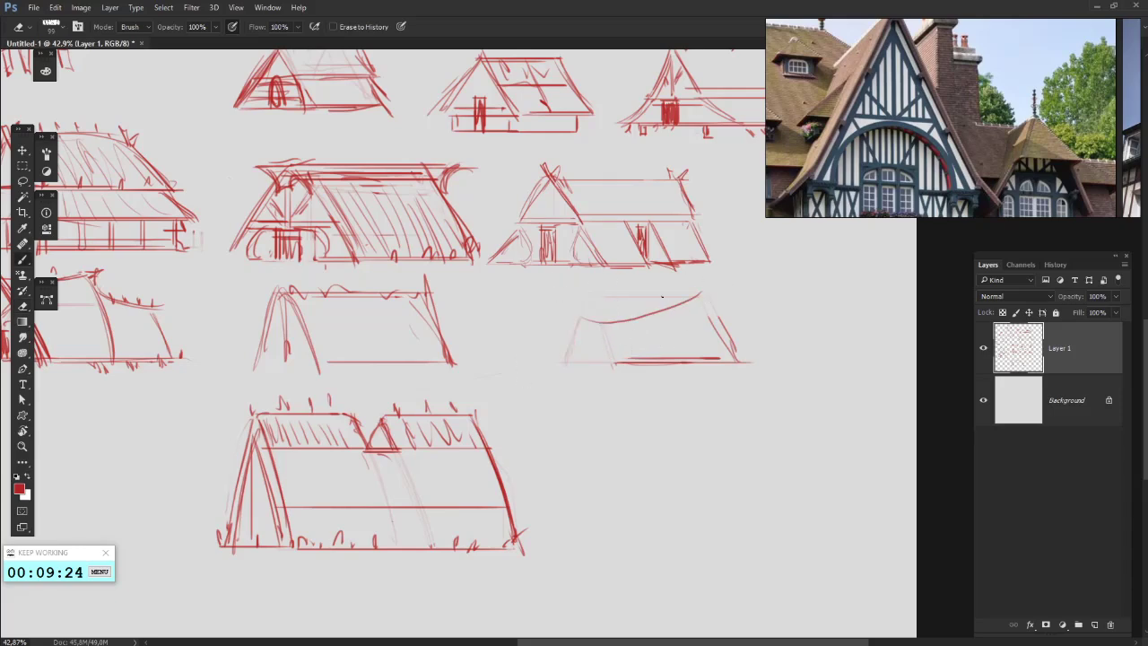
- Draw the sagging hut's flared rear edge, its low front gable with outward-curving sides, and its base line
{"action": "mouse_move", "coordinate": [668, 315]}
{"action": "left_mouse_down"}
{"action": "mouse_move", "coordinate": [568, 308]}
{"action": "mouse_move", "coordinate": [709, 280]}
{"action": "mouse_move", "coordinate": [724, 326]}
{"action": "left_mouse_up"}
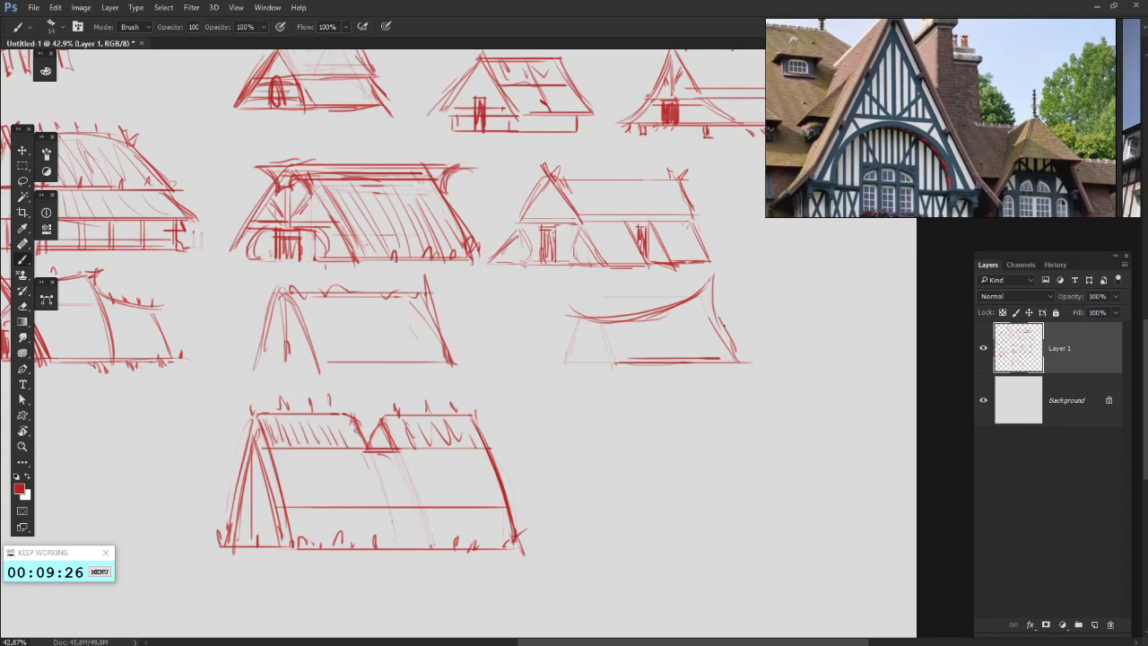
{"action": "mouse_move", "coordinate": [709, 282]}
{"action": "left_mouse_down"}
{"action": "mouse_move", "coordinate": [756, 363]}
{"action": "mouse_move", "coordinate": [768, 362]}
{"action": "mouse_move", "coordinate": [744, 354]}
{"action": "left_mouse_up"}
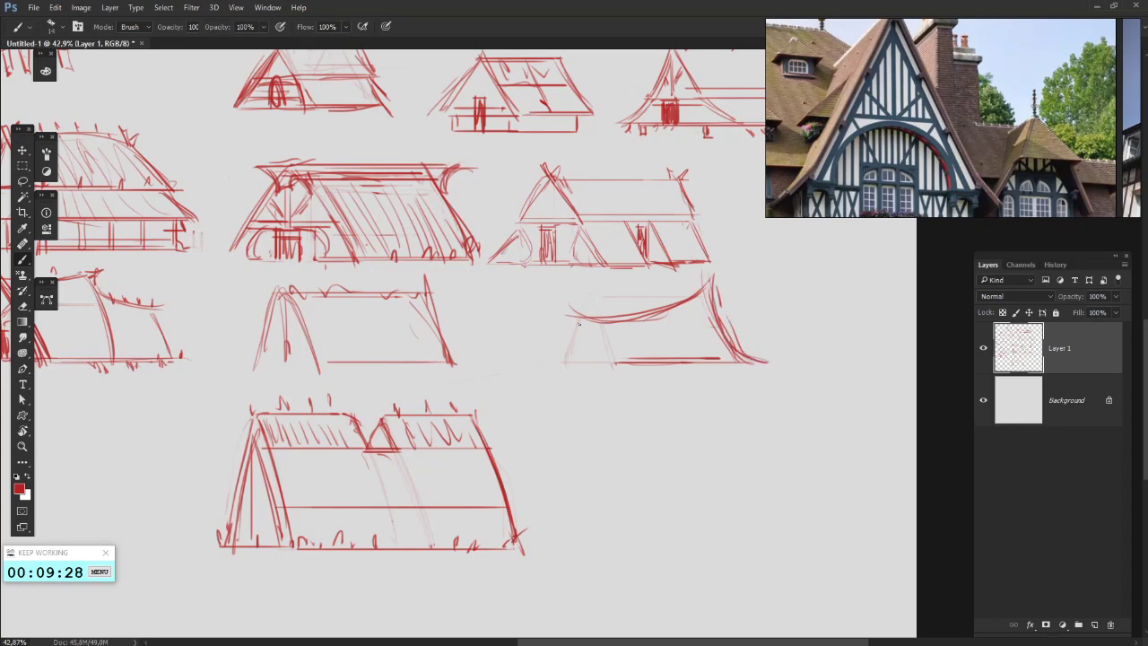
{"action": "left_click_drag", "start_coordinate": [579, 323], "coordinate": [632, 371]}
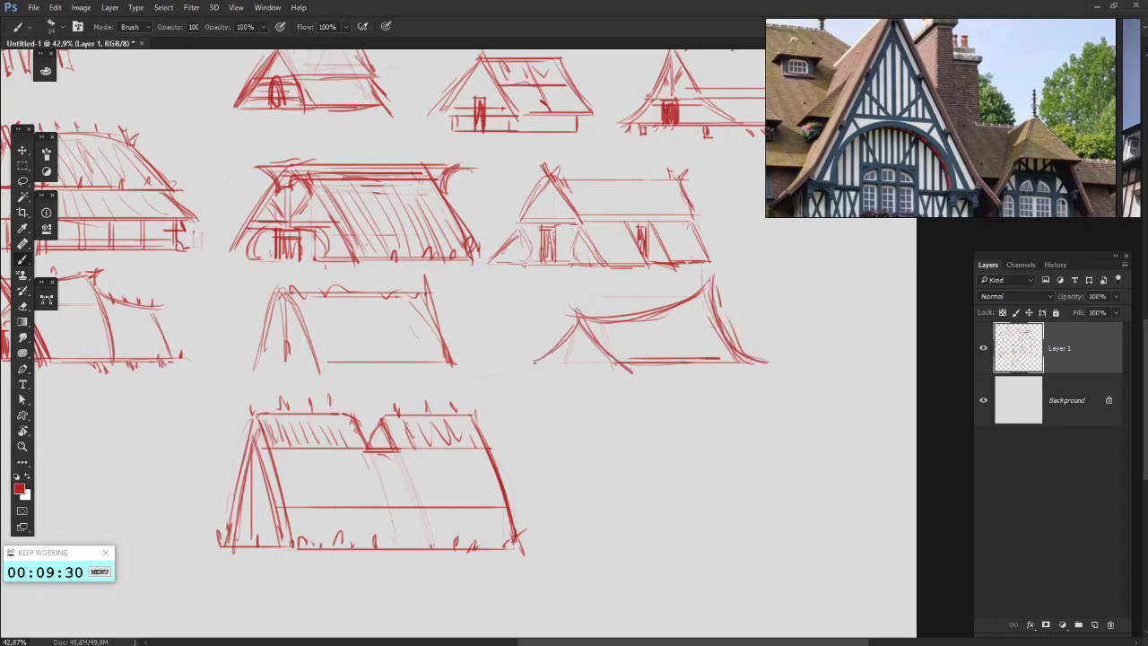
{"action": "left_click_drag", "start_coordinate": [534, 360], "coordinate": [639, 362]}
- Add a small door in the sagging hut's front gable and curved slanted lines across its roof
{"action": "key", "text": "e"}
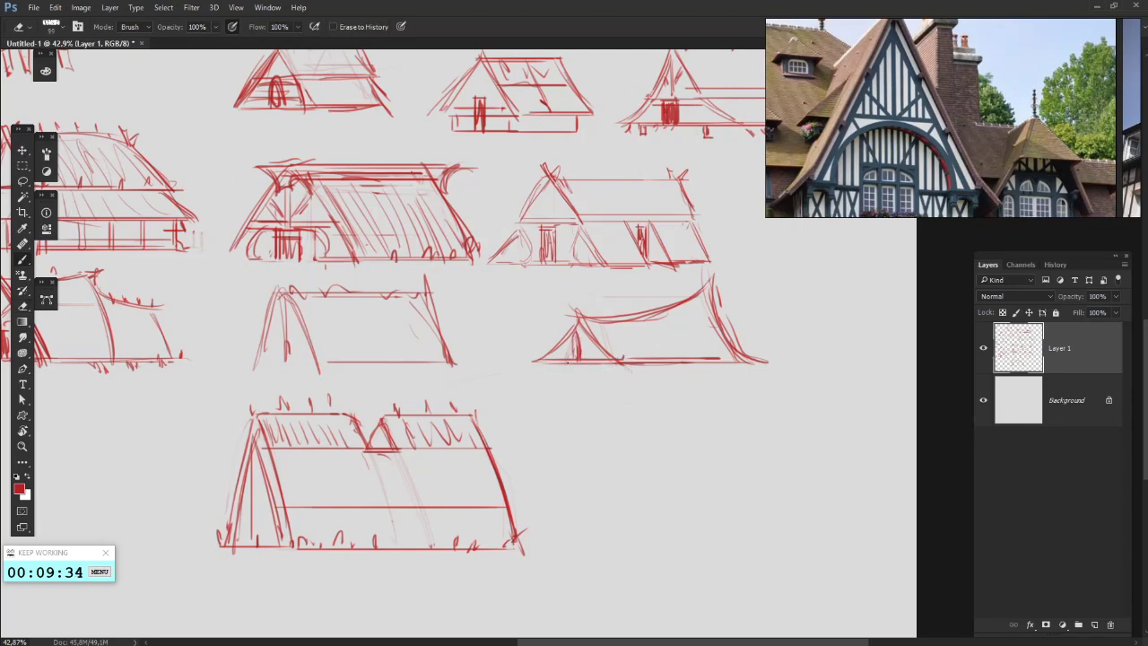
{"action": "mouse_move", "coordinate": [575, 347]}
{"action": "left_mouse_down"}
{"action": "mouse_move", "coordinate": [574, 363]}
{"action": "mouse_move", "coordinate": [568, 340]}
{"action": "mouse_move", "coordinate": [653, 364]}
{"action": "left_mouse_up"}
{"action": "left_click_drag", "start_coordinate": [635, 316], "coordinate": [666, 364]}
{"action": "left_click_drag", "start_coordinate": [649, 322], "coordinate": [675, 361]}
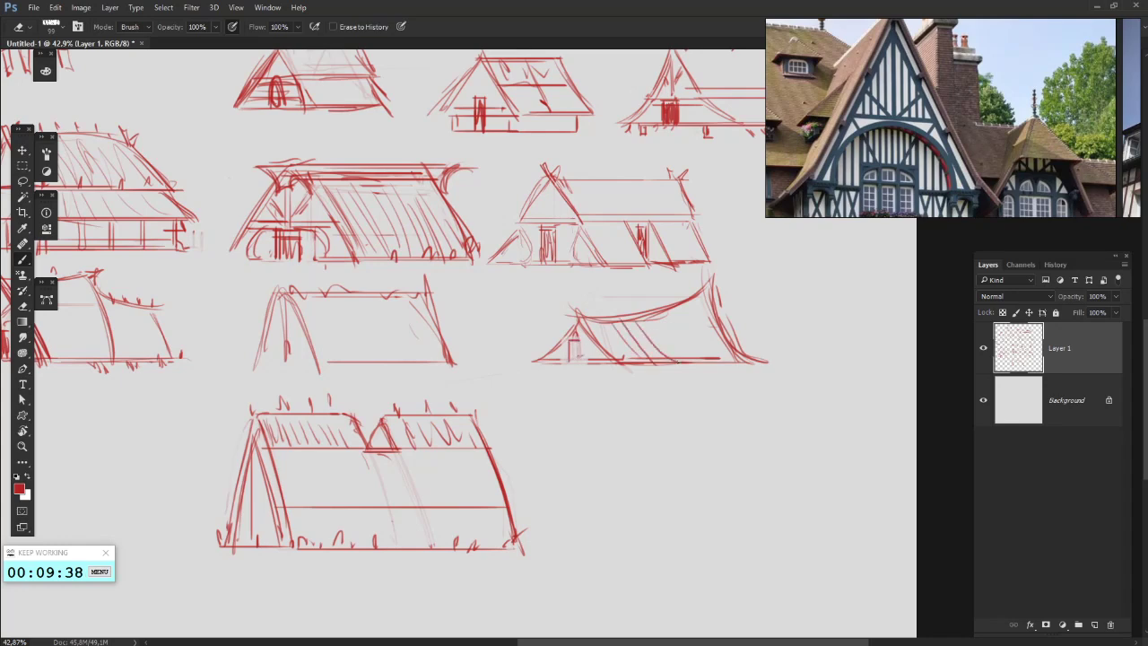
{"action": "left_click_drag", "start_coordinate": [683, 307], "coordinate": [723, 355]}
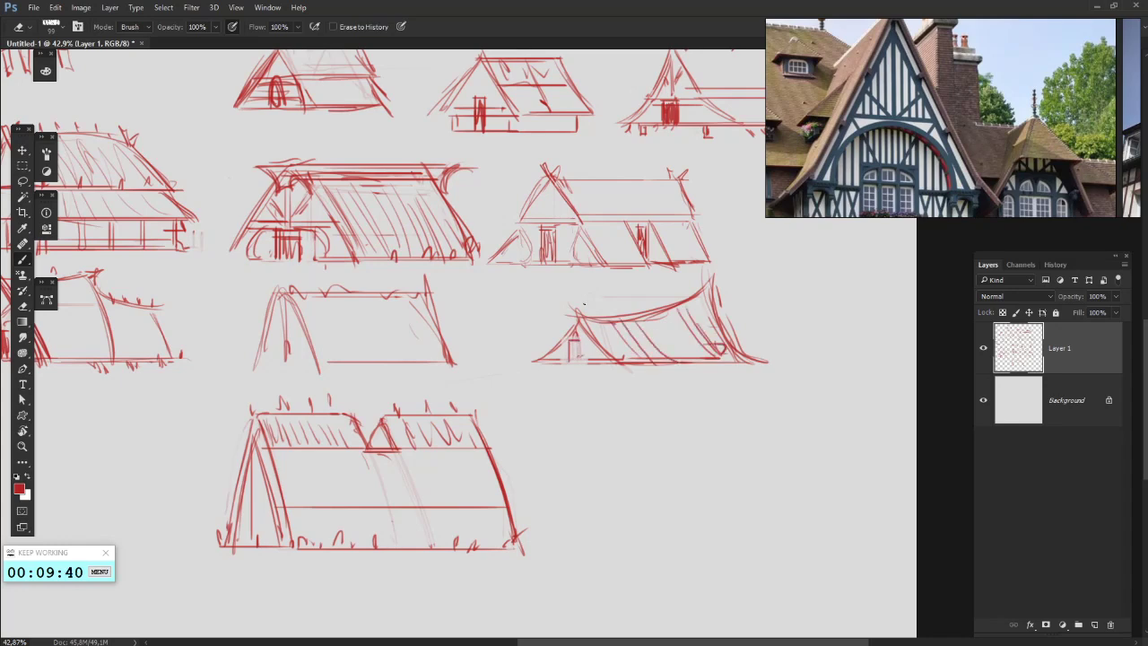
- Add small spikes along the sagging hut's ridge and darken its doorway at the base
{"action": "key", "text": "b"}
{"action": "left_click_drag", "start_coordinate": [600, 300], "coordinate": [603, 314]}
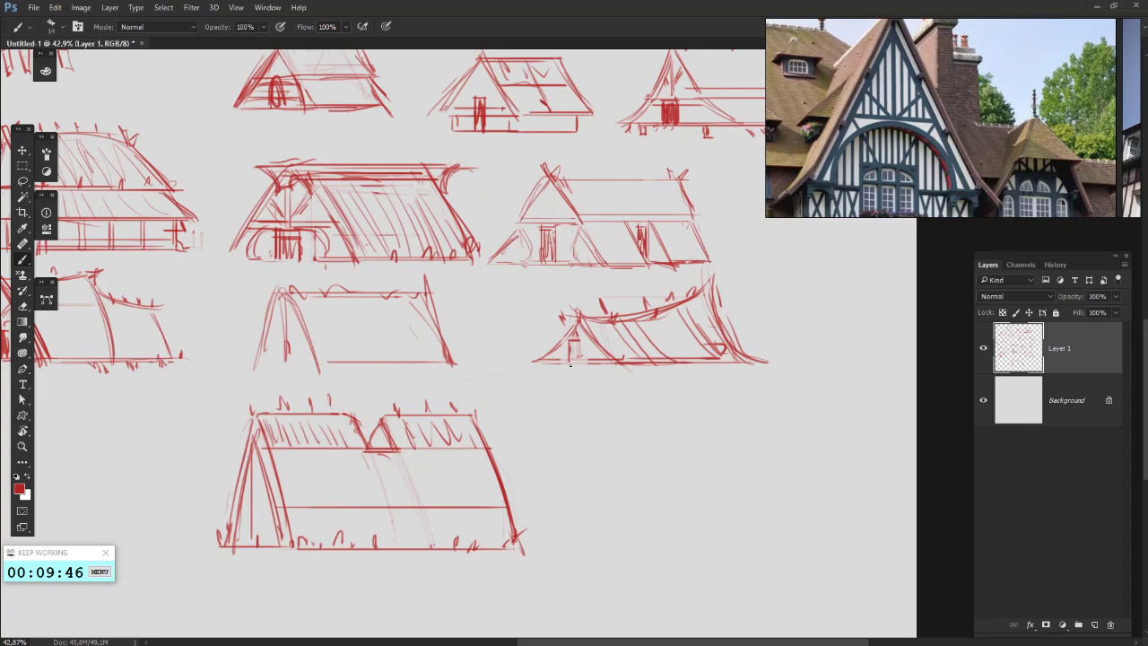
{"action": "mouse_move", "coordinate": [572, 363]}
{"action": "left_mouse_down"}
{"action": "mouse_move", "coordinate": [580, 359]}
{"action": "mouse_move", "coordinate": [594, 404]}
{"action": "left_mouse_up"}
{"action": "left_click_drag", "start_coordinate": [566, 200], "coordinate": [511, 283]}
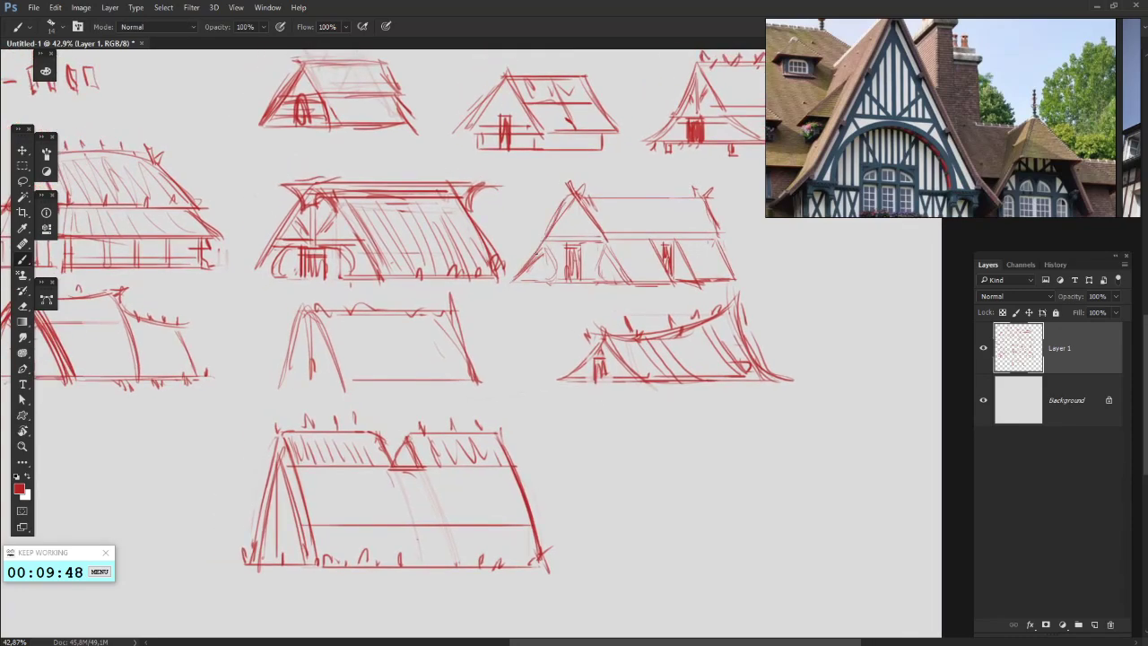
{"action": "left_click_drag", "start_coordinate": [456, 482], "coordinate": [538, 388]}
{"action": "mouse_move", "coordinate": [688, 383]}
{"action": "left_mouse_down"}
{"action": "mouse_move", "coordinate": [564, 420]}
{"action": "mouse_move", "coordinate": [541, 408]}
{"action": "left_mouse_up"}
{"action": "mouse_move", "coordinate": [399, 80]}
{"action": "left_mouse_down"}
{"action": "mouse_move", "coordinate": [619, 331]}
{"action": "mouse_move", "coordinate": [505, 214]}
{"action": "mouse_move", "coordinate": [446, 226]}
{"action": "mouse_move", "coordinate": [596, 205]}
{"action": "mouse_move", "coordinate": [676, 223]}
{"action": "mouse_move", "coordinate": [686, 169]}
{"action": "left_mouse_up"}
{"action": "left_click_drag", "start_coordinate": [666, 311], "coordinate": [519, 335]}
{"action": "left_click_drag", "start_coordinate": [606, 257], "coordinate": [569, 324]}
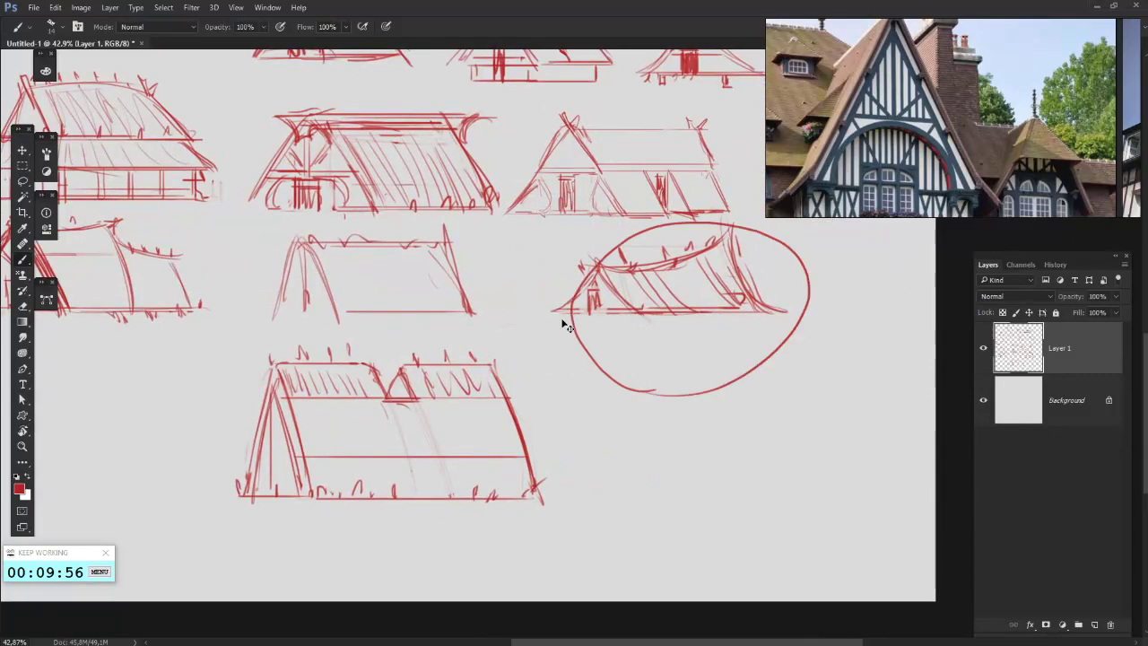
{"action": "key", "text": "ctrl+z"}
{"action": "left_click_drag", "start_coordinate": [418, 406], "coordinate": [630, 420]}
{"action": "mouse_move", "coordinate": [556, 326]}
{"action": "left_mouse_down"}
{"action": "mouse_move", "coordinate": [708, 317]}
{"action": "mouse_move", "coordinate": [737, 326]}
{"action": "left_mouse_up"}
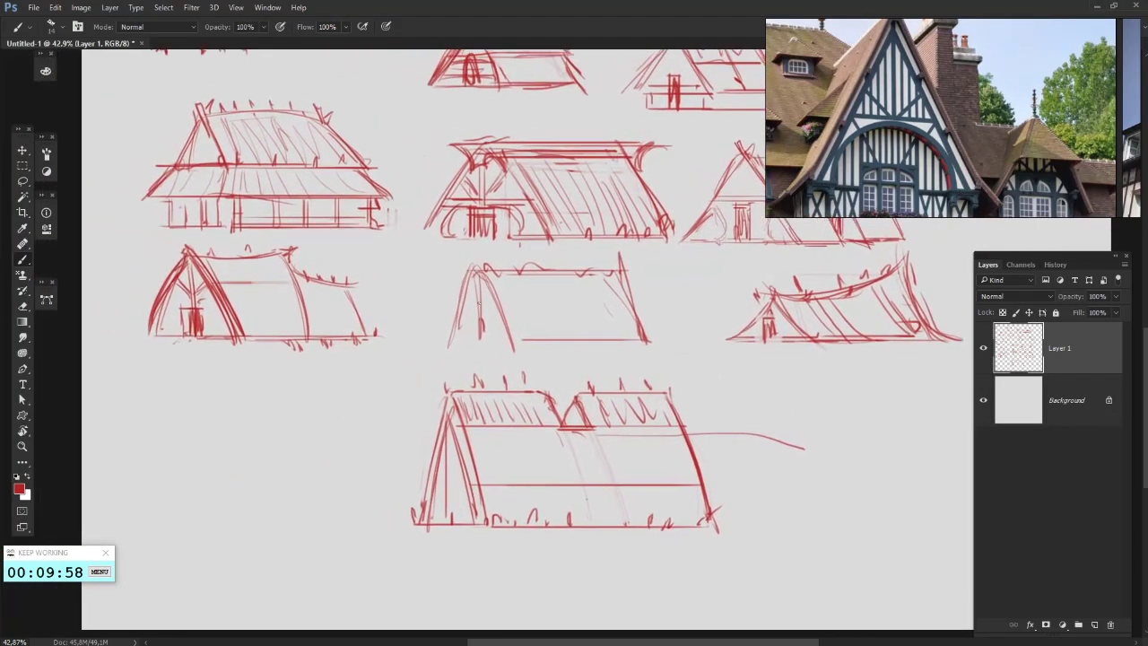
{"action": "key", "text": "ctrl+z"}
{"action": "left_click_drag", "start_coordinate": [482, 269], "coordinate": [440, 341]}
{"action": "left_click_drag", "start_coordinate": [335, 466], "coordinate": [454, 364]}
{"action": "mouse_move", "coordinate": [262, 337]}
{"action": "left_mouse_down"}
{"action": "mouse_move", "coordinate": [281, 287]}
{"action": "mouse_move", "coordinate": [303, 420]}
{"action": "mouse_move", "coordinate": [290, 285]}
{"action": "left_mouse_up"}
{"action": "mouse_move", "coordinate": [284, 287]}
{"action": "left_mouse_down"}
{"action": "mouse_move", "coordinate": [241, 434]}
{"action": "mouse_move", "coordinate": [310, 448]}
{"action": "left_mouse_up"}
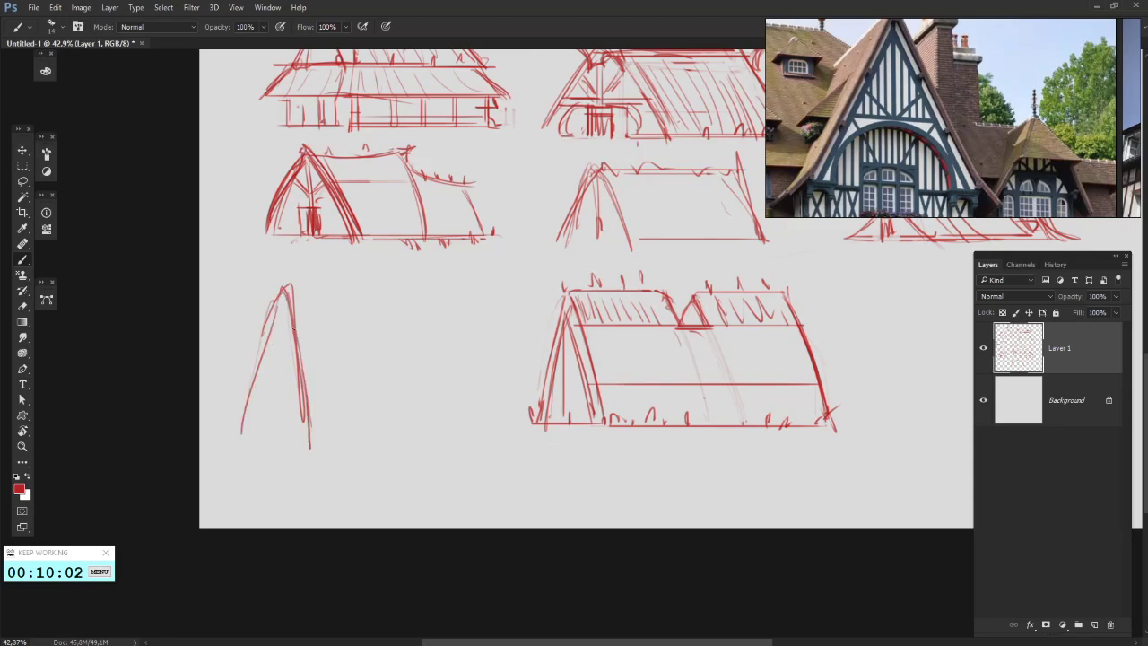
{"action": "key", "text": "ctrl+alt+z"}
{"action": "key", "text": "ctrl+alt+z"}
{"action": "key", "text": "ctrl+alt+z"}
{"action": "key", "text": "ctrl+alt+z"}
{"action": "key", "text": "ctrl+alt+z"}
{"action": "key", "text": "ctrl+alt+z"}
{"action": "key", "text": "ctrl+alt+z"}
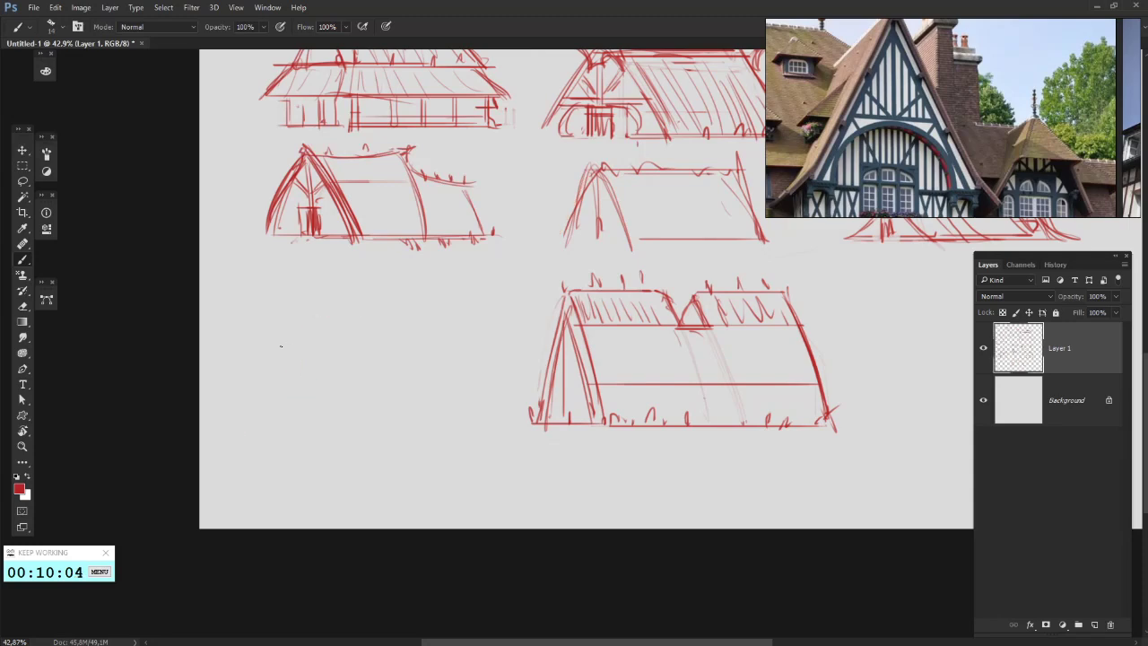
- Sketch a new small hut beside the large longhouse with a narrow front gable, a stepped ridge and a slanted rear edge
{"action": "mouse_move", "coordinate": [264, 354]}
{"action": "left_mouse_down"}
{"action": "mouse_move", "coordinate": [289, 300]}
{"action": "mouse_move", "coordinate": [311, 369]}
{"action": "left_mouse_up"}
{"action": "mouse_move", "coordinate": [294, 306]}
{"action": "left_mouse_down"}
{"action": "mouse_move", "coordinate": [387, 305]}
{"action": "mouse_move", "coordinate": [418, 357]}
{"action": "left_mouse_up"}
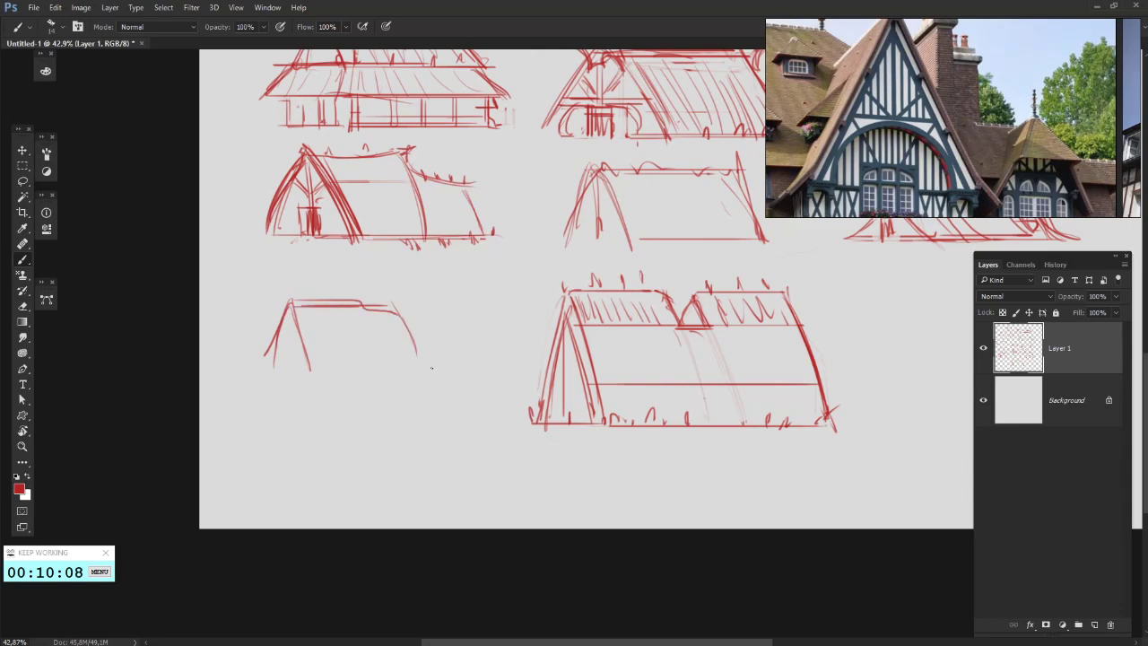
{"action": "mouse_move", "coordinate": [398, 300]}
{"action": "left_mouse_down"}
{"action": "mouse_move", "coordinate": [429, 360]}
{"action": "mouse_move", "coordinate": [406, 378]}
{"action": "left_mouse_up"}
- Browse the building photos on the reference board and zoom in on the thatched A-frame hut with patterned gable boards
{"action": "scroll", "coordinate": [359, 309], "scroll_direction": "up", "scroll_amount": 2}
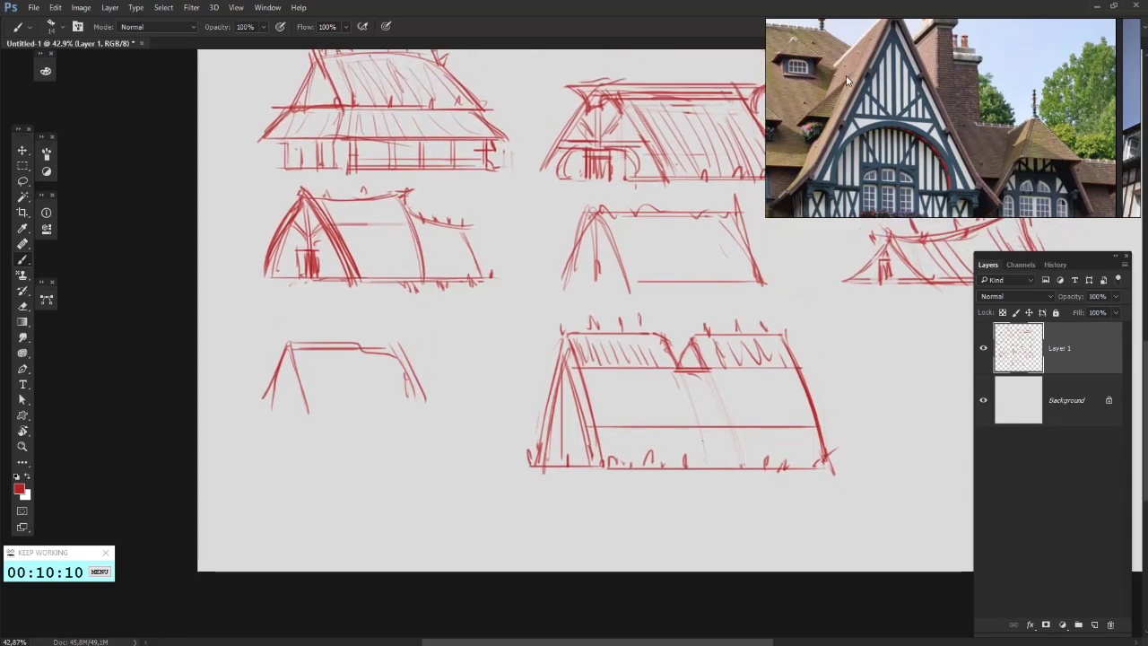
{"action": "scroll", "coordinate": [846, 81], "scroll_direction": "down", "scroll_amount": 8}
{"action": "left_click_drag", "start_coordinate": [791, 87], "coordinate": [946, 151]}
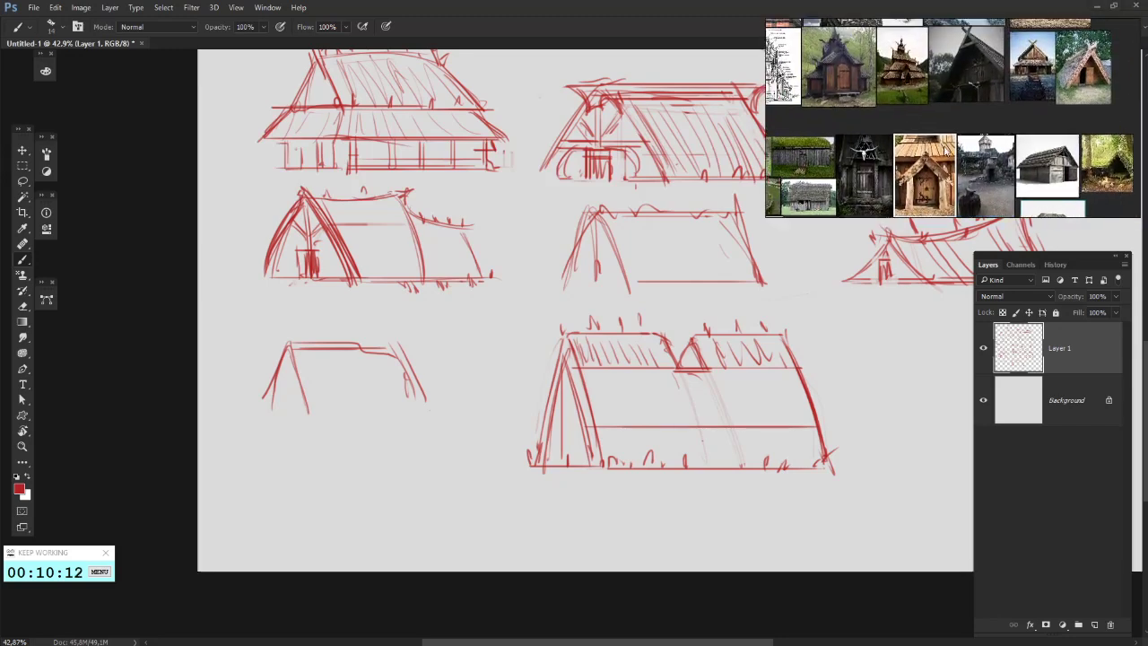
{"action": "scroll", "coordinate": [976, 101], "scroll_direction": "down", "scroll_amount": 2}
{"action": "scroll", "coordinate": [977, 102], "scroll_direction": "up", "scroll_amount": 7}
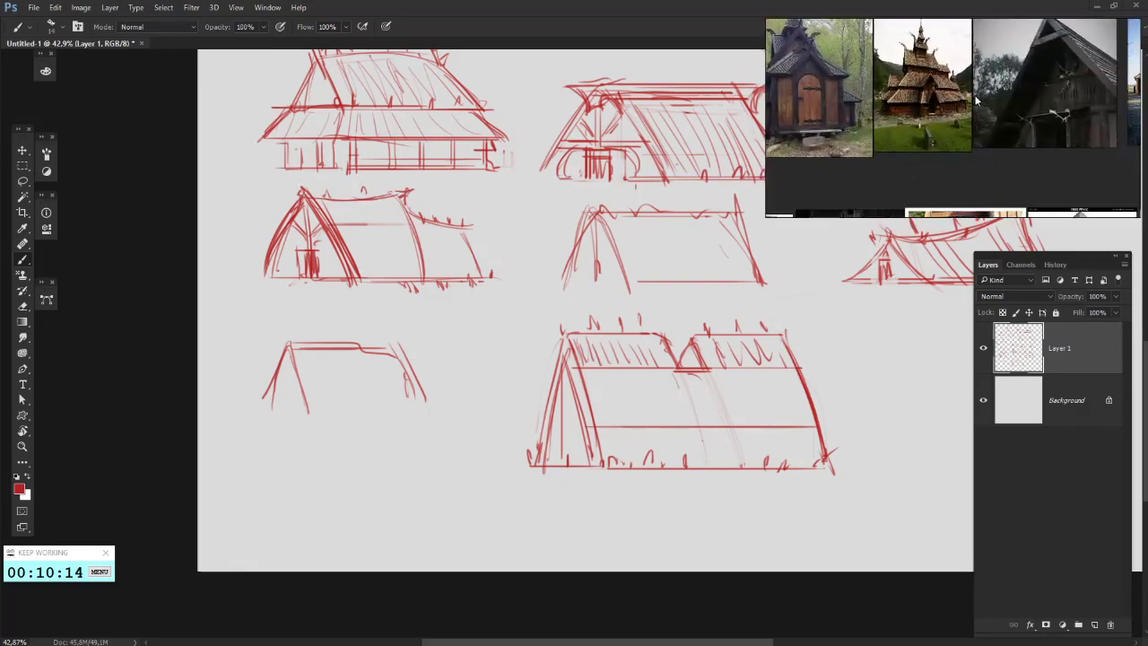
{"action": "scroll", "coordinate": [977, 101], "scroll_direction": "up", "scroll_amount": 2}
{"action": "left_click_drag", "start_coordinate": [976, 102], "coordinate": [968, 133]}
{"action": "left_click_drag", "start_coordinate": [1045, 111], "coordinate": [974, 107]}
{"action": "scroll", "coordinate": [1058, 134], "scroll_direction": "down", "scroll_amount": 4}
{"action": "left_click_drag", "start_coordinate": [1094, 127], "coordinate": [922, 128]}
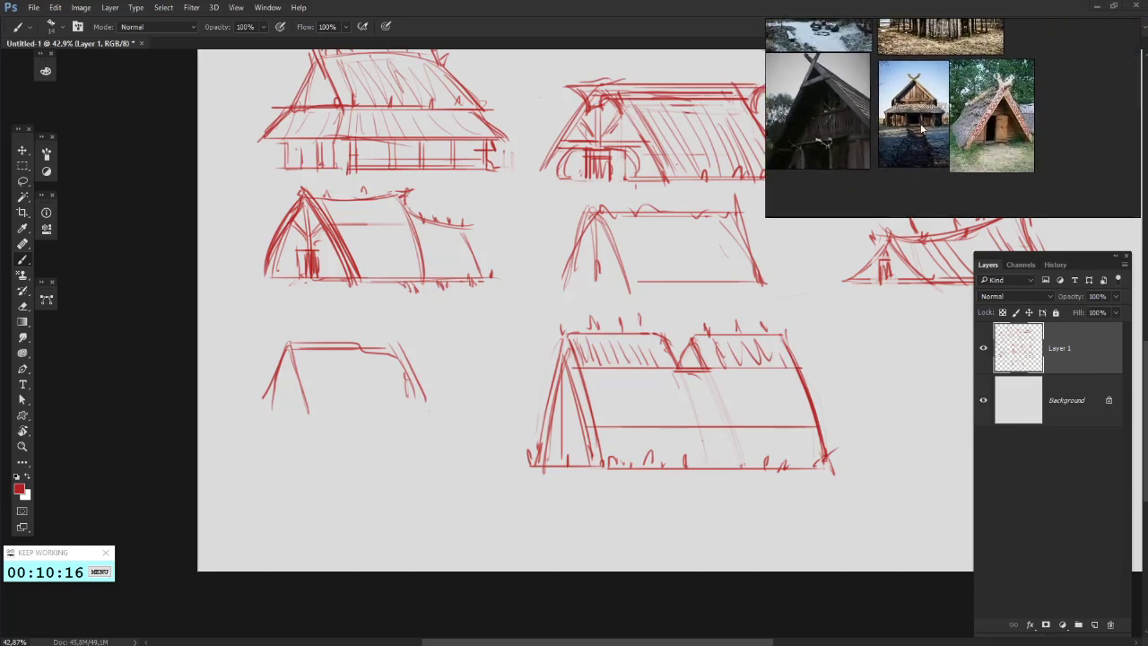
{"action": "scroll", "coordinate": [921, 128], "scroll_direction": "up", "scroll_amount": 2}
{"action": "scroll", "coordinate": [914, 125], "scroll_direction": "up", "scroll_amount": 3}
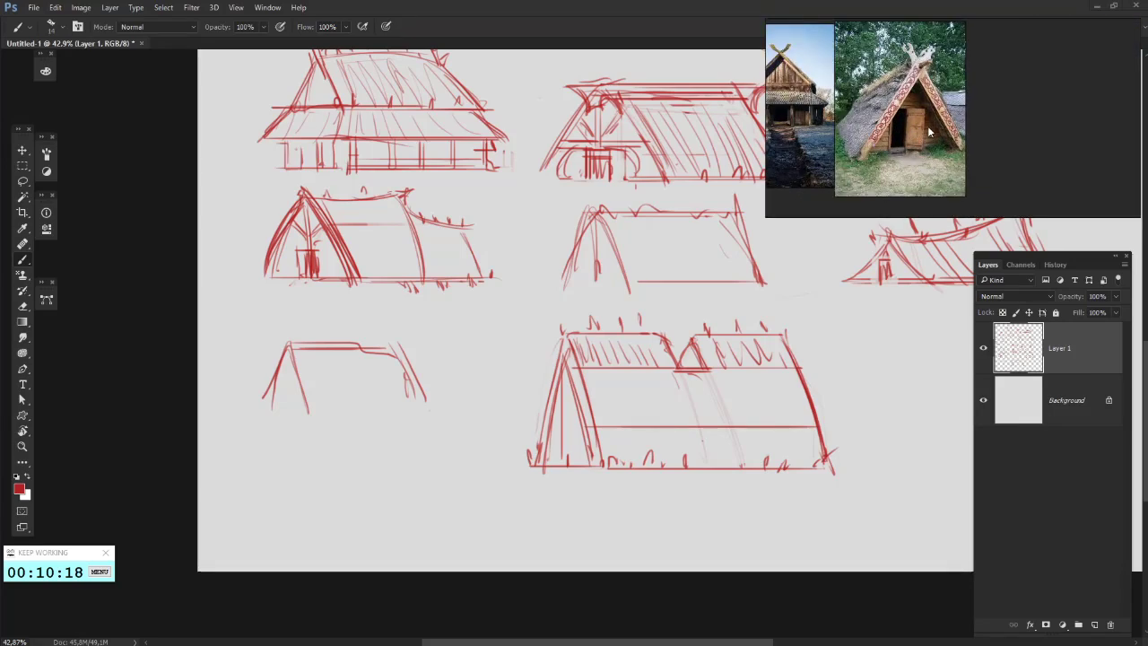
- Redraw the small hut's front gable as doubled slanted beams that cross at the peak and extend to the ground
{"action": "left_click_drag", "start_coordinate": [289, 357], "coordinate": [320, 427]}
{"action": "left_click_drag", "start_coordinate": [283, 332], "coordinate": [322, 420]}
{"action": "left_click_drag", "start_coordinate": [288, 358], "coordinate": [263, 415]}
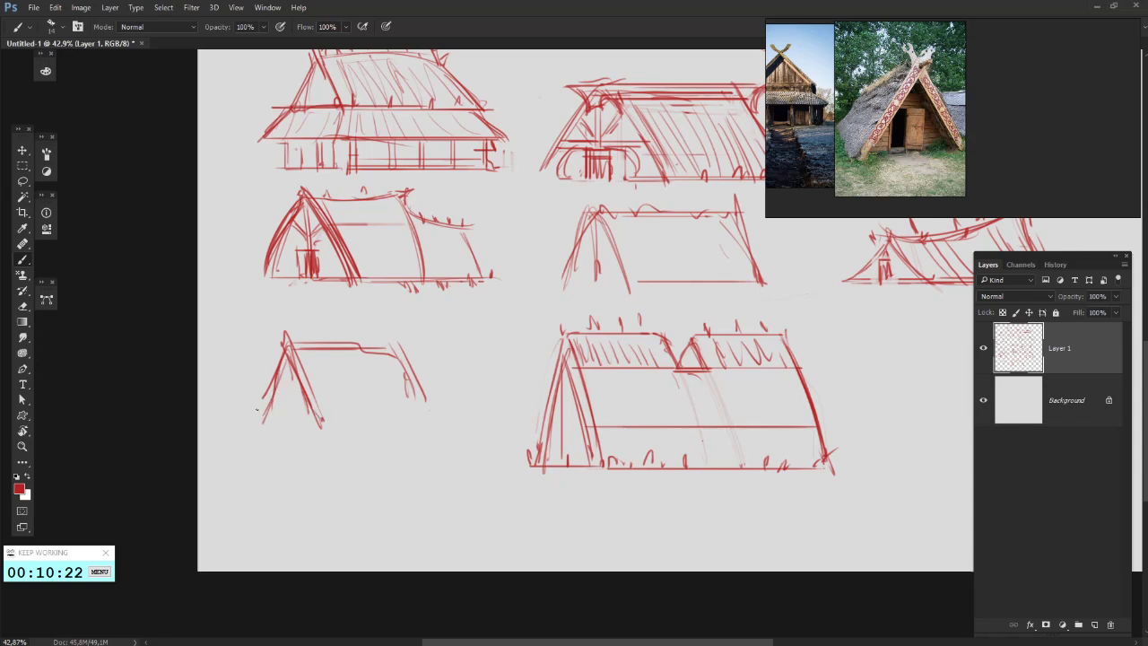
{"action": "left_click_drag", "start_coordinate": [281, 360], "coordinate": [258, 414]}
- Double the small hut's ridge line and fill the roof side with an inner panel outline and loose hatching
{"action": "left_click_drag", "start_coordinate": [298, 348], "coordinate": [375, 346]}
{"action": "mouse_move", "coordinate": [298, 356]}
{"action": "left_mouse_down"}
{"action": "mouse_move", "coordinate": [310, 372]}
{"action": "mouse_move", "coordinate": [421, 363]}
{"action": "left_mouse_up"}
{"action": "left_click_drag", "start_coordinate": [316, 380], "coordinate": [328, 418]}
{"action": "mouse_move", "coordinate": [333, 368]}
{"action": "left_mouse_down"}
{"action": "mouse_move", "coordinate": [346, 415]}
{"action": "mouse_move", "coordinate": [415, 404]}
{"action": "left_mouse_up"}
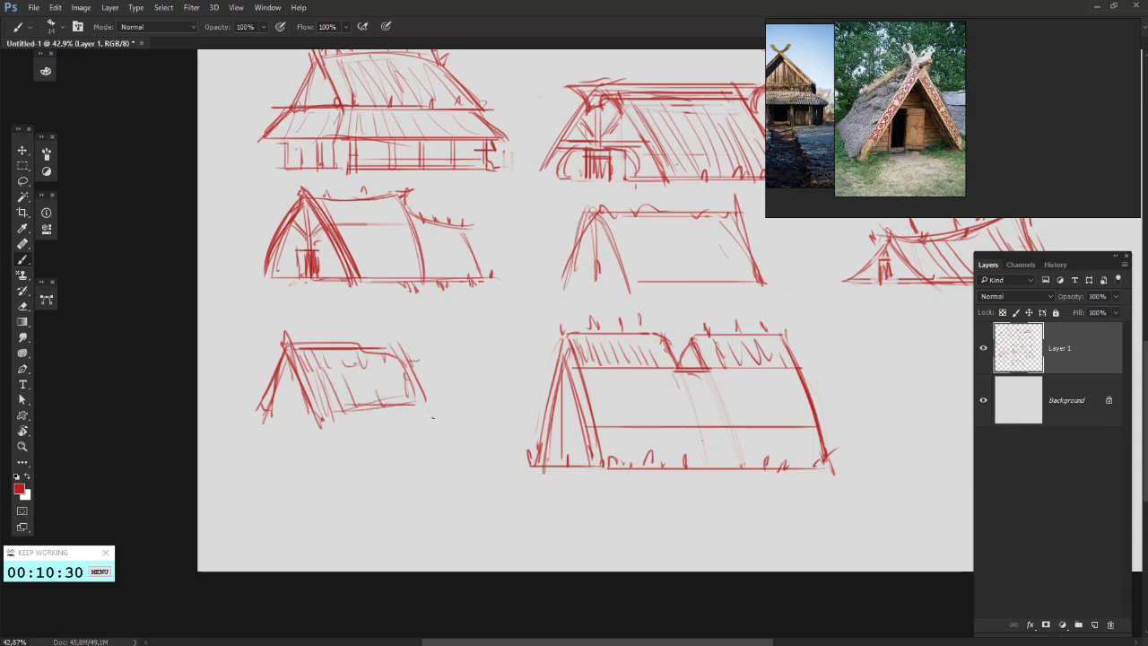
- Draw the small hut's double base line and a thick slanted rear beam projecting above the ridge
{"action": "left_click_drag", "start_coordinate": [330, 427], "coordinate": [434, 416]}
{"action": "left_click_drag", "start_coordinate": [330, 422], "coordinate": [426, 421]}
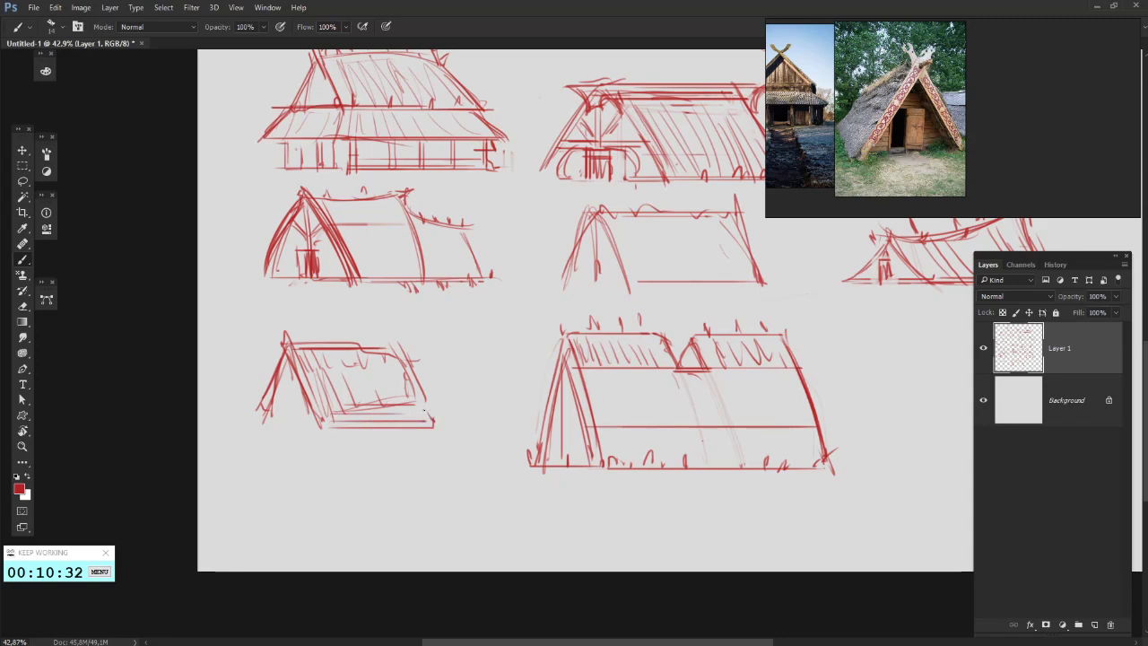
{"action": "left_click_drag", "start_coordinate": [393, 357], "coordinate": [434, 423]}
{"action": "left_click_drag", "start_coordinate": [400, 348], "coordinate": [429, 401]}
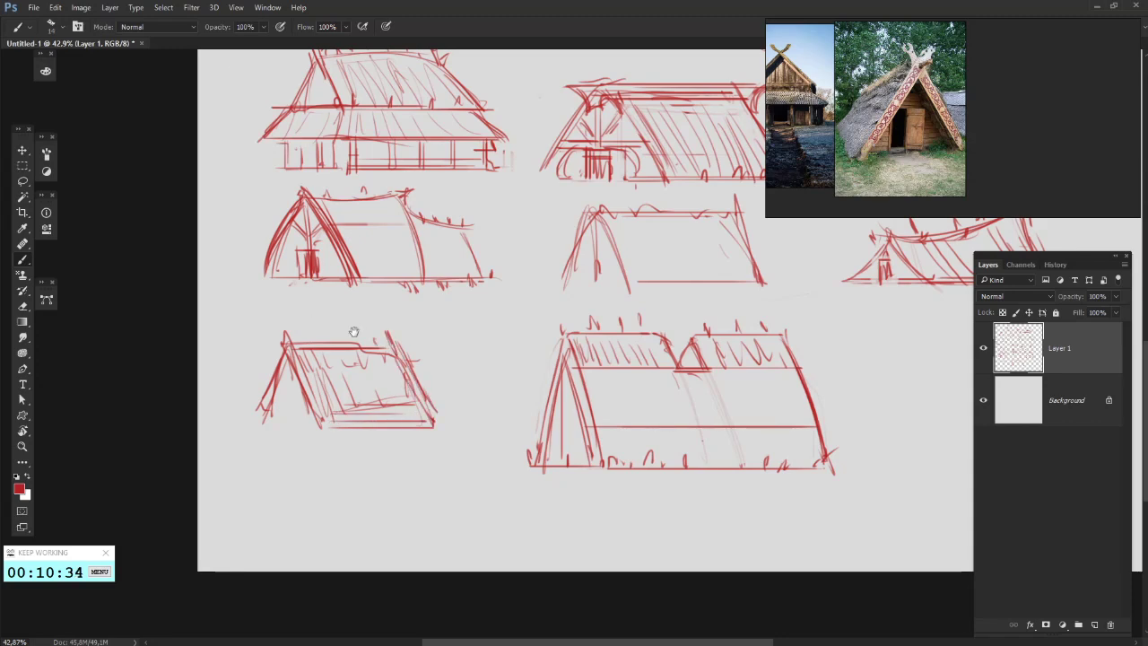
- Draw a thick slanted beam with a crossed top across the middle of the plain hut above the large longhouse
{"action": "mouse_move", "coordinate": [475, 319]}
{"action": "left_mouse_down"}
{"action": "mouse_move", "coordinate": [297, 403]}
{"action": "mouse_move", "coordinate": [611, 372]}
{"action": "left_mouse_up"}
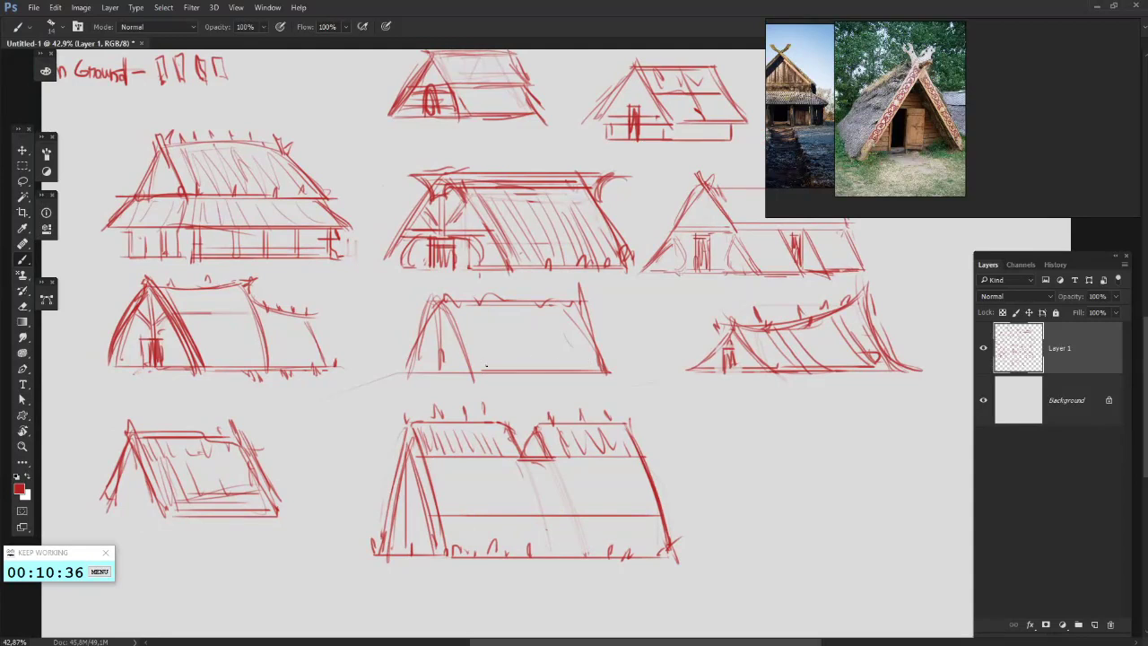
{"action": "left_click_drag", "start_coordinate": [475, 360], "coordinate": [555, 360]}
{"action": "left_click_drag", "start_coordinate": [509, 368], "coordinate": [440, 370]}
{"action": "mouse_move", "coordinate": [495, 297]}
{"action": "left_mouse_down"}
{"action": "mouse_move", "coordinate": [519, 369]}
{"action": "mouse_move", "coordinate": [500, 330]}
{"action": "left_mouse_up"}
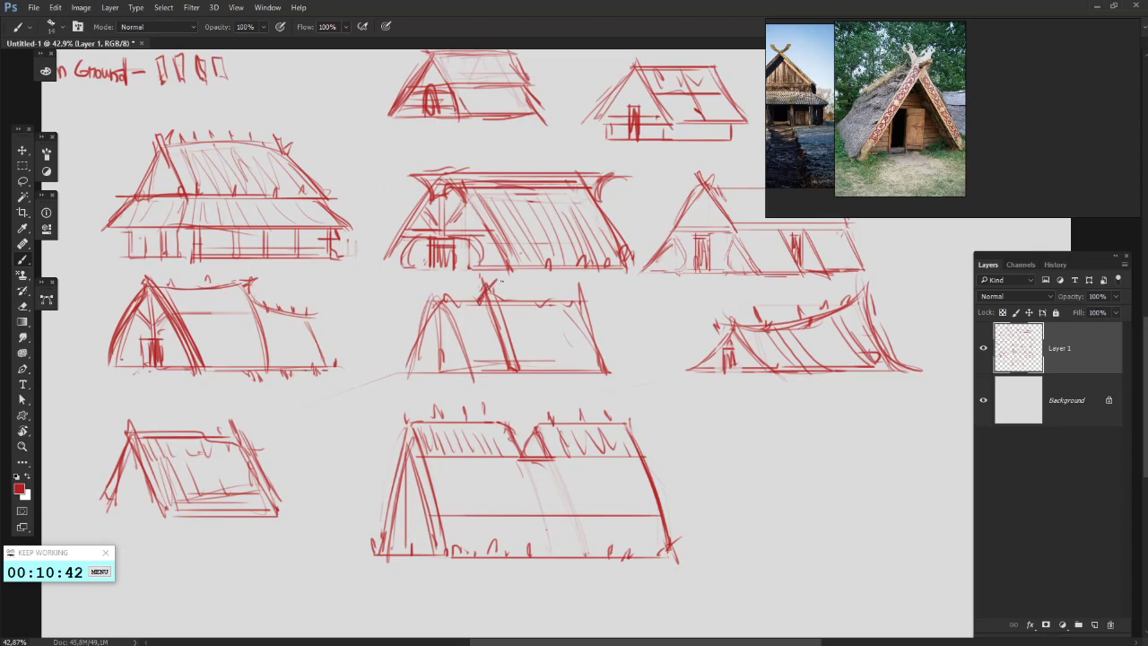
- Draw a matching doubled beam with a crossed top at the rear end of the same hut
{"action": "left_click_drag", "start_coordinate": [502, 281], "coordinate": [438, 272]}
{"action": "mouse_move", "coordinate": [500, 293]}
{"action": "left_mouse_down"}
{"action": "mouse_move", "coordinate": [521, 360]}
{"action": "mouse_move", "coordinate": [514, 344]}
{"action": "left_mouse_up"}
{"action": "key", "text": "ctrl+alt+z"}
{"action": "key", "text": "ctrl+alt+z"}
{"action": "left_click_drag", "start_coordinate": [508, 296], "coordinate": [532, 364]}
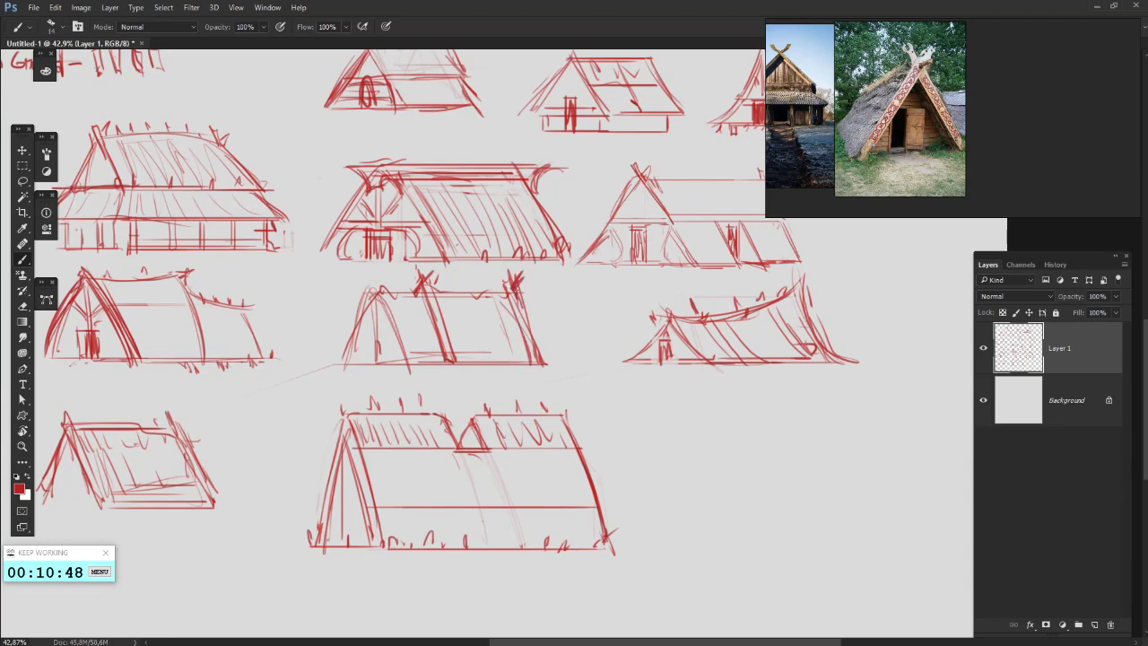
- Thicken the same hut's front gable beams, then add a vertical post in the gable and a round tie at the peak
{"action": "left_click_drag", "start_coordinate": [461, 359], "coordinate": [527, 341]}
{"action": "left_click_drag", "start_coordinate": [440, 273], "coordinate": [471, 347]}
{"action": "left_click_drag", "start_coordinate": [436, 261], "coordinate": [474, 344]}
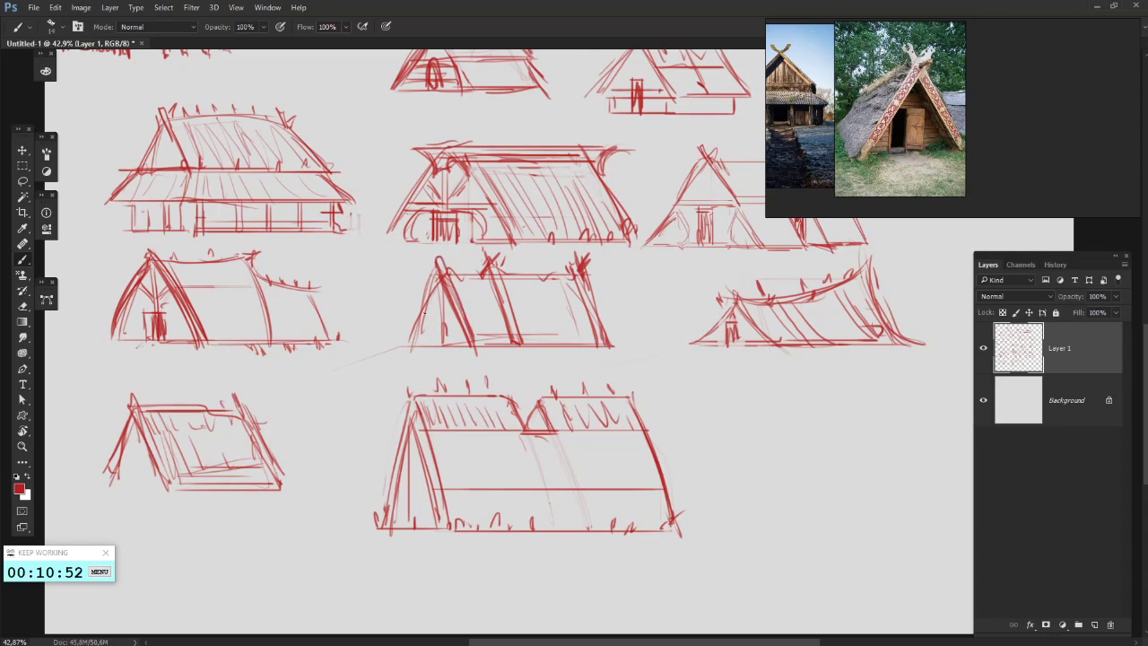
{"action": "mouse_move", "coordinate": [439, 269]}
{"action": "left_mouse_down"}
{"action": "mouse_move", "coordinate": [406, 345]}
{"action": "mouse_move", "coordinate": [465, 317]}
{"action": "left_mouse_up"}
{"action": "left_click_drag", "start_coordinate": [682, 339], "coordinate": [597, 383]}
{"action": "left_click_drag", "start_coordinate": [398, 285], "coordinate": [422, 359]}
{"action": "left_click_drag", "start_coordinate": [426, 303], "coordinate": [436, 332]}
{"action": "left_click_drag", "start_coordinate": [517, 328], "coordinate": [701, 350]}
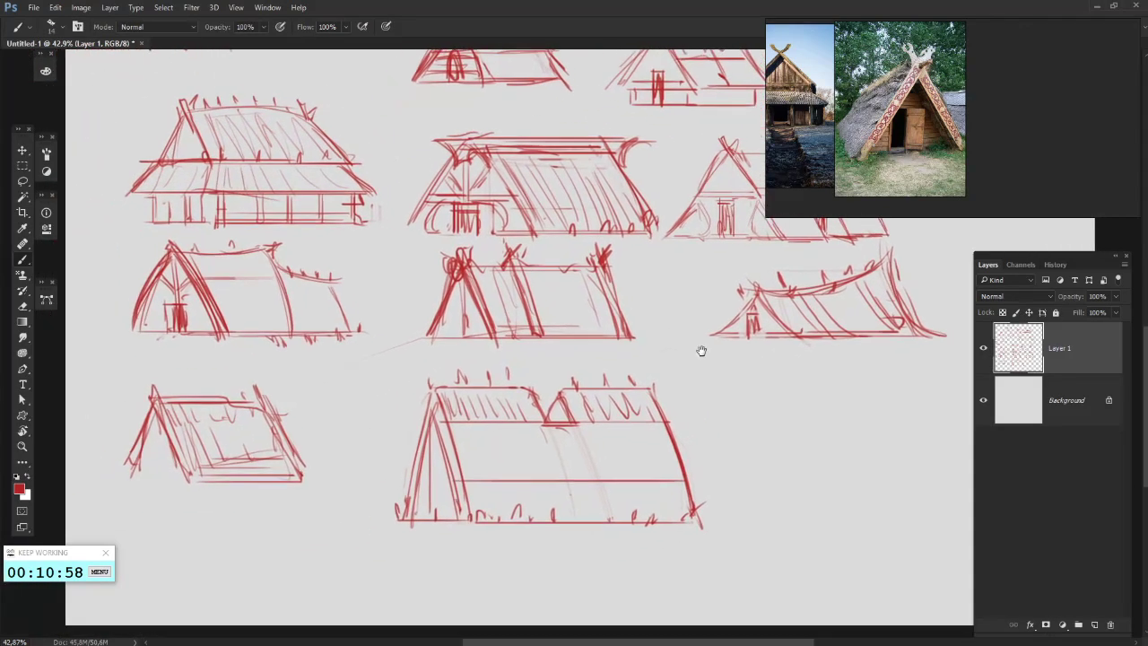
- Hatch both roof sections of the beamed hut with slanted thatch lines parallel to the beams
{"action": "left_click_drag", "start_coordinate": [531, 269], "coordinate": [548, 327]}
{"action": "mouse_move", "coordinate": [541, 271]}
{"action": "left_mouse_down"}
{"action": "mouse_move", "coordinate": [554, 332]}
{"action": "mouse_move", "coordinate": [568, 336]}
{"action": "left_mouse_up"}
{"action": "mouse_move", "coordinate": [558, 274]}
{"action": "left_mouse_down"}
{"action": "mouse_move", "coordinate": [579, 336]}
{"action": "mouse_move", "coordinate": [590, 331]}
{"action": "left_mouse_up"}
{"action": "mouse_move", "coordinate": [577, 274]}
{"action": "left_mouse_down"}
{"action": "mouse_move", "coordinate": [597, 331]}
{"action": "mouse_move", "coordinate": [612, 328]}
{"action": "left_mouse_up"}
{"action": "left_click_drag", "start_coordinate": [512, 318], "coordinate": [576, 325]}
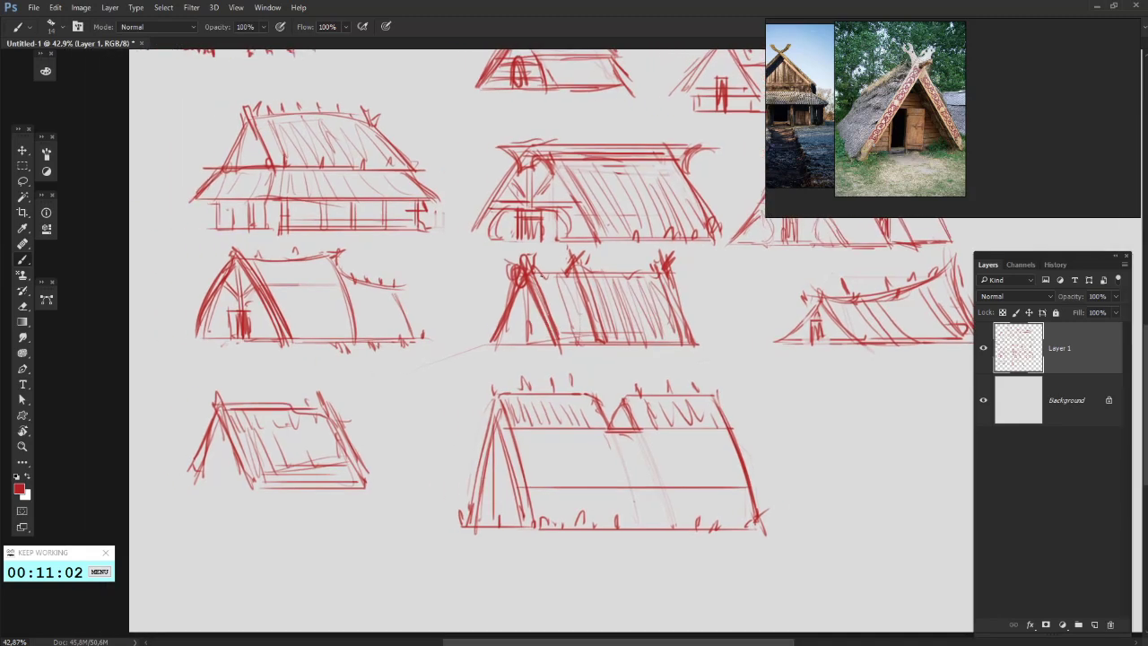
{"action": "left_click_drag", "start_coordinate": [542, 277], "coordinate": [565, 348]}
{"action": "mouse_move", "coordinate": [549, 285]}
{"action": "left_mouse_down"}
{"action": "mouse_move", "coordinate": [572, 346]}
{"action": "mouse_move", "coordinate": [583, 340]}
{"action": "left_mouse_up"}
{"action": "left_click_drag", "start_coordinate": [583, 451], "coordinate": [527, 397]}
{"action": "mouse_move", "coordinate": [465, 375]}
{"action": "left_mouse_down"}
{"action": "mouse_move", "coordinate": [484, 465]}
{"action": "mouse_move", "coordinate": [499, 459]}
{"action": "left_mouse_up"}
{"action": "left_click_drag", "start_coordinate": [502, 382], "coordinate": [524, 474]}
{"action": "left_click_drag", "start_coordinate": [513, 379], "coordinate": [536, 457]}
{"action": "left_click_drag", "start_coordinate": [530, 412], "coordinate": [539, 460]}
{"action": "key", "text": "ctrl+alt+z"}
{"action": "key", "text": "ctrl+alt+z"}
{"action": "key", "text": "ctrl+alt+z"}
{"action": "key", "text": "ctrl+alt+z"}
{"action": "key", "text": "ctrl+alt+z"}
{"action": "key", "text": "ctrl+alt+z"}
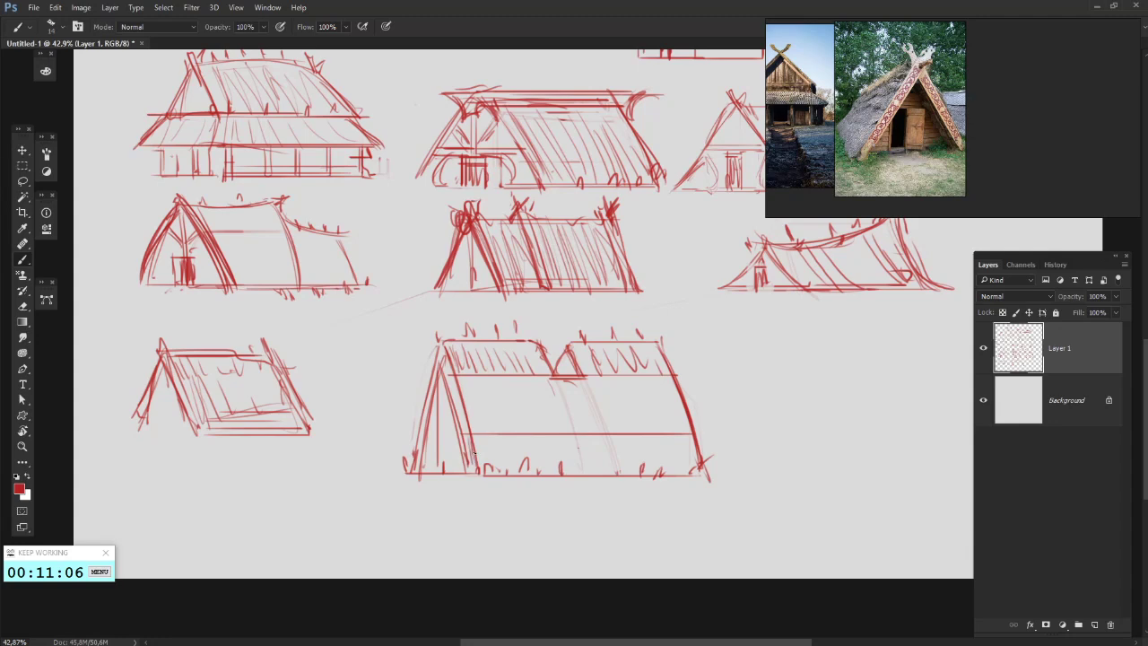
{"action": "key", "text": "ctrl+alt+z"}
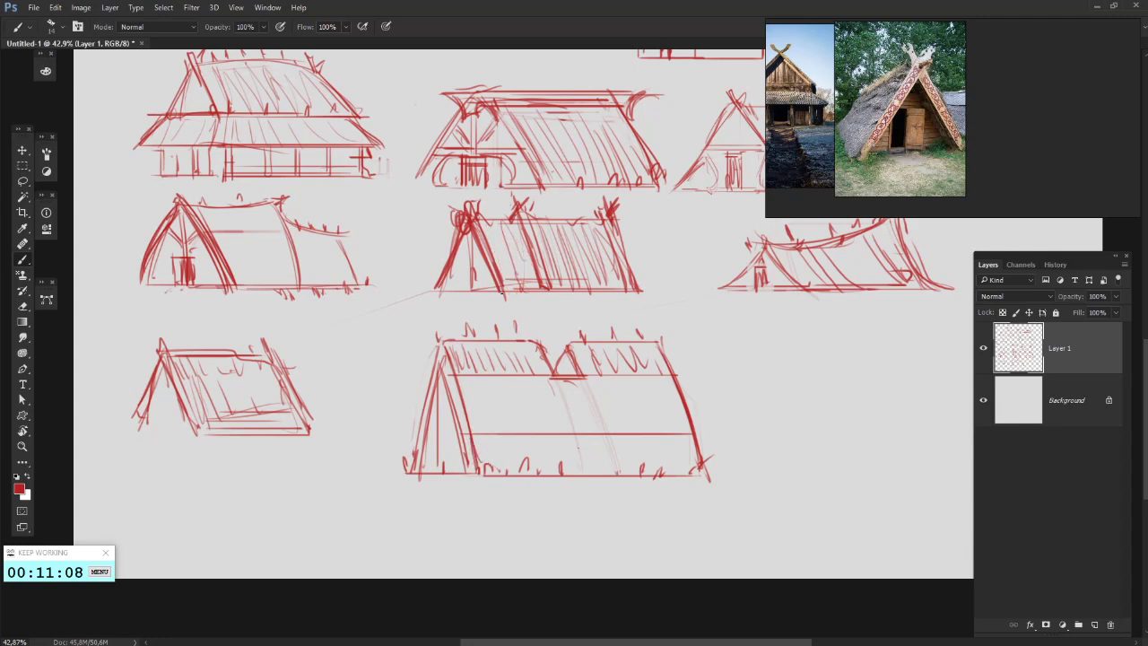
- Hatch the lower roof band of the large longhouse with slanted thatch lines and draw a small door in the beamed hut's gable
{"action": "key", "text": "ctrl+shift+z"}
{"action": "key", "text": "ctrl+shift+z"}
{"action": "key", "text": "ctrl+shift+z"}
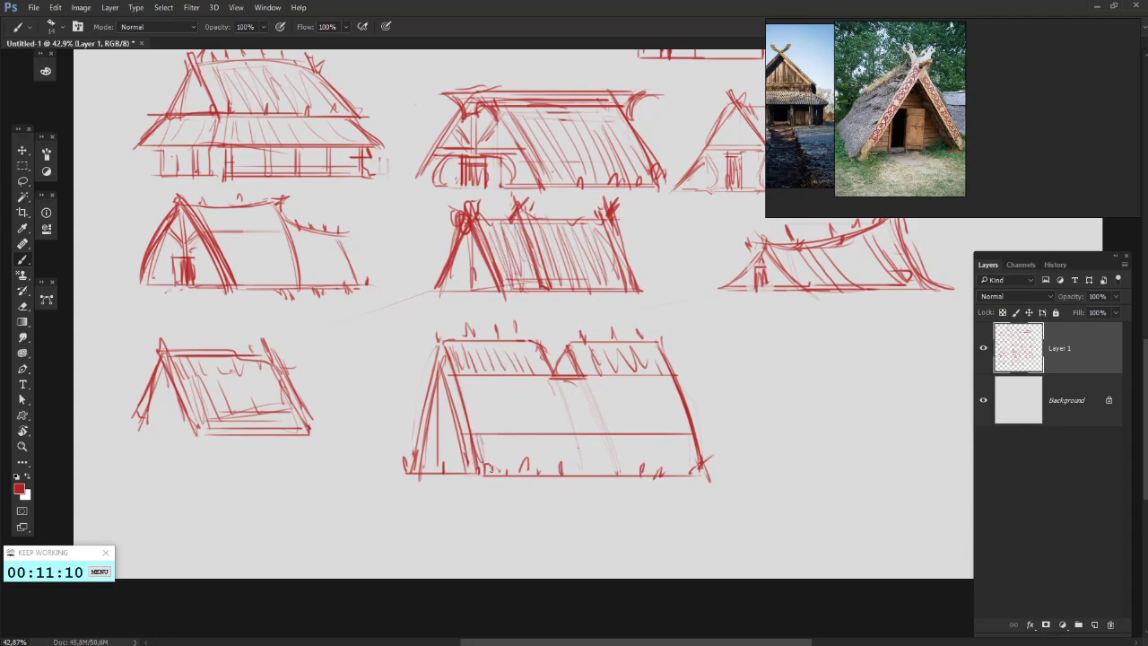
{"action": "mouse_move", "coordinate": [489, 468]}
{"action": "left_mouse_down"}
{"action": "mouse_move", "coordinate": [504, 449]}
{"action": "mouse_move", "coordinate": [673, 449]}
{"action": "mouse_move", "coordinate": [700, 466]}
{"action": "left_mouse_up"}
{"action": "left_click_drag", "start_coordinate": [665, 442], "coordinate": [447, 433]}
{"action": "left_click_drag", "start_coordinate": [641, 315], "coordinate": [565, 343]}
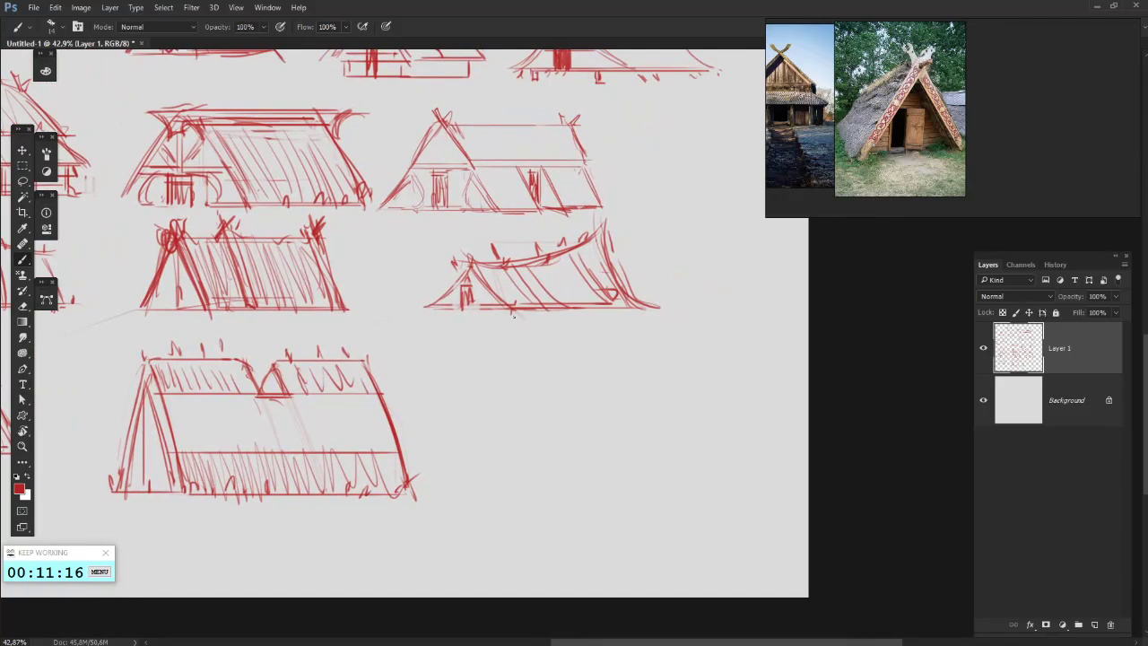
{"action": "left_click_drag", "start_coordinate": [458, 360], "coordinate": [516, 402]}
{"action": "left_click_drag", "start_coordinate": [397, 315], "coordinate": [466, 435]}
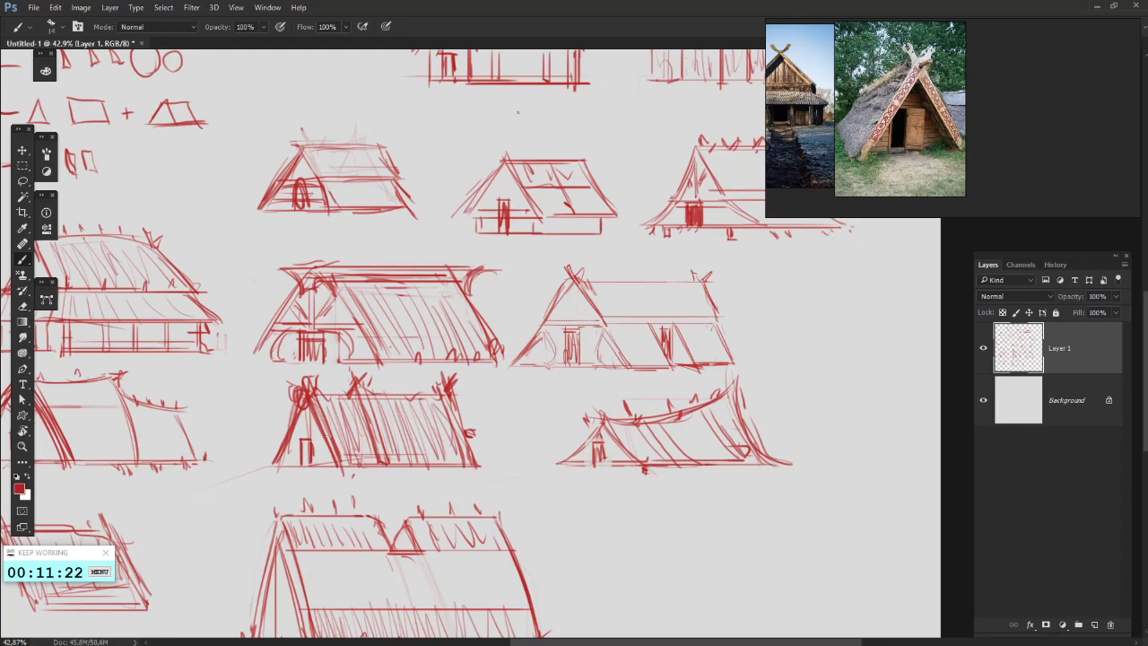
- Examine the reference photos of shingled, stave-built, thatched and grass-roofed wooden buildings for further roof and wall ideas
{"action": "left_click_drag", "start_coordinate": [868, 85], "coordinate": [1129, 82]}
{"action": "scroll", "coordinate": [1016, 105], "scroll_direction": "up", "scroll_amount": 6}
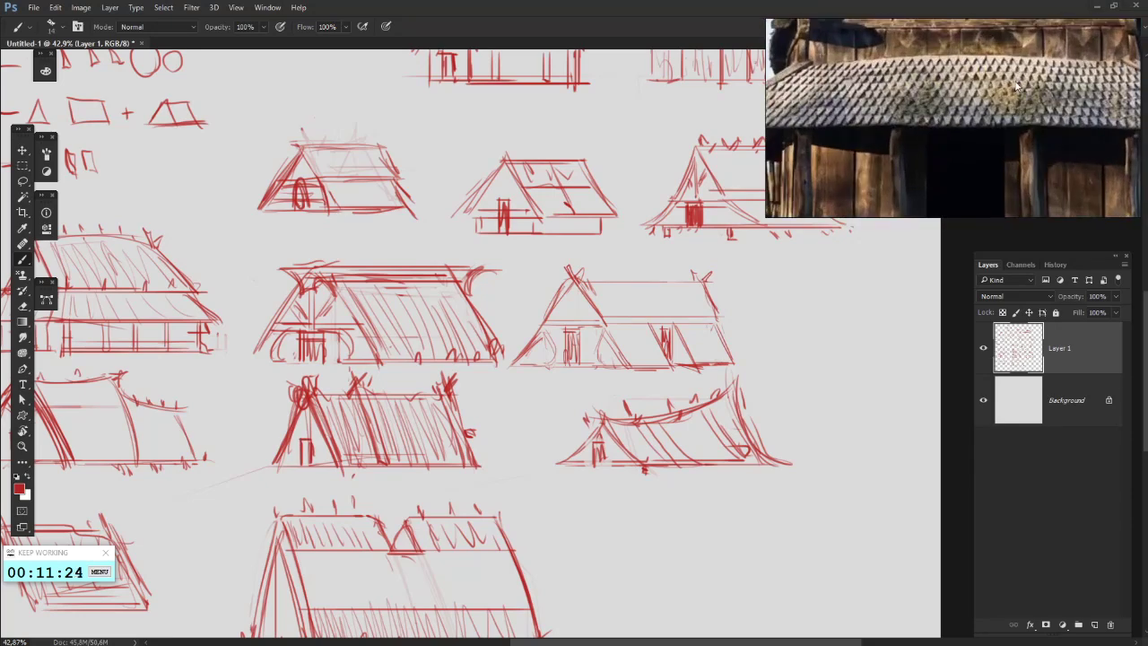
{"action": "scroll", "coordinate": [1016, 85], "scroll_direction": "down", "scroll_amount": 5}
{"action": "scroll", "coordinate": [123, 348], "scroll_direction": "up", "scroll_amount": 3}
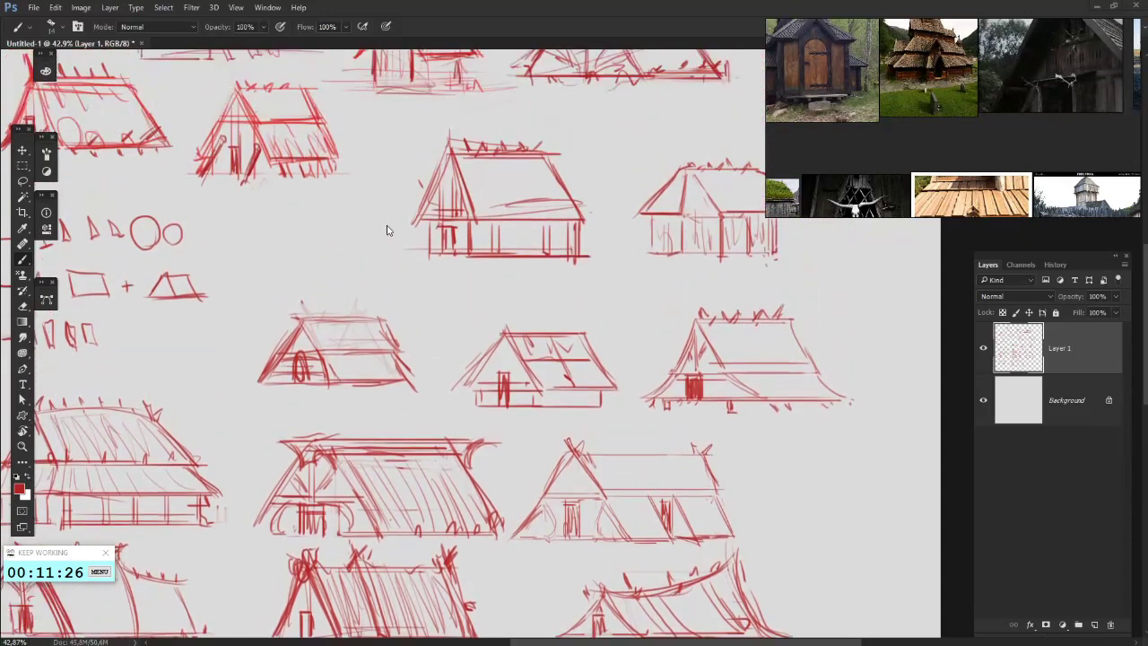
{"action": "scroll", "coordinate": [892, 61], "scroll_direction": "up", "scroll_amount": 3}
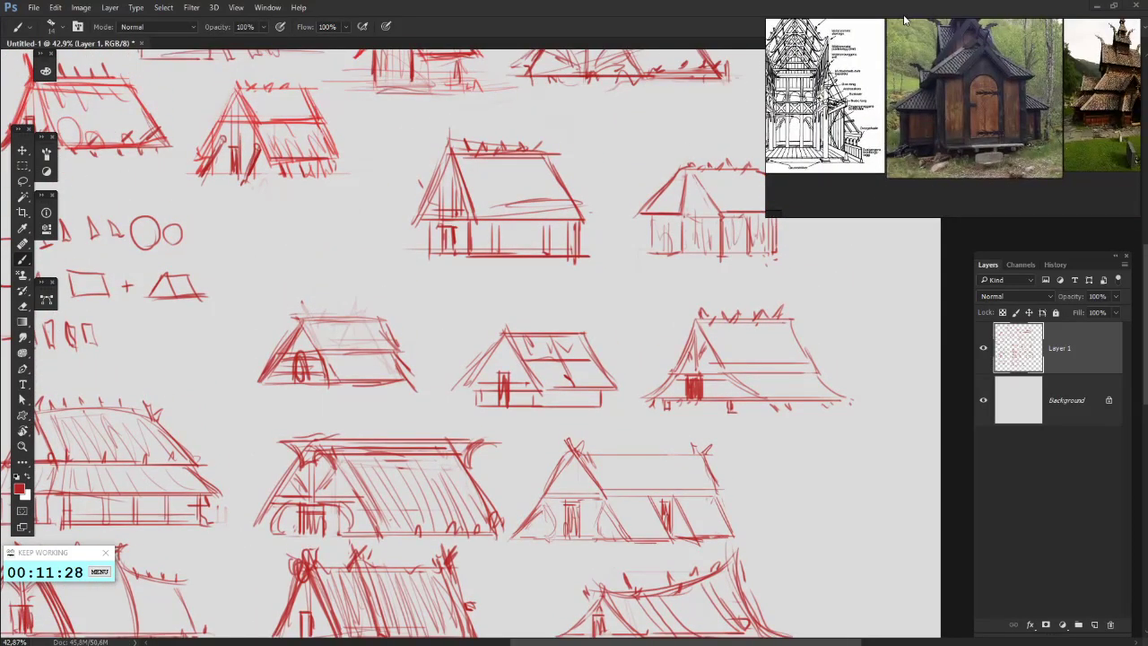
{"action": "left_click_drag", "start_coordinate": [857, 50], "coordinate": [964, 121]}
{"action": "scroll", "coordinate": [964, 120], "scroll_direction": "down", "scroll_amount": 5}
{"action": "left_click_drag", "start_coordinate": [963, 199], "coordinate": [945, 63]}
{"action": "scroll", "coordinate": [1013, 135], "scroll_direction": "up", "scroll_amount": 5}
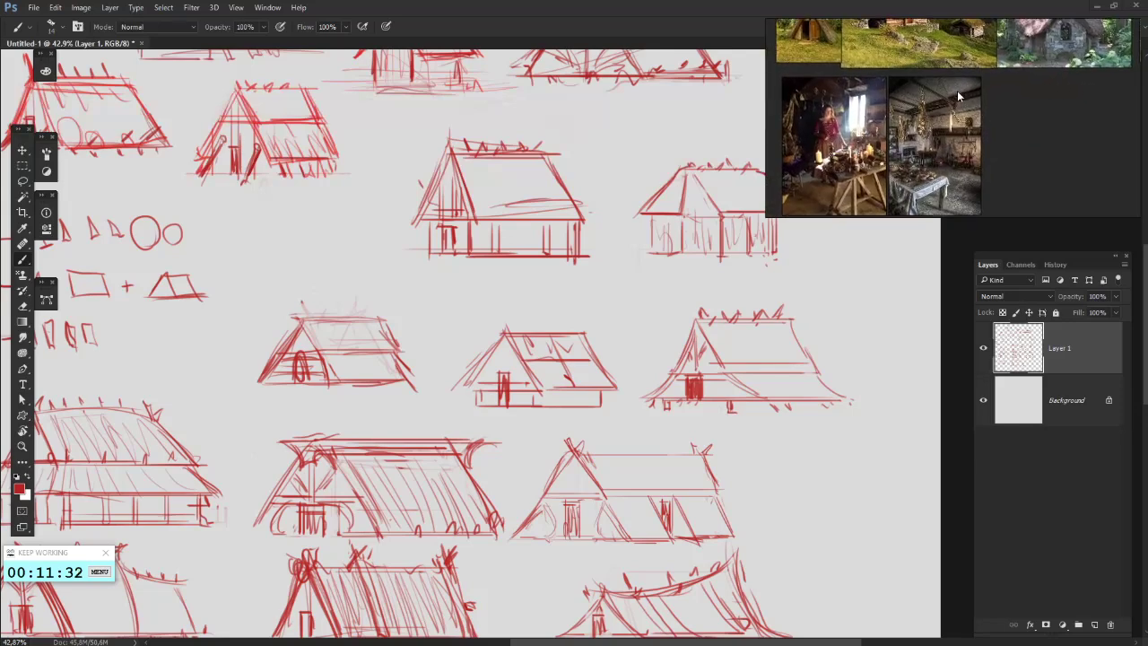
{"action": "scroll", "coordinate": [940, 78], "scroll_direction": "down", "scroll_amount": 2}
{"action": "scroll", "coordinate": [897, 117], "scroll_direction": "up", "scroll_amount": 4}
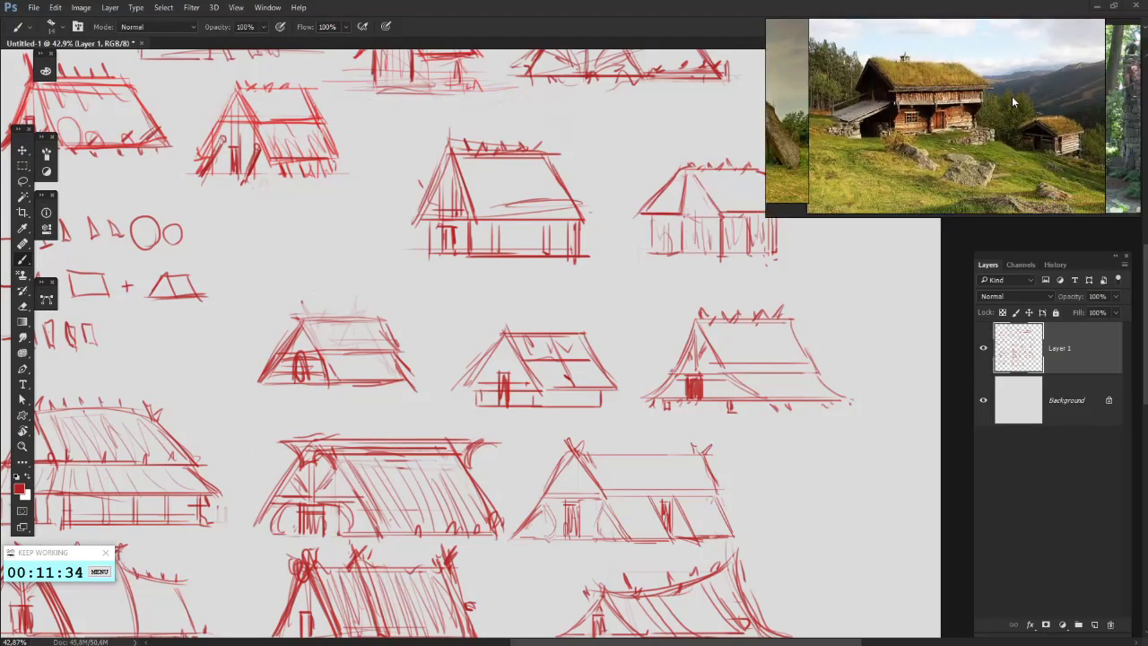
{"action": "left_click_drag", "start_coordinate": [869, 139], "coordinate": [1010, 127]}
{"action": "left_click_drag", "start_coordinate": [921, 137], "coordinate": [1132, 81]}
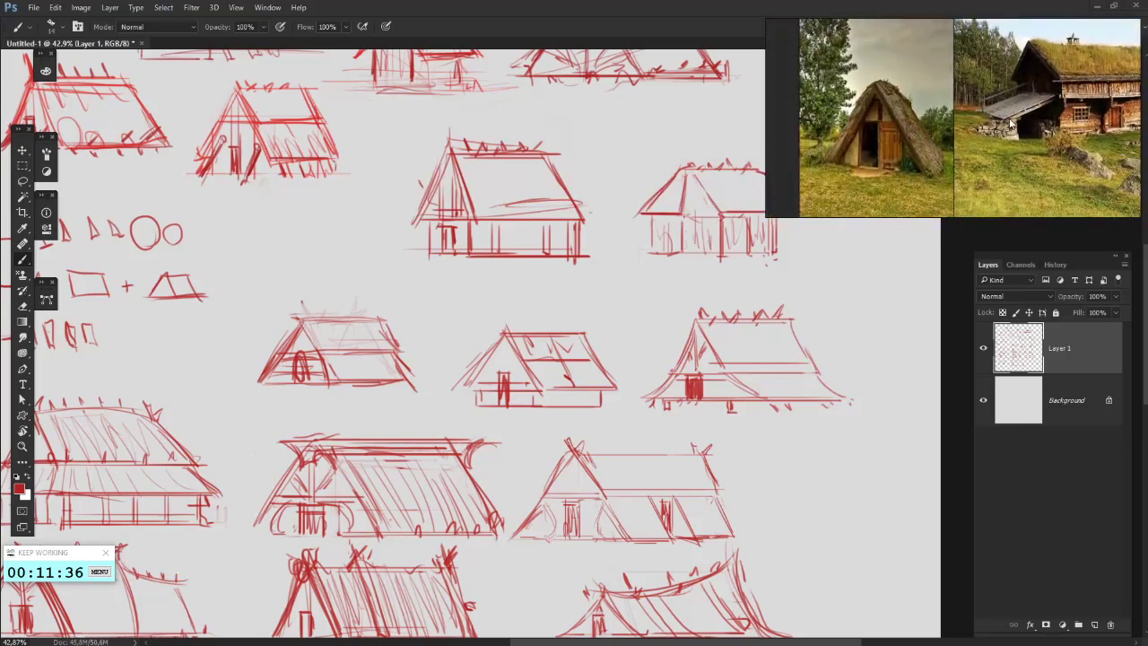
{"action": "left_click_drag", "start_coordinate": [926, 103], "coordinate": [836, 103]}
{"action": "scroll", "coordinate": [604, 293], "scroll_direction": "up", "scroll_amount": 2}
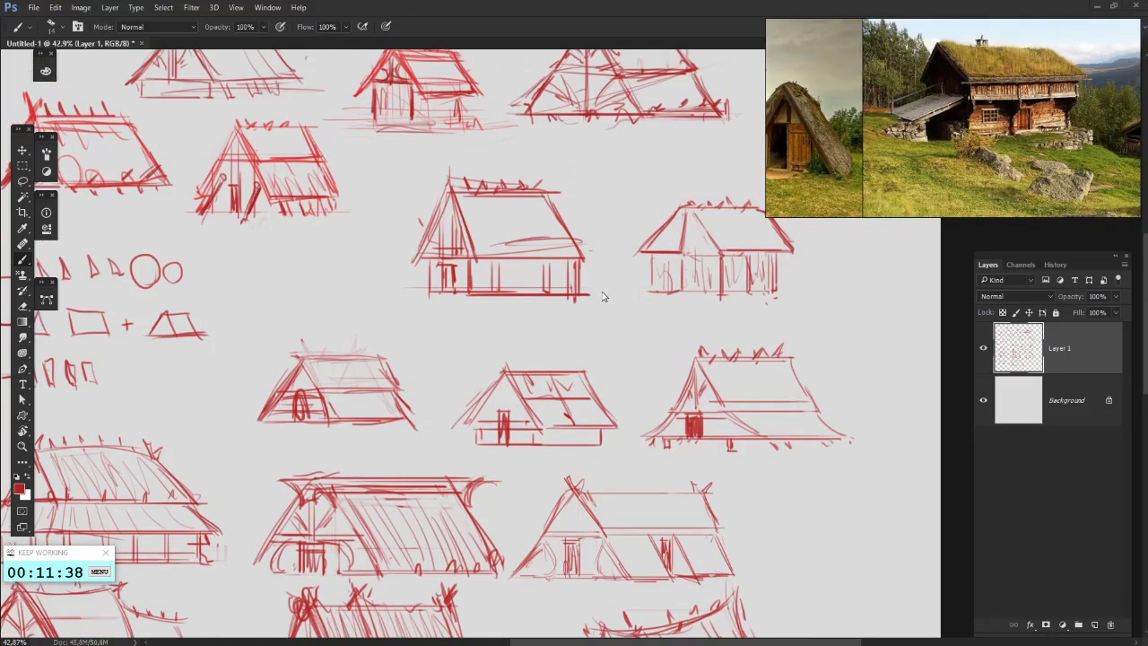
{"action": "left_click_drag", "start_coordinate": [932, 102], "coordinate": [911, 38]}
{"action": "scroll", "coordinate": [358, 455], "scroll_direction": "up", "scroll_amount": 5}
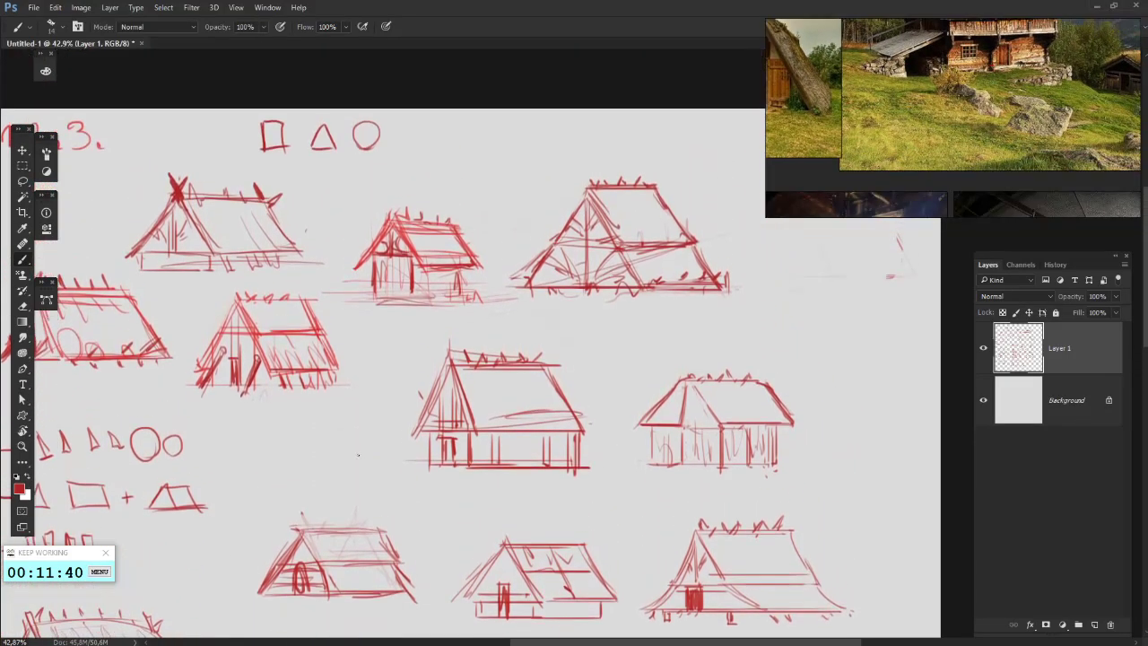
- Write the label "Lvl 1" beneath the small plain hut in the lowest row, with the number circled
{"action": "left_click_drag", "start_coordinate": [358, 455], "coordinate": [666, 70]}
{"action": "mouse_move", "coordinate": [578, 610]}
{"action": "left_mouse_down"}
{"action": "mouse_move", "coordinate": [621, 421]}
{"action": "mouse_move", "coordinate": [331, 405]}
{"action": "mouse_move", "coordinate": [591, 382]}
{"action": "left_mouse_up"}
{"action": "left_click_drag", "start_coordinate": [342, 267], "coordinate": [333, 383]}
{"action": "mouse_move", "coordinate": [289, 482]}
{"action": "left_mouse_down"}
{"action": "mouse_move", "coordinate": [345, 483]}
{"action": "mouse_move", "coordinate": [290, 475]}
{"action": "left_mouse_up"}
{"action": "left_click_drag", "start_coordinate": [363, 382], "coordinate": [359, 371]}
{"action": "mouse_move", "coordinate": [377, 502]}
{"action": "left_mouse_down"}
{"action": "mouse_move", "coordinate": [304, 514]}
{"action": "mouse_move", "coordinate": [327, 522]}
{"action": "left_mouse_up"}
{"action": "key", "text": "ctrl+z"}
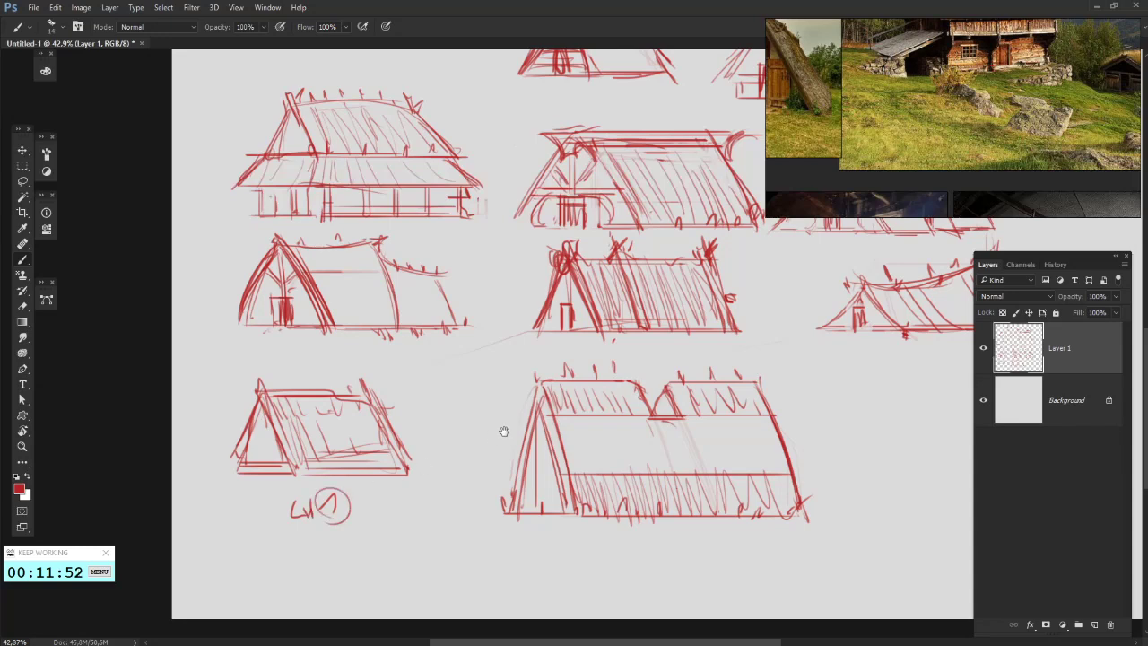
- Write a circled "Lvl 2" label beside the beamed hut with thatch hatching
{"action": "mouse_move", "coordinate": [717, 334]}
{"action": "left_mouse_down"}
{"action": "mouse_move", "coordinate": [520, 450]}
{"action": "mouse_move", "coordinate": [576, 367]}
{"action": "left_mouse_up"}
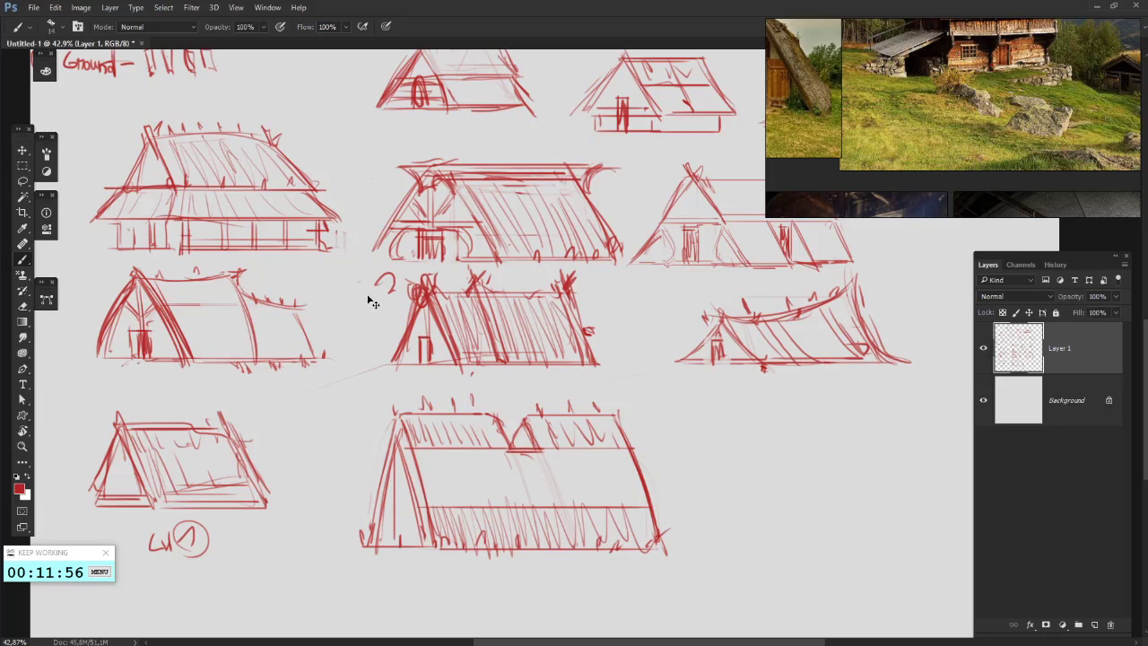
{"action": "key", "text": "ctrl+z"}
{"action": "left_click_drag", "start_coordinate": [373, 277], "coordinate": [344, 268]}
{"action": "left_click_drag", "start_coordinate": [389, 295], "coordinate": [348, 332]}
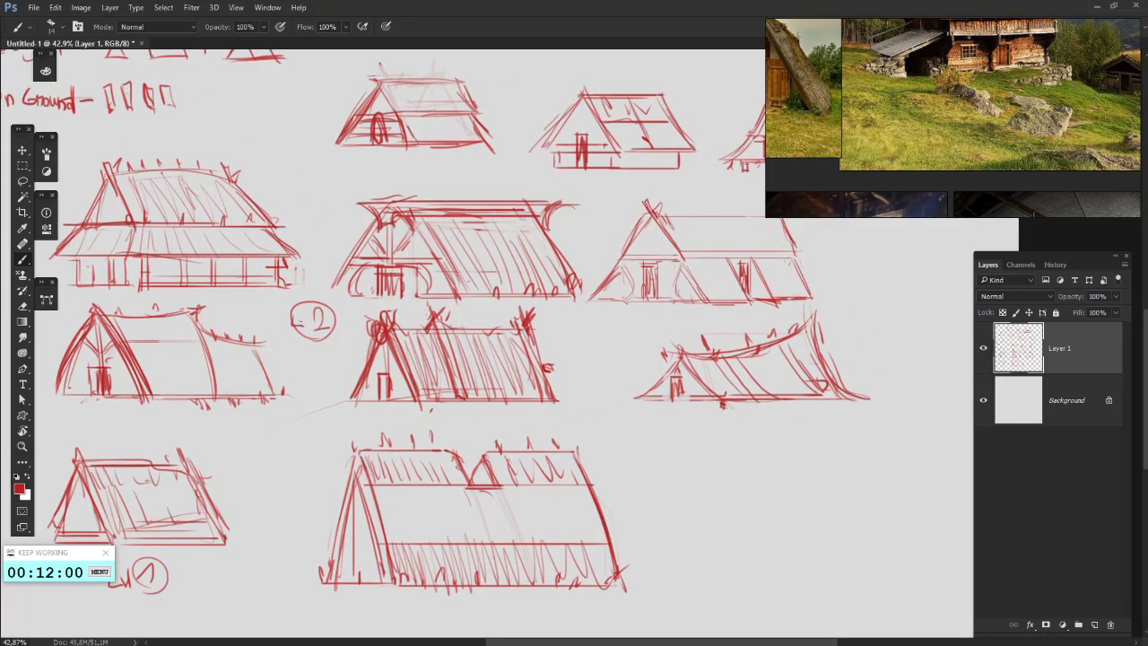
- Mark the large cross-braced hut in the top row with a circled 3 and a small arrow pointing at it
{"action": "mouse_move", "coordinate": [711, 221]}
{"action": "left_mouse_down"}
{"action": "mouse_move", "coordinate": [664, 181]}
{"action": "mouse_move", "coordinate": [548, 461]}
{"action": "mouse_move", "coordinate": [602, 81]}
{"action": "mouse_move", "coordinate": [638, 495]}
{"action": "left_mouse_up"}
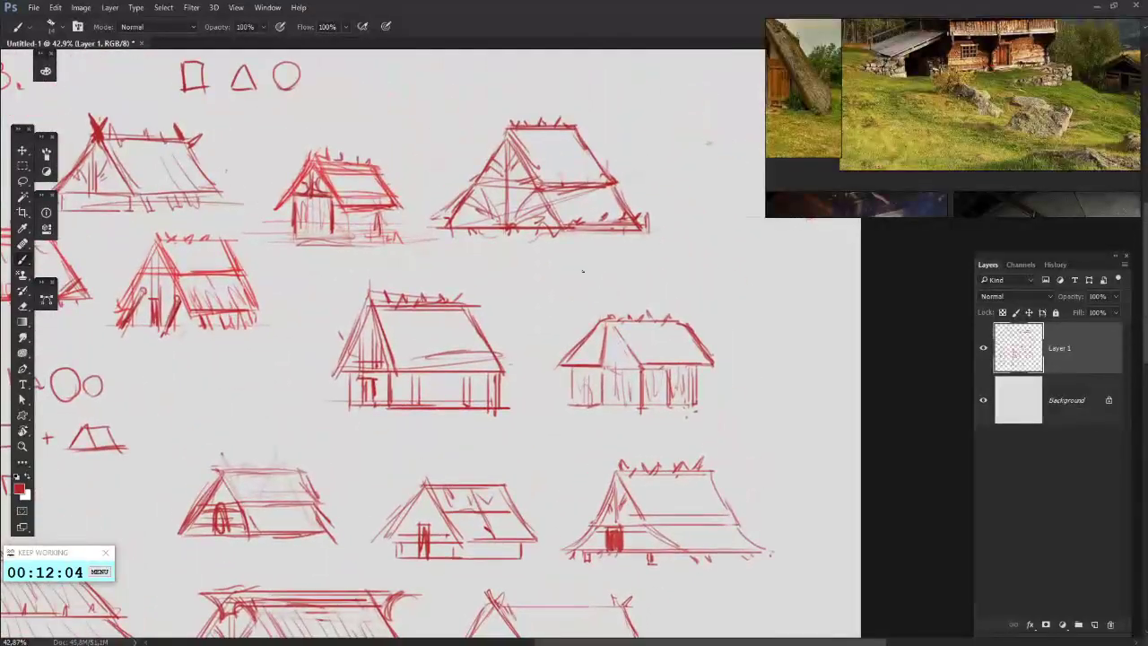
{"action": "left_click_drag", "start_coordinate": [596, 270], "coordinate": [598, 277]}
{"action": "mouse_move", "coordinate": [505, 386]}
{"action": "left_mouse_down"}
{"action": "mouse_move", "coordinate": [538, 538]}
{"action": "mouse_move", "coordinate": [430, 404]}
{"action": "mouse_move", "coordinate": [359, 520]}
{"action": "mouse_move", "coordinate": [354, 632]}
{"action": "left_mouse_up"}
{"action": "left_click_drag", "start_coordinate": [430, 216], "coordinate": [464, 482]}
{"action": "mouse_move", "coordinate": [507, 400]}
{"action": "left_mouse_down"}
{"action": "mouse_move", "coordinate": [477, 493]}
{"action": "mouse_move", "coordinate": [589, 389]}
{"action": "left_mouse_up"}
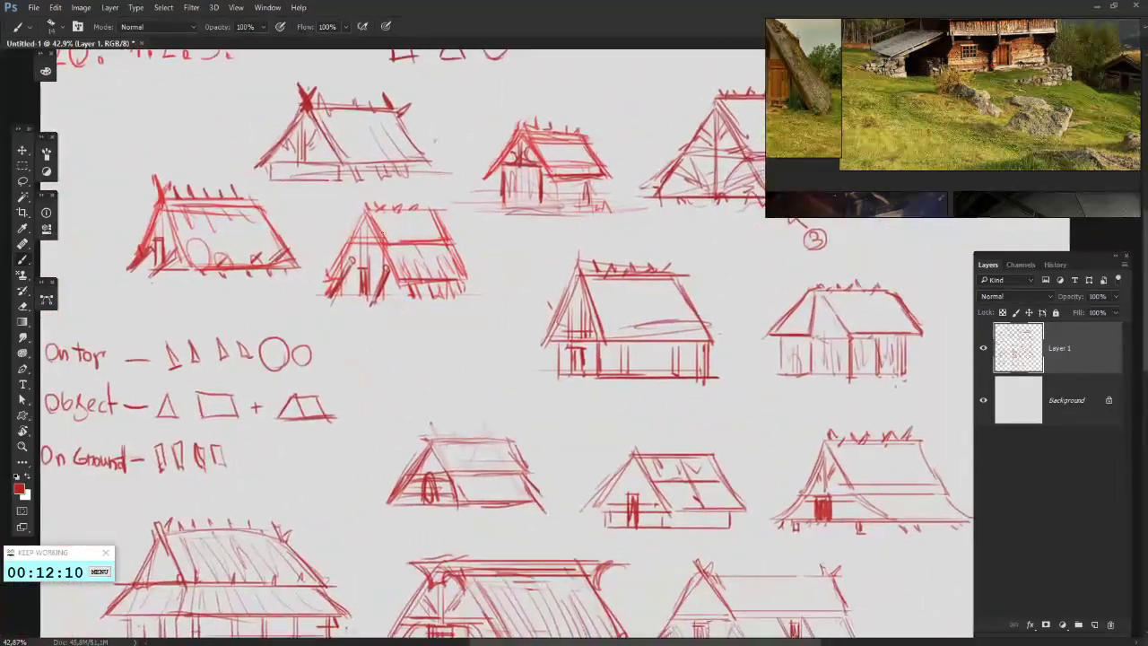
- Number the upper huts with circled labels 1 to 5 beneath their sketches
{"action": "mouse_move", "coordinate": [312, 196]}
{"action": "left_mouse_down"}
{"action": "mouse_move", "coordinate": [316, 213]}
{"action": "mouse_move", "coordinate": [314, 189]}
{"action": "left_mouse_up"}
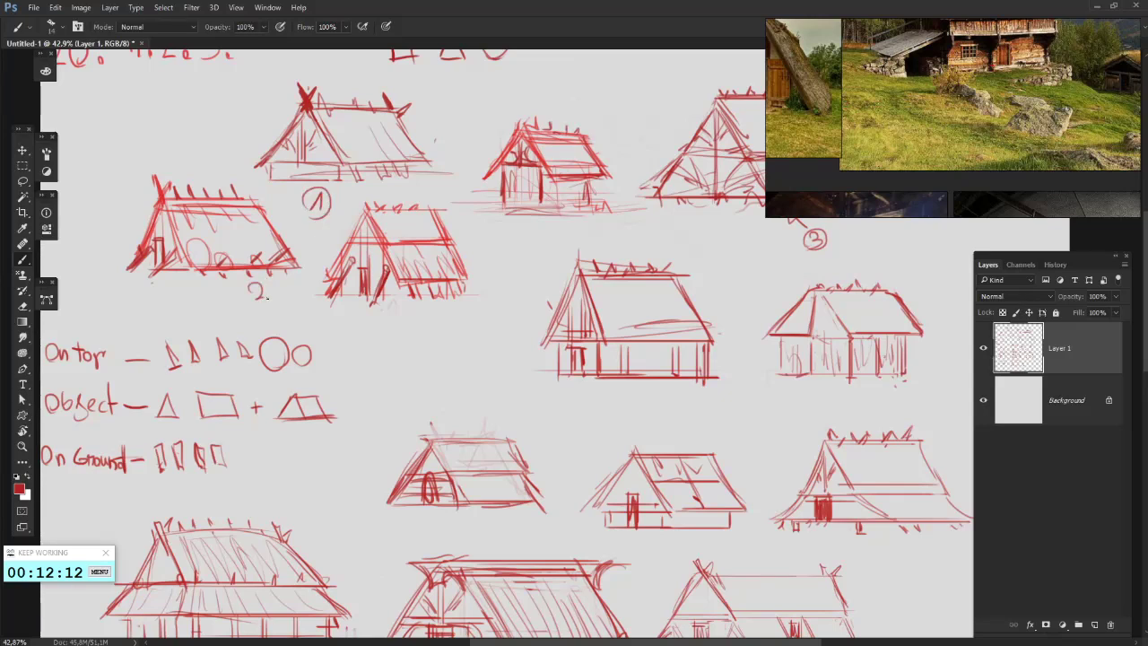
{"action": "left_click_drag", "start_coordinate": [251, 276], "coordinate": [267, 298]}
{"action": "left_click_drag", "start_coordinate": [389, 311], "coordinate": [350, 307]}
{"action": "mouse_move", "coordinate": [500, 240]}
{"action": "left_mouse_down"}
{"action": "mouse_move", "coordinate": [451, 249]}
{"action": "mouse_move", "coordinate": [454, 219]}
{"action": "left_mouse_up"}
{"action": "mouse_move", "coordinate": [558, 389]}
{"action": "left_mouse_down"}
{"action": "mouse_move", "coordinate": [507, 368]}
{"action": "mouse_move", "coordinate": [526, 392]}
{"action": "left_mouse_up"}
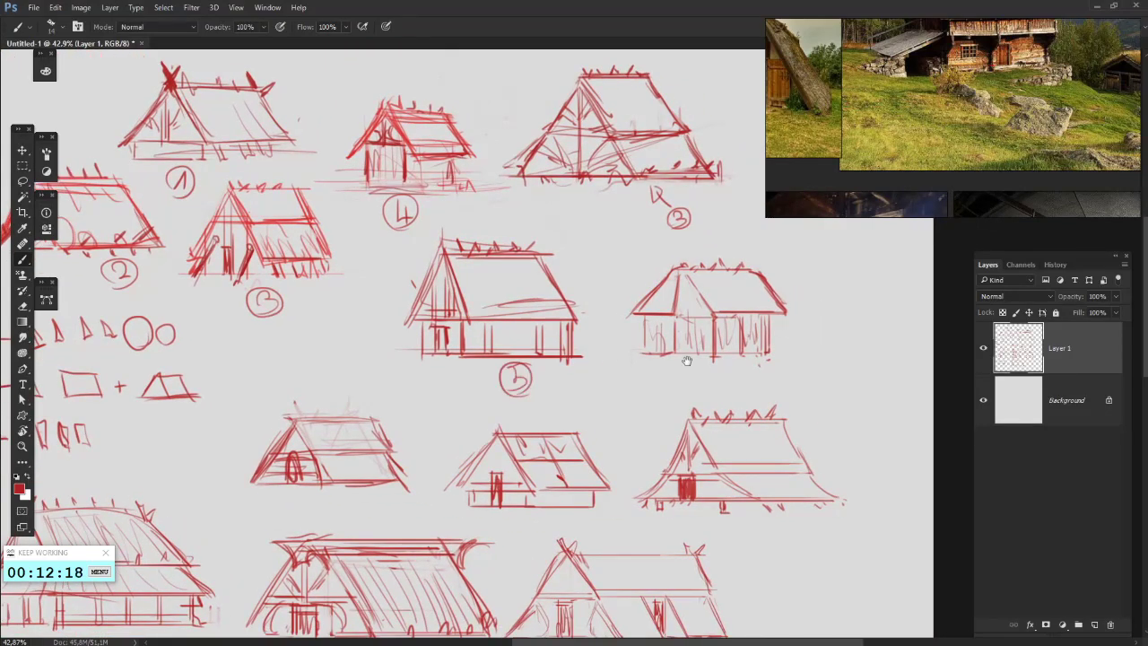
- Add circled numbers 6, 7, 8, 9 and 11 beneath the following hut sketches
{"action": "mouse_move", "coordinate": [725, 374]}
{"action": "left_mouse_down"}
{"action": "mouse_move", "coordinate": [624, 375]}
{"action": "mouse_move", "coordinate": [619, 363]}
{"action": "left_mouse_up"}
{"action": "left_click_drag", "start_coordinate": [580, 411], "coordinate": [632, 331]}
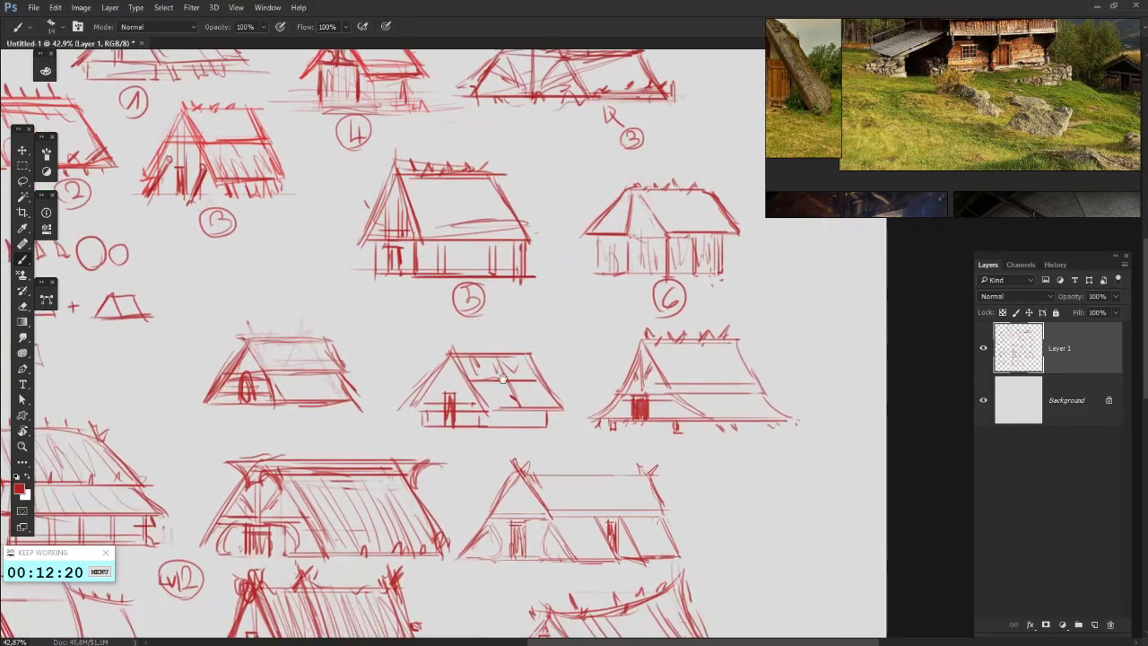
{"action": "left_click_drag", "start_coordinate": [302, 427], "coordinate": [298, 423]}
{"action": "left_click_drag", "start_coordinate": [403, 415], "coordinate": [344, 389]}
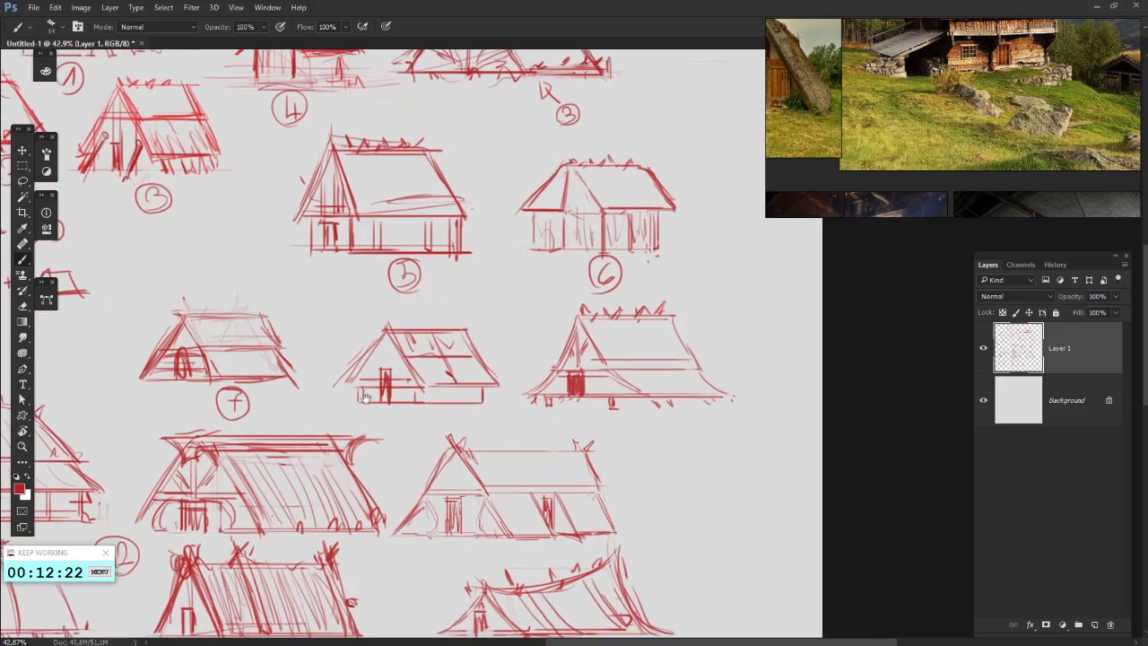
{"action": "left_click_drag", "start_coordinate": [433, 418], "coordinate": [431, 414]}
{"action": "mouse_move", "coordinate": [635, 412]}
{"action": "left_mouse_down"}
{"action": "mouse_move", "coordinate": [547, 411]}
{"action": "mouse_move", "coordinate": [567, 445]}
{"action": "left_mouse_up"}
{"action": "left_click_drag", "start_coordinate": [547, 501], "coordinate": [615, 383]}
{"action": "mouse_move", "coordinate": [441, 439]}
{"action": "left_mouse_down"}
{"action": "mouse_move", "coordinate": [536, 403]}
{"action": "mouse_move", "coordinate": [535, 413]}
{"action": "left_mouse_up"}
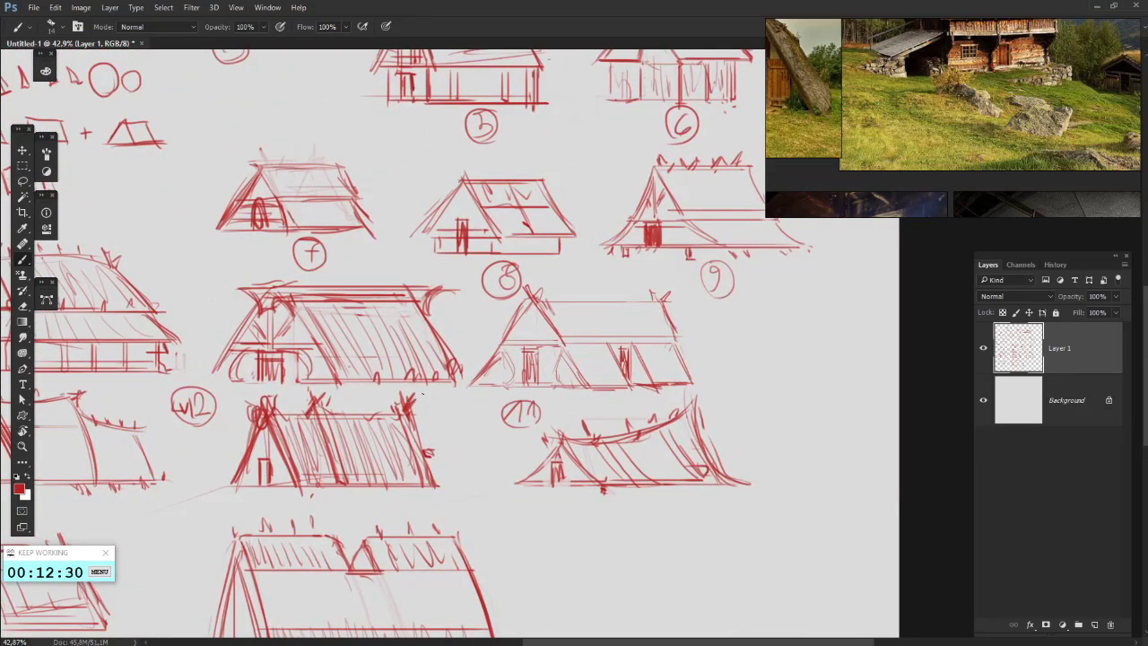
- Add circled numbers 12, 13 and 14 beside the thatched longhouse, the two-tier-roof house and the arched-gable house
{"action": "left_click_drag", "start_coordinate": [421, 392], "coordinate": [455, 405]}
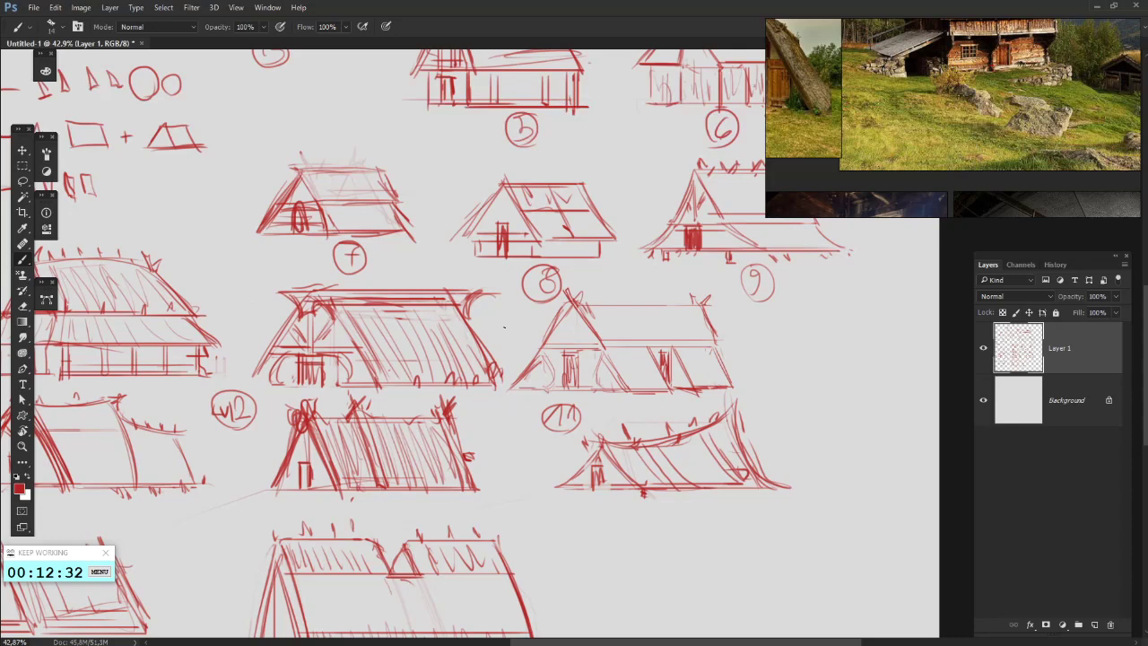
{"action": "mouse_move", "coordinate": [496, 333]}
{"action": "left_mouse_down"}
{"action": "mouse_move", "coordinate": [637, 293]}
{"action": "mouse_move", "coordinate": [710, 293]}
{"action": "left_mouse_up"}
{"action": "left_click_drag", "start_coordinate": [417, 239], "coordinate": [404, 243]}
{"action": "mouse_move", "coordinate": [416, 209]}
{"action": "left_mouse_down"}
{"action": "mouse_move", "coordinate": [388, 249]}
{"action": "mouse_move", "coordinate": [413, 208]}
{"action": "left_mouse_up"}
{"action": "mouse_move", "coordinate": [363, 359]}
{"action": "left_mouse_down"}
{"action": "mouse_move", "coordinate": [390, 260]}
{"action": "mouse_move", "coordinate": [386, 269]}
{"action": "left_mouse_up"}
{"action": "mouse_move", "coordinate": [323, 380]}
{"action": "left_mouse_down"}
{"action": "mouse_move", "coordinate": [343, 404]}
{"action": "mouse_move", "coordinate": [331, 368]}
{"action": "left_mouse_up"}
- Add circled numbers 16, 17 and 18 beneath the beamed hut, the large longhouse and the small plain hut
{"action": "left_click_drag", "start_coordinate": [514, 363], "coordinate": [380, 377]}
{"action": "mouse_move", "coordinate": [486, 394]}
{"action": "left_mouse_down"}
{"action": "mouse_move", "coordinate": [511, 400]}
{"action": "mouse_move", "coordinate": [504, 375]}
{"action": "left_mouse_up"}
{"action": "mouse_move", "coordinate": [488, 592]}
{"action": "left_mouse_down"}
{"action": "mouse_move", "coordinate": [444, 529]}
{"action": "mouse_move", "coordinate": [477, 527]}
{"action": "left_mouse_up"}
{"action": "left_click_drag", "start_coordinate": [456, 506], "coordinate": [448, 558]}
{"action": "mouse_move", "coordinate": [324, 503]}
{"action": "left_mouse_down"}
{"action": "mouse_move", "coordinate": [458, 512]}
{"action": "mouse_move", "coordinate": [443, 509]}
{"action": "left_mouse_up"}
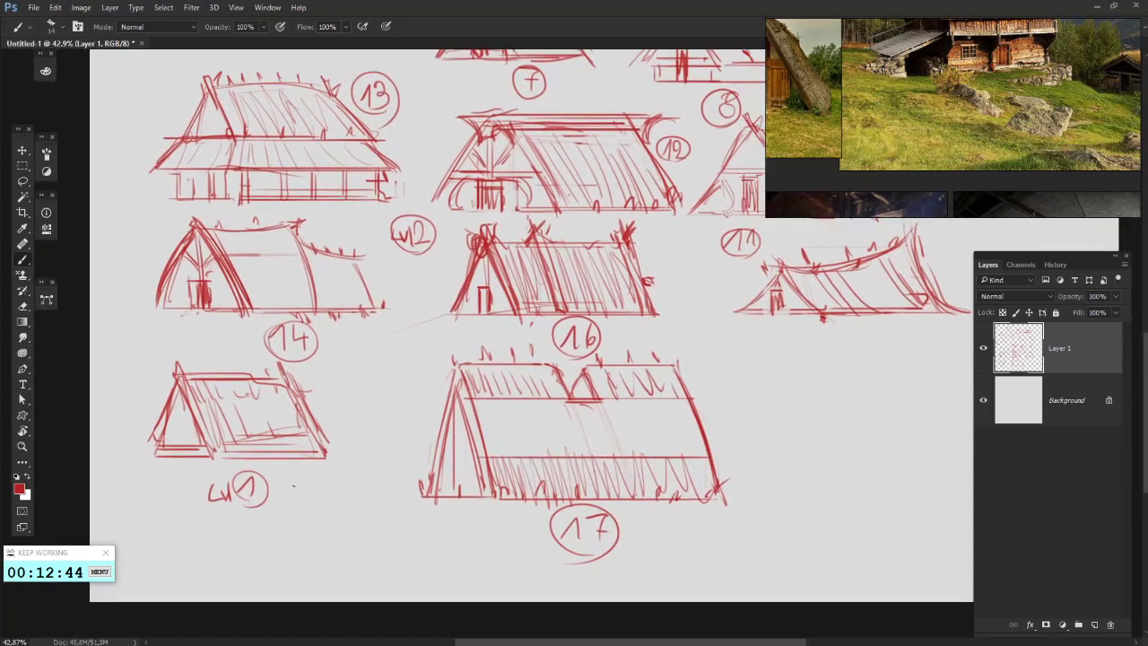
{"action": "mouse_move", "coordinate": [308, 474]}
{"action": "left_mouse_down"}
{"action": "mouse_move", "coordinate": [317, 520]}
{"action": "mouse_move", "coordinate": [324, 488]}
{"action": "left_mouse_up"}
{"action": "mouse_move", "coordinate": [643, 453]}
{"action": "left_mouse_down"}
{"action": "mouse_move", "coordinate": [385, 448]}
{"action": "mouse_move", "coordinate": [292, 479]}
{"action": "left_mouse_up"}
- Lasso longhouse 17 with its label, move it closer to hut 18, and scale it to about 90% width and 86% height
{"action": "left_click_drag", "start_coordinate": [588, 278], "coordinate": [874, 240]}
{"action": "key", "text": "l"}
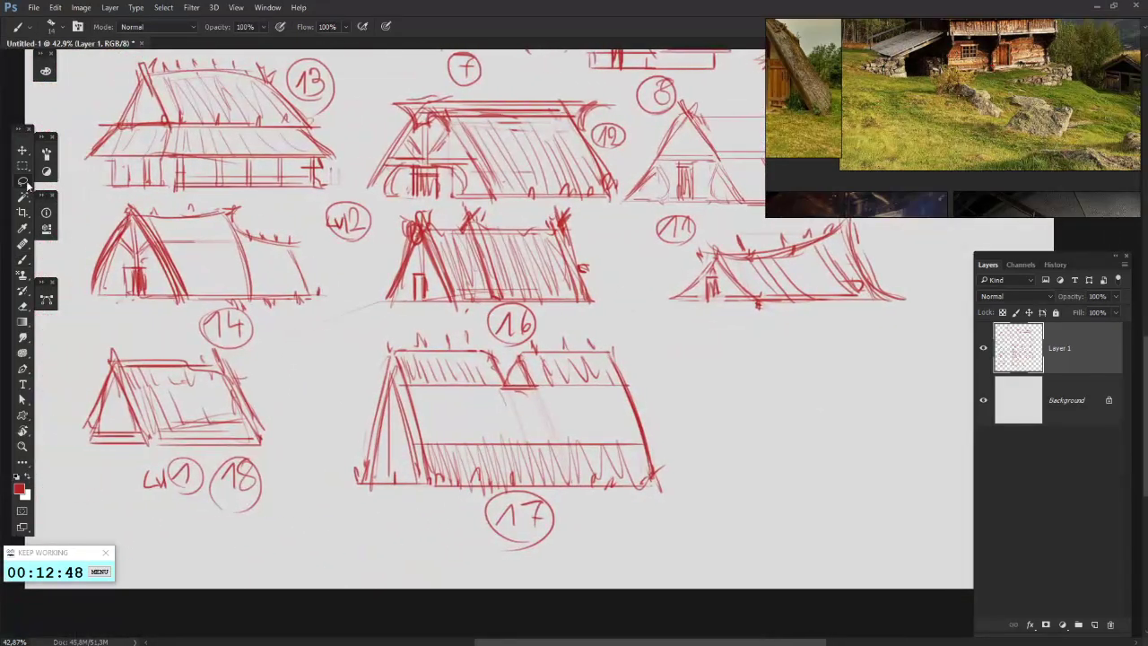
{"action": "mouse_move", "coordinate": [446, 552]}
{"action": "left_mouse_down"}
{"action": "mouse_move", "coordinate": [346, 464]}
{"action": "mouse_move", "coordinate": [335, 351]}
{"action": "mouse_move", "coordinate": [412, 331]}
{"action": "mouse_move", "coordinate": [472, 333]}
{"action": "mouse_move", "coordinate": [510, 354]}
{"action": "mouse_move", "coordinate": [554, 338]}
{"action": "mouse_move", "coordinate": [714, 382]}
{"action": "mouse_move", "coordinate": [507, 580]}
{"action": "left_mouse_up"}
{"action": "left_click_drag", "start_coordinate": [540, 457], "coordinate": [477, 458]}
{"action": "right_click", "coordinate": [536, 485]}
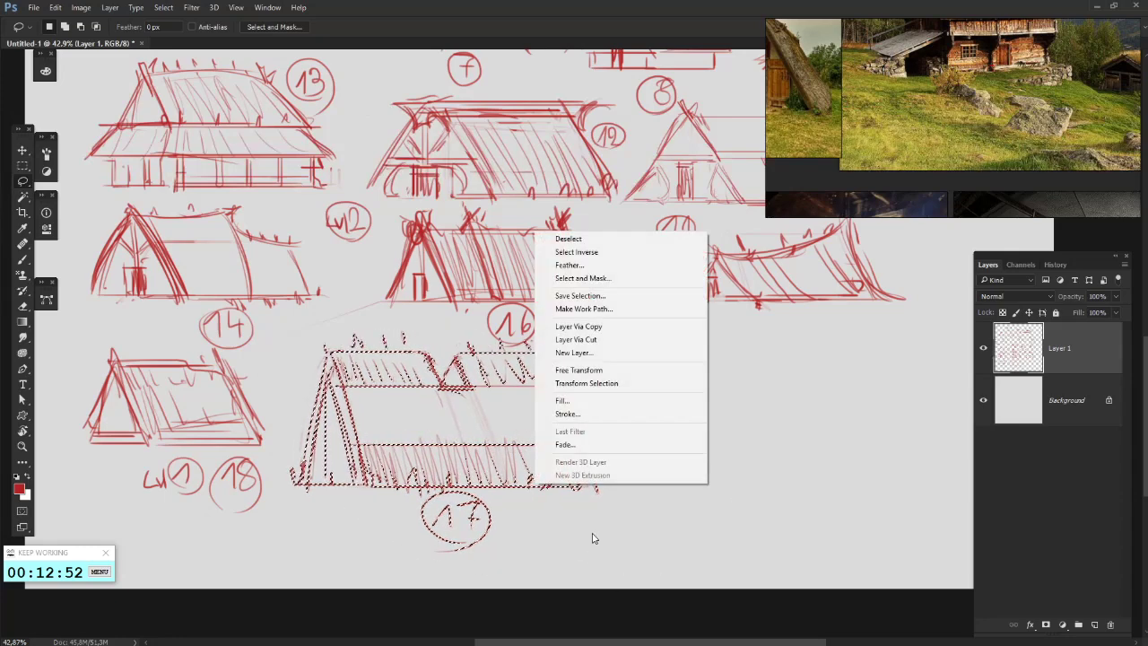
{"action": "left_click", "coordinate": [578, 370]}
{"action": "left_click_drag", "start_coordinate": [600, 552], "coordinate": [573, 519]}
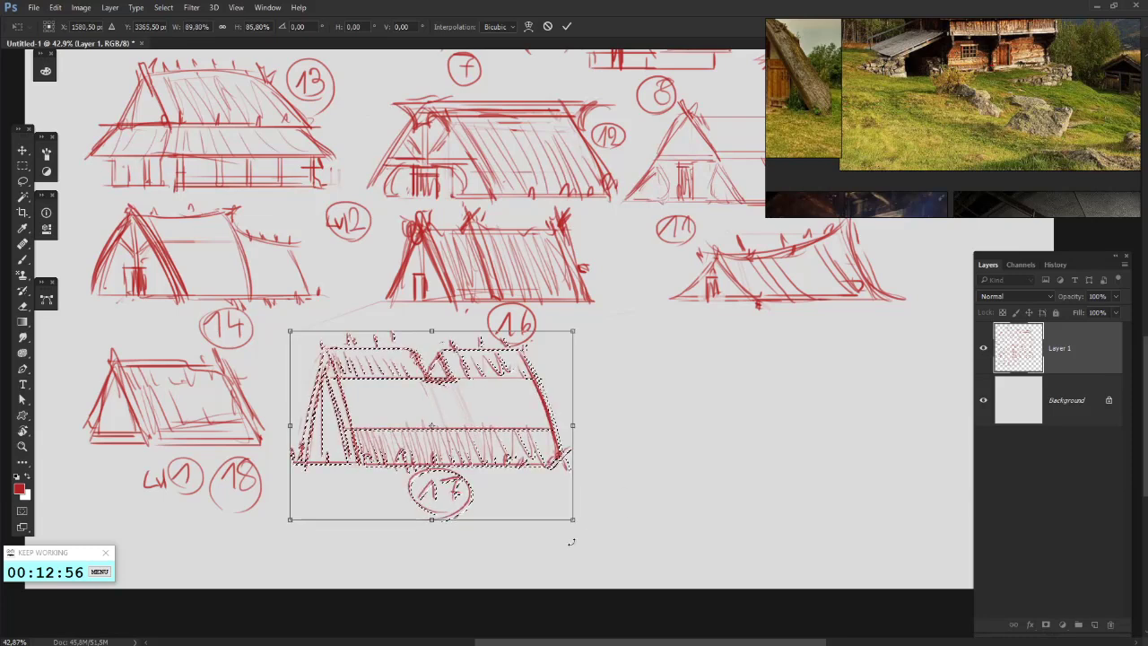
{"action": "key", "text": "Return"}
{"action": "key", "text": "ctrl+d"}
- Draw a narrow gable with a sagging ridge line in the empty space beside longhouse 17, partly erasing the straight ridge guide
{"action": "left_click_drag", "start_coordinate": [571, 422], "coordinate": [480, 413]}
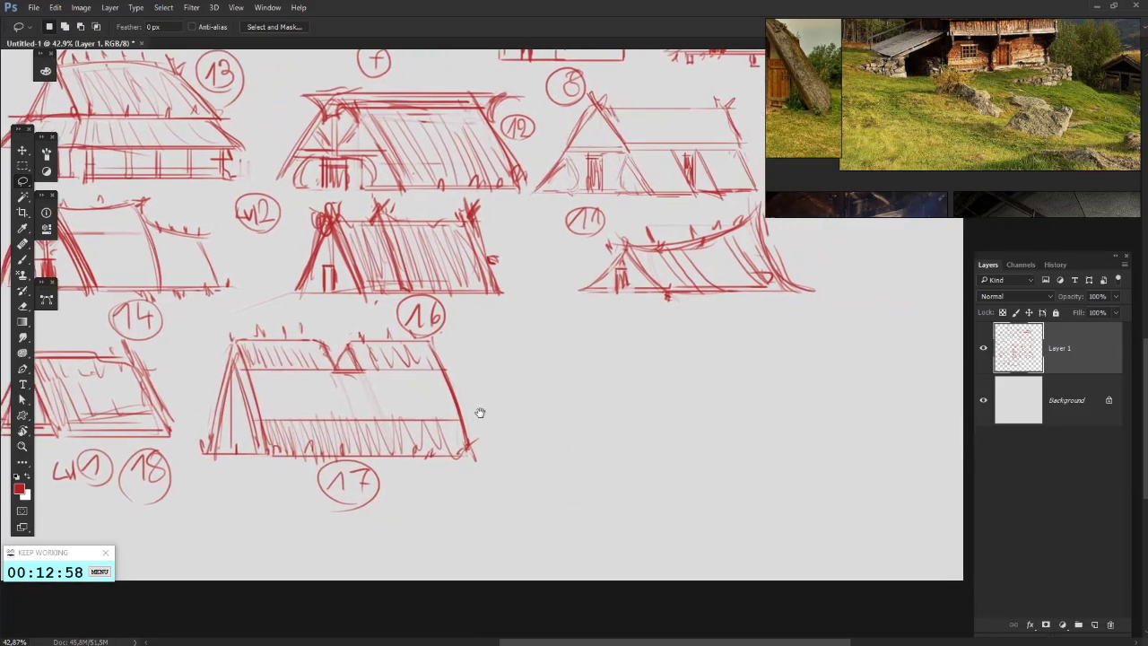
{"action": "left_click_drag", "start_coordinate": [482, 244], "coordinate": [398, 224]}
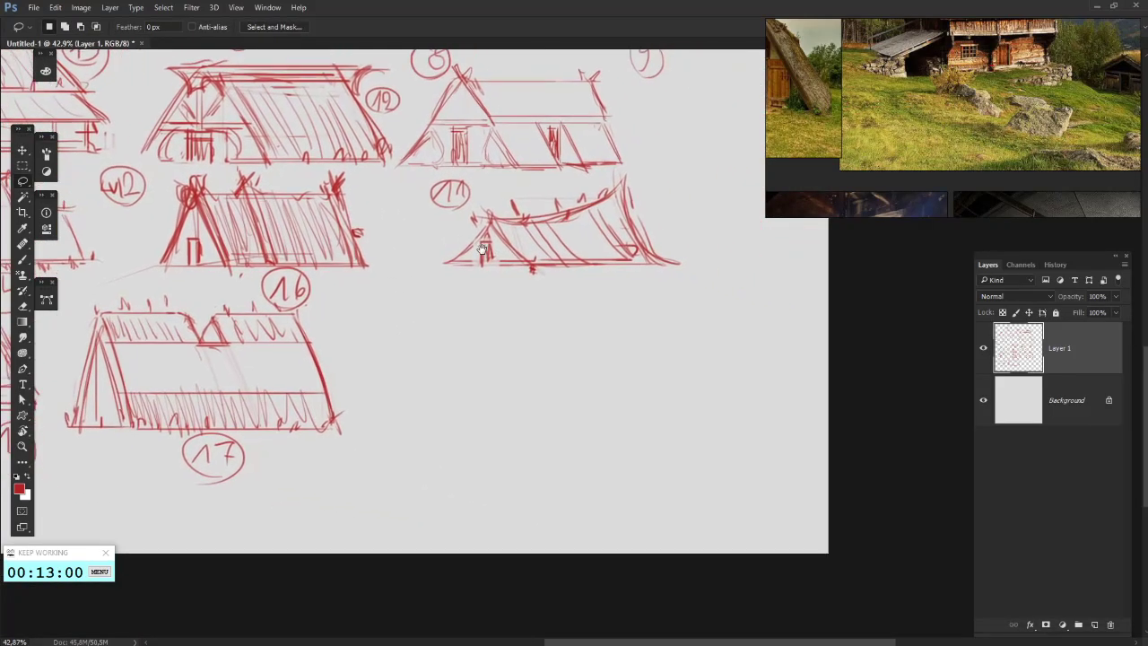
{"action": "key", "text": "b"}
{"action": "mouse_move", "coordinate": [404, 383]}
{"action": "left_mouse_down"}
{"action": "mouse_move", "coordinate": [423, 326]}
{"action": "mouse_move", "coordinate": [455, 428]}
{"action": "left_mouse_up"}
{"action": "left_click_drag", "start_coordinate": [427, 324], "coordinate": [653, 330]}
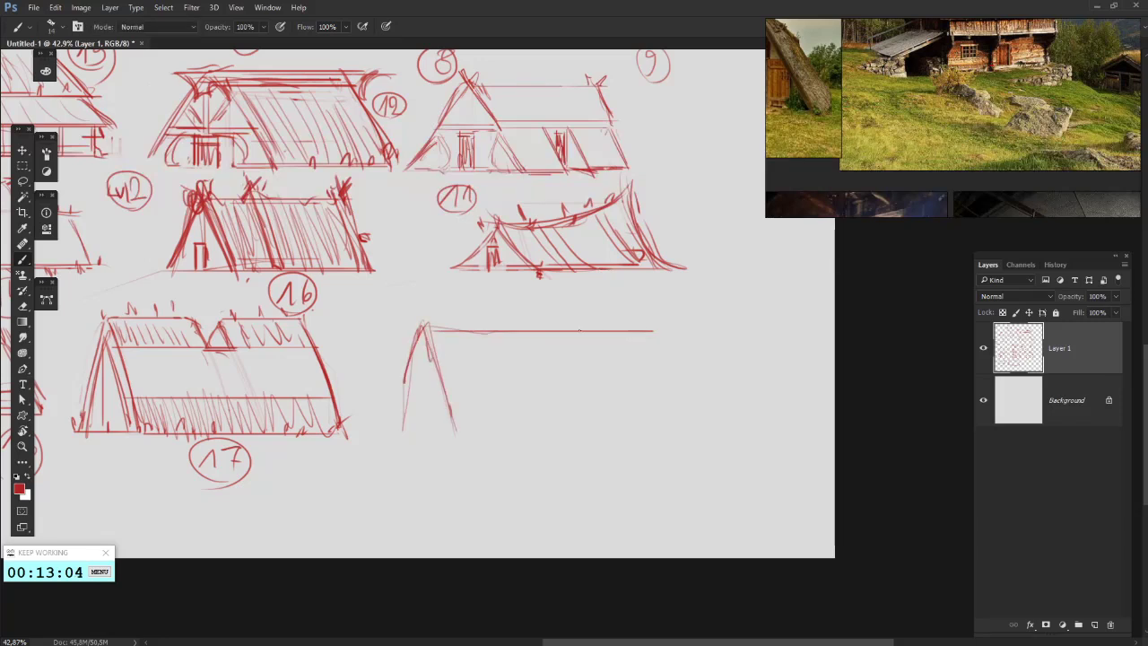
{"action": "left_click_drag", "start_coordinate": [454, 332], "coordinate": [528, 350]}
{"action": "left_click_drag", "start_coordinate": [448, 331], "coordinate": [551, 339]}
{"action": "key", "text": "e"}
{"action": "mouse_move", "coordinate": [646, 335]}
{"action": "left_mouse_down"}
{"action": "mouse_move", "coordinate": [577, 346]}
{"action": "mouse_move", "coordinate": [641, 337]}
{"action": "left_mouse_up"}
{"action": "key", "text": "b"}
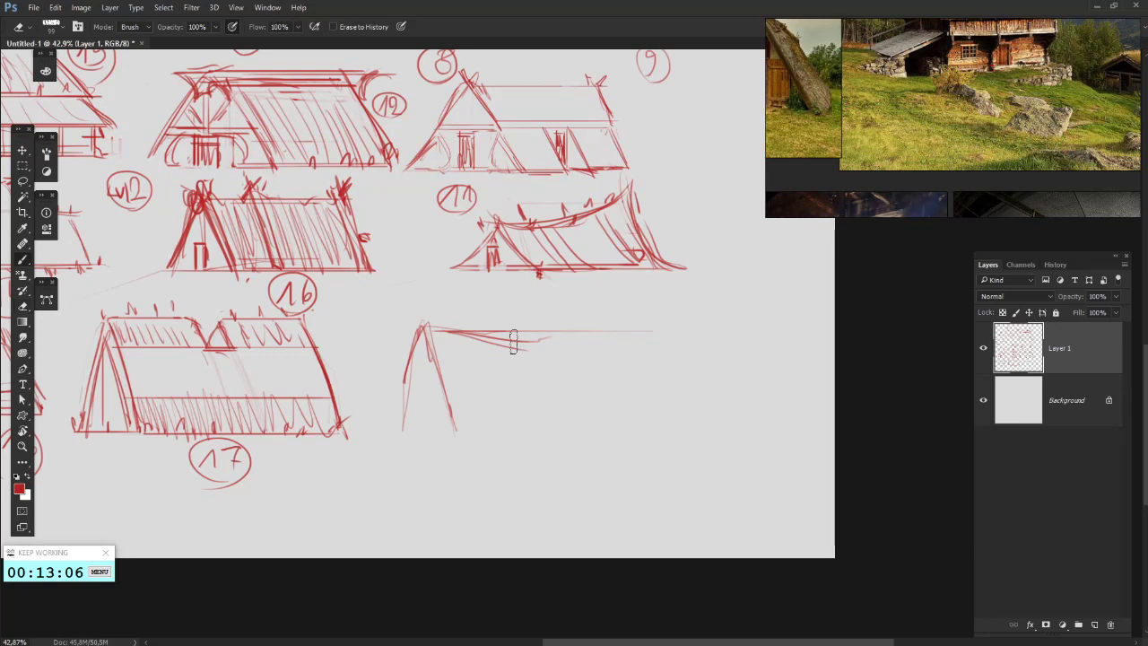
- Draw the new hut's curved rear roof edge and thicken its front gable with doubled beams
{"action": "mouse_move", "coordinate": [527, 342]}
{"action": "left_mouse_down"}
{"action": "mouse_move", "coordinate": [581, 339]}
{"action": "mouse_move", "coordinate": [592, 418]}
{"action": "left_mouse_up"}
{"action": "left_click_drag", "start_coordinate": [574, 345], "coordinate": [588, 412]}
{"action": "mouse_move", "coordinate": [576, 388]}
{"action": "left_mouse_down"}
{"action": "mouse_move", "coordinate": [594, 418]}
{"action": "mouse_move", "coordinate": [546, 417]}
{"action": "left_mouse_up"}
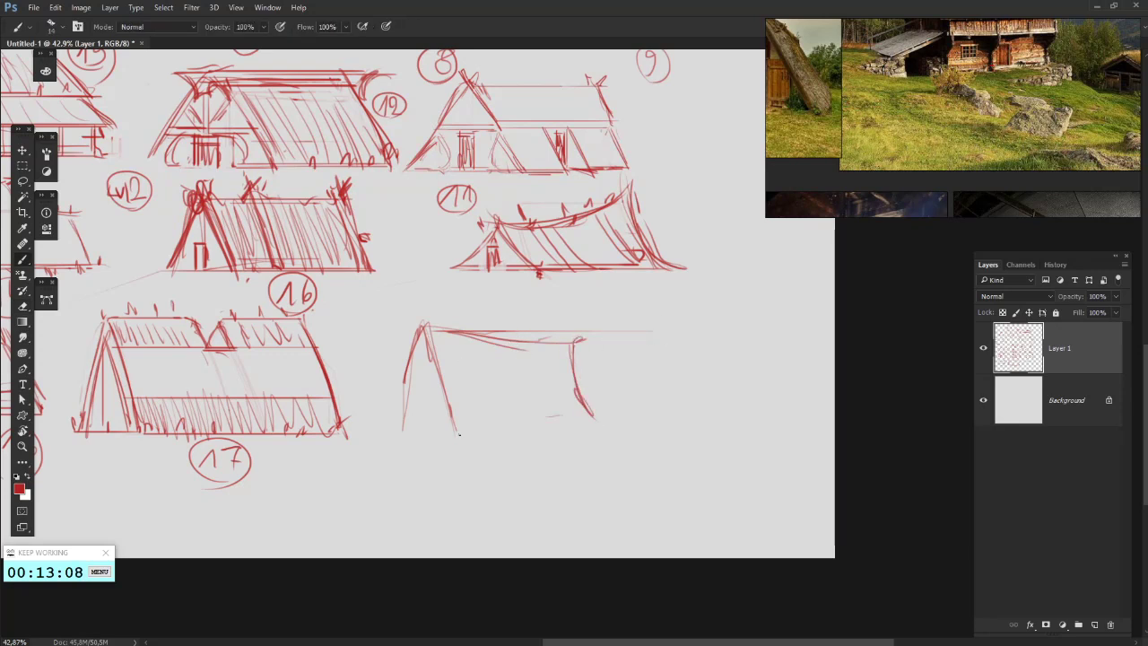
{"action": "left_click_drag", "start_coordinate": [431, 339], "coordinate": [458, 432]}
{"action": "left_click_drag", "start_coordinate": [422, 321], "coordinate": [457, 417]}
{"action": "left_click_drag", "start_coordinate": [427, 345], "coordinate": [405, 433]}
{"action": "mouse_move", "coordinate": [413, 321]}
{"action": "left_mouse_down"}
{"action": "mouse_move", "coordinate": [398, 432]}
{"action": "mouse_move", "coordinate": [438, 413]}
{"action": "left_mouse_up"}
- Draw a thickened eave line along the bottom of the new hut's roof, from the gable to the rear edge
{"action": "mouse_move", "coordinate": [409, 420]}
{"action": "left_mouse_down"}
{"action": "mouse_move", "coordinate": [462, 414]}
{"action": "mouse_move", "coordinate": [615, 434]}
{"action": "left_mouse_up"}
{"action": "mouse_move", "coordinate": [477, 437]}
{"action": "left_mouse_down"}
{"action": "mouse_move", "coordinate": [581, 413]}
{"action": "mouse_move", "coordinate": [605, 422]}
{"action": "mouse_move", "coordinate": [592, 434]}
{"action": "mouse_move", "coordinate": [481, 436]}
{"action": "mouse_move", "coordinate": [582, 434]}
{"action": "left_mouse_up"}
{"action": "key", "text": "e"}
{"action": "key", "text": "b"}
{"action": "left_click_drag", "start_coordinate": [466, 435], "coordinate": [595, 425]}
- Draw vertical posts and a short base line under the rear end of the new hut's roof, partly erasing the outer post
{"action": "mouse_move", "coordinate": [573, 384]}
{"action": "left_mouse_down"}
{"action": "mouse_move", "coordinate": [590, 423]}
{"action": "mouse_move", "coordinate": [565, 484]}
{"action": "left_mouse_up"}
{"action": "left_click_drag", "start_coordinate": [554, 437], "coordinate": [555, 484]}
{"action": "mouse_move", "coordinate": [504, 479]}
{"action": "left_mouse_down"}
{"action": "mouse_move", "coordinate": [588, 479]}
{"action": "mouse_move", "coordinate": [579, 485]}
{"action": "left_mouse_up"}
{"action": "key", "text": "e"}
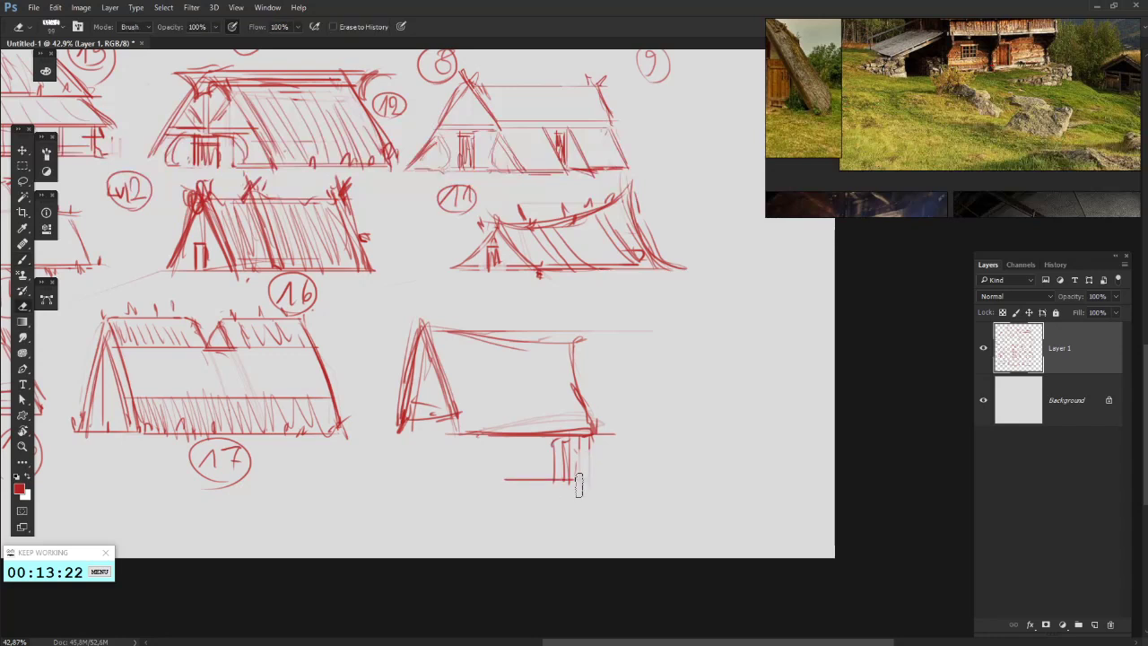
- Draw the new hut's ground line, middle and front corner posts, a small stone at the base, and a framed front wall panel
{"action": "key", "text": "b"}
{"action": "left_click_drag", "start_coordinate": [472, 490], "coordinate": [574, 488]}
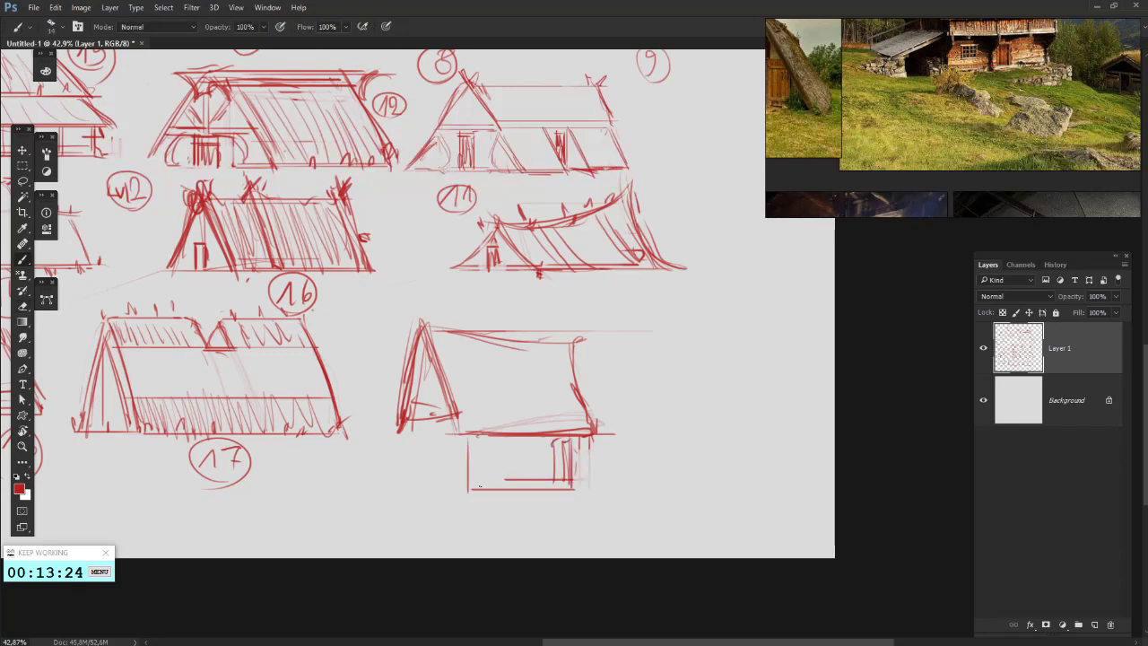
{"action": "left_click_drag", "start_coordinate": [485, 476], "coordinate": [498, 482]}
{"action": "left_click_drag", "start_coordinate": [476, 493], "coordinate": [475, 439]}
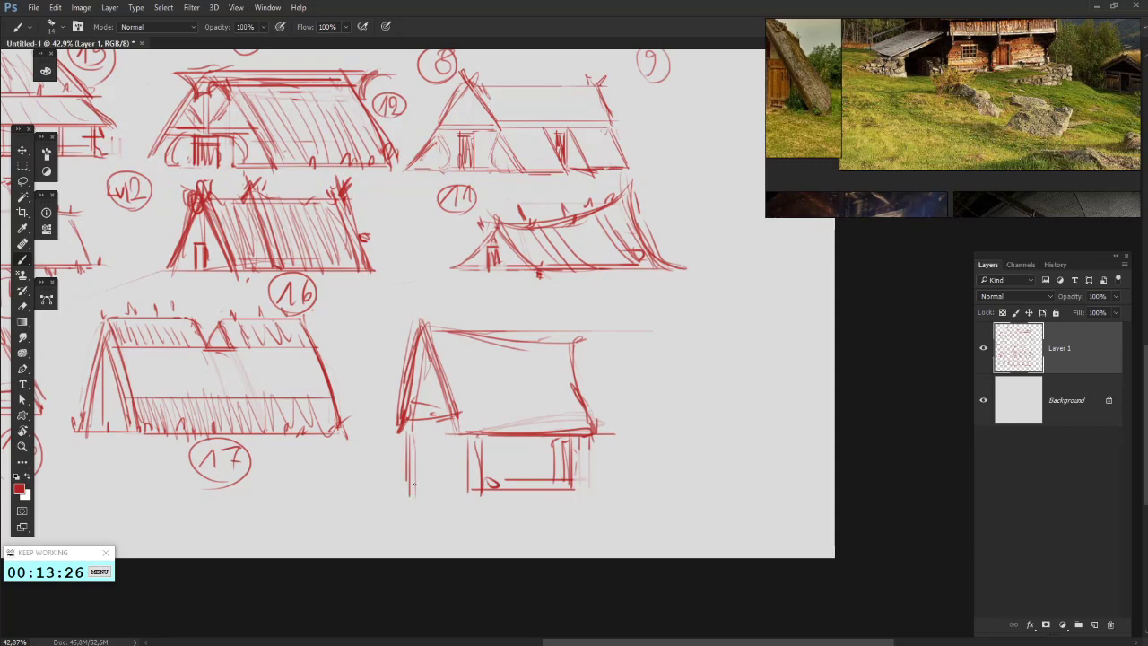
{"action": "left_click_drag", "start_coordinate": [413, 485], "coordinate": [470, 489]}
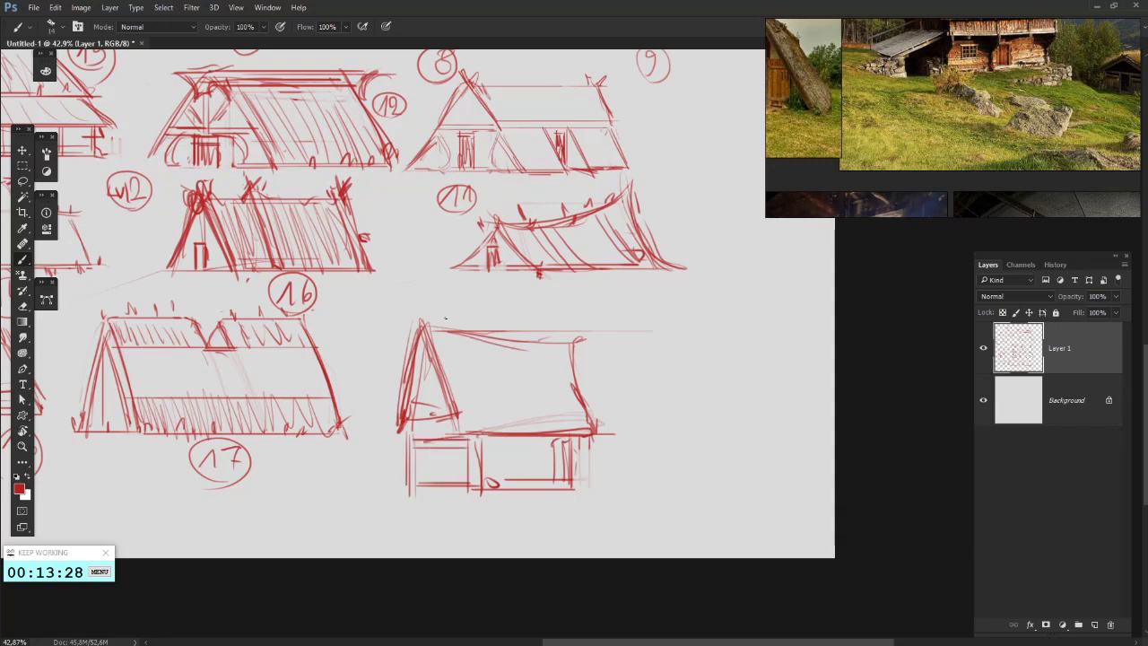
- Thicken the new hut's sagging ridge line and add short upright tufts along it
{"action": "mouse_move", "coordinate": [425, 321]}
{"action": "left_mouse_down"}
{"action": "mouse_move", "coordinate": [587, 339]}
{"action": "mouse_move", "coordinate": [515, 344]}
{"action": "left_mouse_up"}
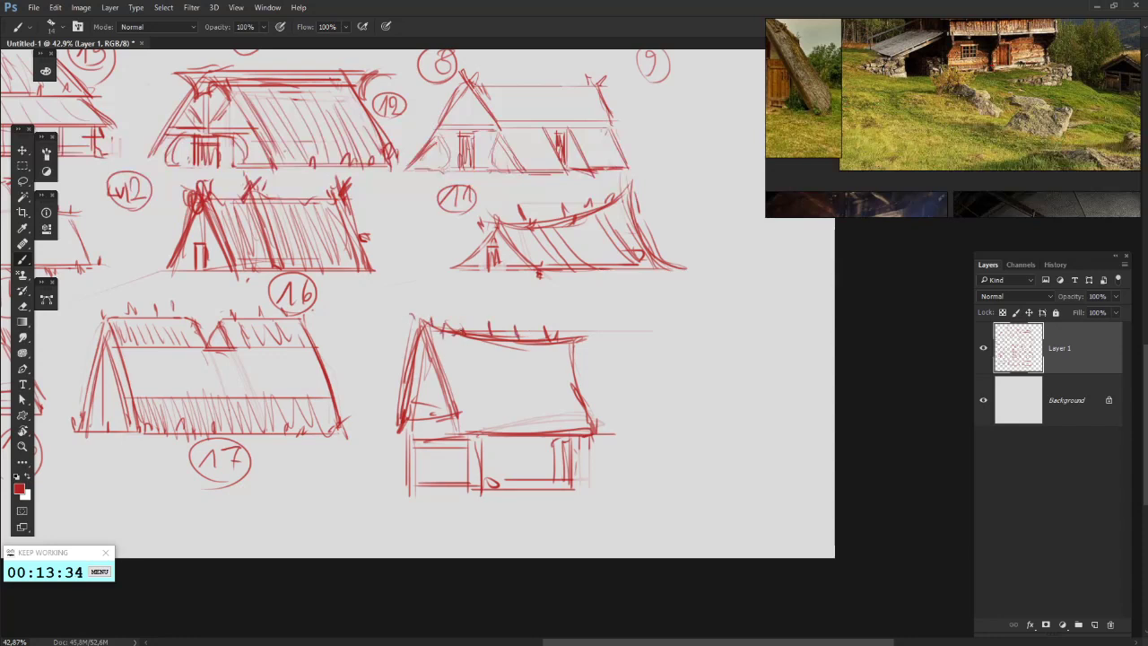
{"action": "left_click_drag", "start_coordinate": [535, 353], "coordinate": [541, 301]}
{"action": "mouse_move", "coordinate": [479, 407]}
{"action": "left_mouse_down"}
{"action": "mouse_move", "coordinate": [484, 438]}
{"action": "mouse_move", "coordinate": [499, 422]}
{"action": "mouse_move", "coordinate": [540, 434]}
{"action": "left_mouse_up"}
{"action": "key", "text": "ctrl+z"}
{"action": "key", "text": "ctrl+alt+z"}
{"action": "key", "text": "ctrl+alt+z"}
{"action": "key", "text": "ctrl+alt+z"}
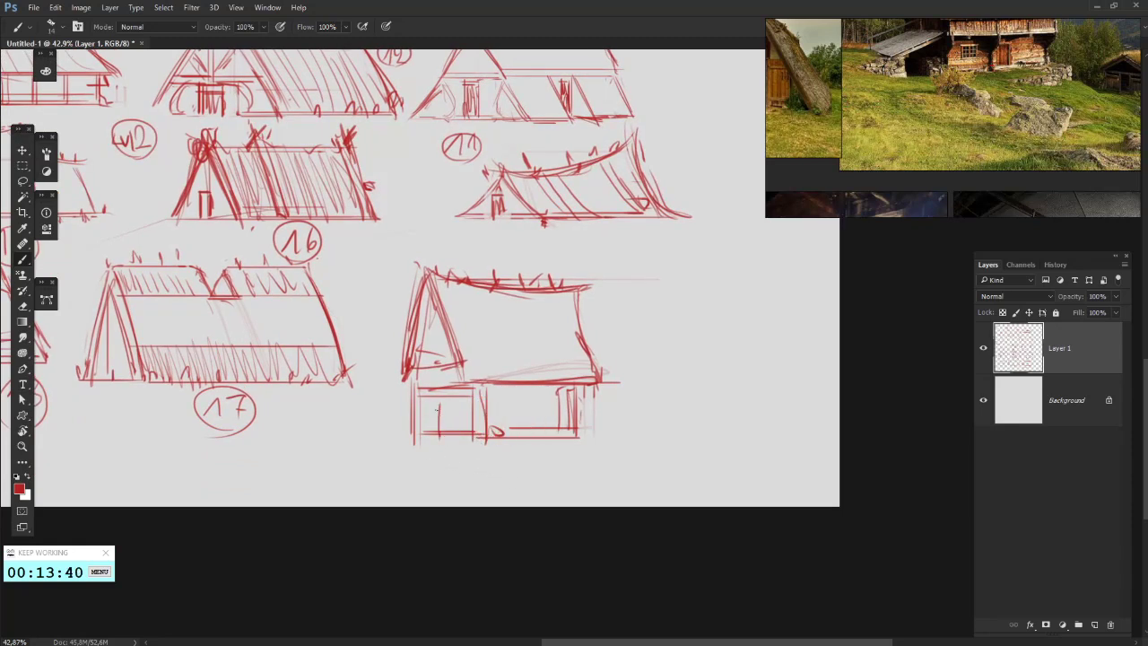
- Draw a small framed door with dark infill in the front wall panel below the new hut's gable
{"action": "left_click_drag", "start_coordinate": [452, 433], "coordinate": [438, 411]}
{"action": "left_click_drag", "start_coordinate": [482, 496], "coordinate": [369, 518]}
{"action": "key", "text": "ctrl+z"}
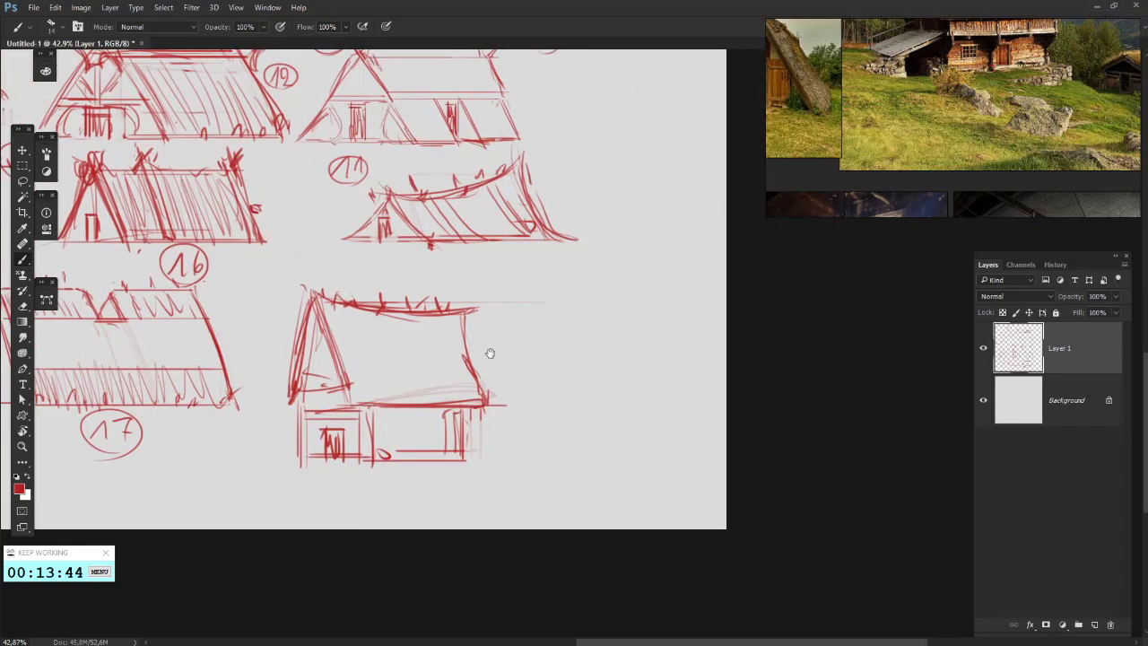
{"action": "left_click_drag", "start_coordinate": [490, 353], "coordinate": [617, 306]}
- Erase stray lines beside the hut's gable peak and redraw the front gable's slanted beams with heavier strokes
{"action": "key", "text": "e"}
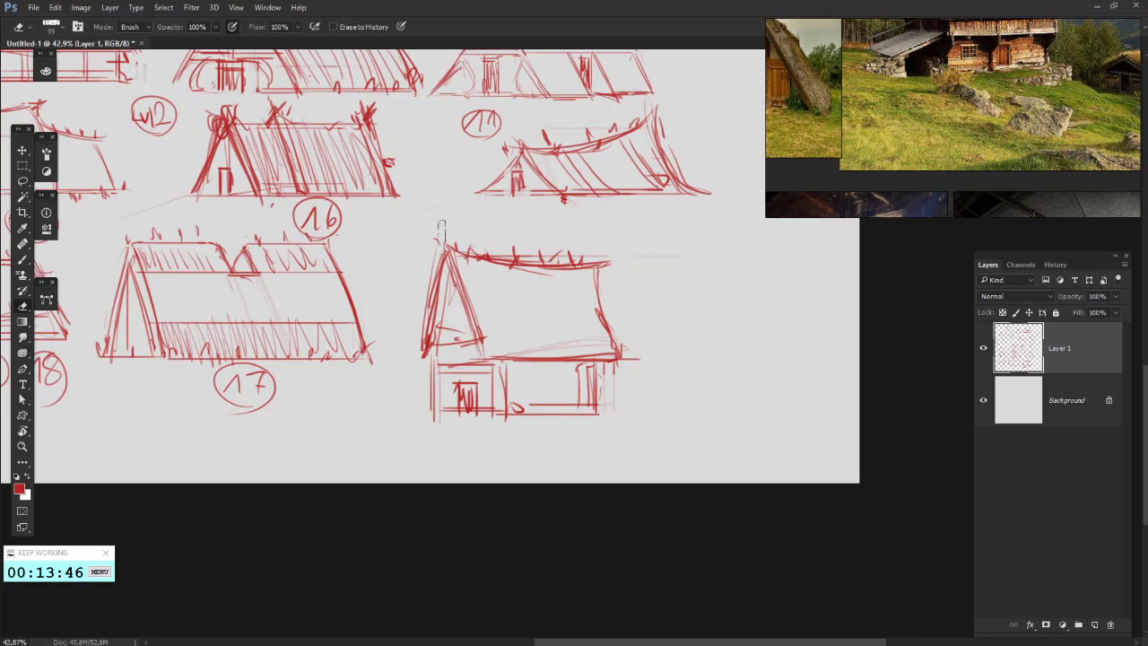
{"action": "left_click_drag", "start_coordinate": [441, 232], "coordinate": [422, 312]}
{"action": "key", "text": "b"}
{"action": "left_click_drag", "start_coordinate": [444, 248], "coordinate": [420, 355]}
{"action": "mouse_move", "coordinate": [420, 354]}
{"action": "left_mouse_down"}
{"action": "mouse_move", "coordinate": [448, 257]}
{"action": "mouse_move", "coordinate": [484, 362]}
{"action": "left_mouse_up"}
{"action": "left_click_drag", "start_coordinate": [452, 270], "coordinate": [476, 361]}
- Lasso the whole new hut, scale it down to 84.13% width and 81.83% height, and deselect it
{"action": "left_click_drag", "start_coordinate": [284, 279], "coordinate": [336, 308]}
{"action": "left_click", "coordinate": [23, 181]}
{"action": "mouse_move", "coordinate": [449, 502]}
{"action": "left_mouse_down"}
{"action": "mouse_move", "coordinate": [679, 275]}
{"action": "mouse_move", "coordinate": [587, 503]}
{"action": "left_mouse_up"}
{"action": "left_click_drag", "start_coordinate": [633, 378], "coordinate": [606, 356]}
{"action": "right_click", "coordinate": [686, 400]}
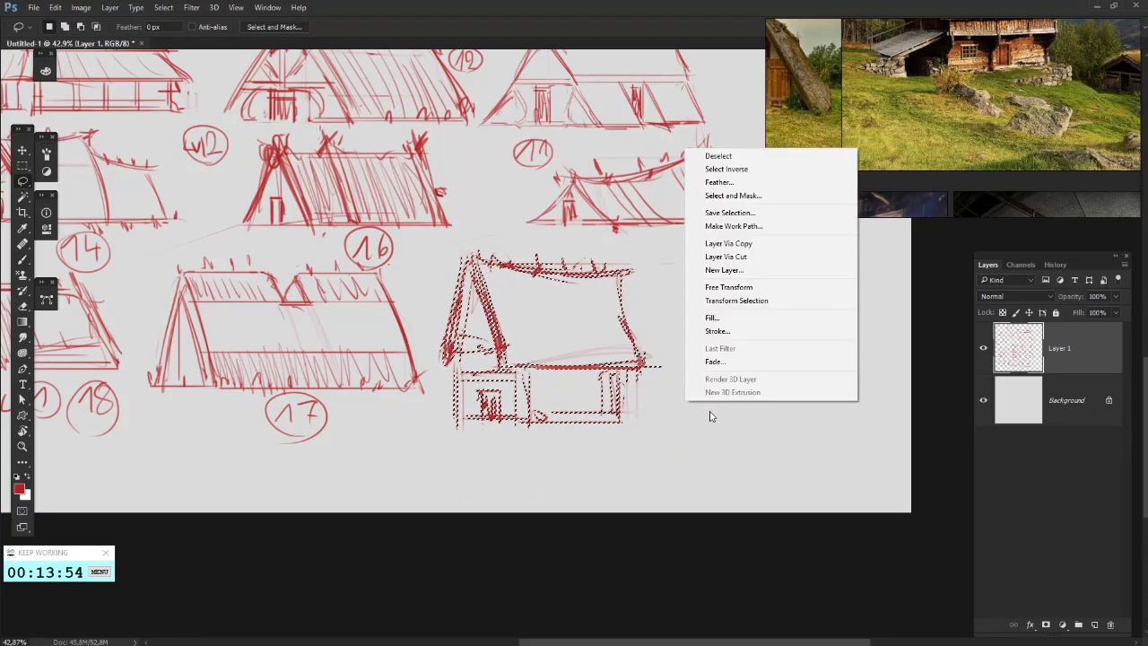
{"action": "left_click", "coordinate": [718, 285]}
{"action": "left_click_drag", "start_coordinate": [674, 433], "coordinate": [636, 401]}
{"action": "key", "text": "Return"}
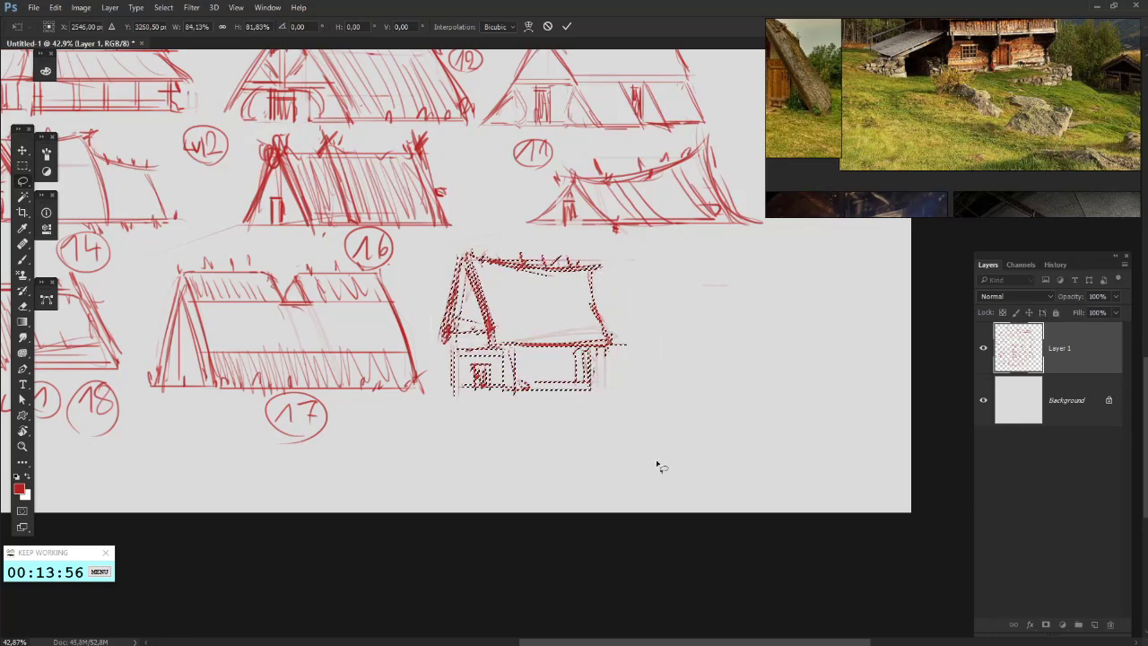
{"action": "key", "text": "ctrl+d"}
- Hatch the scaled hut's roof with dense slanted strokes and lightly shade its side wall
{"action": "left_click_drag", "start_coordinate": [669, 321], "coordinate": [582, 427]}
{"action": "key", "text": "b"}
{"action": "mouse_move", "coordinate": [476, 349]}
{"action": "left_mouse_down"}
{"action": "mouse_move", "coordinate": [539, 267]}
{"action": "mouse_move", "coordinate": [540, 278]}
{"action": "left_mouse_up"}
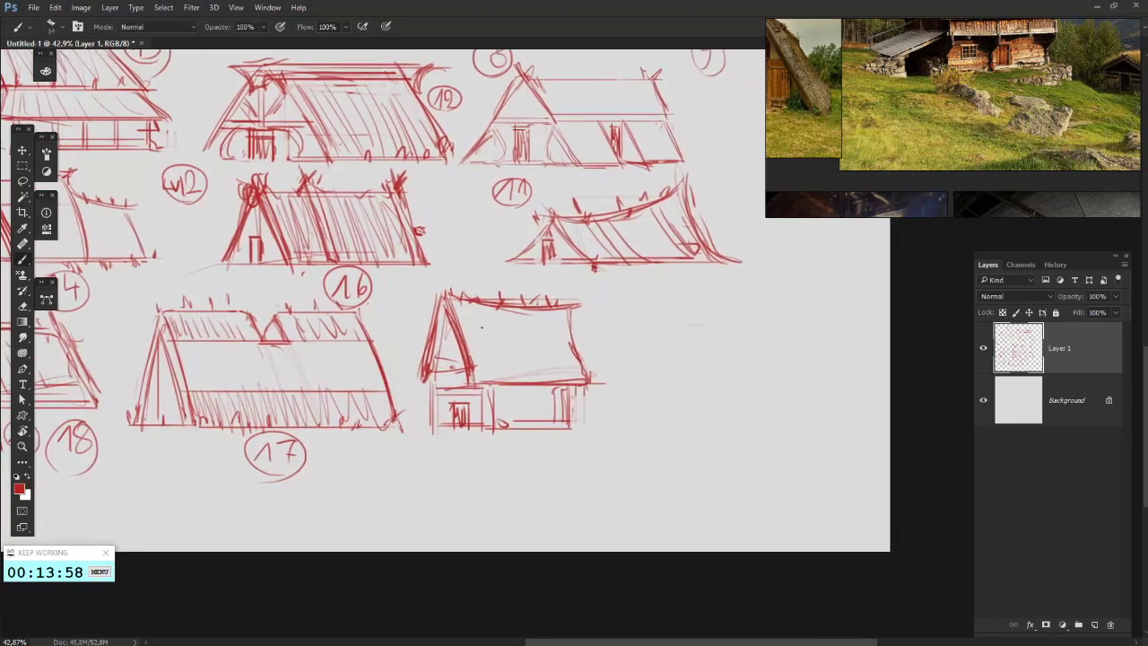
{"action": "mouse_move", "coordinate": [496, 312]}
{"action": "left_mouse_down"}
{"action": "mouse_move", "coordinate": [524, 381]}
{"action": "mouse_move", "coordinate": [545, 382]}
{"action": "left_mouse_up"}
{"action": "left_click_drag", "start_coordinate": [531, 310], "coordinate": [554, 384]}
{"action": "left_click_drag", "start_coordinate": [467, 310], "coordinate": [496, 373]}
{"action": "left_click_drag", "start_coordinate": [462, 327], "coordinate": [479, 370]}
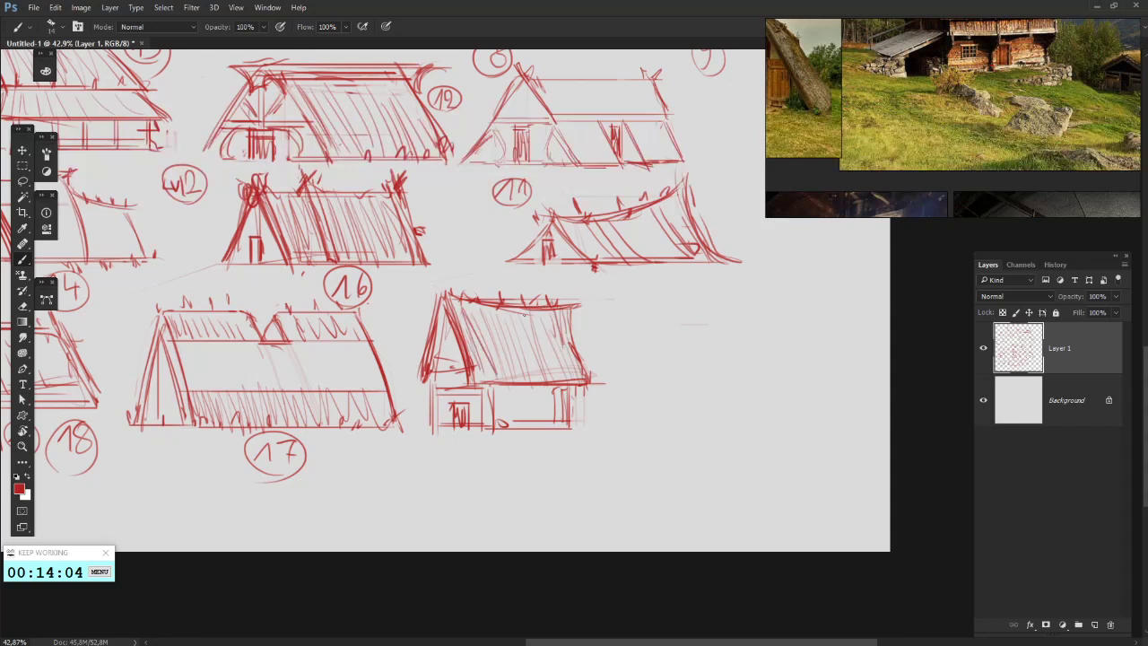
{"action": "left_click_drag", "start_coordinate": [524, 315], "coordinate": [542, 357]}
{"action": "left_click_drag", "start_coordinate": [708, 372], "coordinate": [589, 314]}
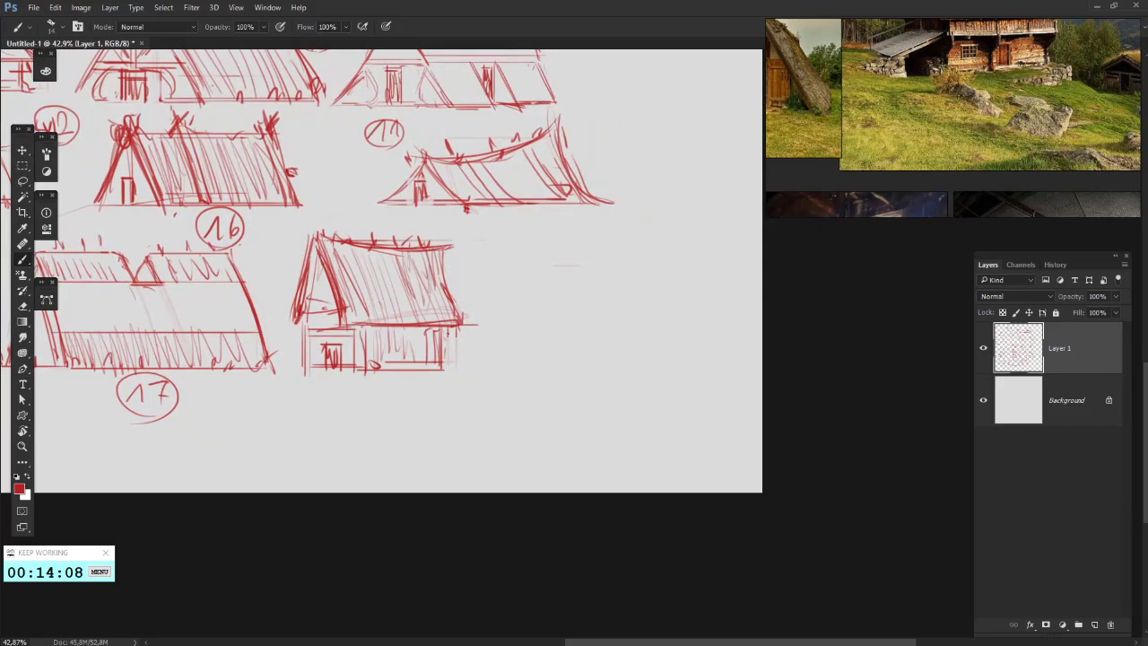
- Enlarge the reference photo to examine the timber house's lean-to roof and stone wall
{"action": "mouse_move", "coordinate": [618, 335]}
{"action": "left_mouse_down"}
{"action": "mouse_move", "coordinate": [712, 359]}
{"action": "mouse_move", "coordinate": [651, 403]}
{"action": "left_mouse_up"}
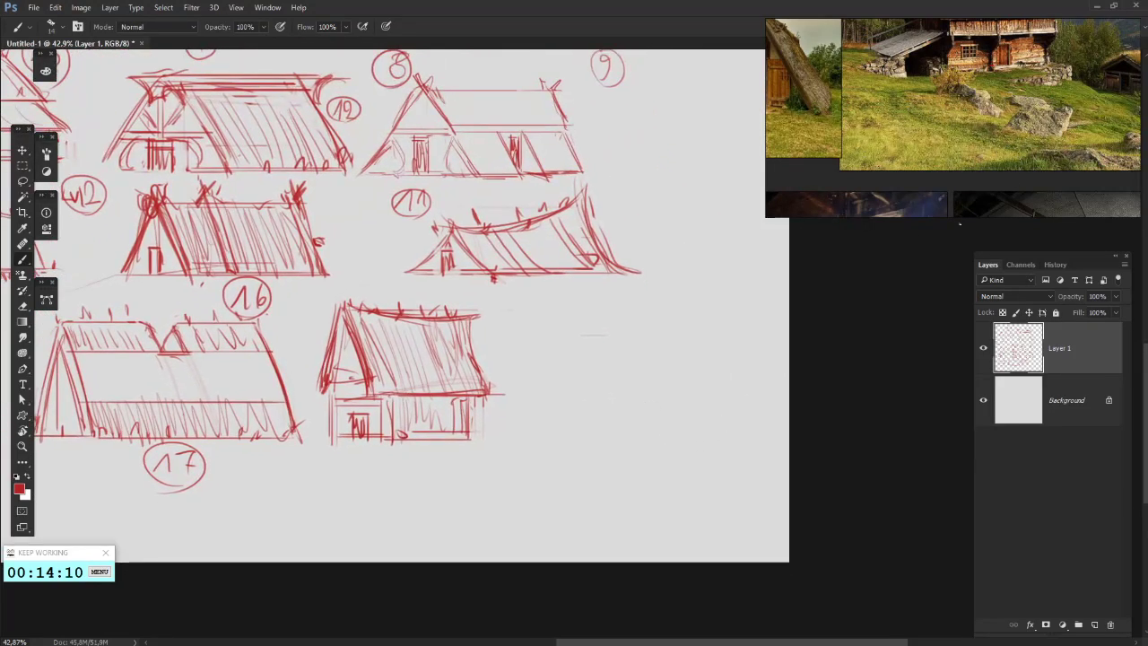
{"action": "scroll", "coordinate": [981, 30], "scroll_direction": "up", "scroll_amount": 8}
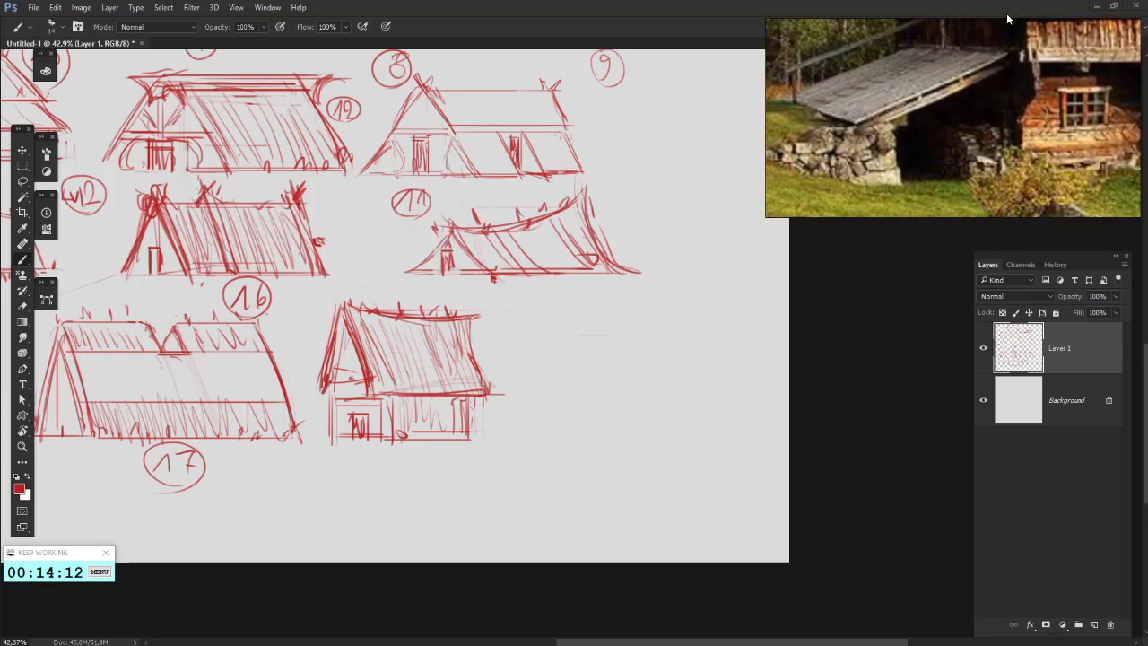
{"action": "scroll", "coordinate": [434, 368], "scroll_direction": "down", "scroll_amount": 2}
{"action": "key", "text": "e"}
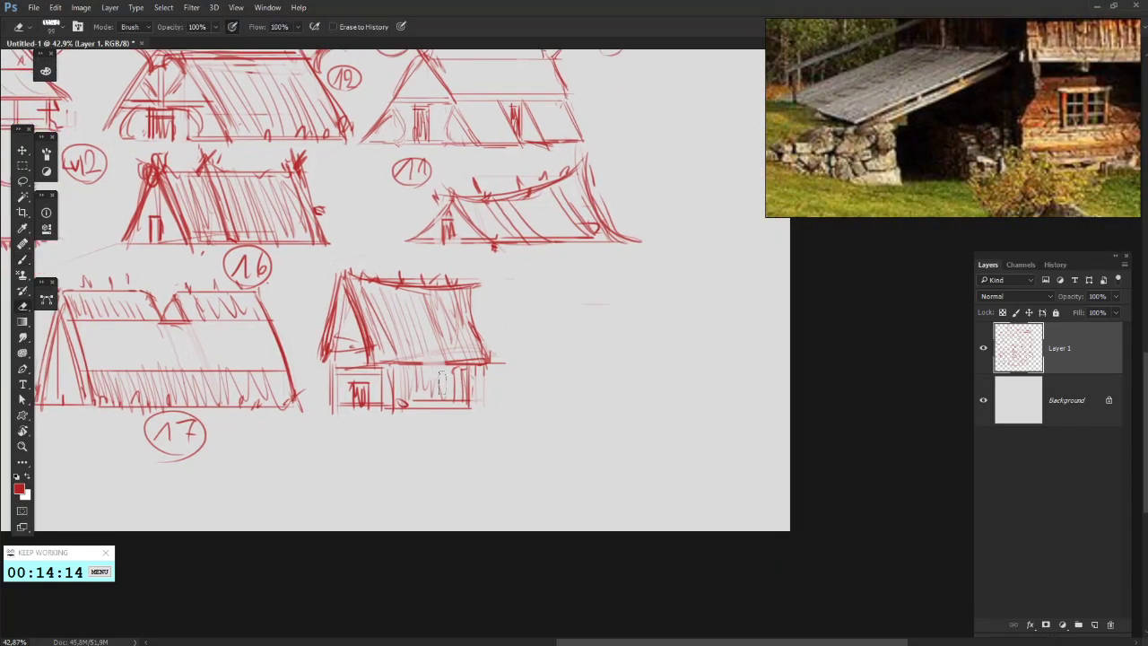
{"action": "key", "text": "b"}
{"action": "key", "text": "ctrl+z"}
{"action": "left_click_drag", "start_coordinate": [581, 314], "coordinate": [546, 320]}
{"action": "left_click_drag", "start_coordinate": [500, 356], "coordinate": [545, 320]}
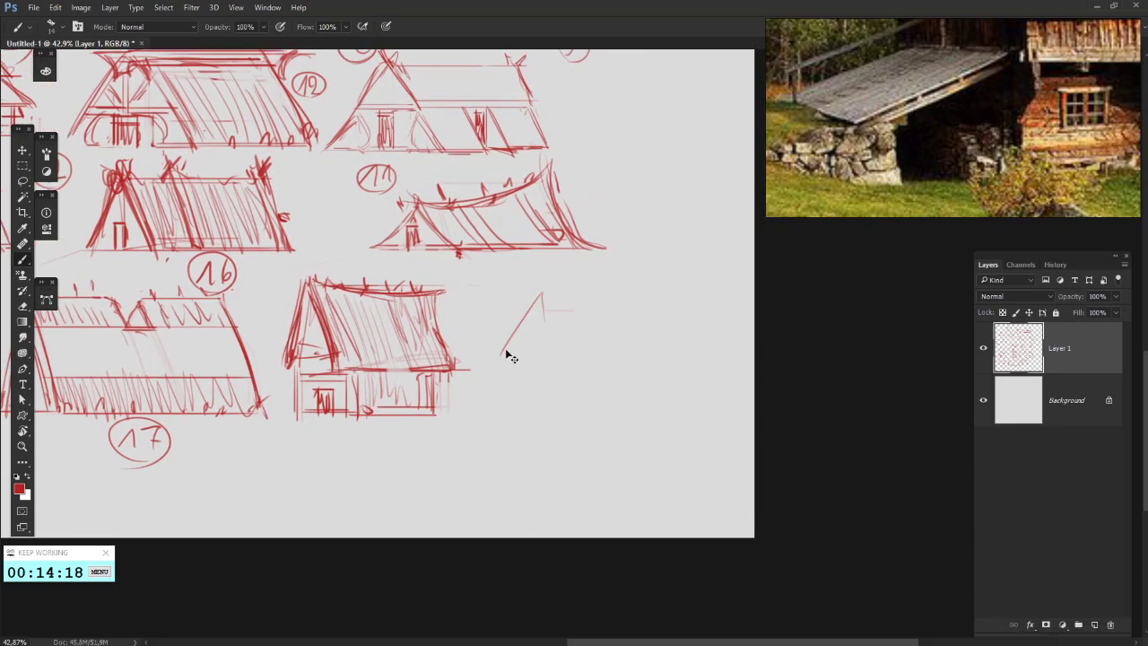
{"action": "key", "text": "ctrl+z"}
- Draw another hut's front gable, straight ridge line and slanted rear roof edge beside the hatched hut
{"action": "left_click_drag", "start_coordinate": [540, 337], "coordinate": [524, 334]}
{"action": "mouse_move", "coordinate": [480, 372]}
{"action": "left_mouse_down"}
{"action": "mouse_move", "coordinate": [510, 285]}
{"action": "mouse_move", "coordinate": [544, 357]}
{"action": "mouse_move", "coordinate": [517, 296]}
{"action": "left_mouse_up"}
{"action": "left_click_drag", "start_coordinate": [553, 379], "coordinate": [515, 292]}
{"action": "left_click_drag", "start_coordinate": [513, 294], "coordinate": [494, 373]}
{"action": "mouse_move", "coordinate": [517, 296]}
{"action": "left_mouse_down"}
{"action": "mouse_move", "coordinate": [593, 288]}
{"action": "mouse_move", "coordinate": [665, 376]}
{"action": "left_mouse_up"}
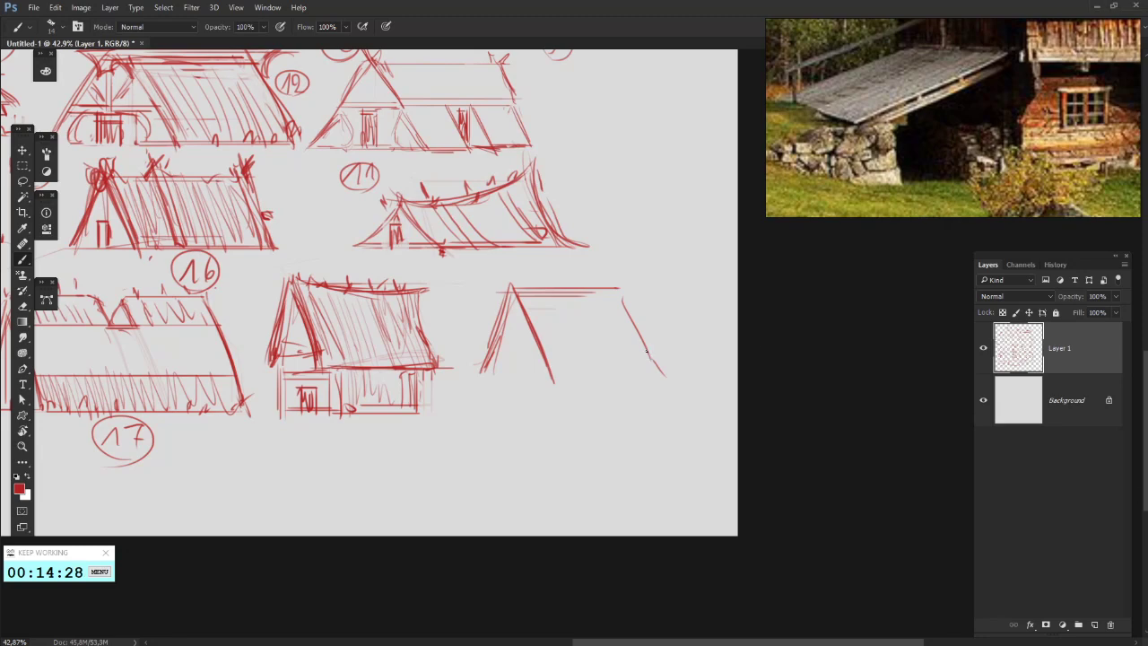
{"action": "left_click_drag", "start_coordinate": [560, 310], "coordinate": [569, 319]}
{"action": "mouse_move", "coordinate": [612, 328]}
{"action": "left_mouse_down"}
{"action": "mouse_move", "coordinate": [568, 243]}
{"action": "mouse_move", "coordinate": [473, 261]}
{"action": "mouse_move", "coordinate": [525, 265]}
{"action": "mouse_move", "coordinate": [509, 252]}
{"action": "left_mouse_up"}
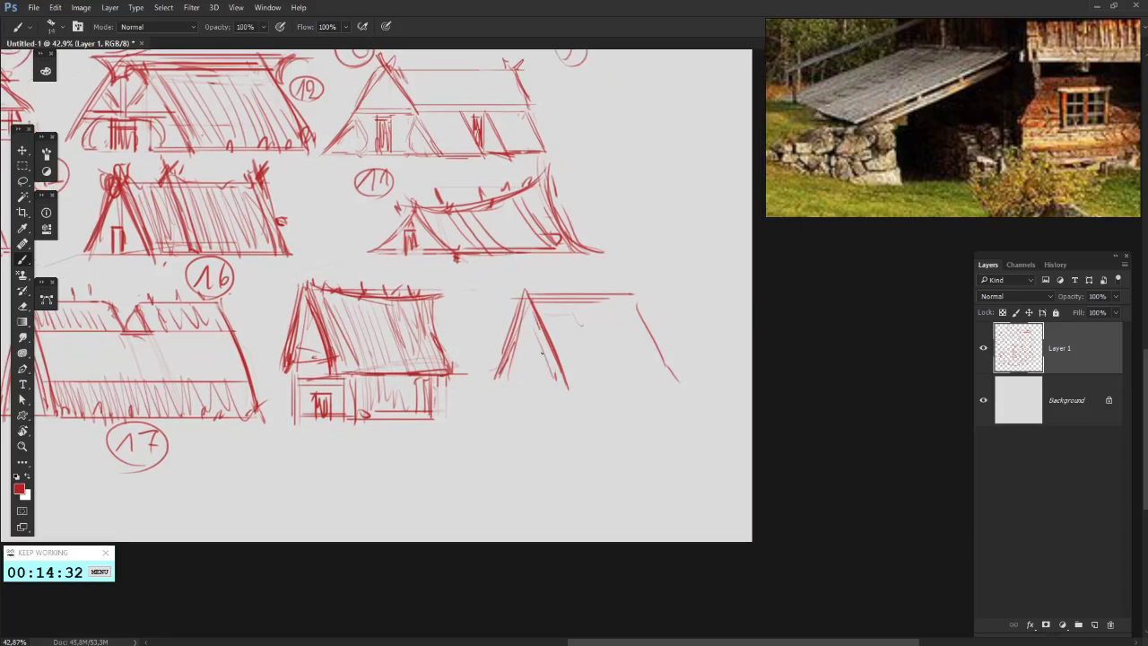
- Thicken the new hut's gable beams and close the triangle with a horizontal tie beam at its base
{"action": "left_click_drag", "start_coordinate": [542, 352], "coordinate": [532, 317]}
{"action": "left_click_drag", "start_coordinate": [518, 402], "coordinate": [557, 435]}
{"action": "left_click_drag", "start_coordinate": [490, 418], "coordinate": [570, 378]}
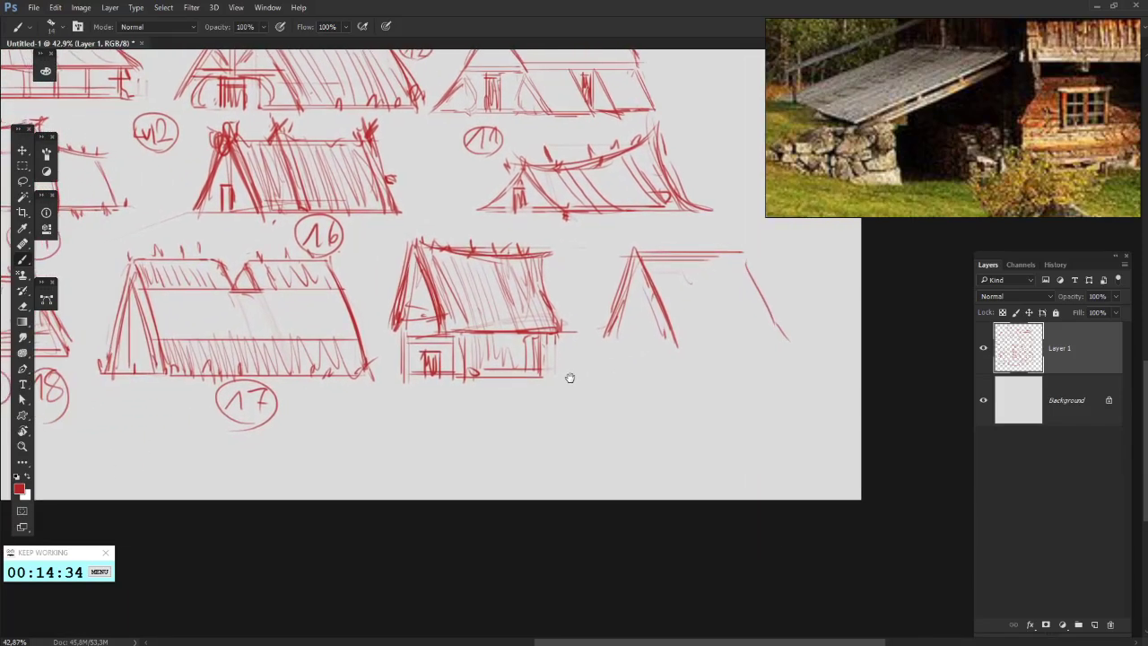
{"action": "mouse_move", "coordinate": [615, 241]}
{"action": "left_mouse_down"}
{"action": "mouse_move", "coordinate": [611, 299]}
{"action": "mouse_move", "coordinate": [670, 404]}
{"action": "left_mouse_up"}
{"action": "mouse_move", "coordinate": [609, 394]}
{"action": "left_mouse_down"}
{"action": "mouse_move", "coordinate": [676, 393]}
{"action": "mouse_move", "coordinate": [636, 396]}
{"action": "left_mouse_up"}
{"action": "left_click_drag", "start_coordinate": [562, 318], "coordinate": [691, 574]}
{"action": "mouse_move", "coordinate": [503, 116]}
{"action": "left_mouse_down"}
{"action": "mouse_move", "coordinate": [587, 325]}
{"action": "mouse_move", "coordinate": [570, 293]}
{"action": "mouse_move", "coordinate": [550, 141]}
{"action": "left_mouse_up"}
{"action": "left_click_drag", "start_coordinate": [628, 459], "coordinate": [485, 128]}
{"action": "left_click_drag", "start_coordinate": [696, 377], "coordinate": [583, 295]}
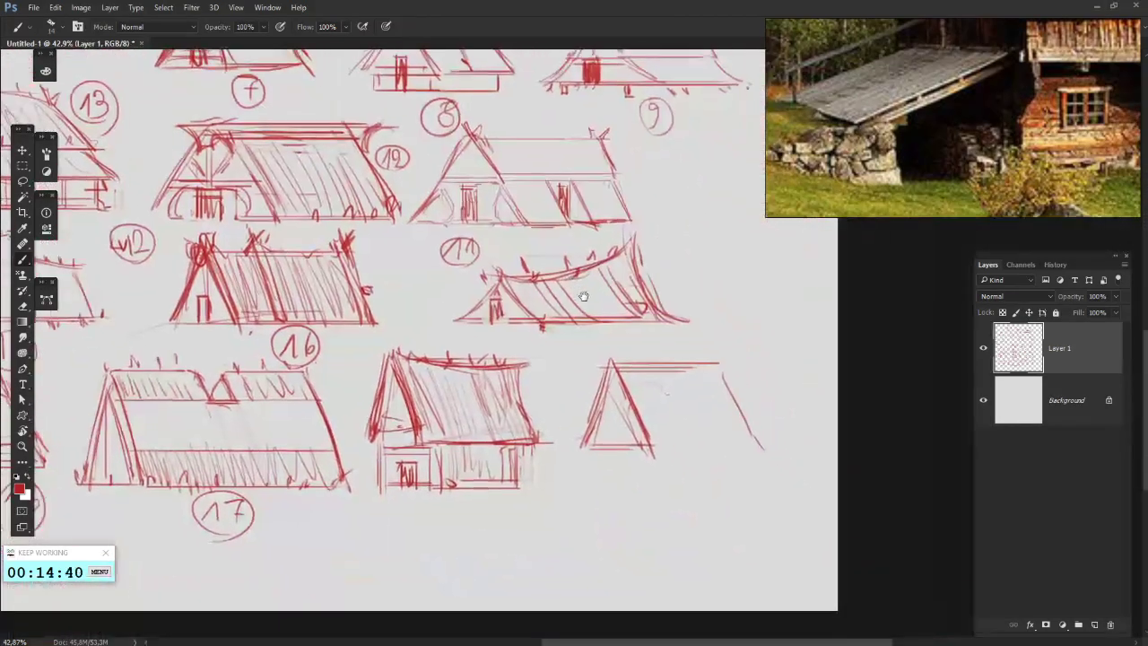
- Draw the front wall's corner posts and base line under the new gable, plus a long eave line along the roof
{"action": "left_click_drag", "start_coordinate": [594, 453], "coordinate": [593, 507]}
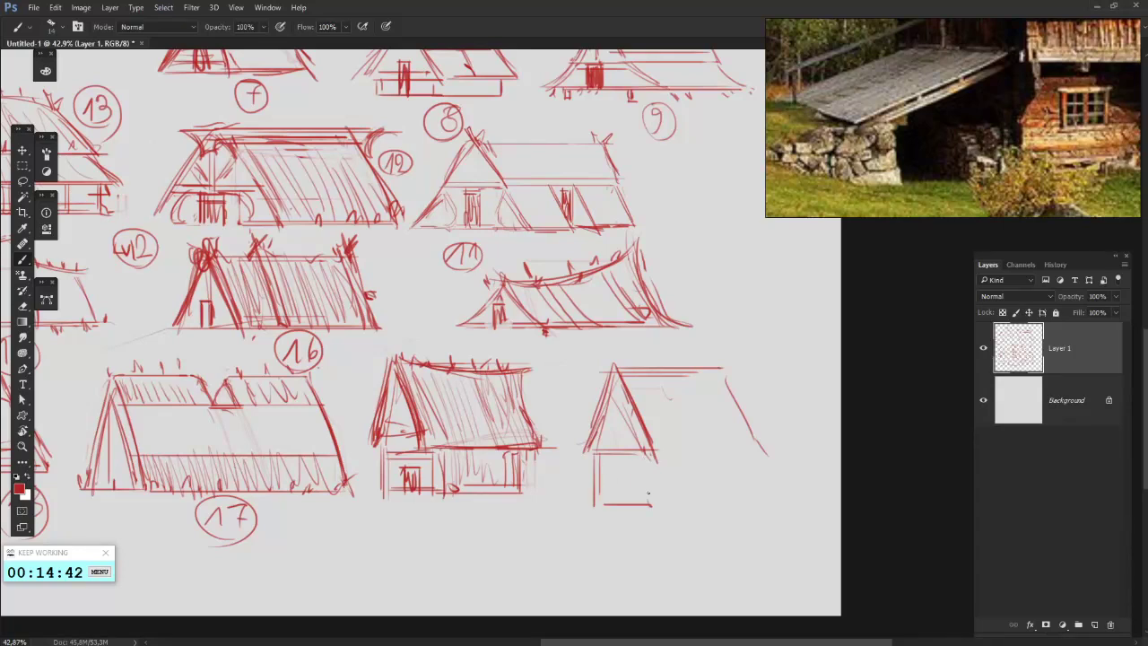
{"action": "left_click_drag", "start_coordinate": [644, 453], "coordinate": [646, 504]}
{"action": "left_click_drag", "start_coordinate": [659, 463], "coordinate": [800, 469]}
{"action": "key", "text": "e"}
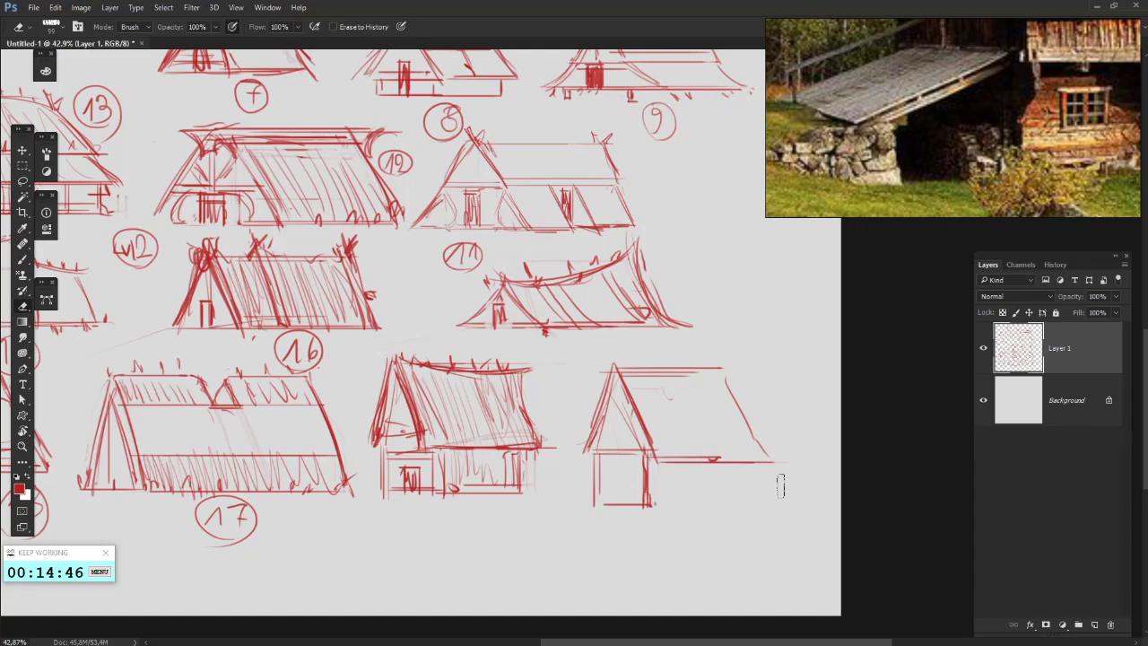
- Thicken the new hut's rear roof edge and draw the rear corner post and the side wall's ground line
{"action": "key", "text": "b"}
{"action": "left_click_drag", "start_coordinate": [746, 419], "coordinate": [769, 464]}
{"action": "left_click_drag", "start_coordinate": [725, 375], "coordinate": [753, 440]}
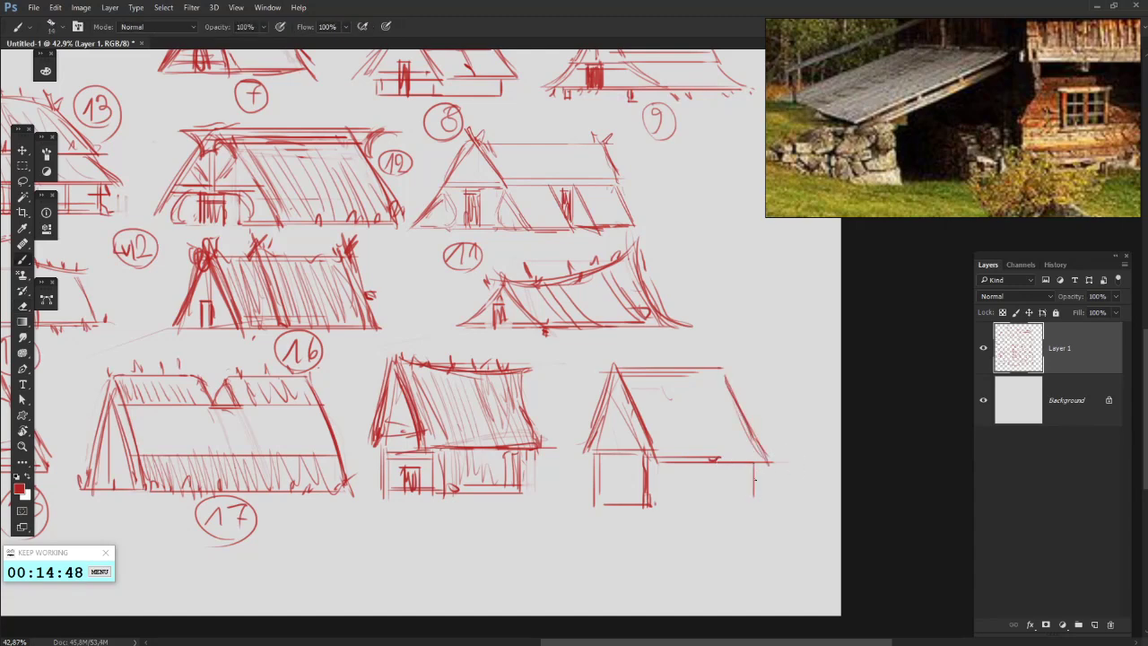
{"action": "mouse_move", "coordinate": [753, 507]}
{"action": "left_mouse_down"}
{"action": "mouse_move", "coordinate": [638, 507]}
{"action": "mouse_move", "coordinate": [728, 512]}
{"action": "left_mouse_up"}
- Divide the new hut's side wall with vertical posts, add an upright to the gable, and draw tufts along the ridge
{"action": "scroll", "coordinate": [557, 469], "scroll_direction": "down", "scroll_amount": 2}
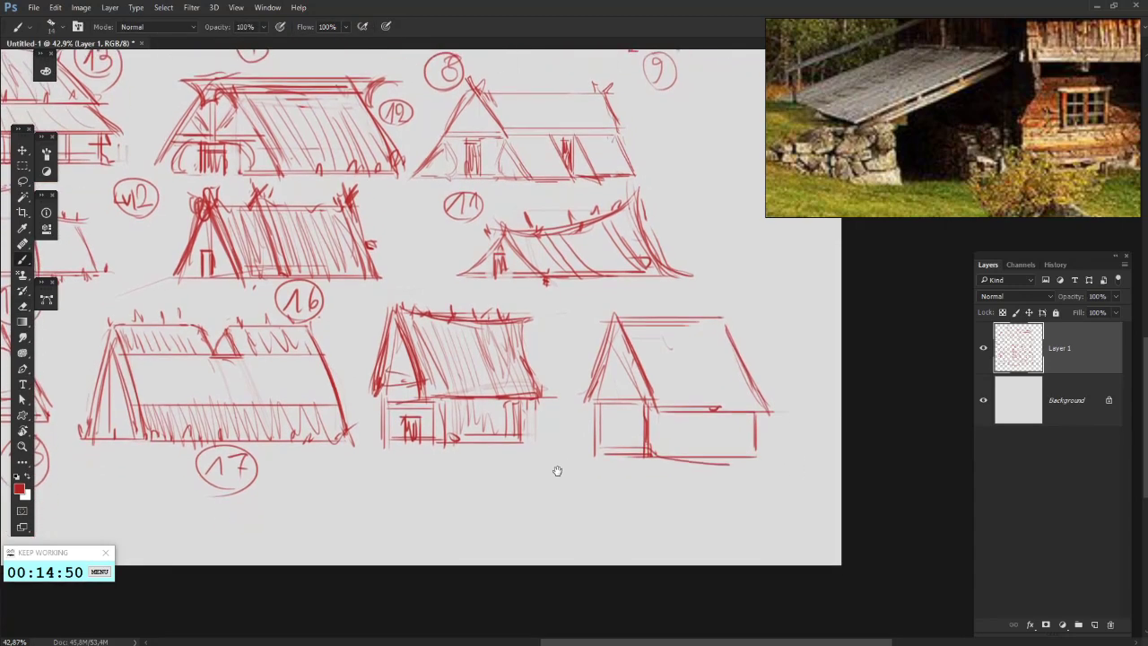
{"action": "left_click_drag", "start_coordinate": [588, 320], "coordinate": [651, 418]}
{"action": "mouse_move", "coordinate": [658, 545]}
{"action": "left_mouse_down"}
{"action": "mouse_move", "coordinate": [785, 544]}
{"action": "mouse_move", "coordinate": [755, 506]}
{"action": "left_mouse_up"}
{"action": "left_click_drag", "start_coordinate": [756, 504], "coordinate": [760, 539]}
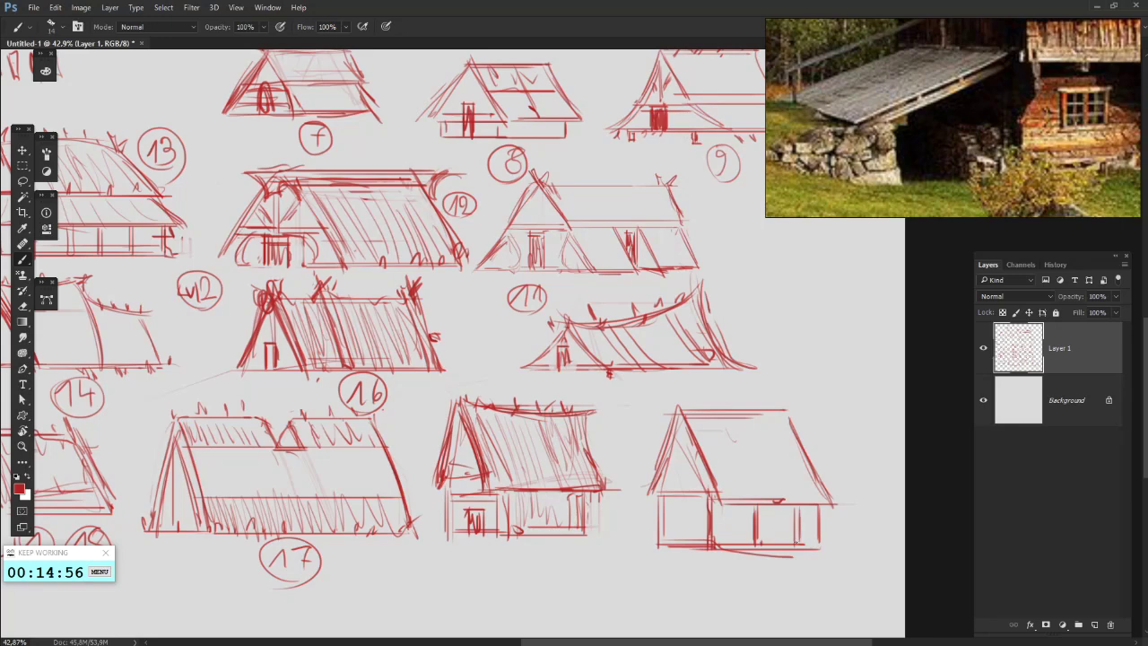
{"action": "left_click_drag", "start_coordinate": [796, 543], "coordinate": [798, 538]}
{"action": "mouse_move", "coordinate": [732, 497]}
{"action": "left_mouse_down"}
{"action": "mouse_move", "coordinate": [732, 540]}
{"action": "mouse_move", "coordinate": [683, 433]}
{"action": "mouse_move", "coordinate": [686, 512]}
{"action": "mouse_move", "coordinate": [687, 437]}
{"action": "mouse_move", "coordinate": [644, 364]}
{"action": "mouse_move", "coordinate": [654, 386]}
{"action": "left_mouse_up"}
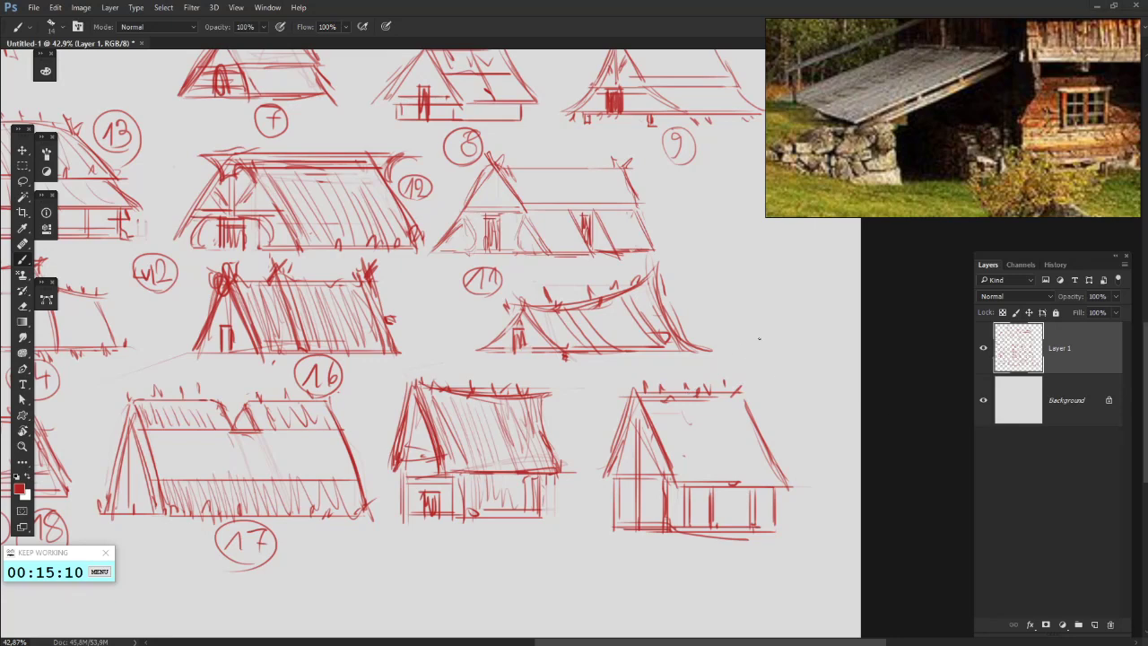
{"action": "left_click_drag", "start_coordinate": [787, 341], "coordinate": [751, 302]}
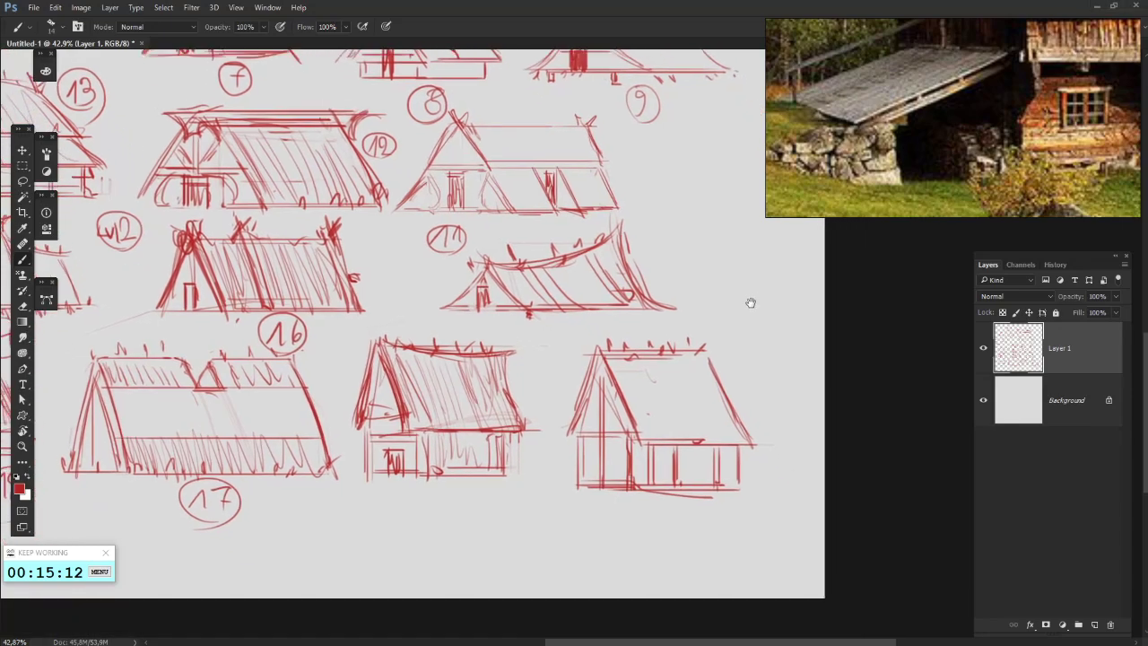
{"action": "left_click_drag", "start_coordinate": [695, 336], "coordinate": [768, 317]}
{"action": "left_click_drag", "start_coordinate": [549, 326], "coordinate": [835, 346]}
{"action": "mouse_move", "coordinate": [592, 374]}
{"action": "left_mouse_down"}
{"action": "mouse_move", "coordinate": [537, 329]}
{"action": "mouse_move", "coordinate": [455, 315]}
{"action": "mouse_move", "coordinate": [362, 343]}
{"action": "left_mouse_up"}
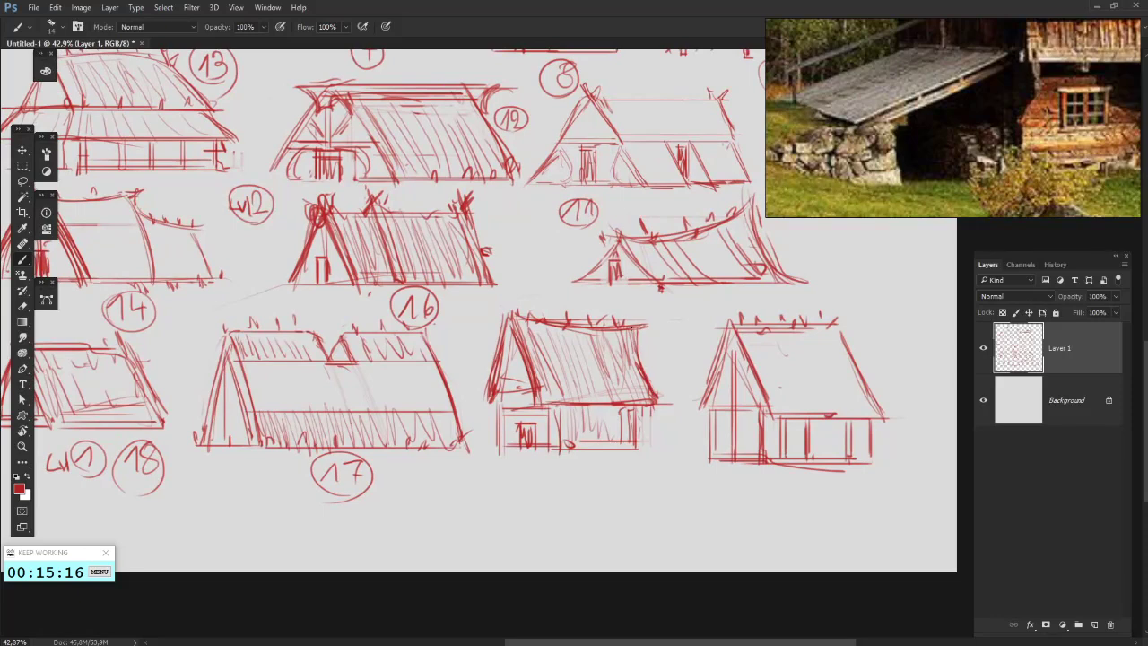
{"action": "left_click_drag", "start_coordinate": [634, 336], "coordinate": [648, 341]}
{"action": "left_click_drag", "start_coordinate": [705, 413], "coordinate": [633, 511]}
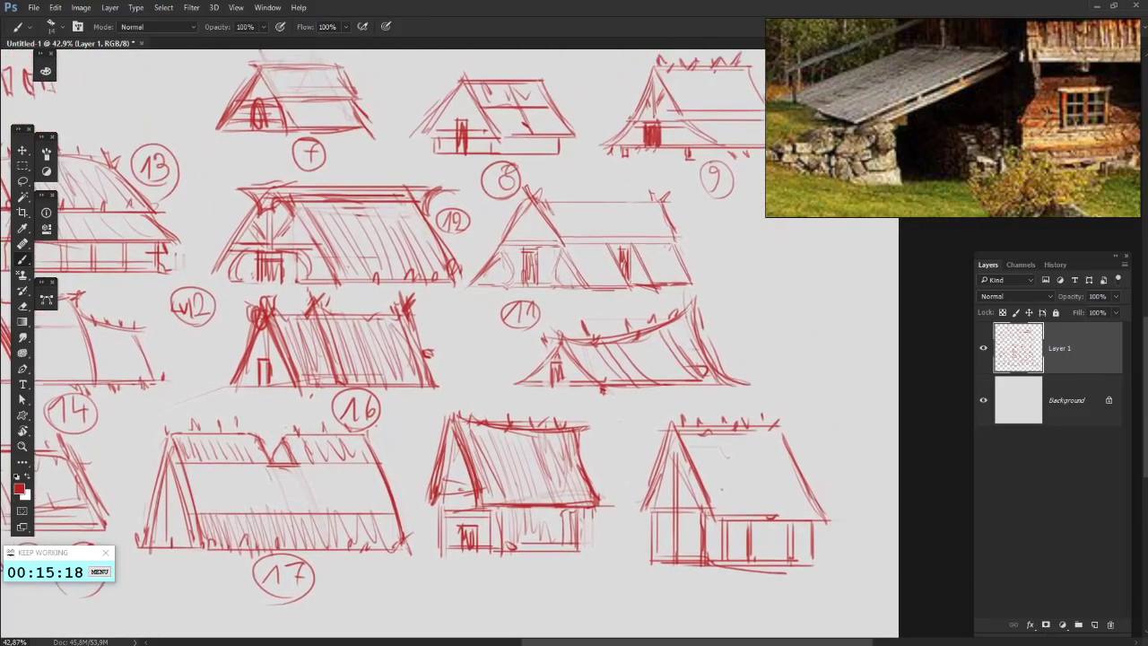
{"action": "mouse_move", "coordinate": [759, 349]}
{"action": "left_mouse_down"}
{"action": "mouse_move", "coordinate": [830, 490]}
{"action": "mouse_move", "coordinate": [786, 461]}
{"action": "left_mouse_up"}
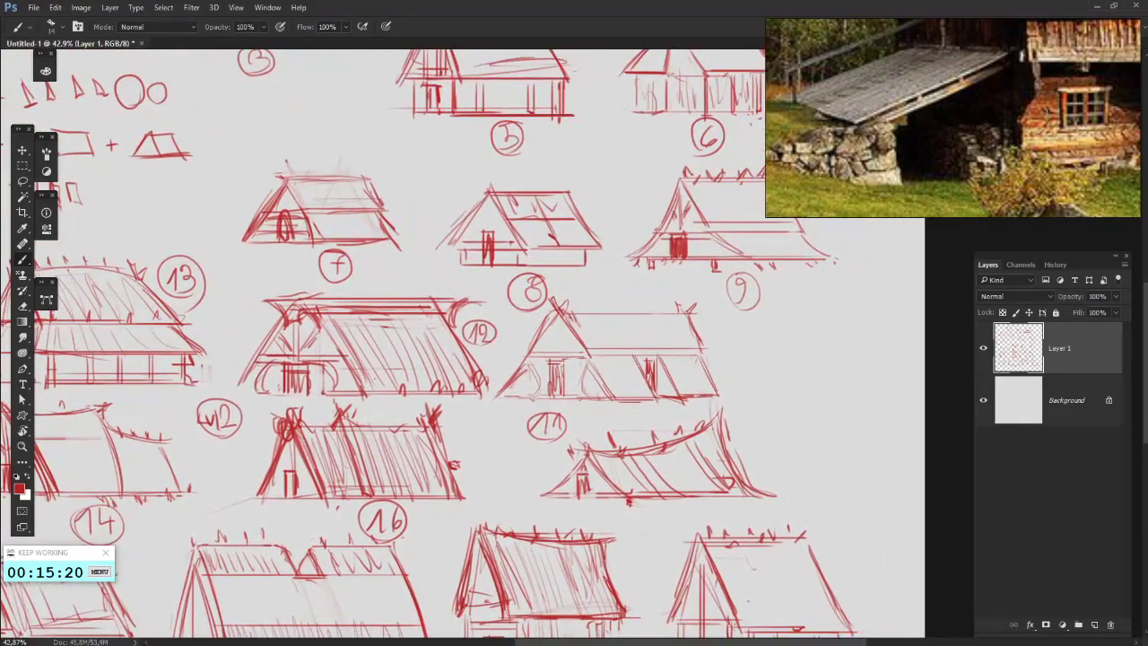
- Thicken the inner gable beam of hut 11 and hatch the first lower roof panel with slanted strokes
{"action": "left_click_drag", "start_coordinate": [571, 315], "coordinate": [588, 344]}
{"action": "mouse_move", "coordinate": [575, 315]}
{"action": "left_mouse_down"}
{"action": "mouse_move", "coordinate": [605, 357]}
{"action": "mouse_move", "coordinate": [639, 348]}
{"action": "mouse_move", "coordinate": [615, 395]}
{"action": "left_mouse_up"}
{"action": "key", "text": "ctrl+z"}
{"action": "key", "text": "ctrl+alt+z"}
{"action": "key", "text": "ctrl+alt+z"}
{"action": "key", "text": "ctrl+alt+z"}
{"action": "left_click_drag", "start_coordinate": [594, 356], "coordinate": [630, 398]}
{"action": "left_click_drag", "start_coordinate": [619, 361], "coordinate": [642, 395]}
{"action": "left_click_drag", "start_coordinate": [581, 346], "coordinate": [616, 402]}
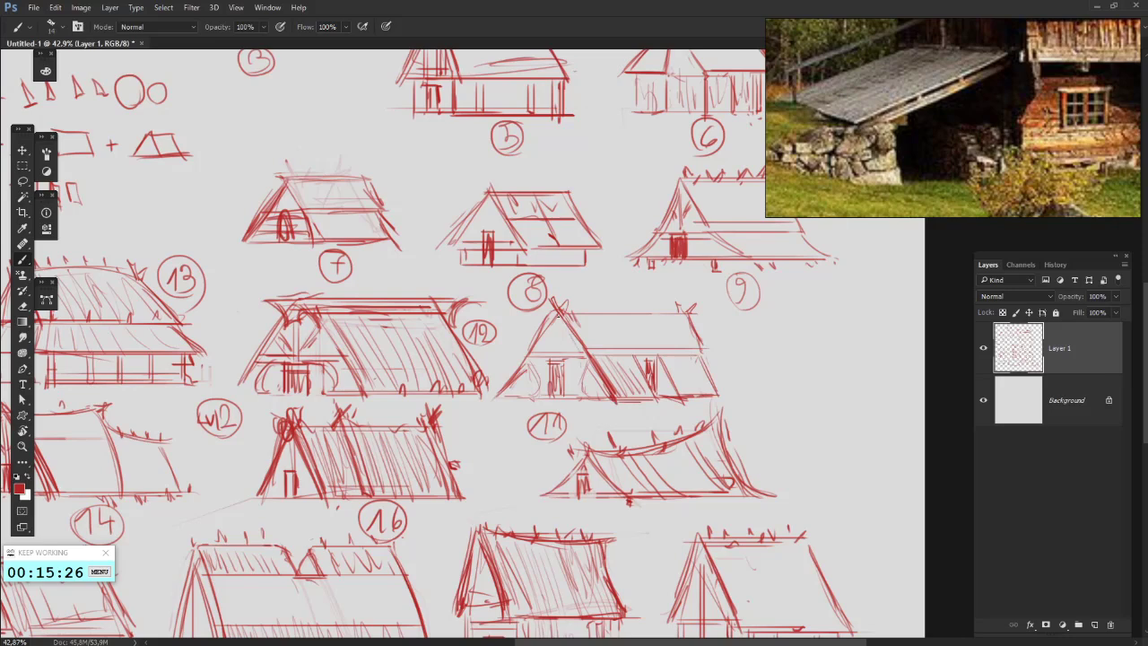
- Reinforce hut 11's front gable with heavier beams that cross at the peak
{"action": "left_click_drag", "start_coordinate": [558, 314], "coordinate": [605, 389]}
{"action": "mouse_move", "coordinate": [553, 309]}
{"action": "left_mouse_down"}
{"action": "mouse_move", "coordinate": [602, 388]}
{"action": "mouse_move", "coordinate": [609, 360]}
{"action": "left_mouse_up"}
{"action": "left_click_drag", "start_coordinate": [587, 305], "coordinate": [544, 375]}
{"action": "left_click_drag", "start_coordinate": [580, 307], "coordinate": [536, 377]}
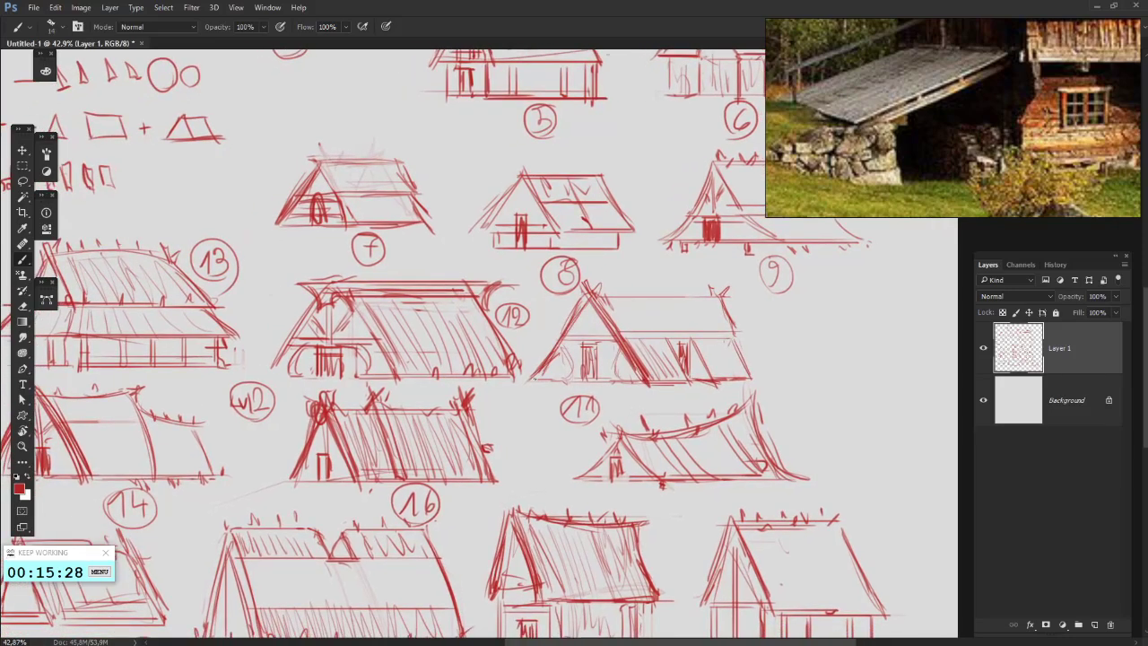
- Draw a thick doubled horizontal beam across the middle of hut 11's side roof and darken the lower rear roof edges
{"action": "mouse_move", "coordinate": [715, 319]}
{"action": "left_mouse_down"}
{"action": "mouse_move", "coordinate": [627, 328]}
{"action": "mouse_move", "coordinate": [669, 387]}
{"action": "left_mouse_up"}
{"action": "mouse_move", "coordinate": [647, 343]}
{"action": "left_mouse_down"}
{"action": "mouse_move", "coordinate": [541, 346]}
{"action": "mouse_move", "coordinate": [634, 342]}
{"action": "left_mouse_up"}
{"action": "left_click_drag", "start_coordinate": [522, 347], "coordinate": [654, 345]}
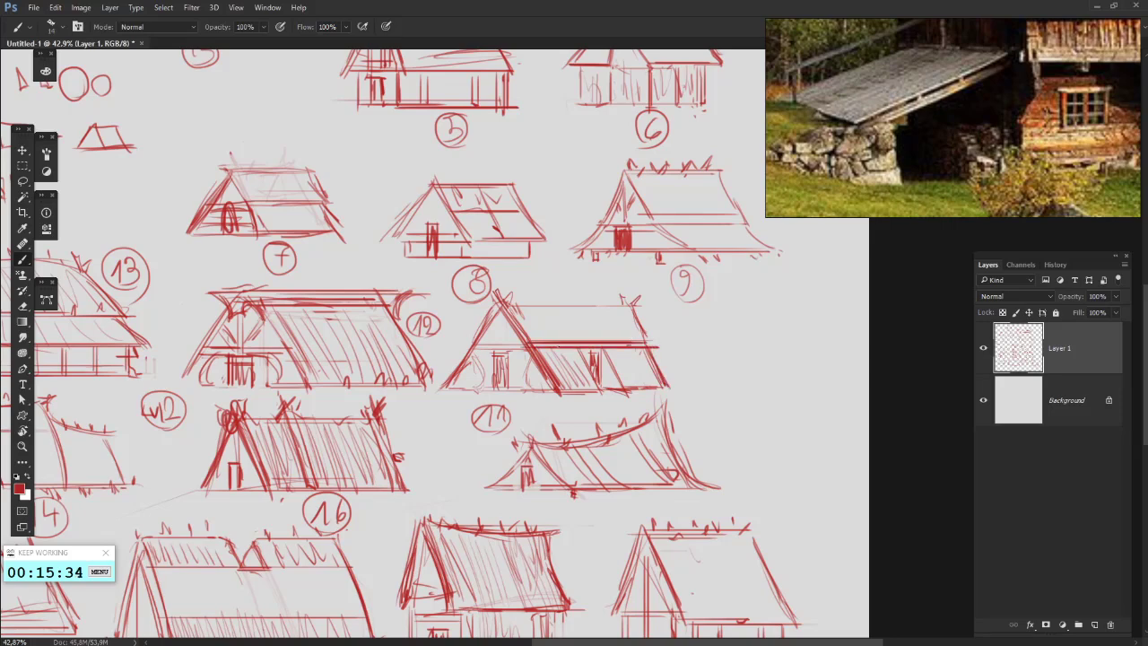
{"action": "left_click_drag", "start_coordinate": [540, 348], "coordinate": [644, 345]}
{"action": "left_click_drag", "start_coordinate": [513, 342], "coordinate": [522, 353]}
{"action": "left_click_drag", "start_coordinate": [653, 340], "coordinate": [655, 350]}
{"action": "mouse_move", "coordinate": [654, 348]}
{"action": "left_mouse_down"}
{"action": "mouse_move", "coordinate": [844, 263]}
{"action": "mouse_move", "coordinate": [875, 286]}
{"action": "left_mouse_up"}
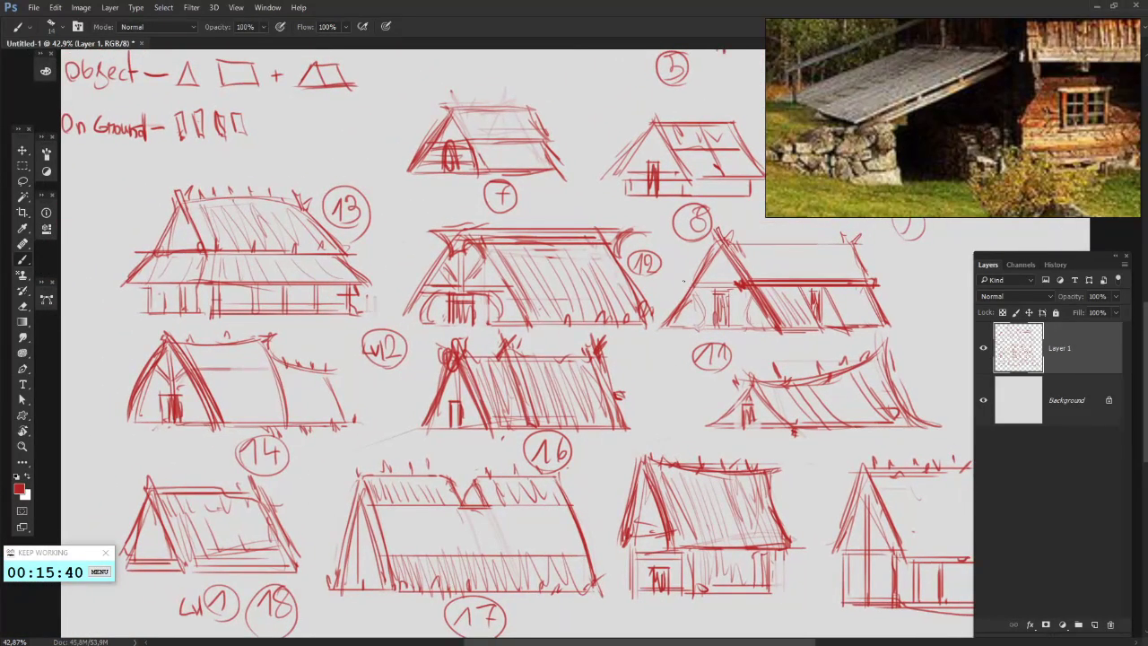
- Add a dark window and heavy crossbeam ends to hut 11's gable, plus slanted plank lines and ridge tufts on its upper roof
{"action": "left_click_drag", "start_coordinate": [715, 291], "coordinate": [596, 297]}
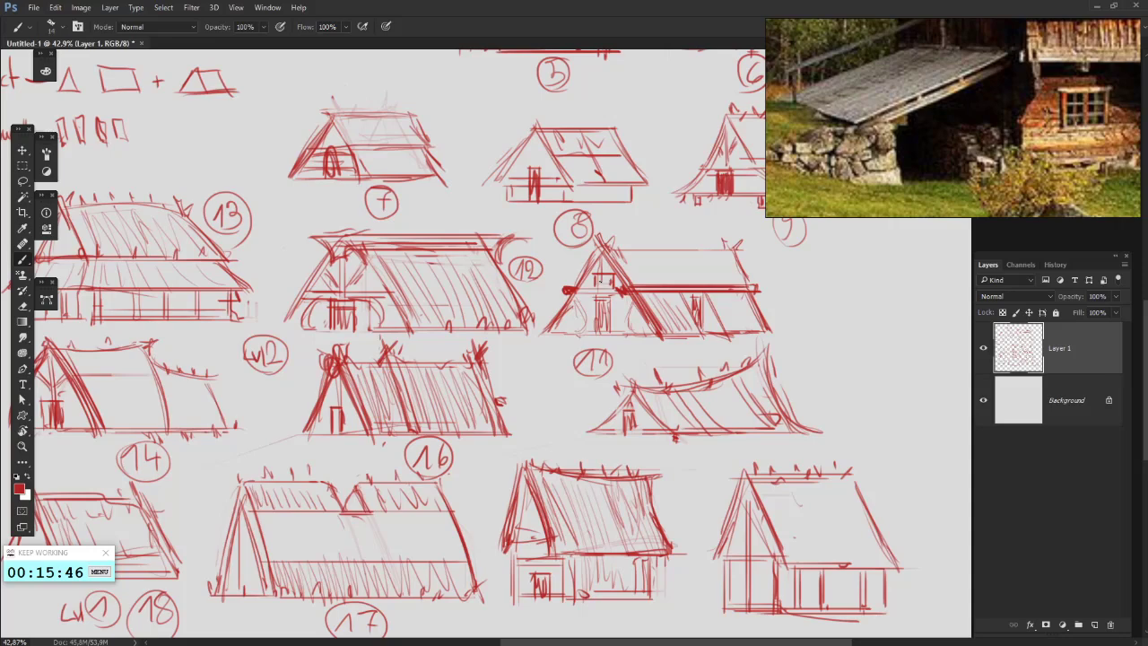
{"action": "mouse_move", "coordinate": [591, 277]}
{"action": "left_mouse_down"}
{"action": "mouse_move", "coordinate": [613, 277]}
{"action": "mouse_move", "coordinate": [546, 283]}
{"action": "mouse_move", "coordinate": [525, 271]}
{"action": "left_mouse_up"}
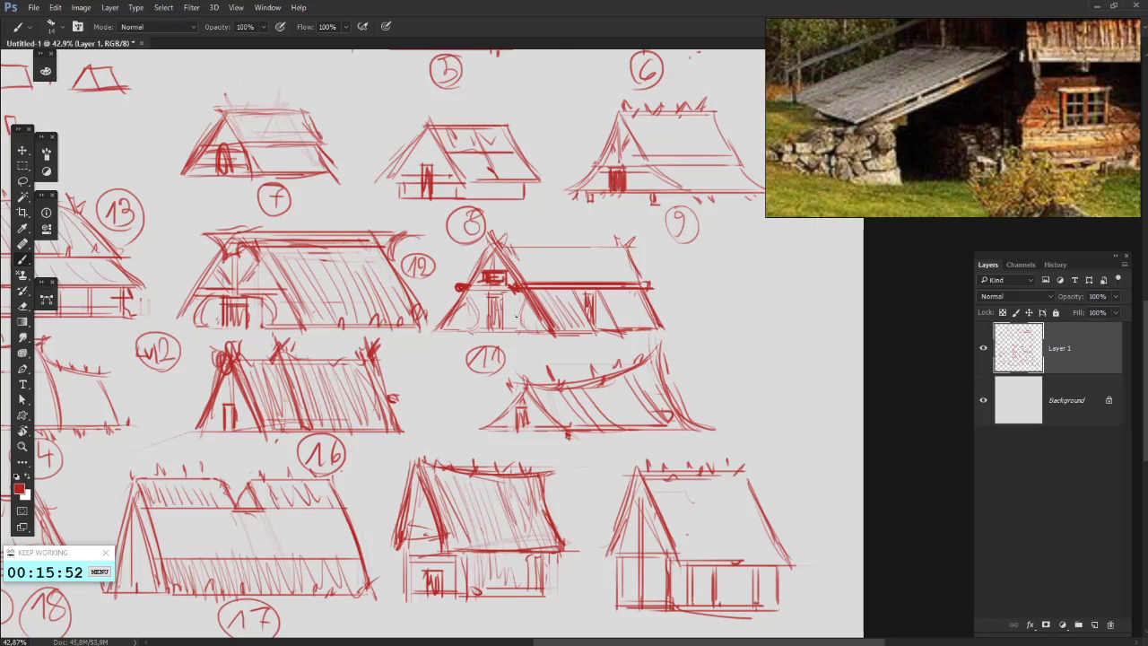
{"action": "left_click_drag", "start_coordinate": [595, 295], "coordinate": [702, 248]}
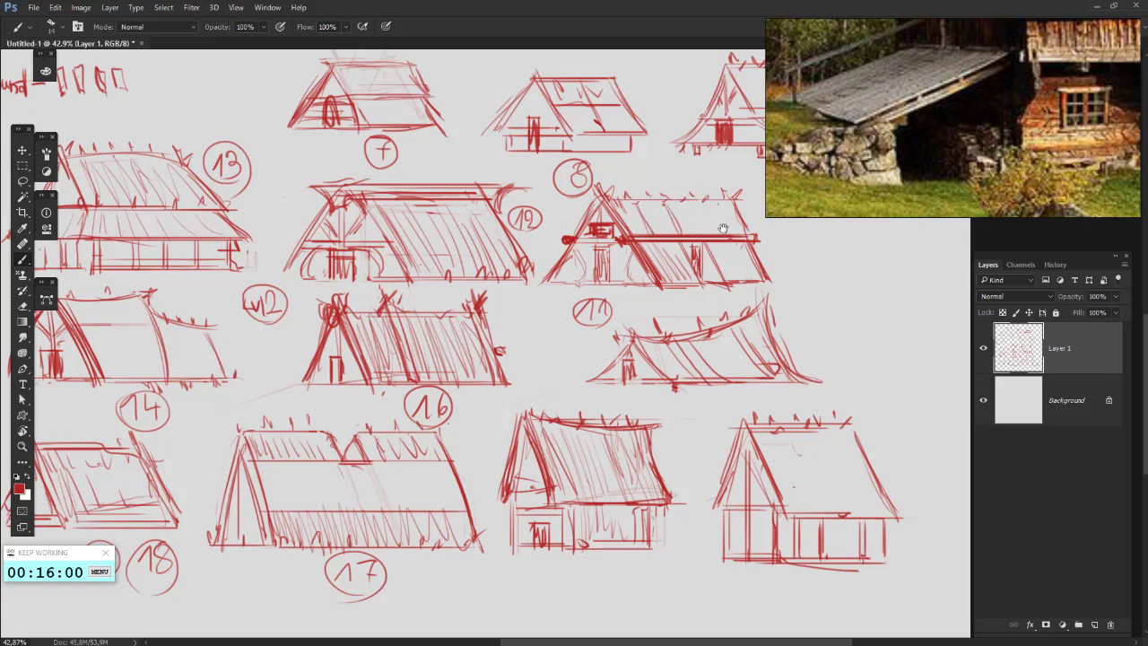
{"action": "mouse_move", "coordinate": [723, 227]}
{"action": "left_mouse_down"}
{"action": "mouse_move", "coordinate": [669, 216]}
{"action": "mouse_move", "coordinate": [685, 232]}
{"action": "mouse_move", "coordinate": [673, 259]}
{"action": "left_mouse_up"}
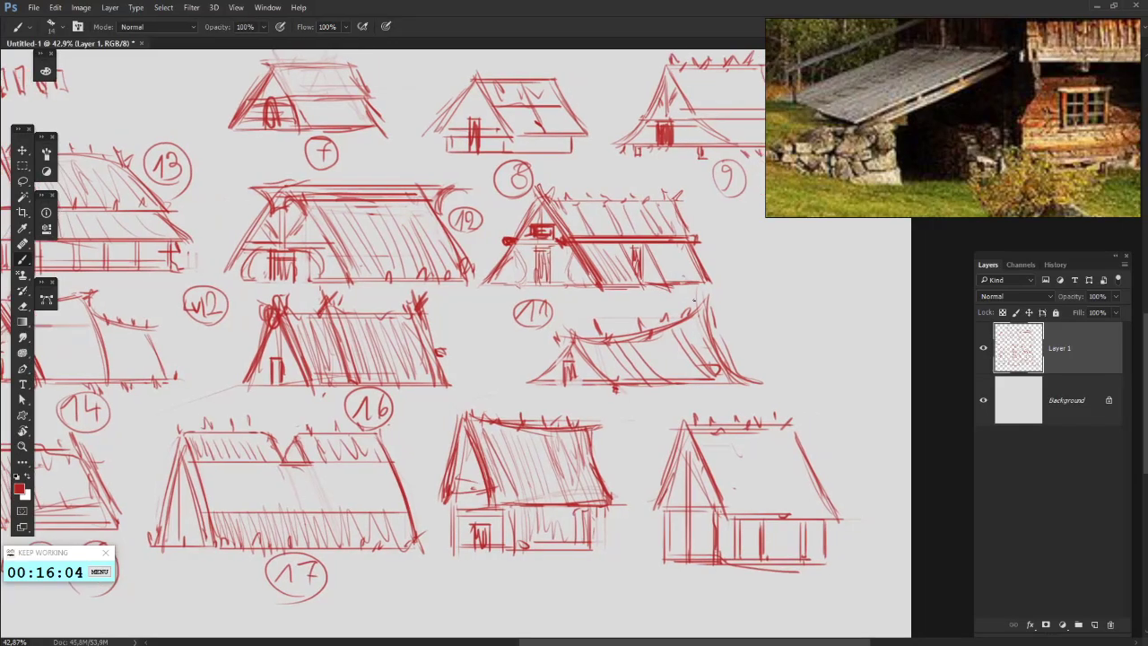
{"action": "mouse_move", "coordinate": [735, 126]}
{"action": "left_mouse_down"}
{"action": "mouse_move", "coordinate": [661, 337]}
{"action": "mouse_move", "coordinate": [622, 337]}
{"action": "left_mouse_up"}
{"action": "mouse_move", "coordinate": [648, 281]}
{"action": "left_mouse_down"}
{"action": "mouse_move", "coordinate": [672, 323]}
{"action": "mouse_move", "coordinate": [592, 326]}
{"action": "mouse_move", "coordinate": [654, 336]}
{"action": "left_mouse_up"}
{"action": "left_click_drag", "start_coordinate": [580, 325], "coordinate": [662, 324]}
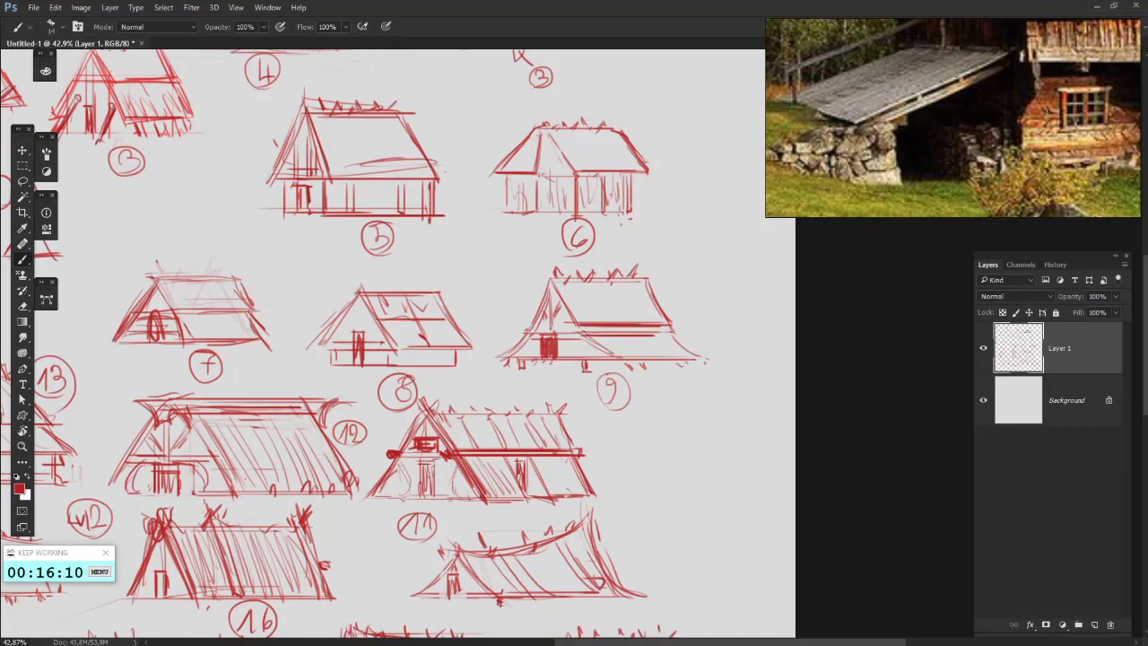
{"action": "mouse_move", "coordinate": [558, 382]}
{"action": "left_mouse_down"}
{"action": "mouse_move", "coordinate": [606, 314]}
{"action": "mouse_move", "coordinate": [710, 314]}
{"action": "left_mouse_up"}
{"action": "mouse_move", "coordinate": [675, 339]}
{"action": "left_mouse_down"}
{"action": "mouse_move", "coordinate": [723, 296]}
{"action": "mouse_move", "coordinate": [695, 313]}
{"action": "mouse_move", "coordinate": [708, 320]}
{"action": "left_mouse_up"}
{"action": "key", "text": "ctrl+alt+z"}
{"action": "key", "text": "ctrl+alt+z"}
{"action": "key", "text": "ctrl+alt+z"}
{"action": "mouse_move", "coordinate": [680, 278]}
{"action": "left_mouse_down"}
{"action": "mouse_move", "coordinate": [541, 415]}
{"action": "mouse_move", "coordinate": [544, 378]}
{"action": "left_mouse_up"}
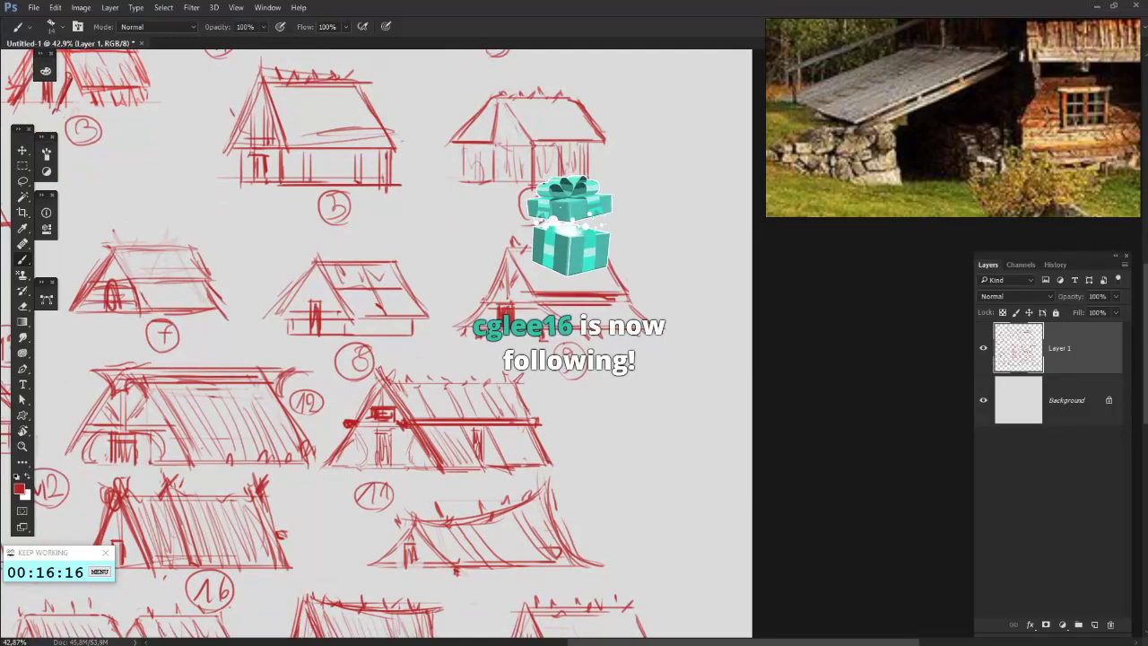
{"action": "mouse_move", "coordinate": [533, 421]}
{"action": "left_mouse_down"}
{"action": "mouse_move", "coordinate": [863, 463]}
{"action": "mouse_move", "coordinate": [895, 497]}
{"action": "left_mouse_up"}
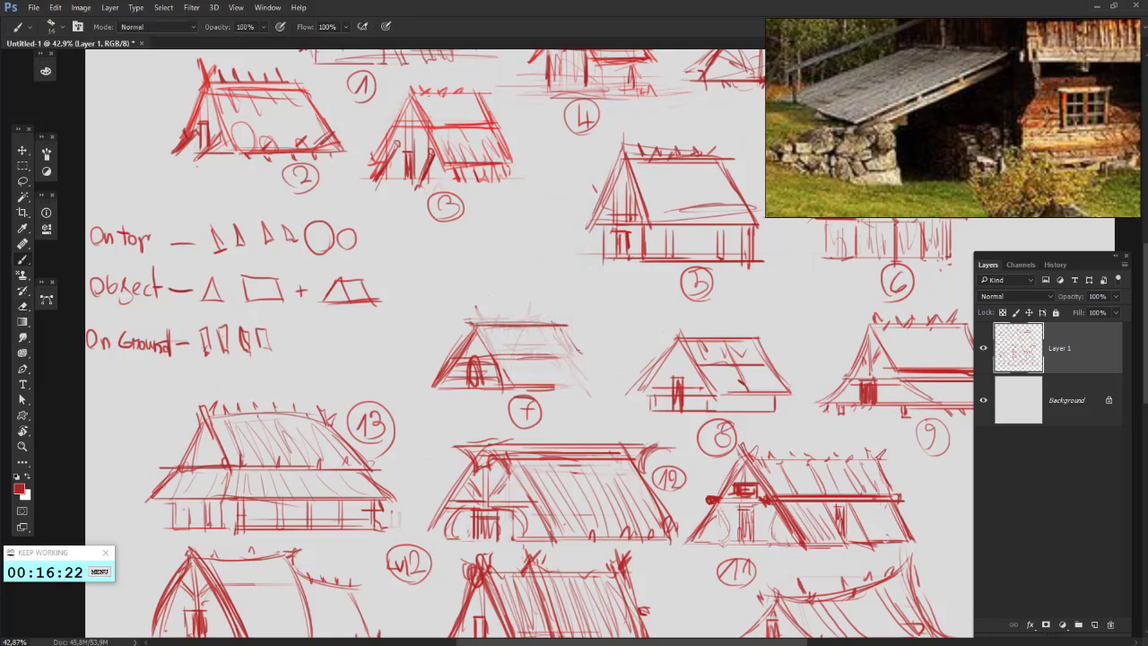
- Lighten hut 7's front gable and rough in two steep parallel lines for a taller front roof section
{"action": "mouse_move", "coordinate": [567, 326]}
{"action": "left_mouse_down"}
{"action": "mouse_move", "coordinate": [587, 360]}
{"action": "mouse_move", "coordinate": [523, 360]}
{"action": "mouse_move", "coordinate": [574, 359]}
{"action": "mouse_move", "coordinate": [599, 386]}
{"action": "left_mouse_up"}
{"action": "mouse_move", "coordinate": [432, 337]}
{"action": "left_mouse_down"}
{"action": "mouse_move", "coordinate": [553, 344]}
{"action": "mouse_move", "coordinate": [538, 353]}
{"action": "mouse_move", "coordinate": [511, 330]}
{"action": "mouse_move", "coordinate": [556, 333]}
{"action": "mouse_move", "coordinate": [546, 283]}
{"action": "mouse_move", "coordinate": [572, 347]}
{"action": "mouse_move", "coordinate": [572, 313]}
{"action": "mouse_move", "coordinate": [539, 260]}
{"action": "left_mouse_up"}
{"action": "key", "text": "e"}
{"action": "key", "text": "b"}
{"action": "left_click_drag", "start_coordinate": [539, 259], "coordinate": [550, 281]}
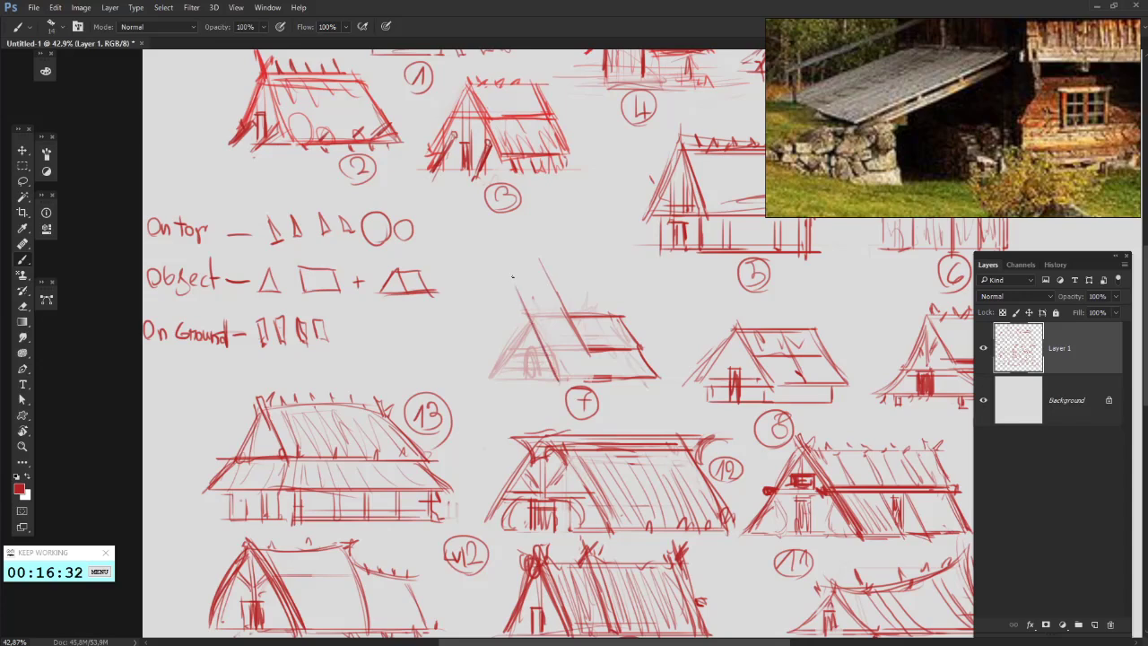
{"action": "left_click_drag", "start_coordinate": [513, 268], "coordinate": [536, 377]}
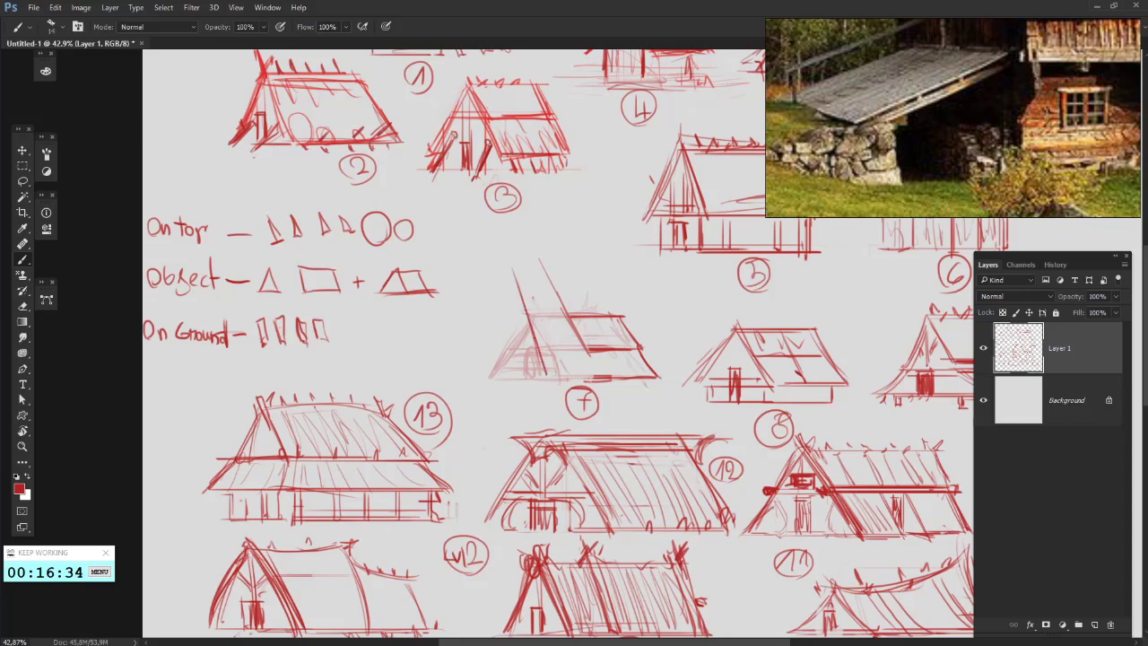
- Browse the reference board past the half-timbered houses to the Shape image group
{"action": "scroll", "coordinate": [987, 135], "scroll_direction": "down", "scroll_amount": 1}
{"action": "left_click_drag", "start_coordinate": [1032, 72], "coordinate": [711, 98]}
{"action": "left_click_drag", "start_coordinate": [1100, 103], "coordinate": [717, 135]}
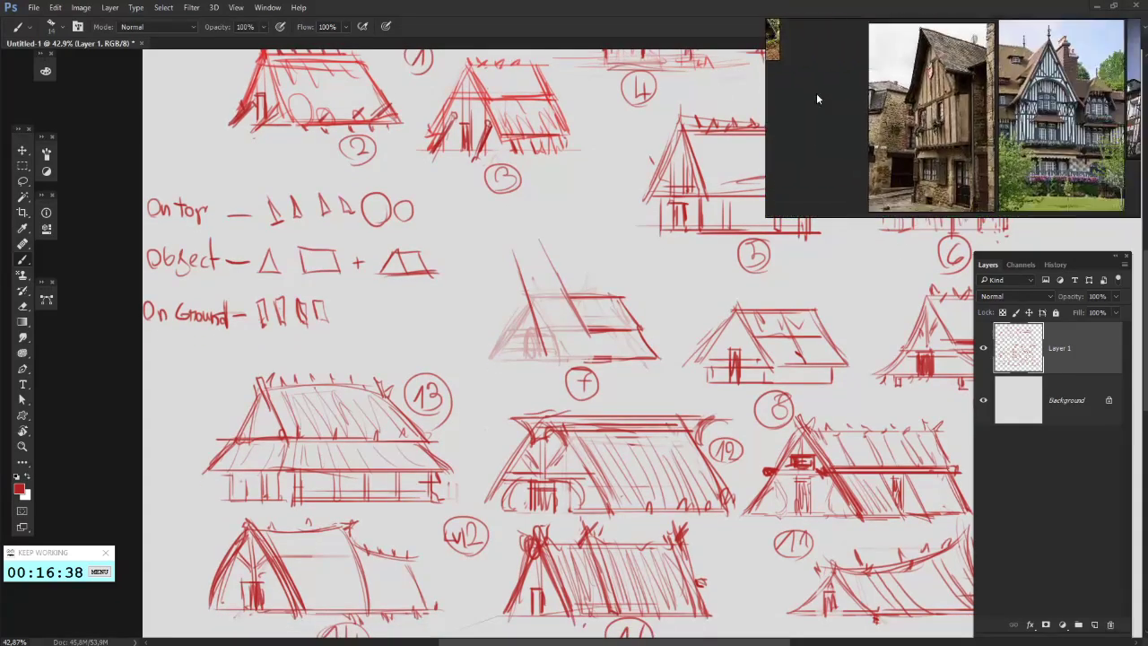
{"action": "left_click_drag", "start_coordinate": [1090, 81], "coordinate": [725, 100]}
{"action": "scroll", "coordinate": [1076, 130], "scroll_direction": "down", "scroll_amount": 6}
{"action": "scroll", "coordinate": [1023, 126], "scroll_direction": "up", "scroll_amount": 8}
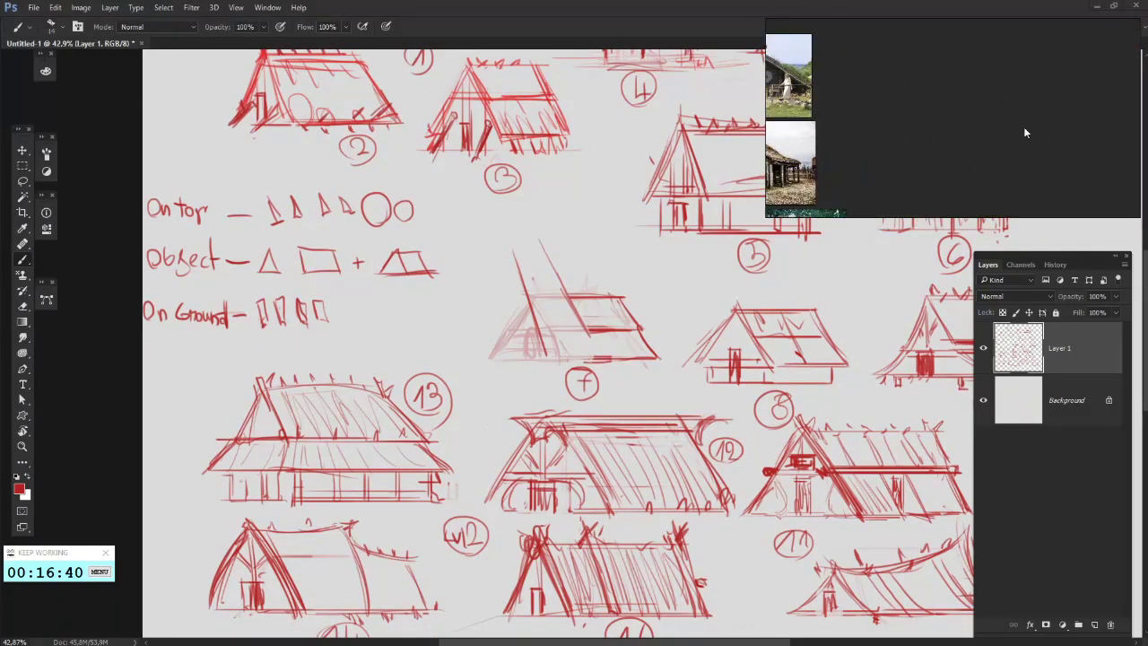
{"action": "left_click_drag", "start_coordinate": [920, 96], "coordinate": [904, 100]}
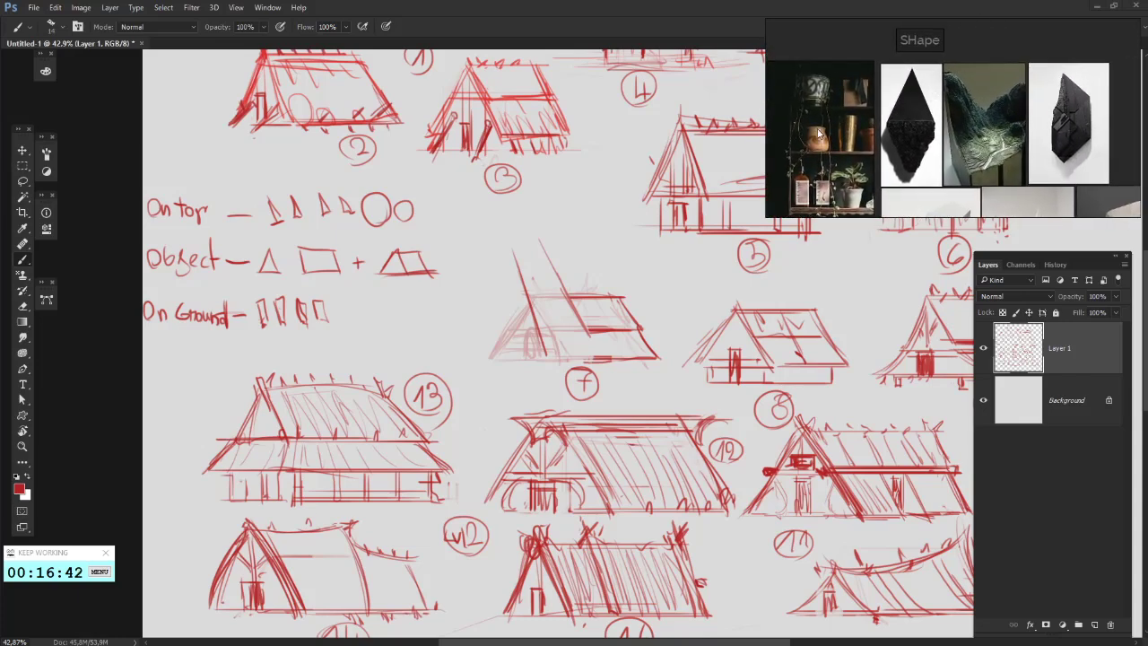
- Draw a tall, narrow front gable on hut 7 and close its steep side roof with a short ridge line
{"action": "scroll", "coordinate": [396, 417], "scroll_direction": "up", "scroll_amount": 2}
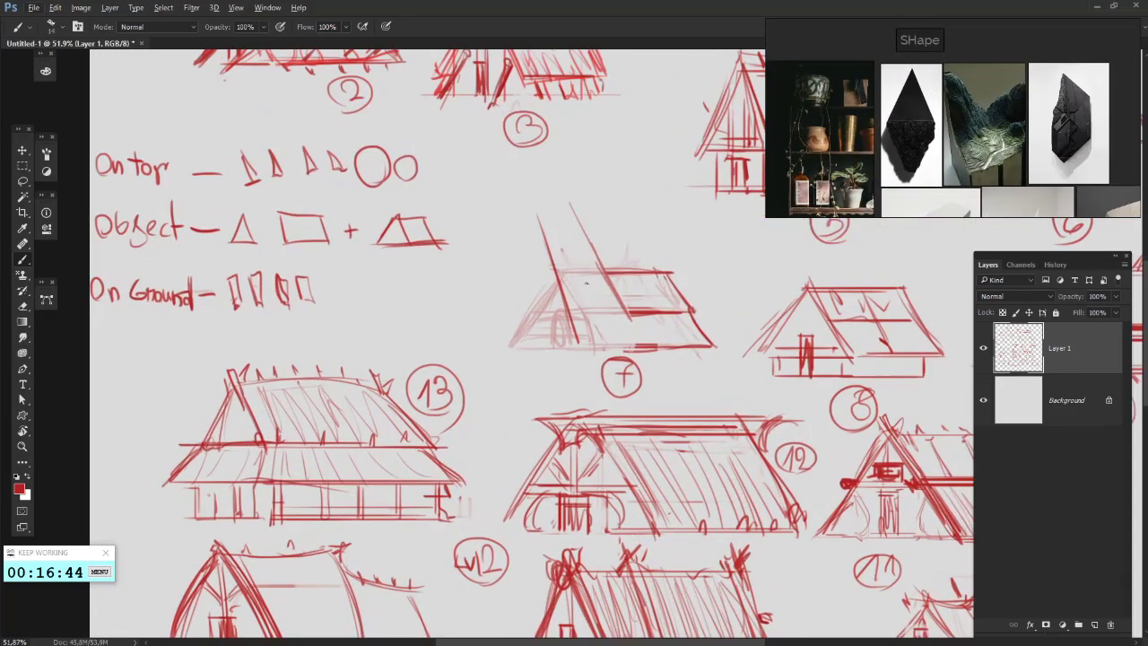
{"action": "left_click_drag", "start_coordinate": [538, 213], "coordinate": [513, 348]}
{"action": "left_click_drag", "start_coordinate": [536, 242], "coordinate": [521, 347]}
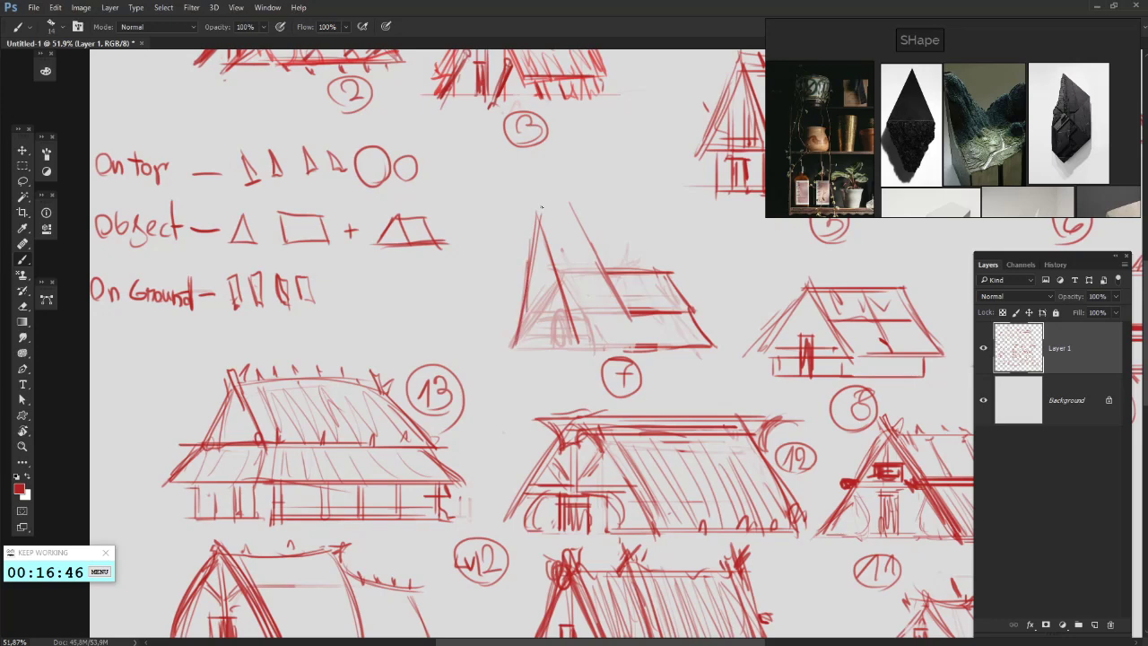
{"action": "left_click_drag", "start_coordinate": [544, 215], "coordinate": [569, 334]}
{"action": "mouse_move", "coordinate": [540, 216]}
{"action": "left_mouse_down"}
{"action": "mouse_move", "coordinate": [585, 215]}
{"action": "mouse_move", "coordinate": [651, 349]}
{"action": "left_mouse_up"}
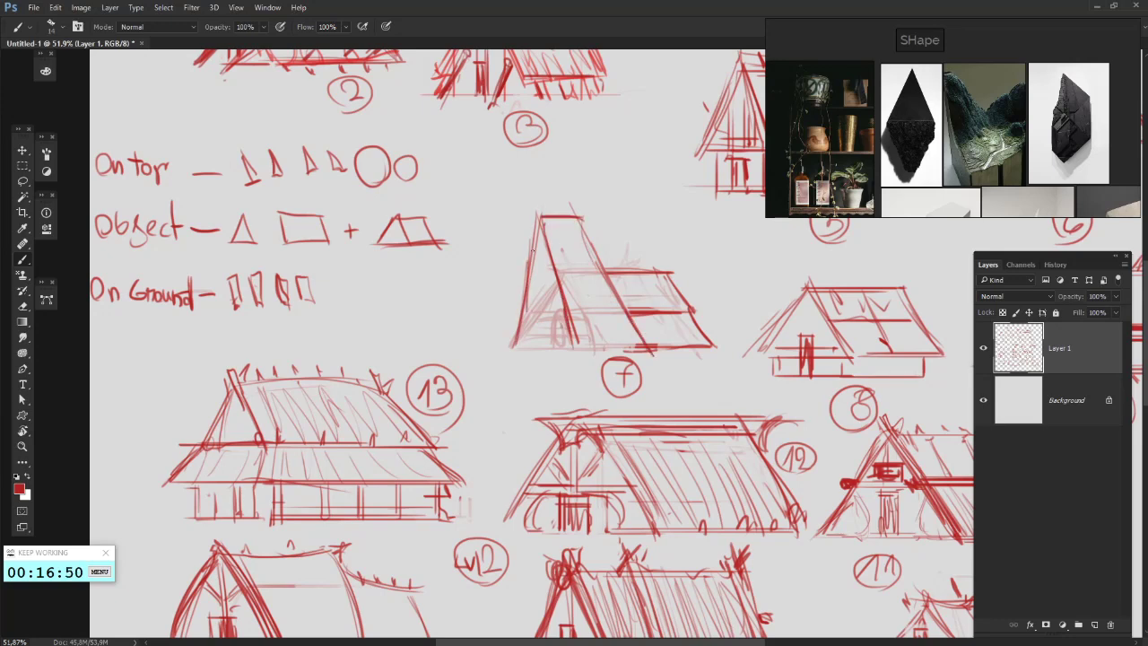
- Add an inner post and bracing to hut 7's tall gable and thicken its edge beams past the peak
{"action": "left_click_drag", "start_coordinate": [542, 224], "coordinate": [541, 319]}
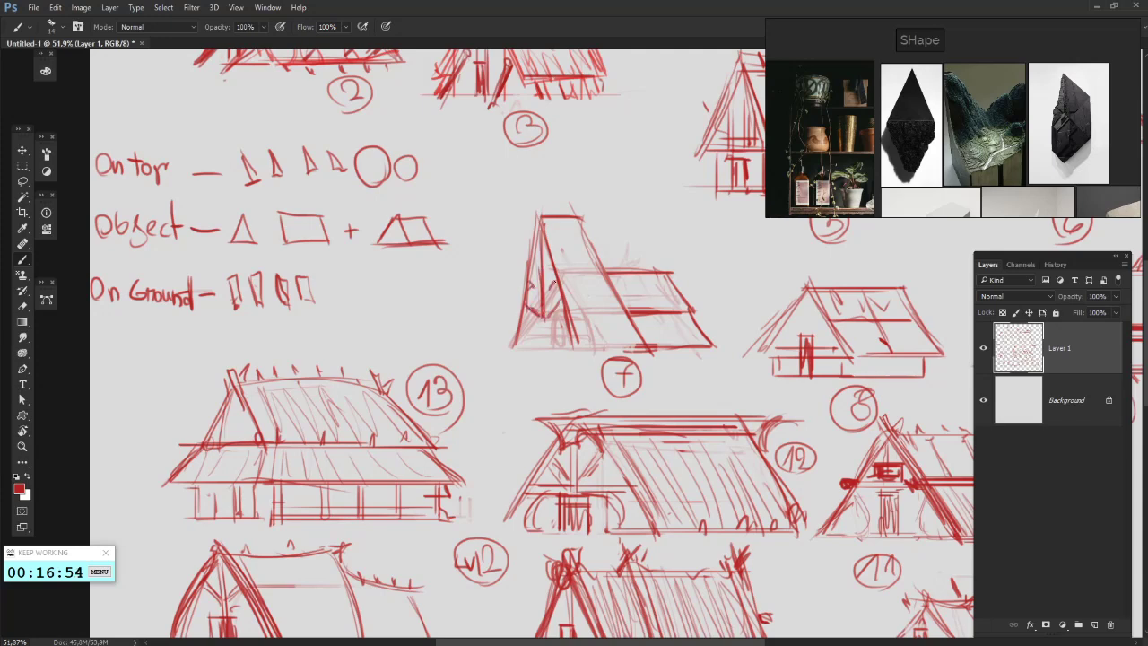
{"action": "left_click_drag", "start_coordinate": [545, 235], "coordinate": [565, 332]}
{"action": "left_click_drag", "start_coordinate": [531, 205], "coordinate": [556, 285]}
{"action": "left_click_drag", "start_coordinate": [535, 227], "coordinate": [520, 349]}
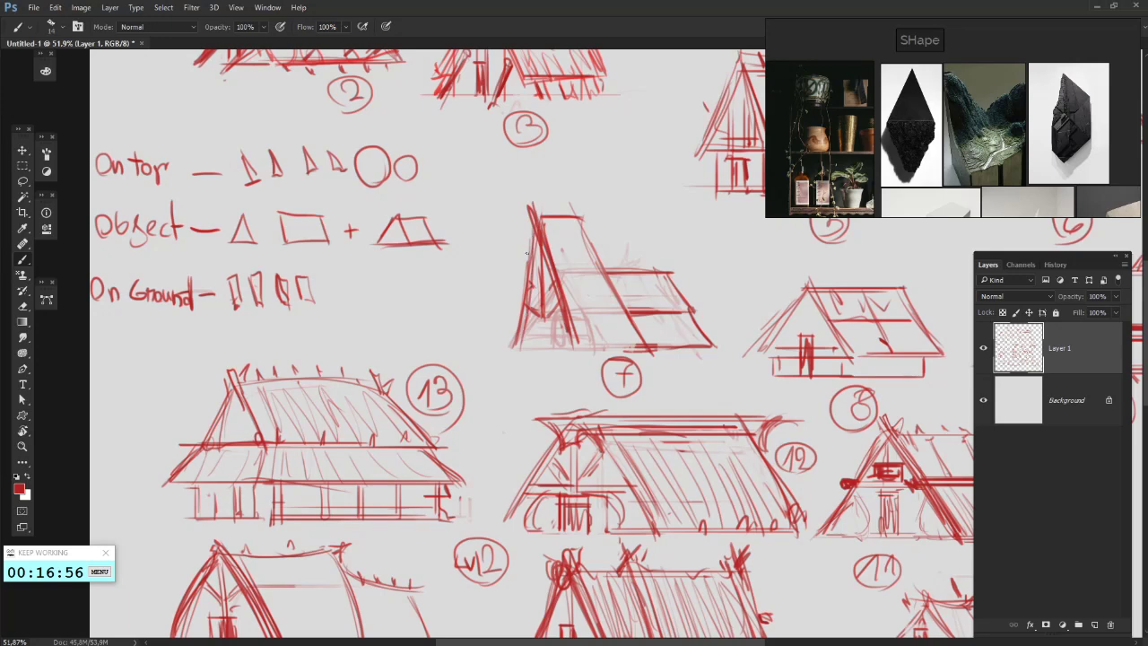
{"action": "left_click_drag", "start_coordinate": [528, 247], "coordinate": [512, 342]}
{"action": "left_click_drag", "start_coordinate": [518, 320], "coordinate": [536, 227]}
- Lay a low base platform of repeated horizontal strokes under hut 7's tall front section
{"action": "left_click_drag", "start_coordinate": [597, 293], "coordinate": [587, 238]}
{"action": "left_click_drag", "start_coordinate": [504, 287], "coordinate": [582, 288]}
{"action": "left_click_drag", "start_coordinate": [541, 298], "coordinate": [637, 296]}
{"action": "left_click_drag", "start_coordinate": [477, 292], "coordinate": [542, 290]}
{"action": "mouse_move", "coordinate": [470, 290]}
{"action": "left_mouse_down"}
{"action": "mouse_move", "coordinate": [610, 289]}
{"action": "mouse_move", "coordinate": [534, 282]}
{"action": "mouse_move", "coordinate": [624, 296]}
{"action": "left_mouse_up"}
{"action": "left_click_drag", "start_coordinate": [503, 294], "coordinate": [579, 294]}
- Fill hut 7's steep front roof with dense slanted plank lines
{"action": "scroll", "coordinate": [469, 151], "scroll_direction": "down", "scroll_amount": 5}
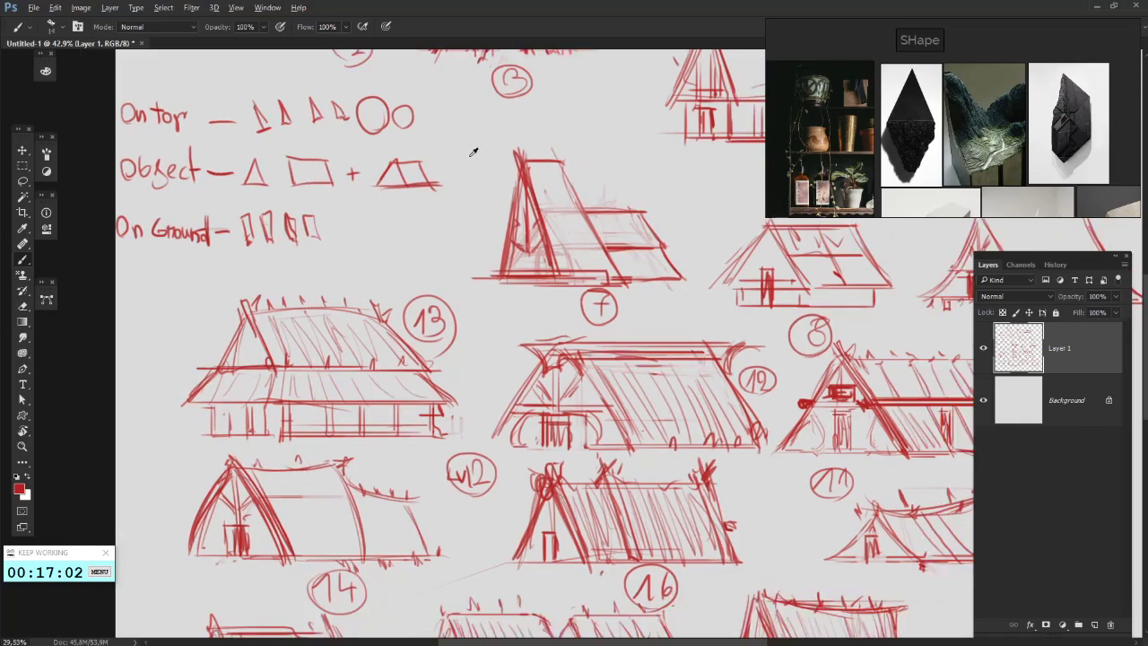
{"action": "scroll", "coordinate": [469, 151], "scroll_direction": "up", "scroll_amount": 5}
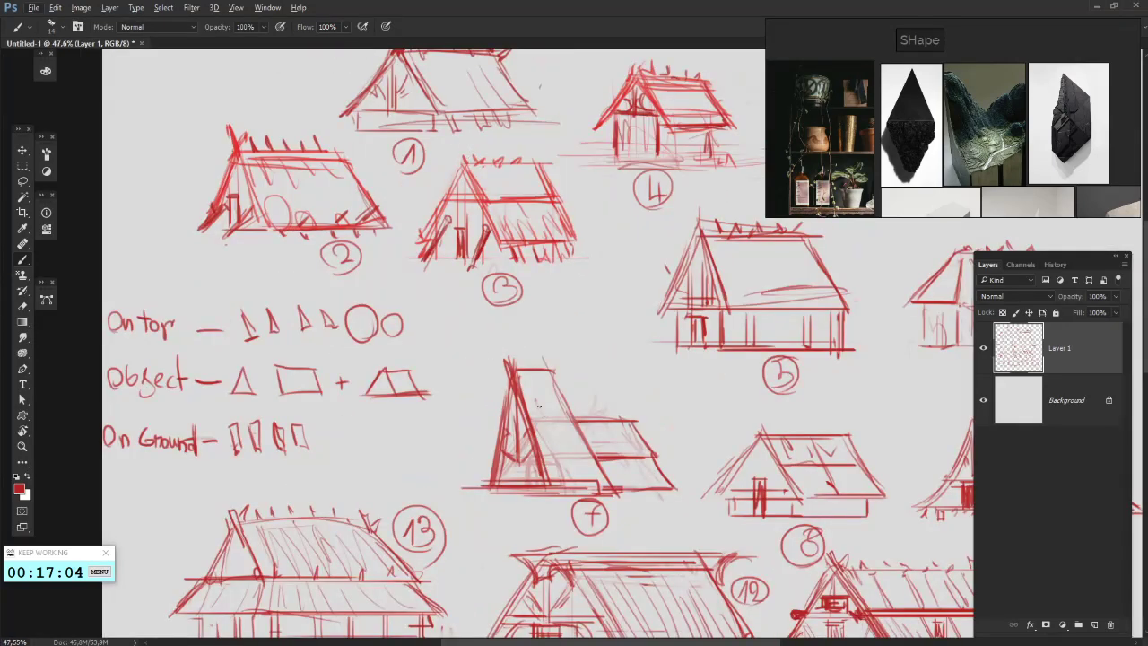
{"action": "left_click_drag", "start_coordinate": [534, 424], "coordinate": [545, 457]}
{"action": "left_click_drag", "start_coordinate": [522, 383], "coordinate": [548, 469]}
{"action": "left_click_drag", "start_coordinate": [521, 375], "coordinate": [552, 477]}
{"action": "left_click_drag", "start_coordinate": [529, 375], "coordinate": [560, 476]}
{"action": "mouse_move", "coordinate": [533, 377]}
{"action": "left_mouse_down"}
{"action": "mouse_move", "coordinate": [572, 476]}
{"action": "mouse_move", "coordinate": [579, 458]}
{"action": "left_mouse_up"}
{"action": "left_click_drag", "start_coordinate": [575, 436], "coordinate": [587, 461]}
{"action": "mouse_move", "coordinate": [626, 408]}
{"action": "left_mouse_down"}
{"action": "mouse_move", "coordinate": [567, 362]}
{"action": "mouse_move", "coordinate": [533, 397]}
{"action": "left_mouse_up"}
- Hatch hut 7's lower rear roof with slanted planks and add spiky tufts along both ridges
{"action": "left_click_drag", "start_coordinate": [531, 379], "coordinate": [556, 410]}
{"action": "mouse_move", "coordinate": [549, 383]}
{"action": "left_mouse_down"}
{"action": "mouse_move", "coordinate": [567, 410]}
{"action": "mouse_move", "coordinate": [585, 406]}
{"action": "left_mouse_up"}
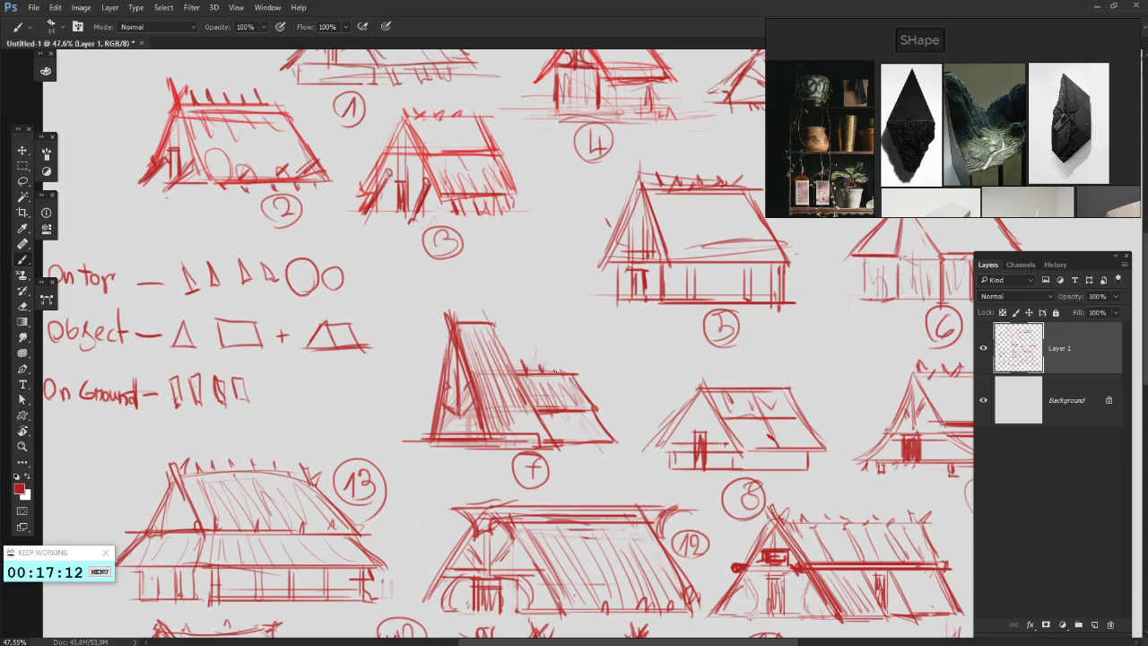
{"action": "left_click_drag", "start_coordinate": [555, 358], "coordinate": [557, 372]}
{"action": "left_click_drag", "start_coordinate": [502, 311], "coordinate": [494, 326]}
{"action": "left_click_drag", "start_coordinate": [569, 359], "coordinate": [561, 369]}
- Divide hut 5's side roof with a horizontal line and hatch the band below it with slanted strokes
{"action": "mouse_move", "coordinate": [670, 213]}
{"action": "left_mouse_down"}
{"action": "mouse_move", "coordinate": [590, 317]}
{"action": "mouse_move", "coordinate": [487, 312]}
{"action": "mouse_move", "coordinate": [499, 352]}
{"action": "left_mouse_up"}
{"action": "left_click_drag", "start_coordinate": [475, 289], "coordinate": [499, 361]}
{"action": "left_click_drag", "start_coordinate": [496, 297], "coordinate": [534, 366]}
{"action": "left_click_drag", "start_coordinate": [513, 296], "coordinate": [563, 361]}
{"action": "mouse_move", "coordinate": [561, 315]}
{"action": "left_mouse_down"}
{"action": "mouse_move", "coordinate": [594, 350]}
{"action": "mouse_move", "coordinate": [594, 326]}
{"action": "left_mouse_up"}
{"action": "key", "text": "ctrl+z"}
{"action": "left_click_drag", "start_coordinate": [413, 314], "coordinate": [521, 313]}
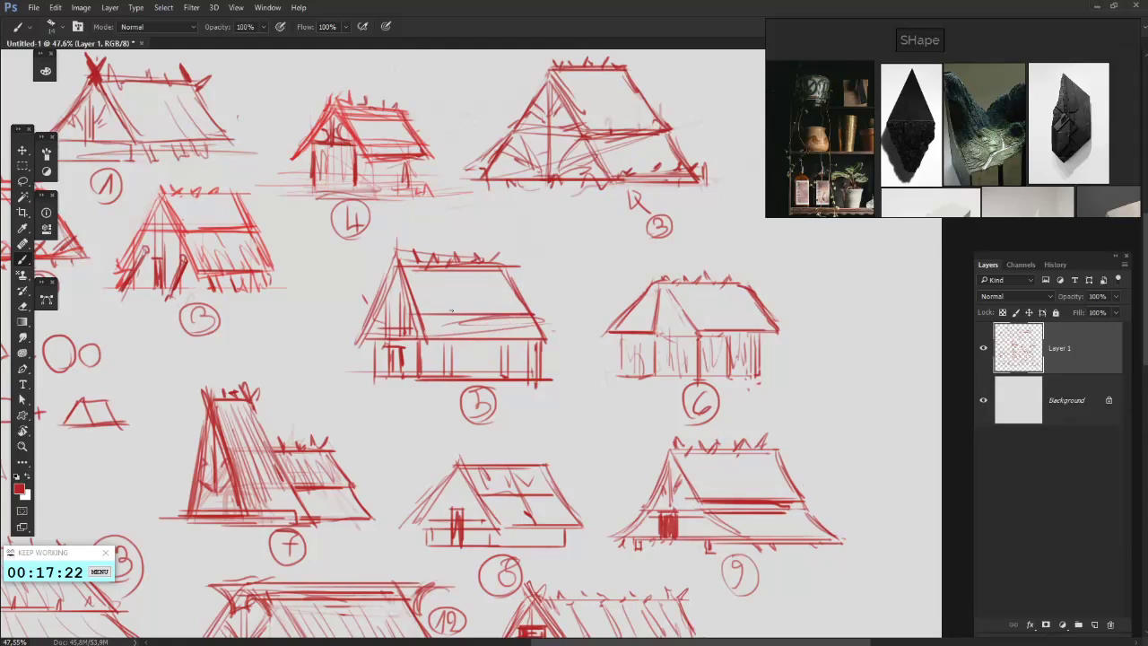
{"action": "mouse_move", "coordinate": [427, 310]}
{"action": "left_mouse_down"}
{"action": "mouse_move", "coordinate": [528, 313]}
{"action": "mouse_move", "coordinate": [437, 344]}
{"action": "mouse_move", "coordinate": [452, 339]}
{"action": "left_mouse_up"}
{"action": "mouse_move", "coordinate": [443, 314]}
{"action": "left_mouse_down"}
{"action": "mouse_move", "coordinate": [469, 347]}
{"action": "mouse_move", "coordinate": [483, 341]}
{"action": "left_mouse_up"}
{"action": "left_click_drag", "start_coordinate": [488, 317], "coordinate": [505, 346]}
{"action": "mouse_move", "coordinate": [505, 317]}
{"action": "left_mouse_down"}
{"action": "mouse_move", "coordinate": [516, 343]}
{"action": "mouse_move", "coordinate": [533, 346]}
{"action": "left_mouse_up"}
- Shade the narrow triangle between hut 6's front slope and side roof with dark slanted strokes
{"action": "mouse_move", "coordinate": [686, 291]}
{"action": "left_mouse_down"}
{"action": "mouse_move", "coordinate": [551, 286]}
{"action": "mouse_move", "coordinate": [537, 314]}
{"action": "left_mouse_up"}
{"action": "left_click_drag", "start_coordinate": [508, 436], "coordinate": [520, 415]}
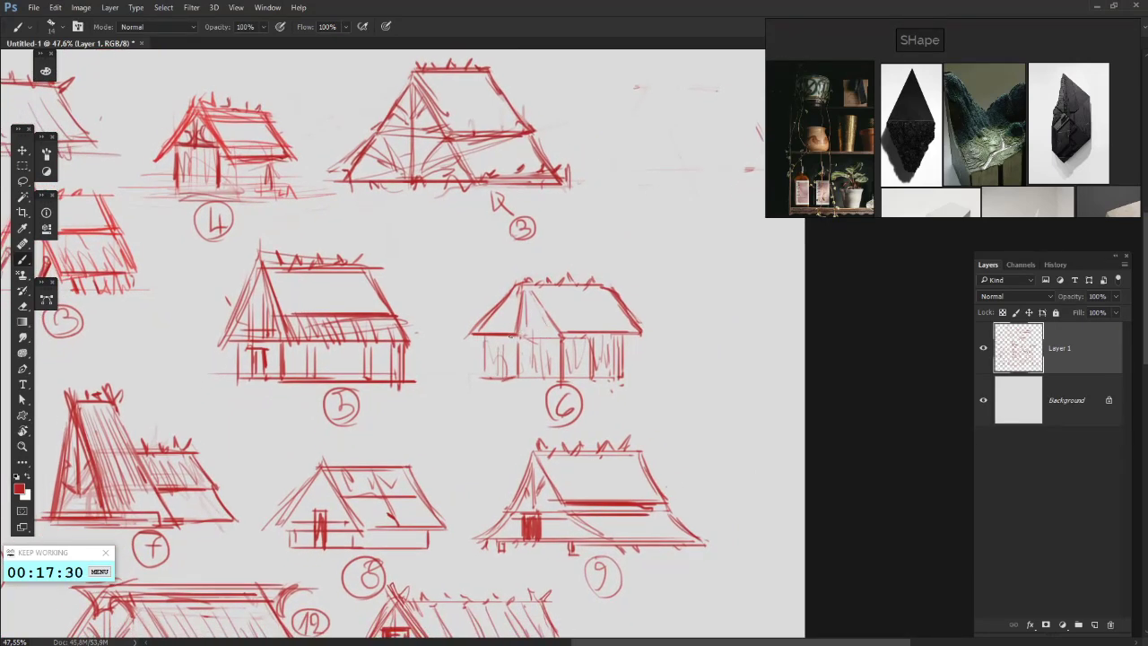
{"action": "mouse_move", "coordinate": [517, 335]}
{"action": "left_mouse_down"}
{"action": "mouse_move", "coordinate": [557, 333]}
{"action": "mouse_move", "coordinate": [514, 336]}
{"action": "left_mouse_up"}
{"action": "mouse_move", "coordinate": [523, 283]}
{"action": "left_mouse_down"}
{"action": "mouse_move", "coordinate": [558, 343]}
{"action": "mouse_move", "coordinate": [528, 296]}
{"action": "mouse_move", "coordinate": [538, 333]}
{"action": "mouse_move", "coordinate": [565, 343]}
{"action": "left_mouse_up"}
{"action": "mouse_move", "coordinate": [498, 320]}
{"action": "left_mouse_down"}
{"action": "mouse_move", "coordinate": [500, 360]}
{"action": "mouse_move", "coordinate": [599, 358]}
{"action": "left_mouse_up"}
{"action": "key", "text": "ctrl+z"}
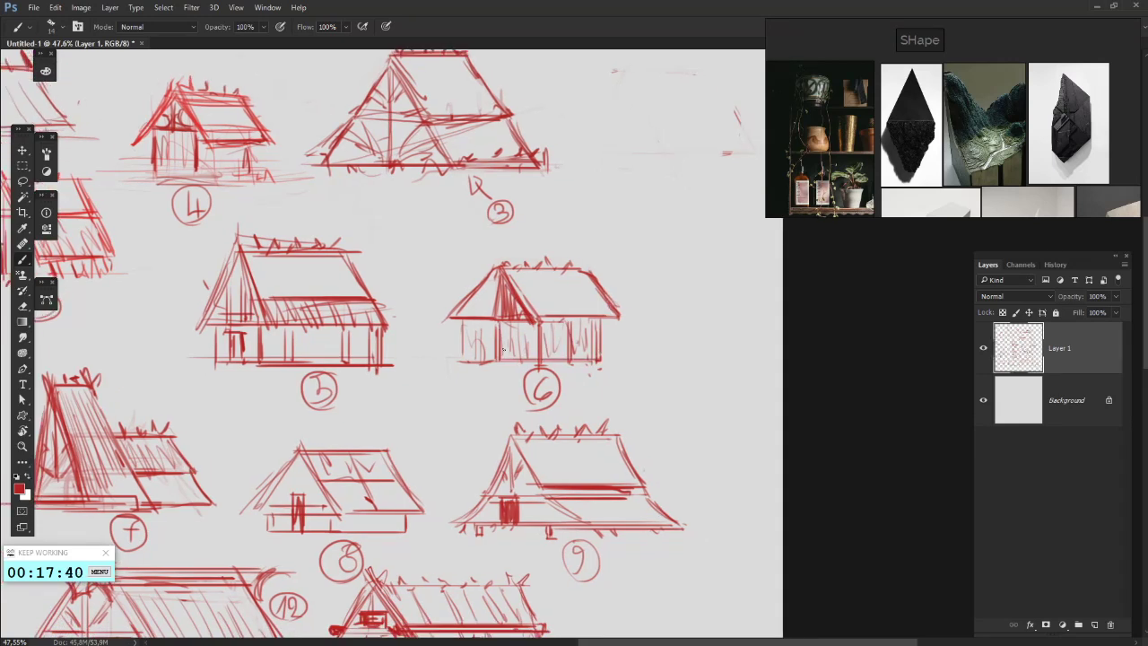
- Fill hut 6's side wall with dense vertical planks and add a dark door to its front wall
{"action": "left_click_drag", "start_coordinate": [506, 359], "coordinate": [507, 326]}
{"action": "mouse_move", "coordinate": [513, 329]}
{"action": "left_mouse_down"}
{"action": "mouse_move", "coordinate": [515, 363]}
{"action": "mouse_move", "coordinate": [523, 324]}
{"action": "left_mouse_up"}
{"action": "mouse_move", "coordinate": [529, 326]}
{"action": "left_mouse_down"}
{"action": "mouse_move", "coordinate": [531, 362]}
{"action": "mouse_move", "coordinate": [546, 327]}
{"action": "left_mouse_up"}
{"action": "mouse_move", "coordinate": [551, 321]}
{"action": "left_mouse_down"}
{"action": "mouse_move", "coordinate": [555, 360]}
{"action": "mouse_move", "coordinate": [560, 319]}
{"action": "left_mouse_up"}
{"action": "mouse_move", "coordinate": [567, 325]}
{"action": "left_mouse_down"}
{"action": "mouse_move", "coordinate": [570, 360]}
{"action": "mouse_move", "coordinate": [580, 327]}
{"action": "left_mouse_up"}
{"action": "mouse_move", "coordinate": [473, 346]}
{"action": "left_mouse_down"}
{"action": "mouse_move", "coordinate": [488, 348]}
{"action": "mouse_move", "coordinate": [484, 328]}
{"action": "mouse_move", "coordinate": [494, 359]}
{"action": "mouse_move", "coordinate": [494, 334]}
{"action": "left_mouse_up"}
{"action": "mouse_move", "coordinate": [520, 348]}
{"action": "left_mouse_down"}
{"action": "mouse_move", "coordinate": [505, 335]}
{"action": "mouse_move", "coordinate": [542, 351]}
{"action": "left_mouse_up"}
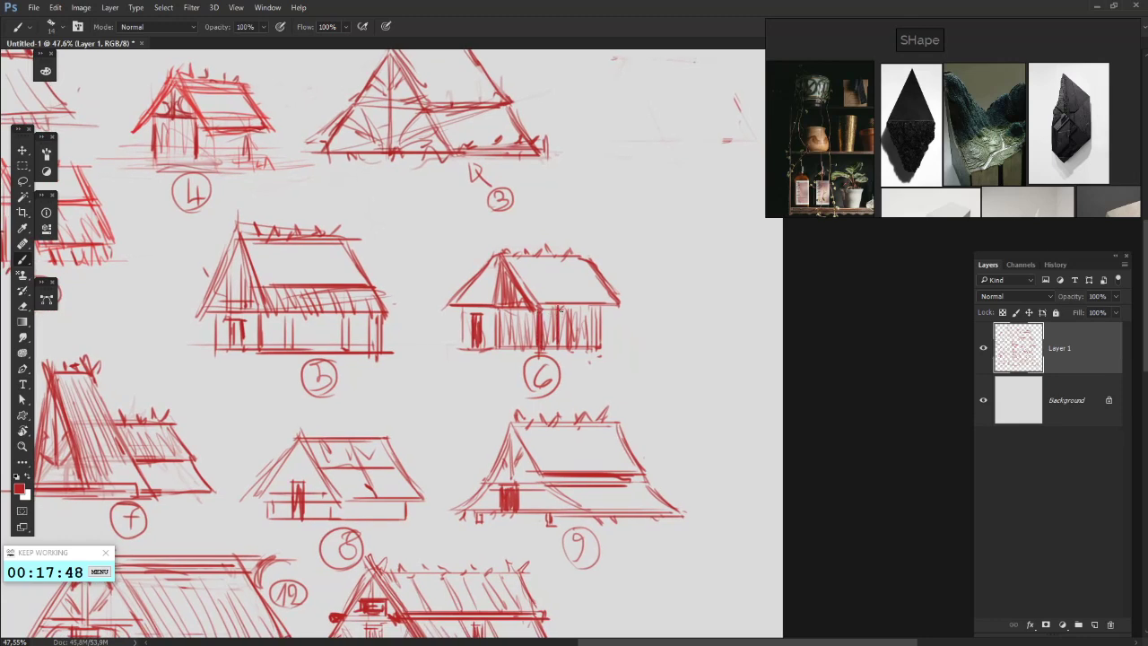
{"action": "mouse_move", "coordinate": [561, 309]}
{"action": "left_mouse_down"}
{"action": "mouse_move", "coordinate": [565, 358]}
{"action": "mouse_move", "coordinate": [586, 338]}
{"action": "left_mouse_up"}
{"action": "left_click_drag", "start_coordinate": [587, 296], "coordinate": [588, 337]}
- Sketch a tall column with a flared capital and base in the empty space beside hut 6
{"action": "left_click_drag", "start_coordinate": [630, 273], "coordinate": [613, 349]}
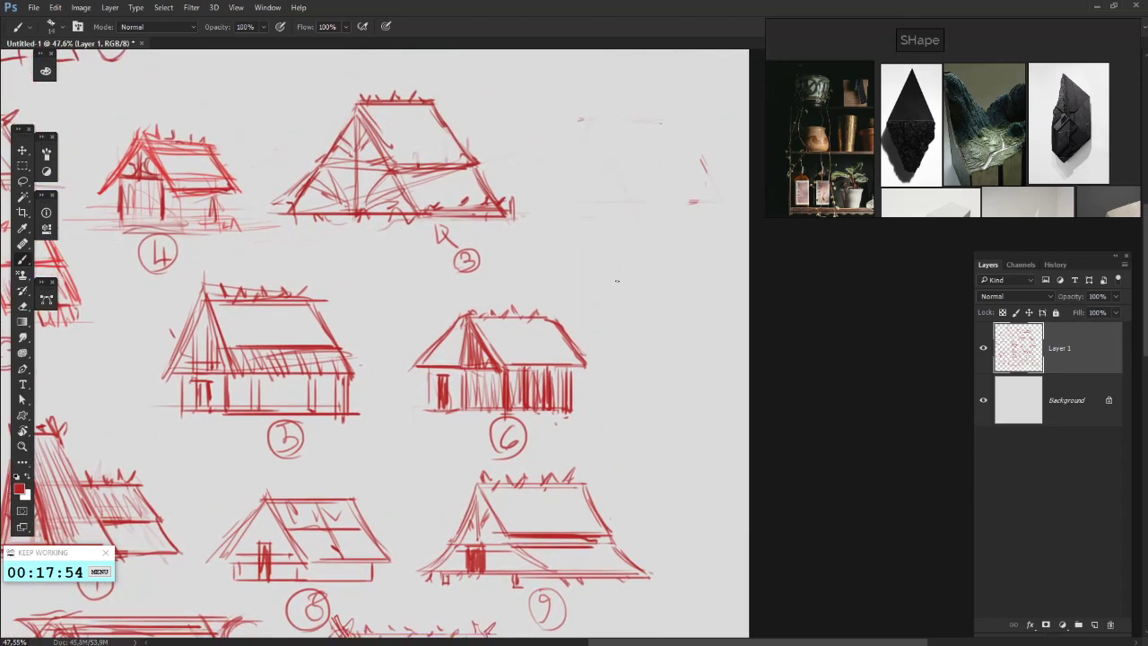
{"action": "mouse_move", "coordinate": [610, 210]}
{"action": "left_mouse_down"}
{"action": "mouse_move", "coordinate": [617, 300]}
{"action": "mouse_move", "coordinate": [661, 210]}
{"action": "mouse_move", "coordinate": [646, 365]}
{"action": "left_mouse_up"}
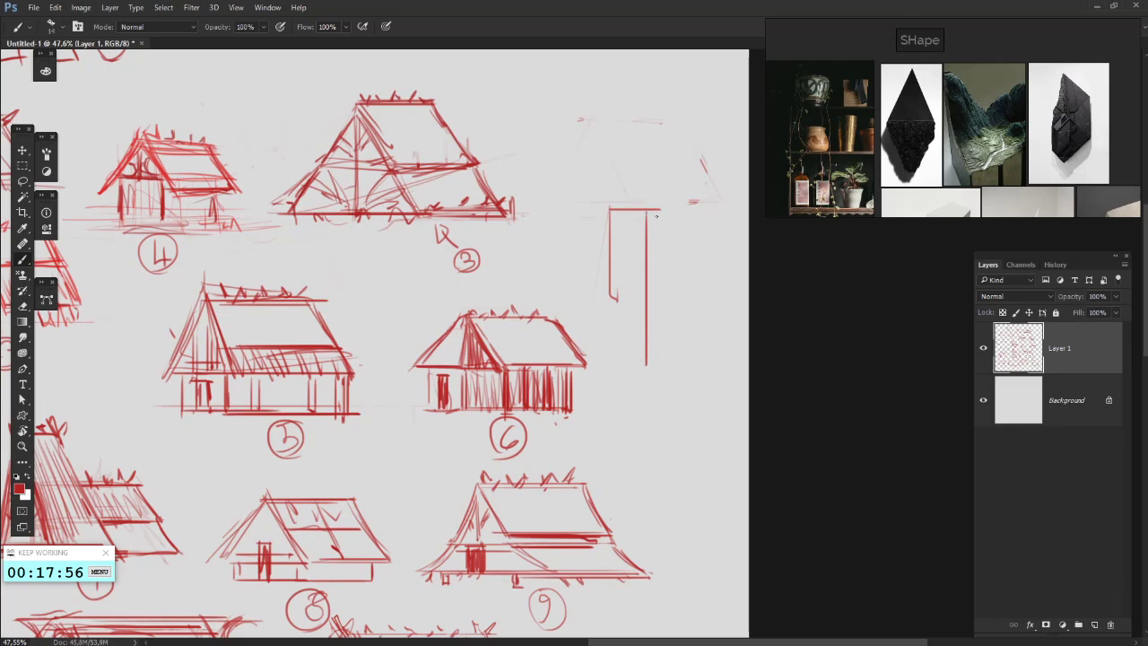
{"action": "mouse_move", "coordinate": [678, 204]}
{"action": "left_mouse_down"}
{"action": "mouse_move", "coordinate": [646, 264]}
{"action": "mouse_move", "coordinate": [579, 199]}
{"action": "mouse_move", "coordinate": [610, 268]}
{"action": "mouse_move", "coordinate": [606, 383]}
{"action": "mouse_move", "coordinate": [643, 390]}
{"action": "mouse_move", "coordinate": [588, 397]}
{"action": "left_mouse_up"}
{"action": "left_click_drag", "start_coordinate": [606, 396], "coordinate": [646, 396]}
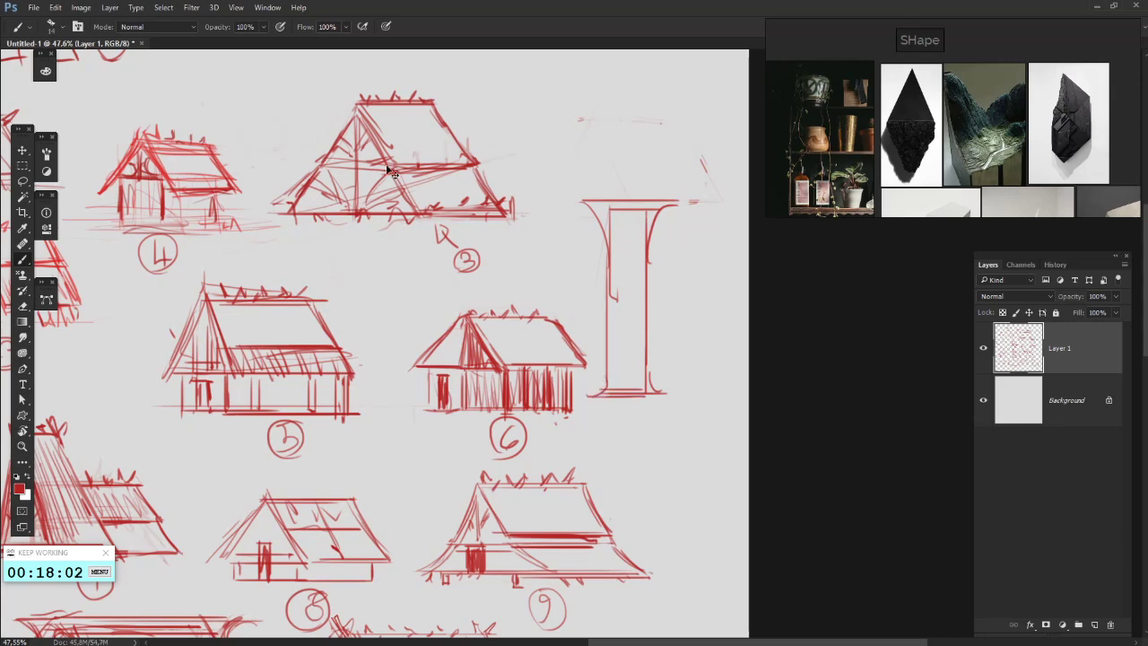
- Select the column sketch with the Lasso tool and delete it
{"action": "left_click", "coordinate": [23, 181]}
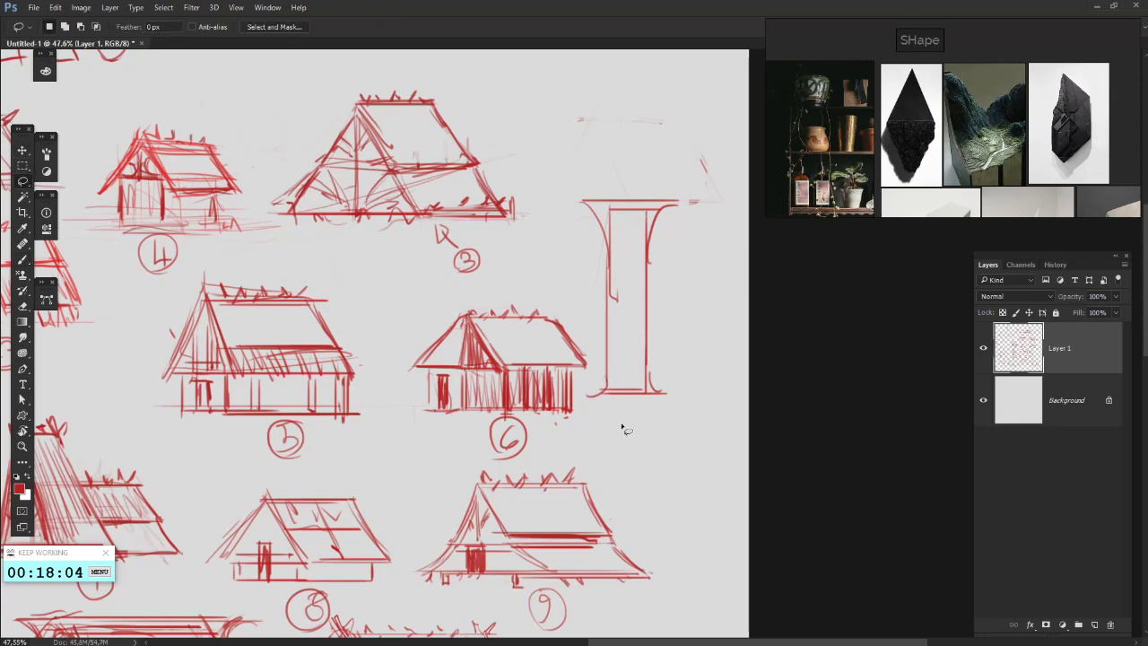
{"action": "mouse_move", "coordinate": [625, 429]}
{"action": "left_mouse_down"}
{"action": "mouse_move", "coordinate": [594, 368]}
{"action": "mouse_move", "coordinate": [677, 108]}
{"action": "mouse_move", "coordinate": [651, 451]}
{"action": "left_mouse_up"}
{"action": "key", "text": "Delete"}
{"action": "key", "text": "ctrl+d"}
{"action": "mouse_move", "coordinate": [549, 211]}
{"action": "left_mouse_down"}
{"action": "mouse_move", "coordinate": [690, 223]}
{"action": "mouse_move", "coordinate": [717, 207]}
{"action": "left_mouse_up"}
- Hatch the upper roof of the large hut in the top row, above the second number 3, with slanted planks
{"action": "left_click_drag", "start_coordinate": [422, 245], "coordinate": [563, 367]}
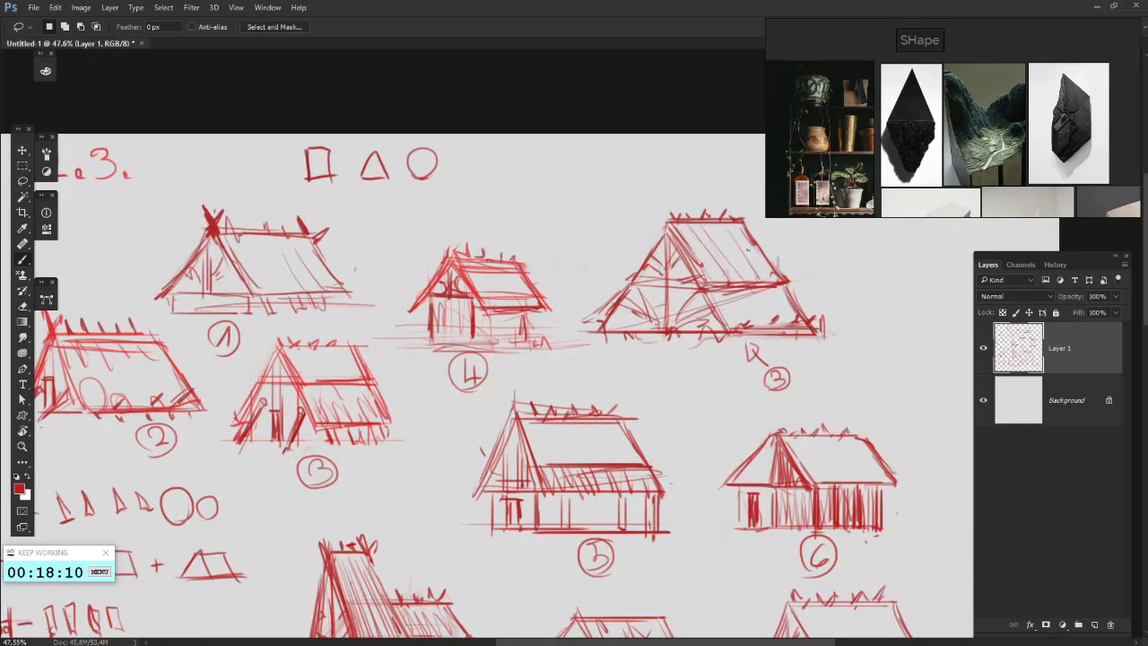
{"action": "key", "text": "b"}
{"action": "left_click_drag", "start_coordinate": [610, 301], "coordinate": [666, 225]}
- Add slanted plank lines to the roofs of huts 1, 2 and the smaller hut 3
{"action": "left_click_drag", "start_coordinate": [359, 279], "coordinate": [610, 254]}
{"action": "mouse_move", "coordinate": [487, 224]}
{"action": "left_mouse_down"}
{"action": "mouse_move", "coordinate": [521, 258]}
{"action": "mouse_move", "coordinate": [601, 224]}
{"action": "left_mouse_up"}
{"action": "left_click_drag", "start_coordinate": [479, 340], "coordinate": [496, 337]}
{"action": "left_click_drag", "start_coordinate": [468, 292], "coordinate": [483, 327]}
{"action": "mouse_move", "coordinate": [403, 302]}
{"action": "left_mouse_down"}
{"action": "mouse_move", "coordinate": [426, 342]}
{"action": "mouse_move", "coordinate": [406, 331]}
{"action": "left_mouse_up"}
{"action": "left_click_drag", "start_coordinate": [699, 310], "coordinate": [628, 300]}
{"action": "left_click_drag", "start_coordinate": [541, 288], "coordinate": [553, 313]}
{"action": "mouse_move", "coordinate": [549, 286]}
{"action": "left_mouse_down"}
{"action": "mouse_move", "coordinate": [567, 320]}
{"action": "mouse_move", "coordinate": [585, 321]}
{"action": "left_mouse_up"}
{"action": "left_click_drag", "start_coordinate": [592, 296], "coordinate": [609, 317]}
- Draw slanted plank lines on hut 5's upper roof and across hut 6's side roof
{"action": "mouse_move", "coordinate": [773, 360]}
{"action": "left_mouse_down"}
{"action": "mouse_move", "coordinate": [598, 322]}
{"action": "mouse_move", "coordinate": [624, 333]}
{"action": "left_mouse_up"}
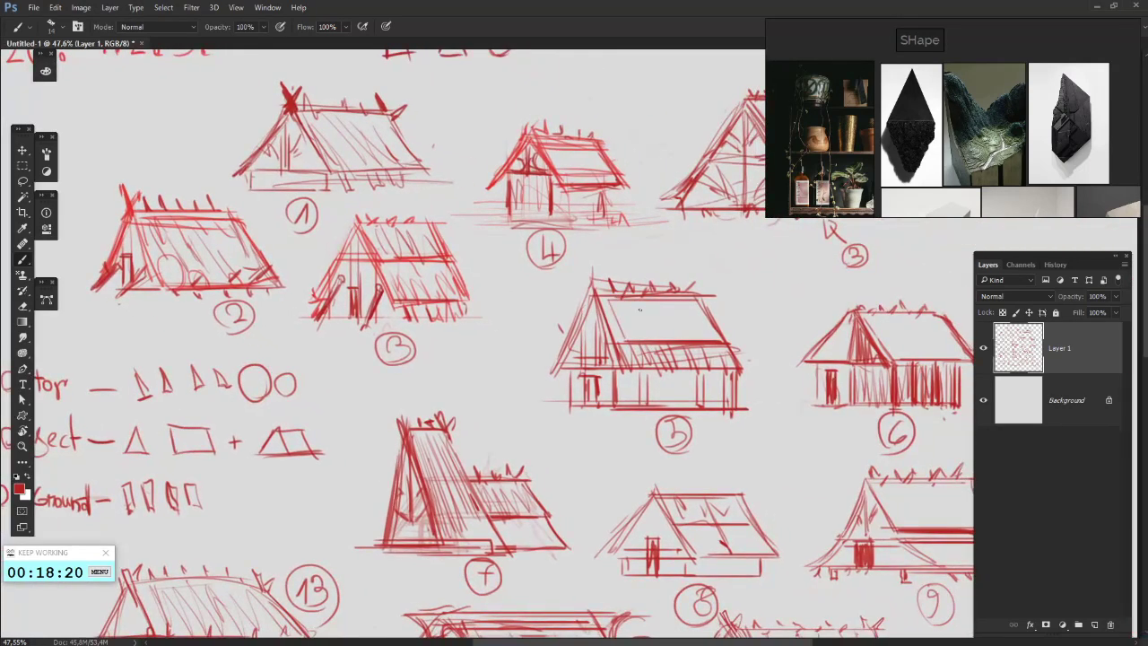
{"action": "scroll", "coordinate": [640, 309], "scroll_direction": "down", "scroll_amount": 1}
{"action": "scroll", "coordinate": [639, 309], "scroll_direction": "right", "scroll_amount": 4}
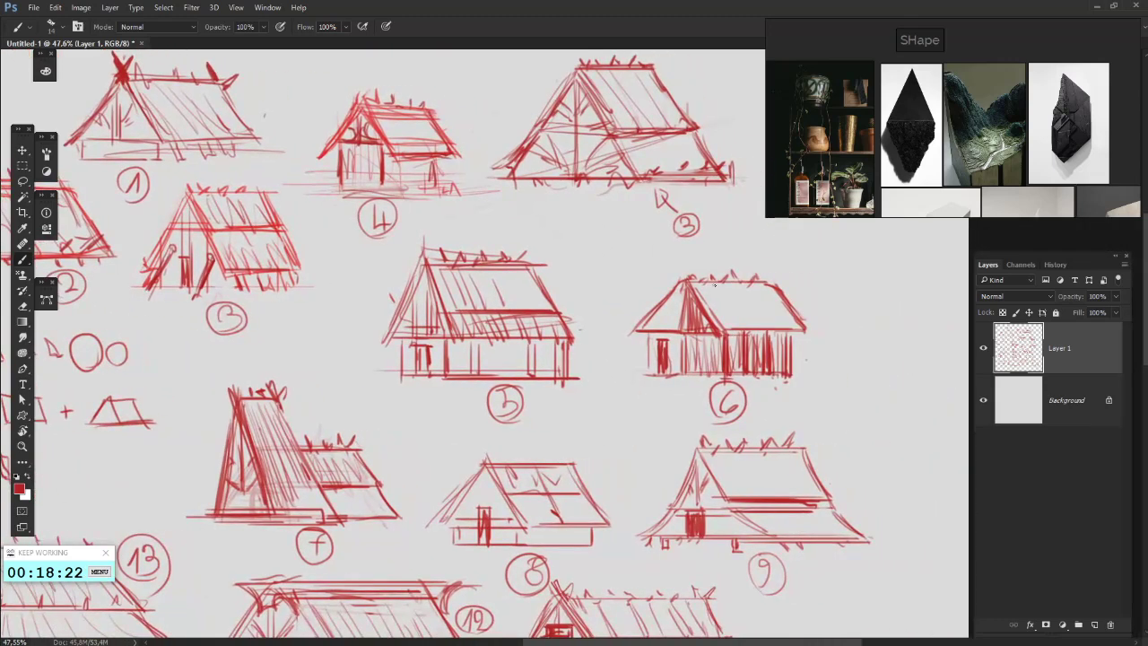
{"action": "mouse_move", "coordinate": [709, 282]}
{"action": "left_mouse_down"}
{"action": "mouse_move", "coordinate": [753, 331]}
{"action": "mouse_move", "coordinate": [752, 303]}
{"action": "mouse_move", "coordinate": [791, 323]}
{"action": "left_mouse_up"}
- Fill hut 8's roof panels with slanted plank lines and add post and brace lines to its gable
{"action": "scroll", "coordinate": [684, 289], "scroll_direction": "down", "scroll_amount": 3}
{"action": "scroll", "coordinate": [683, 289], "scroll_direction": "right", "scroll_amount": 1}
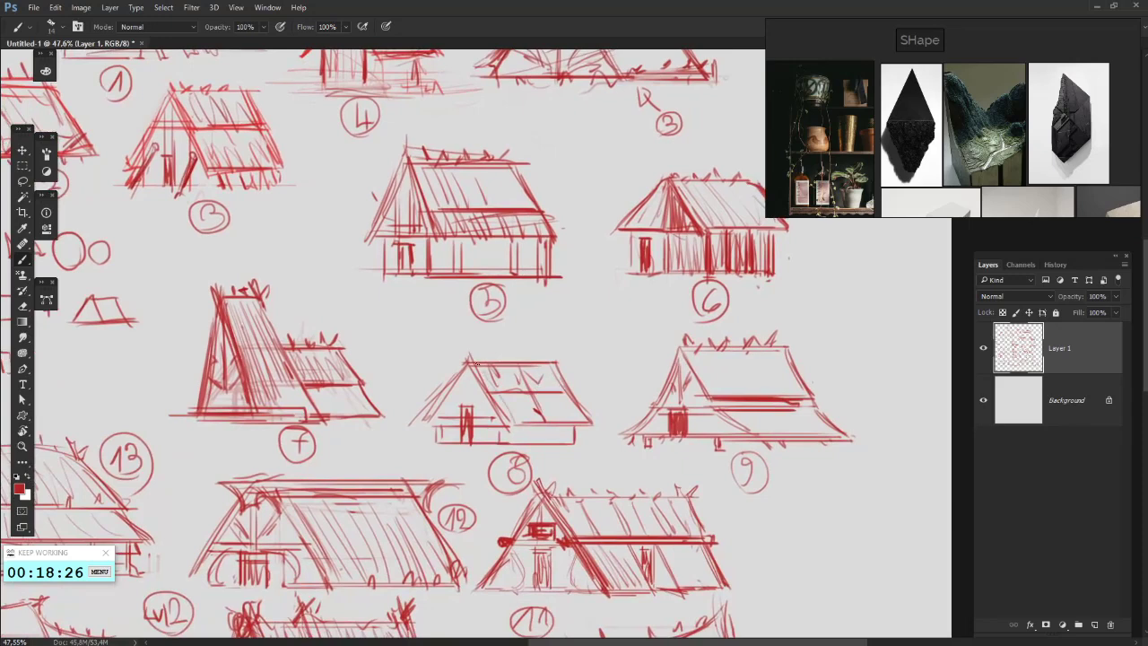
{"action": "left_click_drag", "start_coordinate": [504, 368], "coordinate": [522, 389]}
{"action": "left_click_drag", "start_coordinate": [509, 395], "coordinate": [527, 424]}
{"action": "mouse_move", "coordinate": [535, 394]}
{"action": "left_mouse_down"}
{"action": "mouse_move", "coordinate": [555, 427]}
{"action": "mouse_move", "coordinate": [565, 414]}
{"action": "left_mouse_up"}
{"action": "left_click_drag", "start_coordinate": [533, 368], "coordinate": [551, 389]}
{"action": "left_click_drag", "start_coordinate": [558, 395], "coordinate": [572, 410]}
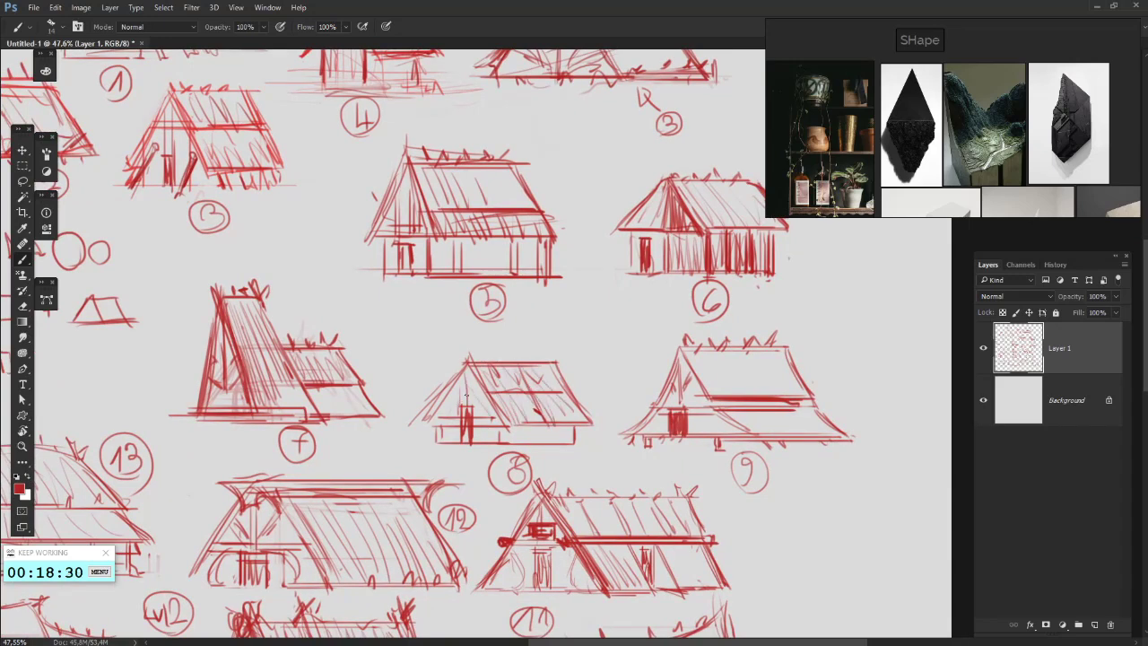
{"action": "left_click_drag", "start_coordinate": [469, 398], "coordinate": [485, 352]}
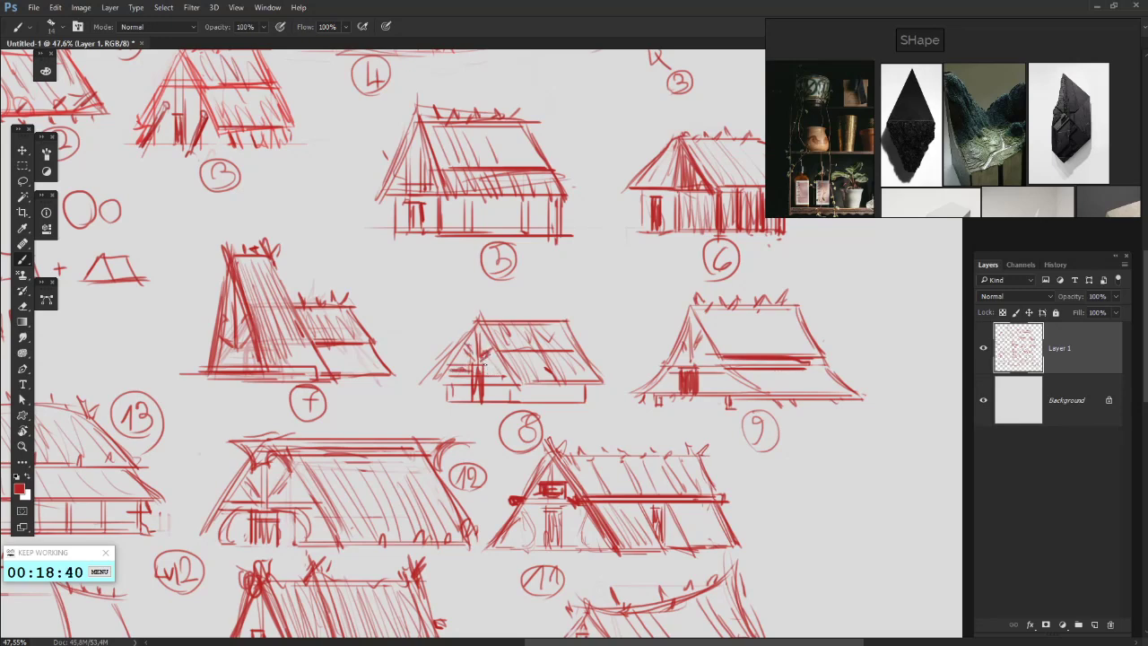
- Hatch hut 9's upper and lower roofs with slanted planks and add crossed strokes along the lower edge
{"action": "mouse_move", "coordinate": [638, 334]}
{"action": "left_mouse_down"}
{"action": "mouse_move", "coordinate": [596, 299]}
{"action": "mouse_move", "coordinate": [627, 354]}
{"action": "mouse_move", "coordinate": [637, 357]}
{"action": "mouse_move", "coordinate": [632, 310]}
{"action": "mouse_move", "coordinate": [658, 349]}
{"action": "left_mouse_up"}
{"action": "left_click_drag", "start_coordinate": [643, 319], "coordinate": [677, 350]}
{"action": "left_click_drag", "start_coordinate": [665, 314], "coordinate": [701, 349]}
{"action": "left_click_drag", "start_coordinate": [669, 396], "coordinate": [743, 382]}
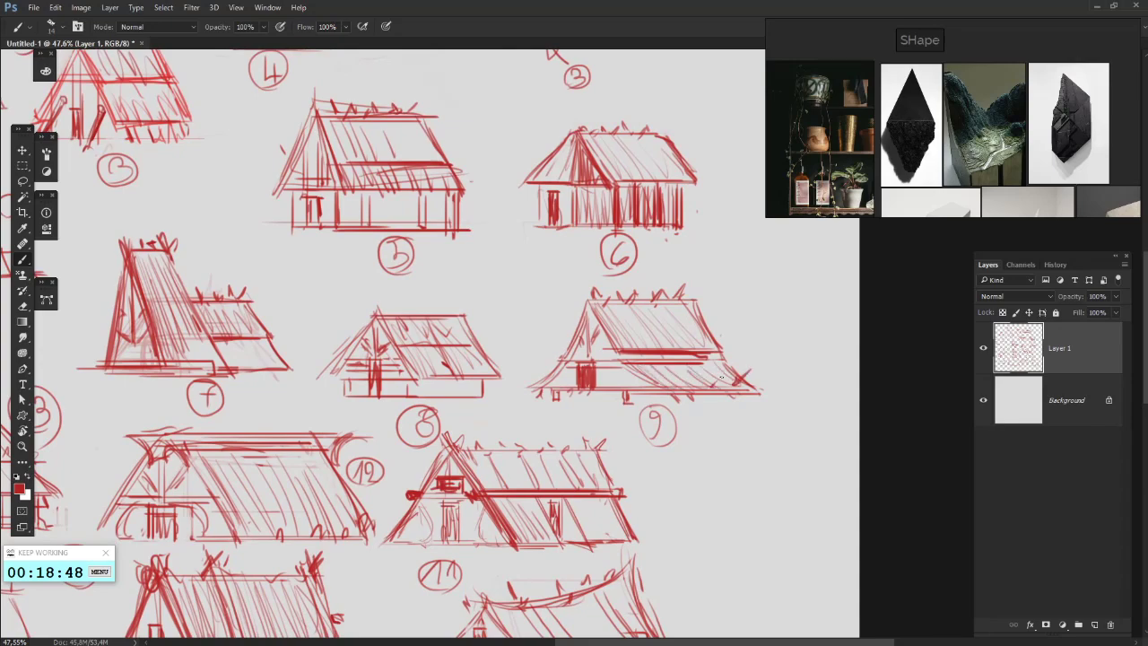
{"action": "left_click_drag", "start_coordinate": [669, 386], "coordinate": [577, 373]}
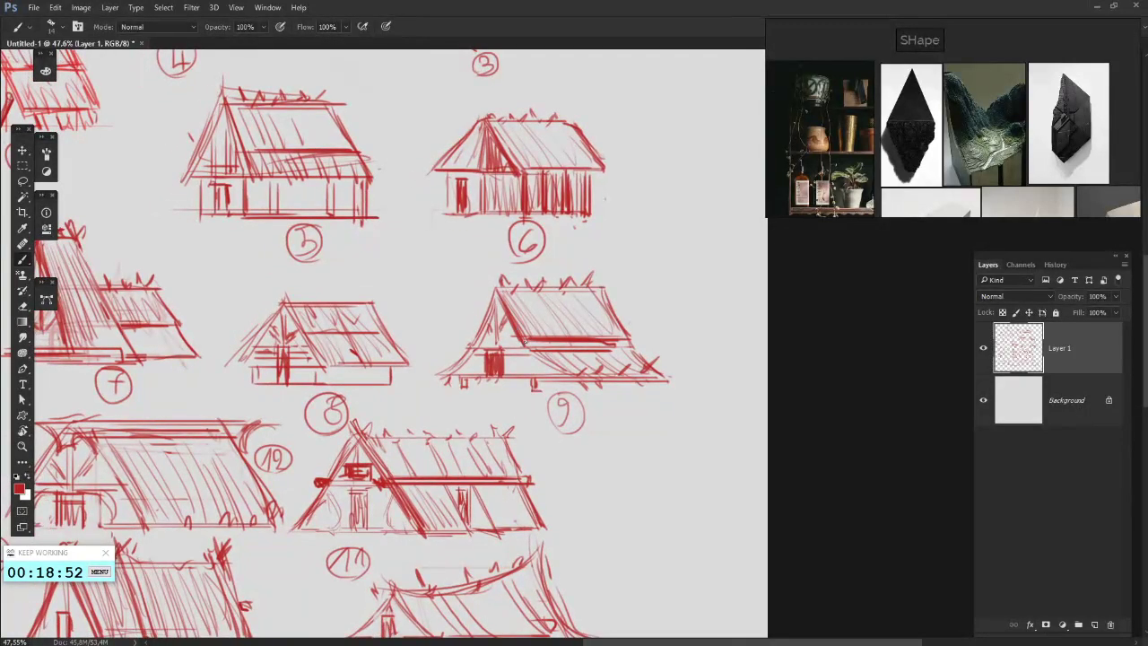
- Thicken hut 9's curved front gable edge and the front edge of its lower side roof
{"action": "key", "text": "h"}
{"action": "left_click_drag", "start_coordinate": [511, 328], "coordinate": [565, 167]}
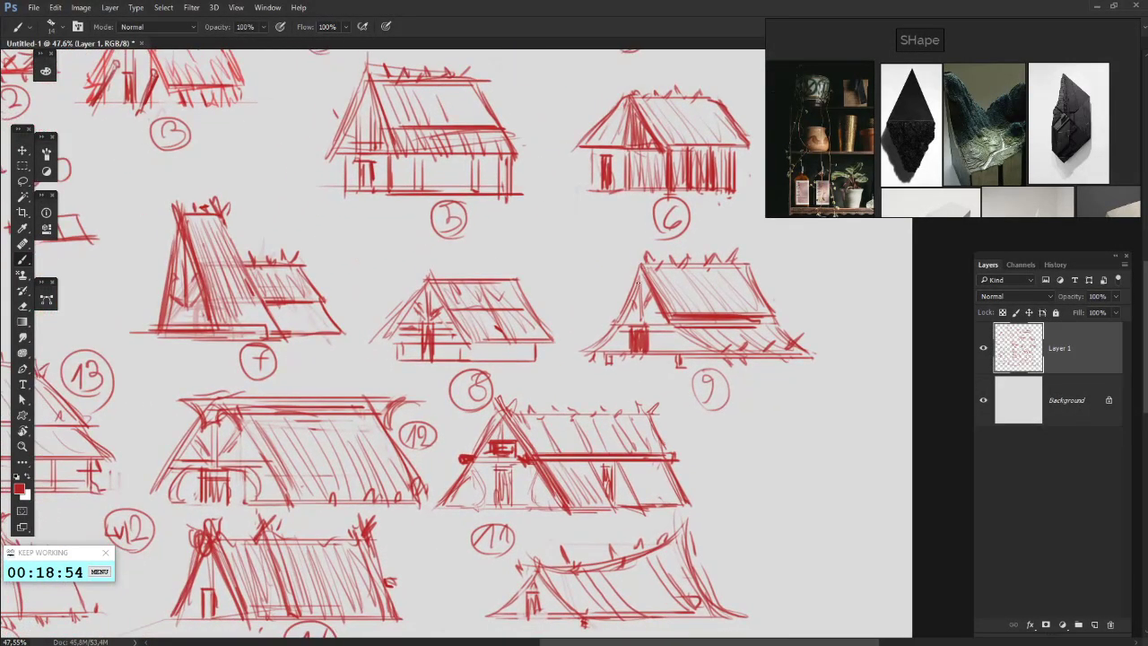
{"action": "left_click_drag", "start_coordinate": [641, 275], "coordinate": [619, 324]}
{"action": "left_click_drag", "start_coordinate": [642, 276], "coordinate": [594, 353]}
{"action": "left_click_drag", "start_coordinate": [632, 270], "coordinate": [580, 353]}
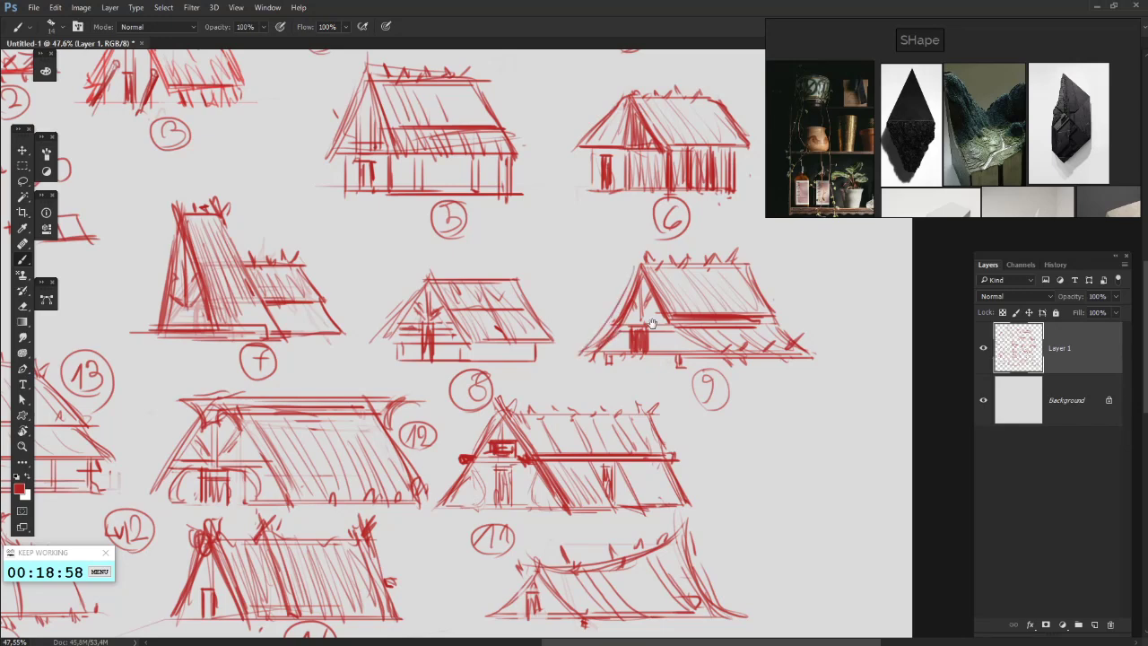
{"action": "mouse_move", "coordinate": [653, 322]}
{"action": "left_mouse_down"}
{"action": "mouse_move", "coordinate": [583, 343]}
{"action": "mouse_move", "coordinate": [650, 386]}
{"action": "left_mouse_up"}
{"action": "left_click_drag", "start_coordinate": [599, 355], "coordinate": [631, 382]}
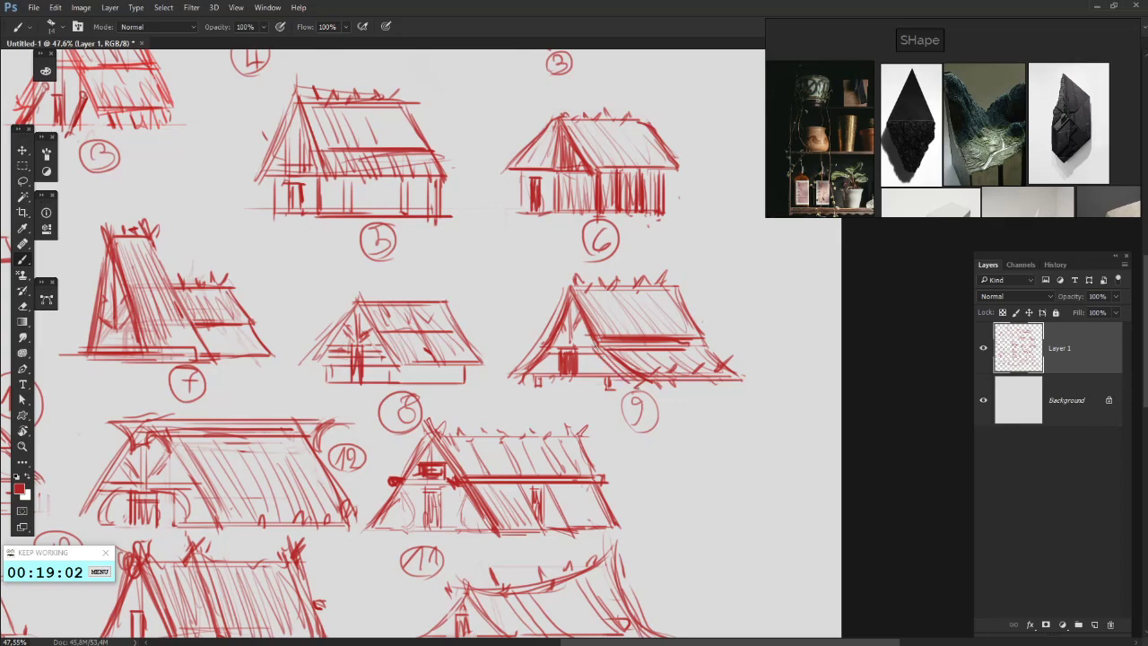
- Write circled numbers 18 and 19 beneath the last two huts in the bottom row
{"action": "scroll", "coordinate": [617, 301], "scroll_direction": "down", "scroll_amount": 5}
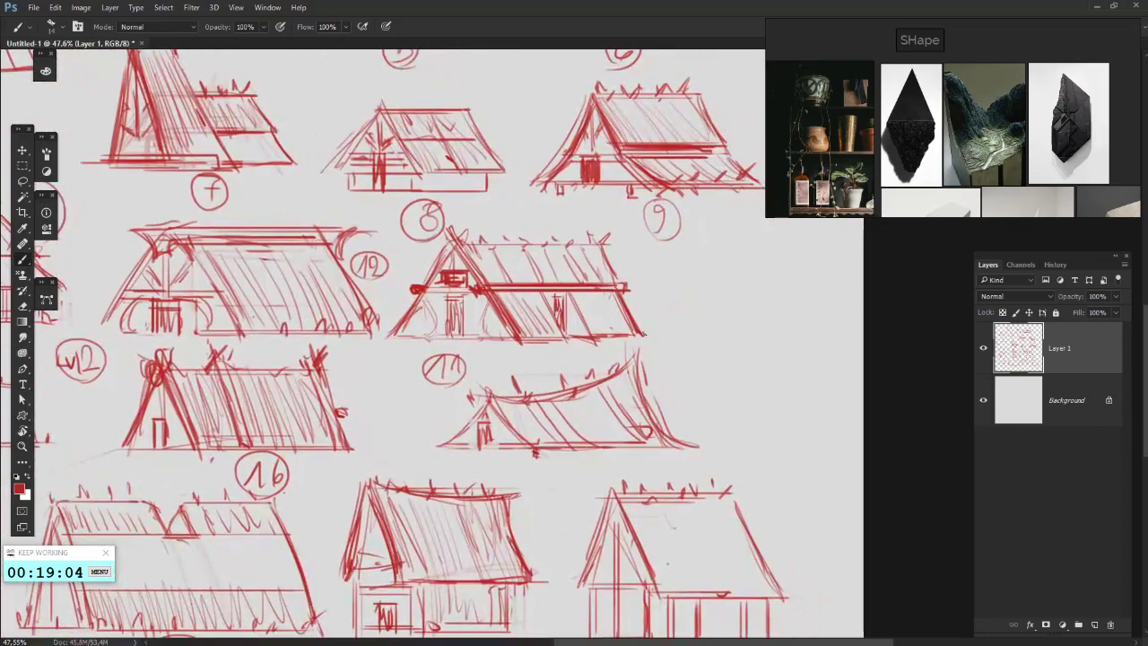
{"action": "scroll", "coordinate": [617, 301], "scroll_direction": "down", "scroll_amount": 5}
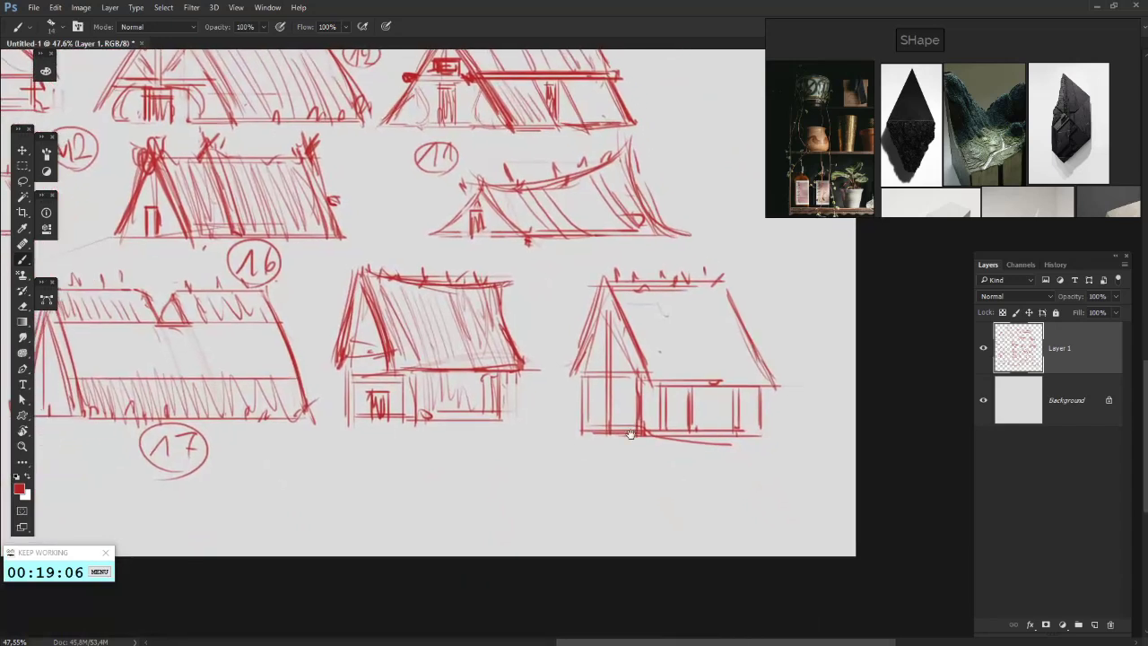
{"action": "left_click_drag", "start_coordinate": [430, 473], "coordinate": [531, 442]}
{"action": "mouse_move", "coordinate": [446, 454]}
{"action": "left_mouse_down"}
{"action": "mouse_move", "coordinate": [487, 450]}
{"action": "mouse_move", "coordinate": [503, 432]}
{"action": "mouse_move", "coordinate": [473, 490]}
{"action": "mouse_move", "coordinate": [447, 477]}
{"action": "left_mouse_up"}
{"action": "left_click_drag", "start_coordinate": [574, 425], "coordinate": [486, 446]}
{"action": "left_click_drag", "start_coordinate": [610, 495], "coordinate": [650, 501]}
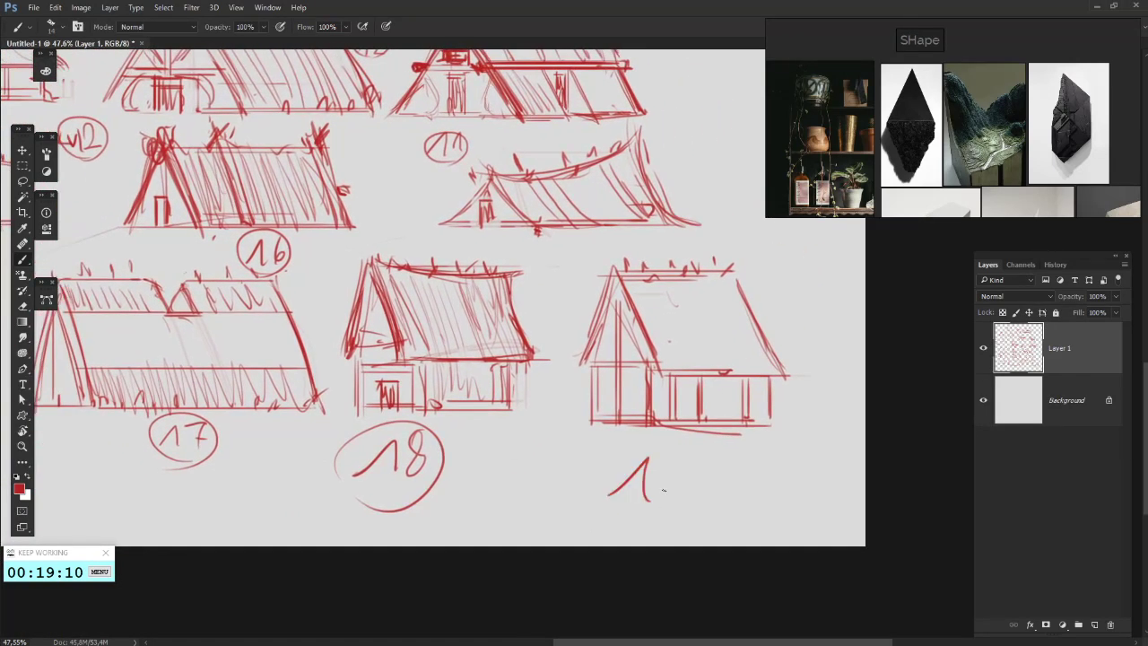
{"action": "left_click_drag", "start_coordinate": [672, 464], "coordinate": [662, 499]}
{"action": "left_click_drag", "start_coordinate": [619, 449], "coordinate": [605, 456]}
- Sketch a new small hut below the Lv1 hut, with a pointed gable, tufted ridge and curved rear slope
{"action": "left_click_drag", "start_coordinate": [639, 349], "coordinate": [543, 582]}
{"action": "left_click_drag", "start_coordinate": [629, 292], "coordinate": [759, 223]}
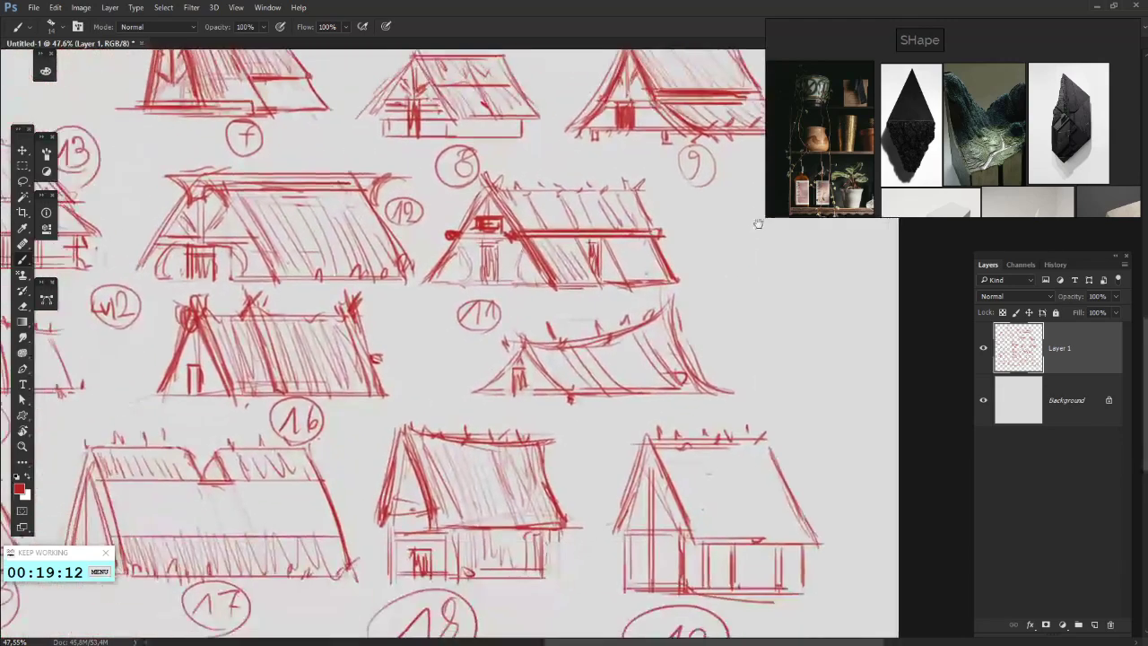
{"action": "scroll", "coordinate": [758, 223], "scroll_direction": "down", "scroll_amount": 3}
{"action": "scroll", "coordinate": [631, 290], "scroll_direction": "up", "scroll_amount": 3}
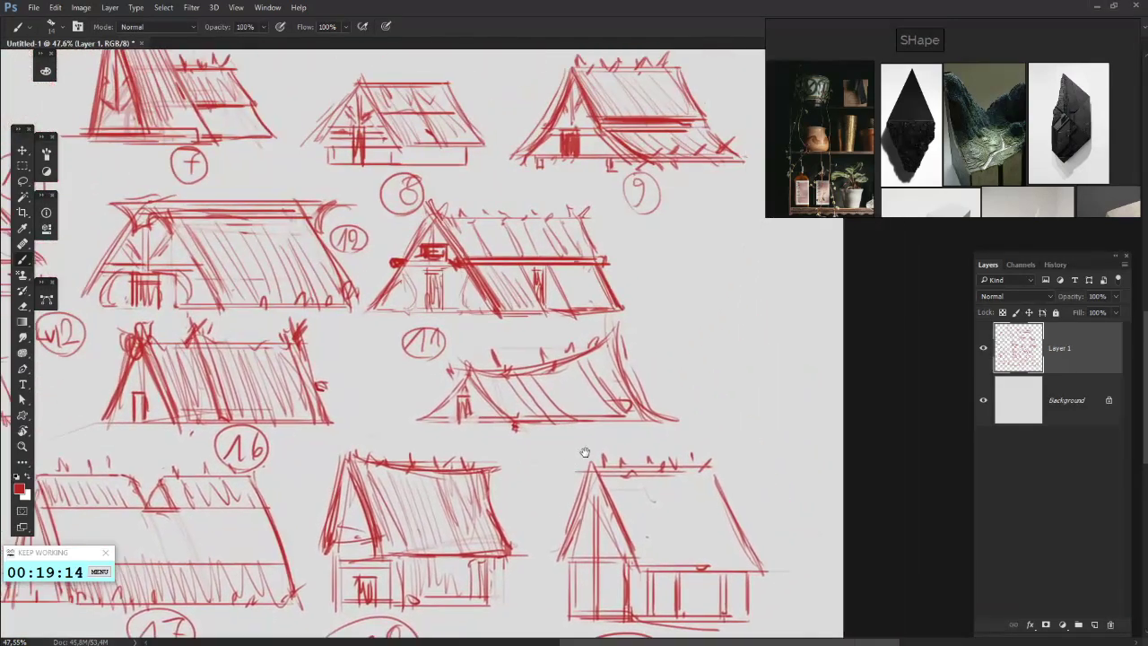
{"action": "mouse_move", "coordinate": [585, 453]}
{"action": "left_mouse_down"}
{"action": "mouse_move", "coordinate": [588, 463]}
{"action": "mouse_move", "coordinate": [614, 433]}
{"action": "mouse_move", "coordinate": [642, 179]}
{"action": "left_mouse_up"}
{"action": "mouse_move", "coordinate": [689, 81]}
{"action": "left_mouse_down"}
{"action": "mouse_move", "coordinate": [648, 337]}
{"action": "mouse_move", "coordinate": [973, 98]}
{"action": "left_mouse_up"}
{"action": "left_click_drag", "start_coordinate": [395, 431], "coordinate": [616, 392]}
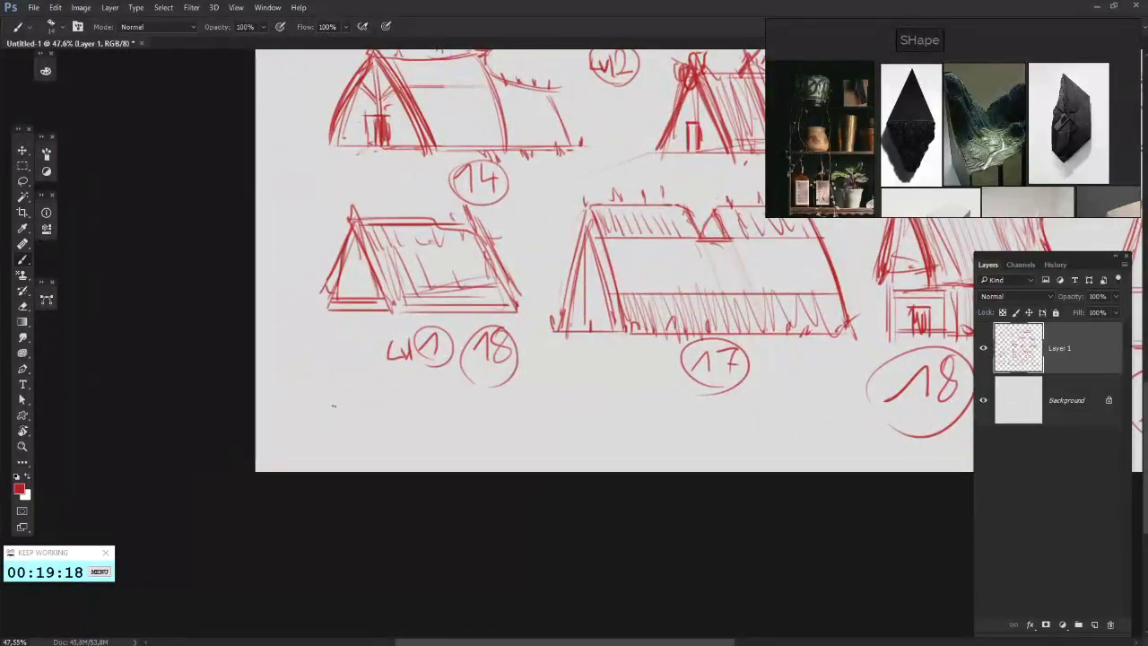
{"action": "mouse_move", "coordinate": [329, 414]}
{"action": "left_mouse_down"}
{"action": "mouse_move", "coordinate": [372, 451]}
{"action": "mouse_move", "coordinate": [330, 411]}
{"action": "mouse_move", "coordinate": [319, 452]}
{"action": "mouse_move", "coordinate": [441, 386]}
{"action": "left_mouse_up"}
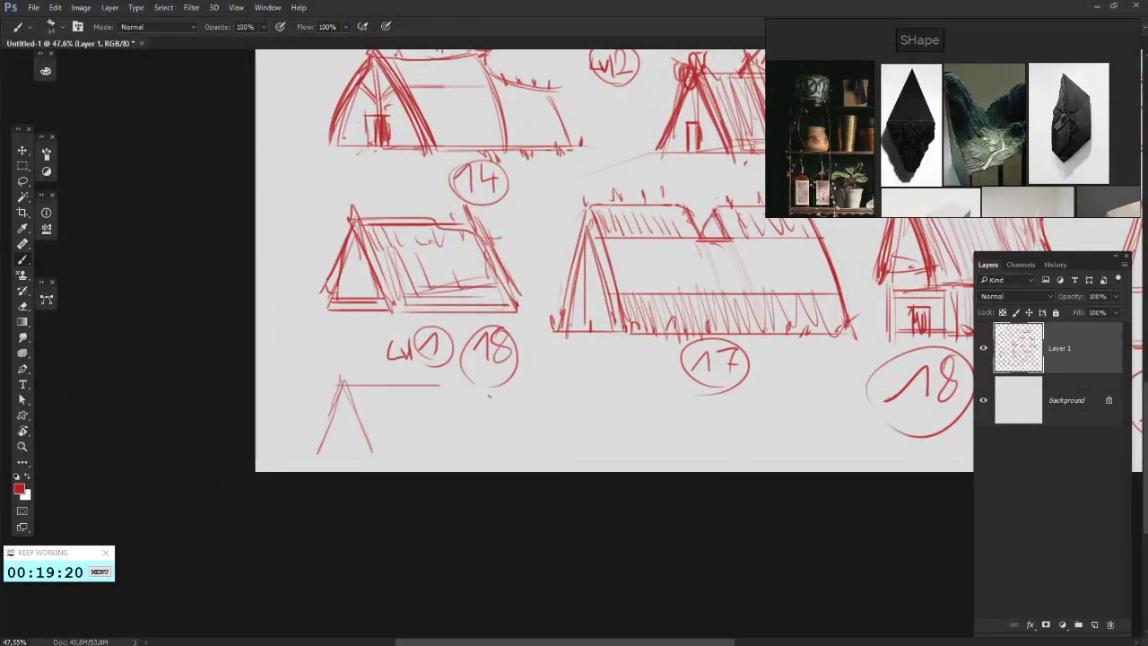
{"action": "mouse_move", "coordinate": [343, 393]}
{"action": "left_mouse_down"}
{"action": "mouse_move", "coordinate": [491, 393]}
{"action": "mouse_move", "coordinate": [516, 438]}
{"action": "left_mouse_up"}
{"action": "left_click_drag", "start_coordinate": [459, 387], "coordinate": [518, 443]}
{"action": "mouse_move", "coordinate": [451, 384]}
{"action": "left_mouse_down"}
{"action": "mouse_move", "coordinate": [508, 441]}
{"action": "mouse_move", "coordinate": [352, 388]}
{"action": "mouse_move", "coordinate": [418, 384]}
{"action": "left_mouse_up"}
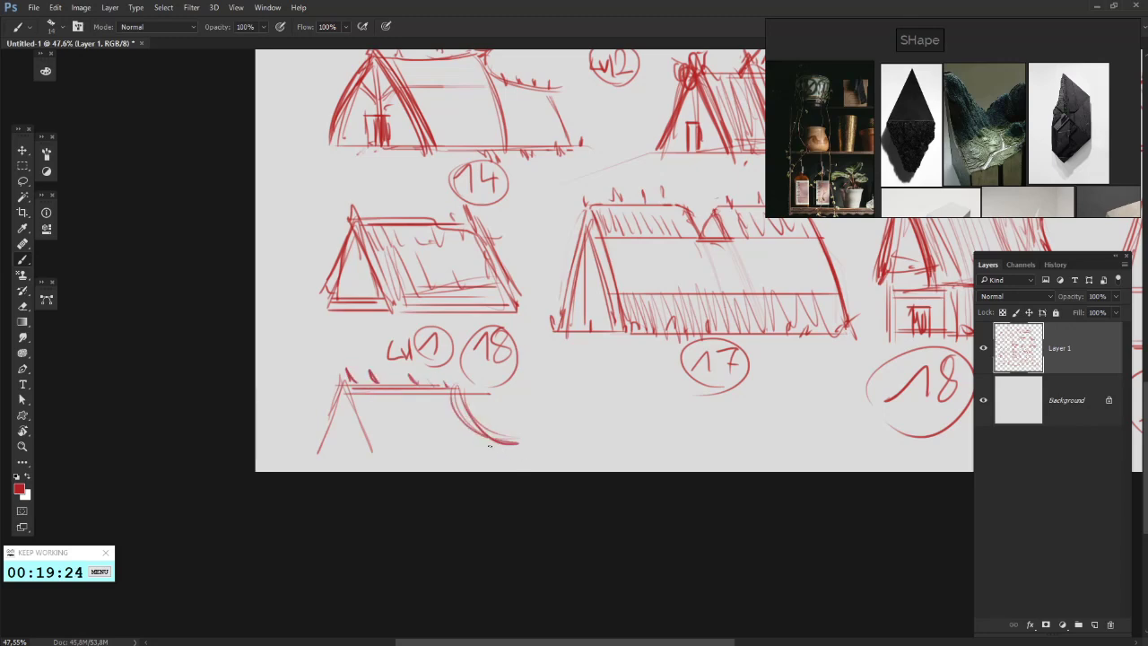
- Draw the new hut's ground line and rework its curved rear into a steep roof edge with a slanted support
{"action": "left_click_drag", "start_coordinate": [489, 445], "coordinate": [361, 447]}
{"action": "mouse_move", "coordinate": [449, 387]}
{"action": "left_mouse_down"}
{"action": "mouse_move", "coordinate": [468, 447]}
{"action": "mouse_move", "coordinate": [450, 417]}
{"action": "mouse_move", "coordinate": [456, 446]}
{"action": "mouse_move", "coordinate": [520, 445]}
{"action": "left_mouse_up"}
{"action": "mouse_move", "coordinate": [459, 398]}
{"action": "left_mouse_down"}
{"action": "mouse_move", "coordinate": [494, 440]}
{"action": "mouse_move", "coordinate": [526, 448]}
{"action": "mouse_move", "coordinate": [470, 440]}
{"action": "mouse_move", "coordinate": [509, 450]}
{"action": "mouse_move", "coordinate": [496, 445]}
{"action": "left_mouse_up"}
{"action": "key", "text": "e"}
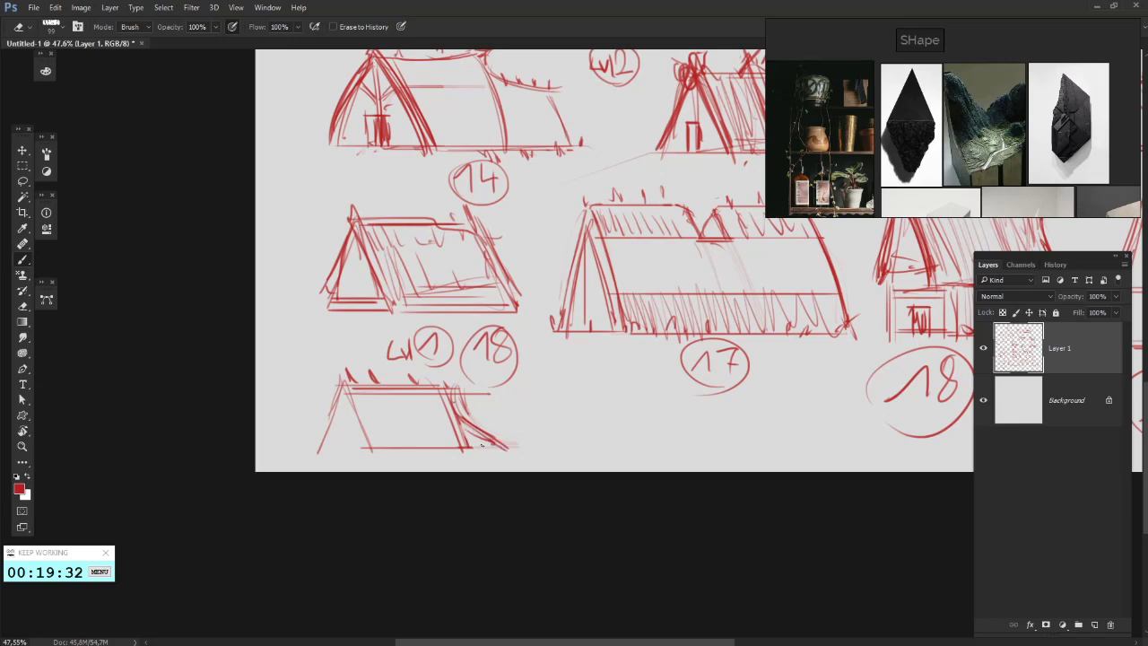
- Add grass tufts along the new hut's base and fill its roof with slanted plank lines
{"action": "key", "text": "b"}
{"action": "mouse_move", "coordinate": [429, 433]}
{"action": "left_mouse_down"}
{"action": "mouse_move", "coordinate": [465, 422]}
{"action": "mouse_move", "coordinate": [425, 440]}
{"action": "left_mouse_up"}
{"action": "left_click_drag", "start_coordinate": [437, 439], "coordinate": [452, 439]}
{"action": "left_click_drag", "start_coordinate": [393, 379], "coordinate": [411, 433]}
{"action": "mouse_move", "coordinate": [401, 378]}
{"action": "left_mouse_down"}
{"action": "mouse_move", "coordinate": [422, 434]}
{"action": "mouse_move", "coordinate": [450, 433]}
{"action": "left_mouse_up"}
{"action": "mouse_move", "coordinate": [436, 379]}
{"action": "left_mouse_down"}
{"action": "mouse_move", "coordinate": [460, 438]}
{"action": "mouse_move", "coordinate": [473, 433]}
{"action": "left_mouse_up"}
{"action": "mouse_move", "coordinate": [462, 374]}
{"action": "left_mouse_down"}
{"action": "mouse_move", "coordinate": [485, 426]}
{"action": "mouse_move", "coordinate": [444, 422]}
{"action": "left_mouse_up"}
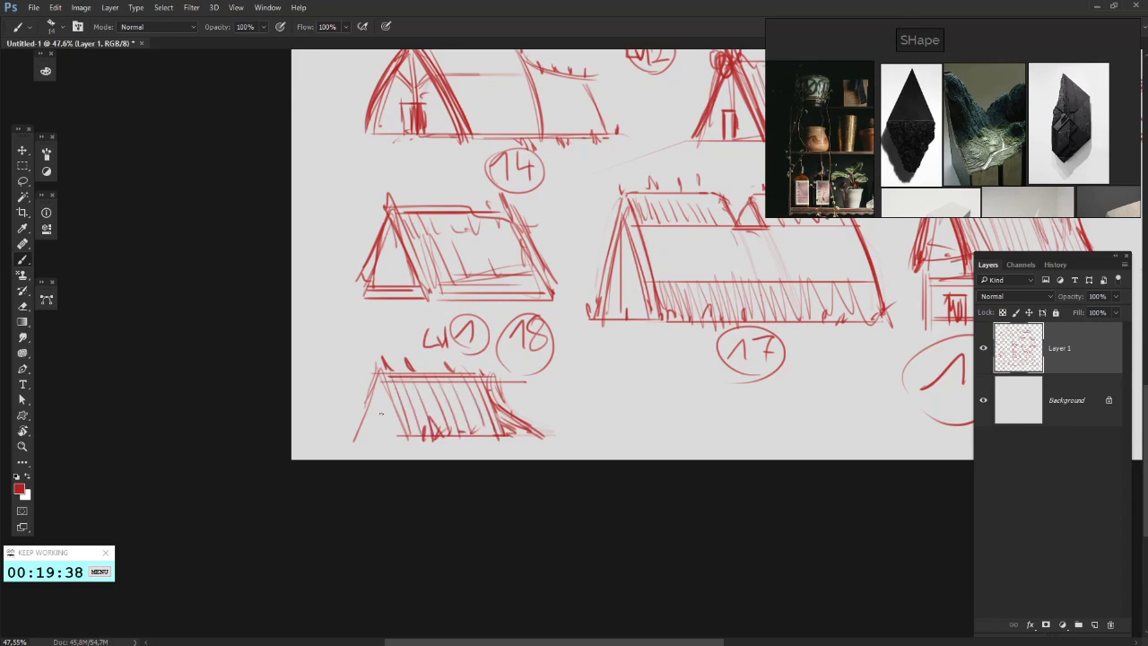
- Thicken the new hut's gable with beams crossing at the peak and draw a door in the Lv1 hut's gable
{"action": "mouse_move", "coordinate": [375, 381]}
{"action": "left_mouse_down"}
{"action": "mouse_move", "coordinate": [377, 421]}
{"action": "mouse_move", "coordinate": [384, 412]}
{"action": "mouse_move", "coordinate": [340, 439]}
{"action": "left_mouse_up"}
{"action": "left_click_drag", "start_coordinate": [372, 342], "coordinate": [424, 443]}
{"action": "left_click_drag", "start_coordinate": [373, 346], "coordinate": [414, 440]}
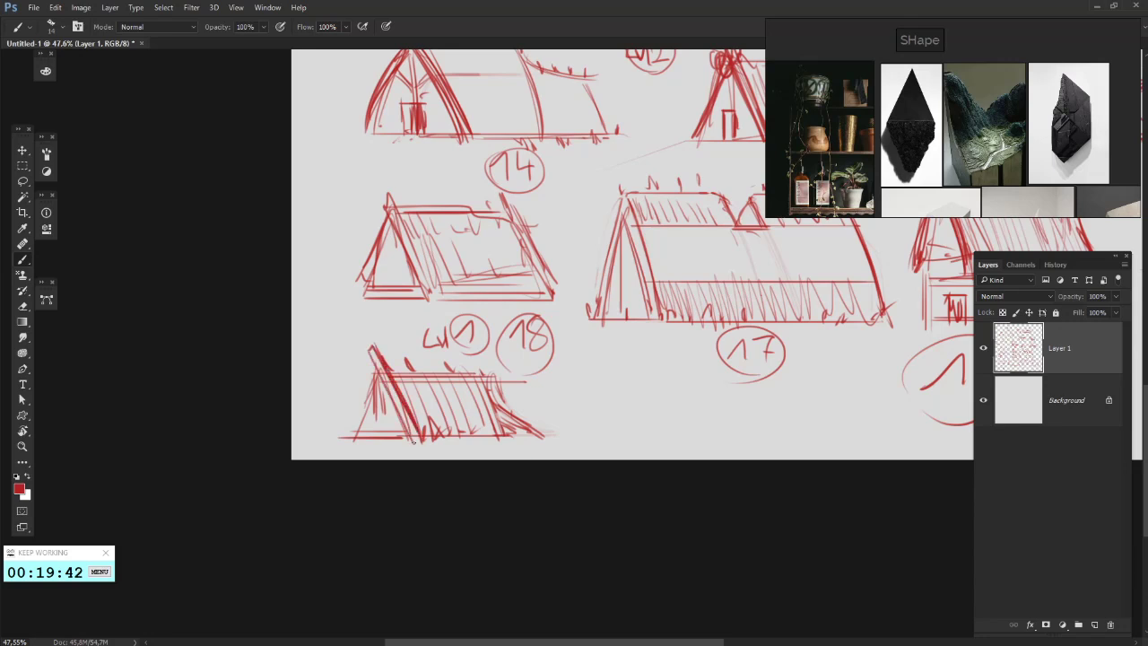
{"action": "left_click_drag", "start_coordinate": [375, 368], "coordinate": [344, 445]}
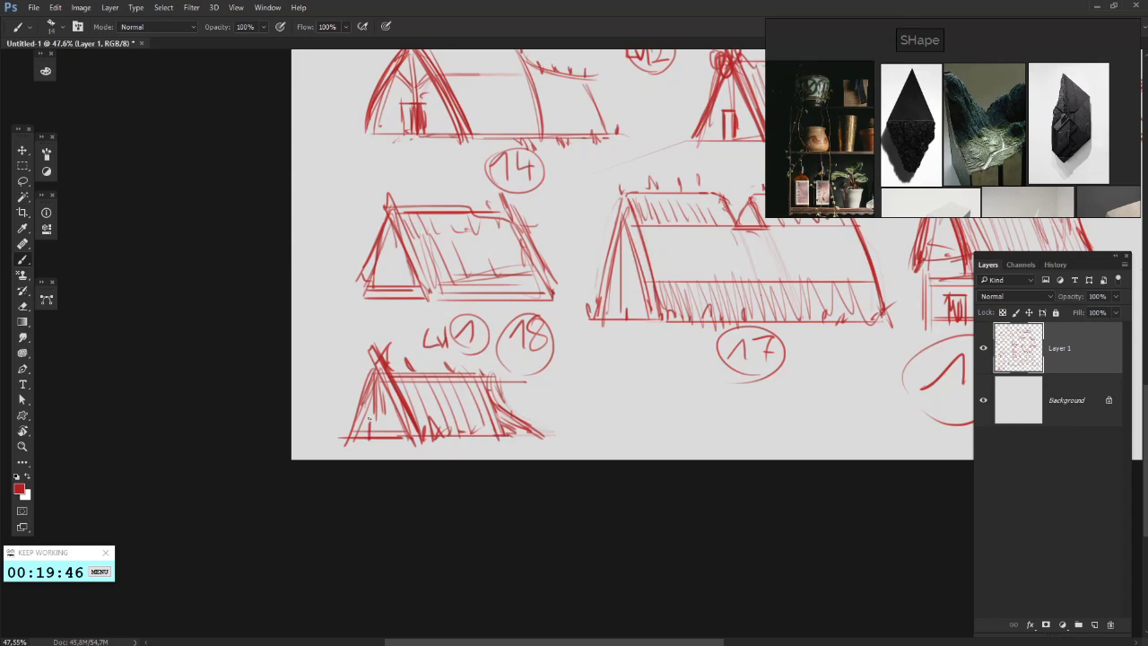
{"action": "left_click_drag", "start_coordinate": [399, 246], "coordinate": [403, 296]}
{"action": "mouse_move", "coordinate": [404, 255]}
{"action": "left_mouse_down"}
{"action": "mouse_move", "coordinate": [406, 291]}
{"action": "mouse_move", "coordinate": [382, 249]}
{"action": "mouse_move", "coordinate": [402, 247]}
{"action": "mouse_move", "coordinate": [382, 274]}
{"action": "mouse_move", "coordinate": [386, 295]}
{"action": "left_mouse_up"}
- Label the new small hut with a circled number 20
{"action": "scroll", "coordinate": [409, 298], "scroll_direction": "down", "scroll_amount": 4}
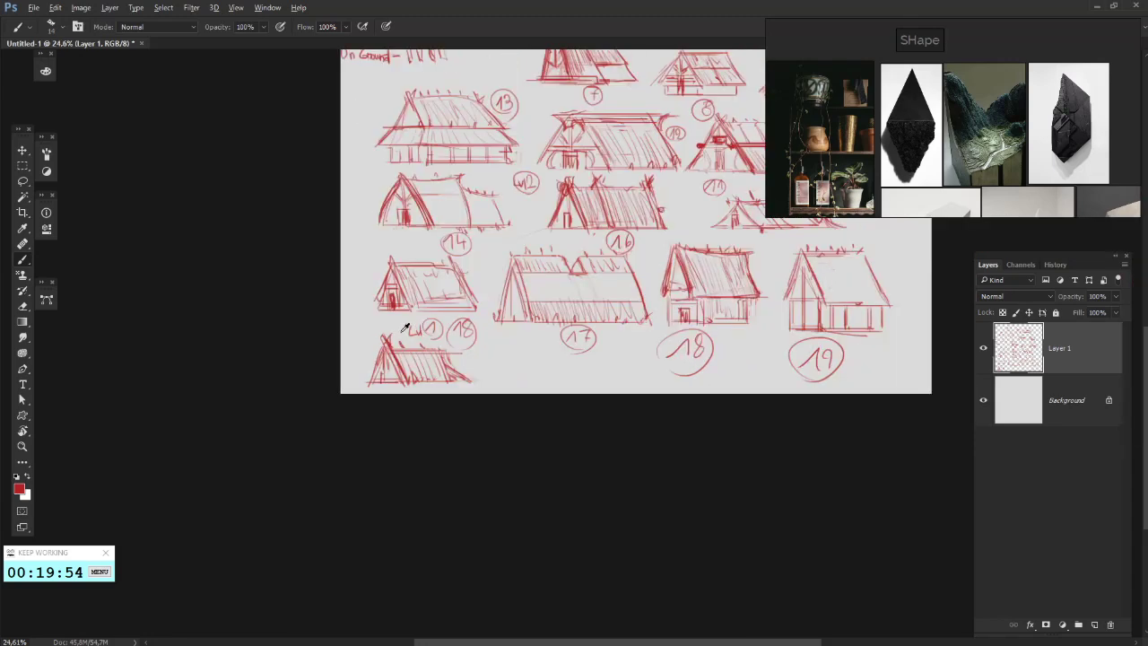
{"action": "scroll", "coordinate": [425, 328], "scroll_direction": "up", "scroll_amount": 4}
{"action": "scroll", "coordinate": [464, 534], "scroll_direction": "down", "scroll_amount": 3}
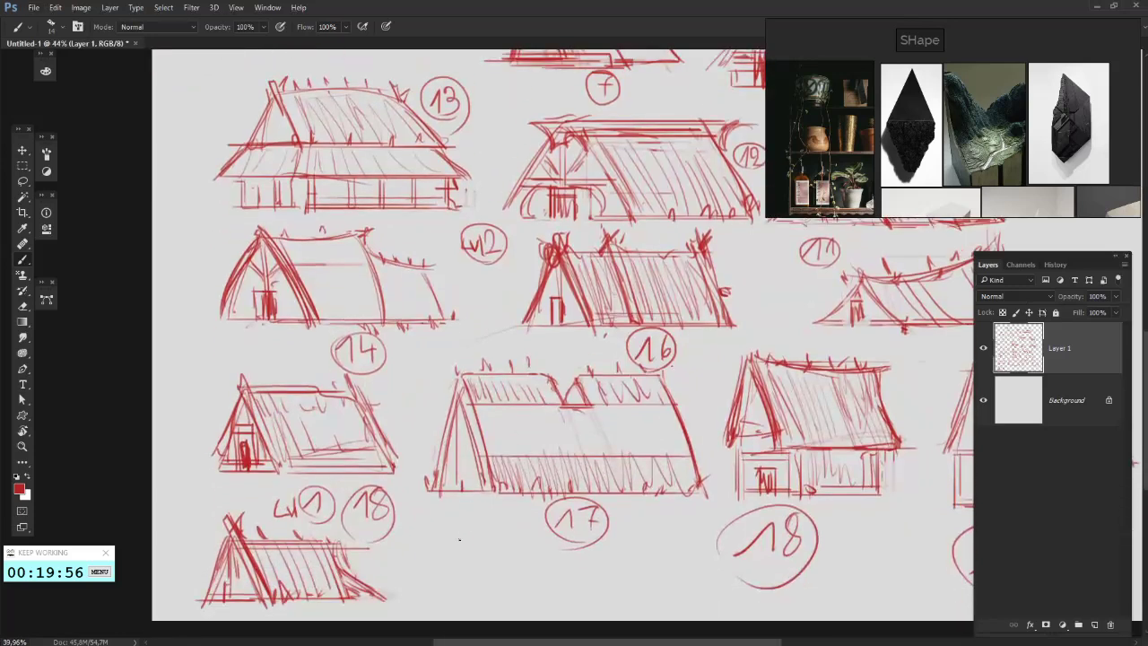
{"action": "scroll", "coordinate": [461, 536], "scroll_direction": "up", "scroll_amount": 1}
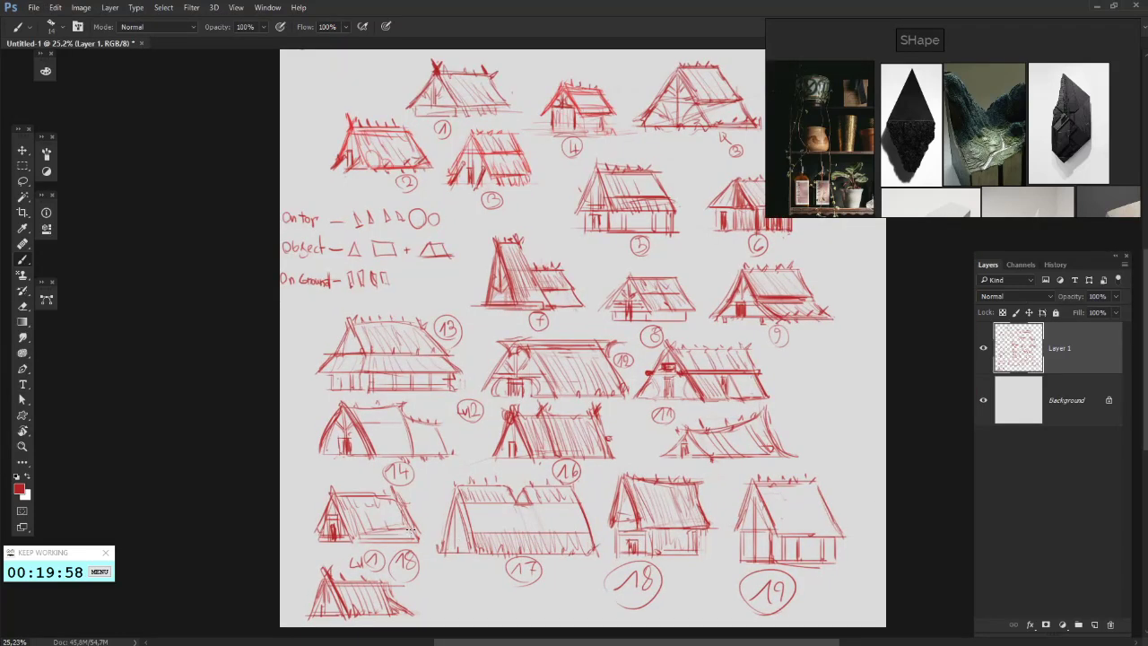
{"action": "left_click_drag", "start_coordinate": [447, 598], "coordinate": [445, 583]}
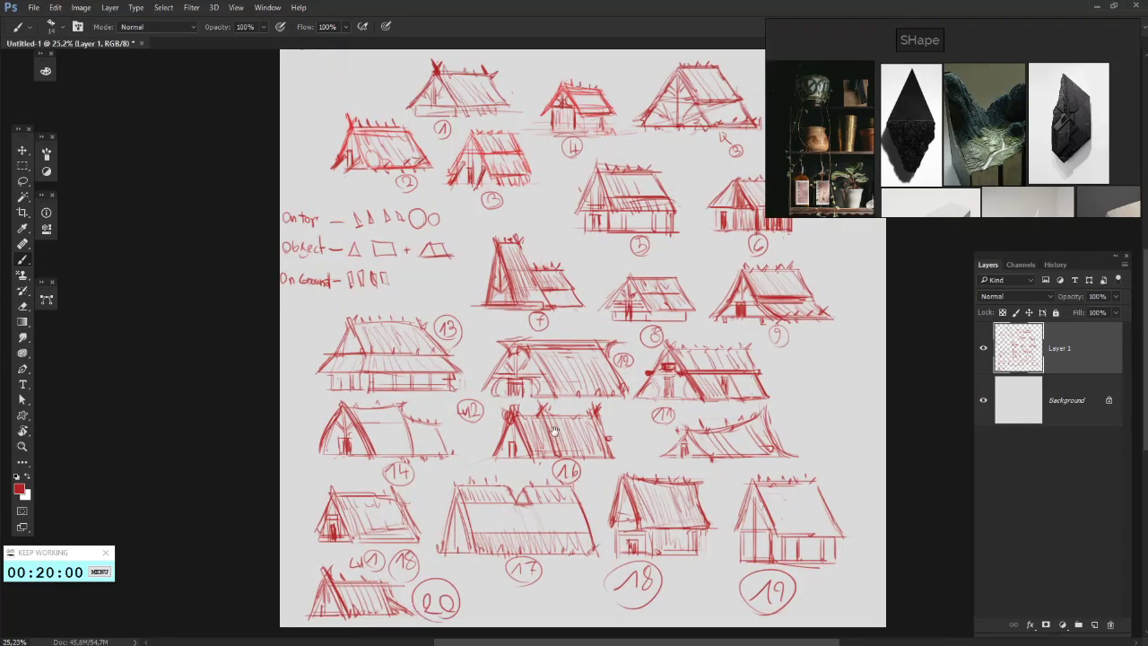
- Examine the numbered huts across the whole sheet to check the count
{"action": "mouse_move", "coordinate": [543, 189]}
{"action": "left_mouse_down"}
{"action": "mouse_move", "coordinate": [399, 307]}
{"action": "mouse_move", "coordinate": [428, 260]}
{"action": "left_mouse_up"}
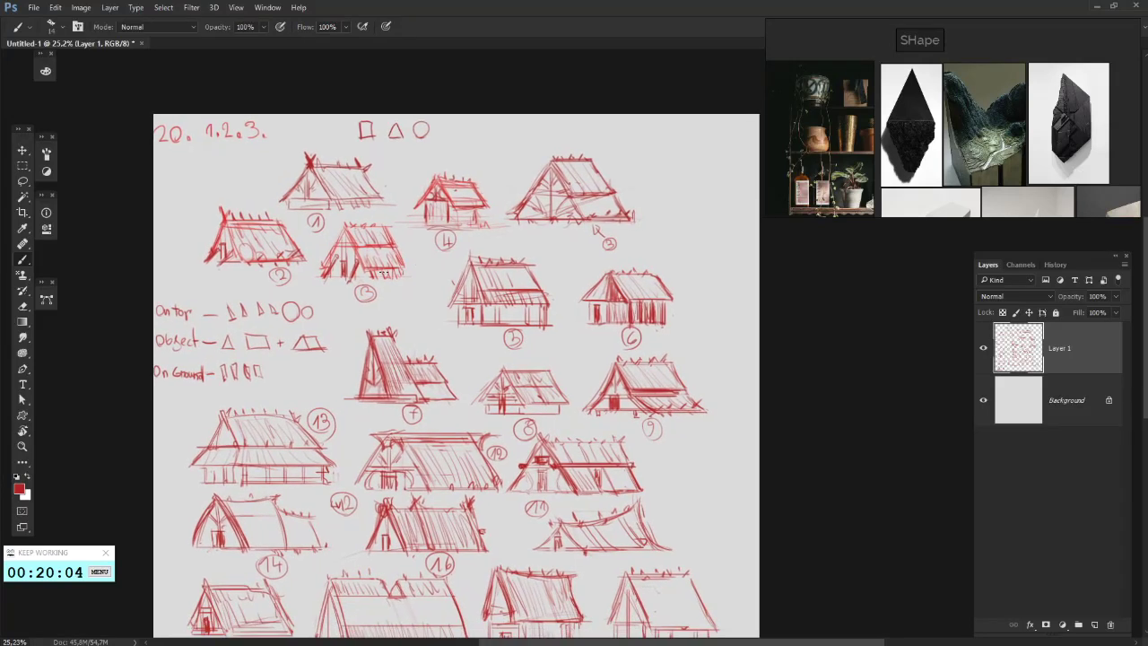
{"action": "left_click_drag", "start_coordinate": [590, 367], "coordinate": [585, 340]}
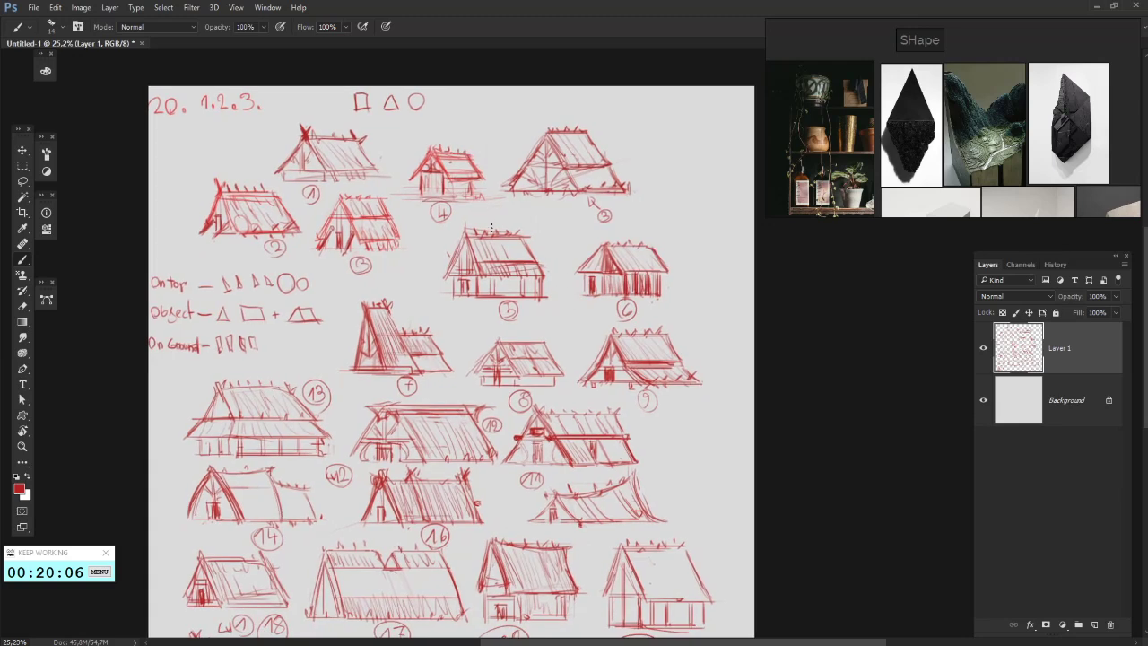
{"action": "left_click_drag", "start_coordinate": [469, 215], "coordinate": [462, 203]}
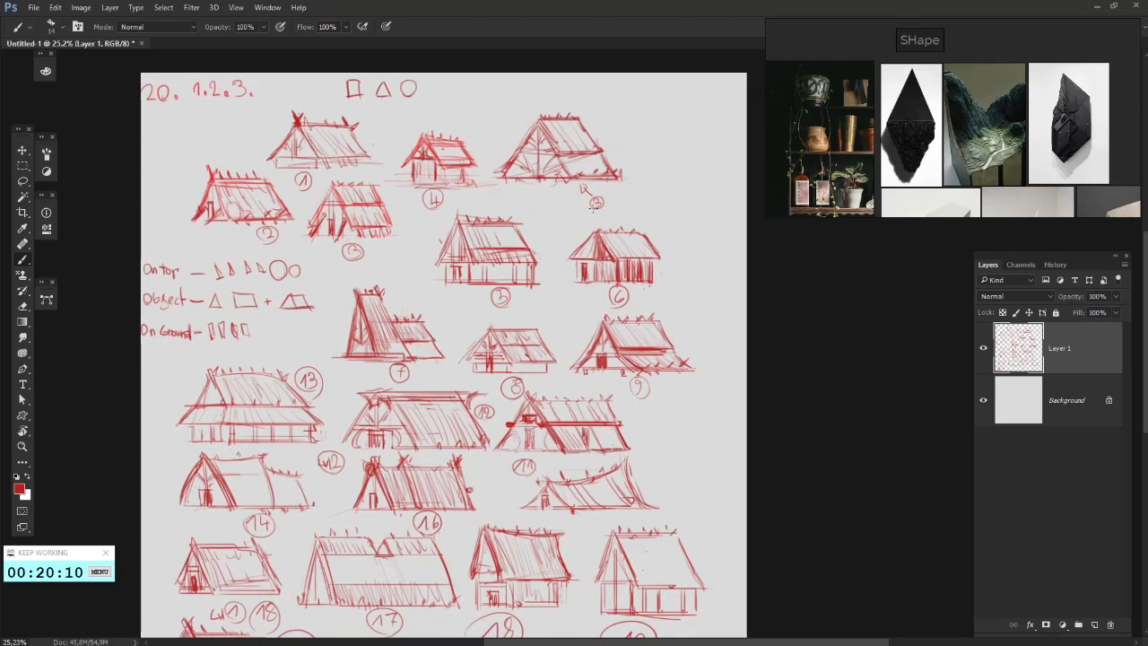
{"action": "mouse_move", "coordinate": [562, 185]}
{"action": "left_mouse_down"}
{"action": "mouse_move", "coordinate": [534, 187]}
{"action": "mouse_move", "coordinate": [494, 124]}
{"action": "left_mouse_up"}
{"action": "key", "text": "ctrl+z"}
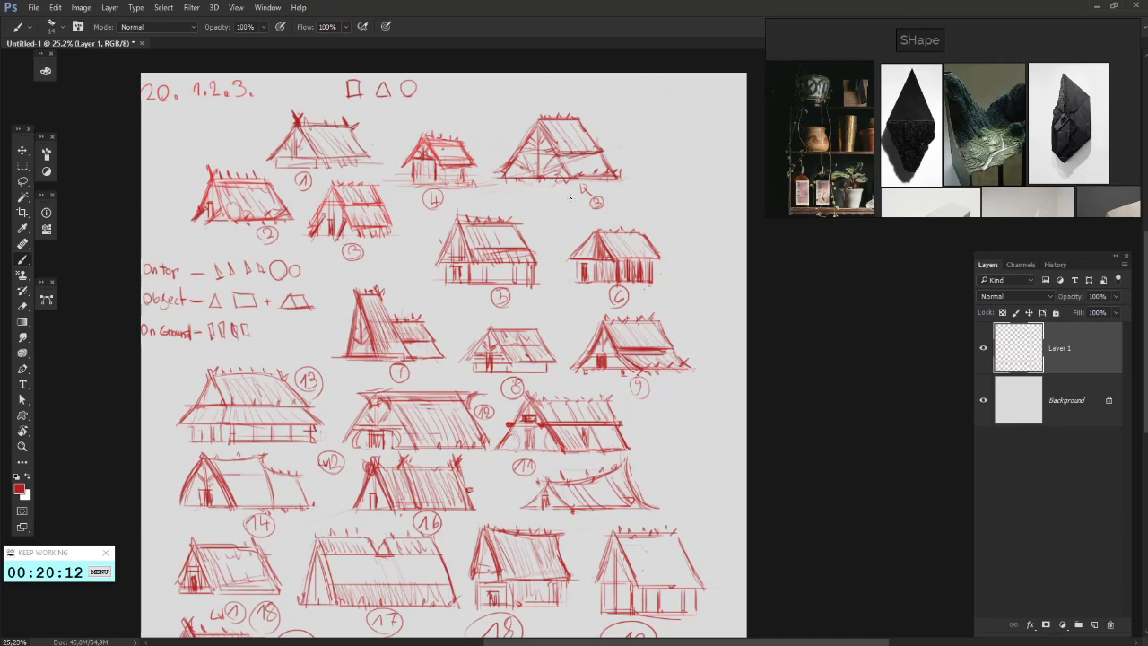
{"action": "left_click_drag", "start_coordinate": [520, 202], "coordinate": [504, 197]}
{"action": "key", "text": "ctrl+z"}
{"action": "left_click_drag", "start_coordinate": [422, 296], "coordinate": [499, 255]}
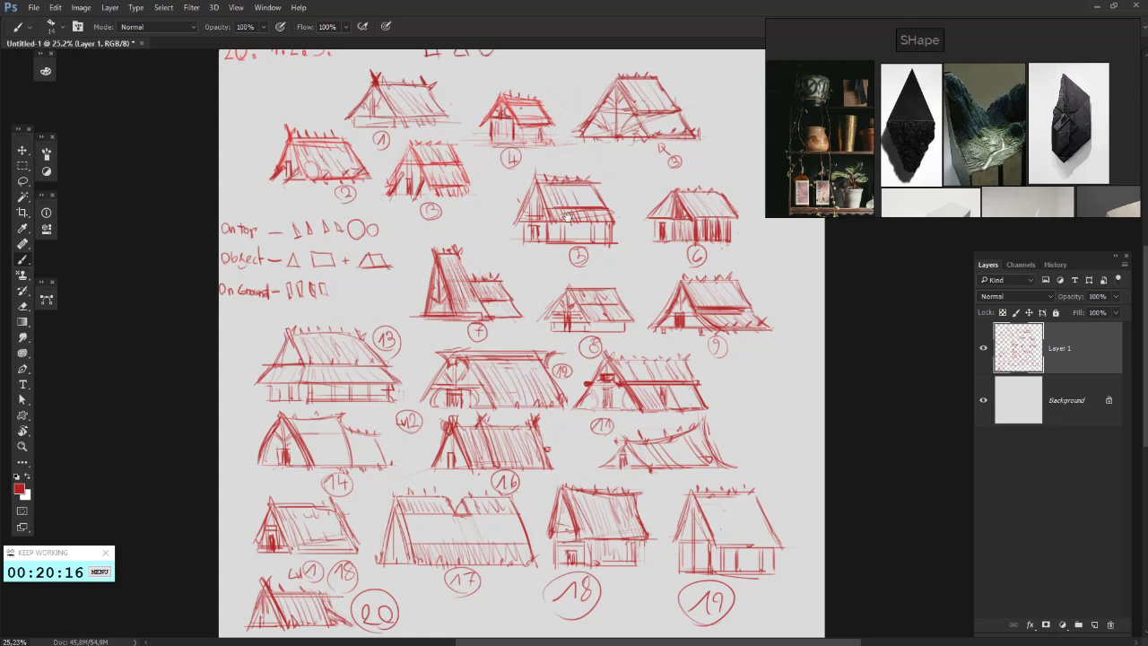
{"action": "left_click_drag", "start_coordinate": [567, 216], "coordinate": [512, 233]}
{"action": "left_click_drag", "start_coordinate": [572, 311], "coordinate": [611, 251]}
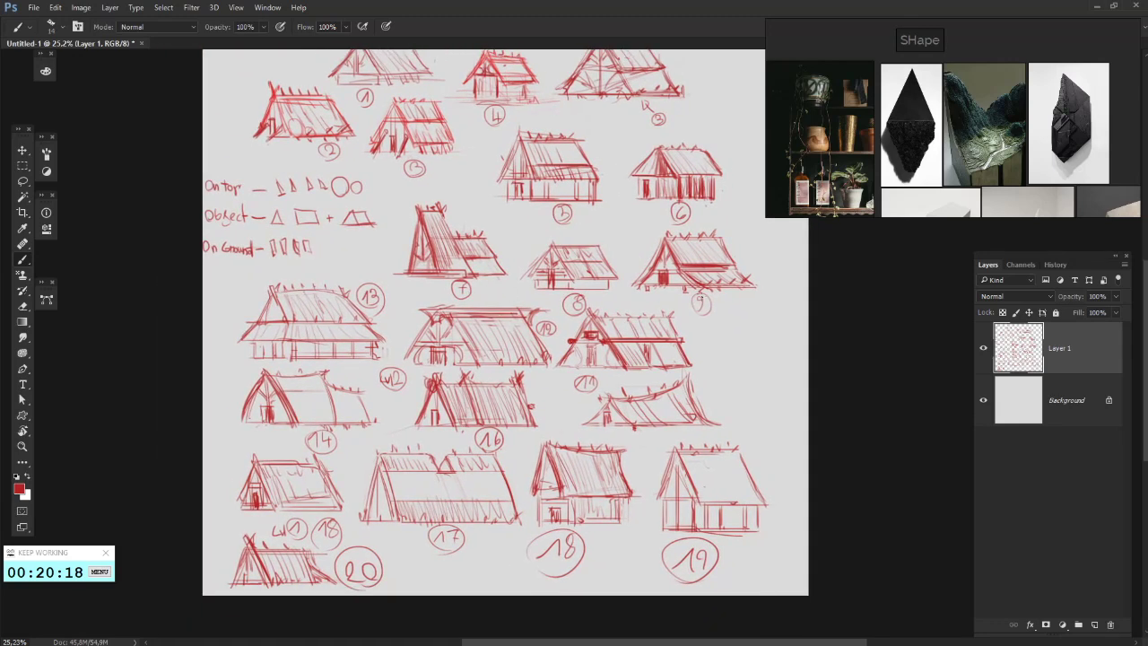
{"action": "mouse_move", "coordinate": [632, 405]}
{"action": "left_mouse_down"}
{"action": "mouse_move", "coordinate": [581, 404]}
{"action": "mouse_move", "coordinate": [580, 371]}
{"action": "mouse_move", "coordinate": [567, 410]}
{"action": "mouse_move", "coordinate": [576, 400]}
{"action": "left_mouse_up"}
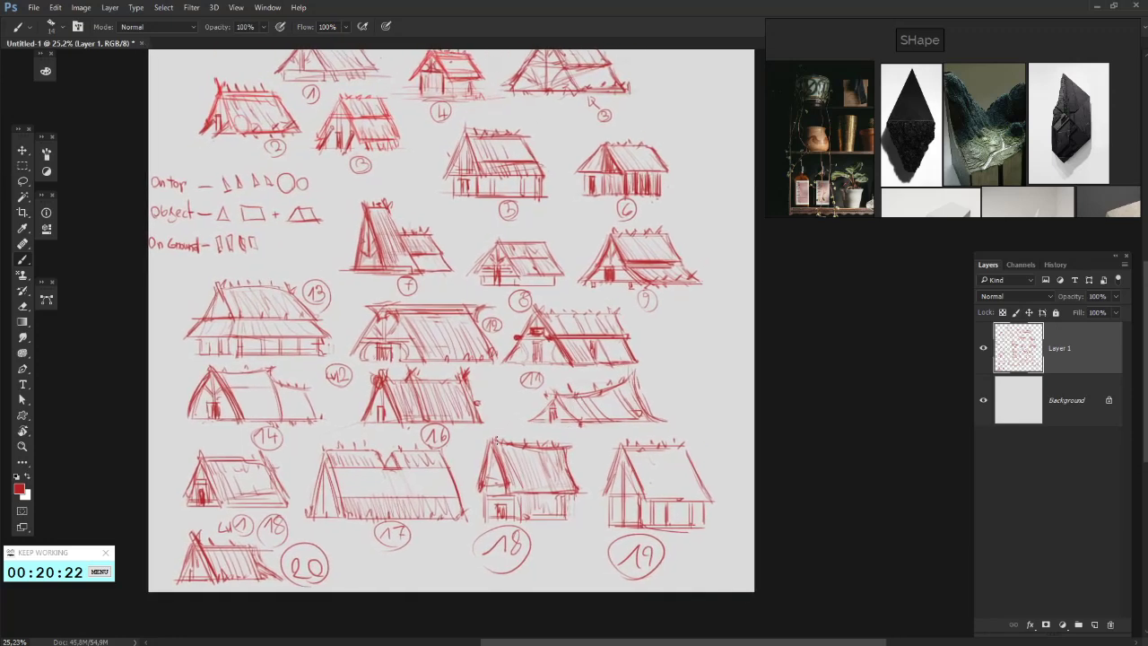
- Write a large circled number 10 beside hut 3 in the top row
{"action": "left_click_drag", "start_coordinate": [433, 397], "coordinate": [441, 380]}
{"action": "left_click_drag", "start_coordinate": [561, 359], "coordinate": [546, 380]}
{"action": "mouse_move", "coordinate": [556, 315]}
{"action": "left_mouse_down"}
{"action": "mouse_move", "coordinate": [544, 294]}
{"action": "mouse_move", "coordinate": [544, 395]}
{"action": "left_mouse_up"}
{"action": "mouse_move", "coordinate": [607, 142]}
{"action": "left_mouse_down"}
{"action": "mouse_move", "coordinate": [600, 158]}
{"action": "mouse_move", "coordinate": [623, 171]}
{"action": "mouse_move", "coordinate": [635, 151]}
{"action": "mouse_move", "coordinate": [621, 186]}
{"action": "left_mouse_up"}
{"action": "mouse_move", "coordinate": [436, 445]}
{"action": "left_mouse_down"}
{"action": "mouse_move", "coordinate": [446, 368]}
{"action": "mouse_move", "coordinate": [490, 341]}
{"action": "left_mouse_up"}
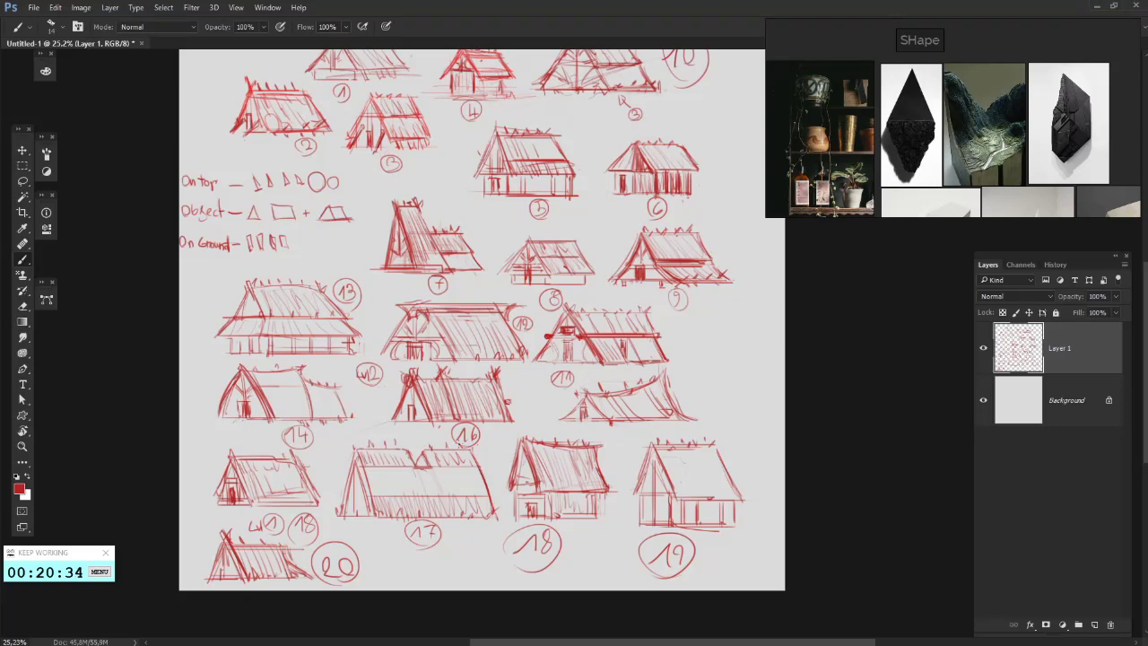
{"action": "left_click_drag", "start_coordinate": [384, 410], "coordinate": [362, 374]}
{"action": "left_click_drag", "start_coordinate": [425, 443], "coordinate": [450, 436]}
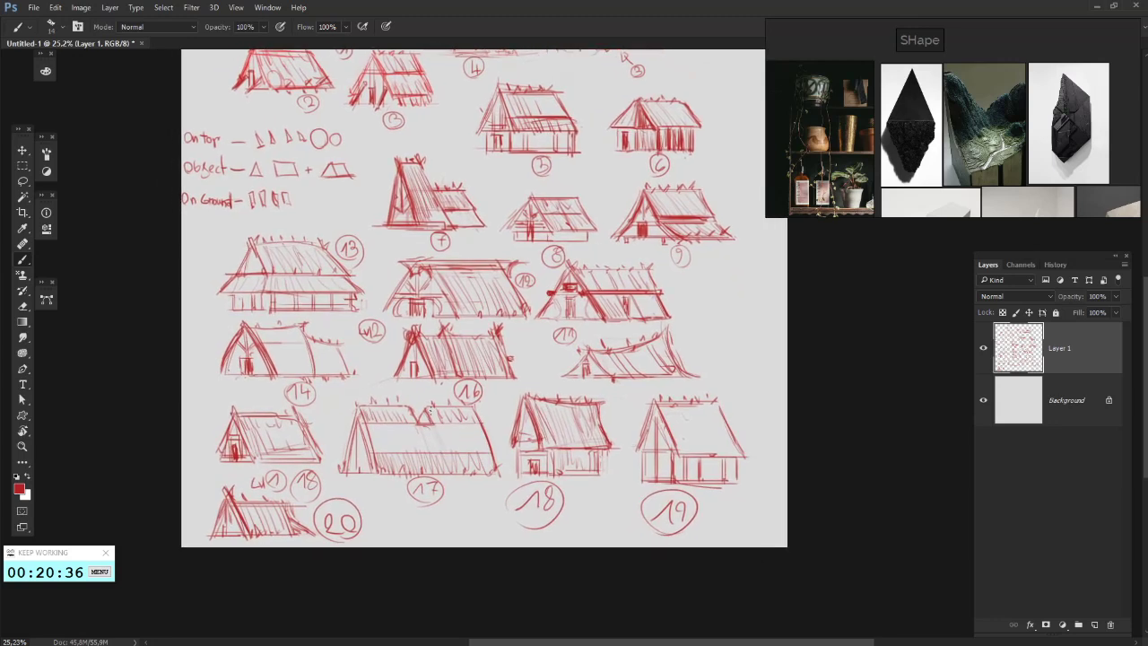
{"action": "scroll", "coordinate": [430, 392], "scroll_direction": "up", "scroll_amount": 2}
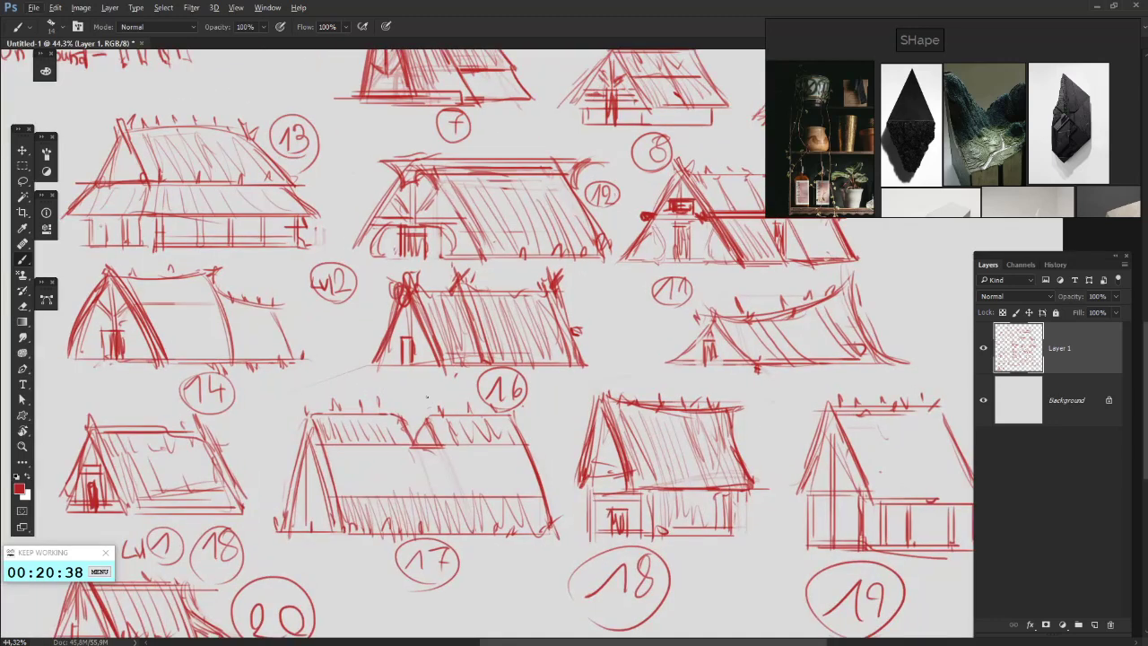
{"action": "scroll", "coordinate": [427, 396], "scroll_direction": "down", "scroll_amount": 1}
{"action": "left_click_drag", "start_coordinate": [583, 351], "coordinate": [535, 590]}
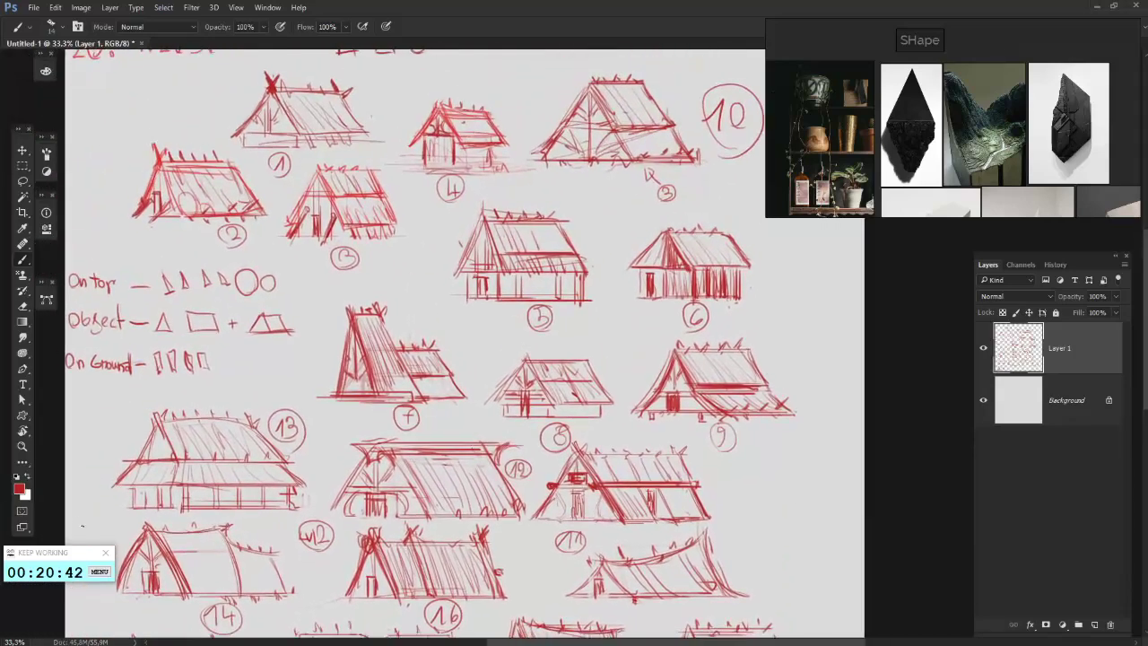
- Set the foreground colour to a saturated blue and add a new layer above the sketches
{"action": "left_click", "coordinate": [16, 476]}
{"action": "left_click", "coordinate": [16, 491]}
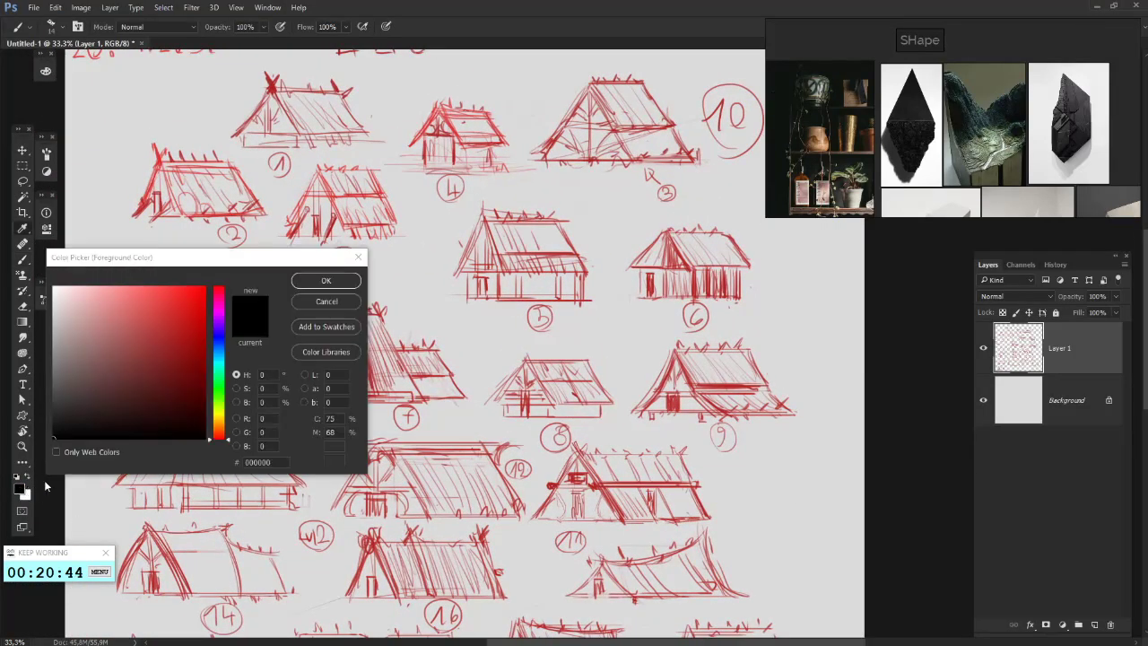
{"action": "left_click", "coordinate": [222, 347]}
{"action": "left_click_drag", "start_coordinate": [194, 302], "coordinate": [241, 261]}
{"action": "left_click", "coordinate": [342, 288]}
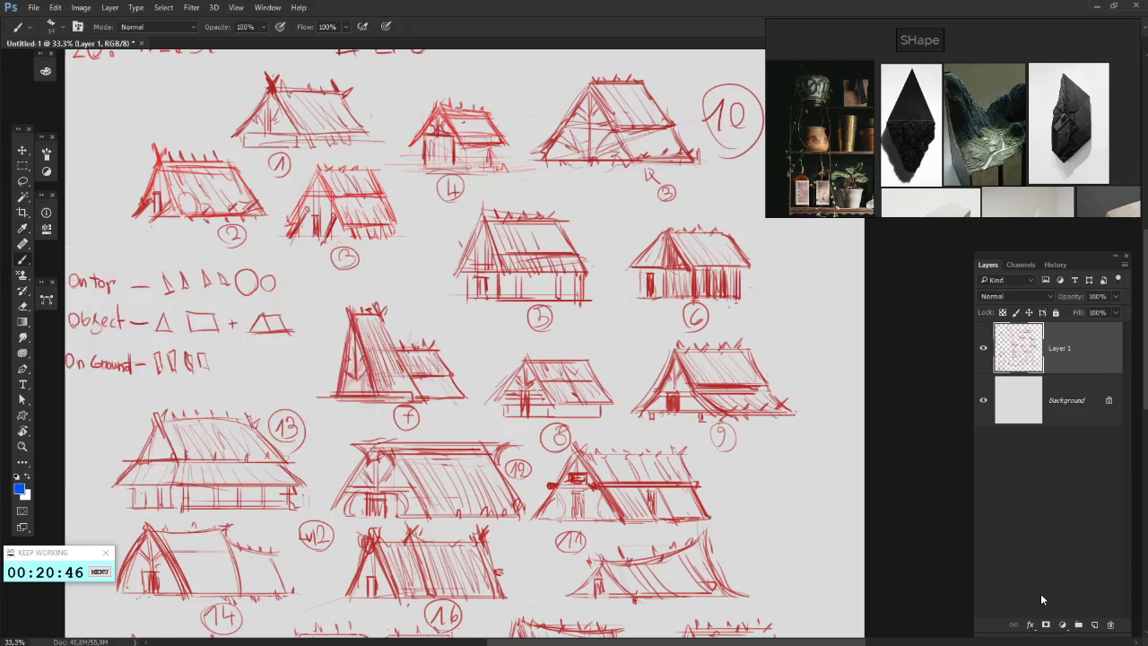
{"action": "left_click", "coordinate": [1094, 624]}
- Draw blue circles over the huts numbered 1 to 6 to mark their focal areas
{"action": "mouse_move", "coordinate": [333, 249]}
{"action": "left_mouse_down"}
{"action": "mouse_move", "coordinate": [425, 372]}
{"action": "mouse_move", "coordinate": [415, 367]}
{"action": "left_mouse_up"}
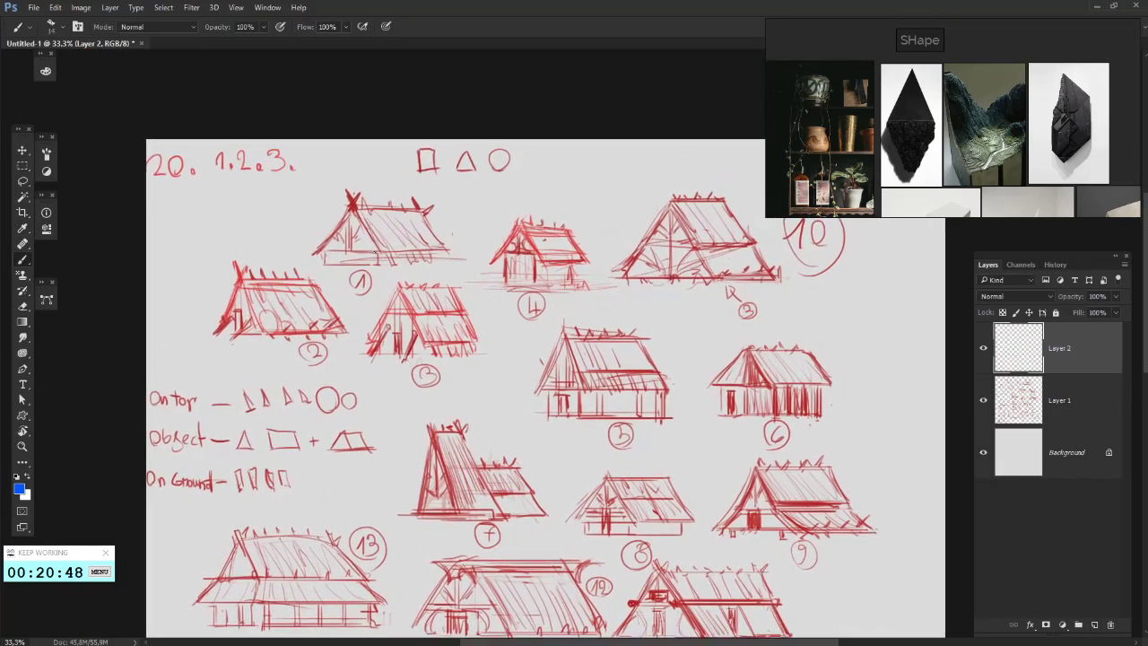
{"action": "left_click_drag", "start_coordinate": [350, 195], "coordinate": [269, 253]}
{"action": "left_click_drag", "start_coordinate": [422, 274], "coordinate": [421, 357]}
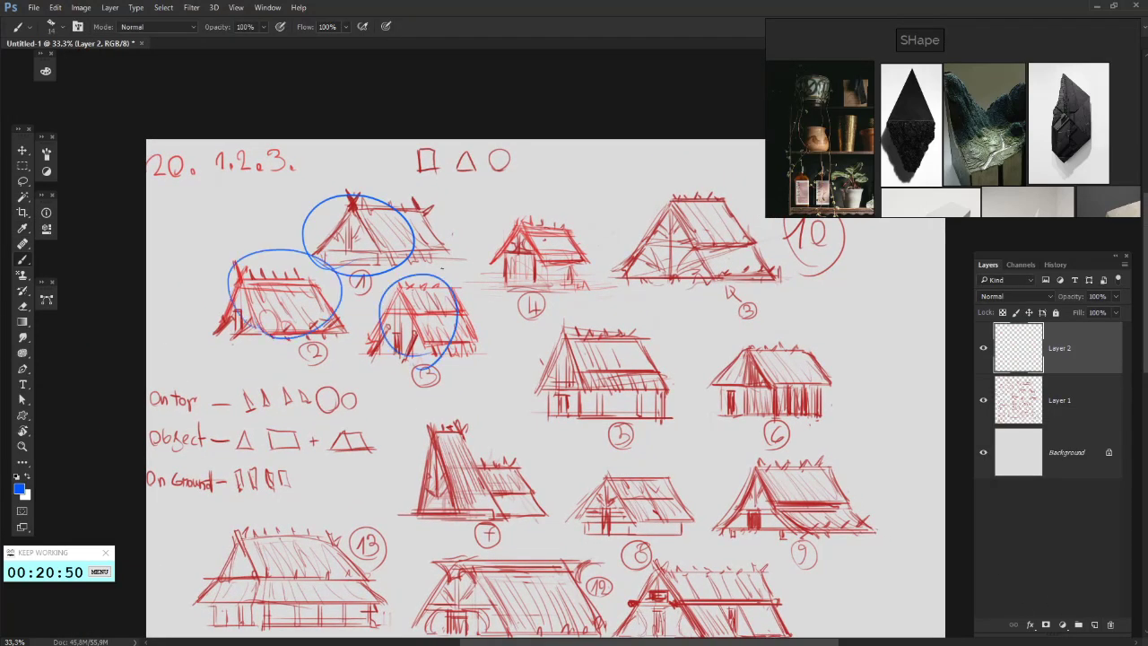
{"action": "left_click_drag", "start_coordinate": [529, 216], "coordinate": [525, 304]}
{"action": "left_click_drag", "start_coordinate": [684, 269], "coordinate": [559, 263]}
{"action": "mouse_move", "coordinate": [611, 240]}
{"action": "left_mouse_down"}
{"action": "mouse_move", "coordinate": [610, 263]}
{"action": "mouse_move", "coordinate": [581, 297]}
{"action": "left_mouse_up"}
{"action": "left_click_drag", "start_coordinate": [579, 296], "coordinate": [616, 210]}
{"action": "left_click_drag", "start_coordinate": [494, 341], "coordinate": [504, 344]}
{"action": "left_click_drag", "start_coordinate": [709, 267], "coordinate": [686, 321]}
{"action": "left_click_drag", "start_coordinate": [686, 321], "coordinate": [681, 209]}
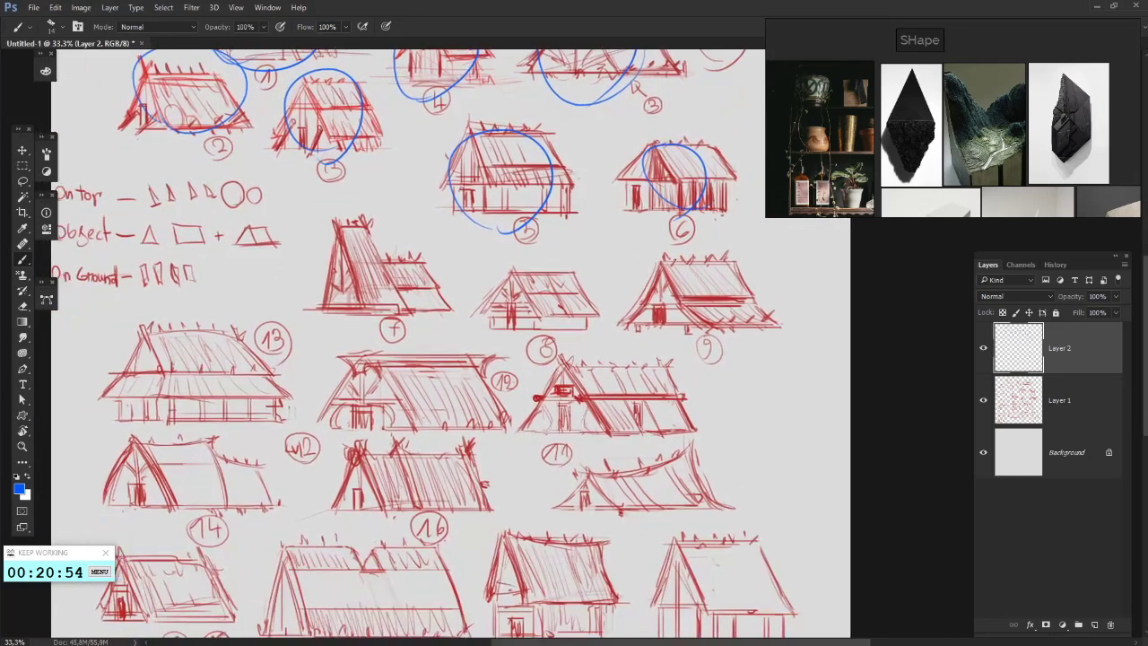
- Draw blue circles over huts 7, 8, 9, 11 and 12
{"action": "left_click_drag", "start_coordinate": [713, 269], "coordinate": [690, 339]}
{"action": "left_click_drag", "start_coordinate": [542, 262], "coordinate": [511, 330]}
{"action": "left_click_drag", "start_coordinate": [398, 311], "coordinate": [393, 314]}
{"action": "left_click_drag", "start_coordinate": [470, 330], "coordinate": [474, 257]}
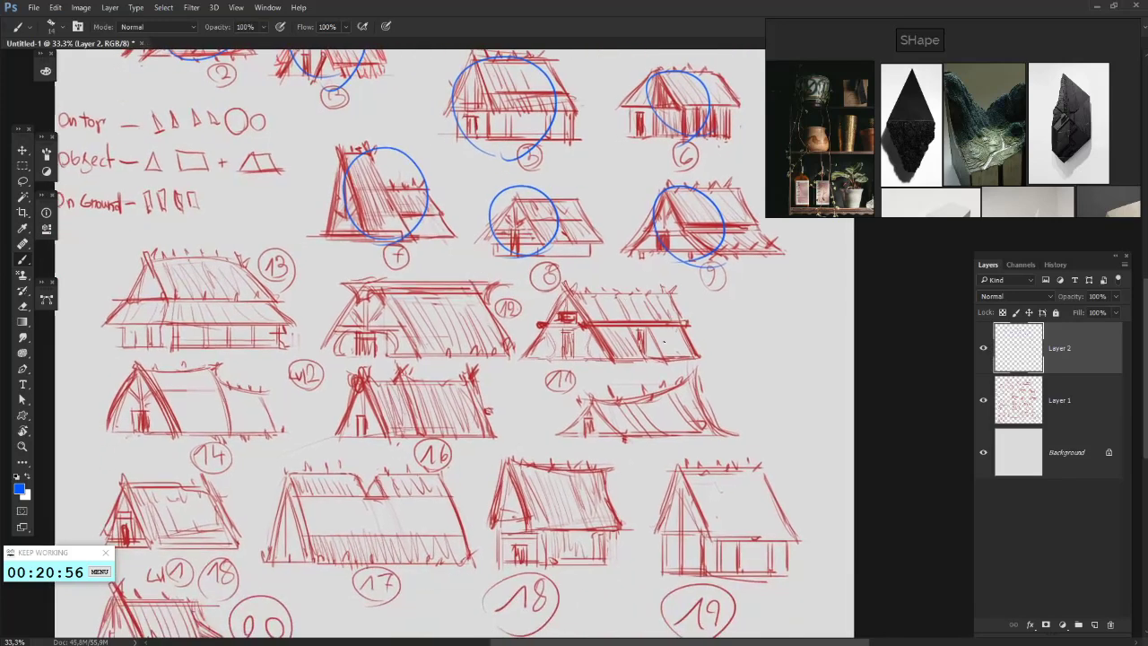
{"action": "mouse_move", "coordinate": [608, 292]}
{"action": "left_mouse_down"}
{"action": "mouse_move", "coordinate": [645, 351]}
{"action": "mouse_move", "coordinate": [594, 297]}
{"action": "left_mouse_up"}
{"action": "left_click_drag", "start_coordinate": [454, 348], "coordinate": [484, 287]}
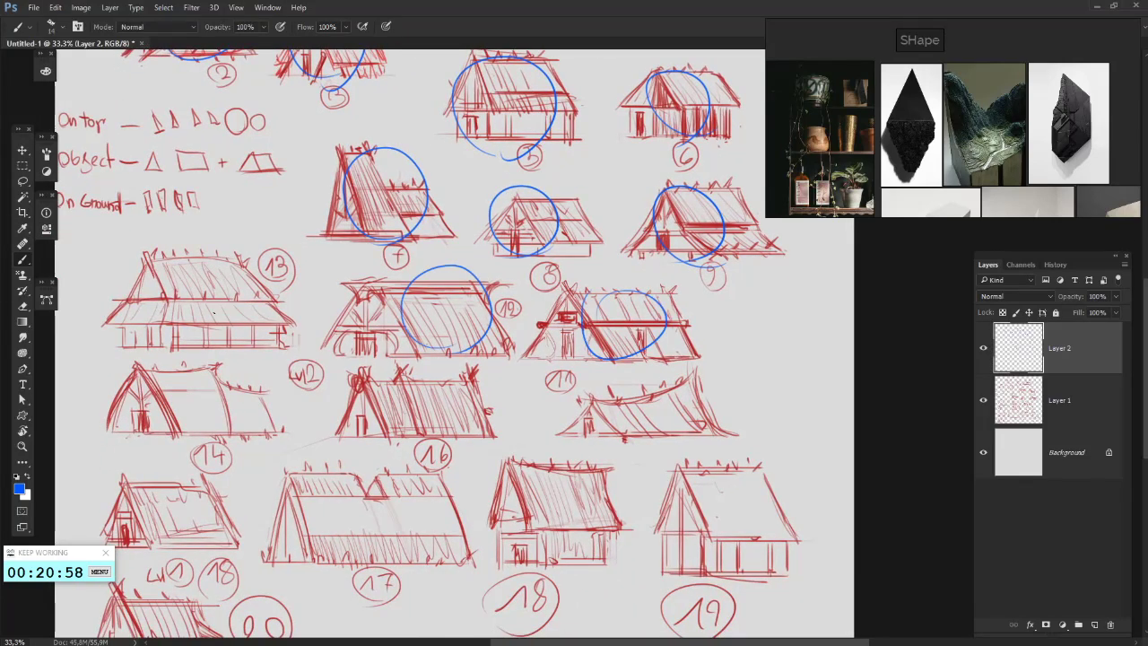
- Draw blue circles over huts 13, 14 and 16
{"action": "left_click_drag", "start_coordinate": [167, 315], "coordinate": [203, 341]}
{"action": "left_click_drag", "start_coordinate": [242, 381], "coordinate": [195, 312]}
{"action": "left_click_drag", "start_coordinate": [110, 328], "coordinate": [154, 369]}
{"action": "left_click_drag", "start_coordinate": [382, 360], "coordinate": [387, 355]}
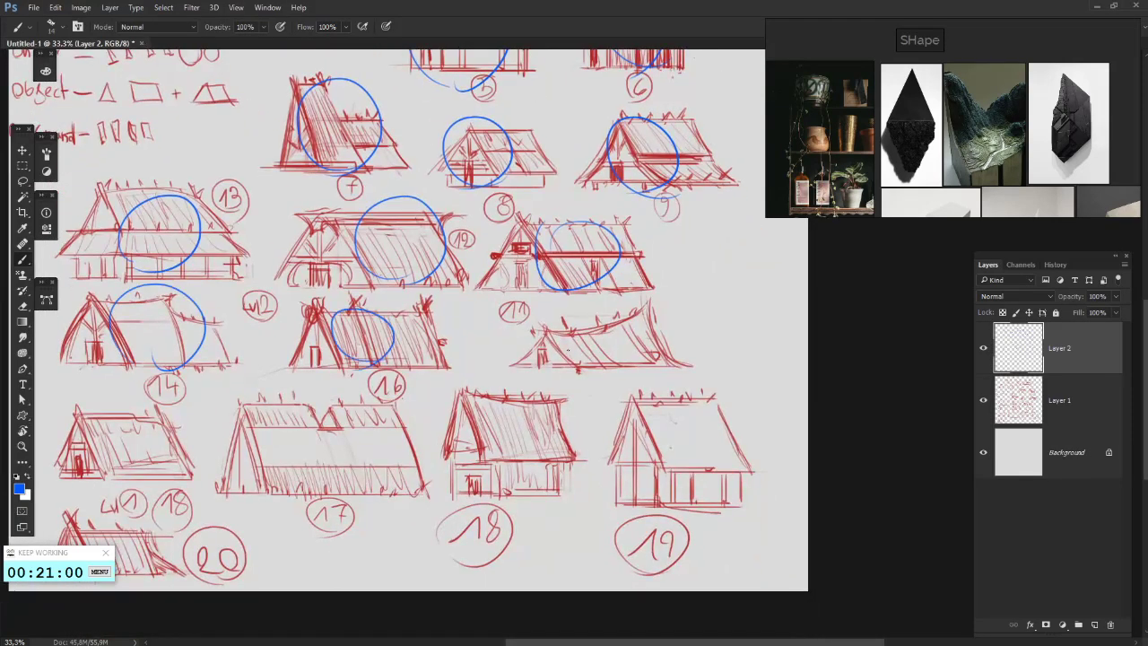
- Draw blue circles over the remaining huts in the bottom rows, numbered 17 to 20, including the one marked Lvl 1
{"action": "left_click_drag", "start_coordinate": [358, 404], "coordinate": [522, 341]}
{"action": "left_click_drag", "start_coordinate": [289, 413], "coordinate": [264, 417]}
{"action": "left_click_drag", "start_coordinate": [490, 411], "coordinate": [461, 420]}
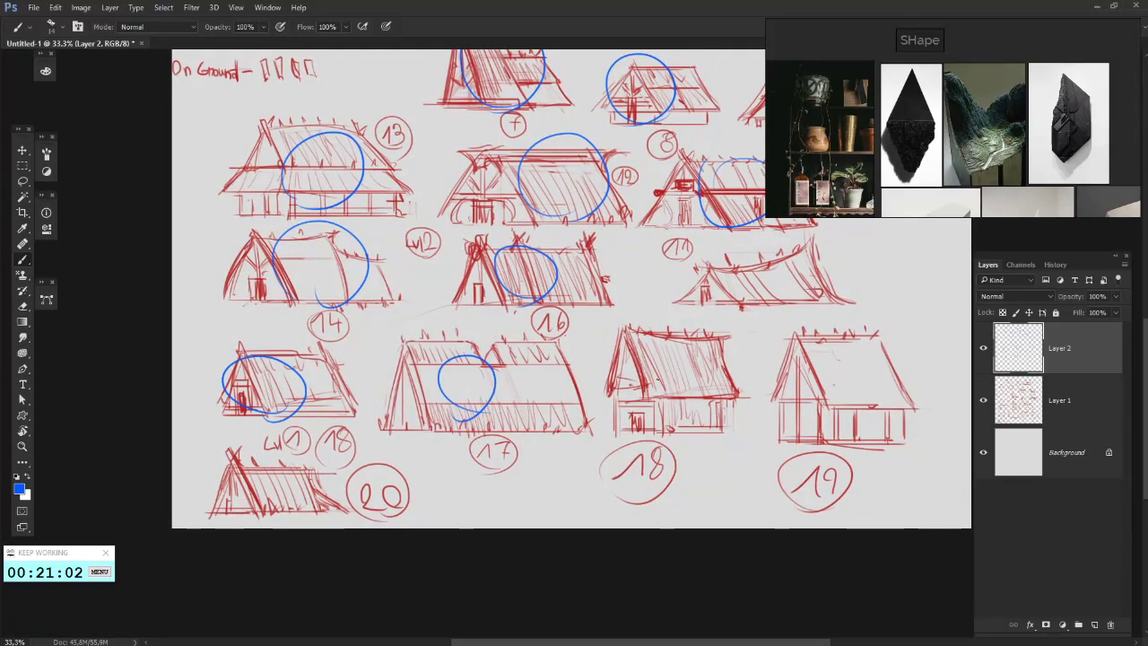
{"action": "left_click_drag", "start_coordinate": [660, 349], "coordinate": [628, 354]}
{"action": "left_click_drag", "start_coordinate": [838, 359], "coordinate": [807, 368]}
{"action": "mouse_move", "coordinate": [260, 462]}
{"action": "left_mouse_down"}
{"action": "mouse_move", "coordinate": [215, 502]}
{"action": "mouse_move", "coordinate": [283, 462]}
{"action": "left_mouse_up"}
{"action": "left_click_drag", "start_coordinate": [594, 268], "coordinate": [480, 388]}
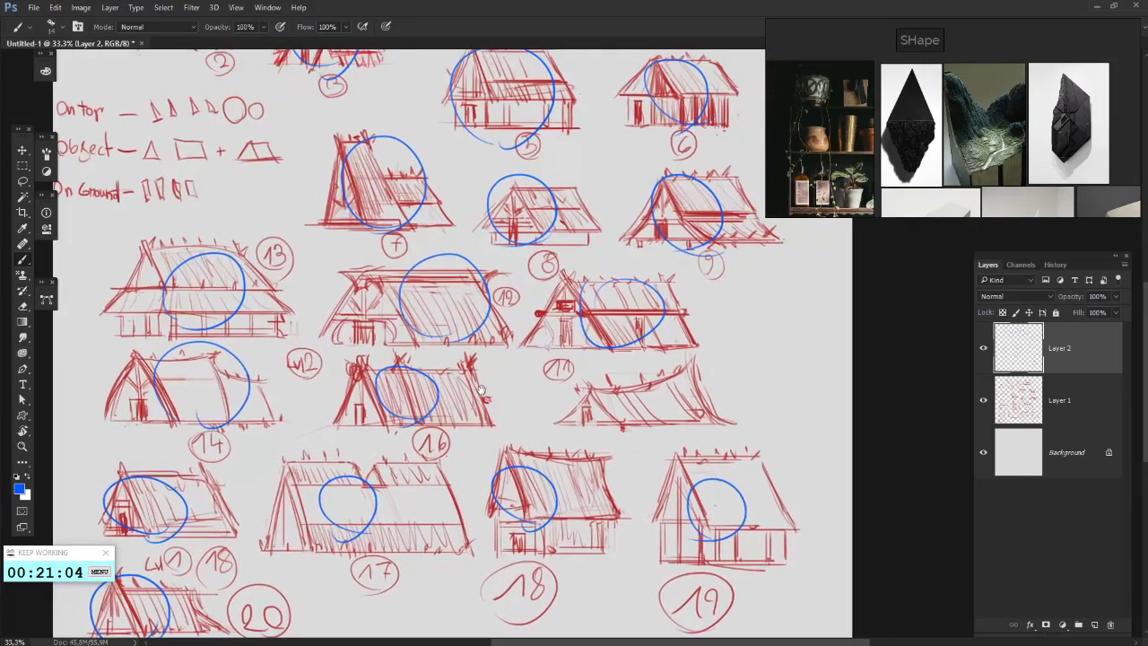
- Undo all the blue circles drawn over the numbered huts
{"action": "key", "text": "ctrl+alt+z"}
{"action": "key", "text": "ctrl+alt+z"}
{"action": "key", "text": "ctrl+alt+z"}
{"action": "key", "text": "ctrl+alt+z"}
{"action": "key", "text": "ctrl+alt+z"}
{"action": "key", "text": "ctrl+alt+z"}
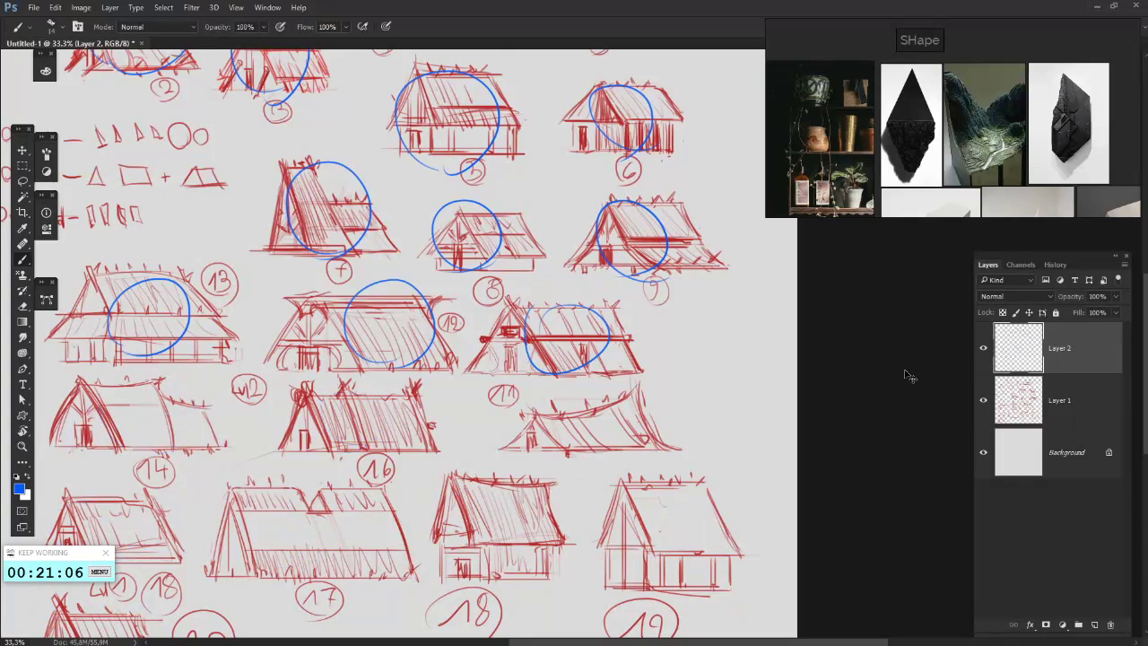
{"action": "key", "text": "ctrl+alt+z"}
{"action": "key", "text": "ctrl+alt+z"}
{"action": "key", "text": "ctrl+alt+z"}
{"action": "key", "text": "ctrl+alt+z"}
{"action": "key", "text": "ctrl+alt+z"}
{"action": "key", "text": "ctrl+alt+z"}
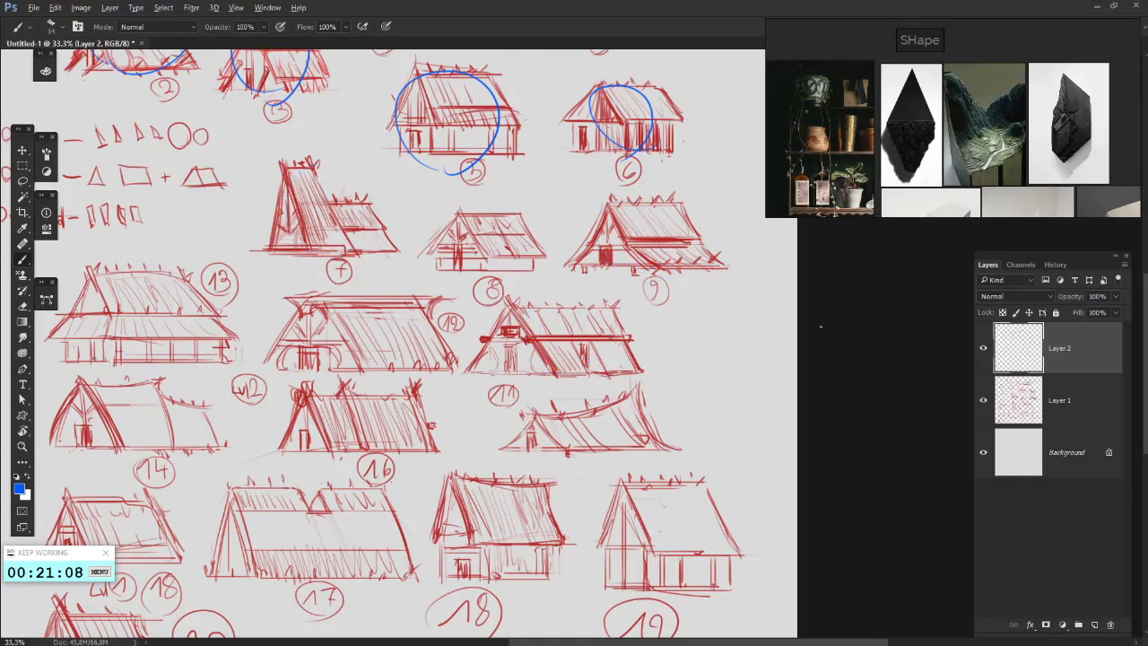
{"action": "key", "text": "ctrl+0"}
{"action": "key", "text": "ctrl+alt+z"}
{"action": "key", "text": "ctrl+alt+z"}
{"action": "key", "text": "ctrl+alt+z"}
{"action": "key", "text": "ctrl+alt+z"}
{"action": "key", "text": "ctrl+alt+z"}
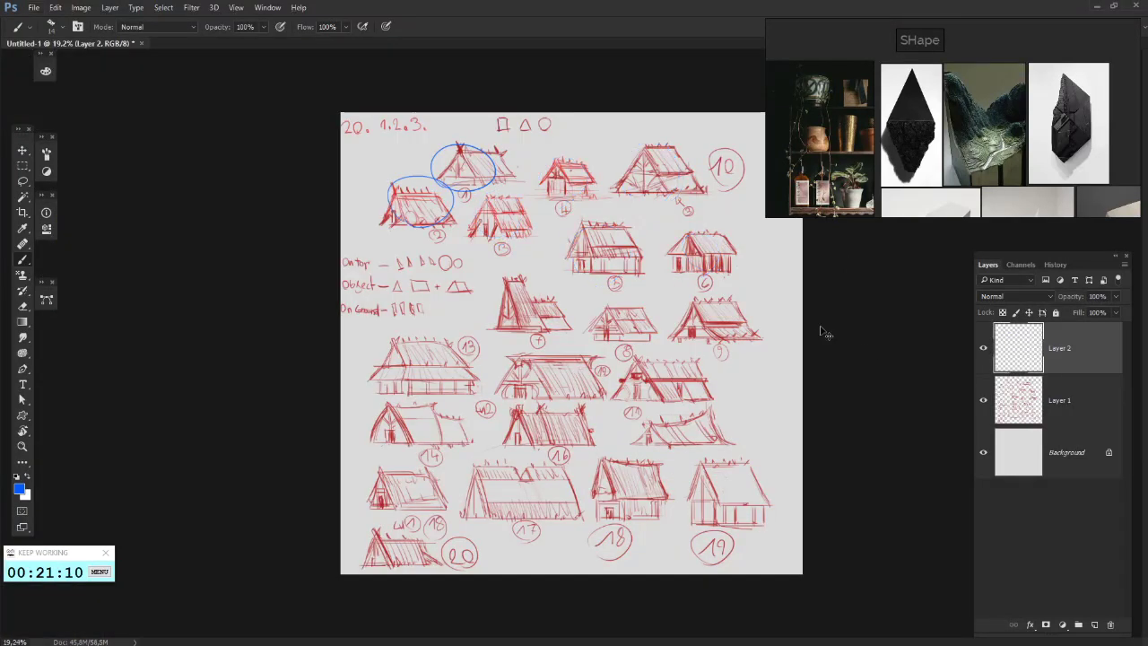
{"action": "key", "text": "ctrl+alt+z"}
{"action": "key", "text": "ctrl+alt+z"}
- Write a circled 21 in blue beside the unnumbered curved-roof hut below hut 11
{"action": "scroll", "coordinate": [644, 341], "scroll_direction": "up", "scroll_amount": 3}
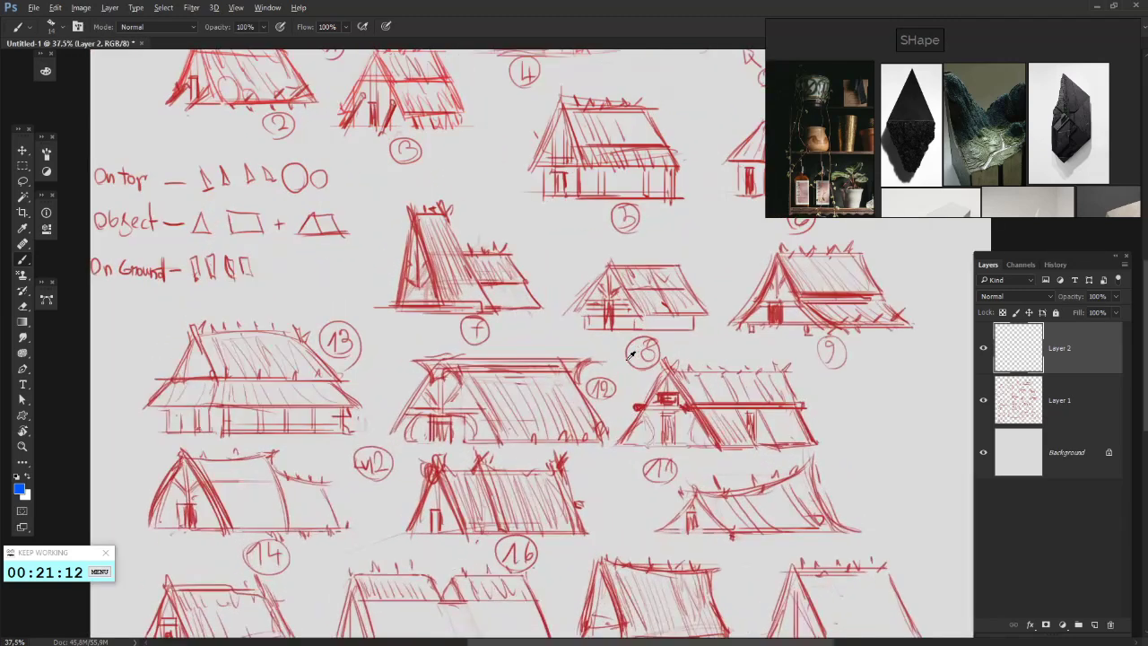
{"action": "left_click_drag", "start_coordinate": [625, 359], "coordinate": [484, 253]}
{"action": "mouse_move", "coordinate": [711, 375]}
{"action": "left_mouse_down"}
{"action": "mouse_move", "coordinate": [731, 388]}
{"action": "mouse_move", "coordinate": [706, 363]}
{"action": "left_mouse_up"}
{"action": "left_click_drag", "start_coordinate": [300, 452], "coordinate": [303, 466]}
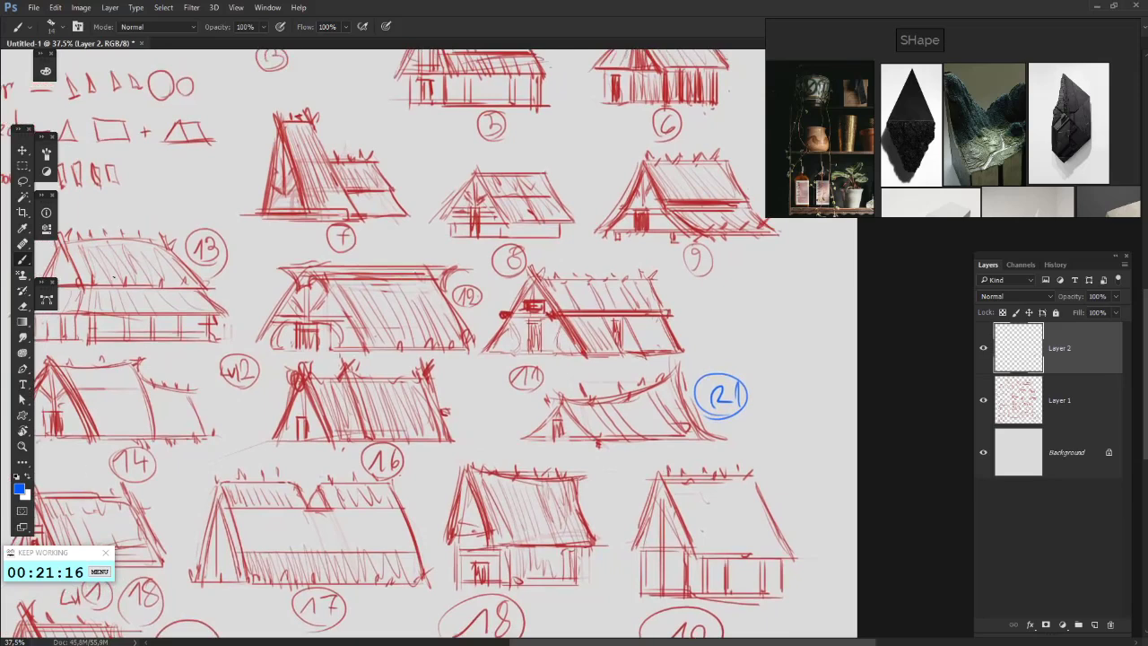
- Sample the sketches' red as the foreground colour
{"action": "right_click", "coordinate": [636, 223], "text": "alt+shift"}
{"action": "left_click", "coordinate": [47, 73]}
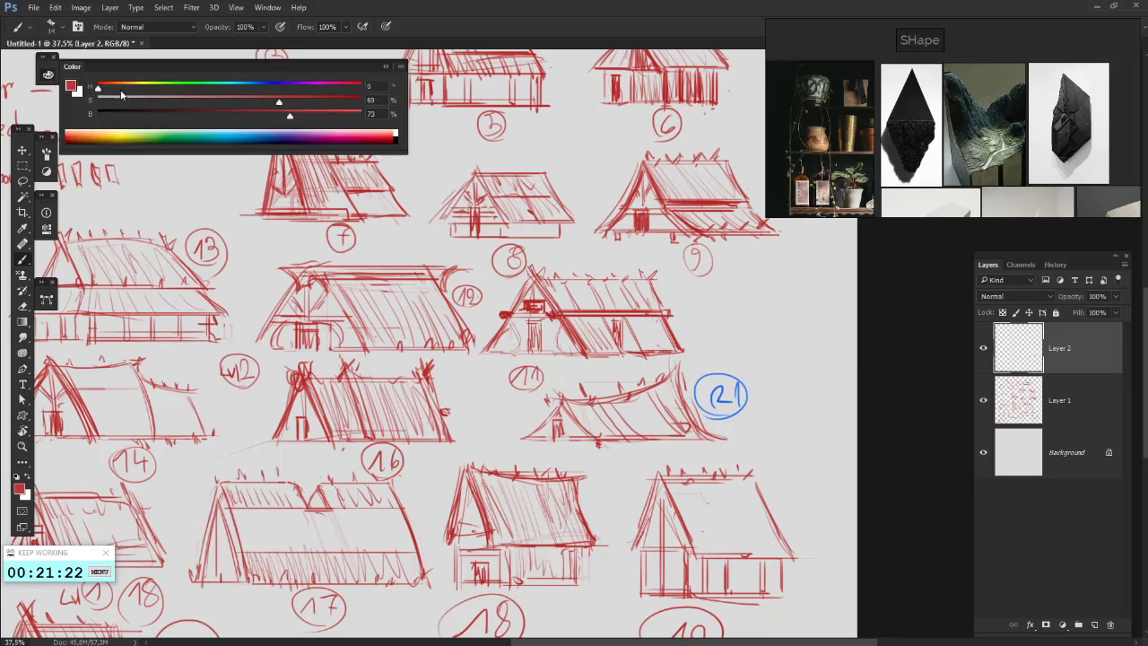
{"action": "left_click", "coordinate": [391, 271]}
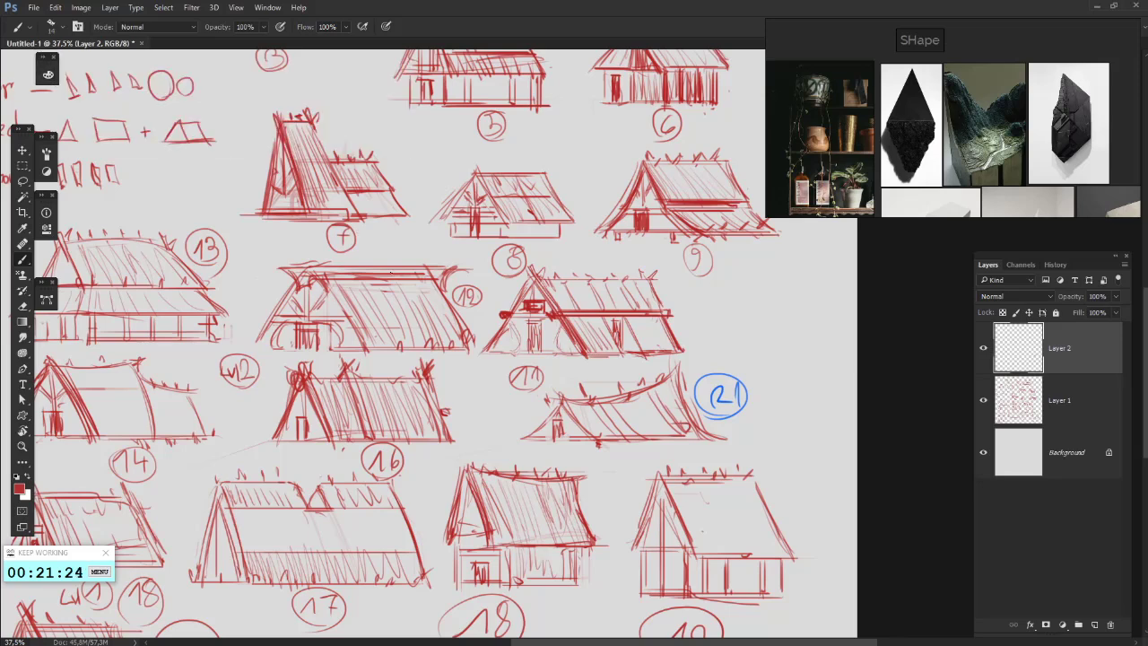
- Shift the floating reference board inward so it sits further over the canvas
{"action": "scroll", "coordinate": [392, 258], "scroll_direction": "down", "scroll_amount": 8}
{"action": "scroll", "coordinate": [479, 275], "scroll_direction": "up", "scroll_amount": 4}
{"action": "scroll", "coordinate": [480, 275], "scroll_direction": "up", "scroll_amount": 2}
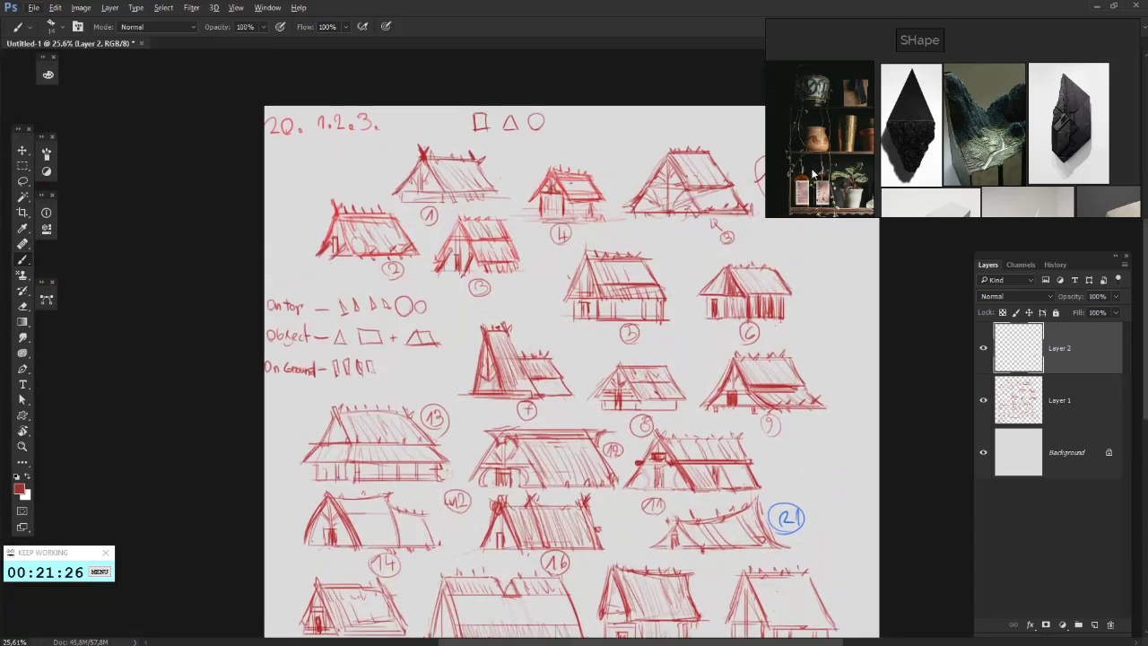
{"action": "left_click_drag", "start_coordinate": [944, 128], "coordinate": [864, 150]}
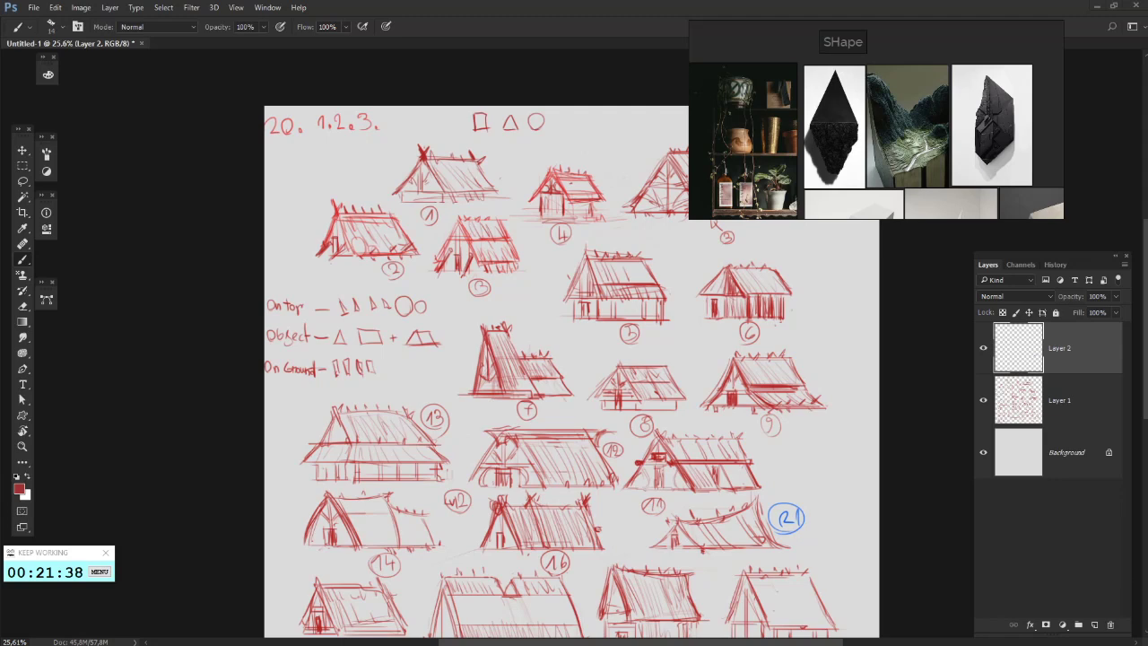
- Select Layer 1 and save the document as COncept Nordig.psd
{"action": "left_click", "coordinate": [1059, 400]}
{"action": "scroll", "coordinate": [789, 387], "scroll_direction": "down", "scroll_amount": 2}
{"action": "scroll", "coordinate": [788, 389], "scroll_direction": "down", "scroll_amount": 3}
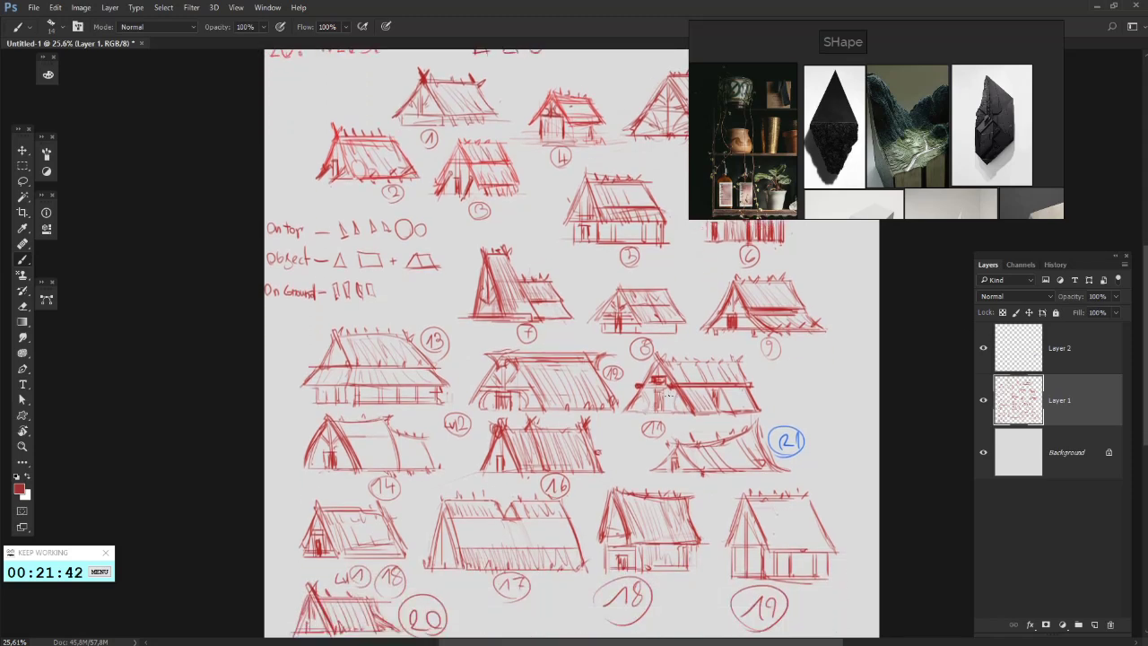
{"action": "scroll", "coordinate": [788, 388], "scroll_direction": "up", "scroll_amount": 3}
{"action": "left_click", "coordinate": [1117, 312]}
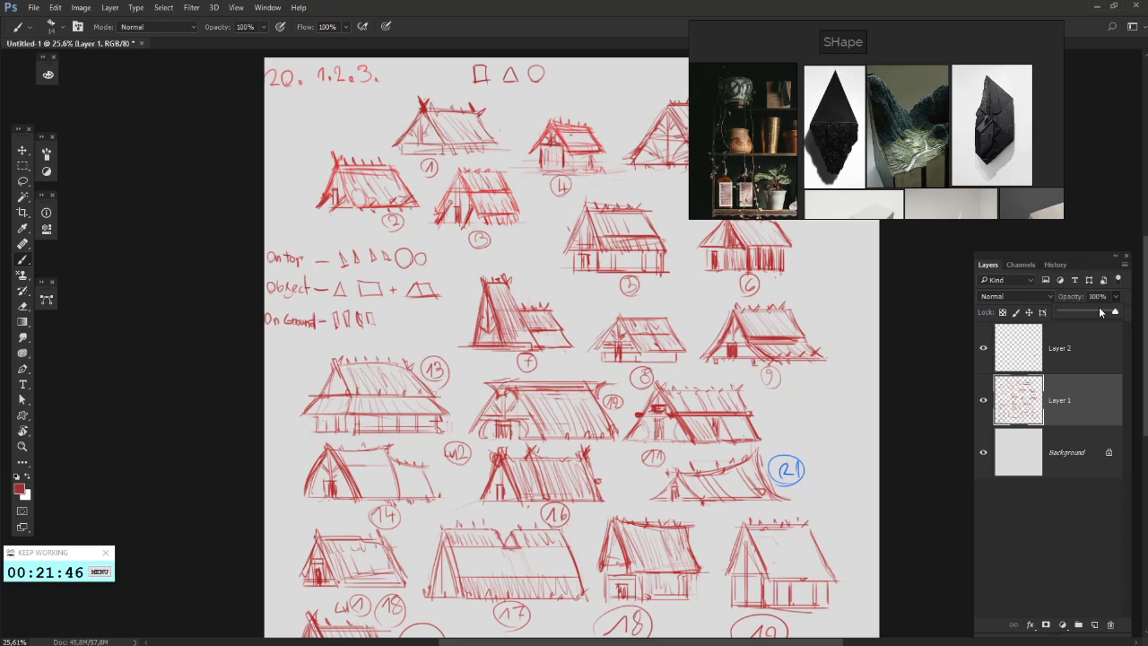
{"action": "key", "text": "alt+Tab"}
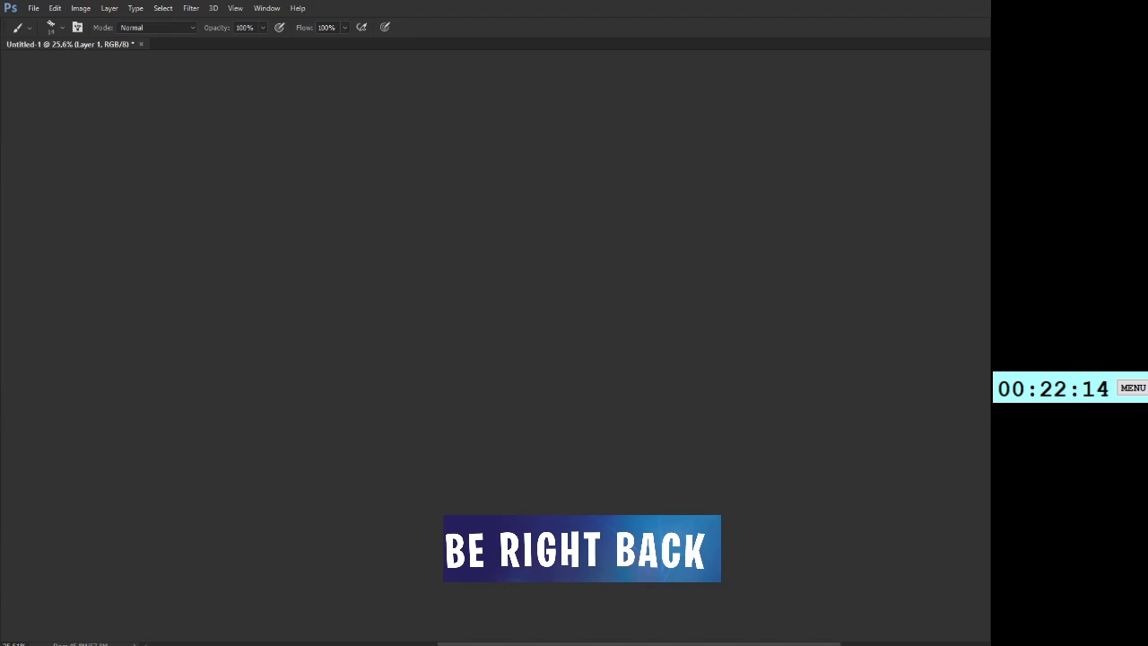
{"action": "key", "text": "Return"}
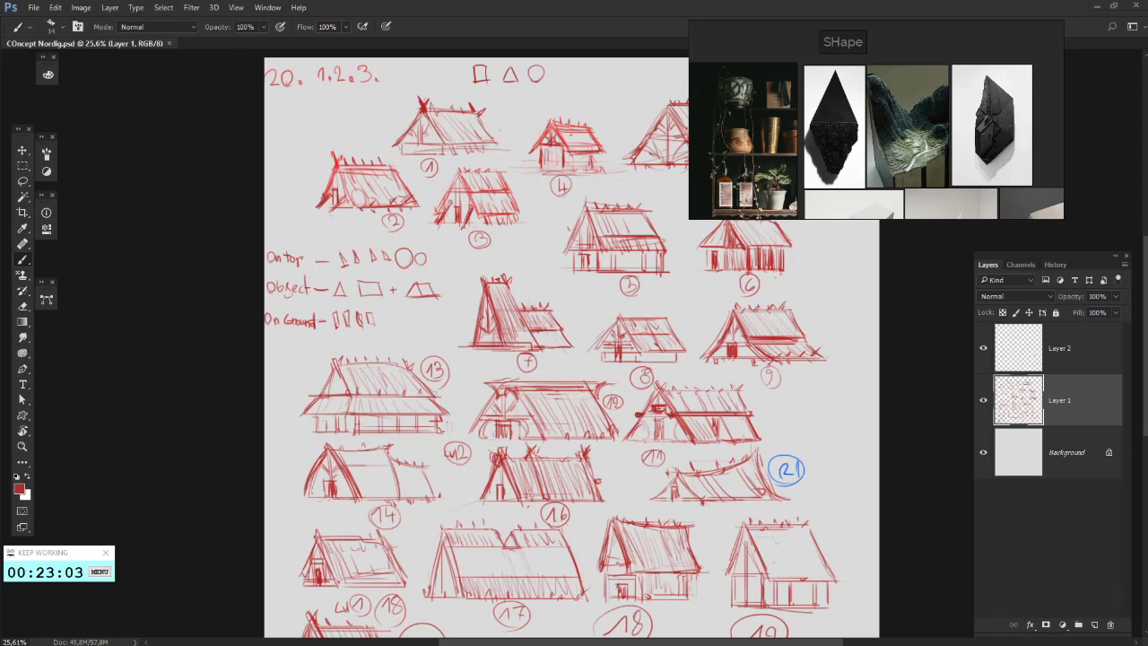
- Hide Layer 1 with the hut sketches and add a new empty layer above it
{"action": "key", "text": "alt+Tab"}
{"action": "key", "text": "Escape"}
{"action": "scroll", "coordinate": [652, 371], "scroll_direction": "up", "scroll_amount": 2}
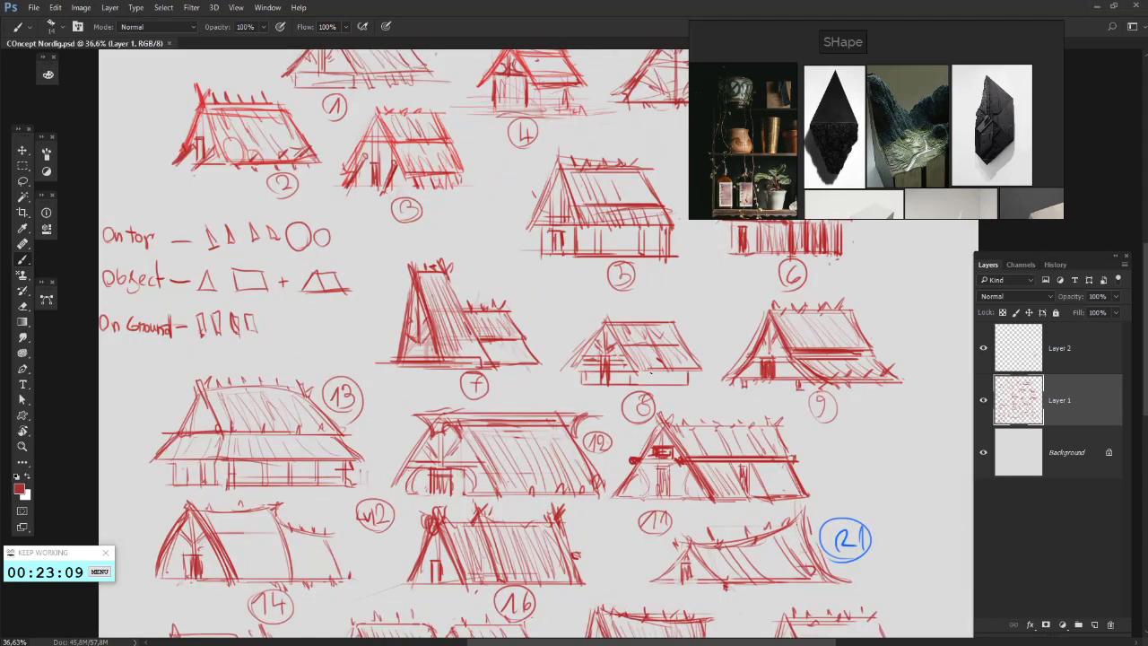
{"action": "mouse_move", "coordinate": [697, 312]}
{"action": "left_mouse_down"}
{"action": "mouse_move", "coordinate": [652, 253]}
{"action": "mouse_move", "coordinate": [631, 247]}
{"action": "left_mouse_up"}
{"action": "mouse_move", "coordinate": [474, 263]}
{"action": "left_mouse_down"}
{"action": "mouse_move", "coordinate": [493, 326]}
{"action": "mouse_move", "coordinate": [512, 282]}
{"action": "mouse_move", "coordinate": [529, 291]}
{"action": "mouse_move", "coordinate": [523, 302]}
{"action": "mouse_move", "coordinate": [543, 242]}
{"action": "mouse_move", "coordinate": [547, 381]}
{"action": "mouse_move", "coordinate": [603, 386]}
{"action": "mouse_move", "coordinate": [602, 316]}
{"action": "left_mouse_up"}
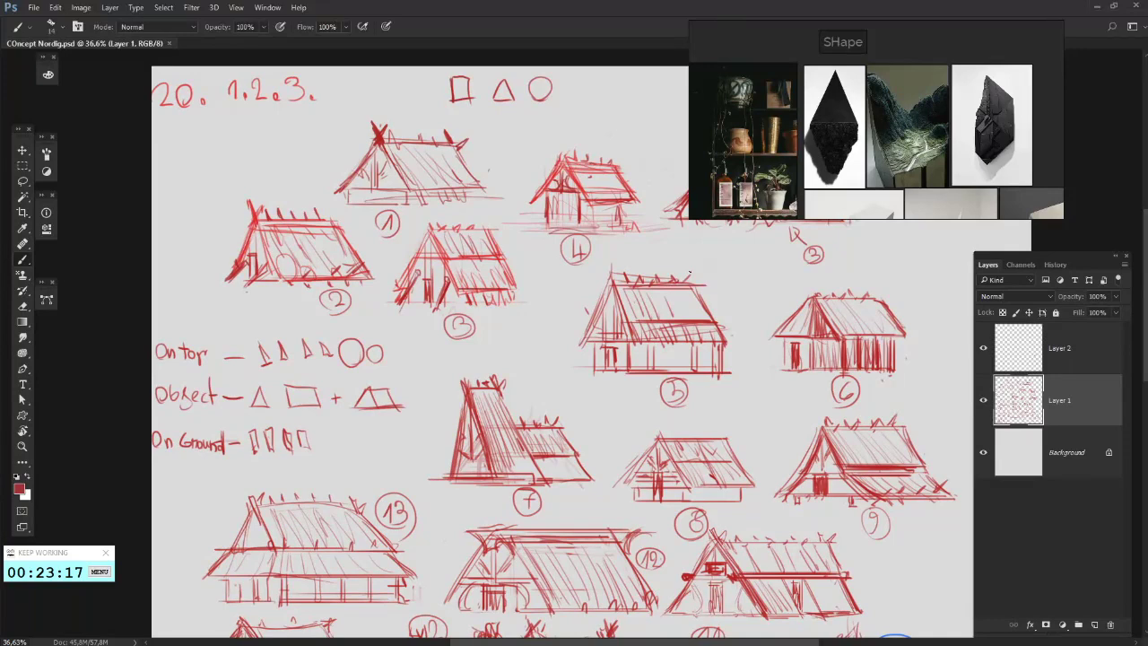
{"action": "mouse_move", "coordinate": [690, 274]}
{"action": "left_mouse_down"}
{"action": "mouse_move", "coordinate": [696, 295]}
{"action": "mouse_move", "coordinate": [640, 296]}
{"action": "left_mouse_up"}
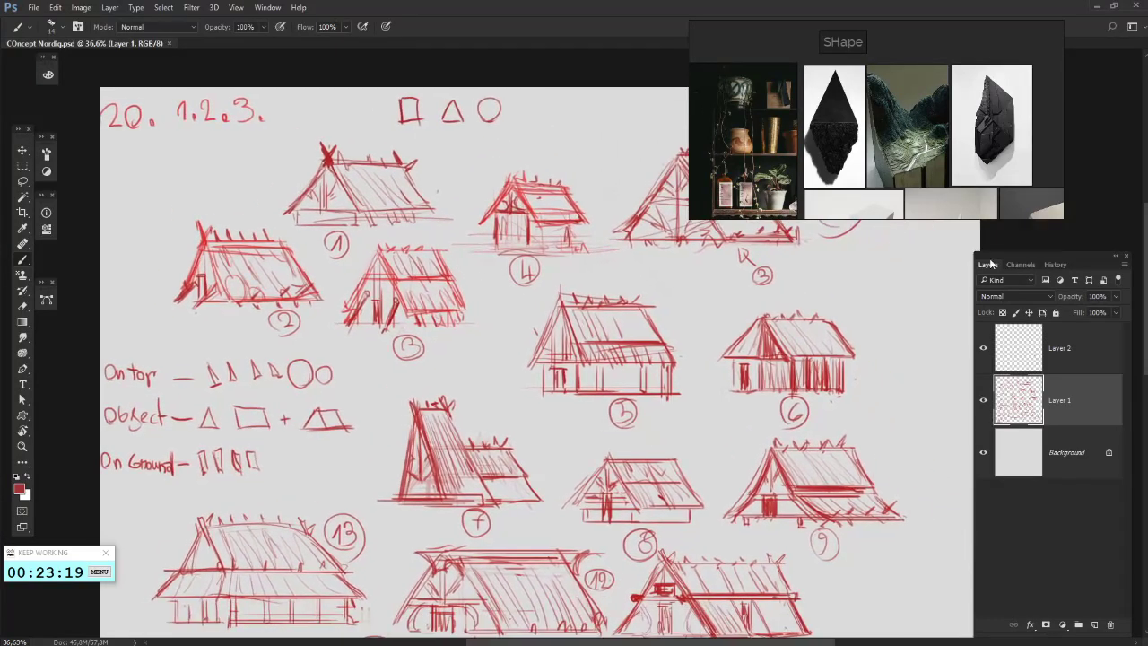
{"action": "left_click", "coordinate": [984, 398]}
{"action": "left_click", "coordinate": [1095, 625]}
- Copy the grass-roofed plank cabin photo from the board's Reference stage 01 group and paste it onto the new layer
{"action": "left_click_drag", "start_coordinate": [479, 259], "coordinate": [532, 303]}
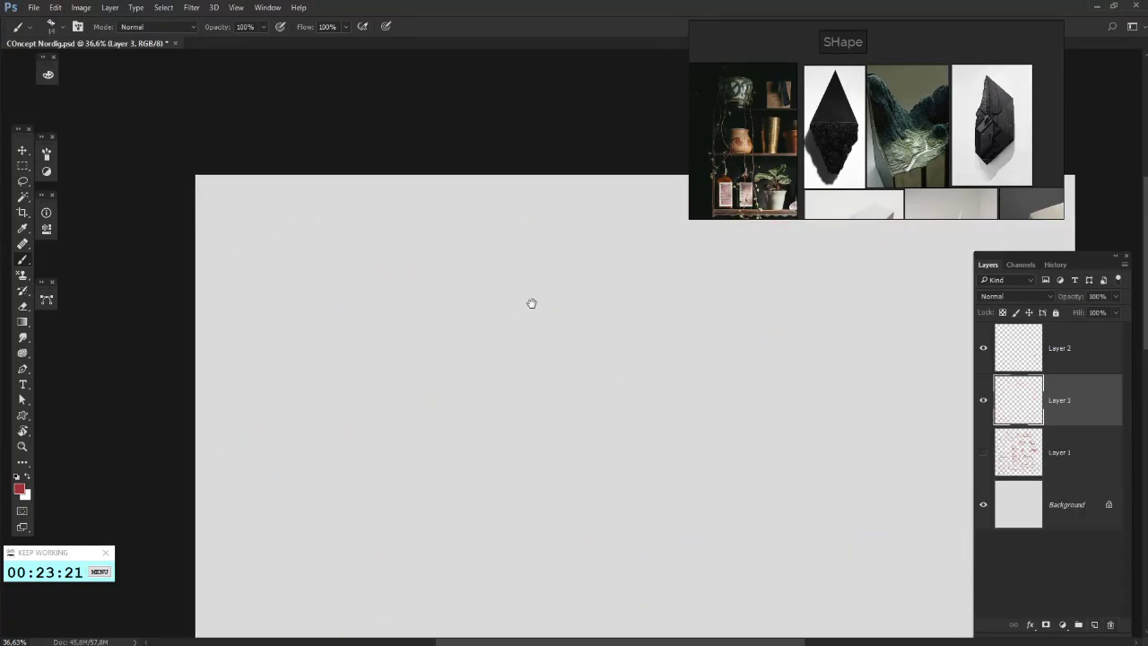
{"action": "scroll", "coordinate": [971, 66], "scroll_direction": "down", "scroll_amount": 4}
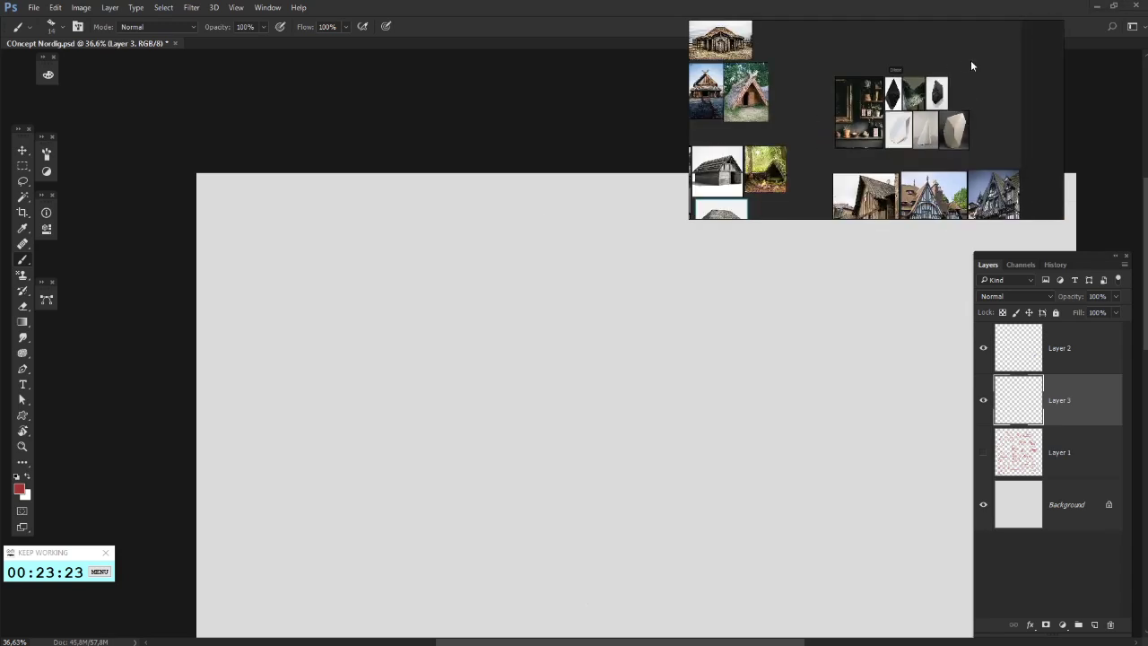
{"action": "left_click_drag", "start_coordinate": [877, 146], "coordinate": [1012, 62]}
{"action": "left_click_drag", "start_coordinate": [880, 119], "coordinate": [732, 106]}
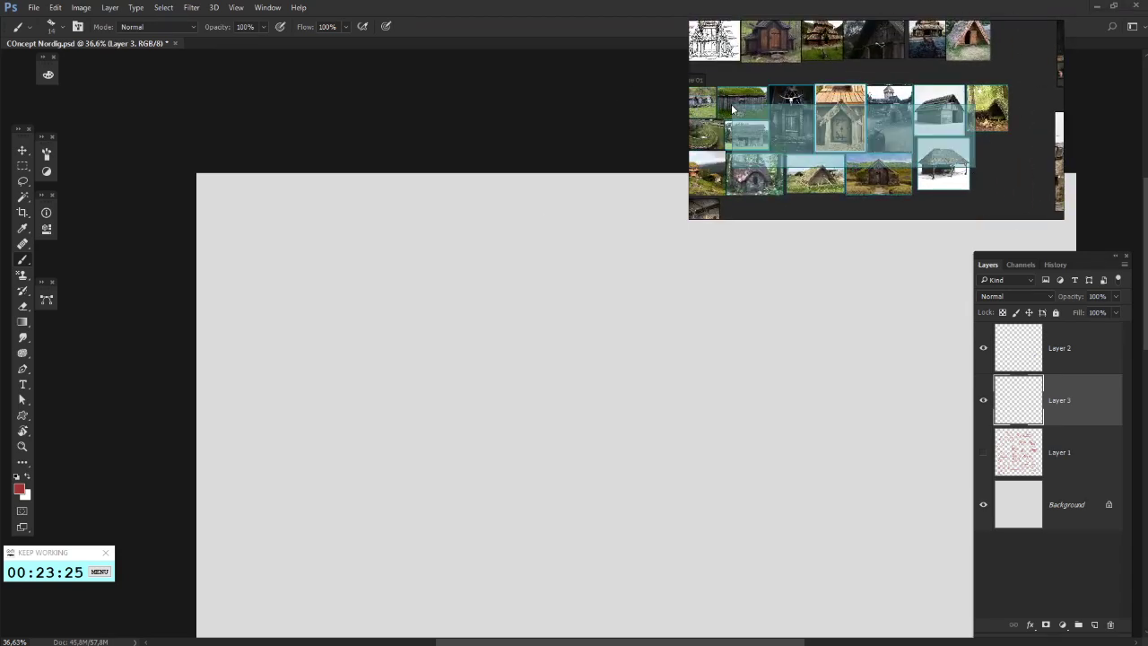
{"action": "scroll", "coordinate": [879, 133], "scroll_direction": "up", "scroll_amount": 3}
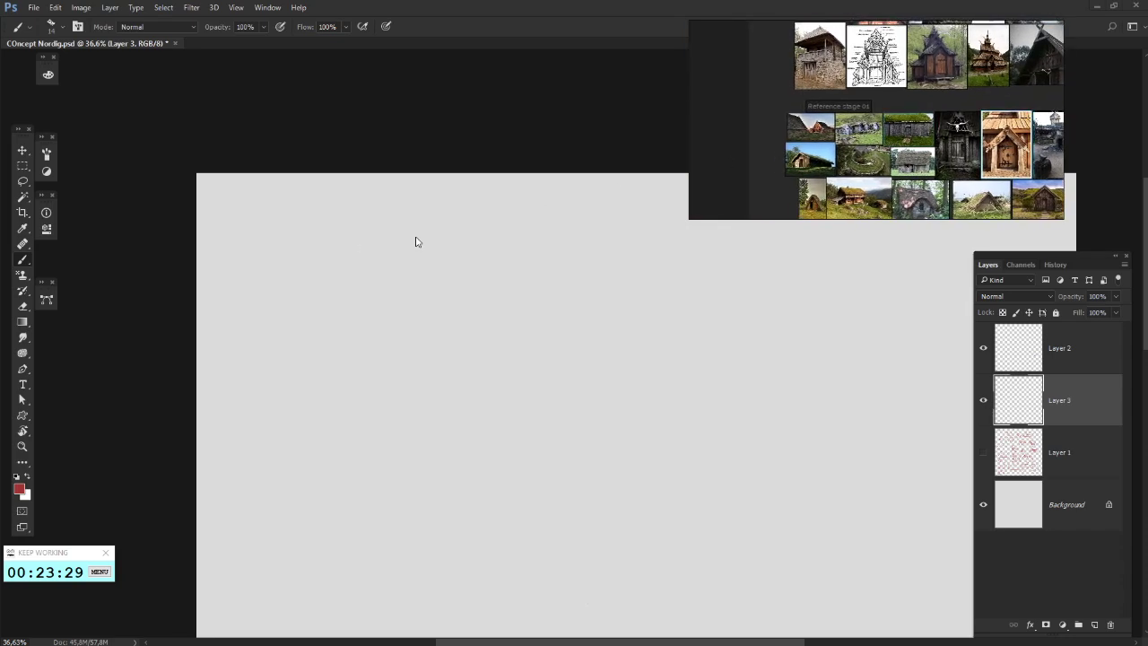
{"action": "key", "text": "ctrl+v"}
{"action": "scroll", "coordinate": [404, 283], "scroll_direction": "down", "scroll_amount": 6}
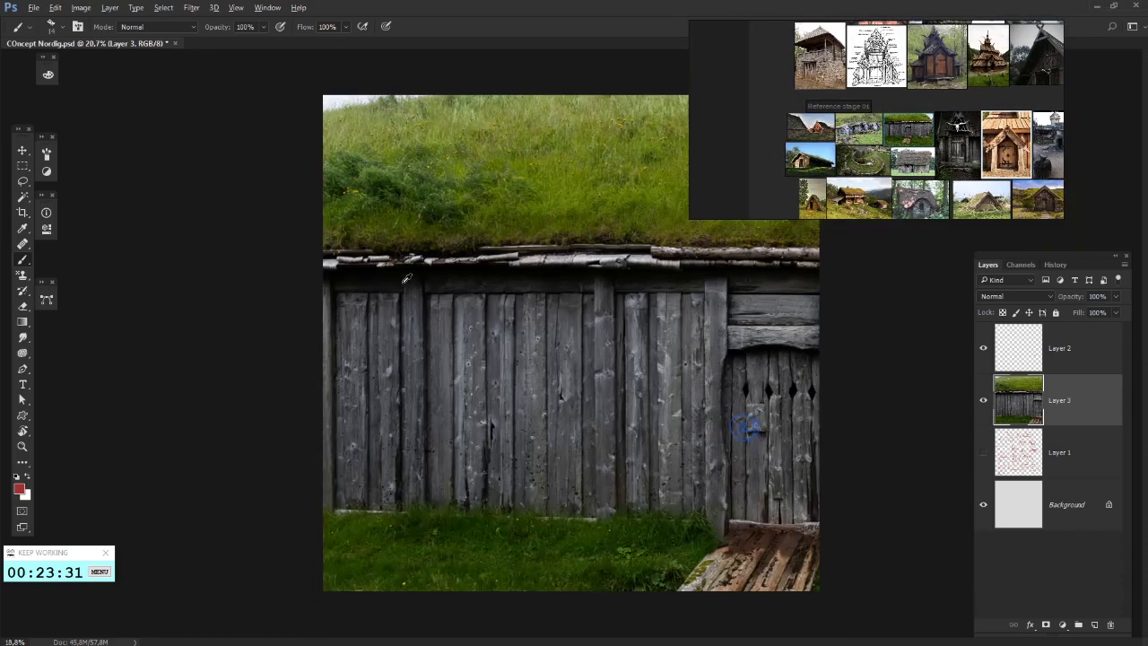
{"action": "scroll", "coordinate": [405, 279], "scroll_direction": "down", "scroll_amount": 1}
- Free-transform the cabin photo to about 17% of its size, keeping it in the canvas's upper-left corner
{"action": "left_click", "coordinate": [23, 165]}
{"action": "right_click", "coordinate": [490, 254]}
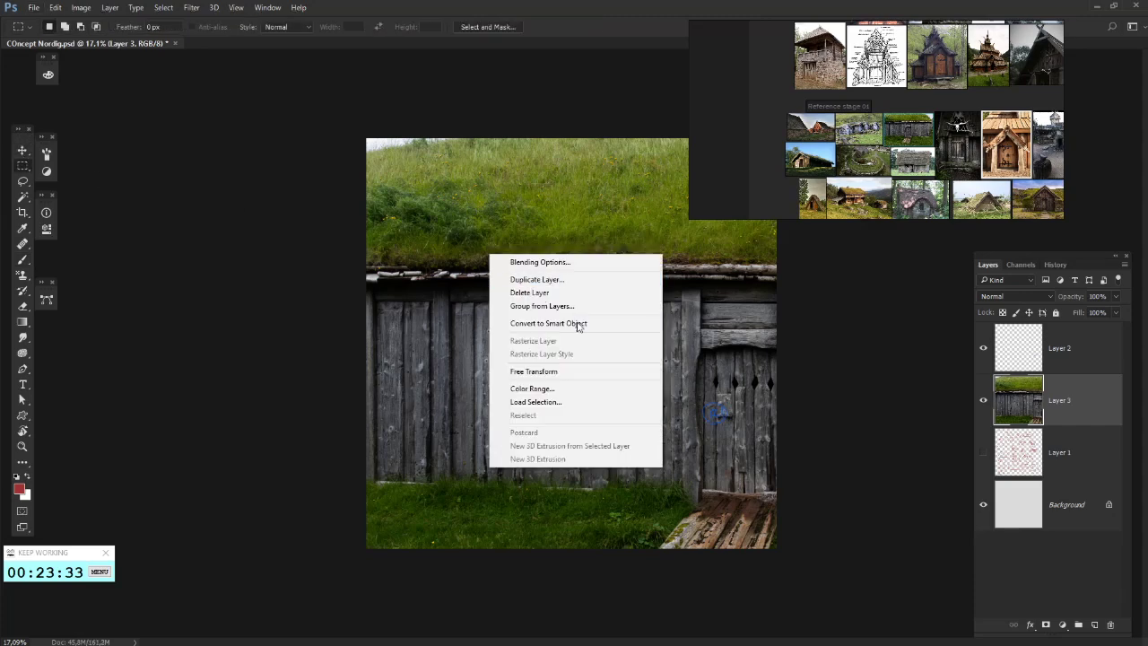
{"action": "left_click", "coordinate": [594, 371]}
{"action": "scroll", "coordinate": [588, 364], "scroll_direction": "down", "scroll_amount": 2}
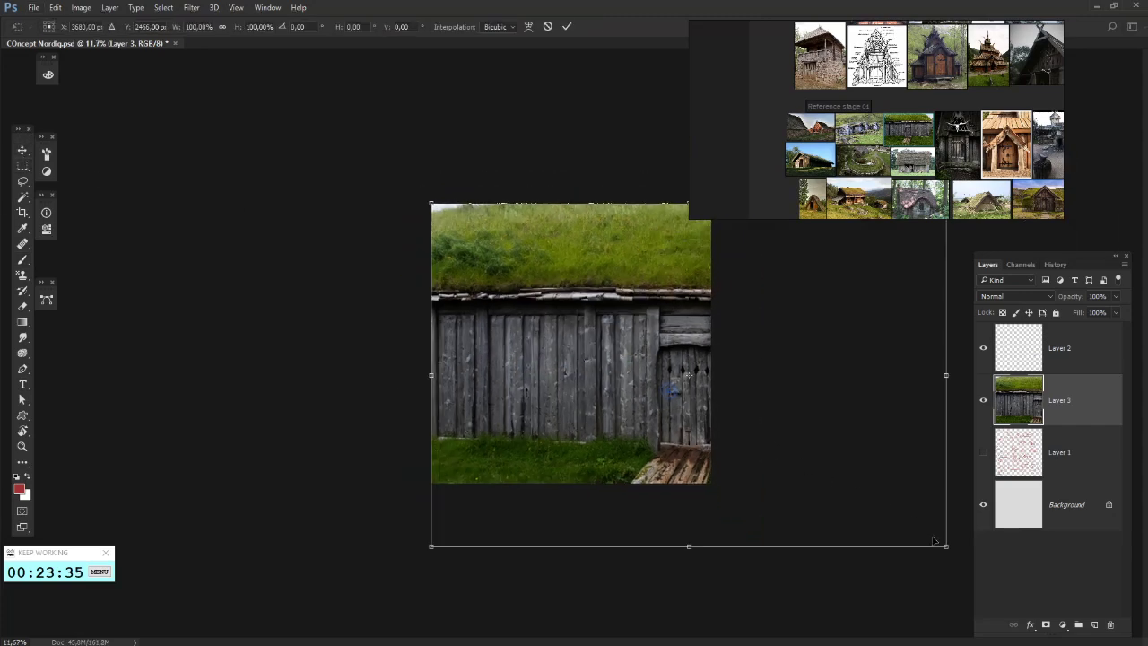
{"action": "left_click_drag", "start_coordinate": [946, 545], "coordinate": [517, 259]}
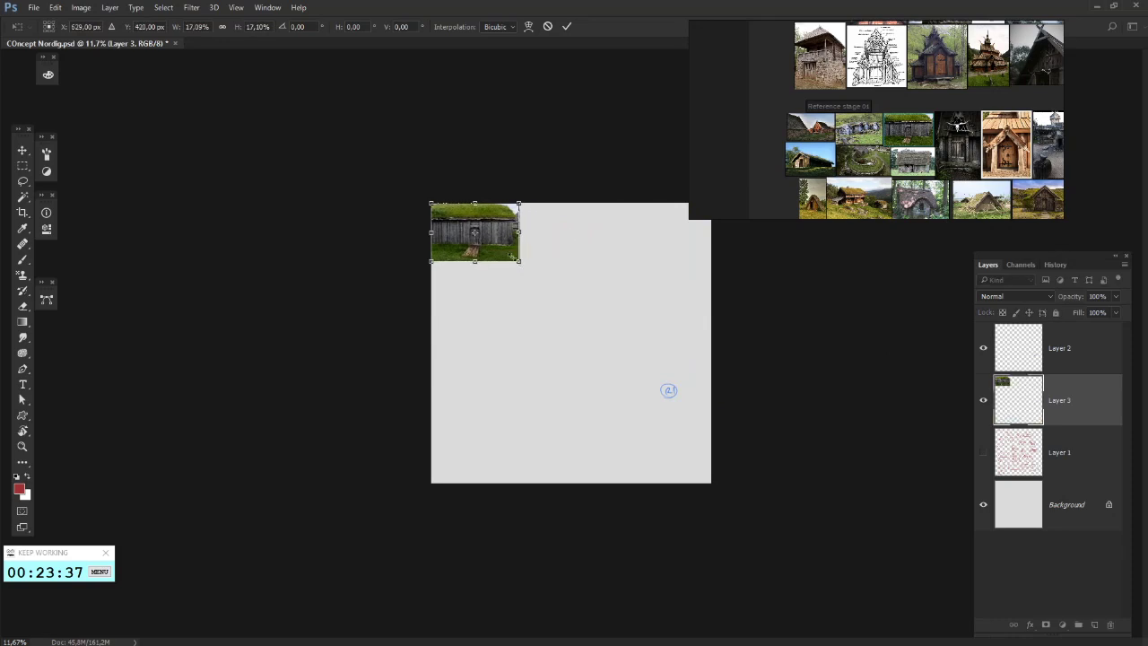
- Merge Layer 2 with Layer 1 beneath the photo layer and hide the merged sketch layer
{"action": "left_click", "coordinate": [1083, 351]}
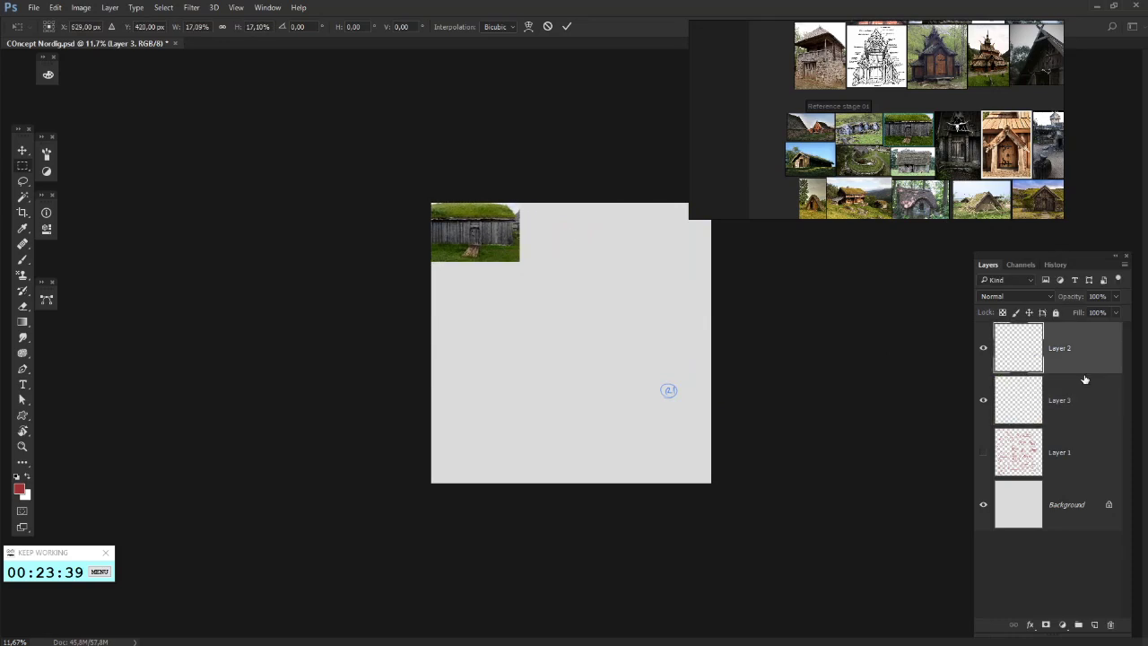
{"action": "left_click_drag", "start_coordinate": [1085, 380], "coordinate": [1084, 433]}
{"action": "left_click", "coordinate": [983, 454]}
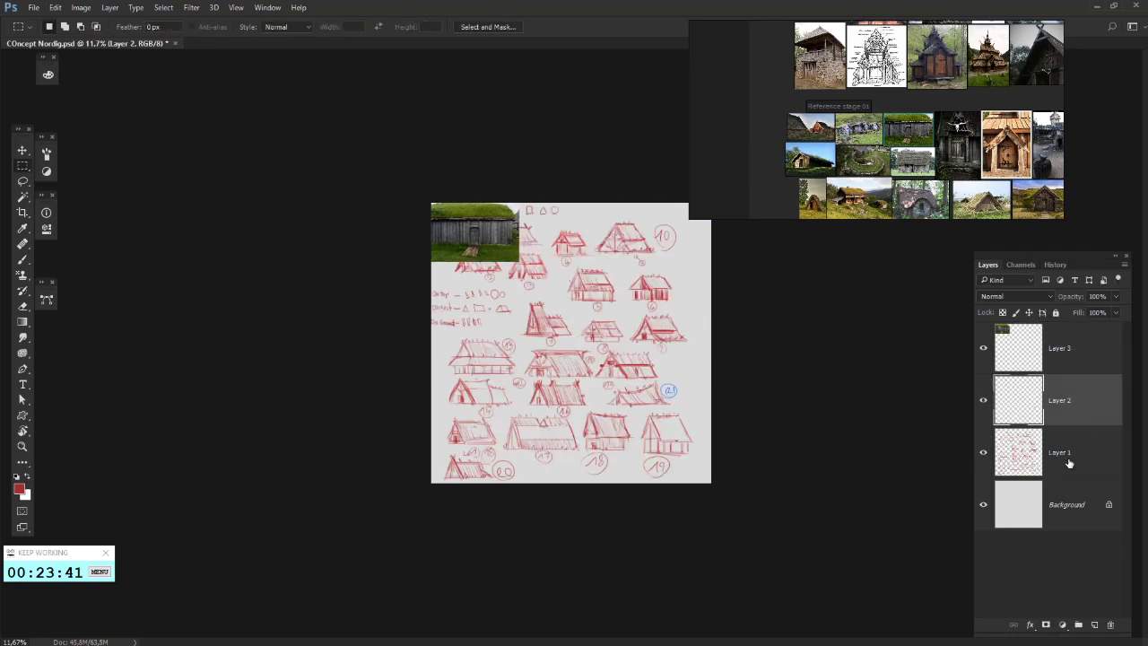
{"action": "right_click", "coordinate": [1069, 463]}
{"action": "left_click", "coordinate": [942, 459]}
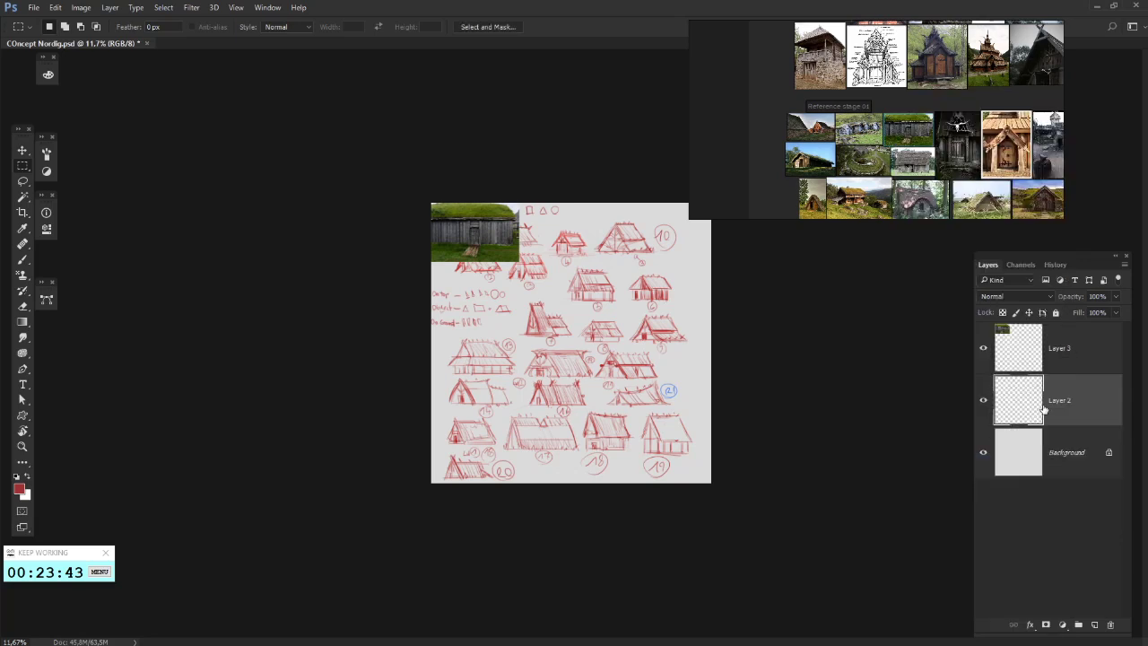
{"action": "left_click", "coordinate": [984, 400]}
{"action": "key", "text": "alt+bracketright"}
- Paste the photo of the stone huts on a grassy slope as a new layer and place it below the cabin photo
{"action": "scroll", "coordinate": [779, 286], "scroll_direction": "up", "scroll_amount": 1}
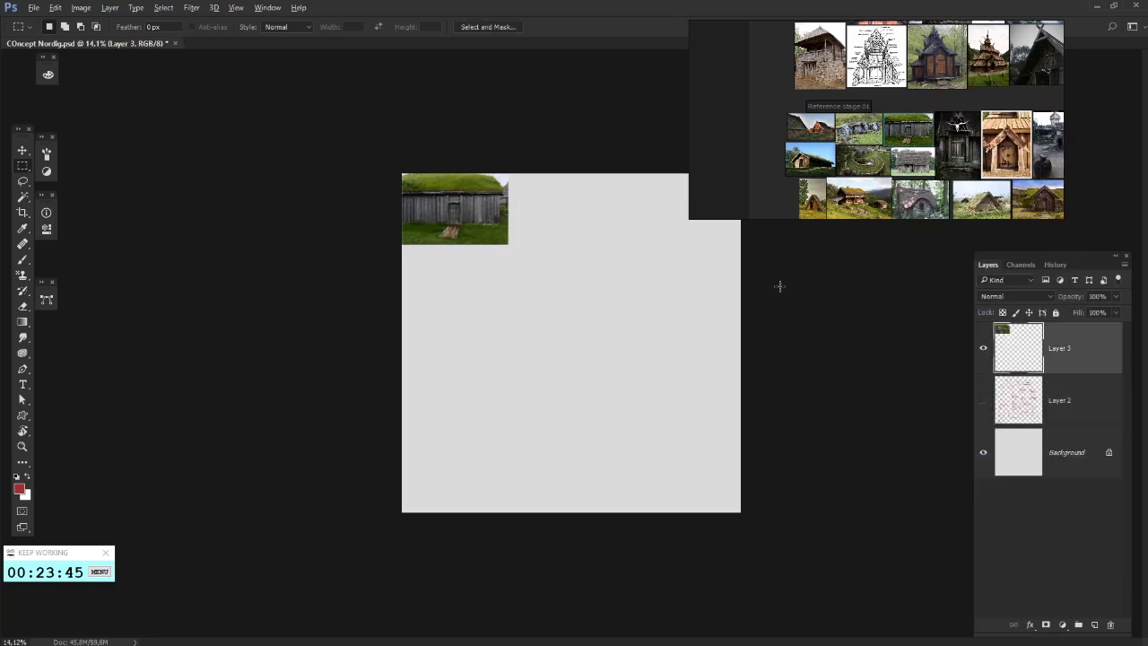
{"action": "scroll", "coordinate": [744, 125], "scroll_direction": "up", "scroll_amount": 3}
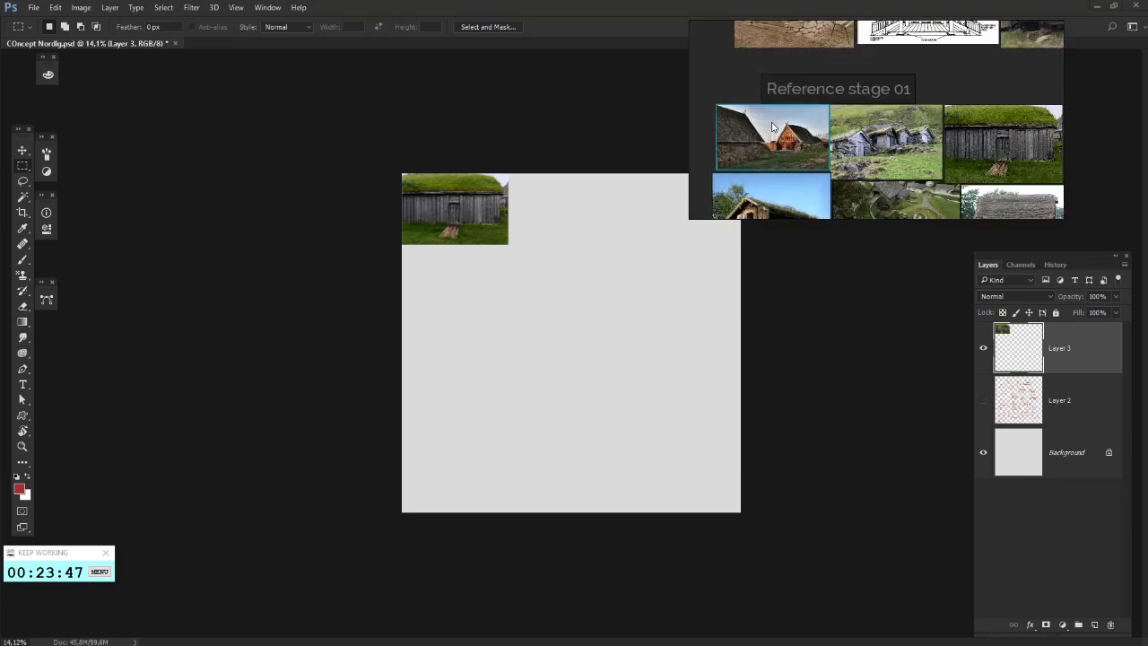
{"action": "scroll", "coordinate": [772, 126], "scroll_direction": "up", "scroll_amount": 2}
{"action": "key", "text": "ctrl+shift+alt+n"}
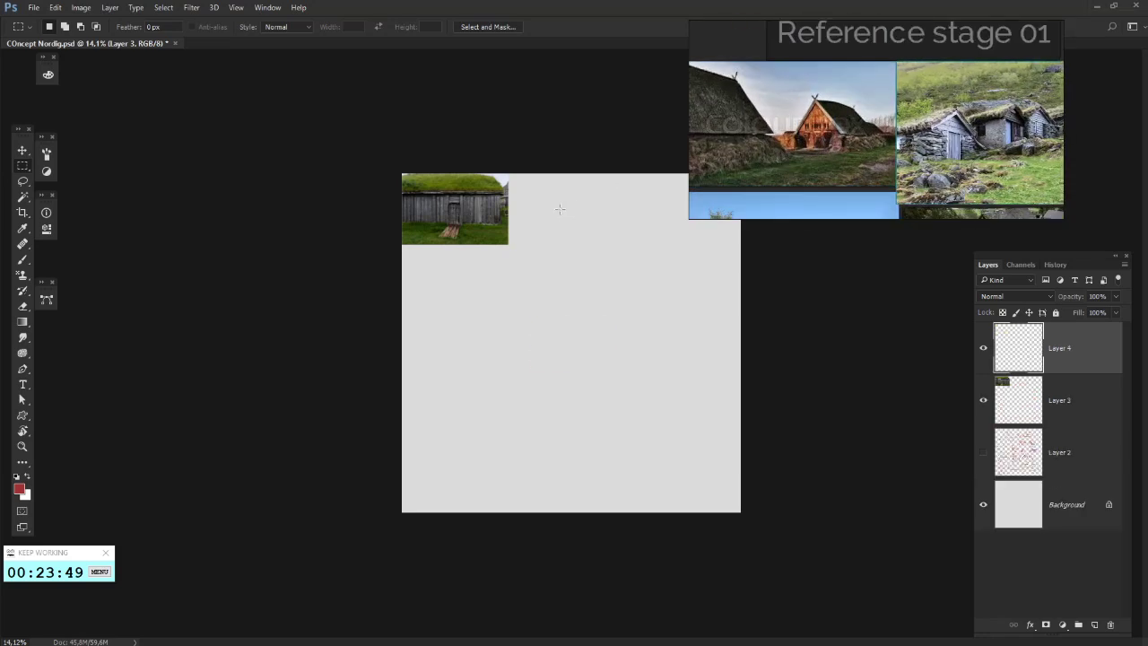
{"action": "key", "text": "ctrl+v"}
{"action": "left_click_drag", "start_coordinate": [601, 355], "coordinate": [467, 298]}
- Paste the turf-roofed cabin photo with the blue sky as a new layer beside the stone huts photo
{"action": "scroll", "coordinate": [837, 131], "scroll_direction": "down", "scroll_amount": 3}
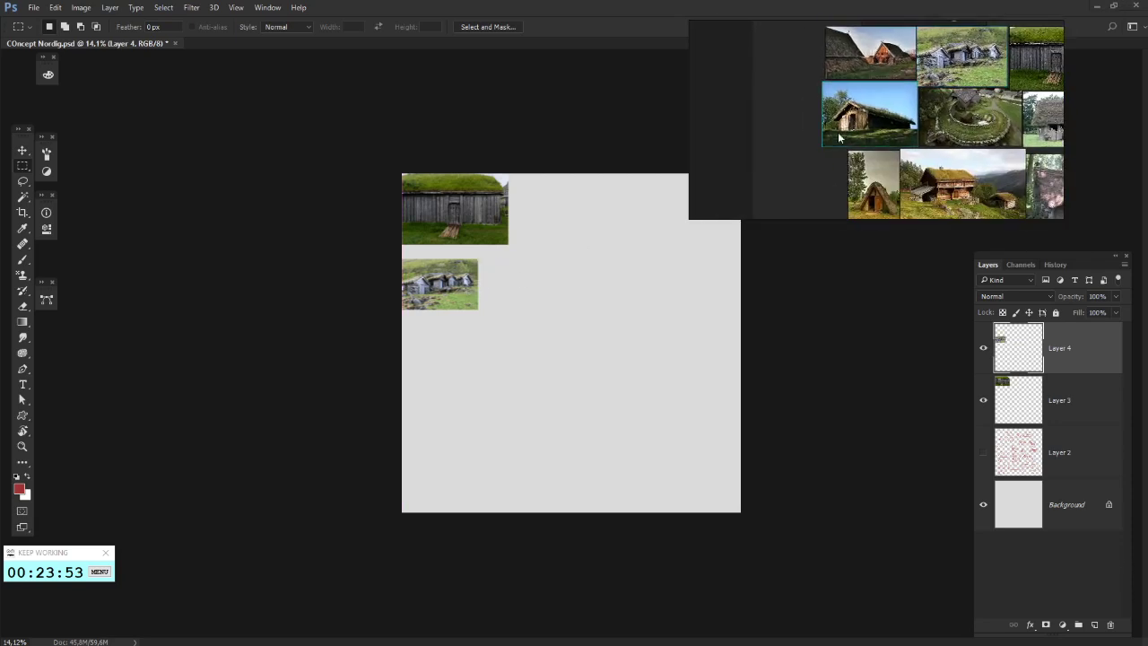
{"action": "left_click", "coordinate": [546, 257]}
{"action": "key", "text": "ctrl+v"}
{"action": "left_click_drag", "start_coordinate": [565, 343], "coordinate": [515, 283]}
- Paste the small triangular turf hut photo as a new layer and place it at the left edge below the stone huts
{"action": "scroll", "coordinate": [843, 135], "scroll_direction": "down", "scroll_amount": 2}
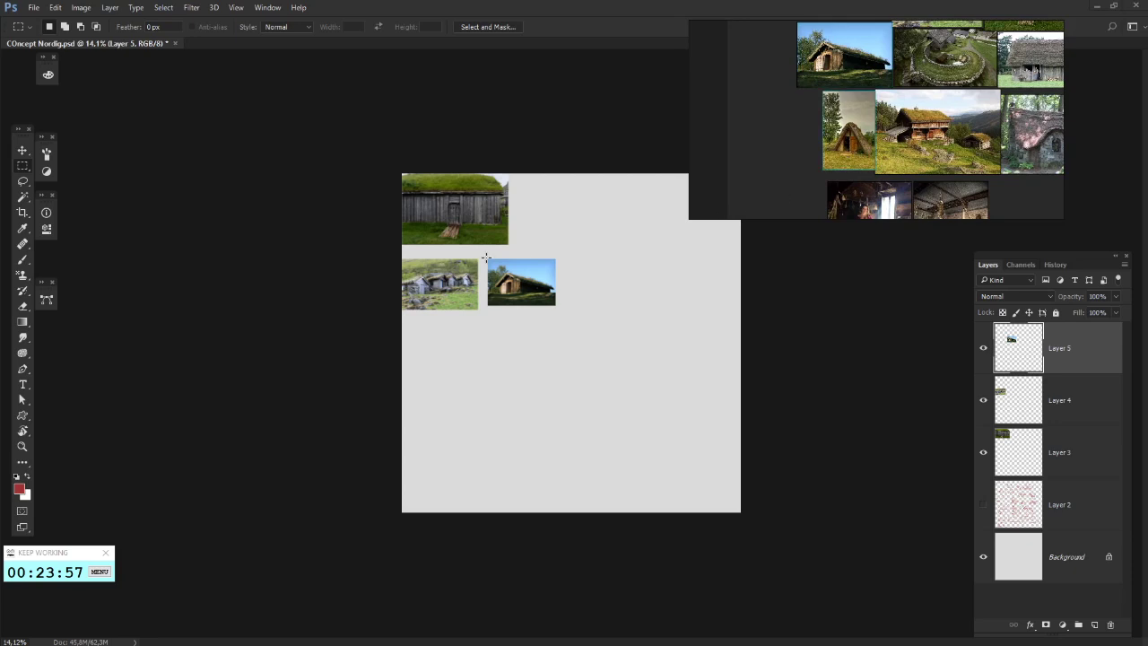
{"action": "key", "text": "ctrl+v"}
{"action": "left_click_drag", "start_coordinate": [569, 341], "coordinate": [412, 327]}
{"action": "key", "text": "ctrl+plus"}
{"action": "key", "text": "ctrl+plus"}
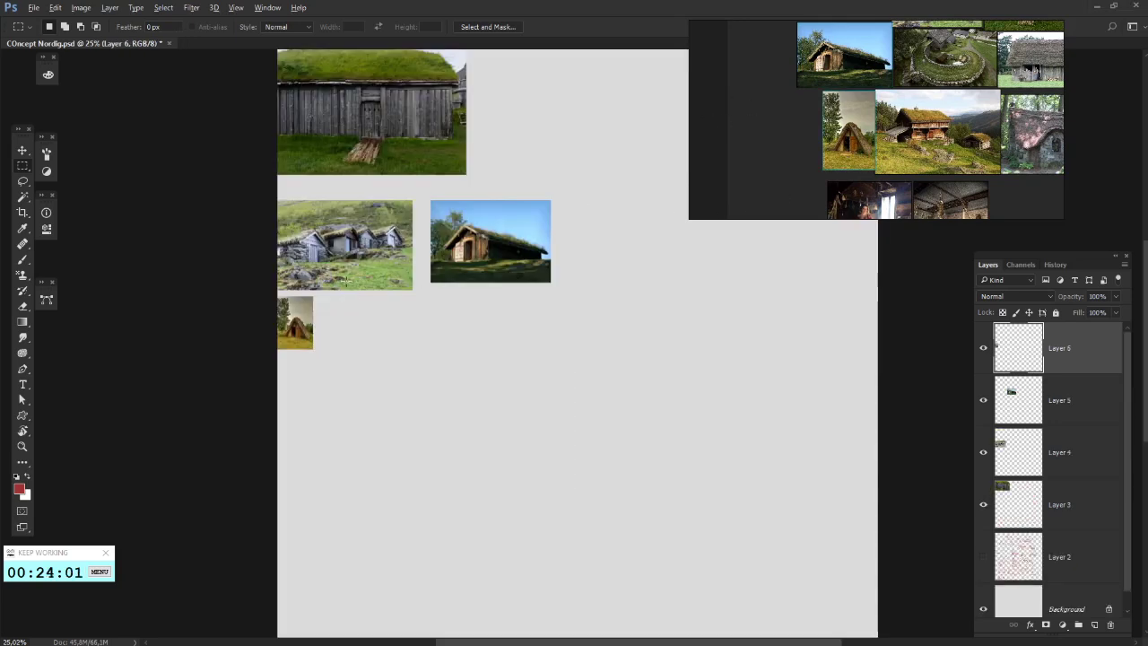
- Move the triangular turf hut photo slightly inward and paste the two-storey turf-roofed farmhouse photo as a new layer beside it
{"action": "left_click_drag", "start_coordinate": [298, 320], "coordinate": [317, 320]}
{"action": "scroll", "coordinate": [897, 150], "scroll_direction": "up", "scroll_amount": 2}
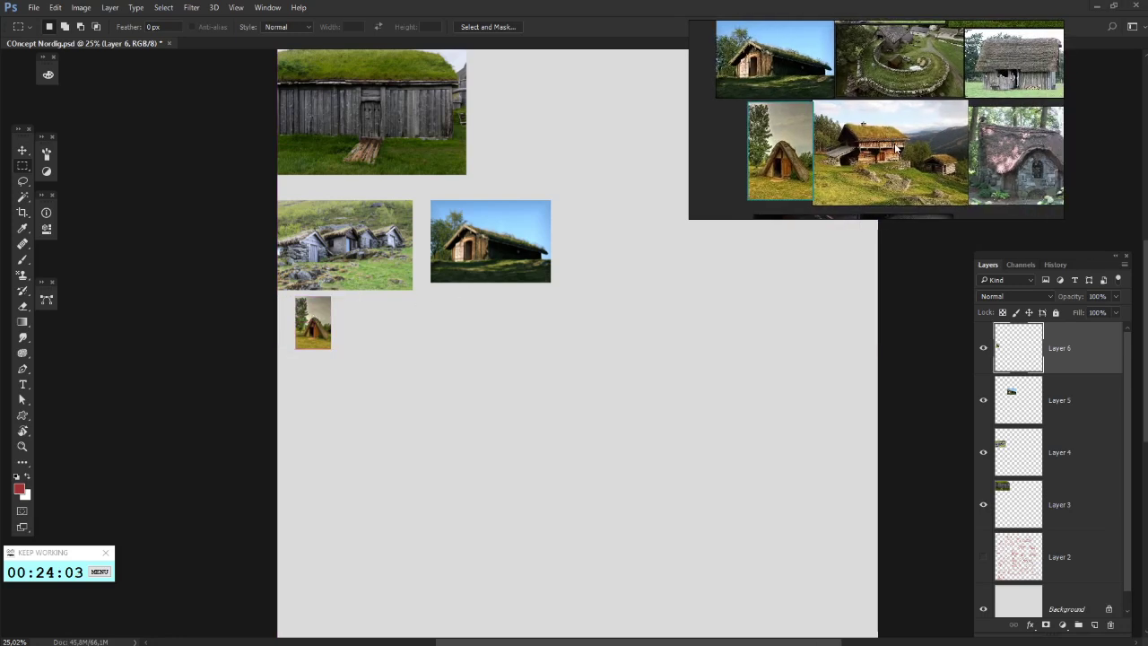
{"action": "scroll", "coordinate": [897, 148], "scroll_direction": "up", "scroll_amount": 2}
{"action": "left_click", "coordinate": [897, 149]}
{"action": "key", "text": "ctrl+c"}
{"action": "key", "text": "ctrl+v"}
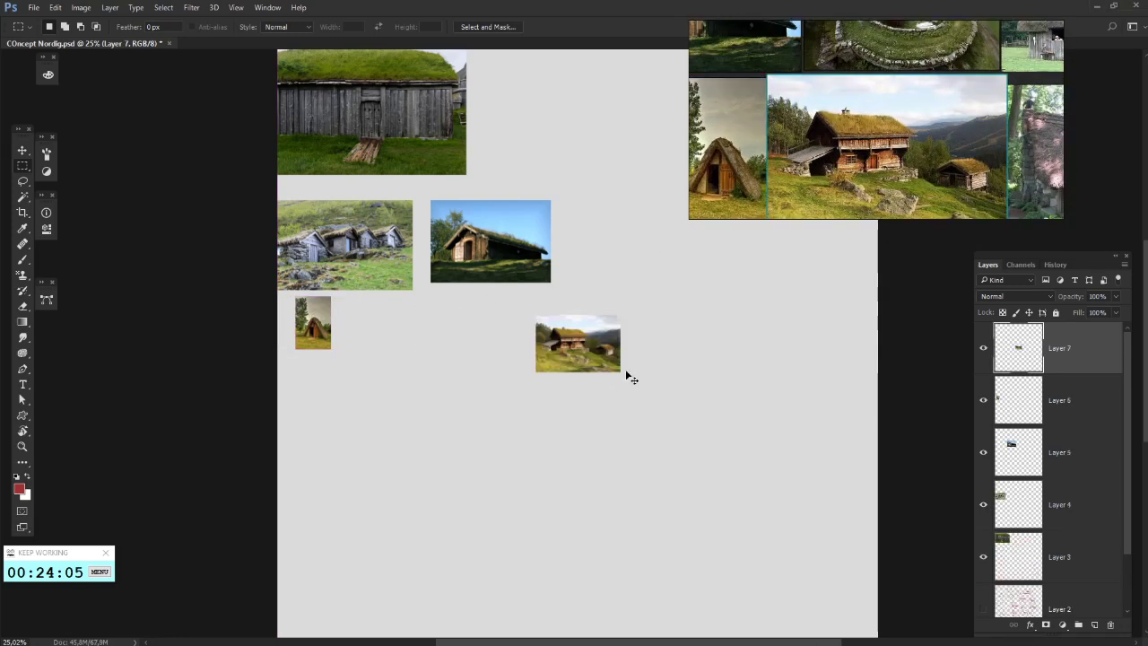
{"action": "left_click_drag", "start_coordinate": [431, 342], "coordinate": [423, 342]}
- Paste the photo of the stone cottage in the woods as a new layer beside the farmhouse photo
{"action": "left_click_drag", "start_coordinate": [941, 132], "coordinate": [754, 117]}
{"action": "left_click", "coordinate": [939, 120]}
{"action": "key", "text": "ctrl+c"}
{"action": "scroll", "coordinate": [938, 120], "scroll_direction": "down", "scroll_amount": 3}
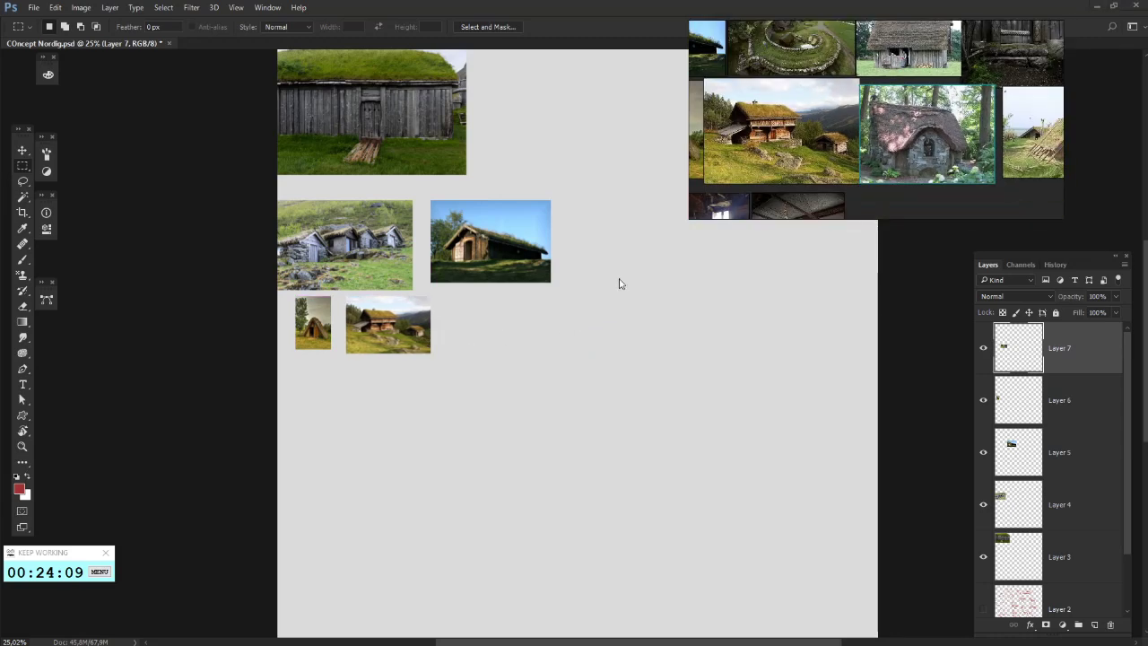
{"action": "key", "text": "ctrl+v"}
{"action": "left_click_drag", "start_coordinate": [562, 348], "coordinate": [473, 326]}
- Paste the low grass-covered gabled hut photo as a new layer and place it beneath the small triangular hut
{"action": "mouse_move", "coordinate": [787, 158]}
{"action": "left_mouse_down"}
{"action": "mouse_move", "coordinate": [943, 40]}
{"action": "mouse_move", "coordinate": [789, 153]}
{"action": "left_mouse_up"}
{"action": "scroll", "coordinate": [943, 41], "scroll_direction": "down", "scroll_amount": 3}
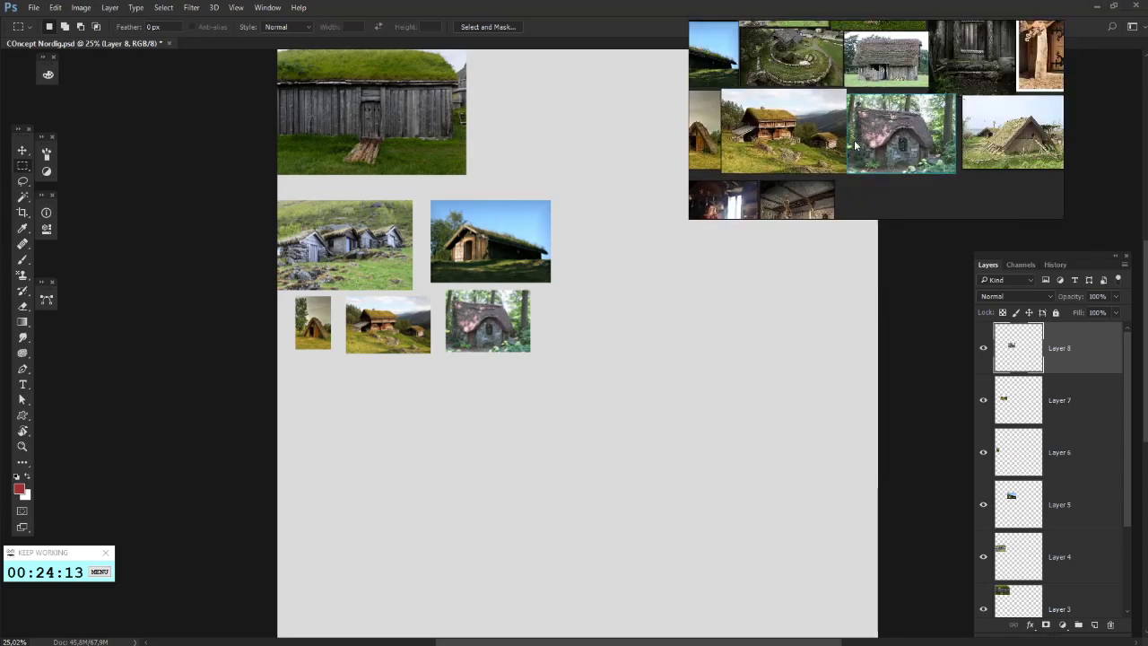
{"action": "left_click_drag", "start_coordinate": [1045, 108], "coordinate": [946, 123]}
{"action": "left_click", "coordinate": [849, 180]}
{"action": "key", "text": "ctrl+v"}
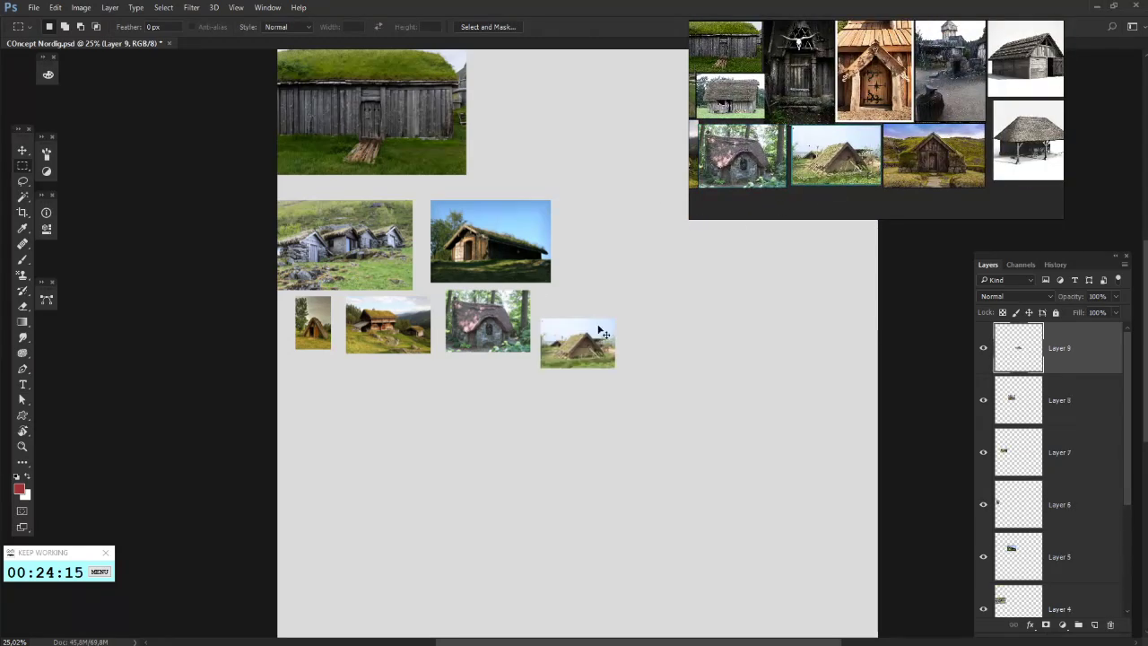
{"action": "left_click_drag", "start_coordinate": [601, 329], "coordinate": [338, 408]}
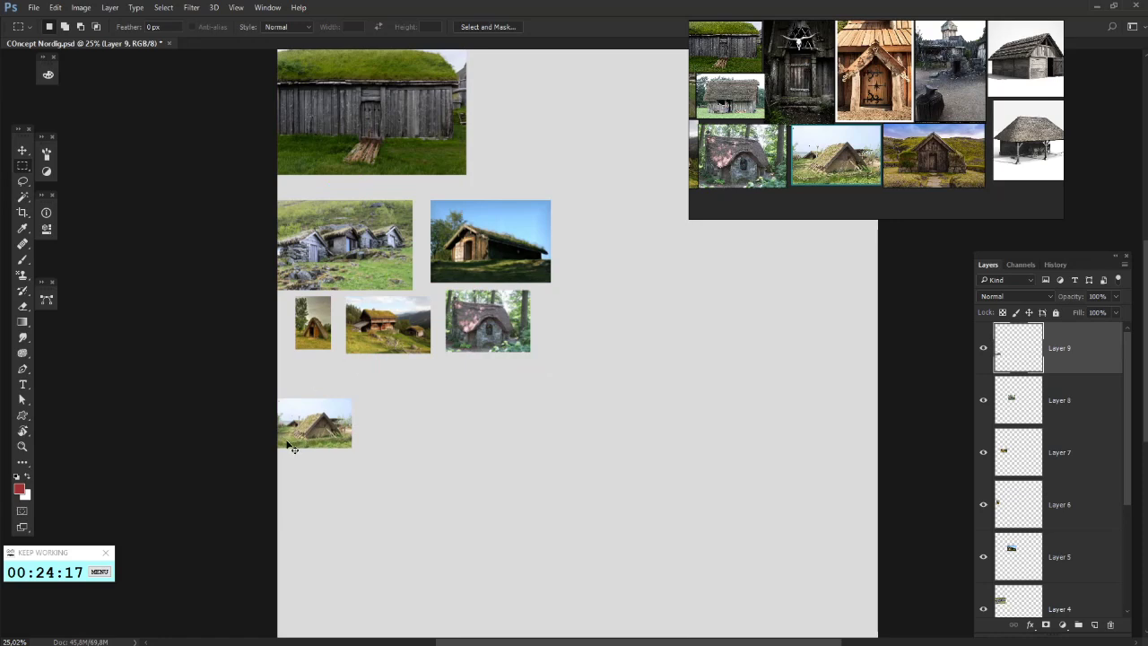
{"action": "left_click_drag", "start_coordinate": [291, 447], "coordinate": [306, 416]}
- Move the farmhouse and stone cottage photos to the bottom of the first column and the blue-sky cabin to a second column
{"action": "left_click_drag", "start_coordinate": [370, 341], "coordinate": [320, 489]}
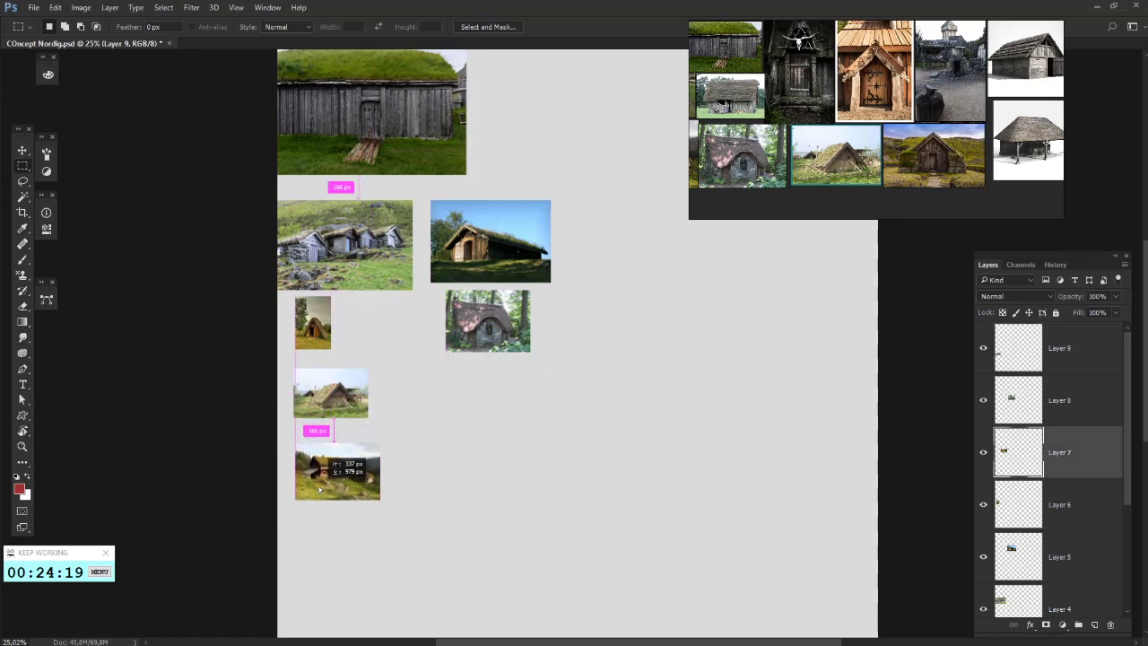
{"action": "left_click_drag", "start_coordinate": [503, 331], "coordinate": [352, 579]}
{"action": "left_click_drag", "start_coordinate": [523, 234], "coordinate": [628, 114]}
{"action": "scroll", "coordinate": [619, 144], "scroll_direction": "up", "scroll_amount": 2}
{"action": "scroll", "coordinate": [559, 209], "scroll_direction": "right", "scroll_amount": 1}
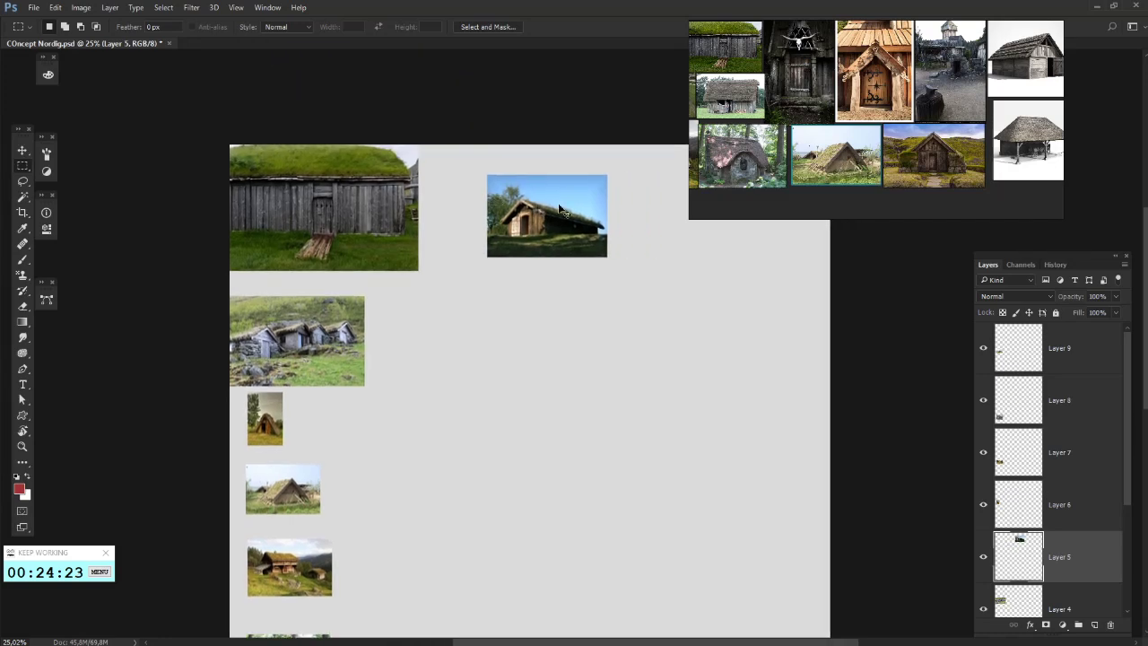
{"action": "left_click_drag", "start_coordinate": [559, 209], "coordinate": [601, 246]}
- Merge the photo layers from Layer 9 down to Layer 3 into one layer
{"action": "left_click", "coordinate": [1060, 388]}
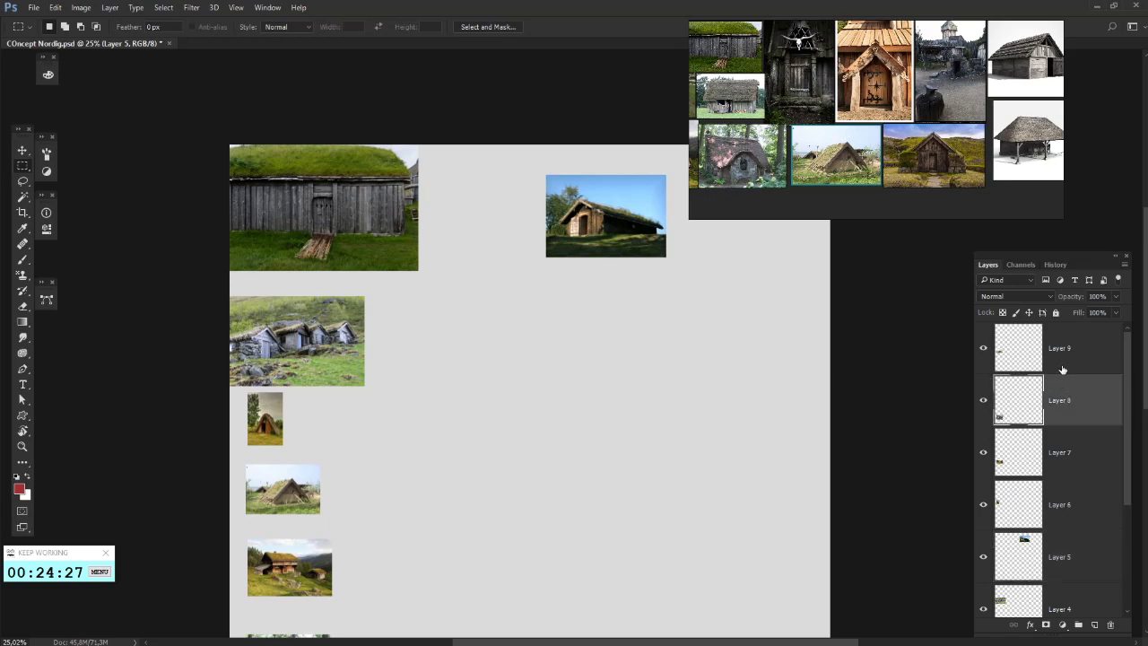
{"action": "left_click", "coordinate": [1080, 370]}
{"action": "scroll", "coordinate": [1082, 430], "scroll_direction": "down", "scroll_amount": 3}
{"action": "left_click", "coordinate": [1082, 474], "text": "shift"}
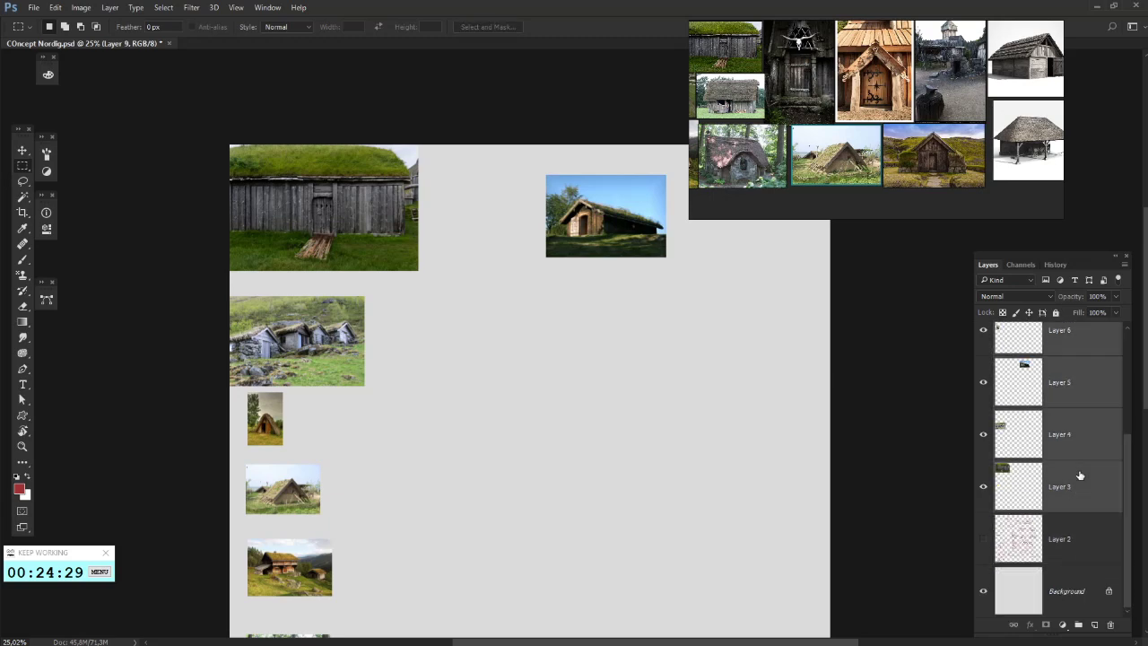
{"action": "right_click", "coordinate": [1082, 474]}
{"action": "left_click", "coordinate": [955, 459]}
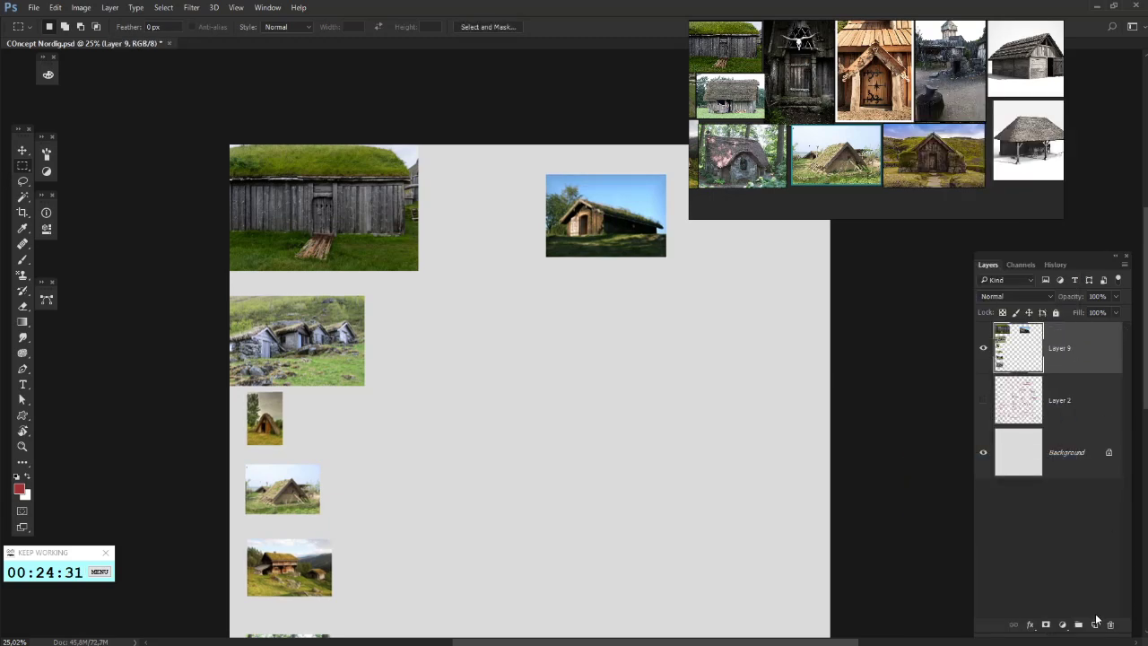
- Paste the dark wooden stave church photo from the Phase 01 references as a new layer below the blue-sky cabin
{"action": "left_click", "coordinate": [795, 74]}
{"action": "left_click_drag", "start_coordinate": [795, 73], "coordinate": [824, 221]}
{"action": "scroll", "coordinate": [863, 148], "scroll_direction": "down", "scroll_amount": 5}
{"action": "scroll", "coordinate": [834, 137], "scroll_direction": "down", "scroll_amount": 2}
{"action": "left_click", "coordinate": [827, 170]}
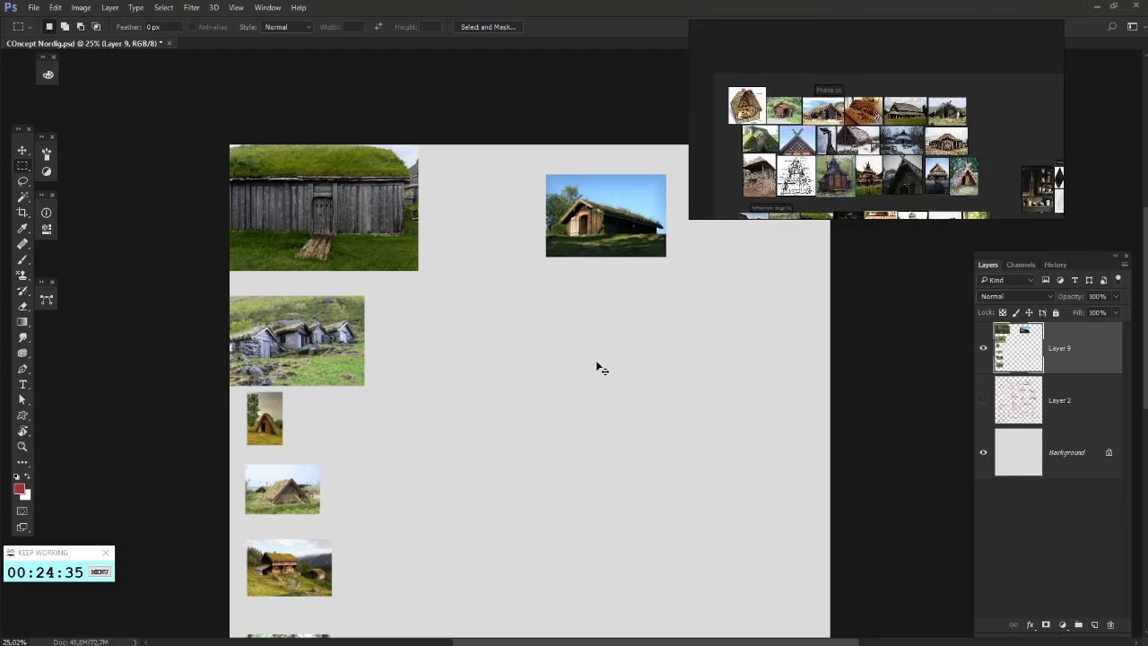
{"action": "key", "text": "ctrl+v"}
{"action": "left_click_drag", "start_coordinate": [538, 393], "coordinate": [601, 328]}
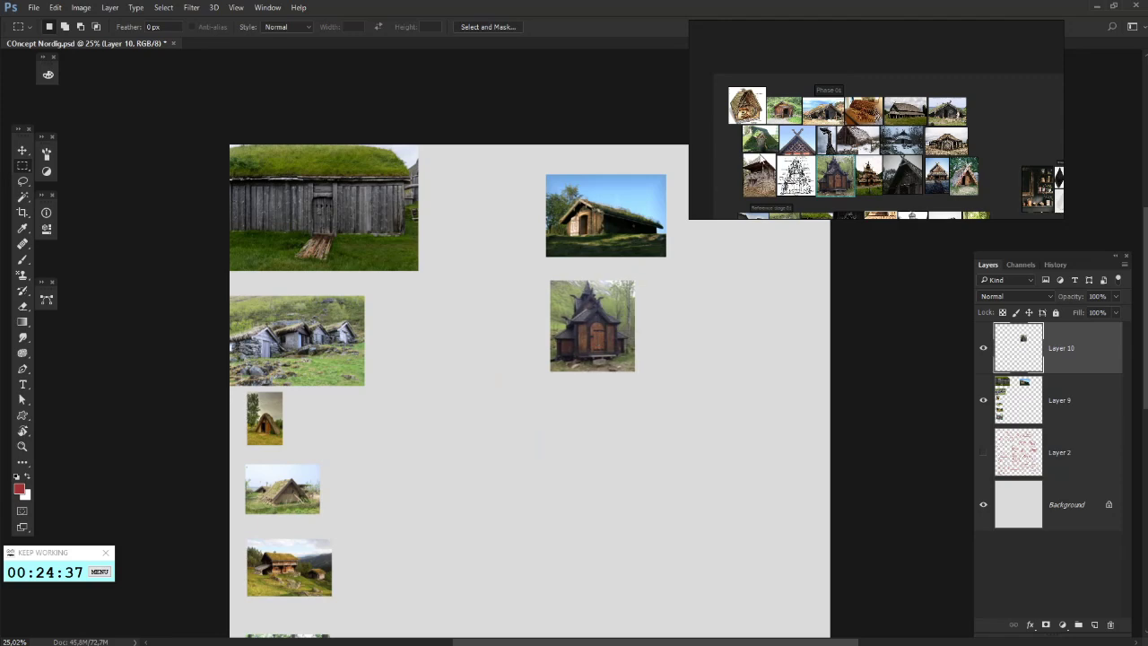
- Paste the reddish wooden hut with the grass roof as a new layer below the stave church photo
{"action": "scroll", "coordinate": [835, 127], "scroll_direction": "up", "scroll_amount": 5}
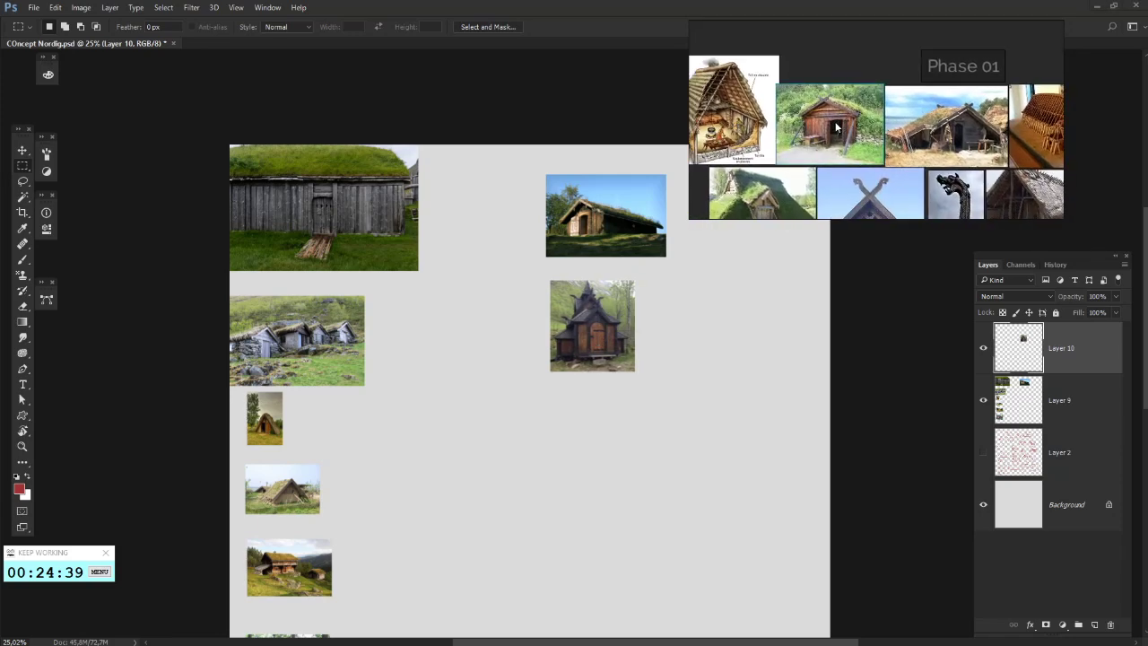
{"action": "key", "text": "ctrl+v"}
{"action": "left_click_drag", "start_coordinate": [547, 397], "coordinate": [612, 426]}
- Paste the seaside hut photo as a new layer, place it below the reddish hut and scale it to about 207%
{"action": "left_click", "coordinate": [947, 137]}
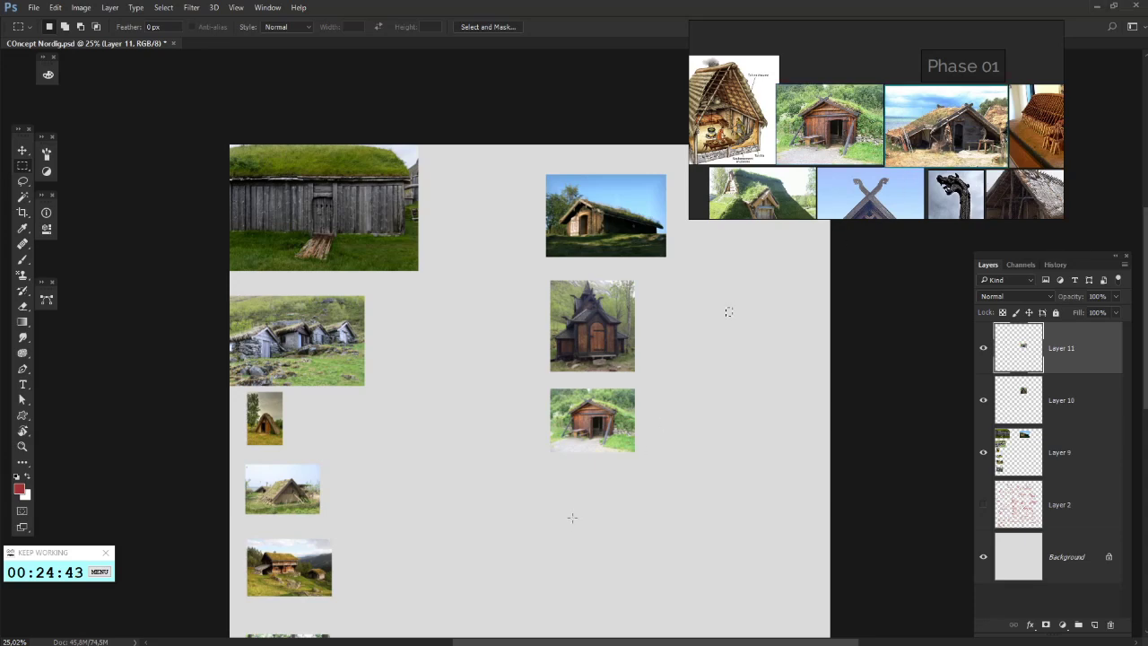
{"action": "left_click_drag", "start_coordinate": [572, 517], "coordinate": [628, 394]}
{"action": "key", "text": "ctrl+v"}
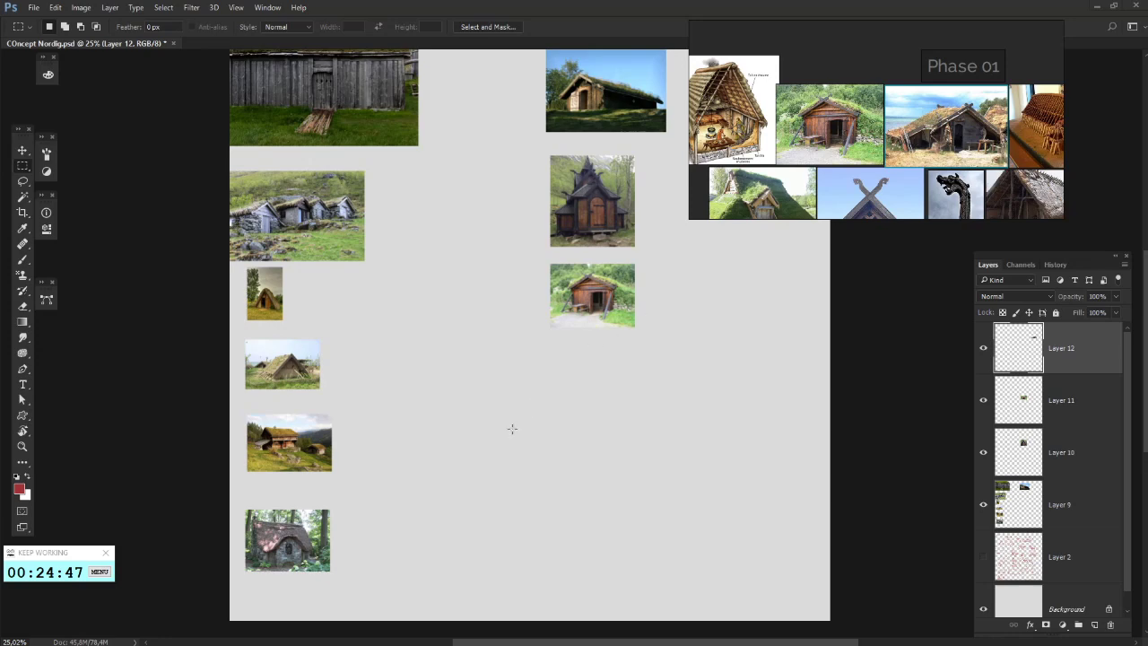
{"action": "key", "text": "ctrl+v"}
{"action": "left_click_drag", "start_coordinate": [528, 343], "coordinate": [675, 450]}
{"action": "right_click", "coordinate": [572, 383]}
{"action": "left_click", "coordinate": [612, 499]}
{"action": "left_click_drag", "start_coordinate": [641, 409], "coordinate": [634, 407]}
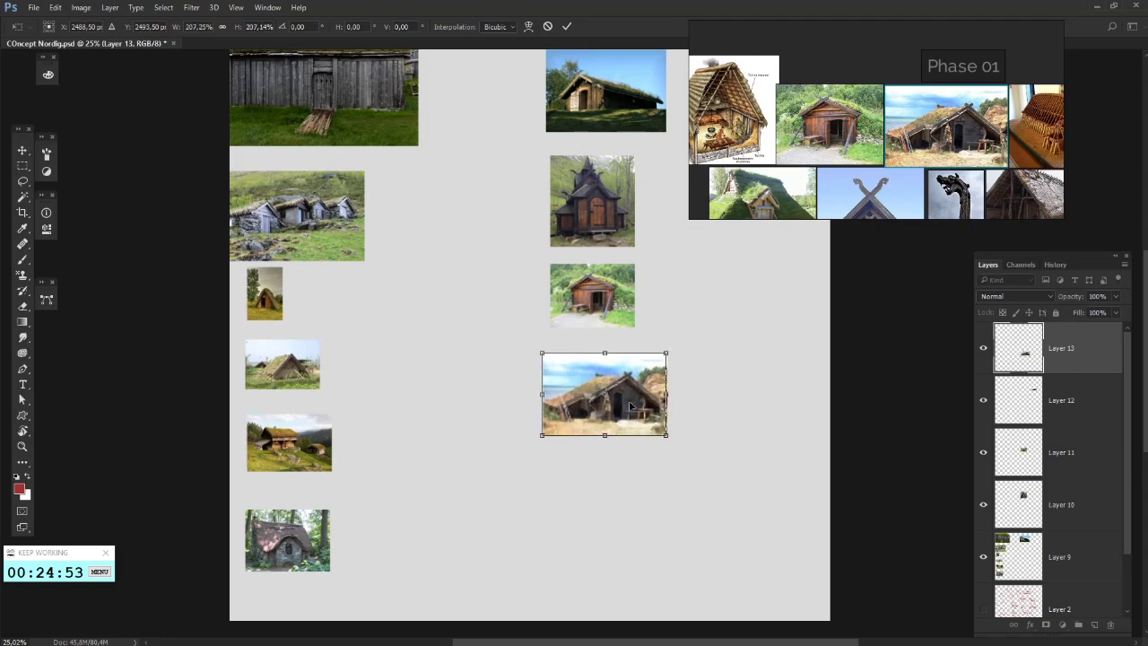
{"action": "key", "text": "Return"}
- Paste the turf hut photo with the round shield below the seaside hut and scale it to about 152%
{"action": "left_click_drag", "start_coordinate": [892, 140], "coordinate": [686, 148]}
{"action": "left_click_drag", "start_coordinate": [1058, 141], "coordinate": [880, 86]}
{"action": "left_click", "coordinate": [879, 86]}
{"action": "key", "text": "ctrl+v"}
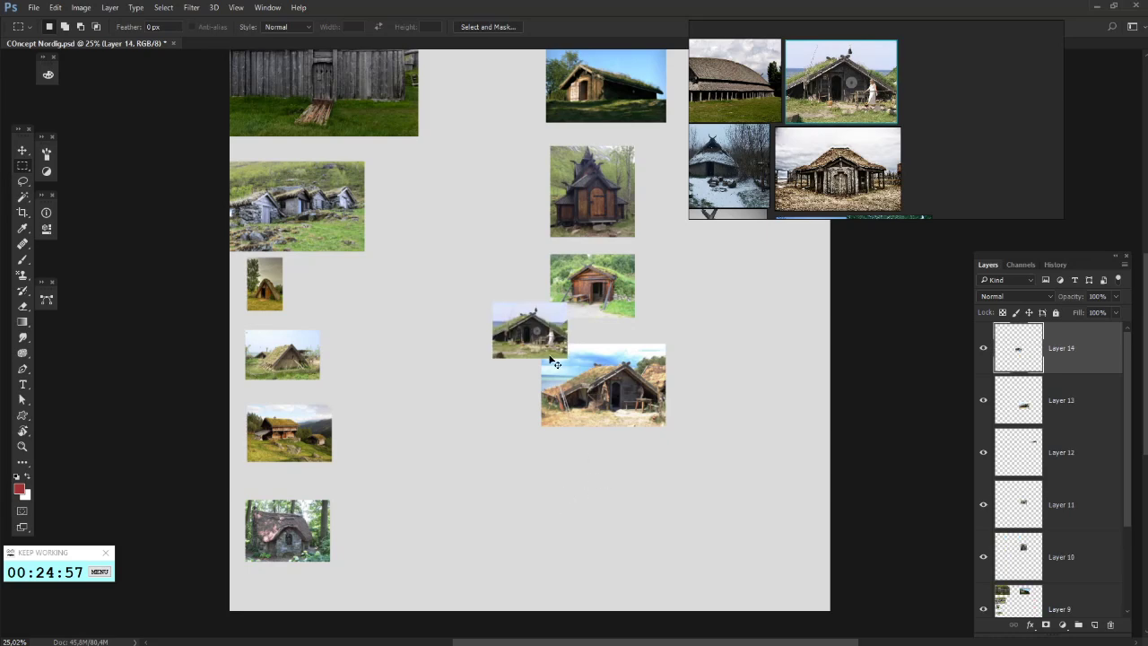
{"action": "left_click_drag", "start_coordinate": [550, 356], "coordinate": [633, 513]}
{"action": "right_click", "coordinate": [593, 485]}
{"action": "left_click", "coordinate": [636, 384]}
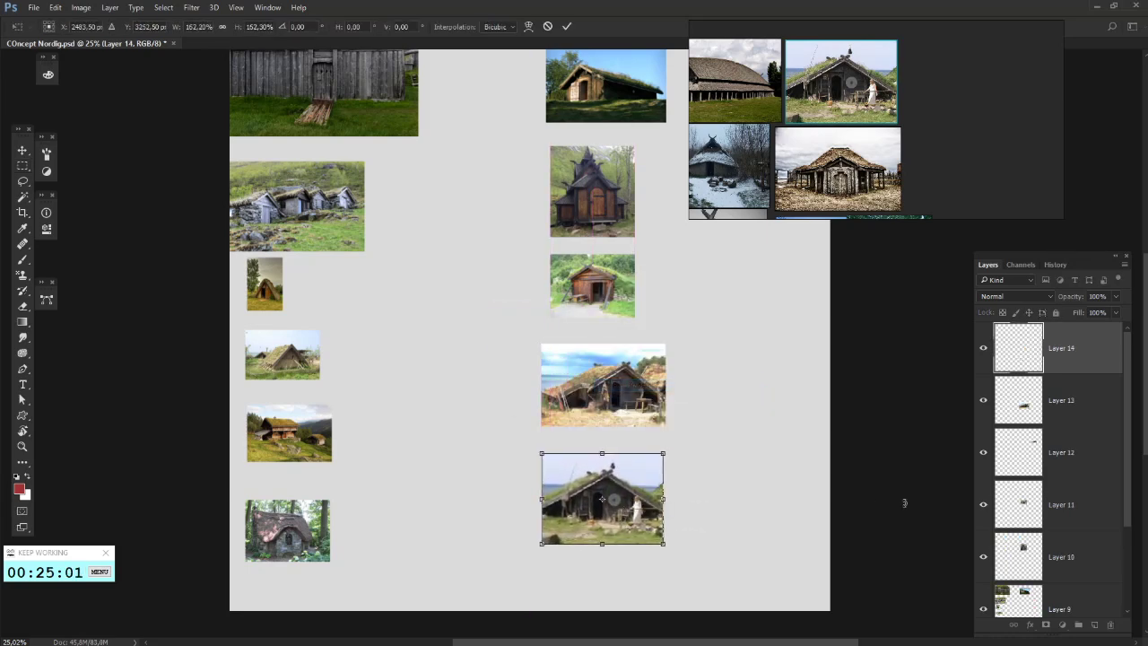
{"action": "key", "text": "Return"}
- Add an empty layer on top and merge the photo layers from Layer 14 down to Layer 9
{"action": "left_click", "coordinate": [1096, 625]}
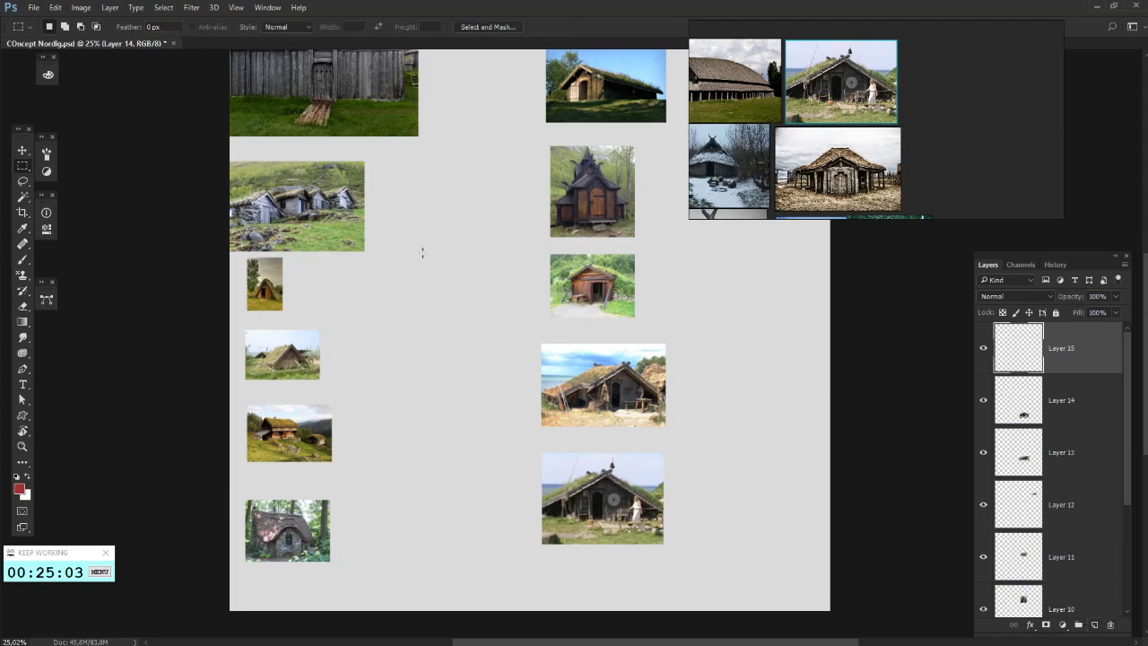
{"action": "scroll", "coordinate": [424, 253], "scroll_direction": "up", "scroll_amount": 2}
{"action": "left_click", "coordinate": [1090, 423]}
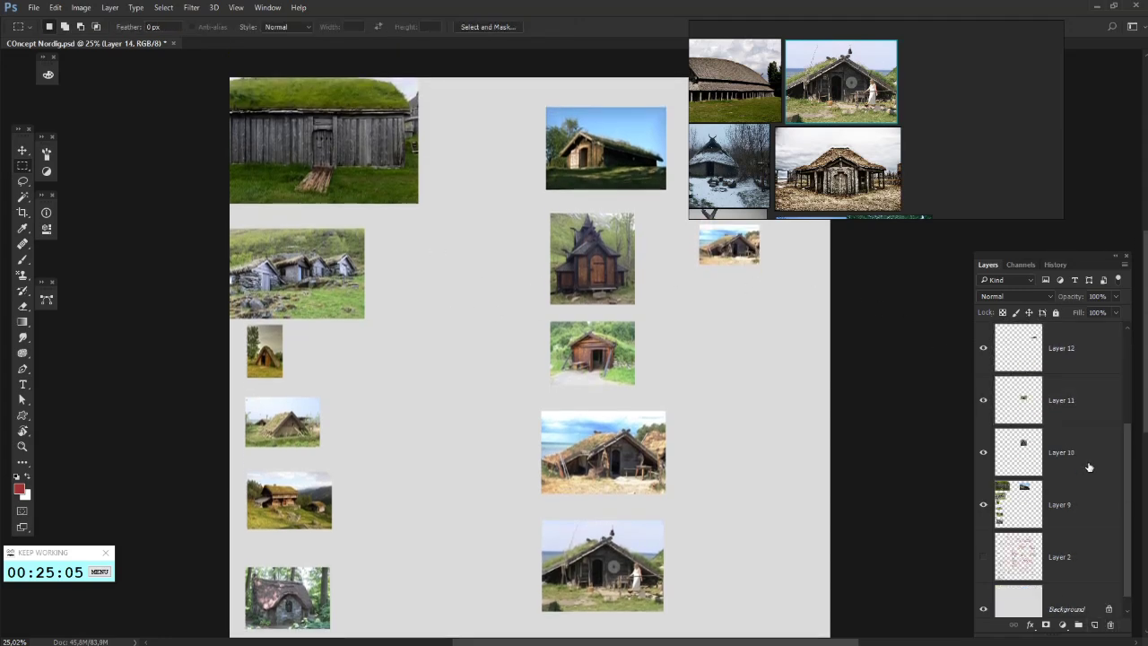
{"action": "left_click", "coordinate": [1097, 505], "text": "shift"}
{"action": "right_click", "coordinate": [1097, 505]}
{"action": "left_click", "coordinate": [978, 459]}
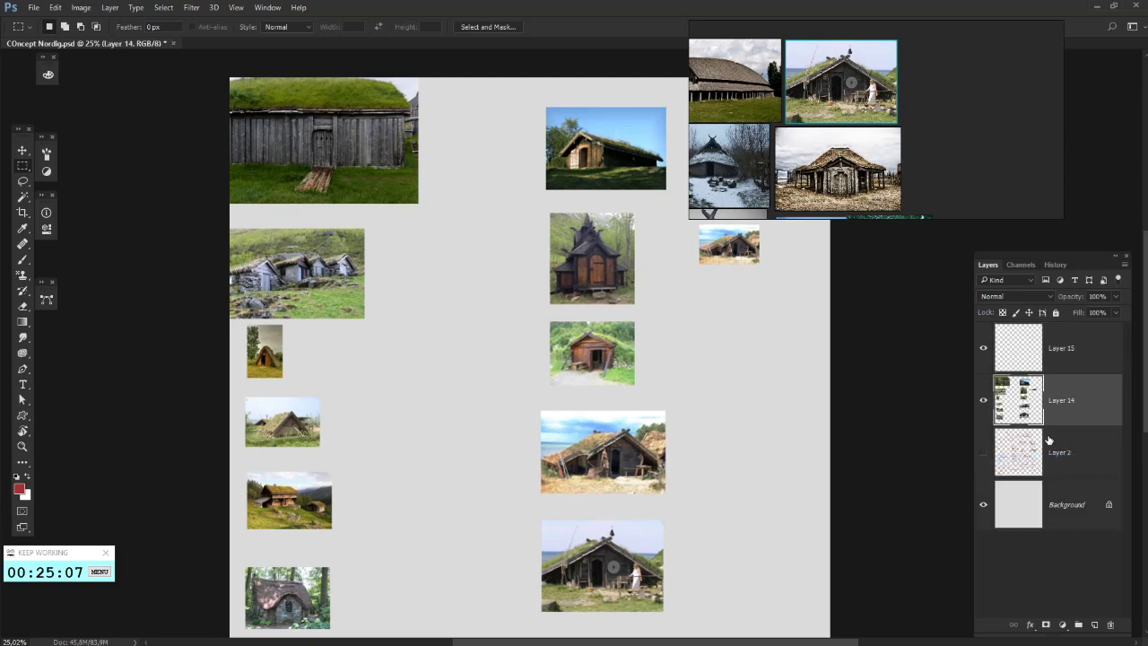
- Add a blank layer above the merged photos and merge the empty Layer 15 into it
{"action": "left_click", "coordinate": [1095, 626]}
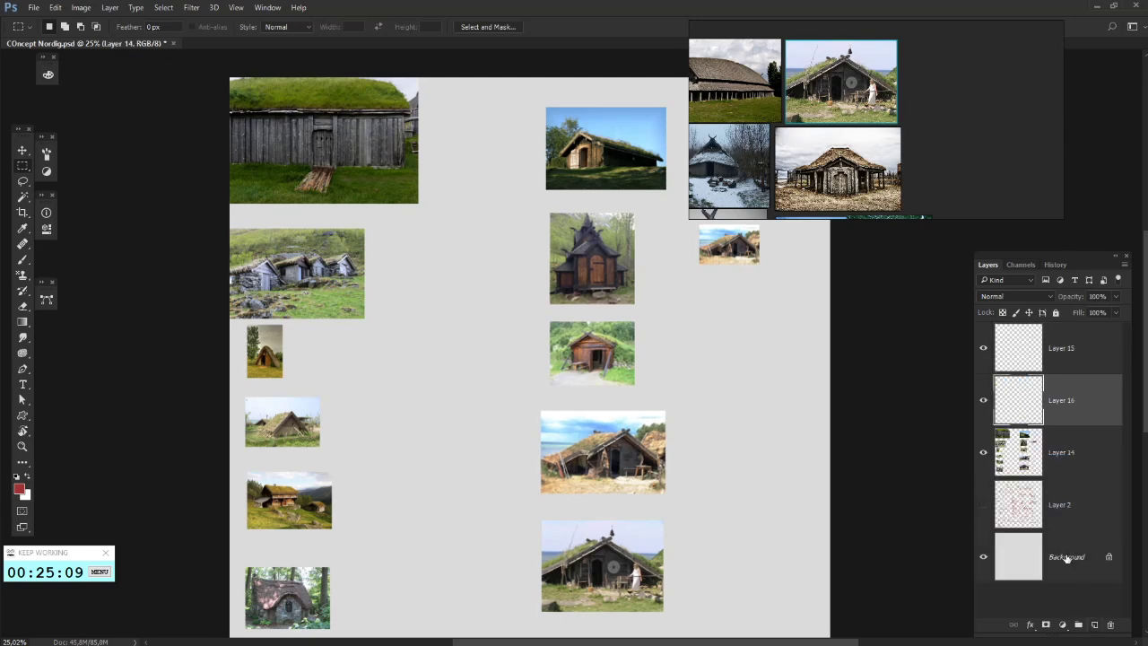
{"action": "left_click", "coordinate": [1066, 365]}
{"action": "key", "text": "ctrl+e"}
- Trace the longhouse's eave beams and door frame in red with the Brush directly over the photo
{"action": "scroll", "coordinate": [504, 258], "scroll_direction": "up", "scroll_amount": 3}
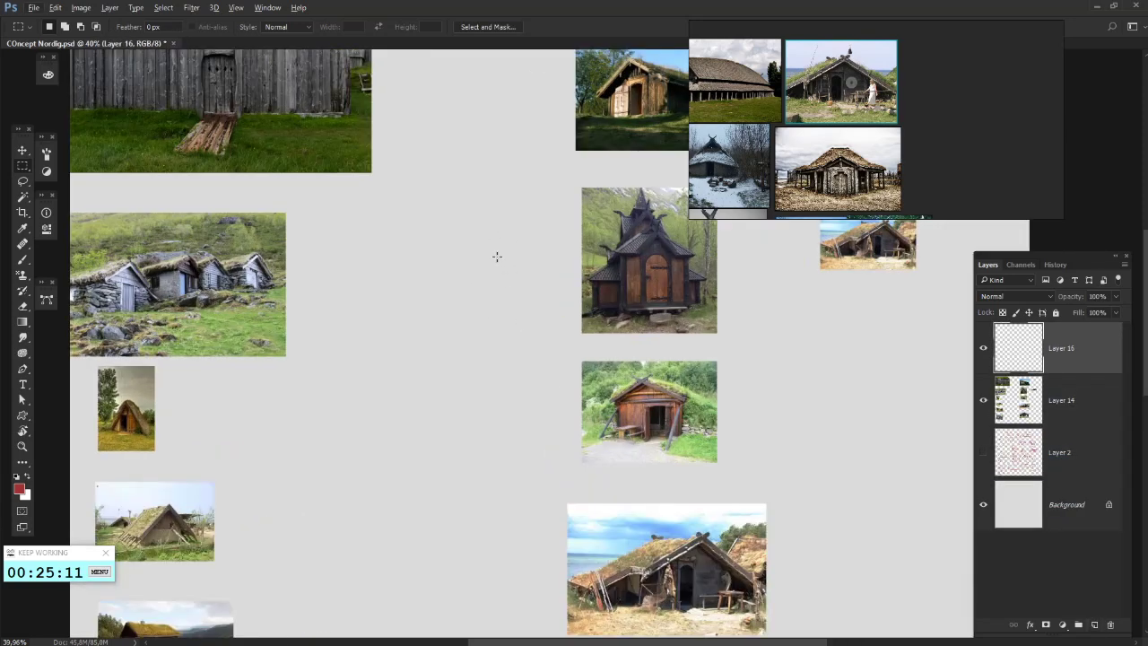
{"action": "left_click_drag", "start_coordinate": [447, 218], "coordinate": [472, 341]}
{"action": "key", "text": "b"}
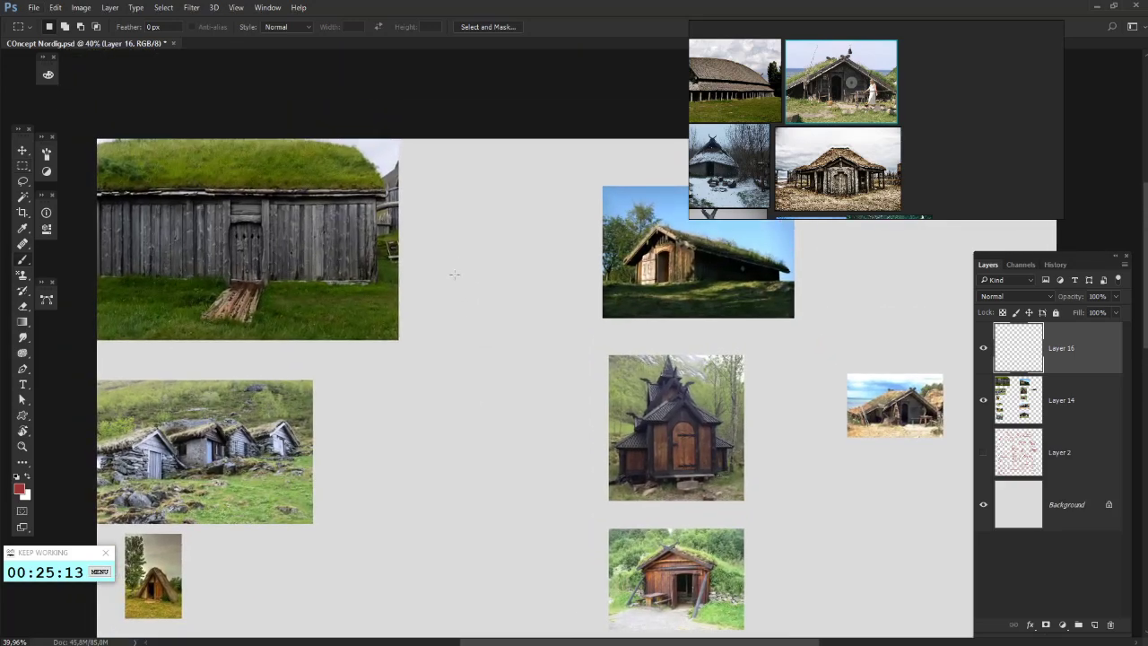
{"action": "scroll", "coordinate": [417, 186], "scroll_direction": "up", "scroll_amount": 3}
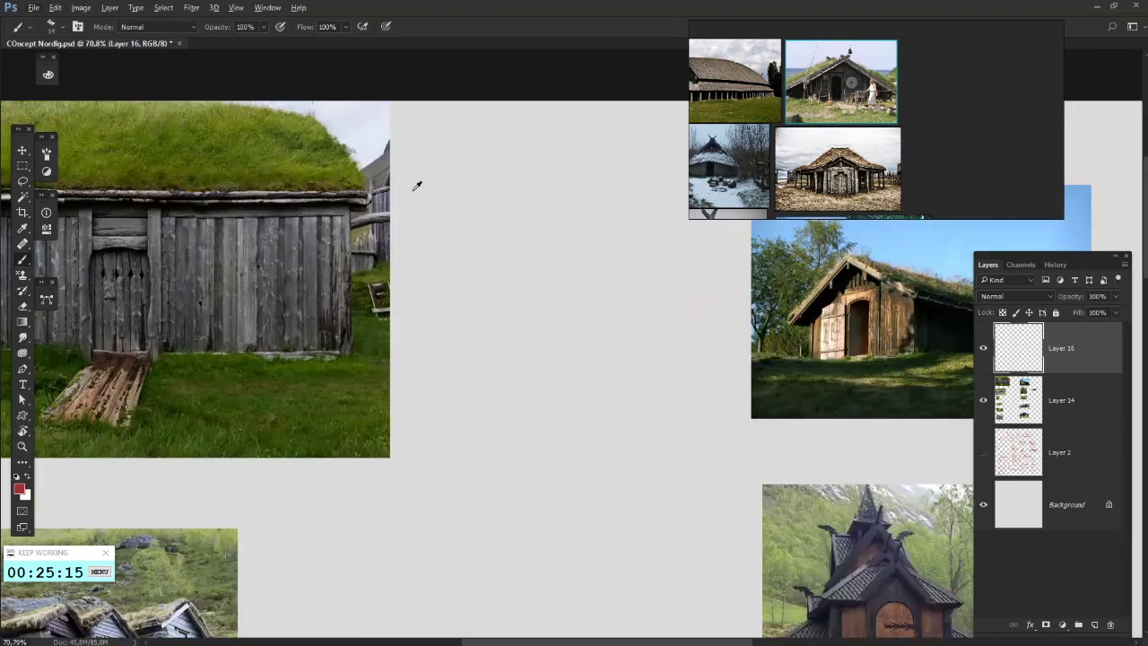
{"action": "left_click_drag", "start_coordinate": [464, 266], "coordinate": [784, 294]}
{"action": "left_click", "coordinate": [643, 233], "text": "shift"}
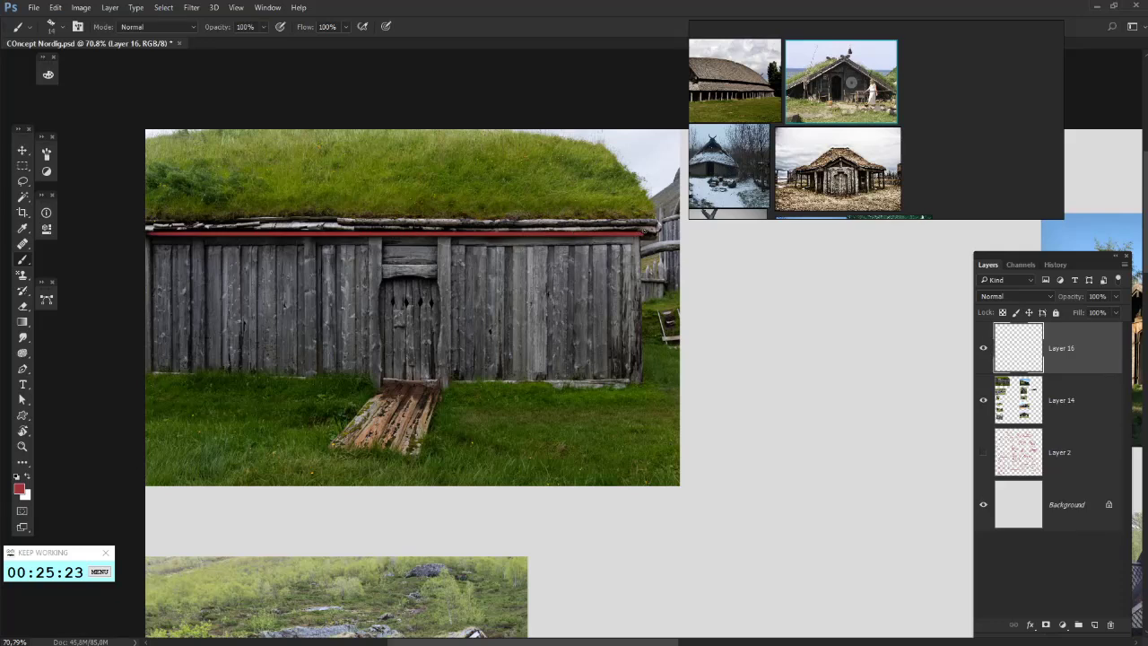
{"action": "left_click_drag", "start_coordinate": [653, 227], "coordinate": [146, 227]}
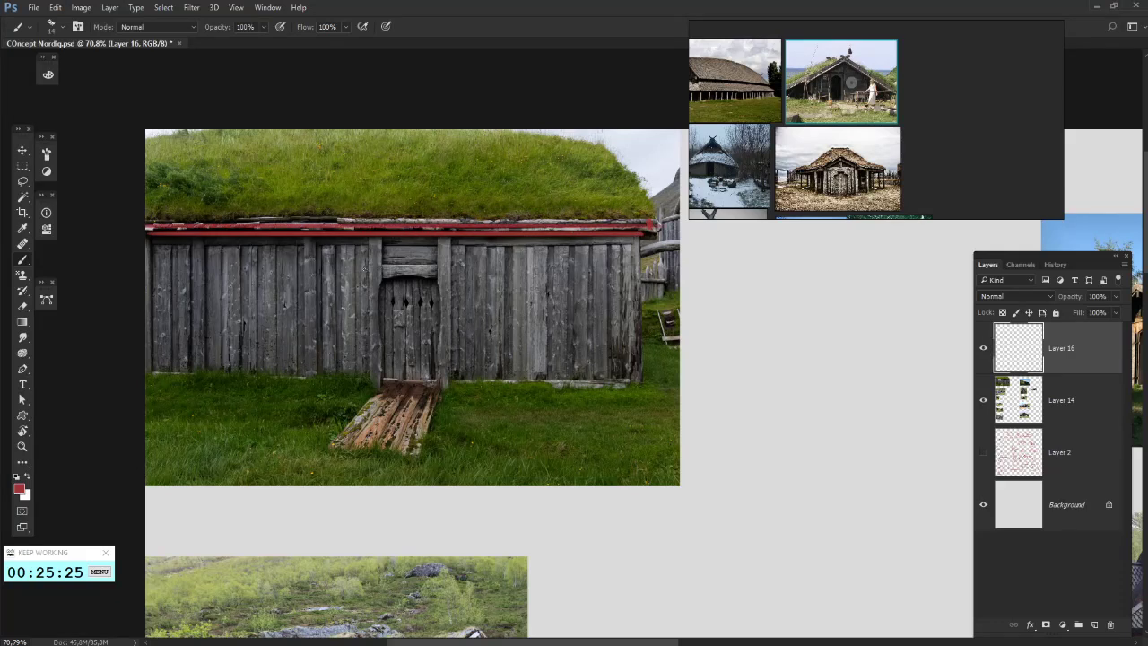
{"action": "left_click_drag", "start_coordinate": [367, 240], "coordinate": [369, 382]}
{"action": "left_click_drag", "start_coordinate": [531, 309], "coordinate": [382, 298]}
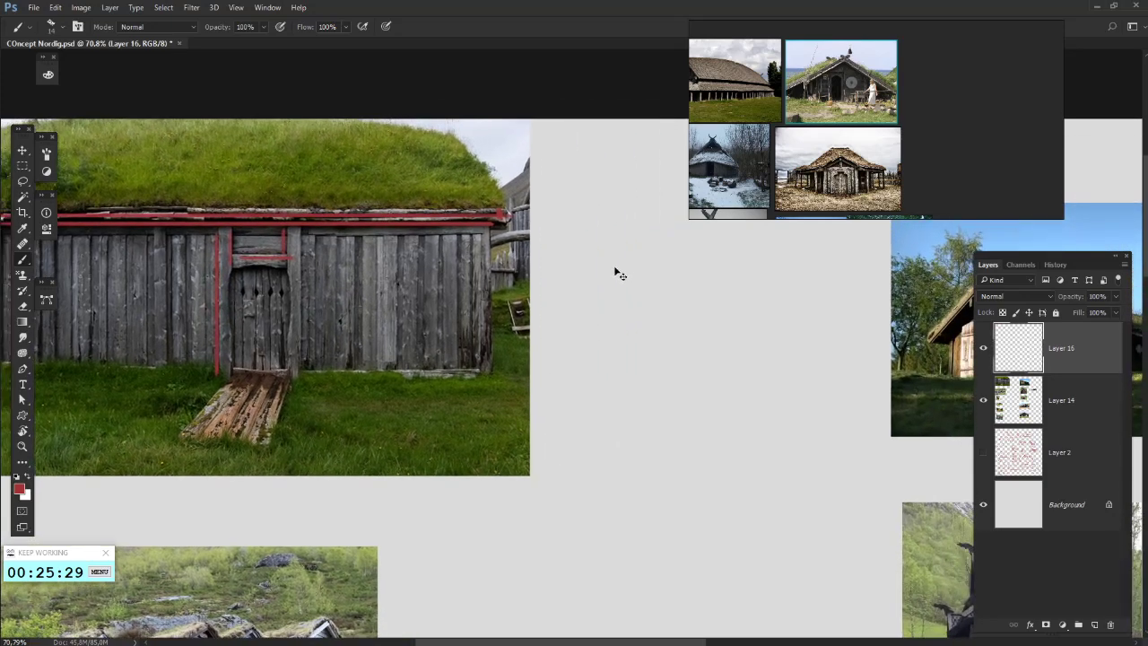
- Undo the red tracing strokes over the longhouse photo
{"action": "key", "text": "ctrl+alt+z"}
{"action": "key", "text": "ctrl+alt+z"}
{"action": "key", "text": "ctrl+alt+z"}
{"action": "key", "text": "ctrl+alt+z"}
{"action": "key", "text": "ctrl+alt+z"}
{"action": "key", "text": "ctrl+alt+z"}
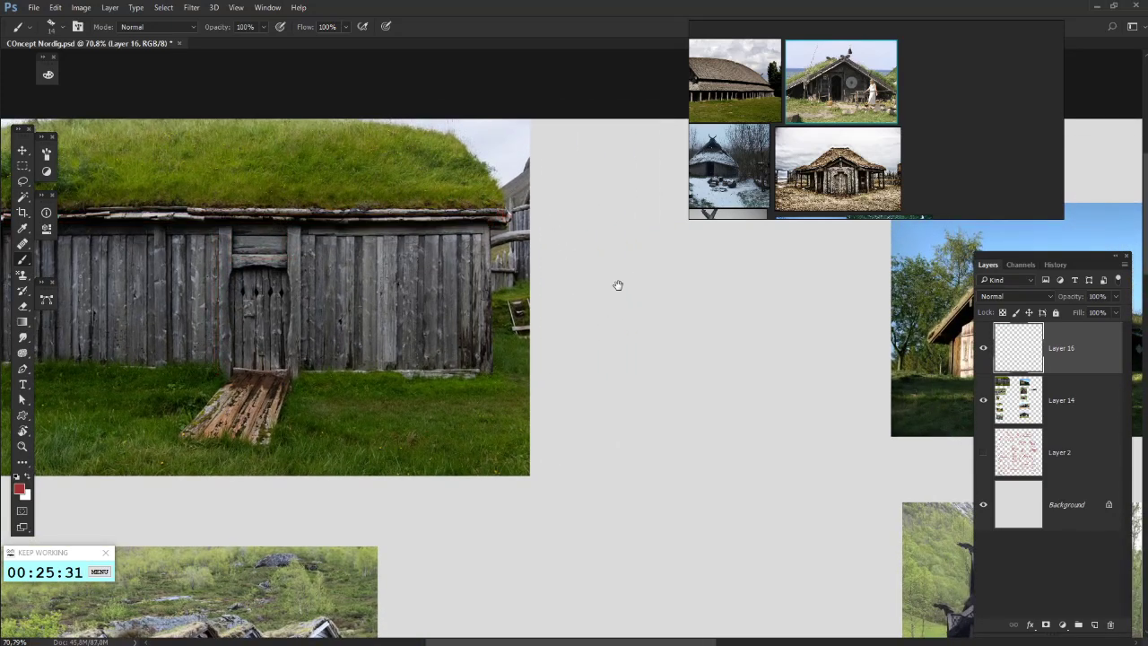
- Sketch the long horizontal eave beam in red on the empty canvas beside the longhouse photo, with notched ends and a darker core line
{"action": "mouse_move", "coordinate": [618, 285]}
{"action": "left_mouse_down"}
{"action": "mouse_move", "coordinate": [581, 289]}
{"action": "mouse_move", "coordinate": [530, 356]}
{"action": "left_mouse_up"}
{"action": "key", "text": "ctrl+z"}
{"action": "left_click_drag", "start_coordinate": [511, 253], "coordinate": [723, 254]}
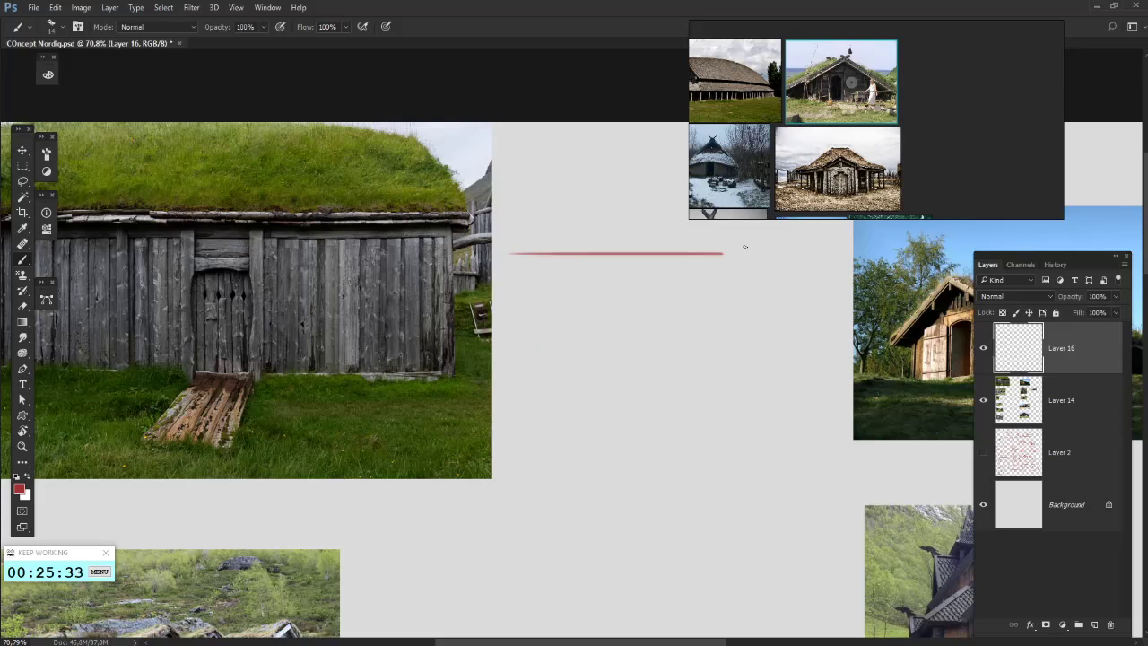
{"action": "mouse_move", "coordinate": [805, 264]}
{"action": "left_mouse_down"}
{"action": "mouse_move", "coordinate": [518, 267]}
{"action": "mouse_move", "coordinate": [755, 280]}
{"action": "left_mouse_up"}
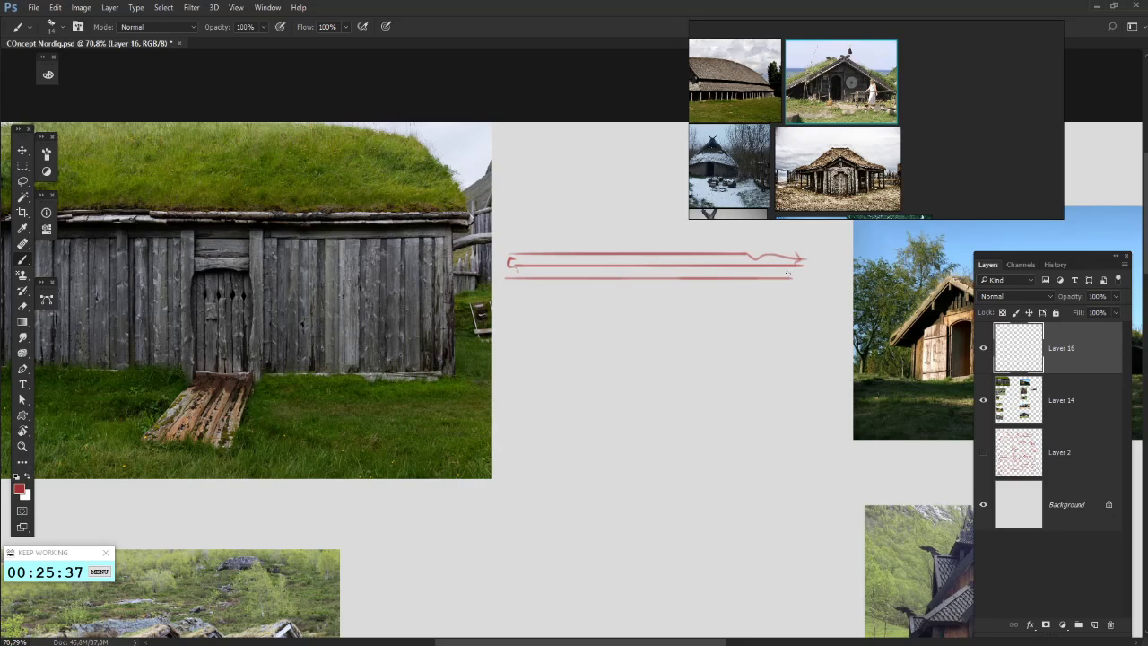
{"action": "key", "text": "ctrl+z"}
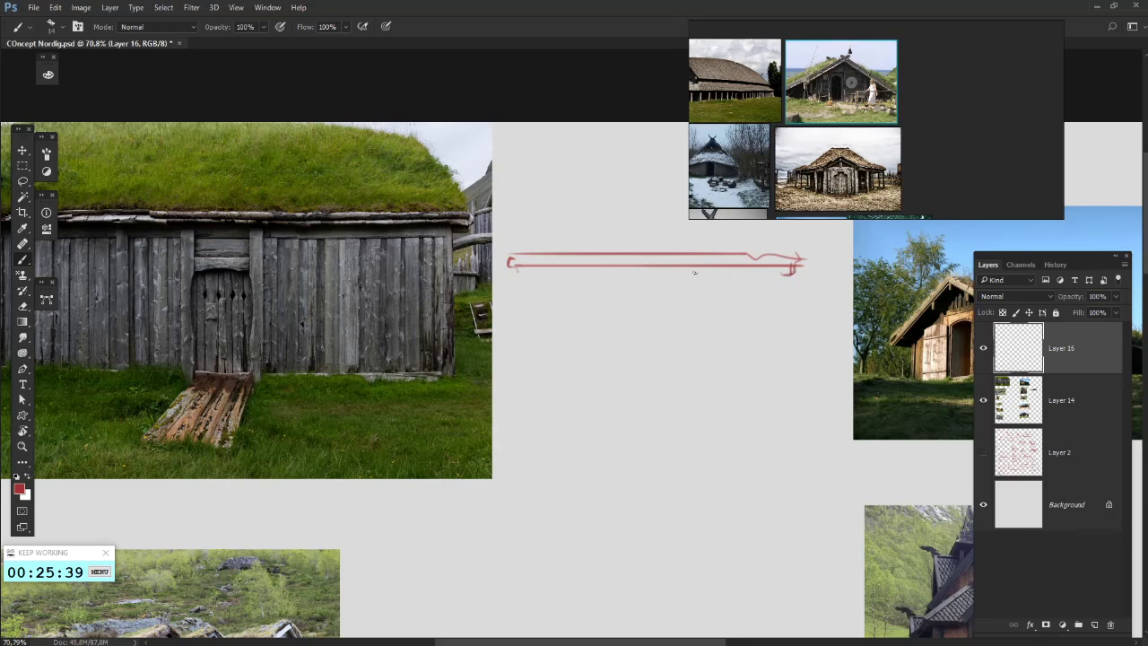
{"action": "mouse_move", "coordinate": [695, 271]}
{"action": "left_mouse_down"}
{"action": "mouse_move", "coordinate": [518, 268]}
{"action": "mouse_move", "coordinate": [795, 268]}
{"action": "left_mouse_up"}
{"action": "left_click_drag", "start_coordinate": [598, 295], "coordinate": [649, 296]}
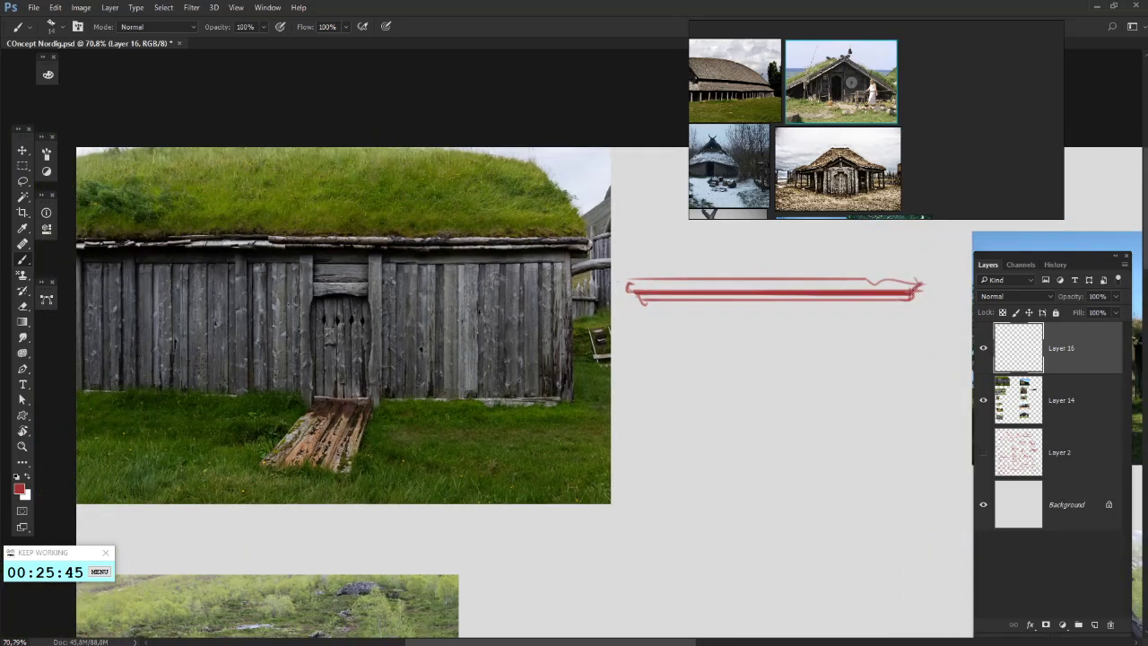
{"action": "mouse_move", "coordinate": [790, 314]}
{"action": "left_mouse_down"}
{"action": "mouse_move", "coordinate": [851, 330]}
{"action": "mouse_move", "coordinate": [779, 323]}
{"action": "left_mouse_up"}
{"action": "left_click_drag", "start_coordinate": [685, 391], "coordinate": [693, 331]}
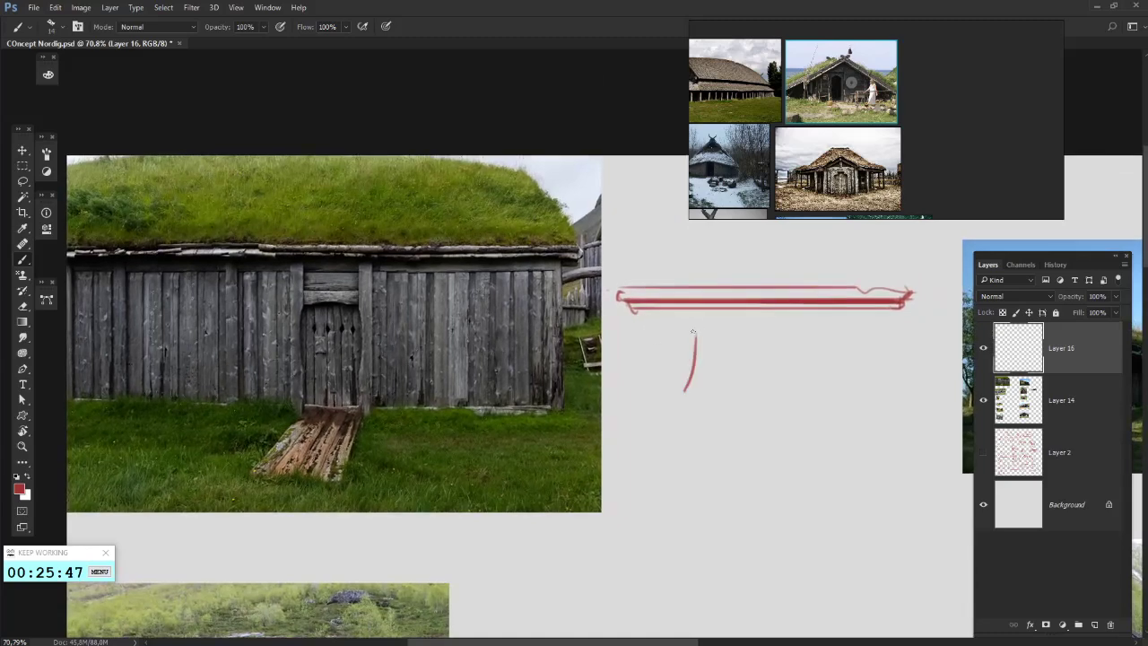
{"action": "key", "text": "ctrl+alt+z"}
{"action": "key", "text": "ctrl+alt+z"}
{"action": "left_click_drag", "start_coordinate": [632, 444], "coordinate": [626, 383]}
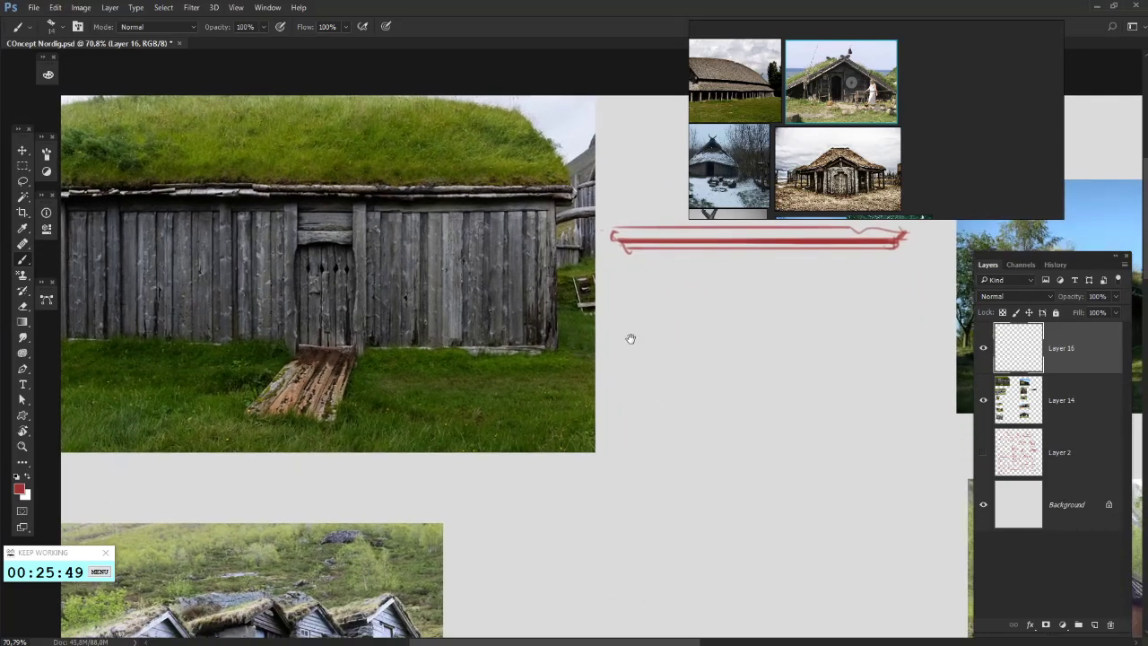
{"action": "mouse_move", "coordinate": [634, 318]}
{"action": "left_mouse_down"}
{"action": "mouse_move", "coordinate": [568, 317]}
{"action": "mouse_move", "coordinate": [583, 302]}
{"action": "left_mouse_up"}
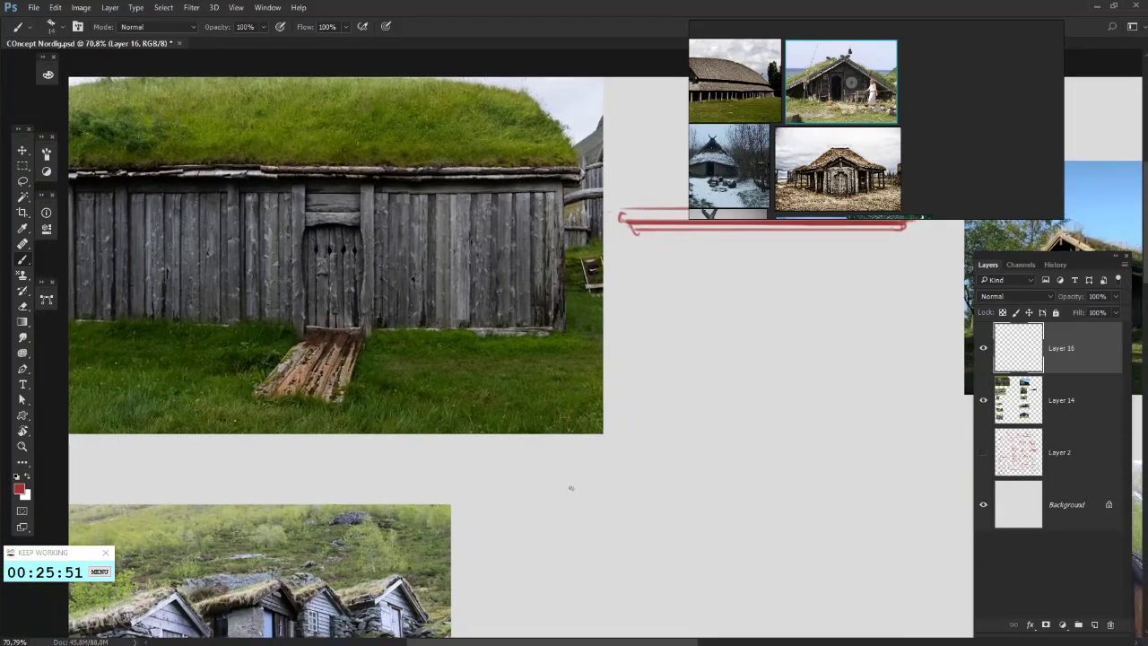
- Circle the longhouse's door and entrance ramp in red as temporary marks, undoing each mark
{"action": "left_click_drag", "start_coordinate": [575, 493], "coordinate": [436, 341]}
{"action": "key", "text": "ctrl+alt+z"}
{"action": "left_click_drag", "start_coordinate": [349, 328], "coordinate": [339, 330]}
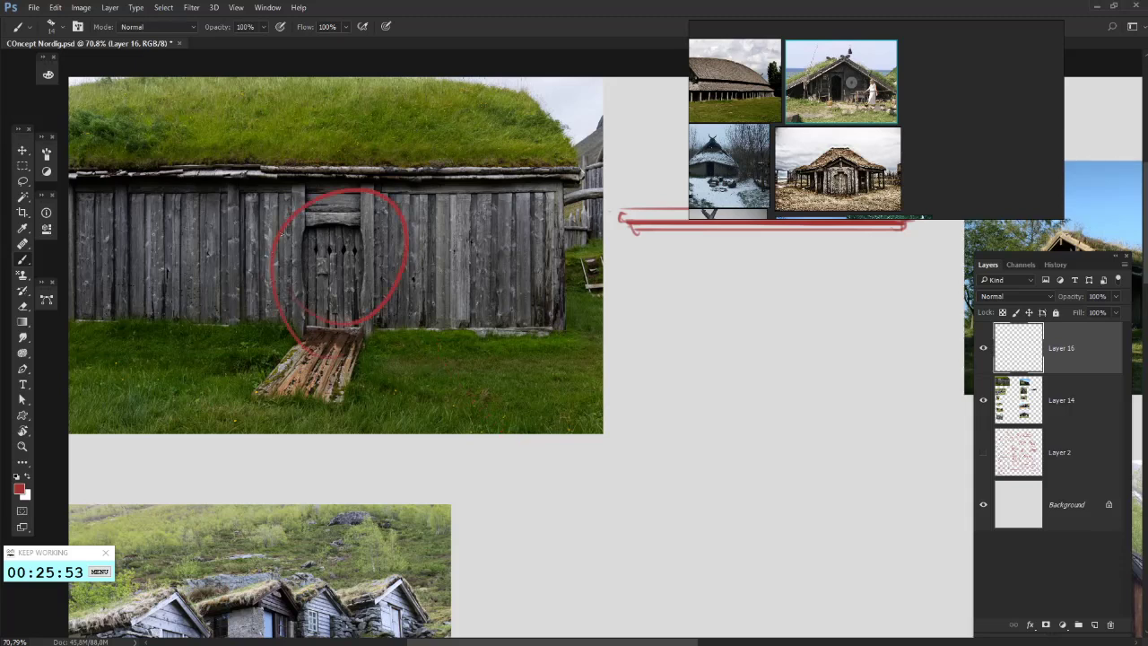
{"action": "key", "text": "ctrl+alt+z"}
{"action": "left_click_drag", "start_coordinate": [425, 137], "coordinate": [434, 140]}
{"action": "key", "text": "ctrl+alt+z"}
{"action": "left_click_drag", "start_coordinate": [354, 269], "coordinate": [368, 269]}
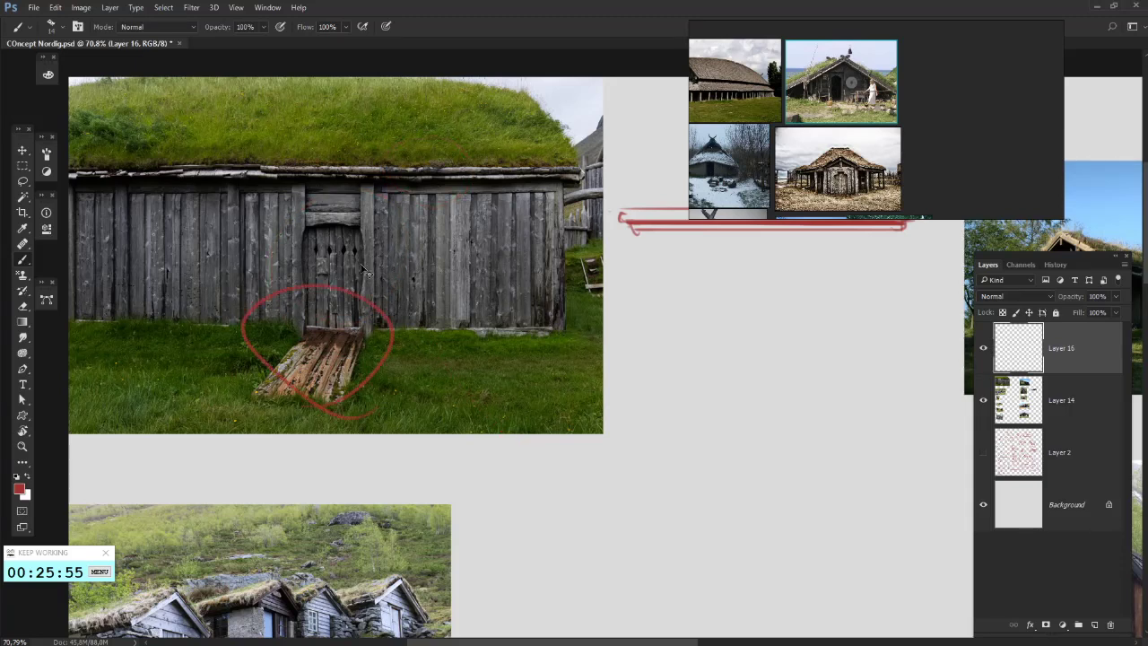
{"action": "key", "text": "ctrl+alt+z"}
{"action": "left_click_drag", "start_coordinate": [395, 79], "coordinate": [574, 189]}
{"action": "key", "text": "ctrl+alt+z"}
- Draw the box-shaped front and side walls of a simple hut in red beside the grass-roofed cabin photo
{"action": "mouse_move", "coordinate": [623, 359]}
{"action": "left_mouse_down"}
{"action": "mouse_move", "coordinate": [638, 174]}
{"action": "mouse_move", "coordinate": [405, 479]}
{"action": "mouse_move", "coordinate": [535, 273]}
{"action": "mouse_move", "coordinate": [658, 262]}
{"action": "mouse_move", "coordinate": [585, 281]}
{"action": "mouse_move", "coordinate": [494, 260]}
{"action": "mouse_move", "coordinate": [628, 329]}
{"action": "mouse_move", "coordinate": [463, 411]}
{"action": "left_mouse_up"}
{"action": "left_click_drag", "start_coordinate": [581, 355], "coordinate": [503, 318]}
{"action": "left_click_drag", "start_coordinate": [546, 357], "coordinate": [170, 395]}
{"action": "left_click_drag", "start_coordinate": [902, 327], "coordinate": [652, 331]}
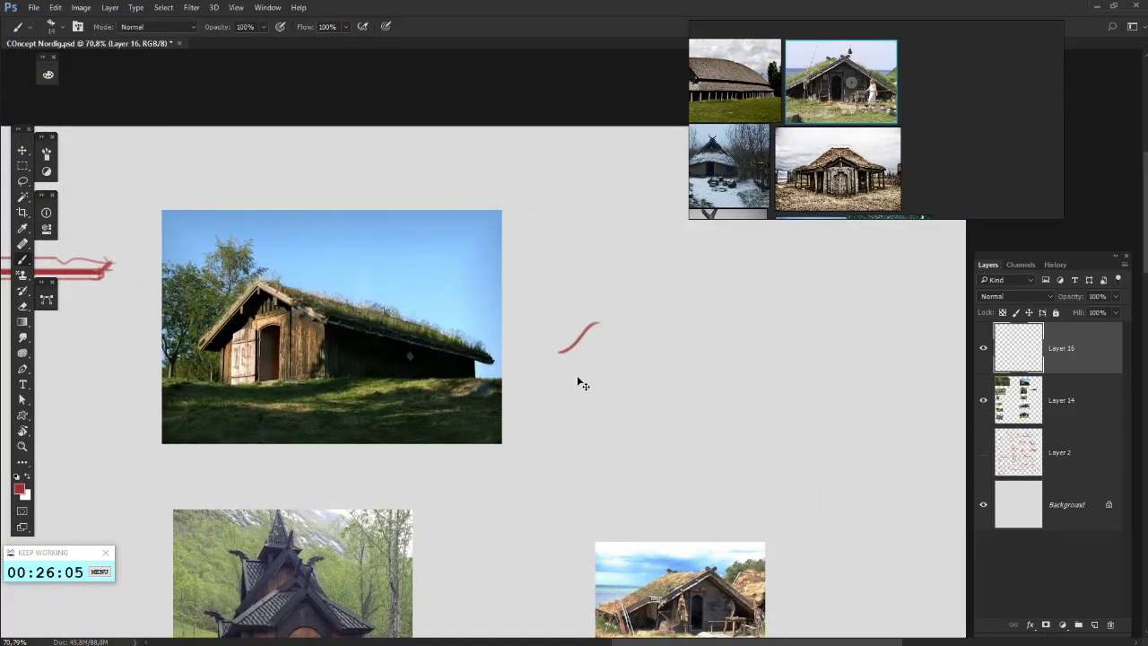
{"action": "key", "text": "ctrl+z"}
{"action": "left_click_drag", "start_coordinate": [566, 395], "coordinate": [573, 395]}
{"action": "left_click_drag", "start_coordinate": [574, 312], "coordinate": [749, 312]}
{"action": "mouse_move", "coordinate": [778, 394]}
{"action": "left_mouse_down"}
{"action": "mouse_move", "coordinate": [579, 389]}
{"action": "mouse_move", "coordinate": [572, 308]}
{"action": "mouse_move", "coordinate": [662, 314]}
{"action": "mouse_move", "coordinate": [660, 405]}
{"action": "left_mouse_up"}
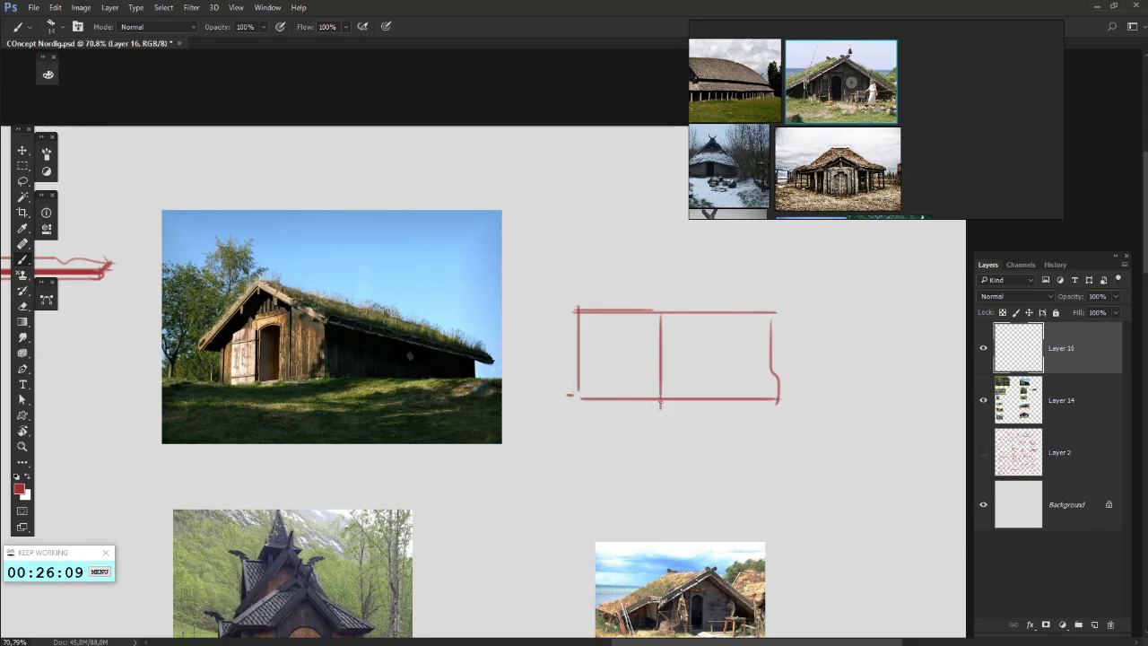
- Add a pitched roof to the hut sketch with a front gable, ridge line, rear slope and eave line
{"action": "mouse_move", "coordinate": [561, 319]}
{"action": "left_mouse_down"}
{"action": "mouse_move", "coordinate": [622, 245]}
{"action": "mouse_move", "coordinate": [659, 312]}
{"action": "left_mouse_up"}
{"action": "mouse_move", "coordinate": [630, 253]}
{"action": "left_mouse_down"}
{"action": "mouse_move", "coordinate": [669, 339]}
{"action": "mouse_move", "coordinate": [802, 255]}
{"action": "mouse_move", "coordinate": [798, 330]}
{"action": "left_mouse_up"}
{"action": "left_click_drag", "start_coordinate": [753, 260], "coordinate": [791, 319]}
{"action": "left_click_drag", "start_coordinate": [796, 323], "coordinate": [628, 316]}
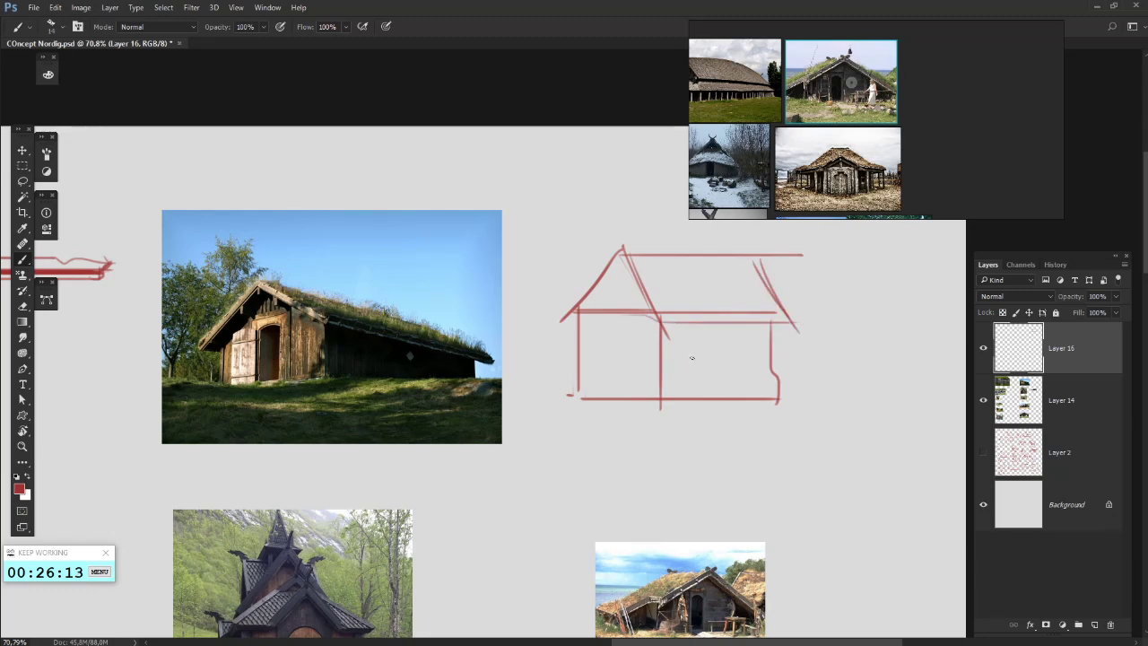
- Fade the hut sketch's walls, gable and parts of the roof with the Eraser to leave a faint construction guide
{"action": "left_click_drag", "start_coordinate": [403, 371], "coordinate": [484, 332]}
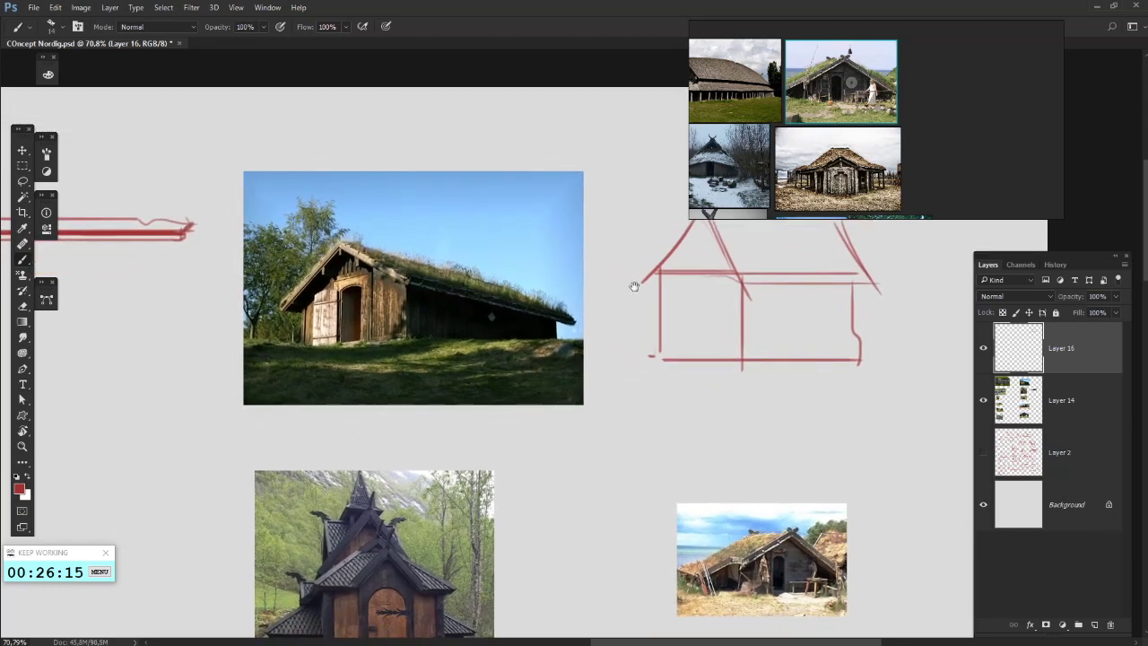
{"action": "left_click_drag", "start_coordinate": [635, 287], "coordinate": [546, 322]}
{"action": "key", "text": "e"}
{"action": "left_click_drag", "start_coordinate": [619, 258], "coordinate": [687, 258]}
{"action": "left_click_drag", "start_coordinate": [673, 314], "coordinate": [768, 325]}
{"action": "left_click_drag", "start_coordinate": [535, 340], "coordinate": [838, 405]}
{"action": "key", "text": "b"}
{"action": "key", "text": "e"}
{"action": "mouse_move", "coordinate": [659, 314]}
{"action": "left_mouse_down"}
{"action": "mouse_move", "coordinate": [583, 271]}
{"action": "mouse_move", "coordinate": [599, 292]}
{"action": "left_mouse_up"}
{"action": "key", "text": "b"}
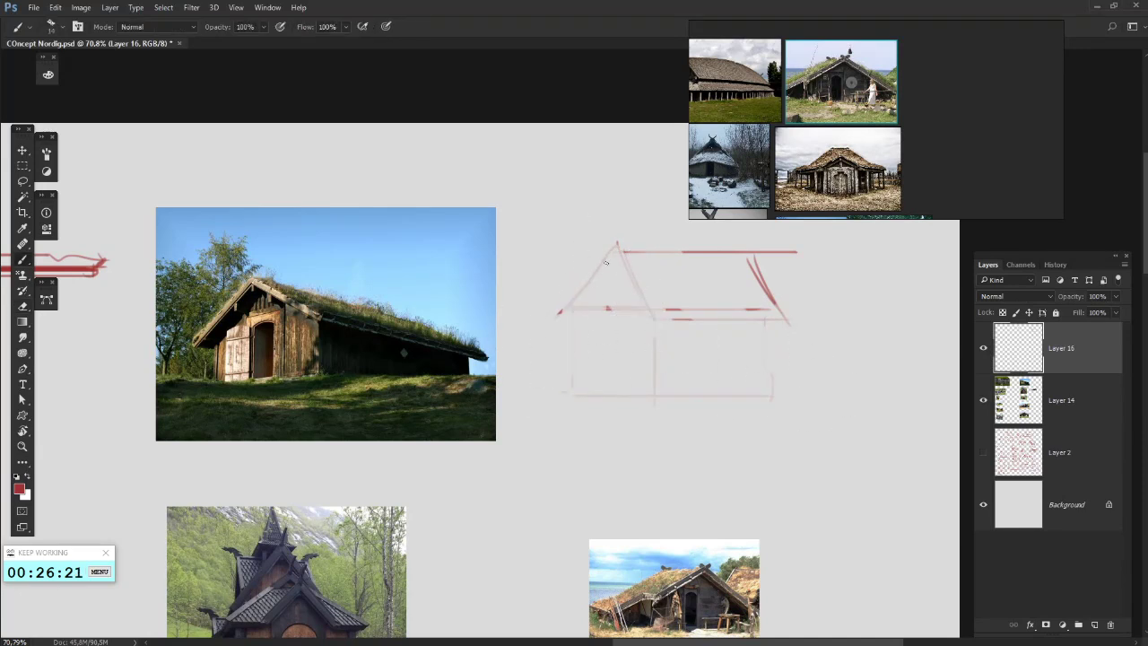
- Redraw the front gable's right rafter as a thick double-lined board and soften the left rafter's strokes
{"action": "mouse_move", "coordinate": [613, 249]}
{"action": "left_mouse_down"}
{"action": "mouse_move", "coordinate": [558, 323]}
{"action": "mouse_move", "coordinate": [660, 327]}
{"action": "left_mouse_up"}
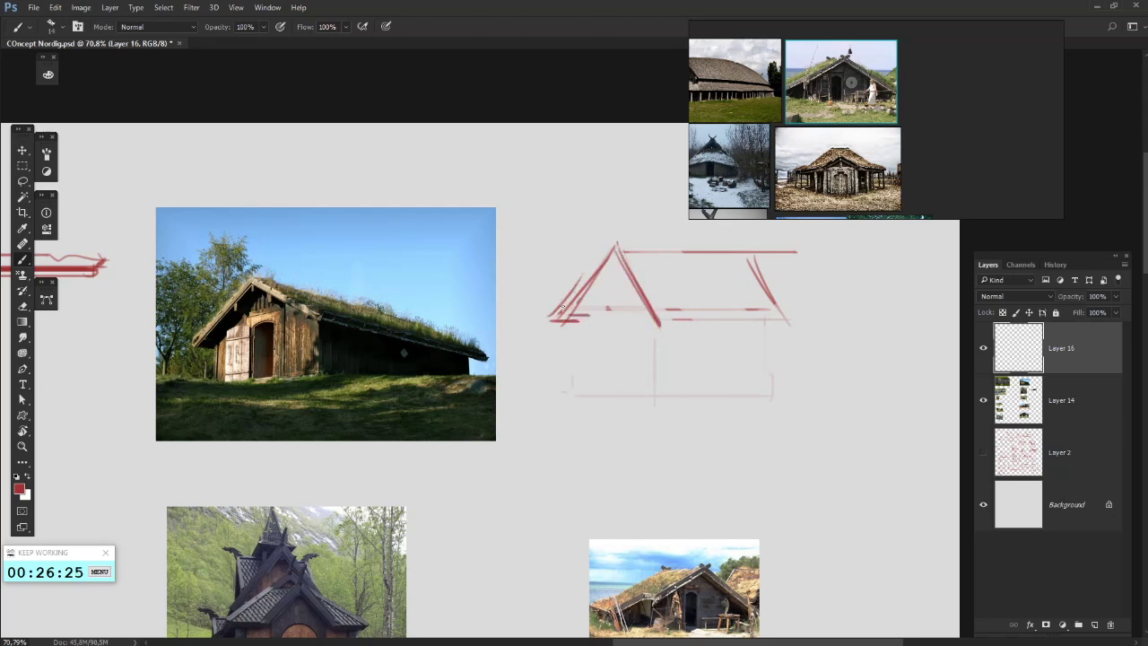
{"action": "key", "text": "e"}
{"action": "mouse_move", "coordinate": [551, 320]}
{"action": "left_mouse_down"}
{"action": "mouse_move", "coordinate": [610, 248]}
{"action": "mouse_move", "coordinate": [660, 328]}
{"action": "mouse_move", "coordinate": [630, 248]}
{"action": "left_mouse_up"}
{"action": "key", "text": "ctrl+z"}
{"action": "key", "text": "b"}
{"action": "left_click_drag", "start_coordinate": [667, 309], "coordinate": [628, 241]}
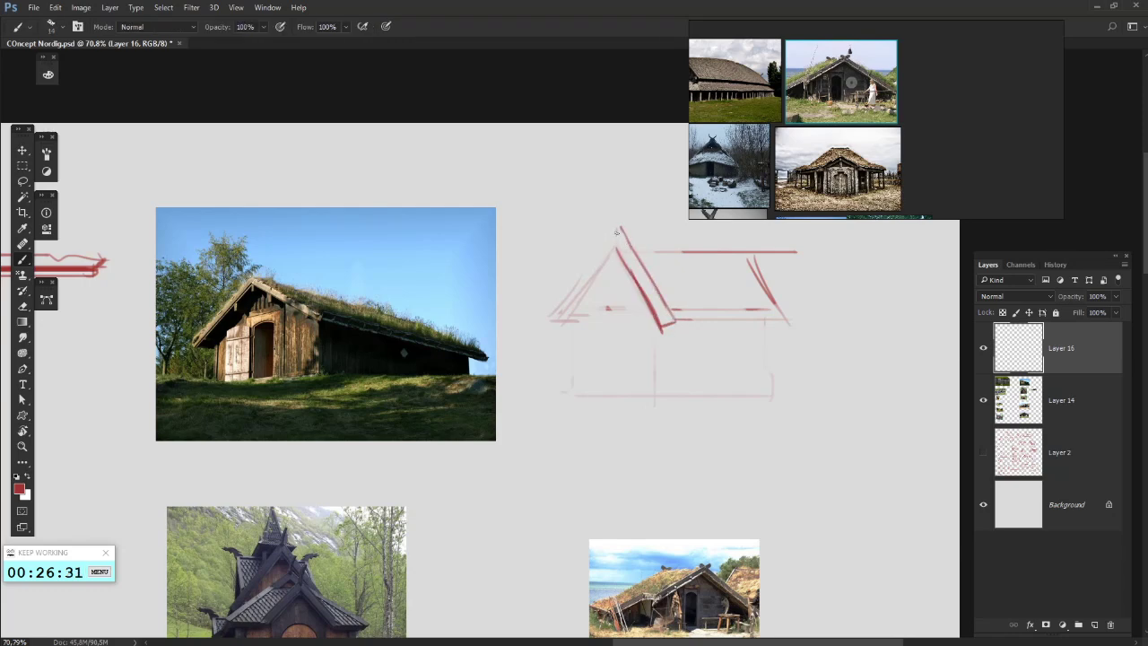
- Draw the front gable's left rafter as a matching double-lined board meeting at the peak, with a heavy inner edge
{"action": "scroll", "coordinate": [108, 228], "scroll_direction": "up", "scroll_amount": 6}
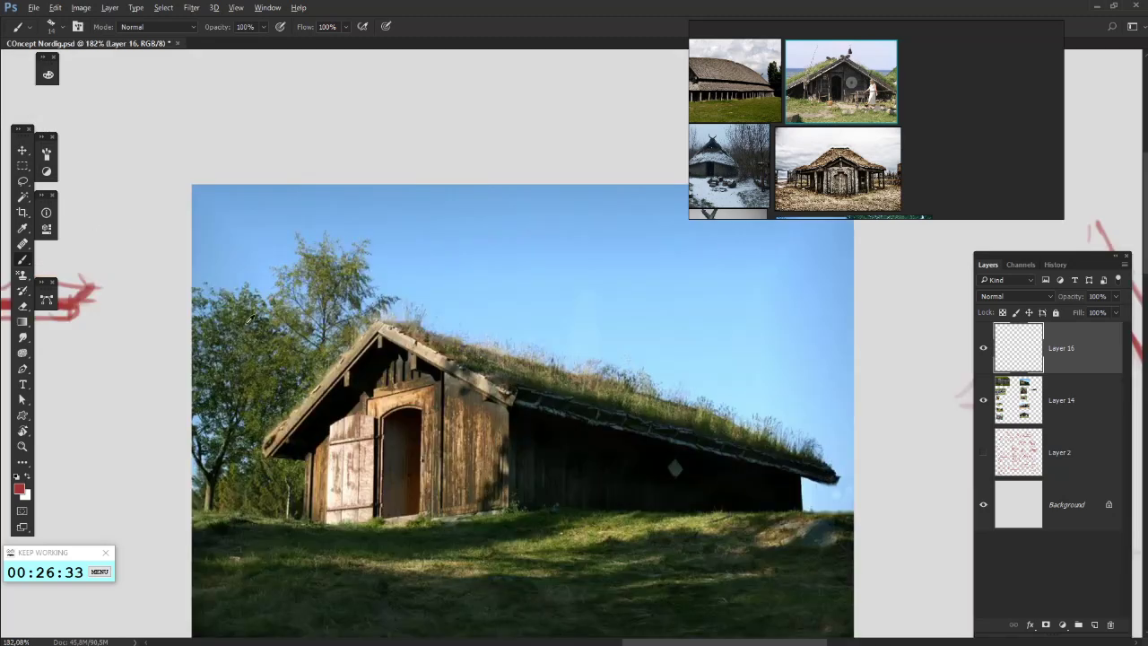
{"action": "scroll", "coordinate": [327, 333], "scroll_direction": "down", "scroll_amount": 10}
{"action": "scroll", "coordinate": [392, 318], "scroll_direction": "up", "scroll_amount": 4}
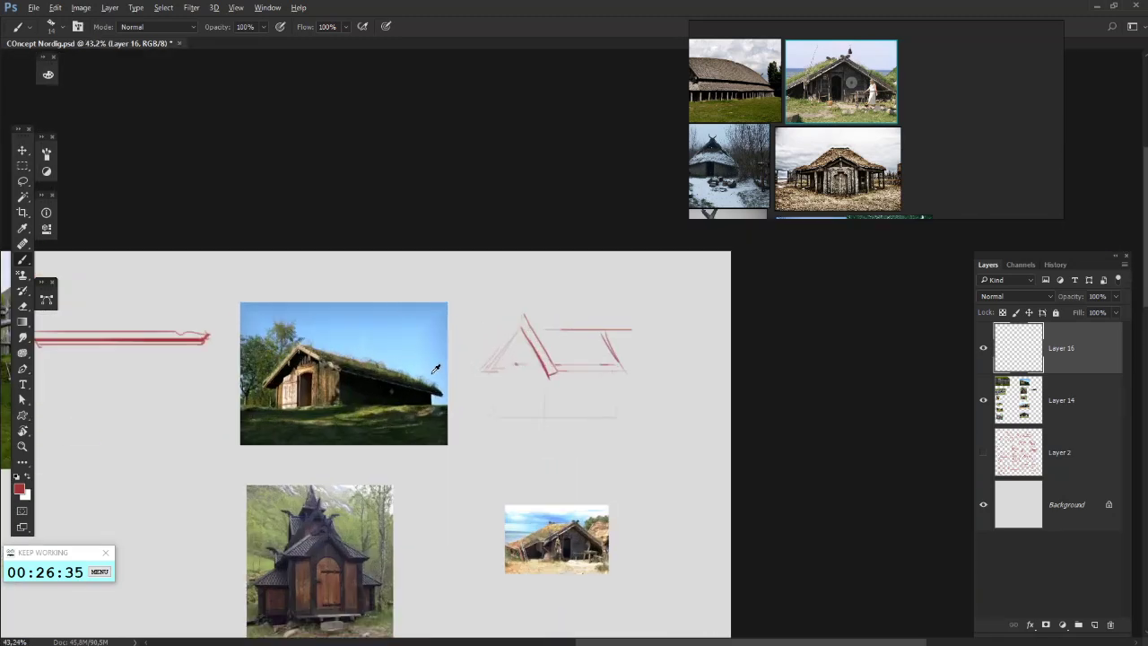
{"action": "left_click_drag", "start_coordinate": [431, 372], "coordinate": [482, 376]}
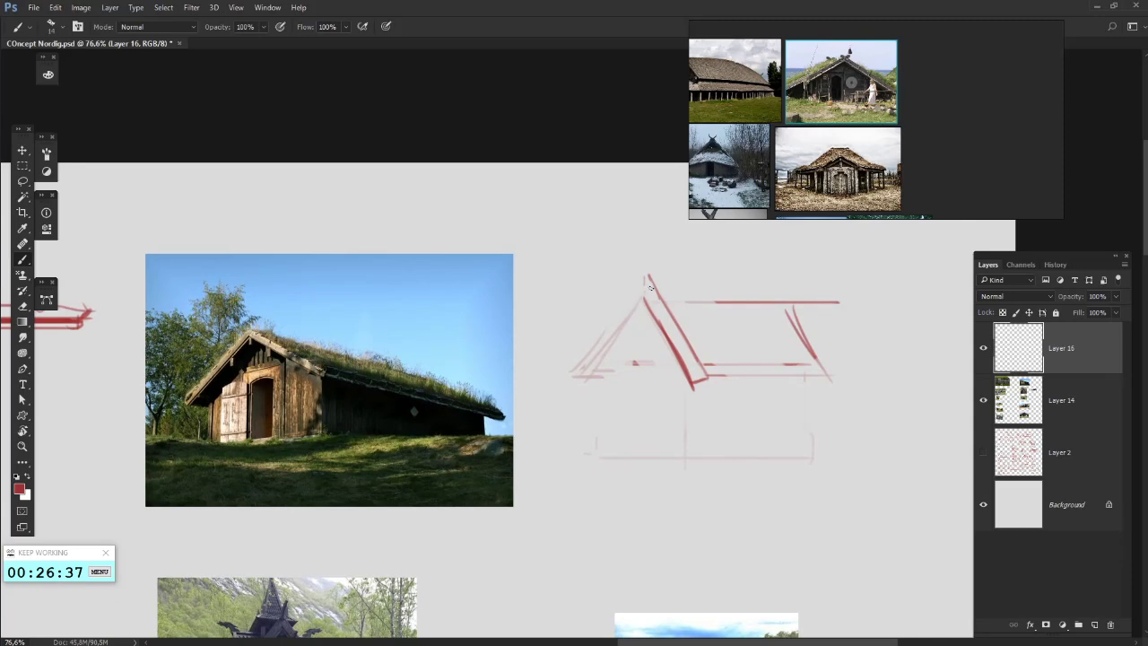
{"action": "mouse_move", "coordinate": [645, 295]}
{"action": "left_mouse_down"}
{"action": "mouse_move", "coordinate": [584, 373]}
{"action": "mouse_move", "coordinate": [631, 292]}
{"action": "left_mouse_up"}
{"action": "left_click_drag", "start_coordinate": [588, 346], "coordinate": [647, 281]}
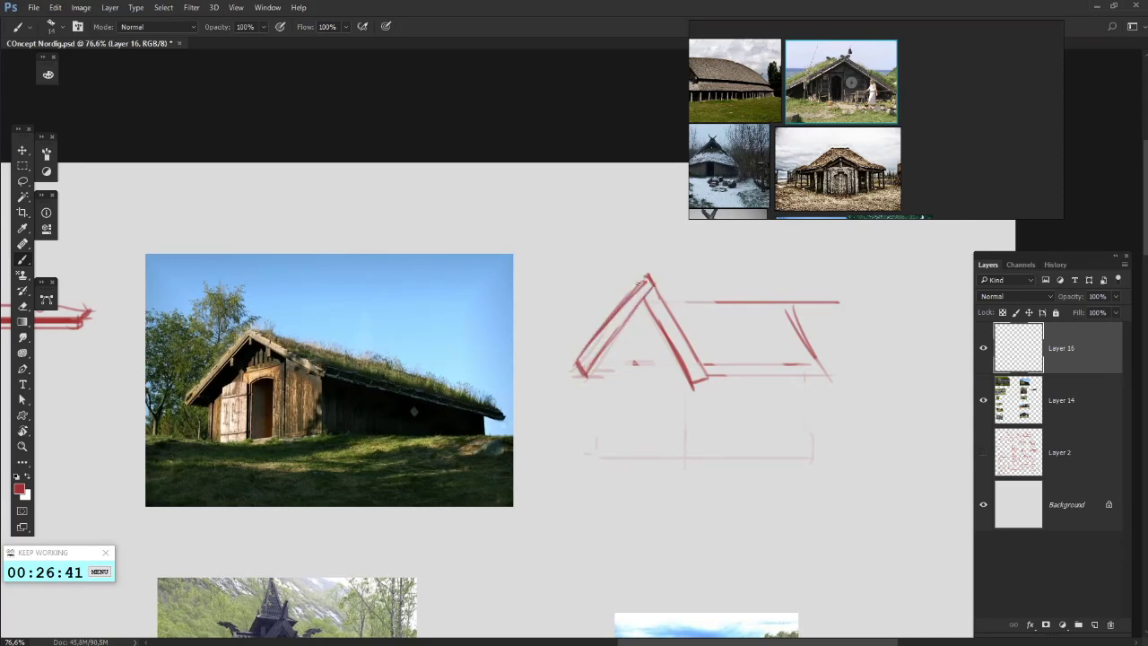
{"action": "mouse_move", "coordinate": [620, 357]}
{"action": "left_mouse_down"}
{"action": "mouse_move", "coordinate": [582, 331]}
{"action": "mouse_move", "coordinate": [597, 373]}
{"action": "mouse_move", "coordinate": [595, 340]}
{"action": "mouse_move", "coordinate": [589, 370]}
{"action": "mouse_move", "coordinate": [637, 353]}
{"action": "left_mouse_up"}
{"action": "key", "text": "alt+Tab"}
{"action": "key", "text": "alt+Tab"}
{"action": "key", "text": "alt+Tab"}
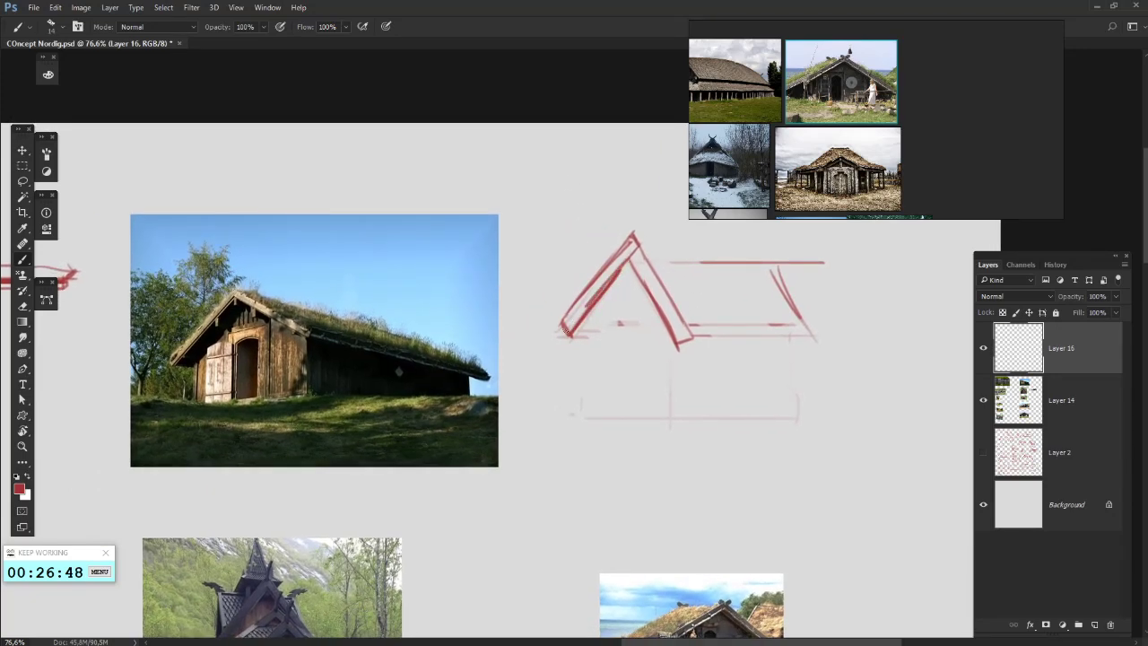
- Lighten the left rafter's heavy strokes with the Eraser and refine the inner beam beneath it in red
{"action": "key", "text": "e"}
{"action": "key", "text": "b"}
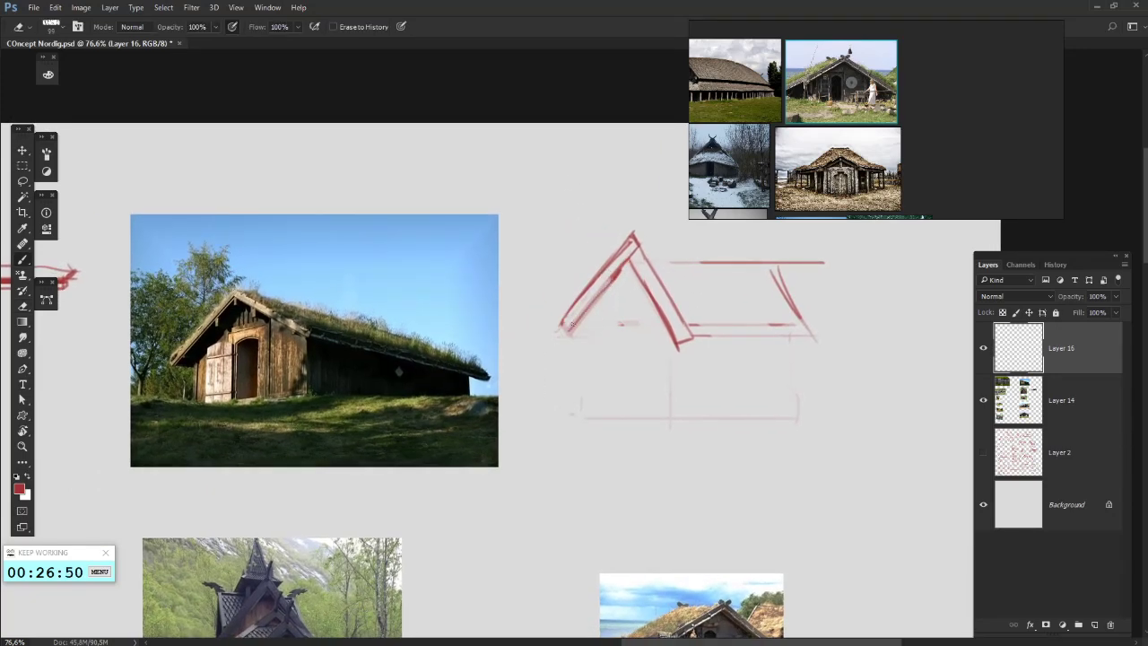
{"action": "left_click_drag", "start_coordinate": [606, 288], "coordinate": [567, 336]}
{"action": "mouse_move", "coordinate": [561, 320]}
{"action": "left_mouse_down"}
{"action": "mouse_move", "coordinate": [565, 334]}
{"action": "mouse_move", "coordinate": [592, 308]}
{"action": "mouse_move", "coordinate": [595, 331]}
{"action": "left_mouse_up"}
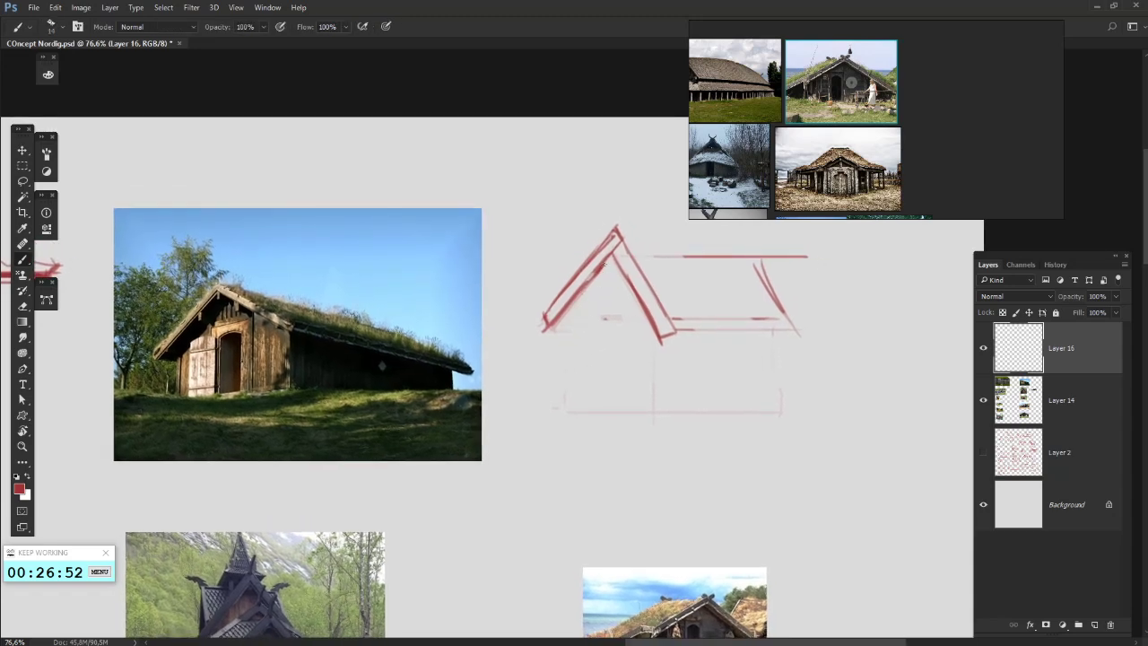
{"action": "left_click_drag", "start_coordinate": [615, 292], "coordinate": [616, 289]}
{"action": "key", "text": "ctrl+alt+z"}
{"action": "key", "text": "ctrl+alt+z"}
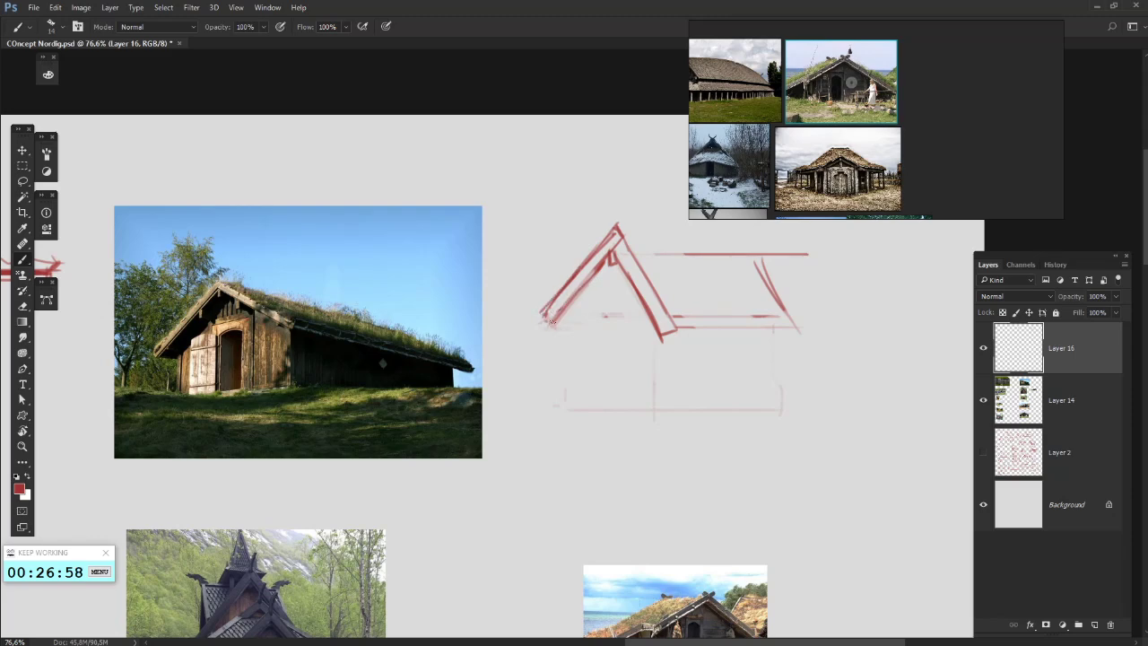
- Draw the inner rafter lines and a horizontal crossbeam inside the gable of the house sketch beside the grass-roof photo
{"action": "left_click_drag", "start_coordinate": [574, 319], "coordinate": [616, 267]}
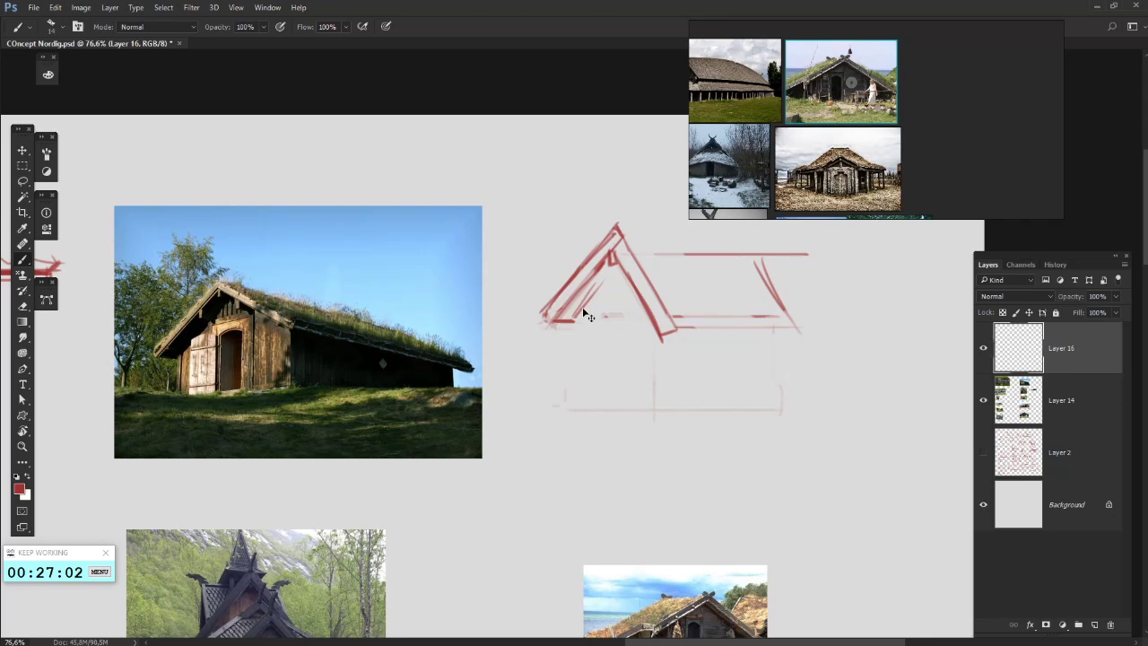
{"action": "left_click_drag", "start_coordinate": [611, 263], "coordinate": [576, 316]}
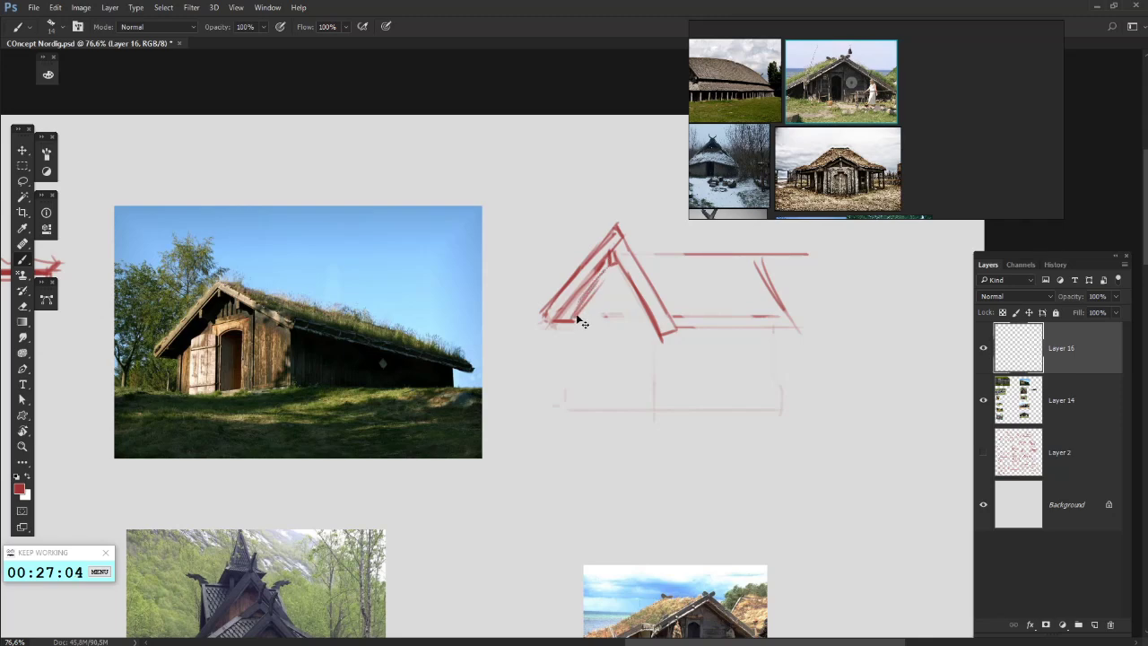
{"action": "key", "text": "ctrl+z"}
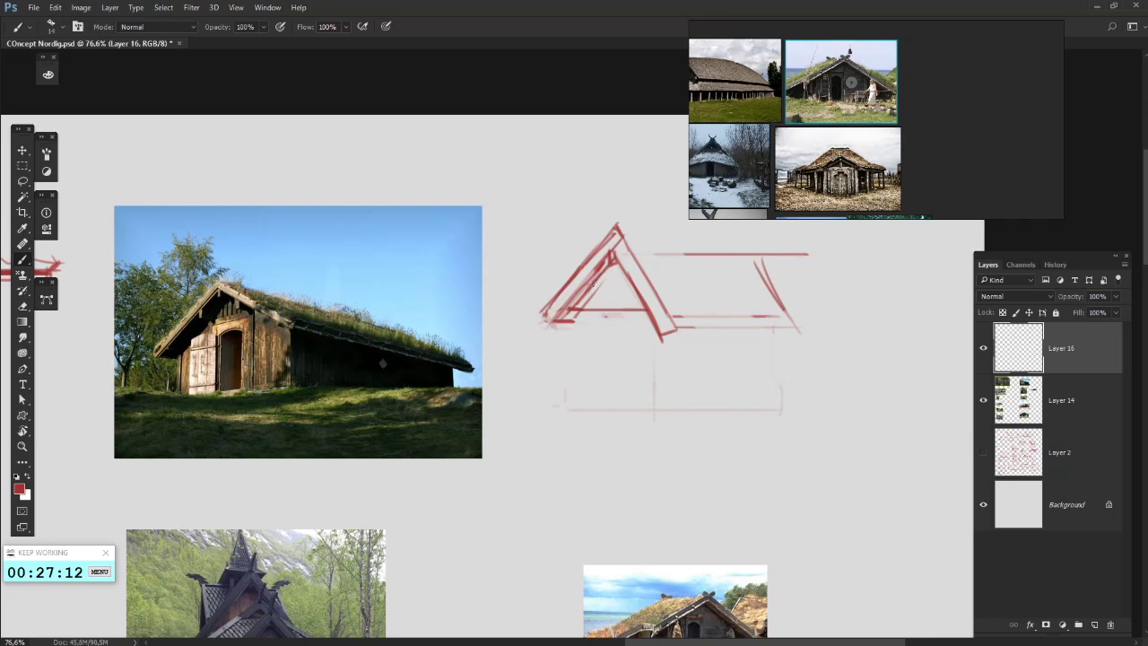
{"action": "key", "text": "e"}
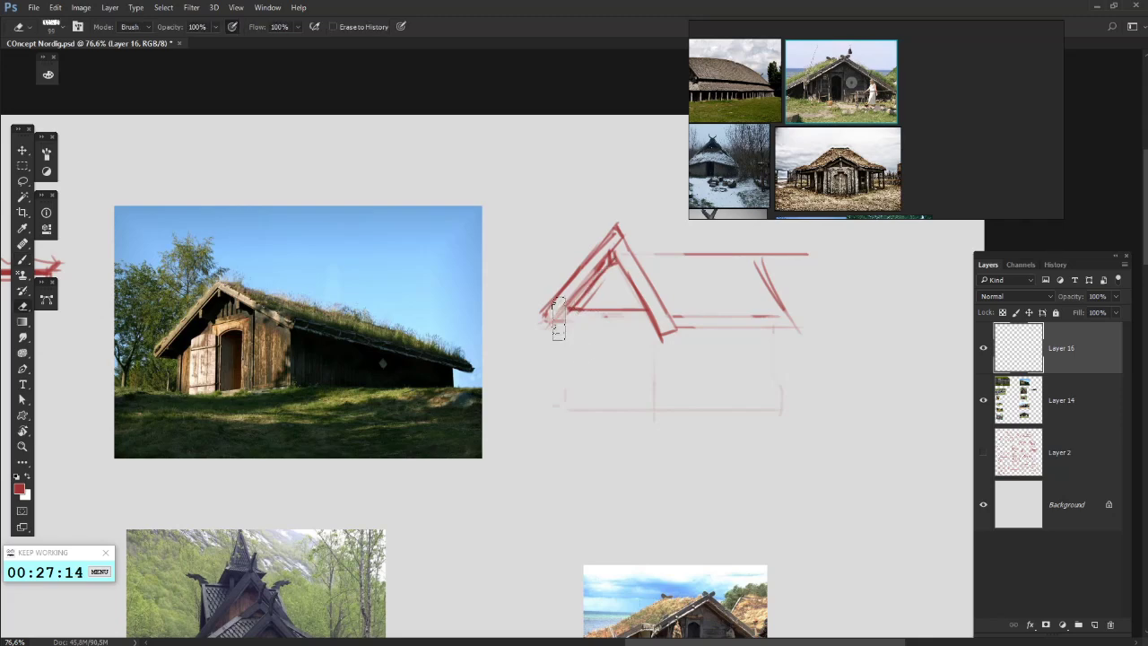
{"action": "key", "text": "b"}
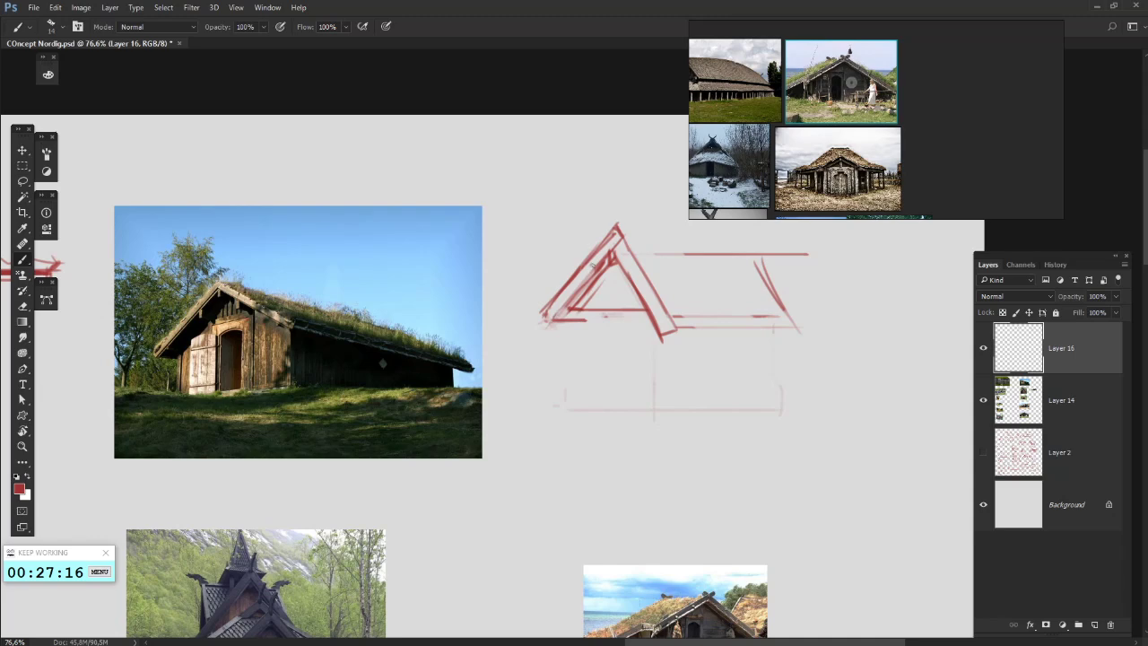
- Thicken the gable's left rafter with strokes running down to the eave, cleaning up the stray lines there
{"action": "left_click_drag", "start_coordinate": [594, 266], "coordinate": [552, 316]}
{"action": "left_click_drag", "start_coordinate": [594, 271], "coordinate": [547, 318]}
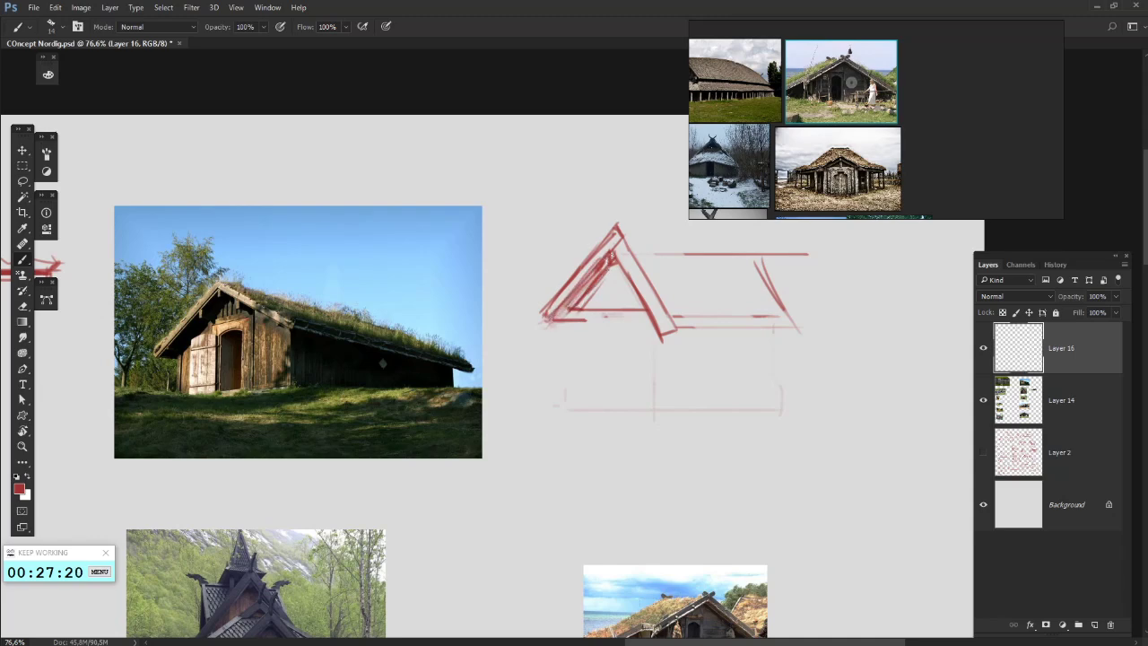
{"action": "mouse_move", "coordinate": [611, 259]}
{"action": "left_mouse_down"}
{"action": "mouse_move", "coordinate": [568, 306]}
{"action": "mouse_move", "coordinate": [605, 327]}
{"action": "mouse_move", "coordinate": [596, 335]}
{"action": "left_mouse_up"}
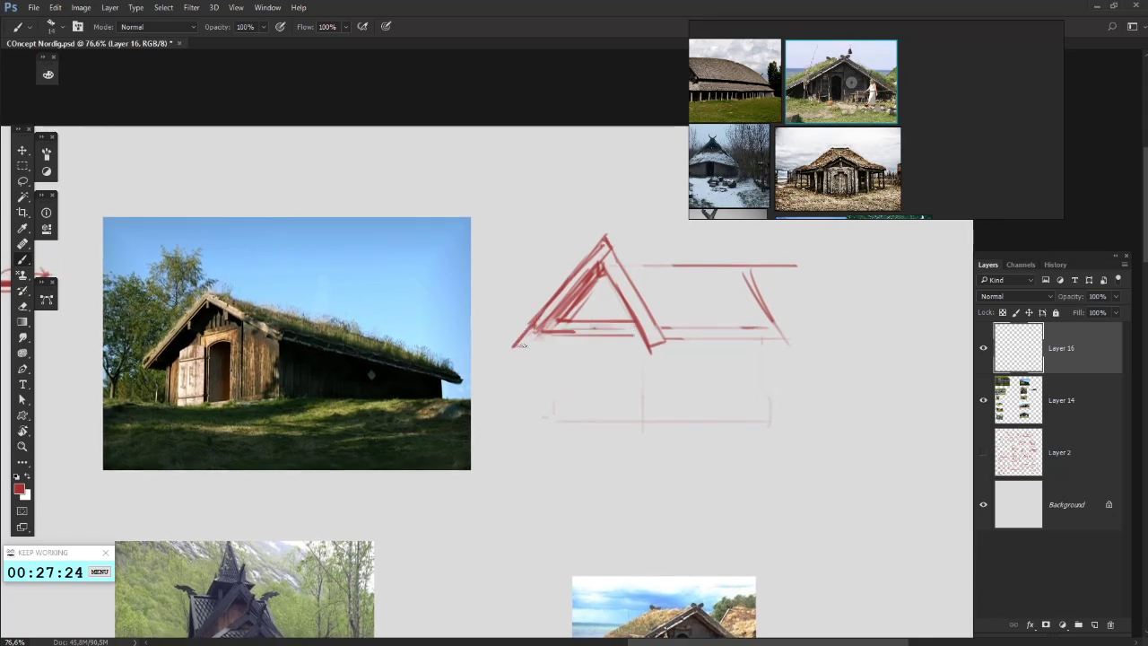
{"action": "key", "text": "e"}
{"action": "mouse_move", "coordinate": [579, 269]}
{"action": "left_mouse_down"}
{"action": "mouse_move", "coordinate": [513, 350]}
{"action": "mouse_move", "coordinate": [528, 333]}
{"action": "mouse_move", "coordinate": [515, 344]}
{"action": "mouse_move", "coordinate": [526, 346]}
{"action": "left_mouse_up"}
{"action": "key", "text": "b"}
- Sketch a door frame with an arched opening beneath the gable's crossbeam
{"action": "mouse_move", "coordinate": [596, 332]}
{"action": "left_mouse_down"}
{"action": "mouse_move", "coordinate": [562, 321]}
{"action": "mouse_move", "coordinate": [547, 298]}
{"action": "mouse_move", "coordinate": [588, 374]}
{"action": "mouse_move", "coordinate": [629, 369]}
{"action": "mouse_move", "coordinate": [623, 399]}
{"action": "mouse_move", "coordinate": [640, 350]}
{"action": "mouse_move", "coordinate": [671, 405]}
{"action": "left_mouse_up"}
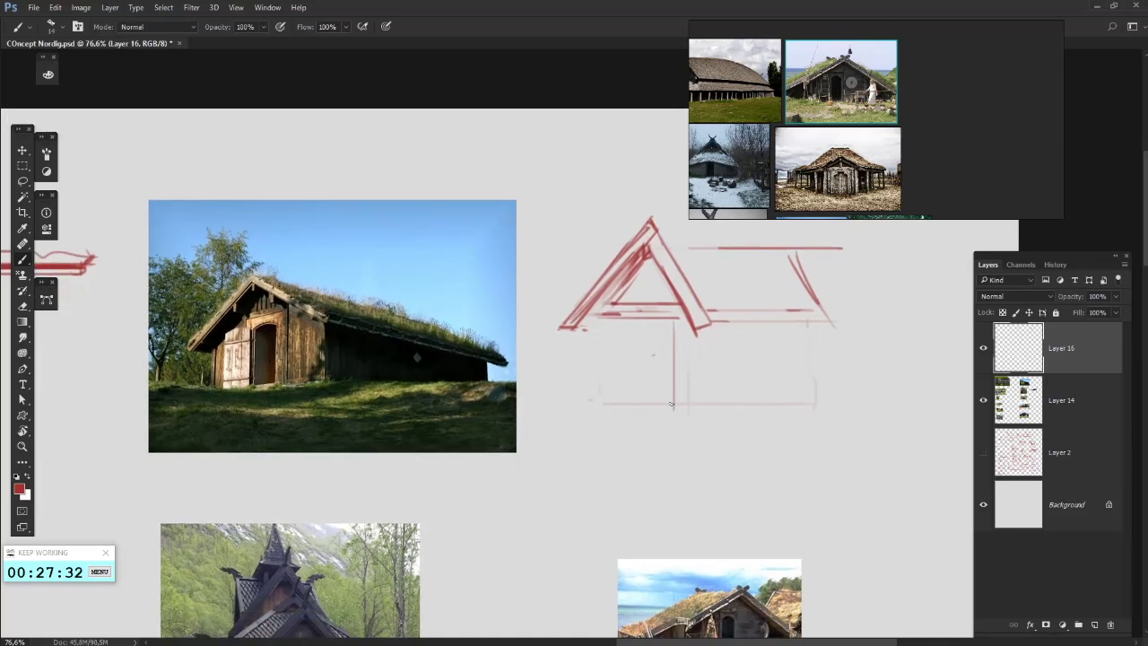
{"action": "left_click_drag", "start_coordinate": [668, 319], "coordinate": [671, 402]}
{"action": "mouse_move", "coordinate": [627, 321]}
{"action": "left_mouse_down"}
{"action": "mouse_move", "coordinate": [623, 404]}
{"action": "mouse_move", "coordinate": [622, 379]}
{"action": "mouse_move", "coordinate": [670, 327]}
{"action": "mouse_move", "coordinate": [668, 403]}
{"action": "mouse_move", "coordinate": [657, 331]}
{"action": "mouse_move", "coordinate": [661, 396]}
{"action": "left_mouse_up"}
{"action": "scroll", "coordinate": [633, 371], "scroll_direction": "down", "scroll_amount": 1}
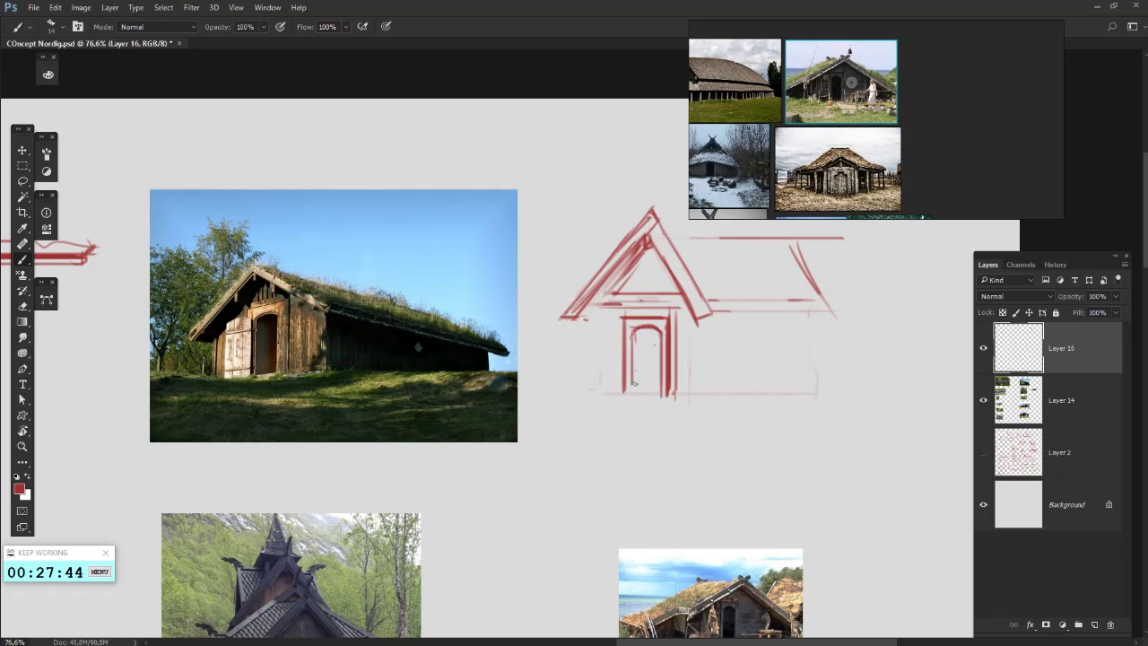
- Add an open arched door leaf on the left side of the sketched door frame
{"action": "left_click_drag", "start_coordinate": [560, 356], "coordinate": [591, 301]}
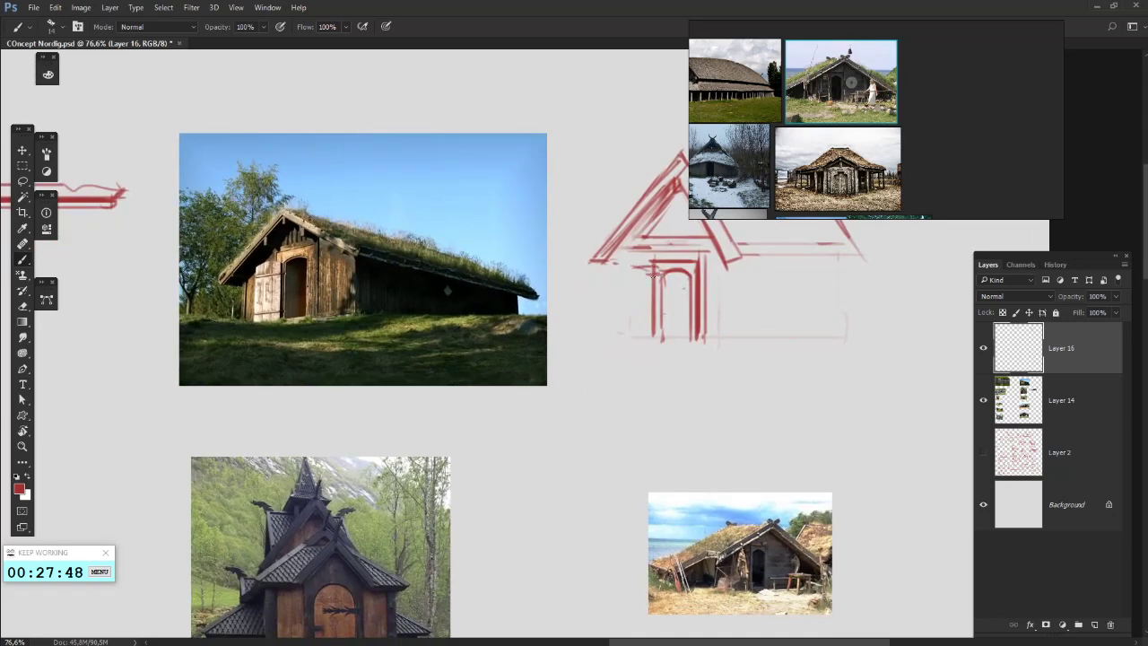
{"action": "mouse_move", "coordinate": [635, 281]}
{"action": "left_mouse_down"}
{"action": "mouse_move", "coordinate": [658, 283]}
{"action": "mouse_move", "coordinate": [633, 339]}
{"action": "left_mouse_up"}
{"action": "mouse_move", "coordinate": [633, 339]}
{"action": "left_mouse_down"}
{"action": "mouse_move", "coordinate": [645, 283]}
{"action": "mouse_move", "coordinate": [644, 319]}
{"action": "left_mouse_up"}
{"action": "key", "text": "e"}
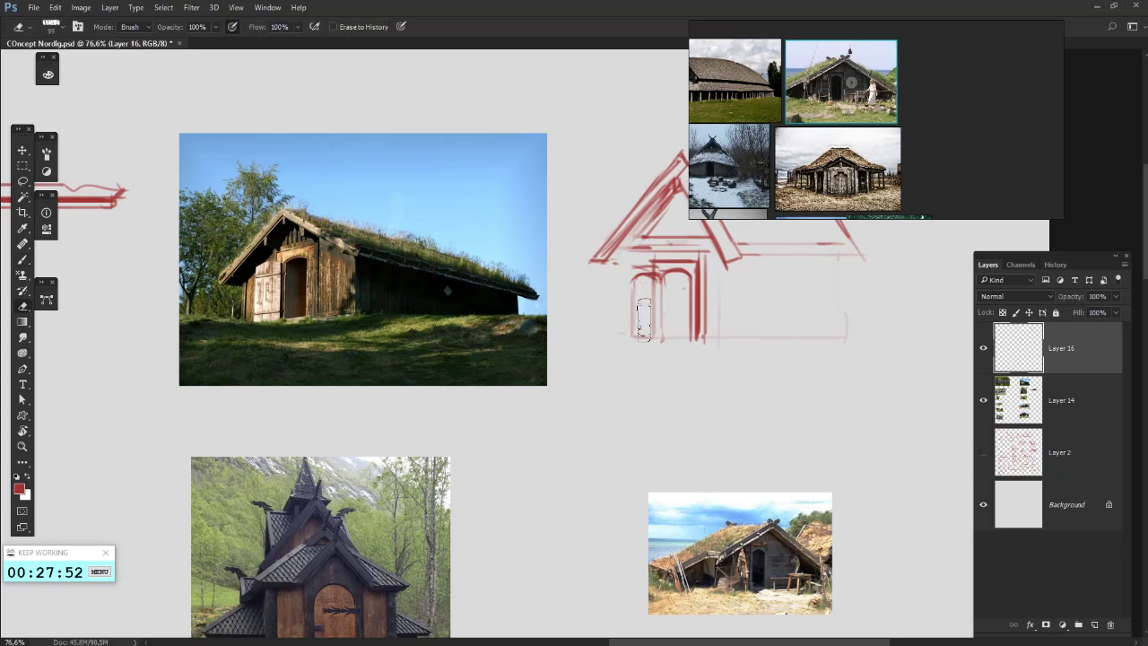
{"action": "key", "text": "b"}
{"action": "left_click_drag", "start_coordinate": [654, 281], "coordinate": [654, 338]}
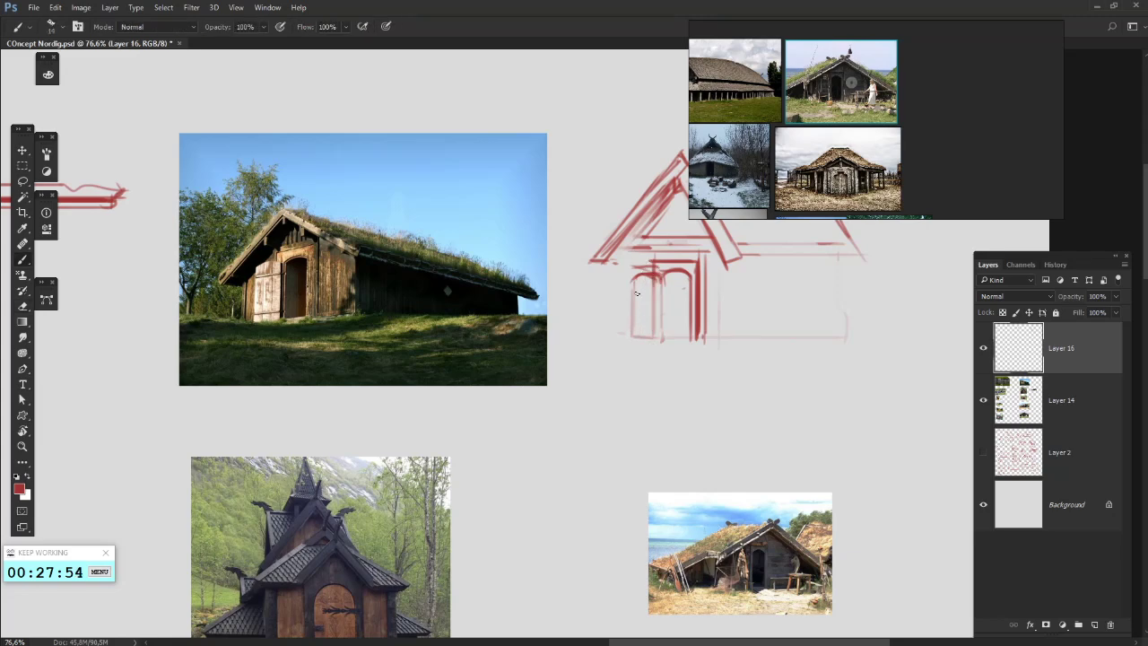
{"action": "key", "text": "ctrl+alt+z"}
{"action": "key", "text": "ctrl+alt+z"}
- Start a separate door detail below the house sketch: a tall rectangle topped by an arch with a dividing bar
{"action": "mouse_move", "coordinate": [584, 427]}
{"action": "left_mouse_down"}
{"action": "mouse_move", "coordinate": [604, 372]}
{"action": "mouse_move", "coordinate": [633, 411]}
{"action": "mouse_move", "coordinate": [627, 398]}
{"action": "mouse_move", "coordinate": [626, 463]}
{"action": "left_mouse_up"}
{"action": "key", "text": "ctrl+z"}
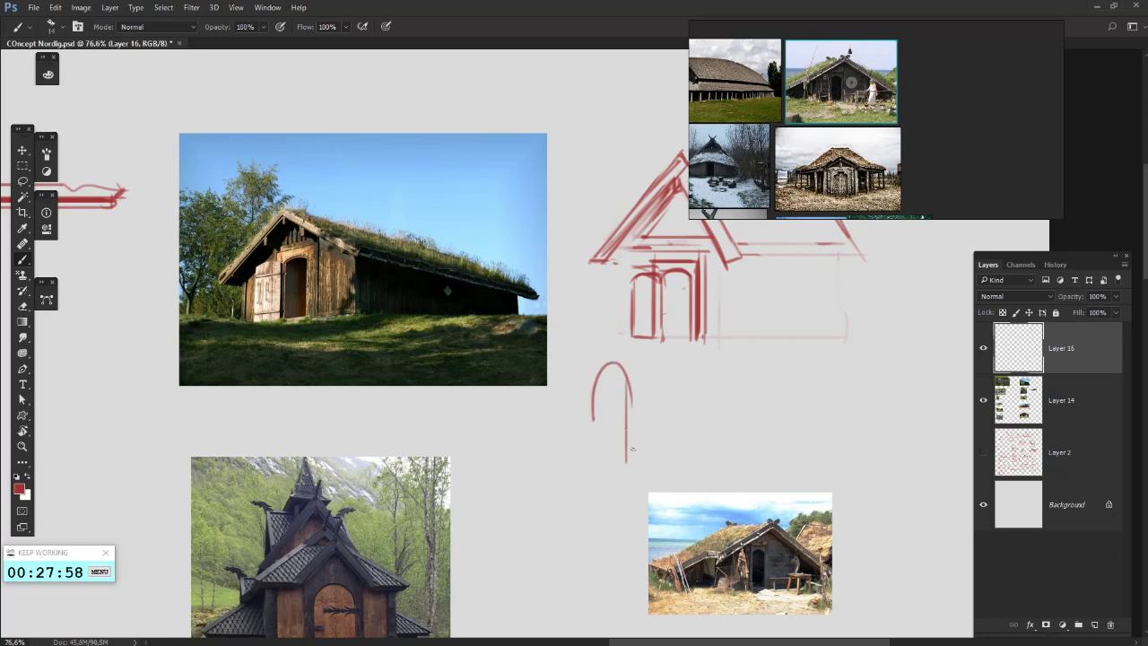
{"action": "mouse_move", "coordinate": [632, 406]}
{"action": "left_mouse_down"}
{"action": "mouse_move", "coordinate": [635, 476]}
{"action": "mouse_move", "coordinate": [596, 476]}
{"action": "left_mouse_up"}
{"action": "left_click_drag", "start_coordinate": [598, 412], "coordinate": [598, 477]}
{"action": "key", "text": "space"}
{"action": "left_click_drag", "start_coordinate": [606, 384], "coordinate": [615, 384]}
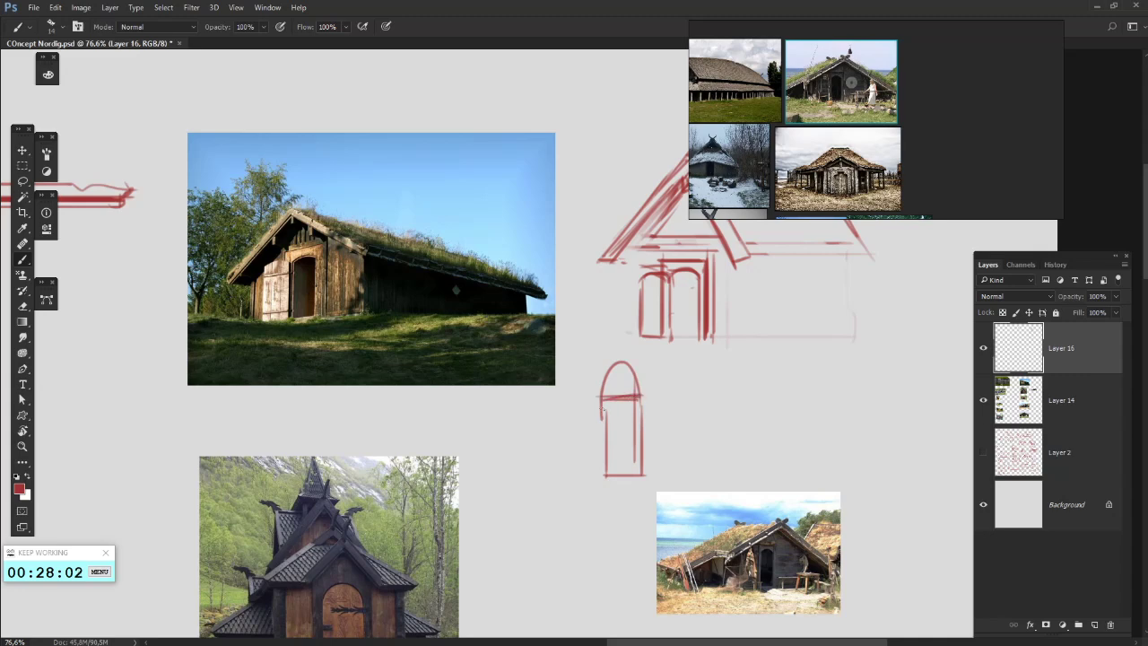
- Add an outer frame around the separate arched door detail and a double crossbar through its lower part
{"action": "mouse_move", "coordinate": [593, 386]}
{"action": "left_mouse_down"}
{"action": "mouse_move", "coordinate": [623, 362]}
{"action": "mouse_move", "coordinate": [594, 429]}
{"action": "mouse_move", "coordinate": [593, 479]}
{"action": "left_mouse_up"}
{"action": "key", "text": "e"}
{"action": "mouse_move", "coordinate": [600, 431]}
{"action": "left_mouse_down"}
{"action": "mouse_move", "coordinate": [619, 387]}
{"action": "mouse_move", "coordinate": [607, 446]}
{"action": "mouse_move", "coordinate": [593, 397]}
{"action": "mouse_move", "coordinate": [639, 399]}
{"action": "mouse_move", "coordinate": [593, 388]}
{"action": "mouse_move", "coordinate": [601, 477]}
{"action": "mouse_move", "coordinate": [642, 473]}
{"action": "mouse_move", "coordinate": [635, 413]}
{"action": "mouse_move", "coordinate": [638, 479]}
{"action": "mouse_move", "coordinate": [612, 406]}
{"action": "mouse_move", "coordinate": [593, 408]}
{"action": "mouse_move", "coordinate": [640, 407]}
{"action": "left_mouse_up"}
{"action": "key", "text": "b"}
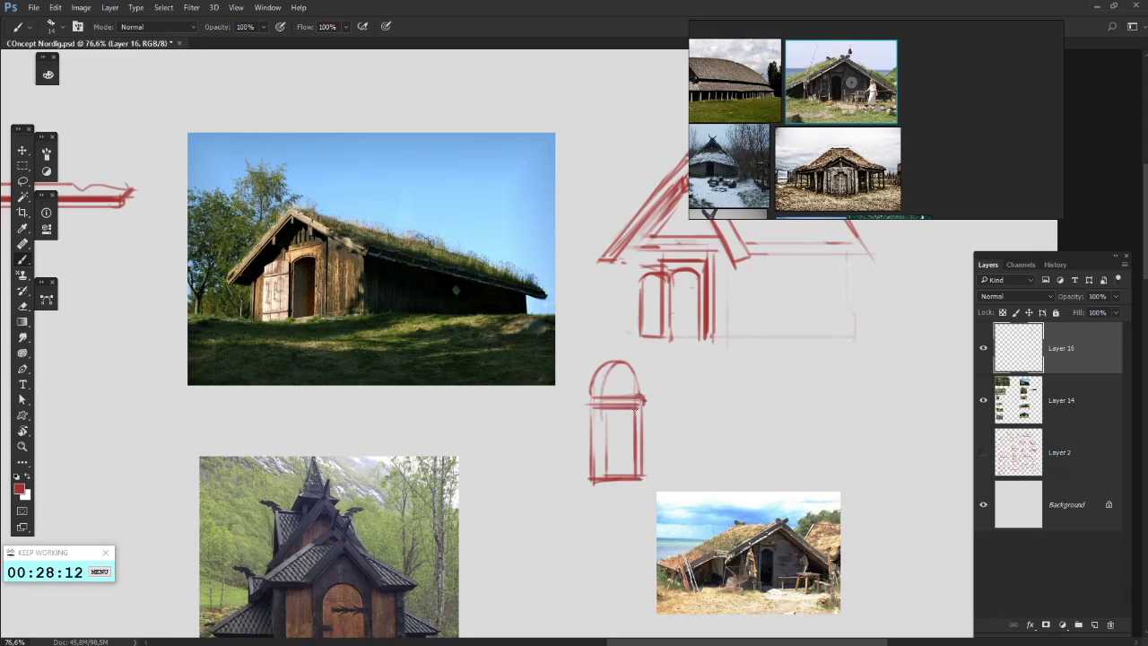
{"action": "left_click_drag", "start_coordinate": [587, 436], "coordinate": [590, 417]}
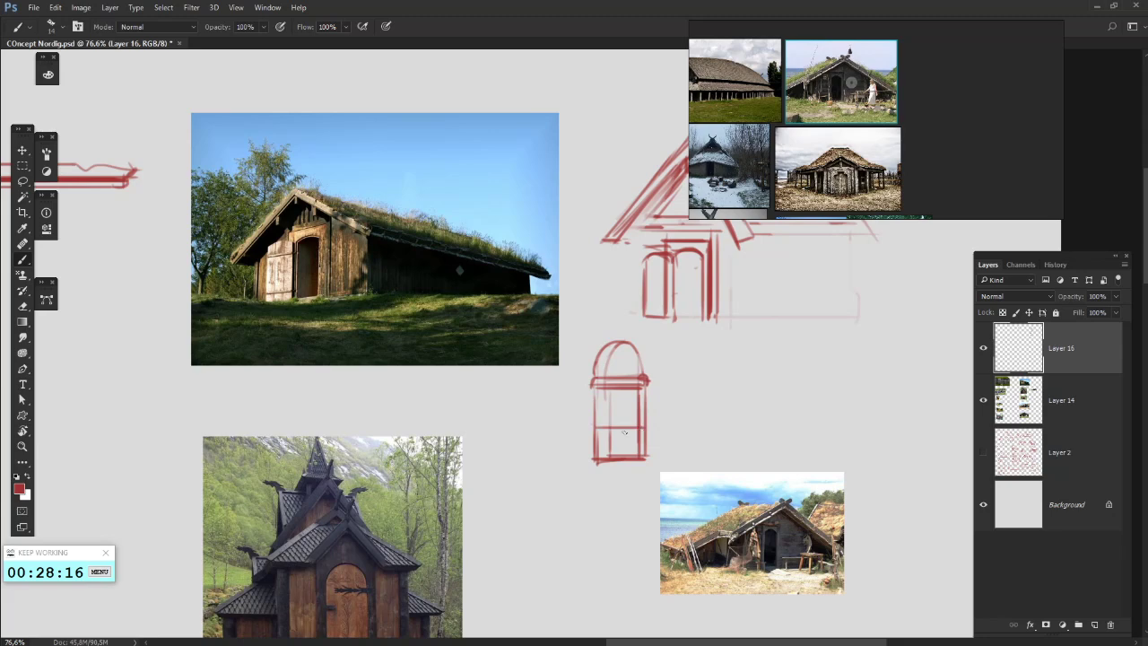
{"action": "left_click_drag", "start_coordinate": [598, 434], "coordinate": [644, 434]}
- Shade the arched doorway of the house sketch with vertical strokes
{"action": "left_click_drag", "start_coordinate": [486, 343], "coordinate": [475, 277]}
{"action": "left_click_drag", "start_coordinate": [659, 338], "coordinate": [589, 363]}
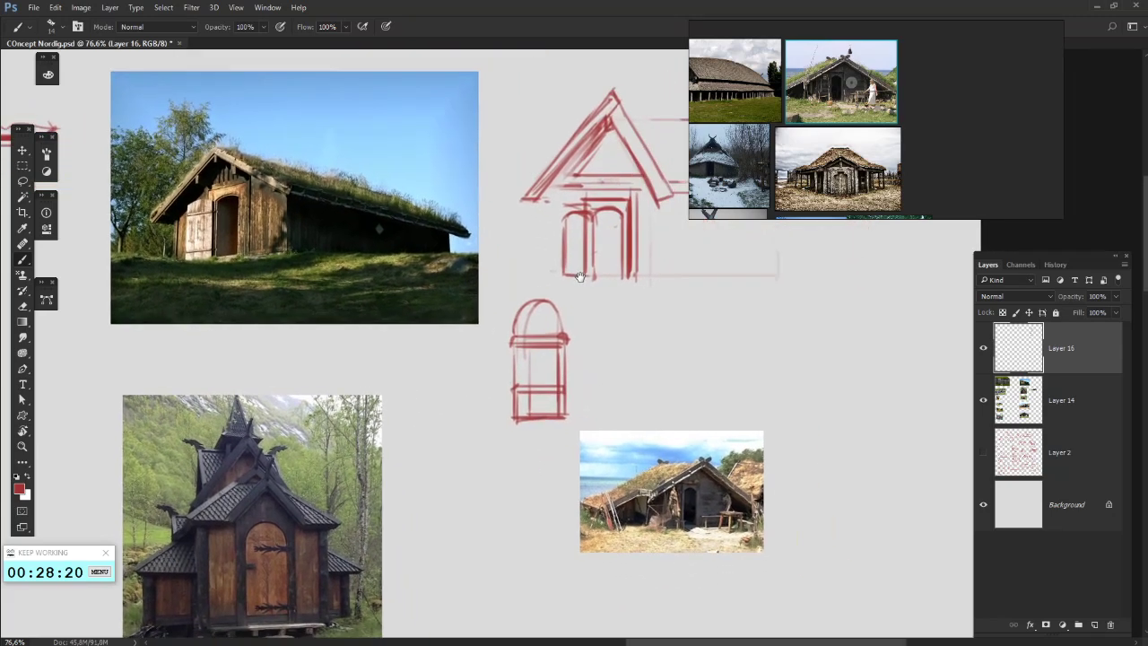
{"action": "mouse_move", "coordinate": [579, 276]}
{"action": "left_mouse_down"}
{"action": "mouse_move", "coordinate": [563, 275]}
{"action": "mouse_move", "coordinate": [569, 312]}
{"action": "left_mouse_up"}
{"action": "mouse_move", "coordinate": [572, 256]}
{"action": "left_mouse_down"}
{"action": "mouse_move", "coordinate": [574, 323]}
{"action": "mouse_move", "coordinate": [589, 320]}
{"action": "left_mouse_up"}
{"action": "left_click_drag", "start_coordinate": [595, 257], "coordinate": [594, 320]}
- Sketch a roof gable below the beach hut photo, with a long left slope, a steeper right slope and crossed ridge ends
{"action": "left_click_drag", "start_coordinate": [571, 441], "coordinate": [574, 315]}
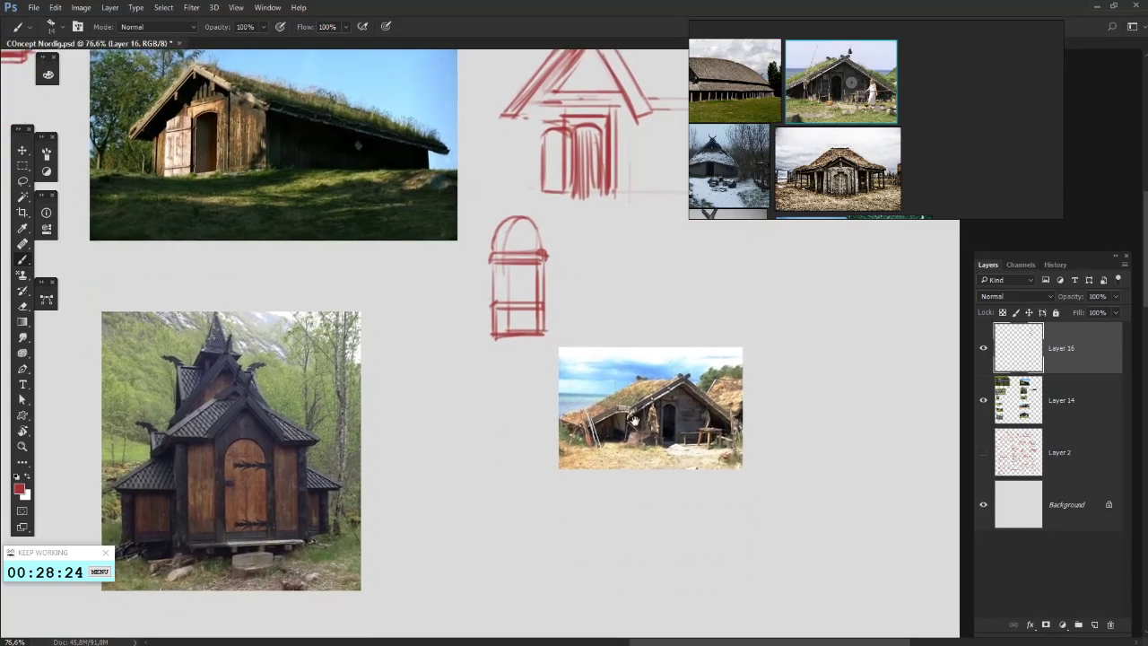
{"action": "left_click_drag", "start_coordinate": [615, 485], "coordinate": [572, 397]}
{"action": "left_click_drag", "start_coordinate": [695, 350], "coordinate": [657, 328]}
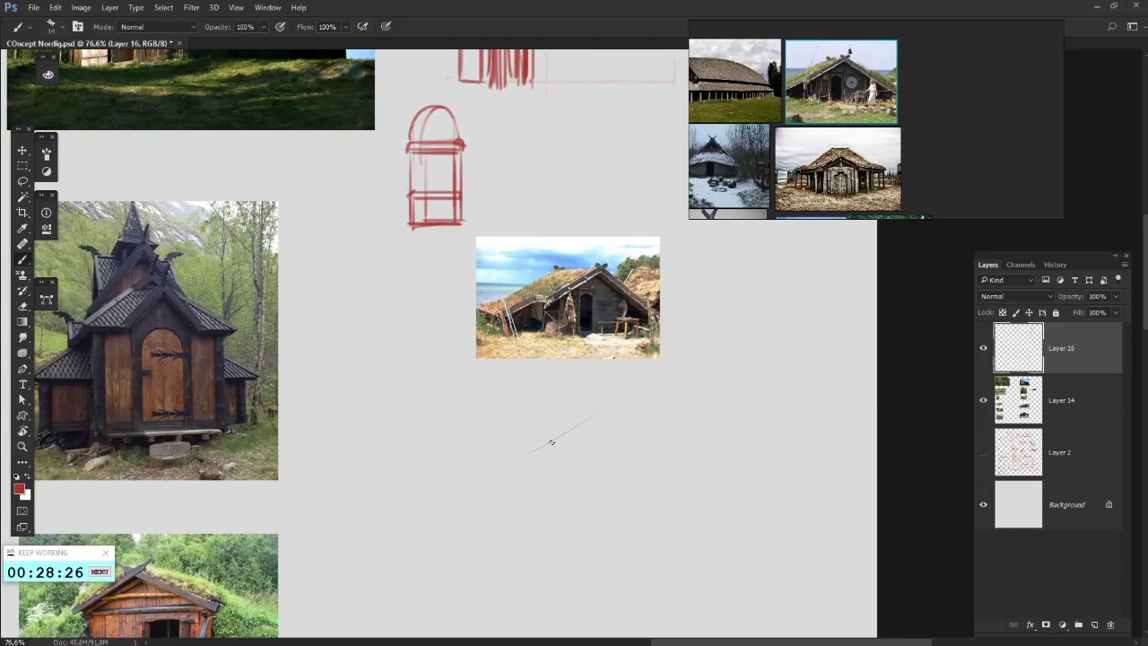
{"action": "left_click_drag", "start_coordinate": [552, 442], "coordinate": [666, 386]}
{"action": "mouse_move", "coordinate": [552, 462]}
{"action": "left_mouse_down"}
{"action": "mouse_move", "coordinate": [648, 397]}
{"action": "mouse_move", "coordinate": [529, 457]}
{"action": "mouse_move", "coordinate": [652, 400]}
{"action": "mouse_move", "coordinate": [670, 374]}
{"action": "mouse_move", "coordinate": [669, 400]}
{"action": "mouse_move", "coordinate": [642, 380]}
{"action": "mouse_move", "coordinate": [709, 469]}
{"action": "left_mouse_up"}
{"action": "key", "text": "ctrl+z"}
{"action": "key", "text": "ctrl+z"}
{"action": "left_click_drag", "start_coordinate": [666, 411], "coordinate": [716, 475]}
{"action": "left_click_drag", "start_coordinate": [658, 408], "coordinate": [710, 478]}
{"action": "left_click_drag", "start_coordinate": [709, 477], "coordinate": [721, 485]}
{"action": "left_click_drag", "start_coordinate": [612, 396], "coordinate": [656, 401]}
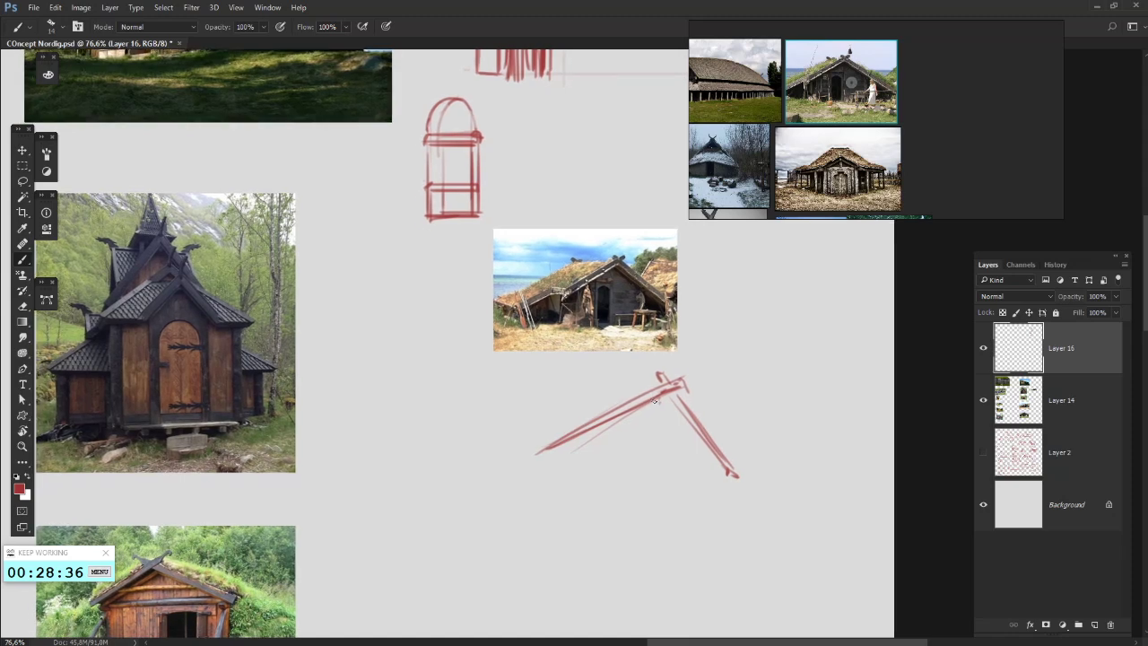
- Add binding rings along the new gable's long rafter, reinforce its edges and draw an upturned end piece
{"action": "left_click", "coordinate": [650, 396]}
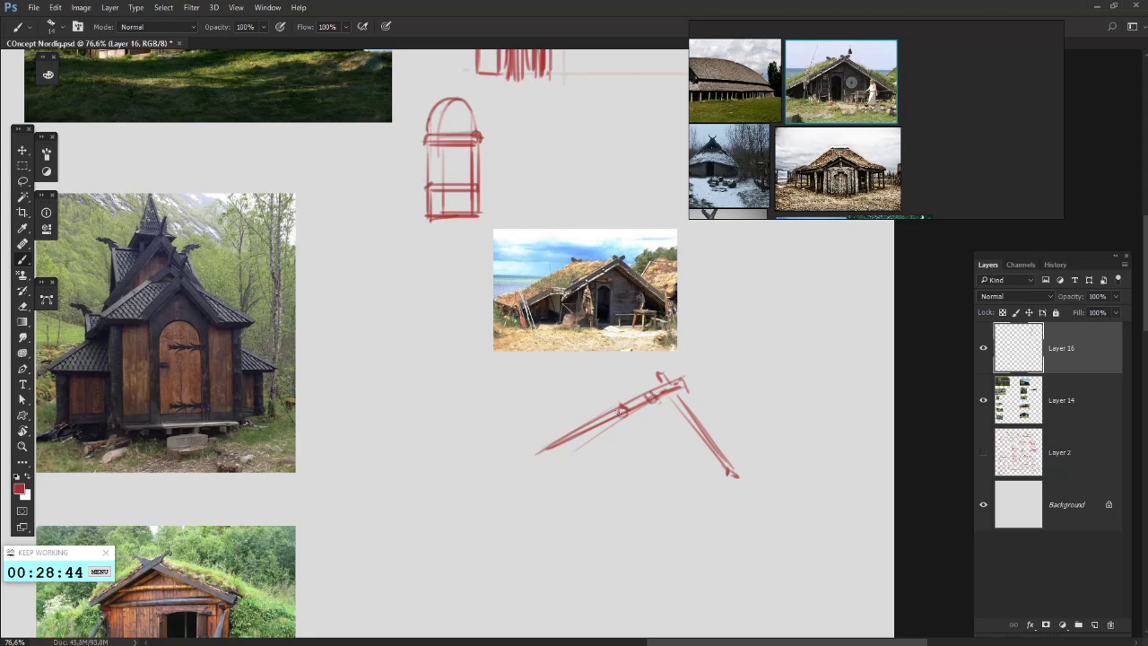
{"action": "left_click_drag", "start_coordinate": [562, 436], "coordinate": [664, 380]}
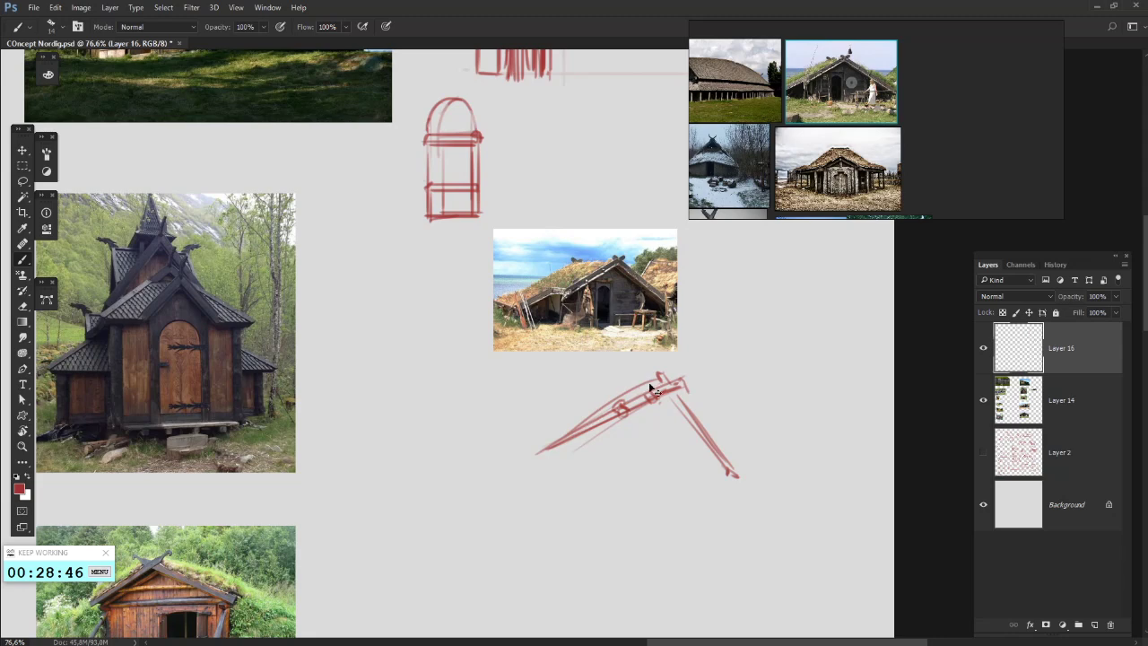
{"action": "key", "text": "ctrl+z"}
{"action": "mouse_move", "coordinate": [596, 411]}
{"action": "left_mouse_down"}
{"action": "mouse_move", "coordinate": [657, 385]}
{"action": "mouse_move", "coordinate": [545, 453]}
{"action": "left_mouse_up"}
{"action": "left_click", "coordinate": [557, 460]}
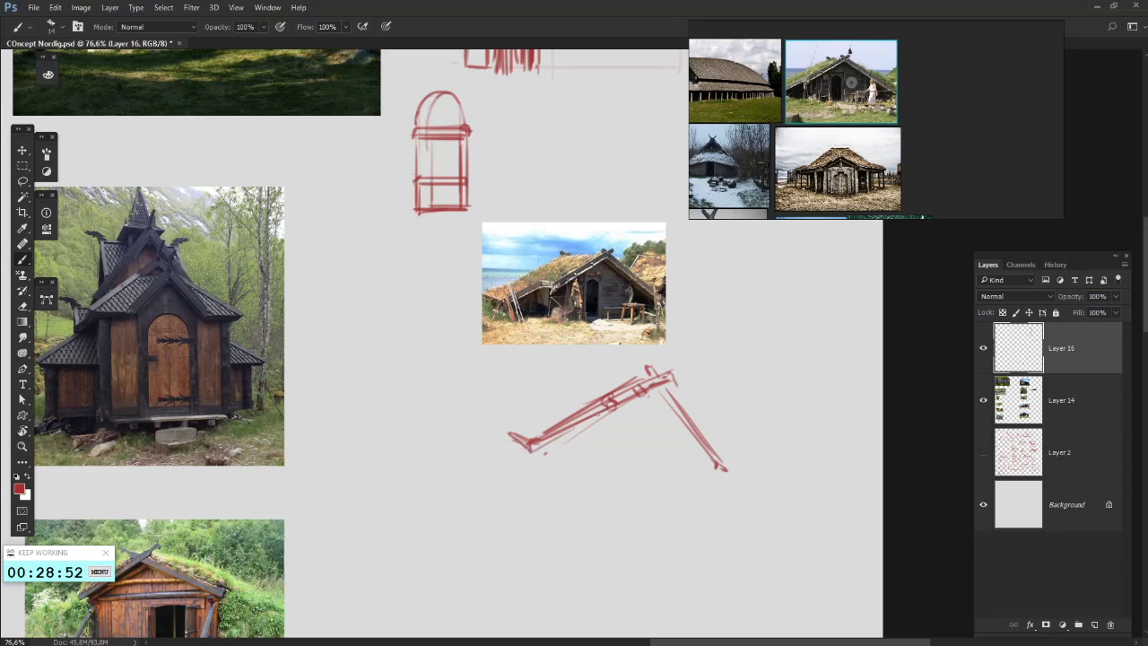
{"action": "mouse_move", "coordinate": [598, 414]}
{"action": "left_mouse_down"}
{"action": "mouse_move", "coordinate": [533, 451]}
{"action": "mouse_move", "coordinate": [586, 415]}
{"action": "left_mouse_up"}
{"action": "mouse_move", "coordinate": [565, 440]}
{"action": "left_mouse_down"}
{"action": "mouse_move", "coordinate": [535, 444]}
{"action": "mouse_move", "coordinate": [507, 463]}
{"action": "left_mouse_up"}
{"action": "scroll", "coordinate": [543, 297], "scroll_direction": "up", "scroll_amount": 15}
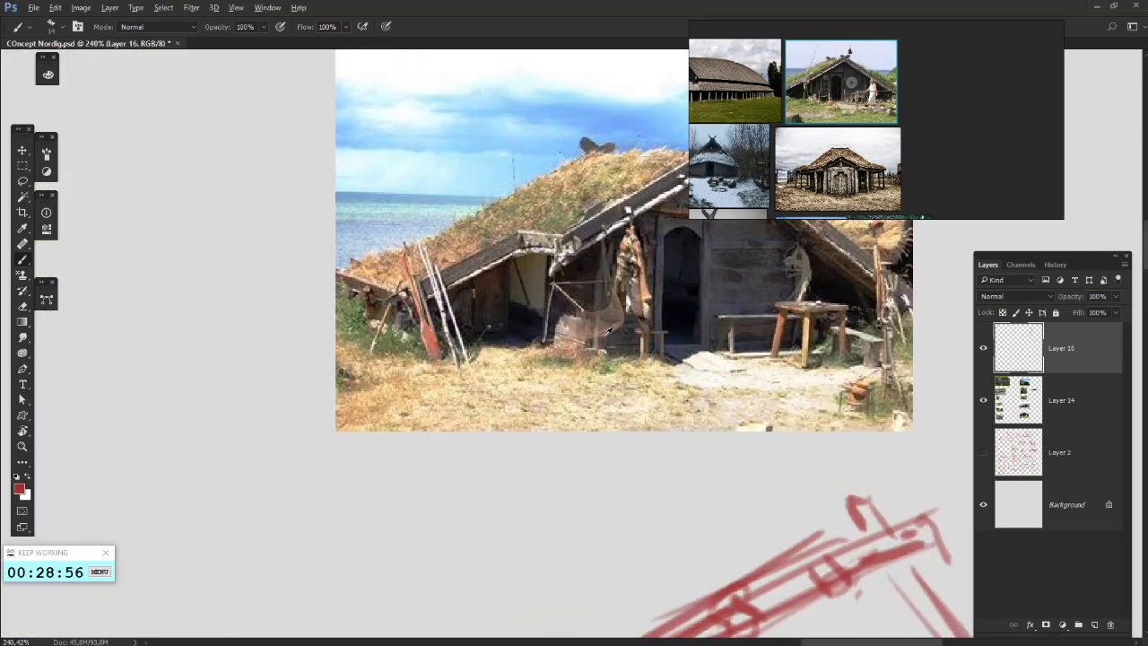
{"action": "left_click_drag", "start_coordinate": [529, 247], "coordinate": [685, 148]}
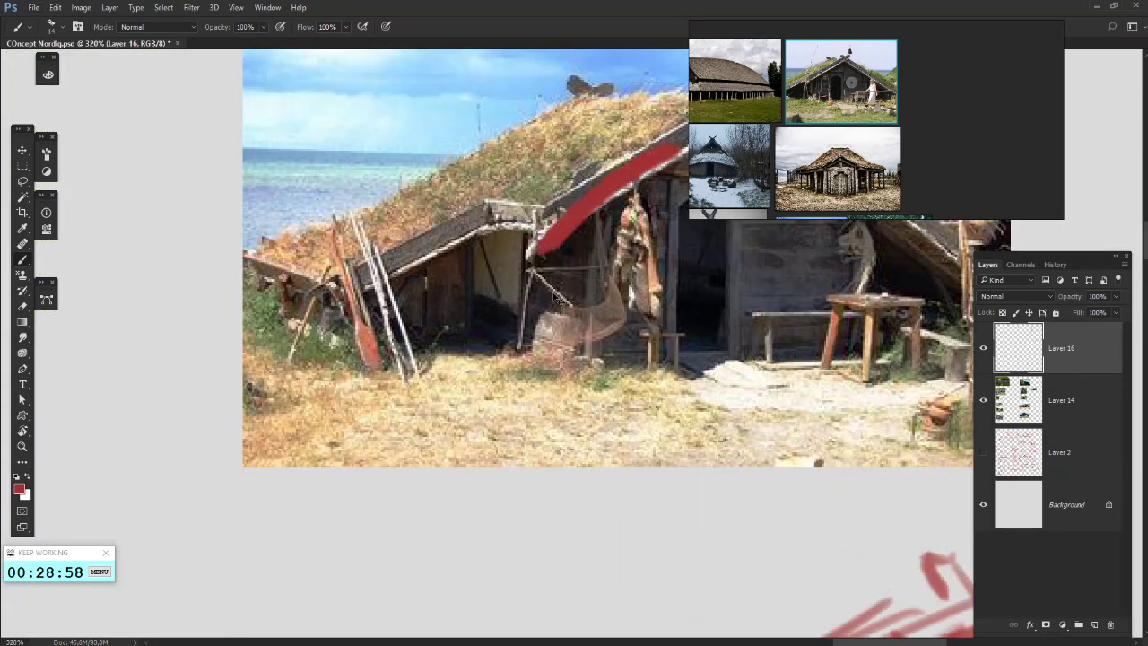
{"action": "key", "text": "ctrl+z"}
{"action": "left_click_drag", "start_coordinate": [612, 183], "coordinate": [619, 206]}
{"action": "left_click_drag", "start_coordinate": [623, 163], "coordinate": [628, 212]}
{"action": "left_click_drag", "start_coordinate": [639, 165], "coordinate": [644, 204]}
{"action": "key", "text": "ctrl+alt+z"}
{"action": "key", "text": "ctrl+alt+z"}
{"action": "key", "text": "ctrl+alt+z"}
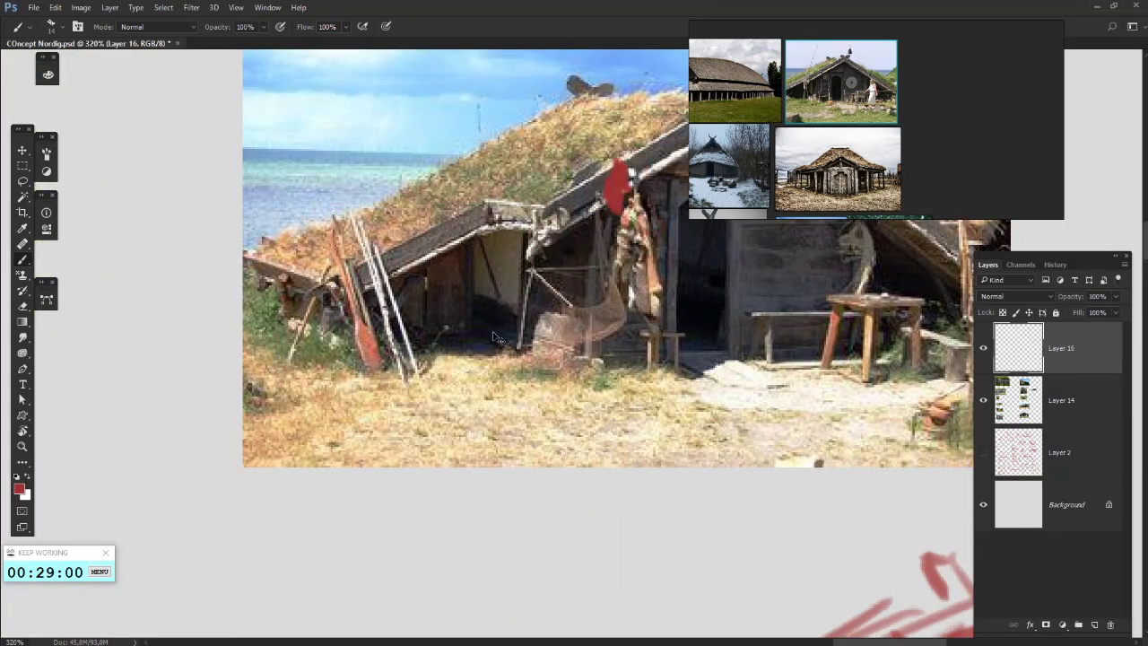
- Extend the gable's long rafter past the end piece and strengthen the outlines of both roof slopes
{"action": "scroll", "coordinate": [439, 307], "scroll_direction": "down", "scroll_amount": 8}
{"action": "scroll", "coordinate": [439, 308], "scroll_direction": "down", "scroll_amount": 2}
{"action": "scroll", "coordinate": [450, 448], "scroll_direction": "up", "scroll_amount": 2}
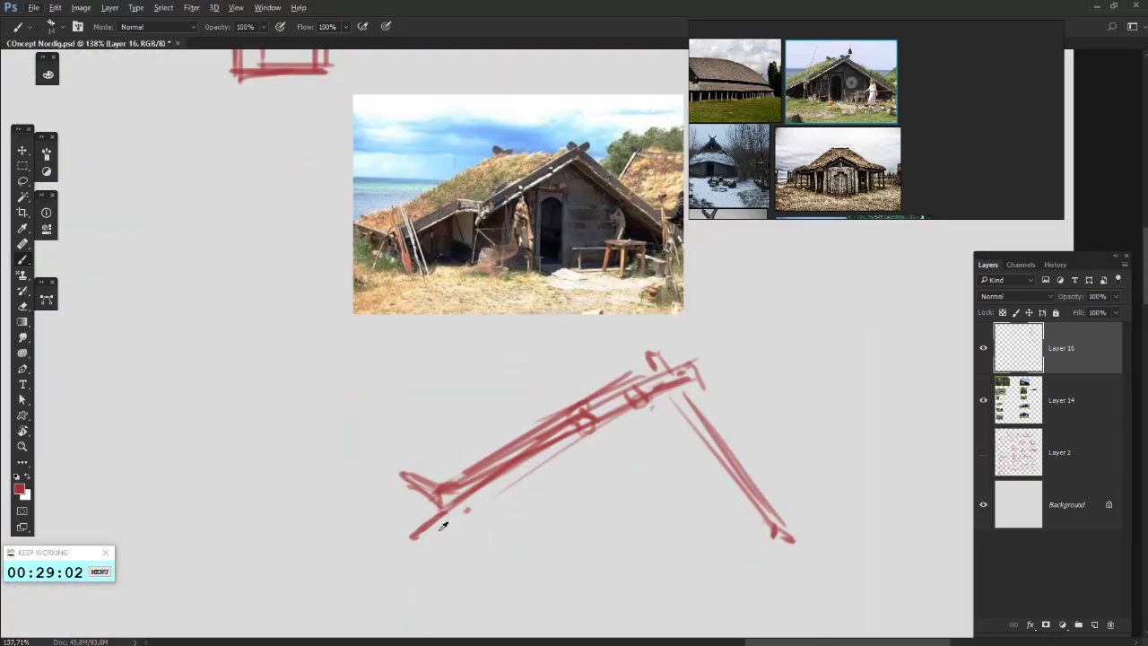
{"action": "left_click_drag", "start_coordinate": [439, 530], "coordinate": [434, 494]}
{"action": "left_click_drag", "start_coordinate": [664, 369], "coordinate": [415, 511]}
{"action": "mouse_move", "coordinate": [472, 477]}
{"action": "left_mouse_down"}
{"action": "mouse_move", "coordinate": [653, 371]}
{"action": "mouse_move", "coordinate": [439, 508]}
{"action": "mouse_move", "coordinate": [554, 434]}
{"action": "left_mouse_up"}
{"action": "left_click_drag", "start_coordinate": [655, 383], "coordinate": [632, 391]}
{"action": "left_click_drag", "start_coordinate": [639, 385], "coordinate": [747, 526]}
{"action": "left_click_drag", "start_coordinate": [715, 482], "coordinate": [744, 539]}
{"action": "left_click_drag", "start_coordinate": [536, 581], "coordinate": [685, 414]}
{"action": "left_click_drag", "start_coordinate": [527, 553], "coordinate": [853, 266]}
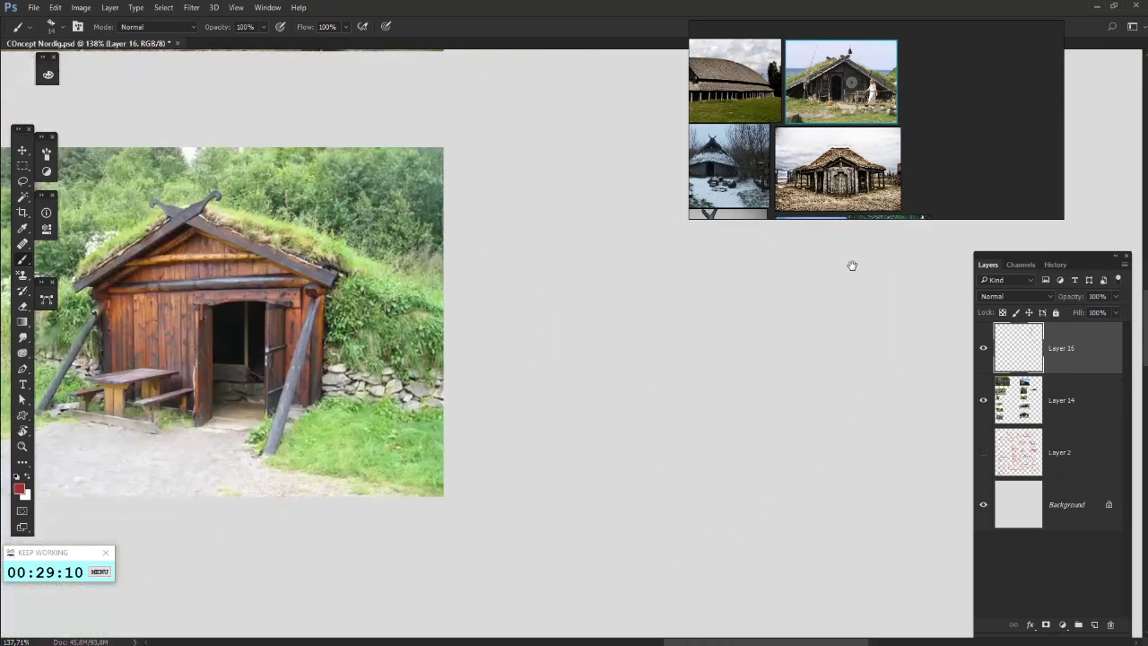
{"action": "mouse_move", "coordinate": [282, 600]}
{"action": "left_mouse_down"}
{"action": "mouse_move", "coordinate": [645, 475]}
{"action": "mouse_move", "coordinate": [349, 595]}
{"action": "left_mouse_up"}
{"action": "left_click_drag", "start_coordinate": [614, 354], "coordinate": [607, 368]}
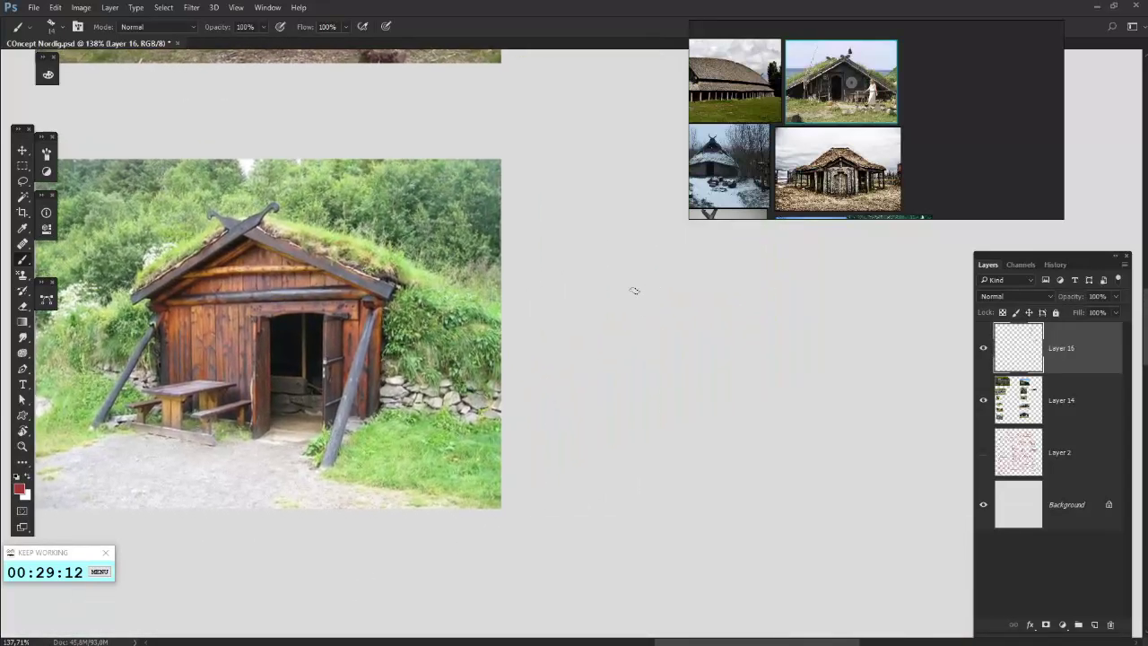
{"action": "mouse_move", "coordinate": [665, 255]}
{"action": "left_mouse_down"}
{"action": "mouse_move", "coordinate": [567, 343]}
{"action": "mouse_move", "coordinate": [689, 240]}
{"action": "left_mouse_up"}
{"action": "mouse_move", "coordinate": [595, 332]}
{"action": "left_mouse_down"}
{"action": "mouse_move", "coordinate": [493, 400]}
{"action": "mouse_move", "coordinate": [599, 315]}
{"action": "left_mouse_up"}
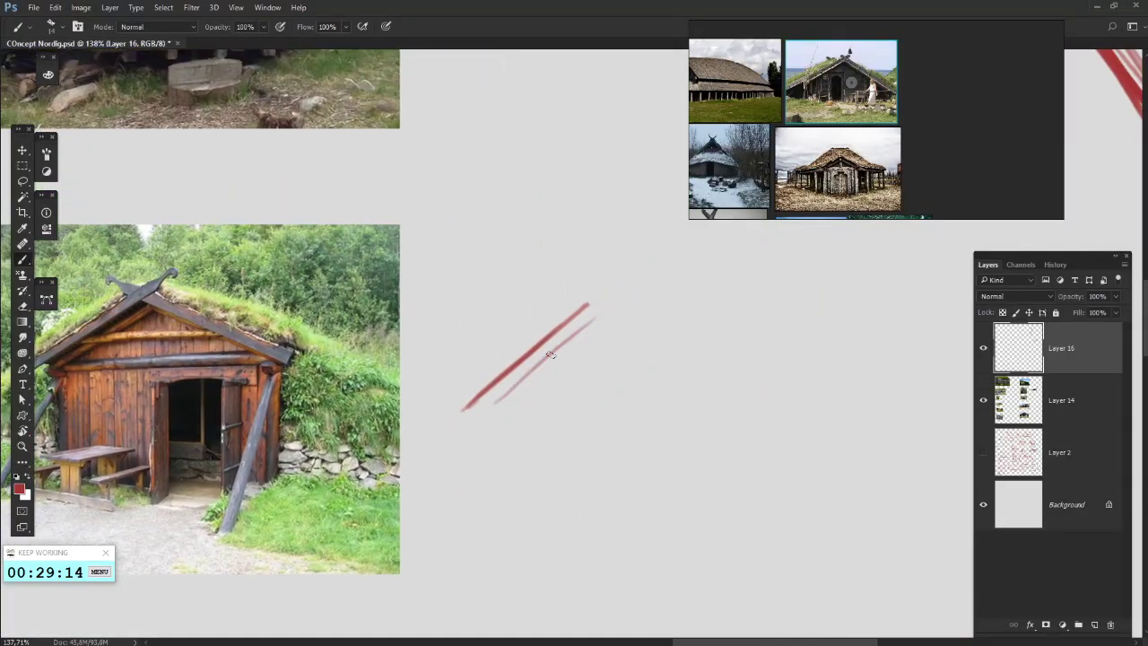
{"action": "left_click_drag", "start_coordinate": [504, 398], "coordinate": [611, 308]}
{"action": "key", "text": "ctrl+alt+z"}
{"action": "key", "text": "ctrl+alt+z"}
{"action": "left_click_drag", "start_coordinate": [608, 400], "coordinate": [705, 343]}
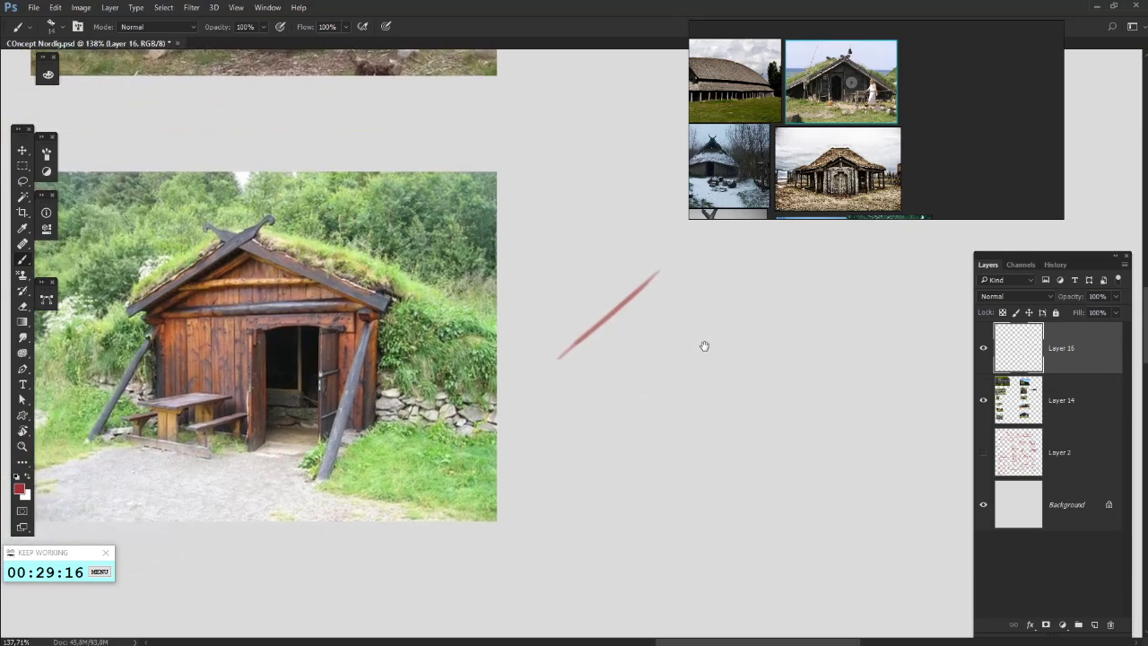
{"action": "left_click_drag", "start_coordinate": [634, 333], "coordinate": [625, 325]}
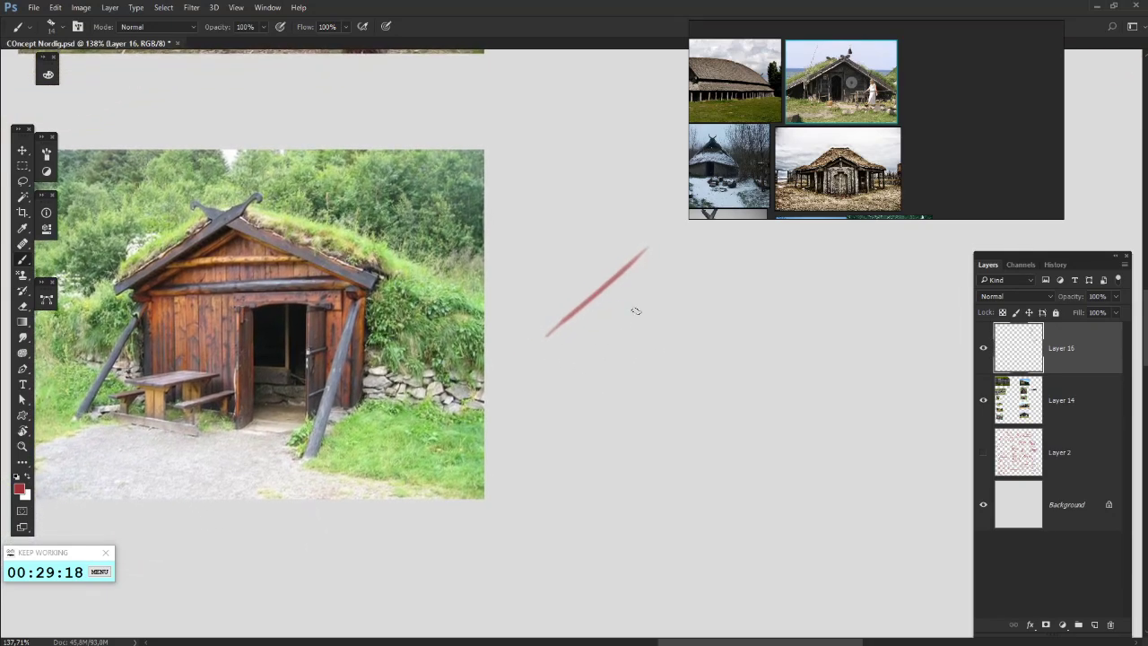
{"action": "key", "text": "ctrl+alt+z"}
{"action": "left_click_drag", "start_coordinate": [352, 291], "coordinate": [452, 287]}
{"action": "left_click_drag", "start_coordinate": [349, 298], "coordinate": [483, 296]}
{"action": "key", "text": "ctrl+alt+z"}
{"action": "key", "text": "ctrl+alt+z"}
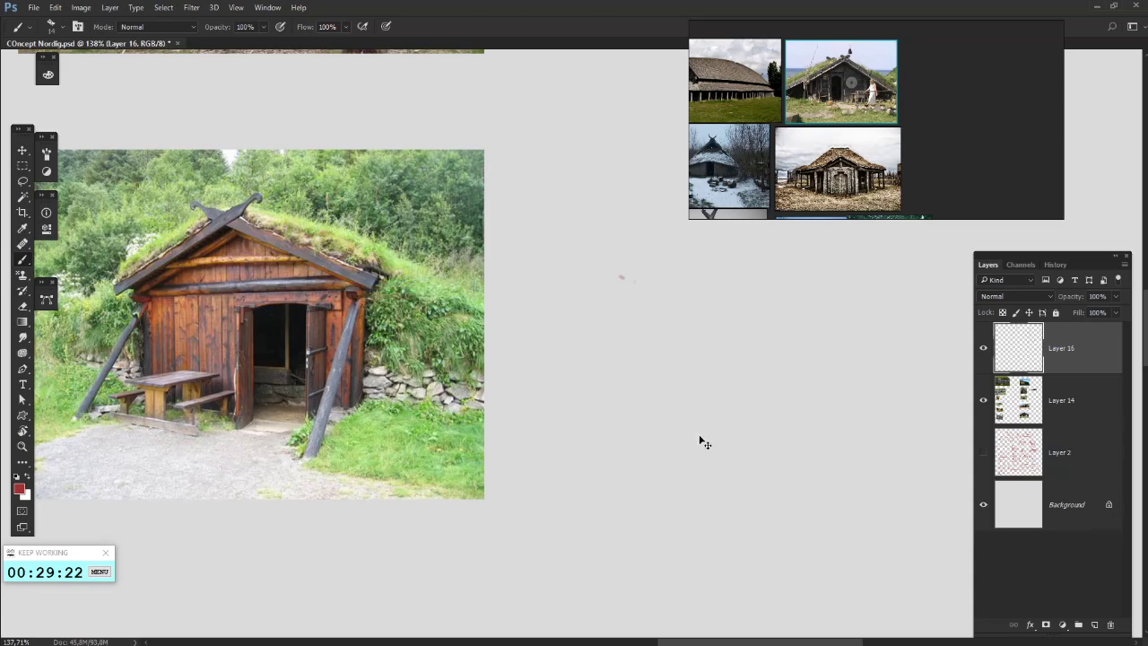
- Sketch a long horizontal beam beside the wooden turf-roofed hut photo, with a slanted double-line support post under its right part
{"action": "mouse_move", "coordinate": [597, 307]}
{"action": "left_mouse_down"}
{"action": "mouse_move", "coordinate": [569, 276]}
{"action": "mouse_move", "coordinate": [671, 277]}
{"action": "mouse_move", "coordinate": [531, 274]}
{"action": "left_mouse_up"}
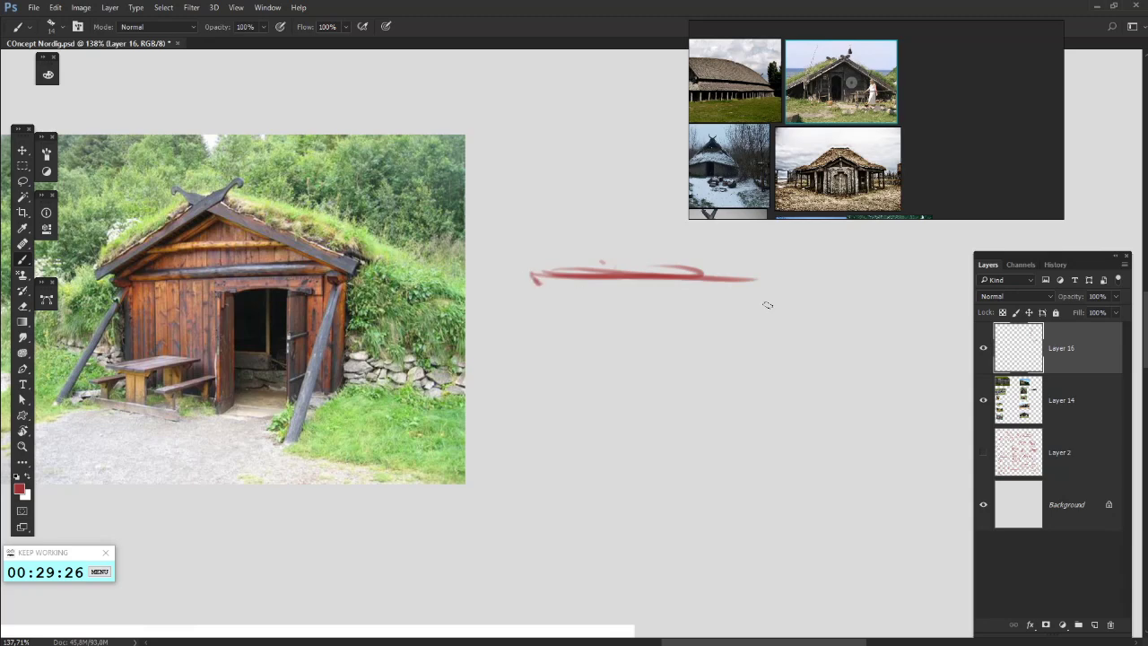
{"action": "mouse_move", "coordinate": [717, 292]}
{"action": "left_mouse_down"}
{"action": "mouse_move", "coordinate": [831, 283]}
{"action": "mouse_move", "coordinate": [727, 292]}
{"action": "left_mouse_up"}
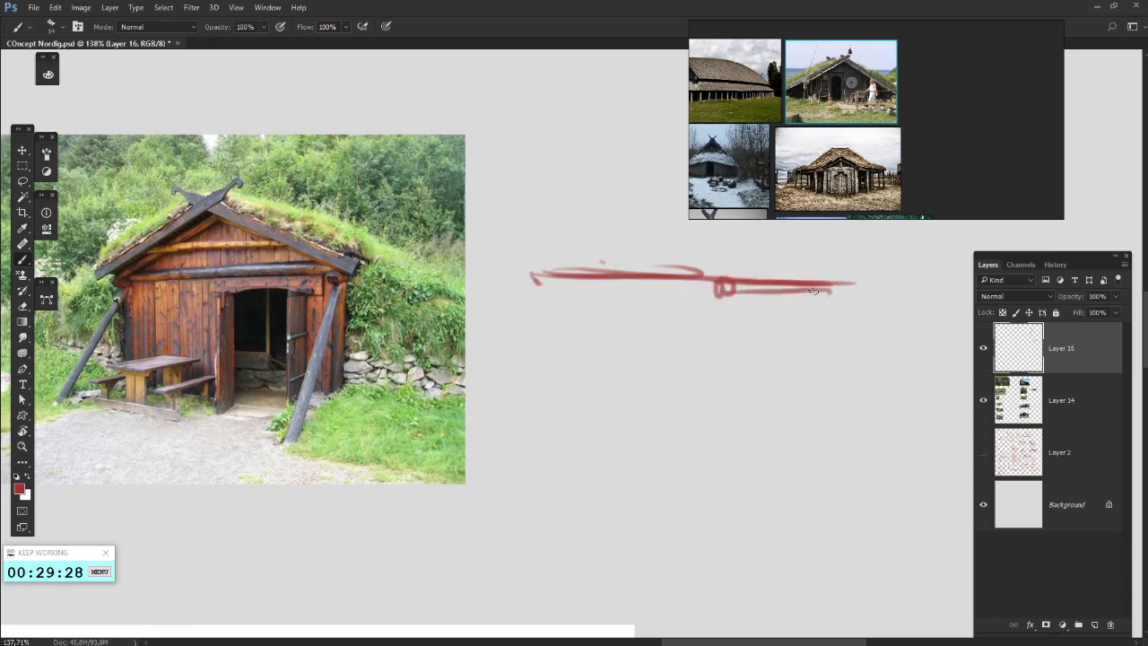
{"action": "left_click_drag", "start_coordinate": [730, 353], "coordinate": [715, 349]}
{"action": "left_click_drag", "start_coordinate": [709, 286], "coordinate": [675, 384]}
{"action": "mouse_move", "coordinate": [707, 310]}
{"action": "left_mouse_down"}
{"action": "mouse_move", "coordinate": [641, 461]}
{"action": "mouse_move", "coordinate": [664, 449]}
{"action": "mouse_move", "coordinate": [647, 460]}
{"action": "left_mouse_up"}
- Sketch the left slanted support post of the hut study and double the beam's underside between the two posts
{"action": "mouse_move", "coordinate": [521, 289]}
{"action": "left_mouse_down"}
{"action": "mouse_move", "coordinate": [452, 440]}
{"action": "mouse_move", "coordinate": [463, 436]}
{"action": "left_mouse_up"}
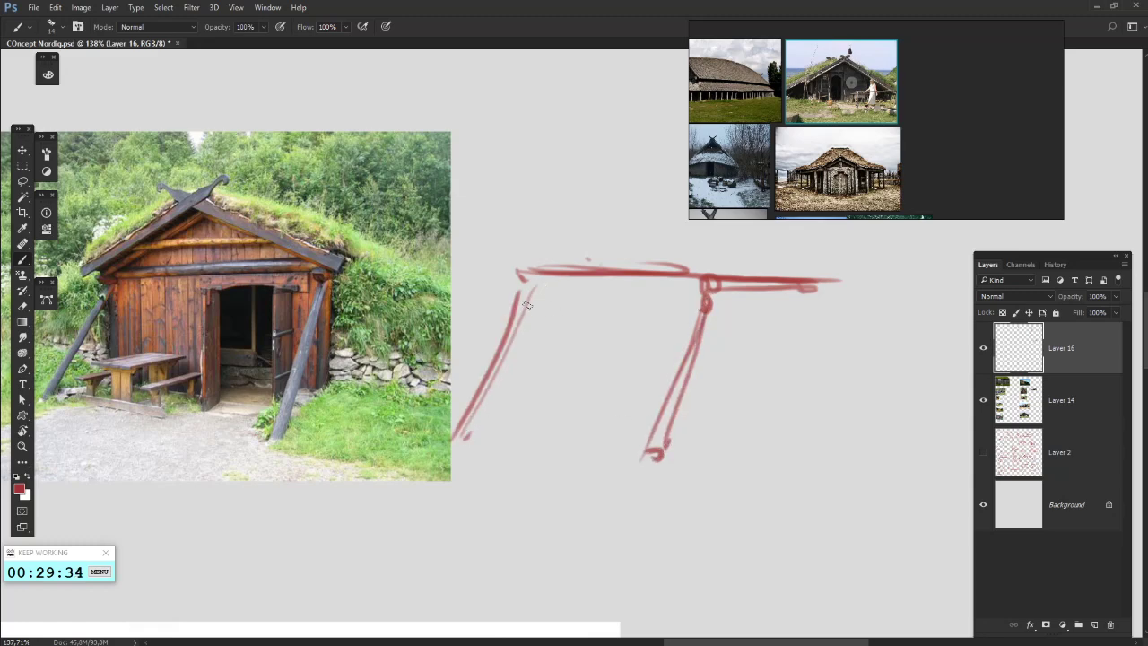
{"action": "mouse_move", "coordinate": [532, 302]}
{"action": "left_mouse_down"}
{"action": "mouse_move", "coordinate": [484, 445]}
{"action": "mouse_move", "coordinate": [511, 391]}
{"action": "mouse_move", "coordinate": [477, 452]}
{"action": "mouse_move", "coordinate": [486, 440]}
{"action": "left_mouse_up"}
{"action": "mouse_move", "coordinate": [591, 286]}
{"action": "left_mouse_down"}
{"action": "mouse_move", "coordinate": [597, 271]}
{"action": "mouse_move", "coordinate": [704, 275]}
{"action": "left_mouse_up"}
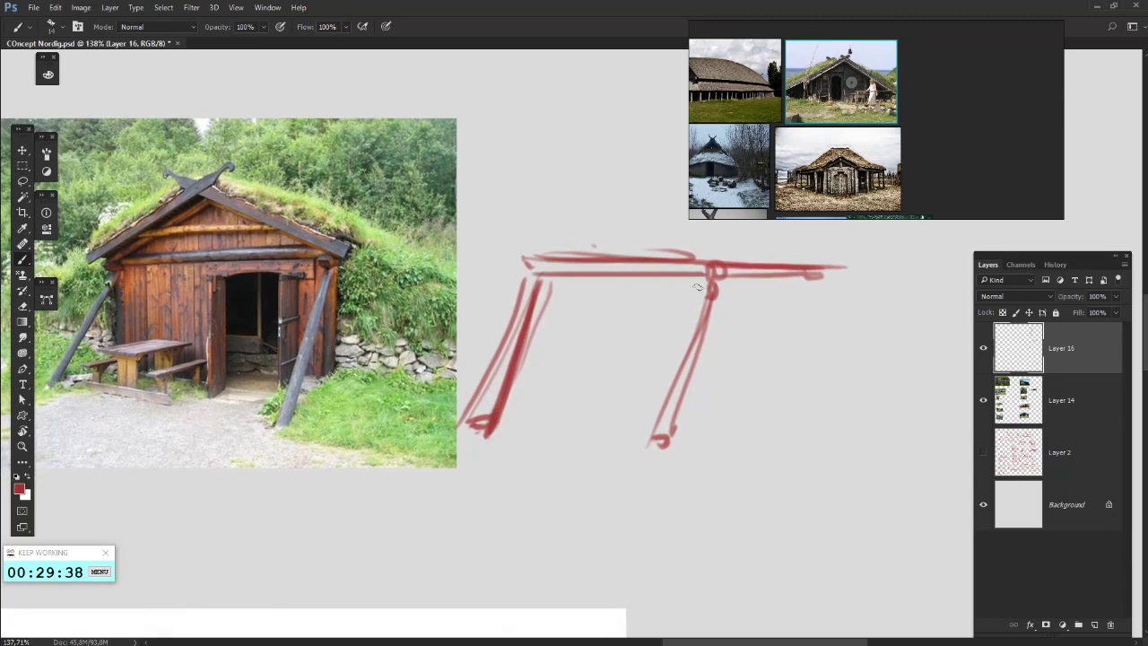
{"action": "left_click_drag", "start_coordinate": [542, 280], "coordinate": [685, 287]}
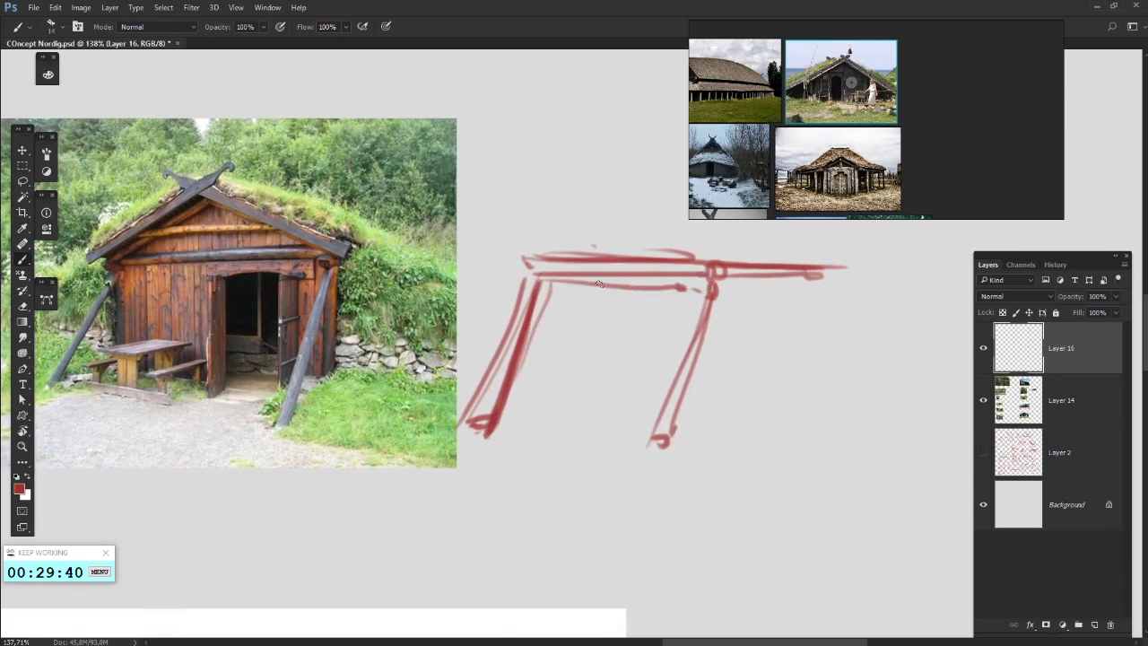
- Sketch a steep triangular gable with double rafters above the beam and add a horizontal tie beam inside it
{"action": "mouse_move", "coordinate": [567, 273]}
{"action": "left_mouse_down"}
{"action": "mouse_move", "coordinate": [739, 287]}
{"action": "mouse_move", "coordinate": [631, 336]}
{"action": "left_mouse_up"}
{"action": "left_click_drag", "start_coordinate": [498, 288], "coordinate": [594, 185]}
{"action": "left_click_drag", "start_coordinate": [594, 185], "coordinate": [626, 235]}
{"action": "left_click_drag", "start_coordinate": [674, 284], "coordinate": [687, 298]}
{"action": "mouse_move", "coordinate": [583, 162]}
{"action": "left_mouse_down"}
{"action": "mouse_move", "coordinate": [693, 302]}
{"action": "mouse_move", "coordinate": [523, 235]}
{"action": "mouse_move", "coordinate": [490, 291]}
{"action": "left_mouse_up"}
{"action": "left_click_drag", "start_coordinate": [577, 171], "coordinate": [530, 240]}
{"action": "left_click_drag", "start_coordinate": [569, 201], "coordinate": [490, 293]}
{"action": "left_click_drag", "start_coordinate": [595, 177], "coordinate": [495, 297]}
{"action": "left_click_drag", "start_coordinate": [553, 263], "coordinate": [591, 277]}
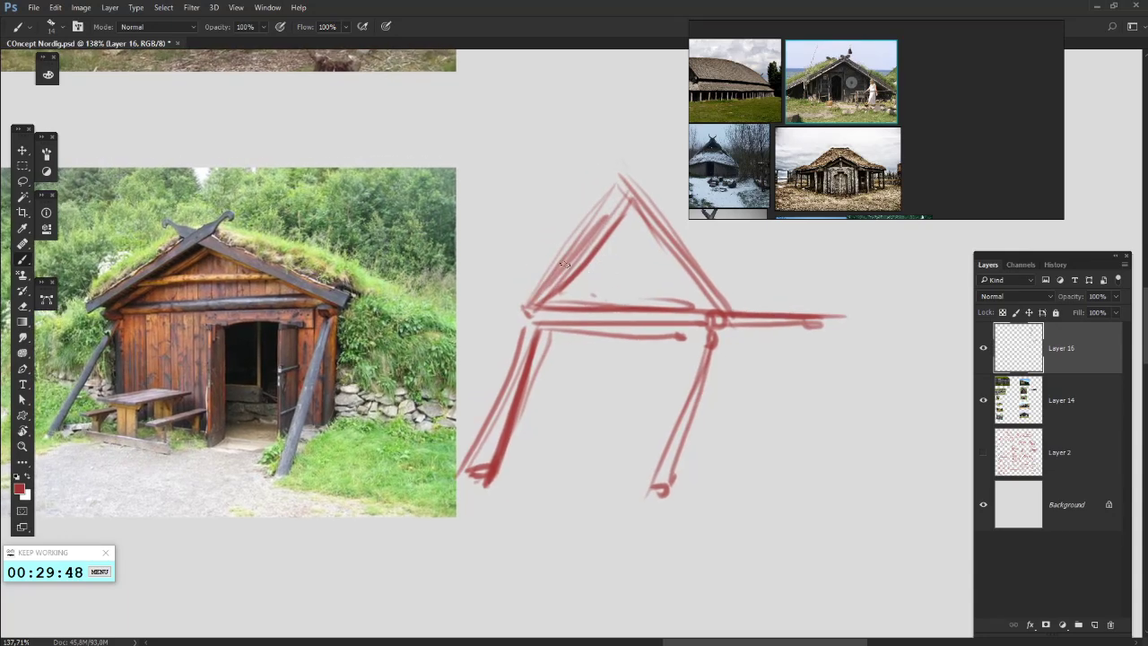
{"action": "left_click_drag", "start_coordinate": [675, 264], "coordinate": [575, 267]}
- Fade the steep gable and draw a bold, flatter right rafter running down past the right post
{"action": "key", "text": "e"}
{"action": "mouse_move", "coordinate": [689, 271]}
{"action": "left_mouse_down"}
{"action": "mouse_move", "coordinate": [572, 273]}
{"action": "mouse_move", "coordinate": [591, 211]}
{"action": "mouse_move", "coordinate": [713, 266]}
{"action": "mouse_move", "coordinate": [676, 277]}
{"action": "mouse_move", "coordinate": [702, 313]}
{"action": "mouse_move", "coordinate": [661, 326]}
{"action": "mouse_move", "coordinate": [722, 312]}
{"action": "left_mouse_up"}
{"action": "key", "text": "b"}
{"action": "key", "text": "b"}
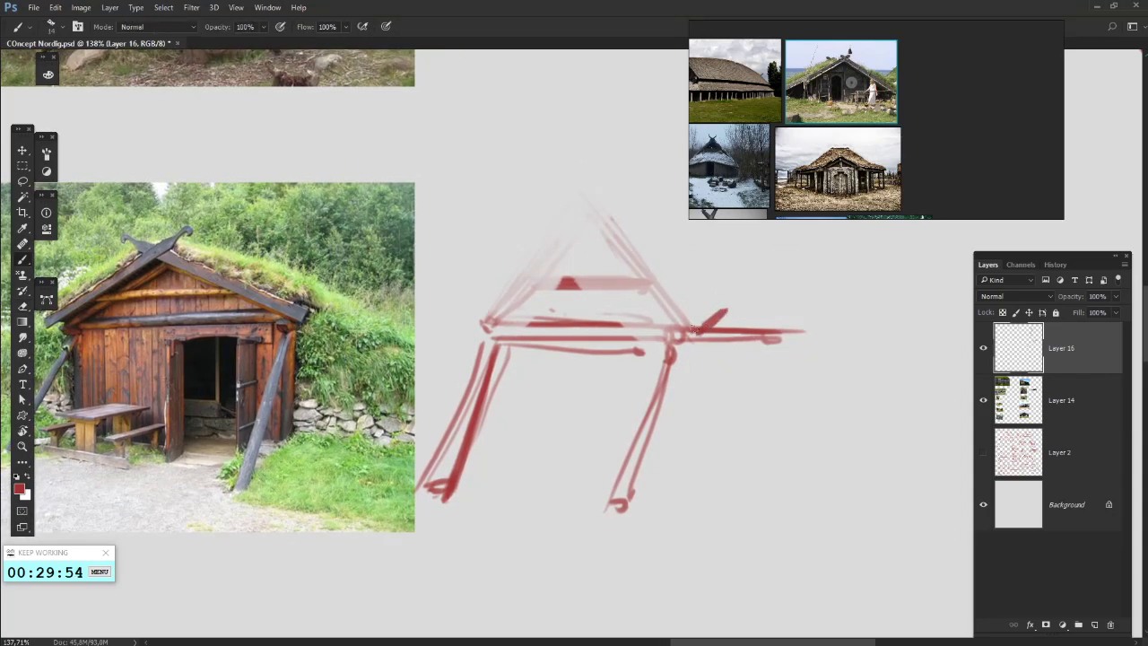
{"action": "left_click_drag", "start_coordinate": [630, 244], "coordinate": [714, 319]}
{"action": "mouse_move", "coordinate": [581, 215]}
{"action": "left_mouse_down"}
{"action": "mouse_move", "coordinate": [722, 325]}
{"action": "mouse_move", "coordinate": [709, 319]}
{"action": "left_mouse_up"}
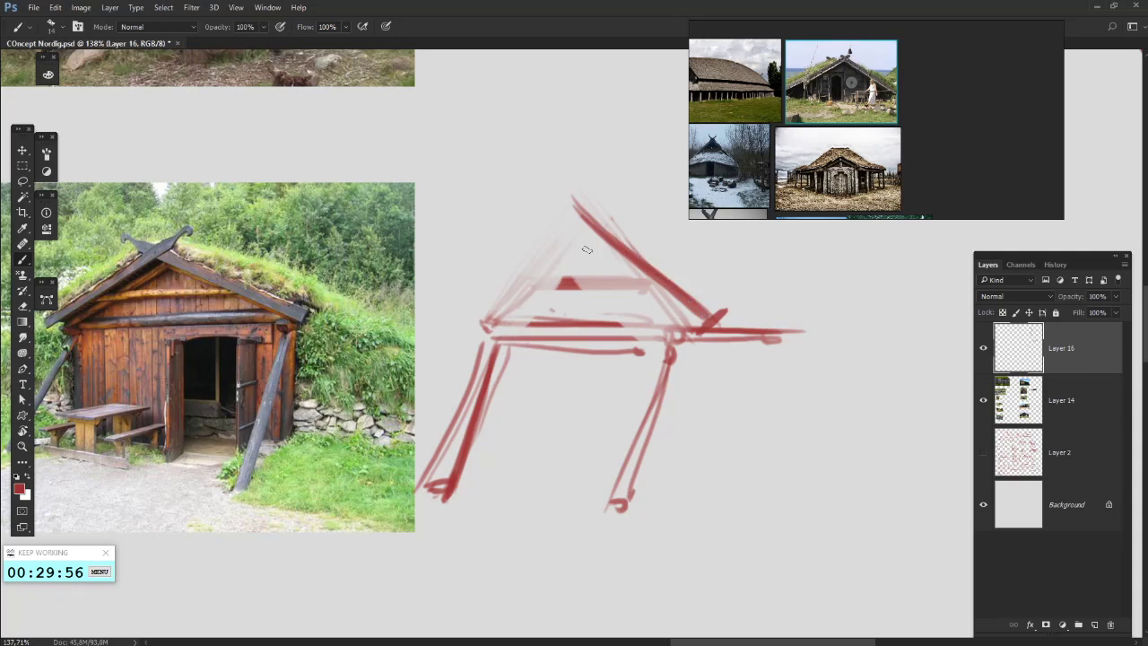
- Draw the flatter left rafter with several strokes, crossing the right rafter at the ridge
{"action": "left_click_drag", "start_coordinate": [450, 341], "coordinate": [617, 239]}
{"action": "mouse_move", "coordinate": [524, 289]}
{"action": "left_mouse_down"}
{"action": "mouse_move", "coordinate": [652, 216]}
{"action": "mouse_move", "coordinate": [475, 292]}
{"action": "mouse_move", "coordinate": [605, 238]}
{"action": "left_mouse_up"}
{"action": "left_click_drag", "start_coordinate": [458, 328], "coordinate": [575, 244]}
{"action": "left_click_drag", "start_coordinate": [470, 309], "coordinate": [601, 238]}
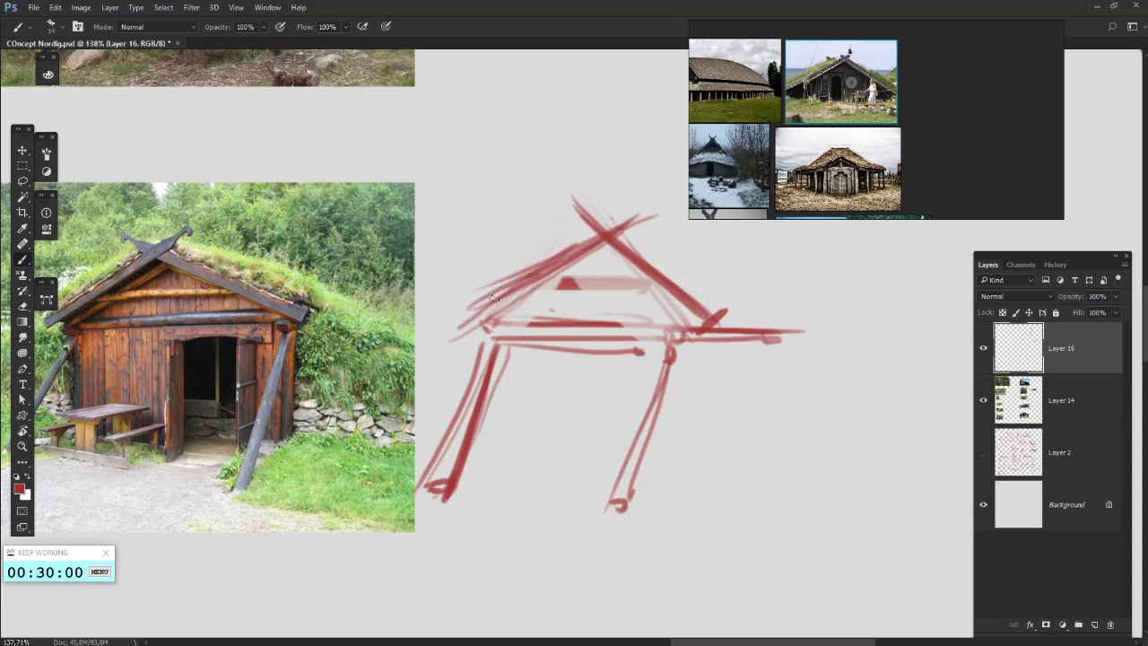
- Lighten the rough gable lines with the eraser and redraw the left rafter up to the crossed ridge
{"action": "key", "text": "e"}
{"action": "left_click_drag", "start_coordinate": [492, 286], "coordinate": [716, 296]}
{"action": "left_click_drag", "start_coordinate": [591, 262], "coordinate": [588, 229]}
{"action": "key", "text": "b"}
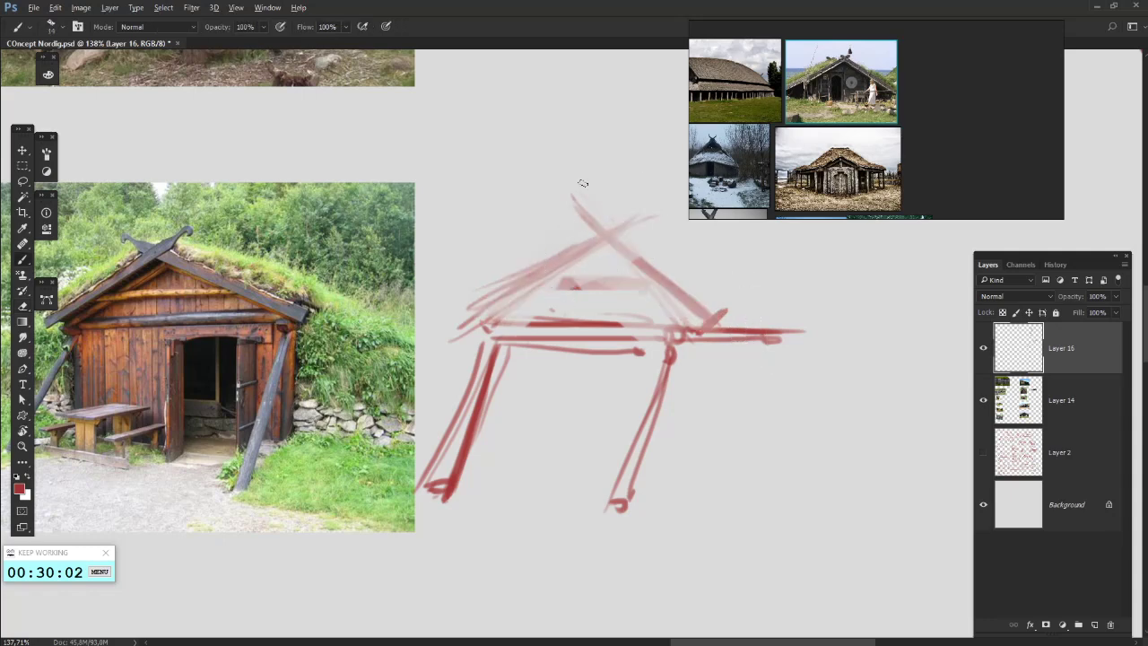
{"action": "scroll", "coordinate": [631, 431], "scroll_direction": "down", "scroll_amount": 5}
{"action": "mouse_move", "coordinate": [620, 346]}
{"action": "left_mouse_down"}
{"action": "mouse_move", "coordinate": [579, 321]}
{"action": "mouse_move", "coordinate": [624, 363]}
{"action": "mouse_move", "coordinate": [568, 316]}
{"action": "left_mouse_up"}
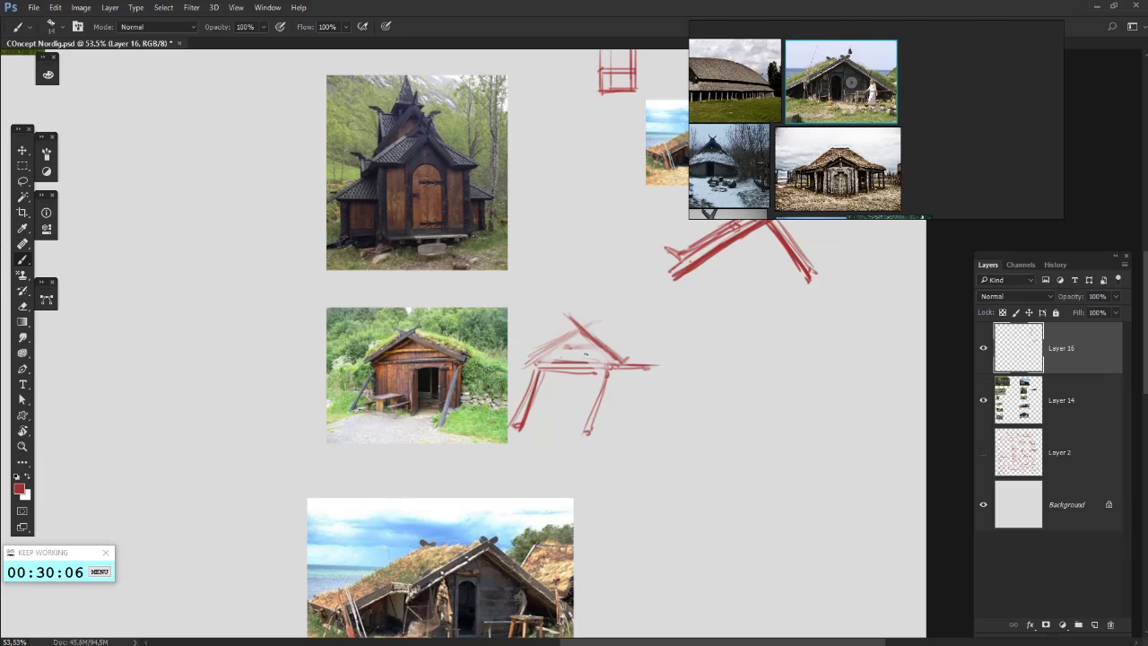
{"action": "left_click_drag", "start_coordinate": [537, 355], "coordinate": [602, 315]}
- Draw the front wall outline behind the slanted posts and add a side wall extending to its right
{"action": "mouse_move", "coordinate": [555, 348]}
{"action": "left_mouse_down"}
{"action": "mouse_move", "coordinate": [598, 347]}
{"action": "mouse_move", "coordinate": [603, 363]}
{"action": "mouse_move", "coordinate": [538, 425]}
{"action": "left_mouse_up"}
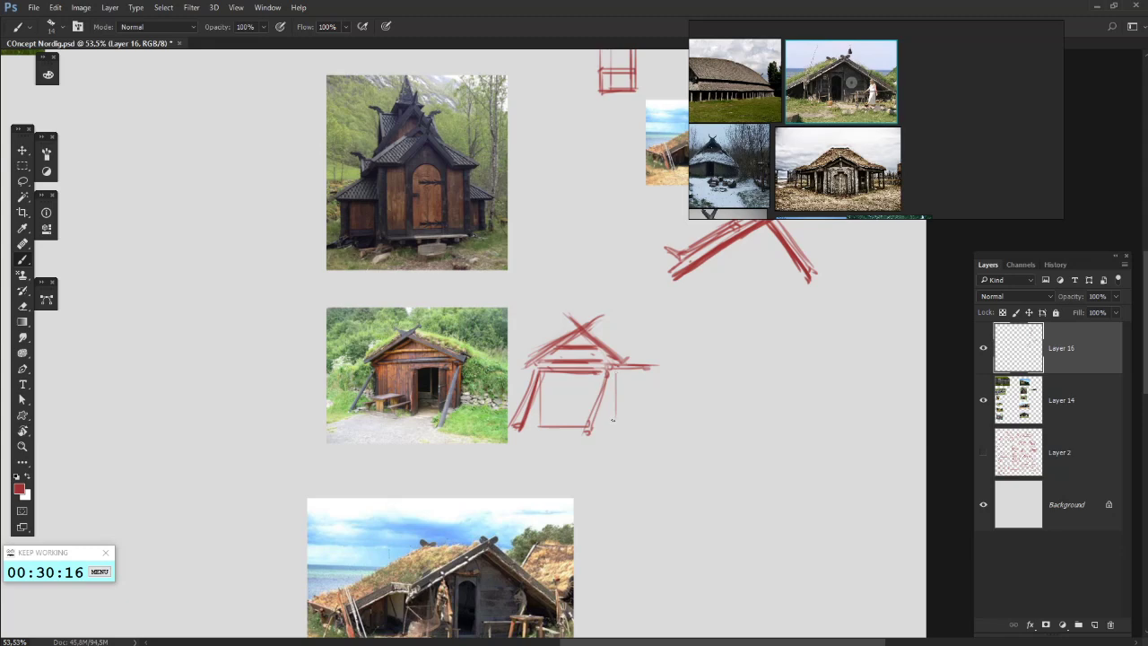
{"action": "mouse_move", "coordinate": [607, 375]}
{"action": "left_mouse_down"}
{"action": "mouse_move", "coordinate": [603, 431]}
{"action": "mouse_move", "coordinate": [639, 405]}
{"action": "left_mouse_up"}
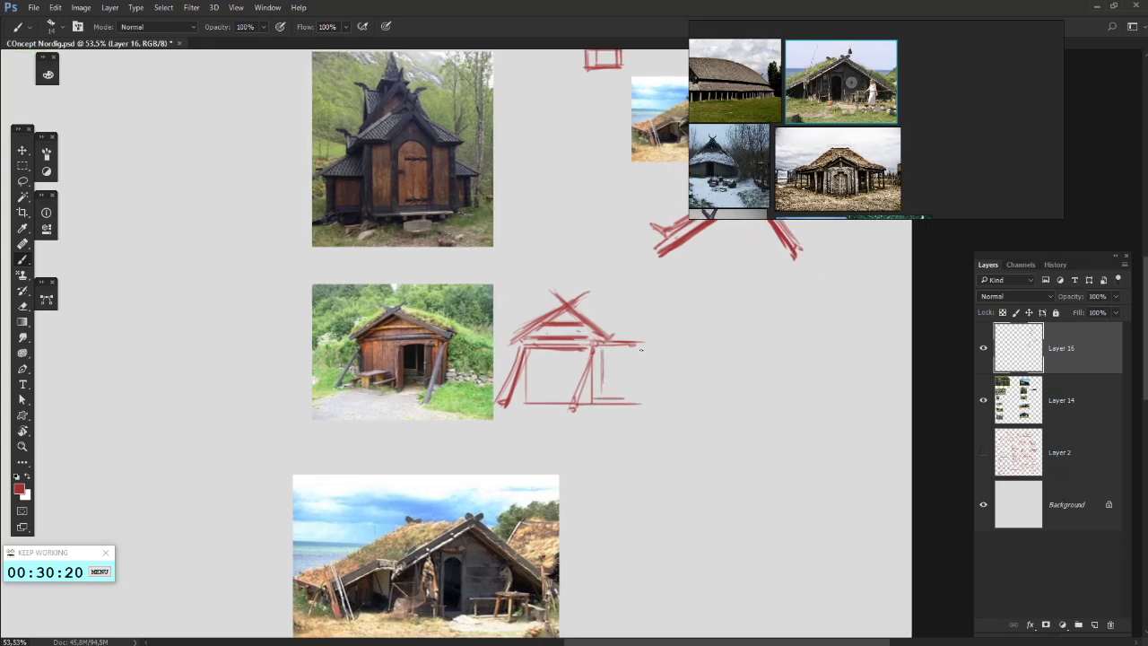
{"action": "left_click_drag", "start_coordinate": [641, 344], "coordinate": [641, 410]}
{"action": "left_click_drag", "start_coordinate": [579, 301], "coordinate": [583, 285]}
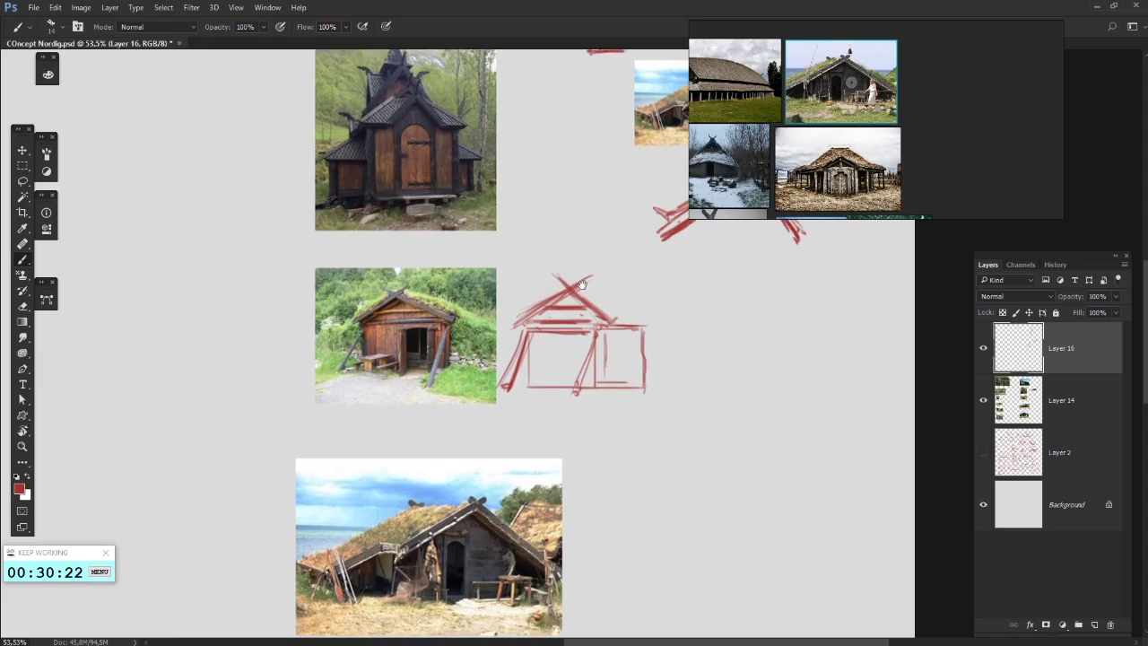
- Cross out the beach hut photo below the turf-roofed hut with two long diagonal strokes
{"action": "scroll", "coordinate": [569, 311], "scroll_direction": "down", "scroll_amount": 4}
{"action": "scroll", "coordinate": [572, 448], "scroll_direction": "up", "scroll_amount": 3}
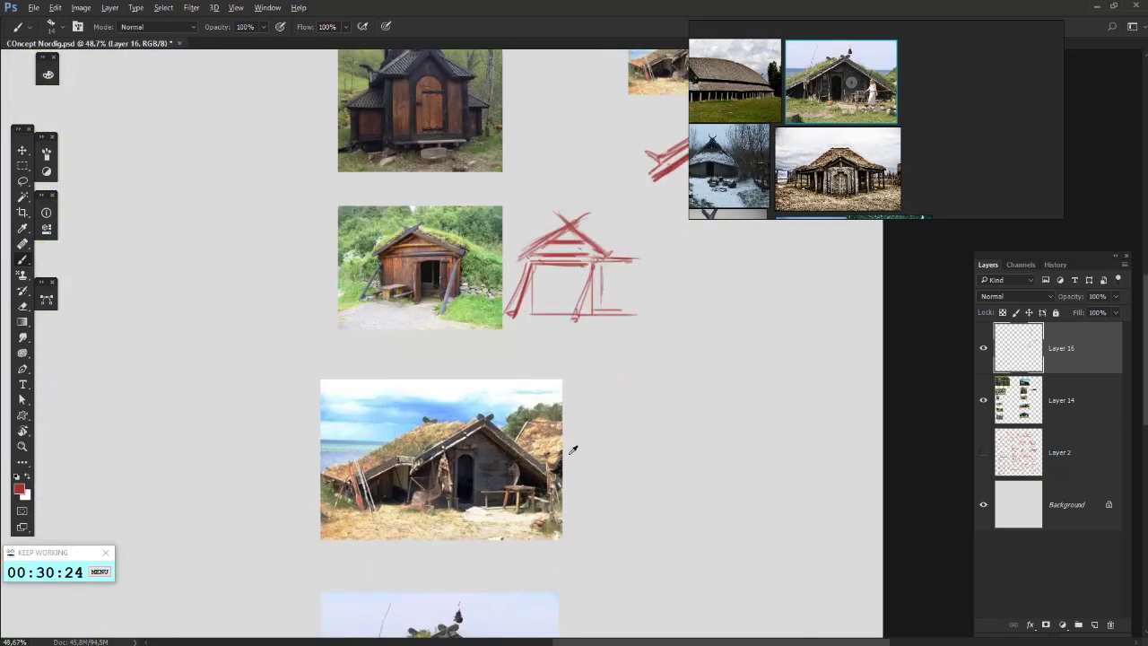
{"action": "scroll", "coordinate": [573, 448], "scroll_direction": "down", "scroll_amount": 2}
{"action": "scroll", "coordinate": [572, 448], "scroll_direction": "up", "scroll_amount": 1}
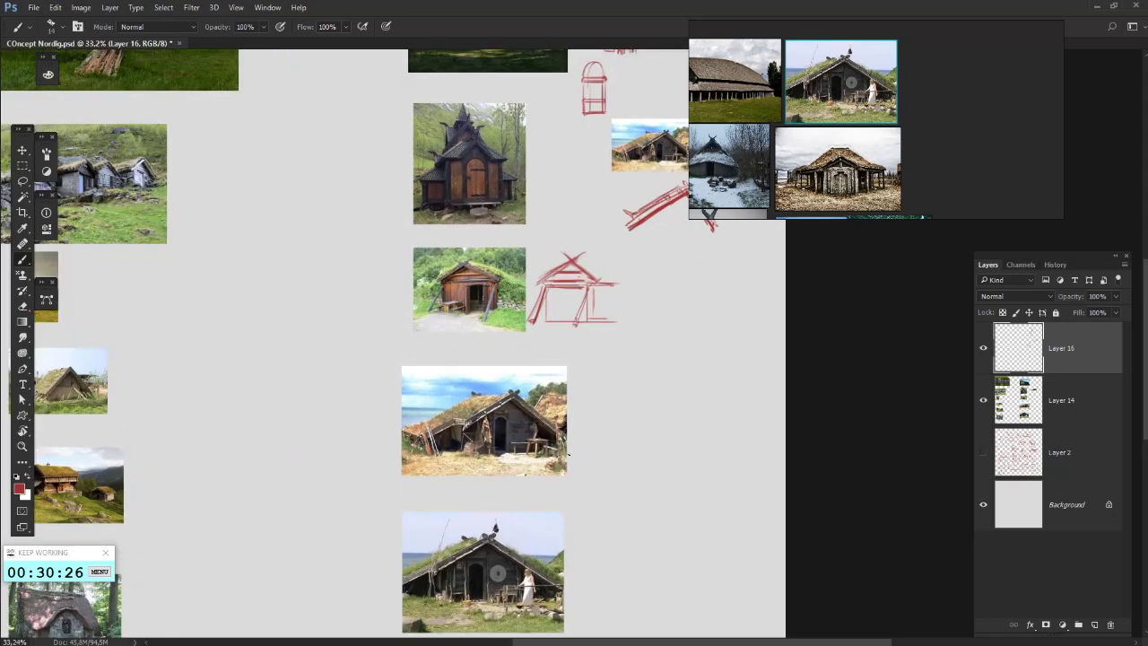
{"action": "scroll", "coordinate": [570, 452], "scroll_direction": "up", "scroll_amount": 3}
{"action": "scroll", "coordinate": [571, 453], "scroll_direction": "down", "scroll_amount": 3}
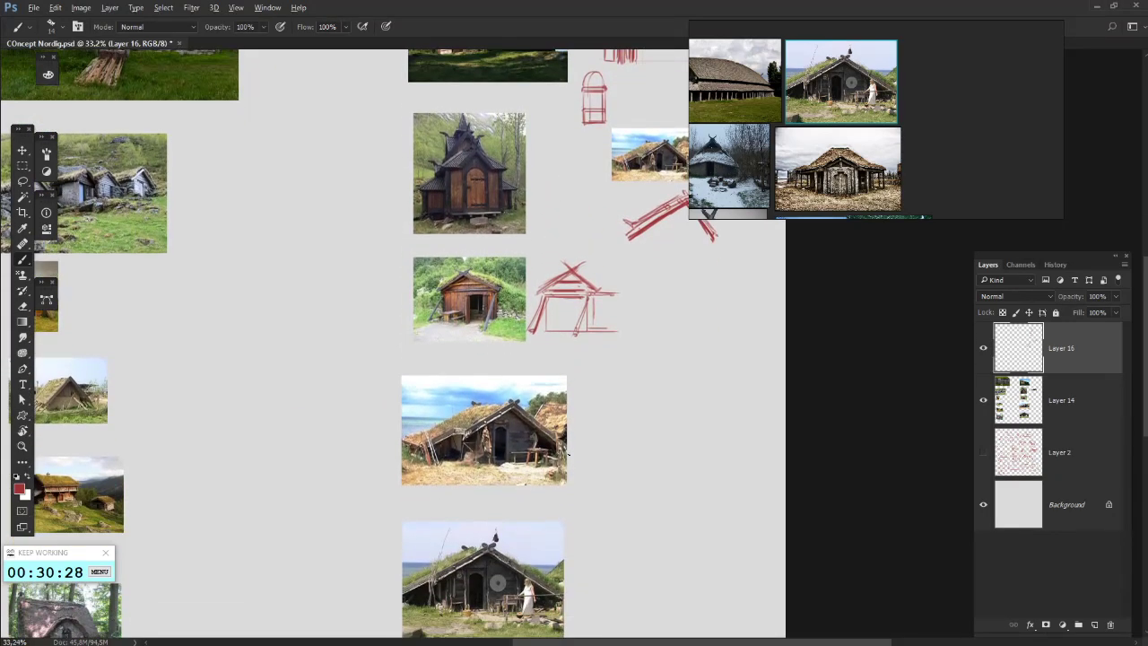
{"action": "scroll", "coordinate": [572, 451], "scroll_direction": "up", "scroll_amount": 2}
{"action": "scroll", "coordinate": [572, 448], "scroll_direction": "down", "scroll_amount": 2}
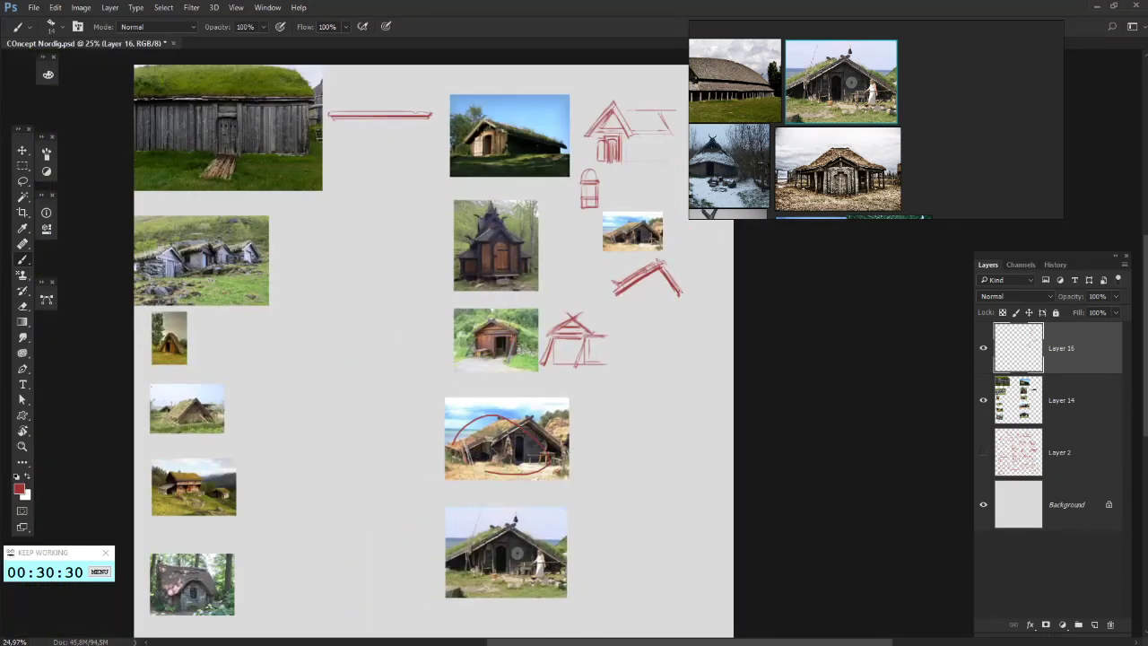
{"action": "left_click_drag", "start_coordinate": [586, 420], "coordinate": [477, 475]}
{"action": "left_click_drag", "start_coordinate": [484, 422], "coordinate": [574, 508]}
- Examine the front wall and roof of the grass-roofed seaside hut photo below the crossed-out one
{"action": "scroll", "coordinate": [542, 569], "scroll_direction": "up", "scroll_amount": 5}
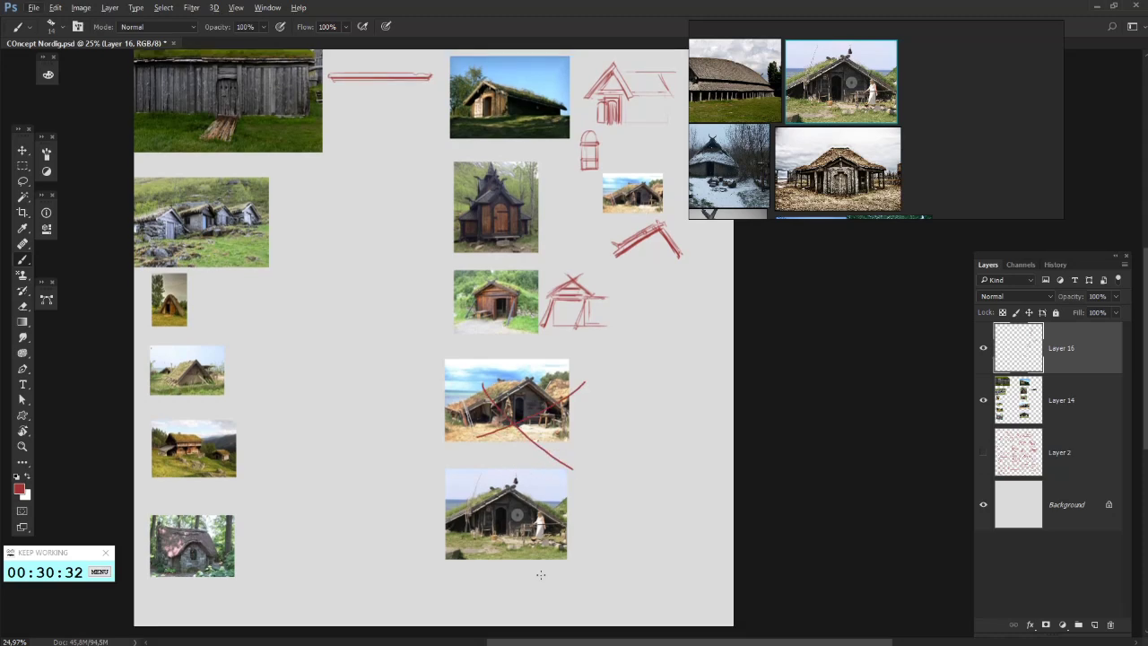
{"action": "scroll", "coordinate": [543, 572], "scroll_direction": "up", "scroll_amount": 2}
{"action": "scroll", "coordinate": [541, 575], "scroll_direction": "up", "scroll_amount": 2}
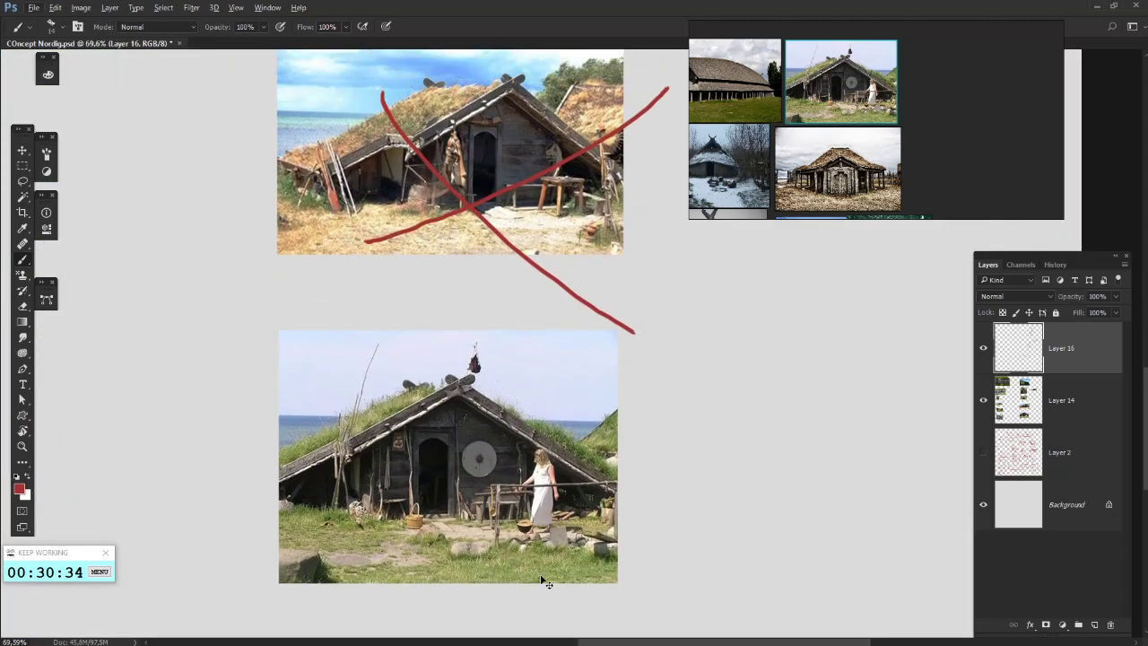
{"action": "scroll", "coordinate": [545, 581], "scroll_direction": "right", "scroll_amount": 3}
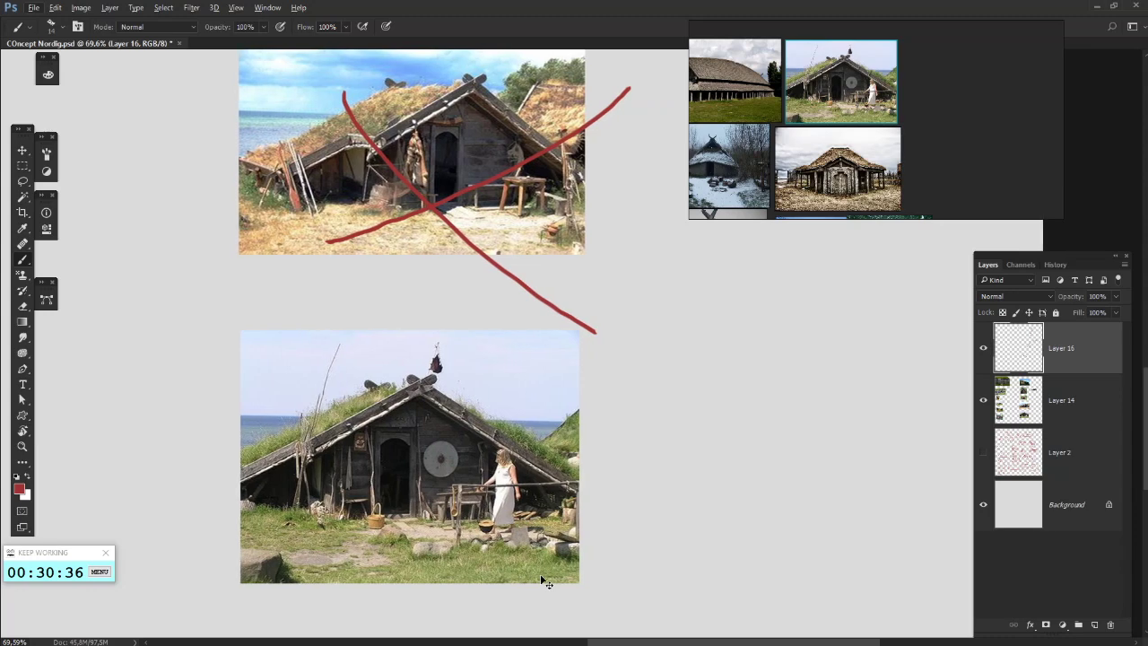
{"action": "left_click_drag", "start_coordinate": [513, 333], "coordinate": [494, 274]}
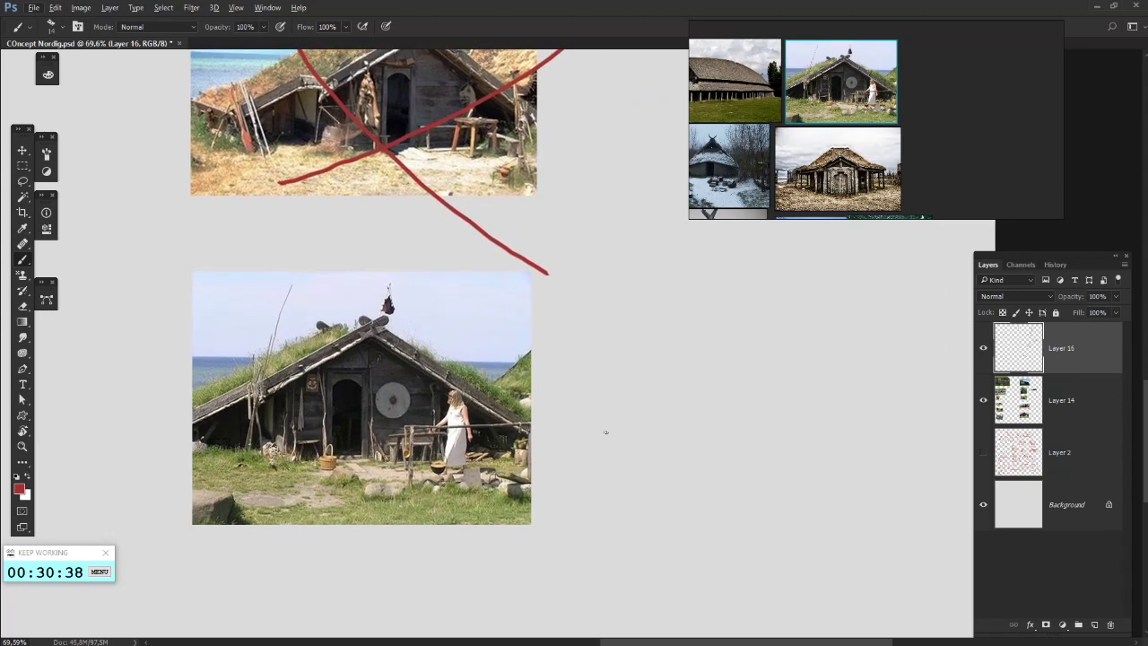
{"action": "left_click_drag", "start_coordinate": [601, 432], "coordinate": [575, 393]}
{"action": "left_click_drag", "start_coordinate": [568, 105], "coordinate": [556, 184]}
{"action": "mouse_move", "coordinate": [535, 423]}
{"action": "left_mouse_down"}
{"action": "mouse_move", "coordinate": [543, 406]}
{"action": "mouse_move", "coordinate": [564, 493]}
{"action": "mouse_move", "coordinate": [600, 403]}
{"action": "mouse_move", "coordinate": [540, 403]}
{"action": "left_mouse_up"}
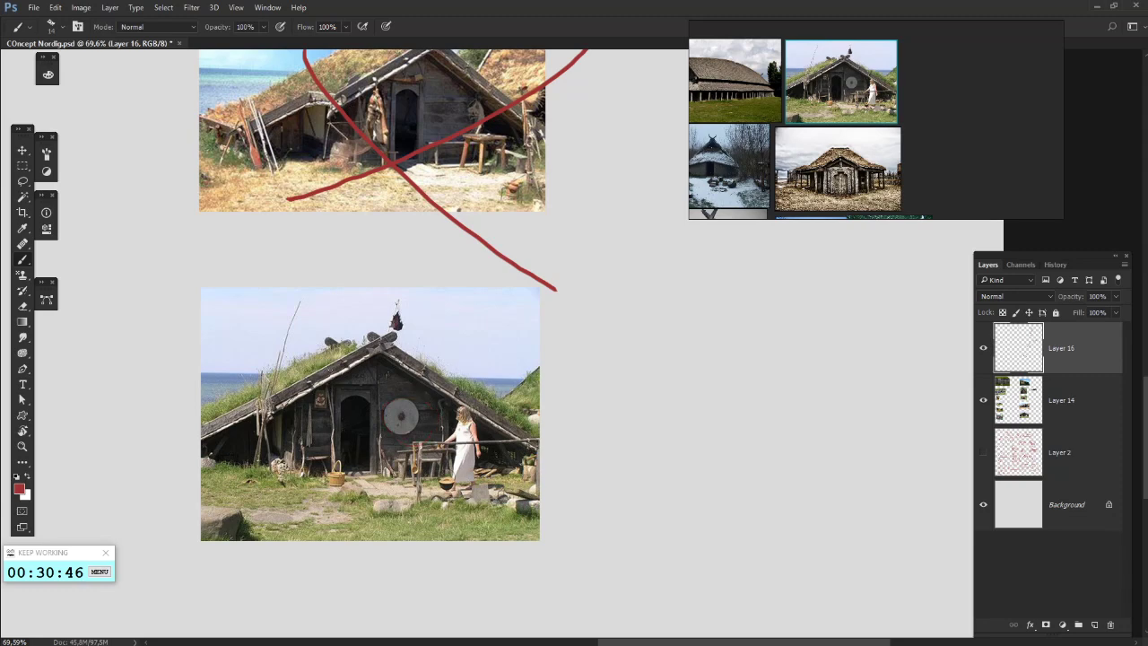
{"action": "mouse_move", "coordinate": [366, 439]}
{"action": "left_mouse_down"}
{"action": "mouse_move", "coordinate": [415, 495]}
{"action": "mouse_move", "coordinate": [373, 457]}
{"action": "left_mouse_up"}
{"action": "left_click_drag", "start_coordinate": [691, 414], "coordinate": [703, 454]}
{"action": "mouse_move", "coordinate": [289, 331]}
{"action": "left_mouse_down"}
{"action": "mouse_move", "coordinate": [646, 403]}
{"action": "mouse_move", "coordinate": [592, 339]}
{"action": "mouse_move", "coordinate": [499, 284]}
{"action": "left_mouse_up"}
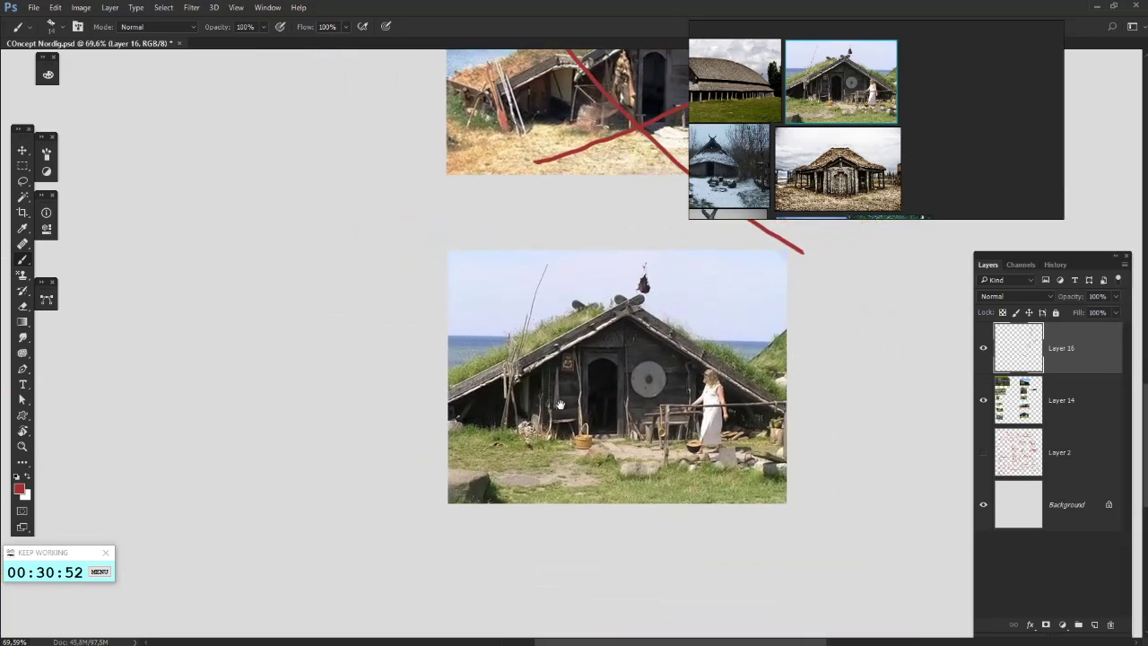
- Sketch a wide rectangular front wall outline beside the grass-roofed seaside hut photo and reinforce its edges
{"action": "mouse_move", "coordinate": [852, 345]}
{"action": "left_mouse_down"}
{"action": "mouse_move", "coordinate": [656, 331]}
{"action": "mouse_move", "coordinate": [653, 474]}
{"action": "left_mouse_up"}
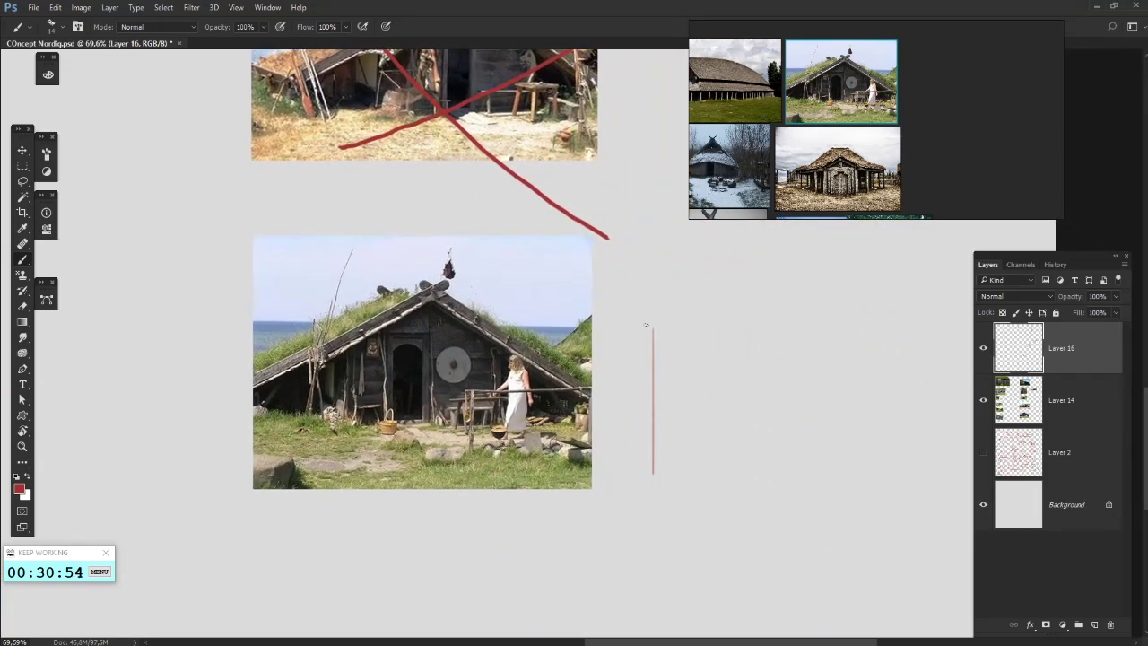
{"action": "mouse_move", "coordinate": [653, 321]}
{"action": "left_mouse_down"}
{"action": "mouse_move", "coordinate": [891, 321]}
{"action": "mouse_move", "coordinate": [896, 482]}
{"action": "mouse_move", "coordinate": [647, 468]}
{"action": "left_mouse_up"}
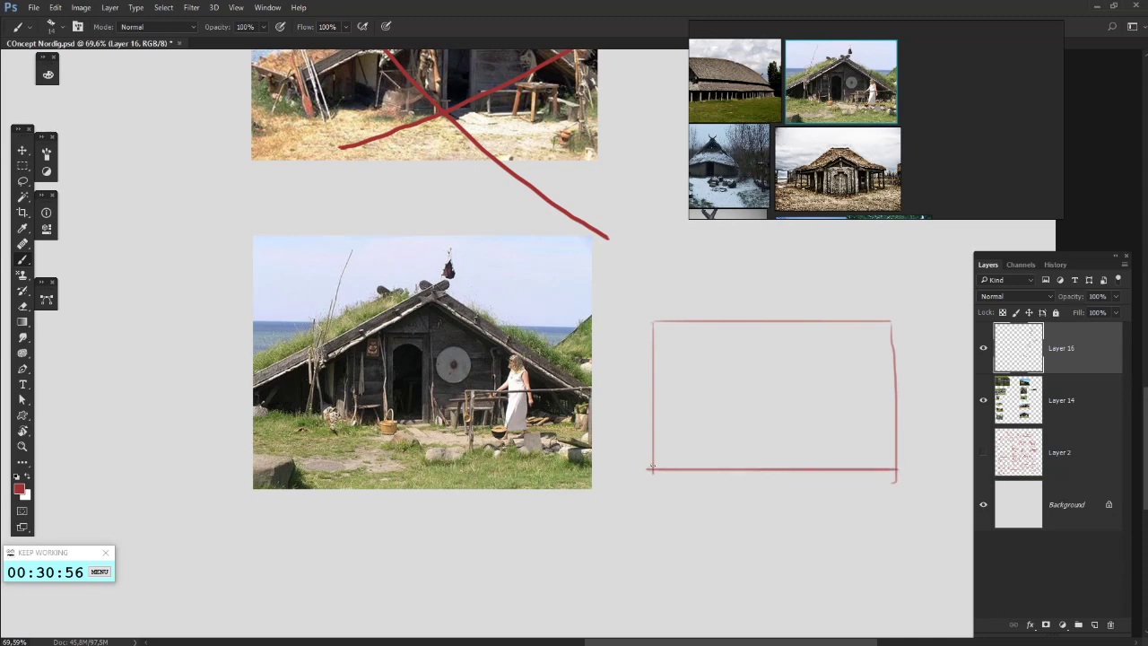
{"action": "left_click_drag", "start_coordinate": [910, 469], "coordinate": [665, 469]}
{"action": "mouse_move", "coordinate": [898, 312]}
{"action": "left_mouse_down"}
{"action": "mouse_move", "coordinate": [897, 472]}
{"action": "mouse_move", "coordinate": [635, 322]}
{"action": "left_mouse_up"}
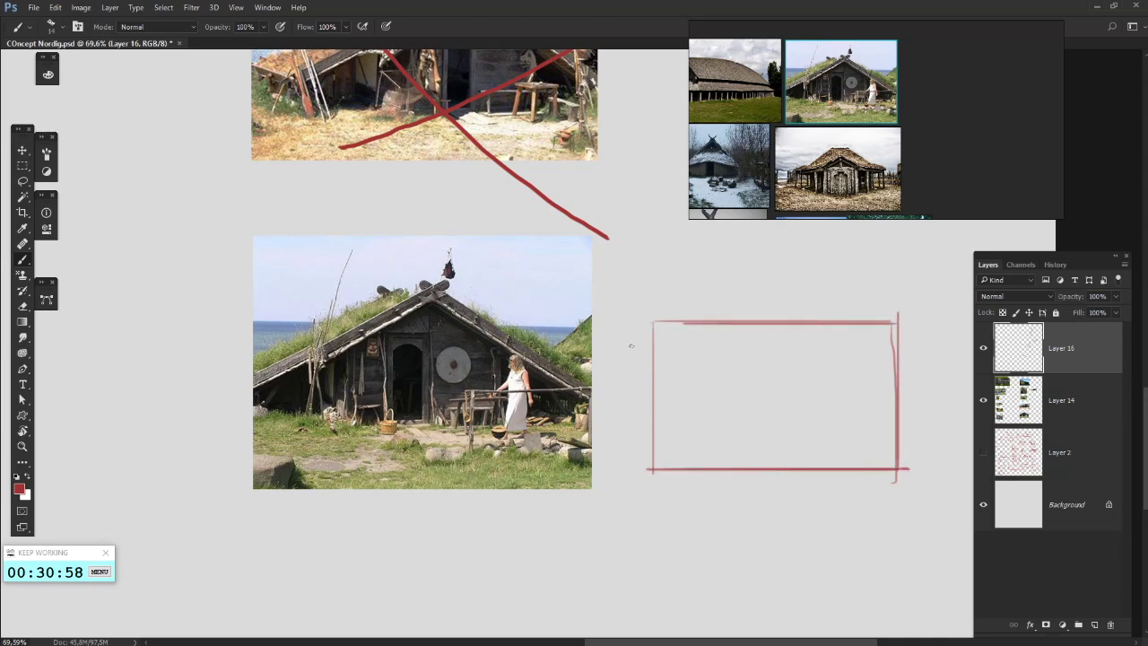
- Draw a framed arched doorway inside the wall rectangle and horizontal board lines on both sides of it
{"action": "mouse_move", "coordinate": [738, 413]}
{"action": "left_mouse_down"}
{"action": "mouse_move", "coordinate": [716, 399]}
{"action": "mouse_move", "coordinate": [876, 390]}
{"action": "left_mouse_up"}
{"action": "left_click_drag", "start_coordinate": [751, 456], "coordinate": [751, 337]}
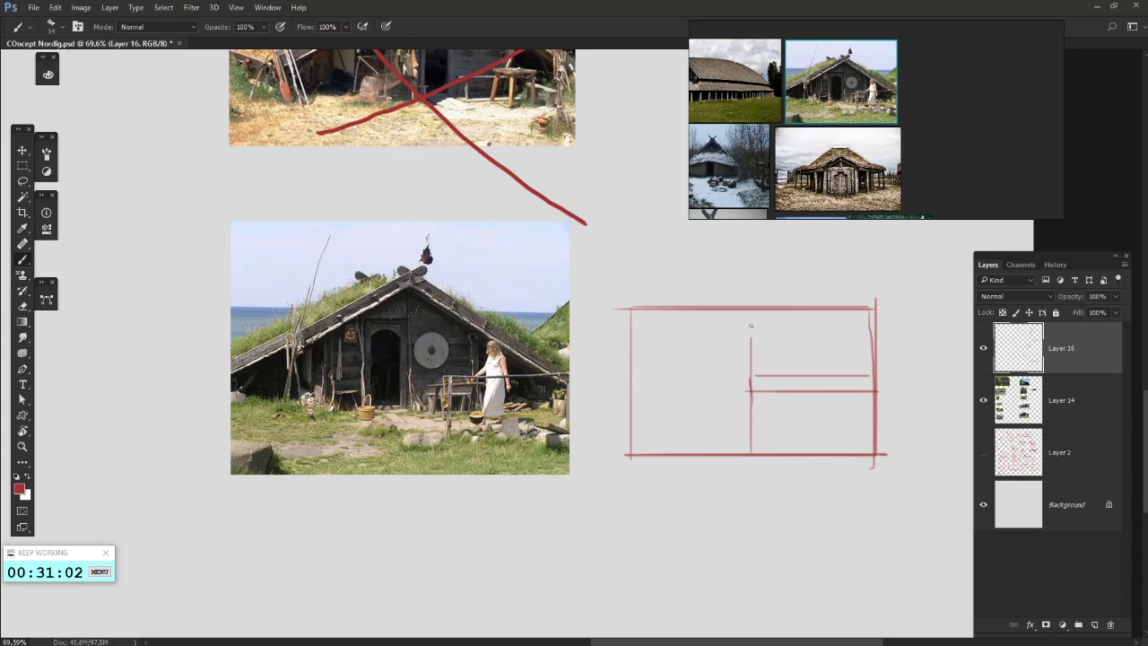
{"action": "mouse_move", "coordinate": [680, 454]}
{"action": "left_mouse_down"}
{"action": "mouse_move", "coordinate": [680, 312]}
{"action": "mouse_move", "coordinate": [674, 446]}
{"action": "mouse_move", "coordinate": [691, 349]}
{"action": "mouse_move", "coordinate": [745, 354]}
{"action": "mouse_move", "coordinate": [741, 439]}
{"action": "left_mouse_up"}
{"action": "key", "text": "ctrl+z"}
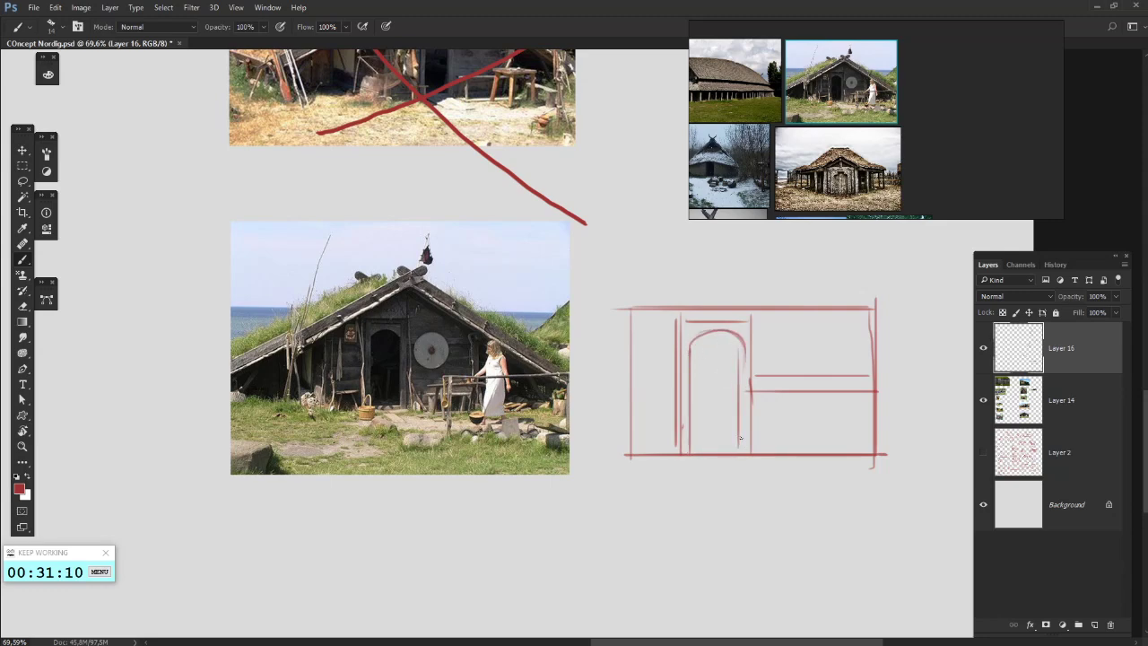
{"action": "left_click_drag", "start_coordinate": [744, 356], "coordinate": [743, 461]}
{"action": "left_click_drag", "start_coordinate": [723, 415], "coordinate": [706, 417]}
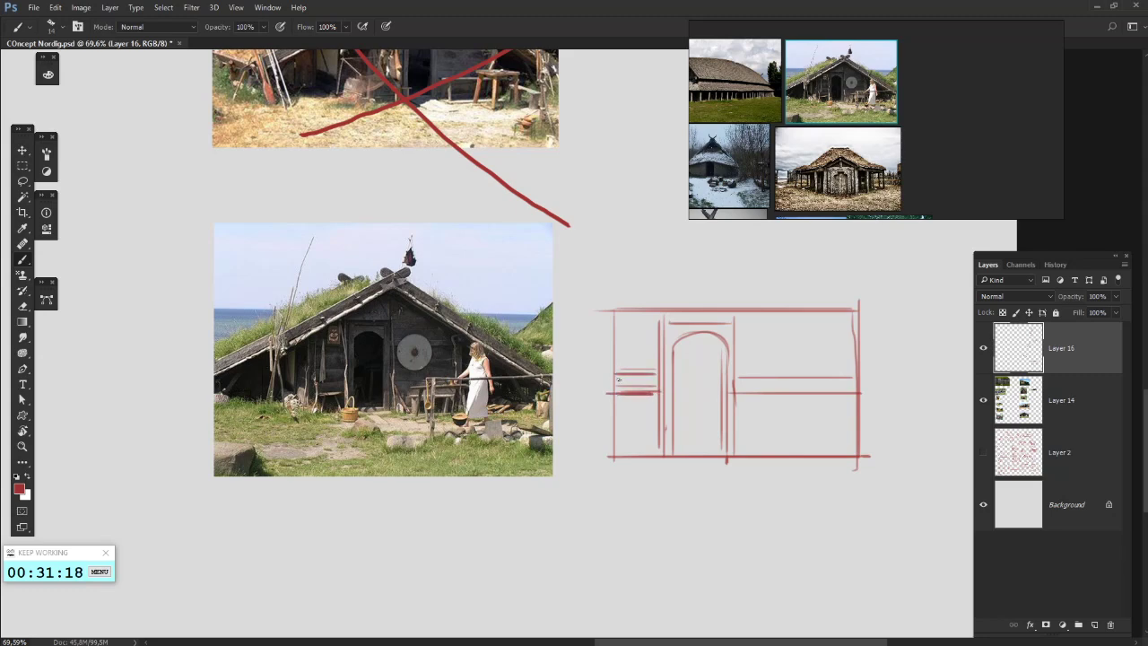
- Extend the wall outline further left and add horizontal plank lines across the section left of the doorway
{"action": "left_click_drag", "start_coordinate": [623, 396], "coordinate": [634, 394]}
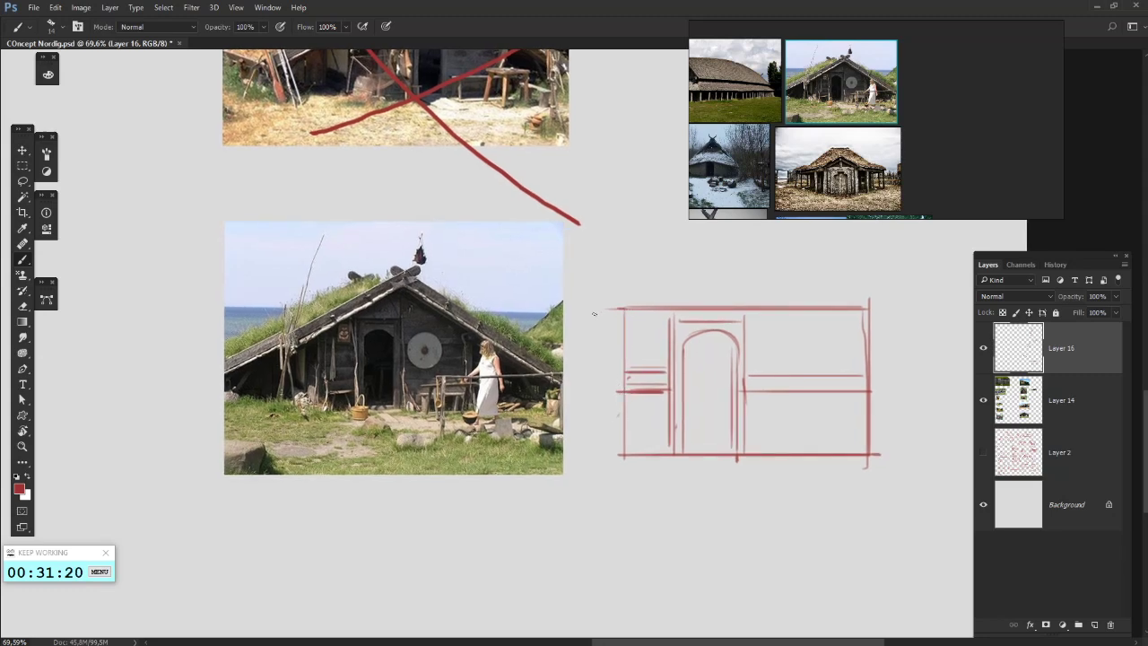
{"action": "left_click_drag", "start_coordinate": [594, 309], "coordinate": [593, 382]}
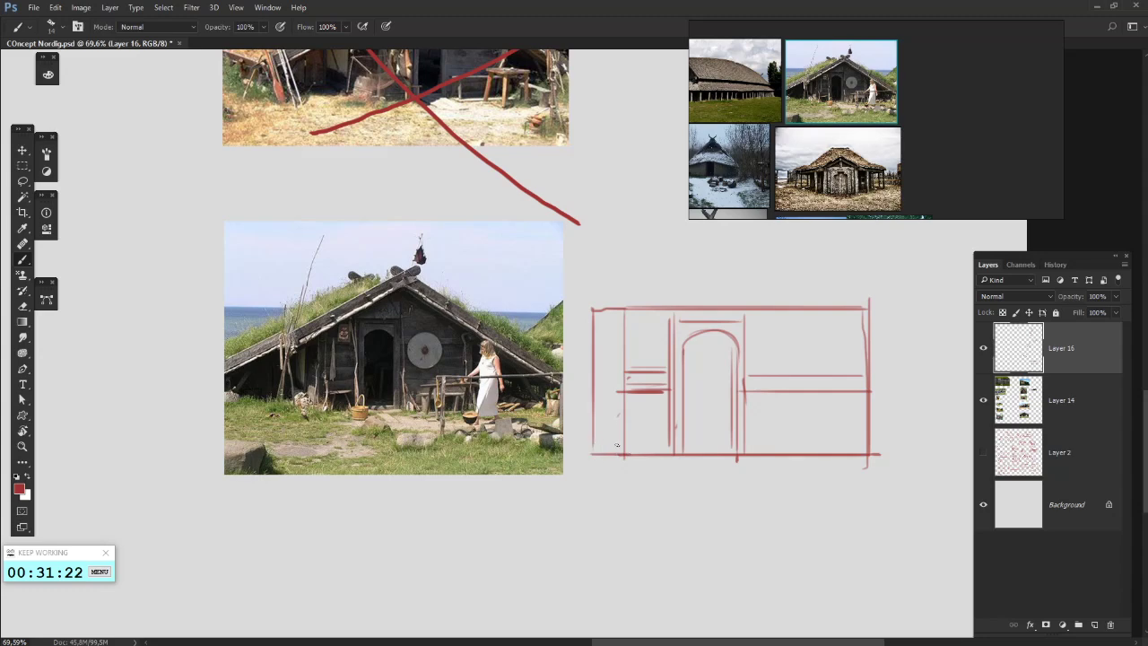
{"action": "mouse_move", "coordinate": [663, 372]}
{"action": "left_mouse_down"}
{"action": "mouse_move", "coordinate": [592, 374]}
{"action": "mouse_move", "coordinate": [605, 329]}
{"action": "left_mouse_up"}
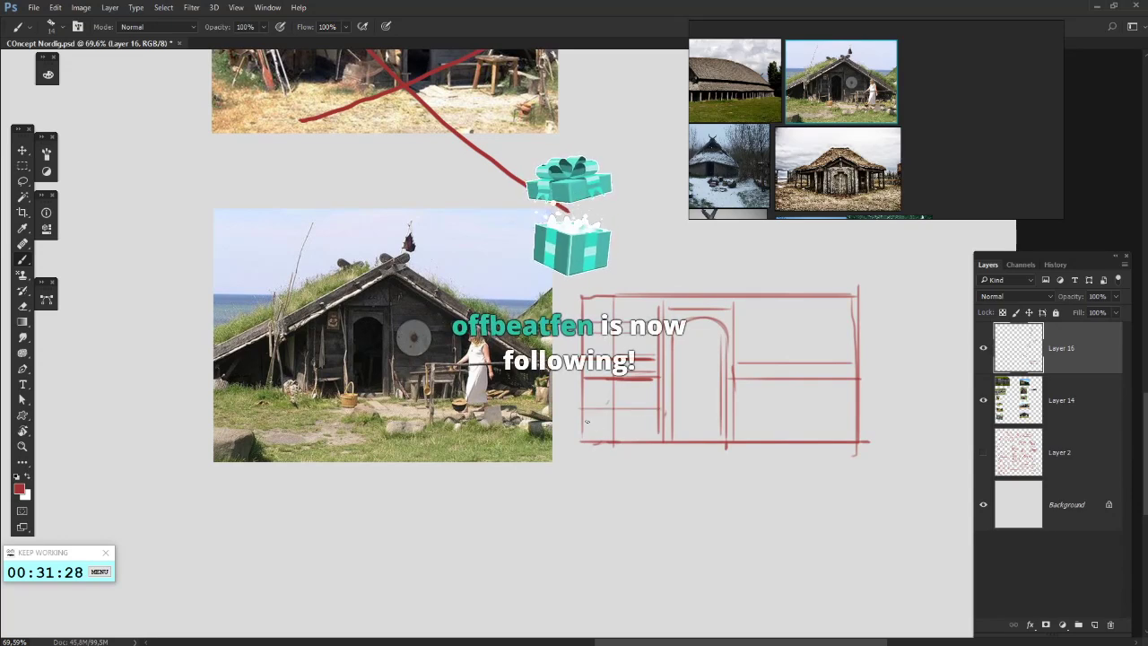
- Fill the wall section right of the doorway with evenly spaced horizontal plank lines
{"action": "left_click_drag", "start_coordinate": [710, 401], "coordinate": [661, 384]}
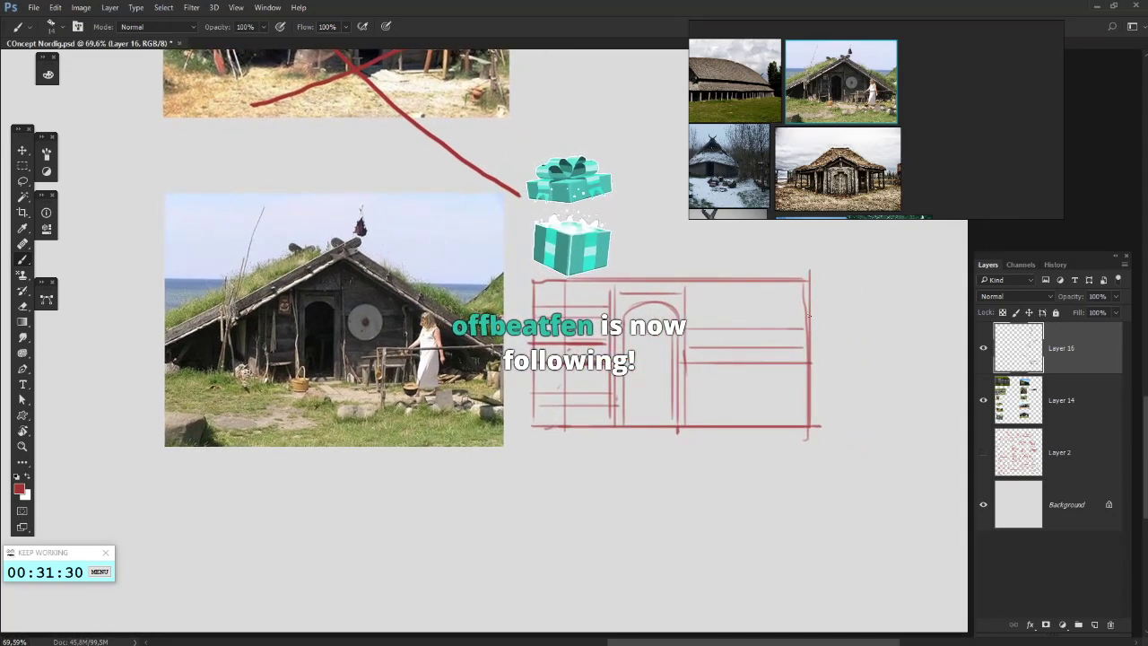
{"action": "left_click_drag", "start_coordinate": [685, 323], "coordinate": [757, 324]}
{"action": "mouse_move", "coordinate": [724, 361]}
{"action": "left_mouse_down"}
{"action": "mouse_move", "coordinate": [709, 341]}
{"action": "mouse_move", "coordinate": [773, 365]}
{"action": "left_mouse_up"}
{"action": "key", "text": "ctrl+z"}
{"action": "left_click_drag", "start_coordinate": [666, 368], "coordinate": [789, 368]}
{"action": "mouse_move", "coordinate": [673, 390]}
{"action": "left_mouse_down"}
{"action": "mouse_move", "coordinate": [795, 389]}
{"action": "mouse_move", "coordinate": [692, 400]}
{"action": "left_mouse_up"}
{"action": "left_click_drag", "start_coordinate": [696, 270], "coordinate": [692, 318]}
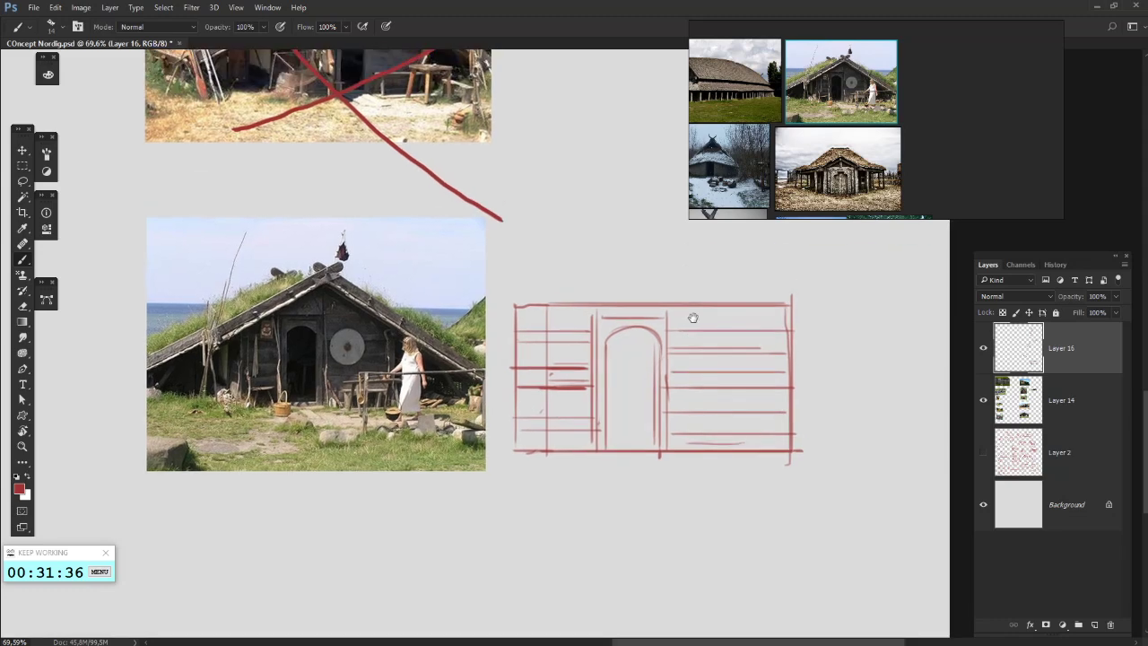
- Draw a thin vertical post on the planked wall immediately beside the doorway's right jamb
{"action": "left_click_drag", "start_coordinate": [764, 321], "coordinate": [668, 315]}
{"action": "mouse_move", "coordinate": [630, 335]}
{"action": "left_mouse_down"}
{"action": "mouse_move", "coordinate": [671, 338]}
{"action": "mouse_move", "coordinate": [715, 456]}
{"action": "left_mouse_up"}
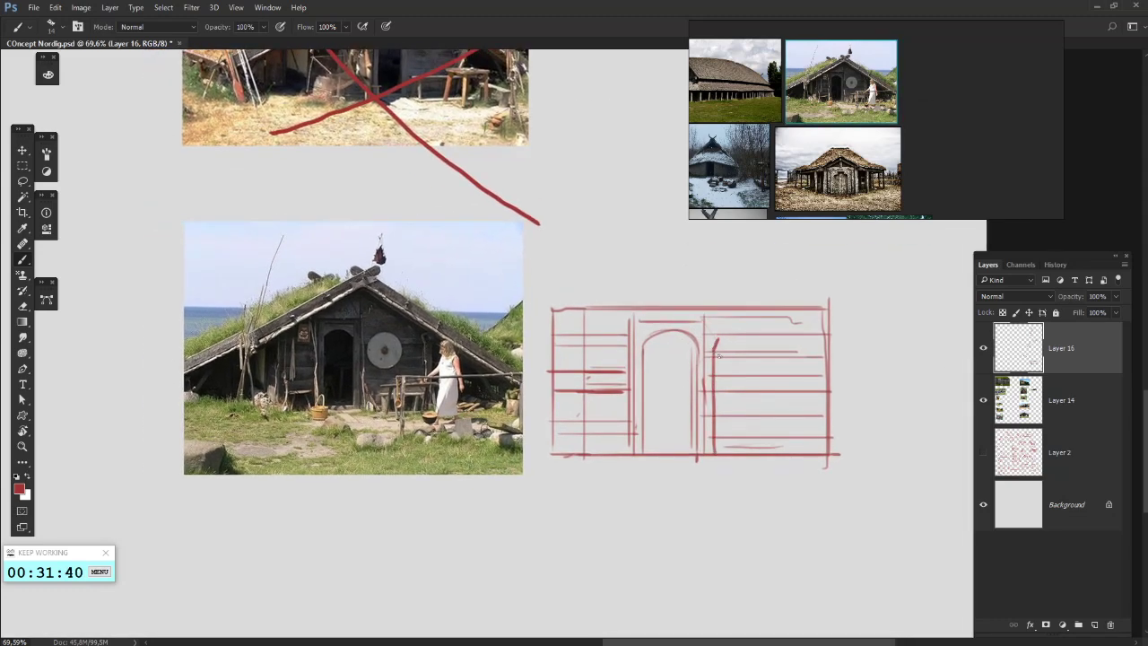
{"action": "left_click_drag", "start_coordinate": [718, 336], "coordinate": [710, 463]}
{"action": "mouse_move", "coordinate": [810, 361]}
{"action": "left_mouse_down"}
{"action": "mouse_move", "coordinate": [795, 419]}
{"action": "mouse_move", "coordinate": [779, 336]}
{"action": "mouse_move", "coordinate": [824, 386]}
{"action": "mouse_move", "coordinate": [790, 336]}
{"action": "left_mouse_up"}
{"action": "key", "text": "ctrl+z"}
{"action": "key", "text": "ctrl+z"}
{"action": "left_click_drag", "start_coordinate": [729, 377], "coordinate": [782, 433]}
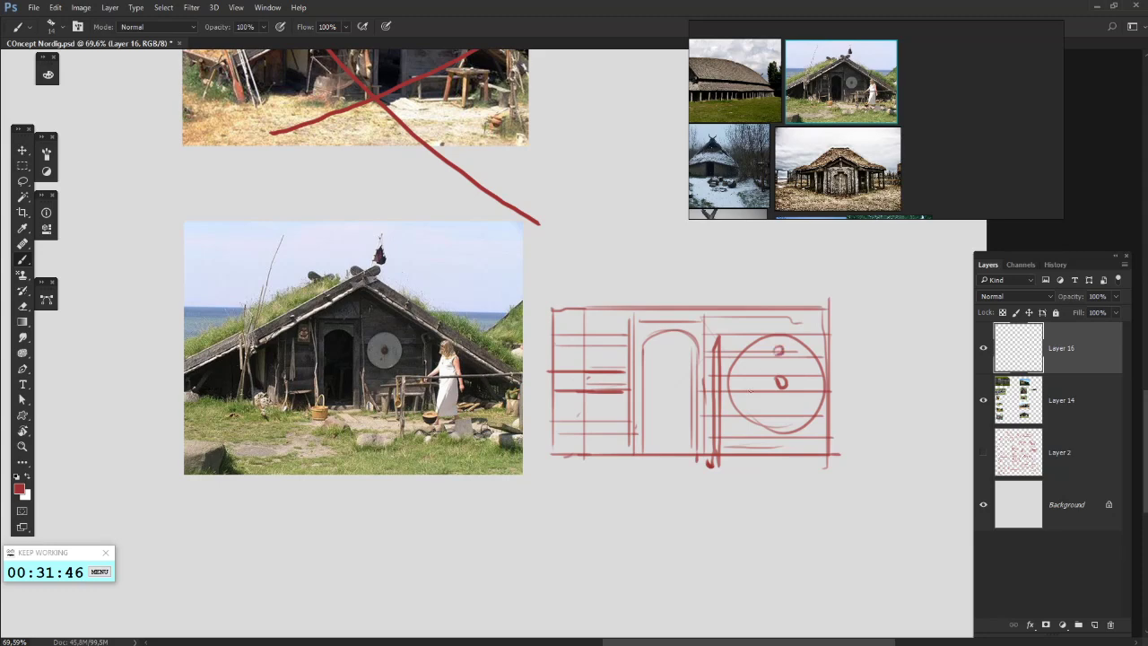
{"action": "key", "text": "ctrl+alt+z"}
{"action": "key", "text": "ctrl+alt+z"}
{"action": "key", "text": "ctrl+alt+z"}
{"action": "key", "text": "ctrl+alt+z"}
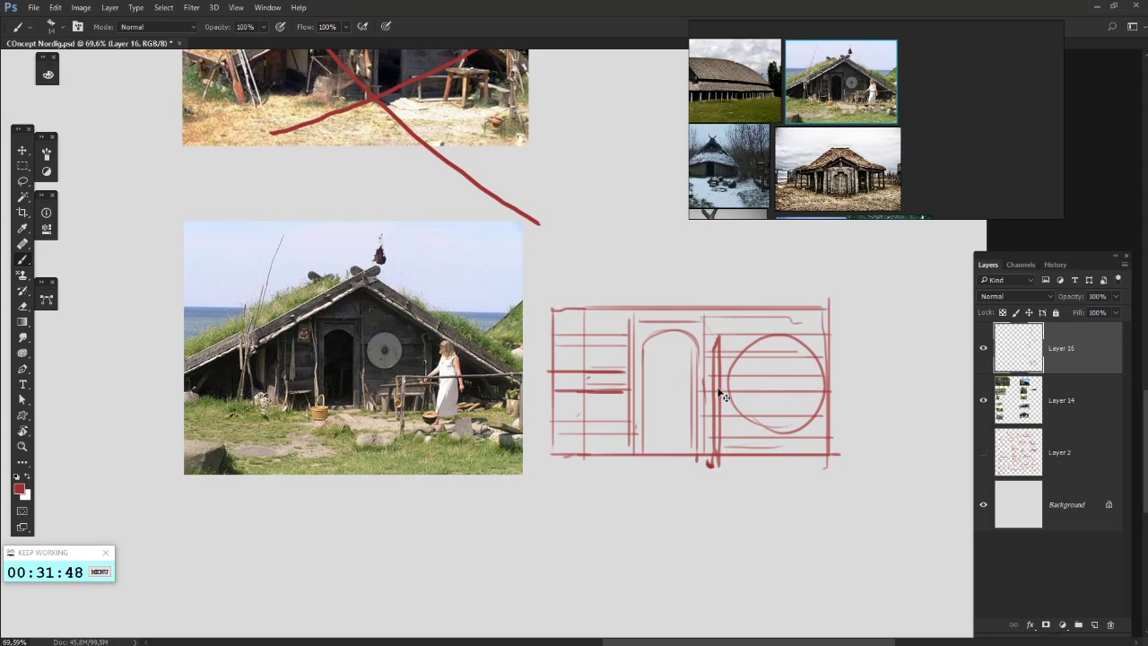
- Draw a small round shield with a central boss and small marks around it on the planks beside the post
{"action": "mouse_move", "coordinate": [746, 344]}
{"action": "left_mouse_down"}
{"action": "mouse_move", "coordinate": [754, 417]}
{"action": "mouse_move", "coordinate": [786, 357]}
{"action": "left_mouse_up"}
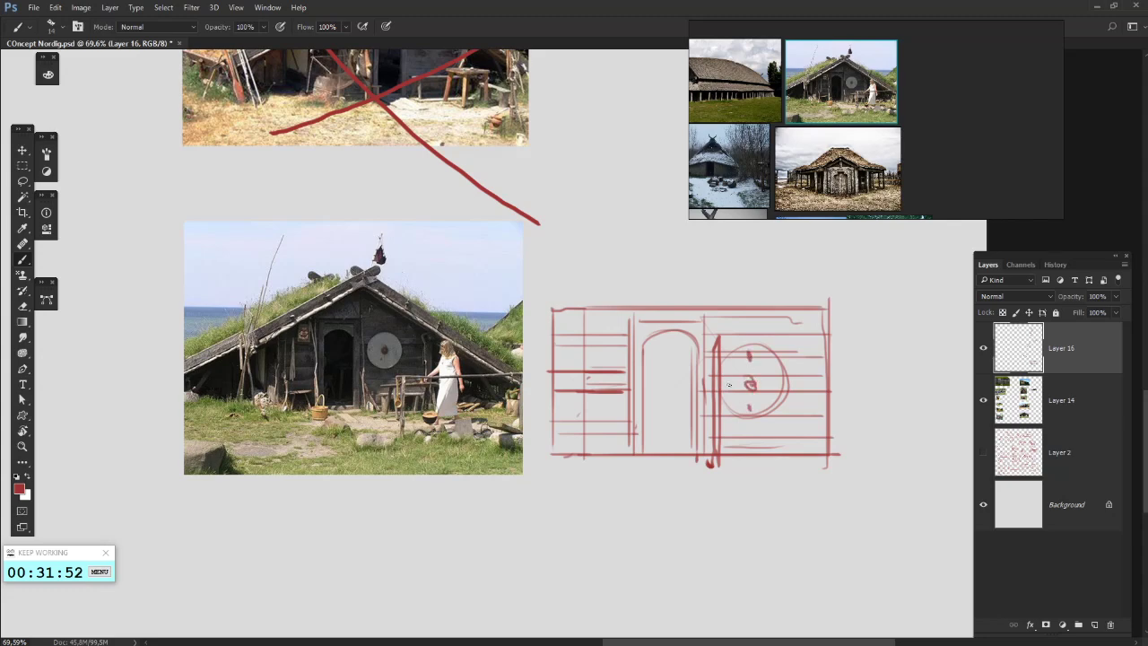
{"action": "mouse_move", "coordinate": [588, 454]}
{"action": "left_mouse_down"}
{"action": "mouse_move", "coordinate": [783, 436]}
{"action": "mouse_move", "coordinate": [680, 417]}
{"action": "left_mouse_up"}
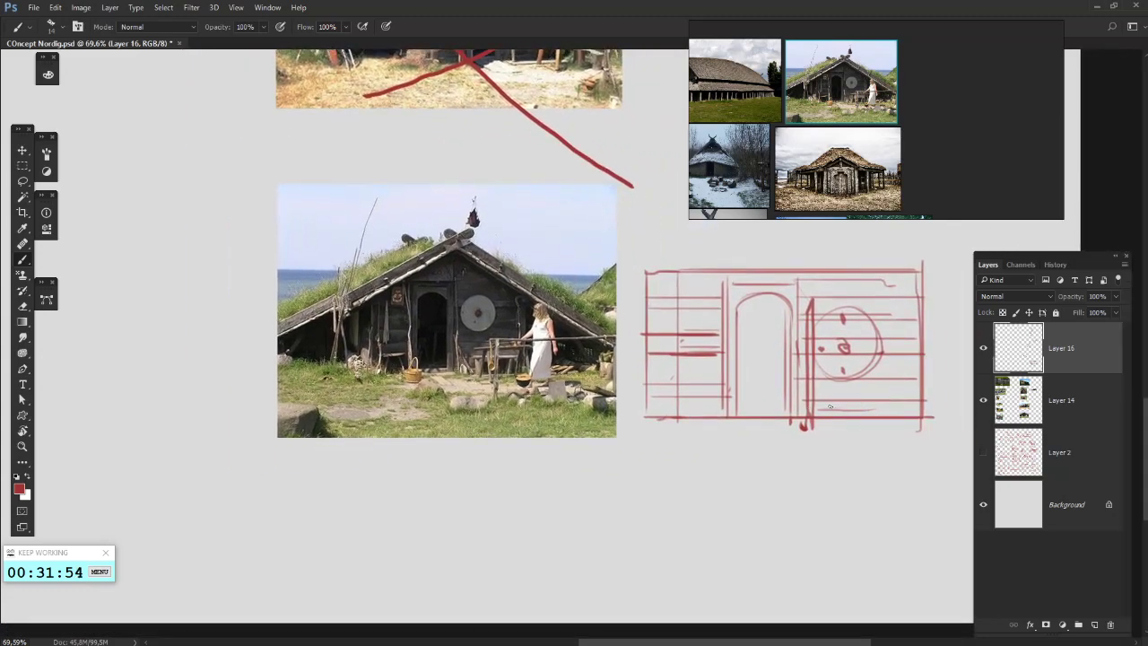
{"action": "left_click_drag", "start_coordinate": [830, 407], "coordinate": [906, 409]}
{"action": "key", "text": "ctrl+z"}
- Sketch a low bench with a plank top and two tapered legs below the wall, with a heavier lower edge
{"action": "mouse_move", "coordinate": [750, 441]}
{"action": "left_mouse_down"}
{"action": "mouse_move", "coordinate": [845, 443]}
{"action": "mouse_move", "coordinate": [863, 457]}
{"action": "mouse_move", "coordinate": [708, 442]}
{"action": "mouse_move", "coordinate": [739, 465]}
{"action": "mouse_move", "coordinate": [755, 486]}
{"action": "left_mouse_up"}
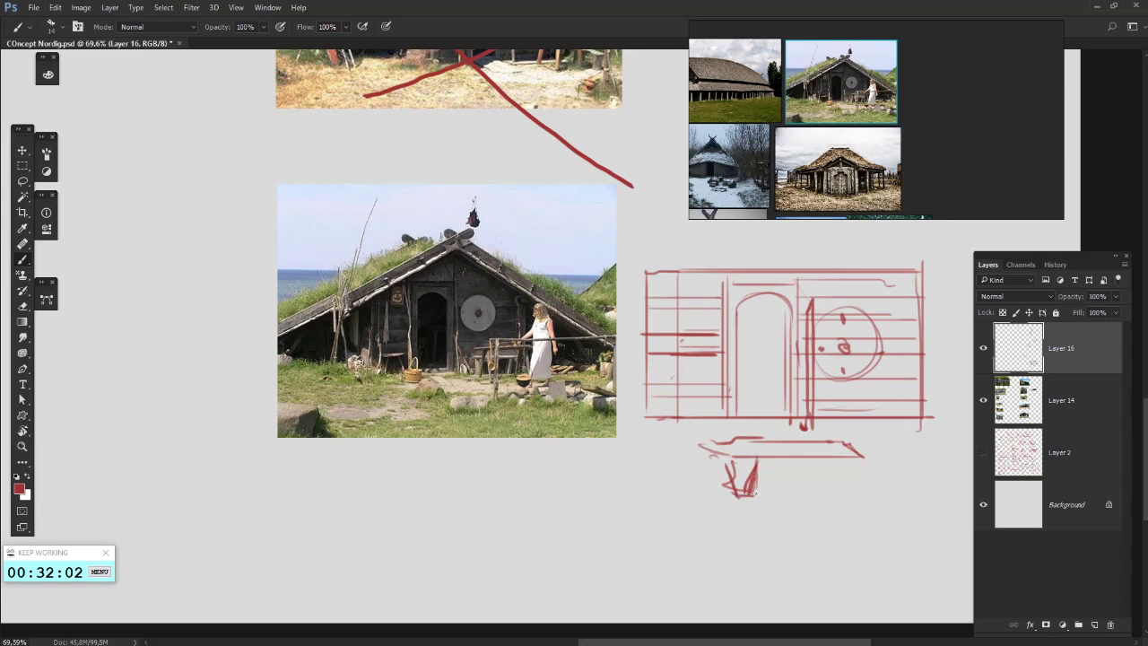
{"action": "mouse_move", "coordinate": [825, 464]}
{"action": "left_mouse_down"}
{"action": "mouse_move", "coordinate": [796, 461]}
{"action": "mouse_move", "coordinate": [790, 488]}
{"action": "left_mouse_up"}
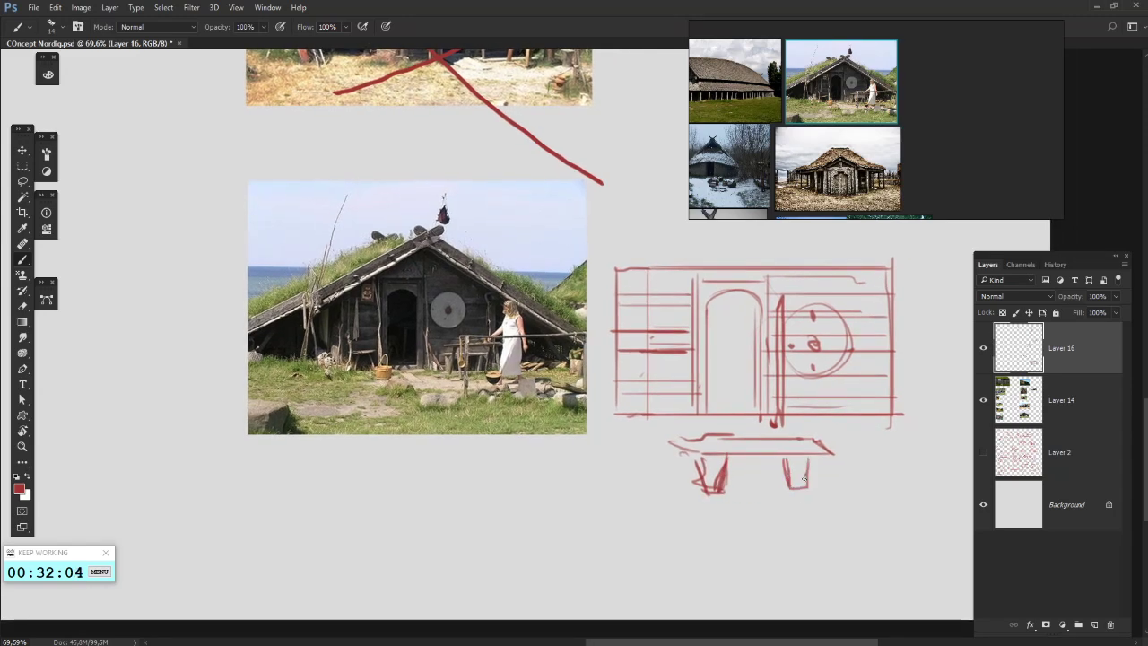
{"action": "left_click_drag", "start_coordinate": [699, 460], "coordinate": [821, 463]}
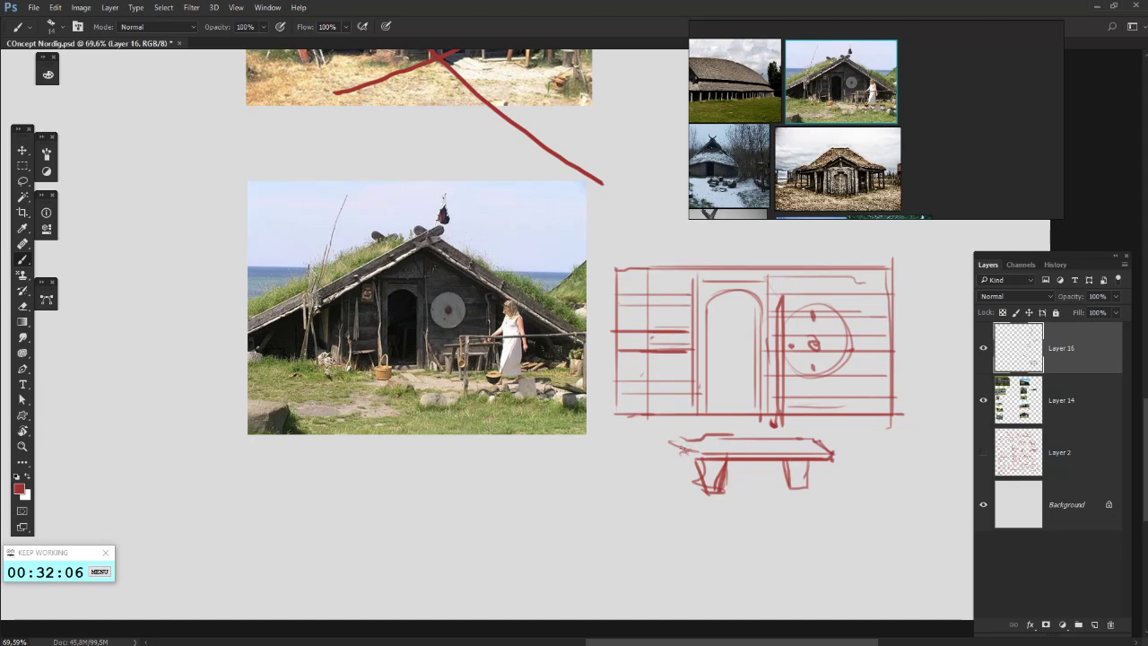
- Sketch the curved arch of the dormer eave beside the thatched stone cottage photo
{"action": "left_click_drag", "start_coordinate": [716, 514], "coordinate": [937, 547]}
{"action": "left_click_drag", "start_coordinate": [641, 404], "coordinate": [808, 592]}
{"action": "left_click_drag", "start_coordinate": [700, 377], "coordinate": [897, 180]}
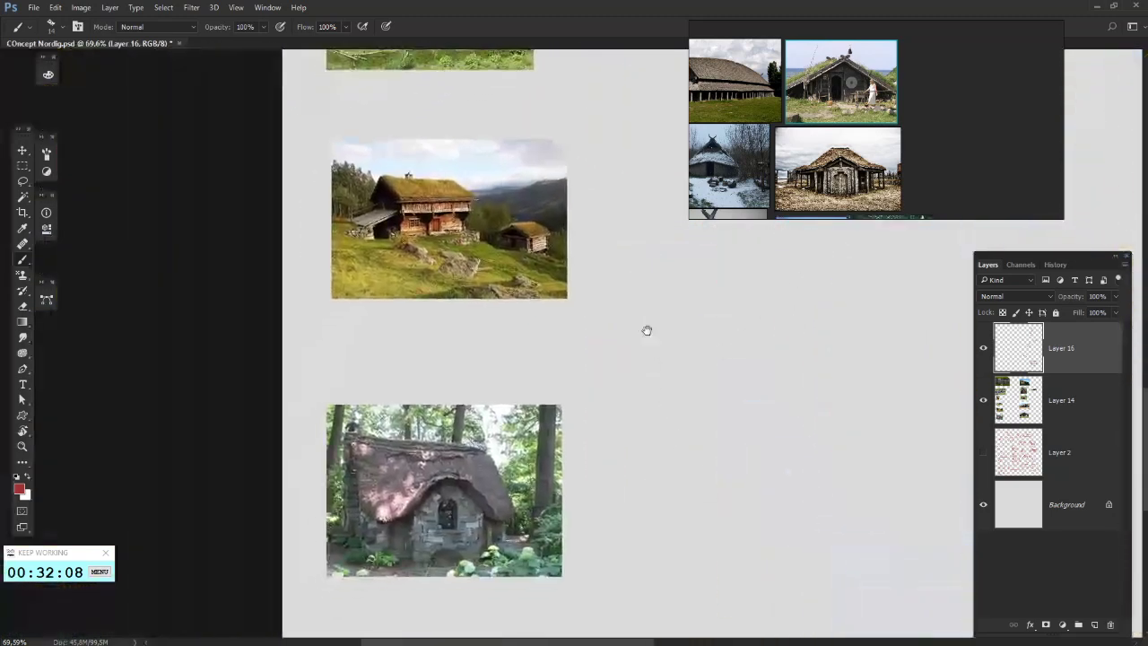
{"action": "left_click_drag", "start_coordinate": [647, 331], "coordinate": [500, 323]}
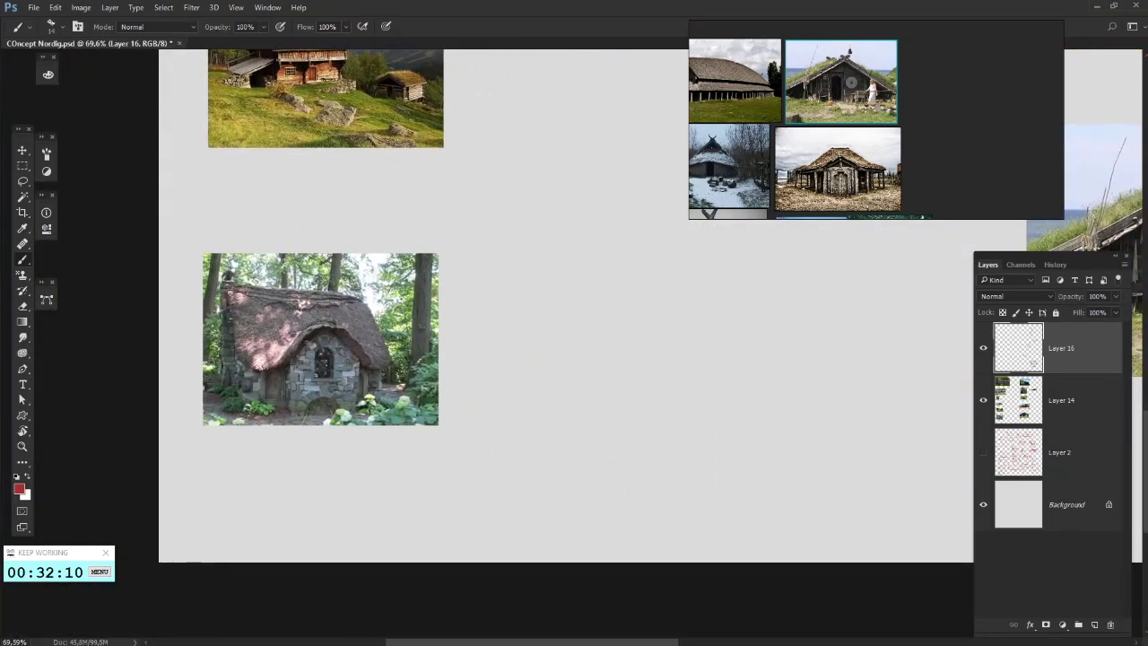
{"action": "left_click_drag", "start_coordinate": [286, 357], "coordinate": [377, 352]}
{"action": "key", "text": "ctrl+z"}
{"action": "left_click_drag", "start_coordinate": [635, 384], "coordinate": [631, 375]}
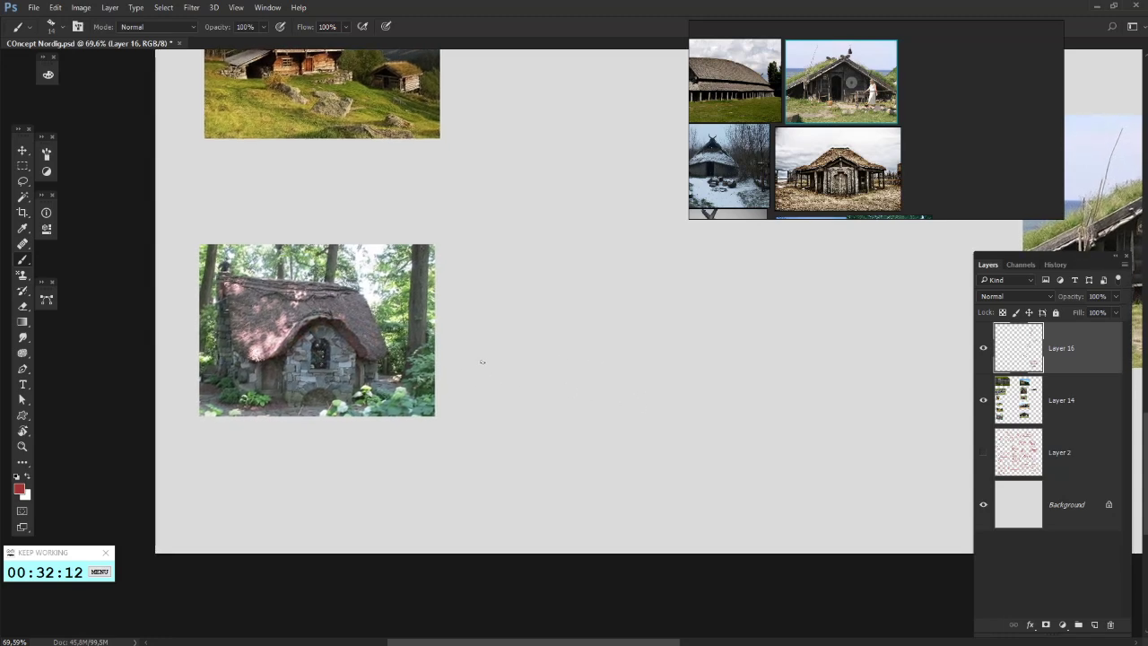
{"action": "left_click_drag", "start_coordinate": [542, 387], "coordinate": [676, 386]}
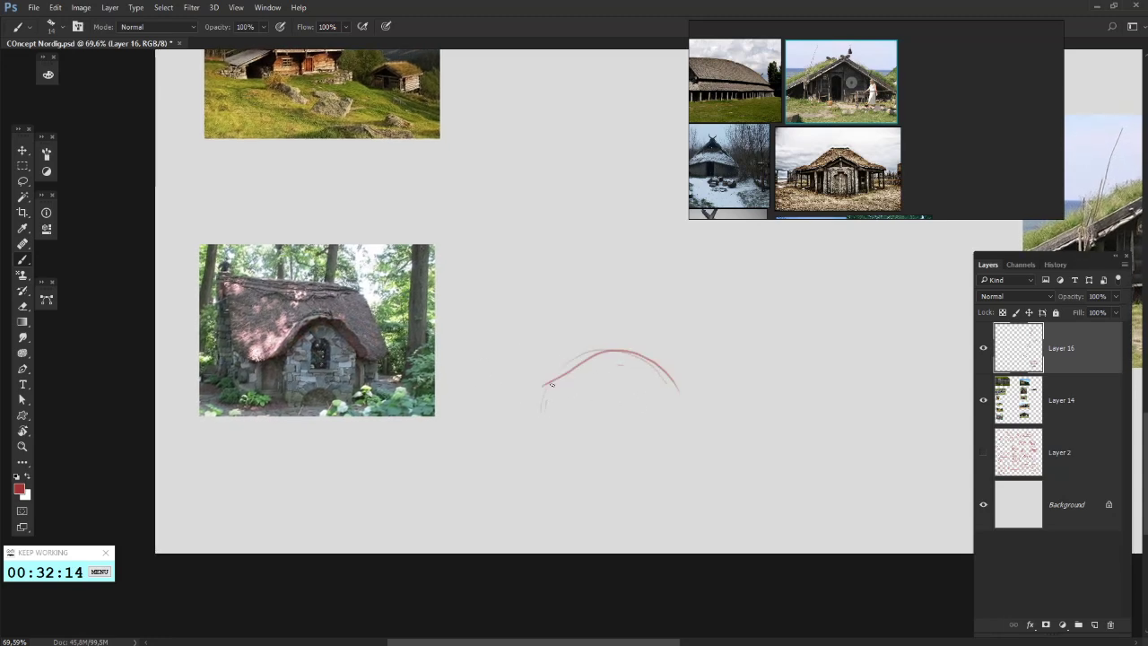
{"action": "left_click_drag", "start_coordinate": [551, 384], "coordinate": [622, 365]}
- Outline the thatched roof around the arch with its left gable slope, long ridge, curved right edge and right eave
{"action": "left_click_drag", "start_coordinate": [542, 393], "coordinate": [479, 272]}
{"action": "mouse_move", "coordinate": [447, 384]}
{"action": "left_mouse_down"}
{"action": "mouse_move", "coordinate": [471, 264]}
{"action": "mouse_move", "coordinate": [640, 278]}
{"action": "mouse_move", "coordinate": [520, 246]}
{"action": "mouse_move", "coordinate": [777, 267]}
{"action": "left_mouse_up"}
{"action": "mouse_move", "coordinate": [613, 275]}
{"action": "left_mouse_down"}
{"action": "mouse_move", "coordinate": [768, 273]}
{"action": "mouse_move", "coordinate": [778, 381]}
{"action": "left_mouse_up"}
{"action": "mouse_move", "coordinate": [737, 287]}
{"action": "left_mouse_down"}
{"action": "mouse_move", "coordinate": [789, 382]}
{"action": "mouse_move", "coordinate": [772, 396]}
{"action": "mouse_move", "coordinate": [806, 413]}
{"action": "mouse_move", "coordinate": [709, 412]}
{"action": "left_mouse_up"}
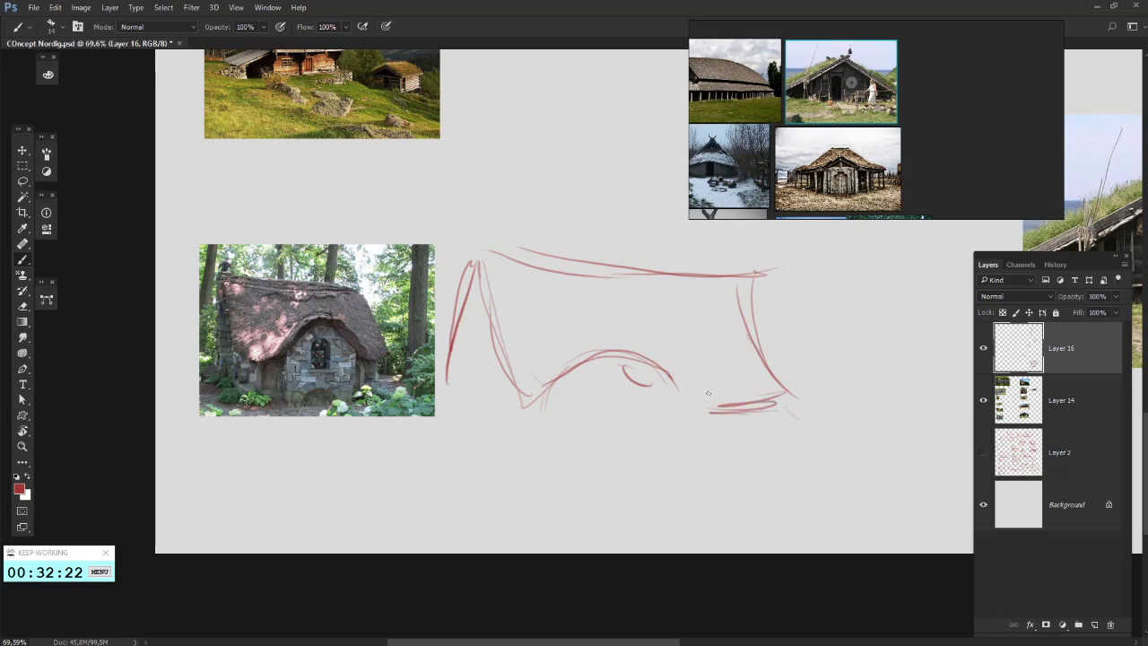
- Thicken the right side of the dormer arch, close its lower end and add an inner arch line
{"action": "mouse_move", "coordinate": [648, 359]}
{"action": "left_mouse_down"}
{"action": "mouse_move", "coordinate": [705, 421]}
{"action": "mouse_move", "coordinate": [668, 422]}
{"action": "mouse_move", "coordinate": [696, 419]}
{"action": "left_mouse_up"}
{"action": "mouse_move", "coordinate": [686, 404]}
{"action": "left_mouse_down"}
{"action": "mouse_move", "coordinate": [663, 374]}
{"action": "mouse_move", "coordinate": [626, 349]}
{"action": "mouse_move", "coordinate": [606, 353]}
{"action": "mouse_move", "coordinate": [567, 411]}
{"action": "mouse_move", "coordinate": [667, 420]}
{"action": "left_mouse_up"}
{"action": "mouse_move", "coordinate": [594, 387]}
{"action": "left_mouse_down"}
{"action": "mouse_move", "coordinate": [652, 388]}
{"action": "mouse_move", "coordinate": [675, 415]}
{"action": "left_mouse_up"}
{"action": "key", "text": "ctrl+z"}
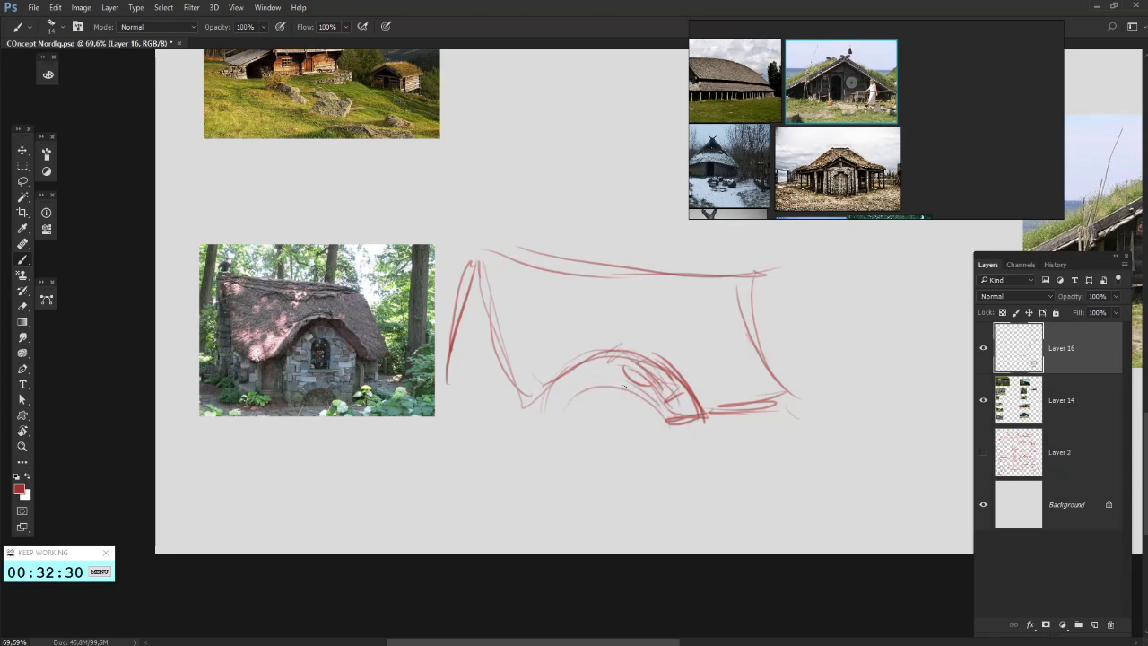
- Reinforce the left side of the dormer arch, the adjoining eave and the left gable edges with heavier strokes
{"action": "mouse_move", "coordinate": [612, 353]}
{"action": "left_mouse_down"}
{"action": "mouse_move", "coordinate": [660, 391]}
{"action": "mouse_move", "coordinate": [558, 384]}
{"action": "left_mouse_up"}
{"action": "left_click_drag", "start_coordinate": [612, 357], "coordinate": [545, 417]}
{"action": "left_click_drag", "start_coordinate": [566, 372], "coordinate": [542, 441]}
{"action": "mouse_move", "coordinate": [599, 363]}
{"action": "left_mouse_down"}
{"action": "mouse_move", "coordinate": [539, 436]}
{"action": "mouse_move", "coordinate": [494, 412]}
{"action": "left_mouse_up"}
{"action": "mouse_move", "coordinate": [468, 310]}
{"action": "left_mouse_down"}
{"action": "mouse_move", "coordinate": [506, 423]}
{"action": "mouse_move", "coordinate": [455, 262]}
{"action": "mouse_move", "coordinate": [498, 411]}
{"action": "left_mouse_up"}
{"action": "left_click_drag", "start_coordinate": [455, 260], "coordinate": [446, 376]}
{"action": "mouse_move", "coordinate": [452, 271]}
{"action": "left_mouse_down"}
{"action": "mouse_move", "coordinate": [442, 401]}
{"action": "mouse_move", "coordinate": [455, 259]}
{"action": "left_mouse_up"}
- Darken the roof ridge and add a band beneath it with a wavy lower edge and a projecting right end
{"action": "left_click_drag", "start_coordinate": [461, 257], "coordinate": [608, 281]}
{"action": "mouse_move", "coordinate": [482, 256]}
{"action": "left_mouse_down"}
{"action": "mouse_move", "coordinate": [640, 277]}
{"action": "mouse_move", "coordinate": [761, 275]}
{"action": "left_mouse_up"}
{"action": "left_click_drag", "start_coordinate": [587, 270], "coordinate": [572, 252]}
{"action": "mouse_move", "coordinate": [437, 244]}
{"action": "left_mouse_down"}
{"action": "mouse_move", "coordinate": [458, 204]}
{"action": "mouse_move", "coordinate": [459, 248]}
{"action": "left_mouse_up"}
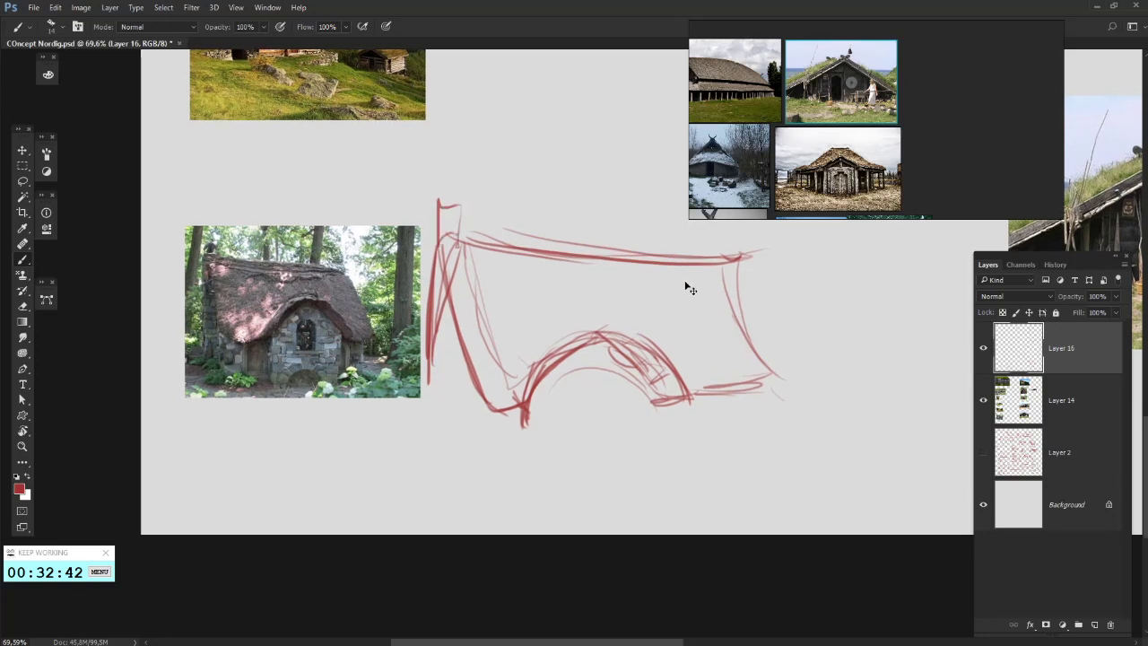
{"action": "key", "text": "ctrl+z"}
{"action": "mouse_move", "coordinate": [690, 288]}
{"action": "left_mouse_down"}
{"action": "mouse_move", "coordinate": [656, 280]}
{"action": "mouse_move", "coordinate": [622, 299]}
{"action": "left_mouse_up"}
{"action": "mouse_move", "coordinate": [533, 261]}
{"action": "left_mouse_down"}
{"action": "mouse_move", "coordinate": [624, 273]}
{"action": "mouse_move", "coordinate": [451, 264]}
{"action": "mouse_move", "coordinate": [615, 260]}
{"action": "left_mouse_up"}
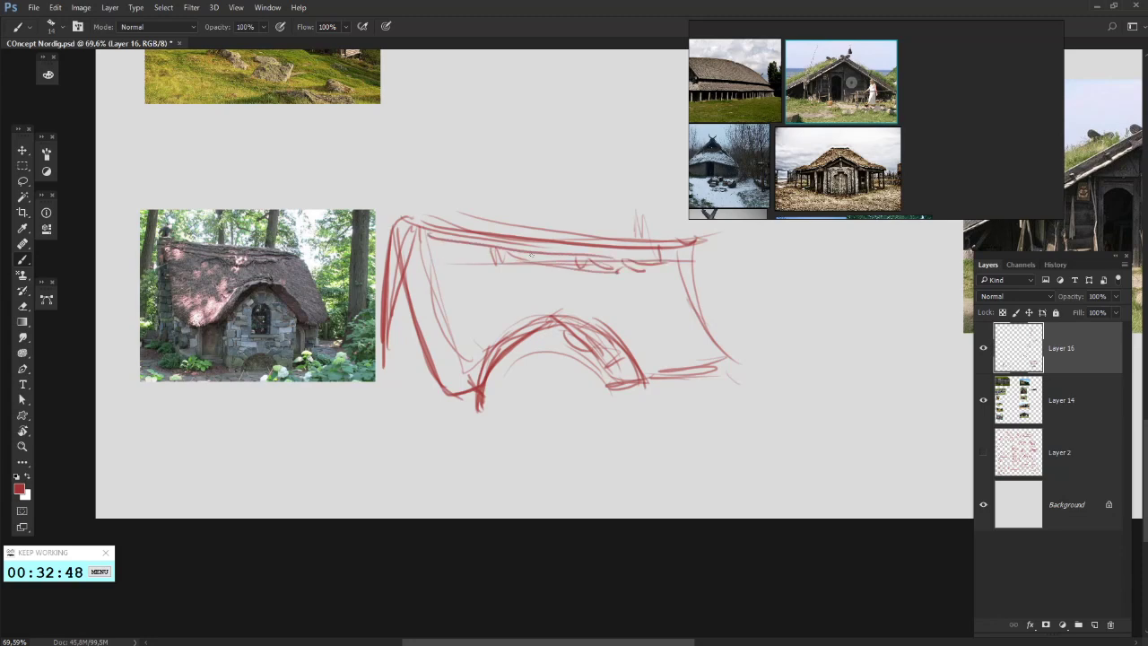
{"action": "left_click_drag", "start_coordinate": [409, 229], "coordinate": [708, 262]}
{"action": "left_click_drag", "start_coordinate": [553, 250], "coordinate": [722, 252]}
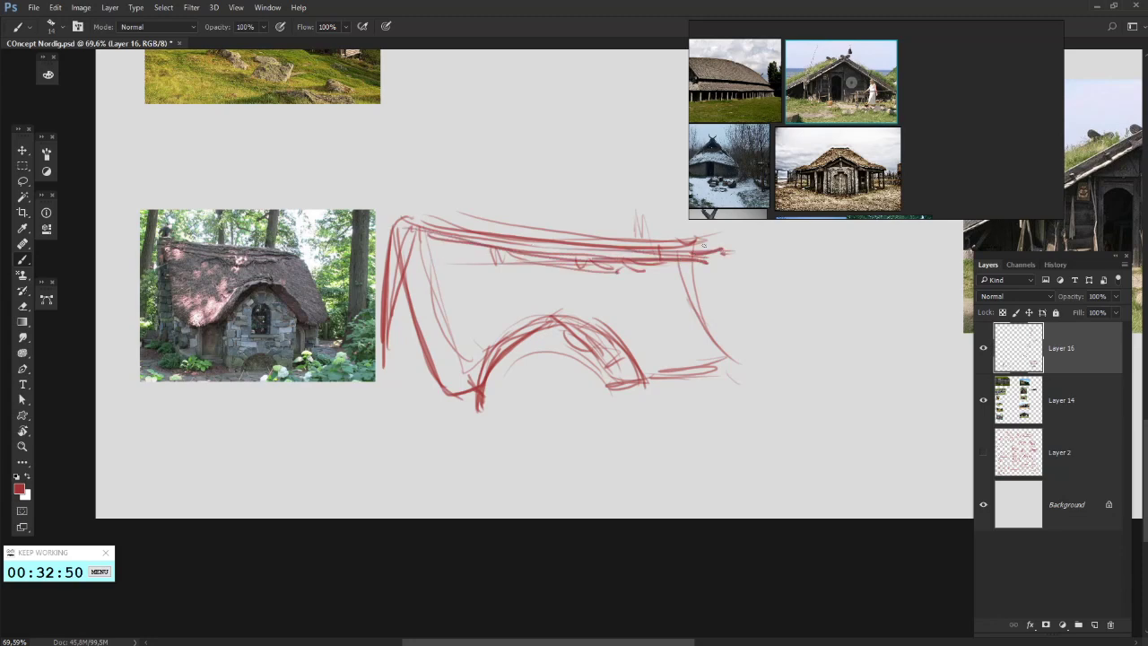
{"action": "scroll", "coordinate": [139, 300], "scroll_direction": "up", "scroll_amount": 7}
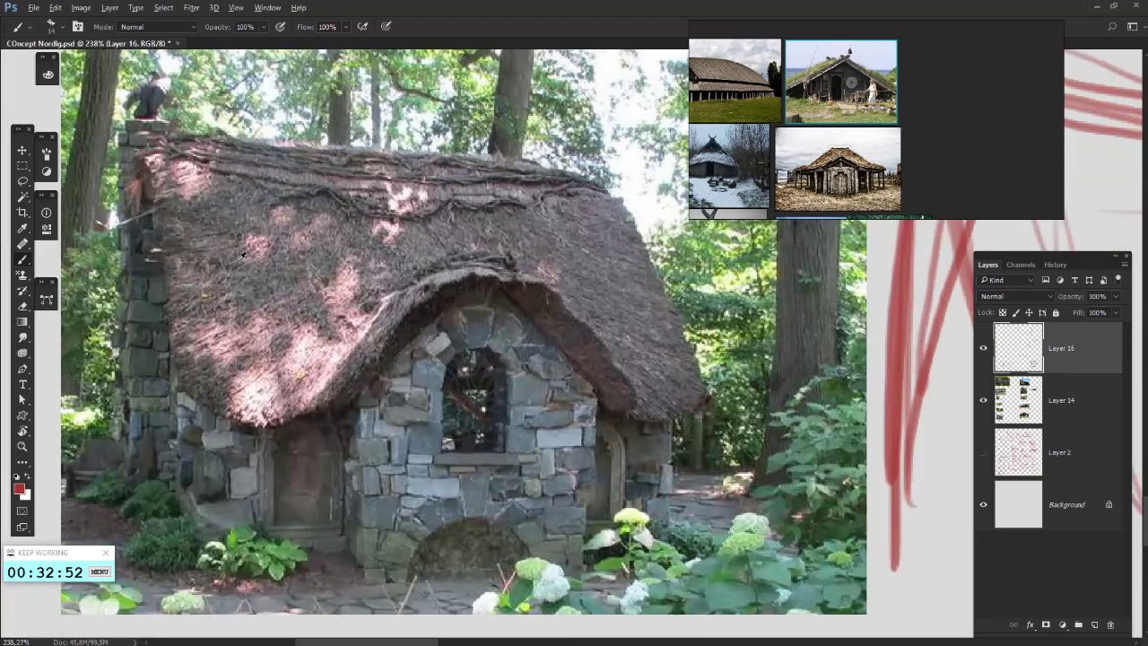
{"action": "left_click_drag", "start_coordinate": [239, 161], "coordinate": [467, 183]}
{"action": "key", "text": "ctrl+z"}
{"action": "left_click_drag", "start_coordinate": [176, 153], "coordinate": [328, 169]}
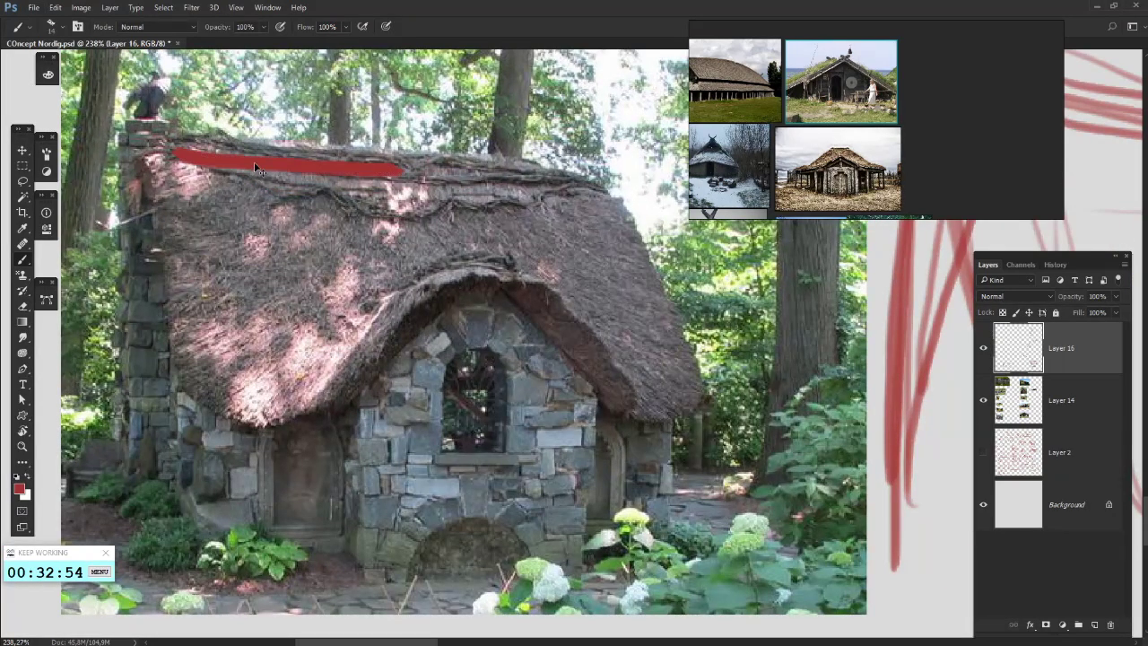
{"action": "key", "text": "ctrl+z"}
{"action": "left_click_drag", "start_coordinate": [265, 149], "coordinate": [291, 179]}
{"action": "mouse_move", "coordinate": [332, 154]}
{"action": "left_mouse_down"}
{"action": "mouse_move", "coordinate": [367, 197]}
{"action": "mouse_move", "coordinate": [439, 217]}
{"action": "left_mouse_up"}
{"action": "key", "text": "ctrl+z"}
{"action": "key", "text": "ctrl+z"}
{"action": "scroll", "coordinate": [493, 184], "scroll_direction": "up", "scroll_amount": 2}
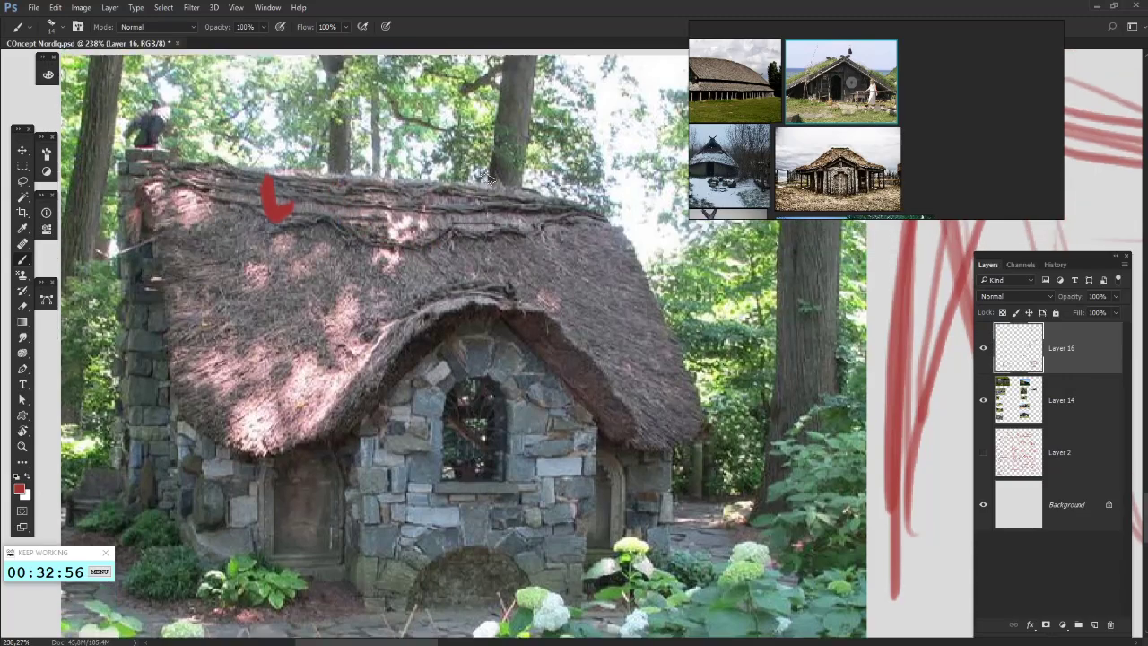
{"action": "key", "text": "ctrl+z"}
- Examine the ridge binding, arched eave, stone walls and doorways in the cottage photo up close
{"action": "scroll", "coordinate": [449, 202], "scroll_direction": "up", "scroll_amount": 10}
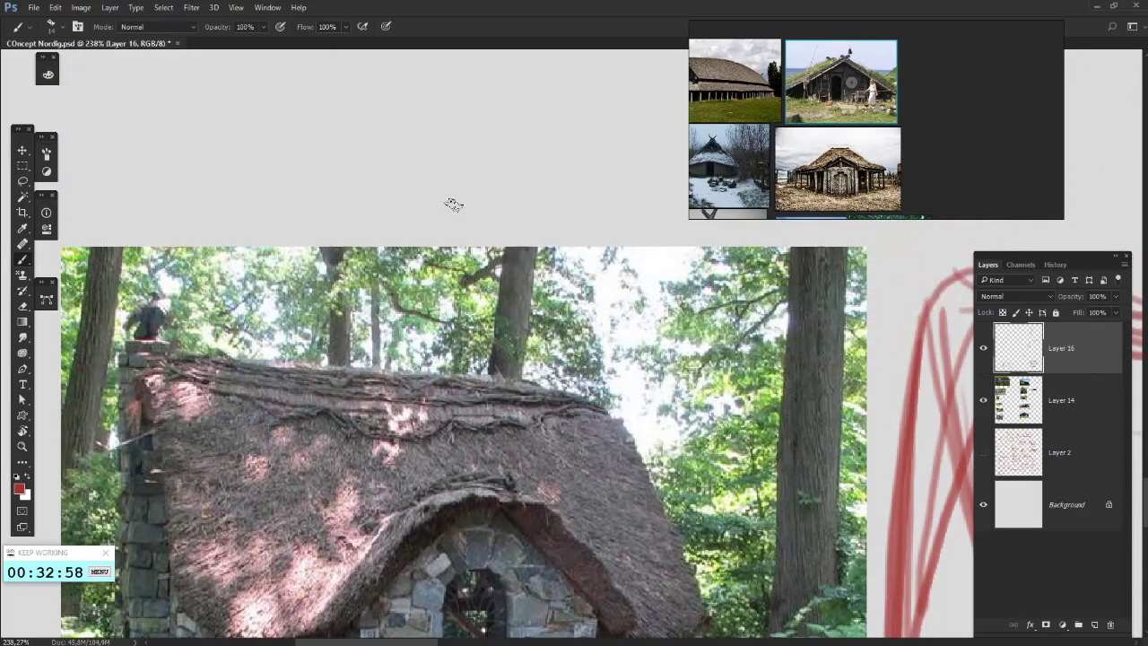
{"action": "scroll", "coordinate": [451, 200], "scroll_direction": "down", "scroll_amount": 12}
{"action": "scroll", "coordinate": [453, 205], "scroll_direction": "down", "scroll_amount": 3}
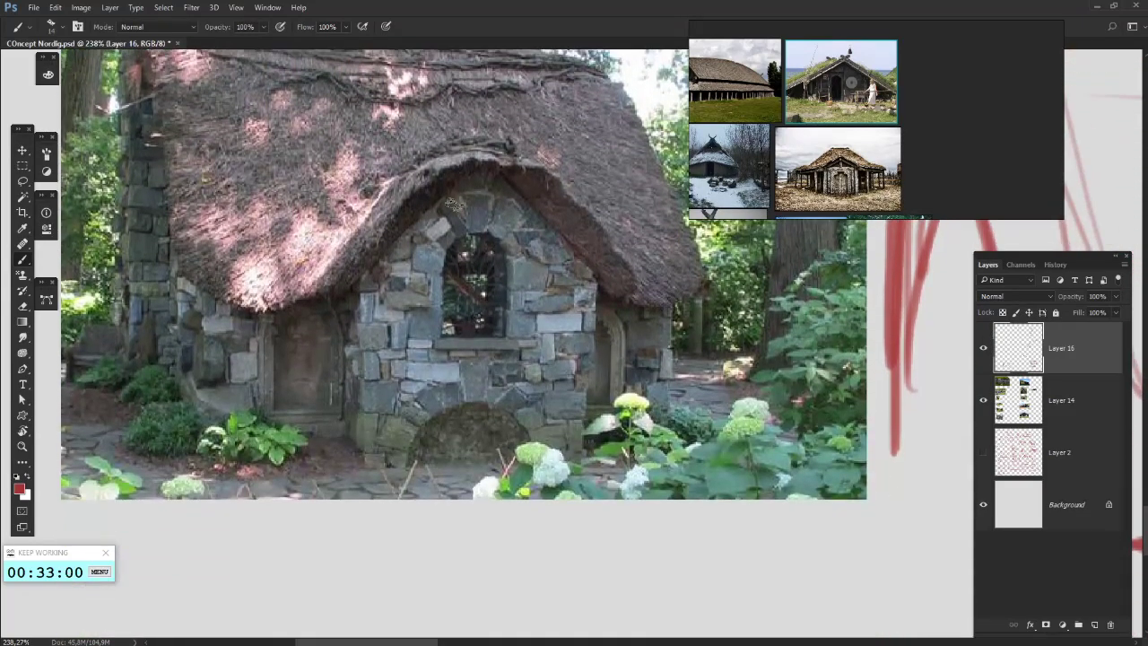
{"action": "scroll", "coordinate": [457, 199], "scroll_direction": "down", "scroll_amount": 1}
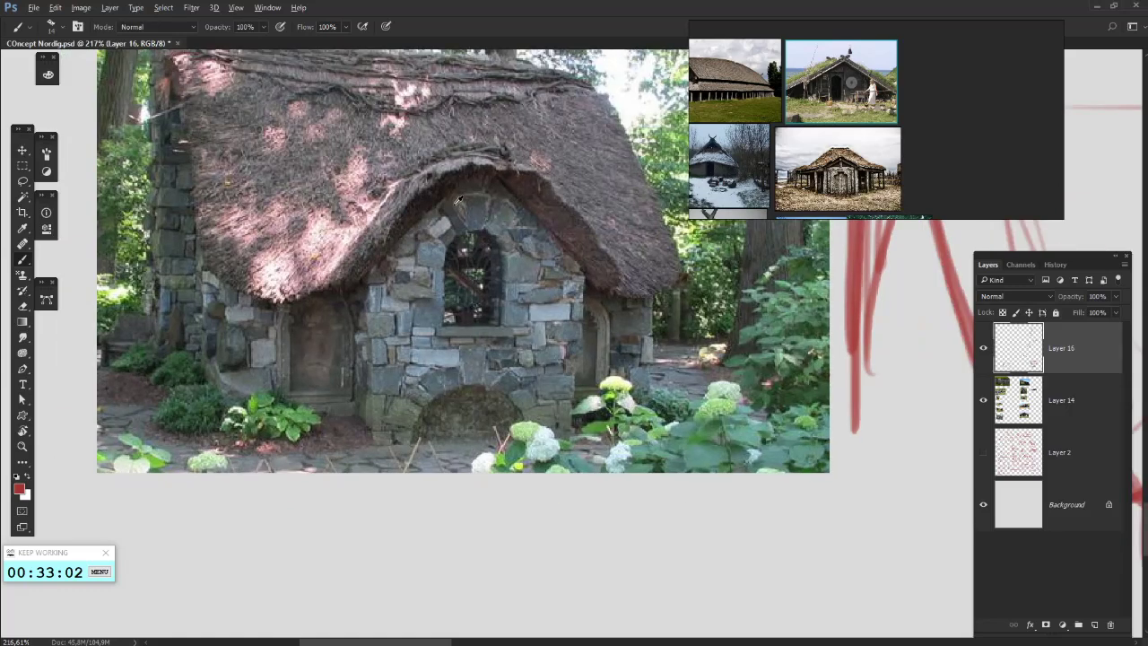
{"action": "scroll", "coordinate": [458, 199], "scroll_direction": "down", "scroll_amount": 6}
{"action": "scroll", "coordinate": [769, 315], "scroll_direction": "up", "scroll_amount": 2}
{"action": "scroll", "coordinate": [771, 323], "scroll_direction": "up", "scroll_amount": 2}
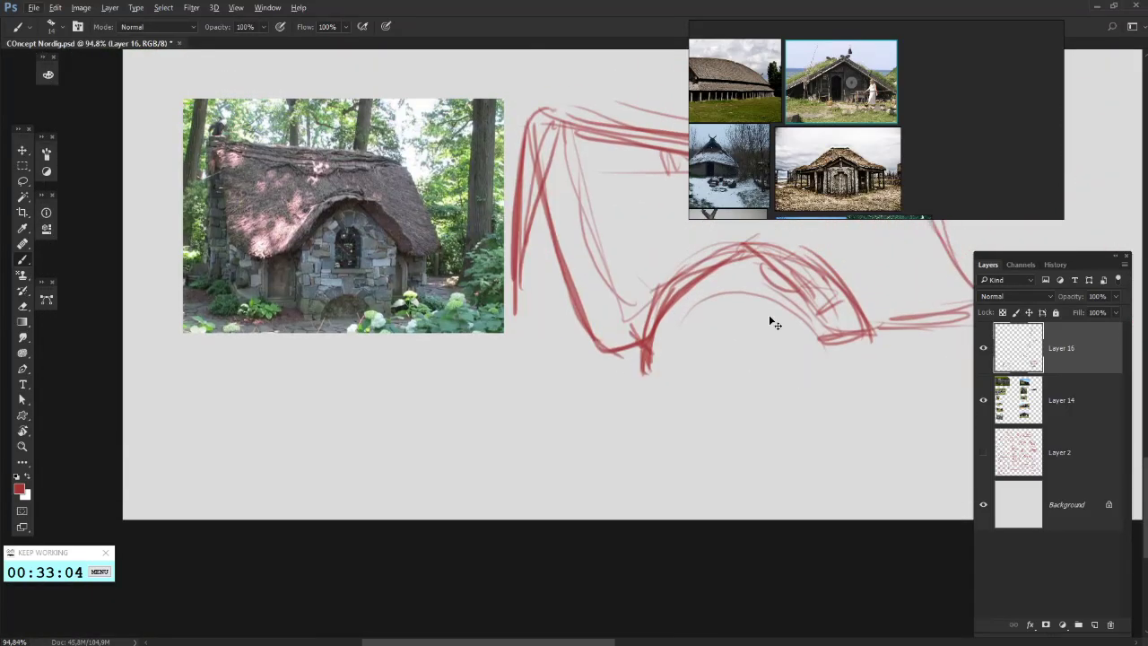
- Draw the dormer's vertical walls and stepped base beneath the arch, plus the recessed wall section to its right
{"action": "scroll", "coordinate": [771, 319], "scroll_direction": "right", "scroll_amount": 3}
{"action": "left_click_drag", "start_coordinate": [642, 243], "coordinate": [622, 251]}
{"action": "mouse_move", "coordinate": [708, 303]}
{"action": "left_mouse_down"}
{"action": "mouse_move", "coordinate": [765, 379]}
{"action": "mouse_move", "coordinate": [733, 463]}
{"action": "left_mouse_up"}
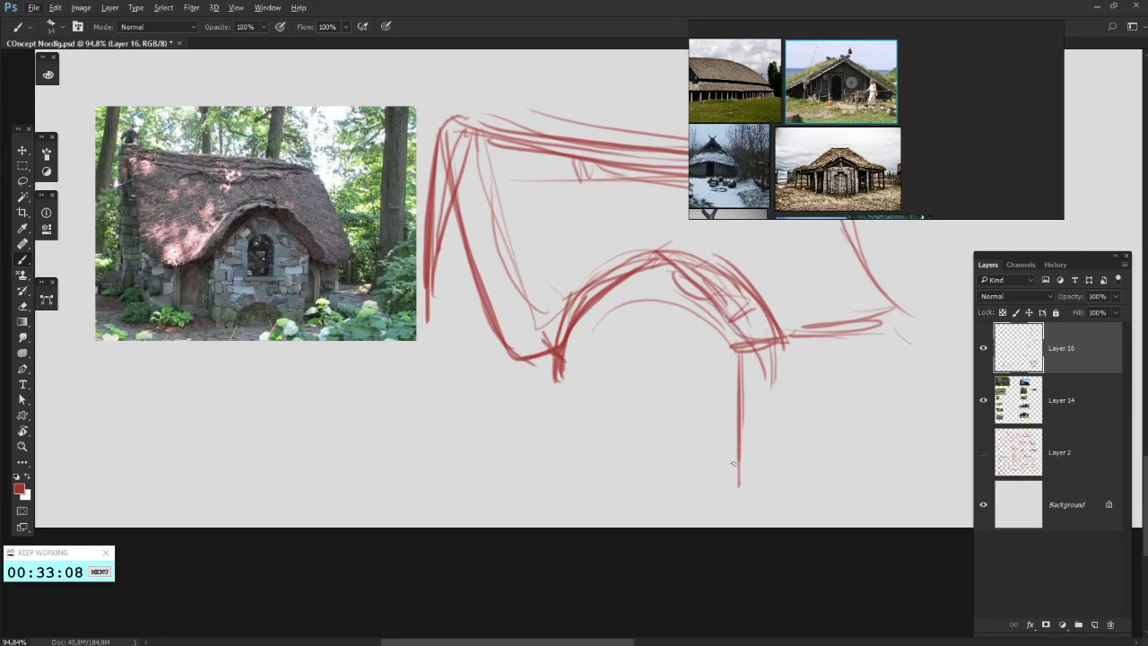
{"action": "mouse_move", "coordinate": [565, 368]}
{"action": "left_mouse_down"}
{"action": "mouse_move", "coordinate": [566, 462]}
{"action": "mouse_move", "coordinate": [725, 480]}
{"action": "left_mouse_up"}
{"action": "mouse_move", "coordinate": [727, 499]}
{"action": "left_mouse_down"}
{"action": "mouse_move", "coordinate": [574, 499]}
{"action": "mouse_move", "coordinate": [562, 472]}
{"action": "mouse_move", "coordinate": [520, 472]}
{"action": "left_mouse_up"}
{"action": "left_click_drag", "start_coordinate": [741, 477], "coordinate": [869, 477]}
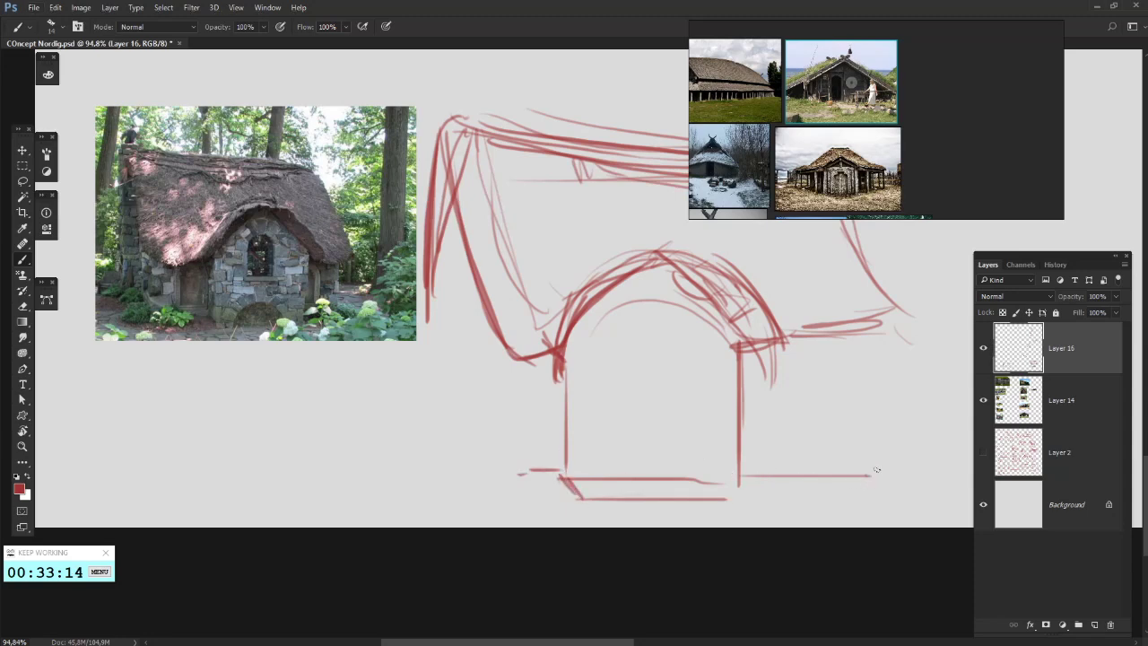
{"action": "mouse_move", "coordinate": [868, 334]}
{"action": "left_mouse_down"}
{"action": "mouse_move", "coordinate": [867, 492]}
{"action": "mouse_move", "coordinate": [858, 469]}
{"action": "left_mouse_up"}
- Draw the receding left side wall with a diagonal base line, vertical front corner posts and a rear corner edge
{"action": "left_click_drag", "start_coordinate": [442, 394], "coordinate": [536, 467]}
{"action": "left_click_drag", "start_coordinate": [453, 383], "coordinate": [527, 465]}
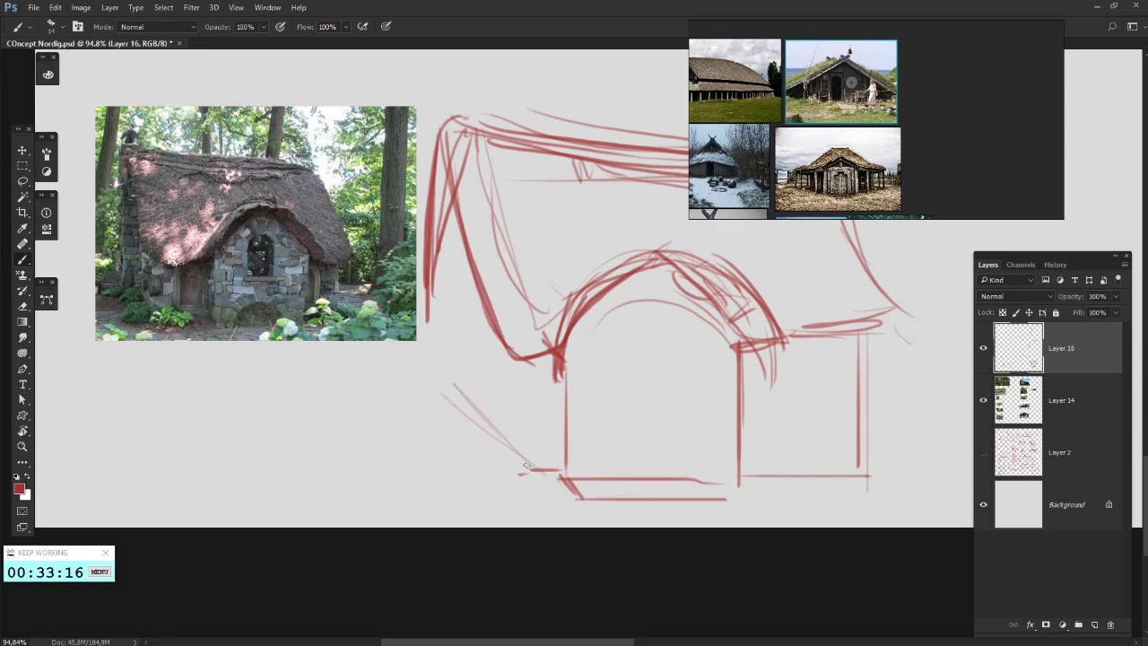
{"action": "left_click_drag", "start_coordinate": [493, 334], "coordinate": [503, 480]}
{"action": "left_click_drag", "start_coordinate": [512, 355], "coordinate": [512, 461]}
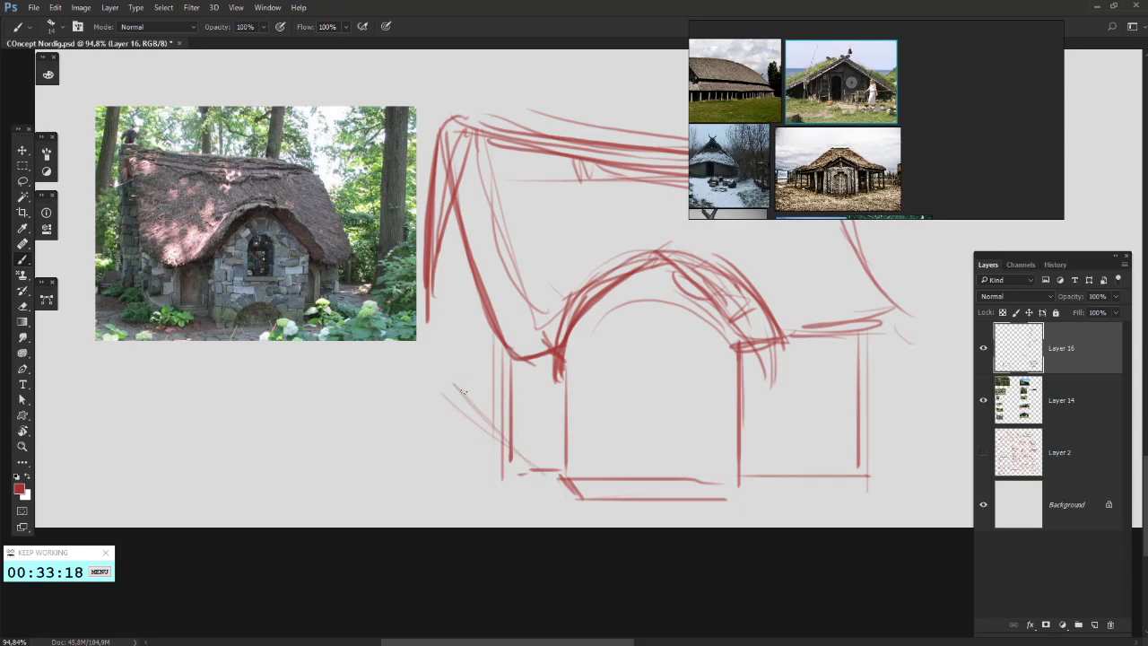
{"action": "mouse_move", "coordinate": [446, 371]}
{"action": "left_mouse_down"}
{"action": "mouse_move", "coordinate": [518, 465]}
{"action": "mouse_move", "coordinate": [509, 459]}
{"action": "left_mouse_up"}
{"action": "left_click_drag", "start_coordinate": [431, 260], "coordinate": [430, 406]}
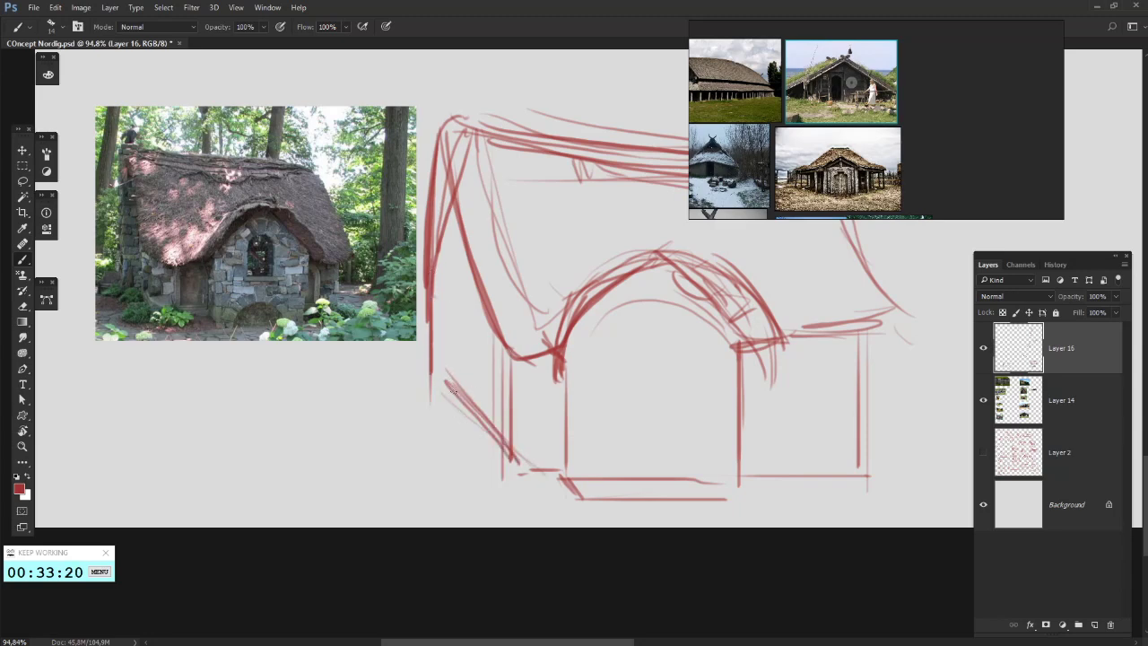
{"action": "left_click_drag", "start_coordinate": [487, 378], "coordinate": [520, 367]}
{"action": "left_click_drag", "start_coordinate": [481, 227], "coordinate": [475, 344]}
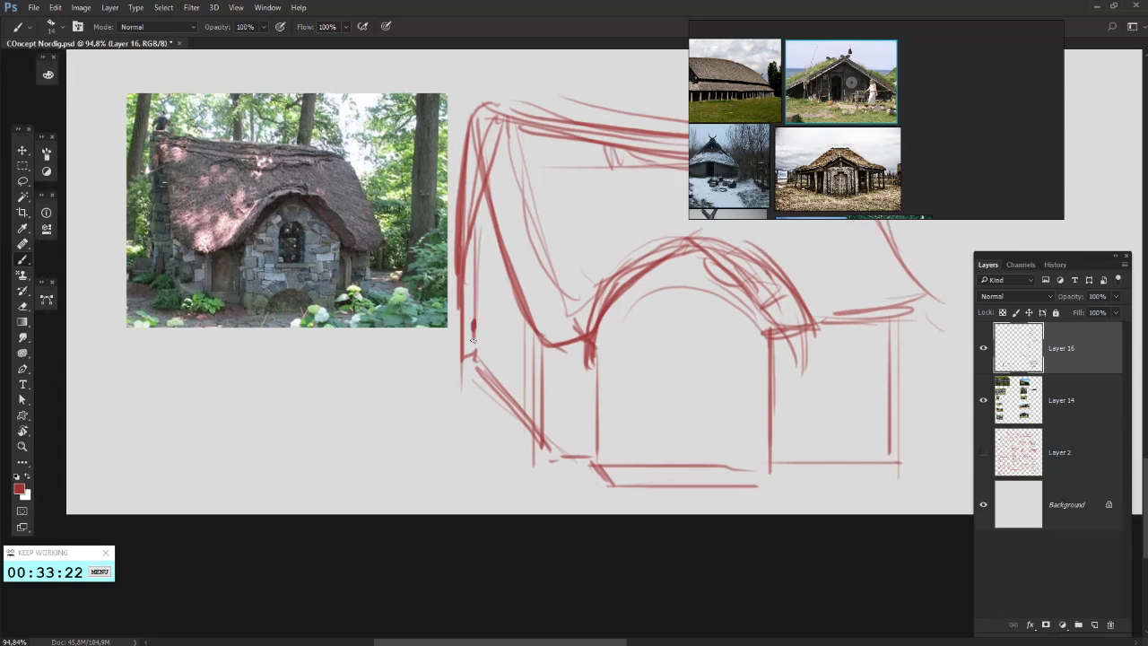
- Sketch a short chimney with a flat cap on top of the left gable end
{"action": "mouse_move", "coordinate": [553, 197]}
{"action": "left_mouse_down"}
{"action": "mouse_move", "coordinate": [482, 337]}
{"action": "mouse_move", "coordinate": [436, 326]}
{"action": "left_mouse_up"}
{"action": "mouse_move", "coordinate": [336, 199]}
{"action": "left_mouse_down"}
{"action": "mouse_move", "coordinate": [391, 197]}
{"action": "mouse_move", "coordinate": [365, 235]}
{"action": "left_mouse_up"}
{"action": "left_click_drag", "start_coordinate": [418, 296], "coordinate": [445, 293]}
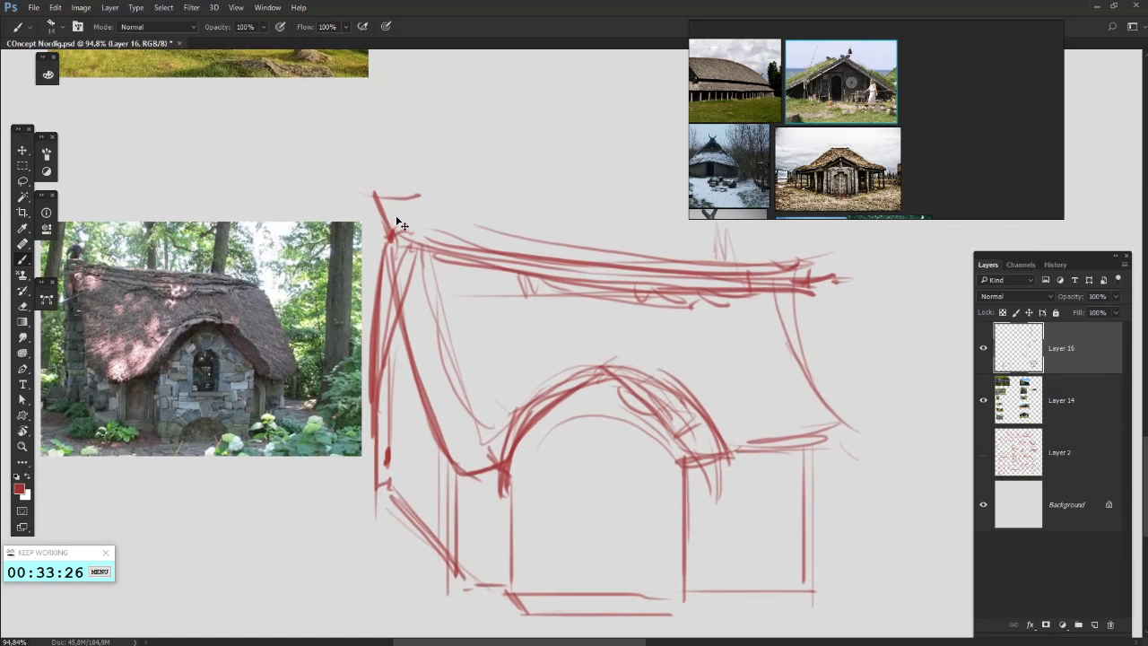
{"action": "key", "text": "ctrl+z"}
{"action": "left_click_drag", "start_coordinate": [386, 195], "coordinate": [393, 238]}
{"action": "left_click_drag", "start_coordinate": [400, 203], "coordinate": [410, 249]}
- Add short upright pegs along the roof ridge and rework the thatch lines above the dormer arch
{"action": "left_click_drag", "start_coordinate": [603, 242], "coordinate": [512, 265]}
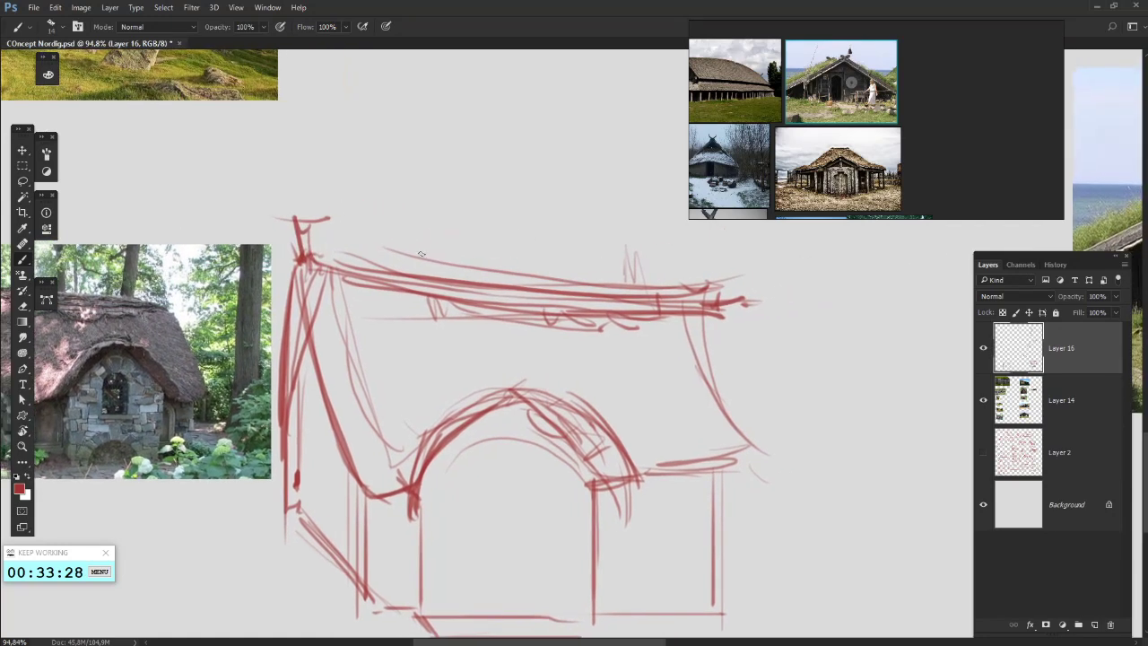
{"action": "left_click_drag", "start_coordinate": [422, 252], "coordinate": [436, 279]}
{"action": "mouse_move", "coordinate": [679, 283]}
{"action": "left_mouse_down"}
{"action": "mouse_move", "coordinate": [703, 241]}
{"action": "mouse_move", "coordinate": [753, 252]}
{"action": "left_mouse_up"}
{"action": "mouse_move", "coordinate": [525, 331]}
{"action": "left_mouse_down"}
{"action": "mouse_move", "coordinate": [569, 355]}
{"action": "mouse_move", "coordinate": [613, 358]}
{"action": "left_mouse_up"}
{"action": "left_click_drag", "start_coordinate": [574, 359], "coordinate": [607, 343]}
{"action": "key", "text": "ctrl+z"}
{"action": "key", "text": "ctrl+z"}
{"action": "left_click_drag", "start_coordinate": [519, 363], "coordinate": [592, 355]}
{"action": "mouse_move", "coordinate": [524, 363]}
{"action": "left_mouse_down"}
{"action": "mouse_move", "coordinate": [615, 350]}
{"action": "mouse_move", "coordinate": [601, 345]}
{"action": "mouse_move", "coordinate": [612, 377]}
{"action": "left_mouse_up"}
{"action": "left_click_drag", "start_coordinate": [599, 269], "coordinate": [587, 445]}
{"action": "mouse_move", "coordinate": [586, 81]}
{"action": "left_mouse_down"}
{"action": "mouse_move", "coordinate": [807, 351]}
{"action": "mouse_move", "coordinate": [810, 338]}
{"action": "mouse_move", "coordinate": [622, 281]}
{"action": "left_mouse_up"}
{"action": "left_click_drag", "start_coordinate": [409, 239], "coordinate": [471, 220]}
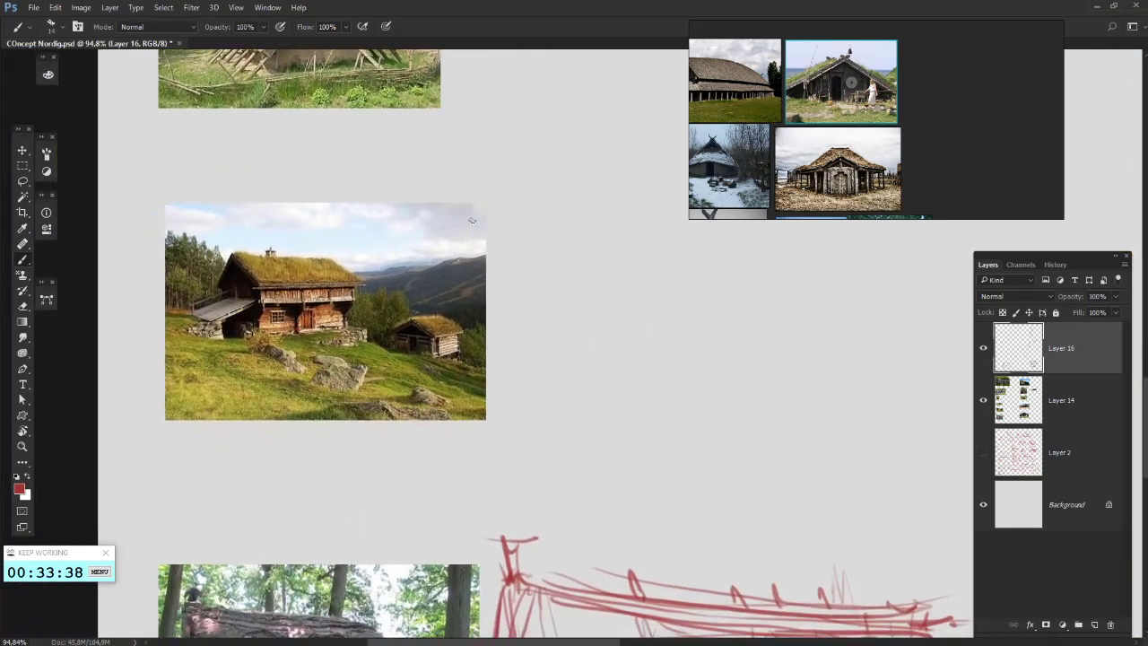
{"action": "left_click_drag", "start_coordinate": [619, 339], "coordinate": [577, 305]}
{"action": "left_click_drag", "start_coordinate": [228, 253], "coordinate": [285, 264]}
{"action": "left_click_drag", "start_coordinate": [366, 261], "coordinate": [501, 285]}
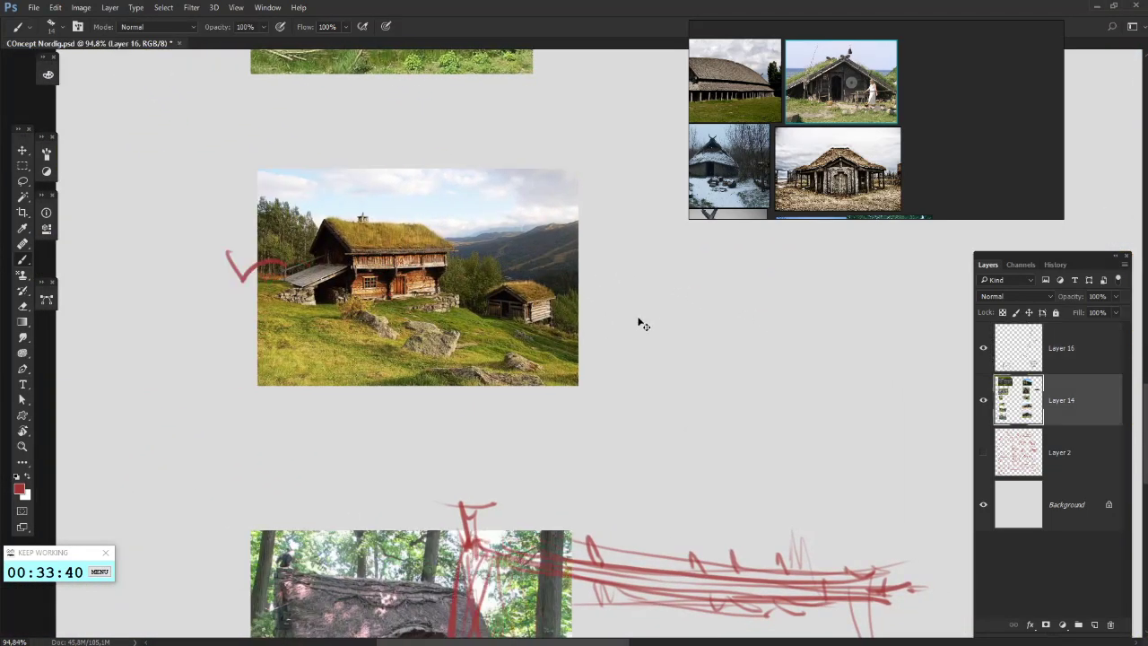
{"action": "key", "text": "ctrl+alt+z"}
{"action": "key", "text": "ctrl+alt+z"}
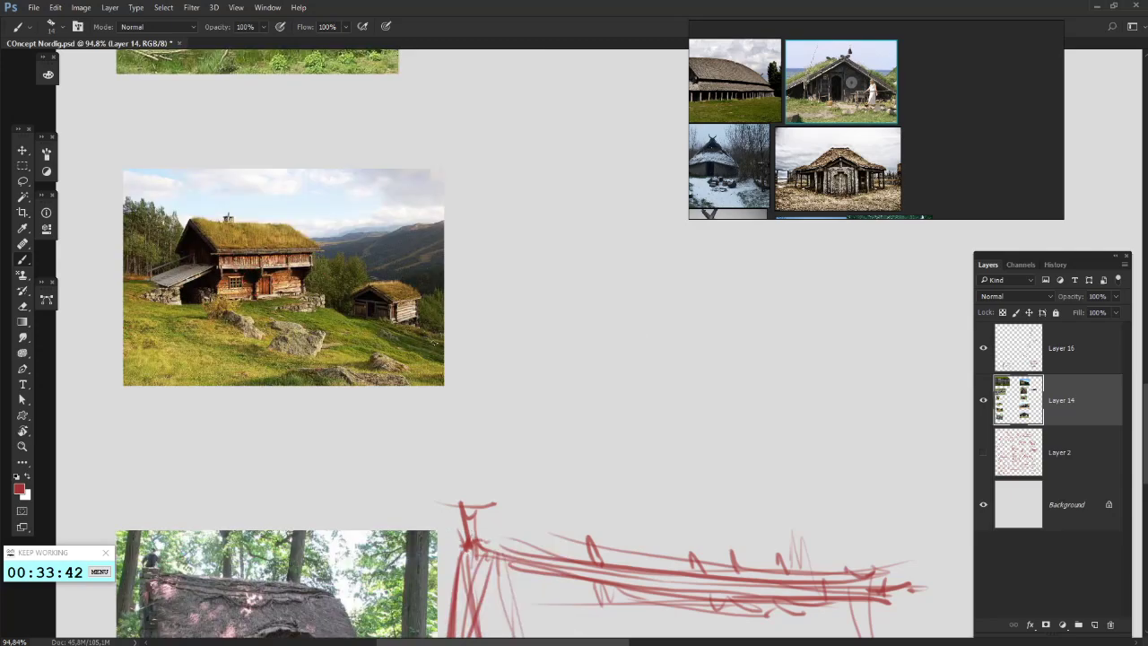
- Try marking the upper-storey balcony boards and its underside in red directly on the turf-roofed farmhouse photo, and undo the strokes
{"action": "scroll", "coordinate": [226, 296], "scroll_direction": "up", "scroll_amount": 10}
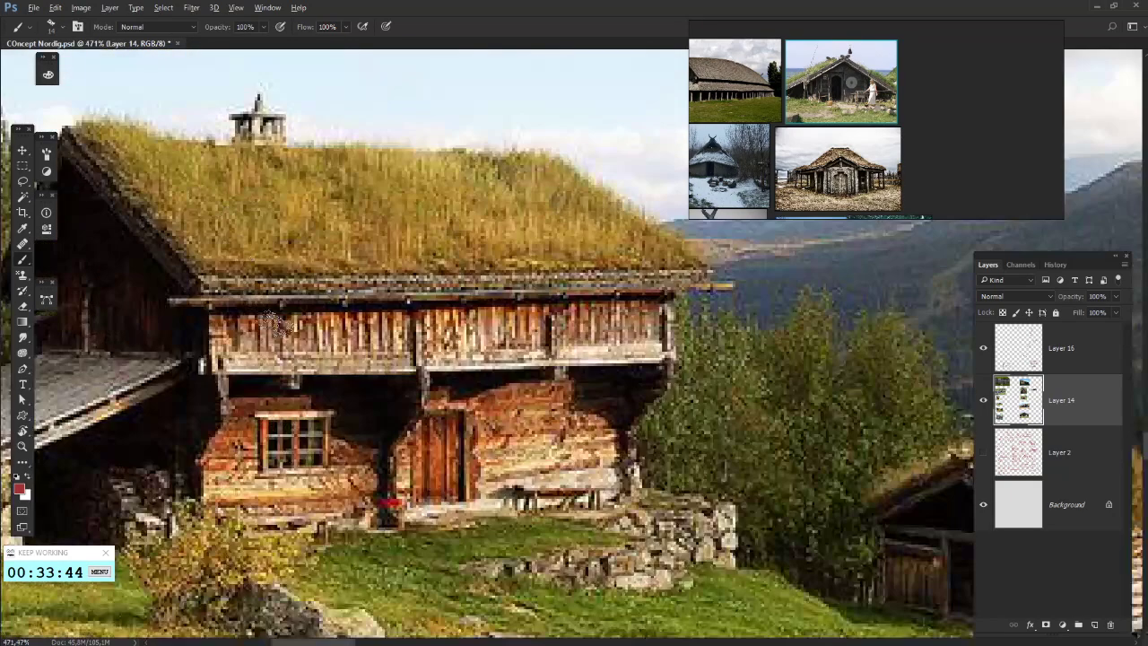
{"action": "mouse_move", "coordinate": [252, 321]}
{"action": "left_mouse_down"}
{"action": "mouse_move", "coordinate": [385, 314]}
{"action": "mouse_move", "coordinate": [502, 368]}
{"action": "mouse_move", "coordinate": [547, 350]}
{"action": "left_mouse_up"}
{"action": "key", "text": "ctrl+alt+z"}
{"action": "key", "text": "ctrl+alt+z"}
{"action": "key", "text": "ctrl+alt+z"}
{"action": "key", "text": "ctrl+alt+z"}
{"action": "key", "text": "ctrl+alt+z"}
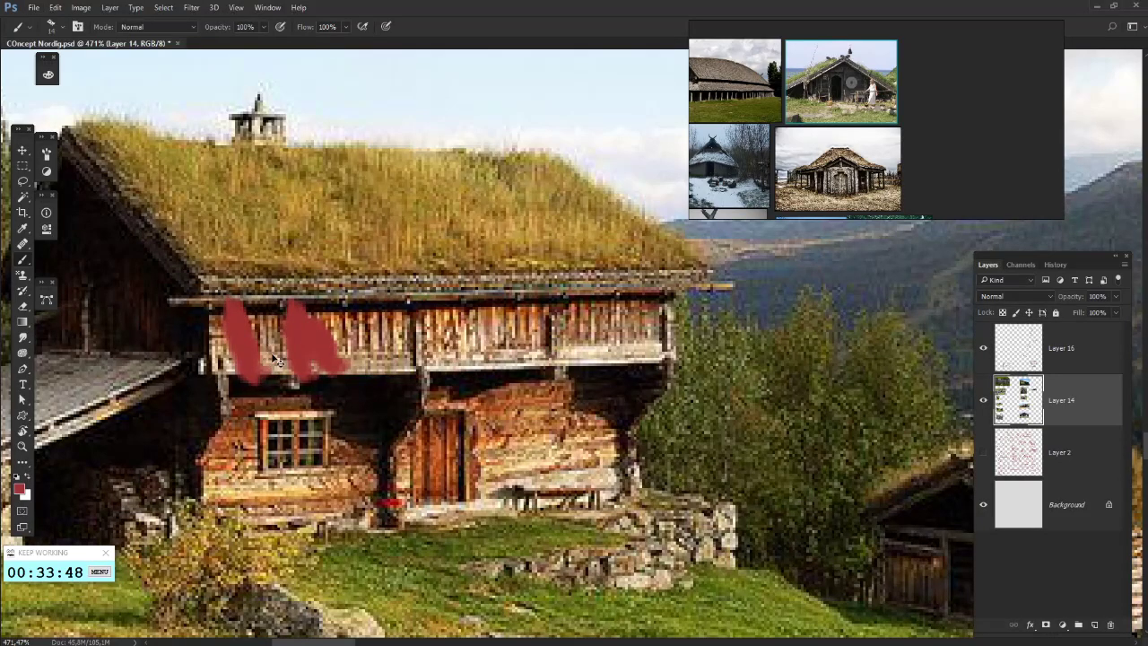
{"action": "key", "text": "ctrl+alt+z"}
{"action": "mouse_move", "coordinate": [212, 316]}
{"action": "left_mouse_down"}
{"action": "mouse_move", "coordinate": [211, 374]}
{"action": "mouse_move", "coordinate": [664, 364]}
{"action": "left_mouse_up"}
{"action": "key", "text": "ctrl+alt+z"}
{"action": "left_click_drag", "start_coordinate": [570, 366], "coordinate": [556, 398]}
{"action": "key", "text": "ctrl+alt+z"}
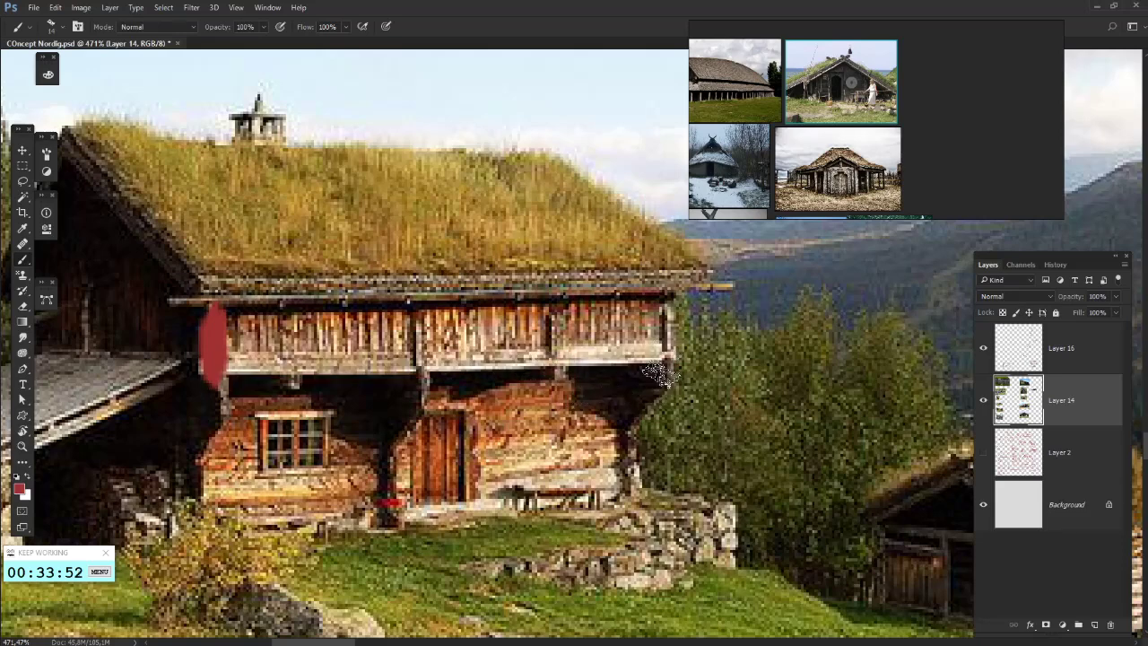
- Try tracing the slanted bracket and lower wall edge at the photo house's far corner, and undo all the marks
{"action": "mouse_move", "coordinate": [668, 367]}
{"action": "left_mouse_down"}
{"action": "mouse_move", "coordinate": [630, 431]}
{"action": "mouse_move", "coordinate": [651, 422]}
{"action": "mouse_move", "coordinate": [627, 444]}
{"action": "left_mouse_up"}
{"action": "key", "text": "ctrl+alt+z"}
{"action": "key", "text": "ctrl+alt+z"}
{"action": "mouse_move", "coordinate": [669, 365]}
{"action": "left_mouse_down"}
{"action": "mouse_move", "coordinate": [667, 389]}
{"action": "mouse_move", "coordinate": [621, 437]}
{"action": "mouse_move", "coordinate": [629, 488]}
{"action": "left_mouse_up"}
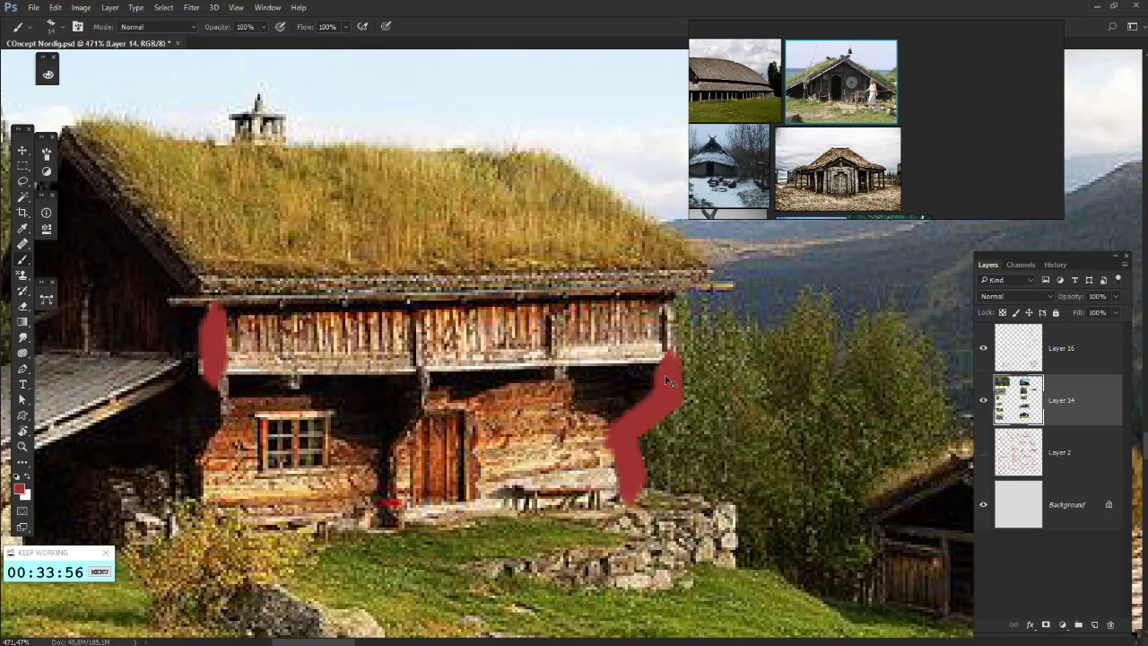
{"action": "key", "text": "ctrl+alt+z"}
{"action": "mouse_move", "coordinate": [667, 358]}
{"action": "left_mouse_down"}
{"action": "mouse_move", "coordinate": [668, 414]}
{"action": "mouse_move", "coordinate": [634, 446]}
{"action": "mouse_move", "coordinate": [627, 516]}
{"action": "left_mouse_up"}
{"action": "key", "text": "ctrl+alt+z"}
{"action": "key", "text": "ctrl+alt+z"}
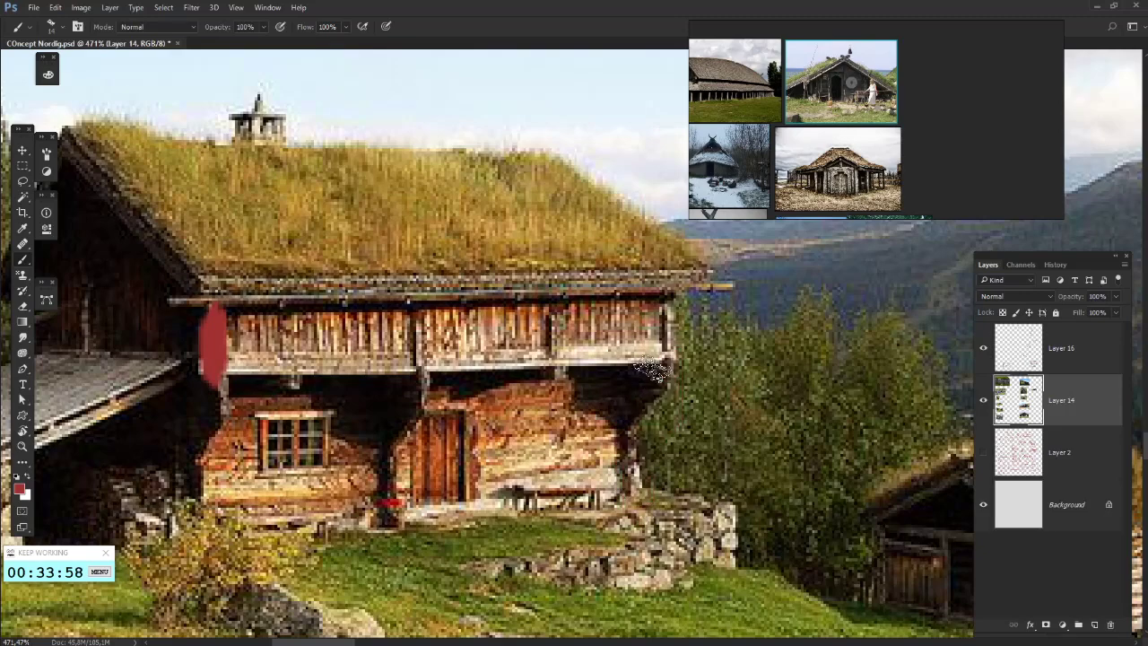
{"action": "mouse_move", "coordinate": [662, 381]}
{"action": "left_mouse_down"}
{"action": "mouse_move", "coordinate": [655, 421]}
{"action": "mouse_move", "coordinate": [638, 434]}
{"action": "mouse_move", "coordinate": [628, 534]}
{"action": "left_mouse_up"}
{"action": "key", "text": "ctrl+alt+z"}
{"action": "key", "text": "ctrl+alt+z"}
{"action": "key", "text": "ctrl+alt+z"}
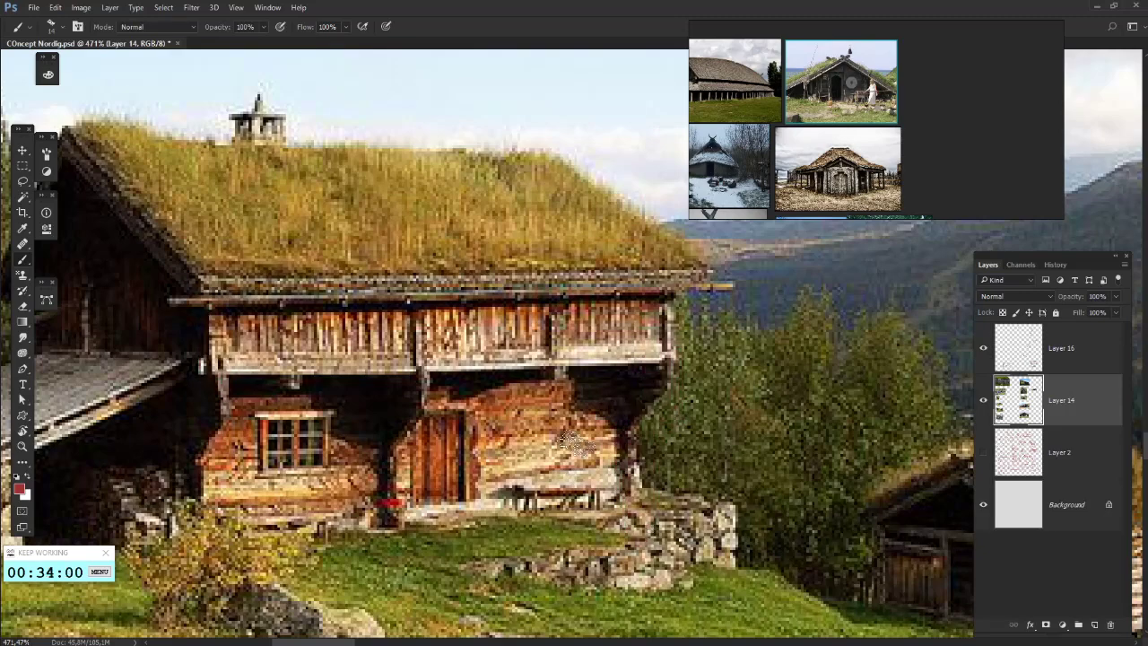
- Sketch a wide rectangle beside the farmhouse photo as the front view of the overhanging upper storey
{"action": "scroll", "coordinate": [610, 415], "scroll_direction": "down", "scroll_amount": 3}
{"action": "scroll", "coordinate": [589, 403], "scroll_direction": "down", "scroll_amount": 4}
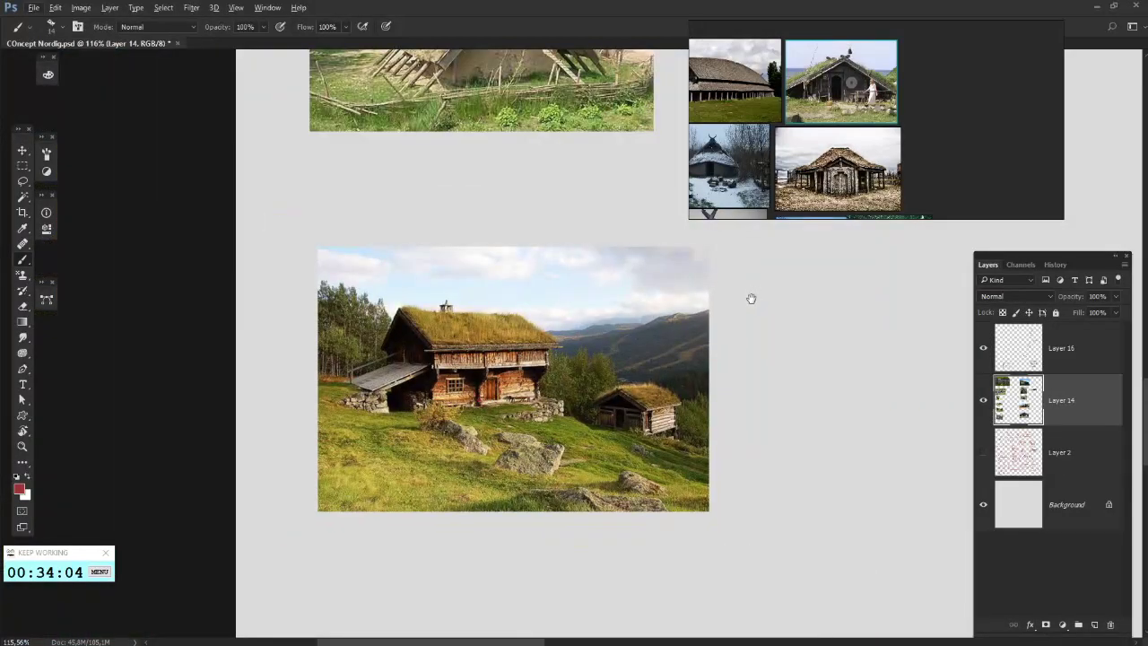
{"action": "left_click_drag", "start_coordinate": [751, 298], "coordinate": [628, 303]}
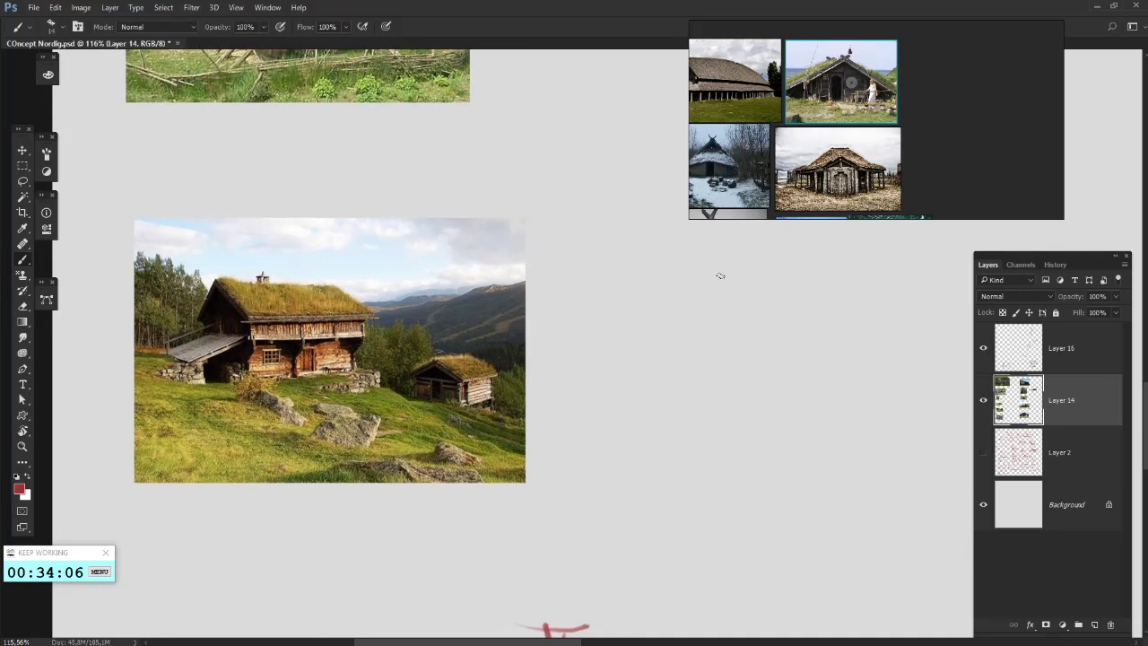
{"action": "left_click_drag", "start_coordinate": [582, 280], "coordinate": [897, 280]}
{"action": "left_click_drag", "start_coordinate": [756, 320], "coordinate": [663, 317]}
{"action": "mouse_move", "coordinate": [784, 272]}
{"action": "left_mouse_down"}
{"action": "mouse_move", "coordinate": [851, 338]}
{"action": "mouse_move", "coordinate": [854, 392]}
{"action": "left_mouse_up"}
{"action": "mouse_move", "coordinate": [835, 275]}
{"action": "left_mouse_down"}
{"action": "mouse_move", "coordinate": [846, 391]}
{"action": "mouse_move", "coordinate": [487, 391]}
{"action": "mouse_move", "coordinate": [496, 274]}
{"action": "left_mouse_up"}
{"action": "left_click_drag", "start_coordinate": [683, 364], "coordinate": [638, 346]}
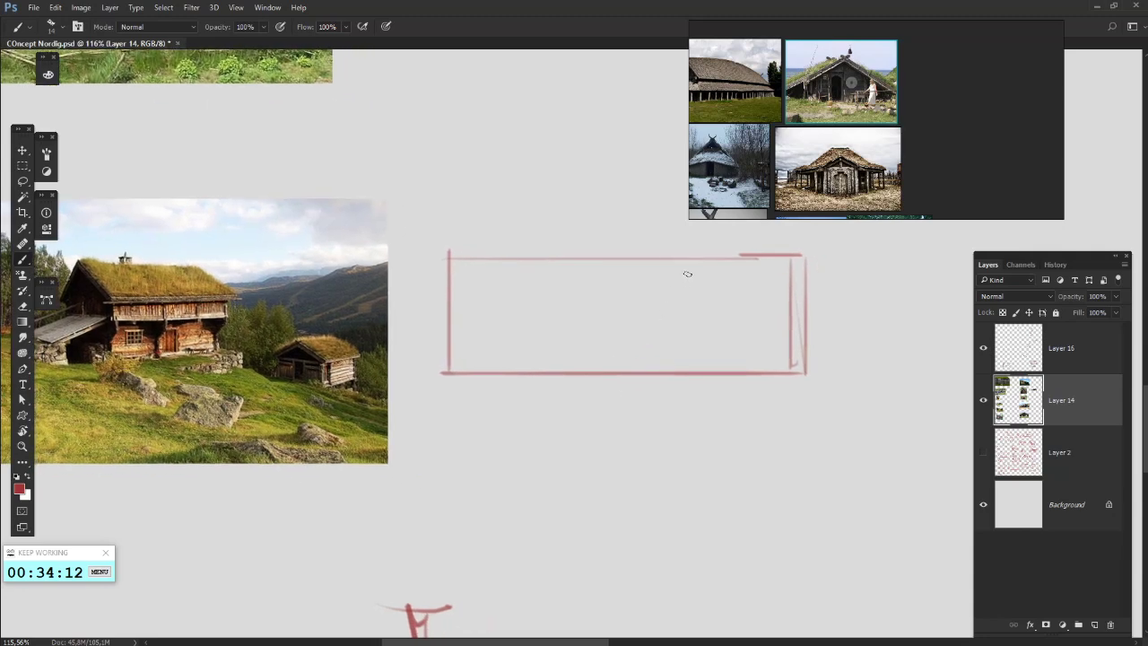
- Divide the upper-storey rectangle with paired vertical lines for the posts at its left end and between the bays
{"action": "left_click_drag", "start_coordinate": [643, 260], "coordinate": [643, 373]}
{"action": "key", "text": "ctrl+z"}
{"action": "mouse_move", "coordinate": [665, 253]}
{"action": "left_mouse_down"}
{"action": "mouse_move", "coordinate": [666, 367]}
{"action": "mouse_move", "coordinate": [682, 259]}
{"action": "left_mouse_up"}
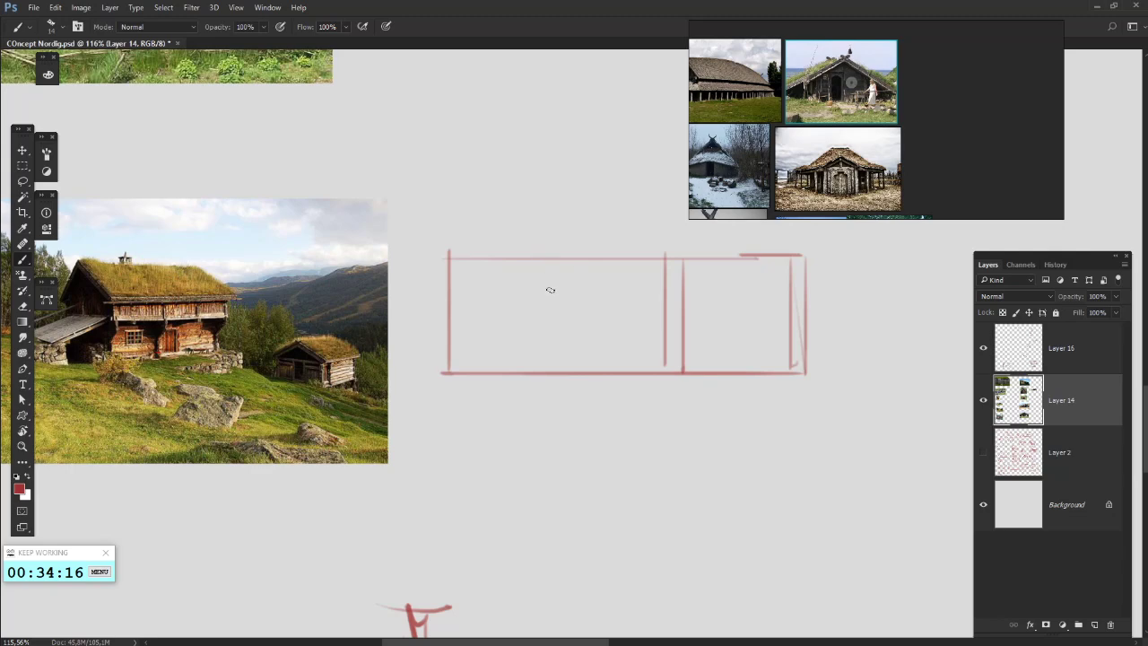
{"action": "left_click_drag", "start_coordinate": [549, 253], "coordinate": [549, 372]}
{"action": "key", "text": "ctrl+z"}
{"action": "left_click_drag", "start_coordinate": [548, 253], "coordinate": [548, 372]}
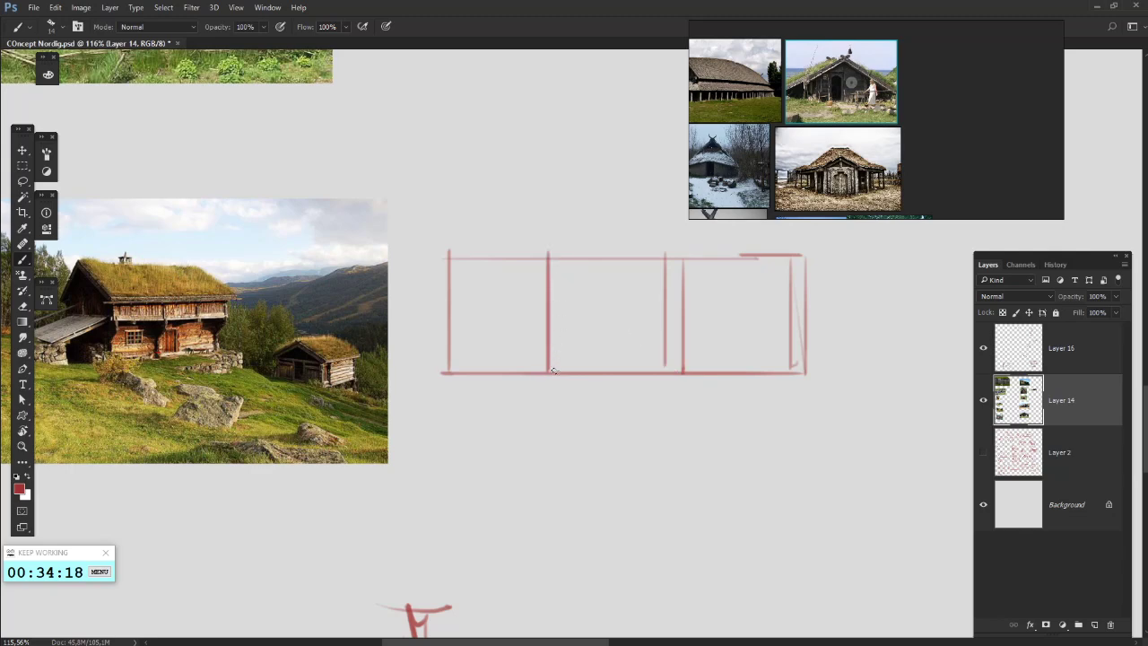
{"action": "left_click_drag", "start_coordinate": [559, 257], "coordinate": [555, 366]}
{"action": "left_click_drag", "start_coordinate": [525, 349], "coordinate": [561, 344]}
{"action": "key", "text": "ctrl+z"}
{"action": "left_click_drag", "start_coordinate": [595, 255], "coordinate": [593, 373]}
{"action": "left_click_drag", "start_coordinate": [497, 258], "coordinate": [498, 373]}
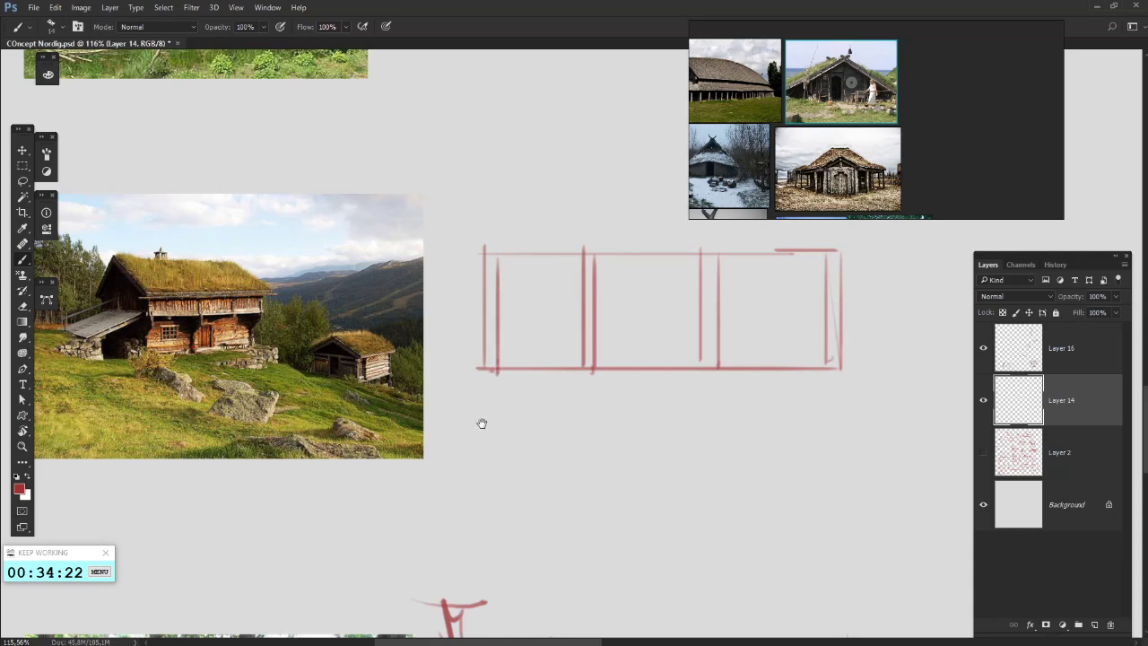
- Draw inward-slanting brackets continuing into lower-storey posts beneath the first two upper posts
{"action": "left_click_drag", "start_coordinate": [481, 422], "coordinate": [502, 391]}
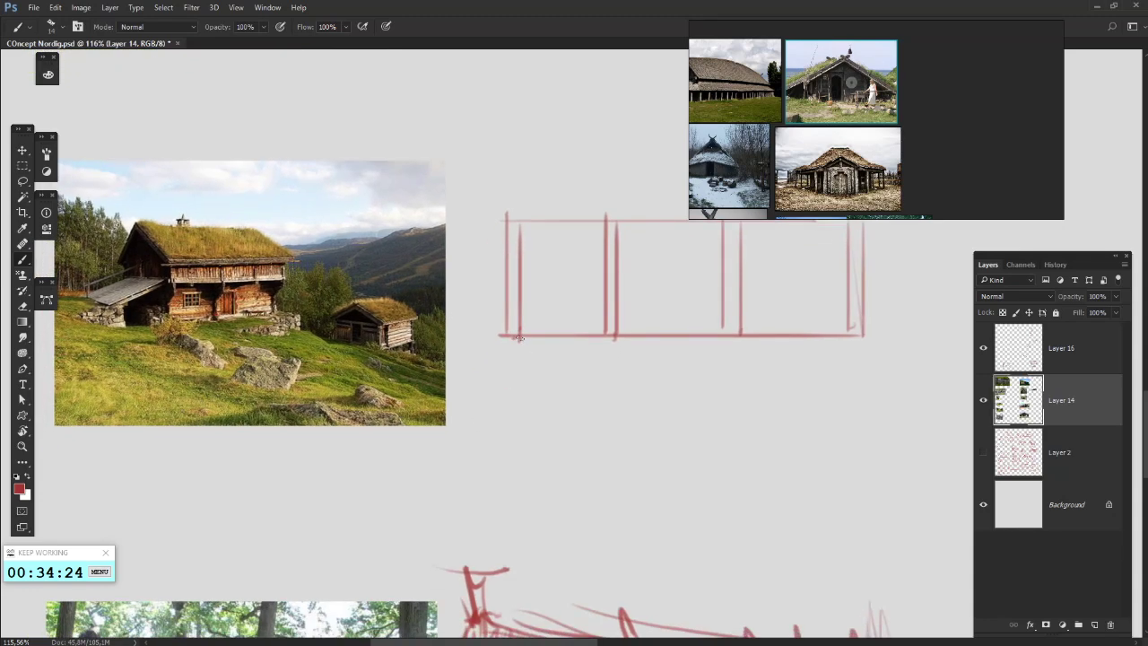
{"action": "mouse_move", "coordinate": [518, 337]}
{"action": "left_mouse_down"}
{"action": "mouse_move", "coordinate": [490, 378]}
{"action": "mouse_move", "coordinate": [491, 439]}
{"action": "left_mouse_up"}
{"action": "mouse_move", "coordinate": [504, 328]}
{"action": "left_mouse_down"}
{"action": "mouse_move", "coordinate": [481, 364]}
{"action": "mouse_move", "coordinate": [482, 440]}
{"action": "left_mouse_up"}
{"action": "left_click_drag", "start_coordinate": [544, 422], "coordinate": [580, 403]}
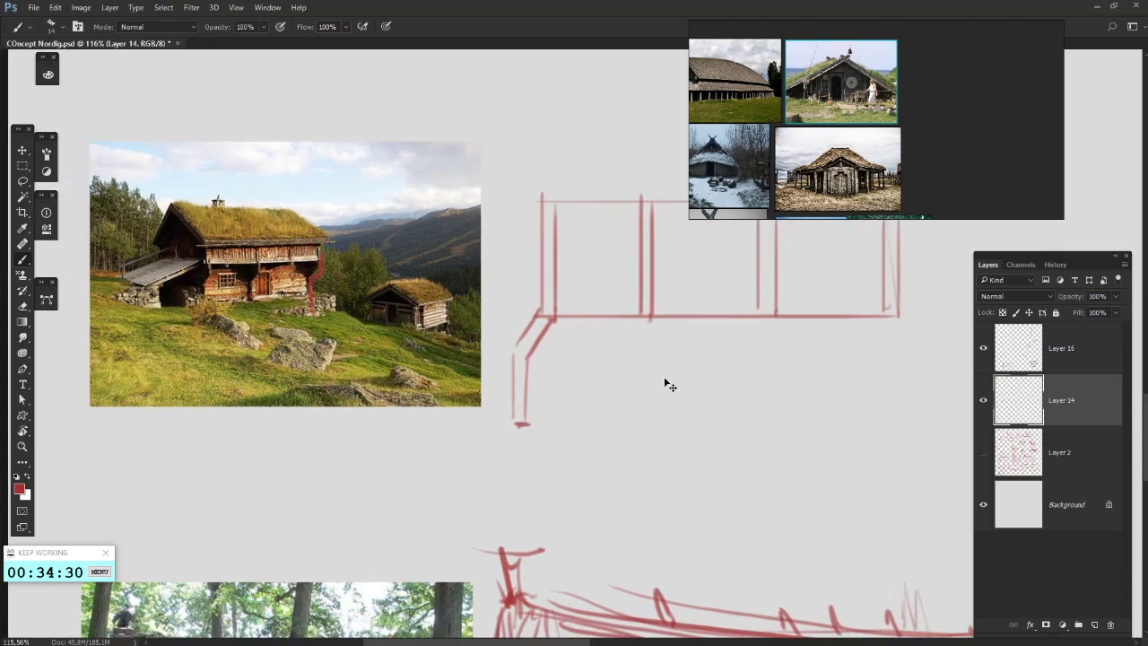
{"action": "mouse_move", "coordinate": [677, 312]}
{"action": "left_mouse_down"}
{"action": "mouse_move", "coordinate": [636, 313]}
{"action": "mouse_move", "coordinate": [586, 353]}
{"action": "mouse_move", "coordinate": [585, 434]}
{"action": "left_mouse_up"}
{"action": "mouse_move", "coordinate": [598, 312]}
{"action": "left_mouse_down"}
{"action": "mouse_move", "coordinate": [573, 359]}
{"action": "mouse_move", "coordinate": [572, 451]}
{"action": "left_mouse_up"}
- Draw a long horizontal ground line beneath the posts and rework the foot of the first lower post
{"action": "left_click_drag", "start_coordinate": [461, 440], "coordinate": [593, 439]}
{"action": "left_click", "coordinate": [847, 446], "text": "shift"}
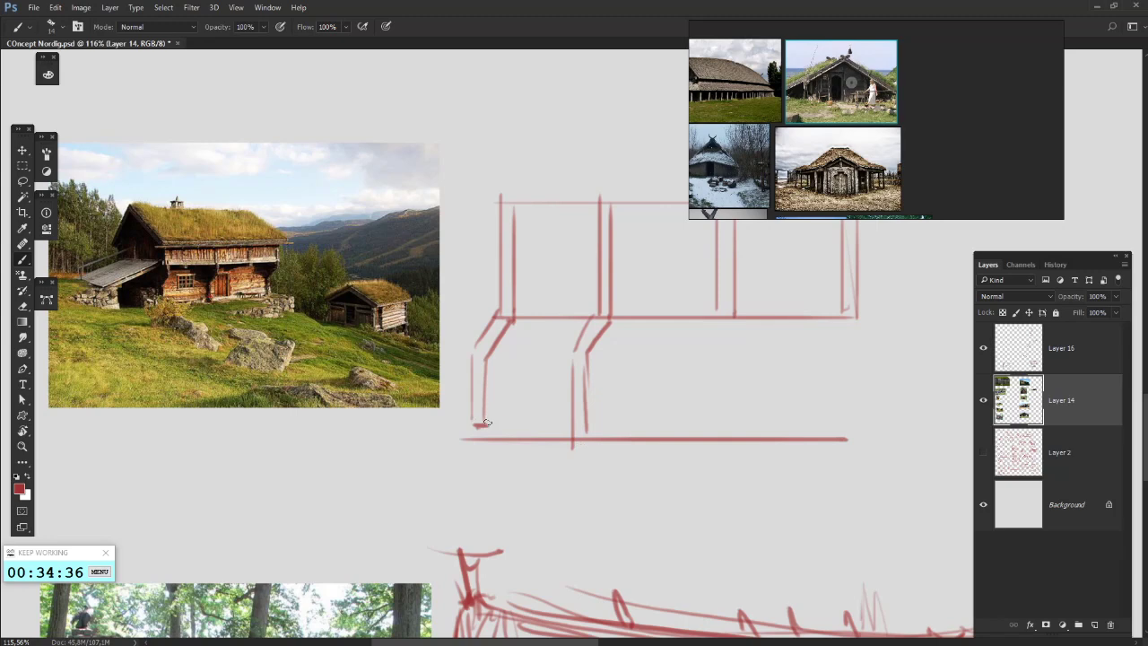
{"action": "left_click_drag", "start_coordinate": [487, 409], "coordinate": [473, 446]}
{"action": "left_click_drag", "start_coordinate": [474, 445], "coordinate": [487, 446]}
{"action": "left_click_drag", "start_coordinate": [642, 397], "coordinate": [573, 402]}
{"action": "key", "text": "e"}
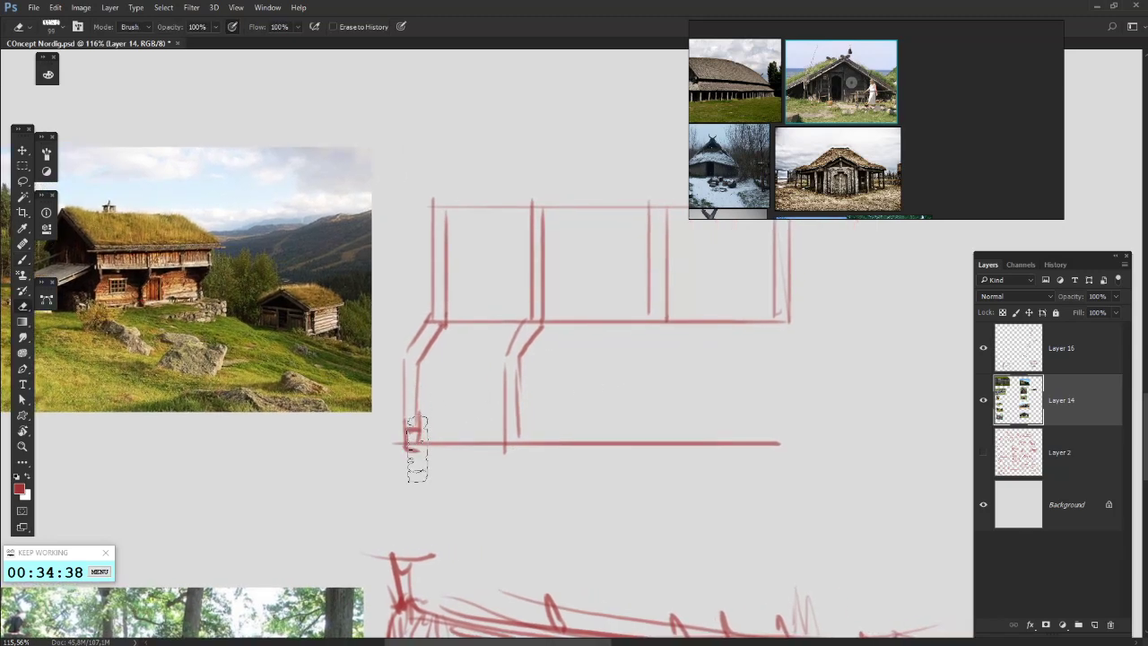
{"action": "key", "text": "b"}
{"action": "mouse_move", "coordinate": [418, 449]}
{"action": "left_mouse_down"}
{"action": "mouse_move", "coordinate": [414, 414]}
{"action": "mouse_move", "coordinate": [404, 444]}
{"action": "mouse_move", "coordinate": [405, 372]}
{"action": "left_mouse_up"}
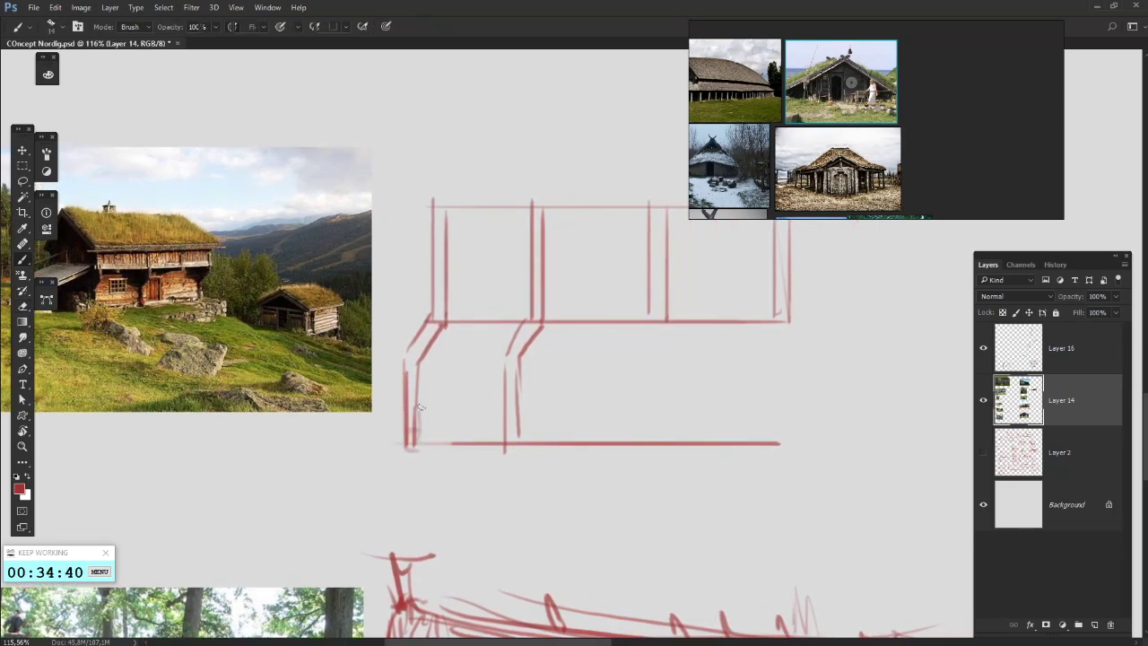
{"action": "left_click_drag", "start_coordinate": [420, 442], "coordinate": [570, 446]}
{"action": "left_click_drag", "start_coordinate": [513, 410], "coordinate": [422, 401]}
- Draw the slanted brackets and lower posts beneath the third and fourth upper posts down to the ground line
{"action": "mouse_move", "coordinate": [575, 315]}
{"action": "left_mouse_down"}
{"action": "mouse_move", "coordinate": [552, 355]}
{"action": "mouse_move", "coordinate": [546, 334]}
{"action": "mouse_move", "coordinate": [532, 357]}
{"action": "mouse_move", "coordinate": [530, 429]}
{"action": "left_mouse_up"}
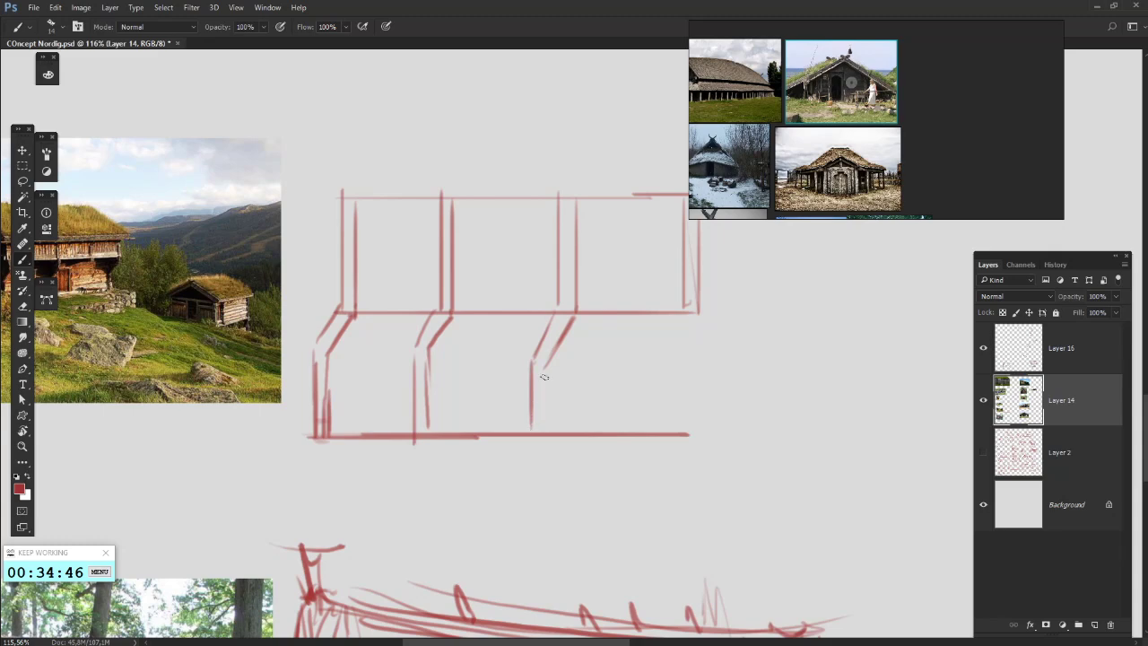
{"action": "left_click_drag", "start_coordinate": [547, 364], "coordinate": [542, 434]}
{"action": "left_click_drag", "start_coordinate": [541, 373], "coordinate": [540, 438]}
{"action": "key", "text": "ctrl+alt+z"}
{"action": "key", "text": "ctrl+alt+z"}
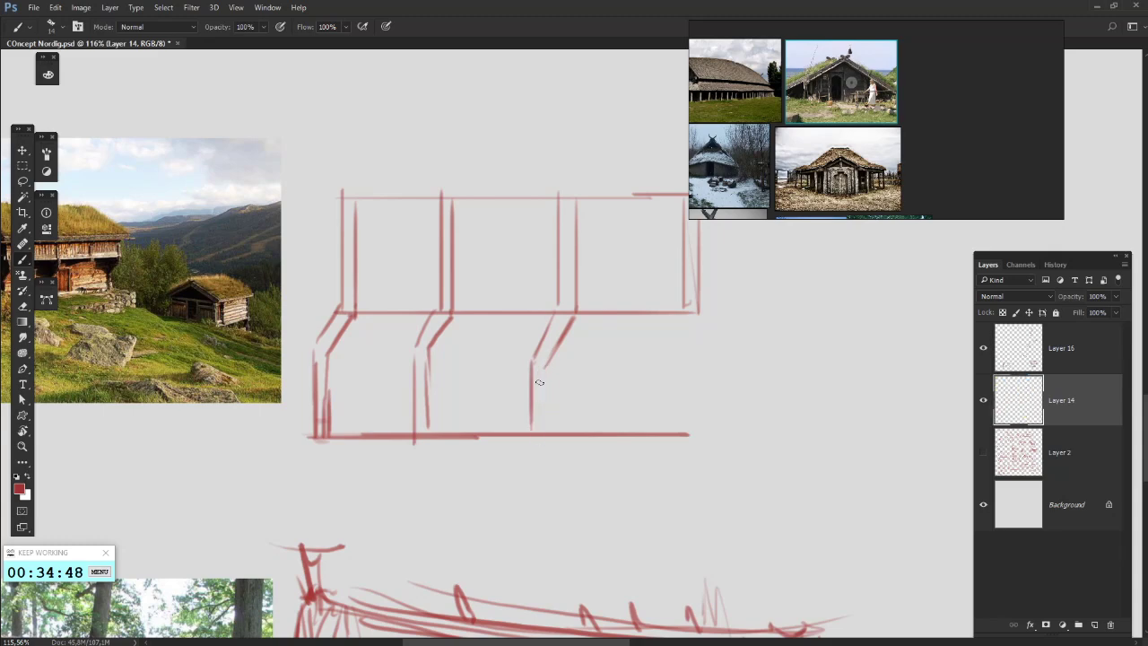
{"action": "left_click_drag", "start_coordinate": [545, 366], "coordinate": [552, 438]}
{"action": "left_click_drag", "start_coordinate": [617, 357], "coordinate": [570, 350]}
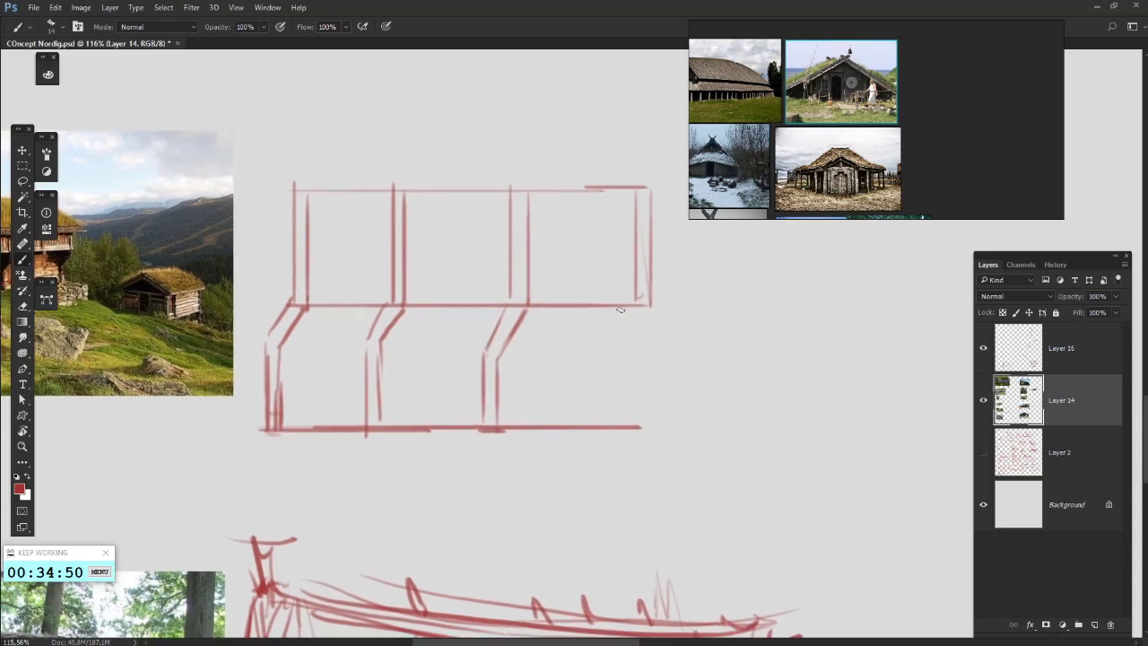
{"action": "mouse_move", "coordinate": [638, 306]}
{"action": "left_mouse_down"}
{"action": "mouse_move", "coordinate": [613, 343]}
{"action": "mouse_move", "coordinate": [623, 348]}
{"action": "mouse_move", "coordinate": [625, 436]}
{"action": "left_mouse_up"}
{"action": "left_click_drag", "start_coordinate": [613, 346], "coordinate": [613, 433]}
- Add a layered eave beam along the top of the upper storey, with a rounded left end and small end brackets
{"action": "mouse_move", "coordinate": [573, 316]}
{"action": "left_mouse_down"}
{"action": "mouse_move", "coordinate": [564, 323]}
{"action": "mouse_move", "coordinate": [589, 365]}
{"action": "mouse_move", "coordinate": [663, 346]}
{"action": "left_mouse_up"}
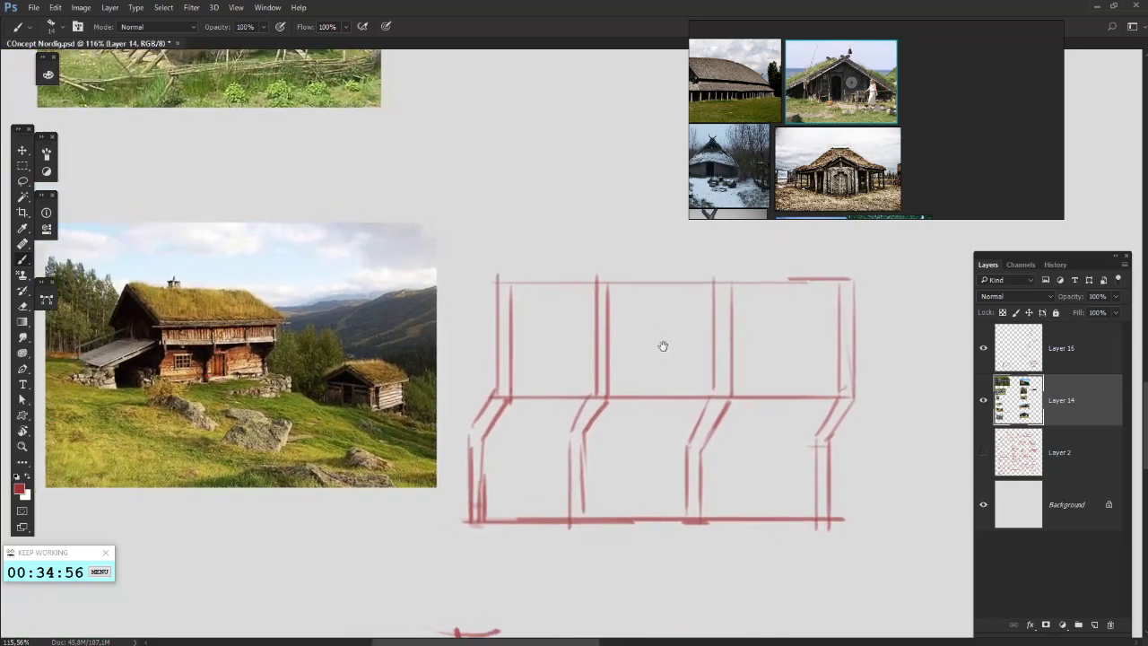
{"action": "mouse_move", "coordinate": [487, 271]}
{"action": "left_mouse_down"}
{"action": "mouse_move", "coordinate": [868, 281]}
{"action": "mouse_move", "coordinate": [869, 271]}
{"action": "mouse_move", "coordinate": [856, 297]}
{"action": "mouse_move", "coordinate": [852, 277]}
{"action": "mouse_move", "coordinate": [474, 294]}
{"action": "mouse_move", "coordinate": [482, 305]}
{"action": "mouse_move", "coordinate": [485, 289]}
{"action": "mouse_move", "coordinate": [866, 280]}
{"action": "left_mouse_up"}
{"action": "mouse_move", "coordinate": [780, 270]}
{"action": "left_mouse_down"}
{"action": "mouse_move", "coordinate": [735, 283]}
{"action": "mouse_move", "coordinate": [750, 285]}
{"action": "left_mouse_up"}
{"action": "left_click_drag", "start_coordinate": [473, 273], "coordinate": [452, 273]}
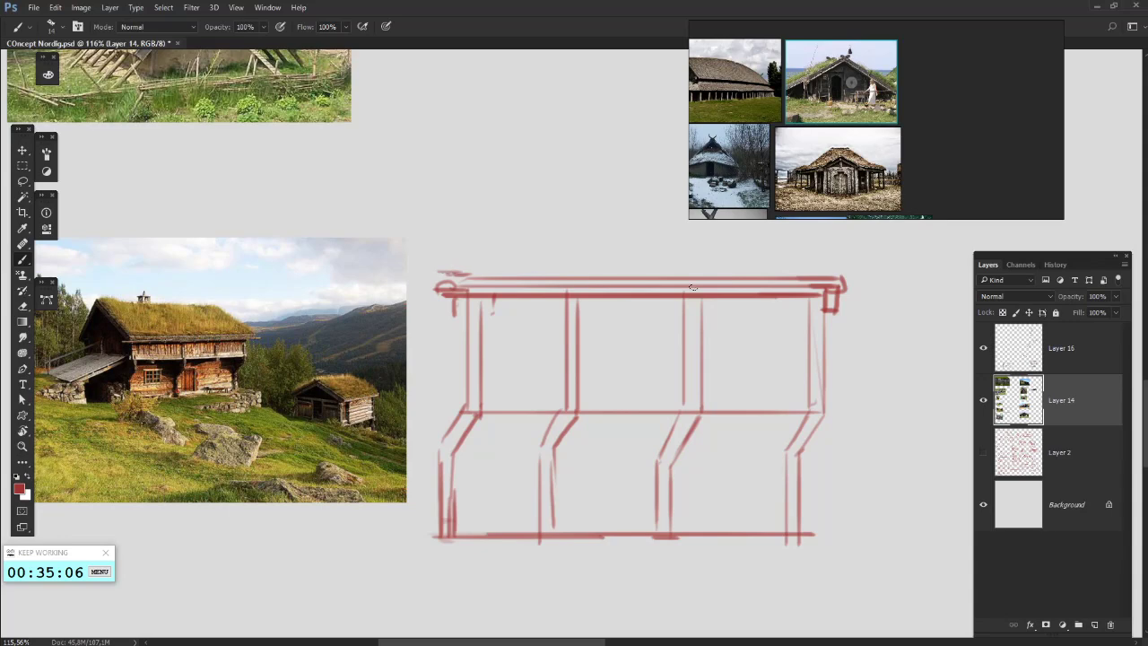
{"action": "left_click", "coordinate": [801, 275], "text": "shift"}
- Outline the roof above the eave beam with a straight ridge line and doubled slanting edges at both ends
{"action": "mouse_move", "coordinate": [801, 274]}
{"action": "left_mouse_down"}
{"action": "mouse_move", "coordinate": [818, 275]}
{"action": "mouse_move", "coordinate": [731, 339]}
{"action": "left_mouse_up"}
{"action": "left_click_drag", "start_coordinate": [712, 292], "coordinate": [689, 266]}
{"action": "left_click_drag", "start_coordinate": [689, 266], "coordinate": [756, 345]}
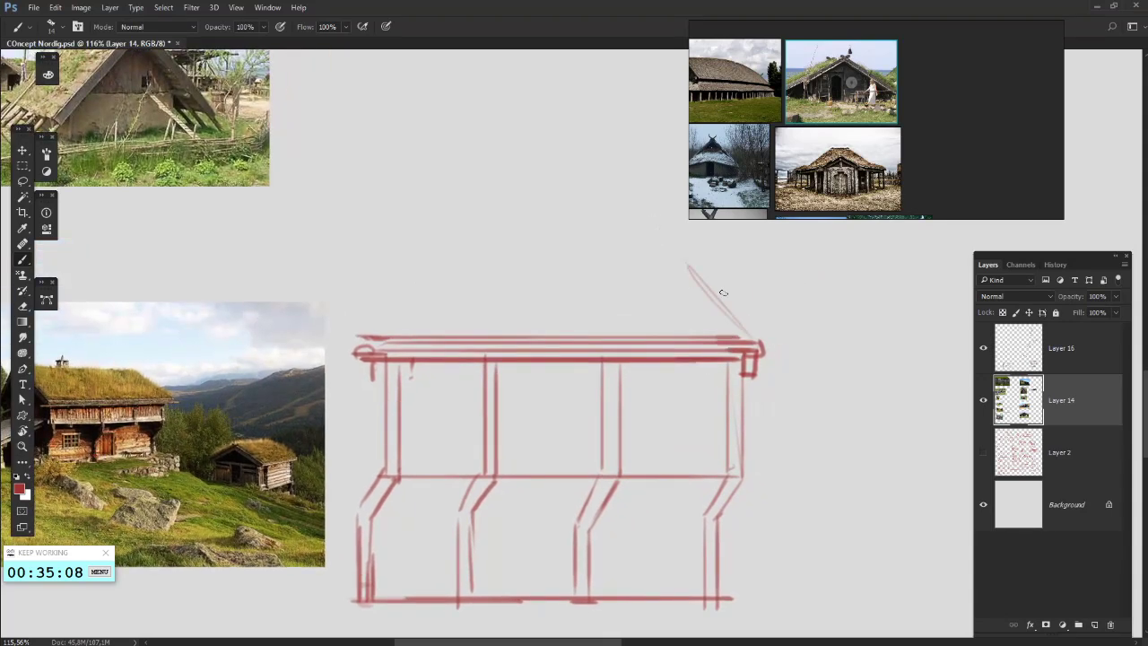
{"action": "left_click_drag", "start_coordinate": [649, 210], "coordinate": [773, 358]}
{"action": "mouse_move", "coordinate": [647, 307]}
{"action": "left_mouse_down"}
{"action": "mouse_move", "coordinate": [706, 344]}
{"action": "mouse_move", "coordinate": [757, 328]}
{"action": "left_mouse_up"}
{"action": "mouse_move", "coordinate": [764, 231]}
{"action": "left_mouse_down"}
{"action": "mouse_move", "coordinate": [418, 232]}
{"action": "mouse_move", "coordinate": [495, 339]}
{"action": "left_mouse_up"}
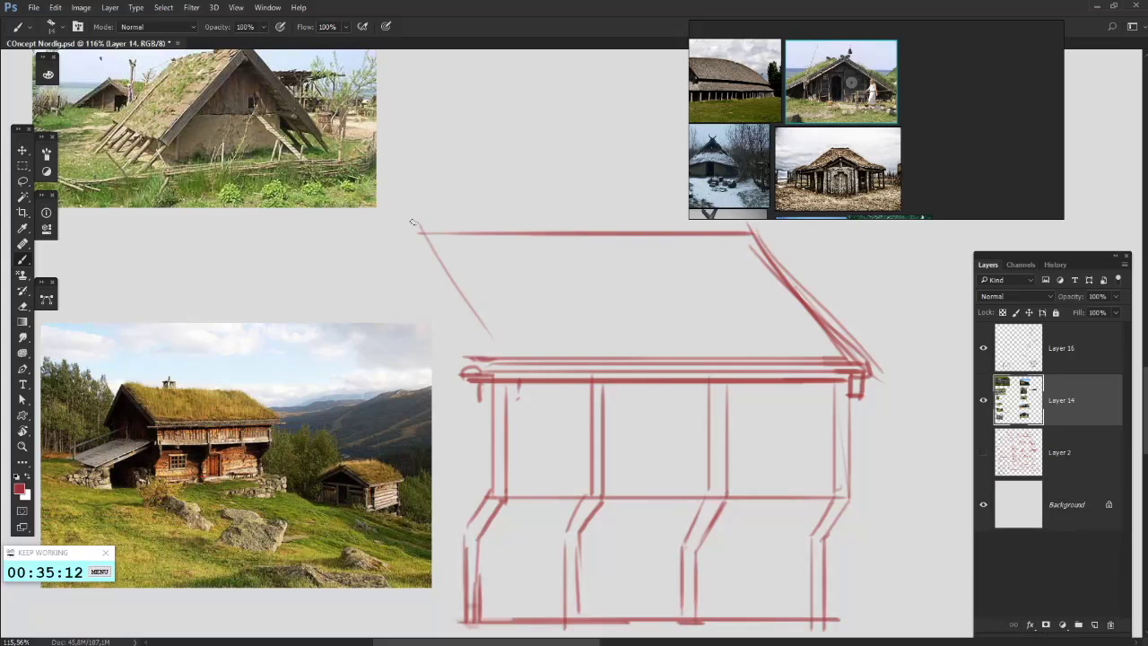
{"action": "mouse_move", "coordinate": [411, 219]}
{"action": "left_mouse_down"}
{"action": "mouse_move", "coordinate": [499, 377]}
{"action": "mouse_move", "coordinate": [474, 350]}
{"action": "mouse_move", "coordinate": [584, 374]}
{"action": "mouse_move", "coordinate": [492, 439]}
{"action": "left_mouse_up"}
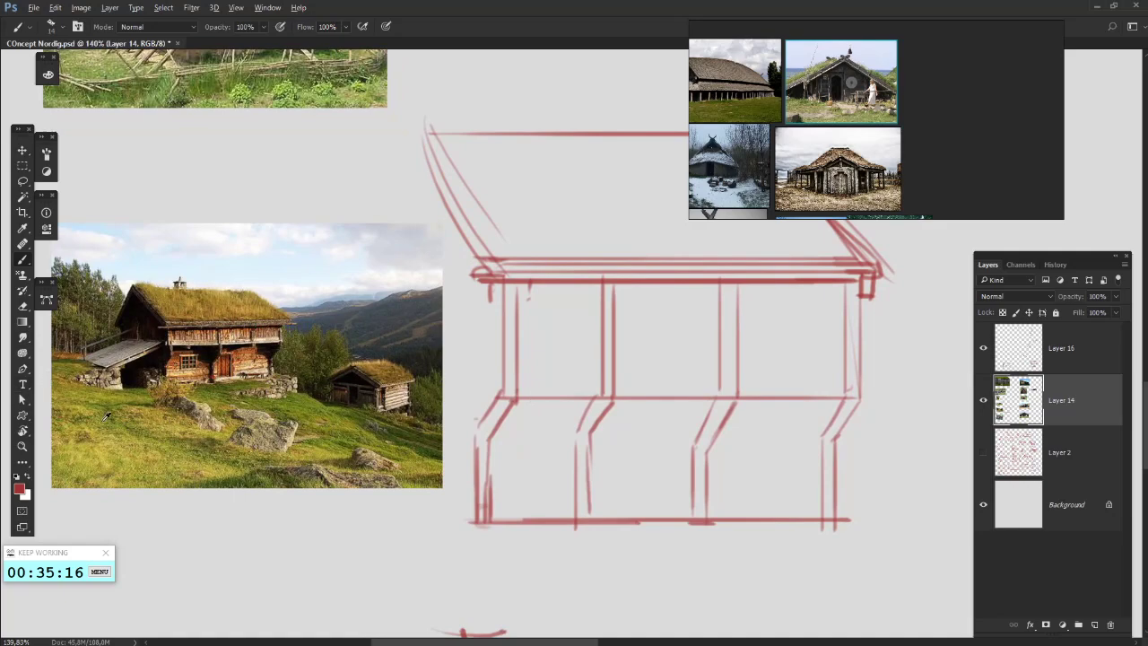
- Shade the triangular recesses beside the four slanted brackets and hatch the shadowed strip along the house's left side
{"action": "scroll", "coordinate": [101, 413], "scroll_direction": "up", "scroll_amount": 8}
{"action": "scroll", "coordinate": [233, 401], "scroll_direction": "down", "scroll_amount": 11}
{"action": "scroll", "coordinate": [484, 415], "scroll_direction": "up", "scroll_amount": 2}
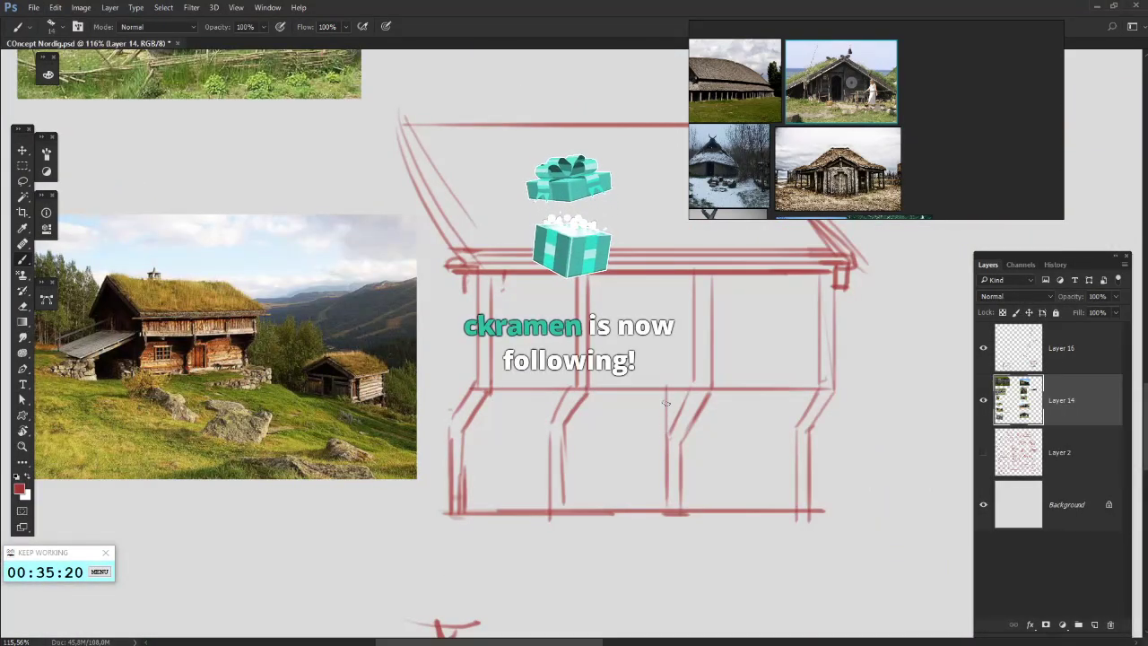
{"action": "mouse_move", "coordinate": [797, 395]}
{"action": "left_mouse_down"}
{"action": "mouse_move", "coordinate": [798, 423]}
{"action": "mouse_move", "coordinate": [810, 396]}
{"action": "left_mouse_up"}
{"action": "mouse_move", "coordinate": [667, 391]}
{"action": "left_mouse_down"}
{"action": "mouse_move", "coordinate": [668, 420]}
{"action": "mouse_move", "coordinate": [684, 395]}
{"action": "left_mouse_up"}
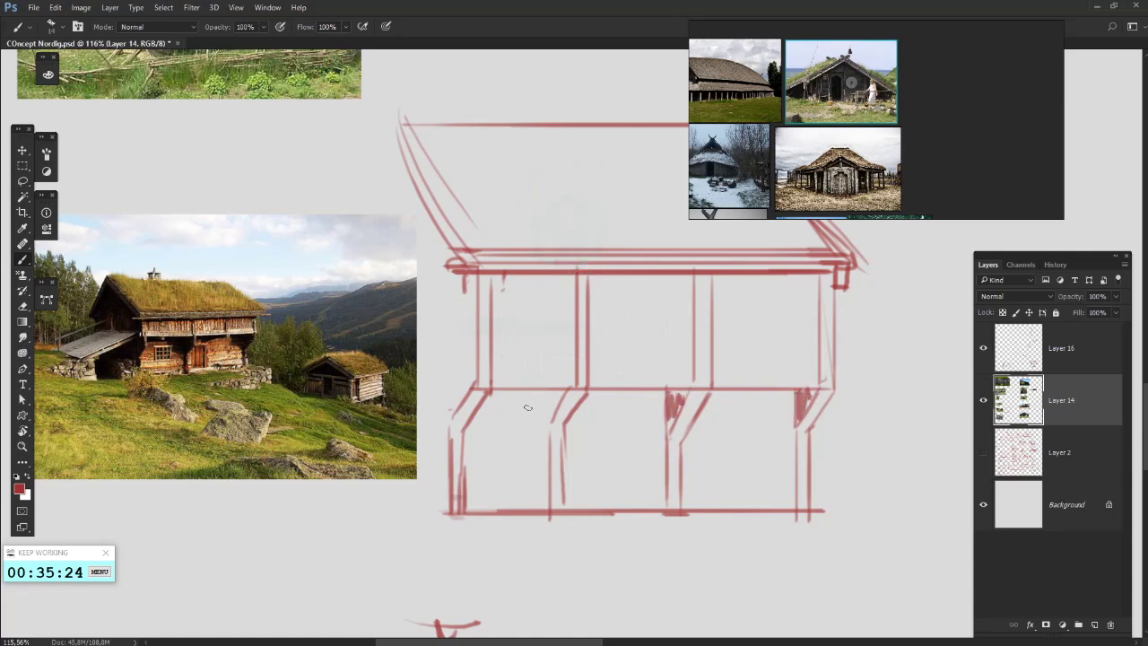
{"action": "left_click_drag", "start_coordinate": [562, 388], "coordinate": [549, 413]}
{"action": "left_click_drag", "start_coordinate": [449, 388], "coordinate": [446, 425]}
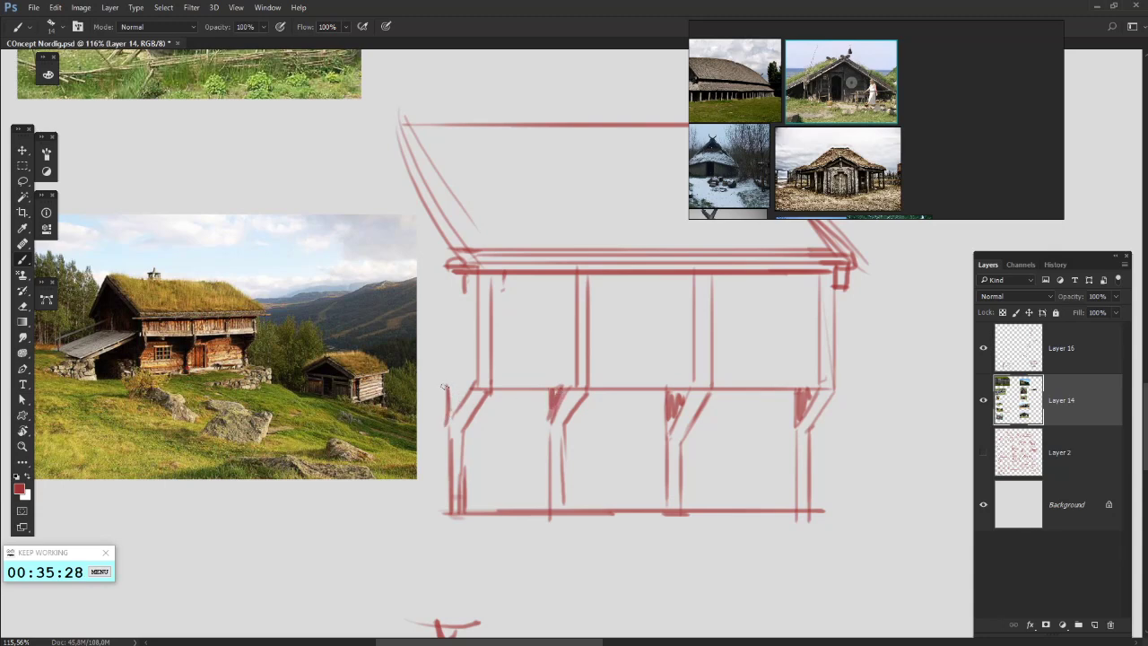
{"action": "mouse_move", "coordinate": [449, 384]}
{"action": "left_mouse_down"}
{"action": "mouse_move", "coordinate": [459, 418]}
{"action": "mouse_move", "coordinate": [444, 291]}
{"action": "left_mouse_up"}
{"action": "key", "text": "ctrl+z"}
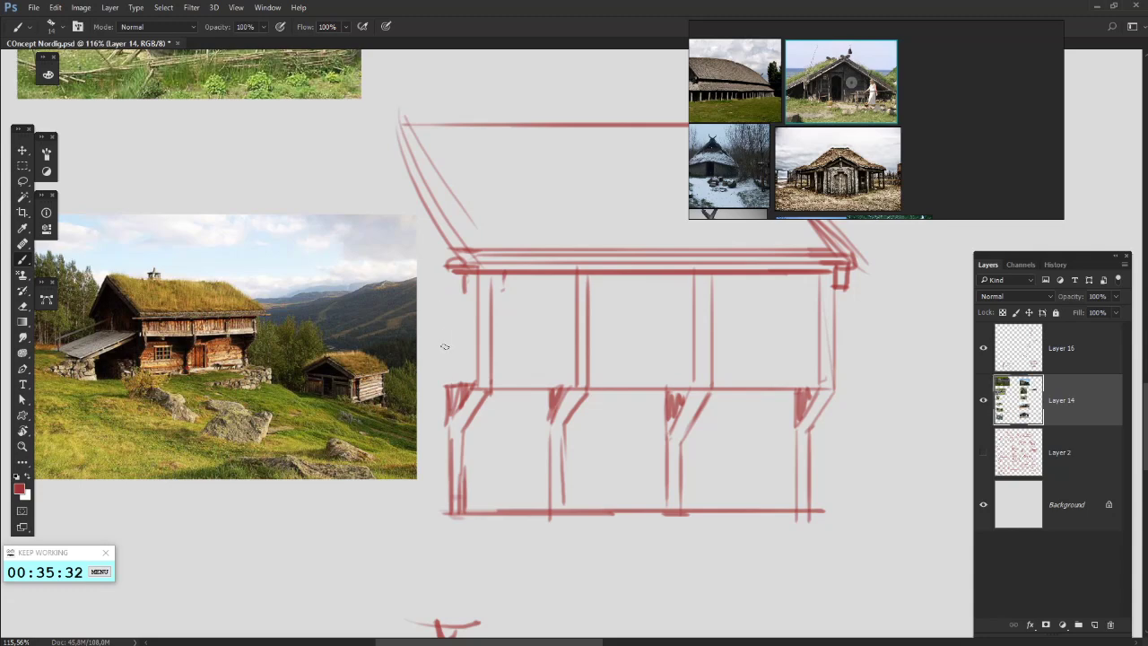
{"action": "mouse_move", "coordinate": [472, 384]}
{"action": "left_mouse_down"}
{"action": "mouse_move", "coordinate": [475, 285]}
{"action": "mouse_move", "coordinate": [457, 278]}
{"action": "mouse_move", "coordinate": [446, 288]}
{"action": "mouse_move", "coordinate": [438, 440]}
{"action": "mouse_move", "coordinate": [445, 510]}
{"action": "mouse_move", "coordinate": [443, 427]}
{"action": "left_mouse_up"}
- Try marking a horizontal band across the farmhouse's lower log wall on the photo, and undo the strokes
{"action": "scroll", "coordinate": [309, 110], "scroll_direction": "down", "scroll_amount": 6}
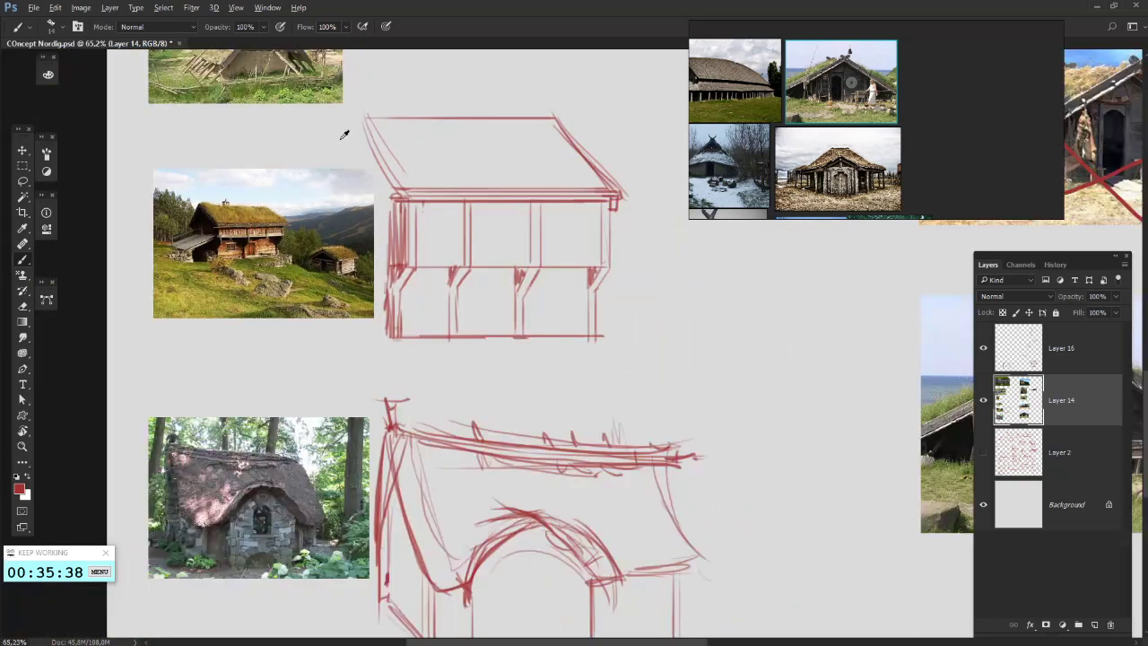
{"action": "scroll", "coordinate": [262, 185], "scroll_direction": "up", "scroll_amount": 13}
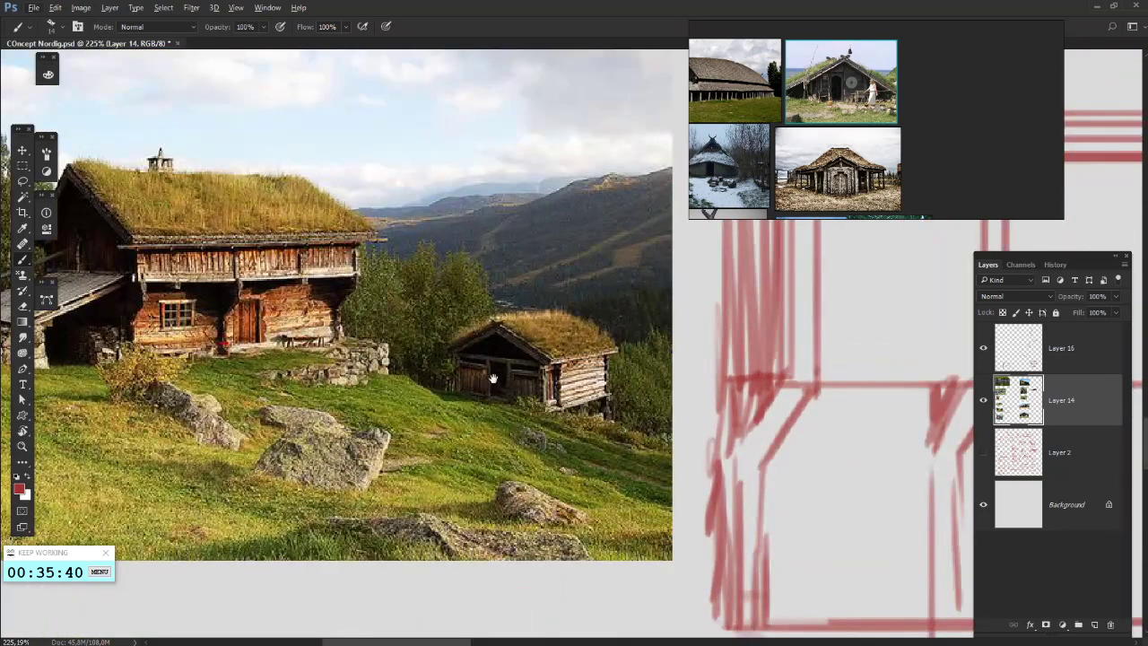
{"action": "left_click_drag", "start_coordinate": [492, 379], "coordinate": [202, 356]}
{"action": "mouse_move", "coordinate": [427, 387]}
{"action": "left_mouse_down"}
{"action": "mouse_move", "coordinate": [745, 448]}
{"action": "mouse_move", "coordinate": [766, 440]}
{"action": "mouse_move", "coordinate": [441, 391]}
{"action": "left_mouse_up"}
{"action": "scroll", "coordinate": [277, 287], "scroll_direction": "up", "scroll_amount": 5}
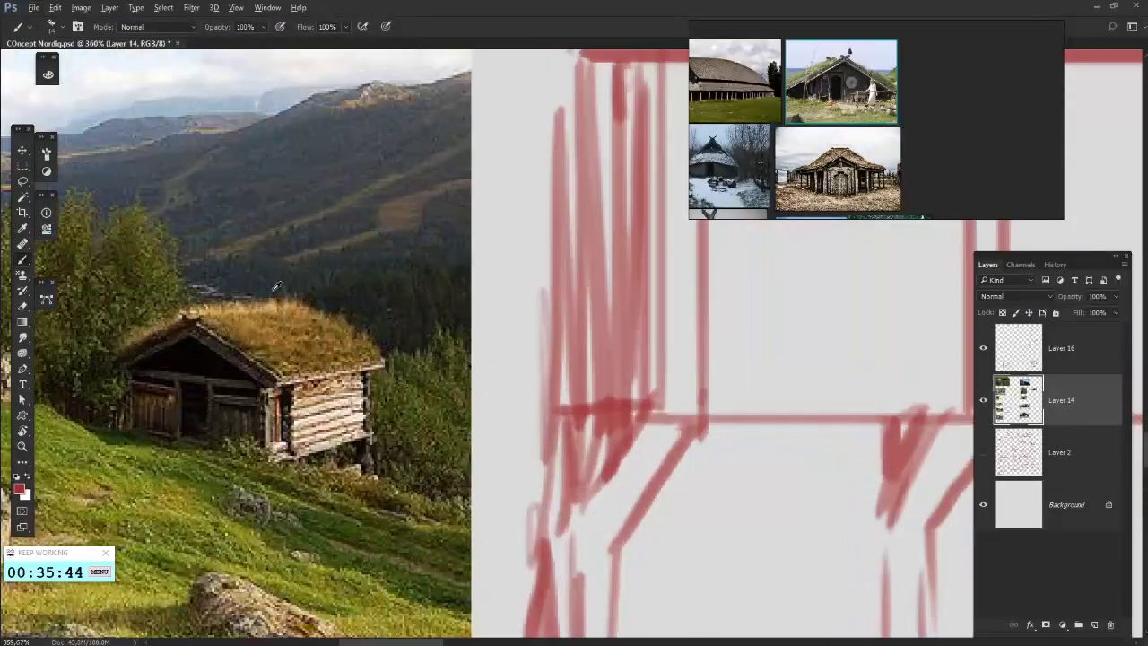
{"action": "mouse_move", "coordinate": [276, 286]}
{"action": "left_mouse_down"}
{"action": "mouse_move", "coordinate": [719, 296]}
{"action": "mouse_move", "coordinate": [328, 293]}
{"action": "left_mouse_up"}
{"action": "left_click_drag", "start_coordinate": [152, 324], "coordinate": [457, 323]}
{"action": "key", "text": "ctrl+z"}
{"action": "left_click_drag", "start_coordinate": [93, 338], "coordinate": [444, 342]}
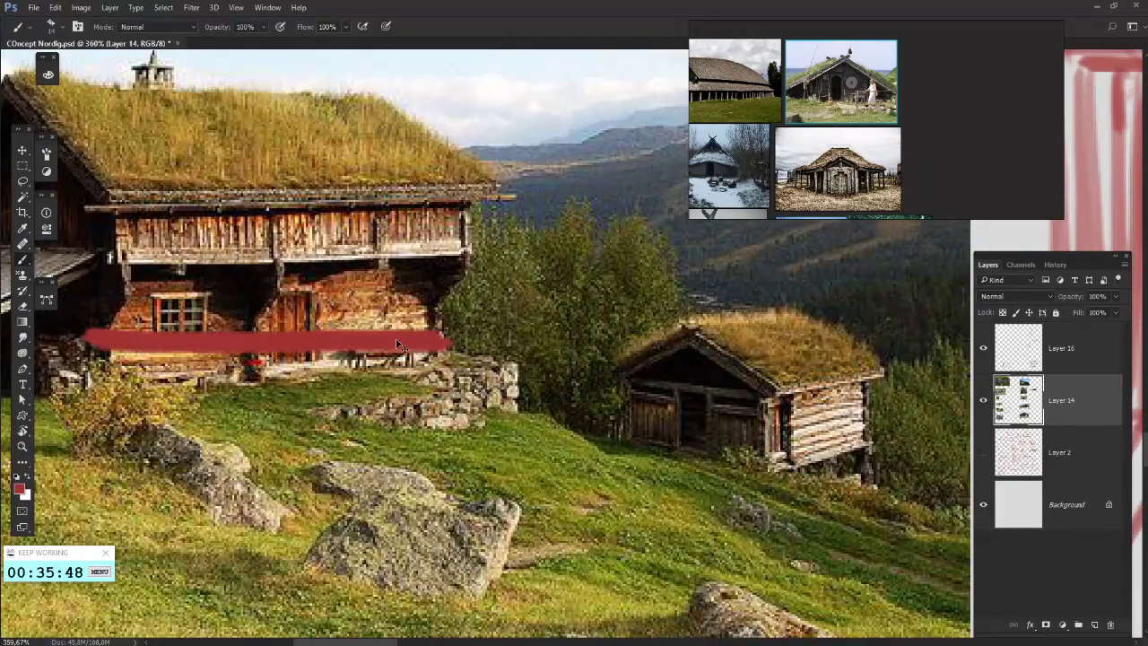
{"action": "key", "text": "ctrl+z"}
- Try marking the lower wall with a red arrow pointing past the house corner on the photo, and undo it
{"action": "mouse_move", "coordinate": [338, 316]}
{"action": "left_mouse_down"}
{"action": "mouse_move", "coordinate": [473, 307]}
{"action": "mouse_move", "coordinate": [487, 325]}
{"action": "left_mouse_up"}
{"action": "left_click_drag", "start_coordinate": [419, 266], "coordinate": [453, 286]}
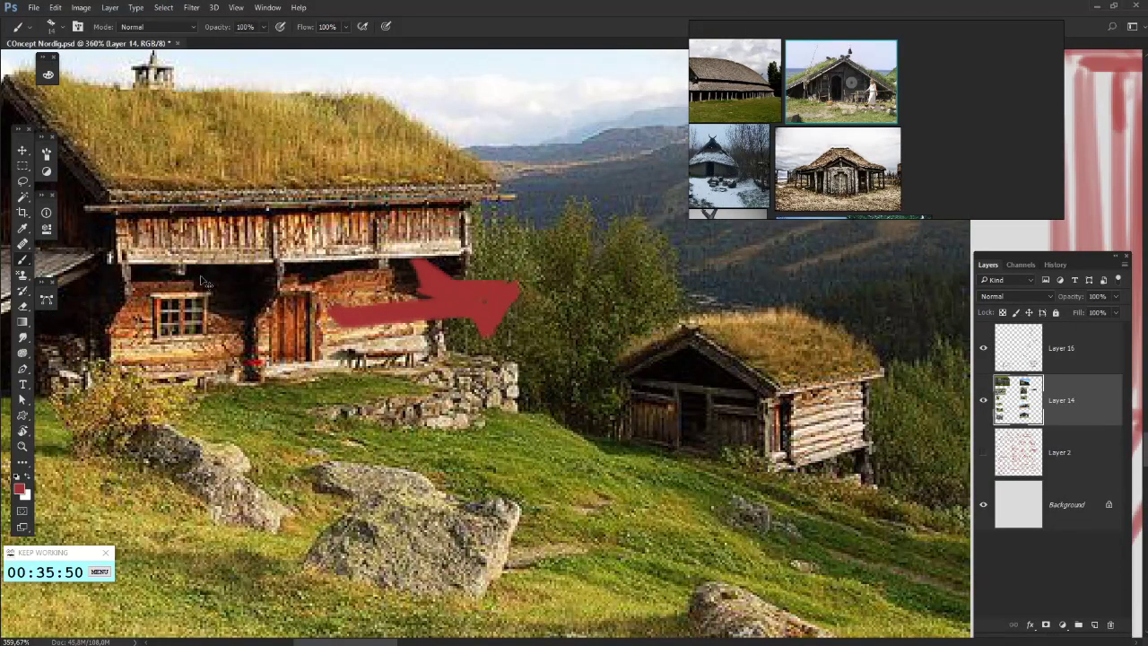
{"action": "key", "text": "ctrl+alt+z"}
{"action": "key", "text": "ctrl+alt+z"}
{"action": "key", "text": "ctrl+alt+z"}
- Try marking a vertical plank and the lower band of the farmhouse's overhanging upper storey on the photo, and undo the strokes
{"action": "left_click_drag", "start_coordinate": [212, 205], "coordinate": [209, 272]}
{"action": "left_click_drag", "start_coordinate": [221, 206], "coordinate": [230, 274]}
{"action": "key", "text": "ctrl+z"}
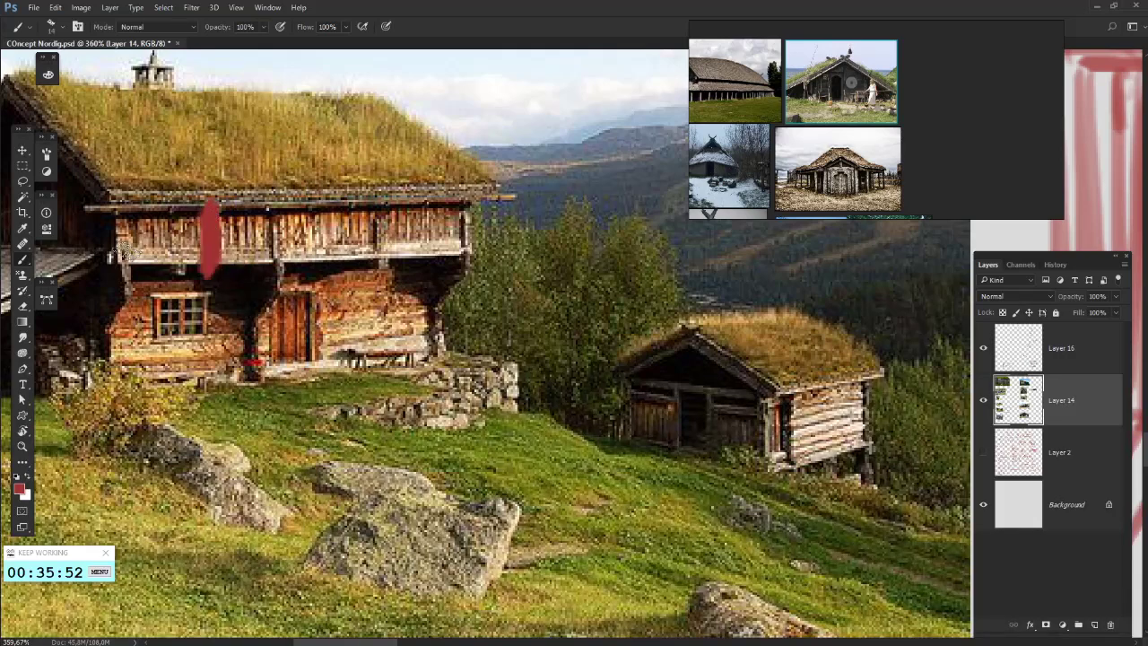
{"action": "key", "text": "ctrl+alt+z"}
{"action": "left_click_drag", "start_coordinate": [119, 252], "coordinate": [456, 248]}
{"action": "key", "text": "ctrl+alt+z"}
{"action": "scroll", "coordinate": [285, 256], "scroll_direction": "down", "scroll_amount": 20}
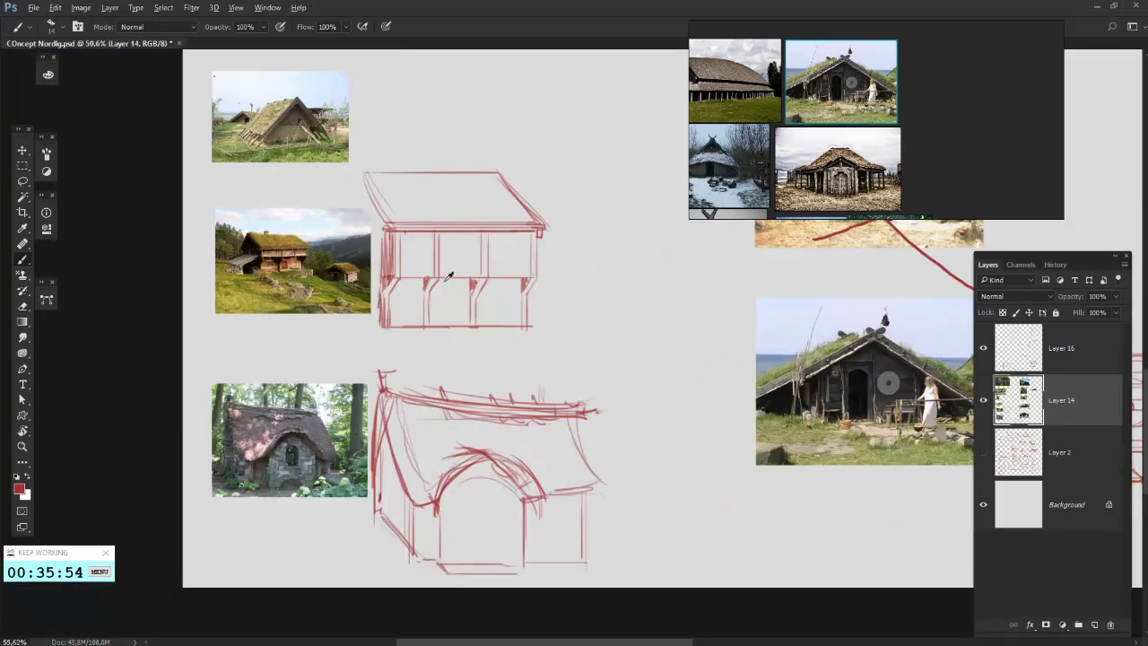
- Draw a horizontal rail line near the base of the sketched upper storey and begin a vertical line beside its first post
{"action": "scroll", "coordinate": [403, 276], "scroll_direction": "up", "scroll_amount": 3}
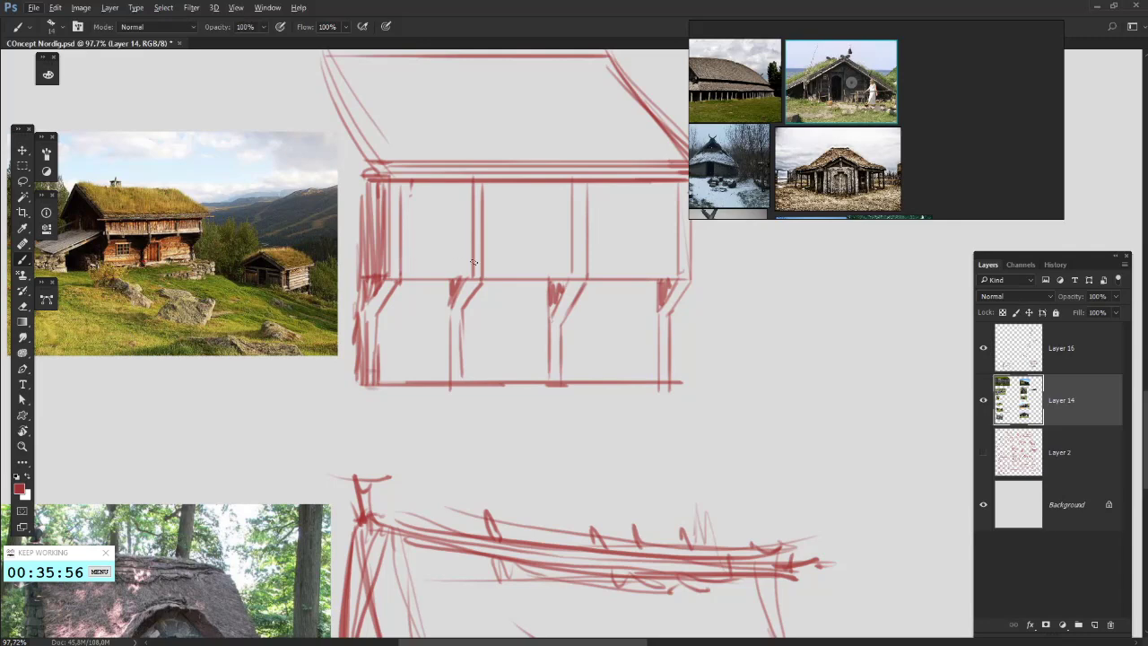
{"action": "mouse_move", "coordinate": [401, 260]}
{"action": "left_mouse_down"}
{"action": "mouse_move", "coordinate": [655, 261]}
{"action": "mouse_move", "coordinate": [545, 258]}
{"action": "left_mouse_up"}
{"action": "left_click_drag", "start_coordinate": [448, 216], "coordinate": [484, 232]}
{"action": "left_click_drag", "start_coordinate": [444, 199], "coordinate": [444, 269]}
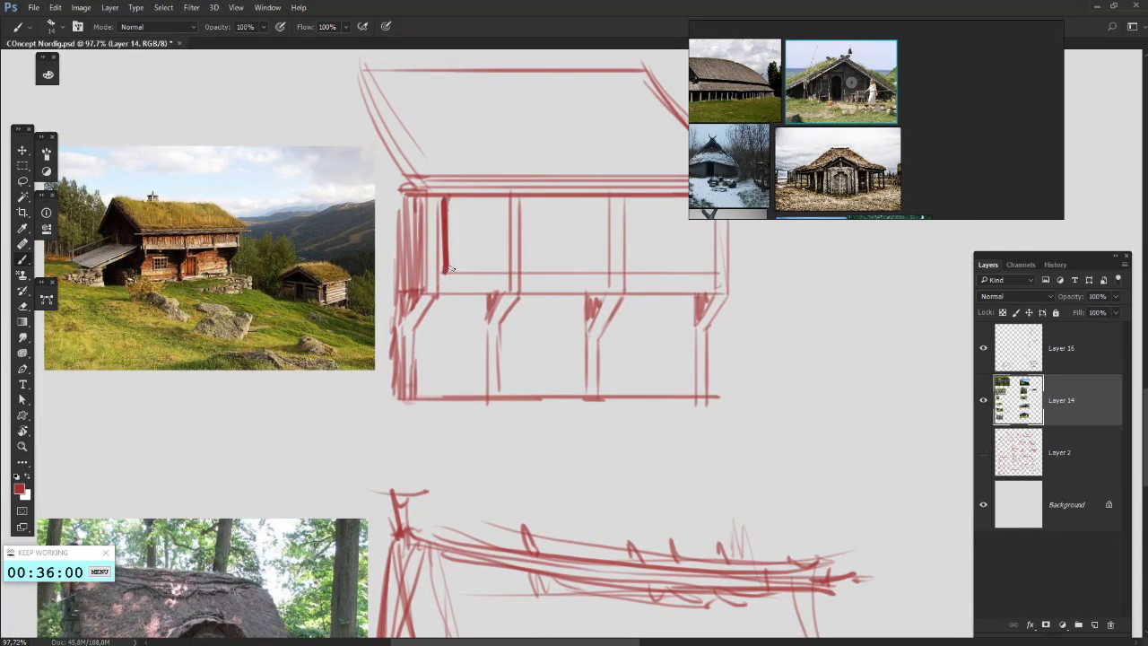
{"action": "key", "text": "ctrl+z"}
- Reduce the brush size to 12 px and set the brush colour to a deeper red with H 360, S 76, B 57
{"action": "right_click", "coordinate": [475, 236]}
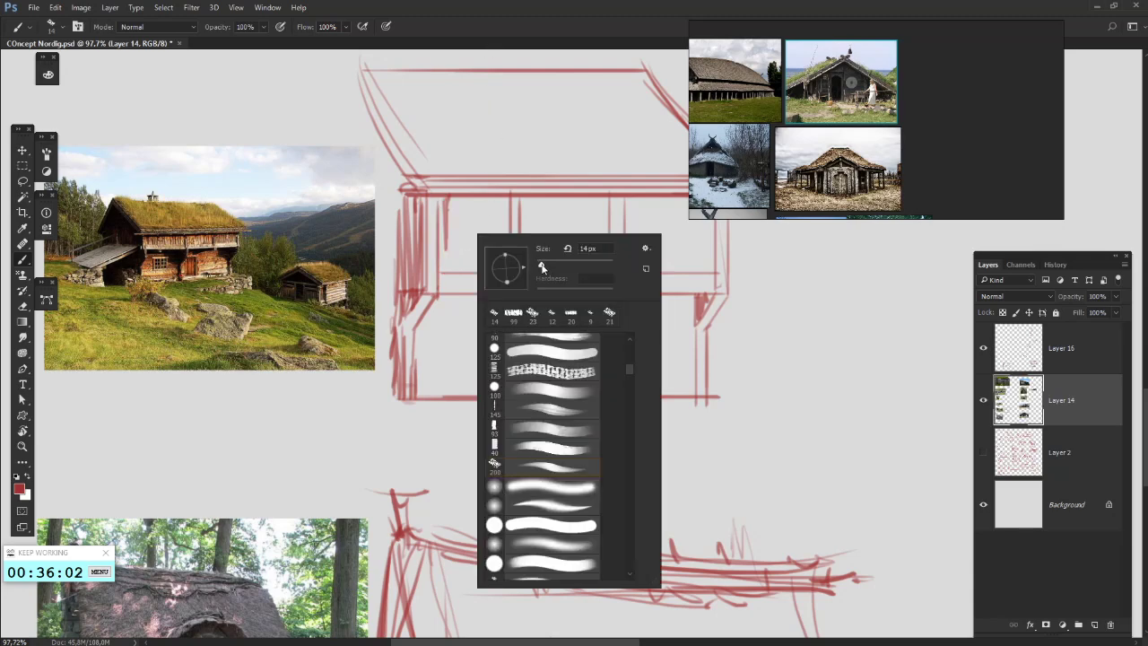
{"action": "left_click_drag", "start_coordinate": [540, 266], "coordinate": [539, 267]}
{"action": "left_click", "coordinate": [19, 489]}
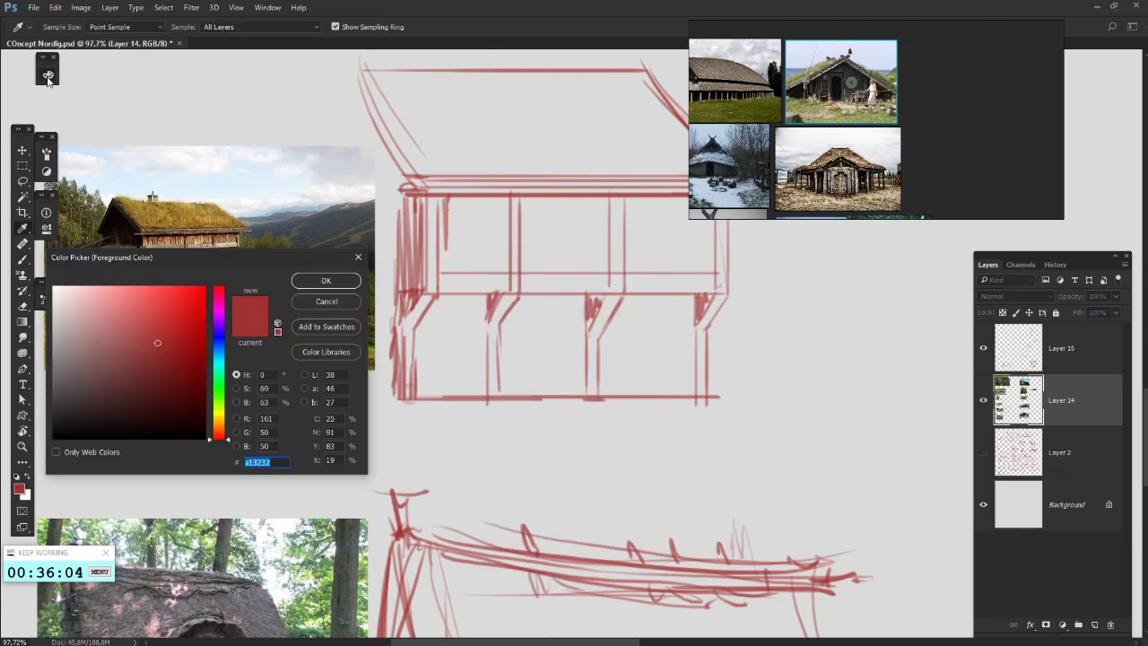
{"action": "left_click", "coordinate": [47, 73]}
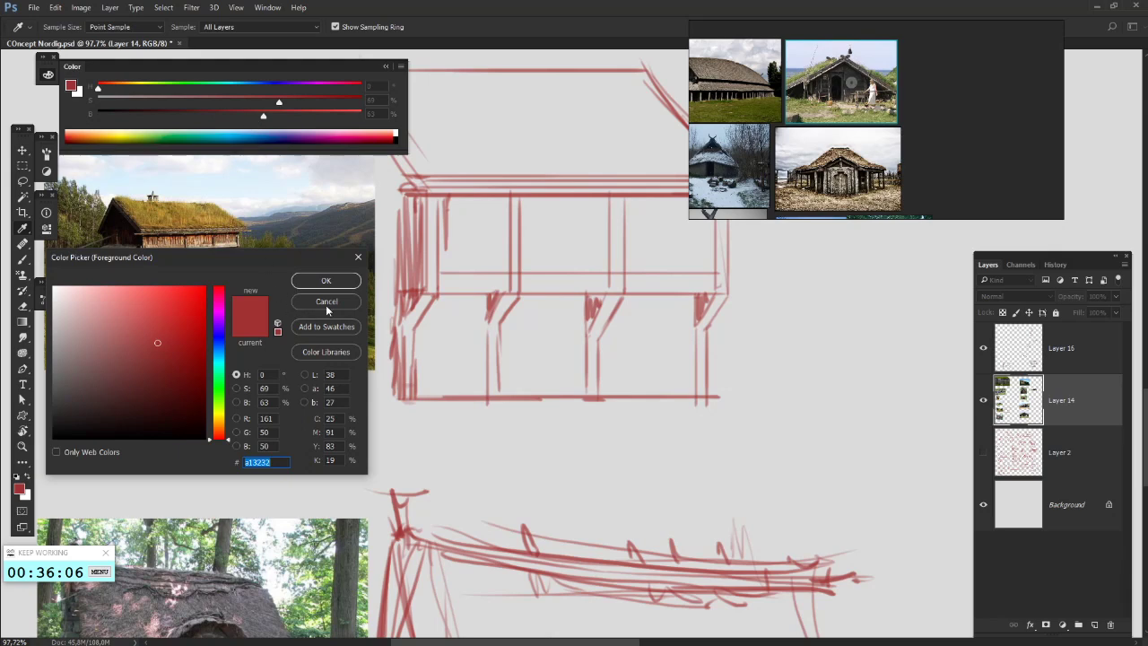
{"action": "left_click", "coordinate": [325, 281]}
{"action": "left_click_drag", "start_coordinate": [263, 117], "coordinate": [304, 104]}
{"action": "left_click", "coordinate": [360, 88]}
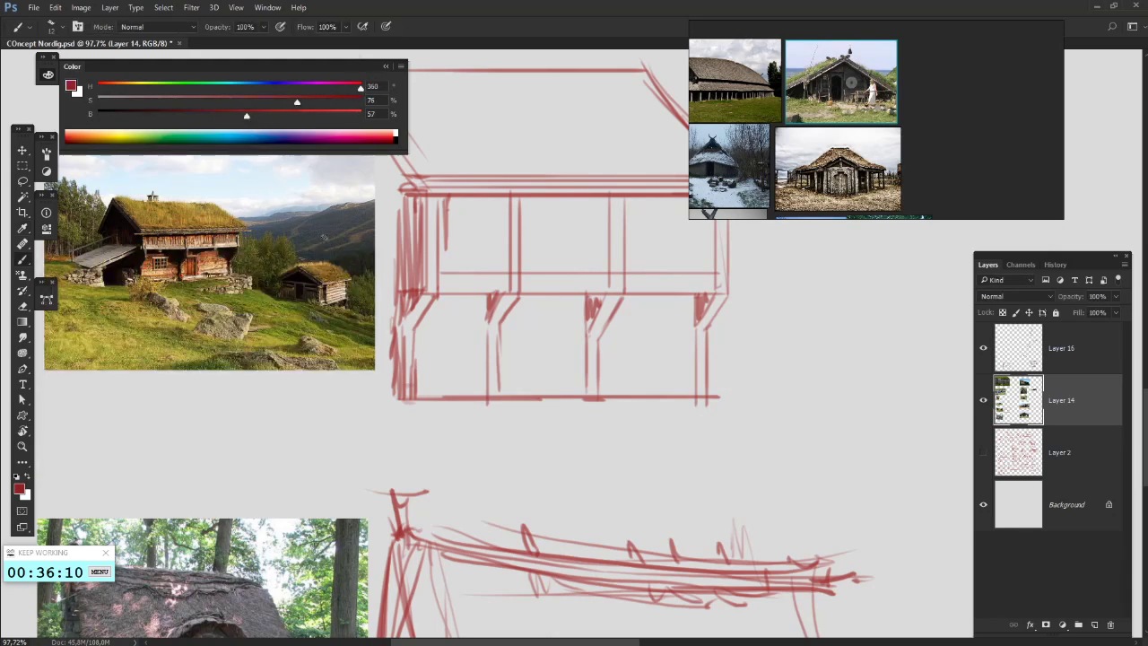
- Set the brush colour to a brighter, more saturated red, undoing the test strokes made beside the lower posts
{"action": "left_click_drag", "start_coordinate": [593, 340], "coordinate": [597, 354]}
{"action": "left_click_drag", "start_coordinate": [602, 341], "coordinate": [608, 392]}
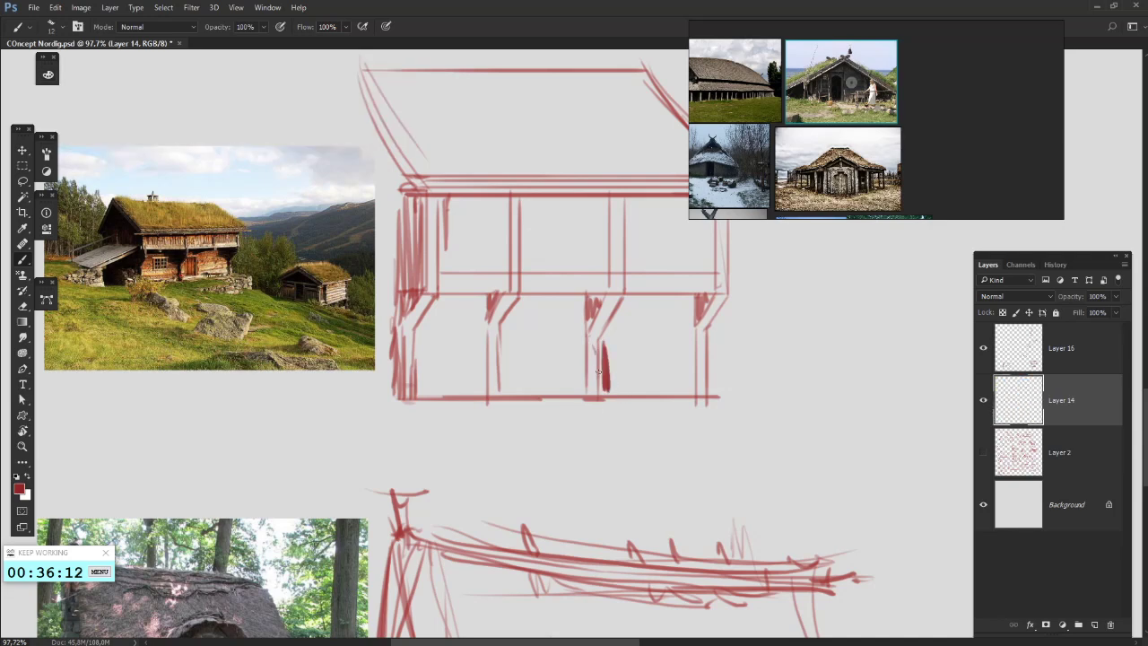
{"action": "key", "text": "ctrl+z"}
{"action": "left_click", "coordinate": [19, 490]}
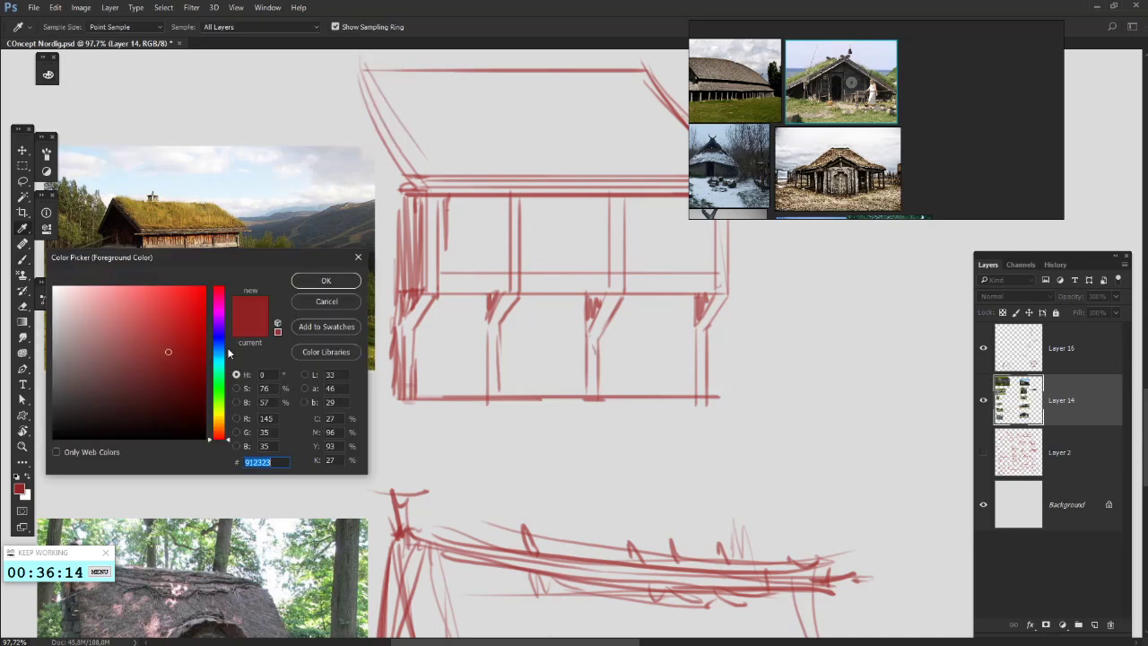
{"action": "mouse_move", "coordinate": [187, 343]}
{"action": "left_mouse_down"}
{"action": "mouse_move", "coordinate": [181, 321]}
{"action": "mouse_move", "coordinate": [194, 322]}
{"action": "left_mouse_up"}
{"action": "left_click", "coordinate": [326, 280]}
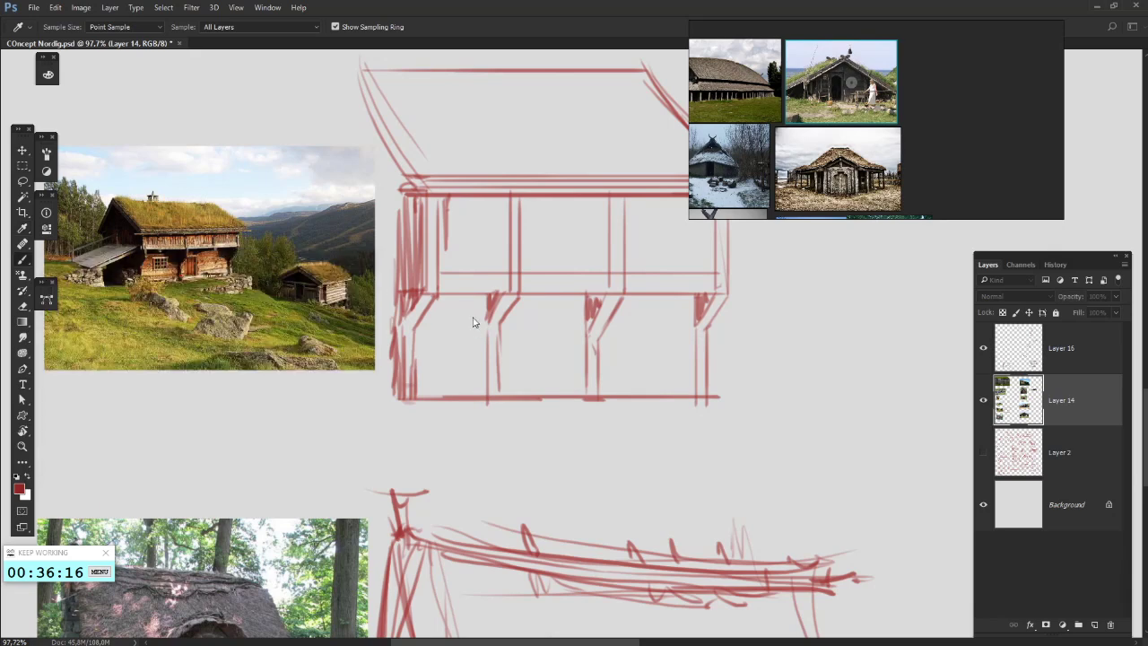
{"action": "left_click_drag", "start_coordinate": [498, 292], "coordinate": [478, 330]}
{"action": "key", "text": "ctrl+z"}
- Reinforce the inner edges of the upper storey's middle and end posts with bright red vertical strokes
{"action": "mouse_move", "coordinate": [447, 257]}
{"action": "left_mouse_down"}
{"action": "mouse_move", "coordinate": [420, 275]}
{"action": "mouse_move", "coordinate": [461, 229]}
{"action": "left_mouse_up"}
{"action": "left_click_drag", "start_coordinate": [466, 272], "coordinate": [467, 203]}
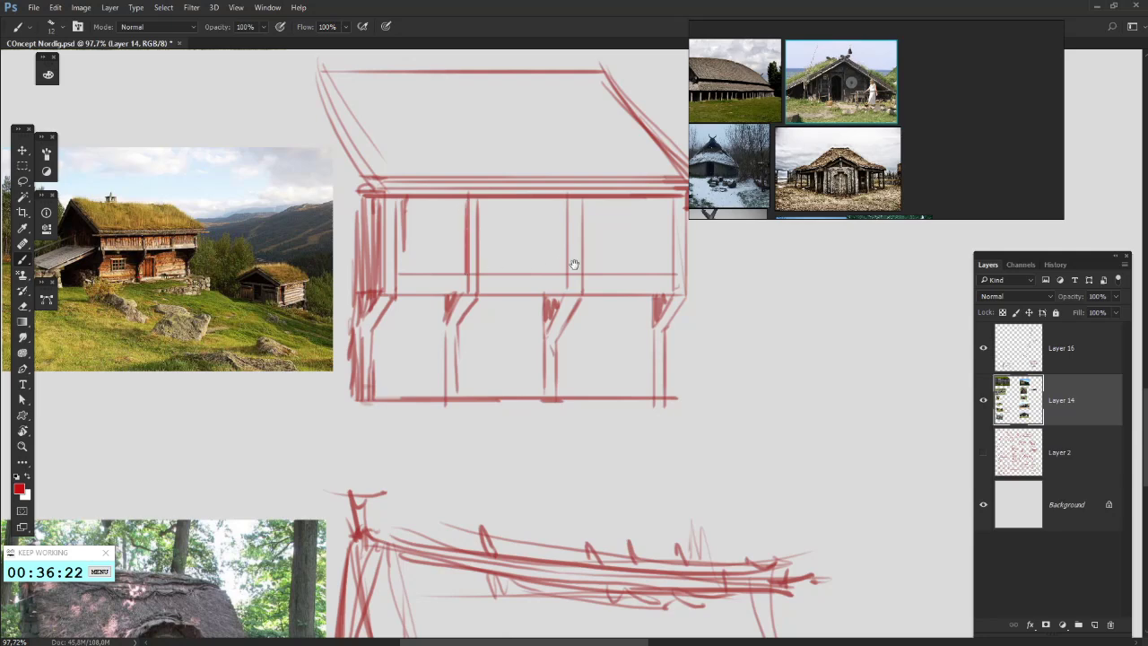
{"action": "left_click_drag", "start_coordinate": [569, 263], "coordinate": [550, 252]}
{"action": "left_click_drag", "start_coordinate": [550, 190], "coordinate": [551, 253]}
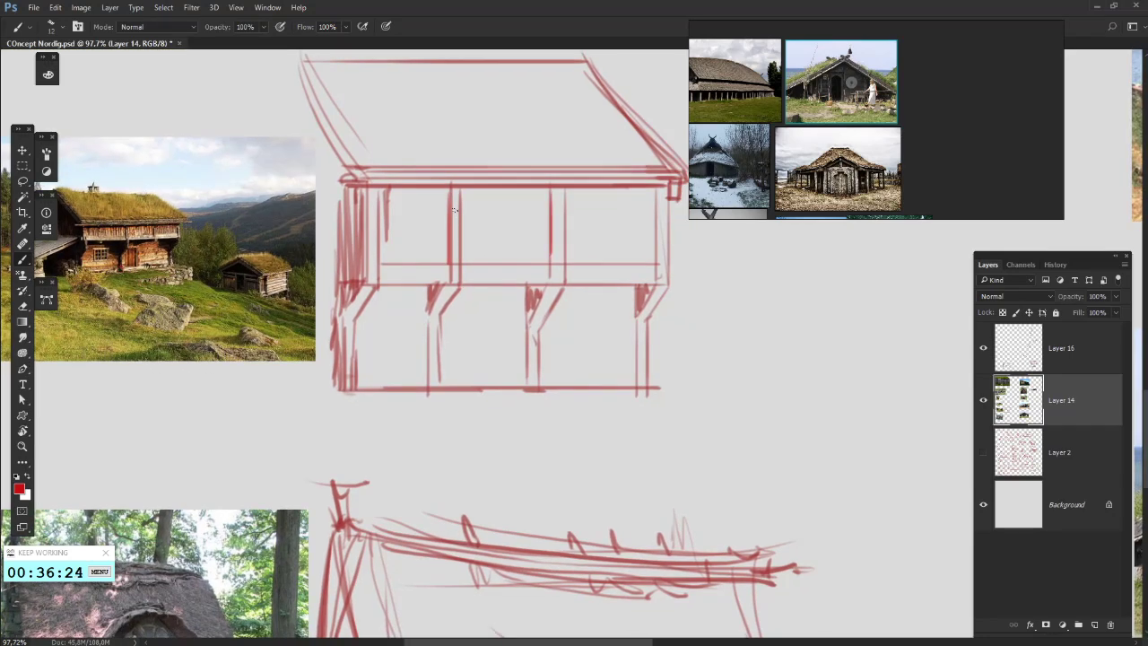
{"action": "left_click_drag", "start_coordinate": [451, 190], "coordinate": [450, 254]}
{"action": "left_click_drag", "start_coordinate": [581, 239], "coordinate": [573, 234]}
{"action": "mouse_move", "coordinate": [541, 186]}
{"action": "left_mouse_down"}
{"action": "mouse_move", "coordinate": [539, 252]}
{"action": "mouse_move", "coordinate": [541, 203]}
{"action": "left_mouse_up"}
{"action": "left_click_drag", "start_coordinate": [646, 183], "coordinate": [645, 259]}
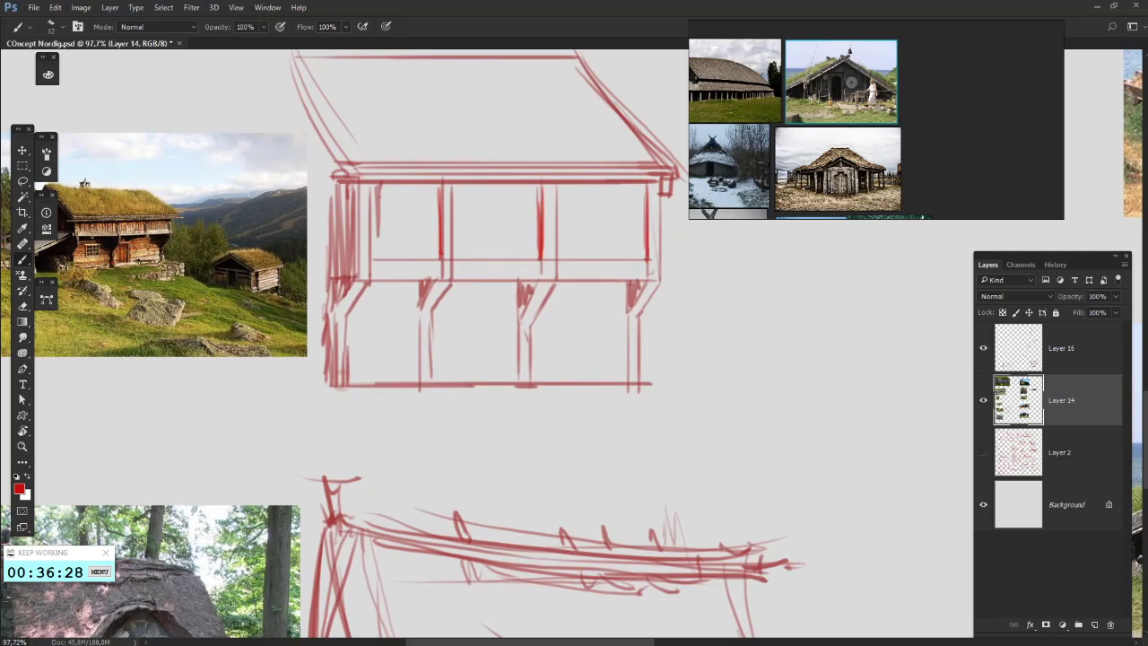
- Strengthen the first post's edge and draw vertical plank lines across the upper storey's first bay and into the second
{"action": "left_click_drag", "start_coordinate": [392, 283], "coordinate": [388, 301]}
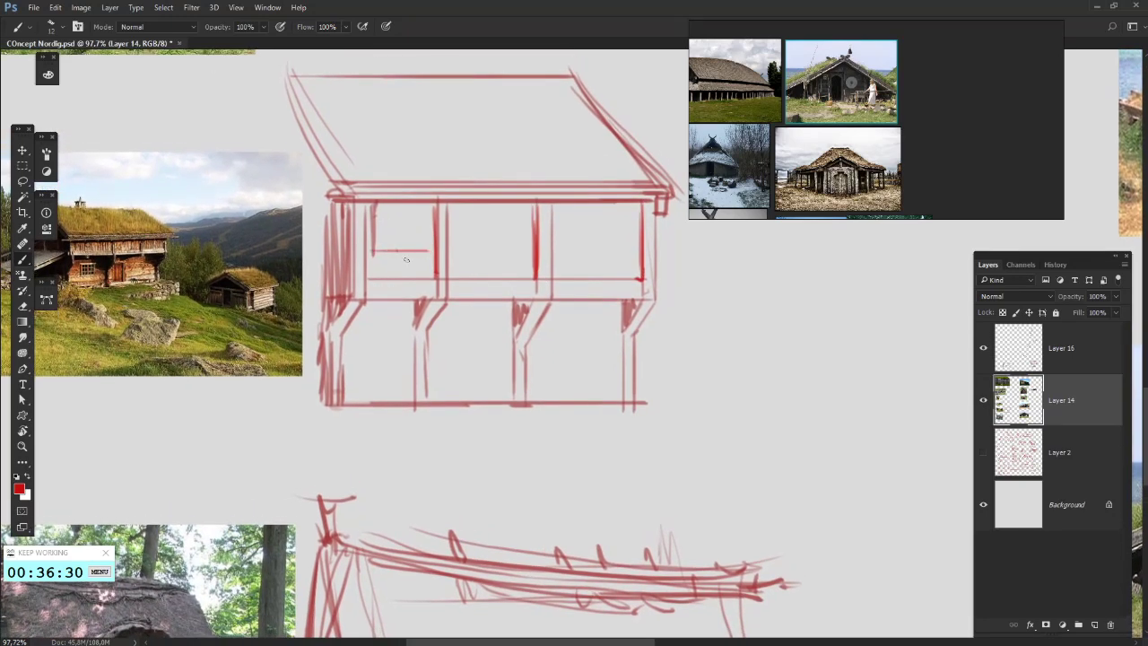
{"action": "left_click_drag", "start_coordinate": [498, 243], "coordinate": [456, 248]}
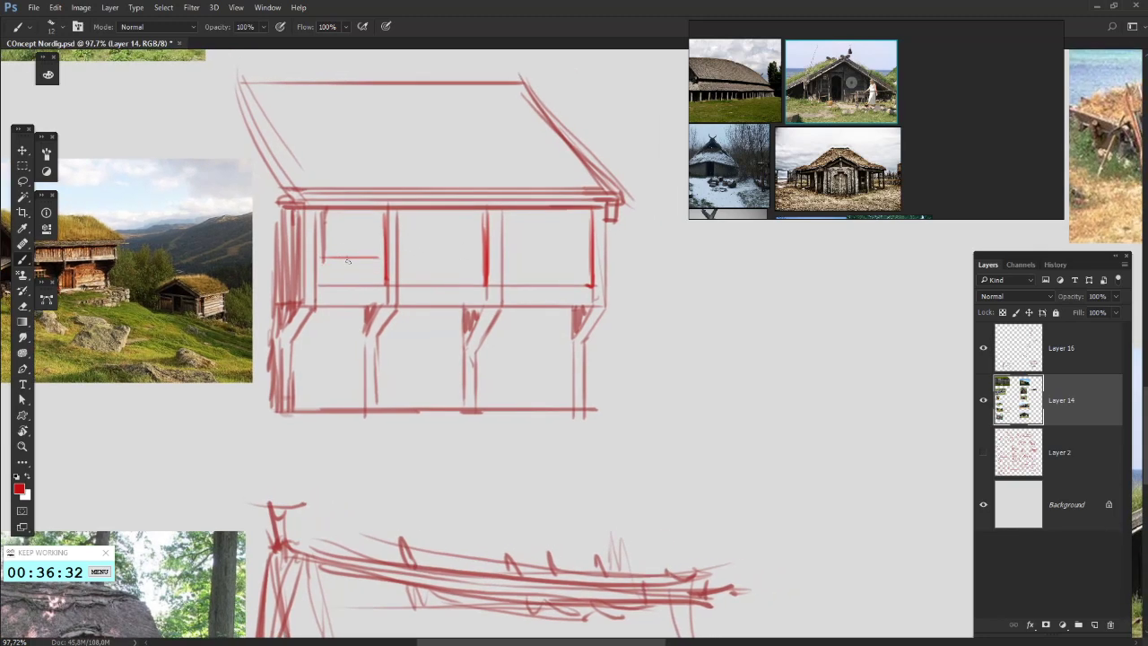
{"action": "left_click_drag", "start_coordinate": [348, 260], "coordinate": [367, 255]}
{"action": "left_click_drag", "start_coordinate": [344, 208], "coordinate": [345, 283]}
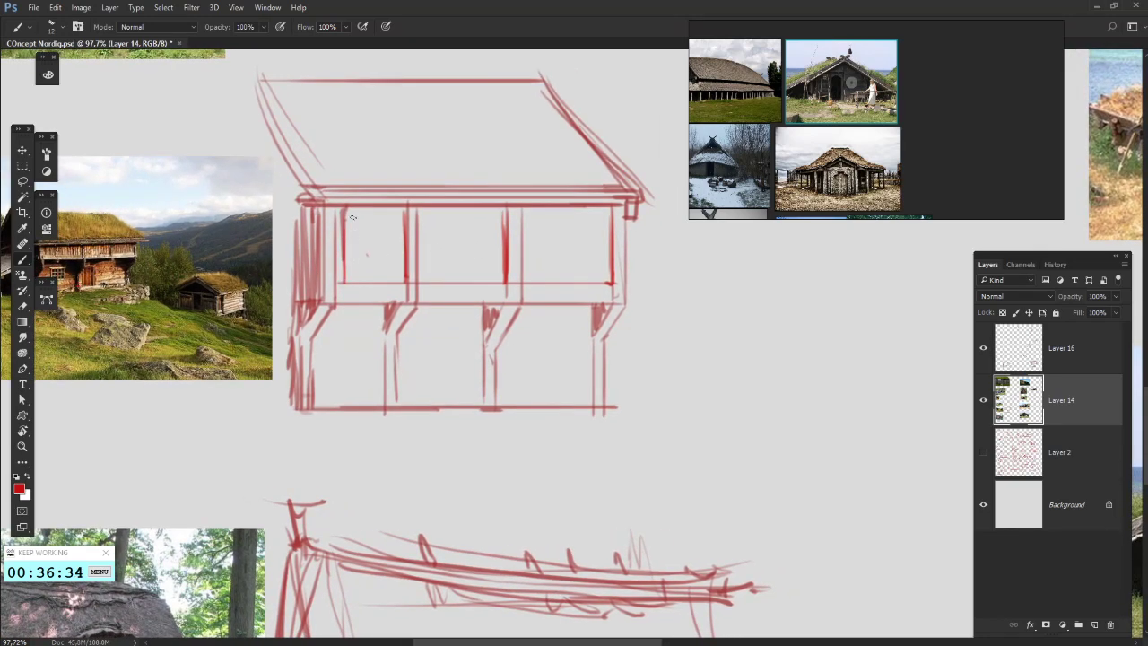
{"action": "mouse_move", "coordinate": [356, 217]}
{"action": "left_mouse_down"}
{"action": "mouse_move", "coordinate": [356, 284]}
{"action": "mouse_move", "coordinate": [372, 277]}
{"action": "left_mouse_up"}
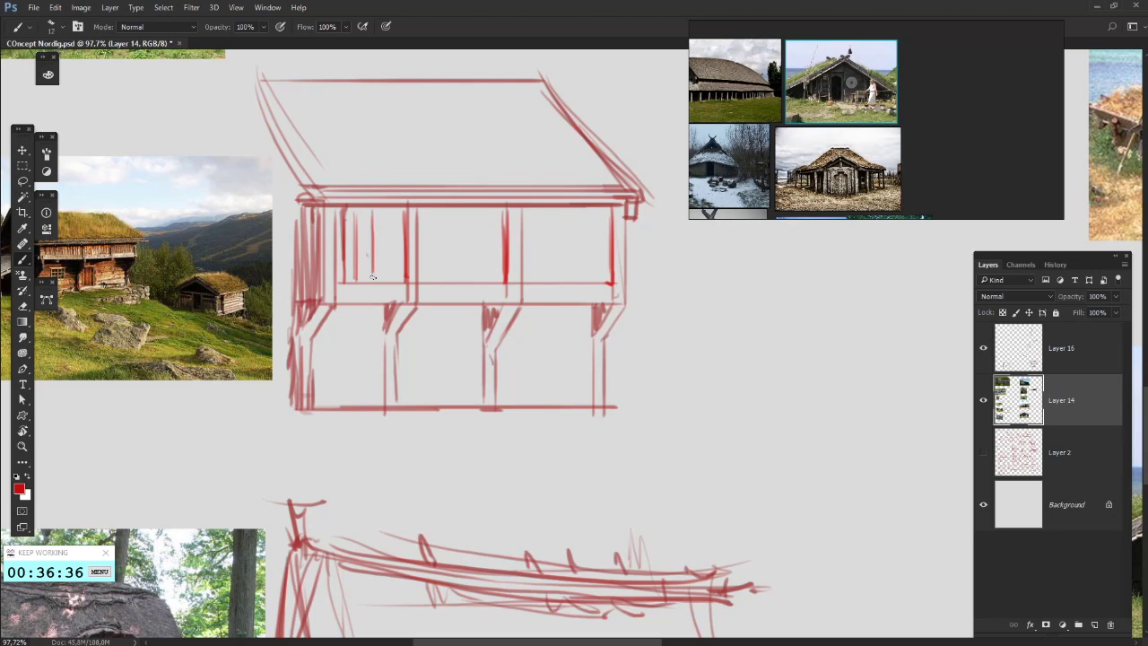
{"action": "left_click_drag", "start_coordinate": [387, 213], "coordinate": [388, 273]}
{"action": "left_click_drag", "start_coordinate": [458, 254], "coordinate": [421, 246]}
{"action": "left_click_drag", "start_coordinate": [400, 207], "coordinate": [403, 275]}
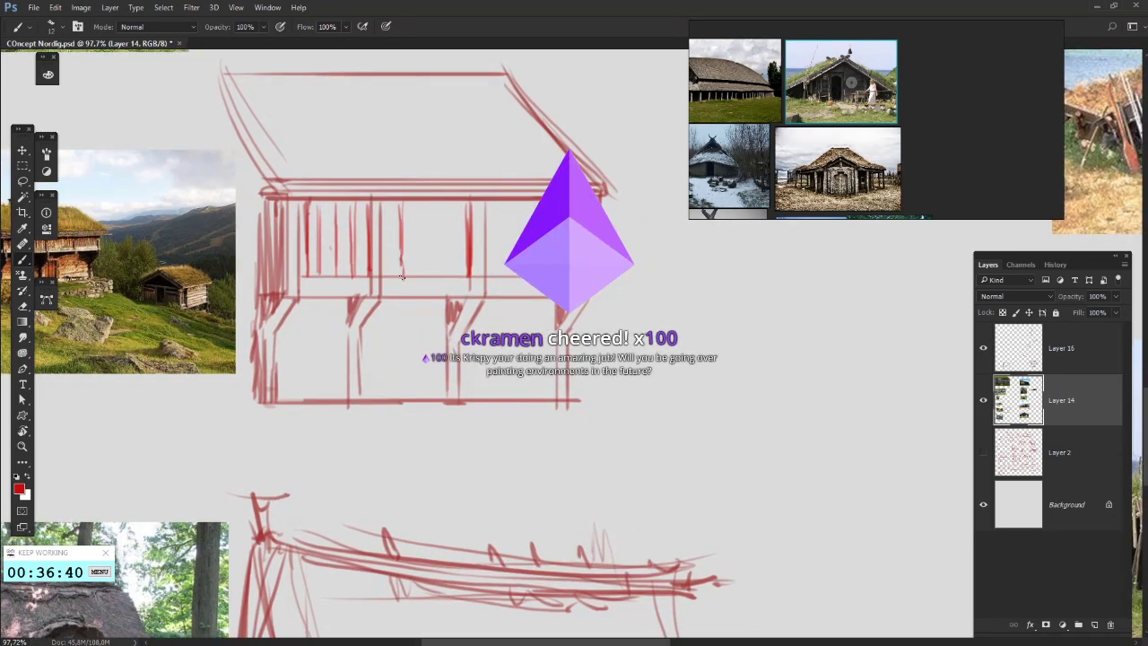
- Draw an enlarged single plank with a nicked, uneven edge beside the house, undoing the extra stroke below it
{"action": "left_click_drag", "start_coordinate": [408, 207], "coordinate": [349, 216]}
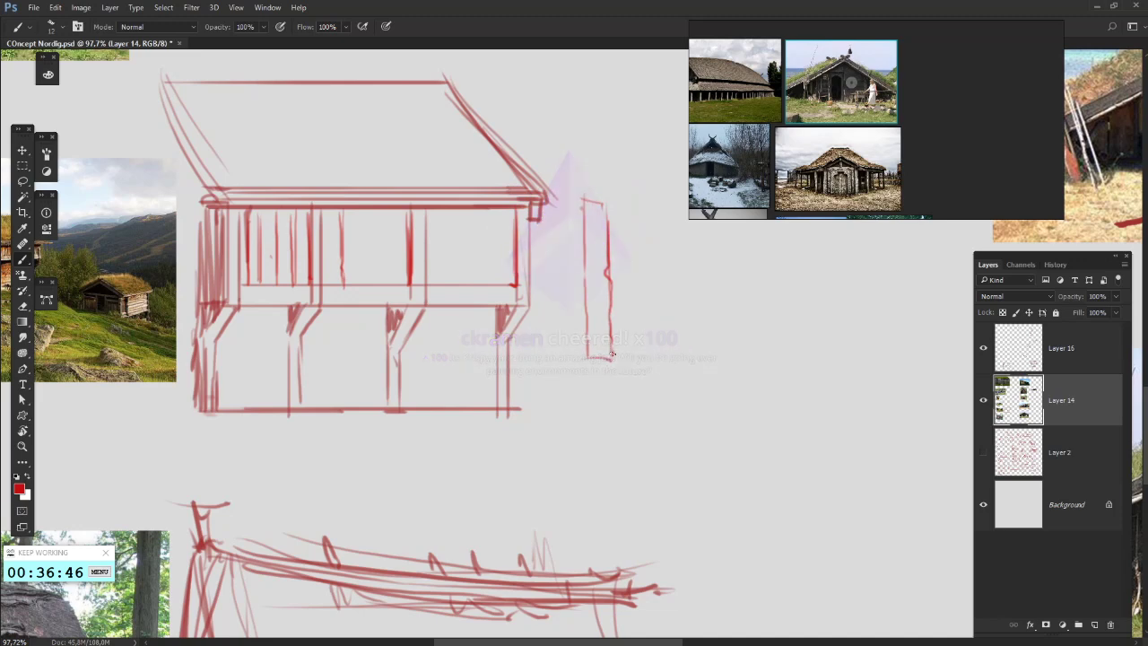
{"action": "left_click_drag", "start_coordinate": [611, 352], "coordinate": [612, 380]}
{"action": "left_click_drag", "start_coordinate": [487, 385], "coordinate": [533, 397]}
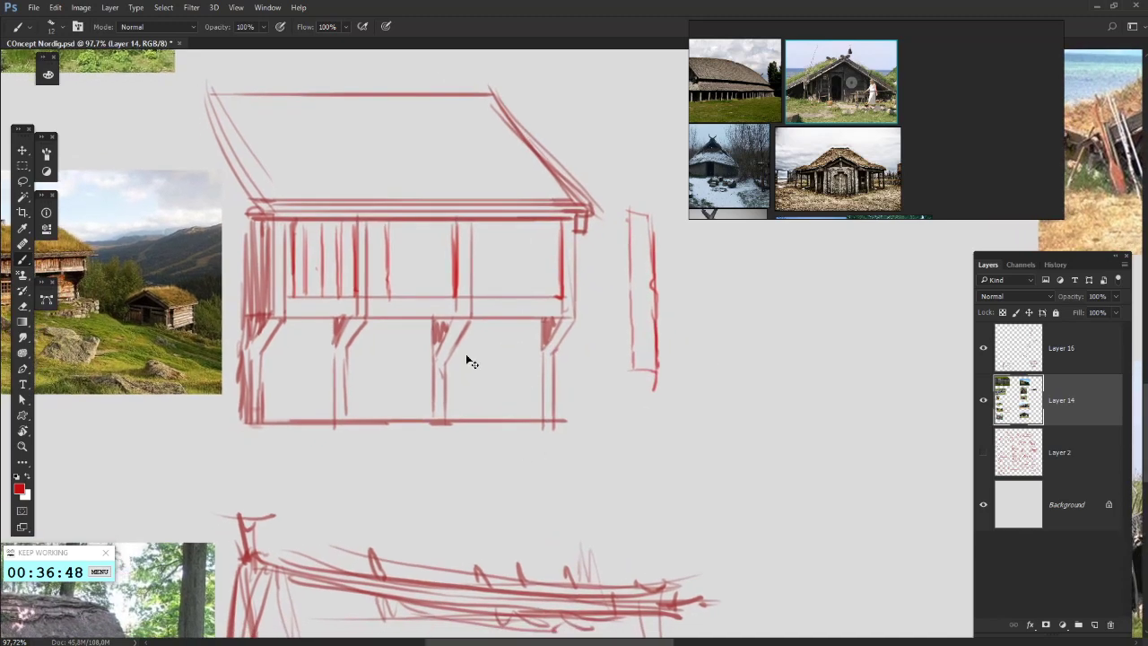
{"action": "key", "text": "ctrl+z"}
- Fill the rest of the upper storey's second bay with irregular vertical plank lines, adding a small knot near one plank's foot
{"action": "left_click_drag", "start_coordinate": [410, 235], "coordinate": [413, 297]}
{"action": "left_click_drag", "start_coordinate": [432, 222], "coordinate": [437, 297]}
{"action": "left_click_drag", "start_coordinate": [433, 223], "coordinate": [435, 296]}
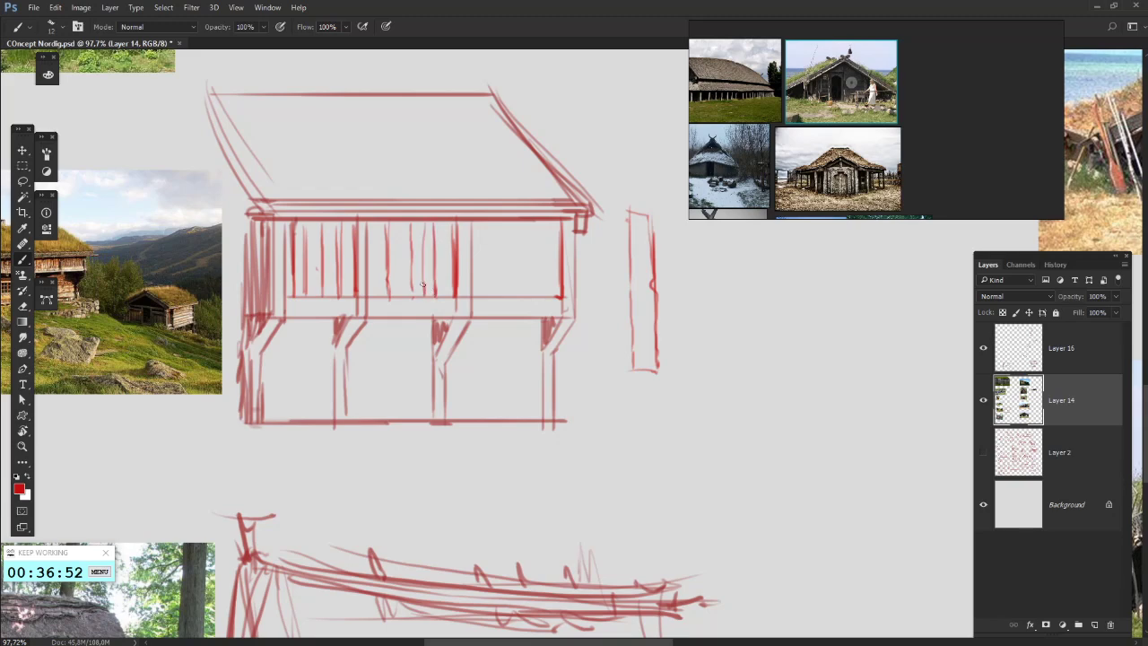
{"action": "left_click_drag", "start_coordinate": [423, 223], "coordinate": [425, 291]}
- Draw wavy vertical plank lines with small nicks across the upper storey's third bay, undoing the surplus strokes
{"action": "left_click_drag", "start_coordinate": [523, 268], "coordinate": [474, 256]}
{"action": "left_click_drag", "start_coordinate": [437, 211], "coordinate": [437, 283]}
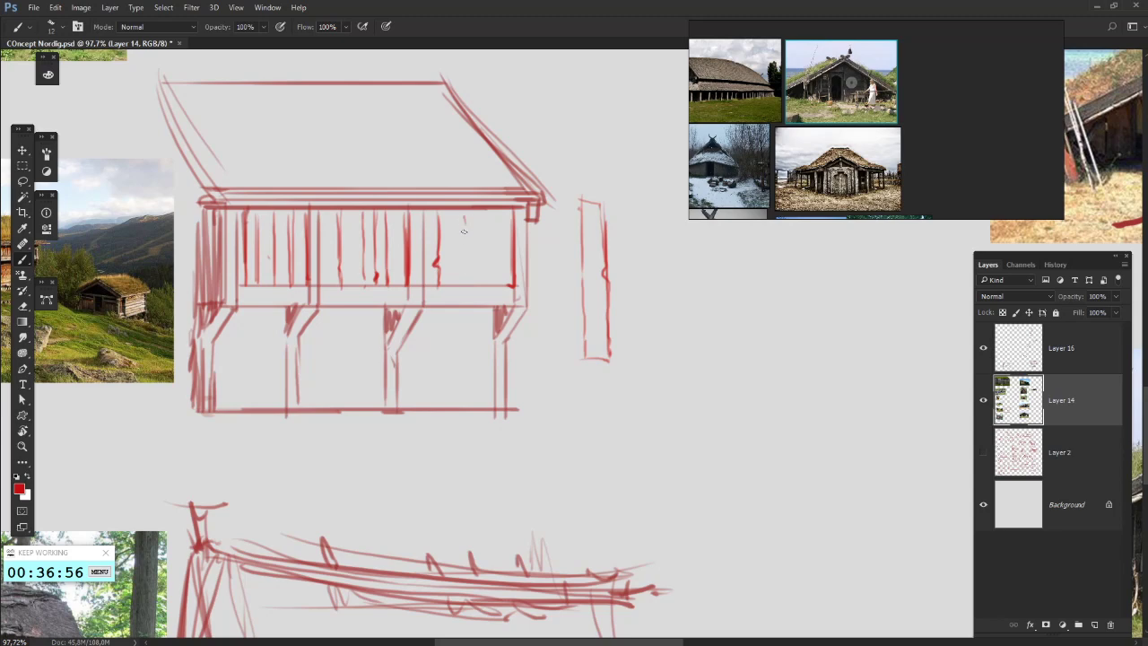
{"action": "left_click_drag", "start_coordinate": [464, 219], "coordinate": [466, 286]}
{"action": "left_click_drag", "start_coordinate": [492, 208], "coordinate": [491, 284]}
{"action": "key", "text": "ctrl+z"}
{"action": "left_click_drag", "start_coordinate": [492, 208], "coordinate": [492, 281]}
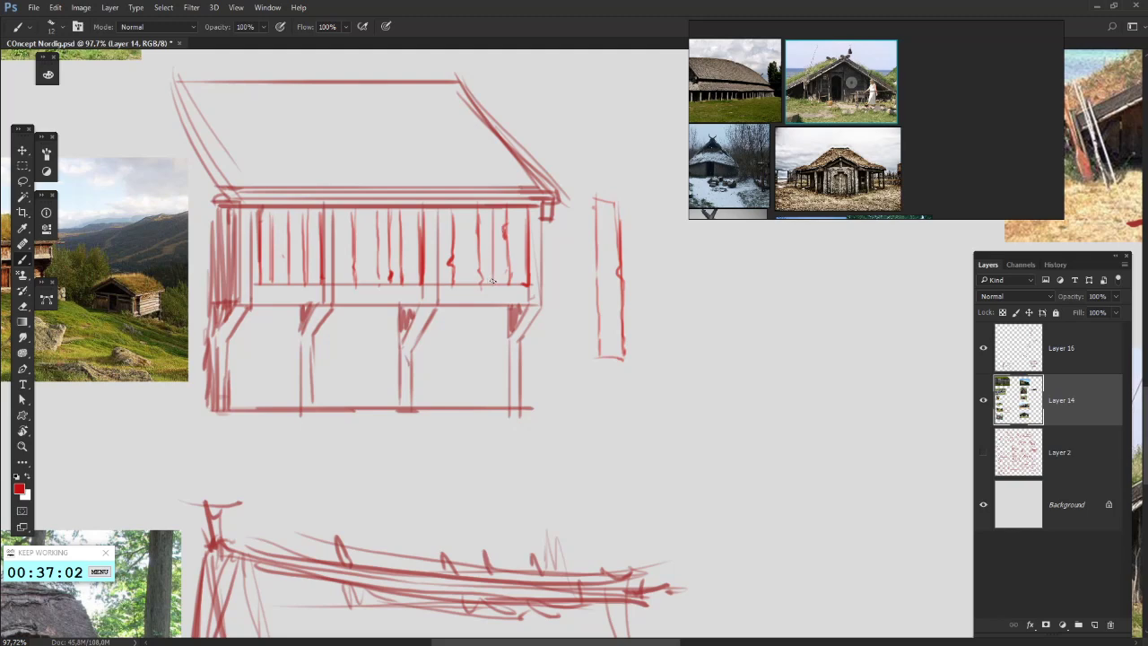
{"action": "left_click_drag", "start_coordinate": [463, 212], "coordinate": [465, 278]}
{"action": "key", "text": "ctrl+z"}
- Outline a wide rectangular wall panel in the empty area beyond the enlarged plank study
{"action": "mouse_move", "coordinate": [531, 298]}
{"action": "left_mouse_down"}
{"action": "mouse_move", "coordinate": [564, 276]}
{"action": "mouse_move", "coordinate": [439, 291]}
{"action": "mouse_move", "coordinate": [333, 322]}
{"action": "left_mouse_up"}
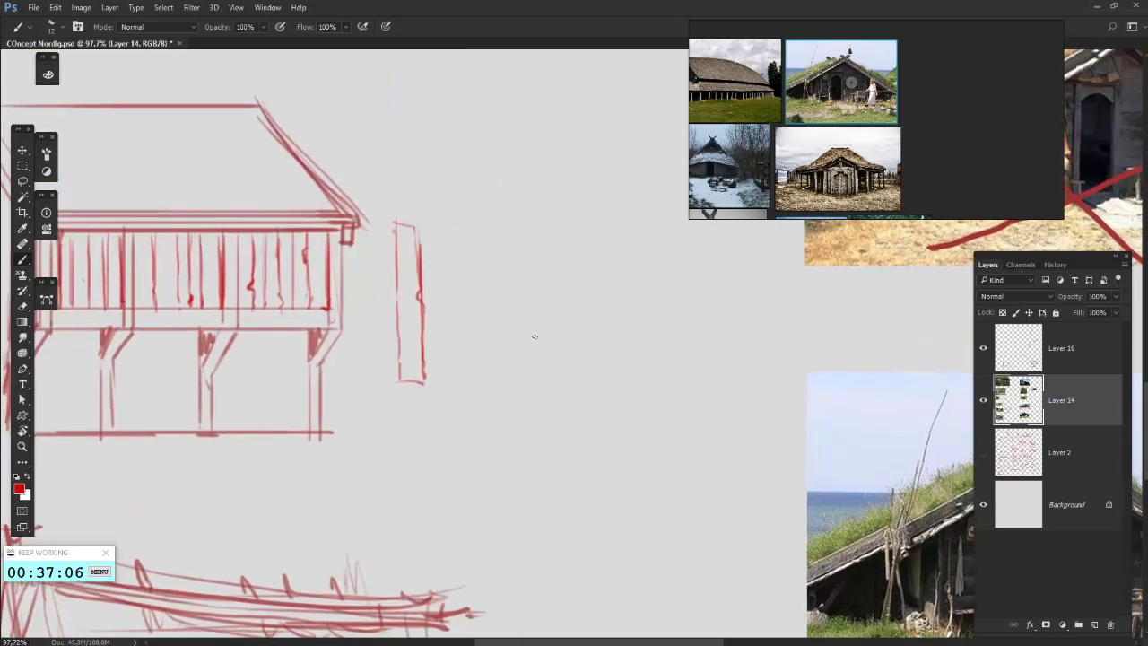
{"action": "mouse_move", "coordinate": [518, 339]}
{"action": "left_mouse_down"}
{"action": "mouse_move", "coordinate": [519, 215]}
{"action": "mouse_move", "coordinate": [685, 215]}
{"action": "left_mouse_up"}
{"action": "key", "text": "ctrl+z"}
{"action": "mouse_move", "coordinate": [507, 222]}
{"action": "left_mouse_down"}
{"action": "mouse_move", "coordinate": [507, 344]}
{"action": "mouse_move", "coordinate": [669, 220]}
{"action": "mouse_move", "coordinate": [734, 238]}
{"action": "mouse_move", "coordinate": [735, 332]}
{"action": "mouse_move", "coordinate": [515, 336]}
{"action": "mouse_move", "coordinate": [527, 331]}
{"action": "left_mouse_up"}
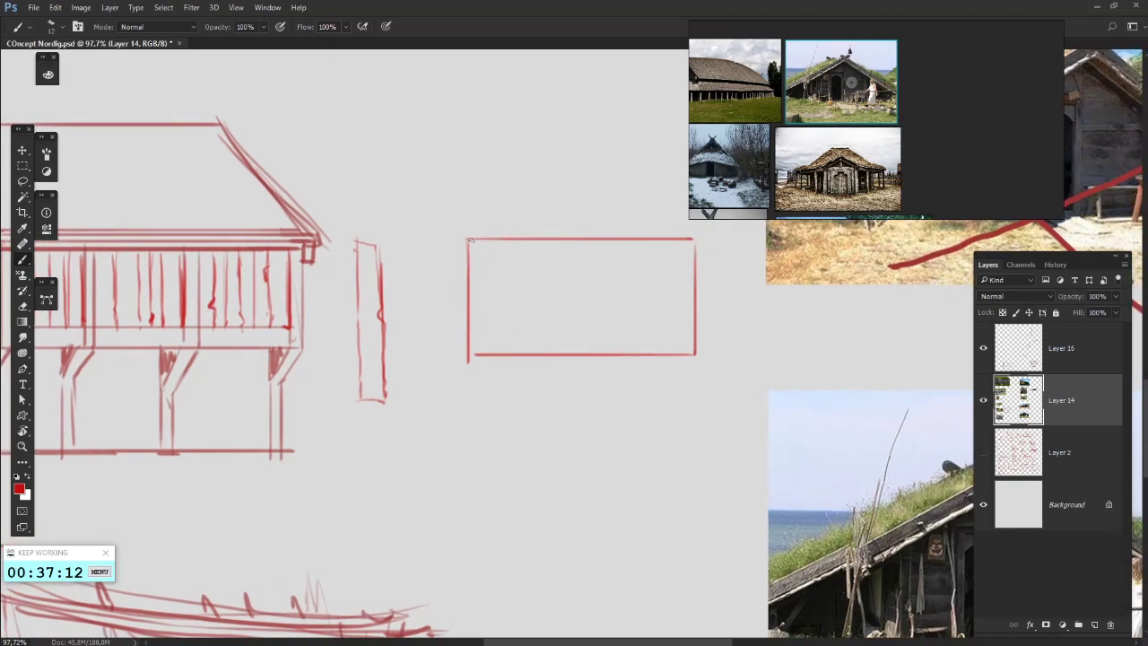
{"action": "left_click_drag", "start_coordinate": [471, 239], "coordinate": [473, 350]}
{"action": "key", "text": "ctrl+z"}
- Divide the rectangular panel into four sections with three vertical lines, undoing the misplaced divider stroke
{"action": "left_click_drag", "start_coordinate": [572, 350], "coordinate": [568, 240]}
{"action": "left_click_drag", "start_coordinate": [637, 242], "coordinate": [636, 350]}
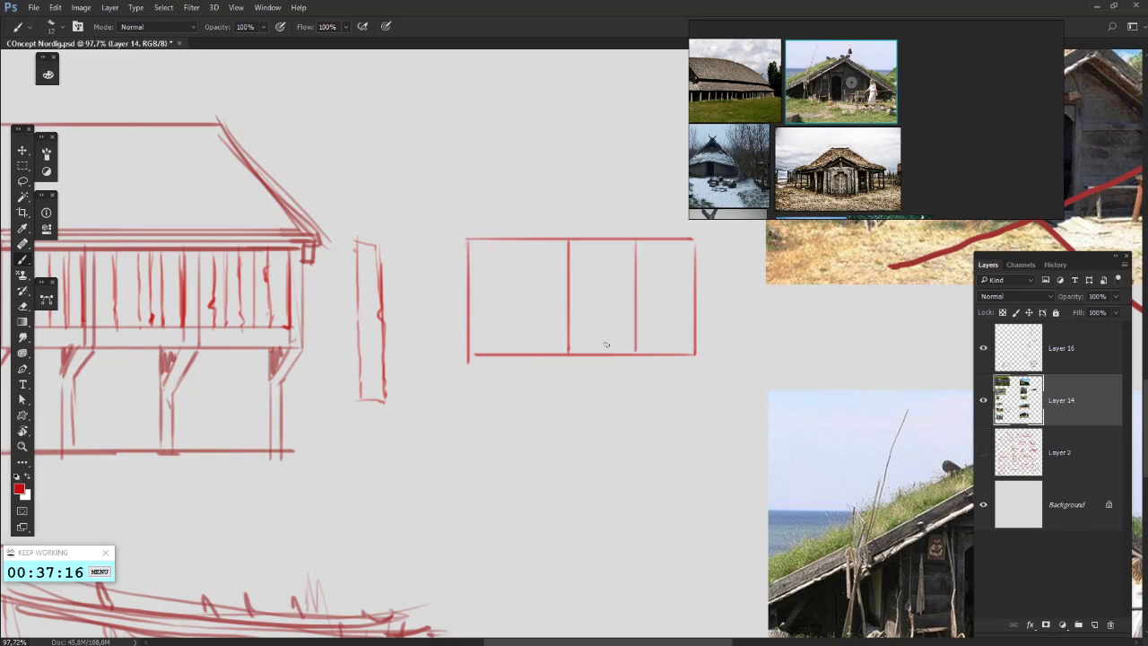
{"action": "left_click_drag", "start_coordinate": [505, 238], "coordinate": [508, 350]}
{"action": "key", "text": "ctrl+z"}
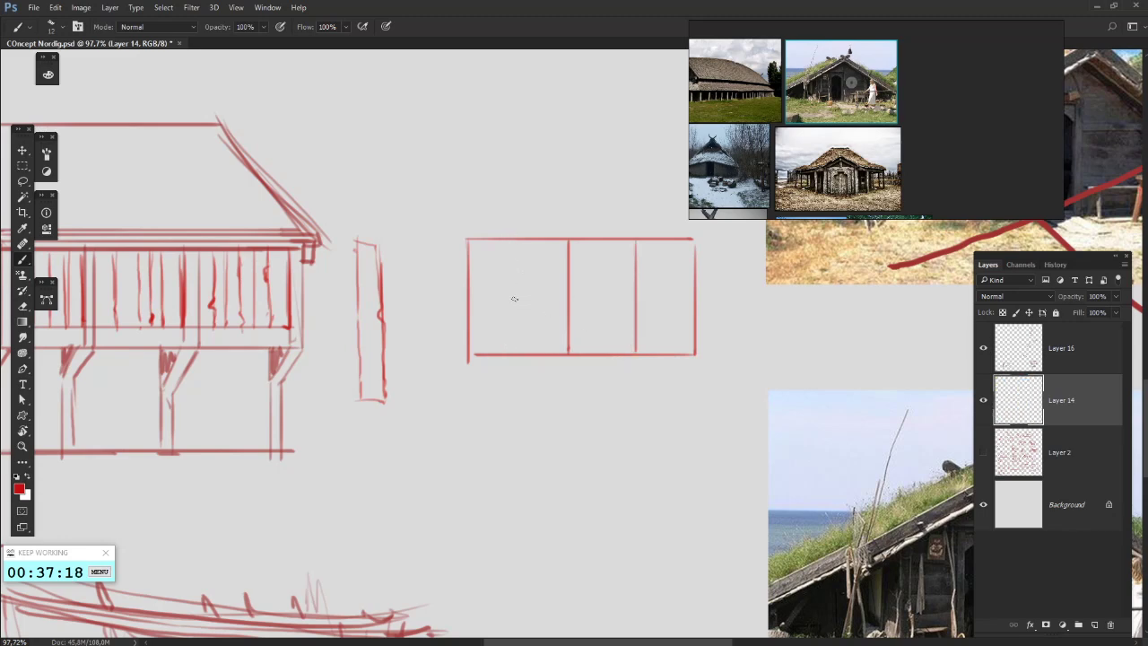
{"action": "left_click_drag", "start_coordinate": [513, 242], "coordinate": [508, 352]}
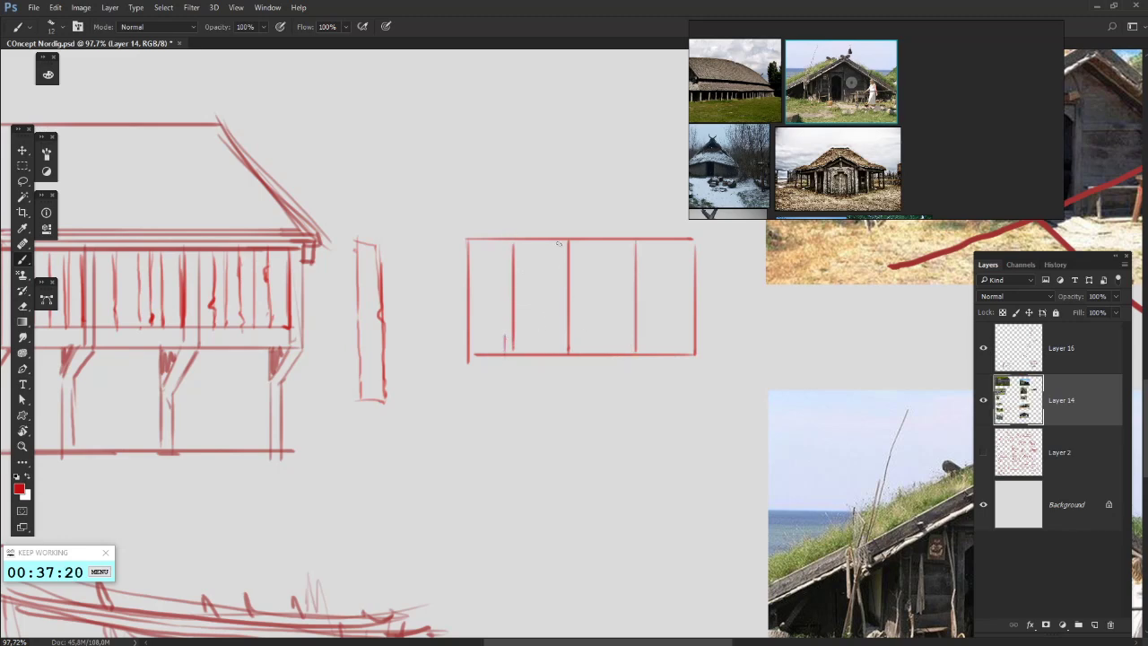
{"action": "key", "text": "ctrl+z"}
- Turn the panel's middle divider into a post with one thick edge, and double the lines along both outer sides
{"action": "mouse_move", "coordinate": [557, 239]}
{"action": "left_mouse_down"}
{"action": "mouse_move", "coordinate": [559, 351]}
{"action": "mouse_move", "coordinate": [575, 243]}
{"action": "left_mouse_up"}
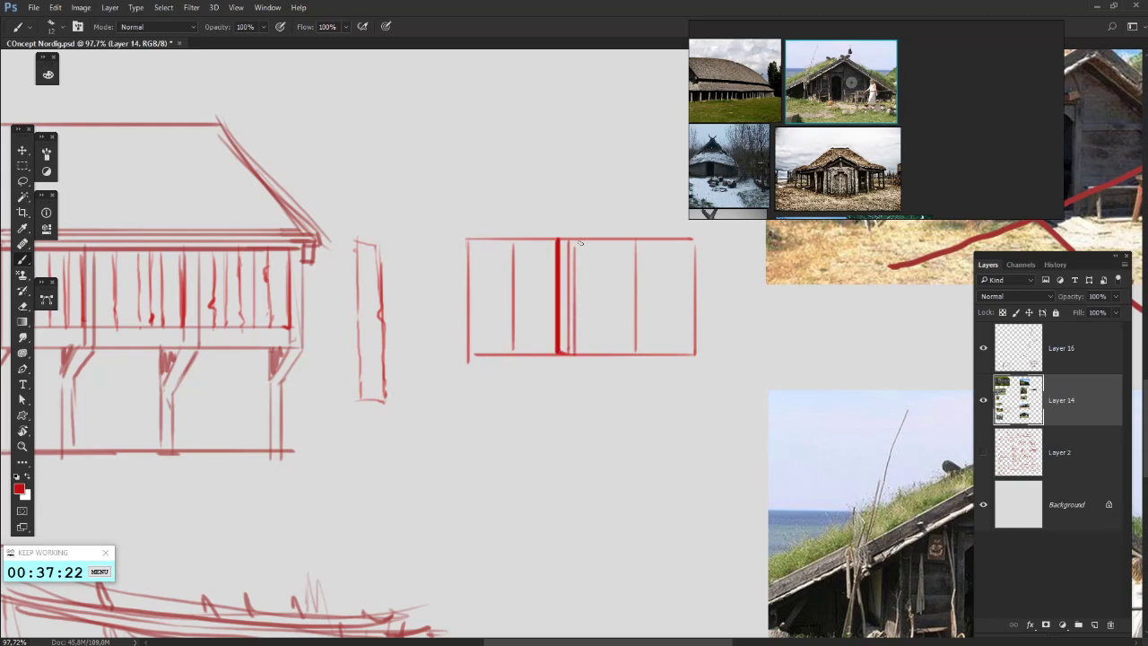
{"action": "left_click_drag", "start_coordinate": [689, 354], "coordinate": [689, 244]}
{"action": "left_click_drag", "start_coordinate": [473, 346], "coordinate": [475, 362]}
{"action": "mouse_move", "coordinate": [530, 277]}
{"action": "left_mouse_down"}
{"action": "mouse_move", "coordinate": [397, 299]}
{"action": "mouse_move", "coordinate": [409, 319]}
{"action": "left_mouse_up"}
{"action": "key", "text": "ctrl+alt+z"}
{"action": "key", "text": "ctrl+alt+z"}
{"action": "left_click_drag", "start_coordinate": [586, 287], "coordinate": [579, 284]}
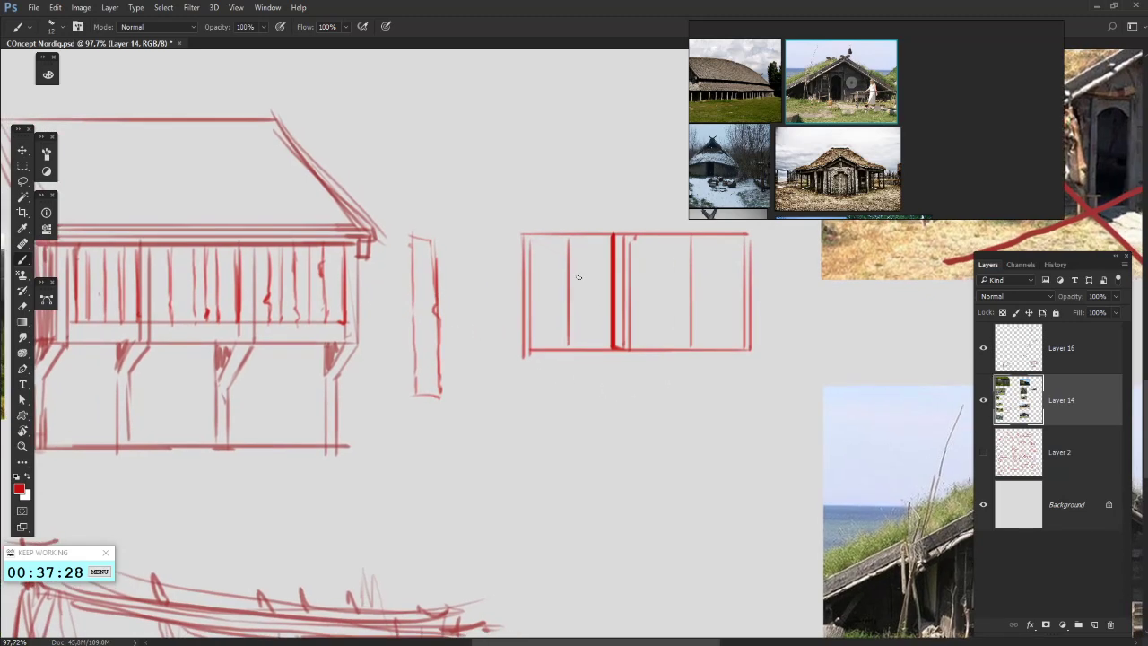
- Fill the wall panel's half before the thick middle post with uneven vertical plank lines, including one wavy, nicked edge
{"action": "left_click_drag", "start_coordinate": [543, 239], "coordinate": [546, 312]}
{"action": "left_click_drag", "start_coordinate": [596, 251], "coordinate": [595, 336]}
{"action": "left_click_drag", "start_coordinate": [593, 242], "coordinate": [595, 353]}
{"action": "left_click_drag", "start_coordinate": [578, 258], "coordinate": [578, 355]}
{"action": "left_click_drag", "start_coordinate": [545, 311], "coordinate": [546, 350]}
{"action": "left_click_drag", "start_coordinate": [669, 293], "coordinate": [622, 299]}
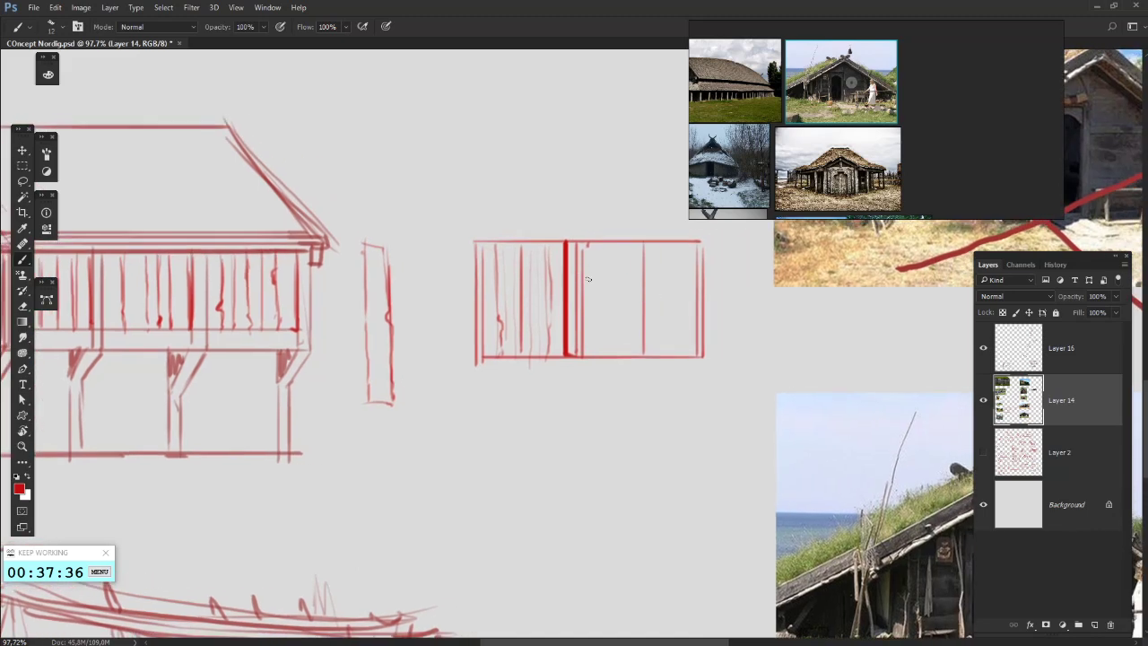
- Draw uneven vertical plank lines, including a wavy one, between the wall panel's thick middle post and the next divider
{"action": "mouse_move", "coordinate": [588, 265]}
{"action": "left_mouse_down"}
{"action": "mouse_move", "coordinate": [589, 353]}
{"action": "mouse_move", "coordinate": [596, 330]}
{"action": "mouse_move", "coordinate": [603, 337]}
{"action": "left_mouse_up"}
{"action": "left_click_drag", "start_coordinate": [619, 284], "coordinate": [619, 289]}
{"action": "key", "text": "ctrl+alt+z"}
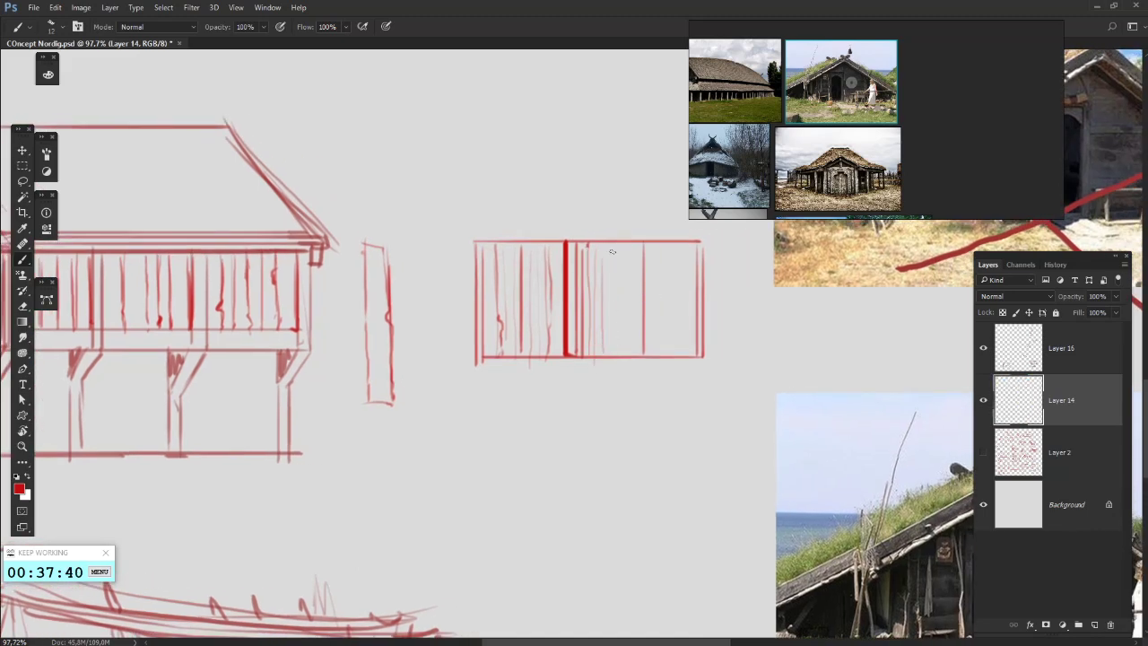
{"action": "key", "text": "ctrl+alt+z"}
{"action": "left_click_drag", "start_coordinate": [611, 243], "coordinate": [614, 356]}
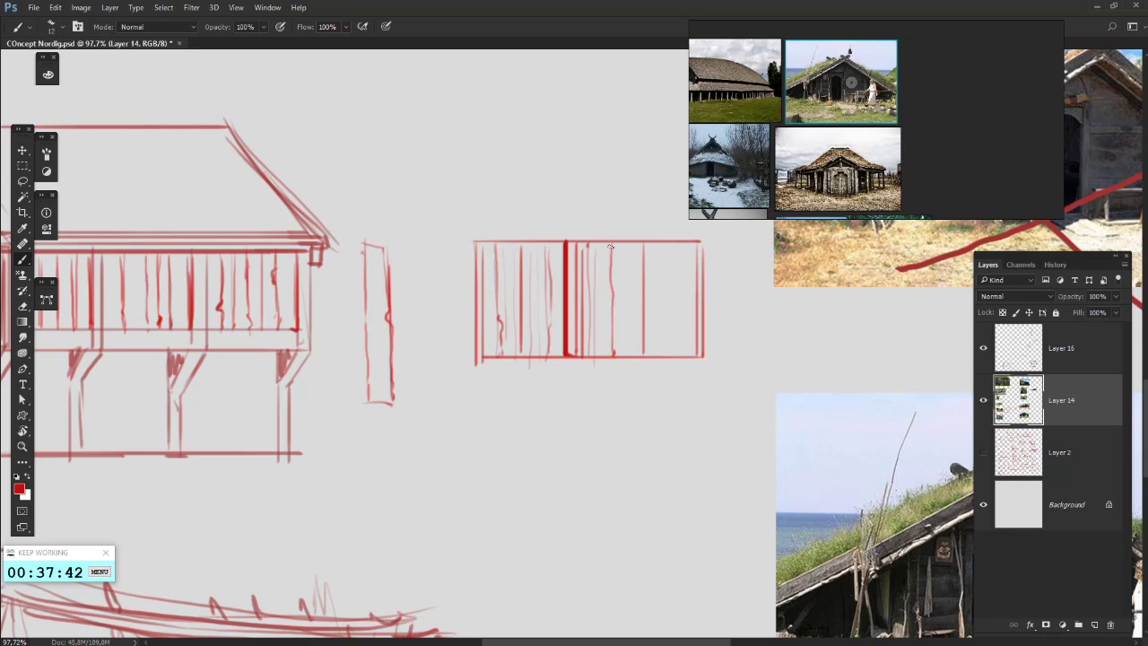
{"action": "left_click_drag", "start_coordinate": [601, 249], "coordinate": [603, 349]}
{"action": "left_click_drag", "start_coordinate": [629, 289], "coordinate": [617, 288]}
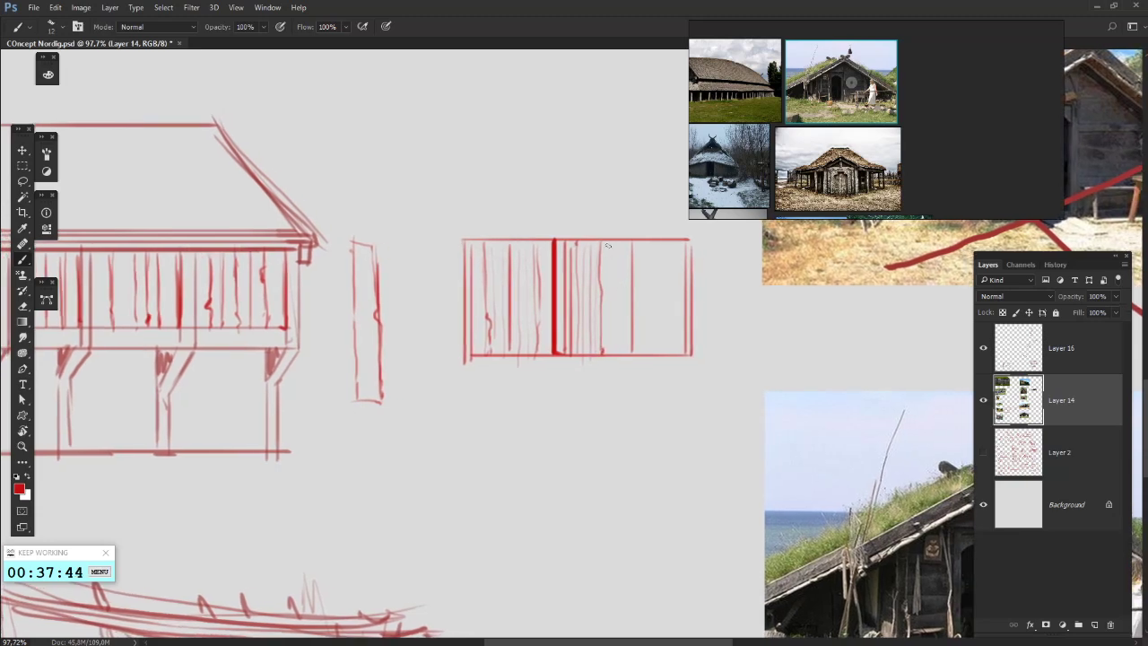
{"action": "mouse_move", "coordinate": [613, 248]}
{"action": "left_mouse_down"}
{"action": "mouse_move", "coordinate": [617, 350]}
{"action": "mouse_move", "coordinate": [622, 261]}
{"action": "mouse_move", "coordinate": [623, 346]}
{"action": "left_mouse_up"}
{"action": "left_click_drag", "start_coordinate": [624, 246], "coordinate": [625, 346]}
{"action": "left_click_drag", "start_coordinate": [647, 333], "coordinate": [620, 328]}
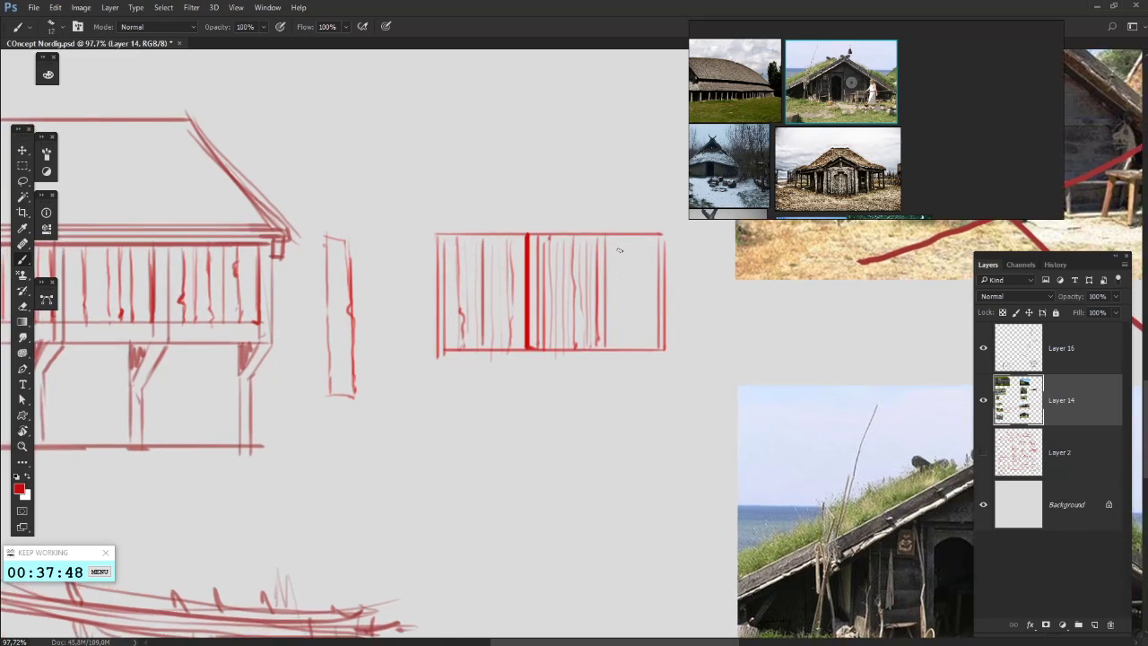
- Fill the wall panel's last section with slightly slanted vertical plank lines up to the outer edge
{"action": "left_click_drag", "start_coordinate": [617, 239], "coordinate": [617, 338]}
{"action": "mouse_move", "coordinate": [621, 259]}
{"action": "left_mouse_down"}
{"action": "mouse_move", "coordinate": [621, 323]}
{"action": "mouse_move", "coordinate": [644, 349]}
{"action": "left_mouse_up"}
{"action": "left_click_drag", "start_coordinate": [650, 280], "coordinate": [648, 345]}
{"action": "left_click_drag", "start_coordinate": [480, 398], "coordinate": [493, 475]}
{"action": "left_click_drag", "start_coordinate": [635, 316], "coordinate": [663, 251]}
{"action": "left_click_drag", "start_coordinate": [559, 352], "coordinate": [588, 329]}
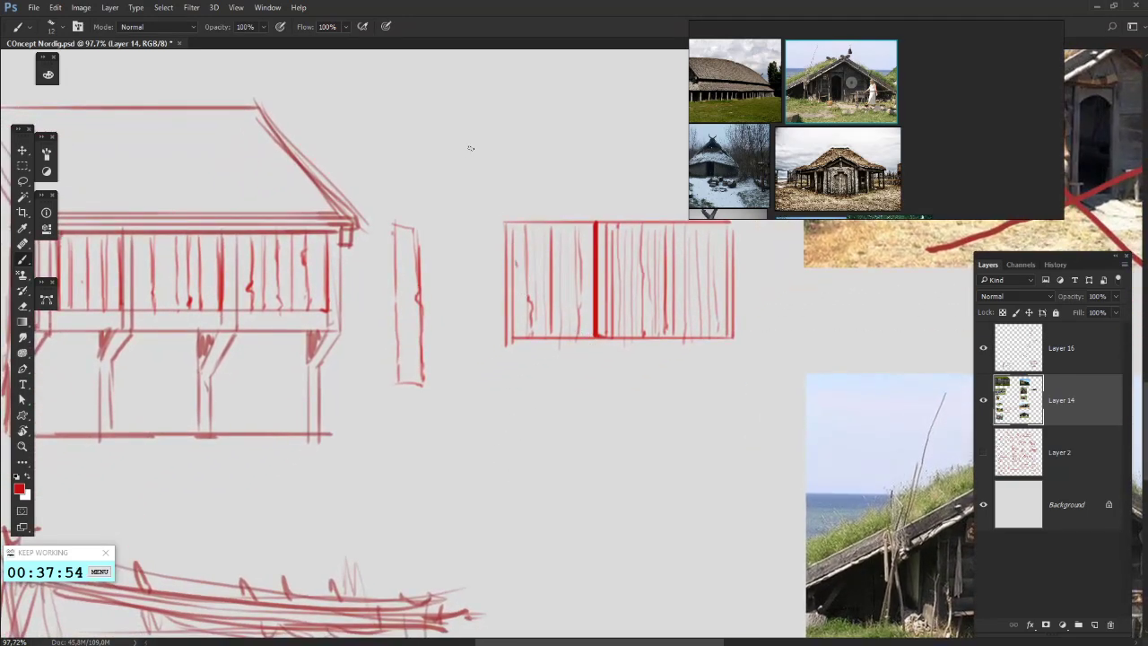
- Sketch a head in profile in the empty area above the overhanging house, with a skull circle, eye, nose, mouth and jaw
{"action": "left_click_drag", "start_coordinate": [439, 184], "coordinate": [593, 97]}
{"action": "key", "text": "ctrl+z"}
{"action": "left_click_drag", "start_coordinate": [476, 259], "coordinate": [446, 453]}
{"action": "mouse_move", "coordinate": [472, 80]}
{"action": "left_mouse_down"}
{"action": "mouse_move", "coordinate": [547, 313]}
{"action": "mouse_move", "coordinate": [525, 284]}
{"action": "left_mouse_up"}
{"action": "mouse_move", "coordinate": [417, 107]}
{"action": "left_mouse_down"}
{"action": "mouse_move", "coordinate": [452, 133]}
{"action": "mouse_move", "coordinate": [530, 163]}
{"action": "left_mouse_up"}
{"action": "mouse_move", "coordinate": [447, 88]}
{"action": "left_mouse_down"}
{"action": "mouse_move", "coordinate": [453, 199]}
{"action": "mouse_move", "coordinate": [520, 175]}
{"action": "left_mouse_up"}
{"action": "left_click_drag", "start_coordinate": [461, 137], "coordinate": [471, 136]}
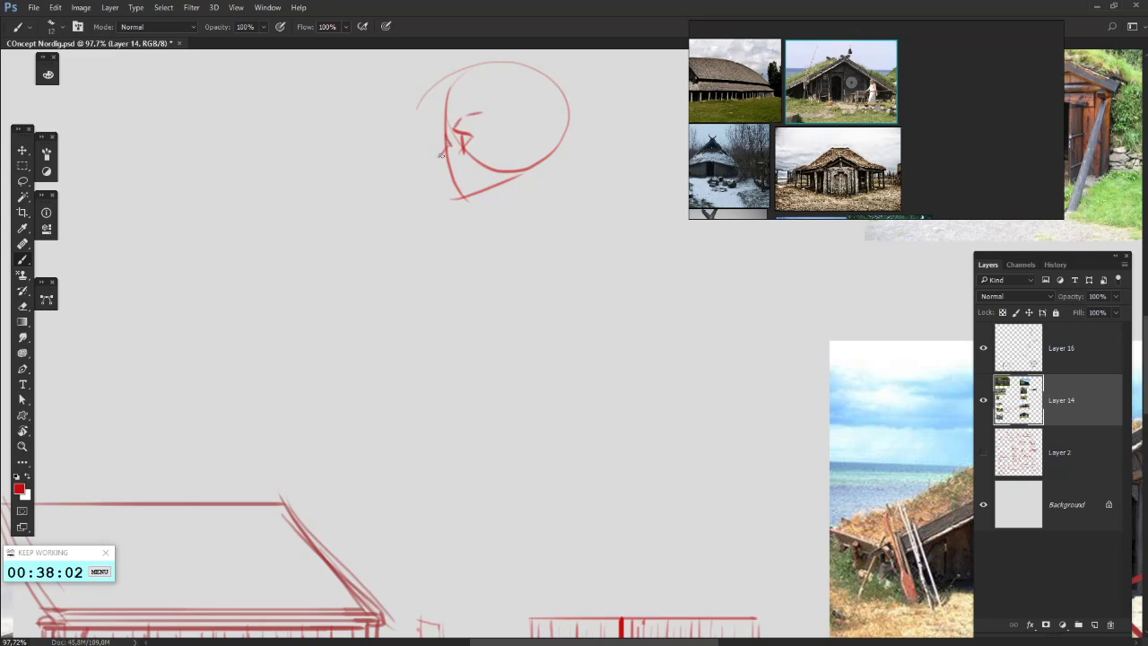
{"action": "mouse_move", "coordinate": [446, 167]}
{"action": "left_mouse_down"}
{"action": "mouse_move", "coordinate": [484, 195]}
{"action": "mouse_move", "coordinate": [522, 180]}
{"action": "left_mouse_up"}
{"action": "left_click_drag", "start_coordinate": [553, 121], "coordinate": [532, 161]}
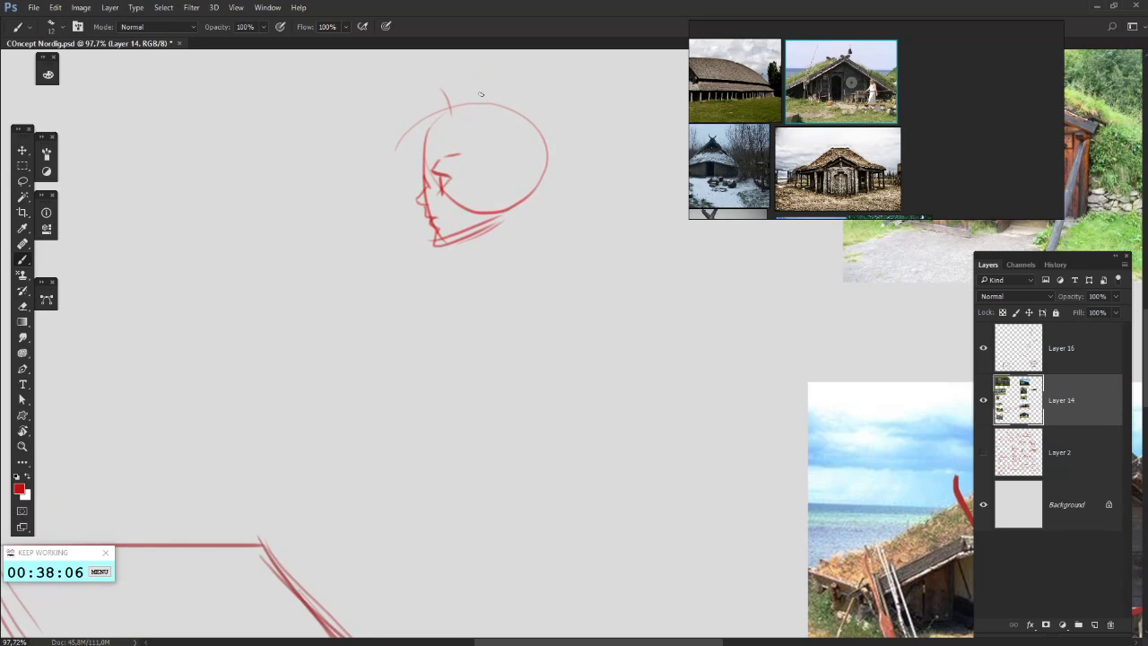
- Add spiky hair strands over the crown of the head and long locks hanging in front of the face
{"action": "left_click_drag", "start_coordinate": [541, 122], "coordinate": [507, 91]}
{"action": "left_click_drag", "start_coordinate": [489, 81], "coordinate": [501, 107]}
{"action": "mouse_move", "coordinate": [462, 73]}
{"action": "left_mouse_down"}
{"action": "mouse_move", "coordinate": [486, 98]}
{"action": "mouse_move", "coordinate": [538, 119]}
{"action": "left_mouse_up"}
{"action": "left_click_drag", "start_coordinate": [378, 112], "coordinate": [480, 86]}
{"action": "left_click_drag", "start_coordinate": [414, 102], "coordinate": [371, 235]}
{"action": "left_click_drag", "start_coordinate": [417, 168], "coordinate": [341, 264]}
{"action": "left_click_drag", "start_coordinate": [424, 145], "coordinate": [376, 252]}
{"action": "left_click_drag", "start_coordinate": [409, 202], "coordinate": [384, 243]}
{"action": "left_click_drag", "start_coordinate": [475, 87], "coordinate": [388, 164]}
- Sketch the ear, a small circle at the jaw's back corner and the first neck lines of the head
{"action": "mouse_move", "coordinate": [502, 109]}
{"action": "left_mouse_down"}
{"action": "mouse_move", "coordinate": [399, 133]}
{"action": "mouse_move", "coordinate": [493, 150]}
{"action": "mouse_move", "coordinate": [504, 196]}
{"action": "mouse_move", "coordinate": [495, 226]}
{"action": "mouse_move", "coordinate": [514, 208]}
{"action": "mouse_move", "coordinate": [454, 280]}
{"action": "left_mouse_up"}
{"action": "left_click_drag", "start_coordinate": [473, 260], "coordinate": [488, 296]}
{"action": "left_click_drag", "start_coordinate": [574, 203], "coordinate": [527, 215]}
{"action": "left_click_drag", "start_coordinate": [530, 208], "coordinate": [560, 254]}
{"action": "mouse_move", "coordinate": [529, 232]}
{"action": "left_mouse_down"}
{"action": "mouse_move", "coordinate": [488, 257]}
{"action": "mouse_move", "coordinate": [456, 303]}
{"action": "left_mouse_up"}
{"action": "mouse_move", "coordinate": [495, 235]}
{"action": "left_mouse_down"}
{"action": "mouse_move", "coordinate": [574, 189]}
{"action": "mouse_move", "coordinate": [529, 199]}
{"action": "mouse_move", "coordinate": [513, 228]}
{"action": "left_mouse_up"}
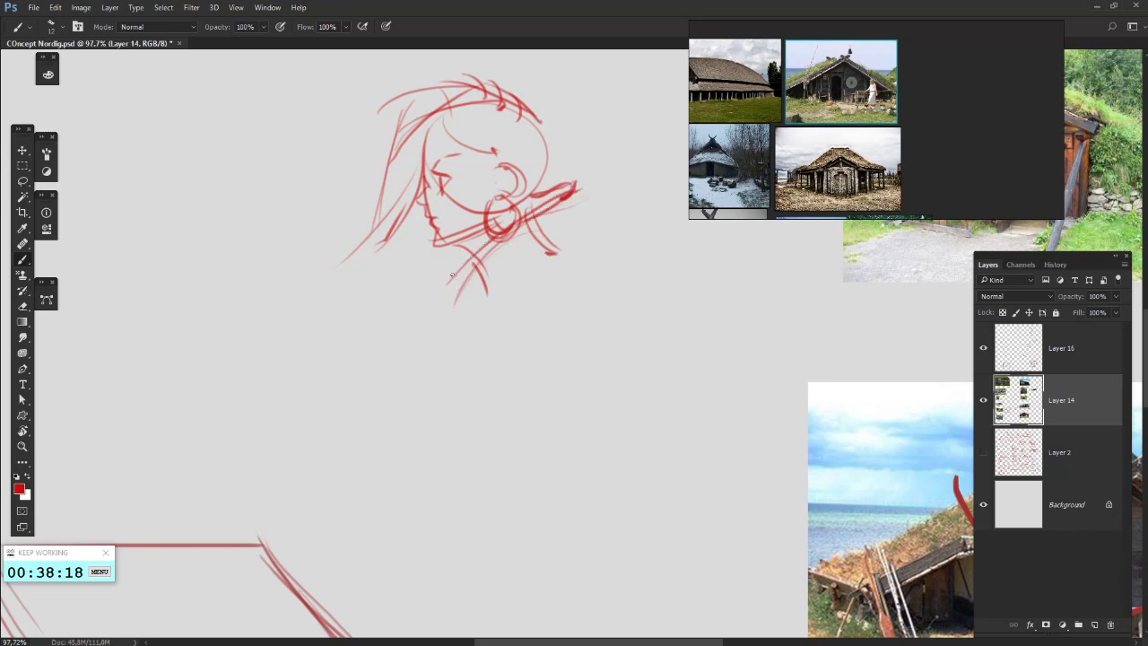
- Extend the head sketch with collar and shoulder lines, and add loose hair strands between the forehead and ear
{"action": "left_click_drag", "start_coordinate": [476, 265], "coordinate": [439, 303]}
{"action": "mouse_move", "coordinate": [534, 250]}
{"action": "left_mouse_down"}
{"action": "mouse_move", "coordinate": [505, 339]}
{"action": "mouse_move", "coordinate": [583, 288]}
{"action": "mouse_move", "coordinate": [561, 354]}
{"action": "left_mouse_up"}
{"action": "left_click_drag", "start_coordinate": [529, 384], "coordinate": [509, 423]}
{"action": "mouse_move", "coordinate": [483, 149]}
{"action": "left_mouse_down"}
{"action": "mouse_move", "coordinate": [484, 189]}
{"action": "mouse_move", "coordinate": [505, 231]}
{"action": "left_mouse_up"}
{"action": "left_click_drag", "start_coordinate": [439, 125], "coordinate": [468, 176]}
{"action": "mouse_move", "coordinate": [454, 151]}
{"action": "left_mouse_down"}
{"action": "mouse_move", "coordinate": [467, 173]}
{"action": "mouse_move", "coordinate": [513, 183]}
{"action": "left_mouse_up"}
{"action": "left_click_drag", "start_coordinate": [509, 143], "coordinate": [536, 175]}
- Fade the head sketch with the Eraser, and restate its forehead line with a darker brush stroke
{"action": "key", "text": "e"}
{"action": "mouse_move", "coordinate": [363, 269]}
{"action": "left_mouse_down"}
{"action": "mouse_move", "coordinate": [449, 411]}
{"action": "mouse_move", "coordinate": [582, 144]}
{"action": "mouse_move", "coordinate": [526, 428]}
{"action": "mouse_move", "coordinate": [438, 334]}
{"action": "left_mouse_up"}
{"action": "key", "text": "b"}
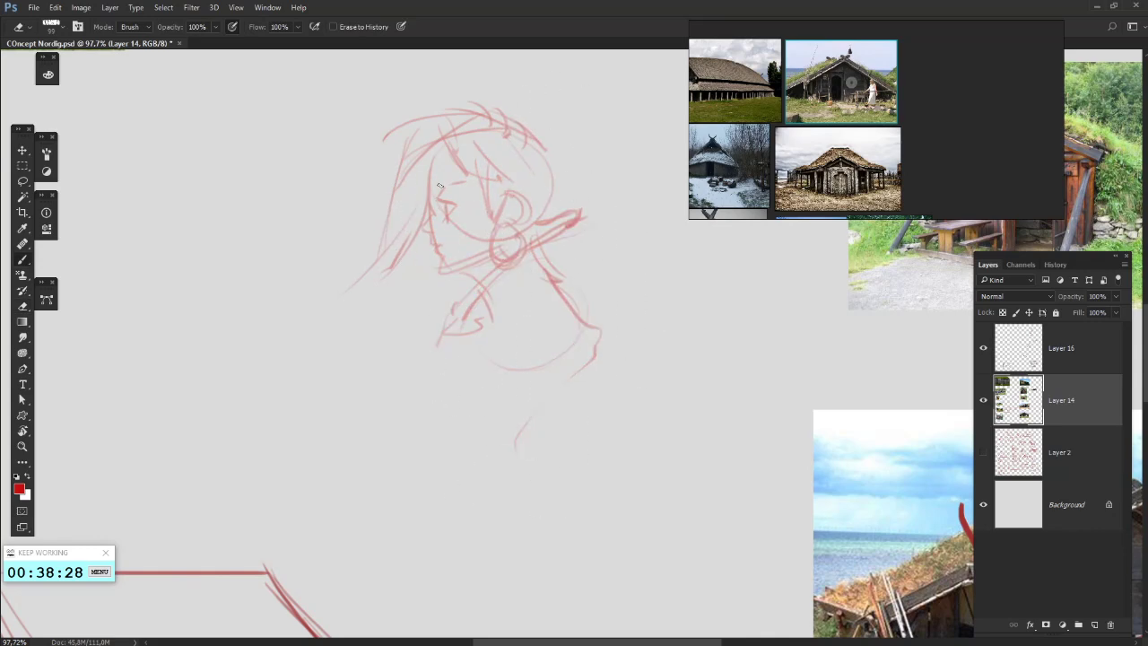
{"action": "left_click_drag", "start_coordinate": [436, 168], "coordinate": [428, 214]}
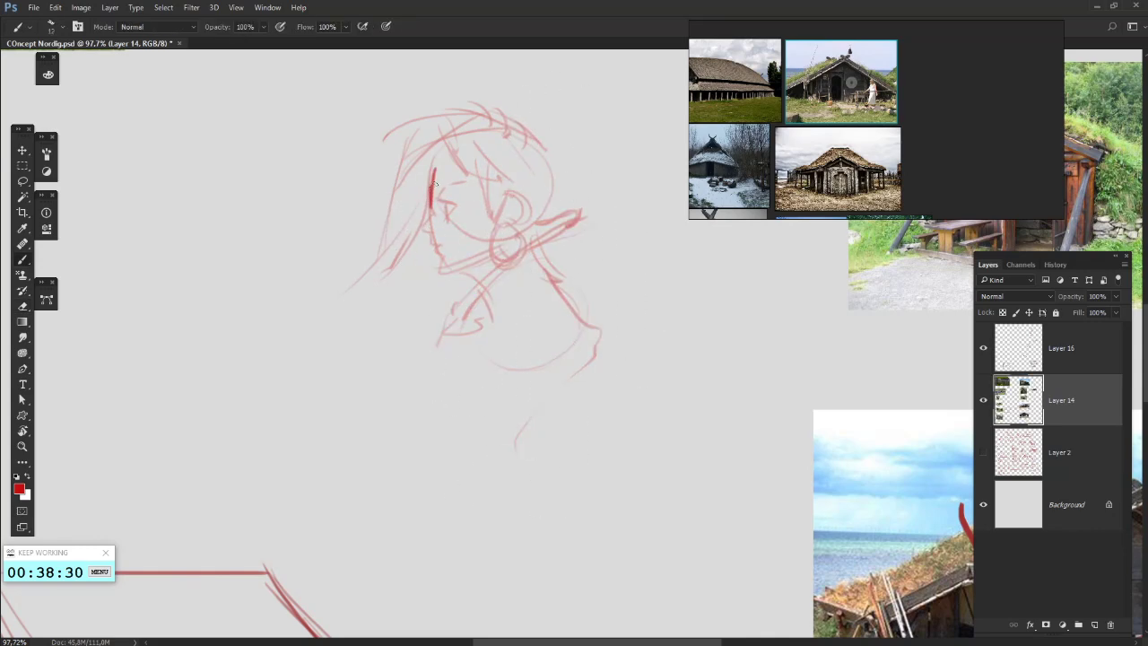
{"action": "key", "text": "ctrl+z"}
{"action": "mouse_move", "coordinate": [441, 158]}
{"action": "left_mouse_down"}
{"action": "mouse_move", "coordinate": [426, 198]}
{"action": "mouse_move", "coordinate": [544, 336]}
{"action": "left_mouse_up"}
- Start a larger head profile beside the faded one with a light circle, thick eyebrow, eye, nose and lips, undoing misplaced strokes
{"action": "left_click_drag", "start_coordinate": [436, 185], "coordinate": [417, 226]}
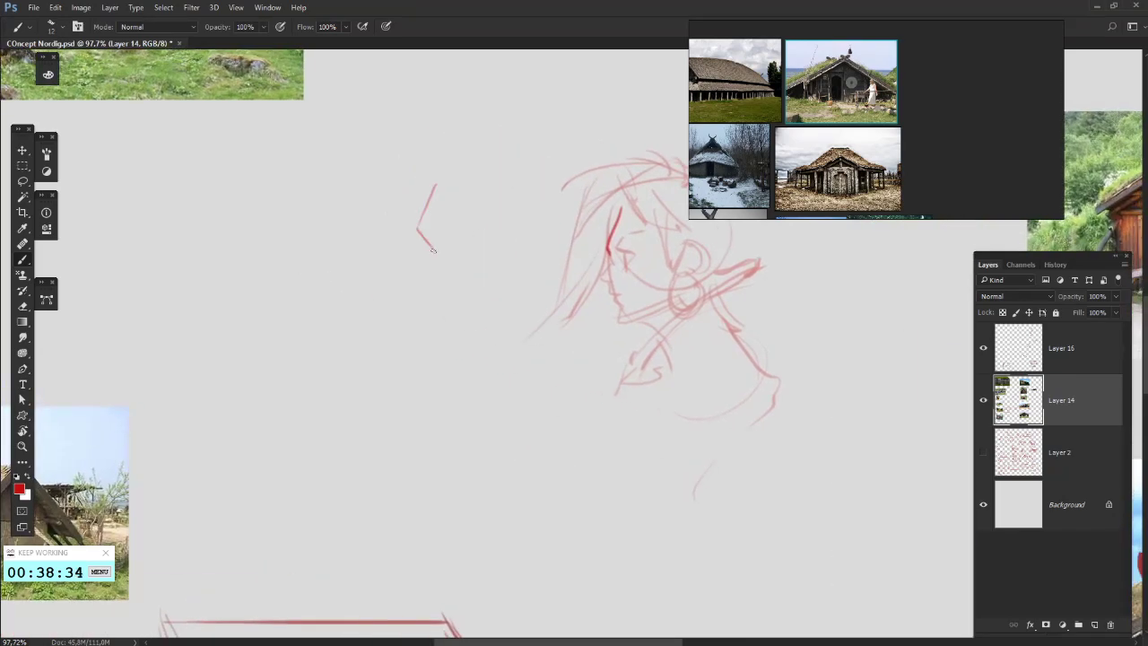
{"action": "key", "text": "ctrl+z"}
{"action": "key", "text": "ctrl+z"}
{"action": "left_click_drag", "start_coordinate": [388, 293], "coordinate": [445, 153]}
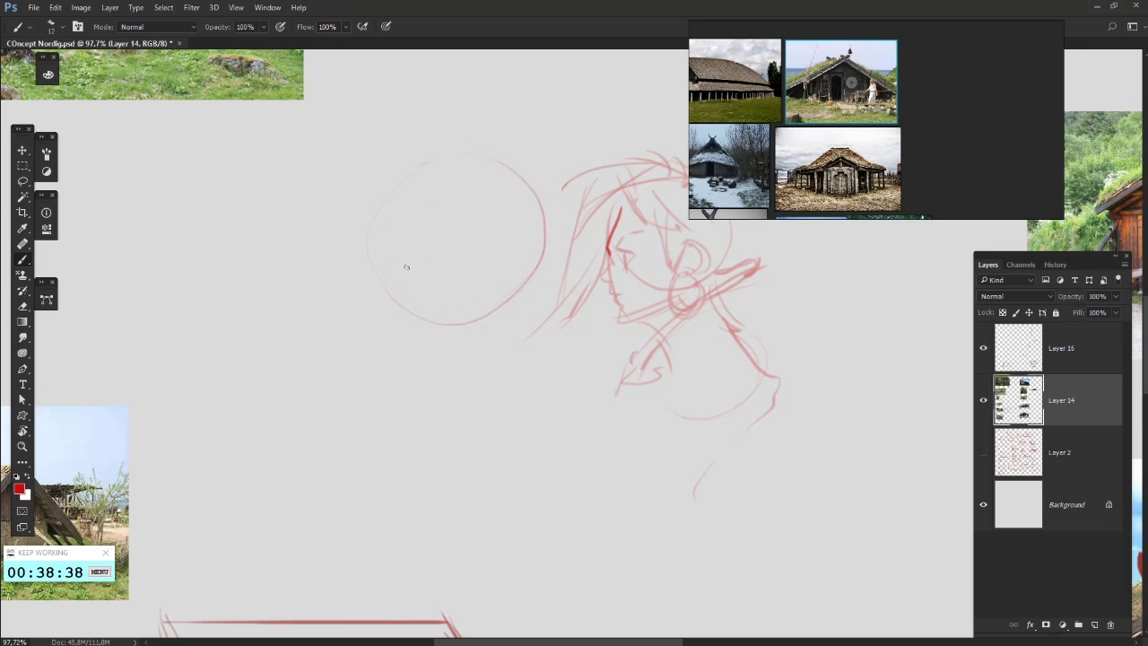
{"action": "mouse_move", "coordinate": [418, 241]}
{"action": "left_mouse_down"}
{"action": "mouse_move", "coordinate": [418, 263]}
{"action": "mouse_move", "coordinate": [436, 252]}
{"action": "mouse_move", "coordinate": [404, 231]}
{"action": "mouse_move", "coordinate": [447, 218]}
{"action": "mouse_move", "coordinate": [393, 238]}
{"action": "mouse_move", "coordinate": [391, 287]}
{"action": "left_mouse_up"}
{"action": "key", "text": "ctrl+alt+z"}
{"action": "key", "text": "ctrl+alt+z"}
{"action": "mouse_move", "coordinate": [400, 260]}
{"action": "left_mouse_down"}
{"action": "mouse_move", "coordinate": [377, 301]}
{"action": "mouse_move", "coordinate": [429, 332]}
{"action": "mouse_move", "coordinate": [405, 359]}
{"action": "mouse_move", "coordinate": [457, 374]}
{"action": "mouse_move", "coordinate": [453, 384]}
{"action": "left_mouse_up"}
{"action": "key", "text": "ctrl+z"}
{"action": "key", "text": "ctrl+z"}
{"action": "key", "text": "ctrl+alt+z"}
{"action": "key", "text": "ctrl+alt+z"}
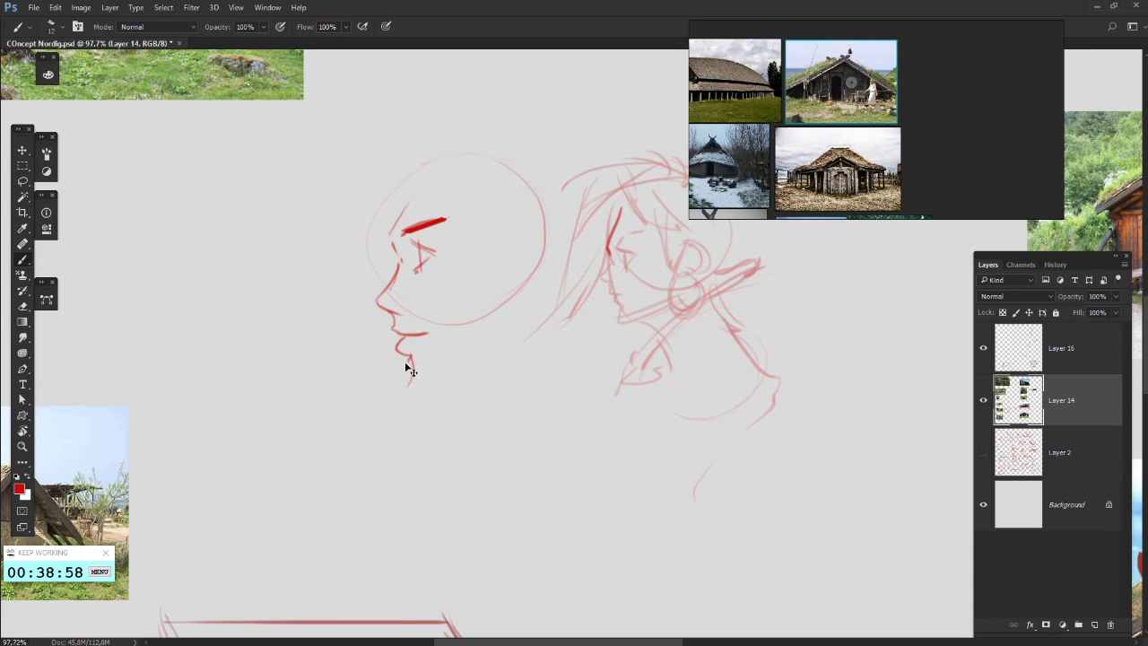
- Draw the larger head's jaw line and a rounded skull curve from the forehead over the crown, undoing the misshapen skull curves
{"action": "mouse_move", "coordinate": [408, 364]}
{"action": "left_mouse_down"}
{"action": "mouse_move", "coordinate": [460, 376]}
{"action": "mouse_move", "coordinate": [498, 331]}
{"action": "left_mouse_up"}
{"action": "left_click_drag", "start_coordinate": [401, 210], "coordinate": [574, 270]}
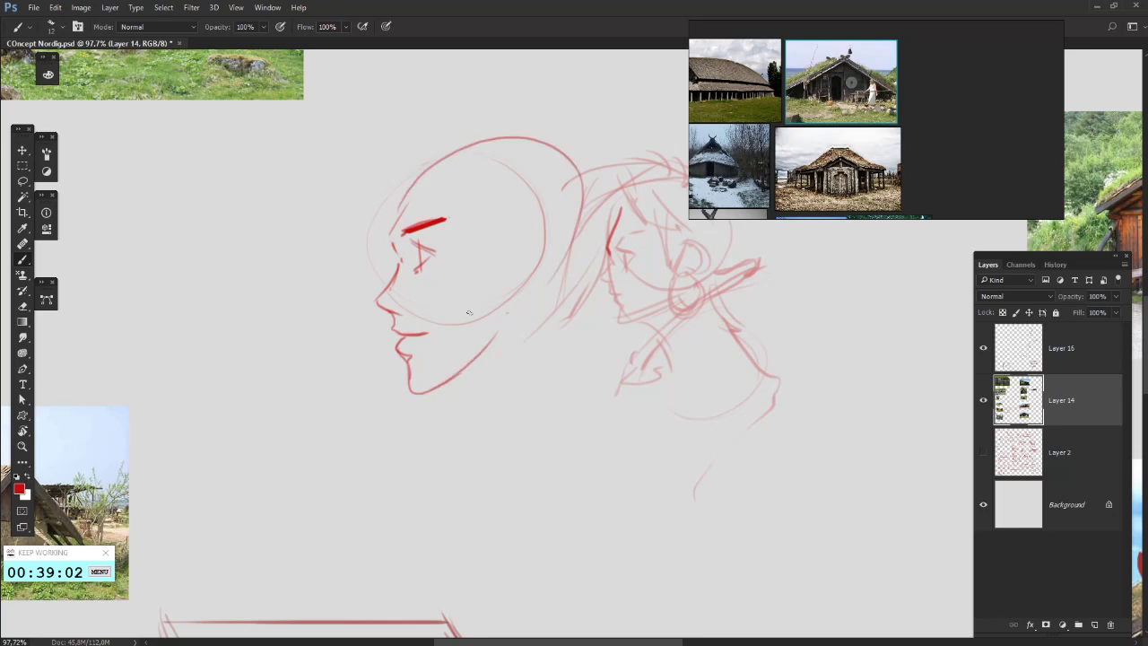
{"action": "key", "text": "ctrl+z"}
{"action": "left_click_drag", "start_coordinate": [392, 231], "coordinate": [581, 187]}
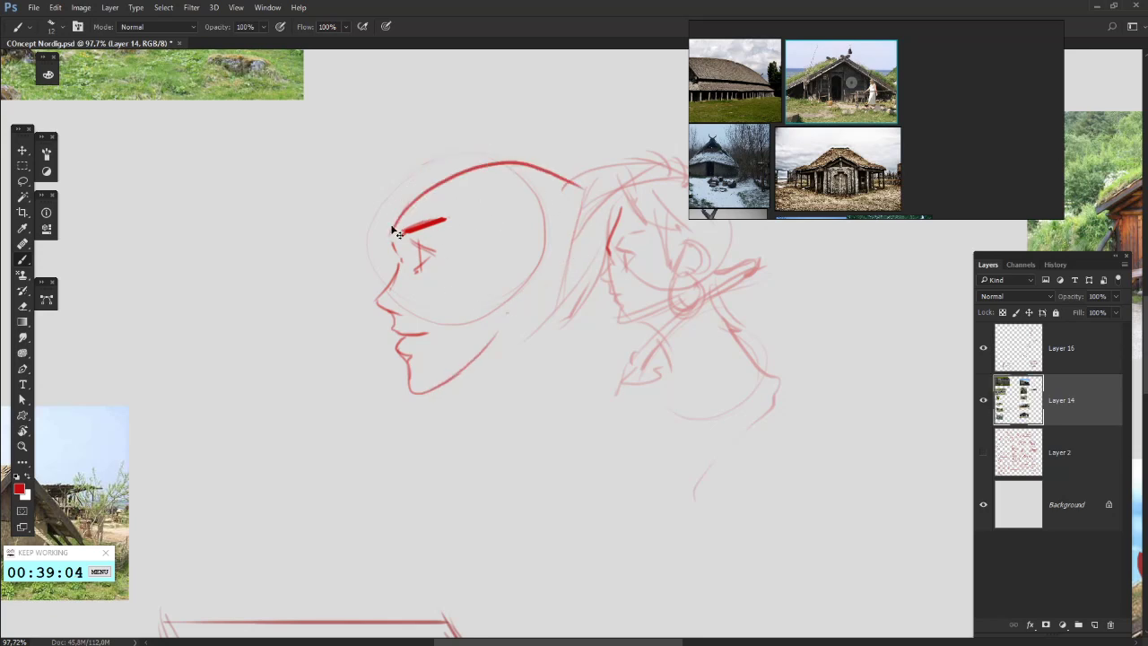
{"action": "key", "text": "ctrl+z"}
{"action": "left_click_drag", "start_coordinate": [393, 243], "coordinate": [472, 160]}
{"action": "key", "text": "ctrl+z"}
{"action": "left_click_drag", "start_coordinate": [392, 253], "coordinate": [504, 132]}
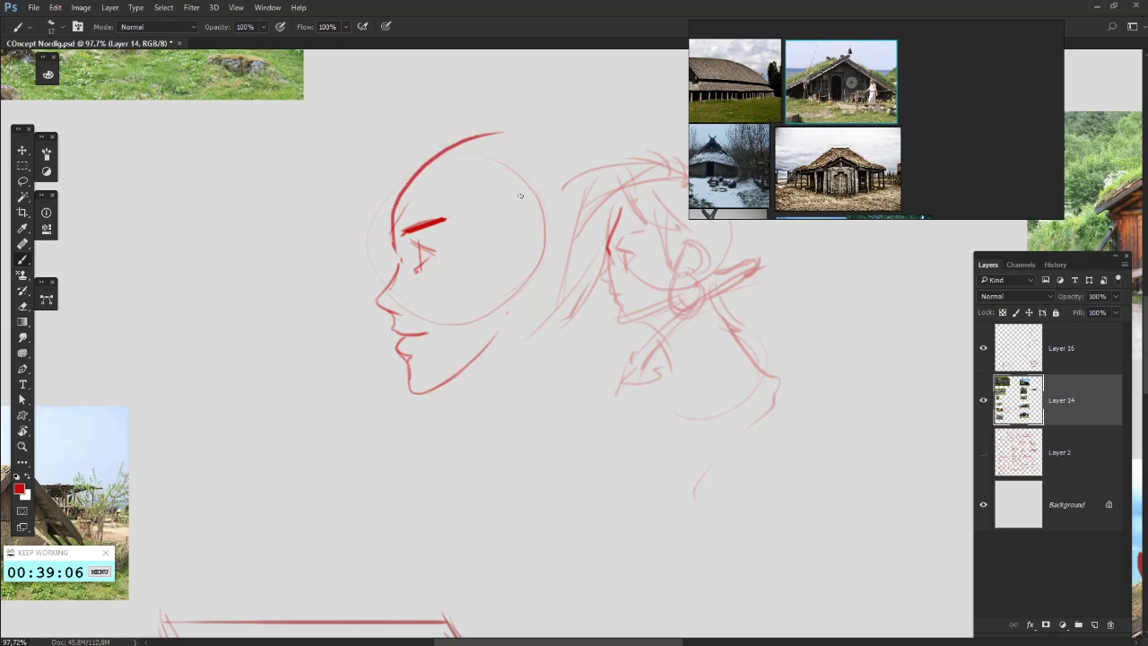
{"action": "key", "text": "ctrl+z"}
{"action": "mouse_move", "coordinate": [393, 250]}
{"action": "left_mouse_down"}
{"action": "mouse_move", "coordinate": [486, 137]}
{"action": "mouse_move", "coordinate": [593, 171]}
{"action": "mouse_move", "coordinate": [489, 329]}
{"action": "left_mouse_up"}
{"action": "left_click_drag", "start_coordinate": [412, 392], "coordinate": [522, 333]}
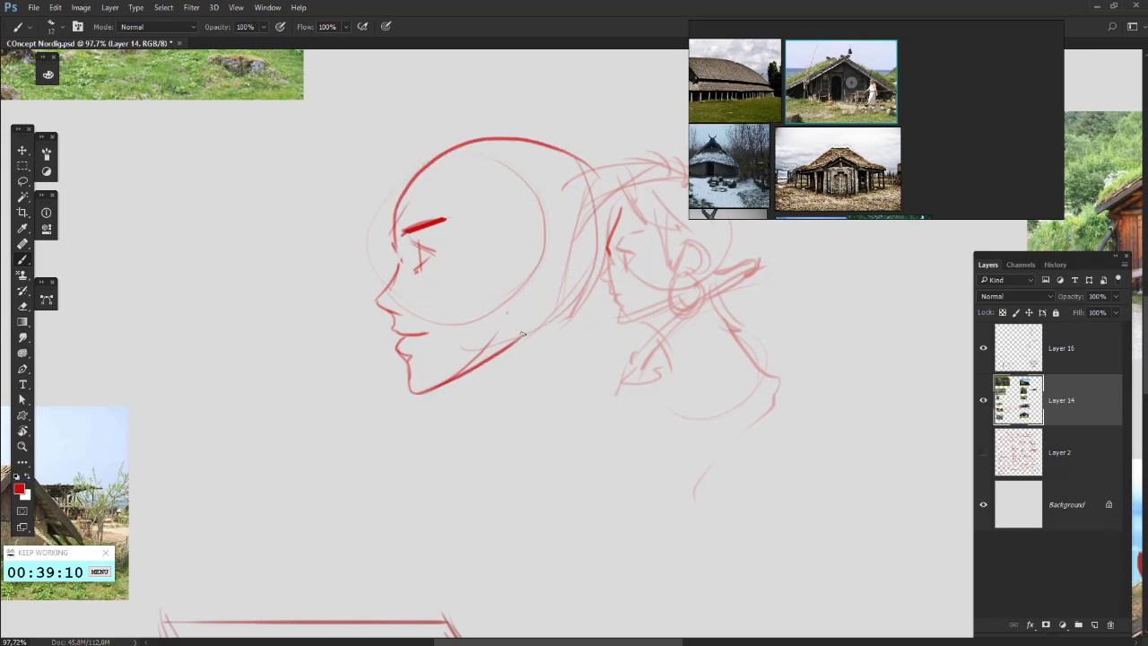
- Add a curved ear and a large double circle over the back corner of the larger head's jaw
{"action": "mouse_move", "coordinate": [520, 224]}
{"action": "left_mouse_down"}
{"action": "mouse_move", "coordinate": [526, 291]}
{"action": "mouse_move", "coordinate": [537, 288]}
{"action": "mouse_move", "coordinate": [518, 228]}
{"action": "mouse_move", "coordinate": [500, 255]}
{"action": "left_mouse_up"}
{"action": "mouse_move", "coordinate": [577, 290]}
{"action": "left_mouse_down"}
{"action": "mouse_move", "coordinate": [466, 297]}
{"action": "mouse_move", "coordinate": [452, 308]}
{"action": "left_mouse_up"}
{"action": "mouse_move", "coordinate": [365, 341]}
{"action": "left_mouse_down"}
{"action": "mouse_move", "coordinate": [438, 371]}
{"action": "mouse_move", "coordinate": [453, 323]}
{"action": "mouse_move", "coordinate": [408, 364]}
{"action": "mouse_move", "coordinate": [444, 331]}
{"action": "left_mouse_up"}
{"action": "left_click_drag", "start_coordinate": [476, 351], "coordinate": [528, 243]}
{"action": "left_click_drag", "start_coordinate": [546, 422], "coordinate": [700, 403]}
{"action": "left_click_drag", "start_coordinate": [595, 367], "coordinate": [580, 318]}
- Try an arrow pointing up at the chin, undo it, and draw a curved neck line below the jaw
{"action": "left_click_drag", "start_coordinate": [480, 275], "coordinate": [415, 355]}
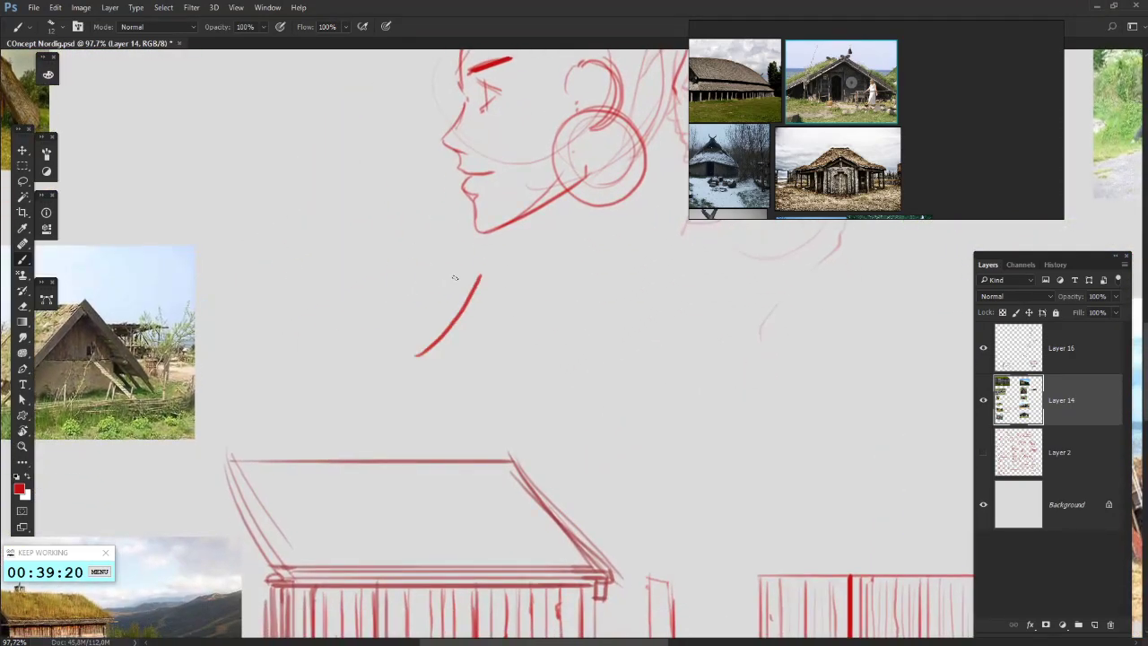
{"action": "left_click_drag", "start_coordinate": [485, 266], "coordinate": [492, 279]}
{"action": "left_click_drag", "start_coordinate": [544, 343], "coordinate": [482, 390]}
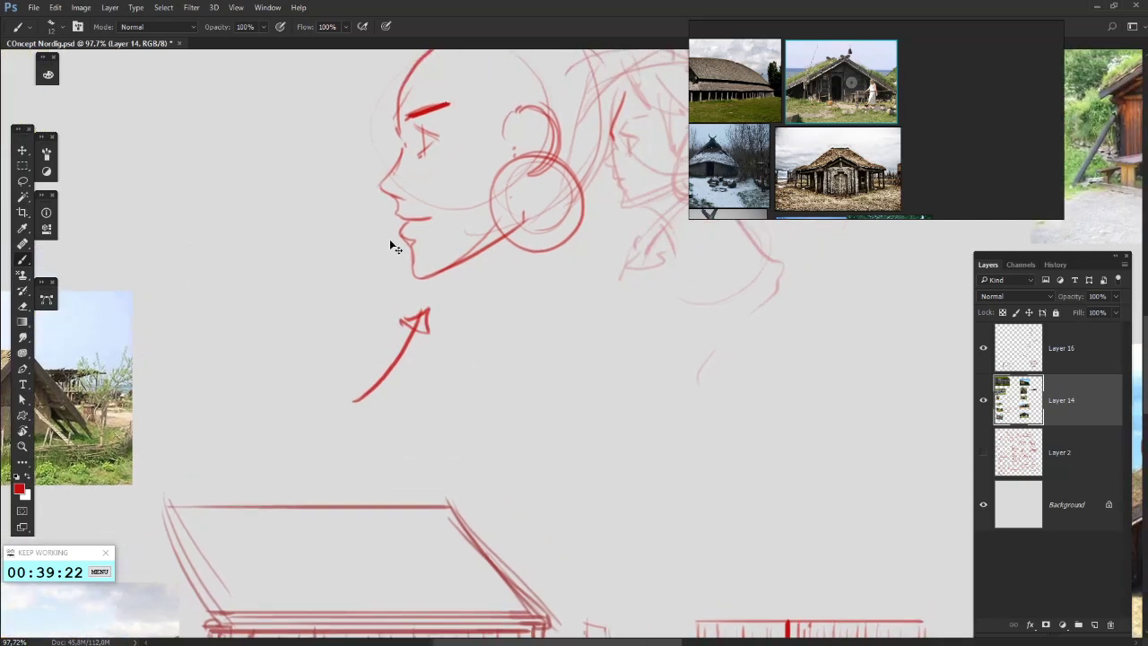
{"action": "key", "text": "ctrl+z"}
{"action": "key", "text": "ctrl+z"}
{"action": "left_click_drag", "start_coordinate": [450, 269], "coordinate": [500, 352]}
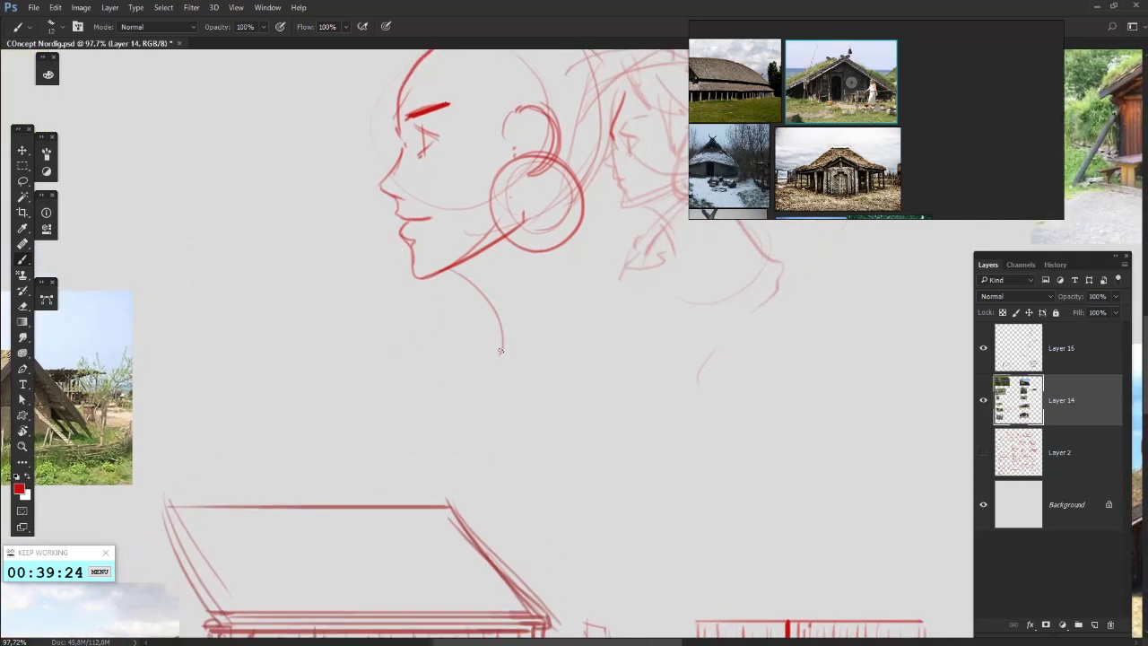
- Look over the whole sheet of house photos and red sketches to pick the next reference to study
{"action": "scroll", "coordinate": [575, 358], "scroll_direction": "down", "scroll_amount": 8}
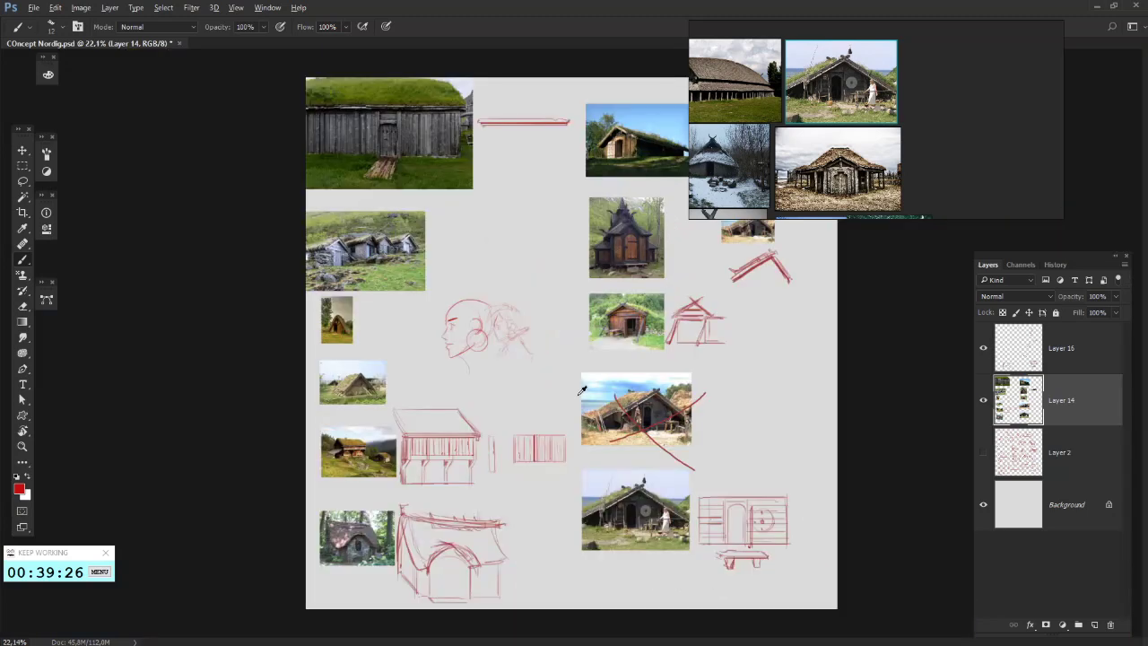
{"action": "scroll", "coordinate": [474, 355], "scroll_direction": "up", "scroll_amount": 4}
{"action": "scroll", "coordinate": [394, 328], "scroll_direction": "down", "scroll_amount": 2}
{"action": "scroll", "coordinate": [392, 328], "scroll_direction": "down", "scroll_amount": 3}
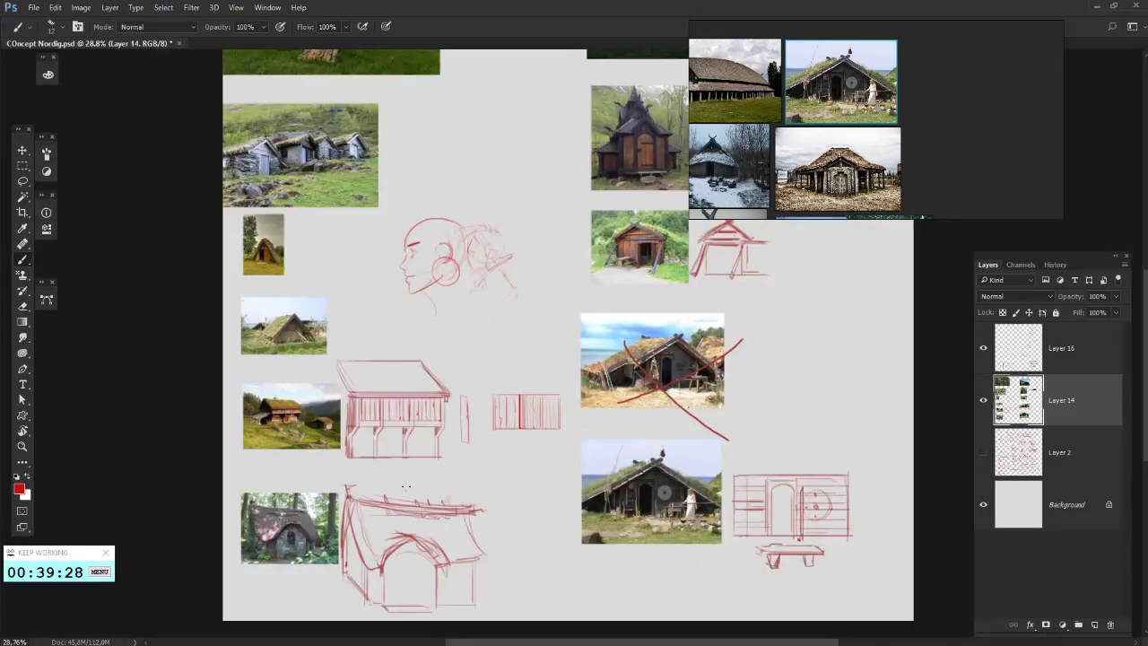
{"action": "mouse_move", "coordinate": [407, 486]}
{"action": "left_mouse_down"}
{"action": "mouse_move", "coordinate": [506, 497]}
{"action": "mouse_move", "coordinate": [389, 466]}
{"action": "left_mouse_up"}
{"action": "key", "text": "ctrl+z"}
{"action": "scroll", "coordinate": [420, 436], "scroll_direction": "right", "scroll_amount": 3}
{"action": "scroll", "coordinate": [419, 433], "scroll_direction": "up", "scroll_amount": 3}
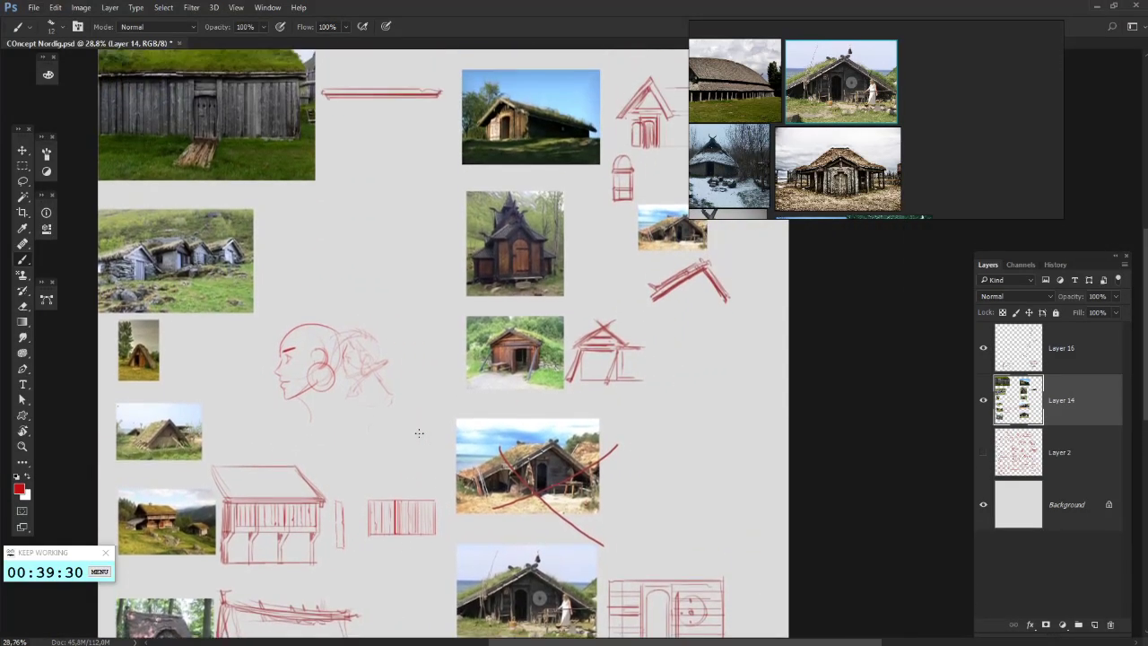
{"action": "scroll", "coordinate": [482, 415], "scroll_direction": "up", "scroll_amount": 3}
{"action": "scroll", "coordinate": [377, 469], "scroll_direction": "down", "scroll_amount": 4}
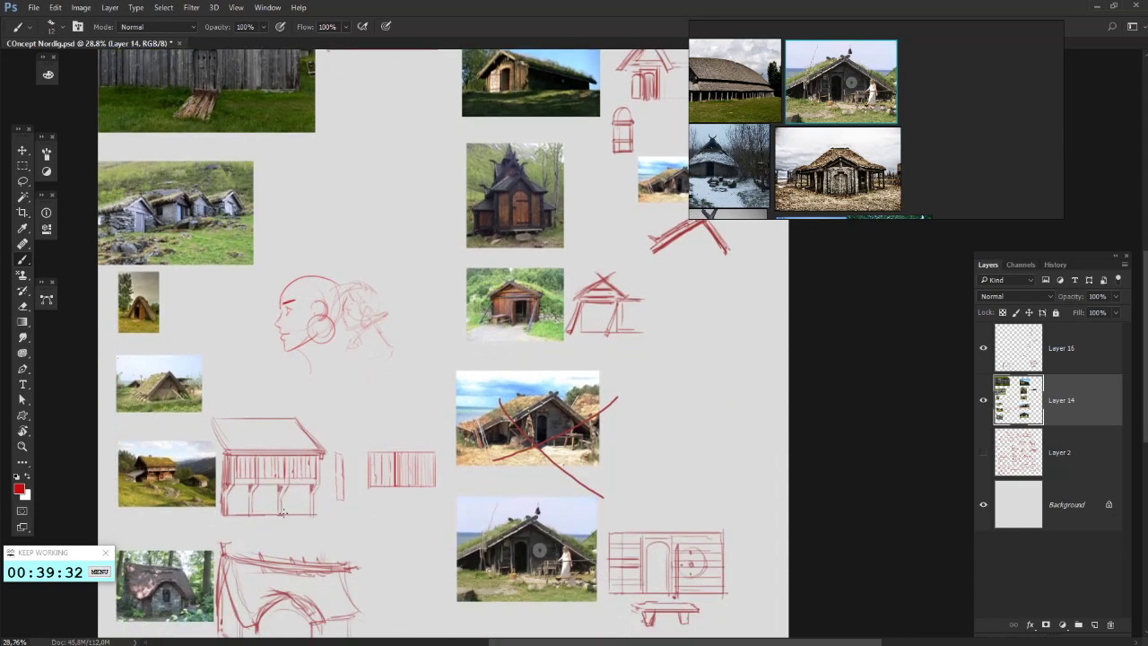
{"action": "mouse_move", "coordinate": [361, 523]}
{"action": "left_mouse_down"}
{"action": "mouse_move", "coordinate": [216, 536]}
{"action": "mouse_move", "coordinate": [269, 494]}
{"action": "left_mouse_up"}
{"action": "key", "text": "ctrl+z"}
{"action": "scroll", "coordinate": [292, 453], "scroll_direction": "left", "scroll_amount": 1}
{"action": "scroll", "coordinate": [389, 448], "scroll_direction": "up", "scroll_amount": 4}
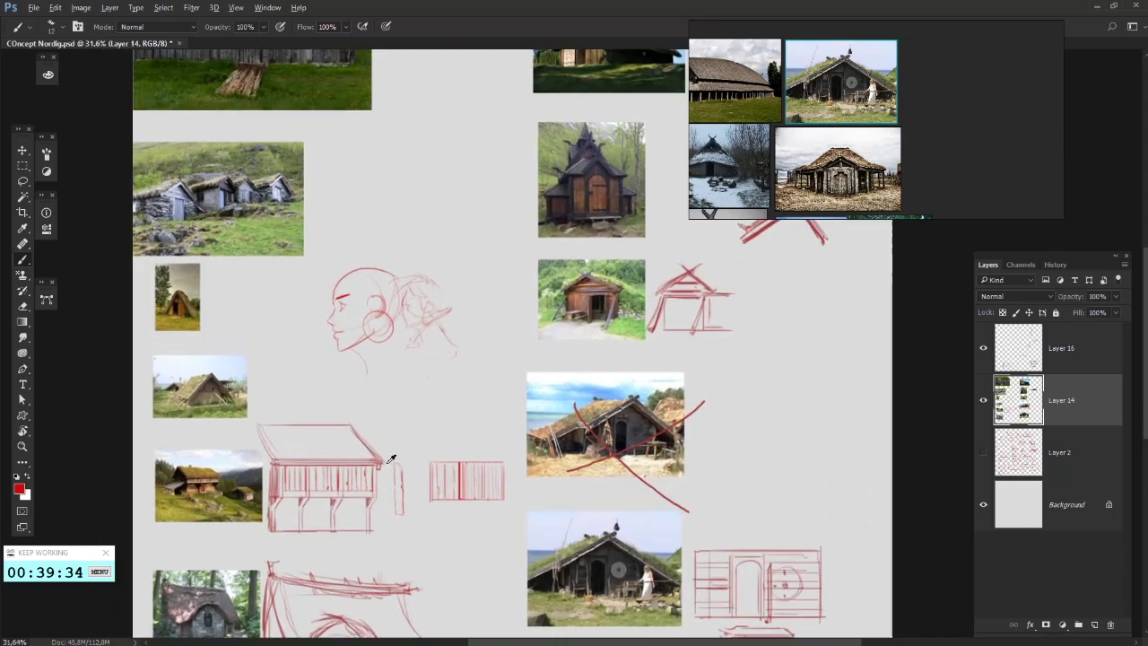
{"action": "left_click_drag", "start_coordinate": [203, 481], "coordinate": [325, 537]}
{"action": "key", "text": "ctrl+z"}
{"action": "scroll", "coordinate": [285, 379], "scroll_direction": "up", "scroll_amount": 8}
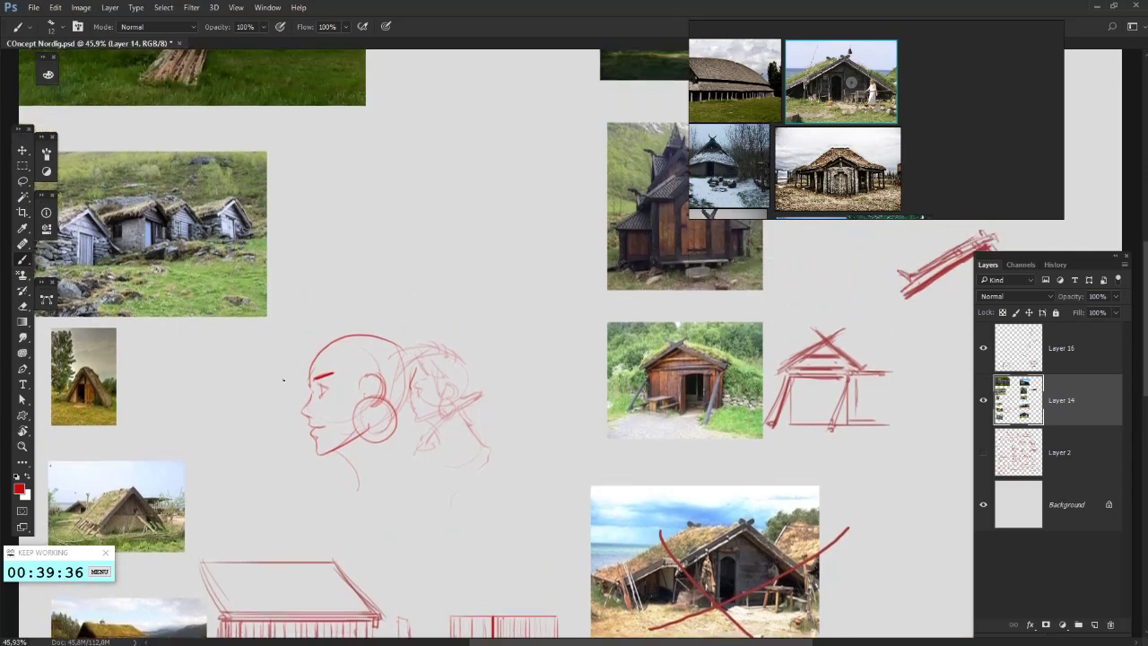
{"action": "scroll", "coordinate": [285, 379], "scroll_direction": "left", "scroll_amount": 1}
{"action": "scroll", "coordinate": [520, 344], "scroll_direction": "down", "scroll_amount": 2}
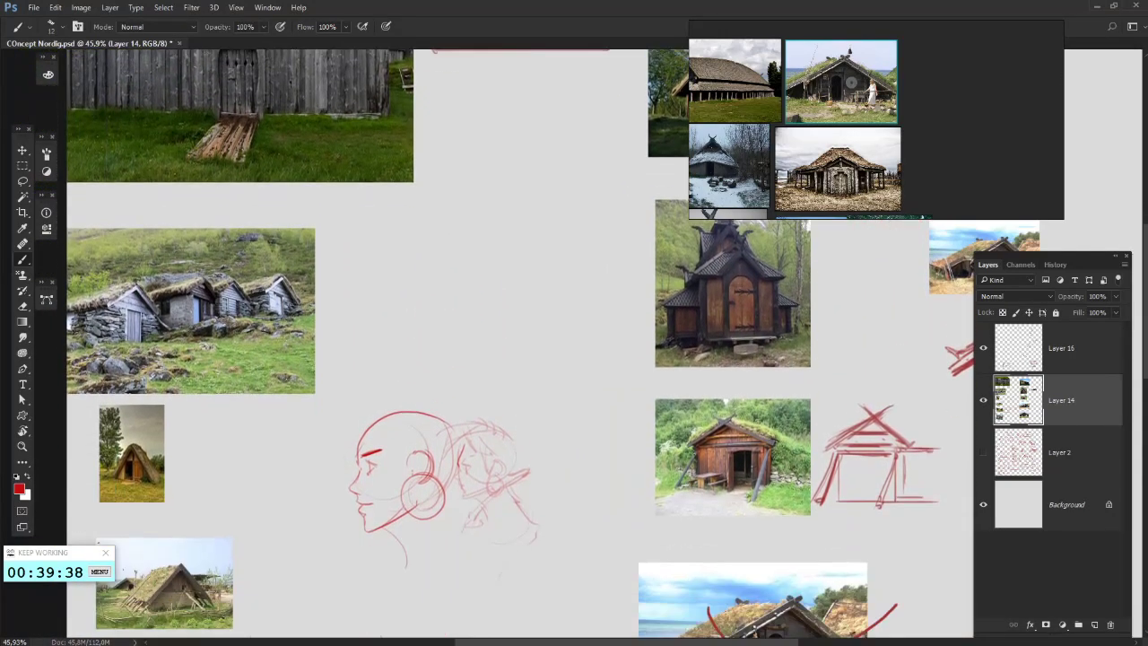
{"action": "scroll", "coordinate": [403, 328], "scroll_direction": "down", "scroll_amount": 4}
{"action": "scroll", "coordinate": [310, 456], "scroll_direction": "up", "scroll_amount": 3}
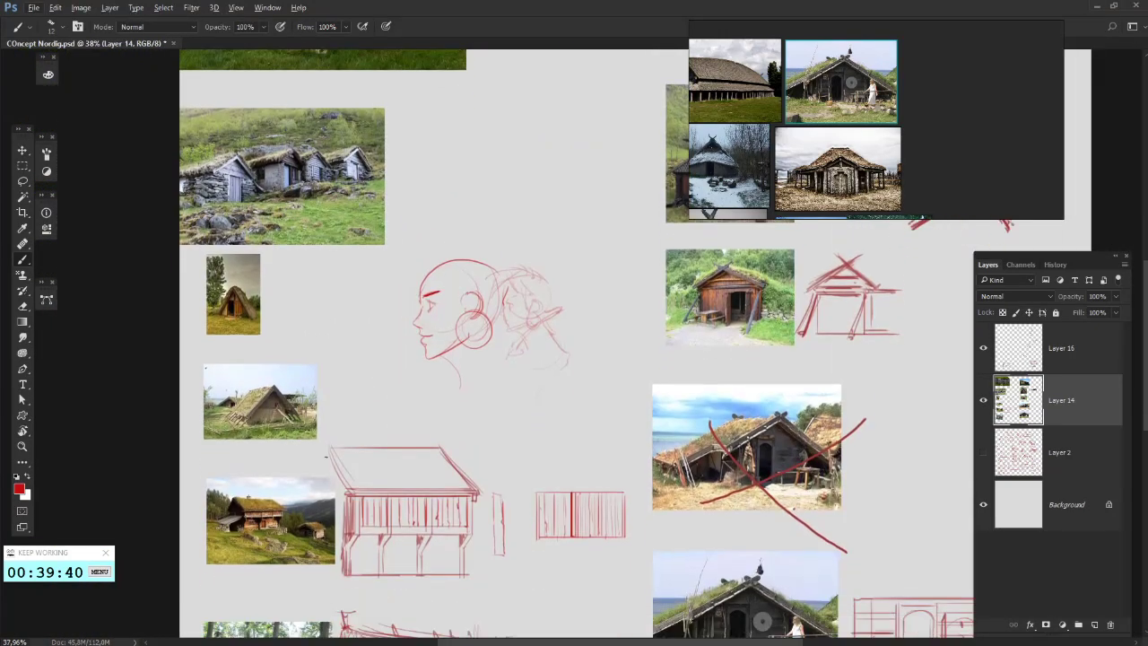
- Mark the leaning plank, small window and lower clay wall on the turf-roofed gable house photo, and undo the marks
{"action": "scroll", "coordinate": [229, 433], "scroll_direction": "up", "scroll_amount": 8}
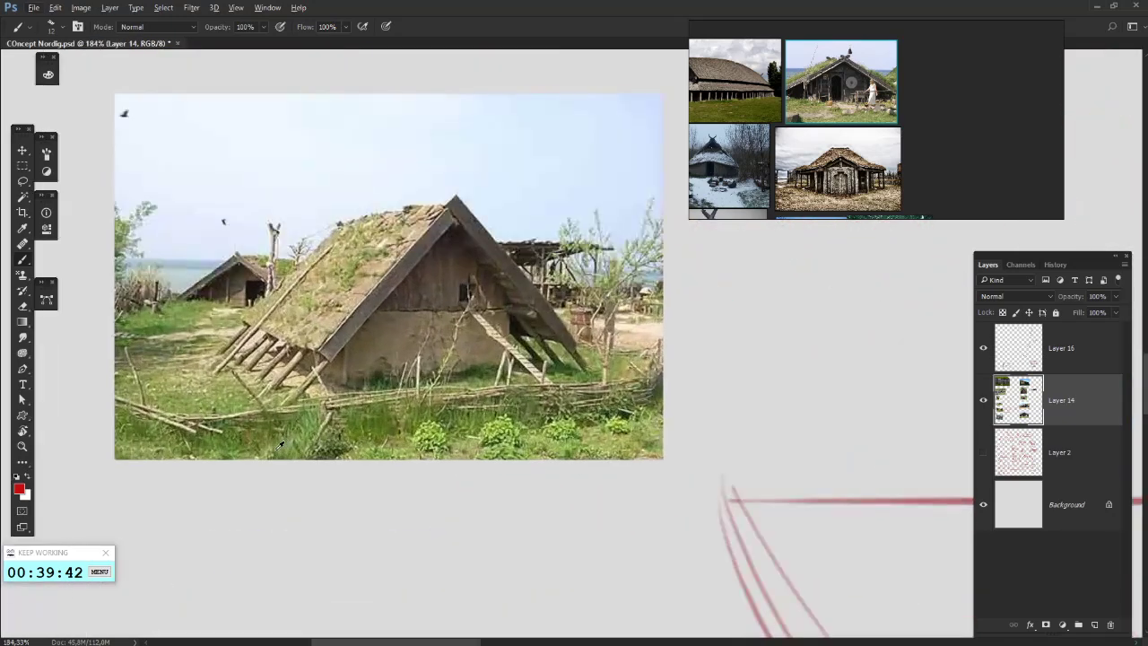
{"action": "scroll", "coordinate": [462, 364], "scroll_direction": "up", "scroll_amount": 2}
{"action": "left_click_drag", "start_coordinate": [461, 274], "coordinate": [606, 399]}
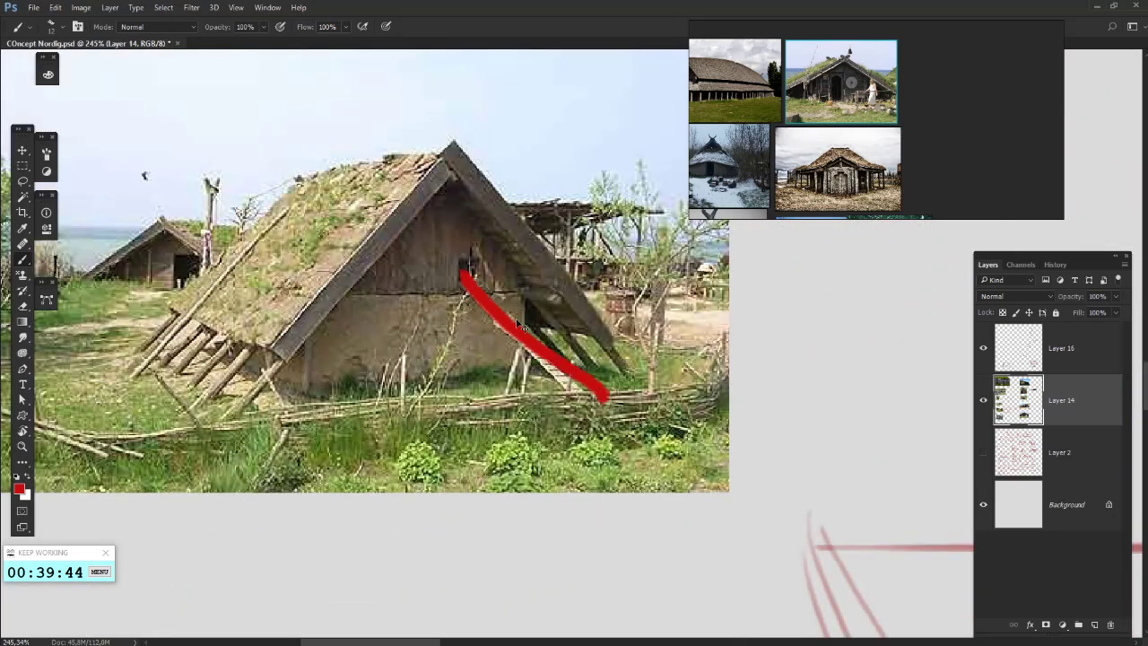
{"action": "key", "text": "ctrl+z"}
{"action": "left_click_drag", "start_coordinate": [470, 266], "coordinate": [473, 253]}
{"action": "key", "text": "ctrl+z"}
{"action": "mouse_move", "coordinate": [336, 296]}
{"action": "left_mouse_down"}
{"action": "mouse_move", "coordinate": [528, 296]}
{"action": "mouse_move", "coordinate": [520, 383]}
{"action": "mouse_move", "coordinate": [309, 378]}
{"action": "mouse_move", "coordinate": [325, 291]}
{"action": "left_mouse_up"}
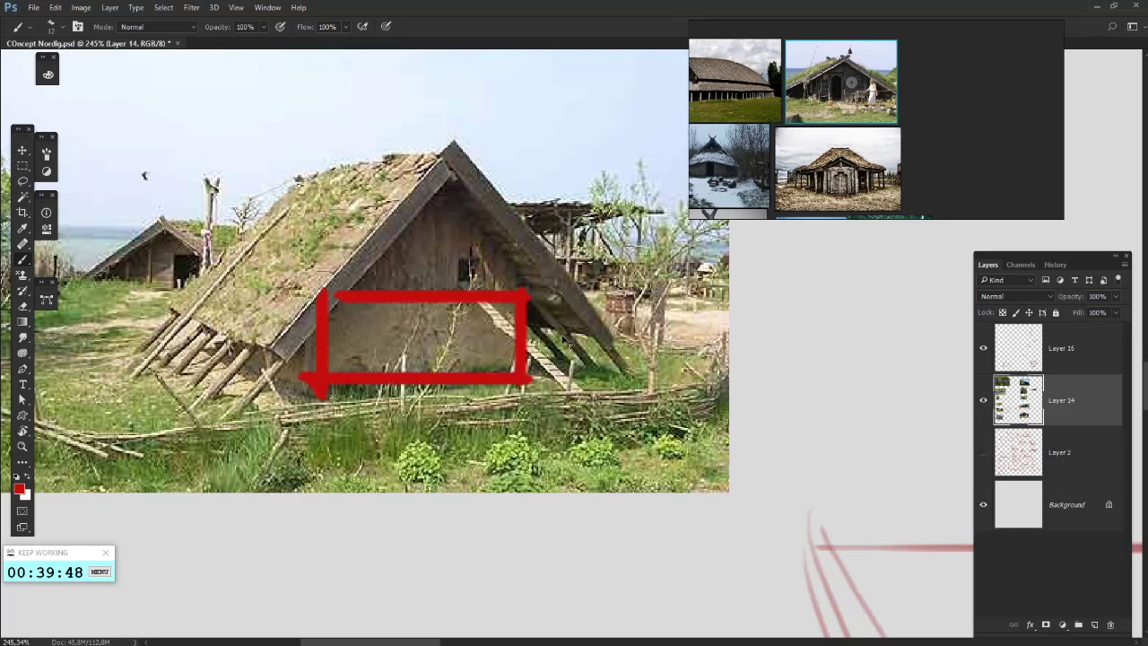
{"action": "key", "text": "ctrl+z"}
{"action": "key", "text": "ctrl+z"}
{"action": "key", "text": "ctrl+z"}
- Outline a wide rectangular wall beside the turf-roofed gable house photo, with a narrow upright post along each side
{"action": "scroll", "coordinate": [540, 261], "scroll_direction": "down", "scroll_amount": 7}
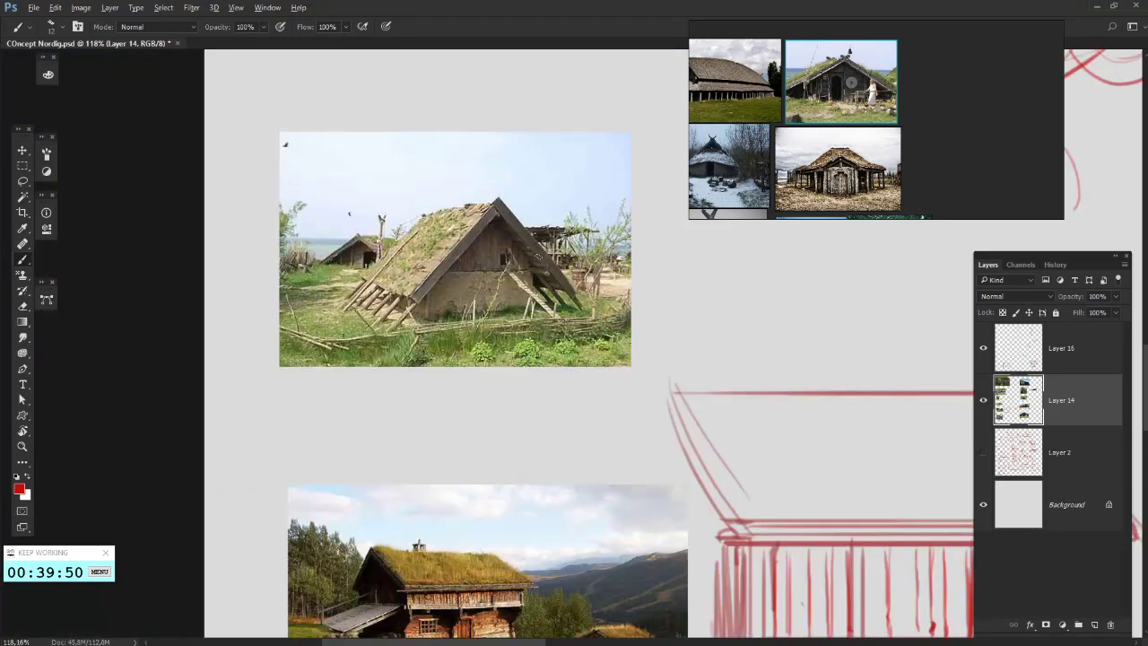
{"action": "scroll", "coordinate": [655, 277], "scroll_direction": "up", "scroll_amount": 6}
{"action": "scroll", "coordinate": [653, 285], "scroll_direction": "right", "scroll_amount": 1}
{"action": "scroll", "coordinate": [657, 287], "scroll_direction": "up", "scroll_amount": 2}
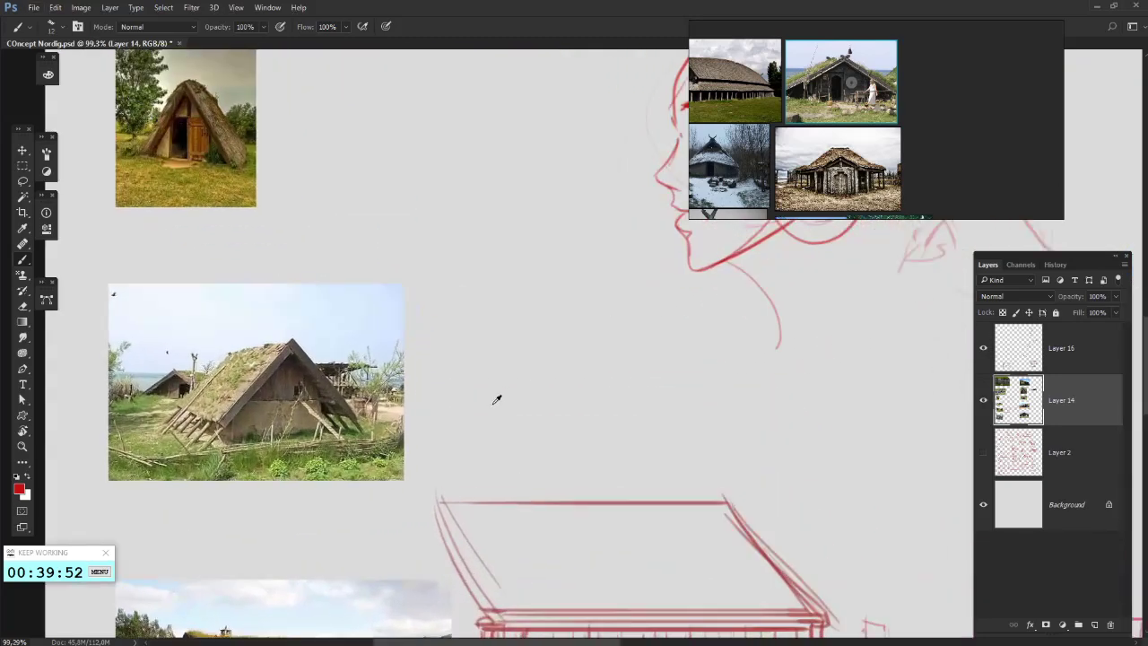
{"action": "mouse_move", "coordinate": [456, 276]}
{"action": "left_mouse_down"}
{"action": "mouse_move", "coordinate": [715, 276]}
{"action": "mouse_move", "coordinate": [707, 453]}
{"action": "mouse_move", "coordinate": [443, 454]}
{"action": "mouse_move", "coordinate": [461, 295]}
{"action": "mouse_move", "coordinate": [457, 462]}
{"action": "left_mouse_up"}
{"action": "left_click_drag", "start_coordinate": [467, 418], "coordinate": [459, 451]}
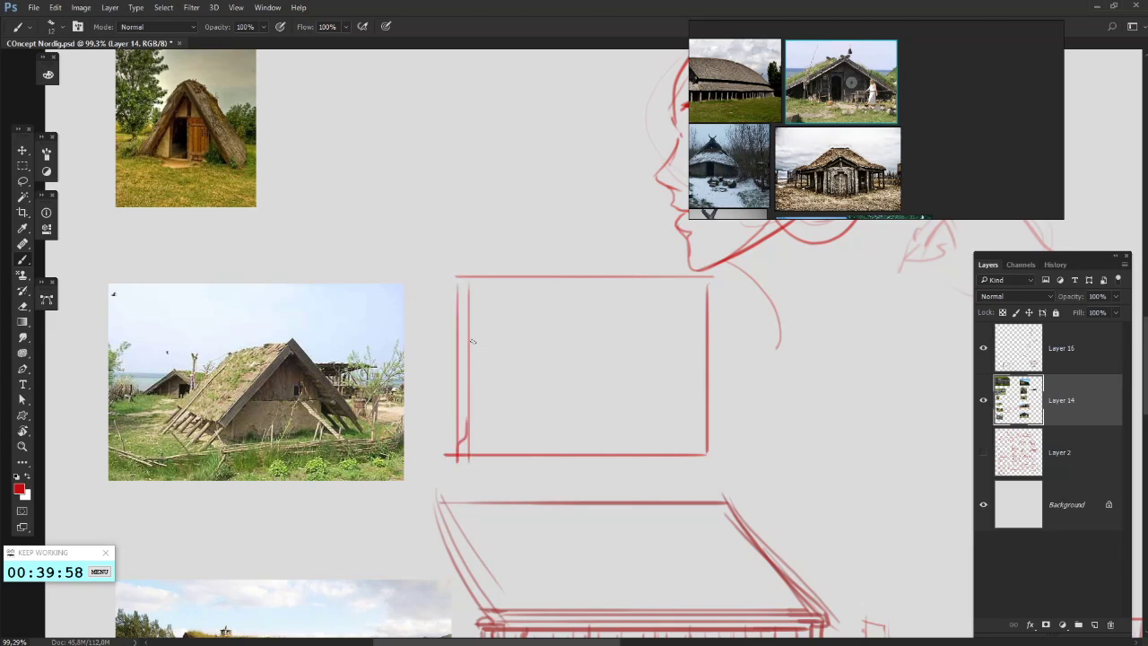
{"action": "mouse_move", "coordinate": [705, 301]}
{"action": "left_mouse_down"}
{"action": "mouse_move", "coordinate": [704, 452]}
{"action": "mouse_move", "coordinate": [698, 307]}
{"action": "mouse_move", "coordinate": [699, 444]}
{"action": "left_mouse_up"}
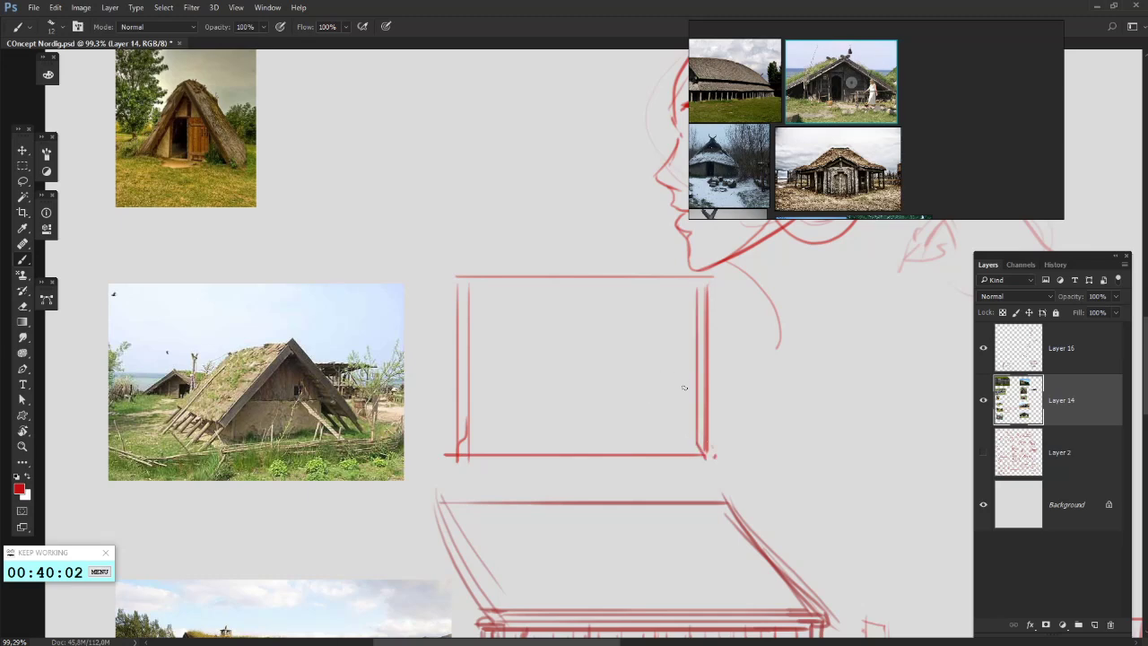
- Draw a horizontal dividing line across the middle of the wall and a slanted line above it for the gable's left slope
{"action": "mouse_move", "coordinate": [696, 346]}
{"action": "left_mouse_down"}
{"action": "mouse_move", "coordinate": [504, 348]}
{"action": "mouse_move", "coordinate": [667, 345]}
{"action": "left_mouse_up"}
{"action": "left_click", "coordinate": [456, 272]}
{"action": "left_click_drag", "start_coordinate": [521, 226], "coordinate": [465, 288]}
{"action": "left_click_drag", "start_coordinate": [527, 185], "coordinate": [454, 275]}
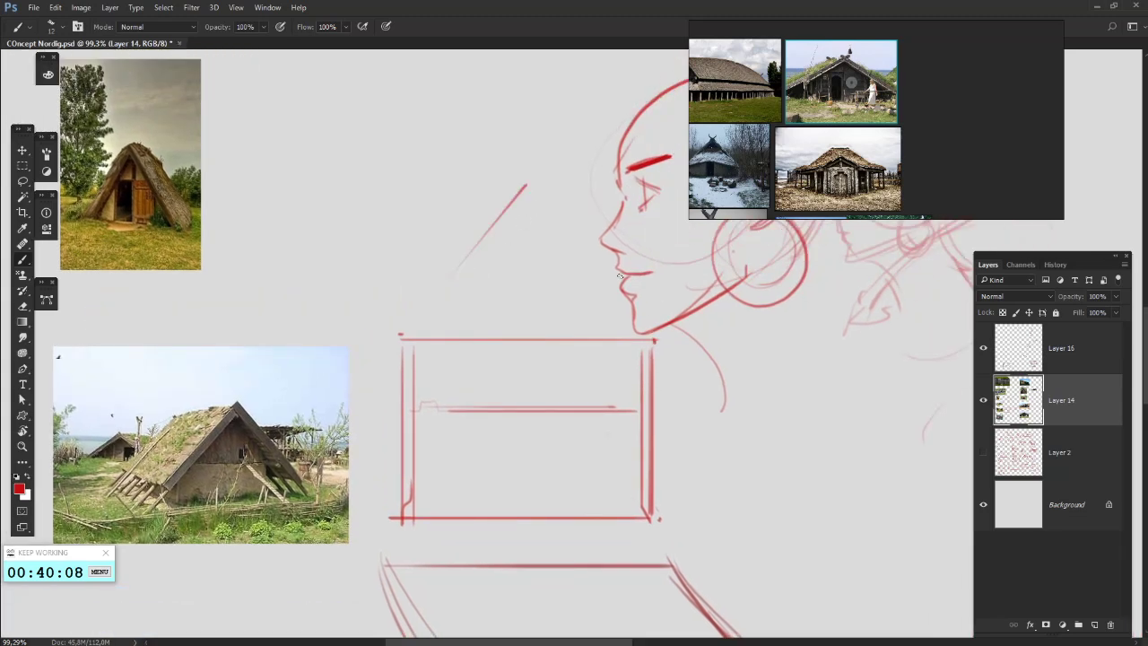
- Erase the red head and face sketches above and beside the wall drawing, using a hard round 100 px eraser
{"action": "key", "text": "e"}
{"action": "left_click_drag", "start_coordinate": [635, 307], "coordinate": [619, 224]}
{"action": "left_click_drag", "start_coordinate": [679, 312], "coordinate": [713, 382]}
{"action": "left_click_drag", "start_coordinate": [649, 235], "coordinate": [647, 192]}
{"action": "left_click_drag", "start_coordinate": [622, 212], "coordinate": [517, 300]}
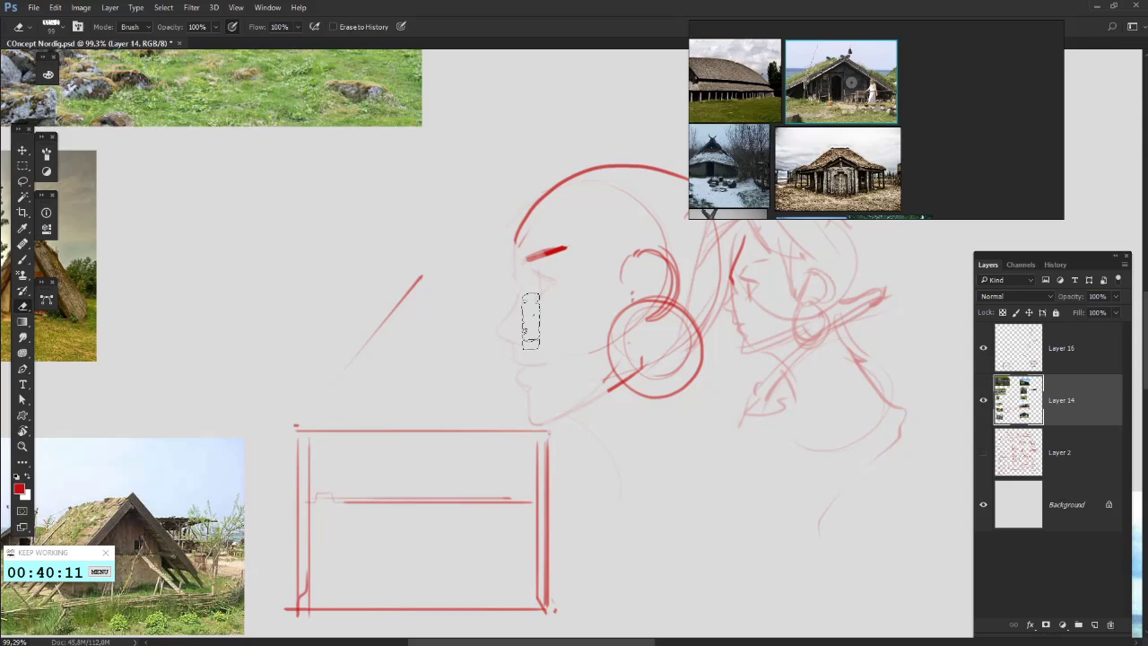
{"action": "left_click", "coordinate": [232, 28]}
{"action": "mouse_move", "coordinate": [652, 448]}
{"action": "left_mouse_down"}
{"action": "mouse_move", "coordinate": [503, 198]}
{"action": "mouse_move", "coordinate": [676, 442]}
{"action": "left_mouse_up"}
{"action": "right_click", "coordinate": [661, 294]}
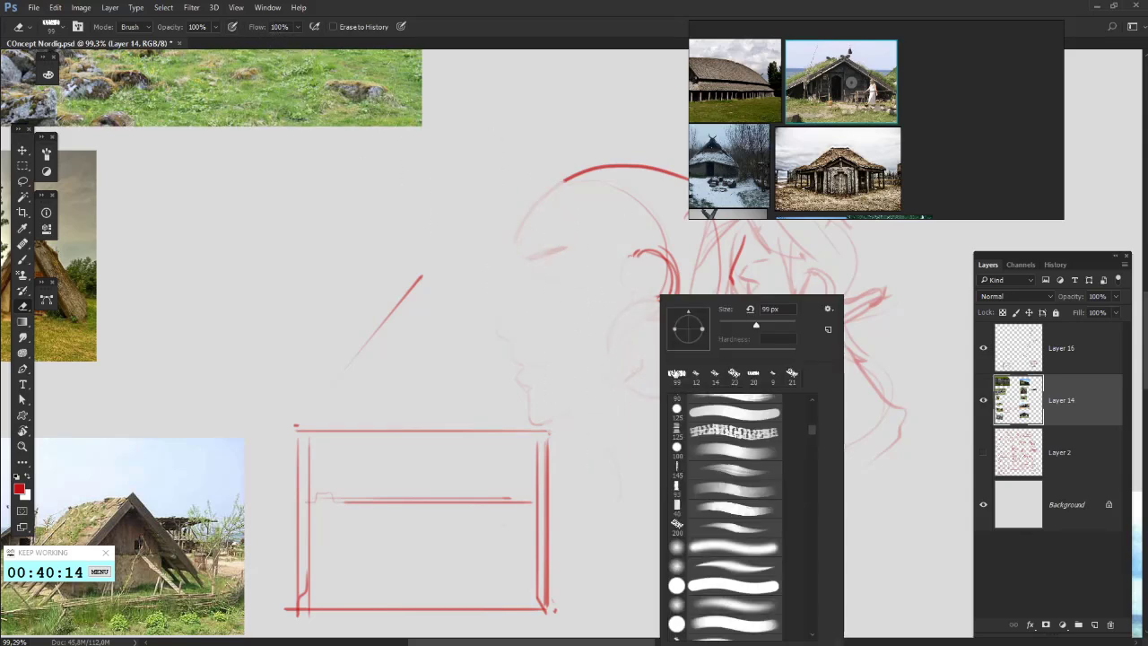
{"action": "left_click", "coordinate": [731, 451]}
{"action": "mouse_move", "coordinate": [481, 192]}
{"action": "left_mouse_down"}
{"action": "mouse_move", "coordinate": [527, 164]}
{"action": "mouse_move", "coordinate": [816, 372]}
{"action": "mouse_move", "coordinate": [810, 349]}
{"action": "mouse_move", "coordinate": [674, 464]}
{"action": "left_mouse_up"}
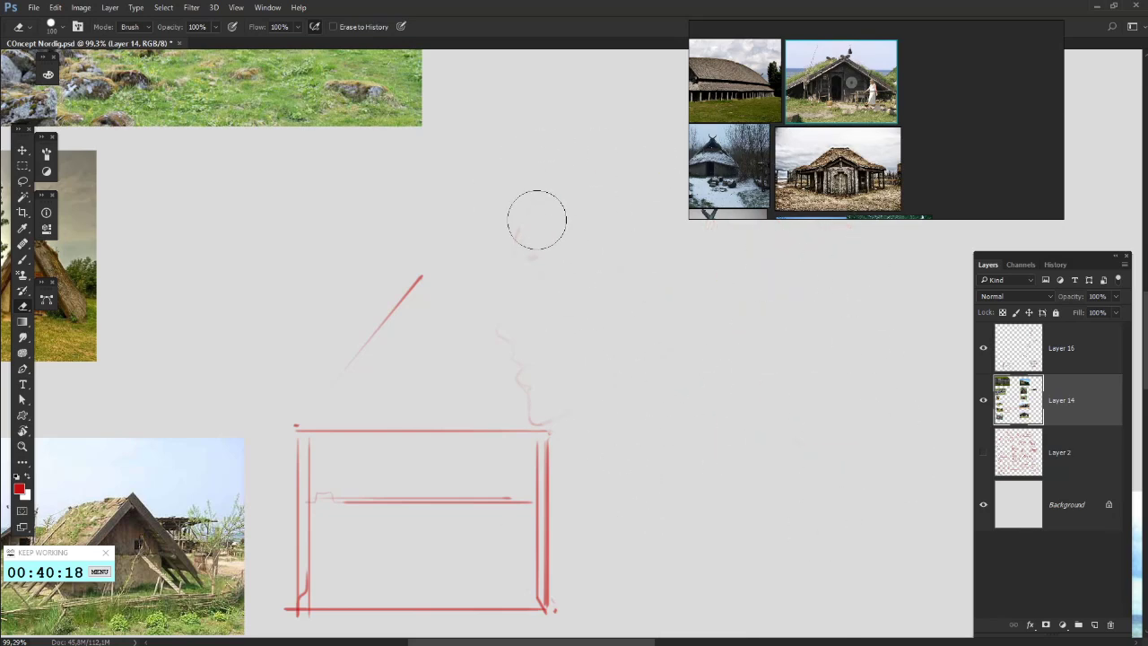
- Erase the leftover traces of the face outline and reduce the eraser size
{"action": "left_click_drag", "start_coordinate": [537, 219], "coordinate": [586, 400]}
{"action": "right_click", "coordinate": [627, 296]}
{"action": "left_click_drag", "start_coordinate": [689, 326], "coordinate": [695, 326]}
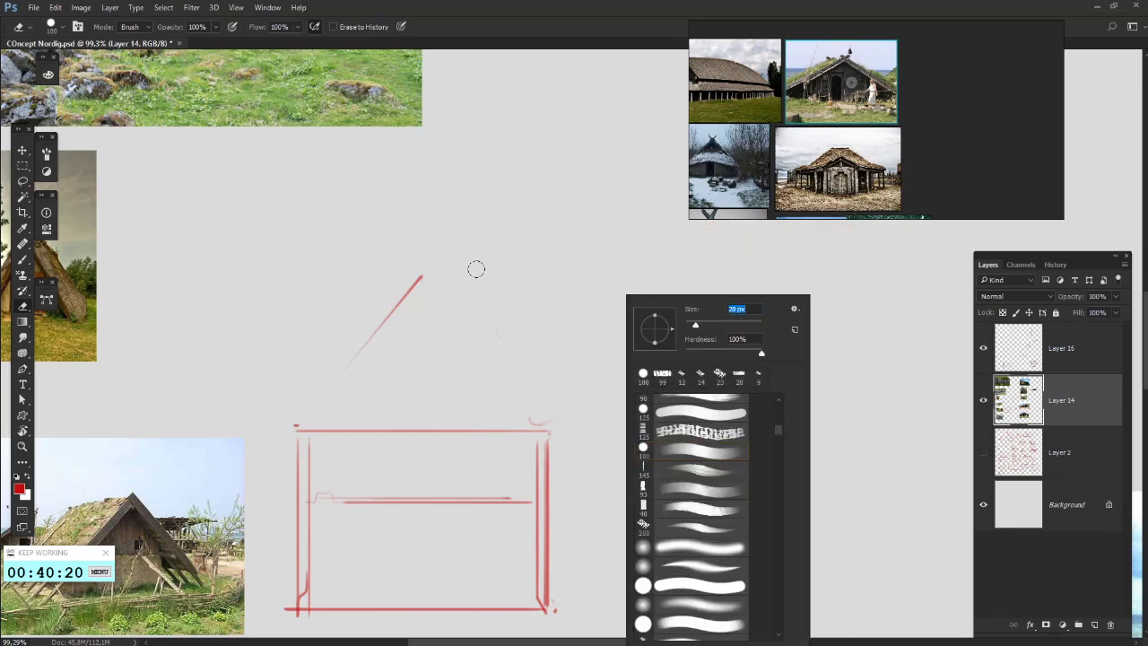
{"action": "left_click", "coordinate": [477, 269]}
{"action": "left_click", "coordinate": [232, 27]}
- Complete the pointed gable with both slopes reaching the wall posts, and erase the horizontal line between the post tops
{"action": "left_click_drag", "start_coordinate": [567, 324], "coordinate": [618, 218]}
{"action": "key", "text": "b"}
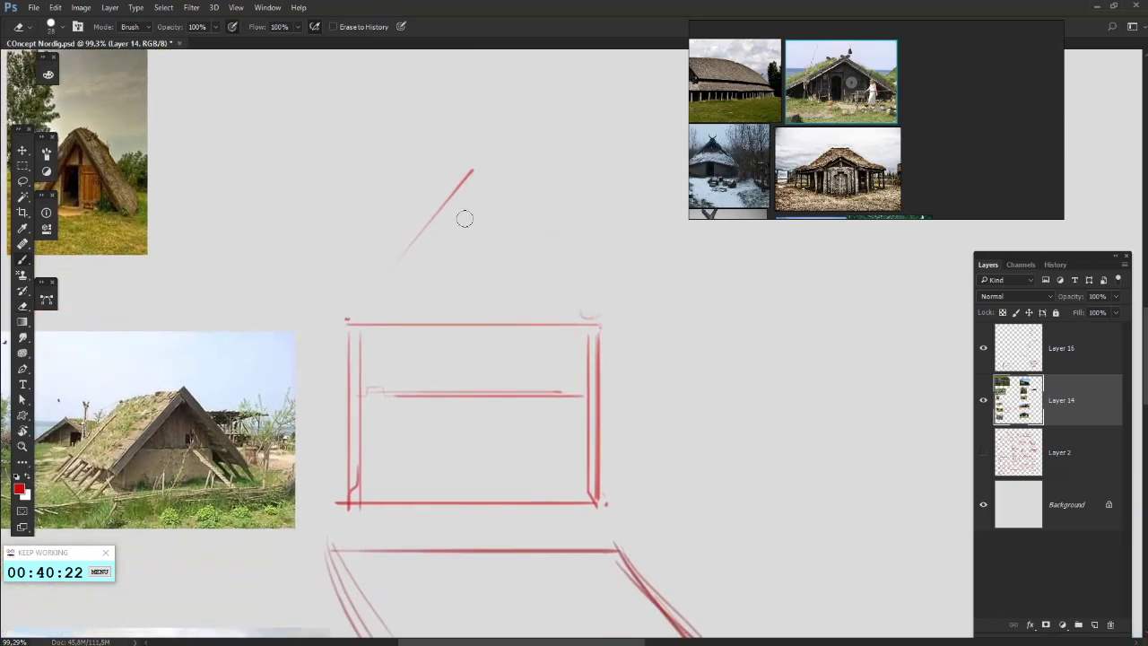
{"action": "key", "text": "b"}
{"action": "left_click_drag", "start_coordinate": [473, 170], "coordinate": [535, 253]}
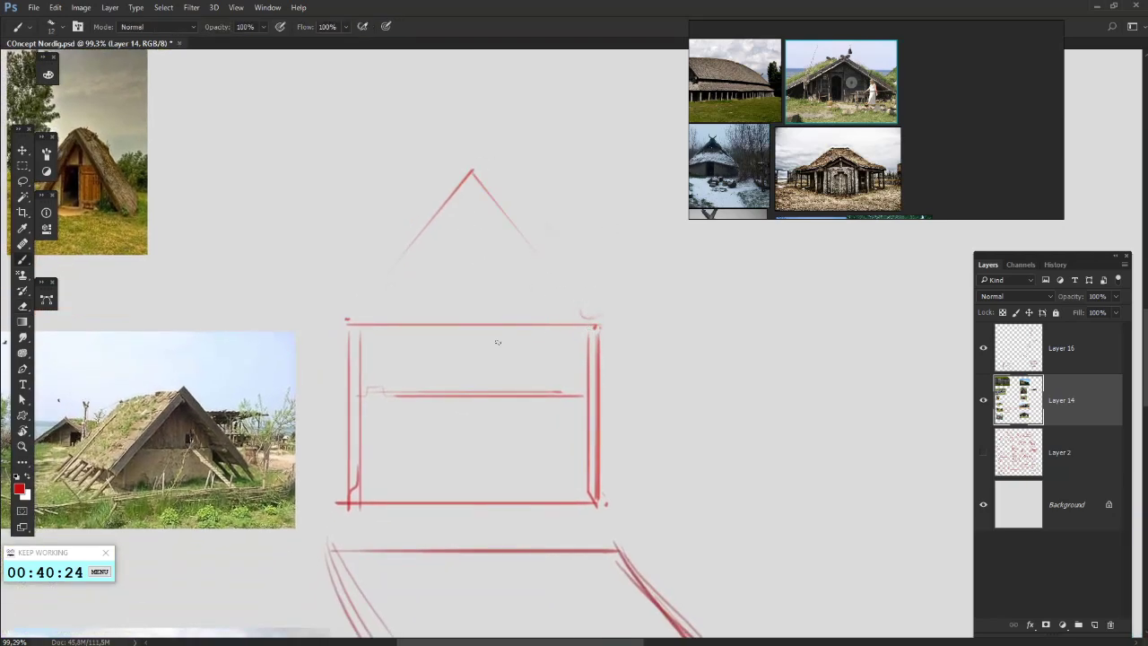
{"action": "mouse_move", "coordinate": [532, 324]}
{"action": "left_mouse_down"}
{"action": "mouse_move", "coordinate": [694, 326]}
{"action": "mouse_move", "coordinate": [681, 316]}
{"action": "left_mouse_up"}
{"action": "key", "text": "e"}
{"action": "left_click_drag", "start_coordinate": [544, 314], "coordinate": [724, 316]}
{"action": "key", "text": "b"}
{"action": "left_click_drag", "start_coordinate": [505, 316], "coordinate": [615, 183]}
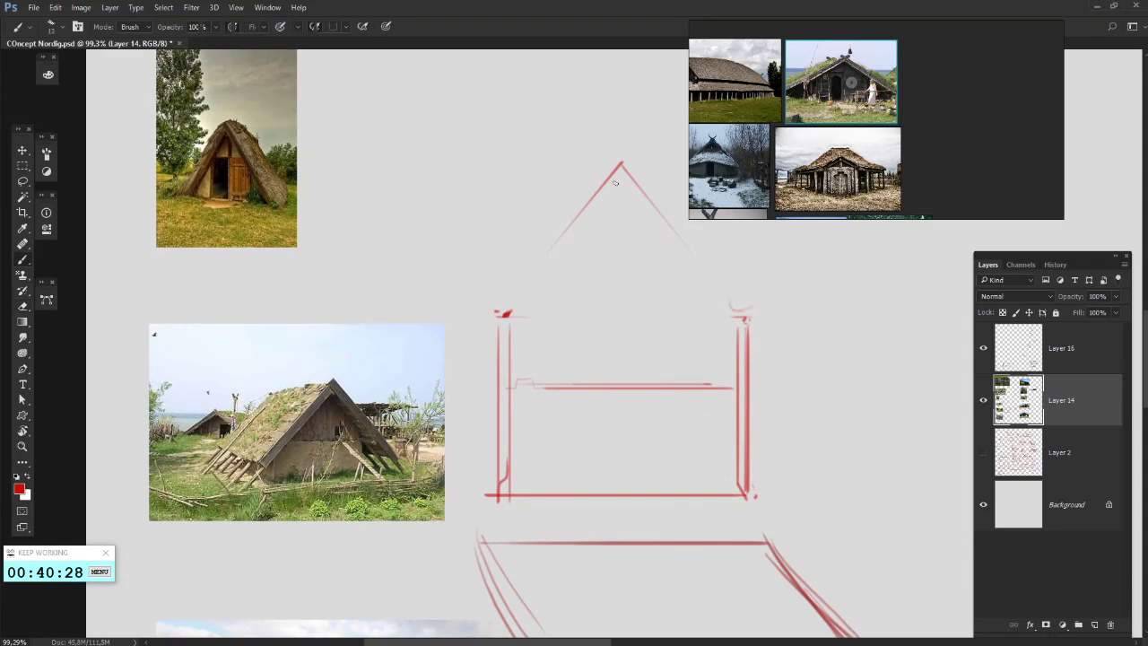
{"action": "mouse_move", "coordinate": [506, 314]}
{"action": "left_mouse_down"}
{"action": "mouse_move", "coordinate": [621, 163]}
{"action": "mouse_move", "coordinate": [554, 152]}
{"action": "mouse_move", "coordinate": [674, 302]}
{"action": "left_mouse_up"}
{"action": "mouse_move", "coordinate": [633, 393]}
{"action": "left_mouse_down"}
{"action": "mouse_move", "coordinate": [633, 413]}
{"action": "mouse_move", "coordinate": [641, 398]}
{"action": "left_mouse_up"}
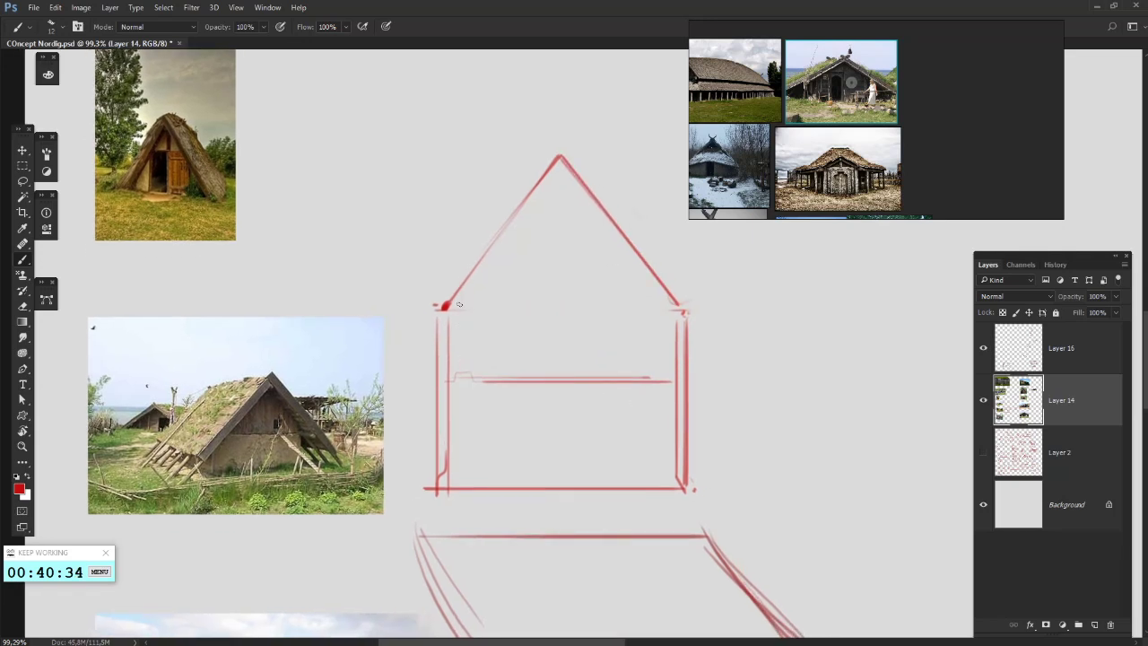
- Fill the gable with vertical plank lines from the roof slopes down to the dividing line, including one under the peak
{"action": "mouse_move", "coordinate": [457, 305]}
{"action": "left_mouse_down"}
{"action": "mouse_move", "coordinate": [474, 372]}
{"action": "mouse_move", "coordinate": [474, 273]}
{"action": "left_mouse_up"}
{"action": "left_click_drag", "start_coordinate": [490, 376], "coordinate": [490, 255]}
{"action": "left_click_drag", "start_coordinate": [561, 162], "coordinate": [562, 351]}
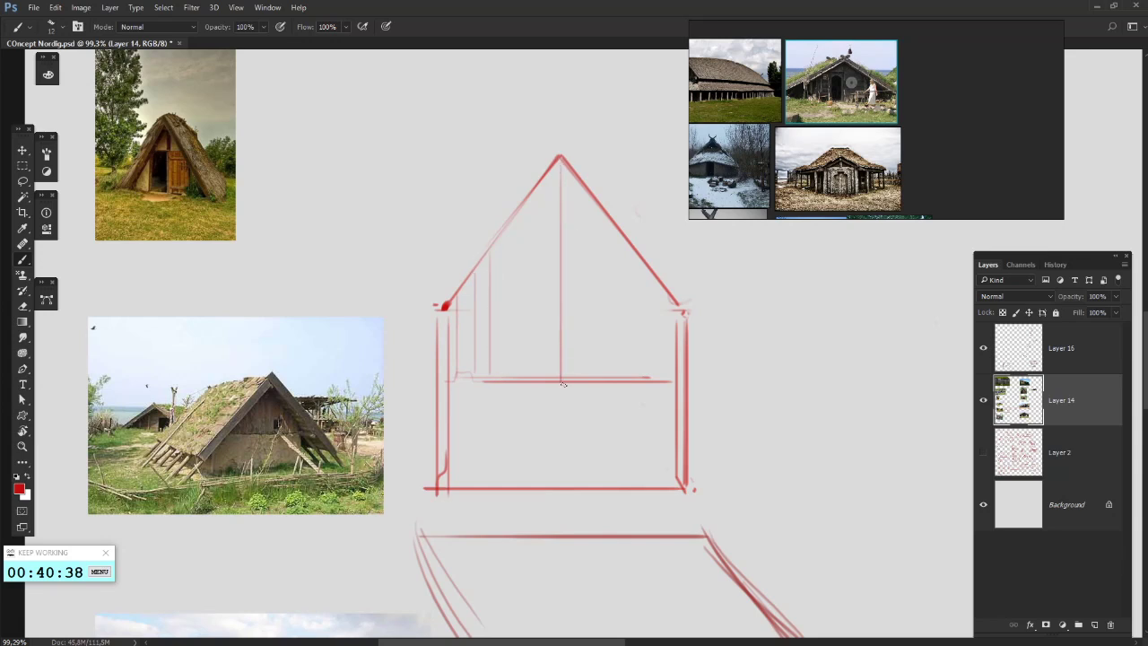
{"action": "left_click_drag", "start_coordinate": [622, 235], "coordinate": [623, 291]}
{"action": "mouse_move", "coordinate": [630, 378]}
{"action": "left_mouse_down"}
{"action": "mouse_move", "coordinate": [627, 264]}
{"action": "mouse_move", "coordinate": [617, 381]}
{"action": "left_mouse_up"}
{"action": "key", "text": "ctrl+z"}
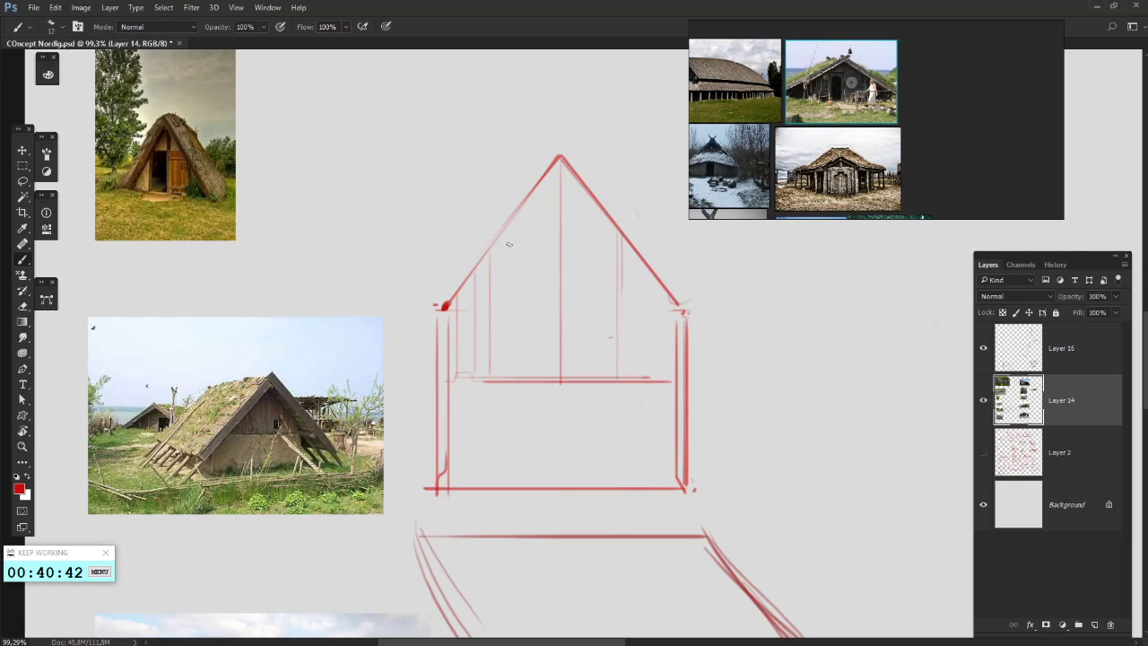
{"action": "mouse_move", "coordinate": [514, 220]}
{"action": "left_mouse_down"}
{"action": "mouse_move", "coordinate": [513, 368]}
{"action": "mouse_move", "coordinate": [518, 346]}
{"action": "left_mouse_up"}
{"action": "left_click_drag", "start_coordinate": [519, 192], "coordinate": [525, 357]}
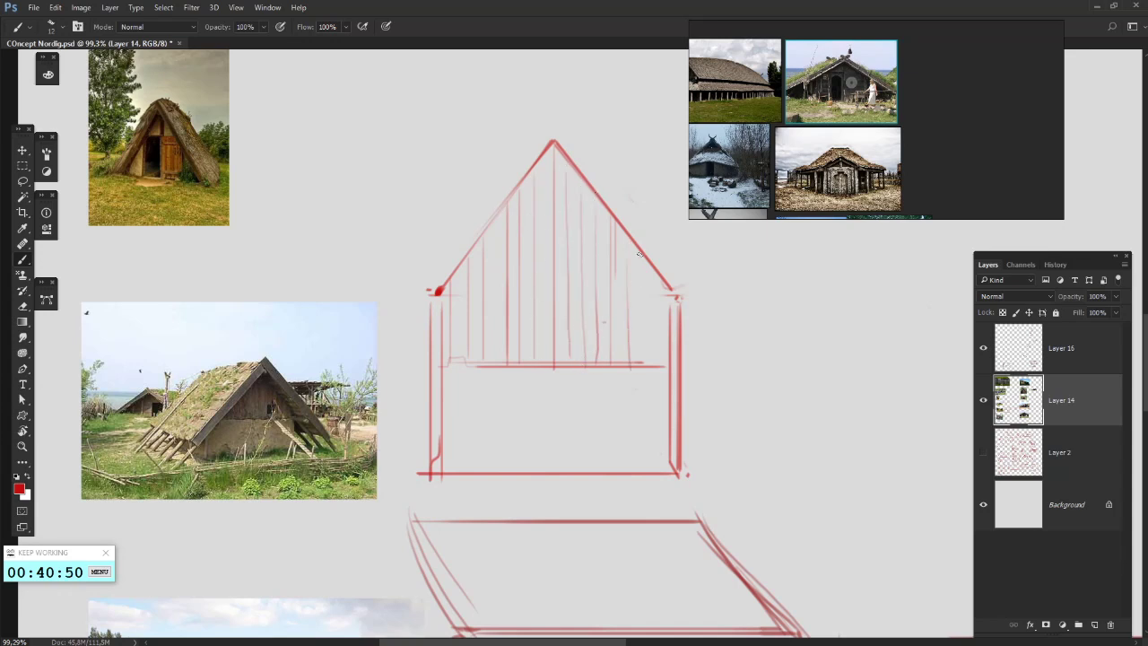
- Add small curved marks low on the clay wall and a hatched square window at the right of the planks
{"action": "left_click_drag", "start_coordinate": [618, 420], "coordinate": [647, 409]}
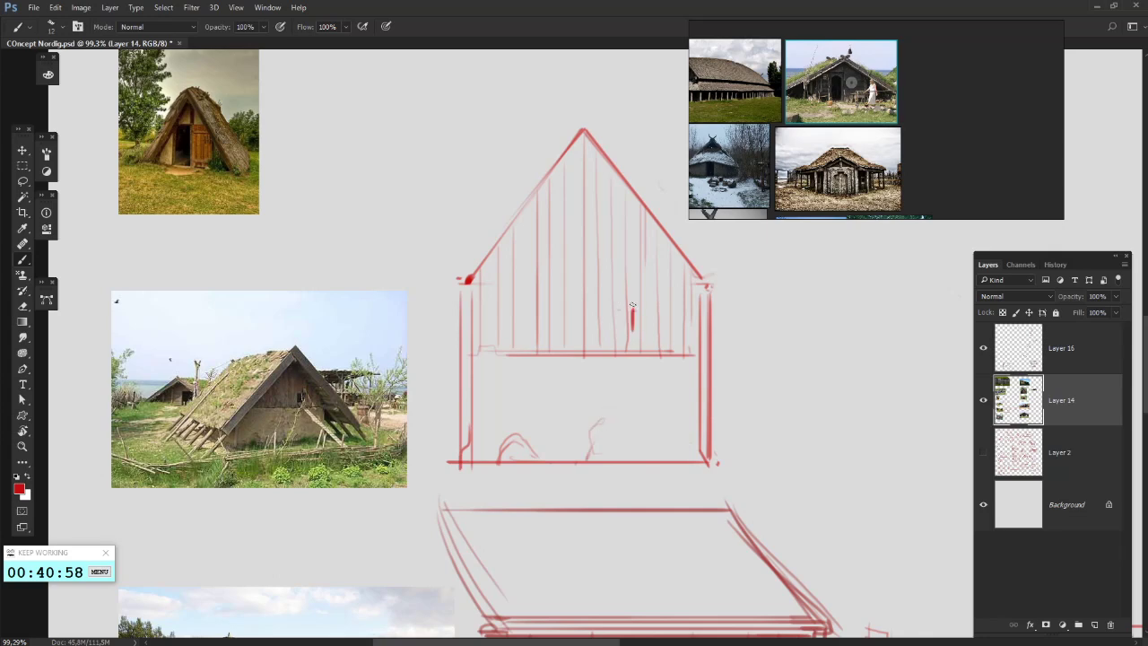
{"action": "mouse_move", "coordinate": [667, 337]}
{"action": "left_mouse_down"}
{"action": "mouse_move", "coordinate": [633, 334]}
{"action": "mouse_move", "coordinate": [635, 307]}
{"action": "mouse_move", "coordinate": [663, 318]}
{"action": "left_mouse_up"}
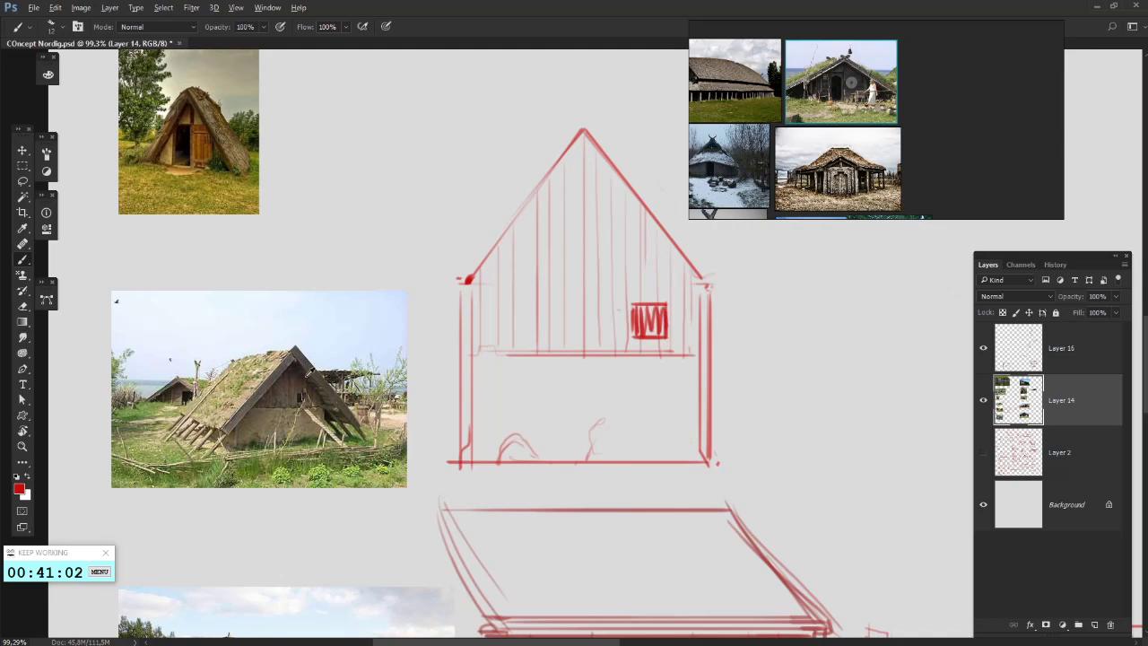
- Try a vertical red mark from the peak toward the small window on the turf-roofed gable house photo, and undo it
{"action": "scroll", "coordinate": [275, 409], "scroll_direction": "up", "scroll_amount": 3}
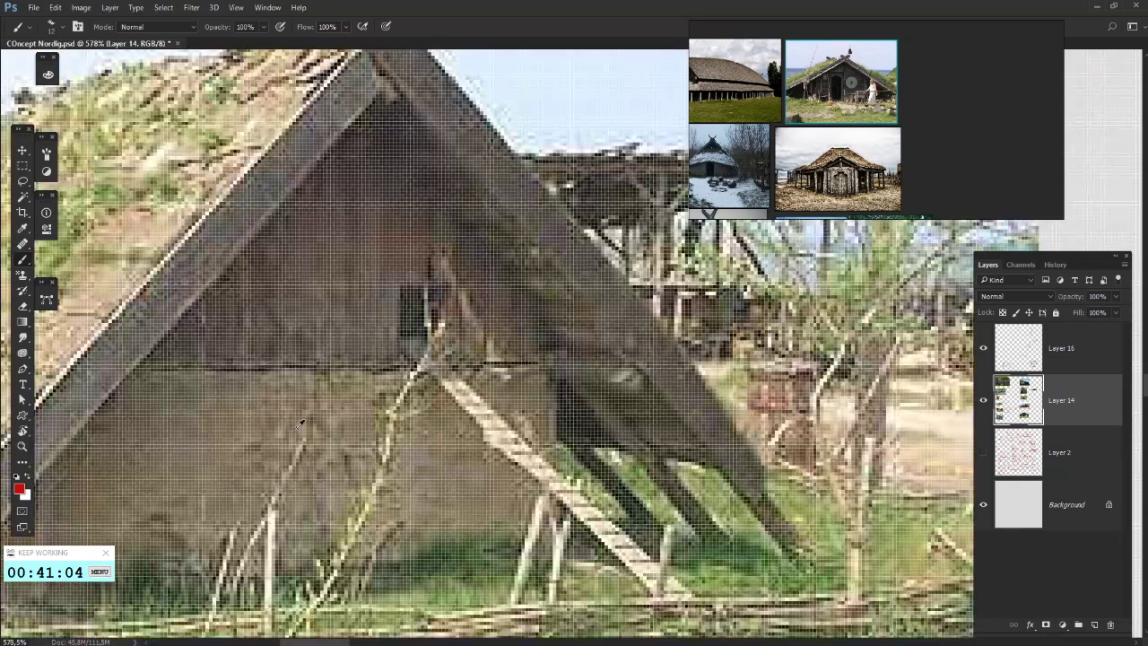
{"action": "scroll", "coordinate": [301, 424], "scroll_direction": "down", "scroll_amount": 1}
{"action": "mouse_move", "coordinate": [384, 325]}
{"action": "left_mouse_down"}
{"action": "mouse_move", "coordinate": [386, 364]}
{"action": "mouse_move", "coordinate": [426, 367]}
{"action": "mouse_move", "coordinate": [406, 329]}
{"action": "left_mouse_up"}
{"action": "key", "text": "ctrl+z"}
{"action": "mouse_move", "coordinate": [592, 411]}
{"action": "left_mouse_down"}
{"action": "mouse_move", "coordinate": [483, 384]}
{"action": "mouse_move", "coordinate": [179, 359]}
{"action": "left_mouse_up"}
{"action": "mouse_move", "coordinate": [879, 511]}
{"action": "left_mouse_down"}
{"action": "mouse_move", "coordinate": [530, 479]}
{"action": "mouse_move", "coordinate": [224, 503]}
{"action": "left_mouse_up"}
{"action": "left_click_drag", "start_coordinate": [883, 400], "coordinate": [556, 544]}
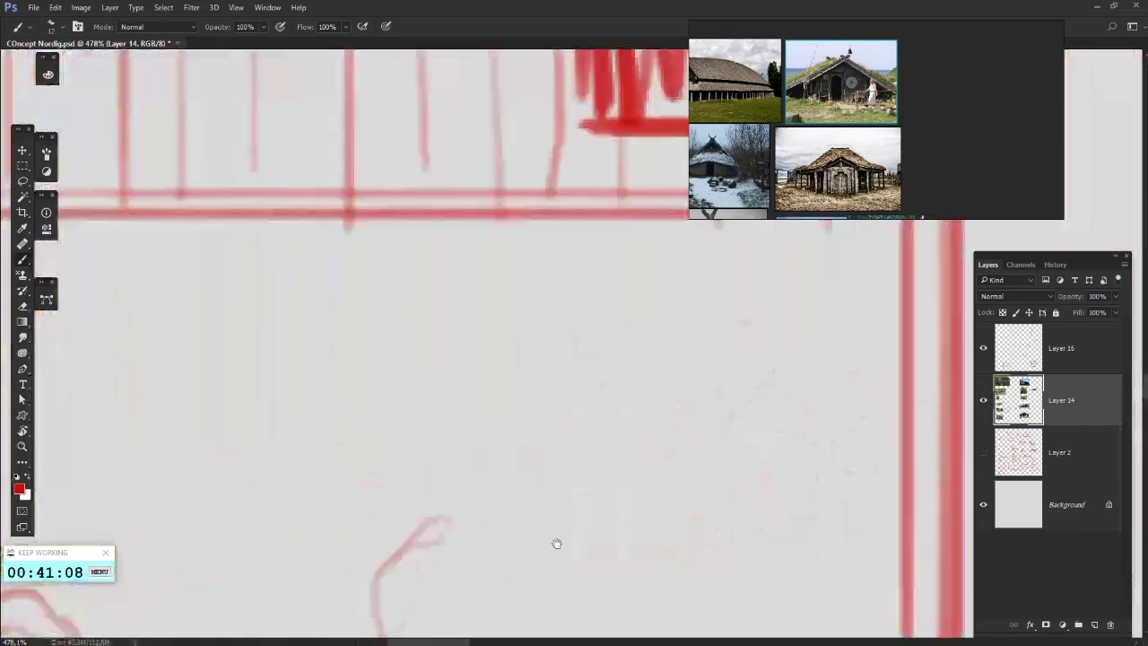
{"action": "mouse_move", "coordinate": [679, 436]}
{"action": "left_mouse_down"}
{"action": "mouse_move", "coordinate": [548, 595]}
{"action": "mouse_move", "coordinate": [573, 583]}
{"action": "left_mouse_up"}
{"action": "scroll", "coordinate": [546, 470], "scroll_direction": "down", "scroll_amount": 8}
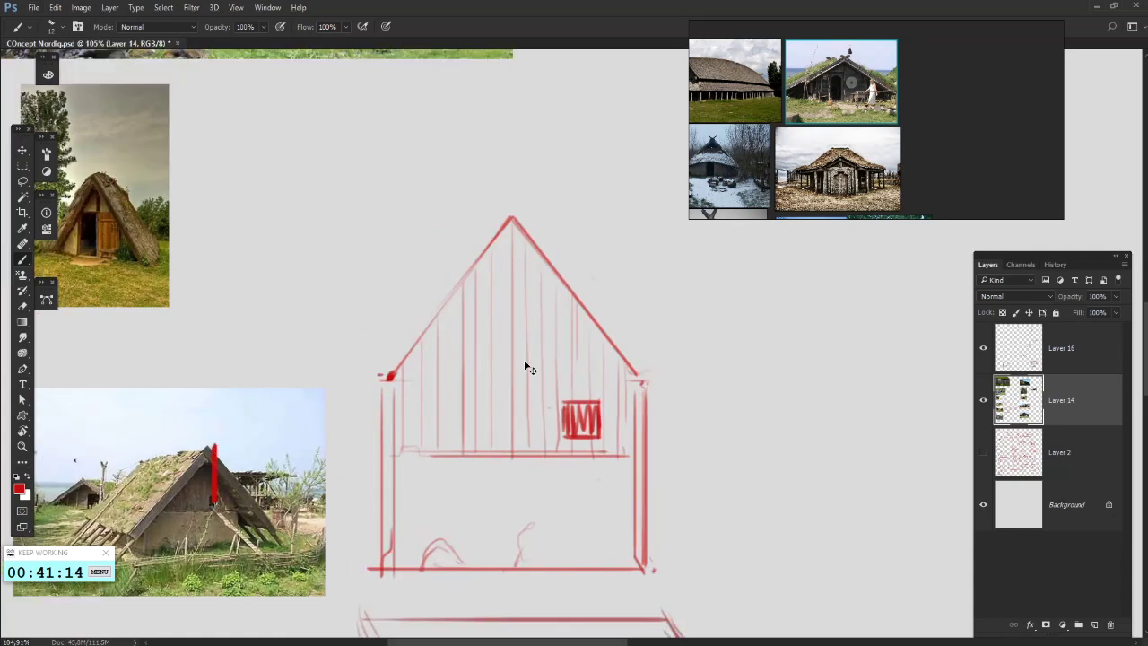
{"action": "key", "text": "ctrl+z"}
- Redraw the plank wall's window as a larger hatched rectangle just above the dividing line
{"action": "mouse_move", "coordinate": [599, 372]}
{"action": "left_mouse_down"}
{"action": "mouse_move", "coordinate": [538, 374]}
{"action": "mouse_move", "coordinate": [540, 439]}
{"action": "left_mouse_up"}
{"action": "key", "text": "ctrl+z"}
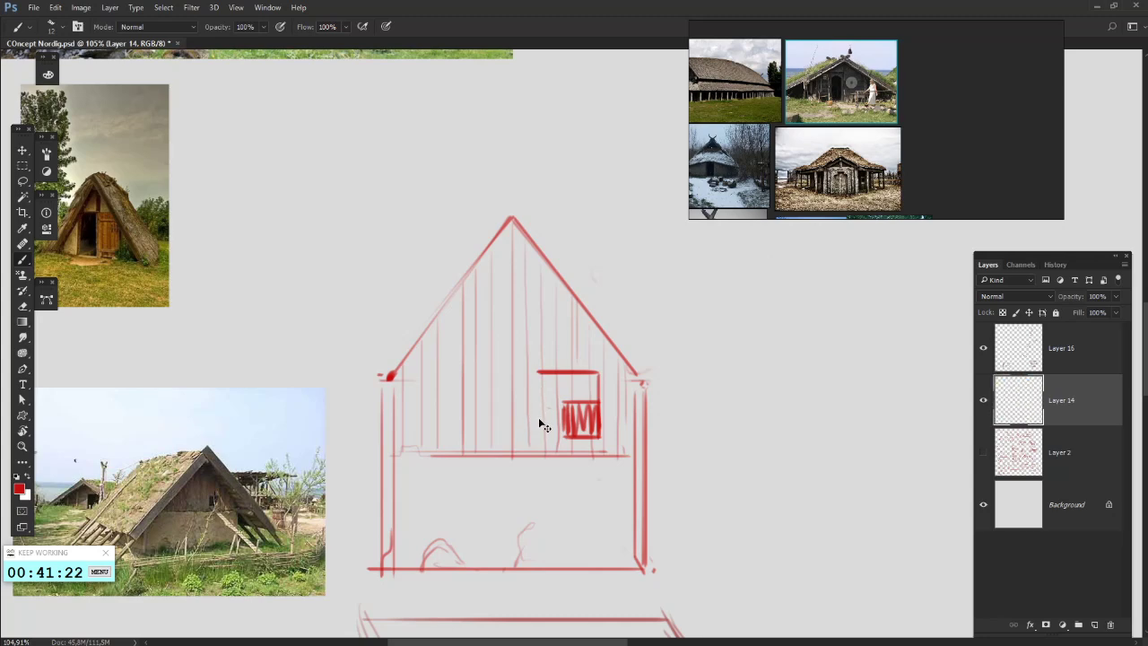
{"action": "key", "text": "ctrl+z"}
{"action": "mouse_move", "coordinate": [593, 384]}
{"action": "left_mouse_down"}
{"action": "mouse_move", "coordinate": [534, 384]}
{"action": "mouse_move", "coordinate": [587, 438]}
{"action": "left_mouse_up"}
{"action": "mouse_move", "coordinate": [538, 389]}
{"action": "left_mouse_down"}
{"action": "mouse_move", "coordinate": [541, 433]}
{"action": "mouse_move", "coordinate": [583, 413]}
{"action": "mouse_move", "coordinate": [587, 436]}
{"action": "left_mouse_up"}
- Draw two ladder rails from the window down past the base of the wall, redoing the right rail
{"action": "mouse_move", "coordinate": [603, 452]}
{"action": "left_mouse_down"}
{"action": "mouse_move", "coordinate": [612, 409]}
{"action": "mouse_move", "coordinate": [541, 558]}
{"action": "left_mouse_up"}
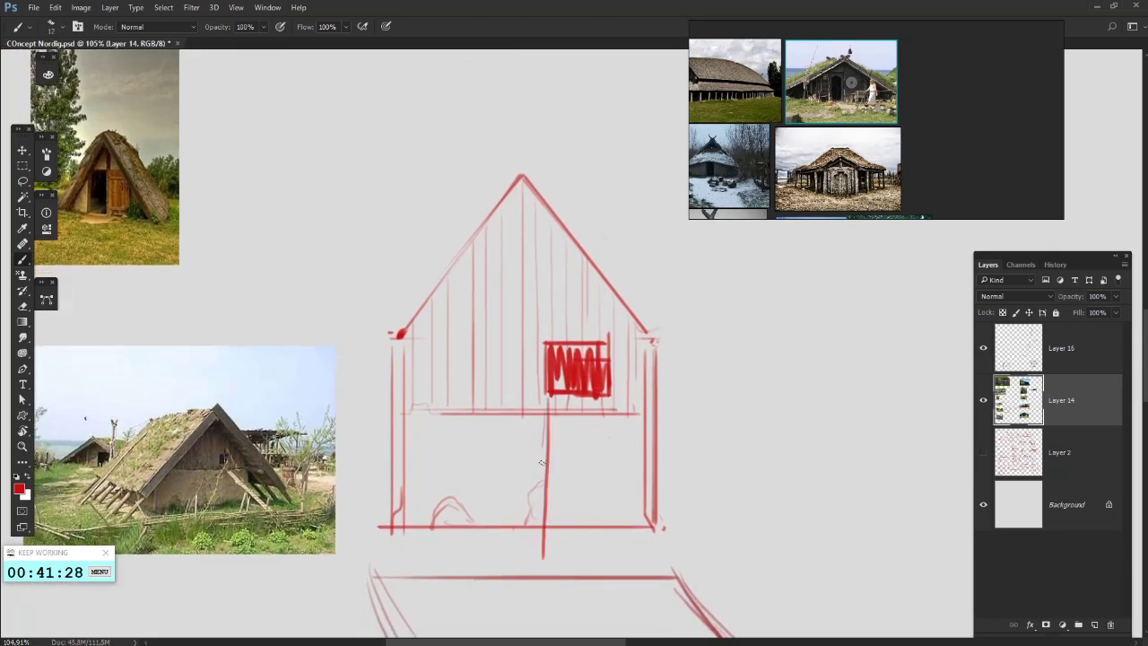
{"action": "left_click_drag", "start_coordinate": [547, 408], "coordinate": [542, 557]}
{"action": "left_click_drag", "start_coordinate": [584, 396], "coordinate": [589, 558]}
{"action": "left_click_drag", "start_coordinate": [592, 394], "coordinate": [597, 559]}
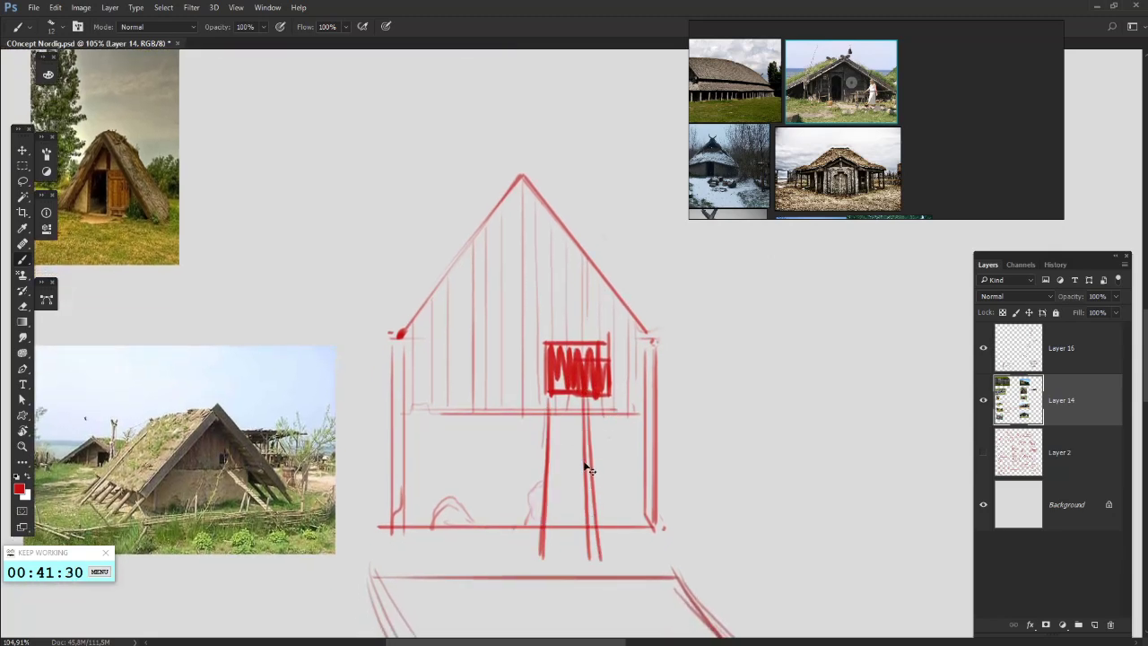
{"action": "key", "text": "ctrl+alt+z"}
{"action": "key", "text": "ctrl+alt+z"}
{"action": "left_click_drag", "start_coordinate": [594, 396], "coordinate": [599, 539]}
- Add horizontal rungs across the ladder rails from below the window to the ground line
{"action": "mouse_move", "coordinate": [539, 418]}
{"action": "left_mouse_down"}
{"action": "mouse_move", "coordinate": [596, 424]}
{"action": "mouse_move", "coordinate": [538, 428]}
{"action": "left_mouse_up"}
{"action": "left_click_drag", "start_coordinate": [626, 462], "coordinate": [534, 464]}
{"action": "key", "text": "ctrl+alt+z"}
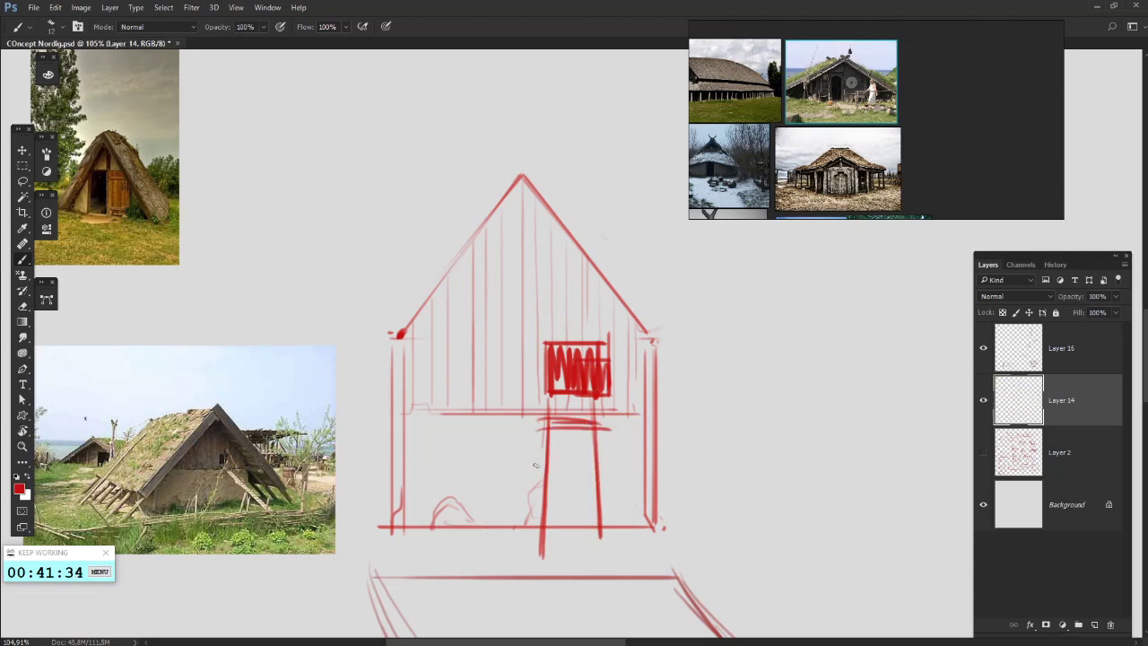
{"action": "left_click_drag", "start_coordinate": [607, 467], "coordinate": [535, 467]}
{"action": "left_click_drag", "start_coordinate": [639, 537], "coordinate": [518, 540]}
{"action": "left_click_drag", "start_coordinate": [621, 500], "coordinate": [522, 502]}
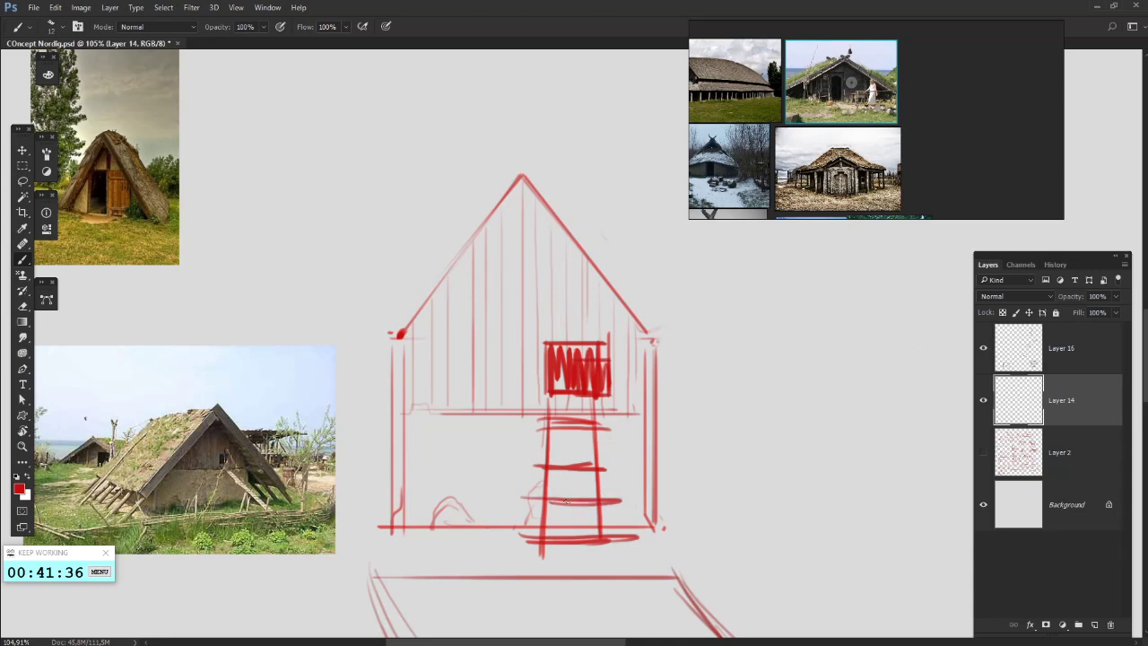
{"action": "left_click_drag", "start_coordinate": [615, 445], "coordinate": [523, 447]}
- Draw a thick roof beam along the right slope, extending it well past the wall toward the ground
{"action": "left_click_drag", "start_coordinate": [738, 497], "coordinate": [600, 492]}
{"action": "left_click_drag", "start_coordinate": [823, 433], "coordinate": [769, 525]}
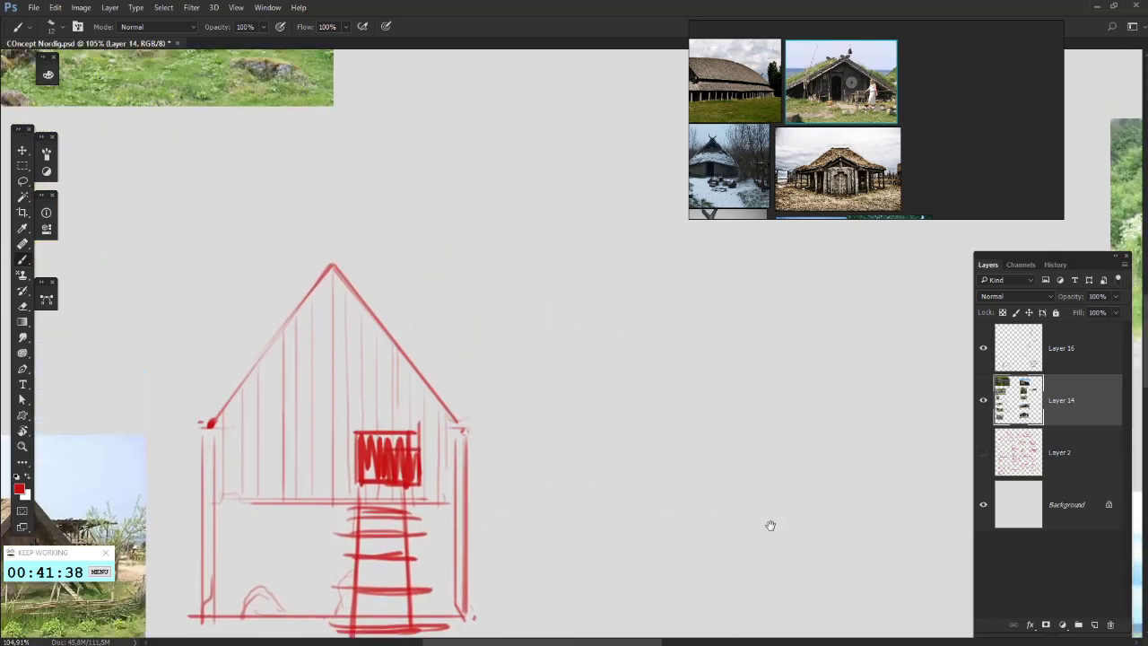
{"action": "left_click_drag", "start_coordinate": [652, 178], "coordinate": [801, 310]}
{"action": "mouse_move", "coordinate": [583, 389]}
{"action": "left_mouse_down"}
{"action": "mouse_move", "coordinate": [649, 344]}
{"action": "mouse_move", "coordinate": [756, 236]}
{"action": "left_mouse_up"}
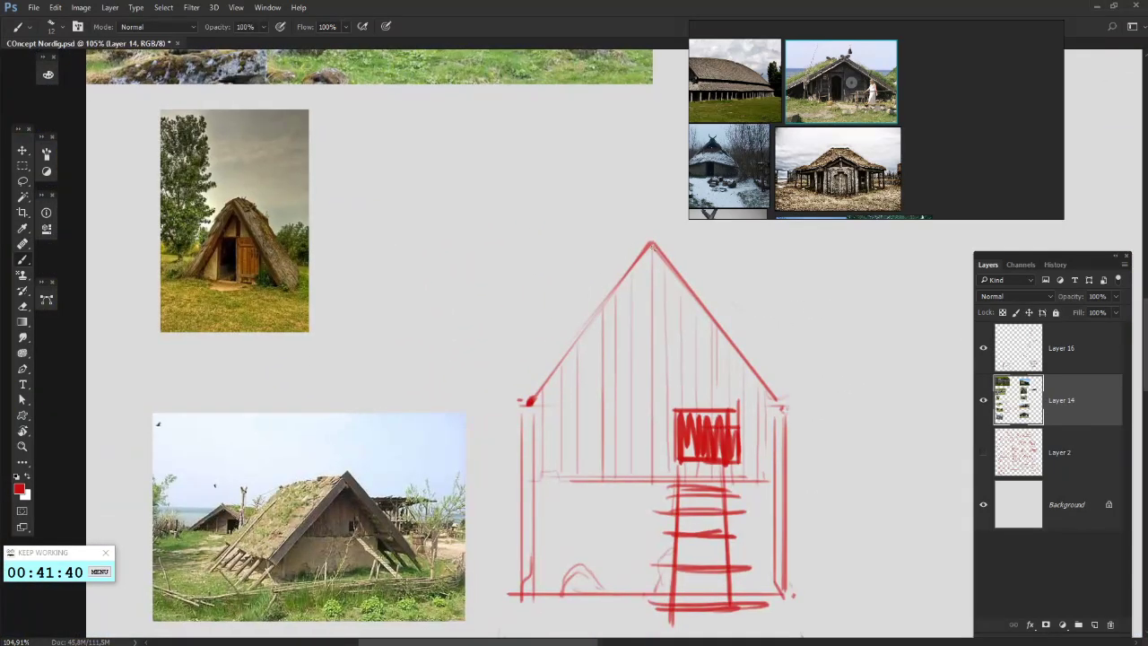
{"action": "mouse_move", "coordinate": [640, 230]}
{"action": "left_mouse_down"}
{"action": "mouse_move", "coordinate": [598, 227]}
{"action": "mouse_move", "coordinate": [585, 194]}
{"action": "mouse_move", "coordinate": [716, 386]}
{"action": "left_mouse_up"}
{"action": "left_click_drag", "start_coordinate": [586, 202], "coordinate": [794, 463]}
{"action": "left_click_drag", "start_coordinate": [737, 388], "coordinate": [848, 516]}
{"action": "left_click_drag", "start_coordinate": [788, 441], "coordinate": [874, 544]}
{"action": "left_click_drag", "start_coordinate": [719, 405], "coordinate": [884, 563]}
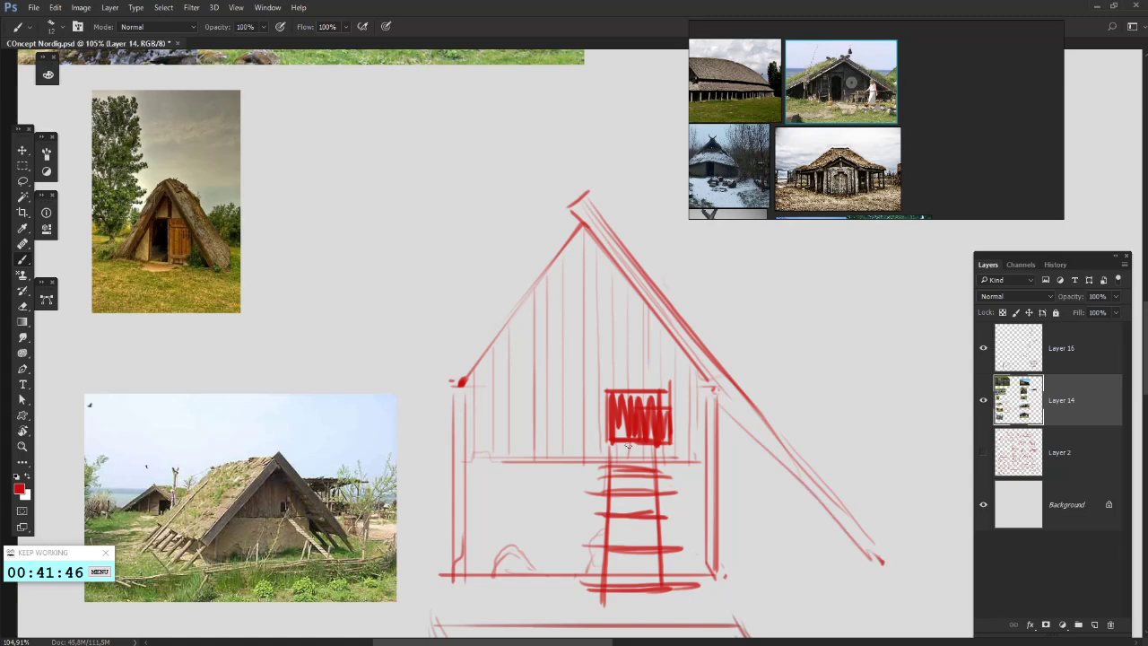
- Draw the left roof beam parallel to the gable slope, ending in a short overhang beyond the left post
{"action": "left_click_drag", "start_coordinate": [483, 325], "coordinate": [529, 286]}
{"action": "left_click_drag", "start_coordinate": [619, 177], "coordinate": [464, 362]}
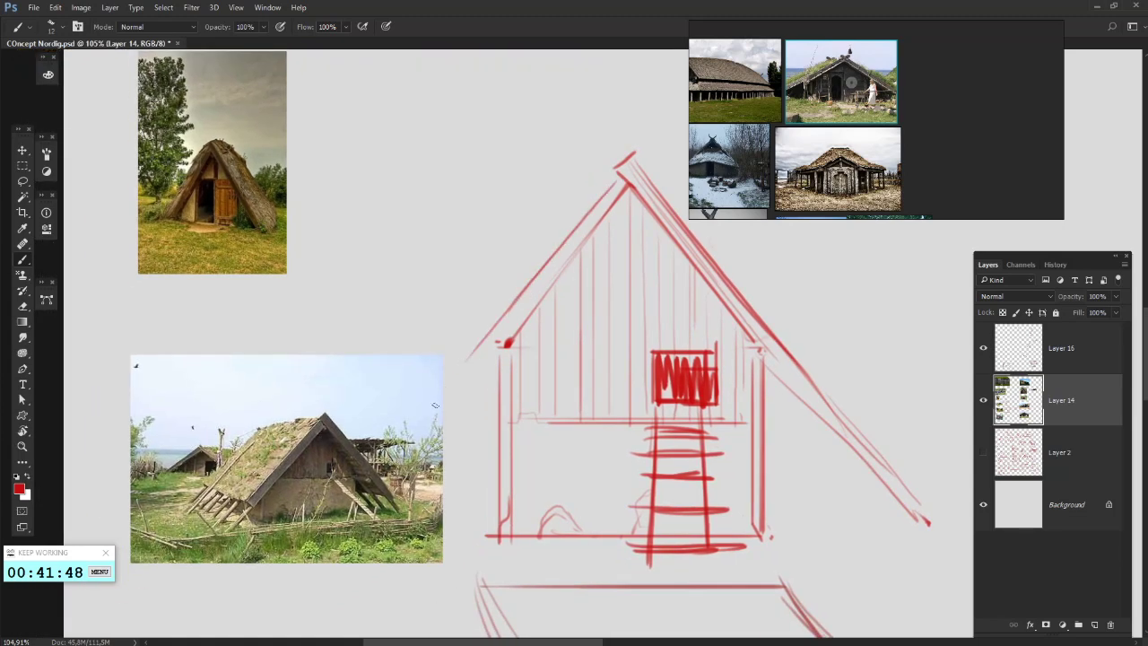
{"action": "mouse_move", "coordinate": [510, 310]}
{"action": "left_mouse_down"}
{"action": "mouse_move", "coordinate": [430, 409]}
{"action": "mouse_move", "coordinate": [447, 420]}
{"action": "left_mouse_up"}
{"action": "left_click_drag", "start_coordinate": [503, 350], "coordinate": [458, 414]}
{"action": "left_click_drag", "start_coordinate": [561, 404], "coordinate": [511, 362], "text": "space"}
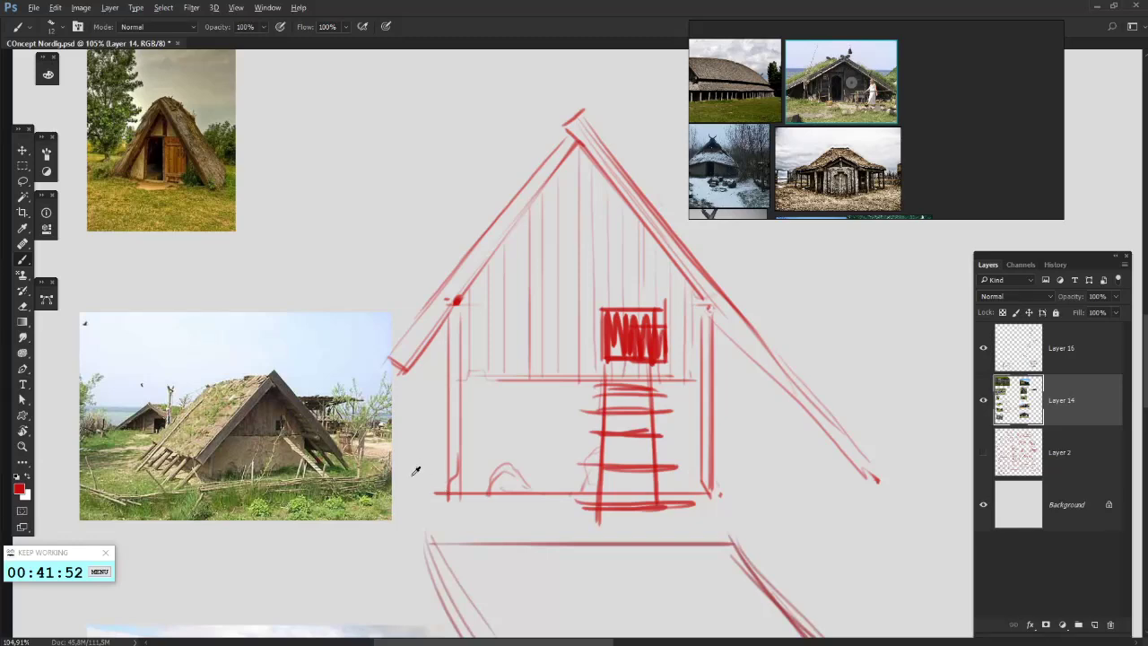
- Mark the slanted posts under the right eave on the turf-roofed gable house photo, and undo the last strokes
{"action": "scroll", "coordinate": [314, 480], "scroll_direction": "up", "scroll_amount": 6}
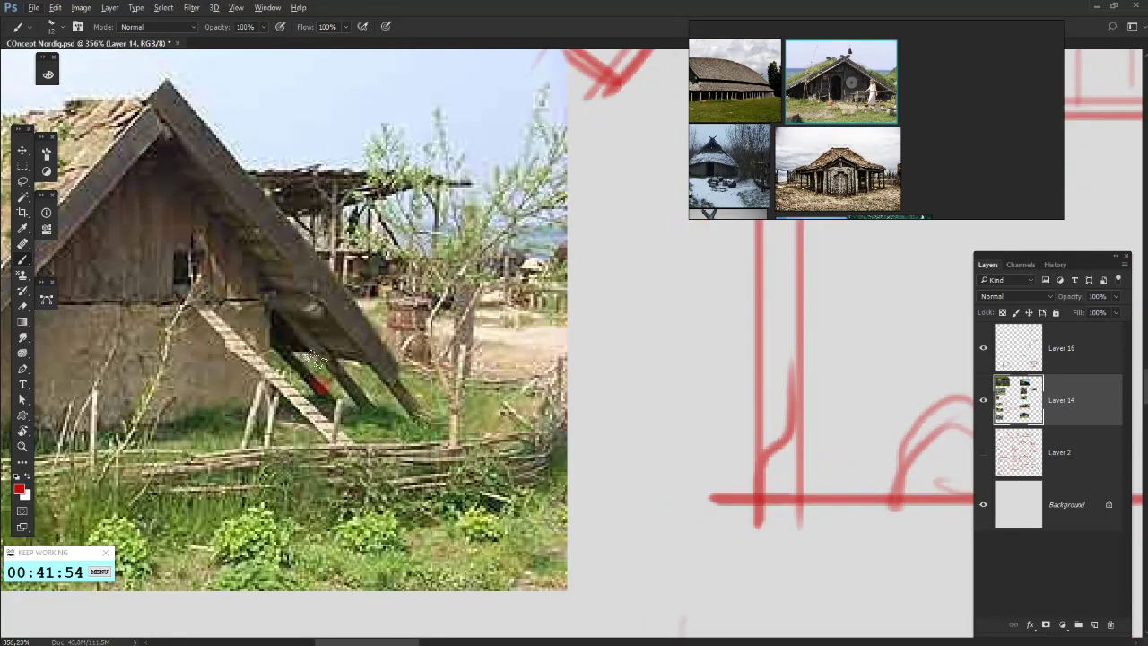
{"action": "left_click_drag", "start_coordinate": [278, 296], "coordinate": [377, 416]}
{"action": "left_click_drag", "start_coordinate": [374, 365], "coordinate": [423, 439]}
{"action": "key", "text": "ctrl+alt+z"}
{"action": "key", "text": "ctrl+alt+z"}
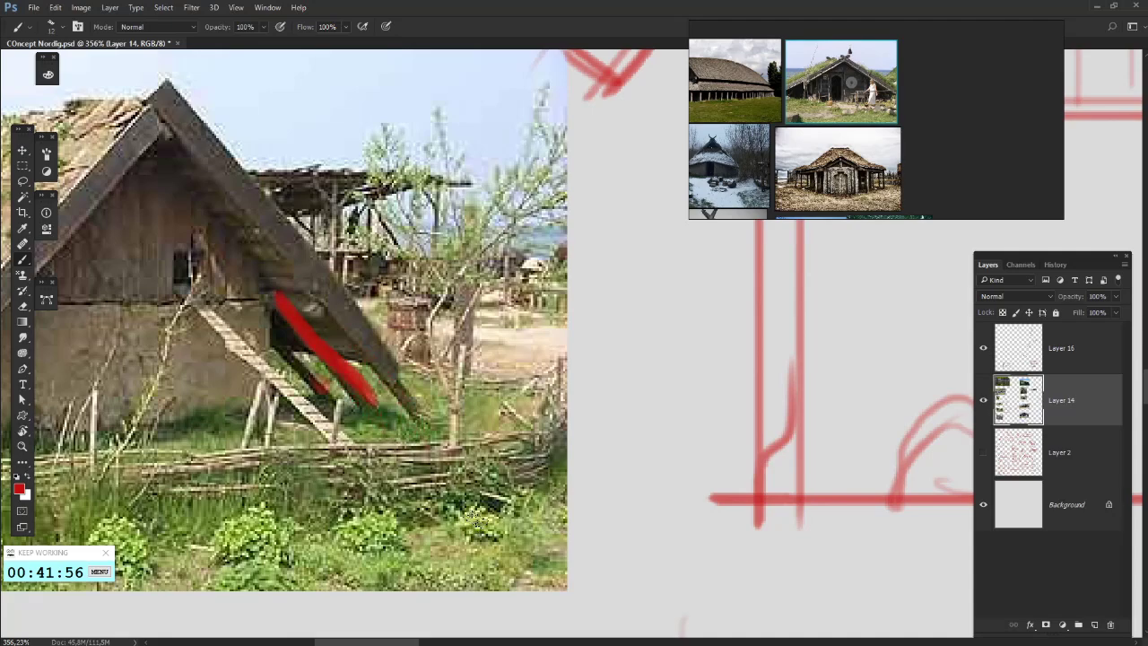
- Look over the whole sheet and compare the photo studies with the earlier house sketches on Layer 2, returning to Layer 14
{"action": "scroll", "coordinate": [469, 522], "scroll_direction": "down", "scroll_amount": 8}
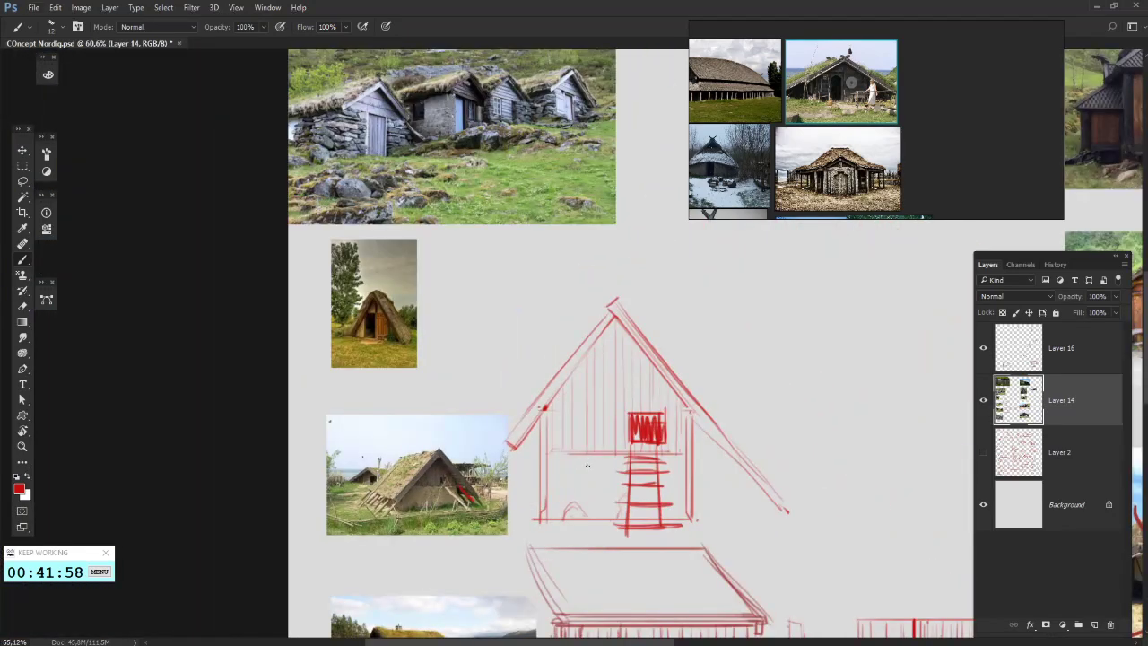
{"action": "scroll", "coordinate": [587, 466], "scroll_direction": "down", "scroll_amount": 3}
{"action": "scroll", "coordinate": [587, 466], "scroll_direction": "up", "scroll_amount": 4}
{"action": "scroll", "coordinate": [587, 464], "scroll_direction": "right", "scroll_amount": 3}
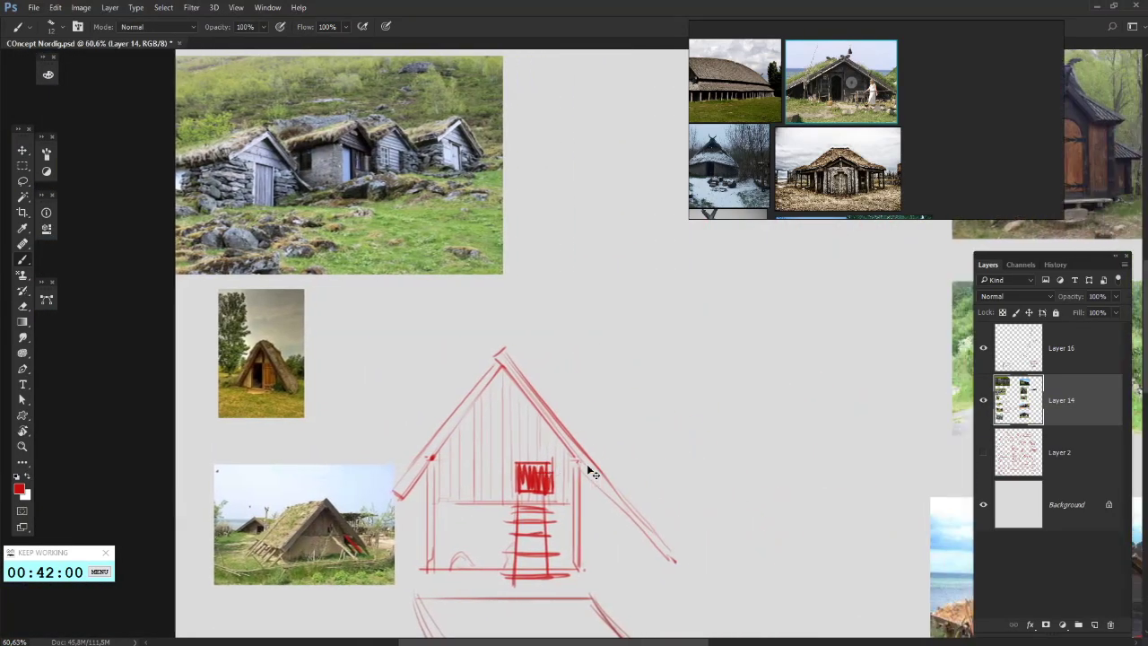
{"action": "scroll", "coordinate": [587, 465], "scroll_direction": "up", "scroll_amount": 6}
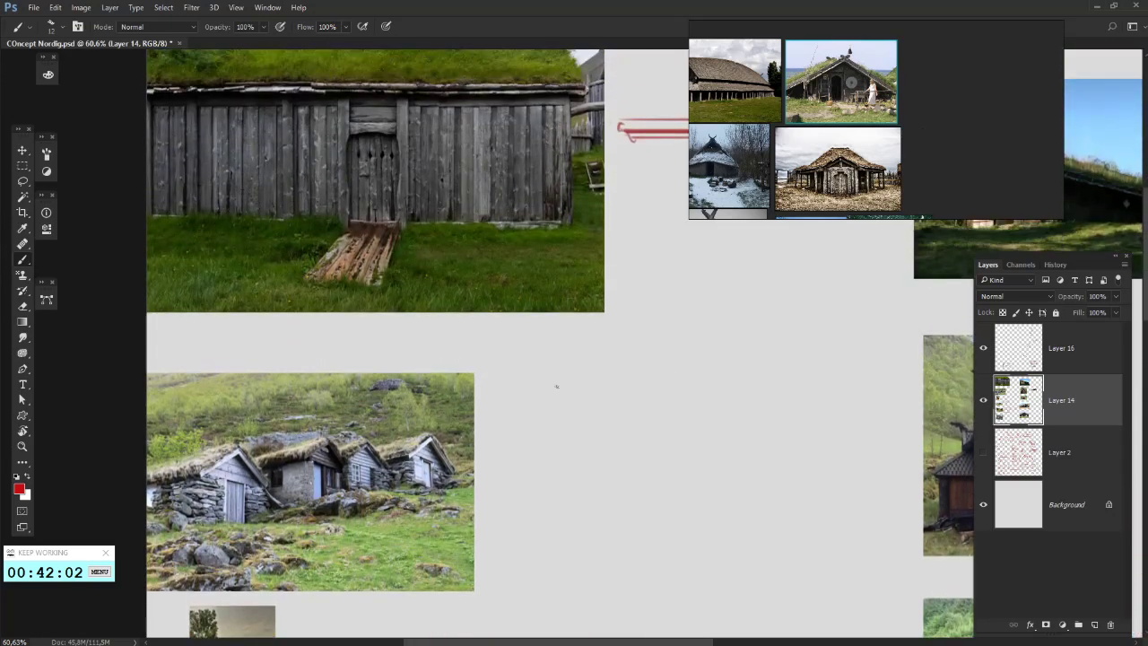
{"action": "scroll", "coordinate": [557, 387], "scroll_direction": "down", "scroll_amount": 4}
{"action": "left_click", "coordinate": [983, 400]}
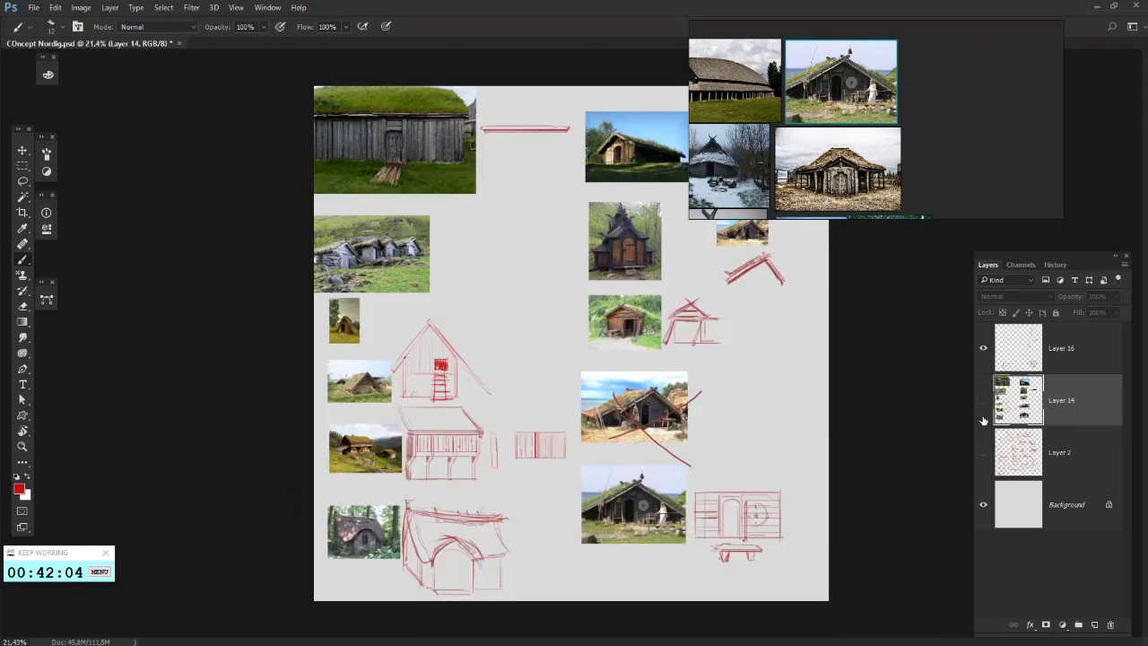
{"action": "left_click", "coordinate": [983, 453]}
{"action": "left_click", "coordinate": [1020, 456]}
{"action": "left_click", "coordinate": [983, 400]}
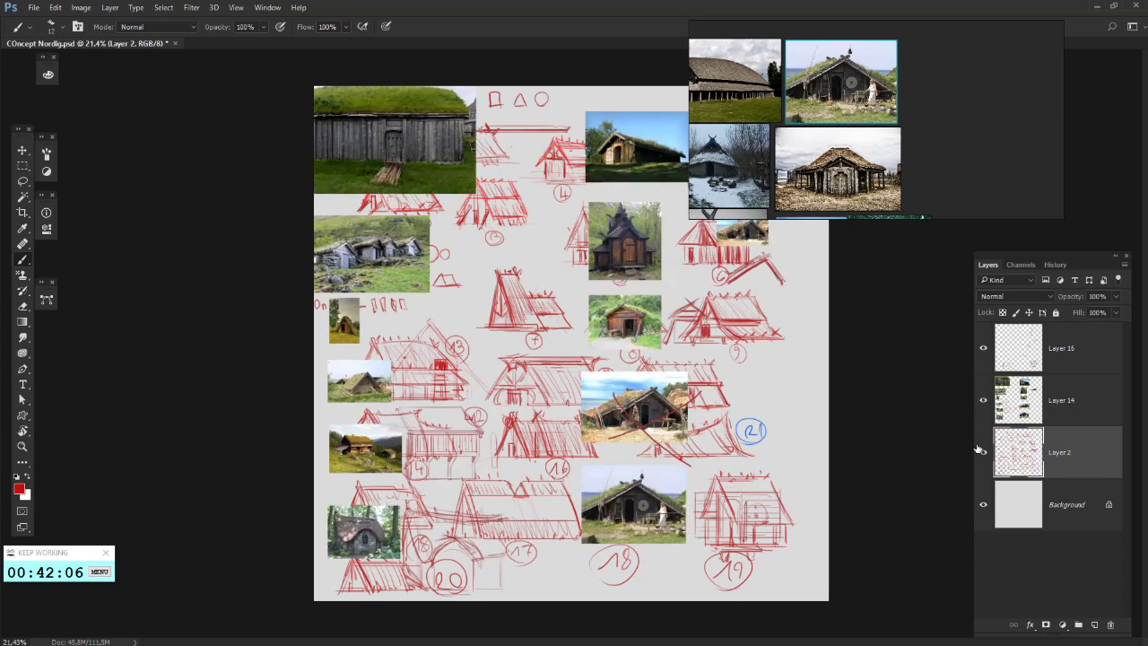
{"action": "left_click", "coordinate": [983, 452]}
{"action": "left_click", "coordinate": [1076, 395]}
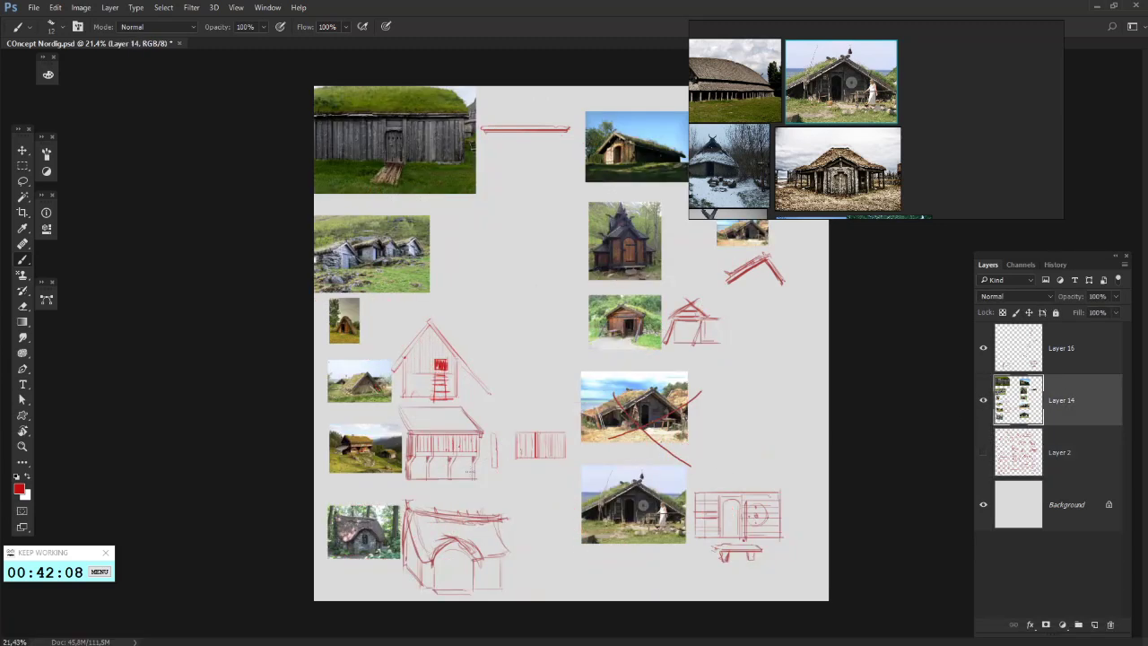
- Try an arrow pointing at the right roof overhang of the gable house study, and undo the strokes
{"action": "mouse_move", "coordinate": [615, 388]}
{"action": "left_mouse_down"}
{"action": "mouse_move", "coordinate": [471, 431]}
{"action": "mouse_move", "coordinate": [608, 361]}
{"action": "left_mouse_up"}
{"action": "key", "text": "ctrl+z"}
{"action": "scroll", "coordinate": [512, 289], "scroll_direction": "up", "scroll_amount": 5}
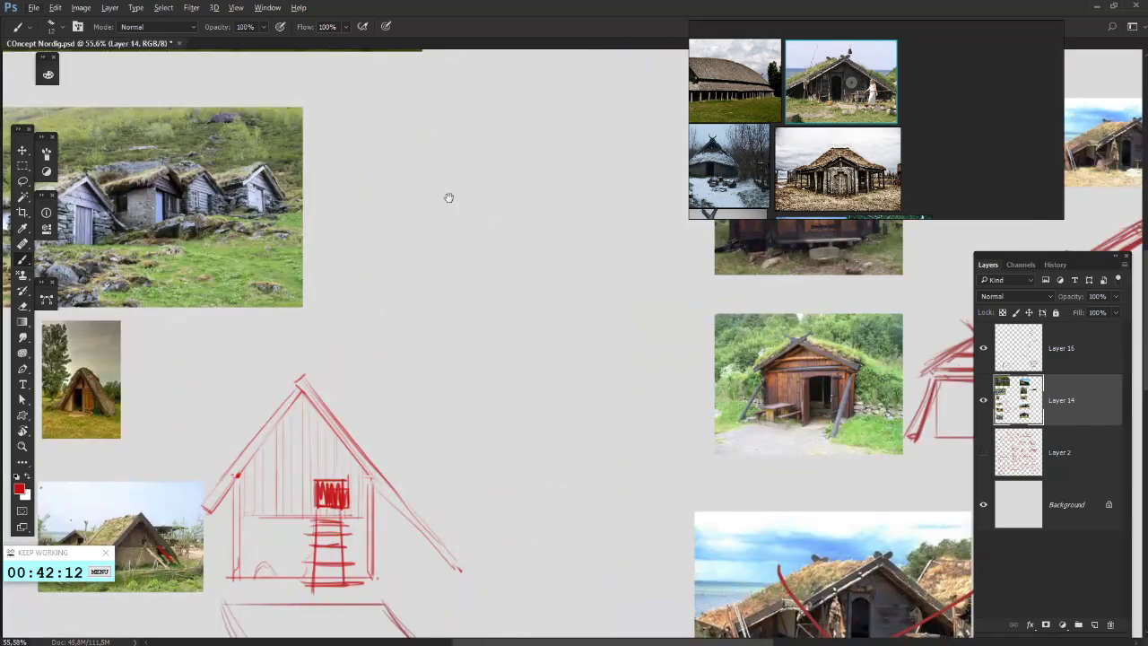
{"action": "mouse_move", "coordinate": [449, 197]}
{"action": "left_mouse_down"}
{"action": "mouse_move", "coordinate": [510, 195]}
{"action": "mouse_move", "coordinate": [528, 143]}
{"action": "mouse_move", "coordinate": [520, 44]}
{"action": "left_mouse_up"}
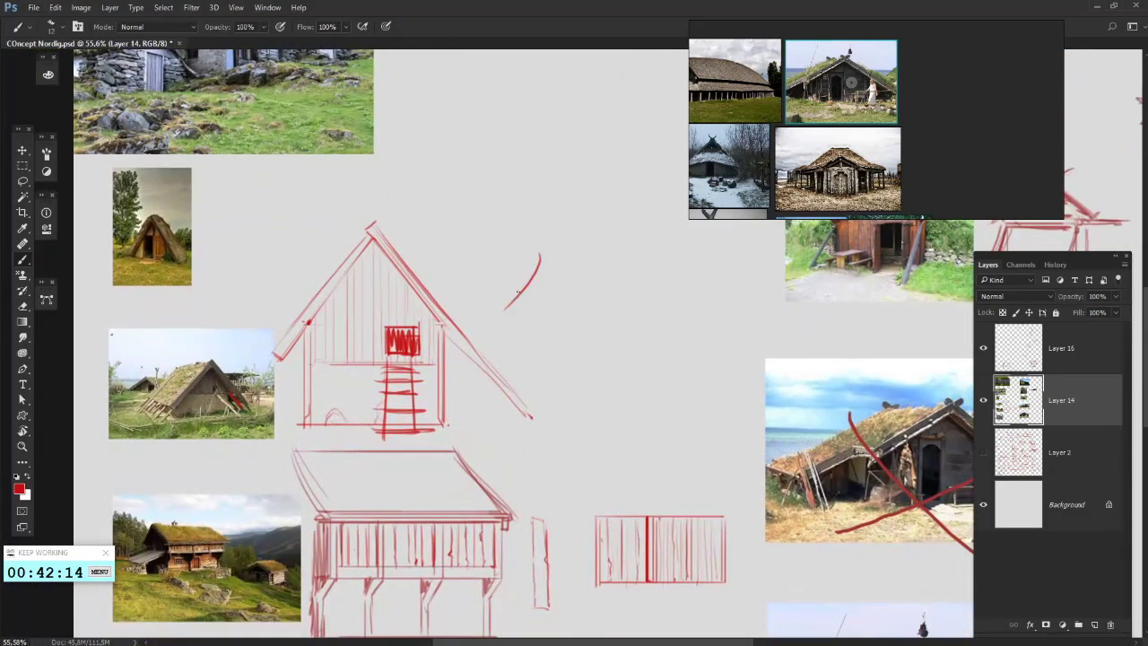
{"action": "left_click_drag", "start_coordinate": [511, 384], "coordinate": [423, 433]}
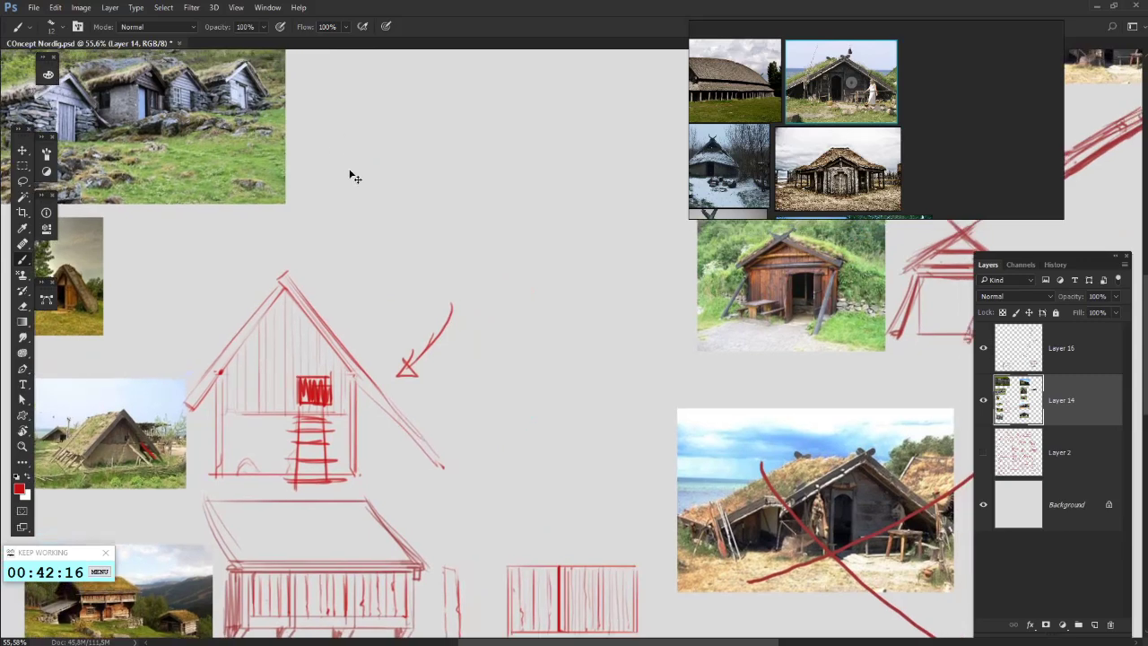
{"action": "key", "text": "ctrl+alt+z"}
{"action": "key", "text": "ctrl+alt+z"}
- Hide Layer 14 and the layer above it, then show and select Layer 2
{"action": "left_click_drag", "start_coordinate": [646, 324], "coordinate": [558, 430]}
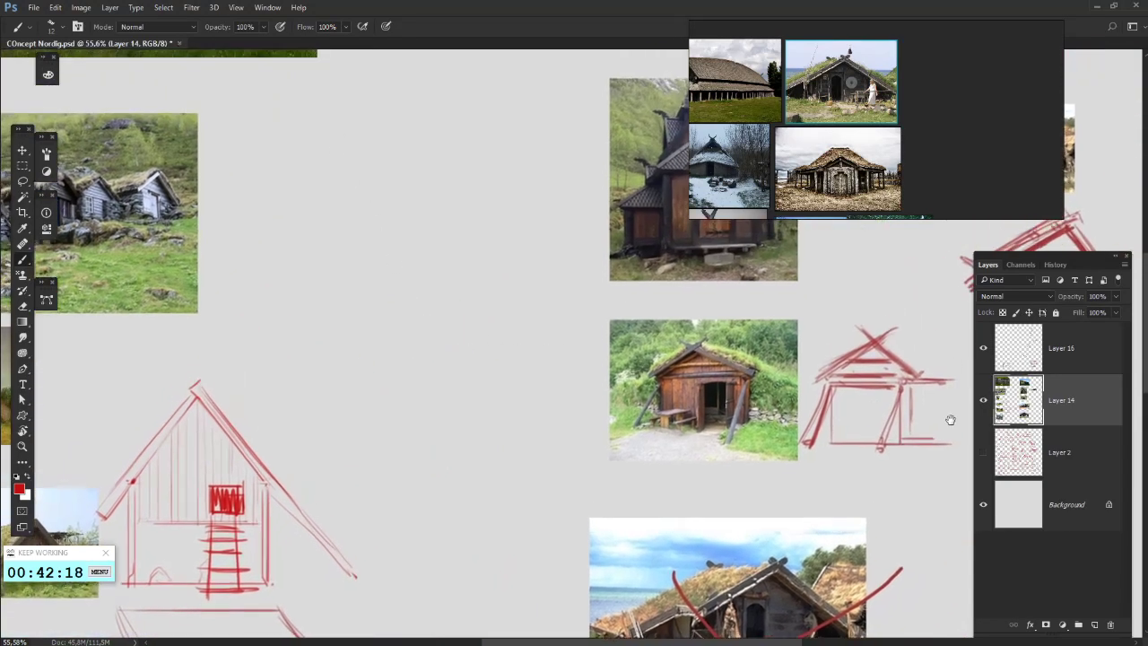
{"action": "left_click_drag", "start_coordinate": [983, 400], "coordinate": [984, 348]}
{"action": "left_click_drag", "start_coordinate": [697, 390], "coordinate": [705, 443]}
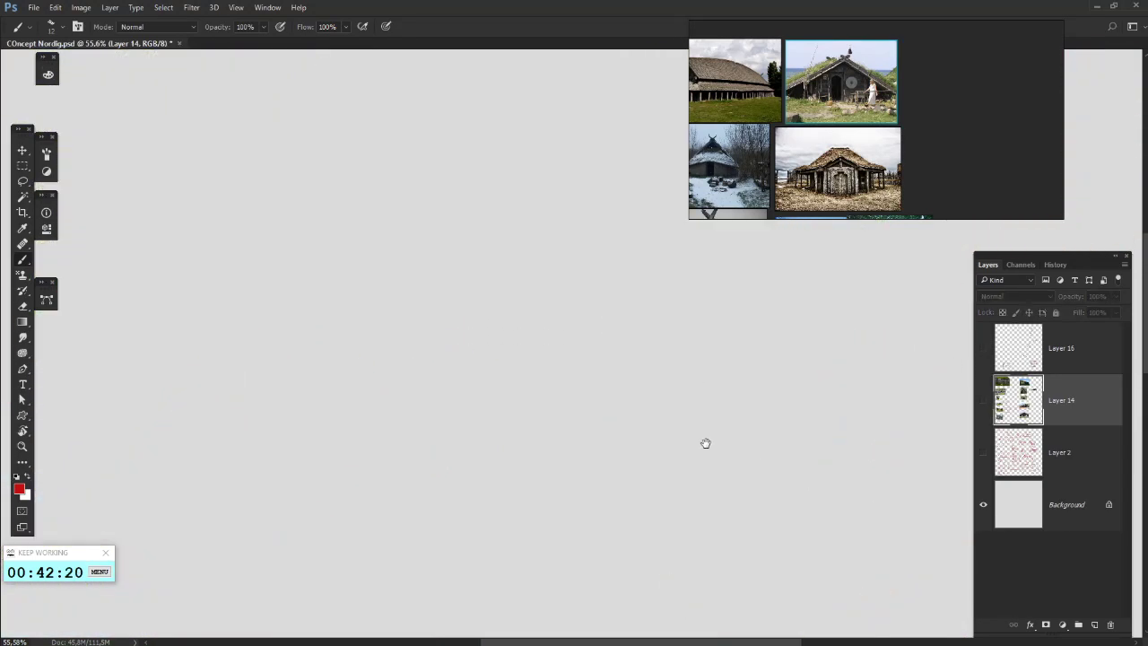
{"action": "left_click", "coordinate": [982, 454]}
{"action": "left_click", "coordinate": [1060, 453]}
- Look over the numbered house sketches on Layer 2, examining their roof and wall shapes up close and as a whole
{"action": "mouse_move", "coordinate": [643, 313]}
{"action": "left_mouse_down"}
{"action": "mouse_move", "coordinate": [679, 292]}
{"action": "mouse_move", "coordinate": [545, 369]}
{"action": "mouse_move", "coordinate": [473, 343]}
{"action": "left_mouse_up"}
{"action": "scroll", "coordinate": [480, 348], "scroll_direction": "down", "scroll_amount": 6}
{"action": "scroll", "coordinate": [485, 350], "scroll_direction": "up", "scroll_amount": 4}
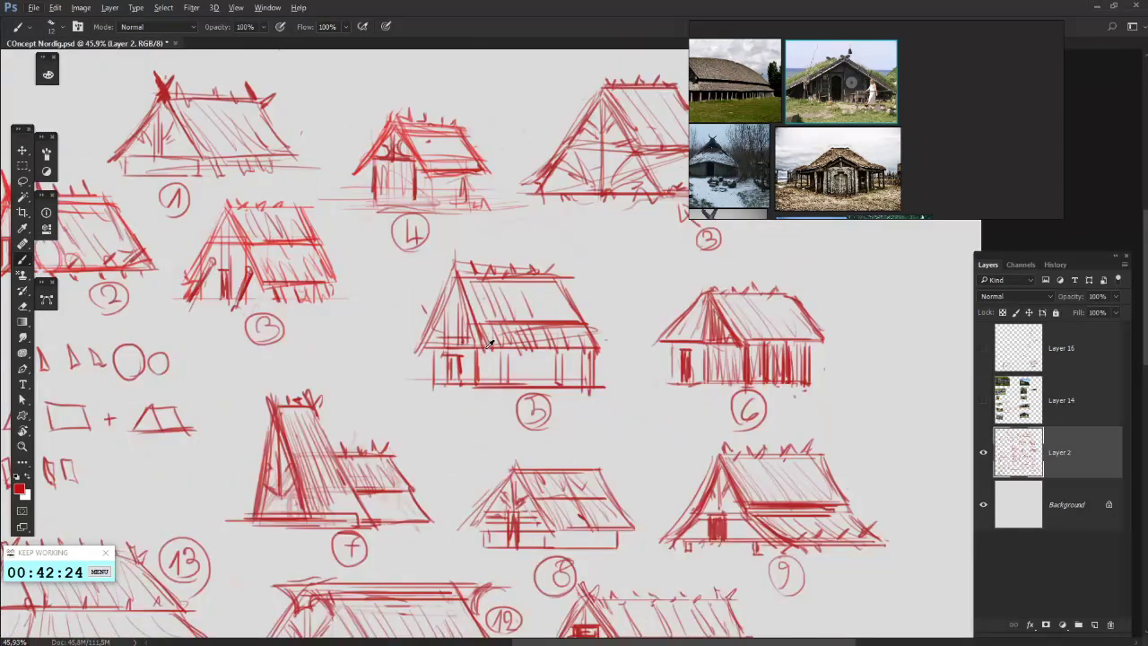
{"action": "left_click_drag", "start_coordinate": [513, 301], "coordinate": [486, 352]}
{"action": "scroll", "coordinate": [486, 353], "scroll_direction": "right", "scroll_amount": 4}
{"action": "scroll", "coordinate": [485, 353], "scroll_direction": "down", "scroll_amount": 2}
{"action": "scroll", "coordinate": [485, 351], "scroll_direction": "down", "scroll_amount": 6}
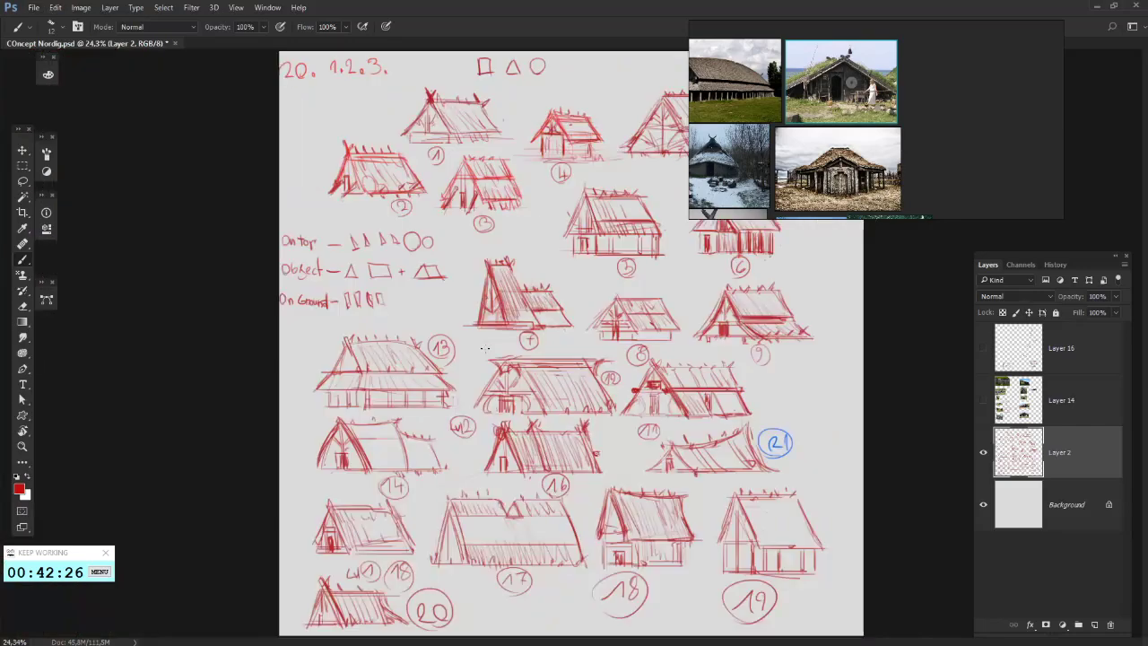
{"action": "scroll", "coordinate": [485, 351], "scroll_direction": "up", "scroll_amount": 4}
{"action": "scroll", "coordinate": [486, 348], "scroll_direction": "up", "scroll_amount": 3}
{"action": "scroll", "coordinate": [485, 348], "scroll_direction": "down", "scroll_amount": 3}
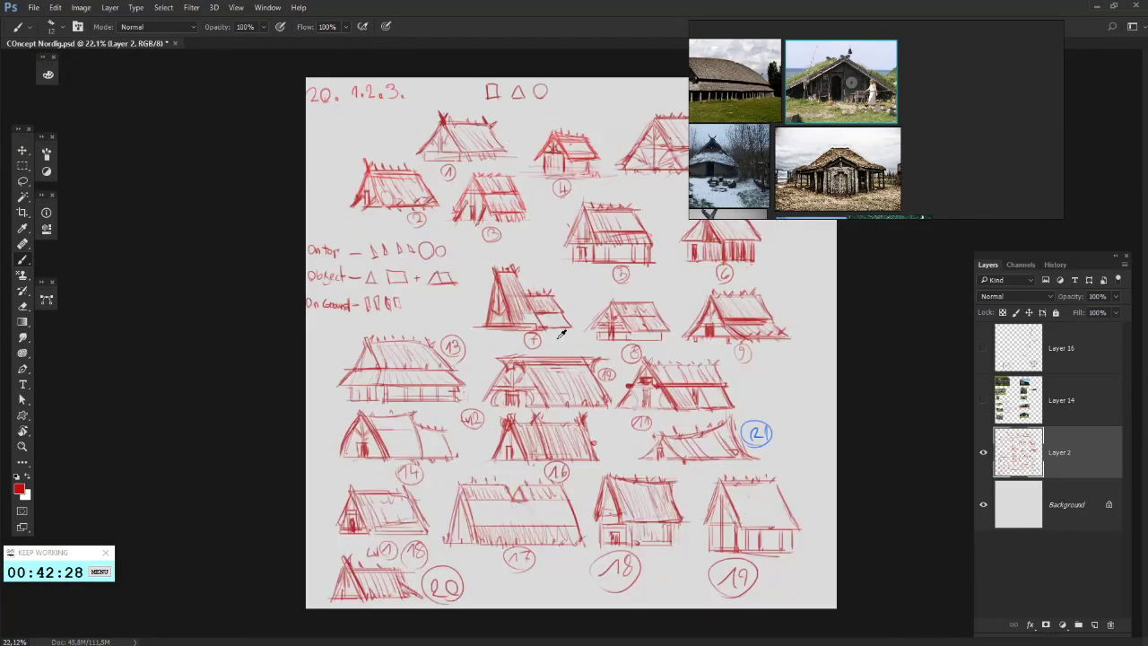
{"action": "scroll", "coordinate": [557, 339], "scroll_direction": "up", "scroll_amount": 2}
{"action": "scroll", "coordinate": [557, 339], "scroll_direction": "up", "scroll_amount": 2}
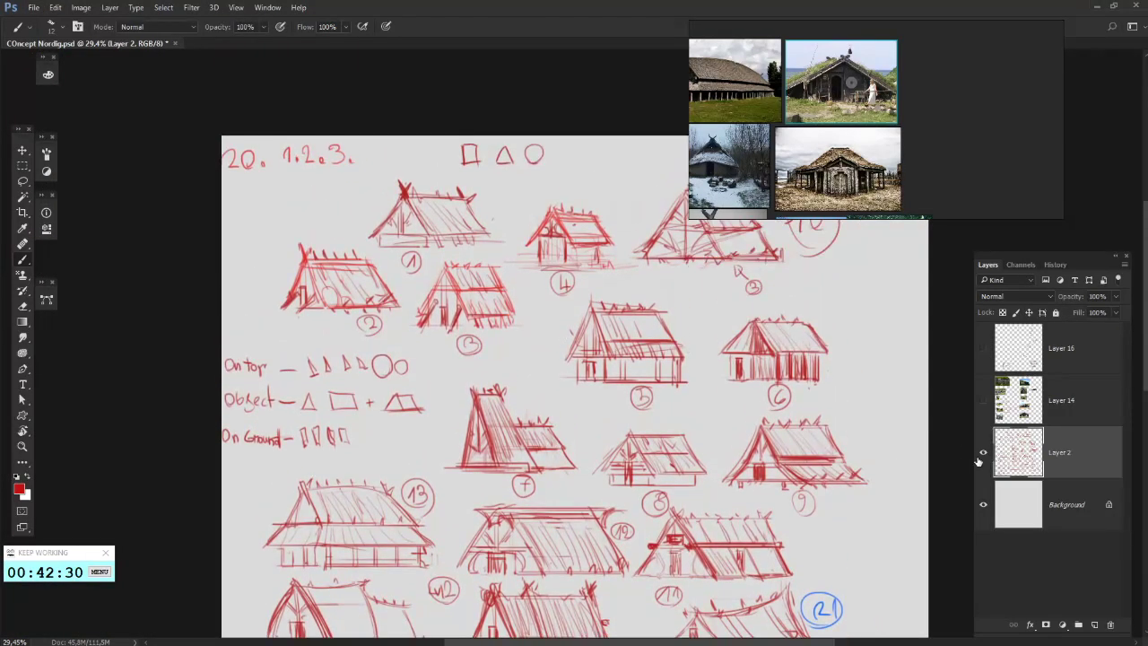
- Set the background colour to black and return to the Brush tool
{"action": "left_click", "coordinate": [24, 493]}
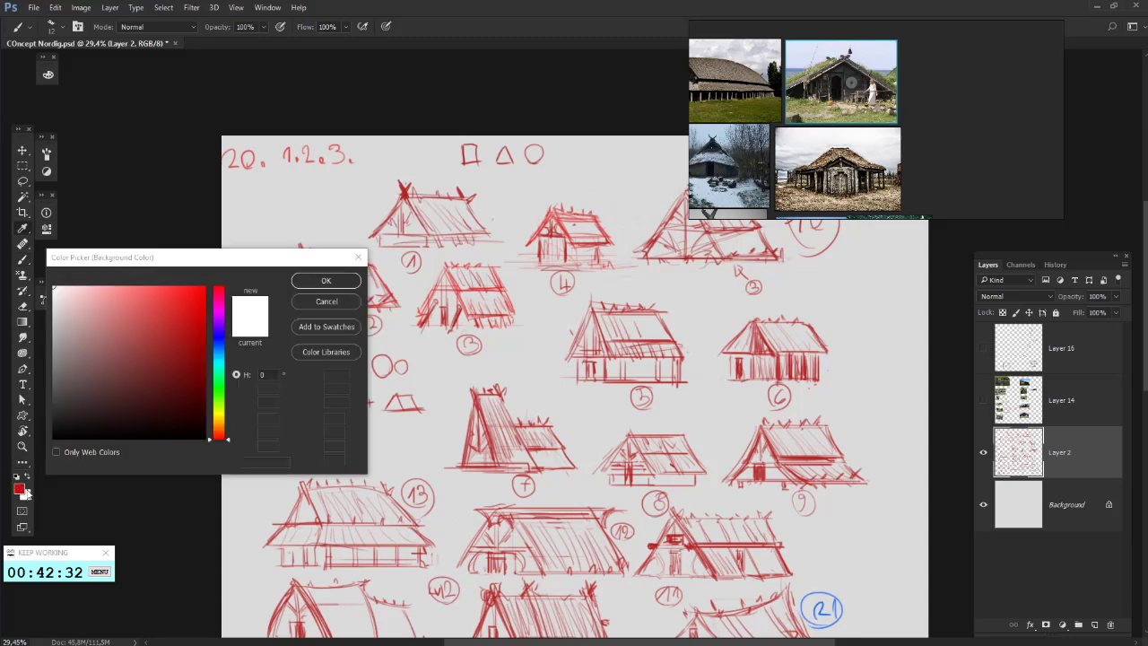
{"action": "left_click", "coordinate": [55, 437]}
{"action": "key", "text": "Return"}
{"action": "key", "text": "b"}
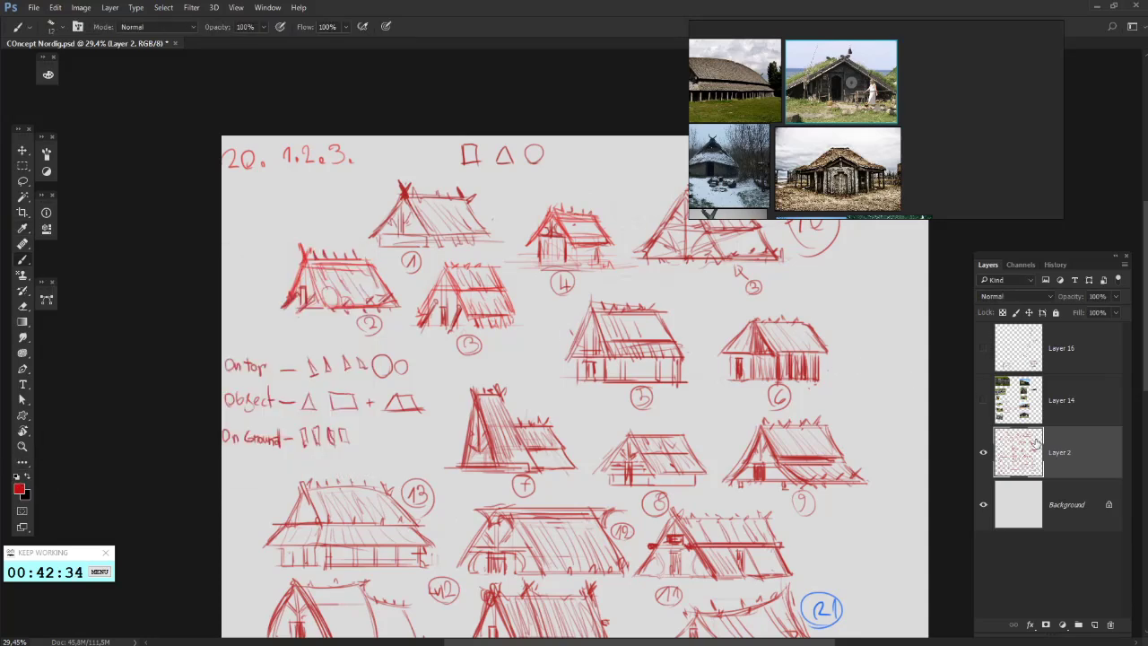
- Hide Layer 2 and add a new empty layer above it
{"action": "left_click", "coordinate": [984, 452]}
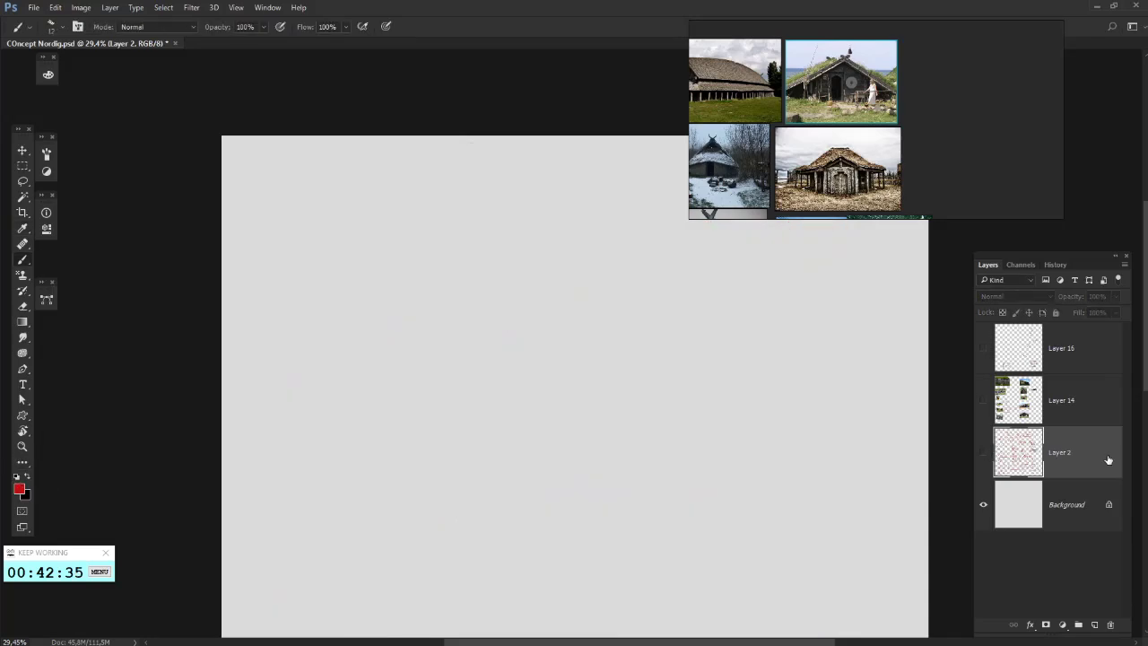
{"action": "left_click", "coordinate": [1092, 626]}
{"action": "scroll", "coordinate": [685, 487], "scroll_direction": "up", "scroll_amount": 1}
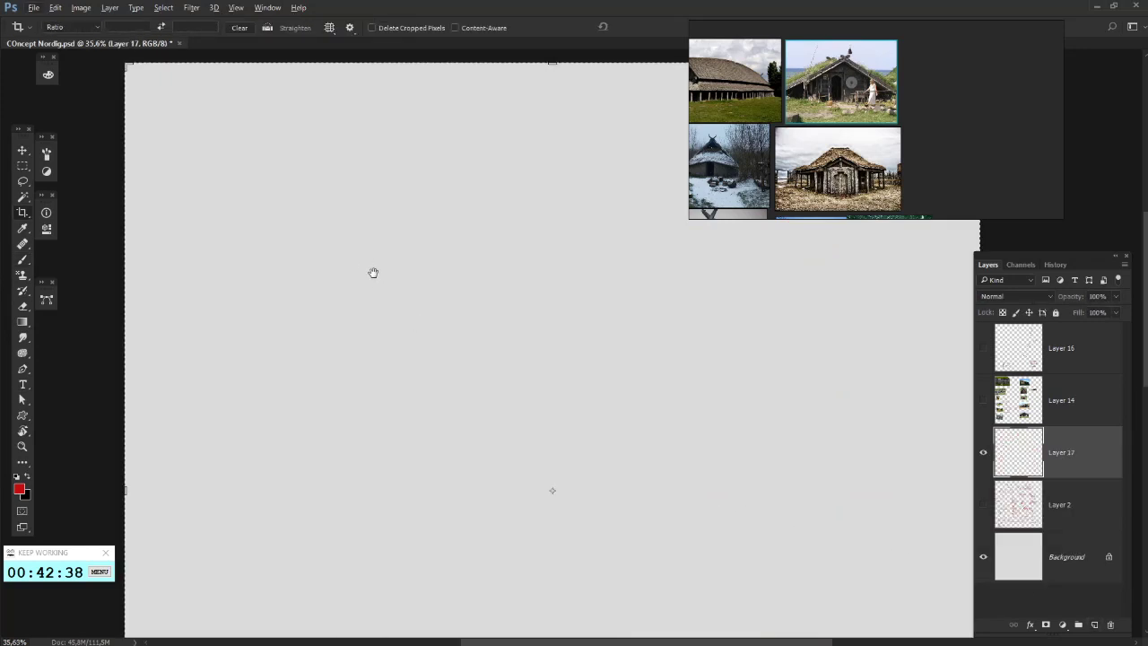
{"action": "left_click_drag", "start_coordinate": [372, 271], "coordinate": [407, 333]}
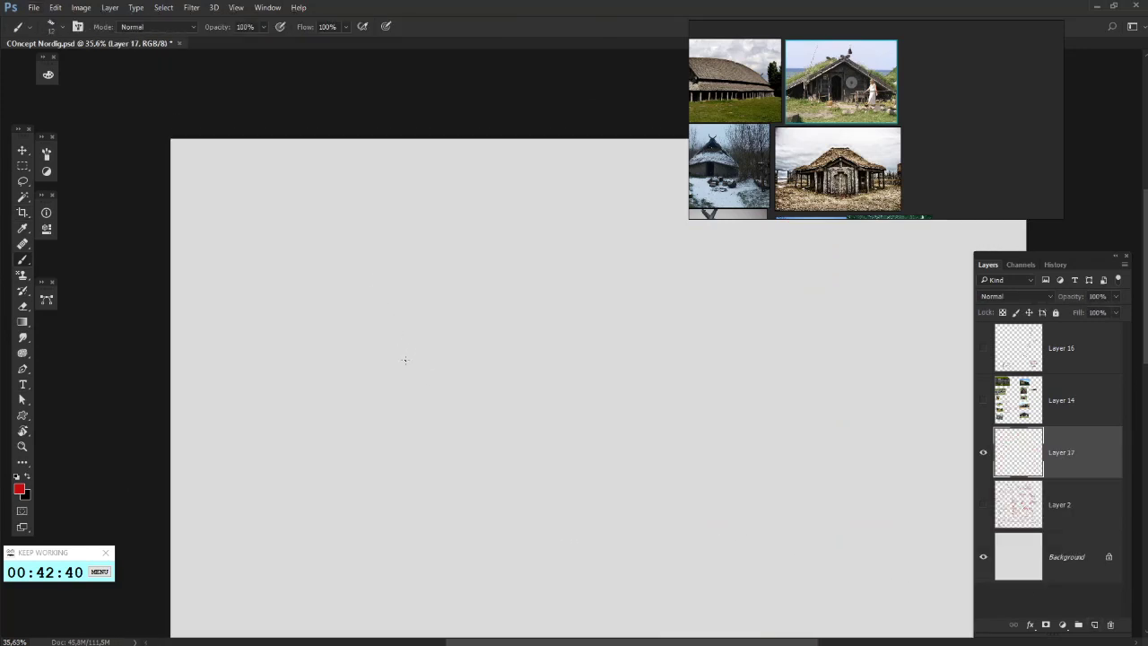
- Paint red test strokes with an enlarged brush and a 36 px brush, and undo them
{"action": "key", "text": "l"}
{"action": "key", "text": "b"}
{"action": "right_click", "coordinate": [314, 276]}
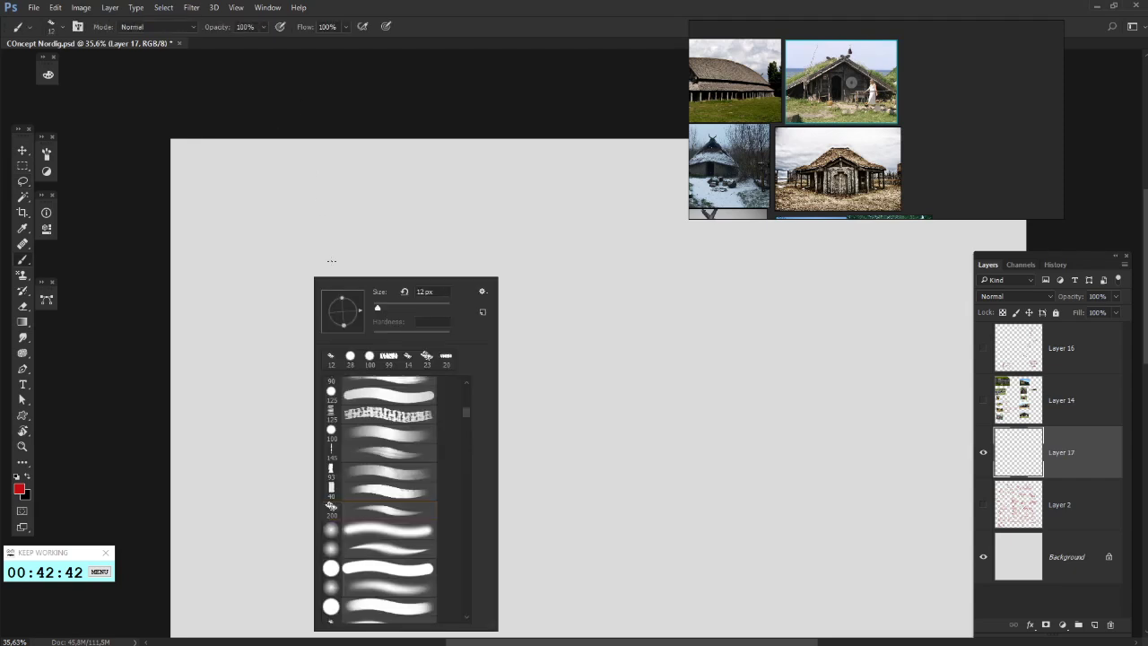
{"action": "left_click", "coordinate": [404, 308]}
{"action": "mouse_move", "coordinate": [294, 244]}
{"action": "left_mouse_down"}
{"action": "mouse_move", "coordinate": [266, 197]}
{"action": "mouse_move", "coordinate": [240, 250]}
{"action": "mouse_move", "coordinate": [289, 226]}
{"action": "left_mouse_up"}
{"action": "right_click", "coordinate": [306, 245]}
{"action": "left_click", "coordinate": [374, 276]}
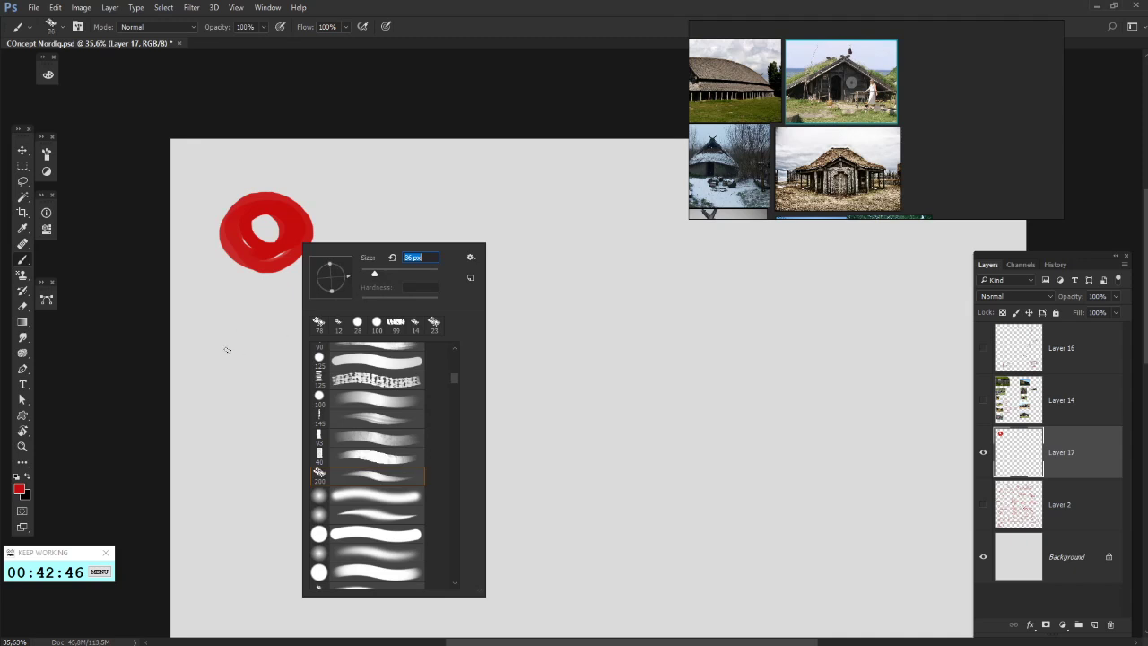
{"action": "mouse_move", "coordinate": [251, 350]}
{"action": "left_mouse_down"}
{"action": "mouse_move", "coordinate": [241, 291]}
{"action": "mouse_move", "coordinate": [283, 292]}
{"action": "left_mouse_up"}
{"action": "key", "text": "ctrl+alt+z"}
{"action": "key", "text": "ctrl+alt+z"}
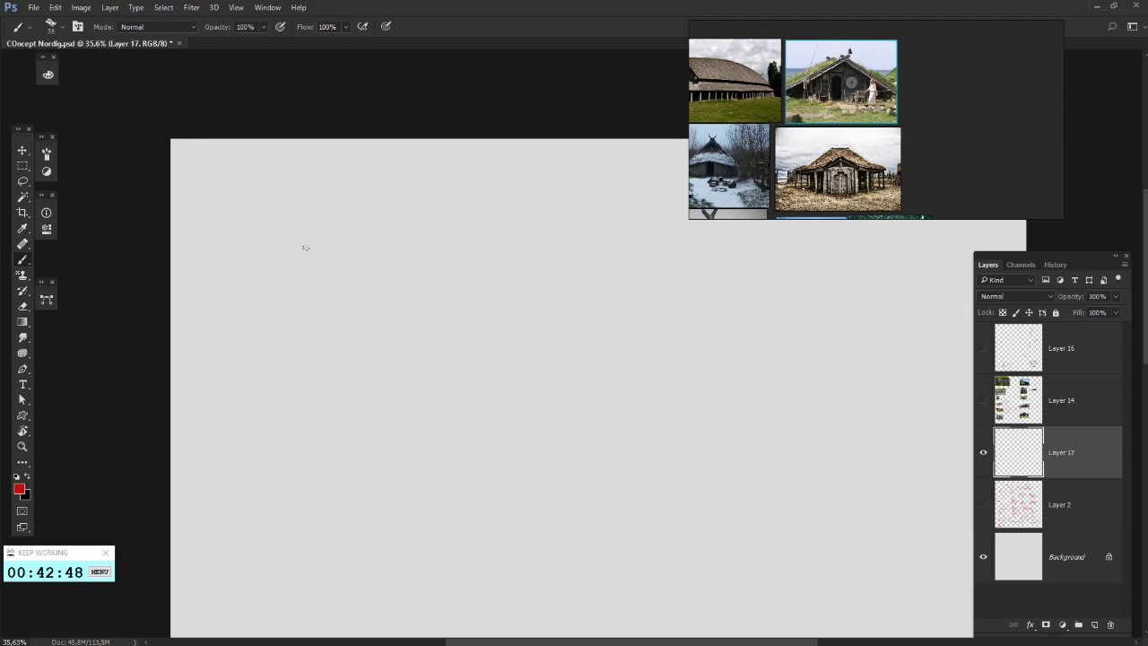
- Paint three vertical red test bars of decreasing thickness with brush sizes of 124, 83 and 39 px
{"action": "right_click", "coordinate": [306, 248]}
{"action": "left_click", "coordinate": [397, 232]}
{"action": "left_click_drag", "start_coordinate": [233, 201], "coordinate": [233, 235]}
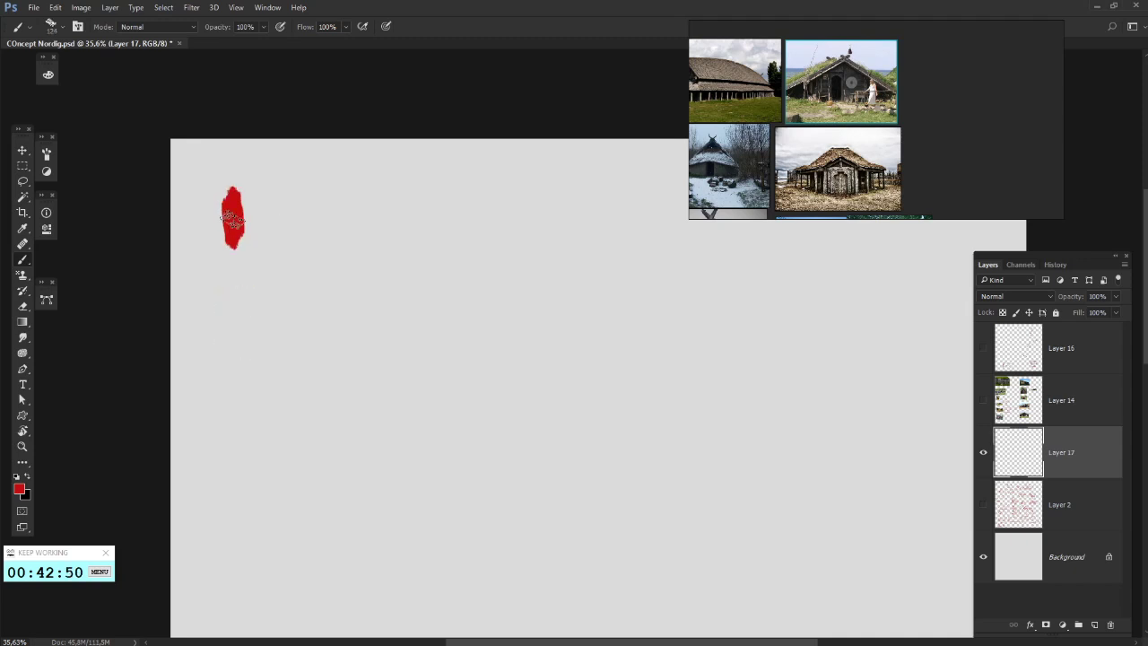
{"action": "right_click", "coordinate": [392, 237]}
{"action": "key", "text": "Return"}
{"action": "left_click_drag", "start_coordinate": [304, 192], "coordinate": [315, 225]}
{"action": "right_click", "coordinate": [492, 264]}
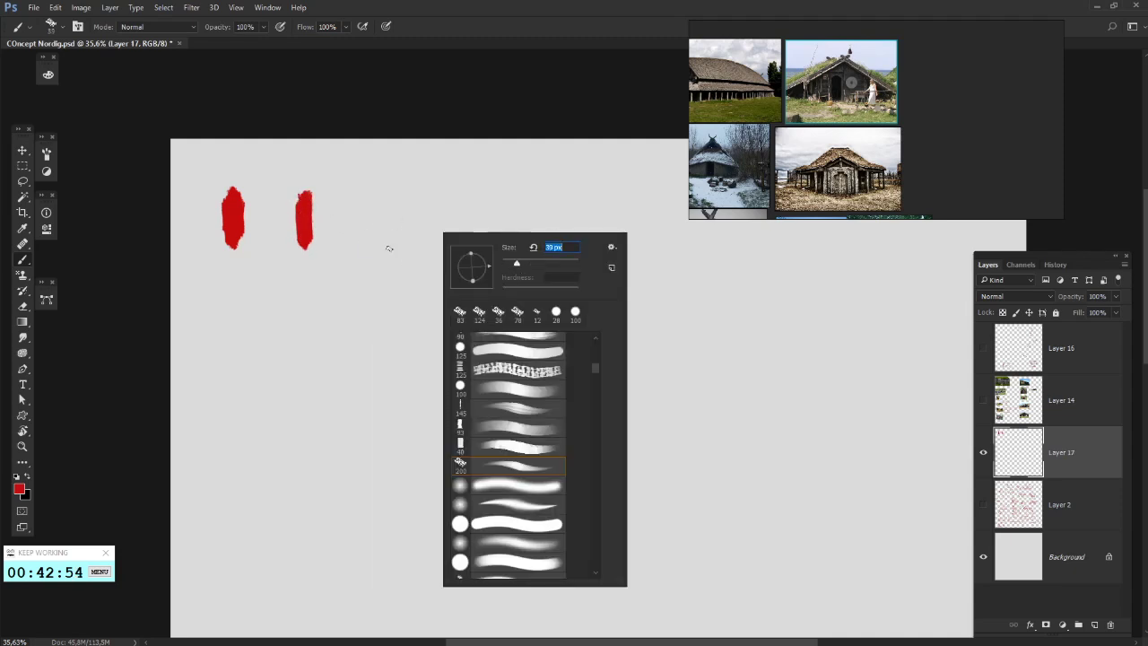
{"action": "key", "text": "Return"}
{"action": "left_click_drag", "start_coordinate": [358, 192], "coordinate": [361, 243]}
{"action": "left_click_drag", "start_coordinate": [429, 327], "coordinate": [501, 305]}
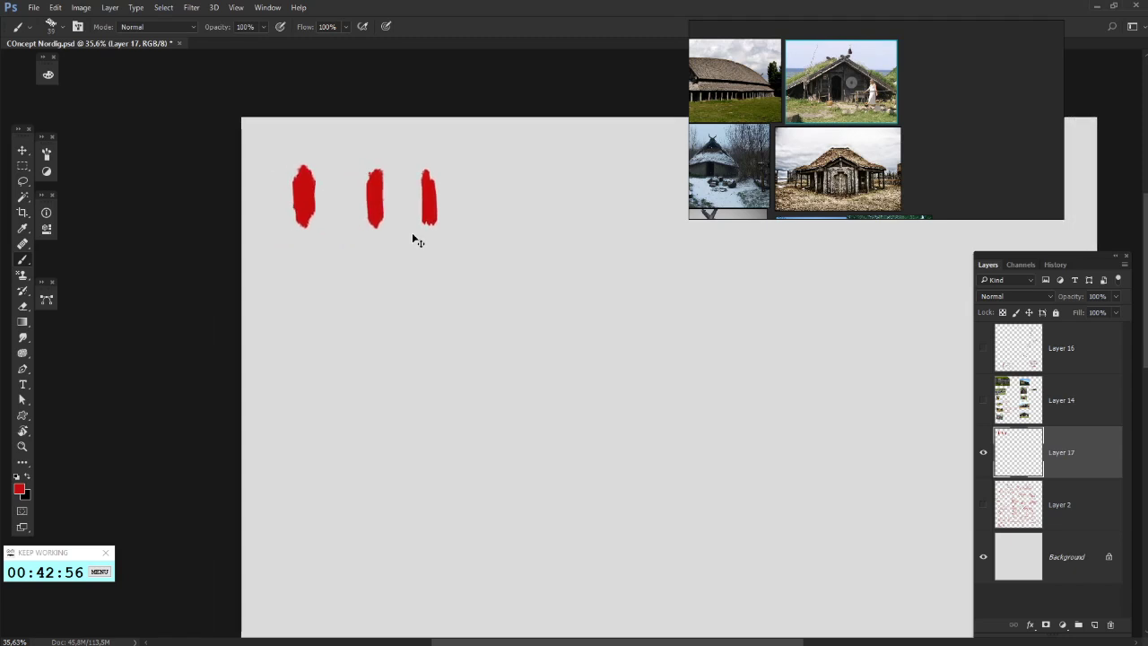
{"action": "key", "text": "ctrl+z"}
{"action": "key", "text": "Return"}
{"action": "left_click_drag", "start_coordinate": [427, 170], "coordinate": [429, 222]}
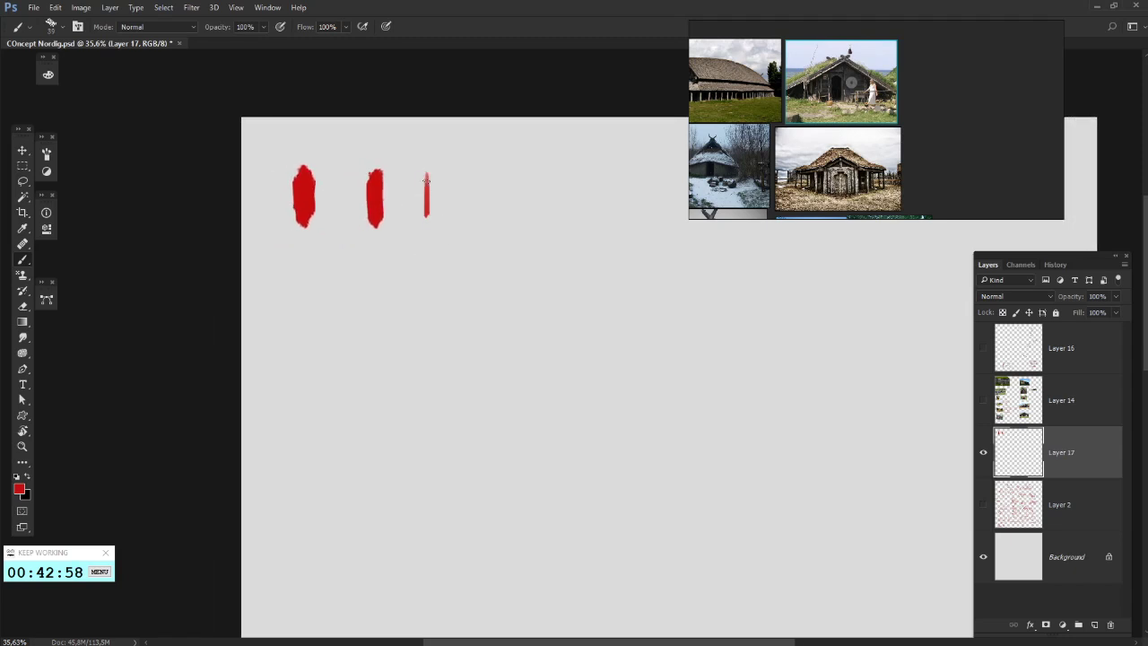
- Sketch large, medium and small rectangles beside the bars, start the label "Big" beneath them, and undo its last letters
{"action": "mouse_move", "coordinate": [509, 279]}
{"action": "left_mouse_down"}
{"action": "mouse_move", "coordinate": [380, 293]}
{"action": "mouse_move", "coordinate": [359, 181]}
{"action": "mouse_move", "coordinate": [407, 275]}
{"action": "mouse_move", "coordinate": [408, 207]}
{"action": "mouse_move", "coordinate": [453, 269]}
{"action": "mouse_move", "coordinate": [405, 269]}
{"action": "left_mouse_up"}
{"action": "left_click_drag", "start_coordinate": [493, 262], "coordinate": [454, 257]}
{"action": "left_click_drag", "start_coordinate": [437, 299], "coordinate": [532, 387]}
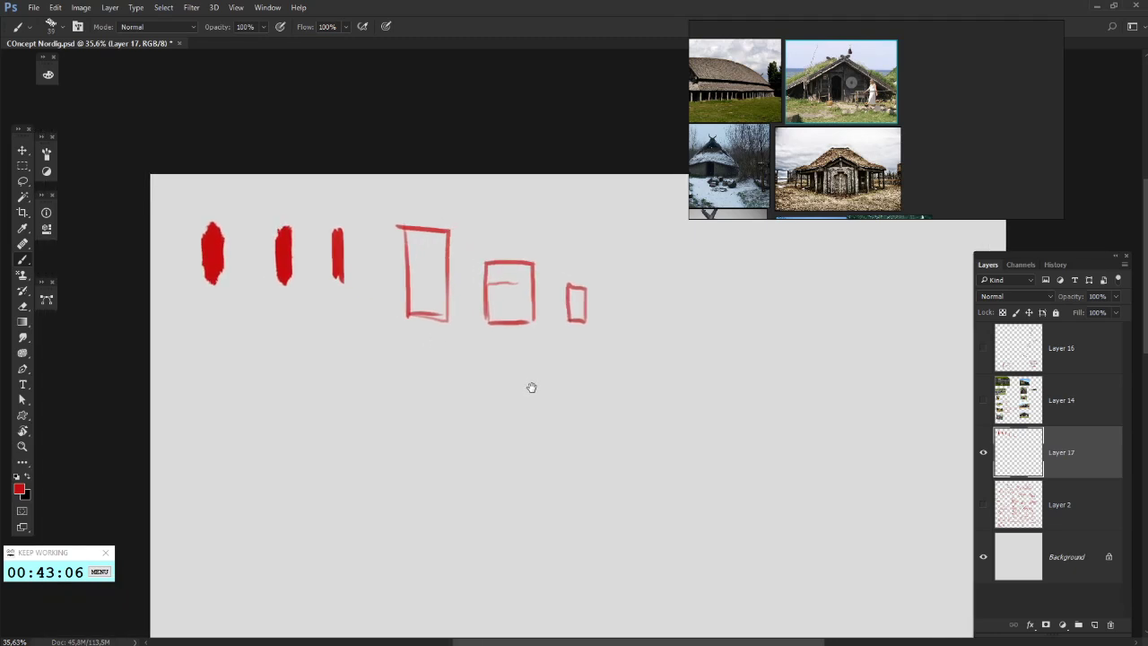
{"action": "left_click_drag", "start_coordinate": [409, 359], "coordinate": [400, 388]}
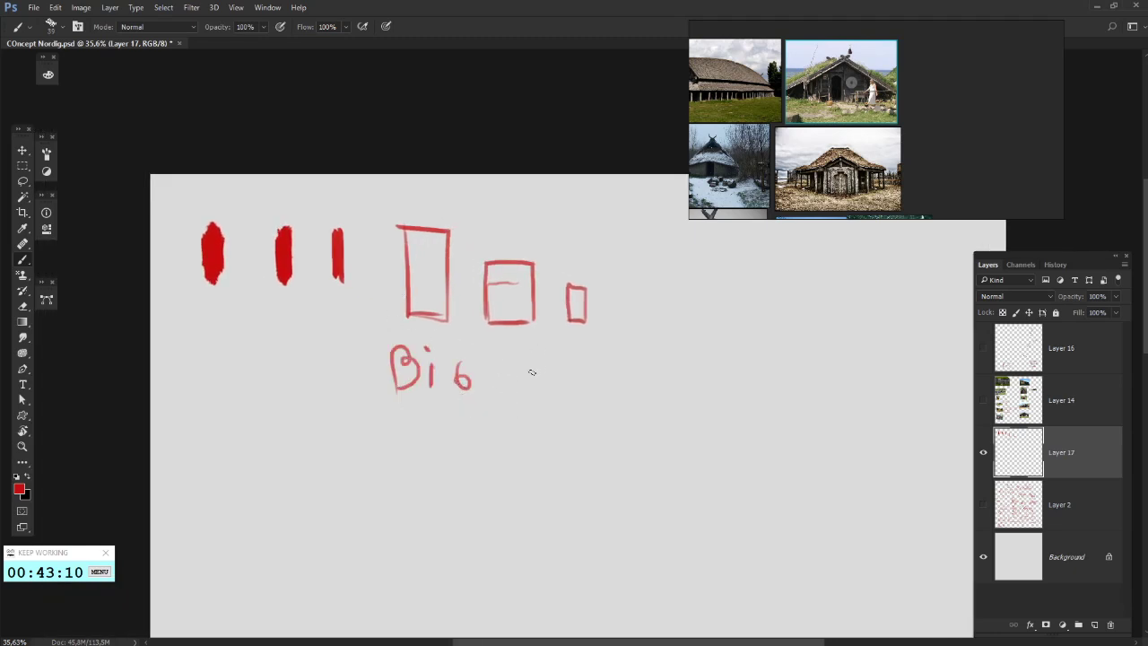
{"action": "left_click_drag", "start_coordinate": [582, 336], "coordinate": [580, 411]}
{"action": "key", "text": "ctrl+alt+z"}
{"action": "key", "text": "ctrl+alt+z"}
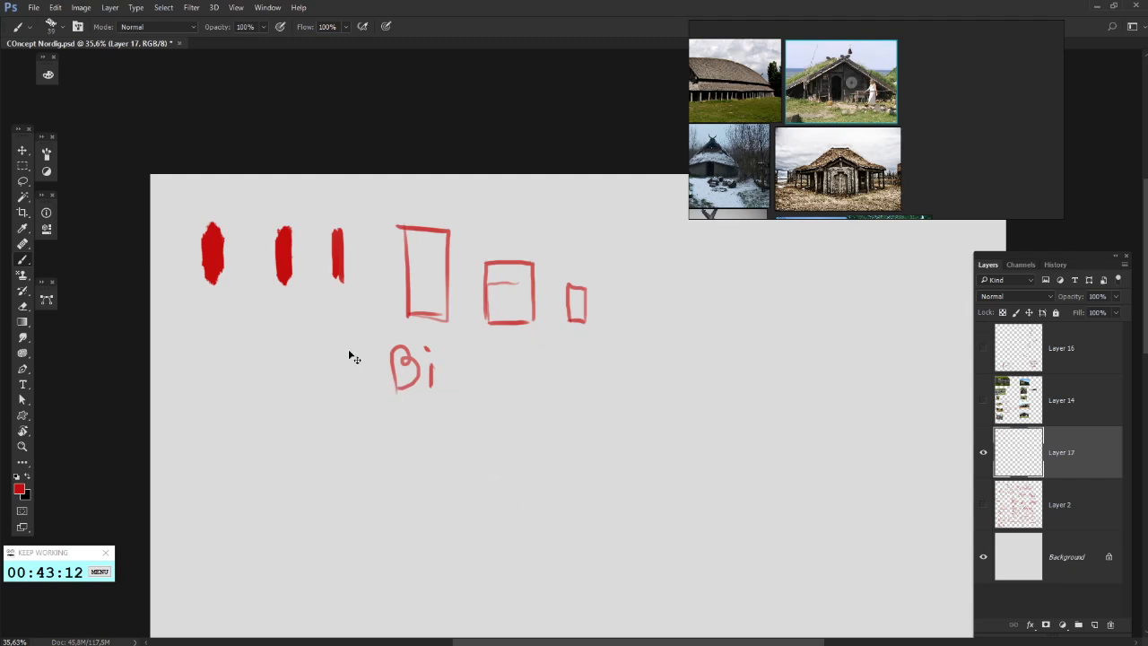
{"action": "key", "text": "ctrl+alt+z"}
- Delete all the test bars, rectangles and lettering from the new layer using a rectangular selection, and return to the Brush tool
{"action": "left_click", "coordinate": [24, 168]}
{"action": "left_click_drag", "start_coordinate": [184, 169], "coordinate": [700, 470]}
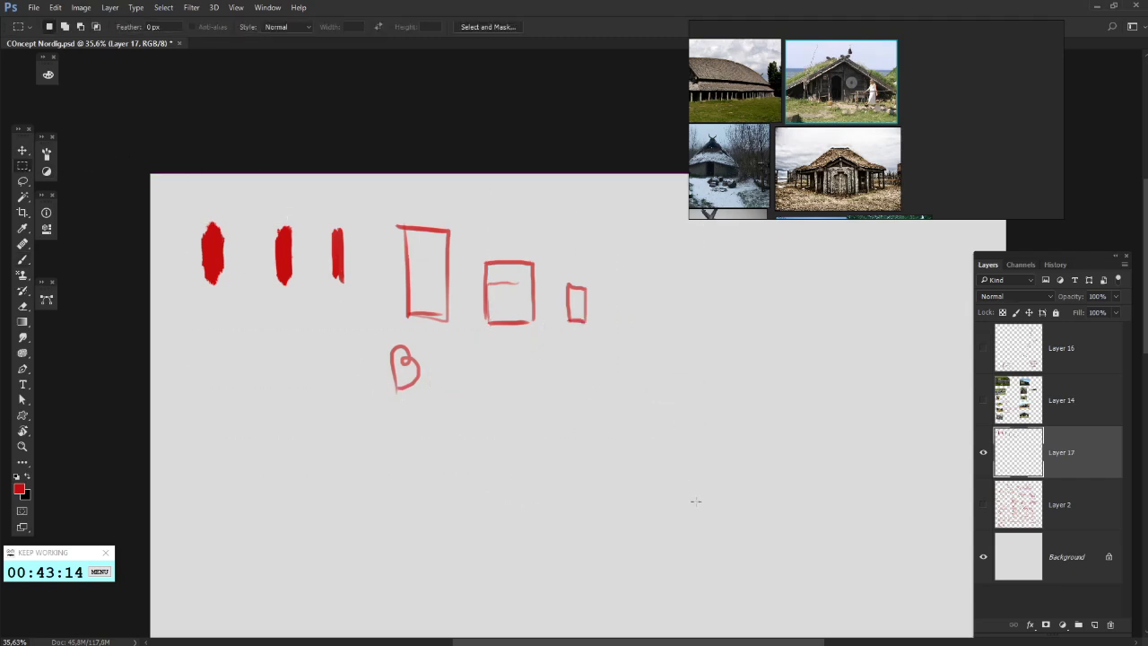
{"action": "key", "text": "Delete"}
{"action": "key", "text": "ctrl+d"}
{"action": "left_click_drag", "start_coordinate": [518, 356], "coordinate": [671, 375]}
{"action": "key", "text": "b"}
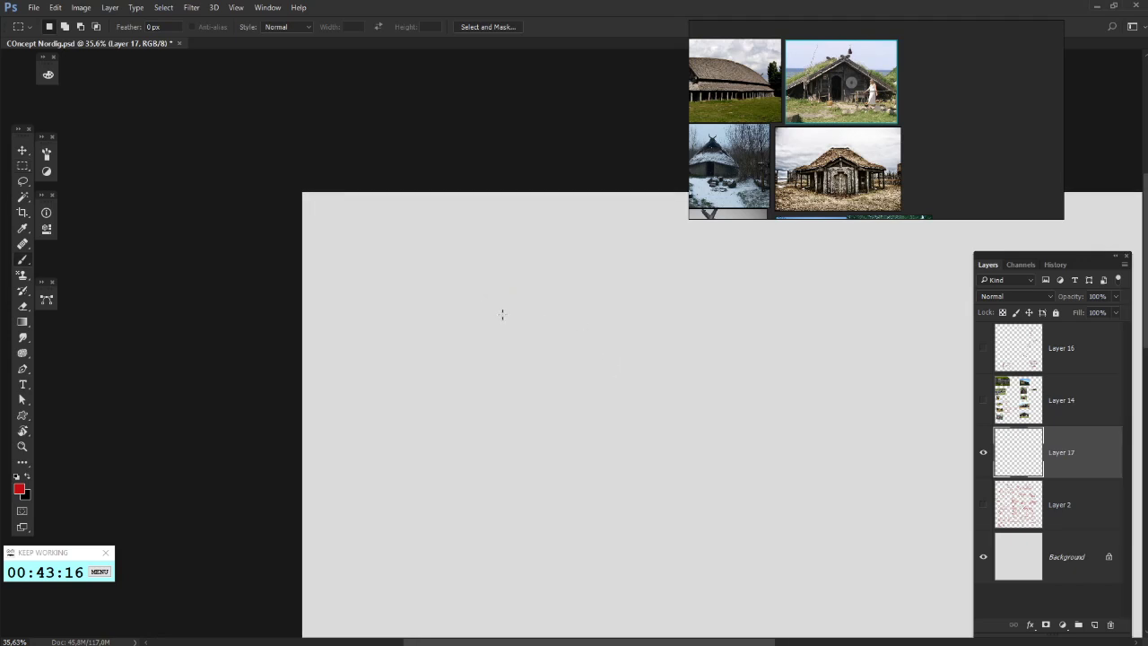
- Enlarge the brush and move the reference board so more of the Viking house photos are in view
{"action": "mouse_move", "coordinate": [403, 323]}
{"action": "left_mouse_down"}
{"action": "mouse_move", "coordinate": [376, 273]}
{"action": "mouse_move", "coordinate": [305, 328]}
{"action": "left_mouse_up"}
{"action": "right_click", "coordinate": [416, 270]}
{"action": "left_click", "coordinate": [498, 301]}
{"action": "left_click", "coordinate": [314, 278]}
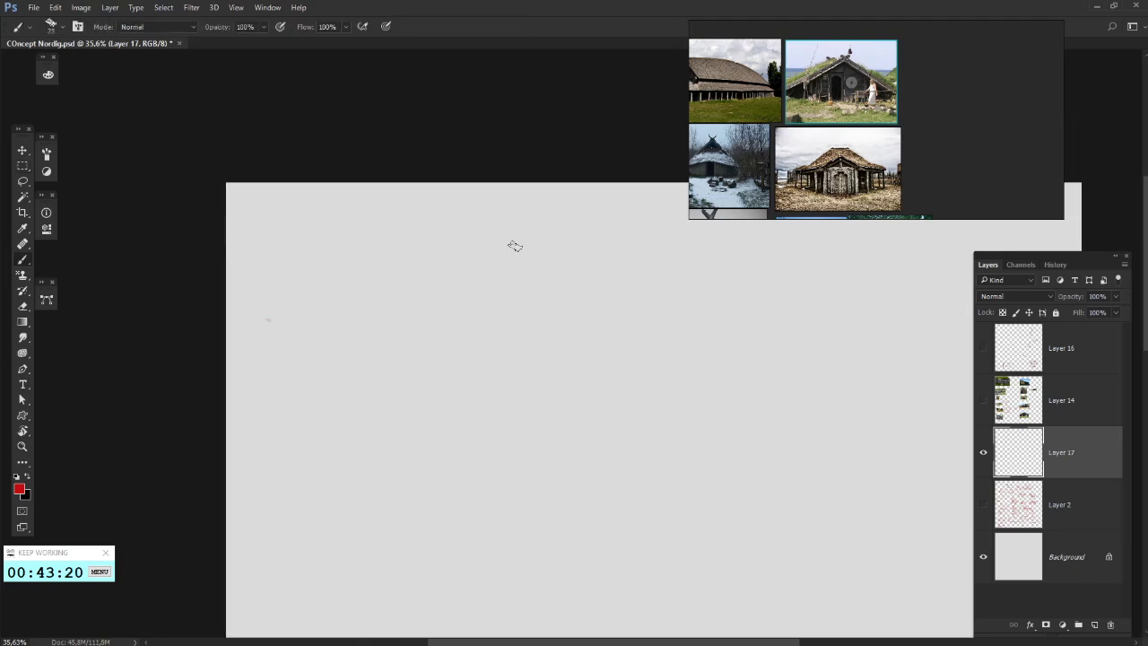
{"action": "scroll", "coordinate": [876, 124], "scroll_direction": "down", "scroll_amount": 1}
{"action": "left_click_drag", "start_coordinate": [902, 106], "coordinate": [1002, 10]}
{"action": "left_click_drag", "start_coordinate": [864, 117], "coordinate": [905, 224]}
{"action": "scroll", "coordinate": [861, 123], "scroll_direction": "up", "scroll_amount": 1}
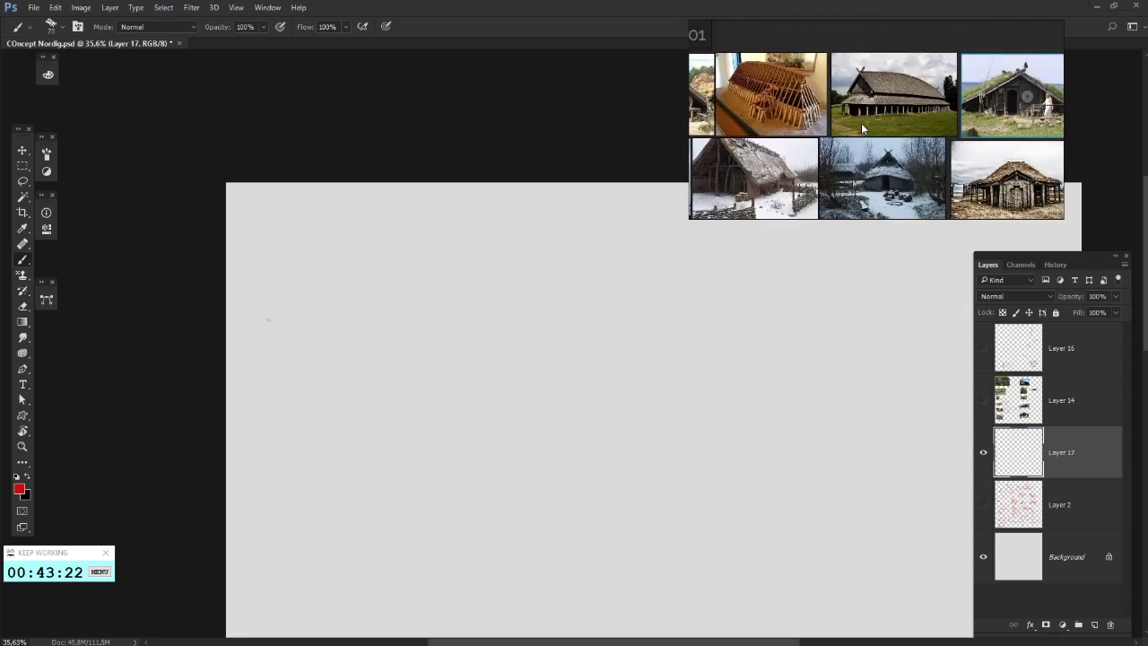
- Block in a red longhouse shape with a narrow triangular gable, straight base line, ridge line and slanted right end
{"action": "mouse_move", "coordinate": [293, 283]}
{"action": "left_mouse_down"}
{"action": "mouse_move", "coordinate": [333, 328]}
{"action": "mouse_move", "coordinate": [316, 359]}
{"action": "mouse_move", "coordinate": [296, 332]}
{"action": "mouse_move", "coordinate": [341, 337]}
{"action": "left_mouse_up"}
{"action": "left_click", "coordinate": [451, 337], "text": "shift"}
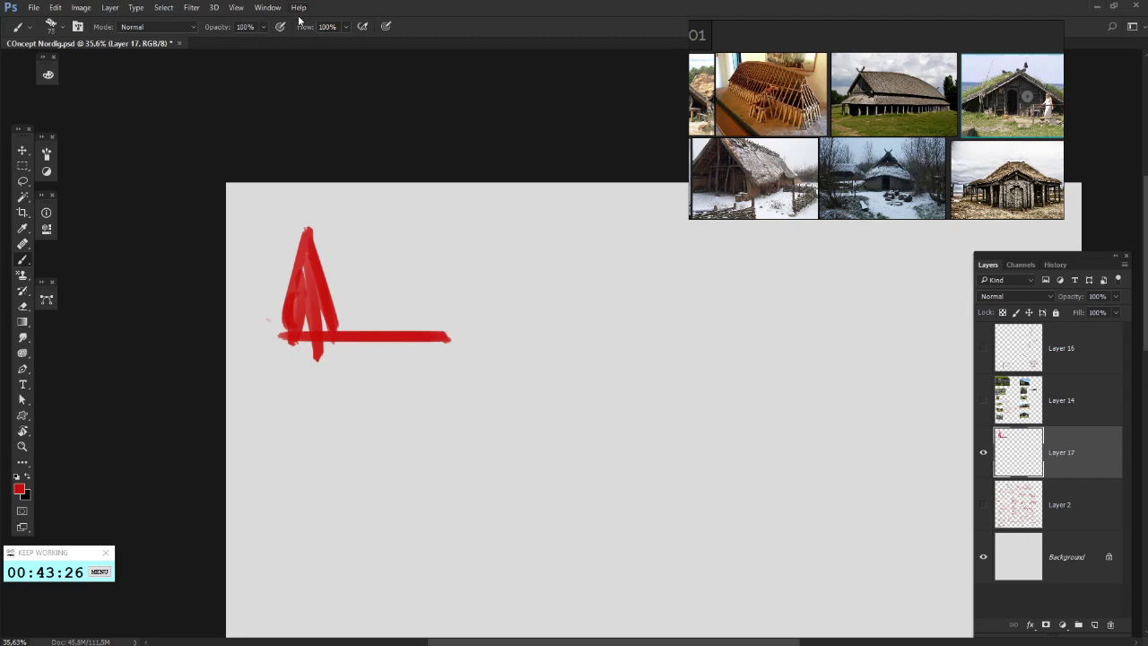
{"action": "right_click", "coordinate": [415, 291]}
{"action": "left_click_drag", "start_coordinate": [494, 311], "coordinate": [503, 311]}
{"action": "left_click", "coordinate": [312, 235]}
{"action": "left_click", "coordinate": [484, 237], "text": "shift"}
{"action": "left_click_drag", "start_coordinate": [462, 245], "coordinate": [485, 330]}
- Swap to black and fill the longhouse shape as a solid silhouette with a straight lower edge
{"action": "key", "text": "x"}
{"action": "mouse_move", "coordinate": [308, 235]}
{"action": "left_mouse_down"}
{"action": "mouse_move", "coordinate": [332, 350]}
{"action": "mouse_move", "coordinate": [294, 319]}
{"action": "mouse_move", "coordinate": [290, 347]}
{"action": "left_mouse_up"}
{"action": "left_click_drag", "start_coordinate": [293, 335], "coordinate": [394, 350]}
{"action": "mouse_move", "coordinate": [295, 330]}
{"action": "left_mouse_down"}
{"action": "mouse_move", "coordinate": [452, 325]}
{"action": "mouse_move", "coordinate": [461, 249]}
{"action": "mouse_move", "coordinate": [444, 281]}
{"action": "mouse_move", "coordinate": [345, 237]}
{"action": "mouse_move", "coordinate": [319, 253]}
{"action": "mouse_move", "coordinate": [379, 269]}
{"action": "mouse_move", "coordinate": [440, 244]}
{"action": "mouse_move", "coordinate": [477, 323]}
{"action": "mouse_move", "coordinate": [384, 326]}
{"action": "mouse_move", "coordinate": [410, 260]}
{"action": "mouse_move", "coordinate": [377, 247]}
{"action": "mouse_move", "coordinate": [357, 269]}
{"action": "mouse_move", "coordinate": [442, 330]}
{"action": "mouse_move", "coordinate": [335, 350]}
{"action": "mouse_move", "coordinate": [463, 346]}
{"action": "mouse_move", "coordinate": [282, 345]}
{"action": "mouse_move", "coordinate": [536, 341]}
{"action": "left_mouse_up"}
{"action": "left_click", "coordinate": [319, 340]}
{"action": "left_click", "coordinate": [517, 341], "text": "shift"}
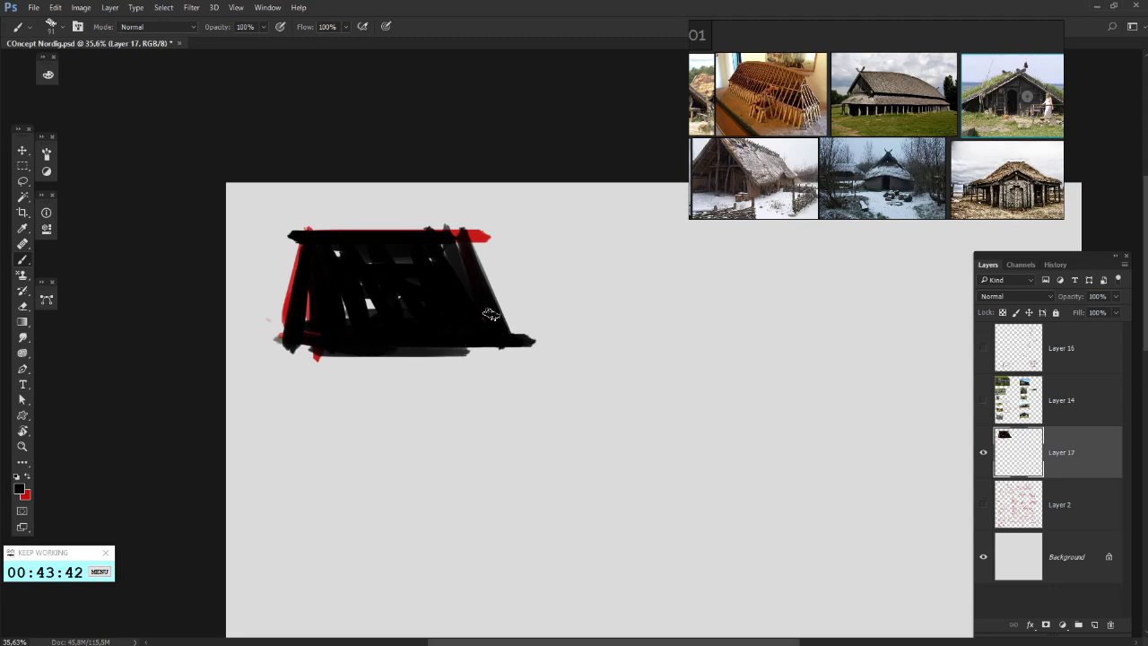
- Add short black spikes sticking up along the ridge of the longhouse silhouette
{"action": "key", "text": "alt+Tab"}
{"action": "mouse_move", "coordinate": [388, 241]}
{"action": "left_mouse_down"}
{"action": "mouse_move", "coordinate": [398, 298]}
{"action": "mouse_move", "coordinate": [341, 269]}
{"action": "left_mouse_up"}
{"action": "left_click_drag", "start_coordinate": [383, 302], "coordinate": [377, 271]}
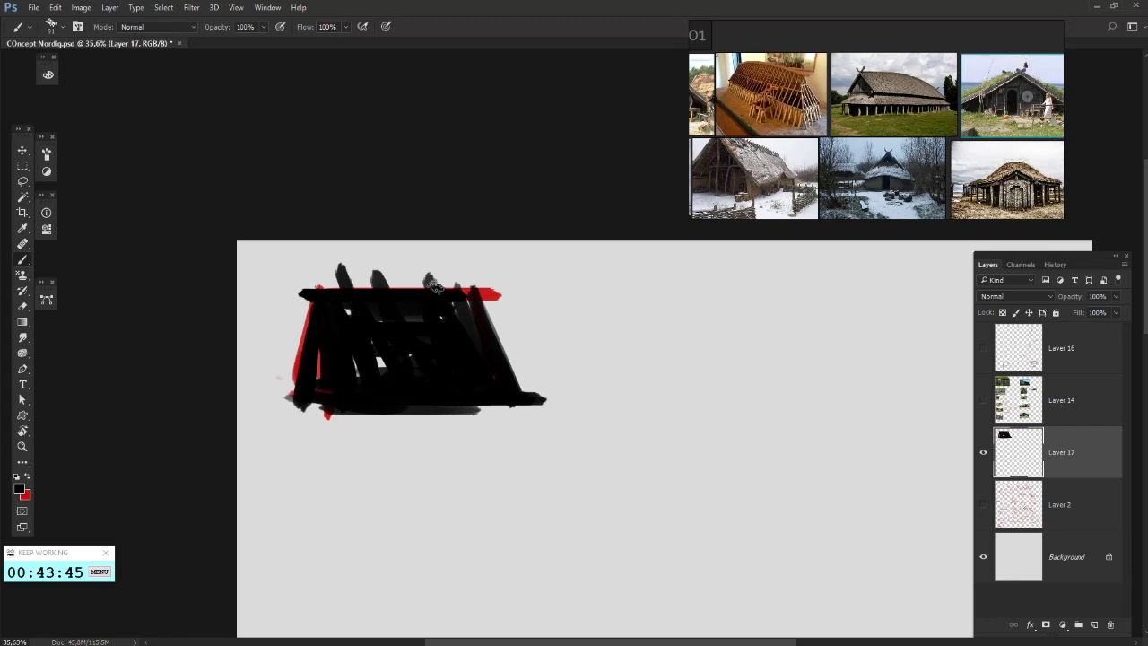
{"action": "left_click_drag", "start_coordinate": [477, 303], "coordinate": [471, 274]}
{"action": "left_click_drag", "start_coordinate": [411, 370], "coordinate": [447, 321]}
{"action": "left_click_drag", "start_coordinate": [406, 238], "coordinate": [399, 228]}
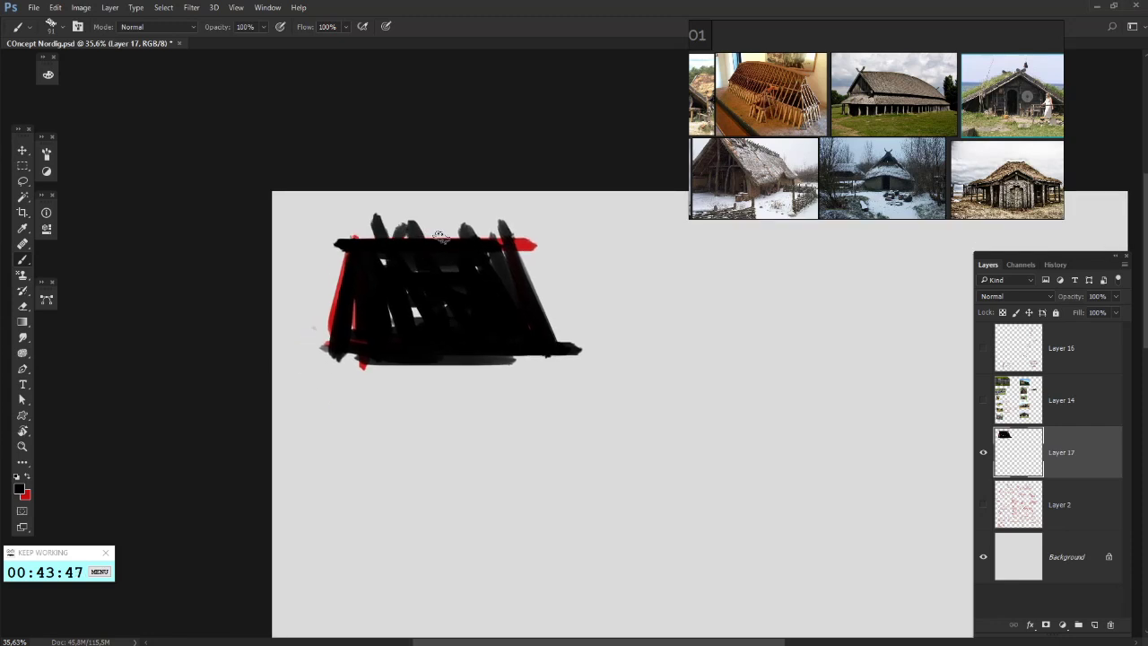
- Switch to the Opera browser and run a Google search for "silhouette star wars"
{"action": "key", "text": "alt+Tab"}
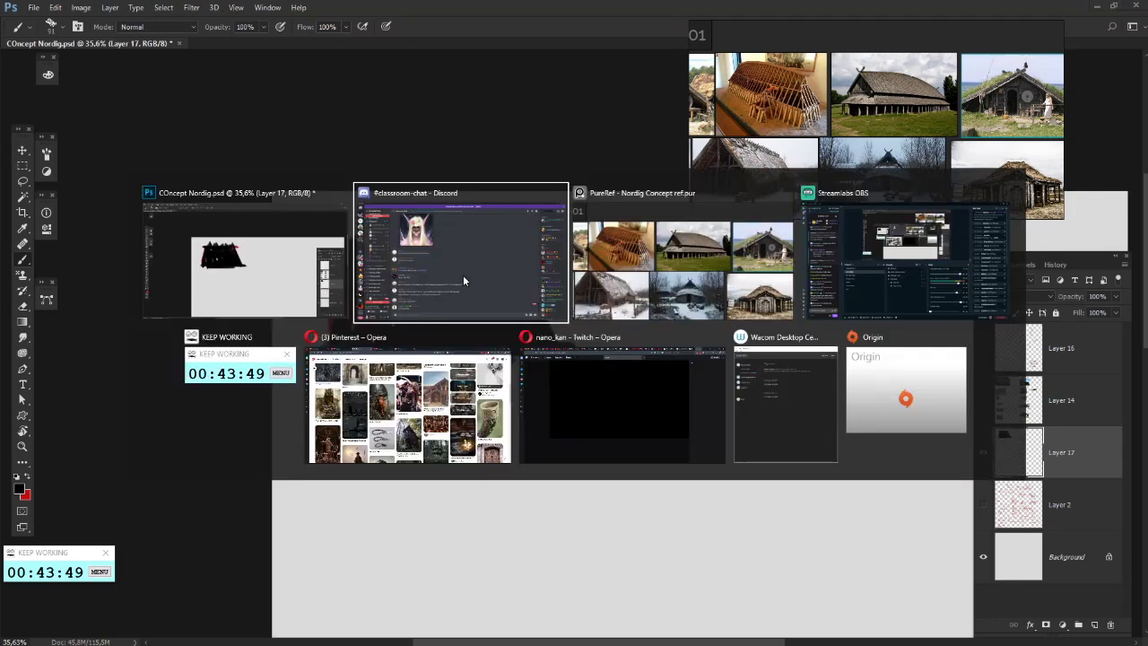
{"action": "key", "text": "alt+Tab"}
{"action": "key", "text": "alt+Tab"}
{"action": "key", "text": "alt+Tab"}
{"action": "key", "text": "alt+Tab"}
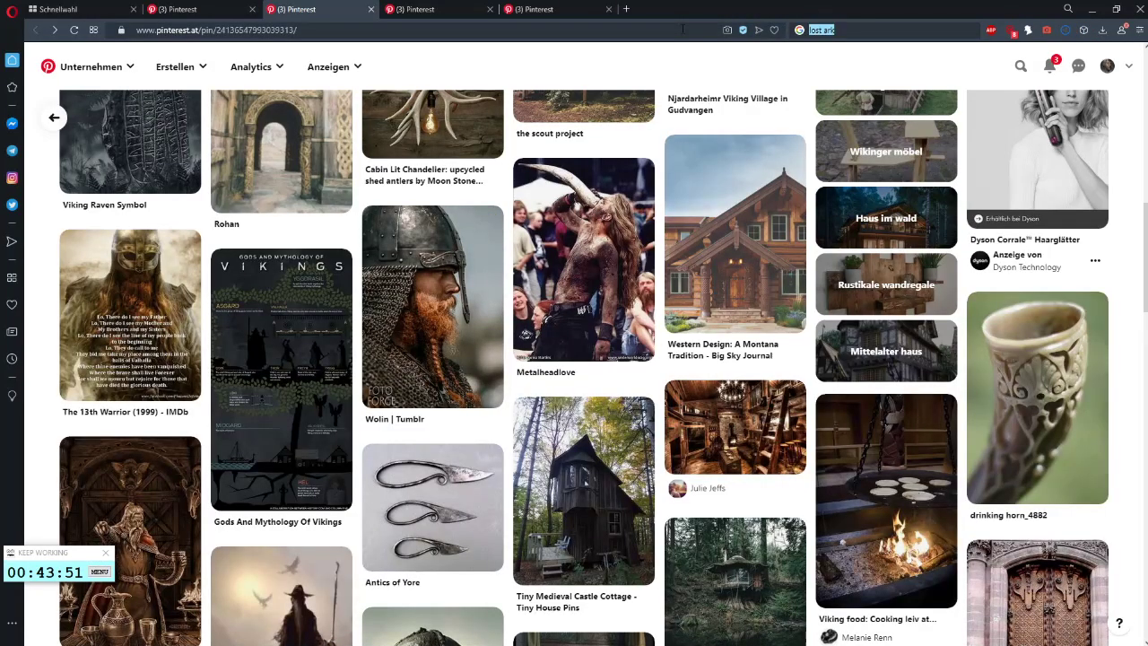
{"action": "type", "text": "silluet"}
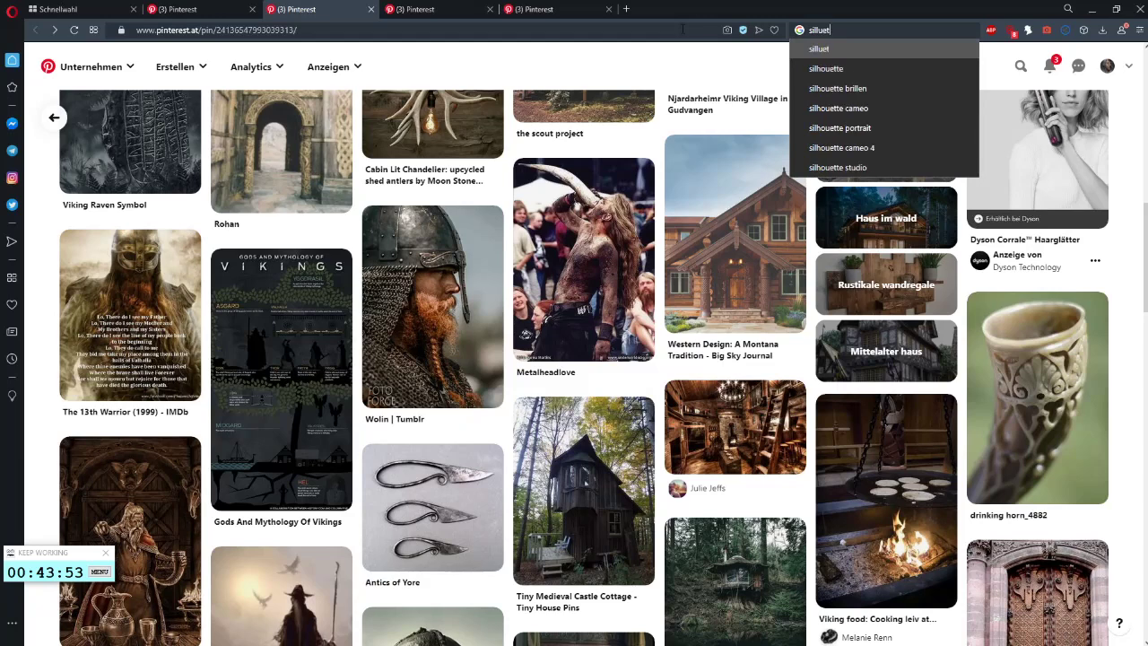
{"action": "key", "text": "Down"}
{"action": "type", "text": "star wars"}
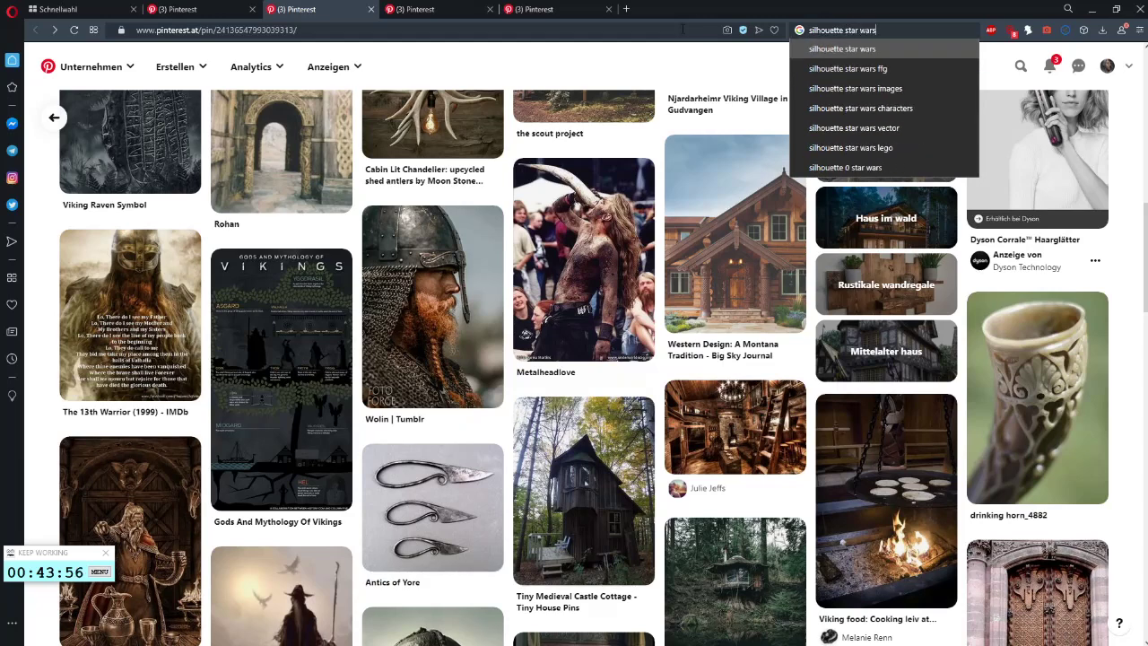
{"action": "key", "text": "Return"}
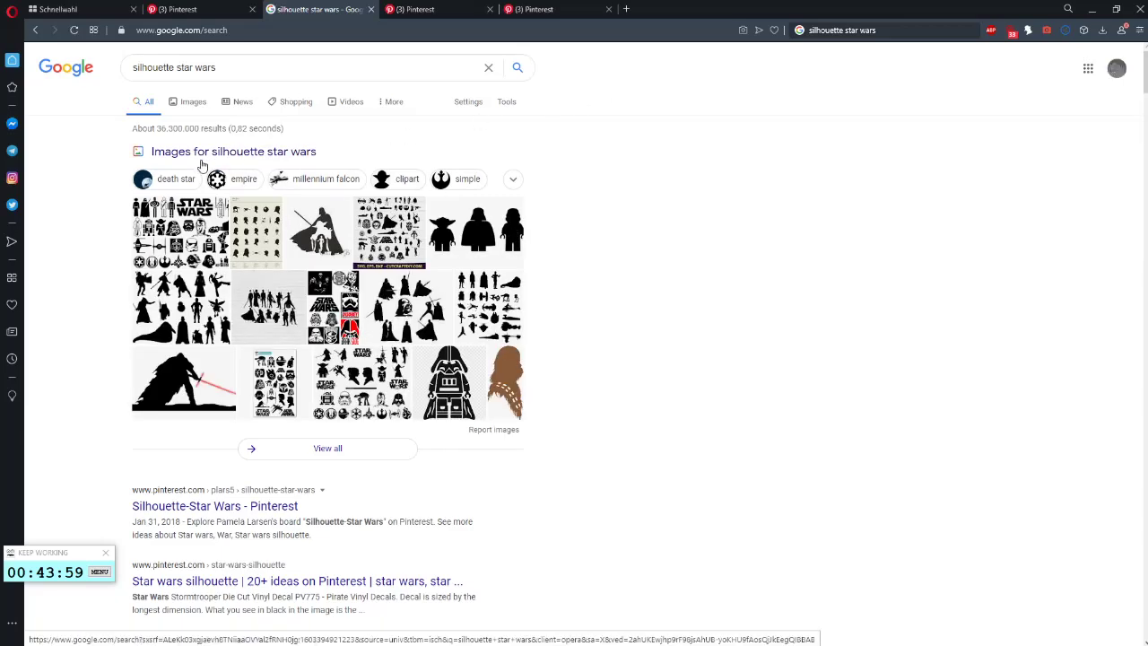
- Show the image results, copy the Etsy picture with two rows of Star Wars character silhouettes, and return to Photoshop
{"action": "left_click", "coordinate": [185, 107]}
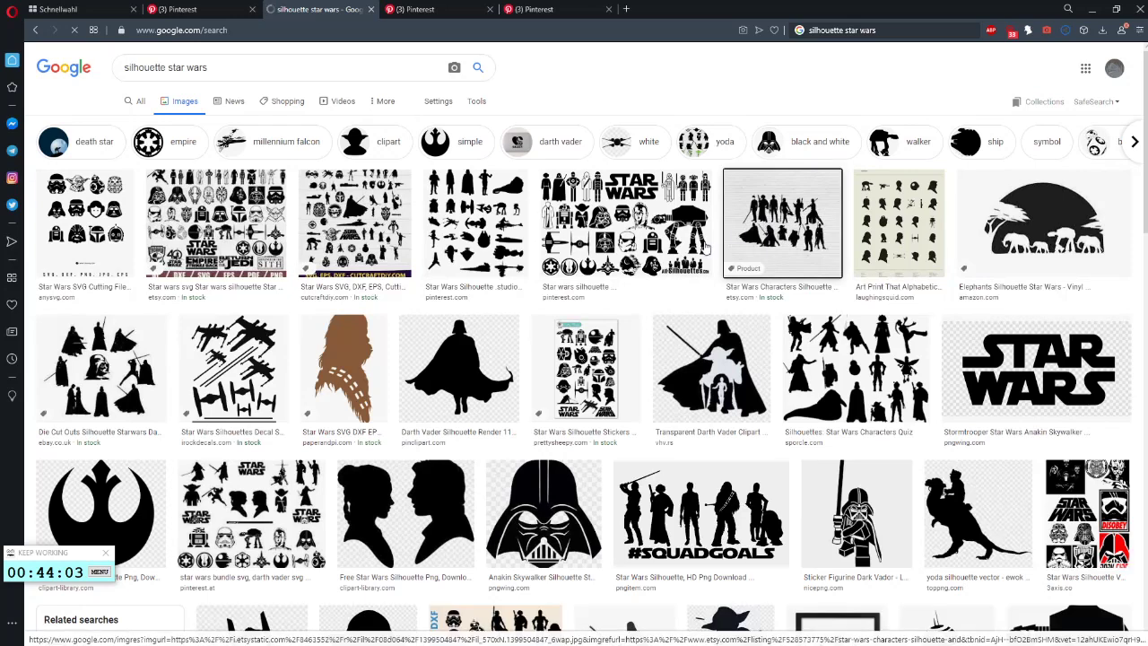
{"action": "left_click", "coordinate": [764, 229]}
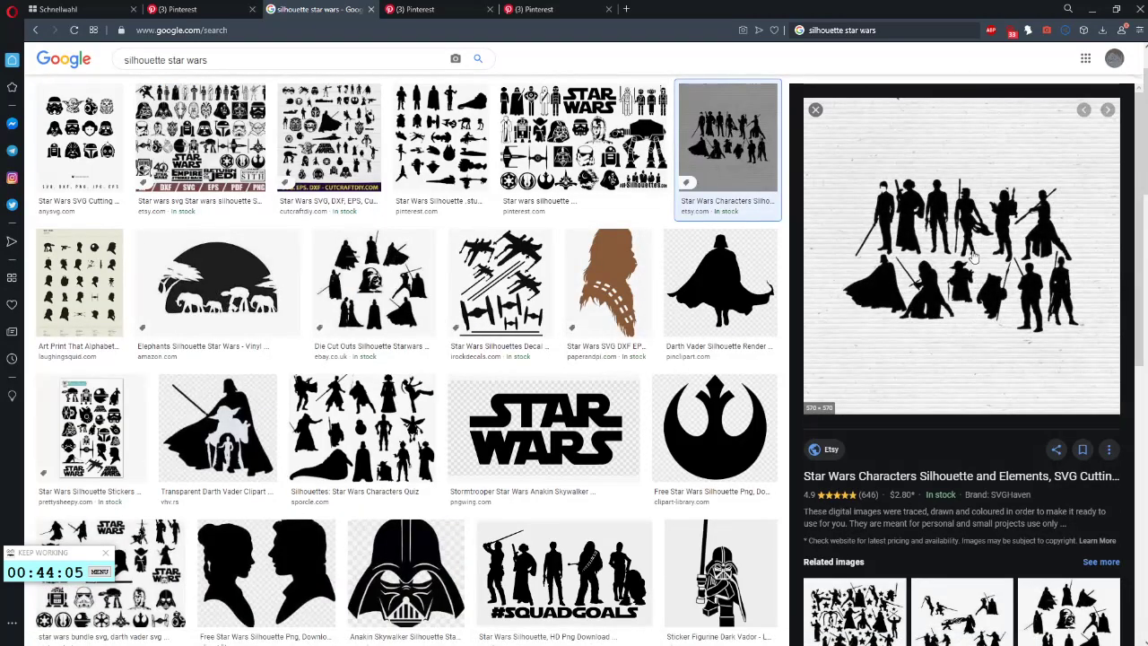
{"action": "right_click", "coordinate": [966, 209]}
{"action": "left_click", "coordinate": [897, 331]}
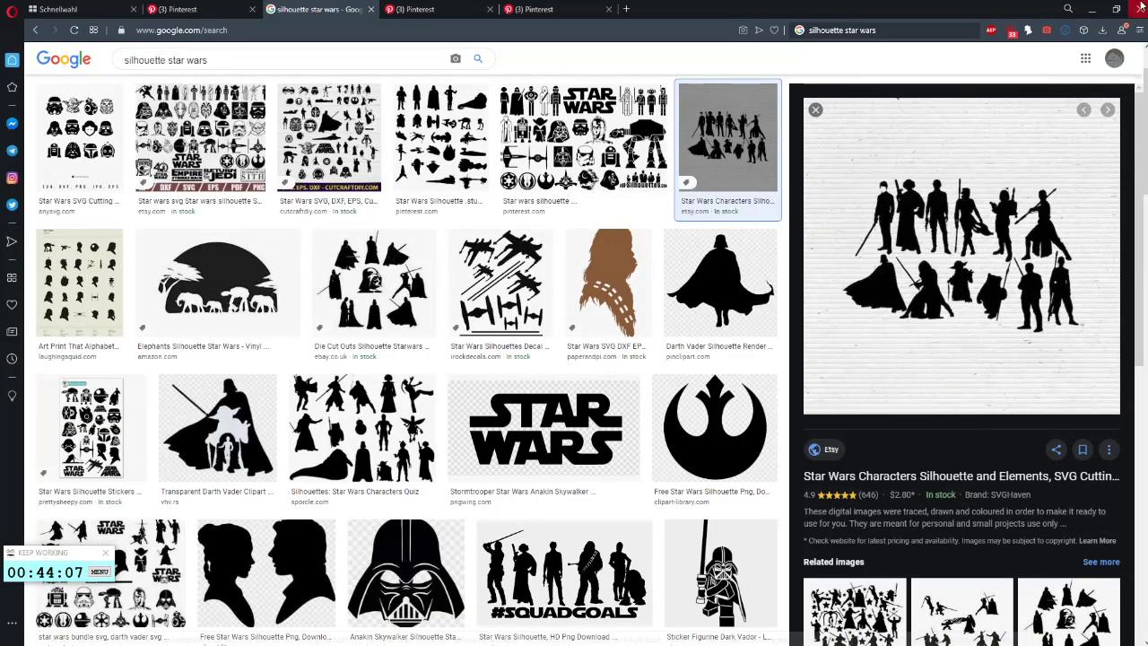
{"action": "left_click", "coordinate": [1098, 9]}
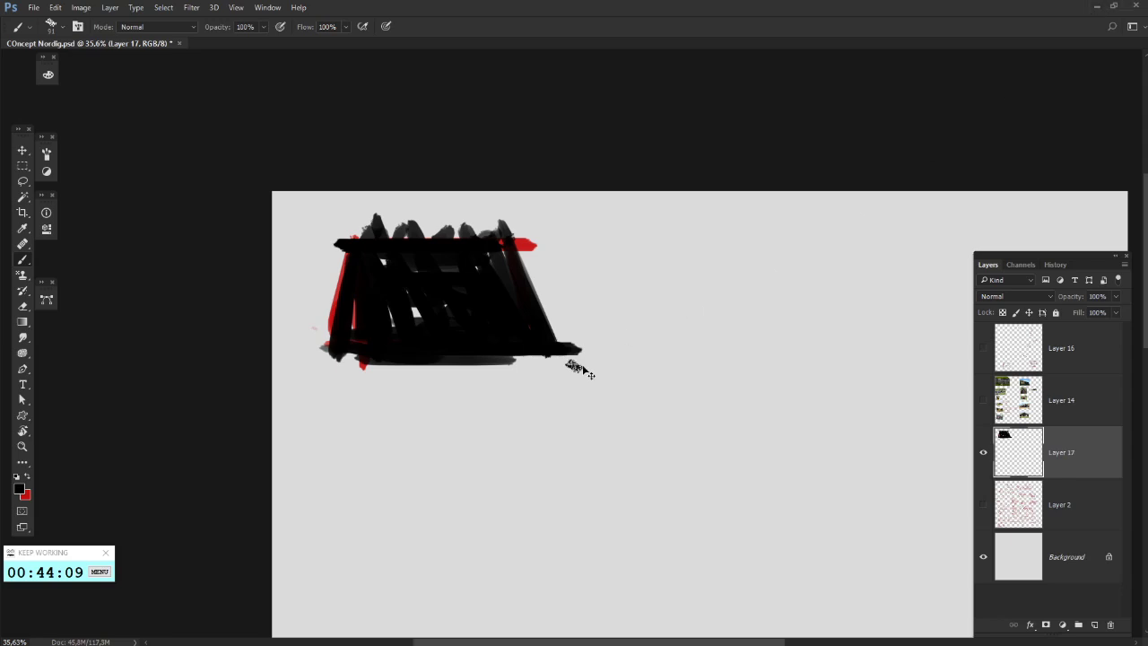
- Paste the copied character silhouette picture into the document and place it below the black longhouse silhouette
{"action": "scroll", "coordinate": [589, 364], "scroll_direction": "down", "scroll_amount": 1}
{"action": "key", "text": "ctrl+v"}
{"action": "left_click_drag", "start_coordinate": [728, 372], "coordinate": [475, 425]}
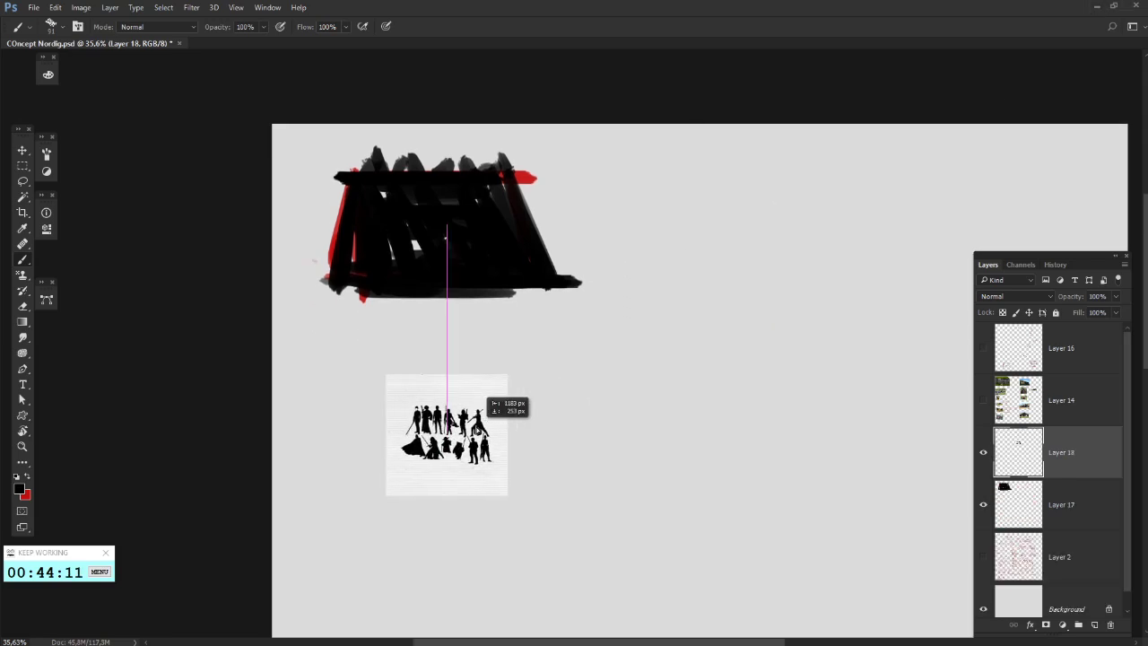
- Reduce the brush to 14 px and point at the first three upper-row figures with black arrows, undoing strokes between them
{"action": "scroll", "coordinate": [418, 443], "scroll_direction": "up", "scroll_amount": 7}
{"action": "scroll", "coordinate": [441, 462], "scroll_direction": "up", "scroll_amount": 4}
{"action": "right_click", "coordinate": [509, 311]}
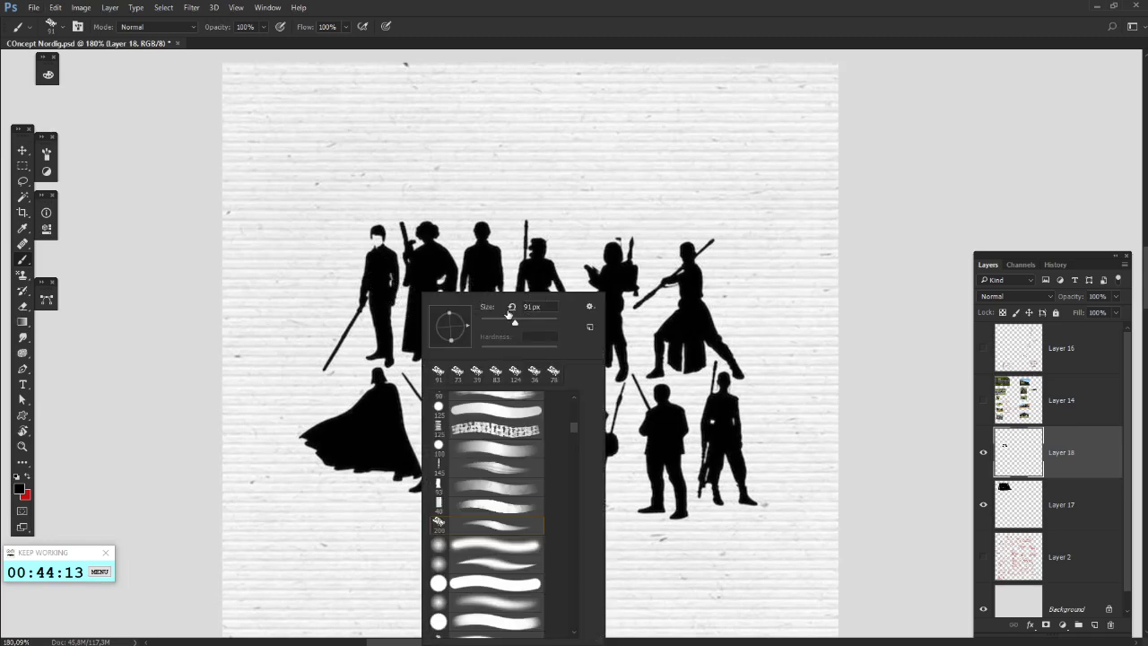
{"action": "left_click", "coordinate": [305, 210]}
{"action": "mouse_move", "coordinate": [283, 199]}
{"action": "left_mouse_down"}
{"action": "mouse_move", "coordinate": [350, 259]}
{"action": "mouse_move", "coordinate": [339, 224]}
{"action": "left_mouse_up"}
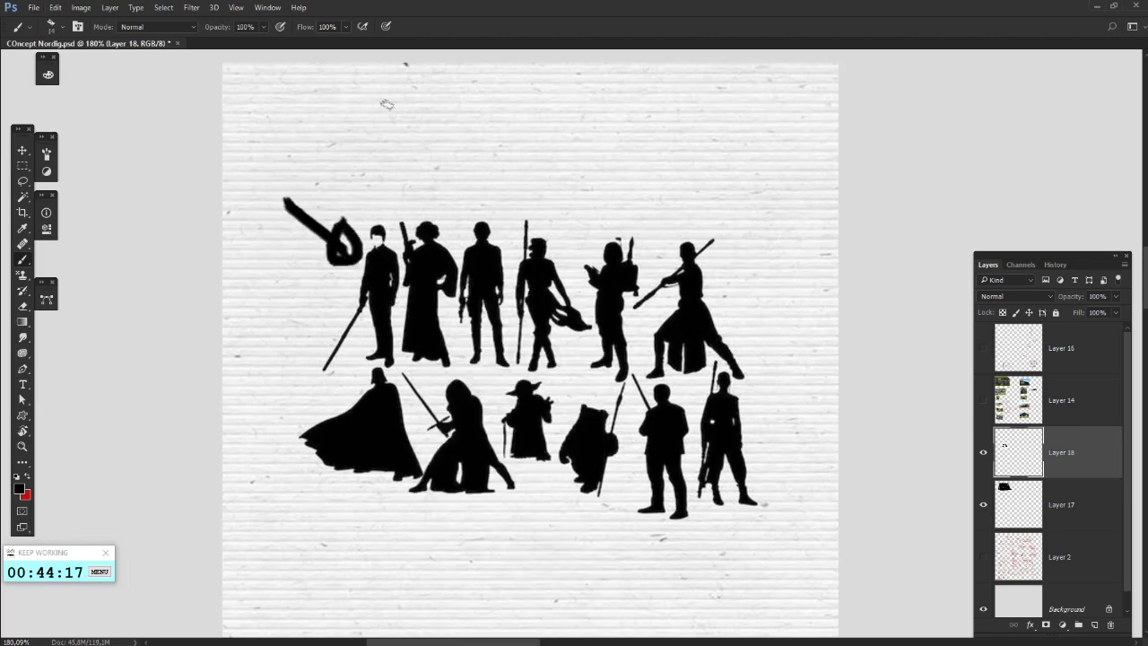
{"action": "key", "text": "ctrl+z"}
{"action": "mouse_move", "coordinate": [386, 104]}
{"action": "left_mouse_down"}
{"action": "mouse_move", "coordinate": [411, 198]}
{"action": "mouse_move", "coordinate": [387, 184]}
{"action": "mouse_move", "coordinate": [408, 207]}
{"action": "left_mouse_up"}
{"action": "key", "text": "ctrl+z"}
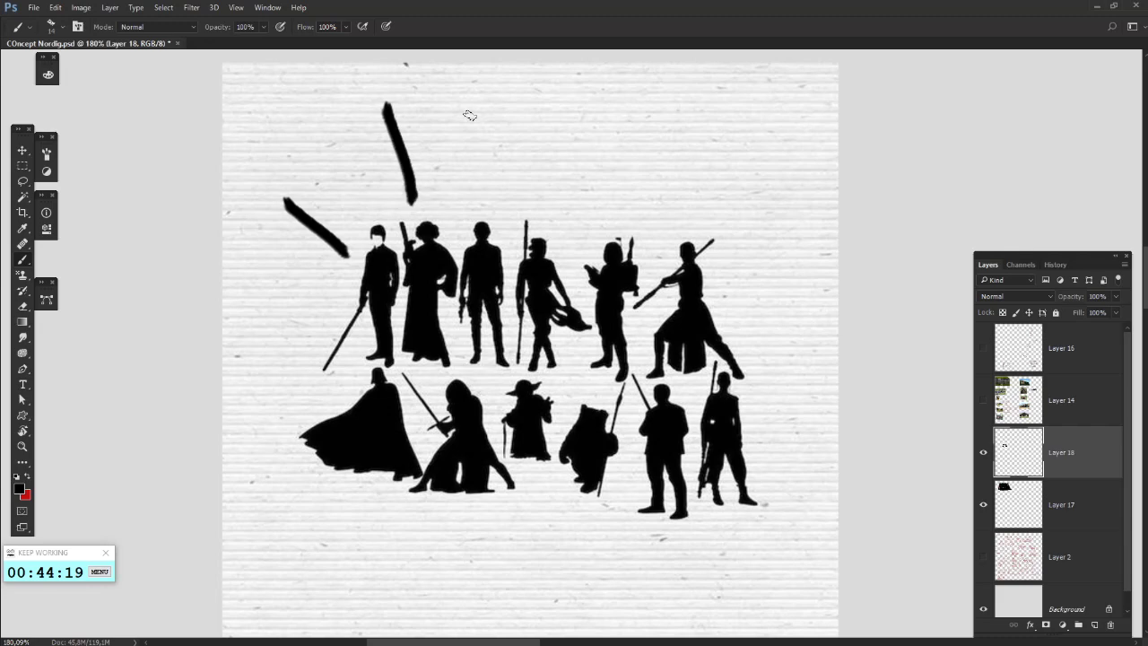
{"action": "key", "text": "ctrl+z"}
{"action": "left_click_drag", "start_coordinate": [469, 104], "coordinate": [474, 186]}
{"action": "scroll", "coordinate": [555, 251], "scroll_direction": "up", "scroll_amount": 3}
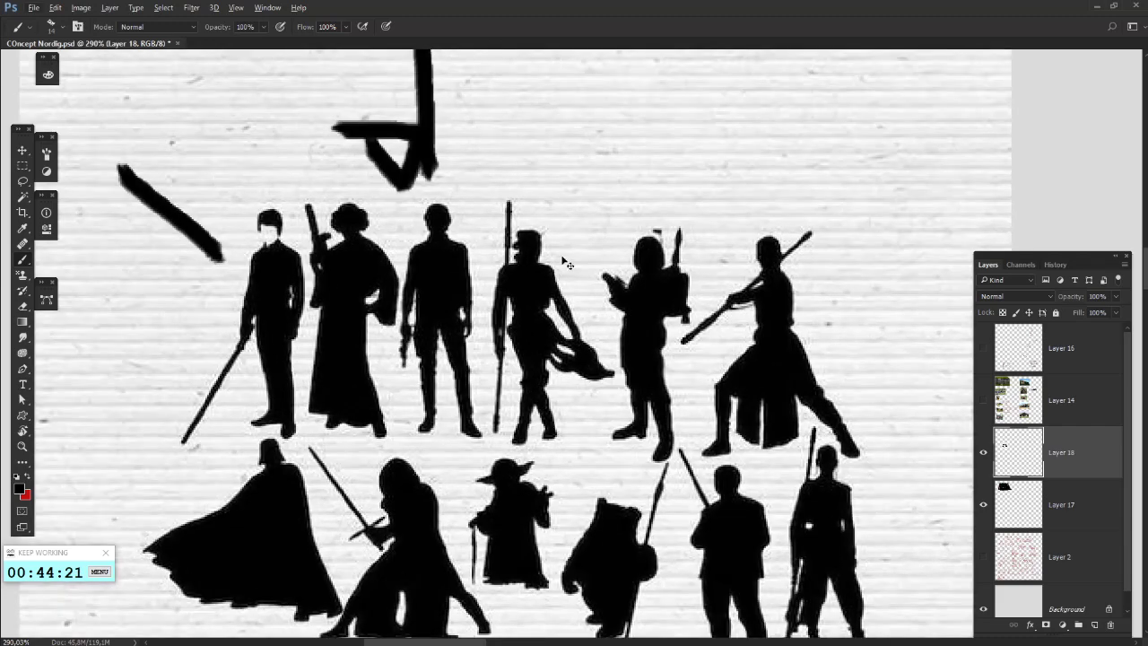
{"action": "key", "text": "ctrl+z"}
{"action": "key", "text": "ctrl+z"}
- Circle the fourth upper-row figure, undo it, point an arrow at the fifth figure, and undo that too
{"action": "mouse_move", "coordinate": [529, 408]}
{"action": "left_mouse_down"}
{"action": "mouse_move", "coordinate": [558, 411]}
{"action": "mouse_move", "coordinate": [619, 370]}
{"action": "left_mouse_up"}
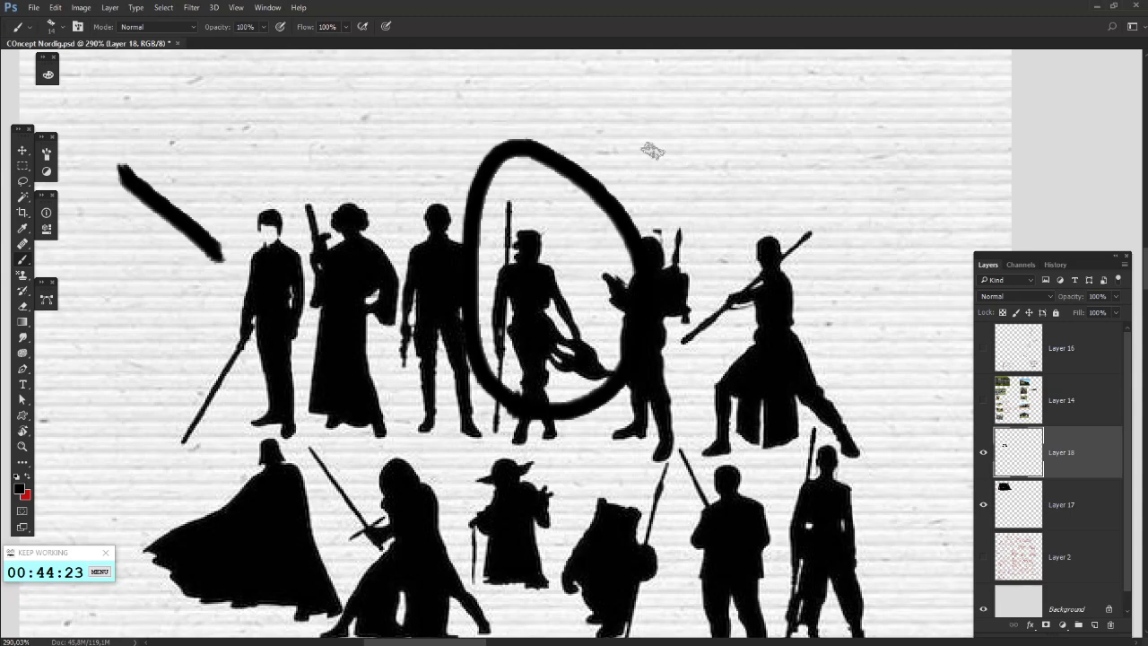
{"action": "key", "text": "ctrl+z"}
{"action": "left_click_drag", "start_coordinate": [707, 85], "coordinate": [619, 197]}
{"action": "left_click_drag", "start_coordinate": [619, 144], "coordinate": [631, 215]}
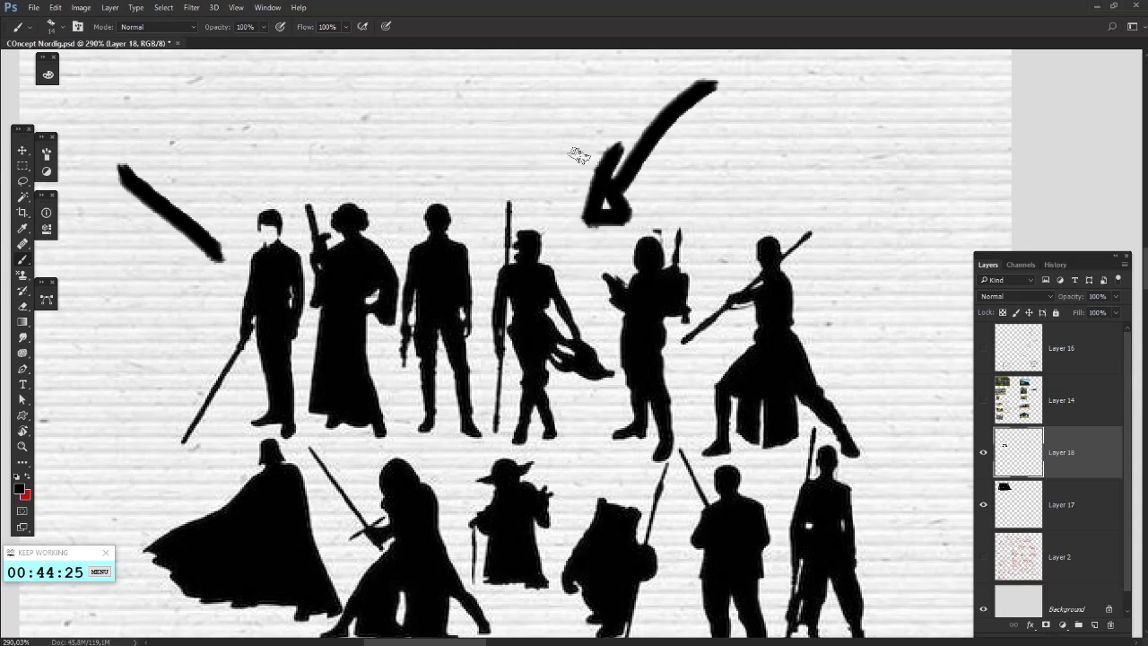
{"action": "key", "text": "ctrl+alt+z"}
{"action": "key", "text": "ctrl+alt+z"}
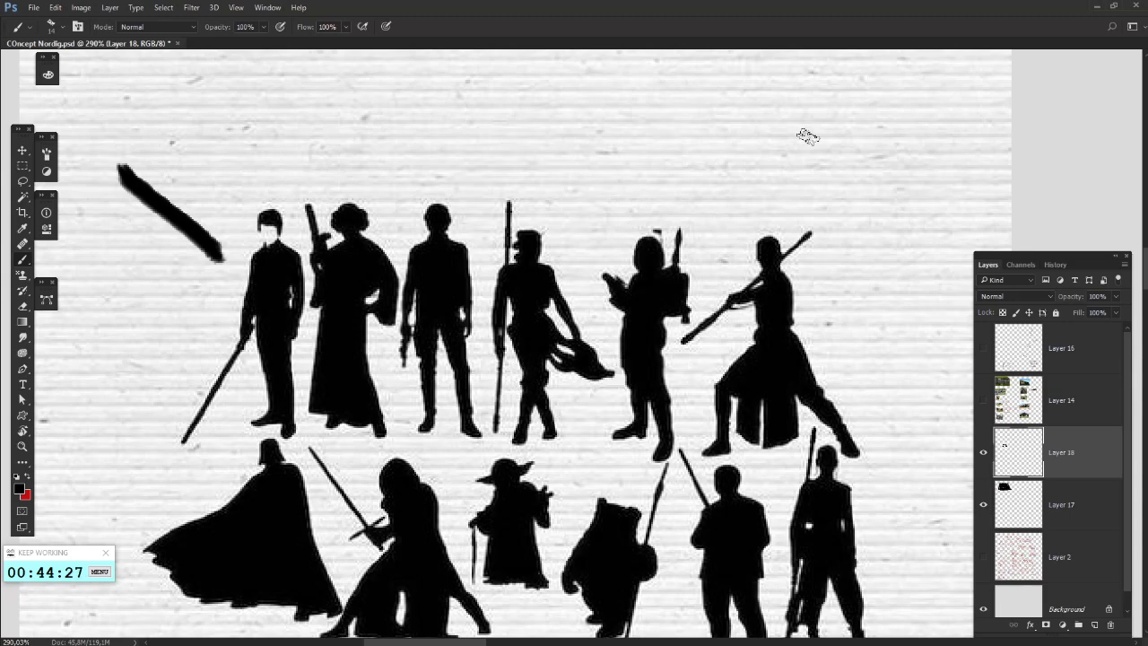
- Point arrows at the sixth upper-row figure in its wide stance, undoing the arrowheads and the second shaft
{"action": "scroll", "coordinate": [798, 153], "scroll_direction": "right", "scroll_amount": 1}
{"action": "left_click_drag", "start_coordinate": [884, 133], "coordinate": [827, 237]}
{"action": "mouse_move", "coordinate": [824, 151]}
{"action": "left_mouse_down"}
{"action": "mouse_move", "coordinate": [871, 246]}
{"action": "mouse_move", "coordinate": [801, 170]}
{"action": "left_mouse_up"}
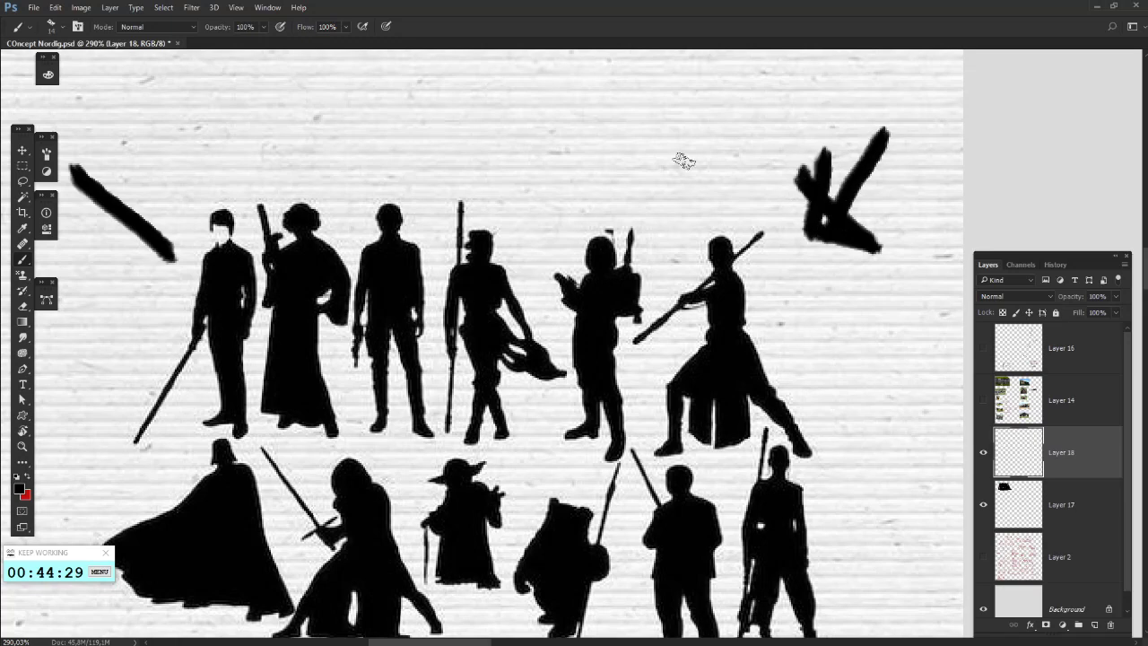
{"action": "key", "text": "ctrl+alt+z"}
{"action": "left_click_drag", "start_coordinate": [762, 91], "coordinate": [691, 215]}
{"action": "left_click_drag", "start_coordinate": [689, 166], "coordinate": [722, 240]}
{"action": "key", "text": "ctrl+alt+z"}
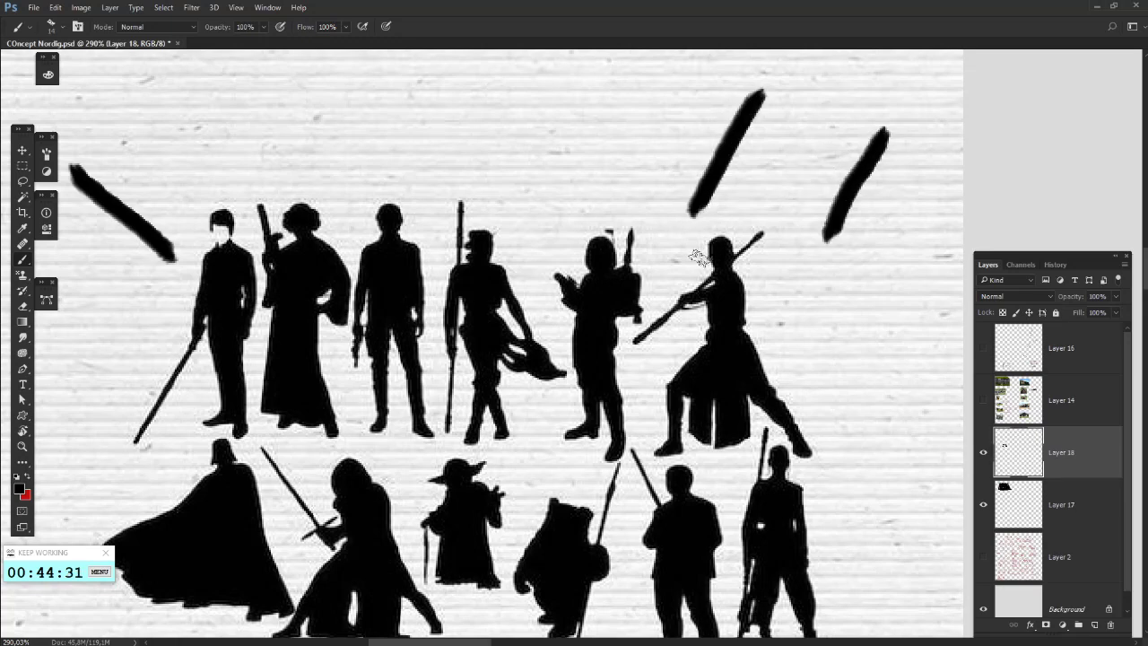
{"action": "scroll", "coordinate": [698, 259], "scroll_direction": "down", "scroll_amount": 2}
{"action": "key", "text": "ctrl+alt+z"}
- Draw a curved arrow at the last lower-row figure and try further marks beside it and its neighbour
{"action": "mouse_move", "coordinate": [922, 303]}
{"action": "left_mouse_down"}
{"action": "mouse_move", "coordinate": [882, 405]}
{"action": "mouse_move", "coordinate": [855, 405]}
{"action": "mouse_move", "coordinate": [825, 440]}
{"action": "mouse_move", "coordinate": [870, 462]}
{"action": "left_mouse_up"}
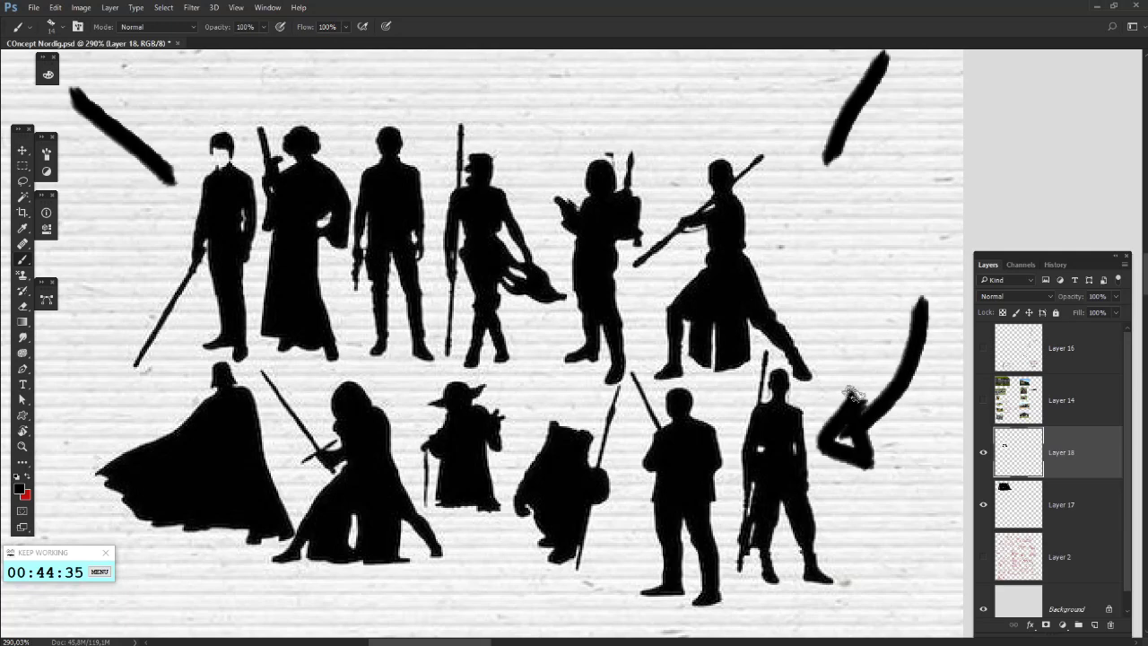
{"action": "left_click_drag", "start_coordinate": [808, 549], "coordinate": [771, 513]}
{"action": "key", "text": "ctrl+alt+z"}
{"action": "scroll", "coordinate": [753, 494], "scroll_direction": "down", "scroll_amount": 2}
{"action": "left_click_drag", "start_coordinate": [778, 556], "coordinate": [846, 504]}
{"action": "key", "text": "ctrl+alt+z"}
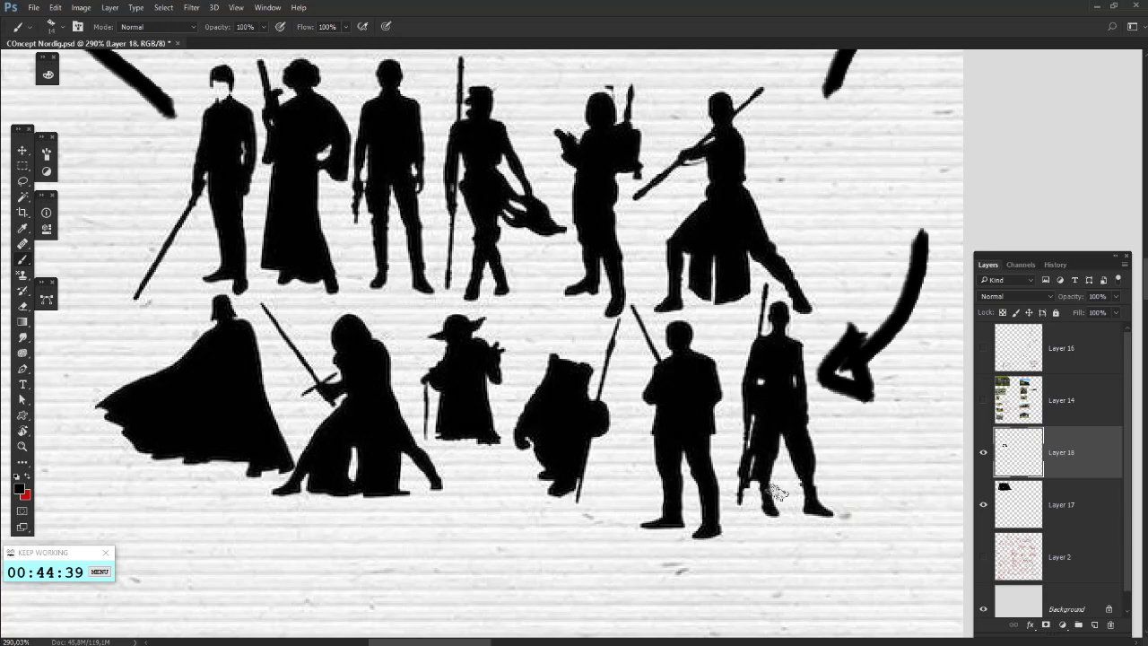
{"action": "left_click_drag", "start_coordinate": [628, 414], "coordinate": [743, 490]}
{"action": "key", "text": "ctrl+alt+z"}
- Point arrows from below at the bear-like figure and the small hatted figure, undoing marks between them
{"action": "scroll", "coordinate": [661, 470], "scroll_direction": "down", "scroll_amount": 2}
{"action": "left_click_drag", "start_coordinate": [523, 587], "coordinate": [561, 451]}
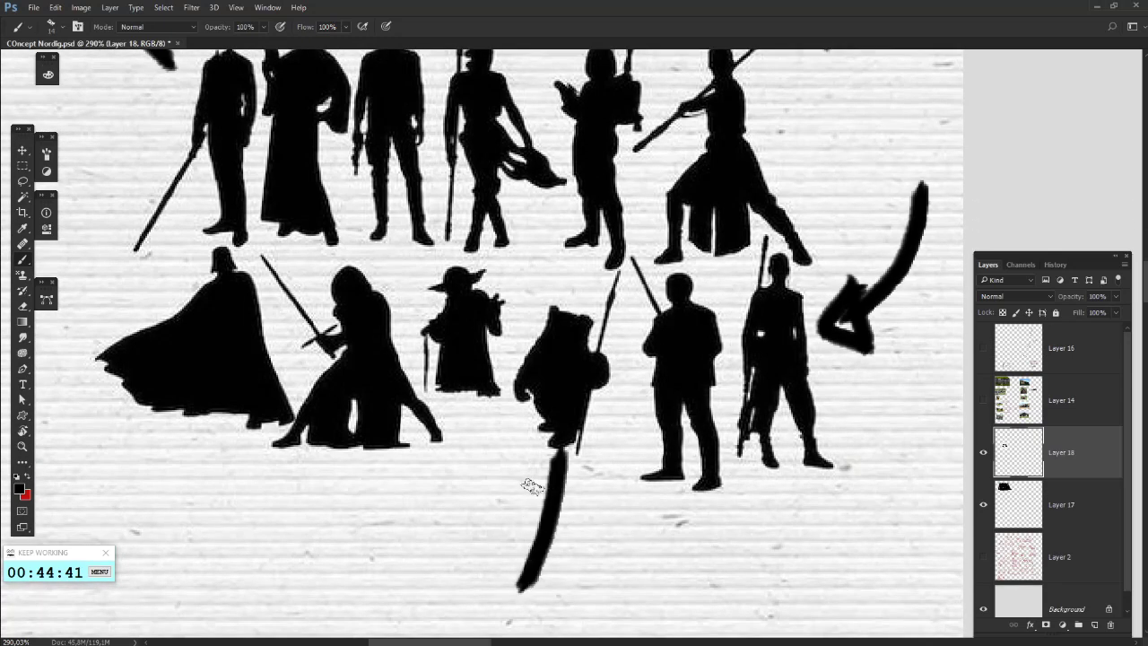
{"action": "mouse_move", "coordinate": [525, 493]}
{"action": "left_mouse_down"}
{"action": "mouse_move", "coordinate": [508, 488]}
{"action": "mouse_move", "coordinate": [535, 484]}
{"action": "left_mouse_up"}
{"action": "key", "text": "ctrl+alt+z"}
{"action": "key", "text": "ctrl+alt+z"}
{"action": "mouse_move", "coordinate": [574, 597]}
{"action": "left_mouse_down"}
{"action": "mouse_move", "coordinate": [639, 509]}
{"action": "mouse_move", "coordinate": [602, 518]}
{"action": "mouse_move", "coordinate": [663, 547]}
{"action": "mouse_move", "coordinate": [599, 497]}
{"action": "left_mouse_up"}
{"action": "scroll", "coordinate": [588, 483], "scroll_direction": "up", "scroll_amount": 1}
{"action": "scroll", "coordinate": [589, 482], "scroll_direction": "left", "scroll_amount": 2}
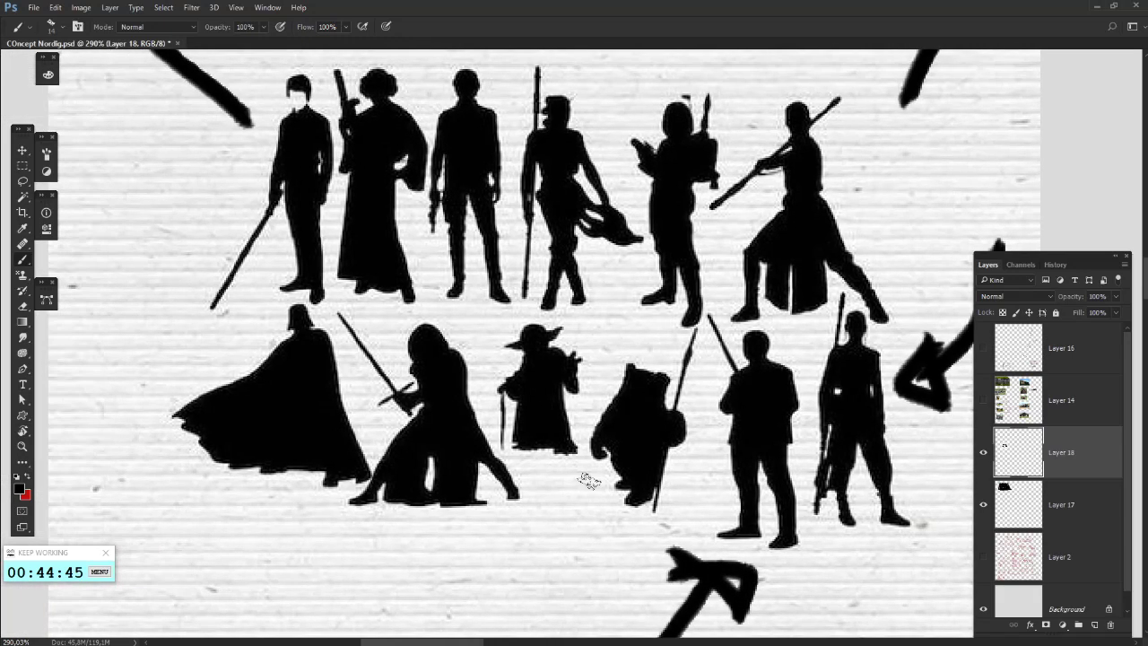
{"action": "scroll", "coordinate": [584, 487], "scroll_direction": "down", "scroll_amount": 1}
{"action": "key", "text": "ctrl+alt+z"}
{"action": "key", "text": "ctrl+alt+z"}
{"action": "mouse_move", "coordinate": [561, 581]}
{"action": "left_mouse_down"}
{"action": "mouse_move", "coordinate": [558, 415]}
{"action": "mouse_move", "coordinate": [529, 466]}
{"action": "mouse_move", "coordinate": [606, 467]}
{"action": "left_mouse_up"}
{"action": "key", "text": "ctrl+alt+z"}
- Draw arrows from below pointing at the hooded sword figure and the caped figure in the lower row
{"action": "mouse_move", "coordinate": [431, 574]}
{"action": "left_mouse_down"}
{"action": "mouse_move", "coordinate": [422, 467]}
{"action": "mouse_move", "coordinate": [389, 464]}
{"action": "left_mouse_up"}
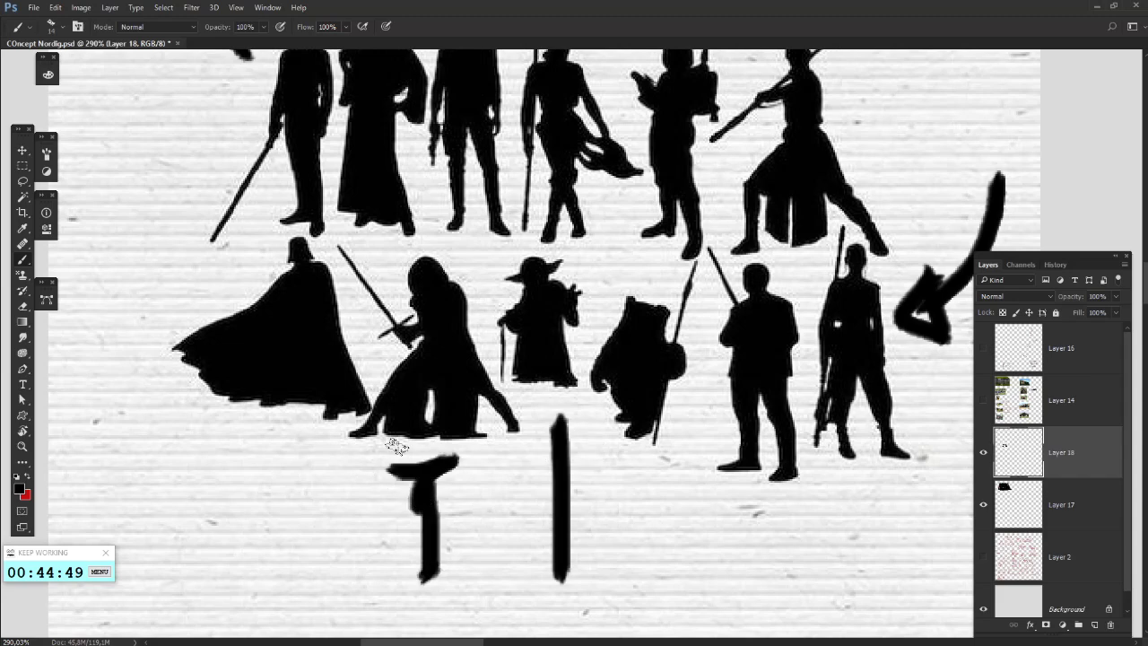
{"action": "scroll", "coordinate": [302, 469], "scroll_direction": "left", "scroll_amount": 1}
{"action": "mouse_move", "coordinate": [260, 520]}
{"action": "left_mouse_down"}
{"action": "mouse_move", "coordinate": [299, 437]}
{"action": "mouse_move", "coordinate": [304, 482]}
{"action": "left_mouse_up"}
{"action": "left_click_drag", "start_coordinate": [243, 428], "coordinate": [289, 445]}
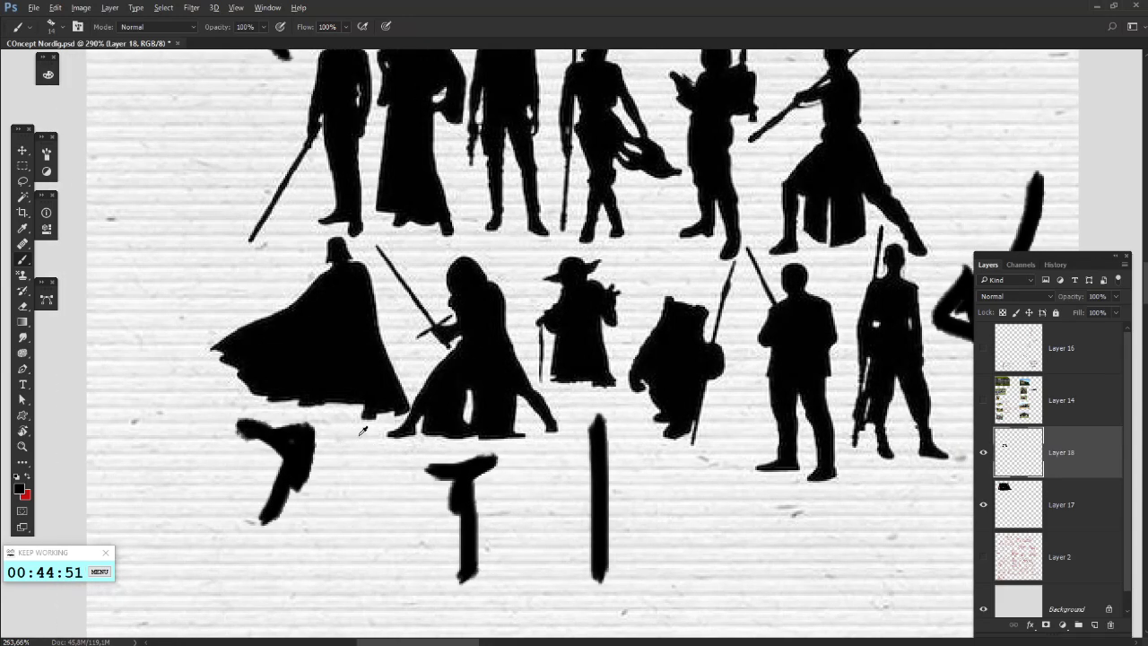
- Delete the layer holding the annotated character silhouettes
{"action": "scroll", "coordinate": [370, 428], "scroll_direction": "down", "scroll_amount": 8}
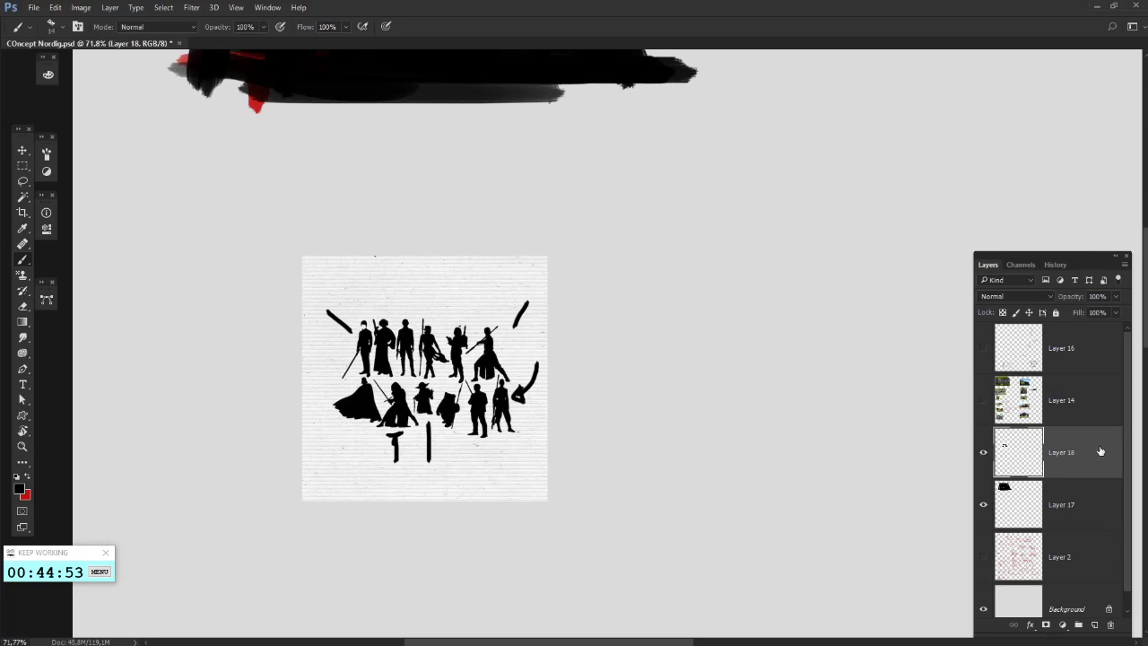
{"action": "key", "text": "Delete"}
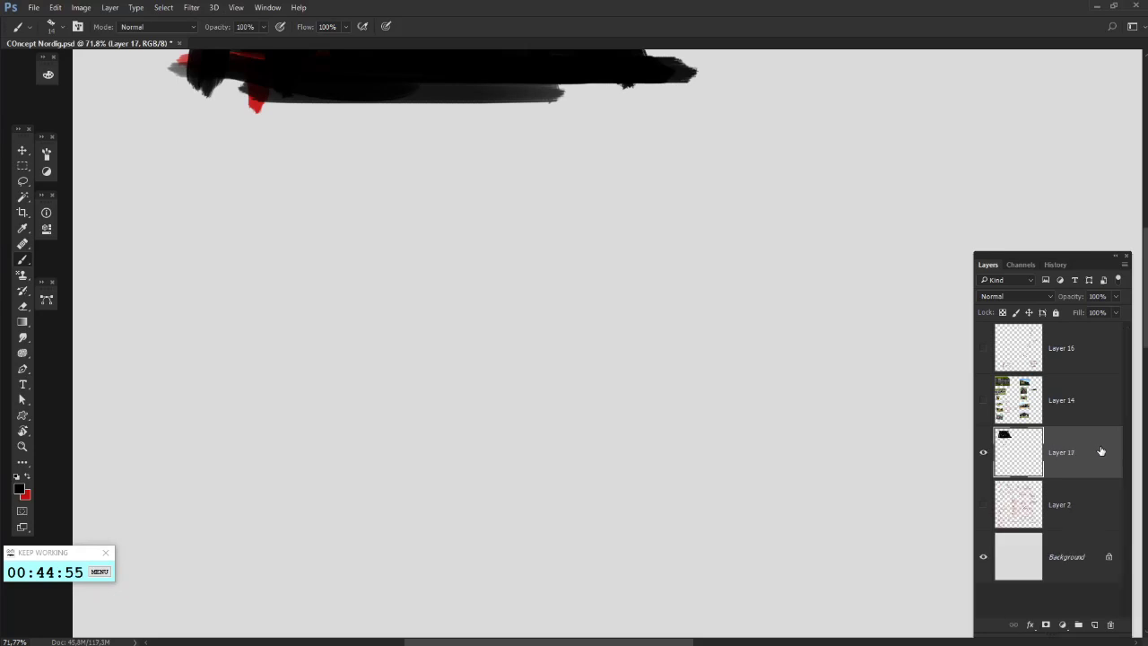
- Erase gaps between the spikes along the longhouse ridge to separate them more clearly
{"action": "scroll", "coordinate": [831, 366], "scroll_direction": "up", "scroll_amount": 10}
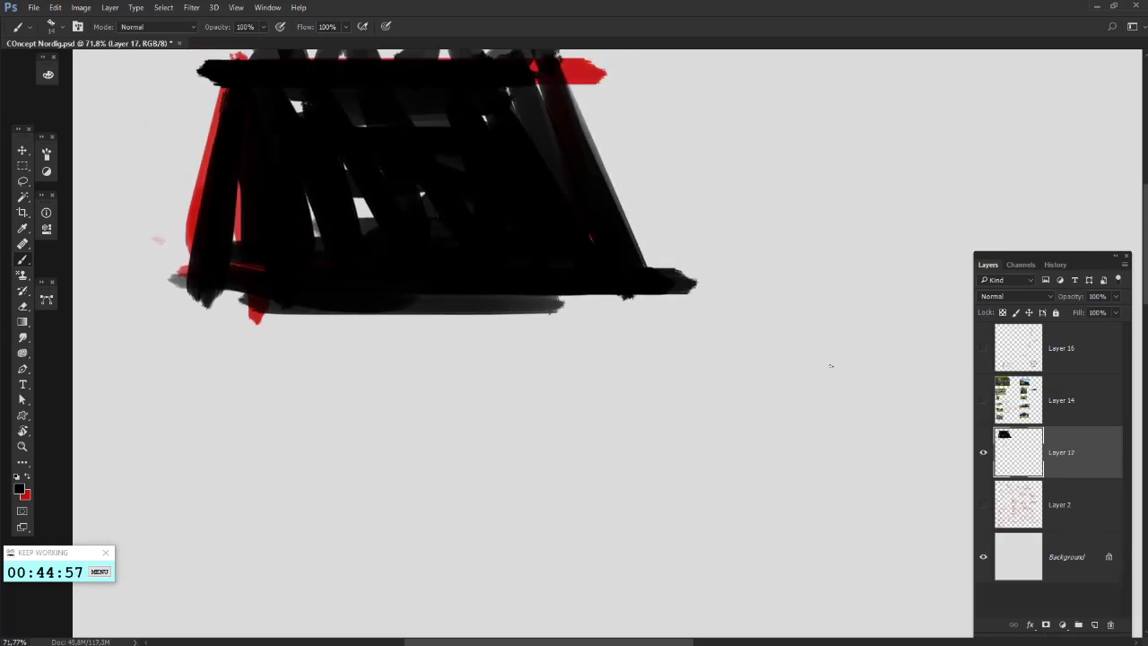
{"action": "left_click_drag", "start_coordinate": [355, 273], "coordinate": [381, 372]}
{"action": "key", "text": "e"}
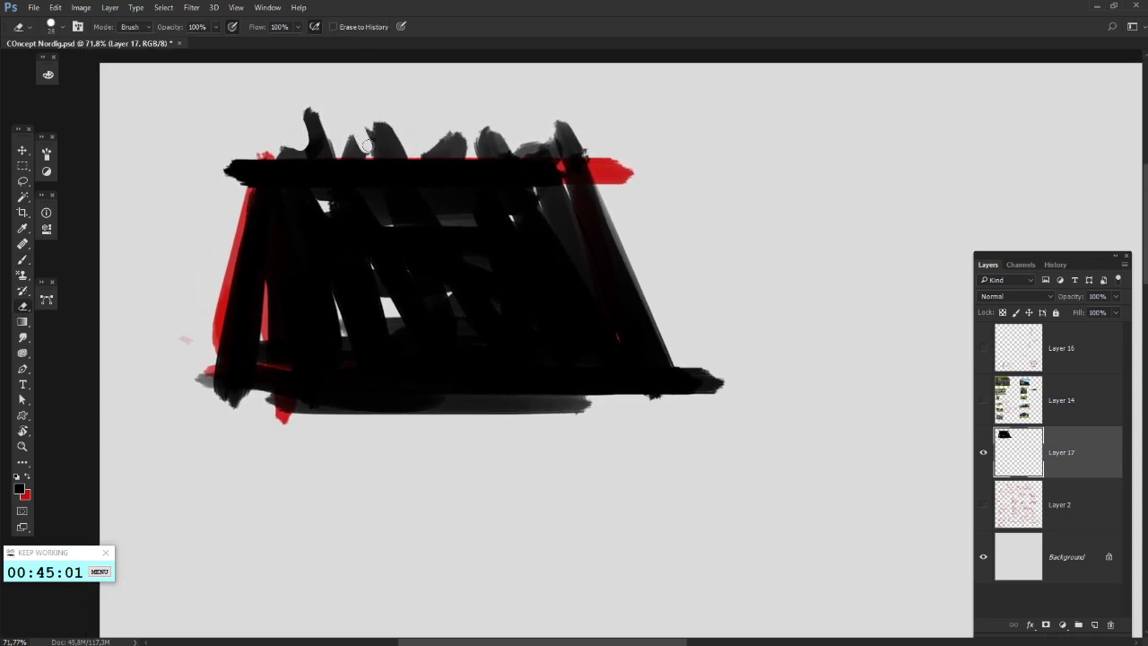
- Set the brush to 32 px and paint darker, crossing spikes along the ridge of the longhouse silhouette
{"action": "key", "text": "b"}
{"action": "left_click_drag", "start_coordinate": [439, 139], "coordinate": [443, 155]}
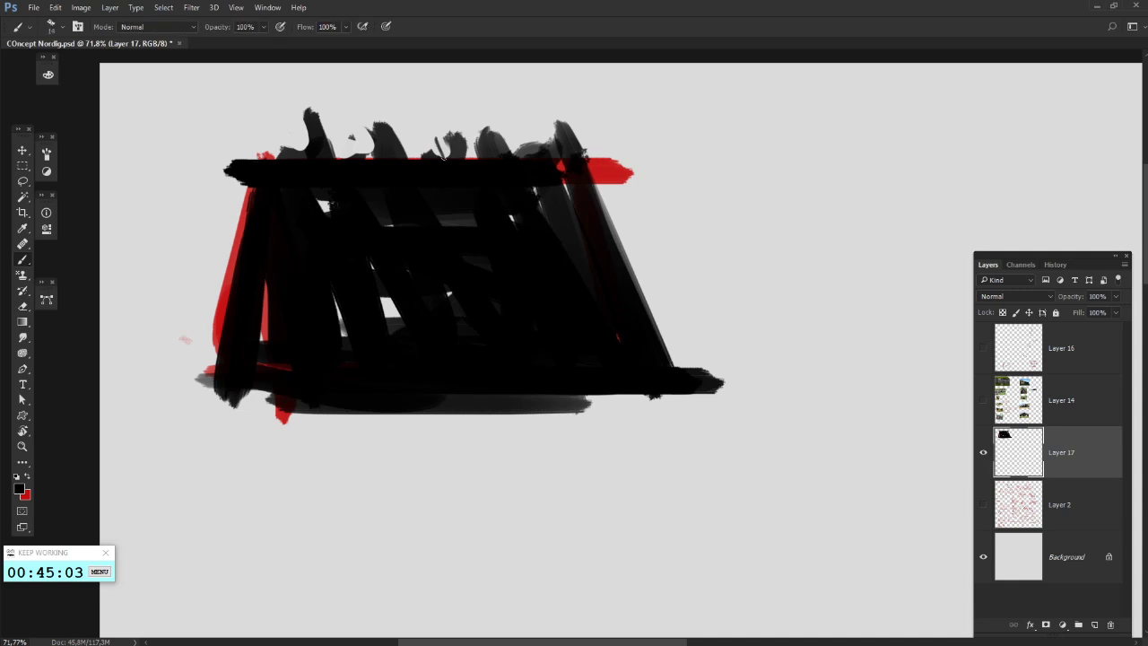
{"action": "right_click", "coordinate": [482, 161]}
{"action": "left_click_drag", "start_coordinate": [557, 195], "coordinate": [555, 194]}
{"action": "left_click", "coordinate": [436, 123]}
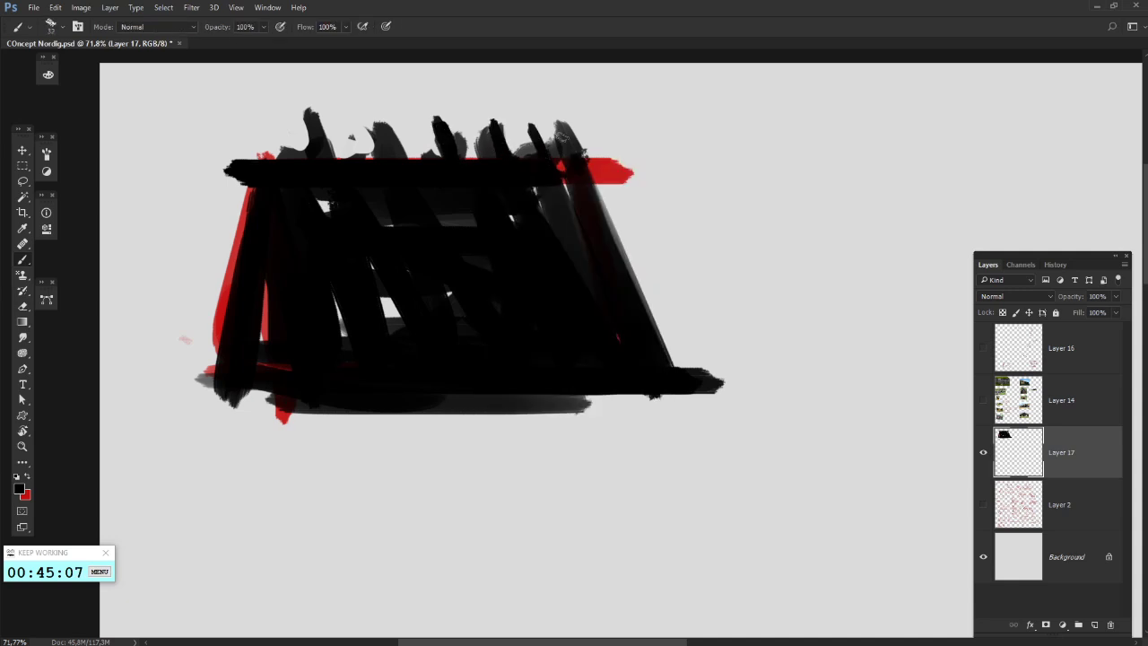
{"action": "key", "text": "e"}
{"action": "key", "text": "b"}
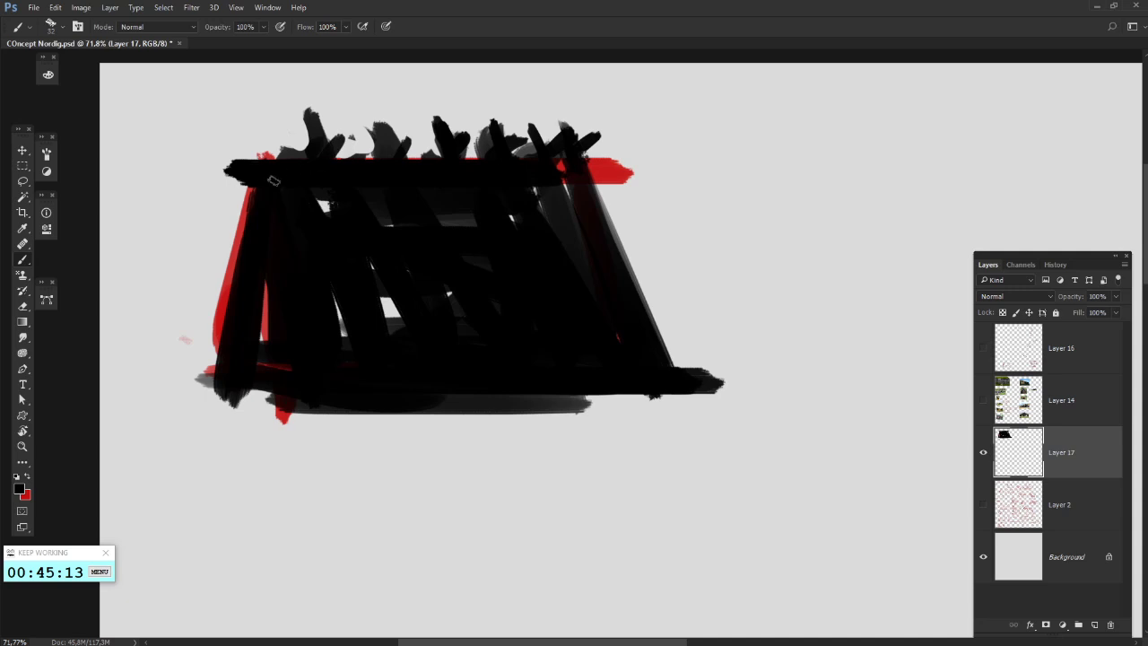
- Paint slanted black strokes fanning outward from the left end of the longhouse silhouette down to its base
{"action": "mouse_move", "coordinate": [242, 187]}
{"action": "left_mouse_down"}
{"action": "mouse_move", "coordinate": [204, 314]}
{"action": "mouse_move", "coordinate": [263, 181]}
{"action": "mouse_move", "coordinate": [185, 341]}
{"action": "mouse_move", "coordinate": [240, 208]}
{"action": "mouse_move", "coordinate": [207, 260]}
{"action": "mouse_move", "coordinate": [178, 367]}
{"action": "left_mouse_up"}
{"action": "left_click_drag", "start_coordinate": [239, 254], "coordinate": [197, 372]}
{"action": "left_click_drag", "start_coordinate": [597, 232], "coordinate": [412, 320]}
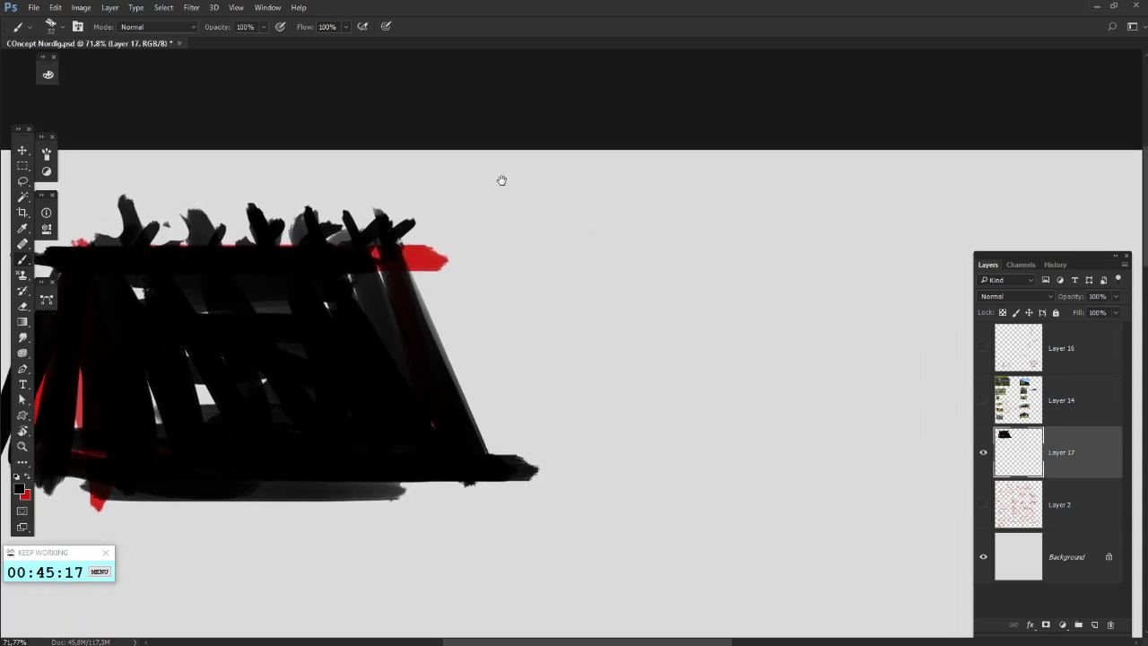
- Enlarge the brush to 66 px and dismiss the size error dialog
{"action": "right_click", "coordinate": [646, 295]}
{"action": "key", "text": "space"}
{"action": "left_click", "coordinate": [468, 312]}
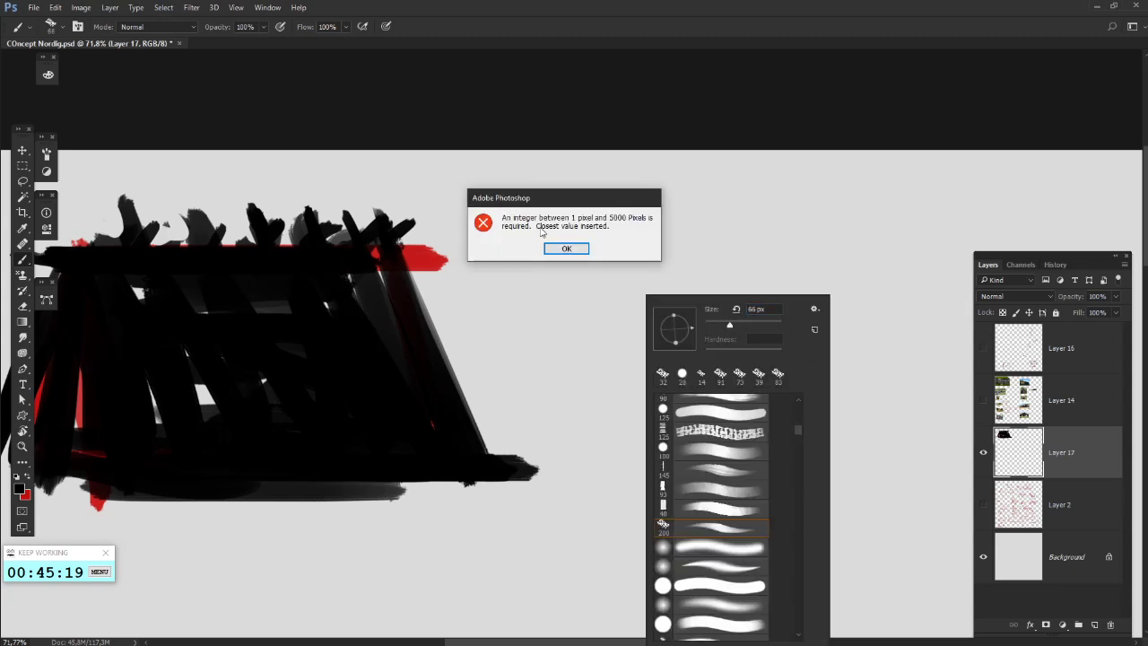
{"action": "left_click", "coordinate": [568, 248]}
{"action": "scroll", "coordinate": [569, 258], "scroll_direction": "down", "scroll_amount": 8}
{"action": "scroll", "coordinate": [567, 259], "scroll_direction": "up", "scroll_amount": 1}
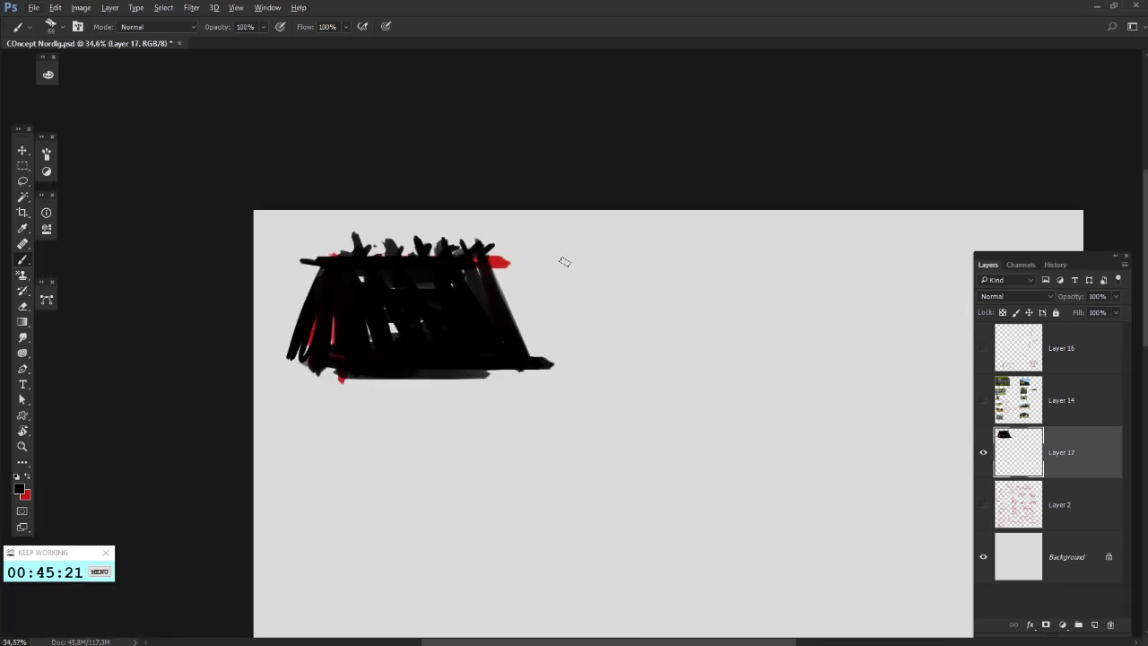
- Paint the frame of a second longhouse silhouette beside the first, with a peaked gable, horizontal ridge beam, slanted rafters and base lines
{"action": "mouse_move", "coordinate": [602, 277]}
{"action": "left_mouse_down"}
{"action": "mouse_move", "coordinate": [559, 264]}
{"action": "mouse_move", "coordinate": [588, 333]}
{"action": "left_mouse_up"}
{"action": "left_click_drag", "start_coordinate": [537, 236], "coordinate": [575, 347]}
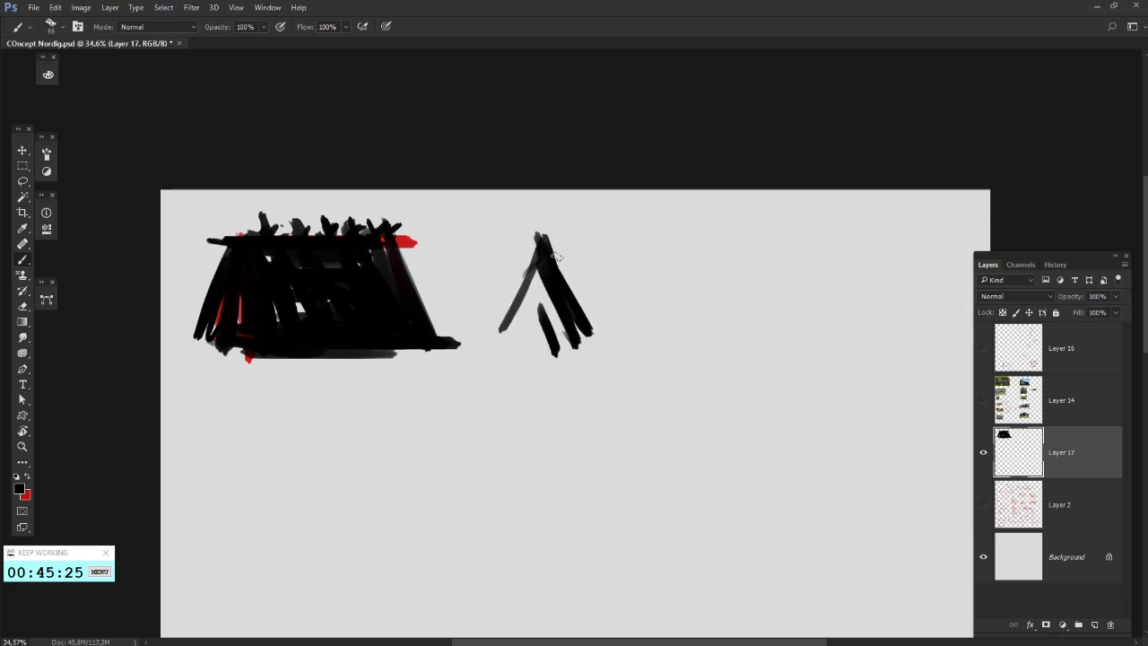
{"action": "left_click_drag", "start_coordinate": [552, 251], "coordinate": [652, 251]}
{"action": "left_click_drag", "start_coordinate": [556, 251], "coordinate": [705, 252]}
{"action": "mouse_move", "coordinate": [571, 255]}
{"action": "left_mouse_down"}
{"action": "mouse_move", "coordinate": [596, 325]}
{"action": "mouse_move", "coordinate": [617, 338]}
{"action": "left_mouse_up"}
{"action": "mouse_move", "coordinate": [606, 259]}
{"action": "left_mouse_down"}
{"action": "mouse_move", "coordinate": [642, 330]}
{"action": "mouse_move", "coordinate": [667, 332]}
{"action": "left_mouse_up"}
{"action": "mouse_move", "coordinate": [665, 244]}
{"action": "left_mouse_down"}
{"action": "mouse_move", "coordinate": [715, 293]}
{"action": "mouse_move", "coordinate": [690, 248]}
{"action": "mouse_move", "coordinate": [728, 338]}
{"action": "left_mouse_up"}
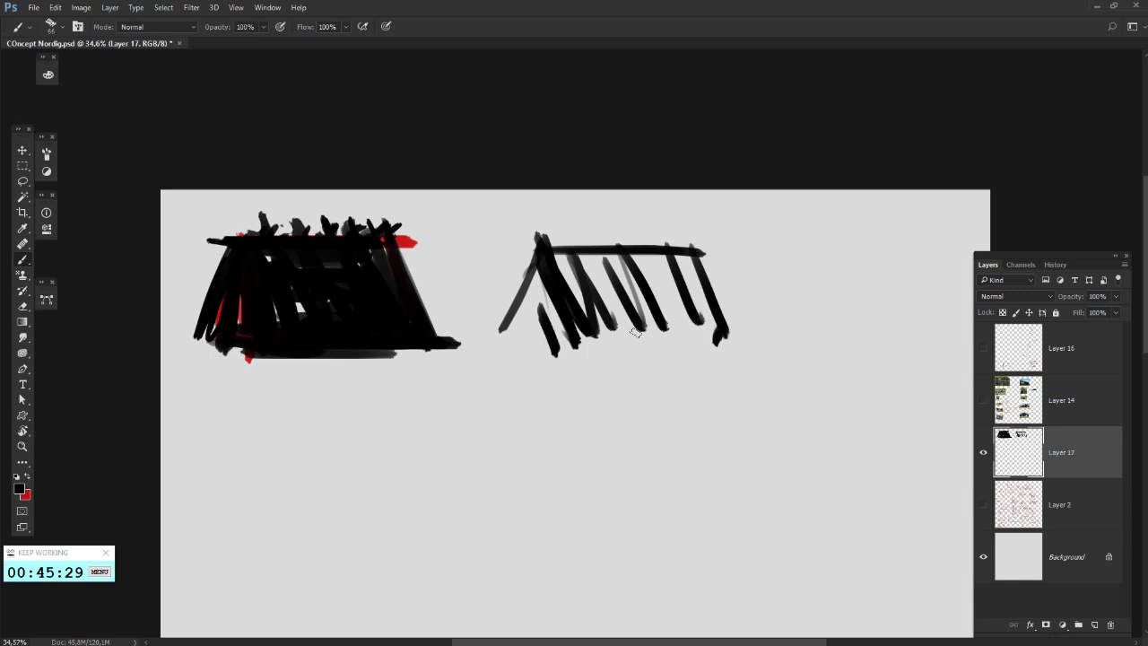
{"action": "left_click_drag", "start_coordinate": [551, 328], "coordinate": [711, 328]}
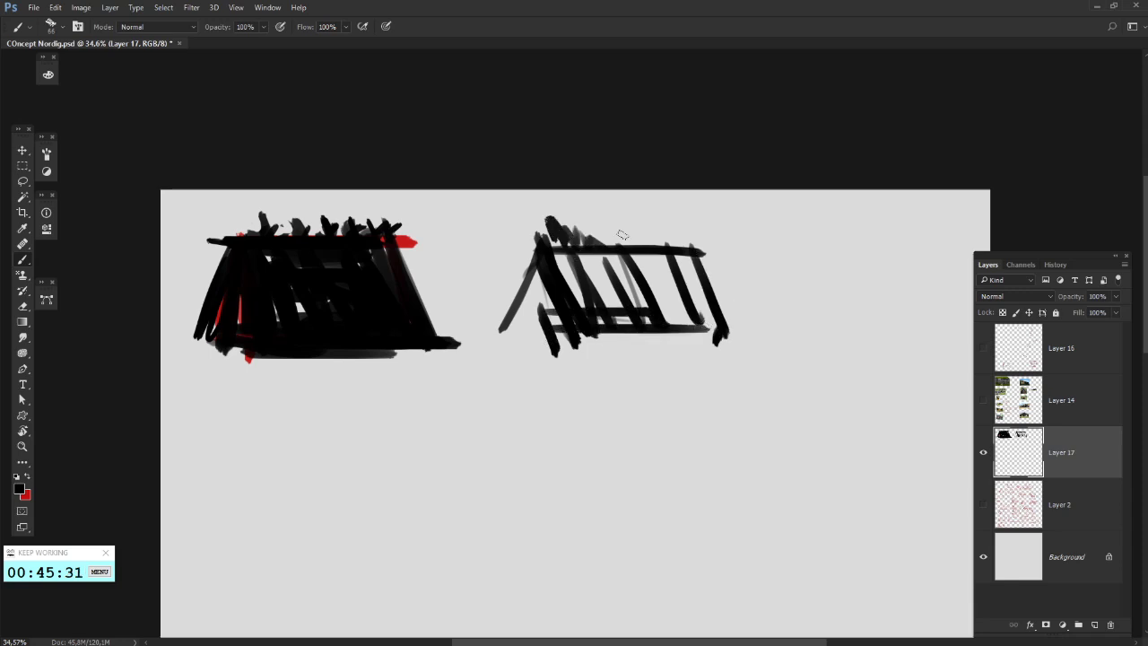
- Add an upturned, flared ridge to the second silhouette and fill its body and ends with crossing black strokes, enlarging the brush
{"action": "left_click_drag", "start_coordinate": [700, 257], "coordinate": [631, 246]}
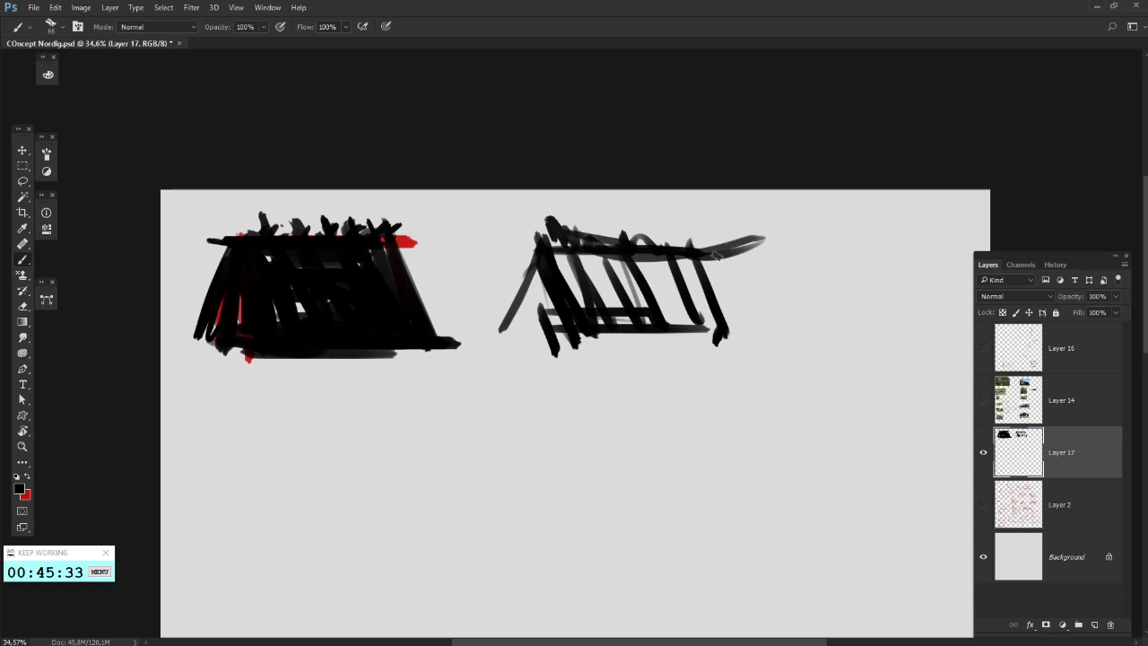
{"action": "mouse_move", "coordinate": [719, 255]}
{"action": "left_mouse_down"}
{"action": "mouse_move", "coordinate": [671, 327]}
{"action": "mouse_move", "coordinate": [632, 316]}
{"action": "mouse_move", "coordinate": [580, 254]}
{"action": "left_mouse_up"}
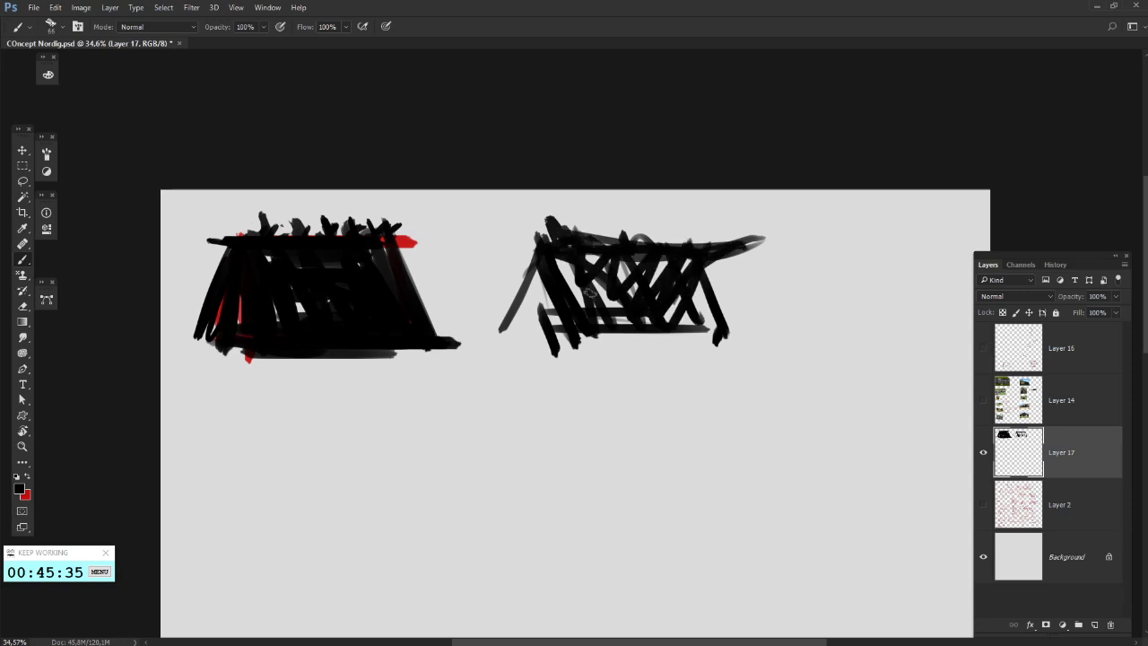
{"action": "right_click", "coordinate": [694, 293]}
{"action": "left_click_drag", "start_coordinate": [782, 325], "coordinate": [796, 324]}
{"action": "mouse_move", "coordinate": [663, 260]}
{"action": "left_mouse_down"}
{"action": "mouse_move", "coordinate": [711, 292]}
{"action": "mouse_move", "coordinate": [712, 250]}
{"action": "left_mouse_up"}
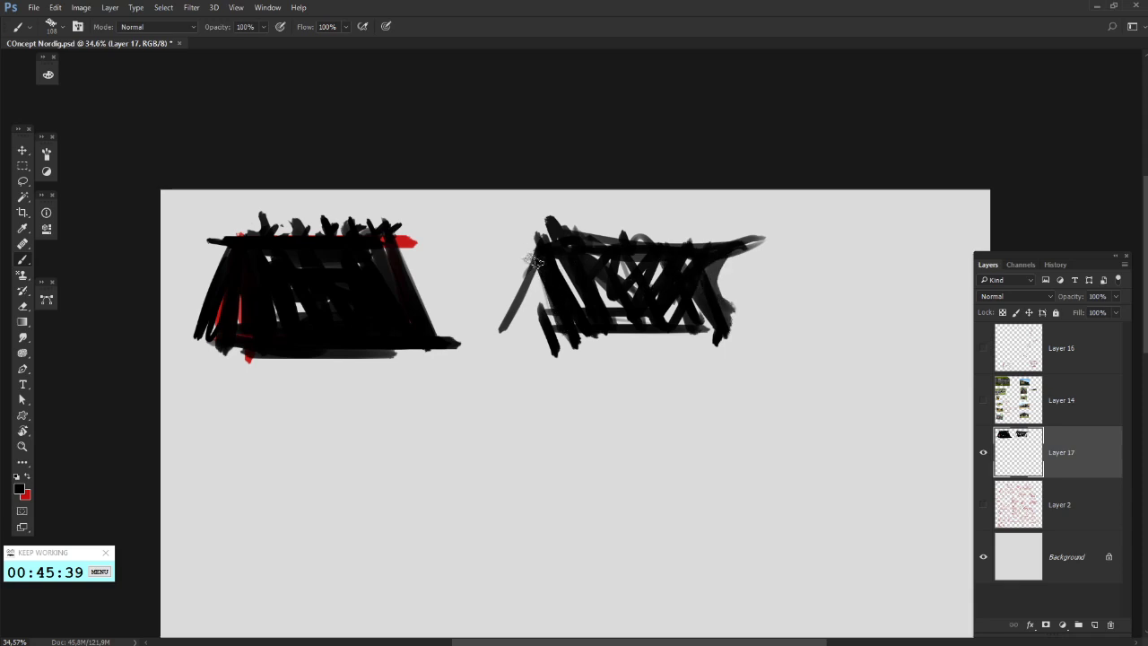
{"action": "mouse_move", "coordinate": [534, 261]}
{"action": "left_mouse_down"}
{"action": "mouse_move", "coordinate": [517, 315]}
{"action": "mouse_move", "coordinate": [538, 275]}
{"action": "mouse_move", "coordinate": [568, 328]}
{"action": "mouse_move", "coordinate": [524, 338]}
{"action": "left_mouse_up"}
{"action": "left_click_drag", "start_coordinate": [630, 372], "coordinate": [526, 343]}
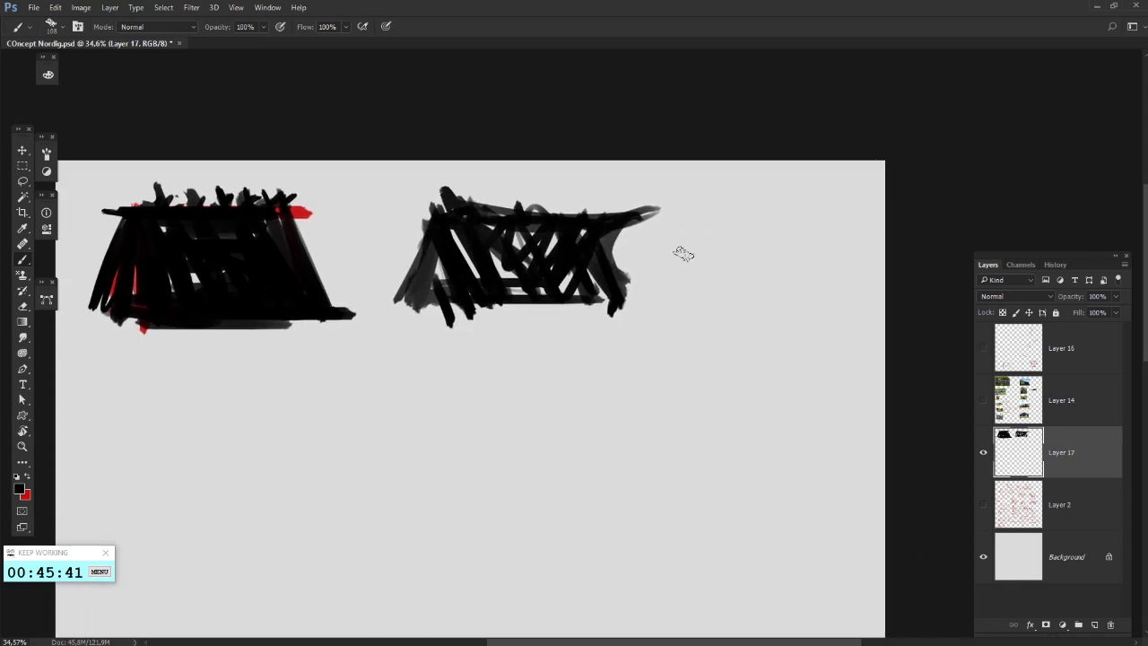
- Bring the house reference board into view and paint a smaller gabled hut as a third silhouette beside the second
{"action": "left_click_drag", "start_coordinate": [1147, 350], "coordinate": [1007, 148]}
{"action": "left_click_drag", "start_coordinate": [744, 258], "coordinate": [669, 271]}
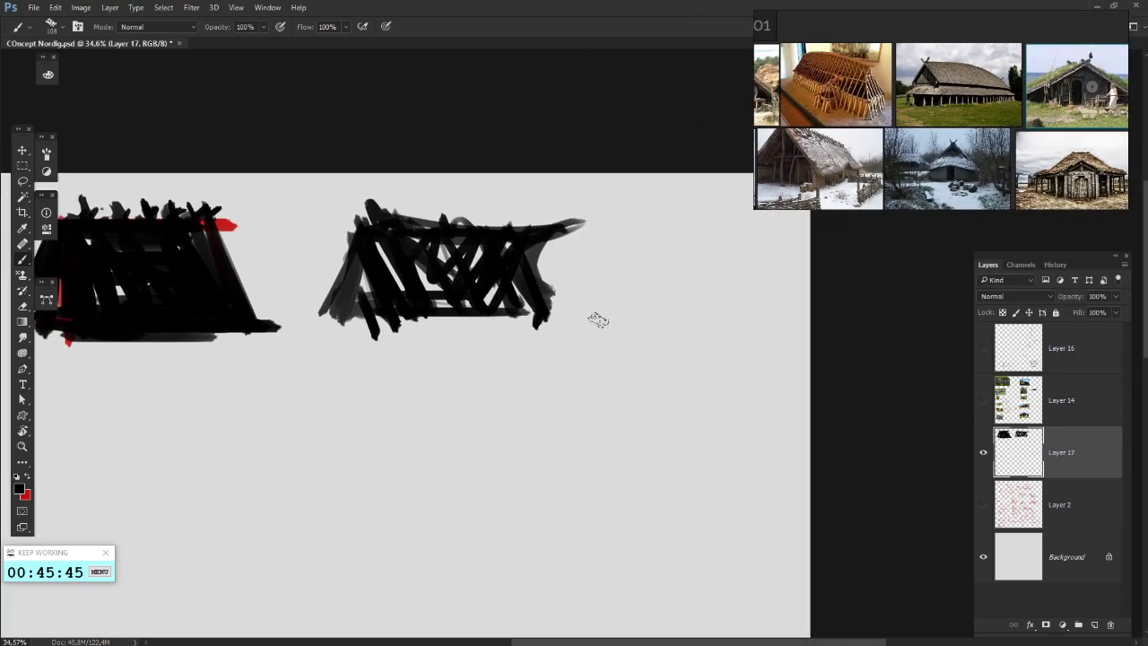
{"action": "mouse_move", "coordinate": [596, 319]}
{"action": "left_mouse_down"}
{"action": "mouse_move", "coordinate": [647, 251]}
{"action": "mouse_move", "coordinate": [677, 319]}
{"action": "mouse_move", "coordinate": [612, 315]}
{"action": "mouse_move", "coordinate": [621, 305]}
{"action": "mouse_move", "coordinate": [677, 318]}
{"action": "left_mouse_up"}
{"action": "left_click_drag", "start_coordinate": [644, 264], "coordinate": [733, 268]}
{"action": "mouse_move", "coordinate": [659, 258]}
{"action": "left_mouse_down"}
{"action": "mouse_move", "coordinate": [698, 329]}
{"action": "mouse_move", "coordinate": [743, 258]}
{"action": "mouse_move", "coordinate": [762, 321]}
{"action": "left_mouse_up"}
{"action": "left_click_drag", "start_coordinate": [716, 251], "coordinate": [739, 327]}
{"action": "mouse_move", "coordinate": [684, 270]}
{"action": "left_mouse_down"}
{"action": "mouse_move", "coordinate": [725, 324]}
{"action": "mouse_move", "coordinate": [741, 301]}
{"action": "left_mouse_up"}
{"action": "left_click_drag", "start_coordinate": [739, 310], "coordinate": [689, 314]}
{"action": "left_click_drag", "start_coordinate": [556, 305], "coordinate": [631, 319]}
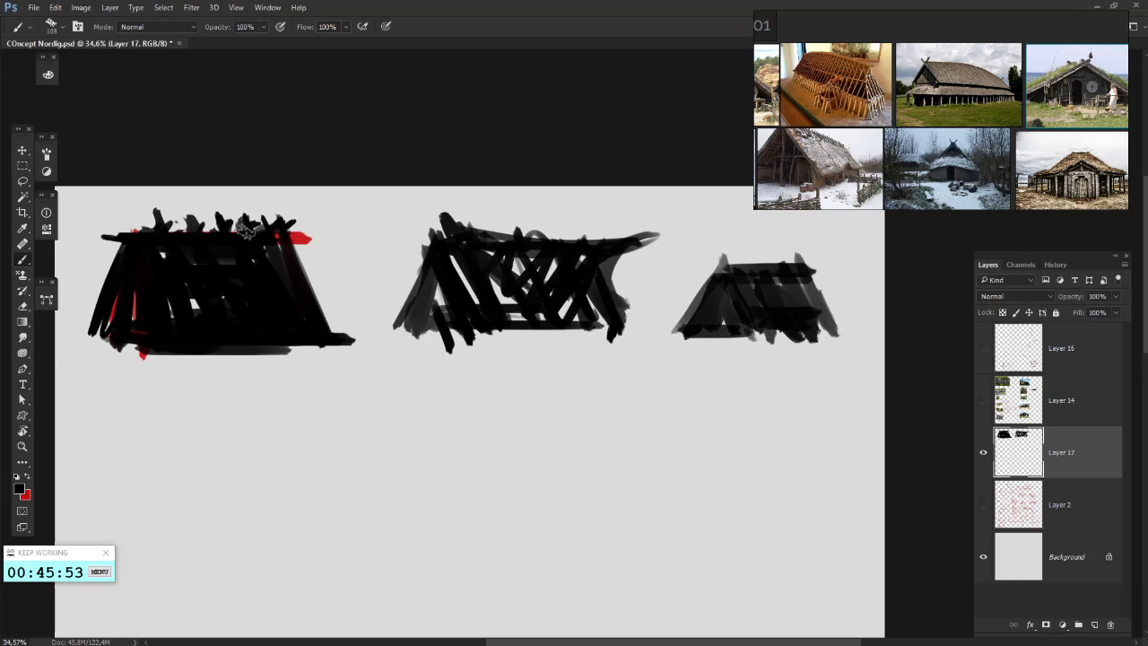
- Lasso the first longhouse silhouette and scale it down with Free Transform
{"action": "left_click", "coordinate": [23, 181]}
{"action": "mouse_move", "coordinate": [139, 406]}
{"action": "left_mouse_down"}
{"action": "mouse_move", "coordinate": [346, 359]}
{"action": "mouse_move", "coordinate": [305, 443]}
{"action": "left_mouse_up"}
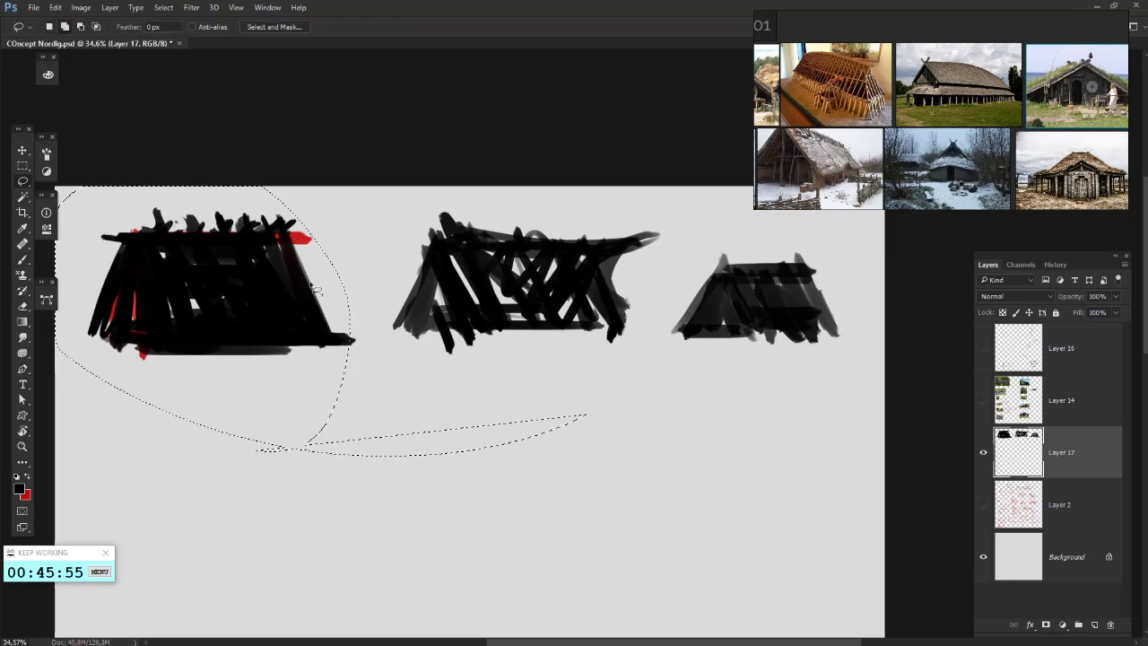
{"action": "left_click_drag", "start_coordinate": [355, 254], "coordinate": [339, 387]}
{"action": "right_click", "coordinate": [348, 339]}
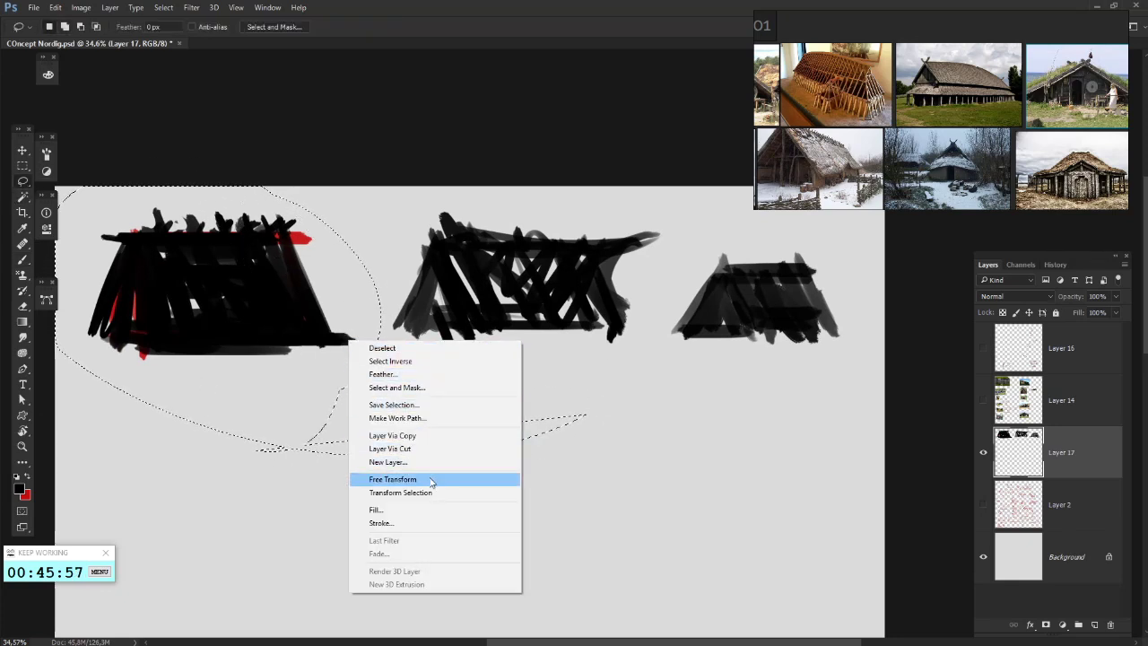
{"action": "left_click", "coordinate": [436, 478]}
{"action": "mouse_move", "coordinate": [585, 455]}
{"action": "left_mouse_down"}
{"action": "mouse_move", "coordinate": [544, 414]}
{"action": "mouse_move", "coordinate": [477, 396]}
{"action": "mouse_move", "coordinate": [435, 403]}
{"action": "mouse_move", "coordinate": [422, 397]}
{"action": "mouse_move", "coordinate": [523, 416]}
{"action": "mouse_move", "coordinate": [387, 376]}
{"action": "left_mouse_up"}
{"action": "key", "text": "Return"}
- Lasso the second silhouette, move it closer to the first and stretch it taller with Free Transform
{"action": "key", "text": "l"}
{"action": "left_click_drag", "start_coordinate": [633, 199], "coordinate": [579, 314]}
{"action": "mouse_move", "coordinate": [730, 238]}
{"action": "left_mouse_down"}
{"action": "mouse_move", "coordinate": [656, 343]}
{"action": "mouse_move", "coordinate": [658, 332]}
{"action": "left_mouse_up"}
{"action": "mouse_move", "coordinate": [540, 300]}
{"action": "left_mouse_down"}
{"action": "mouse_move", "coordinate": [482, 321]}
{"action": "mouse_move", "coordinate": [413, 299]}
{"action": "left_mouse_up"}
{"action": "right_click", "coordinate": [432, 324]}
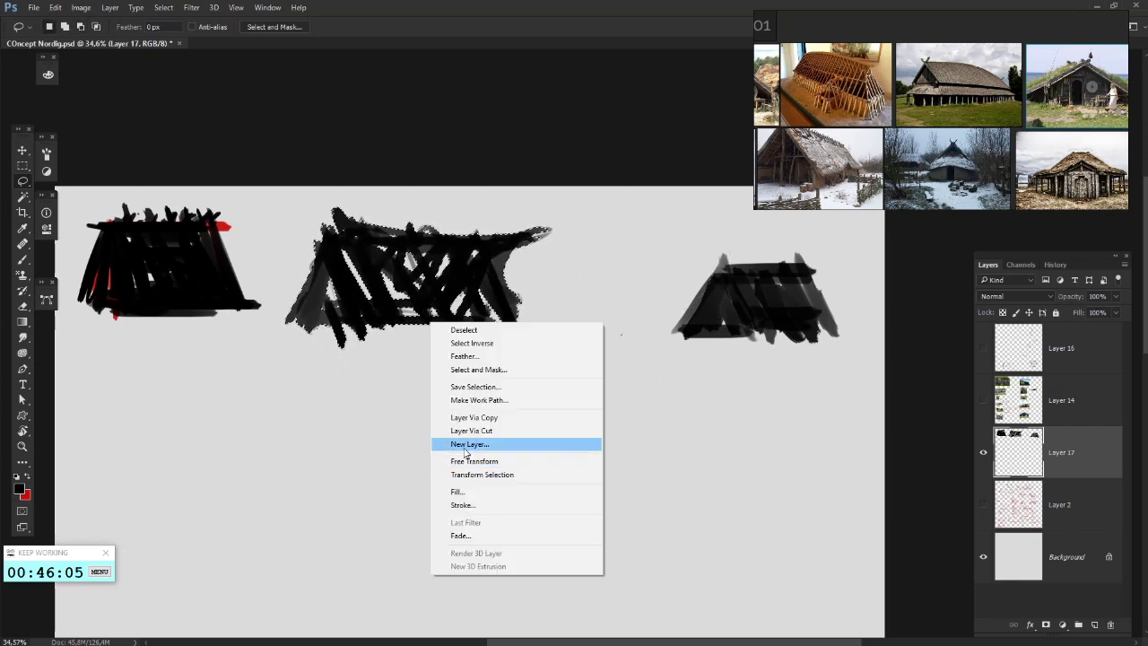
{"action": "left_click", "coordinate": [475, 461]}
{"action": "left_click_drag", "start_coordinate": [419, 347], "coordinate": [421, 472]}
{"action": "left_click_drag", "start_coordinate": [444, 386], "coordinate": [433, 346]}
{"action": "key", "text": "Return"}
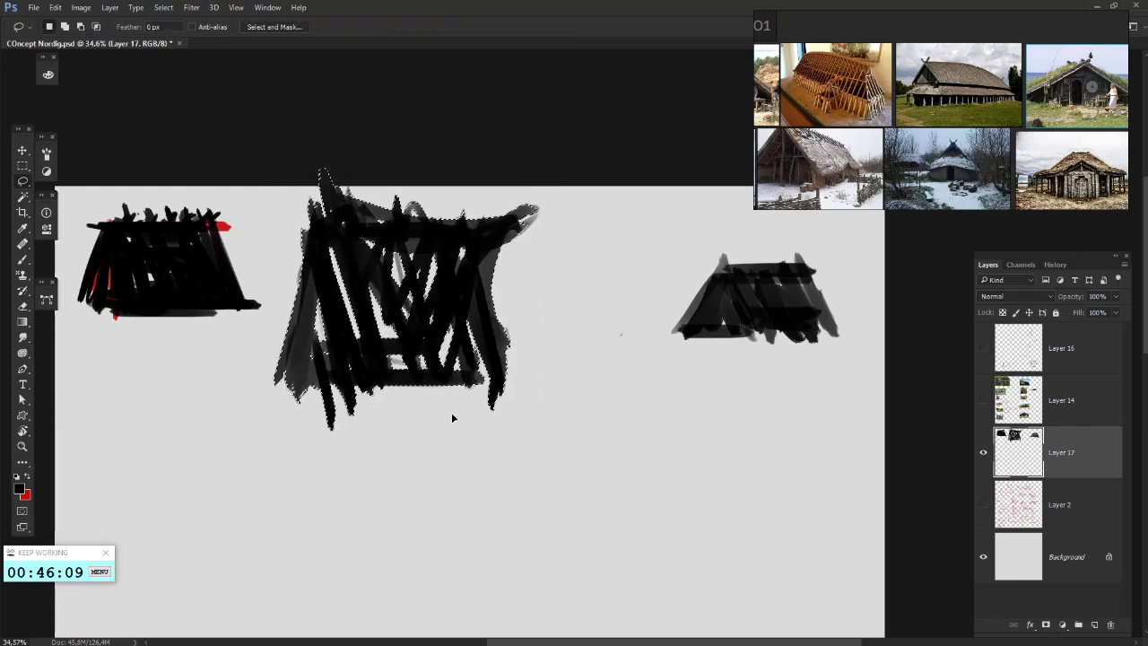
- Scale the second silhouette to about 58%, place it level with the first, and erase the legs sticking out below its base
{"action": "right_click", "coordinate": [460, 367]}
{"action": "left_click", "coordinate": [502, 505]}
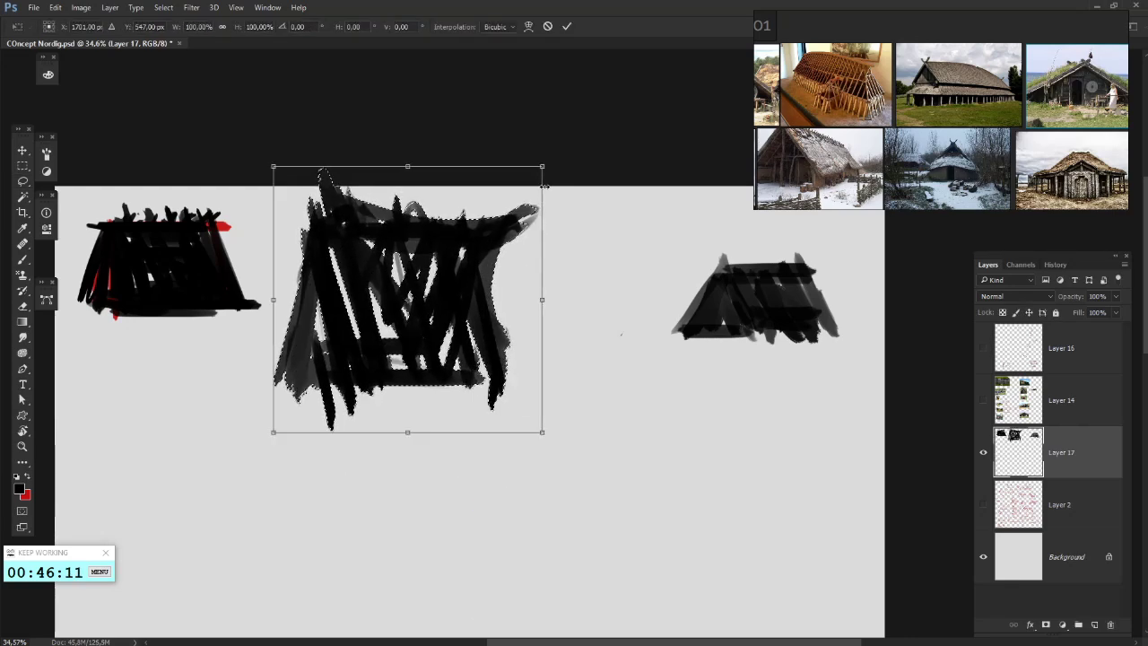
{"action": "left_click_drag", "start_coordinate": [543, 166], "coordinate": [414, 253]}
{"action": "left_click_drag", "start_coordinate": [380, 368], "coordinate": [375, 303]}
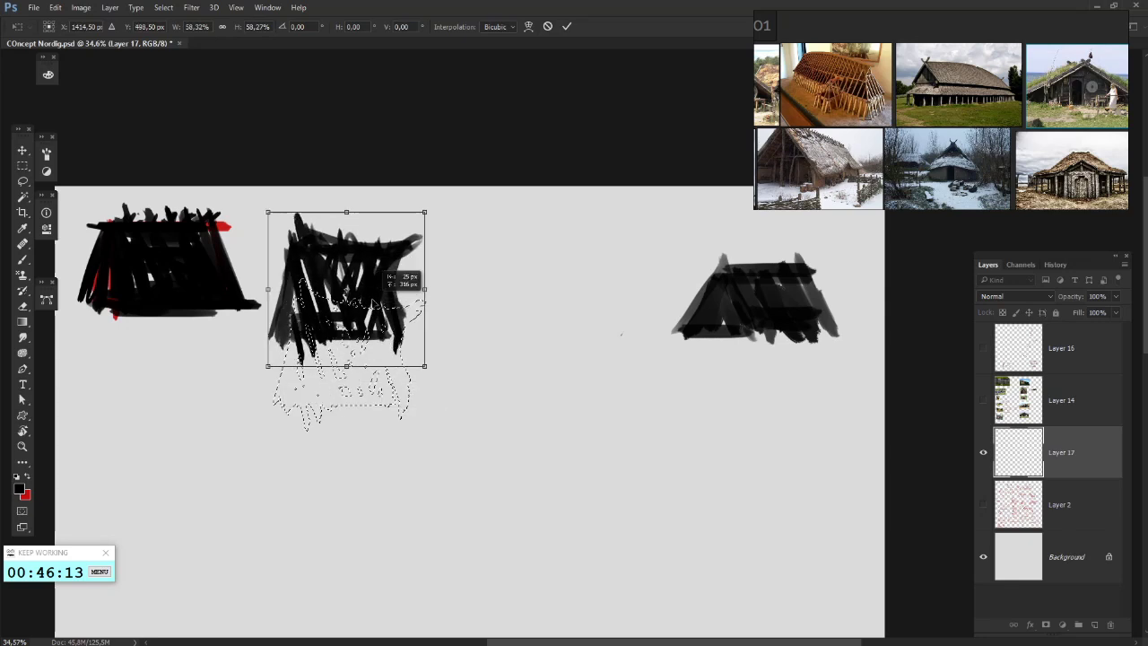
{"action": "key", "text": "Return"}
{"action": "key", "text": "Return"}
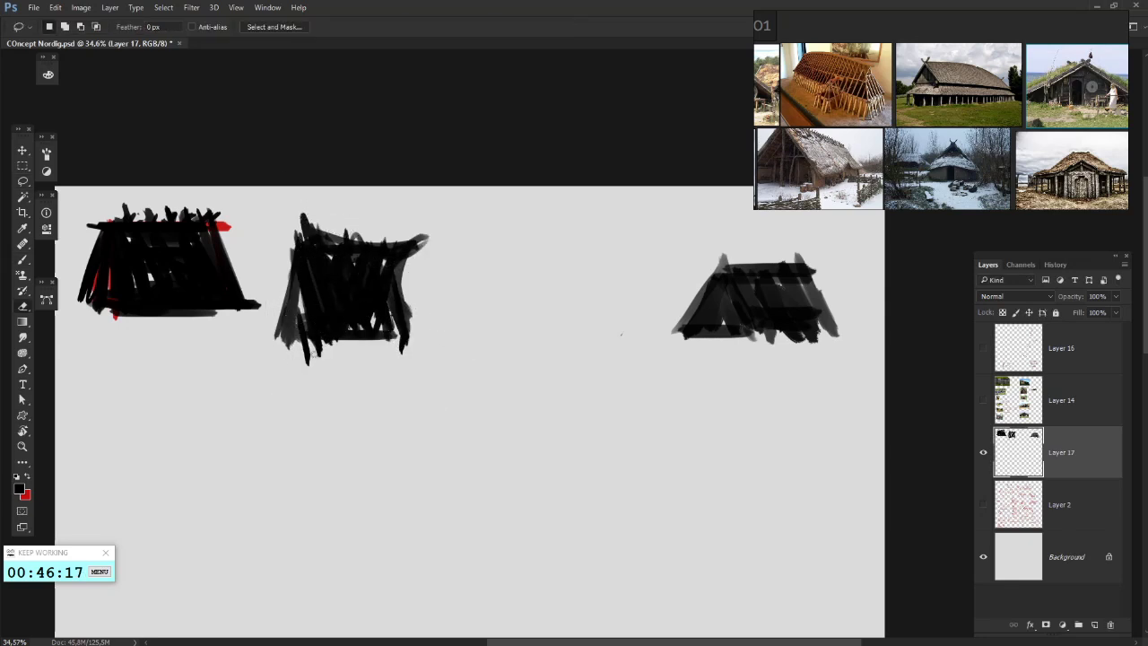
{"action": "key", "text": "e"}
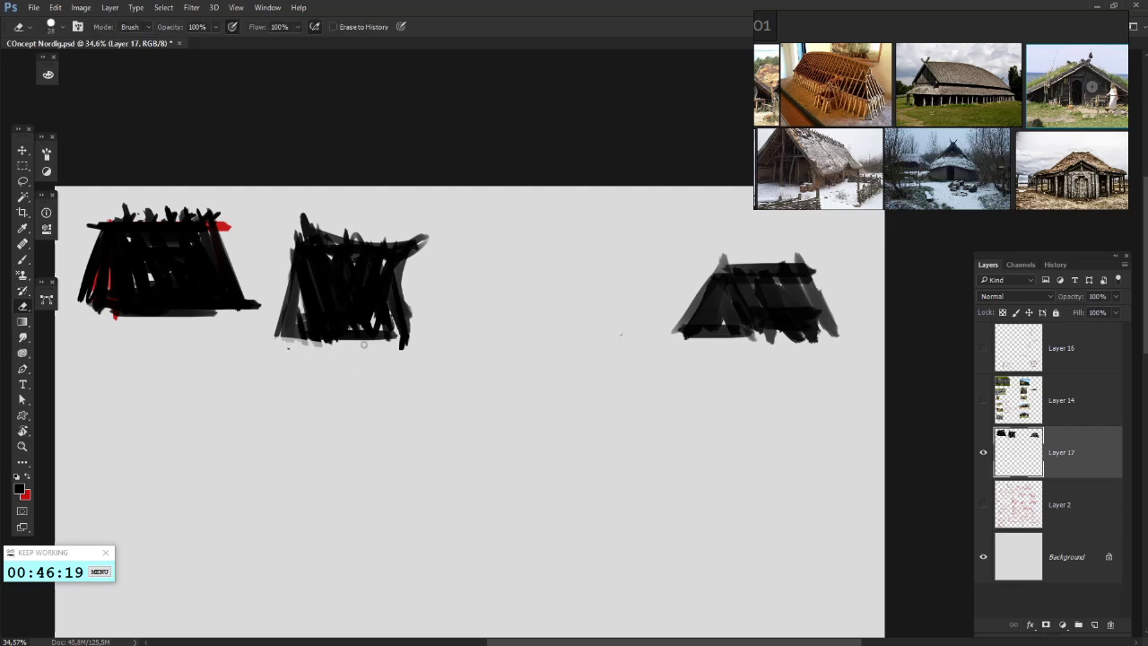
{"action": "left_click_drag", "start_coordinate": [593, 304], "coordinate": [503, 304]}
- Select the third silhouette, move it next to the second and enlarge it upward with Free Transform
{"action": "key", "text": "m"}
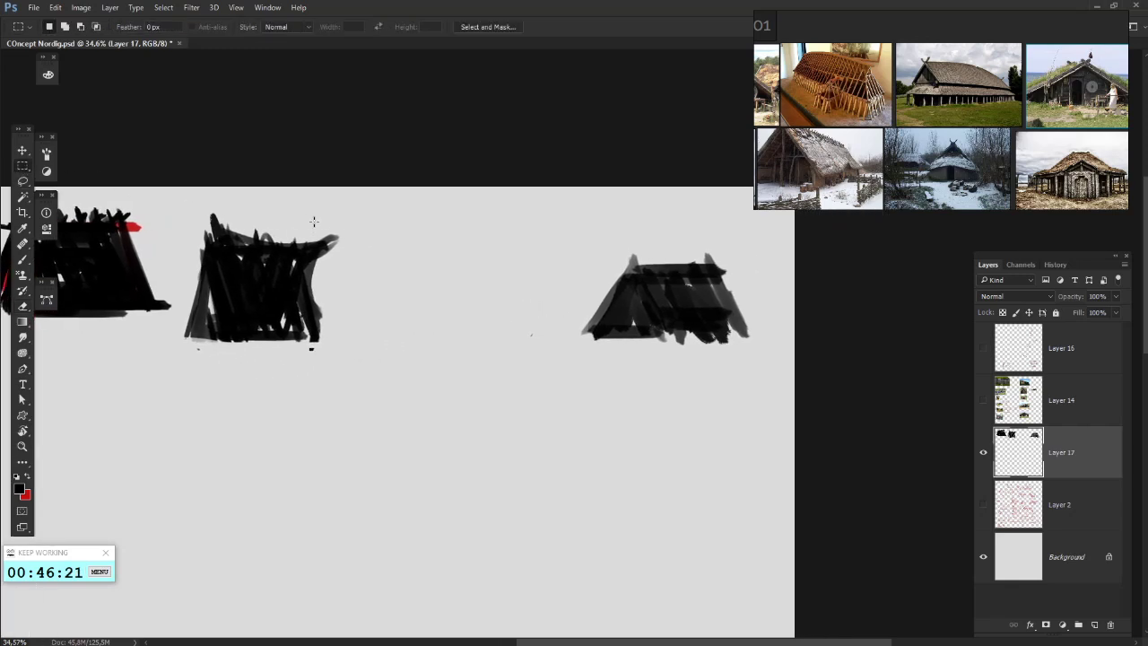
{"action": "left_click_drag", "start_coordinate": [699, 324], "coordinate": [506, 317]}
{"action": "right_click", "coordinate": [486, 312]}
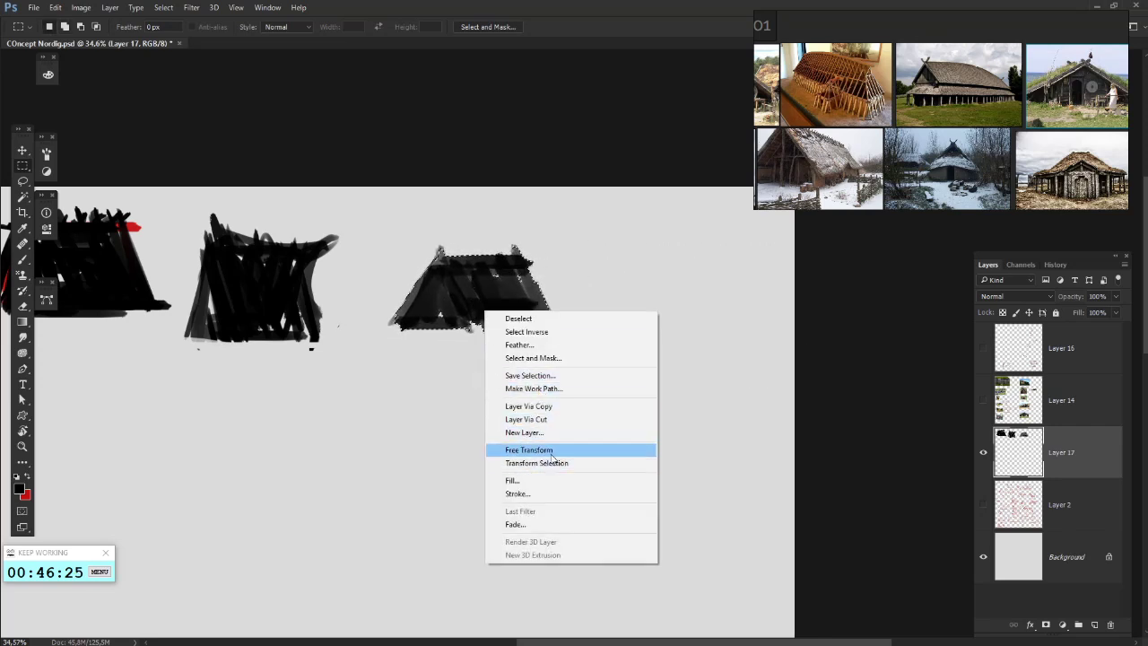
{"action": "left_click", "coordinate": [534, 449]}
{"action": "left_click_drag", "start_coordinate": [448, 244], "coordinate": [440, 198]}
{"action": "mouse_move", "coordinate": [482, 262]}
{"action": "left_mouse_down"}
{"action": "mouse_move", "coordinate": [431, 268]}
{"action": "mouse_move", "coordinate": [643, 288]}
{"action": "mouse_move", "coordinate": [608, 287]}
{"action": "left_mouse_up"}
{"action": "key", "text": "Return"}
- Copy the third silhouette to a new layer beside it, widening the copy to about 122% and flattening it to about 56% height
{"action": "key", "text": "ctrl+j"}
{"action": "right_click", "coordinate": [635, 305]}
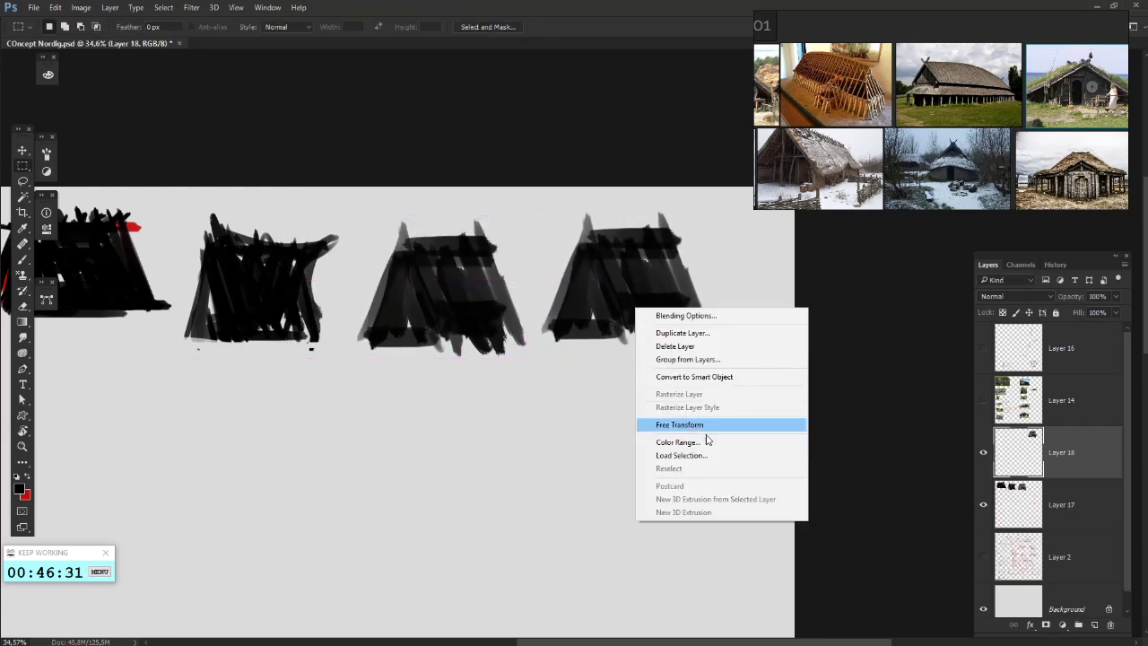
{"action": "left_click", "coordinate": [709, 420]}
{"action": "left_click_drag", "start_coordinate": [710, 280], "coordinate": [759, 265]}
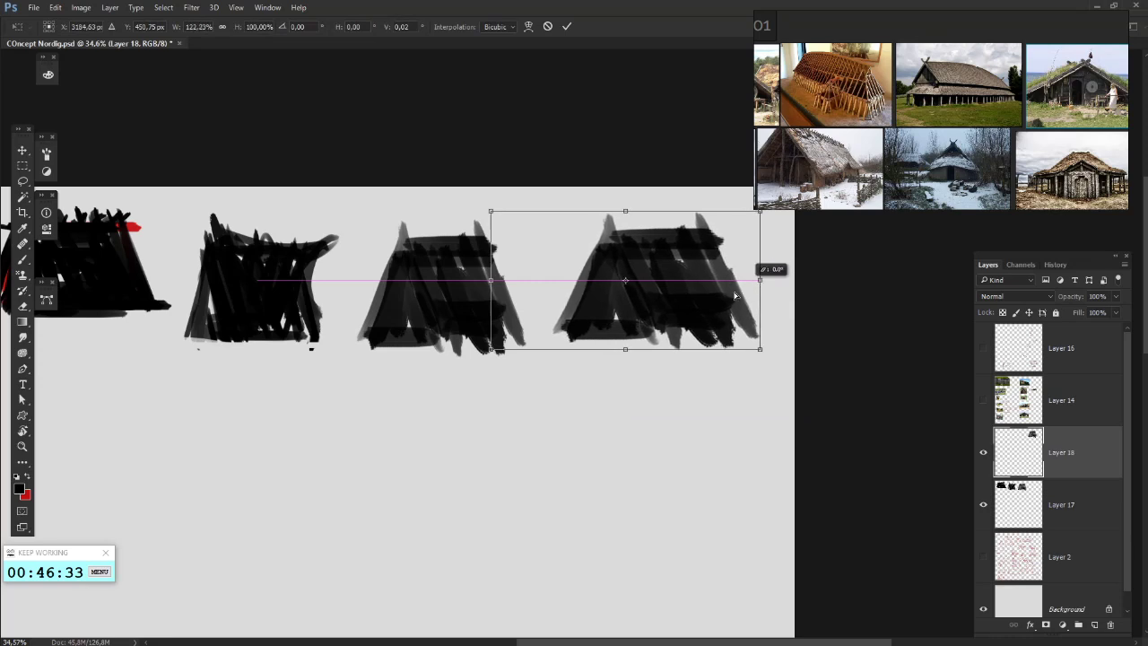
{"action": "left_click_drag", "start_coordinate": [645, 350], "coordinate": [632, 282]}
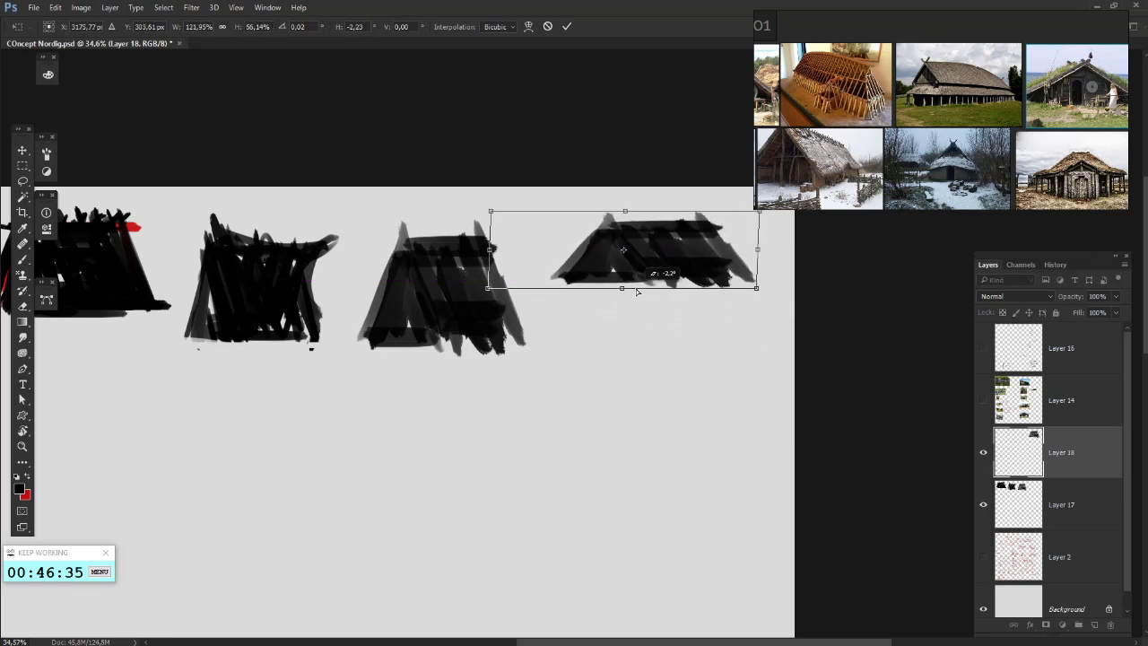
{"action": "mouse_move", "coordinate": [666, 246]}
{"action": "left_mouse_down"}
{"action": "mouse_move", "coordinate": [653, 289]}
{"action": "mouse_move", "coordinate": [661, 305]}
{"action": "mouse_move", "coordinate": [657, 249]}
{"action": "left_mouse_up"}
{"action": "key", "text": "Return"}
- Duplicate the flattened roof, make the copy a narrow, tall upper storey stacked on it, and shift the lower roof down
{"action": "right_click", "coordinate": [685, 311]}
{"action": "left_click", "coordinate": [700, 444]}
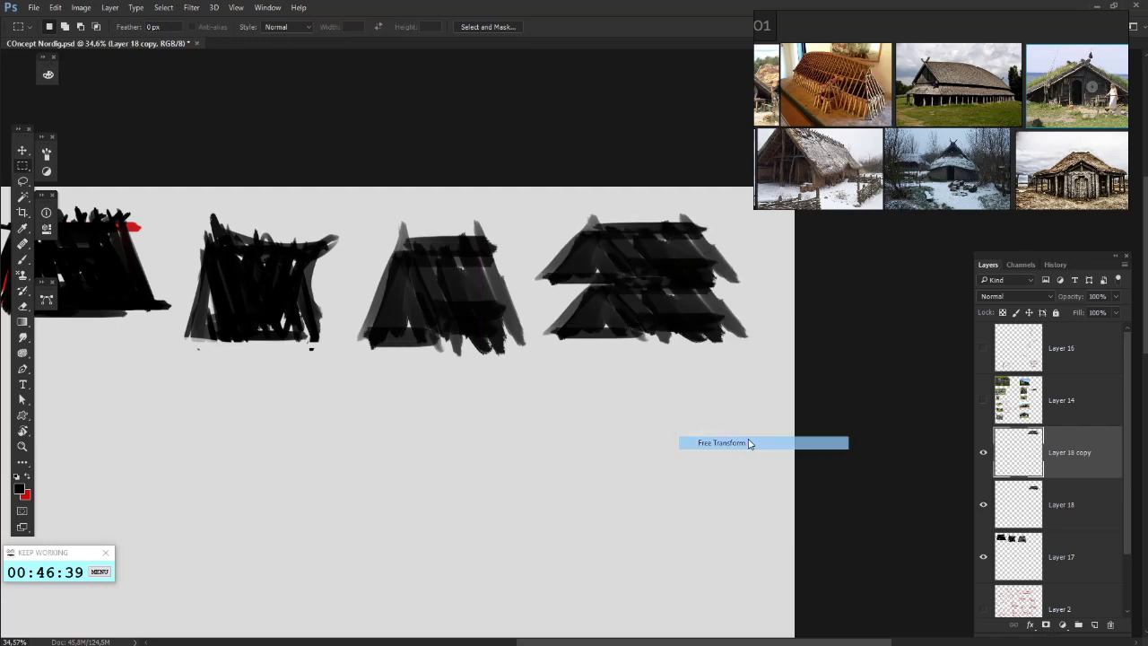
{"action": "left_click_drag", "start_coordinate": [744, 251], "coordinate": [658, 263]}
{"action": "left_click_drag", "start_coordinate": [632, 216], "coordinate": [631, 164]}
{"action": "left_click_drag", "start_coordinate": [647, 236], "coordinate": [653, 296]}
{"action": "key", "text": "Return"}
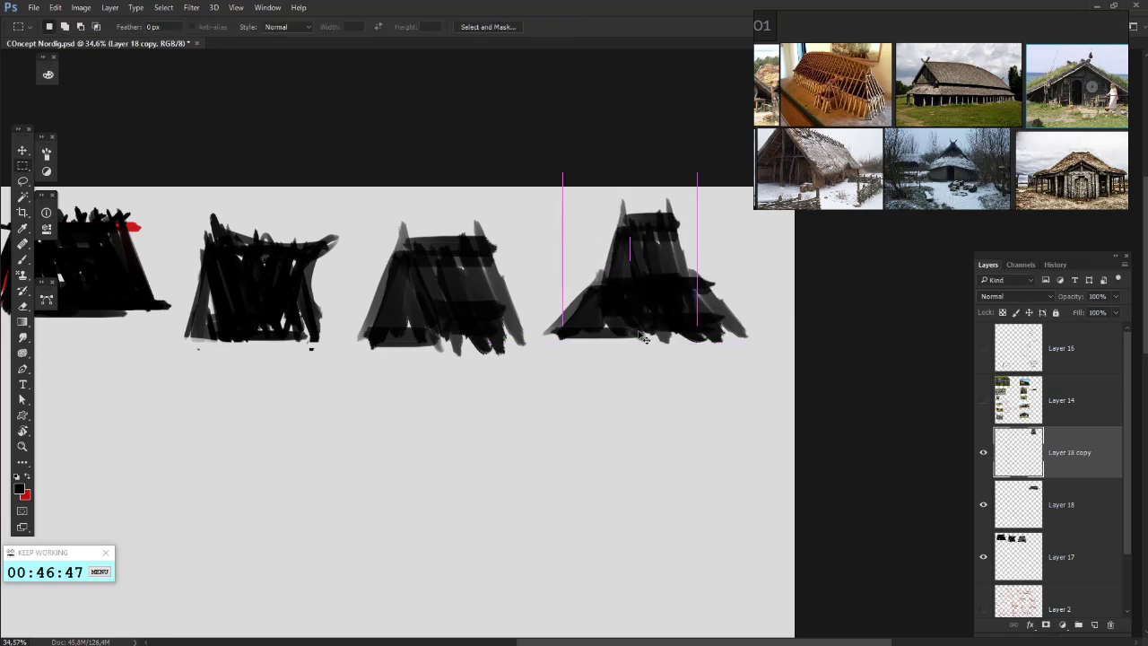
{"action": "left_click_drag", "start_coordinate": [592, 323], "coordinate": [592, 351]}
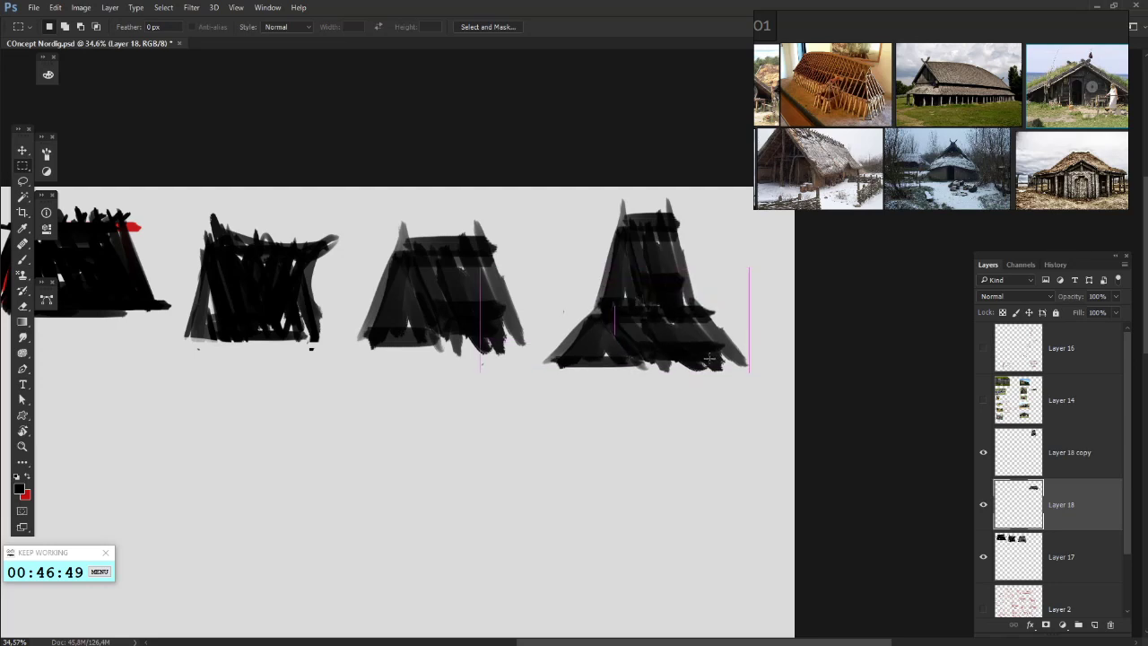
- Merge Layer 17, Layer 18 and Layer 18 copy so all four silhouettes share one layer
{"action": "left_click_drag", "start_coordinate": [732, 415], "coordinate": [841, 411]}
{"action": "right_click", "coordinate": [1076, 556]}
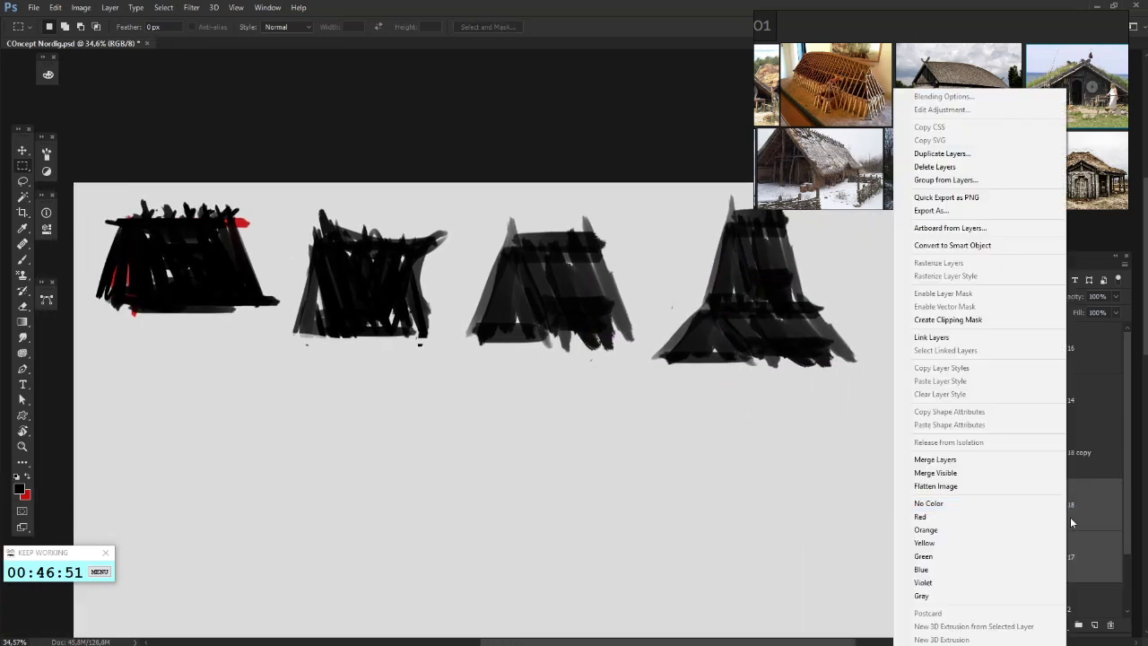
{"action": "left_click", "coordinate": [977, 458]}
{"action": "left_click", "coordinate": [1049, 473]}
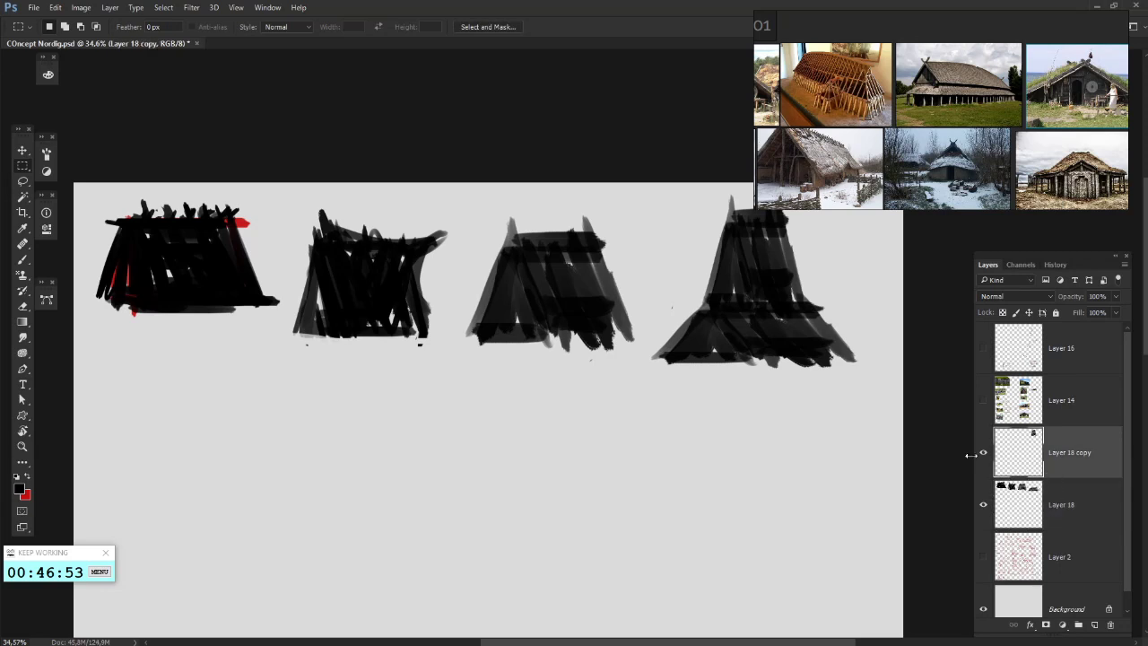
{"action": "left_click", "coordinate": [983, 452]}
{"action": "left_click", "coordinate": [983, 452]}
{"action": "right_click", "coordinate": [1077, 505]}
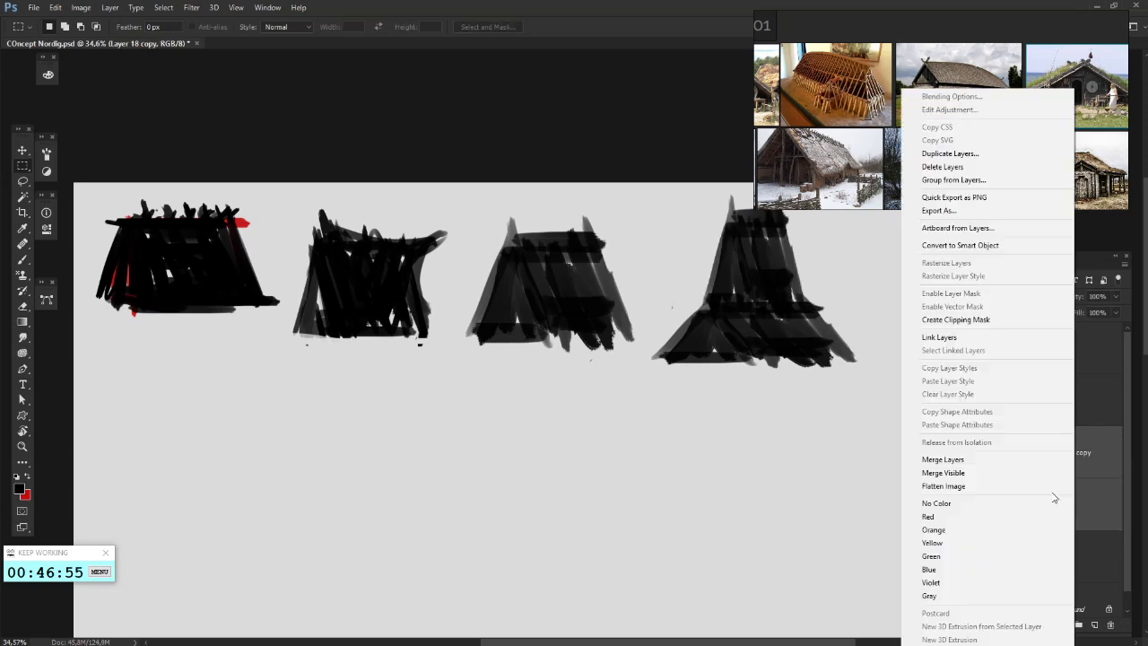
{"action": "left_click", "coordinate": [959, 461]}
- Lasso the second silhouette, copy it to a new layer below the first row, and place another duplicate overlapping its lower half
{"action": "left_click_drag", "start_coordinate": [423, 346], "coordinate": [515, 367]}
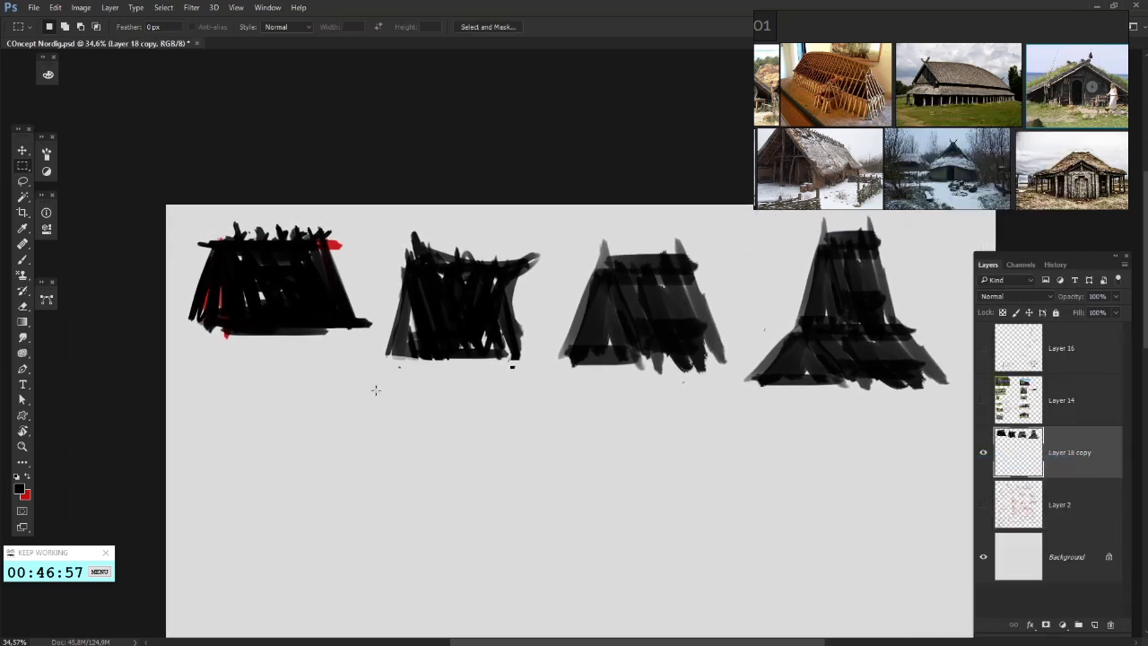
{"action": "left_click", "coordinate": [25, 182]}
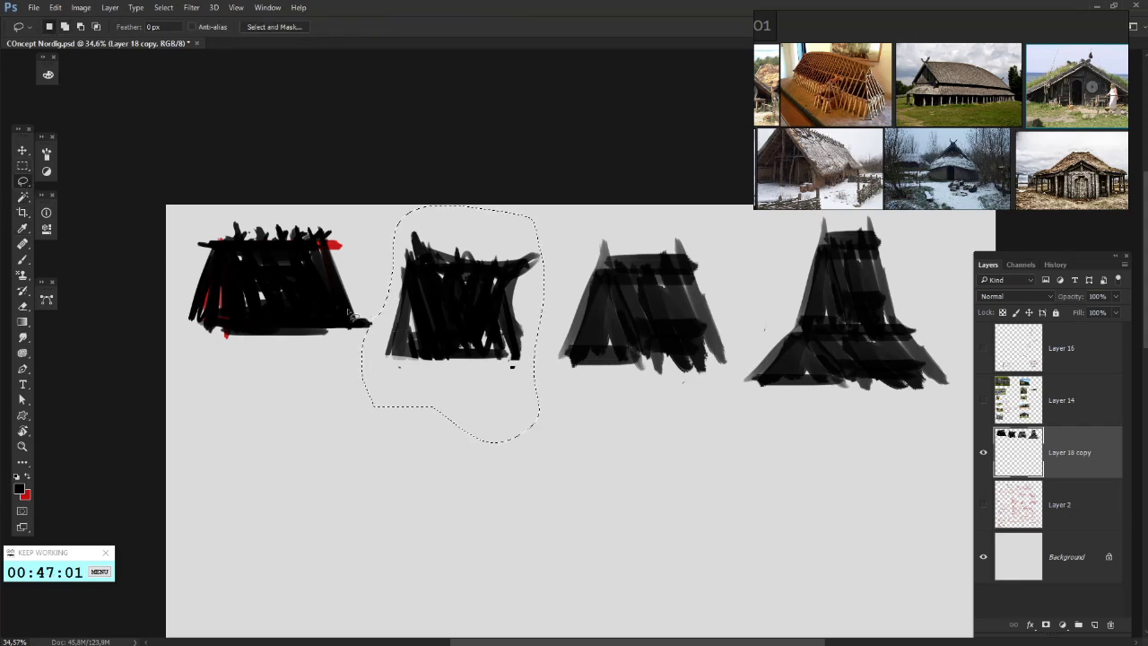
{"action": "left_click_drag", "start_coordinate": [323, 366], "coordinate": [317, 352]}
{"action": "key", "text": "ctrl+j"}
{"action": "left_click_drag", "start_coordinate": [459, 305], "coordinate": [309, 456]}
{"action": "mouse_move", "coordinate": [501, 458]}
{"action": "left_mouse_down"}
{"action": "mouse_move", "coordinate": [539, 392]}
{"action": "mouse_move", "coordinate": [612, 316]}
{"action": "left_mouse_up"}
{"action": "left_click_drag", "start_coordinate": [433, 350], "coordinate": [437, 349]}
{"action": "left_click_drag", "start_coordinate": [438, 319], "coordinate": [443, 382]}
- Free Transform the lower duplicate into a long, low base about 238% wide and 38% high beneath the tall silhouette
{"action": "right_click", "coordinate": [454, 392]}
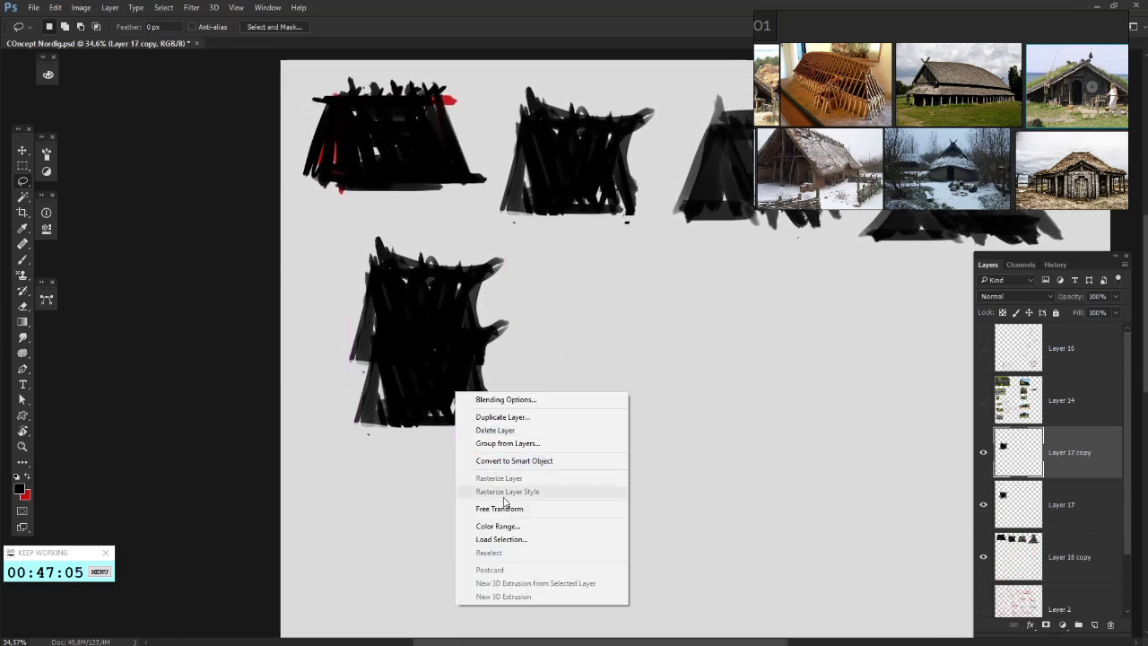
{"action": "left_click", "coordinate": [507, 508]}
{"action": "mouse_move", "coordinate": [433, 297]}
{"action": "left_mouse_down"}
{"action": "mouse_move", "coordinate": [433, 380]}
{"action": "mouse_move", "coordinate": [428, 355]}
{"action": "mouse_move", "coordinate": [416, 356]}
{"action": "mouse_move", "coordinate": [722, 357]}
{"action": "mouse_move", "coordinate": [692, 357]}
{"action": "left_mouse_up"}
{"action": "left_click_drag", "start_coordinate": [532, 369], "coordinate": [517, 372]}
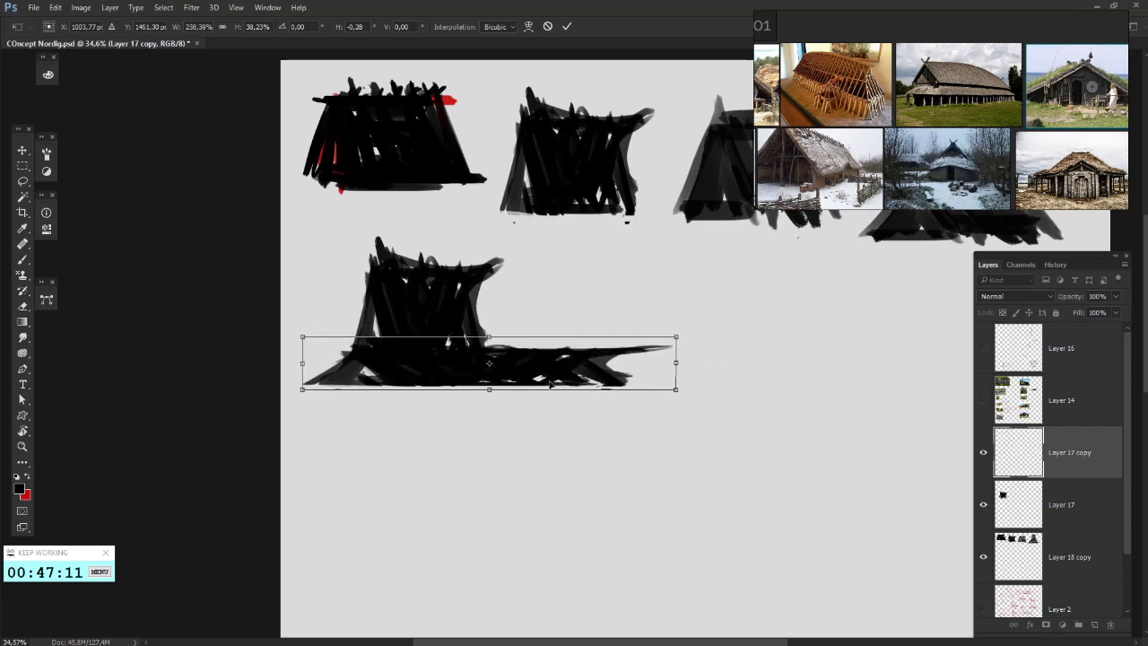
{"action": "key", "text": "Return"}
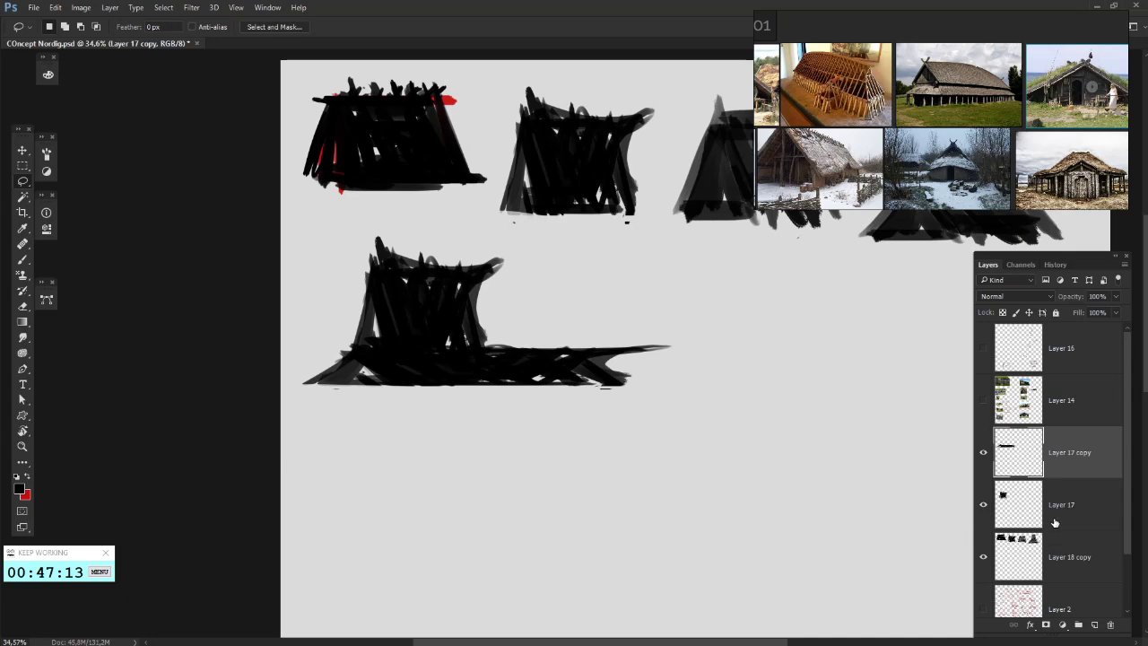
- Lasso the far end of the long base on Layer 17 copy and delete it, leaving a roof slope that curves down
{"action": "left_click", "coordinate": [1055, 522]}
{"action": "left_click", "coordinate": [1063, 551]}
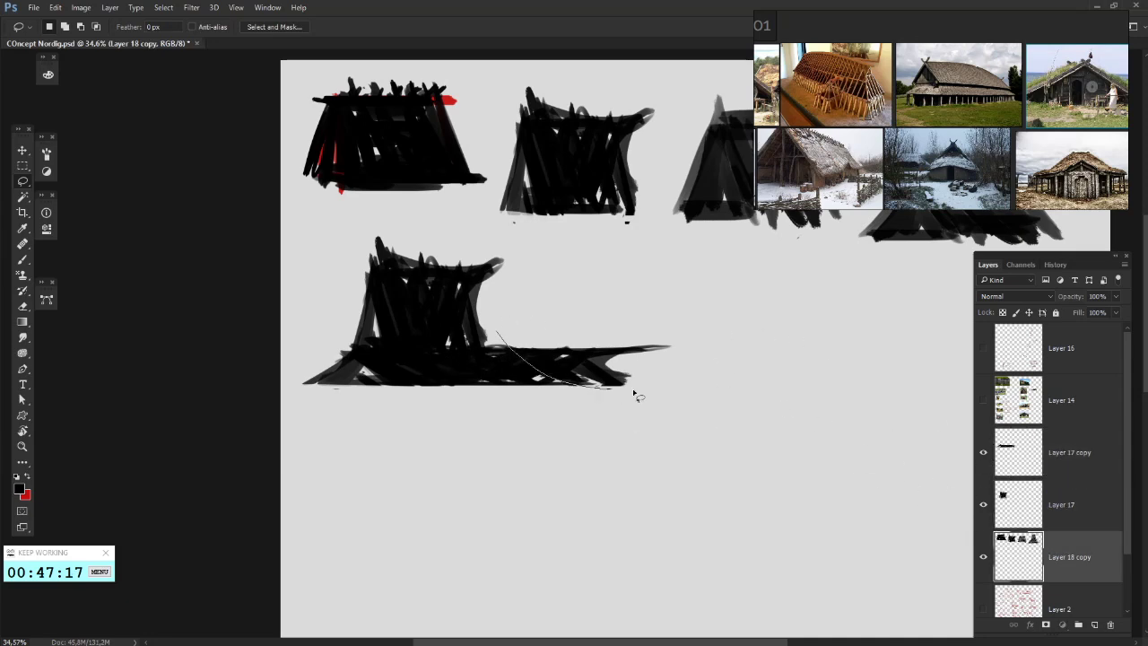
{"action": "key", "text": "alt+bracketright"}
{"action": "key", "text": "alt+bracketright"}
{"action": "key", "text": "Delete"}
{"action": "key", "text": "ctrl+d"}
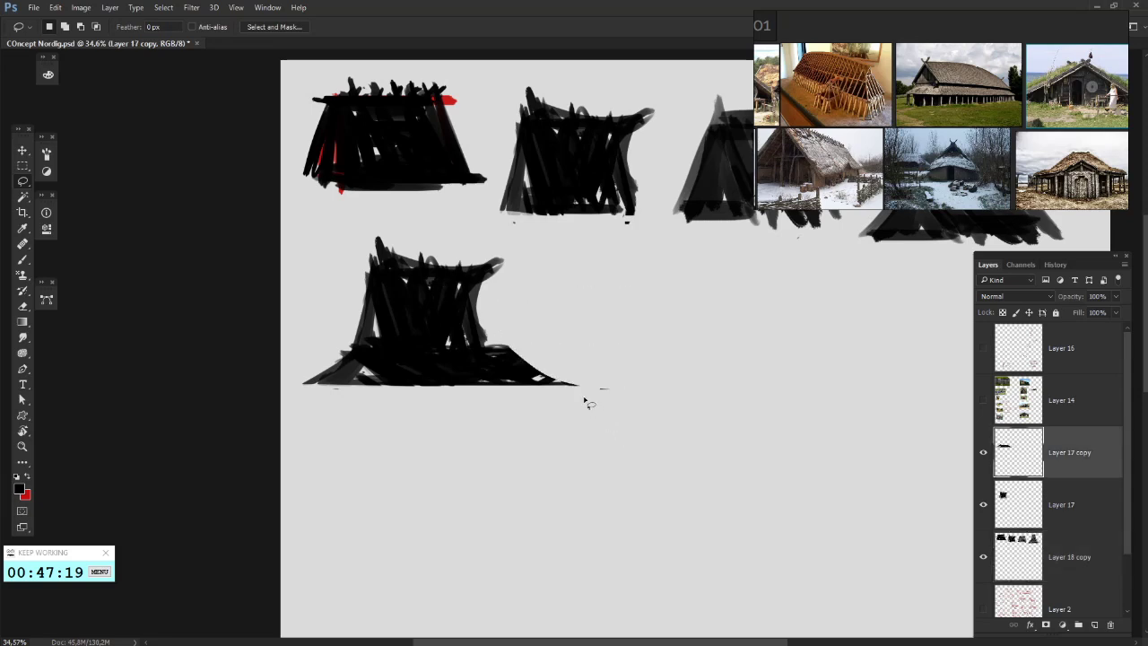
- Delete the stray mark past the tip of the long base, and merge Layer 17 copy with Layer 17
{"action": "left_click_drag", "start_coordinate": [563, 381], "coordinate": [667, 436]}
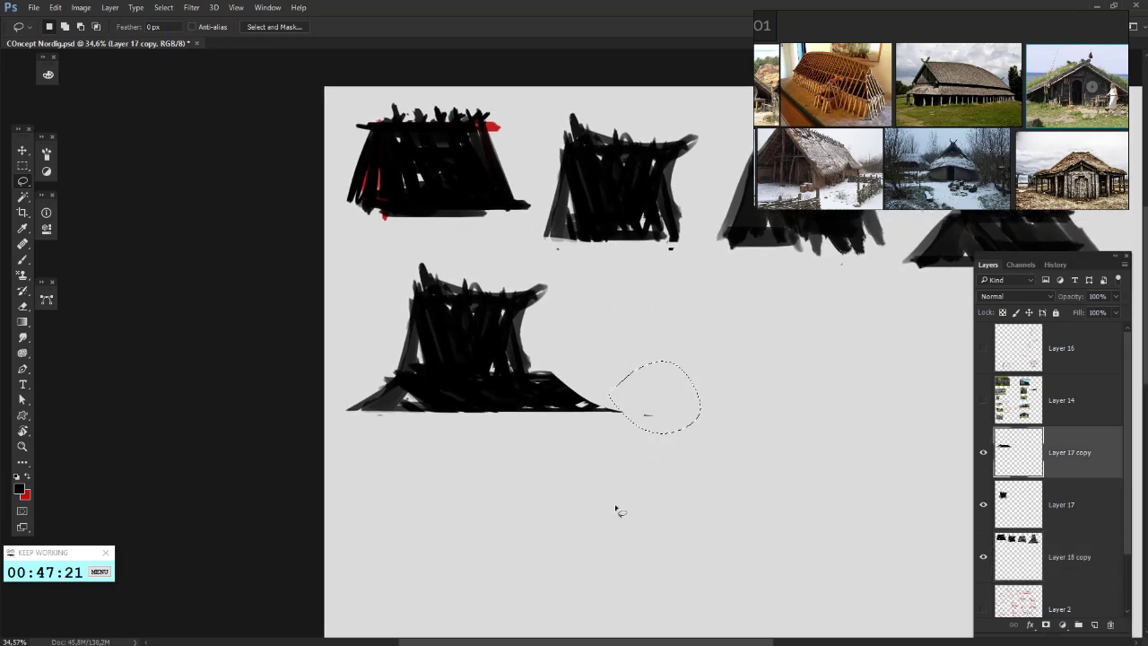
{"action": "left_click_drag", "start_coordinate": [599, 411], "coordinate": [615, 421]}
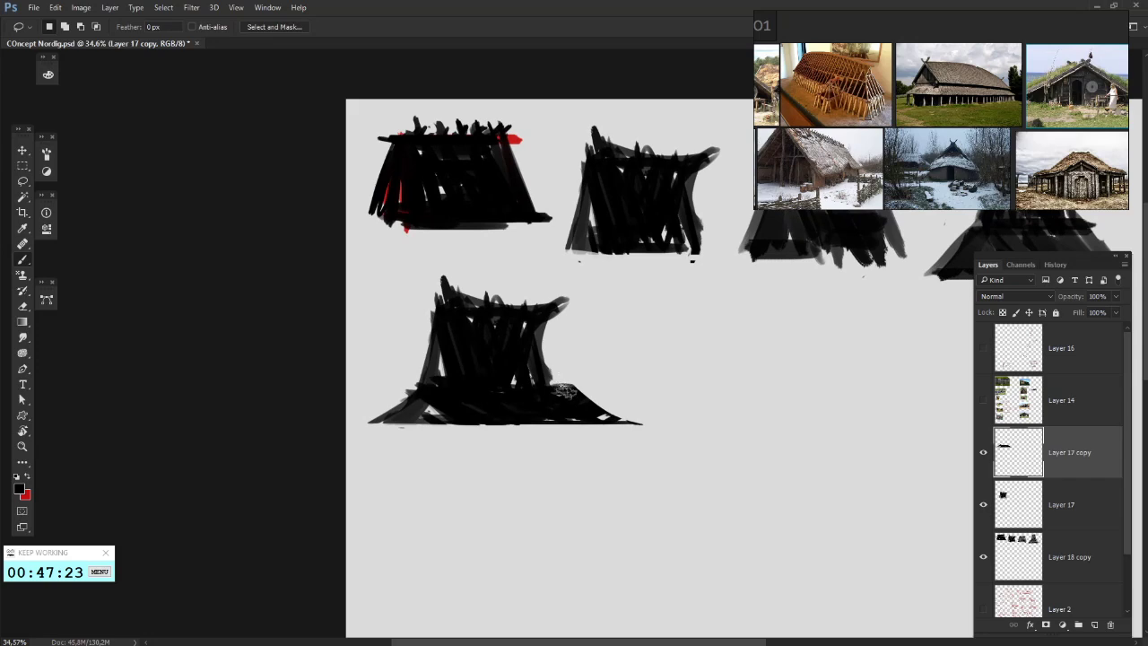
{"action": "key", "text": "b"}
{"action": "left_click", "coordinate": [1063, 525], "text": "shift"}
{"action": "right_click", "coordinate": [1063, 525]}
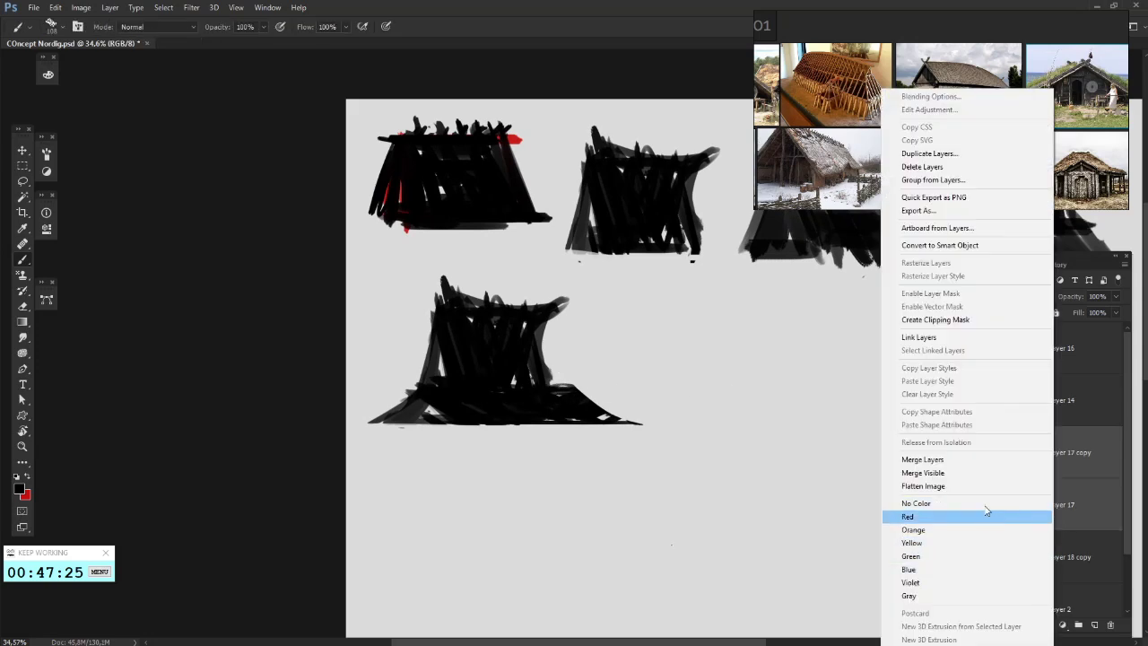
{"action": "left_click", "coordinate": [971, 461]}
- Set the brush size to 42 px and paint the gap between the tall body and base into one continuous roof slope
{"action": "left_click_drag", "start_coordinate": [678, 411], "coordinate": [631, 391]}
{"action": "right_click", "coordinate": [630, 391]}
{"action": "left_click", "coordinate": [692, 329]}
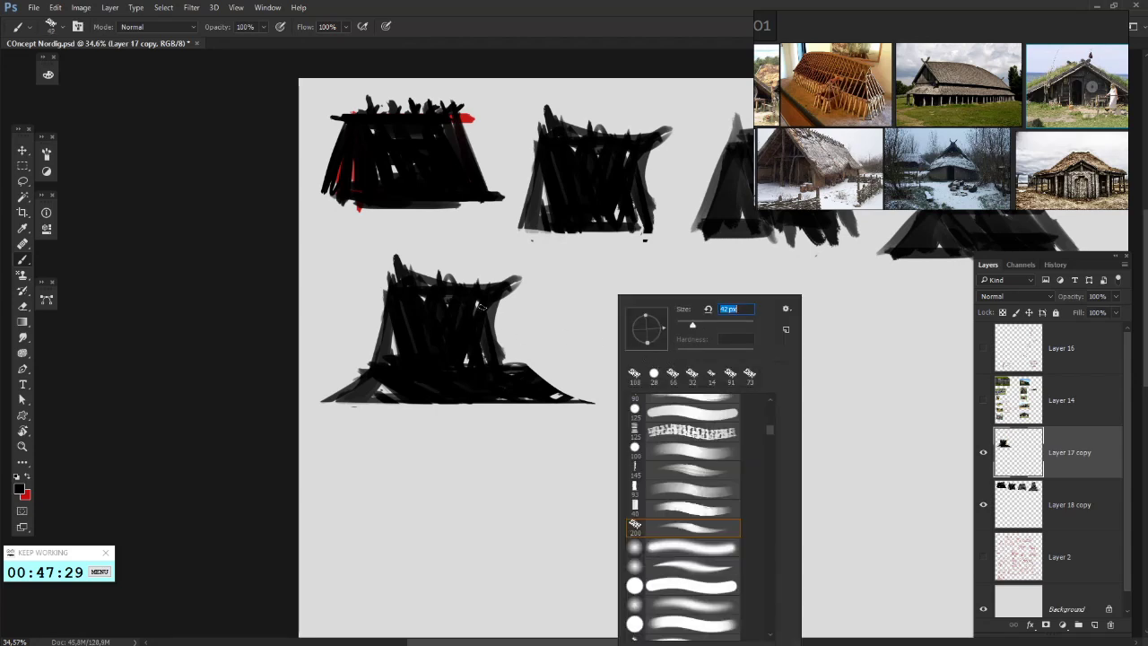
{"action": "left_click", "coordinate": [504, 338]}
{"action": "key", "text": "b"}
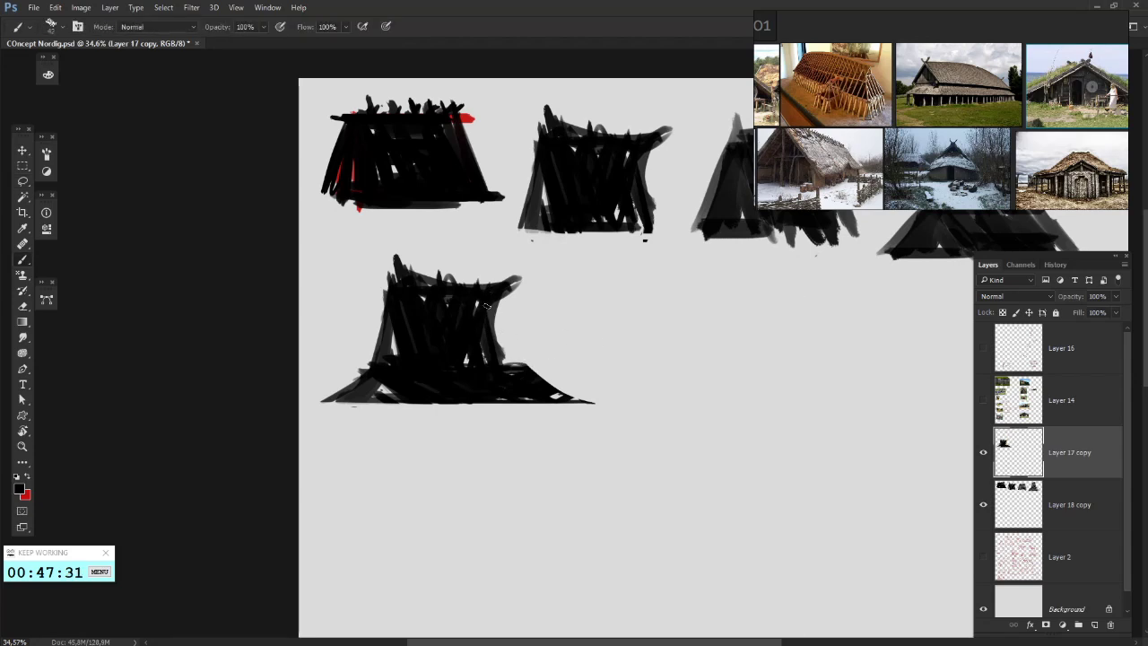
{"action": "left_click_drag", "start_coordinate": [601, 362], "coordinate": [540, 353]}
- Duplicate the finished tall silhouette beside the original in the second row, and undo the extra copy
{"action": "key", "text": "ctrl+j"}
{"action": "left_click_drag", "start_coordinate": [370, 343], "coordinate": [647, 342]}
{"action": "key", "text": "ctrl+j"}
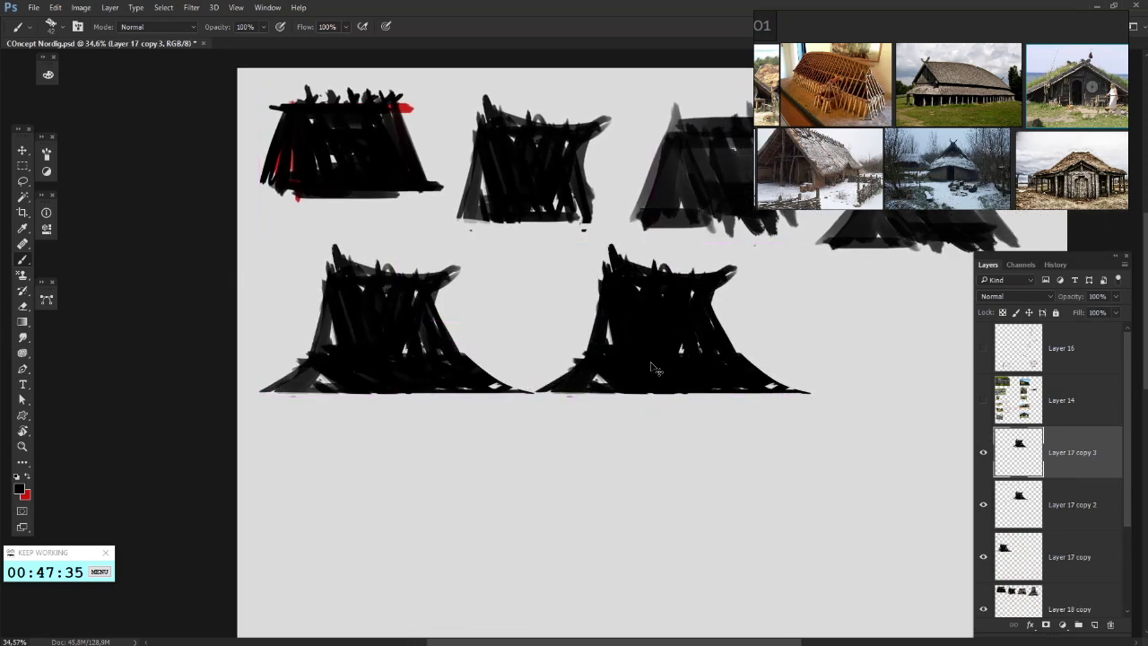
{"action": "key", "text": "ctrl+z"}
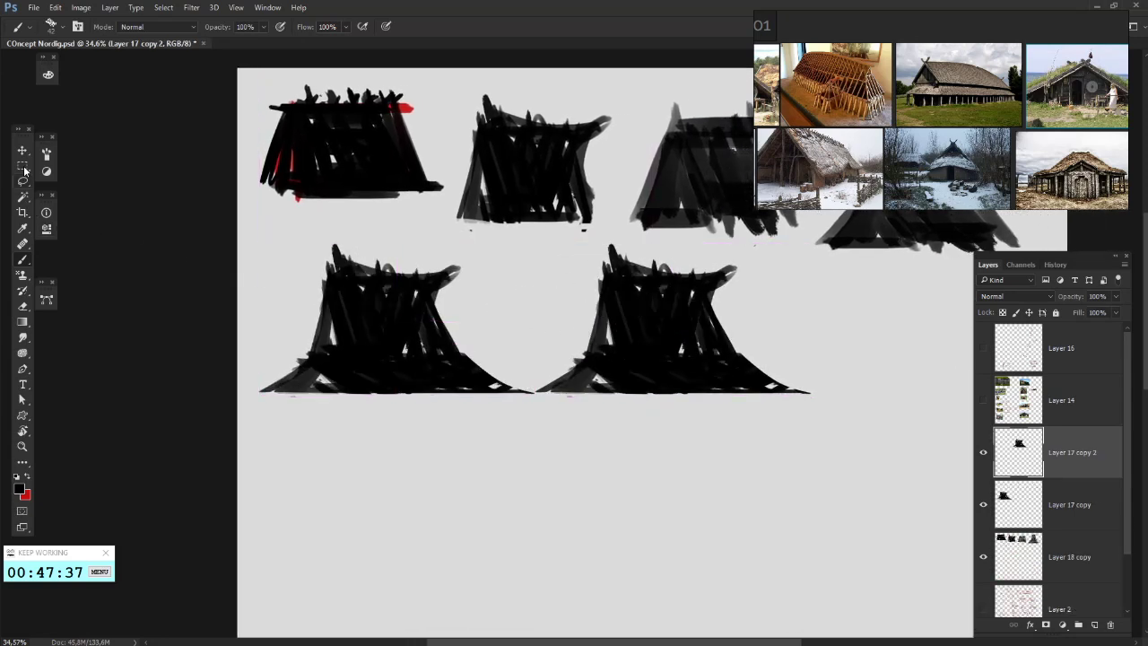
- Free Transform the duplicated silhouette to about 50% height to make a squat longhouse
{"action": "left_click", "coordinate": [24, 169]}
{"action": "left_click_drag", "start_coordinate": [725, 314], "coordinate": [625, 341]}
{"action": "right_click", "coordinate": [646, 344]}
{"action": "left_click", "coordinate": [690, 458]}
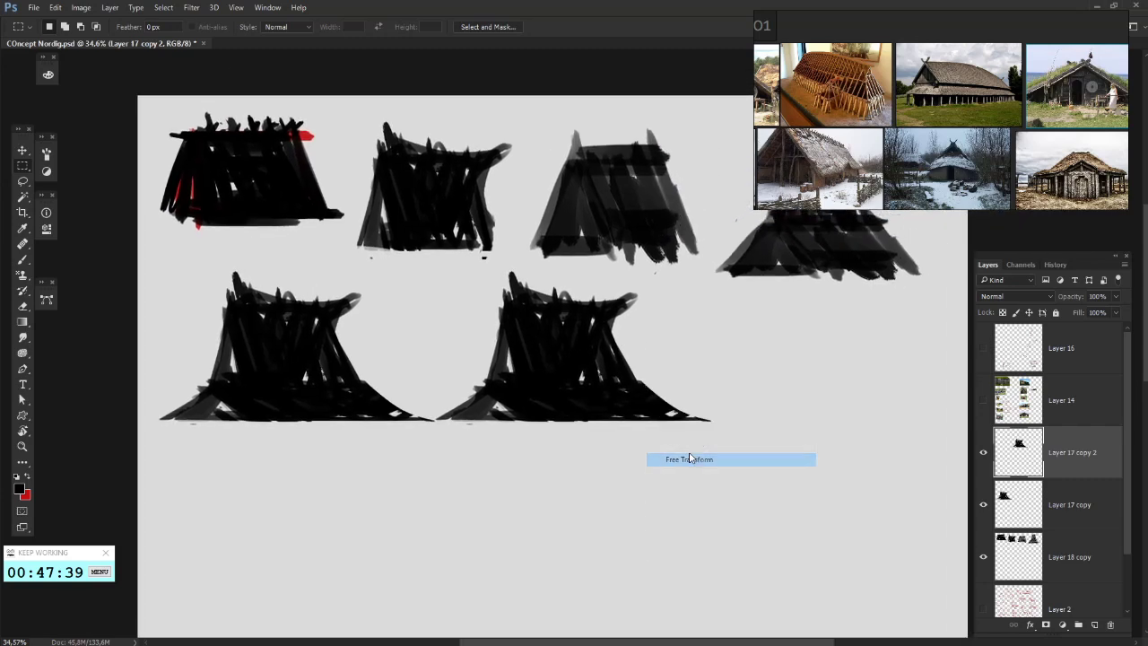
{"action": "left_click_drag", "start_coordinate": [597, 275], "coordinate": [597, 348]}
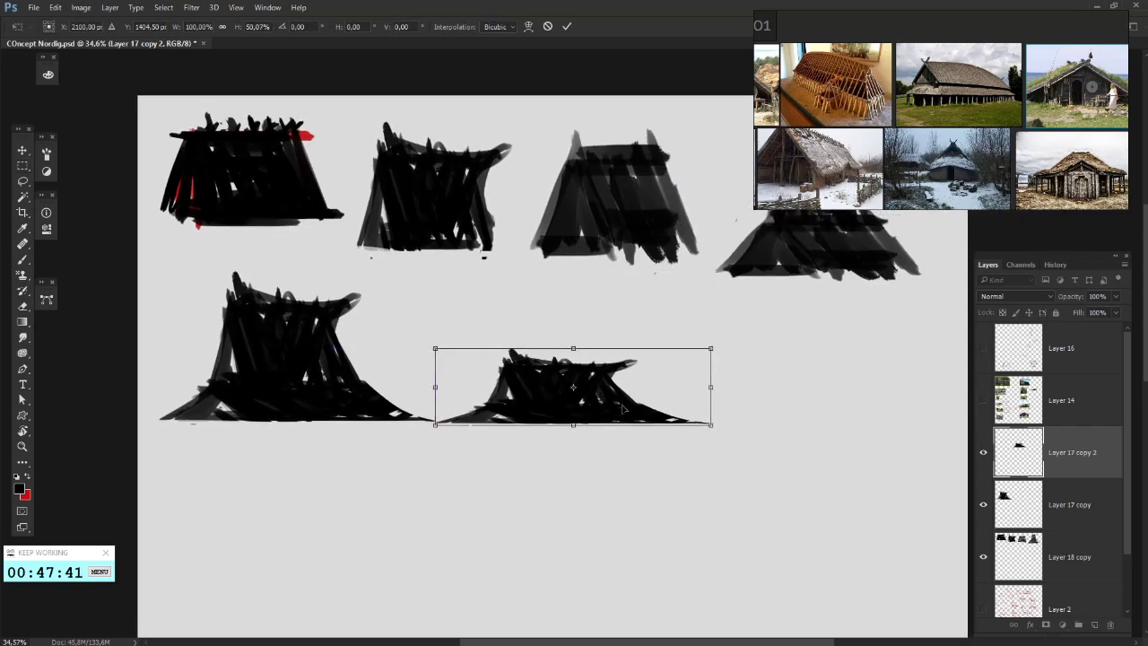
{"action": "key", "text": "Return"}
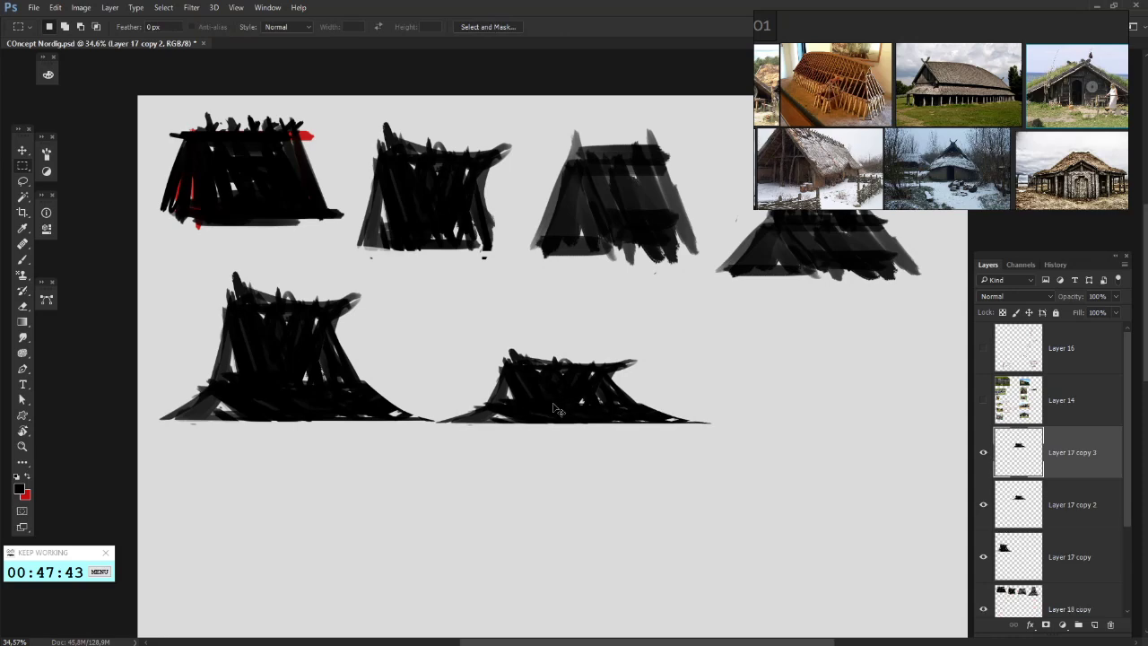
- Duplicate the squat longhouse at the end of the second row and warp its left ridge end and base to sweep outward
{"action": "left_click_drag", "start_coordinate": [548, 402], "coordinate": [824, 379]}
{"action": "right_click", "coordinate": [824, 379]}
{"action": "left_click", "coordinate": [852, 492]}
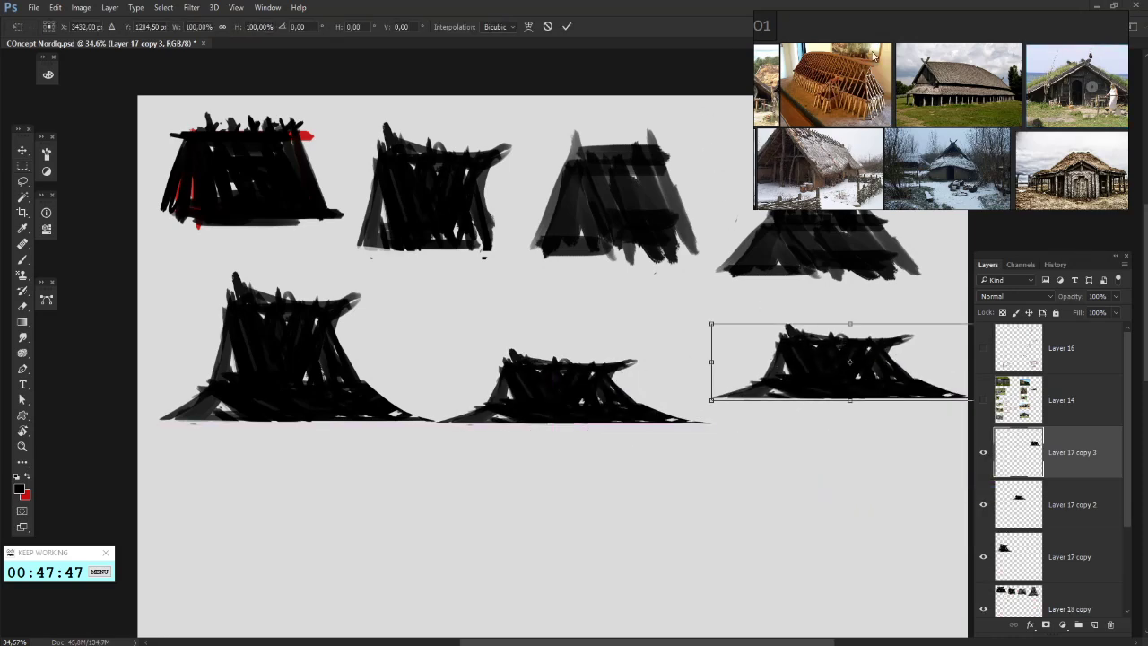
{"action": "left_click", "coordinate": [529, 26]}
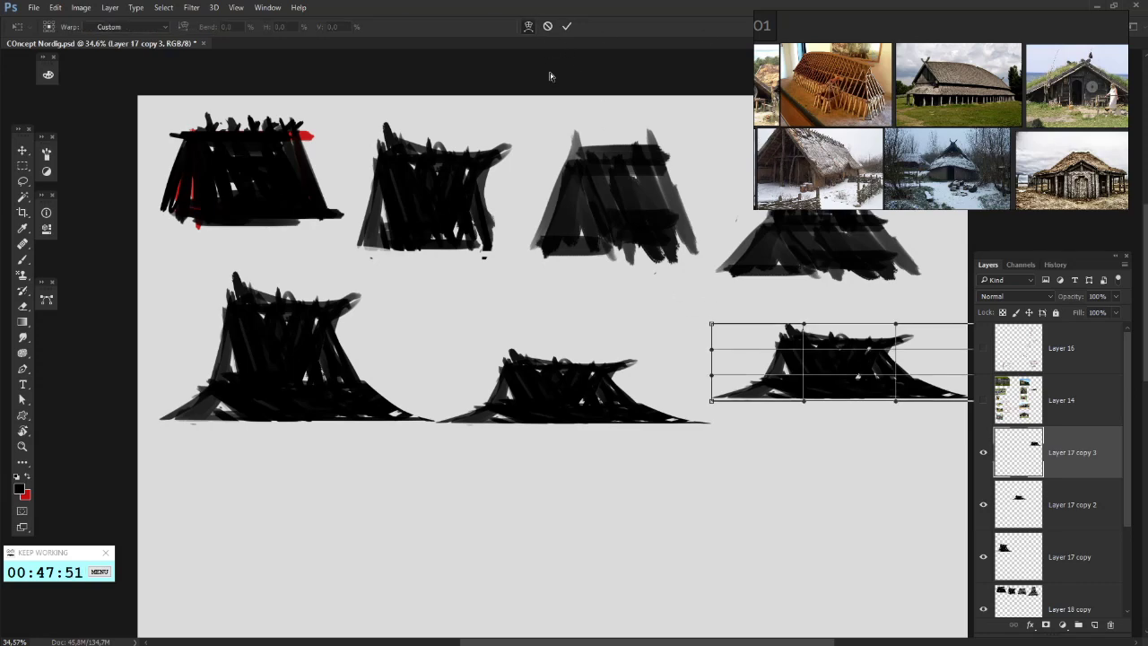
{"action": "left_click_drag", "start_coordinate": [734, 363], "coordinate": [971, 357]}
{"action": "key", "text": "Return"}
- Try to extend the warped longhouse's pointed ridge end with a long curved brush stroke, and undo it
{"action": "left_click_drag", "start_coordinate": [888, 376], "coordinate": [777, 350]}
{"action": "key", "text": "b"}
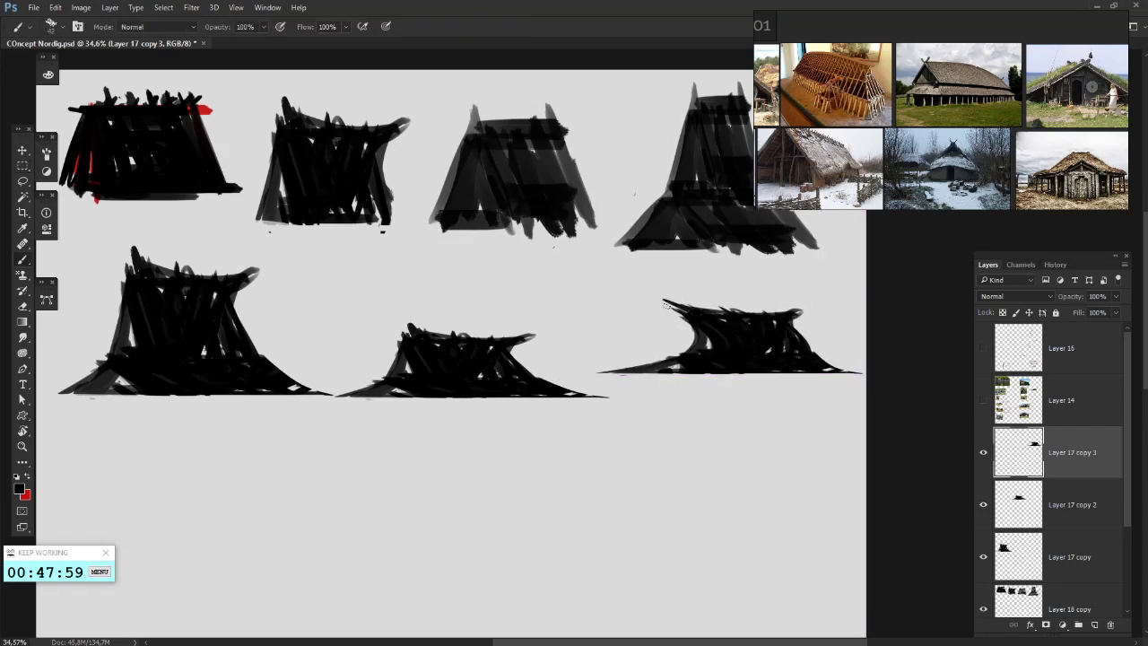
{"action": "left_click_drag", "start_coordinate": [686, 314], "coordinate": [599, 285]}
{"action": "key", "text": "ctrl+alt+z"}
{"action": "key", "text": "ctrl+alt+z"}
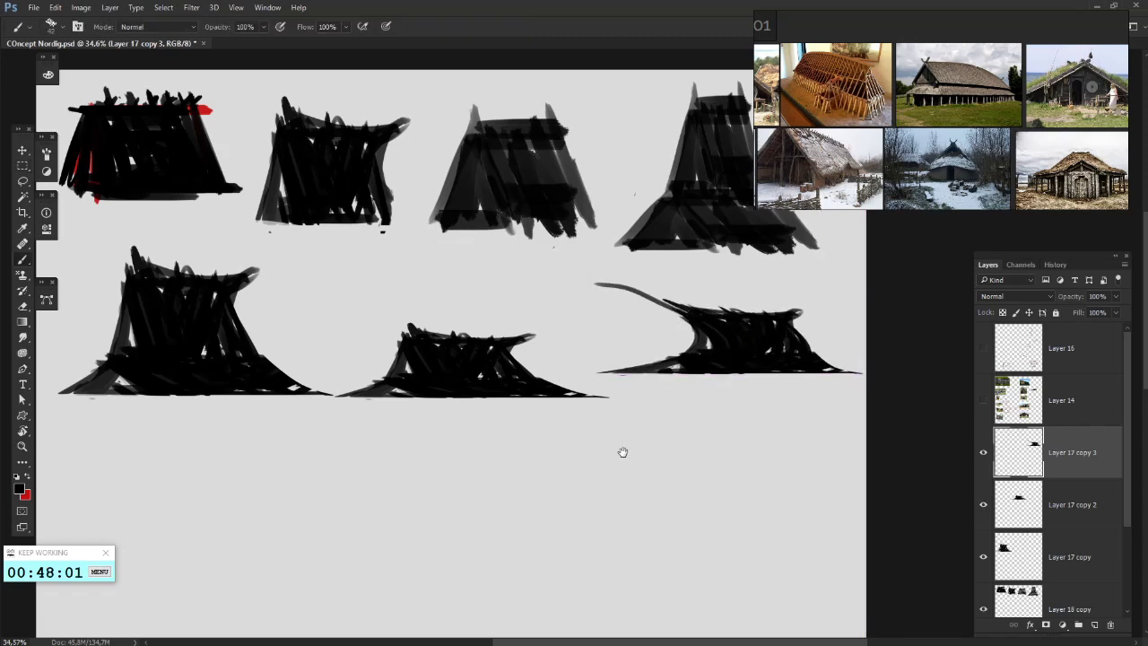
{"action": "left_click_drag", "start_coordinate": [496, 459], "coordinate": [638, 403]}
{"action": "key", "text": "ctrl+alt+z"}
- Raise the middle squat longhouse, duplicate it, flip the copy vertically and place it mirrored against the original's base
{"action": "left_click_drag", "start_coordinate": [627, 485], "coordinate": [658, 511]}
{"action": "left_click_drag", "start_coordinate": [613, 342], "coordinate": [622, 292]}
{"action": "left_click_drag", "start_coordinate": [693, 282], "coordinate": [668, 267]}
{"action": "left_click_drag", "start_coordinate": [654, 267], "coordinate": [660, 354]}
{"action": "left_click", "coordinate": [54, 7]}
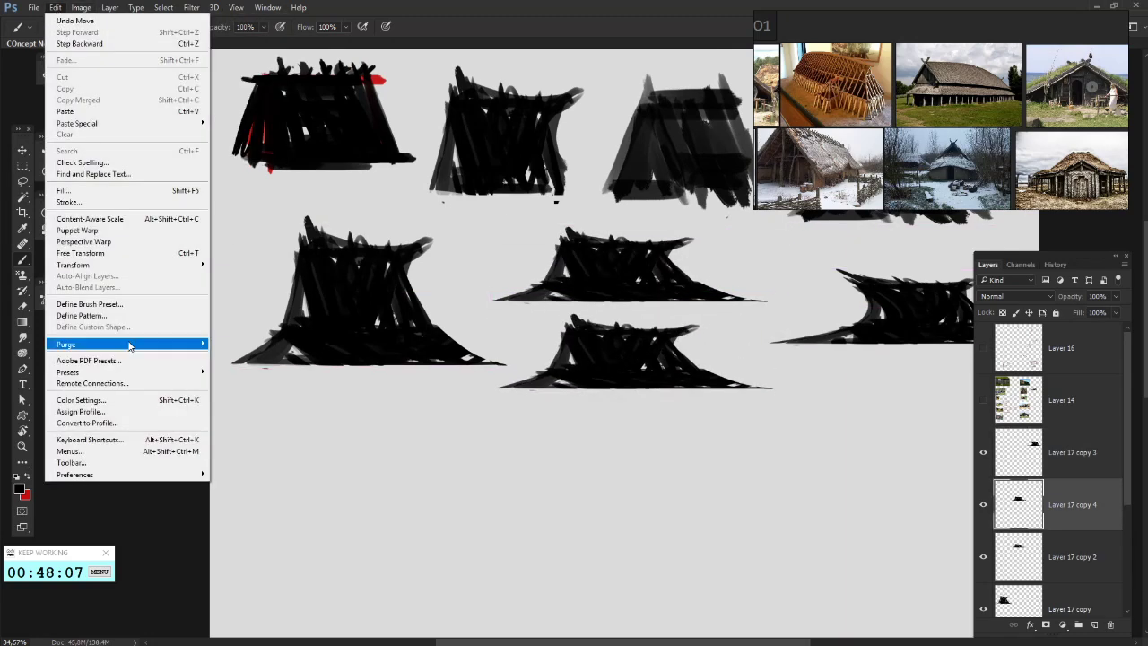
{"action": "mouse_move", "coordinate": [165, 266]}
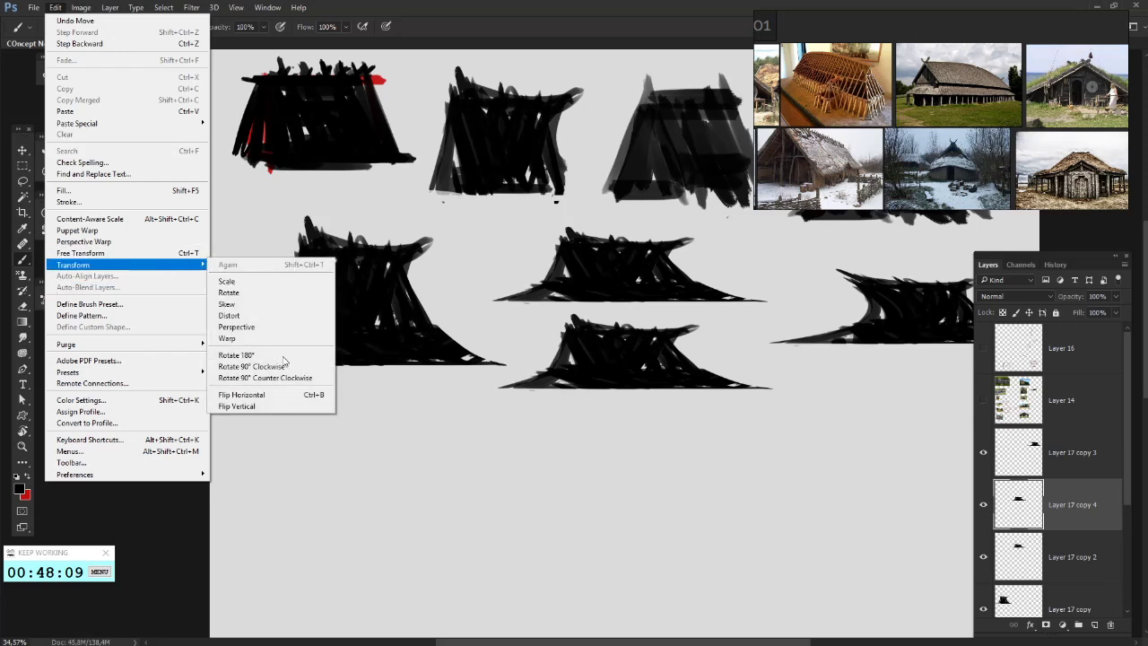
{"action": "left_click", "coordinate": [285, 408]}
{"action": "left_click_drag", "start_coordinate": [638, 340], "coordinate": [636, 316]}
- Erase the lower part of the flipped copy with a larger round eraser, leaving a thin underside beneath the roof
{"action": "key", "text": "l"}
{"action": "key", "text": "e"}
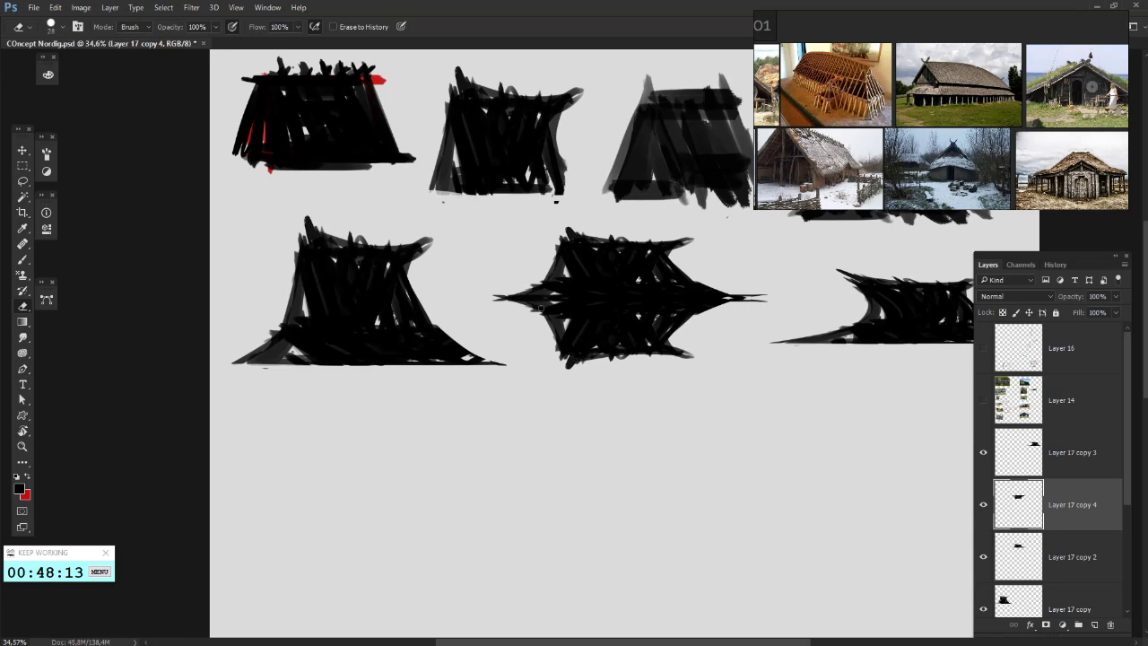
{"action": "left_click_drag", "start_coordinate": [602, 352], "coordinate": [602, 357]}
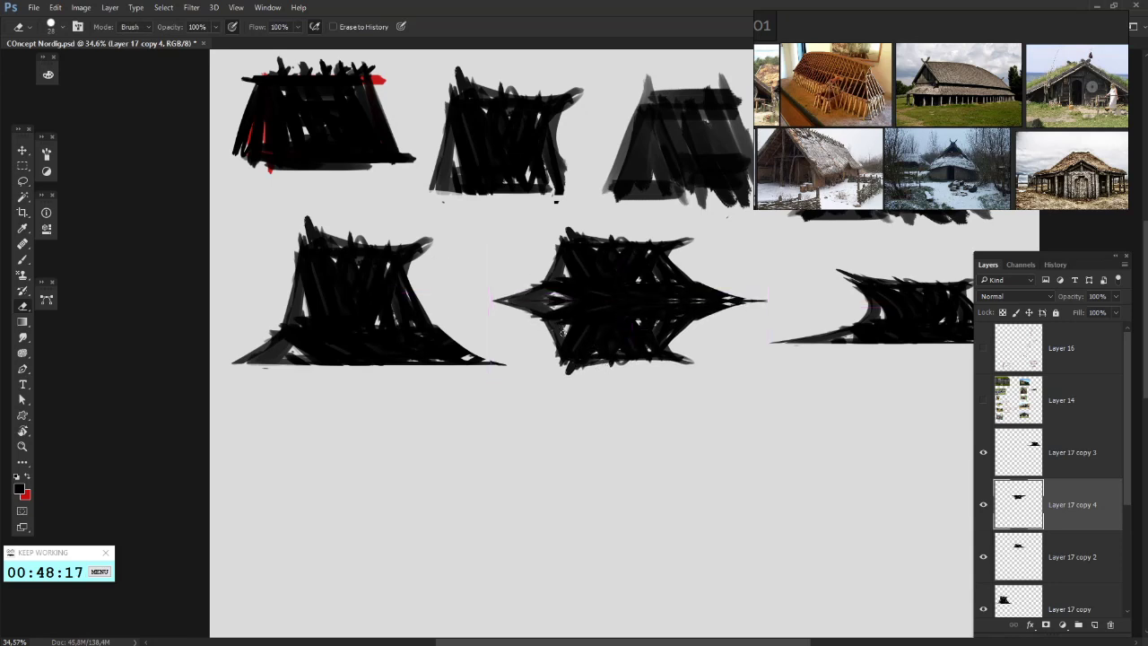
{"action": "right_click", "coordinate": [566, 333]}
{"action": "left_click", "coordinate": [651, 325]}
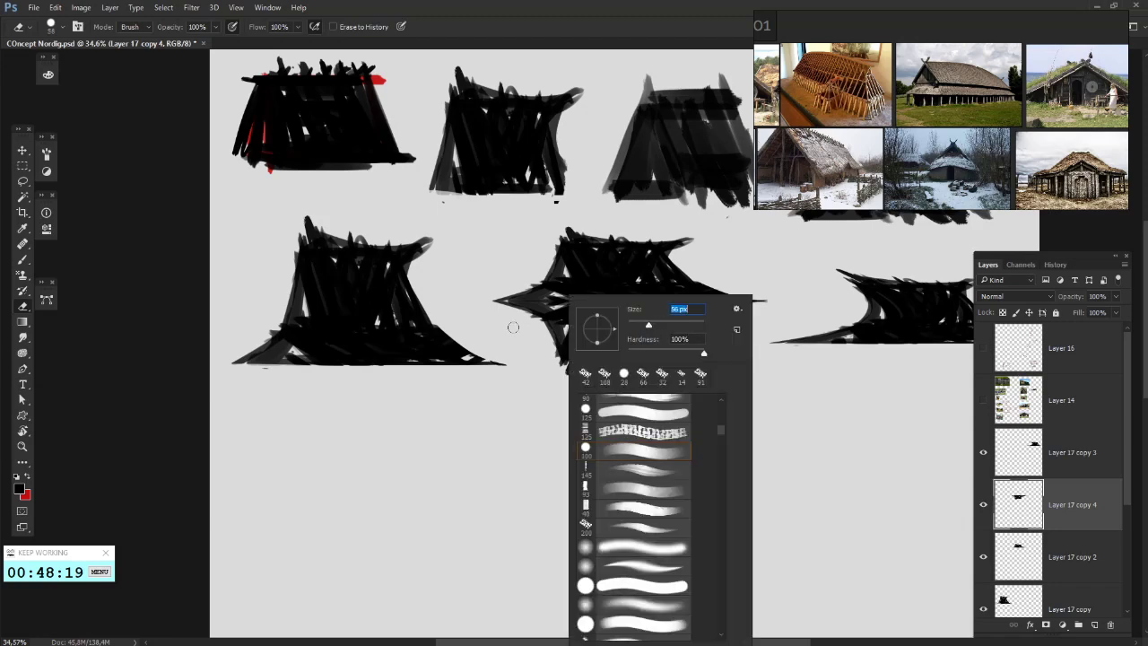
{"action": "left_click_drag", "start_coordinate": [503, 315], "coordinate": [758, 347]}
{"action": "mouse_move", "coordinate": [552, 329]}
{"action": "left_mouse_down"}
{"action": "mouse_move", "coordinate": [673, 339]}
{"action": "mouse_move", "coordinate": [647, 322]}
{"action": "mouse_move", "coordinate": [569, 323]}
{"action": "mouse_move", "coordinate": [694, 334]}
{"action": "mouse_move", "coordinate": [566, 368]}
{"action": "mouse_move", "coordinate": [707, 367]}
{"action": "left_mouse_up"}
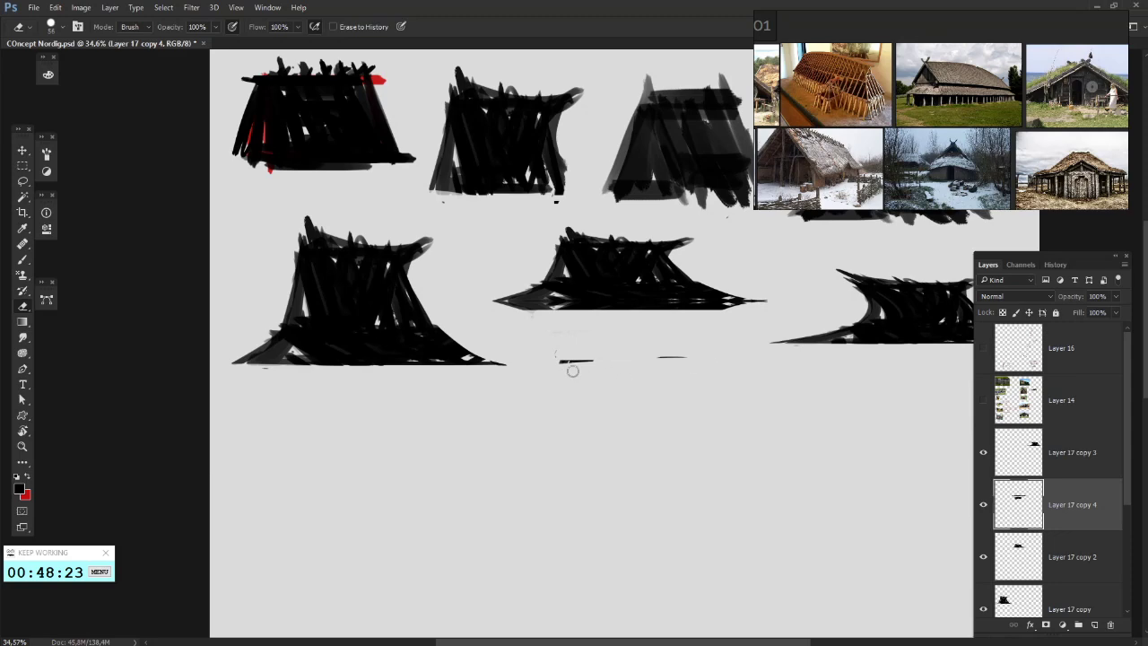
- Paint a row of short black support posts along the underside of the middle squat longhouse
{"action": "key", "text": "b"}
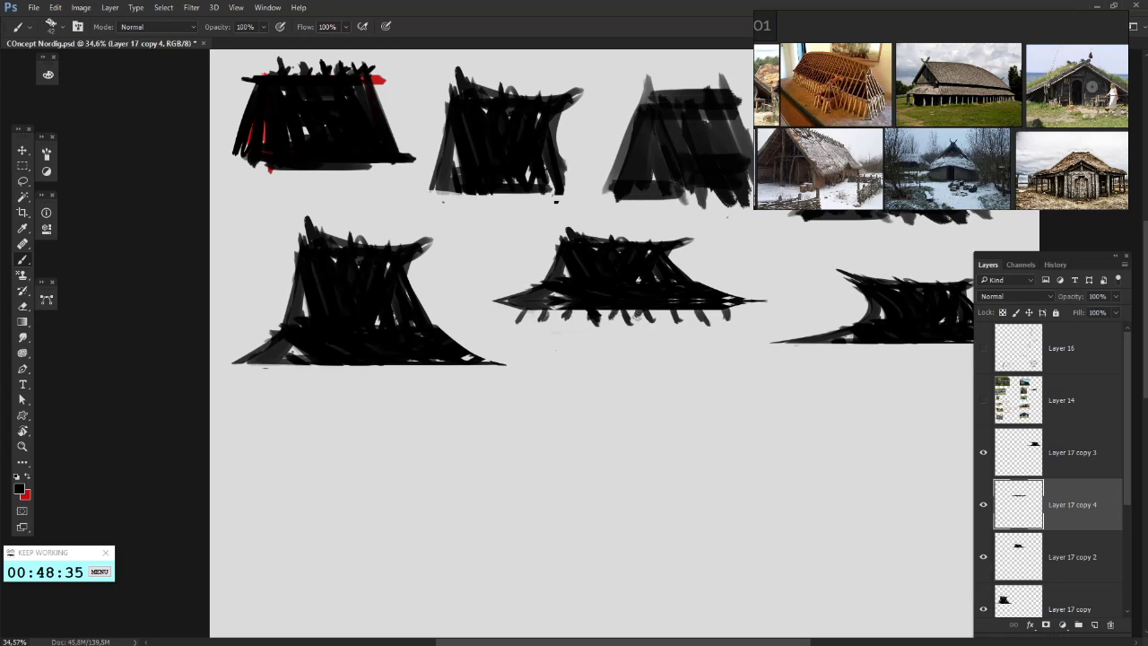
{"action": "left_click_drag", "start_coordinate": [649, 362], "coordinate": [605, 386]}
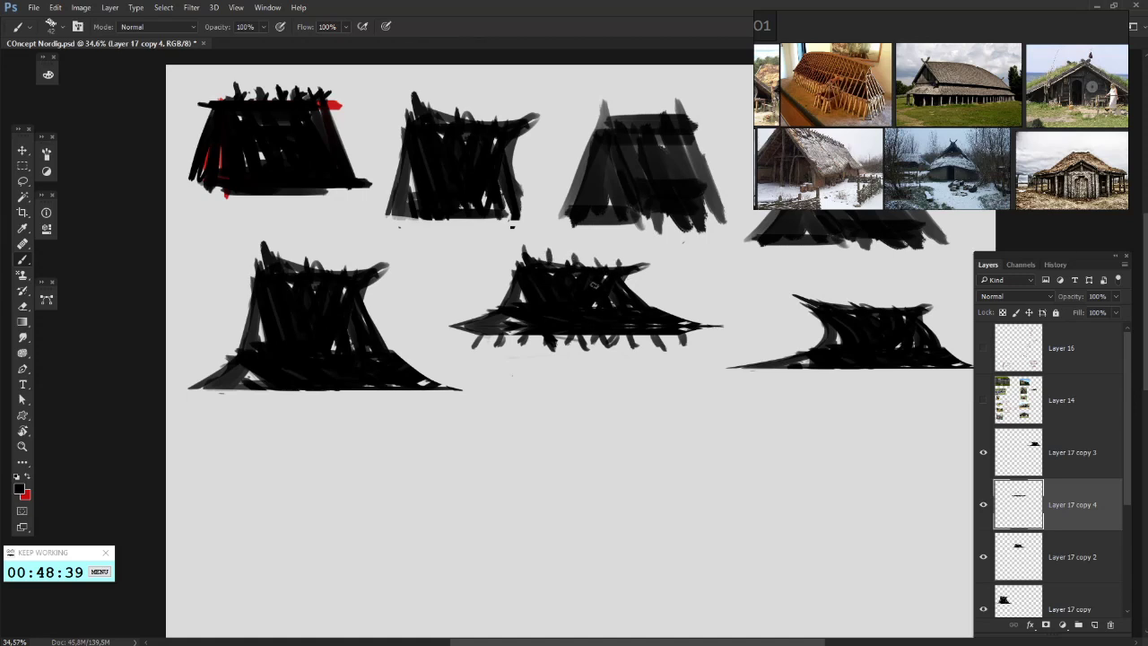
{"action": "left_click_drag", "start_coordinate": [415, 236], "coordinate": [402, 200]}
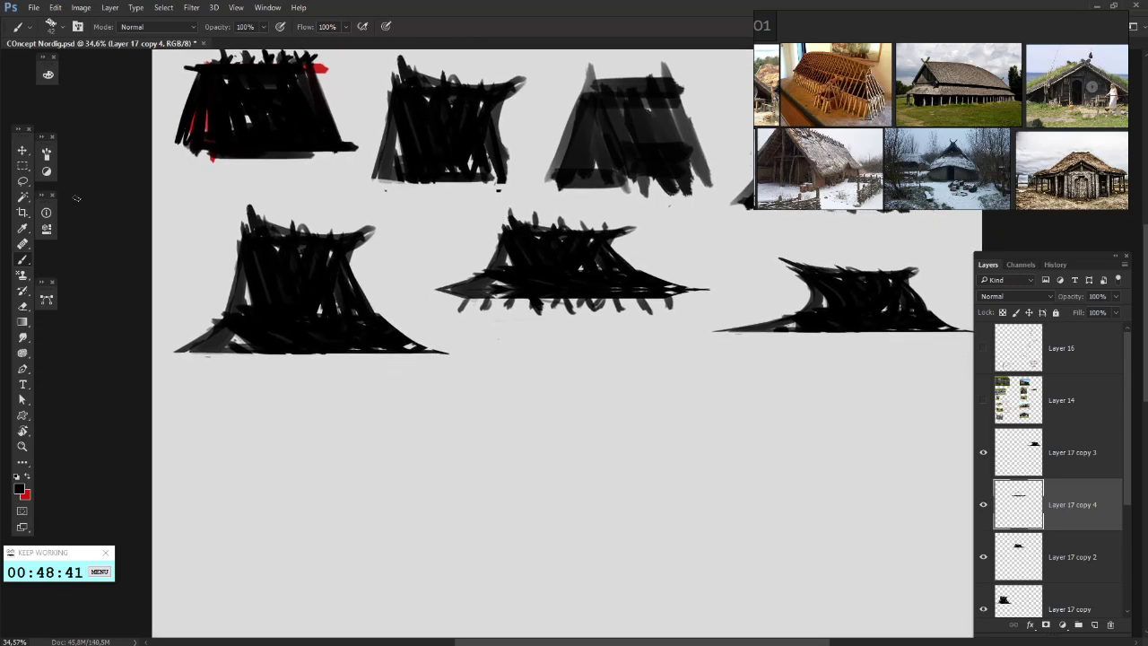
- Merge all the silhouette layers, from Layer 17 copy 3 down to Layer 18 copy, into one layer
{"action": "left_click", "coordinate": [1089, 458]}
{"action": "scroll", "coordinate": [1084, 557], "scroll_direction": "down", "scroll_amount": 3}
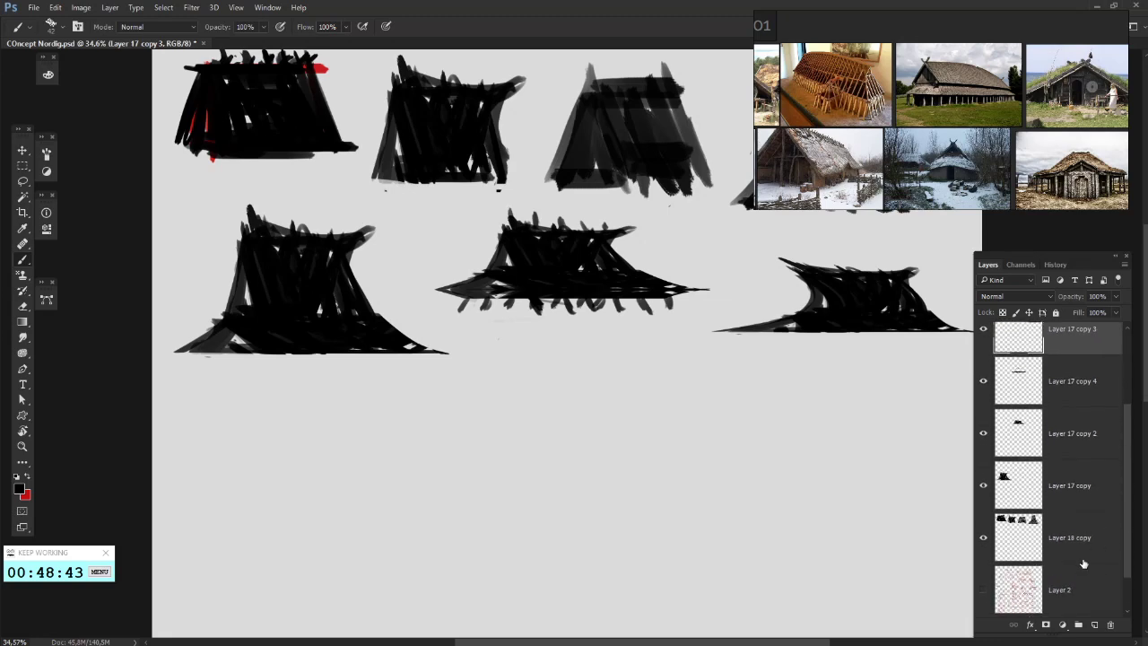
{"action": "right_click", "coordinate": [1078, 530]}
{"action": "left_click", "coordinate": [906, 456]}
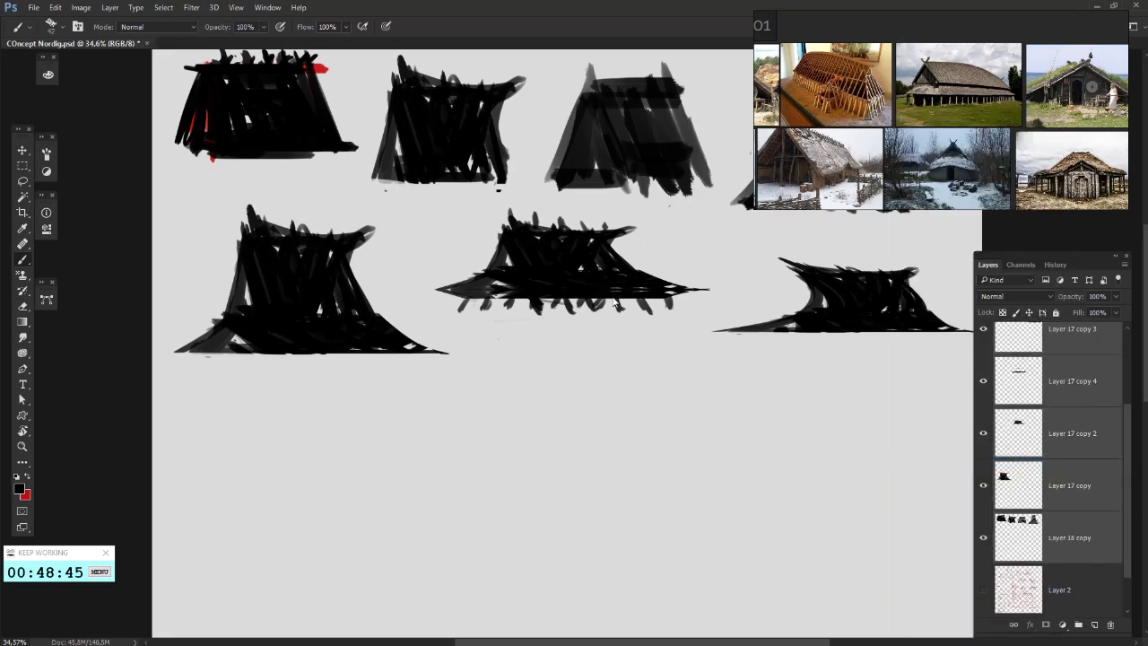
{"action": "left_click_drag", "start_coordinate": [576, 260], "coordinate": [498, 399]}
{"action": "key", "text": "m"}
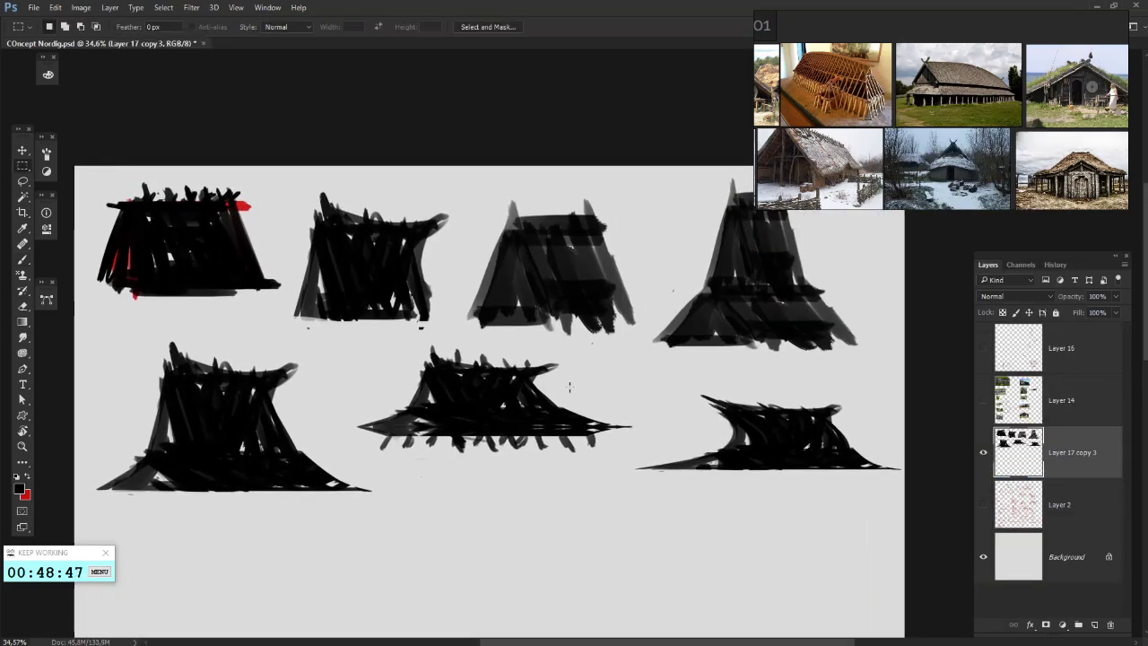
{"action": "left_click_drag", "start_coordinate": [521, 447], "coordinate": [663, 233]}
{"action": "key", "text": "b"}
{"action": "mouse_move", "coordinate": [482, 466]}
{"action": "left_mouse_down"}
{"action": "mouse_move", "coordinate": [515, 359]}
{"action": "mouse_move", "coordinate": [349, 579]}
{"action": "left_mouse_up"}
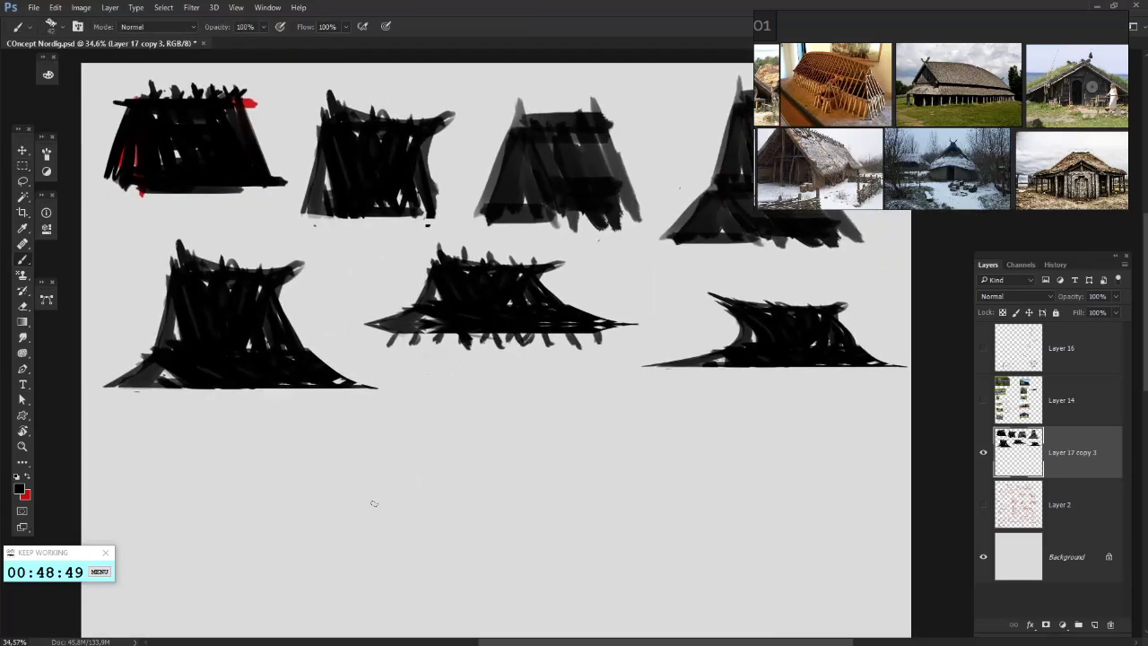
{"action": "mouse_move", "coordinate": [504, 340]}
{"action": "left_mouse_down"}
{"action": "mouse_move", "coordinate": [390, 431]}
{"action": "mouse_move", "coordinate": [429, 411]}
{"action": "mouse_move", "coordinate": [474, 418]}
{"action": "mouse_move", "coordinate": [531, 395]}
{"action": "left_mouse_up"}
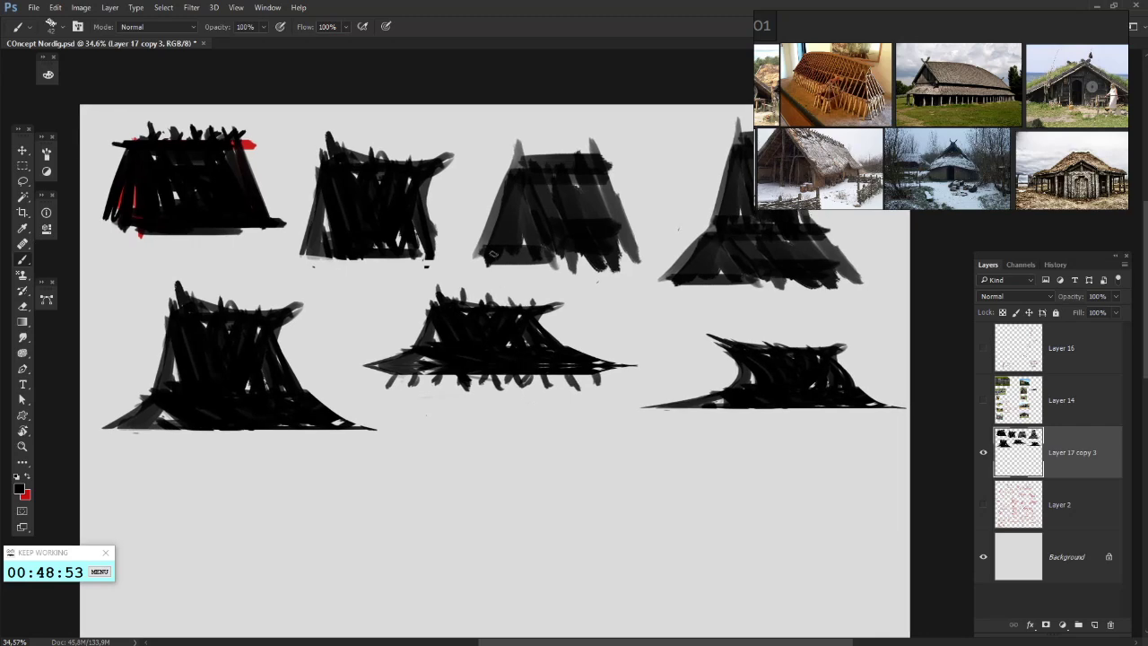
- Paint a dark building silhouette with a sagging roof and a long upswept overhang below the second row of huts
{"action": "mouse_move", "coordinate": [479, 277]}
{"action": "left_mouse_down"}
{"action": "mouse_move", "coordinate": [442, 271]}
{"action": "mouse_move", "coordinate": [533, 264]}
{"action": "left_mouse_up"}
{"action": "mouse_move", "coordinate": [563, 309]}
{"action": "left_mouse_down"}
{"action": "mouse_move", "coordinate": [557, 327]}
{"action": "mouse_move", "coordinate": [615, 273]}
{"action": "left_mouse_up"}
{"action": "left_click_drag", "start_coordinate": [359, 431], "coordinate": [355, 364]}
{"action": "right_click", "coordinate": [390, 421]}
{"action": "left_click", "coordinate": [298, 433]}
{"action": "mouse_move", "coordinate": [298, 434]}
{"action": "left_mouse_down"}
{"action": "mouse_move", "coordinate": [314, 386]}
{"action": "mouse_move", "coordinate": [352, 436]}
{"action": "mouse_move", "coordinate": [310, 443]}
{"action": "mouse_move", "coordinate": [339, 457]}
{"action": "mouse_move", "coordinate": [328, 454]}
{"action": "mouse_move", "coordinate": [326, 384]}
{"action": "mouse_move", "coordinate": [428, 451]}
{"action": "mouse_move", "coordinate": [425, 356]}
{"action": "mouse_move", "coordinate": [509, 346]}
{"action": "mouse_move", "coordinate": [435, 453]}
{"action": "mouse_move", "coordinate": [440, 366]}
{"action": "mouse_move", "coordinate": [372, 439]}
{"action": "mouse_move", "coordinate": [350, 433]}
{"action": "mouse_move", "coordinate": [387, 453]}
{"action": "mouse_move", "coordinate": [462, 375]}
{"action": "mouse_move", "coordinate": [419, 408]}
{"action": "mouse_move", "coordinate": [336, 391]}
{"action": "left_mouse_up"}
{"action": "right_click", "coordinate": [435, 358]}
{"action": "left_click", "coordinate": [298, 423]}
{"action": "left_click_drag", "start_coordinate": [608, 408], "coordinate": [522, 423]}
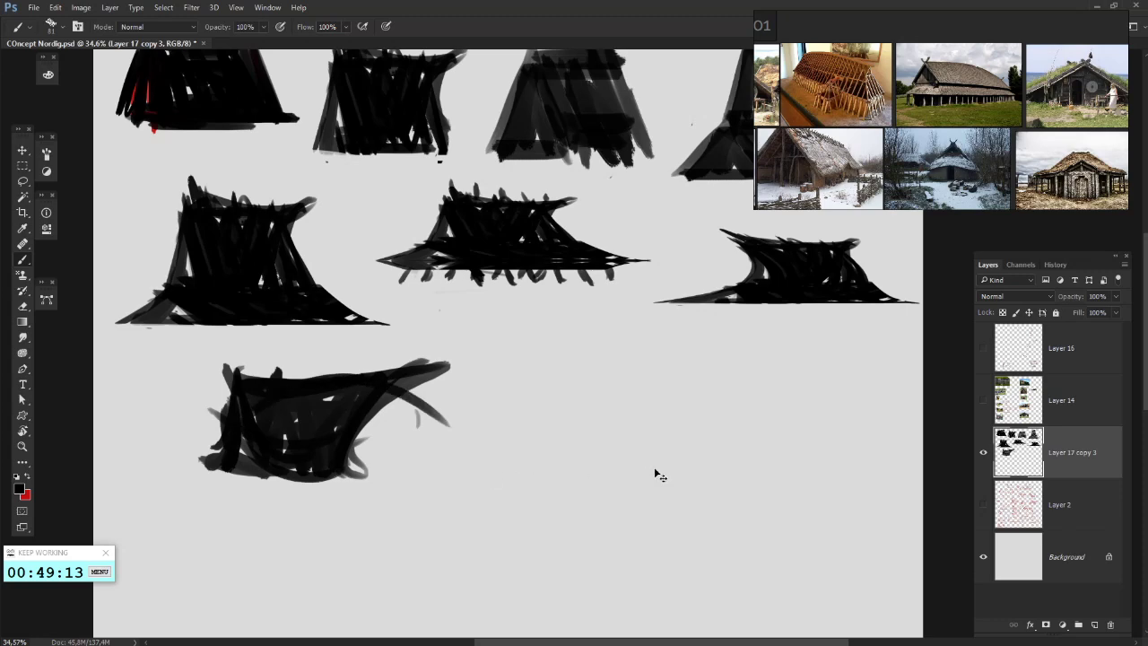
{"action": "mouse_move", "coordinate": [558, 362]}
{"action": "left_mouse_down"}
{"action": "mouse_move", "coordinate": [592, 479]}
{"action": "mouse_move", "coordinate": [515, 406]}
{"action": "mouse_move", "coordinate": [520, 501]}
{"action": "left_mouse_up"}
{"action": "mouse_move", "coordinate": [540, 368]}
{"action": "left_mouse_down"}
{"action": "mouse_move", "coordinate": [520, 503]}
{"action": "mouse_move", "coordinate": [711, 394]}
{"action": "mouse_move", "coordinate": [700, 429]}
{"action": "left_mouse_up"}
{"action": "left_click_drag", "start_coordinate": [687, 387], "coordinate": [708, 504]}
{"action": "left_click", "coordinate": [573, 324], "text": "ctrl"}
{"action": "key", "text": "ctrl+z"}
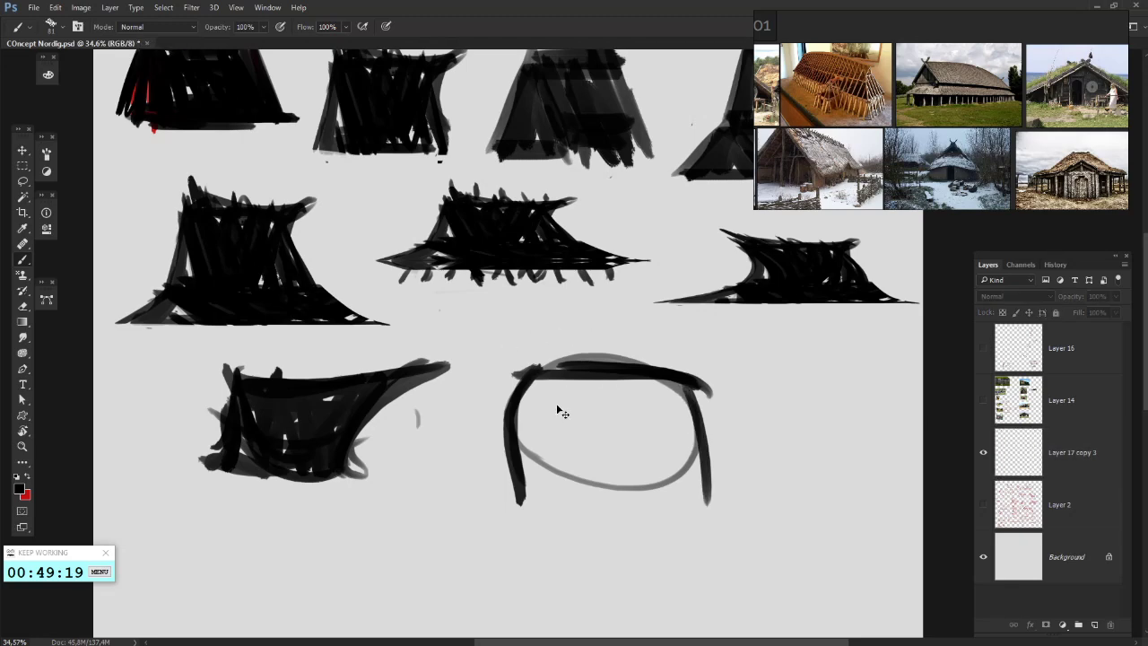
{"action": "key", "text": "ctrl+alt+z"}
{"action": "key", "text": "ctrl+alt+z"}
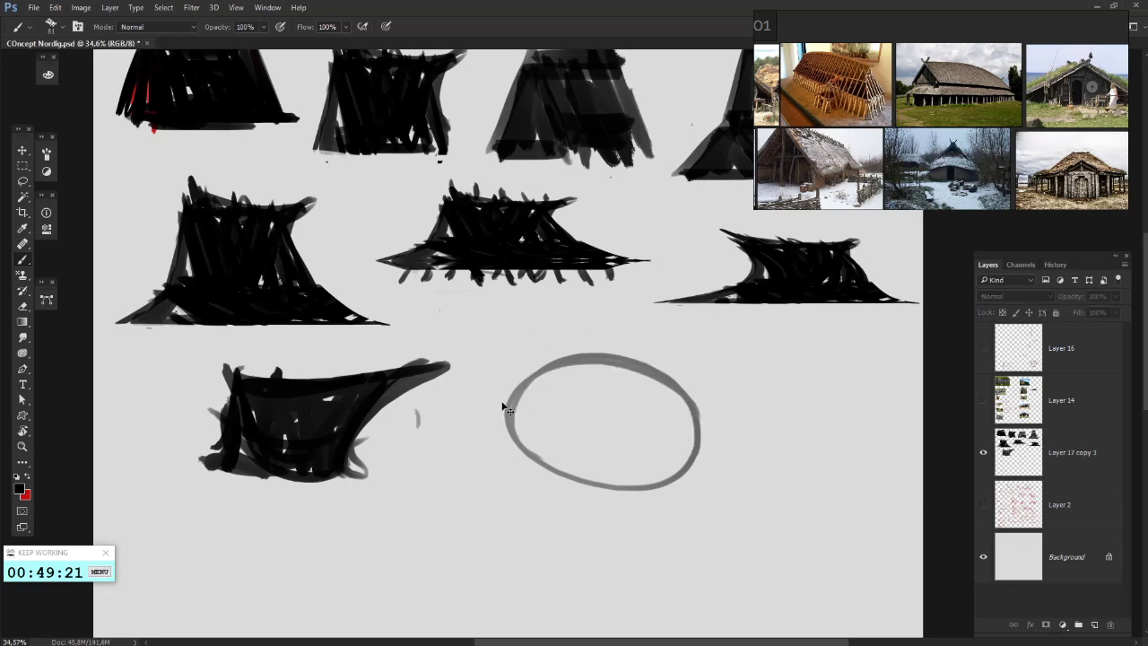
{"action": "key", "text": "ctrl+alt+z"}
{"action": "left_click", "coordinate": [482, 463]}
{"action": "left_click", "coordinate": [572, 249]}
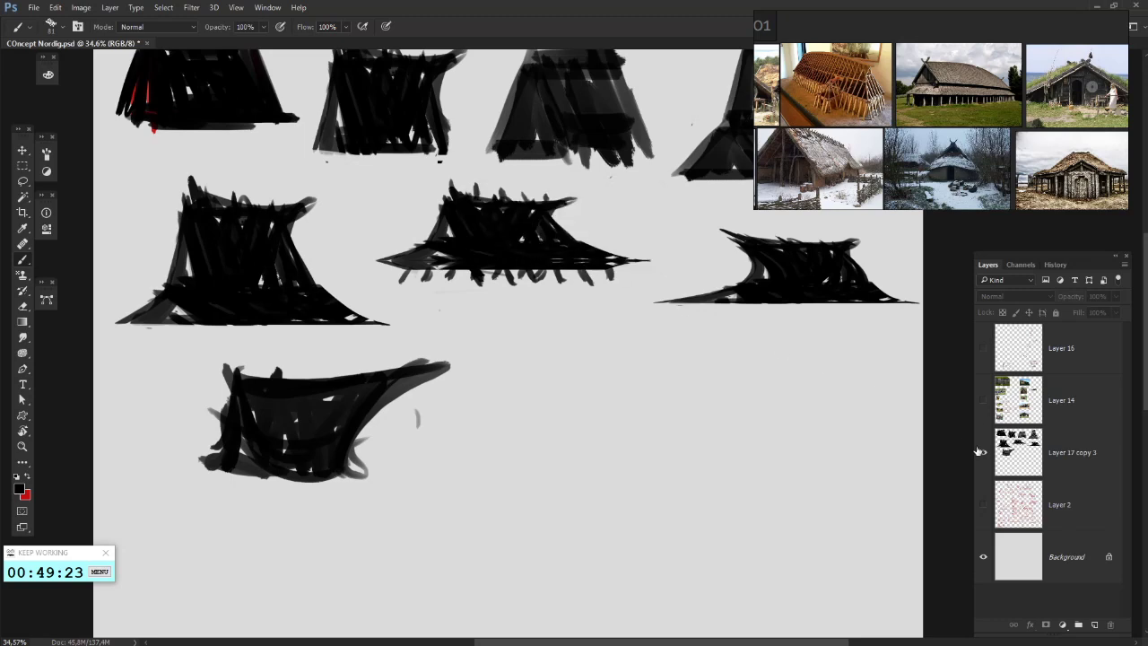
- On Layer 17 copy 3, sketch a pitched roof outline beside the sagging silhouette and start shading its slope
{"action": "left_click", "coordinate": [1019, 453]}
{"action": "mouse_move", "coordinate": [562, 377]}
{"action": "left_mouse_down"}
{"action": "mouse_move", "coordinate": [495, 463]}
{"action": "mouse_move", "coordinate": [502, 454]}
{"action": "left_mouse_up"}
{"action": "mouse_move", "coordinate": [551, 377]}
{"action": "left_mouse_down"}
{"action": "mouse_move", "coordinate": [563, 431]}
{"action": "mouse_move", "coordinate": [588, 459]}
{"action": "mouse_move", "coordinate": [547, 386]}
{"action": "mouse_move", "coordinate": [681, 384]}
{"action": "mouse_move", "coordinate": [684, 418]}
{"action": "mouse_move", "coordinate": [715, 466]}
{"action": "mouse_move", "coordinate": [591, 461]}
{"action": "mouse_move", "coordinate": [603, 468]}
{"action": "mouse_move", "coordinate": [595, 458]}
{"action": "mouse_move", "coordinate": [621, 440]}
{"action": "mouse_move", "coordinate": [639, 393]}
{"action": "left_mouse_up"}
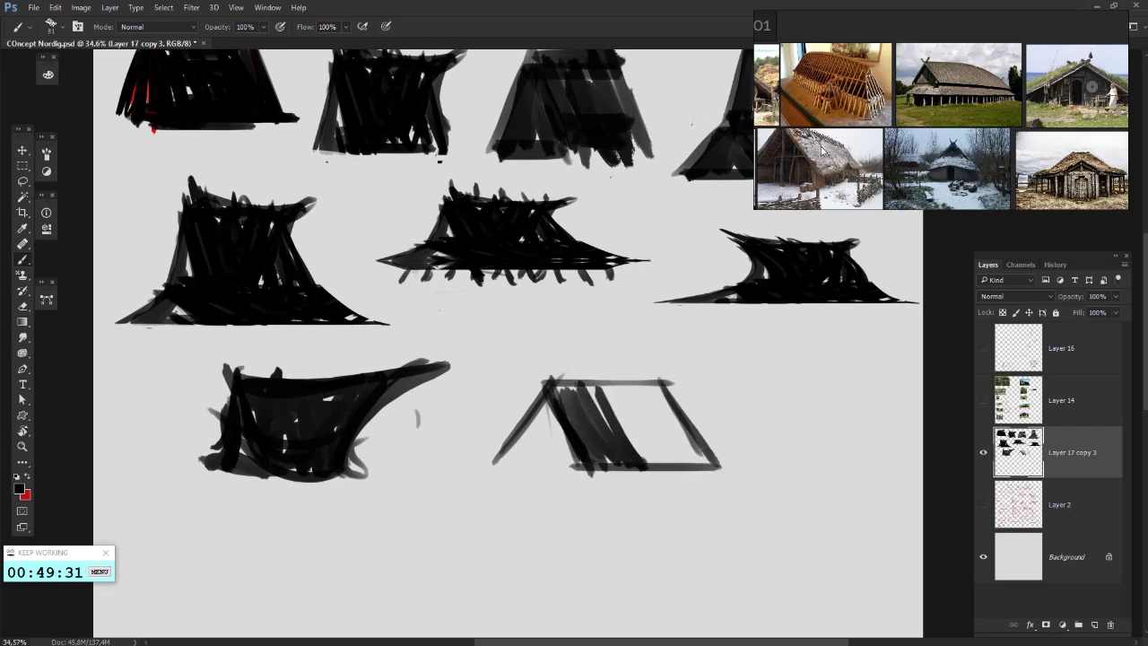
- Switch to the PureRef reference window and load the recent board Nordig Concept art.pur
{"action": "right_click", "coordinate": [923, 48]}
{"action": "mouse_move", "coordinate": [996, 254]}
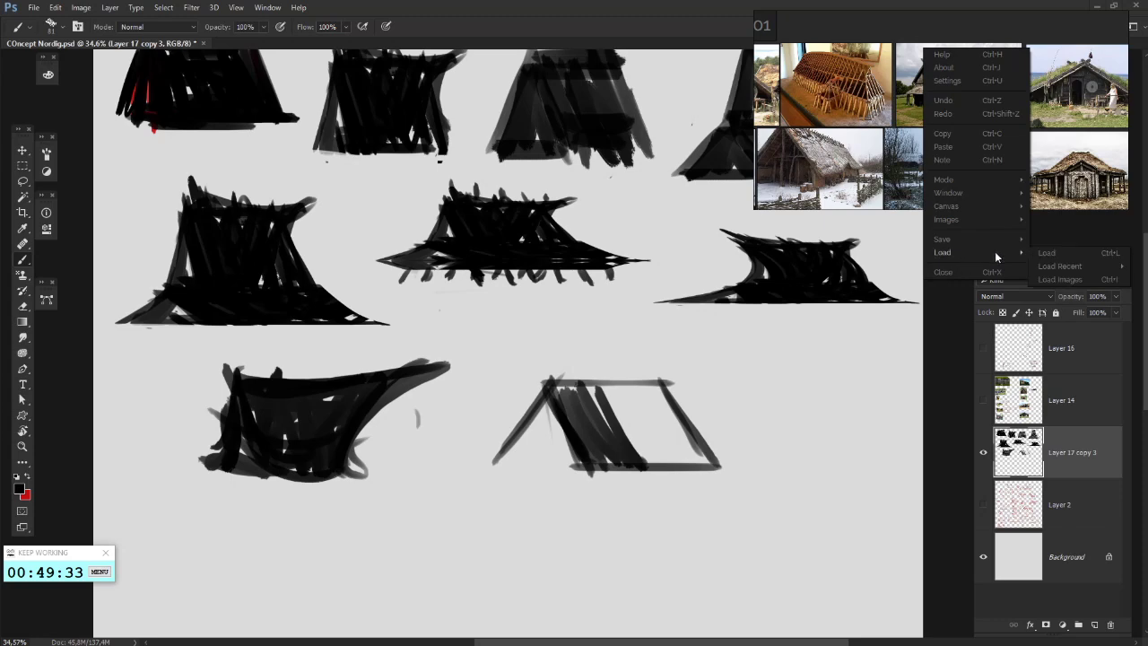
{"action": "mouse_move", "coordinate": [1060, 266]}
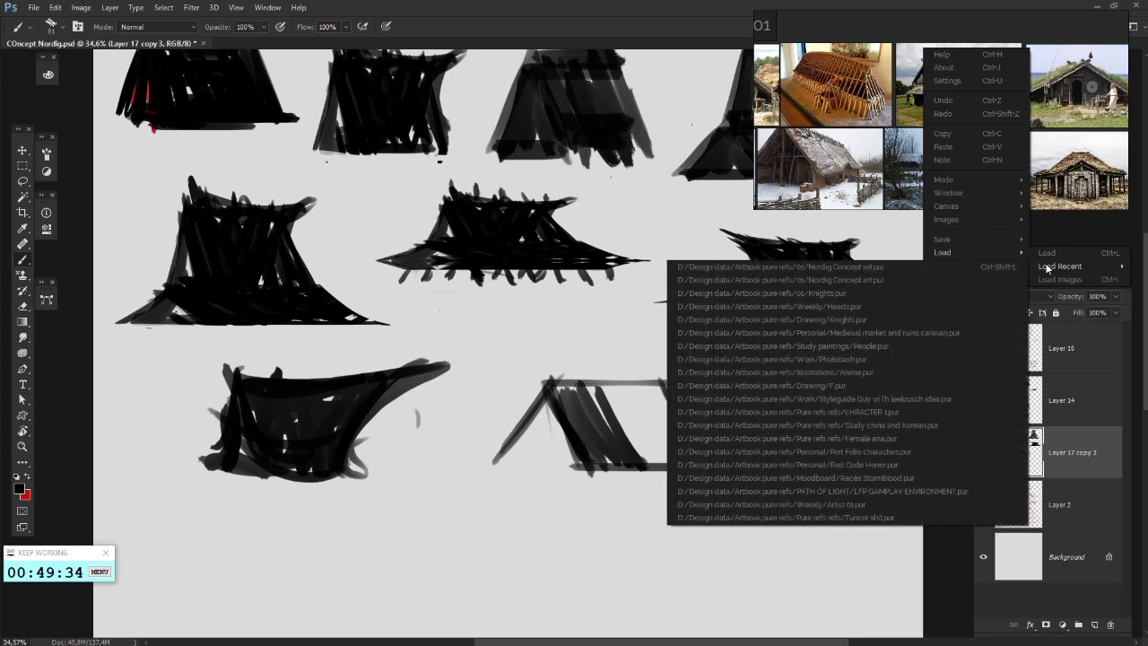
{"action": "left_click", "coordinate": [920, 275]}
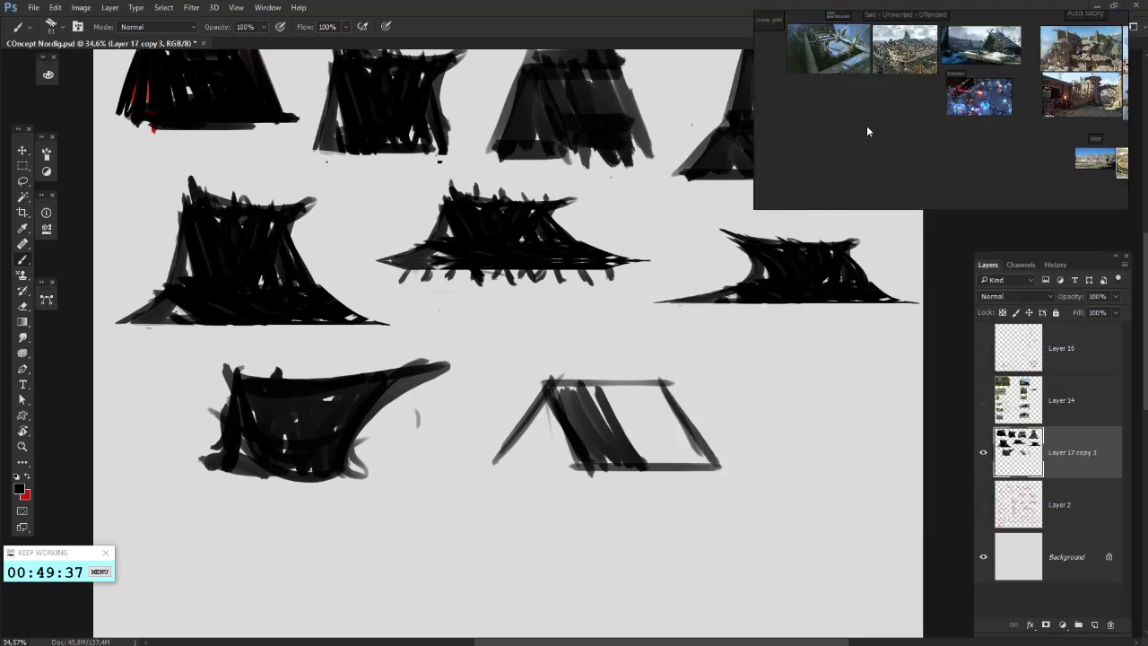
- Examine the board's pre-production notes on gameplay, setting, culture and time period
{"action": "scroll", "coordinate": [867, 132], "scroll_direction": "down", "scroll_amount": 5}
{"action": "scroll", "coordinate": [900, 122], "scroll_direction": "up", "scroll_amount": 4}
{"action": "scroll", "coordinate": [975, 56], "scroll_direction": "down", "scroll_amount": 4}
{"action": "scroll", "coordinate": [797, 162], "scroll_direction": "up", "scroll_amount": 4}
{"action": "scroll", "coordinate": [794, 163], "scroll_direction": "down", "scroll_amount": 2}
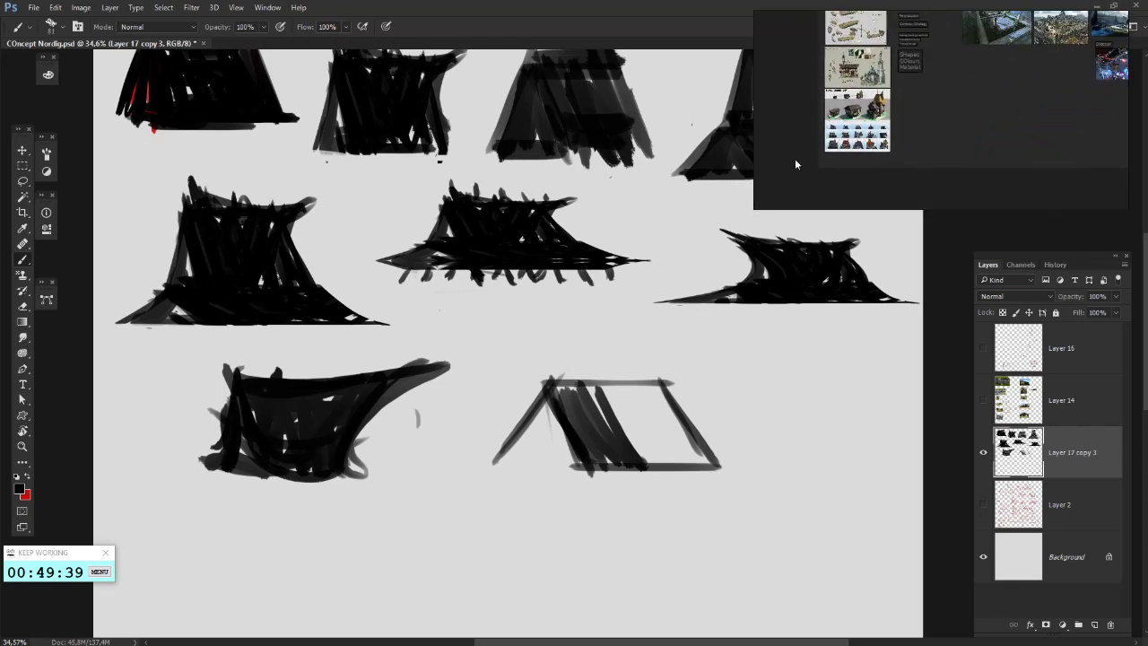
{"action": "scroll", "coordinate": [924, 40], "scroll_direction": "up", "scroll_amount": 3}
{"action": "left_click_drag", "start_coordinate": [924, 39], "coordinate": [875, 120]}
{"action": "scroll", "coordinate": [815, 76], "scroll_direction": "up", "scroll_amount": 3}
{"action": "scroll", "coordinate": [877, 113], "scroll_direction": "up", "scroll_amount": 1}
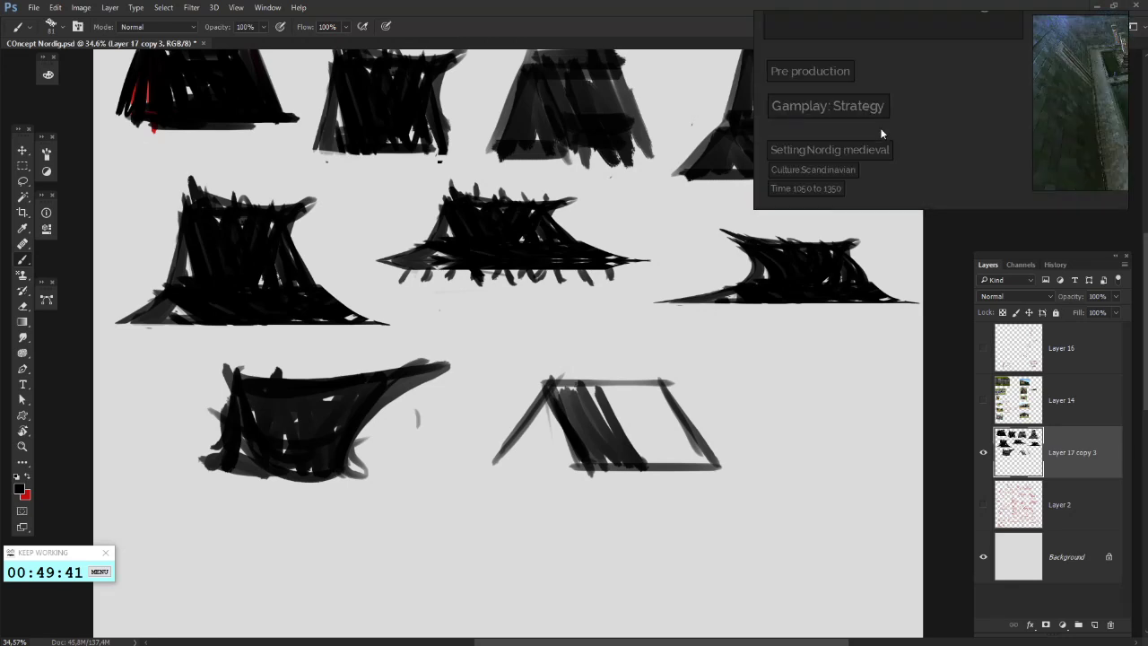
{"action": "scroll", "coordinate": [881, 134], "scroll_direction": "up", "scroll_amount": 1}
{"action": "scroll", "coordinate": [862, 163], "scroll_direction": "down", "scroll_amount": 1}
{"action": "left_click_drag", "start_coordinate": [833, 190], "coordinate": [894, 131]}
{"action": "scroll", "coordinate": [893, 129], "scroll_direction": "down", "scroll_amount": 3}
- Examine the mood notes and the environment images placed below them on the board
{"action": "left_click_drag", "start_coordinate": [1072, 27], "coordinate": [997, 83]}
{"action": "scroll", "coordinate": [998, 83], "scroll_direction": "up", "scroll_amount": 2}
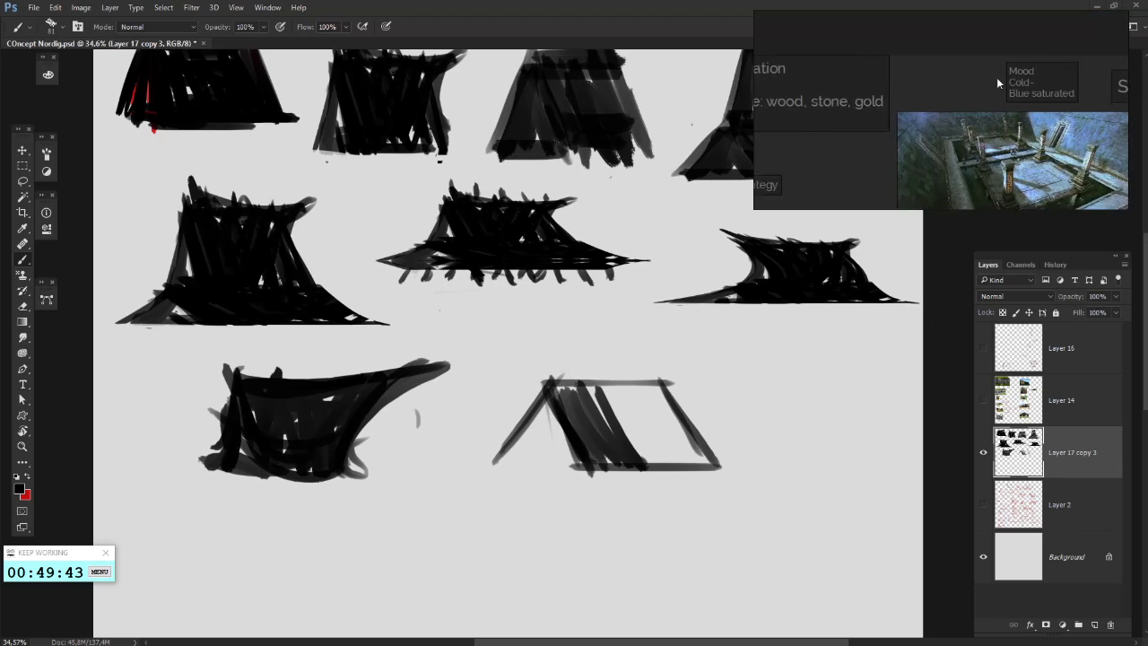
{"action": "scroll", "coordinate": [968, 102], "scroll_direction": "up", "scroll_amount": 2}
{"action": "left_click_drag", "start_coordinate": [891, 112], "coordinate": [762, 128]}
{"action": "scroll", "coordinate": [998, 130], "scroll_direction": "down", "scroll_amount": 3}
{"action": "scroll", "coordinate": [763, 128], "scroll_direction": "up", "scroll_amount": 2}
{"action": "left_click_drag", "start_coordinate": [978, 121], "coordinate": [895, 114]}
{"action": "scroll", "coordinate": [895, 114], "scroll_direction": "up", "scroll_amount": 1}
{"action": "left_click_drag", "start_coordinate": [1108, 131], "coordinate": [931, 122]}
{"action": "scroll", "coordinate": [861, 116], "scroll_direction": "down", "scroll_amount": 2}
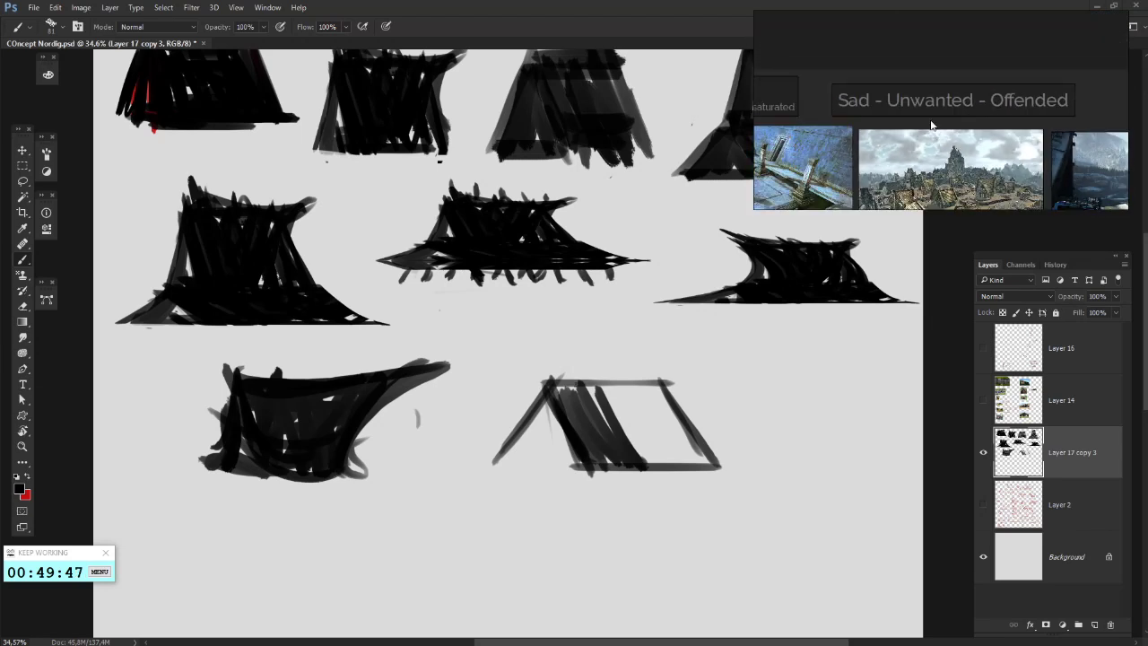
{"action": "scroll", "coordinate": [932, 126], "scroll_direction": "up", "scroll_amount": 4}
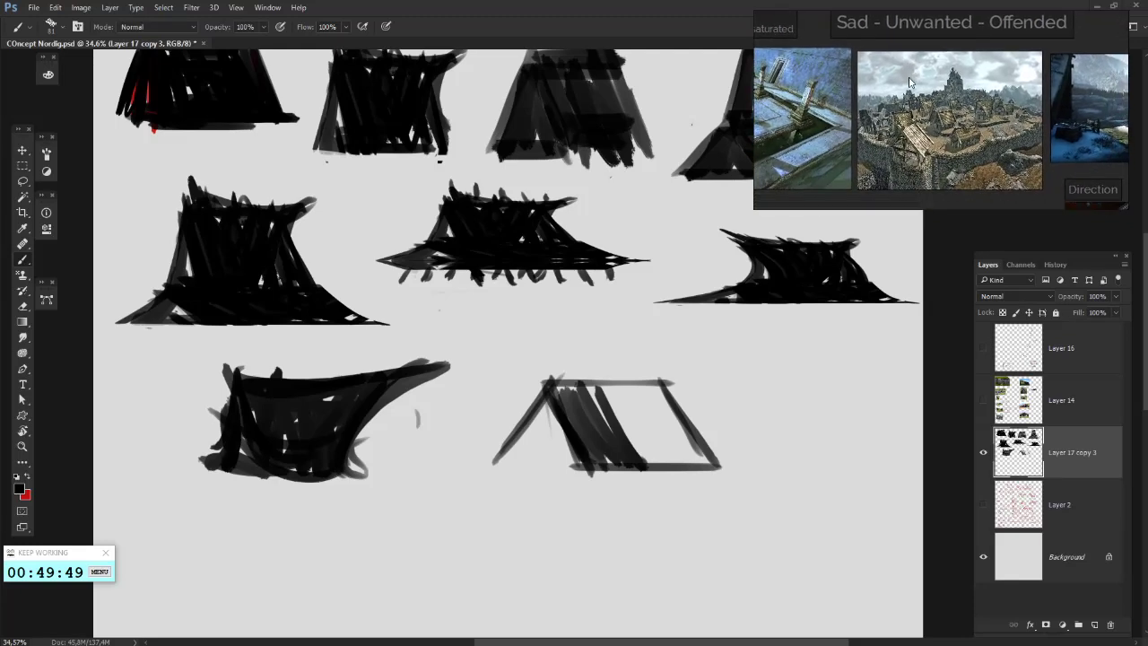
{"action": "scroll", "coordinate": [839, 34], "scroll_direction": "up", "scroll_amount": 2}
{"action": "scroll", "coordinate": [891, 82], "scroll_direction": "down", "scroll_amount": 3}
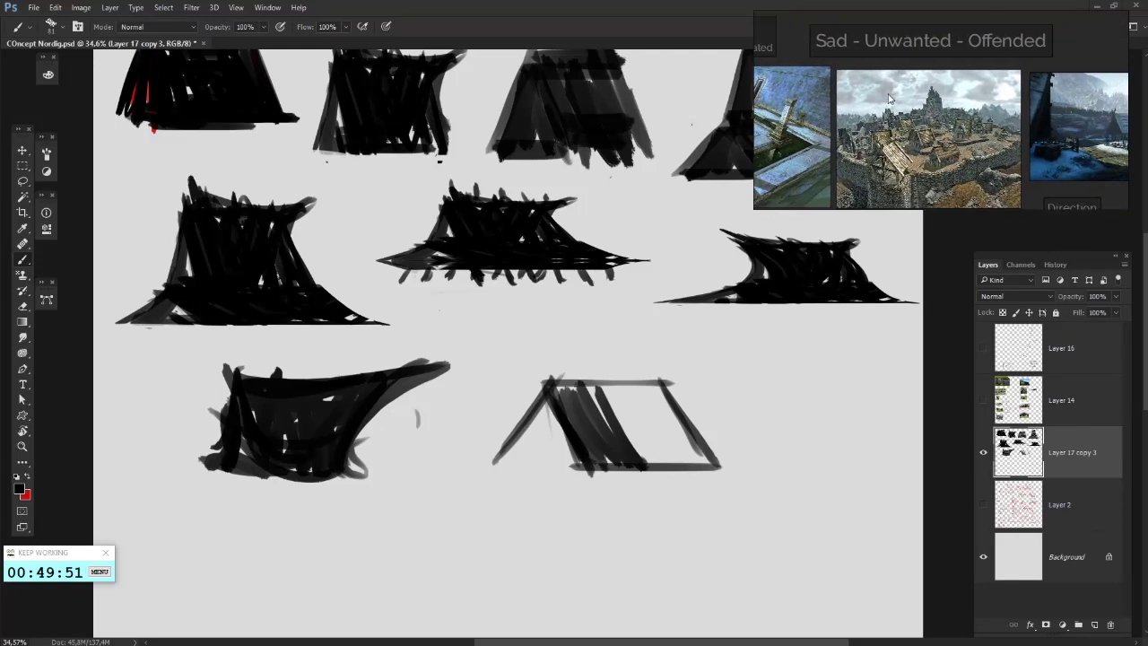
{"action": "left_click_drag", "start_coordinate": [827, 55], "coordinate": [935, 57]}
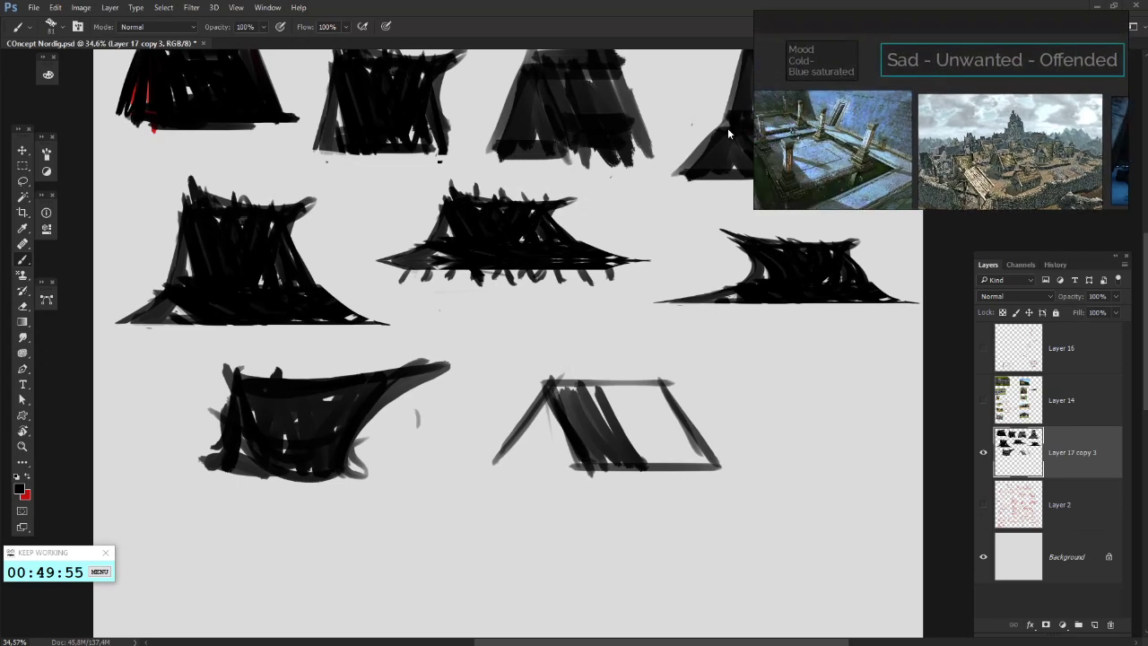
{"action": "left_click_drag", "start_coordinate": [931, 66], "coordinate": [949, 83]}
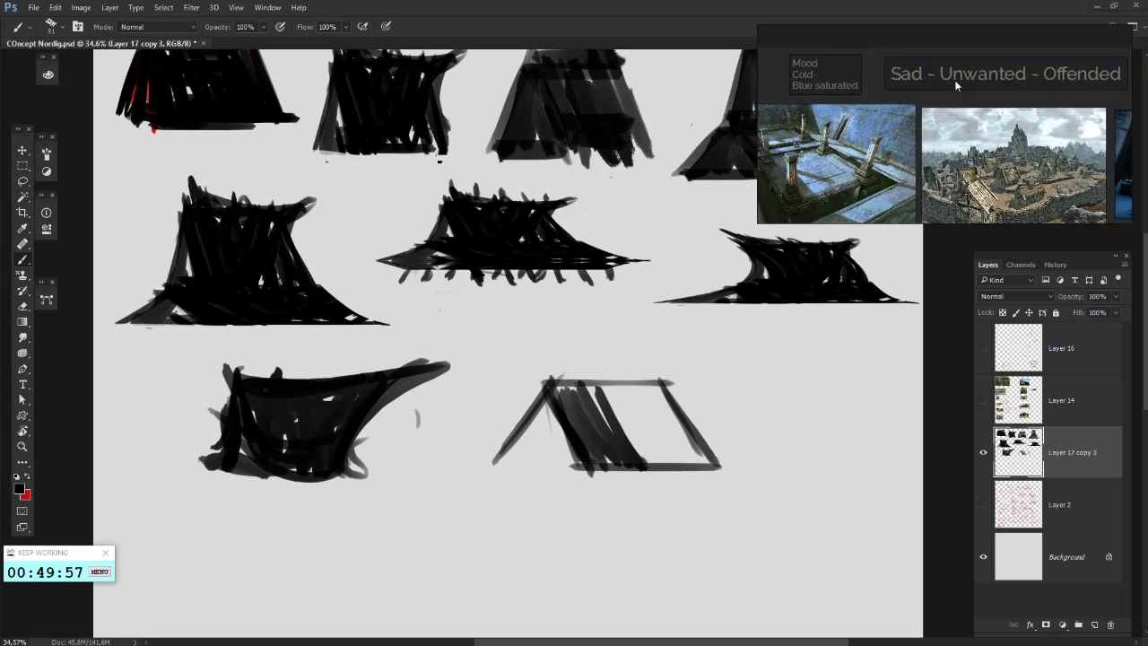
- Reload the recent reference board Nordig Concept ref.pur with the Nordic house photos
{"action": "right_click", "coordinate": [893, 63]}
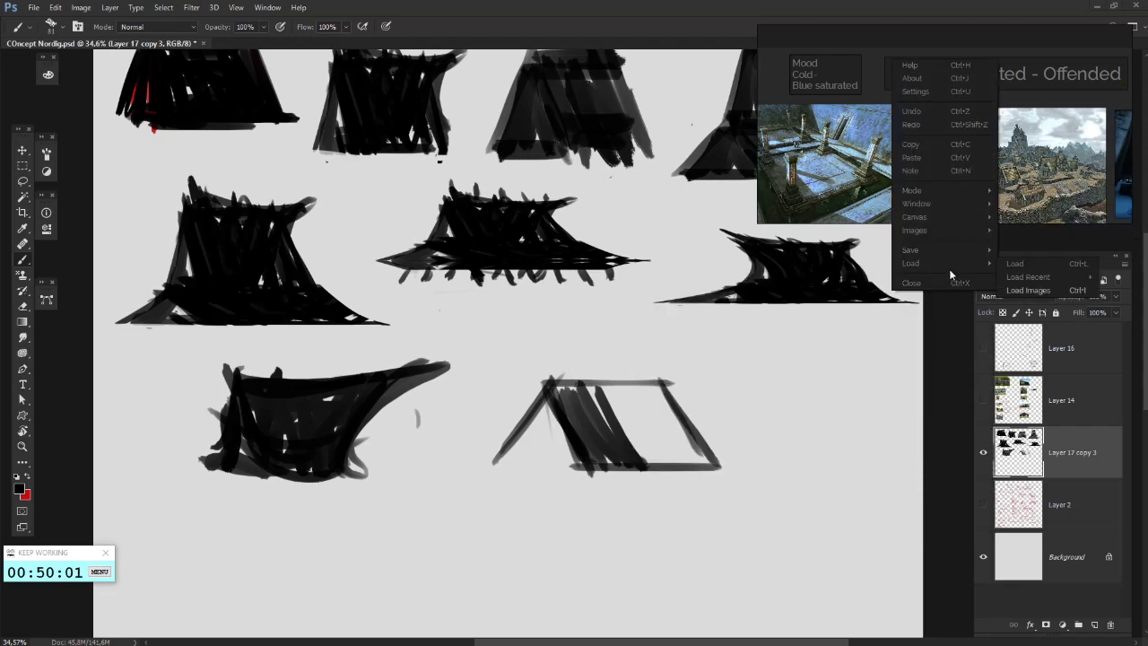
{"action": "mouse_move", "coordinate": [951, 264]}
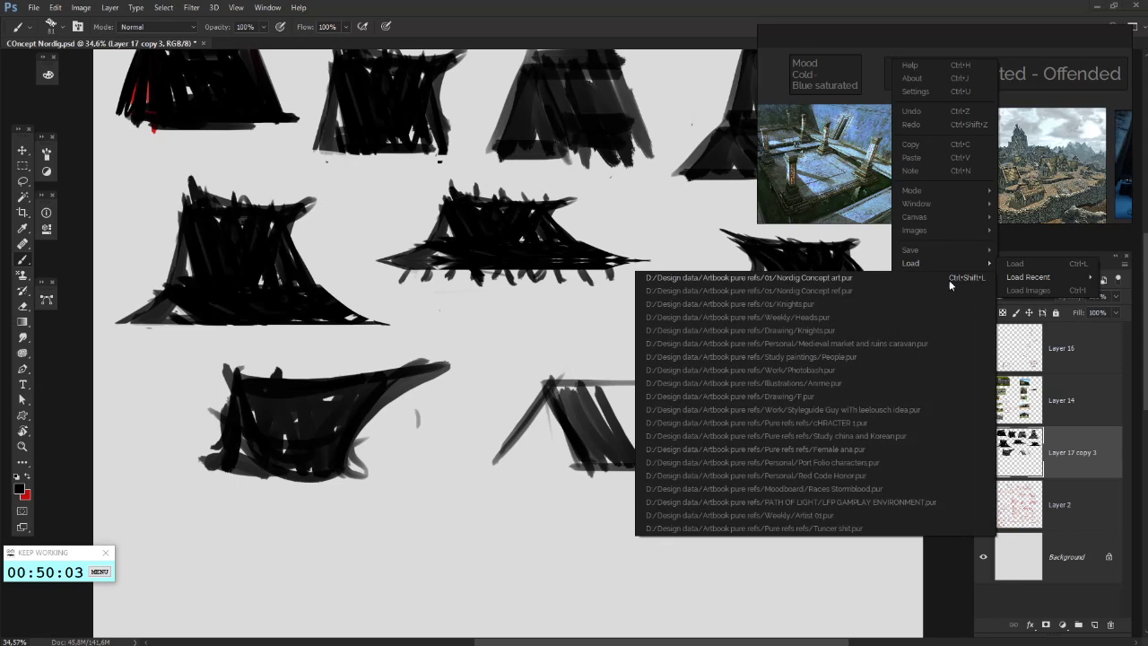
{"action": "left_click", "coordinate": [899, 291]}
{"action": "left_click", "coordinate": [940, 152]}
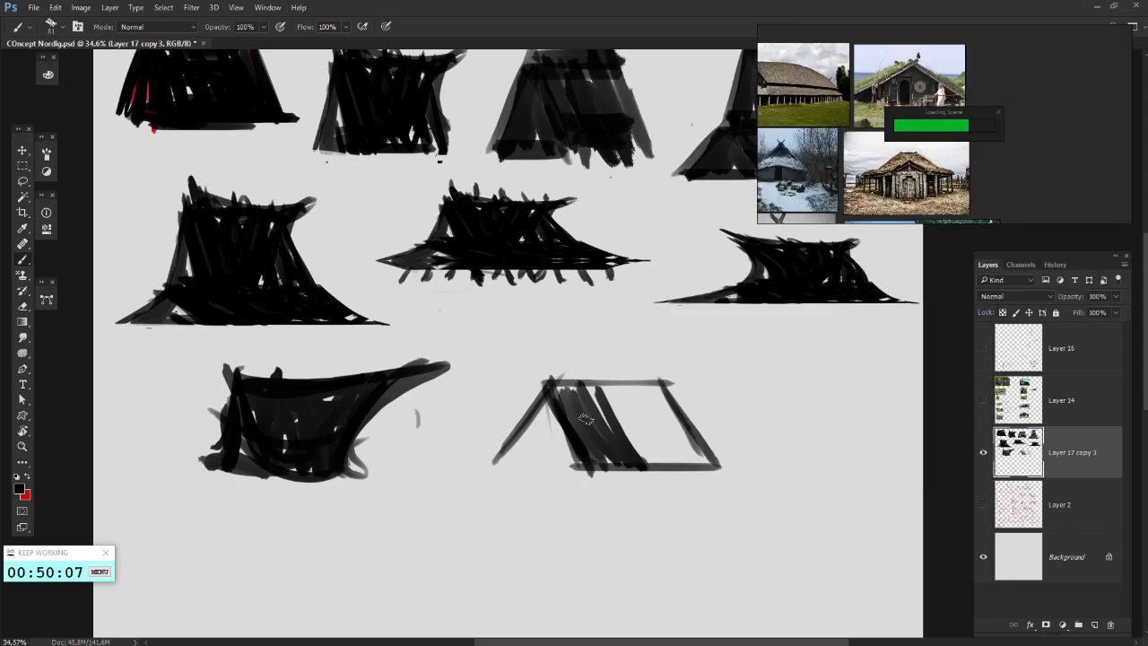
- Back in Photoshop, fill the slanted roof slope of the new hut with dark brush strokes
{"action": "left_click_drag", "start_coordinate": [583, 395], "coordinate": [621, 457]}
{"action": "mouse_move", "coordinate": [594, 390]}
{"action": "left_mouse_down"}
{"action": "mouse_move", "coordinate": [611, 445]}
{"action": "mouse_move", "coordinate": [635, 458]}
{"action": "mouse_move", "coordinate": [636, 439]}
{"action": "mouse_move", "coordinate": [571, 392]}
{"action": "mouse_move", "coordinate": [635, 398]}
{"action": "mouse_move", "coordinate": [569, 388]}
{"action": "mouse_move", "coordinate": [644, 386]}
{"action": "left_mouse_up"}
{"action": "mouse_move", "coordinate": [648, 441]}
{"action": "left_mouse_down"}
{"action": "mouse_move", "coordinate": [660, 422]}
{"action": "mouse_move", "coordinate": [677, 439]}
{"action": "mouse_move", "coordinate": [691, 431]}
{"action": "mouse_move", "coordinate": [705, 459]}
{"action": "mouse_move", "coordinate": [629, 444]}
{"action": "mouse_move", "coordinate": [647, 444]}
{"action": "left_mouse_up"}
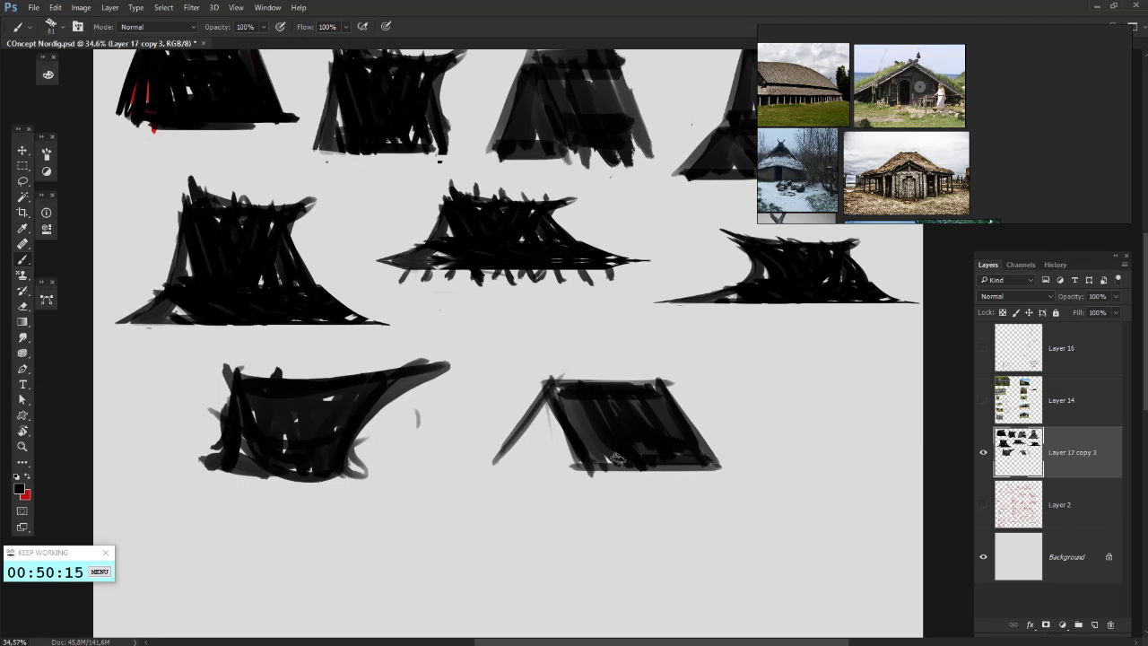
- Fill in the hut's gable and eave, outline a rectangular wall beneath the roof, and begin shading the wall
{"action": "mouse_move", "coordinate": [585, 461]}
{"action": "left_mouse_down"}
{"action": "mouse_move", "coordinate": [494, 451]}
{"action": "mouse_move", "coordinate": [534, 431]}
{"action": "mouse_move", "coordinate": [549, 453]}
{"action": "mouse_move", "coordinate": [569, 449]}
{"action": "mouse_move", "coordinate": [556, 453]}
{"action": "mouse_move", "coordinate": [548, 414]}
{"action": "mouse_move", "coordinate": [487, 471]}
{"action": "left_mouse_up"}
{"action": "left_click_drag", "start_coordinate": [582, 484], "coordinate": [585, 480]}
{"action": "mouse_move", "coordinate": [496, 457]}
{"action": "left_mouse_down"}
{"action": "mouse_move", "coordinate": [475, 423]}
{"action": "mouse_move", "coordinate": [490, 480]}
{"action": "mouse_move", "coordinate": [676, 487]}
{"action": "left_mouse_up"}
{"action": "mouse_move", "coordinate": [673, 430]}
{"action": "left_mouse_down"}
{"action": "mouse_move", "coordinate": [672, 492]}
{"action": "mouse_move", "coordinate": [680, 486]}
{"action": "mouse_move", "coordinate": [506, 484]}
{"action": "left_mouse_up"}
{"action": "mouse_move", "coordinate": [564, 431]}
{"action": "left_mouse_down"}
{"action": "mouse_move", "coordinate": [565, 482]}
{"action": "mouse_move", "coordinate": [548, 478]}
{"action": "left_mouse_up"}
{"action": "mouse_move", "coordinate": [532, 436]}
{"action": "left_mouse_down"}
{"action": "mouse_move", "coordinate": [539, 478]}
{"action": "mouse_move", "coordinate": [527, 480]}
{"action": "left_mouse_up"}
{"action": "mouse_move", "coordinate": [512, 434]}
{"action": "left_mouse_down"}
{"action": "mouse_move", "coordinate": [514, 480]}
{"action": "mouse_move", "coordinate": [502, 483]}
{"action": "left_mouse_up"}
{"action": "left_click_drag", "start_coordinate": [494, 449], "coordinate": [499, 490]}
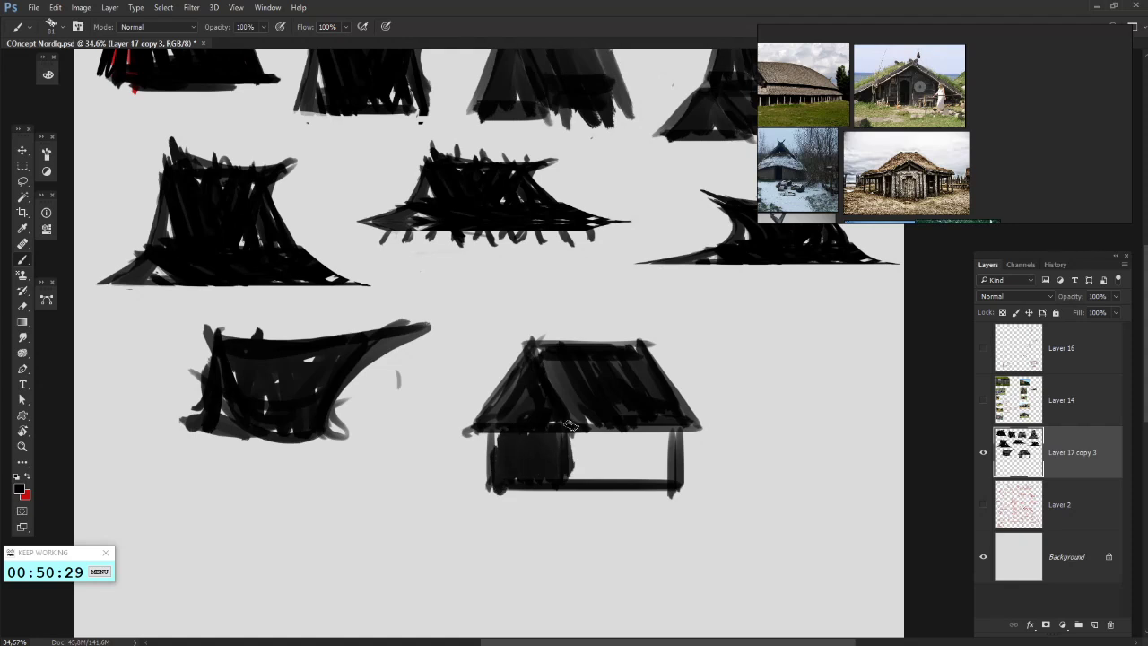
- Shade the rest of the hut's wall with dark strokes up to the eave
{"action": "left_click_drag", "start_coordinate": [578, 422], "coordinate": [578, 483]}
{"action": "mouse_move", "coordinate": [590, 423]}
{"action": "left_mouse_down"}
{"action": "mouse_move", "coordinate": [590, 490]}
{"action": "mouse_move", "coordinate": [601, 485]}
{"action": "left_mouse_up"}
{"action": "mouse_move", "coordinate": [612, 425]}
{"action": "left_mouse_down"}
{"action": "mouse_move", "coordinate": [611, 490]}
{"action": "mouse_move", "coordinate": [626, 483]}
{"action": "left_mouse_up"}
{"action": "mouse_move", "coordinate": [640, 429]}
{"action": "left_mouse_down"}
{"action": "mouse_move", "coordinate": [641, 491]}
{"action": "mouse_move", "coordinate": [653, 485]}
{"action": "left_mouse_up"}
{"action": "mouse_move", "coordinate": [664, 438]}
{"action": "left_mouse_down"}
{"action": "mouse_move", "coordinate": [663, 489]}
{"action": "mouse_move", "coordinate": [662, 479]}
{"action": "left_mouse_up"}
{"action": "left_click_drag", "start_coordinate": [662, 434], "coordinate": [632, 436]}
{"action": "left_click_drag", "start_coordinate": [598, 246], "coordinate": [549, 297]}
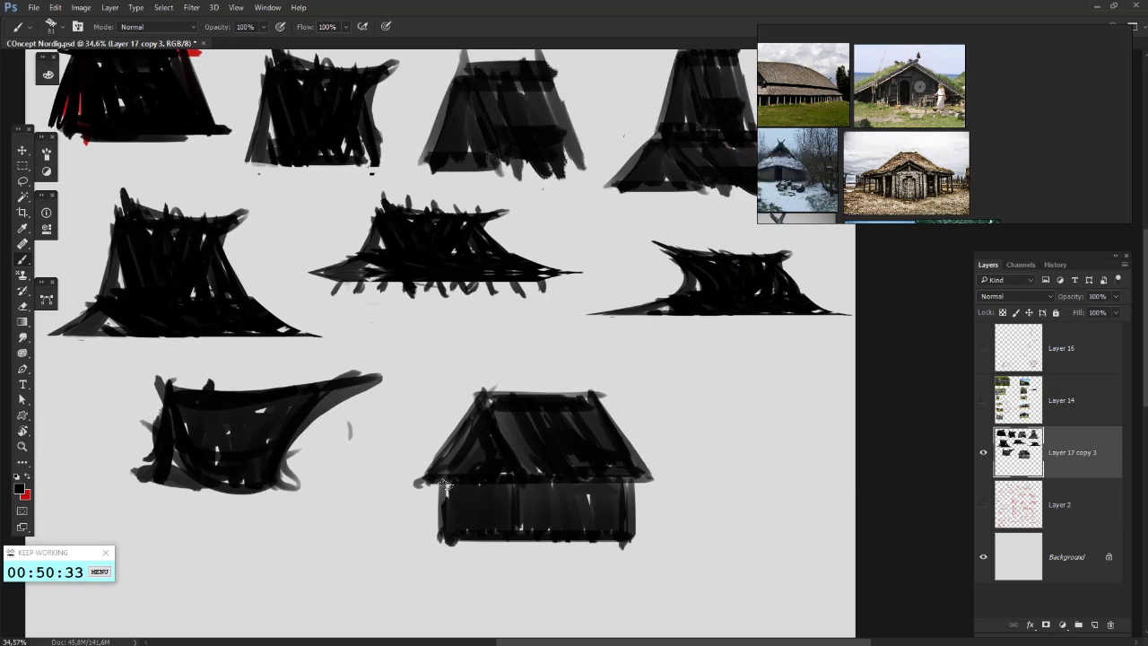
{"action": "mouse_move", "coordinate": [533, 529]}
{"action": "left_mouse_down"}
{"action": "mouse_move", "coordinate": [596, 502]}
{"action": "mouse_move", "coordinate": [547, 474]}
{"action": "left_mouse_up"}
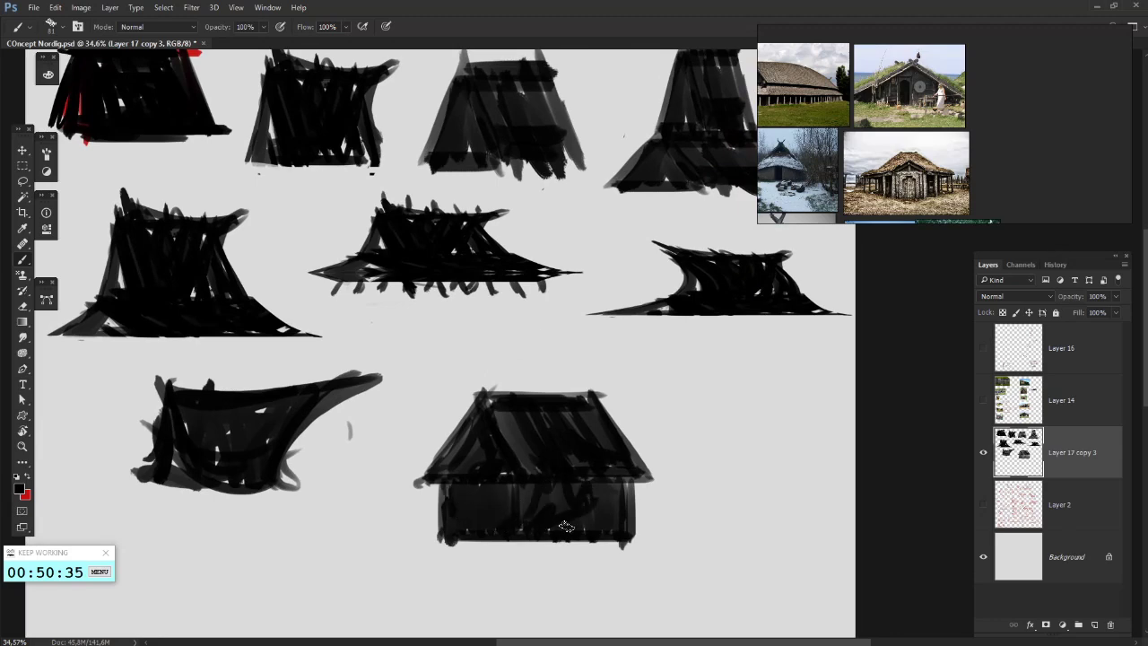
- Add crossed gable poles and short protruding beams along the hut's ridge with a smaller brush
{"action": "right_click", "coordinate": [568, 322]}
{"action": "left_click_drag", "start_coordinate": [492, 385], "coordinate": [489, 398]}
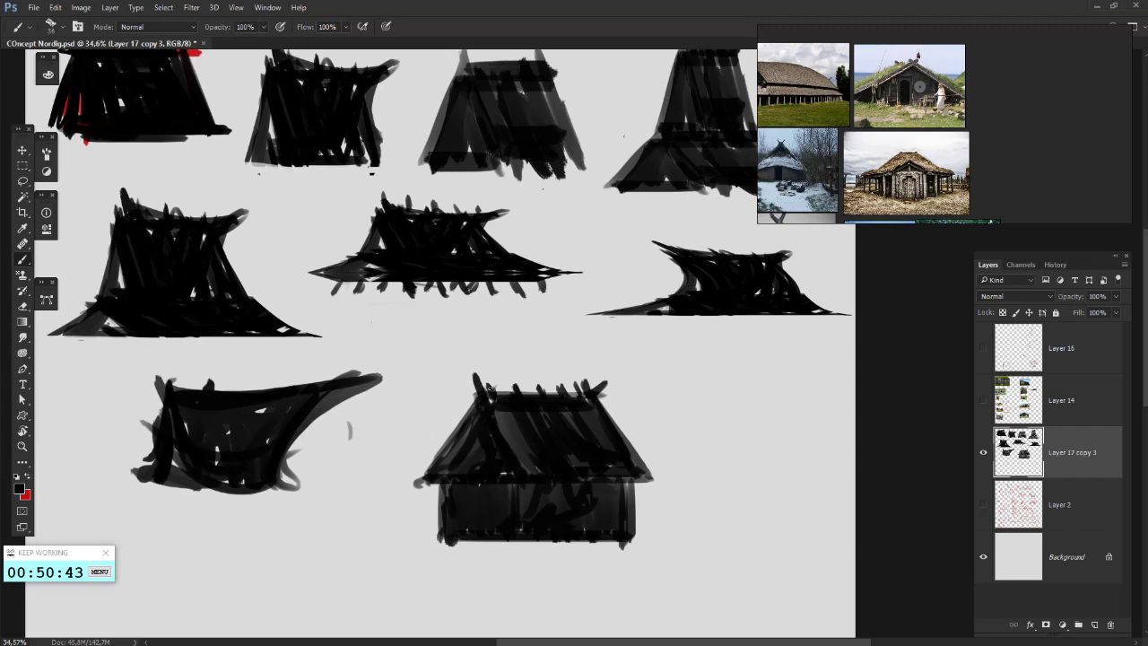
{"action": "scroll", "coordinate": [489, 388], "scroll_direction": "down", "scroll_amount": 2}
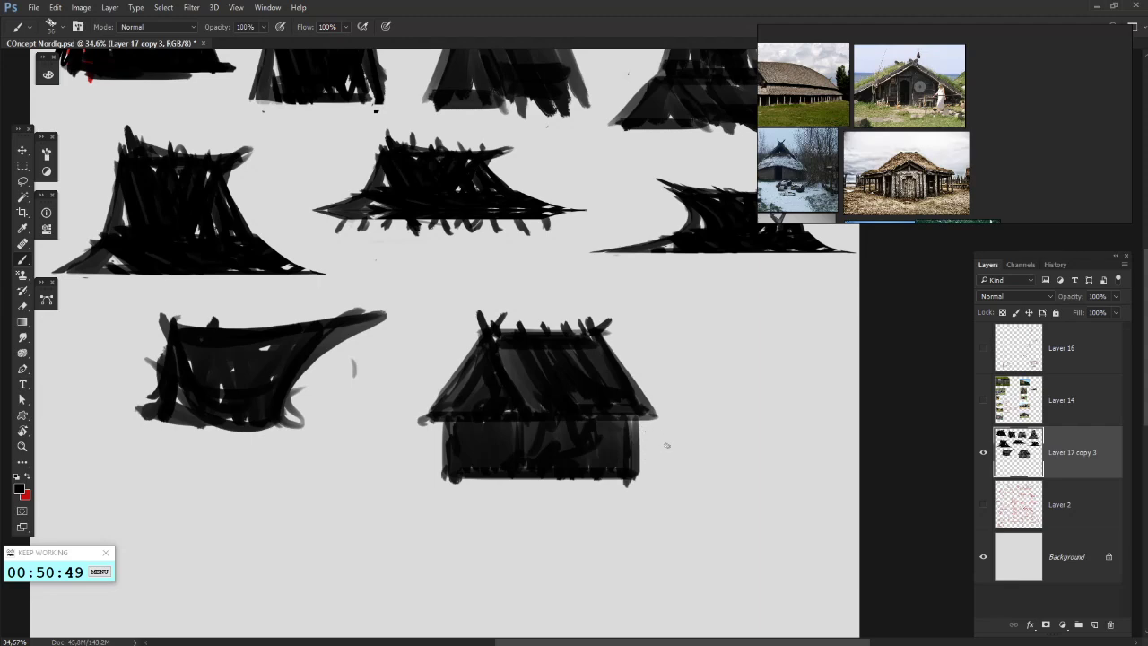
{"action": "key", "text": "ctrl+z"}
{"action": "mouse_move", "coordinate": [544, 383]}
{"action": "left_mouse_down"}
{"action": "mouse_move", "coordinate": [738, 394]}
{"action": "mouse_move", "coordinate": [504, 475]}
{"action": "left_mouse_up"}
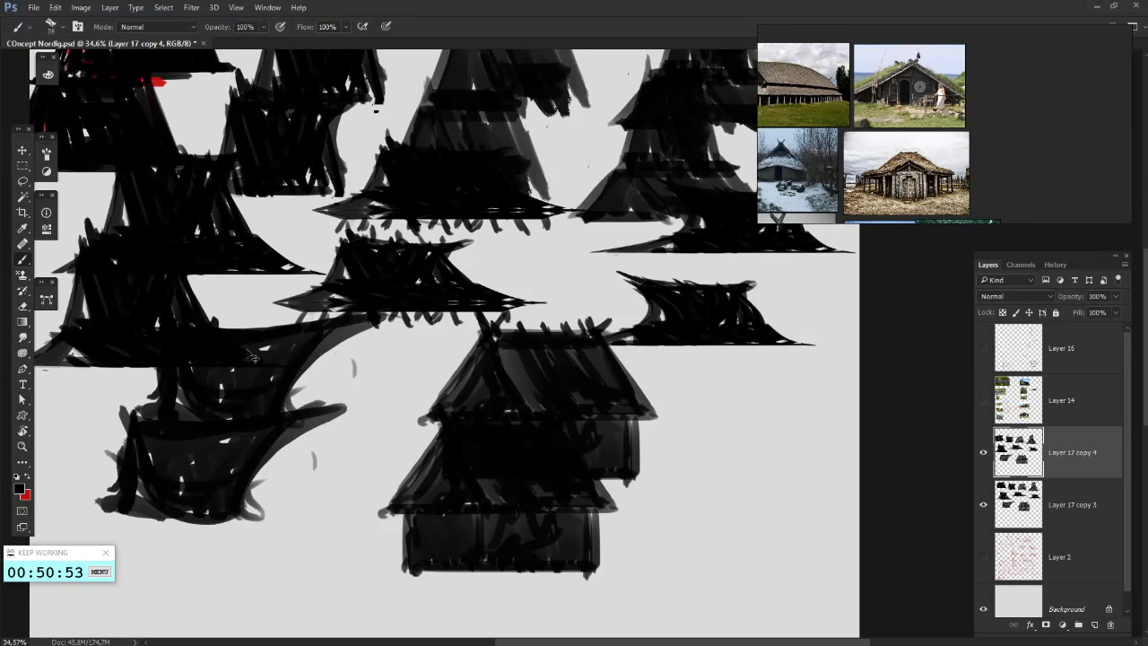
{"action": "key", "text": "ctrl+z"}
{"action": "key", "text": "ctrl+alt+z"}
- Select the hut with the Lasso, shift it up and left, and place a copy on a new layer to its lower right
{"action": "left_click", "coordinate": [22, 182]}
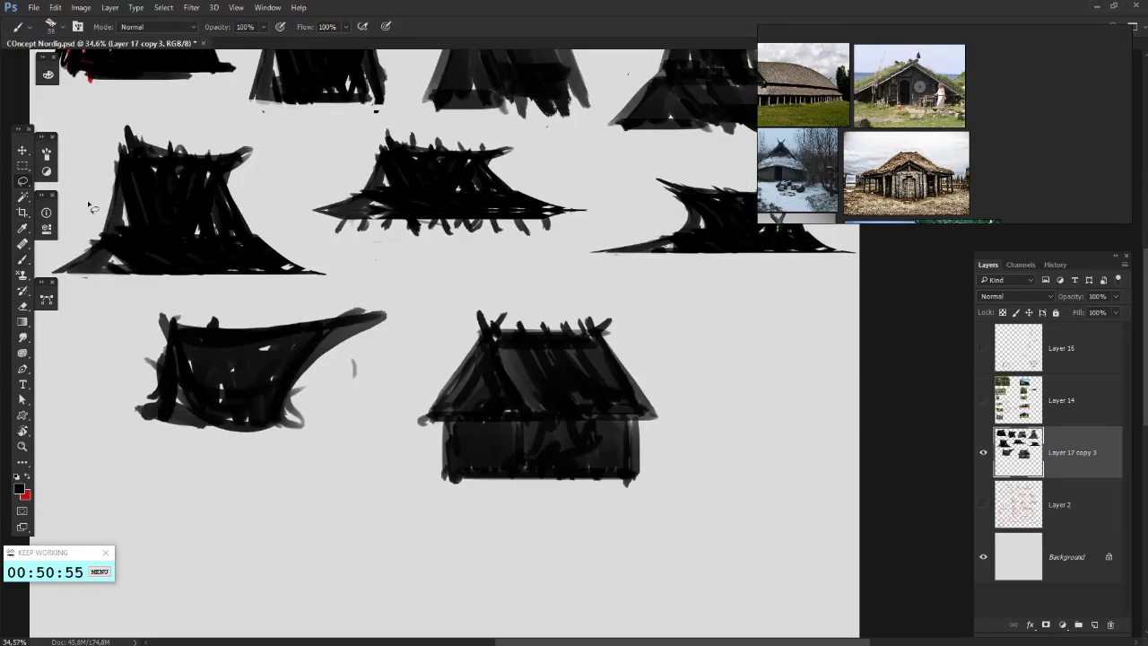
{"action": "left_click_drag", "start_coordinate": [509, 531], "coordinate": [374, 448]}
{"action": "left_click_drag", "start_coordinate": [458, 495], "coordinate": [475, 530]}
{"action": "key", "text": "ctrl+shift+j"}
{"action": "mouse_move", "coordinate": [559, 399]}
{"action": "left_mouse_down"}
{"action": "mouse_move", "coordinate": [516, 310]}
{"action": "mouse_move", "coordinate": [518, 354]}
{"action": "mouse_move", "coordinate": [707, 471]}
{"action": "left_mouse_up"}
- Squash the copied hut vertically with Free Transform, keeping its base in place
{"action": "right_click", "coordinate": [738, 474]}
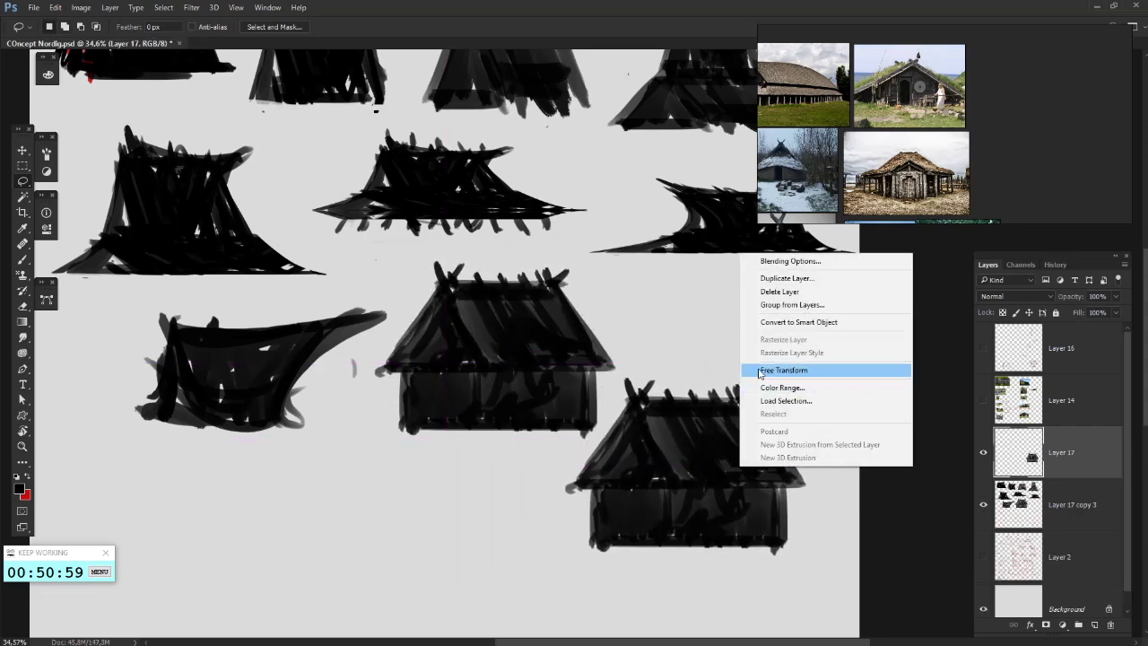
{"action": "left_click", "coordinate": [769, 367]}
{"action": "left_click_drag", "start_coordinate": [686, 377], "coordinate": [698, 441]}
{"action": "key", "text": "Return"}
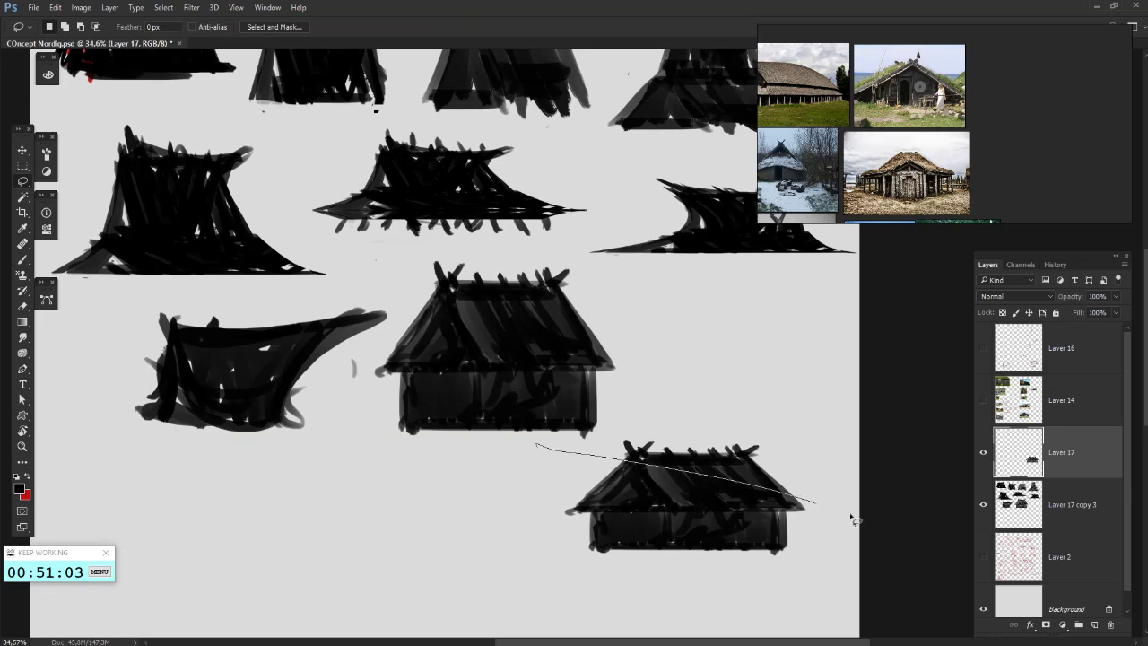
- Copy the squashed hut's roof onto a new layer and scale it taller and wider so it overhangs the walls
{"action": "key", "text": "m"}
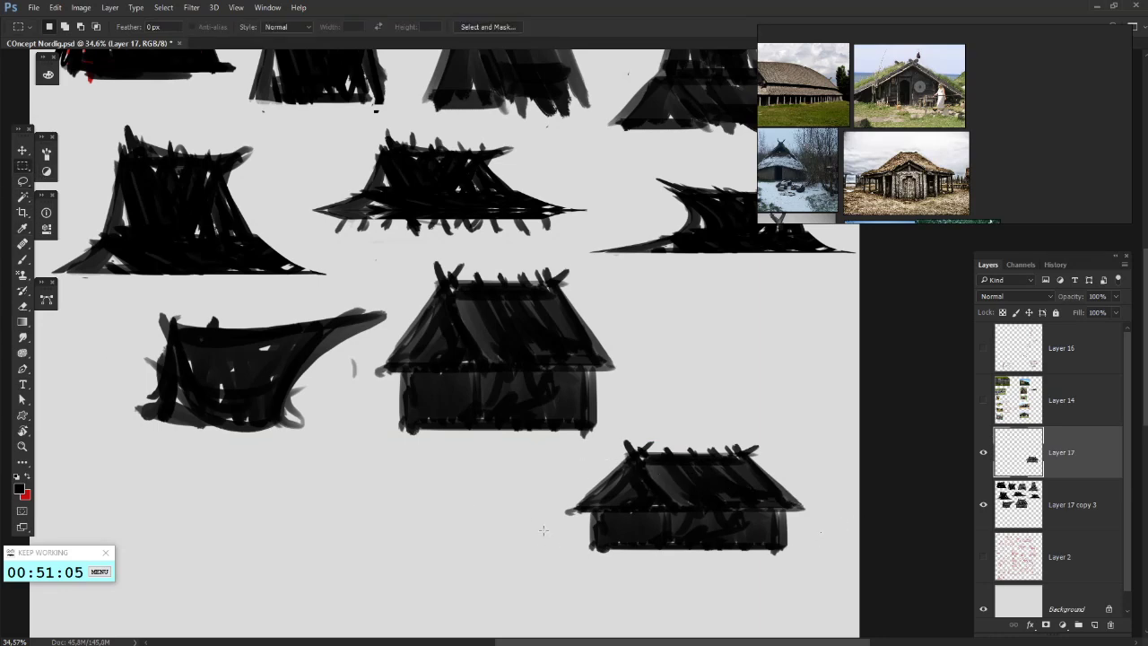
{"action": "left_click_drag", "start_coordinate": [566, 513], "coordinate": [808, 444]}
{"action": "key", "text": "ctrl+j"}
{"action": "right_click", "coordinate": [725, 490]}
{"action": "left_click", "coordinate": [763, 386]}
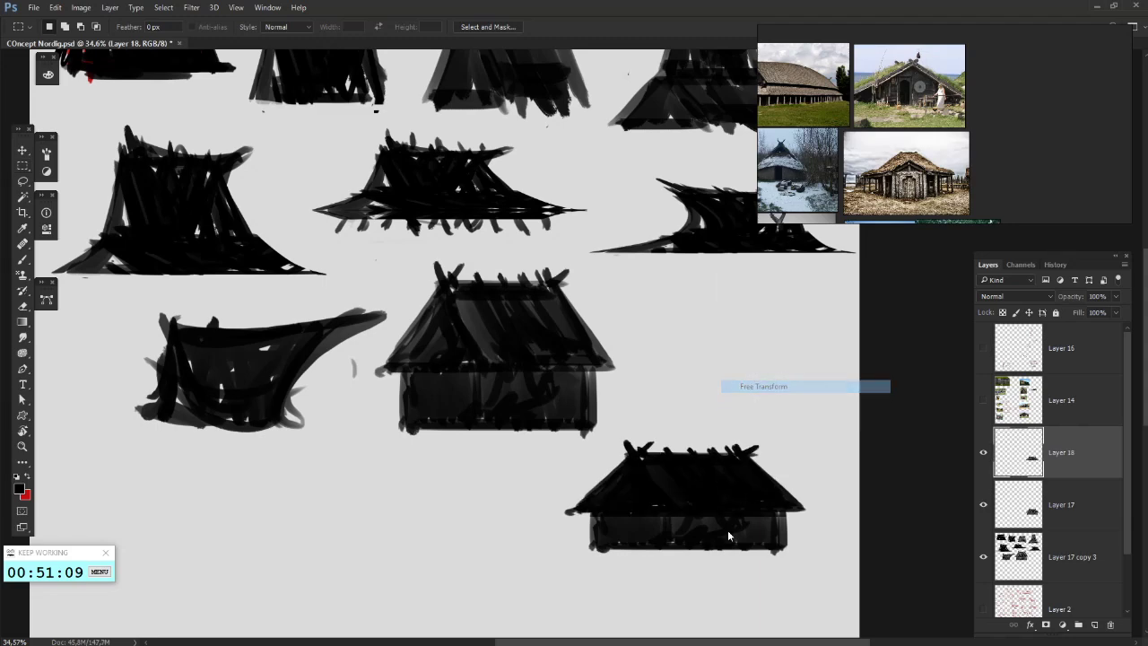
{"action": "left_click_drag", "start_coordinate": [688, 516], "coordinate": [688, 557]}
{"action": "left_click_drag", "start_coordinate": [723, 511], "coordinate": [709, 490]}
{"action": "left_click_drag", "start_coordinate": [799, 484], "coordinate": [820, 485]}
{"action": "key", "text": "Return"}
- Select the roof area with a rectangular marquee and delete the old roof from Layer 17 beneath the enlarged one
{"action": "key", "text": "m"}
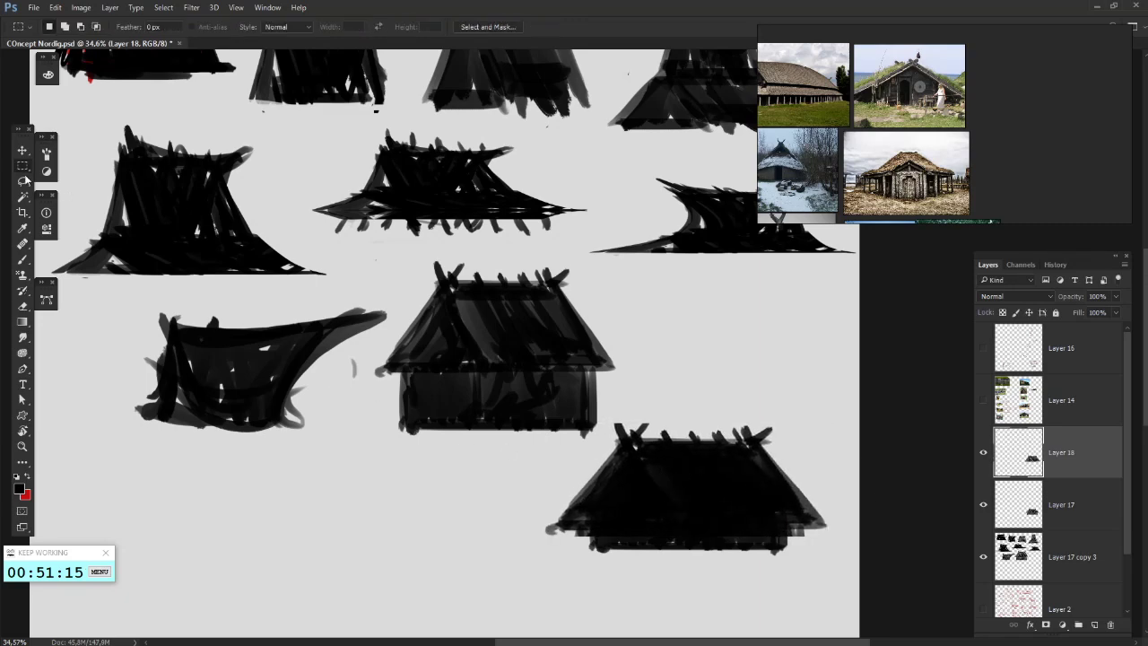
{"action": "left_click_drag", "start_coordinate": [842, 508], "coordinate": [860, 521]}
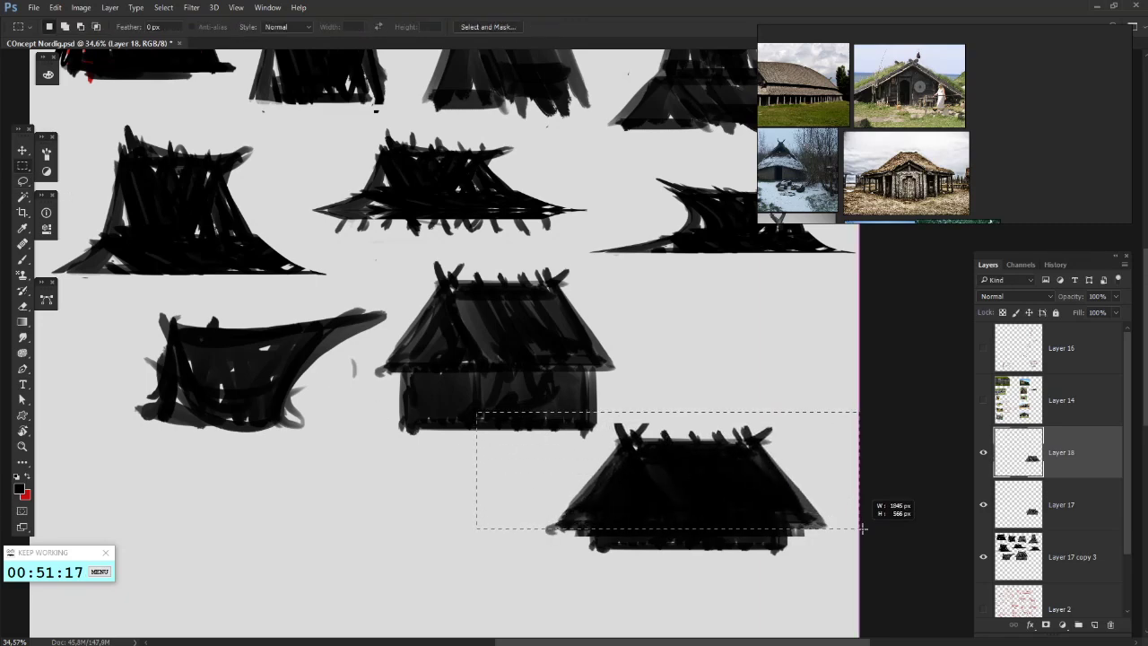
{"action": "left_click", "coordinate": [1071, 513]}
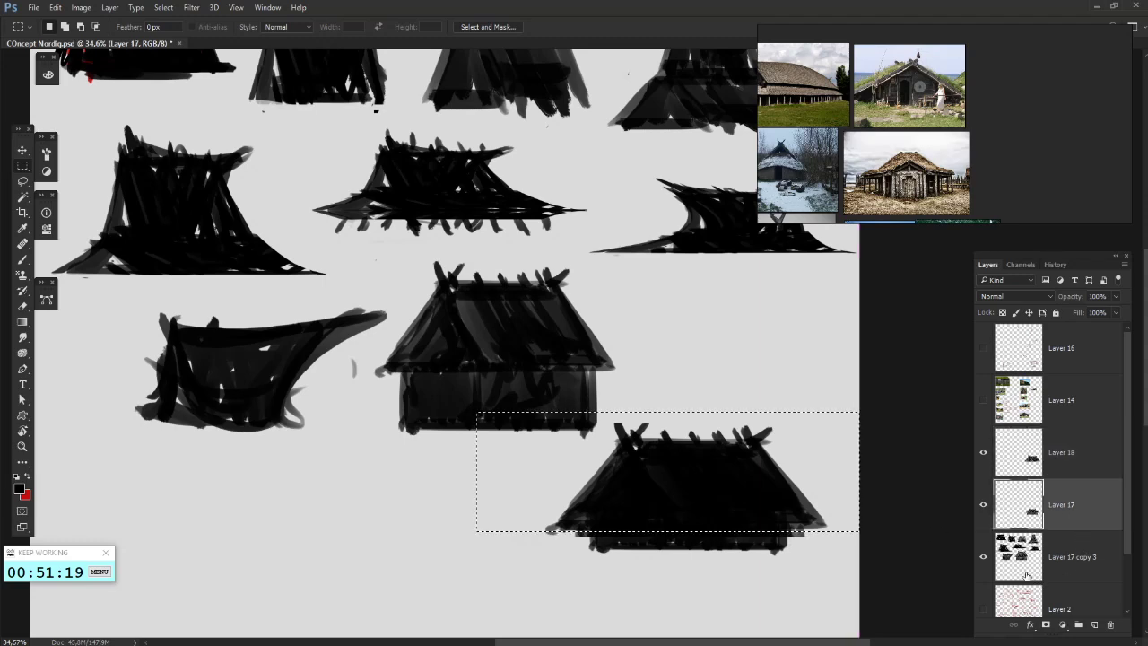
{"action": "key", "text": "Delete"}
{"action": "left_click_drag", "start_coordinate": [624, 480], "coordinate": [632, 450]}
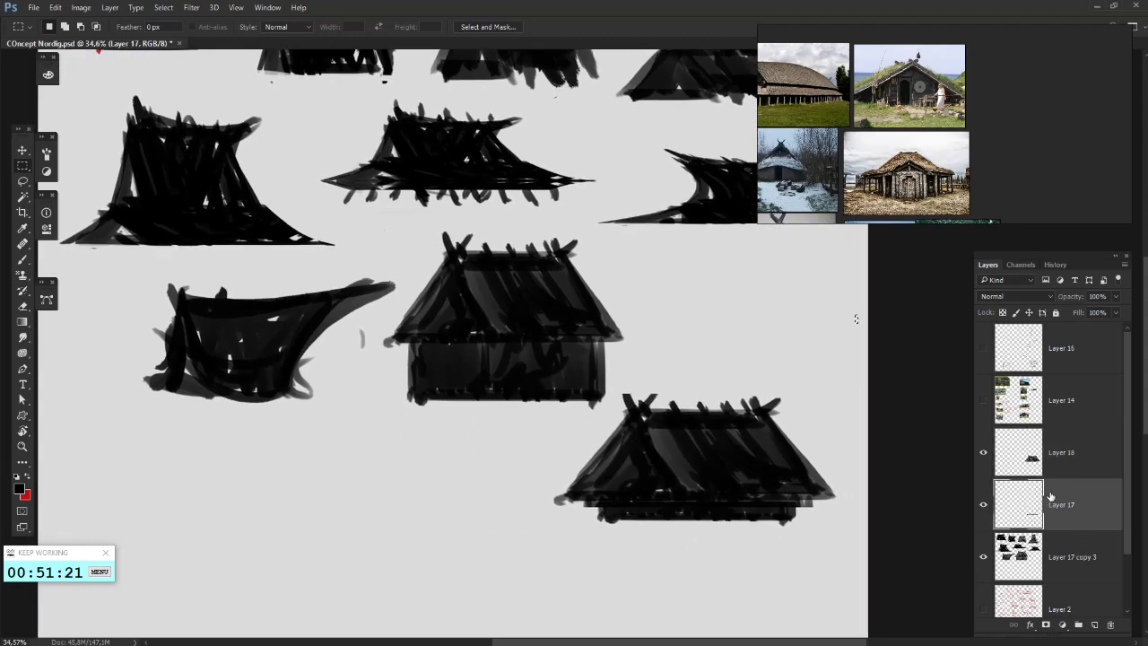
- Merge the low hut's roof and wall layers into one and move the hut up beside the tall hut
{"action": "right_click", "coordinate": [1052, 496]}
{"action": "left_click", "coordinate": [932, 460]}
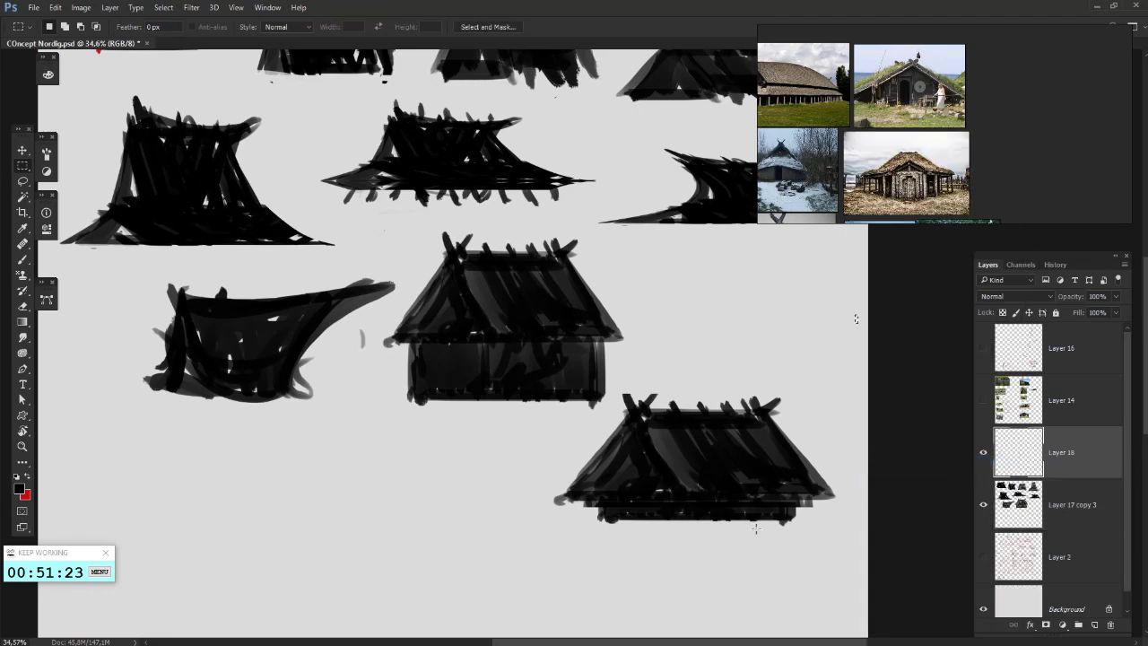
{"action": "left_click_drag", "start_coordinate": [755, 529], "coordinate": [792, 404]}
{"action": "right_click", "coordinate": [773, 369]}
{"action": "left_click", "coordinate": [823, 509]}
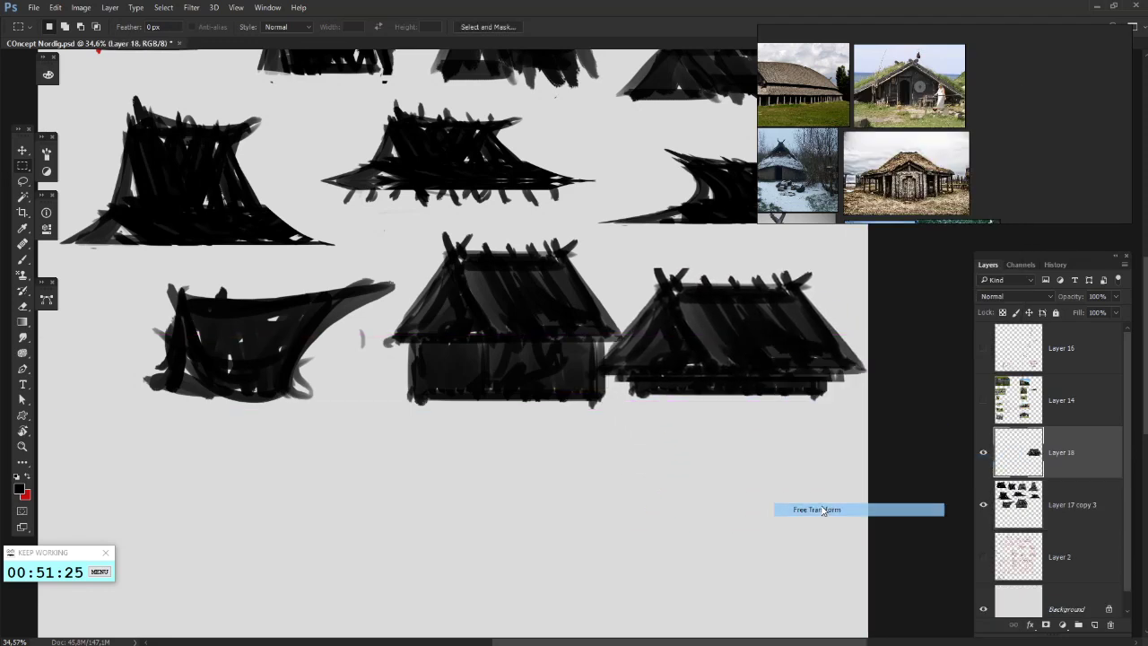
{"action": "left_click", "coordinate": [824, 510]}
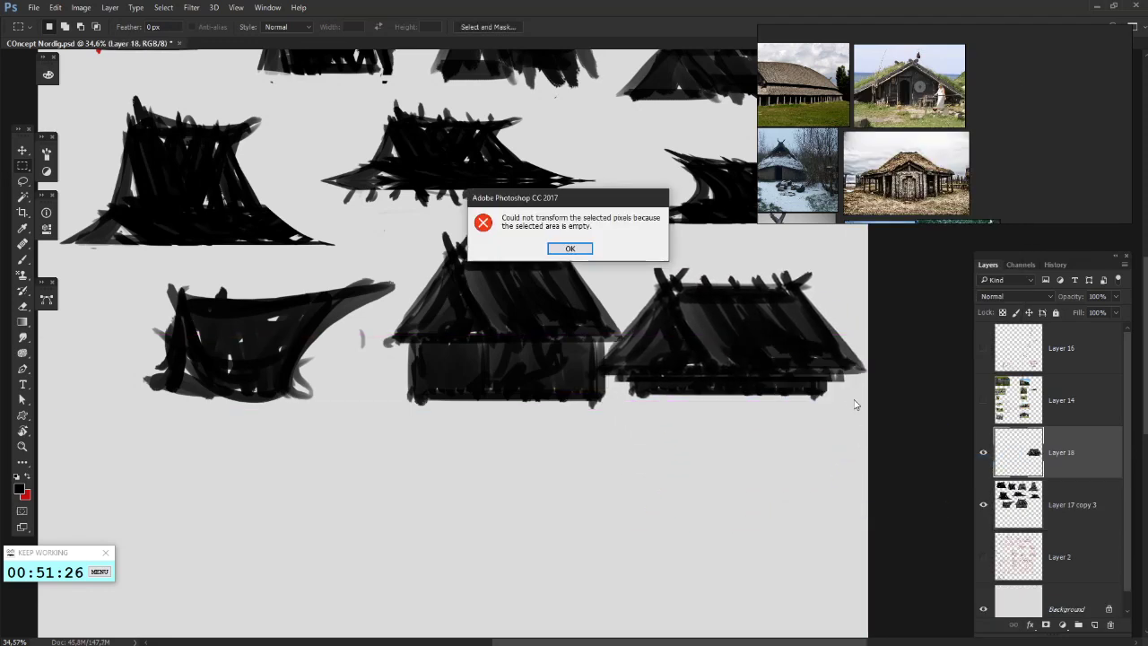
{"action": "left_click", "coordinate": [571, 248]}
- Scale the low hut down to about 78.6% with Free Transform and place it just clear of the tall hut's right side
{"action": "left_click_drag", "start_coordinate": [750, 333], "coordinate": [746, 369]}
{"action": "right_click", "coordinate": [760, 368]}
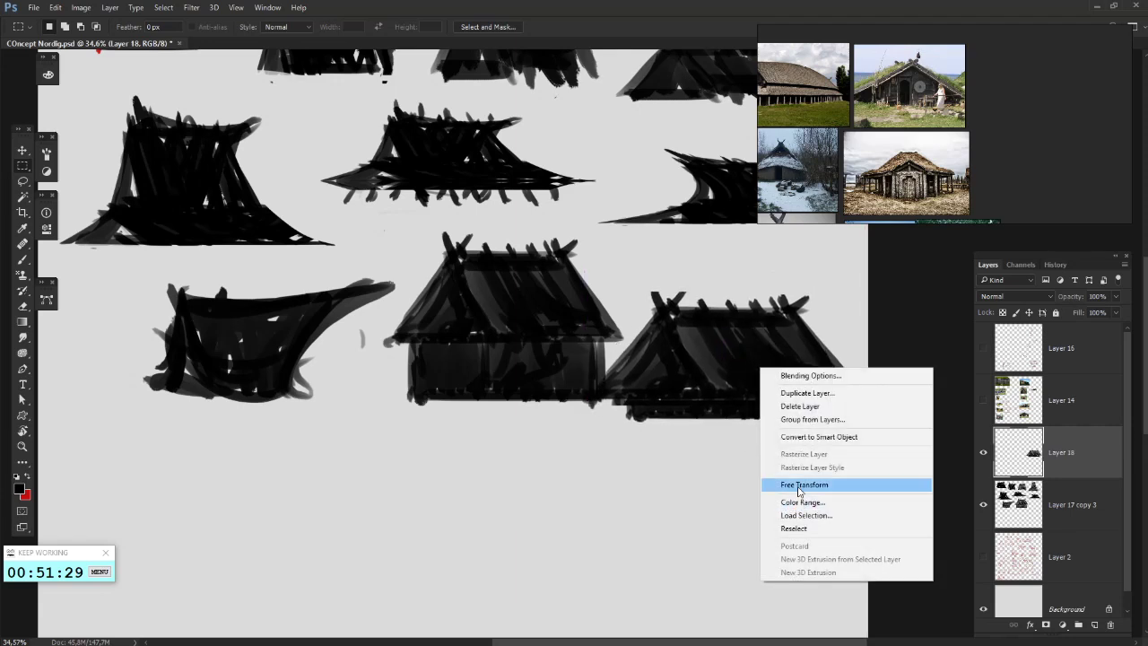
{"action": "left_click", "coordinate": [798, 485]}
{"action": "left_click_drag", "start_coordinate": [865, 426], "coordinate": [787, 352]}
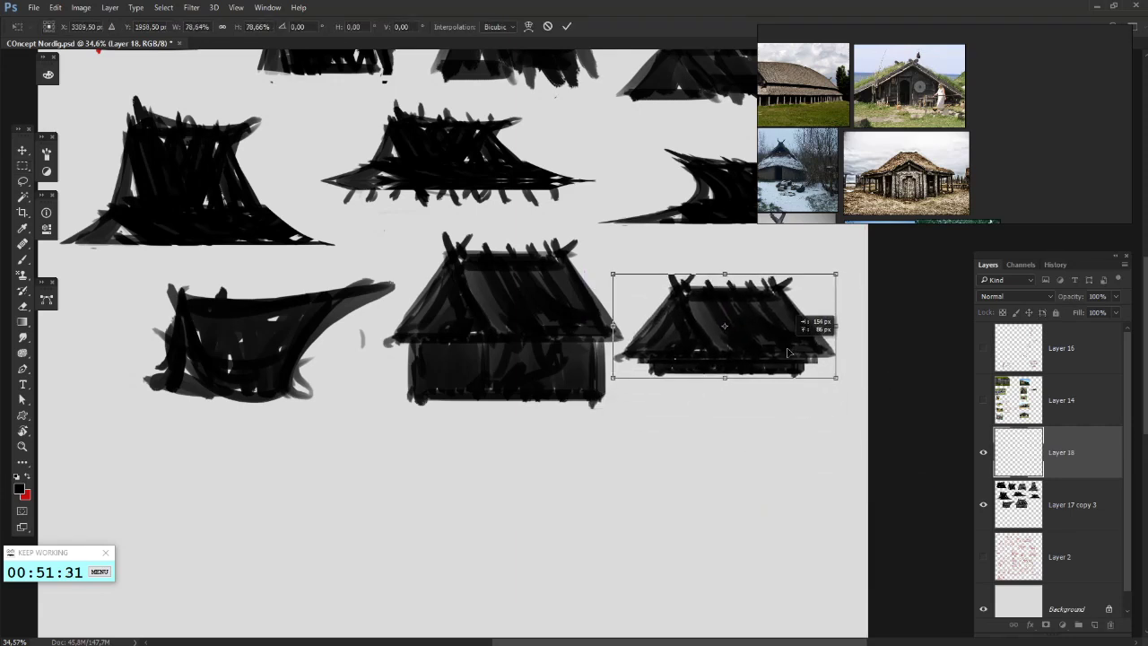
{"action": "key", "text": "Return"}
- Select the tall hut on Layer 17 copy 3 with the Lasso and move it below the curved silhouette
{"action": "mouse_move", "coordinate": [397, 277]}
{"action": "left_mouse_down"}
{"action": "mouse_move", "coordinate": [387, 305]}
{"action": "mouse_move", "coordinate": [401, 379]}
{"action": "left_mouse_up"}
{"action": "key", "text": "ctrl+z"}
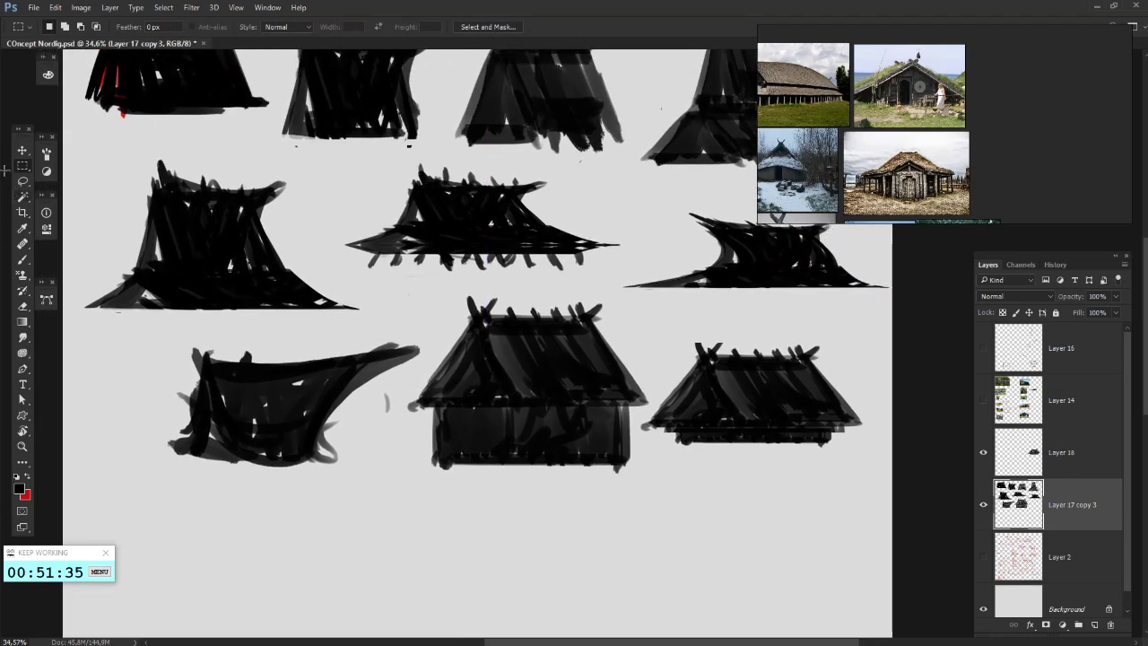
{"action": "left_click", "coordinate": [21, 183]}
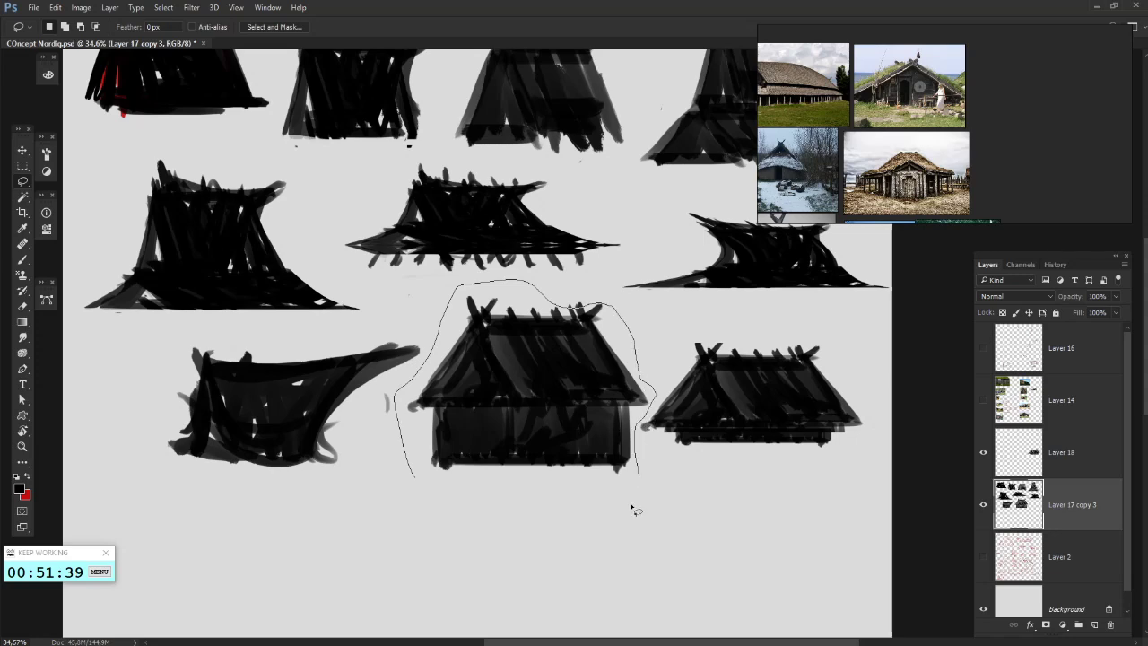
{"action": "mouse_move", "coordinate": [517, 400]}
{"action": "left_mouse_down"}
{"action": "mouse_move", "coordinate": [472, 557]}
{"action": "mouse_move", "coordinate": [417, 558]}
{"action": "left_mouse_up"}
{"action": "key", "text": "ctrl+d"}
{"action": "left_click_drag", "start_coordinate": [536, 420], "coordinate": [754, 262]}
{"action": "left_click_drag", "start_coordinate": [619, 434], "coordinate": [421, 474]}
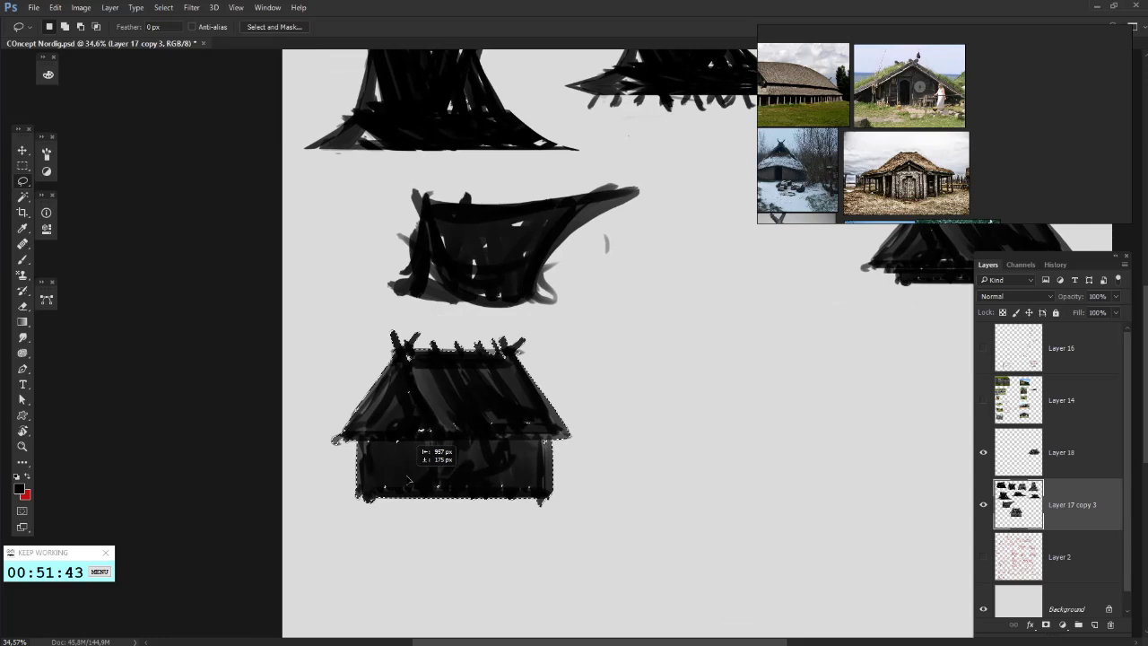
- Shrink the moved hut with Free Transform and position it under the curved silhouette near the sheet's left edge
{"action": "right_click", "coordinate": [437, 393]}
{"action": "left_click", "coordinate": [500, 534]}
{"action": "left_click_drag", "start_coordinate": [572, 334], "coordinate": [488, 395]}
{"action": "left_click_drag", "start_coordinate": [451, 479], "coordinate": [477, 423]}
{"action": "mouse_move", "coordinate": [433, 456]}
{"action": "left_mouse_down"}
{"action": "mouse_move", "coordinate": [430, 422]}
{"action": "mouse_move", "coordinate": [456, 412]}
{"action": "mouse_move", "coordinate": [422, 451]}
{"action": "left_mouse_up"}
- Build a cluster from copies of the small hut, with narrower versions stacked on top and at the upper right
{"action": "left_click_drag", "start_coordinate": [475, 403], "coordinate": [629, 336]}
{"action": "key", "text": "Return"}
{"action": "key", "text": "ctrl+j"}
{"action": "right_click", "coordinate": [642, 349]}
{"action": "left_click", "coordinate": [718, 471]}
{"action": "mouse_move", "coordinate": [585, 339]}
{"action": "left_mouse_down"}
{"action": "mouse_move", "coordinate": [630, 360]}
{"action": "mouse_move", "coordinate": [649, 296]}
{"action": "mouse_move", "coordinate": [654, 377]}
{"action": "mouse_move", "coordinate": [669, 363]}
{"action": "left_mouse_up"}
{"action": "key", "text": "l"}
{"action": "key", "text": "Return"}
{"action": "key", "text": "ctrl+n"}
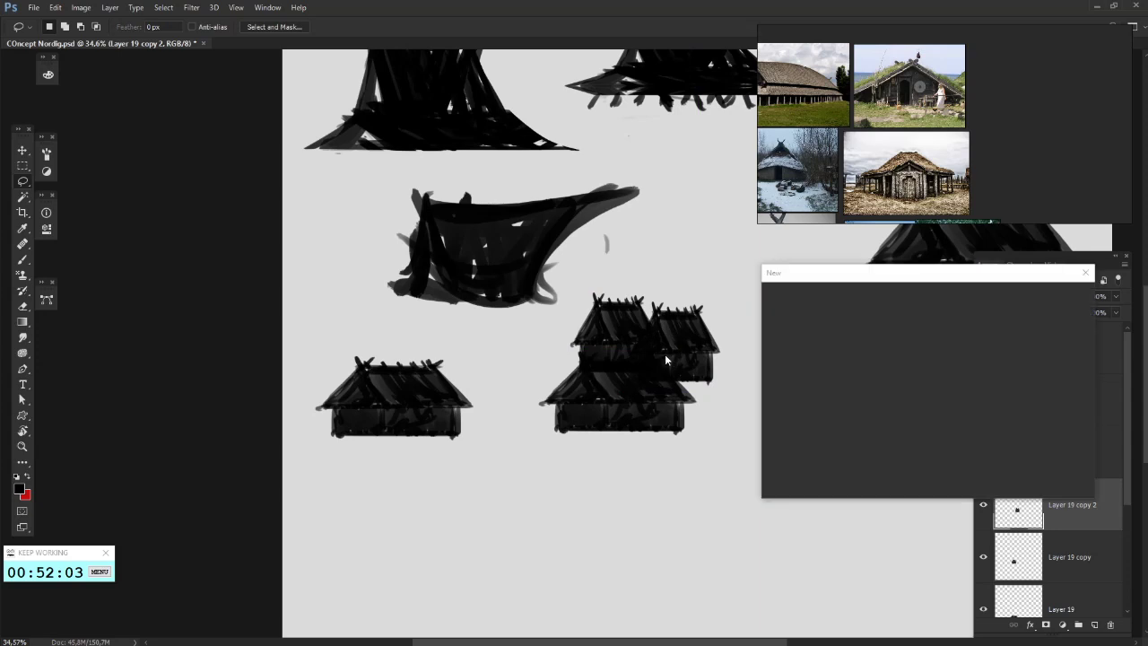
{"action": "left_click", "coordinate": [1062, 318]}
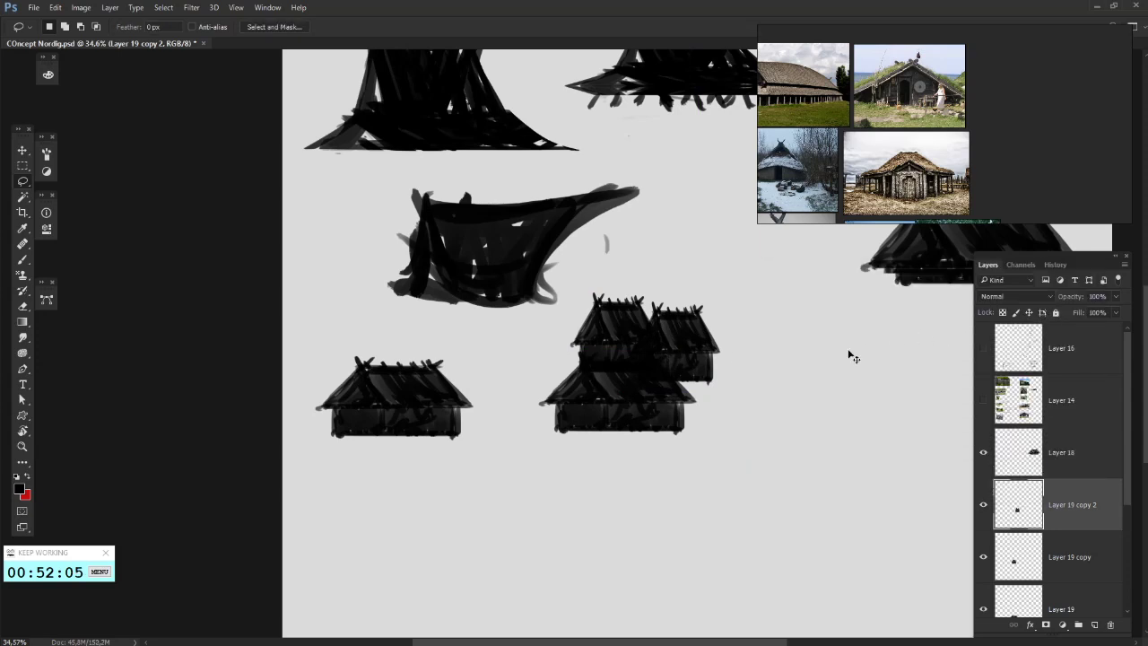
- Lower the cluster's right-hand narrow hut and stretch it taller with Free Transform so it reaches the ground
{"action": "mouse_move", "coordinate": [658, 372]}
{"action": "left_mouse_down"}
{"action": "mouse_move", "coordinate": [669, 340]}
{"action": "mouse_move", "coordinate": [673, 370]}
{"action": "left_mouse_up"}
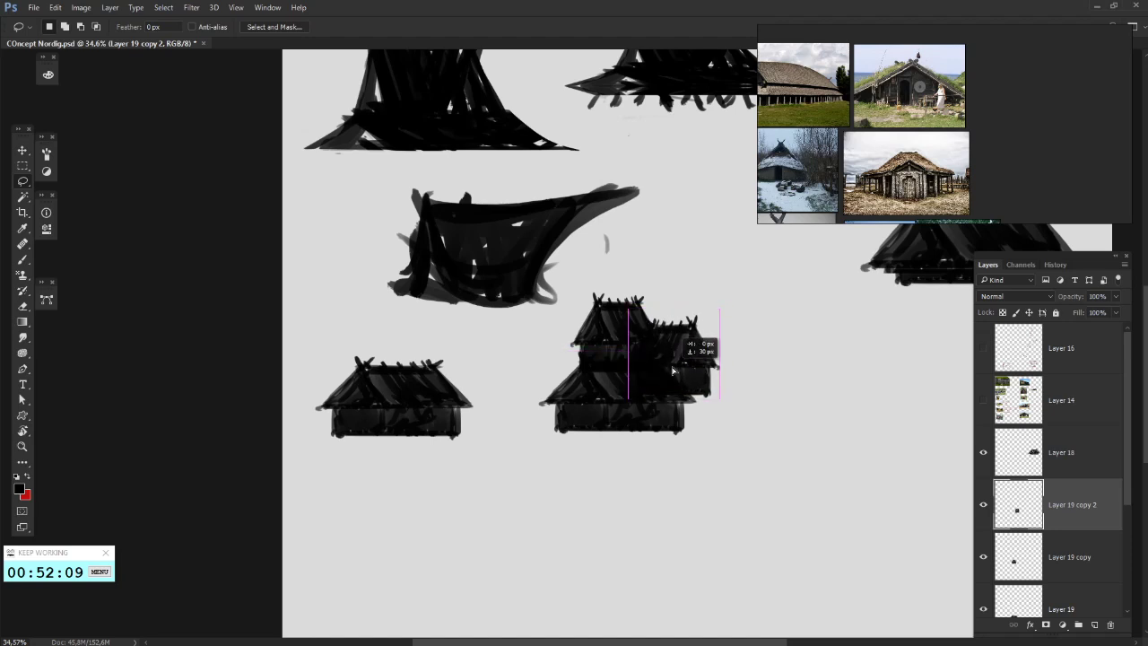
{"action": "right_click", "coordinate": [683, 385]}
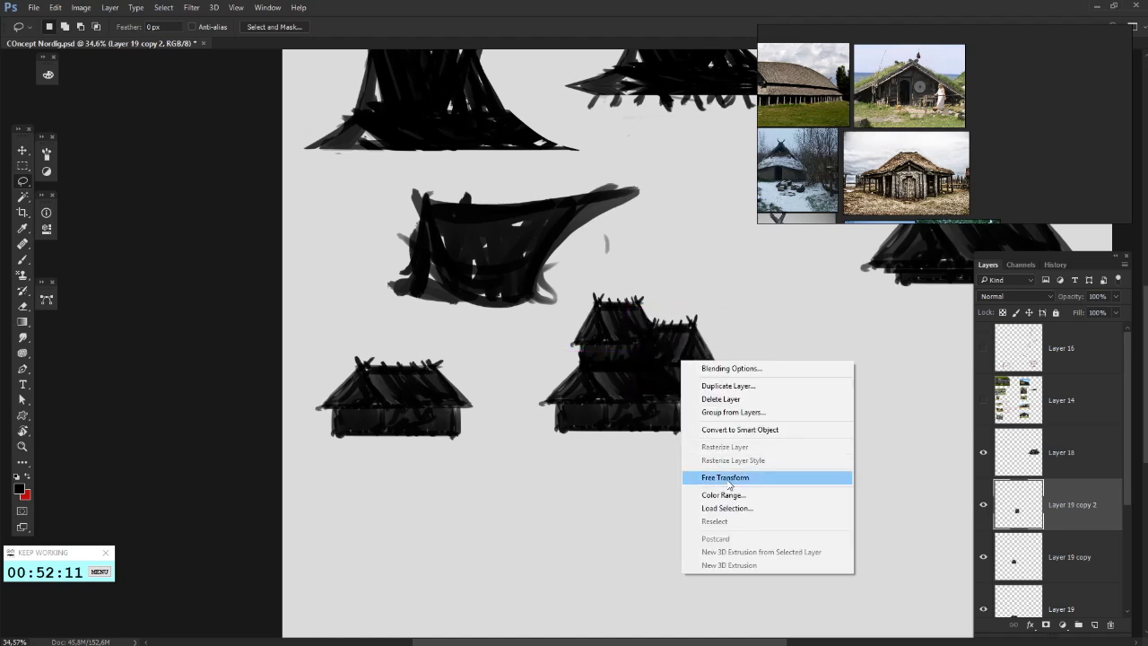
{"action": "left_click", "coordinate": [707, 474]}
{"action": "mouse_move", "coordinate": [673, 398]}
{"action": "left_mouse_down"}
{"action": "mouse_move", "coordinate": [675, 434]}
{"action": "mouse_move", "coordinate": [707, 436]}
{"action": "mouse_move", "coordinate": [614, 420]}
{"action": "left_mouse_up"}
{"action": "key", "text": "Return"}
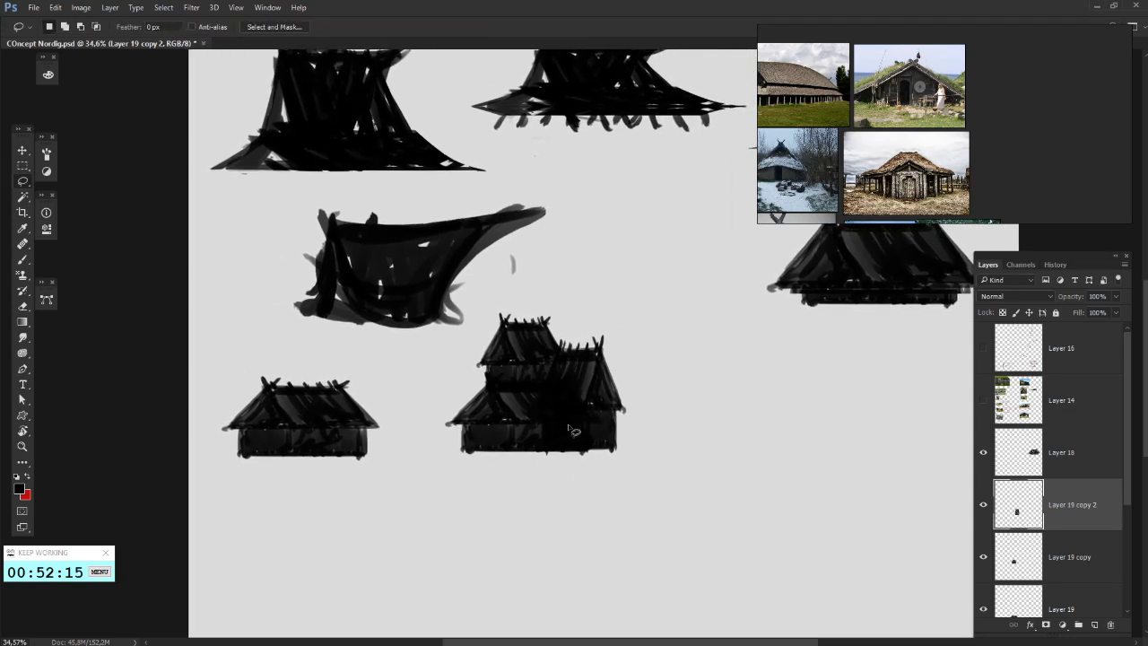
- Copy the cluster's base hut to its right as a low wing and erase the part overlapping the tall gable
{"action": "left_click", "coordinate": [504, 434], "text": "ctrl"}
{"action": "left_click_drag", "start_coordinate": [522, 425], "coordinate": [594, 423]}
{"action": "key", "text": "e"}
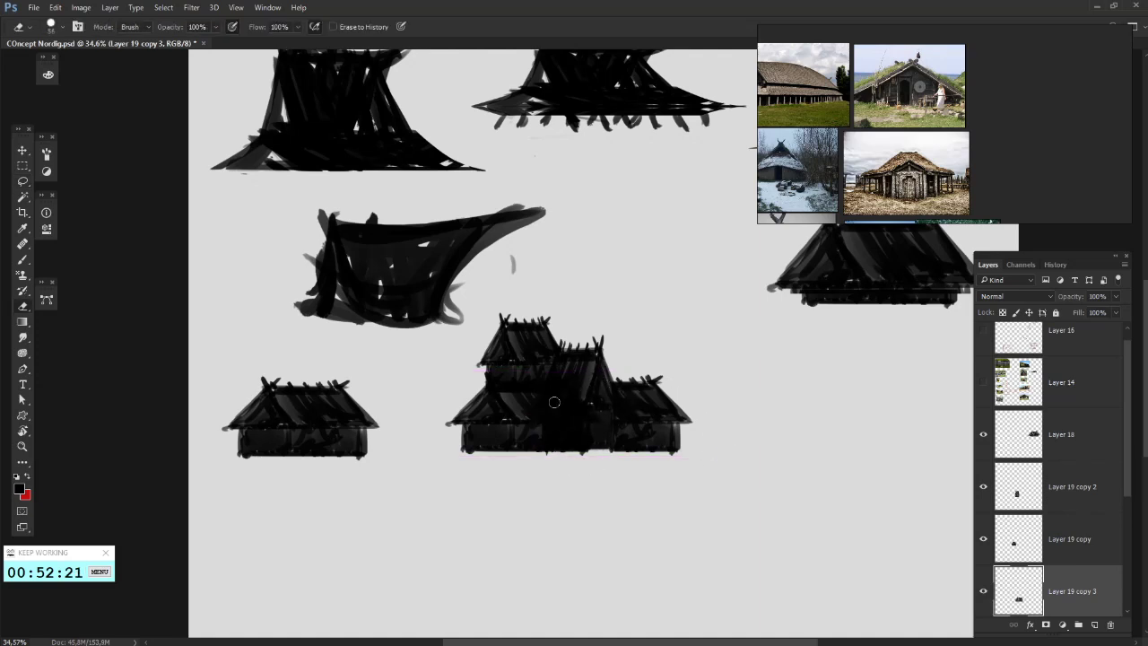
- Clean up the overlaps on Layer 19 copy and Layer 19 copy 3 with the Eraser, toggling layer visibility to check the shapes
{"action": "left_click", "coordinate": [1060, 541]}
{"action": "left_click", "coordinate": [986, 545]}
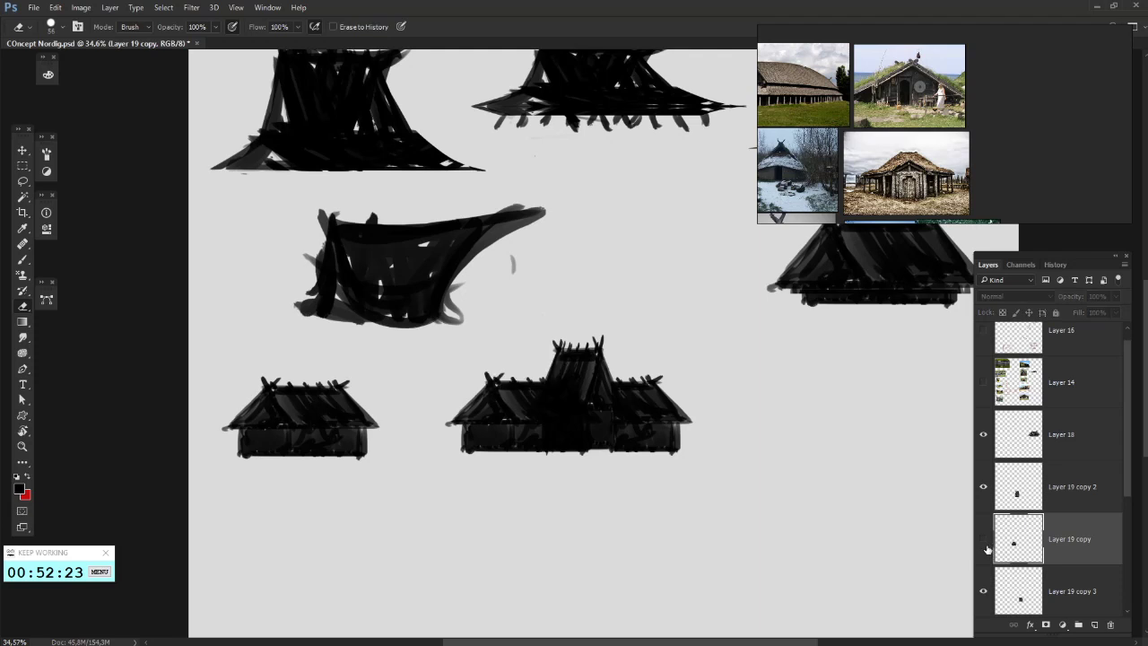
{"action": "left_click", "coordinate": [984, 542]}
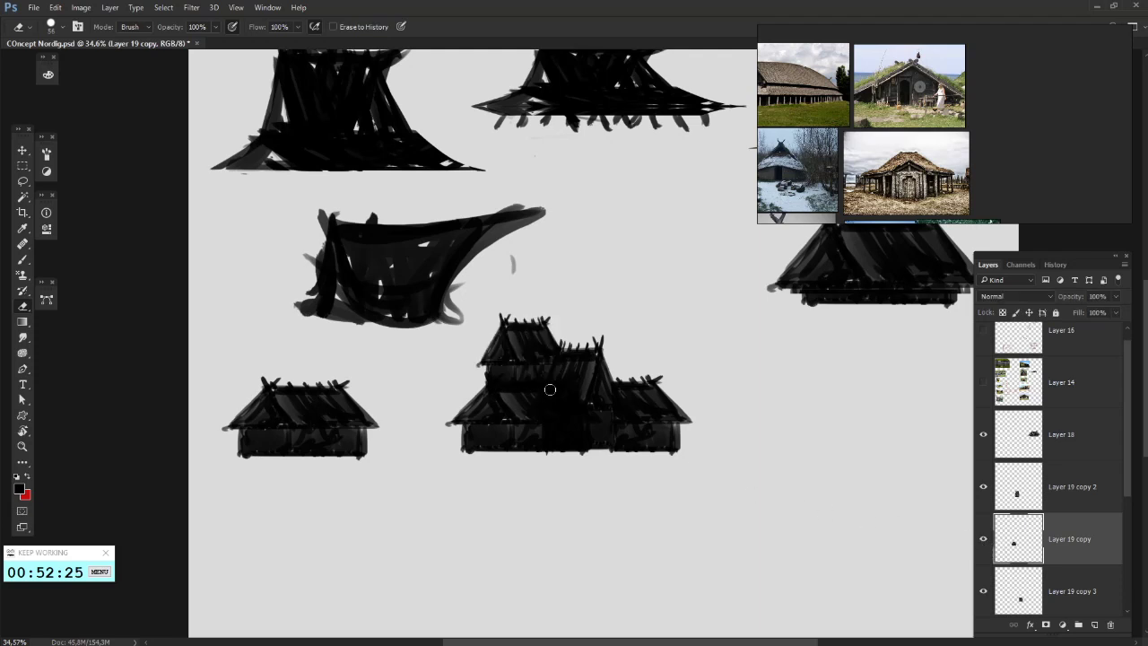
{"action": "left_click", "coordinate": [989, 507]}
{"action": "left_click", "coordinate": [986, 503]}
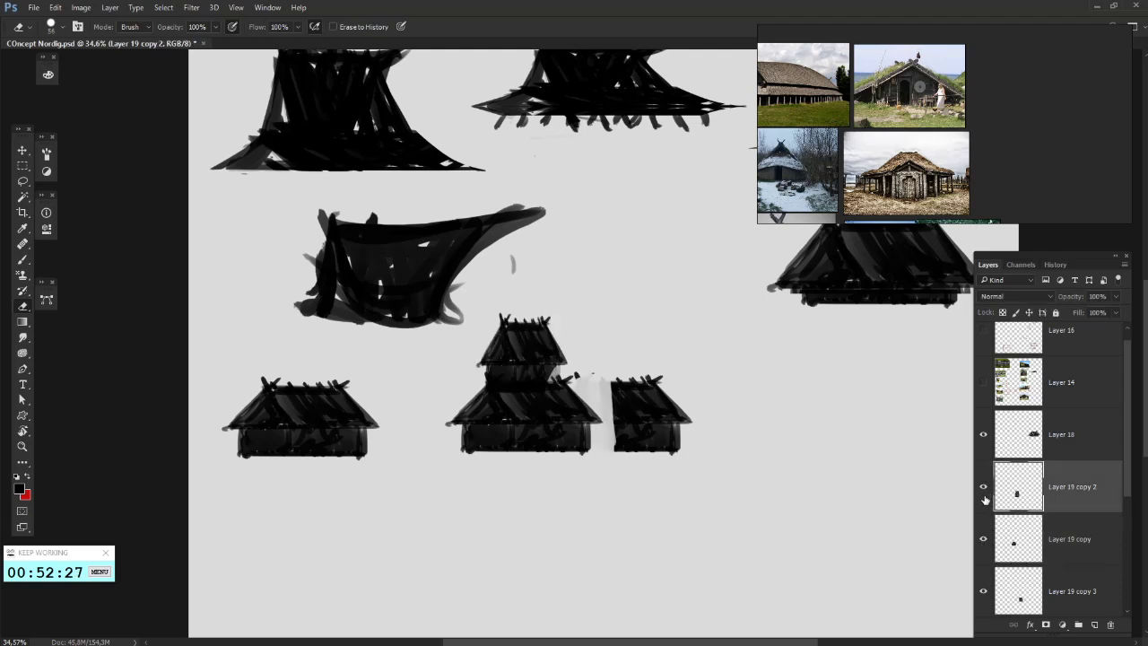
{"action": "left_click", "coordinate": [984, 500]}
{"action": "scroll", "coordinate": [780, 433], "scroll_direction": "down", "scroll_amount": 3}
{"action": "left_click", "coordinate": [1086, 592]}
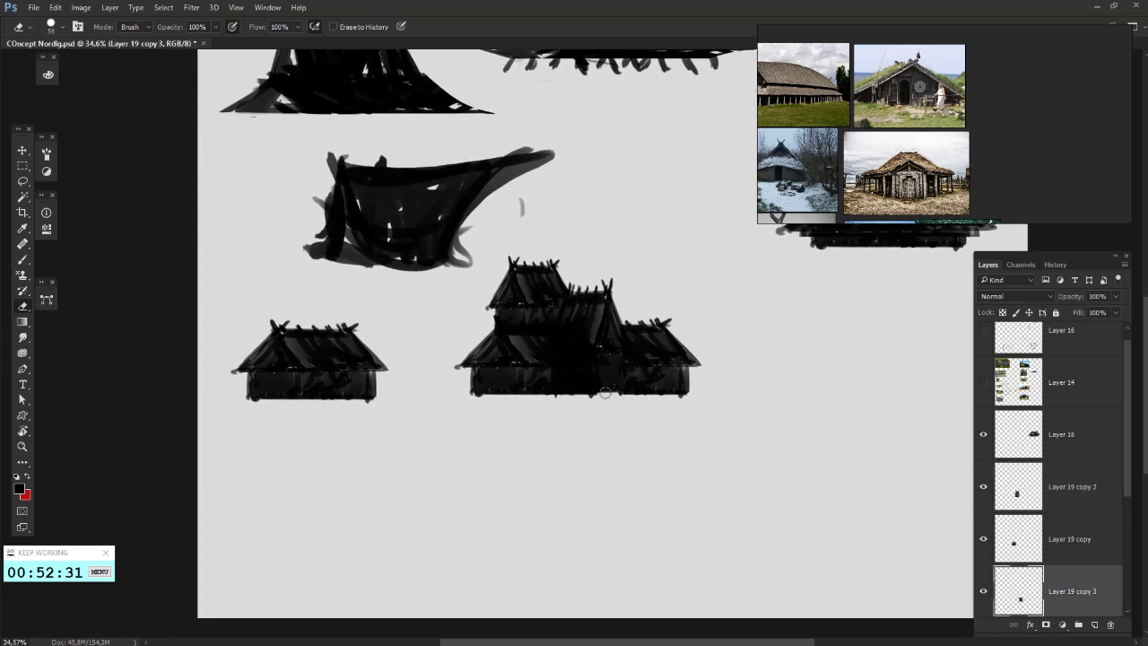
{"action": "scroll", "coordinate": [1114, 454], "scroll_direction": "down", "scroll_amount": 1}
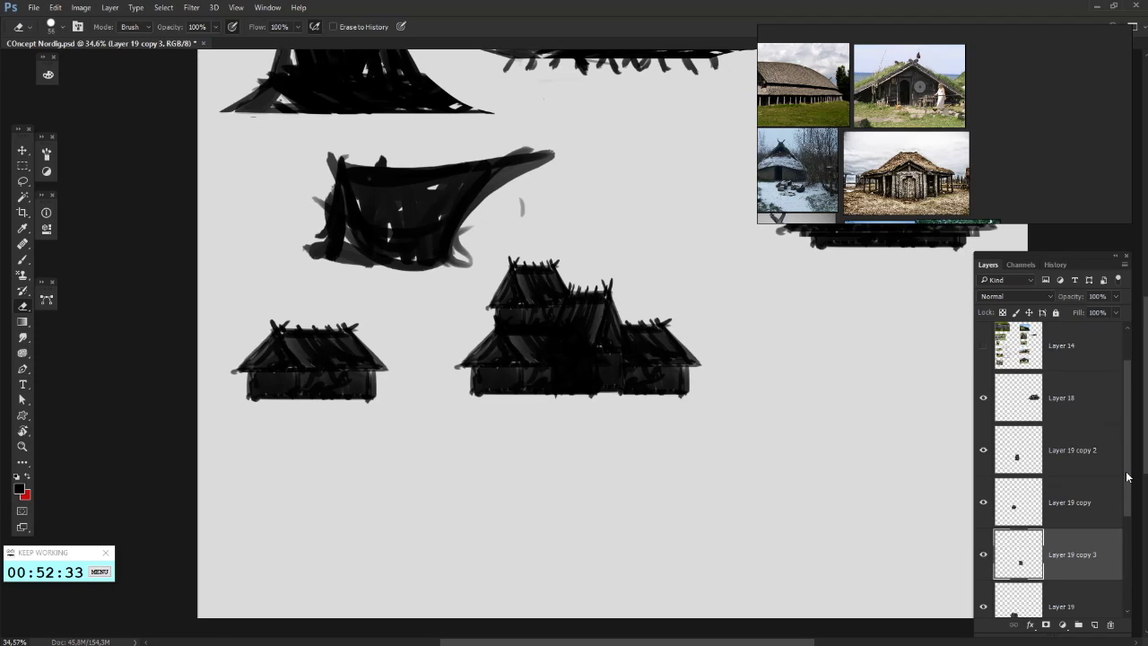
- Toggle the visibility of Layer 18 and the Layer 19 copies to identify which part of the cluster each one holds
{"action": "left_click", "coordinate": [1076, 411]}
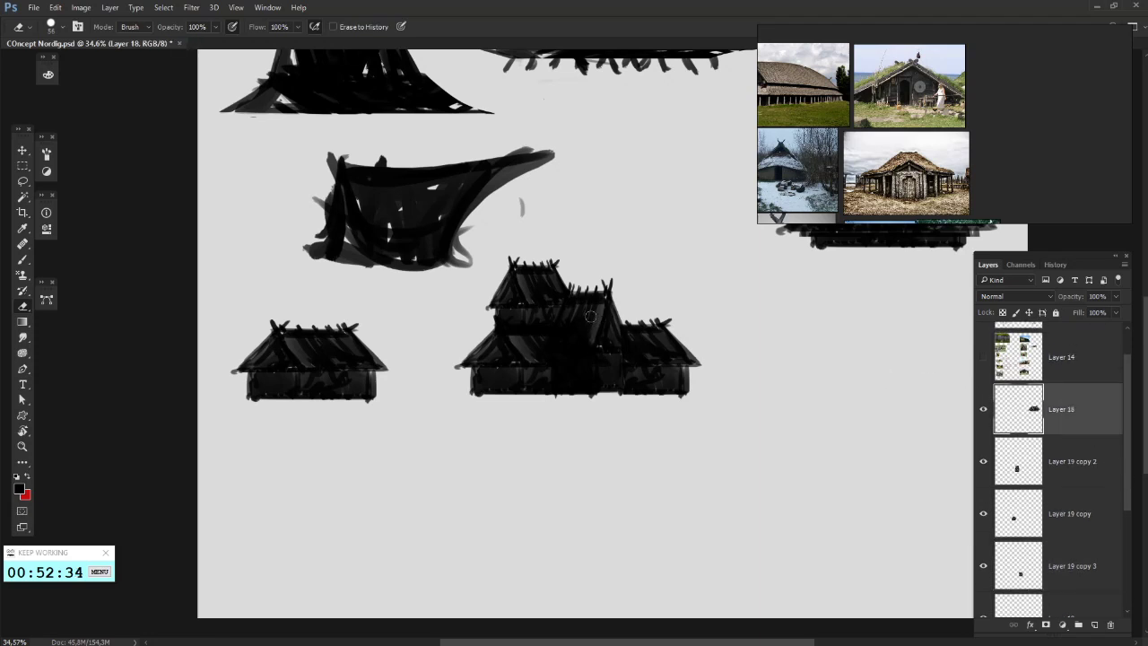
{"action": "left_click", "coordinate": [983, 410]}
{"action": "left_click", "coordinate": [983, 410]}
{"action": "left_click", "coordinate": [984, 461]}
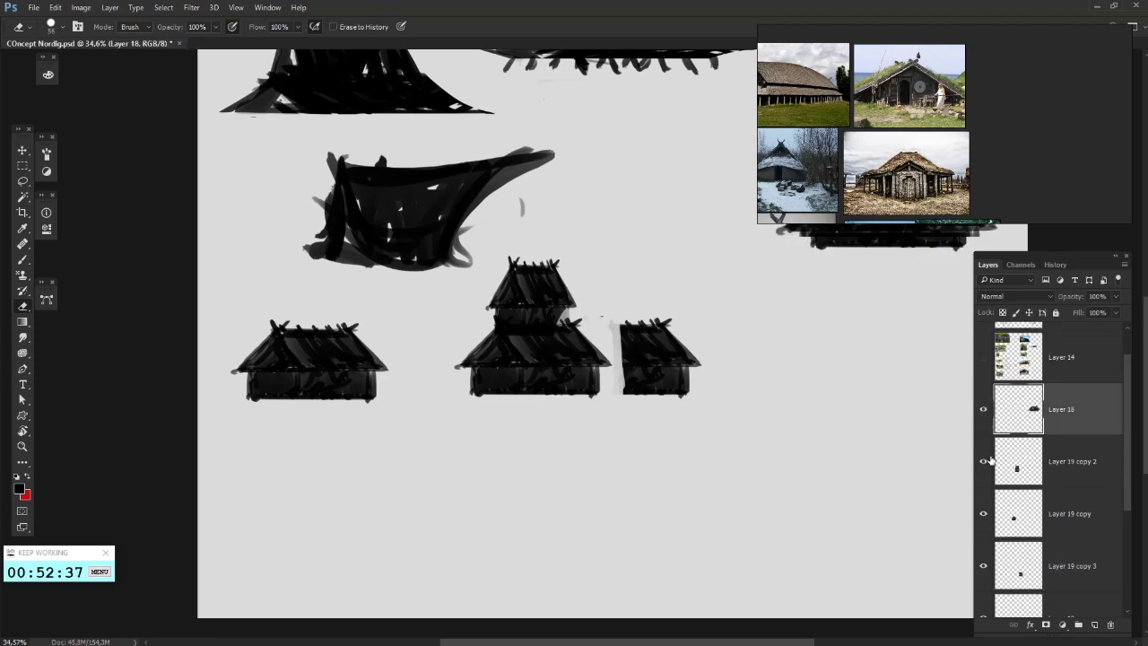
{"action": "left_click", "coordinate": [984, 461]}
{"action": "left_click", "coordinate": [1018, 475]}
{"action": "left_click", "coordinate": [984, 515]}
{"action": "left_click", "coordinate": [984, 515]}
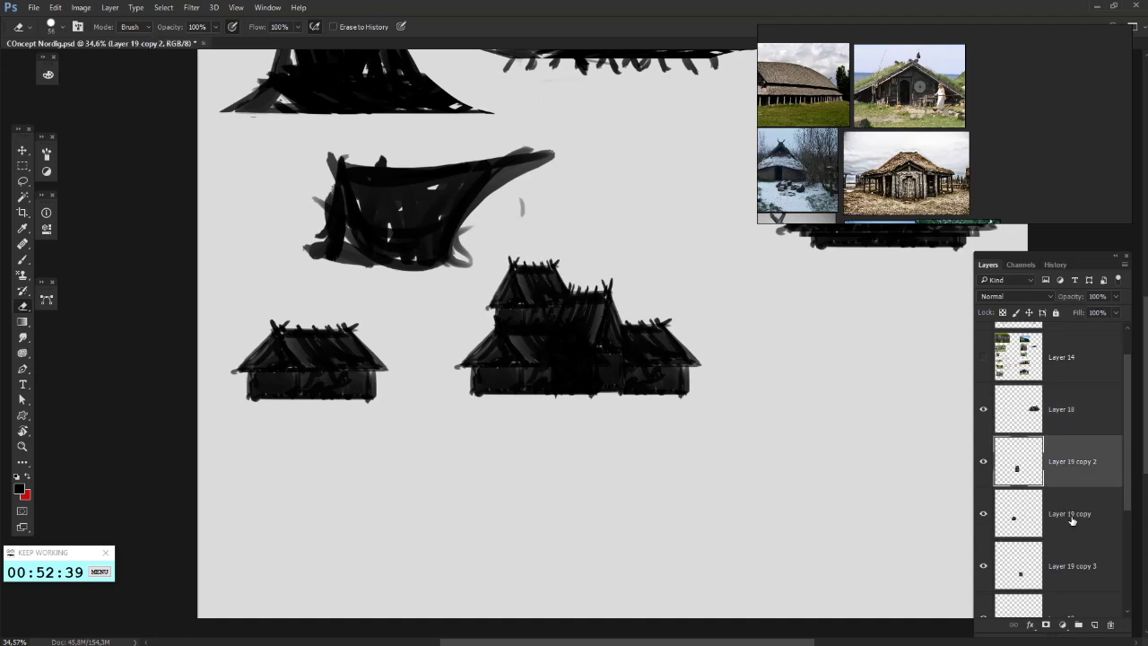
{"action": "left_click", "coordinate": [1018, 515]}
{"action": "left_click", "coordinate": [984, 566]}
{"action": "left_click", "coordinate": [1075, 583]}
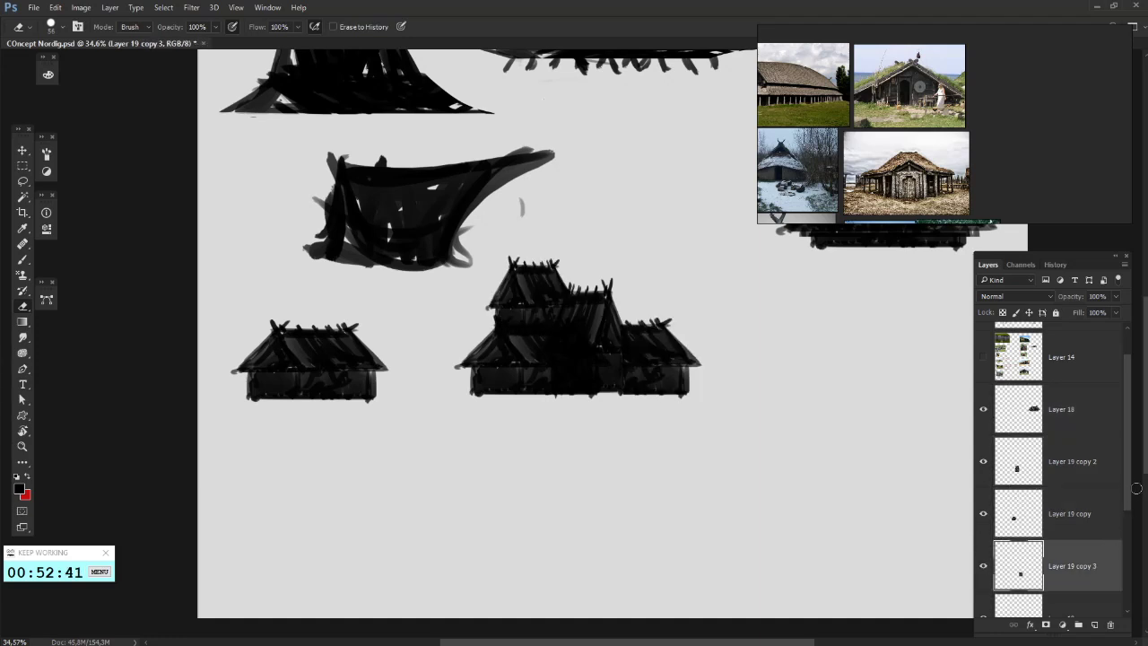
{"action": "left_click_drag", "start_coordinate": [1120, 507], "coordinate": [1121, 515]}
{"action": "scroll", "coordinate": [1127, 499], "scroll_direction": "down", "scroll_amount": 1}
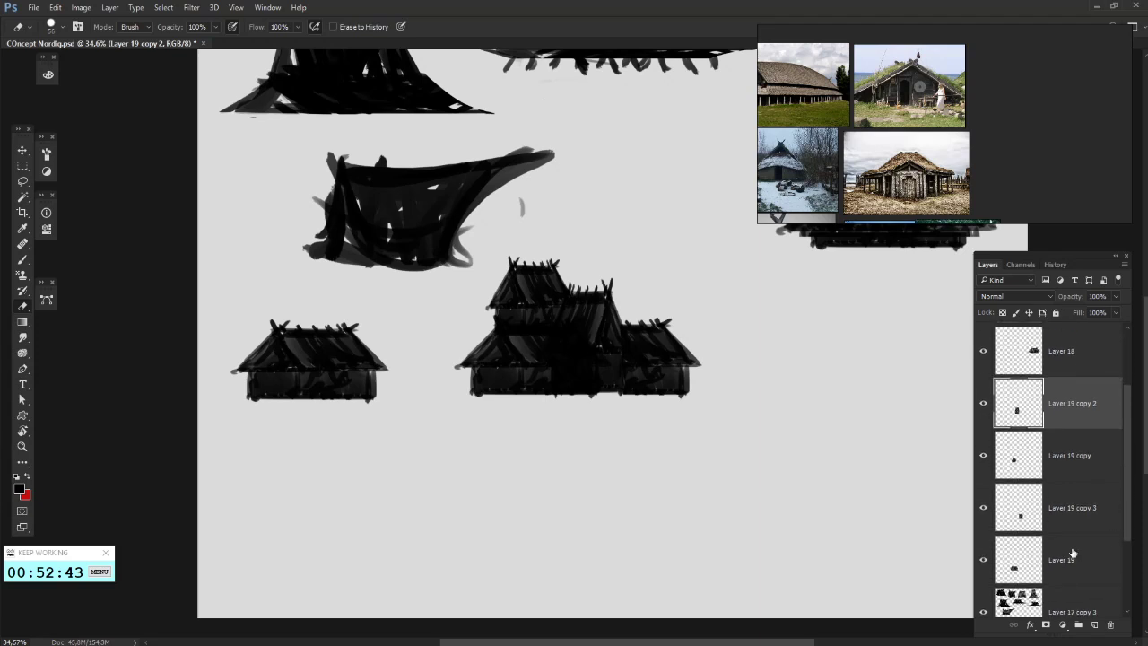
- Erase Layer 19's overlap behind the tall gable and merge Layer 18 with all the cluster's layers
{"action": "left_click", "coordinate": [985, 561]}
{"action": "left_click", "coordinate": [984, 560]}
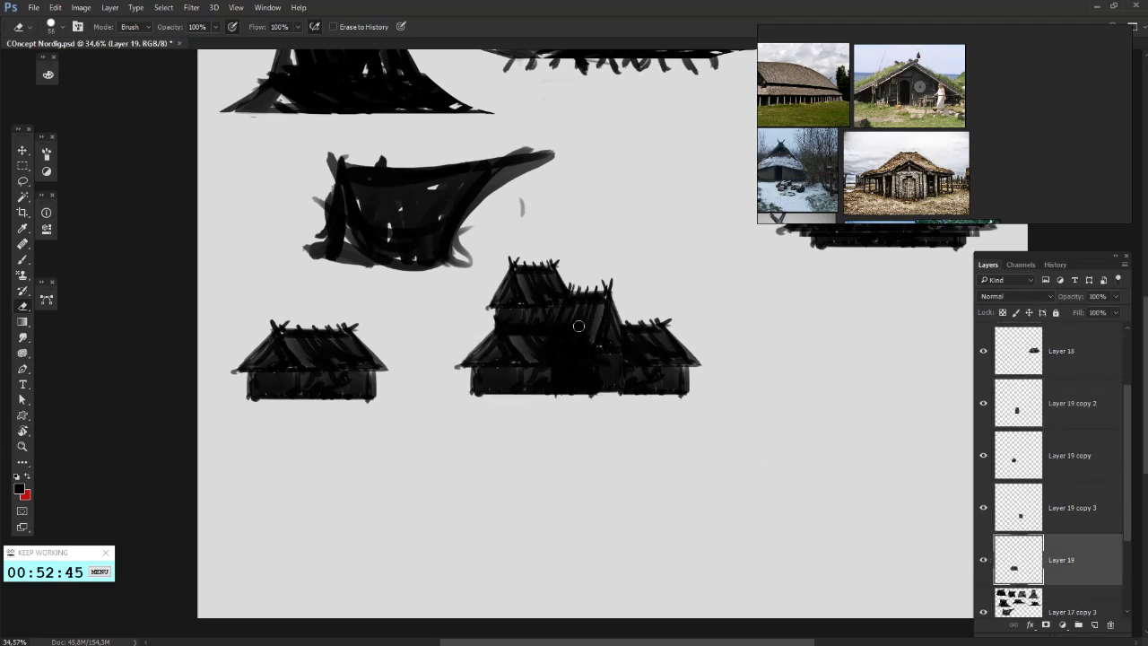
{"action": "left_click_drag", "start_coordinate": [623, 433], "coordinate": [597, 517]}
{"action": "right_click", "coordinate": [1085, 356]}
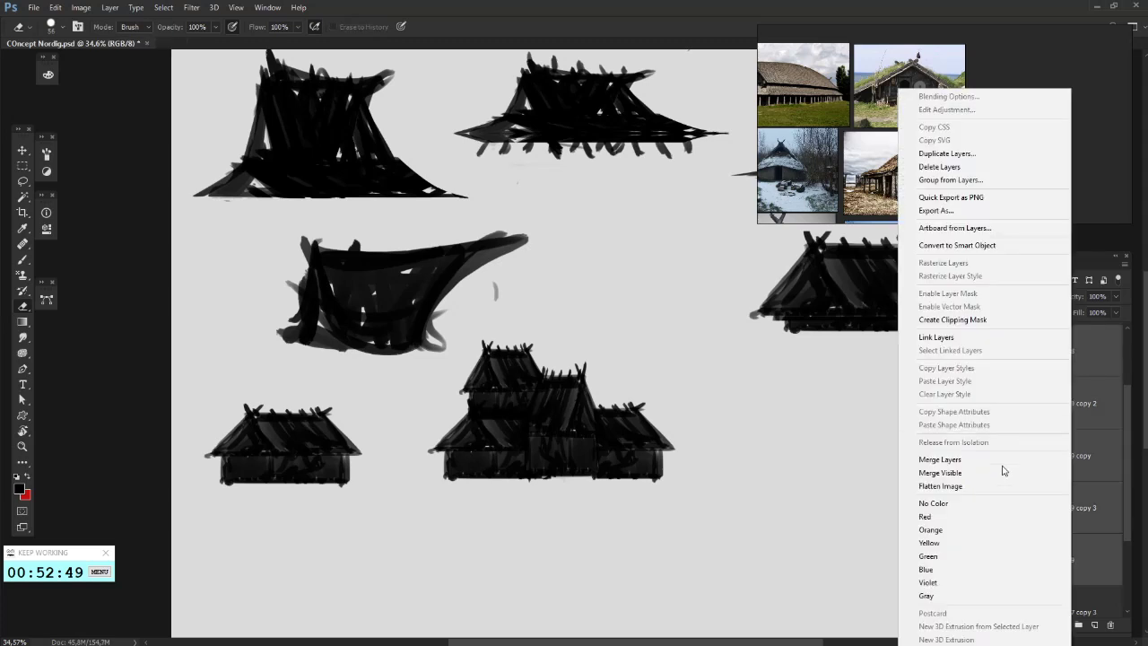
{"action": "left_click", "coordinate": [987, 461]}
- Select the hut cluster with the Lasso and move it to the sheet's lower left, below the small hut
{"action": "left_click", "coordinate": [29, 182]}
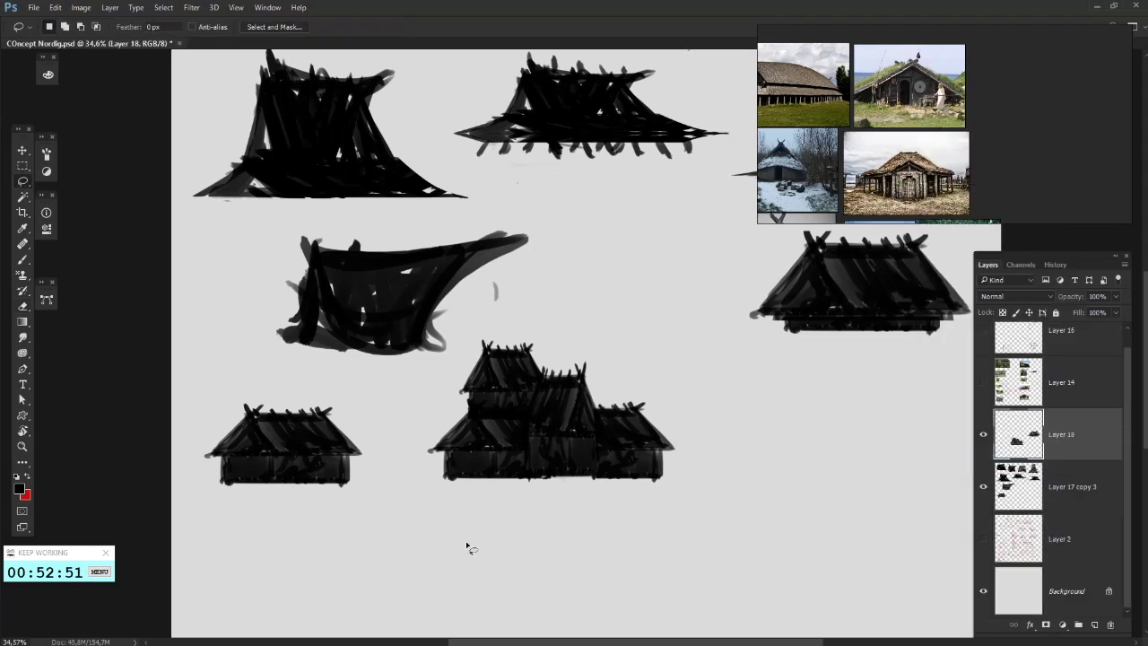
{"action": "left_click_drag", "start_coordinate": [609, 444], "coordinate": [501, 583]}
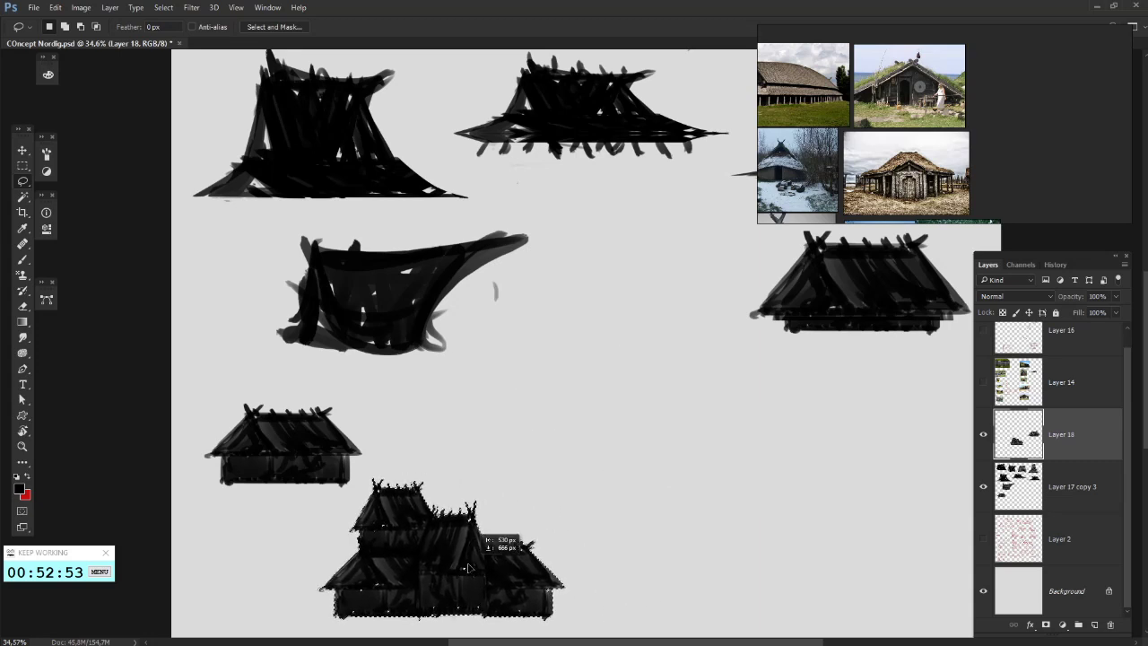
{"action": "left_click_drag", "start_coordinate": [659, 482], "coordinate": [758, 337]}
{"action": "left_click_drag", "start_coordinate": [551, 429], "coordinate": [433, 485]}
- Enlarge the hut cluster with Free Transform, keeping it in the sheet's lower-left corner
{"action": "right_click", "coordinate": [433, 485]}
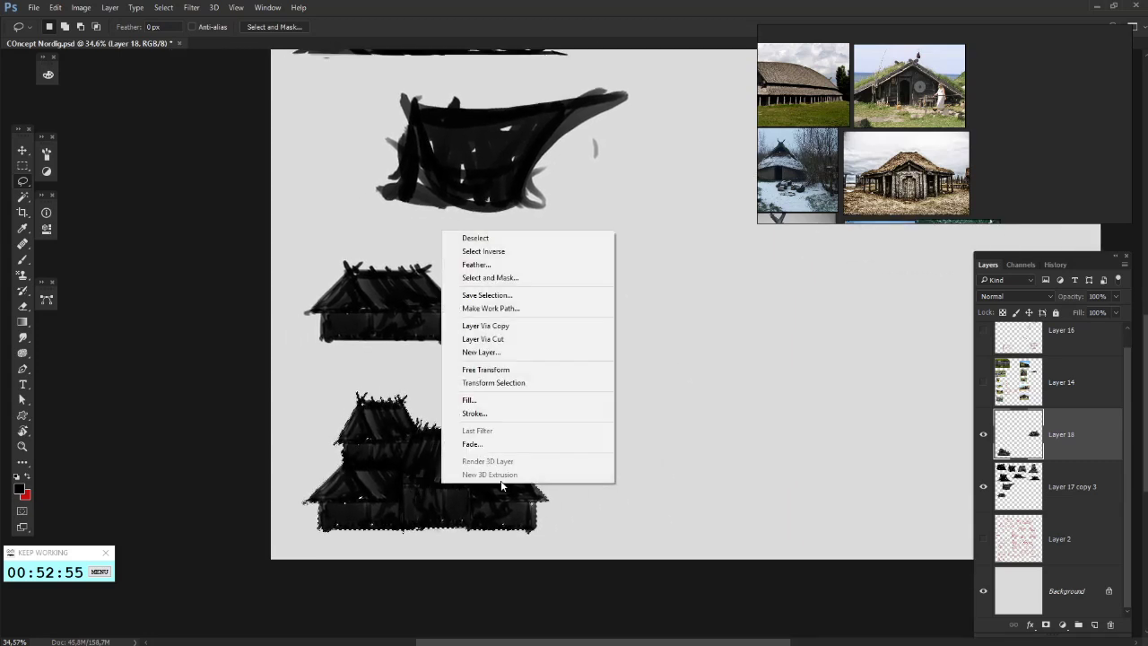
{"action": "left_click", "coordinate": [505, 371]}
{"action": "left_click_drag", "start_coordinate": [550, 392], "coordinate": [600, 353]}
{"action": "key", "text": "Return"}
- Select the low hut with the Lasso and move it to the bottom of the sheet, right of the enlarged cluster
{"action": "mouse_move", "coordinate": [395, 310]}
{"action": "left_mouse_down"}
{"action": "mouse_move", "coordinate": [407, 349]}
{"action": "mouse_move", "coordinate": [384, 375]}
{"action": "left_mouse_up"}
{"action": "mouse_move", "coordinate": [532, 324]}
{"action": "left_mouse_down"}
{"action": "mouse_move", "coordinate": [302, 377]}
{"action": "mouse_move", "coordinate": [304, 366]}
{"action": "left_mouse_up"}
{"action": "left_click_drag", "start_coordinate": [559, 384], "coordinate": [444, 458]}
{"action": "left_click_drag", "start_coordinate": [586, 435], "coordinate": [467, 431]}
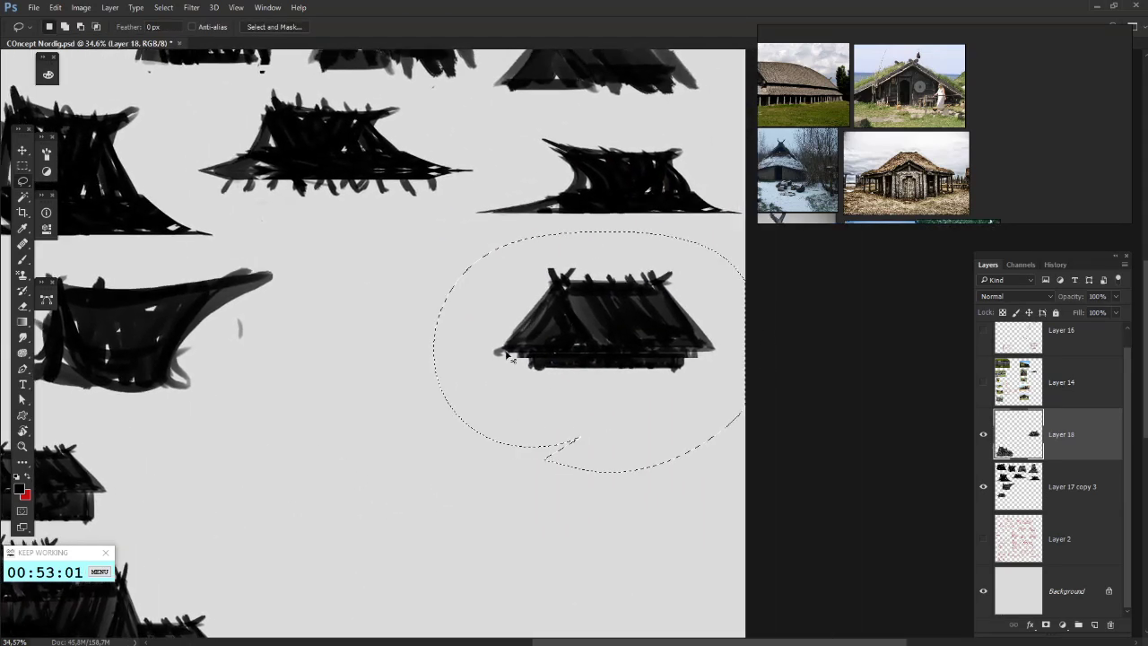
{"action": "left_click_drag", "start_coordinate": [583, 308], "coordinate": [418, 604]}
{"action": "left_click_drag", "start_coordinate": [524, 498], "coordinate": [614, 241]}
- Copy the low hut onto a new layer and move the copy up to the space right of the curved silhouette
{"action": "left_click_drag", "start_coordinate": [530, 366], "coordinate": [515, 271]}
{"action": "key", "text": "ctrl+j"}
{"action": "right_click", "coordinate": [536, 297]}
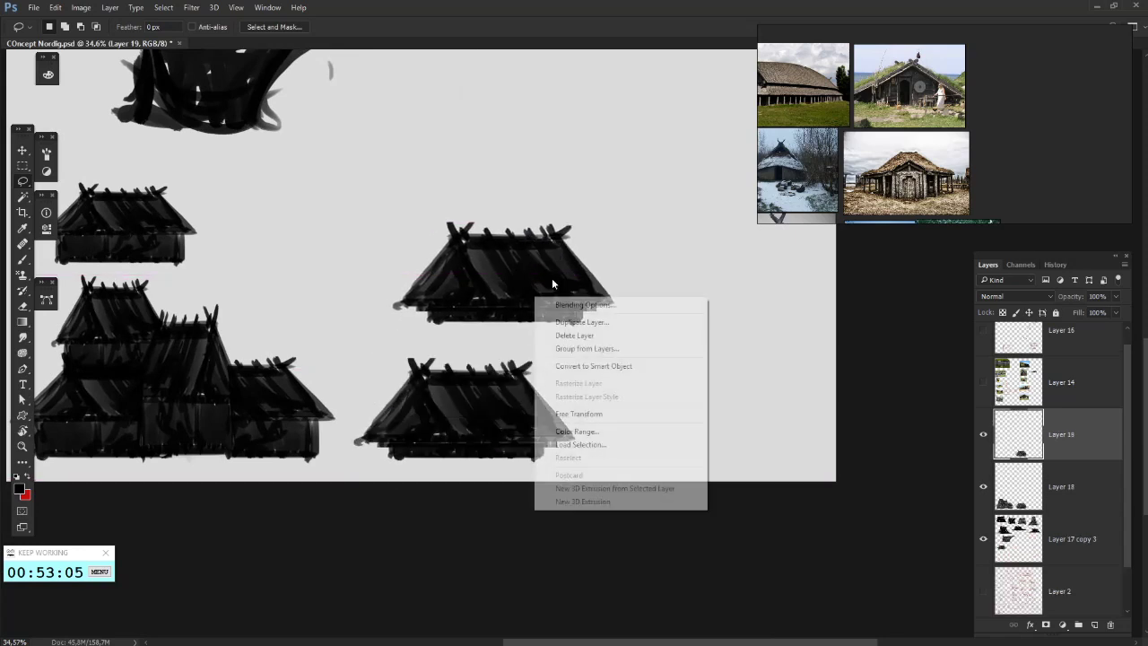
{"action": "left_click", "coordinate": [577, 414]}
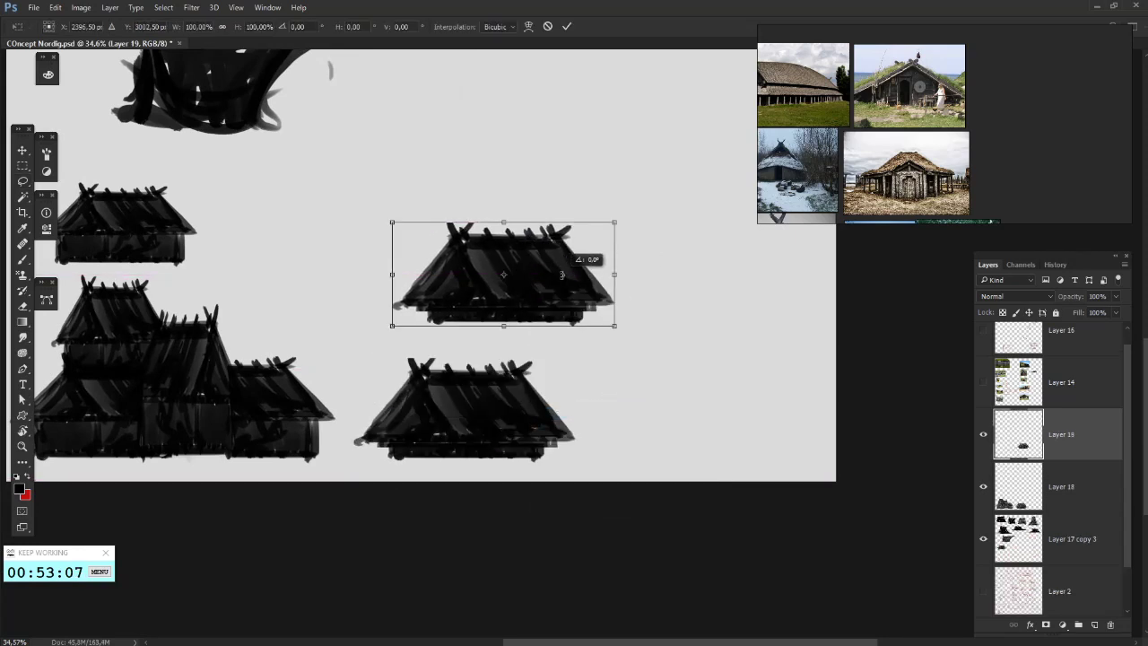
{"action": "left_click_drag", "start_coordinate": [549, 301], "coordinate": [550, 169]}
{"action": "left_click_drag", "start_coordinate": [615, 233], "coordinate": [567, 424]}
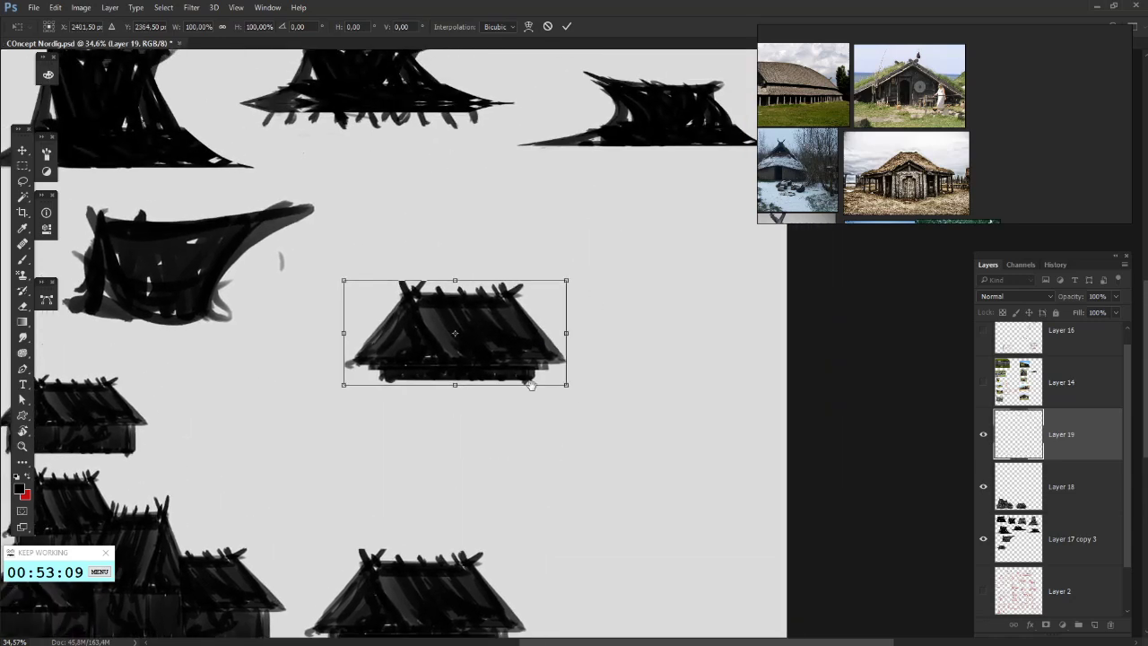
{"action": "left_click_drag", "start_coordinate": [481, 308], "coordinate": [494, 197]}
{"action": "key", "text": "Return"}
- Duplicate the low hut's layer and move the copy onto the roof of the hut at the sheet's bottom
{"action": "left_click_drag", "start_coordinate": [503, 333], "coordinate": [616, 299]}
{"action": "key", "text": "ctrl+j"}
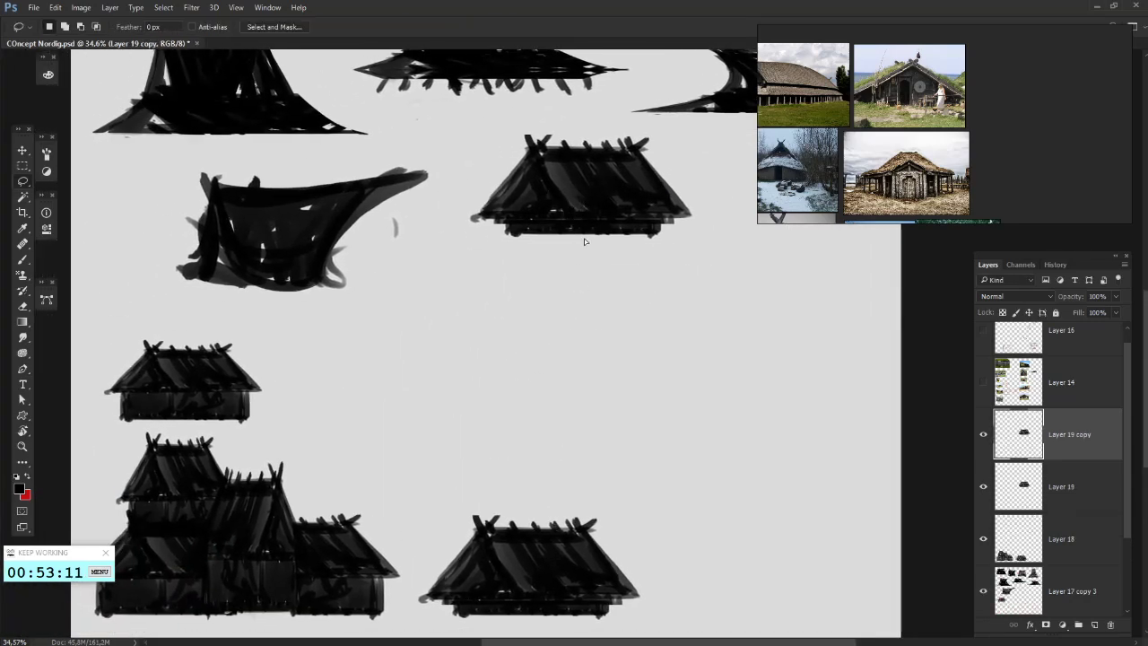
{"action": "left_click_drag", "start_coordinate": [590, 209], "coordinate": [563, 485]}
- Free Transform the stacked hut copy into a narrow tower, about 48% wide and 200% high, centred on the hut below
{"action": "right_click", "coordinate": [592, 510]}
{"action": "left_click", "coordinate": [666, 418]}
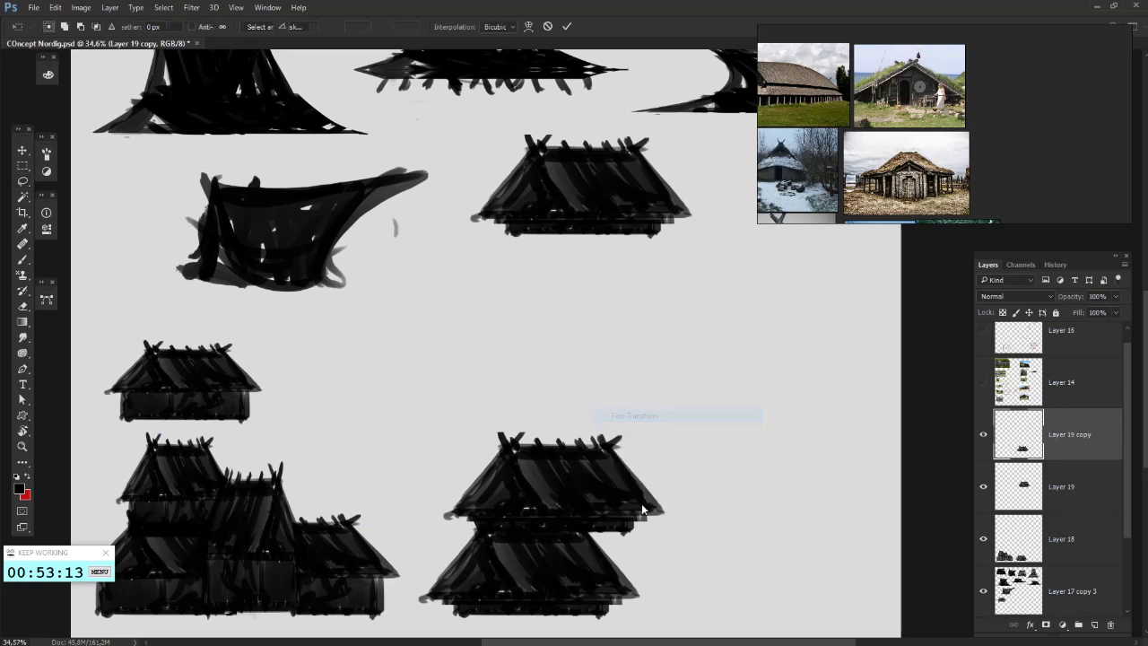
{"action": "left_click_drag", "start_coordinate": [639, 499], "coordinate": [538, 491]}
{"action": "left_click_drag", "start_coordinate": [526, 437], "coordinate": [528, 326]}
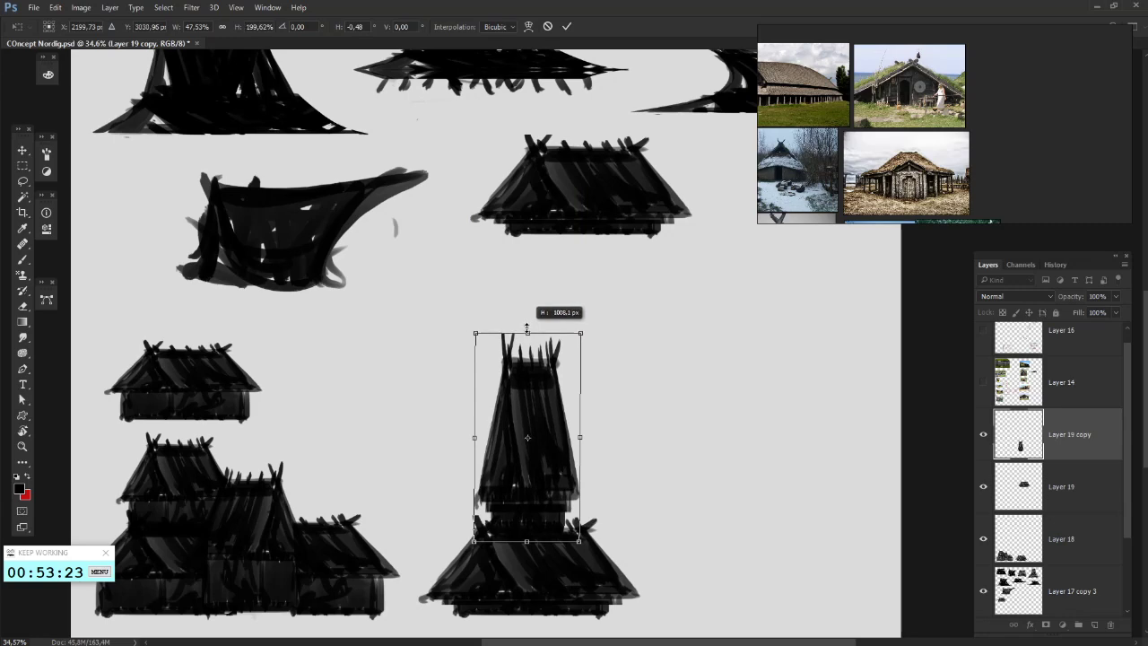
{"action": "key", "text": "l"}
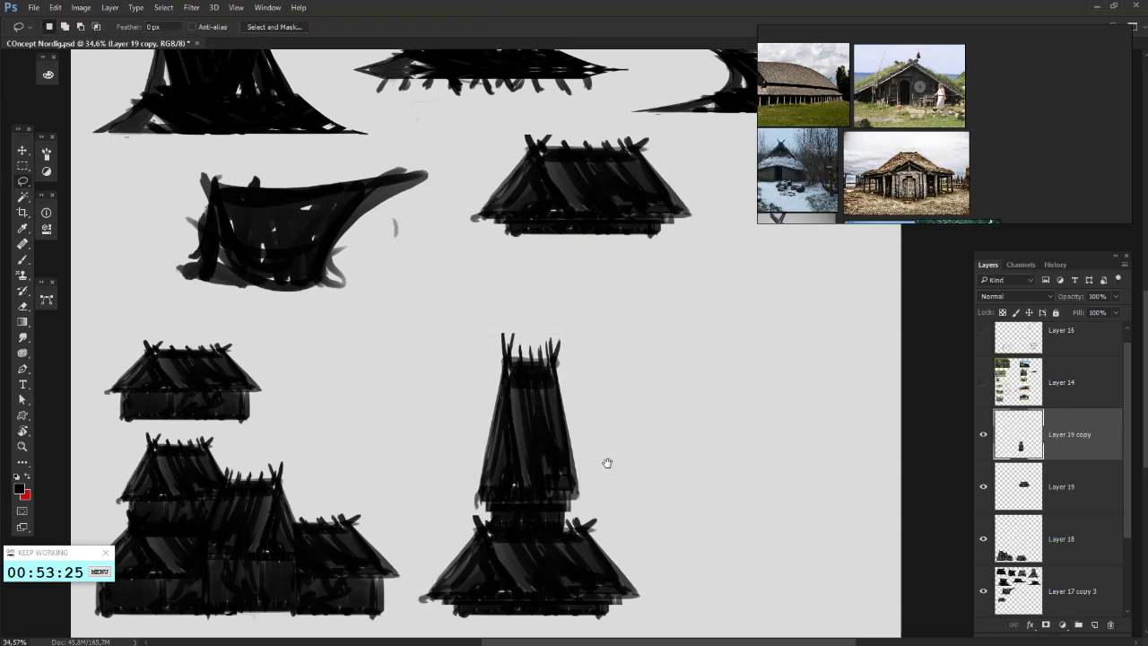
- Merge the Layer 19 copy and Layer 19 layers into one
{"action": "left_click_drag", "start_coordinate": [607, 464], "coordinate": [696, 363]}
{"action": "left_click", "coordinate": [1078, 499], "text": "ctrl"}
{"action": "right_click", "coordinate": [1048, 496]}
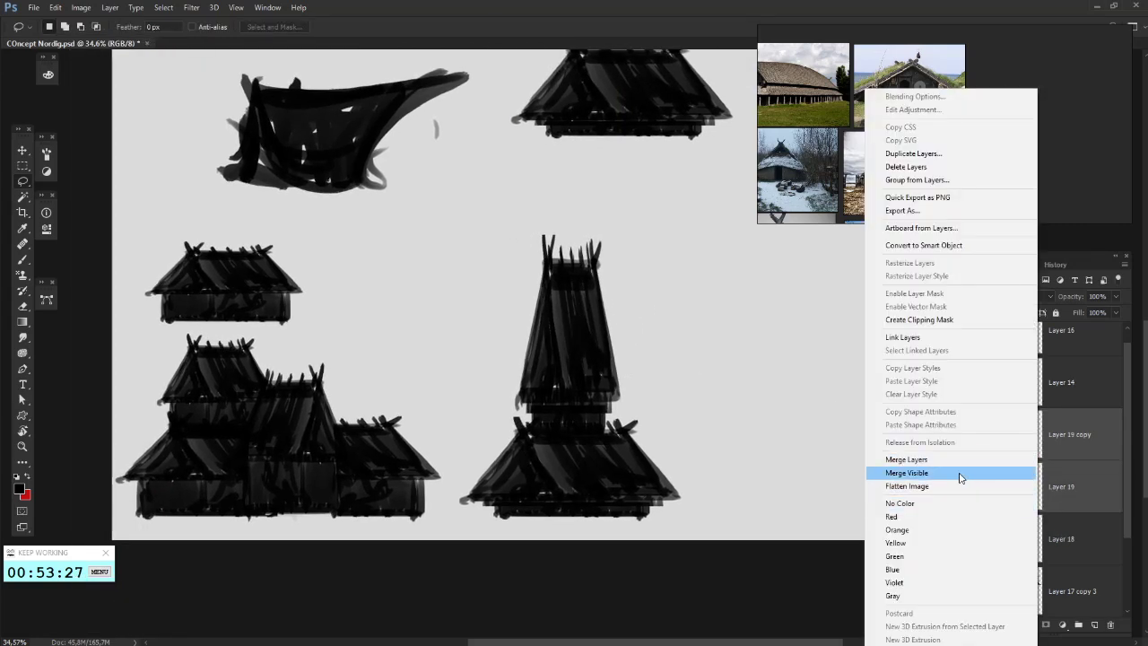
{"action": "left_click", "coordinate": [938, 461]}
- Select the whole stacked tower with the Lasso, try moving it, and undo the trial move
{"action": "mouse_move", "coordinate": [622, 385]}
{"action": "left_mouse_down"}
{"action": "mouse_move", "coordinate": [586, 428]}
{"action": "mouse_move", "coordinate": [519, 464]}
{"action": "left_mouse_up"}
{"action": "key", "text": "ctrl+d"}
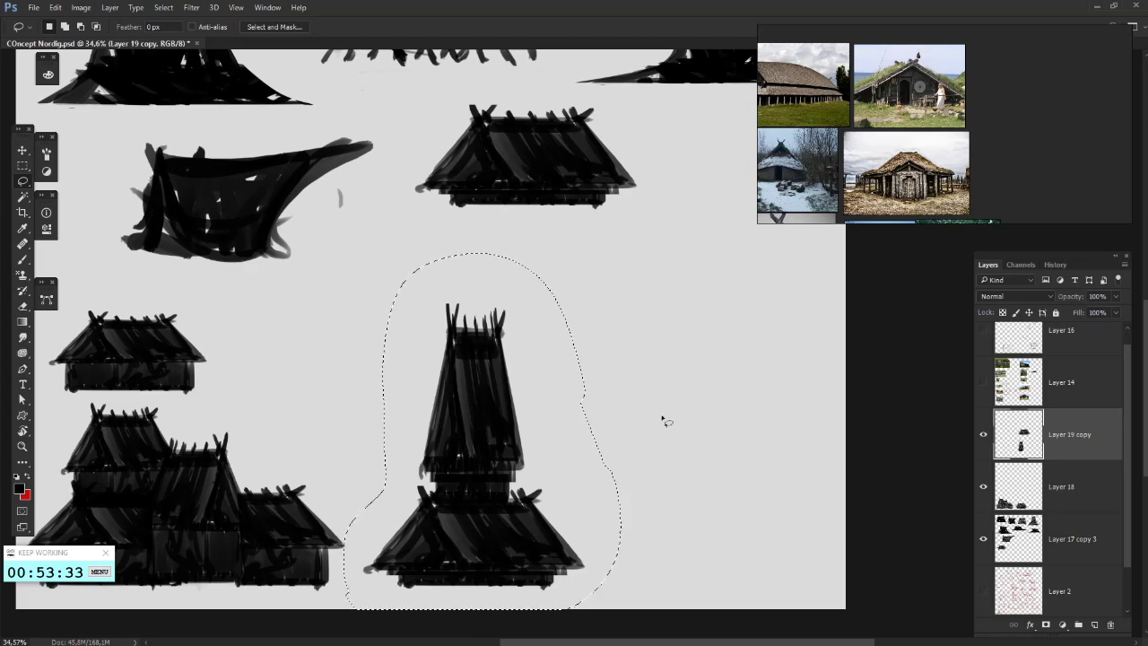
{"action": "key", "text": "alt+Tab"}
{"action": "key", "text": "alt+Tab"}
{"action": "key", "text": "alt+Tab"}
{"action": "left_click", "coordinate": [320, 422]}
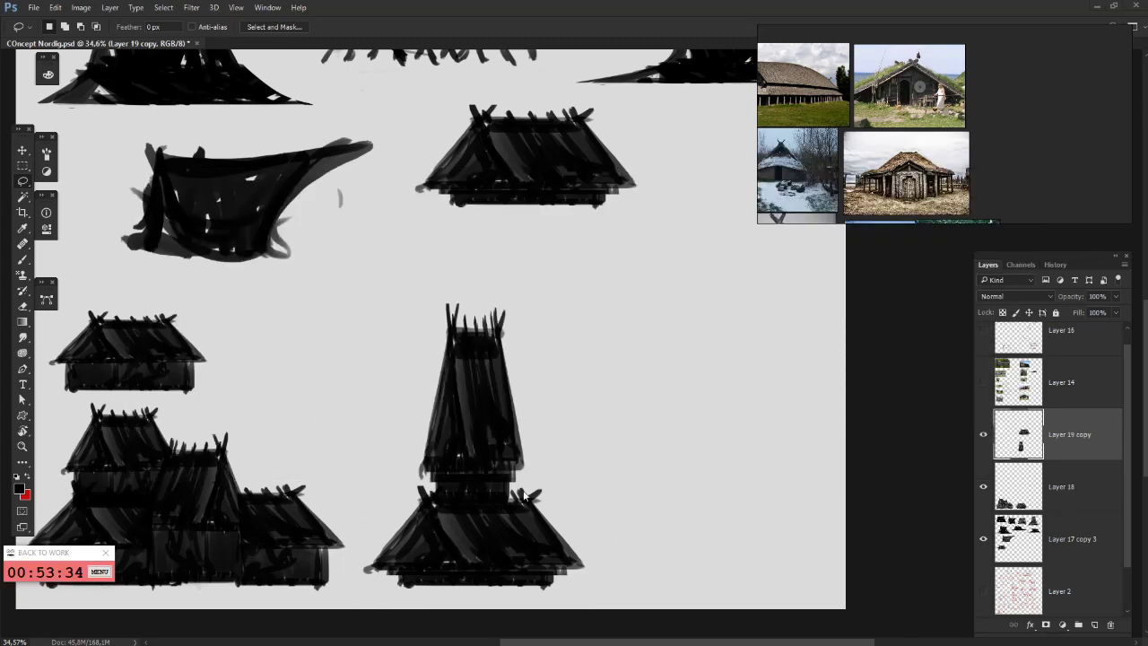
{"action": "key", "text": "ctrl+z"}
{"action": "left_click_drag", "start_coordinate": [553, 547], "coordinate": [601, 575]}
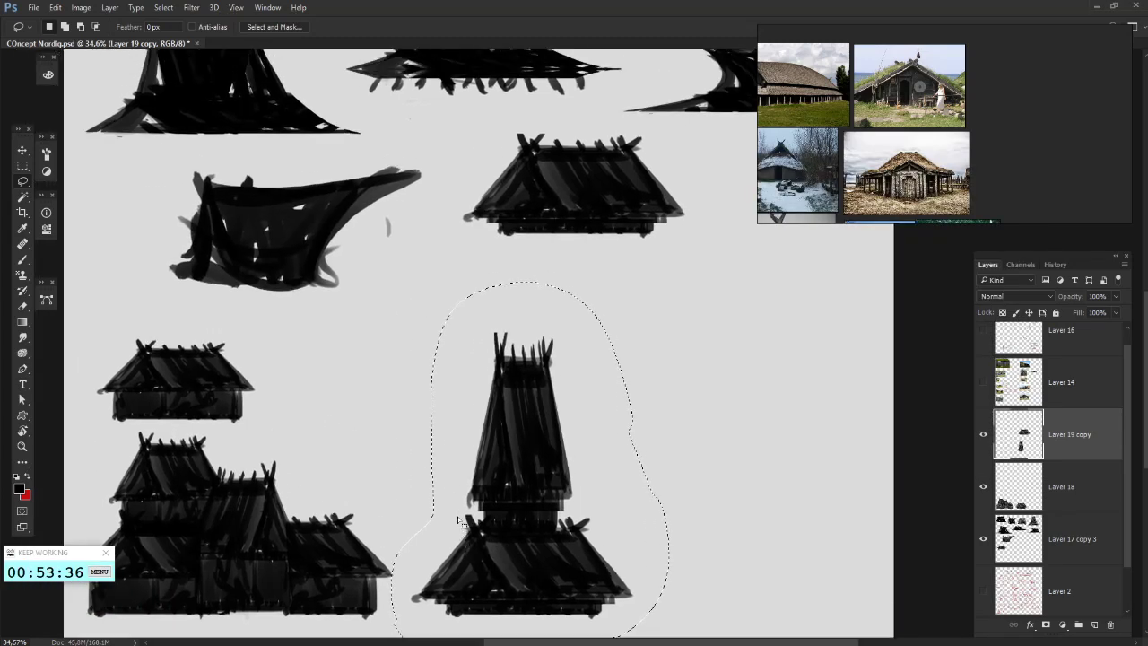
{"action": "left_click_drag", "start_coordinate": [520, 525], "coordinate": [587, 498]}
{"action": "key", "text": "ctrl+z"}
- Merge Layer 19 copy with Layer 18 and move the selected tower slightly away from the hut cluster
{"action": "left_click", "coordinate": [1090, 483], "text": "ctrl"}
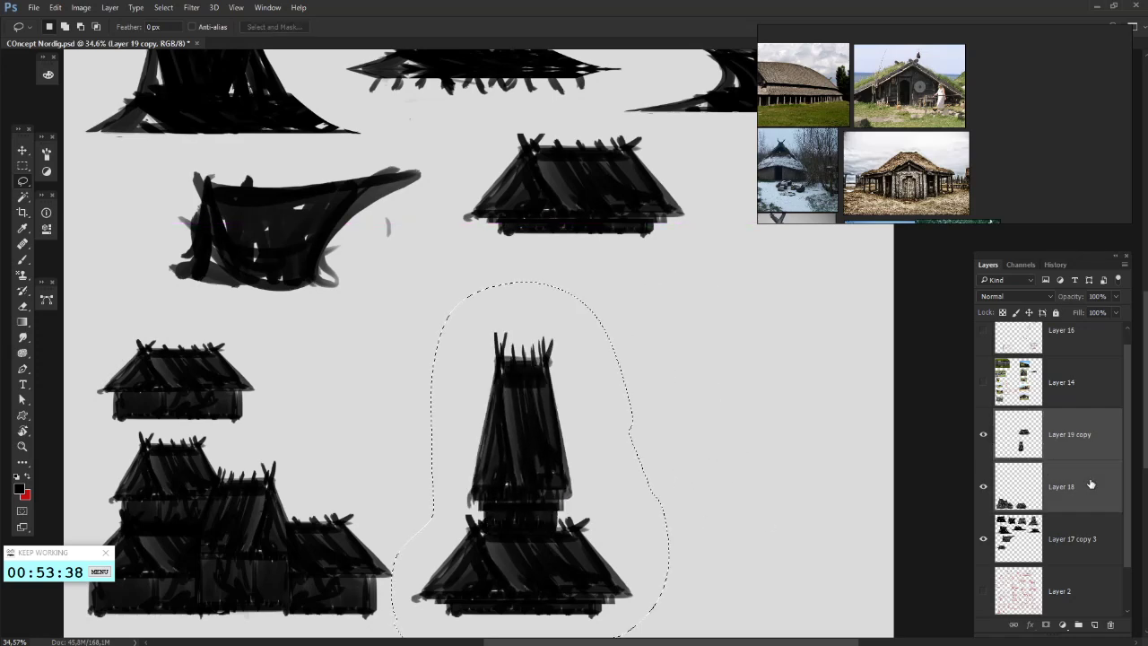
{"action": "right_click", "coordinate": [1090, 483]}
{"action": "left_click", "coordinate": [958, 459]}
{"action": "mouse_move", "coordinate": [499, 535]}
{"action": "left_mouse_down"}
{"action": "mouse_move", "coordinate": [584, 527]}
{"action": "mouse_move", "coordinate": [732, 457]}
{"action": "mouse_move", "coordinate": [743, 417]}
{"action": "mouse_move", "coordinate": [501, 531]}
{"action": "mouse_move", "coordinate": [515, 540]}
{"action": "left_mouse_up"}
{"action": "scroll", "coordinate": [624, 495], "scroll_direction": "down", "scroll_amount": 3}
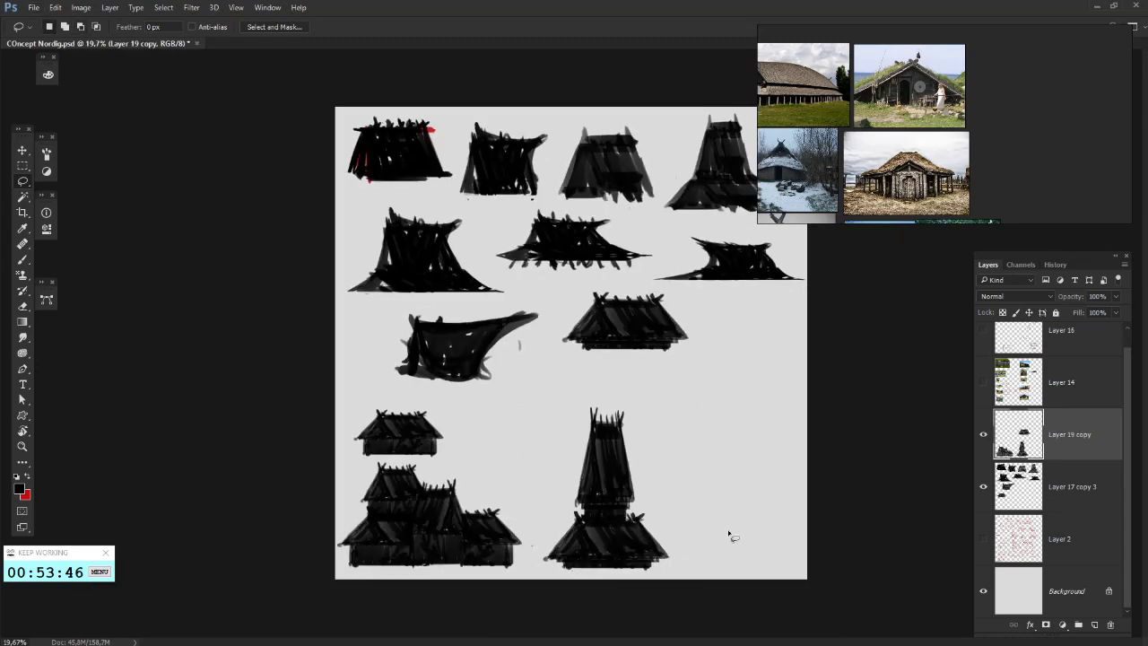
- Examine the silhouettes across the whole sheet, comparing the upper rows with the new cluster and tower
{"action": "scroll", "coordinate": [614, 509], "scroll_direction": "up", "scroll_amount": 2}
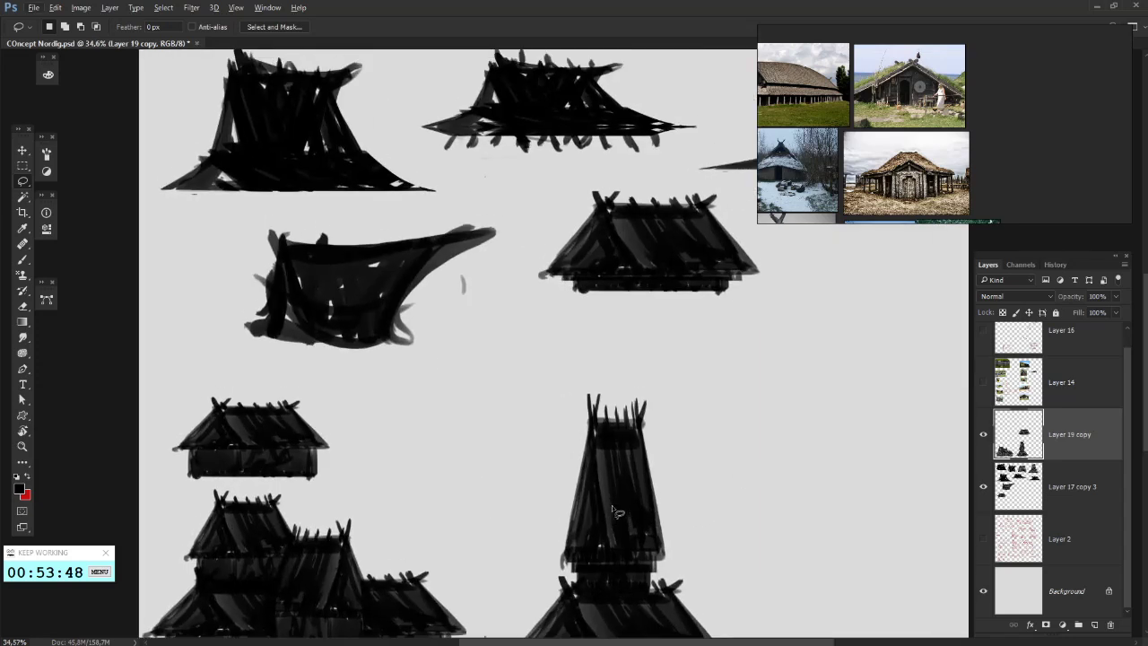
{"action": "scroll", "coordinate": [614, 508], "scroll_direction": "down", "scroll_amount": 2}
{"action": "scroll", "coordinate": [613, 508], "scroll_direction": "down", "scroll_amount": 1}
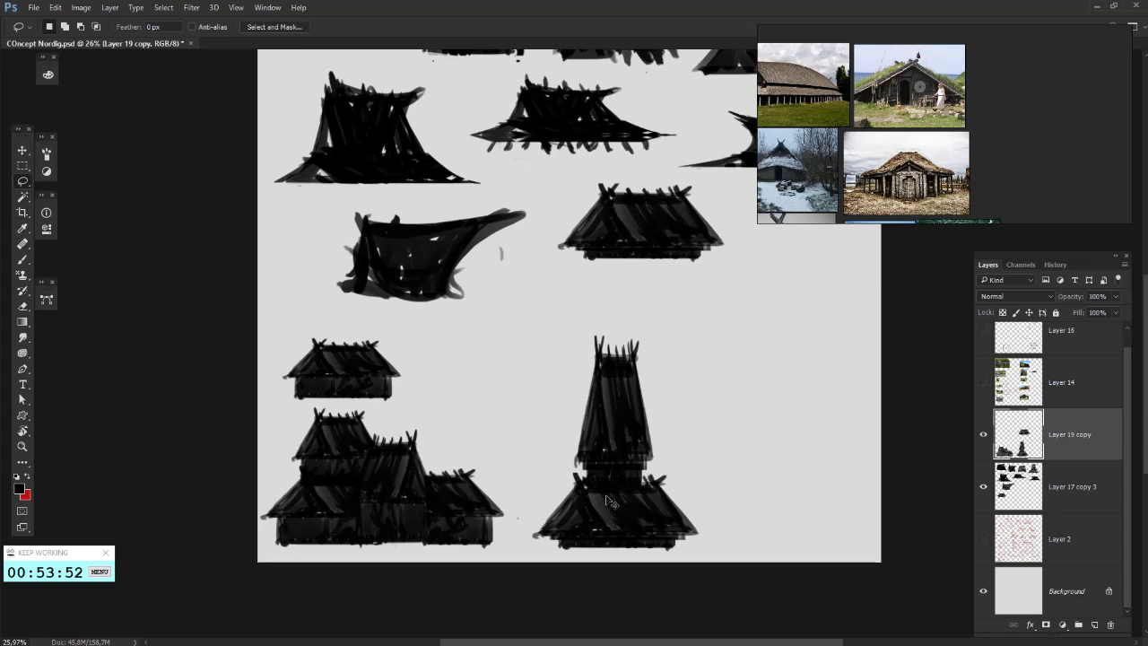
{"action": "scroll", "coordinate": [613, 335], "scroll_direction": "up", "scroll_amount": 4}
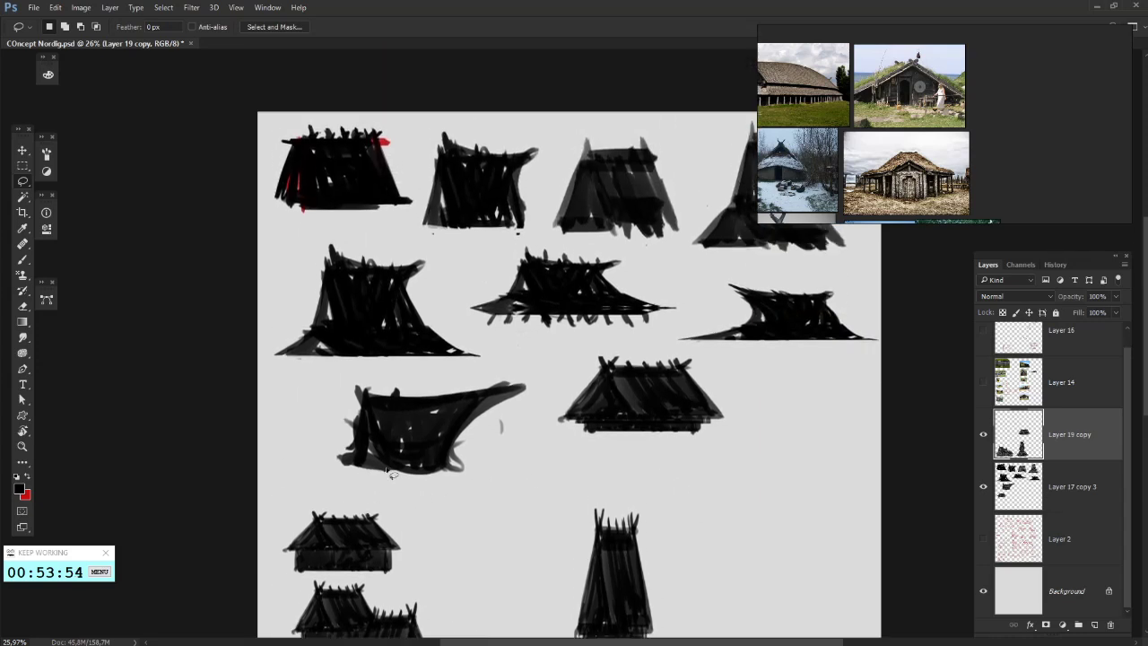
{"action": "left_click_drag", "start_coordinate": [484, 486], "coordinate": [486, 488]}
{"action": "key", "text": "ctrl+d"}
{"action": "scroll", "coordinate": [567, 486], "scroll_direction": "down", "scroll_amount": 1}
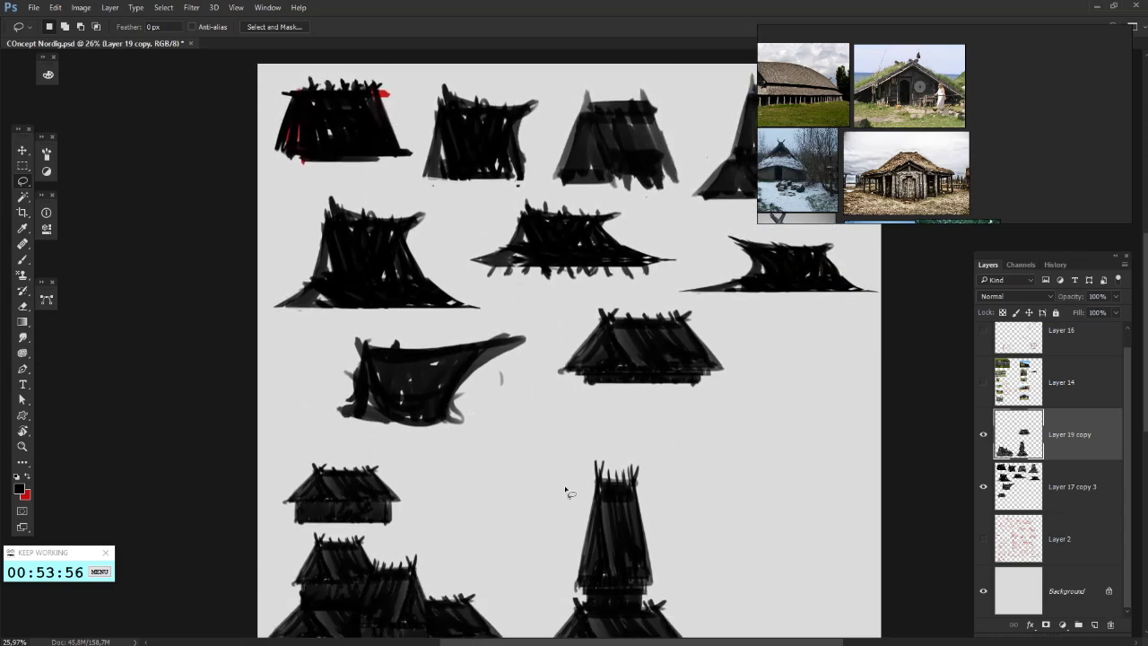
{"action": "scroll", "coordinate": [568, 473], "scroll_direction": "down", "scroll_amount": 2}
{"action": "scroll", "coordinate": [567, 468], "scroll_direction": "up", "scroll_amount": 2}
{"action": "scroll", "coordinate": [539, 442], "scroll_direction": "up", "scroll_amount": 1}
{"action": "scroll", "coordinate": [541, 446], "scroll_direction": "up", "scroll_amount": 1}
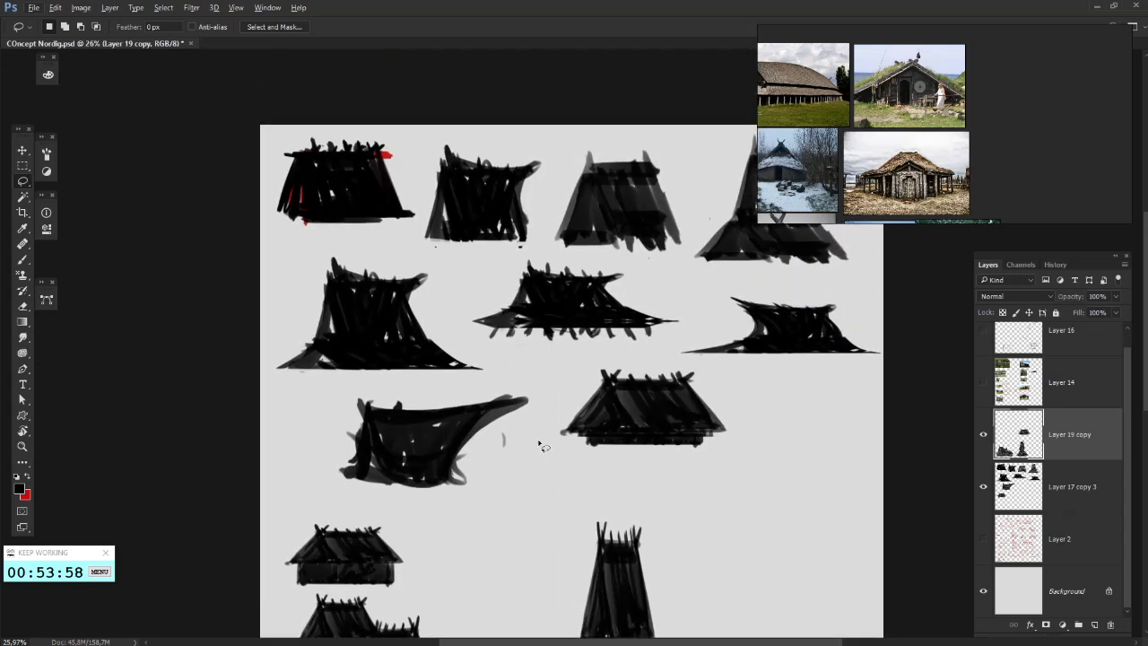
{"action": "scroll", "coordinate": [541, 446], "scroll_direction": "up", "scroll_amount": 1}
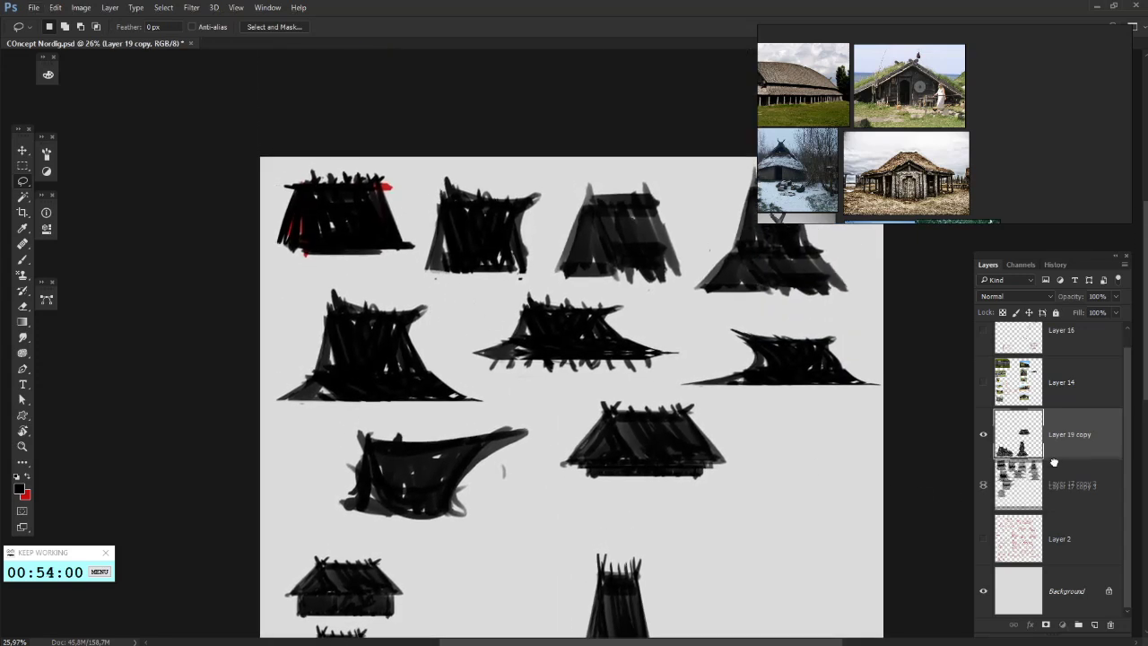
- Merge Layer 19 copy and Layer 17 copy 3 so all silhouettes share one layer
{"action": "left_click", "coordinate": [1088, 498], "text": "shift"}
{"action": "right_click", "coordinate": [1088, 498]}
{"action": "left_click", "coordinate": [947, 459]}
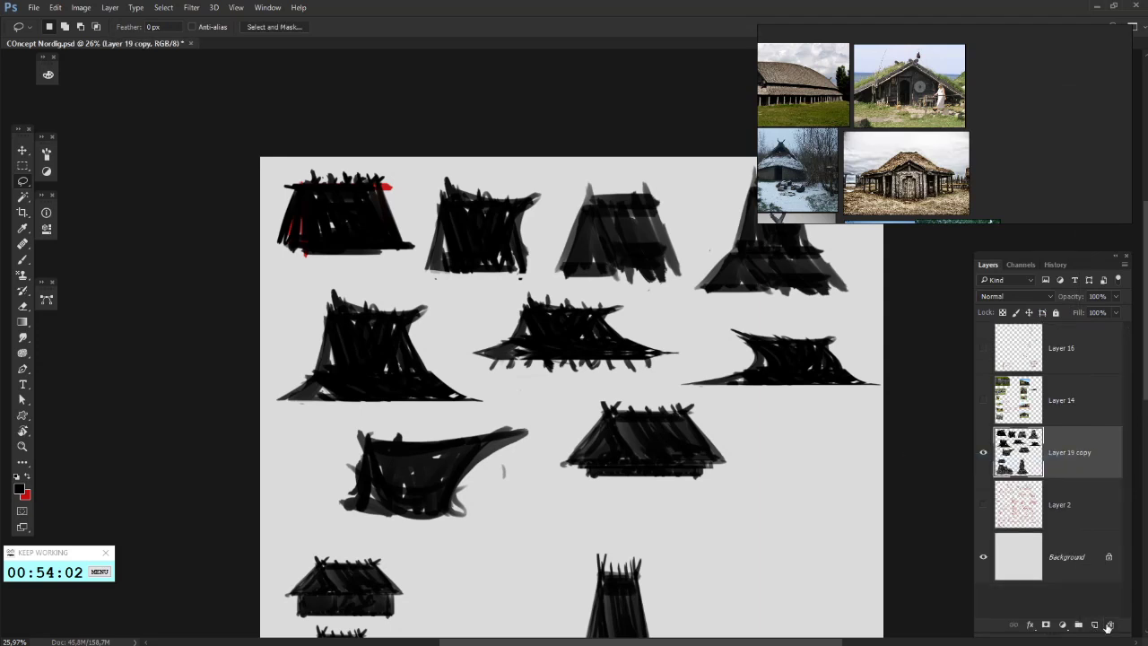
- Add a new layer and handwrite the numbers 1 to 8 beside the upper silhouettes with the Brush, circling 1 to 6
{"action": "left_click", "coordinate": [1095, 624]}
{"action": "left_click_drag", "start_coordinate": [447, 273], "coordinate": [534, 296]}
{"action": "key", "text": "b"}
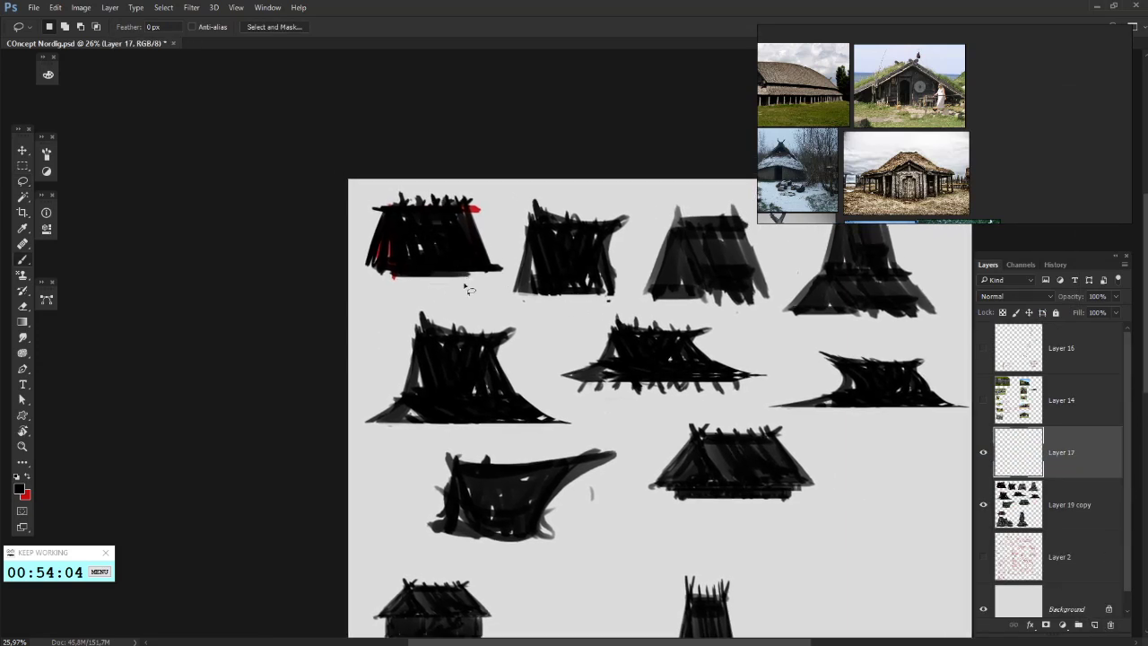
{"action": "mouse_move", "coordinate": [437, 272]}
{"action": "left_mouse_down"}
{"action": "mouse_move", "coordinate": [401, 243]}
{"action": "mouse_move", "coordinate": [404, 262]}
{"action": "left_mouse_up"}
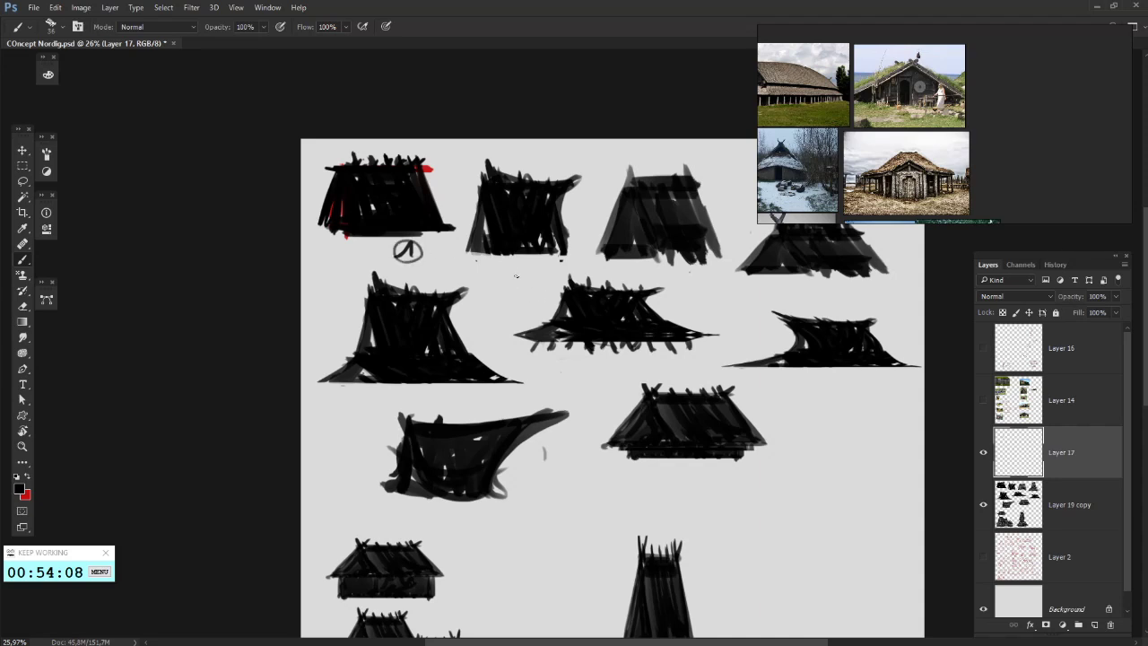
{"action": "left_click_drag", "start_coordinate": [515, 265], "coordinate": [516, 268]}
{"action": "left_click_drag", "start_coordinate": [517, 269], "coordinate": [478, 262]}
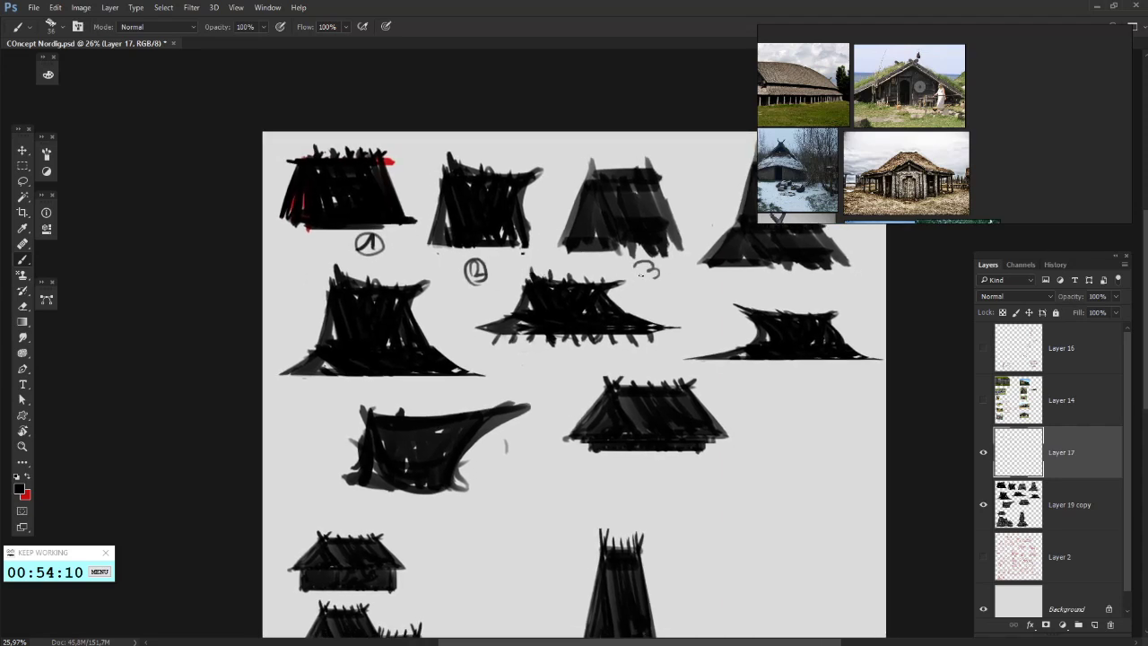
{"action": "left_click_drag", "start_coordinate": [720, 279], "coordinate": [667, 271]}
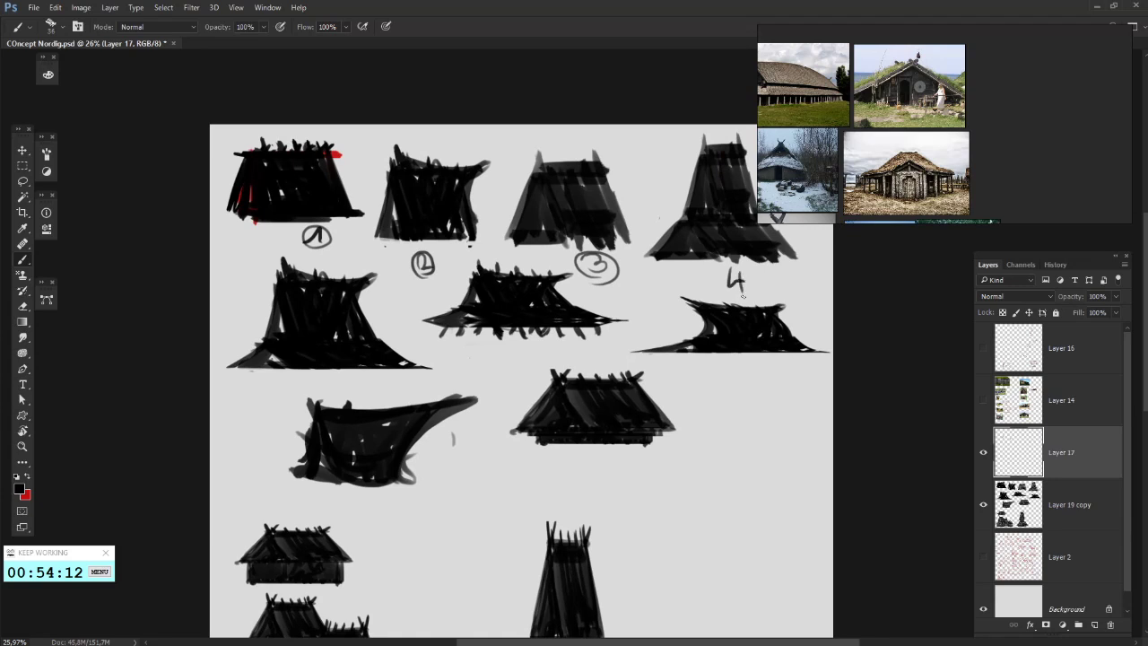
{"action": "left_click_drag", "start_coordinate": [612, 345], "coordinate": [640, 324]}
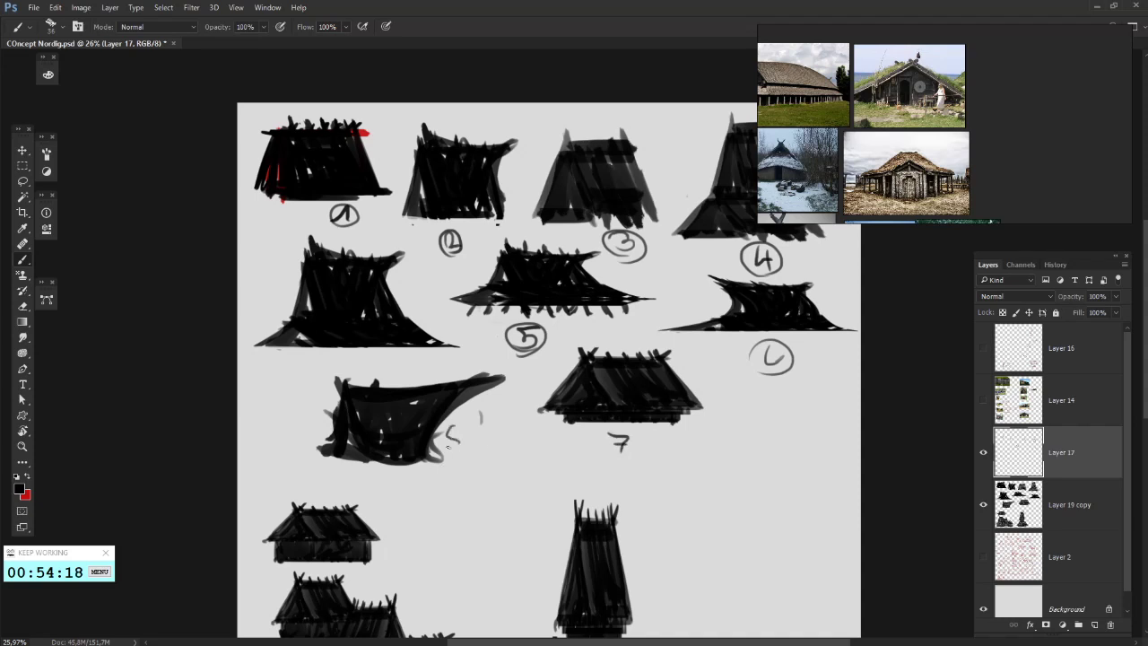
- Handwrite the numbers 9 to 12 beside the remaining silhouettes, circling 11 and 12
{"action": "scroll", "coordinate": [366, 436], "scroll_direction": "down", "scroll_amount": 3}
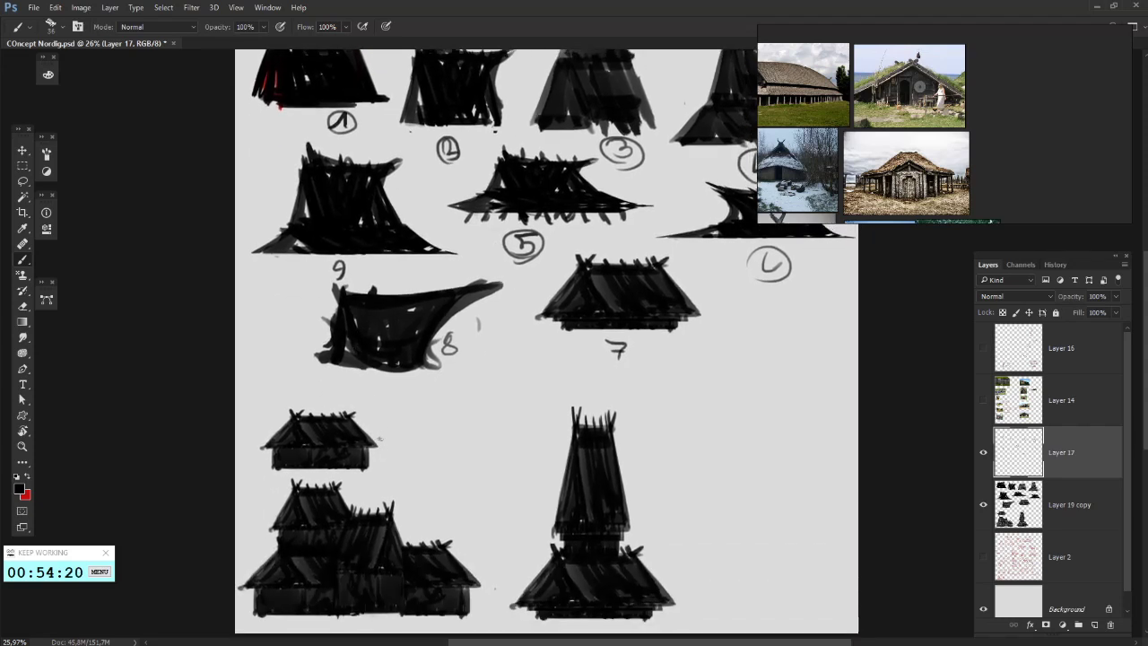
{"action": "left_click_drag", "start_coordinate": [382, 429], "coordinate": [388, 442]}
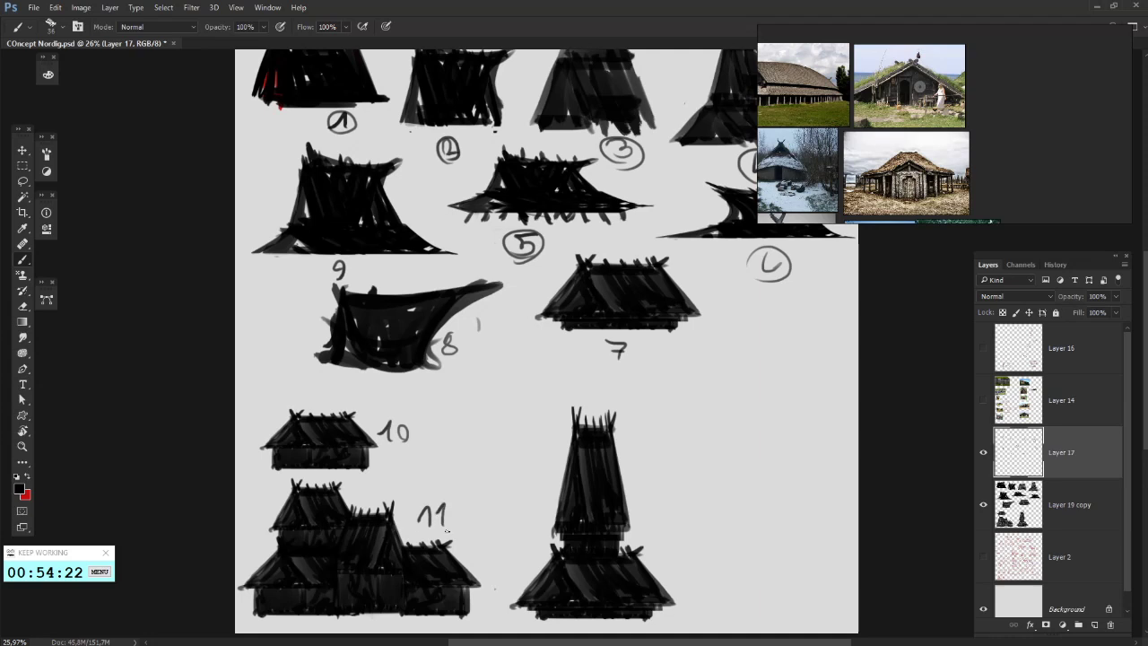
{"action": "left_click_drag", "start_coordinate": [491, 498], "coordinate": [443, 473]}
{"action": "mouse_move", "coordinate": [567, 451]}
{"action": "left_mouse_down"}
{"action": "mouse_move", "coordinate": [546, 411]}
{"action": "mouse_move", "coordinate": [507, 446]}
{"action": "left_mouse_up"}
{"action": "key", "text": "ctrl+z"}
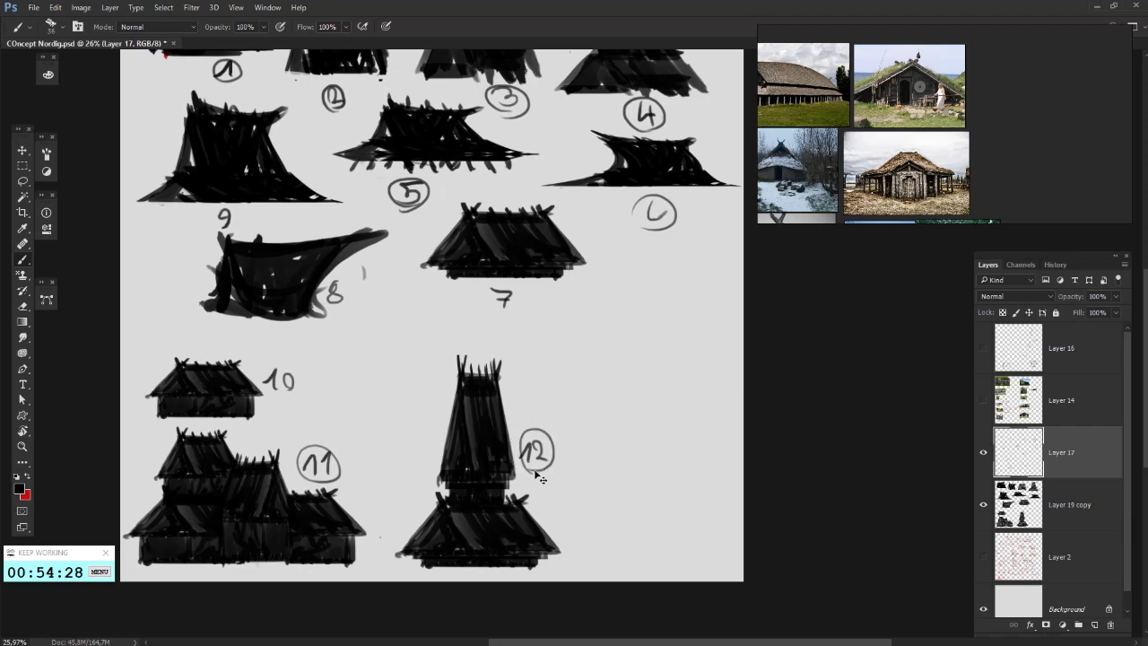
{"action": "left_click_drag", "start_coordinate": [583, 438], "coordinate": [646, 461]}
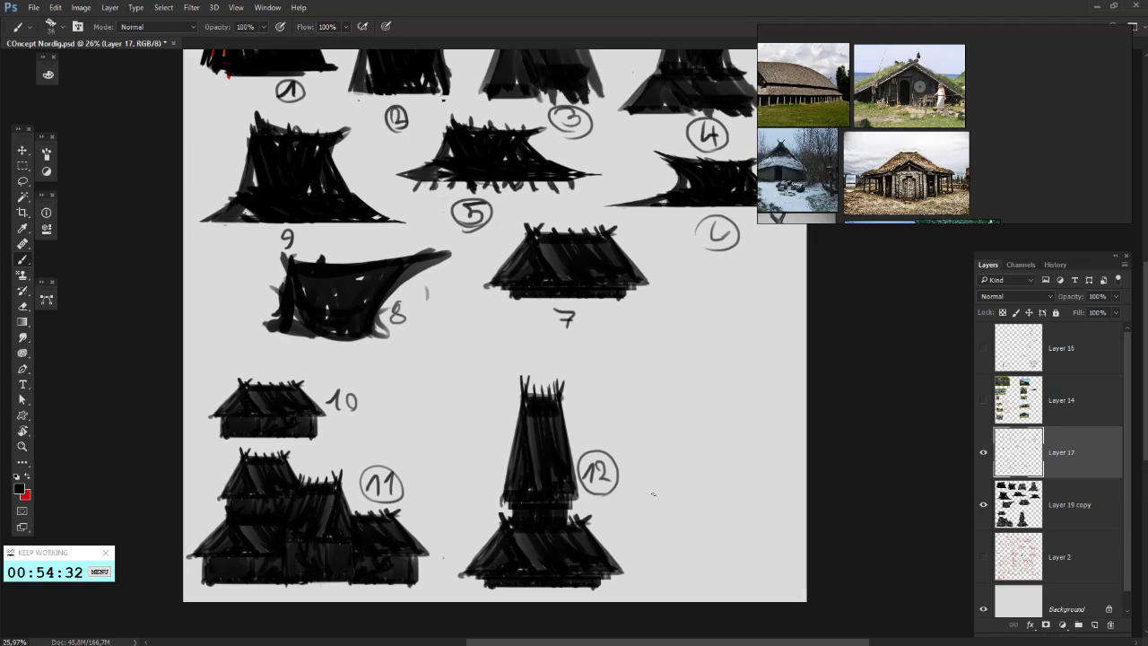
- Hide the silhouette and number layers, show Layer 2, and examine its numbered red house sketches
{"action": "left_click", "coordinate": [983, 495]}
{"action": "left_click", "coordinate": [983, 557]}
{"action": "left_click", "coordinate": [1060, 565]}
{"action": "left_click_drag", "start_coordinate": [617, 165], "coordinate": [622, 326]}
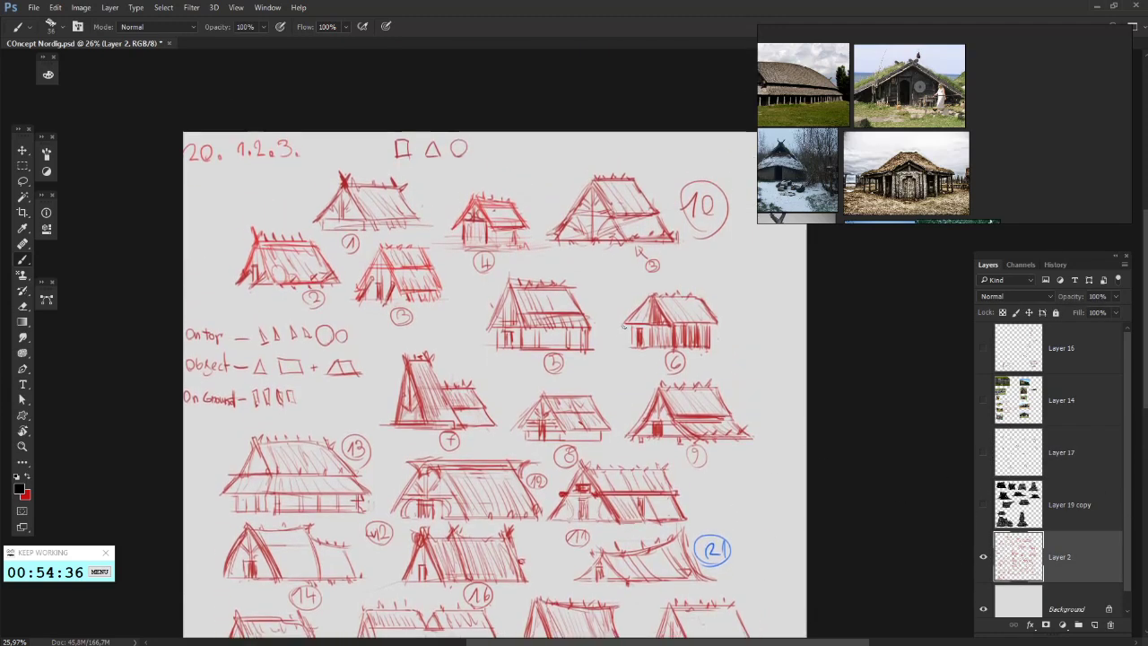
{"action": "scroll", "coordinate": [622, 326], "scroll_direction": "down", "scroll_amount": 3}
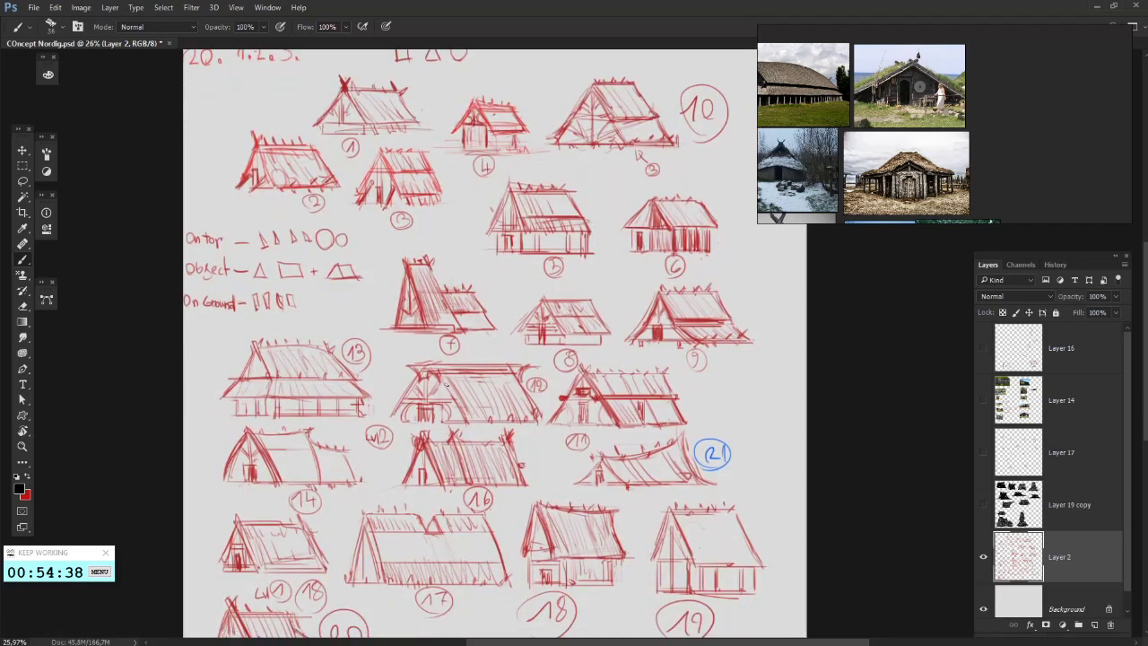
{"action": "left_click_drag", "start_coordinate": [514, 391], "coordinate": [449, 391]}
{"action": "mouse_move", "coordinate": [266, 488]}
{"action": "left_mouse_down"}
{"action": "mouse_move", "coordinate": [571, 453]}
{"action": "mouse_move", "coordinate": [419, 554]}
{"action": "left_mouse_up"}
{"action": "key", "text": "ctrl+z"}
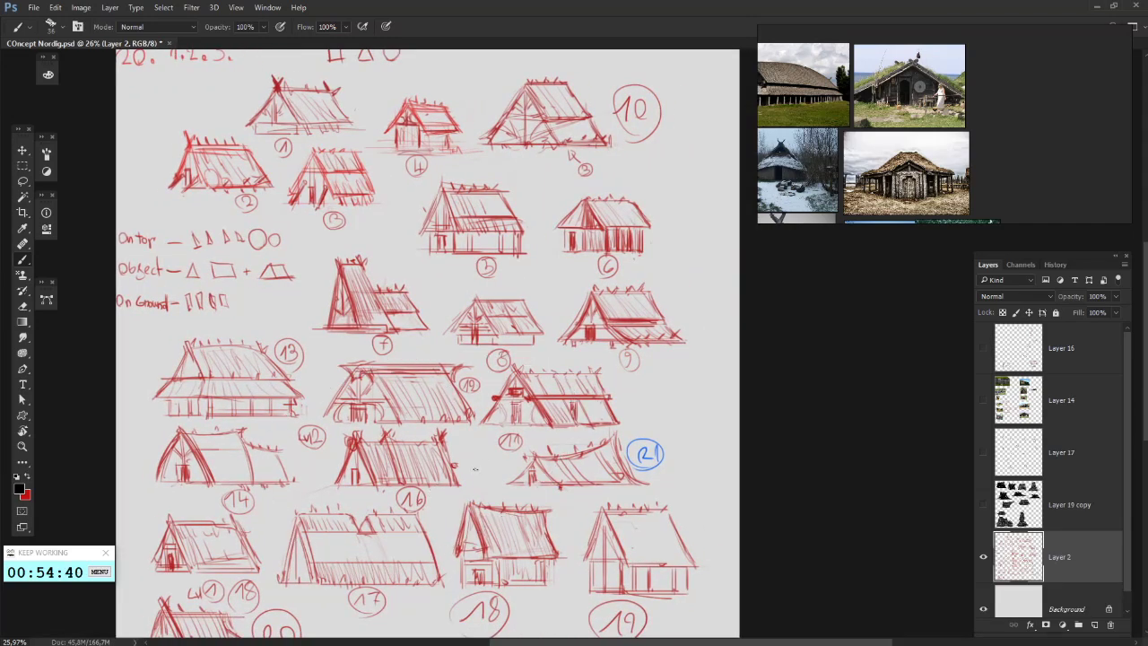
{"action": "scroll", "coordinate": [479, 464], "scroll_direction": "down", "scroll_amount": 6}
- Select the Layer 19 copy layer and browse the reference board to the dark pyramid image in the Shape group
{"action": "left_click", "coordinate": [1081, 523]}
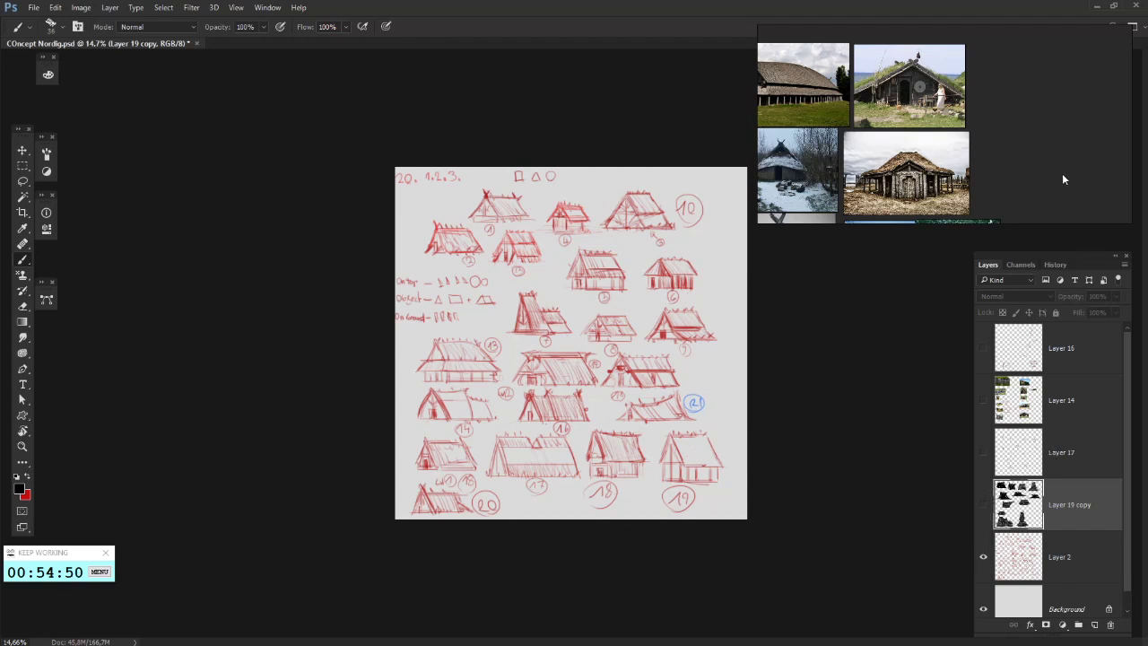
{"action": "left_click_drag", "start_coordinate": [1063, 206], "coordinate": [836, 82]}
{"action": "left_click_drag", "start_coordinate": [993, 200], "coordinate": [888, 161]}
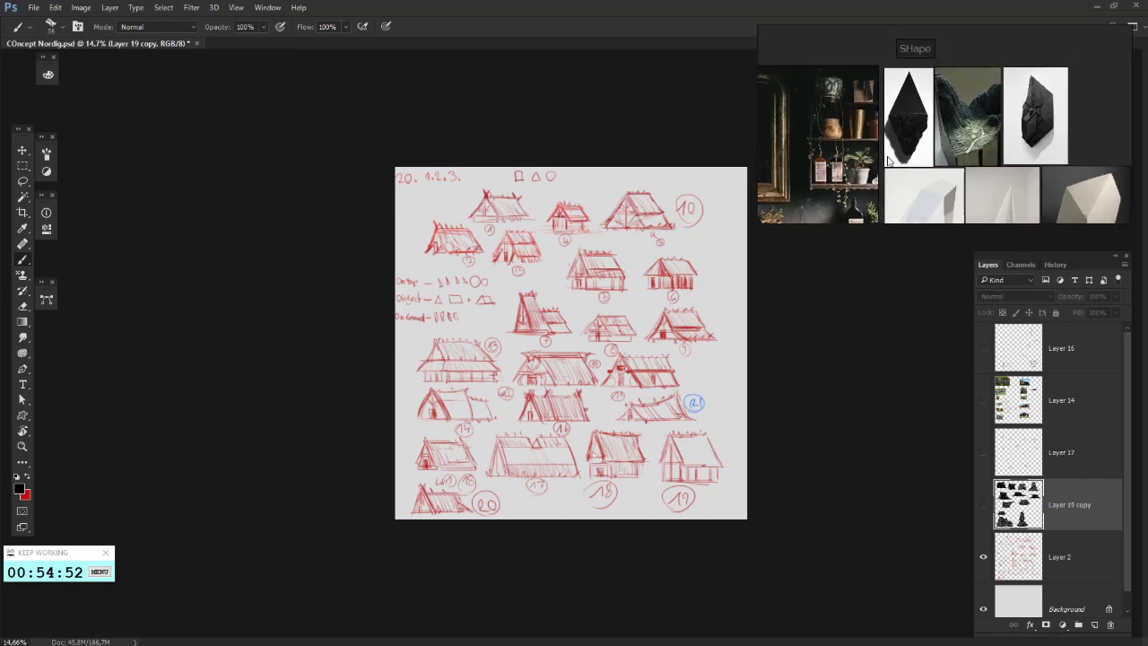
{"action": "scroll", "coordinate": [903, 133], "scroll_direction": "up", "scroll_amount": 3}
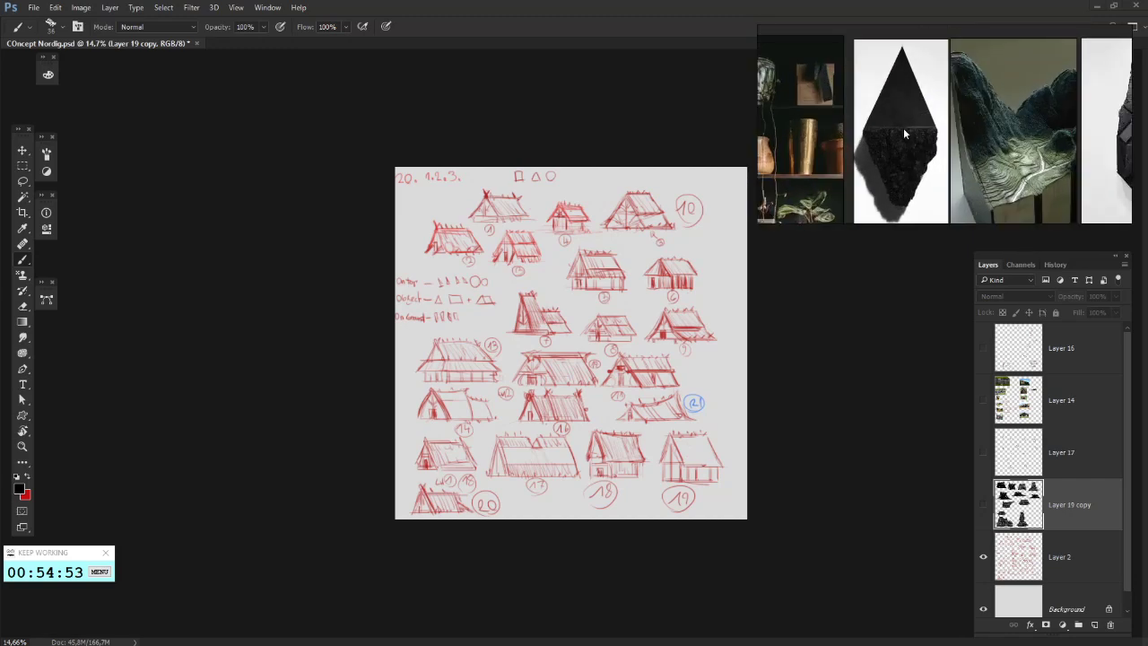
- Hide the red house sketches on Layer 2 and show the black silhouettes on Layer 19 copy
{"action": "left_click", "coordinate": [983, 556]}
{"action": "left_click", "coordinate": [983, 504]}
{"action": "scroll", "coordinate": [633, 279], "scroll_direction": "up", "scroll_amount": 5}
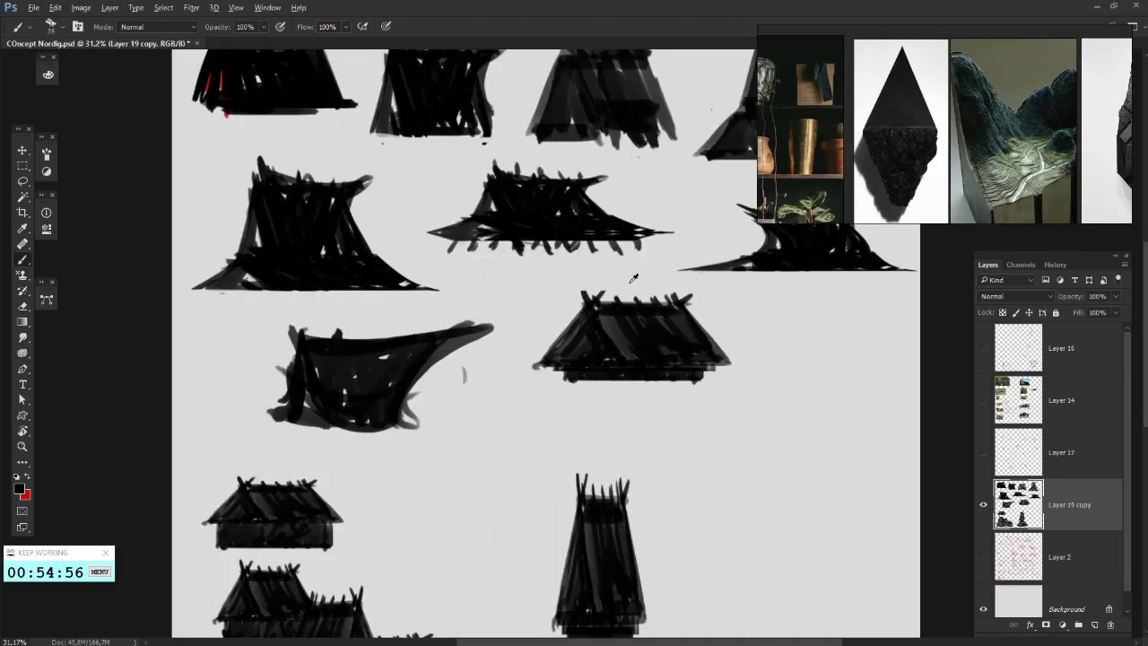
{"action": "scroll", "coordinate": [633, 279], "scroll_direction": "down", "scroll_amount": 5}
{"action": "scroll", "coordinate": [599, 278], "scroll_direction": "up", "scroll_amount": 4}
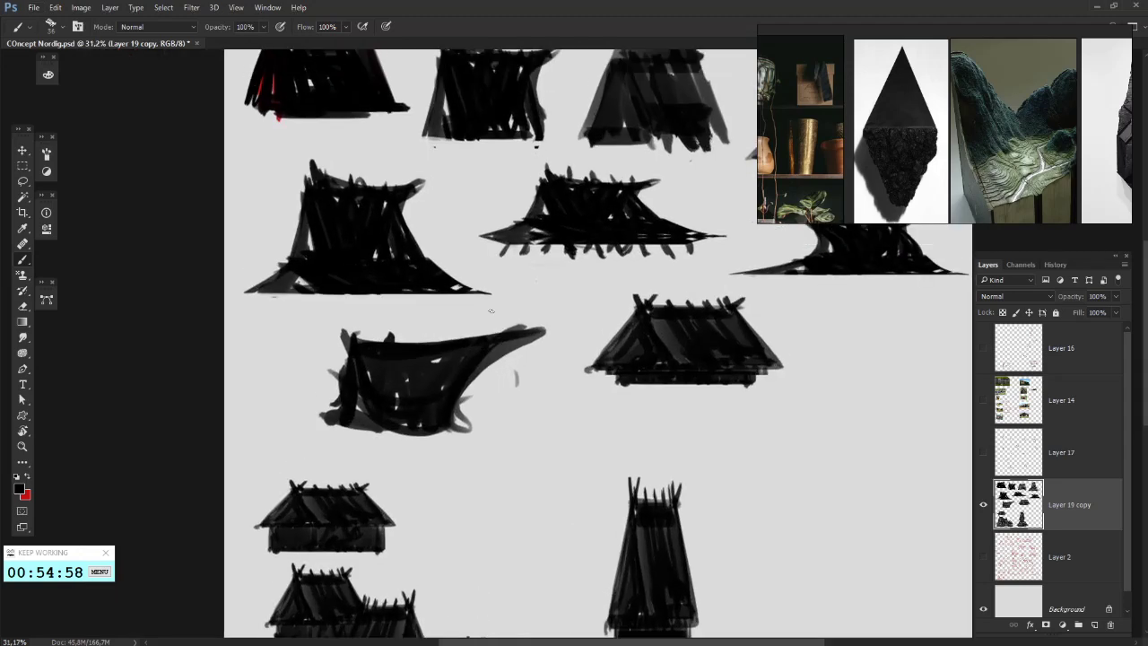
- Paint a ground line under the curved-roof silhouette and a slanted wall beneath its overhang, enlarging the Brush to 75 px
{"action": "mouse_move", "coordinate": [390, 305]}
{"action": "left_mouse_down"}
{"action": "mouse_move", "coordinate": [471, 317]}
{"action": "mouse_move", "coordinate": [478, 328]}
{"action": "mouse_move", "coordinate": [435, 311]}
{"action": "left_mouse_up"}
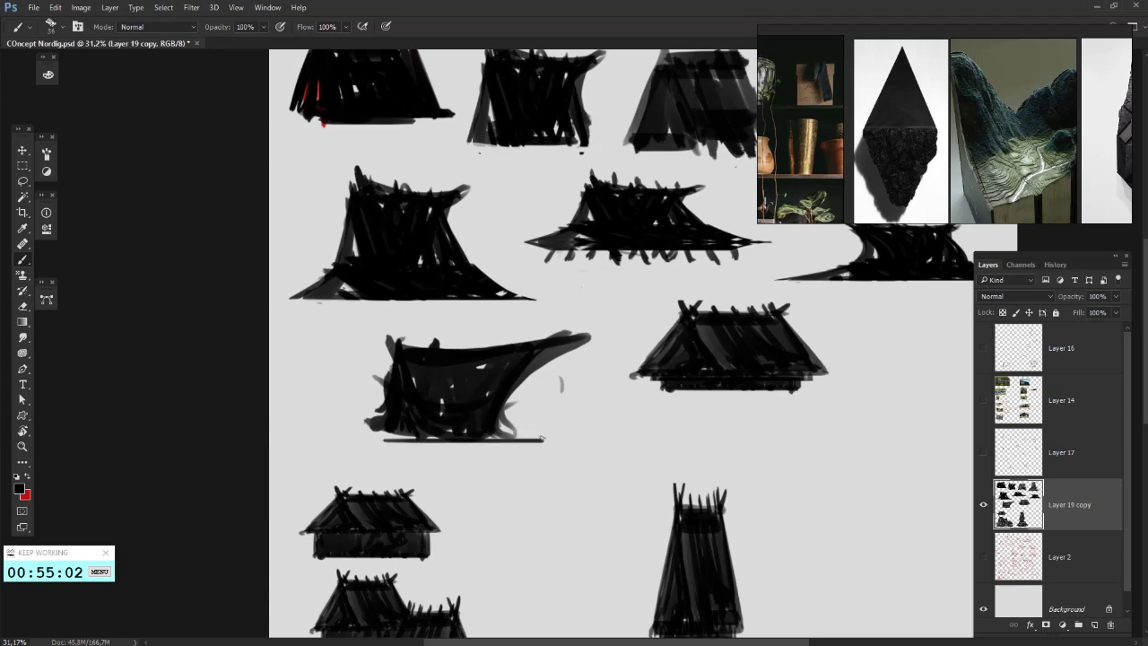
{"action": "left_click_drag", "start_coordinate": [524, 377], "coordinate": [540, 437]}
{"action": "left_click_drag", "start_coordinate": [528, 369], "coordinate": [562, 435]}
{"action": "right_click", "coordinate": [581, 341]}
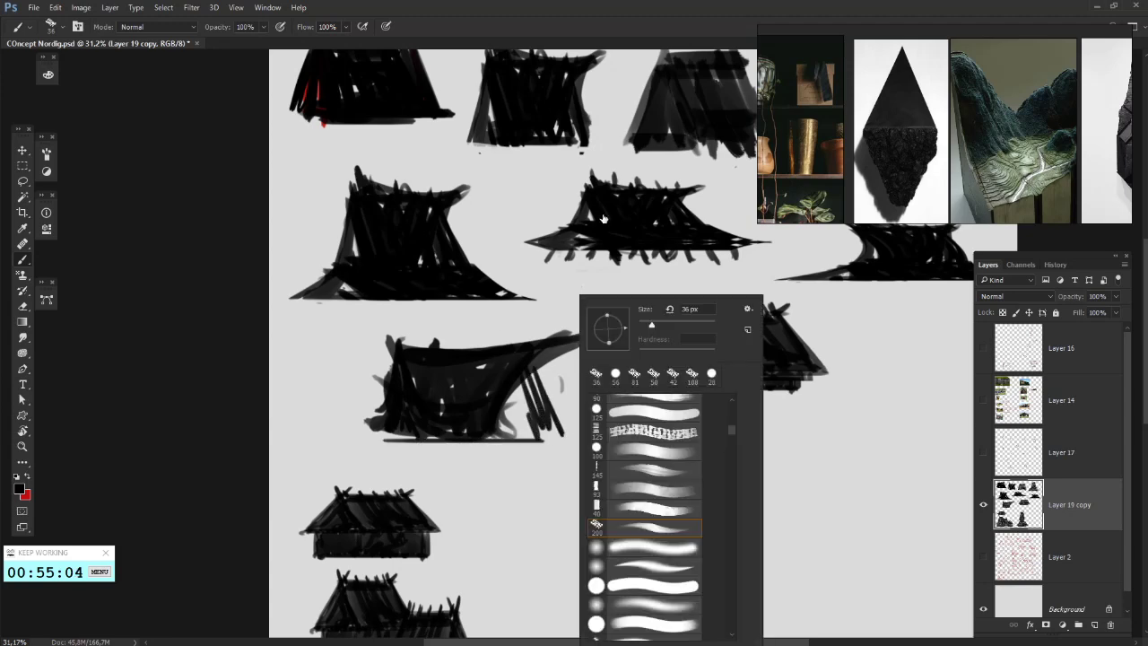
{"action": "left_click", "coordinate": [670, 326]}
{"action": "left_click_drag", "start_coordinate": [522, 362], "coordinate": [563, 440]}
{"action": "mouse_move", "coordinate": [526, 352]}
{"action": "left_mouse_down"}
{"action": "mouse_move", "coordinate": [562, 422]}
{"action": "mouse_move", "coordinate": [531, 353]}
{"action": "mouse_move", "coordinate": [585, 431]}
{"action": "left_mouse_up"}
{"action": "left_click_drag", "start_coordinate": [544, 350], "coordinate": [587, 433]}
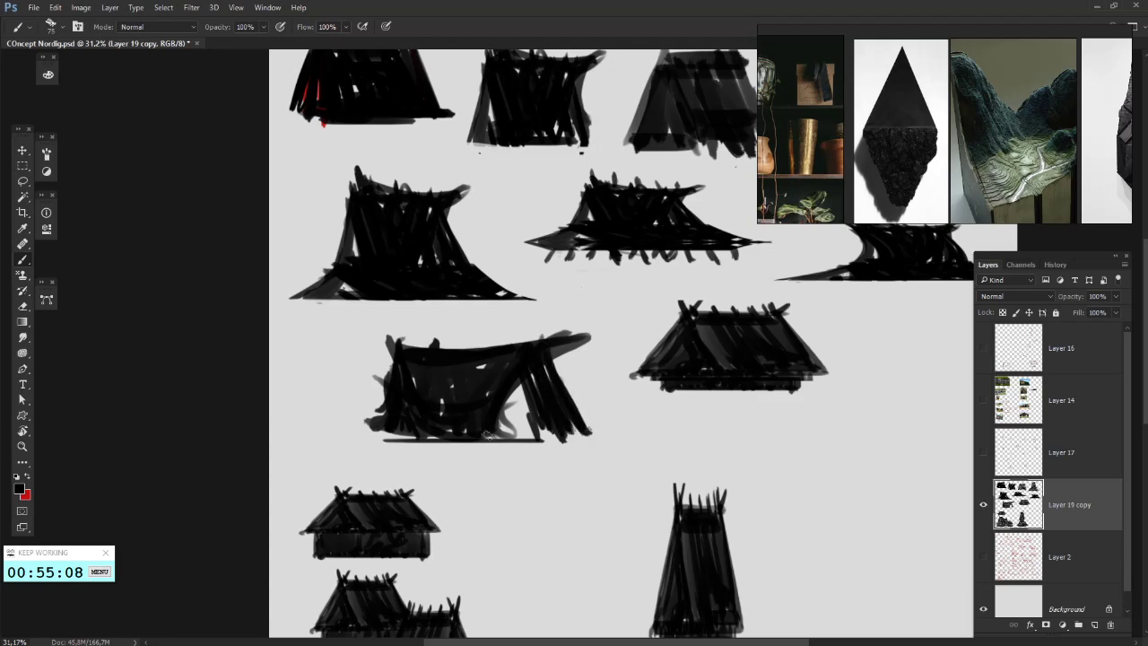
- Fill the gap inside the tent silhouette and rebuild its base and left wall with black strokes
{"action": "left_click_drag", "start_coordinate": [487, 435], "coordinate": [558, 434]}
{"action": "mouse_move", "coordinate": [504, 382]}
{"action": "left_mouse_down"}
{"action": "mouse_move", "coordinate": [526, 440]}
{"action": "mouse_move", "coordinate": [517, 409]}
{"action": "left_mouse_up"}
{"action": "left_click_drag", "start_coordinate": [484, 420], "coordinate": [512, 390]}
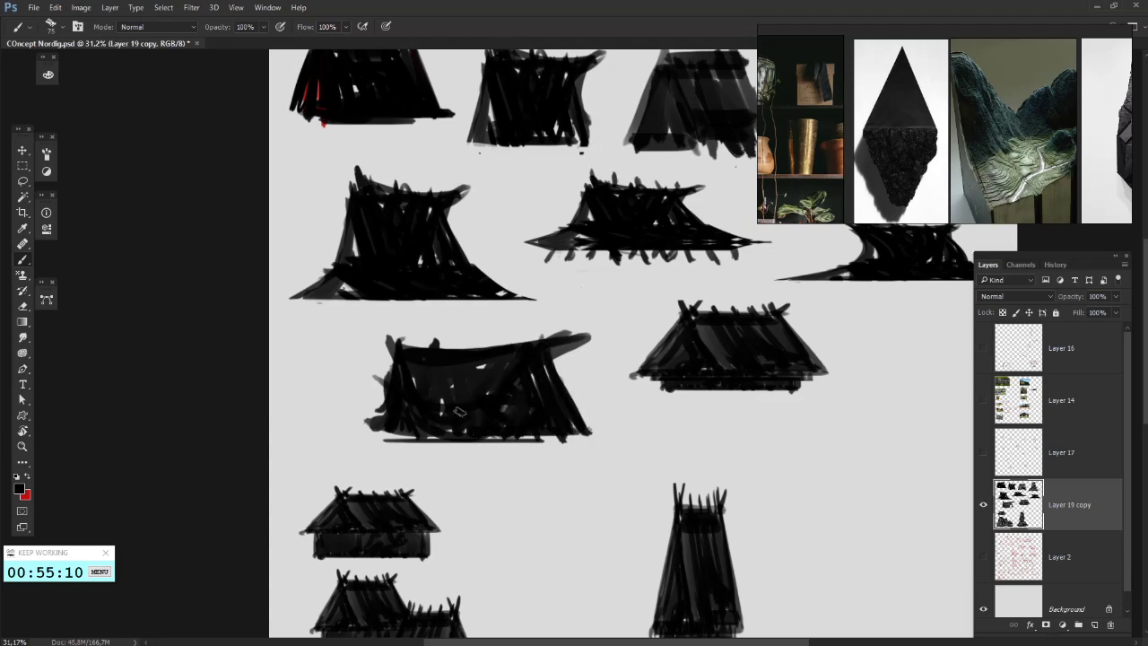
{"action": "mouse_move", "coordinate": [384, 349]}
{"action": "left_mouse_down"}
{"action": "mouse_move", "coordinate": [366, 438]}
{"action": "mouse_move", "coordinate": [442, 439]}
{"action": "left_mouse_up"}
{"action": "key", "text": "e"}
{"action": "key", "text": "b"}
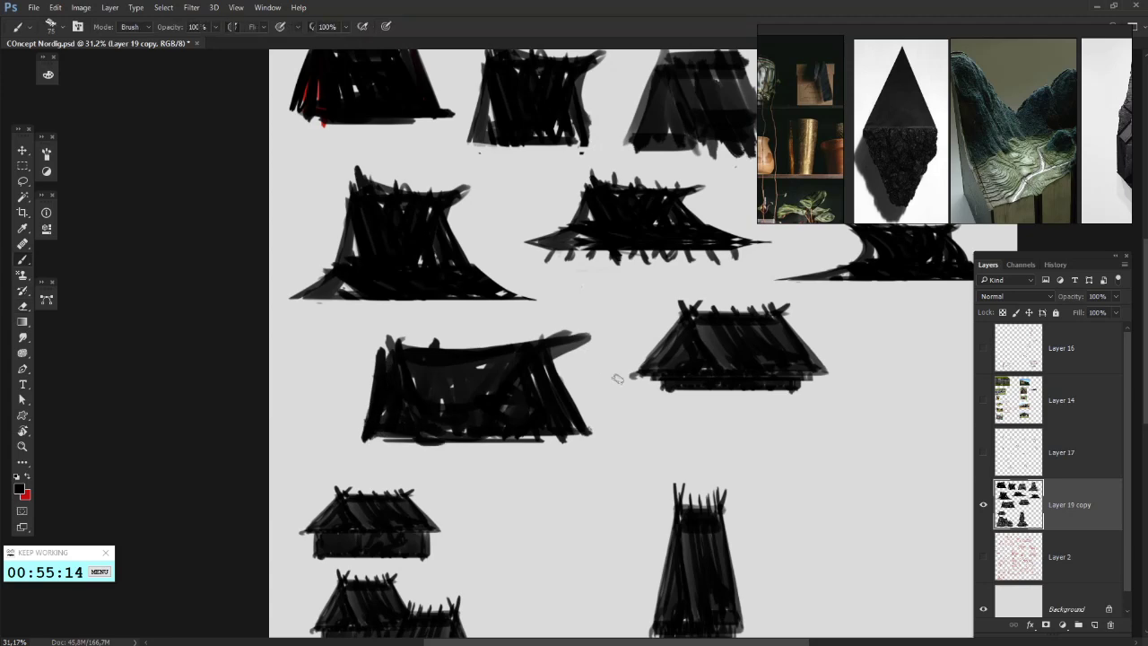
- Select the finished tent silhouette with the Rectangular Marquee and cut and paste it onto its own layer
{"action": "left_click_drag", "start_coordinate": [601, 308], "coordinate": [544, 297]}
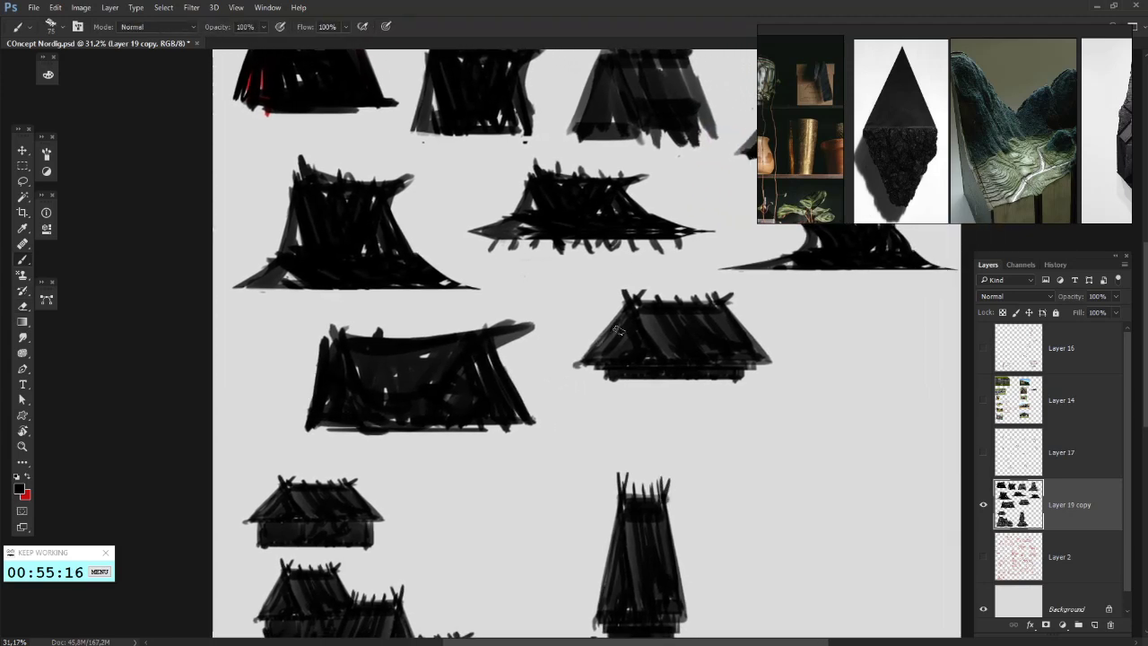
{"action": "left_click_drag", "start_coordinate": [643, 471], "coordinate": [506, 489]}
{"action": "left_click_drag", "start_coordinate": [632, 401], "coordinate": [723, 342]}
{"action": "left_click_drag", "start_coordinate": [356, 345], "coordinate": [436, 365]}
{"action": "key", "text": "m"}
{"action": "mouse_move", "coordinate": [305, 407]}
{"action": "left_mouse_down"}
{"action": "mouse_move", "coordinate": [546, 284]}
{"action": "mouse_move", "coordinate": [586, 287]}
{"action": "left_mouse_up"}
{"action": "left_click_drag", "start_coordinate": [508, 368], "coordinate": [537, 398]}
{"action": "left_click_drag", "start_coordinate": [583, 386], "coordinate": [431, 323]}
{"action": "mouse_move", "coordinate": [339, 312]}
{"action": "left_mouse_down"}
{"action": "mouse_move", "coordinate": [767, 382]}
{"action": "mouse_move", "coordinate": [726, 363]}
{"action": "mouse_move", "coordinate": [713, 392]}
{"action": "left_mouse_up"}
{"action": "key", "text": "ctrl+x"}
{"action": "key", "text": "ctrl+v"}
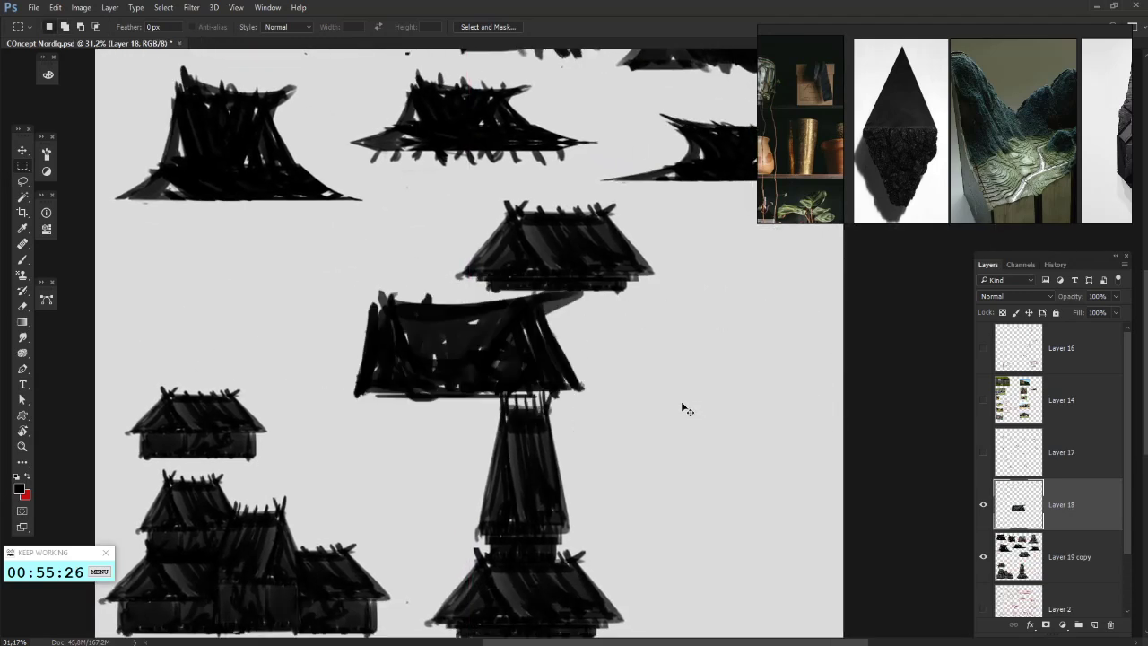
- Move the tent silhouette to the free space right of the tower and add a smaller duplicate below it
{"action": "left_click_drag", "start_coordinate": [510, 362], "coordinate": [752, 491]}
{"action": "key", "text": "ctrl+j"}
{"action": "right_click", "coordinate": [744, 482]}
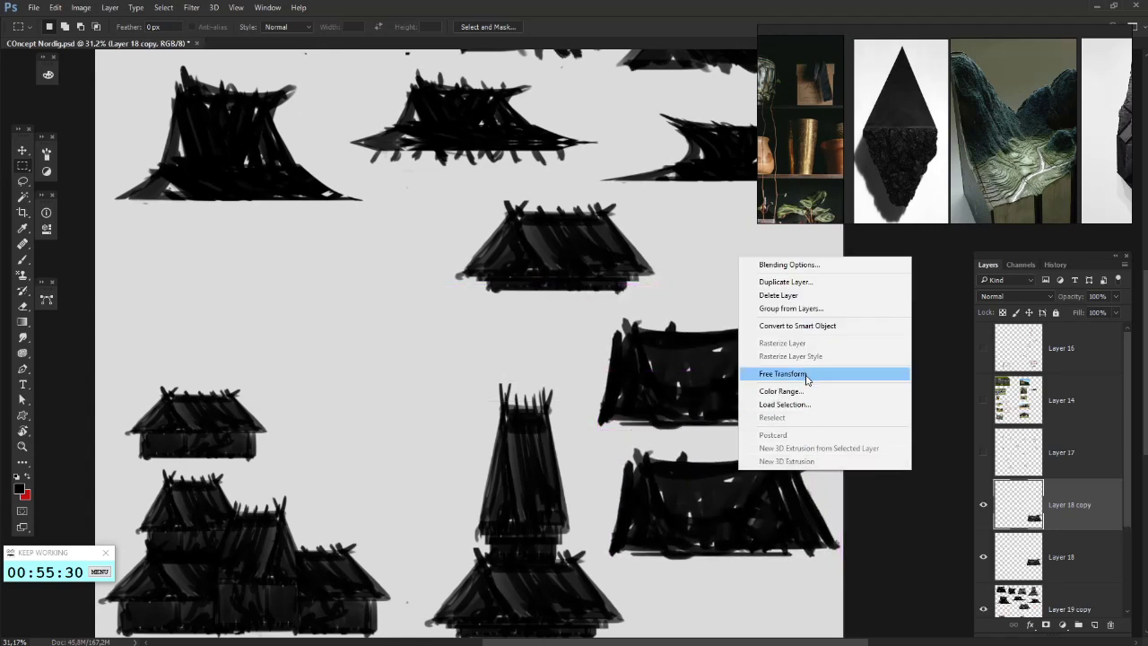
{"action": "left_click", "coordinate": [812, 375]}
{"action": "left_click_drag", "start_coordinate": [839, 444], "coordinate": [732, 483]}
{"action": "key", "text": "Return"}
- Try a second copy of the small tent, widened to about 125% by 110%, and delete both small copies
{"action": "left_click_drag", "start_coordinate": [718, 547], "coordinate": [714, 495]}
{"action": "key", "text": "ctrl+j"}
{"action": "left_click_drag", "start_coordinate": [705, 437], "coordinate": [710, 496]}
{"action": "right_click", "coordinate": [741, 458]}
{"action": "left_click", "coordinate": [795, 361]}
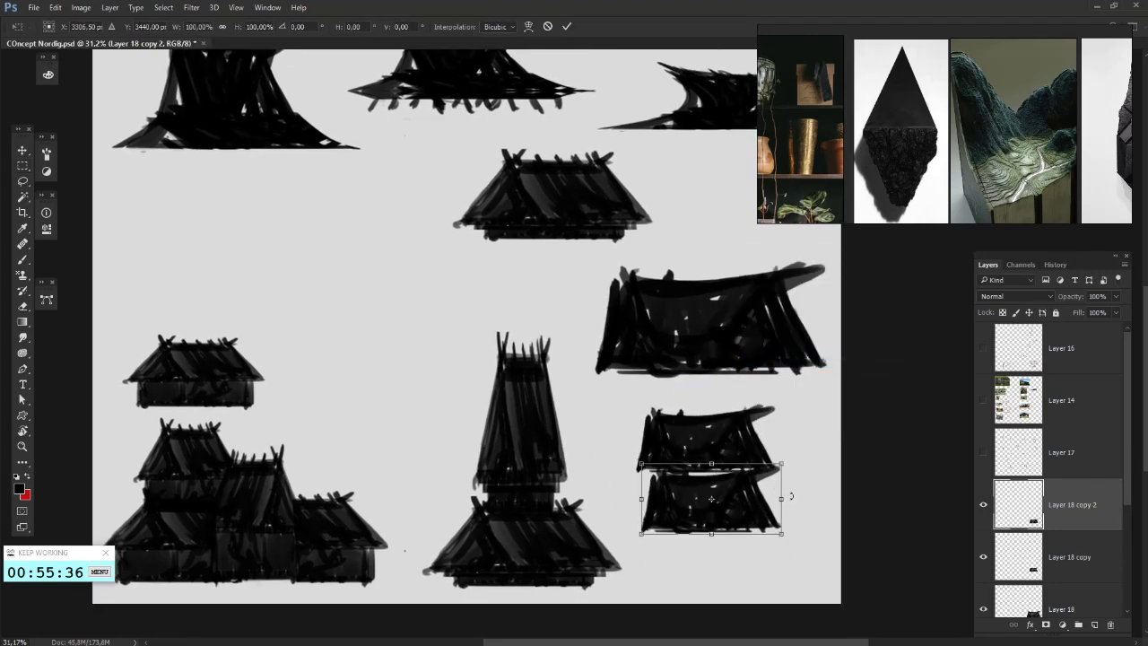
{"action": "left_click_drag", "start_coordinate": [782, 497], "coordinate": [706, 550]}
{"action": "left_click_drag", "start_coordinate": [713, 510], "coordinate": [757, 516]}
{"action": "left_click_drag", "start_coordinate": [647, 495], "coordinate": [617, 494]}
{"action": "left_click_drag", "start_coordinate": [690, 516], "coordinate": [737, 528]}
{"action": "left_click_drag", "start_coordinate": [723, 459], "coordinate": [723, 492]}
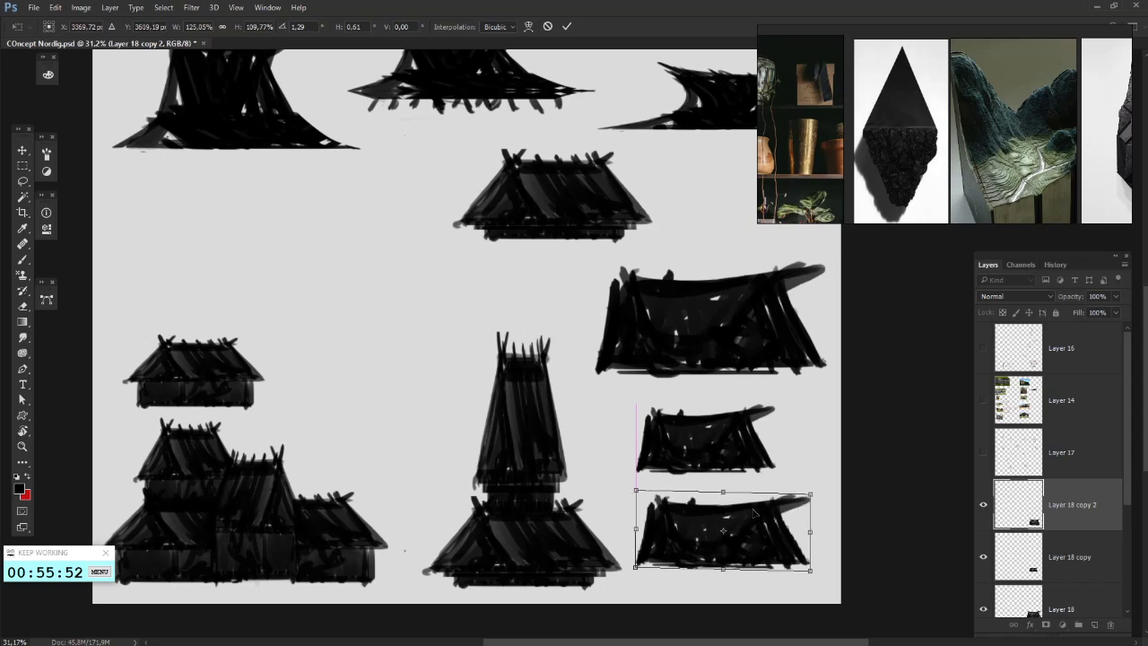
{"action": "key", "text": "Return"}
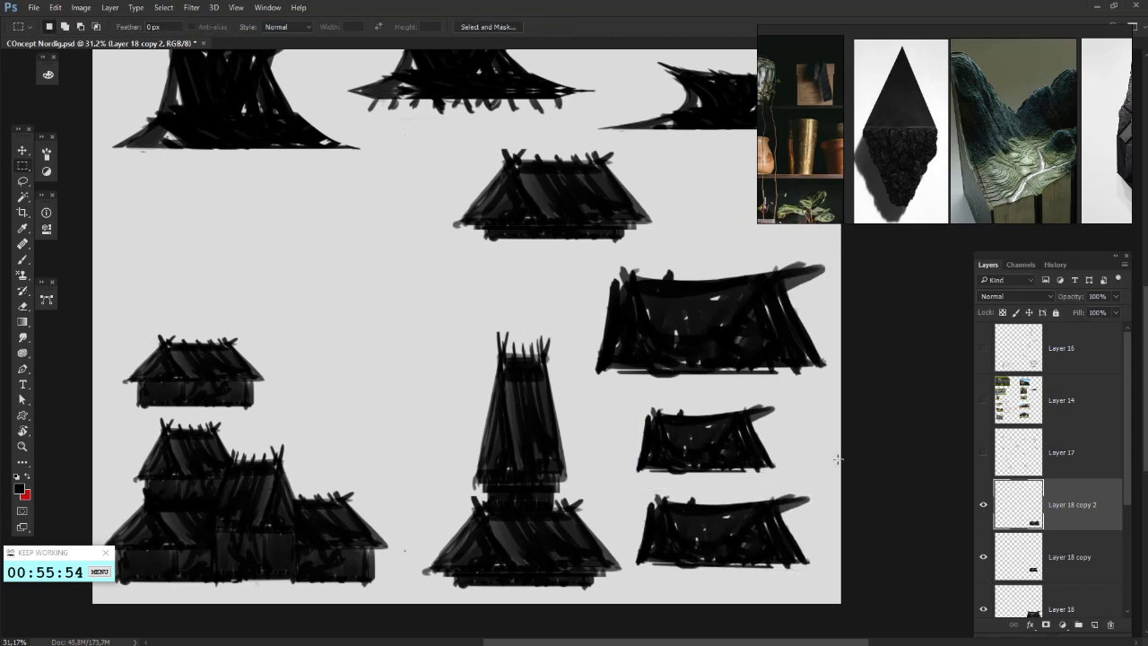
{"action": "key", "text": "Delete"}
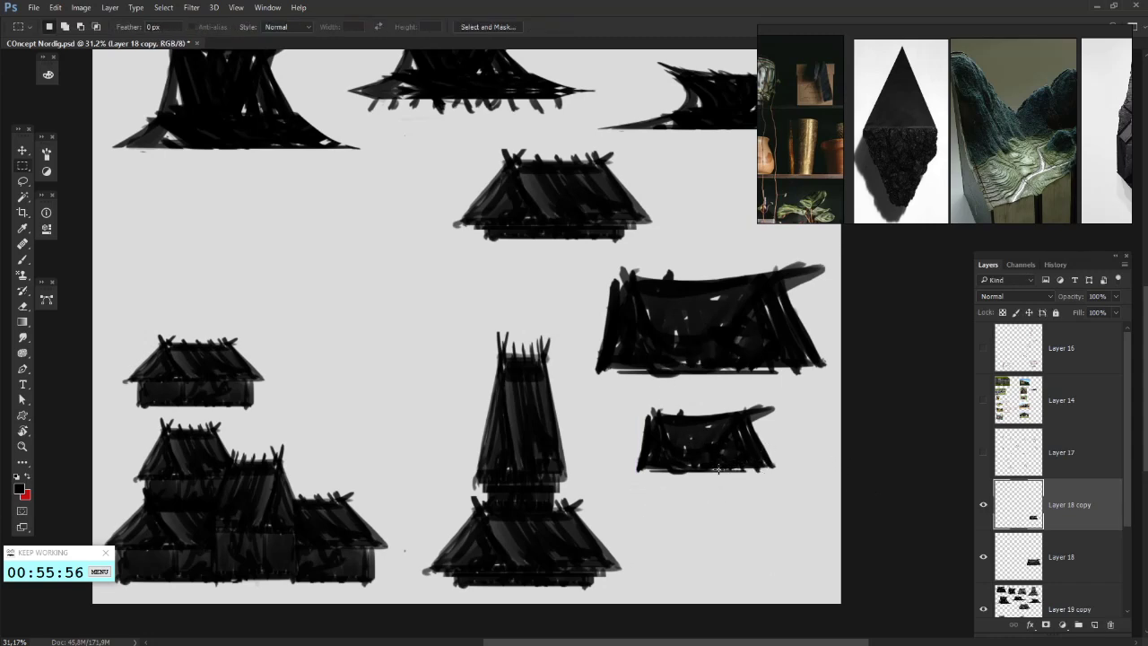
{"action": "key", "text": "Delete"}
- Bring back the small tent copy below the large tent and show the handwritten numbers on Layer 17
{"action": "left_click_drag", "start_coordinate": [506, 372], "coordinate": [753, 461]}
{"action": "key", "text": "b"}
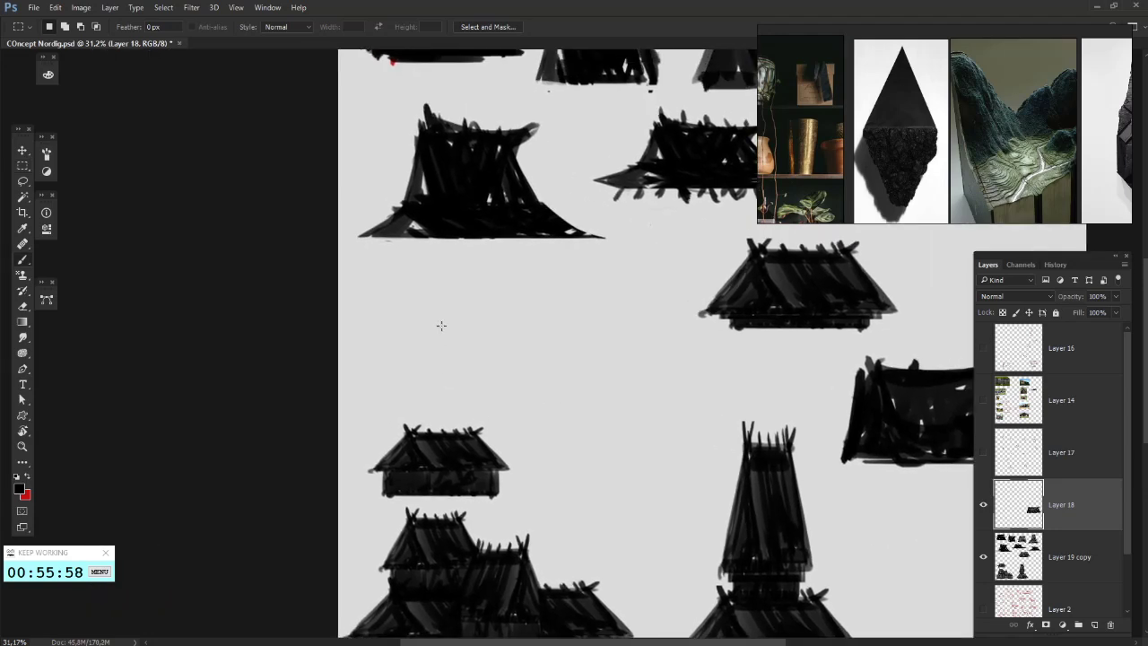
{"action": "left_click_drag", "start_coordinate": [419, 265], "coordinate": [340, 360]}
{"action": "left_click_drag", "start_coordinate": [701, 298], "coordinate": [704, 365]}
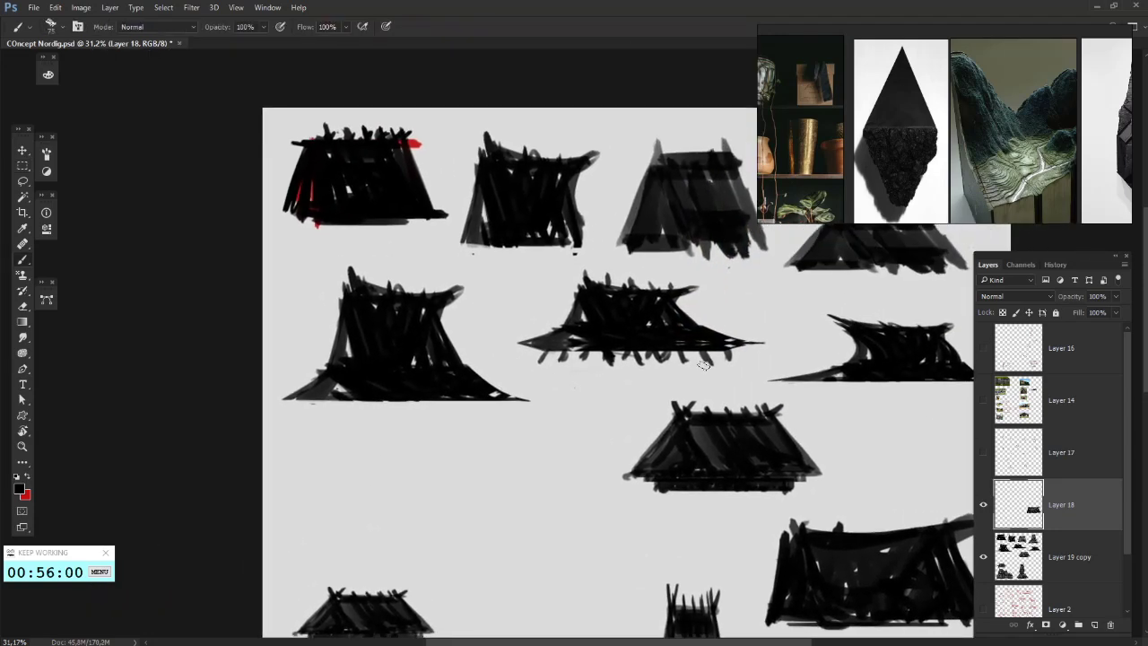
{"action": "left_click_drag", "start_coordinate": [857, 512], "coordinate": [829, 301]}
{"action": "key", "text": "ctrl+j"}
{"action": "key", "text": "ctrl+shift+t"}
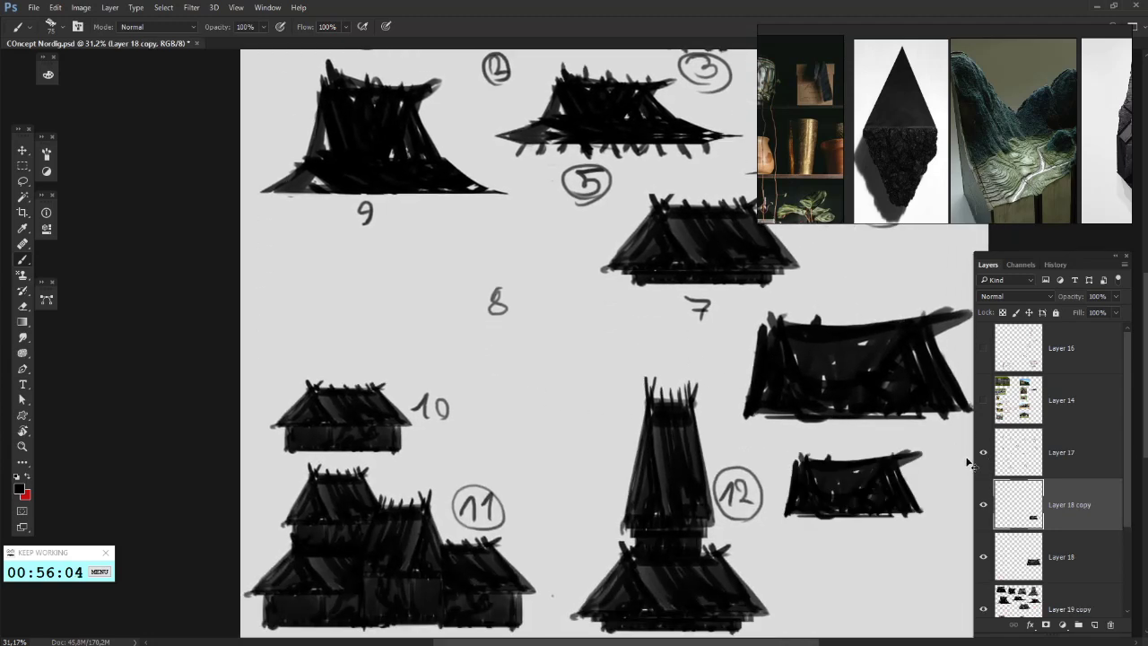
- Move the large tent silhouette on Layer 18 back to the empty spot beside the number 8
{"action": "mouse_move", "coordinate": [861, 362]}
{"action": "left_mouse_down"}
{"action": "mouse_move", "coordinate": [500, 343]}
{"action": "mouse_move", "coordinate": [362, 286]}
{"action": "left_mouse_up"}
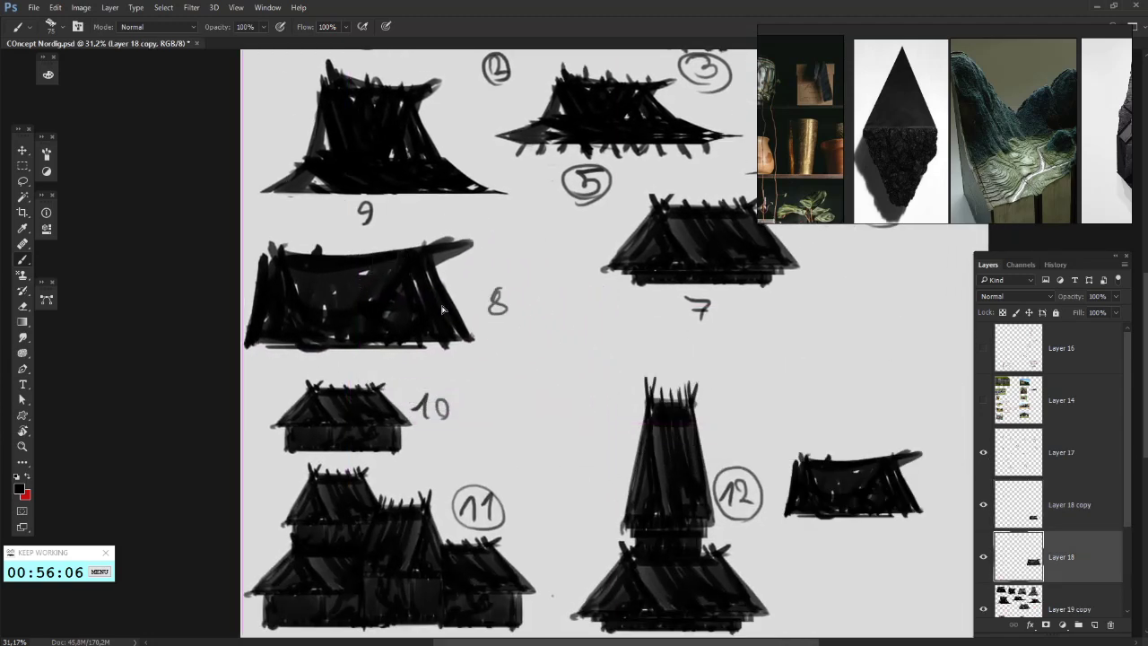
{"action": "mouse_move", "coordinate": [655, 398]}
{"action": "left_mouse_down"}
{"action": "mouse_move", "coordinate": [557, 378]}
{"action": "mouse_move", "coordinate": [517, 398]}
{"action": "left_mouse_up"}
{"action": "left_click_drag", "start_coordinate": [588, 322], "coordinate": [690, 411]}
{"action": "scroll", "coordinate": [723, 420], "scroll_direction": "down", "scroll_amount": 4}
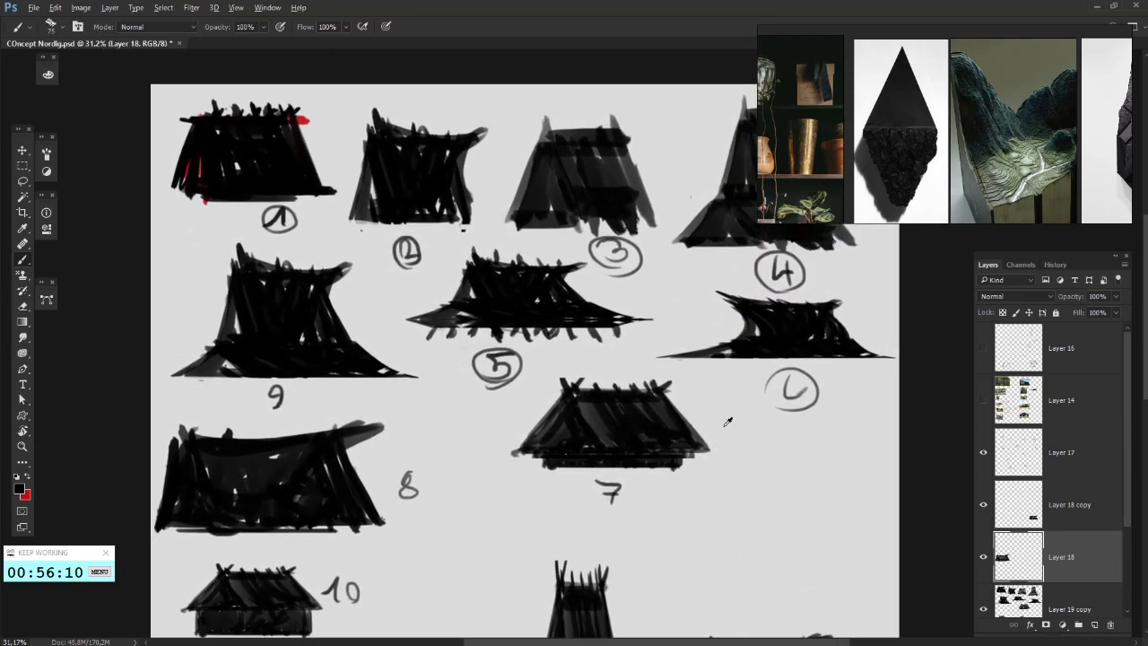
{"action": "scroll", "coordinate": [867, 503], "scroll_direction": "down", "scroll_amount": 2}
- Merge Layer 19 copy, Layer 18 and Layer 18 copy into one layer, and hide the numbers on Layer 17
{"action": "left_click", "coordinate": [1079, 605]}
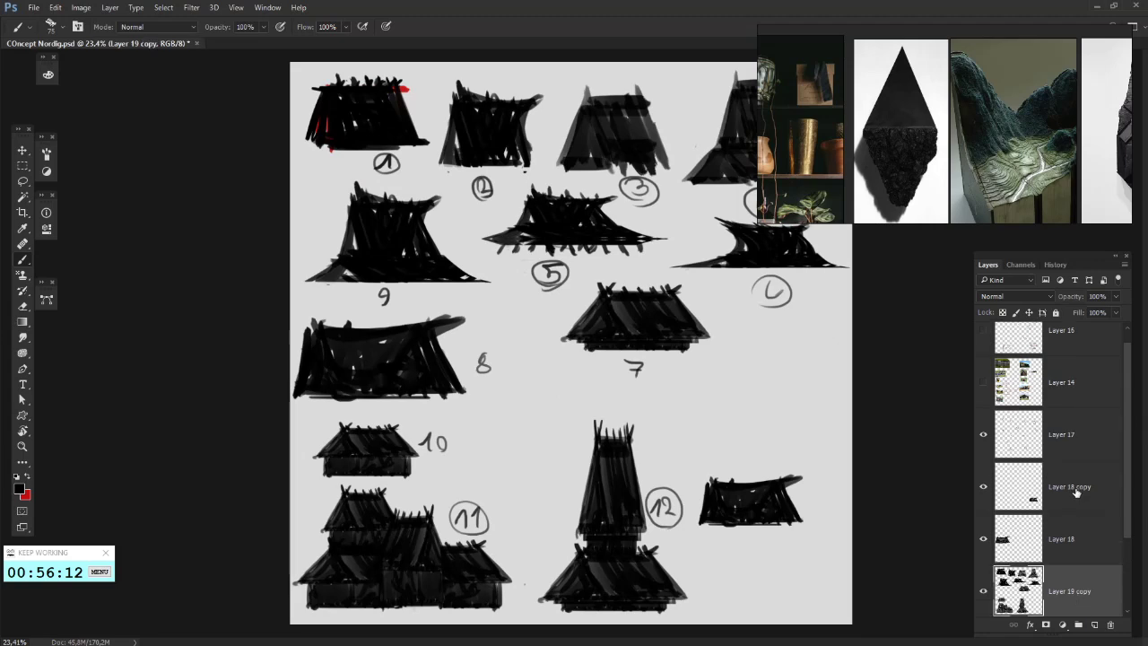
{"action": "left_click", "coordinate": [1076, 492], "text": "shift"}
{"action": "right_click", "coordinate": [1074, 495]}
{"action": "left_click", "coordinate": [974, 460]}
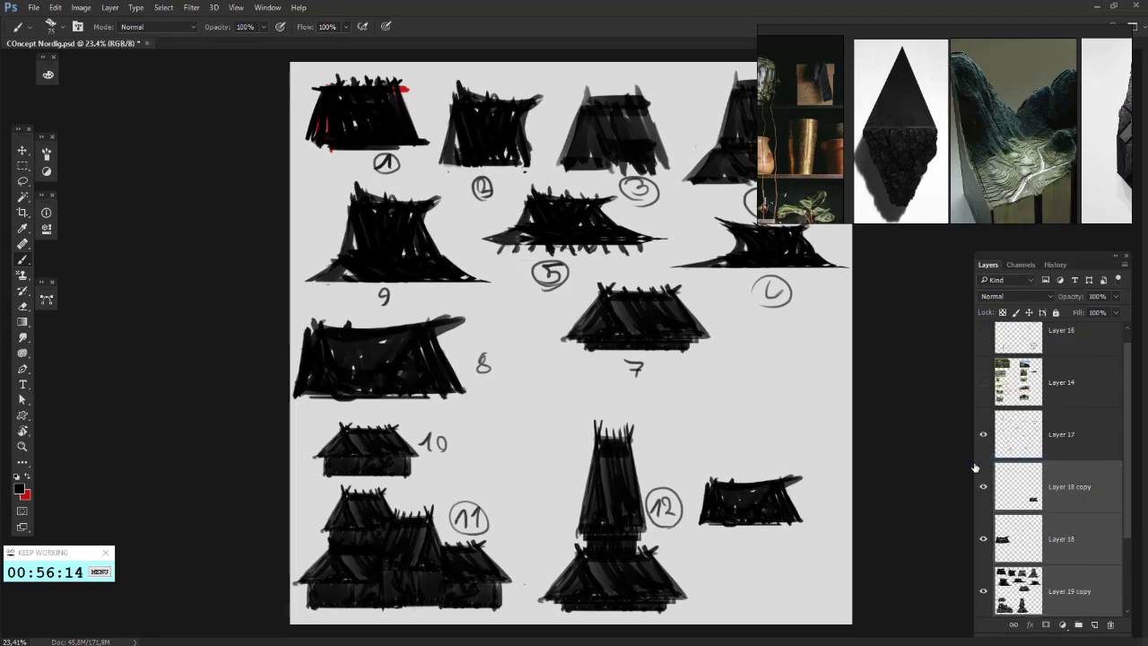
{"action": "left_click", "coordinate": [985, 443]}
{"action": "left_click", "coordinate": [1067, 434]}
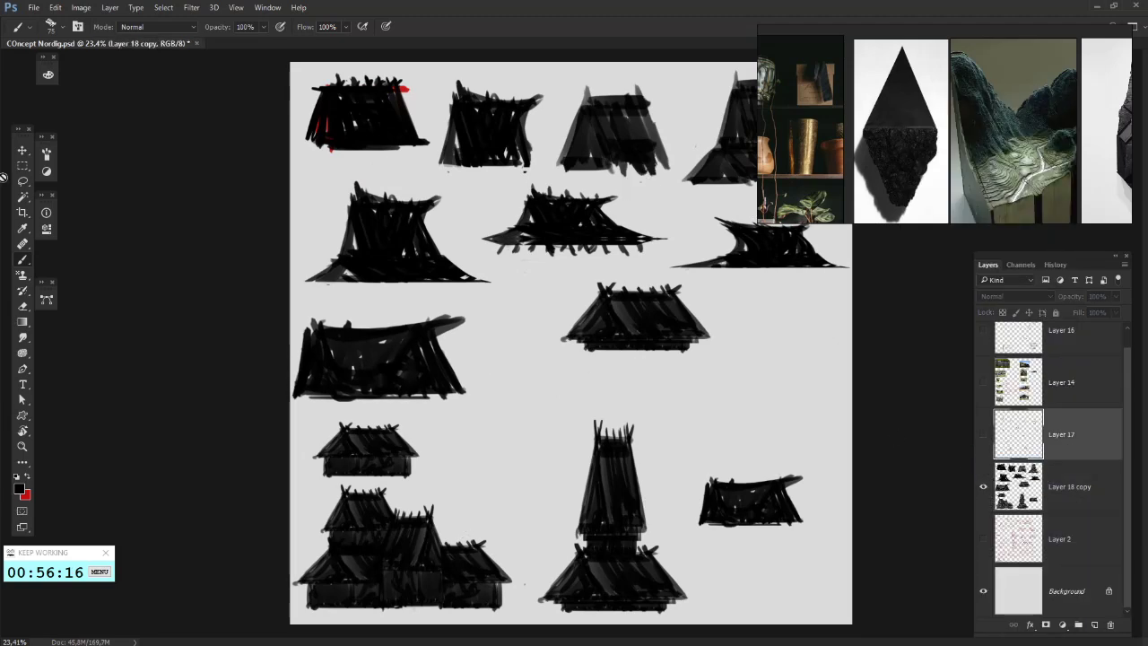
- Select the first hut silhouette on the merged Layer 18 copy and scale it to about 75% in the sheet's upper-left corner
{"action": "key", "text": "m"}
{"action": "scroll", "coordinate": [312, 128], "scroll_direction": "down", "scroll_amount": 2}
{"action": "mouse_move", "coordinate": [378, 150]}
{"action": "left_mouse_down"}
{"action": "mouse_move", "coordinate": [453, 184]}
{"action": "mouse_move", "coordinate": [489, 215]}
{"action": "mouse_move", "coordinate": [477, 220]}
{"action": "left_mouse_up"}
{"action": "left_click", "coordinate": [448, 206], "text": "ctrl"}
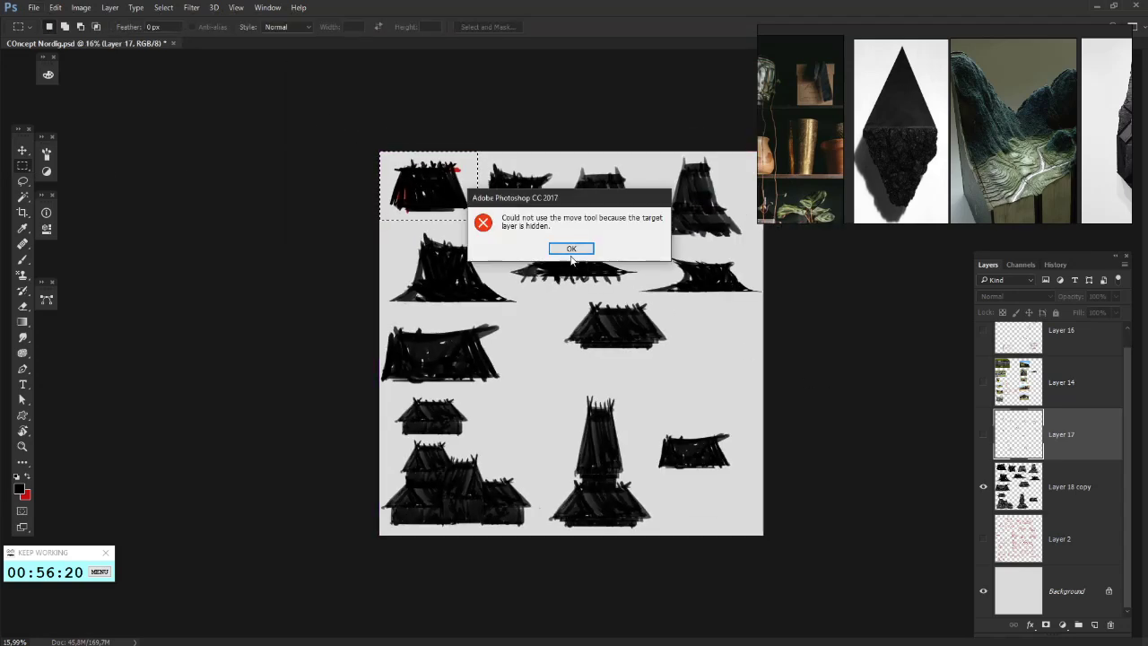
{"action": "key", "text": "Return"}
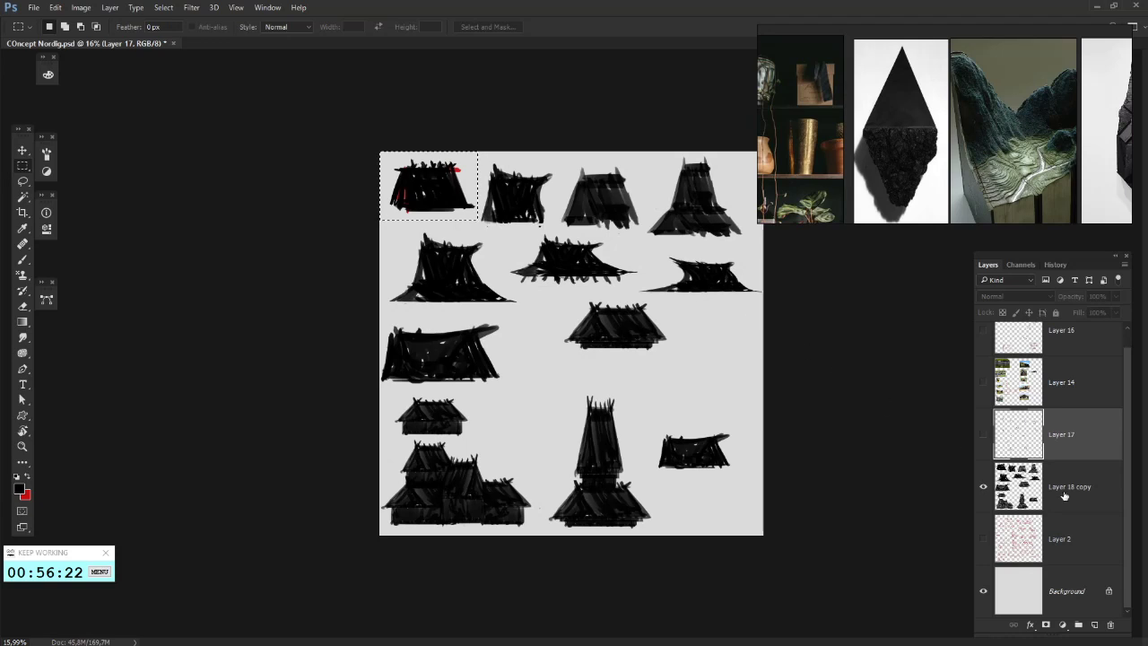
{"action": "left_click", "coordinate": [1067, 486]}
{"action": "right_click", "coordinate": [491, 208]}
{"action": "left_click", "coordinate": [533, 346]}
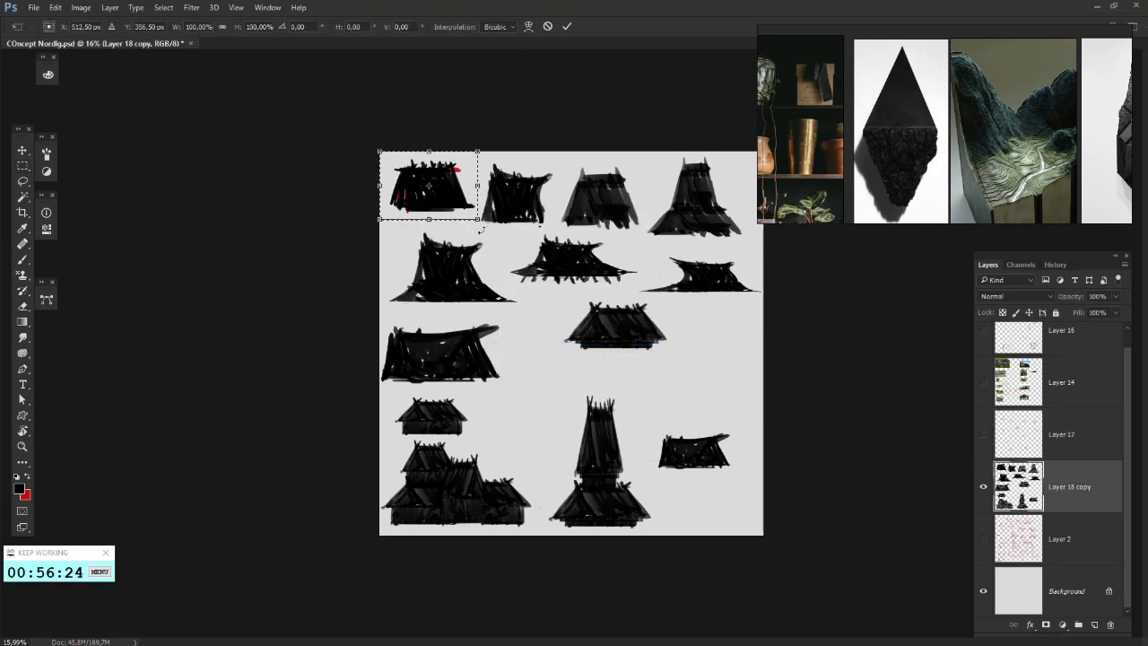
{"action": "left_click_drag", "start_coordinate": [478, 220], "coordinate": [454, 206]}
{"action": "key", "text": "Return"}
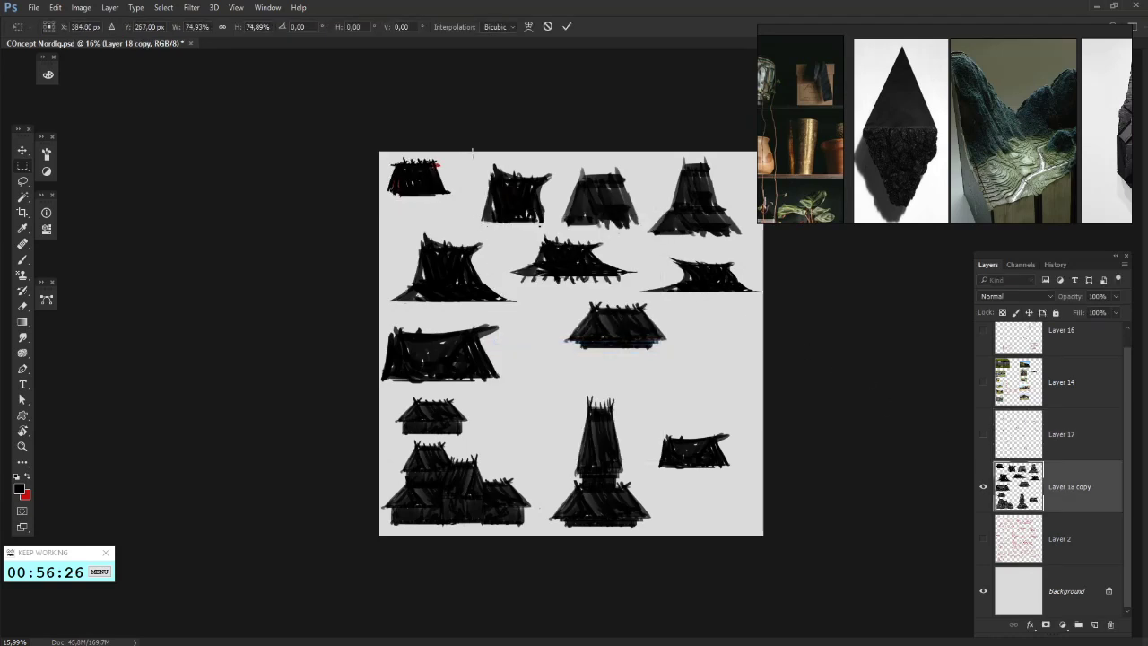
- Select the second silhouette in the top row, shift it closer to the first, and scale it to about 71%
{"action": "scroll", "coordinate": [475, 162], "scroll_direction": "up", "scroll_amount": 3}
{"action": "left_click_drag", "start_coordinate": [430, 87], "coordinate": [549, 189]}
{"action": "left_click_drag", "start_coordinate": [504, 160], "coordinate": [493, 148]}
{"action": "right_click", "coordinate": [491, 164]}
{"action": "left_click", "coordinate": [534, 303]}
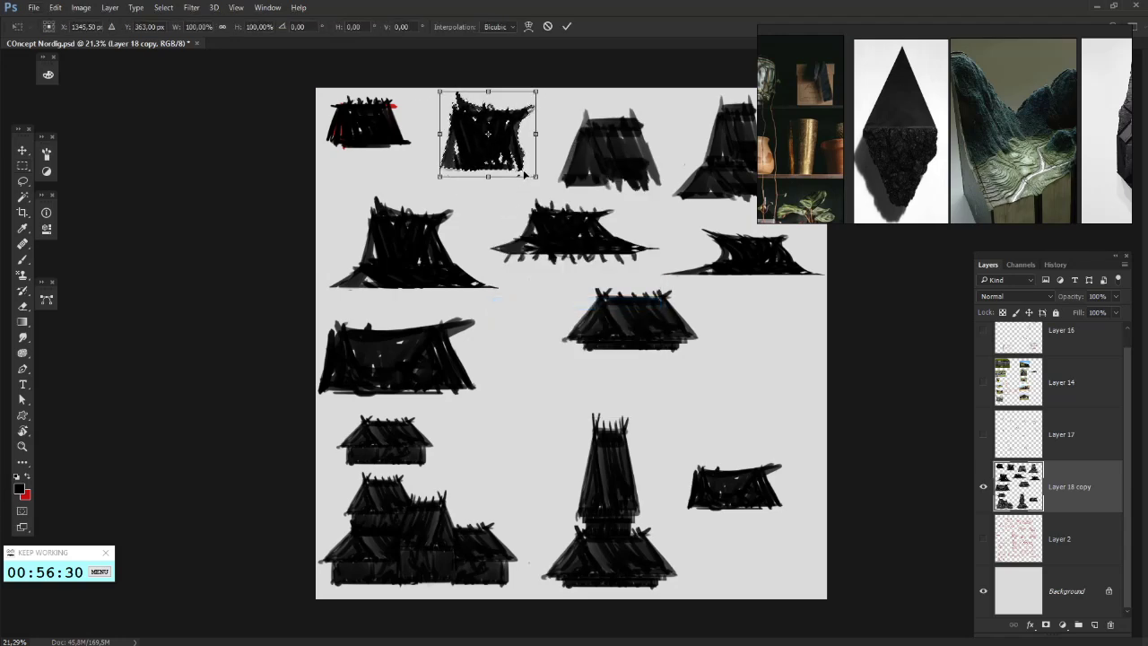
{"action": "left_click_drag", "start_coordinate": [539, 178], "coordinate": [470, 136]}
{"action": "key", "text": "Return"}
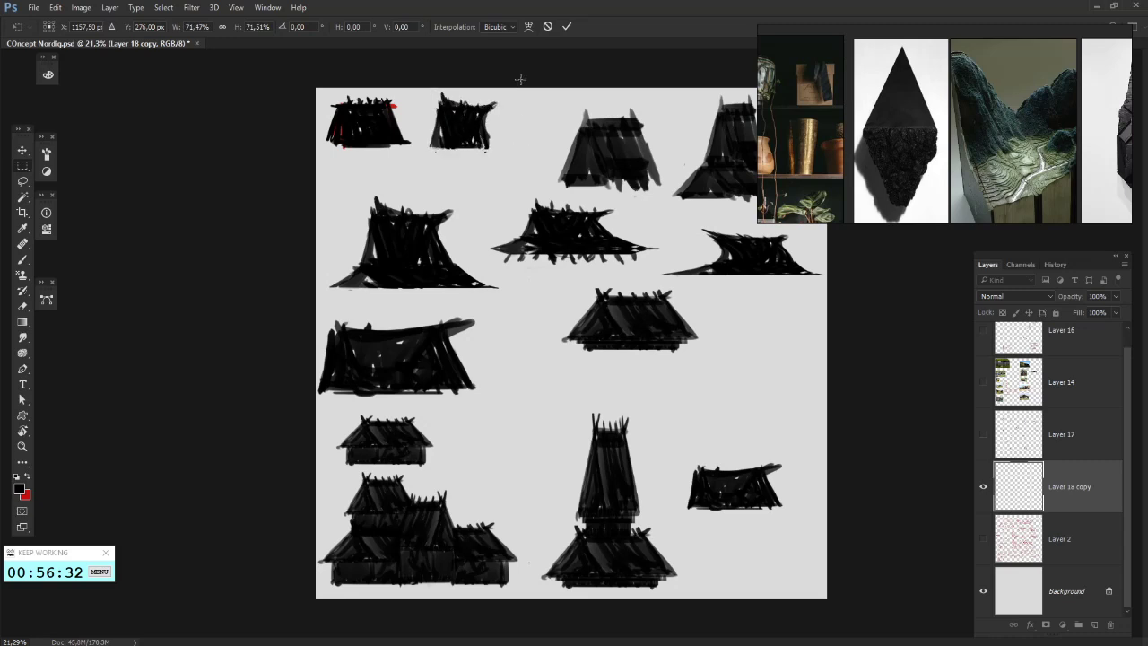
- Select the third silhouette in the top row, scale it down, and place it next to the second
{"action": "mouse_move", "coordinate": [521, 79]}
{"action": "left_mouse_down"}
{"action": "mouse_move", "coordinate": [674, 202]}
{"action": "mouse_move", "coordinate": [592, 164]}
{"action": "left_mouse_up"}
{"action": "right_click", "coordinate": [557, 153]}
{"action": "left_click", "coordinate": [583, 293]}
{"action": "key", "text": "Return"}
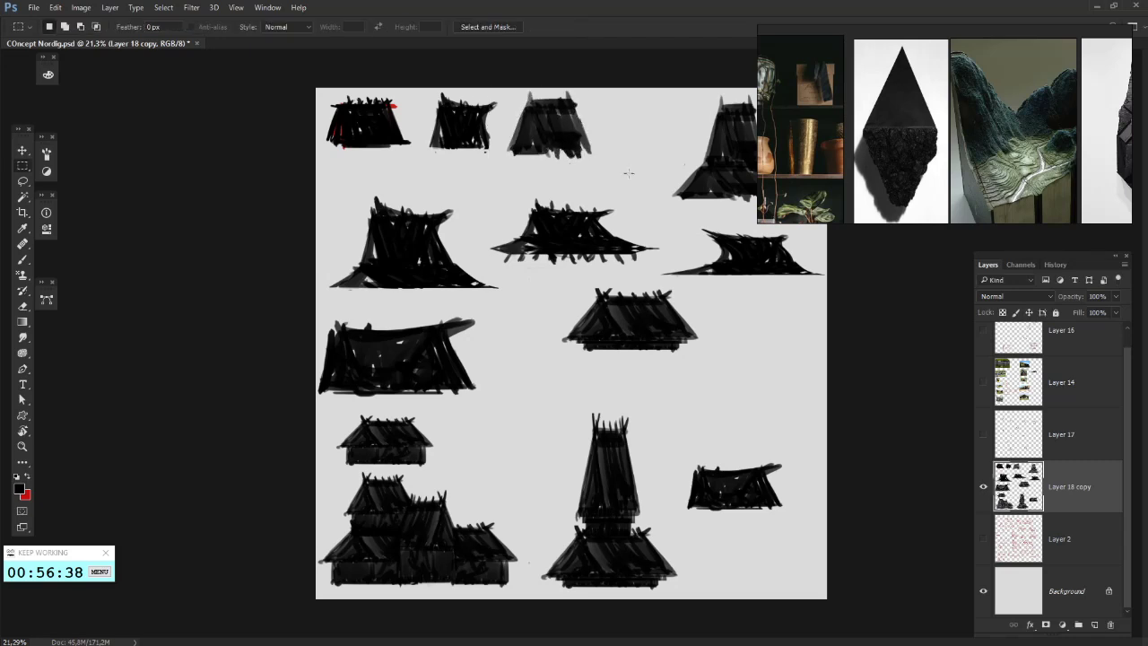
- Move the fourth top-row silhouette, the stepped tower, towards the third and scale it to about 77%
{"action": "mouse_move", "coordinate": [652, 57]}
{"action": "left_mouse_down"}
{"action": "mouse_move", "coordinate": [821, 214]}
{"action": "mouse_move", "coordinate": [857, 226]}
{"action": "left_mouse_up"}
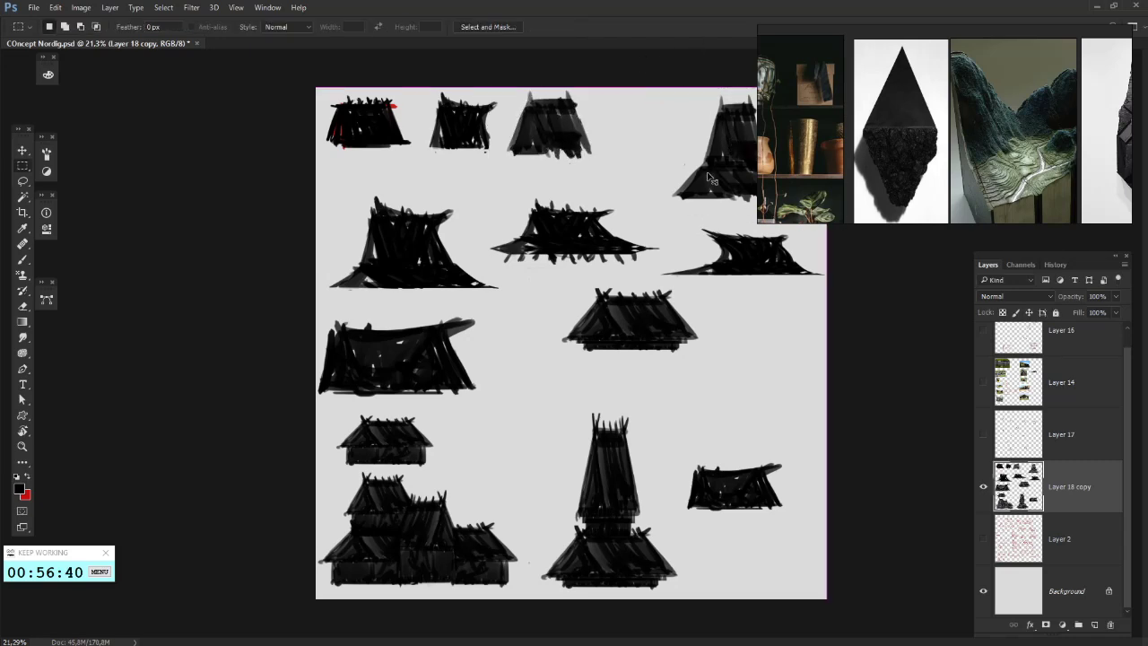
{"action": "left_click_drag", "start_coordinate": [710, 174], "coordinate": [651, 162]}
{"action": "right_click", "coordinate": [651, 162]}
{"action": "left_click", "coordinate": [695, 301]}
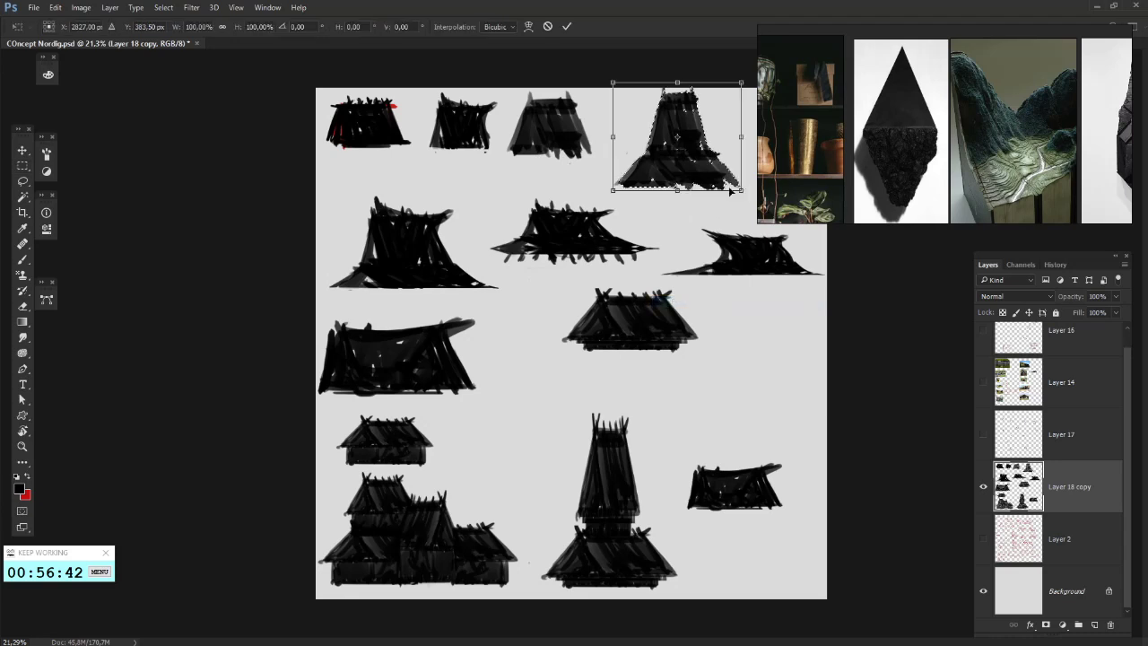
{"action": "left_click_drag", "start_coordinate": [741, 189], "coordinate": [711, 165]}
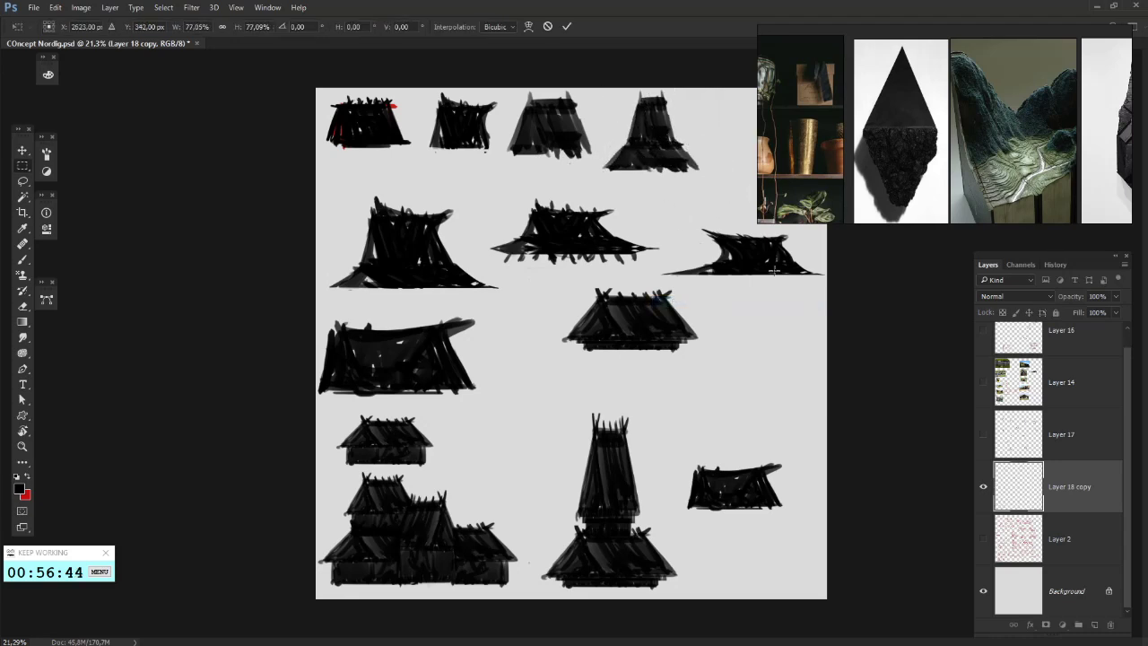
{"action": "key", "text": "Return"}
- Marquee-select the low, wide flared silhouette beside the spiky-eaved one and make Layer 18 copy the active layer again
{"action": "mouse_move", "coordinate": [656, 204]}
{"action": "left_mouse_down"}
{"action": "mouse_move", "coordinate": [796, 314]}
{"action": "mouse_move", "coordinate": [861, 300]}
{"action": "mouse_move", "coordinate": [859, 286]}
{"action": "left_mouse_up"}
{"action": "mouse_move", "coordinate": [615, 197]}
{"action": "left_mouse_down"}
{"action": "mouse_move", "coordinate": [688, 263]}
{"action": "mouse_move", "coordinate": [755, 266]}
{"action": "left_mouse_up"}
{"action": "left_click", "coordinate": [759, 265], "text": "ctrl"}
{"action": "left_click", "coordinate": [583, 251]}
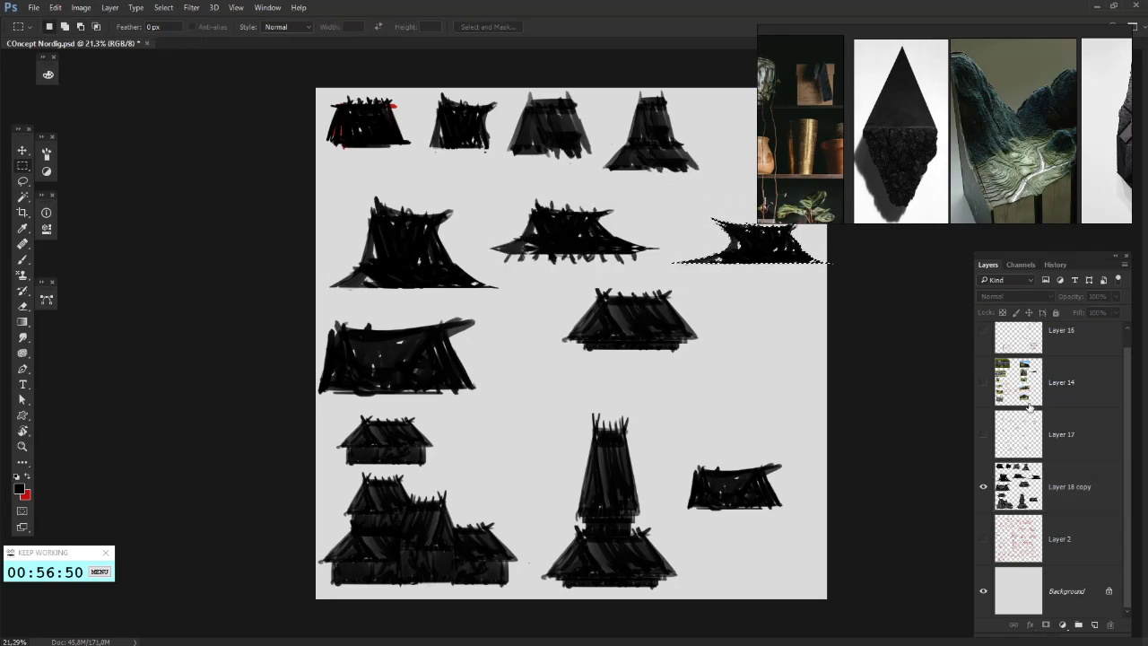
{"action": "key", "text": "ctrl+z"}
{"action": "left_click", "coordinate": [744, 261], "text": "ctrl"}
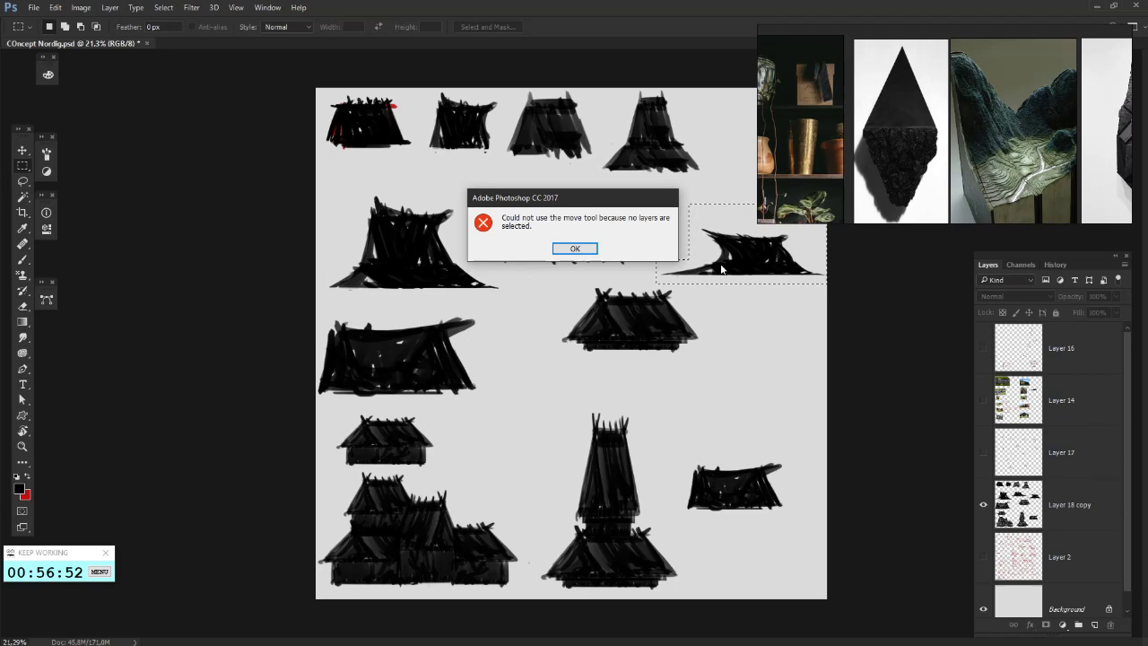
{"action": "left_click", "coordinate": [558, 250]}
{"action": "left_click", "coordinate": [1065, 505]}
- Scale the selected flared silhouette to about 84% and place it at the end of the top row, moving the reference board aside
{"action": "left_click_drag", "start_coordinate": [766, 259], "coordinate": [739, 251]}
{"action": "right_click", "coordinate": [739, 251]}
{"action": "left_click", "coordinate": [852, 393]}
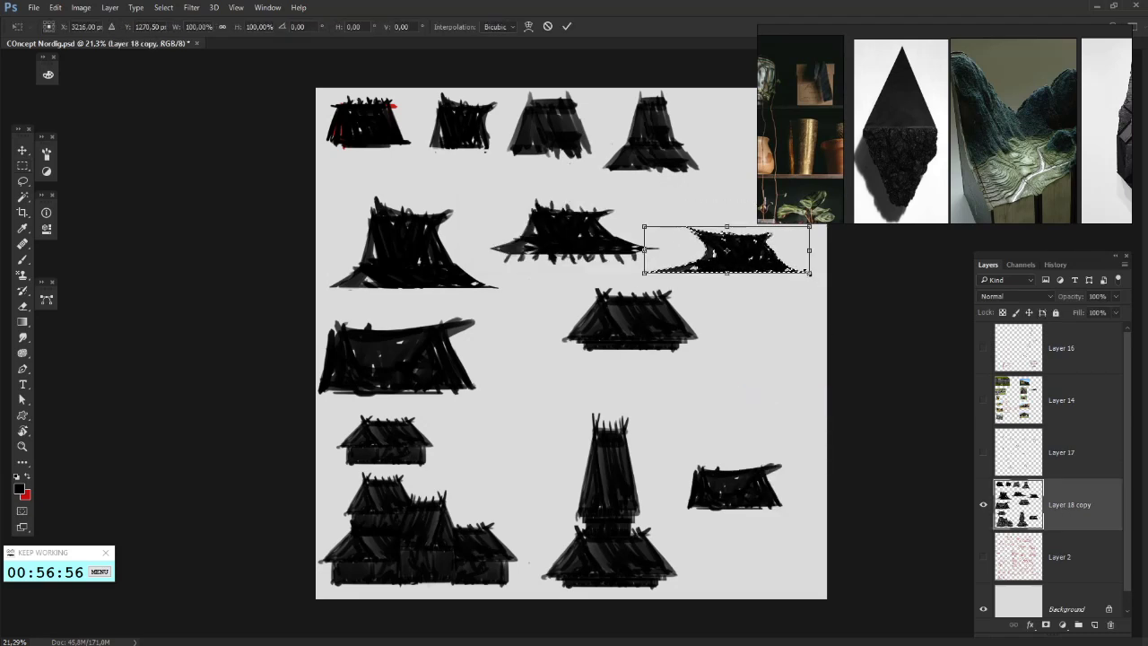
{"action": "left_click_drag", "start_coordinate": [810, 273], "coordinate": [784, 266]}
{"action": "left_click_drag", "start_coordinate": [709, 250], "coordinate": [711, 210]}
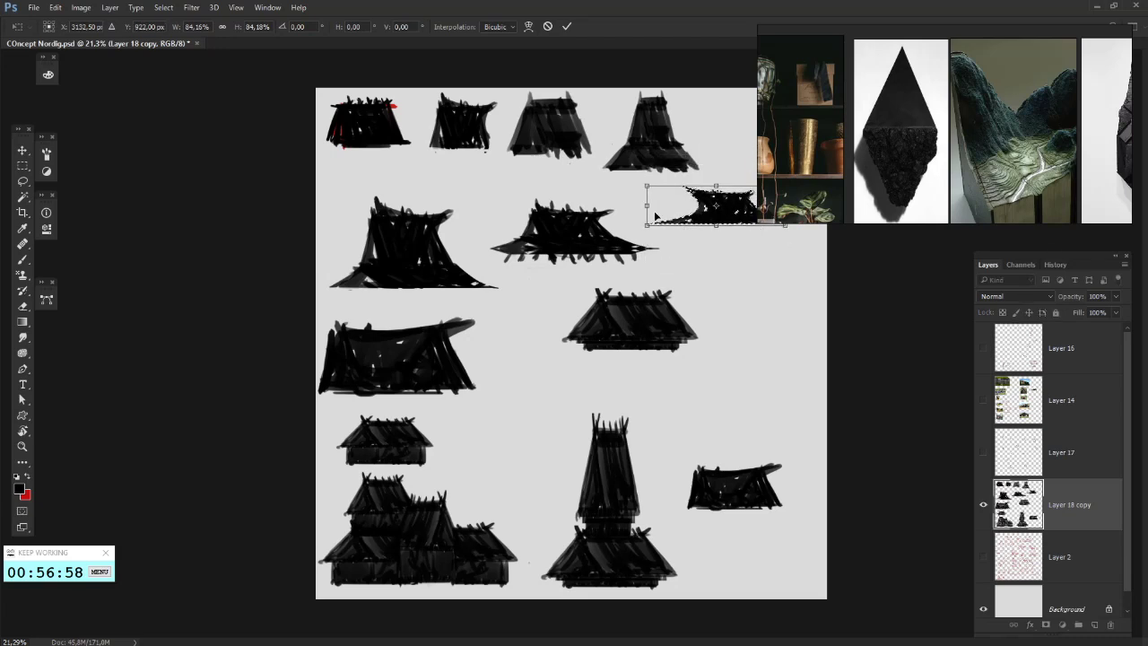
{"action": "left_click_drag", "start_coordinate": [778, 62], "coordinate": [1014, 335]}
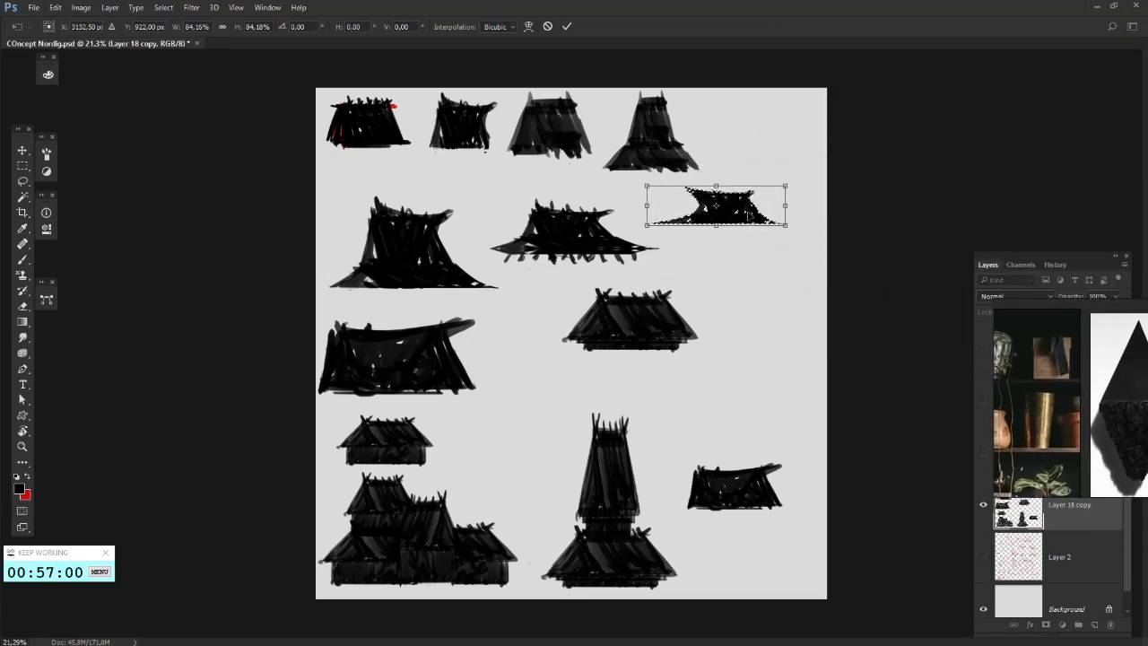
{"action": "left_click_drag", "start_coordinate": [749, 216], "coordinate": [787, 129]}
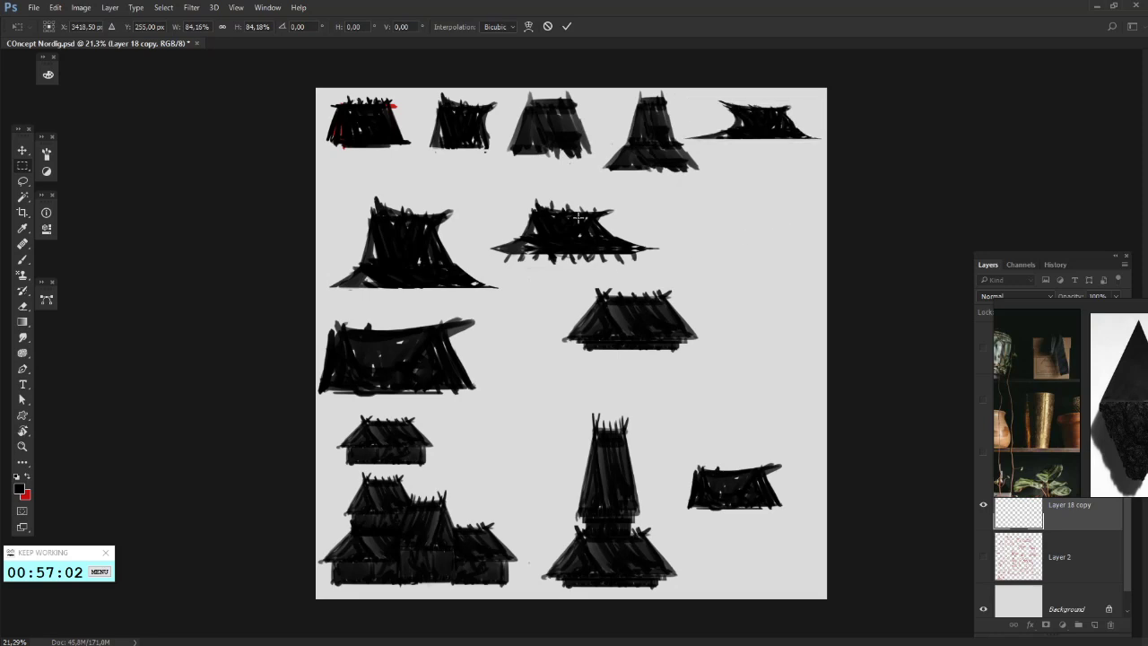
{"action": "key", "text": "Return"}
- Select the spiky-eaved silhouette in the second row, shift it towards the sheet's right side, and scale it to about 90%
{"action": "left_click_drag", "start_coordinate": [487, 185], "coordinate": [724, 264]}
{"action": "left_click_drag", "start_coordinate": [546, 266], "coordinate": [674, 256]}
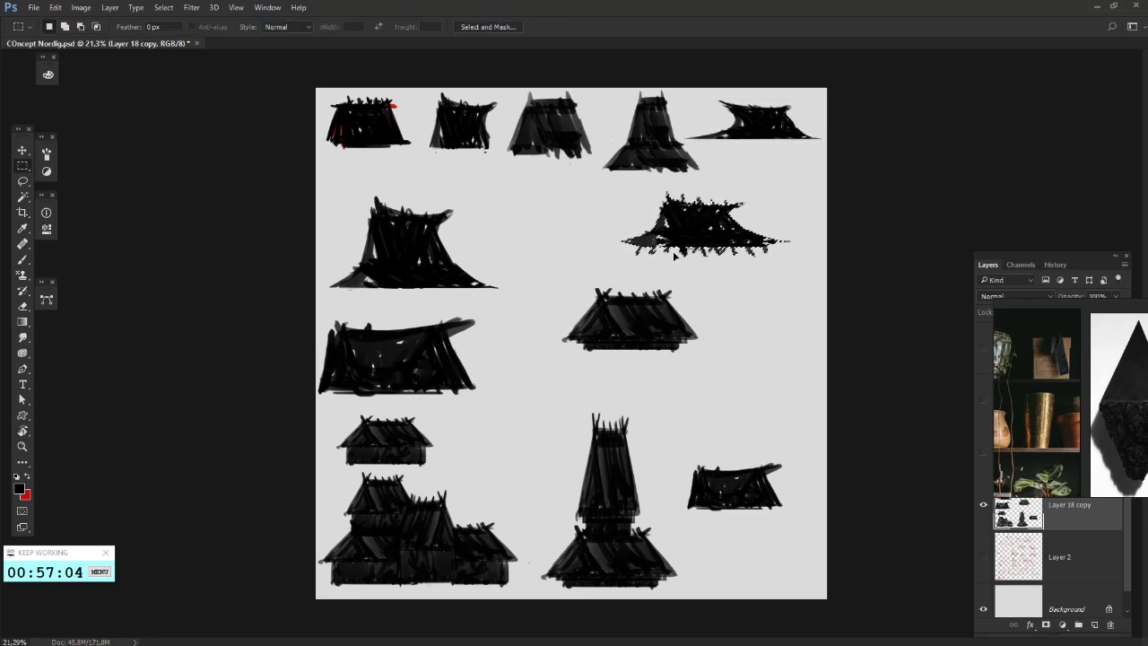
{"action": "right_click", "coordinate": [674, 255]}
{"action": "left_click", "coordinate": [709, 388]}
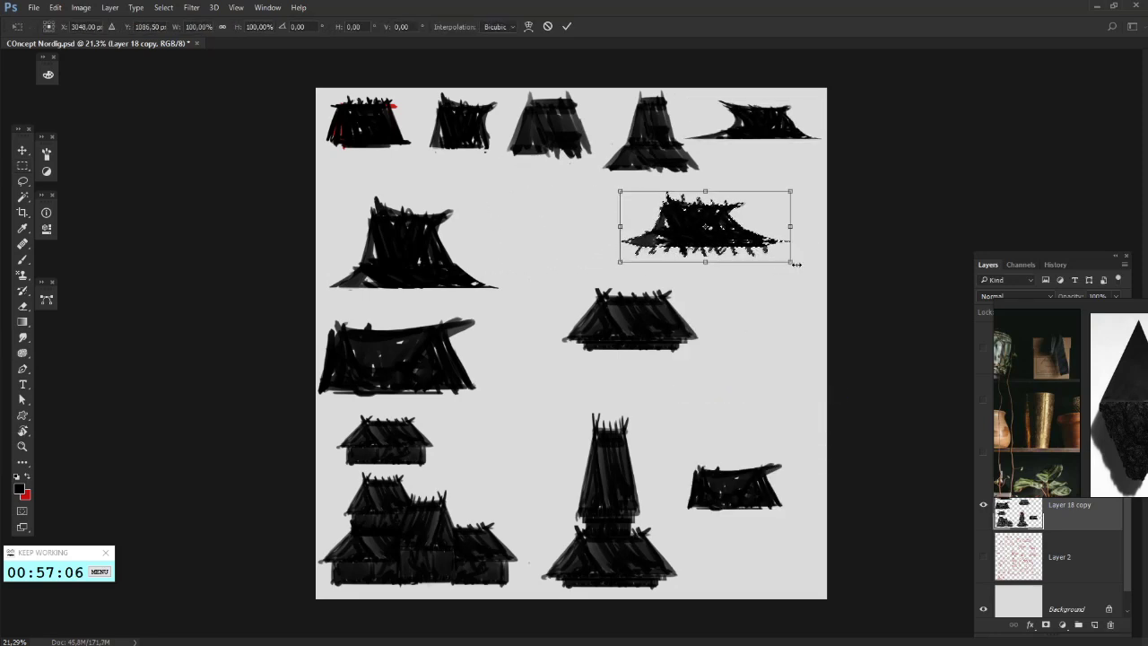
{"action": "mouse_move", "coordinate": [795, 264]}
{"action": "left_mouse_down"}
{"action": "mouse_move", "coordinate": [763, 246]}
{"action": "mouse_move", "coordinate": [801, 255]}
{"action": "mouse_move", "coordinate": [756, 244]}
{"action": "mouse_move", "coordinate": [772, 251]}
{"action": "left_mouse_up"}
{"action": "left_click_drag", "start_coordinate": [693, 228], "coordinate": [707, 236]}
{"action": "key", "text": "Return"}
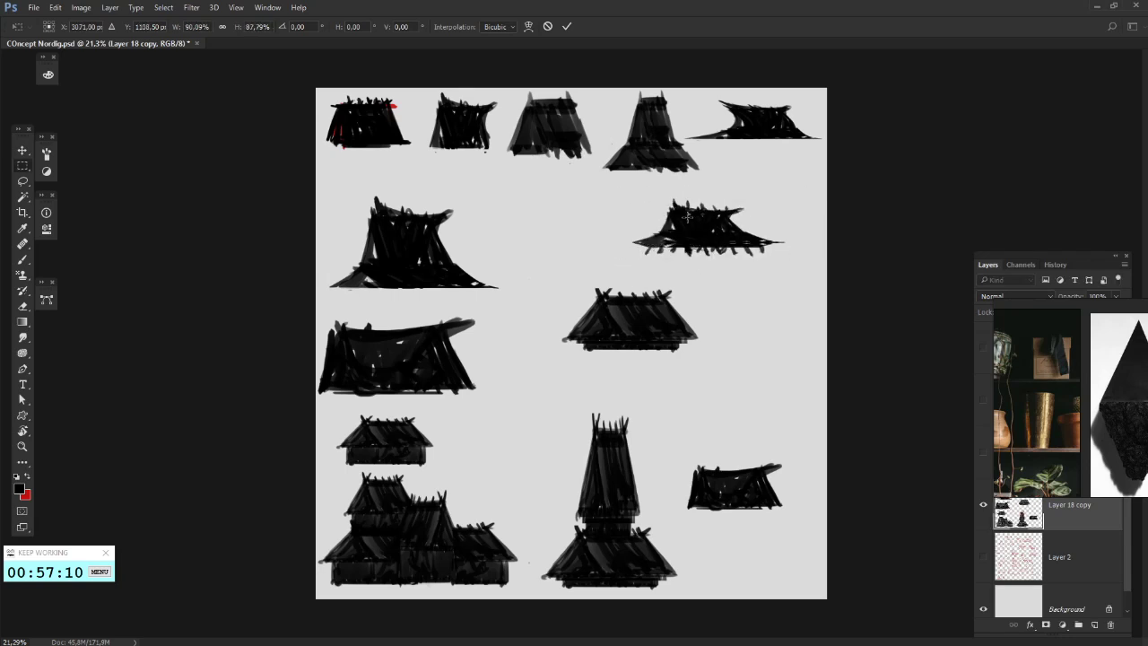
{"action": "key", "text": "Return"}
- Try painting black stilts, crossbeams and a side walkway beneath the spiky-eaved silhouette
{"action": "scroll", "coordinate": [628, 258], "scroll_direction": "up", "scroll_amount": 2}
{"action": "key", "text": "b"}
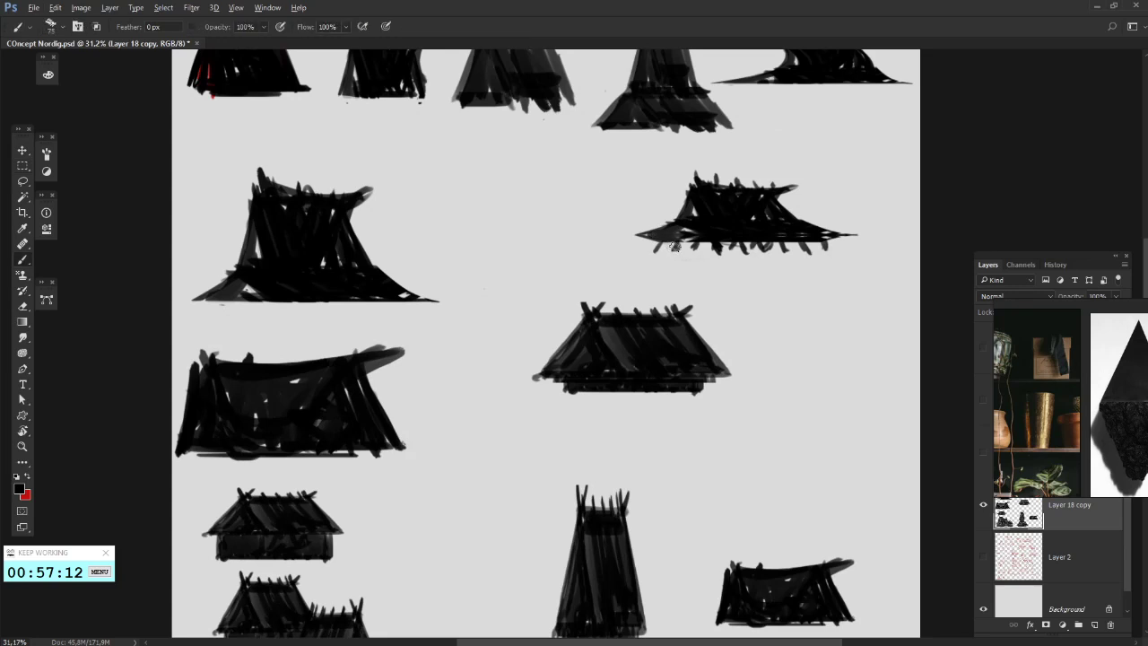
{"action": "mouse_move", "coordinate": [674, 245]}
{"action": "left_mouse_down"}
{"action": "mouse_move", "coordinate": [677, 282]}
{"action": "mouse_move", "coordinate": [808, 270]}
{"action": "left_mouse_up"}
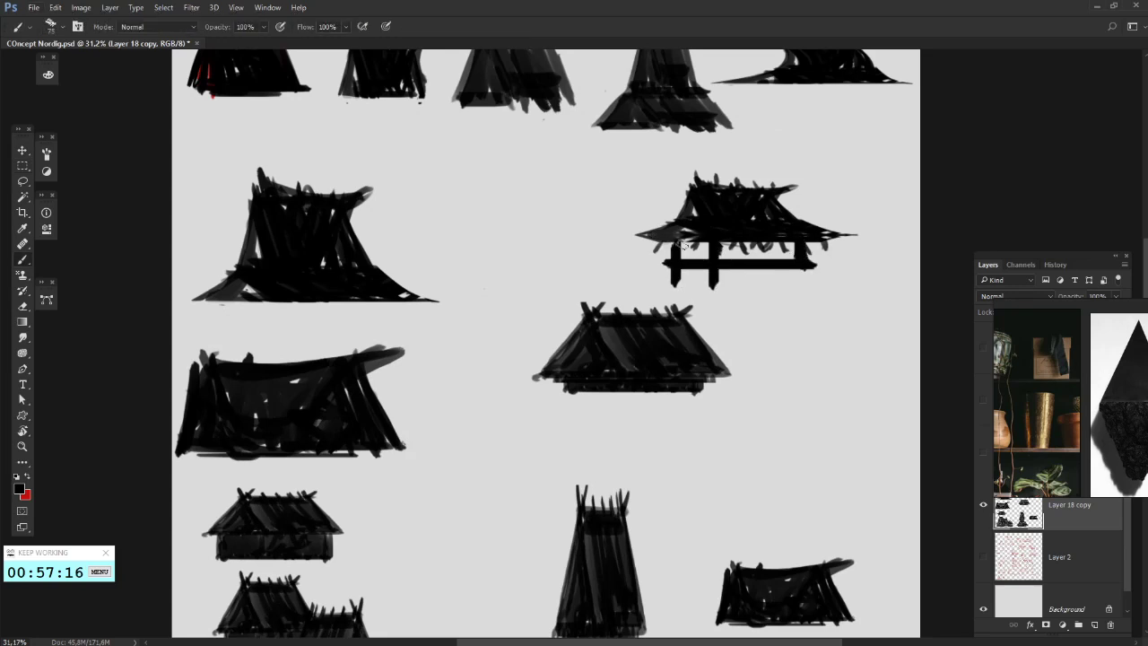
{"action": "left_click_drag", "start_coordinate": [684, 244], "coordinate": [796, 249]}
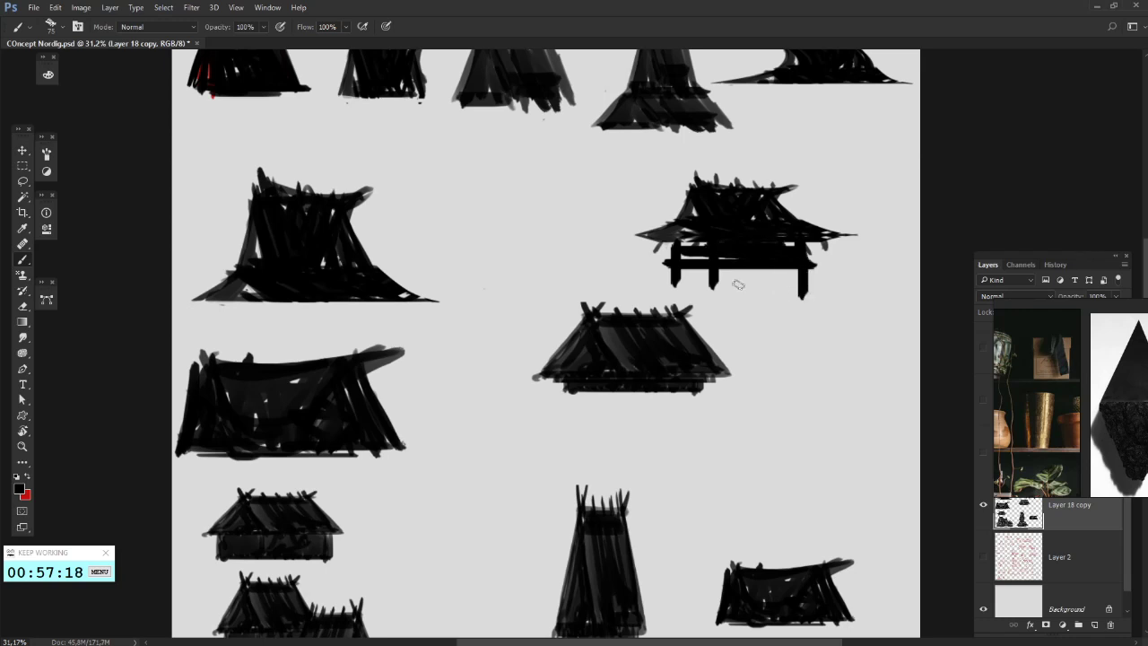
{"action": "left_click_drag", "start_coordinate": [700, 290], "coordinate": [750, 292]}
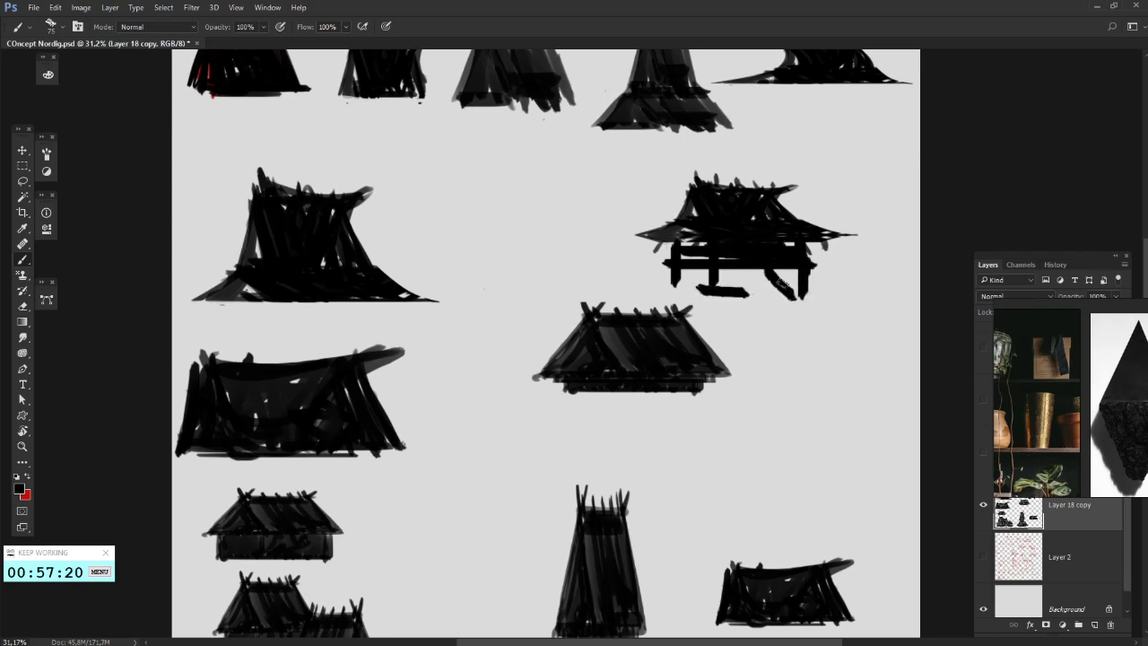
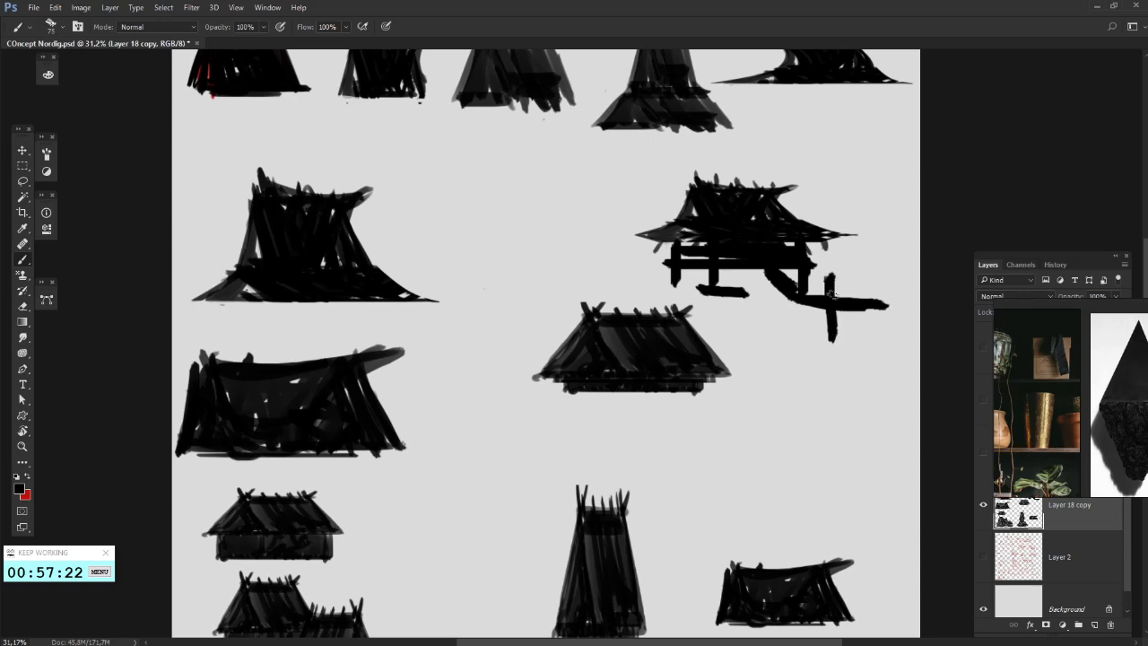
{"action": "left_click_drag", "start_coordinate": [830, 293], "coordinate": [836, 304]}
{"action": "left_click_drag", "start_coordinate": [812, 261], "coordinate": [897, 271]}
{"action": "mouse_move", "coordinate": [868, 226]}
{"action": "left_mouse_down"}
{"action": "mouse_move", "coordinate": [884, 320]}
{"action": "mouse_move", "coordinate": [885, 254]}
{"action": "mouse_move", "coordinate": [888, 337]}
{"action": "left_mouse_up"}
- Undo all the stilt, crossbeam and walkway strokes painted under the spiky-eaved silhouette
{"action": "scroll", "coordinate": [830, 310], "scroll_direction": "down", "scroll_amount": 2}
{"action": "key", "text": "ctrl+alt+z"}
{"action": "key", "text": "ctrl+alt+z"}
{"action": "key", "text": "ctrl+alt+z"}
{"action": "key", "text": "ctrl+alt+z"}
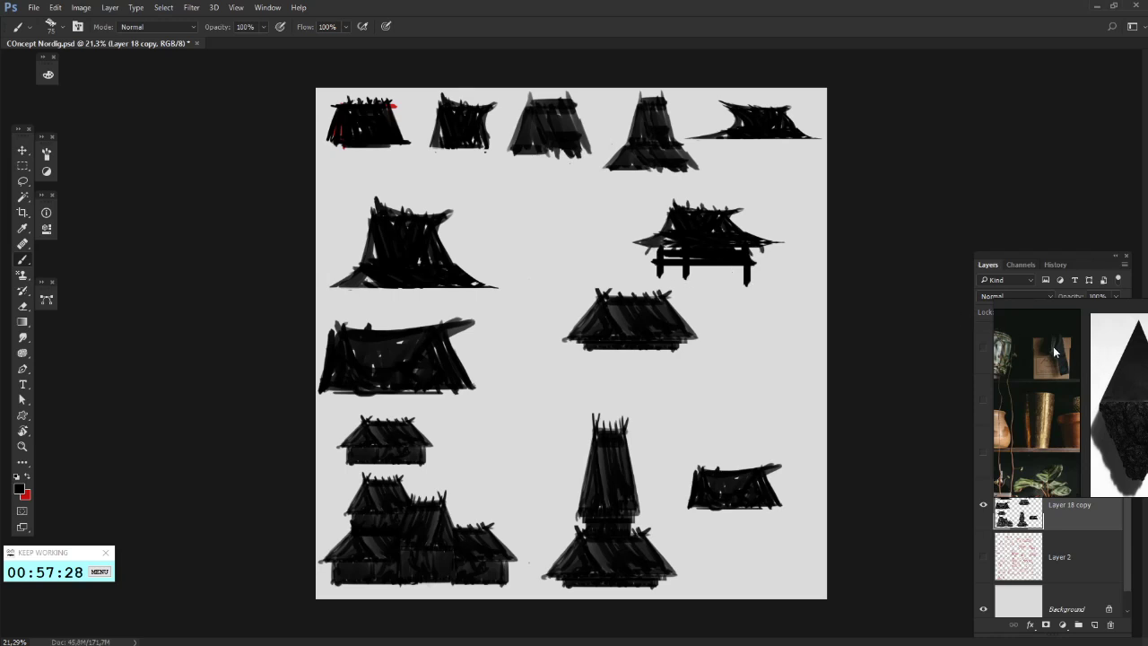
{"action": "key", "text": "ctrl+alt+z"}
{"action": "key", "text": "ctrl+alt+z"}
{"action": "key", "text": "ctrl+alt+z"}
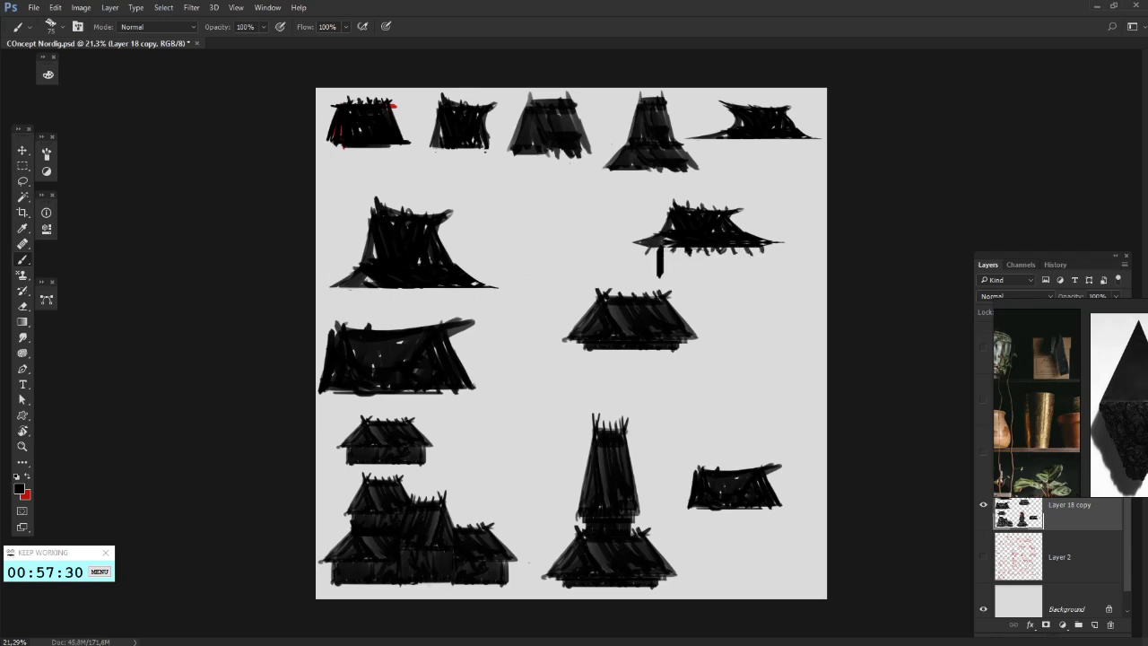
{"action": "key", "text": "ctrl+alt+z"}
- Marquee-select the spiky-eaved silhouette, move it left and up just below the top row, and deselect
{"action": "scroll", "coordinate": [678, 176], "scroll_direction": "up", "scroll_amount": 6}
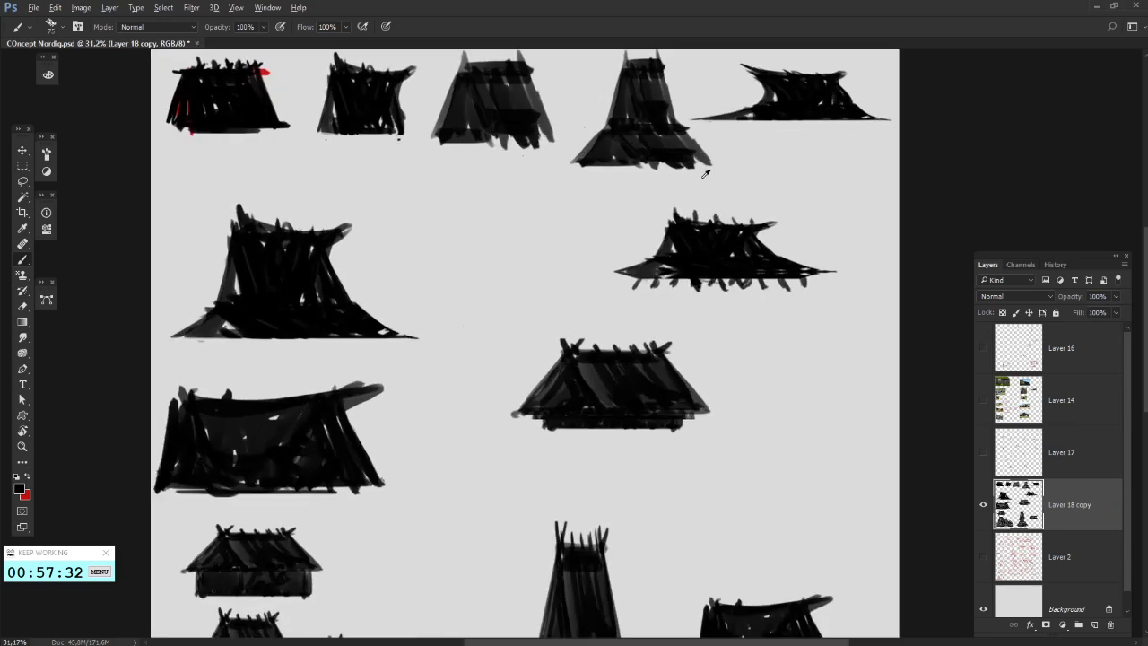
{"action": "left_click", "coordinate": [27, 169]}
{"action": "mouse_move", "coordinate": [718, 268]}
{"action": "left_mouse_down"}
{"action": "mouse_move", "coordinate": [740, 255]}
{"action": "mouse_move", "coordinate": [696, 265]}
{"action": "left_mouse_up"}
{"action": "scroll", "coordinate": [552, 205], "scroll_direction": "left", "scroll_amount": 2}
{"action": "left_click_drag", "start_coordinate": [576, 217], "coordinate": [888, 347]}
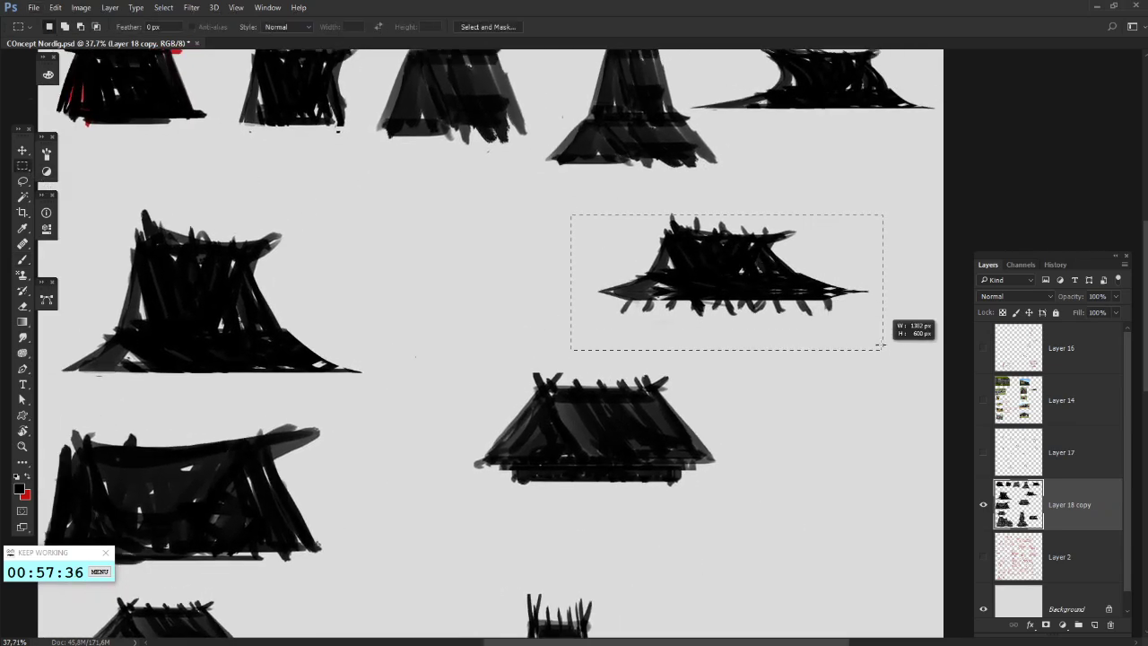
{"action": "mouse_move", "coordinate": [719, 320]}
{"action": "left_mouse_down"}
{"action": "mouse_move", "coordinate": [595, 280]}
{"action": "mouse_move", "coordinate": [756, 269]}
{"action": "mouse_move", "coordinate": [436, 282]}
{"action": "mouse_move", "coordinate": [421, 264]}
{"action": "mouse_move", "coordinate": [431, 261]}
{"action": "left_mouse_up"}
{"action": "key", "text": "ctrl+d"}
- Lasso the large flared silhouette below the first hut, scale it to about 68%, and place it at the start of the second row
{"action": "left_click_drag", "start_coordinate": [530, 305], "coordinate": [568, 323]}
{"action": "scroll", "coordinate": [567, 325], "scroll_direction": "left", "scroll_amount": 6}
{"action": "scroll", "coordinate": [289, 285], "scroll_direction": "up", "scroll_amount": 1}
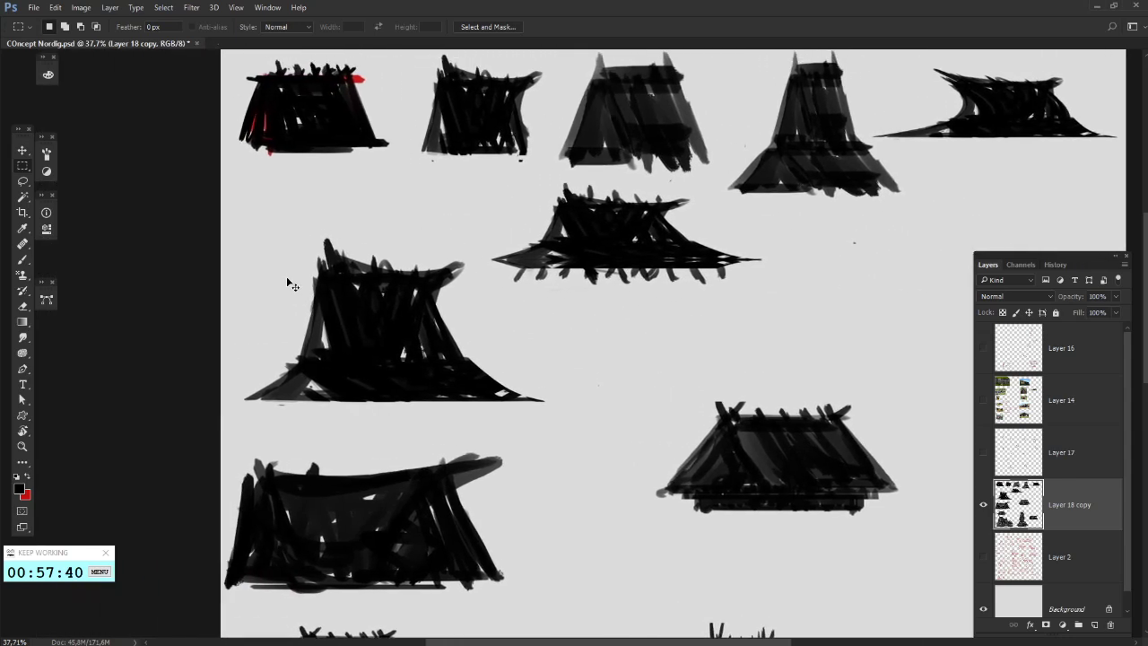
{"action": "left_click", "coordinate": [22, 181]}
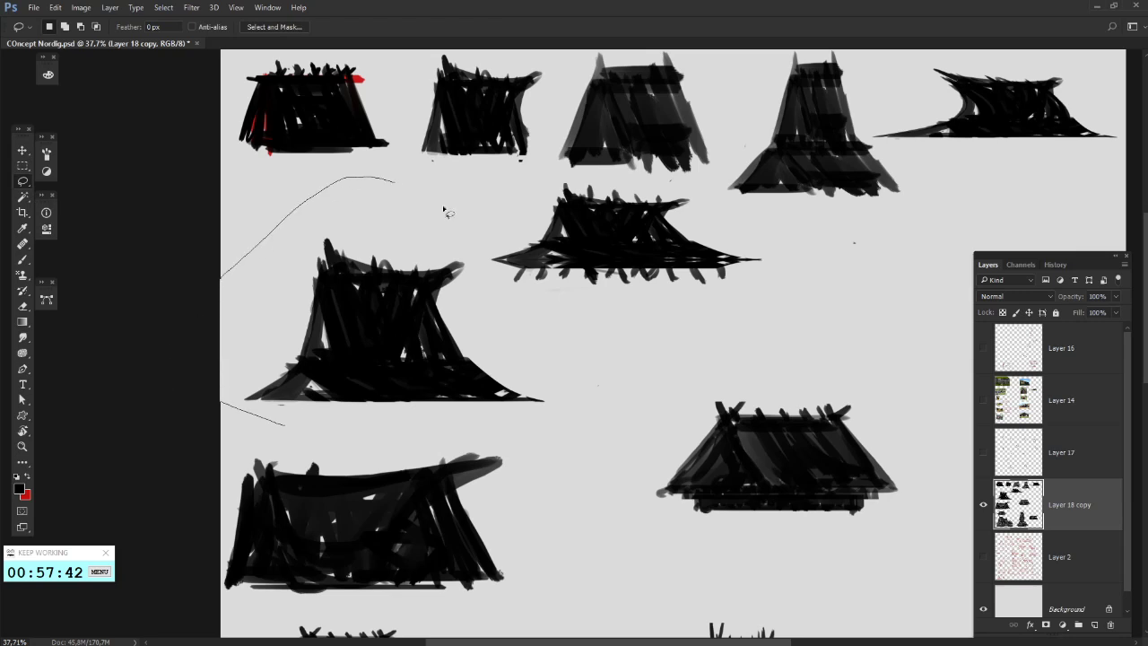
{"action": "left_click_drag", "start_coordinate": [530, 415], "coordinate": [296, 421]}
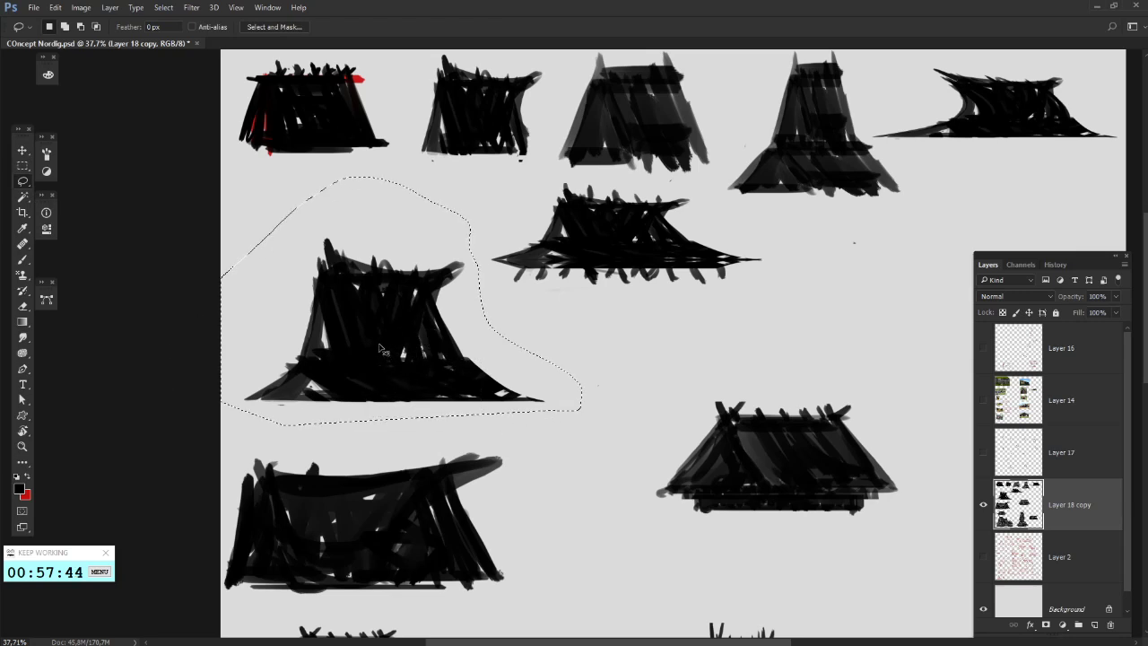
{"action": "left_click_drag", "start_coordinate": [380, 344], "coordinate": [362, 298]}
{"action": "right_click", "coordinate": [402, 293]}
{"action": "left_click", "coordinate": [478, 434]}
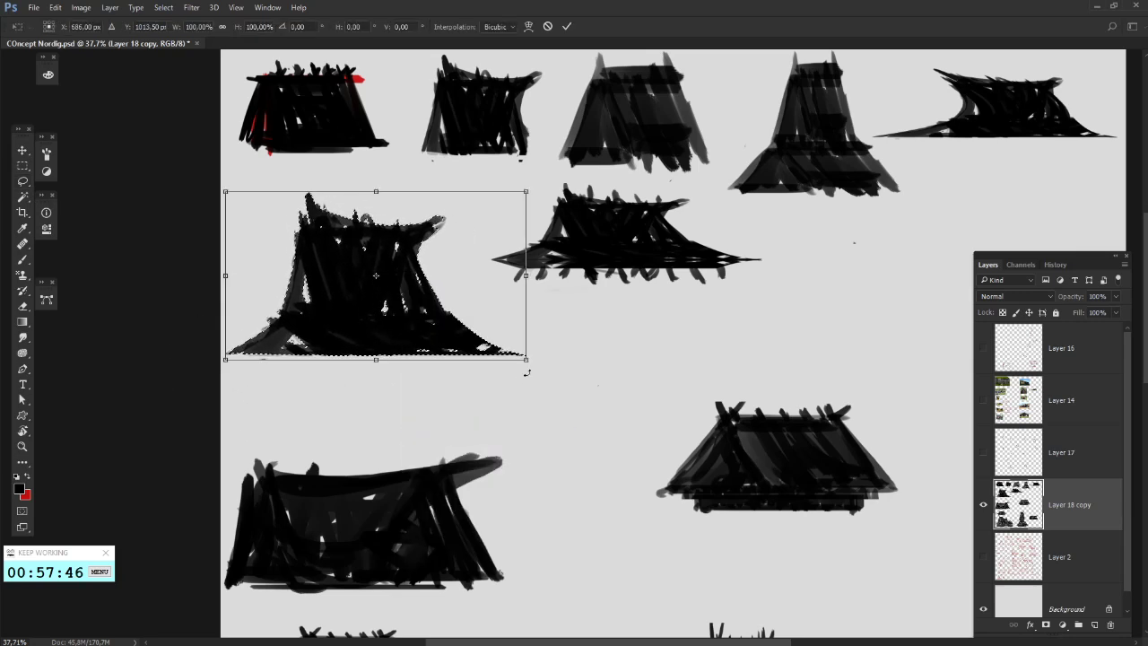
{"action": "left_click_drag", "start_coordinate": [528, 358], "coordinate": [431, 306]}
{"action": "left_click_drag", "start_coordinate": [389, 260], "coordinate": [421, 227]}
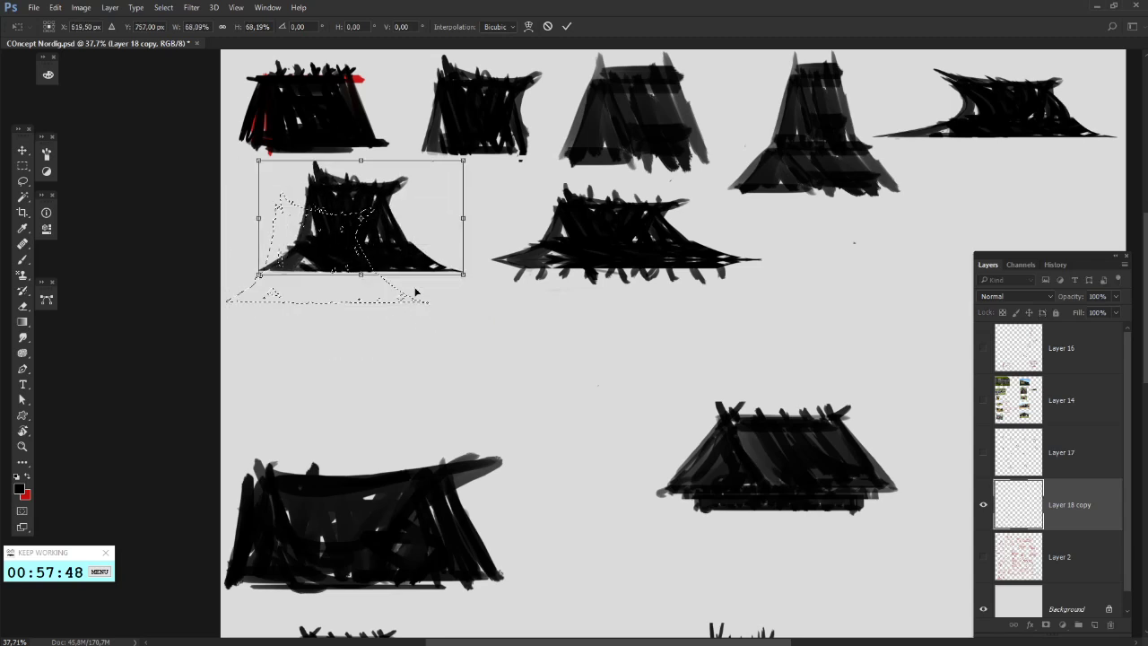
{"action": "key", "text": "Return"}
{"action": "key", "text": "ctrl+d"}
- Lasso the large saddle-roofed silhouette, scale it to about 79%, and place it at the start of the third row
{"action": "mouse_move", "coordinate": [325, 339]}
{"action": "left_mouse_down"}
{"action": "mouse_move", "coordinate": [211, 339]}
{"action": "mouse_move", "coordinate": [508, 494]}
{"action": "left_mouse_up"}
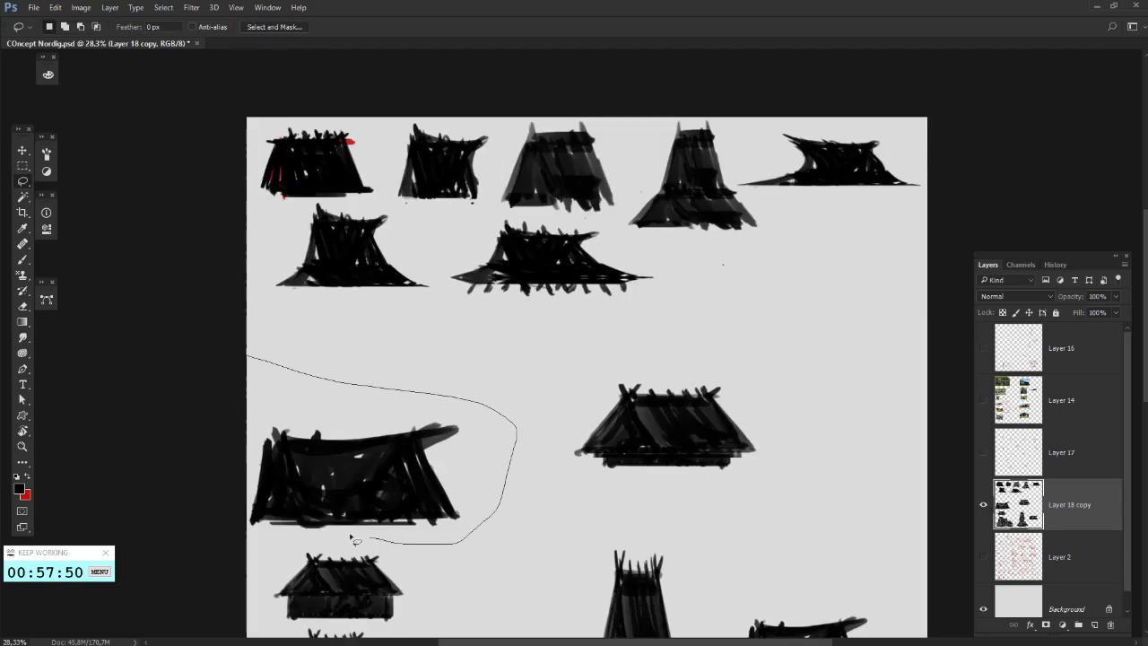
{"action": "left_click_drag", "start_coordinate": [230, 532], "coordinate": [235, 403]}
{"action": "left_click_drag", "start_coordinate": [359, 475], "coordinate": [398, 363]}
{"action": "right_click", "coordinate": [414, 360]}
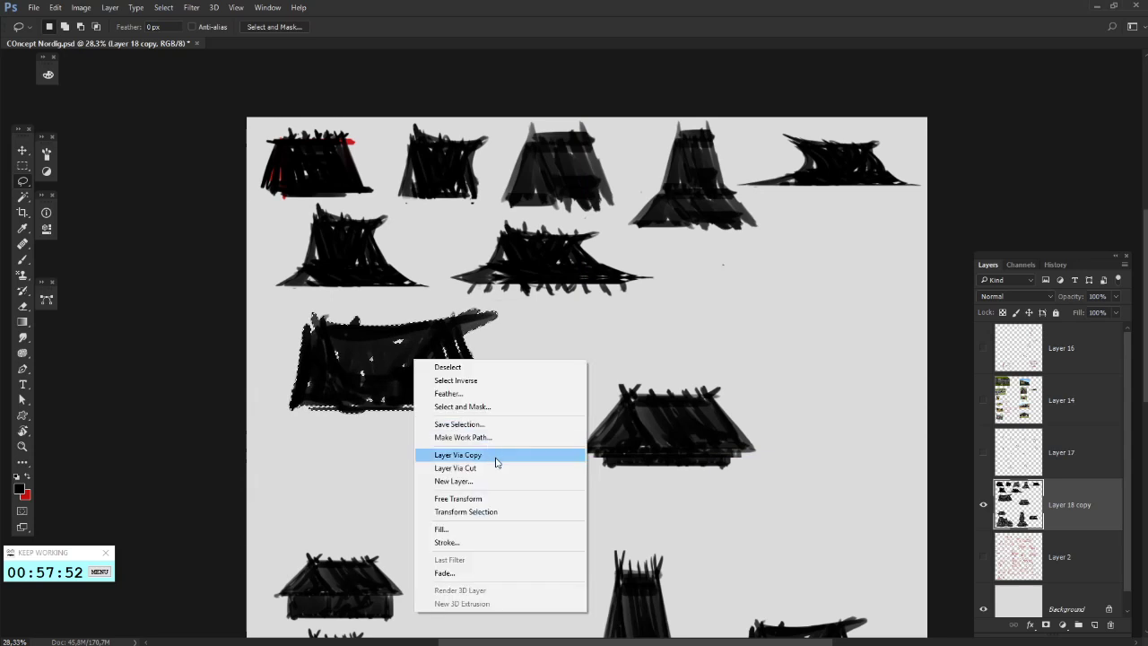
{"action": "left_click", "coordinate": [490, 500]}
{"action": "left_click_drag", "start_coordinate": [499, 411], "coordinate": [456, 392]}
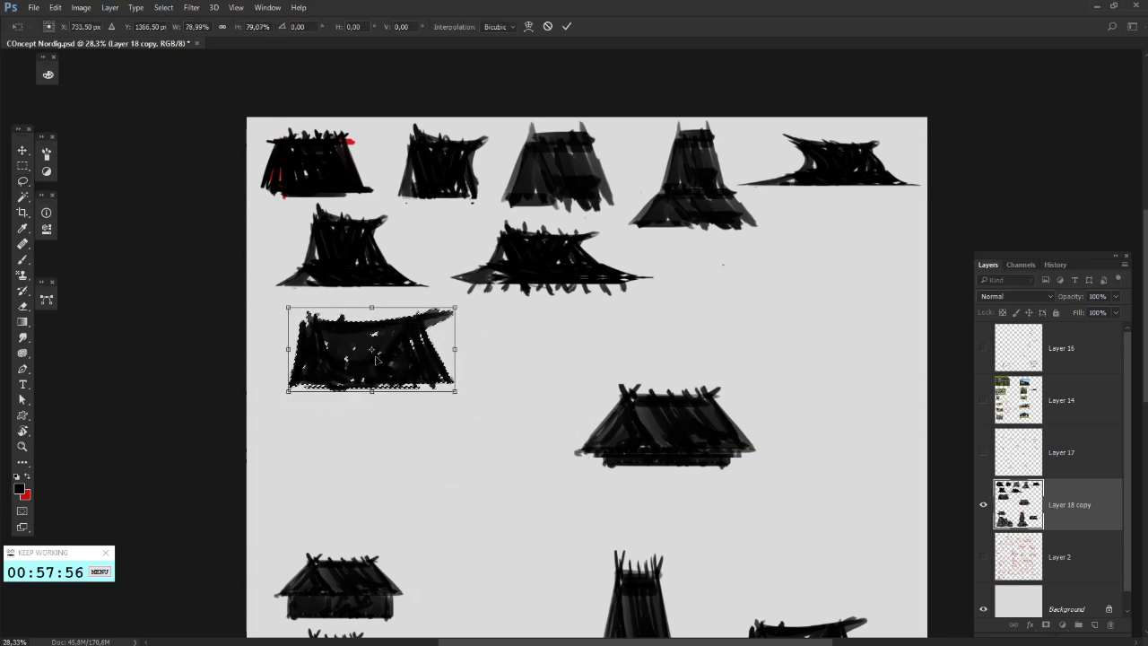
{"action": "left_click_drag", "start_coordinate": [379, 362], "coordinate": [363, 363]}
{"action": "key", "text": "Return"}
- Lasso the gabled silhouette with crossed roof poles and move it next to the saddle-roofed one in the third row
{"action": "mouse_move", "coordinate": [528, 342]}
{"action": "left_mouse_down"}
{"action": "mouse_move", "coordinate": [770, 404]}
{"action": "mouse_move", "coordinate": [575, 492]}
{"action": "mouse_move", "coordinate": [630, 402]}
{"action": "left_mouse_up"}
{"action": "left_click_drag", "start_coordinate": [587, 348], "coordinate": [601, 425]}
{"action": "mouse_move", "coordinate": [659, 462]}
{"action": "left_mouse_down"}
{"action": "mouse_move", "coordinate": [689, 383]}
{"action": "mouse_move", "coordinate": [589, 344]}
{"action": "left_mouse_up"}
{"action": "right_click", "coordinate": [588, 358]}
{"action": "left_click", "coordinate": [815, 351]}
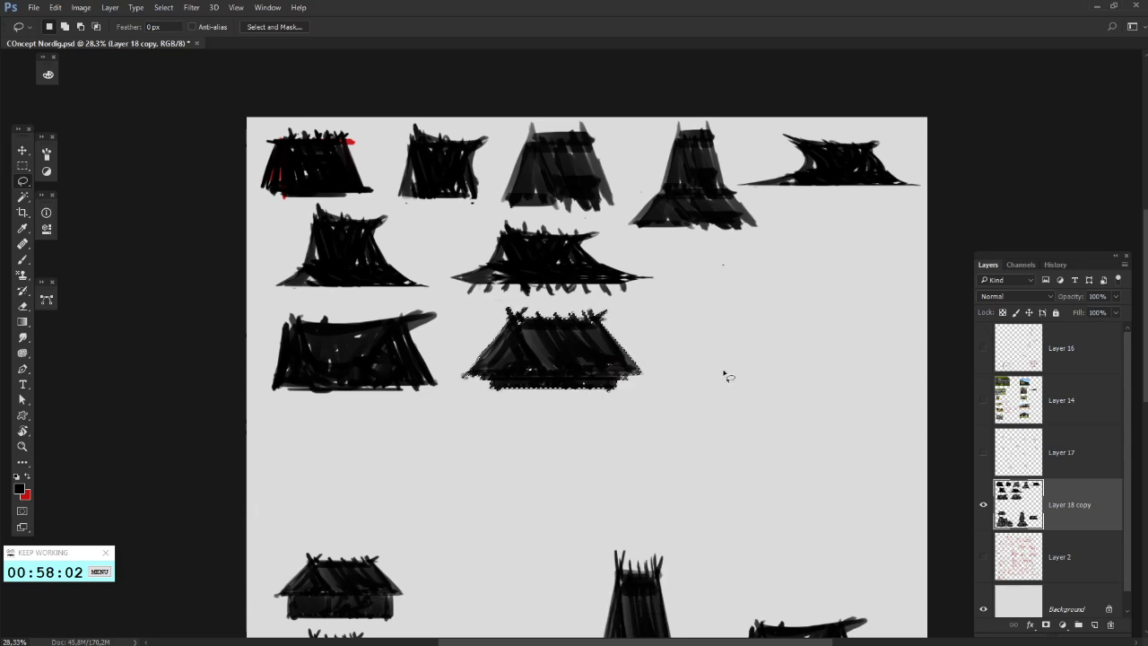
- Lasso the small saddle-roofed silhouette beside the tall tower and move it up beside the second row
{"action": "scroll", "coordinate": [709, 385], "scroll_direction": "down", "scroll_amount": 5}
{"action": "left_click_drag", "start_coordinate": [721, 363], "coordinate": [961, 508]}
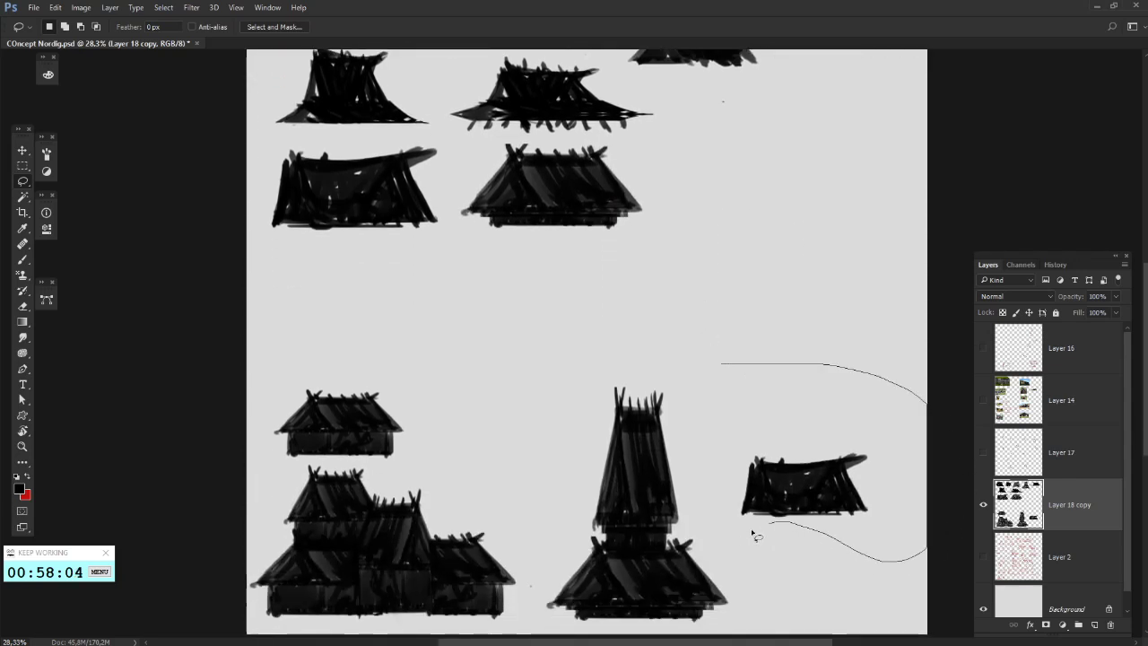
{"action": "left_click_drag", "start_coordinate": [753, 536], "coordinate": [722, 480]}
{"action": "mouse_move", "coordinate": [820, 512]}
{"action": "left_mouse_down"}
{"action": "mouse_move", "coordinate": [768, 179]}
{"action": "mouse_move", "coordinate": [748, 142]}
{"action": "mouse_move", "coordinate": [768, 152]}
{"action": "left_mouse_up"}
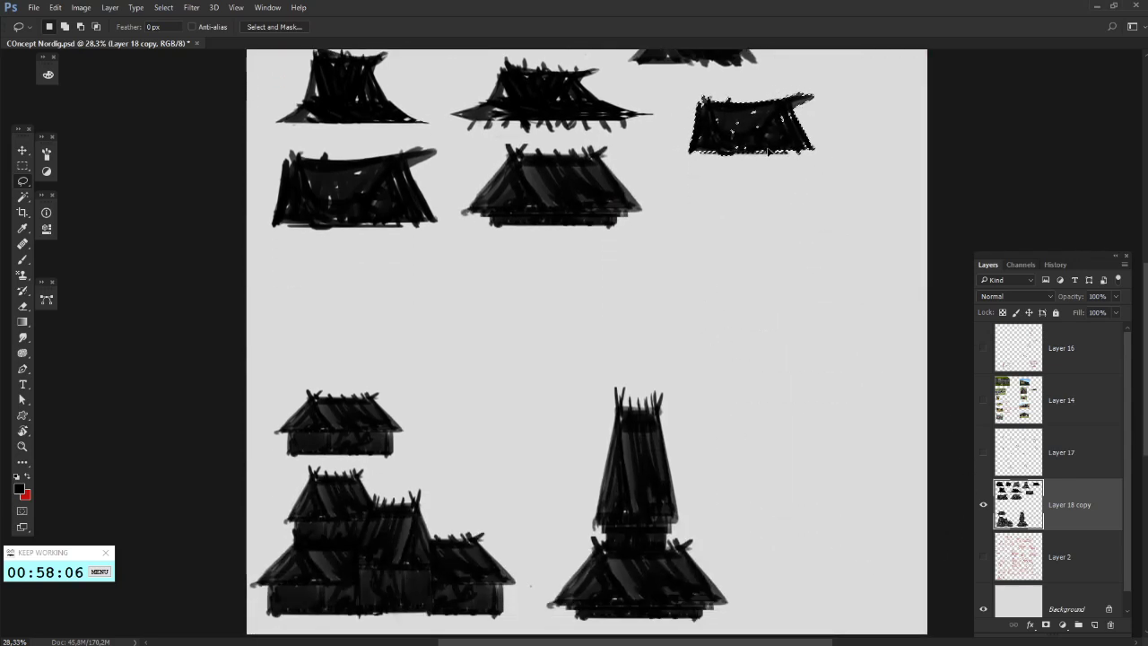
{"action": "left_click", "coordinate": [835, 186]}
- Lasso the small saddle-roofed silhouette beside the second row, delete it, and clear the selection
{"action": "scroll", "coordinate": [835, 187], "scroll_direction": "up", "scroll_amount": 1}
{"action": "scroll", "coordinate": [835, 187], "scroll_direction": "up", "scroll_amount": 2}
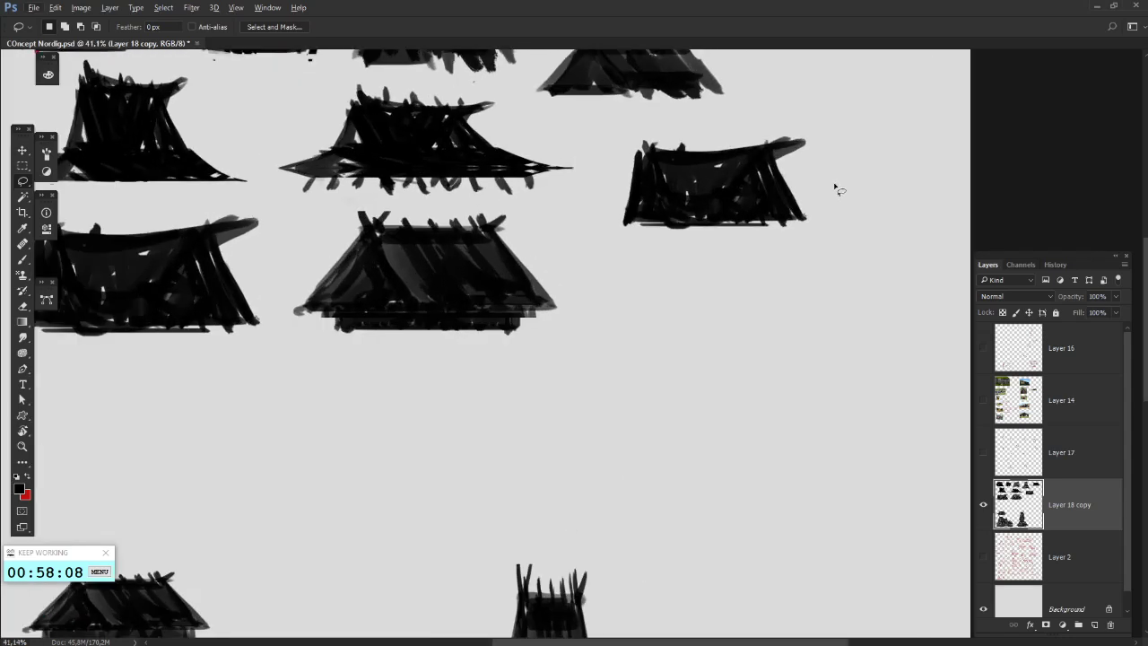
{"action": "left_click_drag", "start_coordinate": [834, 183], "coordinate": [798, 246]}
{"action": "left_click_drag", "start_coordinate": [830, 327], "coordinate": [592, 222]}
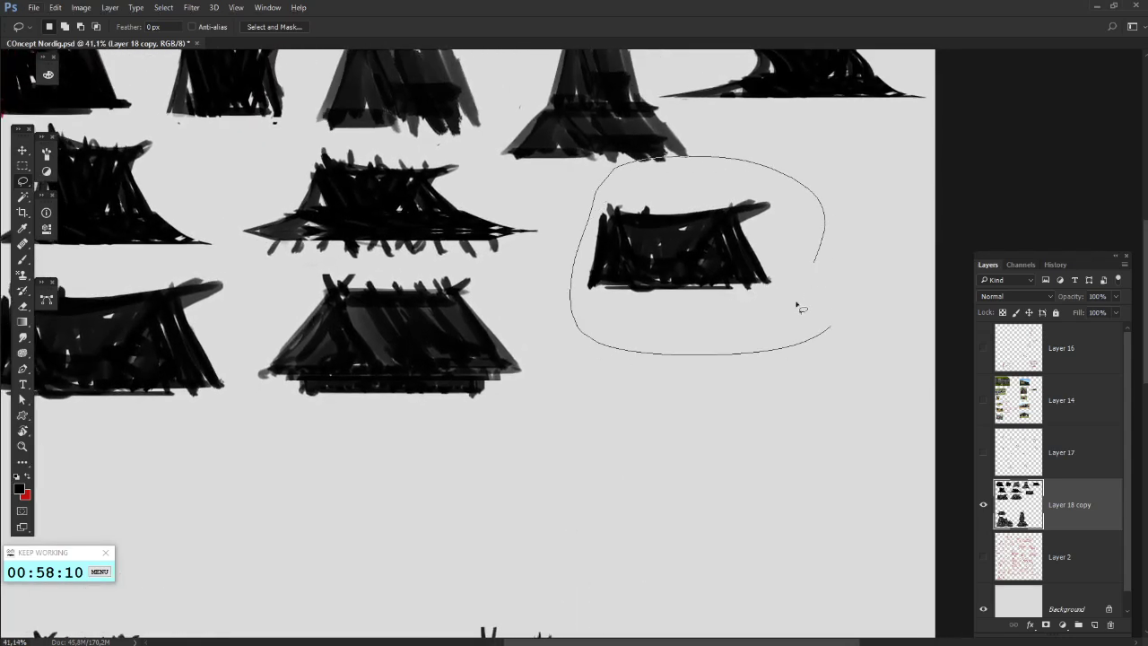
{"action": "left_click_drag", "start_coordinate": [797, 303], "coordinate": [765, 328]}
{"action": "left_click_drag", "start_coordinate": [574, 191], "coordinate": [743, 156]}
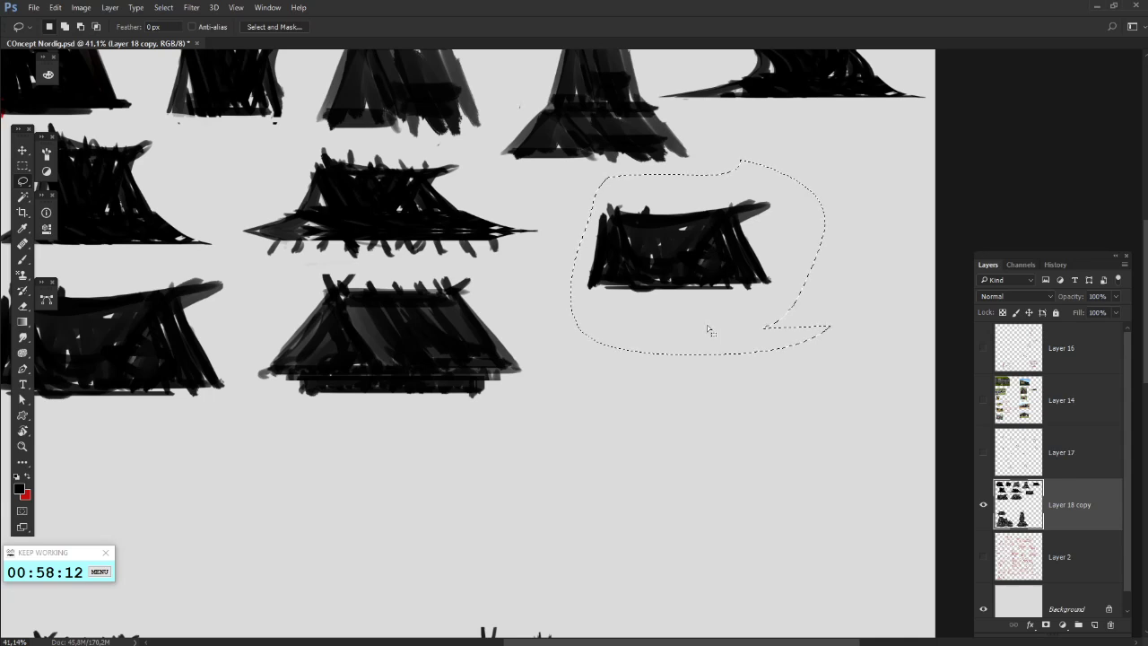
{"action": "key", "text": "Delete"}
{"action": "left_click", "coordinate": [762, 390]}
- Paint the ridge line and two slanted side edges of a new gabled roof in the freed space beside the second and third rows
{"action": "left_click_drag", "start_coordinate": [568, 304], "coordinate": [596, 363]}
{"action": "key", "text": "b"}
{"action": "left_click_drag", "start_coordinate": [702, 295], "coordinate": [695, 258]}
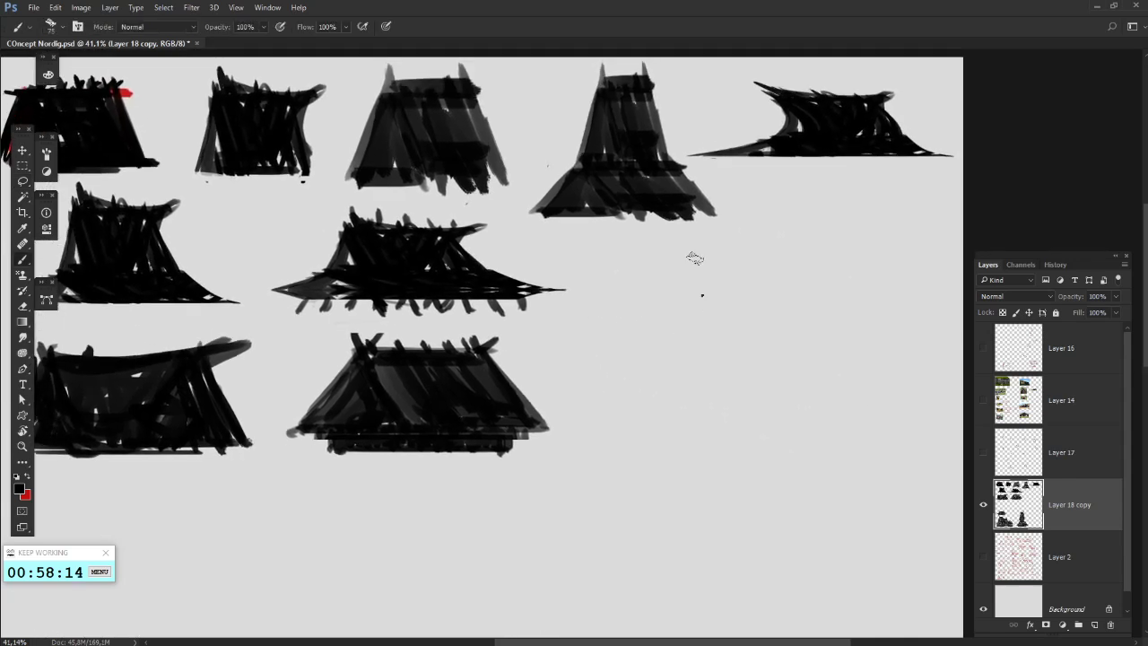
{"action": "right_click", "coordinate": [702, 295]}
{"action": "left_click_drag", "start_coordinate": [630, 299], "coordinate": [666, 366]}
{"action": "left_click_drag", "start_coordinate": [631, 276], "coordinate": [669, 362]}
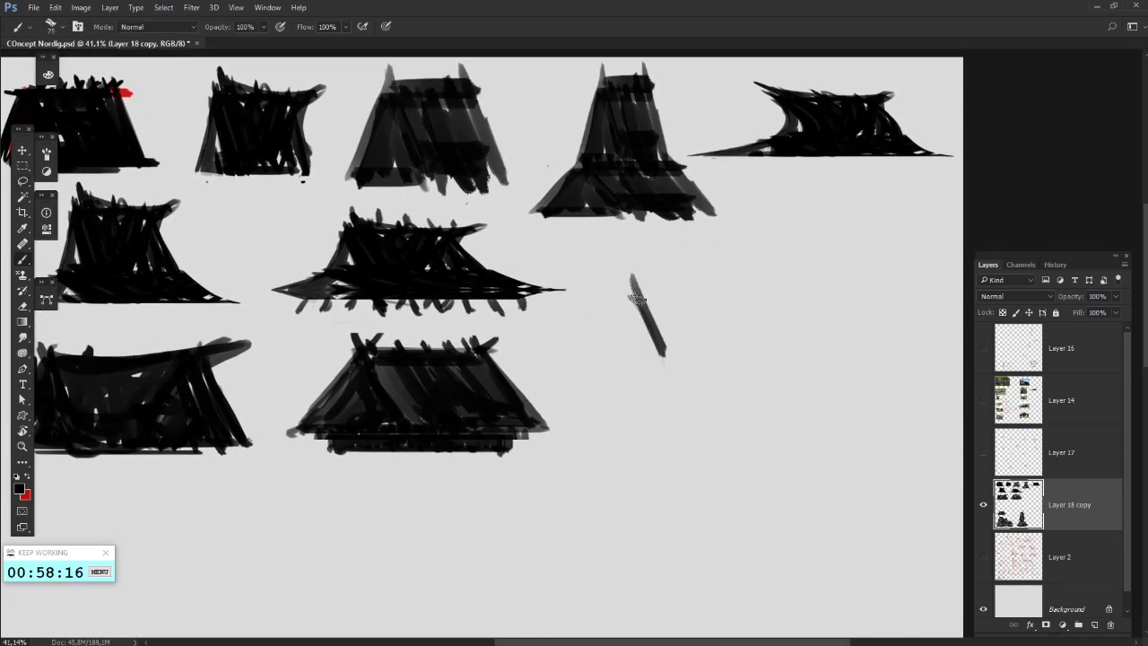
{"action": "left_click_drag", "start_coordinate": [639, 298], "coordinate": [682, 393]}
{"action": "mouse_move", "coordinate": [631, 276]}
{"action": "left_mouse_down"}
{"action": "mouse_move", "coordinate": [751, 274]}
{"action": "mouse_move", "coordinate": [690, 401]}
{"action": "left_mouse_up"}
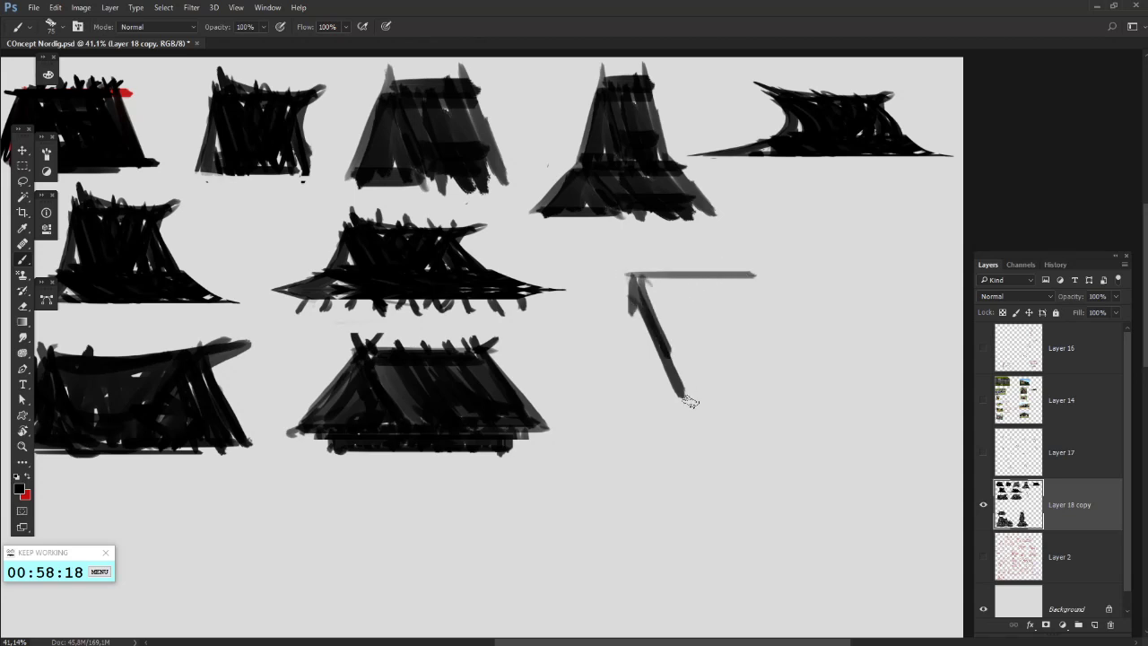
{"action": "mouse_move", "coordinate": [633, 278]}
{"action": "left_mouse_down"}
{"action": "mouse_move", "coordinate": [757, 283]}
{"action": "mouse_move", "coordinate": [799, 394]}
{"action": "left_mouse_up"}
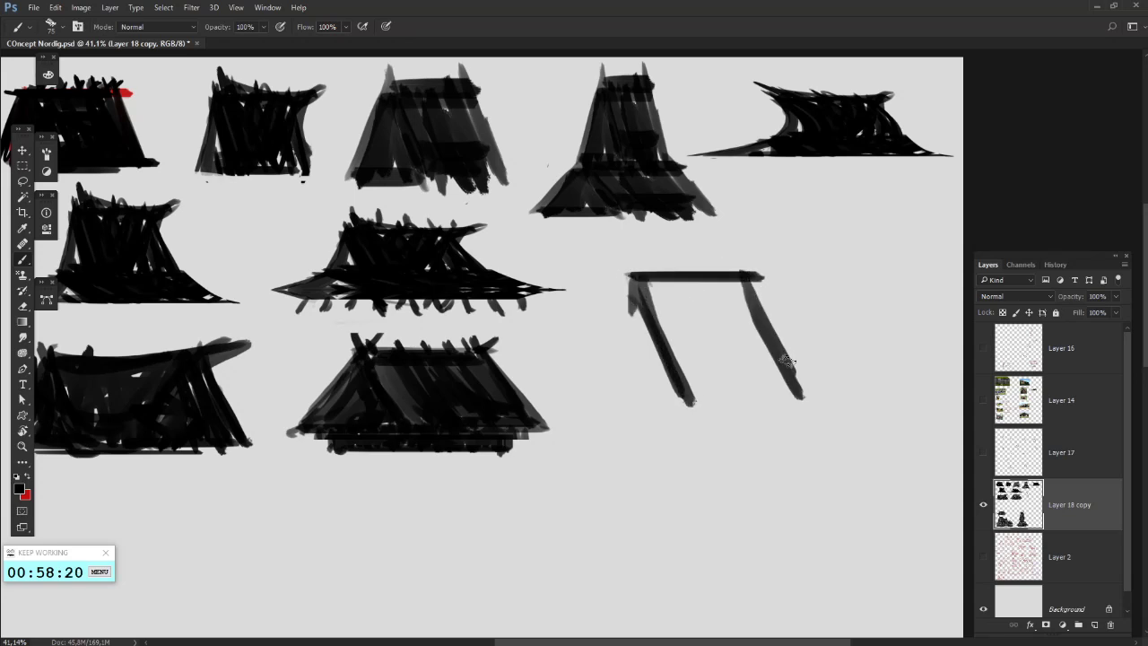
- Fill the new roof and its front gable with dark strokes and paint plank walls beneath the eaves
{"action": "mouse_move", "coordinate": [756, 282]}
{"action": "left_mouse_down"}
{"action": "mouse_move", "coordinate": [793, 378]}
{"action": "mouse_move", "coordinate": [782, 393]}
{"action": "left_mouse_up"}
{"action": "mouse_move", "coordinate": [721, 283]}
{"action": "left_mouse_down"}
{"action": "mouse_move", "coordinate": [769, 387]}
{"action": "mouse_move", "coordinate": [768, 376]}
{"action": "left_mouse_up"}
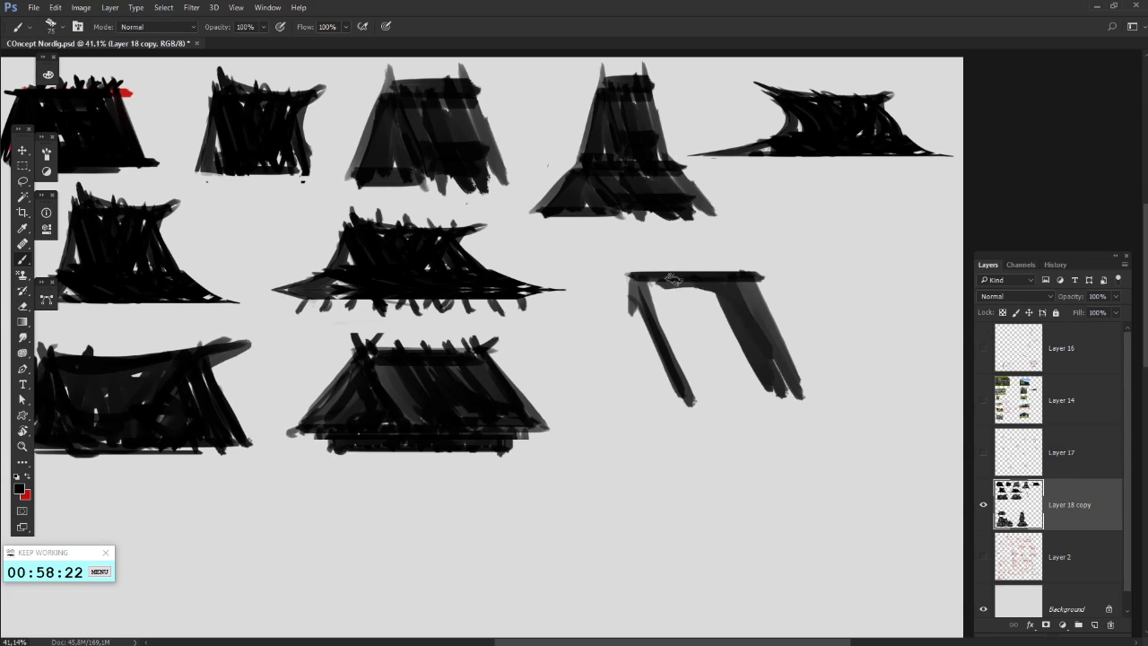
{"action": "left_click_drag", "start_coordinate": [668, 280], "coordinate": [684, 357]}
{"action": "mouse_move", "coordinate": [688, 305]}
{"action": "left_mouse_down"}
{"action": "mouse_move", "coordinate": [658, 303]}
{"action": "mouse_move", "coordinate": [654, 375]}
{"action": "left_mouse_up"}
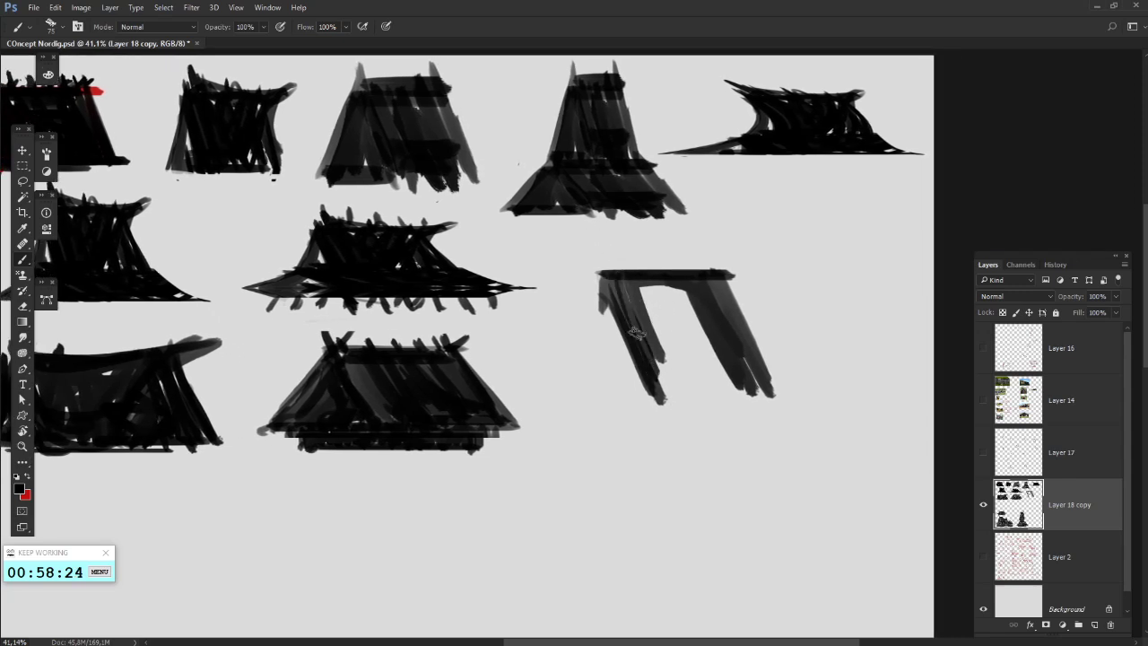
{"action": "mouse_move", "coordinate": [635, 332]}
{"action": "left_mouse_down"}
{"action": "mouse_move", "coordinate": [660, 381]}
{"action": "mouse_move", "coordinate": [678, 380]}
{"action": "mouse_move", "coordinate": [681, 287]}
{"action": "mouse_move", "coordinate": [690, 296]}
{"action": "mouse_move", "coordinate": [682, 394]}
{"action": "mouse_move", "coordinate": [730, 381]}
{"action": "mouse_move", "coordinate": [642, 385]}
{"action": "mouse_move", "coordinate": [679, 374]}
{"action": "left_mouse_up"}
{"action": "mouse_move", "coordinate": [610, 283]}
{"action": "left_mouse_down"}
{"action": "mouse_move", "coordinate": [587, 335]}
{"action": "mouse_move", "coordinate": [581, 398]}
{"action": "mouse_move", "coordinate": [654, 391]}
{"action": "mouse_move", "coordinate": [606, 373]}
{"action": "mouse_move", "coordinate": [594, 387]}
{"action": "mouse_move", "coordinate": [608, 387]}
{"action": "mouse_move", "coordinate": [595, 443]}
{"action": "mouse_move", "coordinate": [646, 395]}
{"action": "mouse_move", "coordinate": [646, 447]}
{"action": "mouse_move", "coordinate": [609, 393]}
{"action": "mouse_move", "coordinate": [617, 452]}
{"action": "mouse_move", "coordinate": [612, 410]}
{"action": "mouse_move", "coordinate": [621, 443]}
{"action": "mouse_move", "coordinate": [636, 415]}
{"action": "mouse_move", "coordinate": [669, 417]}
{"action": "mouse_move", "coordinate": [669, 456]}
{"action": "mouse_move", "coordinate": [658, 400]}
{"action": "mouse_move", "coordinate": [754, 405]}
{"action": "mouse_move", "coordinate": [713, 440]}
{"action": "mouse_move", "coordinate": [660, 441]}
{"action": "mouse_move", "coordinate": [667, 394]}
{"action": "mouse_move", "coordinate": [707, 444]}
{"action": "mouse_move", "coordinate": [733, 408]}
{"action": "left_mouse_up"}
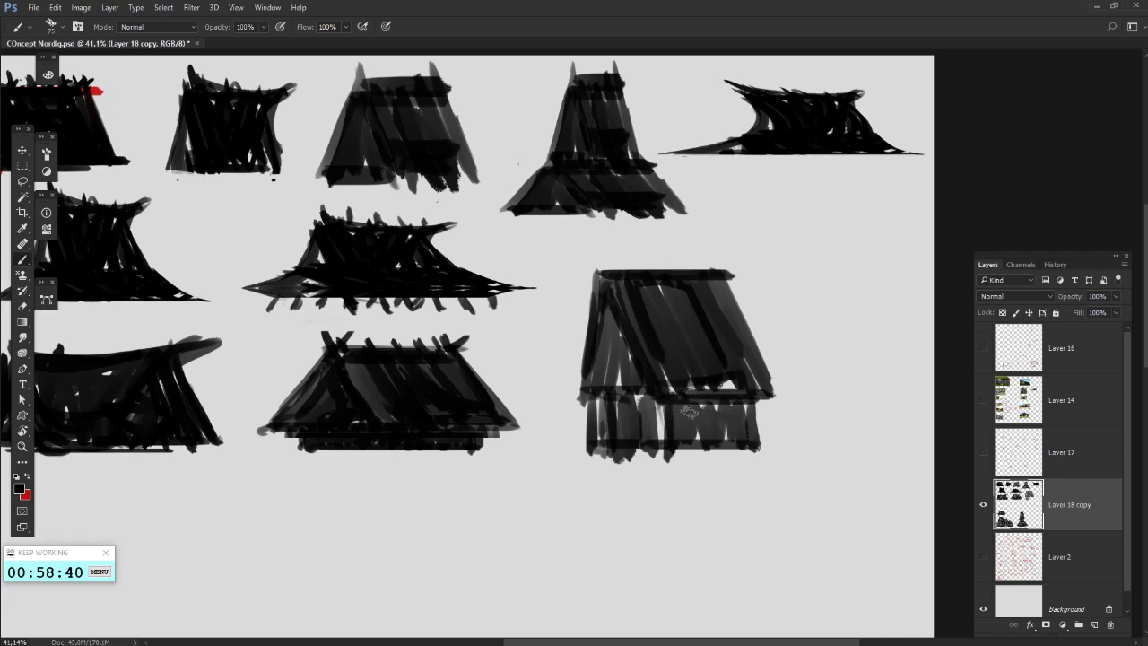
{"action": "left_click_drag", "start_coordinate": [639, 409], "coordinate": [691, 412]}
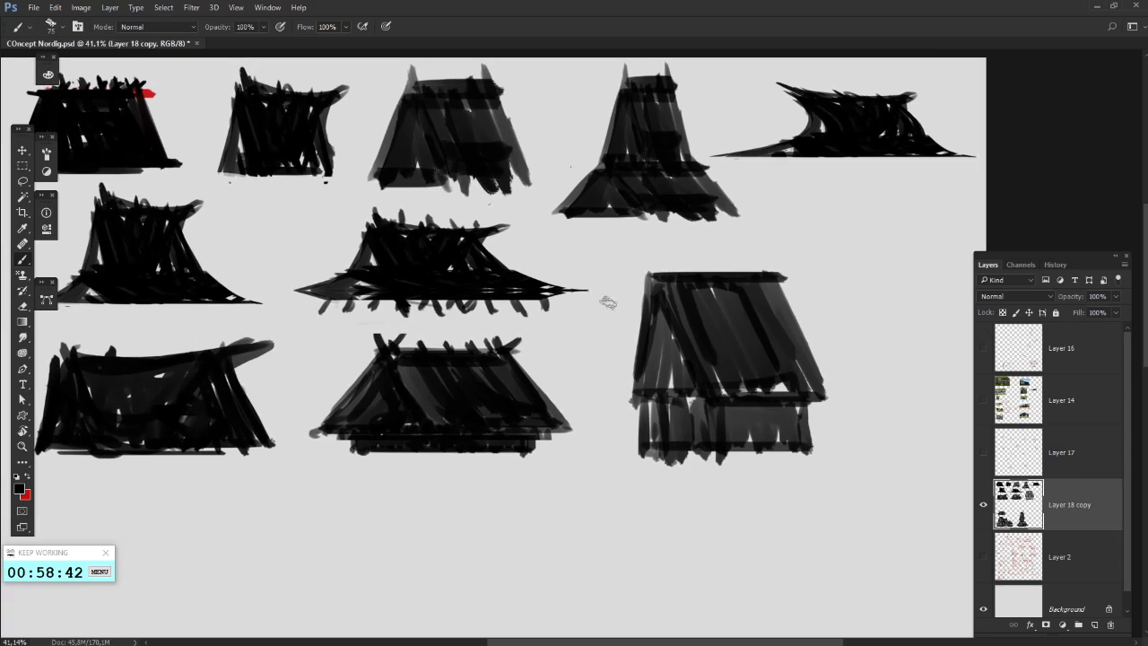
- Erase the overhanging gable corner, trim the ridge to a lower straight edge, and repaint the sloping front edge of the roof
{"action": "key", "text": "e"}
{"action": "left_click_drag", "start_coordinate": [648, 277], "coordinate": [652, 246]}
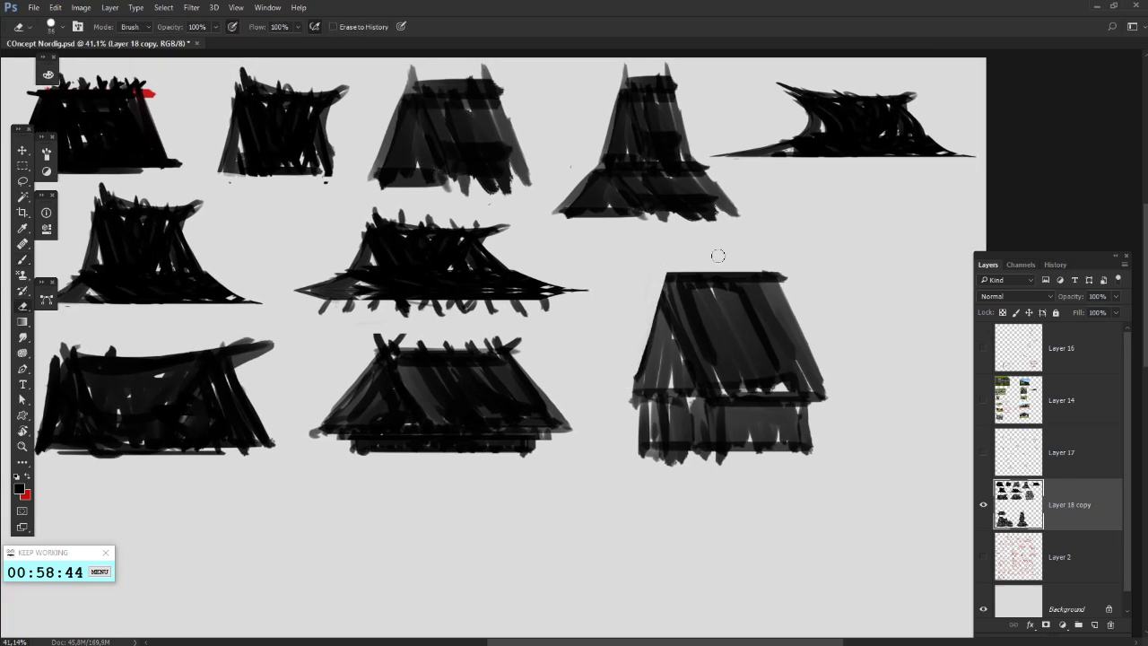
{"action": "mouse_move", "coordinate": [693, 298]}
{"action": "left_mouse_down"}
{"action": "mouse_move", "coordinate": [665, 275]}
{"action": "mouse_move", "coordinate": [788, 288]}
{"action": "mouse_move", "coordinate": [655, 289]}
{"action": "mouse_move", "coordinate": [851, 257]}
{"action": "mouse_move", "coordinate": [732, 278]}
{"action": "mouse_move", "coordinate": [829, 278]}
{"action": "mouse_move", "coordinate": [673, 291]}
{"action": "mouse_move", "coordinate": [641, 392]}
{"action": "left_mouse_up"}
{"action": "key", "text": "b"}
{"action": "left_click_drag", "start_coordinate": [660, 317], "coordinate": [632, 389]}
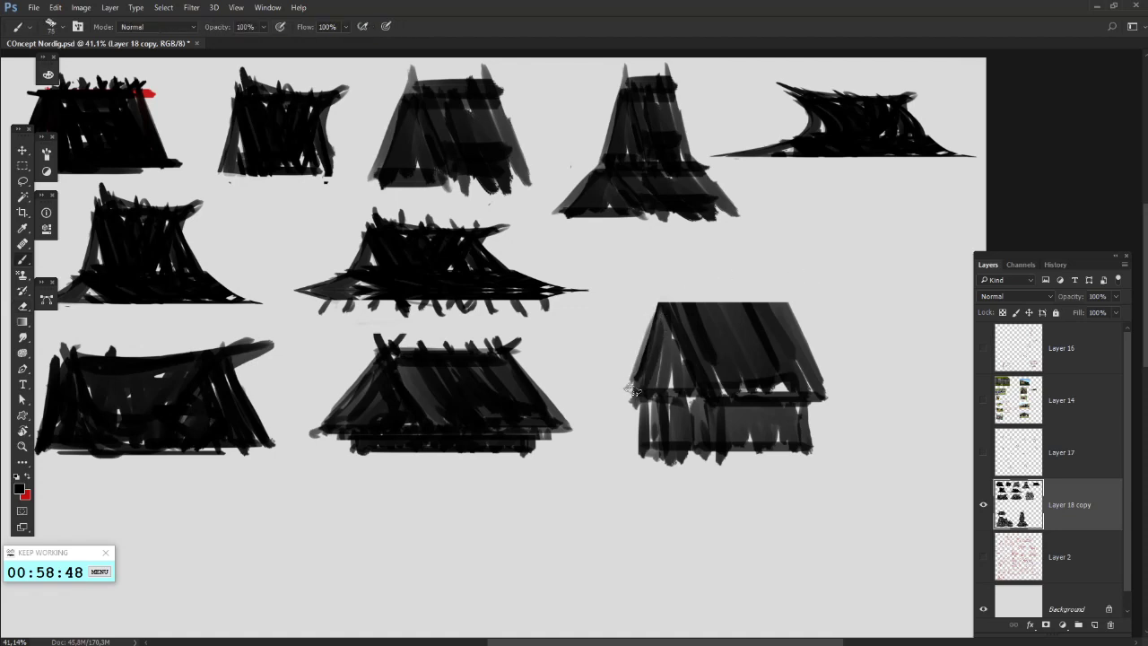
{"action": "left_click_drag", "start_coordinate": [806, 337], "coordinate": [752, 328]}
- Set the brush size to 28 px and paint thin crossed poles at both ends of the new house's ridge
{"action": "right_click", "coordinate": [732, 233]}
{"action": "left_click_drag", "start_coordinate": [722, 282], "coordinate": [716, 281]}
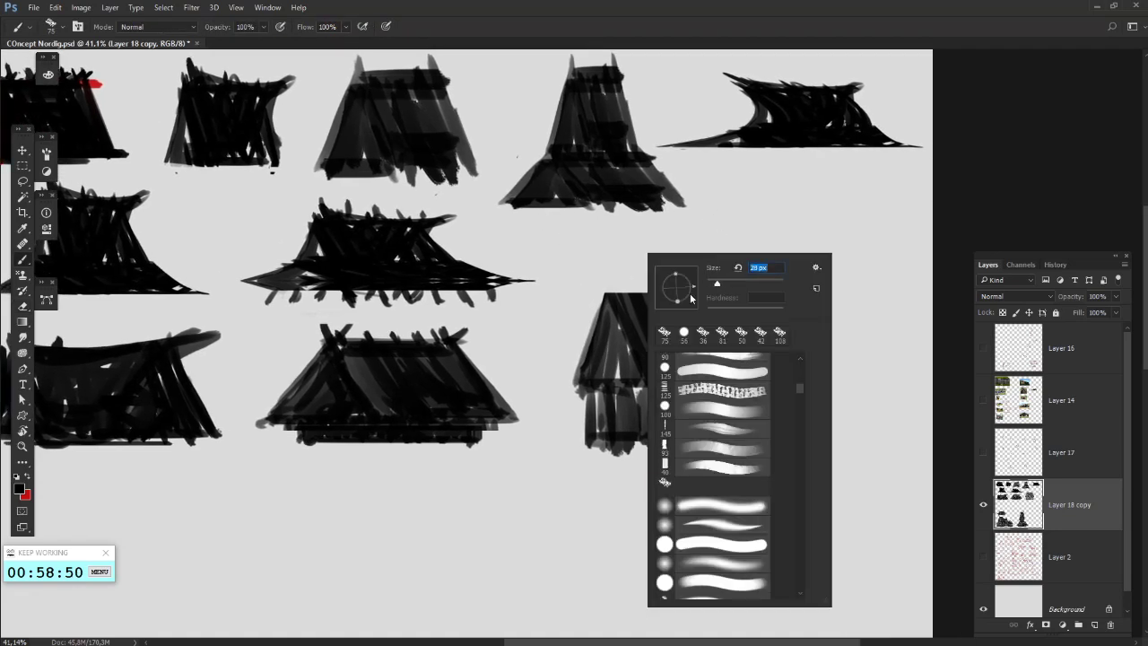
{"action": "left_click", "coordinate": [636, 296]}
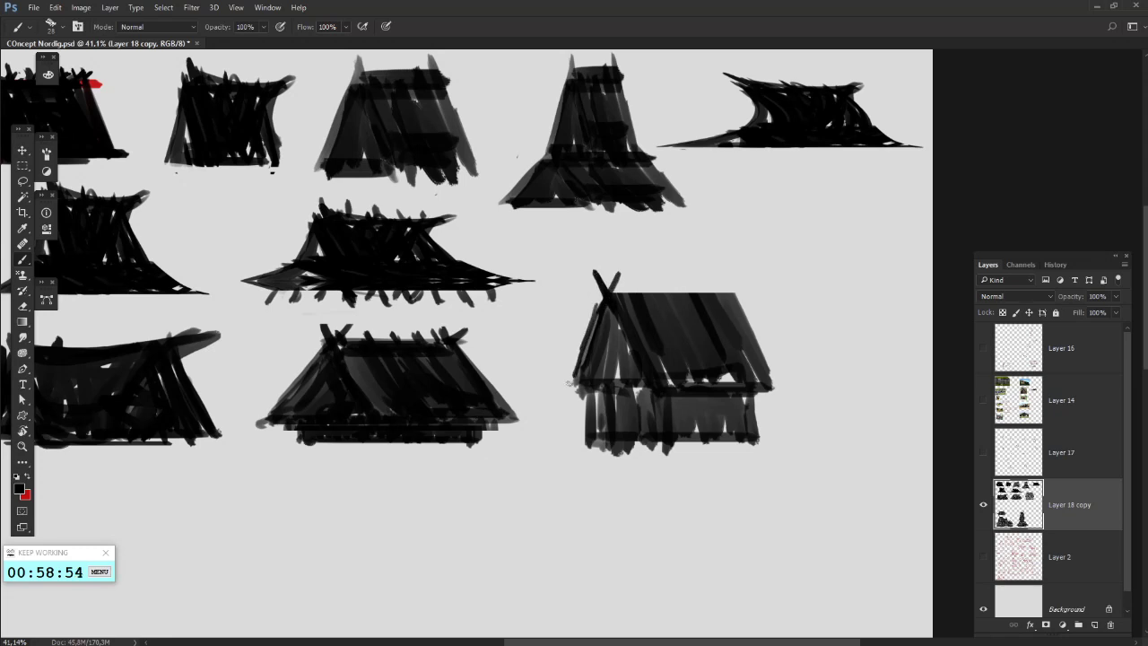
{"action": "left_click_drag", "start_coordinate": [590, 343], "coordinate": [583, 360]}
{"action": "left_click_drag", "start_coordinate": [679, 292], "coordinate": [624, 302]}
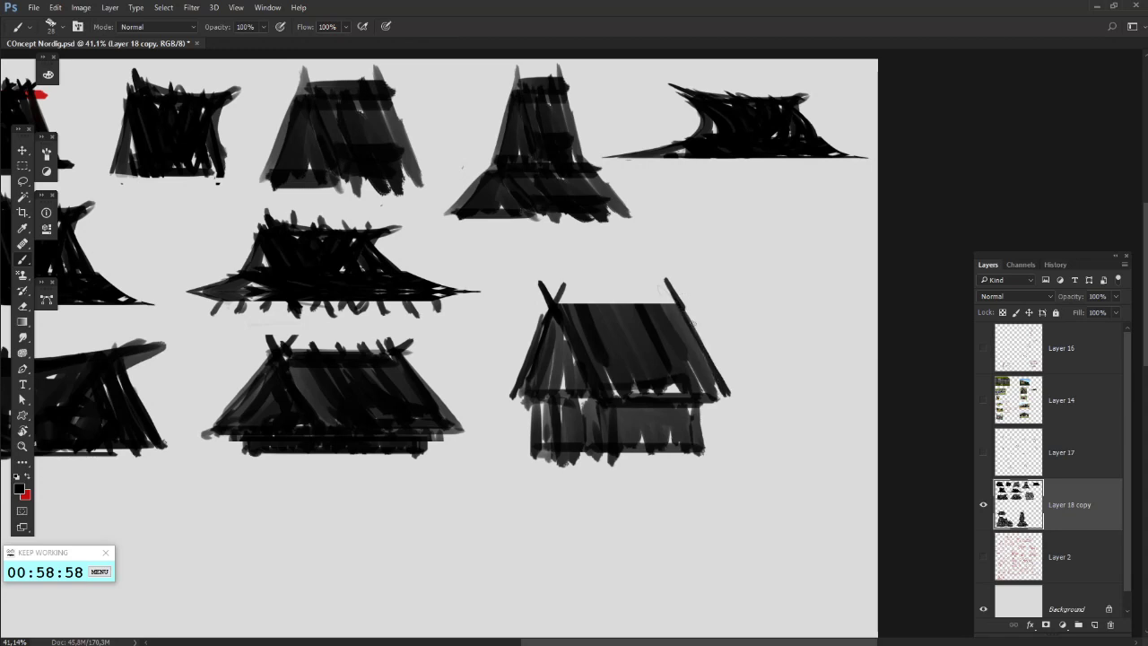
{"action": "left_click_drag", "start_coordinate": [679, 326], "coordinate": [701, 287]}
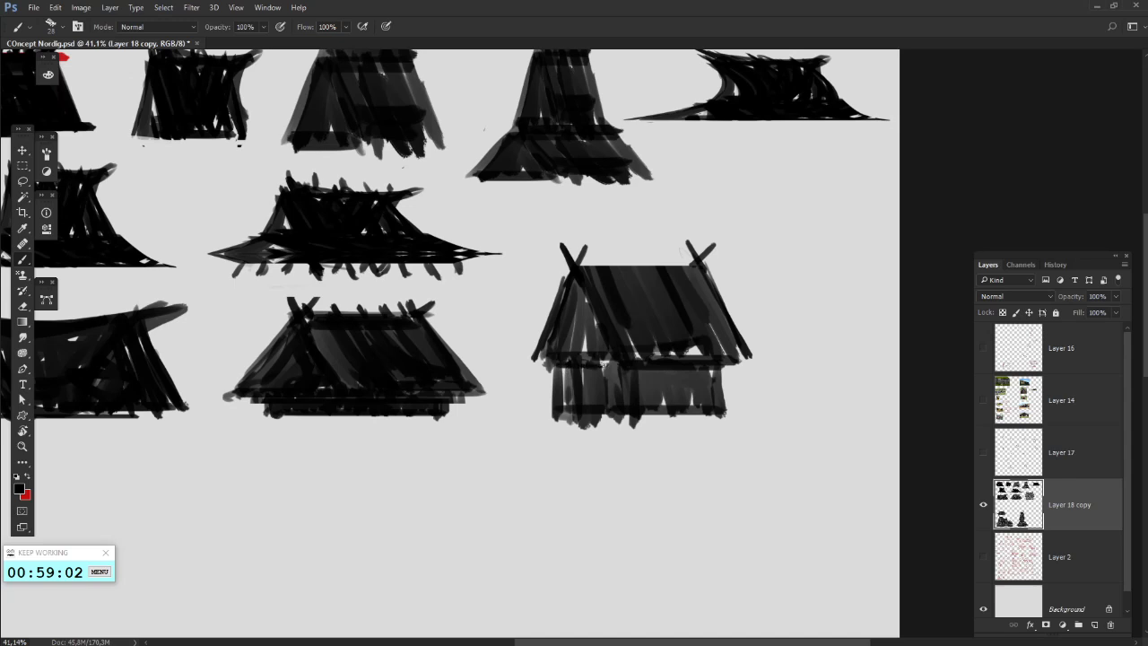
- Set the brush size to 88 px and darken the front gable and front wall of the new house
{"action": "right_click", "coordinate": [716, 334]}
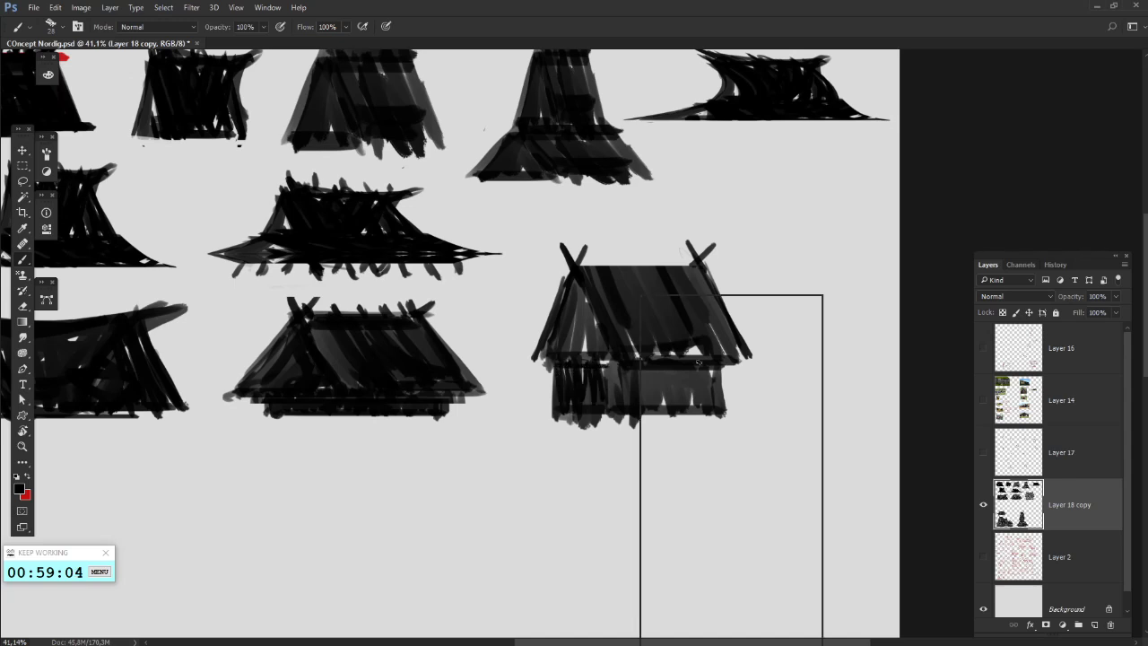
{"action": "type", "text": "88"}
{"action": "key", "text": "Return"}
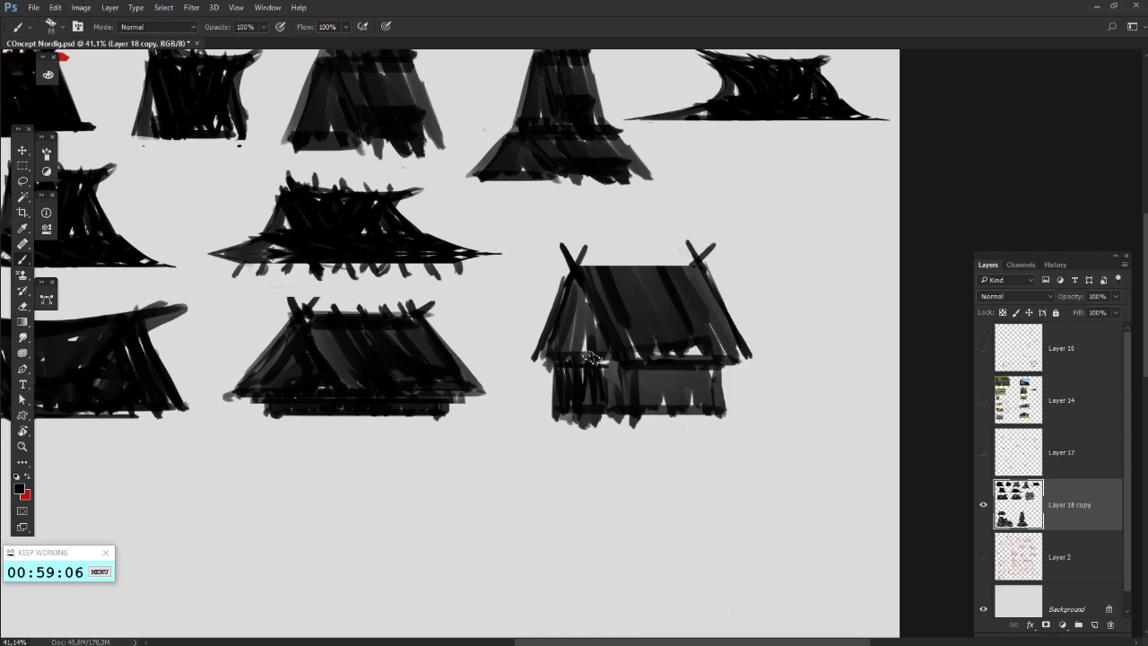
{"action": "left_click_drag", "start_coordinate": [587, 309], "coordinate": [588, 411]}
{"action": "left_click_drag", "start_coordinate": [578, 288], "coordinate": [568, 380]}
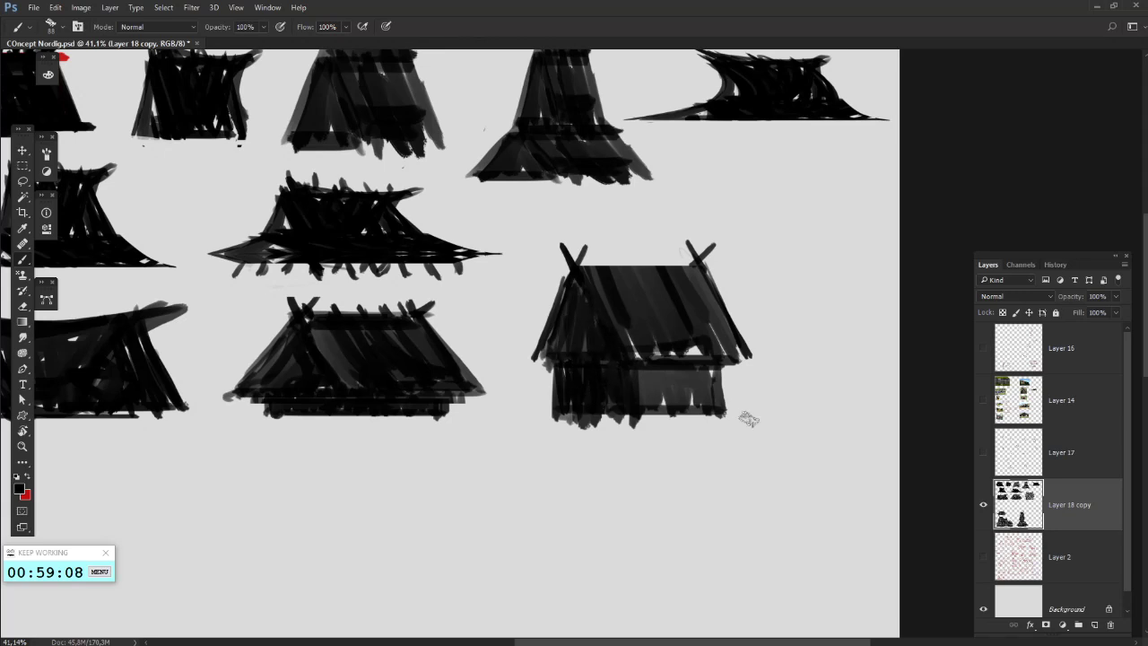
- Fill in the lower edge of the house's walls and erase the ragged strokes below to leave a straight base
{"action": "right_click", "coordinate": [746, 418]}
{"action": "left_click", "coordinate": [808, 324]}
{"action": "left_click_drag", "start_coordinate": [644, 380], "coordinate": [653, 406]}
{"action": "mouse_move", "coordinate": [664, 380]}
{"action": "left_mouse_down"}
{"action": "mouse_move", "coordinate": [670, 407]}
{"action": "mouse_move", "coordinate": [683, 407]}
{"action": "left_mouse_up"}
{"action": "key", "text": "ctrl+z"}
{"action": "key", "text": "e"}
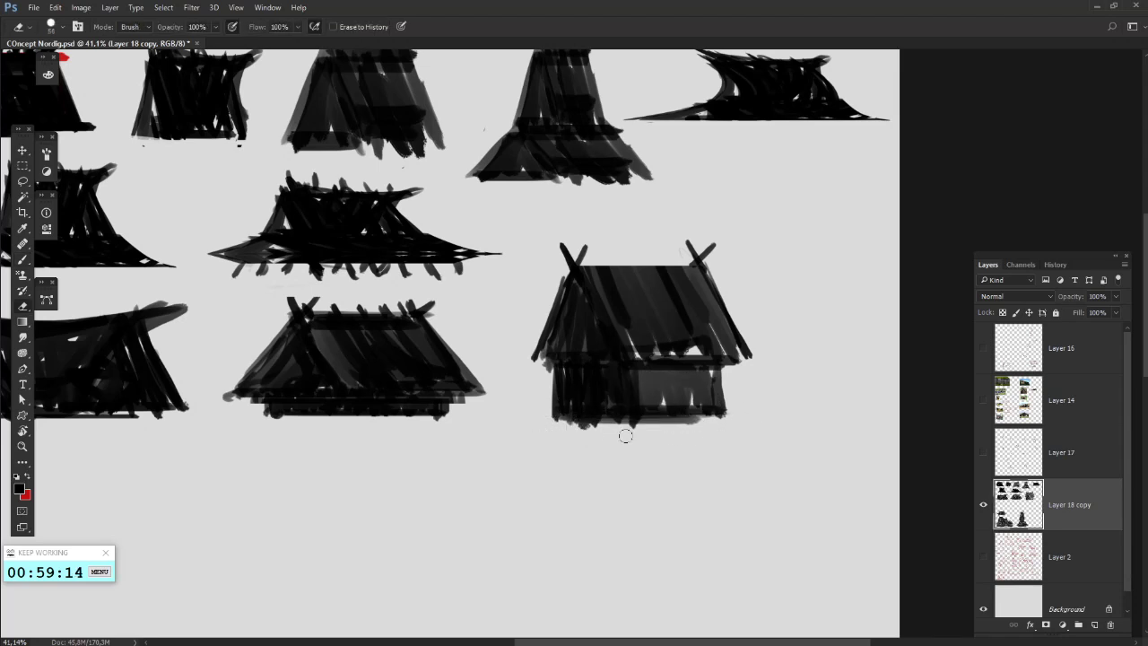
{"action": "left_click_drag", "start_coordinate": [619, 429], "coordinate": [581, 464]}
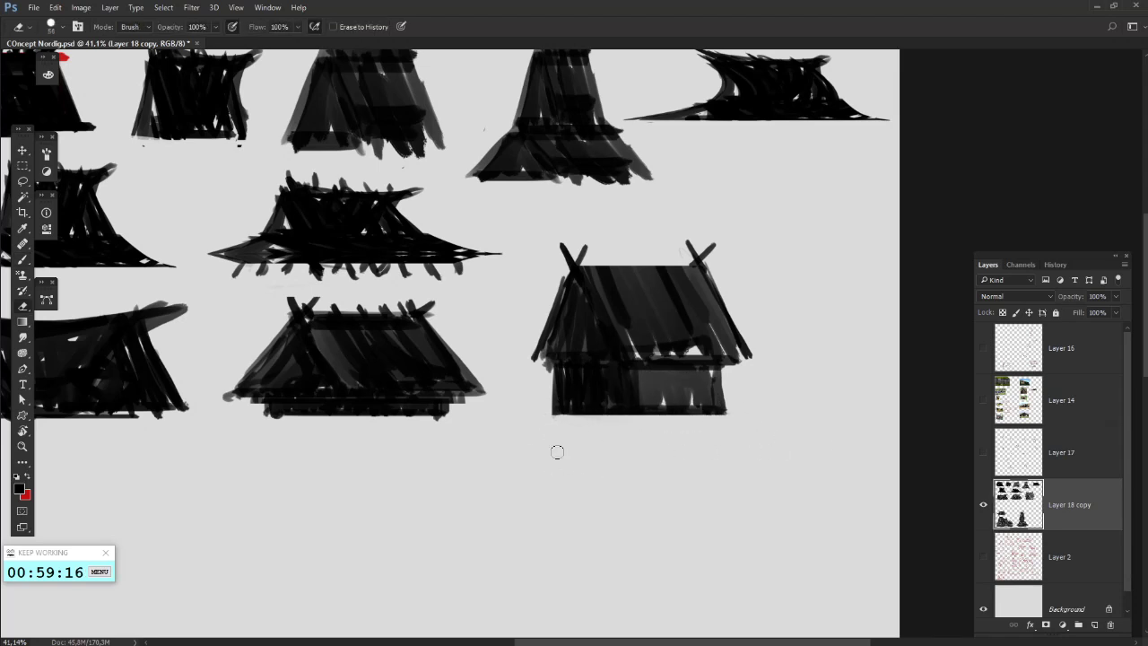
- Marquee-select the new house, scale it to about 74%, and place it at the end of the second row
{"action": "left_click", "coordinate": [23, 166]}
{"action": "left_click_drag", "start_coordinate": [499, 218], "coordinate": [803, 448]}
{"action": "left_click_drag", "start_coordinate": [461, 212], "coordinate": [564, 244]}
{"action": "right_click", "coordinate": [717, 327]}
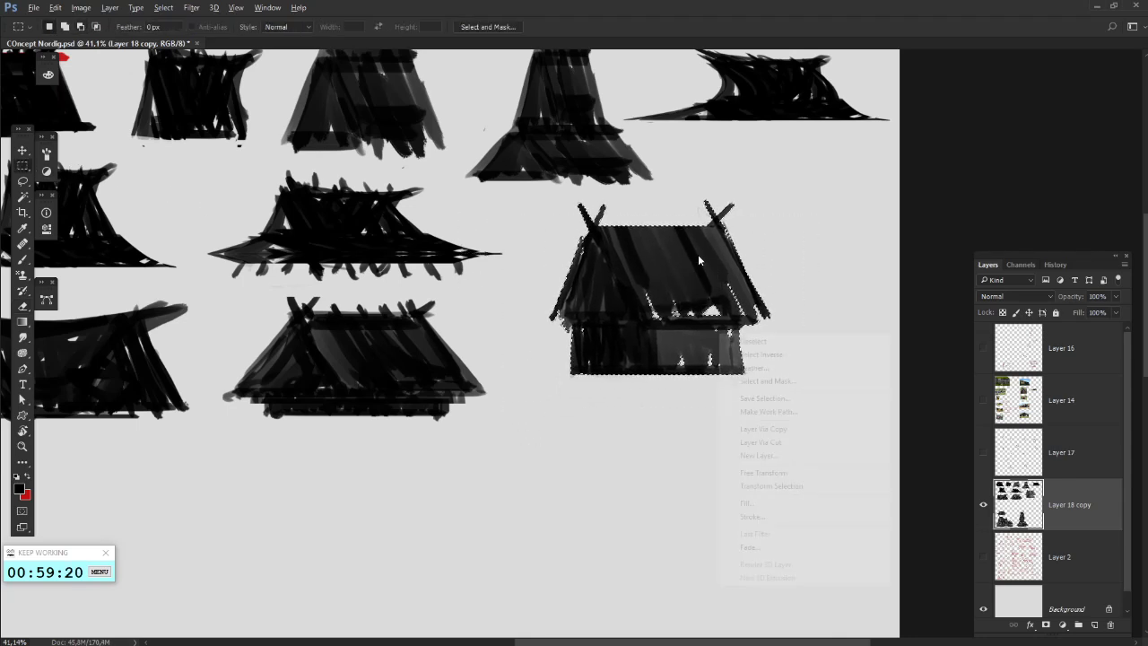
{"action": "left_click", "coordinate": [782, 472]}
{"action": "left_click_drag", "start_coordinate": [768, 193], "coordinate": [714, 244]}
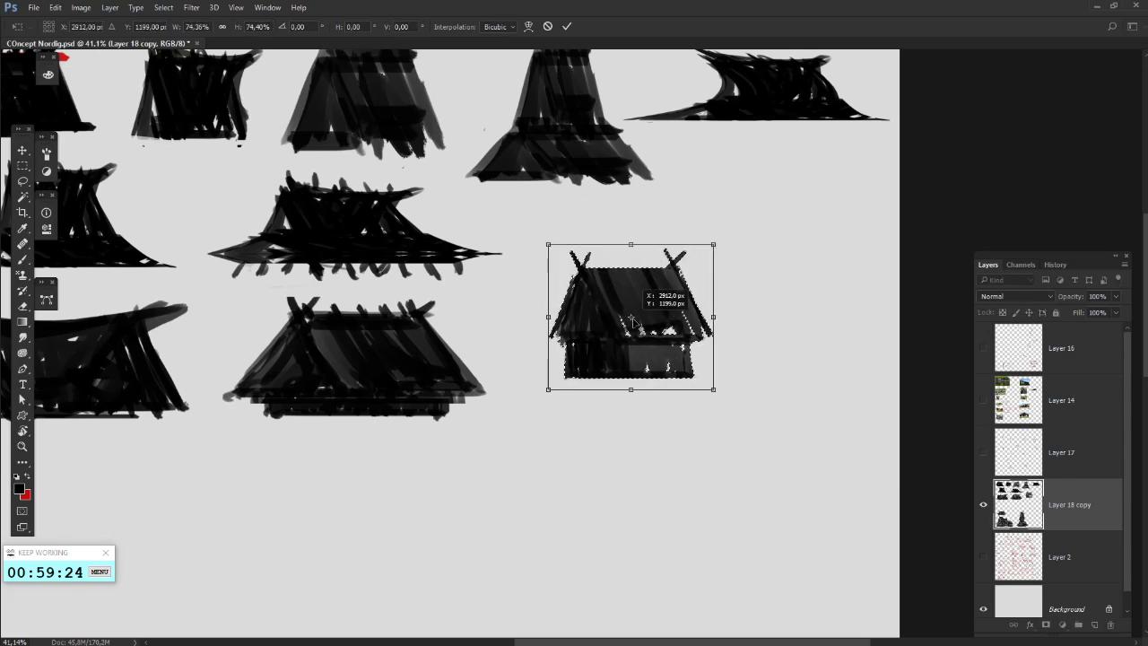
{"action": "left_click_drag", "start_coordinate": [659, 353], "coordinate": [673, 471]}
{"action": "key", "text": "Return"}
- Copy the small house onto a new layer below the original and stretch the copy to about 194% width and 74% height as a long hall
{"action": "key", "text": "ctrl+j"}
{"action": "left_click_drag", "start_coordinate": [640, 448], "coordinate": [538, 387]}
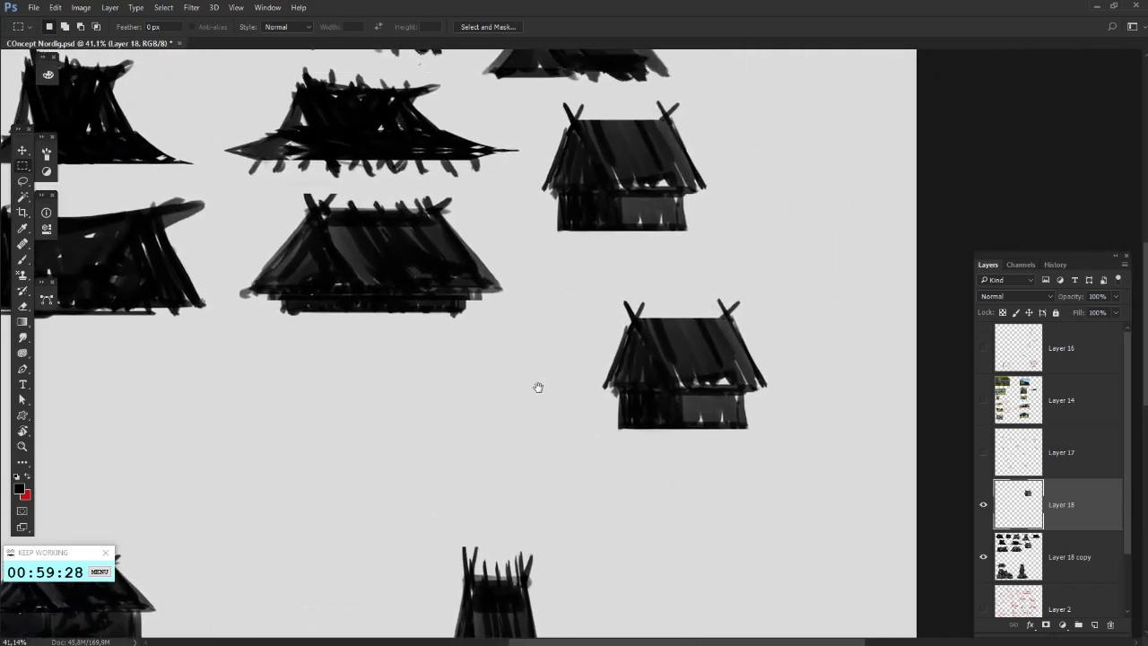
{"action": "left_click_drag", "start_coordinate": [663, 379], "coordinate": [504, 409]}
{"action": "right_click", "coordinate": [555, 386]}
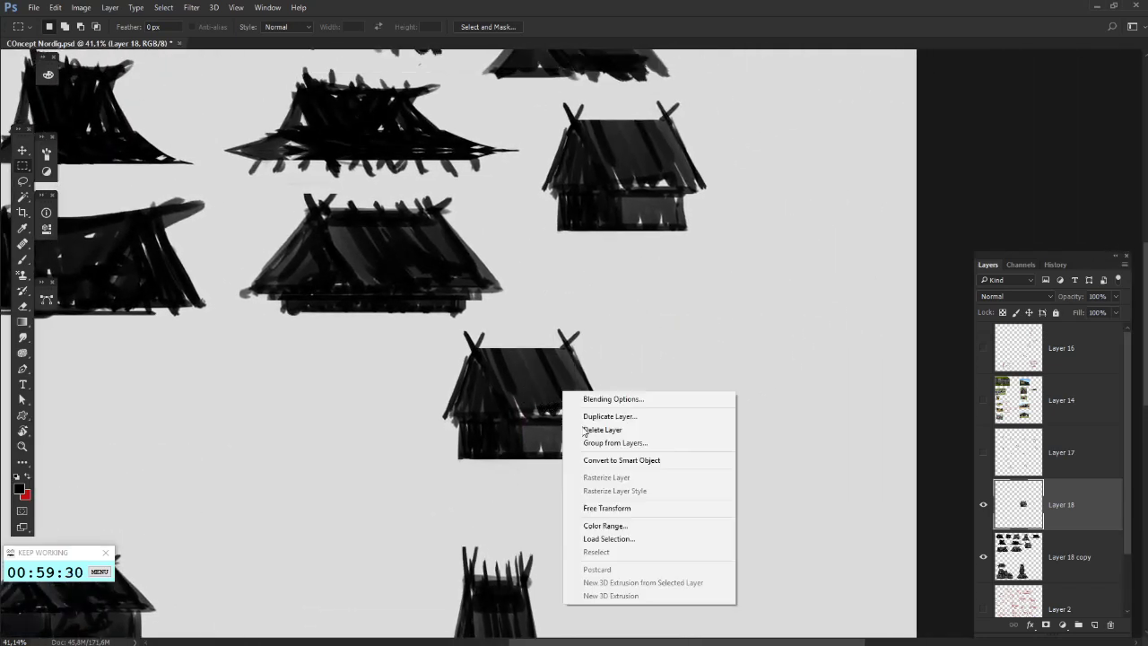
{"action": "left_click", "coordinate": [619, 509]}
{"action": "left_click_drag", "start_coordinate": [610, 398], "coordinate": [765, 397]}
{"action": "left_click_drag", "start_coordinate": [617, 326], "coordinate": [619, 364]}
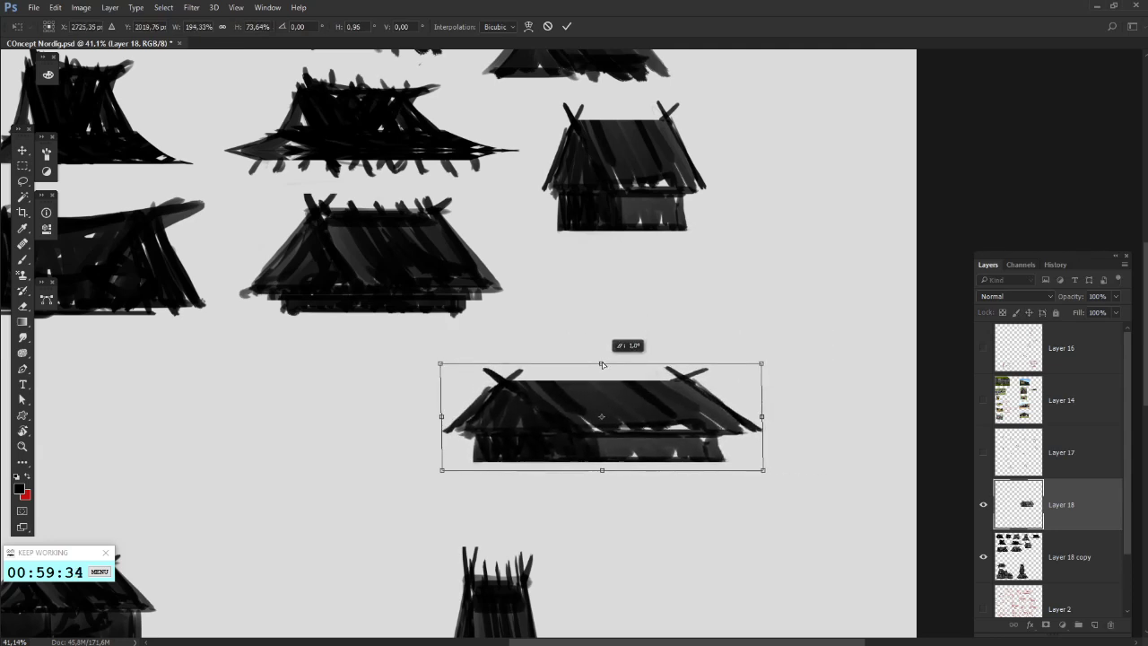
{"action": "left_click_drag", "start_coordinate": [624, 428], "coordinate": [666, 357]}
{"action": "key", "text": "Return"}
- Transform a copy of the long hall into a narrow tower about 31% wide on the hall's roof, and duplicate it alongside
{"action": "right_click", "coordinate": [744, 343]}
{"action": "left_click", "coordinate": [806, 462]}
{"action": "left_click_drag", "start_coordinate": [623, 313], "coordinate": [688, 329]}
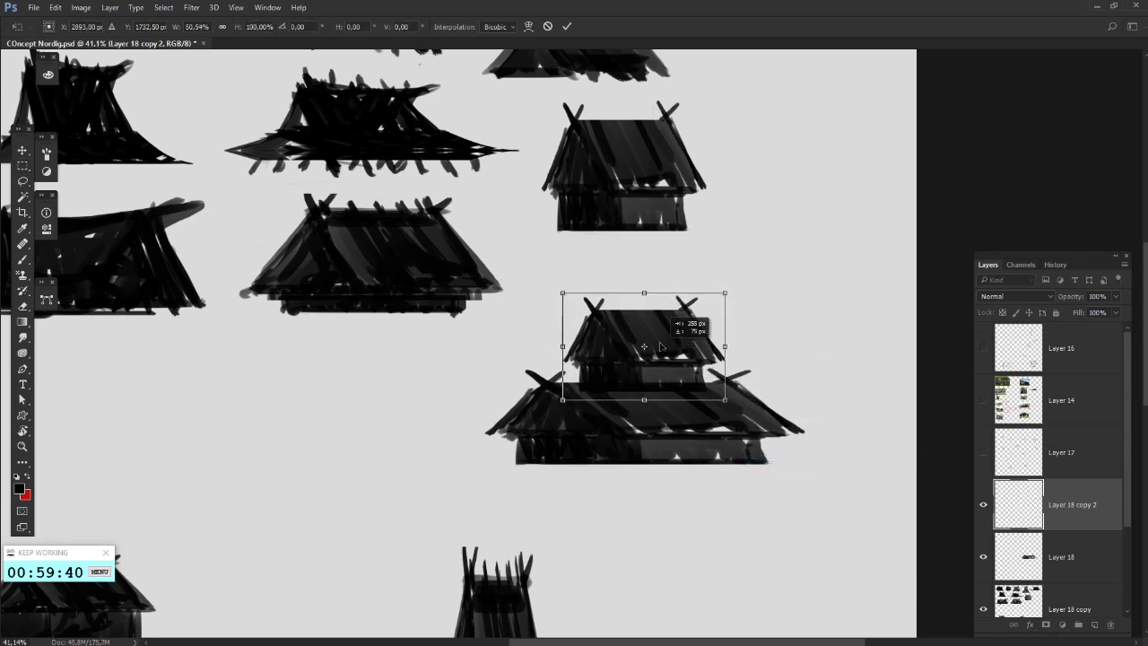
{"action": "left_click_drag", "start_coordinate": [645, 290], "coordinate": [646, 206]}
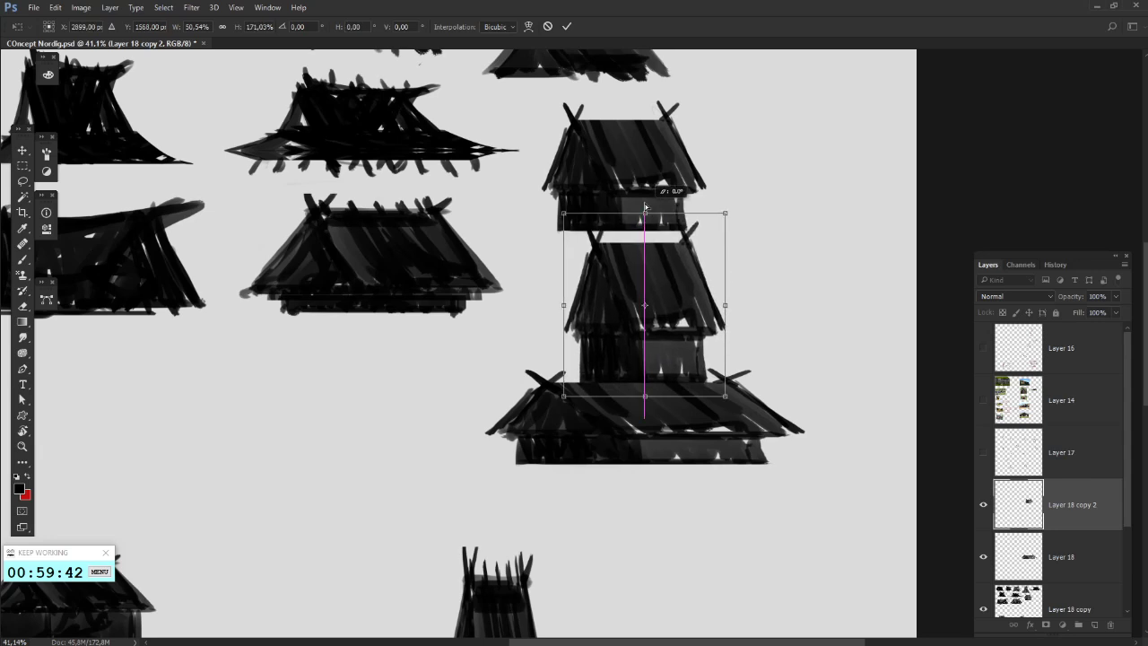
{"action": "left_click_drag", "start_coordinate": [656, 270], "coordinate": [657, 291]}
{"action": "left_click_drag", "start_coordinate": [723, 321], "coordinate": [589, 338]}
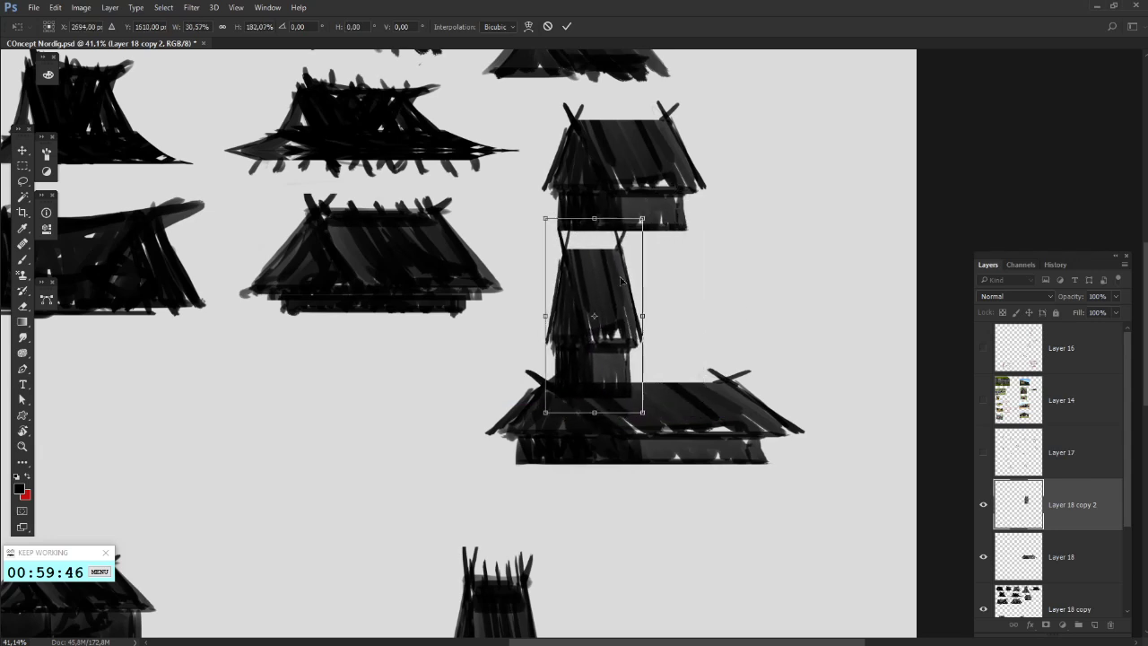
{"action": "left_click_drag", "start_coordinate": [640, 218], "coordinate": [633, 251]}
{"action": "left_click_drag", "start_coordinate": [590, 358], "coordinate": [680, 352]}
{"action": "key", "text": "Return"}
- Delete the lower parts of the two towers that overlap the hall's roof and clear the selection
{"action": "left_click_drag", "start_coordinate": [563, 441], "coordinate": [731, 385]}
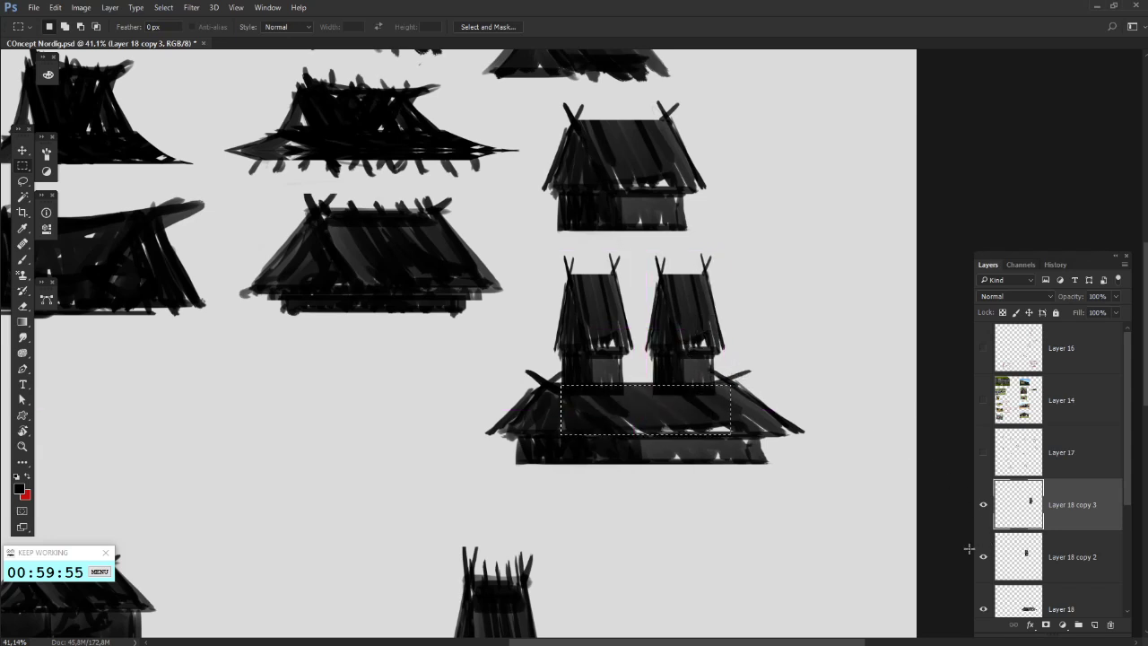
{"action": "left_click", "coordinate": [1045, 557]}
{"action": "key", "text": "Delete"}
{"action": "key", "text": "ctrl+d"}
- Merge the tower and hall layers with the main silhouette layer, Layer 18 copy
{"action": "left_click_drag", "start_coordinate": [769, 488], "coordinate": [803, 416]}
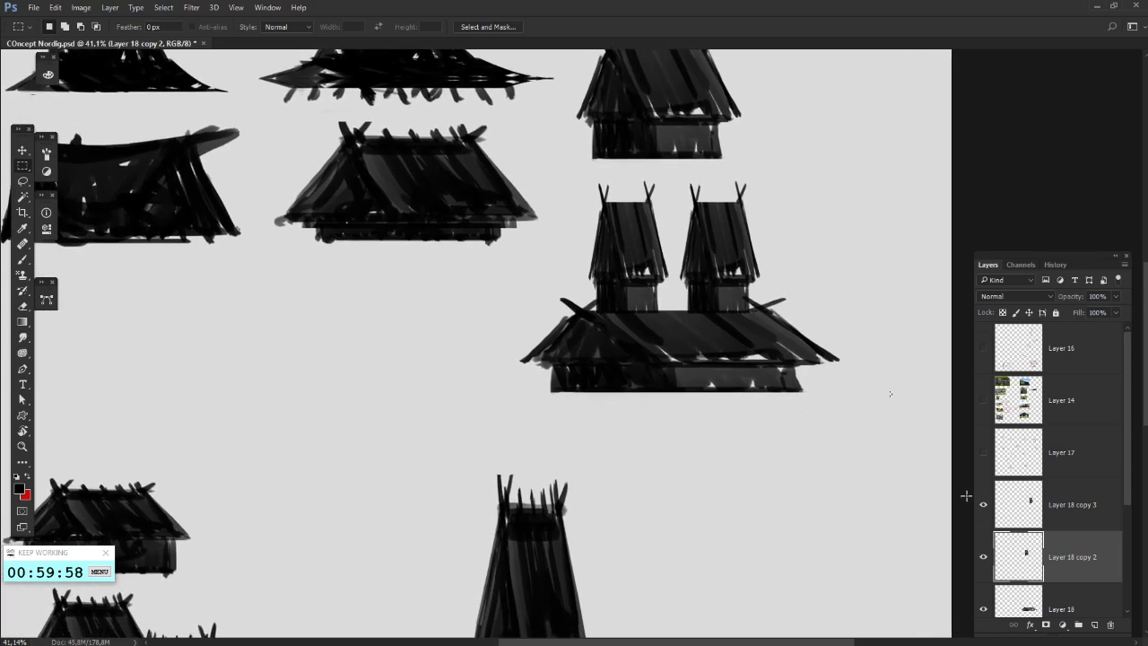
{"action": "left_click", "coordinate": [1087, 505]}
{"action": "scroll", "coordinate": [1087, 505], "scroll_direction": "down", "scroll_amount": 3}
{"action": "left_click", "coordinate": [1087, 487], "text": "shift"}
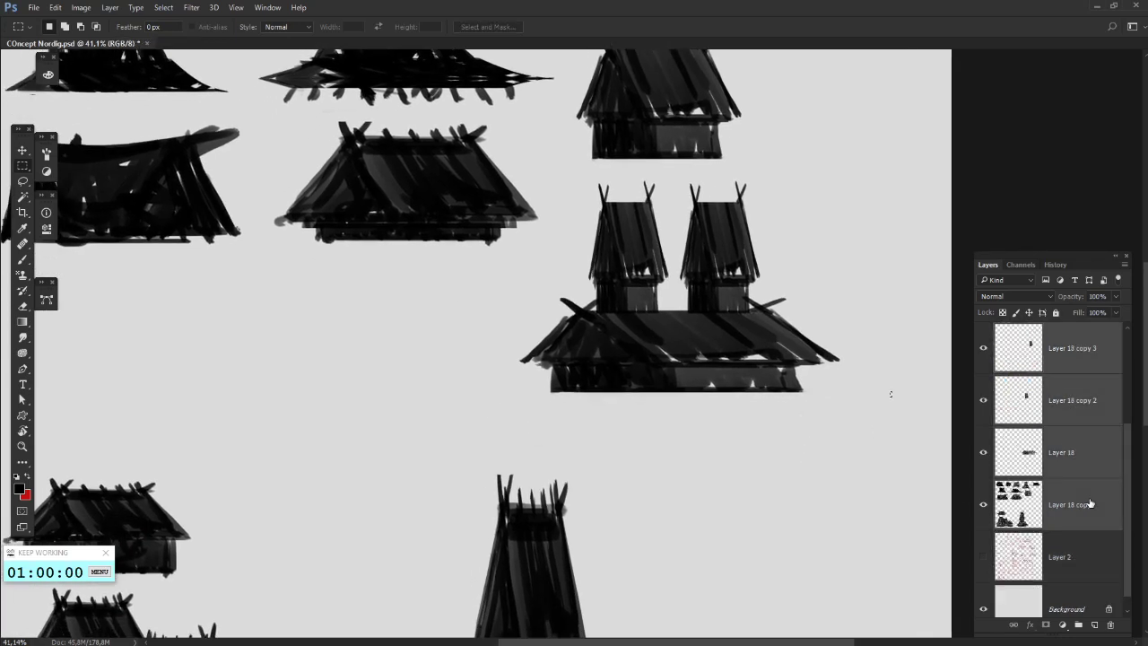
{"action": "right_click", "coordinate": [1087, 488]}
{"action": "left_click", "coordinate": [958, 464]}
- Lasso the two-towered hall without the small house above, shift it slightly up toward the sheet's outer edge, and deselect
{"action": "scroll", "coordinate": [492, 387], "scroll_direction": "down", "scroll_amount": 2}
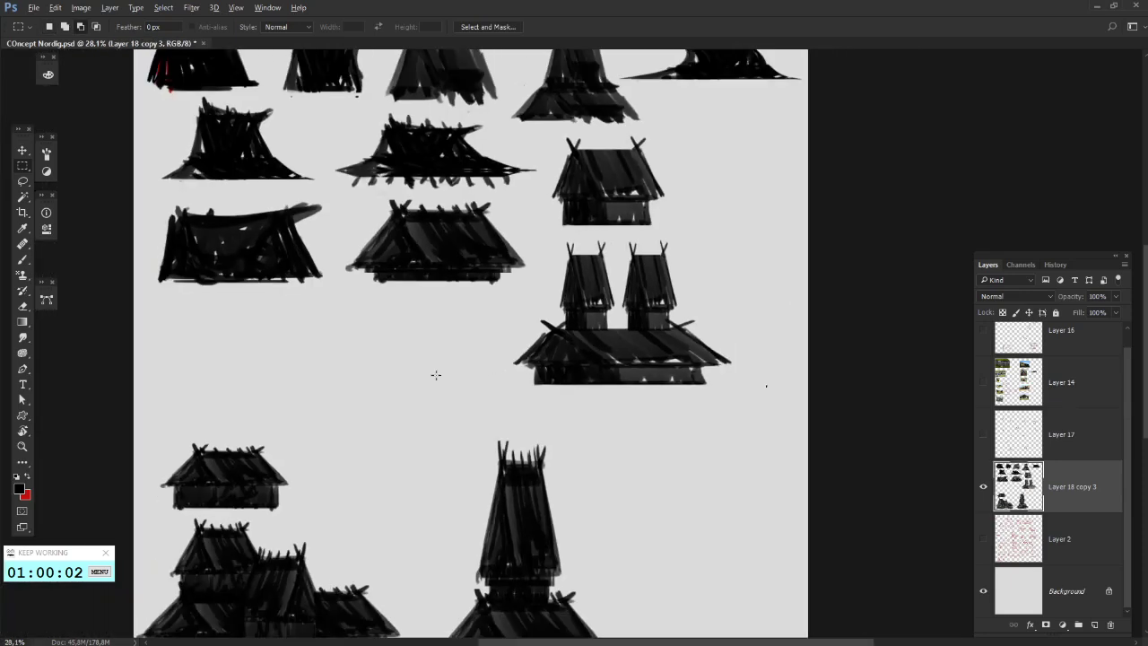
{"action": "key", "text": "l"}
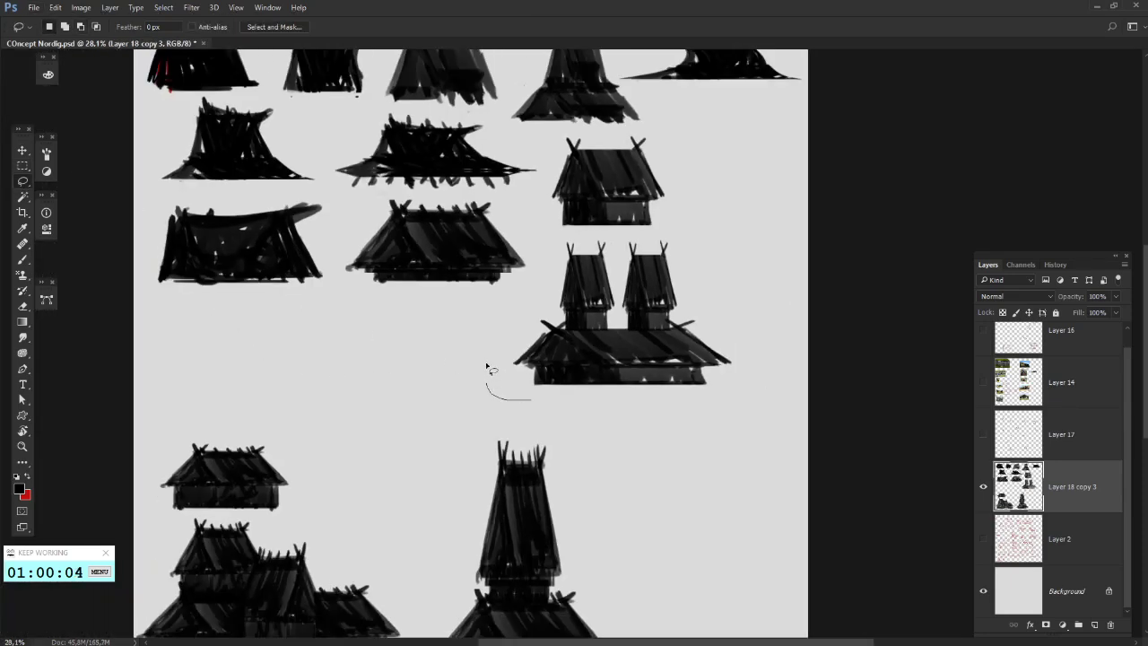
{"action": "left_click_drag", "start_coordinate": [765, 369], "coordinate": [664, 448]}
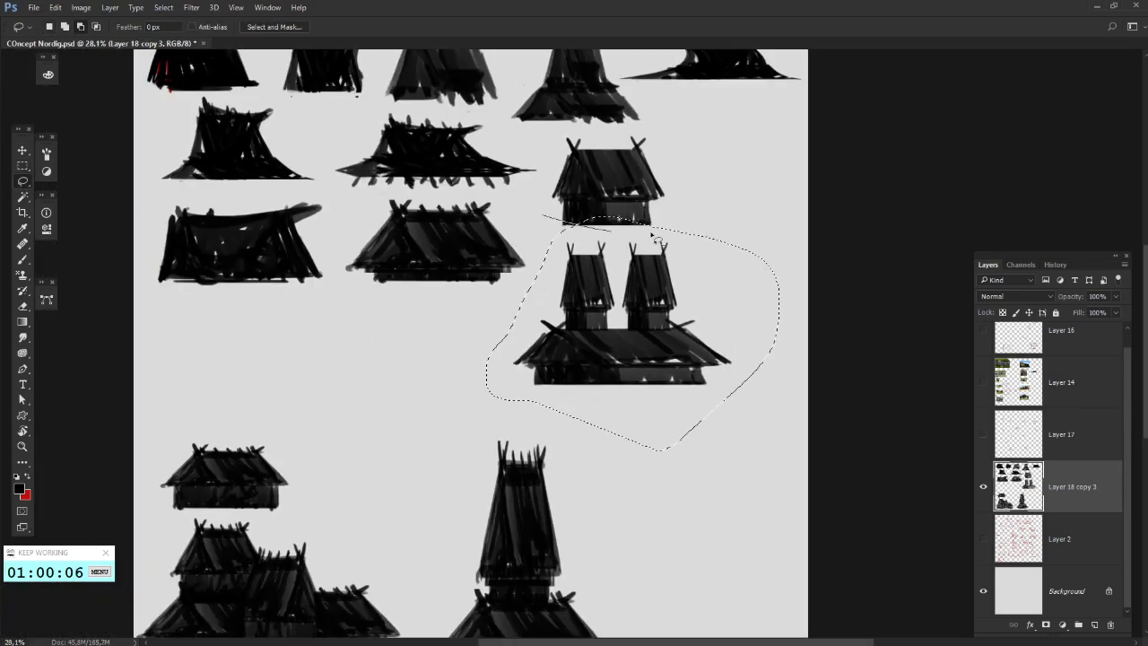
{"action": "left_click_drag", "start_coordinate": [587, 230], "coordinate": [578, 228]}
{"action": "mouse_move", "coordinate": [671, 229]}
{"action": "left_mouse_down"}
{"action": "mouse_move", "coordinate": [540, 231]}
{"action": "mouse_move", "coordinate": [594, 235]}
{"action": "left_mouse_up"}
{"action": "mouse_move", "coordinate": [639, 305]}
{"action": "left_mouse_down"}
{"action": "mouse_move", "coordinate": [676, 298]}
{"action": "mouse_move", "coordinate": [667, 296]}
{"action": "left_mouse_up"}
{"action": "key", "text": "ctrl+z"}
{"action": "left_click_drag", "start_coordinate": [619, 227], "coordinate": [655, 223]}
{"action": "left_click_drag", "start_coordinate": [641, 298], "coordinate": [671, 287]}
{"action": "key", "text": "ctrl+d"}
- Lasso the tall tower silhouette, move it below the two-towered hall, and clear the selection
{"action": "scroll", "coordinate": [492, 409], "scroll_direction": "down", "scroll_amount": 4}
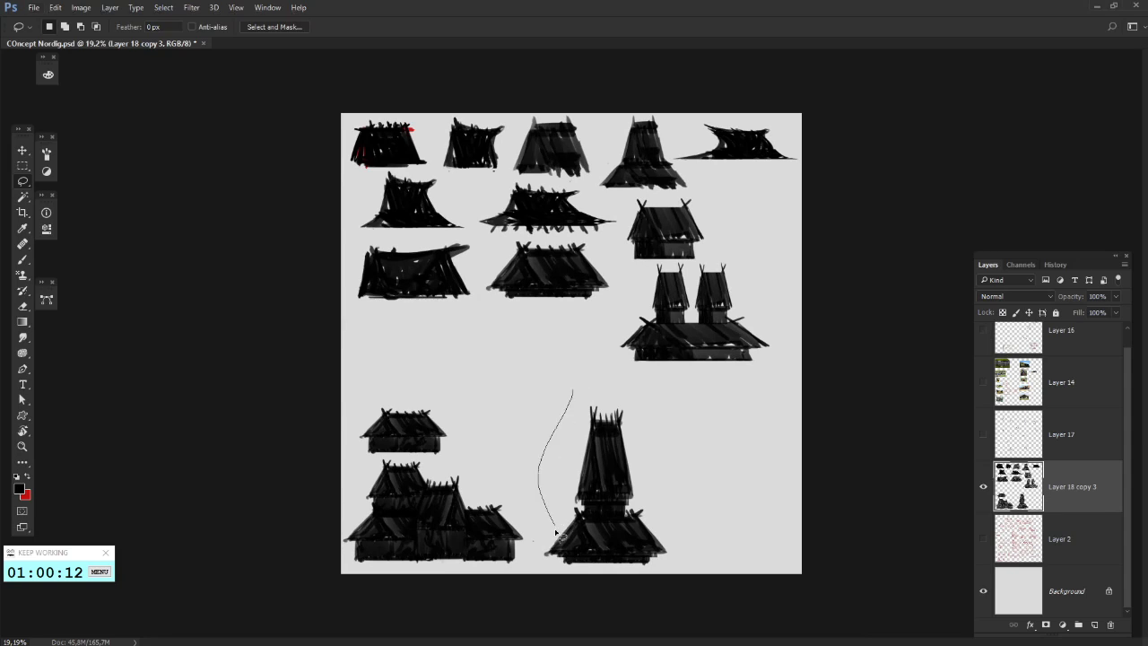
{"action": "left_click_drag", "start_coordinate": [570, 416], "coordinate": [578, 386]}
{"action": "mouse_move", "coordinate": [622, 490]}
{"action": "left_mouse_down"}
{"action": "mouse_move", "coordinate": [689, 459]}
{"action": "mouse_move", "coordinate": [735, 463]}
{"action": "left_mouse_up"}
{"action": "right_click", "coordinate": [689, 461]}
{"action": "left_click", "coordinate": [688, 463]}
{"action": "key", "text": "ctrl+d"}
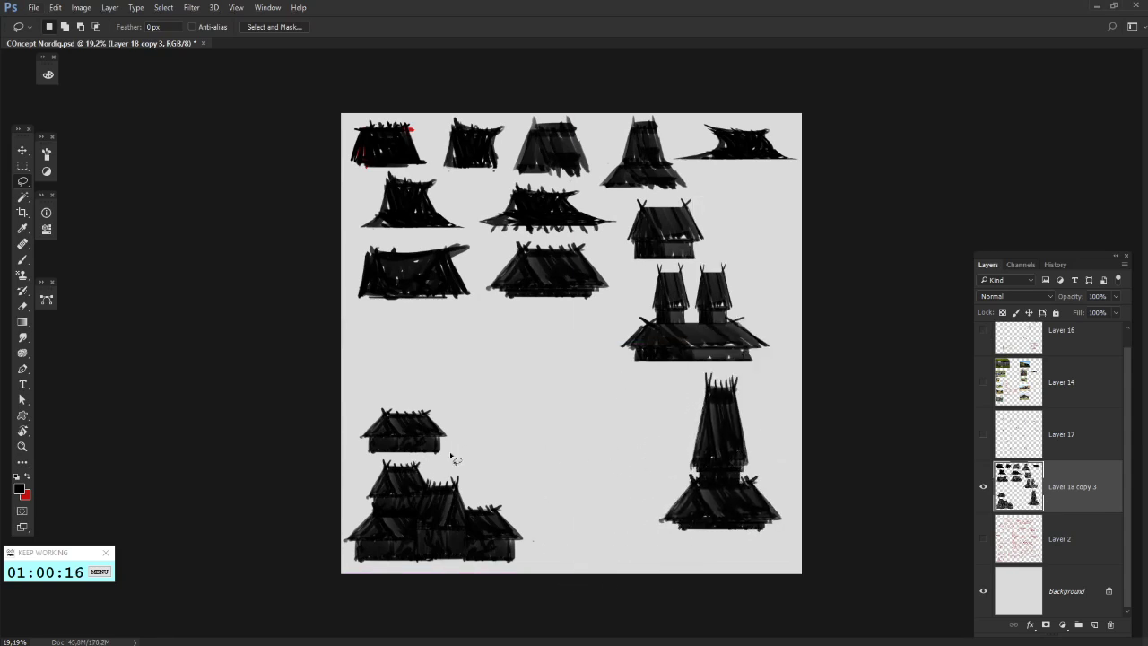
- Move the small house silhouette up beneath the sagging-roof longhouse and clear the selection
{"action": "left_click_drag", "start_coordinate": [431, 413], "coordinate": [364, 390]}
{"action": "mouse_move", "coordinate": [430, 435]}
{"action": "left_mouse_down"}
{"action": "mouse_move", "coordinate": [429, 326]}
{"action": "mouse_move", "coordinate": [430, 349]}
{"action": "left_mouse_up"}
{"action": "key", "text": "ctrl+d"}
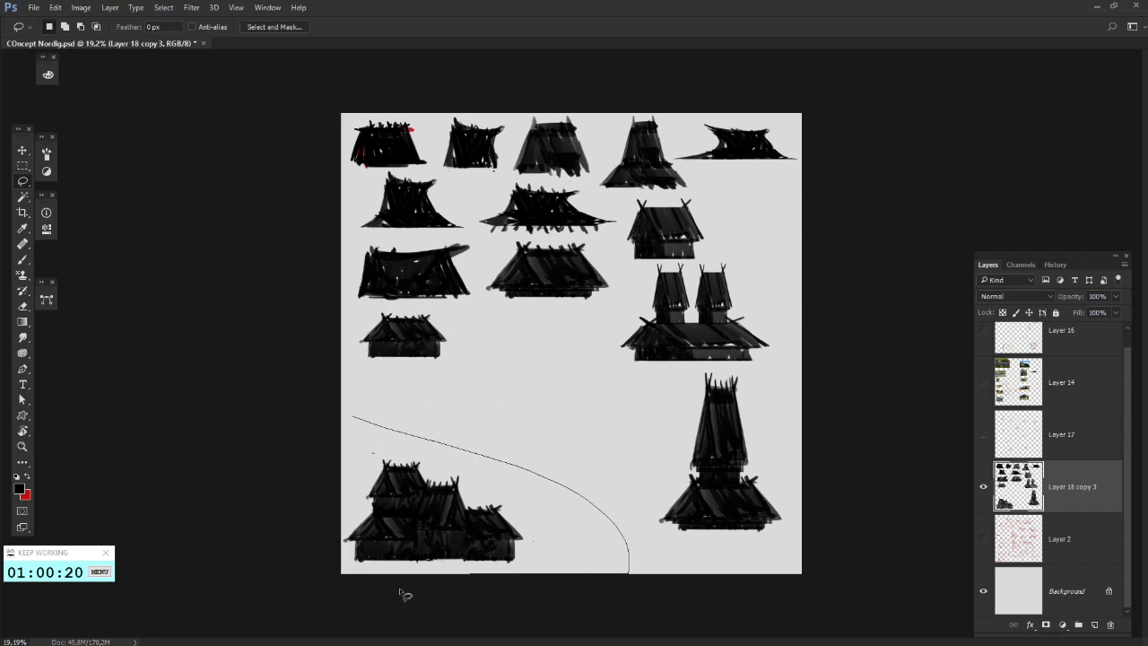
- Lasso the multi-gabled hall at the sheet's lower edge, move it up beside the small house, and deselect
{"action": "left_click_drag", "start_coordinate": [424, 446], "coordinate": [427, 451]}
{"action": "left_click_drag", "start_coordinate": [448, 514], "coordinate": [554, 361]}
{"action": "key", "text": "ctrl+d"}
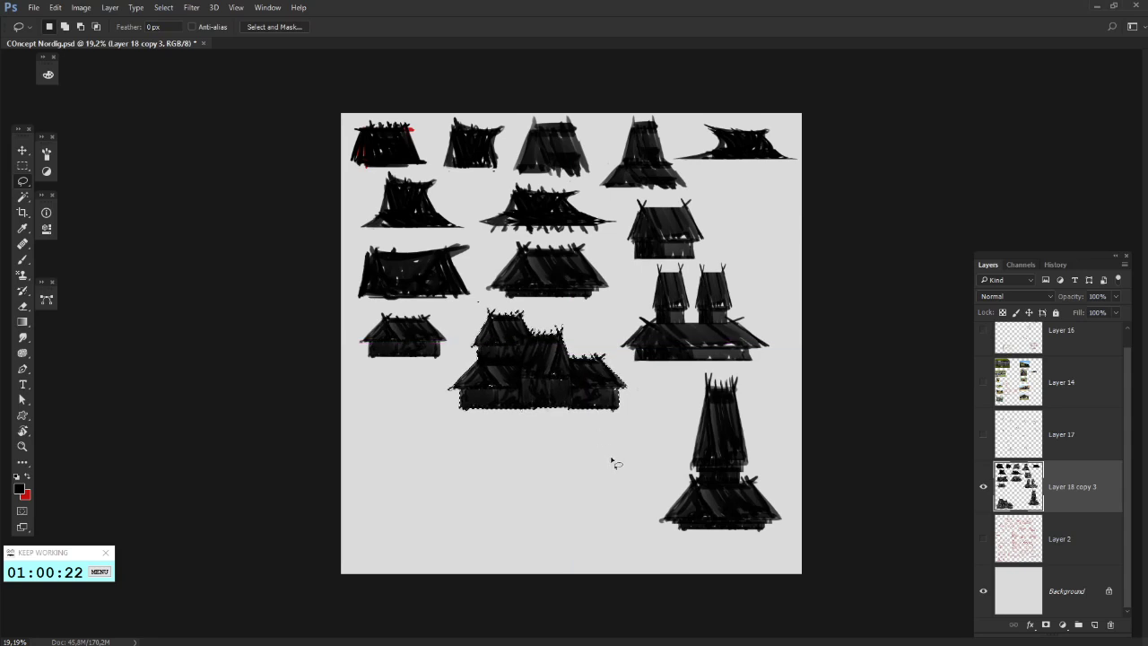
- Add a new layer above the silhouettes layer and reduce the brush size to 47 for handwriting labels
{"action": "scroll", "coordinate": [542, 378], "scroll_direction": "up", "scroll_amount": 3}
{"action": "scroll", "coordinate": [482, 332], "scroll_direction": "up", "scroll_amount": 3}
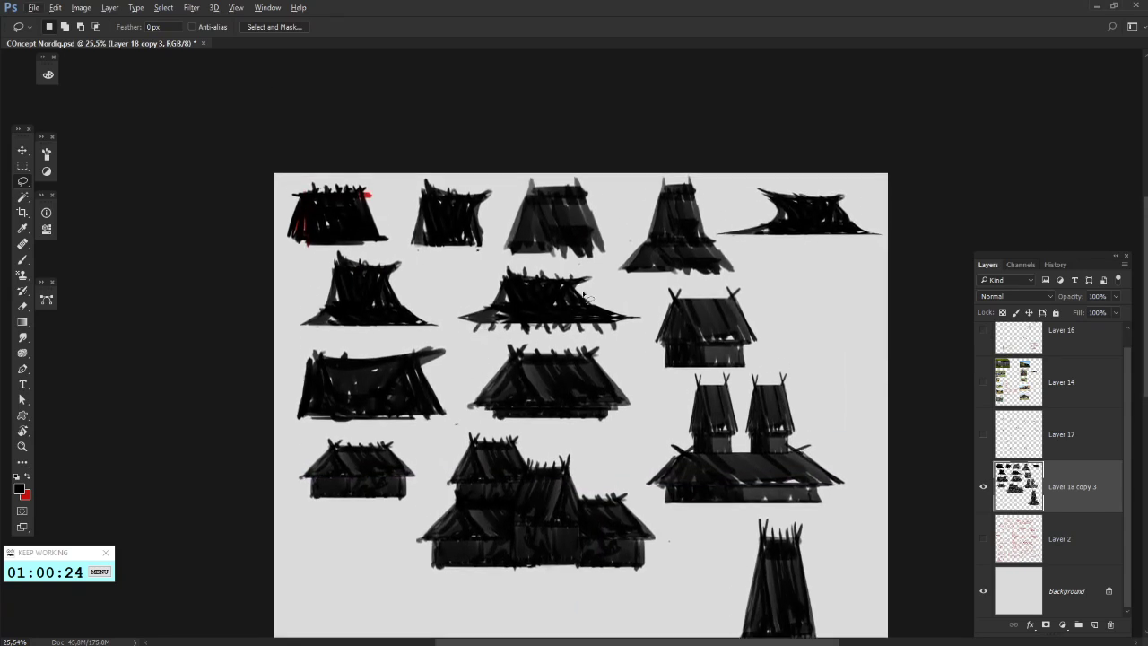
{"action": "key", "text": "b"}
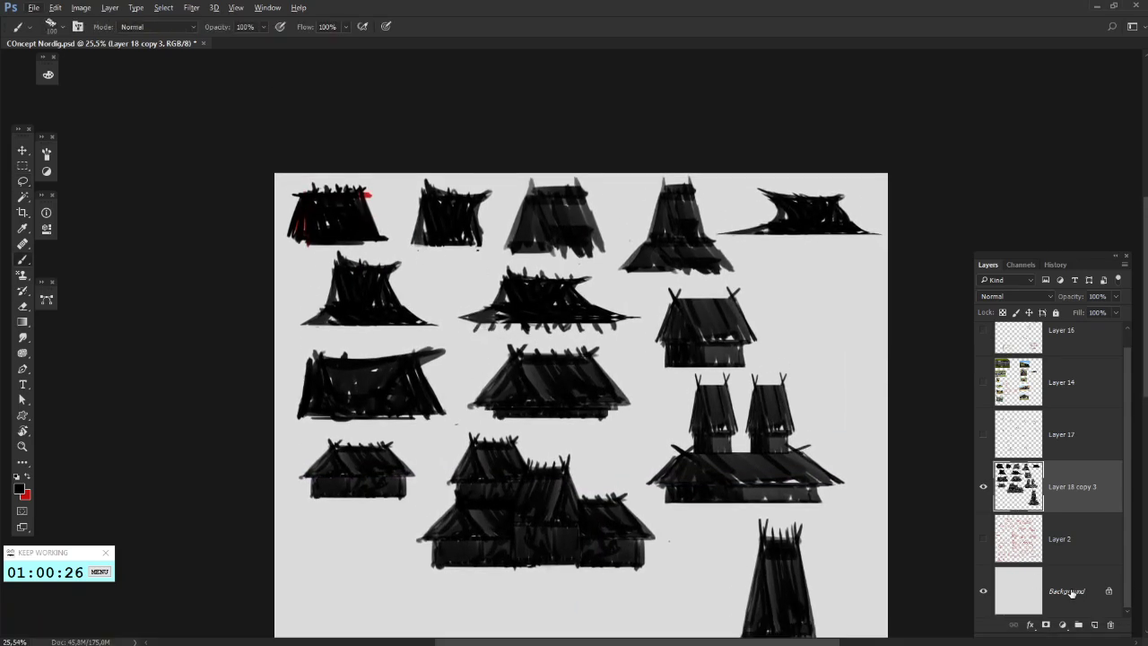
{"action": "left_click", "coordinate": [1096, 628]}
{"action": "scroll", "coordinate": [653, 405], "scroll_direction": "up", "scroll_amount": 1}
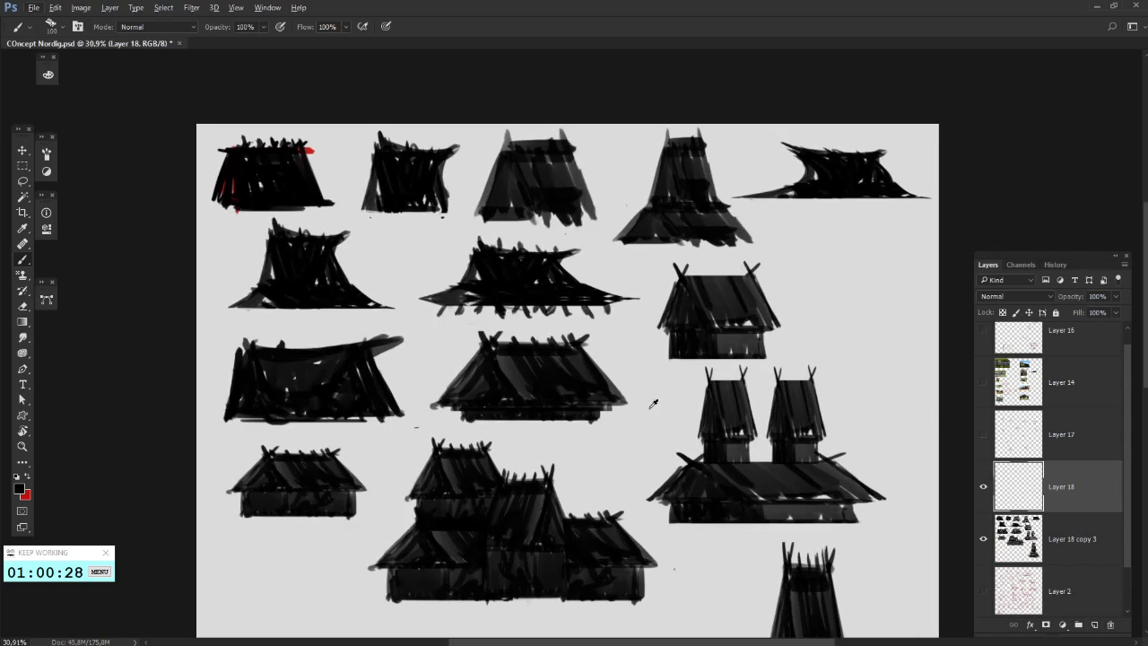
{"action": "mouse_move", "coordinate": [429, 230]}
{"action": "left_mouse_down"}
{"action": "mouse_move", "coordinate": [478, 337]}
{"action": "mouse_move", "coordinate": [423, 325]}
{"action": "left_mouse_up"}
{"action": "right_click", "coordinate": [388, 302]}
- Handwrite the numbers 1 to 9 beside the first nine building silhouettes on the new layer
{"action": "left_click", "coordinate": [314, 329]}
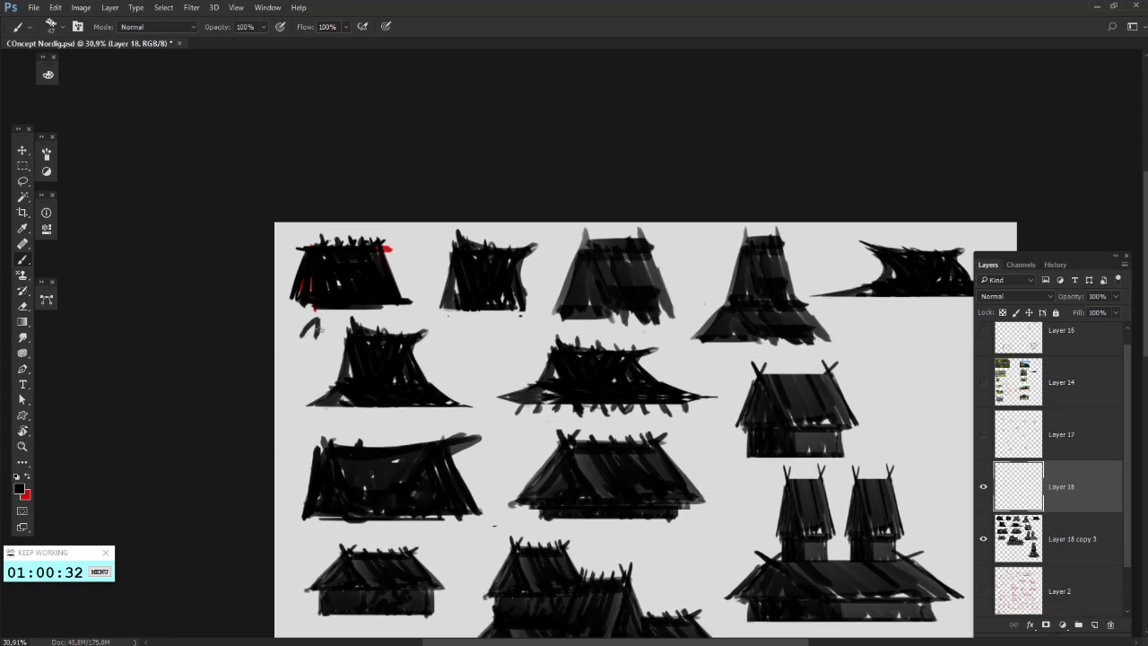
{"action": "left_click_drag", "start_coordinate": [319, 330], "coordinate": [318, 316]}
{"action": "left_click_drag", "start_coordinate": [501, 333], "coordinate": [456, 328]}
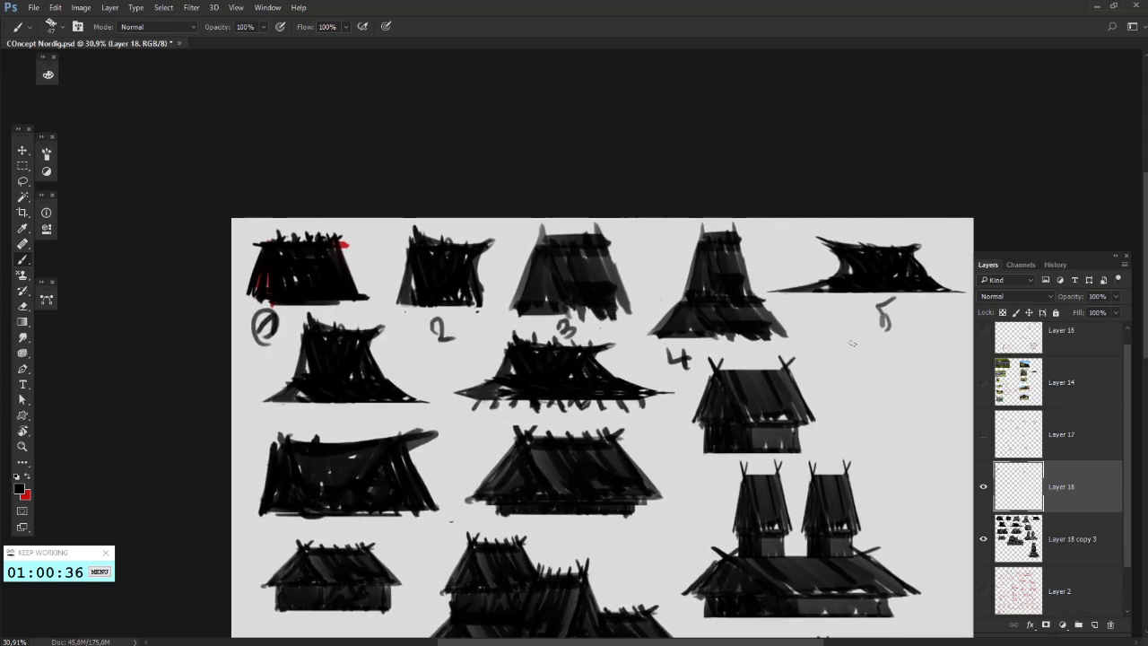
{"action": "mouse_move", "coordinate": [784, 377]}
{"action": "left_mouse_down"}
{"action": "mouse_move", "coordinate": [814, 335]}
{"action": "mouse_move", "coordinate": [863, 366]}
{"action": "left_mouse_up"}
{"action": "mouse_move", "coordinate": [707, 402]}
{"action": "left_mouse_down"}
{"action": "mouse_move", "coordinate": [750, 377]}
{"action": "mouse_move", "coordinate": [766, 377]}
{"action": "mouse_move", "coordinate": [767, 403]}
{"action": "left_mouse_up"}
{"action": "mouse_move", "coordinate": [572, 357]}
{"action": "left_mouse_down"}
{"action": "mouse_move", "coordinate": [581, 319]}
{"action": "mouse_move", "coordinate": [513, 318]}
{"action": "left_mouse_up"}
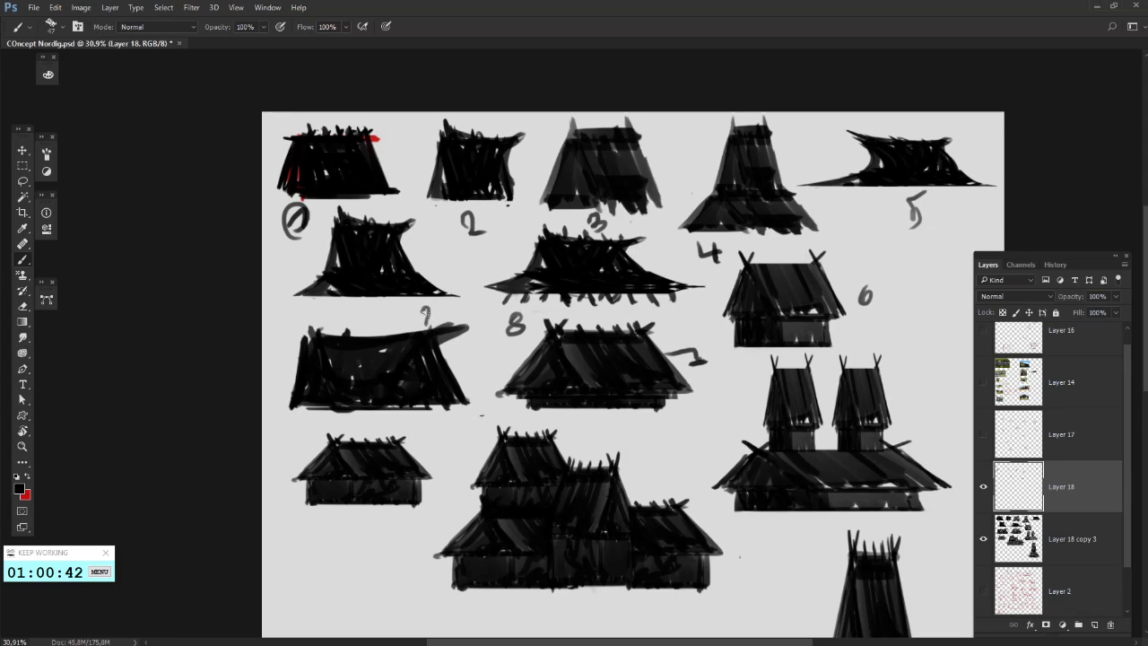
- Handwrite the numbers 10 to 14 beside the remaining buildings and hide the numbering layer
{"action": "left_click_drag", "start_coordinate": [446, 429], "coordinate": [445, 416]}
{"action": "left_click_drag", "start_coordinate": [677, 417], "coordinate": [642, 372]}
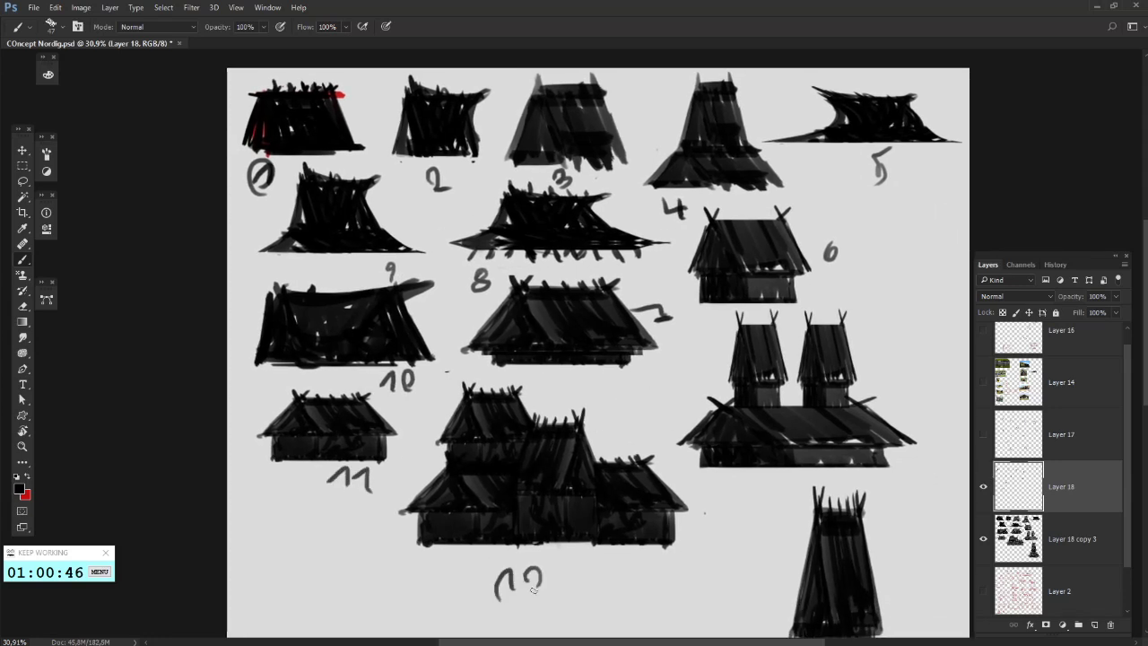
{"action": "left_click_drag", "start_coordinate": [771, 481], "coordinate": [769, 508]}
{"action": "left_click_drag", "start_coordinate": [777, 515], "coordinate": [680, 373]}
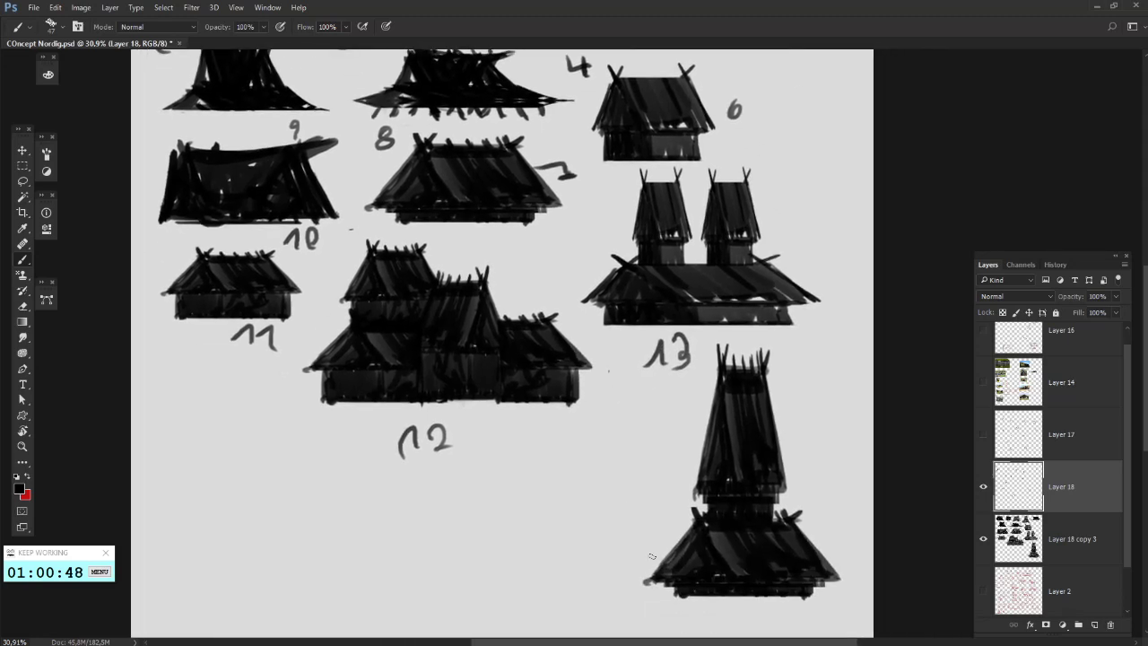
{"action": "scroll", "coordinate": [616, 503], "scroll_direction": "down", "scroll_amount": 4}
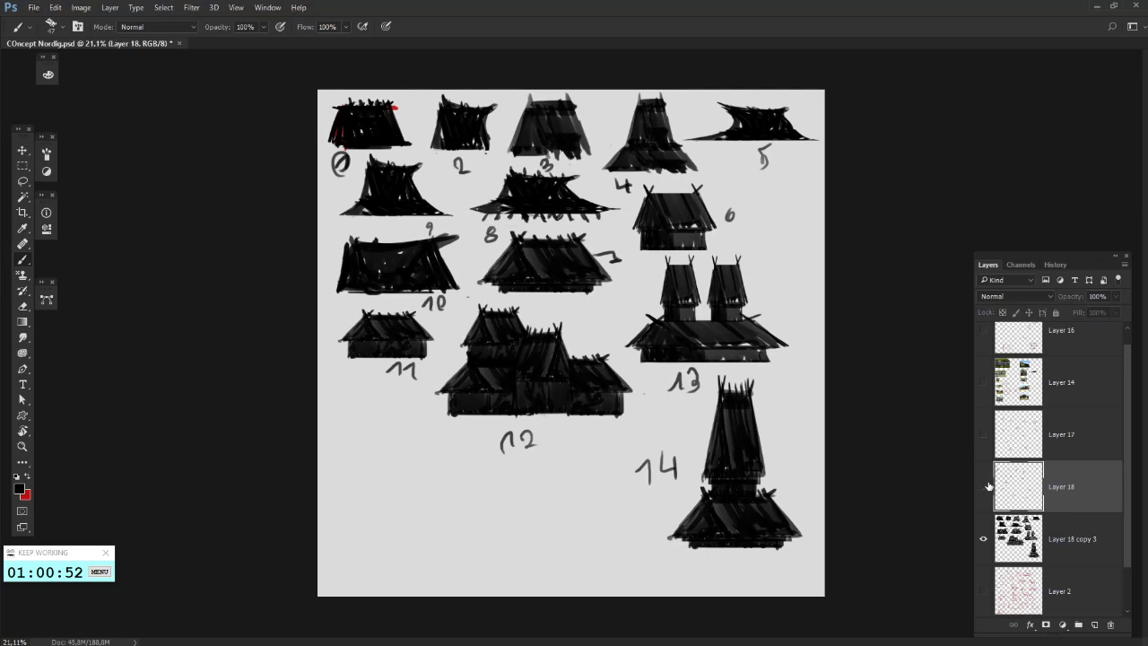
{"action": "left_click", "coordinate": [985, 486]}
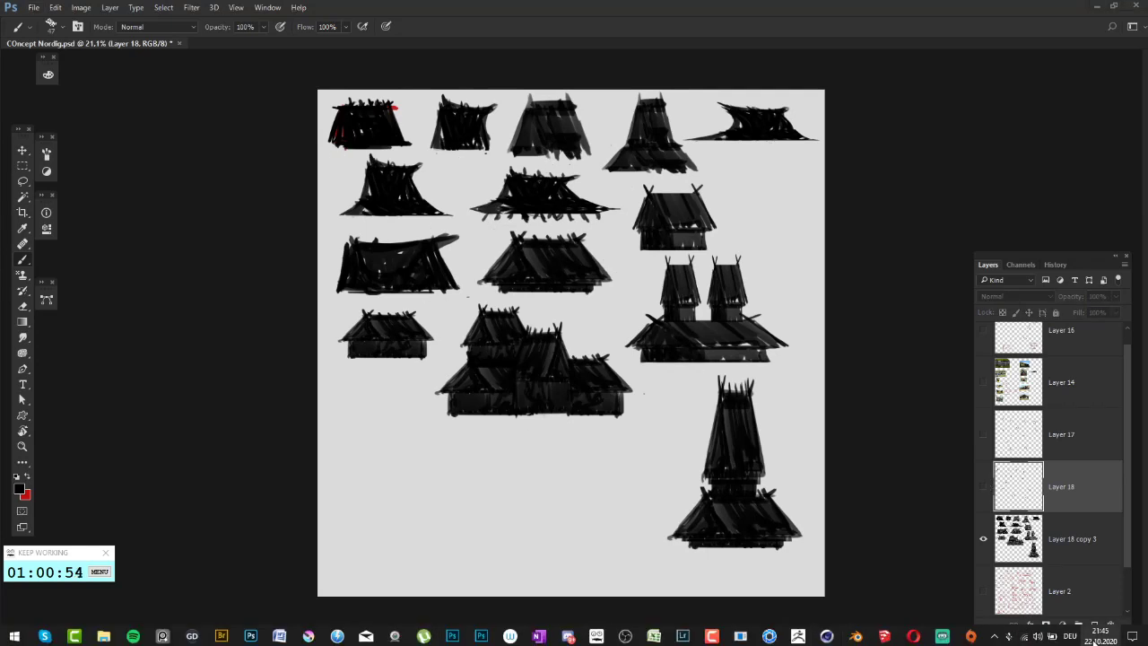
{"action": "left_click", "coordinate": [1096, 642]}
{"action": "left_click", "coordinate": [225, 464]}
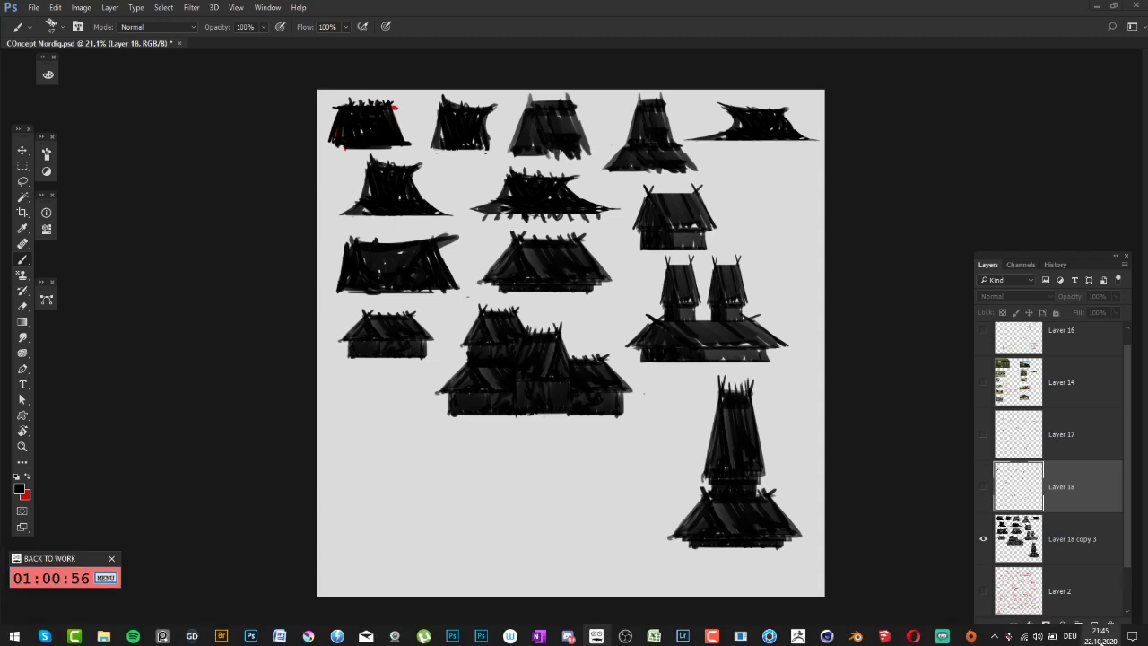
{"action": "scroll", "coordinate": [440, 487], "scroll_direction": "up", "scroll_amount": 2}
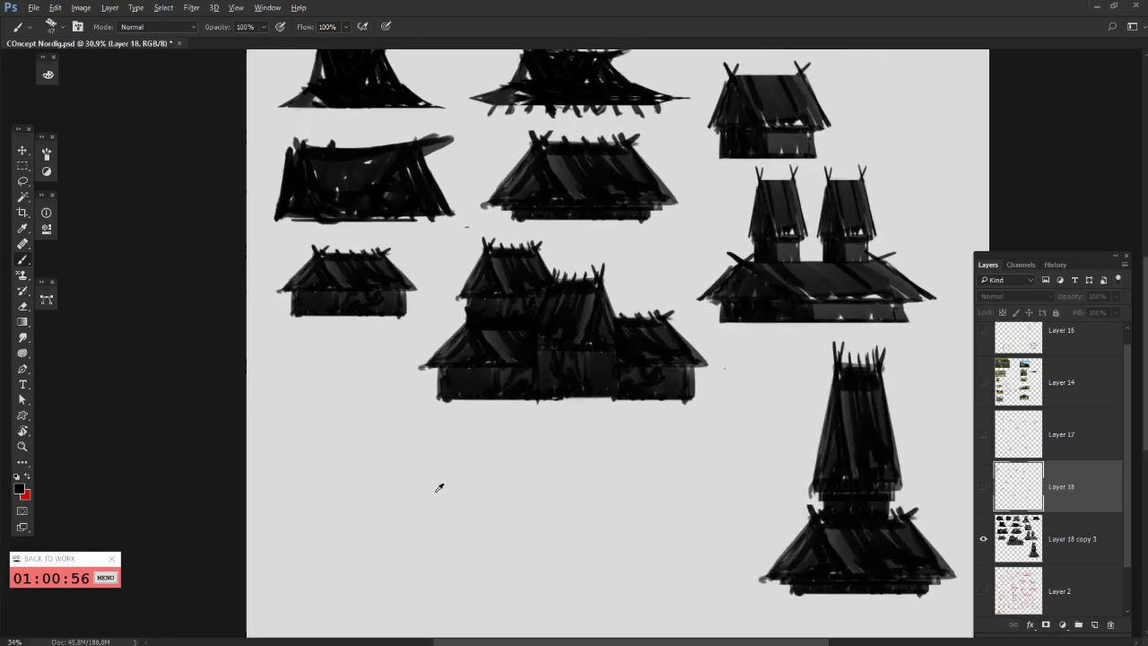
{"action": "scroll", "coordinate": [440, 487], "scroll_direction": "up", "scroll_amount": 1}
{"action": "mouse_move", "coordinate": [486, 413]}
{"action": "left_mouse_down"}
{"action": "mouse_move", "coordinate": [527, 340]}
{"action": "mouse_move", "coordinate": [513, 390]}
{"action": "mouse_move", "coordinate": [520, 356]}
{"action": "mouse_move", "coordinate": [426, 341]}
{"action": "left_mouse_up"}
{"action": "left_click", "coordinate": [343, 380]}
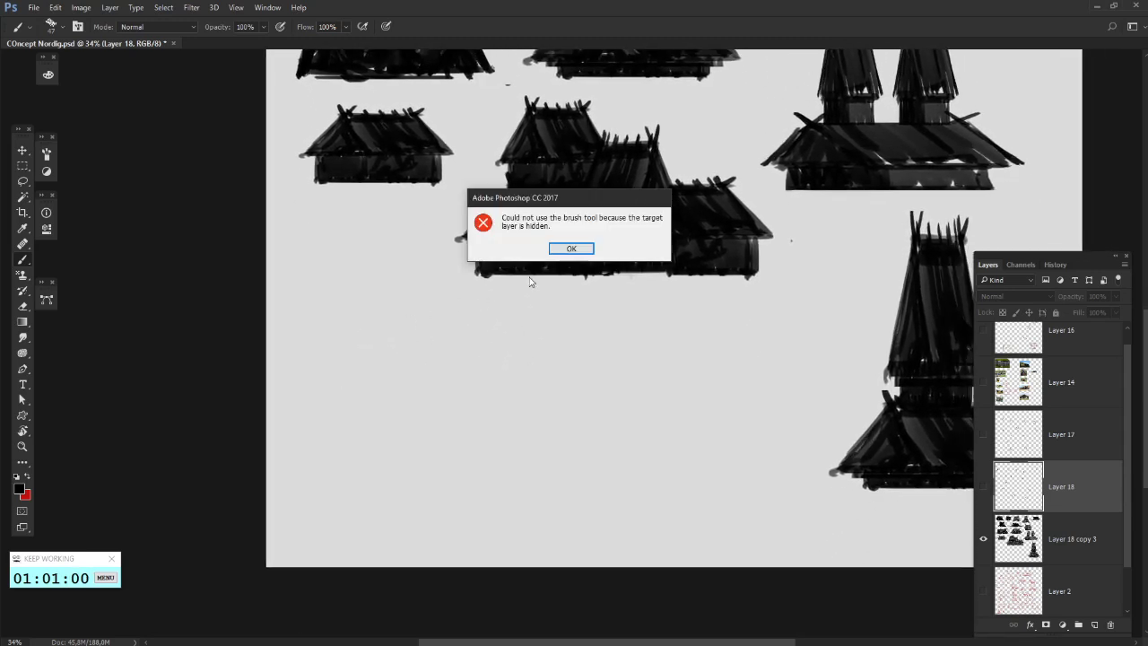
{"action": "left_click", "coordinate": [570, 247]}
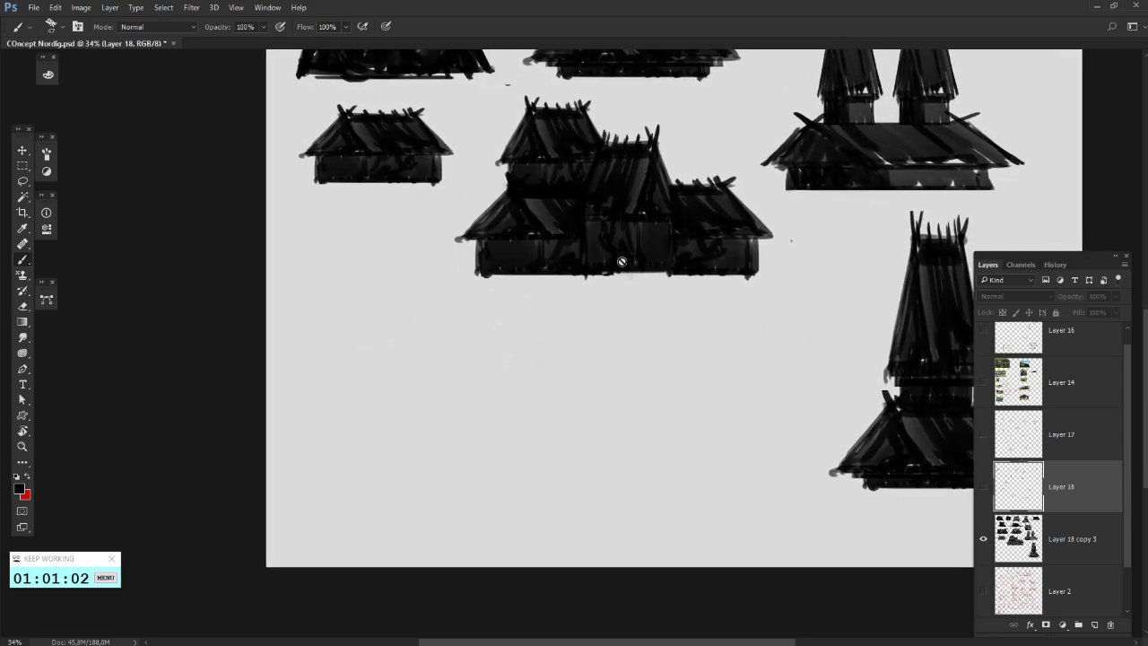
- Make the building silhouettes layer, Layer 18 copy 3, the active layer
{"action": "left_click", "coordinate": [1041, 531]}
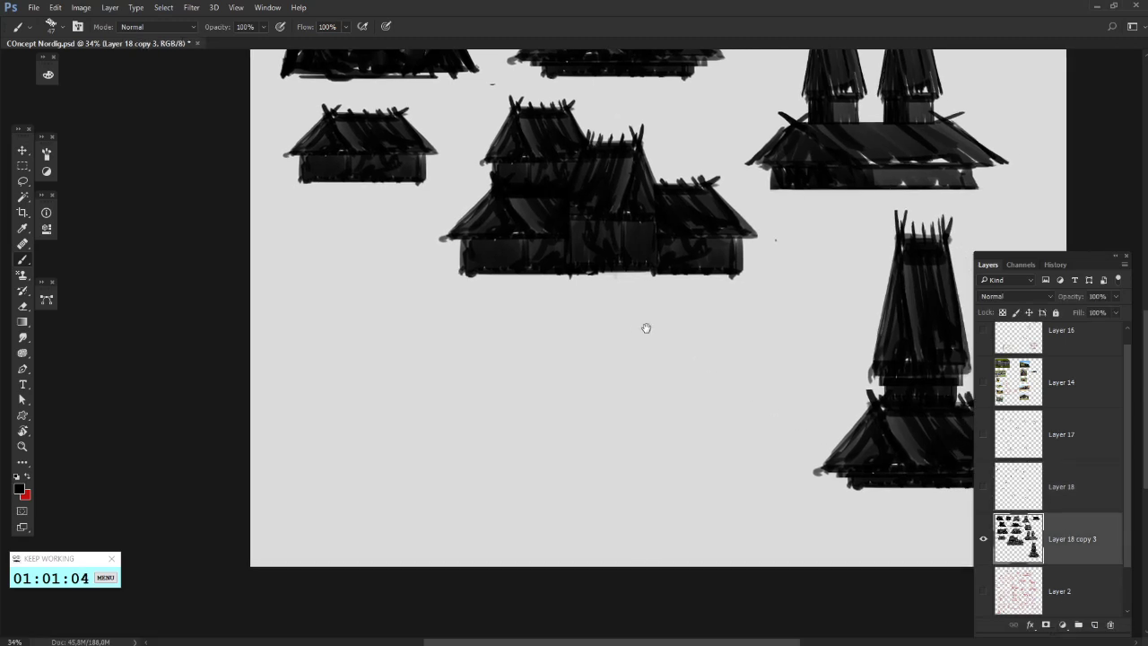
{"action": "mouse_move", "coordinate": [802, 313]}
{"action": "left_mouse_down"}
{"action": "mouse_move", "coordinate": [759, 349]}
{"action": "mouse_move", "coordinate": [584, 435]}
{"action": "mouse_move", "coordinate": [643, 418]}
{"action": "mouse_move", "coordinate": [590, 536]}
{"action": "mouse_move", "coordinate": [631, 565]}
{"action": "mouse_move", "coordinate": [776, 431]}
{"action": "left_mouse_up"}
{"action": "left_click", "coordinate": [983, 441]}
{"action": "left_click", "coordinate": [984, 436]}
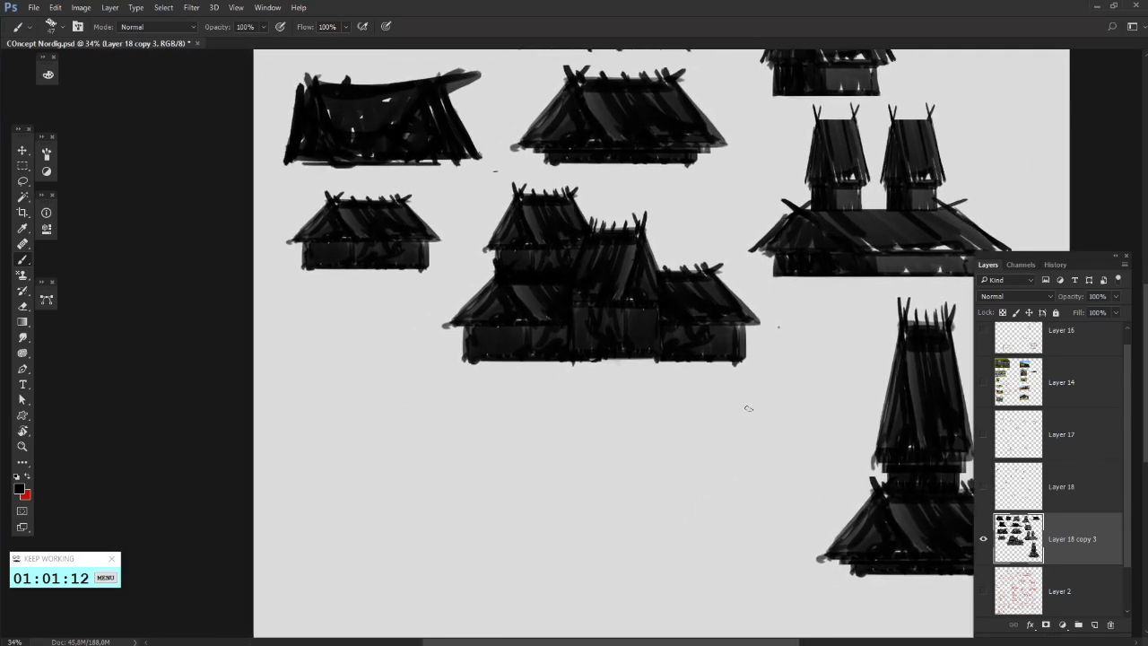
{"action": "mouse_move", "coordinate": [555, 383]}
{"action": "left_mouse_down"}
{"action": "mouse_move", "coordinate": [557, 358]}
{"action": "mouse_move", "coordinate": [568, 356]}
{"action": "left_mouse_up"}
{"action": "right_click", "coordinate": [424, 373]}
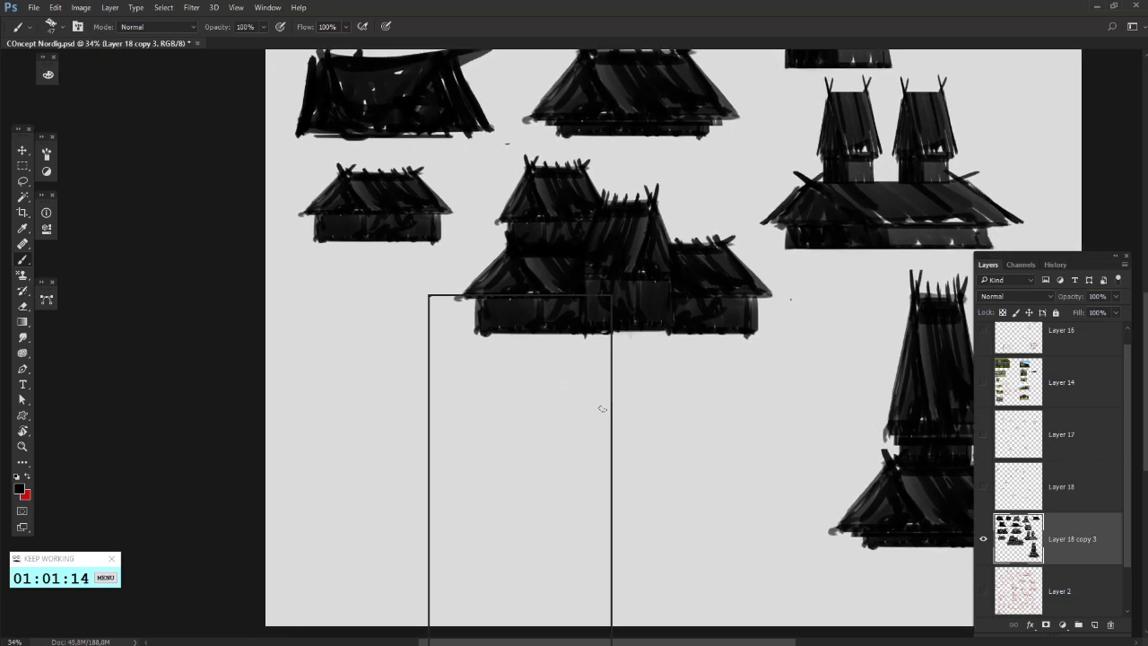
{"action": "left_click", "coordinate": [804, 327]}
{"action": "mouse_move", "coordinate": [805, 326]}
{"action": "left_mouse_down"}
{"action": "mouse_move", "coordinate": [618, 361]}
{"action": "mouse_move", "coordinate": [636, 367]}
{"action": "left_mouse_up"}
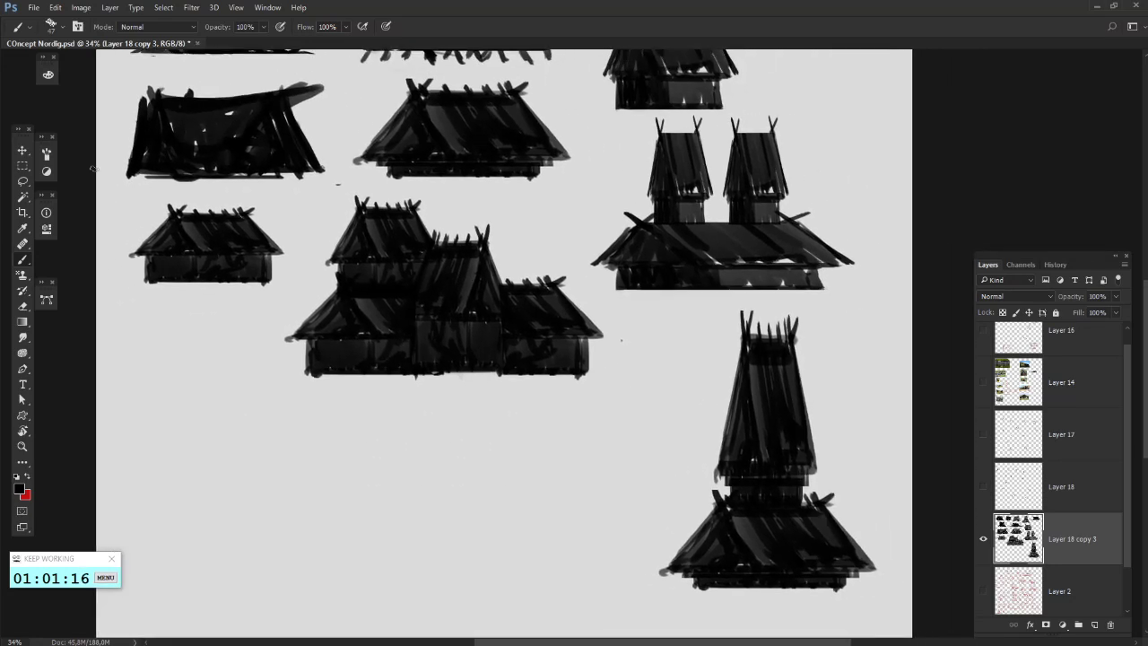
- Lasso the tall tower silhouette and scale it down to about 62 percent
{"action": "left_click", "coordinate": [23, 182]}
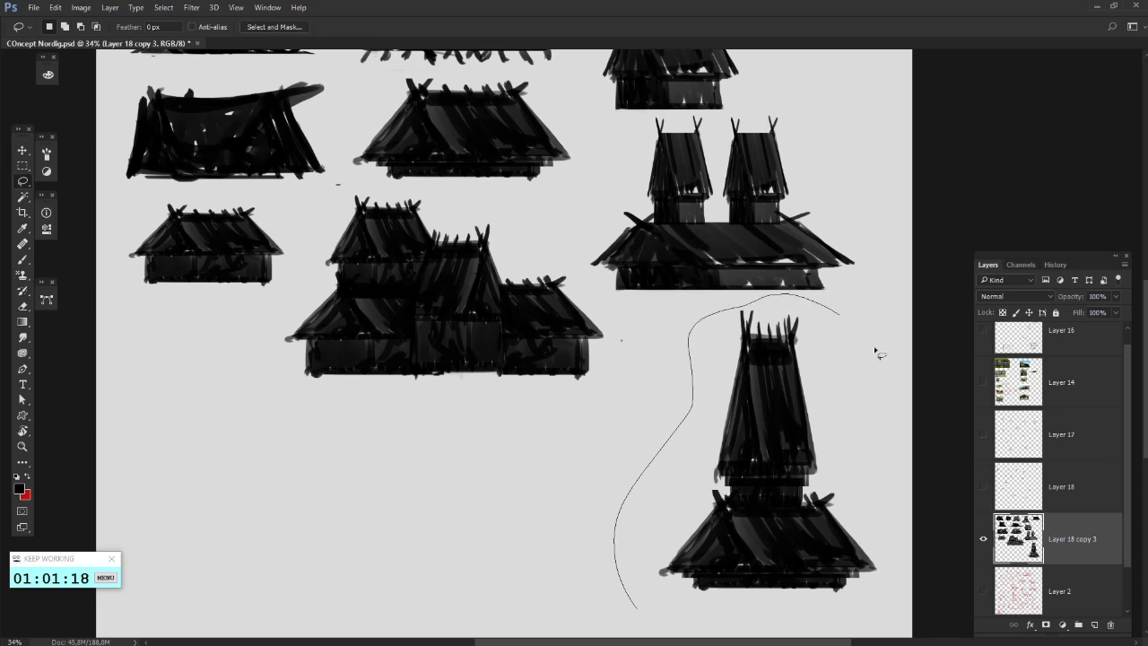
{"action": "left_click_drag", "start_coordinate": [876, 352], "coordinate": [639, 606]}
{"action": "right_click", "coordinate": [882, 402]}
{"action": "left_click", "coordinate": [883, 376]}
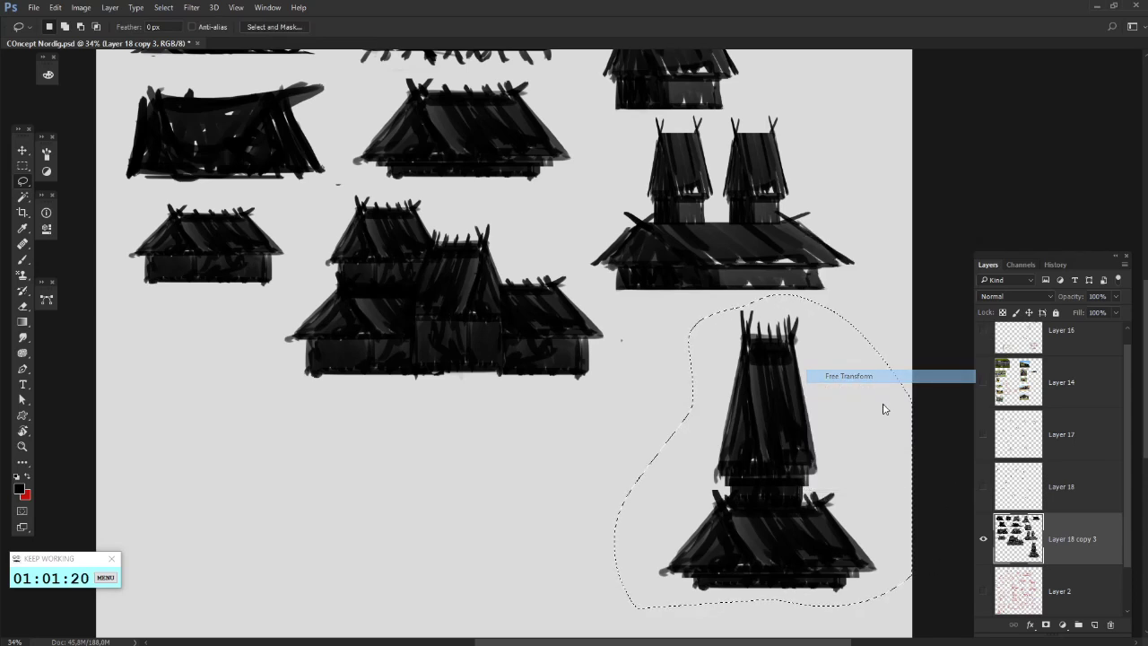
{"action": "mouse_move", "coordinate": [898, 313]}
{"action": "left_mouse_down"}
{"action": "mouse_move", "coordinate": [789, 420]}
{"action": "mouse_move", "coordinate": [807, 422]}
{"action": "mouse_move", "coordinate": [831, 333]}
{"action": "mouse_move", "coordinate": [862, 301]}
{"action": "left_mouse_up"}
{"action": "key", "text": "Return"}
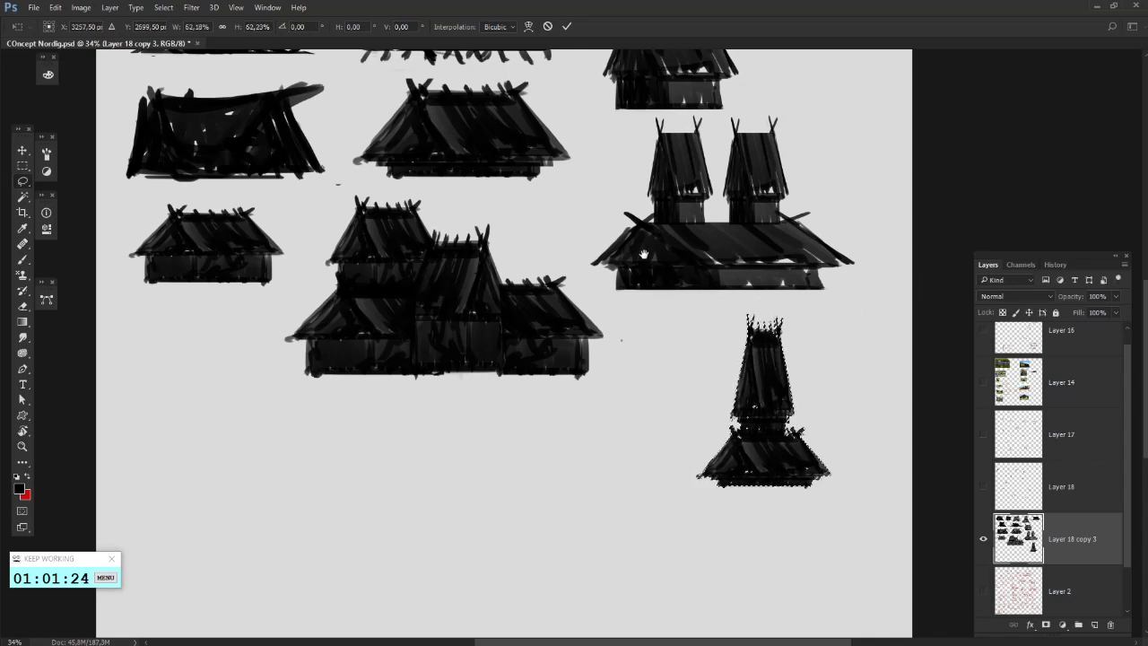
- Lasso the two-towered hall without the house above it and move it up beside that house, near the sheet's outer edge
{"action": "left_click_drag", "start_coordinate": [643, 252], "coordinate": [652, 366]}
{"action": "left_click_drag", "start_coordinate": [667, 444], "coordinate": [566, 362]}
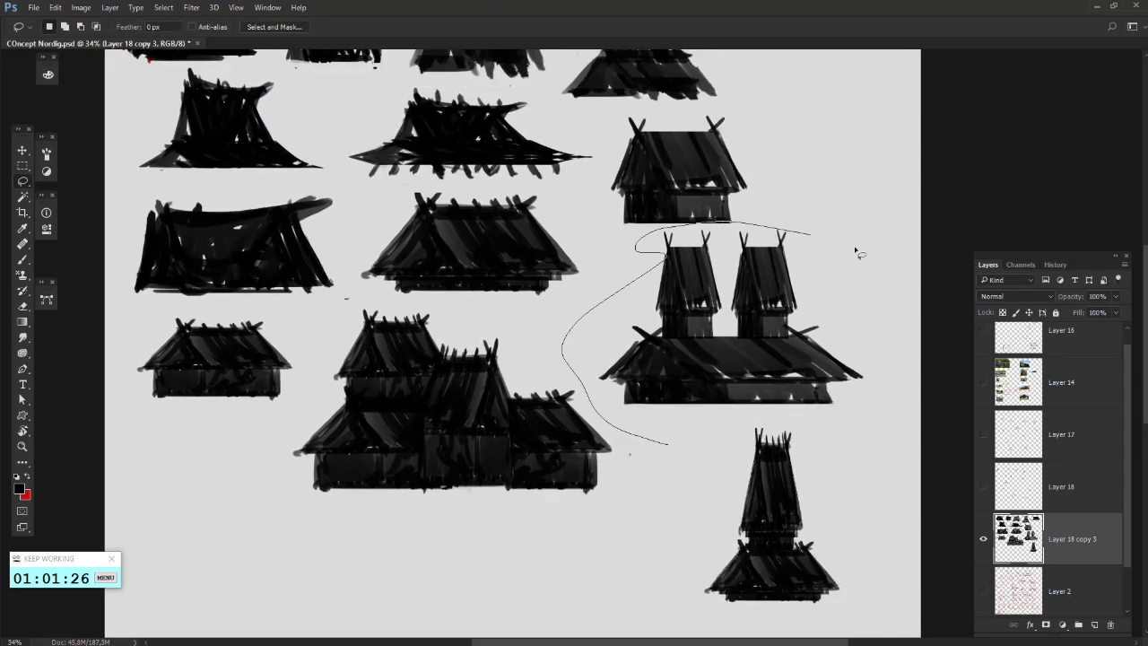
{"action": "left_click_drag", "start_coordinate": [715, 417], "coordinate": [713, 418]}
{"action": "mouse_move", "coordinate": [743, 311]}
{"action": "left_mouse_down"}
{"action": "mouse_move", "coordinate": [802, 275]}
{"action": "mouse_move", "coordinate": [798, 290]}
{"action": "left_mouse_up"}
{"action": "key", "text": "ctrl+z"}
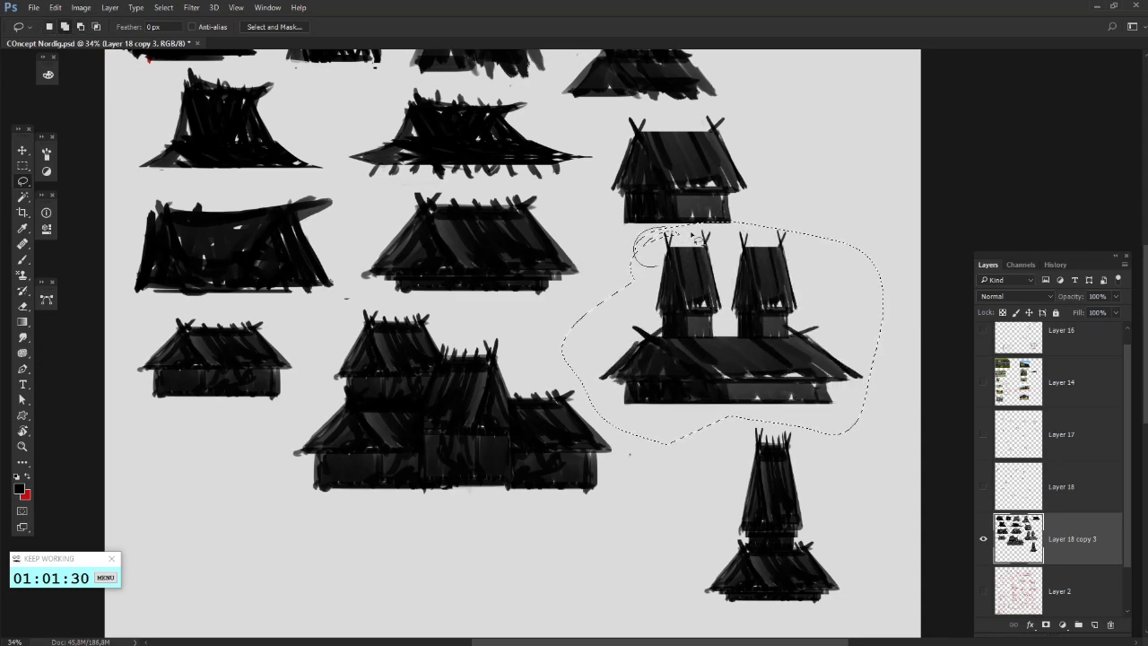
{"action": "left_click_drag", "start_coordinate": [692, 237], "coordinate": [691, 245]}
{"action": "left_click_drag", "start_coordinate": [687, 300], "coordinate": [758, 271]}
{"action": "mouse_move", "coordinate": [714, 235]}
{"action": "left_mouse_down"}
{"action": "mouse_move", "coordinate": [685, 343]}
{"action": "mouse_move", "coordinate": [679, 320]}
{"action": "mouse_move", "coordinate": [625, 325]}
{"action": "left_mouse_up"}
{"action": "key", "text": "ctrl+z"}
{"action": "left_click_drag", "start_coordinate": [722, 446], "coordinate": [815, 272]}
- Scale the two-towered hall to about 66 percent and fit it beneath the wide flared-roof building at the sheet's edge
{"action": "right_click", "coordinate": [817, 275]}
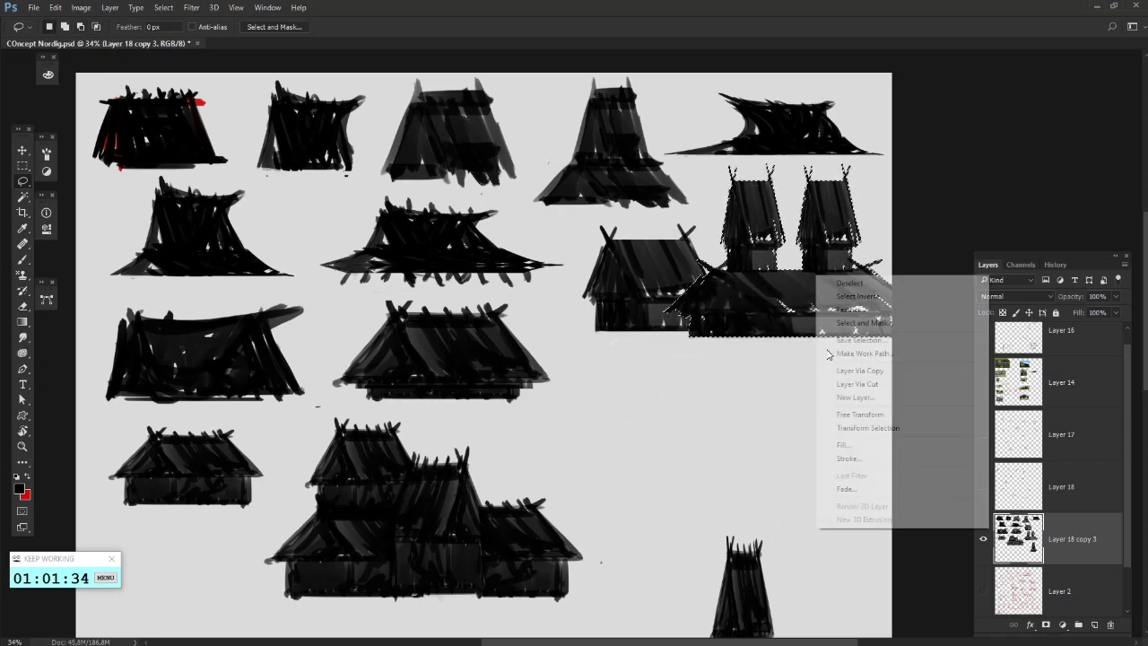
{"action": "left_click", "coordinate": [859, 414]}
{"action": "left_click_drag", "start_coordinate": [927, 160], "coordinate": [819, 225]}
{"action": "left_click_drag", "start_coordinate": [767, 319], "coordinate": [815, 263]}
{"action": "key", "text": "Return"}
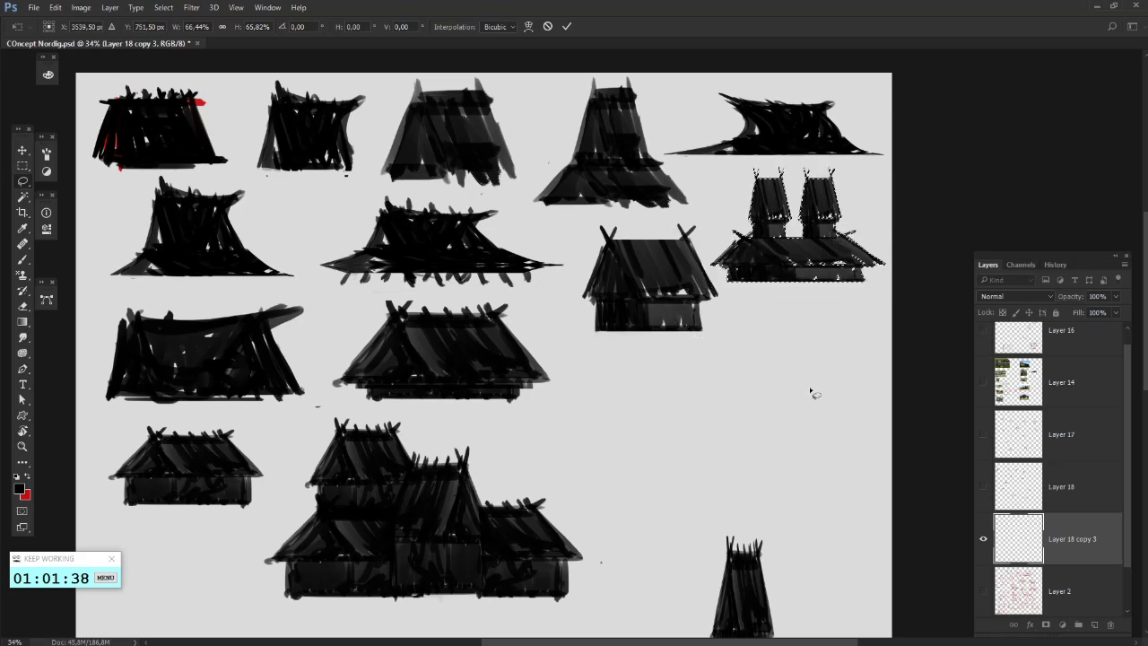
- Lasso the multi-gabled hall and move it below the crossed-gable house
{"action": "left_click_drag", "start_coordinate": [676, 385], "coordinate": [798, 276]}
{"action": "mouse_move", "coordinate": [714, 372]}
{"action": "left_mouse_down"}
{"action": "mouse_move", "coordinate": [748, 434]}
{"action": "mouse_move", "coordinate": [354, 457]}
{"action": "left_mouse_up"}
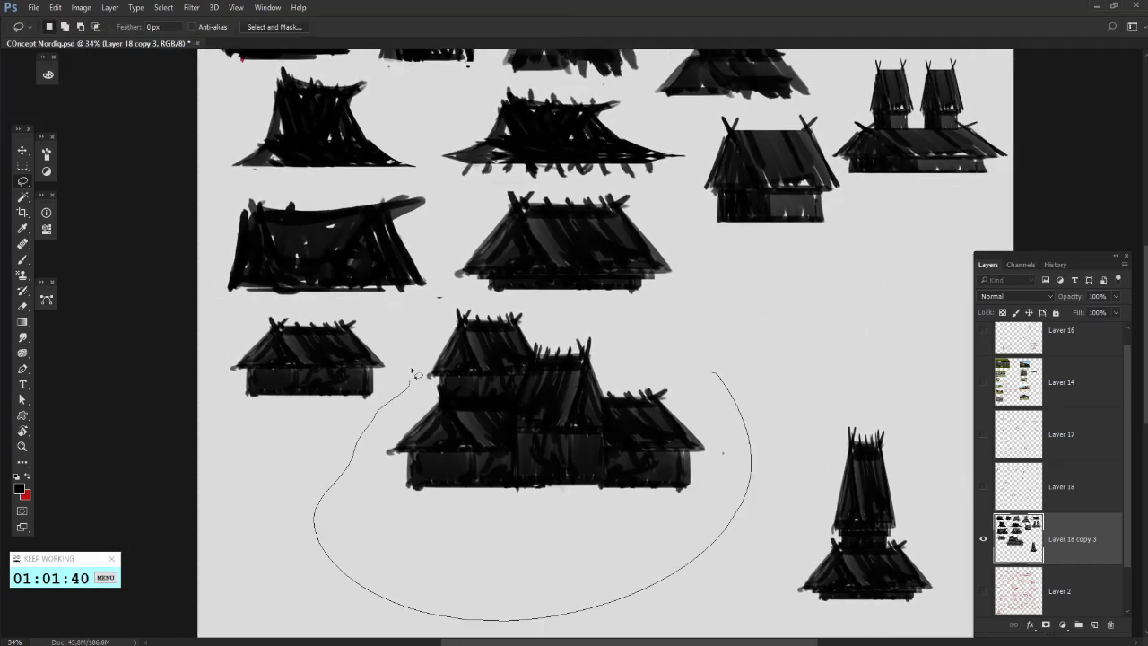
{"action": "left_click_drag", "start_coordinate": [674, 345], "coordinate": [718, 375]}
{"action": "left_click_drag", "start_coordinate": [605, 547], "coordinate": [852, 453]}
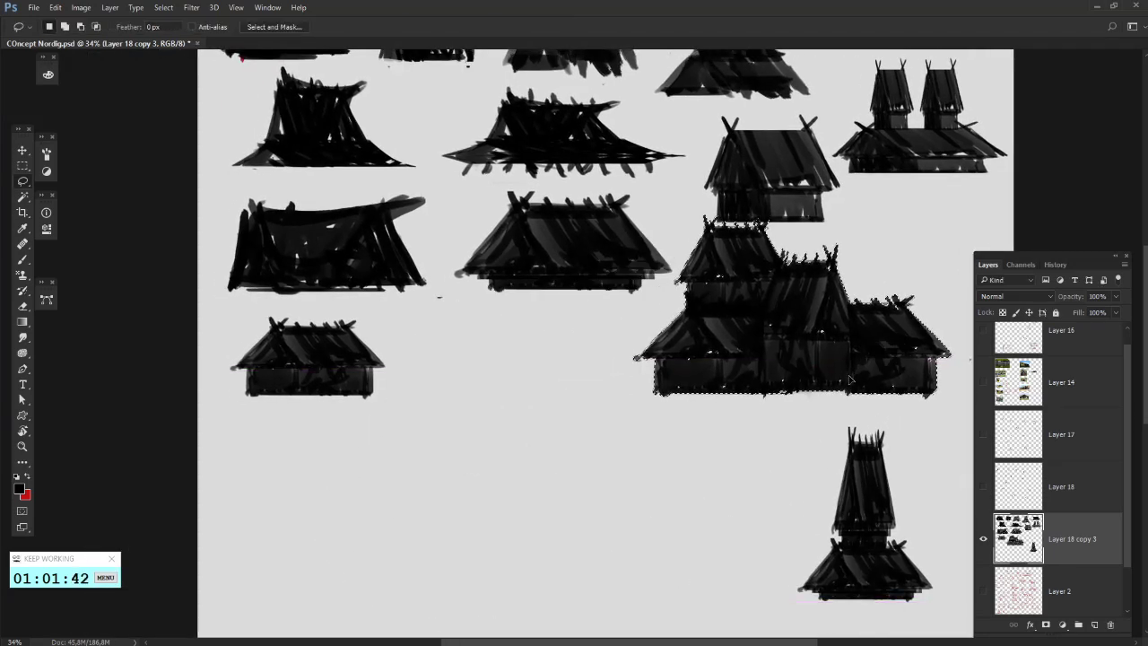
- Scale the multi-gabled hall to about 69 percent width and 58 percent height and place it just below the crossed-gable house
{"action": "right_click", "coordinate": [850, 454]}
{"action": "left_click", "coordinate": [890, 518]}
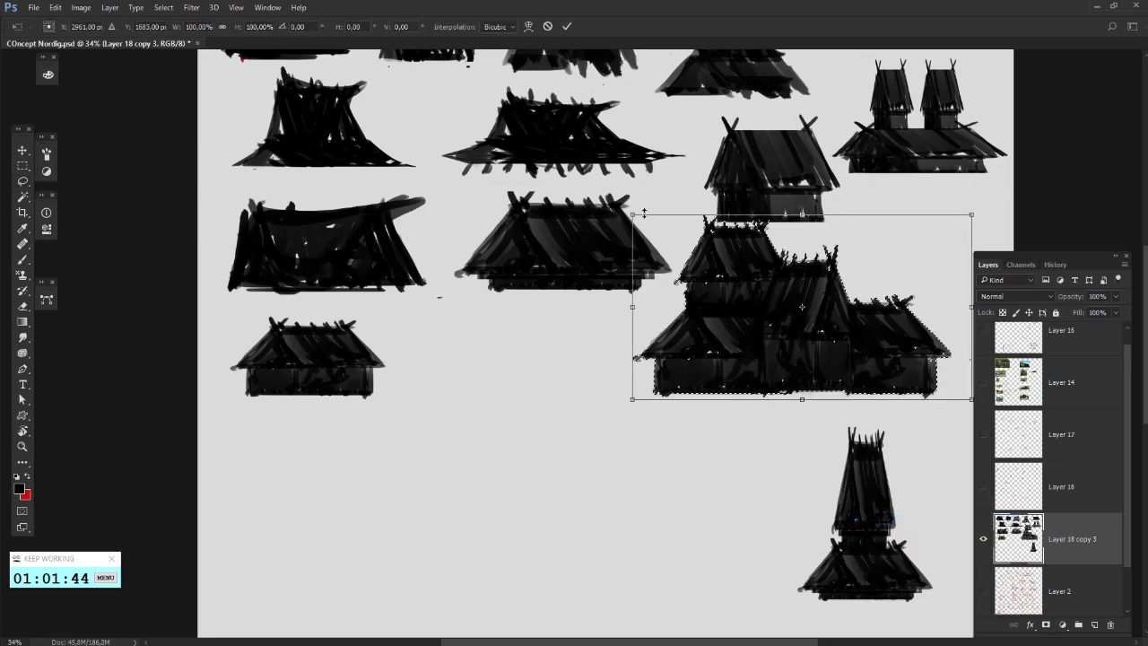
{"action": "mouse_move", "coordinate": [677, 214]}
{"action": "left_mouse_down"}
{"action": "mouse_move", "coordinate": [709, 229]}
{"action": "mouse_move", "coordinate": [669, 243]}
{"action": "mouse_move", "coordinate": [689, 264]}
{"action": "mouse_move", "coordinate": [775, 309]}
{"action": "mouse_move", "coordinate": [739, 292]}
{"action": "left_mouse_up"}
{"action": "left_click_drag", "start_coordinate": [821, 360], "coordinate": [777, 314]}
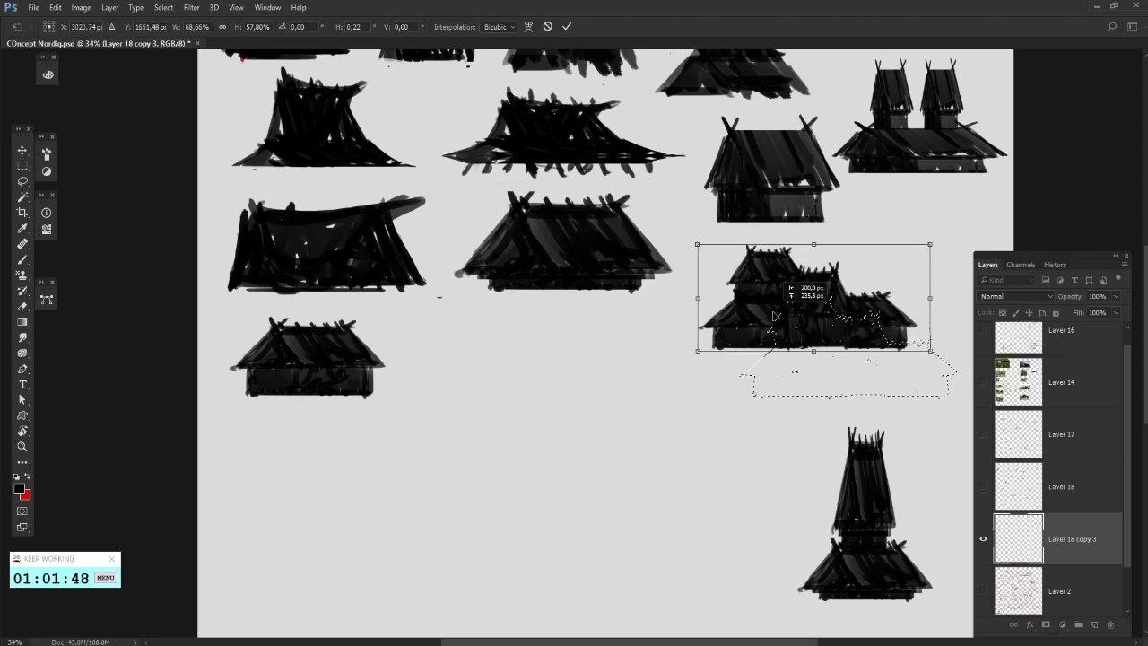
{"action": "key", "text": "Return"}
- Lasso the tall tower, move it beside the small house, and duplicate it onto its own layer
{"action": "mouse_move", "coordinate": [769, 607]}
{"action": "left_mouse_down"}
{"action": "mouse_move", "coordinate": [786, 405]}
{"action": "mouse_move", "coordinate": [812, 614]}
{"action": "left_mouse_up"}
{"action": "mouse_move", "coordinate": [882, 538]}
{"action": "left_mouse_down"}
{"action": "mouse_move", "coordinate": [525, 445]}
{"action": "mouse_move", "coordinate": [475, 410]}
{"action": "mouse_move", "coordinate": [591, 471]}
{"action": "mouse_move", "coordinate": [729, 477]}
{"action": "left_mouse_up"}
{"action": "key", "text": "ctrl+j"}
- Stretch the tower copy to about 225 percent width, squash its height, and place it below the multi-gabled hall
{"action": "right_click", "coordinate": [653, 261]}
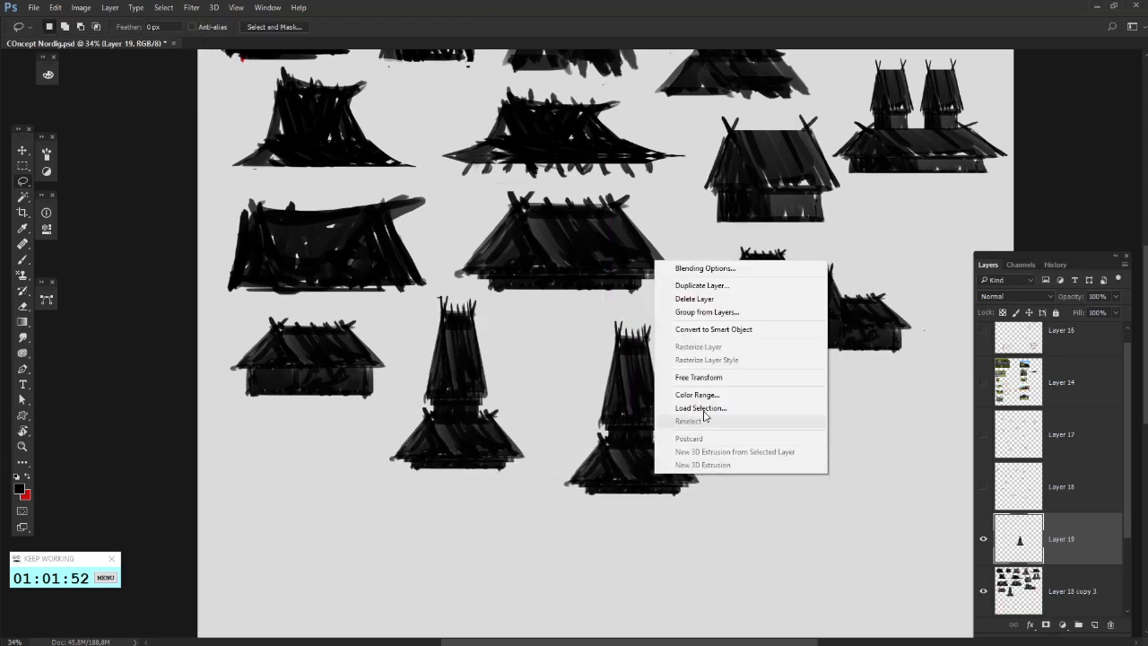
{"action": "left_click", "coordinate": [704, 378]}
{"action": "left_click_drag", "start_coordinate": [700, 408], "coordinate": [876, 408]}
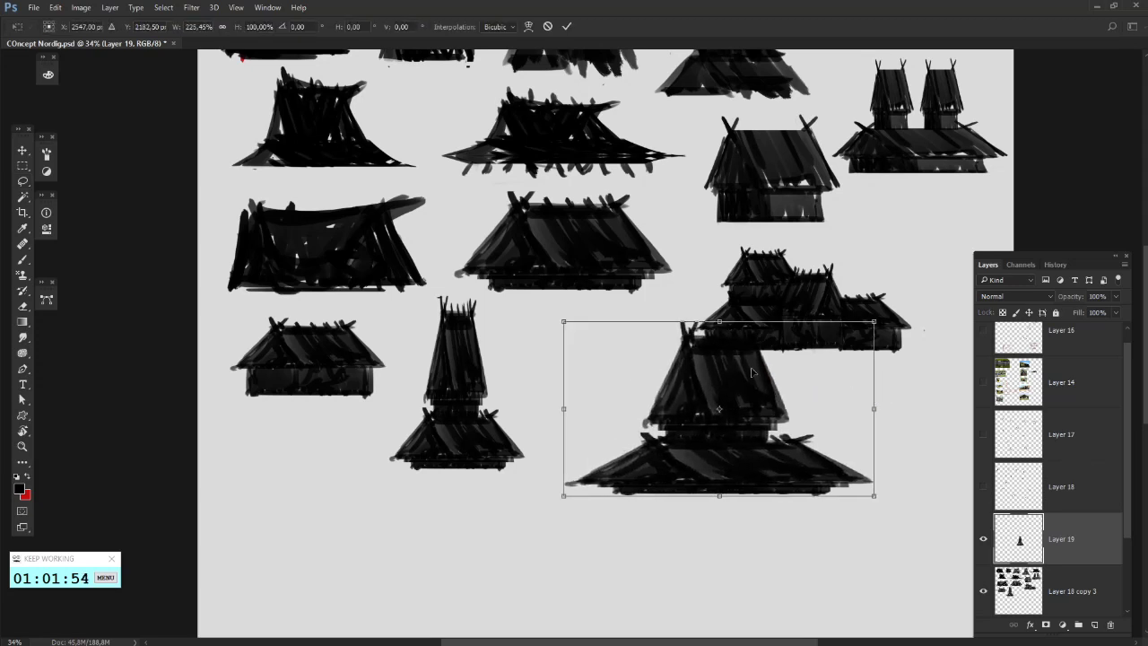
{"action": "left_click_drag", "start_coordinate": [721, 320], "coordinate": [718, 389]}
{"action": "left_click_drag", "start_coordinate": [775, 451], "coordinate": [744, 444]}
{"action": "key", "text": "Return"}
- Lasso the area beneath the wide two-tier hall, release the selection and touch up the hall's left roof slope
{"action": "mouse_move", "coordinate": [849, 439]}
{"action": "left_mouse_down"}
{"action": "mouse_move", "coordinate": [549, 579]}
{"action": "mouse_move", "coordinate": [526, 524]}
{"action": "left_mouse_up"}
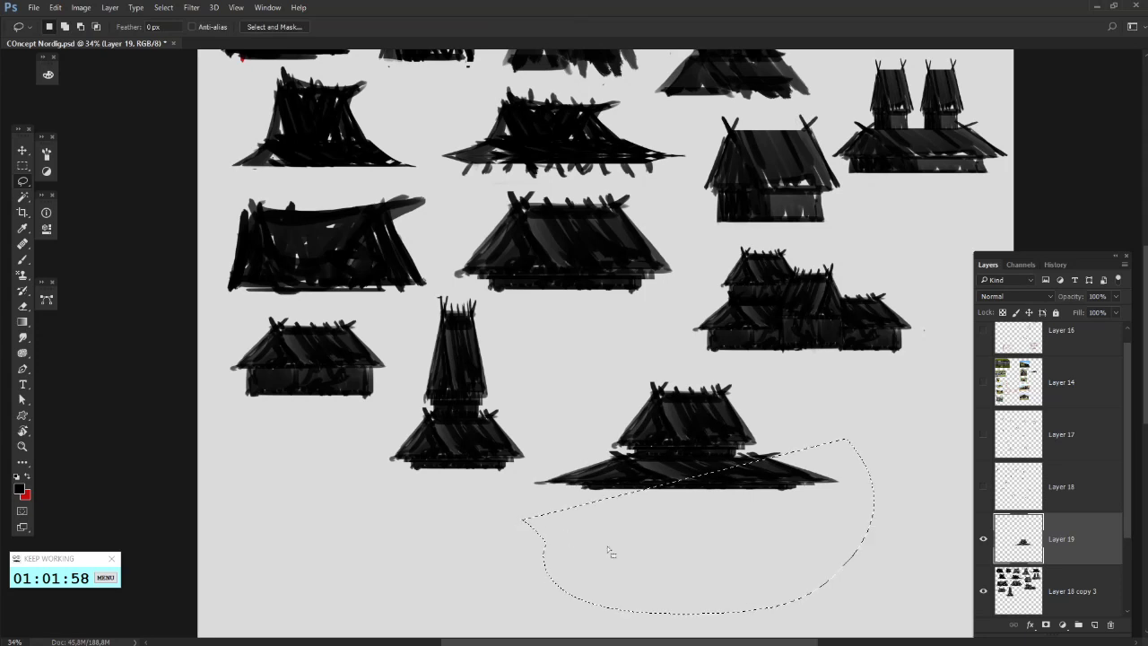
{"action": "key", "text": "ctrl+d"}
{"action": "key", "text": "ctrl+d"}
{"action": "key", "text": "e"}
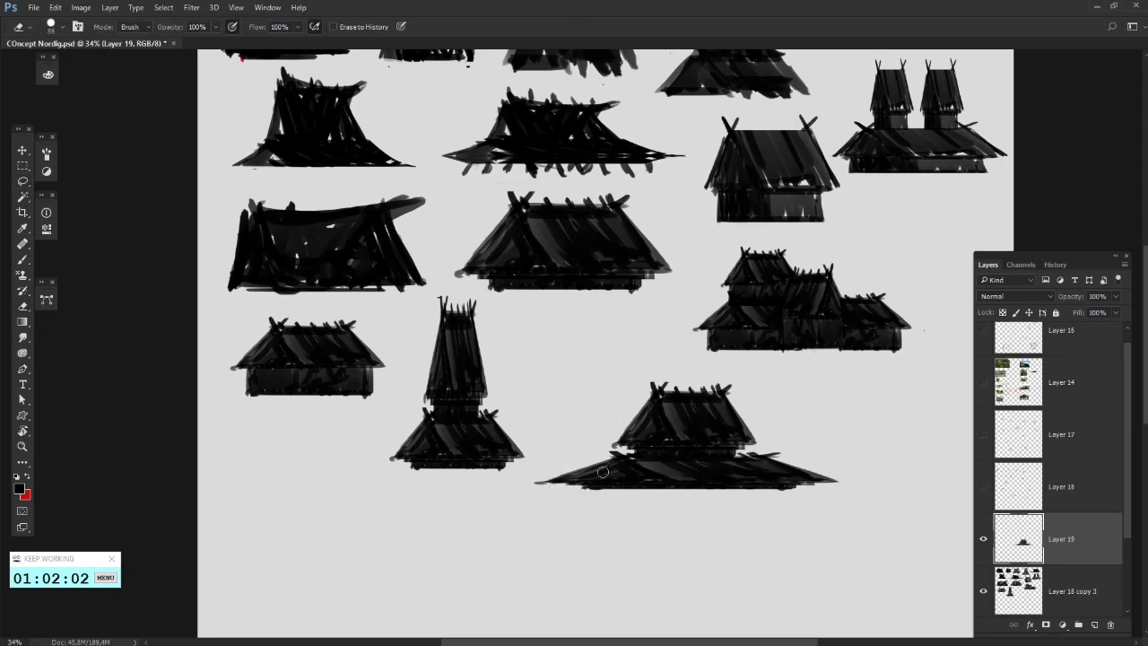
{"action": "key", "text": "b"}
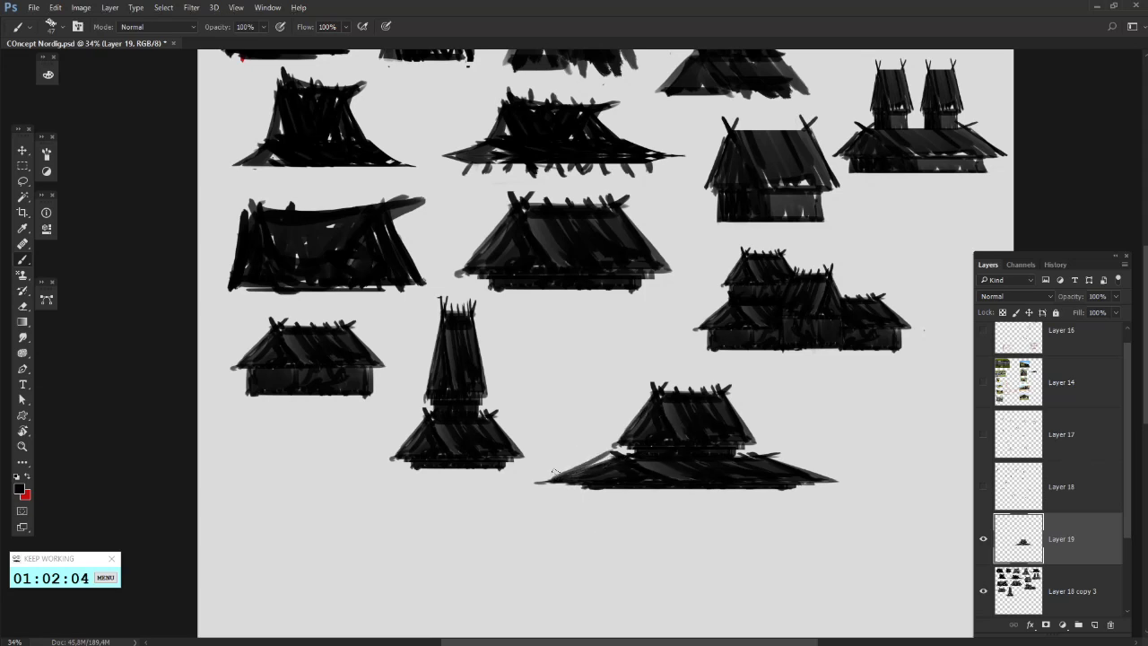
- Paint two tall vertical posts above the ends of the wide two-tier hall's upper ridge
{"action": "left_click_drag", "start_coordinate": [717, 395], "coordinate": [693, 399]}
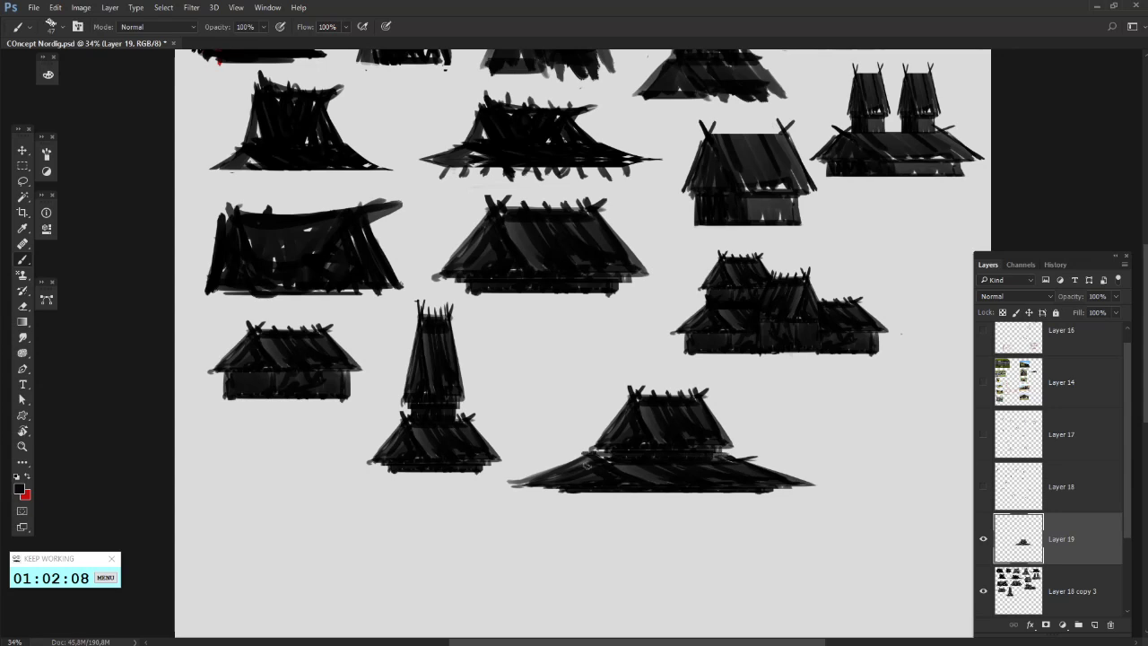
{"action": "left_click_drag", "start_coordinate": [676, 457], "coordinate": [657, 457]}
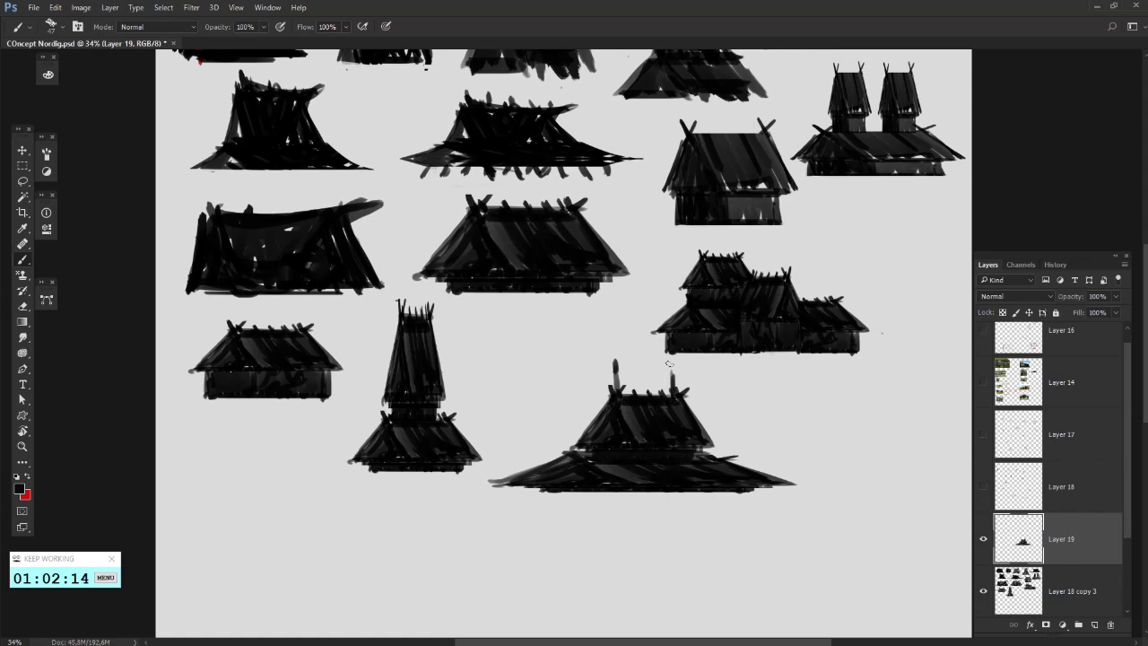
{"action": "left_click_drag", "start_coordinate": [670, 365], "coordinate": [672, 380]}
- Paint a row of short stakes hanging under the wide hall's lower eaves and trim their ends
{"action": "left_click_drag", "start_coordinate": [748, 455], "coordinate": [741, 432]}
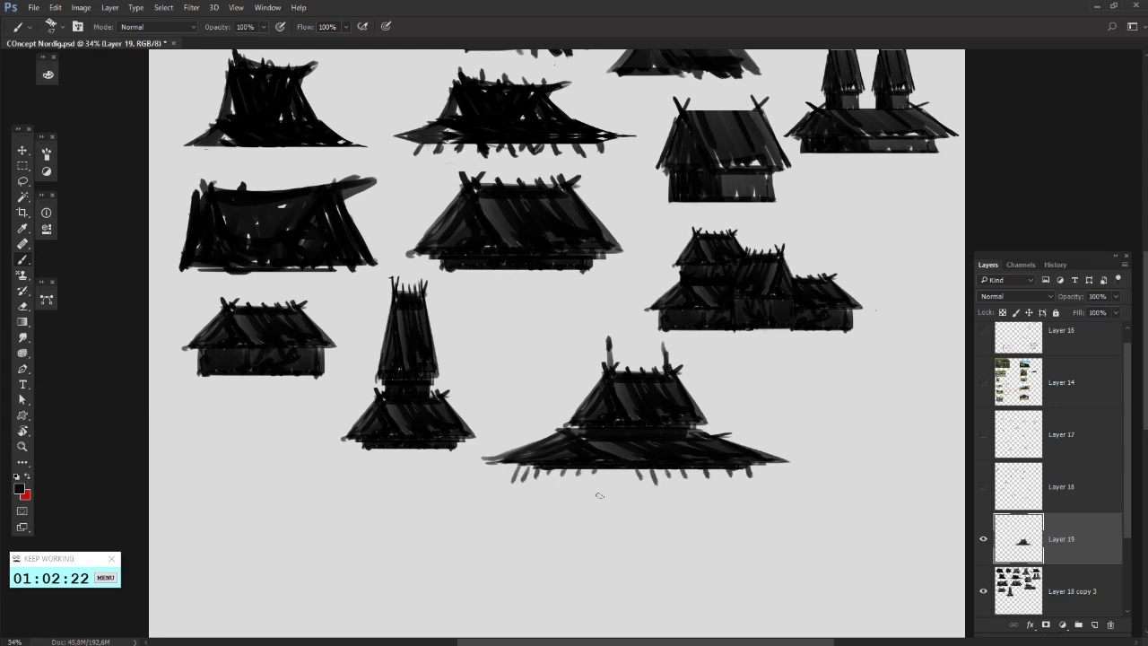
{"action": "key", "text": "e"}
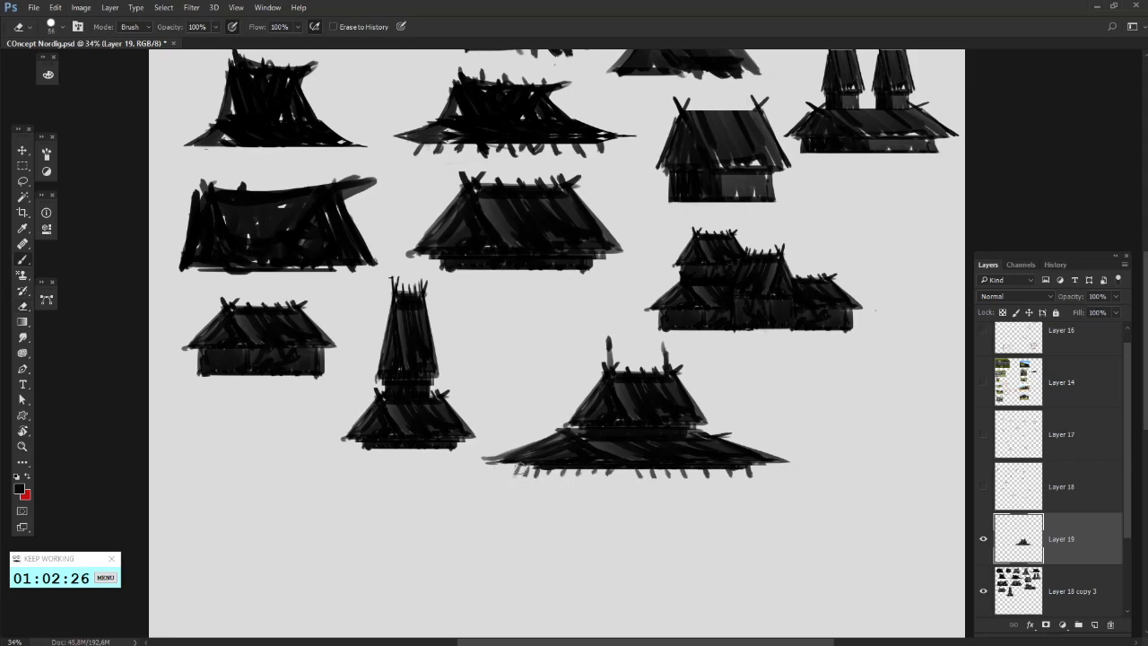
{"action": "key", "text": "b"}
{"action": "left_click_drag", "start_coordinate": [522, 465], "coordinate": [516, 480]}
- Set the brush to 81 px and merge Layer 19 with Layer 18 copy 3
{"action": "mouse_move", "coordinate": [479, 553]}
{"action": "left_mouse_down"}
{"action": "mouse_move", "coordinate": [528, 546]}
{"action": "mouse_move", "coordinate": [705, 358]}
{"action": "mouse_move", "coordinate": [738, 361]}
{"action": "mouse_move", "coordinate": [523, 361]}
{"action": "mouse_move", "coordinate": [529, 325]}
{"action": "left_mouse_up"}
{"action": "left_click", "coordinate": [22, 178]}
{"action": "key", "text": "b"}
{"action": "right_click", "coordinate": [490, 359]}
{"action": "key", "text": "Return"}
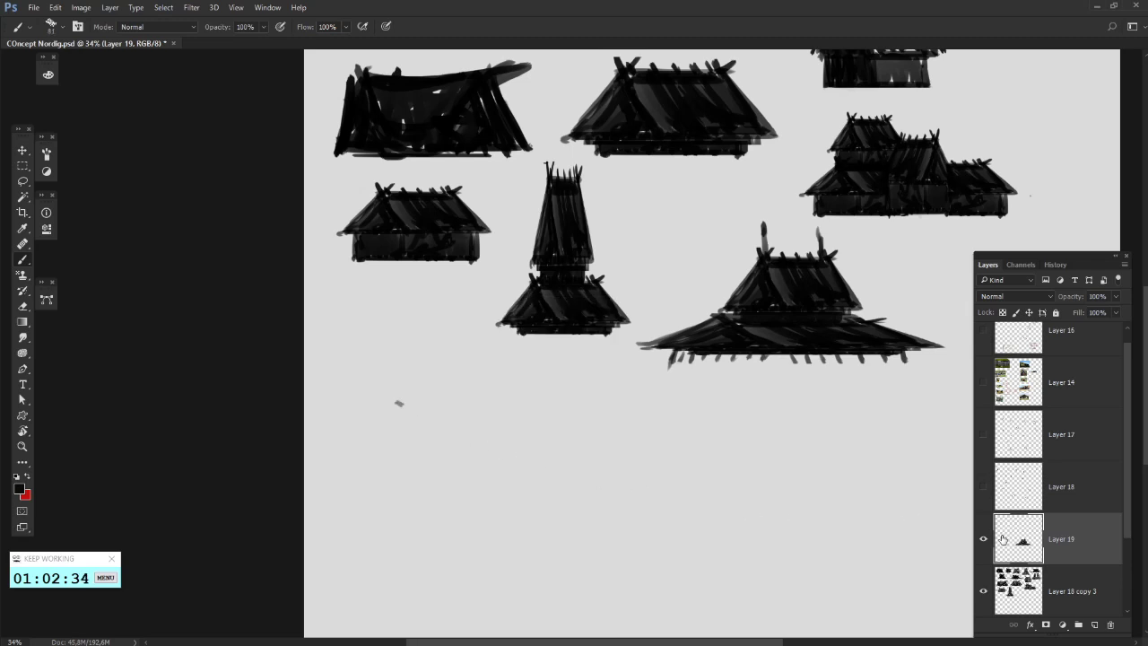
{"action": "right_click", "coordinate": [1075, 583]}
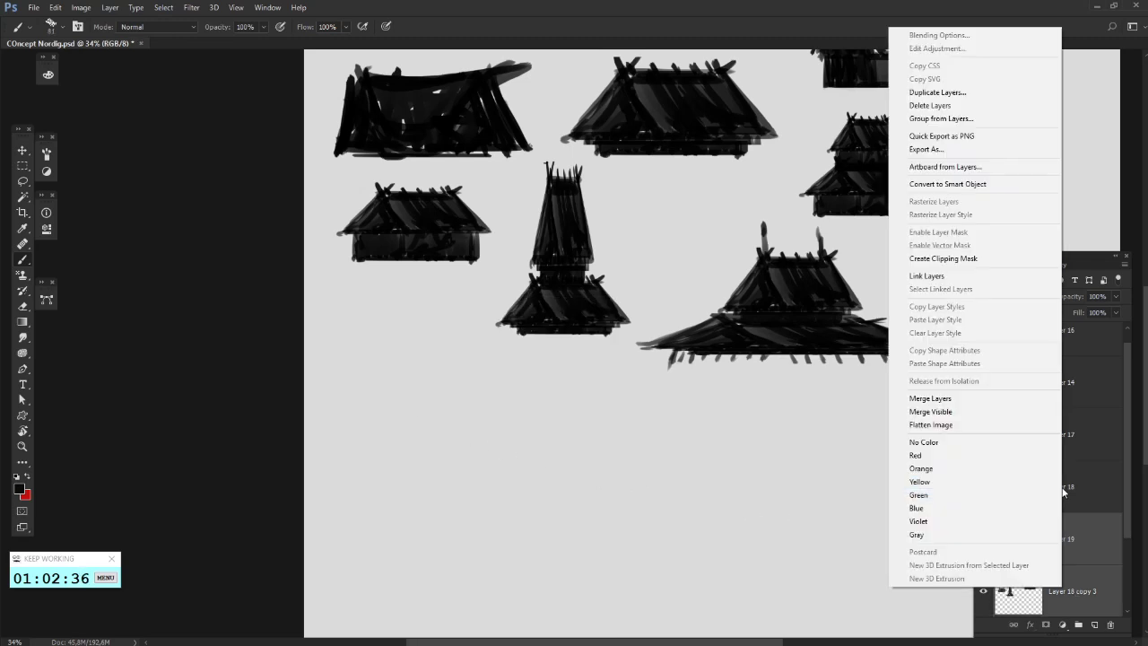
{"action": "left_click", "coordinate": [966, 399]}
- Swap the silhouettes for the red sketches on Layer 2 and examine the numbered house designs for further shapes
{"action": "left_click", "coordinate": [982, 536]}
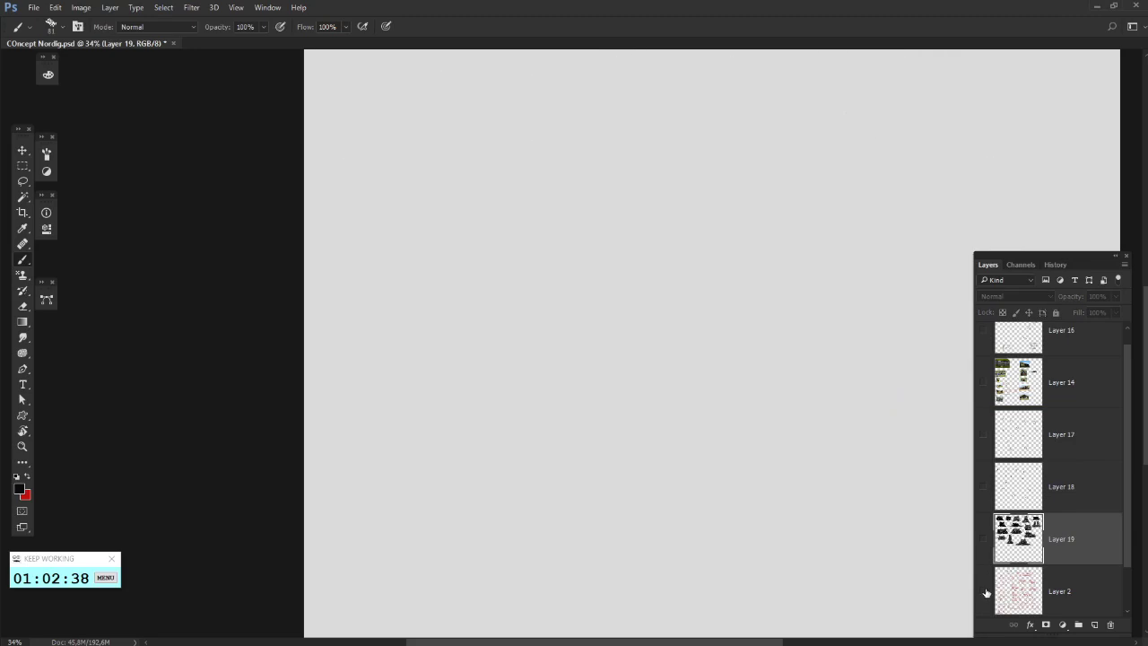
{"action": "left_click", "coordinate": [983, 591]}
{"action": "left_click_drag", "start_coordinate": [842, 346], "coordinate": [657, 333]}
{"action": "mouse_move", "coordinate": [697, 231]}
{"action": "left_mouse_down"}
{"action": "mouse_move", "coordinate": [646, 306]}
{"action": "mouse_move", "coordinate": [803, 159]}
{"action": "mouse_move", "coordinate": [650, 463]}
{"action": "mouse_move", "coordinate": [662, 208]}
{"action": "mouse_move", "coordinate": [652, 218]}
{"action": "left_mouse_up"}
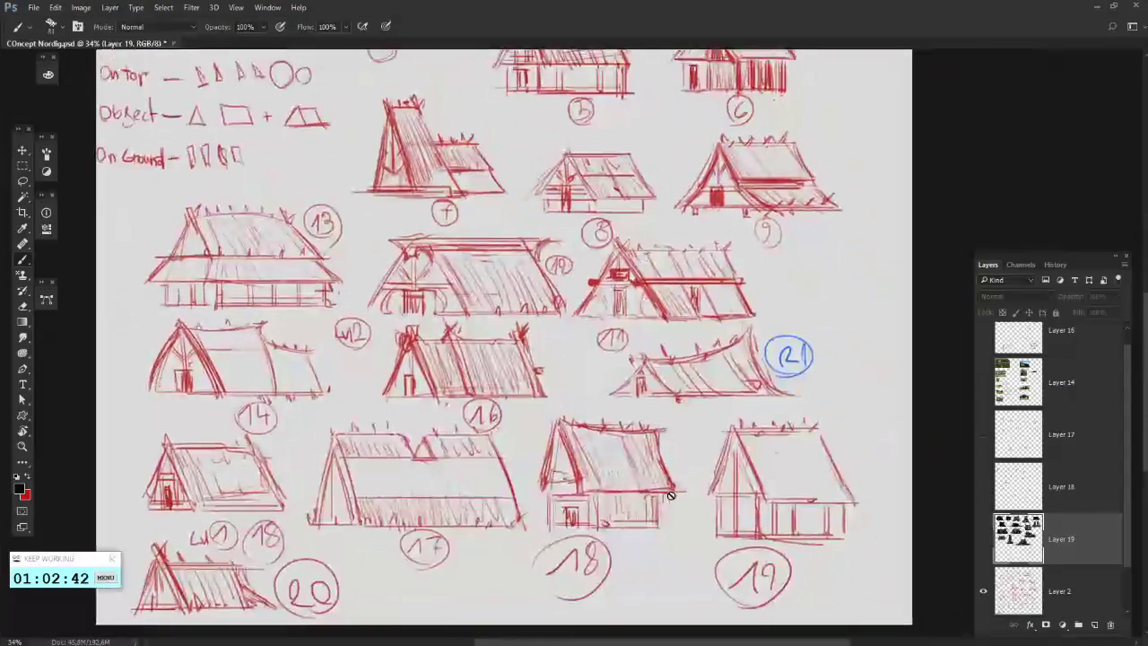
{"action": "mouse_move", "coordinate": [570, 150]}
{"action": "left_mouse_down"}
{"action": "mouse_move", "coordinate": [629, 334]}
{"action": "mouse_move", "coordinate": [632, 435]}
{"action": "mouse_move", "coordinate": [673, 347]}
{"action": "mouse_move", "coordinate": [665, 242]}
{"action": "left_mouse_up"}
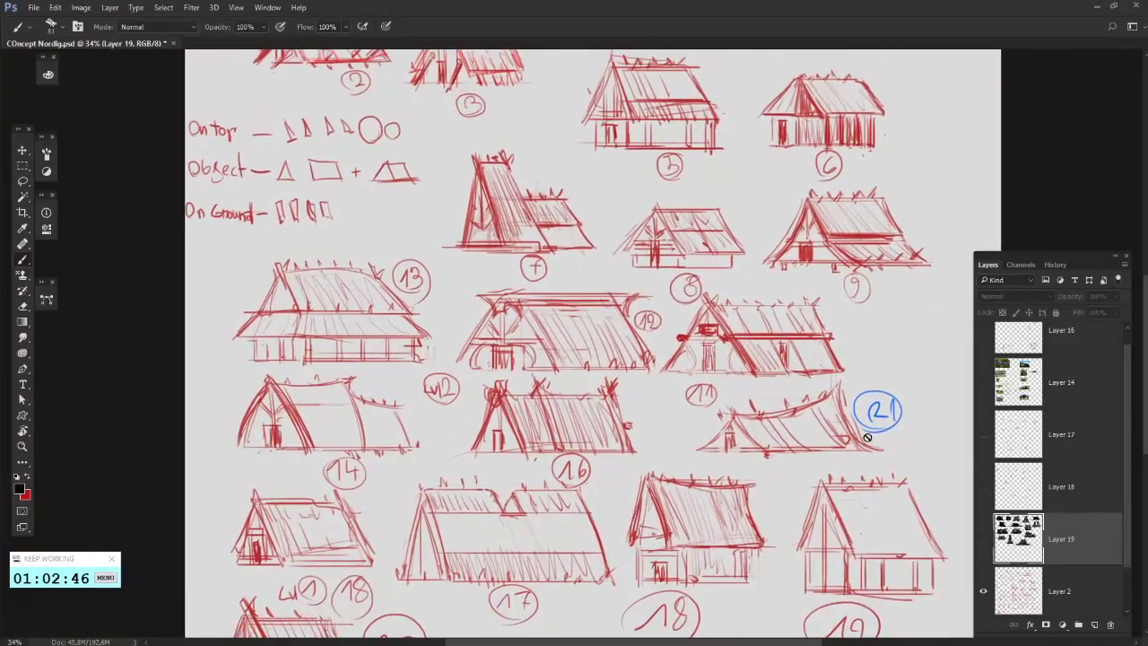
{"action": "left_click_drag", "start_coordinate": [683, 344], "coordinate": [749, 318]}
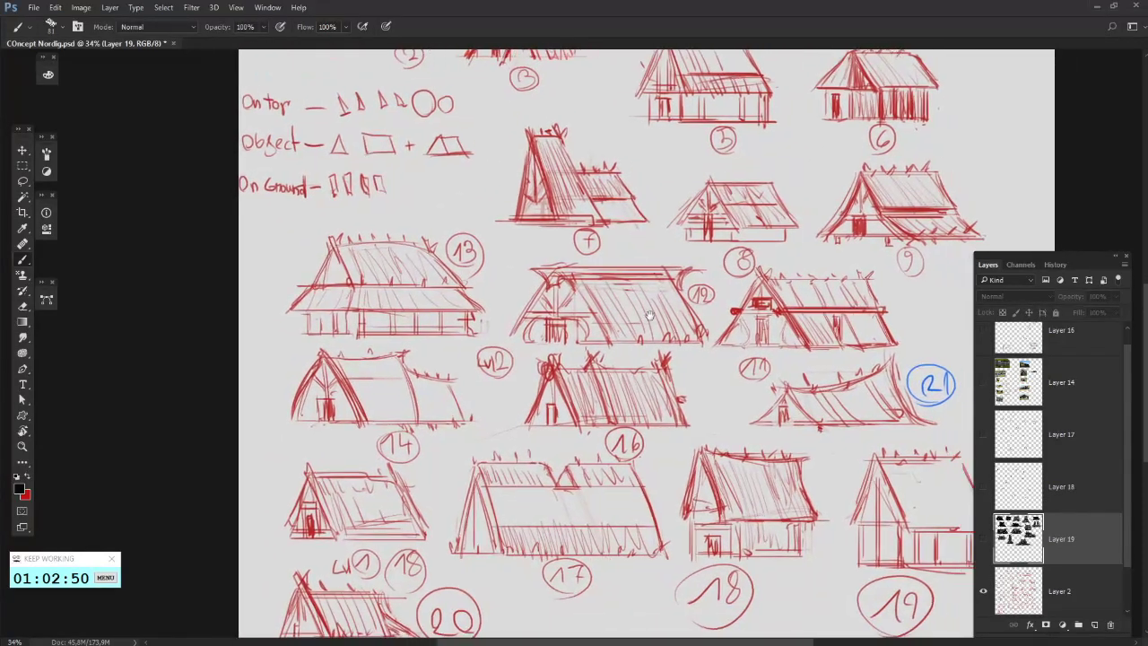
{"action": "scroll", "coordinate": [534, 215], "scroll_direction": "right", "scroll_amount": 3}
{"action": "scroll", "coordinate": [534, 215], "scroll_direction": "down", "scroll_amount": 2}
- Bring back the silhouettes on Layer 19 in place of the sketches and set the brush to 120 px
{"action": "left_click", "coordinate": [983, 539]}
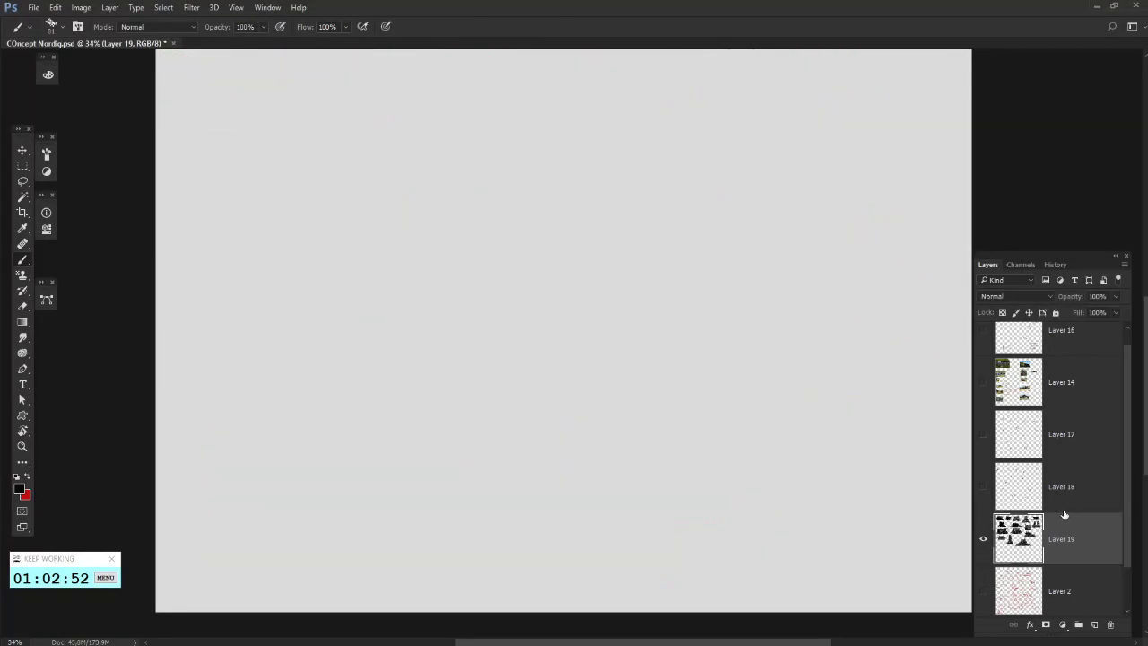
{"action": "left_click", "coordinate": [1064, 493]}
{"action": "left_click_drag", "start_coordinate": [527, 399], "coordinate": [589, 440]}
{"action": "left_click", "coordinate": [1050, 530]}
{"action": "scroll", "coordinate": [431, 392], "scroll_direction": "down", "scroll_amount": 2}
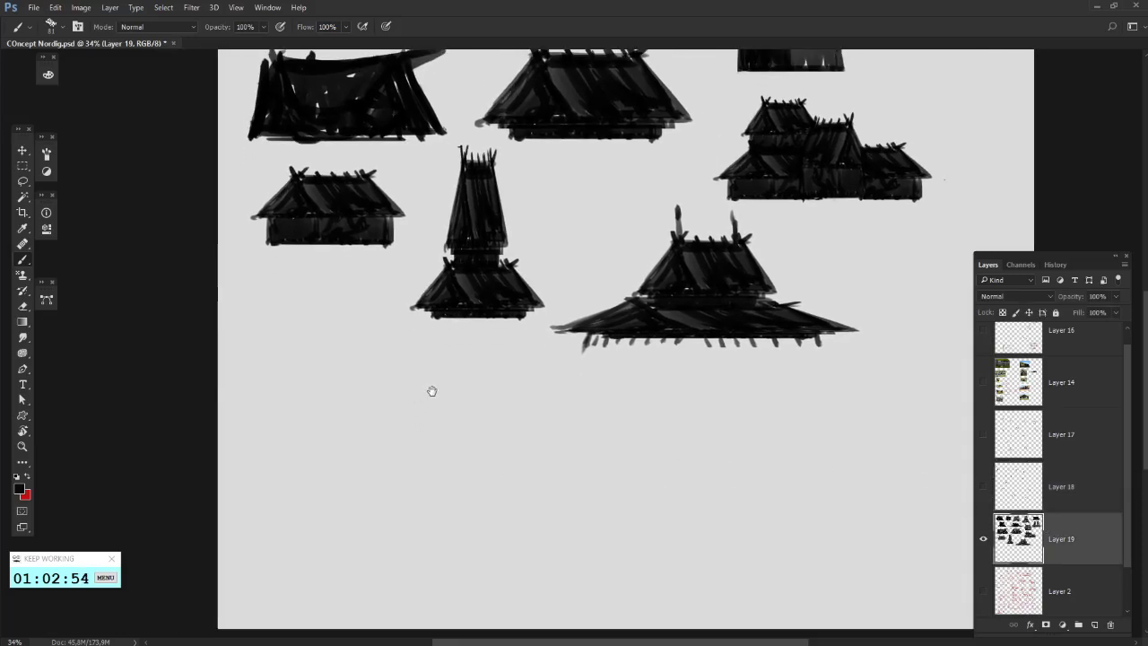
{"action": "scroll", "coordinate": [331, 372], "scroll_direction": "left", "scroll_amount": 1}
{"action": "right_click", "coordinate": [314, 367]}
{"action": "left_click", "coordinate": [271, 351]}
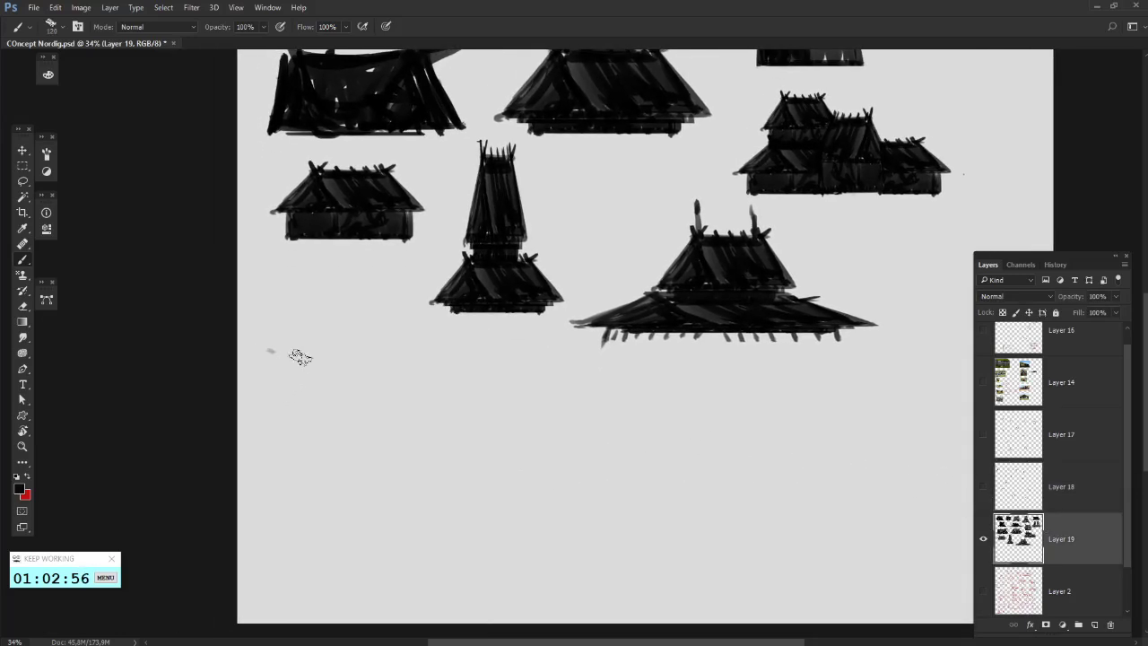
{"action": "left_click_drag", "start_coordinate": [309, 298], "coordinate": [277, 389]}
{"action": "mouse_move", "coordinate": [309, 308]}
{"action": "left_mouse_down"}
{"action": "mouse_move", "coordinate": [338, 401]}
{"action": "mouse_move", "coordinate": [357, 397]}
{"action": "left_mouse_up"}
{"action": "mouse_move", "coordinate": [314, 344]}
{"action": "left_mouse_down"}
{"action": "mouse_move", "coordinate": [351, 409]}
{"action": "mouse_move", "coordinate": [302, 402]}
{"action": "left_mouse_up"}
{"action": "key", "text": "ctrl+alt+z"}
{"action": "key", "text": "ctrl+alt+z"}
{"action": "key", "text": "ctrl+alt+z"}
- Paint a low hut with flared curved sides and a flat ridge below the small house, filling it with slanted strokes
{"action": "scroll", "coordinate": [380, 418], "scroll_direction": "down", "scroll_amount": 1}
{"action": "scroll", "coordinate": [379, 418], "scroll_direction": "left", "scroll_amount": 1}
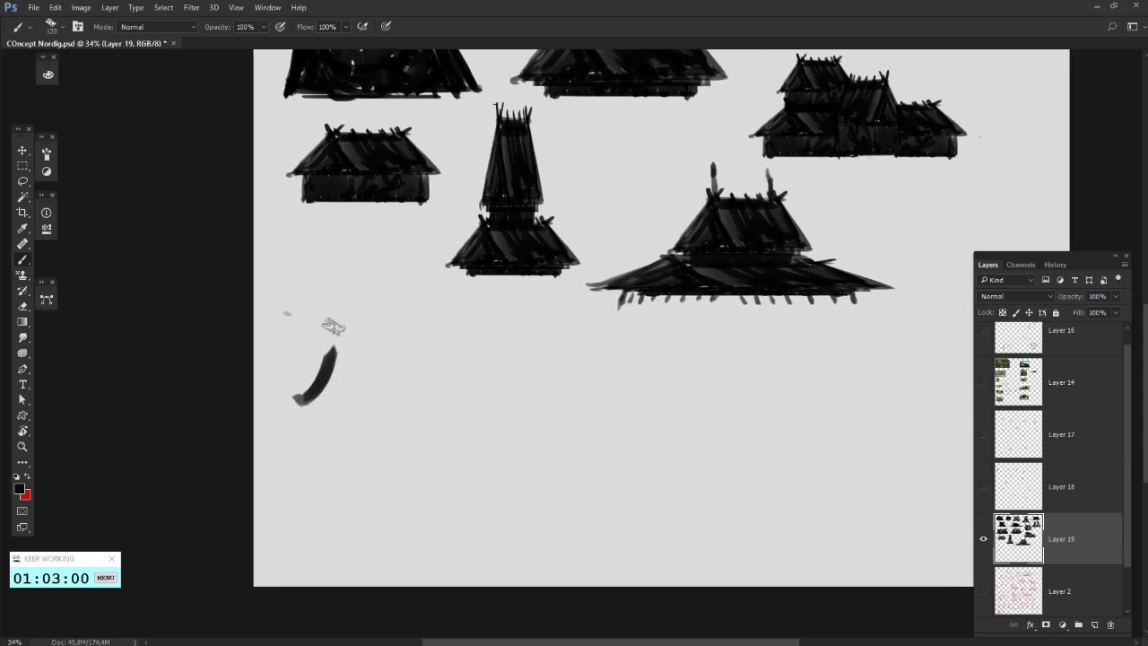
{"action": "left_click_drag", "start_coordinate": [331, 321], "coordinate": [376, 408]}
{"action": "mouse_move", "coordinate": [337, 363]}
{"action": "left_mouse_down"}
{"action": "mouse_move", "coordinate": [380, 411]}
{"action": "mouse_move", "coordinate": [305, 404]}
{"action": "mouse_move", "coordinate": [366, 405]}
{"action": "left_mouse_up"}
{"action": "mouse_move", "coordinate": [332, 329]}
{"action": "left_mouse_down"}
{"action": "mouse_move", "coordinate": [459, 330]}
{"action": "mouse_move", "coordinate": [489, 409]}
{"action": "left_mouse_up"}
{"action": "left_click_drag", "start_coordinate": [434, 335], "coordinate": [465, 413]}
{"action": "left_click_drag", "start_coordinate": [460, 404], "coordinate": [343, 406]}
{"action": "left_click_drag", "start_coordinate": [346, 341], "coordinate": [398, 408]}
{"action": "left_click_drag", "start_coordinate": [369, 333], "coordinate": [411, 382]}
{"action": "left_click_drag", "start_coordinate": [417, 341], "coordinate": [440, 399]}
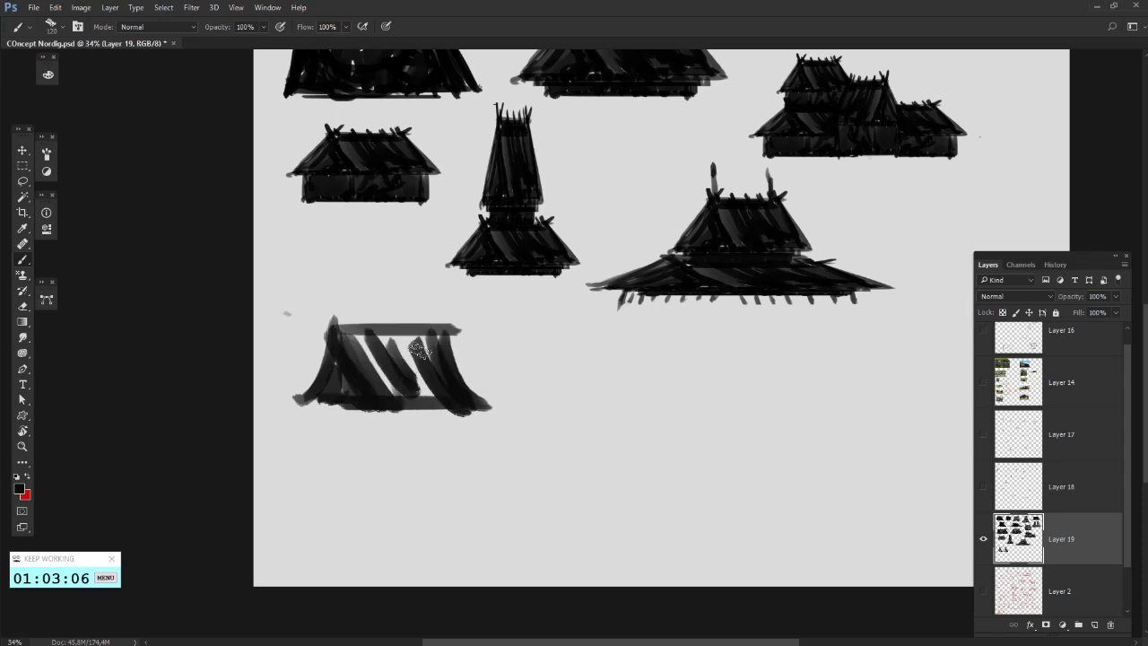
{"action": "mouse_move", "coordinate": [350, 333]}
{"action": "left_mouse_down"}
{"action": "mouse_move", "coordinate": [431, 359]}
{"action": "mouse_move", "coordinate": [435, 403]}
{"action": "left_mouse_up"}
{"action": "mouse_move", "coordinate": [368, 303]}
{"action": "left_mouse_down"}
{"action": "mouse_move", "coordinate": [380, 328]}
{"action": "mouse_move", "coordinate": [420, 334]}
{"action": "left_mouse_up"}
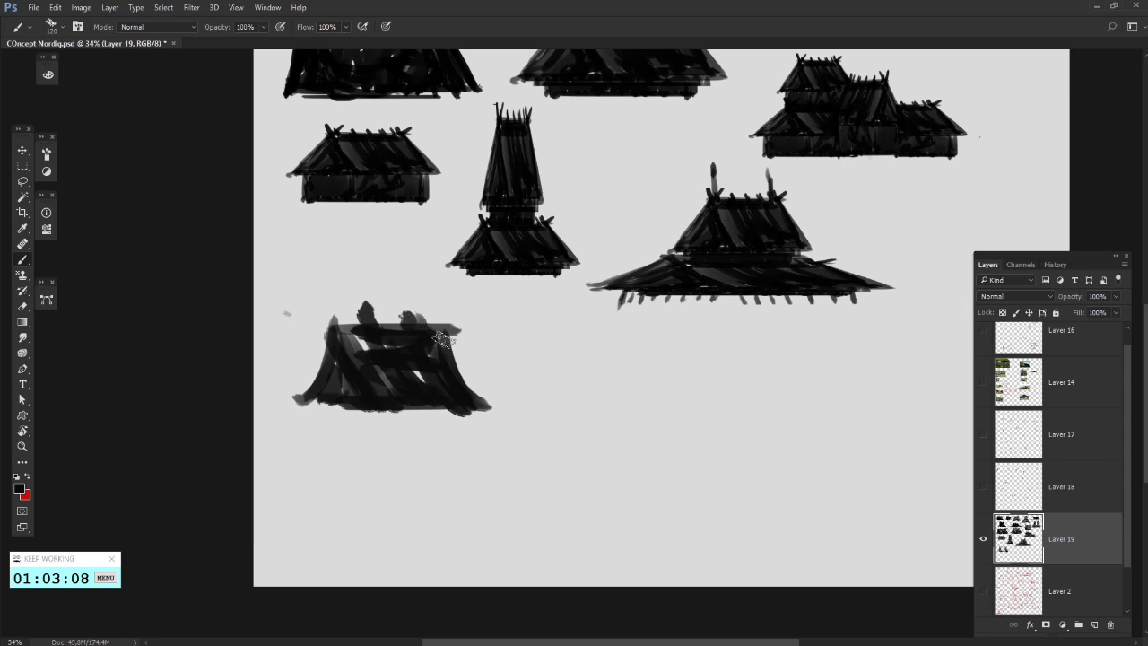
{"action": "key", "text": "ctrl+alt+z"}
{"action": "key", "text": "ctrl+alt+z"}
- With a smaller brush, add short spikes along the new hut's ridge and an upright stake at its left corner
{"action": "right_click", "coordinate": [380, 347]}
{"action": "left_click", "coordinate": [376, 351]}
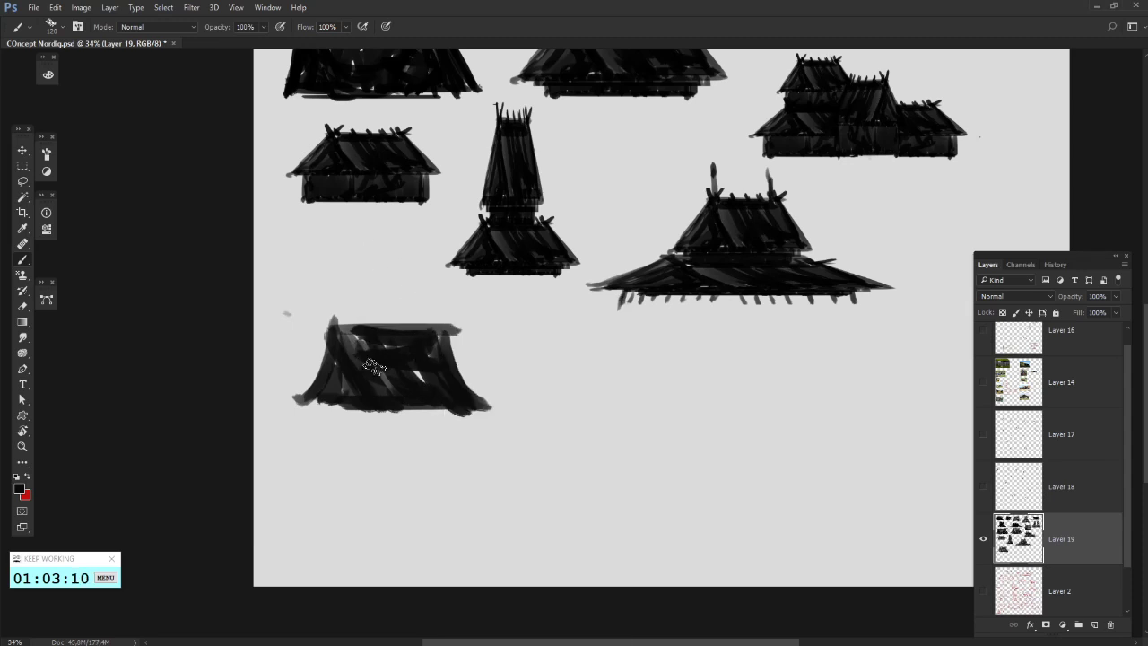
{"action": "right_click", "coordinate": [528, 327]}
{"action": "left_click", "coordinate": [563, 329]}
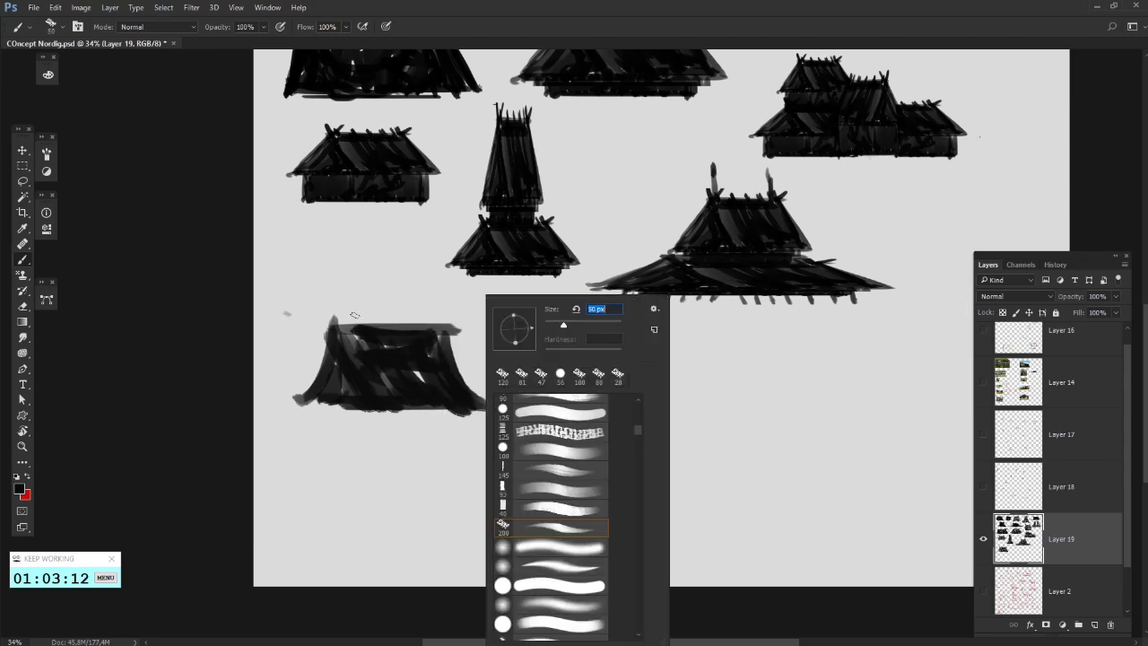
{"action": "left_click_drag", "start_coordinate": [356, 328], "coordinate": [356, 313]}
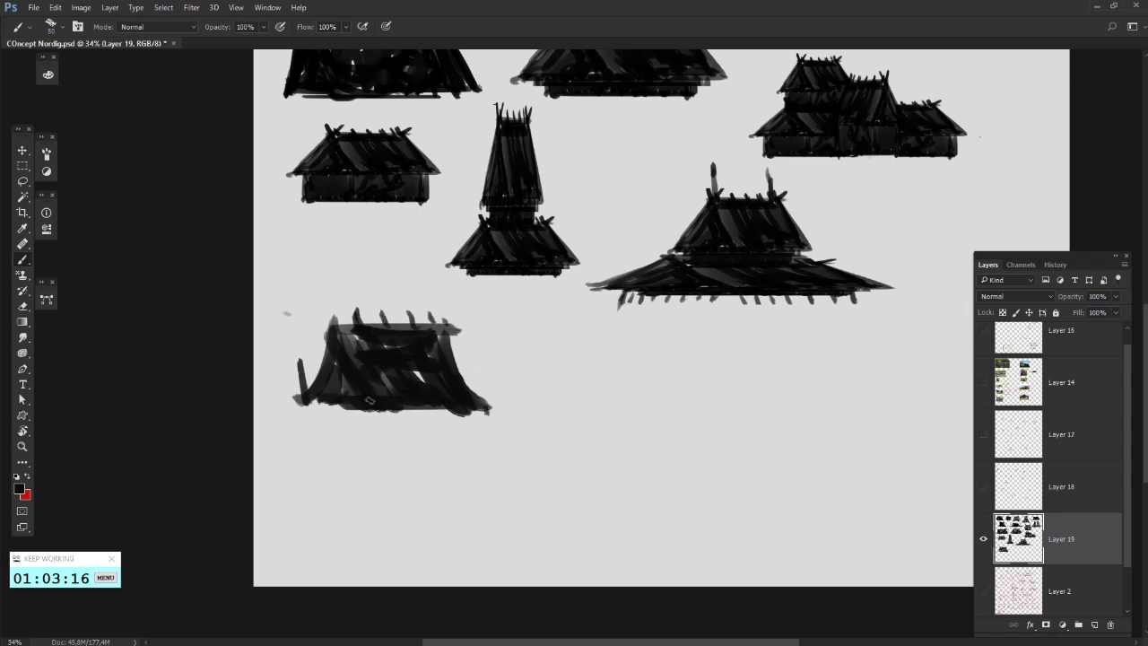
- With a larger brush, paint a small filled triangular gable to the right of the flared hut
{"action": "left_click_drag", "start_coordinate": [507, 357], "coordinate": [441, 375]}
{"action": "mouse_move", "coordinate": [455, 444]}
{"action": "left_mouse_down"}
{"action": "mouse_move", "coordinate": [398, 423]}
{"action": "mouse_move", "coordinate": [400, 489]}
{"action": "left_mouse_up"}
{"action": "right_click", "coordinate": [521, 353]}
{"action": "left_click", "coordinate": [399, 471]}
{"action": "left_click_drag", "start_coordinate": [428, 369], "coordinate": [443, 528]}
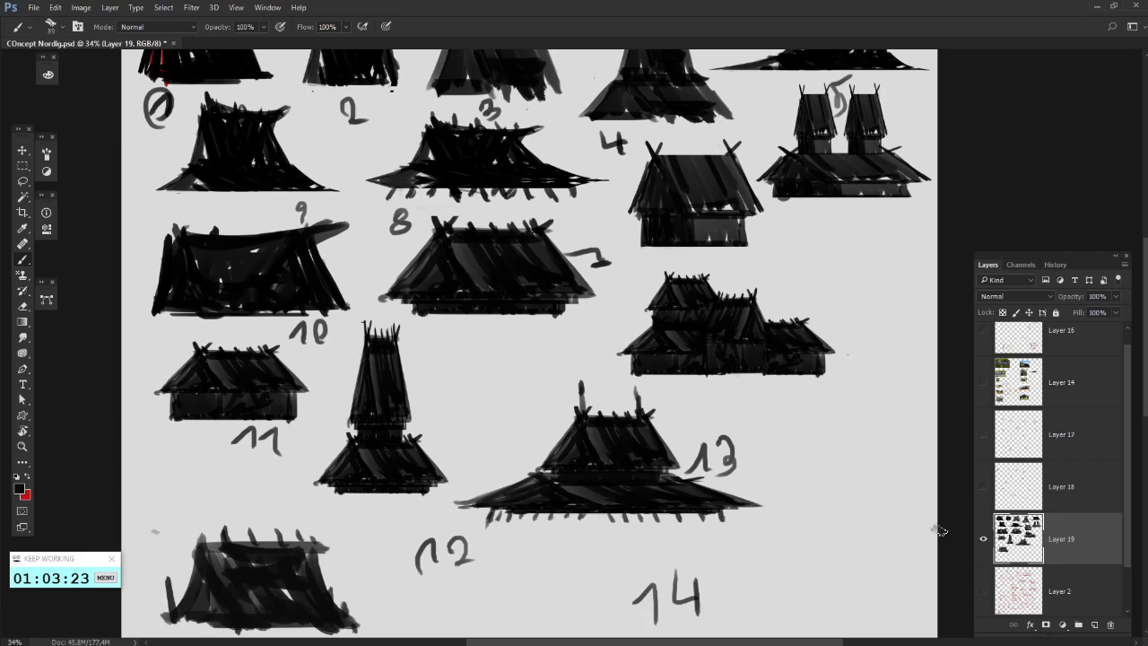
{"action": "left_click_drag", "start_coordinate": [706, 494], "coordinate": [758, 304]}
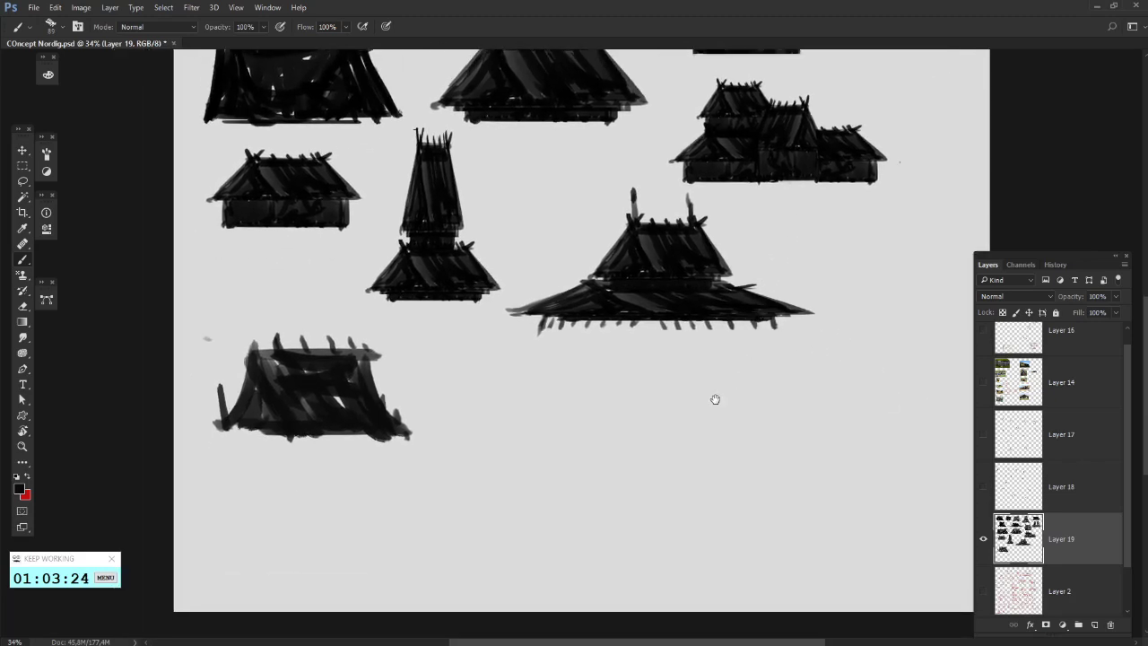
{"action": "left_click_drag", "start_coordinate": [694, 380], "coordinate": [745, 338]}
{"action": "left_click_drag", "start_coordinate": [470, 318], "coordinate": [457, 275]}
{"action": "mouse_move", "coordinate": [556, 311]}
{"action": "left_mouse_down"}
{"action": "mouse_move", "coordinate": [506, 309]}
{"action": "mouse_move", "coordinate": [511, 366]}
{"action": "left_mouse_up"}
{"action": "mouse_move", "coordinate": [490, 304]}
{"action": "left_mouse_down"}
{"action": "mouse_move", "coordinate": [468, 381]}
{"action": "mouse_move", "coordinate": [518, 371]}
{"action": "left_mouse_up"}
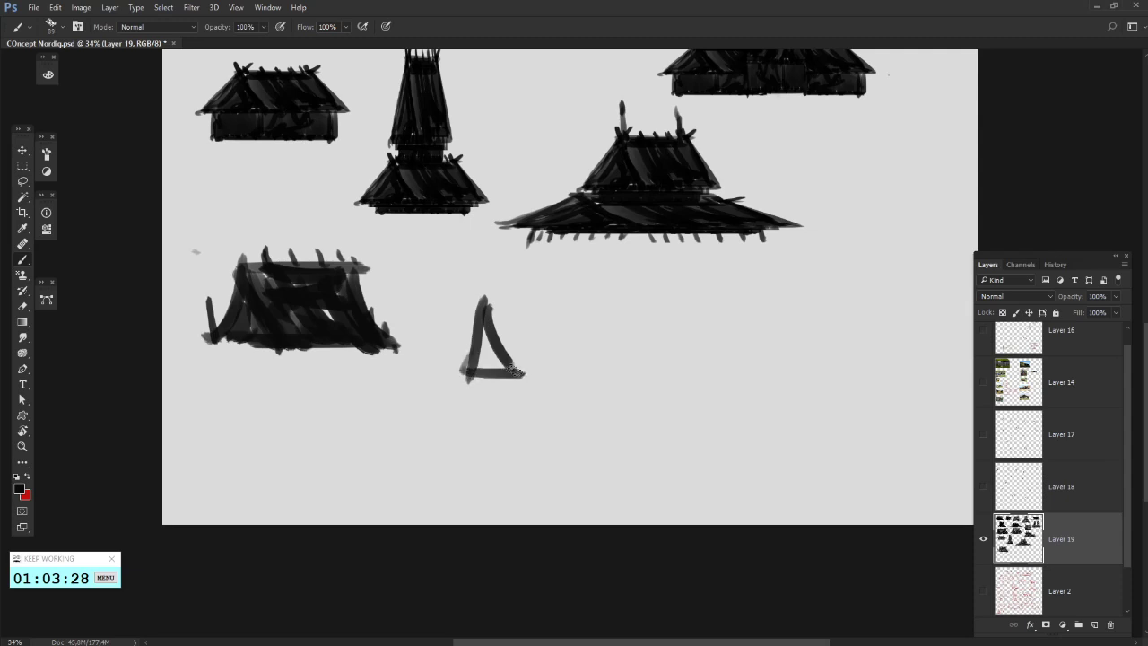
{"action": "mouse_move", "coordinate": [490, 334]}
{"action": "left_mouse_down"}
{"action": "mouse_move", "coordinate": [500, 370]}
{"action": "mouse_move", "coordinate": [484, 366]}
{"action": "left_mouse_up"}
{"action": "left_click_drag", "start_coordinate": [523, 345], "coordinate": [483, 341]}
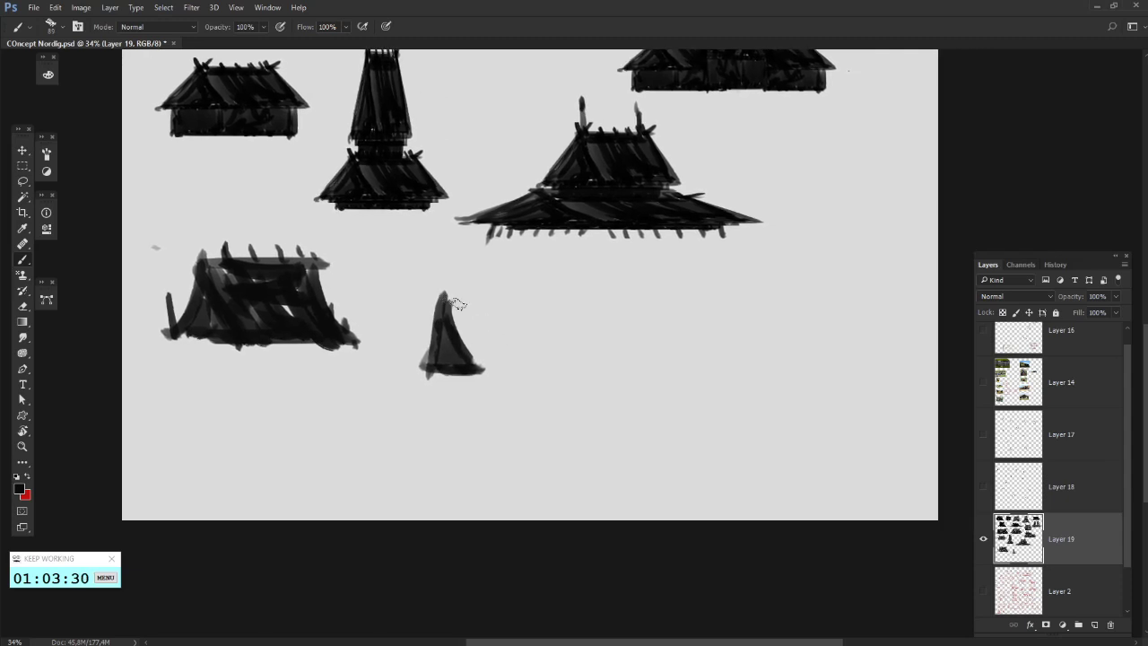
- Extend the triangular gable into a long roof outline with a ridge, eave line and curved right slope
{"action": "left_click_drag", "start_coordinate": [381, 296], "coordinate": [338, 297]}
{"action": "mouse_move", "coordinate": [480, 352]}
{"action": "left_mouse_down"}
{"action": "mouse_move", "coordinate": [403, 367]}
{"action": "mouse_move", "coordinate": [425, 331]}
{"action": "left_mouse_up"}
{"action": "mouse_move", "coordinate": [348, 307]}
{"action": "left_mouse_down"}
{"action": "mouse_move", "coordinate": [505, 304]}
{"action": "mouse_move", "coordinate": [536, 377]}
{"action": "mouse_move", "coordinate": [361, 369]}
{"action": "left_mouse_up"}
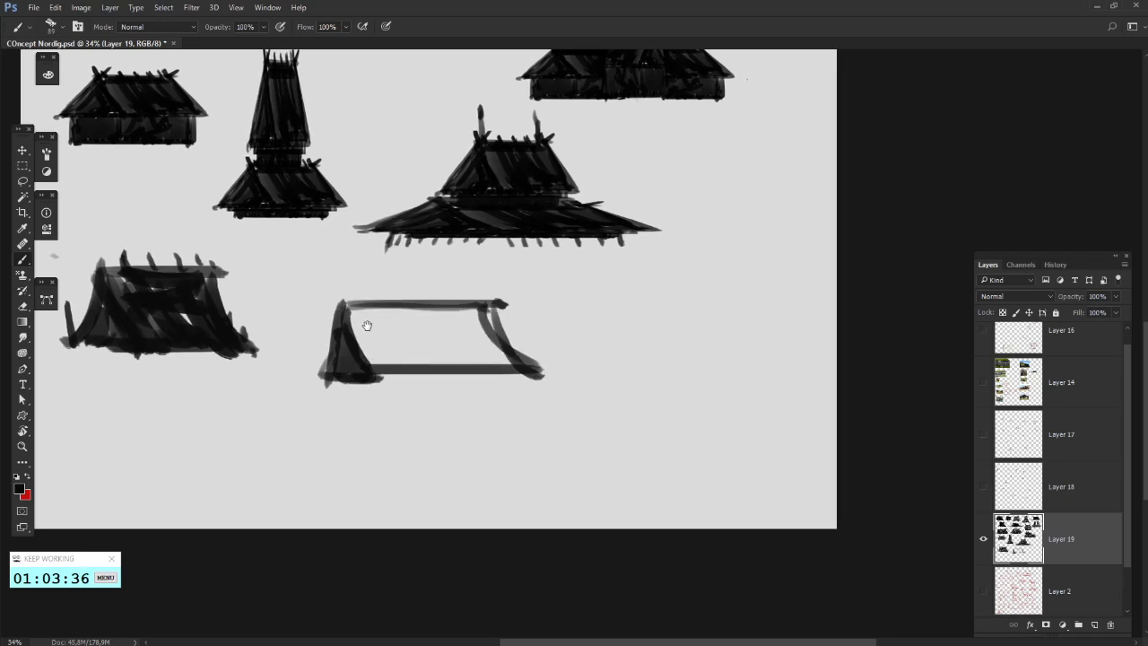
- Fill the long roof with slanted dark strokes and add thick crossed beam ends along its ridge
{"action": "left_click_drag", "start_coordinate": [366, 325], "coordinate": [389, 400]}
{"action": "mouse_move", "coordinate": [364, 337]}
{"action": "left_mouse_down"}
{"action": "mouse_move", "coordinate": [405, 401]}
{"action": "mouse_move", "coordinate": [425, 400]}
{"action": "left_mouse_up"}
{"action": "mouse_move", "coordinate": [384, 337]}
{"action": "left_mouse_down"}
{"action": "mouse_move", "coordinate": [434, 396]}
{"action": "mouse_move", "coordinate": [426, 351]}
{"action": "left_mouse_up"}
{"action": "mouse_move", "coordinate": [353, 338]}
{"action": "left_mouse_down"}
{"action": "mouse_move", "coordinate": [489, 339]}
{"action": "mouse_move", "coordinate": [366, 375]}
{"action": "left_mouse_up"}
{"action": "mouse_move", "coordinate": [421, 341]}
{"action": "left_mouse_down"}
{"action": "mouse_move", "coordinate": [373, 366]}
{"action": "mouse_move", "coordinate": [390, 382]}
{"action": "left_mouse_up"}
{"action": "mouse_move", "coordinate": [462, 343]}
{"action": "left_mouse_down"}
{"action": "mouse_move", "coordinate": [395, 405]}
{"action": "mouse_move", "coordinate": [409, 401]}
{"action": "left_mouse_up"}
{"action": "mouse_move", "coordinate": [494, 346]}
{"action": "left_mouse_down"}
{"action": "mouse_move", "coordinate": [431, 402]}
{"action": "mouse_move", "coordinate": [454, 400]}
{"action": "left_mouse_up"}
{"action": "mouse_move", "coordinate": [511, 380]}
{"action": "left_mouse_down"}
{"action": "mouse_move", "coordinate": [442, 390]}
{"action": "mouse_move", "coordinate": [458, 384]}
{"action": "left_mouse_up"}
{"action": "mouse_move", "coordinate": [479, 334]}
{"action": "left_mouse_down"}
{"action": "mouse_move", "coordinate": [512, 380]}
{"action": "mouse_move", "coordinate": [461, 359]}
{"action": "left_mouse_up"}
{"action": "left_click_drag", "start_coordinate": [431, 339], "coordinate": [448, 369]}
- Paint a dark wall storey beneath the long roof and trim its edges, curving the wall's right side inward
{"action": "left_click_drag", "start_coordinate": [406, 409], "coordinate": [488, 403]}
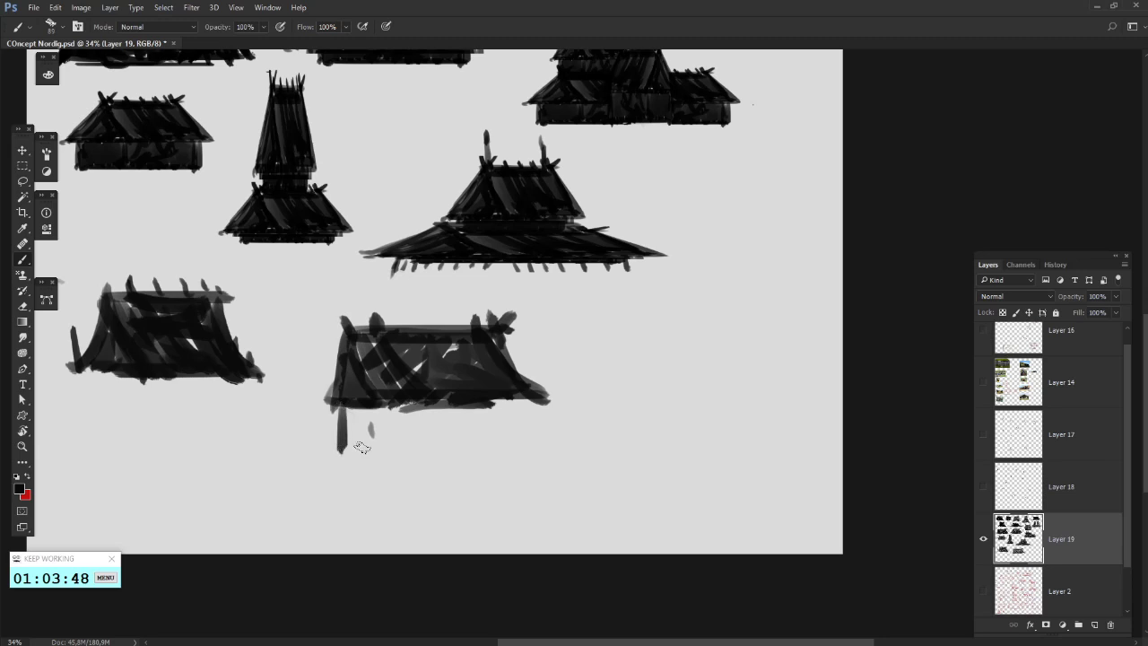
{"action": "mouse_move", "coordinate": [369, 449]}
{"action": "left_mouse_down"}
{"action": "mouse_move", "coordinate": [349, 404]}
{"action": "mouse_move", "coordinate": [363, 444]}
{"action": "mouse_move", "coordinate": [511, 446]}
{"action": "mouse_move", "coordinate": [505, 410]}
{"action": "mouse_move", "coordinate": [449, 426]}
{"action": "mouse_move", "coordinate": [394, 419]}
{"action": "mouse_move", "coordinate": [388, 449]}
{"action": "left_mouse_up"}
{"action": "key", "text": "e"}
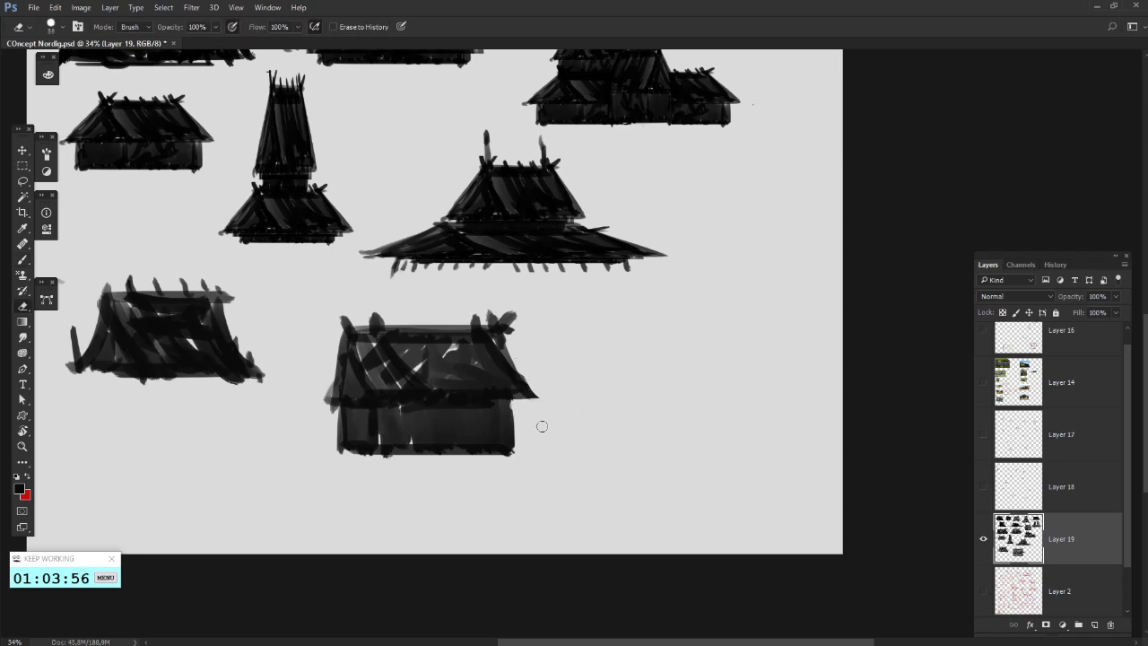
{"action": "key", "text": "b"}
{"action": "key", "text": "ctrl+z"}
{"action": "left_click_drag", "start_coordinate": [518, 414], "coordinate": [517, 453]}
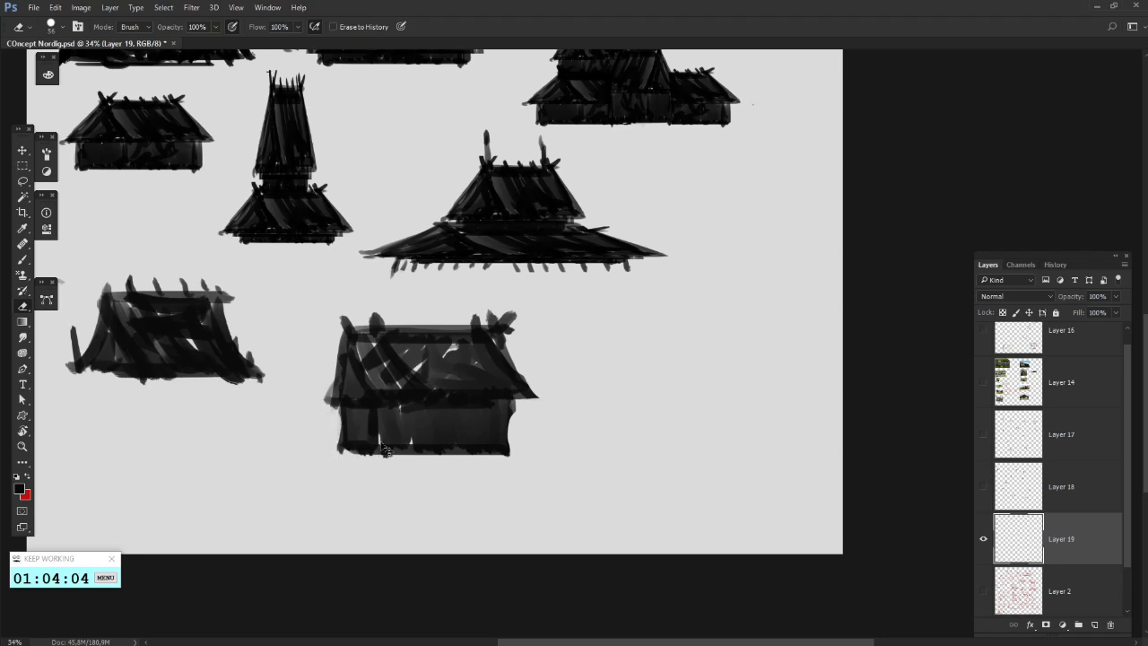
- Paint a third, smaller house beside it, with a filled rectangular roof block above a dark wall
{"action": "left_click_drag", "start_coordinate": [604, 409], "coordinate": [607, 414]}
{"action": "key", "text": "b"}
{"action": "mouse_move", "coordinate": [642, 338]}
{"action": "left_mouse_down"}
{"action": "mouse_move", "coordinate": [630, 343]}
{"action": "mouse_move", "coordinate": [692, 334]}
{"action": "mouse_move", "coordinate": [689, 397]}
{"action": "mouse_move", "coordinate": [556, 388]}
{"action": "mouse_move", "coordinate": [561, 340]}
{"action": "mouse_move", "coordinate": [678, 341]}
{"action": "left_mouse_up"}
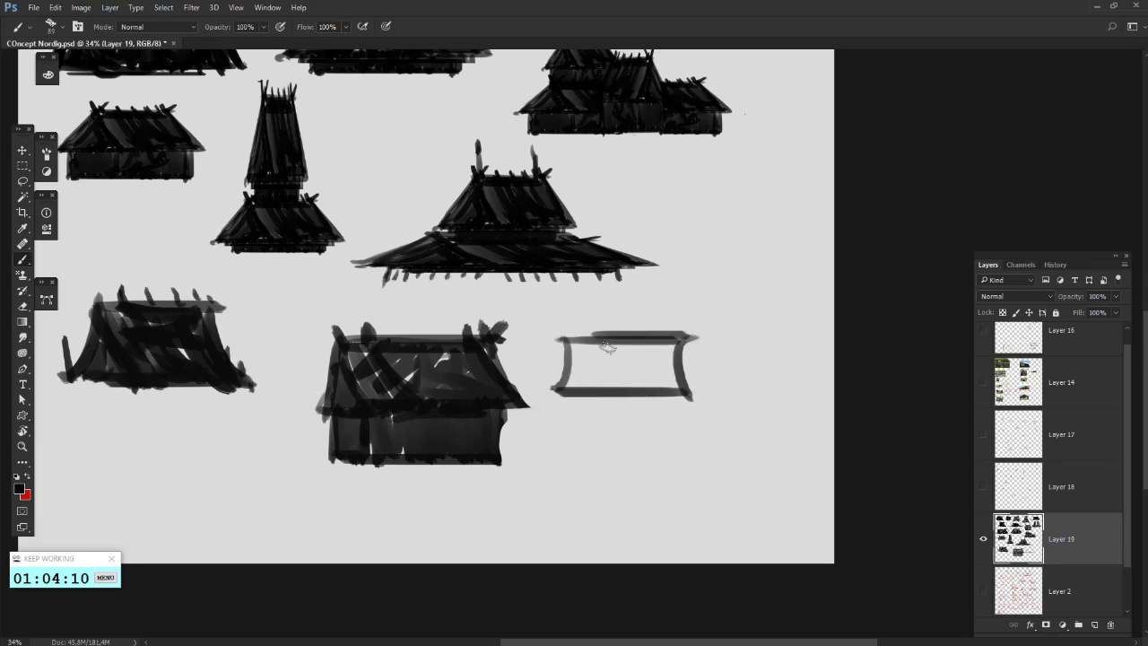
{"action": "mouse_move", "coordinate": [575, 346]}
{"action": "left_mouse_down"}
{"action": "mouse_move", "coordinate": [597, 382]}
{"action": "mouse_move", "coordinate": [576, 382]}
{"action": "mouse_move", "coordinate": [673, 381]}
{"action": "mouse_move", "coordinate": [663, 347]}
{"action": "mouse_move", "coordinate": [668, 361]}
{"action": "mouse_move", "coordinate": [677, 342]}
{"action": "mouse_move", "coordinate": [670, 377]}
{"action": "mouse_move", "coordinate": [663, 345]}
{"action": "mouse_move", "coordinate": [588, 345]}
{"action": "mouse_move", "coordinate": [626, 386]}
{"action": "mouse_move", "coordinate": [639, 352]}
{"action": "mouse_move", "coordinate": [601, 375]}
{"action": "mouse_move", "coordinate": [593, 456]}
{"action": "left_mouse_up"}
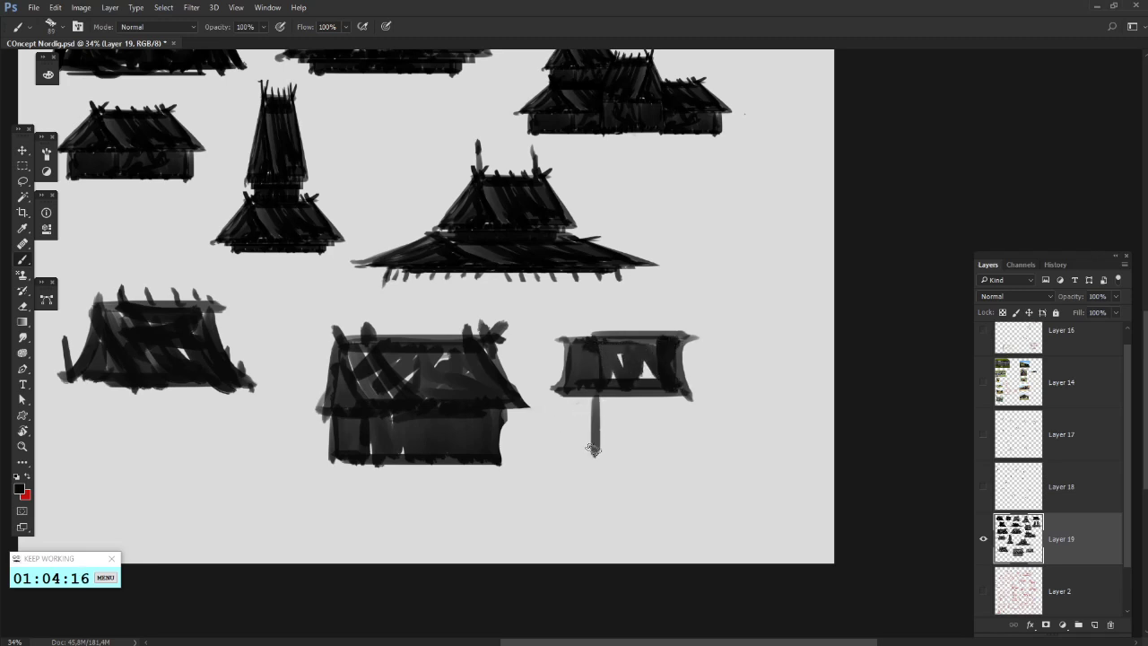
{"action": "mouse_move", "coordinate": [565, 395]}
{"action": "left_mouse_down"}
{"action": "mouse_move", "coordinate": [572, 455]}
{"action": "mouse_move", "coordinate": [631, 451]}
{"action": "mouse_move", "coordinate": [585, 426]}
{"action": "mouse_move", "coordinate": [595, 449]}
{"action": "mouse_move", "coordinate": [573, 451]}
{"action": "mouse_move", "coordinate": [693, 454]}
{"action": "mouse_move", "coordinate": [674, 391]}
{"action": "mouse_move", "coordinate": [688, 451]}
{"action": "mouse_move", "coordinate": [657, 406]}
{"action": "mouse_move", "coordinate": [633, 450]}
{"action": "mouse_move", "coordinate": [597, 401]}
{"action": "mouse_move", "coordinate": [604, 440]}
{"action": "mouse_move", "coordinate": [551, 459]}
{"action": "mouse_move", "coordinate": [698, 457]}
{"action": "left_mouse_up"}
- Erase the smaller house's ragged wall base and cut its upper roof corners into sloping sides
{"action": "key", "text": "e"}
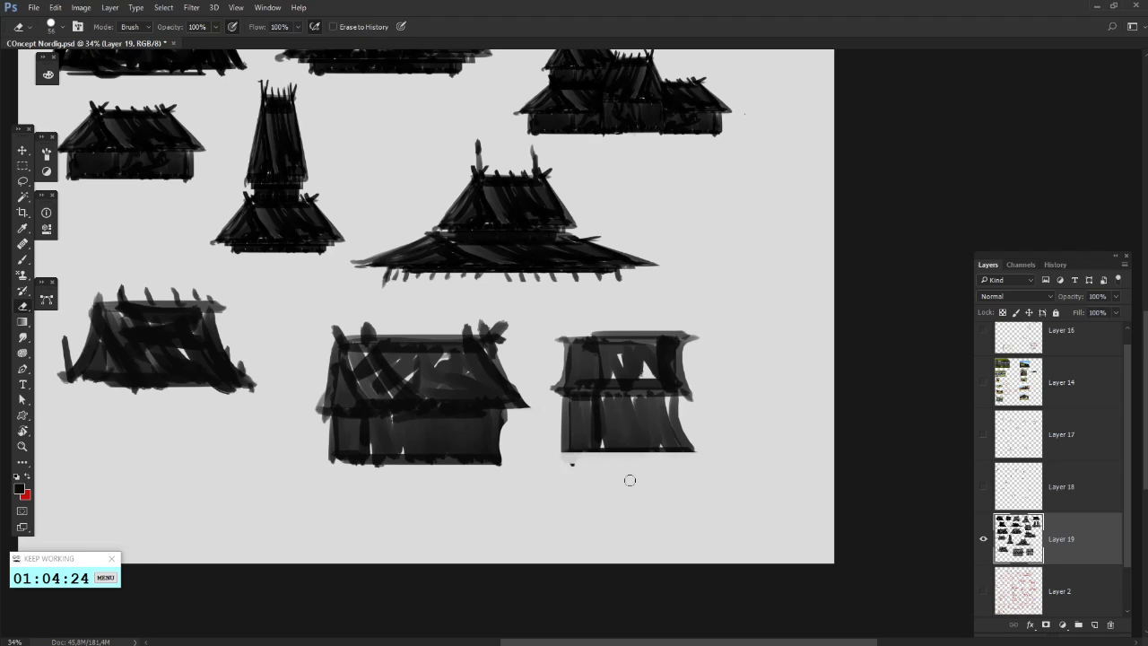
{"action": "left_click_drag", "start_coordinate": [671, 357], "coordinate": [661, 400]}
{"action": "mouse_move", "coordinate": [531, 427]}
{"action": "left_mouse_down"}
{"action": "mouse_move", "coordinate": [605, 357]}
{"action": "mouse_move", "coordinate": [533, 427]}
{"action": "mouse_move", "coordinate": [602, 367]}
{"action": "mouse_move", "coordinate": [575, 371]}
{"action": "mouse_move", "coordinate": [587, 368]}
{"action": "mouse_move", "coordinate": [578, 388]}
{"action": "mouse_move", "coordinate": [725, 375]}
{"action": "mouse_move", "coordinate": [636, 370]}
{"action": "mouse_move", "coordinate": [678, 378]}
{"action": "mouse_move", "coordinate": [690, 426]}
{"action": "left_mouse_up"}
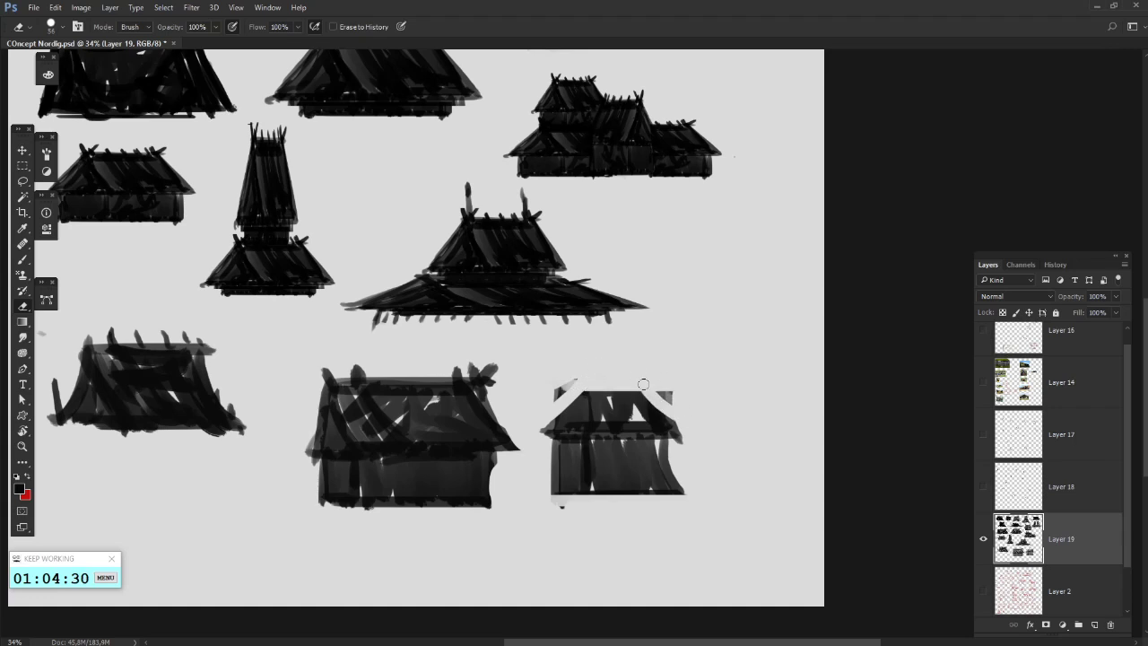
{"action": "key", "text": "b"}
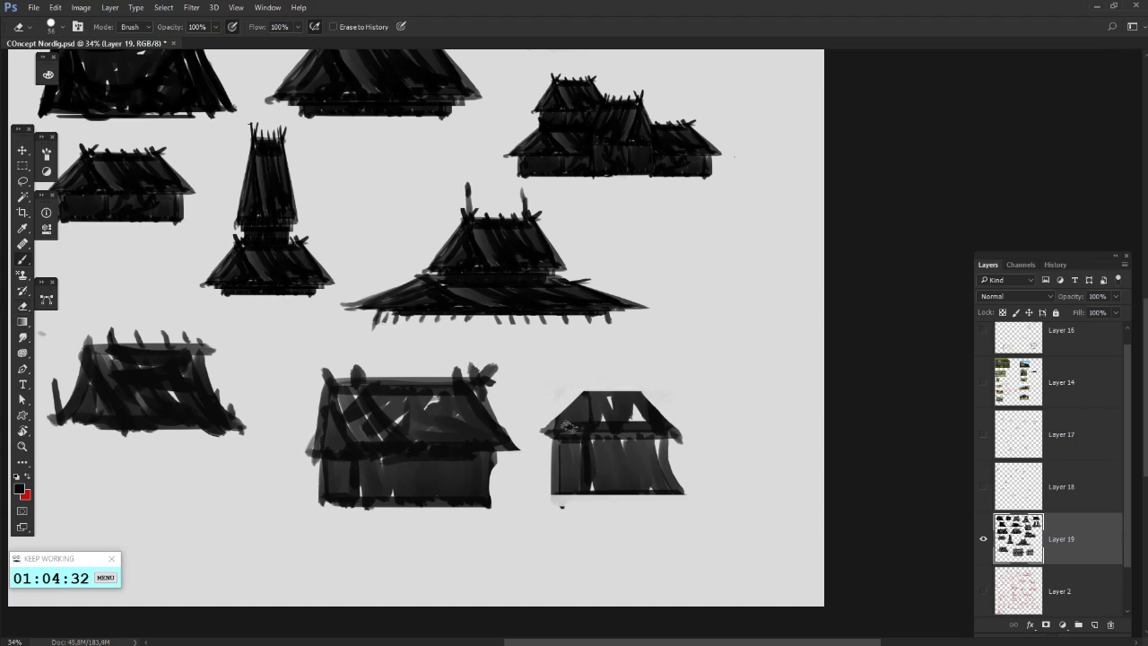
- Darken the gaps in the smallest house's roof and wall, and trim the wall's curved side straight
{"action": "left_click_drag", "start_coordinate": [547, 430], "coordinate": [671, 427]}
{"action": "left_click_drag", "start_coordinate": [593, 409], "coordinate": [639, 419]}
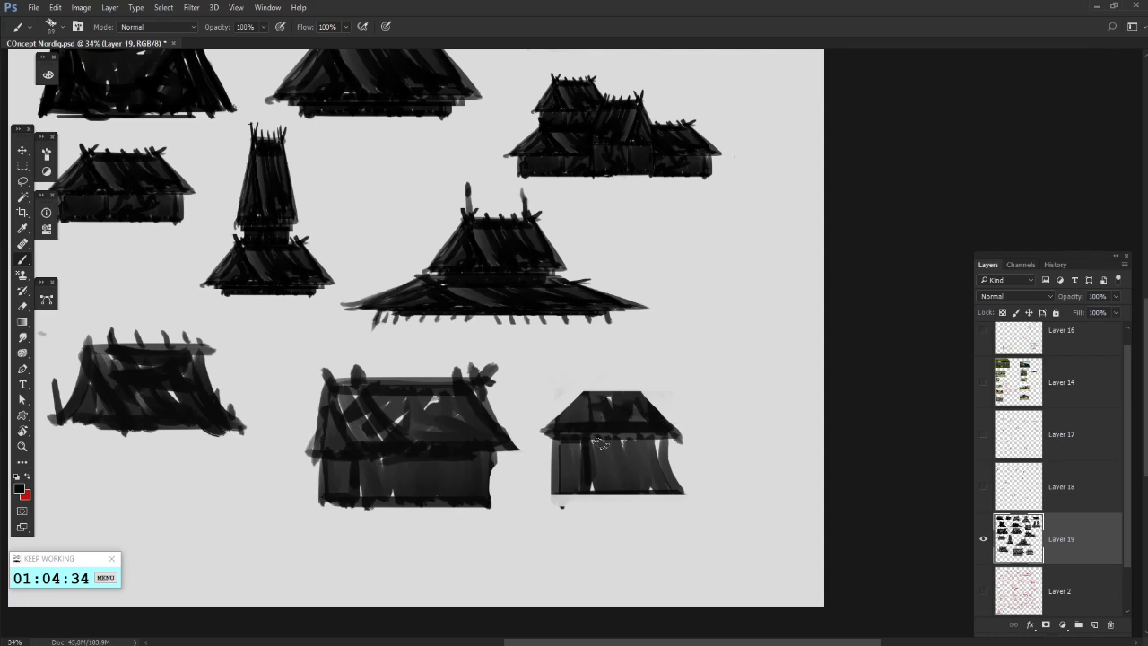
{"action": "key", "text": "e"}
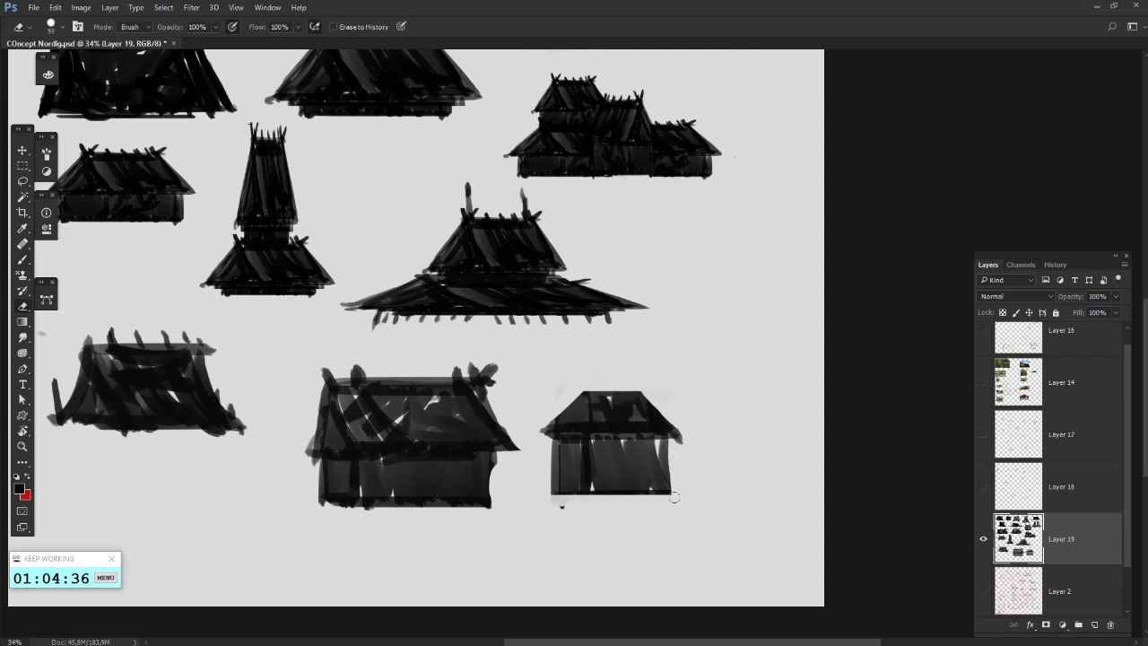
{"action": "key", "text": "b"}
{"action": "mouse_move", "coordinate": [657, 440]}
{"action": "left_mouse_down"}
{"action": "mouse_move", "coordinate": [660, 483]}
{"action": "mouse_move", "coordinate": [592, 440]}
{"action": "left_mouse_up"}
- Paint short upright ridge posts on the smallest house and touch up its eave with a 26 px brush
{"action": "mouse_move", "coordinate": [646, 371]}
{"action": "left_mouse_down"}
{"action": "mouse_move", "coordinate": [822, 302]}
{"action": "mouse_move", "coordinate": [935, 300]}
{"action": "left_mouse_up"}
{"action": "left_click_drag", "start_coordinate": [443, 418], "coordinate": [411, 419]}
{"action": "right_click", "coordinate": [860, 294]}
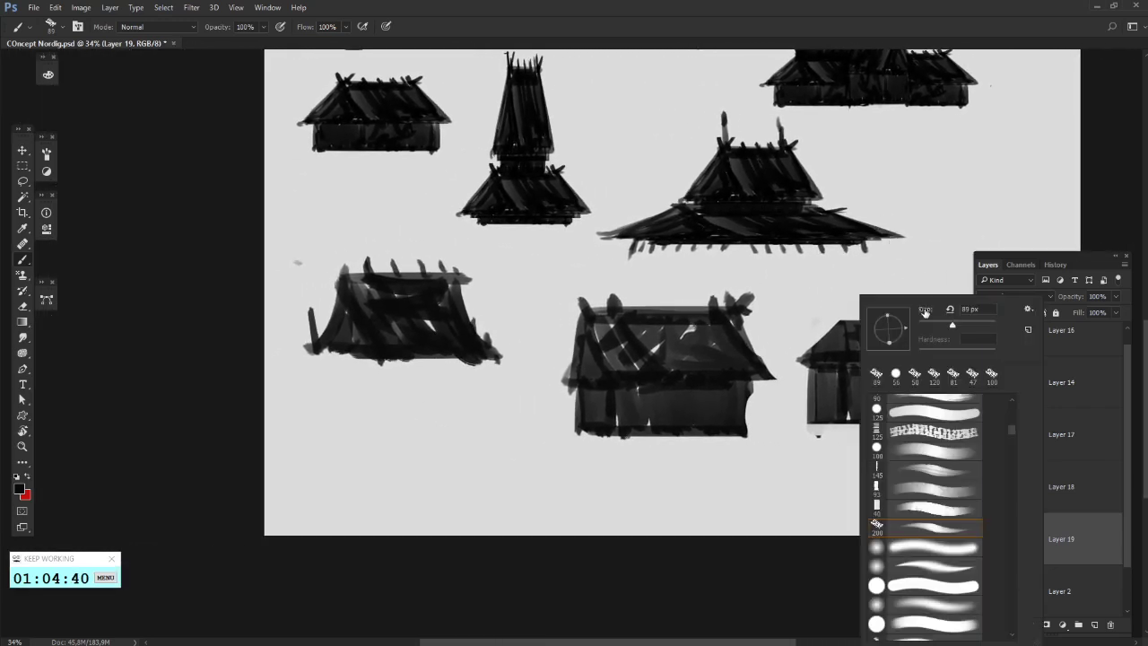
{"action": "left_click", "coordinate": [842, 321]}
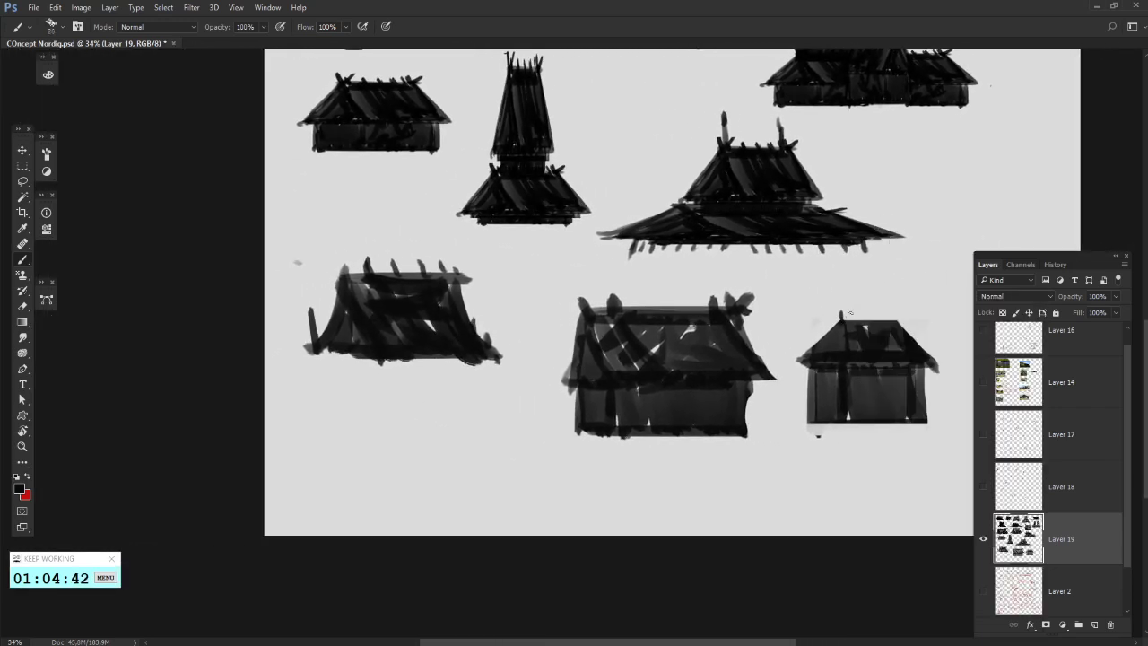
{"action": "left_click", "coordinate": [901, 317]}
{"action": "left_click_drag", "start_coordinate": [815, 364], "coordinate": [804, 352]}
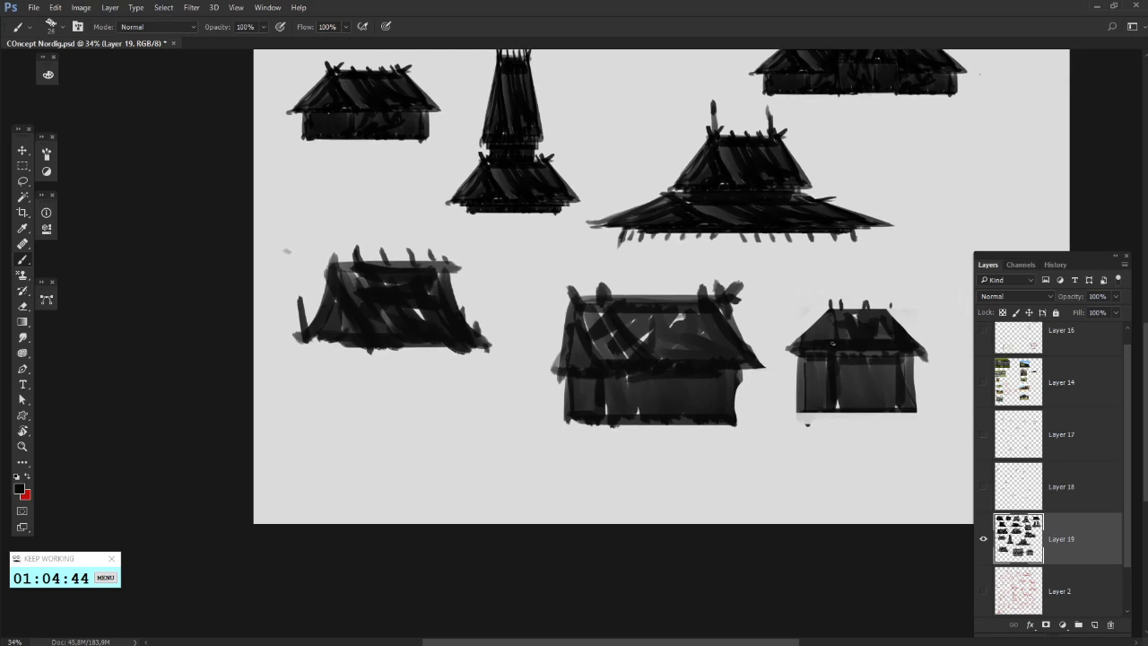
{"action": "left_click_drag", "start_coordinate": [688, 385], "coordinate": [664, 420]}
- Sketch the outline of a long, low gabled roof beneath the lower-left hut with a 50 px brush
{"action": "right_click", "coordinate": [459, 281]}
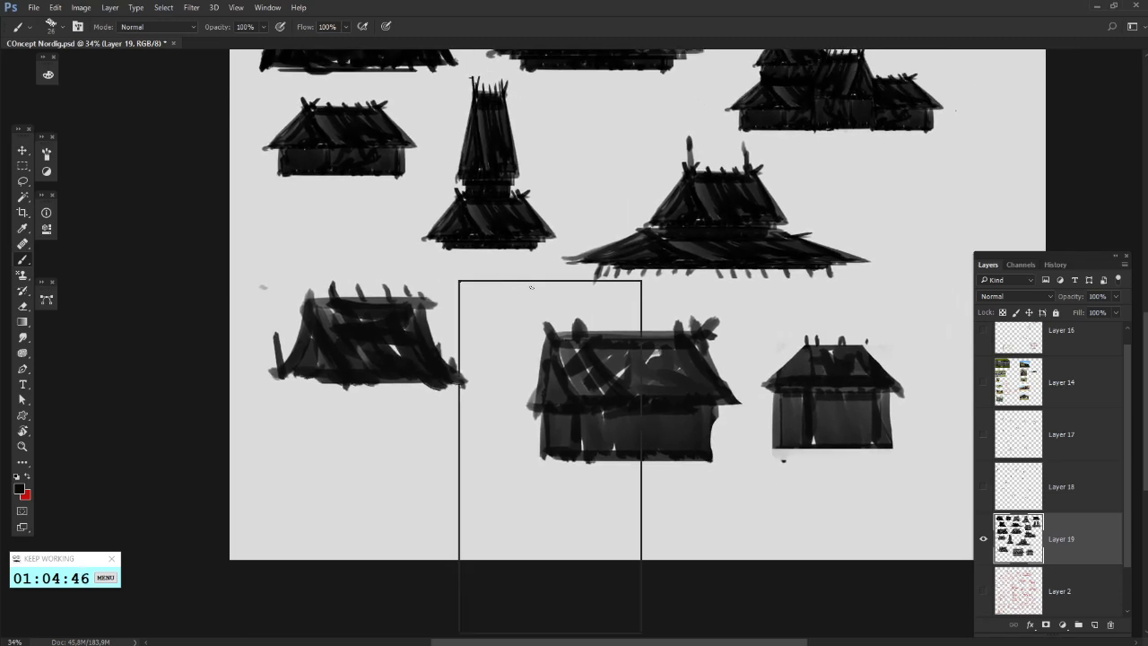
{"action": "left_click", "coordinate": [541, 314]}
{"action": "left_click", "coordinate": [308, 491]}
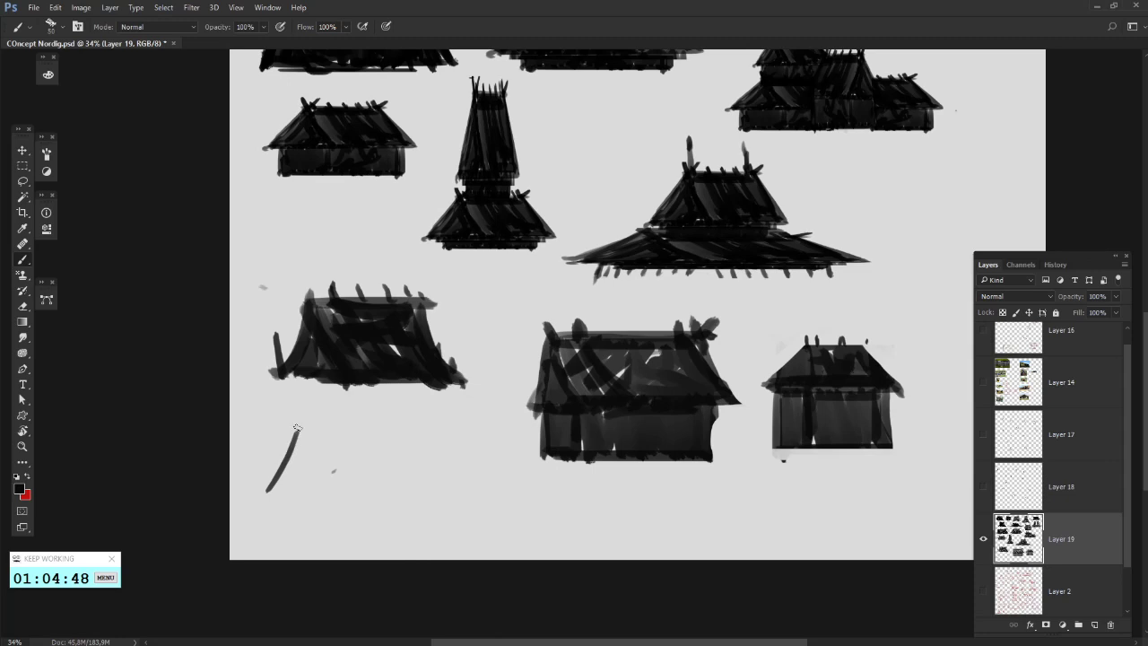
{"action": "left_click_drag", "start_coordinate": [297, 428], "coordinate": [337, 488]}
{"action": "left_click_drag", "start_coordinate": [258, 488], "coordinate": [339, 489]}
{"action": "mouse_move", "coordinate": [296, 433]}
{"action": "left_mouse_down"}
{"action": "mouse_move", "coordinate": [421, 435]}
{"action": "mouse_move", "coordinate": [455, 489]}
{"action": "mouse_move", "coordinate": [325, 487]}
{"action": "left_mouse_up"}
- Fill the new low roof outline with dark strokes using an 88 px brush
{"action": "right_click", "coordinate": [374, 296]}
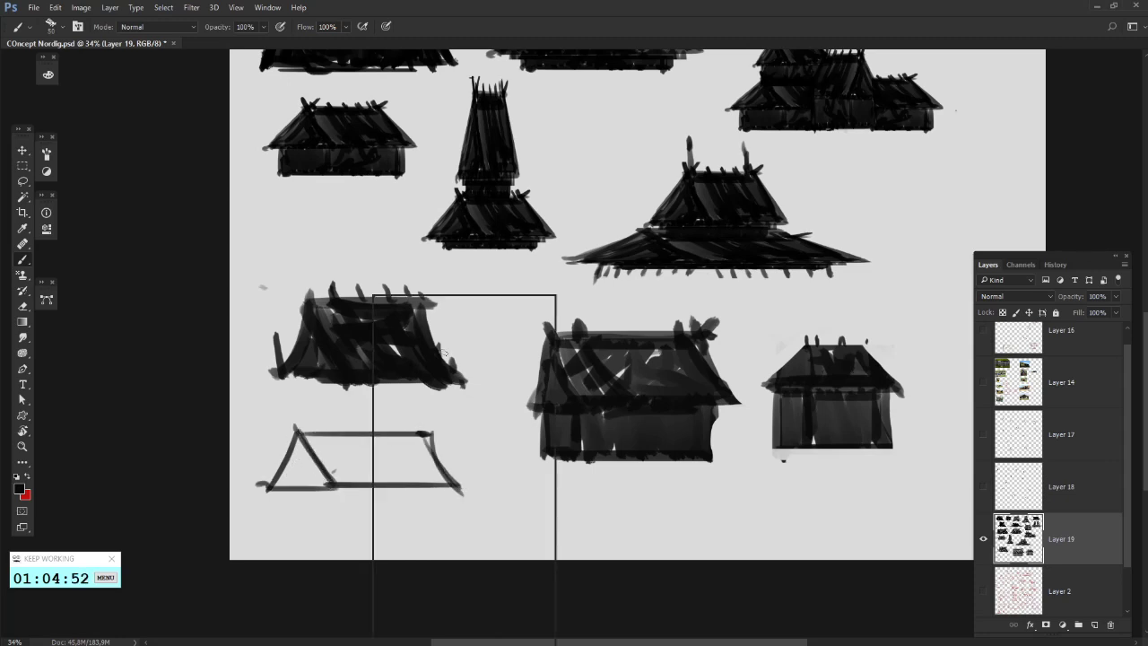
{"action": "left_click", "coordinate": [464, 323]}
{"action": "mouse_move", "coordinate": [301, 439]}
{"action": "left_mouse_down"}
{"action": "mouse_move", "coordinate": [278, 490]}
{"action": "mouse_move", "coordinate": [296, 486]}
{"action": "left_mouse_up"}
{"action": "mouse_move", "coordinate": [305, 445]}
{"action": "left_mouse_down"}
{"action": "mouse_move", "coordinate": [300, 472]}
{"action": "mouse_move", "coordinate": [331, 485]}
{"action": "left_mouse_up"}
{"action": "left_click_drag", "start_coordinate": [329, 488], "coordinate": [293, 489]}
{"action": "mouse_move", "coordinate": [310, 441]}
{"action": "left_mouse_down"}
{"action": "mouse_move", "coordinate": [422, 454]}
{"action": "mouse_move", "coordinate": [423, 439]}
{"action": "mouse_move", "coordinate": [450, 489]}
{"action": "mouse_move", "coordinate": [429, 456]}
{"action": "mouse_move", "coordinate": [446, 482]}
{"action": "mouse_move", "coordinate": [303, 488]}
{"action": "mouse_move", "coordinate": [340, 448]}
{"action": "mouse_move", "coordinate": [370, 439]}
{"action": "mouse_move", "coordinate": [406, 466]}
{"action": "mouse_move", "coordinate": [379, 456]}
{"action": "mouse_move", "coordinate": [376, 482]}
{"action": "left_mouse_up"}
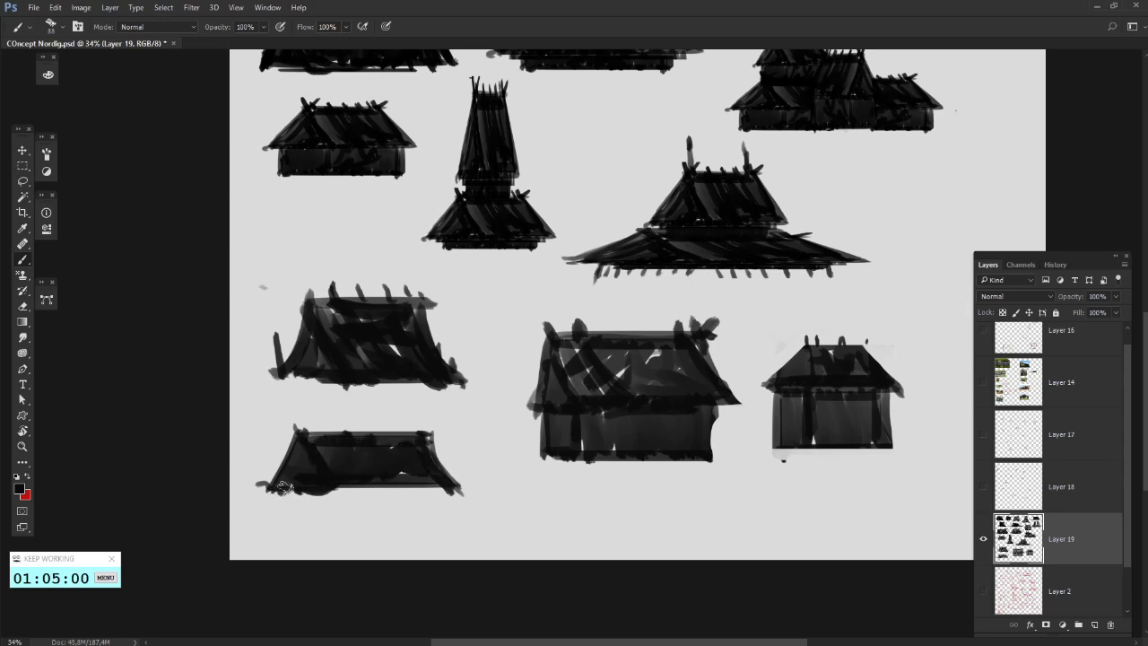
- Paint end posts and a base beam under the low roof and fill the wall between them
{"action": "mouse_move", "coordinate": [282, 487]}
{"action": "left_mouse_down"}
{"action": "mouse_move", "coordinate": [281, 519]}
{"action": "mouse_move", "coordinate": [442, 513]}
{"action": "mouse_move", "coordinate": [433, 494]}
{"action": "mouse_move", "coordinate": [440, 522]}
{"action": "left_mouse_up"}
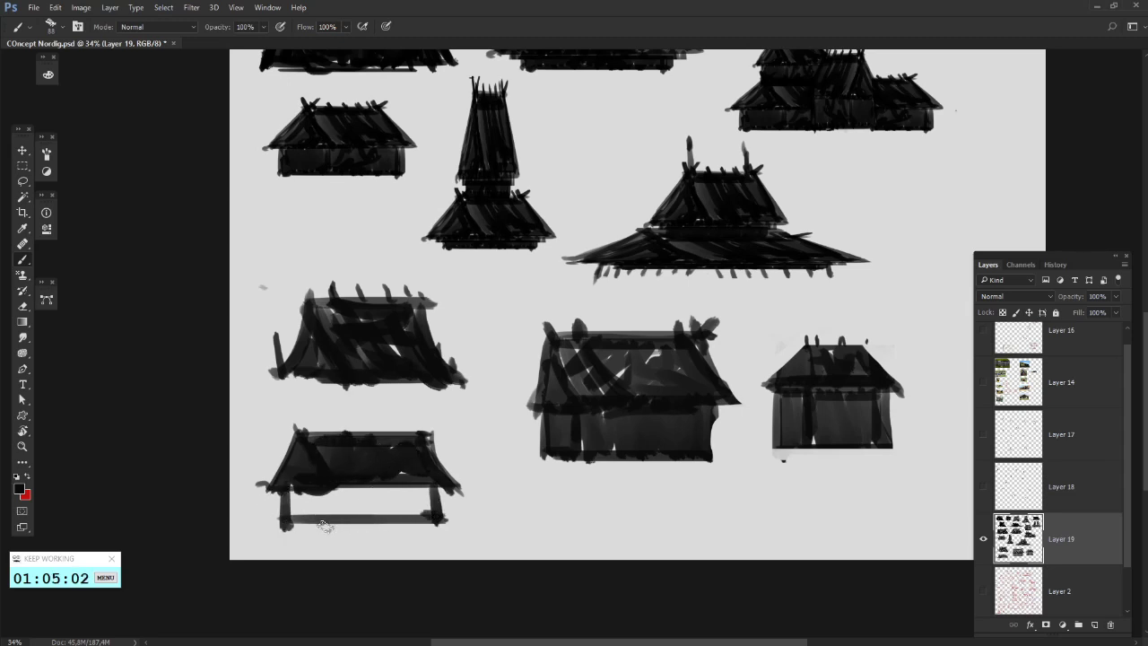
{"action": "mouse_move", "coordinate": [325, 526]}
{"action": "left_mouse_down"}
{"action": "mouse_move", "coordinate": [296, 499]}
{"action": "mouse_move", "coordinate": [386, 498]}
{"action": "mouse_move", "coordinate": [409, 513]}
{"action": "mouse_move", "coordinate": [339, 507]}
{"action": "mouse_move", "coordinate": [429, 520]}
{"action": "mouse_move", "coordinate": [338, 525]}
{"action": "left_mouse_up"}
{"action": "mouse_move", "coordinate": [427, 504]}
{"action": "left_mouse_down"}
{"action": "mouse_move", "coordinate": [422, 534]}
{"action": "mouse_move", "coordinate": [410, 516]}
{"action": "left_mouse_up"}
- Switch to the flat rectangular brush for painting in the empty space beside the wide-roofed hall
{"action": "mouse_move", "coordinate": [796, 354]}
{"action": "left_mouse_down"}
{"action": "mouse_move", "coordinate": [715, 336]}
{"action": "mouse_move", "coordinate": [668, 377]}
{"action": "mouse_move", "coordinate": [759, 377]}
{"action": "left_mouse_up"}
{"action": "left_click_drag", "start_coordinate": [712, 259], "coordinate": [625, 234]}
{"action": "left_click_drag", "start_coordinate": [541, 476], "coordinate": [501, 501]}
{"action": "left_click_drag", "start_coordinate": [786, 368], "coordinate": [910, 589]}
{"action": "mouse_move", "coordinate": [754, 343]}
{"action": "left_mouse_down"}
{"action": "mouse_move", "coordinate": [768, 507]}
{"action": "mouse_move", "coordinate": [745, 314]}
{"action": "mouse_move", "coordinate": [740, 410]}
{"action": "mouse_move", "coordinate": [713, 317]}
{"action": "mouse_move", "coordinate": [769, 279]}
{"action": "mouse_move", "coordinate": [727, 353]}
{"action": "left_mouse_up"}
{"action": "right_click", "coordinate": [768, 279]}
{"action": "left_click", "coordinate": [818, 474]}
{"action": "left_click_drag", "start_coordinate": [710, 282], "coordinate": [720, 360]}
{"action": "left_click_drag", "start_coordinate": [695, 251], "coordinate": [720, 361]}
{"action": "left_click_drag", "start_coordinate": [692, 249], "coordinate": [748, 242]}
{"action": "left_click_drag", "start_coordinate": [742, 246], "coordinate": [749, 370]}
{"action": "left_click_drag", "start_coordinate": [719, 257], "coordinate": [727, 345]}
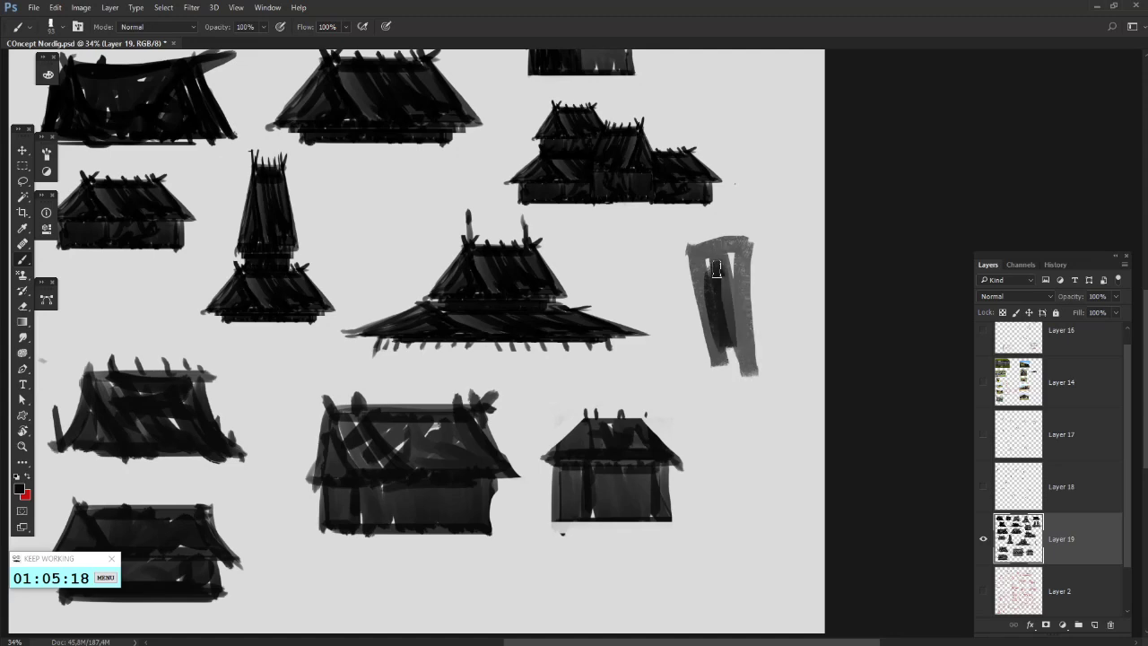
{"action": "key", "text": "ctrl+alt+z"}
{"action": "key", "text": "ctrl+alt+z"}
{"action": "key", "text": "ctrl+alt+z"}
{"action": "key", "text": "ctrl+alt+z"}
- Paint a tall hut beside the wide-roofed hall, with a vertical-plank wall under a darker, sloping-sided roof
{"action": "mouse_move", "coordinate": [684, 260]}
{"action": "left_mouse_down"}
{"action": "mouse_move", "coordinate": [683, 249]}
{"action": "mouse_move", "coordinate": [720, 351]}
{"action": "mouse_move", "coordinate": [704, 350]}
{"action": "mouse_move", "coordinate": [686, 305]}
{"action": "mouse_move", "coordinate": [770, 262]}
{"action": "mouse_move", "coordinate": [731, 341]}
{"action": "mouse_move", "coordinate": [722, 251]}
{"action": "mouse_move", "coordinate": [793, 341]}
{"action": "left_mouse_up"}
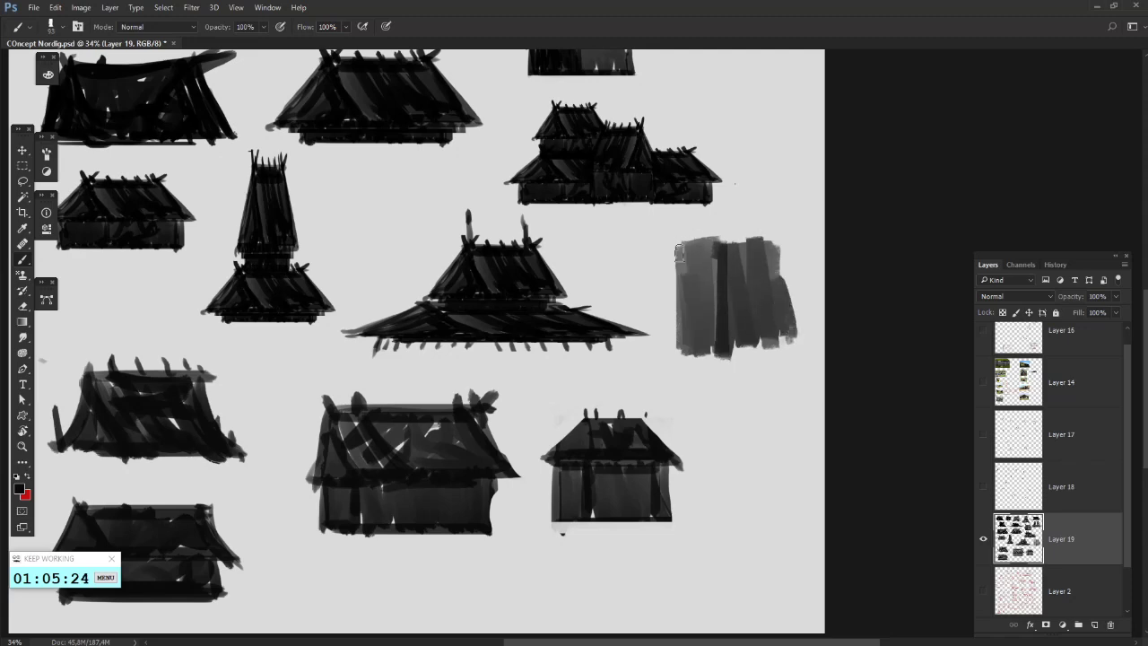
{"action": "mouse_move", "coordinate": [746, 250]}
{"action": "left_mouse_down"}
{"action": "mouse_move", "coordinate": [800, 251]}
{"action": "mouse_move", "coordinate": [798, 324]}
{"action": "mouse_move", "coordinate": [770, 258]}
{"action": "mouse_move", "coordinate": [805, 262]}
{"action": "left_mouse_up"}
{"action": "mouse_move", "coordinate": [677, 250]}
{"action": "left_mouse_down"}
{"action": "mouse_move", "coordinate": [696, 215]}
{"action": "mouse_move", "coordinate": [718, 246]}
{"action": "mouse_move", "coordinate": [700, 215]}
{"action": "mouse_move", "coordinate": [807, 213]}
{"action": "left_mouse_up"}
{"action": "mouse_move", "coordinate": [708, 213]}
{"action": "left_mouse_down"}
{"action": "mouse_move", "coordinate": [734, 251]}
{"action": "mouse_move", "coordinate": [762, 240]}
{"action": "mouse_move", "coordinate": [803, 255]}
{"action": "mouse_move", "coordinate": [795, 211]}
{"action": "mouse_move", "coordinate": [815, 256]}
{"action": "left_mouse_up"}
{"action": "key", "text": "e"}
{"action": "key", "text": "b"}
{"action": "key", "text": "b"}
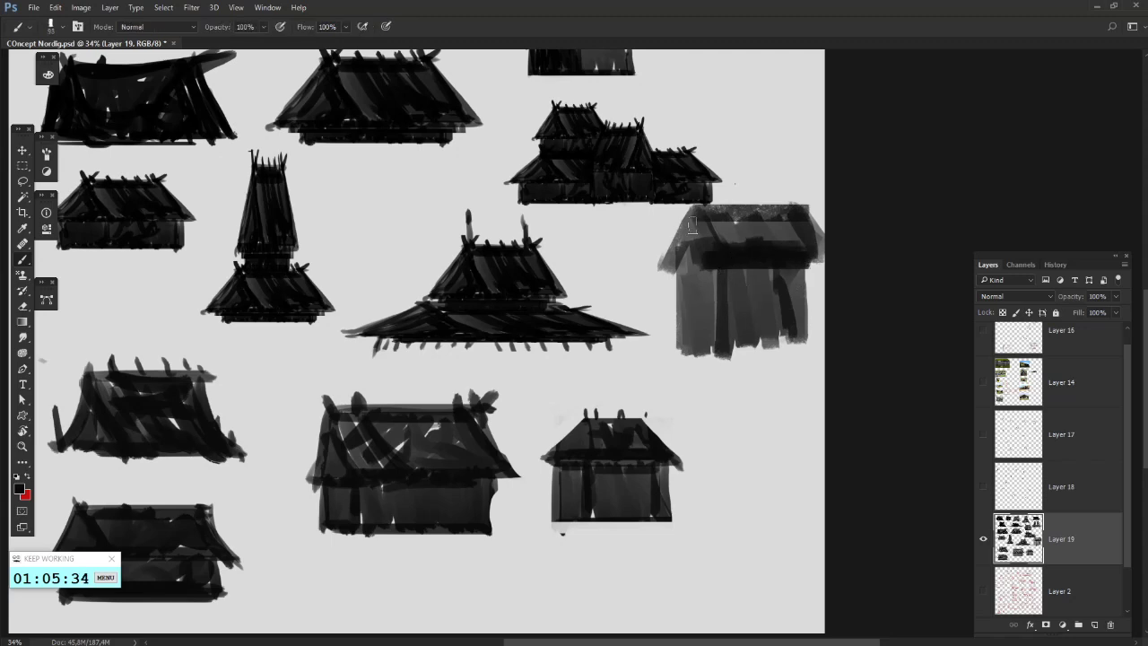
{"action": "left_click", "coordinate": [24, 165]}
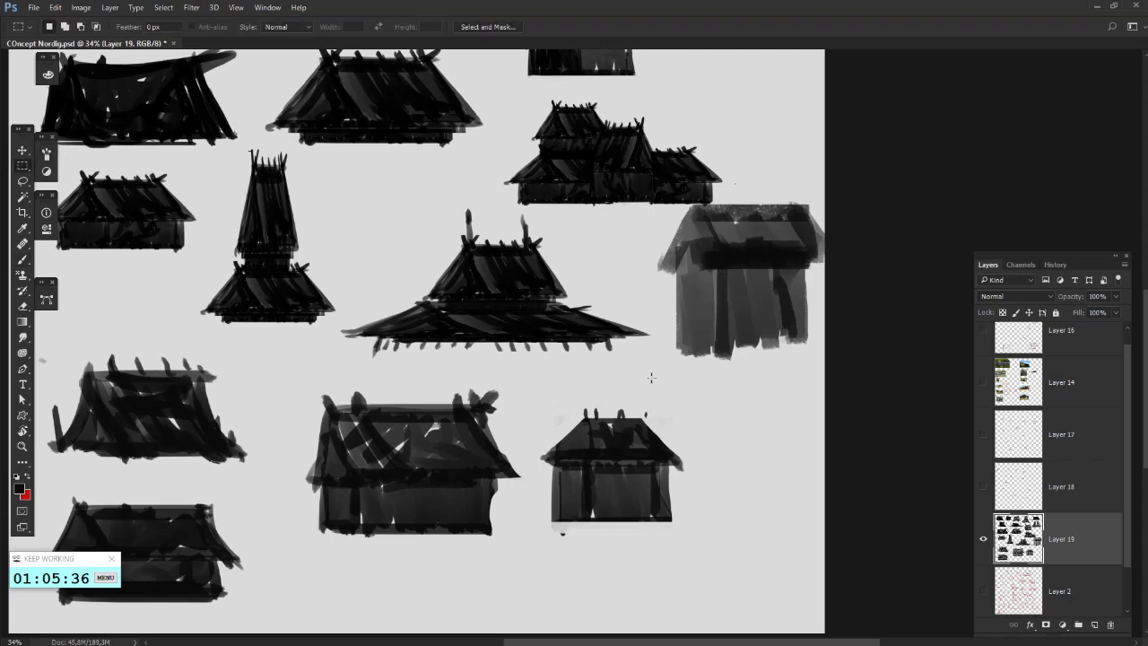
{"action": "left_click_drag", "start_coordinate": [652, 377], "coordinate": [851, 209]}
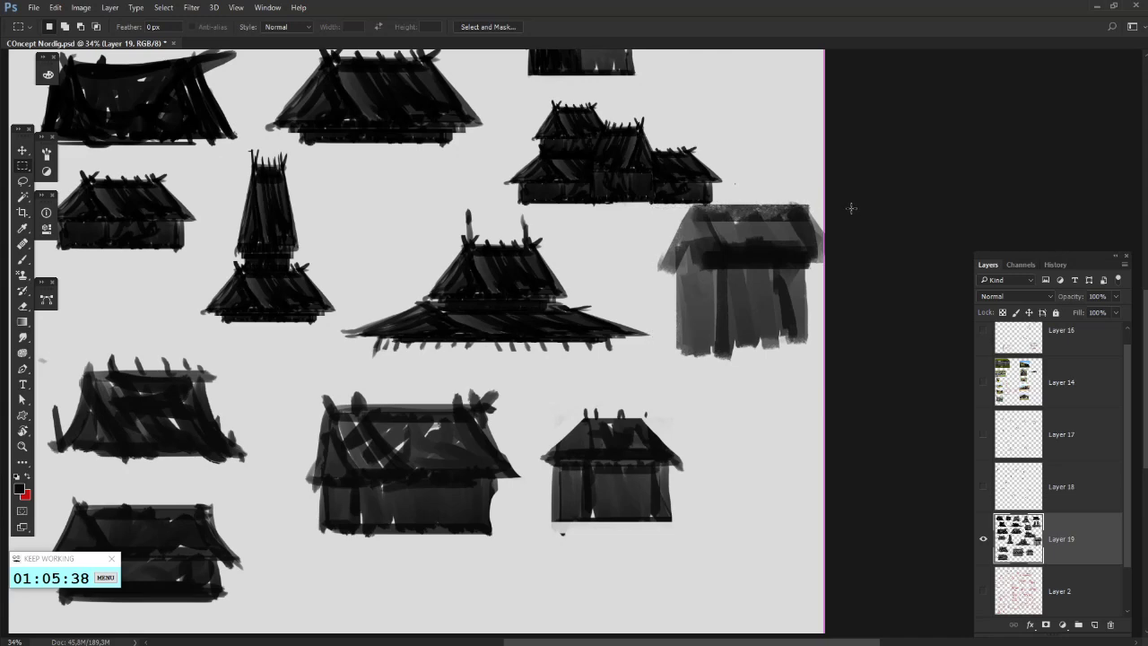
{"action": "left_click_drag", "start_coordinate": [729, 215], "coordinate": [722, 444]}
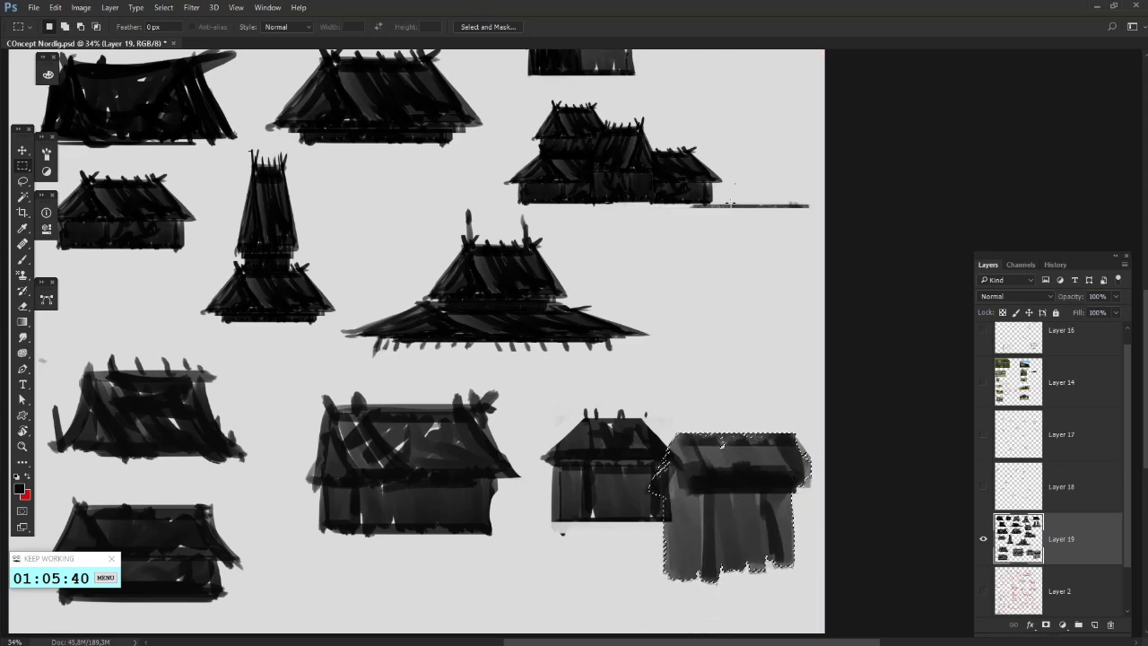
{"action": "key", "text": "ctrl+z"}
- Select the whole plank hut, reposition it beside the wide-roofed hall, and scale it down
{"action": "left_click_drag", "start_coordinate": [687, 227], "coordinate": [829, 205]}
{"action": "left_click_drag", "start_coordinate": [772, 267], "coordinate": [767, 361]}
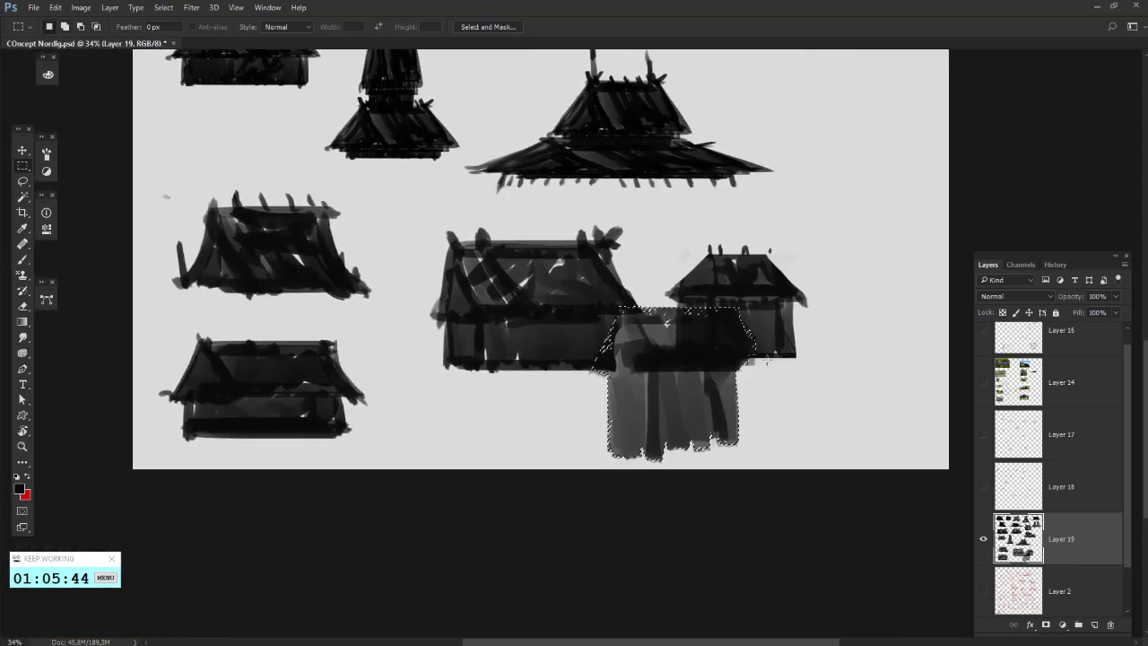
{"action": "left_click_drag", "start_coordinate": [666, 323], "coordinate": [745, 256]}
{"action": "right_click", "coordinate": [783, 371]}
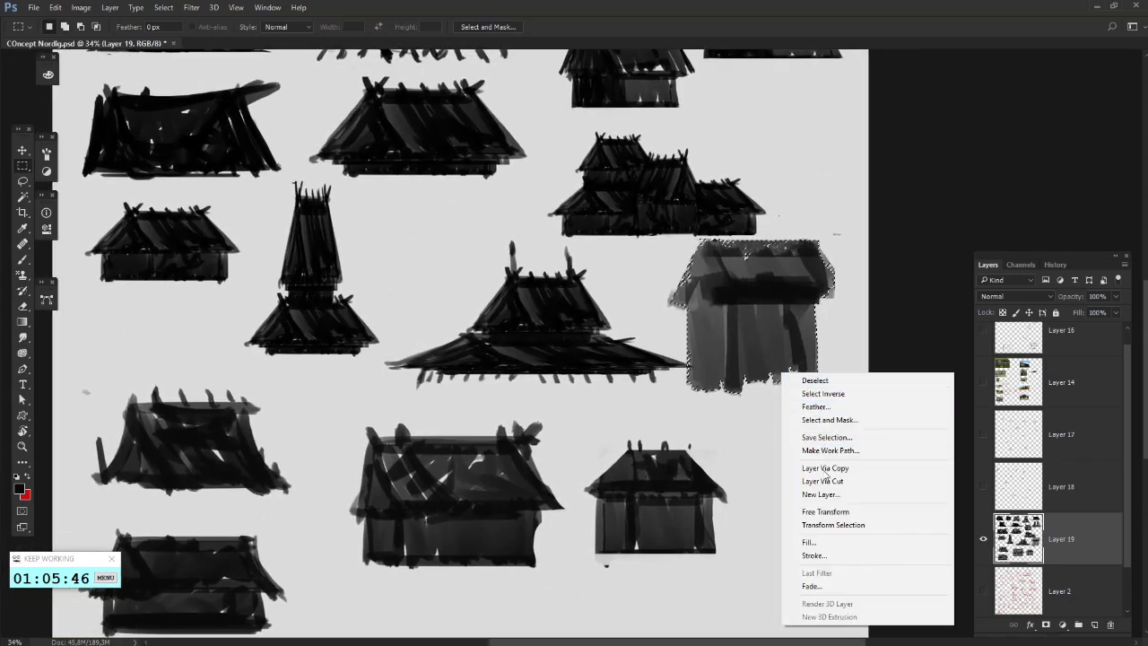
{"action": "left_click", "coordinate": [825, 511]}
{"action": "mouse_move", "coordinate": [836, 239]}
{"action": "left_mouse_down"}
{"action": "mouse_move", "coordinate": [743, 342]}
{"action": "mouse_move", "coordinate": [778, 317]}
{"action": "mouse_move", "coordinate": [704, 339]}
{"action": "mouse_move", "coordinate": [756, 356]}
{"action": "left_mouse_up"}
{"action": "key", "text": "Return"}
{"action": "left_click", "coordinate": [777, 392]}
- Even out the plank hut's wall edges, paint a base strip beneath it, and erase the ragged underside
{"action": "key", "text": "b"}
{"action": "left_click_drag", "start_coordinate": [759, 310], "coordinate": [759, 348]}
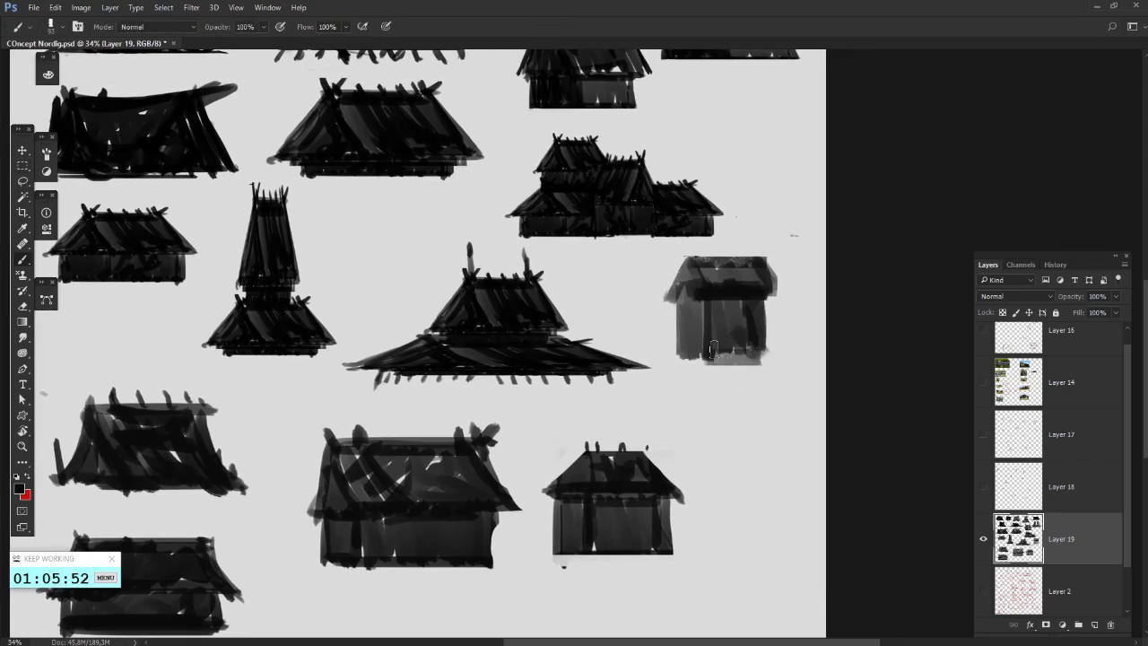
{"action": "left_click_drag", "start_coordinate": [679, 357], "coordinate": [771, 361]}
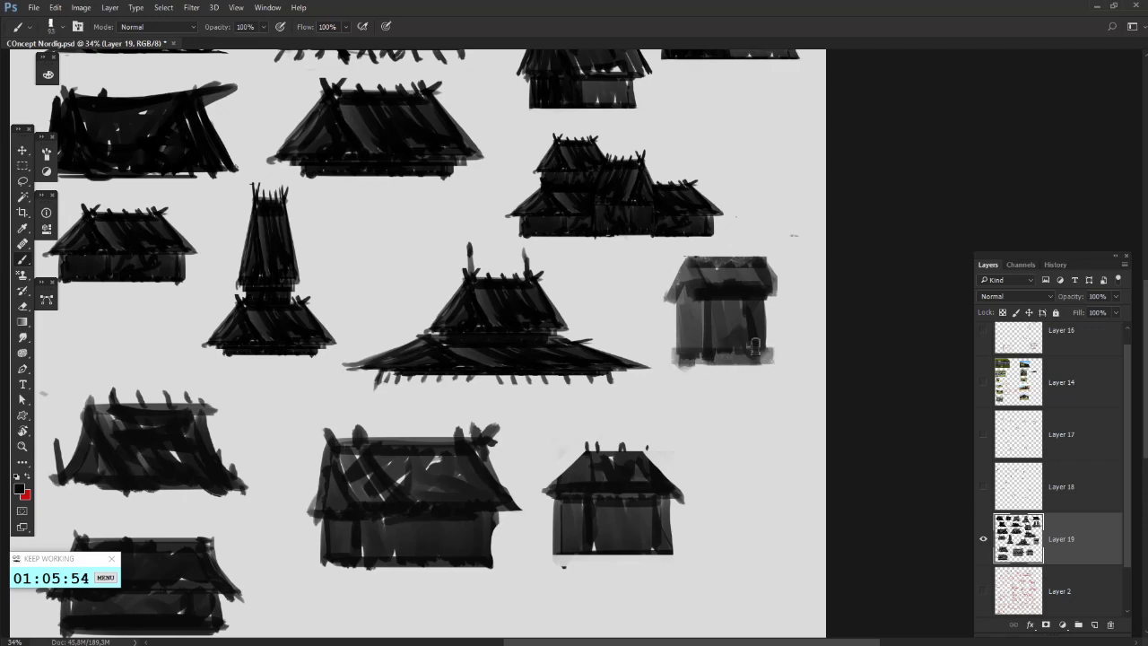
{"action": "left_click_drag", "start_coordinate": [763, 321], "coordinate": [767, 362]}
{"action": "key", "text": "e"}
{"action": "left_click_drag", "start_coordinate": [664, 364], "coordinate": [733, 372]}
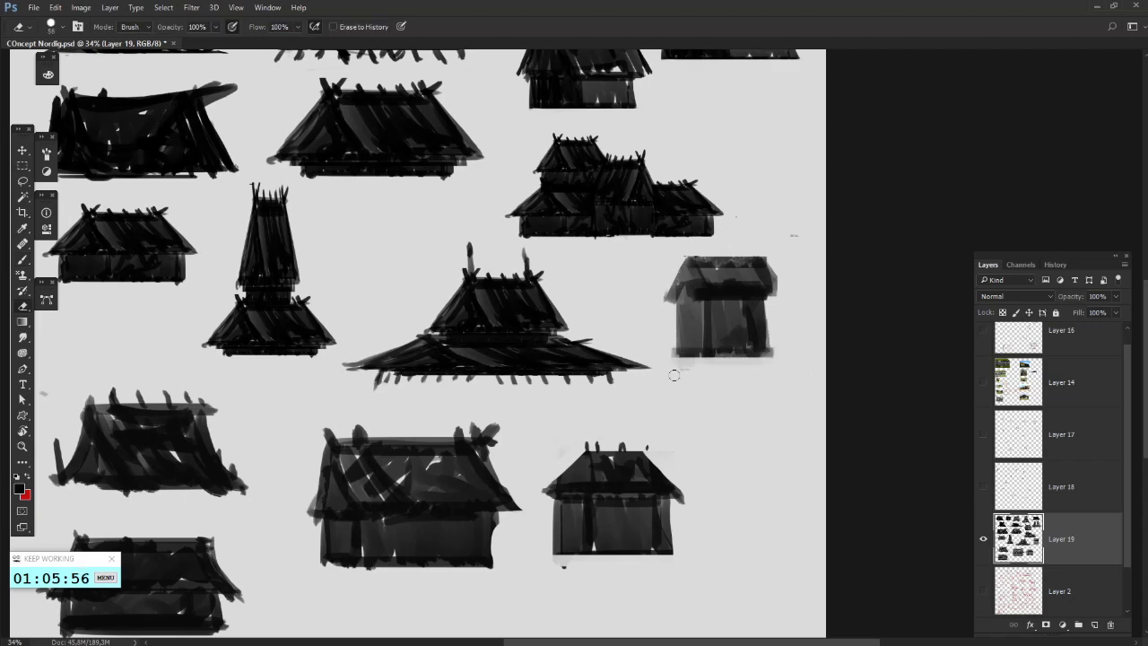
- Detail the plank hut's roof with thin dark plank lines and ridge spikes using a 15 px brush
{"action": "key", "text": "b"}
{"action": "right_click", "coordinate": [762, 233]}
{"action": "key", "text": "e"}
{"action": "key", "text": "b"}
{"action": "right_click", "coordinate": [754, 274]}
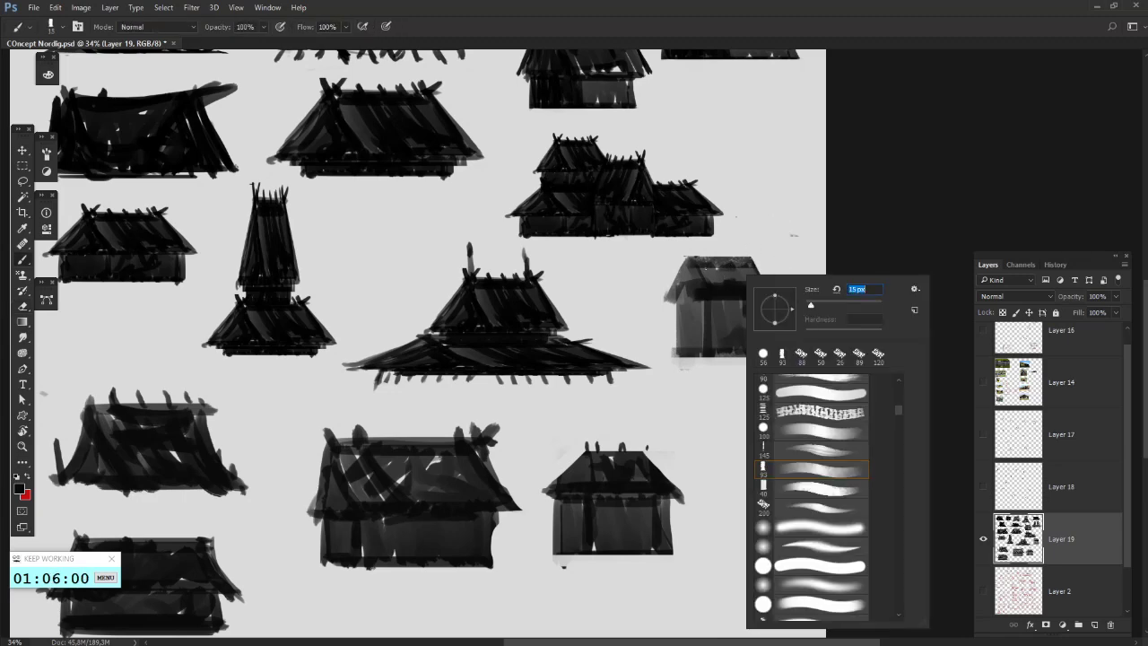
{"action": "key", "text": "Escape"}
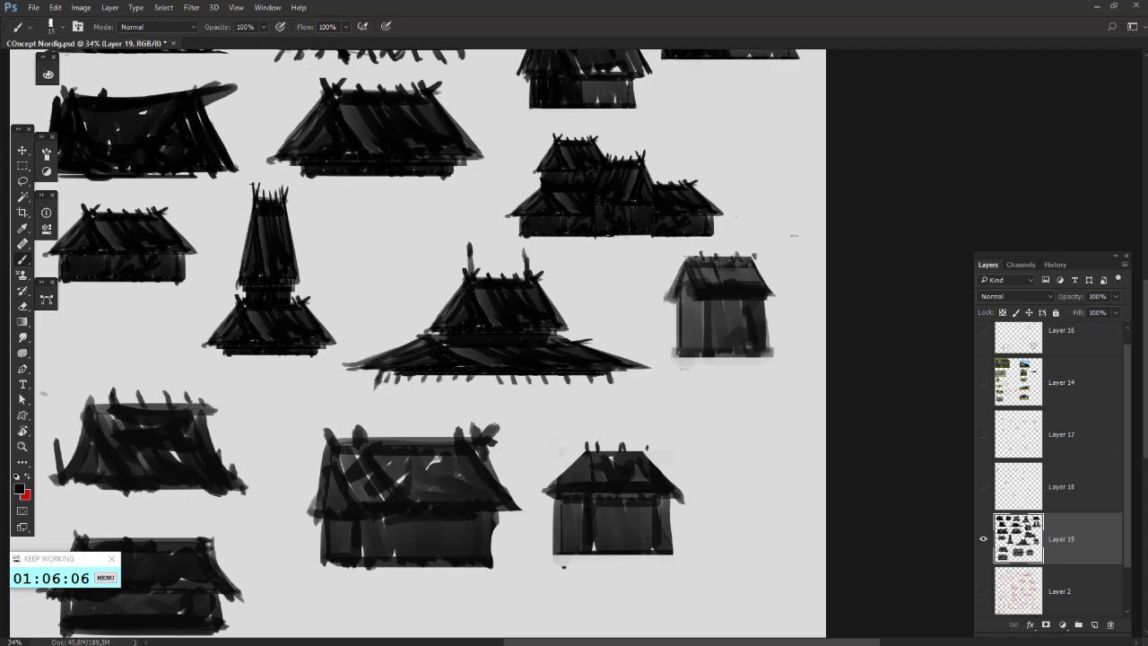
- Paint thin posts, plank lines and a crossbar on the plank hut's wall, undoing the stray overlong post
{"action": "left_click_drag", "start_coordinate": [694, 336], "coordinate": [673, 328]}
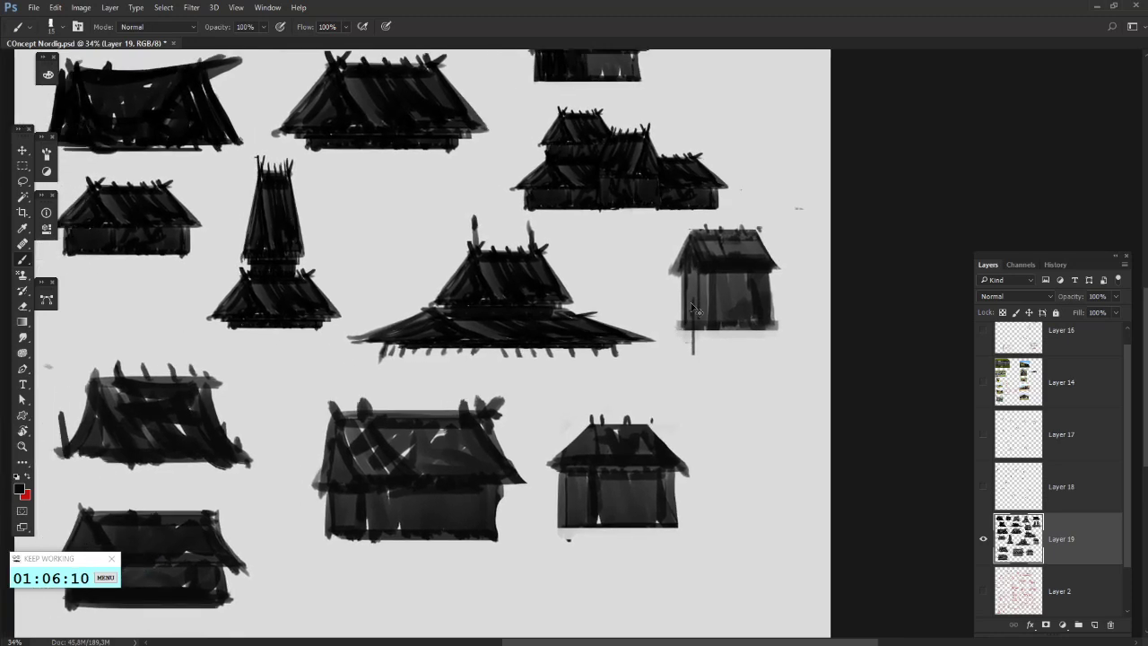
{"action": "key", "text": "ctrl+z"}
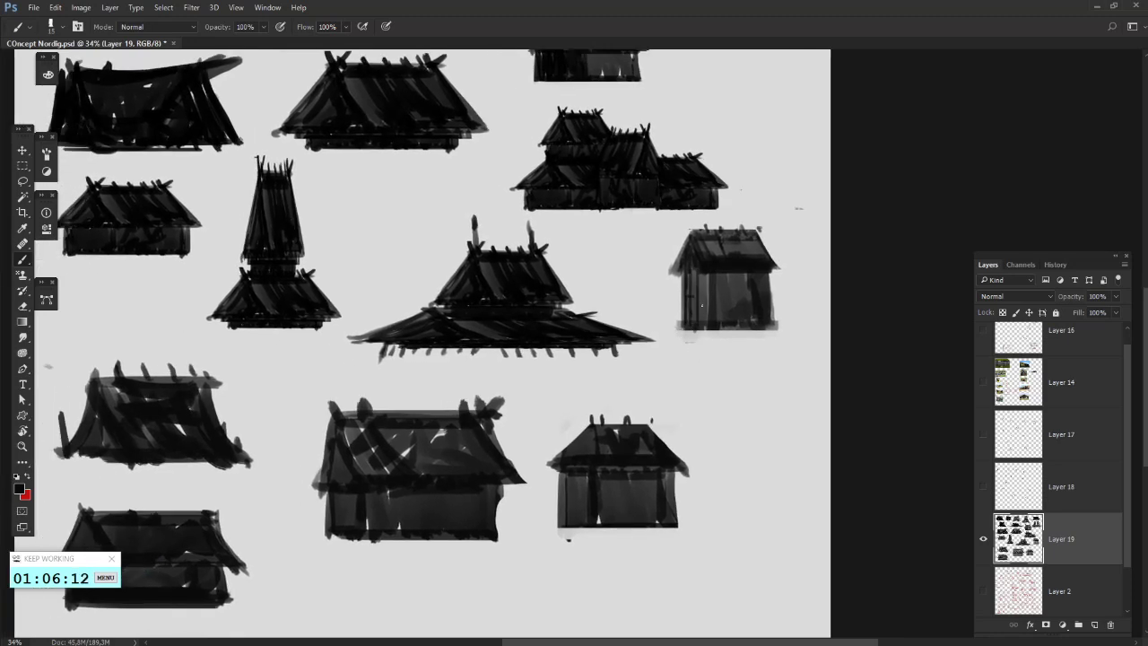
{"action": "mouse_move", "coordinate": [715, 302]}
{"action": "left_mouse_down"}
{"action": "mouse_move", "coordinate": [713, 319]}
{"action": "mouse_move", "coordinate": [757, 344]}
{"action": "mouse_move", "coordinate": [792, 333]}
{"action": "left_mouse_up"}
{"action": "mouse_move", "coordinate": [676, 402]}
{"action": "left_mouse_down"}
{"action": "mouse_move", "coordinate": [692, 469]}
{"action": "mouse_move", "coordinate": [733, 302]}
{"action": "left_mouse_up"}
- Delete Layer 18, which holds the old handwritten building numbers
{"action": "key", "text": "l"}
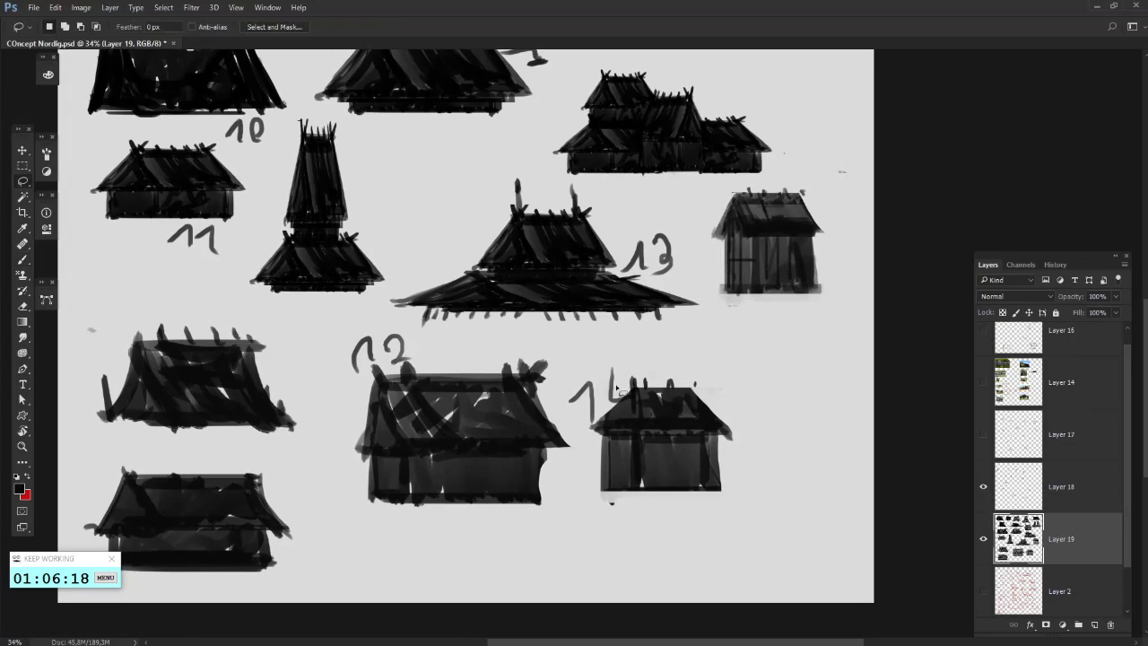
{"action": "left_click_drag", "start_coordinate": [604, 381], "coordinate": [662, 435]}
{"action": "left_click", "coordinate": [1067, 491]}
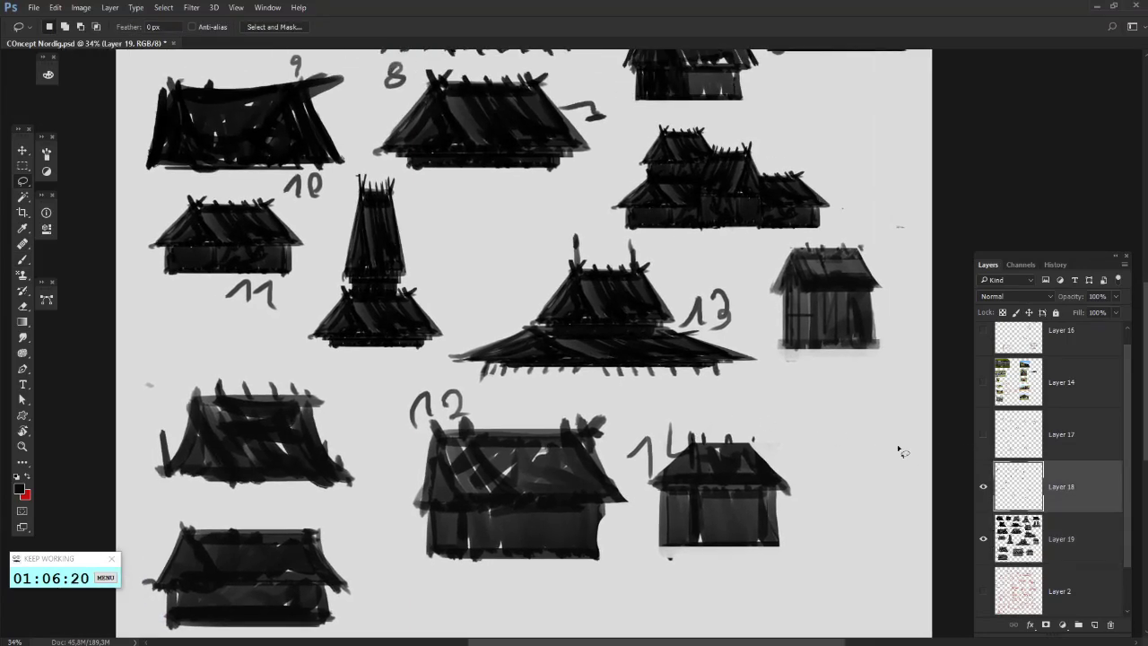
{"action": "key", "text": "Delete"}
- Handwrite the numbers 1 to 10 beside the buildings in the upper part of the sheet, circling the 1
{"action": "mouse_move", "coordinate": [724, 383]}
{"action": "left_mouse_down"}
{"action": "mouse_move", "coordinate": [753, 448]}
{"action": "mouse_move", "coordinate": [888, 642]}
{"action": "left_mouse_up"}
{"action": "key", "text": "b"}
{"action": "mouse_move", "coordinate": [357, 239]}
{"action": "left_mouse_down"}
{"action": "mouse_move", "coordinate": [348, 305]}
{"action": "mouse_move", "coordinate": [307, 314]}
{"action": "left_mouse_up"}
{"action": "left_click_drag", "start_coordinate": [425, 279], "coordinate": [370, 275]}
{"action": "left_click_drag", "start_coordinate": [455, 288], "coordinate": [477, 304]}
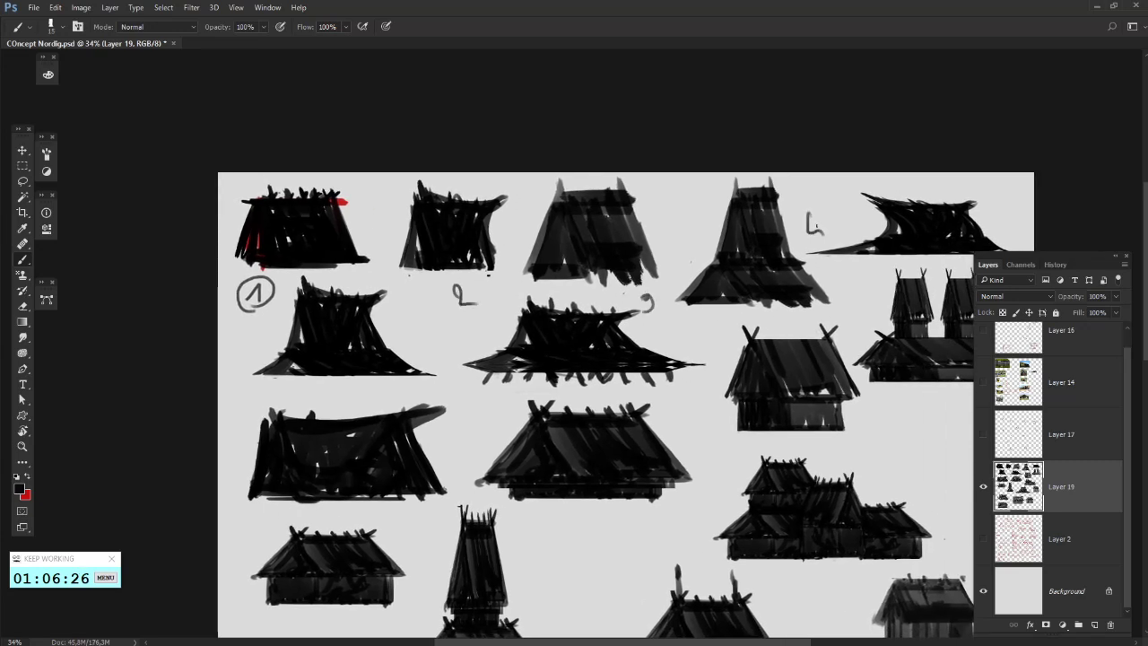
{"action": "left_click_drag", "start_coordinate": [835, 352], "coordinate": [766, 322]}
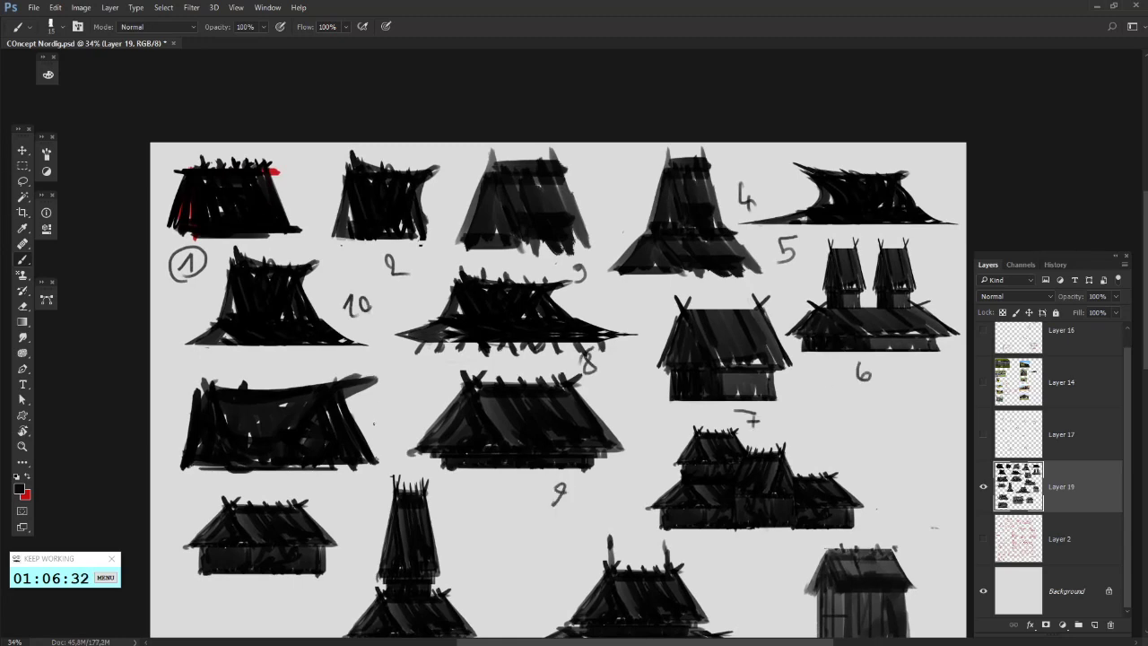
- Handwrite the numbers 11 to 20 beside the remaining buildings in the lower part of the sheet
{"action": "left_click_drag", "start_coordinate": [393, 415], "coordinate": [397, 435]}
{"action": "mouse_move", "coordinate": [345, 536]}
{"action": "left_mouse_down"}
{"action": "mouse_move", "coordinate": [341, 421]}
{"action": "mouse_move", "coordinate": [364, 353]}
{"action": "left_mouse_up"}
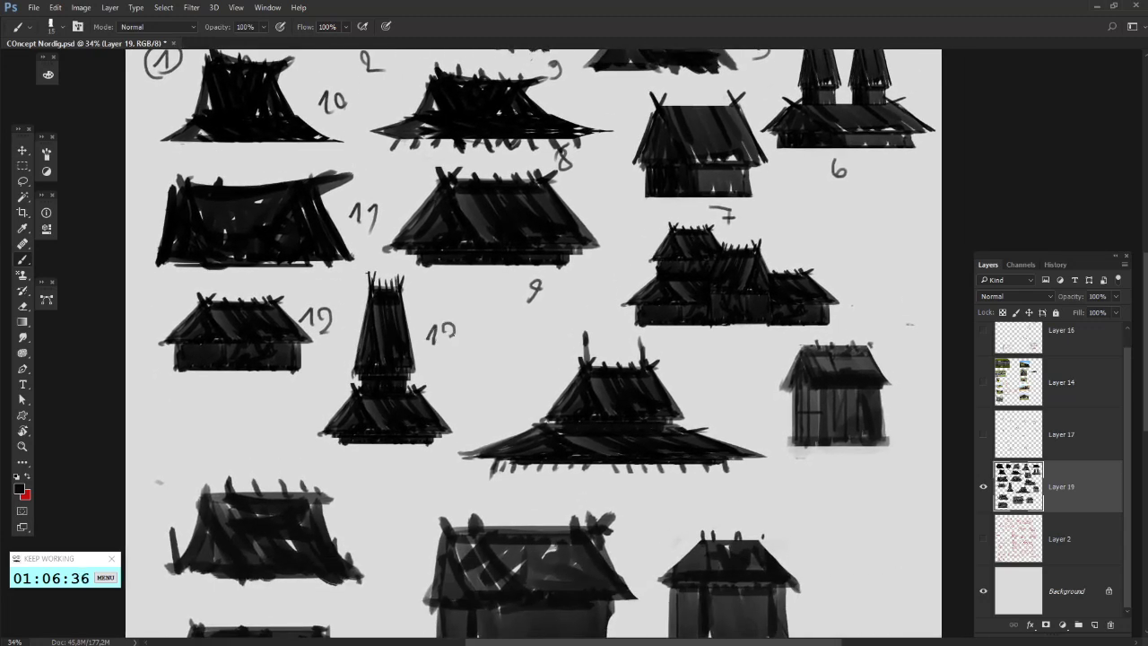
{"action": "left_click_drag", "start_coordinate": [453, 333], "coordinate": [439, 351]}
{"action": "left_click_drag", "start_coordinate": [562, 332], "coordinate": [462, 306]}
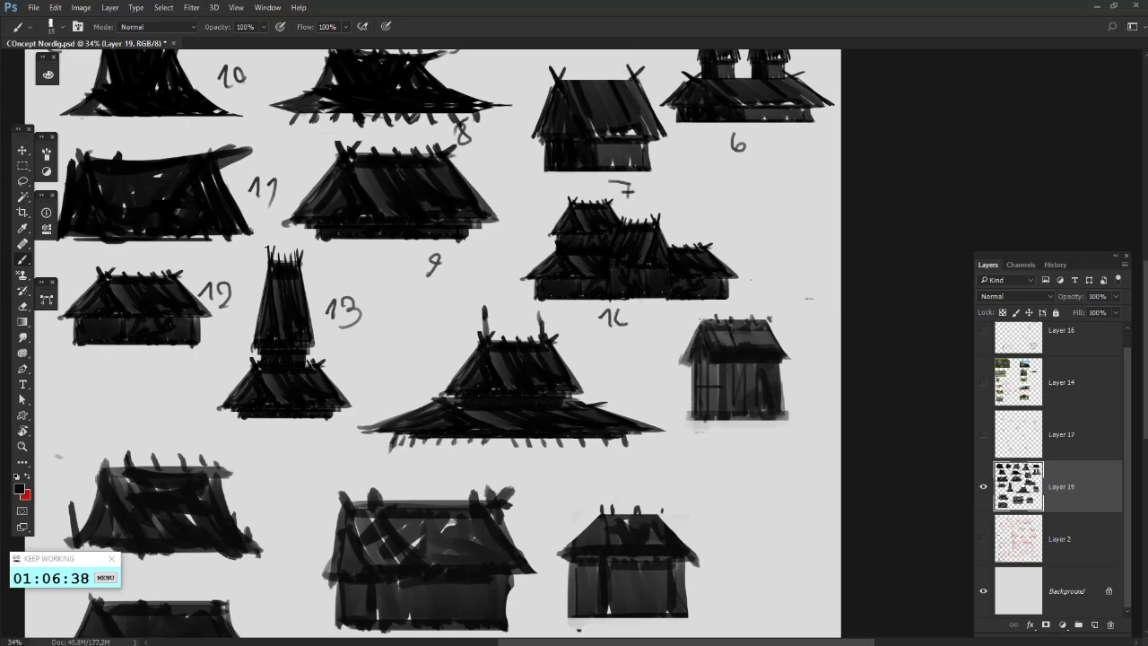
{"action": "left_click_drag", "start_coordinate": [588, 311], "coordinate": [494, 322]}
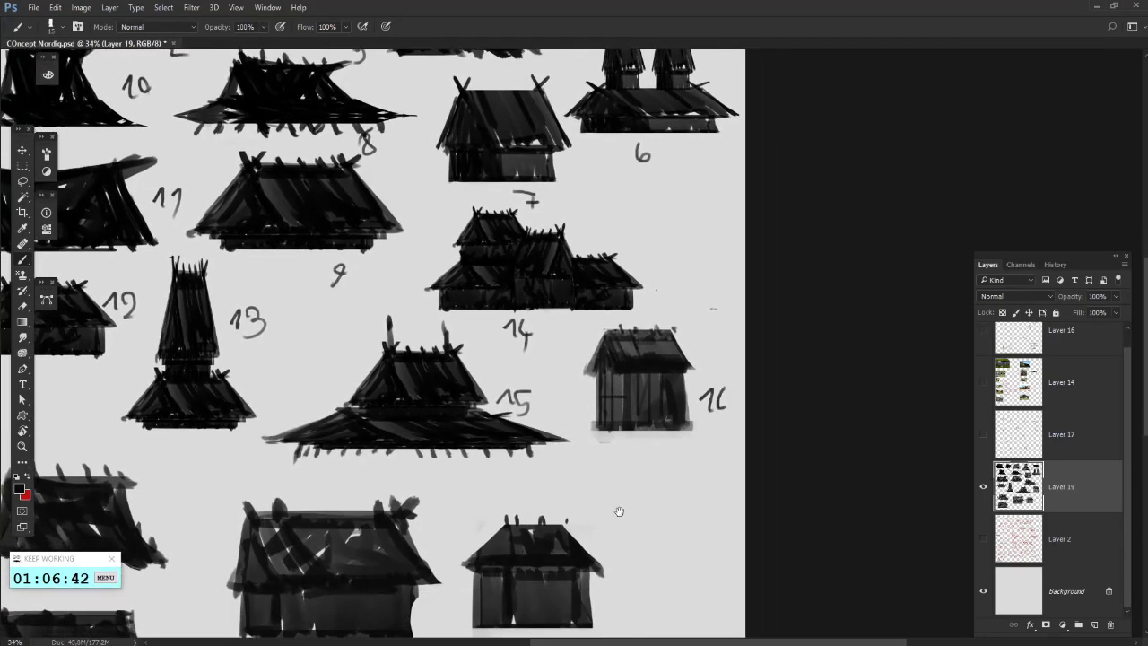
{"action": "left_click_drag", "start_coordinate": [619, 512], "coordinate": [709, 398]}
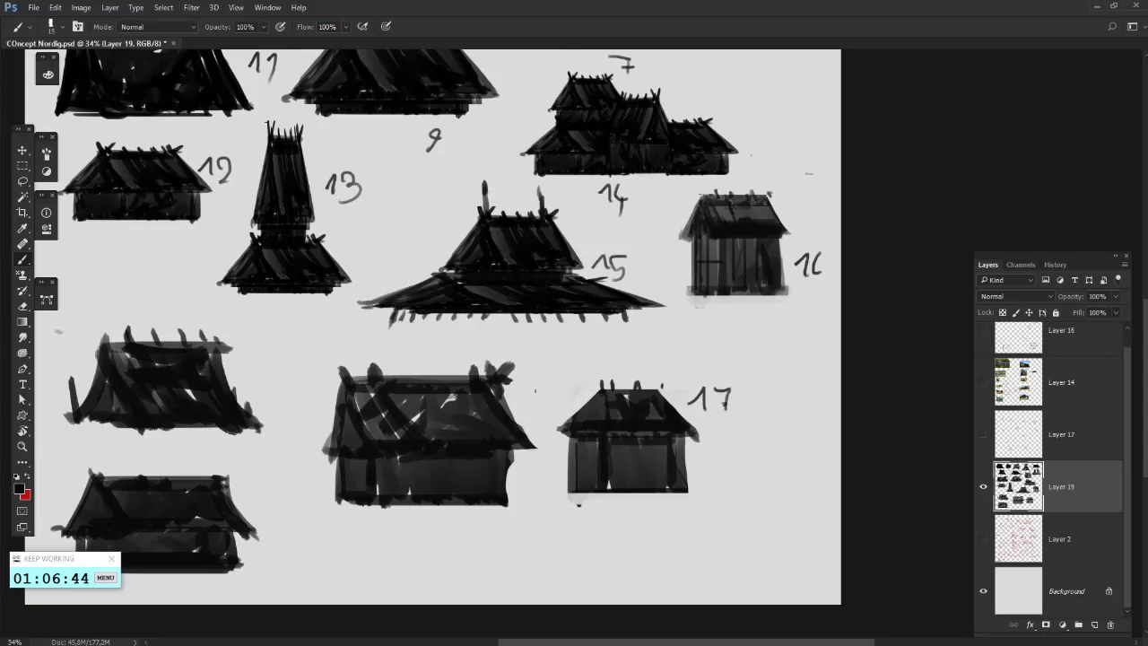
{"action": "left_click_drag", "start_coordinate": [514, 406], "coordinate": [649, 392]}
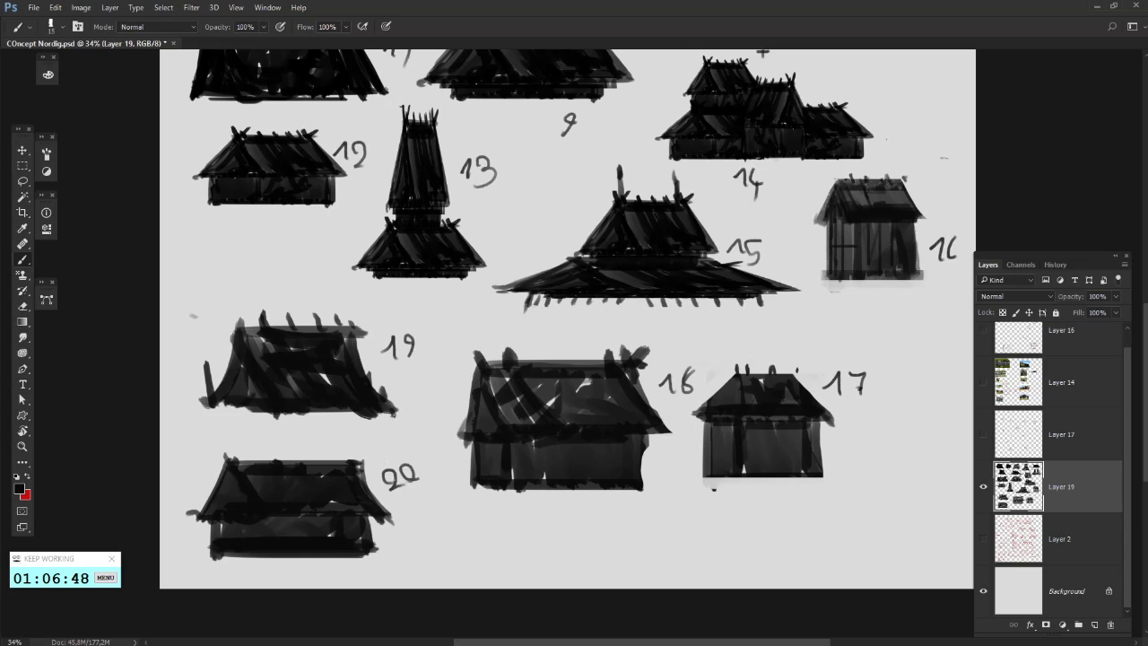
{"action": "scroll", "coordinate": [529, 279], "scroll_direction": "down", "scroll_amount": 5}
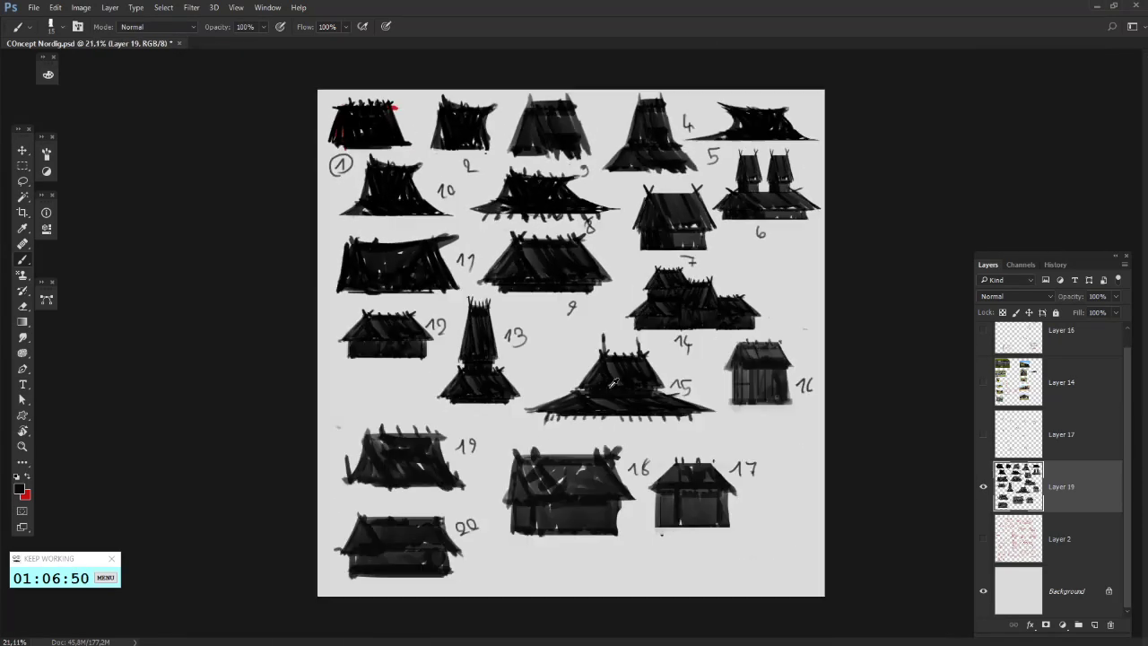
- Revert the document history to the Delete Layer state, removing all handwritten building numbers from the sheet
{"action": "scroll", "coordinate": [613, 383], "scroll_direction": "down", "scroll_amount": 1}
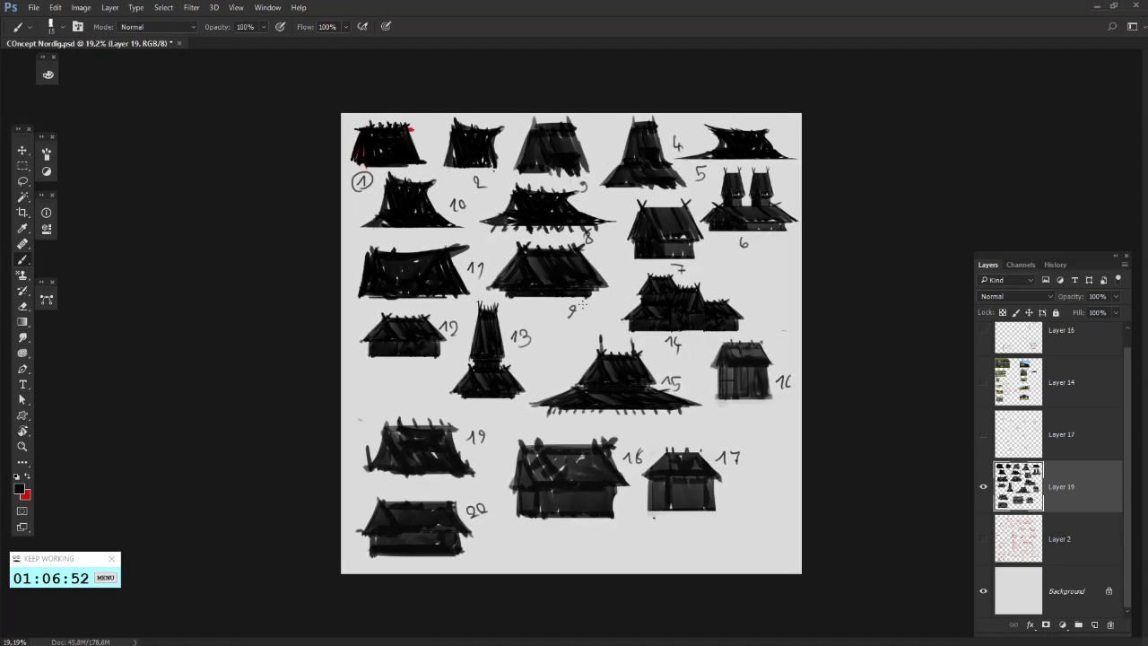
{"action": "scroll", "coordinate": [582, 305], "scroll_direction": "up", "scroll_amount": 1}
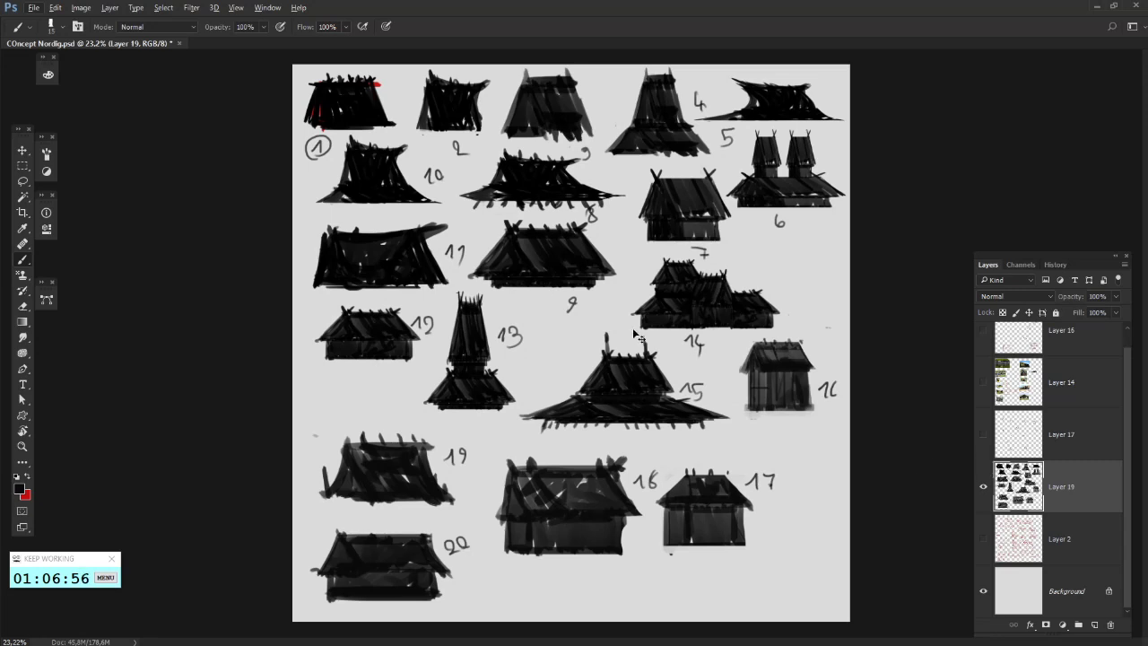
{"action": "key", "text": "ctrl+alt+z"}
{"action": "key", "text": "ctrl+alt+z"}
{"action": "key", "text": "ctrl+alt+z"}
{"action": "key", "text": "ctrl+alt+z"}
{"action": "key", "text": "ctrl+alt+z"}
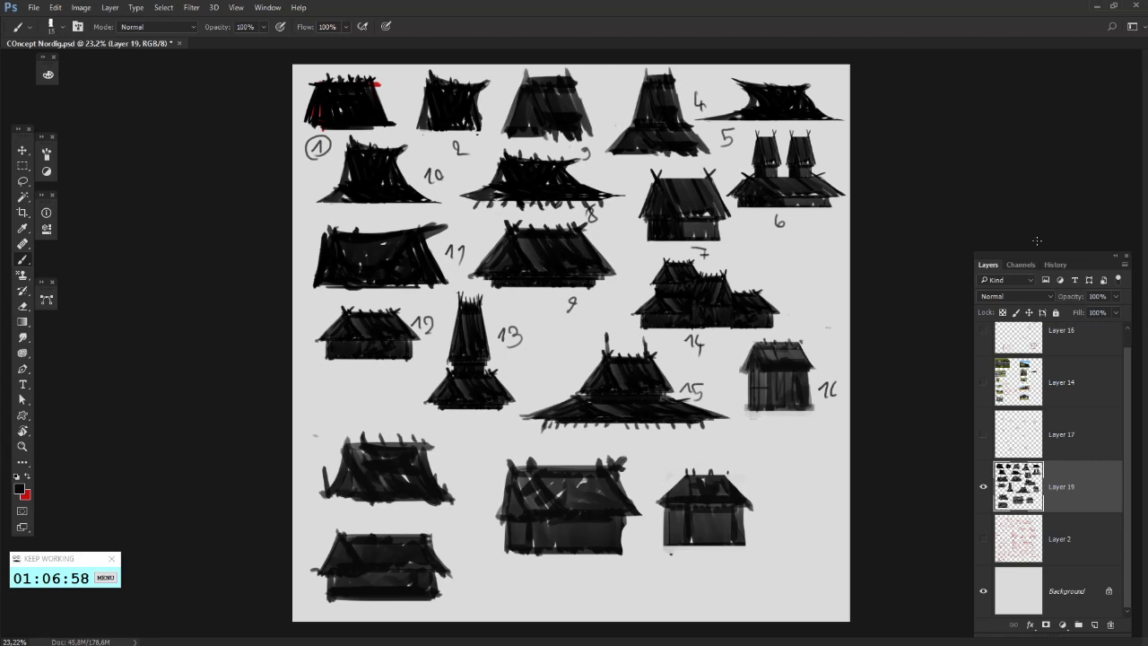
{"action": "left_click", "coordinate": [1055, 265]}
{"action": "left_click", "coordinate": [1026, 310]}
{"action": "scroll", "coordinate": [1036, 318], "scroll_direction": "up", "scroll_amount": 4}
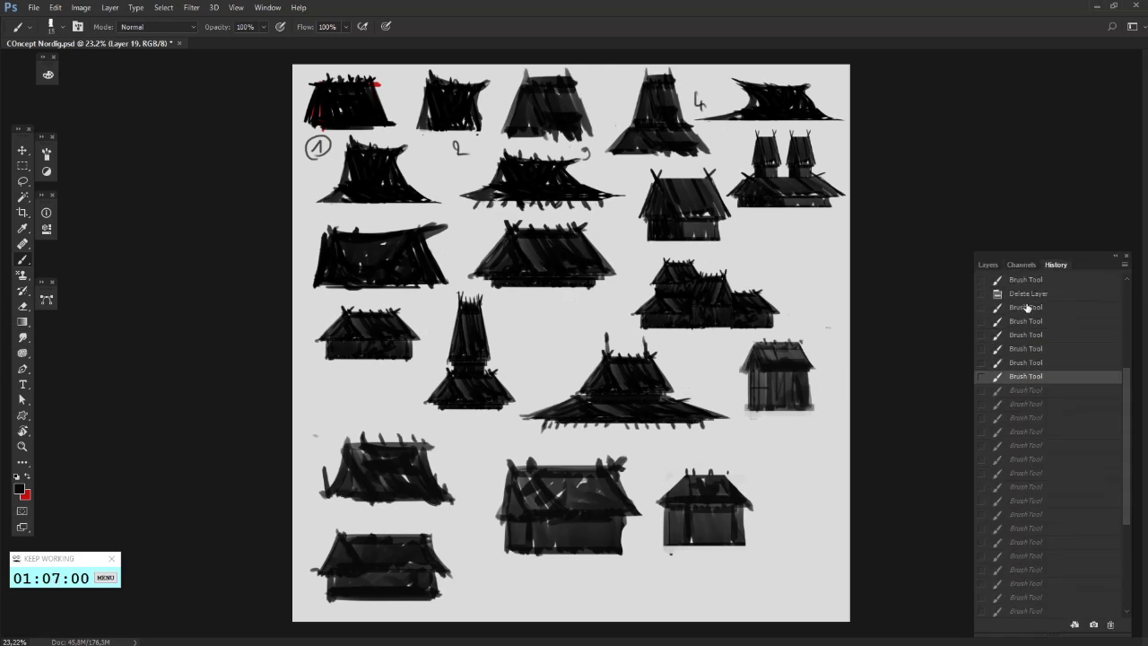
{"action": "left_click", "coordinate": [1038, 411]}
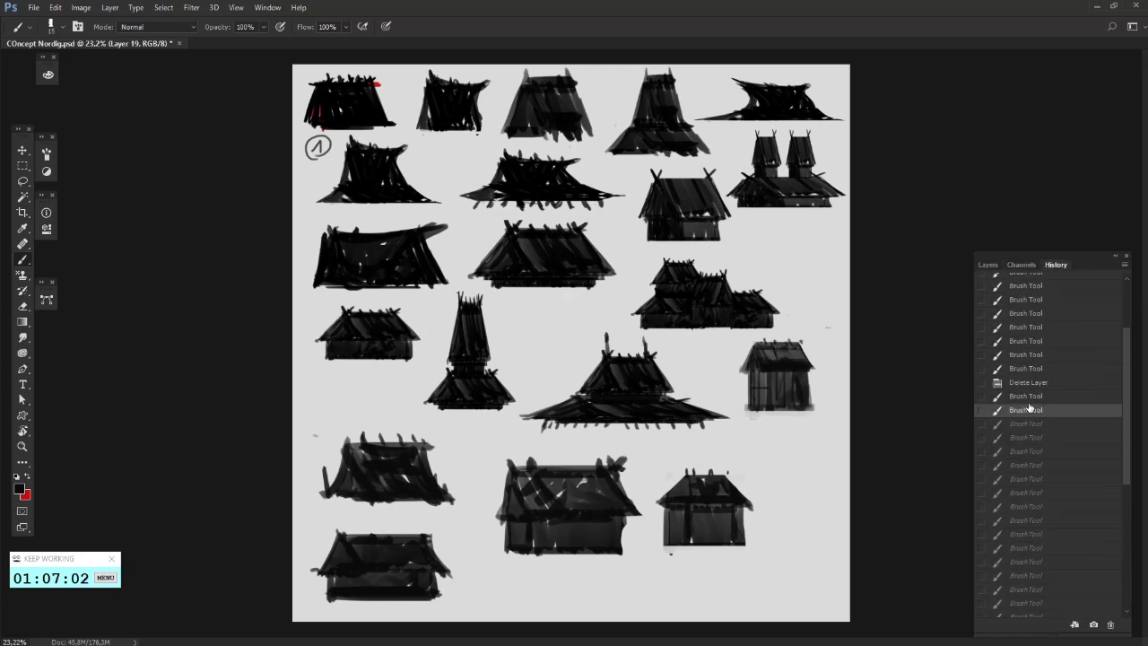
{"action": "left_click", "coordinate": [1027, 396]}
{"action": "left_click", "coordinate": [1027, 383]}
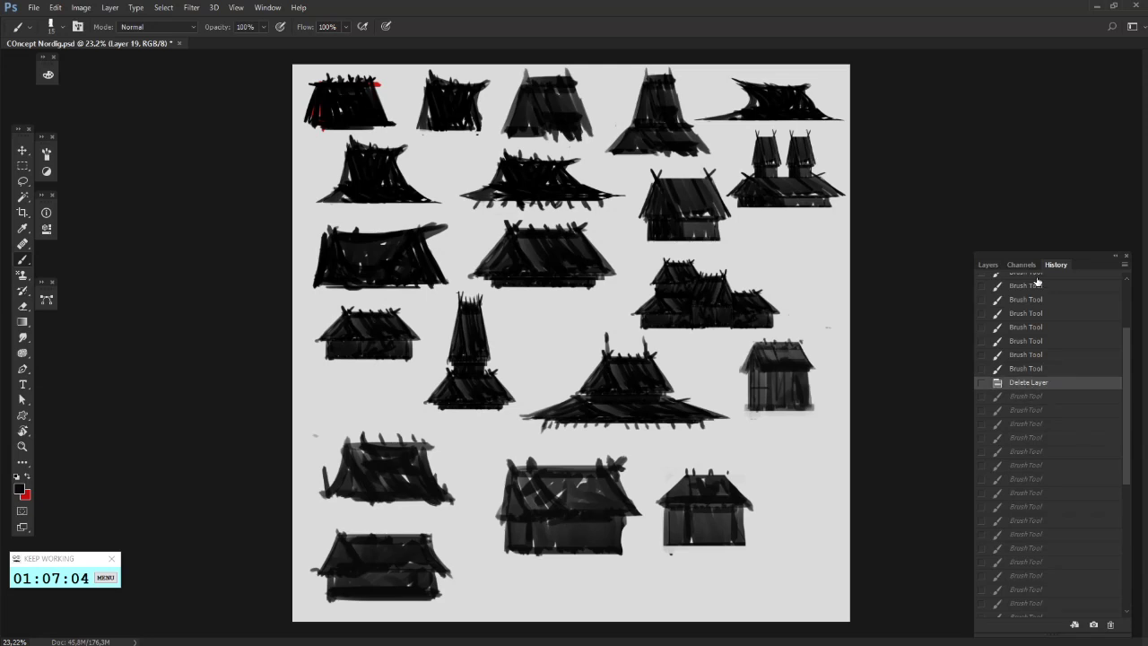
{"action": "left_click", "coordinate": [988, 265]}
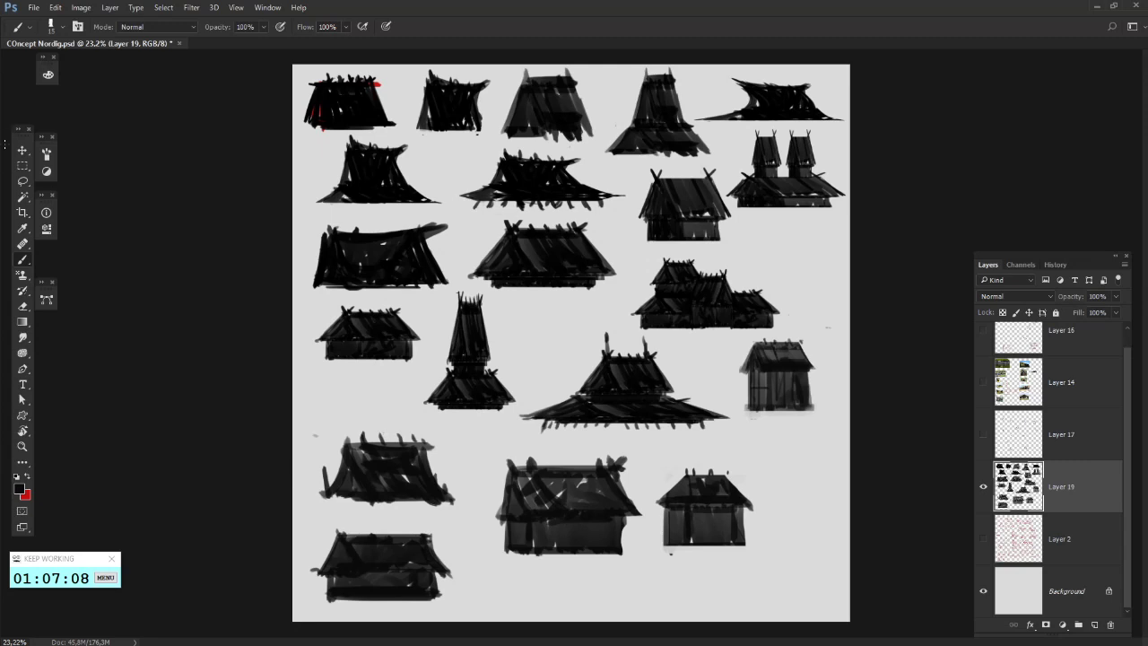
- Lower the opacity of the building silhouettes layer to 40% and toggle its visibility off and back on
{"action": "left_click", "coordinate": [22, 167]}
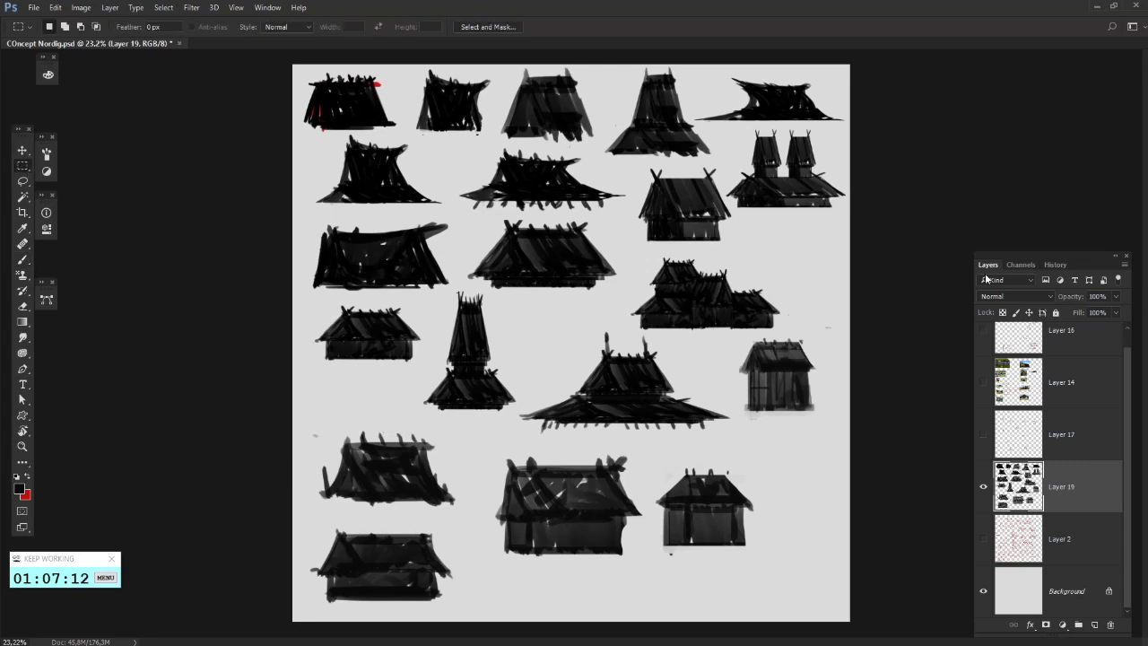
{"action": "left_click", "coordinate": [1117, 297]}
{"action": "left_click_drag", "start_coordinate": [1117, 311], "coordinate": [1088, 312]}
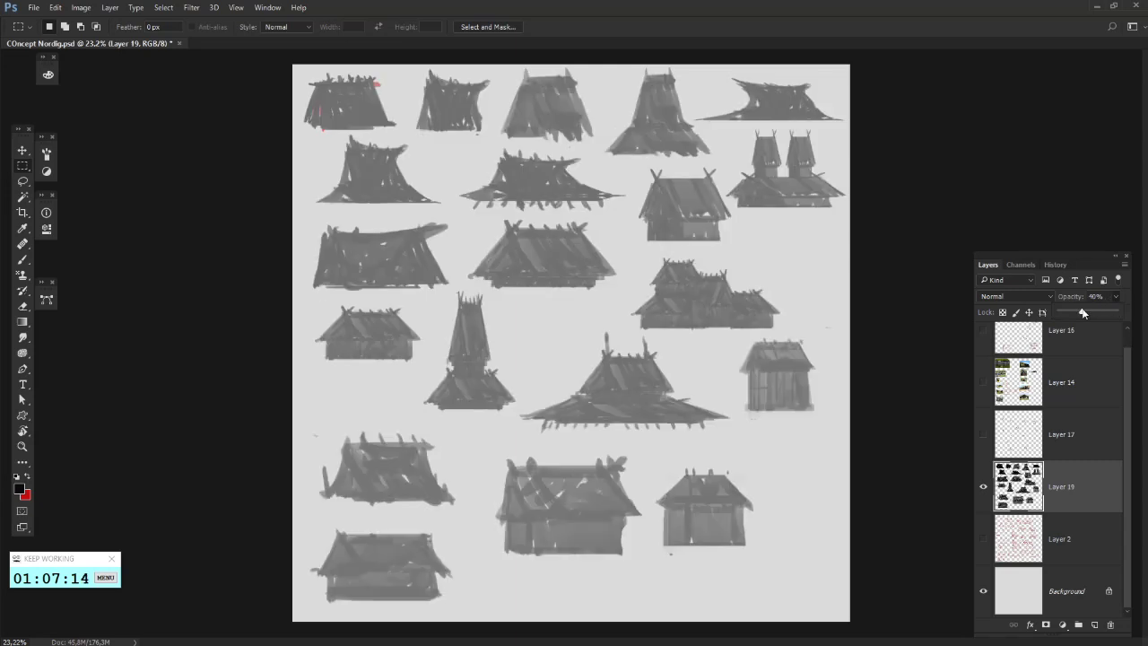
{"action": "left_click", "coordinate": [23, 179]}
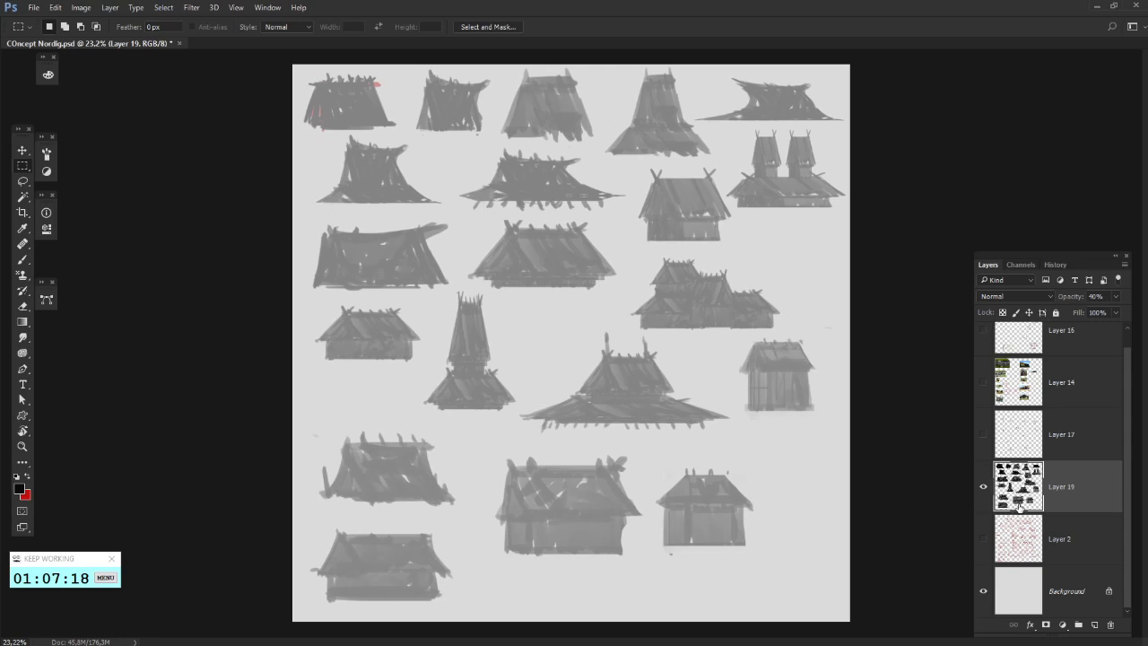
{"action": "left_click", "coordinate": [985, 490]}
{"action": "scroll", "coordinate": [1023, 456], "scroll_direction": "up", "scroll_amount": 1}
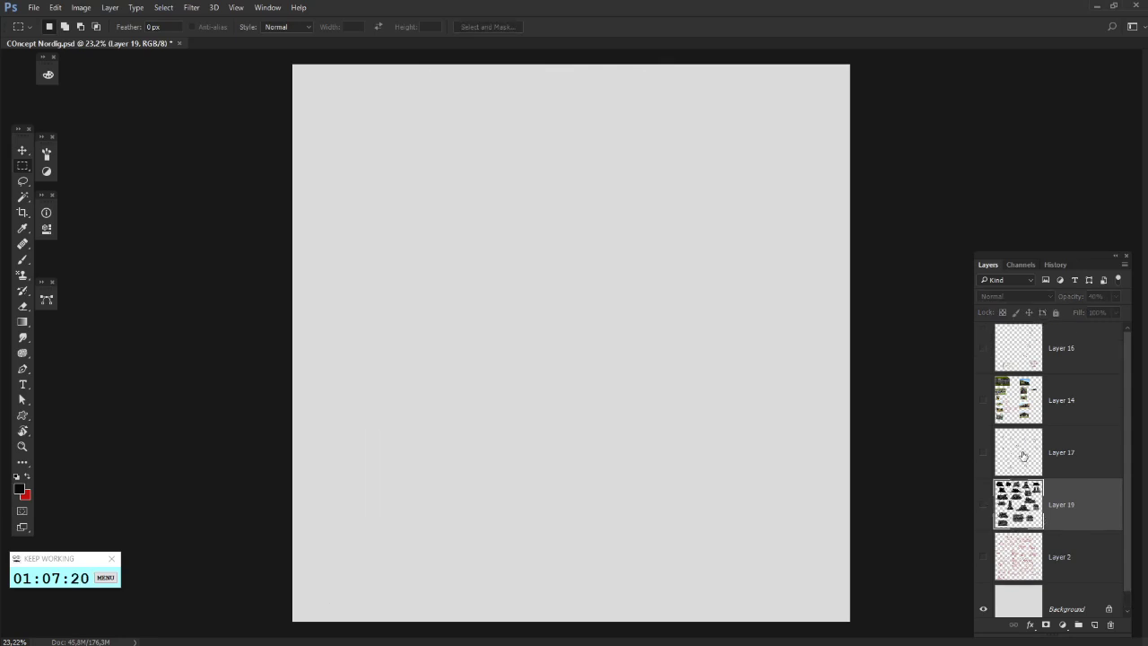
{"action": "left_click", "coordinate": [984, 505]}
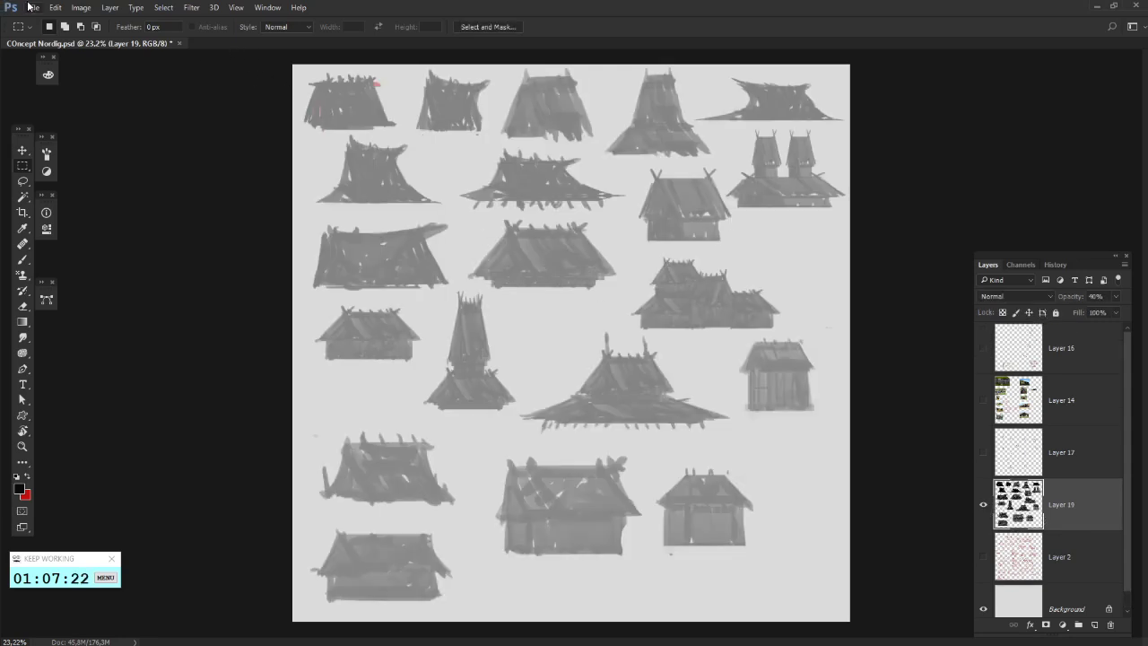
- Open the recent file "Intro to environment art- REFERENCE AND SKETCH.psd", dismiss the new library prompt and dock the document as a tab
{"action": "left_click", "coordinate": [33, 8]}
{"action": "mouse_move", "coordinate": [148, 79]}
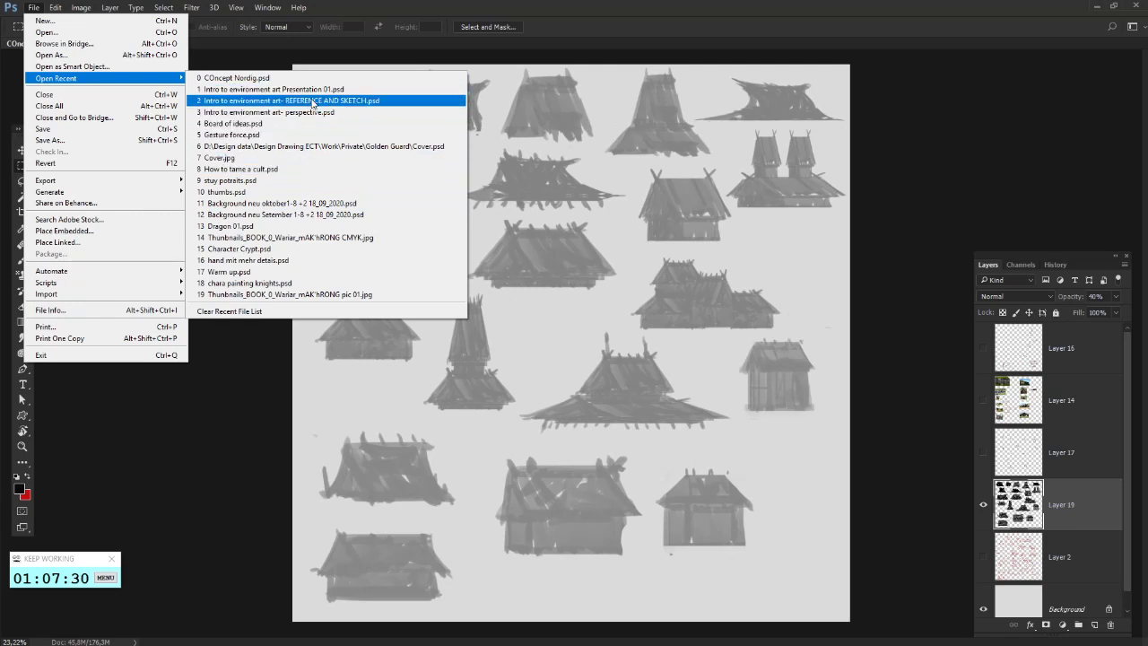
{"action": "left_click", "coordinate": [312, 102]}
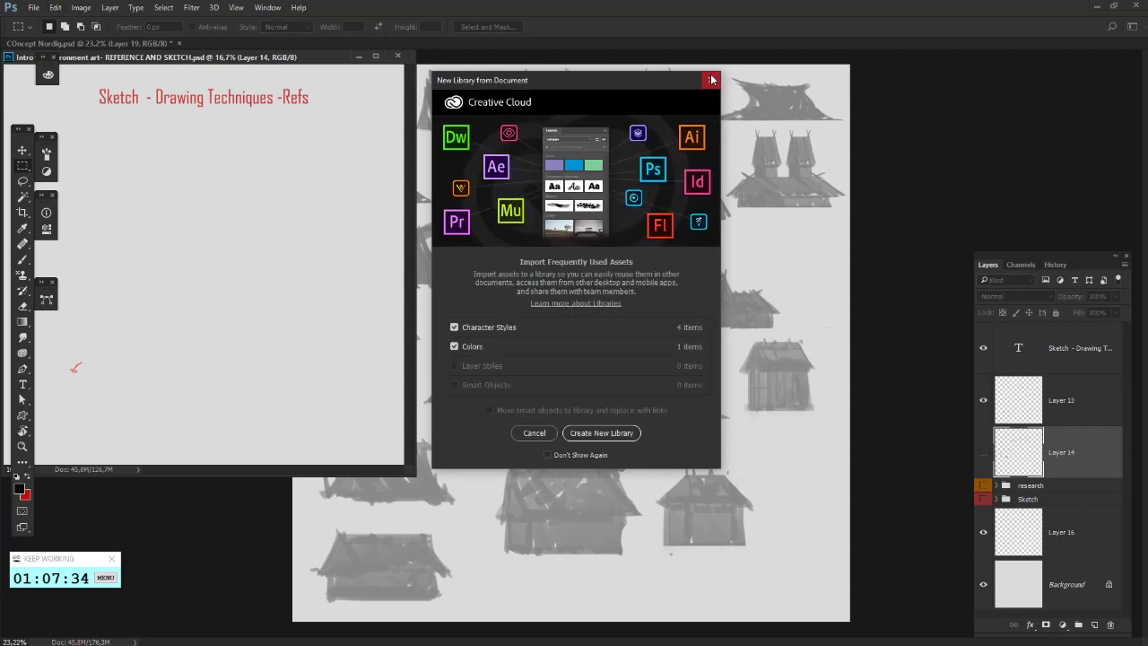
{"action": "left_click", "coordinate": [711, 80]}
{"action": "left_click_drag", "start_coordinate": [304, 57], "coordinate": [503, 41]}
- Keep the research group hidden after a brief look, and show and select the Sketch group
{"action": "left_click", "coordinate": [984, 486]}
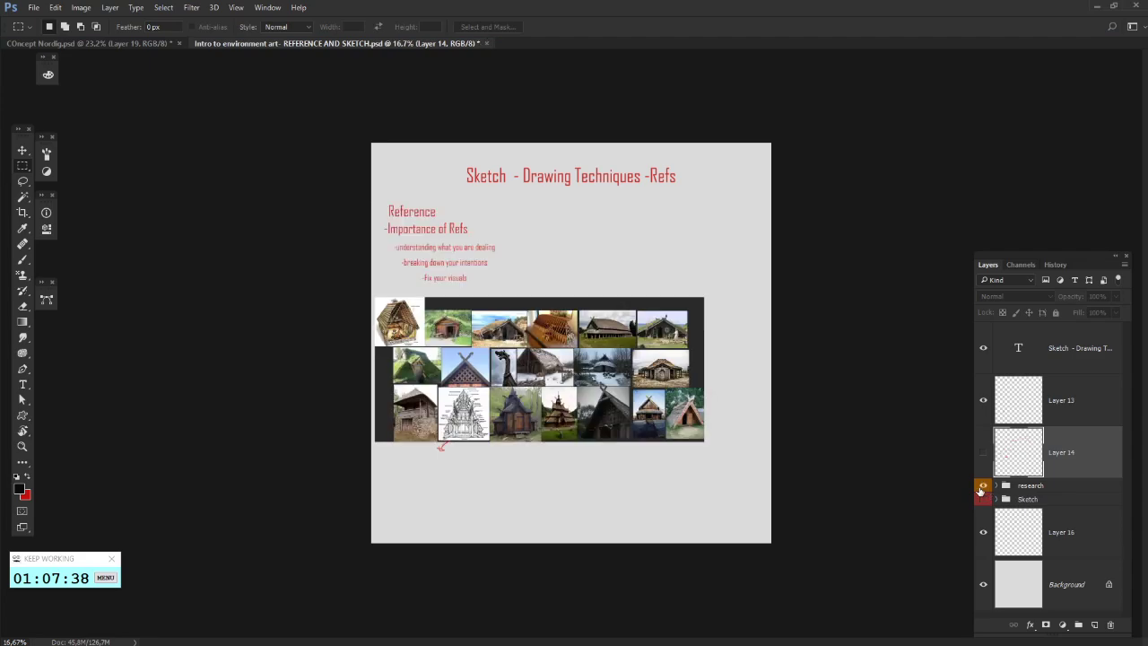
{"action": "left_click", "coordinate": [984, 486]}
{"action": "left_click", "coordinate": [984, 499]}
{"action": "left_click", "coordinate": [1027, 501]}
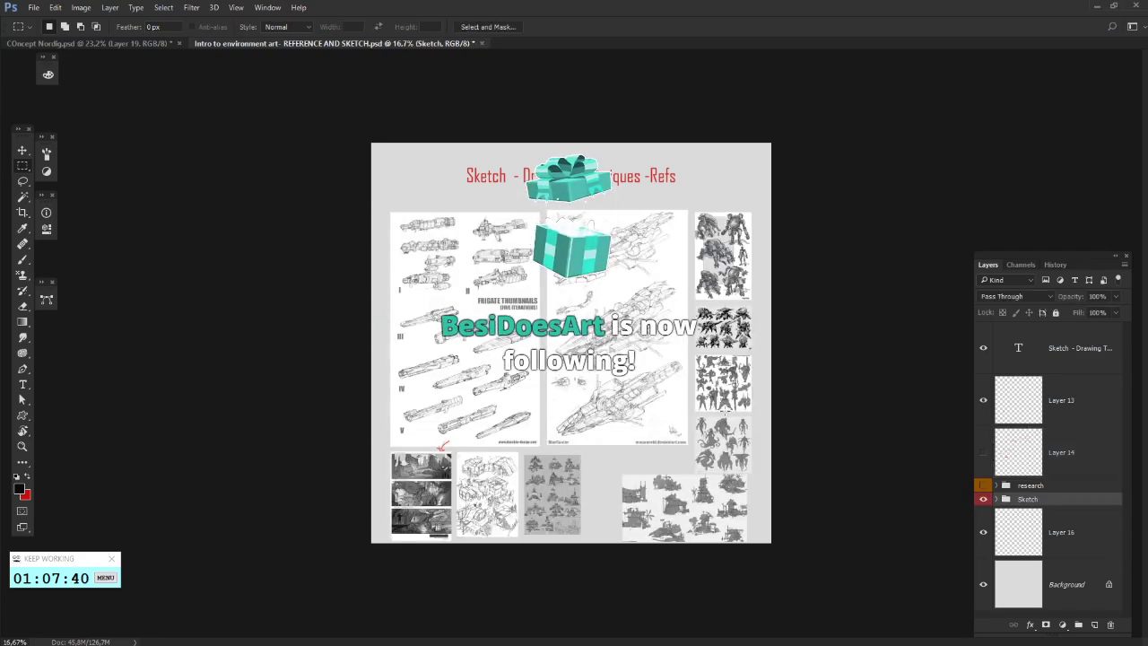
- Make red the foreground colour and activate the Brush tool
{"action": "key", "text": "x"}
{"action": "scroll", "coordinate": [527, 437], "scroll_direction": "up", "scroll_amount": 1}
{"action": "scroll", "coordinate": [528, 437], "scroll_direction": "up", "scroll_amount": 4}
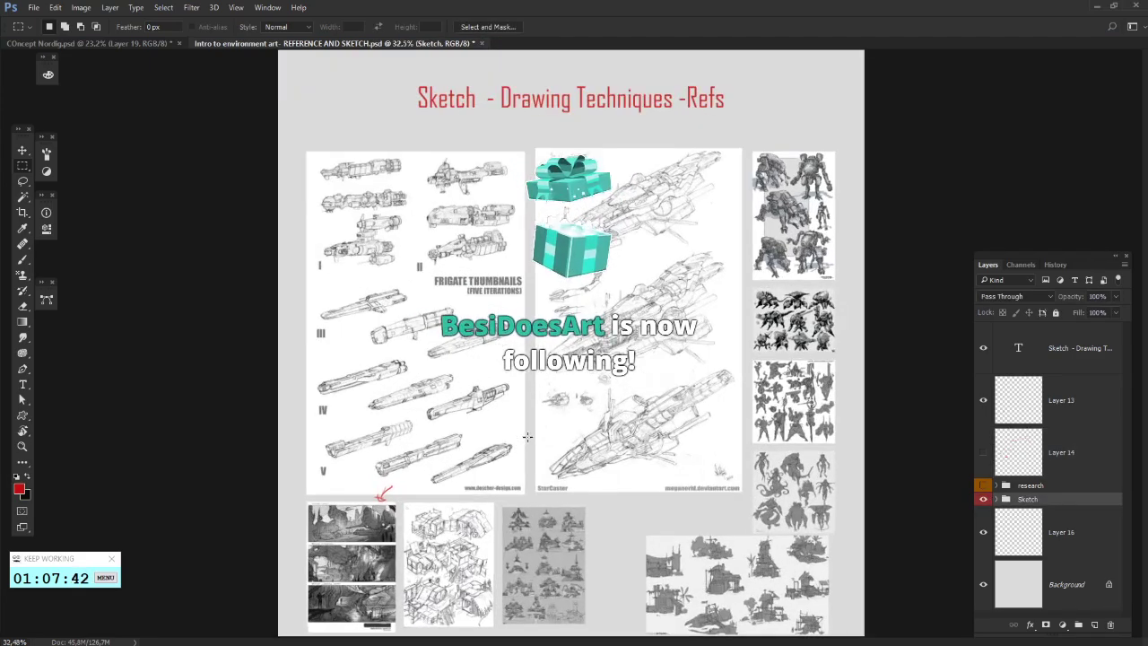
{"action": "key", "text": "b"}
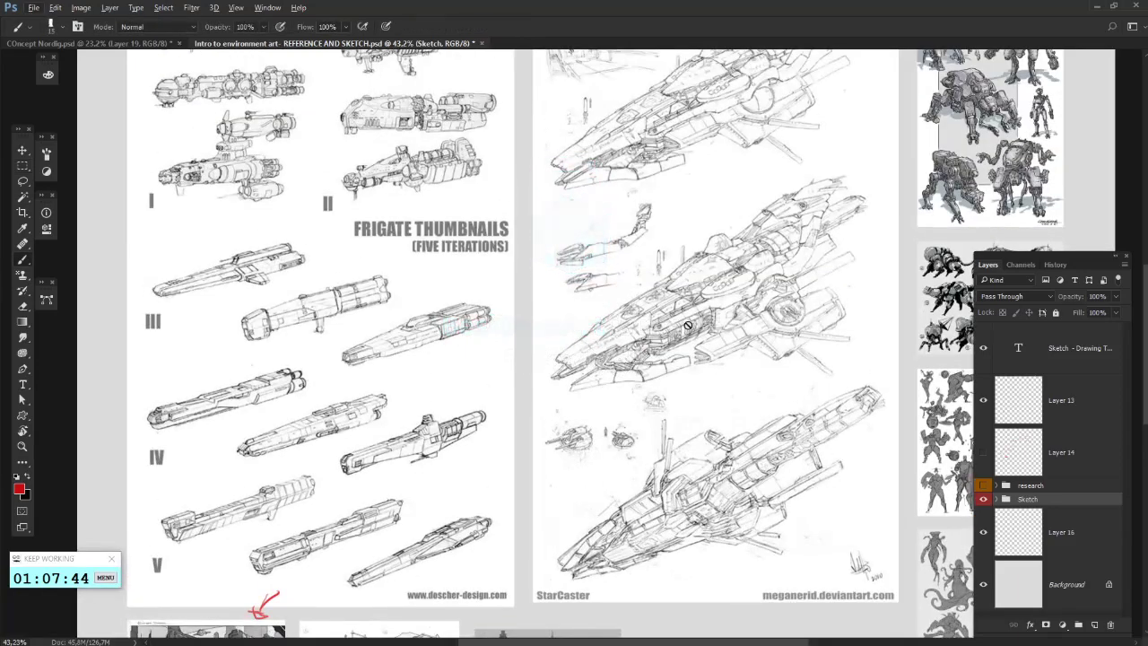
- Examine the spaceship sketches and the numbered robot thumbnails 41 to 50 up close on the reference sheet
{"action": "scroll", "coordinate": [806, 277], "scroll_direction": "down", "scroll_amount": 1}
{"action": "scroll", "coordinate": [807, 273], "scroll_direction": "down", "scroll_amount": 3}
{"action": "scroll", "coordinate": [933, 264], "scroll_direction": "up", "scroll_amount": 5}
{"action": "scroll", "coordinate": [942, 267], "scroll_direction": "up", "scroll_amount": 2}
{"action": "left_click_drag", "start_coordinate": [941, 266], "coordinate": [776, 266]}
{"action": "scroll", "coordinate": [888, 256], "scroll_direction": "up", "scroll_amount": 5}
{"action": "scroll", "coordinate": [716, 281], "scroll_direction": "right", "scroll_amount": 1}
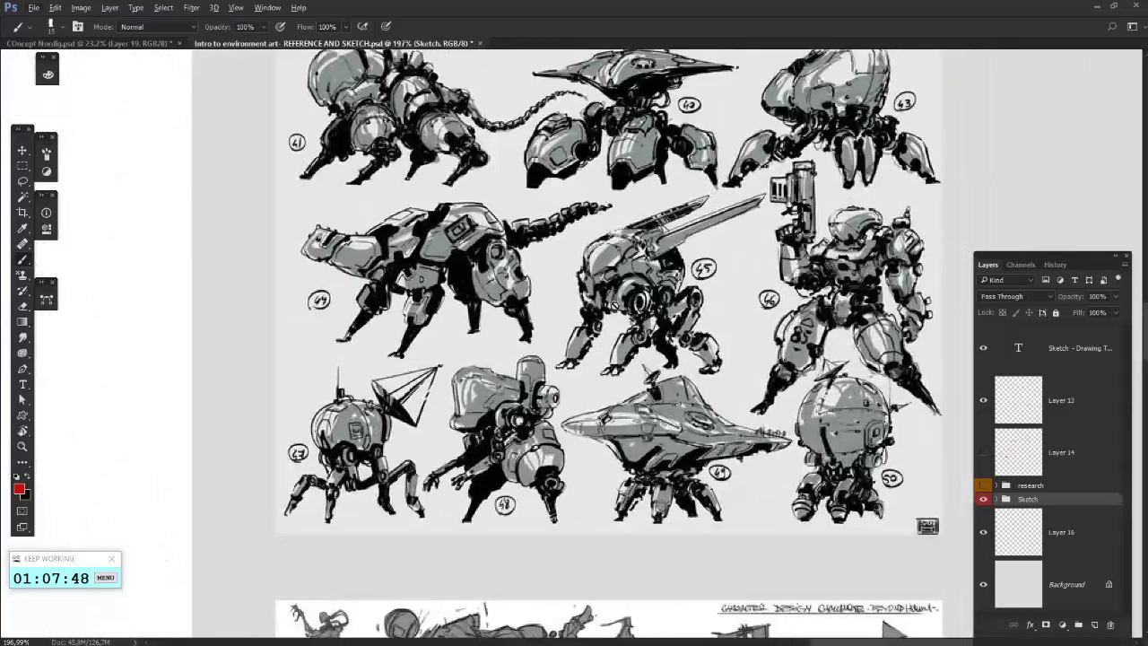
{"action": "scroll", "coordinate": [511, 260], "scroll_direction": "up", "scroll_amount": 4}
{"action": "scroll", "coordinate": [489, 276], "scroll_direction": "right", "scroll_amount": 1}
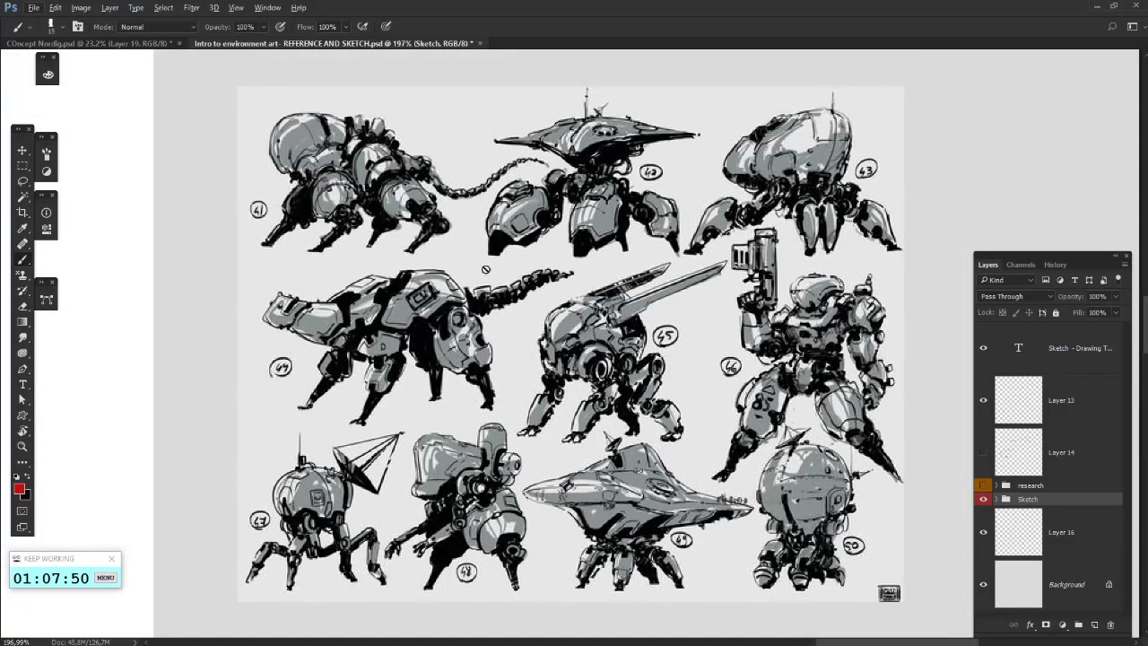
{"action": "scroll", "coordinate": [485, 270], "scroll_direction": "up", "scroll_amount": 5}
{"action": "scroll", "coordinate": [485, 269], "scroll_direction": "down", "scroll_amount": 2}
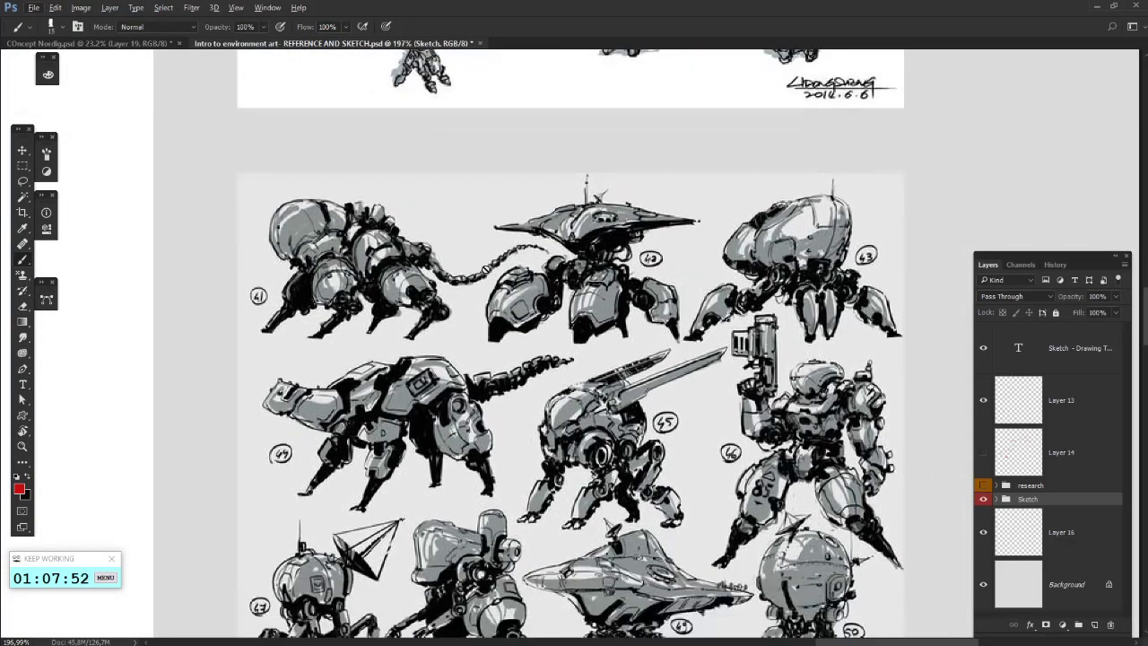
{"action": "scroll", "coordinate": [485, 269], "scroll_direction": "down", "scroll_amount": 4}
{"action": "scroll", "coordinate": [485, 269], "scroll_direction": "up", "scroll_amount": 2}
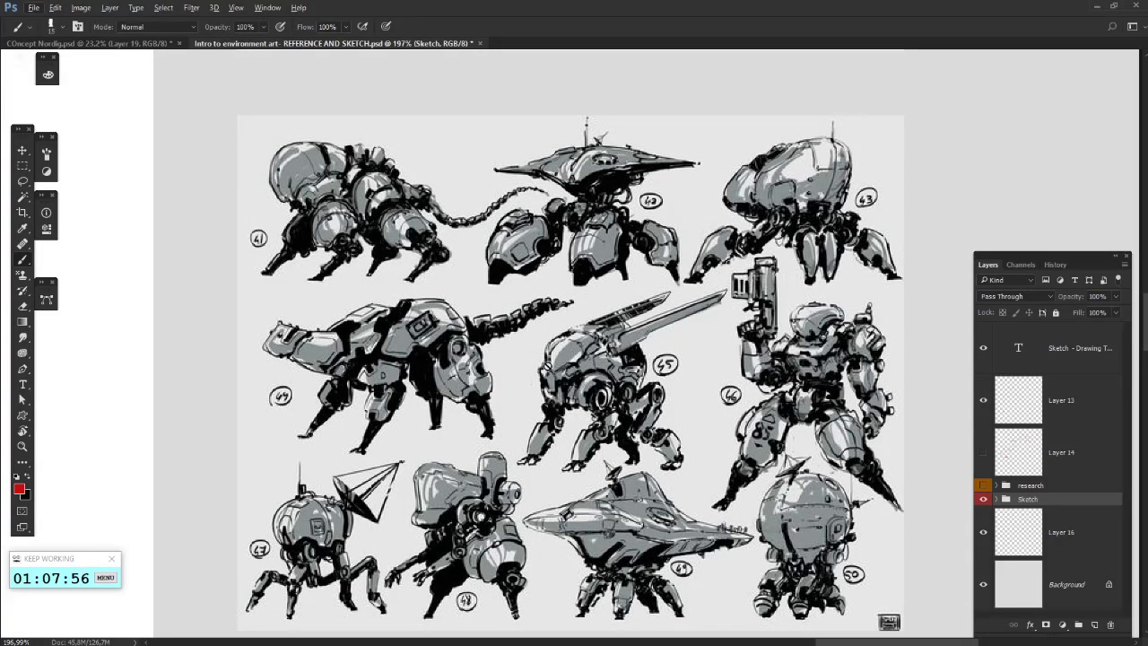
{"action": "scroll", "coordinate": [574, 350], "scroll_direction": "up", "scroll_amount": 5}
{"action": "scroll", "coordinate": [602, 332], "scroll_direction": "down", "scroll_amount": 2}
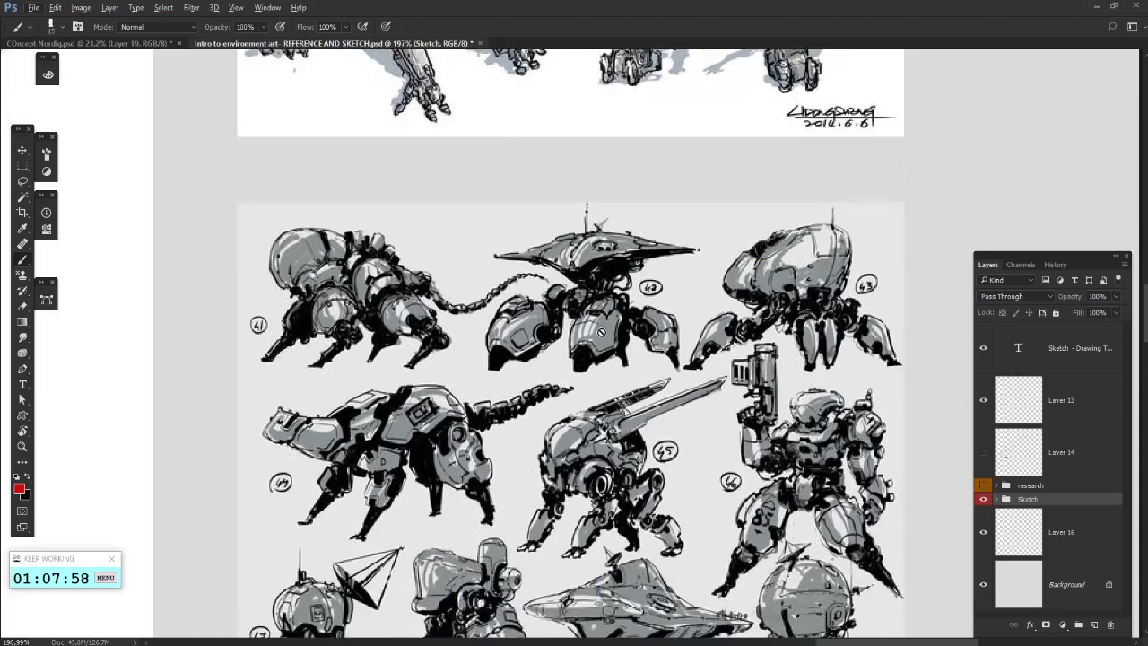
{"action": "scroll", "coordinate": [602, 332], "scroll_direction": "up", "scroll_amount": 2}
{"action": "scroll", "coordinate": [615, 323], "scroll_direction": "up", "scroll_amount": 3}
{"action": "scroll", "coordinate": [574, 314], "scroll_direction": "down", "scroll_amount": 6}
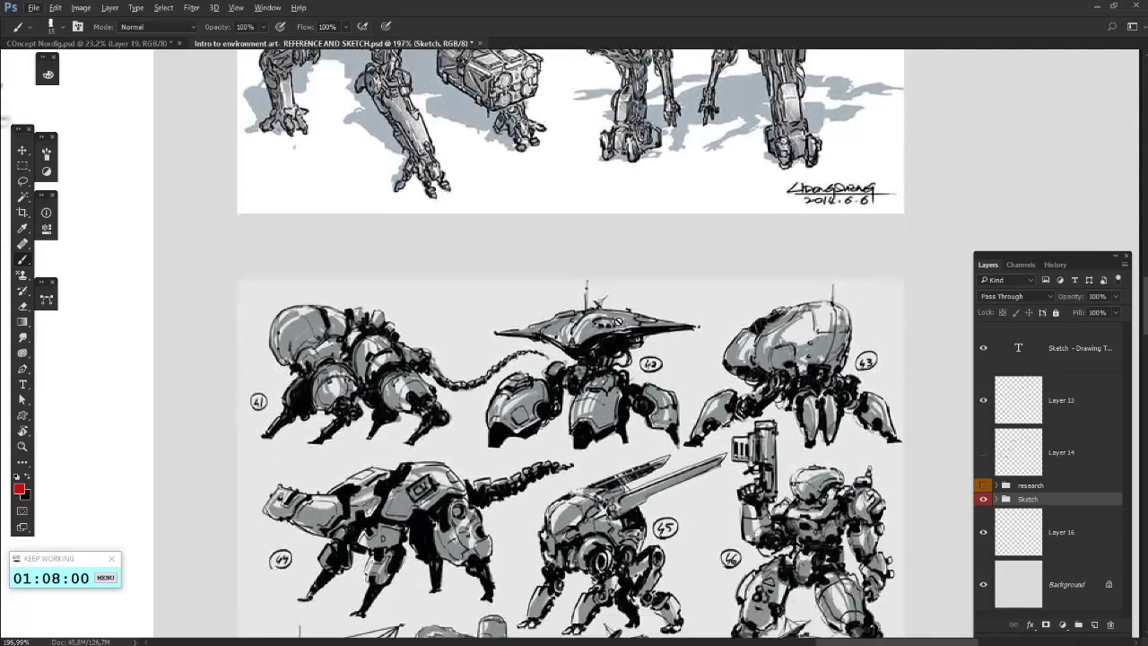
{"action": "scroll", "coordinate": [574, 350], "scroll_direction": "down", "scroll_amount": 1}
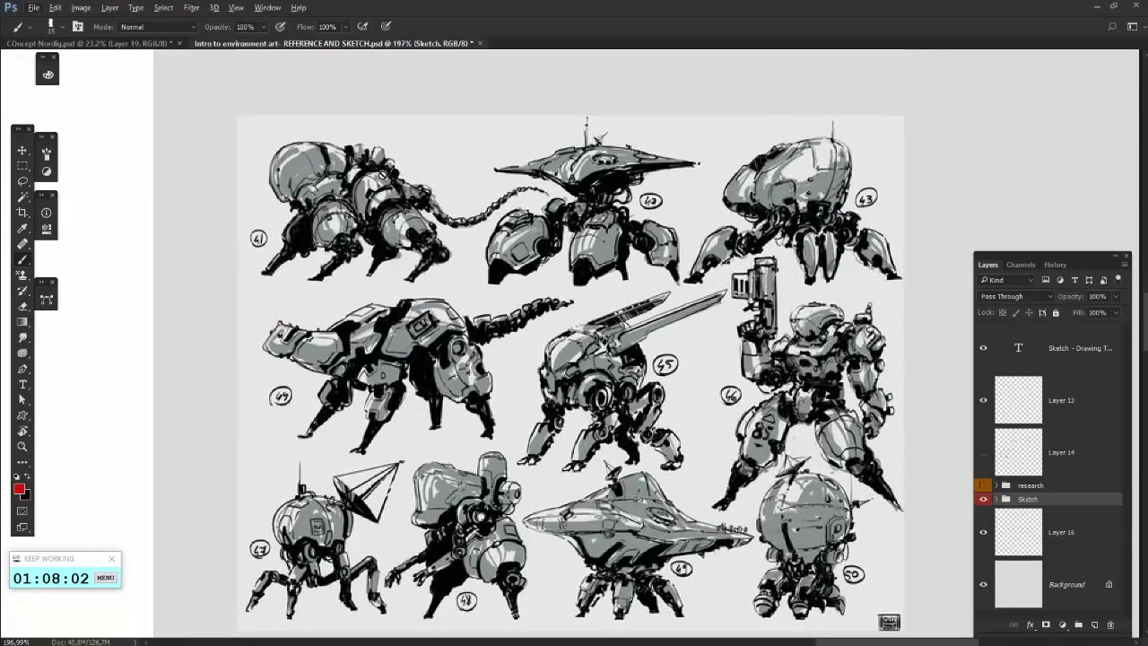
{"action": "scroll", "coordinate": [574, 350], "scroll_direction": "down", "scroll_amount": 1}
{"action": "scroll", "coordinate": [579, 343], "scroll_direction": "down", "scroll_amount": 1}
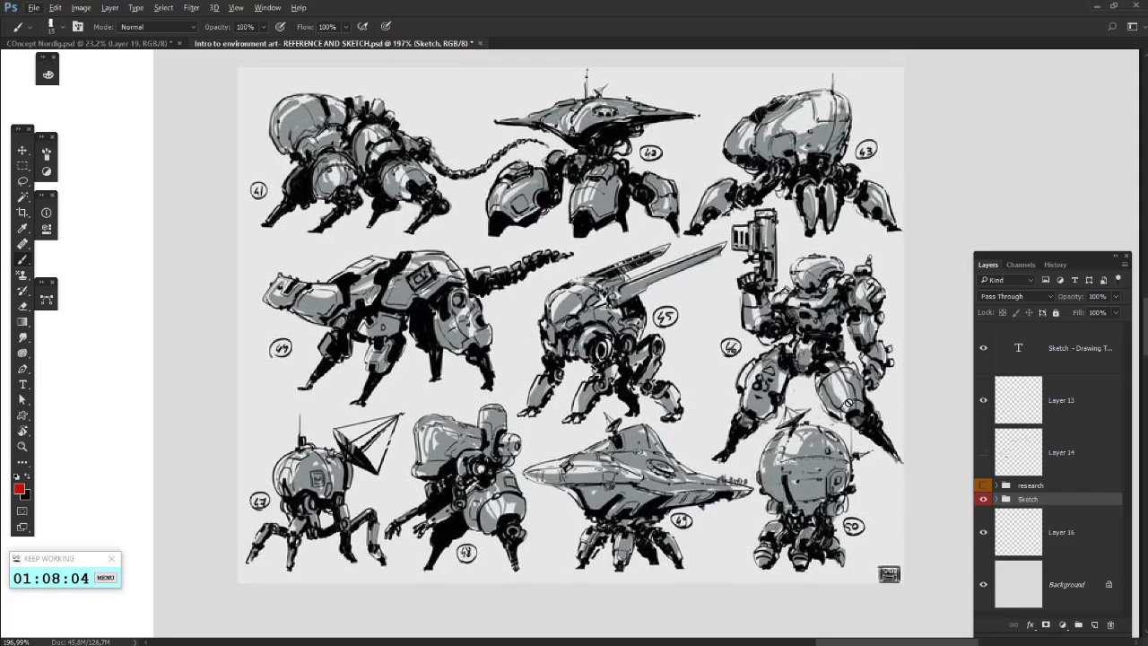
- Add a new layer directly above the research group
{"action": "left_click", "coordinate": [1047, 486]}
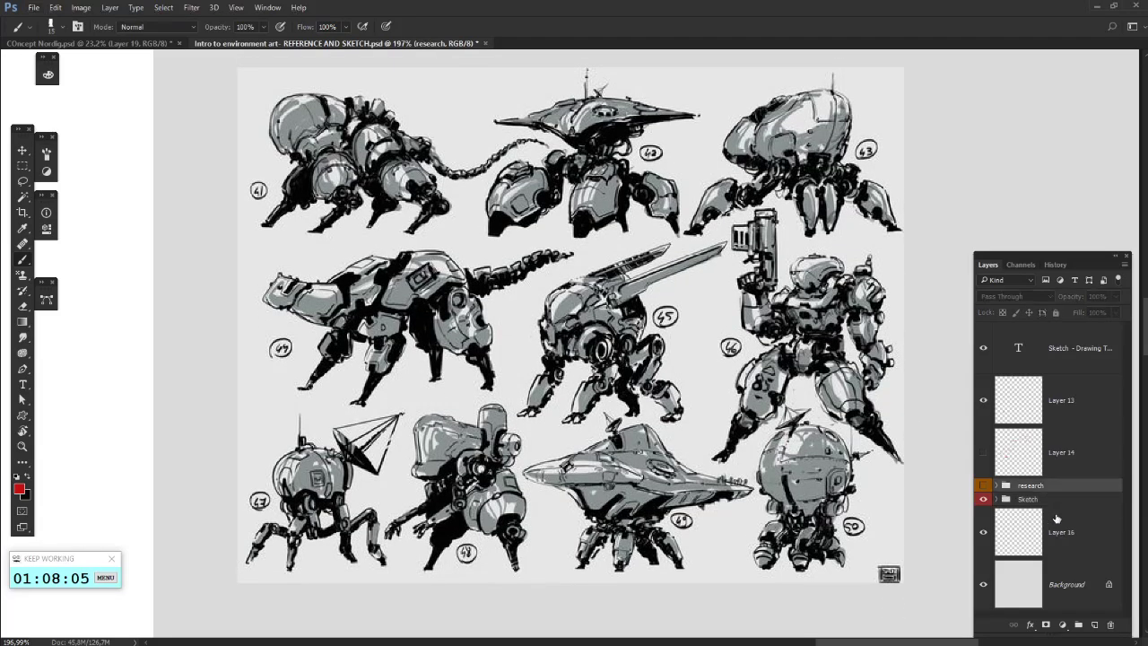
{"action": "left_click", "coordinate": [1094, 624]}
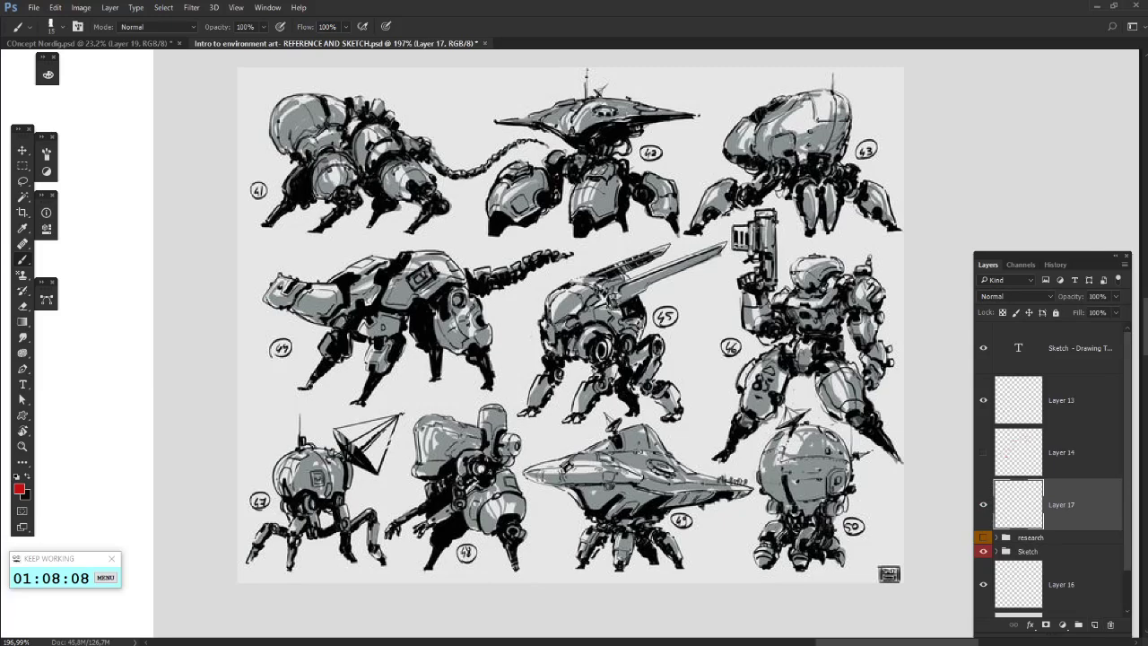
- Try red brush marks over robots 45 and 44 on the numbered thumbnail sheet, undoing each one
{"action": "left_click_drag", "start_coordinate": [592, 415], "coordinate": [610, 304]}
{"action": "key", "text": "ctrl+z"}
{"action": "scroll", "coordinate": [521, 359], "scroll_direction": "down", "scroll_amount": 5}
{"action": "scroll", "coordinate": [520, 357], "scroll_direction": "down", "scroll_amount": 2}
{"action": "scroll", "coordinate": [520, 358], "scroll_direction": "down", "scroll_amount": 4}
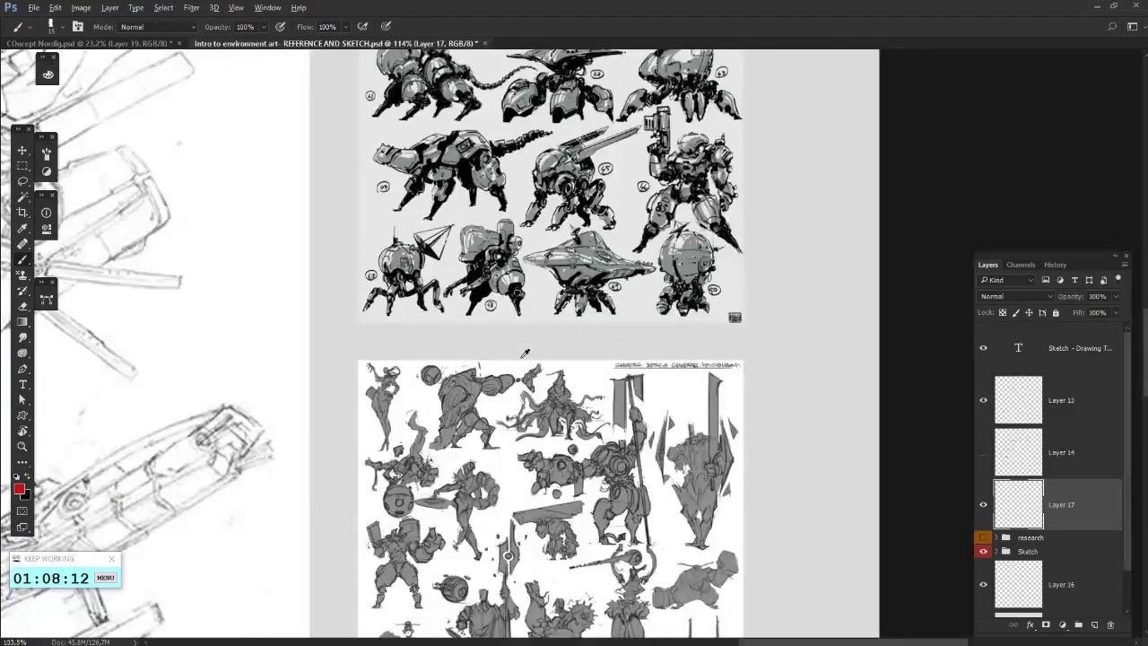
{"action": "scroll", "coordinate": [491, 251], "scroll_direction": "up", "scroll_amount": 3}
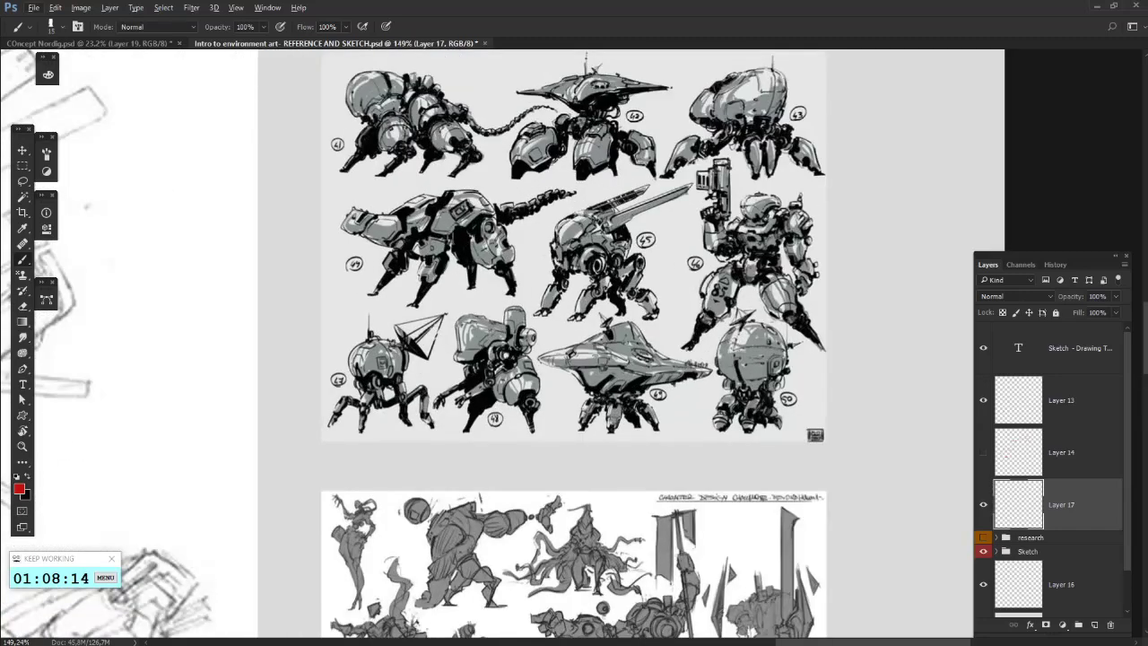
{"action": "mouse_move", "coordinate": [456, 214]}
{"action": "left_mouse_down"}
{"action": "mouse_move", "coordinate": [473, 287]}
{"action": "mouse_move", "coordinate": [493, 230]}
{"action": "left_mouse_up"}
{"action": "key", "text": "ctrl+z"}
{"action": "key", "text": "ctrl+z"}
{"action": "mouse_move", "coordinate": [448, 191]}
{"action": "left_mouse_down"}
{"action": "mouse_move", "coordinate": [518, 227]}
{"action": "mouse_move", "coordinate": [538, 215]}
{"action": "mouse_move", "coordinate": [499, 211]}
{"action": "mouse_move", "coordinate": [532, 214]}
{"action": "left_mouse_up"}
{"action": "key", "text": "ctrl+z"}
{"action": "key", "text": "ctrl+z"}
{"action": "key", "text": "ctrl+z"}
- Examine the remaining robot thumbnails, the grey character silhouettes and the creature sheet below them
{"action": "scroll", "coordinate": [651, 356], "scroll_direction": "up", "scroll_amount": 4}
{"action": "scroll", "coordinate": [481, 318], "scroll_direction": "down", "scroll_amount": 6}
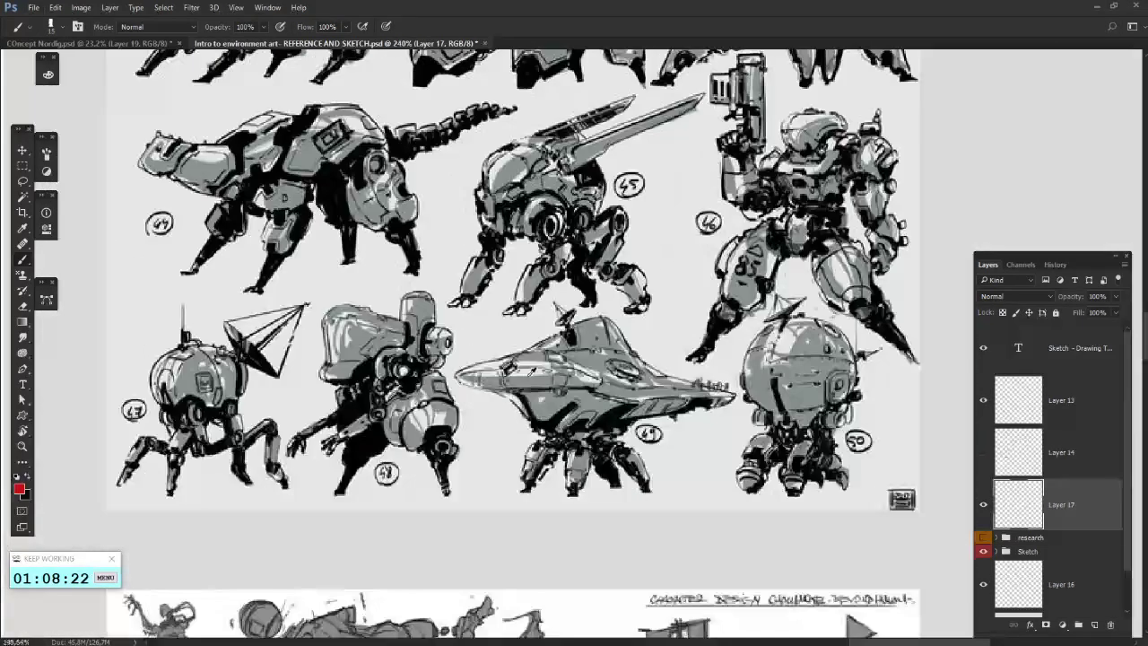
{"action": "scroll", "coordinate": [530, 484], "scroll_direction": "up", "scroll_amount": 3}
{"action": "scroll", "coordinate": [528, 476], "scroll_direction": "down", "scroll_amount": 3}
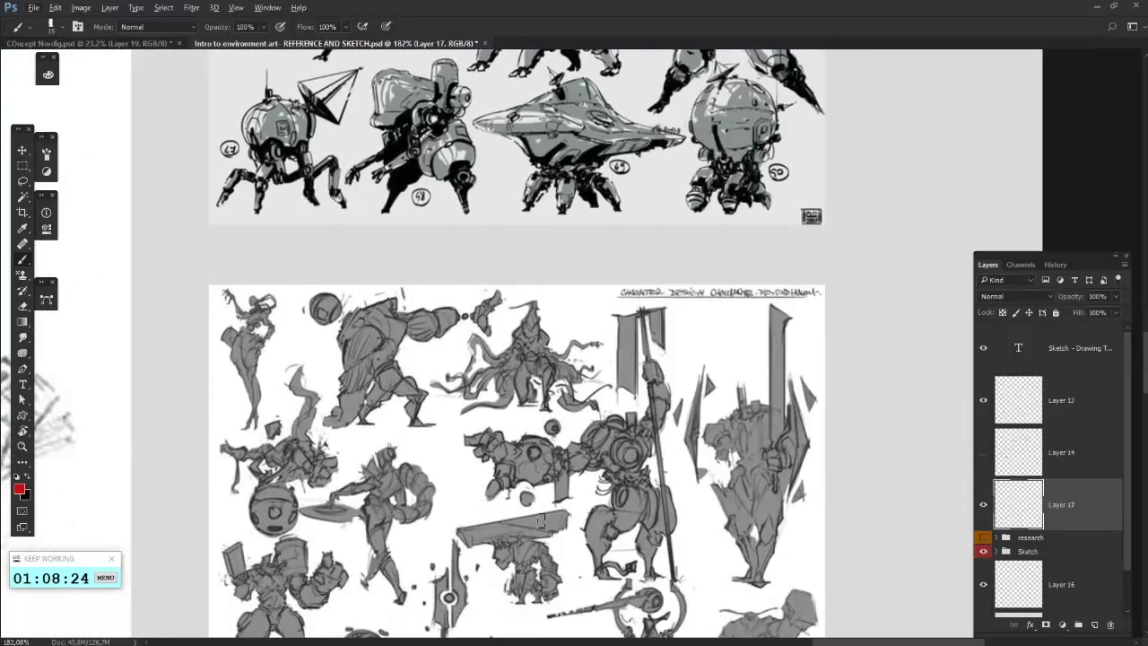
{"action": "scroll", "coordinate": [528, 476], "scroll_direction": "down", "scroll_amount": 4}
{"action": "scroll", "coordinate": [565, 539], "scroll_direction": "down", "scroll_amount": 5}
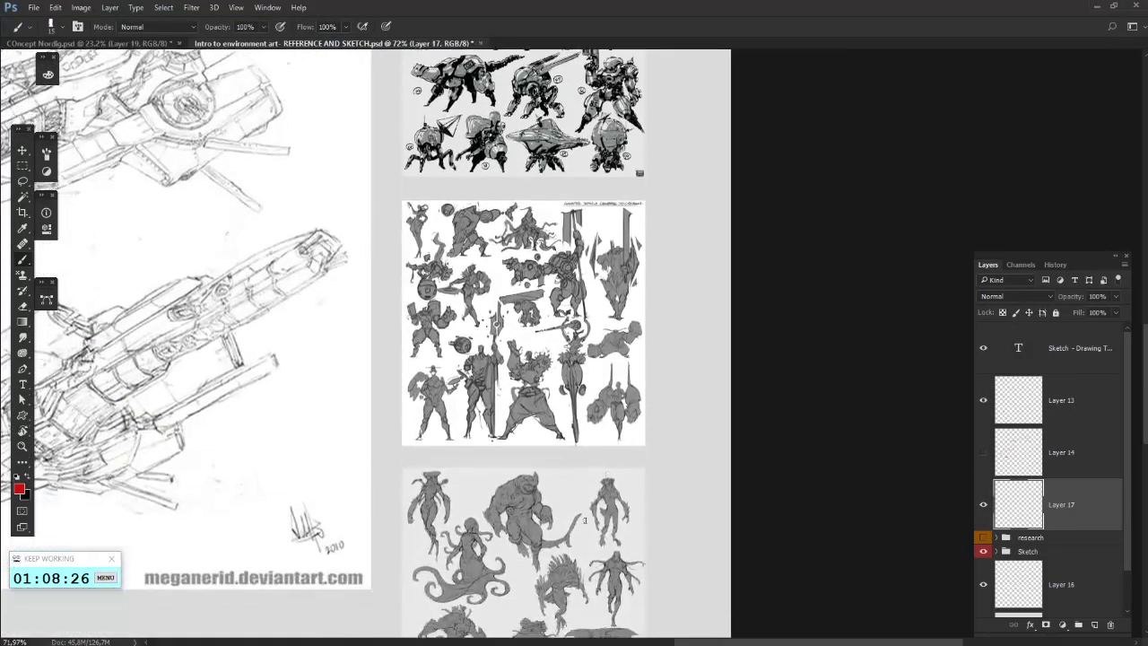
{"action": "scroll", "coordinate": [588, 511], "scroll_direction": "up", "scroll_amount": 2}
{"action": "scroll", "coordinate": [587, 512], "scroll_direction": "up", "scroll_amount": 2}
{"action": "scroll", "coordinate": [538, 494], "scroll_direction": "down", "scroll_amount": 3}
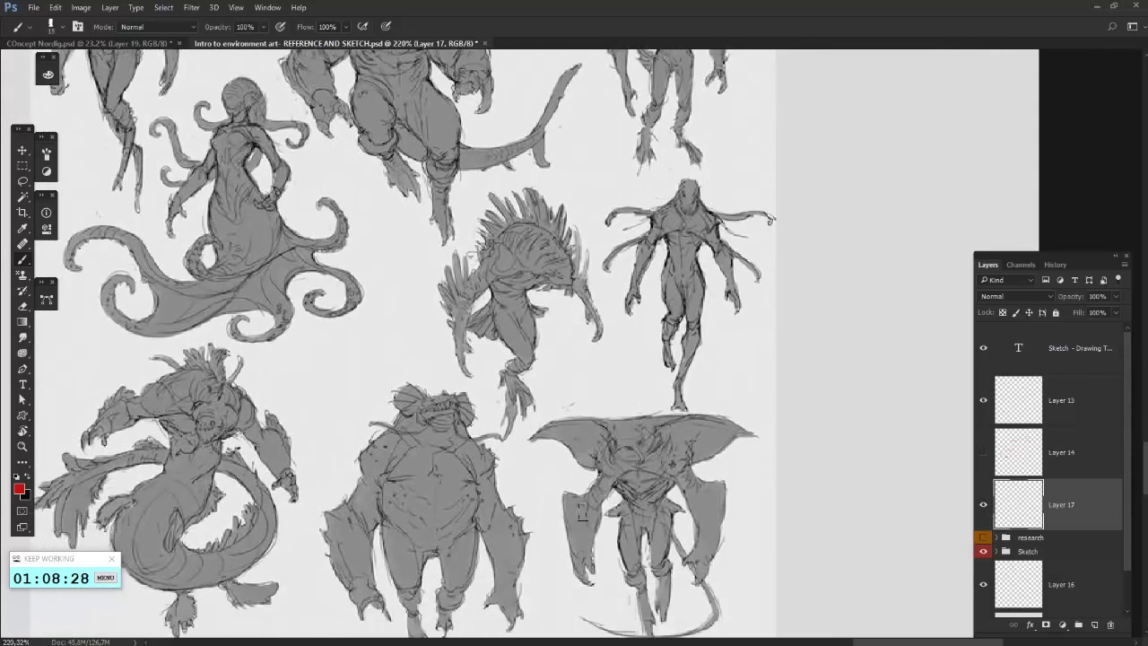
- Circle the waist of the winged creature in red on the new layer, undoing the stray stroke on the bulky creature beside it
{"action": "scroll", "coordinate": [490, 478], "scroll_direction": "up", "scroll_amount": 1}
{"action": "left_click_drag", "start_coordinate": [334, 448], "coordinate": [467, 437]}
{"action": "key", "text": "ctrl+z"}
{"action": "left_click_drag", "start_coordinate": [662, 381], "coordinate": [635, 511]}
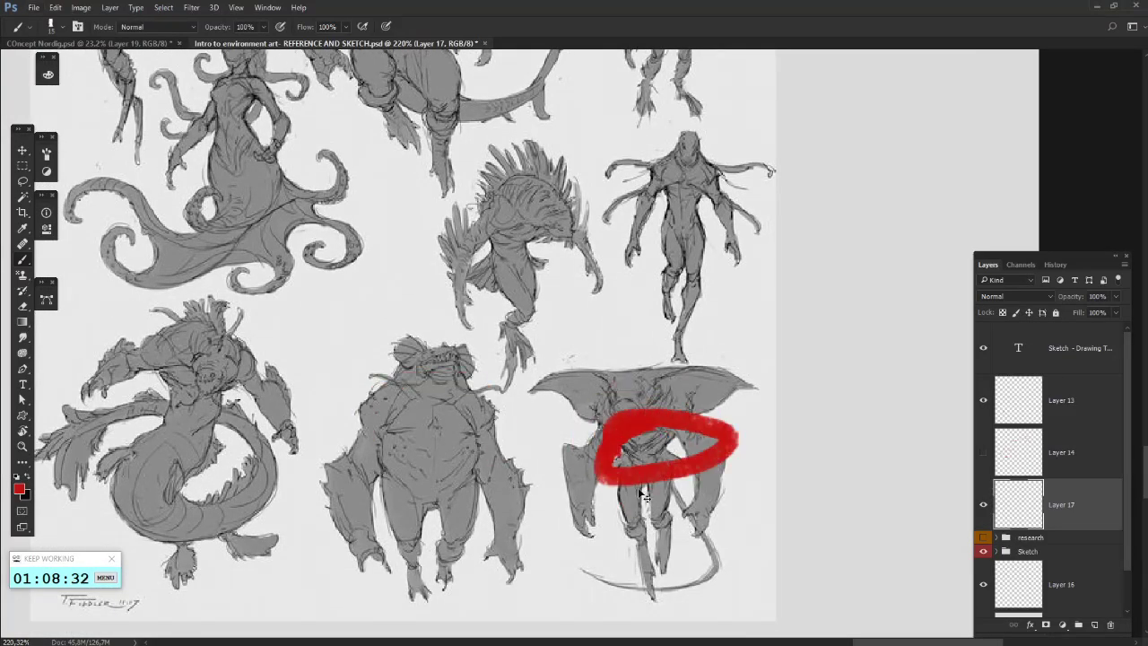
- Undo the red circle around the winged creature's waist on the creature sheet
{"action": "key", "text": "ctrl+z"}
{"action": "left_click_drag", "start_coordinate": [563, 305], "coordinate": [605, 493]}
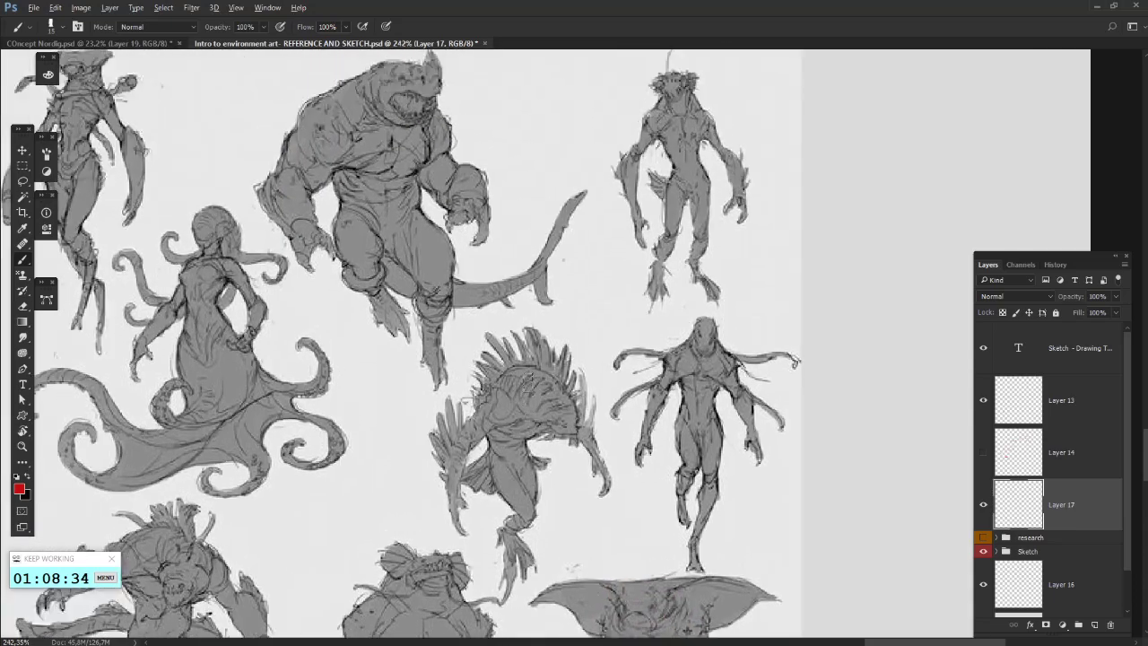
{"action": "scroll", "coordinate": [602, 499], "scroll_direction": "down", "scroll_amount": 5}
{"action": "scroll", "coordinate": [592, 493], "scroll_direction": "down", "scroll_amount": 4}
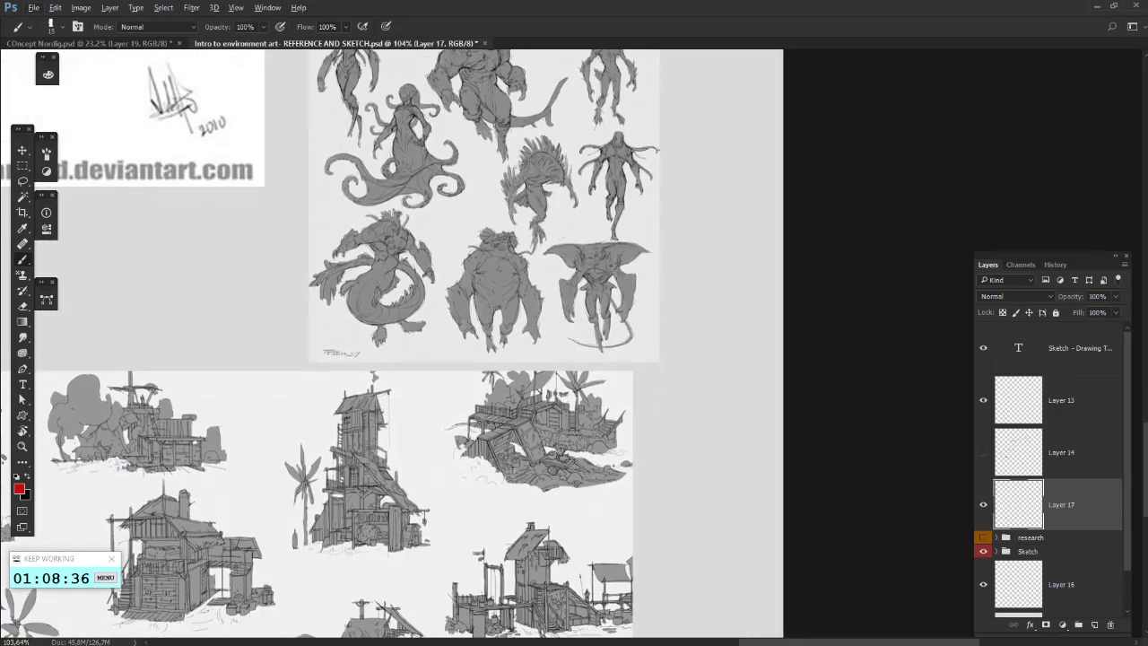
- Examine the tropical building thumbnails, environment studies, shack and temple sketches, and the spaceship sheets across the reference board
{"action": "scroll", "coordinate": [516, 475], "scroll_direction": "up", "scroll_amount": 3}
{"action": "scroll", "coordinate": [537, 476], "scroll_direction": "down", "scroll_amount": 5}
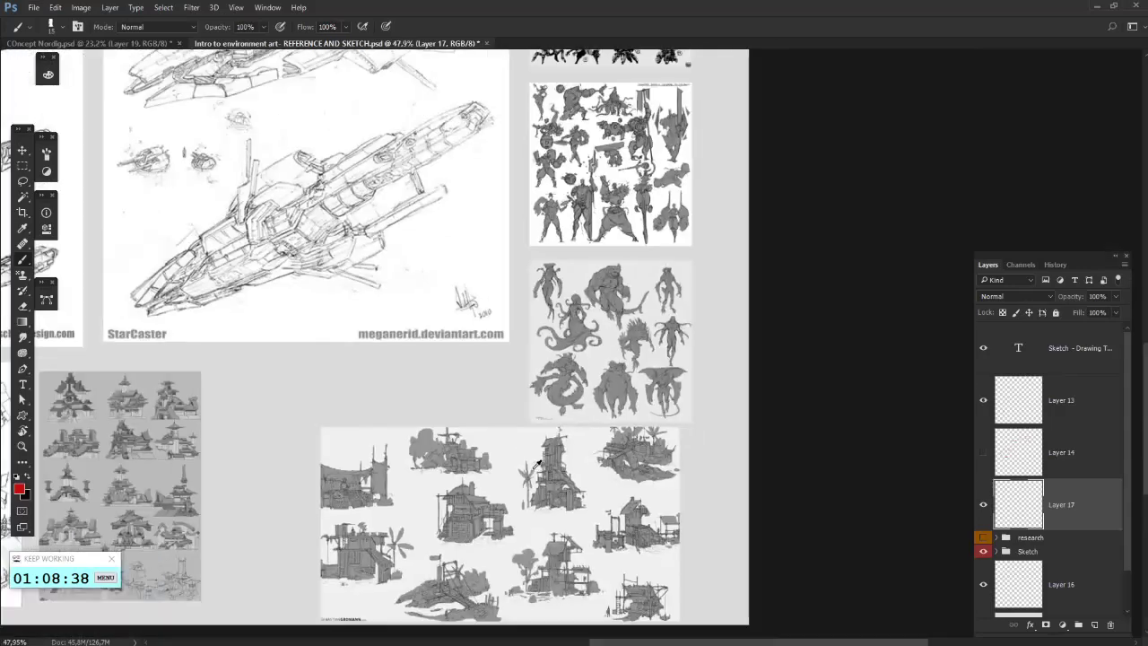
{"action": "scroll", "coordinate": [213, 493], "scroll_direction": "up", "scroll_amount": 2}
{"action": "scroll", "coordinate": [213, 493], "scroll_direction": "left", "scroll_amount": 6}
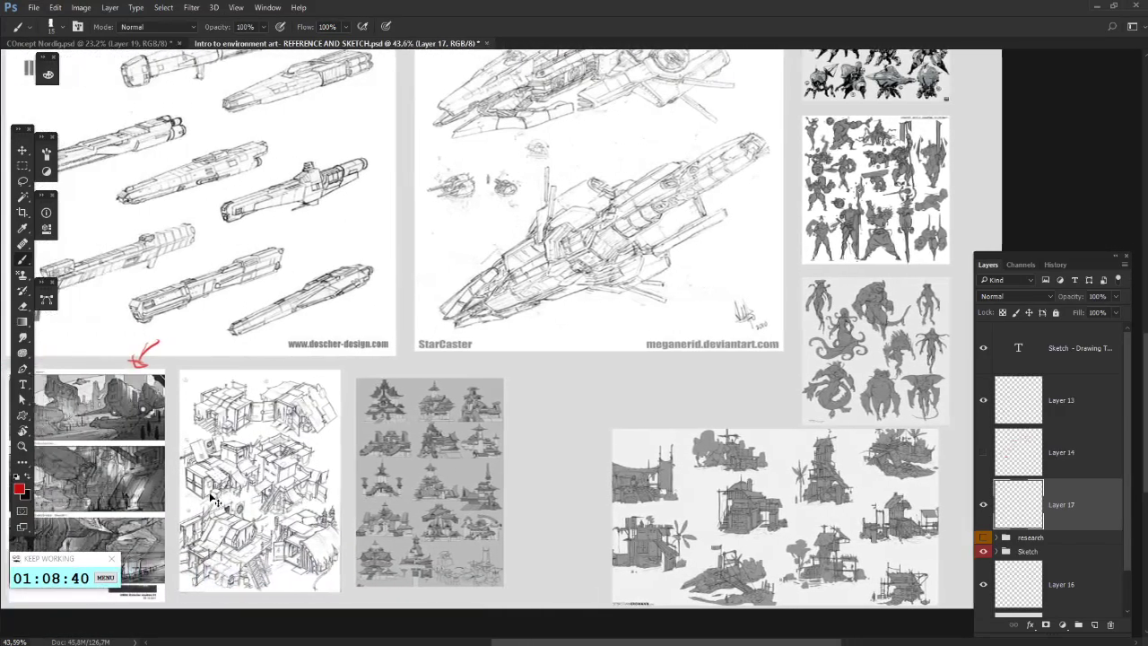
{"action": "scroll", "coordinate": [212, 493], "scroll_direction": "up", "scroll_amount": 4}
{"action": "scroll", "coordinate": [207, 493], "scroll_direction": "up", "scroll_amount": 2}
{"action": "scroll", "coordinate": [206, 493], "scroll_direction": "down", "scroll_amount": 4}
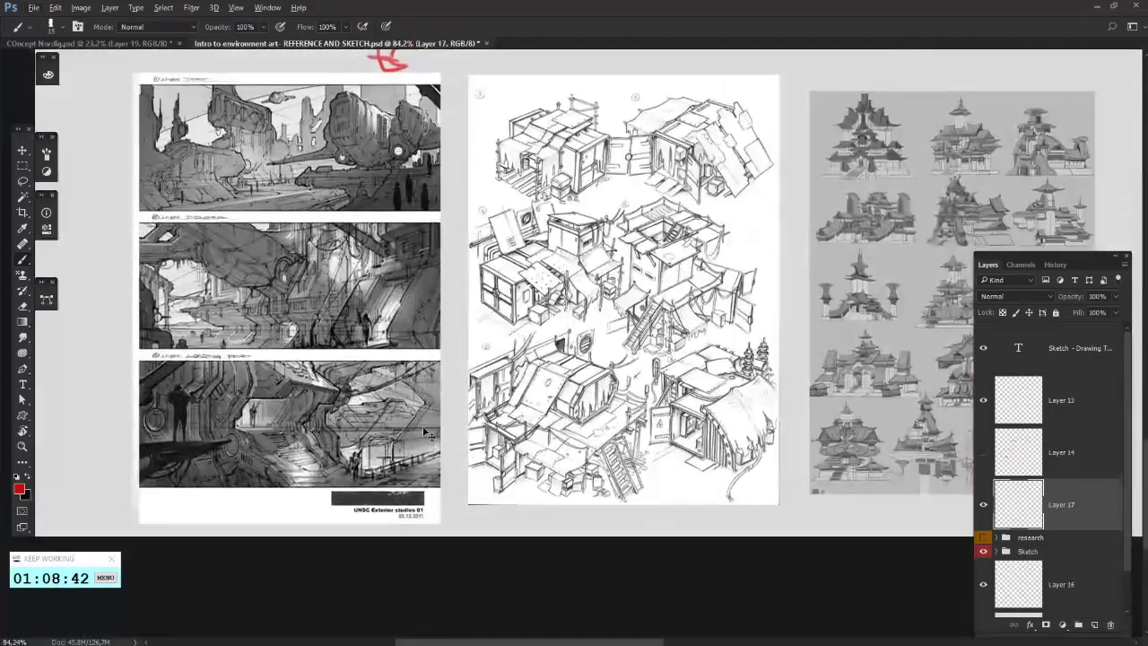
{"action": "scroll", "coordinate": [437, 403], "scroll_direction": "right", "scroll_amount": 2}
{"action": "scroll", "coordinate": [440, 402], "scroll_direction": "down", "scroll_amount": 5}
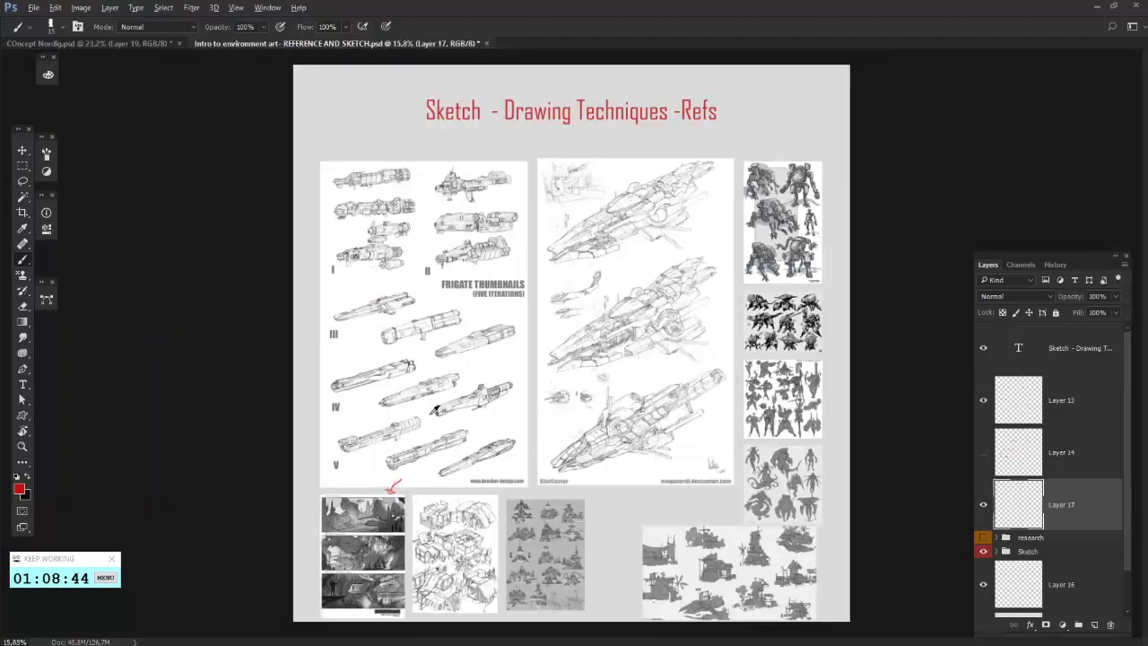
{"action": "scroll", "coordinate": [674, 406], "scroll_direction": "up", "scroll_amount": 3}
{"action": "scroll", "coordinate": [673, 406], "scroll_direction": "up", "scroll_amount": 6}
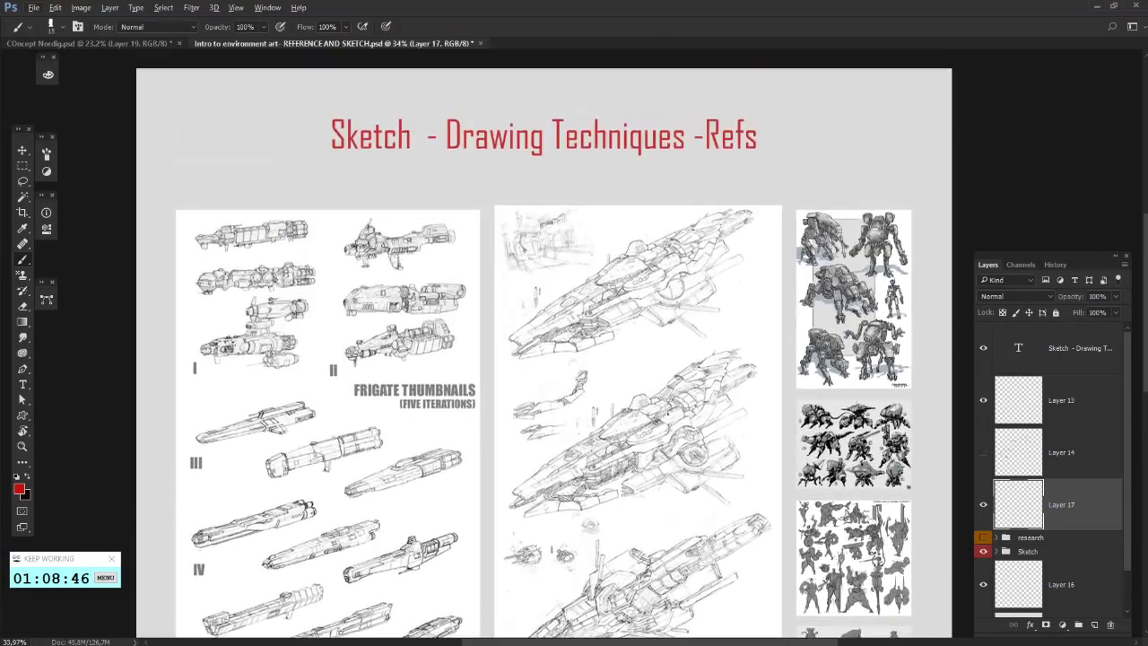
{"action": "scroll", "coordinate": [674, 406], "scroll_direction": "down", "scroll_amount": 5}
- Try short red brush marks on the numbered robot sheet, undoing each one
{"action": "mouse_move", "coordinate": [857, 323]}
{"action": "left_mouse_down"}
{"action": "mouse_move", "coordinate": [888, 301]}
{"action": "mouse_move", "coordinate": [802, 313]}
{"action": "mouse_move", "coordinate": [872, 333]}
{"action": "left_mouse_up"}
{"action": "key", "text": "ctrl+z"}
{"action": "scroll", "coordinate": [897, 292], "scroll_direction": "up", "scroll_amount": 4}
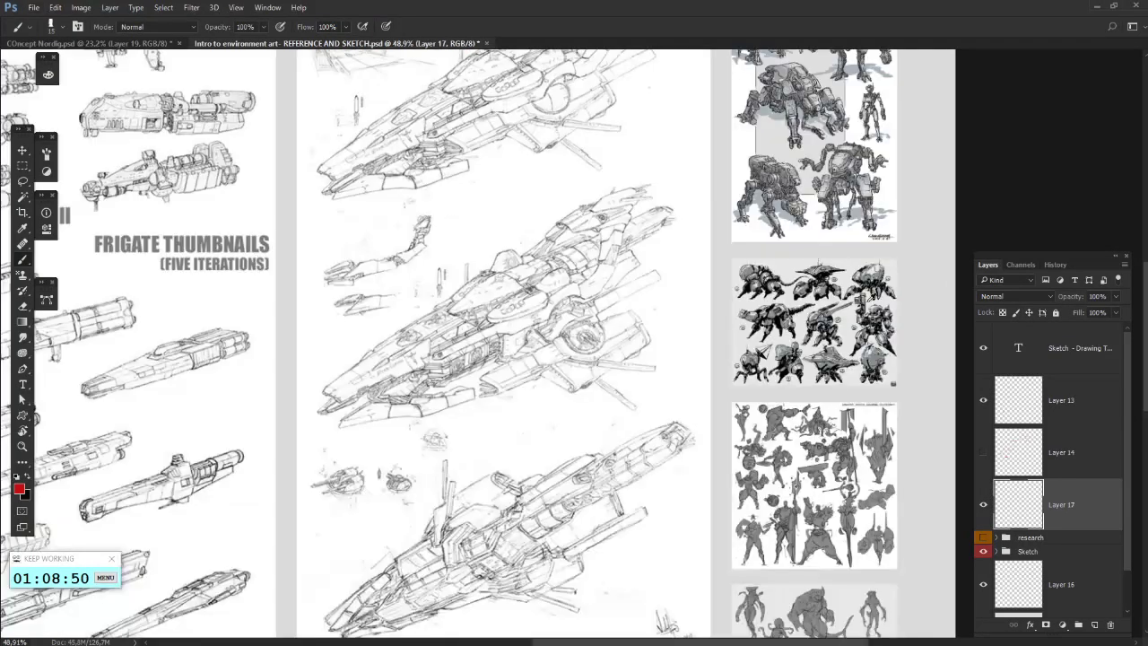
{"action": "key", "text": "ctrl+z"}
{"action": "mouse_move", "coordinate": [785, 354]}
{"action": "left_mouse_down"}
{"action": "mouse_move", "coordinate": [762, 357]}
{"action": "mouse_move", "coordinate": [803, 349]}
{"action": "mouse_move", "coordinate": [754, 351]}
{"action": "left_mouse_up"}
{"action": "key", "text": "ctrl+z"}
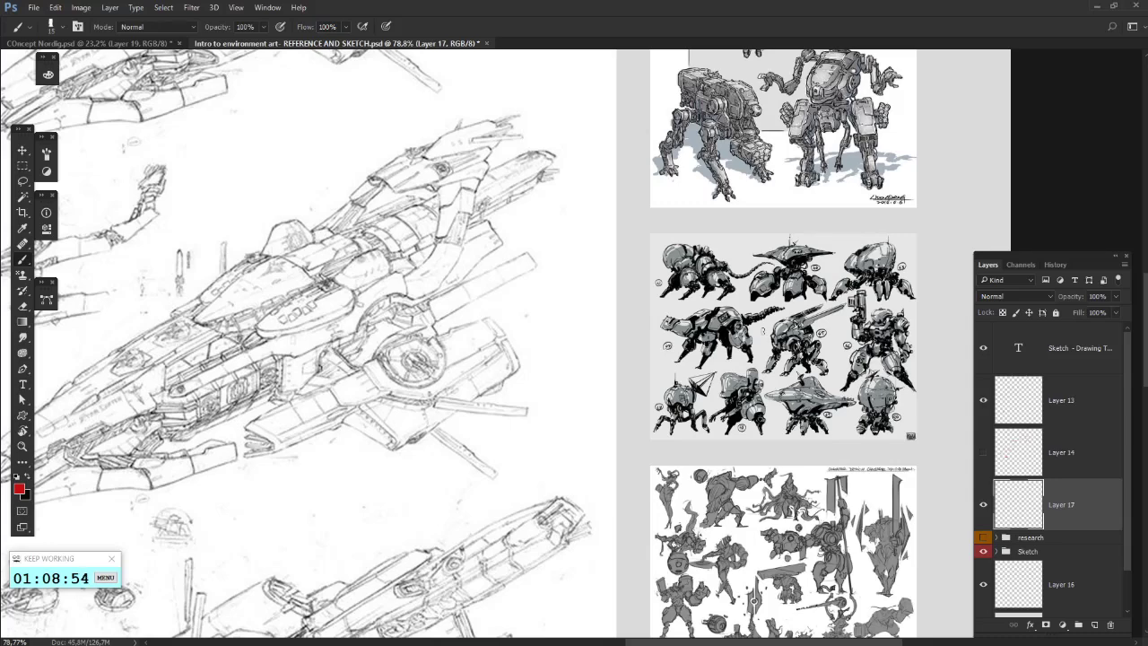
- Switch to COncept Nordig.psd and examine the faded building silhouettes
{"action": "scroll", "coordinate": [763, 330], "scroll_direction": "up", "scroll_amount": 5}
{"action": "scroll", "coordinate": [763, 330], "scroll_direction": "right", "scroll_amount": 3}
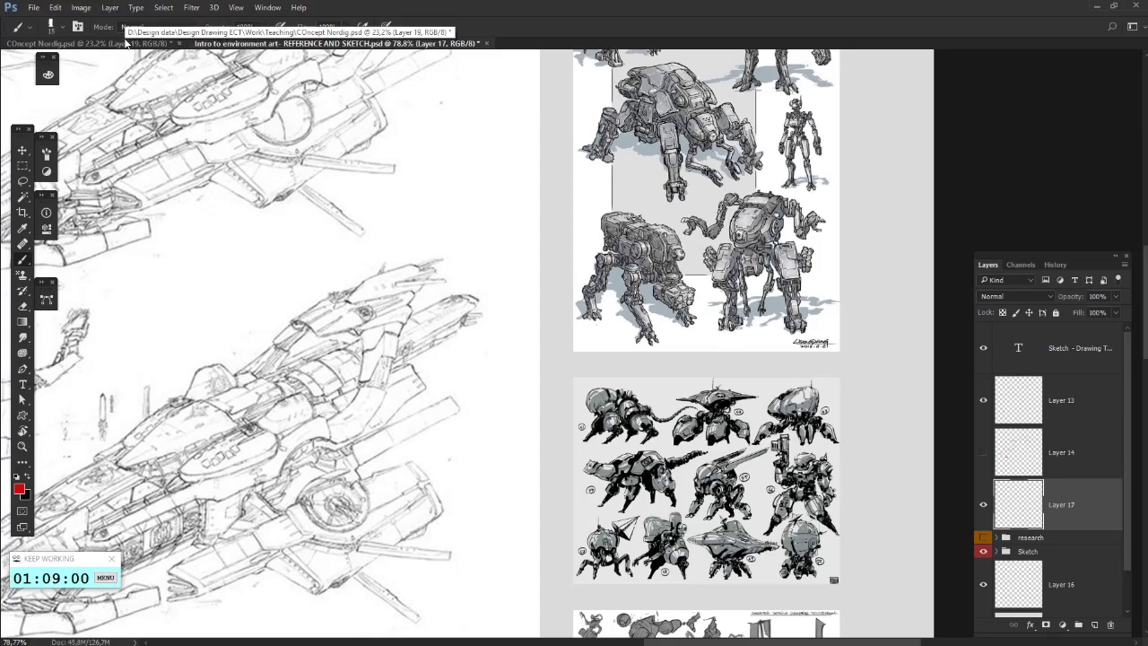
{"action": "left_click", "coordinate": [127, 42]}
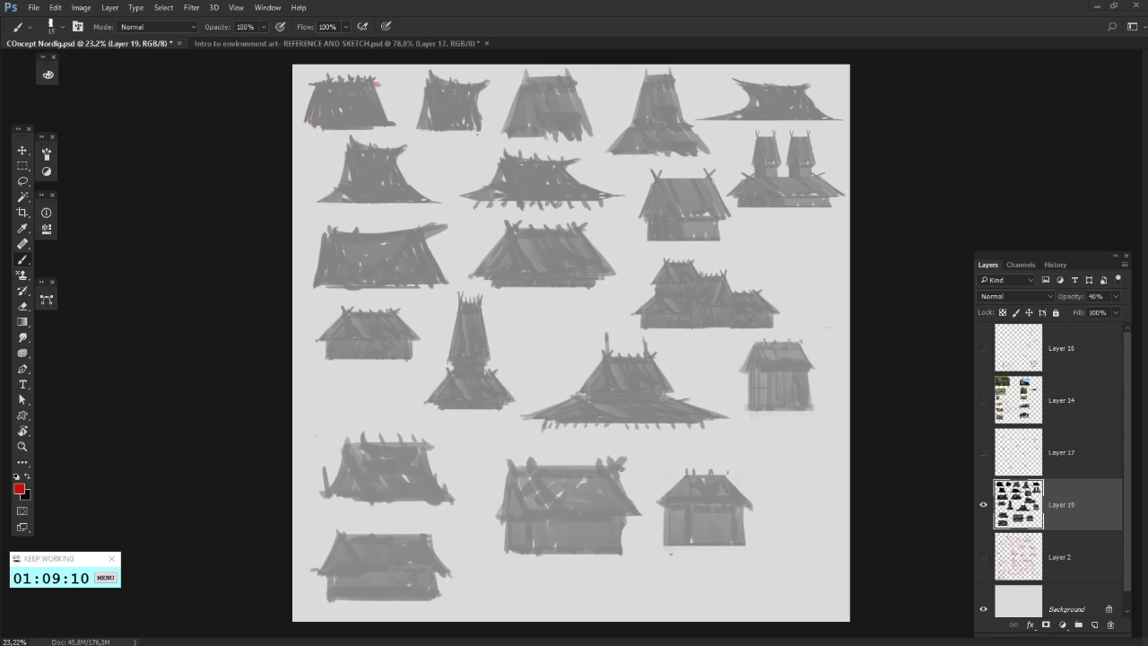
{"action": "mouse_move", "coordinate": [1107, 641]}
{"action": "scroll", "coordinate": [678, 395], "scroll_direction": "up", "scroll_amount": 2}
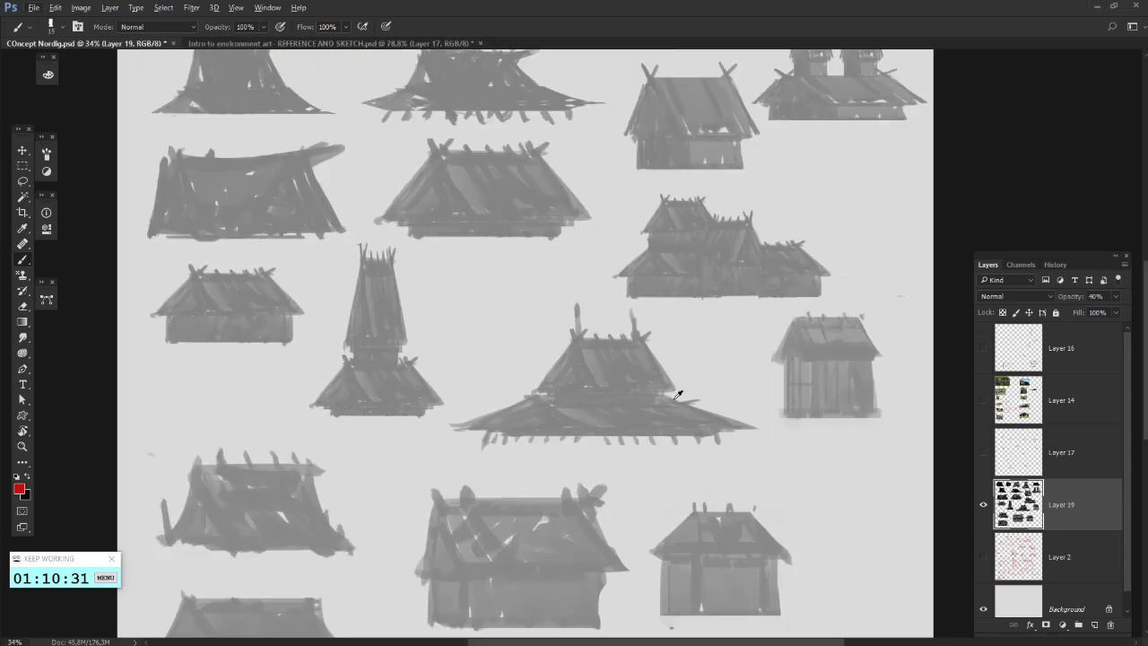
{"action": "left_click_drag", "start_coordinate": [655, 287], "coordinate": [716, 372]}
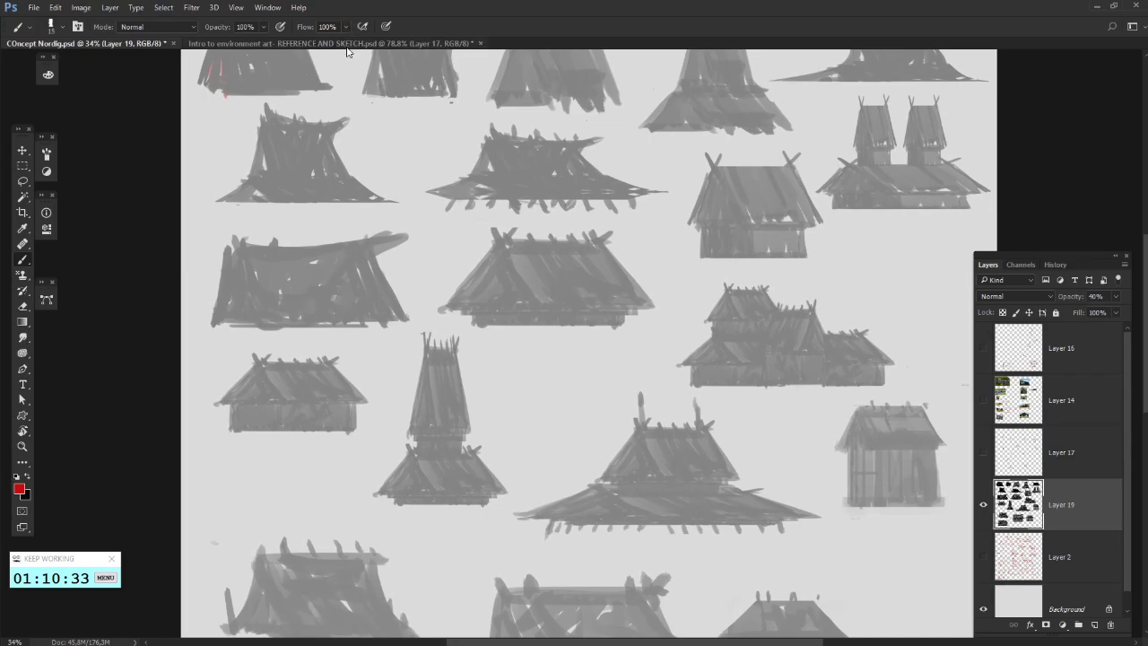
- Return to the reference and sketch document and try a large red loop around the numbered robots, undoing the strokes
{"action": "left_click", "coordinate": [377, 43]}
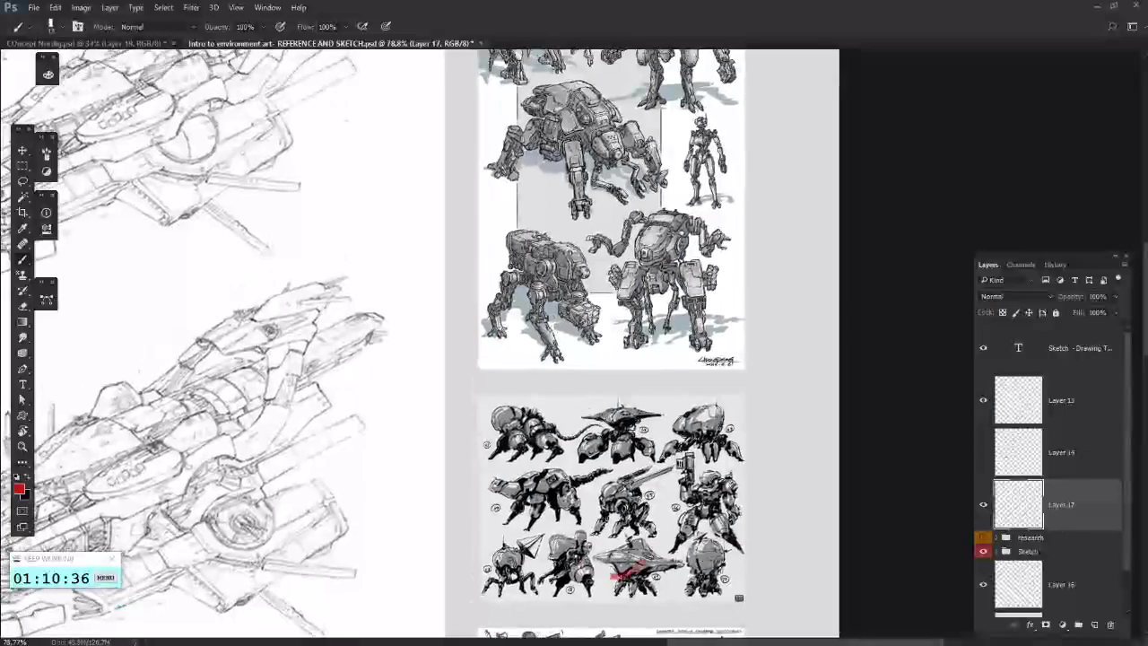
{"action": "mouse_move", "coordinate": [614, 576]}
{"action": "left_mouse_down"}
{"action": "mouse_move", "coordinate": [589, 593]}
{"action": "mouse_move", "coordinate": [520, 461]}
{"action": "left_mouse_up"}
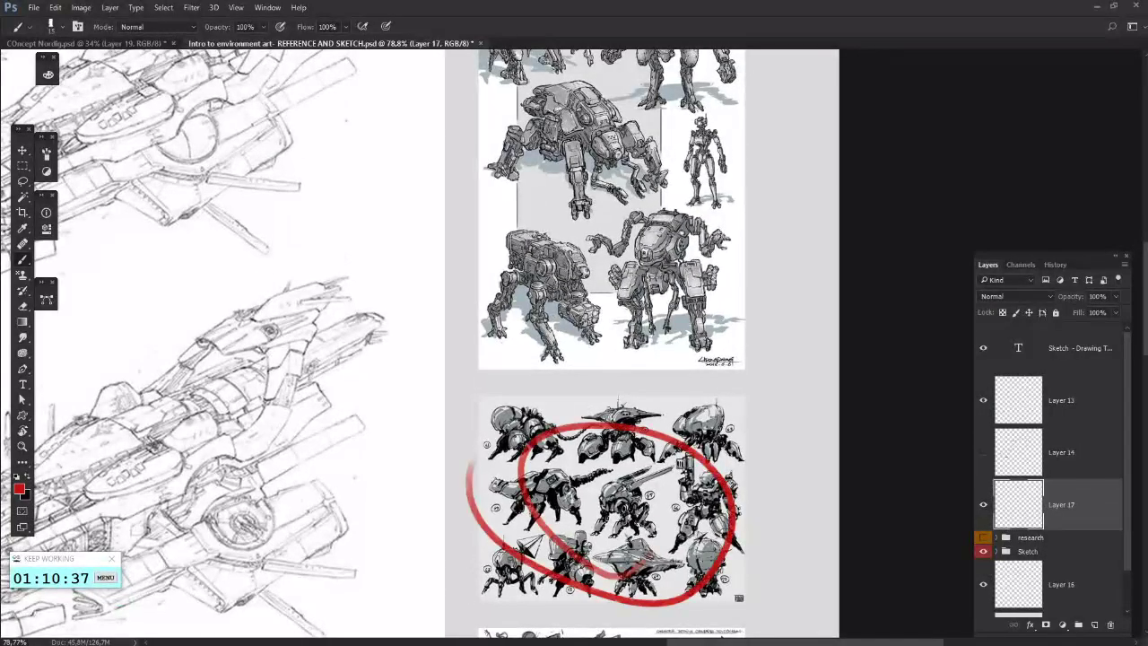
{"action": "key", "text": "ctrl+z"}
{"action": "left_click_drag", "start_coordinate": [634, 359], "coordinate": [687, 380]}
{"action": "mouse_move", "coordinate": [603, 387]}
{"action": "left_mouse_down"}
{"action": "mouse_move", "coordinate": [520, 303]}
{"action": "mouse_move", "coordinate": [576, 314]}
{"action": "mouse_move", "coordinate": [563, 359]}
{"action": "left_mouse_up"}
{"action": "key", "text": "ctrl+z"}
{"action": "mouse_move", "coordinate": [633, 277]}
{"action": "left_mouse_down"}
{"action": "mouse_move", "coordinate": [519, 238]}
{"action": "mouse_move", "coordinate": [606, 301]}
{"action": "left_mouse_up"}
{"action": "key", "text": "ctrl+z"}
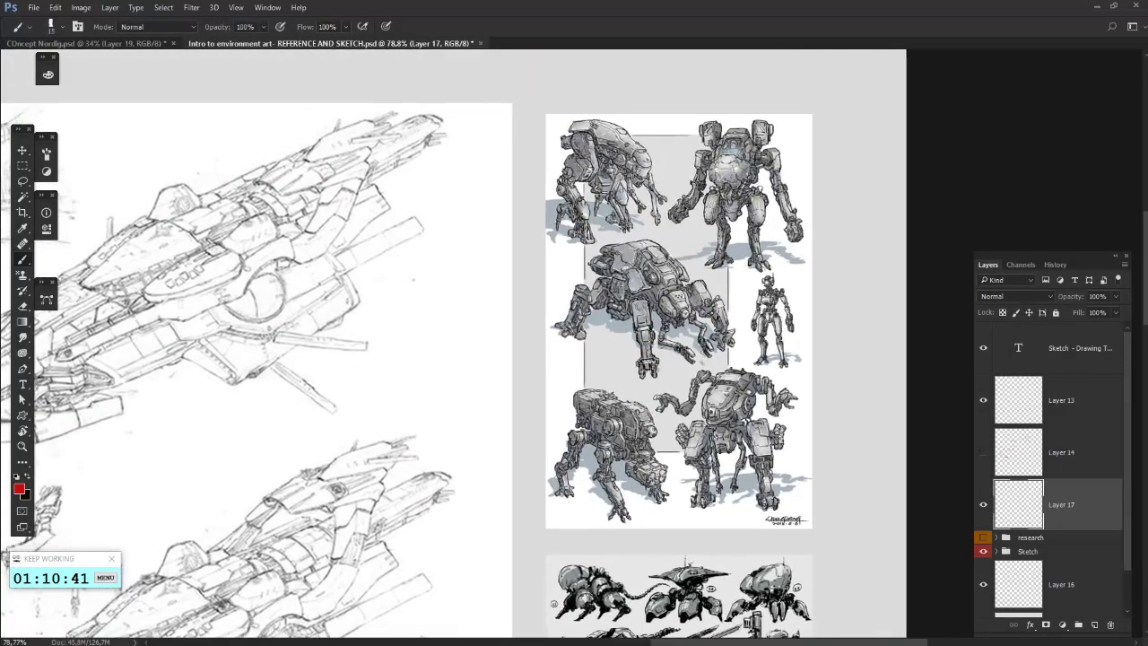
- Try red brush strokes over the large shaded robot drawings, undoing them again
{"action": "left_click_drag", "start_coordinate": [628, 376], "coordinate": [558, 334]}
{"action": "key", "text": "ctrl+z"}
{"action": "left_click_drag", "start_coordinate": [647, 293], "coordinate": [679, 203]}
{"action": "mouse_move", "coordinate": [545, 254]}
{"action": "left_mouse_down"}
{"action": "mouse_move", "coordinate": [671, 295]}
{"action": "mouse_move", "coordinate": [599, 287]}
{"action": "mouse_move", "coordinate": [659, 331]}
{"action": "mouse_move", "coordinate": [644, 218]}
{"action": "mouse_move", "coordinate": [548, 284]}
{"action": "left_mouse_up"}
{"action": "mouse_move", "coordinate": [657, 371]}
{"action": "left_mouse_down"}
{"action": "mouse_move", "coordinate": [712, 205]}
{"action": "mouse_move", "coordinate": [525, 322]}
{"action": "mouse_move", "coordinate": [621, 266]}
{"action": "mouse_move", "coordinate": [605, 228]}
{"action": "left_mouse_up"}
{"action": "key", "text": "ctrl+z"}
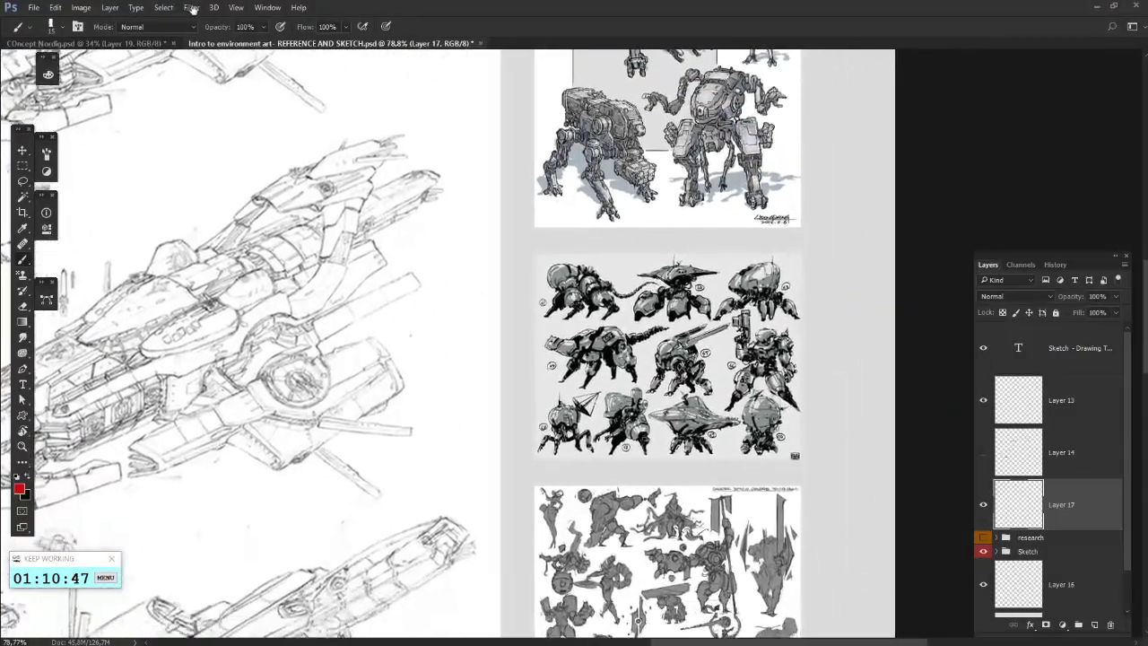
- Switch to COncept Nordig.psd and add a new layer directly above the building silhouettes on Layer 19
{"action": "key", "text": "ctrl+Tab"}
{"action": "left_click_drag", "start_coordinate": [653, 350], "coordinate": [685, 402]}
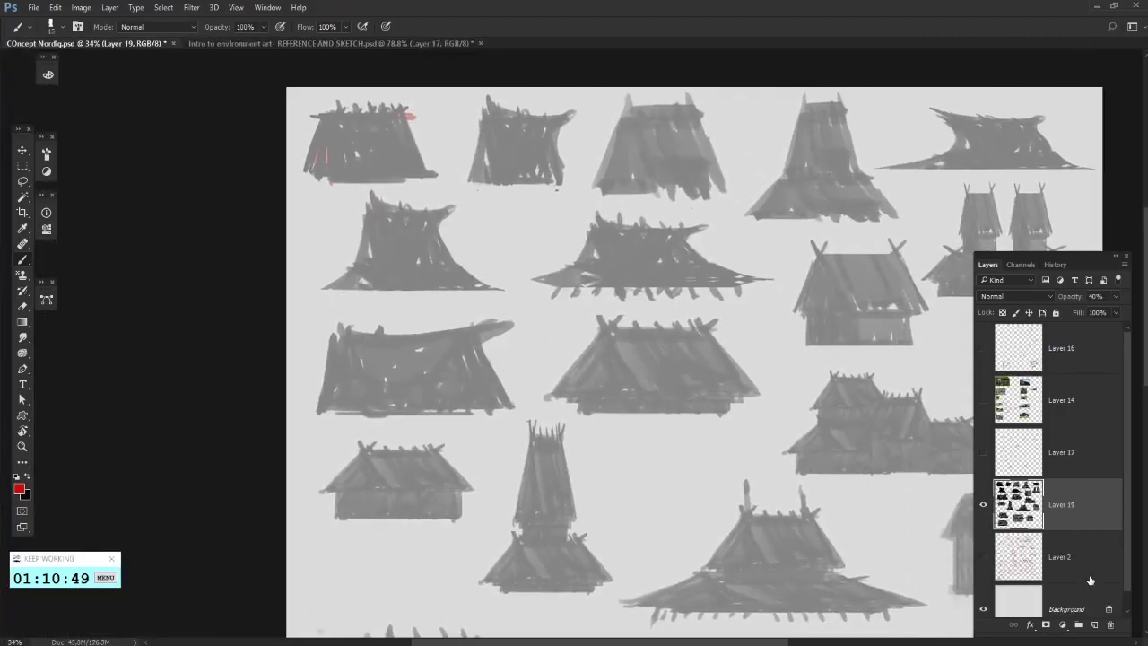
{"action": "left_click", "coordinate": [1095, 625]}
- Choose the recent brush tip labelled 88 and set its size to 15 px for sketching over the silhouettes
{"action": "mouse_move", "coordinate": [545, 300]}
{"action": "left_mouse_down"}
{"action": "mouse_move", "coordinate": [605, 243]}
{"action": "mouse_move", "coordinate": [641, 227]}
{"action": "left_mouse_up"}
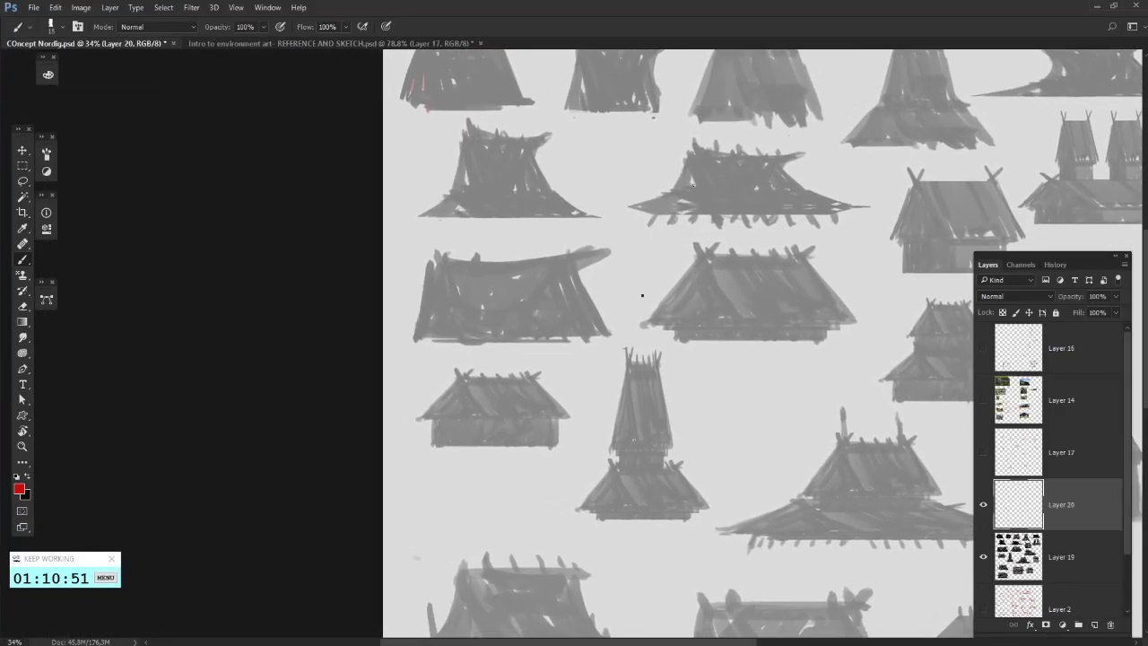
{"action": "right_click", "coordinate": [641, 295]}
{"action": "left_click_drag", "start_coordinate": [706, 329], "coordinate": [702, 332]}
{"action": "left_click", "coordinate": [691, 381]}
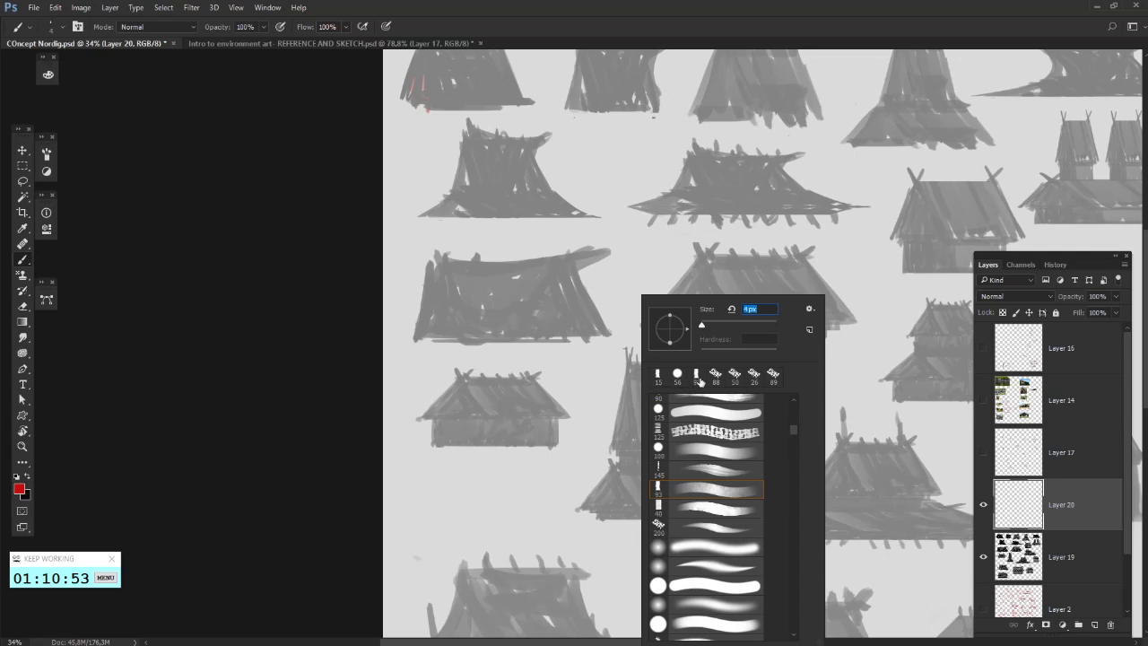
{"action": "left_click", "coordinate": [714, 378]}
{"action": "left_click", "coordinate": [706, 327]}
{"action": "mouse_move", "coordinate": [464, 340]}
{"action": "left_mouse_down"}
{"action": "mouse_move", "coordinate": [443, 381]}
{"action": "mouse_move", "coordinate": [429, 381]}
{"action": "mouse_move", "coordinate": [425, 320]}
{"action": "left_mouse_up"}
{"action": "left_click_drag", "start_coordinate": [602, 382], "coordinate": [550, 379]}
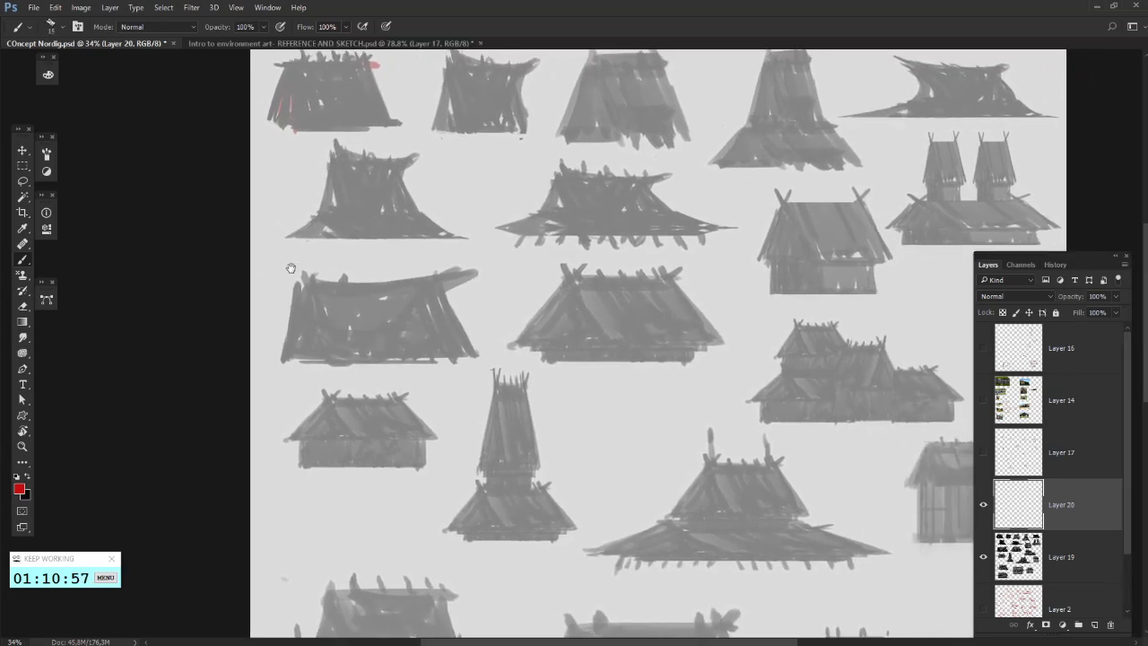
{"action": "mouse_move", "coordinate": [290, 269]}
{"action": "left_mouse_down"}
{"action": "mouse_move", "coordinate": [322, 266]}
{"action": "mouse_move", "coordinate": [327, 291]}
{"action": "left_mouse_up"}
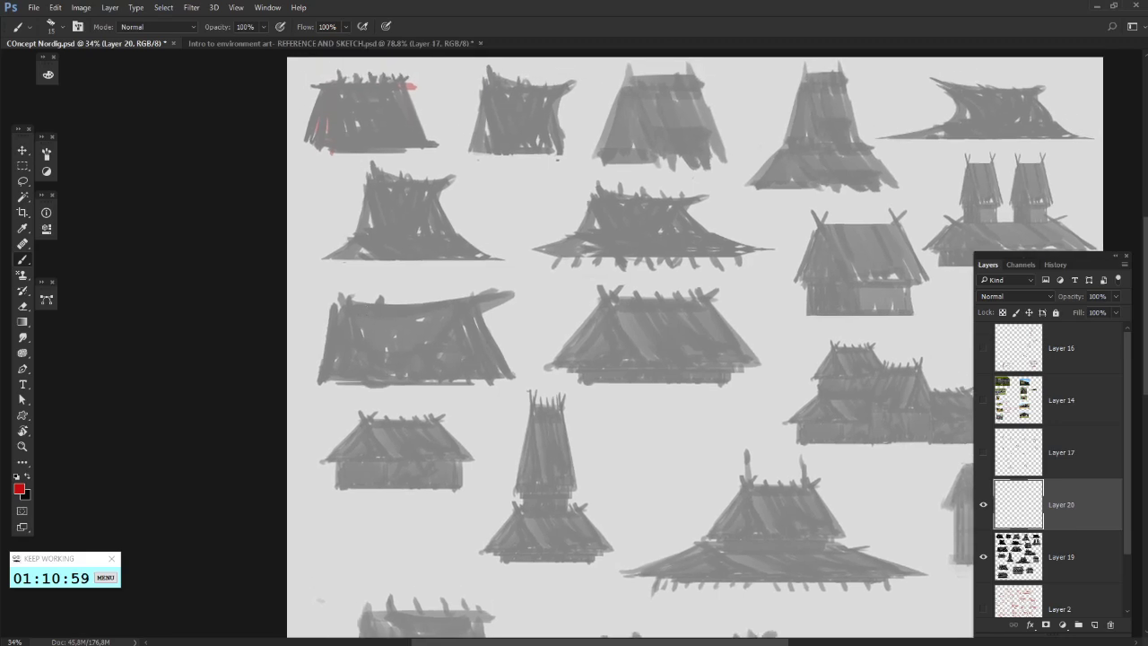
- Place the floating reference image board over the canvas and bring up its Phase 01 building photos
{"action": "left_click_drag", "start_coordinate": [1147, 171], "coordinate": [1048, 98]}
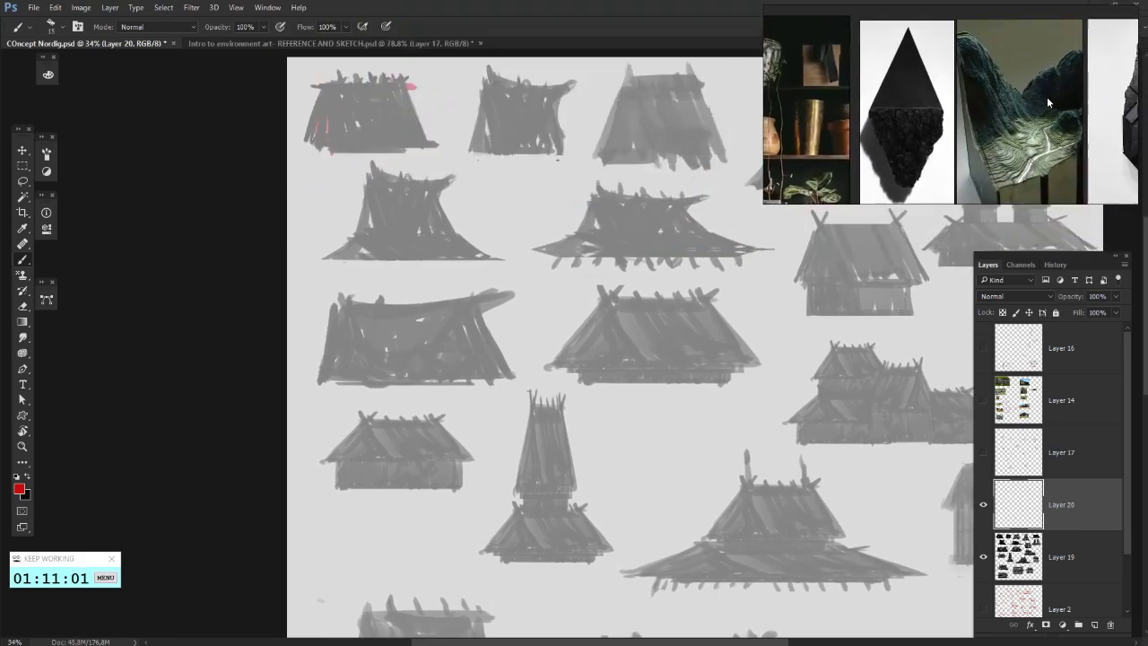
{"action": "left_click_drag", "start_coordinate": [773, 97], "coordinate": [906, 114]}
{"action": "scroll", "coordinate": [837, 112], "scroll_direction": "down", "scroll_amount": 5}
{"action": "left_click_drag", "start_coordinate": [939, 115], "coordinate": [1005, 184]}
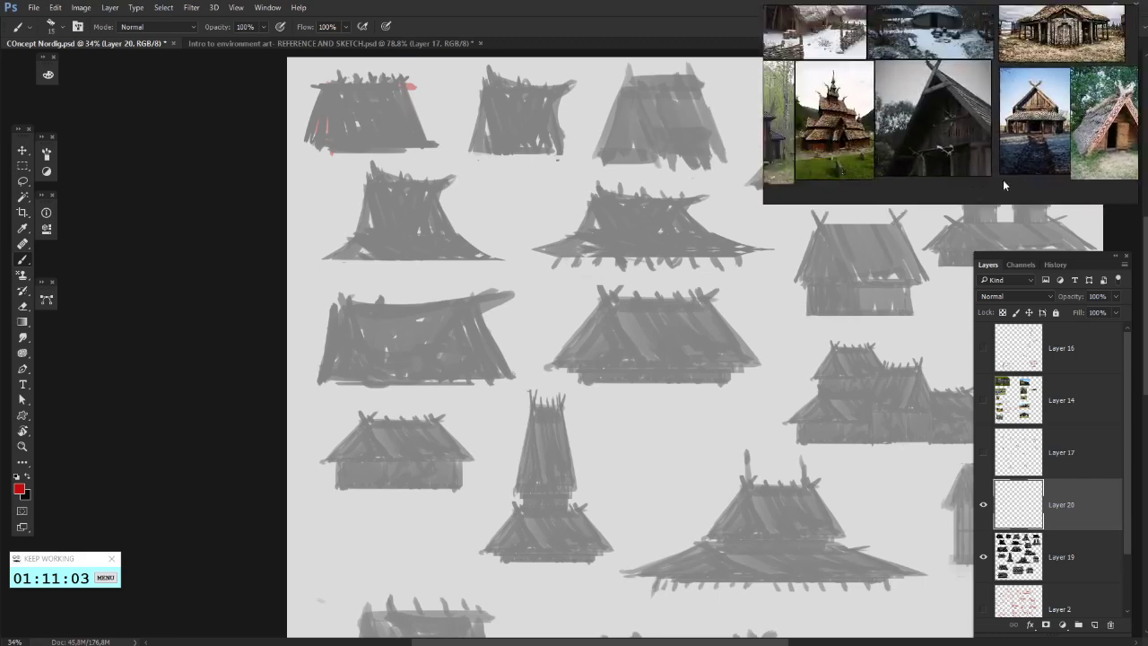
{"action": "left_click_drag", "start_coordinate": [790, 99], "coordinate": [933, 120]}
{"action": "scroll", "coordinate": [917, 117], "scroll_direction": "down", "scroll_amount": 2}
{"action": "scroll", "coordinate": [918, 116], "scroll_direction": "up", "scroll_amount": 6}
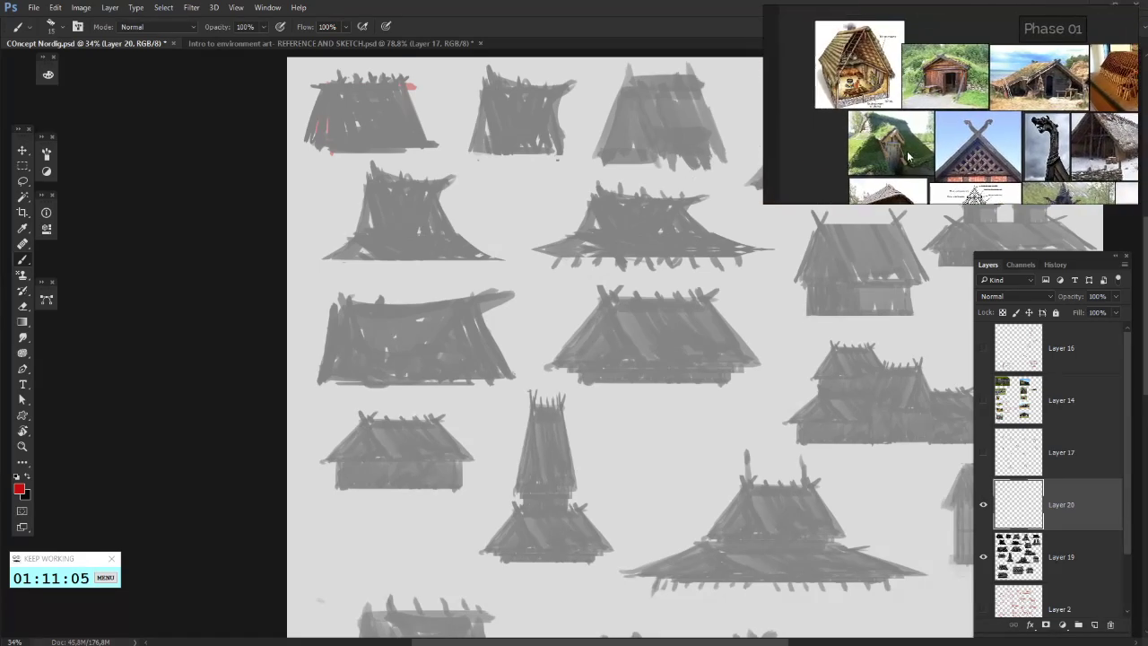
{"action": "scroll", "coordinate": [853, 104], "scroll_direction": "up", "scroll_amount": 3}
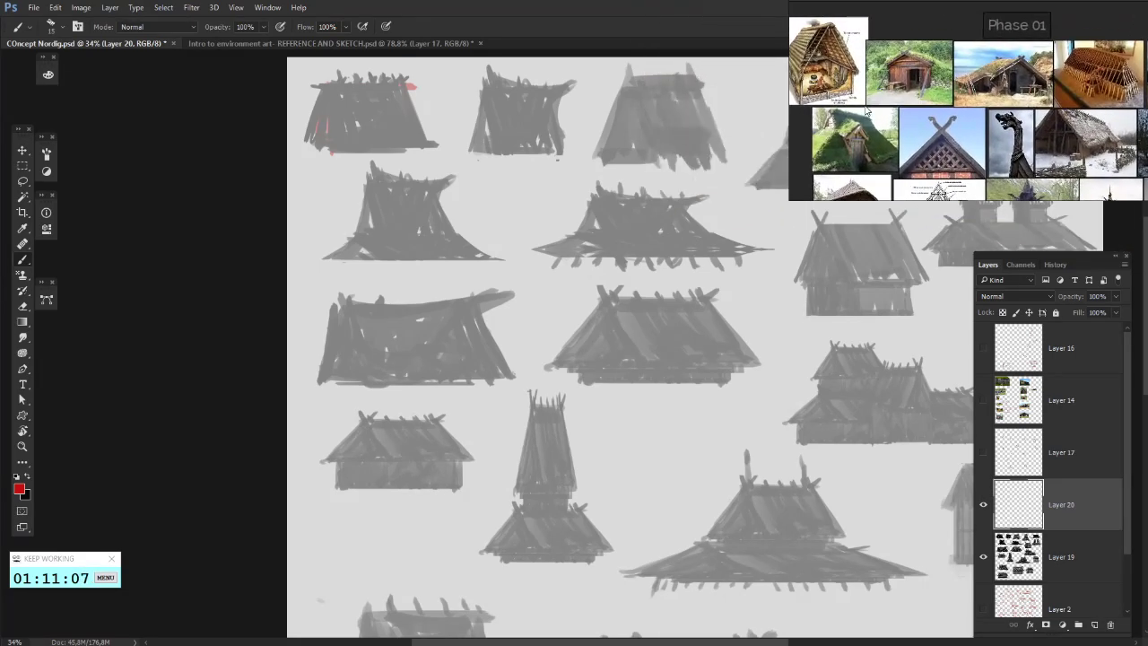
{"action": "scroll", "coordinate": [876, 95], "scroll_direction": "up", "scroll_amount": 4}
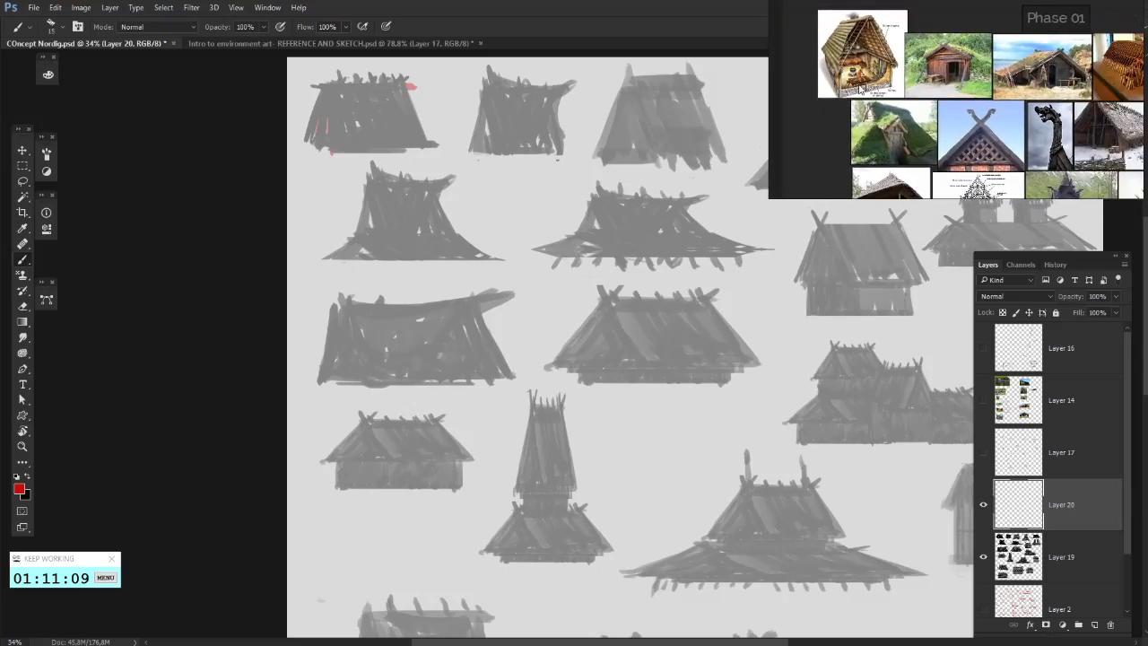
- Examine the turf houses, carved gables and stave churches in Phase 01, plus the cottages in Reference stage 01
{"action": "scroll", "coordinate": [861, 110], "scroll_direction": "down", "scroll_amount": 5}
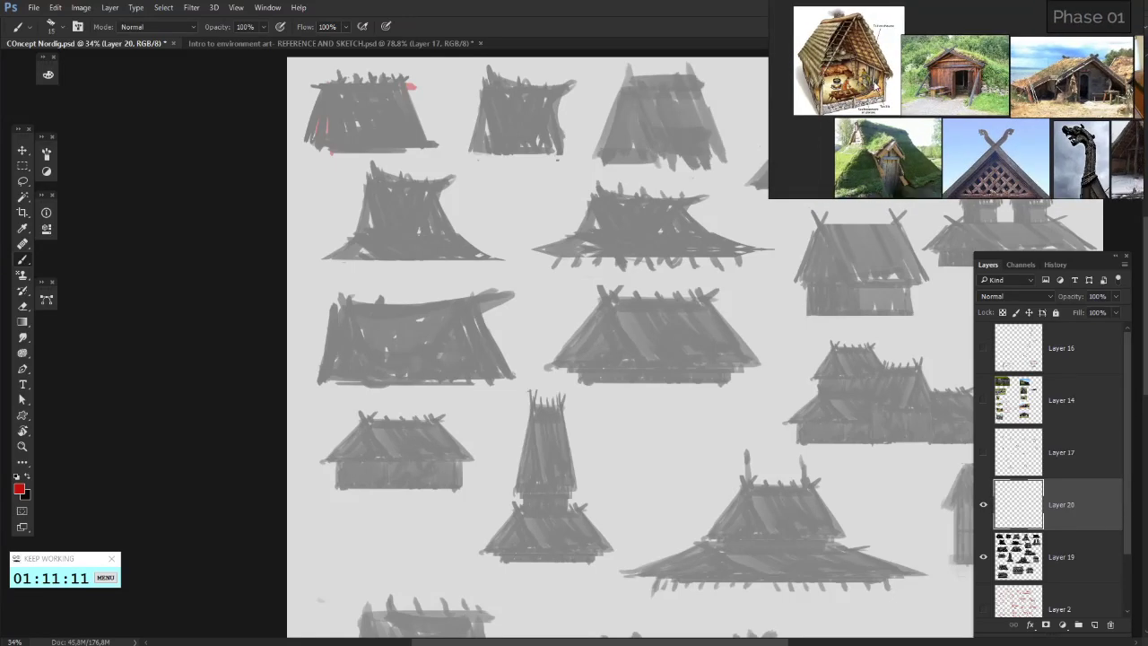
{"action": "scroll", "coordinate": [910, 81], "scroll_direction": "up", "scroll_amount": 4}
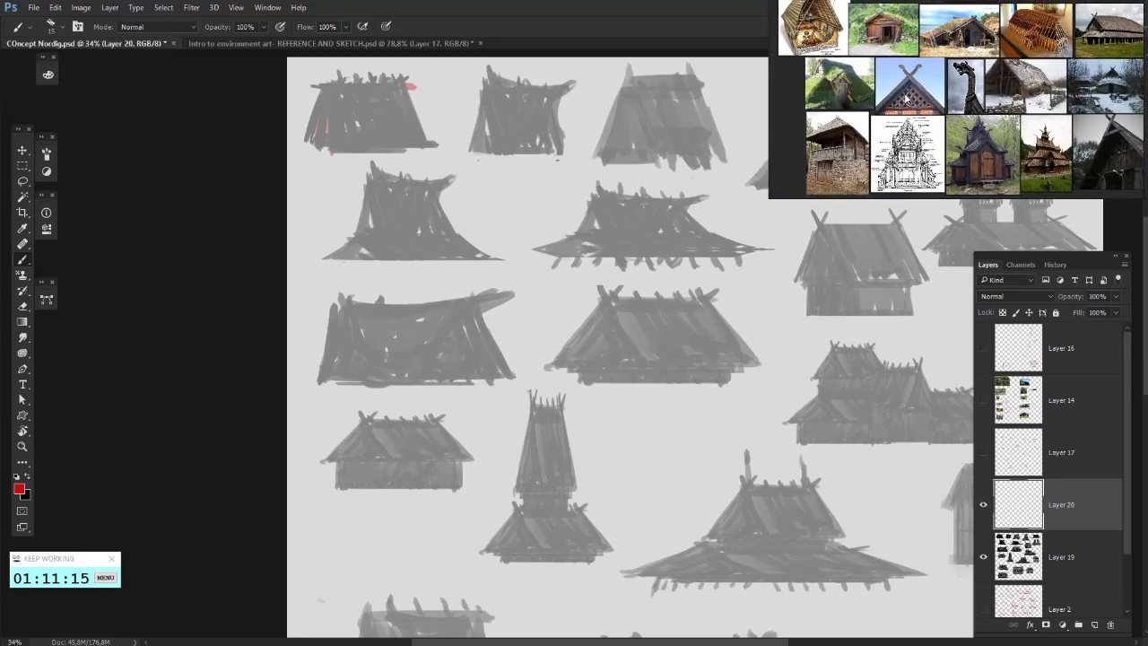
{"action": "scroll", "coordinate": [906, 103], "scroll_direction": "up", "scroll_amount": 4}
{"action": "left_click_drag", "start_coordinate": [918, 118], "coordinate": [847, 116]}
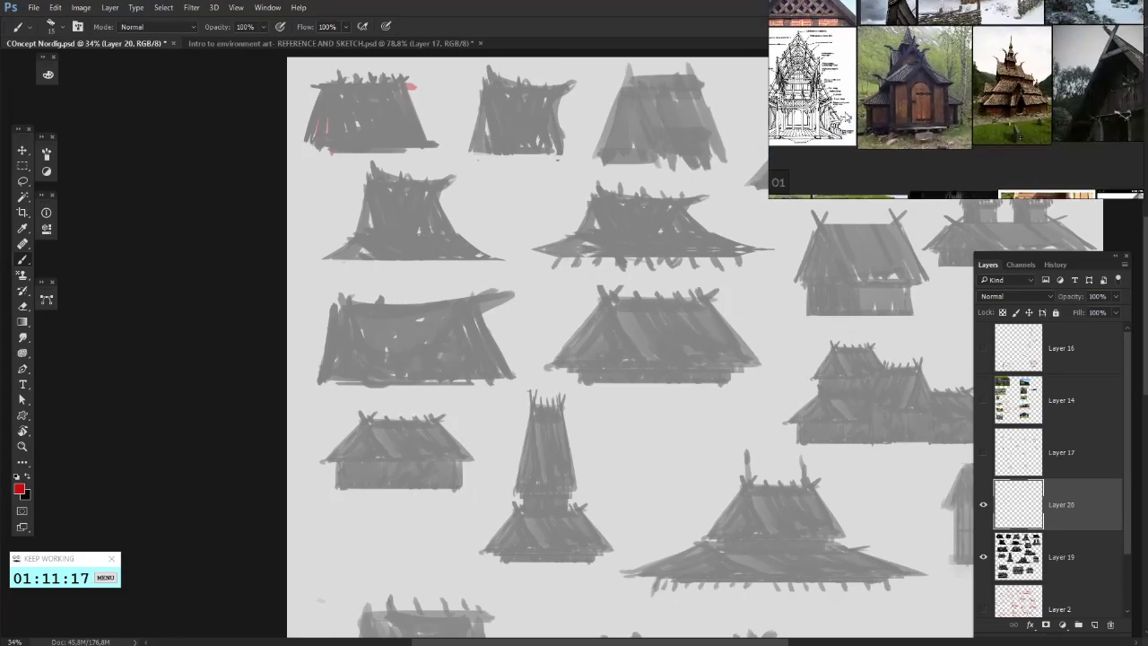
{"action": "left_click_drag", "start_coordinate": [958, 103], "coordinate": [847, 102]}
{"action": "scroll", "coordinate": [942, 110], "scroll_direction": "up", "scroll_amount": 2}
{"action": "left_click_drag", "start_coordinate": [996, 103], "coordinate": [889, 105]}
{"action": "scroll", "coordinate": [970, 120], "scroll_direction": "up", "scroll_amount": 2}
{"action": "scroll", "coordinate": [973, 115], "scroll_direction": "down", "scroll_amount": 6}
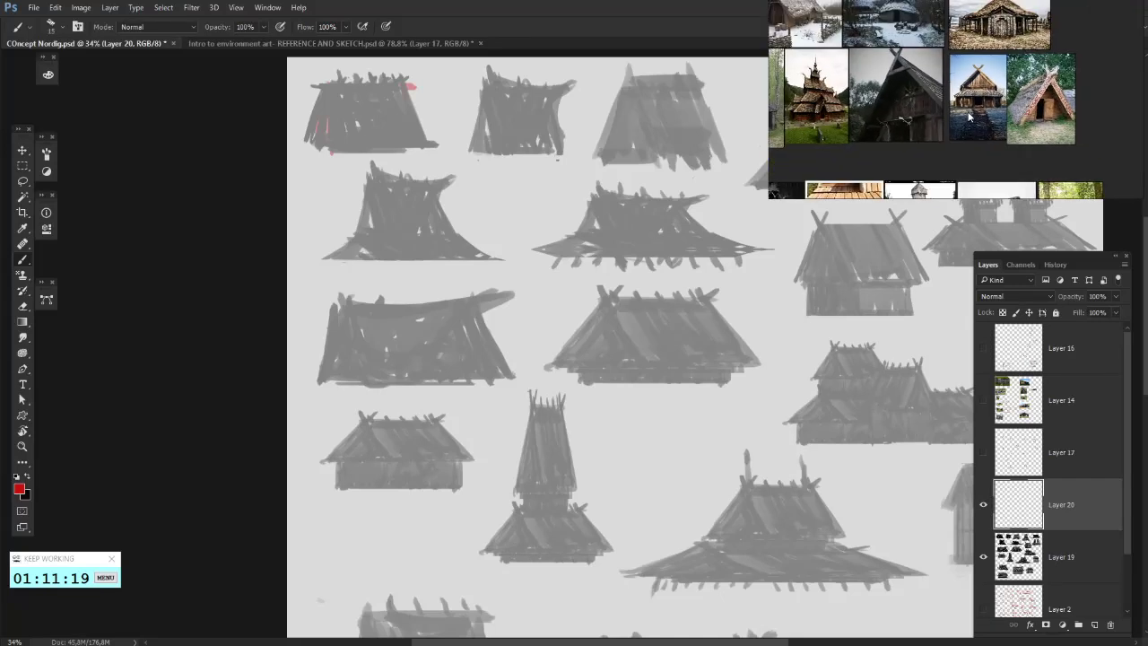
{"action": "scroll", "coordinate": [976, 109], "scroll_direction": "up", "scroll_amount": 5}
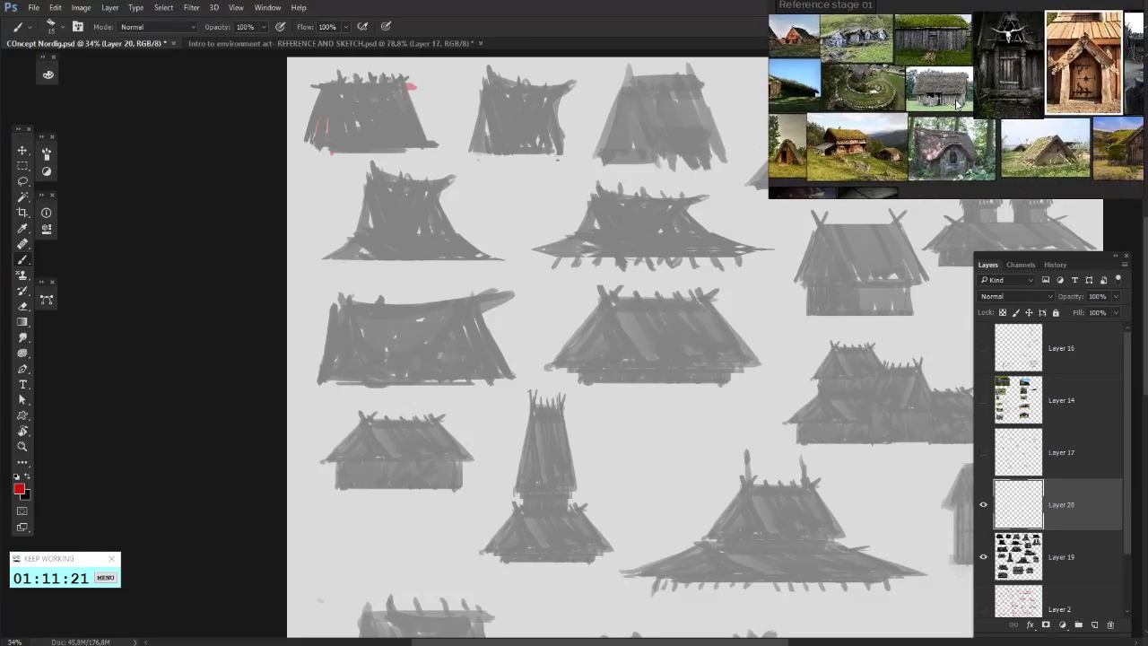
- Examine the reference photos of Nordic timber and thatched huts alongside the grey silhouette sheet
{"action": "left_click_drag", "start_coordinate": [924, 93], "coordinate": [915, 103]}
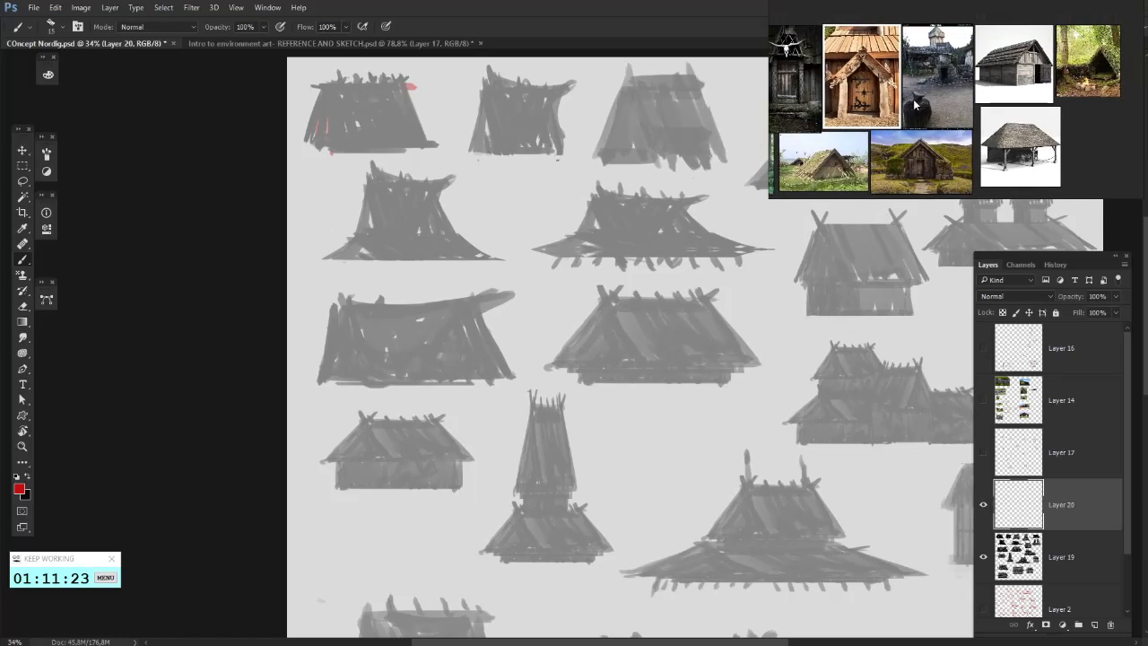
{"action": "mouse_move", "coordinate": [917, 54]}
{"action": "left_mouse_down"}
{"action": "mouse_move", "coordinate": [908, 166]}
{"action": "mouse_move", "coordinate": [873, 122]}
{"action": "left_mouse_up"}
{"action": "scroll", "coordinate": [872, 122], "scroll_direction": "right", "scroll_amount": 4}
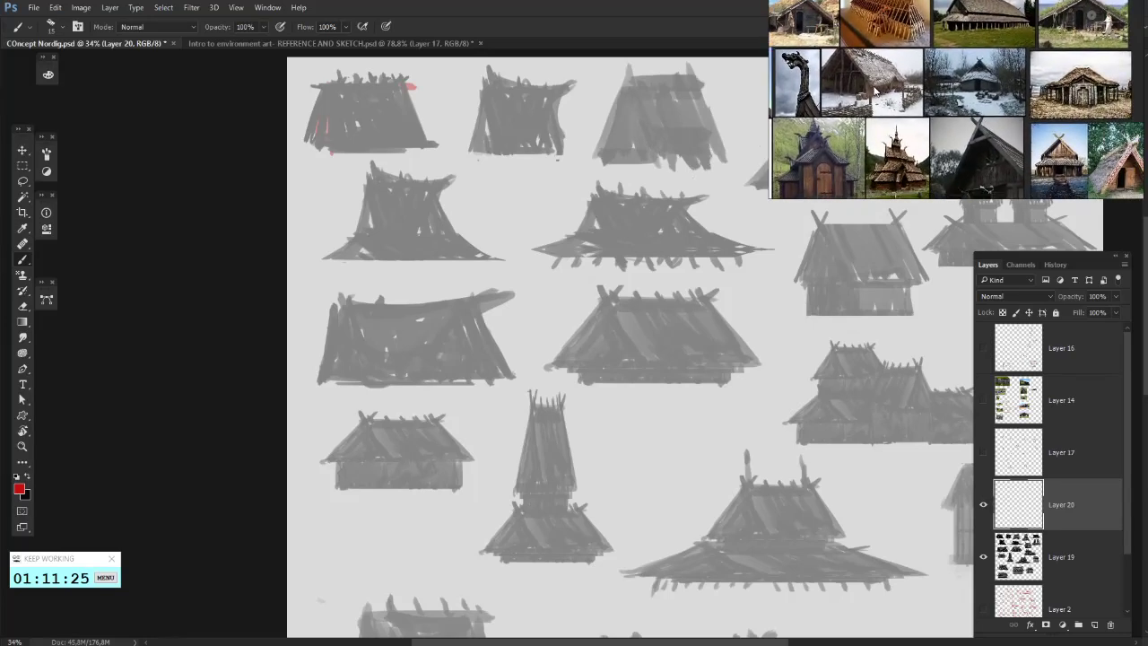
{"action": "scroll", "coordinate": [329, 135], "scroll_direction": "up", "scroll_amount": 2}
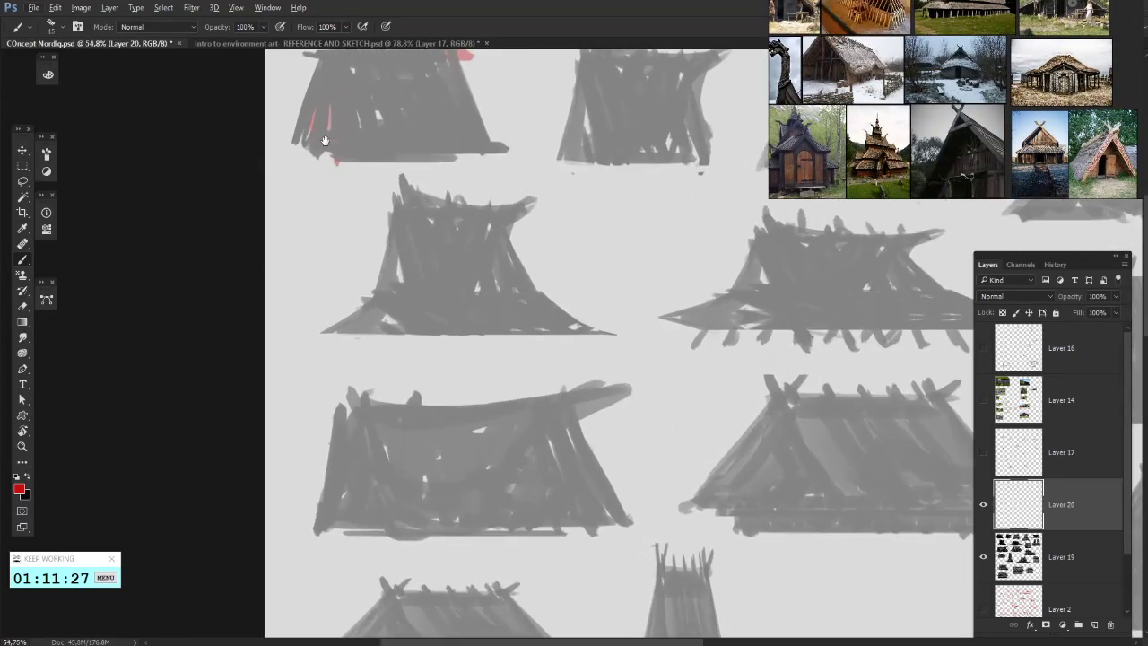
{"action": "scroll", "coordinate": [485, 249], "scroll_direction": "up", "scroll_amount": 5}
{"action": "scroll", "coordinate": [524, 259], "scroll_direction": "down", "scroll_amount": 2}
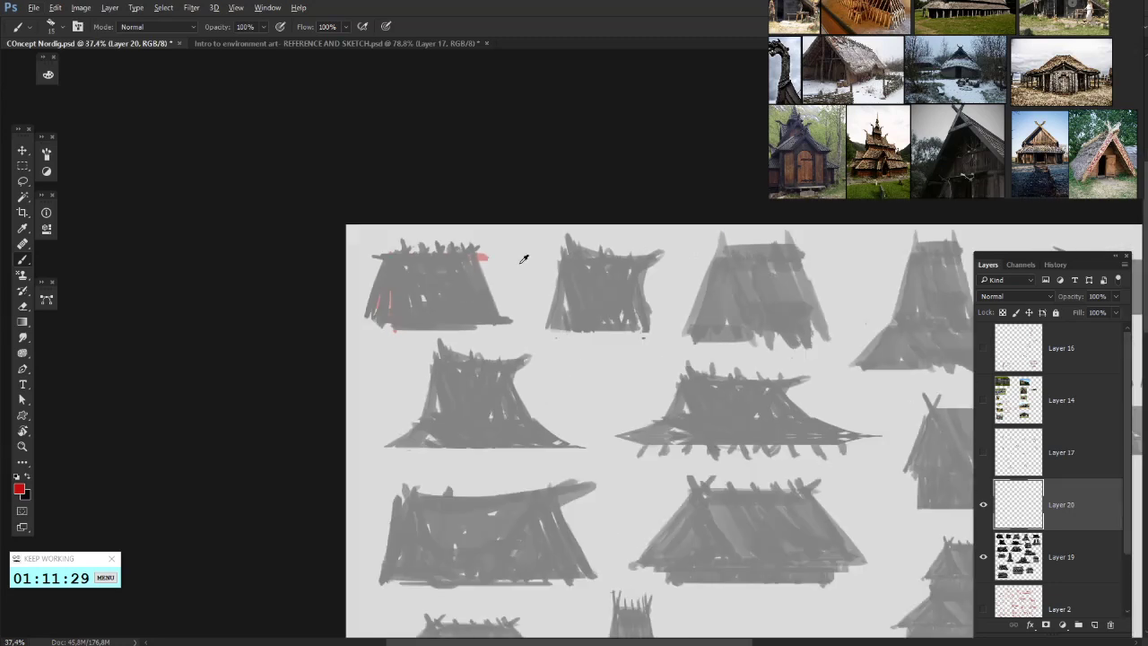
{"action": "mouse_move", "coordinate": [506, 266]}
{"action": "left_mouse_down"}
{"action": "mouse_move", "coordinate": [522, 338]}
{"action": "mouse_move", "coordinate": [517, 270]}
{"action": "mouse_move", "coordinate": [544, 369]}
{"action": "left_mouse_up"}
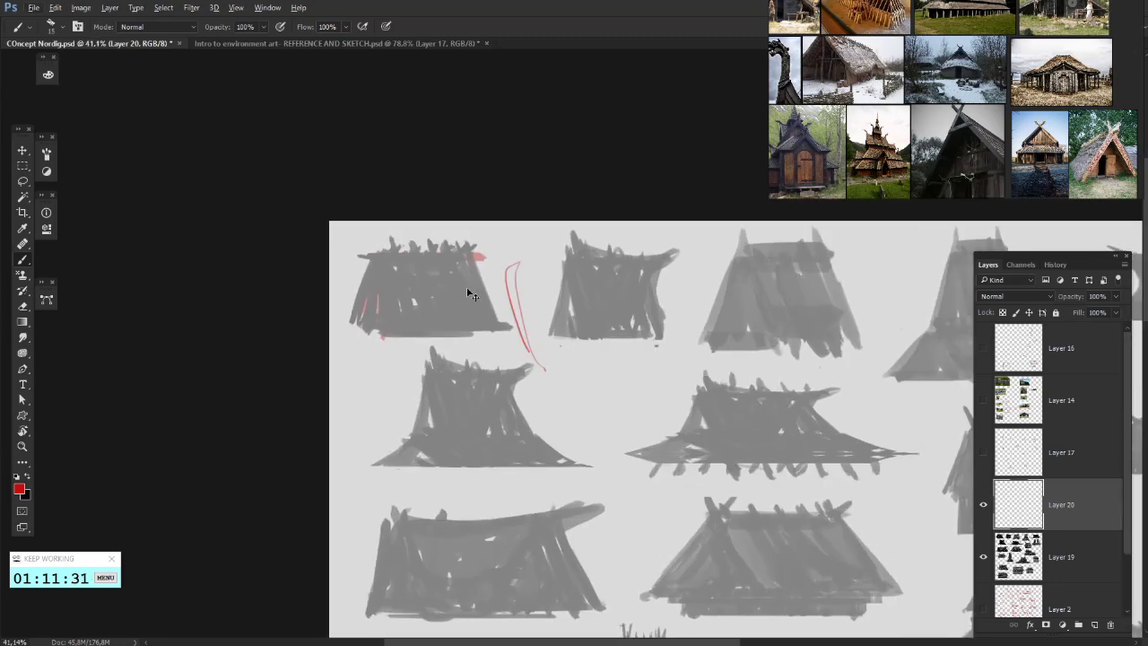
{"action": "key", "text": "ctrl+alt+z"}
{"action": "key", "text": "ctrl+alt+z"}
{"action": "left_click_drag", "start_coordinate": [516, 261], "coordinate": [557, 373]}
{"action": "key", "text": "ctrl+z"}
- Set the brush size to 12 px for thin line work
{"action": "right_click", "coordinate": [579, 315]}
{"action": "left_click_drag", "start_coordinate": [578, 315], "coordinate": [576, 316]}
{"action": "key", "text": "Return"}
{"action": "mouse_move", "coordinate": [475, 317]}
{"action": "left_mouse_down"}
{"action": "mouse_move", "coordinate": [523, 340]}
{"action": "mouse_move", "coordinate": [565, 388]}
{"action": "mouse_move", "coordinate": [564, 375]}
{"action": "left_mouse_up"}
{"action": "key", "text": "ctrl+z"}
{"action": "right_click", "coordinate": [568, 357]}
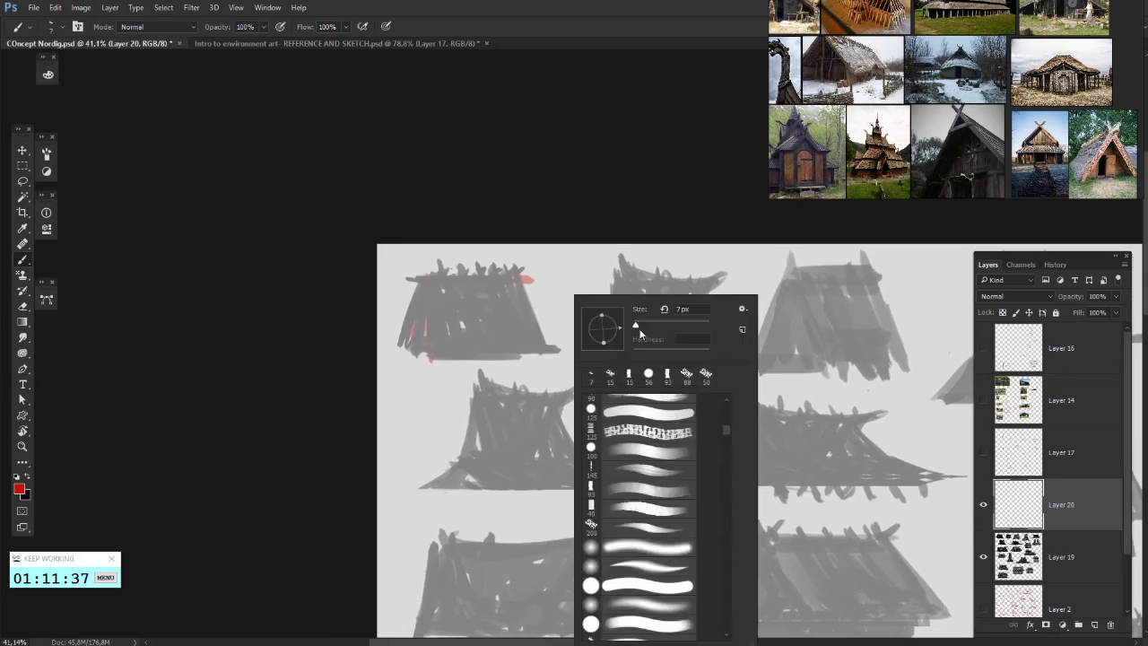
{"action": "key", "text": "Return"}
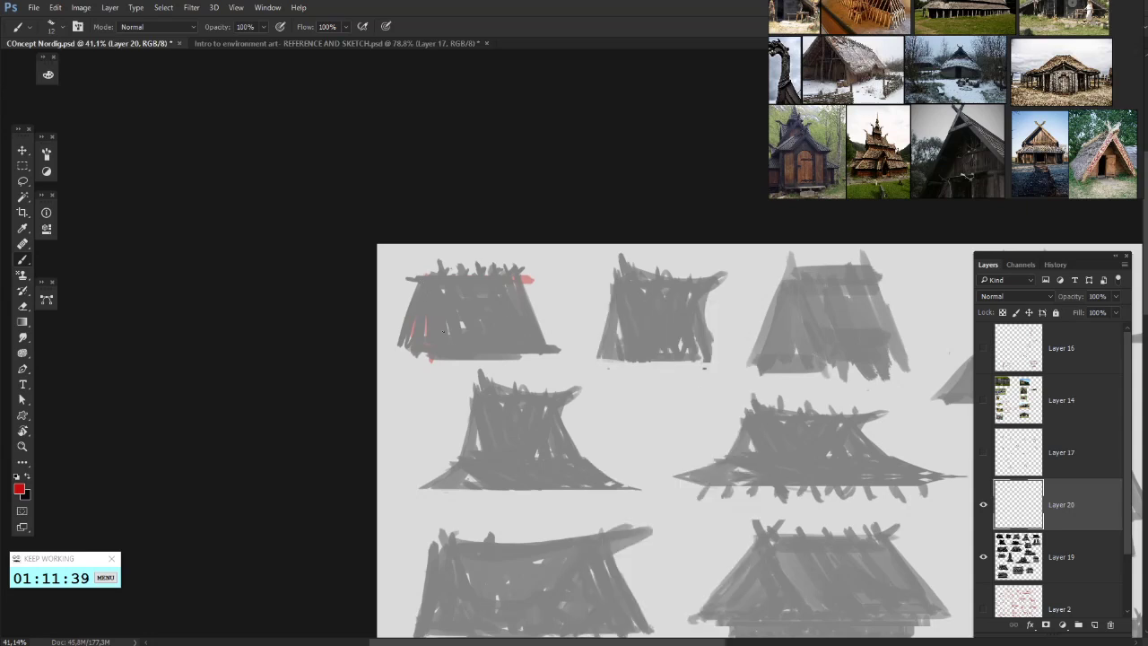
{"action": "left_click_drag", "start_coordinate": [419, 278], "coordinate": [455, 362]}
{"action": "left_click_drag", "start_coordinate": [419, 279], "coordinate": [394, 344]}
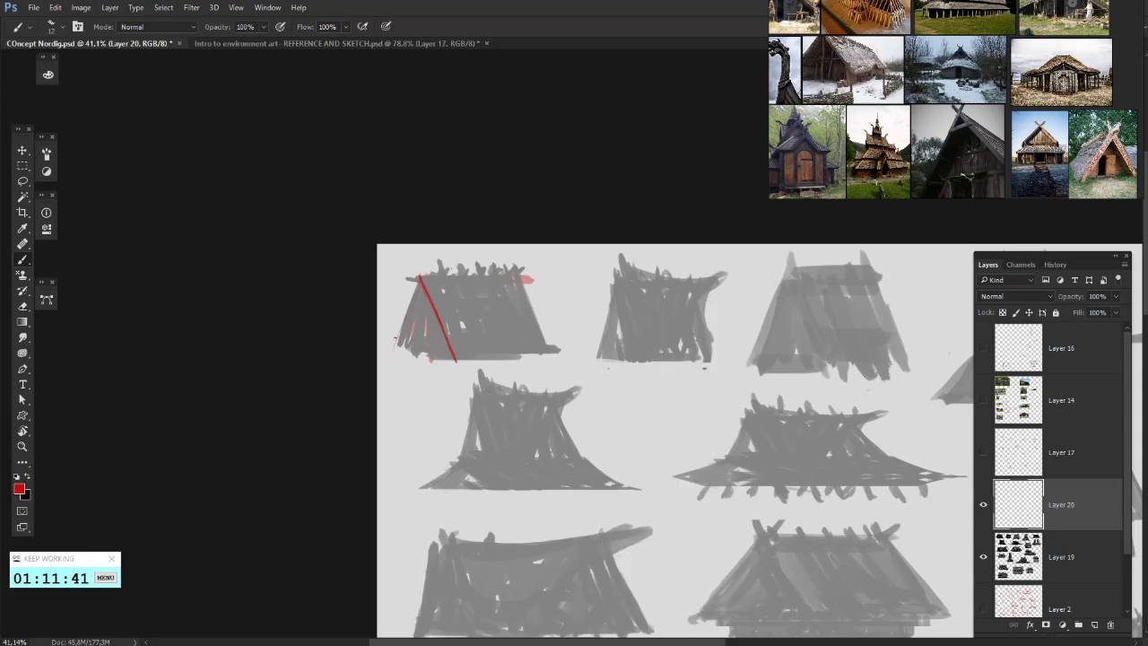
{"action": "key", "text": "ctrl+z"}
- Set the foreground color to dark red 540707
{"action": "left_click", "coordinate": [16, 487]}
{"action": "left_click", "coordinate": [195, 387]}
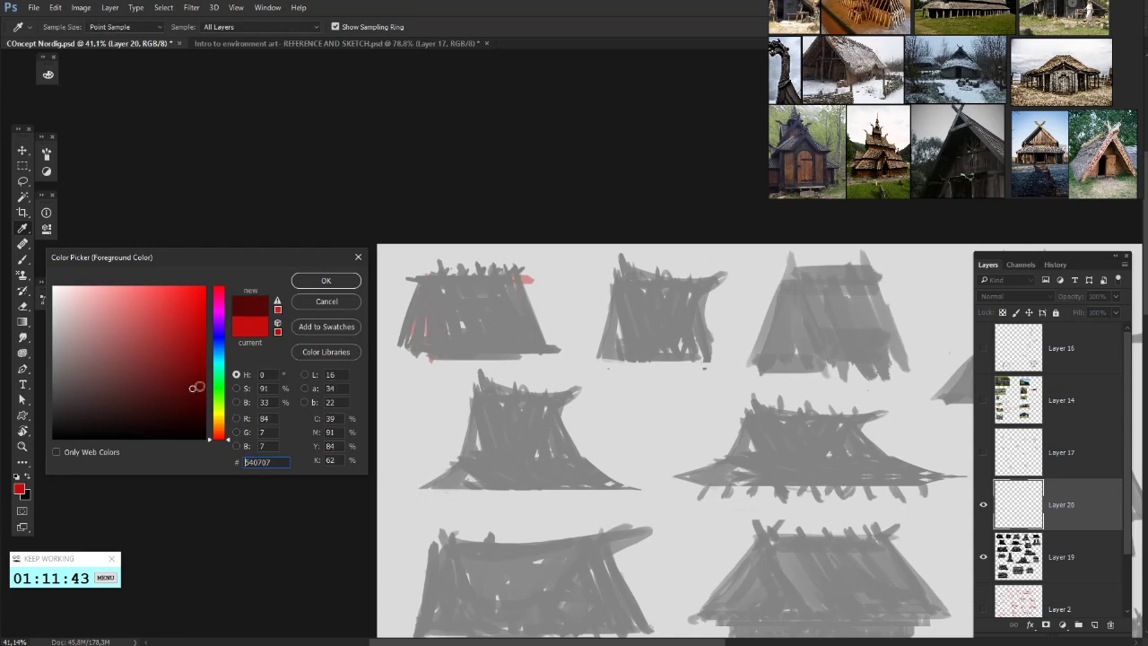
{"action": "left_click", "coordinate": [326, 281]}
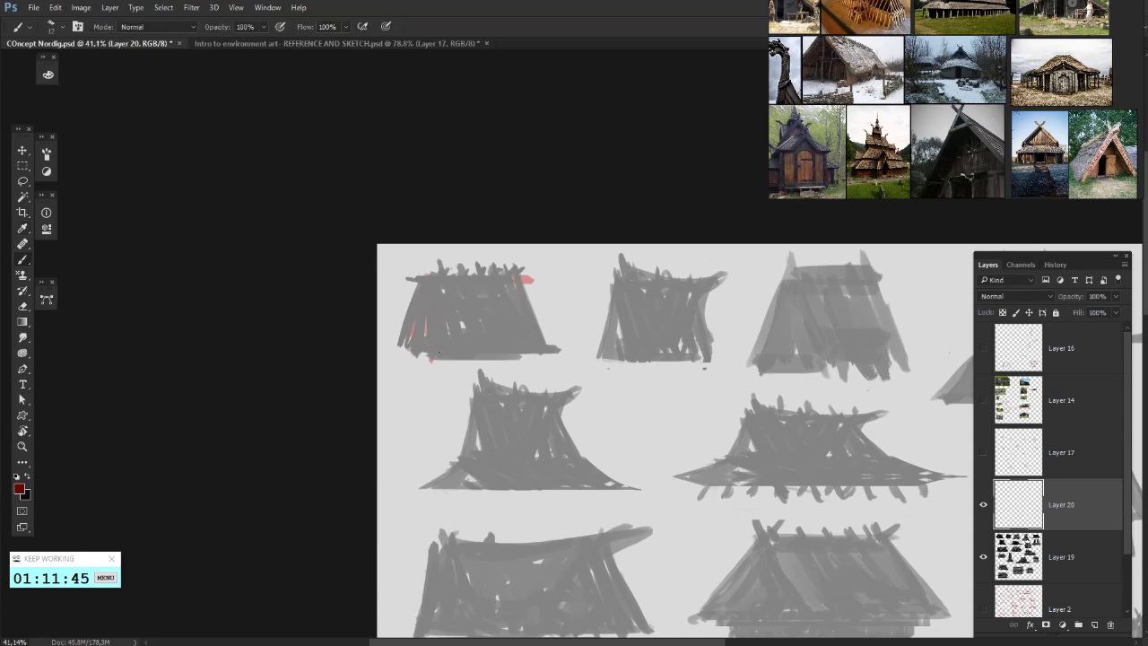
- Outline the triangular gable and the ridge beam over the first hut silhouette in the top row on Layer 20
{"action": "left_click_drag", "start_coordinate": [423, 284], "coordinate": [431, 339]}
{"action": "key", "text": "ctrl+z"}
{"action": "mouse_move", "coordinate": [423, 284]}
{"action": "left_mouse_down"}
{"action": "mouse_move", "coordinate": [433, 360]}
{"action": "mouse_move", "coordinate": [421, 277]}
{"action": "mouse_move", "coordinate": [406, 341]}
{"action": "mouse_move", "coordinate": [415, 287]}
{"action": "mouse_move", "coordinate": [401, 334]}
{"action": "left_mouse_up"}
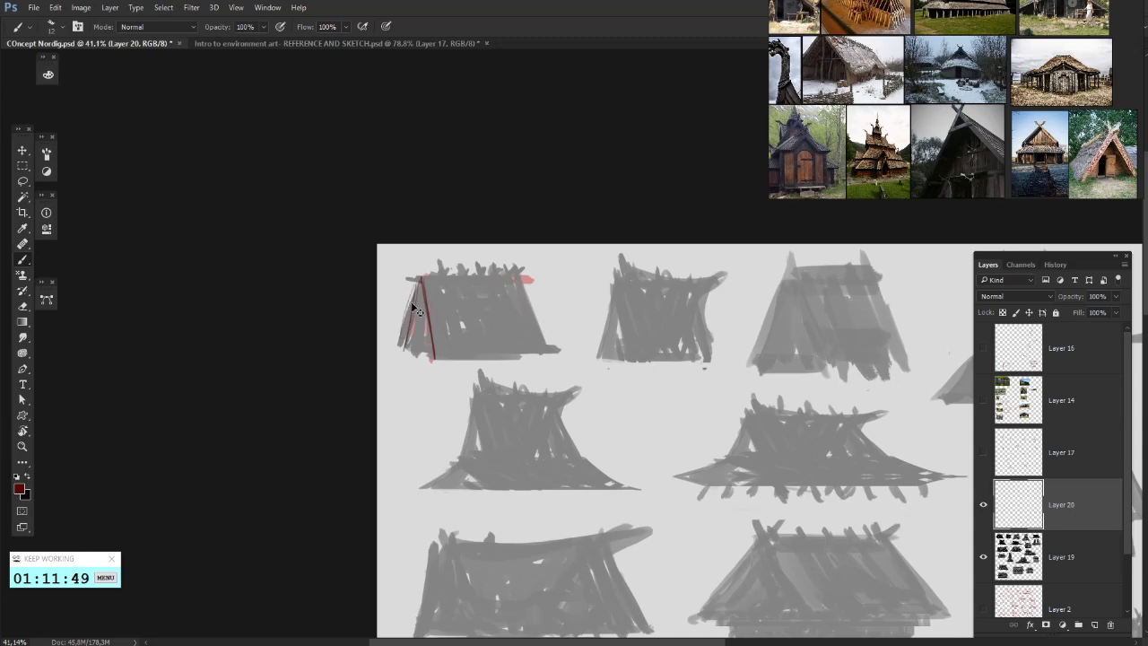
{"action": "key", "text": "ctrl+z"}
{"action": "left_click_drag", "start_coordinate": [417, 284], "coordinate": [403, 346]}
{"action": "mouse_move", "coordinate": [417, 294]}
{"action": "left_mouse_down"}
{"action": "mouse_move", "coordinate": [398, 355]}
{"action": "mouse_move", "coordinate": [434, 355]}
{"action": "left_mouse_up"}
{"action": "mouse_move", "coordinate": [421, 274]}
{"action": "left_mouse_down"}
{"action": "mouse_move", "coordinate": [527, 277]}
{"action": "mouse_move", "coordinate": [528, 287]}
{"action": "left_mouse_up"}
{"action": "mouse_move", "coordinate": [530, 282]}
{"action": "left_mouse_down"}
{"action": "mouse_move", "coordinate": [407, 275]}
{"action": "mouse_move", "coordinate": [444, 278]}
{"action": "left_mouse_up"}
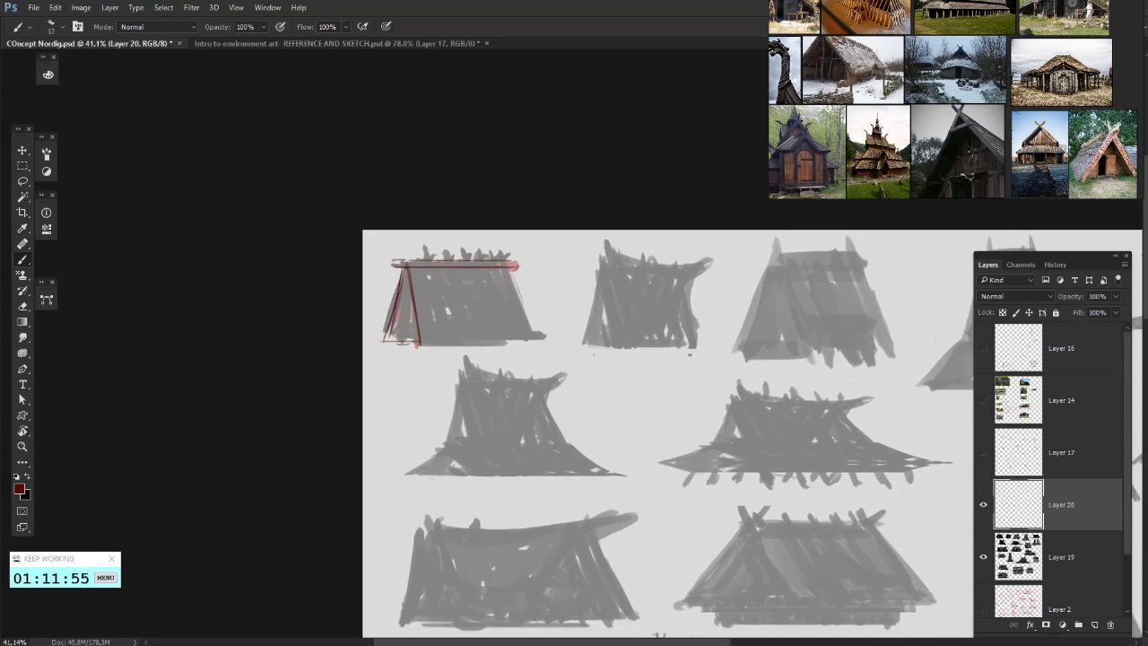
- Draw the first hut's far roof edge, eave and roof bands, with zigzag roof texture and ridge pegs
{"action": "mouse_move", "coordinate": [511, 266]}
{"action": "left_mouse_down"}
{"action": "mouse_move", "coordinate": [539, 334]}
{"action": "mouse_move", "coordinate": [424, 333]}
{"action": "mouse_move", "coordinate": [537, 339]}
{"action": "left_mouse_up"}
{"action": "mouse_move", "coordinate": [519, 285]}
{"action": "left_mouse_down"}
{"action": "mouse_move", "coordinate": [423, 283]}
{"action": "mouse_move", "coordinate": [445, 269]}
{"action": "mouse_move", "coordinate": [478, 295]}
{"action": "left_mouse_up"}
{"action": "mouse_move", "coordinate": [405, 292]}
{"action": "left_mouse_down"}
{"action": "mouse_move", "coordinate": [419, 321]}
{"action": "mouse_move", "coordinate": [443, 298]}
{"action": "left_mouse_up"}
{"action": "key", "text": "e"}
{"action": "key", "text": "b"}
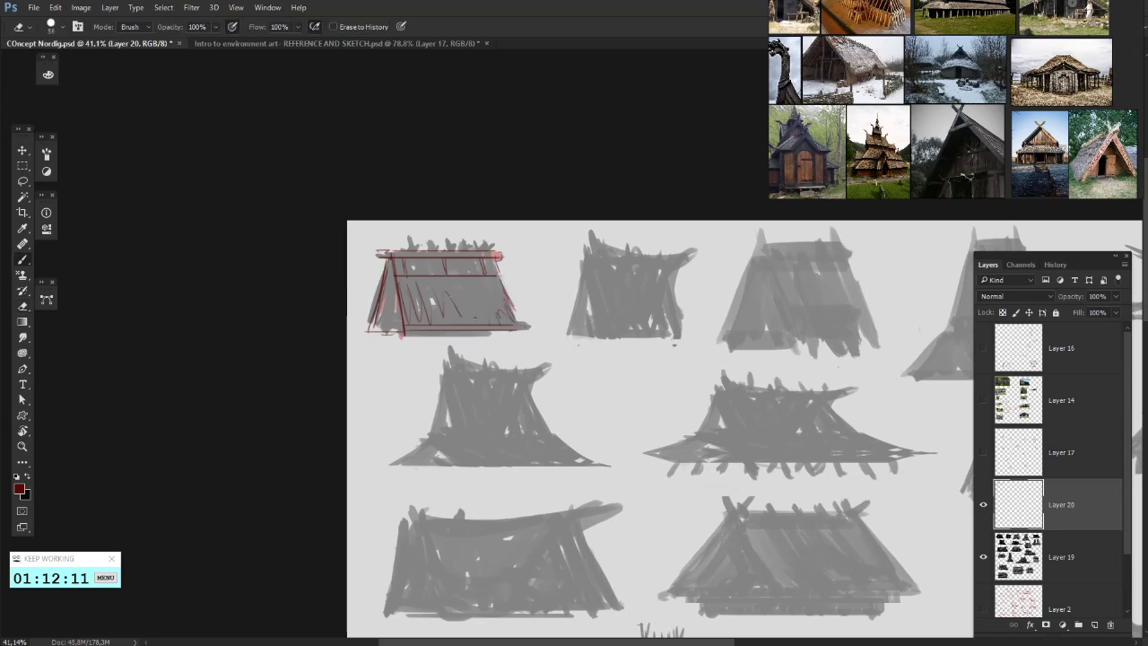
{"action": "left_click_drag", "start_coordinate": [475, 318], "coordinate": [504, 310]}
{"action": "left_click_drag", "start_coordinate": [405, 247], "coordinate": [414, 243]}
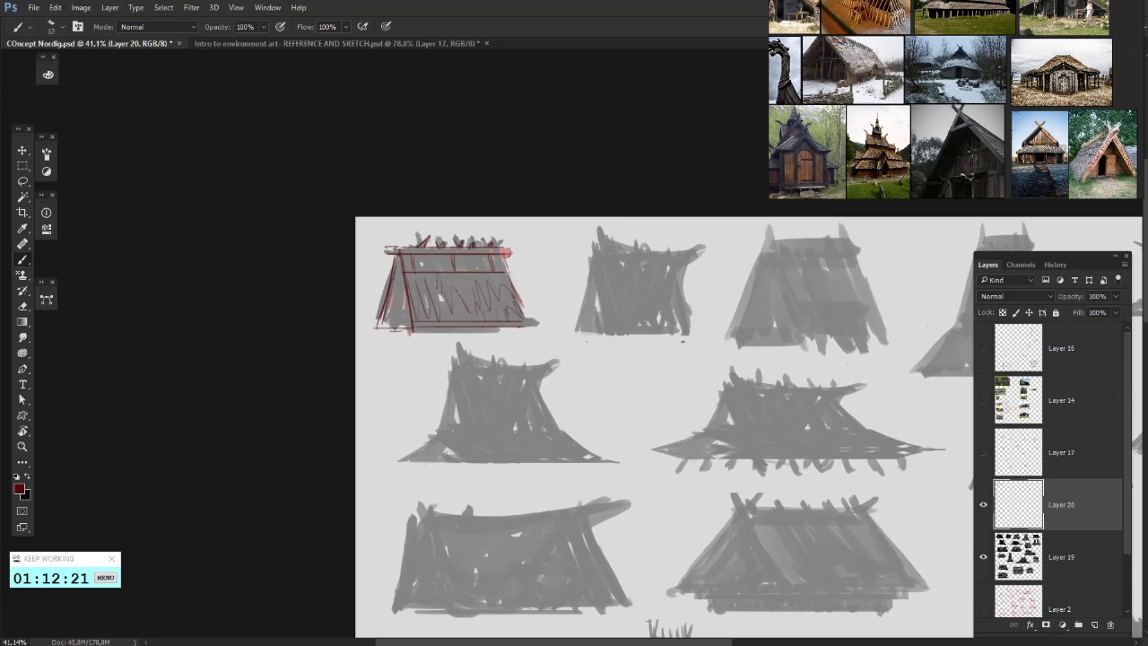
- Add a crossbar and dark door to the first hut's gable, draw its ground line, and reinforce the ridge beam
{"action": "mouse_move", "coordinate": [404, 279]}
{"action": "left_mouse_down"}
{"action": "mouse_move", "coordinate": [378, 246]}
{"action": "mouse_move", "coordinate": [412, 231]}
{"action": "mouse_move", "coordinate": [408, 244]}
{"action": "mouse_move", "coordinate": [405, 213]}
{"action": "left_mouse_up"}
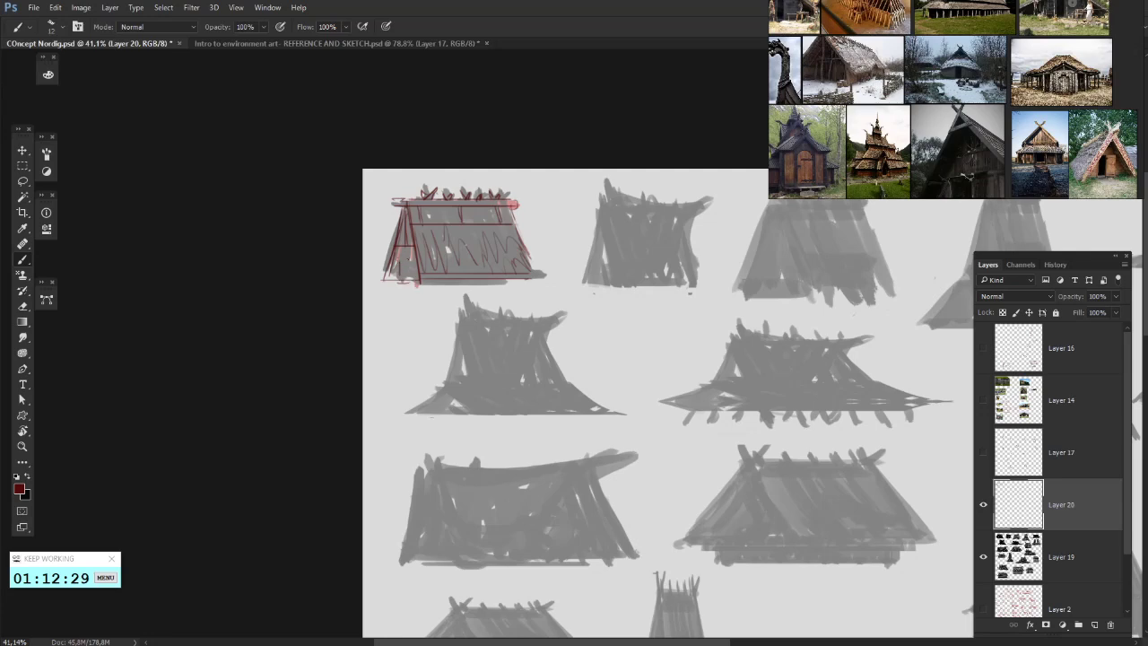
{"action": "left_click_drag", "start_coordinate": [400, 277], "coordinate": [494, 285]}
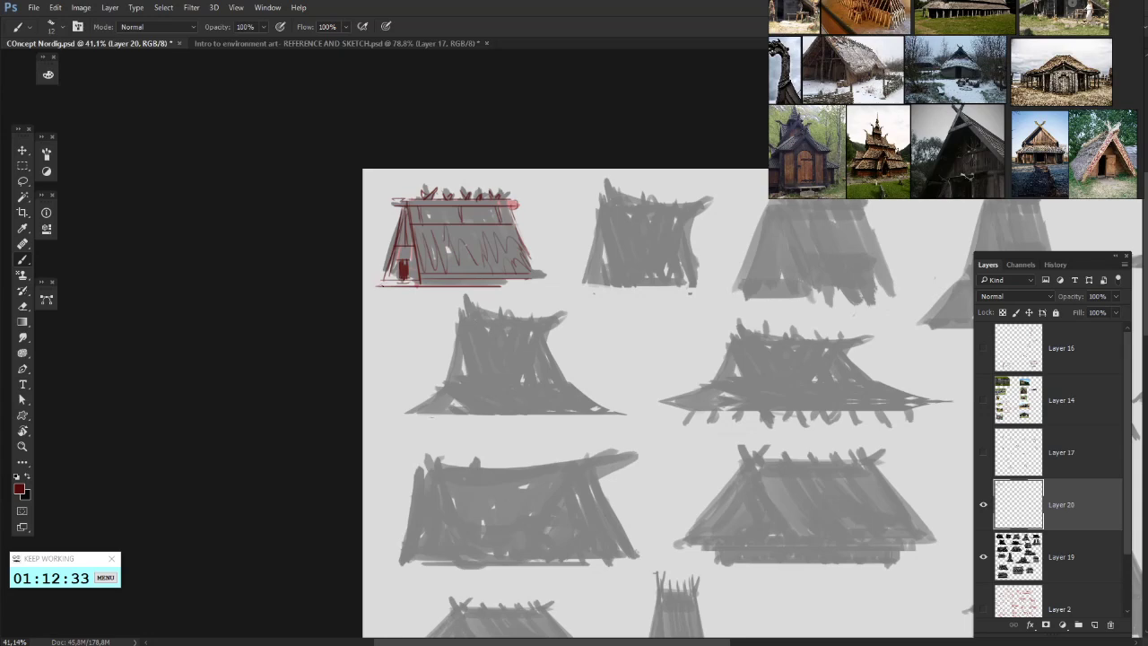
{"action": "left_click_drag", "start_coordinate": [382, 285], "coordinate": [511, 285]}
{"action": "key", "text": "ctrl+z"}
{"action": "left_click_drag", "start_coordinate": [385, 281], "coordinate": [533, 280]}
{"action": "mouse_move", "coordinate": [478, 207]}
{"action": "left_mouse_down"}
{"action": "mouse_move", "coordinate": [419, 220]}
{"action": "mouse_move", "coordinate": [460, 217]}
{"action": "left_mouse_up"}
- Outline a narrow triangular gable with a small door on the second hut silhouette in the top row
{"action": "mouse_move", "coordinate": [552, 260]}
{"action": "left_mouse_down"}
{"action": "mouse_move", "coordinate": [436, 226]}
{"action": "mouse_move", "coordinate": [432, 240]}
{"action": "left_mouse_up"}
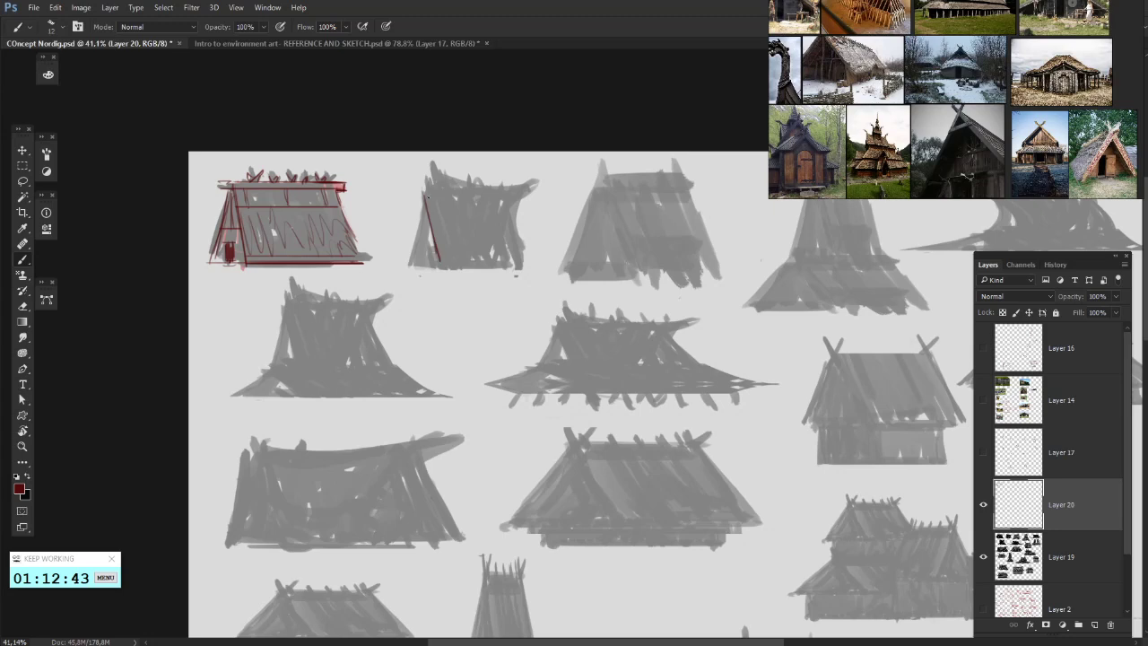
{"action": "mouse_move", "coordinate": [417, 193]}
{"action": "left_mouse_down"}
{"action": "mouse_move", "coordinate": [439, 195]}
{"action": "mouse_move", "coordinate": [445, 267]}
{"action": "left_mouse_up"}
{"action": "left_click_drag", "start_coordinate": [424, 216], "coordinate": [409, 264]}
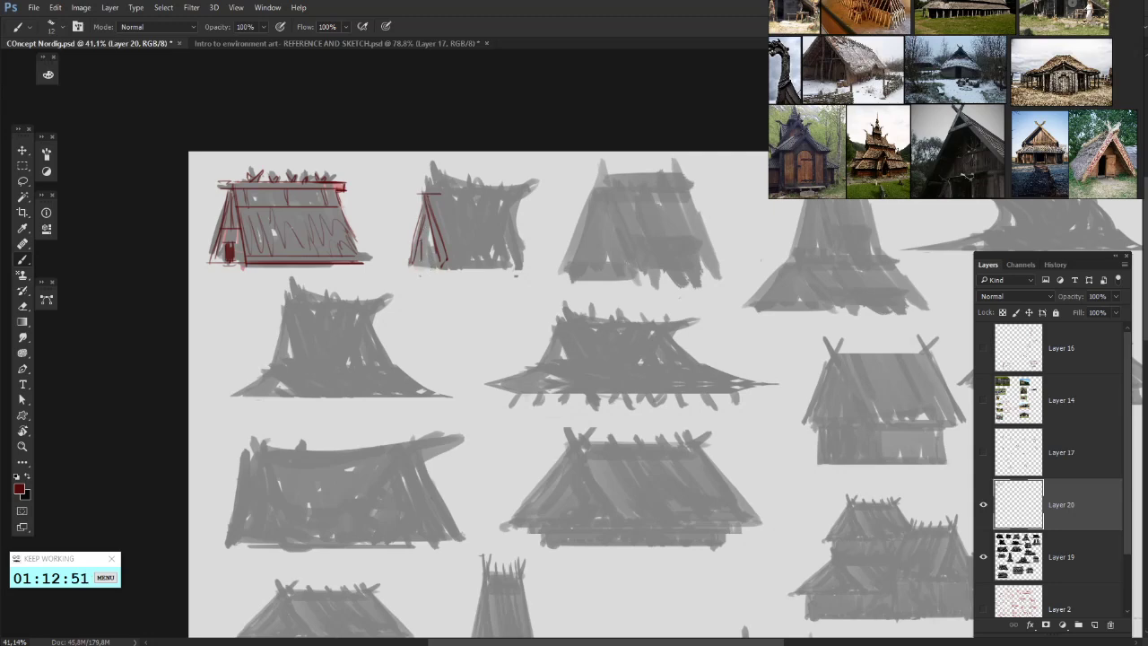
{"action": "mouse_move", "coordinate": [420, 232]}
{"action": "left_mouse_down"}
{"action": "mouse_move", "coordinate": [436, 231]}
{"action": "mouse_move", "coordinate": [426, 265]}
{"action": "mouse_move", "coordinate": [428, 236]}
{"action": "left_mouse_up"}
{"action": "left_click_drag", "start_coordinate": [420, 374], "coordinate": [408, 351]}
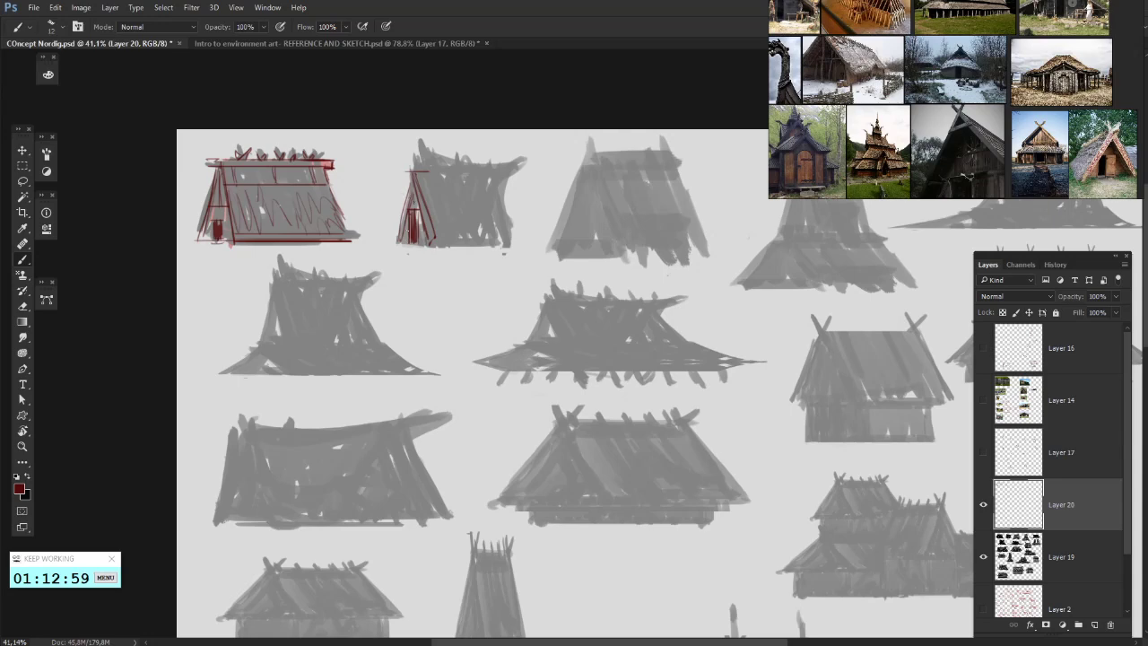
{"action": "left_click_drag", "start_coordinate": [408, 231], "coordinate": [390, 255]}
{"action": "left_click_drag", "start_coordinate": [402, 196], "coordinate": [464, 196]}
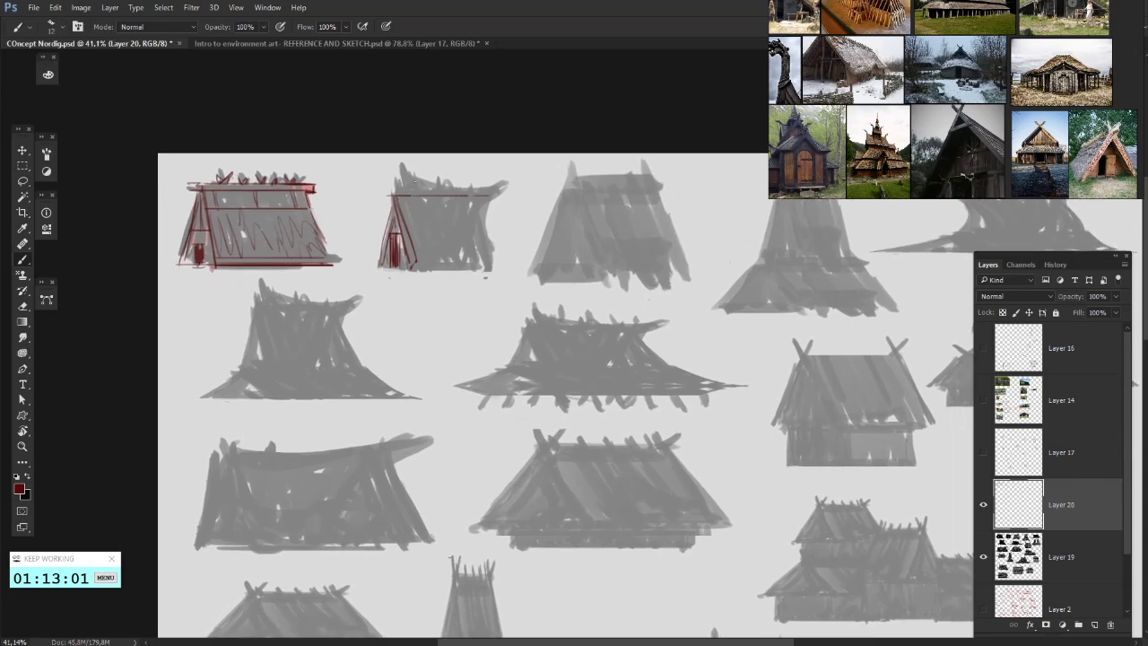
{"action": "key", "text": "ctrl+z"}
- Draw the second hut's slanted front roof boards up to the ridge tip and erase the overlapping gable lines
{"action": "left_click_drag", "start_coordinate": [399, 194], "coordinate": [421, 252]}
{"action": "mouse_move", "coordinate": [402, 184]}
{"action": "left_mouse_down"}
{"action": "mouse_move", "coordinate": [391, 190]}
{"action": "mouse_move", "coordinate": [429, 269]}
{"action": "left_mouse_up"}
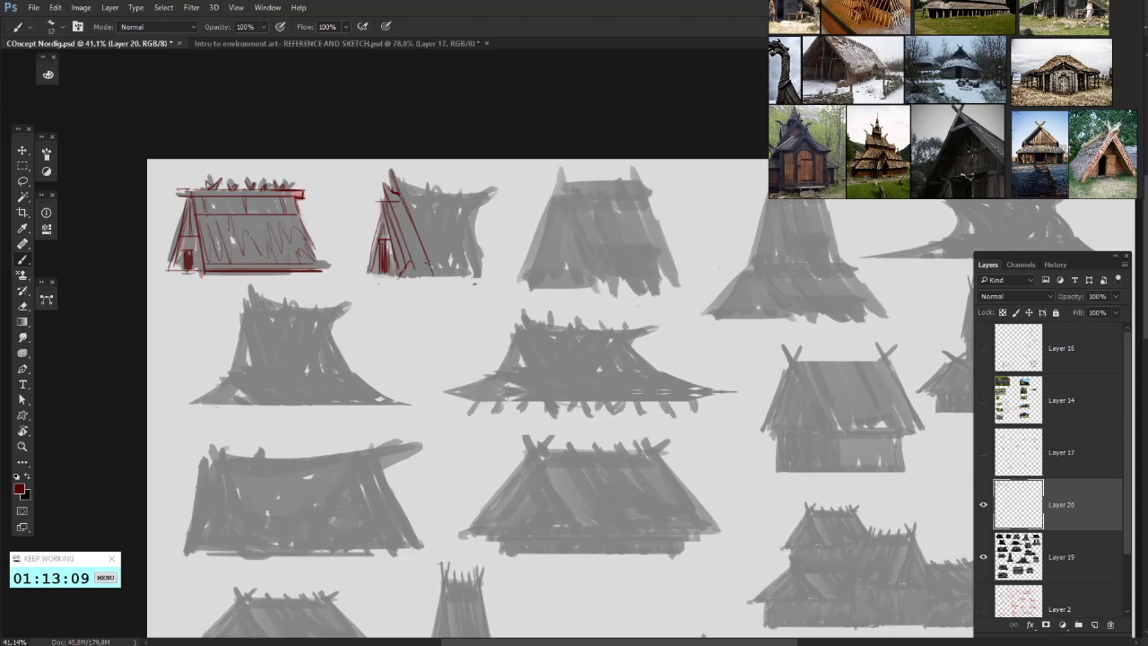
{"action": "key", "text": "e"}
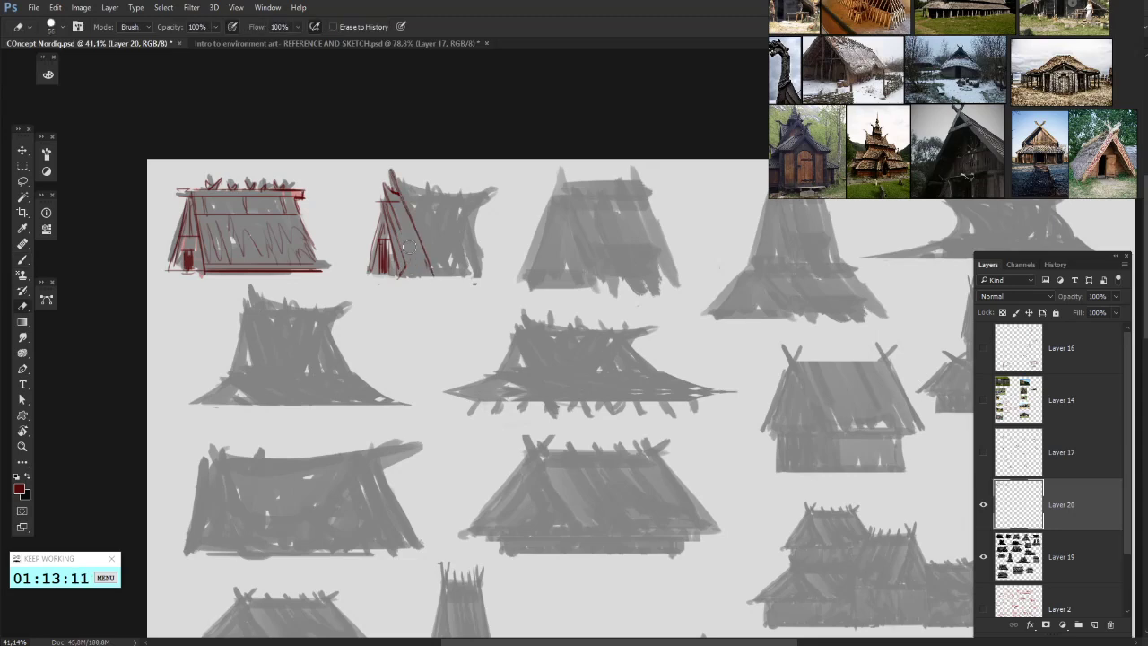
{"action": "key", "text": "e"}
{"action": "left_click_drag", "start_coordinate": [389, 207], "coordinate": [394, 228]}
{"action": "key", "text": "b"}
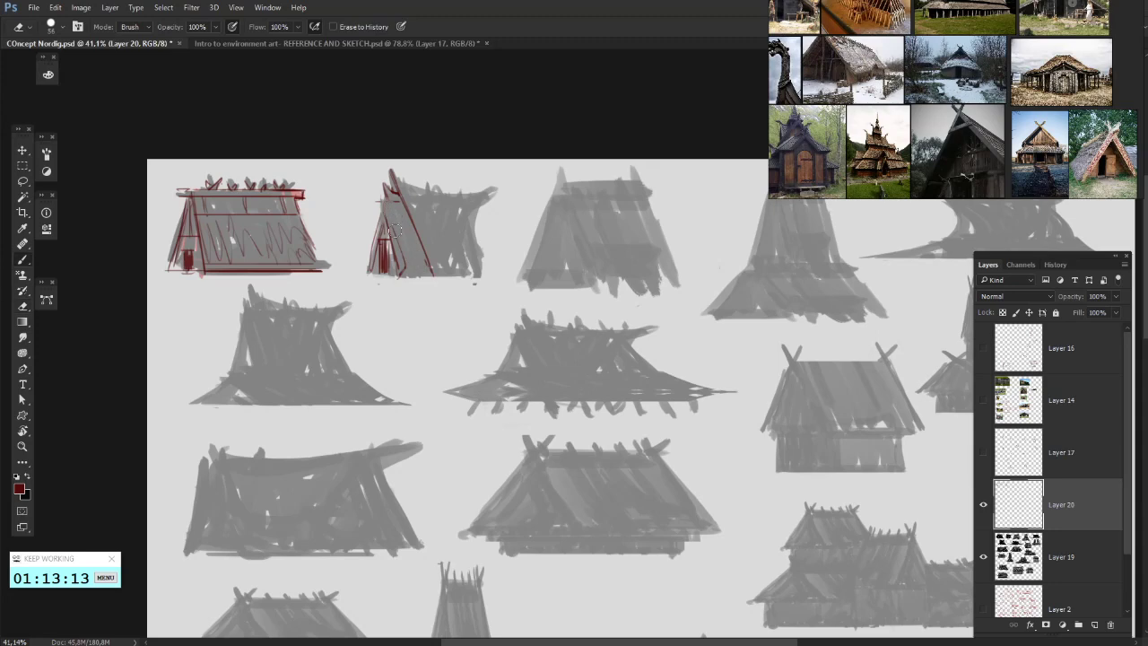
{"action": "mouse_move", "coordinate": [412, 276]}
{"action": "left_mouse_down"}
{"action": "mouse_move", "coordinate": [392, 231]}
{"action": "mouse_move", "coordinate": [389, 242]}
{"action": "left_mouse_up"}
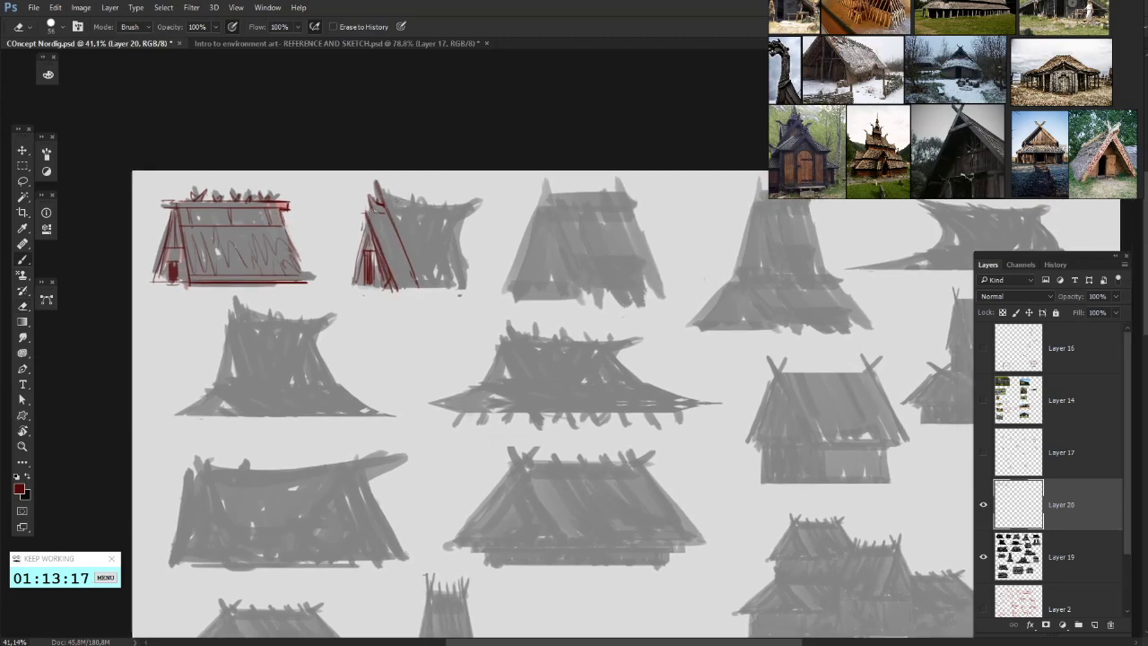
{"action": "left_click_drag", "start_coordinate": [406, 282], "coordinate": [377, 213]}
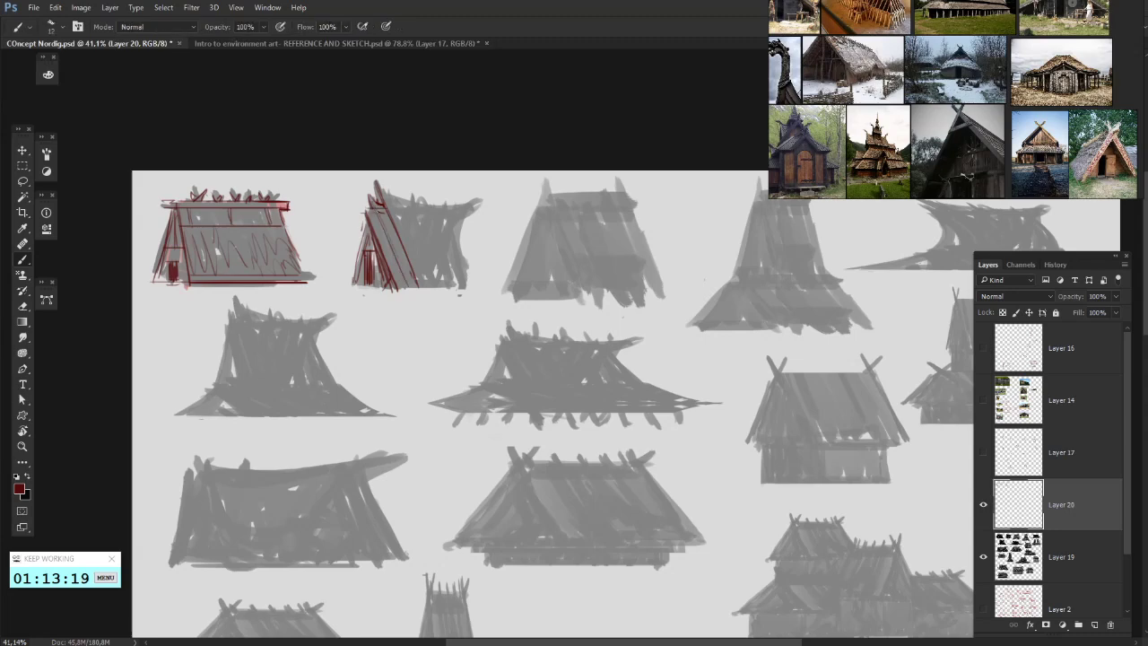
- Rotate the canvas to draw the second hut's curved ridge, restore its rotation, and outline the far roof edge and base
{"action": "key", "text": "r"}
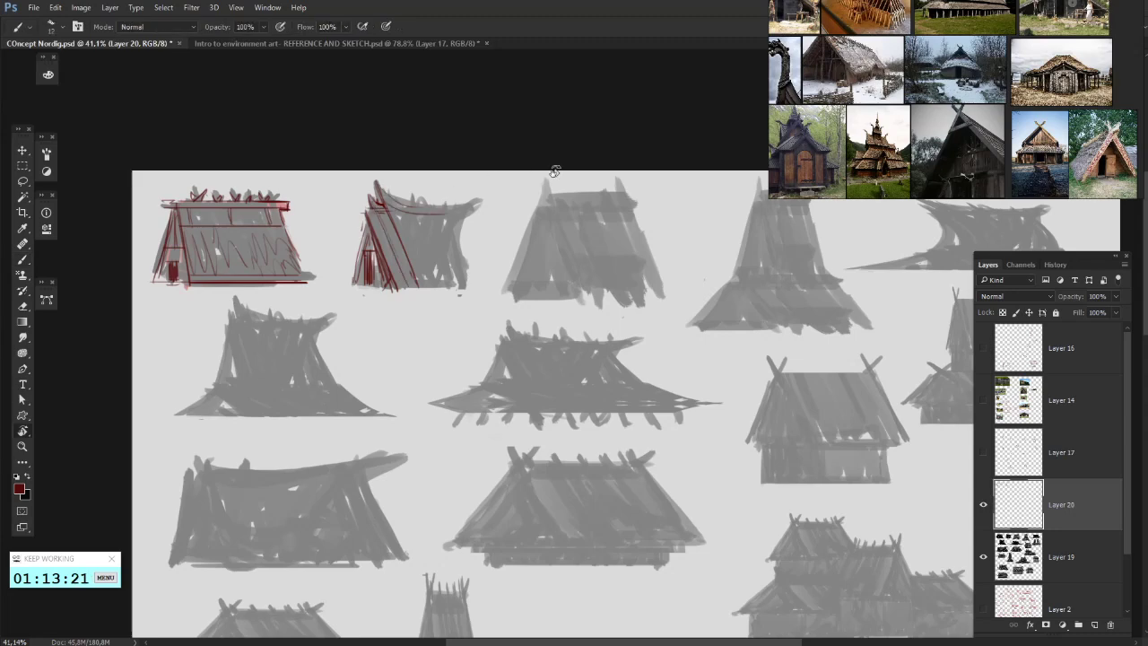
{"action": "mouse_move", "coordinate": [408, 206]}
{"action": "left_mouse_down"}
{"action": "mouse_move", "coordinate": [631, 144]}
{"action": "mouse_move", "coordinate": [668, 205]}
{"action": "left_mouse_up"}
{"action": "key", "text": "b"}
{"action": "left_click_drag", "start_coordinate": [635, 145], "coordinate": [665, 206]}
{"action": "key", "text": "e"}
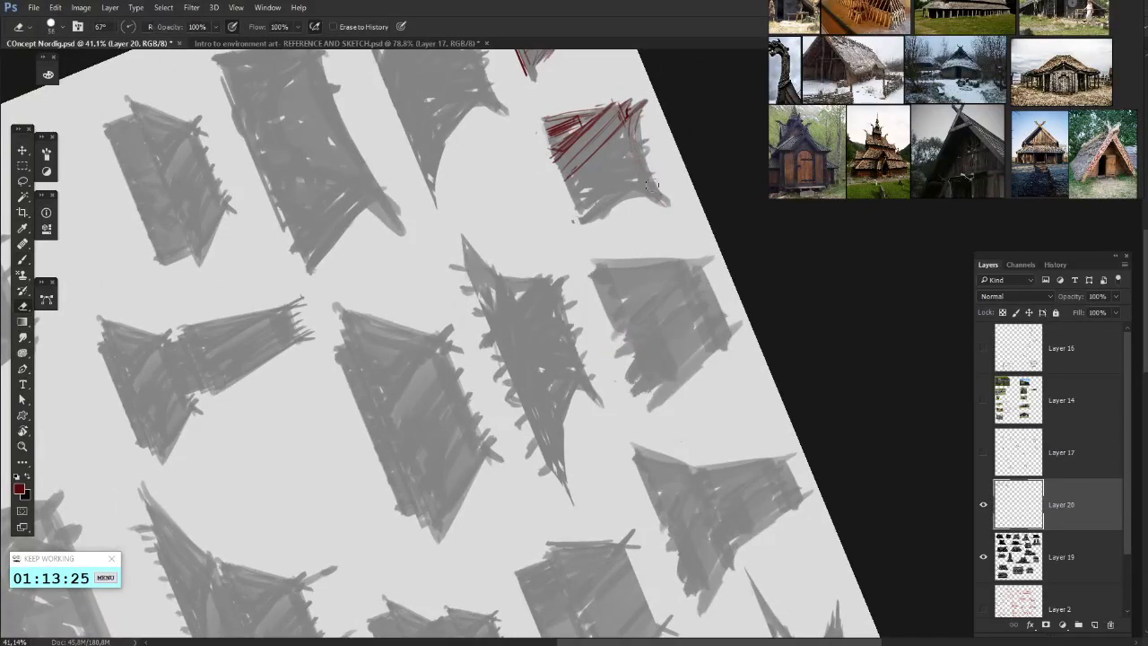
{"action": "key", "text": "b"}
{"action": "mouse_move", "coordinate": [634, 128]}
{"action": "left_mouse_down"}
{"action": "mouse_move", "coordinate": [664, 204]}
{"action": "mouse_move", "coordinate": [618, 194]}
{"action": "mouse_move", "coordinate": [582, 103]}
{"action": "mouse_move", "coordinate": [525, 108]}
{"action": "mouse_move", "coordinate": [502, 128]}
{"action": "mouse_move", "coordinate": [476, 252]}
{"action": "mouse_move", "coordinate": [520, 310]}
{"action": "left_mouse_up"}
{"action": "key", "text": "r"}
{"action": "key", "text": "b"}
{"action": "mouse_move", "coordinate": [506, 255]}
{"action": "left_mouse_down"}
{"action": "mouse_move", "coordinate": [522, 310]}
{"action": "mouse_move", "coordinate": [458, 310]}
{"action": "left_mouse_up"}
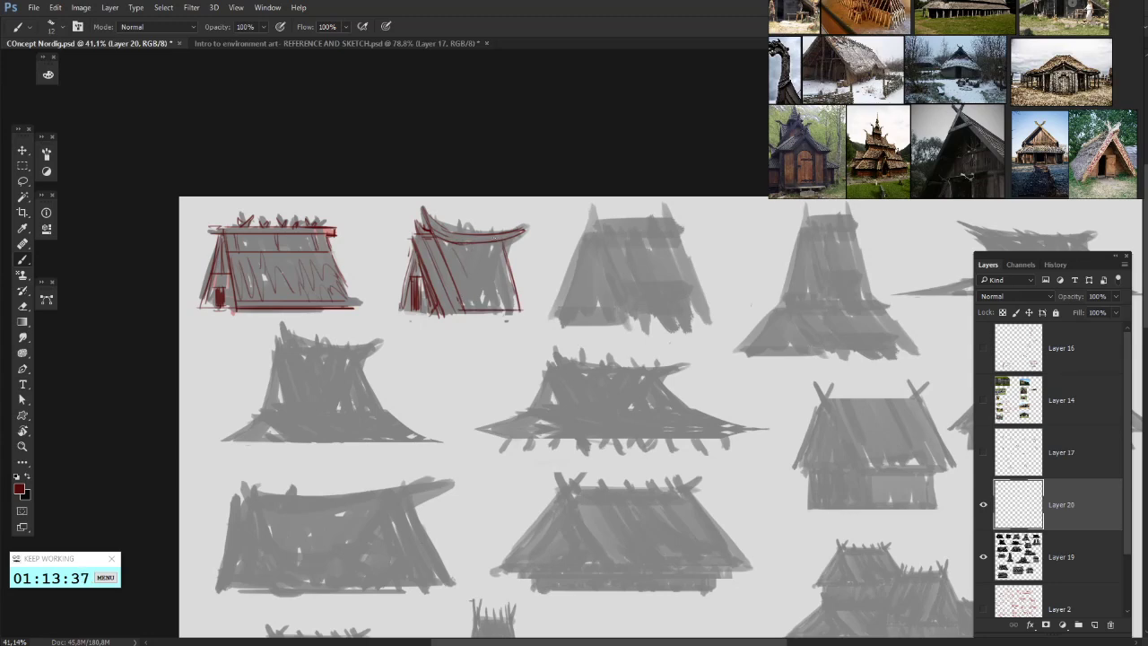
- Fill the second hut's roof with slanted plank lines and a horizontal band
{"action": "mouse_move", "coordinate": [481, 238]}
{"action": "left_mouse_down"}
{"action": "mouse_move", "coordinate": [498, 241]}
{"action": "mouse_move", "coordinate": [468, 270]}
{"action": "mouse_move", "coordinate": [490, 316]}
{"action": "left_mouse_up"}
{"action": "left_click_drag", "start_coordinate": [483, 253], "coordinate": [508, 312]}
{"action": "key", "text": "ctrl+alt+z"}
{"action": "key", "text": "ctrl+alt+z"}
{"action": "key", "text": "ctrl+alt+z"}
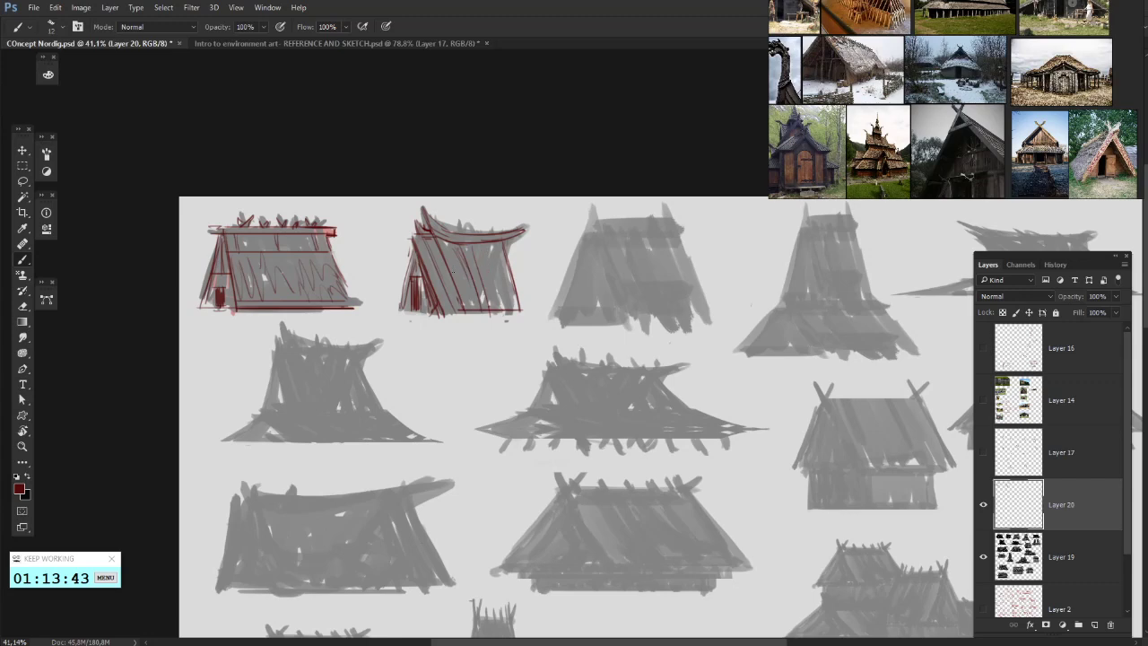
{"action": "left_click_drag", "start_coordinate": [508, 272], "coordinate": [452, 272]}
- Outline the third hut's base and main roof plane, including the ridge line and both slanted roof edges
{"action": "mouse_move", "coordinate": [628, 276]}
{"action": "left_mouse_down"}
{"action": "mouse_move", "coordinate": [566, 266]}
{"action": "mouse_move", "coordinate": [636, 296]}
{"action": "mouse_move", "coordinate": [496, 314]}
{"action": "left_mouse_up"}
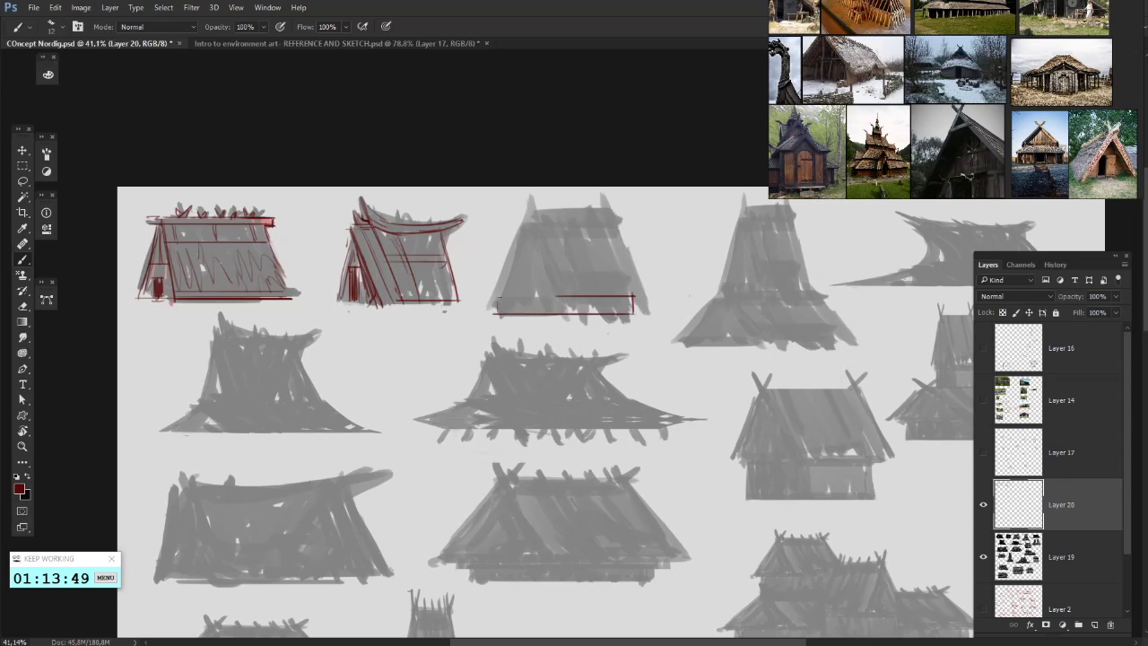
{"action": "mouse_move", "coordinate": [529, 239]}
{"action": "left_mouse_down"}
{"action": "mouse_move", "coordinate": [555, 298]}
{"action": "mouse_move", "coordinate": [585, 291]}
{"action": "left_mouse_up"}
{"action": "mouse_move", "coordinate": [538, 242]}
{"action": "left_mouse_down"}
{"action": "mouse_move", "coordinate": [565, 312]}
{"action": "mouse_move", "coordinate": [642, 293]}
{"action": "left_mouse_up"}
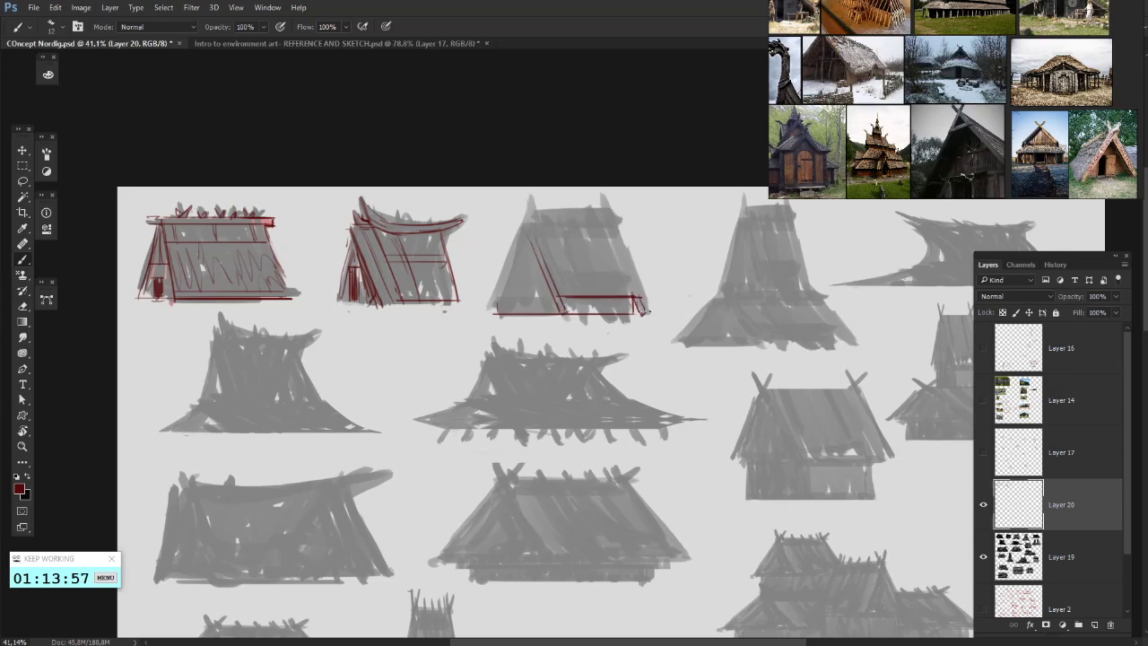
{"action": "left_click_drag", "start_coordinate": [636, 263], "coordinate": [653, 314]}
{"action": "left_click_drag", "start_coordinate": [613, 213], "coordinate": [652, 312]}
{"action": "left_click_drag", "start_coordinate": [610, 212], "coordinate": [542, 211]}
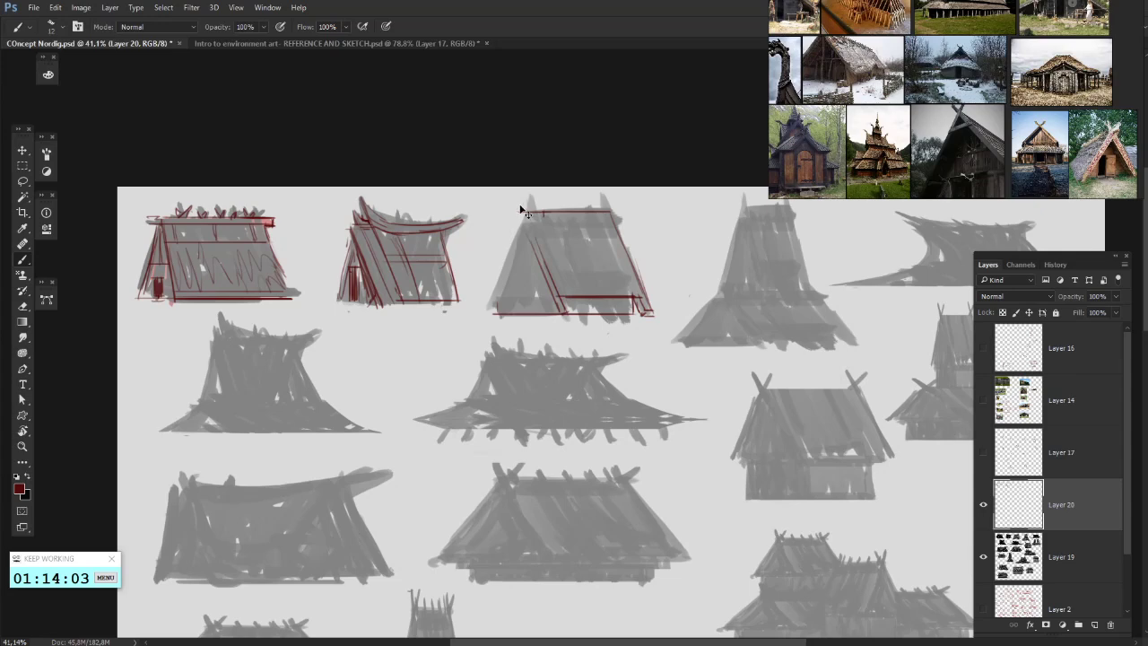
{"action": "left_click_drag", "start_coordinate": [536, 217], "coordinate": [570, 313]}
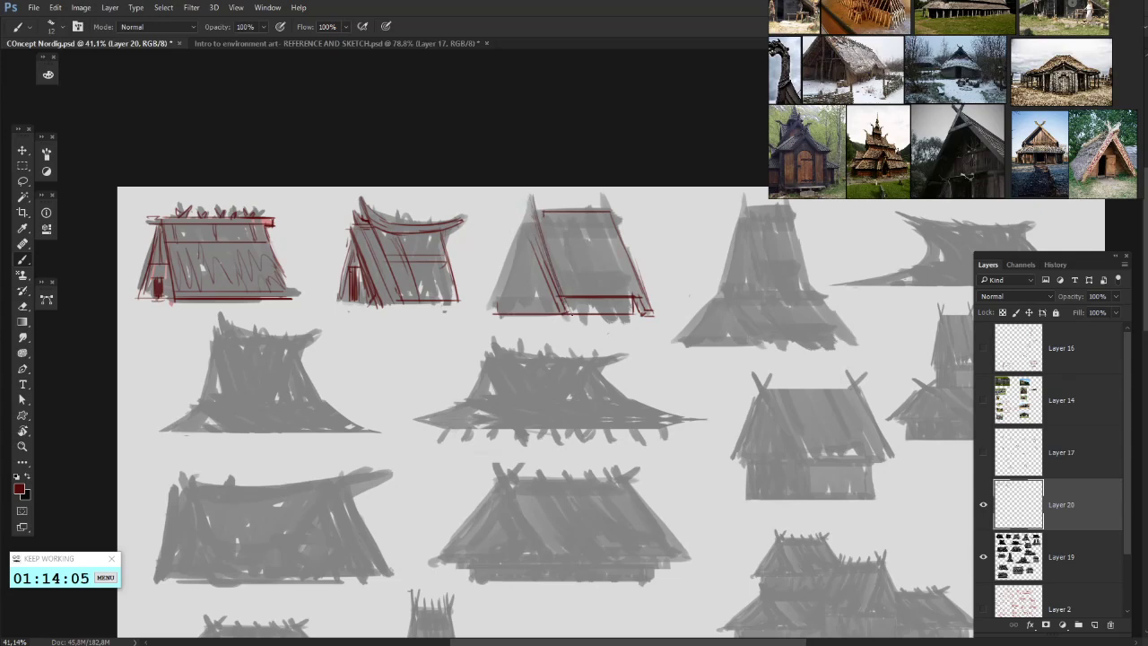
- Draw the third hut's outer gable edge and pointed ridge ends, and add plank lines along the ridge band
{"action": "mouse_move", "coordinate": [529, 225]}
{"action": "left_mouse_down"}
{"action": "mouse_move", "coordinate": [534, 249]}
{"action": "mouse_move", "coordinate": [494, 309]}
{"action": "left_mouse_up"}
{"action": "left_click_drag", "start_coordinate": [529, 201], "coordinate": [493, 283]}
{"action": "mouse_move", "coordinate": [521, 219]}
{"action": "left_mouse_down"}
{"action": "mouse_move", "coordinate": [486, 302]}
{"action": "mouse_move", "coordinate": [491, 317]}
{"action": "left_mouse_up"}
{"action": "mouse_move", "coordinate": [537, 241]}
{"action": "left_mouse_down"}
{"action": "mouse_move", "coordinate": [508, 234]}
{"action": "mouse_move", "coordinate": [534, 253]}
{"action": "mouse_move", "coordinate": [592, 198]}
{"action": "left_mouse_up"}
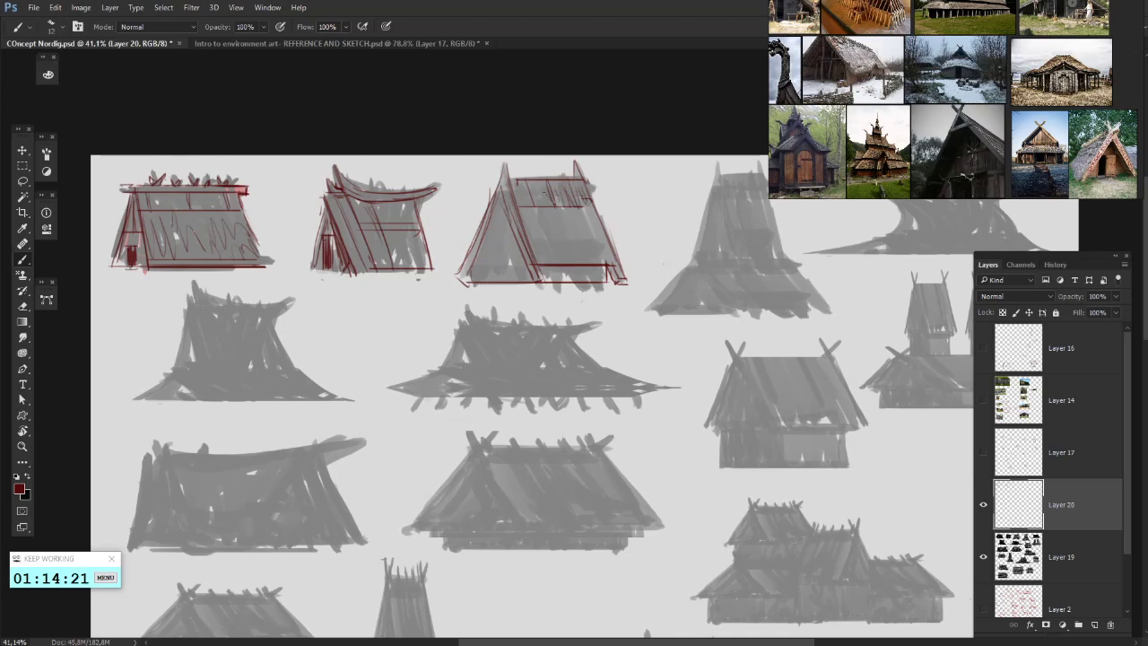
{"action": "left_click_drag", "start_coordinate": [536, 184], "coordinate": [541, 205]}
- Sketch a framed doorway with upright posts in the third hut's gable
{"action": "left_click_drag", "start_coordinate": [501, 244], "coordinate": [500, 282]}
{"action": "left_click_drag", "start_coordinate": [499, 244], "coordinate": [492, 283]}
{"action": "mouse_move", "coordinate": [540, 233]}
{"action": "left_mouse_down"}
{"action": "mouse_move", "coordinate": [540, 222]}
{"action": "mouse_move", "coordinate": [500, 228]}
{"action": "left_mouse_up"}
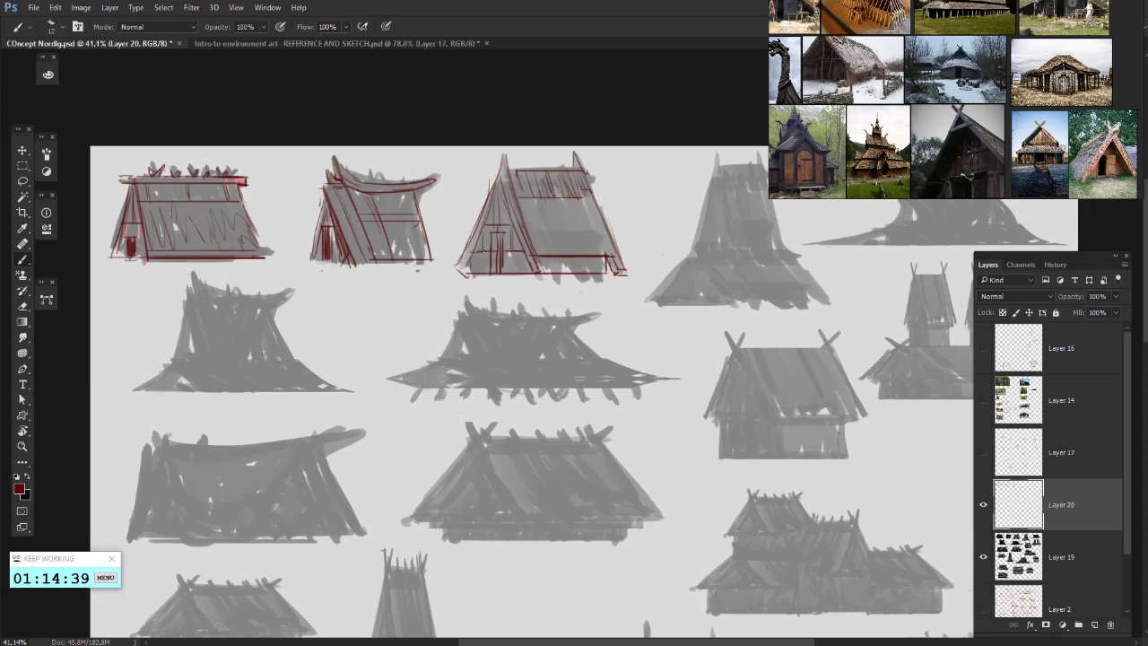
- Redraw the third hut's gable-side roof edge from the ridge peak down across the slope
{"action": "left_click_drag", "start_coordinate": [514, 261], "coordinate": [470, 240]}
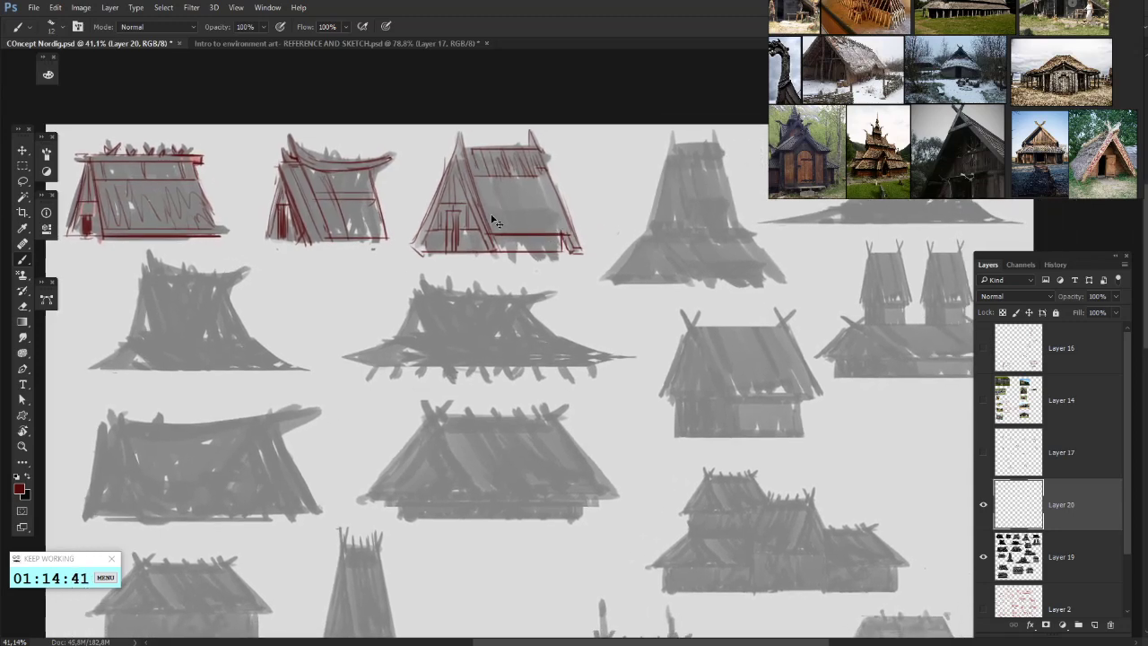
{"action": "mouse_move", "coordinate": [488, 182]}
{"action": "left_mouse_down"}
{"action": "mouse_move", "coordinate": [508, 230]}
{"action": "mouse_move", "coordinate": [494, 231]}
{"action": "mouse_move", "coordinate": [508, 211]}
{"action": "mouse_move", "coordinate": [522, 232]}
{"action": "left_mouse_up"}
{"action": "key", "text": "ctrl+z"}
{"action": "key", "text": "ctrl+z"}
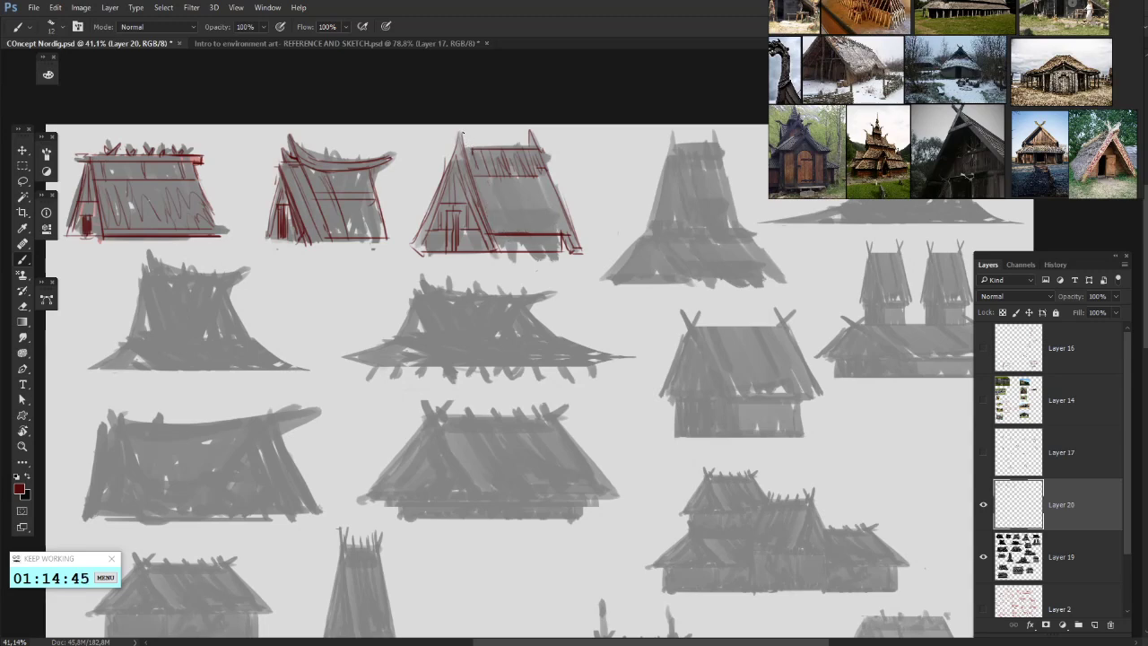
{"action": "left_click_drag", "start_coordinate": [460, 132], "coordinate": [496, 232]}
- Lower the opacity of the silhouette layer (Layer 19) to 23% and make Layer 20 active again
{"action": "left_click_drag", "start_coordinate": [592, 197], "coordinate": [541, 183]}
{"action": "left_click", "coordinate": [1090, 542]}
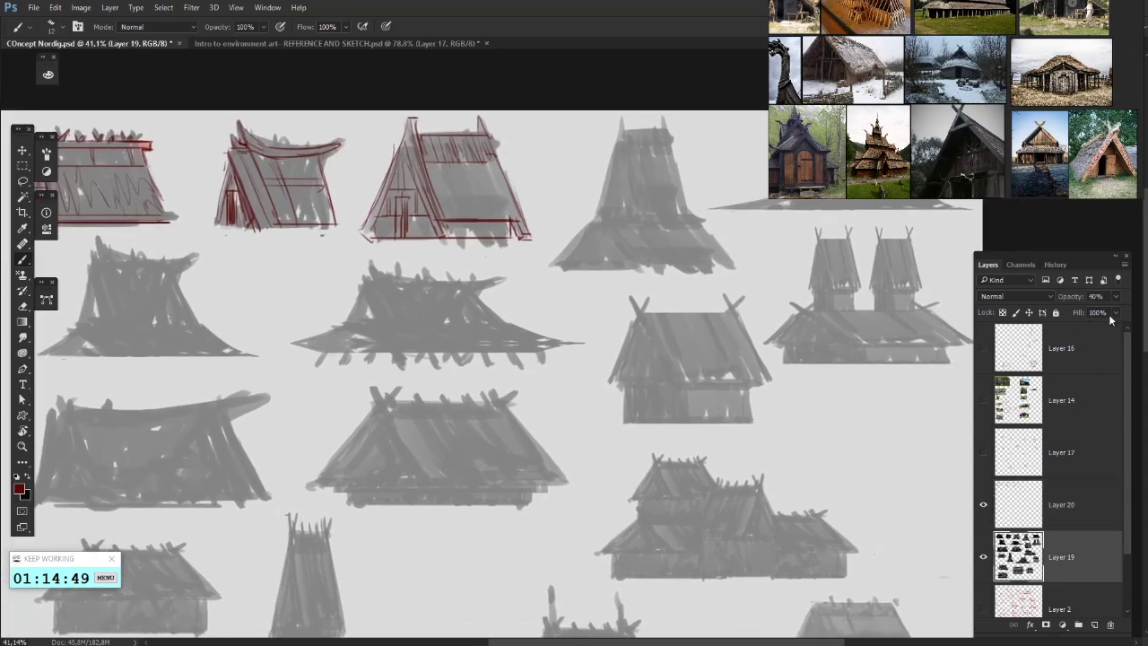
{"action": "left_click", "coordinate": [1116, 296]}
{"action": "left_click_drag", "start_coordinate": [1114, 309], "coordinate": [1081, 312]}
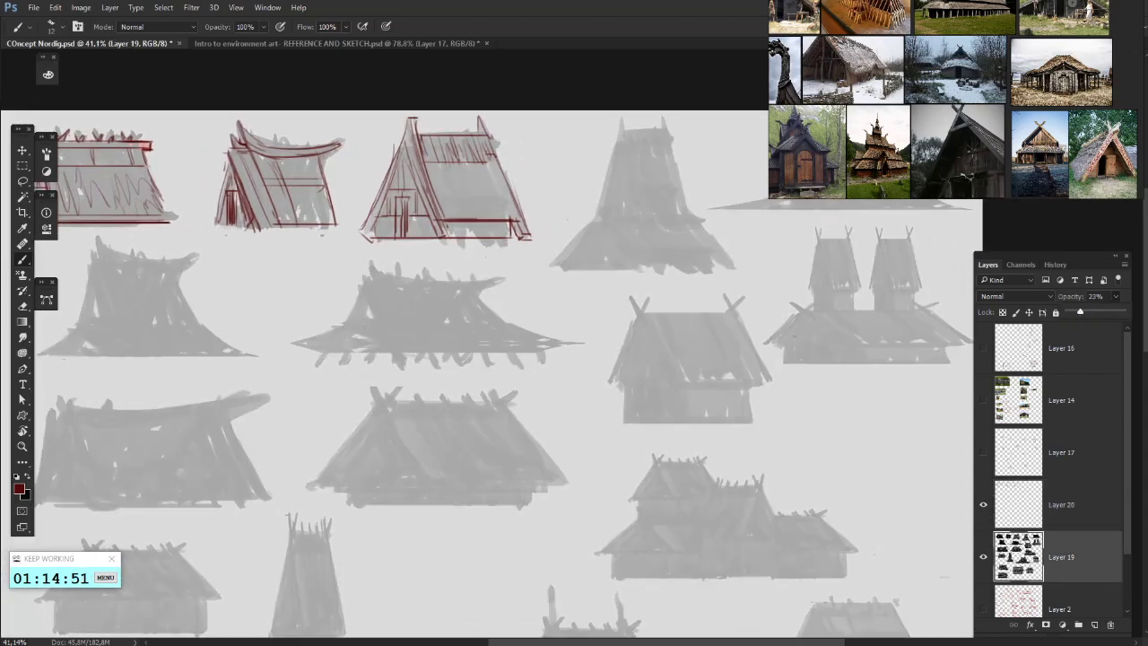
{"action": "left_click_drag", "start_coordinate": [667, 350], "coordinate": [802, 371]}
{"action": "left_click", "coordinate": [1055, 502]}
- Fill the third hut's main roof slope with slanted plank lines down to the eave
{"action": "left_click_drag", "start_coordinate": [571, 218], "coordinate": [521, 186]}
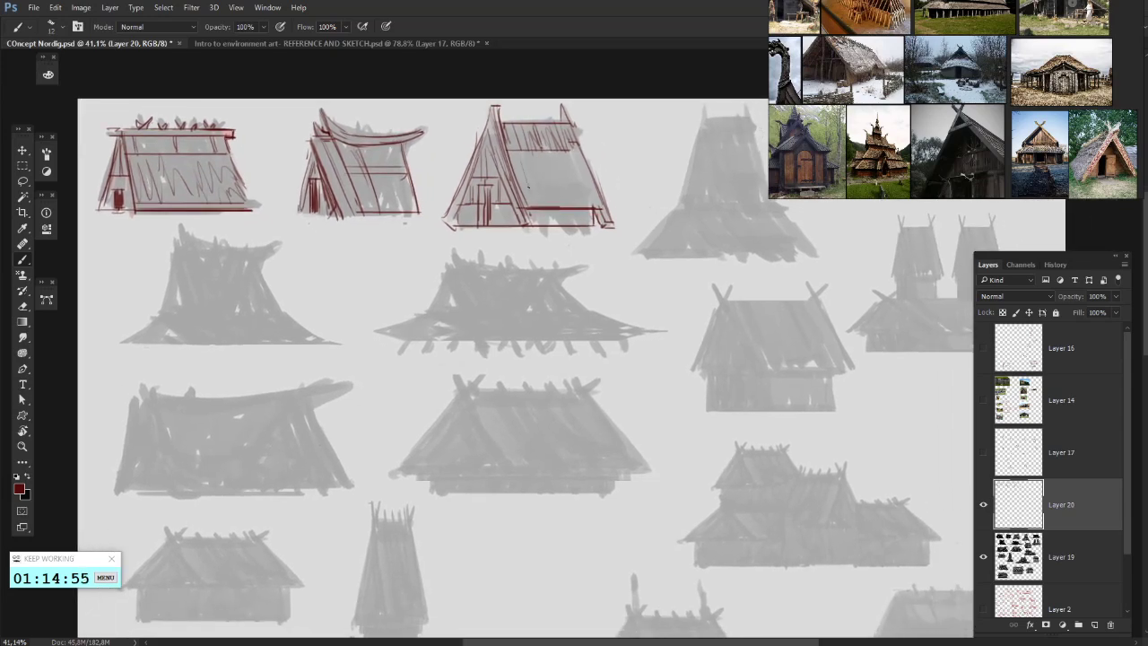
{"action": "mouse_move", "coordinate": [538, 204]}
{"action": "left_mouse_down"}
{"action": "mouse_move", "coordinate": [531, 162]}
{"action": "mouse_move", "coordinate": [553, 202]}
{"action": "mouse_move", "coordinate": [546, 161]}
{"action": "mouse_move", "coordinate": [585, 205]}
{"action": "left_mouse_up"}
{"action": "left_click_drag", "start_coordinate": [570, 155], "coordinate": [592, 204]}
- Draw the low triangular entrance gable of the tall tower-roofed hut, with a short horizontal line at its peak
{"action": "mouse_move", "coordinate": [728, 220]}
{"action": "left_mouse_down"}
{"action": "mouse_move", "coordinate": [622, 291]}
{"action": "mouse_move", "coordinate": [615, 332]}
{"action": "left_mouse_up"}
{"action": "mouse_move", "coordinate": [574, 280]}
{"action": "left_mouse_down"}
{"action": "mouse_move", "coordinate": [606, 327]}
{"action": "mouse_move", "coordinate": [529, 321]}
{"action": "mouse_move", "coordinate": [567, 292]}
{"action": "mouse_move", "coordinate": [612, 331]}
{"action": "left_mouse_up"}
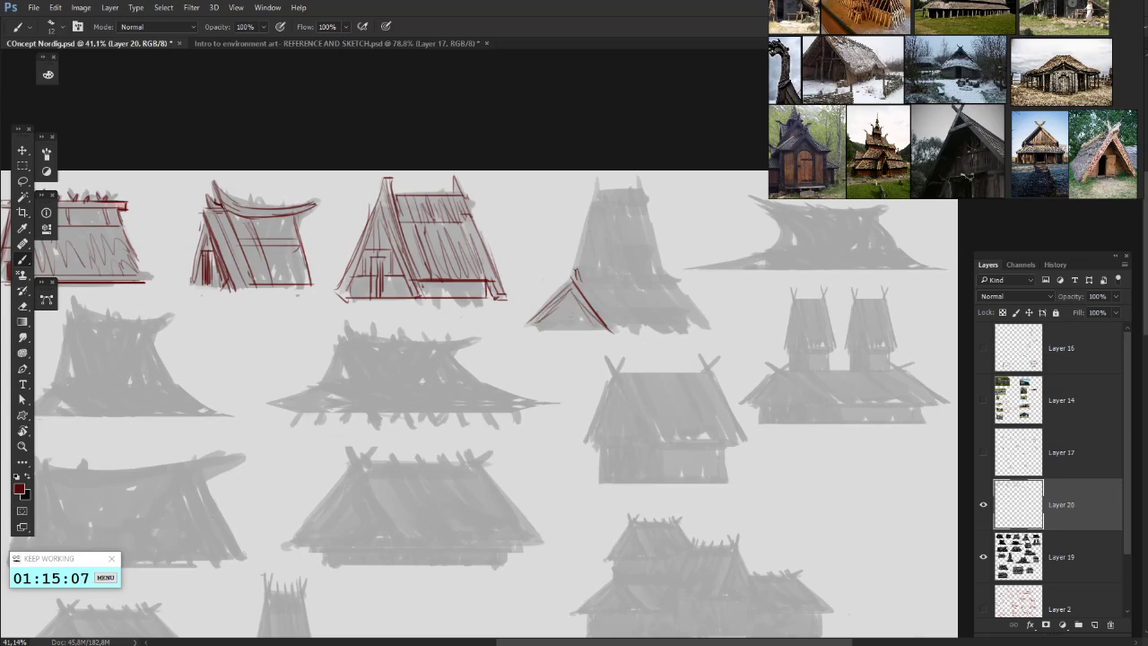
{"action": "left_click_drag", "start_coordinate": [574, 268], "coordinate": [605, 267]}
{"action": "key", "text": "e"}
{"action": "key", "text": "b"}
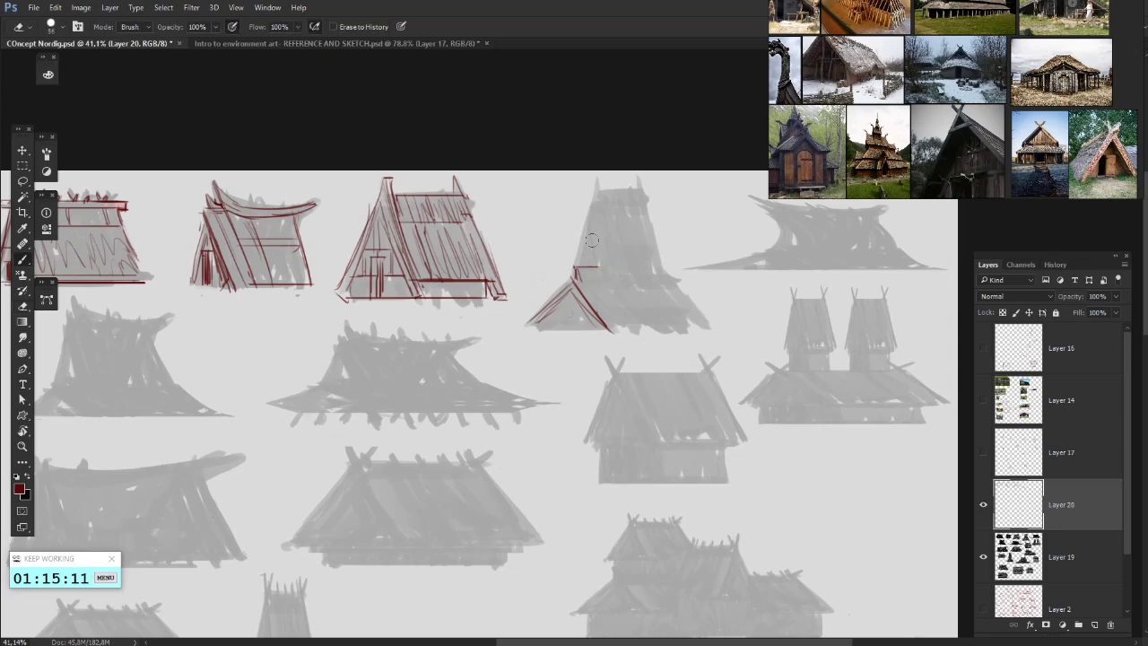
- Outline the tall hut's steep upper roof with its curved side edges, ridge line and double eave line
{"action": "mouse_move", "coordinate": [592, 226]}
{"action": "left_mouse_down"}
{"action": "mouse_move", "coordinate": [605, 287]}
{"action": "mouse_move", "coordinate": [591, 224]}
{"action": "mouse_move", "coordinate": [584, 271]}
{"action": "mouse_move", "coordinate": [591, 227]}
{"action": "mouse_move", "coordinate": [573, 270]}
{"action": "mouse_move", "coordinate": [588, 203]}
{"action": "left_mouse_up"}
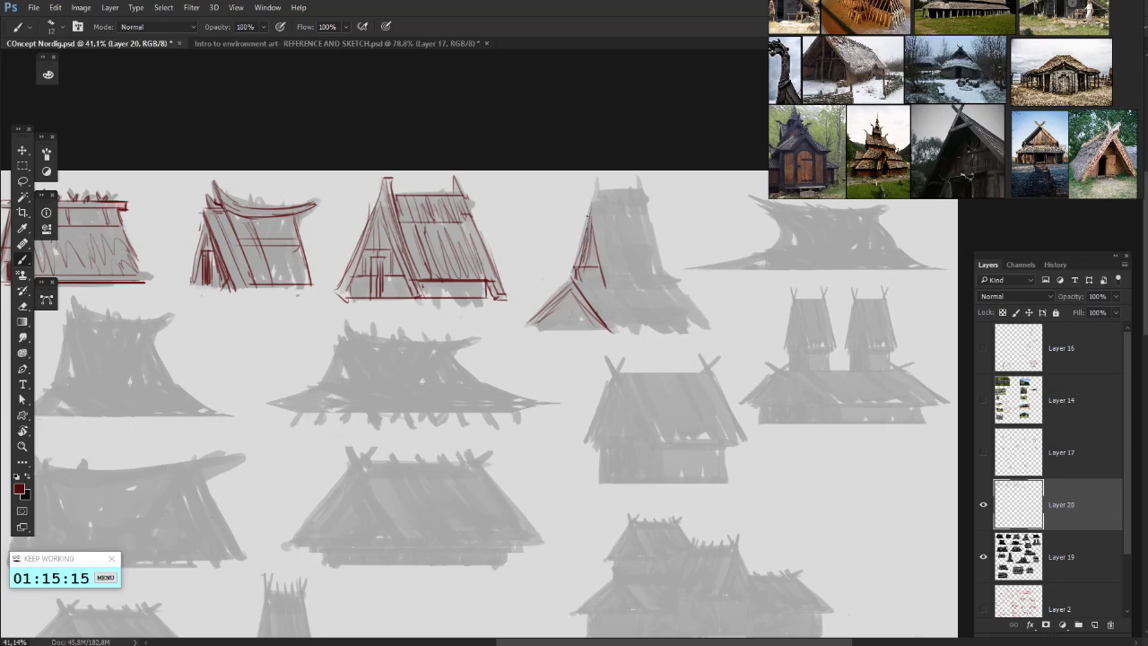
{"action": "left_click_drag", "start_coordinate": [579, 265], "coordinate": [591, 196]}
{"action": "left_click_drag", "start_coordinate": [614, 280], "coordinate": [596, 201]}
{"action": "left_click_drag", "start_coordinate": [668, 272], "coordinate": [645, 207]}
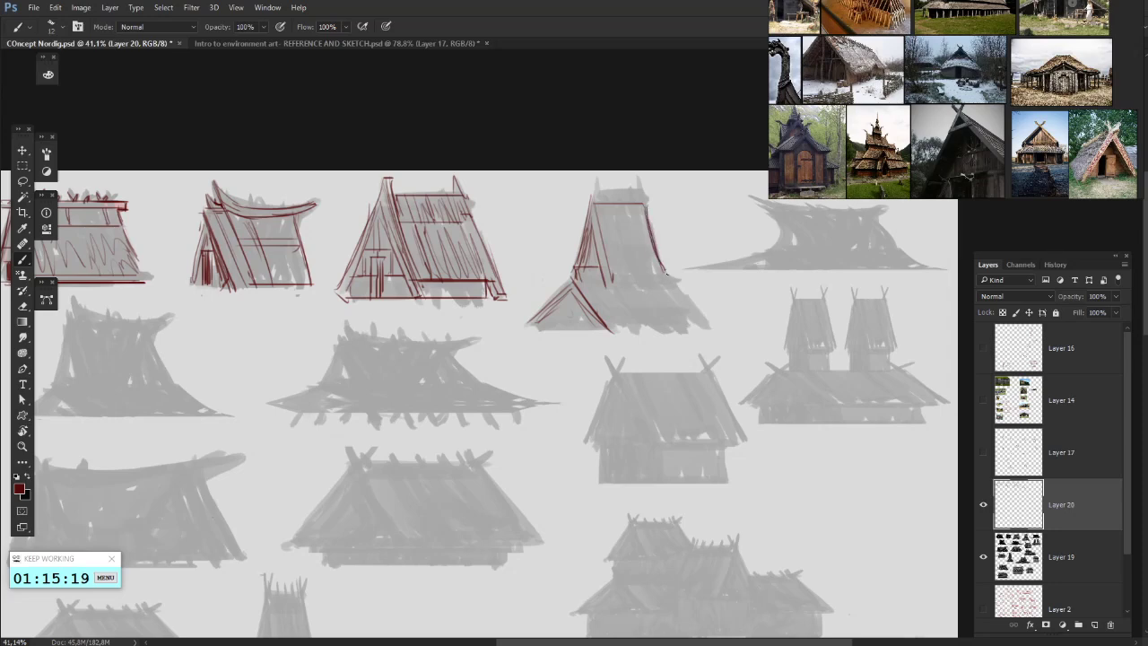
{"action": "mouse_move", "coordinate": [610, 272]}
{"action": "left_mouse_down"}
{"action": "mouse_move", "coordinate": [670, 275]}
{"action": "mouse_move", "coordinate": [603, 282]}
{"action": "mouse_move", "coordinate": [669, 277]}
{"action": "left_mouse_up"}
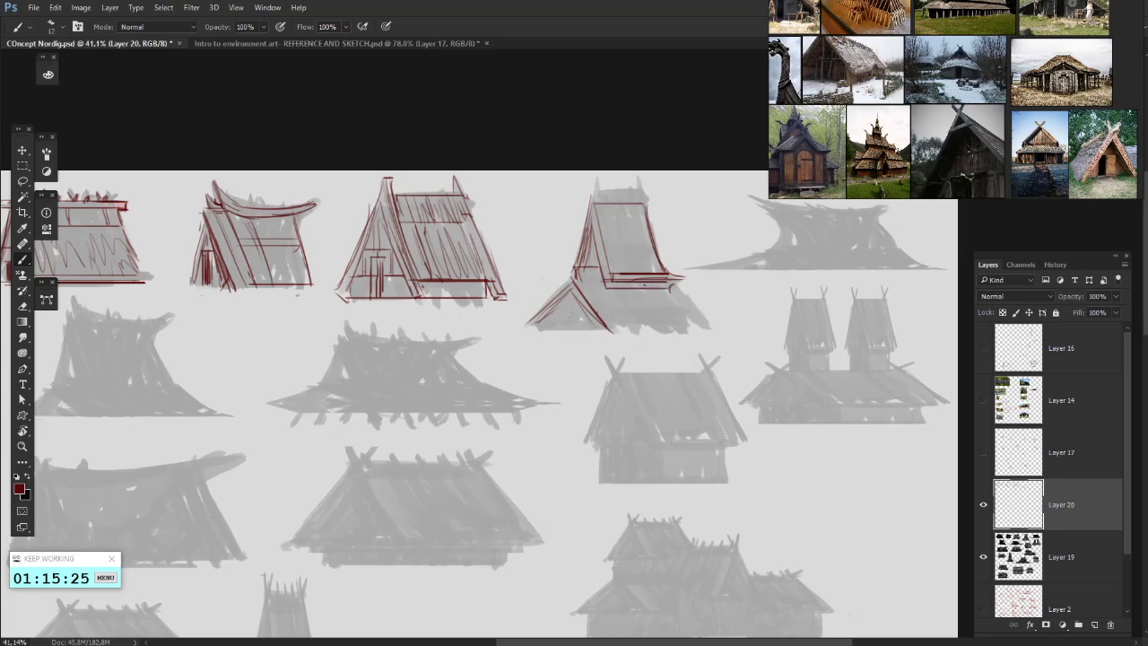
- Outline the tall hut's flared lower roof with slanted edges and a heavy base line
{"action": "left_click_drag", "start_coordinate": [600, 277], "coordinate": [593, 270]}
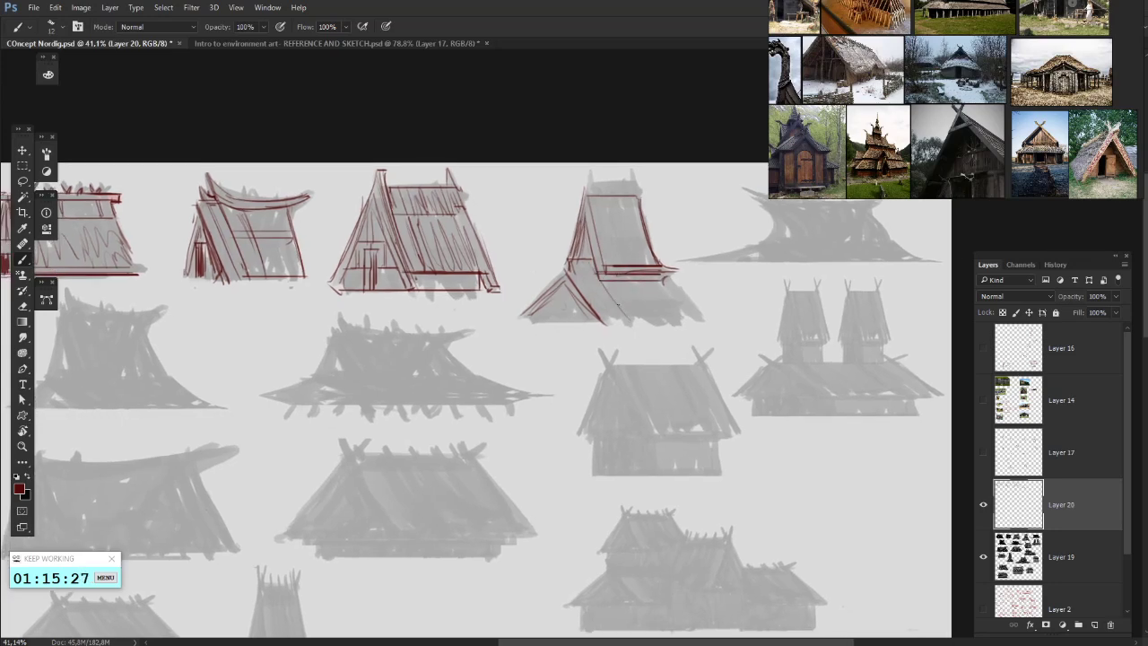
{"action": "mouse_move", "coordinate": [670, 281]}
{"action": "left_mouse_down"}
{"action": "mouse_move", "coordinate": [618, 316]}
{"action": "mouse_move", "coordinate": [686, 321]}
{"action": "left_mouse_up"}
{"action": "left_click_drag", "start_coordinate": [603, 317], "coordinate": [691, 317]}
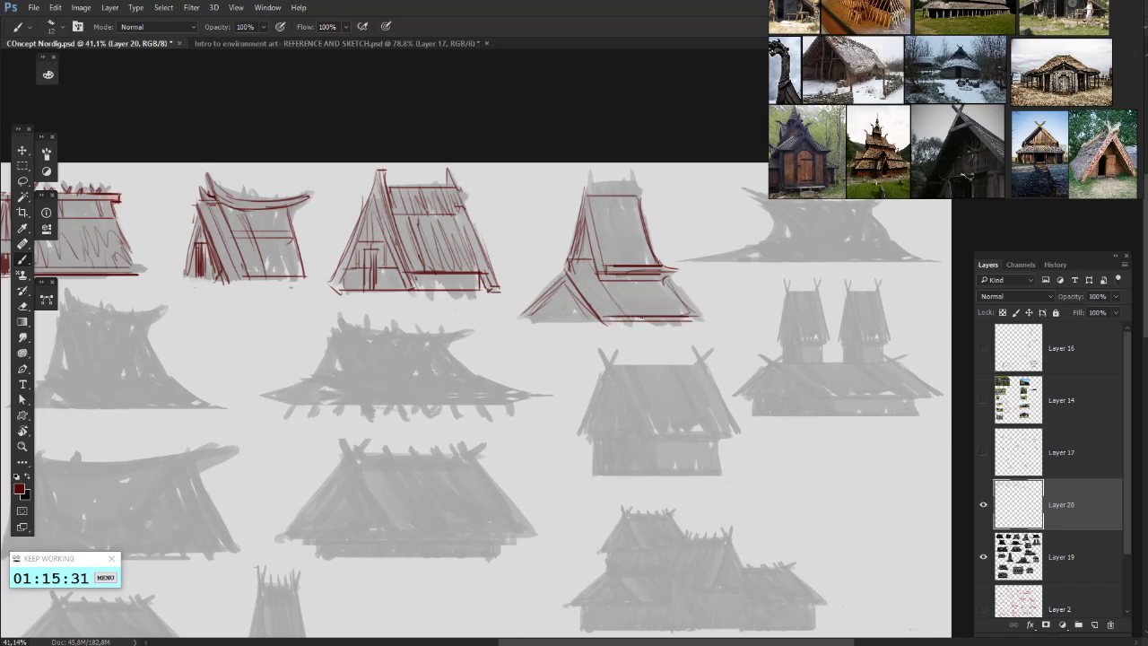
{"action": "left_click_drag", "start_coordinate": [601, 319], "coordinate": [692, 319]}
- Add posts inside the tall hut's entrance gable and pointed spikes along its ridge
{"action": "mouse_move", "coordinate": [556, 281]}
{"action": "left_mouse_down"}
{"action": "mouse_move", "coordinate": [583, 279]}
{"action": "mouse_move", "coordinate": [558, 300]}
{"action": "left_mouse_up"}
{"action": "mouse_move", "coordinate": [594, 263]}
{"action": "left_mouse_down"}
{"action": "mouse_move", "coordinate": [549, 314]}
{"action": "mouse_move", "coordinate": [588, 307]}
{"action": "mouse_move", "coordinate": [620, 318]}
{"action": "mouse_move", "coordinate": [528, 301]}
{"action": "mouse_move", "coordinate": [574, 304]}
{"action": "mouse_move", "coordinate": [579, 267]}
{"action": "left_mouse_up"}
{"action": "left_click_drag", "start_coordinate": [601, 157], "coordinate": [592, 165]}
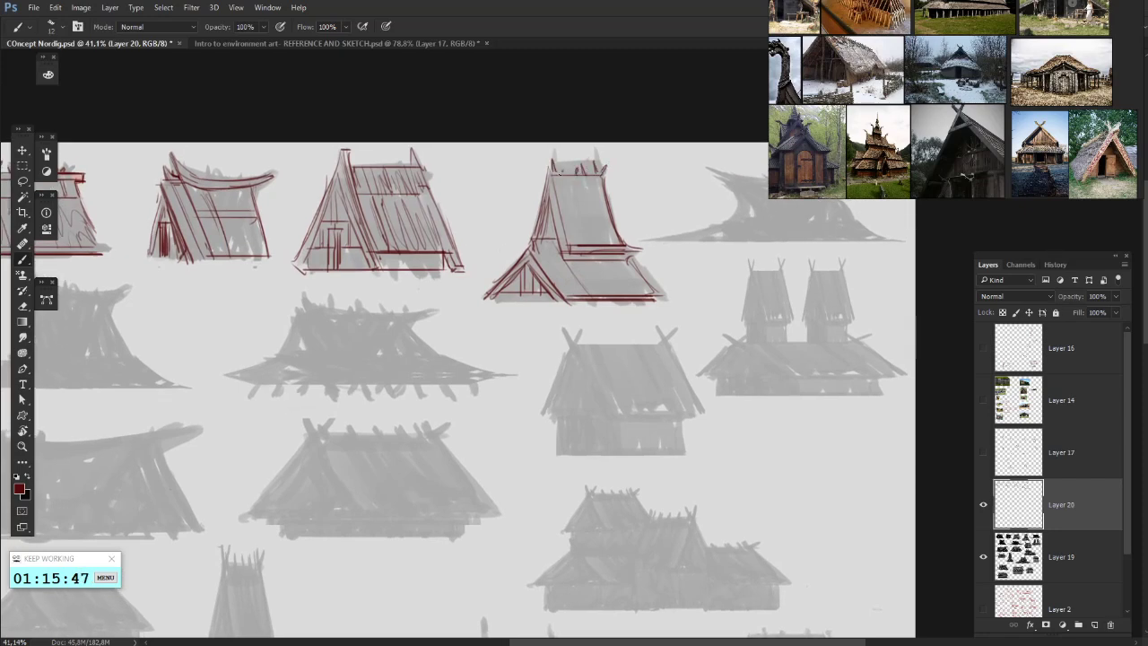
- Undo the last stroke and fill the tall hut's upper roof with slanted plank lines
{"action": "scroll", "coordinate": [564, 174], "scroll_direction": "down", "scroll_amount": 2}
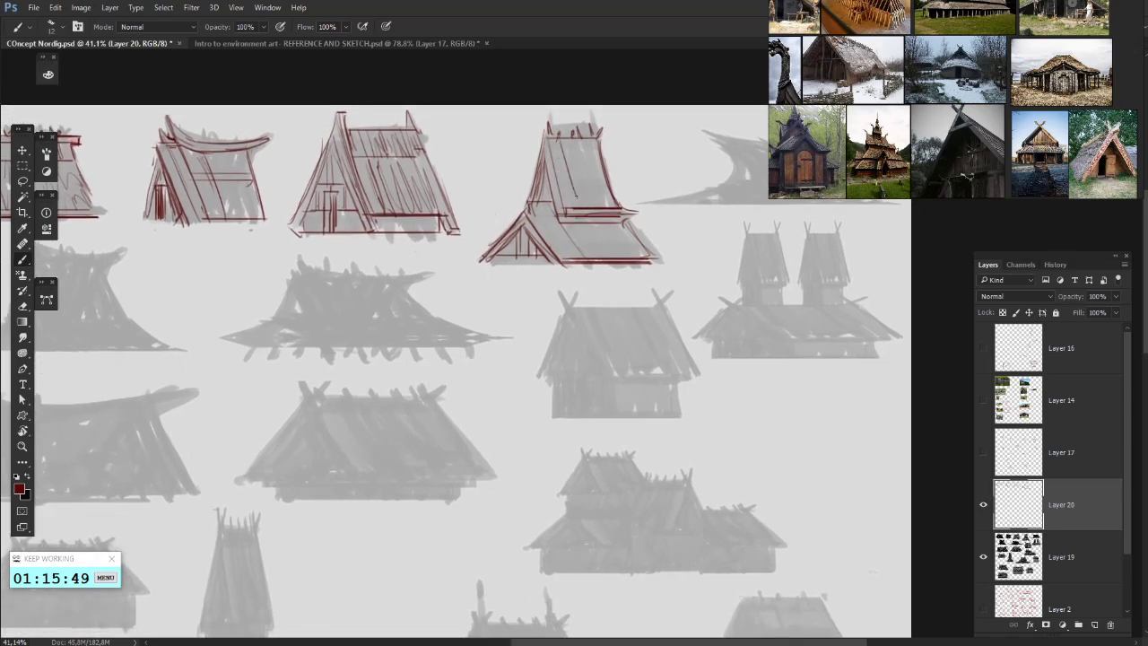
{"action": "key", "text": "ctrl+z"}
{"action": "mouse_move", "coordinate": [561, 143]}
{"action": "left_mouse_down"}
{"action": "mouse_move", "coordinate": [572, 190]}
{"action": "mouse_move", "coordinate": [564, 153]}
{"action": "mouse_move", "coordinate": [581, 184]}
{"action": "mouse_move", "coordinate": [590, 164]}
{"action": "mouse_move", "coordinate": [599, 191]}
{"action": "left_mouse_up"}
{"action": "left_click_drag", "start_coordinate": [576, 137], "coordinate": [587, 196]}
- Draw the curved gable edges of the low, wide hut with the swooping roof at the end of the first row
{"action": "mouse_move", "coordinate": [738, 225]}
{"action": "left_mouse_down"}
{"action": "mouse_move", "coordinate": [647, 274]}
{"action": "mouse_move", "coordinate": [626, 271]}
{"action": "left_mouse_up"}
{"action": "mouse_move", "coordinate": [599, 182]}
{"action": "left_mouse_down"}
{"action": "mouse_move", "coordinate": [638, 210]}
{"action": "mouse_move", "coordinate": [646, 240]}
{"action": "mouse_move", "coordinate": [622, 247]}
{"action": "left_mouse_up"}
{"action": "key", "text": "ctrl+z"}
{"action": "mouse_move", "coordinate": [644, 207]}
{"action": "left_mouse_down"}
{"action": "mouse_move", "coordinate": [631, 248]}
{"action": "mouse_move", "coordinate": [613, 240]}
{"action": "mouse_move", "coordinate": [632, 253]}
{"action": "mouse_move", "coordinate": [613, 196]}
{"action": "mouse_move", "coordinate": [581, 240]}
{"action": "mouse_move", "coordinate": [604, 234]}
{"action": "mouse_move", "coordinate": [550, 240]}
{"action": "mouse_move", "coordinate": [576, 246]}
{"action": "mouse_move", "coordinate": [611, 239]}
{"action": "left_mouse_up"}
{"action": "mouse_move", "coordinate": [620, 191]}
{"action": "left_mouse_down"}
{"action": "mouse_move", "coordinate": [611, 217]}
{"action": "mouse_move", "coordinate": [572, 243]}
{"action": "left_mouse_up"}
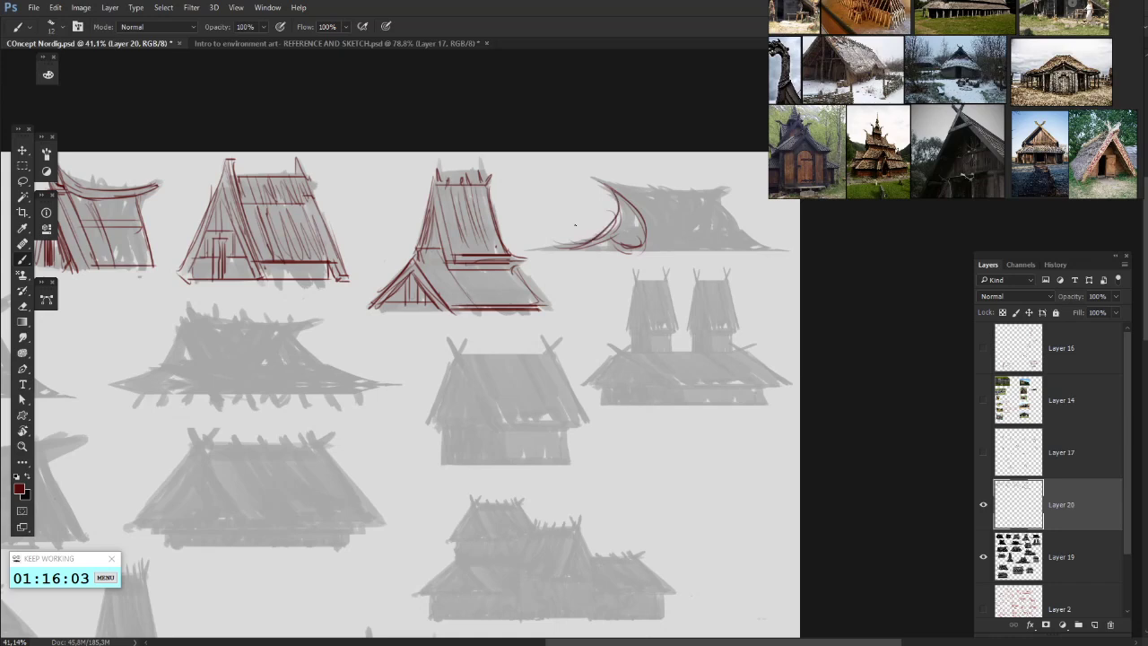
{"action": "key", "text": "e"}
{"action": "key", "text": "b"}
- Draw the swooping hut's sagging ridge line and flared far roof edge, redoing the ridge stroke once
{"action": "mouse_move", "coordinate": [627, 211]}
{"action": "left_mouse_down"}
{"action": "mouse_move", "coordinate": [634, 244]}
{"action": "mouse_move", "coordinate": [592, 237]}
{"action": "left_mouse_up"}
{"action": "left_click_drag", "start_coordinate": [576, 180], "coordinate": [697, 187]}
{"action": "key", "text": "ctrl+alt+z"}
{"action": "key", "text": "ctrl+alt+z"}
{"action": "left_click_drag", "start_coordinate": [574, 177], "coordinate": [695, 183]}
{"action": "mouse_move", "coordinate": [620, 188]}
{"action": "left_mouse_down"}
{"action": "mouse_move", "coordinate": [695, 182]}
{"action": "mouse_move", "coordinate": [605, 197]}
{"action": "mouse_move", "coordinate": [667, 194]}
{"action": "mouse_move", "coordinate": [718, 239]}
{"action": "mouse_move", "coordinate": [751, 250]}
{"action": "mouse_move", "coordinate": [610, 251]}
{"action": "mouse_move", "coordinate": [710, 246]}
{"action": "left_mouse_up"}
- Erase the stray line under the swooping hut's base and add rough detail strokes near its lower roof corner
{"action": "key", "text": "e"}
{"action": "left_click_drag", "start_coordinate": [615, 260], "coordinate": [728, 259]}
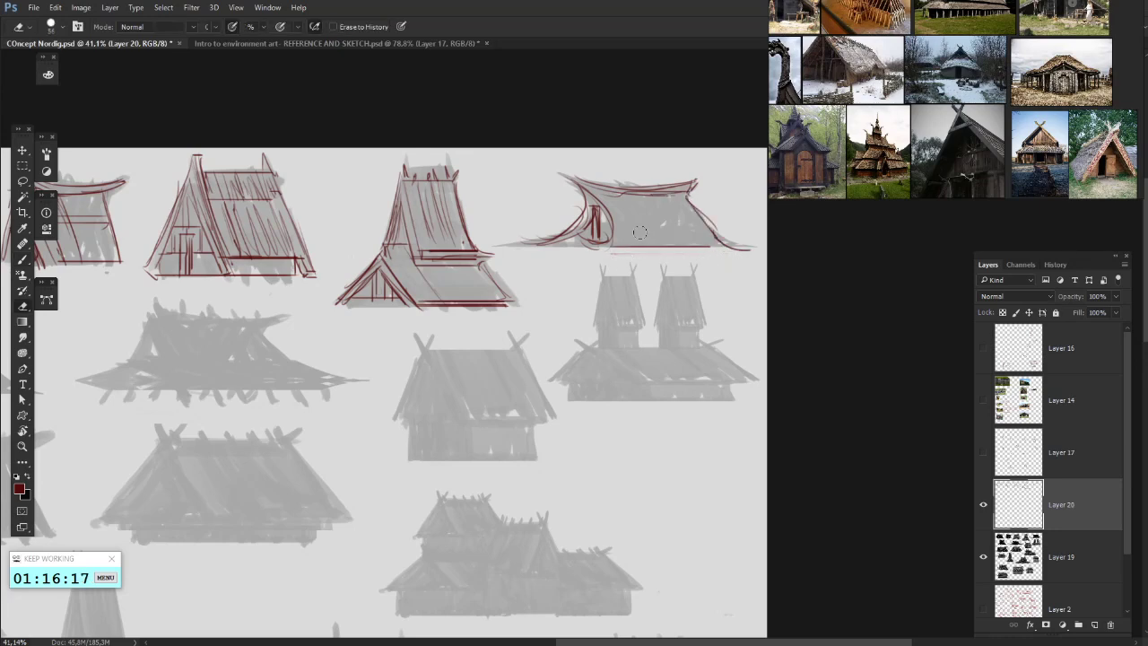
{"action": "key", "text": "b"}
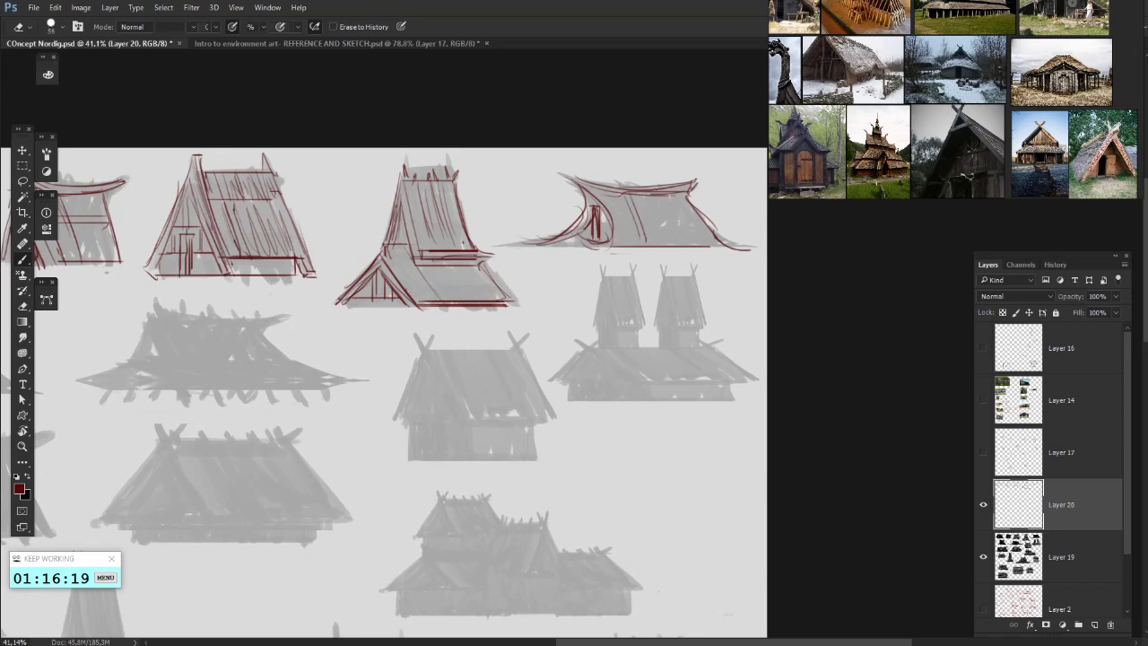
{"action": "left_click_drag", "start_coordinate": [663, 258], "coordinate": [677, 205]}
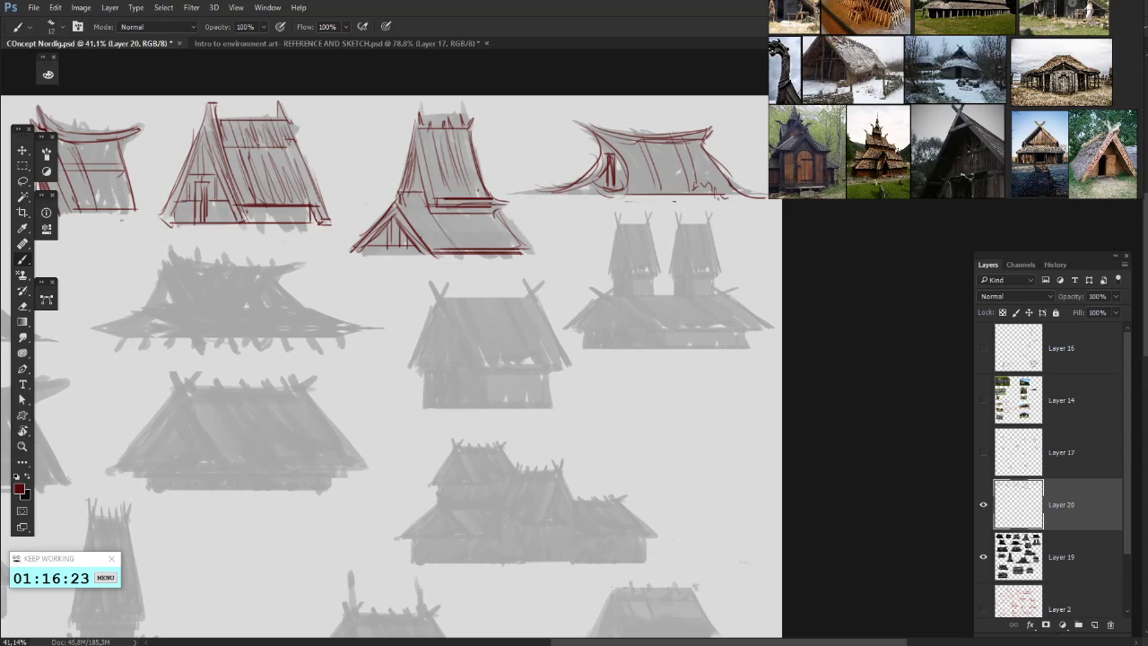
{"action": "left_click_drag", "start_coordinate": [604, 236], "coordinate": [623, 225]}
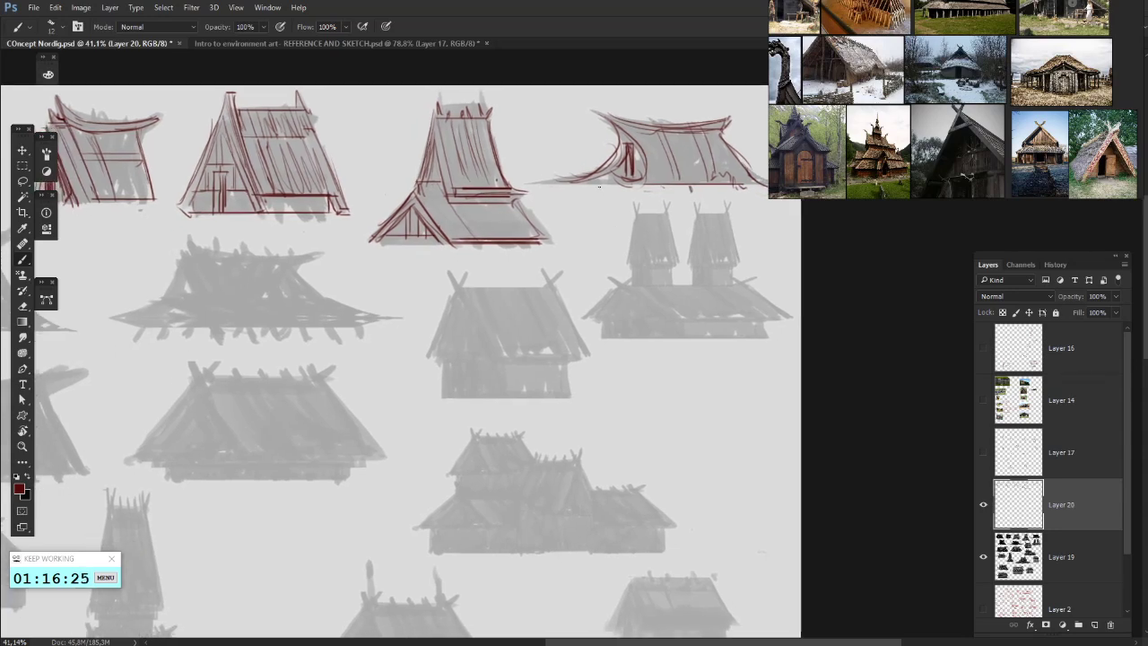
- Draw the narrow triangular gable of the left tower on the twin-tower building
{"action": "left_click_drag", "start_coordinate": [741, 178], "coordinate": [709, 159]}
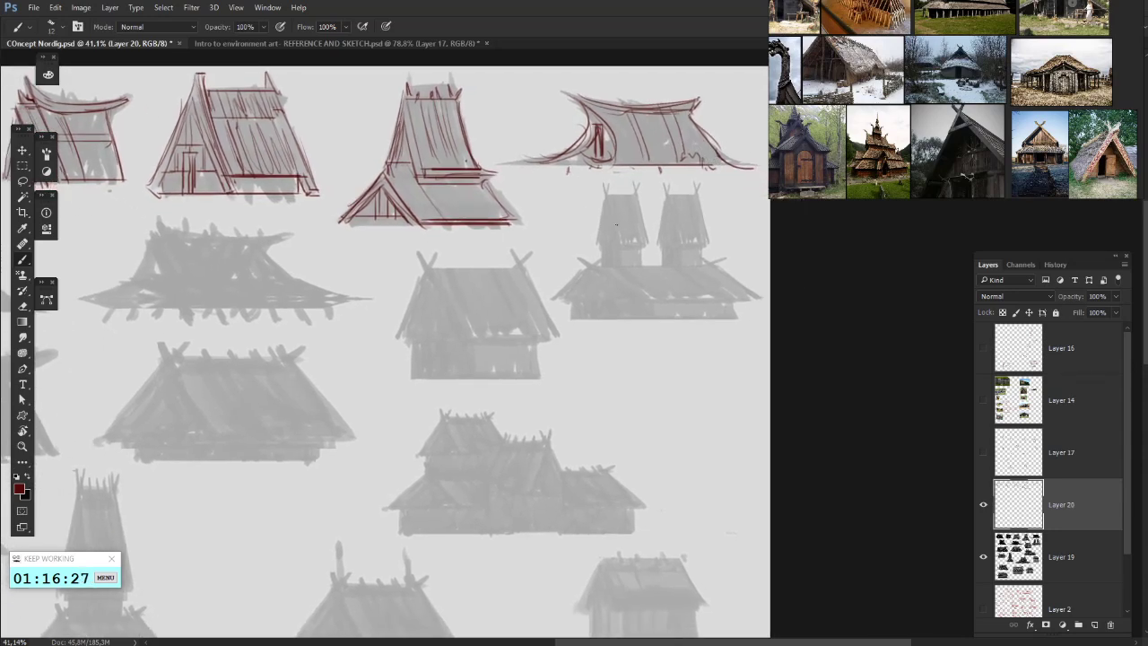
{"action": "left_click_drag", "start_coordinate": [609, 197], "coordinate": [619, 242]}
{"action": "mouse_move", "coordinate": [608, 201]}
{"action": "left_mouse_down"}
{"action": "mouse_move", "coordinate": [617, 237]}
{"action": "mouse_move", "coordinate": [599, 231]}
{"action": "mouse_move", "coordinate": [597, 248]}
{"action": "left_mouse_up"}
{"action": "left_click_drag", "start_coordinate": [530, 224], "coordinate": [584, 207]}
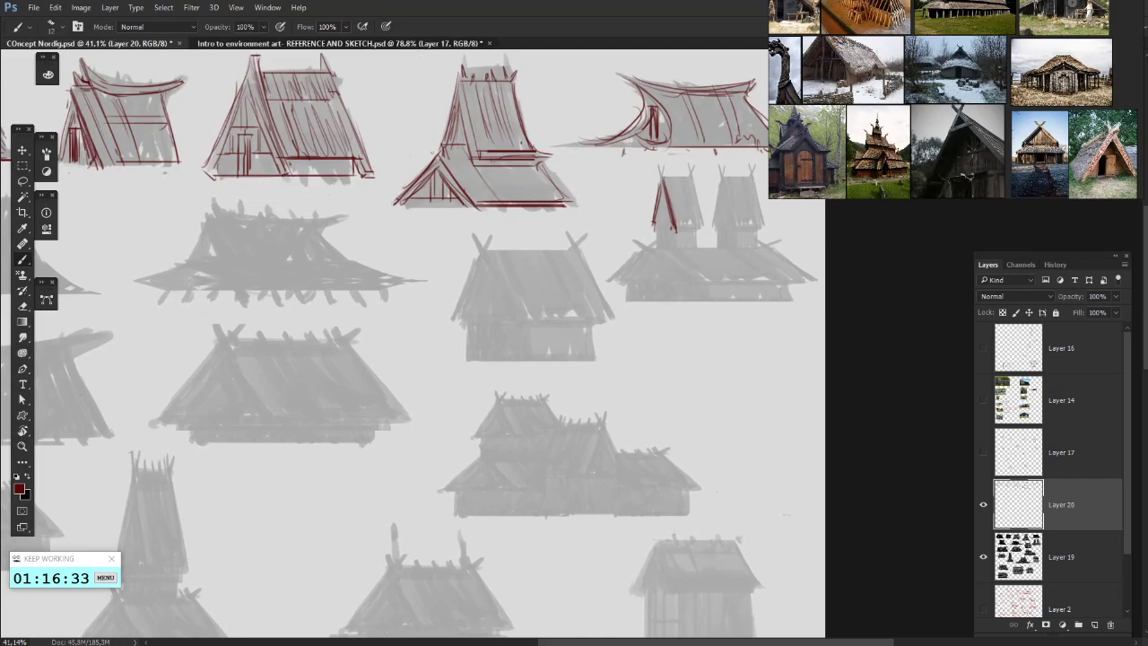
- Look at the reference sketches in the Intro to environment art document and return to the Nordic concept file
{"action": "left_click", "coordinate": [430, 43]}
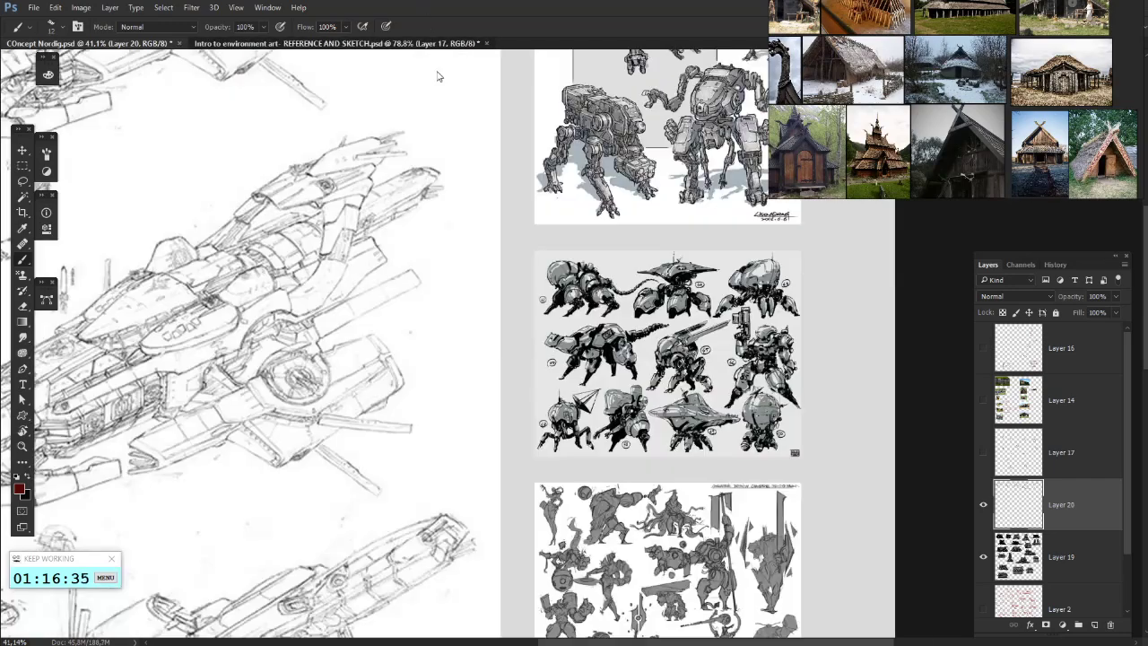
{"action": "mouse_move", "coordinate": [401, 210]}
{"action": "left_mouse_down"}
{"action": "mouse_move", "coordinate": [571, 178]}
{"action": "mouse_move", "coordinate": [473, 325]}
{"action": "mouse_move", "coordinate": [550, 286]}
{"action": "mouse_move", "coordinate": [518, 266]}
{"action": "left_mouse_up"}
{"action": "left_click", "coordinate": [159, 45]}
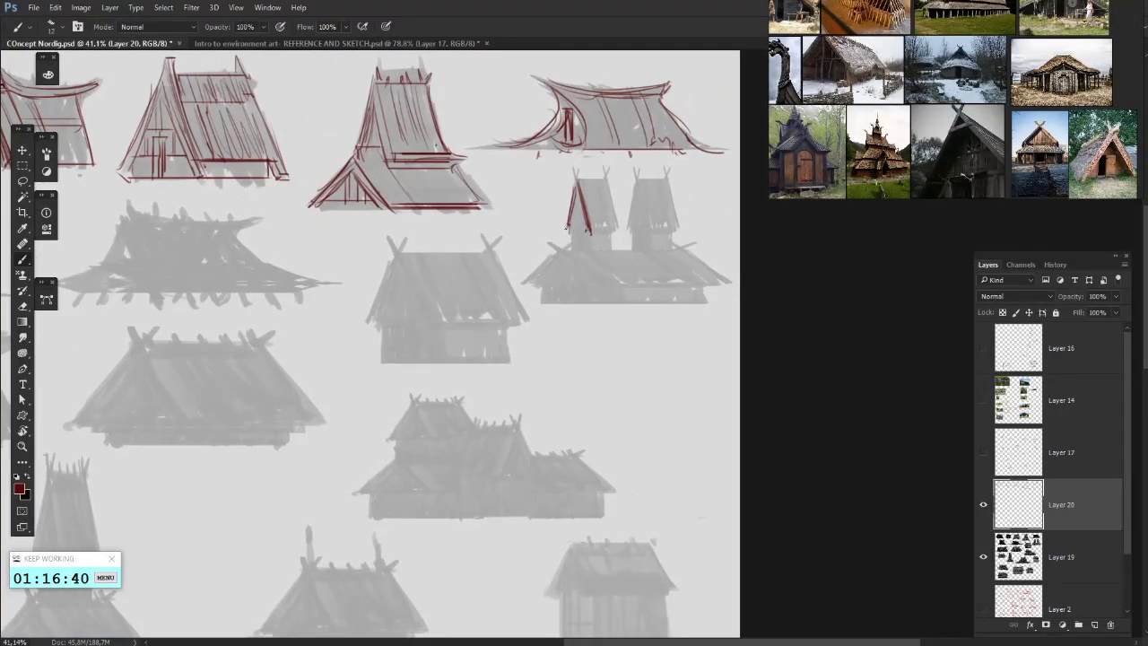
- Complete the left tower's roof with its eave, ridge and spikes, and draw the right tower's narrow gable
{"action": "left_click_drag", "start_coordinate": [566, 228], "coordinate": [615, 231]}
{"action": "mouse_move", "coordinate": [607, 178]}
{"action": "left_mouse_down"}
{"action": "mouse_move", "coordinate": [621, 231]}
{"action": "mouse_move", "coordinate": [570, 180]}
{"action": "mouse_move", "coordinate": [582, 181]}
{"action": "left_mouse_up"}
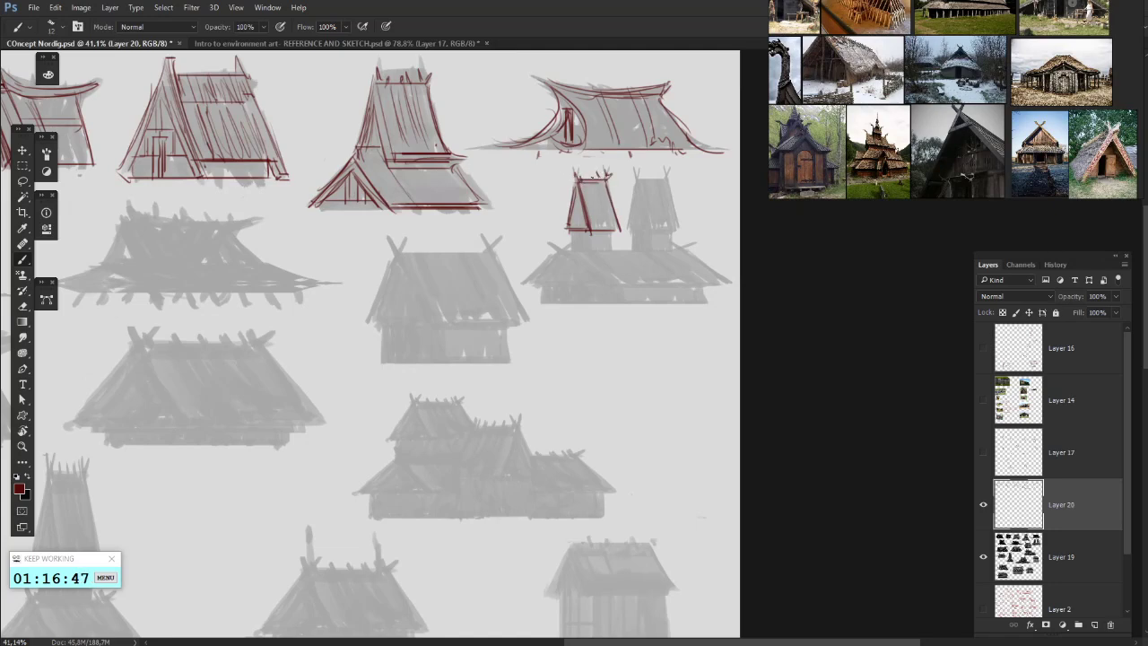
{"action": "mouse_move", "coordinate": [592, 178]}
{"action": "left_mouse_down"}
{"action": "mouse_move", "coordinate": [615, 195]}
{"action": "mouse_move", "coordinate": [619, 229]}
{"action": "mouse_move", "coordinate": [616, 217]}
{"action": "mouse_move", "coordinate": [599, 229]}
{"action": "mouse_move", "coordinate": [647, 223]}
{"action": "left_mouse_up"}
{"action": "key", "text": "ctrl+alt+z"}
{"action": "key", "text": "ctrl+alt+z"}
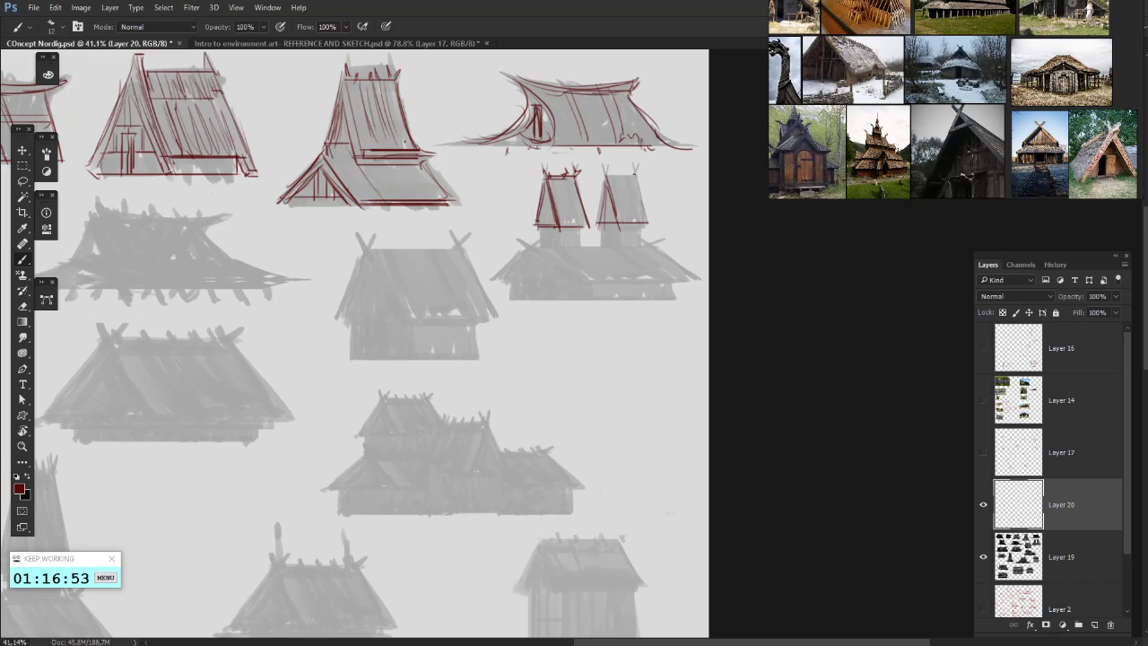
- Finish the right tower's roof and ridge spikes, and draw the short walls below both towers down to the main ridge
{"action": "left_click_drag", "start_coordinate": [638, 179], "coordinate": [645, 221]}
{"action": "left_click_drag", "start_coordinate": [610, 167], "coordinate": [629, 120]}
{"action": "mouse_move", "coordinate": [640, 176]}
{"action": "left_mouse_down"}
{"action": "mouse_move", "coordinate": [640, 204]}
{"action": "mouse_move", "coordinate": [664, 199]}
{"action": "mouse_move", "coordinate": [623, 200]}
{"action": "mouse_move", "coordinate": [670, 189]}
{"action": "mouse_move", "coordinate": [584, 188]}
{"action": "mouse_move", "coordinate": [589, 170]}
{"action": "mouse_move", "coordinate": [629, 210]}
{"action": "mouse_move", "coordinate": [663, 187]}
{"action": "mouse_move", "coordinate": [727, 185]}
{"action": "left_mouse_up"}
{"action": "key", "text": "ctrl+z"}
{"action": "key", "text": "ctrl+alt+z"}
{"action": "key", "text": "ctrl+alt+z"}
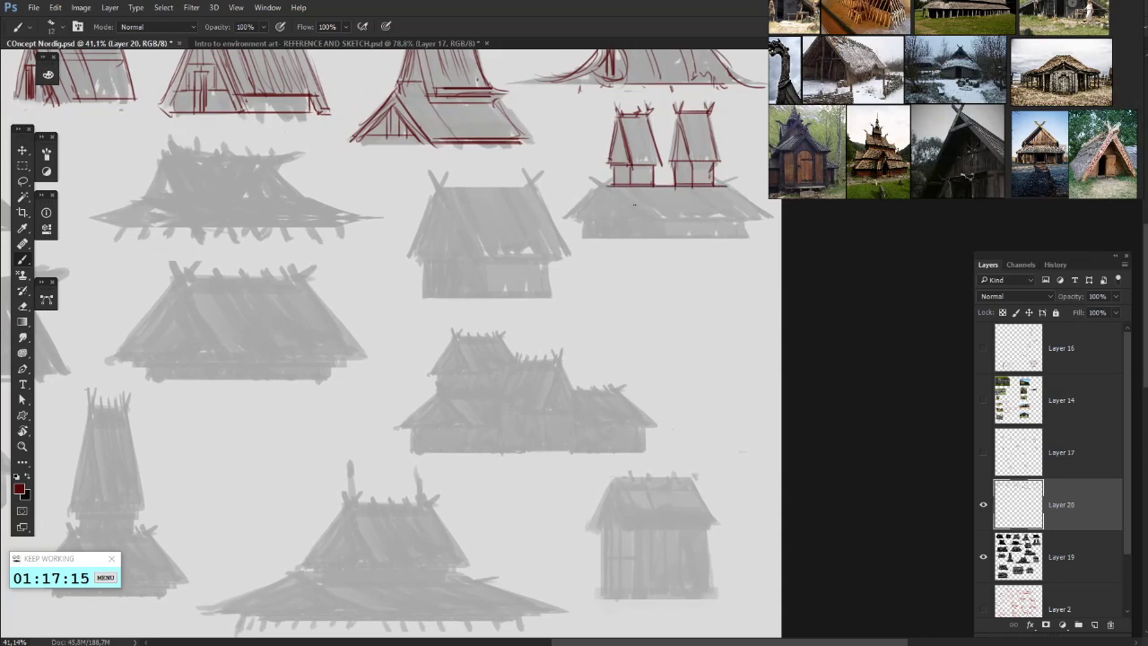
- Outline the broad lower roof of the twin-tower building, starting with its wide front gable
{"action": "left_click_drag", "start_coordinate": [606, 181], "coordinate": [667, 233]}
{"action": "mouse_move", "coordinate": [614, 195]}
{"action": "left_mouse_down"}
{"action": "mouse_move", "coordinate": [637, 212]}
{"action": "mouse_move", "coordinate": [566, 218]}
{"action": "left_mouse_up"}
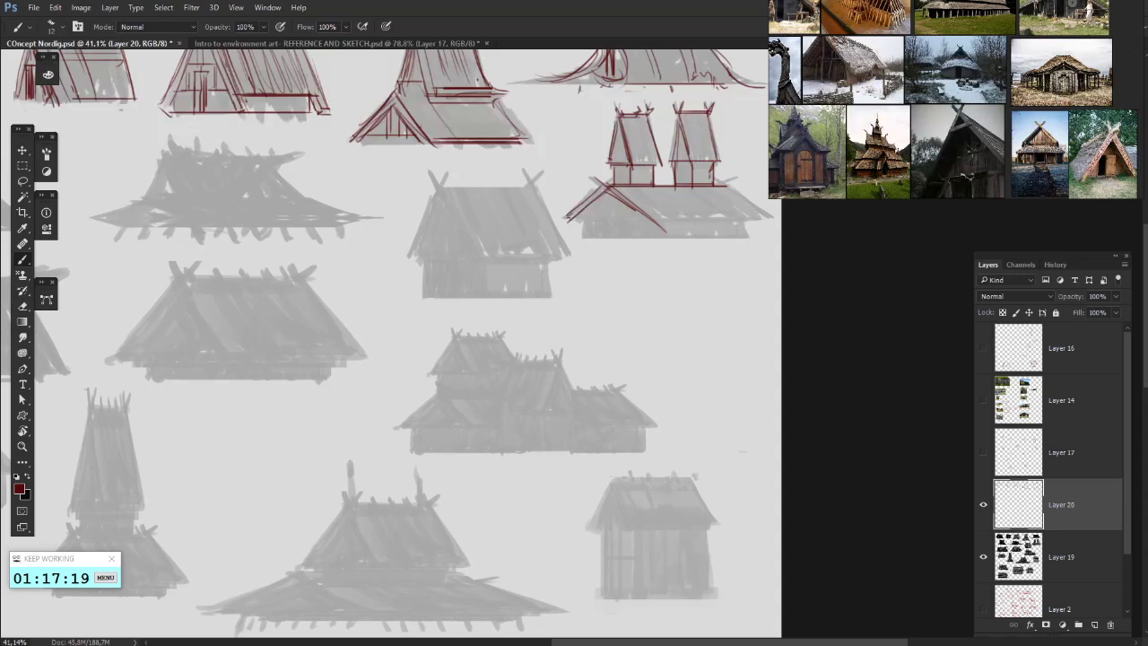
{"action": "mouse_move", "coordinate": [678, 208]}
{"action": "left_mouse_down"}
{"action": "mouse_move", "coordinate": [626, 227]}
{"action": "mouse_move", "coordinate": [705, 235]}
{"action": "mouse_move", "coordinate": [692, 258]}
{"action": "mouse_move", "coordinate": [602, 257]}
{"action": "mouse_move", "coordinate": [612, 241]}
{"action": "mouse_move", "coordinate": [693, 238]}
{"action": "left_mouse_up"}
- Draw the twin-tower building's base walls with a window and posts, and extend the tower walls into the roof
{"action": "mouse_move", "coordinate": [595, 240]}
{"action": "left_mouse_down"}
{"action": "mouse_move", "coordinate": [623, 240]}
{"action": "mouse_move", "coordinate": [650, 261]}
{"action": "mouse_move", "coordinate": [678, 256]}
{"action": "left_mouse_up"}
{"action": "mouse_move", "coordinate": [573, 244]}
{"action": "left_mouse_down"}
{"action": "mouse_move", "coordinate": [586, 249]}
{"action": "mouse_move", "coordinate": [539, 242]}
{"action": "mouse_move", "coordinate": [583, 245]}
{"action": "mouse_move", "coordinate": [578, 257]}
{"action": "mouse_move", "coordinate": [597, 256]}
{"action": "mouse_move", "coordinate": [594, 266]}
{"action": "mouse_move", "coordinate": [637, 266]}
{"action": "left_mouse_up"}
{"action": "left_click_drag", "start_coordinate": [586, 262], "coordinate": [570, 294]}
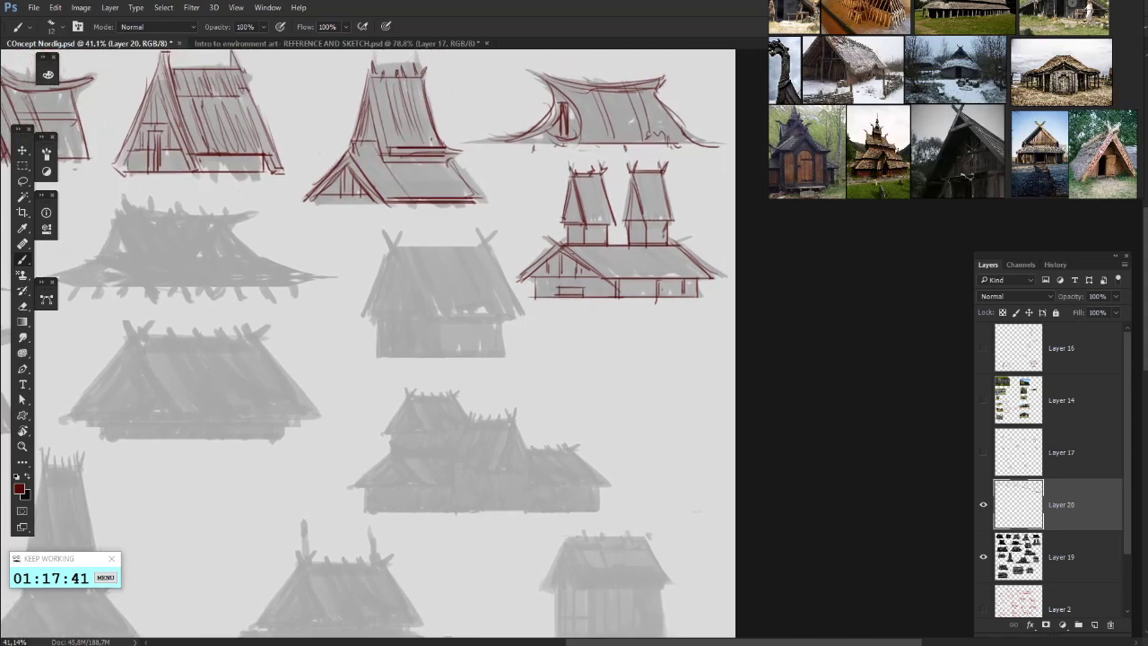
{"action": "key", "text": "e"}
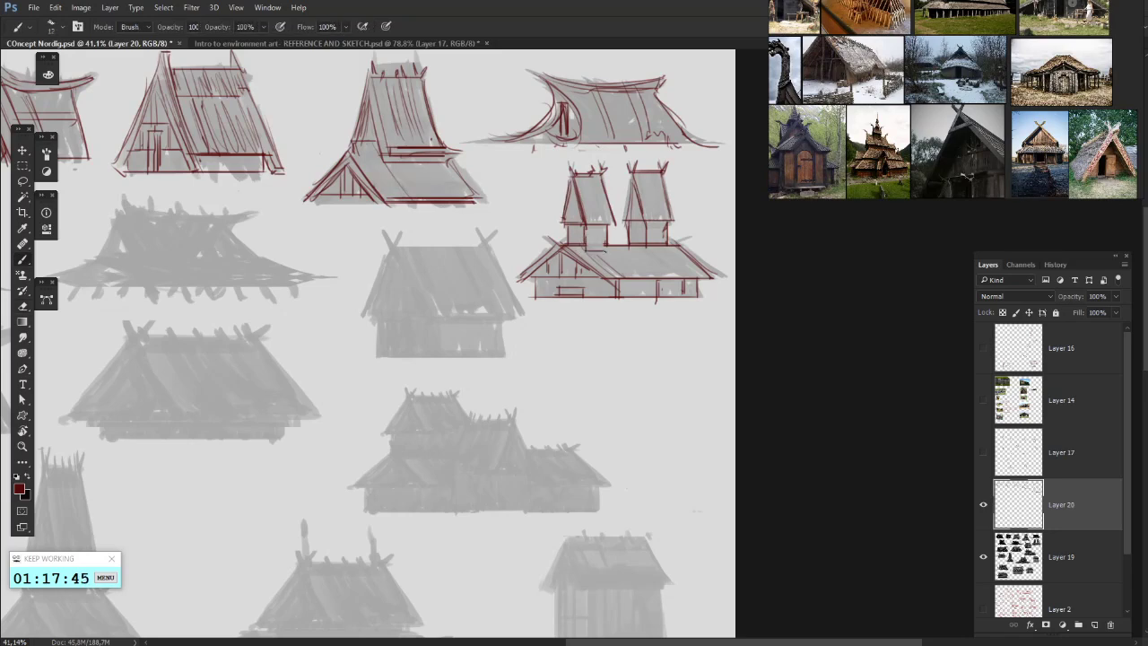
{"action": "mouse_move", "coordinate": [660, 226]}
{"action": "left_mouse_down"}
{"action": "mouse_move", "coordinate": [633, 217]}
{"action": "mouse_move", "coordinate": [643, 243]}
{"action": "left_mouse_up"}
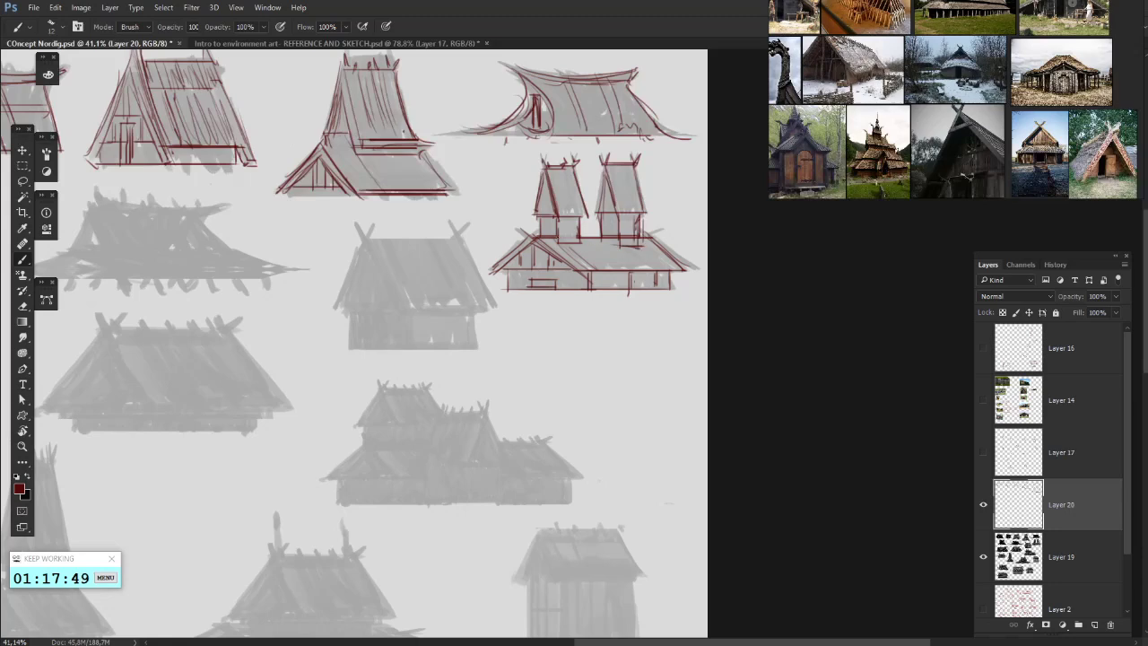
- Outline the main roof plane of the walled hut below the tall hut, with slanted edges, ridge and eave
{"action": "left_click_drag", "start_coordinate": [457, 314], "coordinate": [747, 269]}
{"action": "left_click_drag", "start_coordinate": [503, 395], "coordinate": [333, 502]}
{"action": "mouse_move", "coordinate": [581, 355]}
{"action": "left_mouse_down"}
{"action": "mouse_move", "coordinate": [661, 379]}
{"action": "mouse_move", "coordinate": [648, 336]}
{"action": "mouse_move", "coordinate": [500, 361]}
{"action": "mouse_move", "coordinate": [662, 339]}
{"action": "mouse_move", "coordinate": [568, 313]}
{"action": "mouse_move", "coordinate": [602, 363]}
{"action": "mouse_move", "coordinate": [686, 365]}
{"action": "left_mouse_up"}
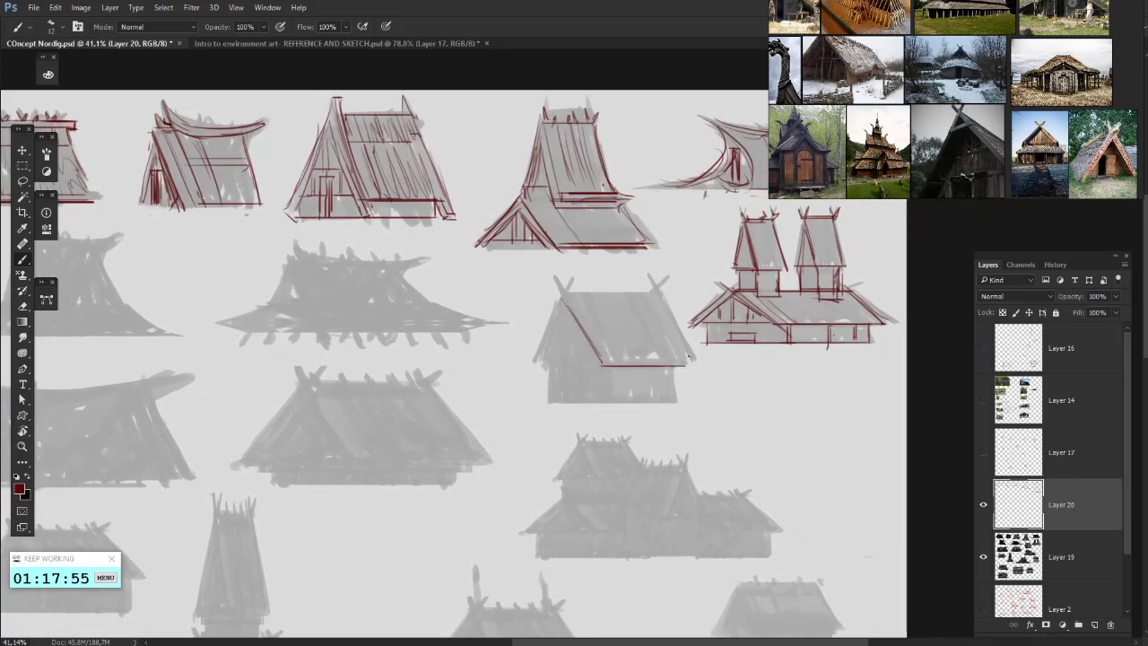
{"action": "left_click_drag", "start_coordinate": [660, 286], "coordinate": [695, 365]}
{"action": "mouse_move", "coordinate": [663, 292]}
{"action": "left_mouse_down"}
{"action": "mouse_move", "coordinate": [563, 290]}
{"action": "mouse_move", "coordinate": [532, 368]}
{"action": "left_mouse_up"}
- Draw the walled hut's front gable with inner posts, and its lower walls with a rectangular doorway
{"action": "mouse_move", "coordinate": [562, 302]}
{"action": "left_mouse_down"}
{"action": "mouse_move", "coordinate": [529, 367]}
{"action": "mouse_move", "coordinate": [598, 360]}
{"action": "mouse_move", "coordinate": [535, 360]}
{"action": "left_mouse_up"}
{"action": "mouse_move", "coordinate": [563, 323]}
{"action": "left_mouse_down"}
{"action": "mouse_move", "coordinate": [576, 371]}
{"action": "mouse_move", "coordinate": [646, 375]}
{"action": "mouse_move", "coordinate": [669, 348]}
{"action": "left_mouse_up"}
{"action": "left_click_drag", "start_coordinate": [545, 372], "coordinate": [669, 372]}
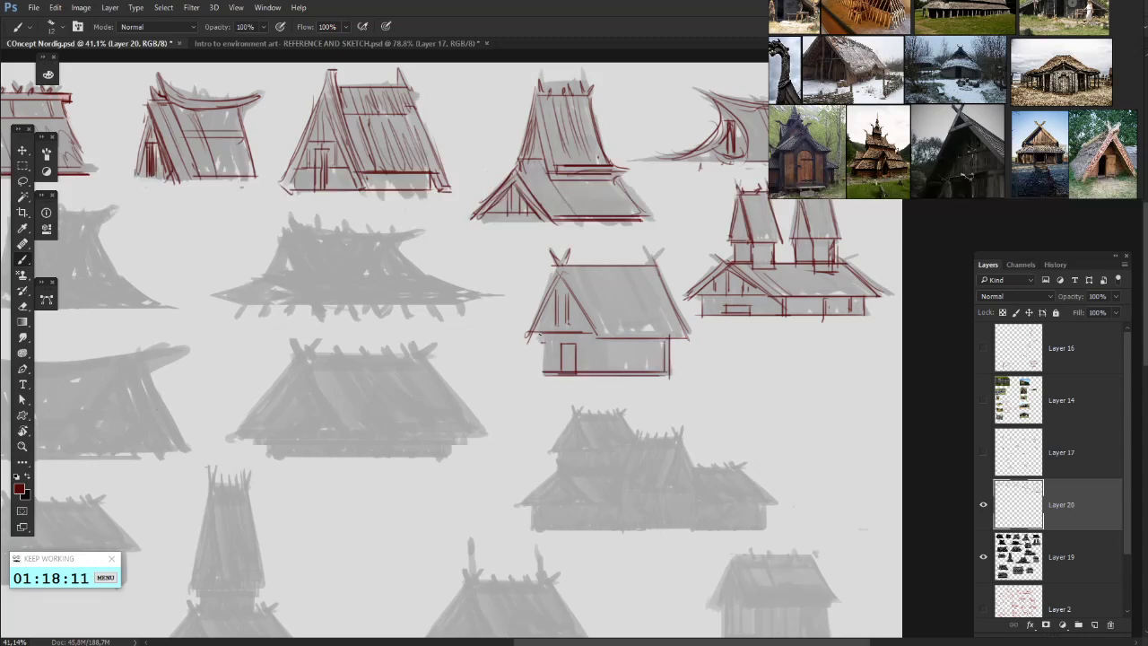
{"action": "mouse_move", "coordinate": [540, 333]}
{"action": "left_mouse_down"}
{"action": "mouse_move", "coordinate": [571, 362]}
{"action": "mouse_move", "coordinate": [598, 339]}
{"action": "left_mouse_up"}
- Fill the walled hut's roof with slanted plank strokes and reinforce its gable lines
{"action": "left_click_drag", "start_coordinate": [508, 321], "coordinate": [444, 293]}
{"action": "left_click_drag", "start_coordinate": [550, 234], "coordinate": [531, 300]}
{"action": "left_click_drag", "start_coordinate": [513, 258], "coordinate": [537, 299]}
{"action": "left_click_drag", "start_coordinate": [523, 256], "coordinate": [555, 291]}
{"action": "left_click_drag", "start_coordinate": [554, 260], "coordinate": [569, 294]}
{"action": "mouse_move", "coordinate": [568, 261]}
{"action": "left_mouse_down"}
{"action": "mouse_move", "coordinate": [595, 294]}
{"action": "mouse_move", "coordinate": [540, 325]}
{"action": "mouse_move", "coordinate": [574, 301]}
{"action": "left_mouse_up"}
{"action": "left_click_drag", "start_coordinate": [576, 314], "coordinate": [590, 299]}
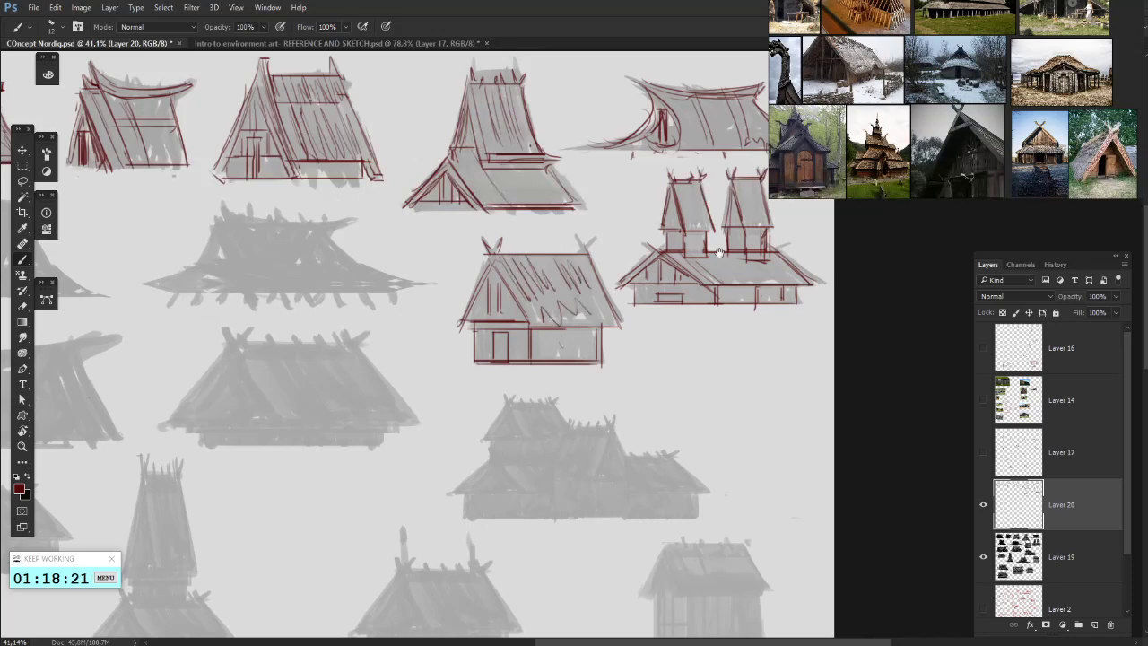
{"action": "left_click_drag", "start_coordinate": [527, 276], "coordinate": [472, 271]}
{"action": "mouse_move", "coordinate": [482, 316]}
{"action": "left_mouse_down"}
{"action": "mouse_move", "coordinate": [536, 309]}
{"action": "mouse_move", "coordinate": [498, 297]}
{"action": "mouse_move", "coordinate": [550, 312]}
{"action": "mouse_move", "coordinate": [759, 310]}
{"action": "left_mouse_up"}
{"action": "key", "text": "ctrl+alt+z"}
{"action": "key", "text": "ctrl+alt+z"}
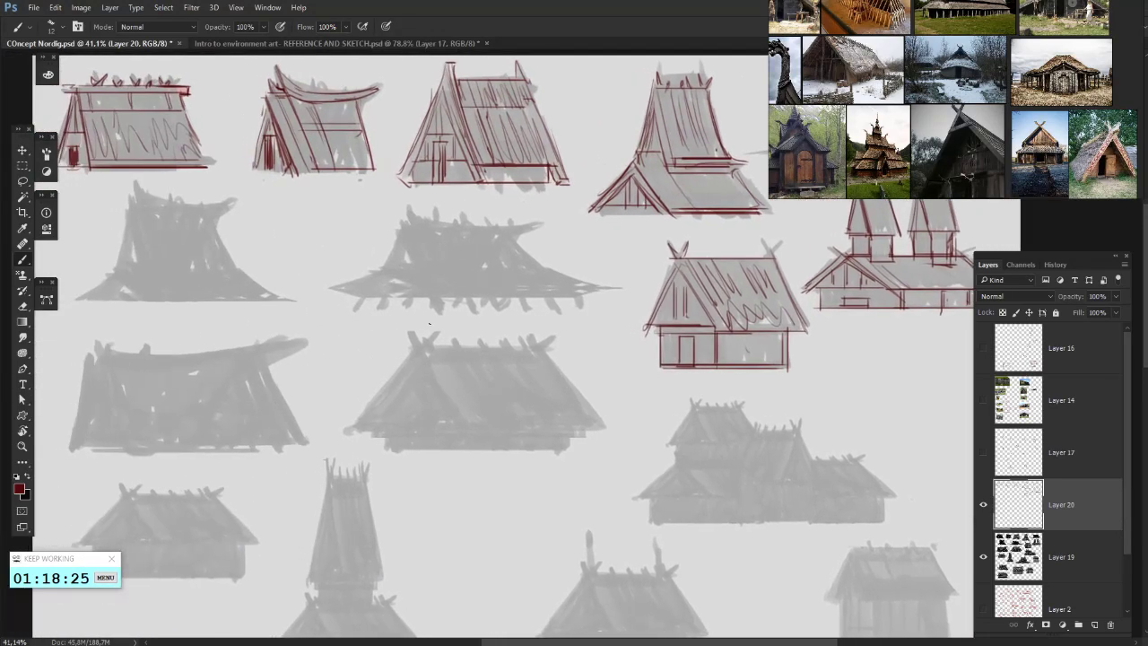
{"action": "left_click_drag", "start_coordinate": [401, 236], "coordinate": [438, 287]}
{"action": "key", "text": "ctrl+alt+z"}
{"action": "key", "text": "ctrl+alt+z"}
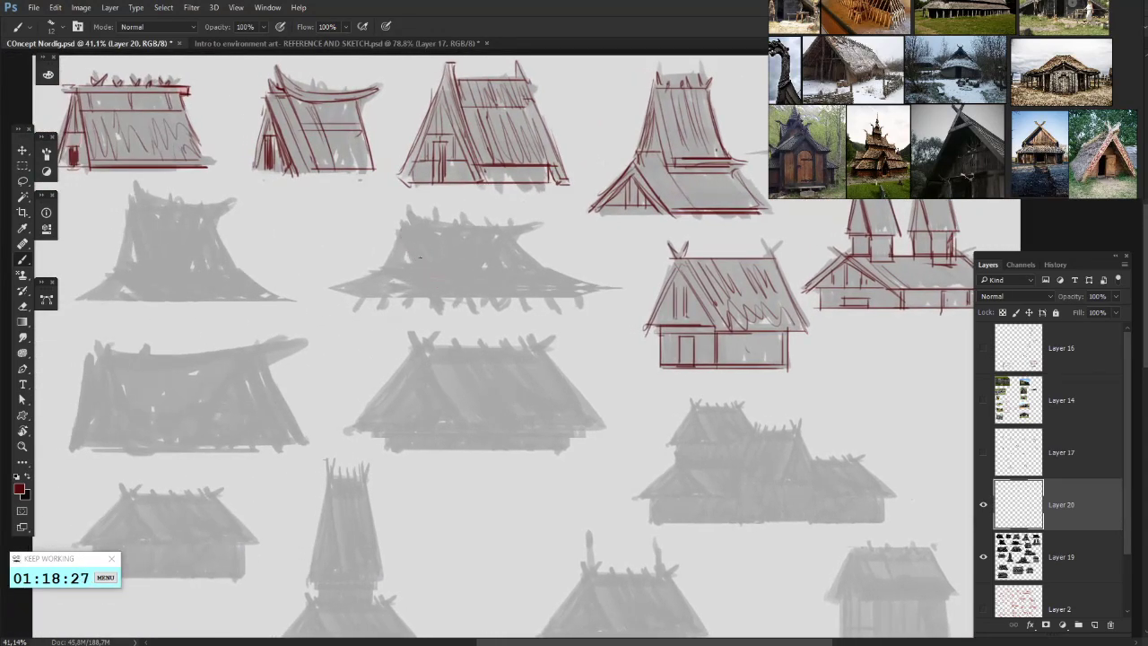
- Draw the triangular front gable of the wide hut with flared eaves, sweeping its lower roof edge outward
{"action": "left_click_drag", "start_coordinate": [402, 224], "coordinate": [438, 283]}
{"action": "mouse_move", "coordinate": [405, 228]}
{"action": "left_mouse_down"}
{"action": "mouse_move", "coordinate": [367, 268]}
{"action": "mouse_move", "coordinate": [444, 273]}
{"action": "left_mouse_up"}
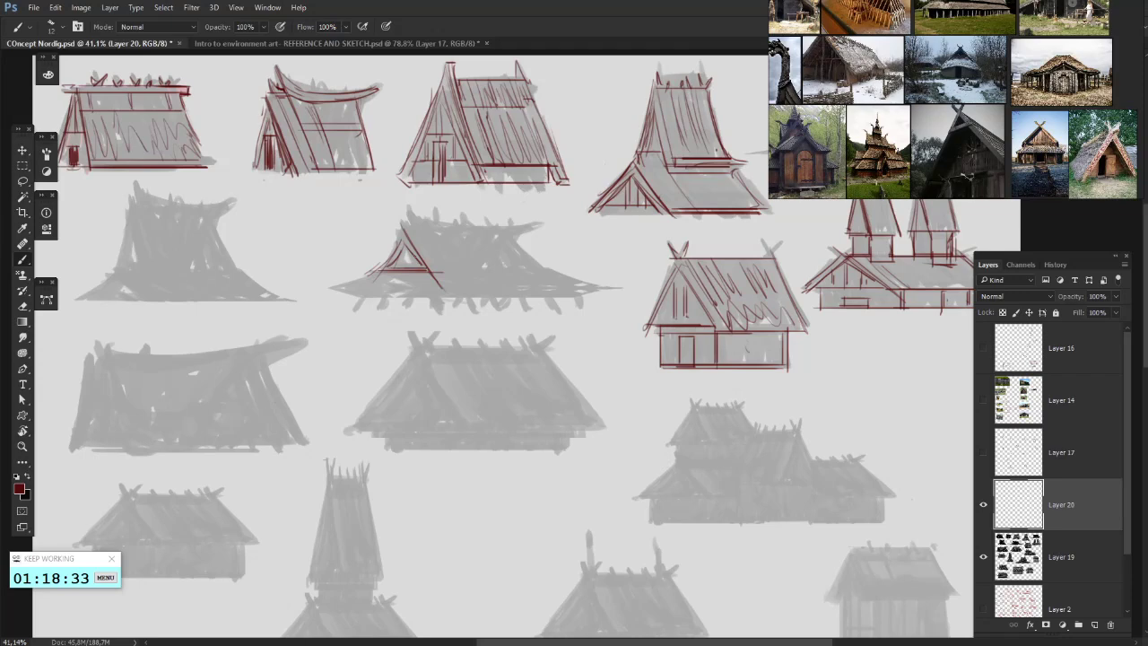
{"action": "mouse_move", "coordinate": [404, 243]}
{"action": "left_mouse_down"}
{"action": "mouse_move", "coordinate": [418, 268]}
{"action": "mouse_move", "coordinate": [433, 251]}
{"action": "mouse_move", "coordinate": [350, 275]}
{"action": "left_mouse_up"}
{"action": "left_click_drag", "start_coordinate": [402, 252], "coordinate": [352, 274]}
{"action": "mouse_move", "coordinate": [356, 273]}
{"action": "left_mouse_down"}
{"action": "mouse_move", "coordinate": [471, 275]}
{"action": "mouse_move", "coordinate": [406, 256]}
{"action": "mouse_move", "coordinate": [413, 246]}
{"action": "left_mouse_up"}
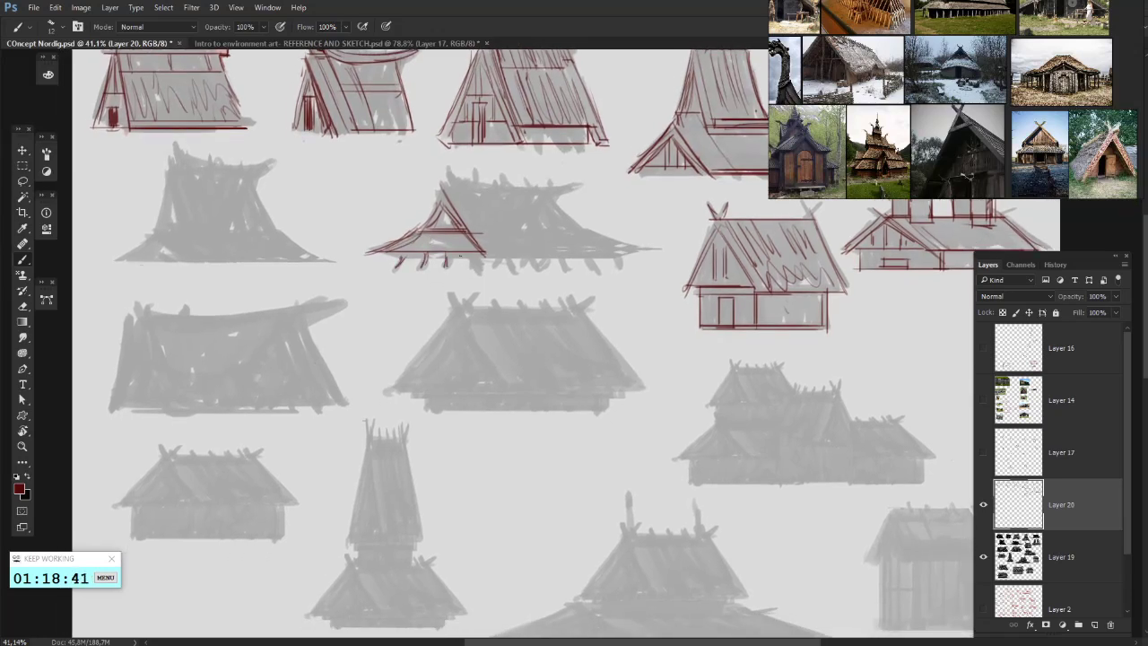
- Draw the long eave of the flared hut with a row of short slanted support posts beneath it
{"action": "mouse_move", "coordinate": [468, 253]}
{"action": "left_mouse_down"}
{"action": "mouse_move", "coordinate": [485, 273]}
{"action": "mouse_move", "coordinate": [632, 253]}
{"action": "left_mouse_up"}
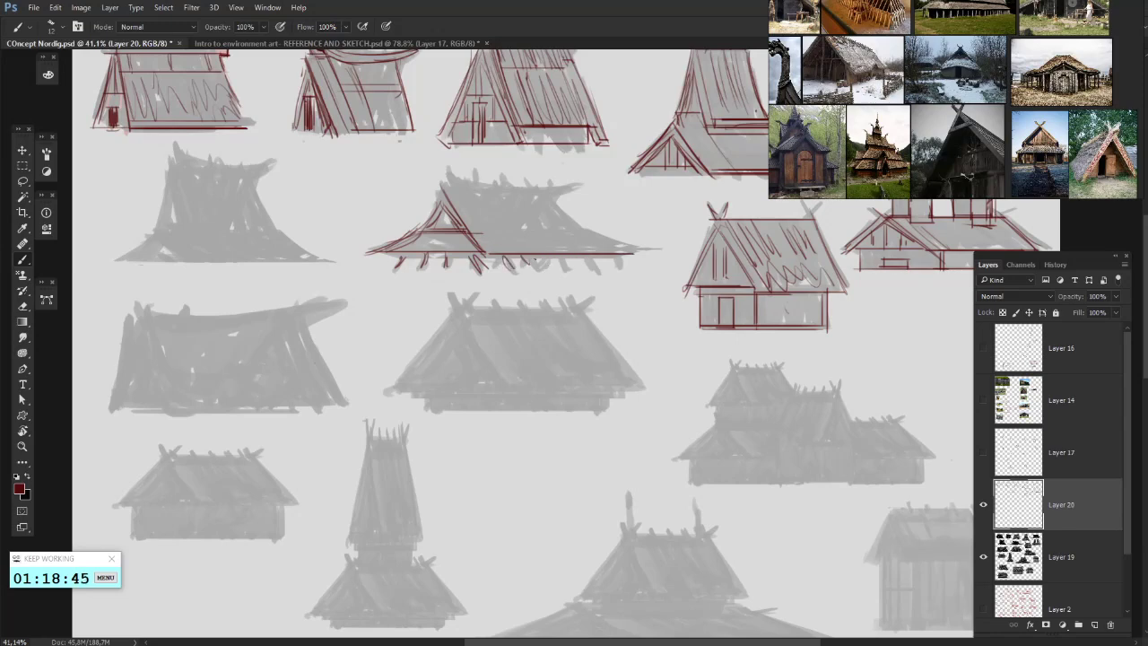
{"action": "mouse_move", "coordinate": [536, 255]}
{"action": "left_mouse_down"}
{"action": "mouse_move", "coordinate": [543, 268]}
{"action": "mouse_move", "coordinate": [590, 273]}
{"action": "left_mouse_up"}
{"action": "left_click_drag", "start_coordinate": [617, 256], "coordinate": [624, 268]}
{"action": "left_click_drag", "start_coordinate": [602, 231], "coordinate": [614, 270]}
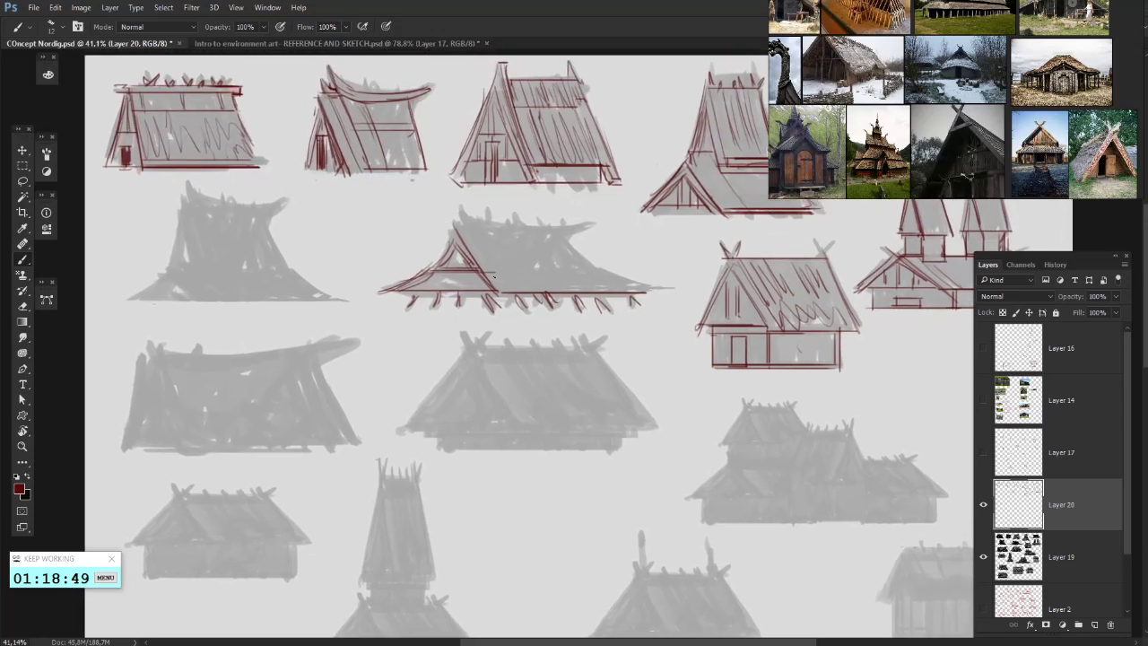
- Outline the flared hut's upper roof with a sagging ridge beam, a slanted end edge and a line above the skirt roof
{"action": "mouse_move", "coordinate": [485, 274]}
{"action": "left_mouse_down"}
{"action": "mouse_move", "coordinate": [596, 264]}
{"action": "mouse_move", "coordinate": [578, 276]}
{"action": "mouse_move", "coordinate": [571, 240]}
{"action": "mouse_move", "coordinate": [590, 261]}
{"action": "mouse_move", "coordinate": [567, 231]}
{"action": "mouse_move", "coordinate": [462, 233]}
{"action": "mouse_move", "coordinate": [476, 238]}
{"action": "mouse_move", "coordinate": [456, 227]}
{"action": "mouse_move", "coordinate": [578, 233]}
{"action": "left_mouse_up"}
{"action": "key", "text": "ctrl+z"}
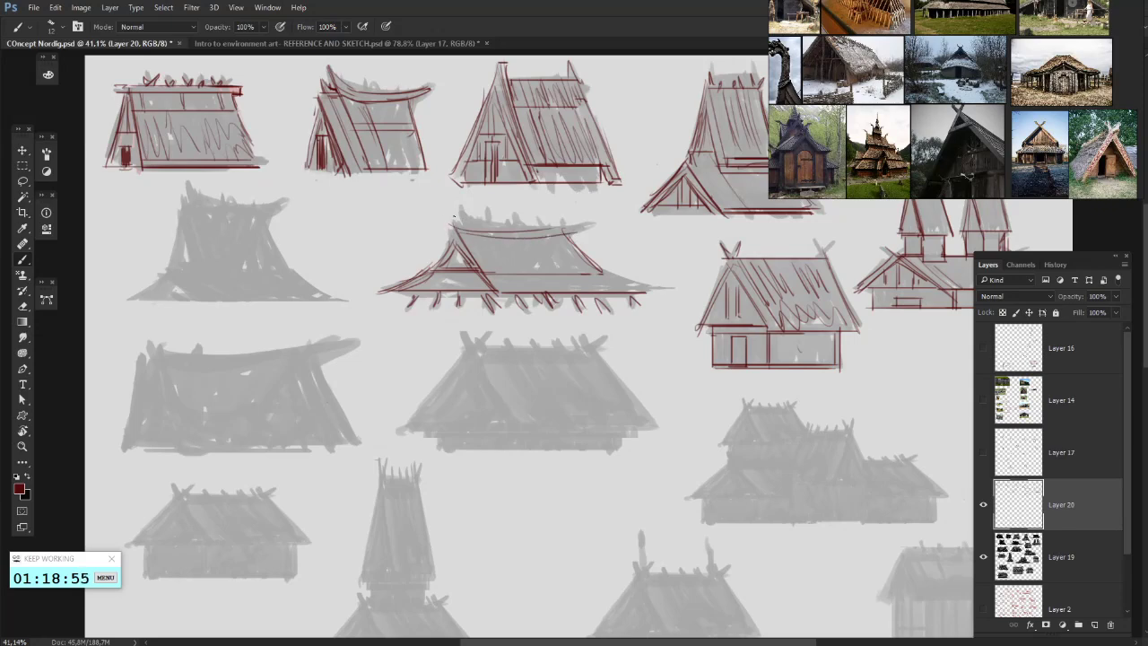
{"action": "mouse_move", "coordinate": [455, 217]}
{"action": "left_mouse_down"}
{"action": "mouse_move", "coordinate": [588, 222]}
{"action": "mouse_move", "coordinate": [562, 231]}
{"action": "mouse_move", "coordinate": [593, 221]}
{"action": "mouse_move", "coordinate": [522, 244]}
{"action": "left_mouse_up"}
{"action": "key", "text": "space"}
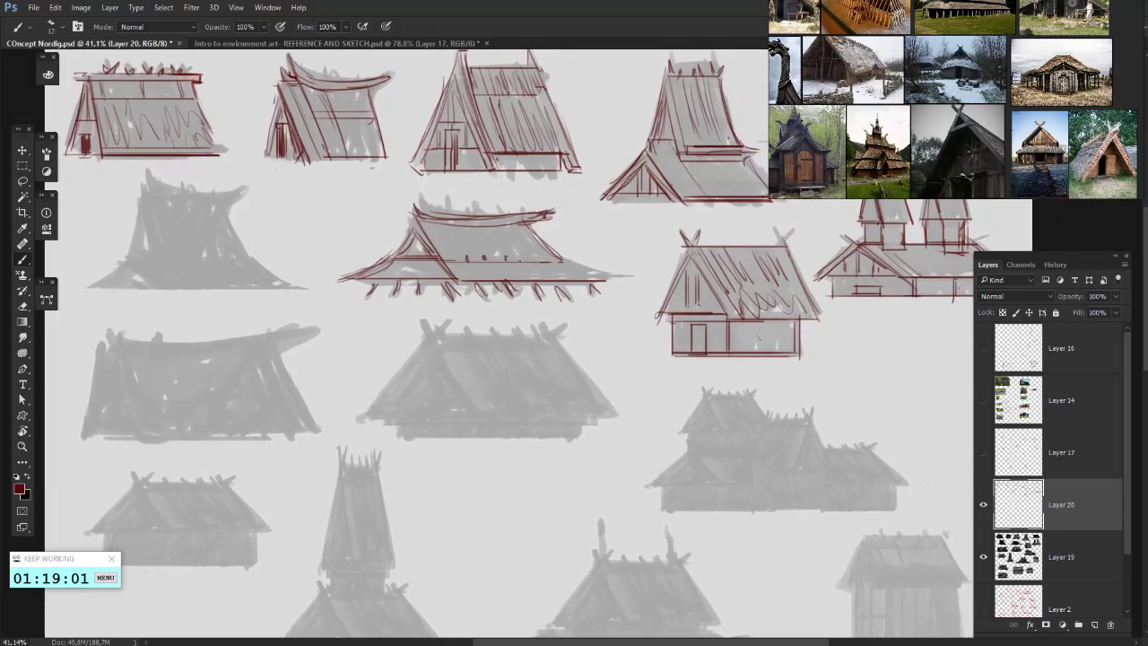
- Define the flared far edge of the wide hut's skirt roof and reinforce its lower roof lines
{"action": "key", "text": "space"}
{"action": "mouse_move", "coordinate": [514, 283]}
{"action": "left_mouse_down"}
{"action": "mouse_move", "coordinate": [552, 254]}
{"action": "mouse_move", "coordinate": [596, 272]}
{"action": "left_mouse_up"}
{"action": "mouse_move", "coordinate": [560, 255]}
{"action": "left_mouse_down"}
{"action": "mouse_move", "coordinate": [597, 271]}
{"action": "mouse_move", "coordinate": [416, 271]}
{"action": "left_mouse_up"}
- Outline the steep front gable of the tall curved-roof hut and a smaller gable at its base
{"action": "key", "text": "space"}
{"action": "left_click_drag", "start_coordinate": [442, 314], "coordinate": [628, 324]}
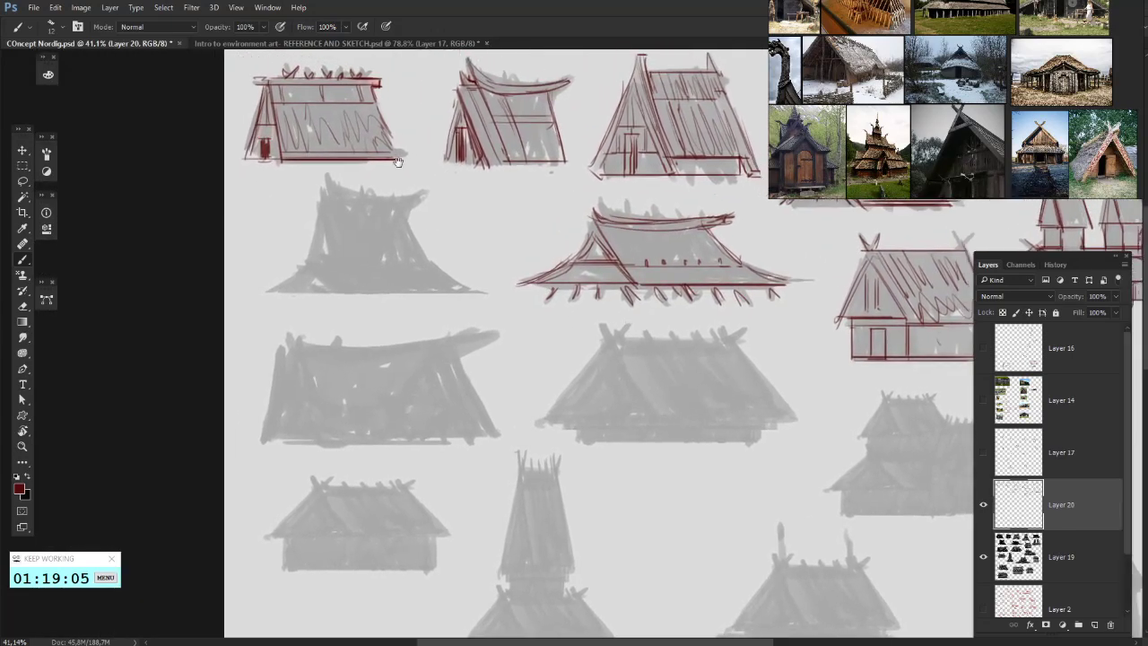
{"action": "key", "text": "space"}
{"action": "mouse_move", "coordinate": [368, 214]}
{"action": "left_mouse_down"}
{"action": "mouse_move", "coordinate": [392, 301]}
{"action": "mouse_move", "coordinate": [360, 328]}
{"action": "left_mouse_up"}
{"action": "mouse_move", "coordinate": [347, 280]}
{"action": "left_mouse_down"}
{"action": "mouse_move", "coordinate": [371, 352]}
{"action": "mouse_move", "coordinate": [429, 345]}
{"action": "left_mouse_up"}
{"action": "key", "text": "ctrl+z"}
{"action": "mouse_move", "coordinate": [333, 343]}
{"action": "left_mouse_down"}
{"action": "mouse_move", "coordinate": [361, 343]}
{"action": "mouse_move", "coordinate": [343, 346]}
{"action": "mouse_move", "coordinate": [369, 380]}
{"action": "left_mouse_up"}
{"action": "mouse_move", "coordinate": [335, 345]}
{"action": "left_mouse_down"}
{"action": "mouse_move", "coordinate": [295, 375]}
{"action": "mouse_move", "coordinate": [355, 379]}
{"action": "mouse_move", "coordinate": [338, 378]}
{"action": "left_mouse_up"}
{"action": "scroll", "coordinate": [328, 379], "scroll_direction": "up", "scroll_amount": 1}
{"action": "left_click_drag", "start_coordinate": [346, 284], "coordinate": [331, 344]}
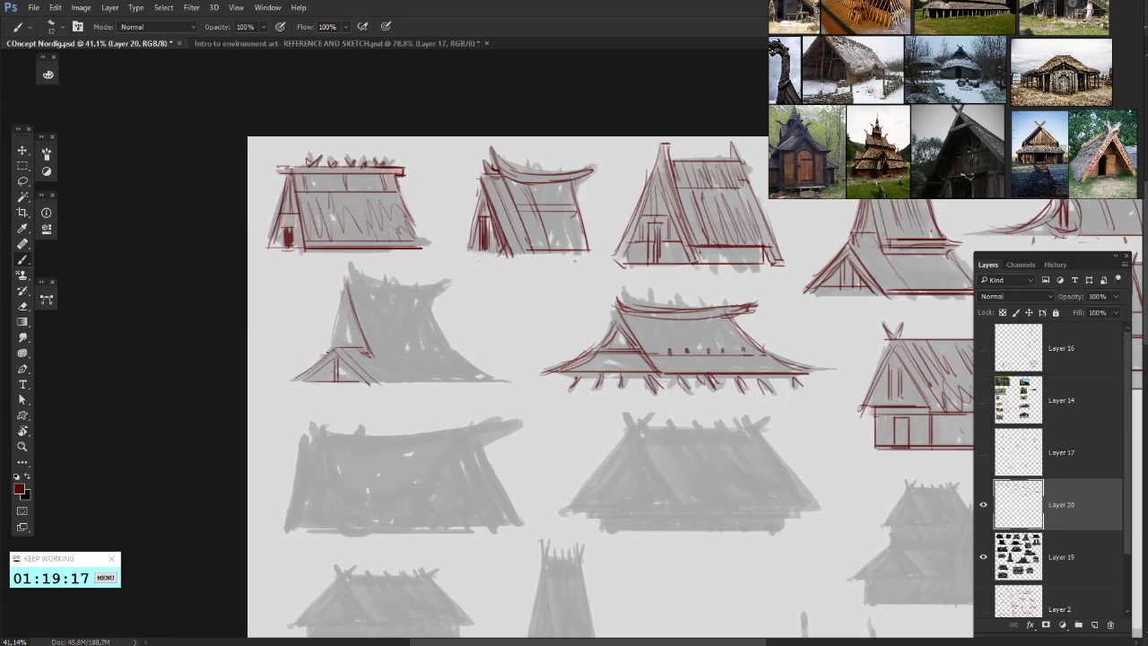
- Draw the tall hut's curved ridge, central gable post, sloping far roof edge and the line dividing its roof tiers
{"action": "mouse_move", "coordinate": [345, 285]}
{"action": "left_mouse_down"}
{"action": "mouse_move", "coordinate": [325, 350]}
{"action": "mouse_move", "coordinate": [349, 346]}
{"action": "mouse_move", "coordinate": [374, 266]}
{"action": "mouse_move", "coordinate": [350, 301]}
{"action": "left_mouse_up"}
{"action": "mouse_move", "coordinate": [322, 264]}
{"action": "left_mouse_down"}
{"action": "mouse_move", "coordinate": [410, 275]}
{"action": "mouse_move", "coordinate": [430, 330]}
{"action": "left_mouse_up"}
{"action": "key", "text": "ctrl+z"}
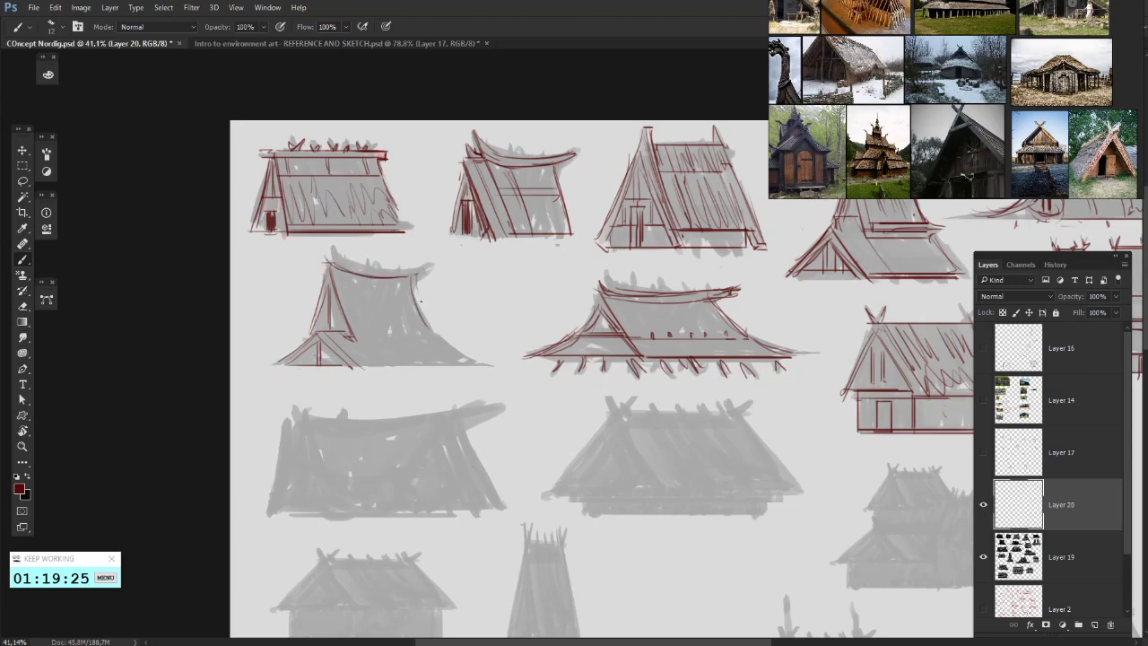
{"action": "mouse_move", "coordinate": [410, 279]}
{"action": "left_mouse_down"}
{"action": "mouse_move", "coordinate": [432, 332]}
{"action": "mouse_move", "coordinate": [359, 334]}
{"action": "mouse_move", "coordinate": [374, 290]}
{"action": "mouse_move", "coordinate": [367, 271]}
{"action": "left_mouse_up"}
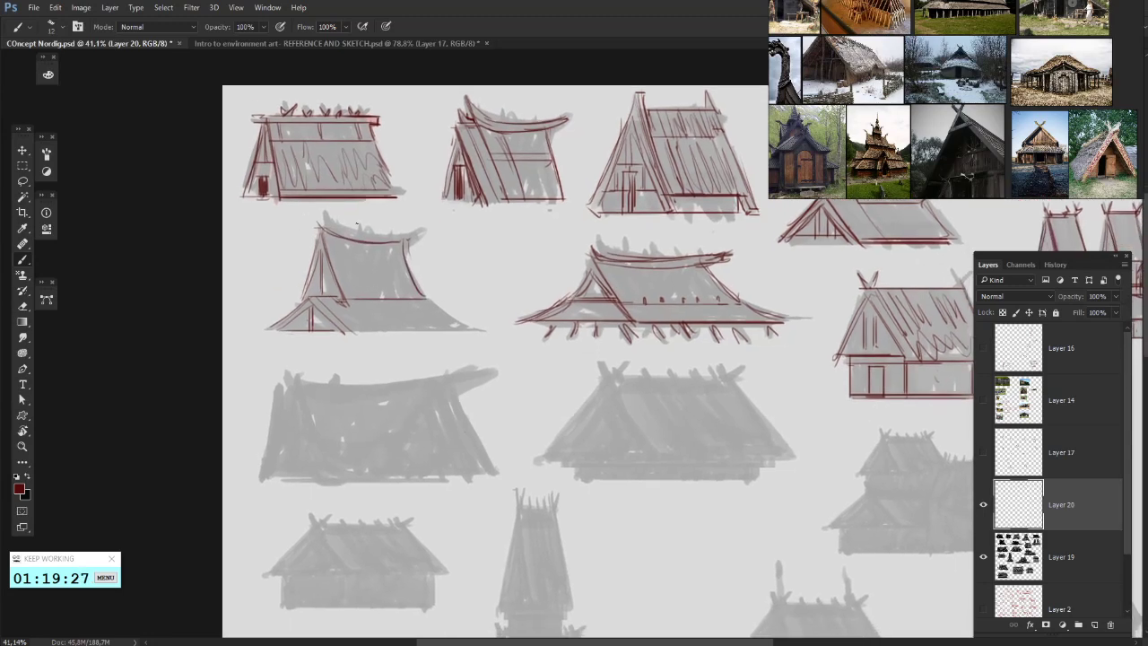
{"action": "left_click_drag", "start_coordinate": [242, 123], "coordinate": [239, 57]}
{"action": "left_click_drag", "start_coordinate": [452, 218], "coordinate": [459, 251]}
{"action": "left_click_drag", "start_coordinate": [375, 270], "coordinate": [429, 266]}
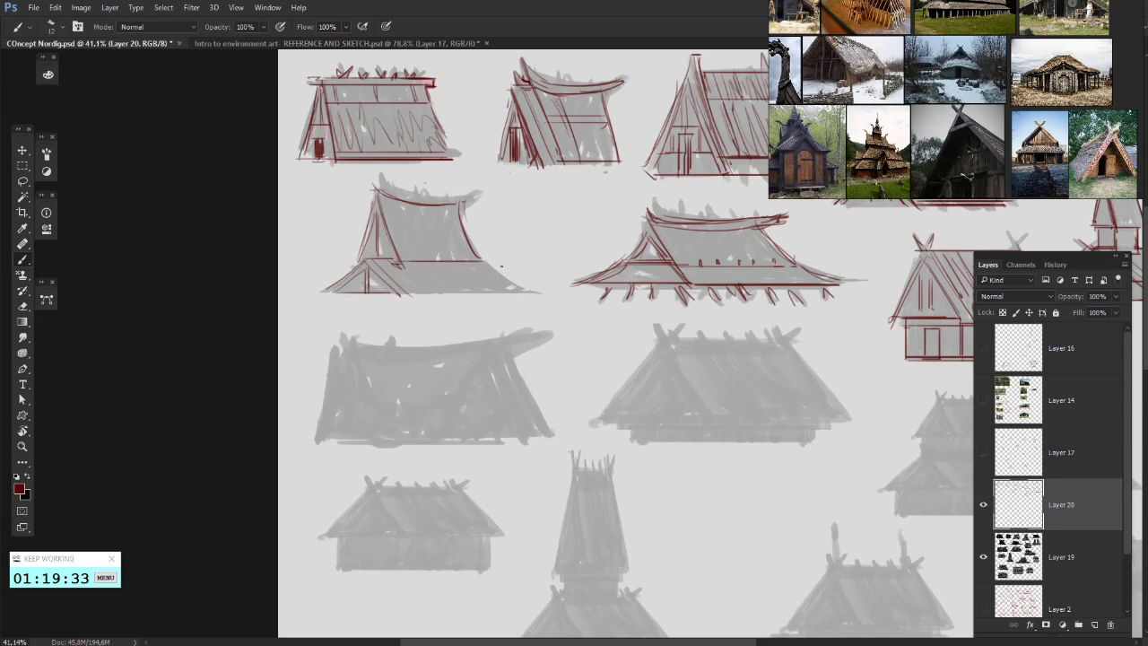
- Finish the tall hut's flared lower roof and thick ridge beam, filling both roof tiers with slanted plank strokes
{"action": "mouse_move", "coordinate": [481, 259]}
{"action": "left_mouse_down"}
{"action": "mouse_move", "coordinate": [519, 287]}
{"action": "mouse_move", "coordinate": [400, 293]}
{"action": "mouse_move", "coordinate": [406, 286]}
{"action": "mouse_move", "coordinate": [431, 294]}
{"action": "mouse_move", "coordinate": [453, 280]}
{"action": "mouse_move", "coordinate": [380, 304]}
{"action": "left_mouse_up"}
{"action": "left_click_drag", "start_coordinate": [497, 294], "coordinate": [476, 268]}
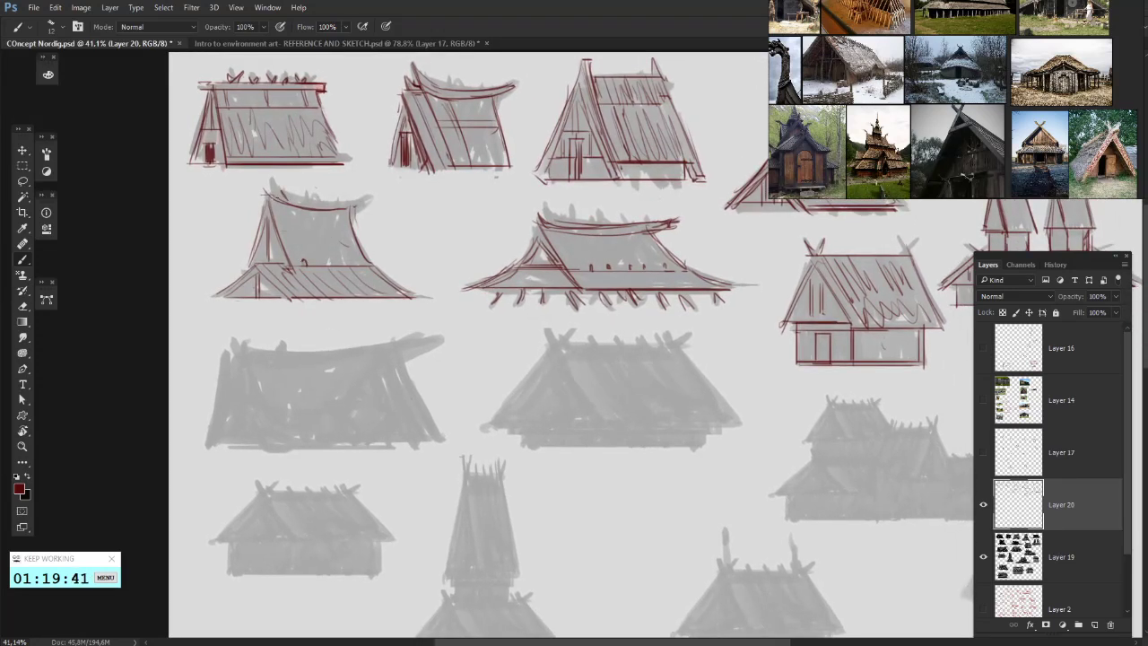
{"action": "mouse_move", "coordinate": [273, 187]}
{"action": "left_mouse_down"}
{"action": "mouse_move", "coordinate": [283, 204]}
{"action": "mouse_move", "coordinate": [369, 197]}
{"action": "mouse_move", "coordinate": [338, 174]}
{"action": "mouse_move", "coordinate": [311, 223]}
{"action": "left_mouse_up"}
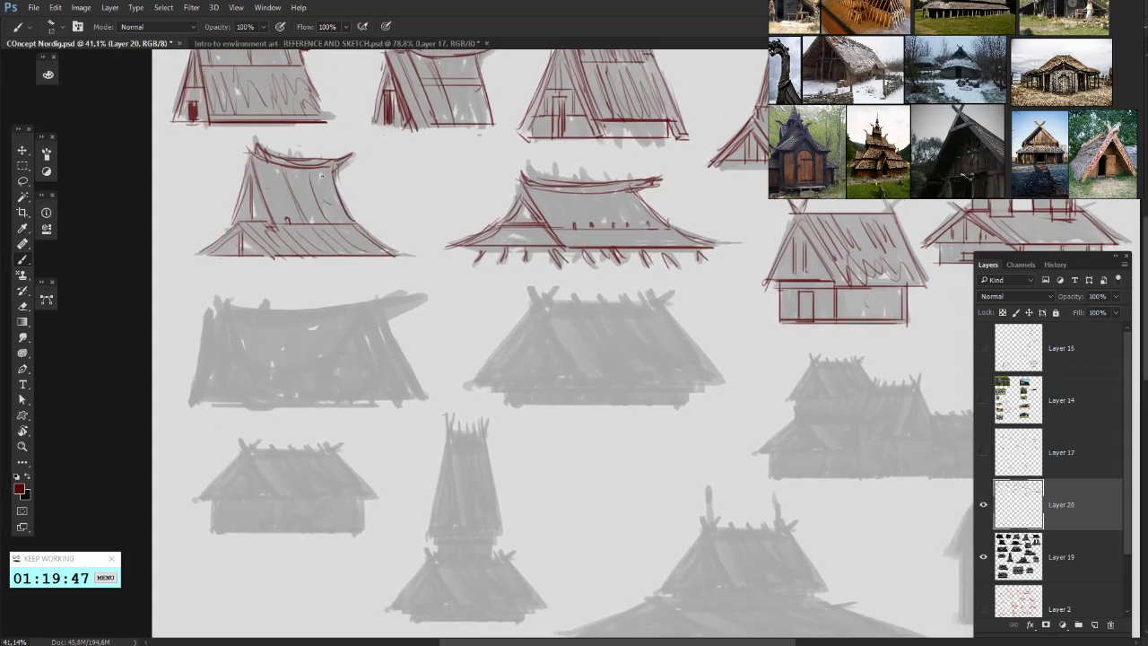
{"action": "left_click_drag", "start_coordinate": [341, 173], "coordinate": [321, 224]}
- Draw the broad hut's crossed gable beams, ridge line with log ends, and doubled slanted gable boards
{"action": "mouse_move", "coordinate": [519, 345]}
{"action": "left_mouse_down"}
{"action": "mouse_move", "coordinate": [529, 323]}
{"action": "mouse_move", "coordinate": [497, 307]}
{"action": "left_mouse_up"}
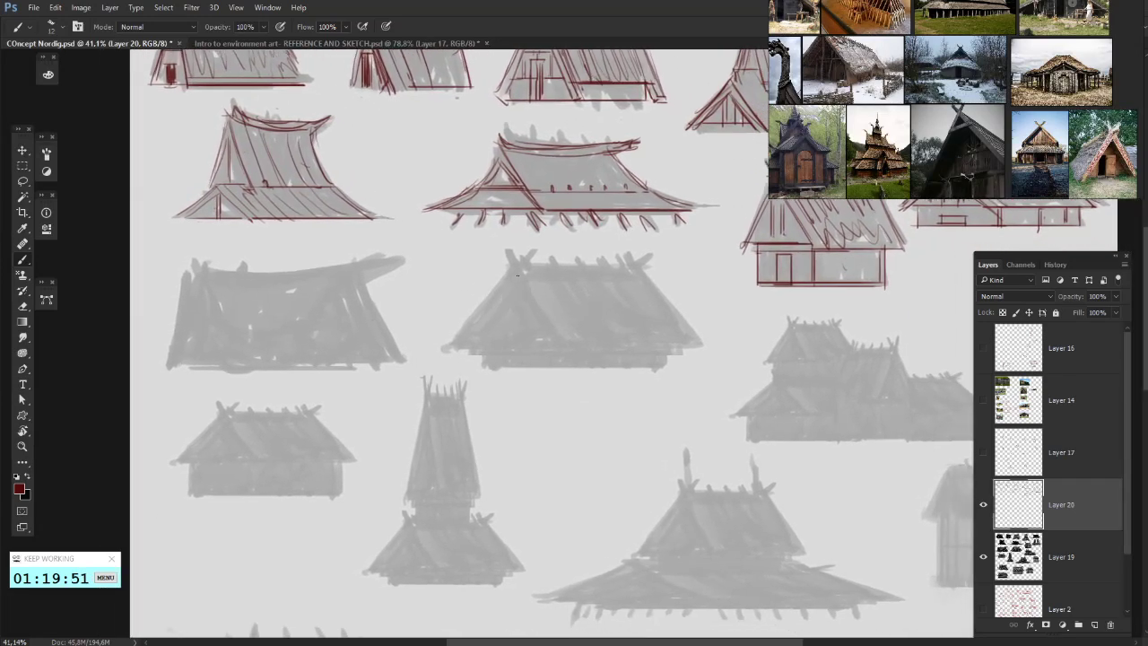
{"action": "left_click_drag", "start_coordinate": [533, 249], "coordinate": [525, 262]}
{"action": "left_click_drag", "start_coordinate": [547, 264], "coordinate": [549, 253]}
{"action": "mouse_move", "coordinate": [549, 253]}
{"action": "left_mouse_down"}
{"action": "mouse_move", "coordinate": [557, 262]}
{"action": "mouse_move", "coordinate": [554, 251]}
{"action": "mouse_move", "coordinate": [599, 254]}
{"action": "left_mouse_up"}
{"action": "mouse_move", "coordinate": [613, 248]}
{"action": "left_mouse_down"}
{"action": "mouse_move", "coordinate": [618, 236]}
{"action": "mouse_move", "coordinate": [574, 258]}
{"action": "mouse_move", "coordinate": [492, 250]}
{"action": "mouse_move", "coordinate": [544, 328]}
{"action": "mouse_move", "coordinate": [535, 333]}
{"action": "left_mouse_up"}
{"action": "mouse_move", "coordinate": [533, 331]}
{"action": "left_mouse_down"}
{"action": "mouse_move", "coordinate": [492, 267]}
{"action": "mouse_move", "coordinate": [437, 325]}
{"action": "left_mouse_up"}
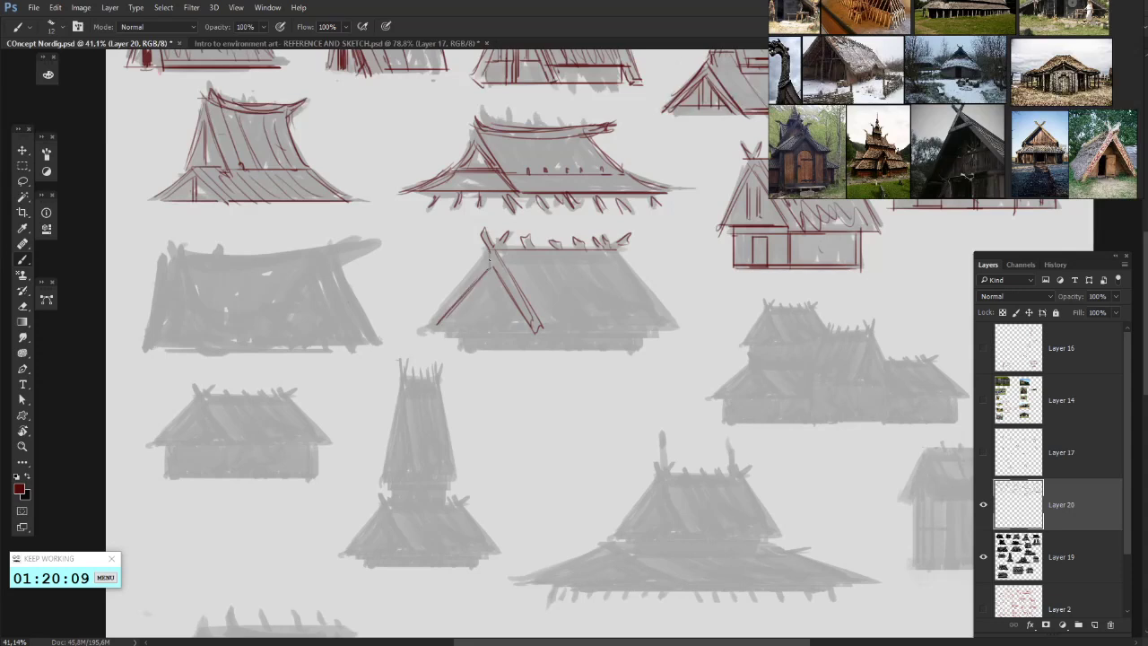
{"action": "mouse_move", "coordinate": [489, 260]}
{"action": "left_mouse_down"}
{"action": "mouse_move", "coordinate": [520, 236]}
{"action": "mouse_move", "coordinate": [459, 293]}
{"action": "mouse_move", "coordinate": [475, 278]}
{"action": "left_mouse_up"}
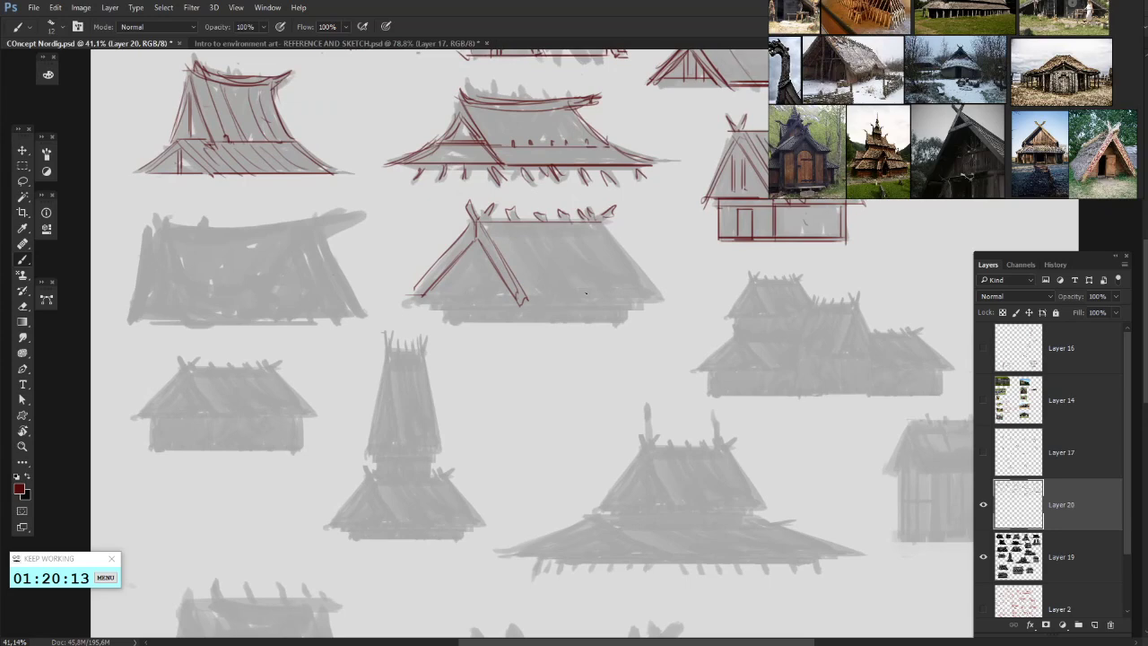
{"action": "mouse_move", "coordinate": [636, 300]}
{"action": "left_mouse_down"}
{"action": "mouse_move", "coordinate": [526, 300]}
{"action": "mouse_move", "coordinate": [672, 301]}
{"action": "mouse_move", "coordinate": [612, 236]}
{"action": "left_mouse_up"}
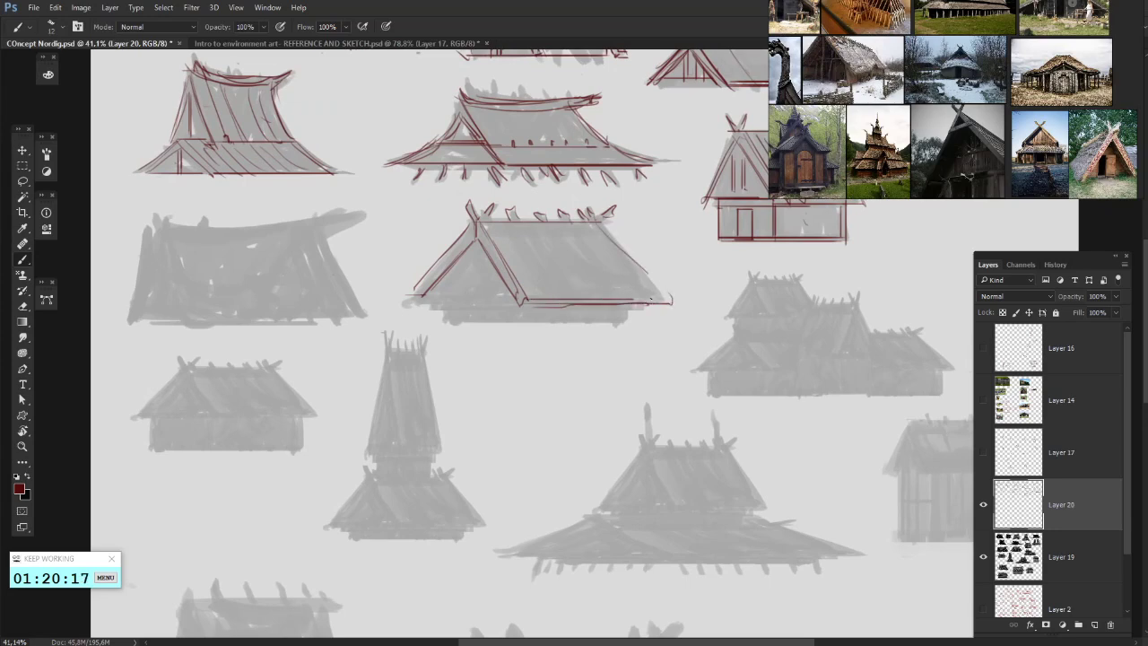
{"action": "left_click_drag", "start_coordinate": [674, 298], "coordinate": [603, 224]}
{"action": "left_click_drag", "start_coordinate": [672, 303], "coordinate": [640, 268]}
{"action": "key", "text": "ctrl+alt+z"}
{"action": "key", "text": "ctrl+alt+z"}
{"action": "key", "text": "ctrl+alt+z"}
- Outline the broad hut's main roof with a slanted end edge and doubled eave, and draw the low wall beneath
{"action": "left_click_drag", "start_coordinate": [610, 227], "coordinate": [672, 304]}
{"action": "left_click_drag", "start_coordinate": [524, 310], "coordinate": [607, 307]}
{"action": "left_click_drag", "start_coordinate": [524, 305], "coordinate": [653, 305]}
{"action": "left_click_drag", "start_coordinate": [485, 319], "coordinate": [579, 310]}
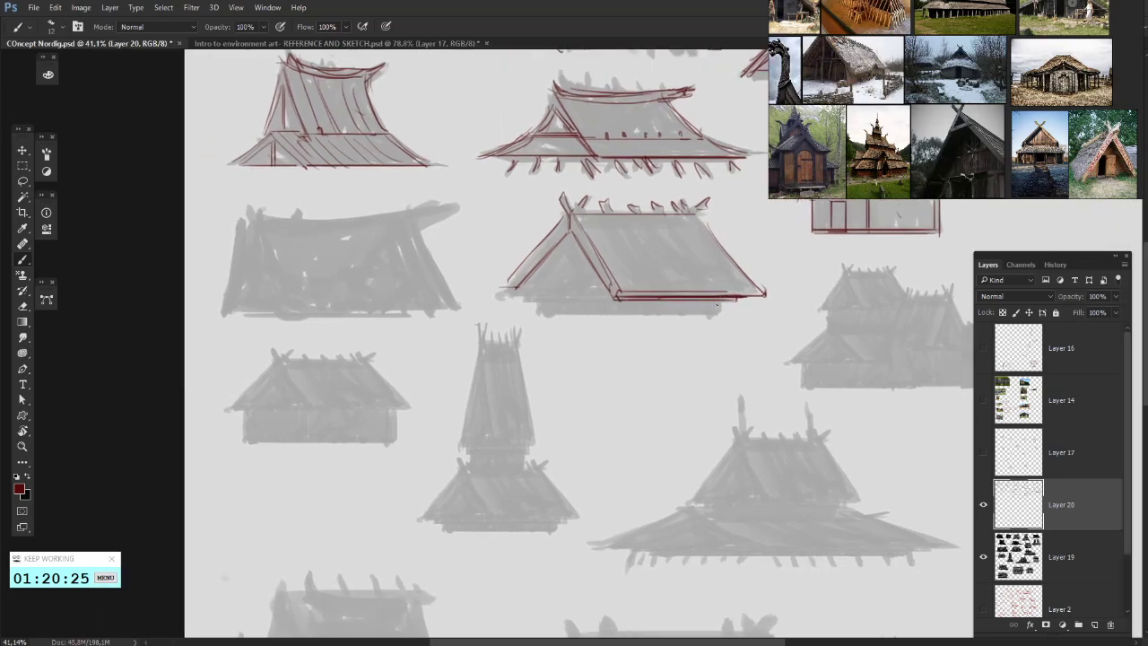
{"action": "left_click_drag", "start_coordinate": [723, 313], "coordinate": [541, 314]}
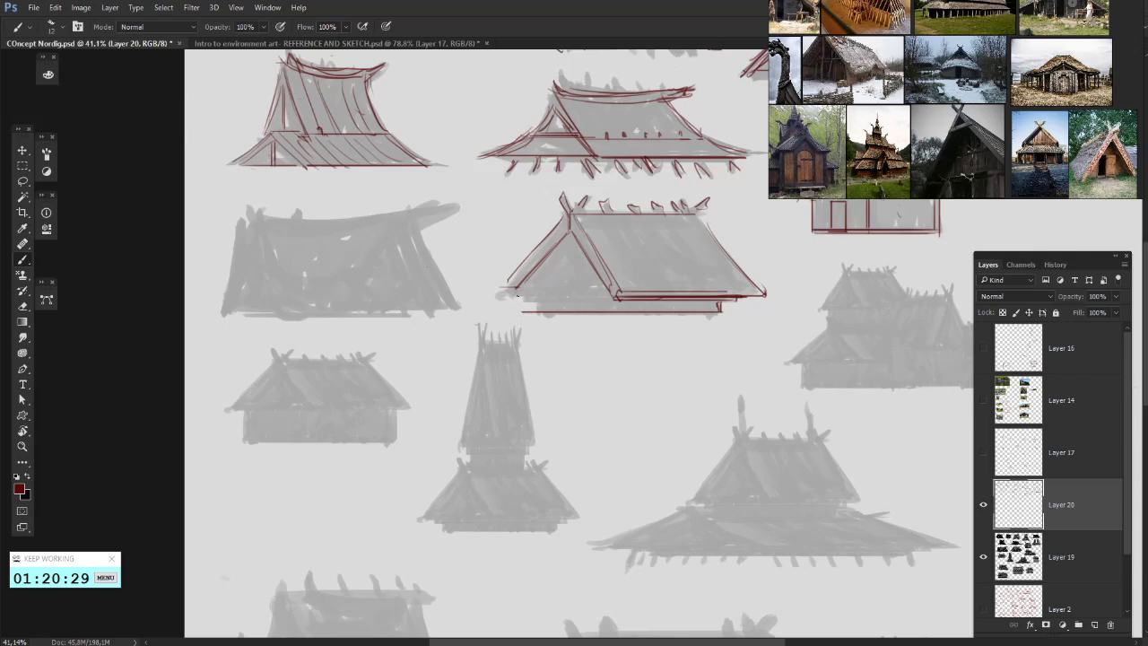
- Fill the broad hut's front gable with a base beam, central post, crossbars and vertical planks
{"action": "mouse_move", "coordinate": [519, 298]}
{"action": "left_mouse_down"}
{"action": "mouse_move", "coordinate": [615, 296]}
{"action": "mouse_move", "coordinate": [524, 301]}
{"action": "mouse_move", "coordinate": [603, 287]}
{"action": "left_mouse_up"}
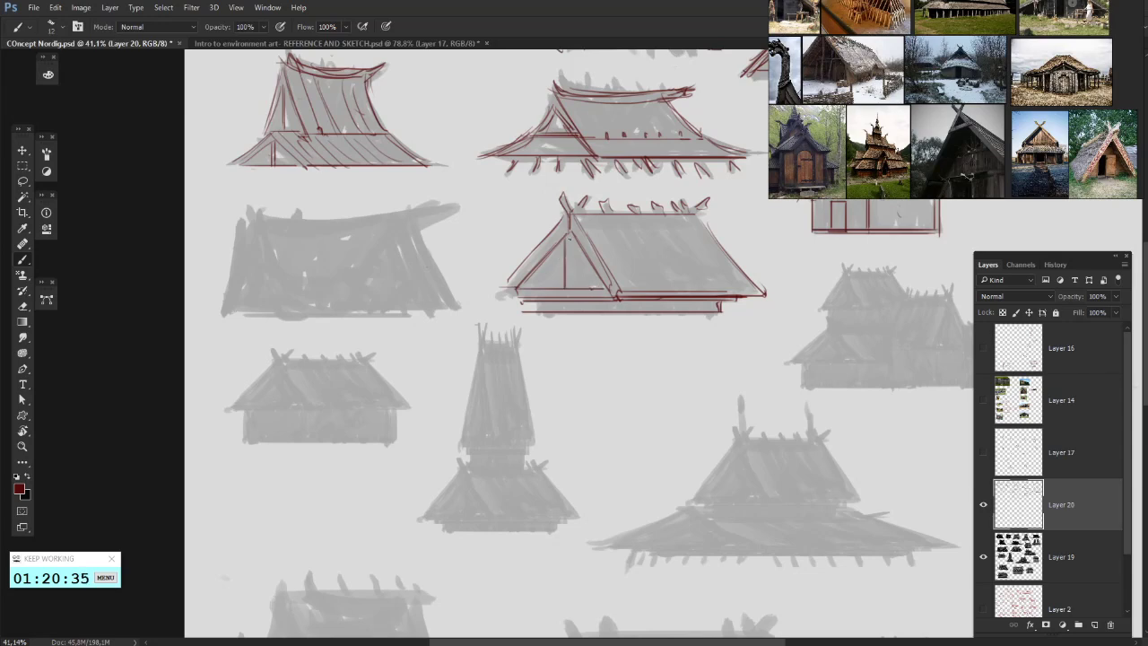
{"action": "mouse_move", "coordinate": [569, 238]}
{"action": "left_mouse_down"}
{"action": "mouse_move", "coordinate": [572, 287]}
{"action": "mouse_move", "coordinate": [573, 241]}
{"action": "mouse_move", "coordinate": [589, 262]}
{"action": "left_mouse_up"}
{"action": "mouse_move", "coordinate": [540, 285]}
{"action": "left_mouse_down"}
{"action": "mouse_move", "coordinate": [540, 266]}
{"action": "mouse_move", "coordinate": [548, 289]}
{"action": "mouse_move", "coordinate": [582, 289]}
{"action": "left_mouse_up"}
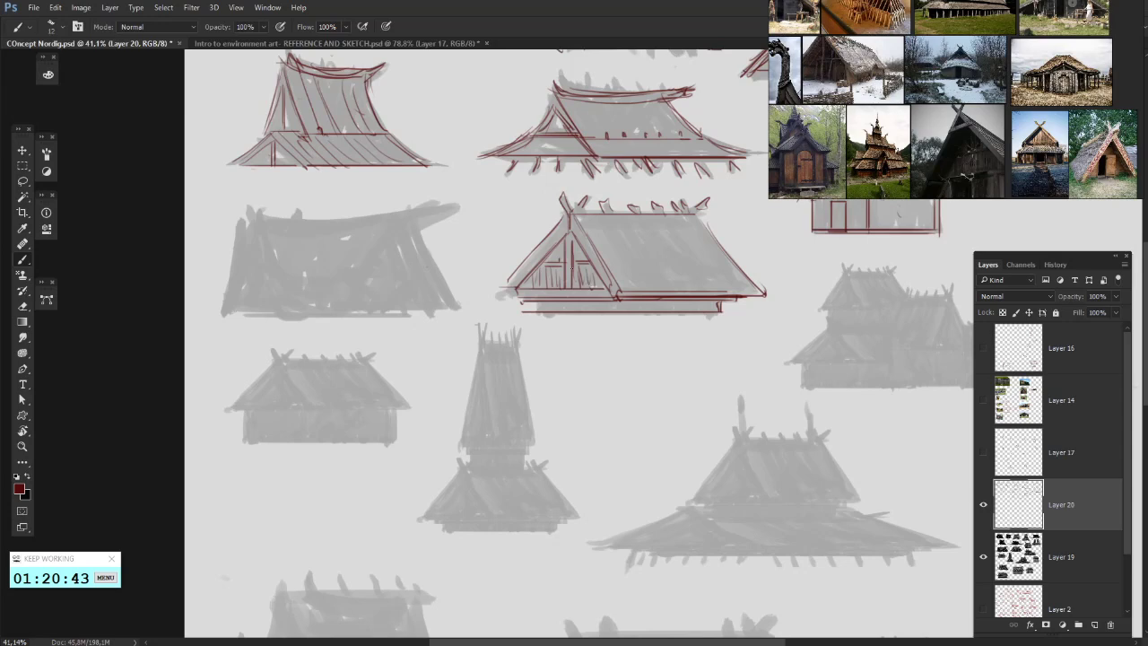
- Reinforce the broad hut's eave, mark a post in its low wall, and fill the roof with slanted plank strokes
{"action": "left_click_drag", "start_coordinate": [486, 251], "coordinate": [438, 230]}
{"action": "left_click_drag", "start_coordinate": [478, 290], "coordinate": [628, 291]}
{"action": "left_click_drag", "start_coordinate": [560, 279], "coordinate": [561, 291]}
{"action": "mouse_move", "coordinate": [547, 221]}
{"action": "left_mouse_down"}
{"action": "mouse_move", "coordinate": [505, 237]}
{"action": "mouse_move", "coordinate": [558, 287]}
{"action": "mouse_move", "coordinate": [612, 285]}
{"action": "left_mouse_up"}
{"action": "left_click_drag", "start_coordinate": [588, 220], "coordinate": [651, 279]}
{"action": "left_click_drag", "start_coordinate": [596, 226], "coordinate": [633, 266]}
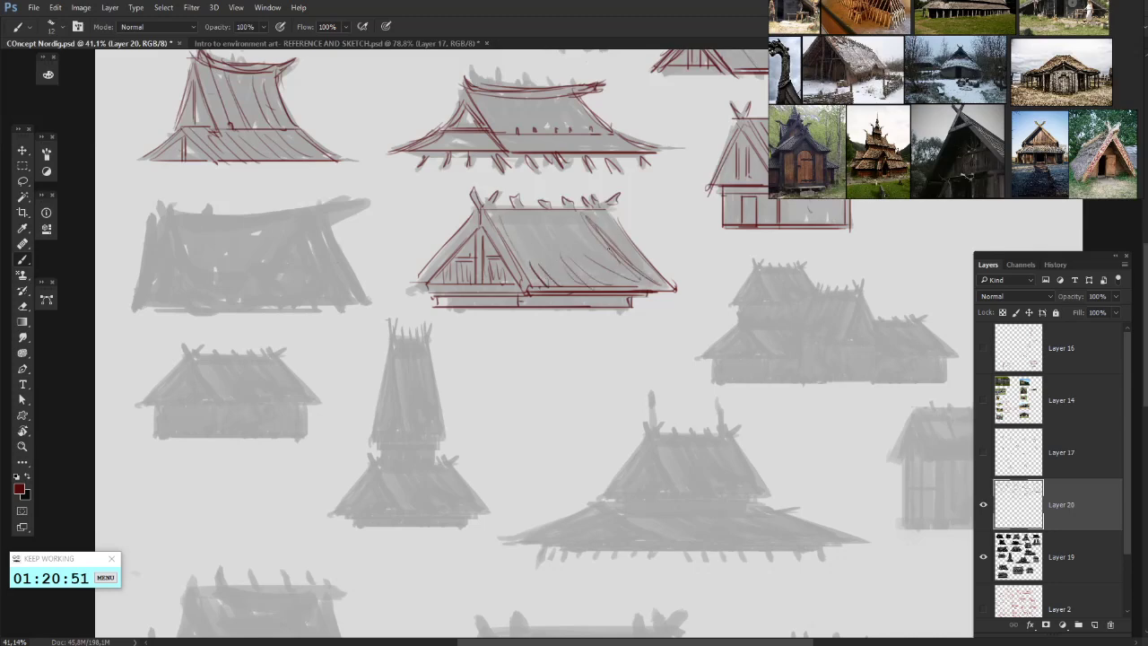
{"action": "left_click_drag", "start_coordinate": [569, 212], "coordinate": [614, 271]}
{"action": "mouse_move", "coordinate": [558, 221]}
{"action": "left_mouse_down"}
{"action": "mouse_move", "coordinate": [588, 273]}
{"action": "mouse_move", "coordinate": [567, 269]}
{"action": "left_mouse_up"}
{"action": "left_click_drag", "start_coordinate": [504, 217], "coordinate": [545, 268]}
- Review the lined hut sketches across the sheet against the remaining grey silhouettes
{"action": "mouse_move", "coordinate": [476, 299]}
{"action": "left_mouse_down"}
{"action": "mouse_move", "coordinate": [666, 374]}
{"action": "mouse_move", "coordinate": [661, 358]}
{"action": "left_mouse_up"}
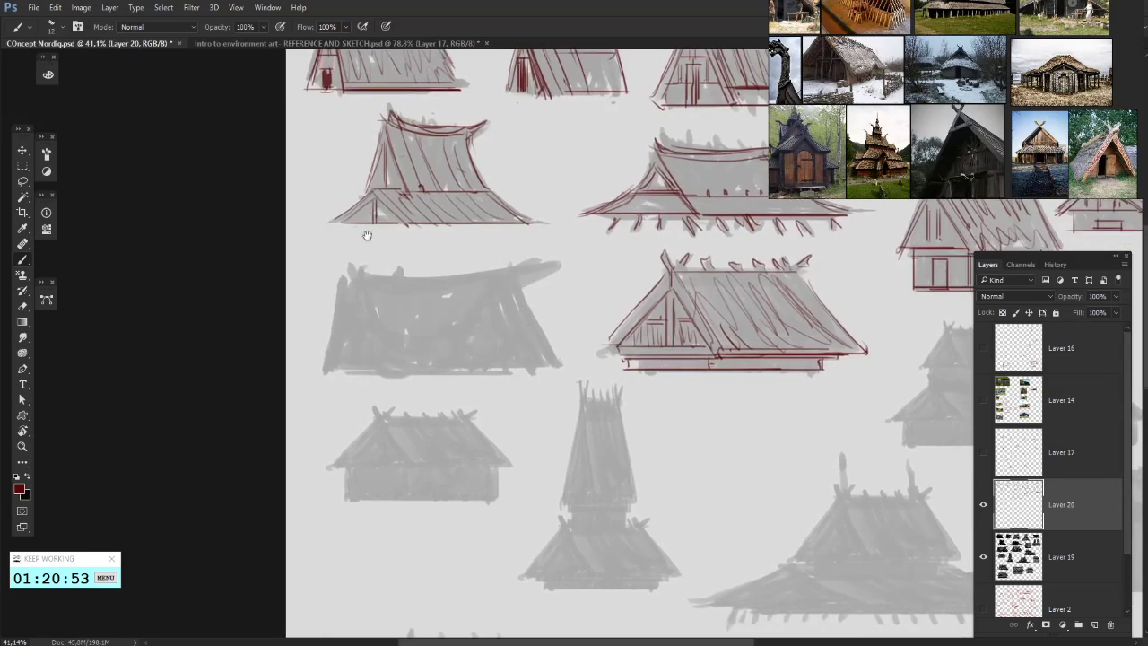
{"action": "left_click_drag", "start_coordinate": [402, 225], "coordinate": [382, 210]}
{"action": "left_click_drag", "start_coordinate": [486, 238], "coordinate": [497, 264]}
{"action": "left_click_drag", "start_coordinate": [861, 222], "coordinate": [559, 371]}
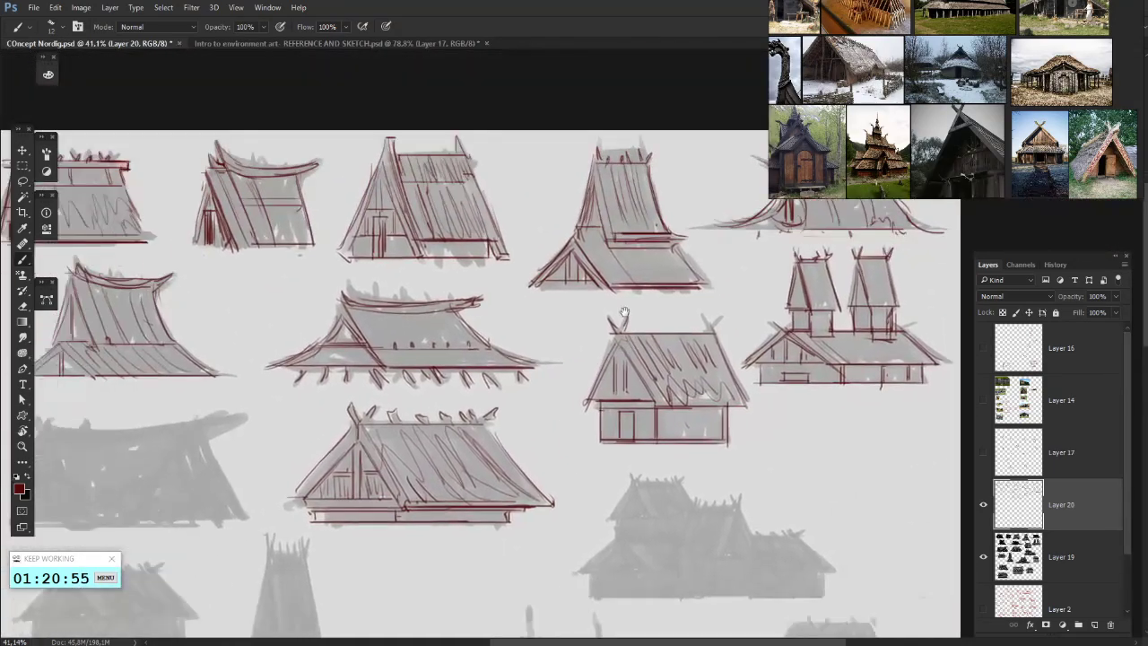
{"action": "left_click_drag", "start_coordinate": [589, 610], "coordinate": [651, 156]}
{"action": "left_click_drag", "start_coordinate": [340, 160], "coordinate": [471, 376]}
{"action": "left_click_drag", "start_coordinate": [636, 134], "coordinate": [630, 351]}
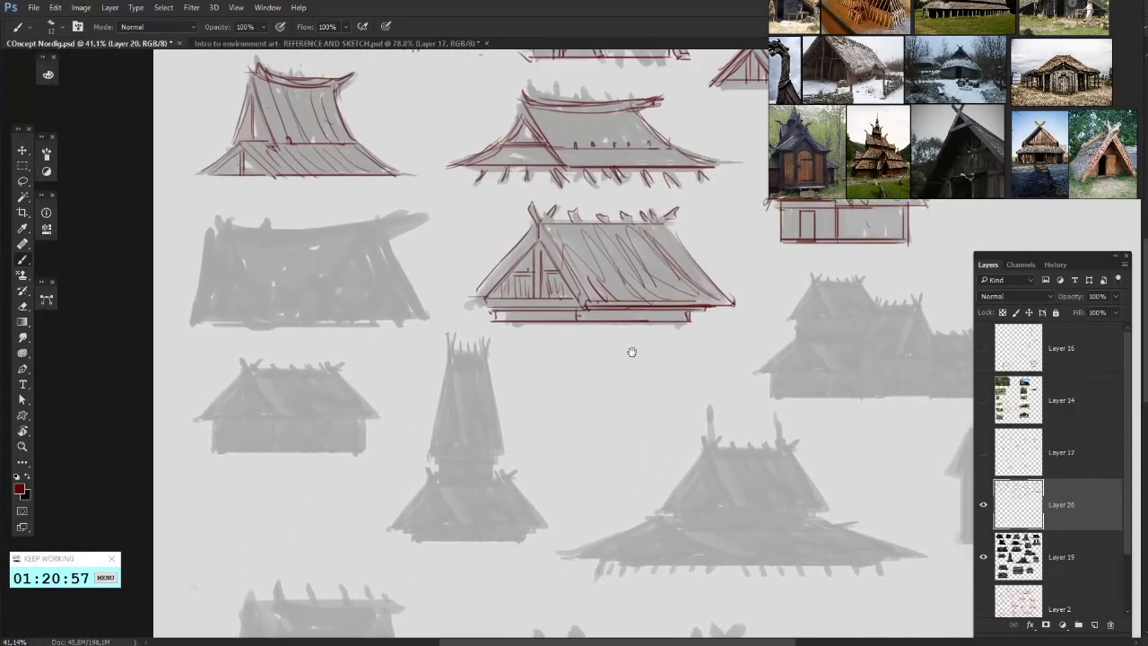
- Draw the steep gable board on the narrow tower hut and erase the stray strokes along its outer side
{"action": "left_click_drag", "start_coordinate": [548, 360], "coordinate": [554, 270]}
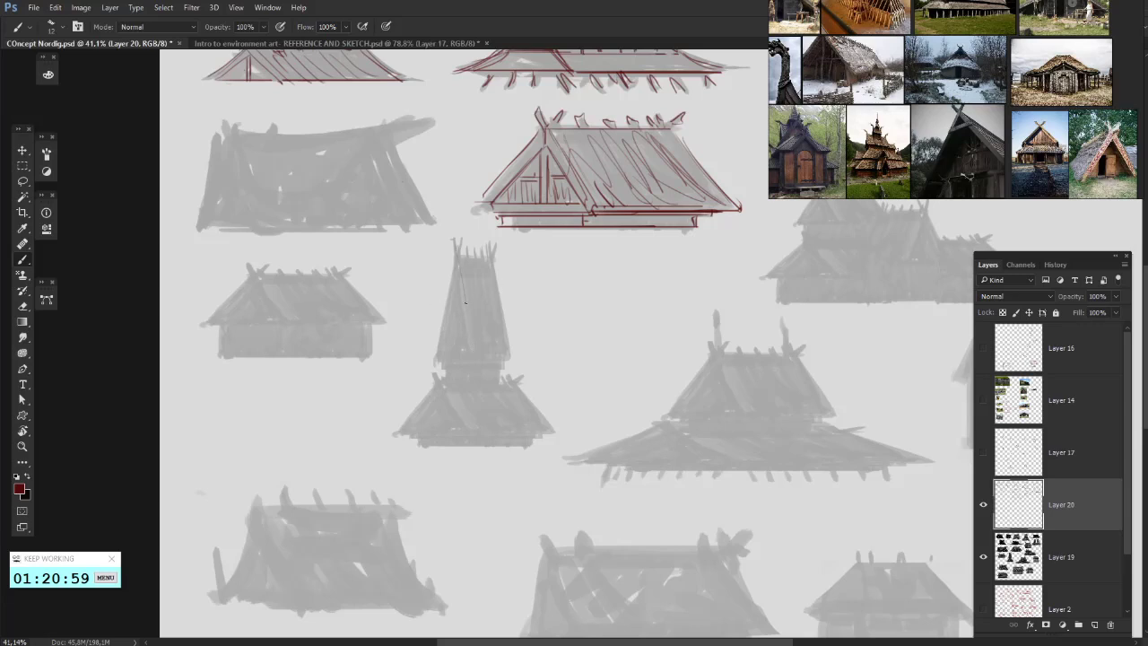
{"action": "left_click_drag", "start_coordinate": [464, 303], "coordinate": [472, 357]}
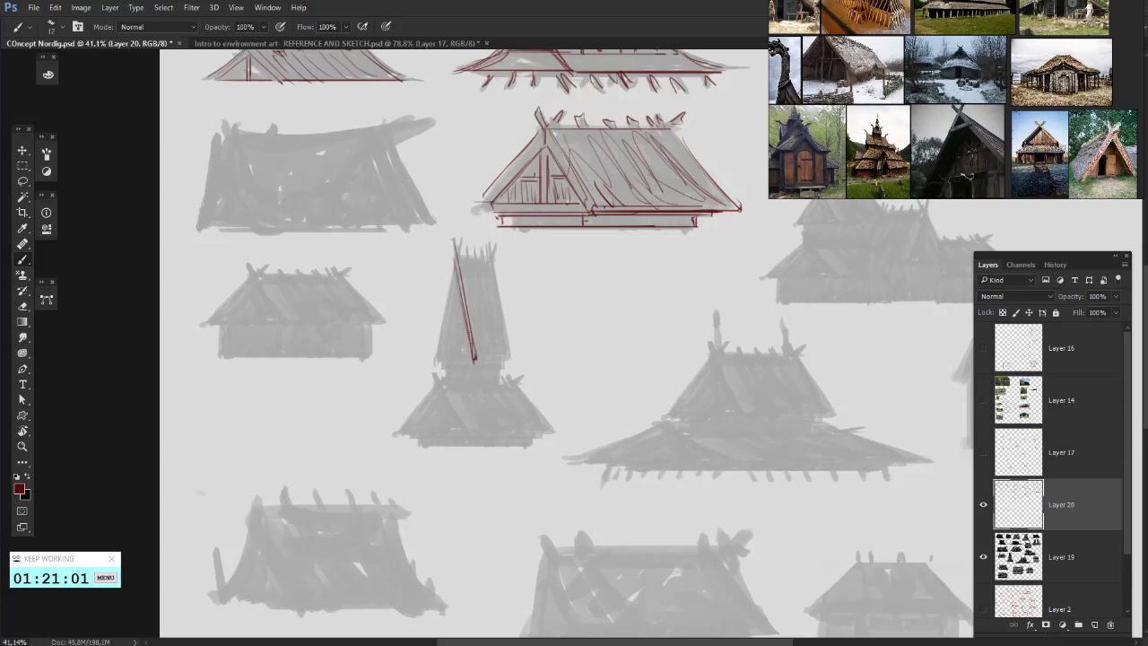
{"action": "left_click_drag", "start_coordinate": [458, 282], "coordinate": [448, 341]}
{"action": "mouse_move", "coordinate": [451, 272]}
{"action": "left_mouse_down"}
{"action": "mouse_move", "coordinate": [437, 367]}
{"action": "mouse_move", "coordinate": [442, 335]}
{"action": "left_mouse_up"}
{"action": "key", "text": "e"}
{"action": "left_click_drag", "start_coordinate": [438, 374], "coordinate": [443, 333]}
{"action": "key", "text": "b"}
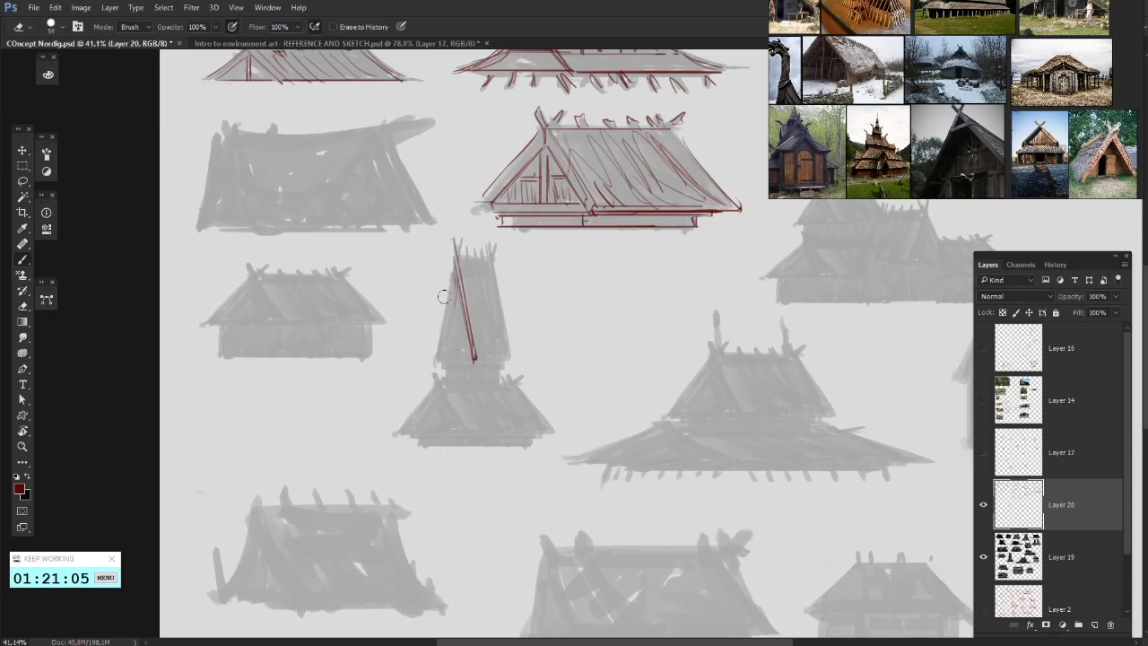
- Outline the tower's steep roof with its narrow gable, ridge, far edge and eave, and add spikes along the ridge
{"action": "mouse_move", "coordinate": [455, 281]}
{"action": "left_mouse_down"}
{"action": "mouse_move", "coordinate": [434, 360]}
{"action": "mouse_move", "coordinate": [472, 353]}
{"action": "mouse_move", "coordinate": [456, 310]}
{"action": "mouse_move", "coordinate": [454, 351]}
{"action": "left_mouse_up"}
{"action": "mouse_move", "coordinate": [480, 262]}
{"action": "left_mouse_down"}
{"action": "mouse_move", "coordinate": [470, 254]}
{"action": "mouse_move", "coordinate": [482, 252]}
{"action": "mouse_move", "coordinate": [454, 250]}
{"action": "mouse_move", "coordinate": [503, 347]}
{"action": "left_mouse_up"}
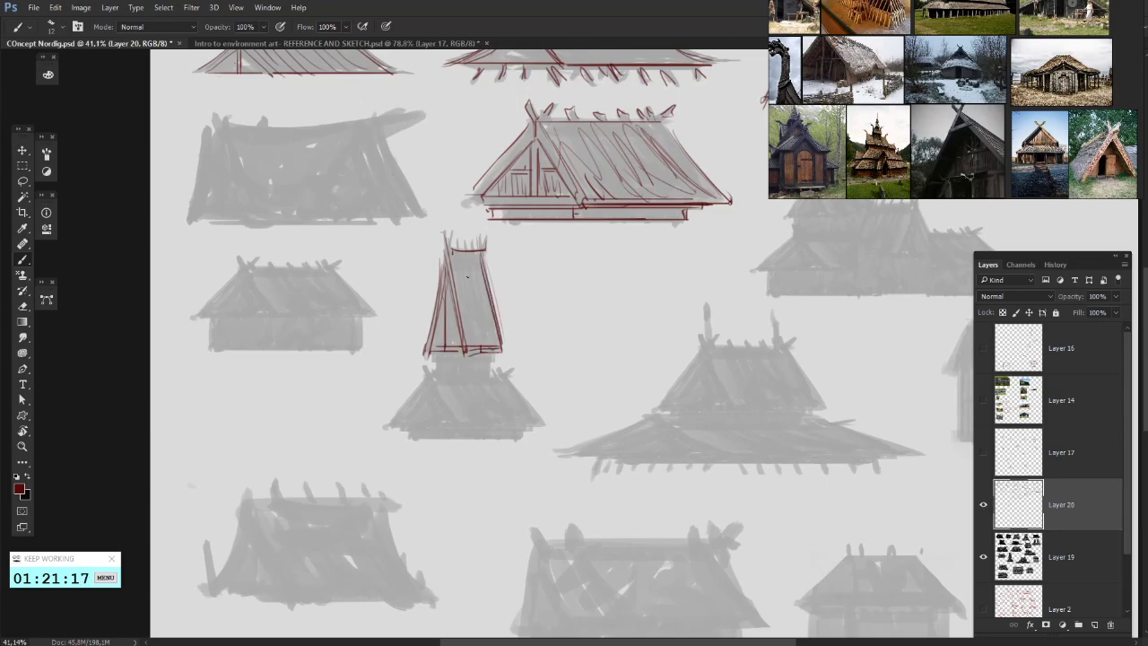
{"action": "left_click_drag", "start_coordinate": [453, 236], "coordinate": [461, 256]}
{"action": "key", "text": "ctrl+z"}
{"action": "scroll", "coordinate": [474, 261], "scroll_direction": "down", "scroll_amount": 1}
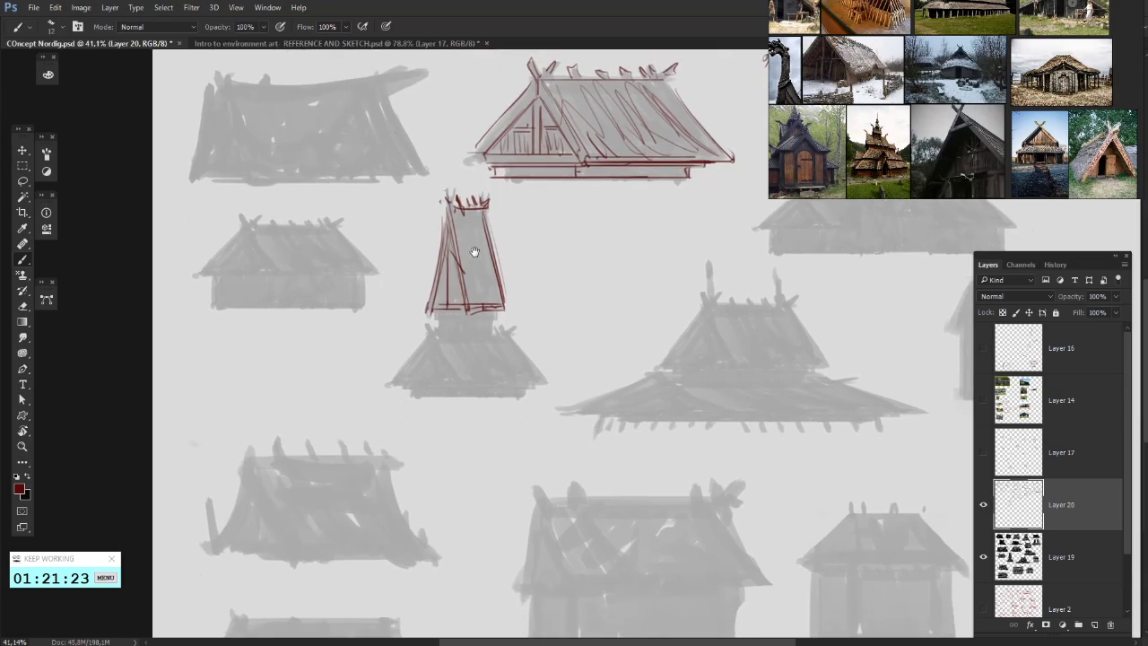
- Draw the short neck walls with posts between the tower's steep roof and its lower roof
{"action": "mouse_move", "coordinate": [461, 313]}
{"action": "left_mouse_down"}
{"action": "mouse_move", "coordinate": [466, 330]}
{"action": "mouse_move", "coordinate": [437, 335]}
{"action": "mouse_move", "coordinate": [498, 315]}
{"action": "mouse_move", "coordinate": [492, 331]}
{"action": "left_mouse_up"}
{"action": "key", "text": "ctrl+z"}
{"action": "key", "text": "ctrl+z"}
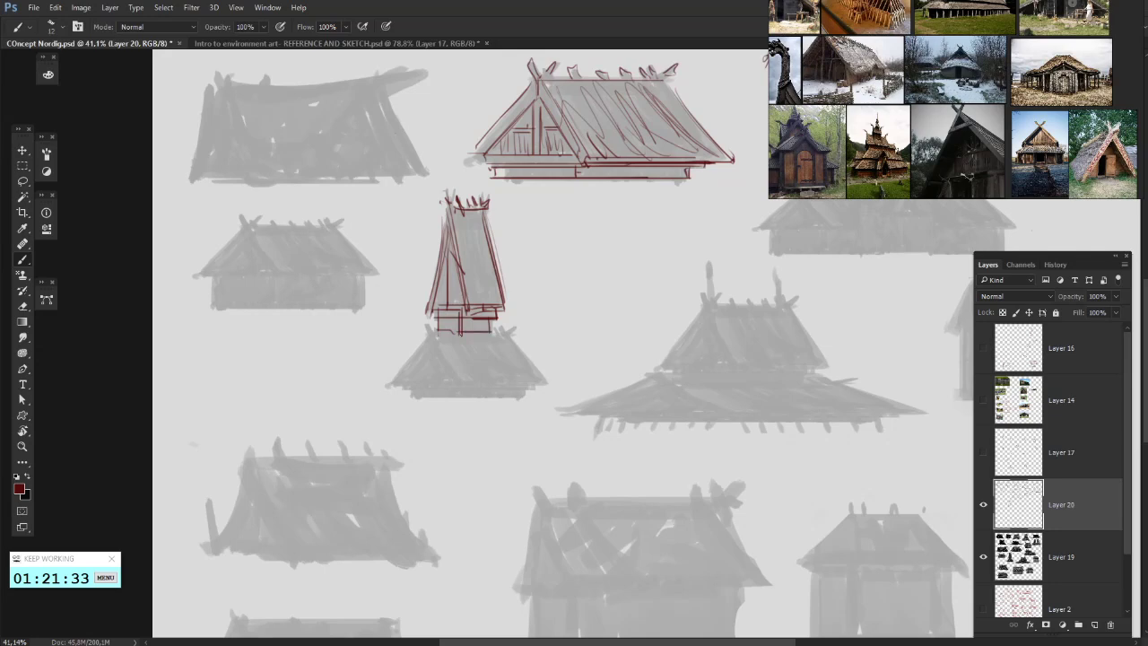
- Outline the tower hut's lower roof with a doubled gable board, ridge, projecting beam ends, slanted far edge and eave
{"action": "mouse_move", "coordinate": [421, 318]}
{"action": "left_mouse_down"}
{"action": "mouse_move", "coordinate": [497, 330]}
{"action": "mouse_move", "coordinate": [522, 390]}
{"action": "left_mouse_up"}
{"action": "left_click_drag", "start_coordinate": [505, 346], "coordinate": [533, 400]}
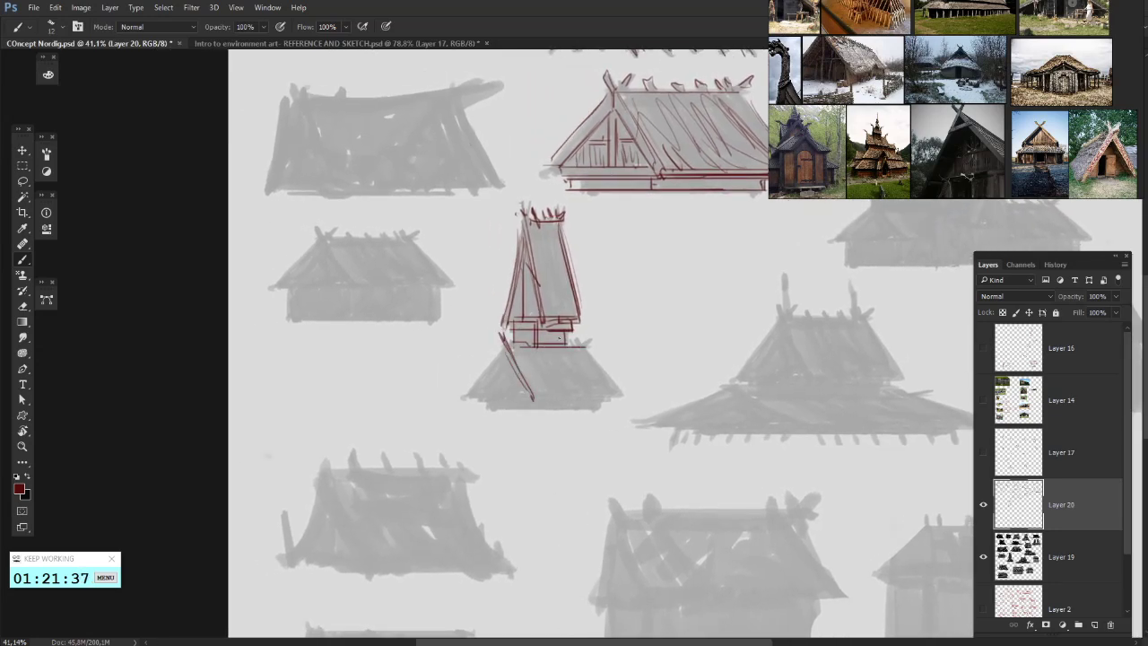
{"action": "mouse_move", "coordinate": [539, 338]}
{"action": "left_mouse_down"}
{"action": "mouse_move", "coordinate": [590, 335]}
{"action": "mouse_move", "coordinate": [568, 302]}
{"action": "mouse_move", "coordinate": [617, 350]}
{"action": "left_mouse_up"}
{"action": "key", "text": "ctrl+z"}
{"action": "mouse_move", "coordinate": [577, 294]}
{"action": "left_mouse_down"}
{"action": "mouse_move", "coordinate": [615, 348]}
{"action": "mouse_move", "coordinate": [514, 346]}
{"action": "mouse_move", "coordinate": [544, 359]}
{"action": "left_mouse_up"}
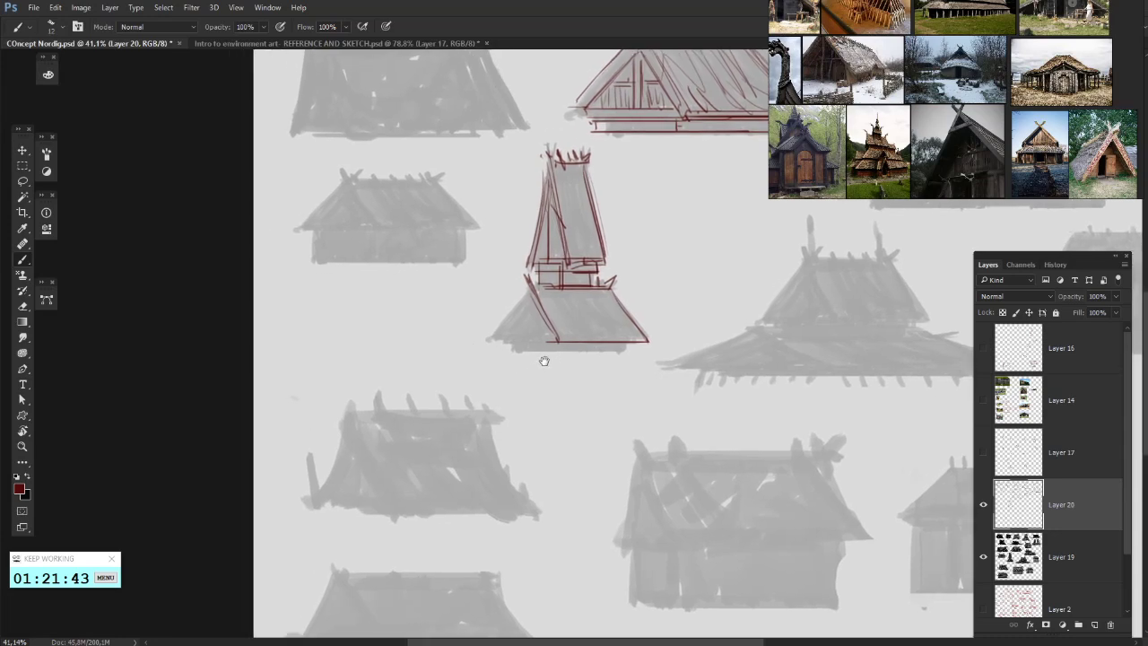
- Complete the tower hut's lower storey with a low base wall, slanted gable edges and plank strokes across the roof
{"action": "mouse_move", "coordinate": [627, 346]}
{"action": "left_mouse_down"}
{"action": "mouse_move", "coordinate": [524, 349]}
{"action": "mouse_move", "coordinate": [550, 339]}
{"action": "mouse_move", "coordinate": [525, 339]}
{"action": "mouse_move", "coordinate": [561, 339]}
{"action": "left_mouse_up"}
{"action": "mouse_move", "coordinate": [496, 306]}
{"action": "left_mouse_down"}
{"action": "mouse_move", "coordinate": [513, 311]}
{"action": "mouse_move", "coordinate": [519, 342]}
{"action": "left_mouse_up"}
{"action": "left_click_drag", "start_coordinate": [549, 300], "coordinate": [514, 338]}
{"action": "left_click_drag", "start_coordinate": [545, 290], "coordinate": [516, 332]}
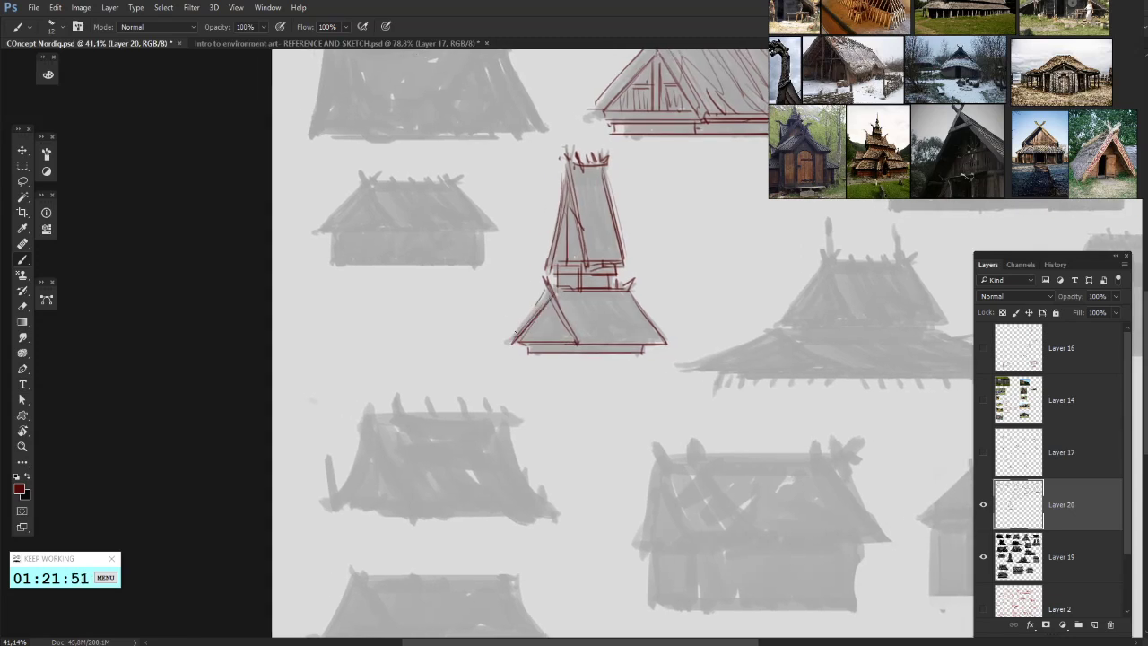
{"action": "mouse_move", "coordinate": [576, 311]}
{"action": "left_mouse_down"}
{"action": "mouse_move", "coordinate": [547, 318]}
{"action": "mouse_move", "coordinate": [568, 339]}
{"action": "mouse_move", "coordinate": [619, 339]}
{"action": "left_mouse_up"}
{"action": "left_click_drag", "start_coordinate": [482, 289], "coordinate": [475, 283]}
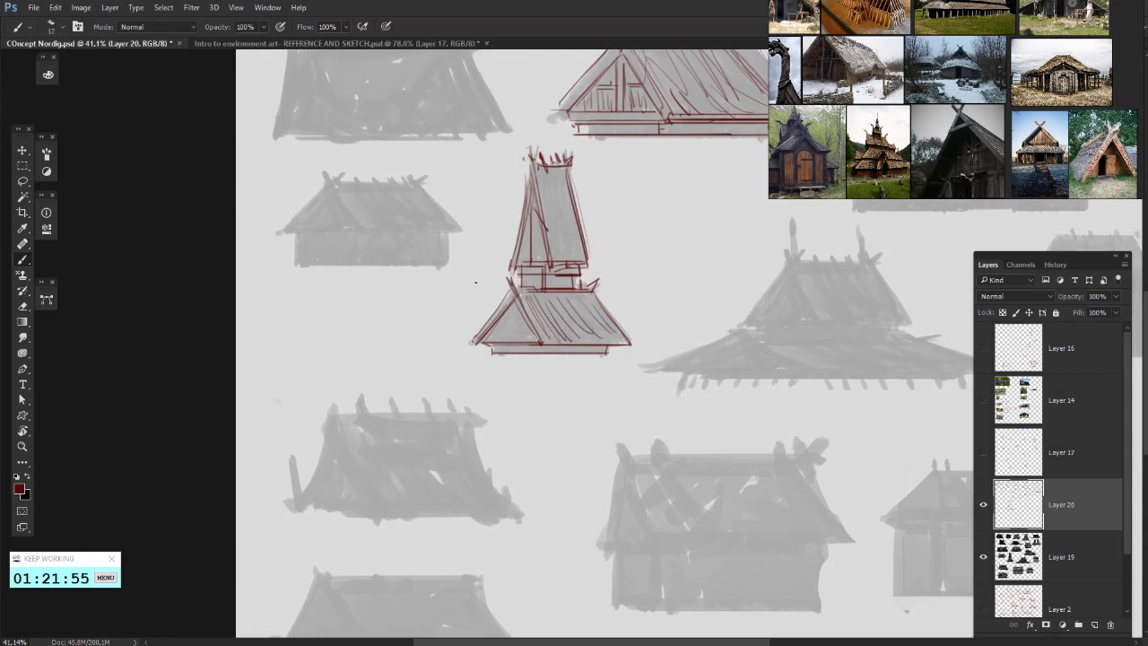
- Outline the upper front gable and ridge of the wide two-tier hut silhouette, adding spikes along the ridge
{"action": "left_click_drag", "start_coordinate": [487, 342], "coordinate": [498, 328]}
{"action": "left_click_drag", "start_coordinate": [510, 214], "coordinate": [474, 278]}
{"action": "left_click_drag", "start_coordinate": [507, 239], "coordinate": [518, 310]}
{"action": "left_click_drag", "start_coordinate": [514, 235], "coordinate": [537, 313]}
{"action": "left_click_drag", "start_coordinate": [622, 261], "coordinate": [490, 210]}
{"action": "mouse_move", "coordinate": [599, 300]}
{"action": "left_mouse_down"}
{"action": "mouse_move", "coordinate": [540, 312]}
{"action": "mouse_move", "coordinate": [559, 301]}
{"action": "mouse_move", "coordinate": [576, 334]}
{"action": "mouse_move", "coordinate": [558, 291]}
{"action": "mouse_move", "coordinate": [512, 346]}
{"action": "mouse_move", "coordinate": [554, 347]}
{"action": "left_mouse_up"}
{"action": "key", "text": "ctrl+alt+z"}
{"action": "key", "text": "ctrl+alt+z"}
{"action": "mouse_move", "coordinate": [538, 296]}
{"action": "left_mouse_down"}
{"action": "mouse_move", "coordinate": [498, 274]}
{"action": "mouse_move", "coordinate": [612, 261]}
{"action": "mouse_move", "coordinate": [548, 266]}
{"action": "left_mouse_up"}
{"action": "key", "text": "e"}
{"action": "key", "text": "b"}
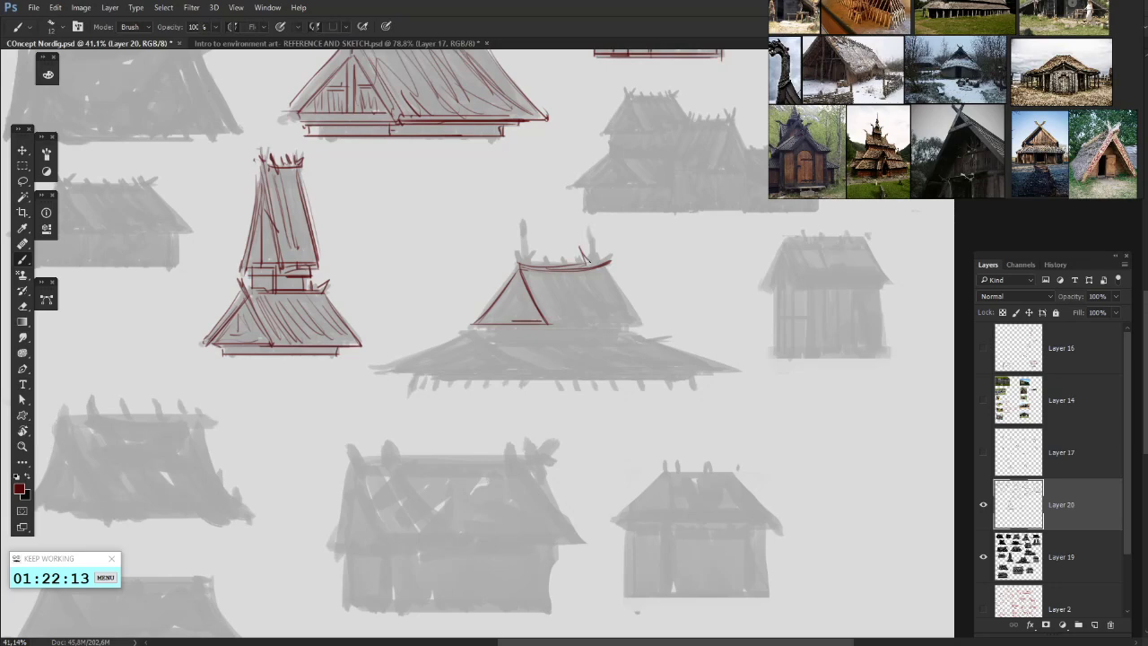
{"action": "key", "text": "b"}
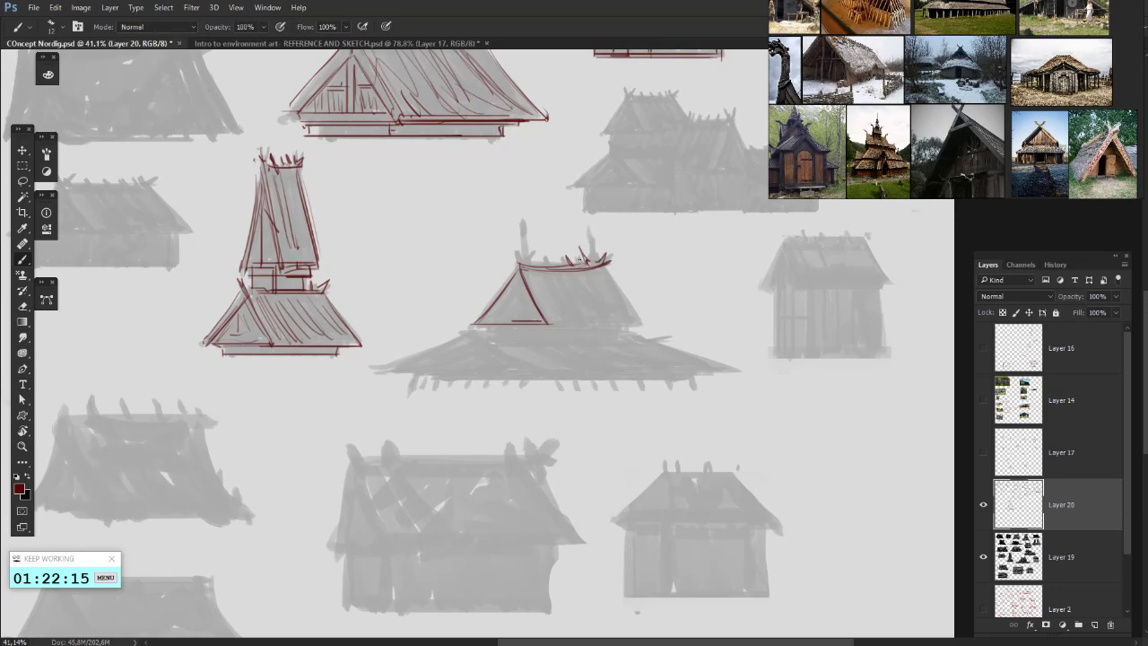
- Finish the wide hut's upper roof with an inner gable board, doubled eave, curved far edge and a low wall strip beneath
{"action": "mouse_move", "coordinate": [560, 272]}
{"action": "left_mouse_down"}
{"action": "mouse_move", "coordinate": [574, 273]}
{"action": "mouse_move", "coordinate": [529, 279]}
{"action": "mouse_move", "coordinate": [572, 312]}
{"action": "mouse_move", "coordinate": [514, 313]}
{"action": "mouse_move", "coordinate": [600, 306]}
{"action": "left_mouse_up"}
{"action": "left_click_drag", "start_coordinate": [491, 314], "coordinate": [653, 305]}
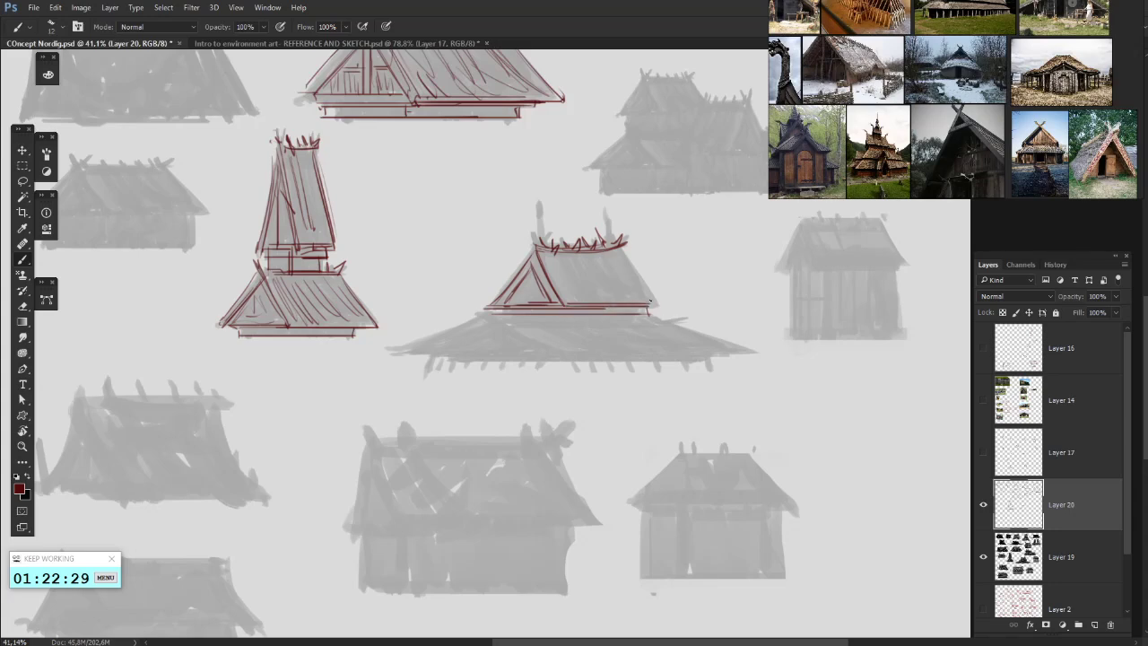
{"action": "left_click_drag", "start_coordinate": [622, 247], "coordinate": [653, 296]}
{"action": "mouse_move", "coordinate": [630, 256]}
{"action": "left_mouse_down"}
{"action": "mouse_move", "coordinate": [657, 299]}
{"action": "mouse_move", "coordinate": [609, 304]}
{"action": "mouse_move", "coordinate": [603, 293]}
{"action": "left_mouse_up"}
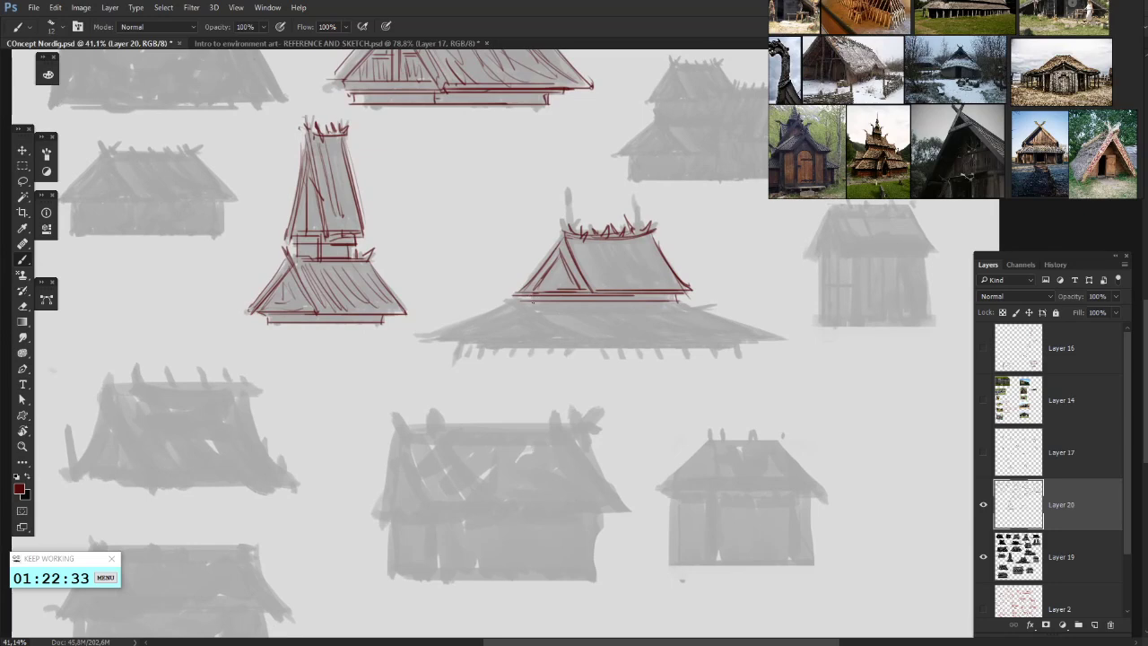
{"action": "mouse_move", "coordinate": [531, 301]}
{"action": "left_mouse_down"}
{"action": "mouse_move", "coordinate": [670, 306]}
{"action": "mouse_move", "coordinate": [541, 299]}
{"action": "mouse_move", "coordinate": [660, 297]}
{"action": "left_mouse_up"}
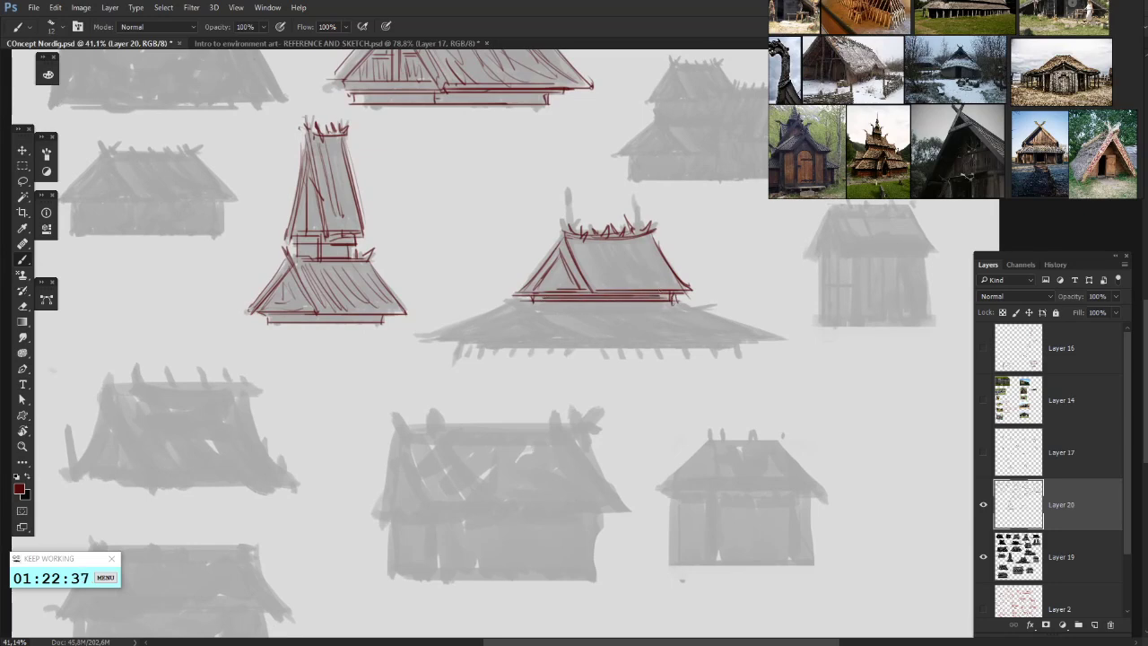
- Draw the curved inner edge of the wide hut's lower front gable as a doubled board
{"action": "mouse_move", "coordinate": [562, 312]}
{"action": "left_mouse_down"}
{"action": "mouse_move", "coordinate": [601, 306]}
{"action": "mouse_move", "coordinate": [620, 334]}
{"action": "left_mouse_up"}
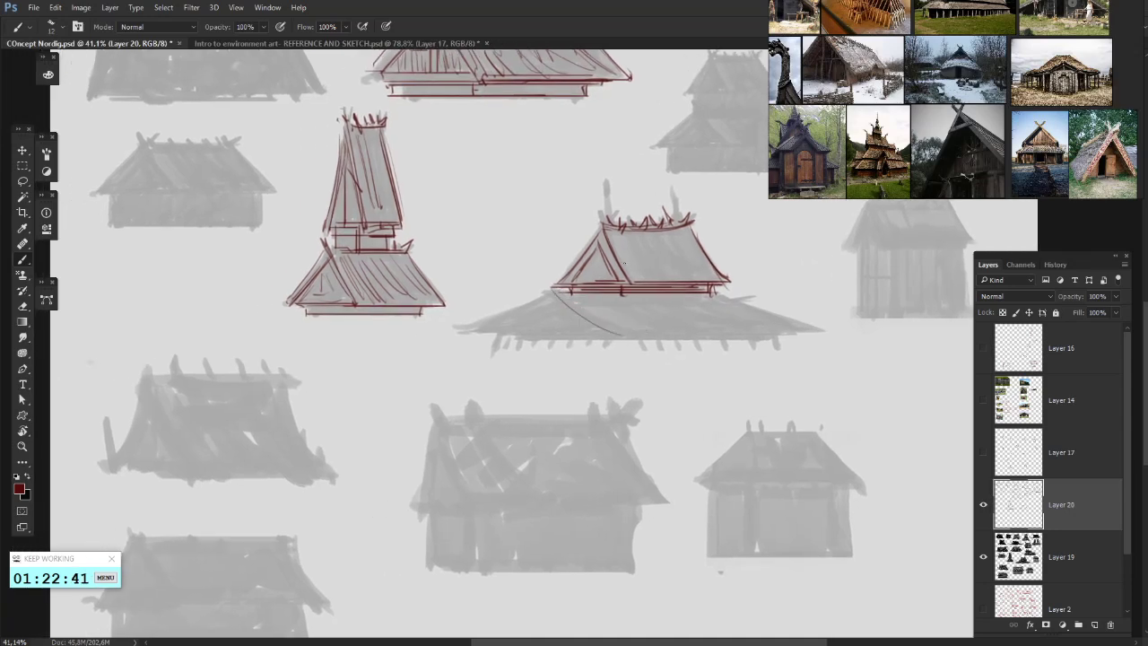
{"action": "key", "text": "r"}
{"action": "left_click_drag", "start_coordinate": [575, 304], "coordinate": [615, 343]}
{"action": "left_click_drag", "start_coordinate": [610, 302], "coordinate": [600, 389]}
{"action": "left_click_drag", "start_coordinate": [599, 380], "coordinate": [617, 396]}
{"action": "key", "text": "r"}
{"action": "mouse_move", "coordinate": [589, 290]}
{"action": "left_mouse_down"}
{"action": "mouse_move", "coordinate": [670, 339]}
{"action": "mouse_move", "coordinate": [664, 351]}
{"action": "mouse_move", "coordinate": [646, 301]}
{"action": "left_mouse_up"}
{"action": "key", "text": "b"}
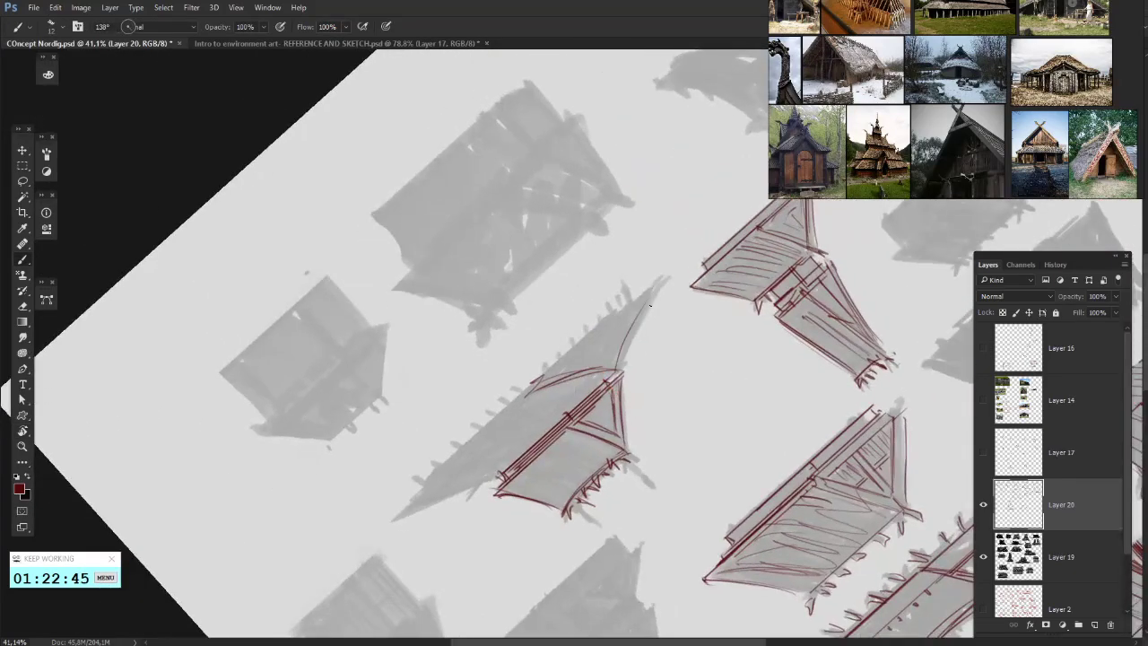
- Draw the lower gable's long outward-sweeping outer slope and its base line
{"action": "mouse_move", "coordinate": [621, 369]}
{"action": "left_mouse_down"}
{"action": "mouse_move", "coordinate": [661, 289]}
{"action": "mouse_move", "coordinate": [595, 205]}
{"action": "mouse_move", "coordinate": [542, 287]}
{"action": "mouse_move", "coordinate": [588, 293]}
{"action": "left_mouse_up"}
{"action": "key", "text": "r"}
{"action": "key", "text": "b"}
{"action": "left_click_drag", "start_coordinate": [546, 246], "coordinate": [606, 307]}
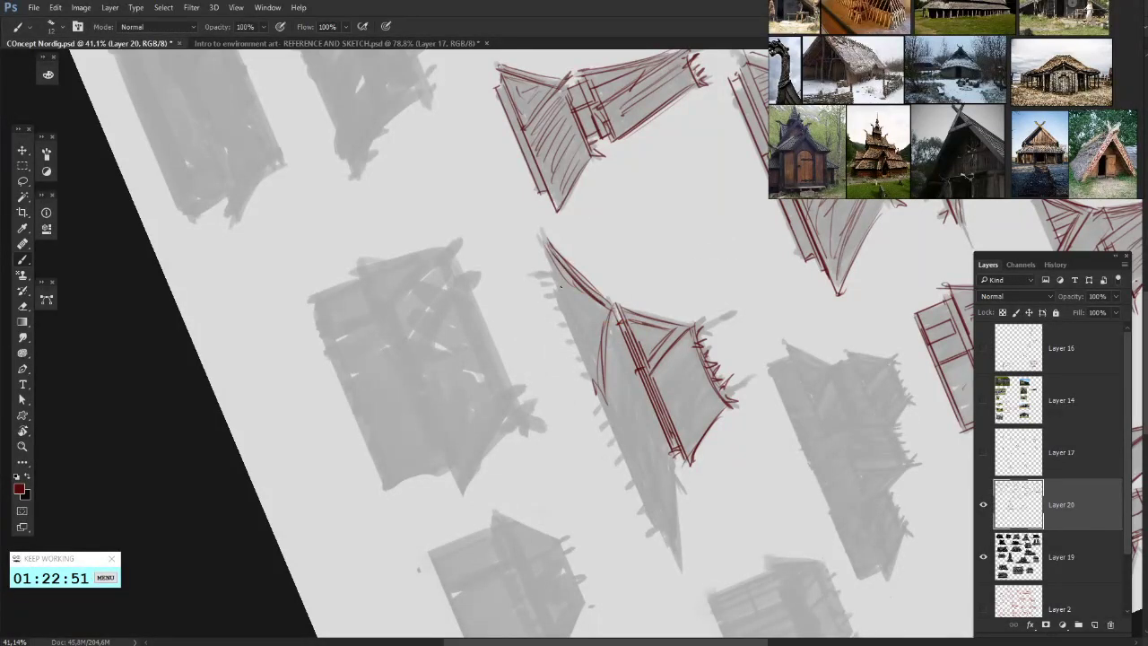
{"action": "left_click_drag", "start_coordinate": [557, 260], "coordinate": [600, 375]}
{"action": "key", "text": "r"}
{"action": "left_click_drag", "start_coordinate": [636, 326], "coordinate": [537, 299]}
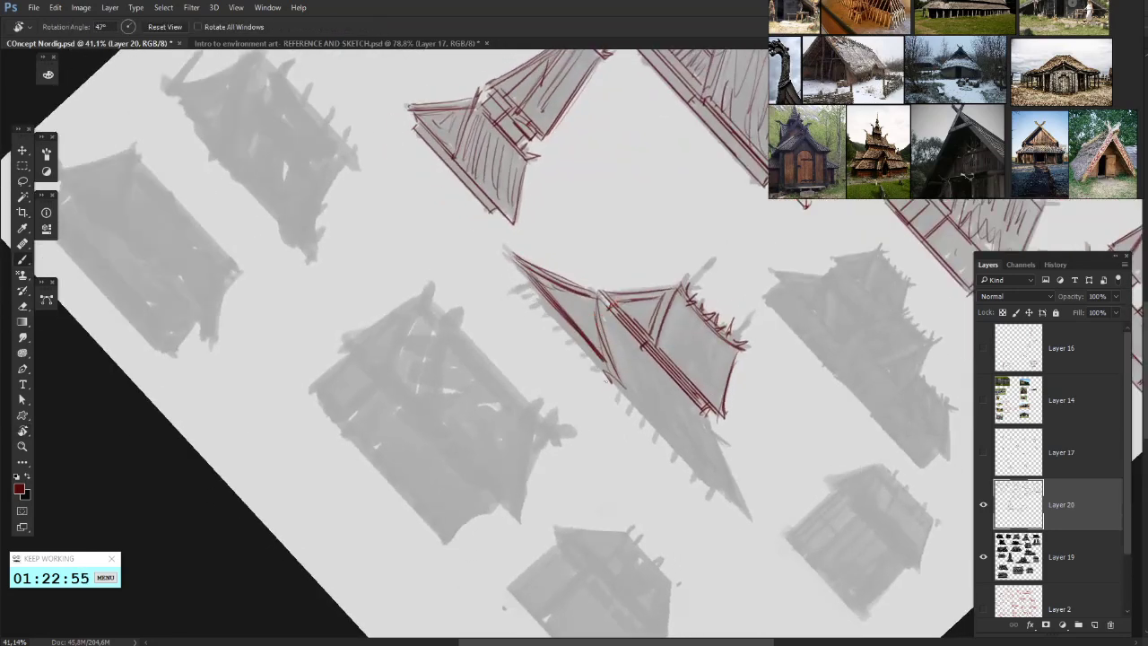
{"action": "key", "text": "Escape"}
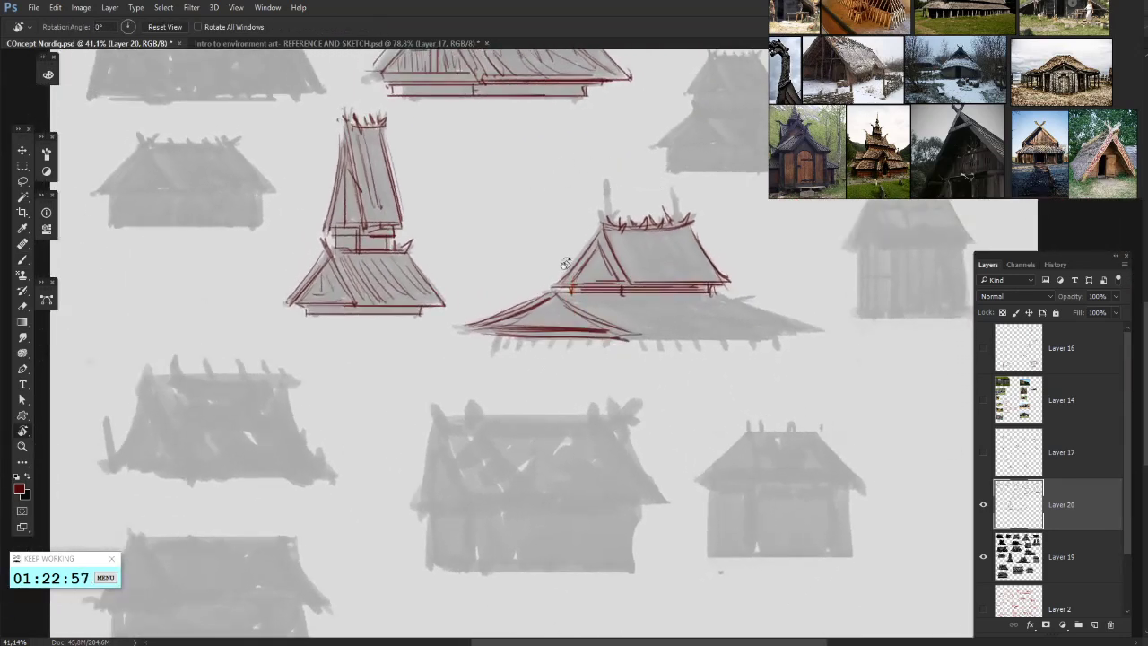
- Erase the rough base strokes inside the lower gable and redraw its curved inner board
{"action": "key", "text": "b"}
{"action": "key", "text": "e"}
{"action": "left_click_drag", "start_coordinate": [588, 331], "coordinate": [474, 339]}
{"action": "key", "text": "b"}
{"action": "key", "text": "e"}
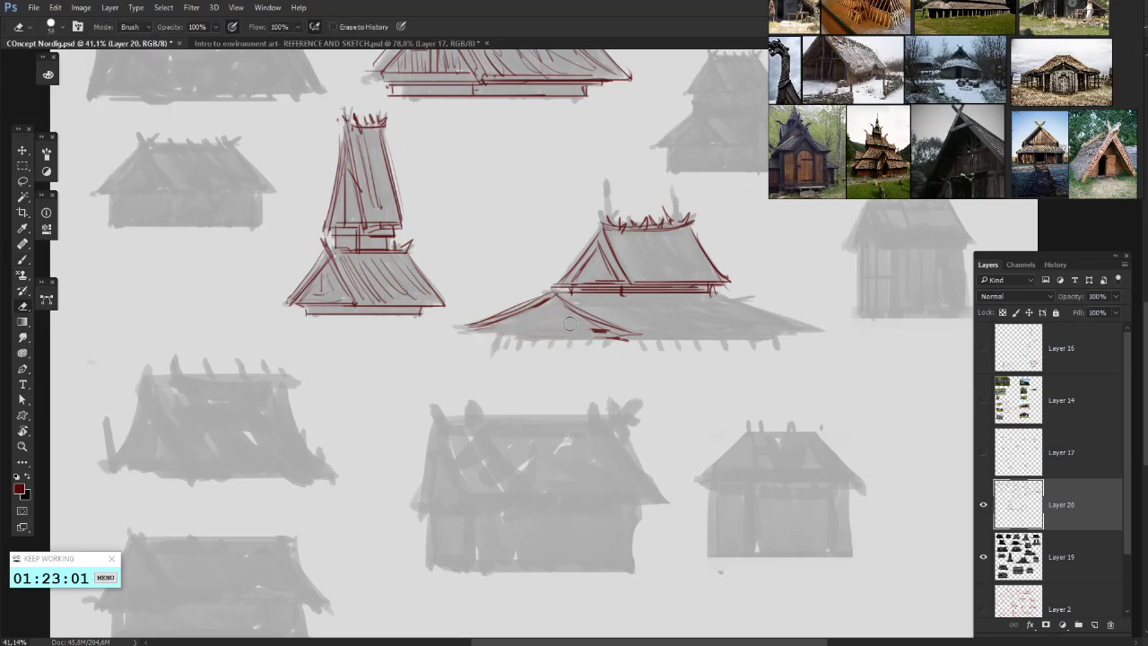
{"action": "left_click_drag", "start_coordinate": [578, 329], "coordinate": [612, 335]}
{"action": "key", "text": "b"}
{"action": "left_click_drag", "start_coordinate": [553, 295], "coordinate": [621, 338]}
{"action": "mouse_move", "coordinate": [549, 296]}
{"action": "left_mouse_down"}
{"action": "mouse_move", "coordinate": [478, 330]}
{"action": "mouse_move", "coordinate": [608, 330]}
{"action": "left_mouse_up"}
- Add a base line, vertical planks and a dark hatched doorway to the wide hut's lower gable
{"action": "mouse_move", "coordinate": [504, 335]}
{"action": "left_mouse_down"}
{"action": "mouse_move", "coordinate": [565, 335]}
{"action": "mouse_move", "coordinate": [542, 328]}
{"action": "mouse_move", "coordinate": [560, 324]}
{"action": "mouse_move", "coordinate": [523, 332]}
{"action": "left_mouse_up"}
{"action": "key", "text": "ctrl+z"}
{"action": "left_click_drag", "start_coordinate": [596, 330], "coordinate": [509, 330]}
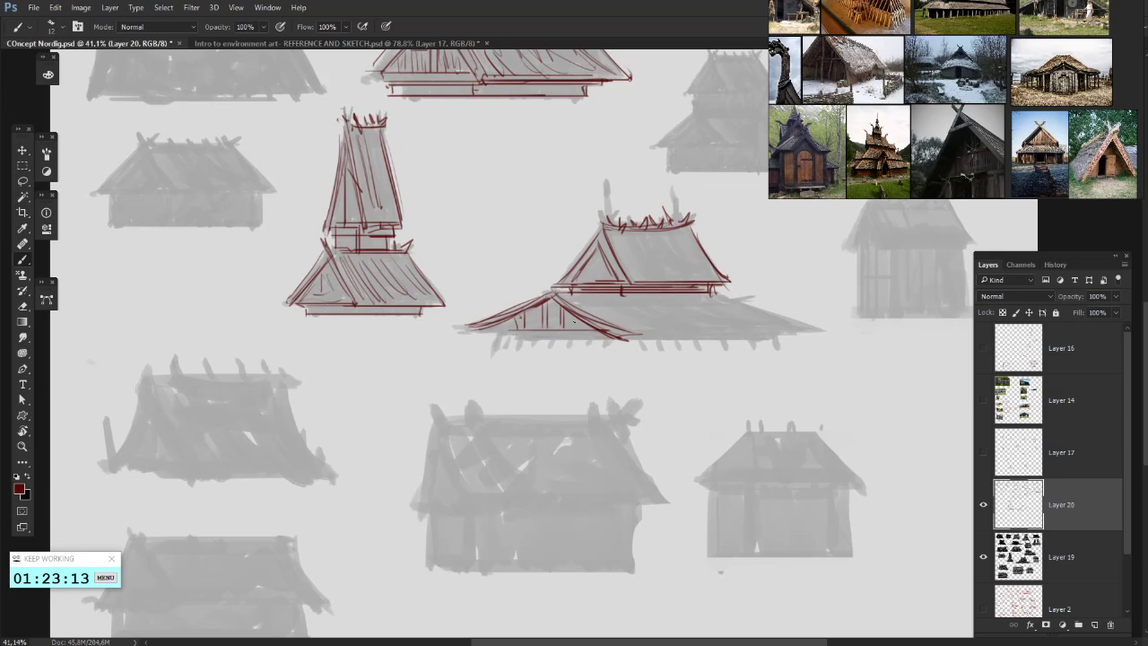
{"action": "left_click_drag", "start_coordinate": [610, 328], "coordinate": [594, 307]}
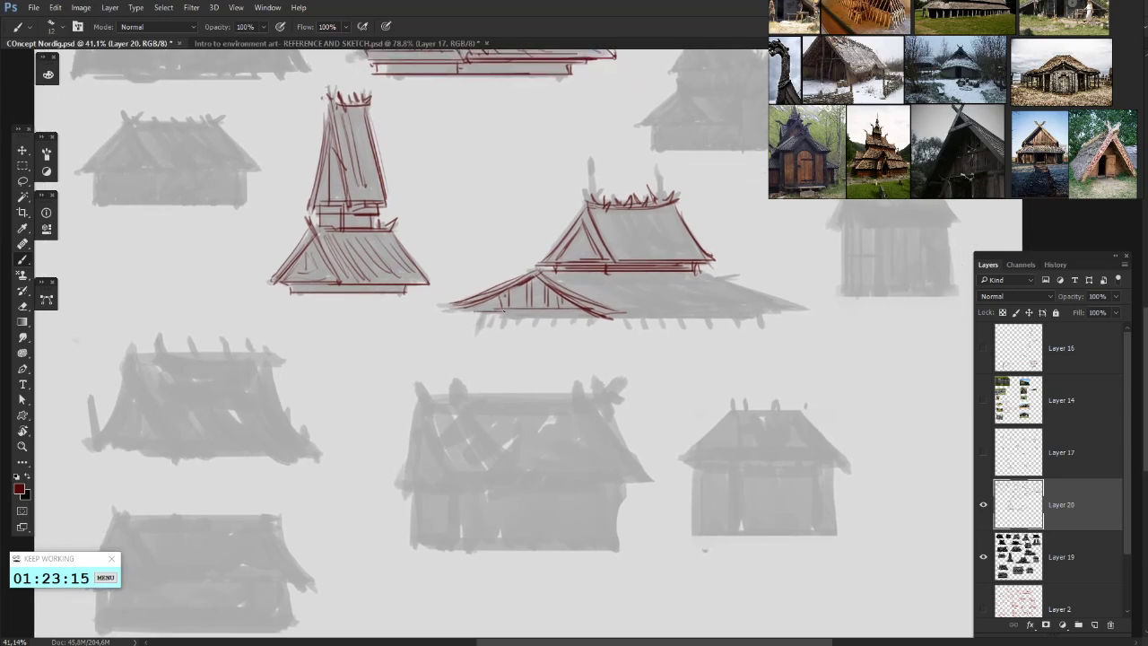
{"action": "mouse_move", "coordinate": [527, 320]}
{"action": "left_mouse_down"}
{"action": "mouse_move", "coordinate": [527, 295]}
{"action": "mouse_move", "coordinate": [543, 296]}
{"action": "mouse_move", "coordinate": [529, 299]}
{"action": "mouse_move", "coordinate": [536, 321]}
{"action": "mouse_move", "coordinate": [544, 294]}
{"action": "mouse_move", "coordinate": [526, 321]}
{"action": "mouse_move", "coordinate": [553, 314]}
{"action": "mouse_move", "coordinate": [524, 318]}
{"action": "mouse_move", "coordinate": [531, 322]}
{"action": "left_mouse_up"}
{"action": "key", "text": "e"}
{"action": "key", "text": "b"}
{"action": "mouse_move", "coordinate": [538, 297]}
{"action": "left_mouse_down"}
{"action": "mouse_move", "coordinate": [537, 325]}
{"action": "mouse_move", "coordinate": [547, 322]}
{"action": "left_mouse_up"}
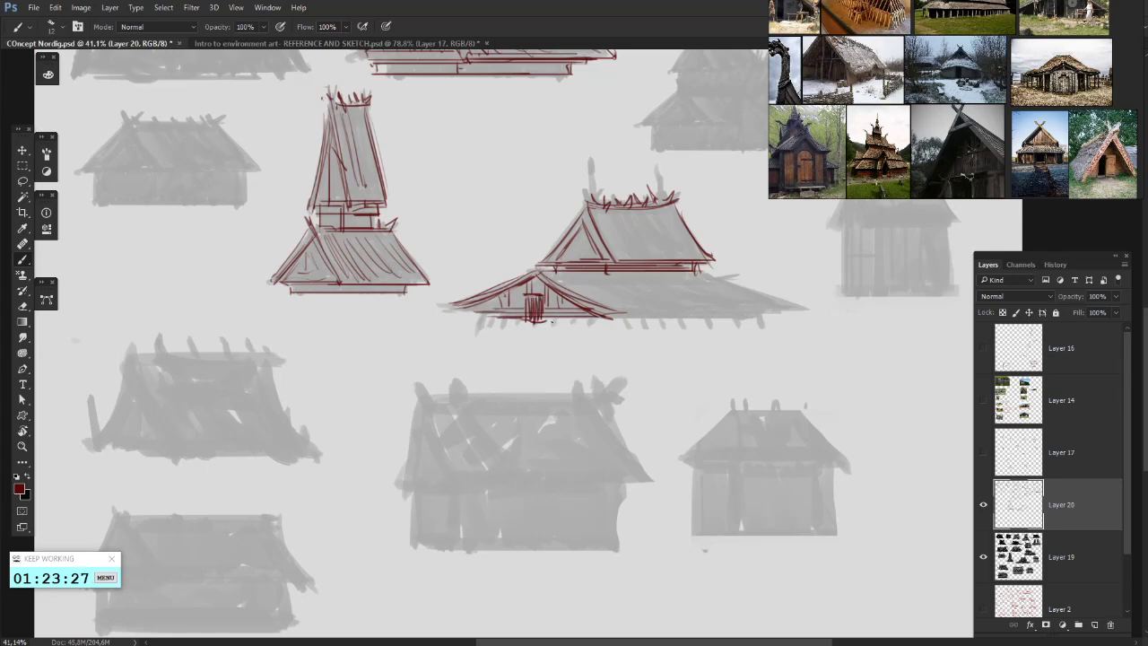
- Outline the wide hut's lower roof with a doubled eave and a sweeping far edge, and add short marks along the eave
{"action": "mouse_move", "coordinate": [651, 293]}
{"action": "left_mouse_down"}
{"action": "mouse_move", "coordinate": [590, 302]}
{"action": "mouse_move", "coordinate": [633, 322]}
{"action": "mouse_move", "coordinate": [730, 319]}
{"action": "left_mouse_up"}
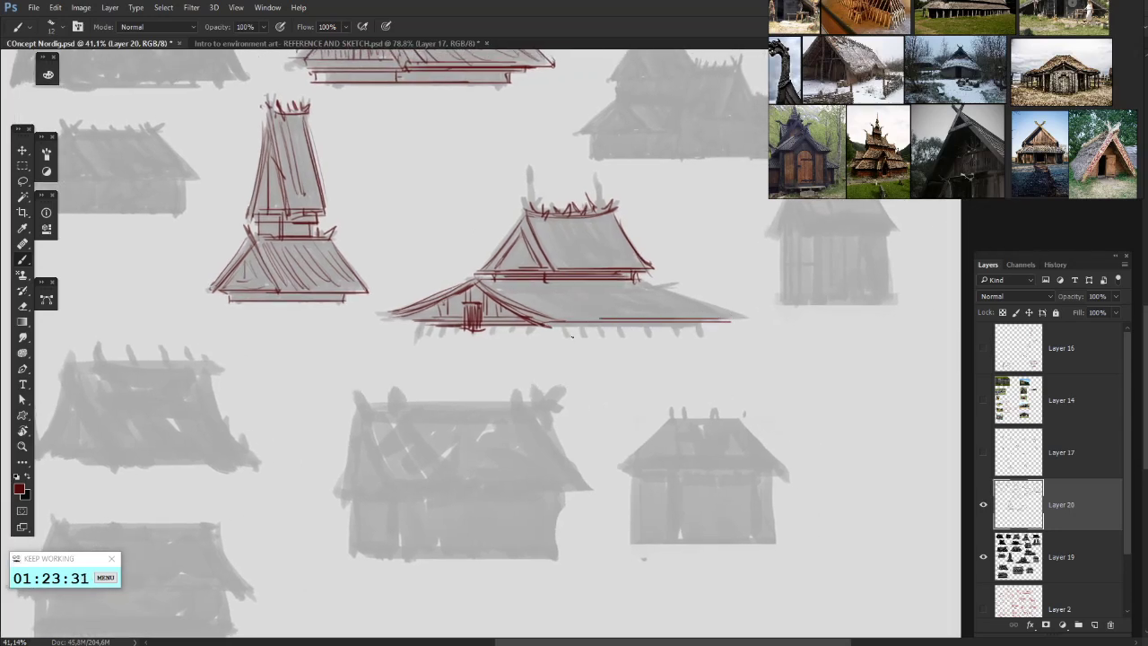
{"action": "left_click_drag", "start_coordinate": [564, 317], "coordinate": [738, 315]}
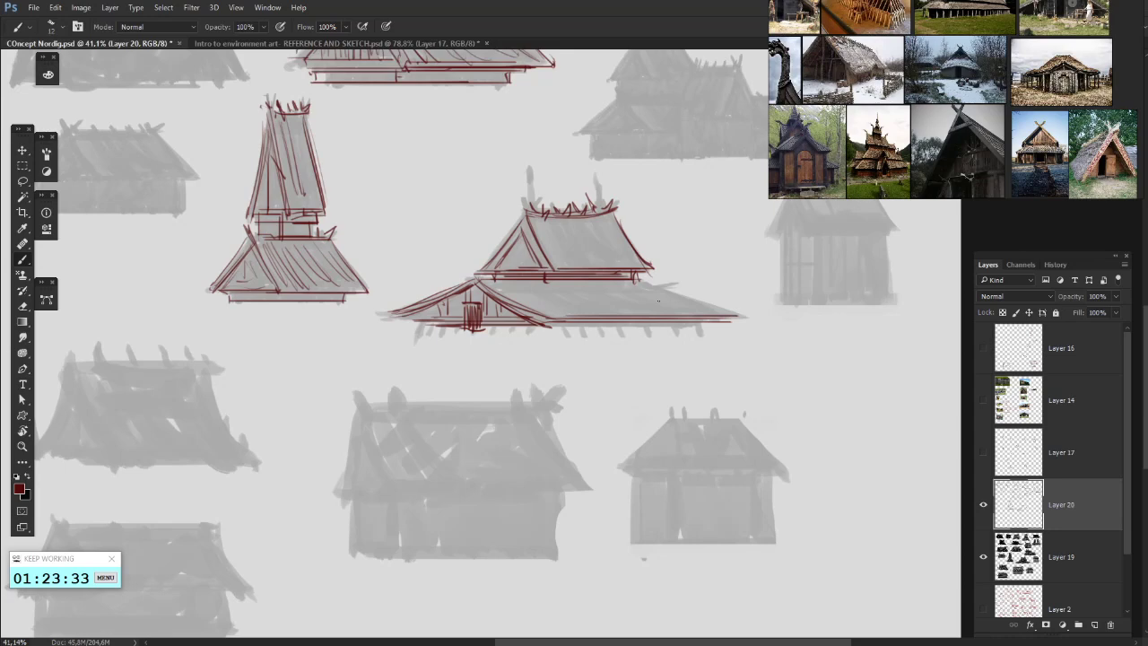
{"action": "left_click_drag", "start_coordinate": [646, 283], "coordinate": [730, 313]}
{"action": "left_click_drag", "start_coordinate": [648, 337], "coordinate": [608, 373]}
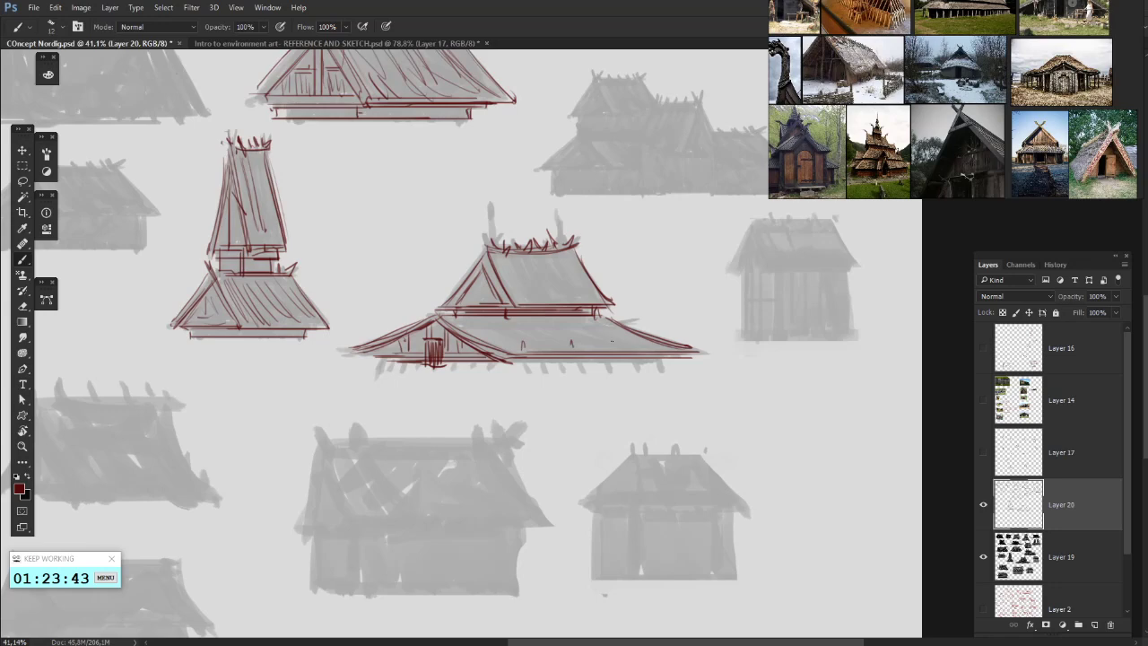
{"action": "left_click_drag", "start_coordinate": [583, 368], "coordinate": [585, 334]}
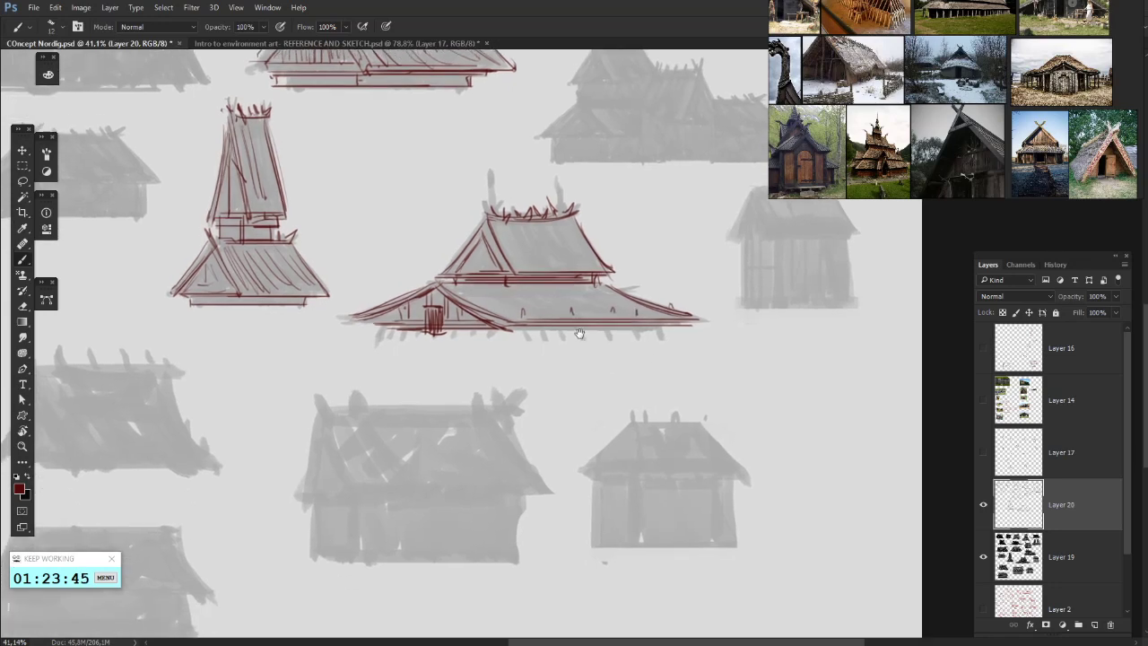
{"action": "left_click_drag", "start_coordinate": [561, 255], "coordinate": [551, 266]}
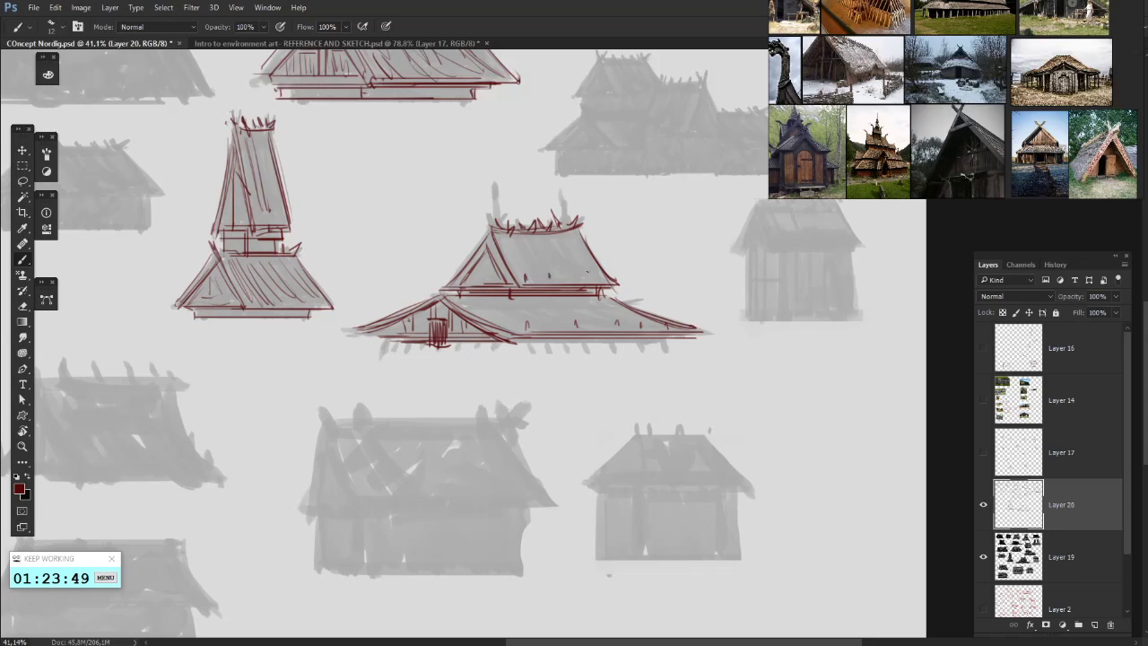
{"action": "mouse_move", "coordinate": [576, 248]}
{"action": "left_mouse_down"}
{"action": "mouse_move", "coordinate": [665, 276]}
{"action": "mouse_move", "coordinate": [604, 294]}
{"action": "left_mouse_up"}
{"action": "key", "text": "ctrl+z"}
{"action": "key", "text": "ctrl+alt+z"}
{"action": "key", "text": "ctrl+alt+z"}
{"action": "key", "text": "ctrl+alt+z"}
- Draw the small front gable with doubled boards and its base walls on the stepped multi-roof hut silhouette
{"action": "mouse_move", "coordinate": [779, 270]}
{"action": "left_mouse_down"}
{"action": "mouse_move", "coordinate": [678, 307]}
{"action": "mouse_move", "coordinate": [618, 377]}
{"action": "left_mouse_up"}
{"action": "left_click_drag", "start_coordinate": [587, 224], "coordinate": [578, 268]}
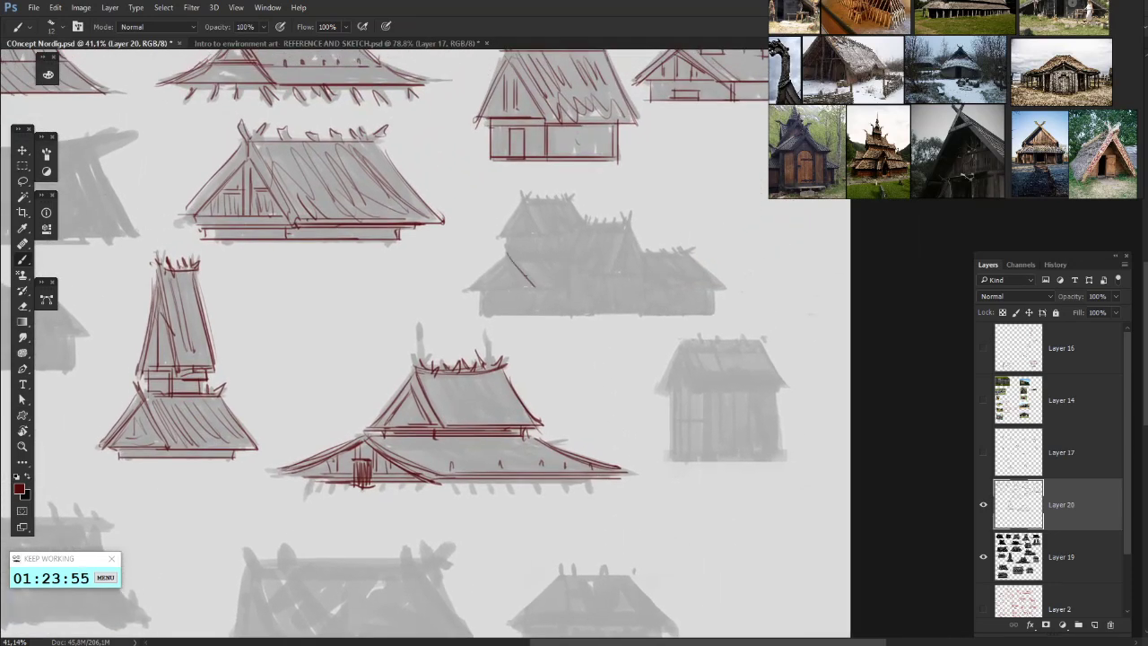
{"action": "mouse_move", "coordinate": [506, 254]}
{"action": "left_mouse_down"}
{"action": "mouse_move", "coordinate": [537, 290]}
{"action": "mouse_move", "coordinate": [474, 289]}
{"action": "left_mouse_up"}
{"action": "mouse_move", "coordinate": [506, 260]}
{"action": "left_mouse_down"}
{"action": "mouse_move", "coordinate": [531, 288]}
{"action": "mouse_move", "coordinate": [487, 288]}
{"action": "mouse_move", "coordinate": [528, 314]}
{"action": "mouse_move", "coordinate": [530, 290]}
{"action": "mouse_move", "coordinate": [540, 290]}
{"action": "left_mouse_up"}
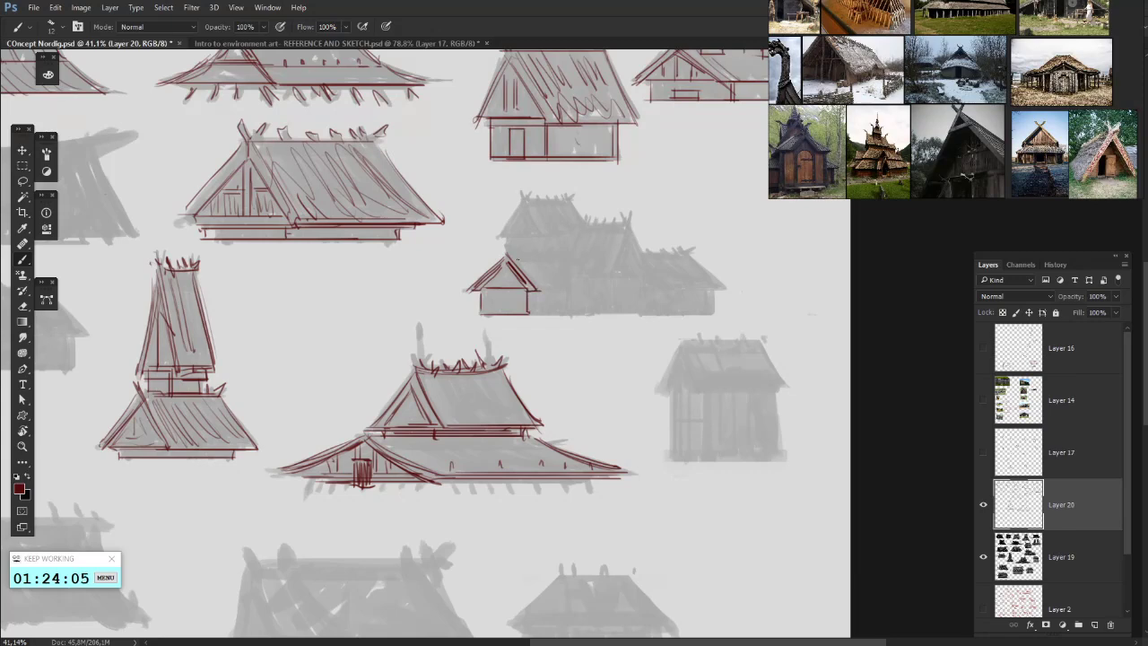
- Sketch the boxy upper wall above the stepped hut's small gable, undoing the stray roof edge stroke
{"action": "mouse_move", "coordinate": [535, 235]}
{"action": "left_mouse_down"}
{"action": "mouse_move", "coordinate": [539, 264]}
{"action": "mouse_move", "coordinate": [499, 235]}
{"action": "mouse_move", "coordinate": [542, 240]}
{"action": "left_mouse_up"}
{"action": "key", "text": "ctrl+z"}
{"action": "key", "text": "ctrl+z"}
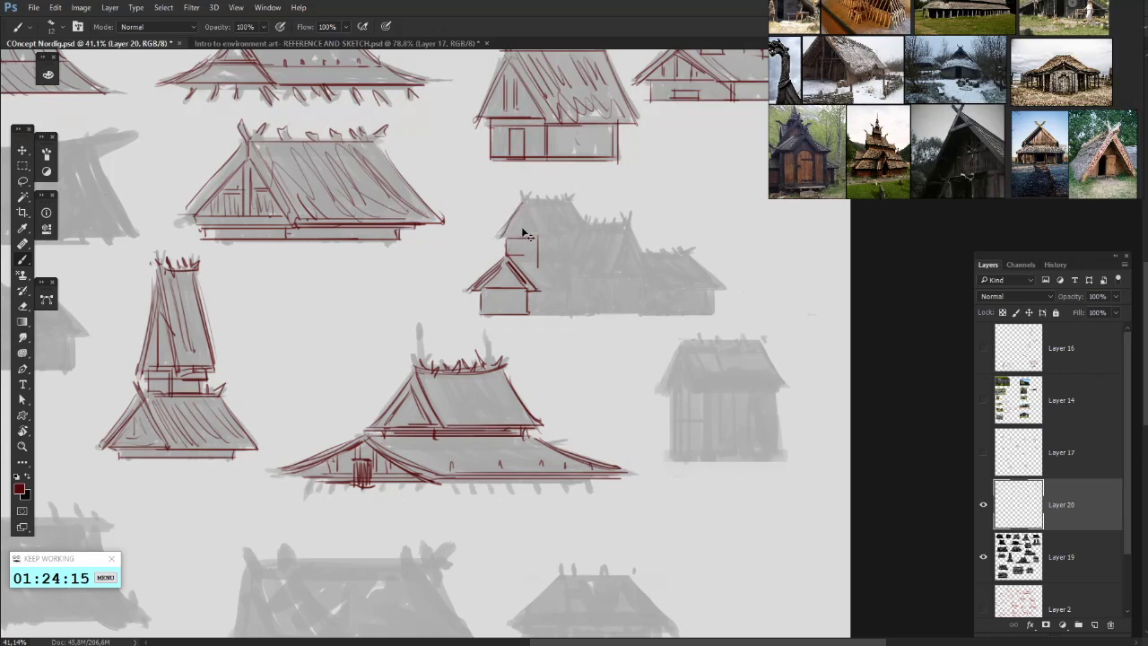
{"action": "key", "text": "ctrl+z"}
{"action": "key", "text": "ctrl+z"}
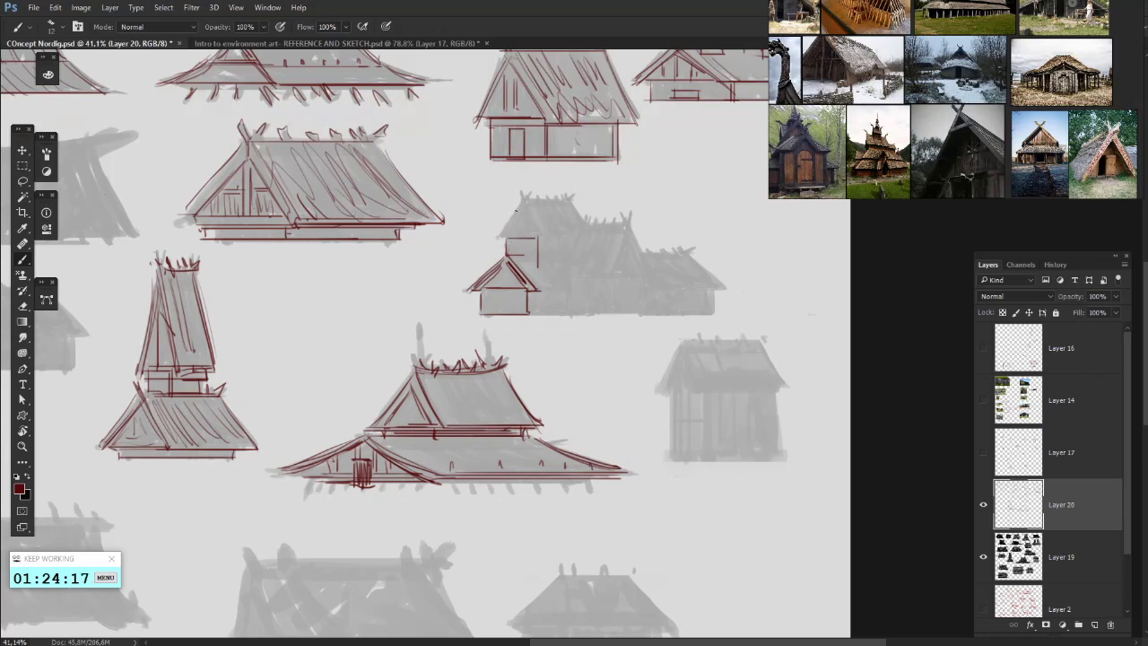
- Outline the stepped hut's highest roof with its gable, spiked ridge, slanted far edge and eave
{"action": "mouse_move", "coordinate": [524, 204]}
{"action": "left_mouse_down"}
{"action": "mouse_move", "coordinate": [500, 236]}
{"action": "mouse_move", "coordinate": [540, 239]}
{"action": "left_mouse_up"}
{"action": "left_click_drag", "start_coordinate": [523, 203], "coordinate": [543, 243]}
{"action": "left_click_drag", "start_coordinate": [523, 199], "coordinate": [572, 202]}
{"action": "mouse_move", "coordinate": [574, 200]}
{"action": "left_mouse_down"}
{"action": "mouse_move", "coordinate": [588, 226]}
{"action": "mouse_move", "coordinate": [566, 236]}
{"action": "left_mouse_up"}
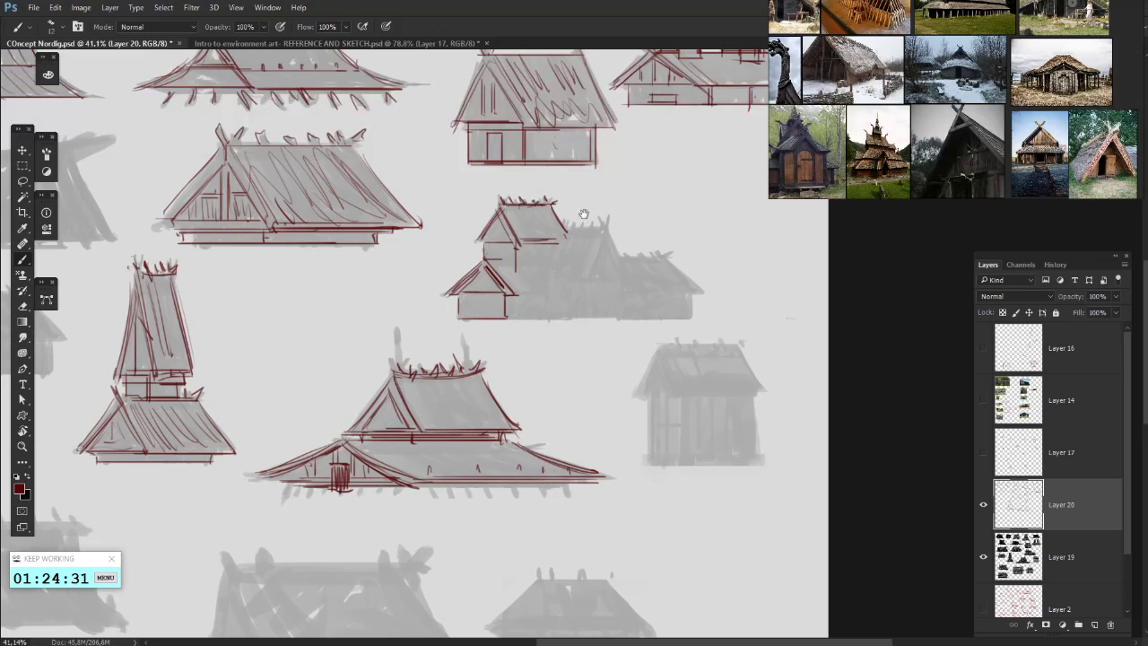
- Draw the stepped hut's middle section with a spiked ridge, a tall triangular gable and the adjoining lower roof edges
{"action": "mouse_move", "coordinate": [584, 213]}
{"action": "left_mouse_down"}
{"action": "mouse_move", "coordinate": [568, 214]}
{"action": "mouse_move", "coordinate": [582, 219]}
{"action": "left_mouse_up"}
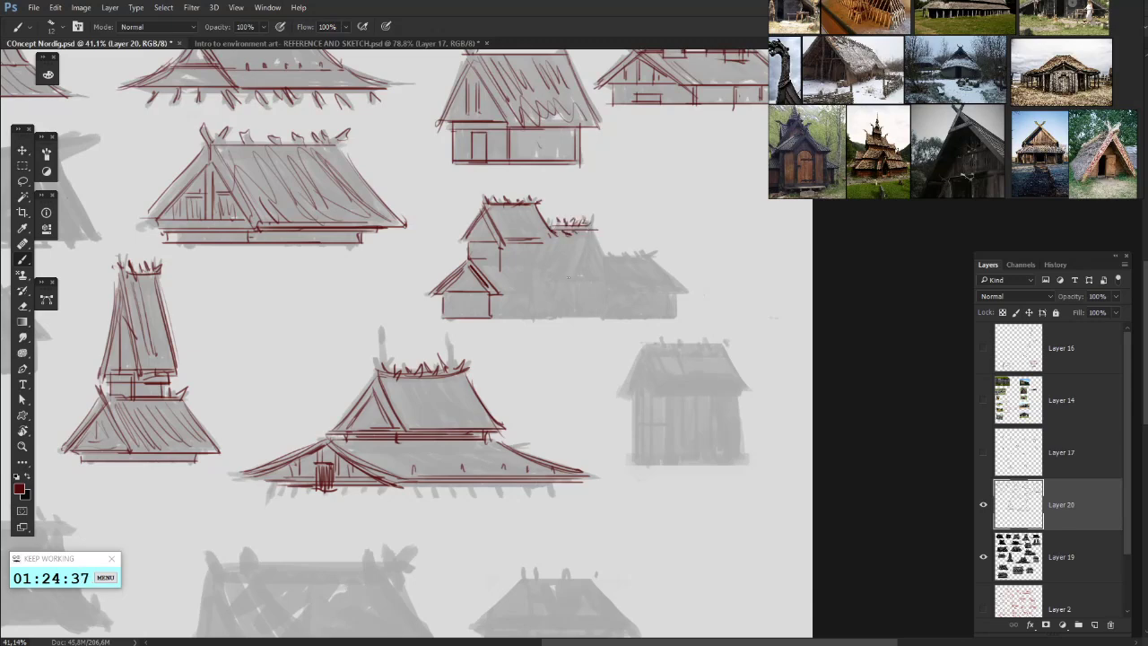
{"action": "mouse_move", "coordinate": [568, 278]}
{"action": "left_mouse_down"}
{"action": "mouse_move", "coordinate": [593, 230]}
{"action": "mouse_move", "coordinate": [604, 278]}
{"action": "left_mouse_up"}
{"action": "left_click_drag", "start_coordinate": [590, 230], "coordinate": [609, 278]}
{"action": "left_click_drag", "start_coordinate": [591, 232], "coordinate": [610, 274]}
{"action": "left_click_drag", "start_coordinate": [611, 280], "coordinate": [564, 281]}
{"action": "mouse_move", "coordinate": [562, 284]}
{"action": "left_mouse_down"}
{"action": "mouse_move", "coordinate": [573, 280]}
{"action": "mouse_move", "coordinate": [538, 272]}
{"action": "mouse_move", "coordinate": [552, 254]}
{"action": "mouse_move", "coordinate": [540, 275]}
{"action": "mouse_move", "coordinate": [507, 273]}
{"action": "mouse_move", "coordinate": [548, 292]}
{"action": "left_mouse_up"}
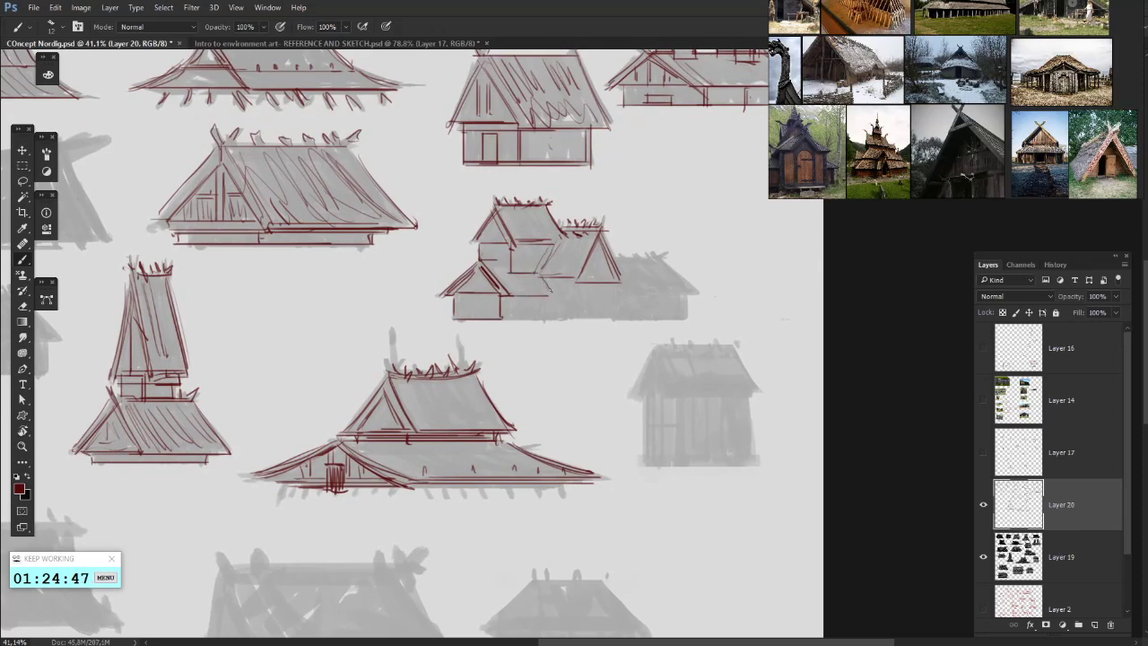
{"action": "mouse_move", "coordinate": [543, 297]}
{"action": "left_mouse_down"}
{"action": "mouse_move", "coordinate": [542, 320]}
{"action": "mouse_move", "coordinate": [585, 319]}
{"action": "mouse_move", "coordinate": [575, 285]}
{"action": "mouse_move", "coordinate": [576, 314]}
{"action": "left_mouse_up"}
{"action": "left_click_drag", "start_coordinate": [617, 281], "coordinate": [577, 279]}
{"action": "left_click_drag", "start_coordinate": [628, 308], "coordinate": [763, 400]}
- Switch to the reference and sketch document and find the UNSC Exterior studies sheet
{"action": "left_click", "coordinate": [266, 44]}
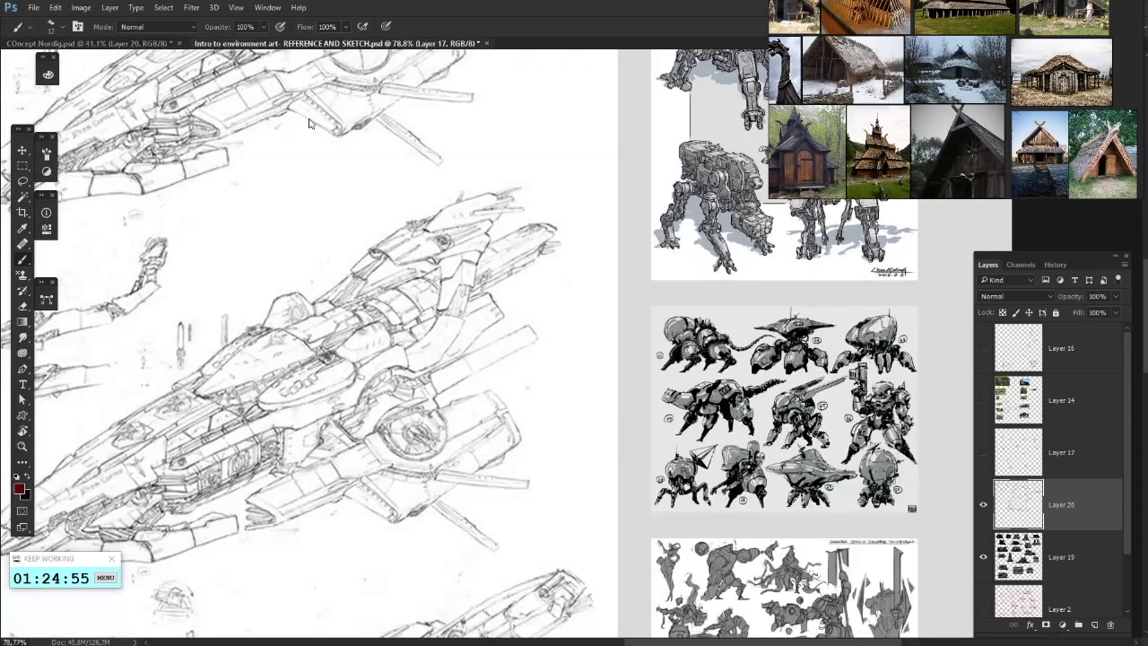
{"action": "left_click_drag", "start_coordinate": [549, 294], "coordinate": [699, 81]}
{"action": "left_click_drag", "start_coordinate": [772, 502], "coordinate": [503, 369]}
{"action": "mouse_move", "coordinate": [538, 610]}
{"action": "left_mouse_down"}
{"action": "mouse_move", "coordinate": [786, 363]}
{"action": "mouse_move", "coordinate": [969, 368]}
{"action": "left_mouse_up"}
{"action": "left_click_drag", "start_coordinate": [56, 264], "coordinate": [705, 298]}
- Make temporary marks around the UNSC Exterior studies sheet and undo them
{"action": "mouse_move", "coordinate": [454, 430]}
{"action": "left_mouse_down"}
{"action": "mouse_move", "coordinate": [598, 375]}
{"action": "mouse_move", "coordinate": [640, 384]}
{"action": "mouse_move", "coordinate": [321, 408]}
{"action": "left_mouse_up"}
{"action": "key", "text": "ctrl+z"}
{"action": "mouse_move", "coordinate": [581, 477]}
{"action": "left_mouse_down"}
{"action": "mouse_move", "coordinate": [489, 475]}
{"action": "mouse_move", "coordinate": [351, 423]}
{"action": "mouse_move", "coordinate": [439, 163]}
{"action": "left_mouse_up"}
{"action": "key", "text": "ctrl+z"}
{"action": "left_click_drag", "start_coordinate": [265, 106], "coordinate": [316, 192]}
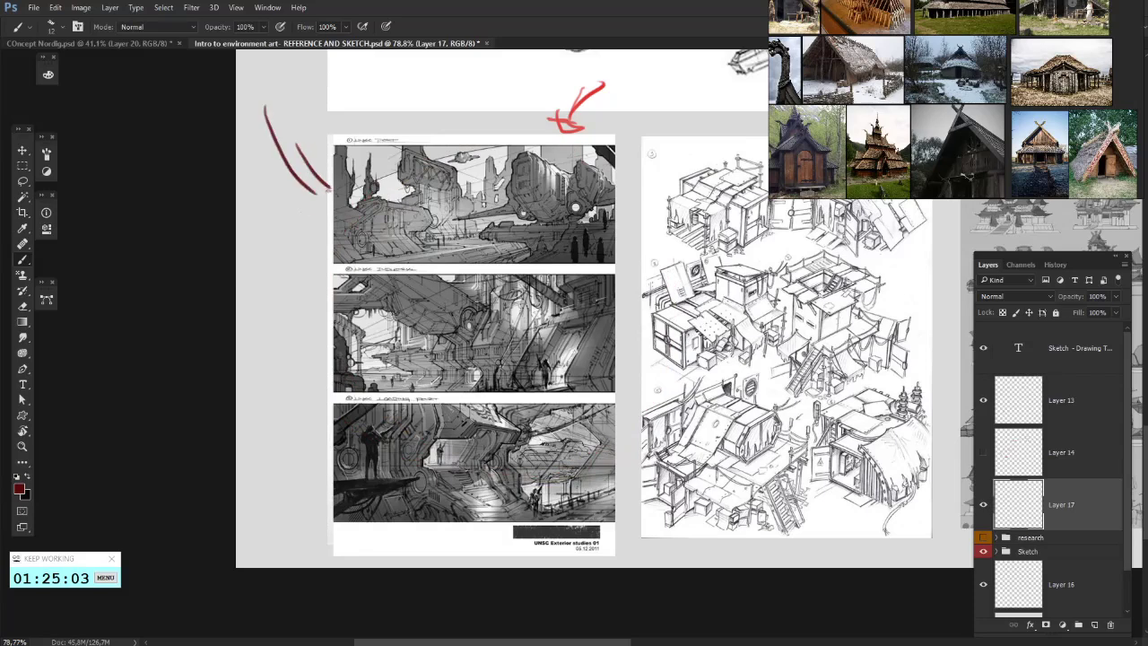
{"action": "left_click_drag", "start_coordinate": [292, 135], "coordinate": [303, 214]}
{"action": "key", "text": "ctrl+z"}
{"action": "key", "text": "ctrl+z"}
- Temporarily circle the large hovering structure in the UNSC Port sketch, then remove the marks
{"action": "mouse_move", "coordinate": [530, 266]}
{"action": "left_mouse_down"}
{"action": "mouse_move", "coordinate": [480, 215]}
{"action": "mouse_move", "coordinate": [547, 266]}
{"action": "left_mouse_up"}
{"action": "mouse_move", "coordinate": [485, 218]}
{"action": "left_mouse_down"}
{"action": "mouse_move", "coordinate": [473, 268]}
{"action": "mouse_move", "coordinate": [499, 308]}
{"action": "left_mouse_up"}
{"action": "key", "text": "ctrl+z"}
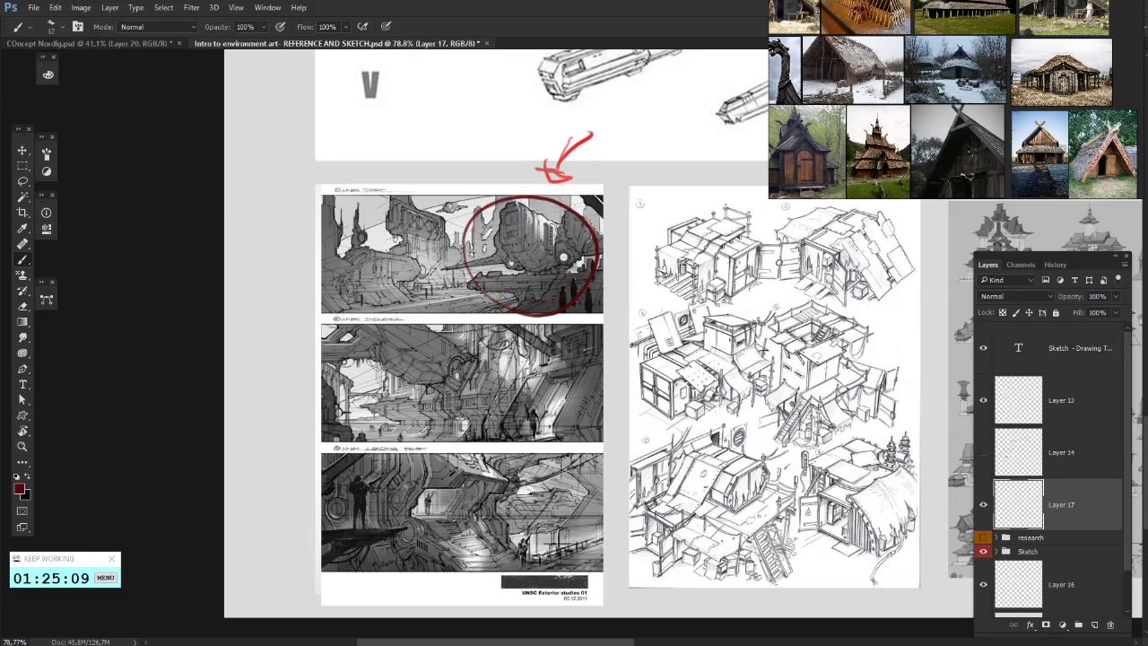
{"action": "key", "text": "ctrl+z"}
{"action": "mouse_move", "coordinate": [440, 198]}
{"action": "left_mouse_down"}
{"action": "mouse_move", "coordinate": [420, 288]}
{"action": "mouse_move", "coordinate": [440, 203]}
{"action": "left_mouse_up"}
{"action": "key", "text": "ctrl+z"}
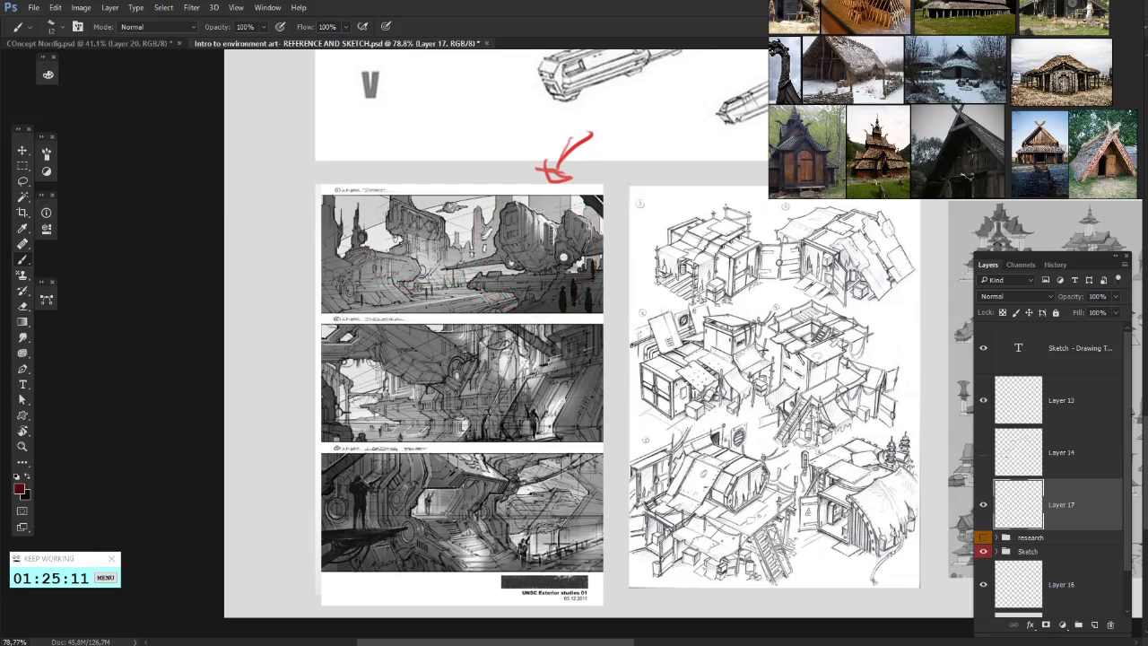
- Inspect the UNSC Port and Industrial sketches up close, temporarily circling the overhead structure in the Industrial one
{"action": "scroll", "coordinate": [404, 241], "scroll_direction": "up", "scroll_amount": 3}
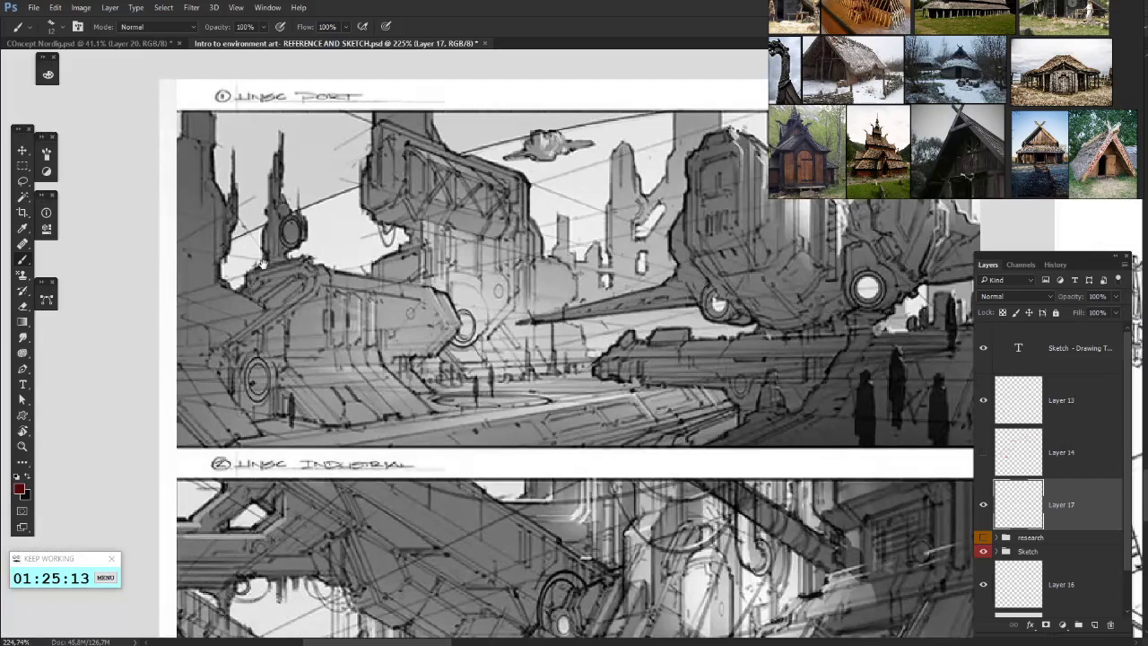
{"action": "left_click_drag", "start_coordinate": [262, 265], "coordinate": [297, 194]}
{"action": "left_click_drag", "start_coordinate": [403, 206], "coordinate": [400, 203]}
{"action": "key", "text": "ctrl+z"}
{"action": "mouse_move", "coordinate": [575, 628]}
{"action": "left_mouse_down"}
{"action": "mouse_move", "coordinate": [517, 565]}
{"action": "mouse_move", "coordinate": [432, 387]}
{"action": "left_mouse_up"}
{"action": "key", "text": "ctrl+z"}
{"action": "left_click_drag", "start_coordinate": [350, 260], "coordinate": [366, 301]}
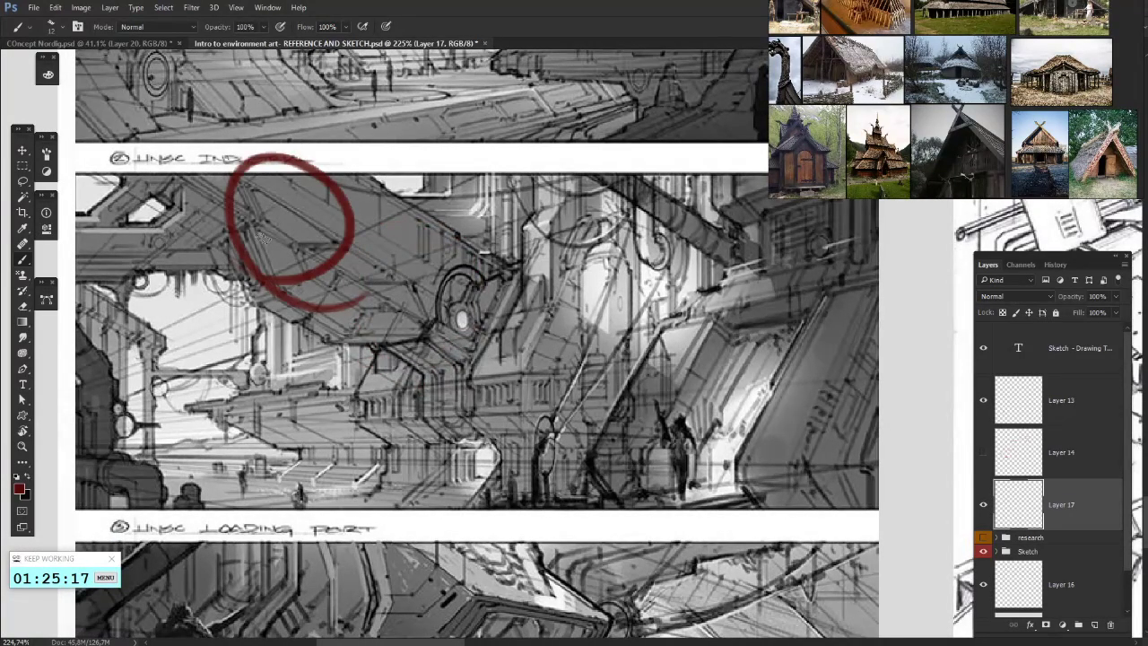
{"action": "key", "text": "ctrl+z"}
- Return to the overview of the exterior studies and make temporary pointing strokes over the sketches, undoing each one
{"action": "left_click", "coordinate": [221, 220], "text": "ctrl"}
{"action": "scroll", "coordinate": [215, 104], "scroll_direction": "down", "scroll_amount": 8}
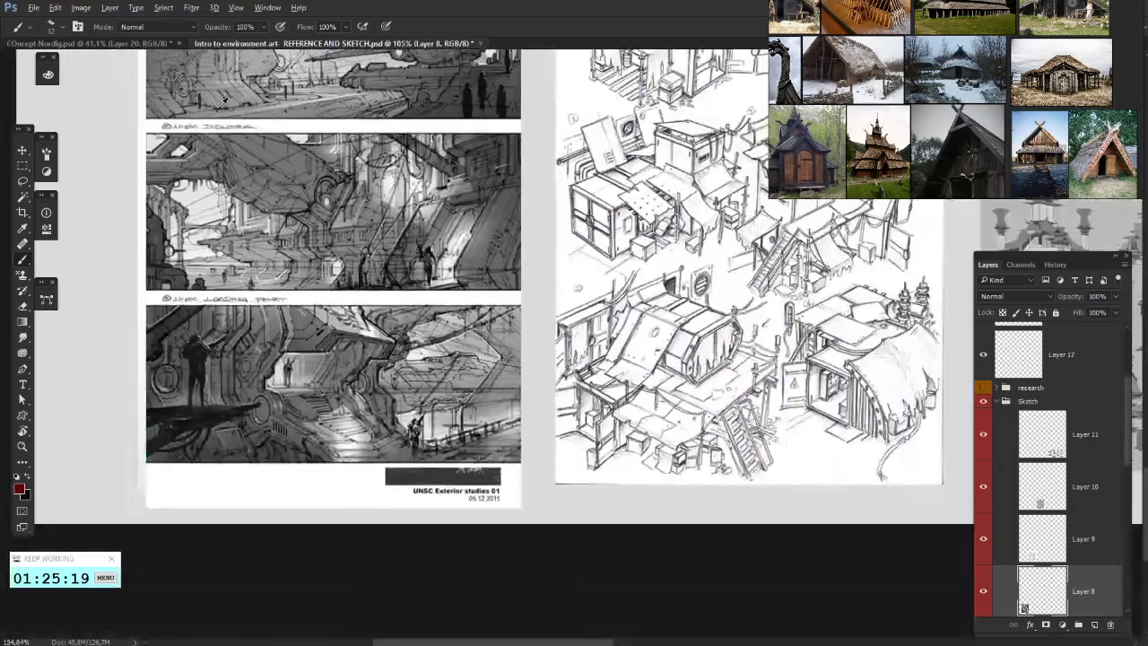
{"action": "scroll", "coordinate": [222, 101], "scroll_direction": "down", "scroll_amount": 2}
{"action": "scroll", "coordinate": [287, 90], "scroll_direction": "up", "scroll_amount": 3}
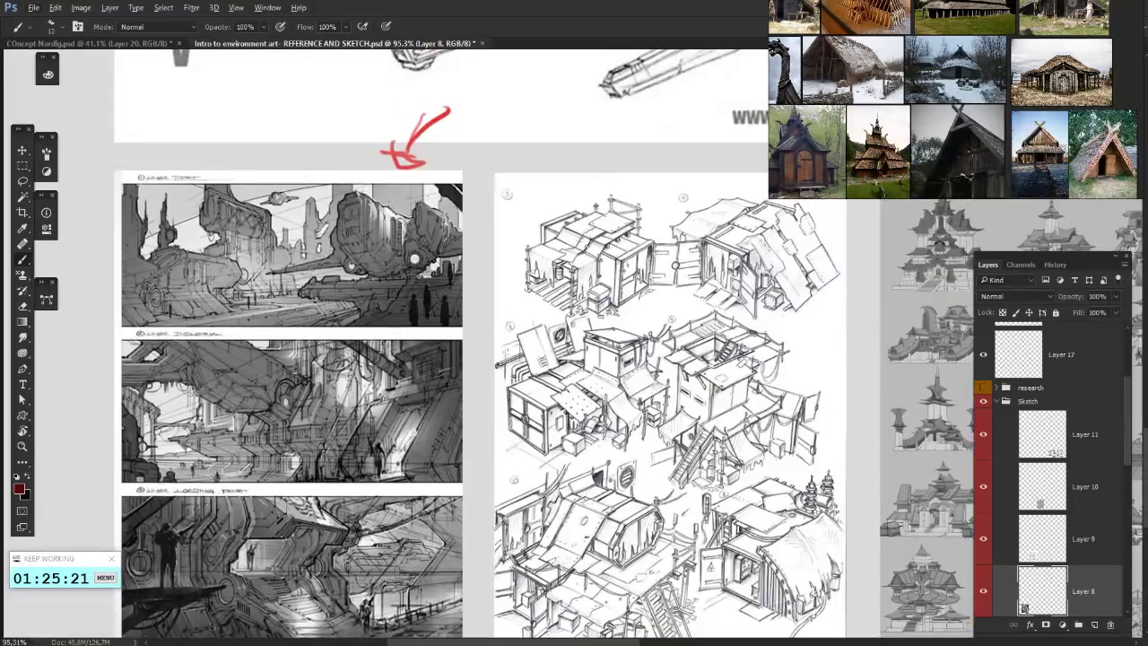
{"action": "mouse_move", "coordinate": [175, 325]}
{"action": "left_mouse_down"}
{"action": "mouse_move", "coordinate": [436, 325]}
{"action": "mouse_move", "coordinate": [305, 344]}
{"action": "left_mouse_up"}
{"action": "key", "text": "ctrl+z"}
{"action": "scroll", "coordinate": [305, 344], "scroll_direction": "up", "scroll_amount": 1}
{"action": "mouse_move", "coordinate": [228, 373]}
{"action": "left_mouse_down"}
{"action": "mouse_move", "coordinate": [255, 369]}
{"action": "mouse_move", "coordinate": [188, 355]}
{"action": "left_mouse_up"}
{"action": "key", "text": "ctrl+z"}
{"action": "mouse_move", "coordinate": [242, 326]}
{"action": "left_mouse_down"}
{"action": "mouse_move", "coordinate": [229, 331]}
{"action": "mouse_move", "coordinate": [287, 324]}
{"action": "left_mouse_up"}
{"action": "key", "text": "ctrl+z"}
{"action": "left_click_drag", "start_coordinate": [190, 309], "coordinate": [320, 299]}
{"action": "key", "text": "ctrl+z"}
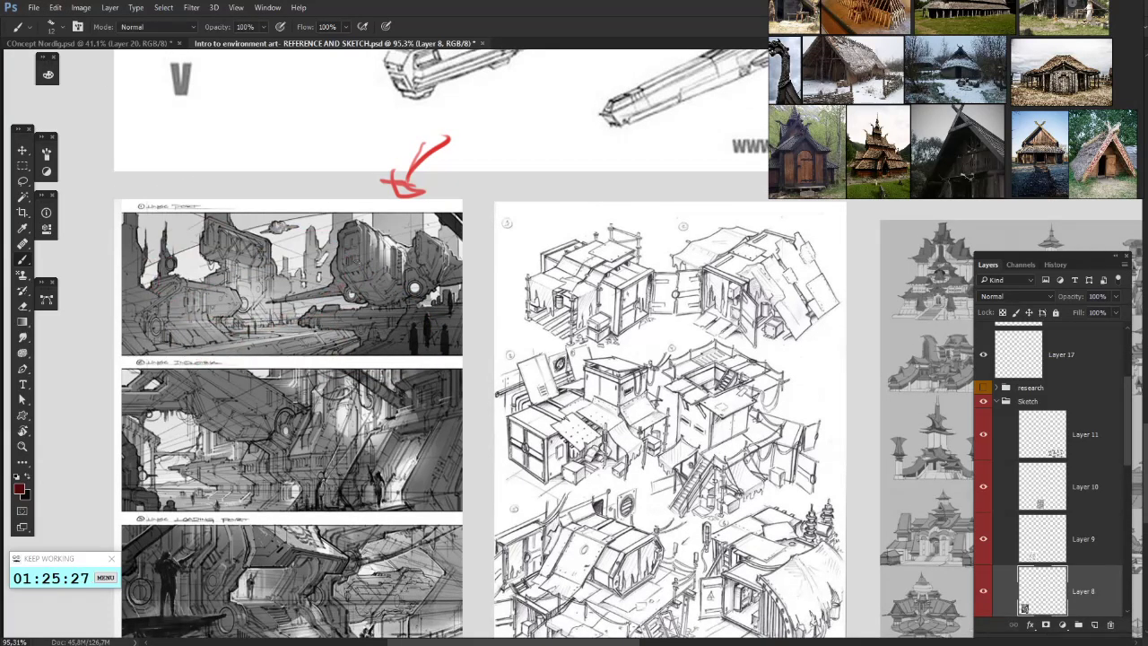
- Glance over the reference sketch sheets and return to the COncept Nordig document with the hut silhouettes
{"action": "scroll", "coordinate": [448, 359], "scroll_direction": "down", "scroll_amount": 1}
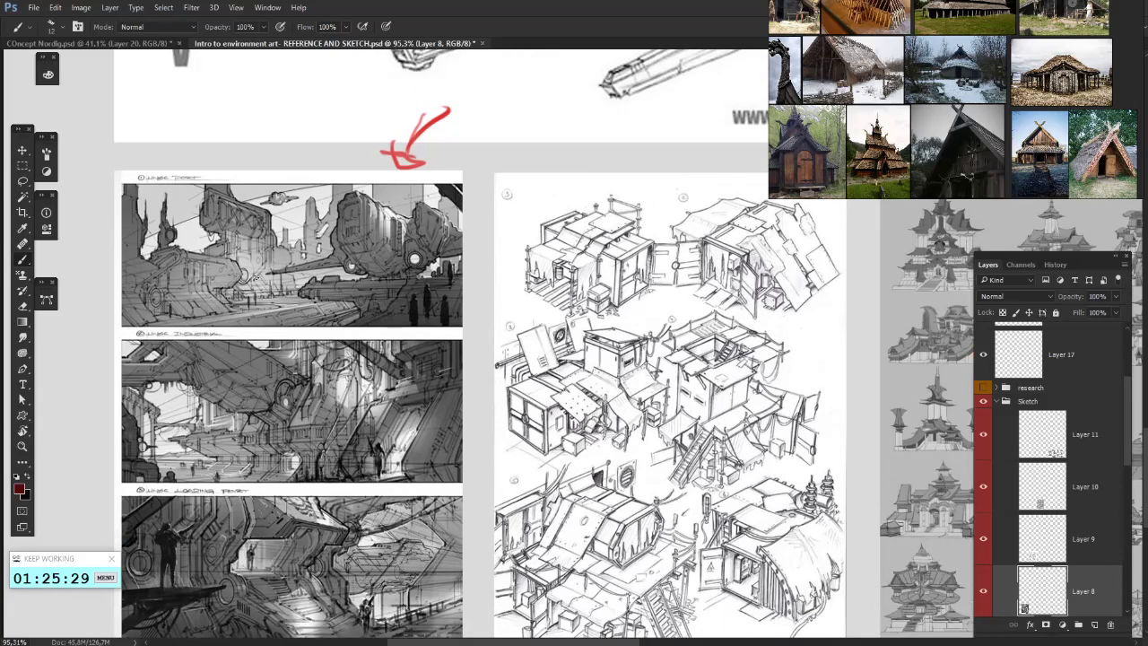
{"action": "scroll", "coordinate": [256, 186], "scroll_direction": "up", "scroll_amount": 1}
{"action": "scroll", "coordinate": [256, 186], "scroll_direction": "down", "scroll_amount": 1}
{"action": "left_click", "coordinate": [115, 43]}
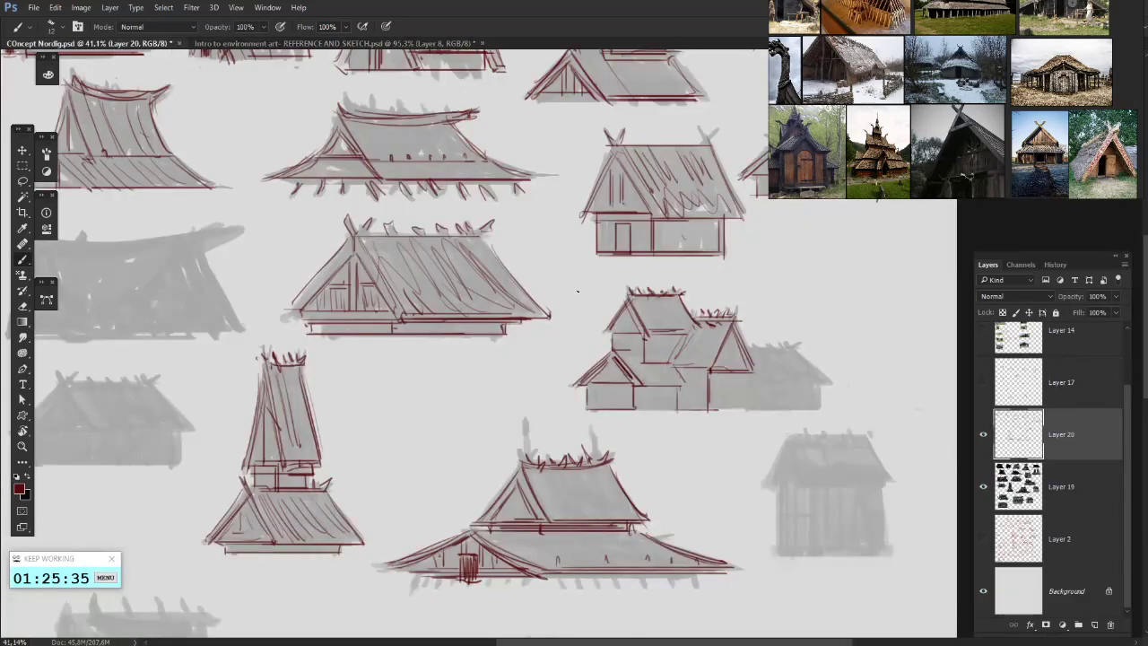
- Outline the sloping roof of the low annex at the right end of the multi-gabled house in dark red
{"action": "left_click_drag", "start_coordinate": [751, 312], "coordinate": [700, 252]}
{"action": "mouse_move", "coordinate": [693, 314]}
{"action": "left_mouse_down"}
{"action": "mouse_move", "coordinate": [693, 349]}
{"action": "mouse_move", "coordinate": [688, 327]}
{"action": "mouse_move", "coordinate": [748, 320]}
{"action": "left_mouse_up"}
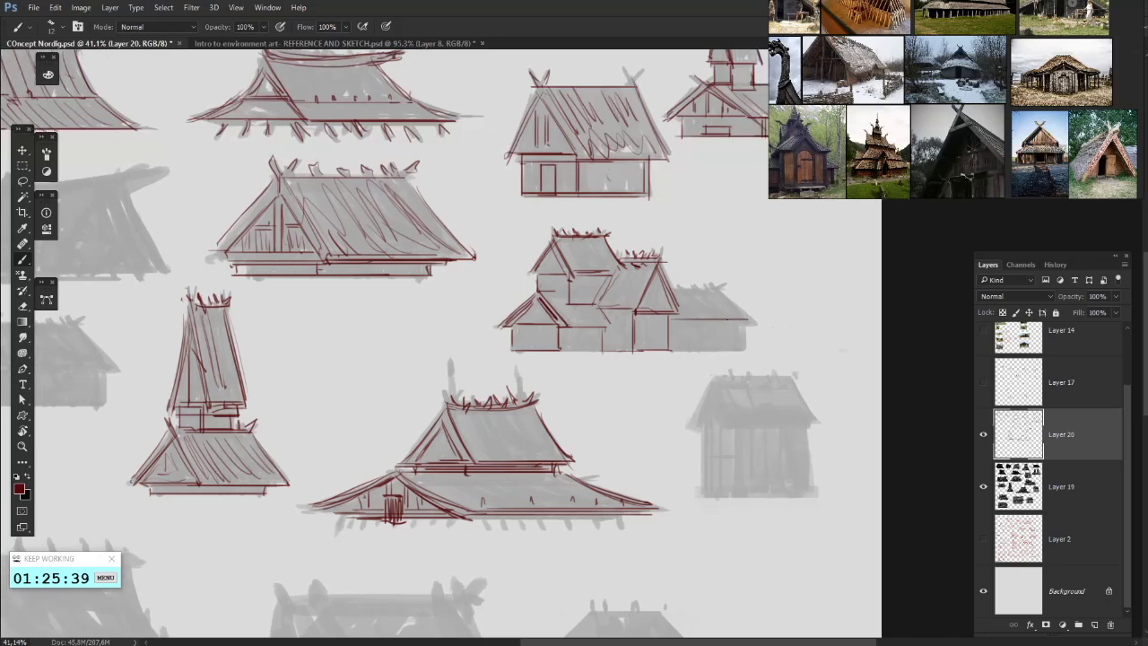
{"action": "left_click_drag", "start_coordinate": [674, 323], "coordinate": [755, 322]}
{"action": "left_click_drag", "start_coordinate": [715, 286], "coordinate": [750, 319]}
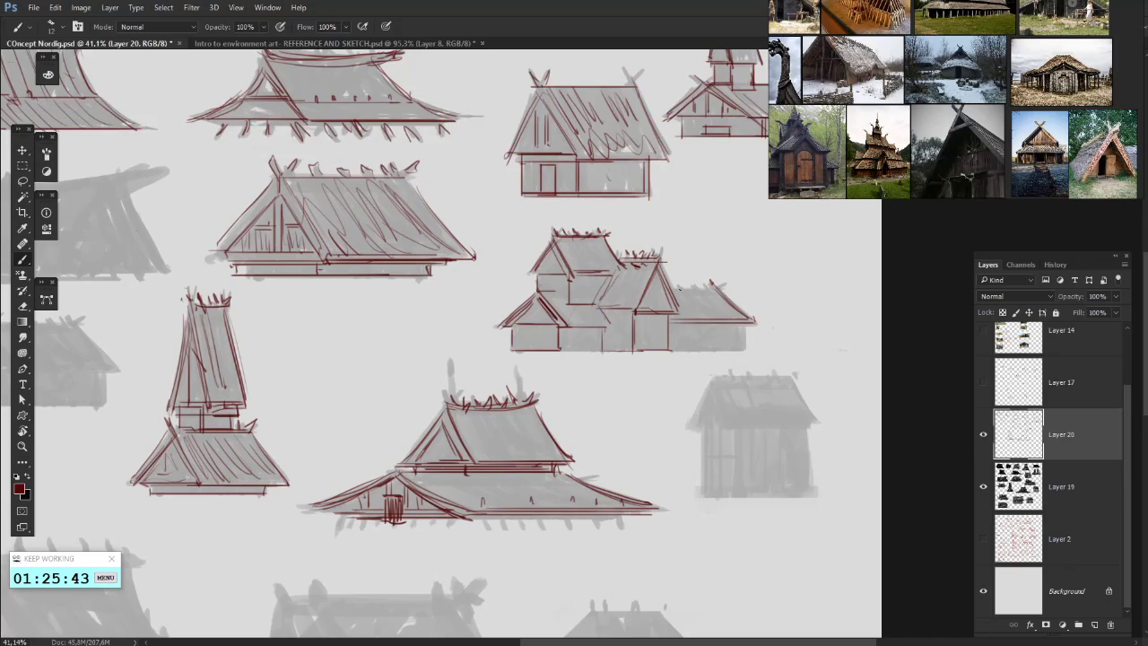
{"action": "left_click_drag", "start_coordinate": [672, 289], "coordinate": [715, 288]}
{"action": "left_click_drag", "start_coordinate": [707, 308], "coordinate": [741, 302]}
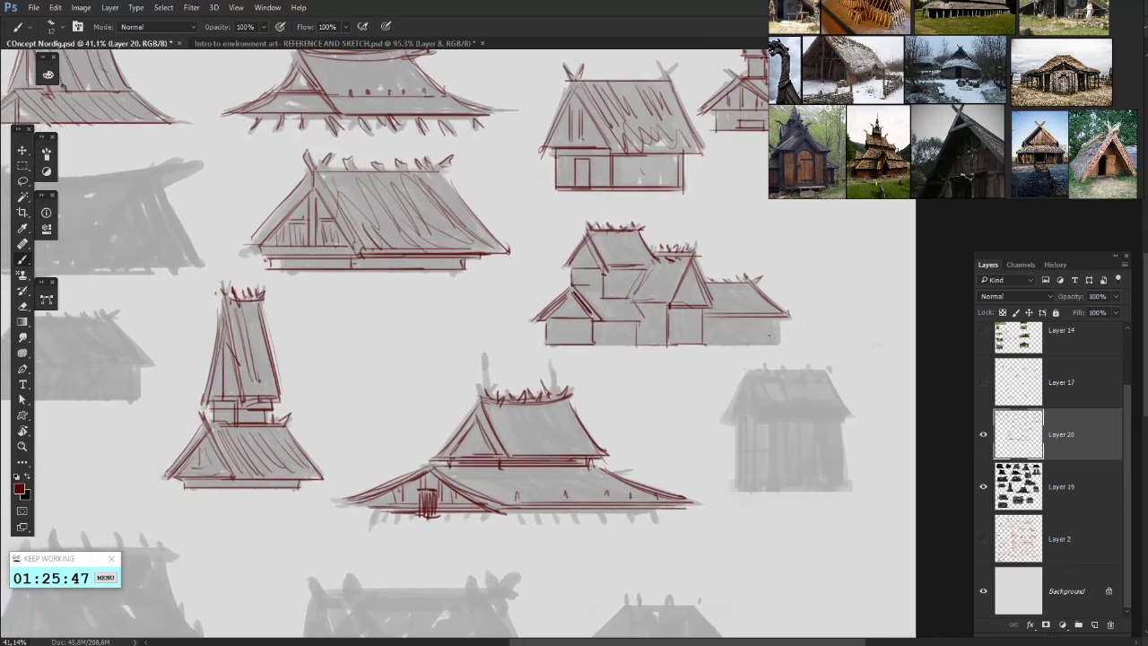
- Outline the annex wall below its roof with a low base band, cleaning up the lower line with the eraser
{"action": "left_click_drag", "start_coordinate": [776, 341], "coordinate": [704, 344]}
{"action": "key", "text": "e"}
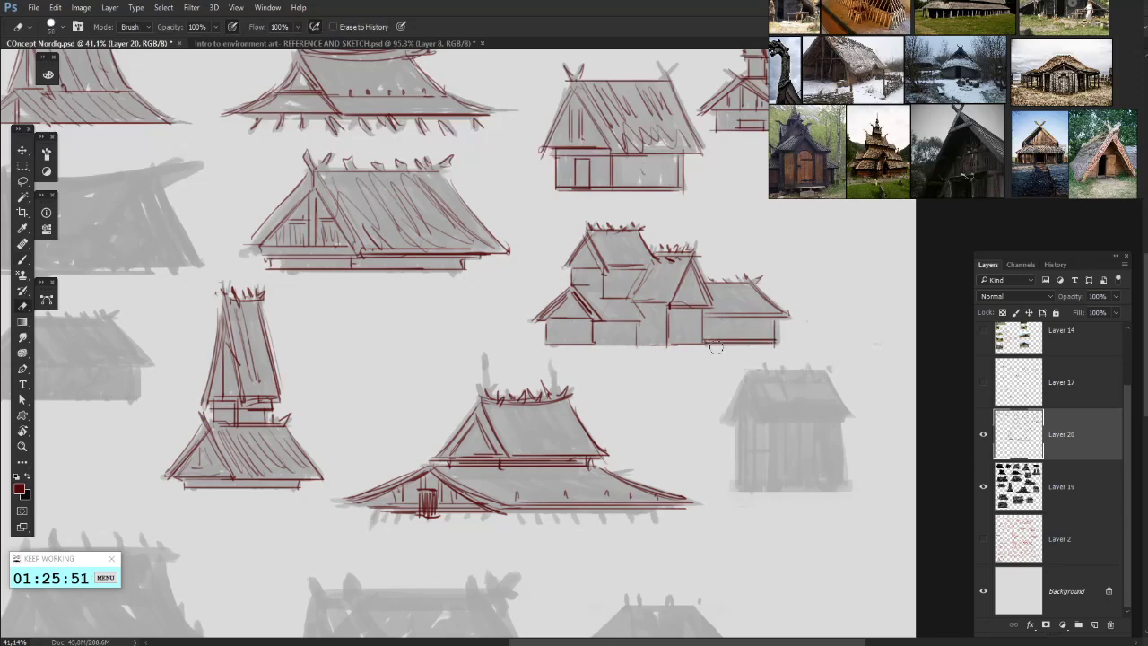
{"action": "mouse_move", "coordinate": [716, 347]}
{"action": "left_mouse_down"}
{"action": "mouse_move", "coordinate": [802, 345]}
{"action": "mouse_move", "coordinate": [704, 338]}
{"action": "left_mouse_up"}
{"action": "key", "text": "b"}
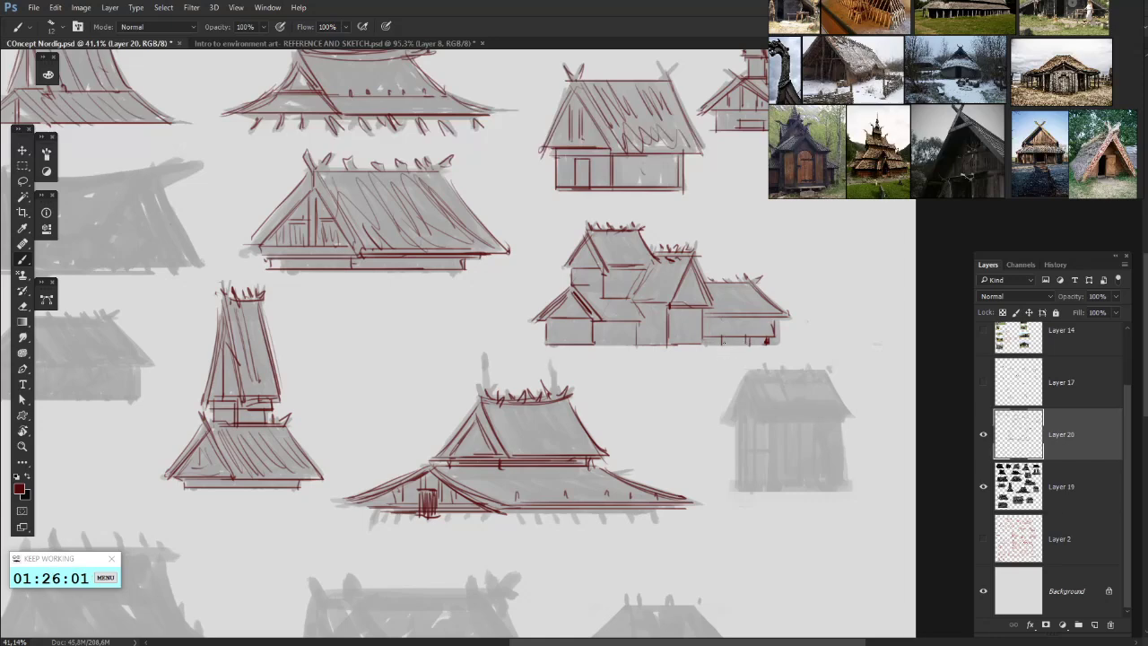
- Draw horizontal base bands across the lower front walls of the multi-gabled house
{"action": "left_click_drag", "start_coordinate": [633, 362], "coordinate": [687, 364]}
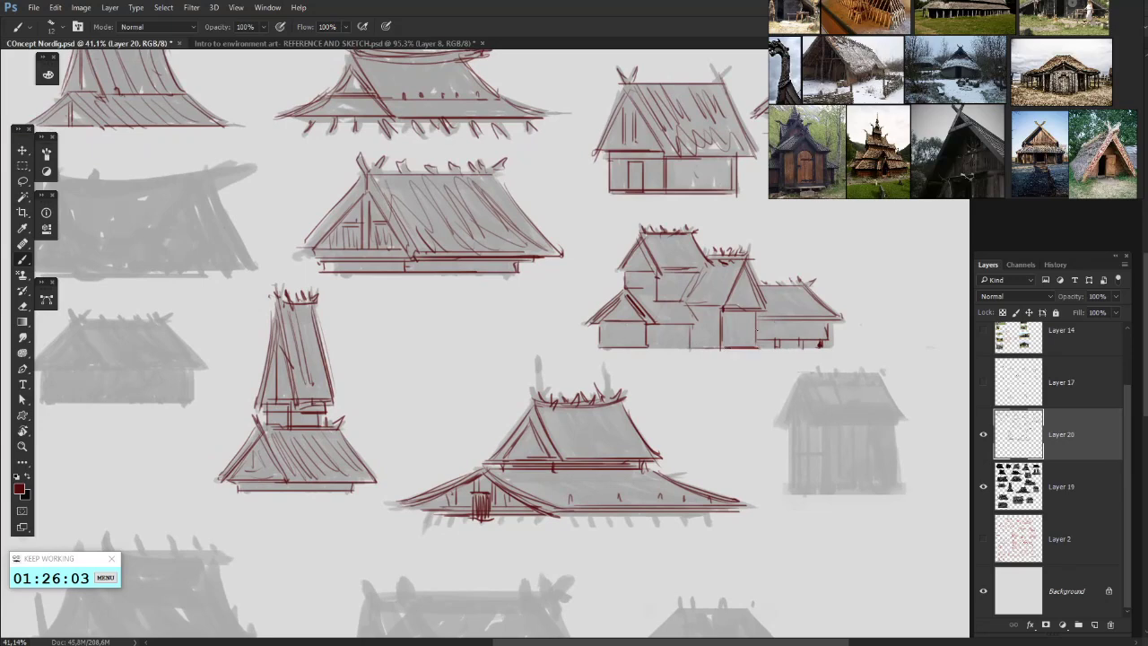
{"action": "left_click_drag", "start_coordinate": [730, 236], "coordinate": [720, 262]}
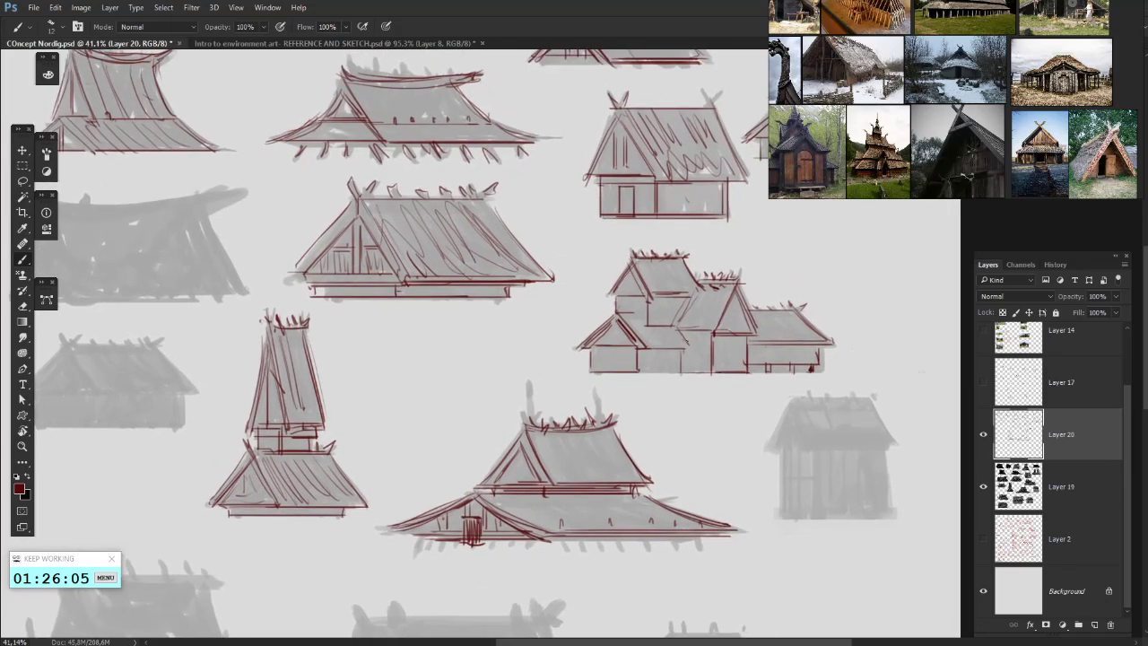
{"action": "mouse_move", "coordinate": [646, 348]}
{"action": "left_mouse_down"}
{"action": "mouse_move", "coordinate": [720, 357]}
{"action": "mouse_move", "coordinate": [685, 366]}
{"action": "left_mouse_up"}
{"action": "mouse_move", "coordinate": [575, 361]}
{"action": "left_mouse_down"}
{"action": "mouse_move", "coordinate": [698, 364]}
{"action": "mouse_move", "coordinate": [609, 365]}
{"action": "mouse_move", "coordinate": [683, 367]}
{"action": "mouse_move", "coordinate": [636, 382]}
{"action": "left_mouse_up"}
{"action": "key", "text": "ctrl+z"}
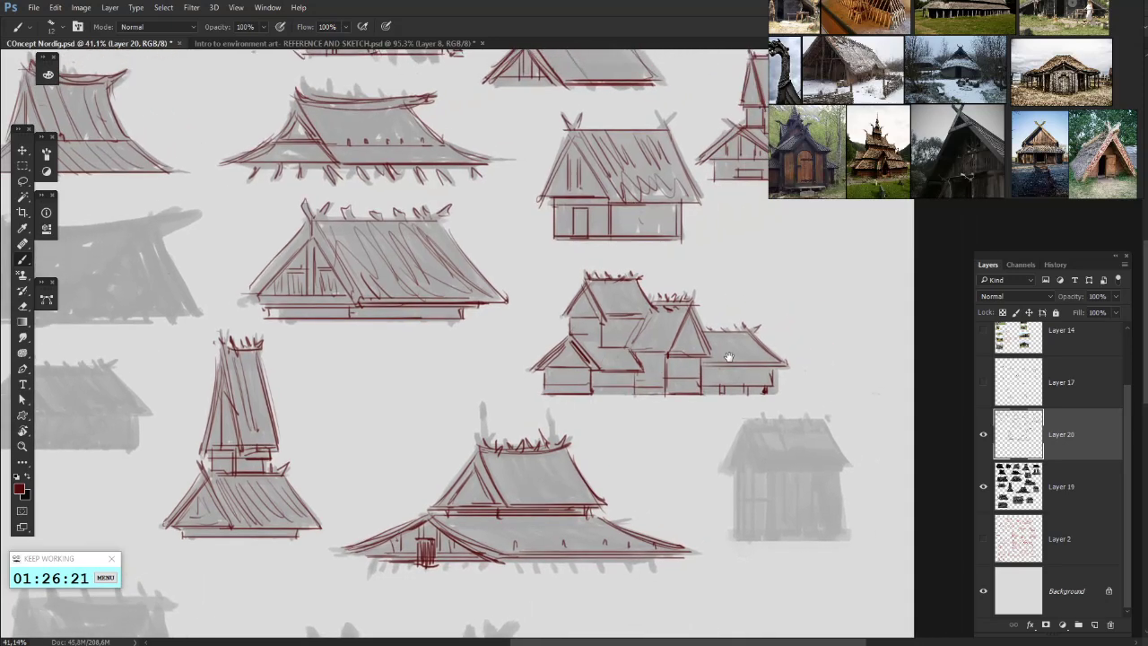
- Fill the front wing of the multi-gabled house with vertical plank lines below its small gable
{"action": "left_click_drag", "start_coordinate": [729, 357], "coordinate": [766, 339]}
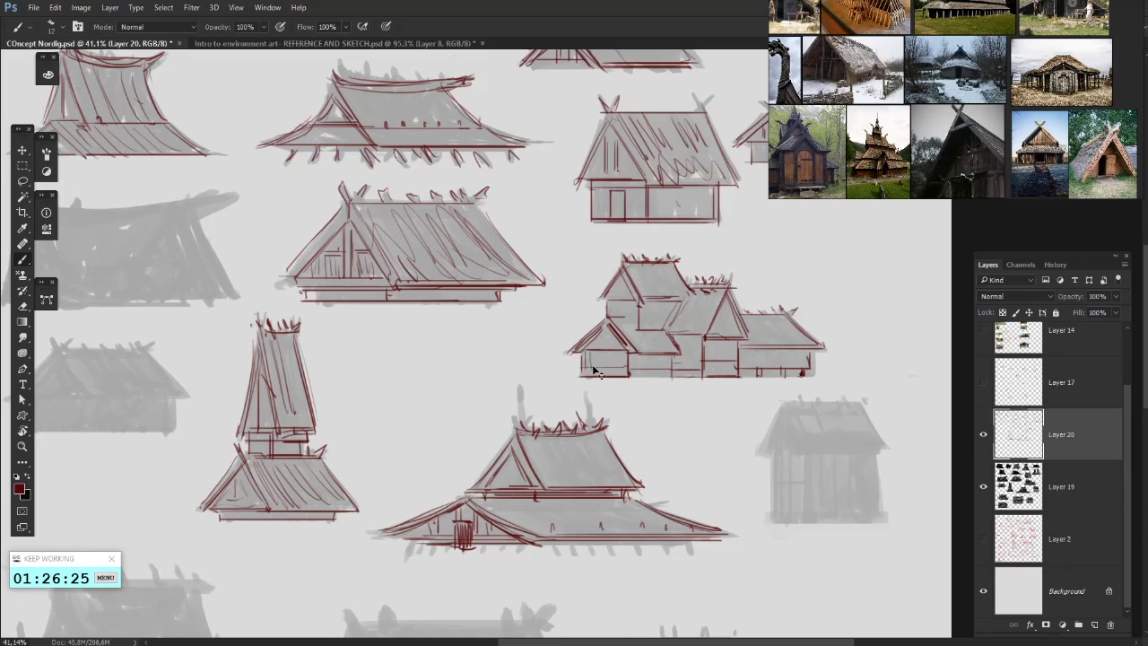
{"action": "left_click_drag", "start_coordinate": [596, 356], "coordinate": [604, 361]}
{"action": "mouse_move", "coordinate": [613, 347]}
{"action": "left_mouse_down"}
{"action": "mouse_move", "coordinate": [613, 361]}
{"action": "mouse_move", "coordinate": [628, 319]}
{"action": "left_mouse_up"}
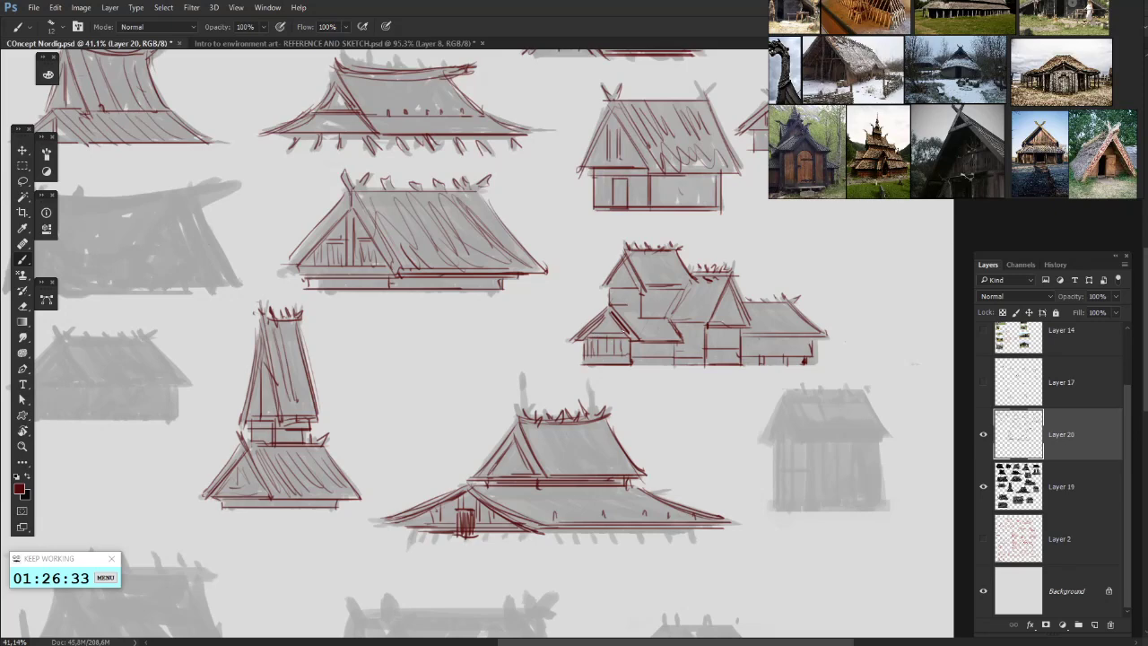
- Hatch the upper-storey wall of the multi-gabled house with vertical plank lines, undoing stray strokes
{"action": "mouse_move", "coordinate": [650, 309]}
{"action": "left_mouse_down"}
{"action": "mouse_move", "coordinate": [613, 301]}
{"action": "mouse_move", "coordinate": [624, 310]}
{"action": "left_mouse_up"}
{"action": "key", "text": "ctrl+alt+z"}
{"action": "key", "text": "ctrl+alt+z"}
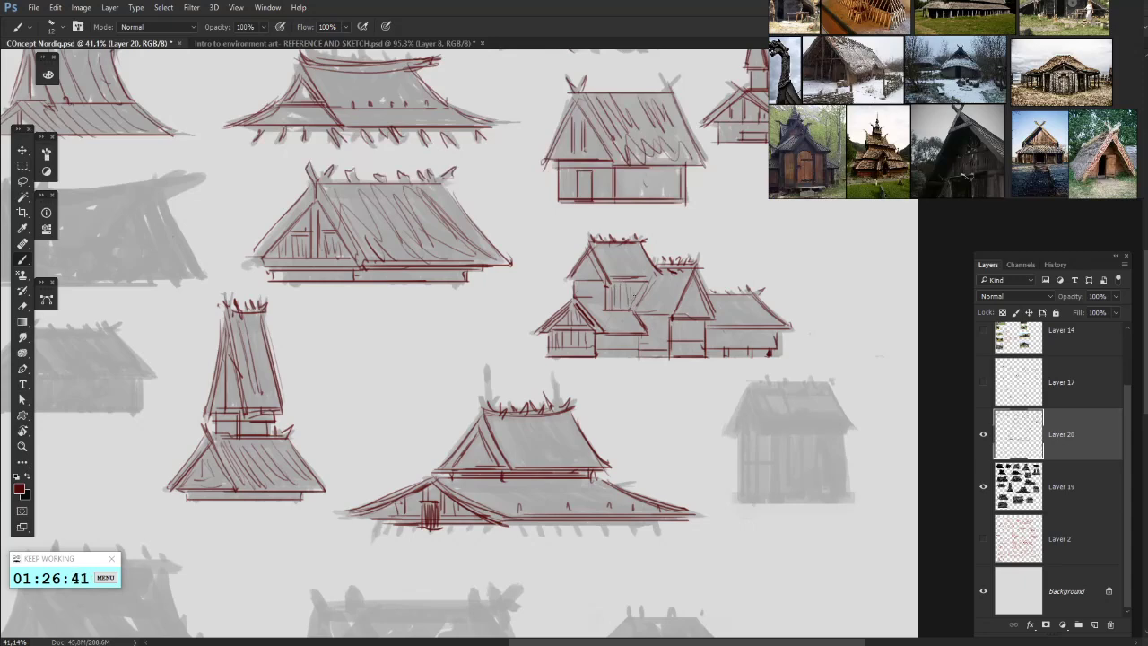
{"action": "mouse_move", "coordinate": [607, 287]}
{"action": "left_mouse_down"}
{"action": "mouse_move", "coordinate": [646, 288]}
{"action": "mouse_move", "coordinate": [599, 291]}
{"action": "mouse_move", "coordinate": [637, 299]}
{"action": "left_mouse_up"}
{"action": "key", "text": "ctrl+z"}
{"action": "mouse_move", "coordinate": [569, 273]}
{"action": "left_mouse_down"}
{"action": "mouse_move", "coordinate": [556, 284]}
{"action": "mouse_move", "coordinate": [580, 279]}
{"action": "mouse_move", "coordinate": [598, 297]}
{"action": "mouse_move", "coordinate": [531, 276]}
{"action": "mouse_move", "coordinate": [552, 282]}
{"action": "left_mouse_up"}
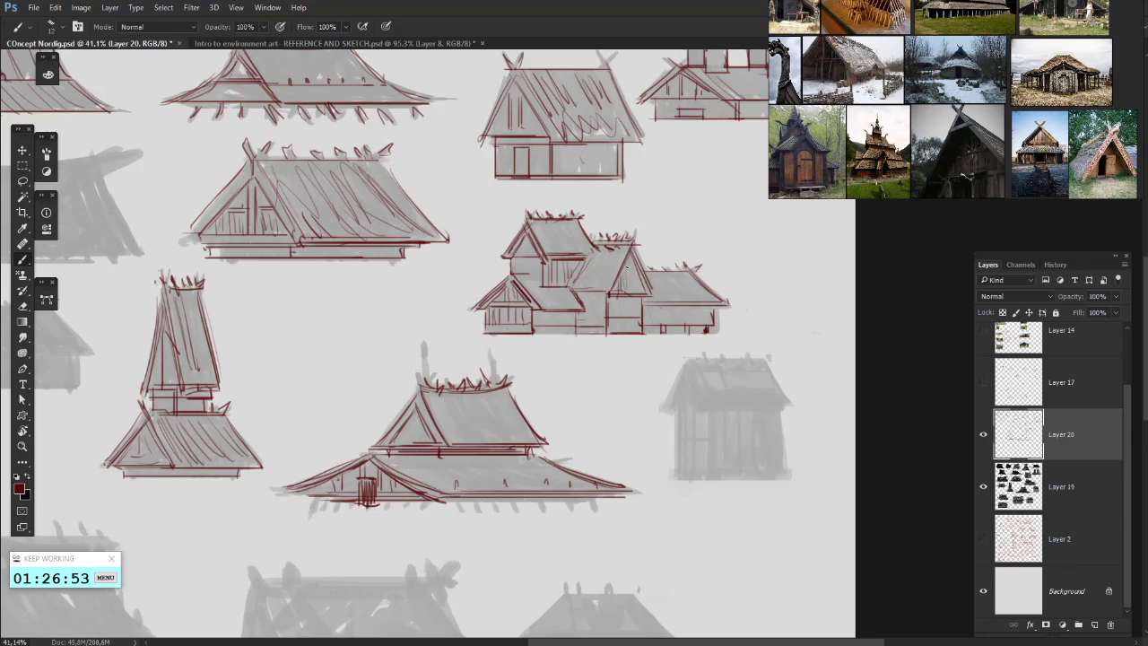
- Add planks and a window to the right-hand gable and small openings to the annex, undoing and erasing misplaced marks
{"action": "mouse_move", "coordinate": [627, 263]}
{"action": "left_mouse_down"}
{"action": "mouse_move", "coordinate": [633, 296]}
{"action": "mouse_move", "coordinate": [652, 302]}
{"action": "mouse_move", "coordinate": [633, 287]}
{"action": "mouse_move", "coordinate": [644, 294]}
{"action": "left_mouse_up"}
{"action": "key", "text": "ctrl+alt+z"}
{"action": "key", "text": "ctrl+alt+z"}
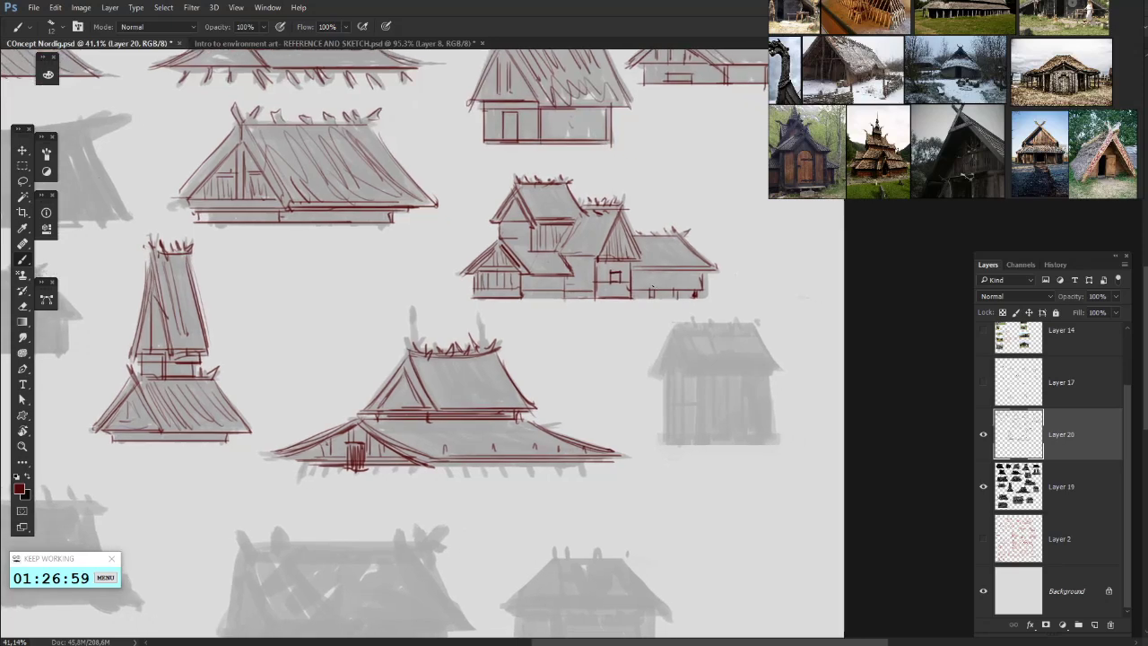
{"action": "key", "text": "ctrl+alt+z"}
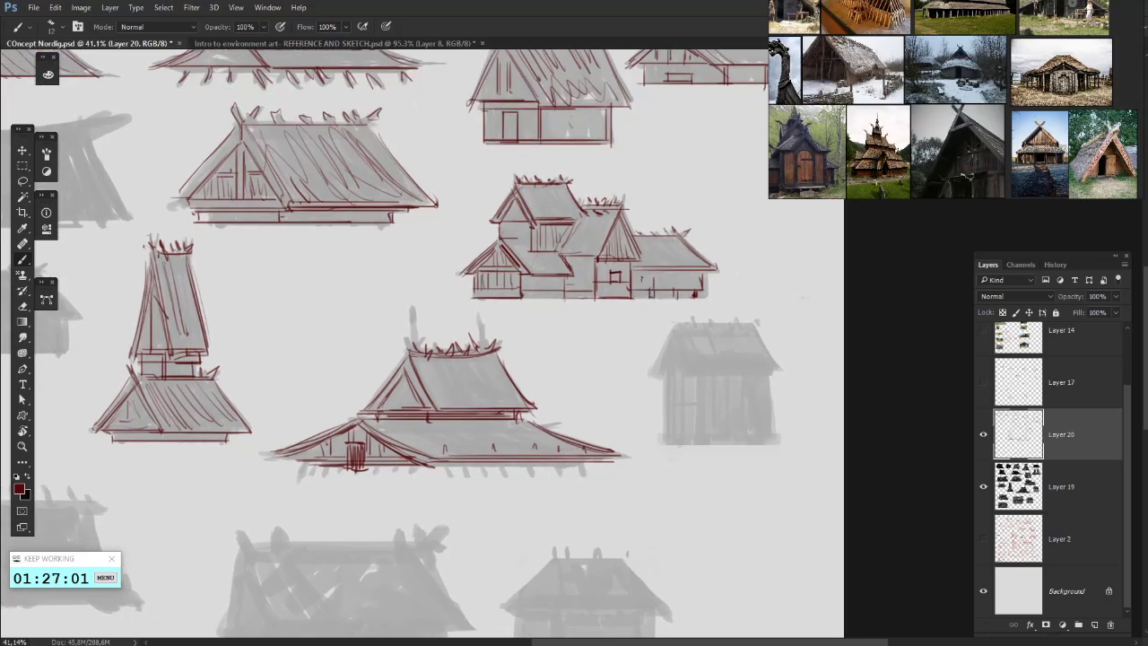
{"action": "key", "text": "e"}
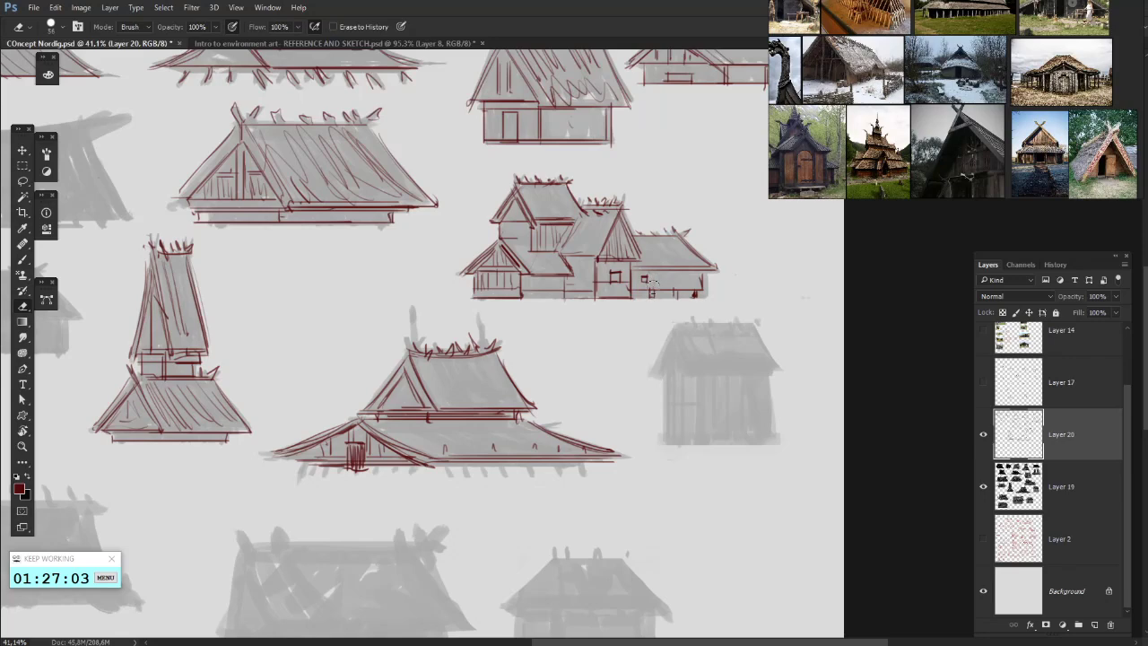
{"action": "left_click_drag", "start_coordinate": [653, 278], "coordinate": [656, 301]}
{"action": "key", "text": "b"}
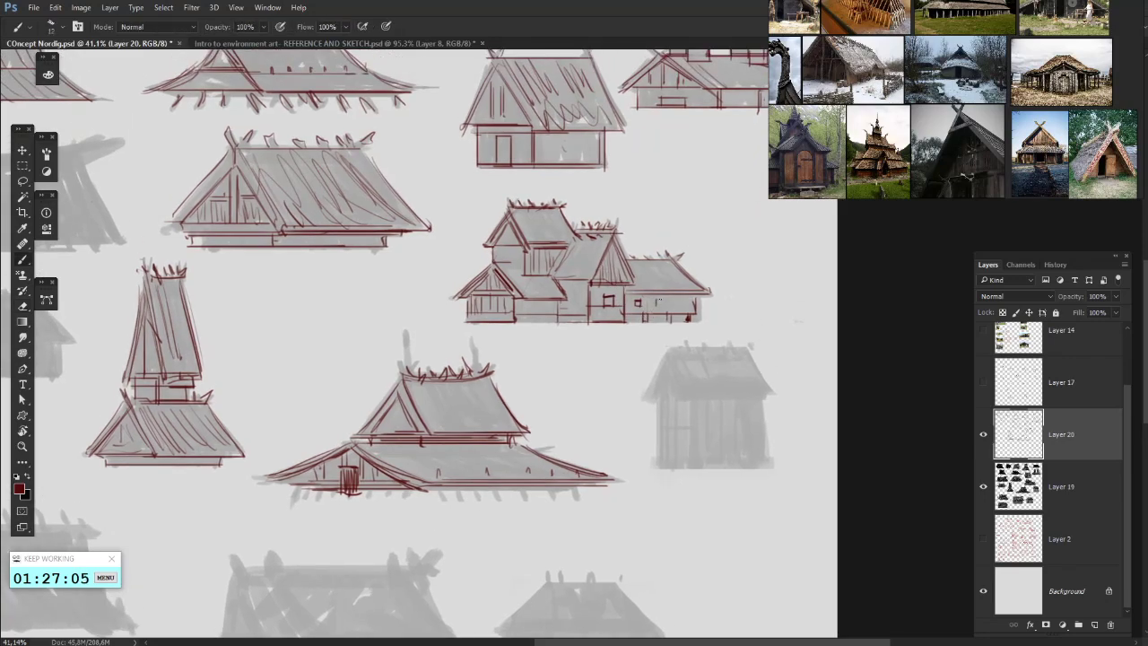
- Draw a darkened door in the front wing and a small dark window in the upper storey of the multi-gabled house
{"action": "left_click_drag", "start_coordinate": [558, 285], "coordinate": [663, 317]}
{"action": "left_click_drag", "start_coordinate": [589, 306], "coordinate": [590, 327]}
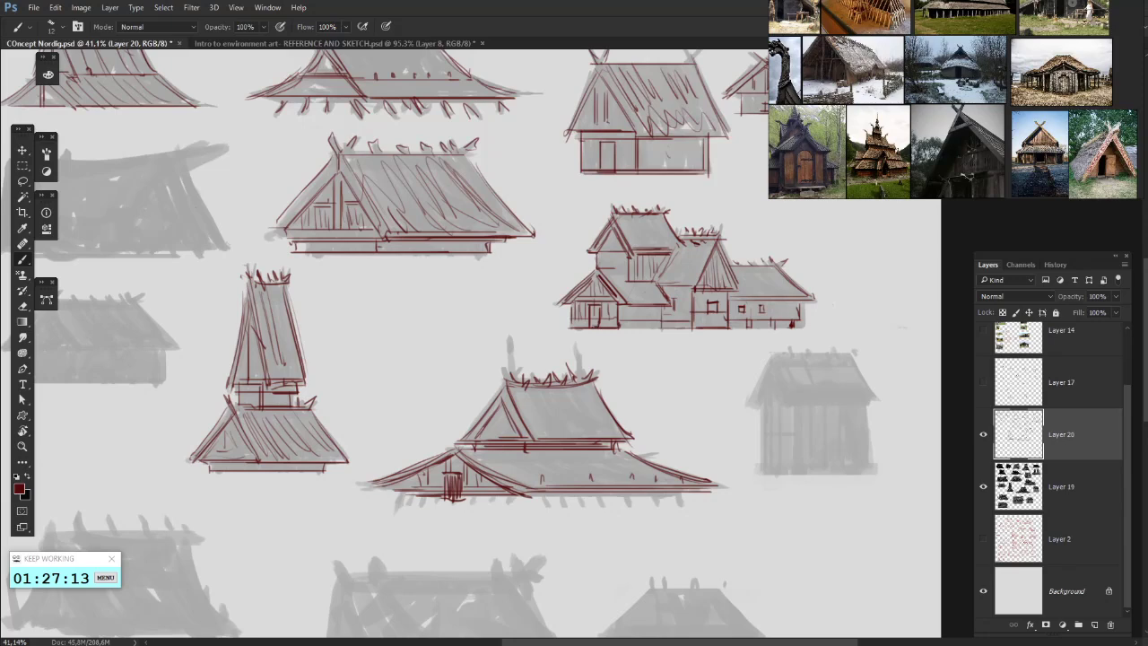
{"action": "left_click_drag", "start_coordinate": [591, 306], "coordinate": [592, 327]}
{"action": "left_click_drag", "start_coordinate": [594, 306], "coordinate": [598, 324]}
{"action": "left_click_drag", "start_coordinate": [600, 268], "coordinate": [575, 279]}
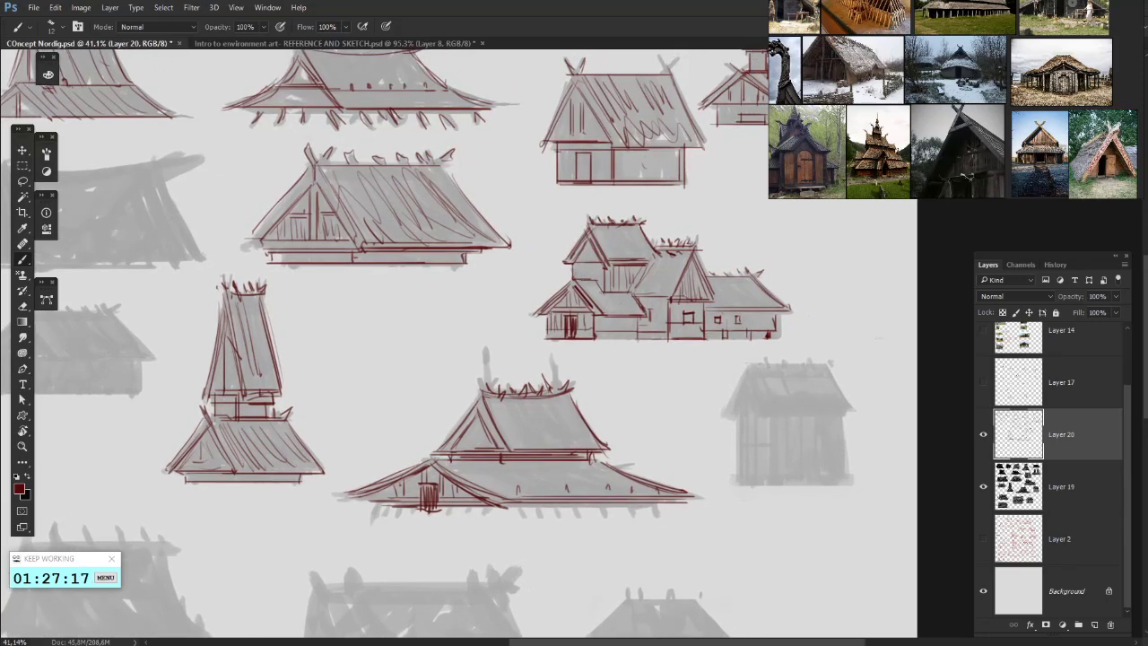
{"action": "mouse_move", "coordinate": [598, 270]}
{"action": "left_mouse_down"}
{"action": "mouse_move", "coordinate": [601, 290]}
{"action": "mouse_move", "coordinate": [593, 272]}
{"action": "left_mouse_up"}
{"action": "key", "text": "ctrl+z"}
- Outline the steep triangular gable at the left end of the long sagging-roof silhouette, undoing misplaced strokes
{"action": "mouse_move", "coordinate": [625, 408]}
{"action": "left_mouse_down"}
{"action": "mouse_move", "coordinate": [645, 345]}
{"action": "mouse_move", "coordinate": [537, 394]}
{"action": "left_mouse_up"}
{"action": "left_click_drag", "start_coordinate": [745, 388], "coordinate": [734, 349]}
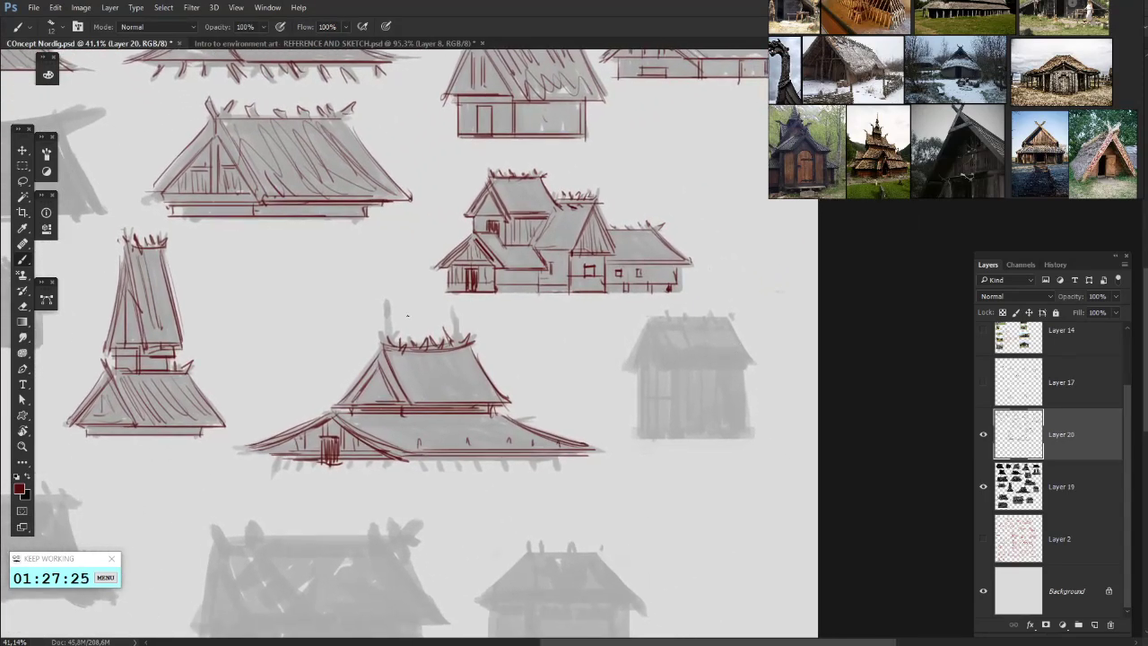
{"action": "mouse_move", "coordinate": [618, 466]}
{"action": "left_mouse_down"}
{"action": "mouse_move", "coordinate": [725, 383]}
{"action": "mouse_move", "coordinate": [826, 380]}
{"action": "left_mouse_up"}
{"action": "mouse_move", "coordinate": [590, 348]}
{"action": "left_mouse_down"}
{"action": "mouse_move", "coordinate": [792, 305]}
{"action": "mouse_move", "coordinate": [880, 408]}
{"action": "left_mouse_up"}
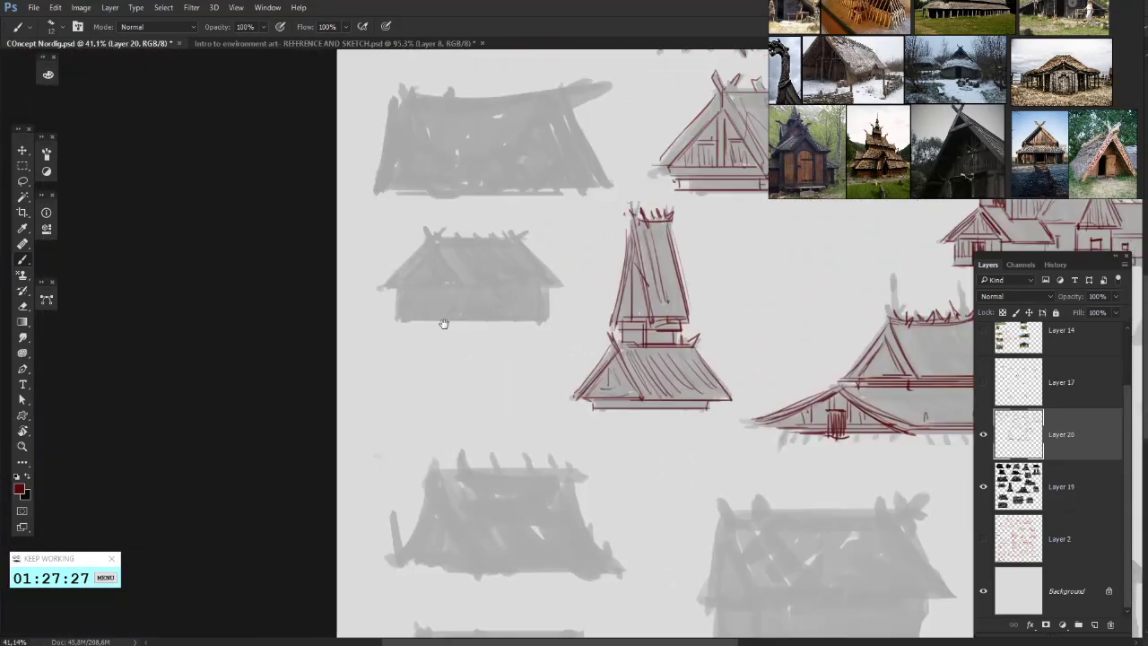
{"action": "mouse_move", "coordinate": [443, 323]}
{"action": "left_mouse_down"}
{"action": "mouse_move", "coordinate": [448, 467]}
{"action": "mouse_move", "coordinate": [500, 295]}
{"action": "mouse_move", "coordinate": [431, 307]}
{"action": "mouse_move", "coordinate": [406, 277]}
{"action": "mouse_move", "coordinate": [447, 348]}
{"action": "left_mouse_up"}
{"action": "mouse_move", "coordinate": [401, 253]}
{"action": "left_mouse_down"}
{"action": "mouse_move", "coordinate": [438, 344]}
{"action": "mouse_move", "coordinate": [440, 332]}
{"action": "left_mouse_up"}
{"action": "left_click_drag", "start_coordinate": [397, 252], "coordinate": [371, 339]}
{"action": "mouse_move", "coordinate": [395, 275]}
{"action": "left_mouse_down"}
{"action": "mouse_move", "coordinate": [372, 347]}
{"action": "mouse_move", "coordinate": [377, 335]}
{"action": "left_mouse_up"}
{"action": "key", "text": "ctrl+z"}
{"action": "mouse_move", "coordinate": [398, 266]}
{"action": "left_mouse_down"}
{"action": "mouse_move", "coordinate": [372, 341]}
{"action": "mouse_move", "coordinate": [432, 338]}
{"action": "mouse_move", "coordinate": [417, 320]}
{"action": "mouse_move", "coordinate": [421, 333]}
{"action": "left_mouse_up"}
{"action": "left_click_drag", "start_coordinate": [405, 291], "coordinate": [410, 346]}
{"action": "key", "text": "ctrl+z"}
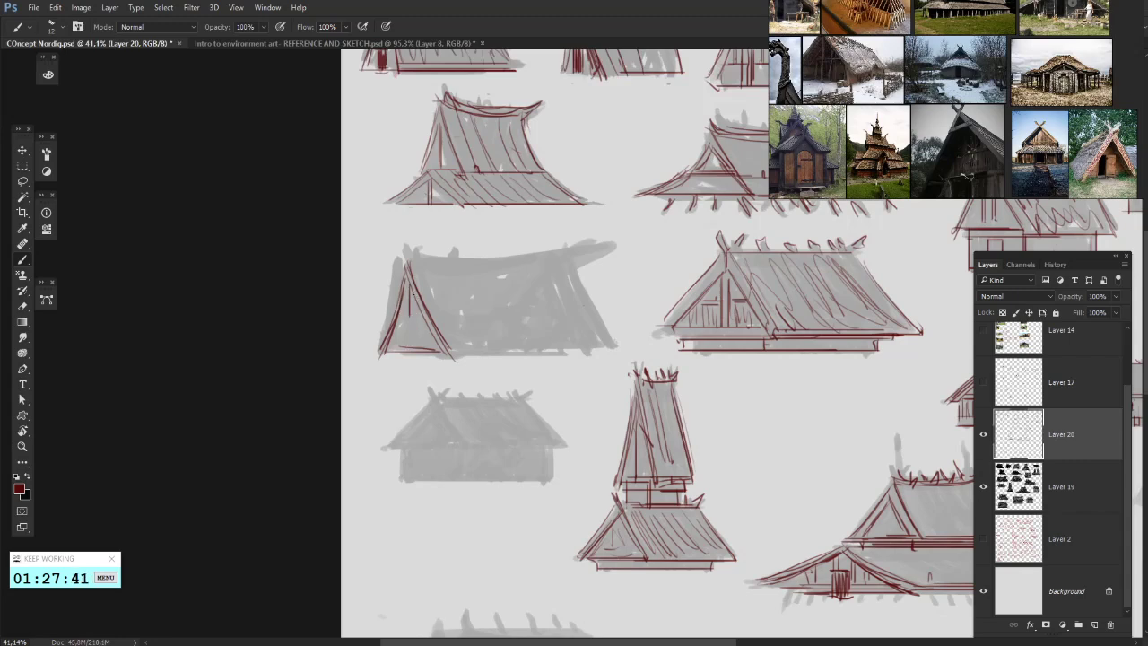
- Try several ridge lines along the top of the long sagging-roof hut, undoing each one
{"action": "mouse_move", "coordinate": [438, 320]}
{"action": "left_mouse_down"}
{"action": "mouse_move", "coordinate": [460, 303]}
{"action": "mouse_move", "coordinate": [398, 330]}
{"action": "mouse_move", "coordinate": [374, 366]}
{"action": "left_mouse_up"}
{"action": "left_click_drag", "start_coordinate": [347, 307], "coordinate": [522, 299]}
{"action": "key", "text": "ctrl+z"}
{"action": "left_click_drag", "start_coordinate": [348, 306], "coordinate": [485, 305]}
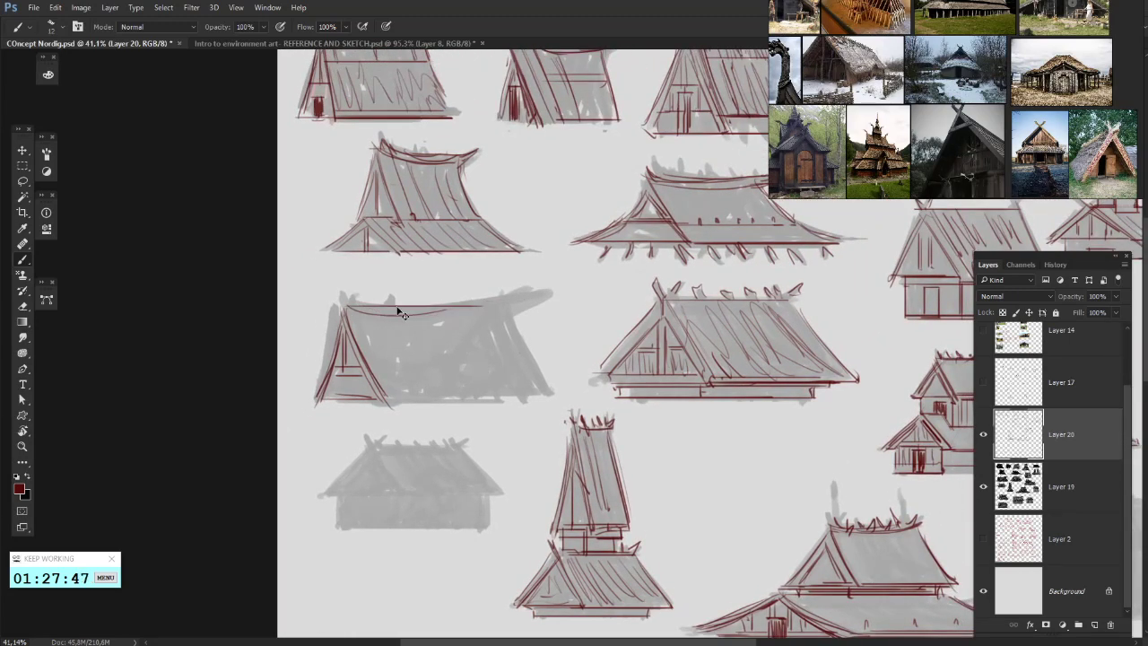
{"action": "key", "text": "ctrl+z"}
{"action": "key", "text": "ctrl+z"}
{"action": "left_click_drag", "start_coordinate": [344, 305], "coordinate": [406, 305]}
{"action": "key", "text": "ctrl+z"}
{"action": "mouse_move", "coordinate": [335, 301]}
{"action": "left_mouse_down"}
{"action": "mouse_move", "coordinate": [376, 316]}
{"action": "mouse_move", "coordinate": [362, 306]}
{"action": "mouse_move", "coordinate": [463, 302]}
{"action": "mouse_move", "coordinate": [425, 319]}
{"action": "mouse_move", "coordinate": [476, 311]}
{"action": "left_mouse_up"}
{"action": "key", "text": "ctrl+alt+z"}
{"action": "key", "text": "ctrl+alt+z"}
- Draw the sagging ridge of the long hut as a double curved beam, erasing the rough first version
{"action": "mouse_move", "coordinate": [399, 321]}
{"action": "left_mouse_down"}
{"action": "mouse_move", "coordinate": [530, 309]}
{"action": "mouse_move", "coordinate": [521, 299]}
{"action": "left_mouse_up"}
{"action": "key", "text": "r"}
{"action": "mouse_move", "coordinate": [579, 291]}
{"action": "left_mouse_down"}
{"action": "mouse_move", "coordinate": [601, 298]}
{"action": "mouse_move", "coordinate": [627, 345]}
{"action": "left_mouse_up"}
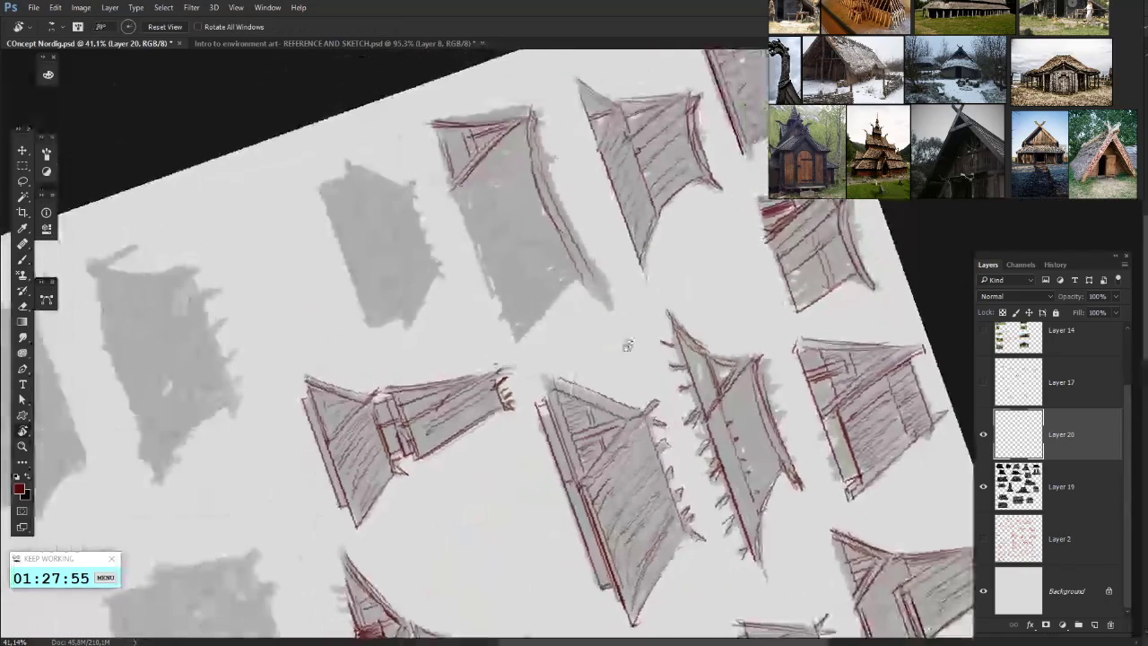
{"action": "key", "text": "b"}
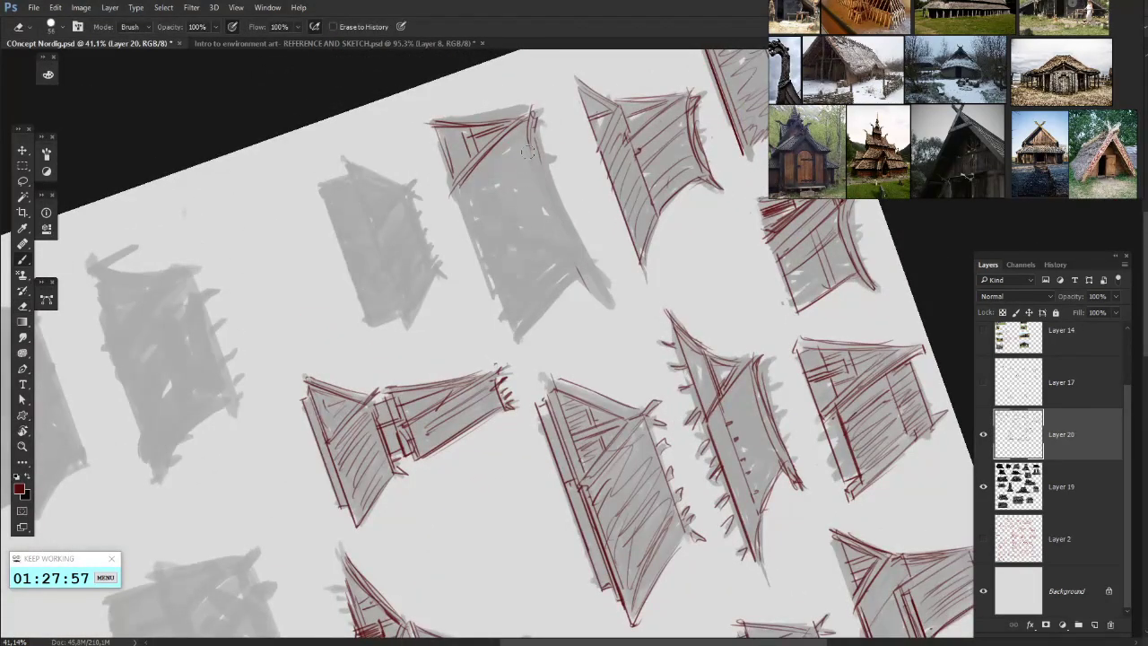
{"action": "key", "text": "b"}
{"action": "mouse_move", "coordinate": [531, 139]}
{"action": "left_mouse_down"}
{"action": "mouse_move", "coordinate": [556, 231]}
{"action": "mouse_move", "coordinate": [585, 279]}
{"action": "left_mouse_up"}
{"action": "left_click_drag", "start_coordinate": [540, 196], "coordinate": [603, 294]}
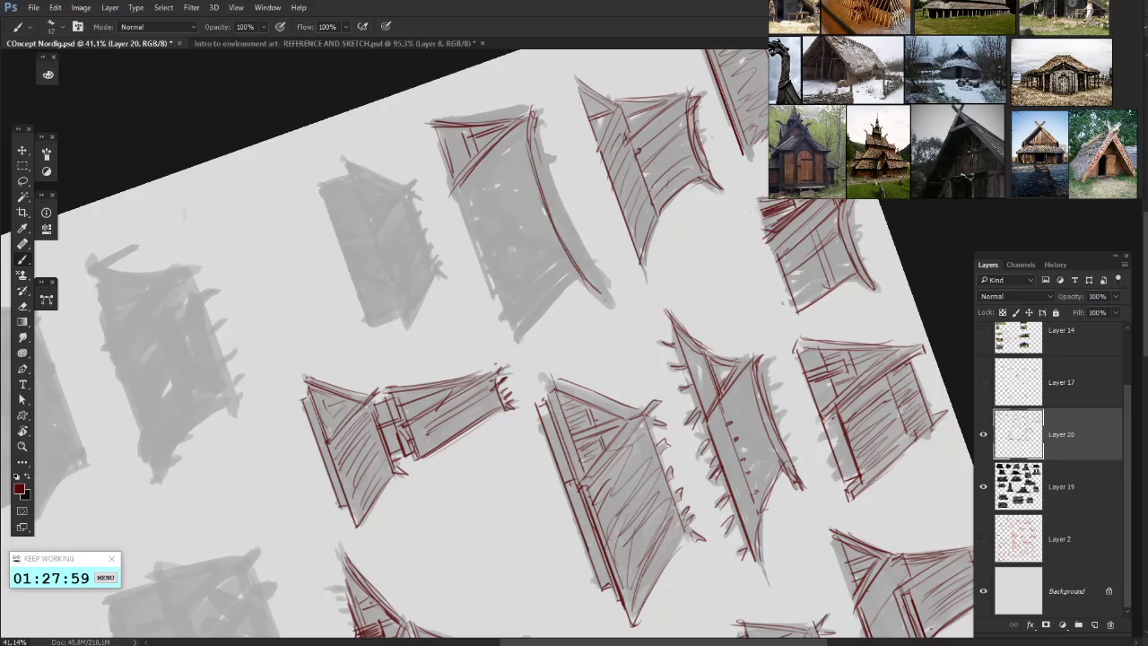
{"action": "left_click_drag", "start_coordinate": [584, 250], "coordinate": [610, 299]}
{"action": "left_click_drag", "start_coordinate": [550, 192], "coordinate": [602, 284]}
{"action": "left_click_drag", "start_coordinate": [540, 152], "coordinate": [582, 255]}
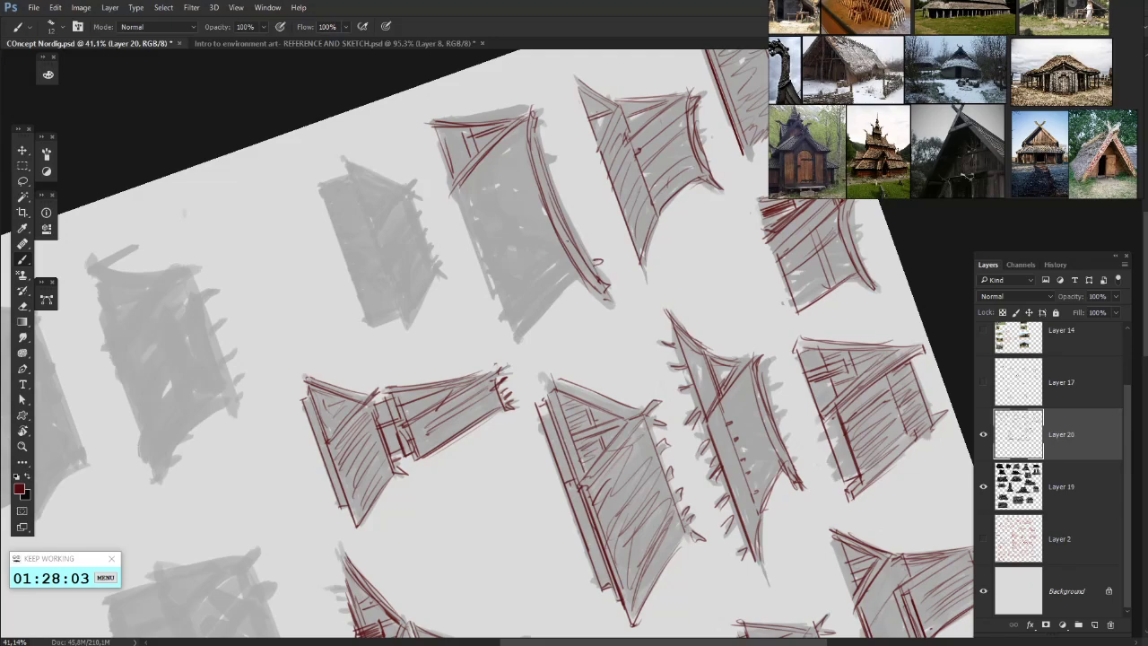
- Add short pegs along the sagging ridge beam of the long hut
{"action": "key", "text": "r"}
{"action": "left_click_drag", "start_coordinate": [581, 260], "coordinate": [505, 285]}
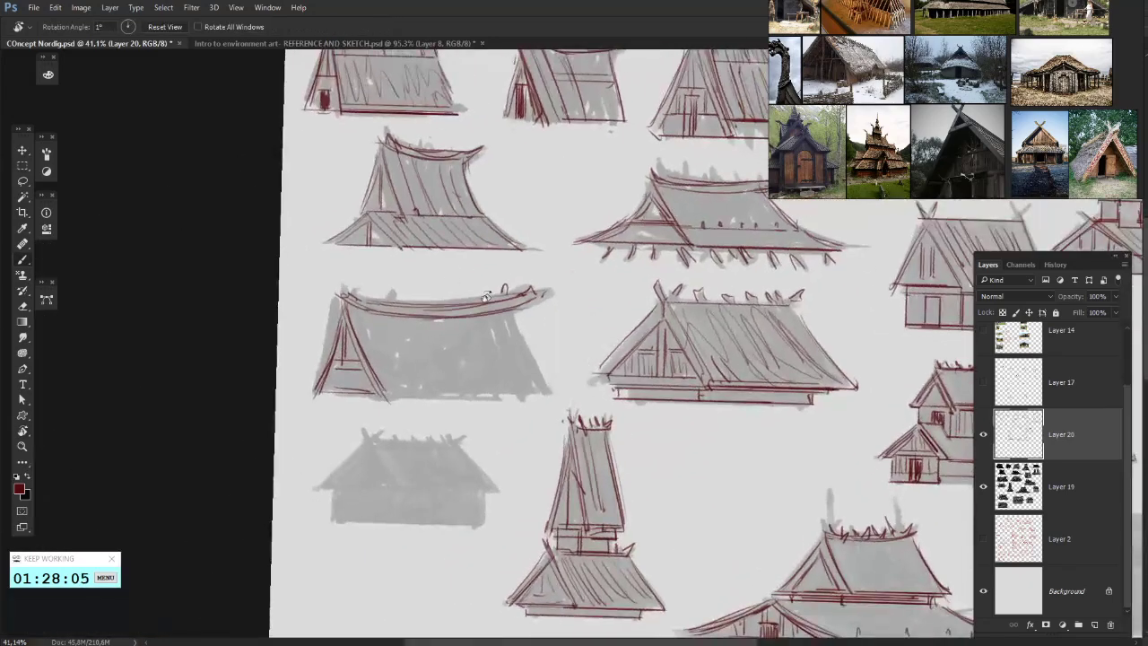
{"action": "key", "text": "b"}
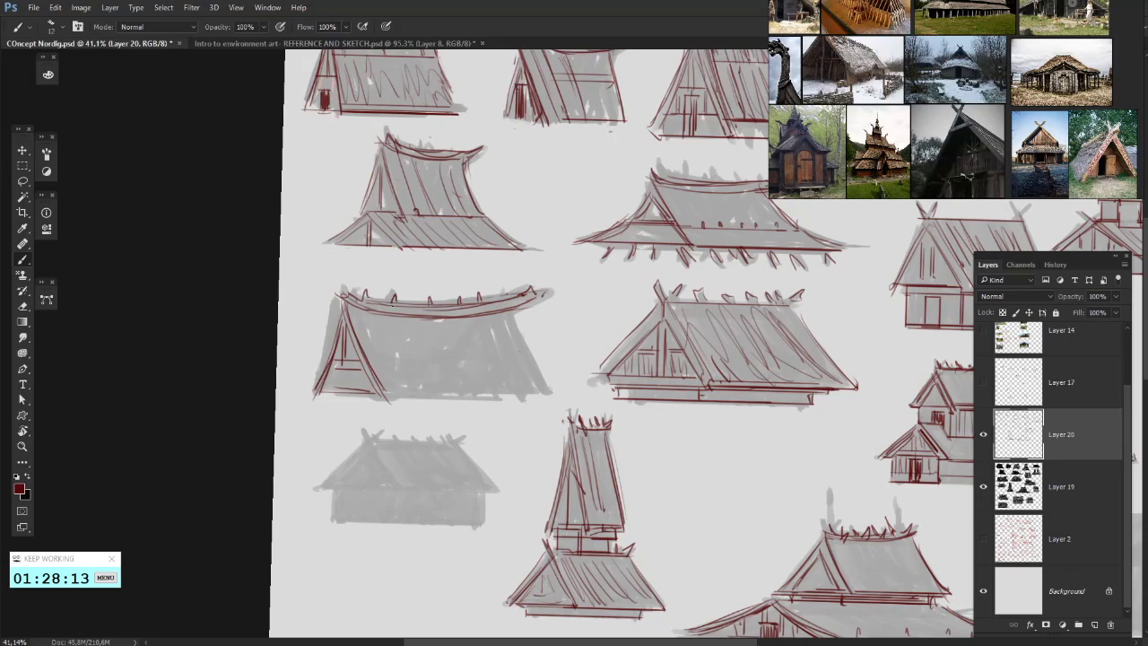
{"action": "left_click_drag", "start_coordinate": [434, 307], "coordinate": [414, 288]}
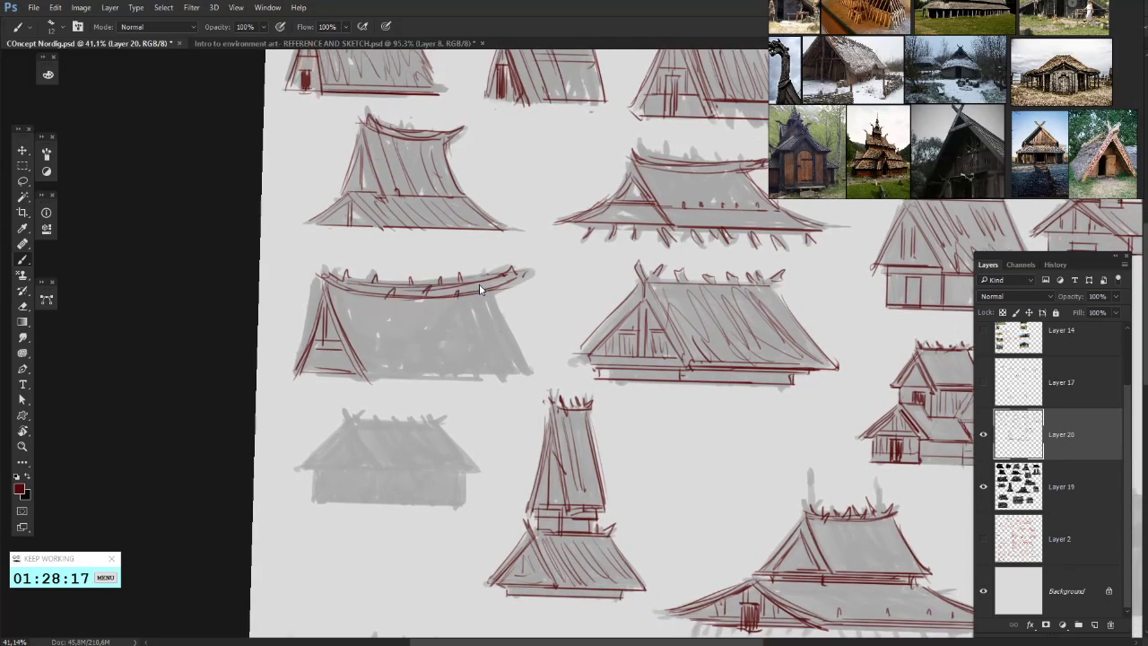
{"action": "left_click_drag", "start_coordinate": [481, 283], "coordinate": [476, 294]}
{"action": "left_click_drag", "start_coordinate": [366, 288], "coordinate": [358, 300]}
- Outline the long hut's sloping right roof edge and its eave, with small beam ends below the eave
{"action": "mouse_move", "coordinate": [453, 294]}
{"action": "left_mouse_down"}
{"action": "mouse_move", "coordinate": [438, 283]}
{"action": "mouse_move", "coordinate": [508, 357]}
{"action": "left_mouse_up"}
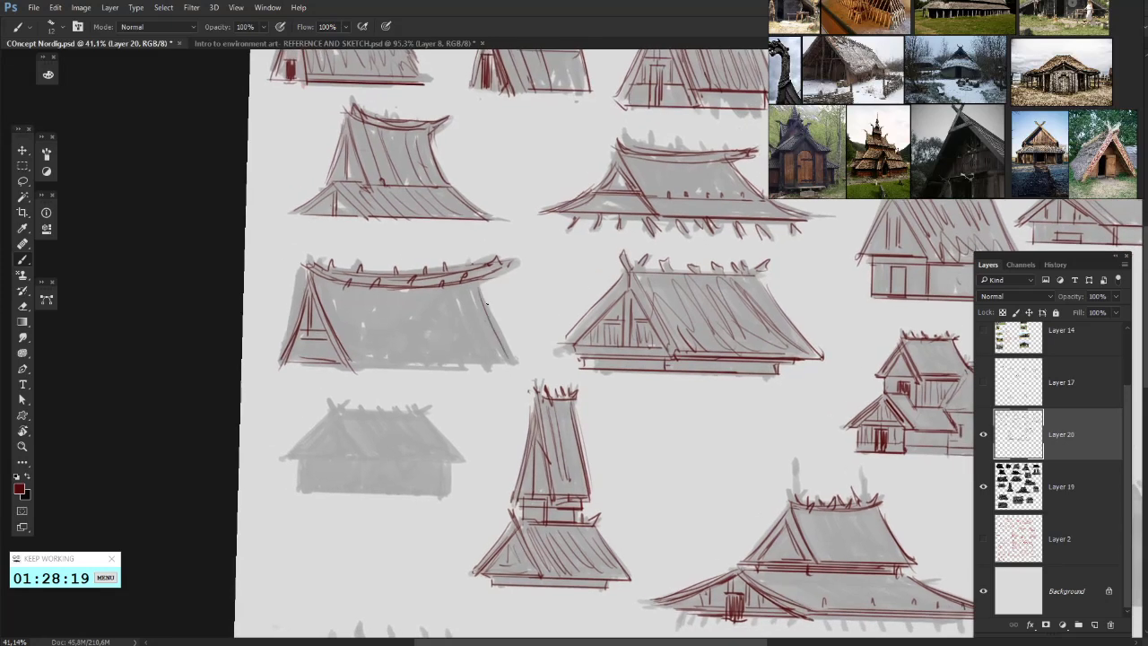
{"action": "mouse_move", "coordinate": [488, 305]}
{"action": "left_mouse_down"}
{"action": "mouse_move", "coordinate": [517, 364]}
{"action": "mouse_move", "coordinate": [341, 366]}
{"action": "left_mouse_up"}
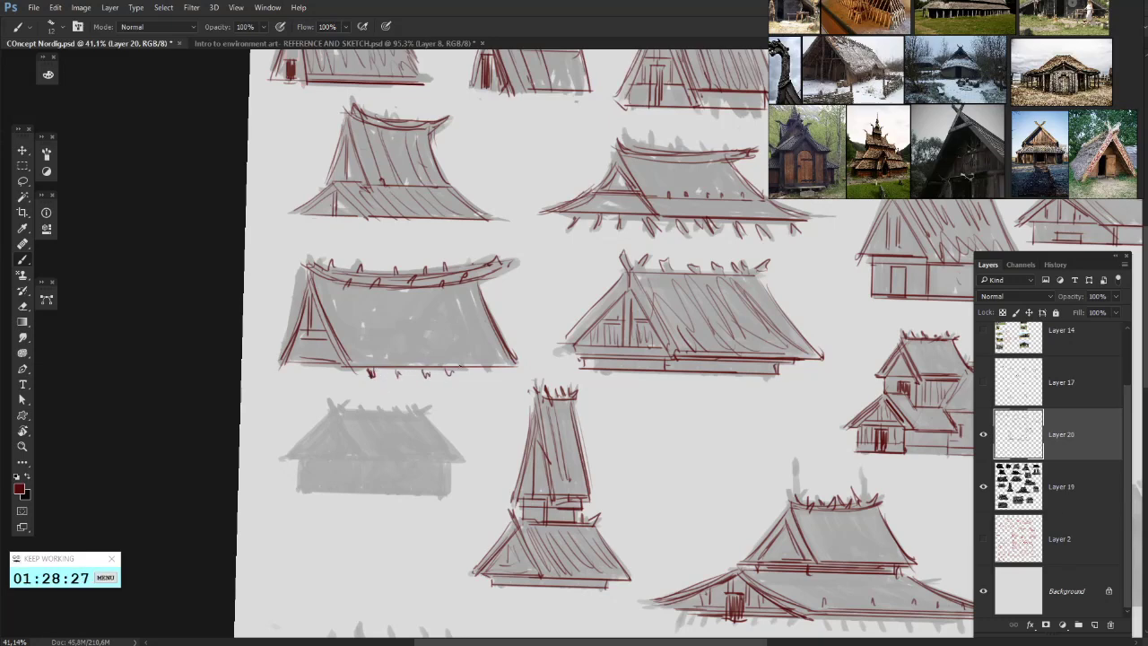
{"action": "key", "text": "ctrl+z"}
- Hatch the long hut's roof surface with slanted plank lines from the ridge toward the eave
{"action": "mouse_move", "coordinate": [466, 368]}
{"action": "left_mouse_down"}
{"action": "mouse_move", "coordinate": [490, 376]}
{"action": "mouse_move", "coordinate": [485, 361]}
{"action": "left_mouse_up"}
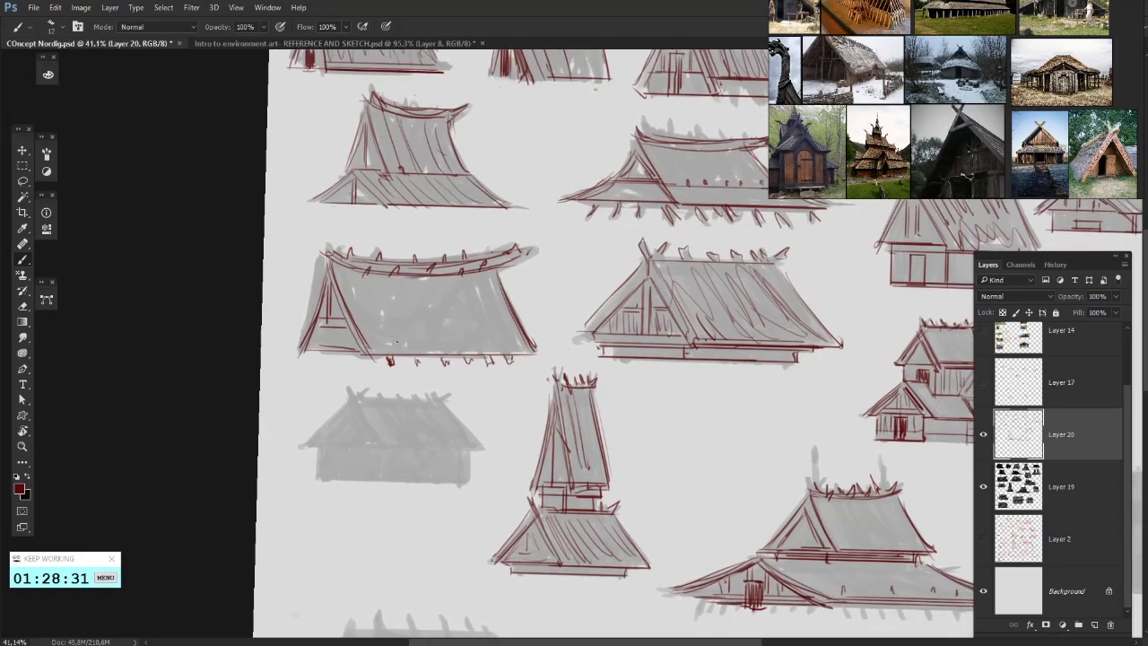
{"action": "mouse_move", "coordinate": [363, 273]}
{"action": "left_mouse_down"}
{"action": "mouse_move", "coordinate": [398, 355]}
{"action": "mouse_move", "coordinate": [370, 335]}
{"action": "mouse_move", "coordinate": [387, 323]}
{"action": "left_mouse_up"}
{"action": "left_click_drag", "start_coordinate": [386, 315], "coordinate": [404, 337]}
{"action": "left_click_drag", "start_coordinate": [375, 279], "coordinate": [403, 334]}
{"action": "left_click_drag", "start_coordinate": [384, 277], "coordinate": [411, 324]}
{"action": "mouse_move", "coordinate": [415, 285]}
{"action": "left_mouse_down"}
{"action": "mouse_move", "coordinate": [439, 337]}
{"action": "mouse_move", "coordinate": [457, 344]}
{"action": "left_mouse_up"}
{"action": "left_click_drag", "start_coordinate": [443, 285], "coordinate": [475, 337]}
{"action": "left_click_drag", "start_coordinate": [470, 297], "coordinate": [484, 329]}
{"action": "left_click_drag", "start_coordinate": [479, 287], "coordinate": [506, 333]}
{"action": "left_click_drag", "start_coordinate": [570, 238], "coordinate": [583, 273]}
{"action": "left_click_drag", "start_coordinate": [608, 261], "coordinate": [555, 322]}
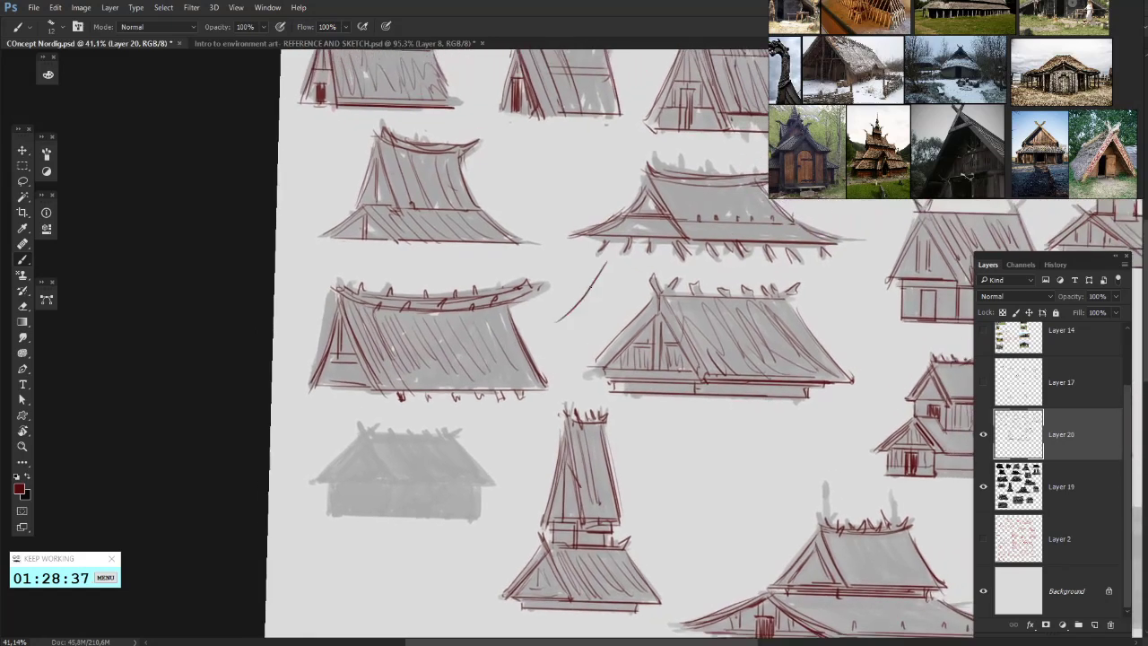
{"action": "left_click_drag", "start_coordinate": [591, 282], "coordinate": [547, 326]}
{"action": "key", "text": "ctrl+alt+z"}
{"action": "key", "text": "ctrl+alt+z"}
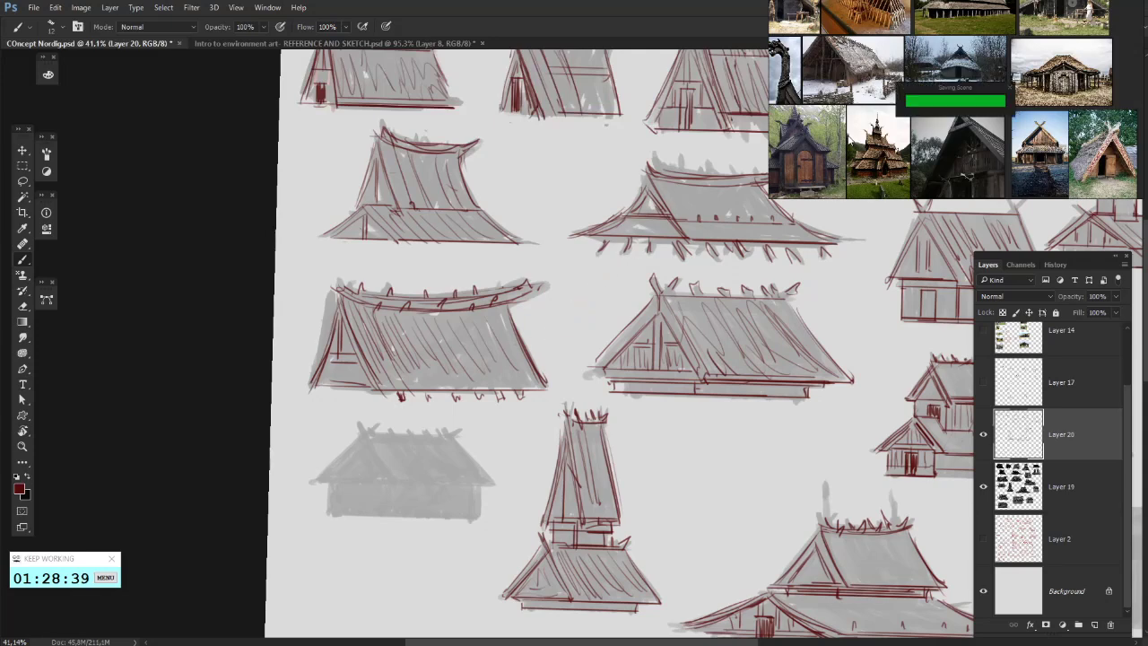
- Reframe the reference board so the whole Phase 01 group of building photos can be examined
{"action": "scroll", "coordinate": [960, 60], "scroll_direction": "down", "scroll_amount": 5}
{"action": "scroll", "coordinate": [962, 59], "scroll_direction": "up", "scroll_amount": 3}
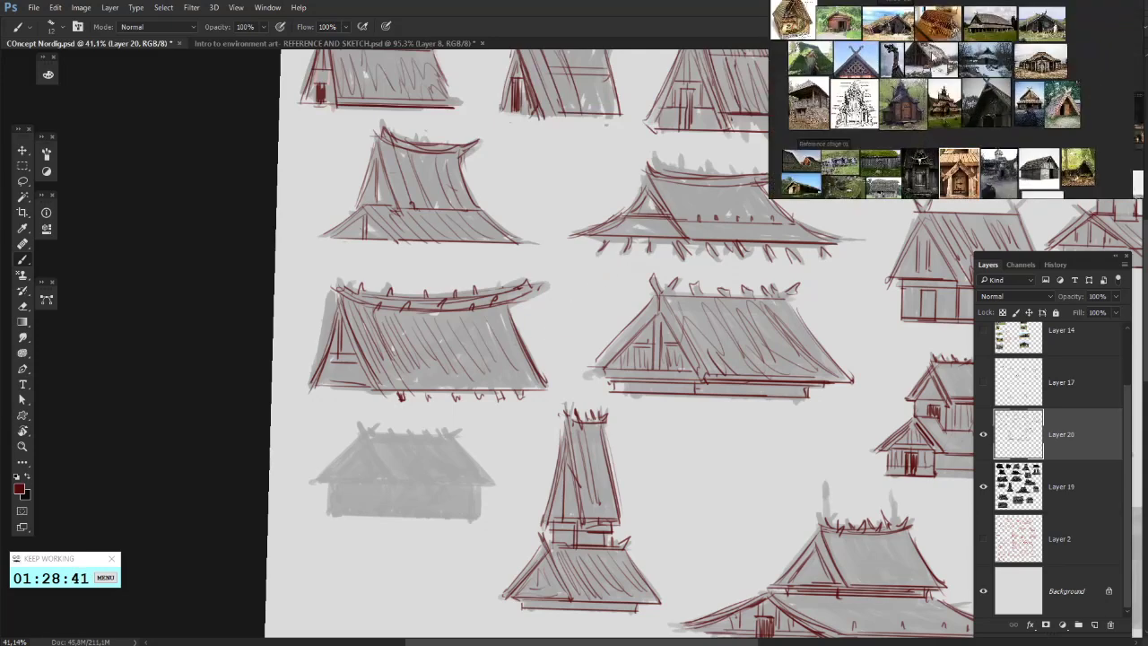
{"action": "left_click_drag", "start_coordinate": [964, 60], "coordinate": [942, 27]}
{"action": "scroll", "coordinate": [1095, 79], "scroll_direction": "down", "scroll_amount": 2}
{"action": "scroll", "coordinate": [1095, 79], "scroll_direction": "up", "scroll_amount": 2}
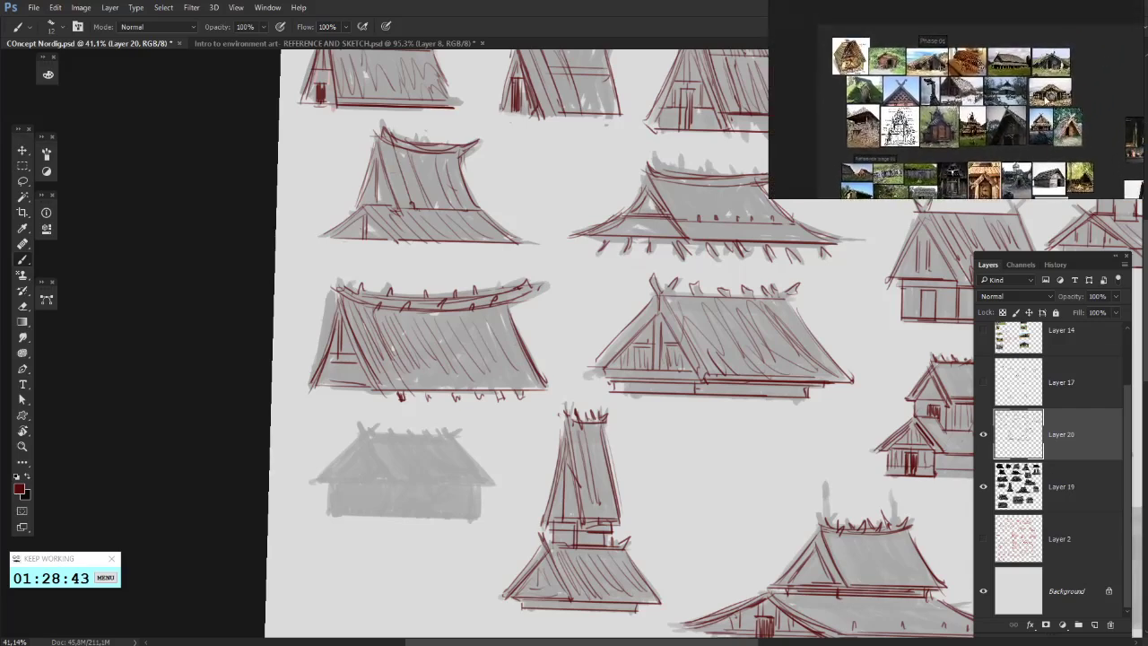
{"action": "scroll", "coordinate": [1044, 58], "scroll_direction": "up", "scroll_amount": 3}
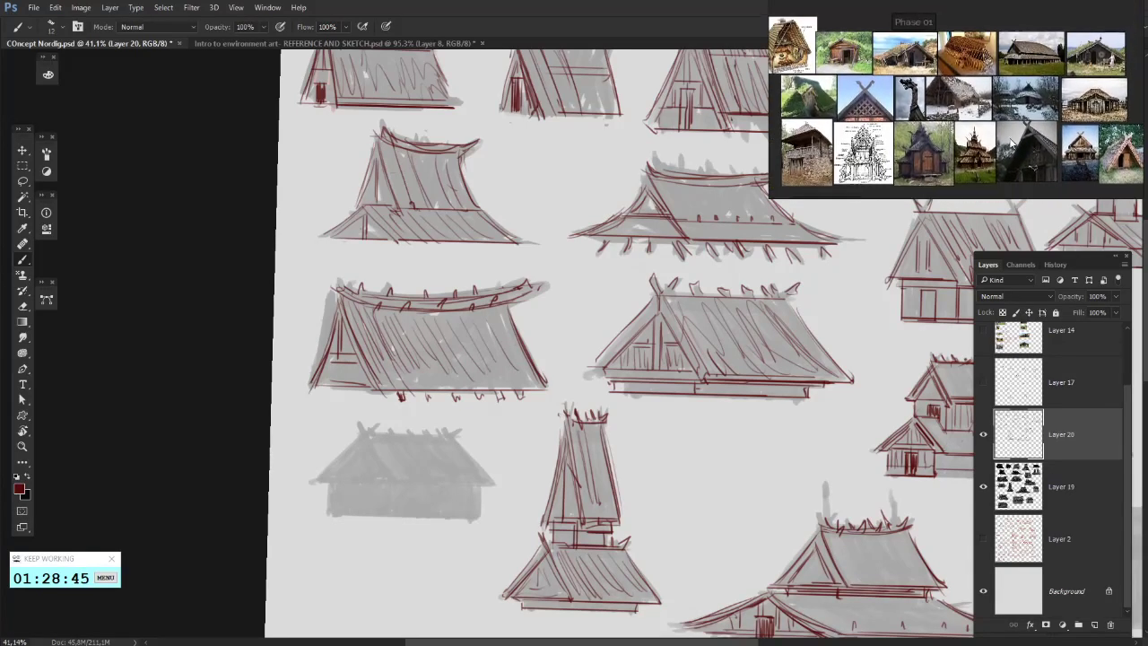
{"action": "scroll", "coordinate": [566, 156], "scroll_direction": "down", "scroll_amount": 2}
- Outline the front gable and ridge of the small walled hut below the long hut, adding short pegs along its ridge
{"action": "scroll", "coordinate": [566, 156], "scroll_direction": "down", "scroll_amount": 4}
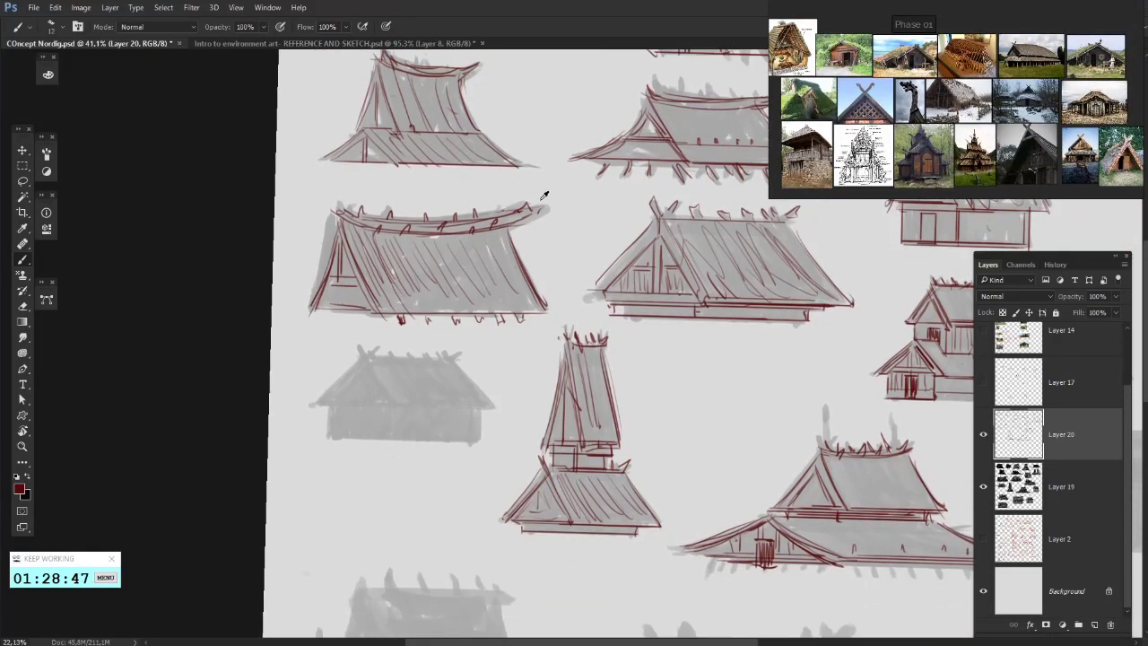
{"action": "scroll", "coordinate": [587, 356], "scroll_direction": "up", "scroll_amount": 2}
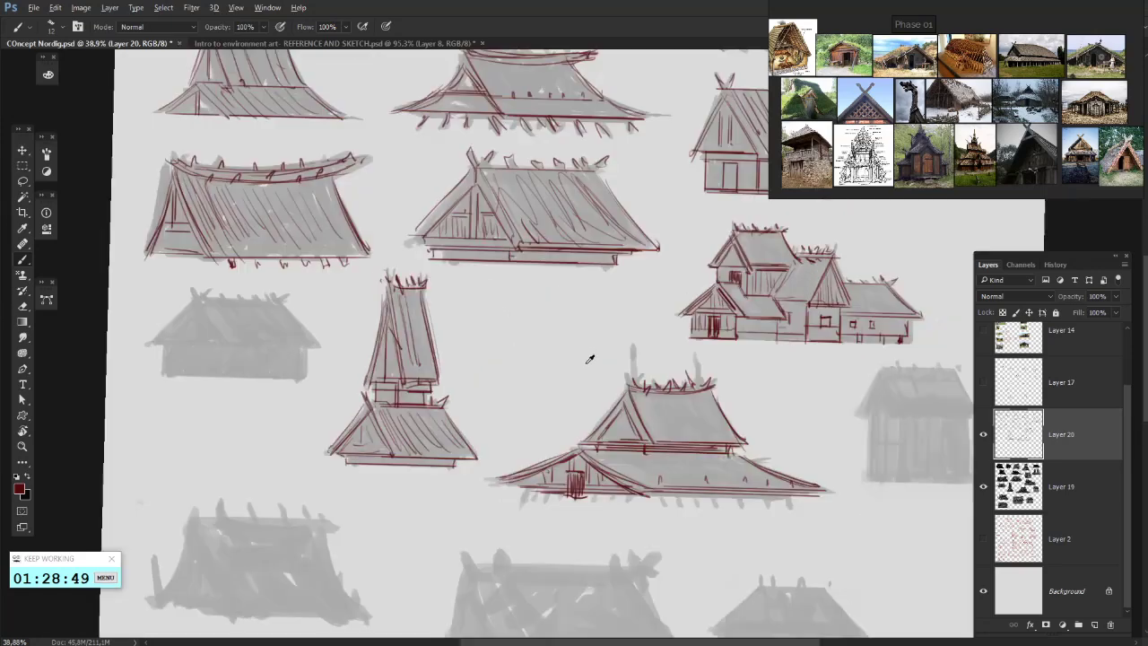
{"action": "scroll", "coordinate": [596, 340], "scroll_direction": "up", "scroll_amount": 2}
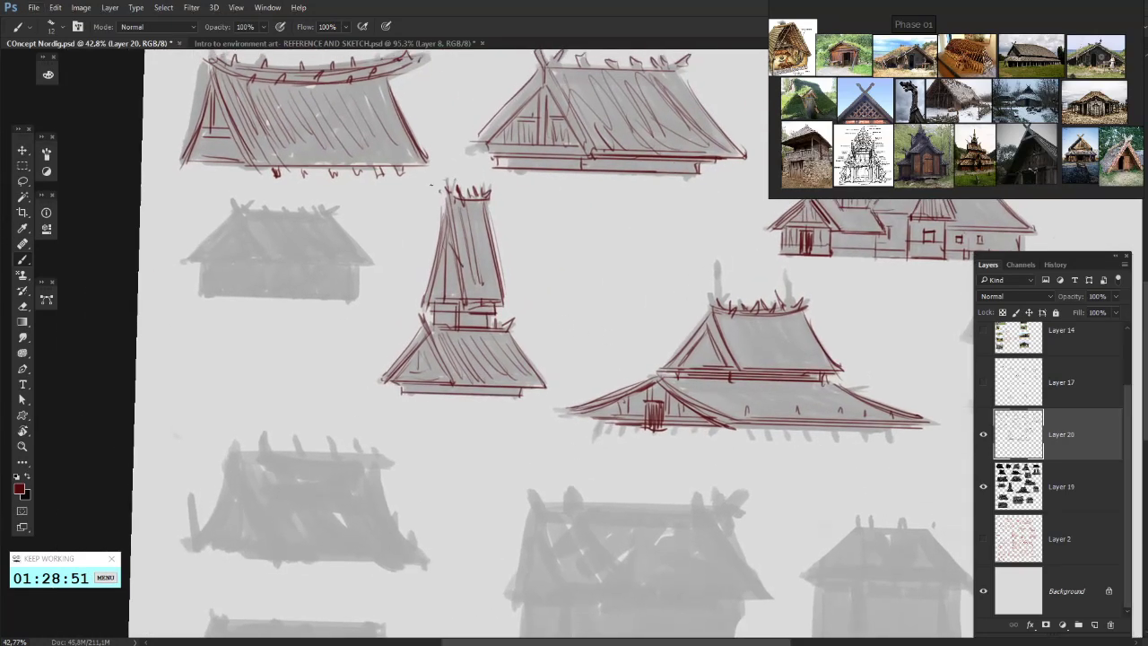
{"action": "mouse_move", "coordinate": [546, 342]}
{"action": "left_mouse_down"}
{"action": "mouse_move", "coordinate": [536, 351]}
{"action": "mouse_move", "coordinate": [531, 334]}
{"action": "left_mouse_up"}
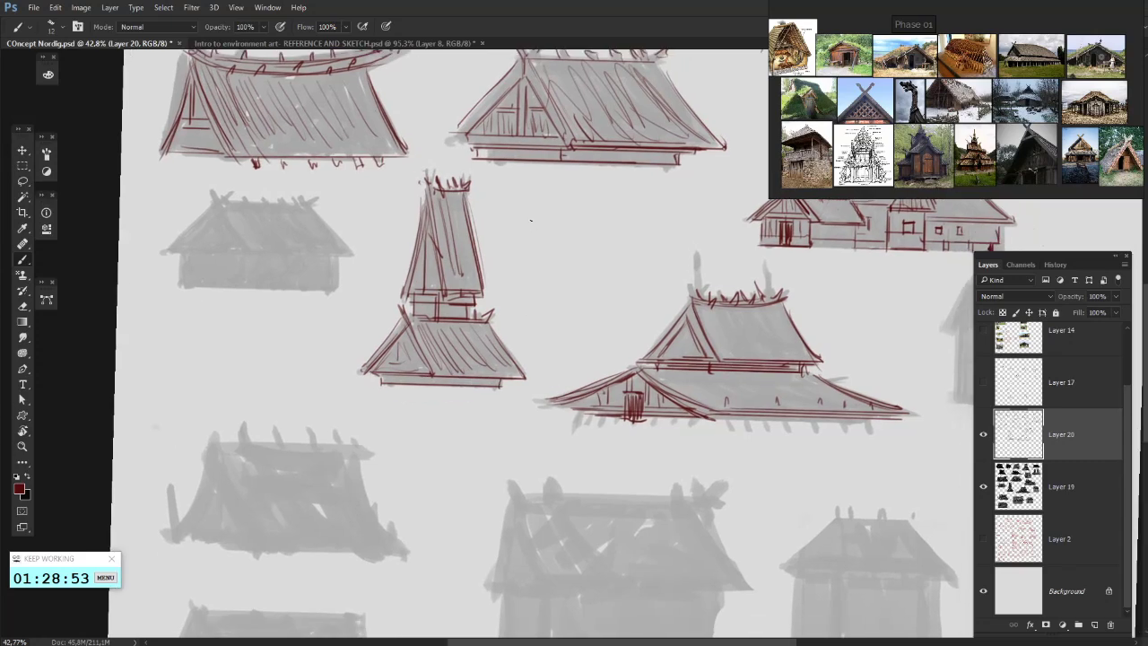
{"action": "mouse_move", "coordinate": [551, 238]}
{"action": "left_mouse_down"}
{"action": "mouse_move", "coordinate": [495, 230]}
{"action": "mouse_move", "coordinate": [251, 134]}
{"action": "left_mouse_up"}
{"action": "left_click_drag", "start_coordinate": [554, 271], "coordinate": [633, 249]}
{"action": "left_click_drag", "start_coordinate": [404, 215], "coordinate": [646, 323]}
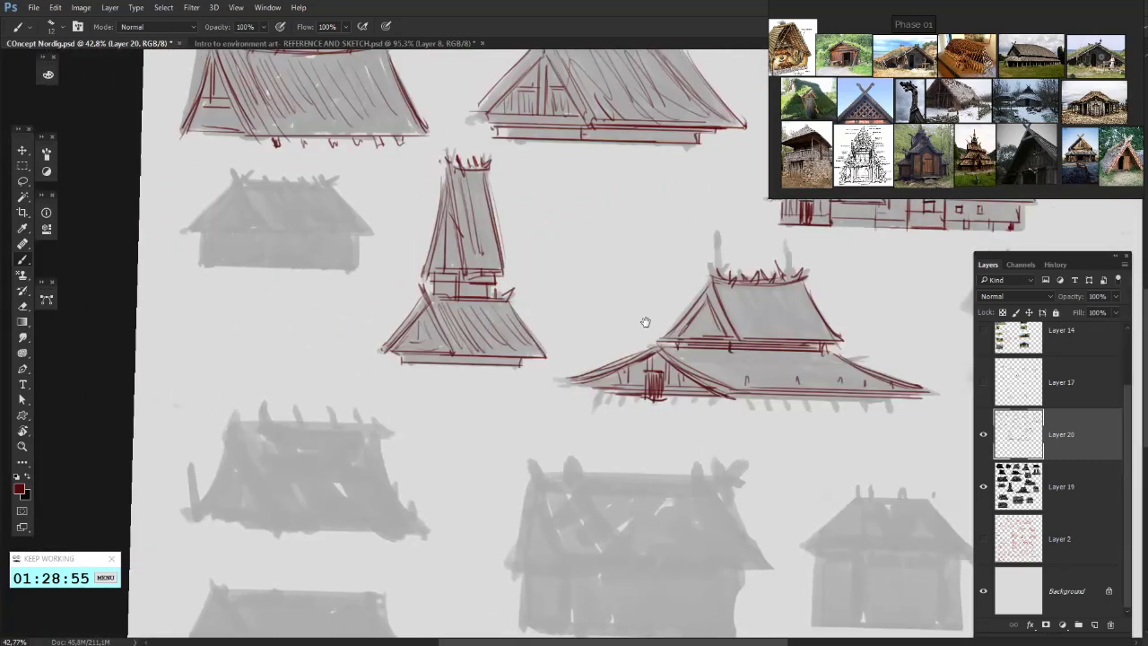
{"action": "left_click_drag", "start_coordinate": [476, 247], "coordinate": [546, 295]}
{"action": "mouse_move", "coordinate": [615, 287]}
{"action": "left_mouse_down"}
{"action": "mouse_move", "coordinate": [599, 296]}
{"action": "mouse_move", "coordinate": [567, 279]}
{"action": "mouse_move", "coordinate": [630, 261]}
{"action": "left_mouse_up"}
{"action": "left_click_drag", "start_coordinate": [365, 277], "coordinate": [329, 216]}
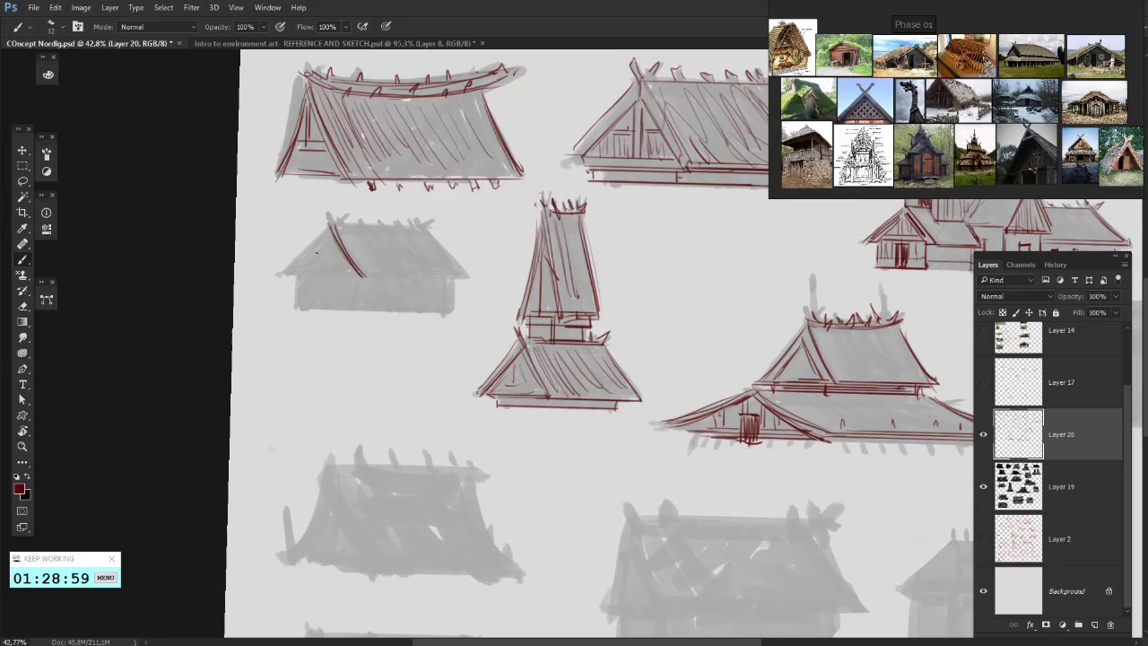
{"action": "mouse_move", "coordinate": [281, 274]}
{"action": "left_mouse_down"}
{"action": "mouse_move", "coordinate": [327, 228]}
{"action": "mouse_move", "coordinate": [282, 273]}
{"action": "mouse_move", "coordinate": [326, 240]}
{"action": "mouse_move", "coordinate": [401, 228]}
{"action": "left_mouse_up"}
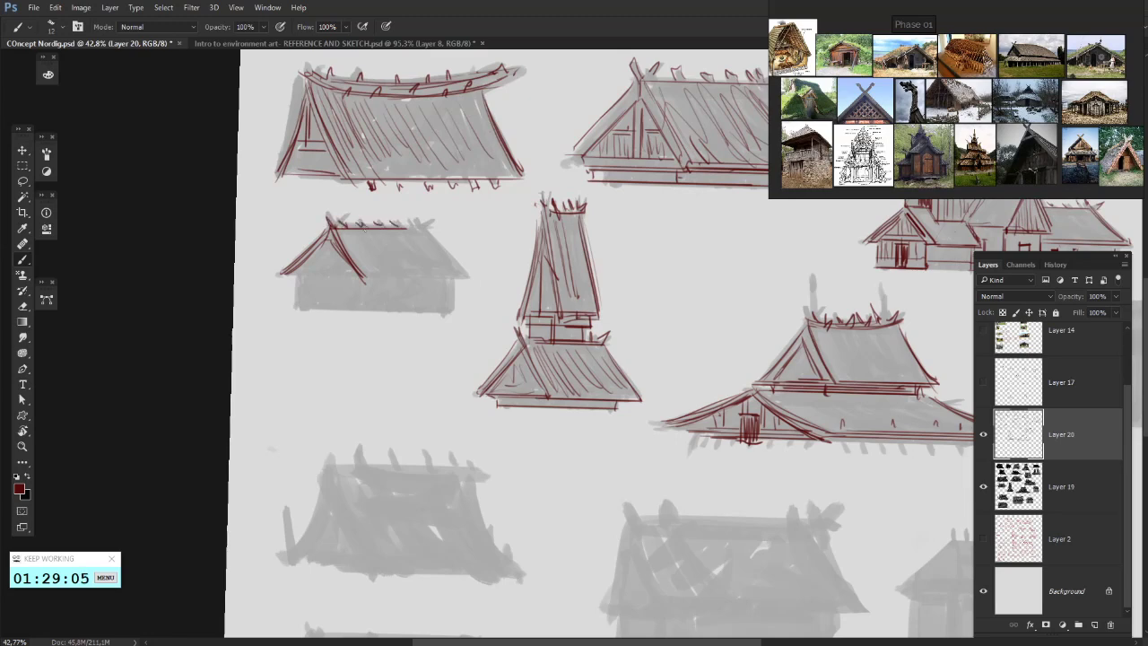
{"action": "left_click_drag", "start_coordinate": [337, 228], "coordinate": [428, 229]}
{"action": "left_click_drag", "start_coordinate": [362, 269], "coordinate": [397, 274]}
- Straighten the rotated canvas view to 0° around the empty area below the lower right hut
{"action": "left_click_drag", "start_coordinate": [682, 280], "coordinate": [517, 230]}
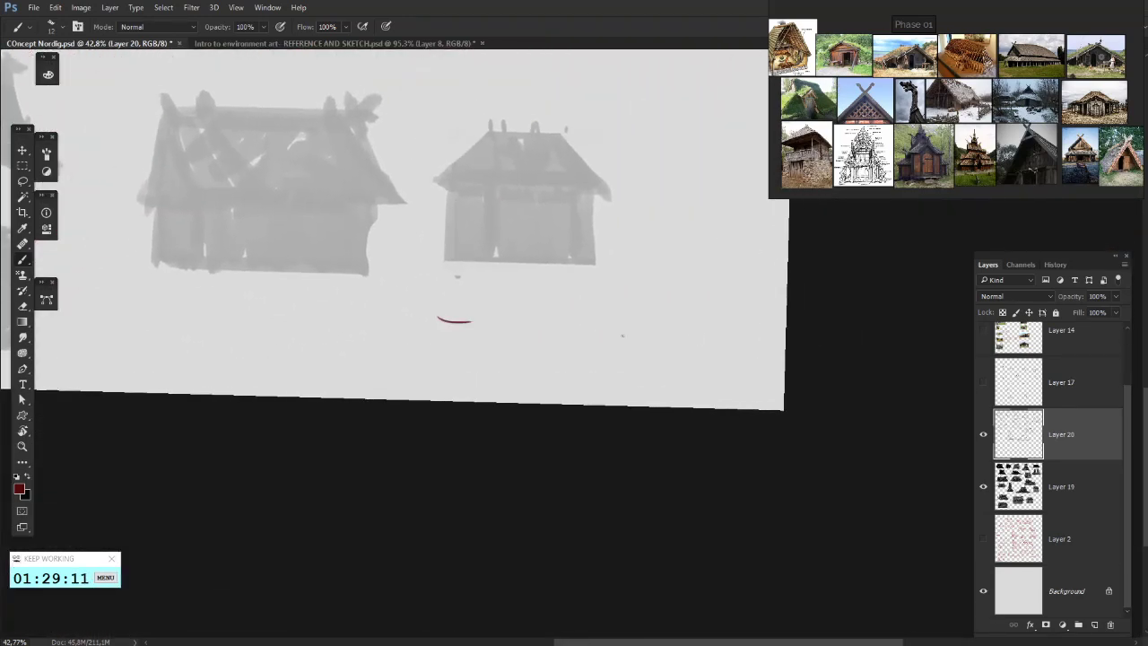
{"action": "key", "text": "r"}
{"action": "left_click_drag", "start_coordinate": [623, 336], "coordinate": [709, 323]}
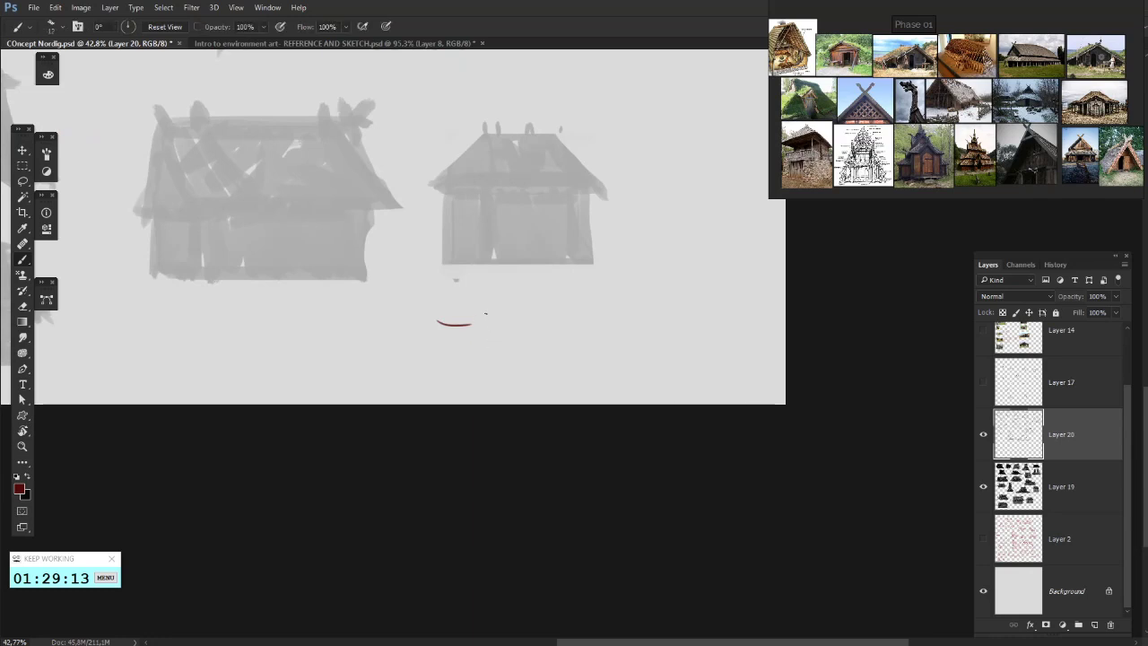
{"action": "left_click_drag", "start_coordinate": [495, 317], "coordinate": [520, 344]}
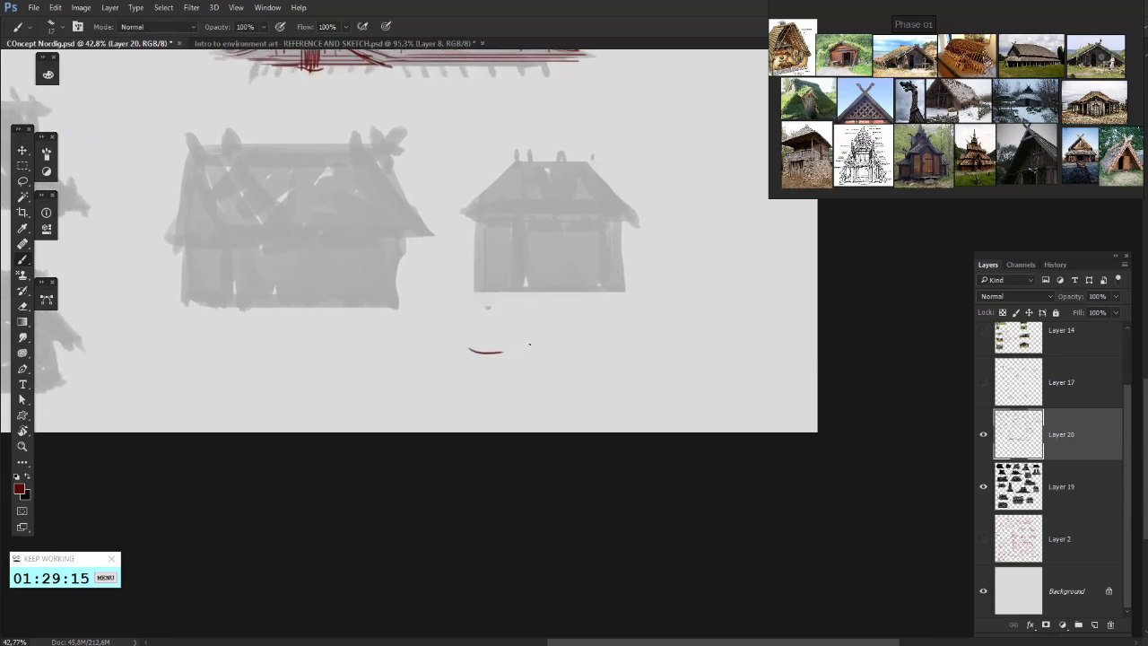
{"action": "left_click_drag", "start_coordinate": [502, 384], "coordinate": [521, 407]}
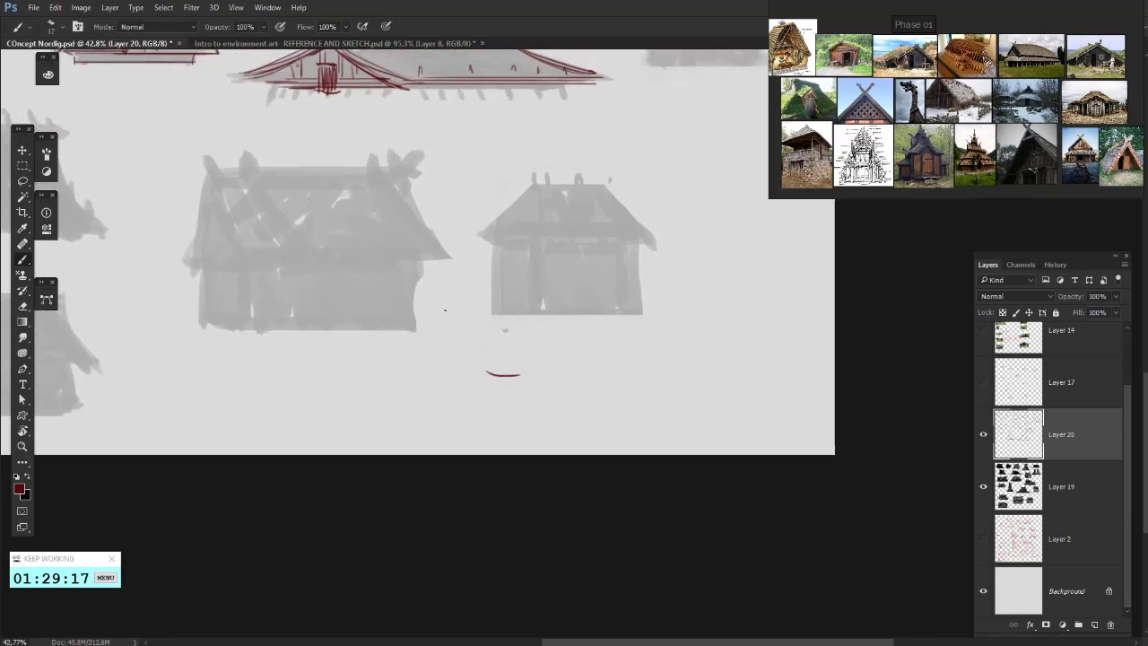
{"action": "key", "text": "alt+Tab"}
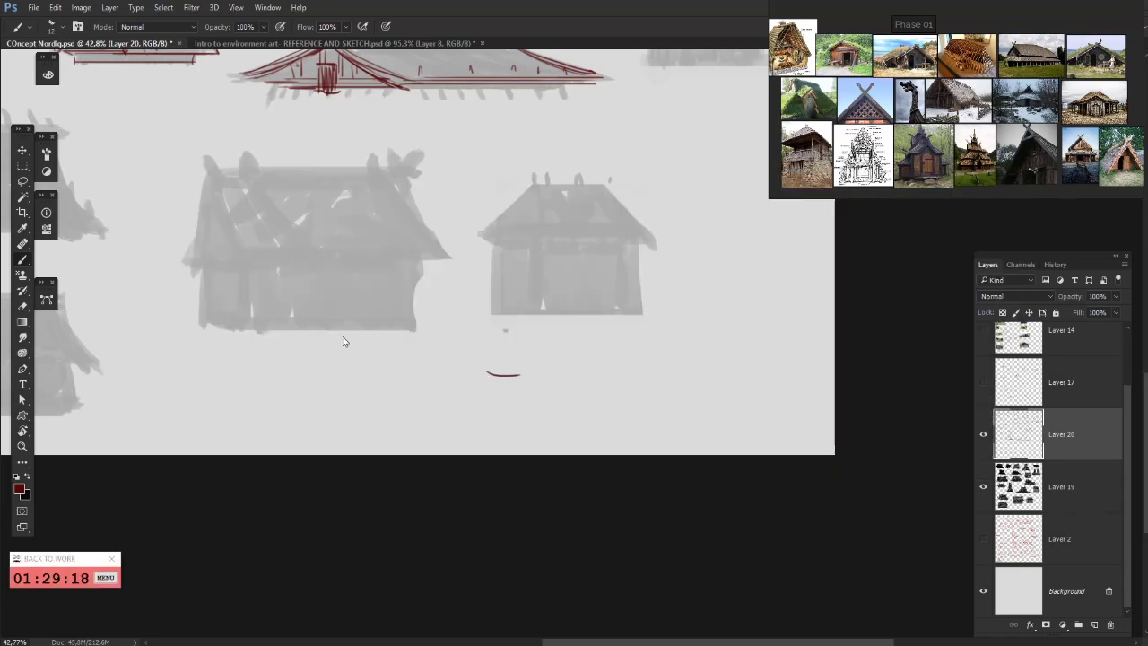
- Handwrite the note "make cool it cool!" in the empty space below the lower right hut
{"action": "mouse_move", "coordinate": [504, 397]}
{"action": "left_mouse_down"}
{"action": "mouse_move", "coordinate": [576, 419]}
{"action": "mouse_move", "coordinate": [559, 422]}
{"action": "mouse_move", "coordinate": [576, 402]}
{"action": "mouse_move", "coordinate": [589, 417]}
{"action": "left_mouse_up"}
{"action": "mouse_move", "coordinate": [602, 404]}
{"action": "left_mouse_down"}
{"action": "mouse_move", "coordinate": [630, 408]}
{"action": "mouse_move", "coordinate": [659, 417]}
{"action": "left_mouse_up"}
{"action": "mouse_move", "coordinate": [700, 407]}
{"action": "left_mouse_down"}
{"action": "mouse_move", "coordinate": [668, 425]}
{"action": "mouse_move", "coordinate": [686, 411]}
{"action": "mouse_move", "coordinate": [713, 434]}
{"action": "left_mouse_up"}
{"action": "mouse_move", "coordinate": [763, 412]}
{"action": "left_mouse_down"}
{"action": "mouse_move", "coordinate": [730, 412]}
{"action": "mouse_move", "coordinate": [732, 436]}
{"action": "left_mouse_up"}
{"action": "left_click_drag", "start_coordinate": [668, 457], "coordinate": [667, 468]}
{"action": "left_click_drag", "start_coordinate": [687, 453], "coordinate": [691, 458]}
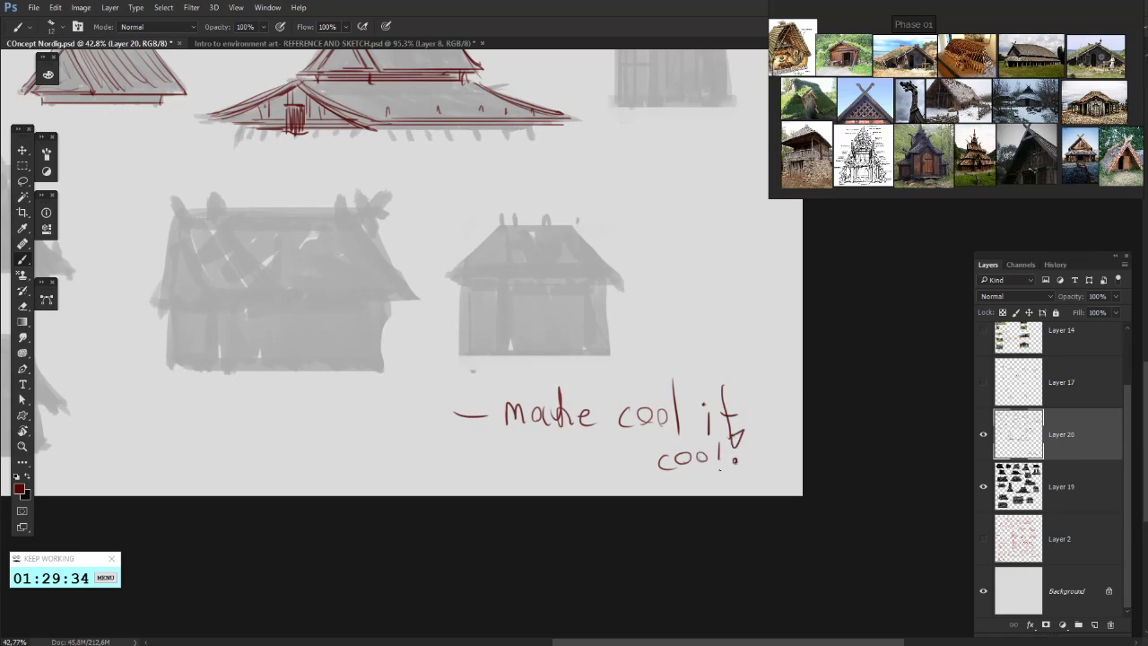
{"action": "mouse_move", "coordinate": [720, 469]}
{"action": "left_mouse_down"}
{"action": "mouse_move", "coordinate": [832, 455]}
{"action": "mouse_move", "coordinate": [677, 467]}
{"action": "left_mouse_up"}
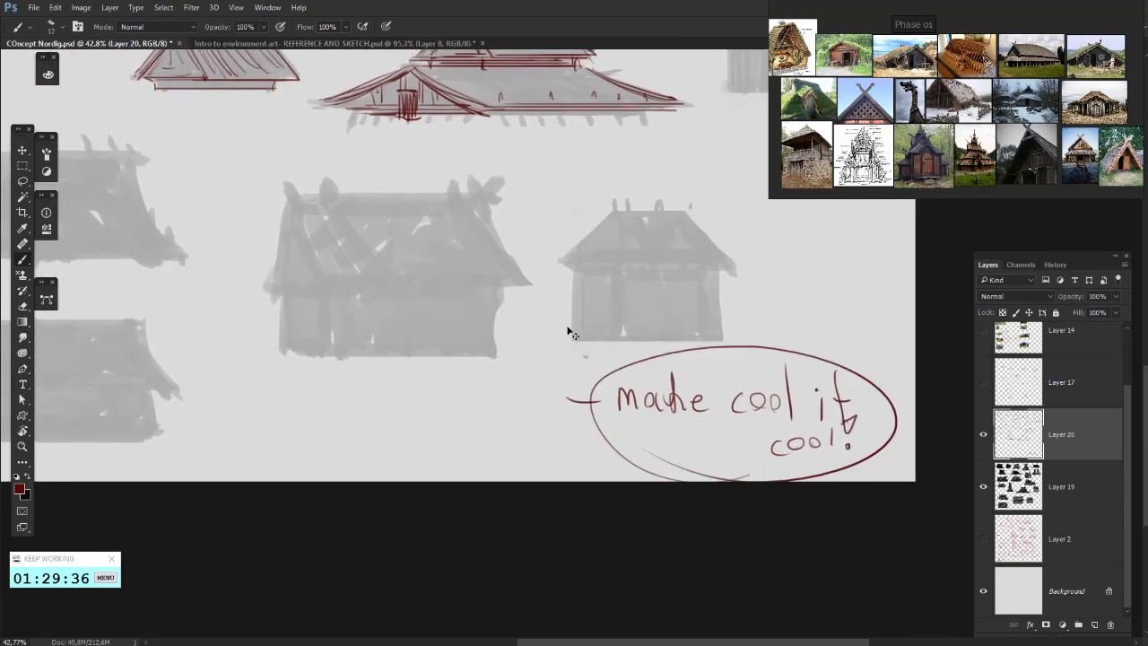
{"action": "key", "text": "ctrl+z"}
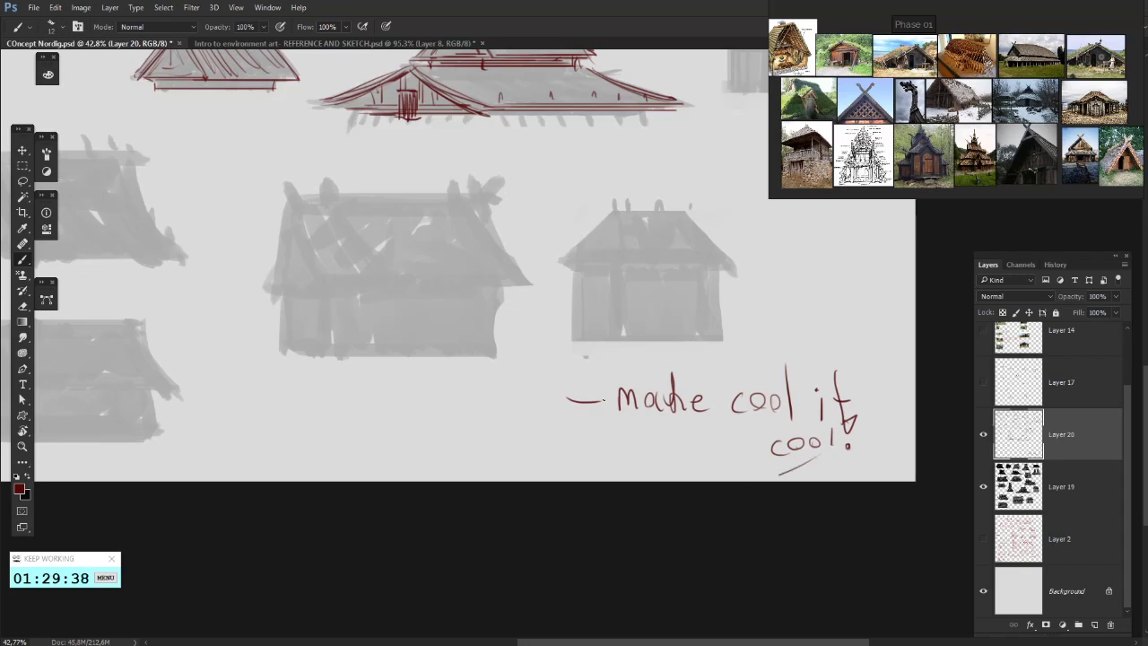
{"action": "left_click_drag", "start_coordinate": [603, 400], "coordinate": [797, 480]}
{"action": "key", "text": "ctrl+z"}
{"action": "mouse_move", "coordinate": [683, 482]}
{"action": "left_mouse_down"}
{"action": "mouse_move", "coordinate": [873, 436]}
{"action": "mouse_move", "coordinate": [552, 404]}
{"action": "left_mouse_up"}
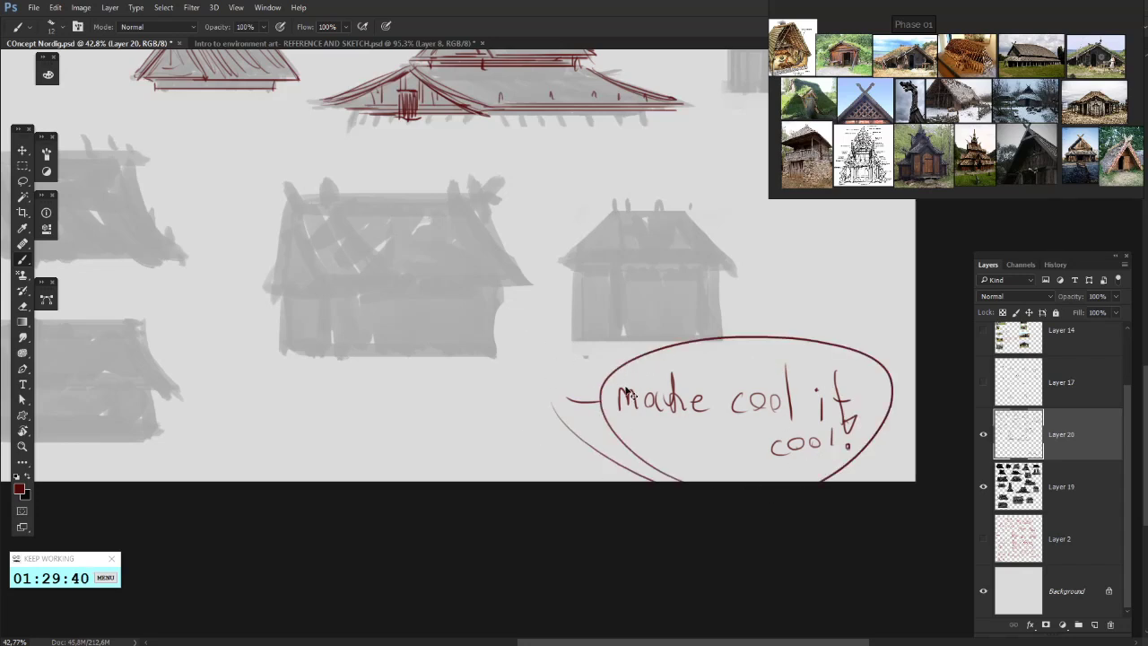
{"action": "key", "text": "ctrl+z"}
{"action": "mouse_move", "coordinate": [708, 481]}
{"action": "left_mouse_down"}
{"action": "mouse_move", "coordinate": [811, 477]}
{"action": "mouse_move", "coordinate": [618, 460]}
{"action": "left_mouse_up"}
{"action": "key", "text": "ctrl+z"}
- Draw three short list dashes below the small walled hut and handwrite "Line theory" beside the lowest one
{"action": "mouse_move", "coordinate": [451, 427]}
{"action": "left_mouse_down"}
{"action": "mouse_move", "coordinate": [704, 431]}
{"action": "mouse_move", "coordinate": [401, 484]}
{"action": "left_mouse_up"}
{"action": "mouse_move", "coordinate": [120, 277]}
{"action": "left_mouse_down"}
{"action": "mouse_move", "coordinate": [120, 500]}
{"action": "mouse_move", "coordinate": [343, 512]}
{"action": "mouse_move", "coordinate": [407, 494]}
{"action": "left_mouse_up"}
{"action": "left_click_drag", "start_coordinate": [403, 503], "coordinate": [396, 518]}
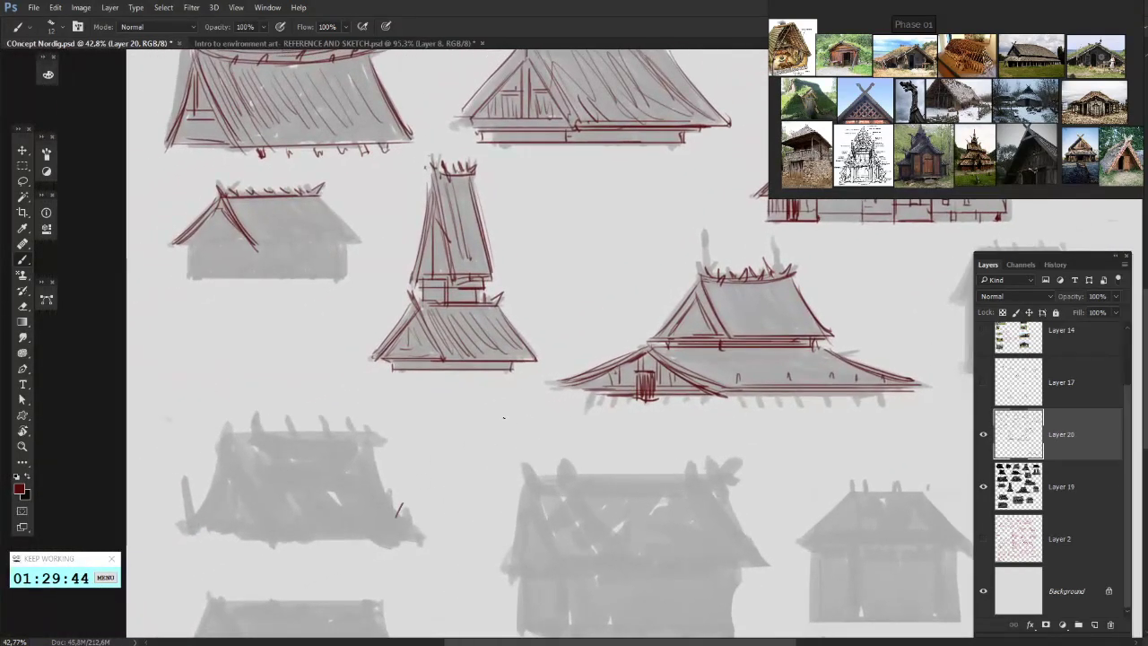
{"action": "mouse_move", "coordinate": [504, 418]}
{"action": "left_mouse_down"}
{"action": "mouse_move", "coordinate": [612, 395]}
{"action": "mouse_move", "coordinate": [744, 397]}
{"action": "left_mouse_up"}
{"action": "key", "text": "ctrl+z"}
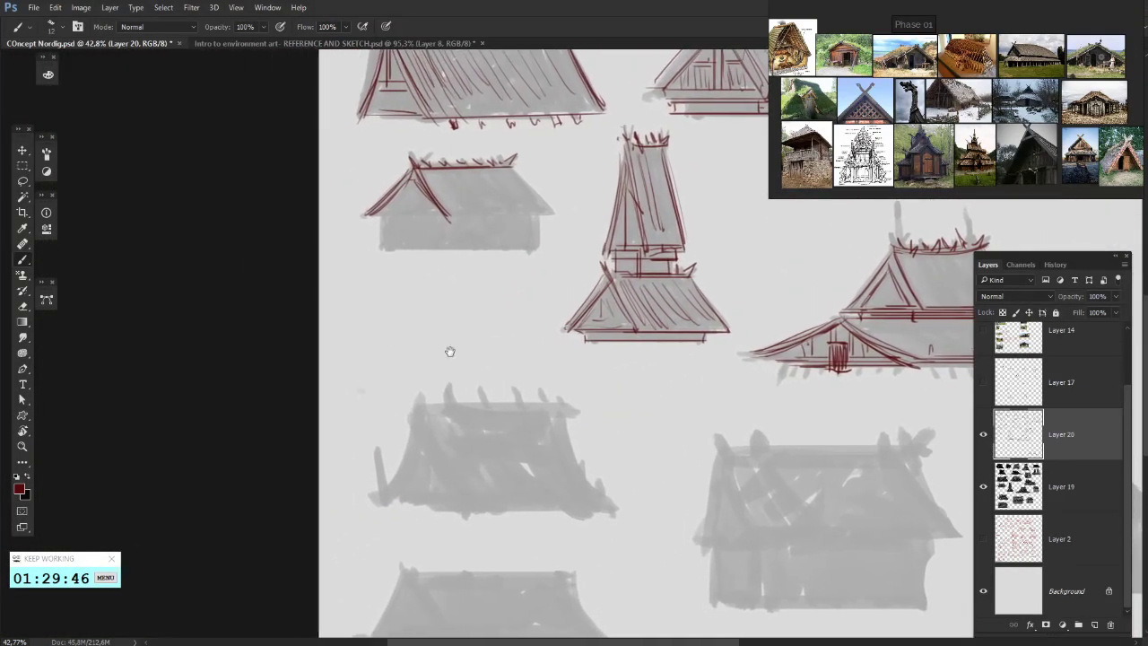
{"action": "left_click_drag", "start_coordinate": [450, 350], "coordinate": [463, 363]}
{"action": "left_click_drag", "start_coordinate": [367, 313], "coordinate": [392, 312]}
{"action": "mouse_move", "coordinate": [369, 361]}
{"action": "left_mouse_down"}
{"action": "mouse_move", "coordinate": [392, 361]}
{"action": "mouse_move", "coordinate": [387, 332]}
{"action": "mouse_move", "coordinate": [364, 329]}
{"action": "mouse_move", "coordinate": [371, 348]}
{"action": "mouse_move", "coordinate": [420, 341]}
{"action": "left_mouse_up"}
{"action": "left_click_drag", "start_coordinate": [422, 336], "coordinate": [388, 344]}
{"action": "key", "text": "ctrl+z"}
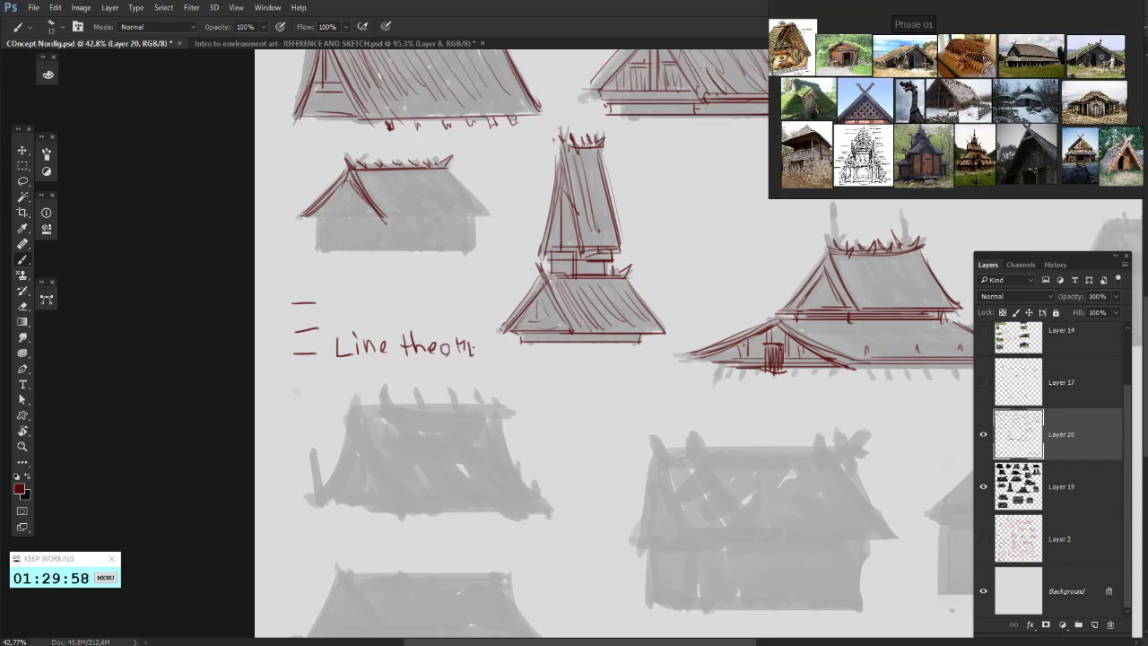
{"action": "left_click_drag", "start_coordinate": [474, 347], "coordinate": [444, 388]}
- Redraw the inner gable line of the tower's upper roof and thicken the right slope of its lower roof
{"action": "left_click_drag", "start_coordinate": [550, 195], "coordinate": [571, 284]}
{"action": "left_click_drag", "start_coordinate": [554, 185], "coordinate": [574, 287]}
{"action": "key", "text": "ctrl+z"}
{"action": "key", "text": "ctrl+z"}
{"action": "left_click_drag", "start_coordinate": [559, 187], "coordinate": [576, 288]}
{"action": "left_click_drag", "start_coordinate": [404, 335], "coordinate": [462, 328]}
{"action": "mouse_move", "coordinate": [644, 317]}
{"action": "left_mouse_down"}
{"action": "mouse_move", "coordinate": [681, 374]}
{"action": "mouse_move", "coordinate": [676, 358]}
{"action": "mouse_move", "coordinate": [588, 397]}
{"action": "left_mouse_up"}
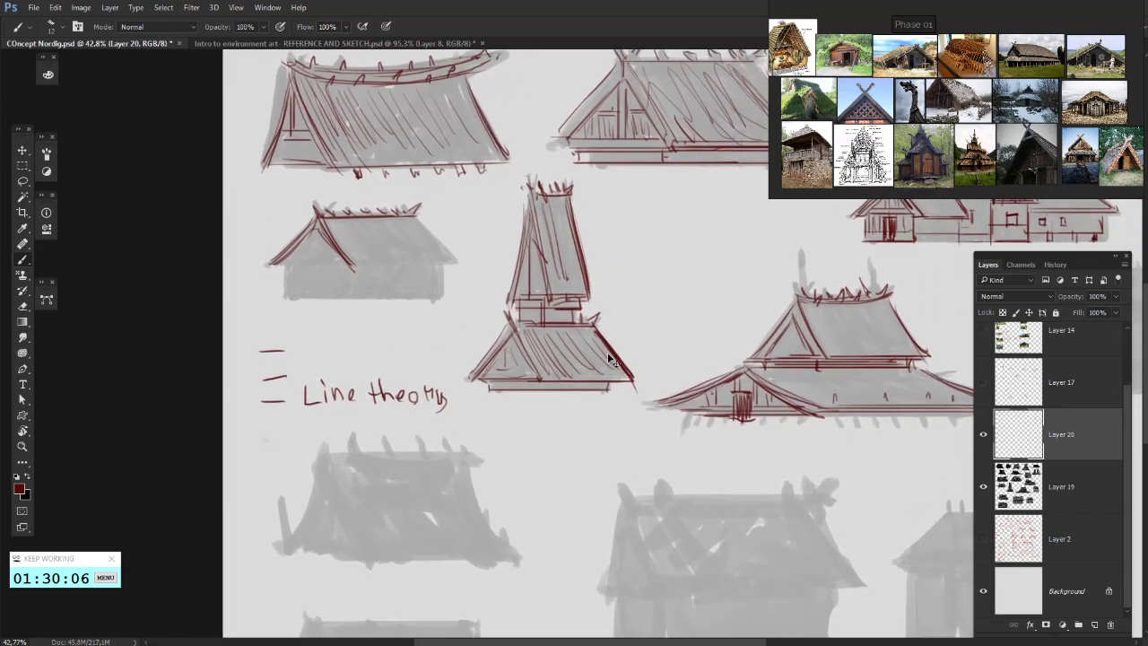
{"action": "left_click_drag", "start_coordinate": [593, 324], "coordinate": [631, 372]}
{"action": "left_click_drag", "start_coordinate": [538, 336], "coordinate": [627, 317]}
{"action": "mouse_move", "coordinate": [772, 259]}
{"action": "left_mouse_down"}
{"action": "mouse_move", "coordinate": [717, 245]}
{"action": "mouse_move", "coordinate": [721, 257]}
{"action": "left_mouse_up"}
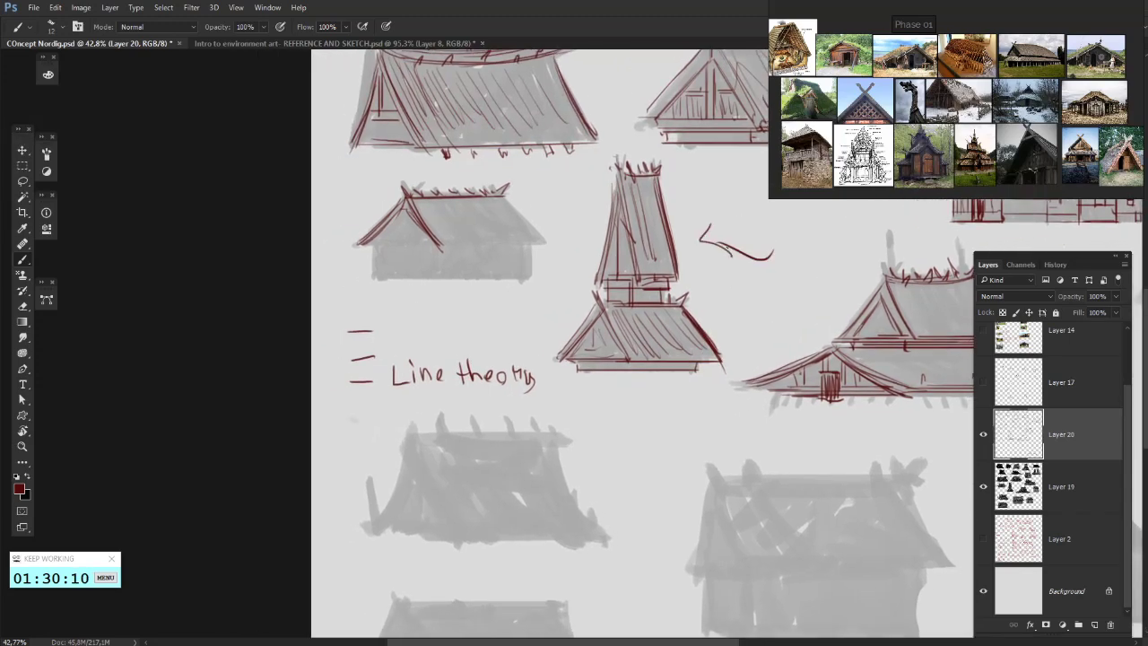
{"action": "key", "text": "ctrl+alt+z"}
{"action": "key", "text": "ctrl+alt+z"}
- Handwrite "Perspective" and "Shapes" as list entries above "Line theory"
{"action": "left_click_drag", "start_coordinate": [430, 325], "coordinate": [421, 273]}
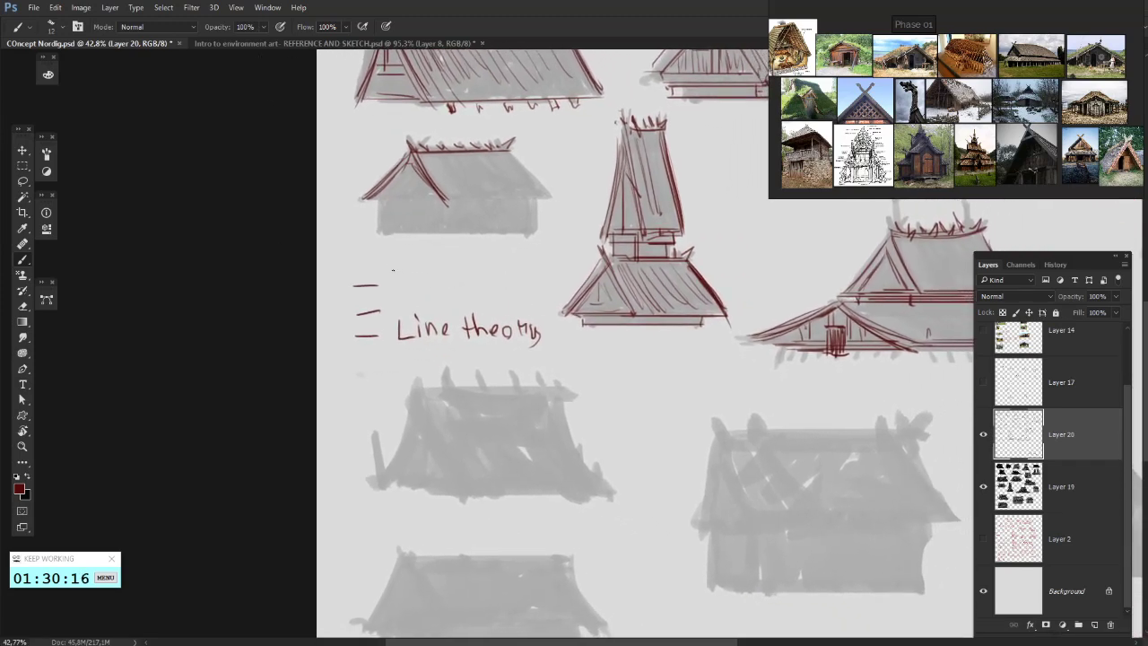
{"action": "mouse_move", "coordinate": [392, 269]}
{"action": "left_mouse_down"}
{"action": "mouse_move", "coordinate": [434, 297]}
{"action": "mouse_move", "coordinate": [499, 267]}
{"action": "mouse_move", "coordinate": [478, 296]}
{"action": "mouse_move", "coordinate": [453, 295]}
{"action": "mouse_move", "coordinate": [477, 321]}
{"action": "mouse_move", "coordinate": [513, 312]}
{"action": "mouse_move", "coordinate": [431, 277]}
{"action": "mouse_move", "coordinate": [415, 292]}
{"action": "mouse_move", "coordinate": [433, 308]}
{"action": "mouse_move", "coordinate": [470, 303]}
{"action": "left_mouse_up"}
{"action": "mouse_move", "coordinate": [481, 295]}
{"action": "left_mouse_down"}
{"action": "mouse_move", "coordinate": [473, 307]}
{"action": "mouse_move", "coordinate": [421, 275]}
{"action": "left_mouse_up"}
{"action": "left_click_drag", "start_coordinate": [422, 280], "coordinate": [501, 267]}
{"action": "left_click_drag", "start_coordinate": [501, 264], "coordinate": [502, 279]}
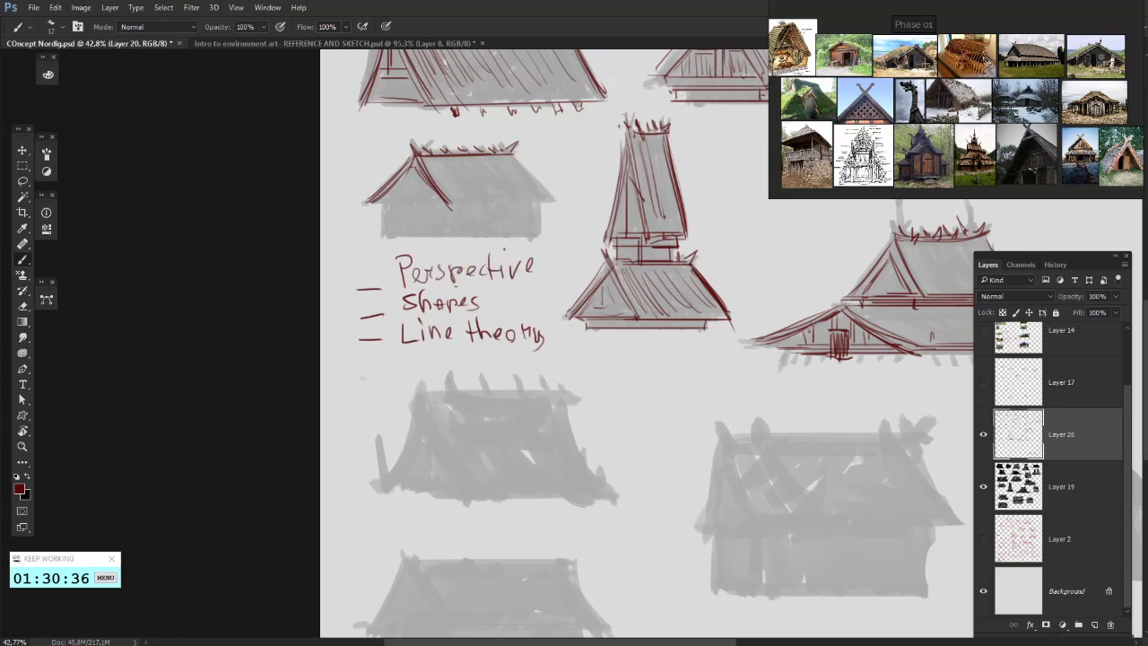
{"action": "left_click_drag", "start_coordinate": [460, 246], "coordinate": [477, 231]}
{"action": "key", "text": "ctrl+z"}
{"action": "left_click_drag", "start_coordinate": [671, 307], "coordinate": [520, 298]}
{"action": "mouse_move", "coordinate": [324, 355]}
{"action": "left_mouse_down"}
{"action": "mouse_move", "coordinate": [313, 357]}
{"action": "mouse_move", "coordinate": [374, 368]}
{"action": "mouse_move", "coordinate": [306, 327]}
{"action": "left_mouse_up"}
{"action": "key", "text": "ctrl+z"}
{"action": "key", "text": "ctrl+z"}
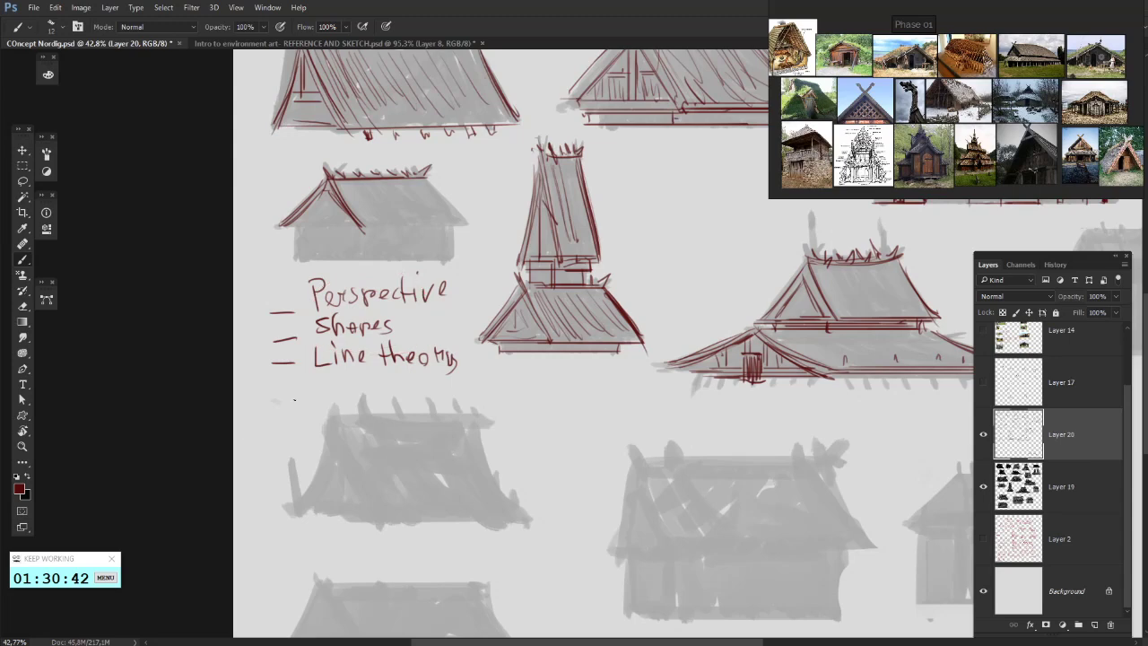
- Handwrite "Artistic." below the list, draw an arrow up toward "Line theory" and circle the word
{"action": "left_click_drag", "start_coordinate": [289, 409], "coordinate": [303, 384]}
{"action": "left_click_drag", "start_coordinate": [261, 453], "coordinate": [273, 453]}
{"action": "left_click_drag", "start_coordinate": [256, 439], "coordinate": [359, 447]}
{"action": "mouse_move", "coordinate": [359, 386]}
{"action": "left_mouse_down"}
{"action": "mouse_move", "coordinate": [310, 489]}
{"action": "mouse_move", "coordinate": [381, 462]}
{"action": "left_mouse_up"}
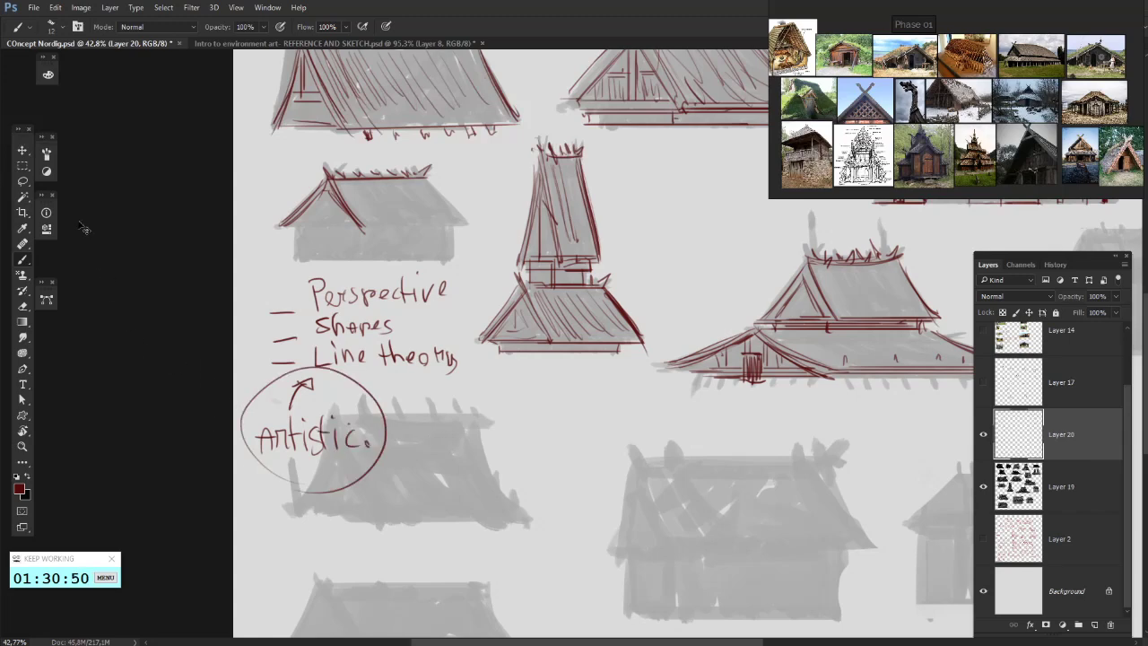
- Lasso and delete the "Artistic." note together with the "Line theory" entry and its dash, clearing the selection
{"action": "key", "text": "ctrl+z"}
{"action": "key", "text": "l"}
{"action": "mouse_move", "coordinate": [348, 499]}
{"action": "left_mouse_down"}
{"action": "mouse_move", "coordinate": [500, 402]}
{"action": "mouse_move", "coordinate": [351, 511]}
{"action": "mouse_move", "coordinate": [298, 505]}
{"action": "mouse_move", "coordinate": [252, 358]}
{"action": "mouse_move", "coordinate": [316, 348]}
{"action": "mouse_move", "coordinate": [472, 364]}
{"action": "mouse_move", "coordinate": [224, 513]}
{"action": "left_mouse_up"}
{"action": "key", "text": "ctrl+d"}
{"action": "key", "text": "Delete"}
{"action": "key", "text": "ctrl+d"}
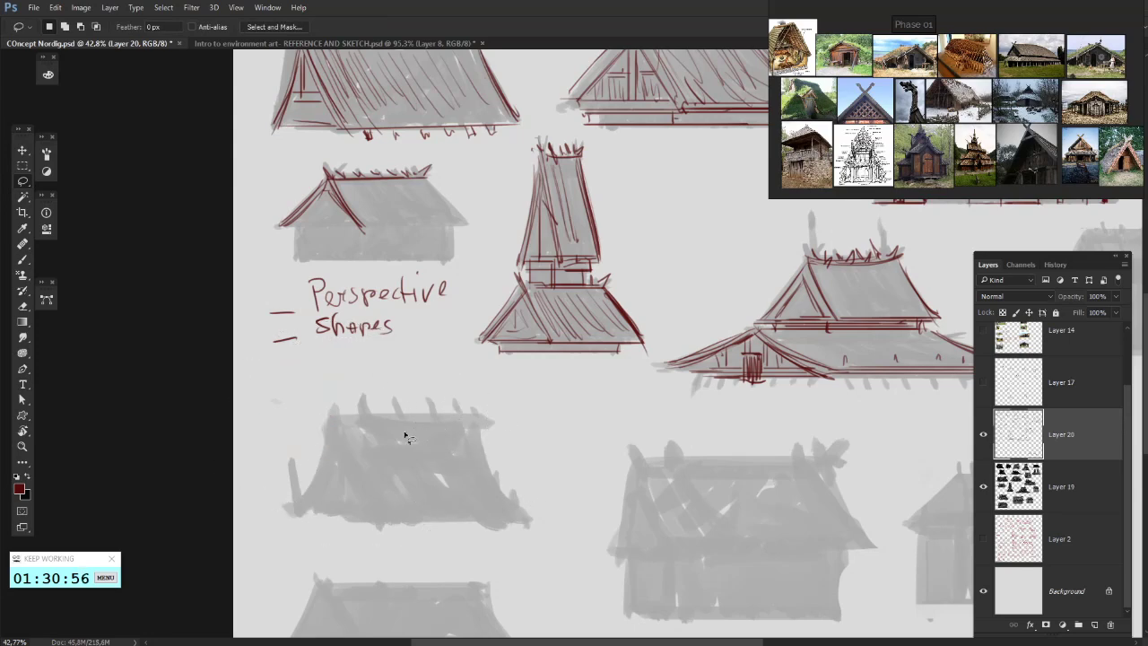
{"action": "left_click_drag", "start_coordinate": [468, 420], "coordinate": [484, 400]}
{"action": "left_click_drag", "start_coordinate": [586, 433], "coordinate": [494, 417]}
{"action": "left_click_drag", "start_coordinate": [726, 436], "coordinate": [563, 353]}
{"action": "left_click_drag", "start_coordinate": [608, 421], "coordinate": [521, 366]}
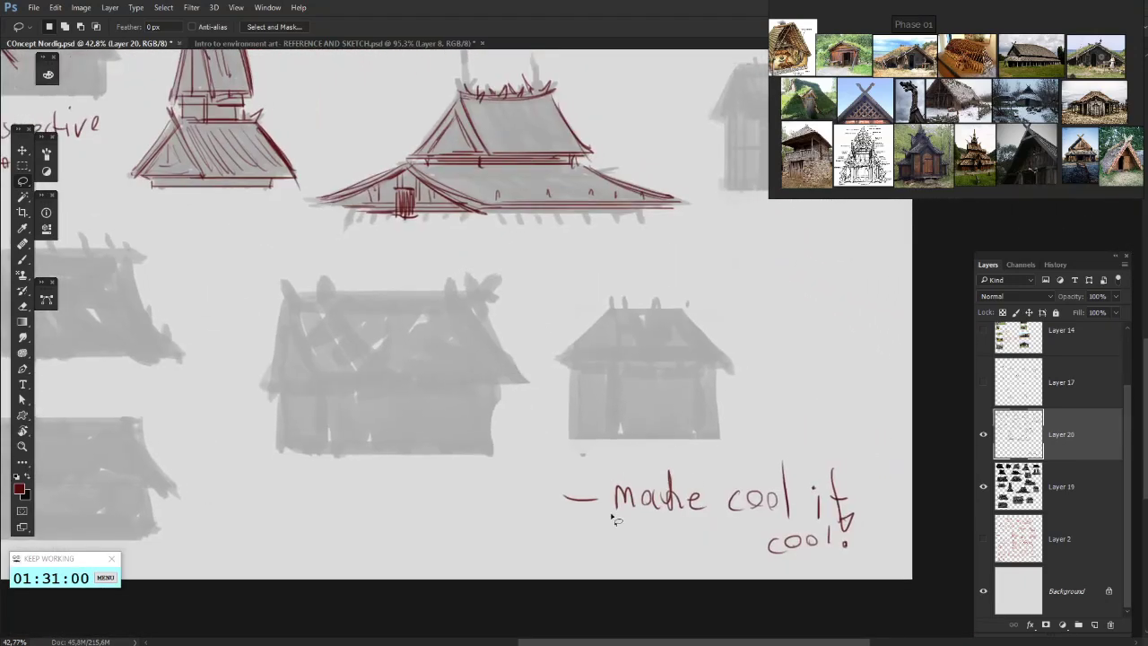
{"action": "left_click_drag", "start_coordinate": [541, 437], "coordinate": [533, 360]}
{"action": "mouse_move", "coordinate": [332, 416]}
{"action": "left_mouse_down"}
{"action": "mouse_move", "coordinate": [310, 429]}
{"action": "mouse_move", "coordinate": [346, 420]}
{"action": "mouse_move", "coordinate": [350, 431]}
{"action": "left_mouse_up"}
{"action": "mouse_move", "coordinate": [361, 418]}
{"action": "left_mouse_down"}
{"action": "mouse_move", "coordinate": [387, 423]}
{"action": "mouse_move", "coordinate": [383, 399]}
{"action": "mouse_move", "coordinate": [385, 427]}
{"action": "mouse_move", "coordinate": [410, 428]}
{"action": "mouse_move", "coordinate": [423, 413]}
{"action": "mouse_move", "coordinate": [435, 428]}
{"action": "mouse_move", "coordinate": [424, 400]}
{"action": "mouse_move", "coordinate": [444, 434]}
{"action": "left_mouse_up"}
{"action": "left_click", "coordinate": [425, 402]}
{"action": "mouse_move", "coordinate": [437, 412]}
{"action": "left_mouse_down"}
{"action": "mouse_move", "coordinate": [616, 418]}
{"action": "mouse_move", "coordinate": [515, 554]}
{"action": "left_mouse_up"}
- Draw support posts beneath the wide hall's entrance gable and a row of short beam ends under its right eave
{"action": "left_click_drag", "start_coordinate": [575, 337], "coordinate": [525, 482]}
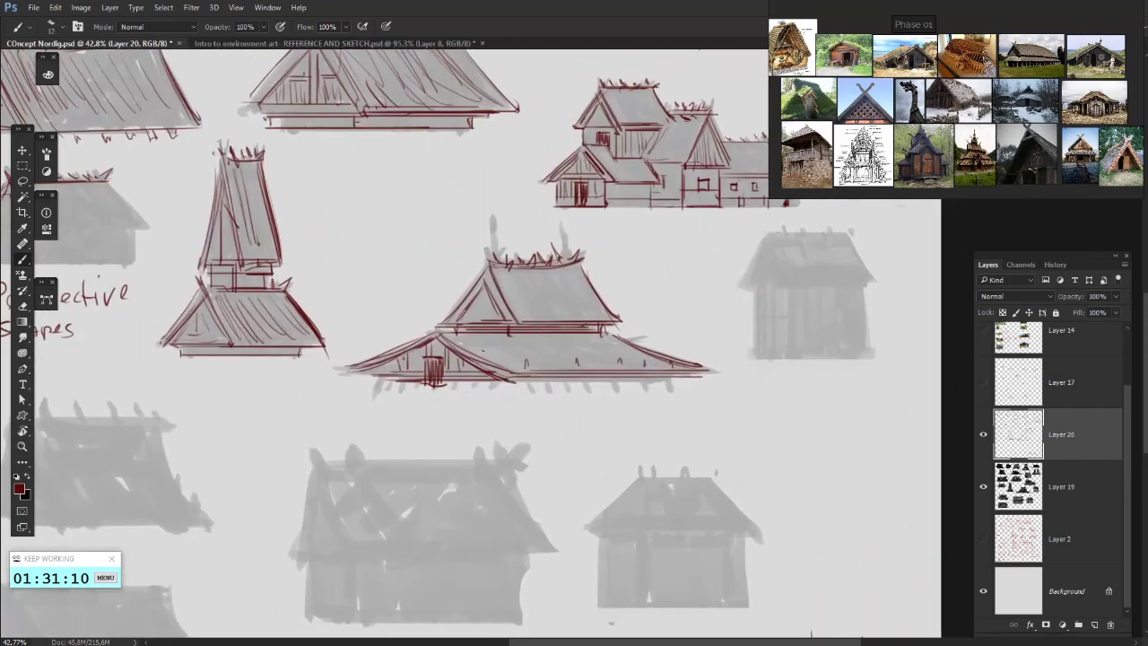
{"action": "mouse_move", "coordinate": [467, 376]}
{"action": "left_mouse_down"}
{"action": "mouse_move", "coordinate": [467, 388]}
{"action": "mouse_move", "coordinate": [467, 363]}
{"action": "left_mouse_up"}
{"action": "left_click_drag", "start_coordinate": [663, 321], "coordinate": [576, 362]}
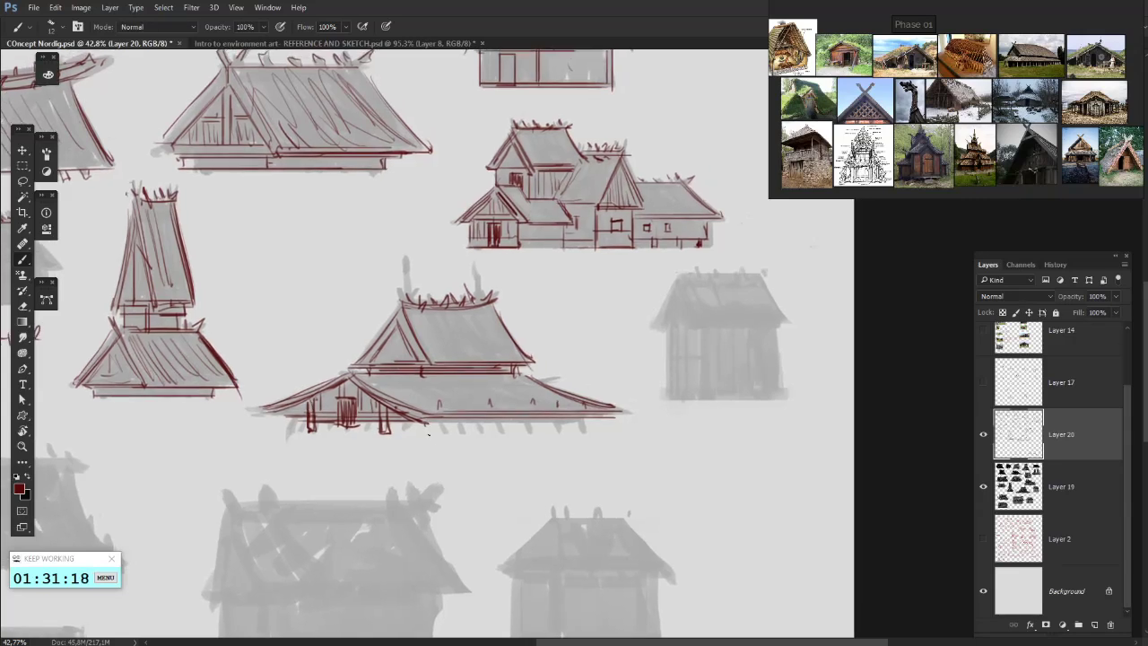
{"action": "mouse_move", "coordinate": [430, 420]}
{"action": "left_mouse_down"}
{"action": "mouse_move", "coordinate": [454, 431]}
{"action": "mouse_move", "coordinate": [509, 419]}
{"action": "left_mouse_up"}
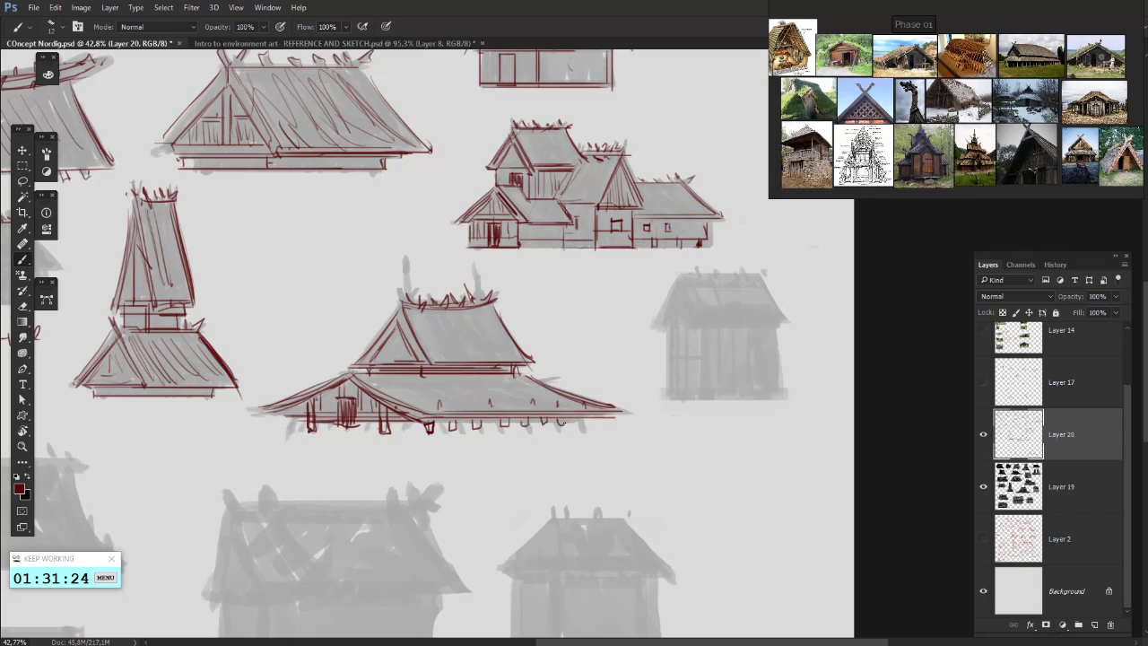
- Draw an arrow pointing up at the row of beam ends beneath the wide hall's right eave
{"action": "left_click_drag", "start_coordinate": [572, 453], "coordinate": [566, 371]}
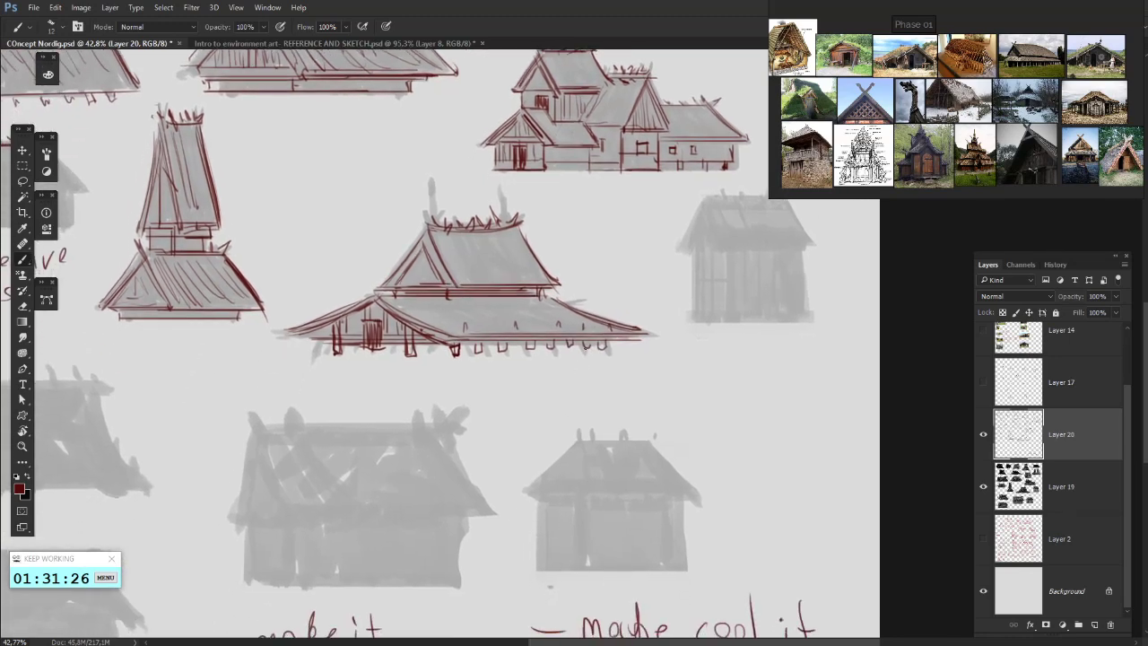
{"action": "left_click_drag", "start_coordinate": [418, 357], "coordinate": [621, 343]}
{"action": "key", "text": "ctrl+z"}
{"action": "mouse_move", "coordinate": [540, 362]}
{"action": "left_mouse_down"}
{"action": "mouse_move", "coordinate": [531, 393]}
{"action": "mouse_move", "coordinate": [533, 368]}
{"action": "mouse_move", "coordinate": [519, 377]}
{"action": "left_mouse_up"}
{"action": "key", "text": "ctrl+z"}
{"action": "left_click_drag", "start_coordinate": [451, 368], "coordinate": [579, 419]}
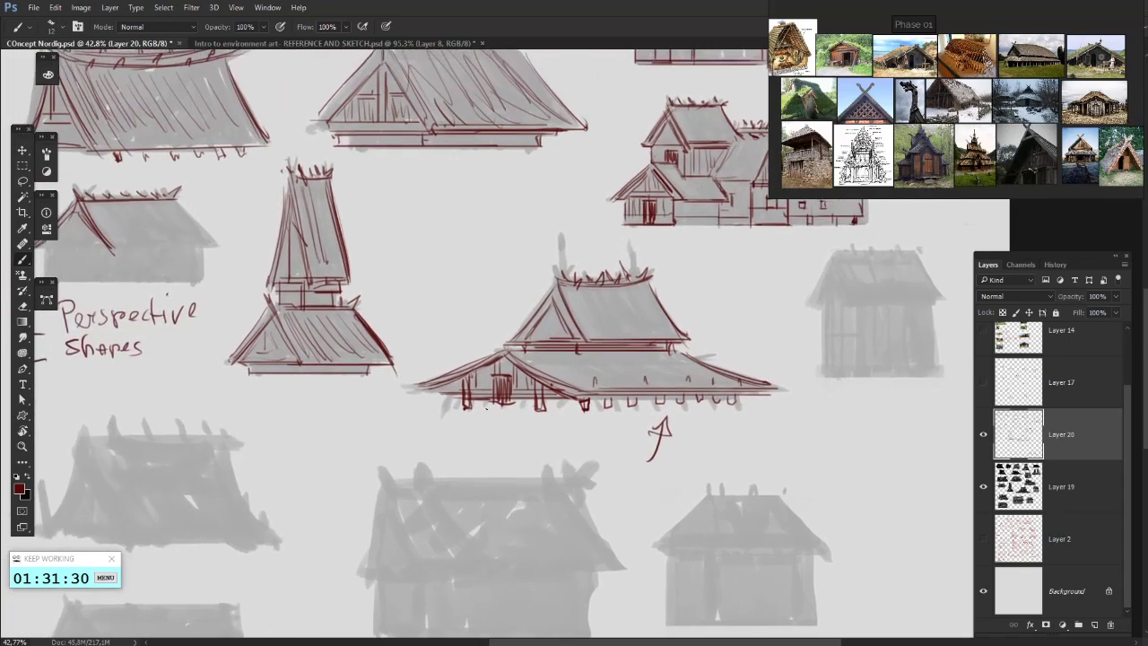
- Enlarge the reference images and complete the handwritten "make it" note with the word "Logic"
{"action": "mouse_move", "coordinate": [341, 432]}
{"action": "left_mouse_down"}
{"action": "mouse_move", "coordinate": [365, 414]}
{"action": "mouse_move", "coordinate": [321, 372]}
{"action": "left_mouse_up"}
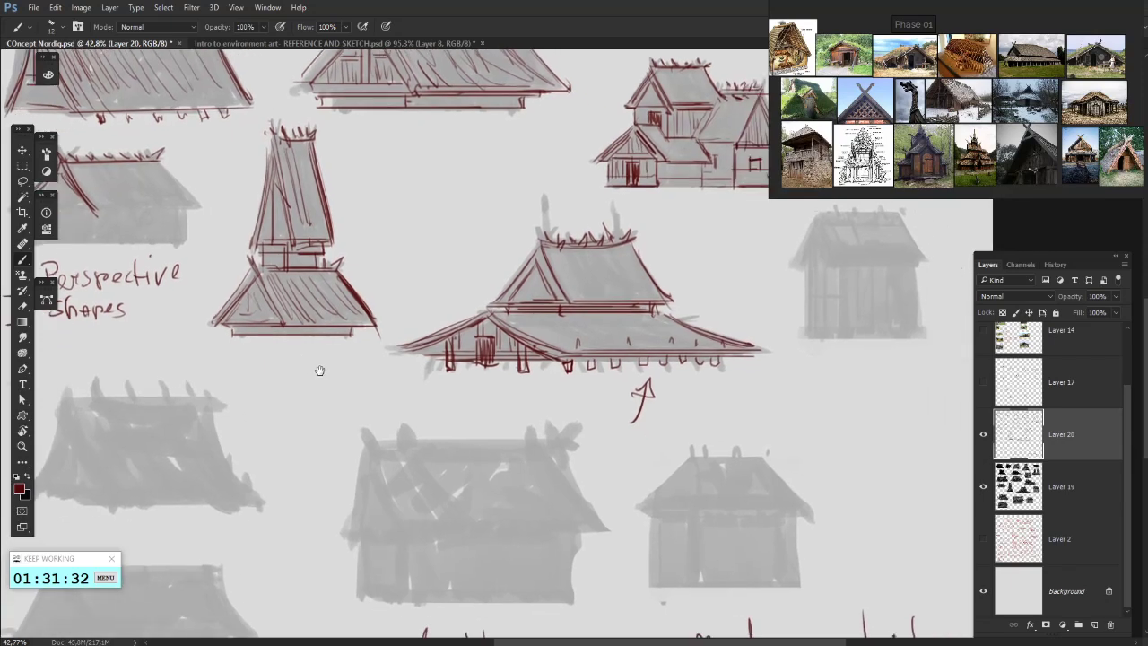
{"action": "mouse_move", "coordinate": [488, 512]}
{"action": "left_mouse_down"}
{"action": "mouse_move", "coordinate": [503, 297]}
{"action": "mouse_move", "coordinate": [505, 317]}
{"action": "left_mouse_up"}
{"action": "scroll", "coordinate": [951, 134], "scroll_direction": "up", "scroll_amount": 4}
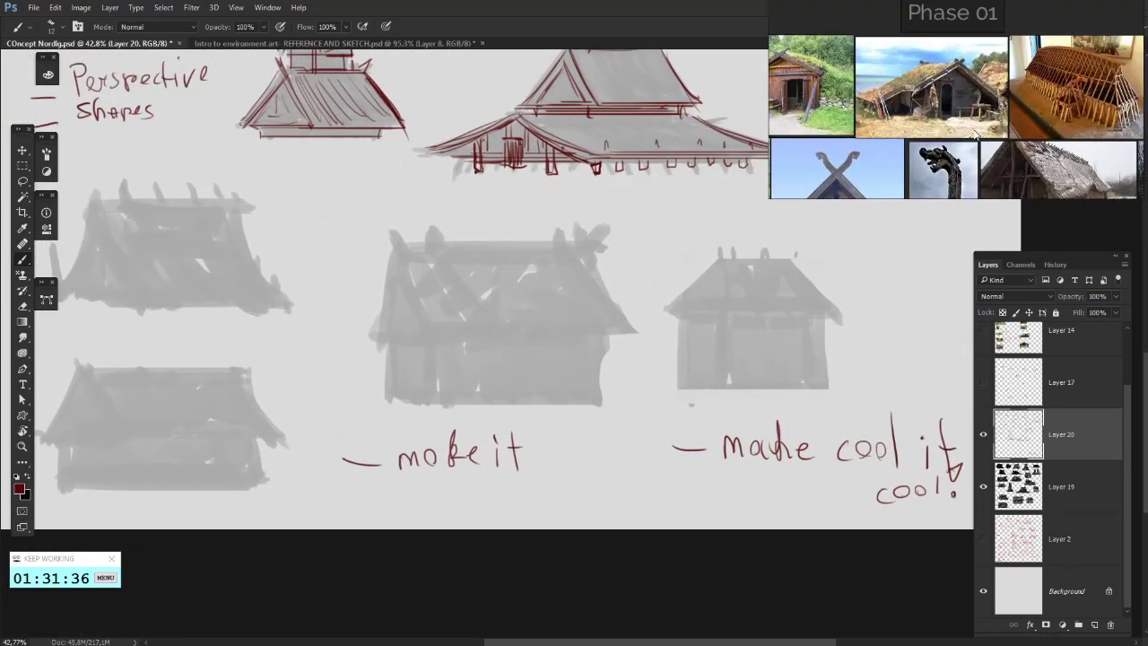
{"action": "mouse_move", "coordinate": [509, 448]}
{"action": "left_mouse_down"}
{"action": "mouse_move", "coordinate": [424, 437]}
{"action": "mouse_move", "coordinate": [472, 451]}
{"action": "mouse_move", "coordinate": [476, 442]}
{"action": "mouse_move", "coordinate": [453, 465]}
{"action": "mouse_move", "coordinate": [474, 476]}
{"action": "mouse_move", "coordinate": [493, 475]}
{"action": "mouse_move", "coordinate": [496, 462]}
{"action": "mouse_move", "coordinate": [550, 470]}
{"action": "left_mouse_up"}
{"action": "key", "text": "ctrl+z"}
{"action": "left_click_drag", "start_coordinate": [452, 488], "coordinate": [511, 462]}
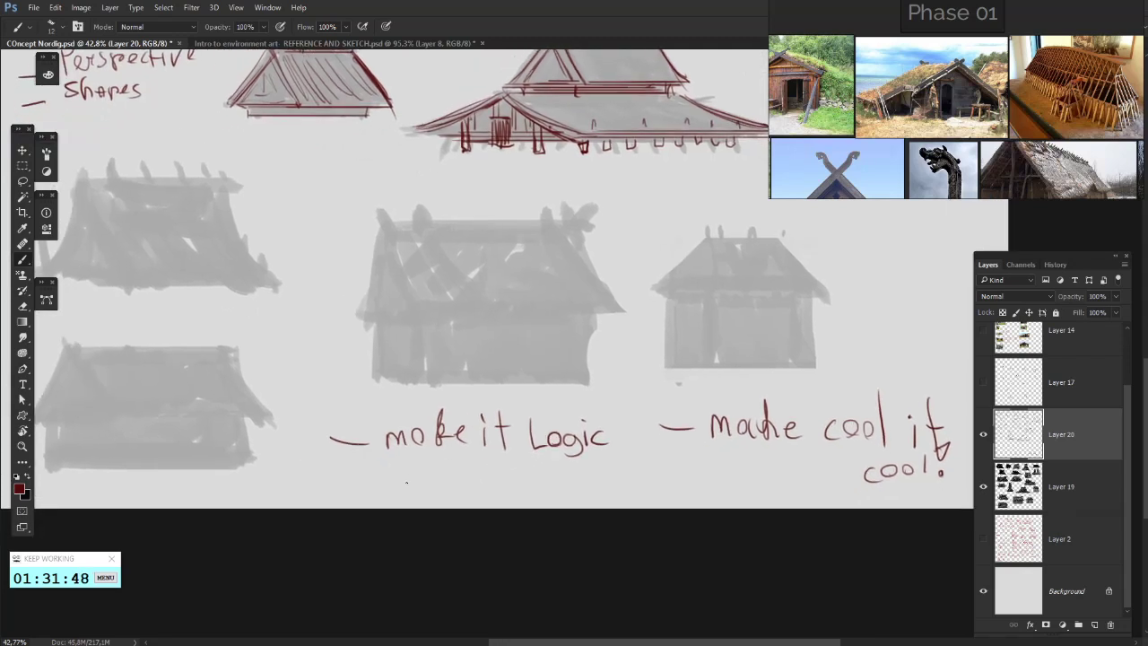
- Handwrite "add story" with a leading dash as a second entry beneath "make it Logic"
{"action": "left_click_drag", "start_coordinate": [377, 483], "coordinate": [420, 491]}
{"action": "left_click_drag", "start_coordinate": [331, 489], "coordinate": [357, 489]}
{"action": "left_click_drag", "start_coordinate": [458, 473], "coordinate": [442, 493]}
{"action": "mouse_move", "coordinate": [466, 469]}
{"action": "left_mouse_down"}
{"action": "mouse_move", "coordinate": [466, 490]}
{"action": "mouse_move", "coordinate": [512, 479]}
{"action": "mouse_move", "coordinate": [508, 503]}
{"action": "left_mouse_up"}
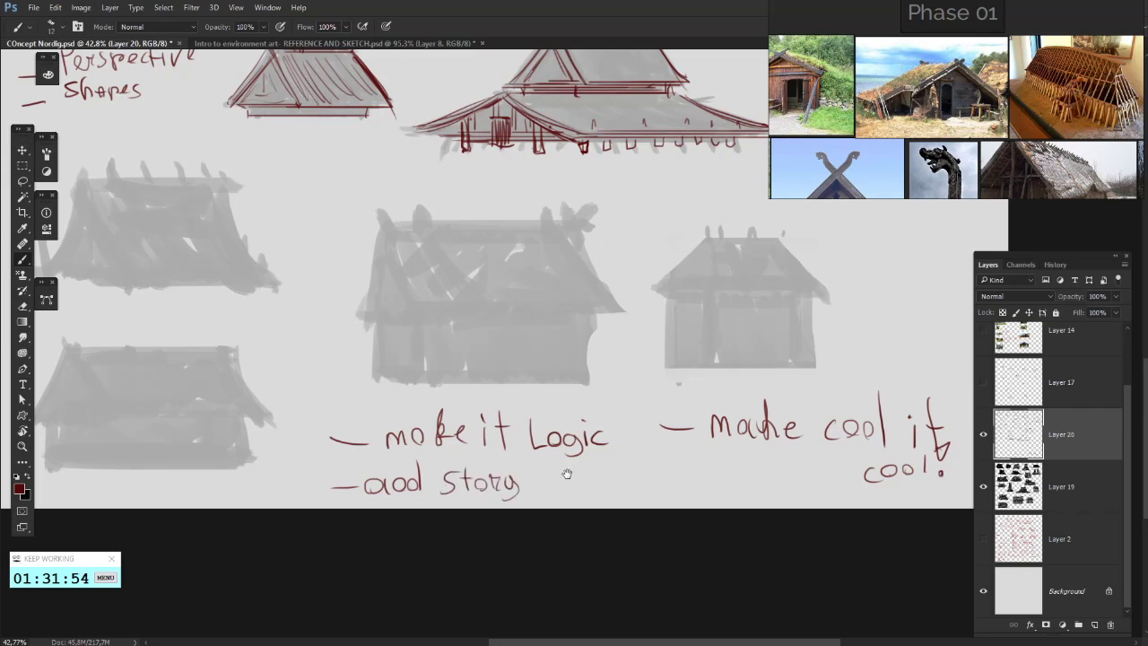
- Try a large ellipse around the handwritten notes below the lower silhouettes and undo it
{"action": "mouse_move", "coordinate": [768, 247]}
{"action": "left_mouse_down"}
{"action": "mouse_move", "coordinate": [557, 283]}
{"action": "mouse_move", "coordinate": [545, 318]}
{"action": "left_mouse_up"}
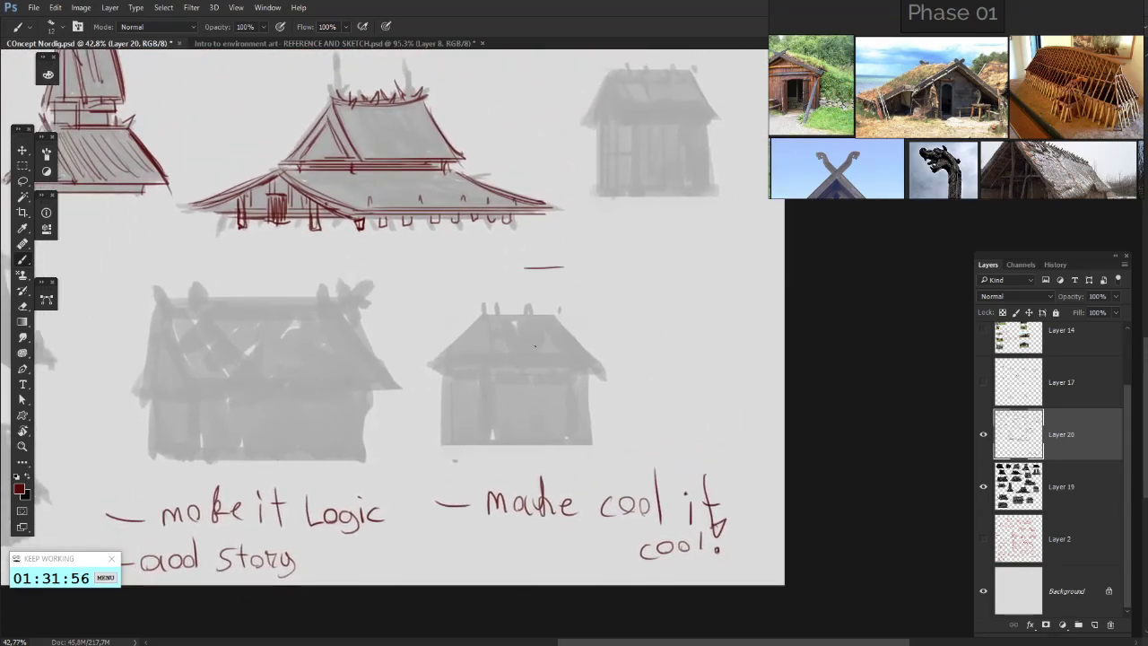
{"action": "left_click_drag", "start_coordinate": [365, 412], "coordinate": [544, 349]}
{"action": "mouse_move", "coordinate": [229, 521]}
{"action": "left_mouse_down"}
{"action": "mouse_move", "coordinate": [935, 479]}
{"action": "mouse_move", "coordinate": [333, 490]}
{"action": "left_mouse_up"}
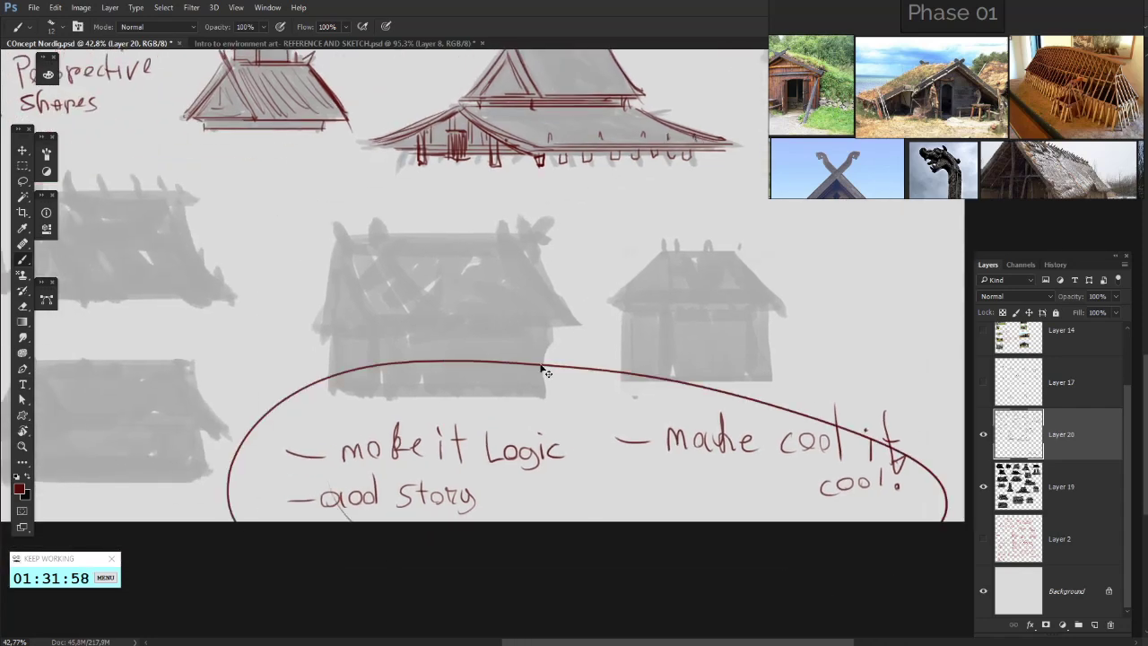
{"action": "key", "text": "ctrl+z"}
- Try a note with a dash and the number 4 beneath the wide hall, then undo it
{"action": "mouse_move", "coordinate": [608, 226]}
{"action": "left_mouse_down"}
{"action": "mouse_move", "coordinate": [443, 392]}
{"action": "mouse_move", "coordinate": [513, 361]}
{"action": "mouse_move", "coordinate": [546, 359]}
{"action": "mouse_move", "coordinate": [541, 374]}
{"action": "left_mouse_up"}
{"action": "left_click_drag", "start_coordinate": [552, 361], "coordinate": [561, 366]}
{"action": "left_click_drag", "start_coordinate": [545, 207], "coordinate": [541, 197]}
{"action": "key", "text": "ctrl+z"}
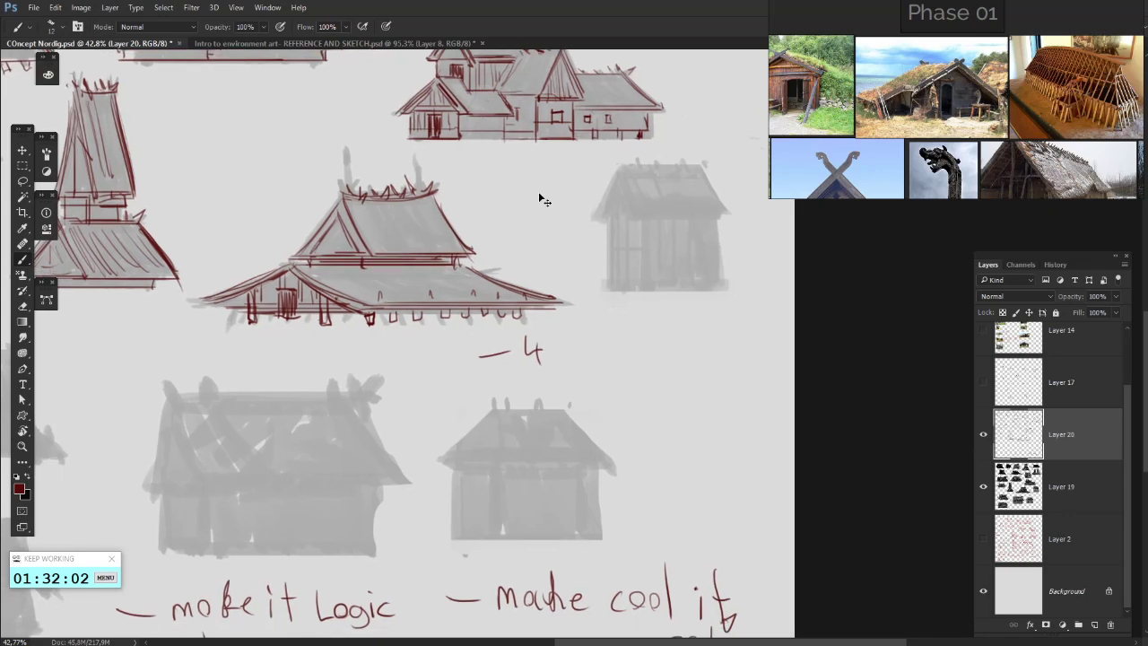
{"action": "key", "text": "ctrl+z"}
{"action": "key", "text": "ctrl+z"}
{"action": "mouse_move", "coordinate": [517, 356]}
{"action": "left_mouse_down"}
{"action": "mouse_move", "coordinate": [545, 343]}
{"action": "mouse_move", "coordinate": [550, 297]}
{"action": "mouse_move", "coordinate": [651, 376]}
{"action": "left_mouse_up"}
{"action": "mouse_move", "coordinate": [535, 449]}
{"action": "left_mouse_down"}
{"action": "mouse_move", "coordinate": [446, 239]}
{"action": "mouse_move", "coordinate": [436, 418]}
{"action": "left_mouse_up"}
{"action": "key", "text": "ctrl+z"}
{"action": "key", "text": "ctrl+z"}
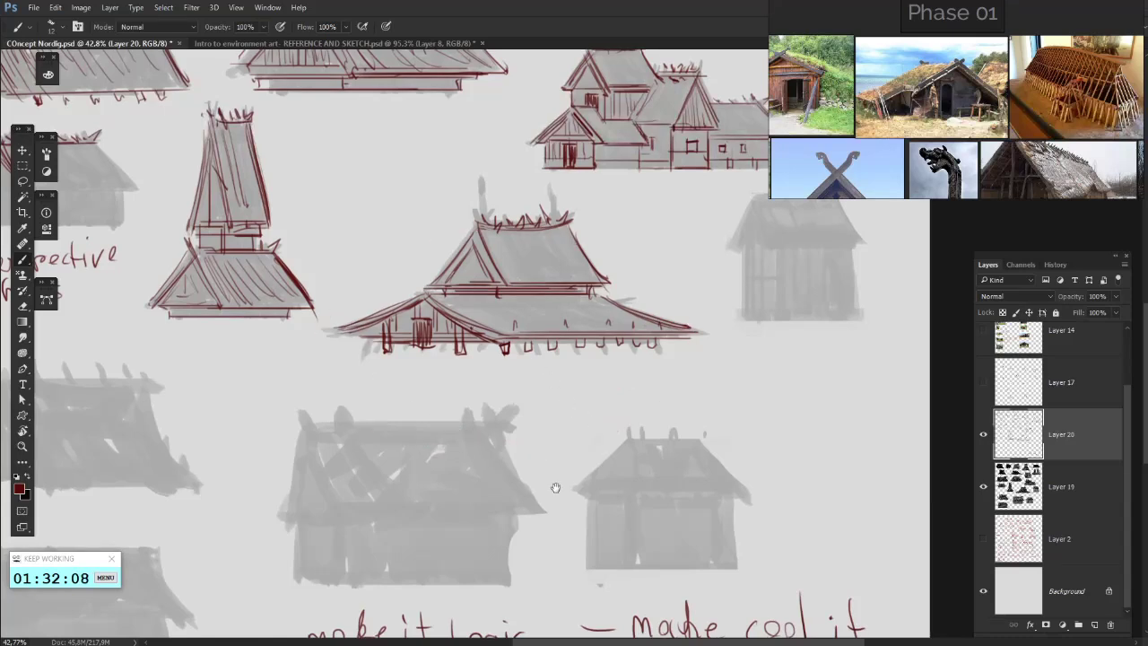
{"action": "left_click_drag", "start_coordinate": [556, 487], "coordinate": [584, 354]}
{"action": "key", "text": "ctrl+z"}
{"action": "left_click_drag", "start_coordinate": [361, 334], "coordinate": [320, 307]}
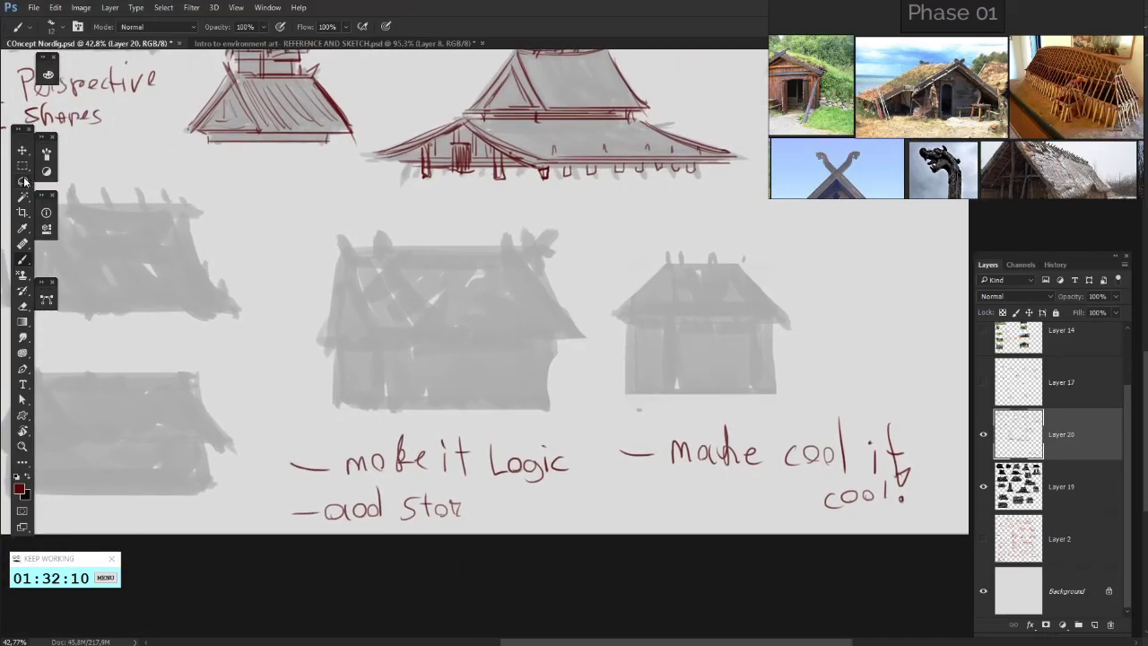
- Lasso and delete all the handwritten notes below the lower silhouettes, clearing the selection
{"action": "left_click", "coordinate": [24, 182]}
{"action": "mouse_move", "coordinate": [357, 535]}
{"action": "left_mouse_down"}
{"action": "mouse_move", "coordinate": [744, 379]}
{"action": "mouse_move", "coordinate": [895, 534]}
{"action": "left_mouse_up"}
{"action": "left_click_drag", "start_coordinate": [699, 485], "coordinate": [825, 619]}
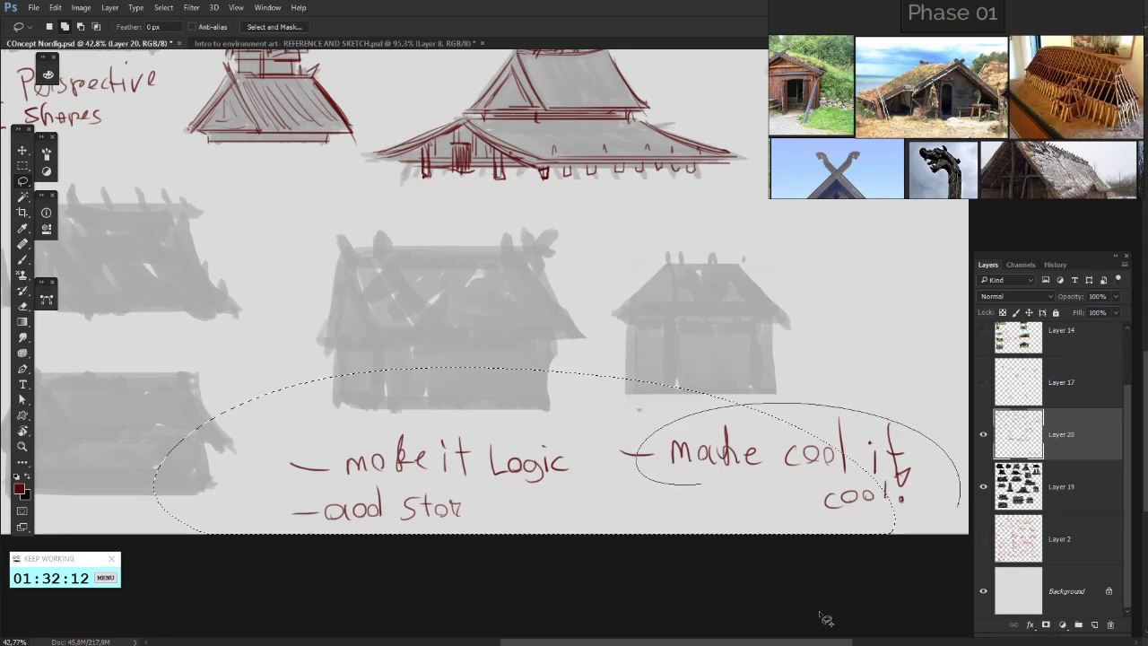
{"action": "key", "text": "Delete"}
{"action": "key", "text": "ctrl+d"}
- Brush the straight eave, right roof edge and gable base line onto the small hut above the "Perspective" note
{"action": "mouse_move", "coordinate": [461, 417]}
{"action": "left_mouse_down"}
{"action": "mouse_move", "coordinate": [707, 592]}
{"action": "mouse_move", "coordinate": [708, 556]}
{"action": "mouse_move", "coordinate": [775, 522]}
{"action": "left_mouse_up"}
{"action": "key", "text": "b"}
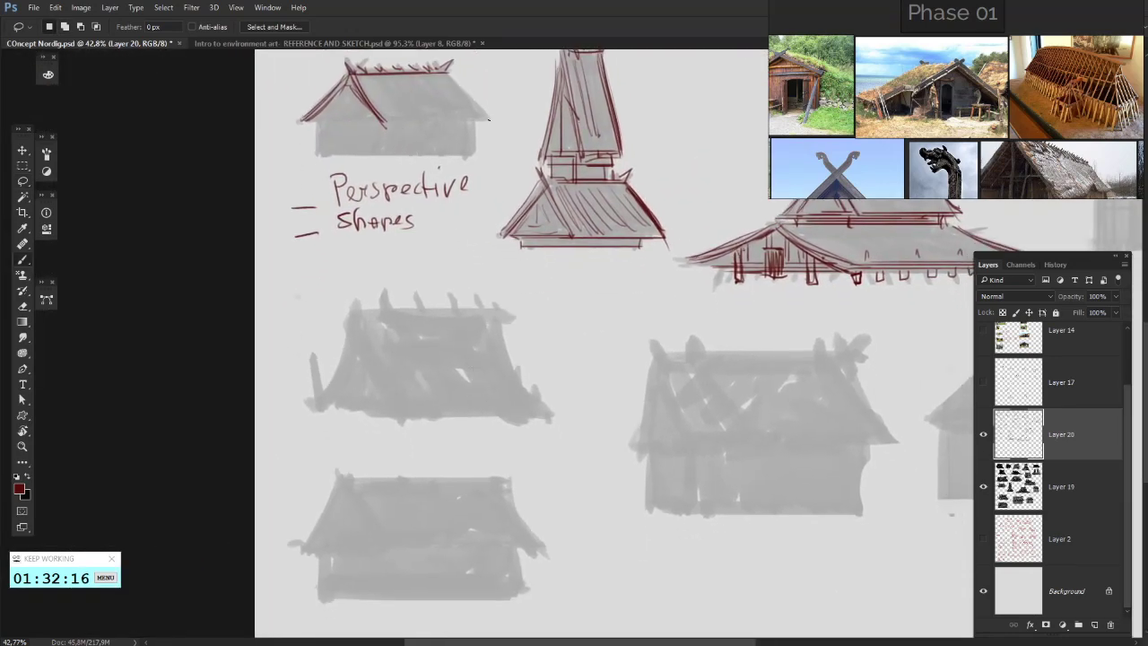
{"action": "left_click_drag", "start_coordinate": [384, 123], "coordinate": [493, 123]}
{"action": "mouse_move", "coordinate": [341, 118]}
{"action": "left_mouse_down"}
{"action": "mouse_move", "coordinate": [452, 170]}
{"action": "mouse_move", "coordinate": [340, 287]}
{"action": "left_mouse_up"}
{"action": "left_click_drag", "start_coordinate": [388, 195], "coordinate": [391, 195]}
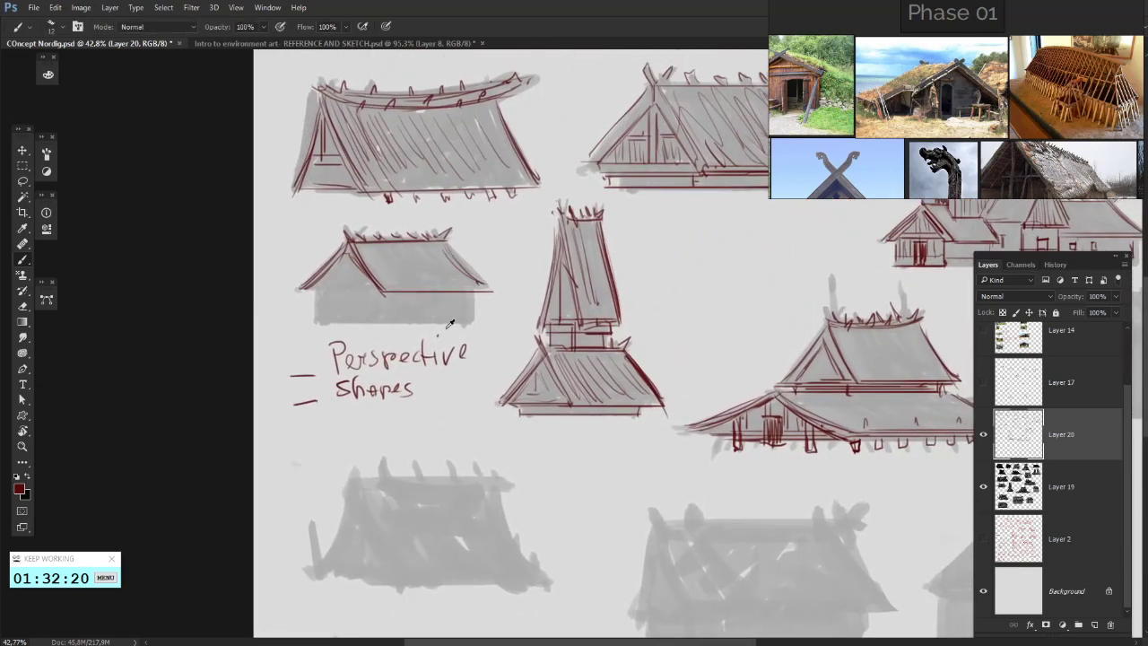
{"action": "key", "text": "alt+Tab"}
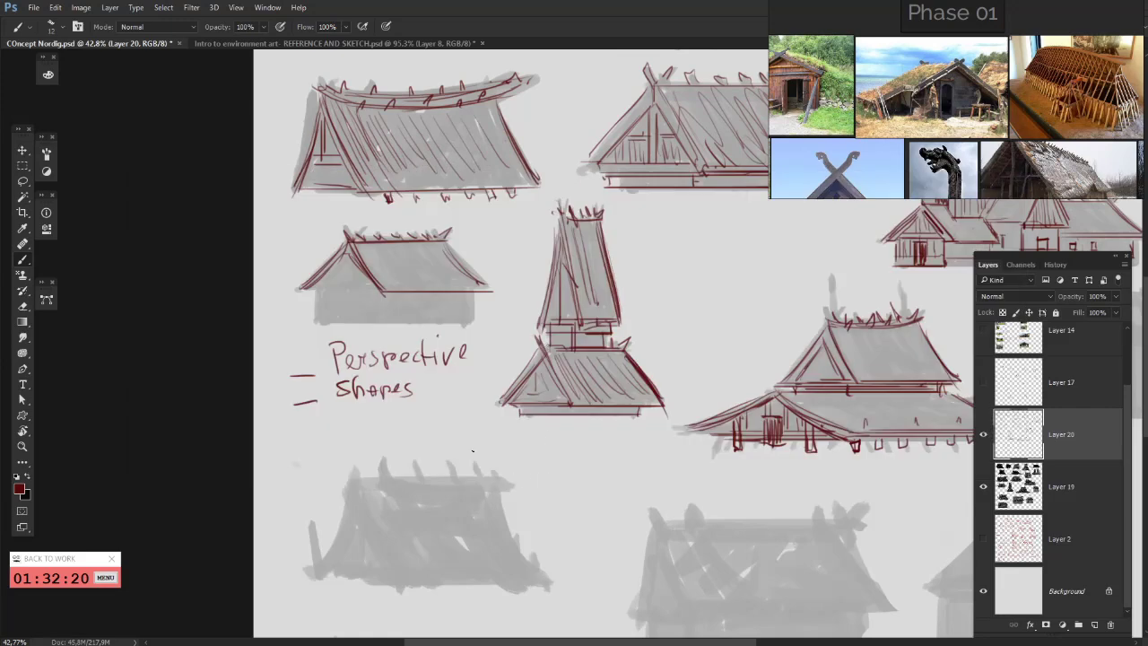
{"action": "scroll", "coordinate": [531, 479], "scroll_direction": "down", "scroll_amount": 3}
{"action": "left_click", "coordinate": [309, 250], "text": "shift"}
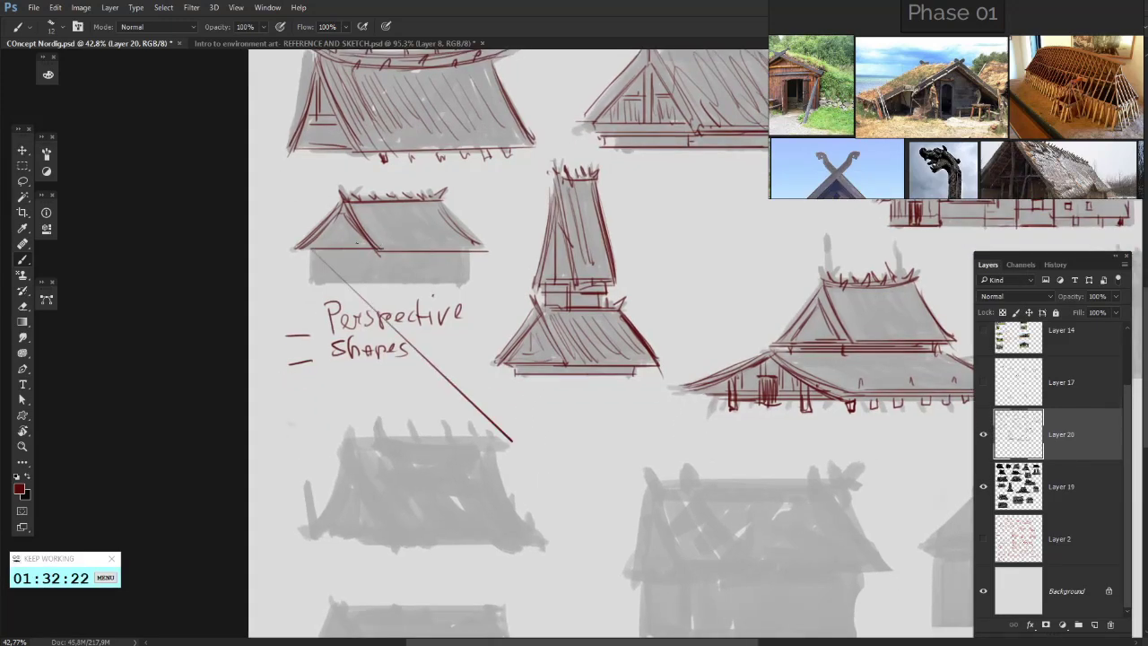
{"action": "key", "text": "ctrl+z"}
{"action": "mouse_move", "coordinate": [306, 248]}
{"action": "left_mouse_down"}
{"action": "mouse_move", "coordinate": [365, 248]}
{"action": "mouse_move", "coordinate": [341, 248]}
{"action": "left_mouse_up"}
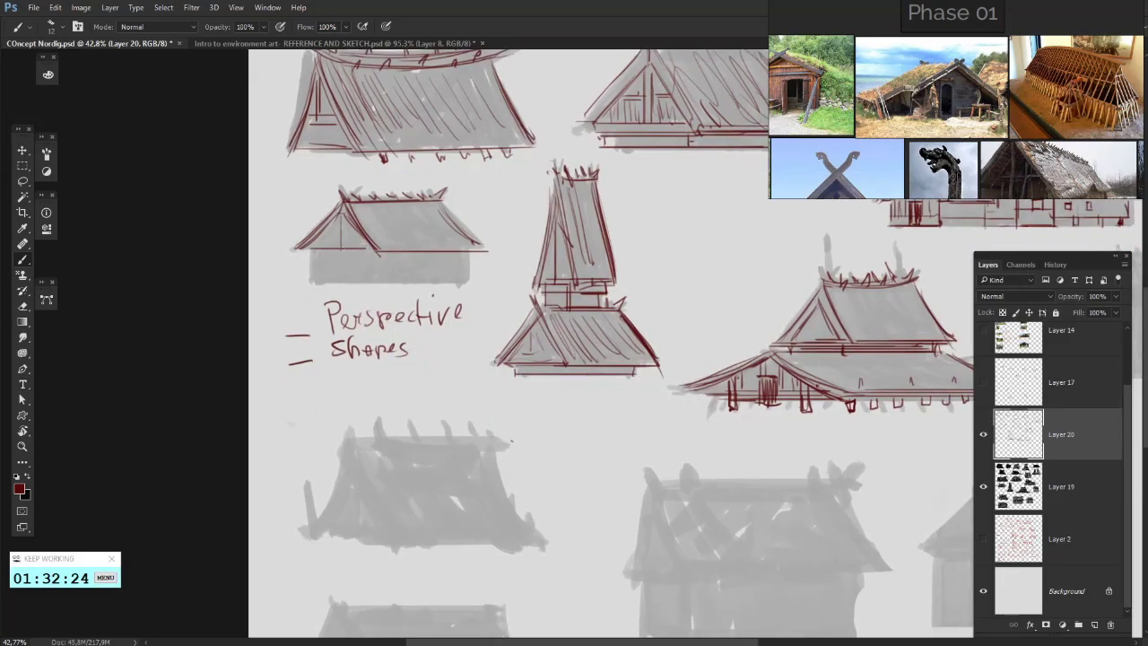
- Outline the small hut's walls with a ground line, outer corners and a post between gable front and side wall
{"action": "left_click_drag", "start_coordinate": [313, 287], "coordinate": [468, 290]}
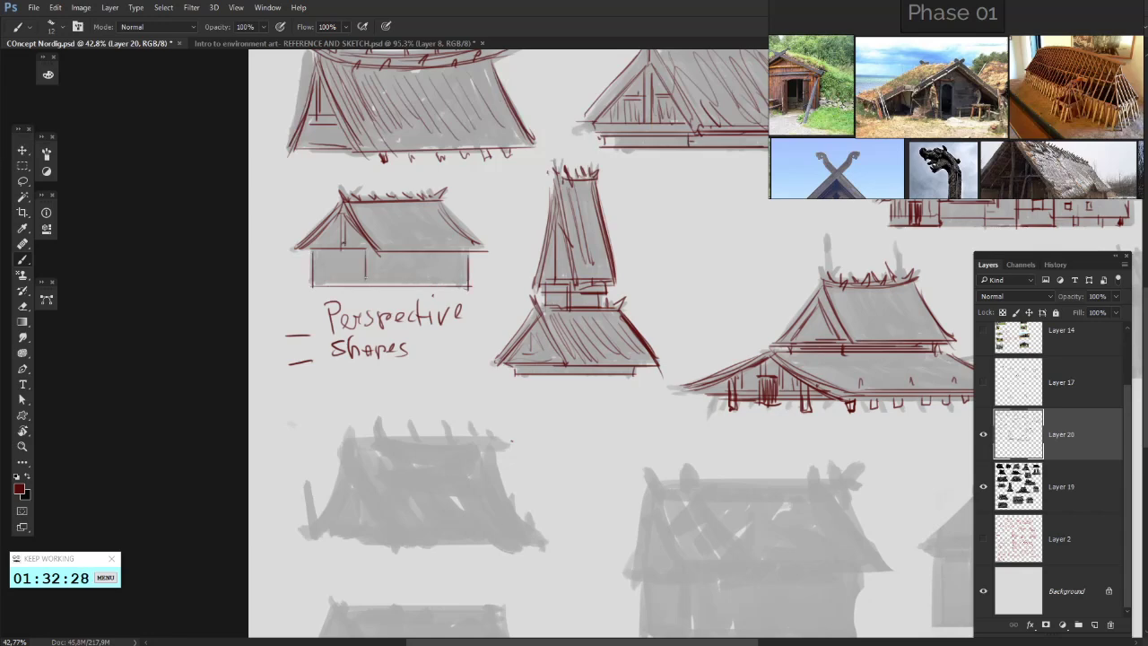
{"action": "mouse_move", "coordinate": [366, 252]}
{"action": "left_mouse_down"}
{"action": "mouse_move", "coordinate": [366, 277]}
{"action": "mouse_move", "coordinate": [314, 285]}
{"action": "mouse_move", "coordinate": [337, 290]}
{"action": "left_mouse_up"}
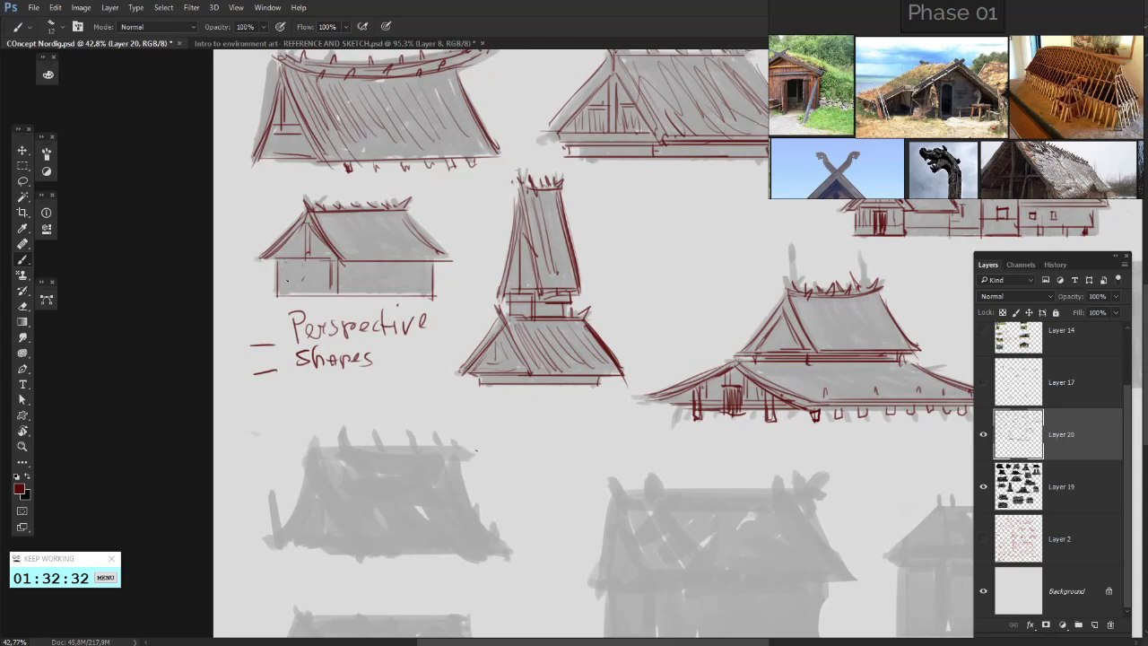
{"action": "mouse_move", "coordinate": [395, 279]}
{"action": "left_mouse_down"}
{"action": "mouse_move", "coordinate": [376, 275]}
{"action": "mouse_move", "coordinate": [414, 262]}
{"action": "left_mouse_up"}
{"action": "mouse_move", "coordinate": [331, 257]}
{"action": "left_mouse_down"}
{"action": "mouse_move", "coordinate": [413, 257]}
{"action": "mouse_move", "coordinate": [391, 261]}
{"action": "left_mouse_up"}
- Add two small barred windows to the small hut's side wall and a dark door beneath its gable
{"action": "mouse_move", "coordinate": [387, 263]}
{"action": "left_mouse_down"}
{"action": "mouse_move", "coordinate": [402, 263]}
{"action": "mouse_move", "coordinate": [404, 283]}
{"action": "mouse_move", "coordinate": [418, 266]}
{"action": "left_mouse_up"}
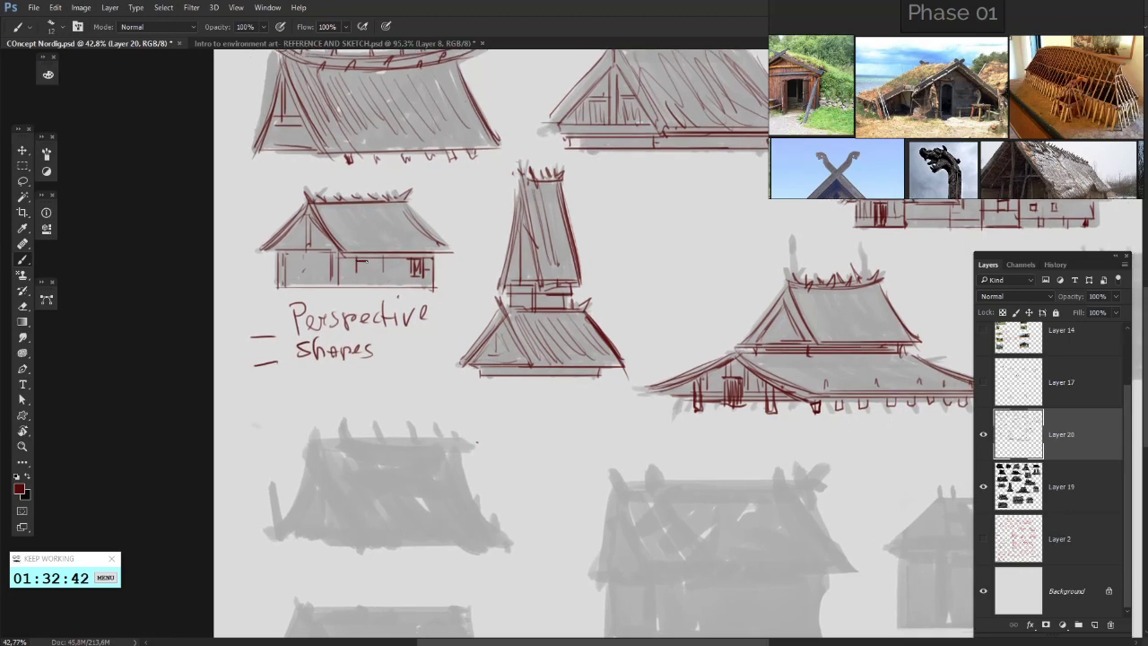
{"action": "left_click_drag", "start_coordinate": [356, 262], "coordinate": [373, 272]}
{"action": "left_click_drag", "start_coordinate": [476, 441], "coordinate": [502, 440]}
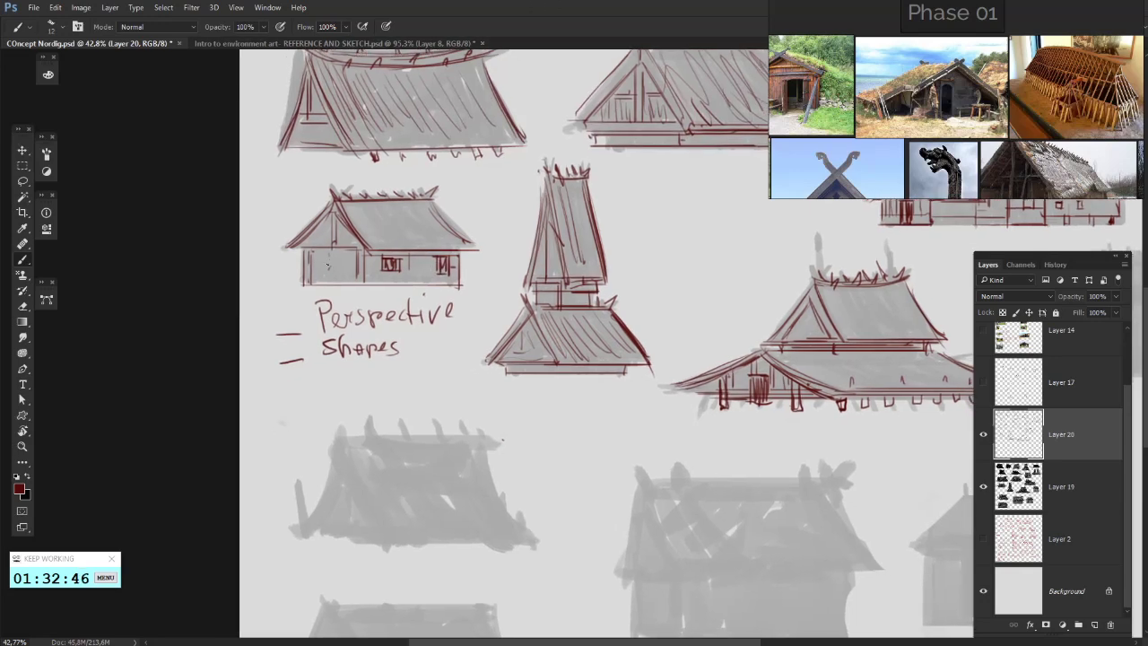
{"action": "mouse_move", "coordinate": [325, 256]}
{"action": "left_mouse_down"}
{"action": "mouse_move", "coordinate": [325, 282]}
{"action": "mouse_move", "coordinate": [340, 262]}
{"action": "mouse_move", "coordinate": [340, 281]}
{"action": "mouse_move", "coordinate": [293, 315]}
{"action": "mouse_move", "coordinate": [323, 274]}
{"action": "left_mouse_up"}
- Draw the ridge line and the sloping gable edges with their base on the tall hut silhouette beside the wide hall
{"action": "left_click_drag", "start_coordinate": [400, 268], "coordinate": [269, 347]}
{"action": "mouse_move", "coordinate": [735, 472]}
{"action": "left_mouse_down"}
{"action": "mouse_move", "coordinate": [655, 470]}
{"action": "mouse_move", "coordinate": [790, 463]}
{"action": "left_mouse_up"}
{"action": "left_click_drag", "start_coordinate": [448, 455], "coordinate": [410, 308]}
{"action": "mouse_move", "coordinate": [694, 402]}
{"action": "left_mouse_down"}
{"action": "mouse_move", "coordinate": [477, 367]}
{"action": "mouse_move", "coordinate": [391, 516]}
{"action": "left_mouse_up"}
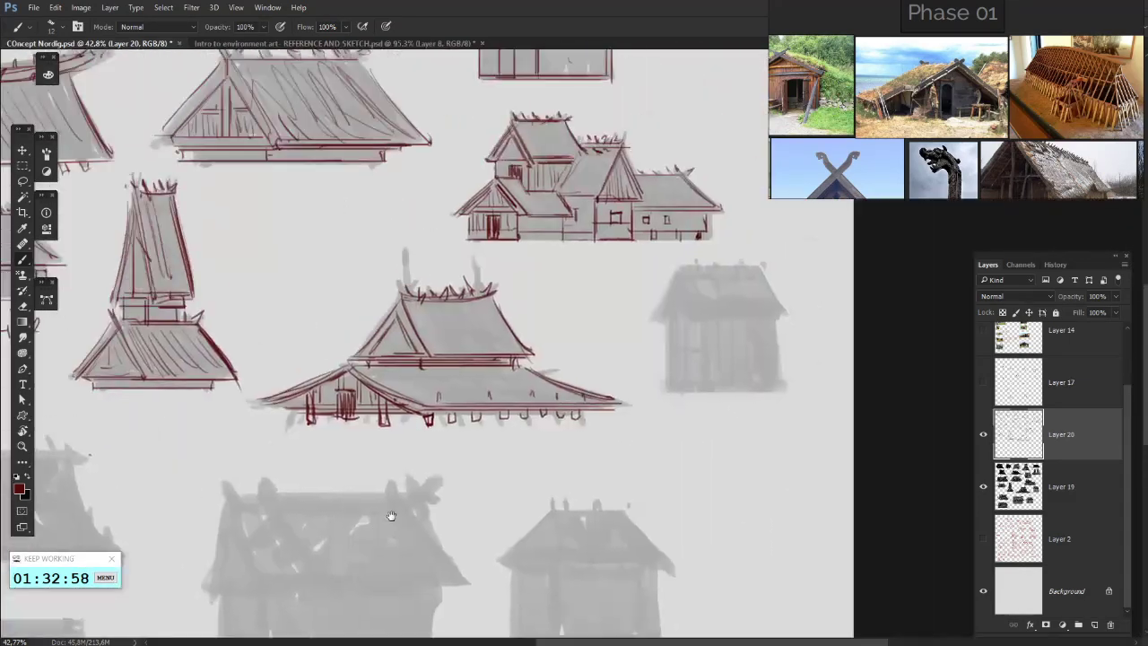
{"action": "mouse_move", "coordinate": [712, 316]}
{"action": "left_mouse_down"}
{"action": "mouse_move", "coordinate": [610, 341]}
{"action": "mouse_move", "coordinate": [686, 336]}
{"action": "left_mouse_up"}
{"action": "left_click_drag", "start_coordinate": [657, 290], "coordinate": [737, 290]}
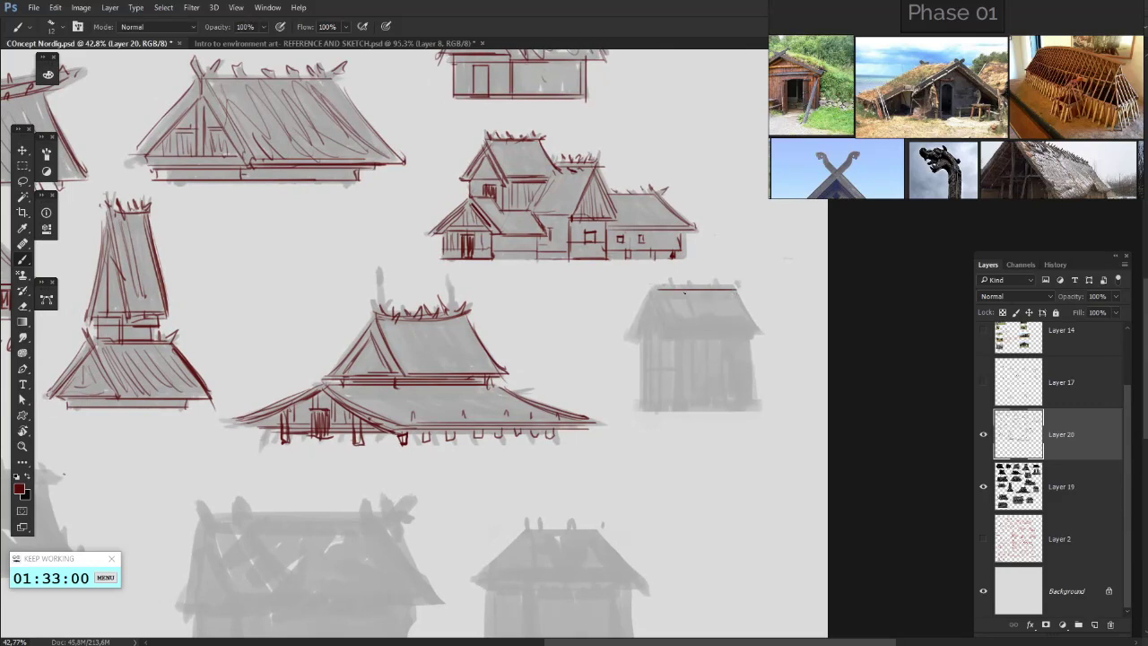
{"action": "left_click_drag", "start_coordinate": [669, 340], "coordinate": [653, 288]}
{"action": "left_click_drag", "start_coordinate": [635, 341], "coordinate": [653, 290]}
{"action": "left_click_drag", "start_coordinate": [665, 338], "coordinate": [644, 337]}
- Draw the tall hut's eave as a nearly straight line, replacing a sagging attempt, and close the roof's right slope
{"action": "mouse_move", "coordinate": [679, 330]}
{"action": "left_mouse_down"}
{"action": "mouse_move", "coordinate": [658, 337]}
{"action": "mouse_move", "coordinate": [723, 353]}
{"action": "left_mouse_up"}
{"action": "left_click_drag", "start_coordinate": [650, 354], "coordinate": [728, 352]}
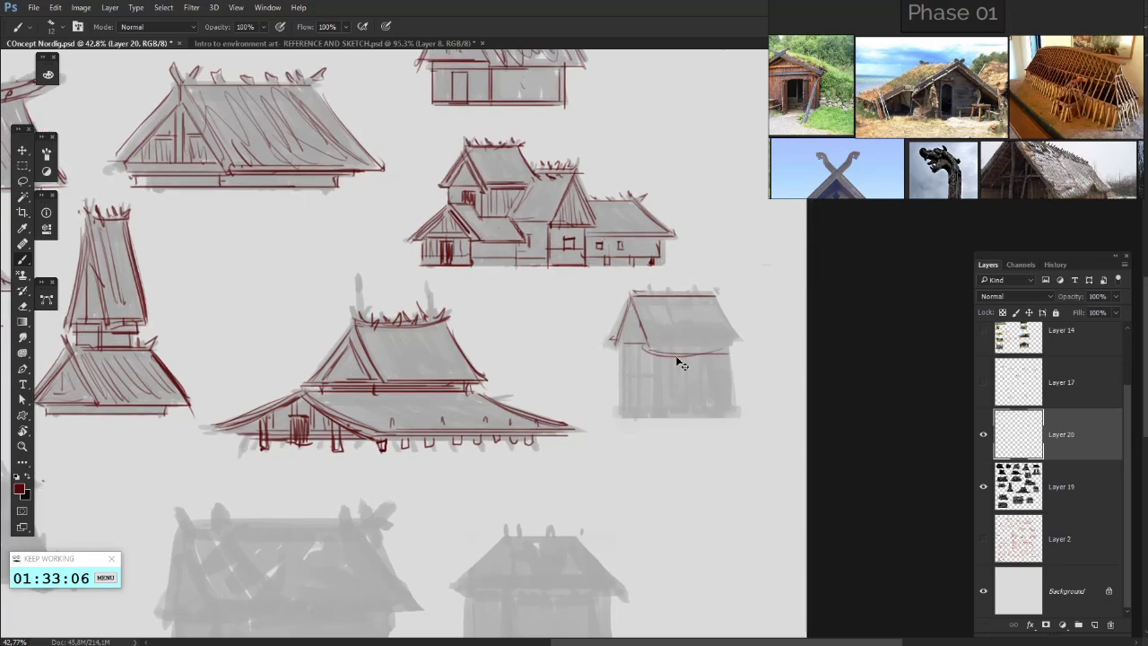
{"action": "key", "text": "ctrl+alt+z"}
{"action": "key", "text": "ctrl+alt+z"}
{"action": "left_click_drag", "start_coordinate": [650, 349], "coordinate": [743, 346]}
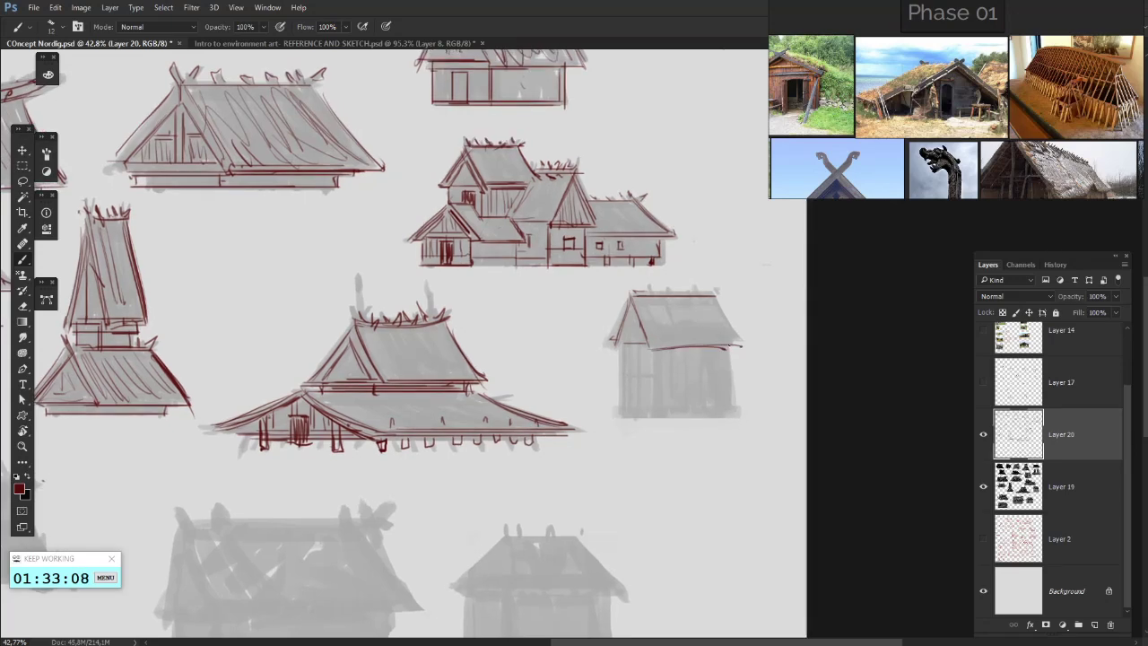
{"action": "left_click_drag", "start_coordinate": [715, 297], "coordinate": [744, 344]}
- Outline the tall hut's gable and side walls down to the ground, adding a narrow door and a horizontal wall band
{"action": "mouse_move", "coordinate": [664, 338]}
{"action": "left_mouse_down"}
{"action": "mouse_move", "coordinate": [646, 315]}
{"action": "mouse_move", "coordinate": [708, 382]}
{"action": "left_mouse_up"}
{"action": "mouse_move", "coordinate": [704, 327]}
{"action": "left_mouse_down"}
{"action": "mouse_move", "coordinate": [707, 383]}
{"action": "mouse_move", "coordinate": [635, 388]}
{"action": "left_mouse_up"}
{"action": "left_click_drag", "start_coordinate": [639, 326], "coordinate": [641, 389]}
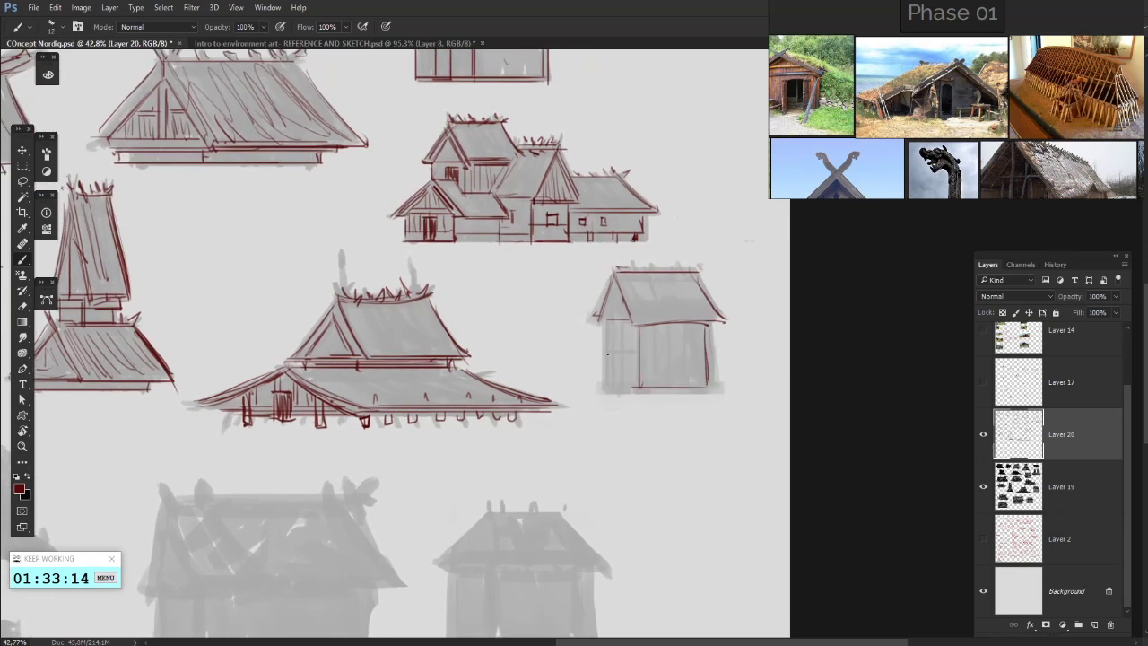
{"action": "left_click_drag", "start_coordinate": [605, 328], "coordinate": [600, 392]}
{"action": "mouse_move", "coordinate": [640, 361]}
{"action": "left_mouse_down"}
{"action": "mouse_move", "coordinate": [594, 375]}
{"action": "mouse_move", "coordinate": [601, 341]}
{"action": "mouse_move", "coordinate": [612, 343]}
{"action": "mouse_move", "coordinate": [612, 360]}
{"action": "mouse_move", "coordinate": [580, 364]}
{"action": "mouse_move", "coordinate": [639, 363]}
{"action": "left_mouse_up"}
- Erase the tall hut's right wall corner, redraw it as a straight vertical and double the eave line above
{"action": "key", "text": "e"}
{"action": "key", "text": "b"}
{"action": "key", "text": "e"}
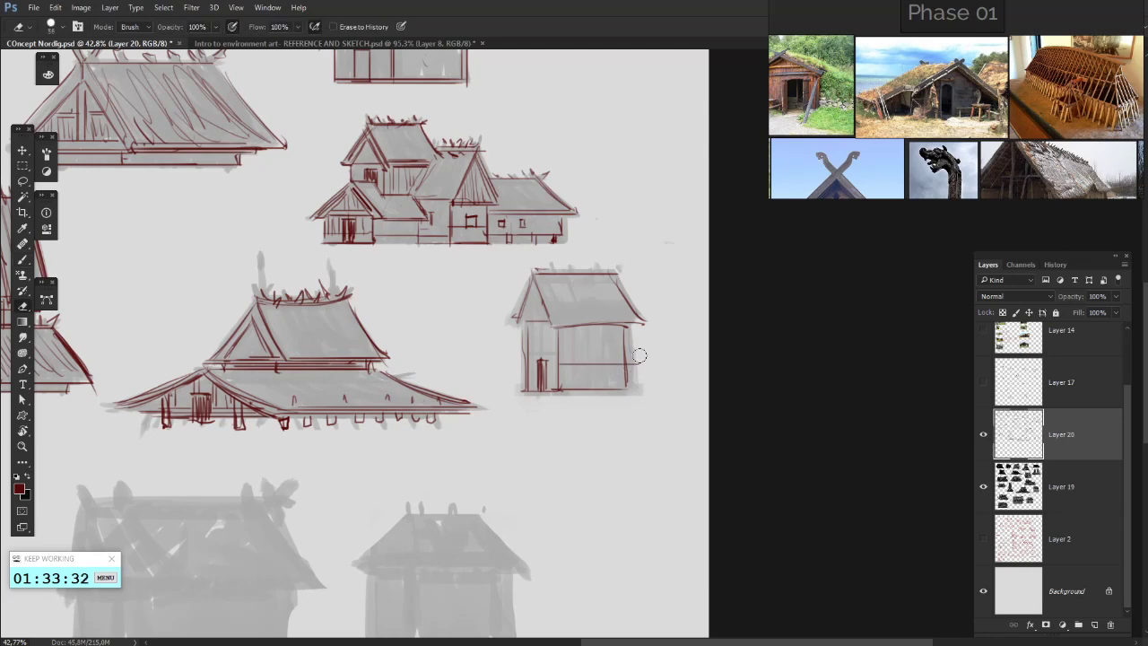
{"action": "key", "text": "b"}
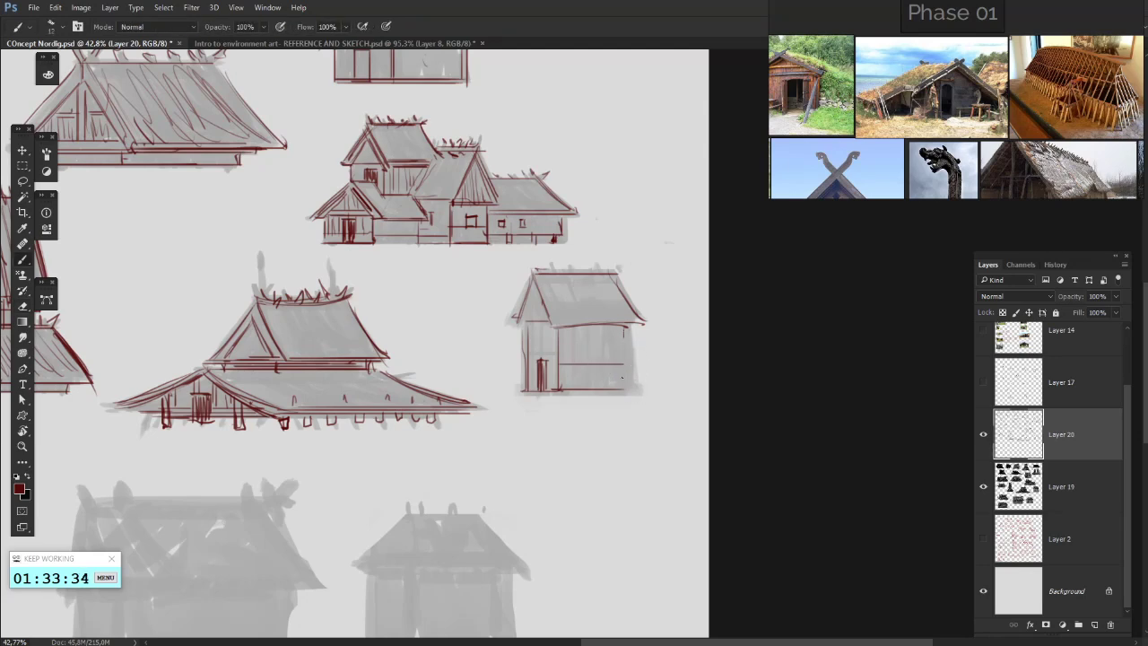
{"action": "mouse_move", "coordinate": [622, 387]}
{"action": "left_mouse_down"}
{"action": "mouse_move", "coordinate": [617, 328]}
{"action": "mouse_move", "coordinate": [644, 329]}
{"action": "left_mouse_up"}
{"action": "left_click_drag", "start_coordinate": [488, 304], "coordinate": [515, 313]}
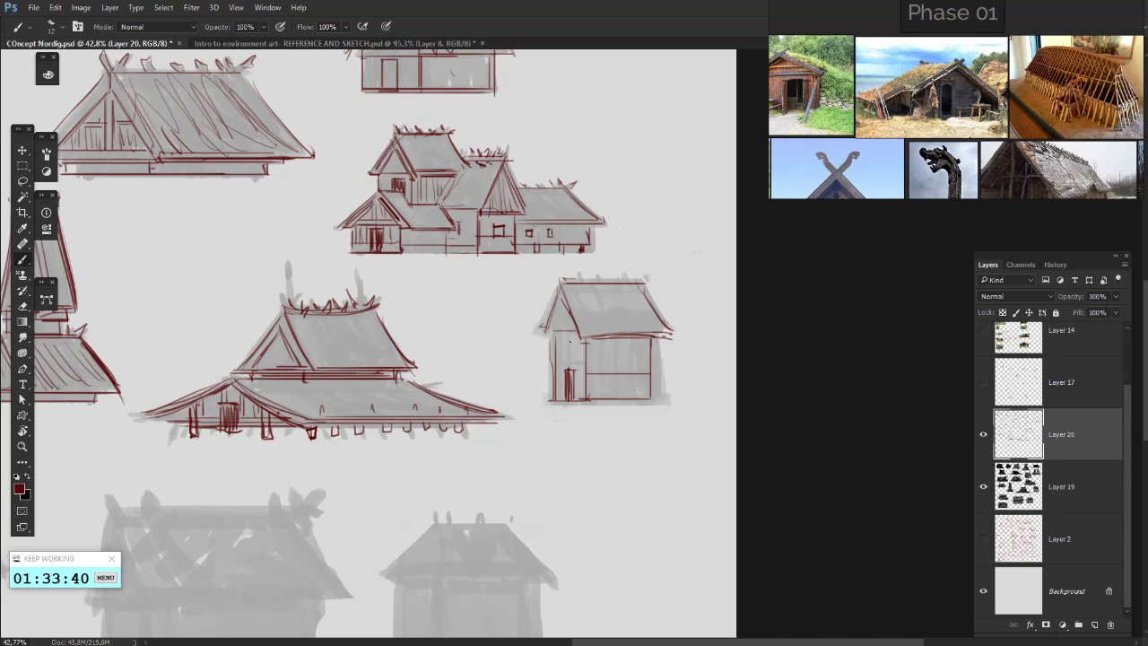
- Try a short beam mark under the tall hut's eave next to the corner post and undo it
{"action": "key", "text": "ctrl+z"}
{"action": "left_click_drag", "start_coordinate": [580, 340], "coordinate": [596, 342]}
{"action": "key", "text": "ctrl+z"}
- Add plank strokes along the inside of the tall hut's gable
{"action": "left_click_drag", "start_coordinate": [469, 332], "coordinate": [464, 343]}
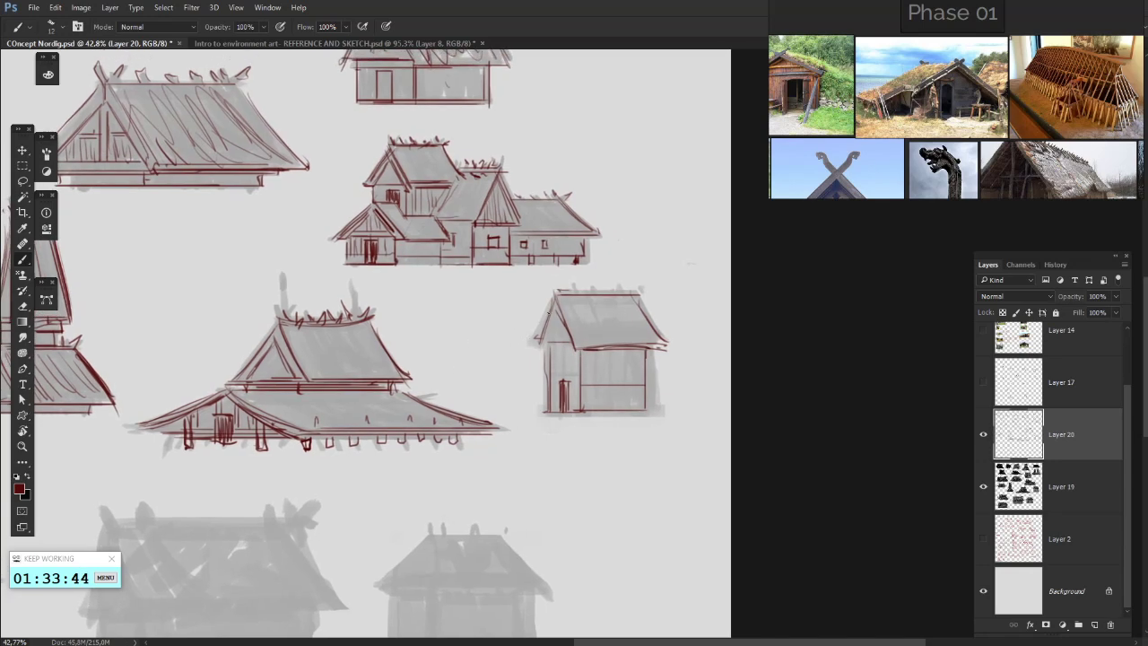
{"action": "left_click_drag", "start_coordinate": [549, 314], "coordinate": [541, 353]}
{"action": "mouse_move", "coordinate": [555, 307]}
{"action": "left_mouse_down"}
{"action": "mouse_move", "coordinate": [543, 348]}
{"action": "mouse_move", "coordinate": [548, 338]}
{"action": "left_mouse_up"}
{"action": "left_click_drag", "start_coordinate": [558, 317], "coordinate": [550, 340]}
- Detail the tall hut's roof with a doubled gable edge, horns at both ridge ends and small triangular marks above the eave
{"action": "left_click_drag", "start_coordinate": [611, 360], "coordinate": [494, 241]}
{"action": "mouse_move", "coordinate": [753, 300]}
{"action": "left_mouse_down"}
{"action": "mouse_move", "coordinate": [736, 301]}
{"action": "mouse_move", "coordinate": [758, 317]}
{"action": "left_mouse_up"}
{"action": "left_click_drag", "start_coordinate": [447, 190], "coordinate": [467, 239]}
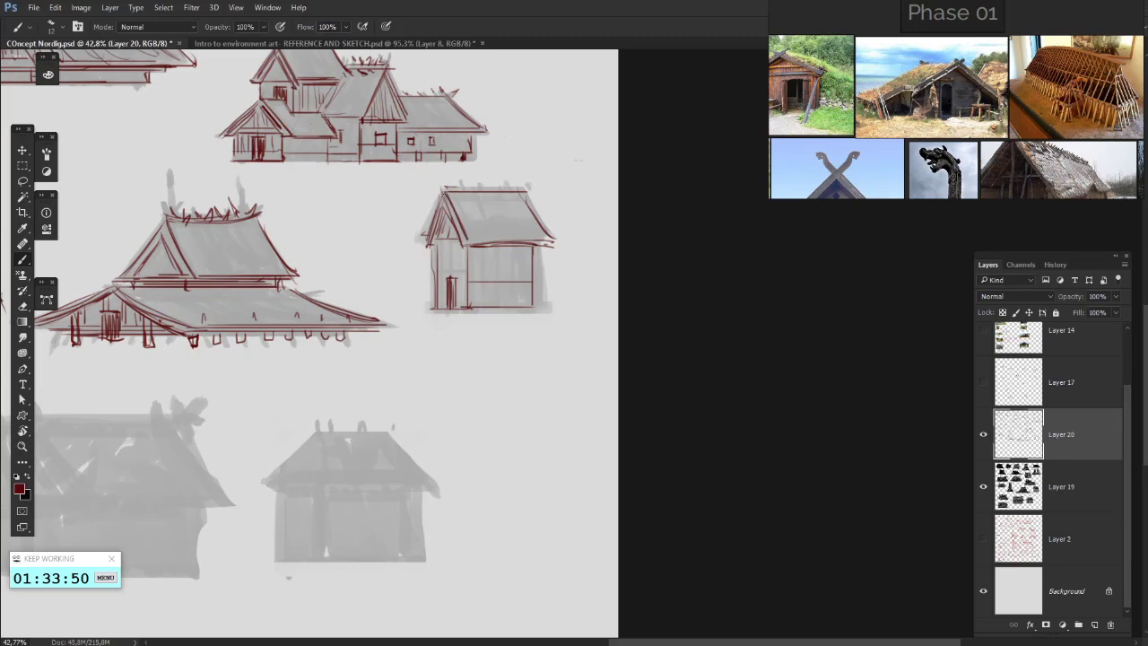
{"action": "mouse_move", "coordinate": [443, 190]}
{"action": "left_mouse_down"}
{"action": "mouse_move", "coordinate": [429, 221]}
{"action": "mouse_move", "coordinate": [455, 180]}
{"action": "mouse_move", "coordinate": [508, 206]}
{"action": "left_mouse_up"}
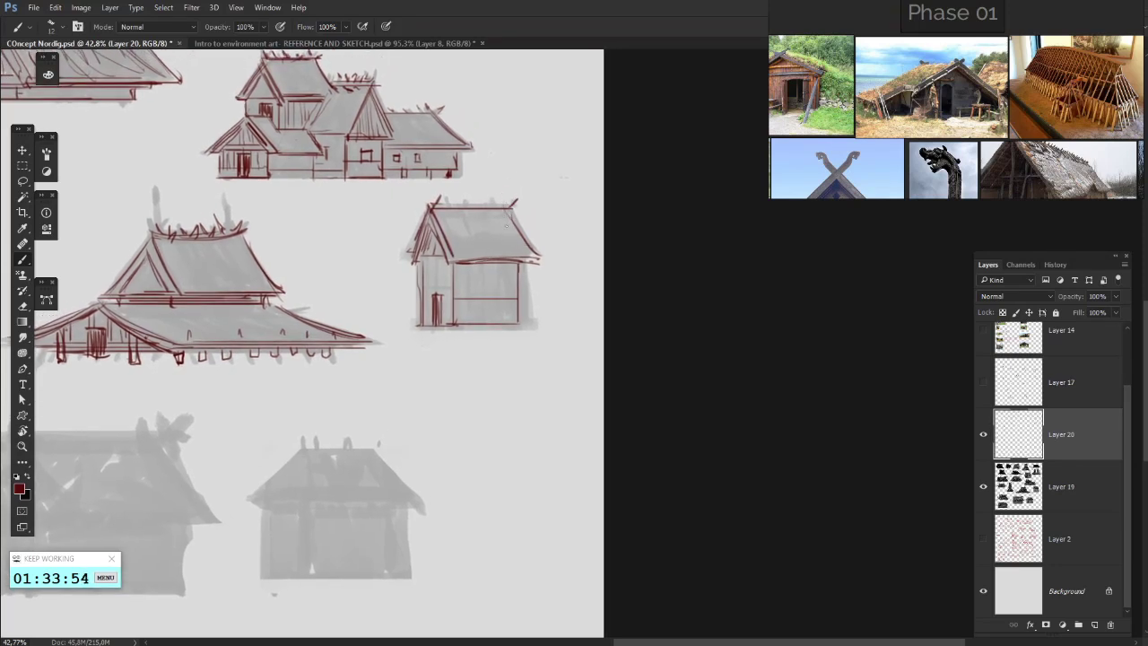
{"action": "left_click_drag", "start_coordinate": [479, 250], "coordinate": [483, 257]}
{"action": "left_click_drag", "start_coordinate": [400, 324], "coordinate": [753, 435]}
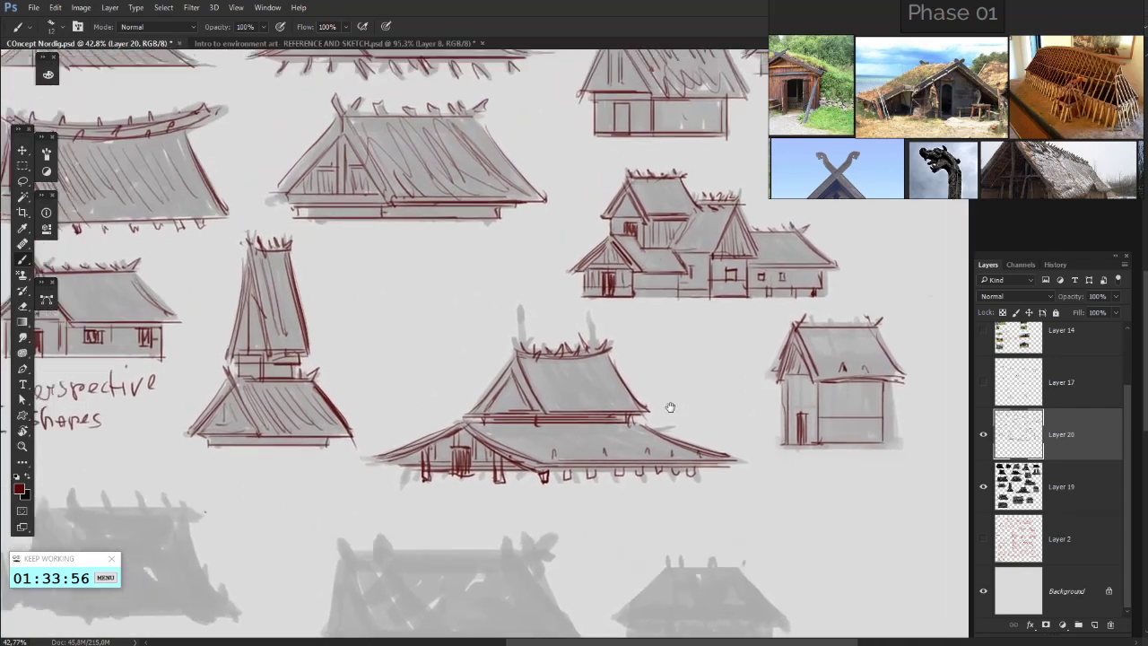
{"action": "left_click_drag", "start_coordinate": [467, 419], "coordinate": [657, 409]}
{"action": "scroll", "coordinate": [639, 361], "scroll_direction": "down", "scroll_amount": 4}
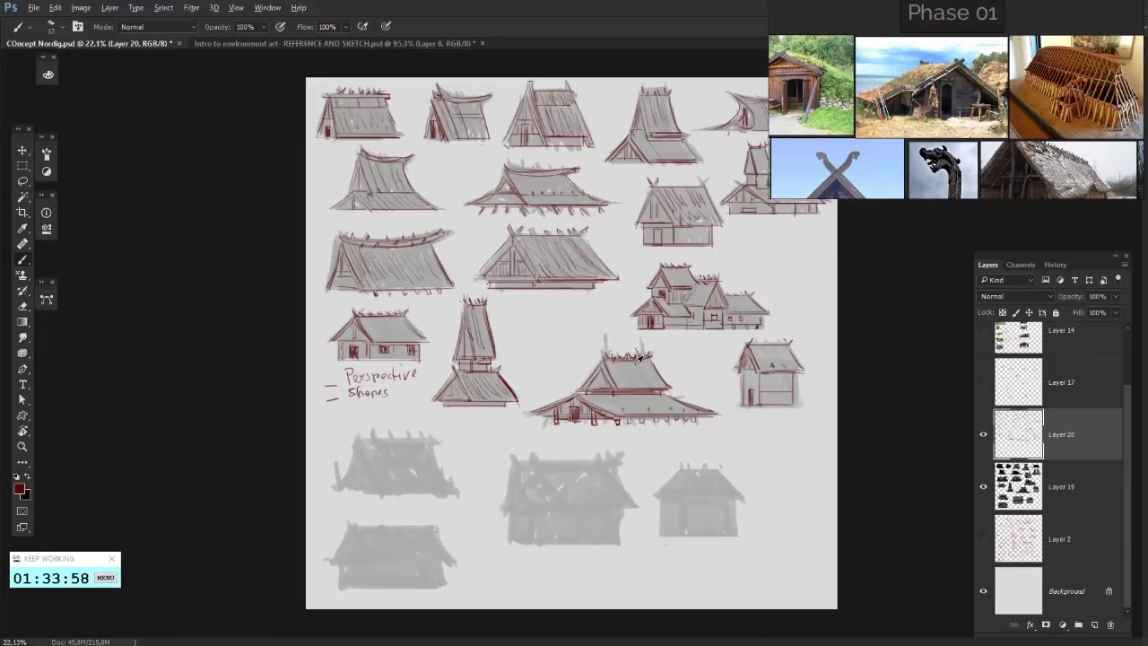
{"action": "scroll", "coordinate": [754, 294], "scroll_direction": "up", "scroll_amount": 2}
{"action": "left_click_drag", "start_coordinate": [756, 303], "coordinate": [670, 304]}
{"action": "scroll", "coordinate": [679, 325], "scroll_direction": "down", "scroll_amount": 3}
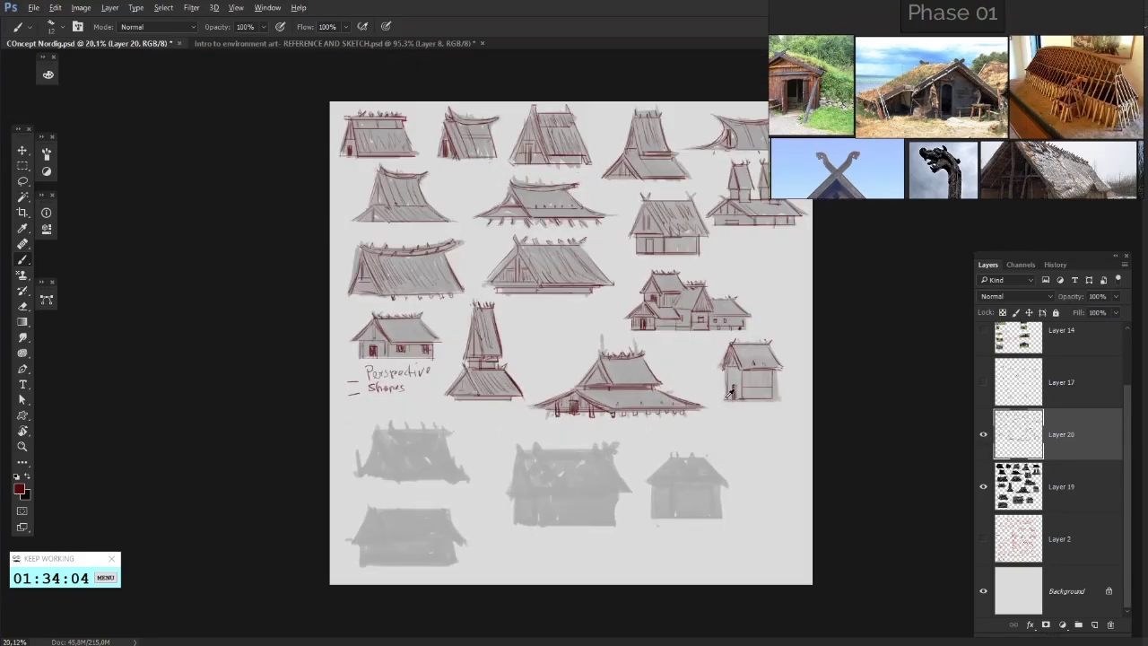
- Hide and show the line work on Layer 20 repeatedly to compare it with the bare grey silhouettes
{"action": "scroll", "coordinate": [731, 393], "scroll_direction": "up", "scroll_amount": 3}
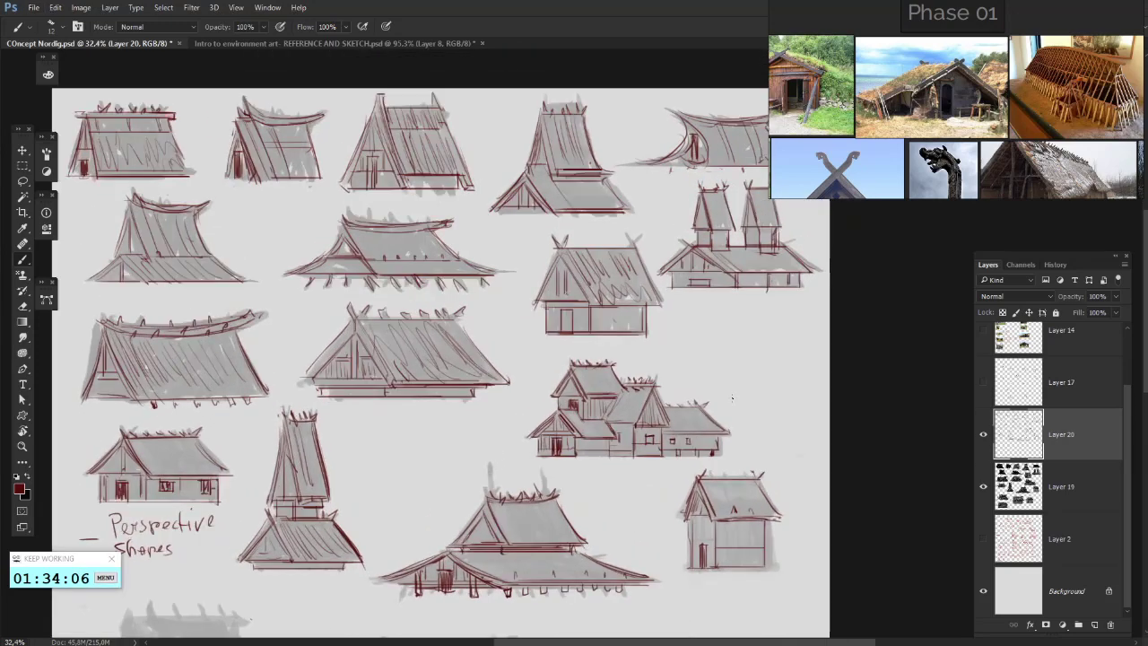
{"action": "left_click", "coordinate": [984, 436]}
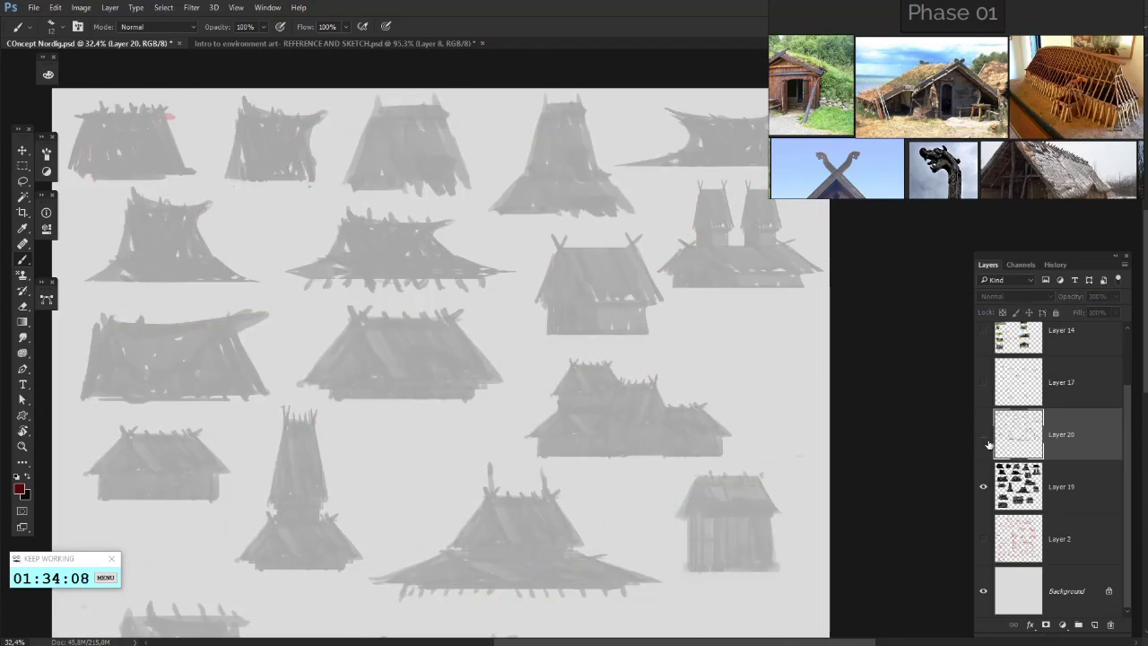
{"action": "left_click", "coordinate": [985, 439]}
{"action": "left_click", "coordinate": [986, 439]}
{"action": "left_click", "coordinate": [986, 440]}
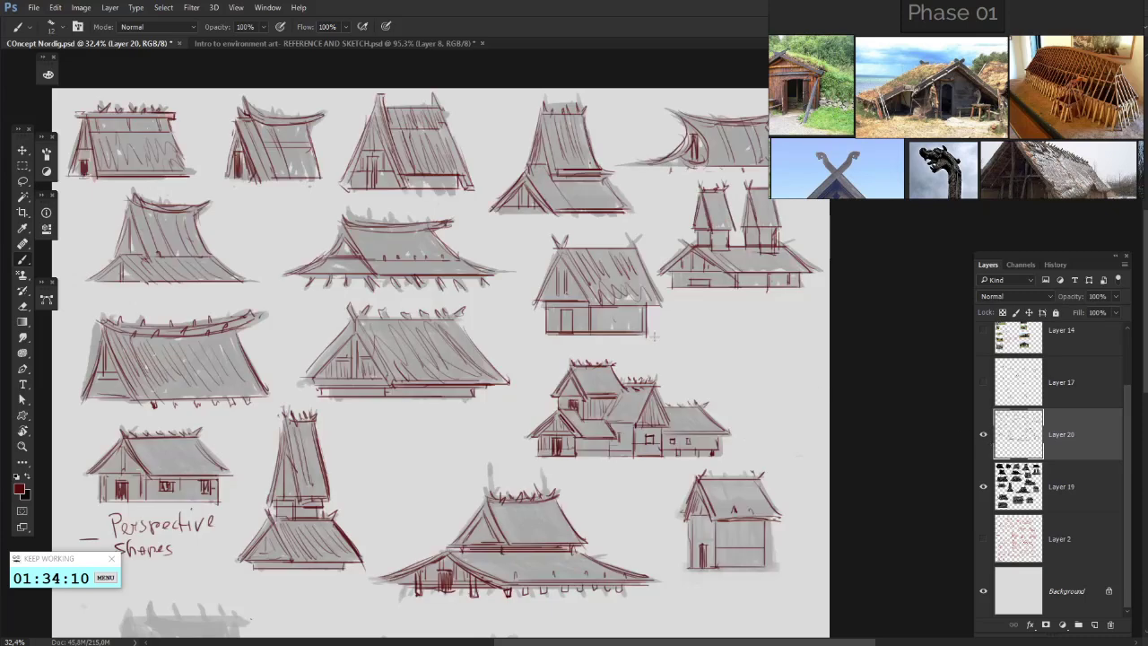
- Examine the lined hut sketches across the sheet and the undrawn silhouettes along its lower part
{"action": "scroll", "coordinate": [655, 336], "scroll_direction": "down", "scroll_amount": 1}
{"action": "scroll", "coordinate": [574, 296], "scroll_direction": "down", "scroll_amount": 6}
{"action": "scroll", "coordinate": [485, 241], "scroll_direction": "up", "scroll_amount": 3}
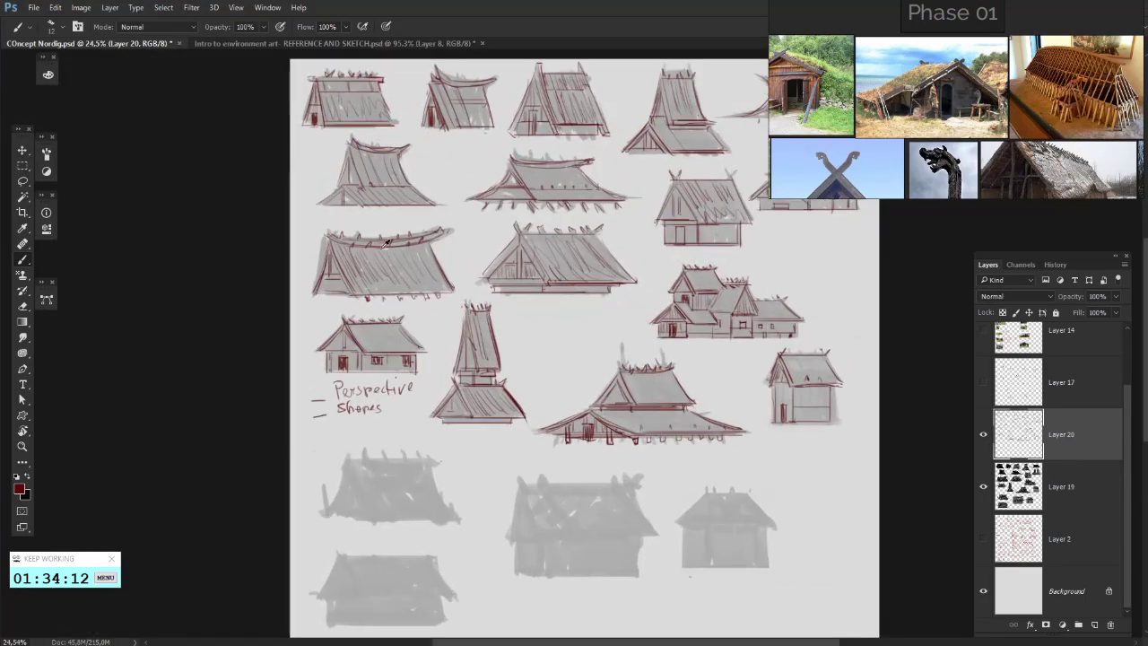
{"action": "scroll", "coordinate": [387, 243], "scroll_direction": "up", "scroll_amount": 1}
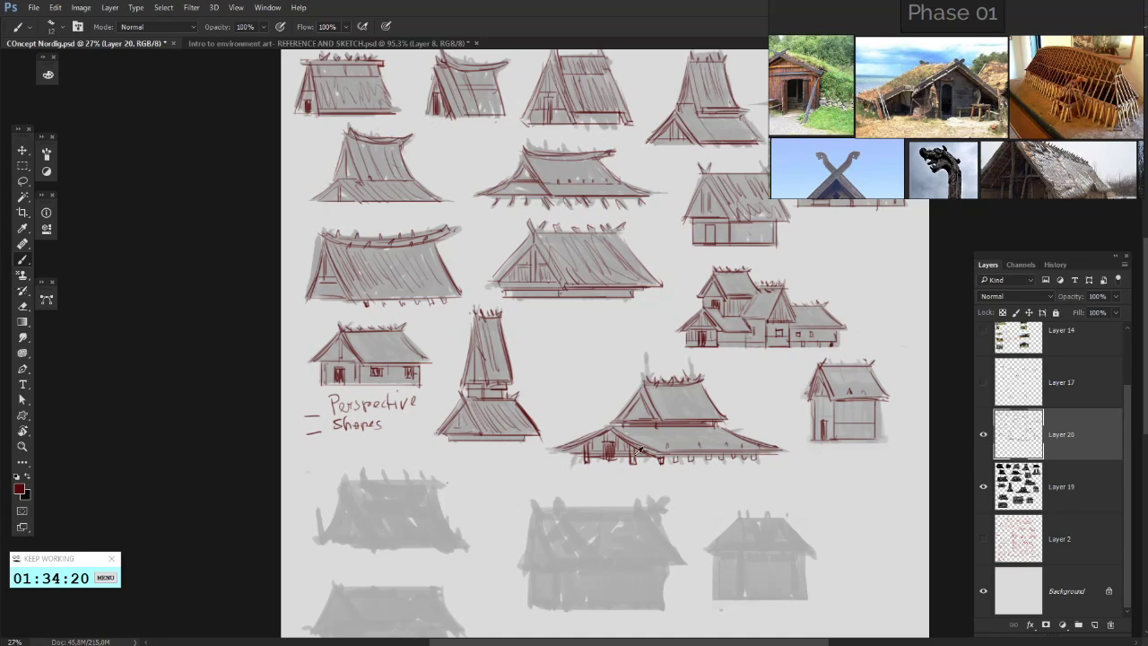
{"action": "scroll", "coordinate": [639, 451], "scroll_direction": "up", "scroll_amount": 1}
{"action": "scroll", "coordinate": [394, 415], "scroll_direction": "down", "scroll_amount": 3}
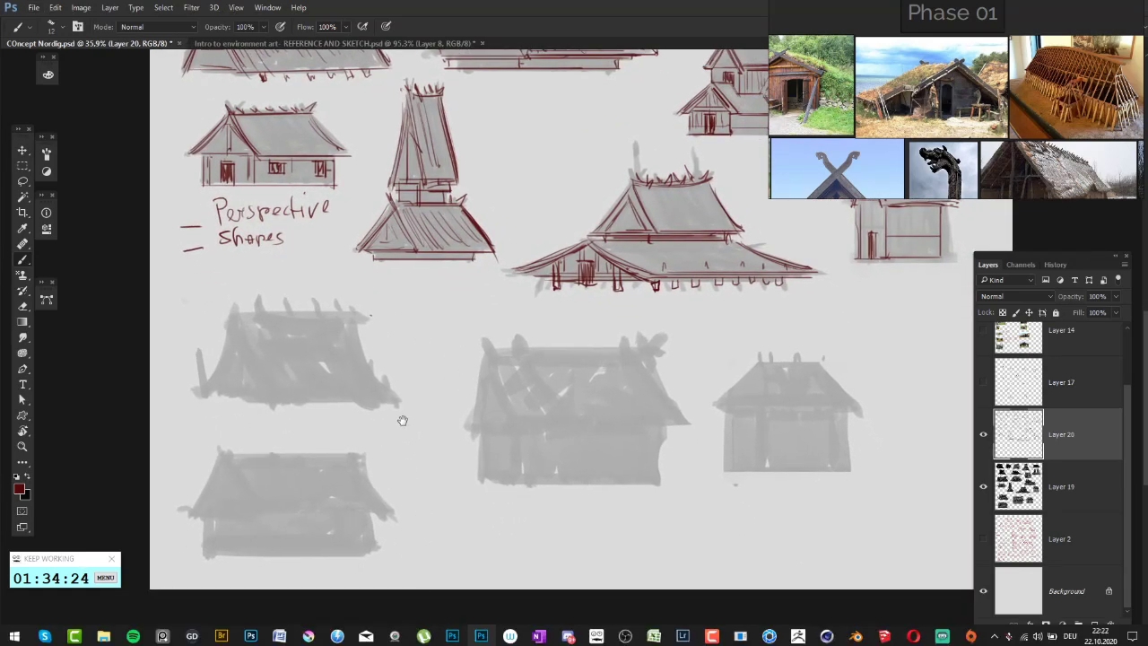
{"action": "scroll", "coordinate": [418, 263], "scroll_direction": "down", "scroll_amount": 1}
{"action": "scroll", "coordinate": [418, 263], "scroll_direction": "up", "scroll_amount": 6}
{"action": "scroll", "coordinate": [476, 263], "scroll_direction": "down", "scroll_amount": 4}
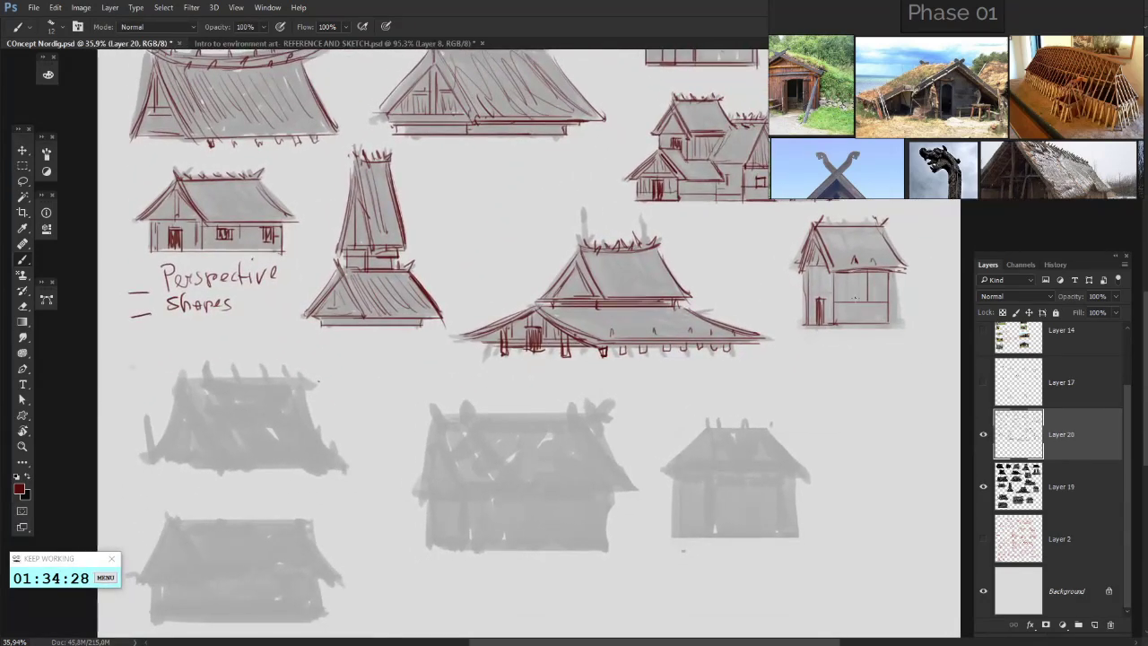
- Add lower beam lines to the tall hut's side wall and a small window above the door in its gable wall
{"action": "mouse_move", "coordinate": [707, 398]}
{"action": "left_mouse_down"}
{"action": "mouse_move", "coordinate": [705, 359]}
{"action": "mouse_move", "coordinate": [684, 370]}
{"action": "left_mouse_up"}
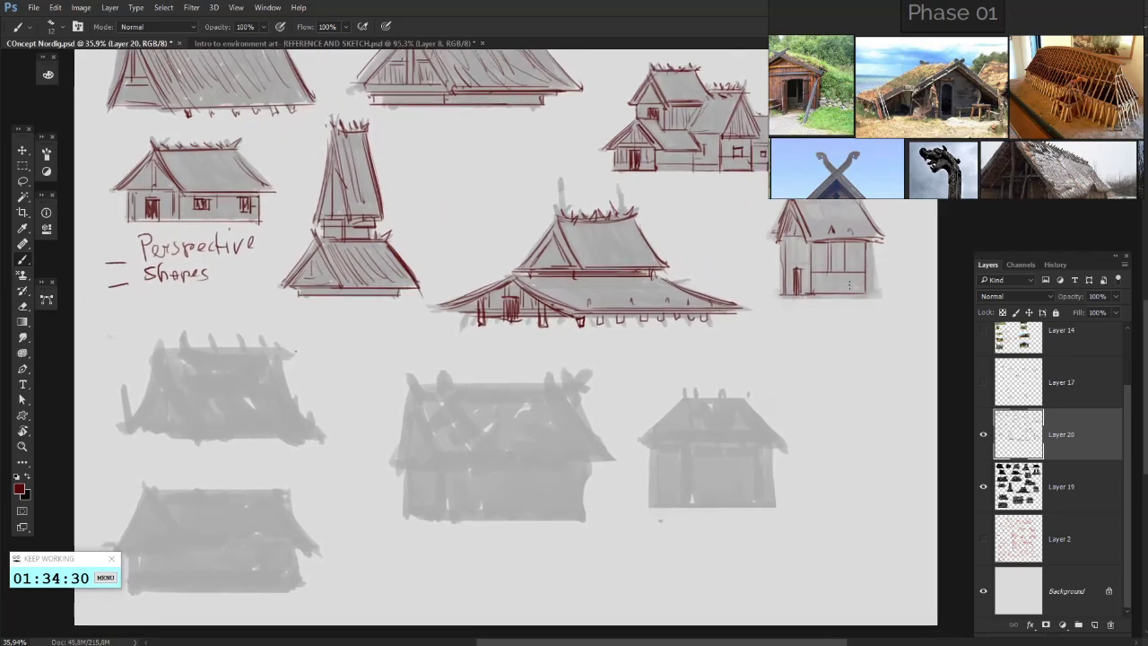
{"action": "left_click_drag", "start_coordinate": [818, 287], "coordinate": [865, 286]}
{"action": "left_click_drag", "start_coordinate": [734, 282], "coordinate": [739, 296]}
{"action": "left_click_drag", "start_coordinate": [772, 332], "coordinate": [709, 364]}
{"action": "left_click_drag", "start_coordinate": [732, 298], "coordinate": [733, 304]}
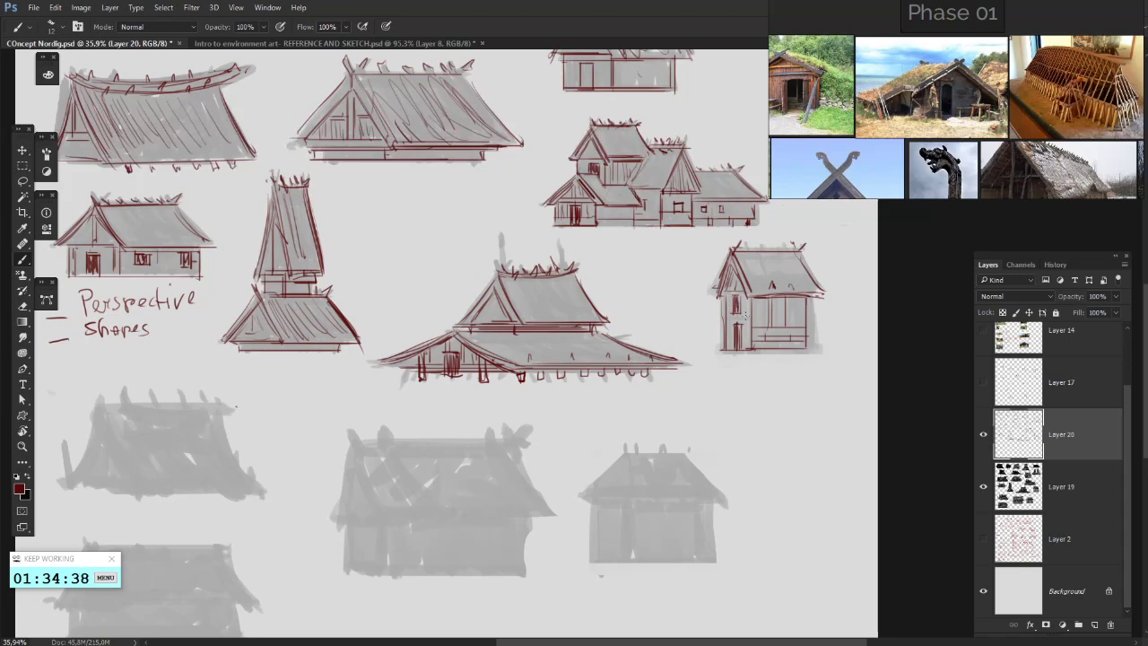
{"action": "key", "text": "alt+Tab"}
{"action": "left_click", "coordinate": [777, 592]}
{"action": "scroll", "coordinate": [724, 447], "scroll_direction": "down", "scroll_amount": 3}
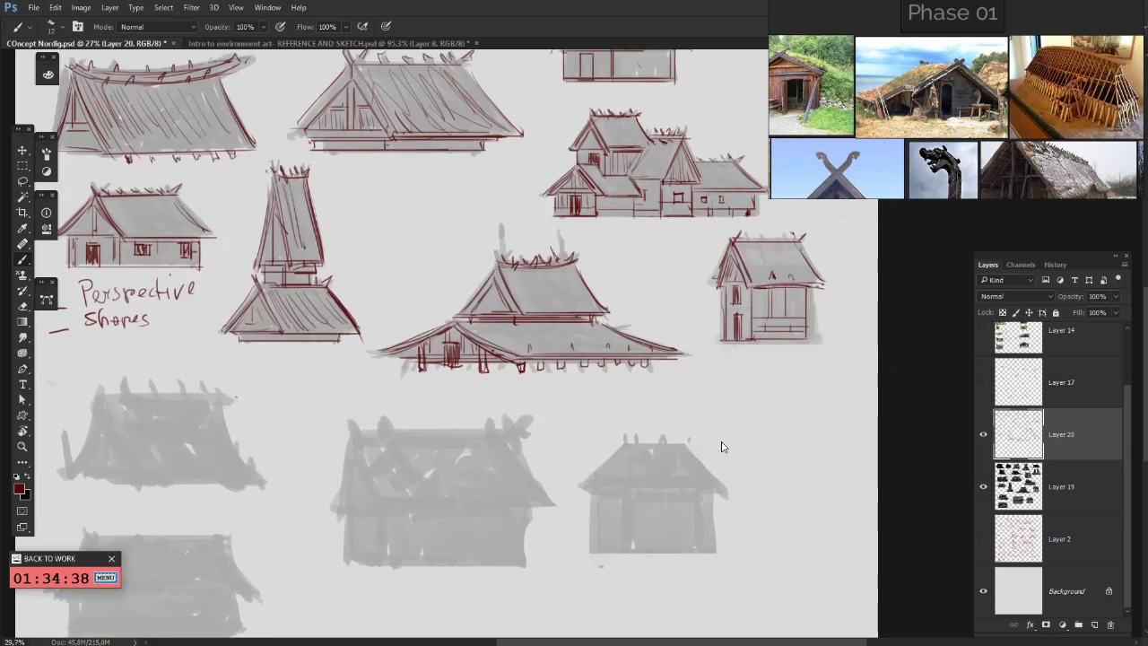
{"action": "scroll", "coordinate": [723, 447], "scroll_direction": "down", "scroll_amount": 1}
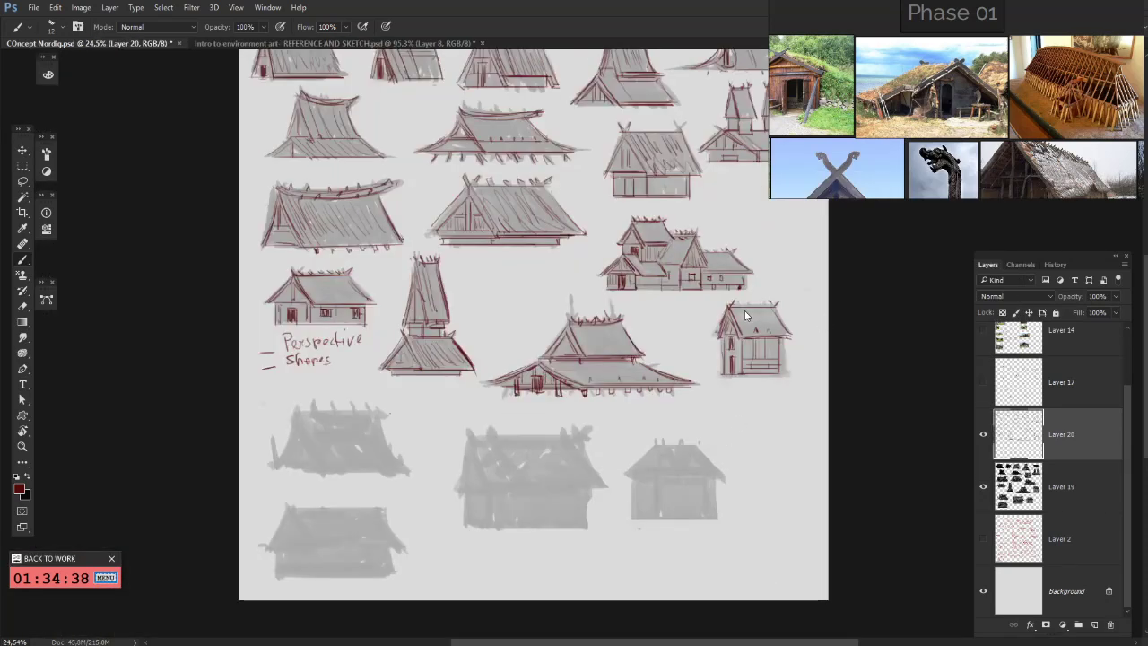
- Draw a small divided window in the wide hall's upper gable and undo the stray diagonal stroke beside the roof
{"action": "scroll", "coordinate": [565, 388], "scroll_direction": "up", "scroll_amount": 5}
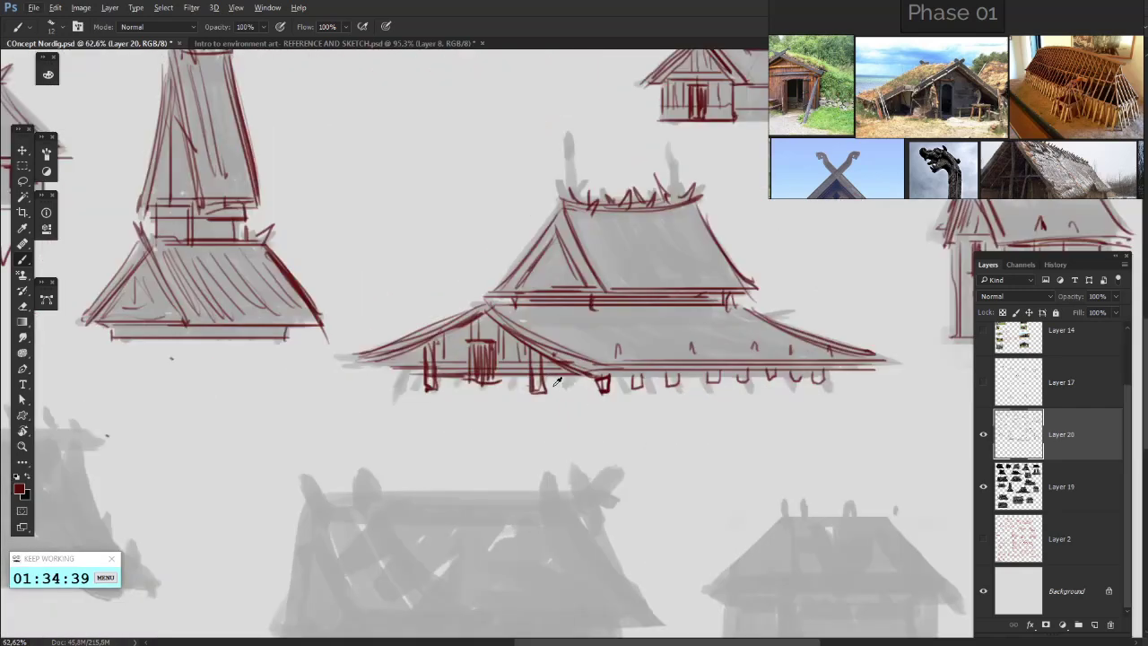
{"action": "left_click_drag", "start_coordinate": [494, 197], "coordinate": [511, 218]}
{"action": "left_click_drag", "start_coordinate": [566, 272], "coordinate": [566, 307]}
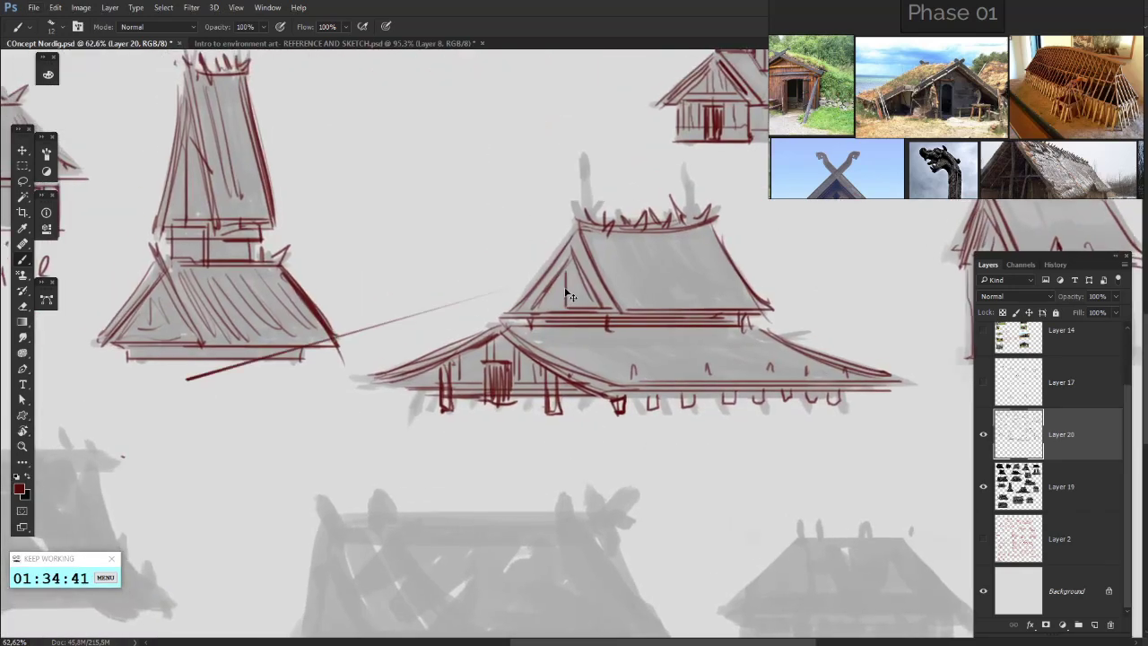
{"action": "key", "text": "ctrl+z"}
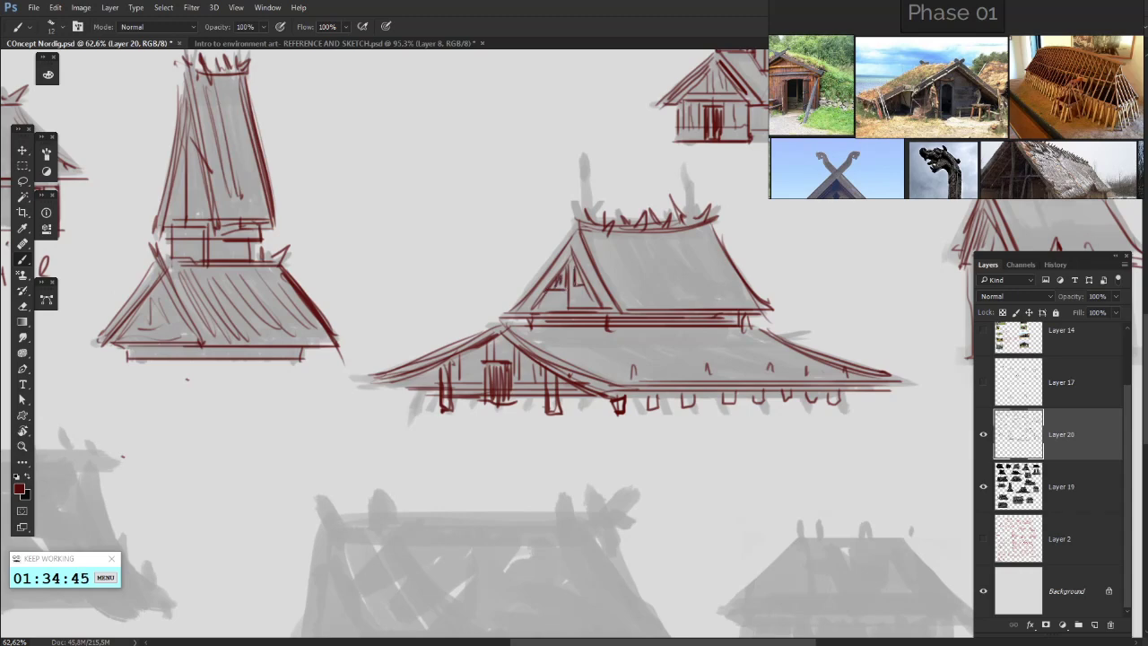
{"action": "left_click_drag", "start_coordinate": [577, 279], "coordinate": [582, 284]}
{"action": "mouse_move", "coordinate": [588, 293]}
{"action": "left_mouse_down"}
{"action": "mouse_move", "coordinate": [516, 284]}
{"action": "mouse_move", "coordinate": [555, 243]}
{"action": "left_mouse_up"}
{"action": "left_click_drag", "start_coordinate": [516, 281], "coordinate": [579, 263]}
- Outline the steep gable of the large central silhouette in the lowest area with doubled, inward-curving edges
{"action": "left_click_drag", "start_coordinate": [413, 438], "coordinate": [700, 338]}
{"action": "left_click_drag", "start_coordinate": [401, 354], "coordinate": [287, 313]}
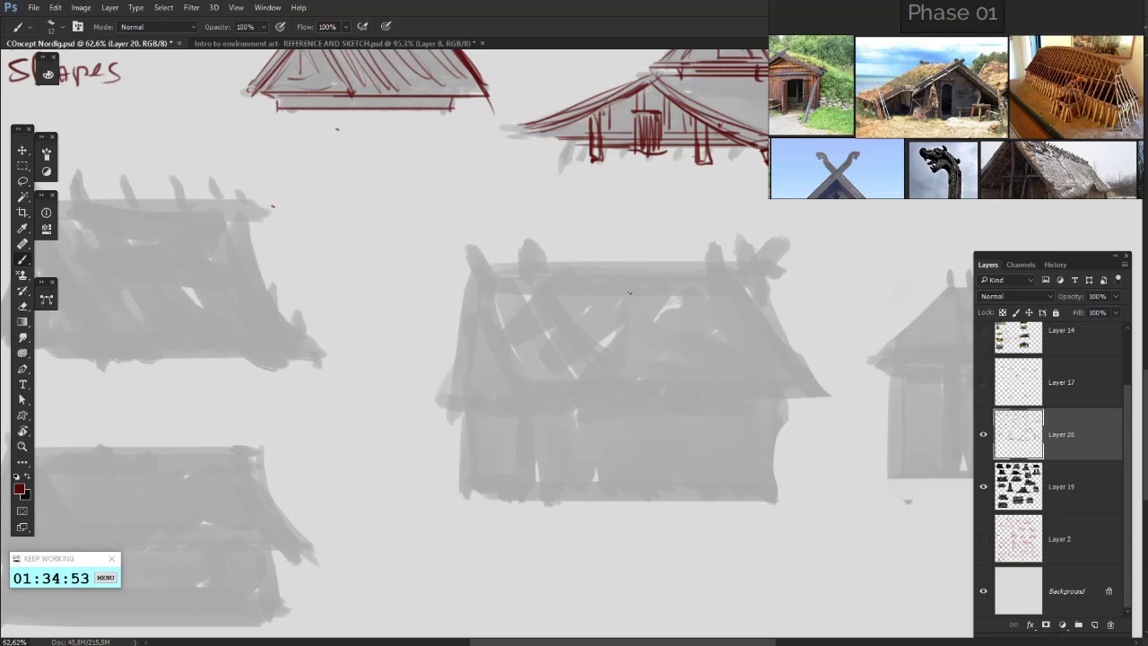
{"action": "left_click_drag", "start_coordinate": [695, 341], "coordinate": [744, 292]}
{"action": "left_click_drag", "start_coordinate": [709, 254], "coordinate": [742, 262]}
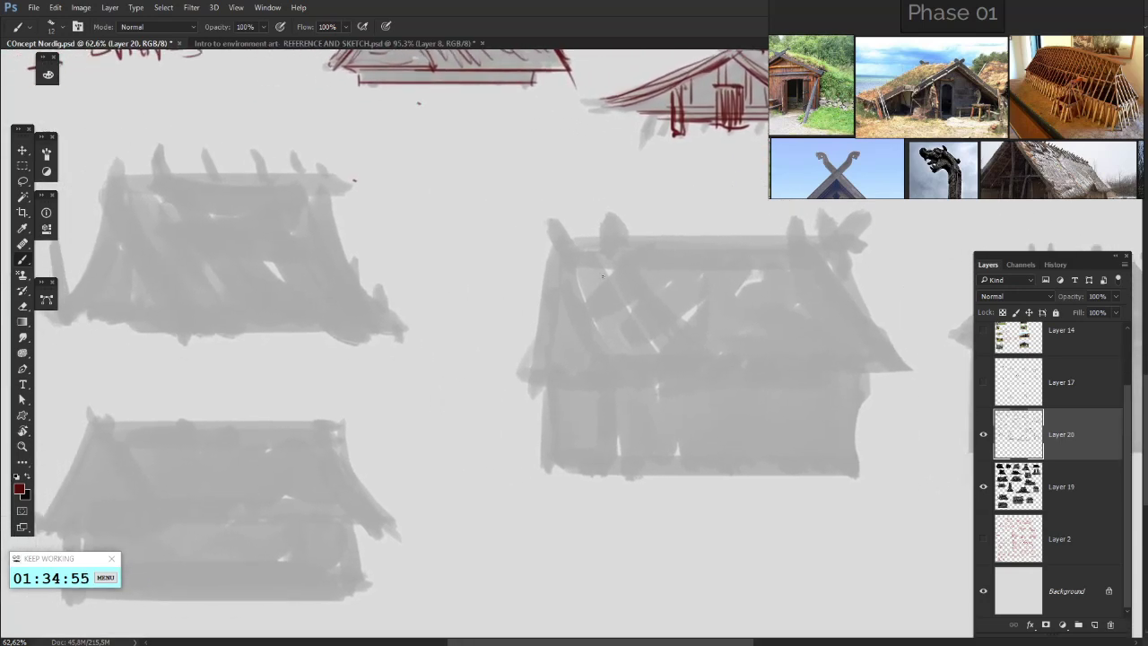
{"action": "mouse_move", "coordinate": [555, 258]}
{"action": "left_mouse_down"}
{"action": "mouse_move", "coordinate": [616, 384]}
{"action": "mouse_move", "coordinate": [547, 332]}
{"action": "mouse_move", "coordinate": [524, 371]}
{"action": "left_mouse_up"}
{"action": "mouse_move", "coordinate": [557, 280]}
{"action": "left_mouse_down"}
{"action": "mouse_move", "coordinate": [529, 371]}
{"action": "mouse_move", "coordinate": [644, 366]}
{"action": "left_mouse_up"}
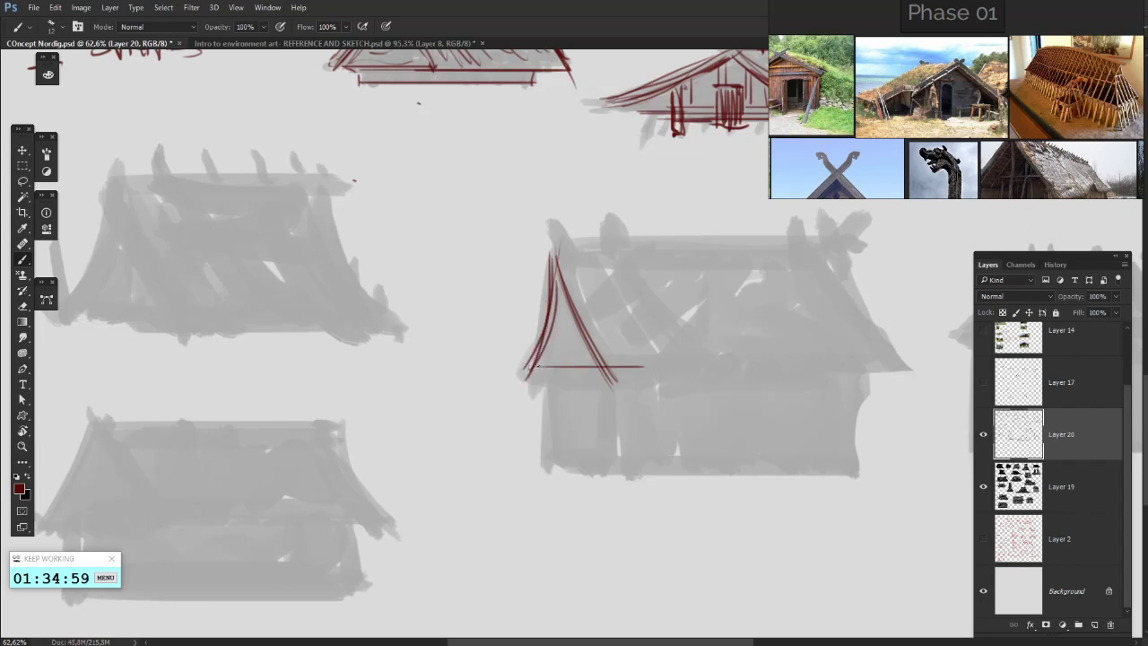
- Undo the overlong gable base line and redraw it straight between the two lower ends of the gable edges
{"action": "mouse_move", "coordinate": [537, 366]}
{"action": "left_mouse_down"}
{"action": "mouse_move", "coordinate": [608, 368]}
{"action": "mouse_move", "coordinate": [560, 363]}
{"action": "left_mouse_up"}
{"action": "key", "text": "ctrl+alt+z"}
{"action": "key", "text": "ctrl+alt+z"}
{"action": "left_click_drag", "start_coordinate": [480, 368], "coordinate": [565, 368]}
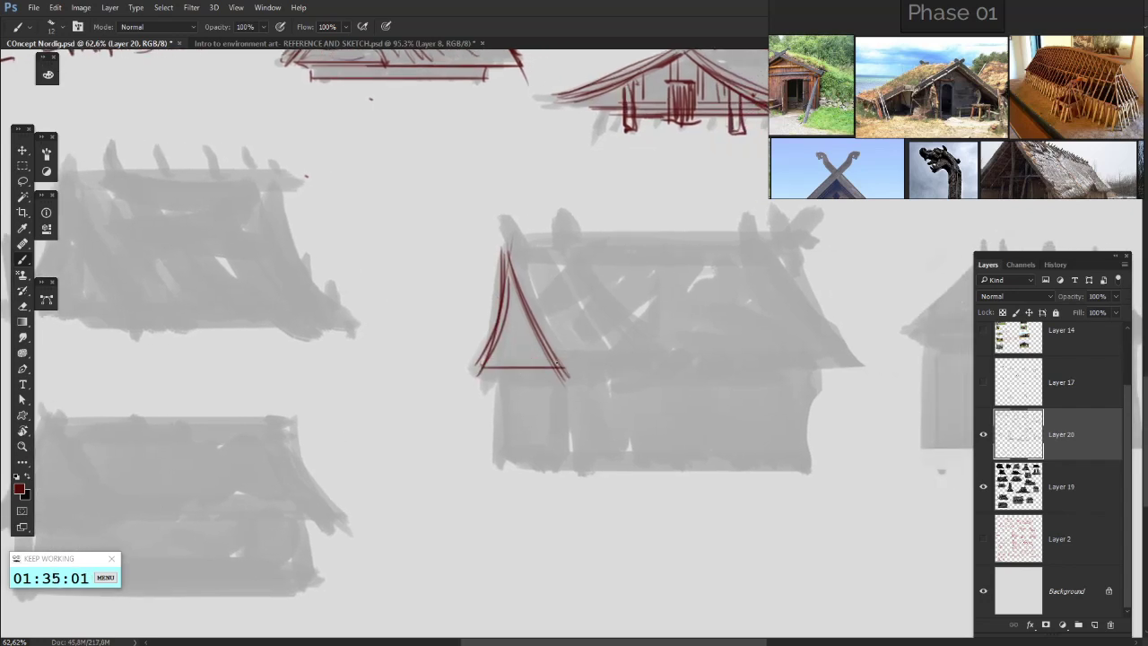
{"action": "left_click_drag", "start_coordinate": [532, 300], "coordinate": [467, 321]}
{"action": "key", "text": "ctrl+z"}
{"action": "key", "text": "ctrl+z"}
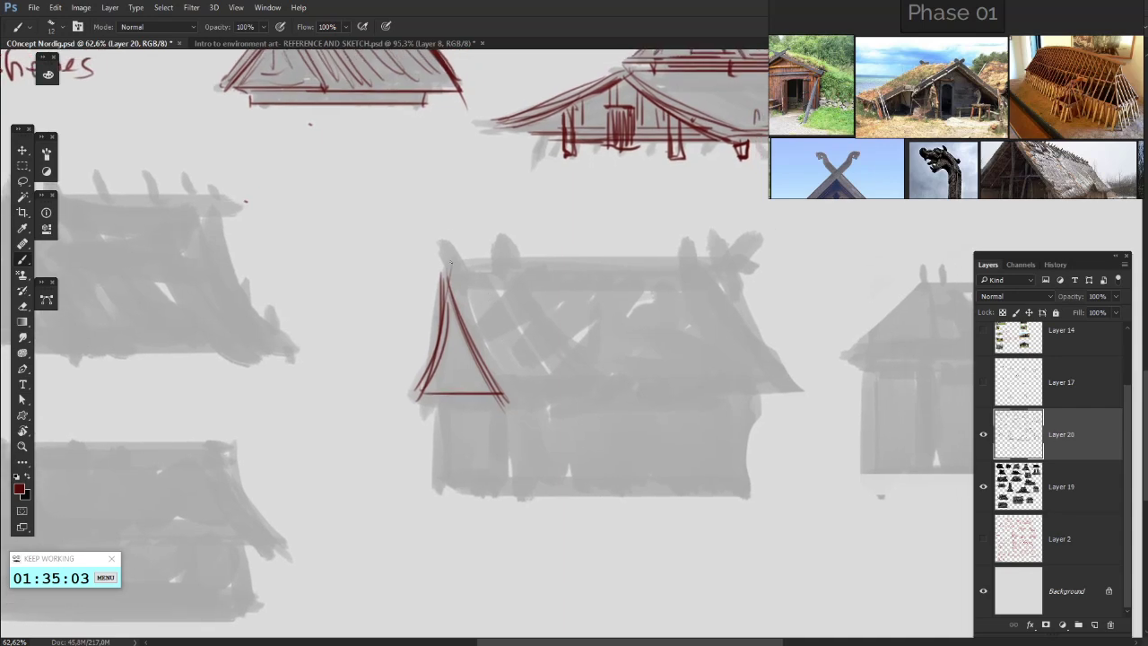
- Draw a doubled ridge line along the large hut's roof and a sloping right roof edge, undoing the failed strokes
{"action": "left_click_drag", "start_coordinate": [435, 267], "coordinate": [713, 263]}
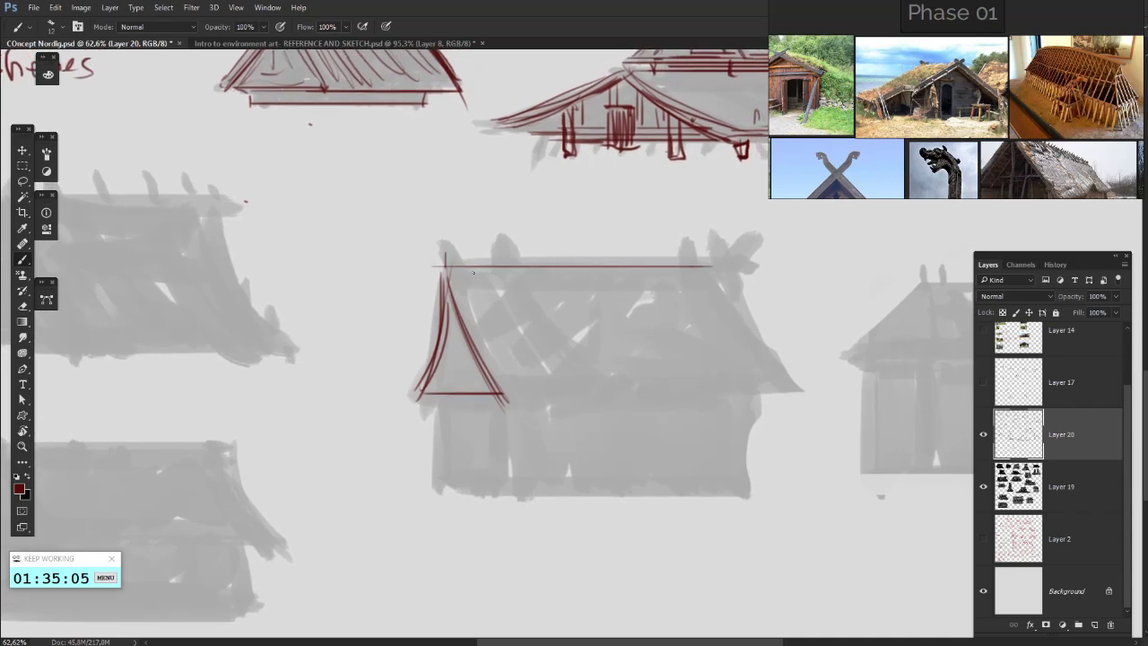
{"action": "left_click_drag", "start_coordinate": [450, 270], "coordinate": [711, 271]}
{"action": "mouse_move", "coordinate": [707, 242]}
{"action": "left_mouse_down"}
{"action": "mouse_move", "coordinate": [637, 281]}
{"action": "mouse_move", "coordinate": [662, 346]}
{"action": "mouse_move", "coordinate": [725, 419]}
{"action": "left_mouse_up"}
{"action": "left_click_drag", "start_coordinate": [640, 307], "coordinate": [727, 423]}
{"action": "left_click_drag", "start_coordinate": [671, 351], "coordinate": [646, 419]}
{"action": "mouse_move", "coordinate": [727, 421]}
{"action": "left_mouse_down"}
{"action": "mouse_move", "coordinate": [490, 420]}
{"action": "mouse_move", "coordinate": [714, 442]}
{"action": "left_mouse_up"}
{"action": "key", "text": "ctrl+z"}
{"action": "key", "text": "ctrl+z"}
{"action": "key", "text": "ctrl+alt+z"}
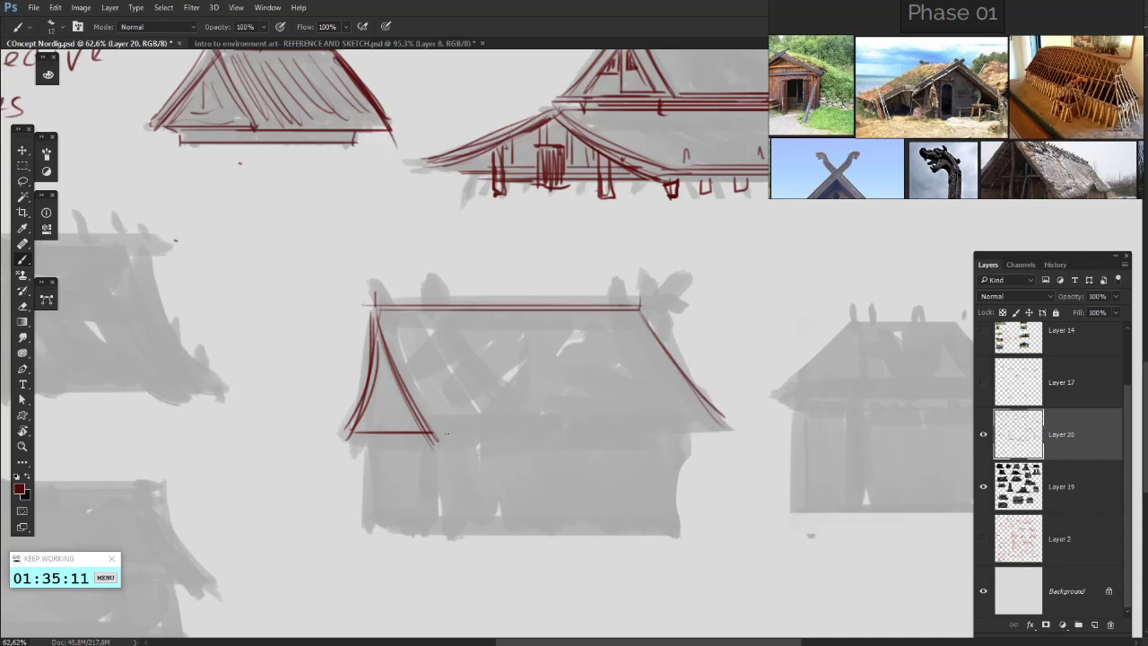
- Draw a doubled eave line along the large hut's roof and add outer parallel curves to both gable edges
{"action": "left_click_drag", "start_coordinate": [436, 433], "coordinate": [721, 434]}
{"action": "left_click_drag", "start_coordinate": [439, 435], "coordinate": [714, 436]}
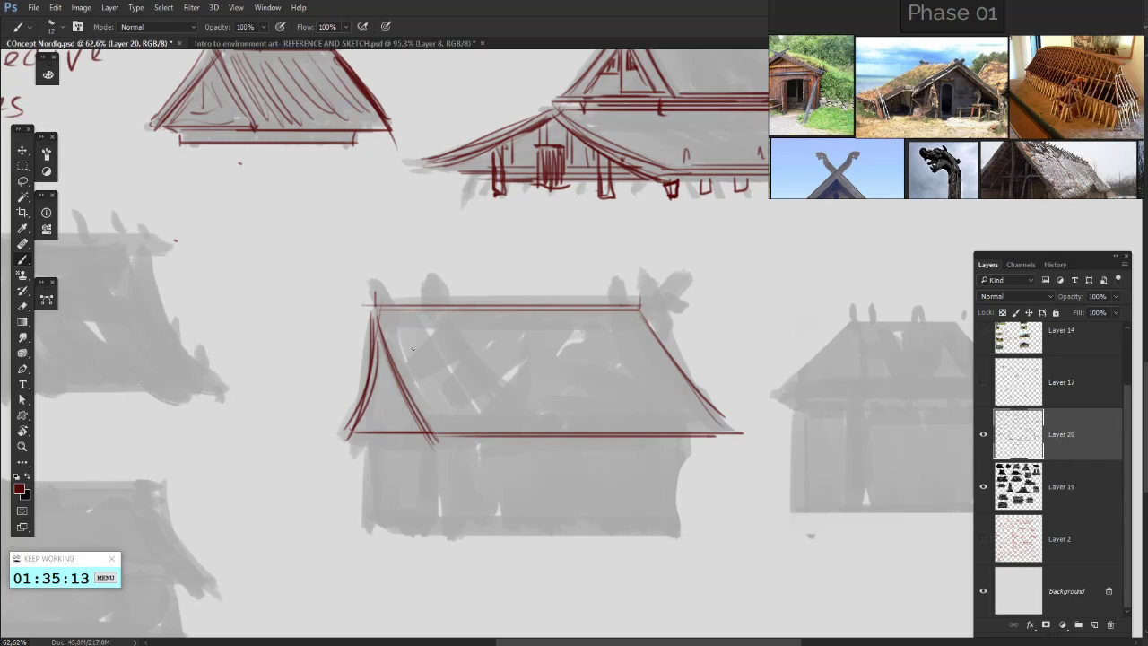
{"action": "left_click_drag", "start_coordinate": [378, 312], "coordinate": [455, 432]}
{"action": "left_click_drag", "start_coordinate": [391, 346], "coordinate": [461, 446]}
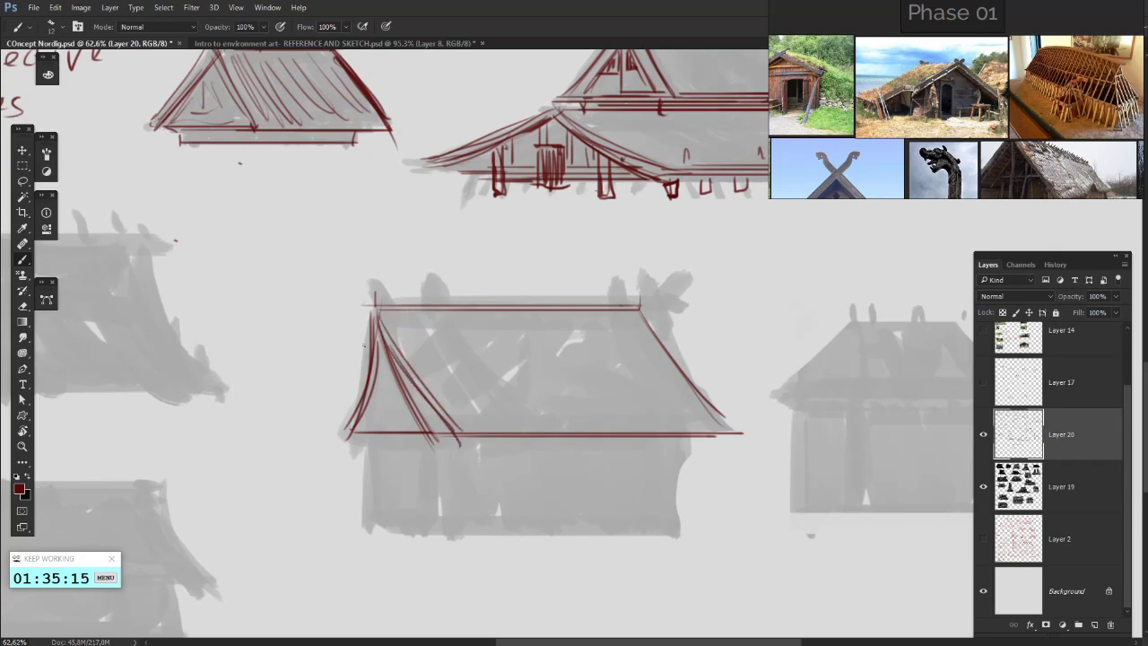
{"action": "left_click_drag", "start_coordinate": [367, 332], "coordinate": [339, 424]}
{"action": "left_click_drag", "start_coordinate": [366, 368], "coordinate": [360, 436]}
{"action": "left_click_drag", "start_coordinate": [435, 440], "coordinate": [459, 436]}
- Draw a notched ridge board edge below the large hut's ridge and add a few slanted plank lines beneath it
{"action": "left_click_drag", "start_coordinate": [551, 338], "coordinate": [495, 359]}
{"action": "left_click_drag", "start_coordinate": [330, 348], "coordinate": [528, 346]}
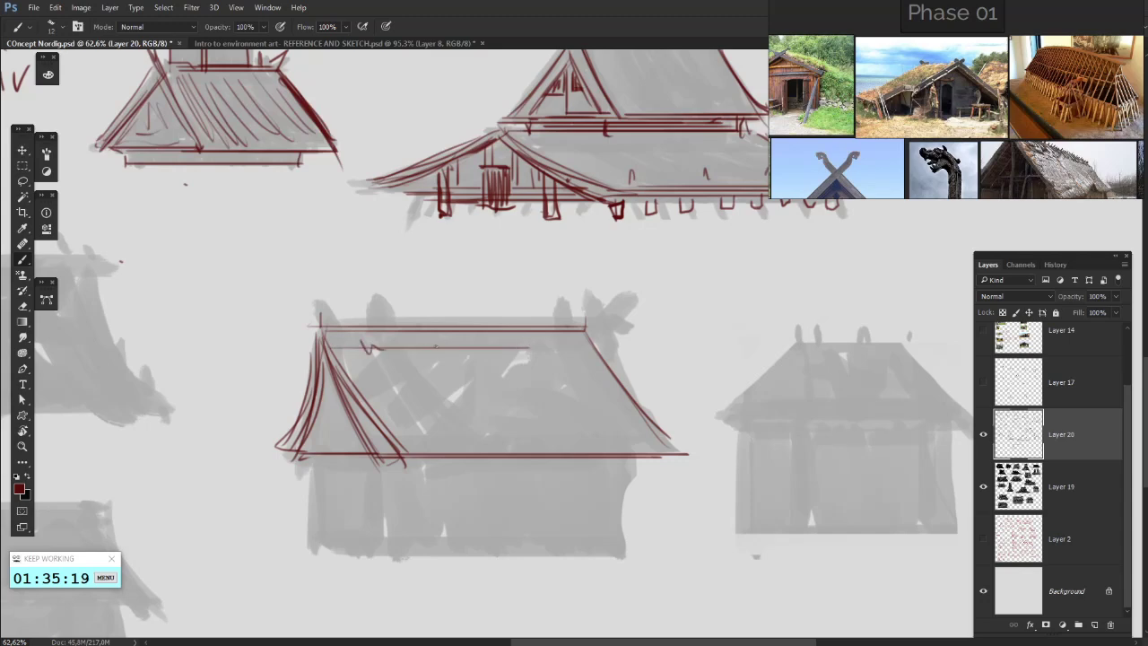
{"action": "left_click_drag", "start_coordinate": [436, 345], "coordinate": [596, 351]}
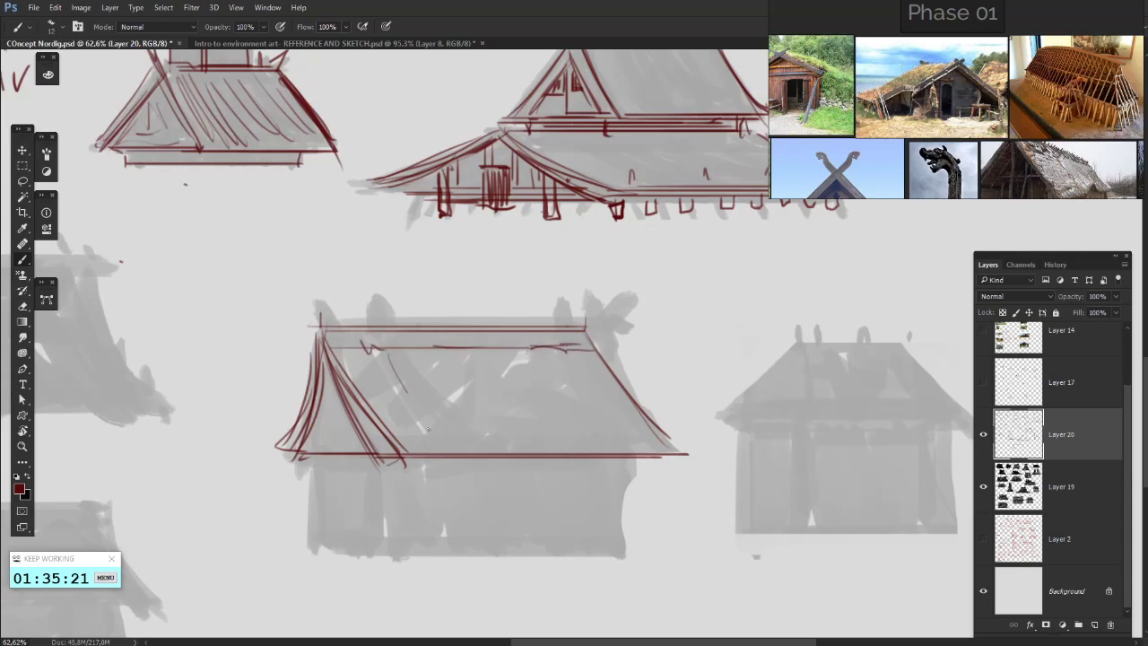
{"action": "left_click_drag", "start_coordinate": [428, 429], "coordinate": [431, 432]}
{"action": "mouse_move", "coordinate": [397, 352]}
{"action": "left_mouse_down"}
{"action": "mouse_move", "coordinate": [427, 420]}
{"action": "mouse_move", "coordinate": [448, 426]}
{"action": "left_mouse_up"}
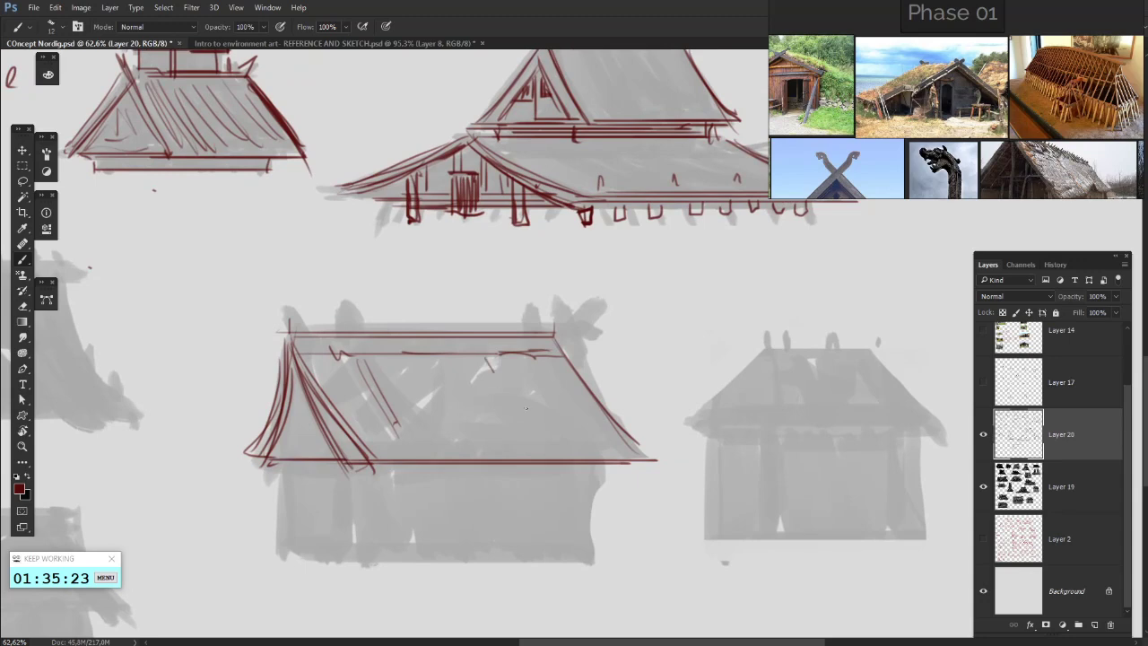
{"action": "left_click_drag", "start_coordinate": [493, 371], "coordinate": [522, 407]}
{"action": "left_click_drag", "start_coordinate": [519, 362], "coordinate": [544, 418]}
{"action": "left_click_drag", "start_coordinate": [525, 431], "coordinate": [521, 422]}
- Fill the large hut's roof with slanted plank strokes running from the ridge board toward the eave
{"action": "mouse_move", "coordinate": [413, 364]}
{"action": "left_mouse_down"}
{"action": "mouse_move", "coordinate": [469, 347]}
{"action": "mouse_move", "coordinate": [515, 381]}
{"action": "left_mouse_up"}
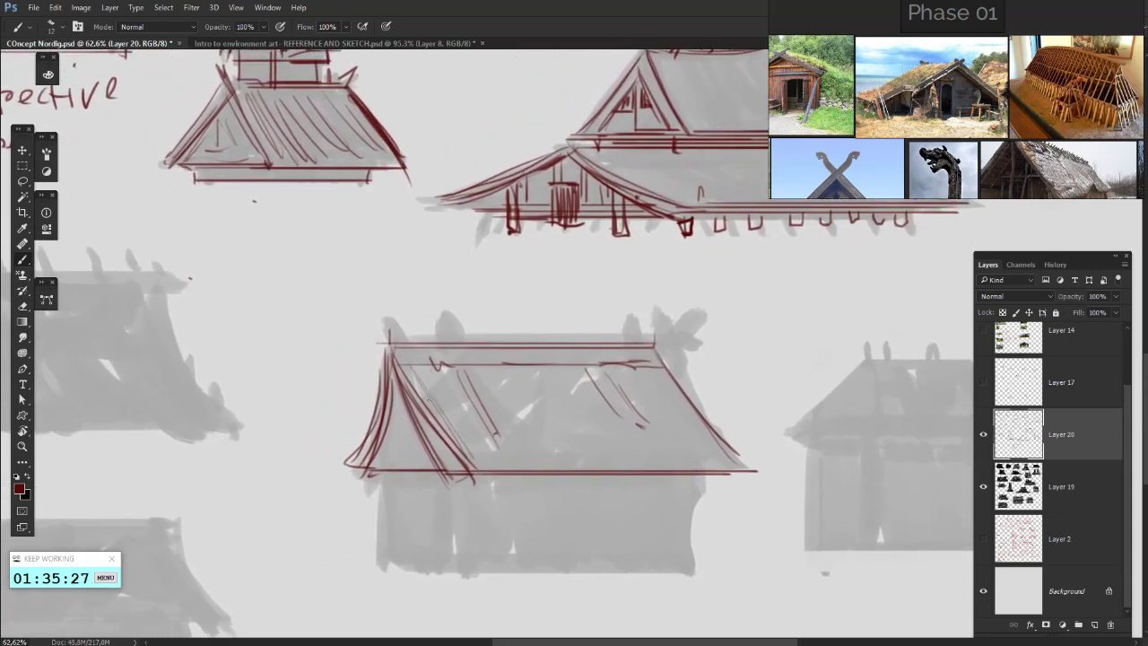
{"action": "left_click_drag", "start_coordinate": [420, 370], "coordinate": [459, 445]}
{"action": "mouse_move", "coordinate": [441, 372]}
{"action": "left_mouse_down"}
{"action": "mouse_move", "coordinate": [495, 465]}
{"action": "mouse_move", "coordinate": [498, 453]}
{"action": "left_mouse_up"}
{"action": "left_click_drag", "start_coordinate": [504, 416], "coordinate": [542, 458]}
{"action": "left_click_drag", "start_coordinate": [490, 368], "coordinate": [551, 461]}
{"action": "left_click_drag", "start_coordinate": [514, 382], "coordinate": [578, 461]}
{"action": "mouse_move", "coordinate": [529, 375]}
{"action": "left_mouse_down"}
{"action": "mouse_move", "coordinate": [598, 462]}
{"action": "mouse_move", "coordinate": [613, 452]}
{"action": "left_mouse_up"}
{"action": "left_click_drag", "start_coordinate": [558, 370], "coordinate": [638, 465]}
{"action": "left_click_drag", "start_coordinate": [613, 421], "coordinate": [648, 462]}
{"action": "mouse_move", "coordinate": [633, 406]}
{"action": "left_mouse_down"}
{"action": "mouse_move", "coordinate": [674, 469]}
{"action": "mouse_move", "coordinate": [688, 466]}
{"action": "left_mouse_up"}
{"action": "left_click_drag", "start_coordinate": [643, 370], "coordinate": [716, 458]}
- Draw a curved corner post with a square block under the large hut's right eave, plus horizontal beam lines along the wall
{"action": "left_click_drag", "start_coordinate": [551, 484], "coordinate": [594, 449]}
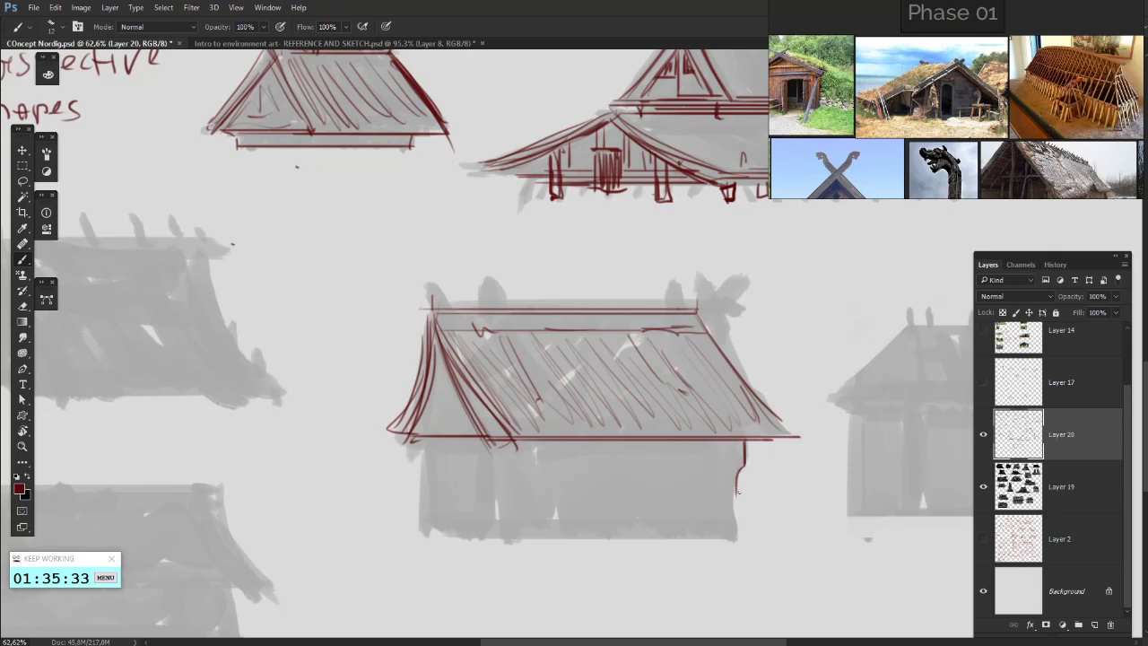
{"action": "left_click_drag", "start_coordinate": [738, 491], "coordinate": [736, 517]}
{"action": "key", "text": "ctrl+alt+z"}
{"action": "key", "text": "ctrl+alt+z"}
{"action": "mouse_move", "coordinate": [742, 468]}
{"action": "left_mouse_down"}
{"action": "mouse_move", "coordinate": [739, 520]}
{"action": "mouse_move", "coordinate": [752, 534]}
{"action": "left_mouse_up"}
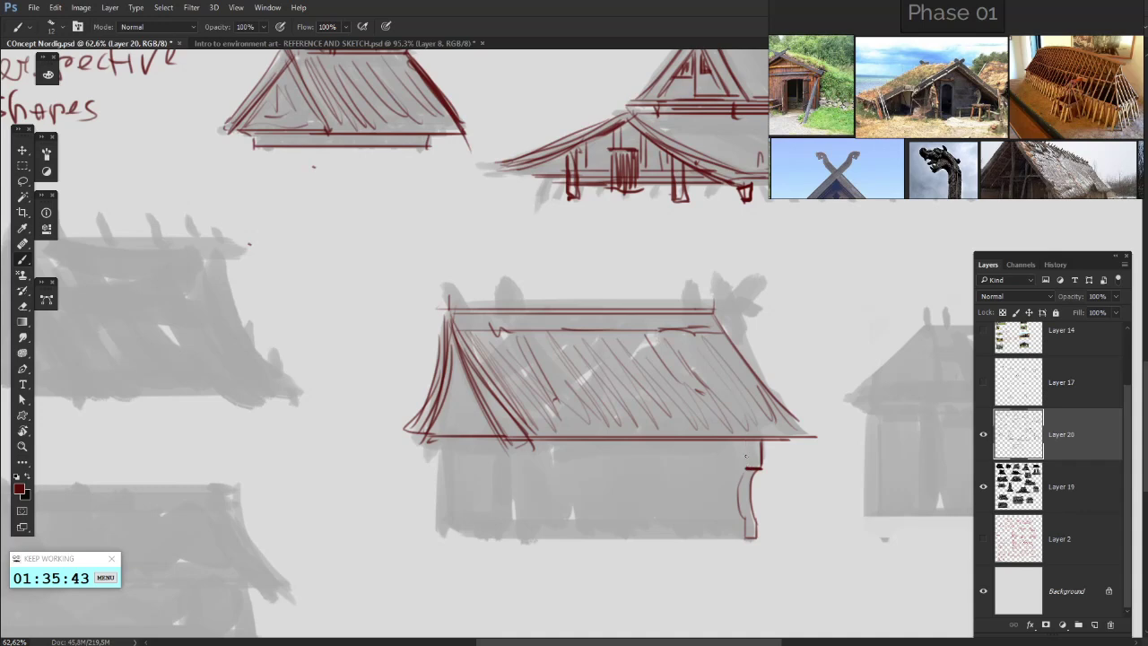
{"action": "left_click_drag", "start_coordinate": [745, 507], "coordinate": [748, 481]}
{"action": "left_click_drag", "start_coordinate": [744, 440], "coordinate": [538, 440]}
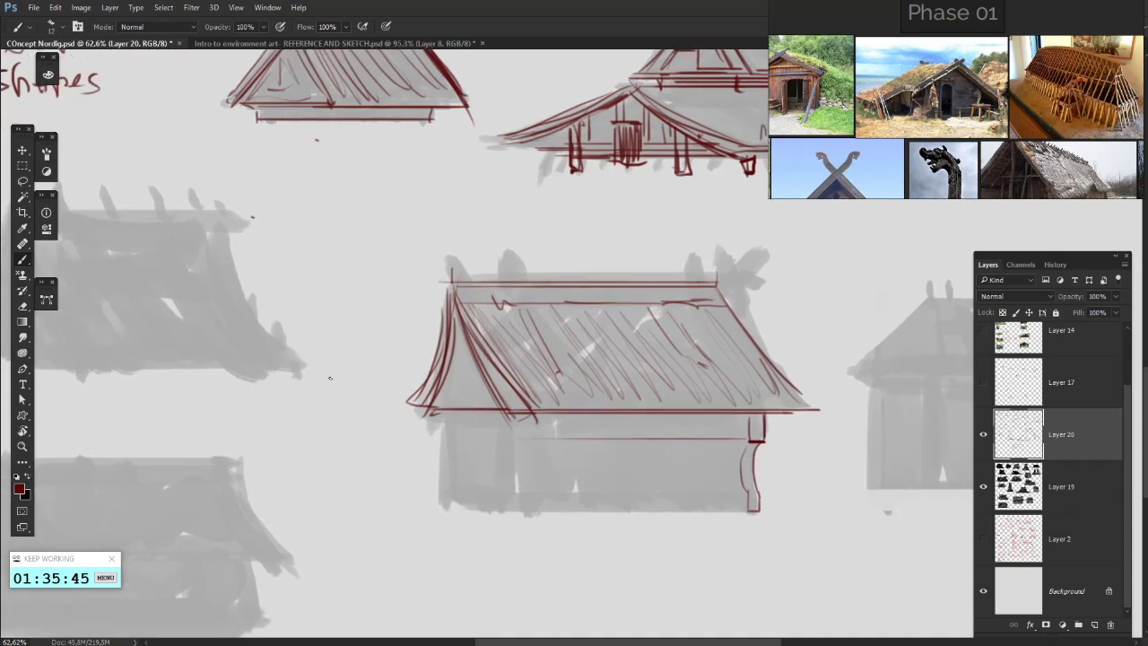
{"action": "left_click_drag", "start_coordinate": [744, 492], "coordinate": [545, 491]}
{"action": "scroll", "coordinate": [363, 295], "scroll_direction": "down", "scroll_amount": 10}
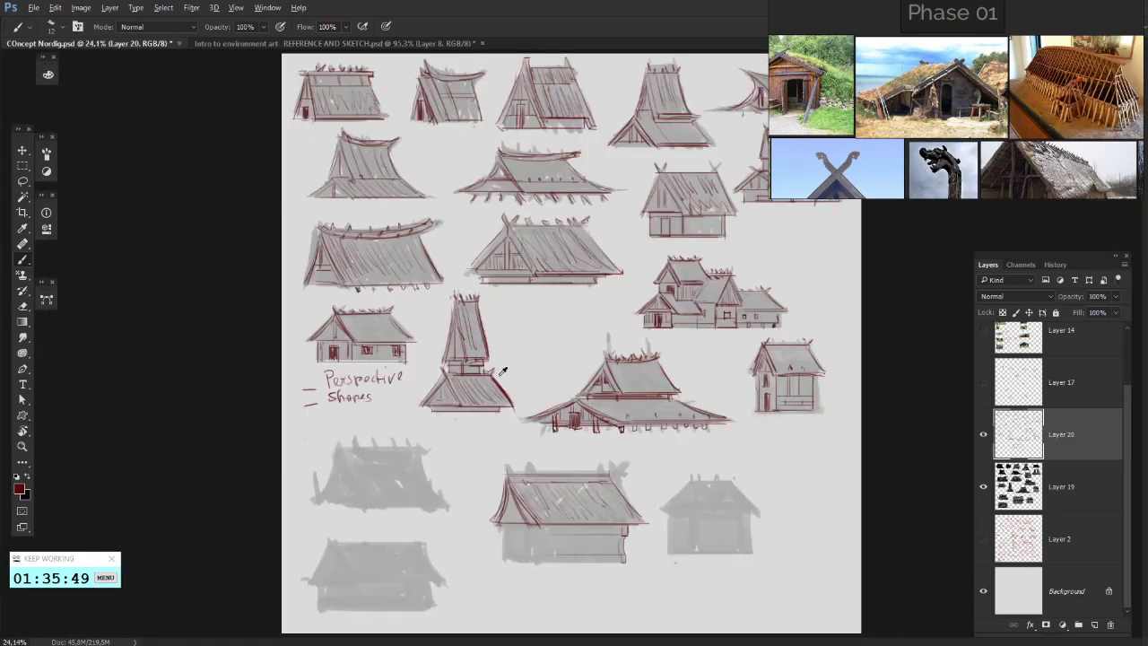
{"action": "scroll", "coordinate": [504, 373], "scroll_direction": "up", "scroll_amount": 2}
{"action": "scroll", "coordinate": [535, 408], "scroll_direction": "down", "scroll_amount": 2}
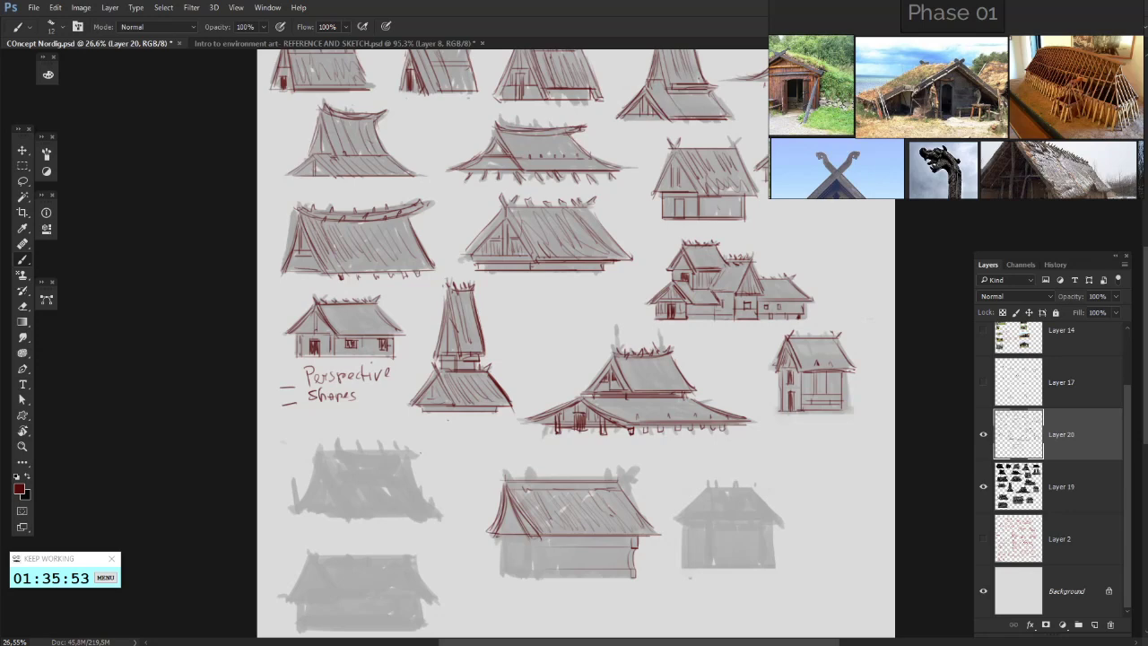
- Save and close COncept Nordig.psd and the document Intro to environment art- REFERENCE AND SKETCH.psd
{"action": "key", "text": "alt+Tab"}
{"action": "left_click", "coordinate": [33, 7]}
{"action": "left_click", "coordinate": [63, 131]}
{"action": "left_click", "coordinate": [175, 42]}
{"action": "left_click", "coordinate": [531, 255]}
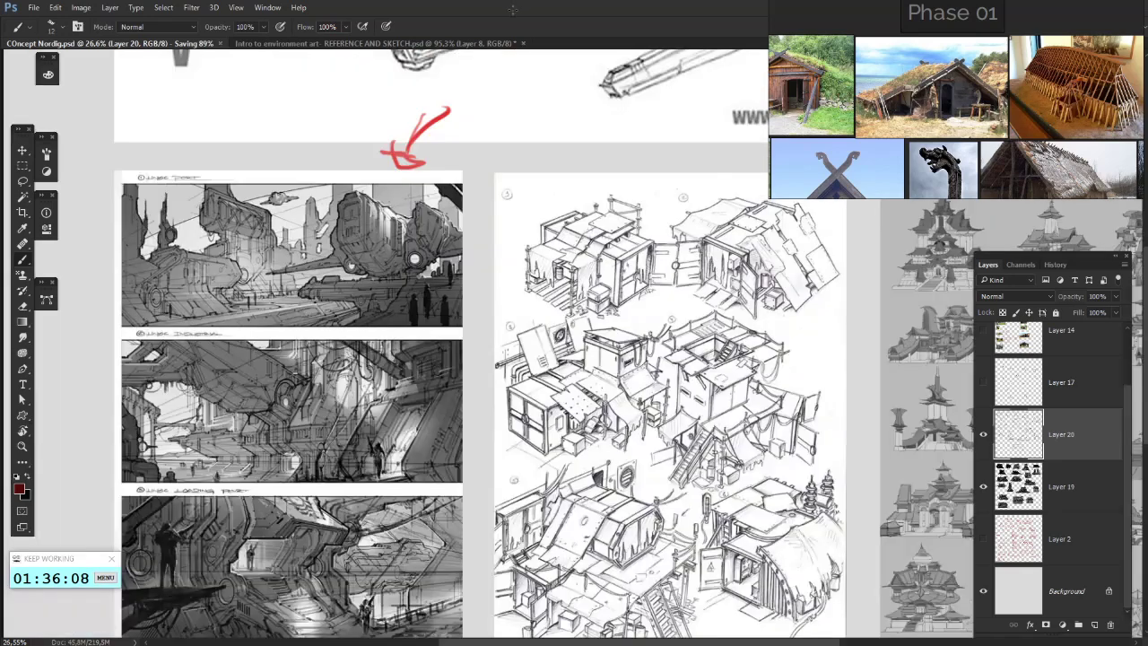
{"action": "left_click", "coordinate": [294, 43]}
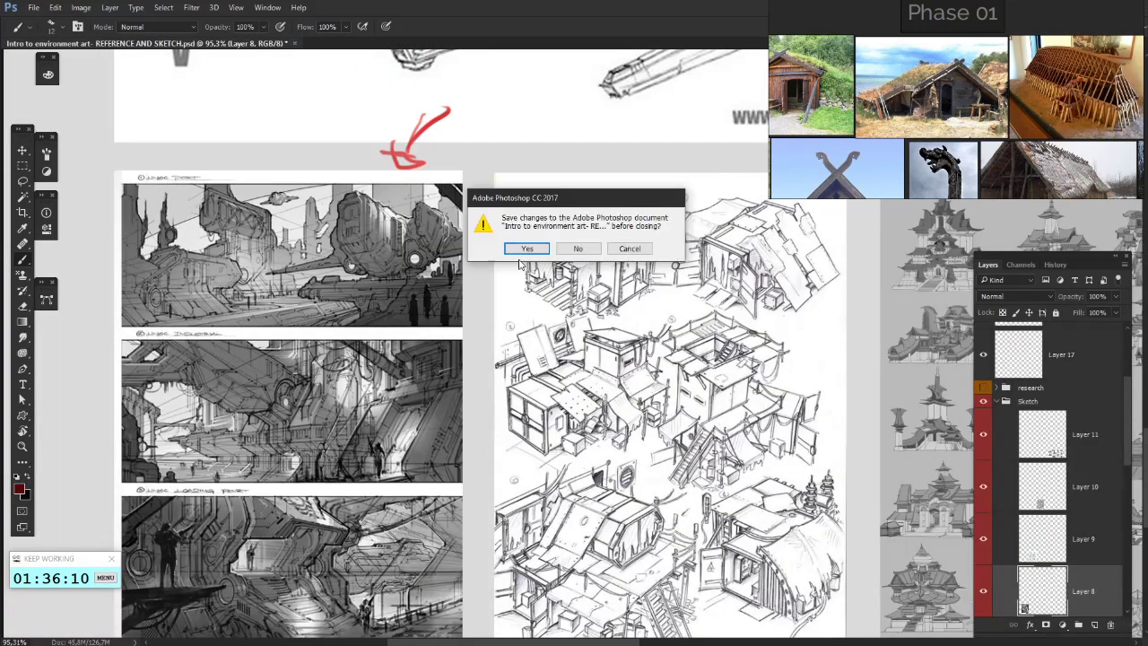
{"action": "left_click", "coordinate": [523, 255]}
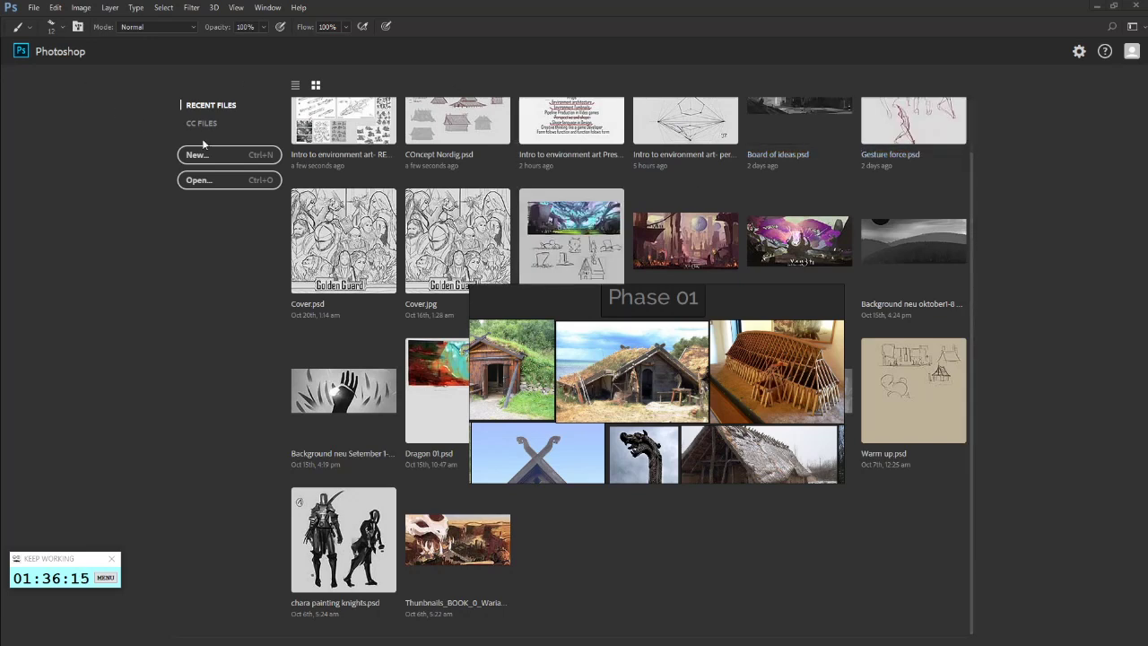
- Create a new document from the 4k preset and dock its window in the workspace
{"action": "left_click", "coordinate": [237, 158]}
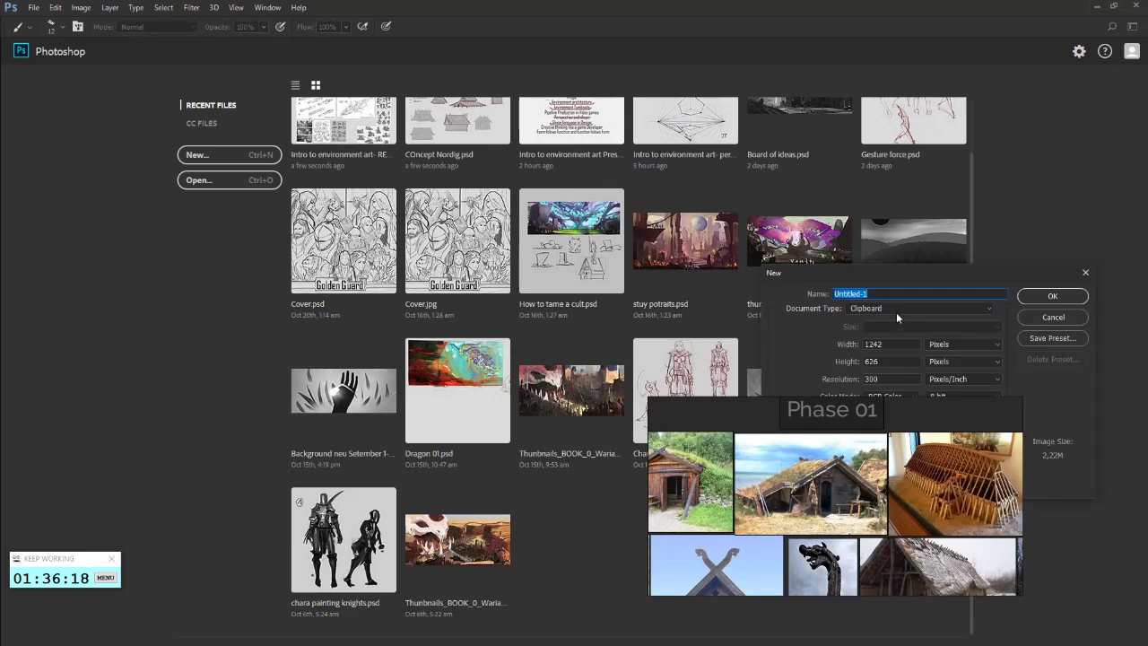
{"action": "left_click", "coordinate": [897, 311]}
{"action": "left_click", "coordinate": [949, 344]}
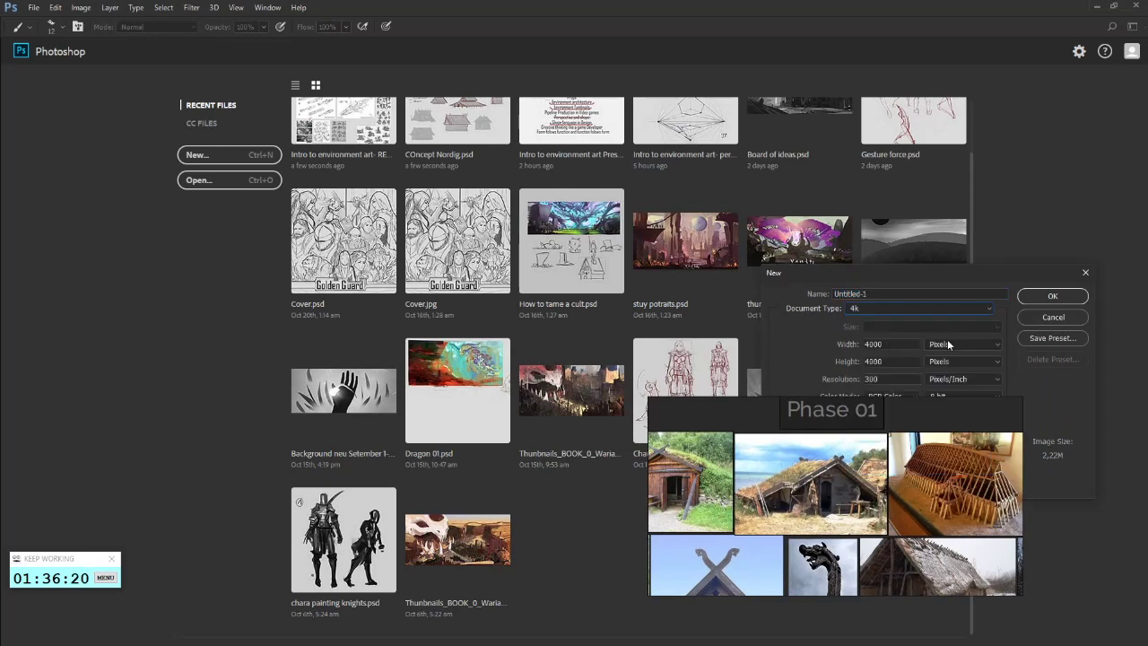
{"action": "left_click", "coordinate": [1054, 297]}
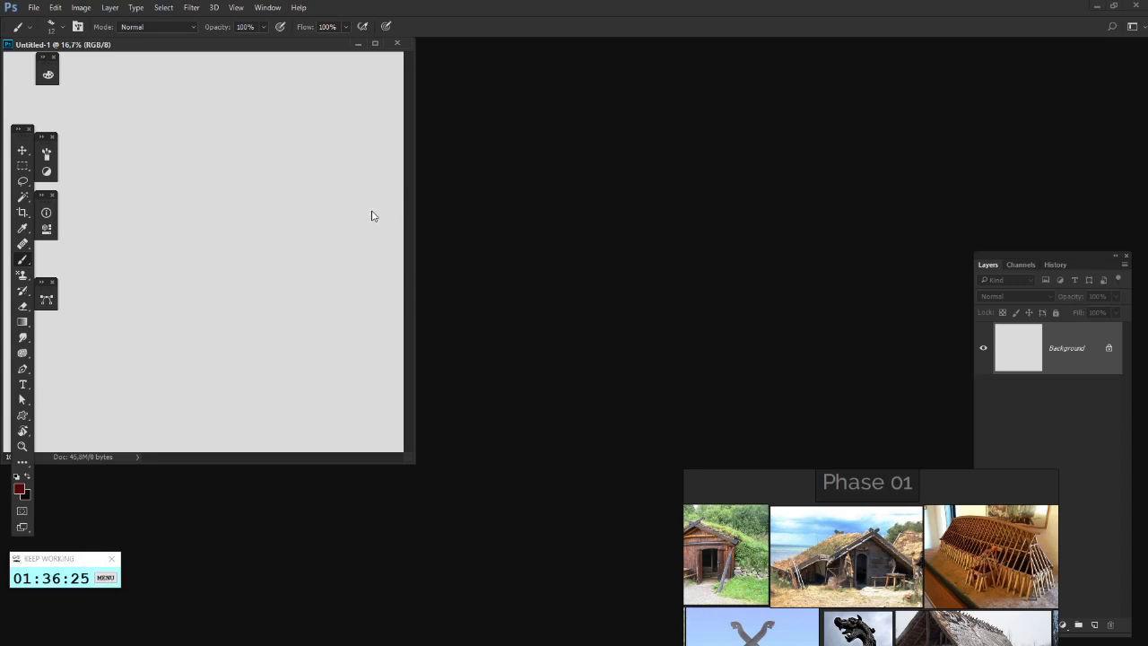
{"action": "left_click_drag", "start_coordinate": [350, 44], "coordinate": [443, 42]}
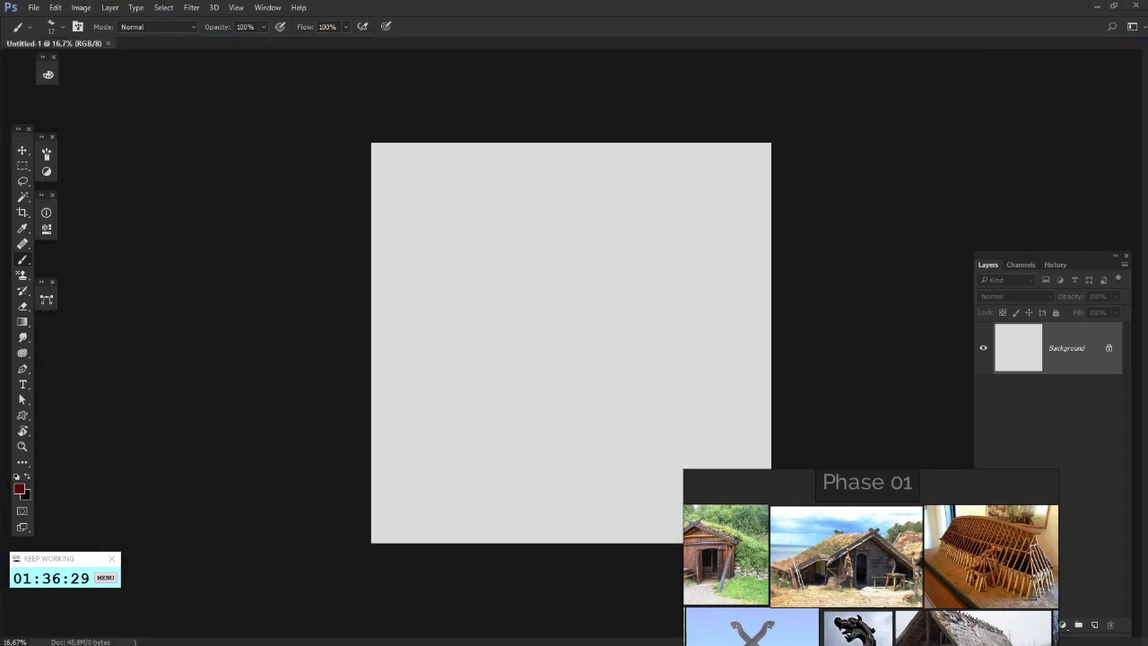
- Copy the London moodboard image from the browser and paste it into the upper-left area of the new Photoshop canvas
{"action": "key", "text": "alt+Tab"}
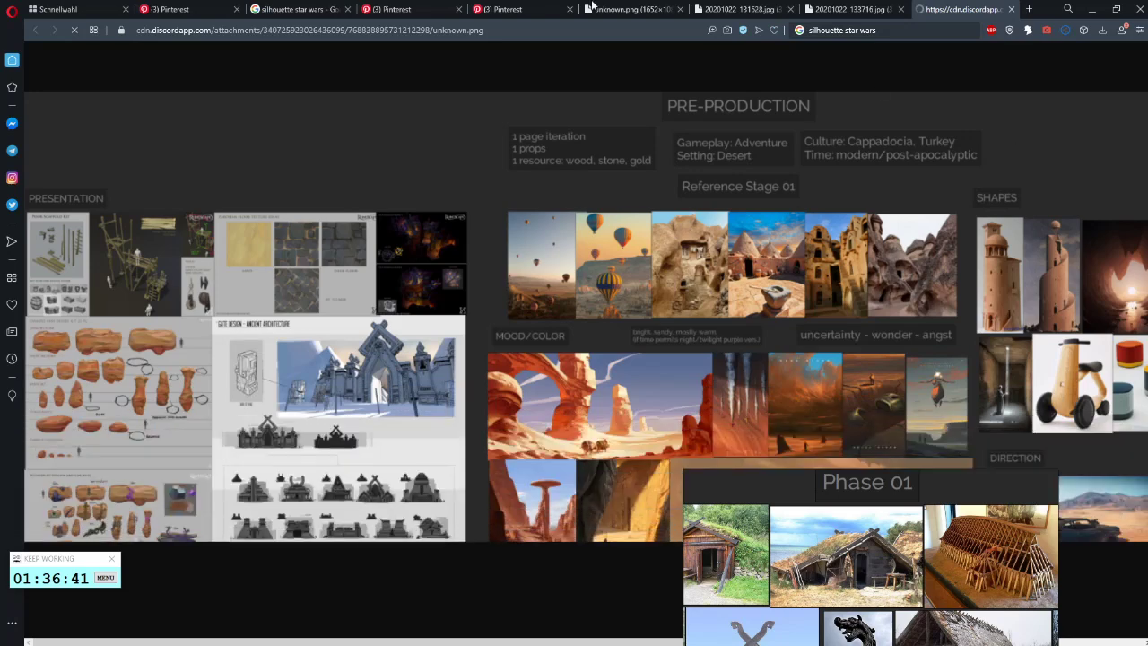
{"action": "left_click", "coordinate": [592, 8]}
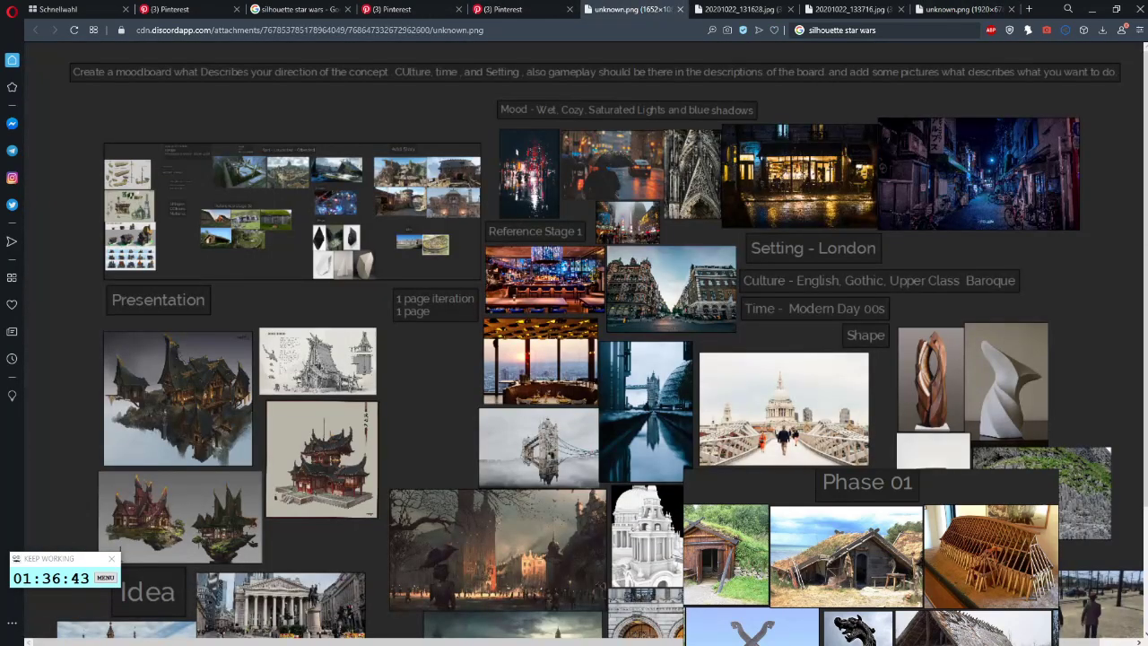
{"action": "right_click", "coordinate": [684, 308]}
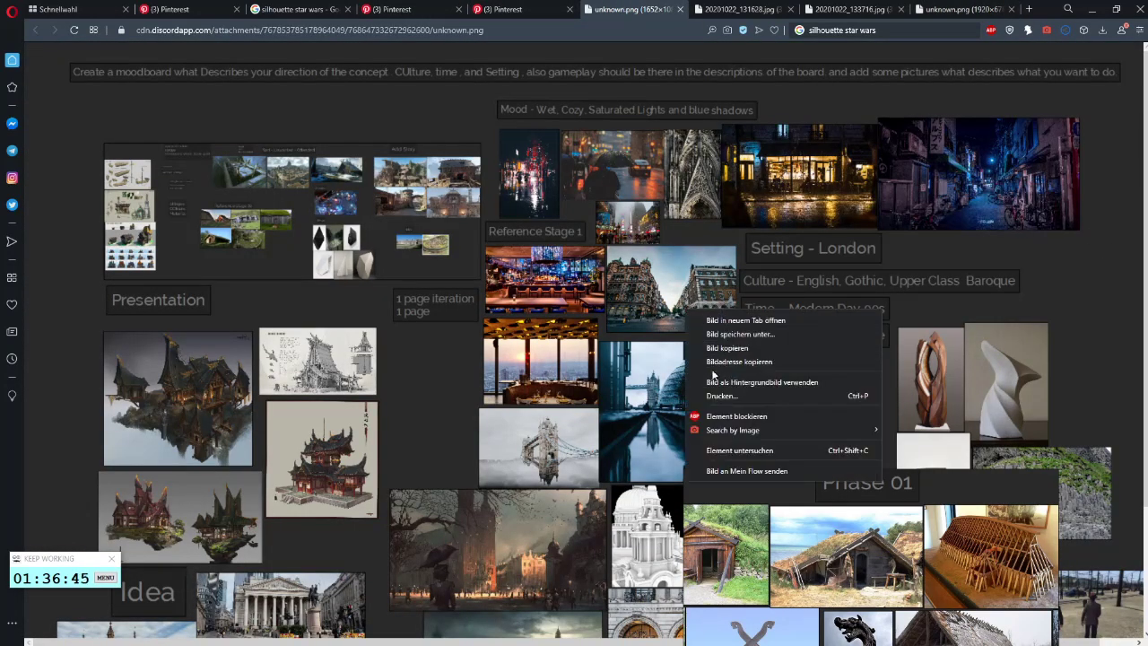
{"action": "left_click", "coordinate": [737, 351]}
{"action": "left_click", "coordinate": [1113, 7]}
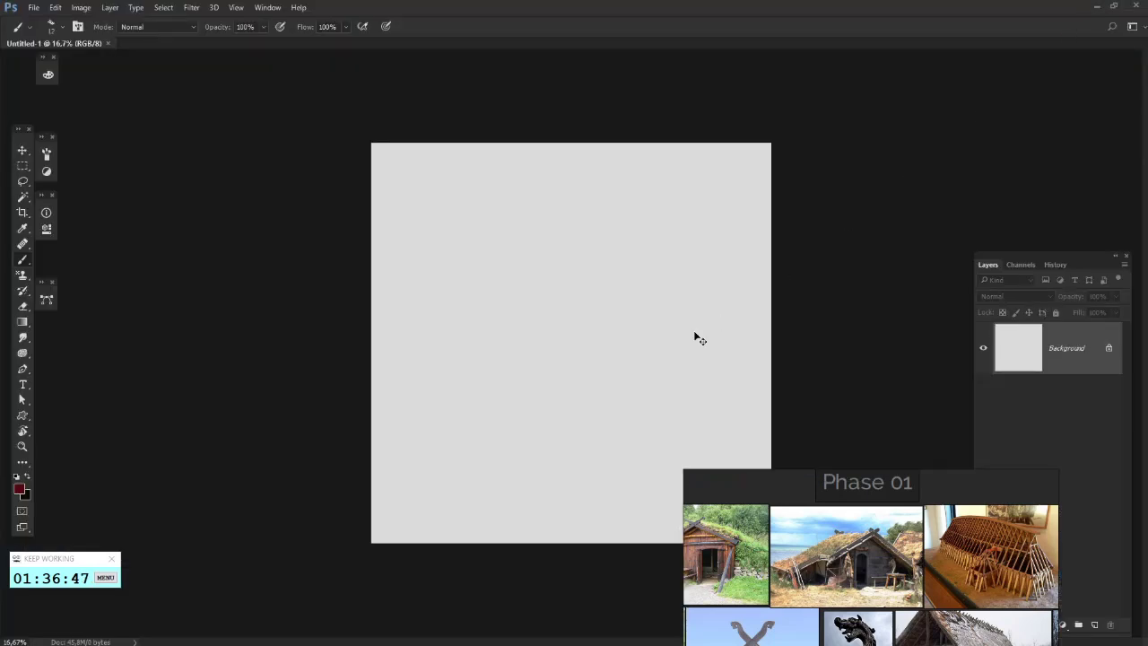
{"action": "key", "text": "ctrl+v"}
{"action": "left_click_drag", "start_coordinate": [692, 398], "coordinate": [583, 249]}
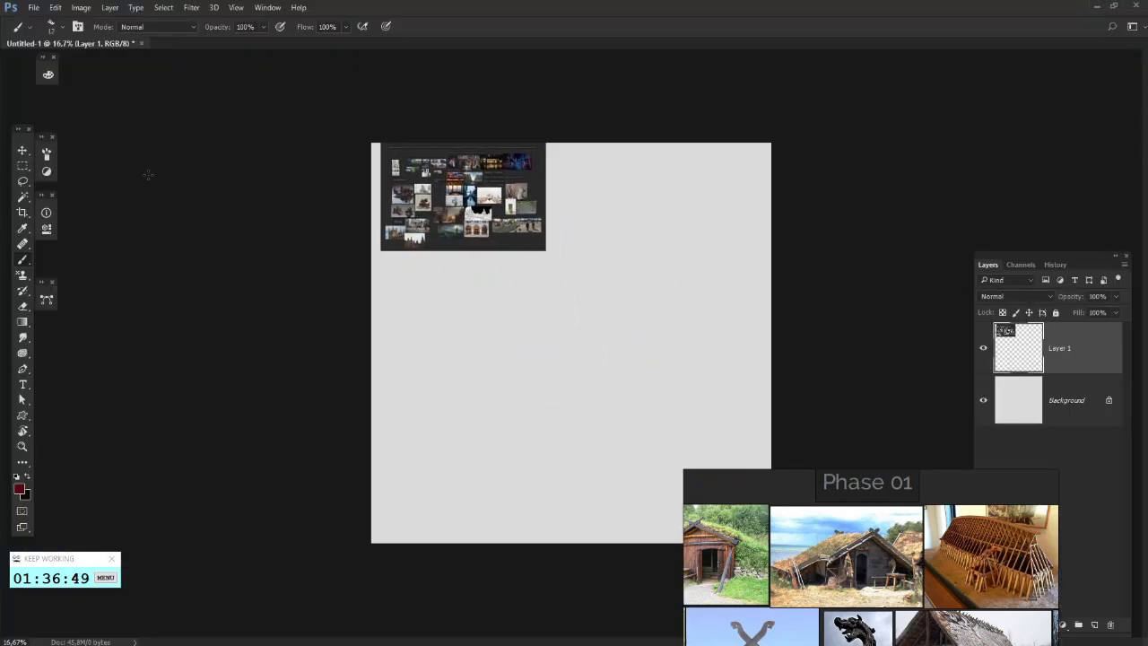
- Enlarge the pasted moodboard to about 114% with Free Transform and fit it into the canvas's upper-left corner
{"action": "left_click", "coordinate": [23, 166]}
{"action": "right_click", "coordinate": [503, 200]}
{"action": "left_click", "coordinate": [581, 325]}
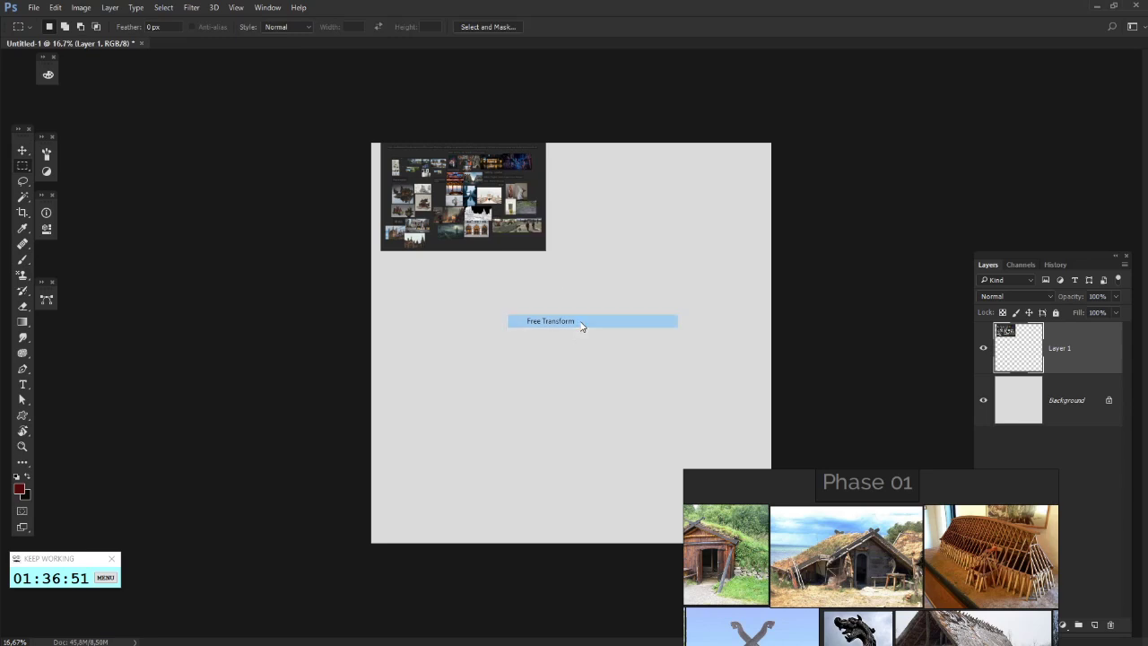
{"action": "left_click_drag", "start_coordinate": [546, 252], "coordinate": [569, 266]}
{"action": "left_click_drag", "start_coordinate": [523, 228], "coordinate": [516, 233]}
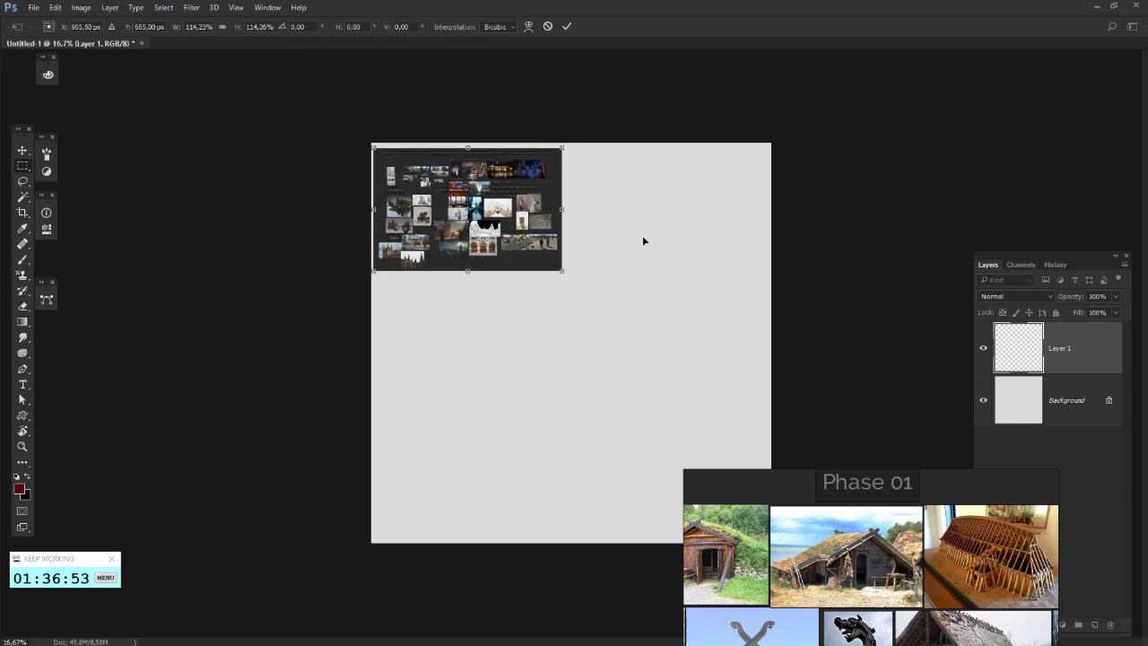
{"action": "key", "text": "Return"}
- Handwrite a short dash and the submitter's name in dark red beside the moodboard with the Brush
{"action": "scroll", "coordinate": [569, 142], "scroll_direction": "up", "scroll_amount": 5}
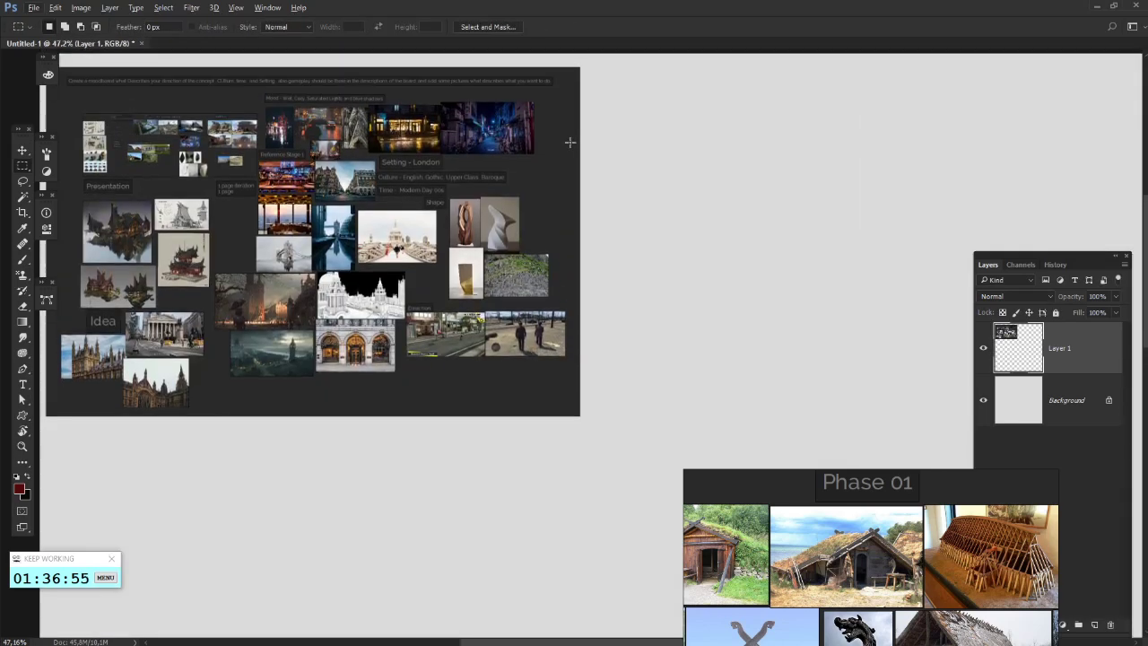
{"action": "key", "text": "b"}
{"action": "left_click_drag", "start_coordinate": [579, 58], "coordinate": [560, 99]}
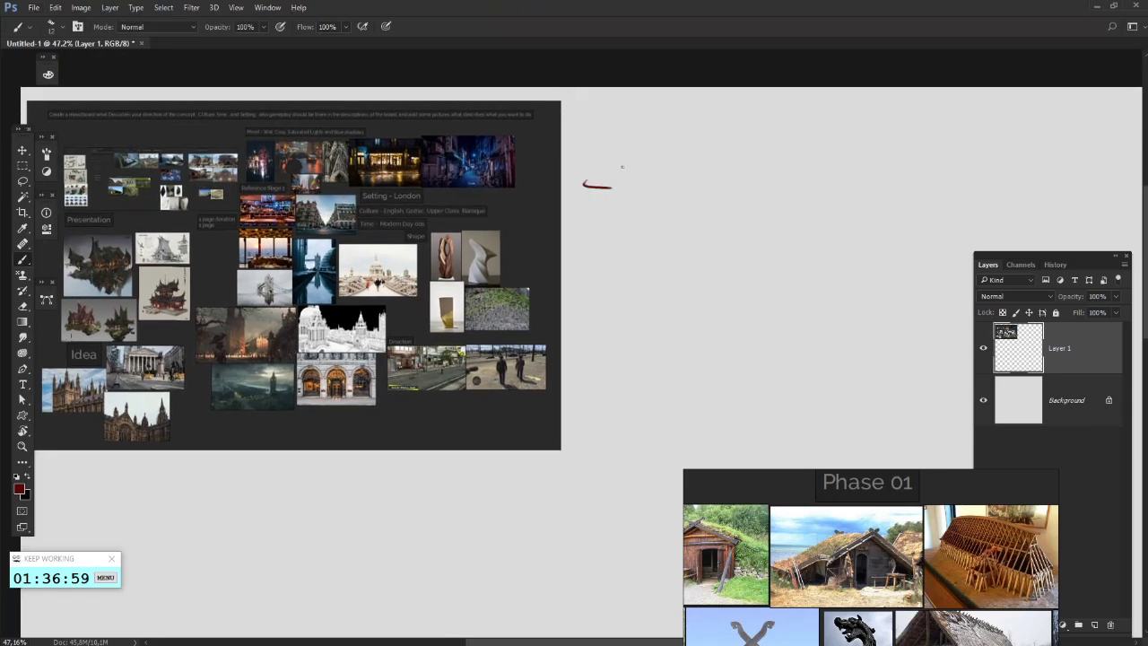
{"action": "left_click_drag", "start_coordinate": [625, 160], "coordinate": [626, 195]}
{"action": "mouse_move", "coordinate": [606, 163]}
{"action": "left_mouse_down"}
{"action": "mouse_move", "coordinate": [631, 162]}
{"action": "mouse_move", "coordinate": [631, 179]}
{"action": "left_mouse_up"}
{"action": "mouse_move", "coordinate": [663, 165]}
{"action": "left_mouse_down"}
{"action": "mouse_move", "coordinate": [639, 169]}
{"action": "mouse_move", "coordinate": [646, 194]}
{"action": "left_mouse_up"}
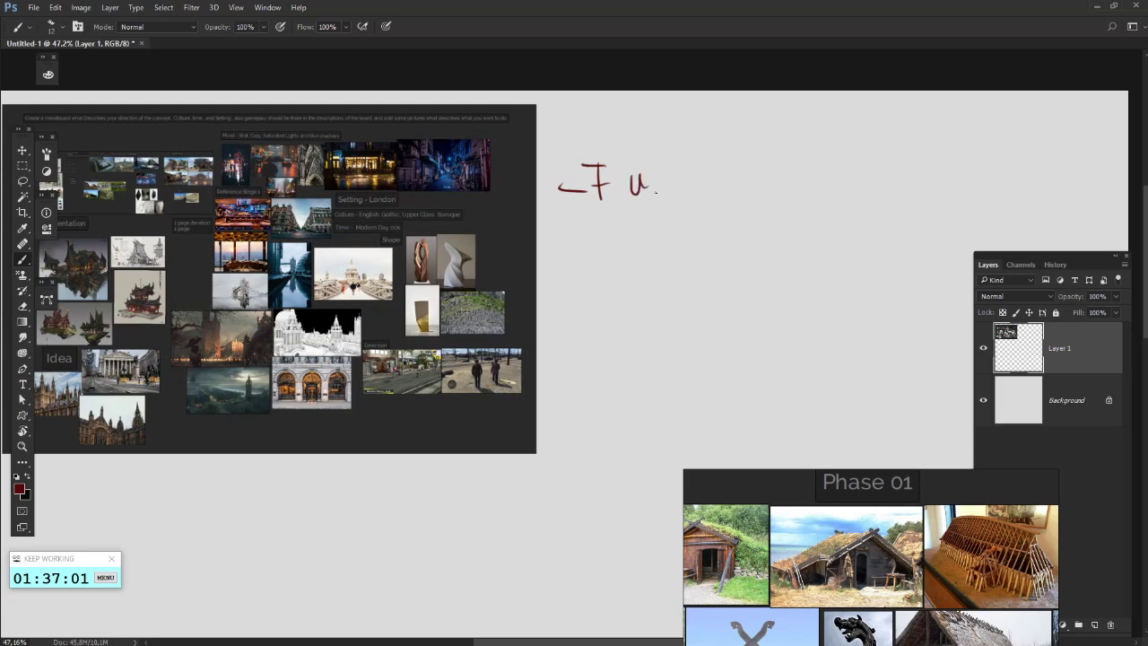
{"action": "left_click_drag", "start_coordinate": [673, 151], "coordinate": [678, 190]}
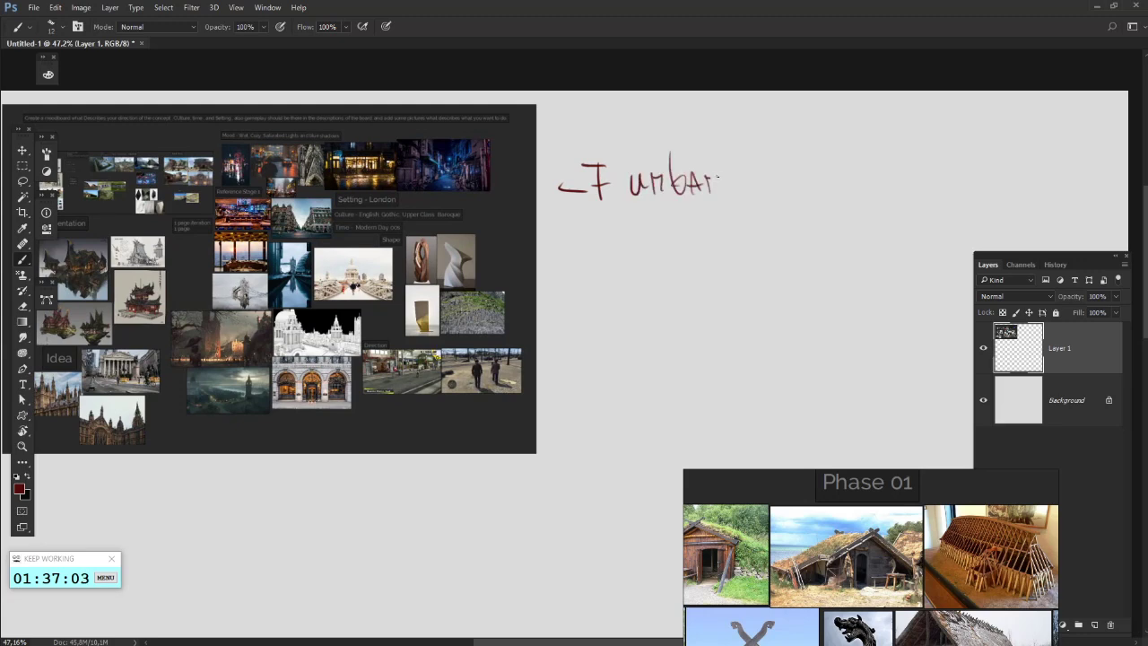
{"action": "mouse_move", "coordinate": [732, 150]}
{"action": "left_mouse_down"}
{"action": "mouse_move", "coordinate": [734, 193]}
{"action": "mouse_move", "coordinate": [743, 174]}
{"action": "left_mouse_up"}
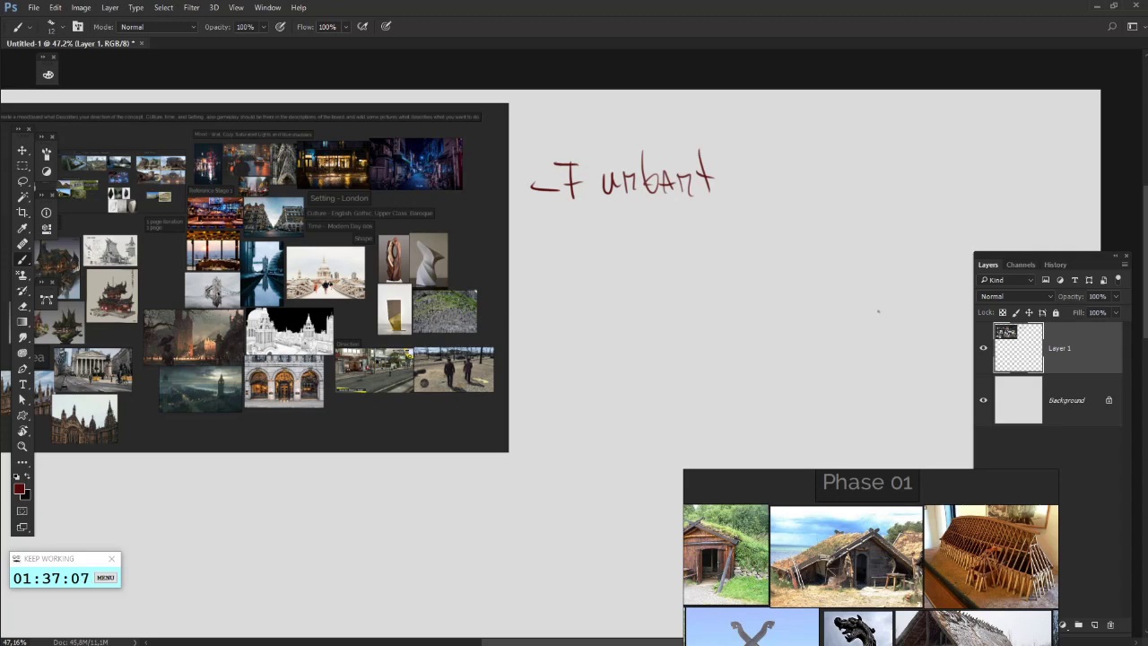
- Handwrite a dash and the second submitter's name in dark red below and beside the moodboard
{"action": "scroll", "coordinate": [879, 311], "scroll_direction": "down", "scroll_amount": 3}
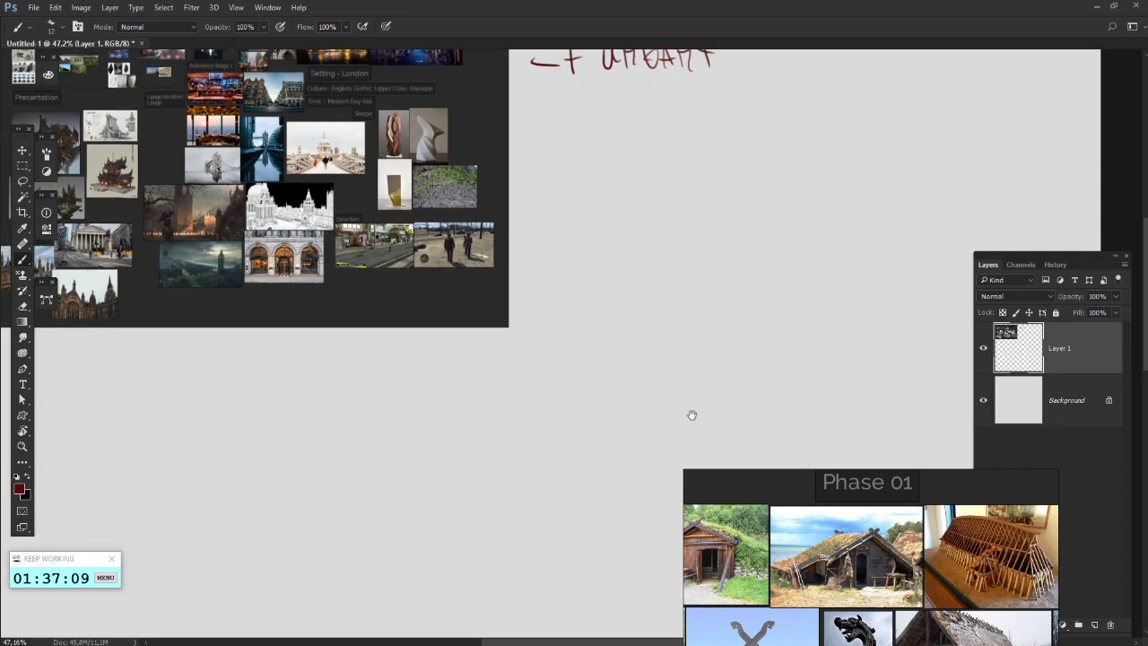
{"action": "left_click_drag", "start_coordinate": [556, 316], "coordinate": [494, 192]}
{"action": "left_click_drag", "start_coordinate": [513, 463], "coordinate": [623, 464]}
{"action": "left_click", "coordinate": [567, 428]}
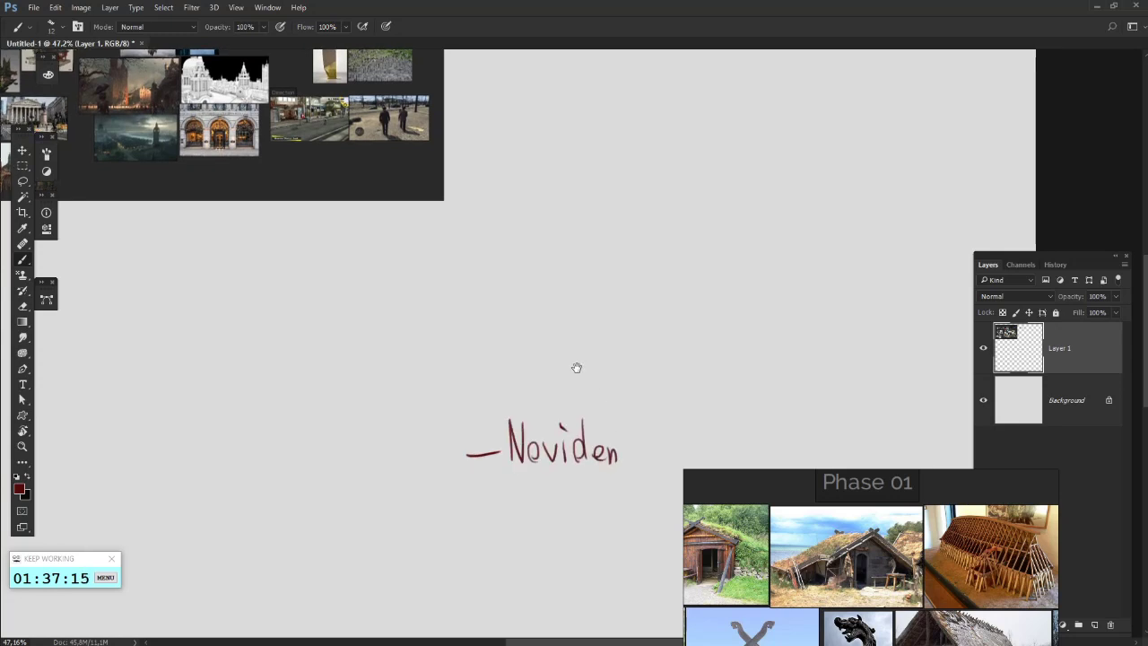
{"action": "left_click_drag", "start_coordinate": [577, 367], "coordinate": [542, 342]}
- Frame the second name with a small upright rectangle on each side, erasing the leading dash
{"action": "left_click_drag", "start_coordinate": [590, 395], "coordinate": [598, 445]}
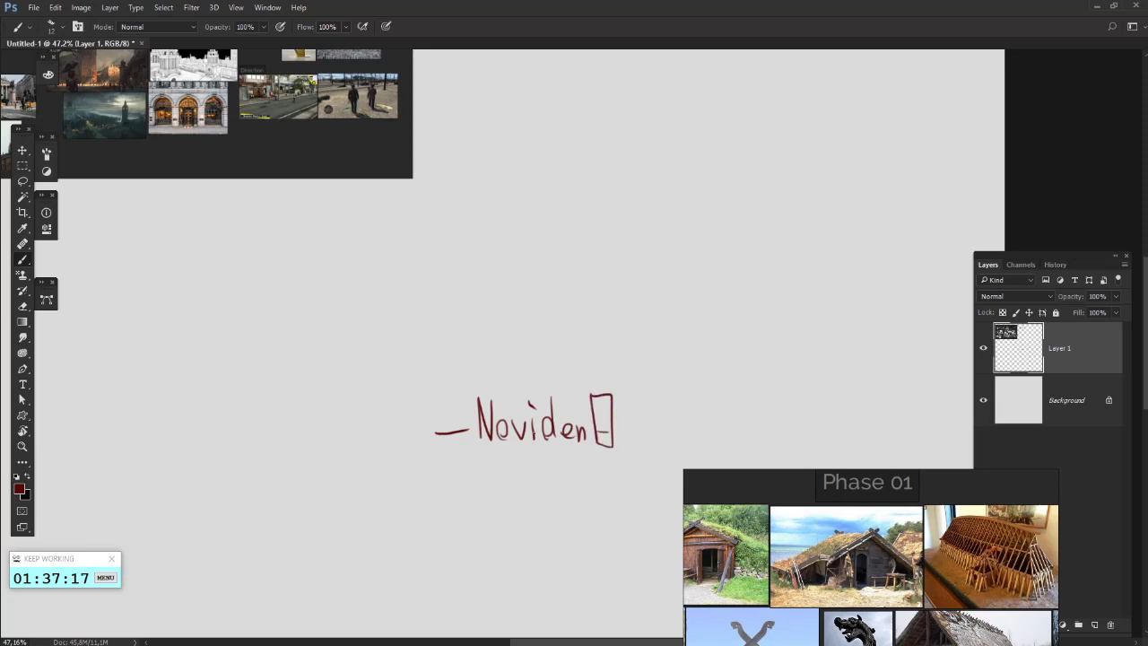
{"action": "key", "text": "e"}
{"action": "mouse_move", "coordinate": [469, 432]}
{"action": "left_mouse_down"}
{"action": "mouse_move", "coordinate": [434, 432]}
{"action": "mouse_move", "coordinate": [439, 449]}
{"action": "mouse_move", "coordinate": [463, 396]}
{"action": "left_mouse_up"}
{"action": "key", "text": "b"}
{"action": "left_click_drag", "start_coordinate": [443, 436], "coordinate": [457, 435]}
{"action": "left_click_drag", "start_coordinate": [411, 461], "coordinate": [436, 464]}
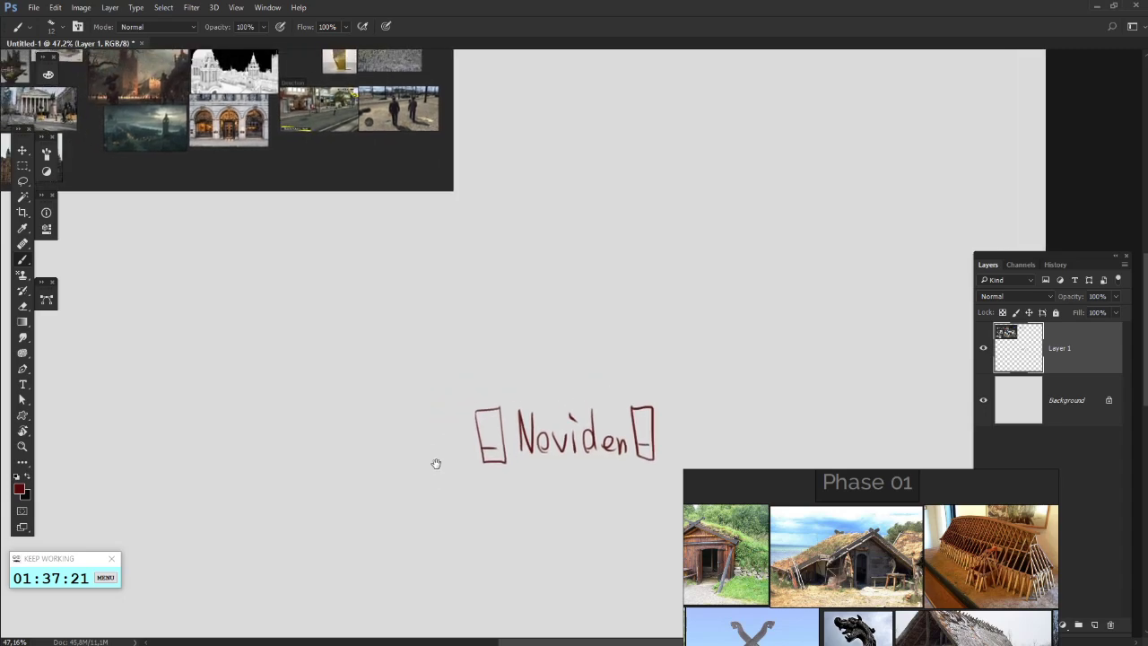
- Copy the perspective box sketch 20201022_131628.jpg from the browser and paste it into the Photoshop document
{"action": "key", "text": "alt+Tab"}
{"action": "key", "text": "alt+Tab"}
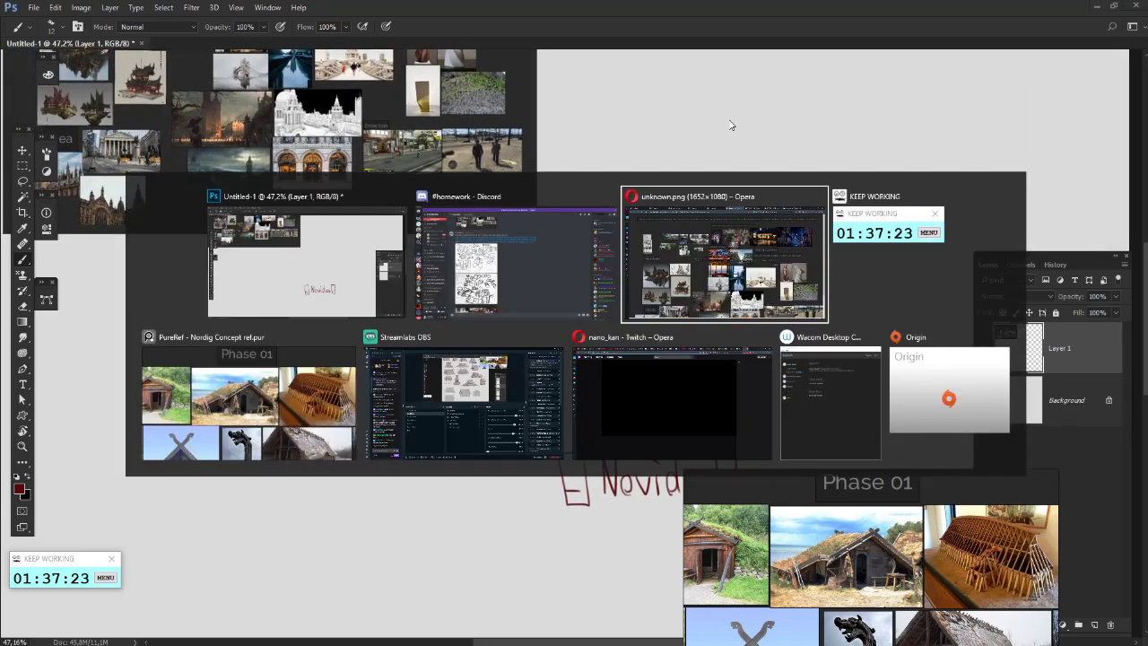
{"action": "left_click", "coordinate": [680, 9]}
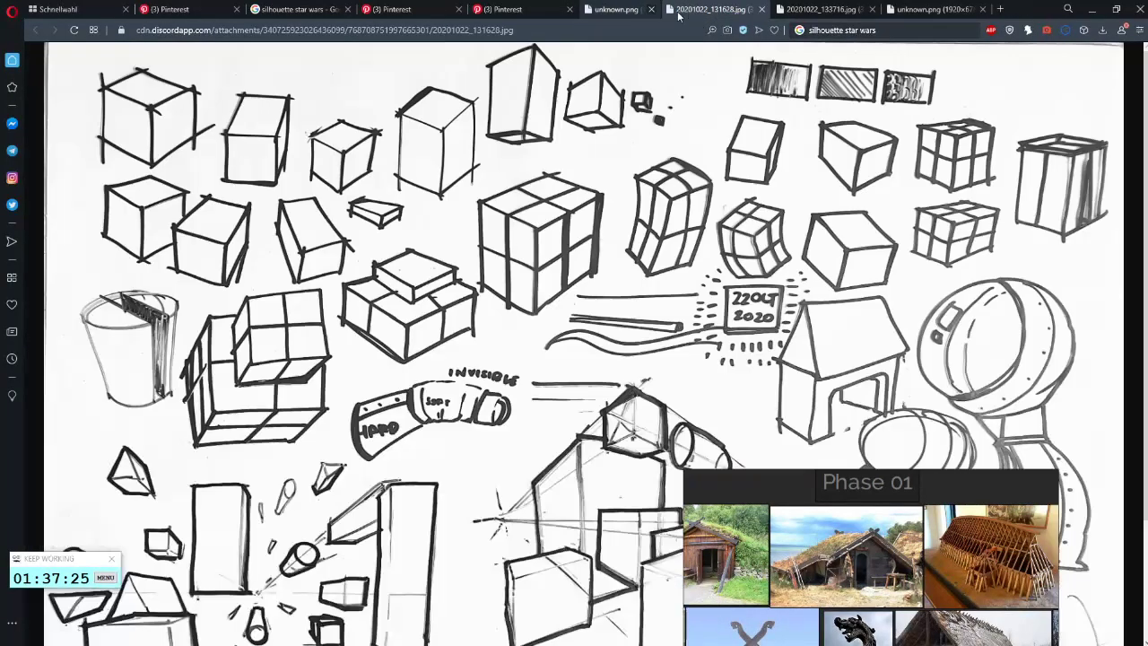
{"action": "right_click", "coordinate": [630, 155]}
{"action": "left_click", "coordinate": [687, 205]}
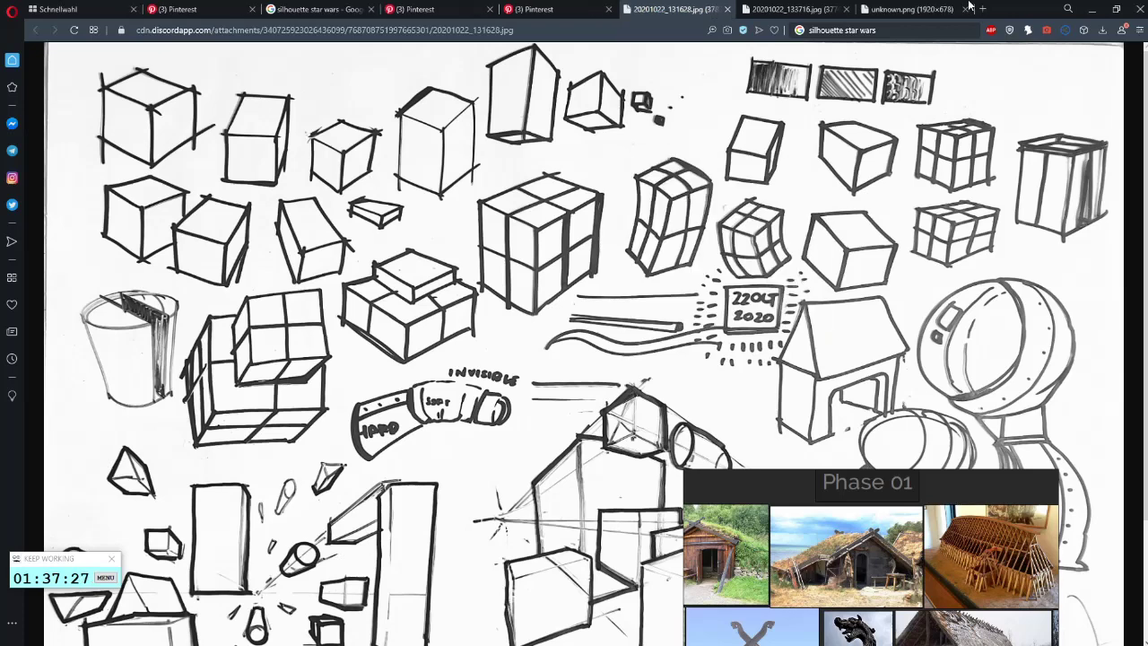
{"action": "key", "text": "alt+Tab"}
{"action": "key", "text": "ctrl+v"}
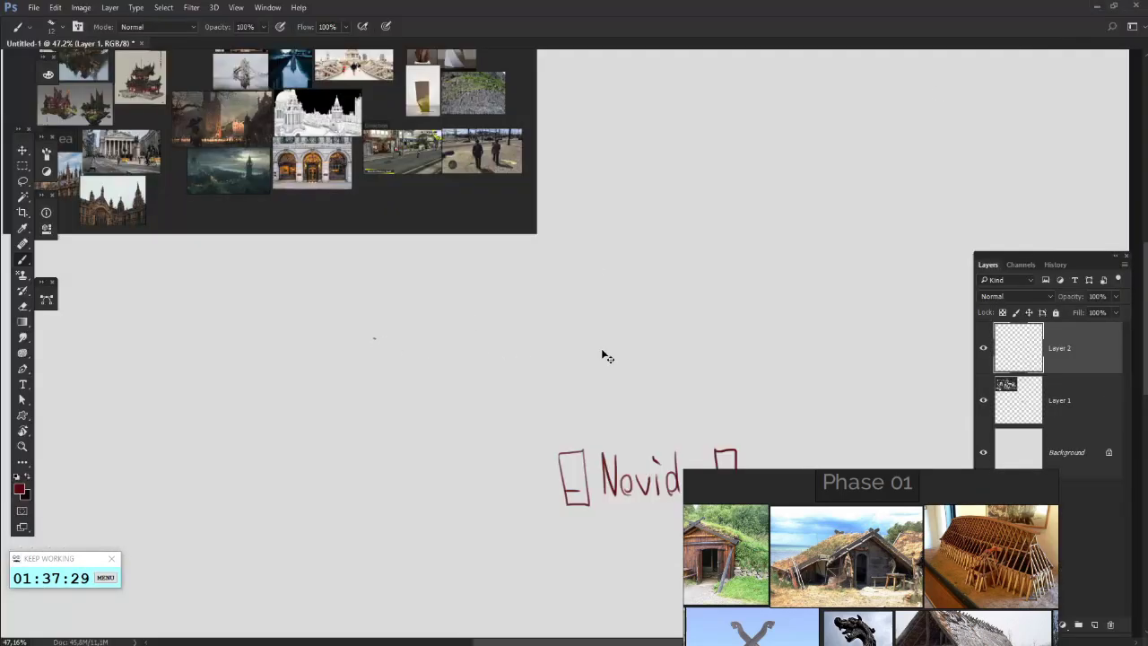
- Scale the pasted box sketch down with Free Transform and place it directly below the moodboard at the canvas's left edge
{"action": "scroll", "coordinate": [643, 395], "scroll_direction": "down", "scroll_amount": 5}
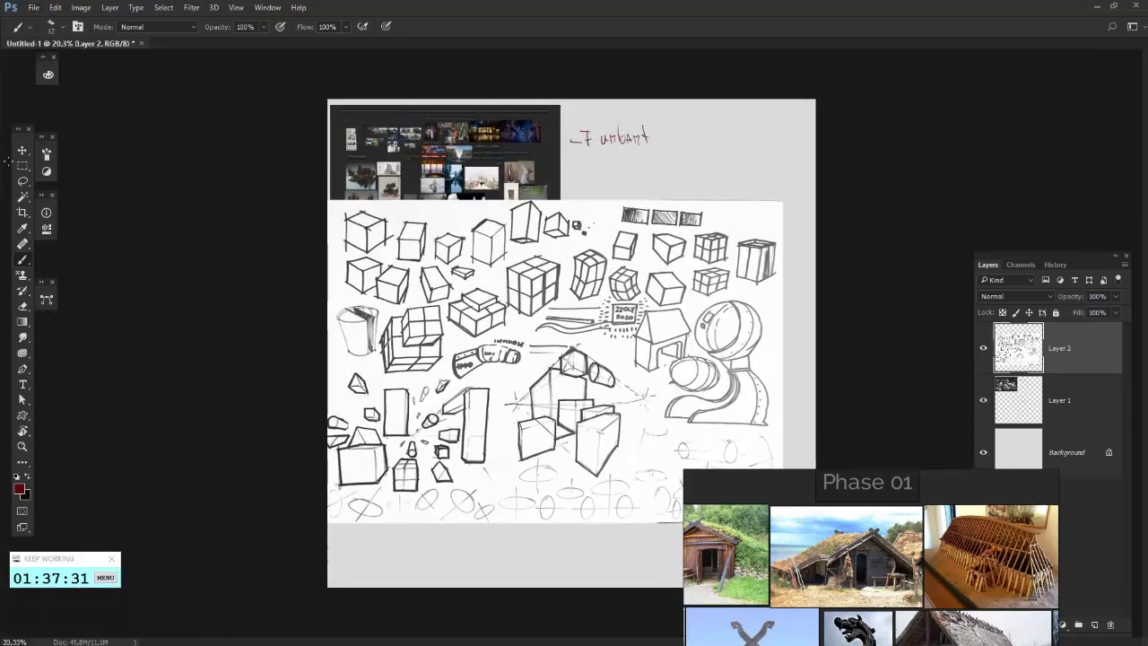
{"action": "key", "text": "m"}
{"action": "right_click", "coordinate": [600, 290]}
{"action": "left_click", "coordinate": [681, 413]}
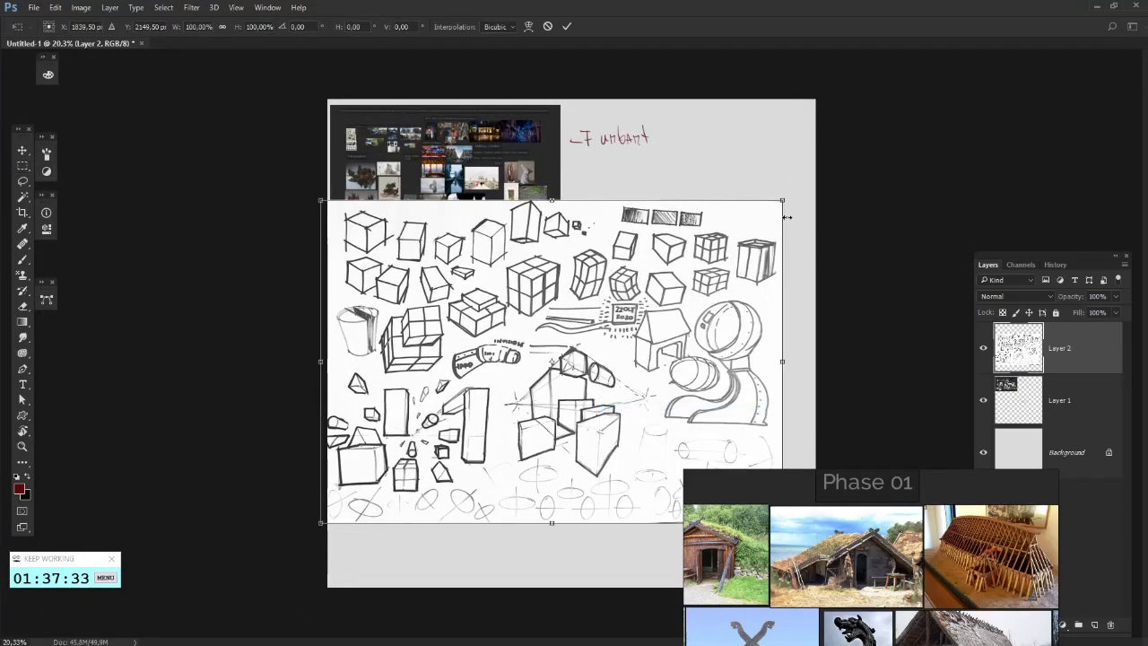
{"action": "mouse_move", "coordinate": [784, 201]}
{"action": "left_mouse_down"}
{"action": "mouse_move", "coordinate": [807, 194]}
{"action": "mouse_move", "coordinate": [525, 381]}
{"action": "left_mouse_up"}
{"action": "left_click_drag", "start_coordinate": [455, 442], "coordinate": [467, 318]}
{"action": "key", "text": "Return"}
- Copy the second form sketch 20201022_133716.jpg from the browser and paste it into the Photoshop document
{"action": "key", "text": "alt+Tab"}
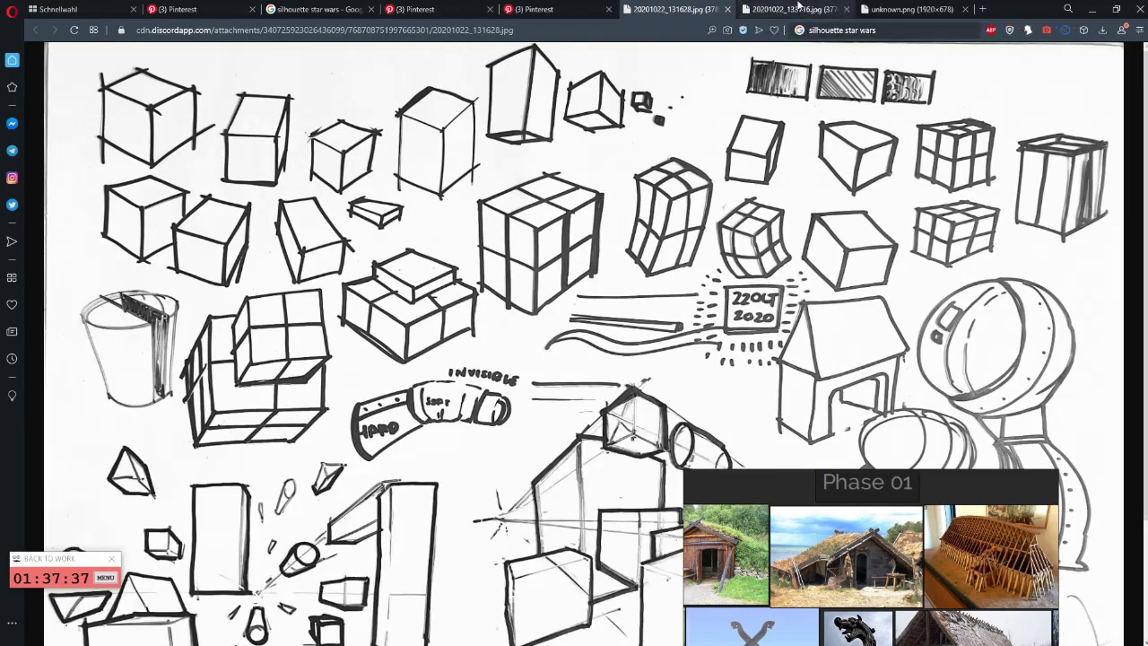
{"action": "left_click", "coordinate": [769, 11]}
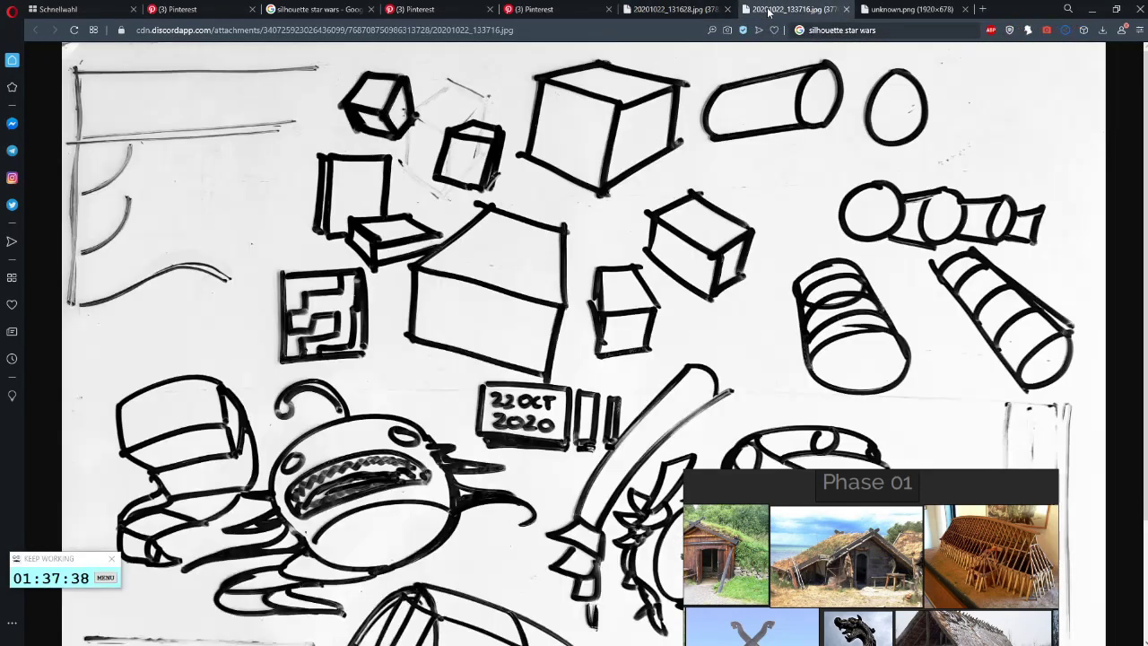
{"action": "right_click", "coordinate": [687, 134]}
{"action": "left_click", "coordinate": [732, 176]}
{"action": "left_click", "coordinate": [1096, 7]}
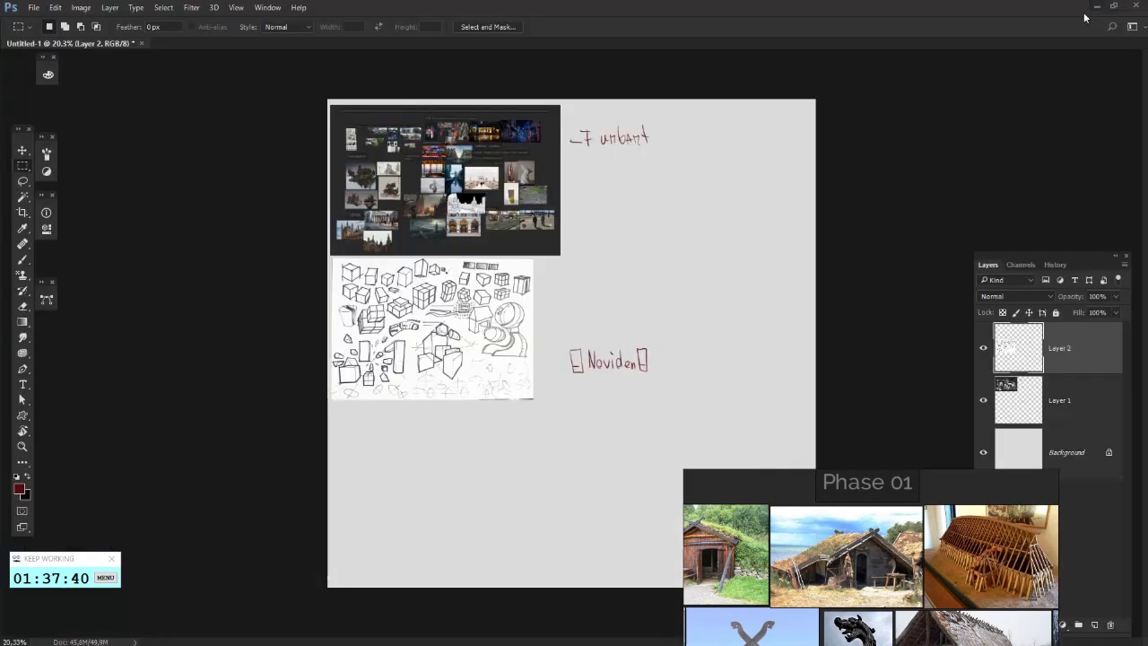
{"action": "key", "text": "ctrl+v"}
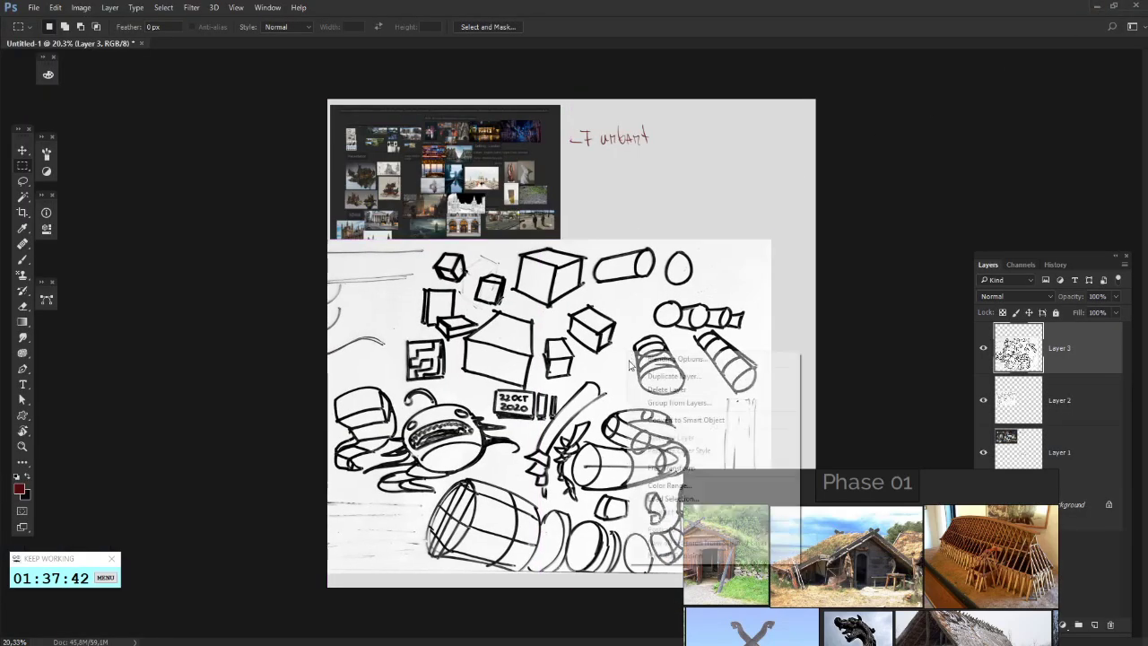
- Scale the second sketch to about 44% with Free Transform and align it directly below the first sketch
{"action": "right_click", "coordinate": [624, 348]}
{"action": "left_click", "coordinate": [664, 467]}
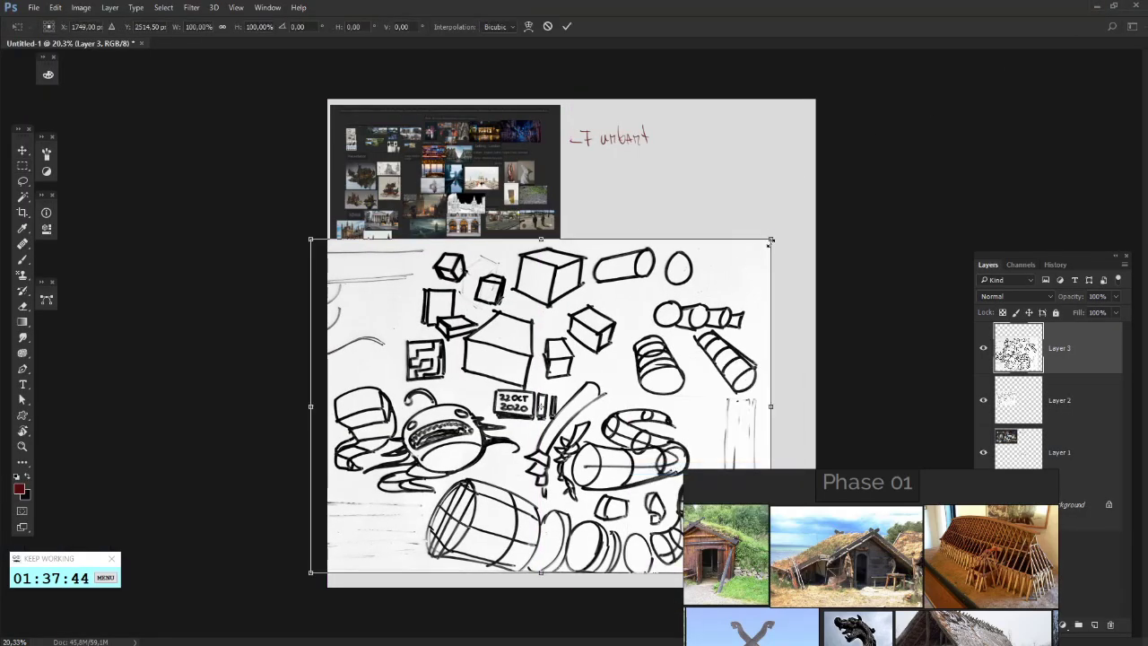
{"action": "mouse_move", "coordinate": [771, 240]}
{"action": "left_mouse_down"}
{"action": "mouse_move", "coordinate": [505, 403]}
{"action": "mouse_move", "coordinate": [501, 433]}
{"action": "left_mouse_up"}
{"action": "left_click_drag", "start_coordinate": [428, 497], "coordinate": [464, 443]}
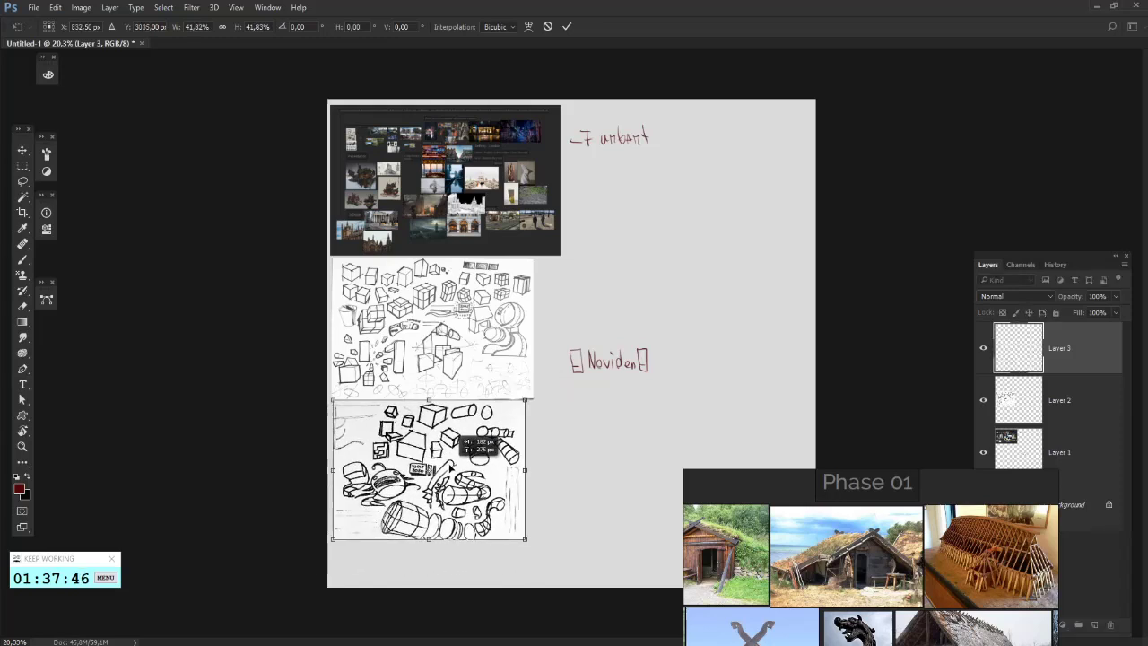
{"action": "left_click_drag", "start_coordinate": [526, 540], "coordinate": [536, 546]}
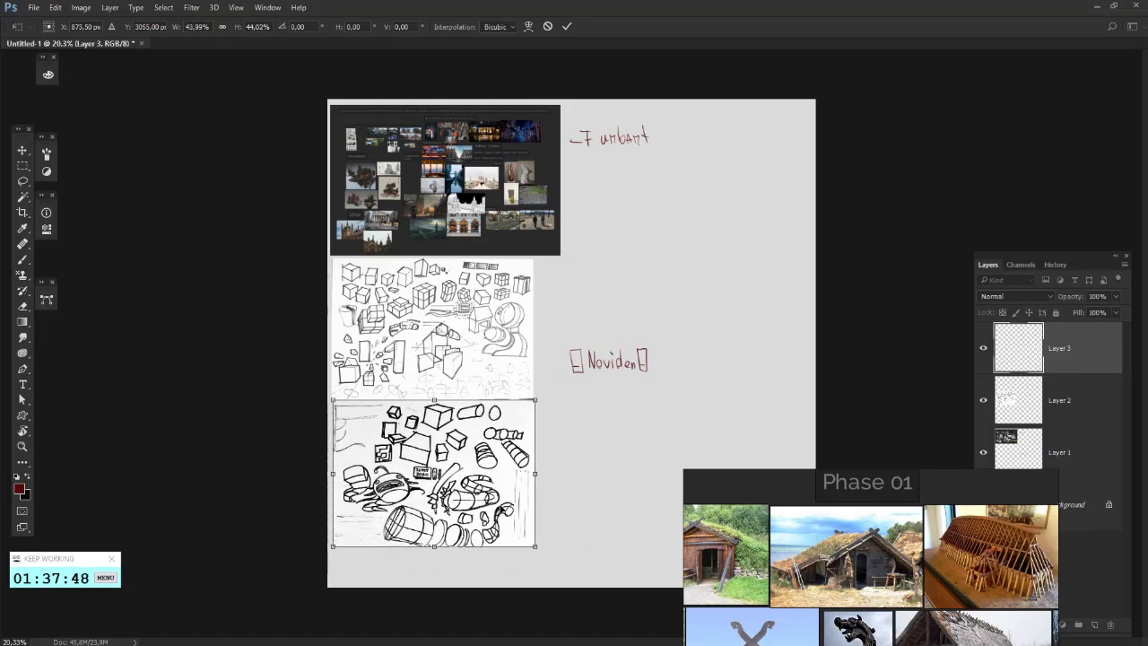
{"action": "left_click_drag", "start_coordinate": [503, 508], "coordinate": [504, 511]}
{"action": "key", "text": "Return"}
- Close the second sketch's browser page, copy the Cappadocia moodboard unknown.png and paste it into the Photoshop document
{"action": "key", "text": "alt+Tab"}
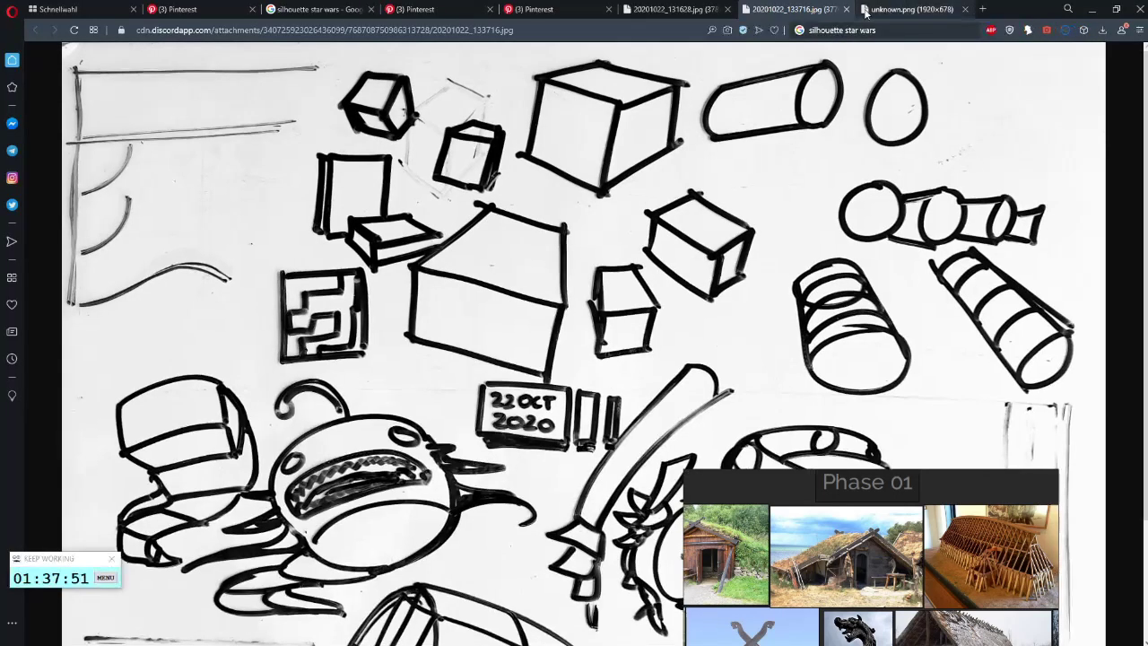
{"action": "left_click", "coordinate": [846, 9]}
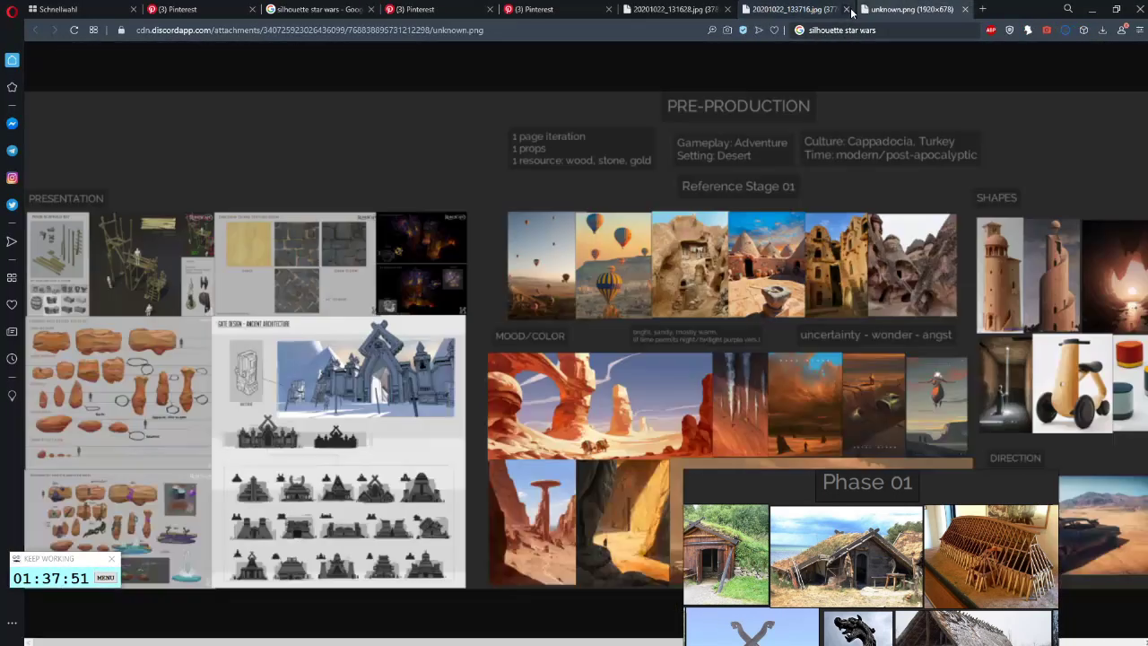
{"action": "right_click", "coordinate": [610, 203]}
{"action": "left_click", "coordinate": [656, 253]}
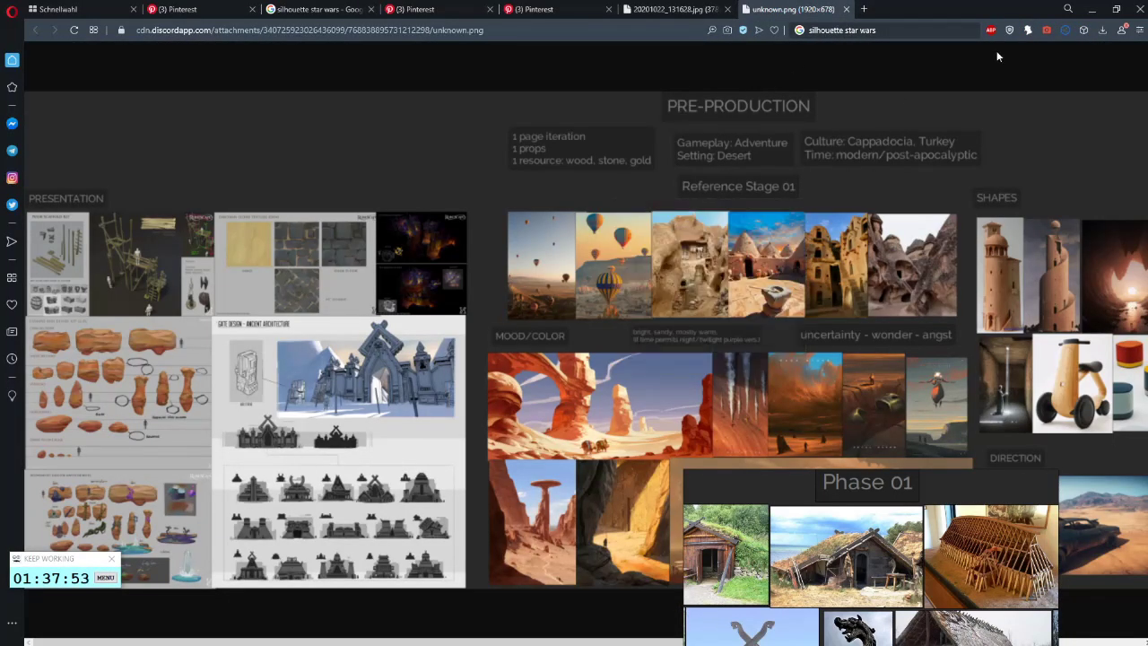
{"action": "key", "text": "alt+Tab"}
{"action": "key", "text": "ctrl+v"}
- Scale down the pasted Cappadocia moodboard, place it directly beside the second sketch, and return to the Brush tool
{"action": "mouse_move", "coordinate": [593, 359]}
{"action": "left_mouse_down"}
{"action": "mouse_move", "coordinate": [618, 416]}
{"action": "mouse_move", "coordinate": [681, 458]}
{"action": "left_mouse_up"}
{"action": "mouse_move", "coordinate": [465, 496]}
{"action": "left_mouse_down"}
{"action": "mouse_move", "coordinate": [447, 318]}
{"action": "mouse_move", "coordinate": [500, 300]}
{"action": "mouse_move", "coordinate": [508, 443]}
{"action": "mouse_move", "coordinate": [681, 448]}
{"action": "left_mouse_up"}
{"action": "key", "text": "ctrl+d"}
{"action": "key", "text": "b"}
{"action": "key", "text": "ctrl+z"}
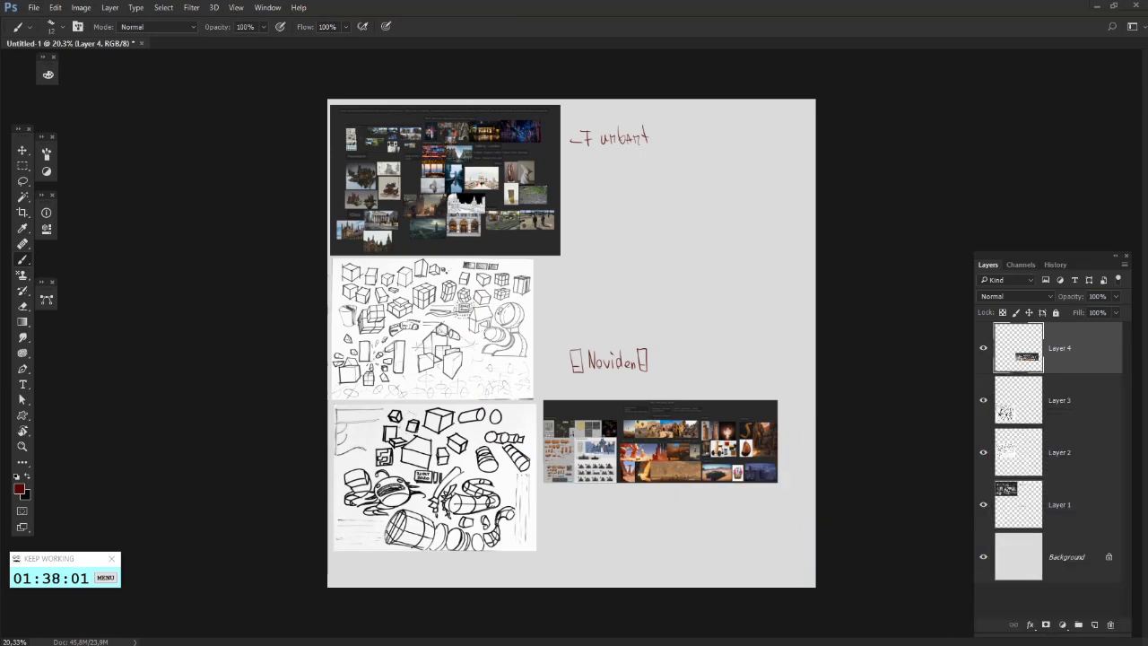
- Switch to the homework channel in Discord to check the submissions, and return to the Photoshop document
{"action": "key", "text": "alt+Tab"}
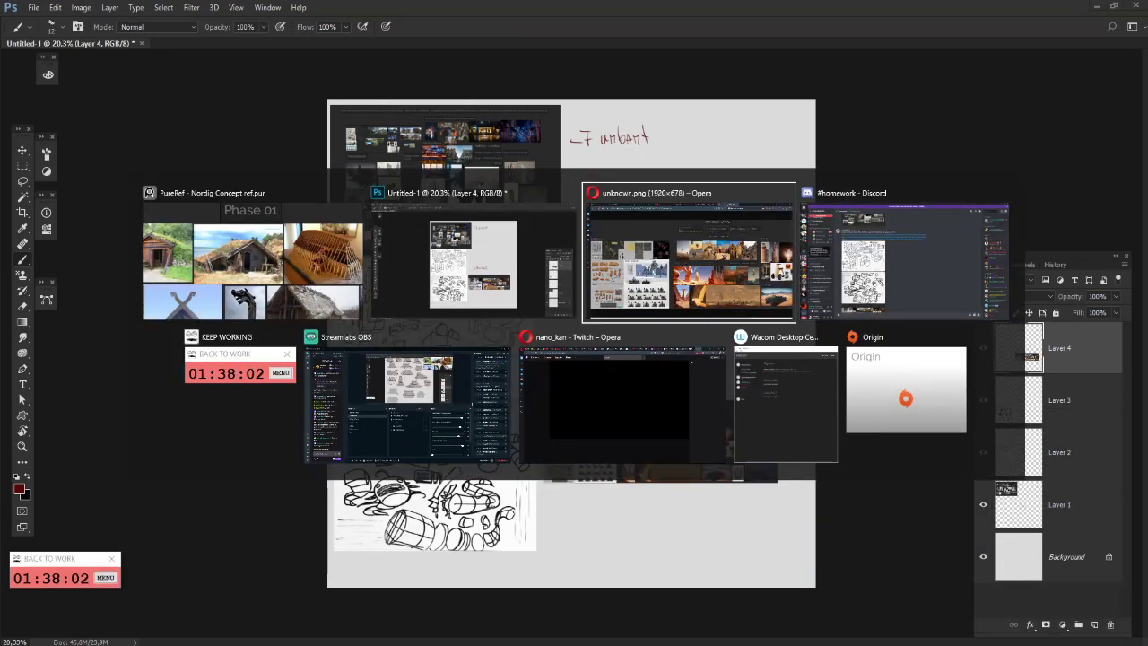
{"action": "left_click", "coordinate": [940, 255]}
{"action": "key", "text": "alt+Tab"}
{"action": "key", "text": "Tab"}
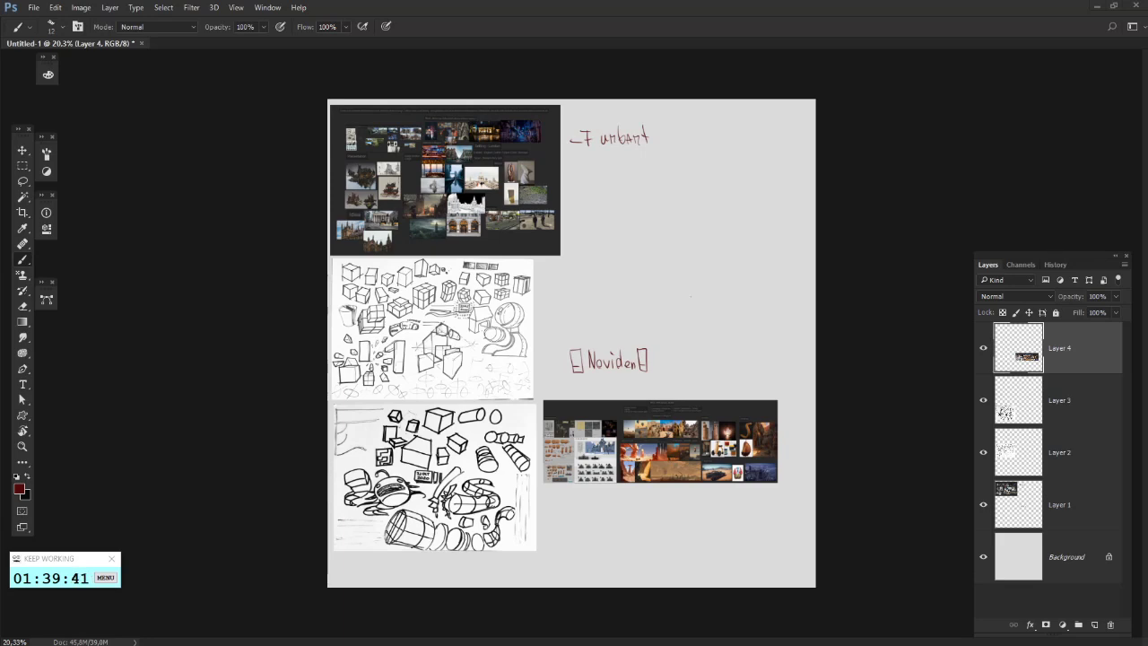
- Examine the London moodboard above the sketches, including its Setting, Culture, Time and Mood labels and reference photos
{"action": "scroll", "coordinate": [543, 337], "scroll_direction": "up", "scroll_amount": 3}
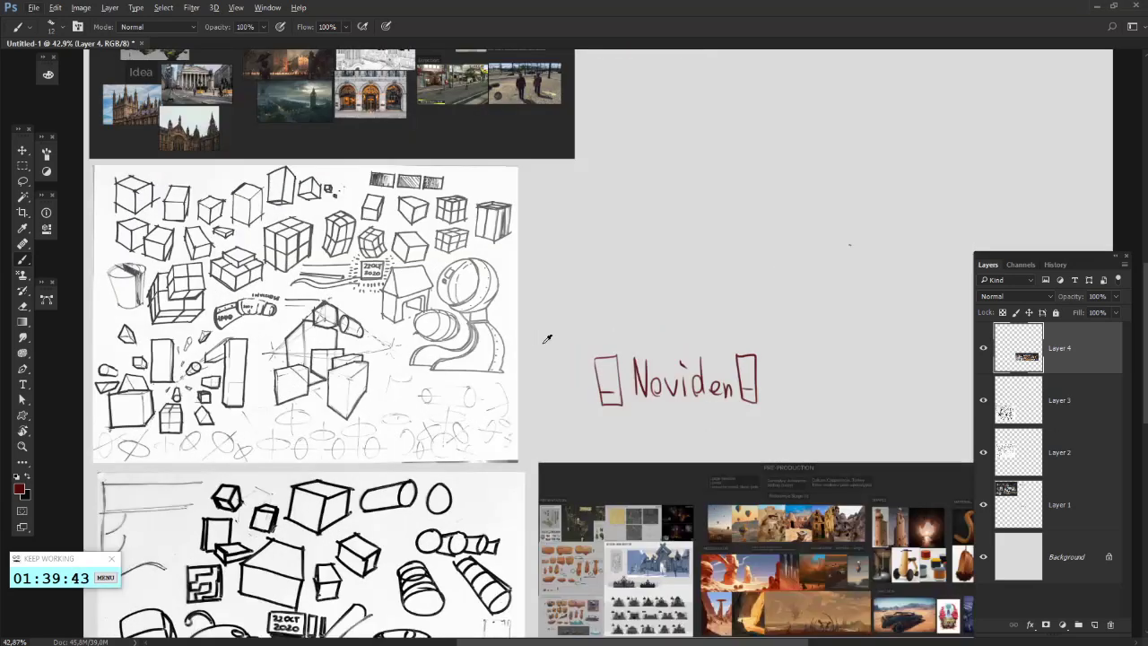
{"action": "left_click_drag", "start_coordinate": [812, 242], "coordinate": [724, 382]}
{"action": "left_click_drag", "start_coordinate": [675, 295], "coordinate": [744, 323]}
{"action": "mouse_move", "coordinate": [749, 270]}
{"action": "left_mouse_down"}
{"action": "mouse_move", "coordinate": [795, 326]}
{"action": "mouse_move", "coordinate": [739, 347]}
{"action": "left_mouse_up"}
{"action": "mouse_move", "coordinate": [706, 444]}
{"action": "left_mouse_down"}
{"action": "mouse_move", "coordinate": [687, 341]}
{"action": "mouse_move", "coordinate": [802, 328]}
{"action": "left_mouse_up"}
{"action": "key", "text": "ctrl+z"}
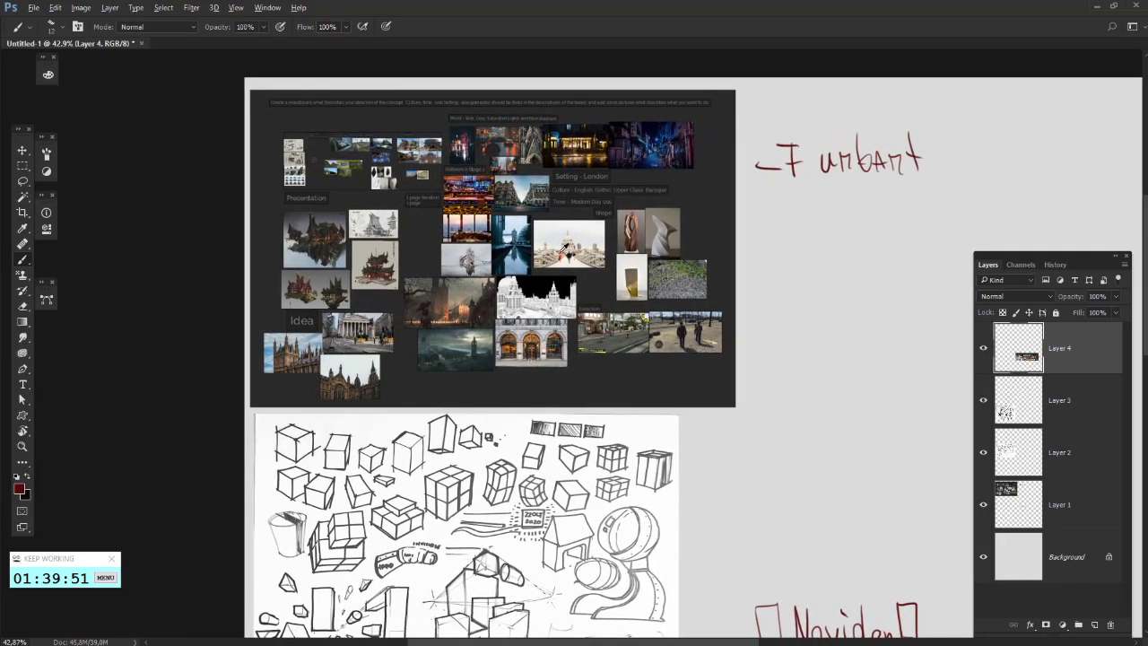
{"action": "left_click", "coordinate": [573, 228], "text": "alt"}
{"action": "scroll", "coordinate": [574, 226], "scroll_direction": "up", "scroll_amount": 7}
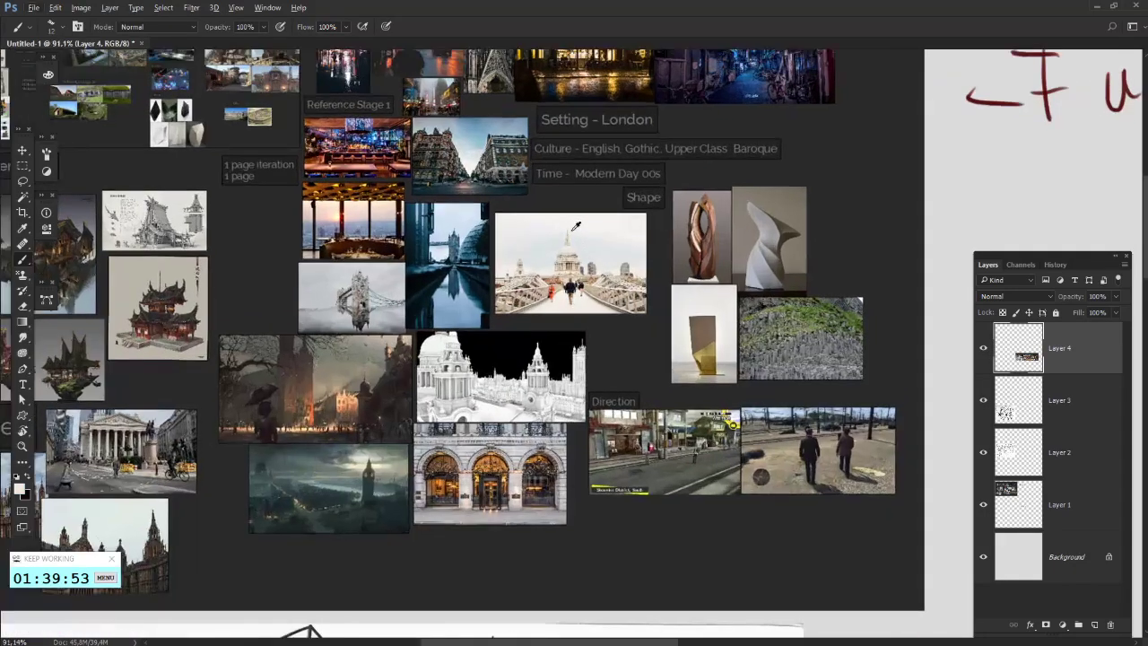
{"action": "left_click_drag", "start_coordinate": [536, 127], "coordinate": [574, 230]}
{"action": "scroll", "coordinate": [574, 230], "scroll_direction": "down", "scroll_amount": 4}
{"action": "scroll", "coordinate": [575, 232], "scroll_direction": "down", "scroll_amount": 2}
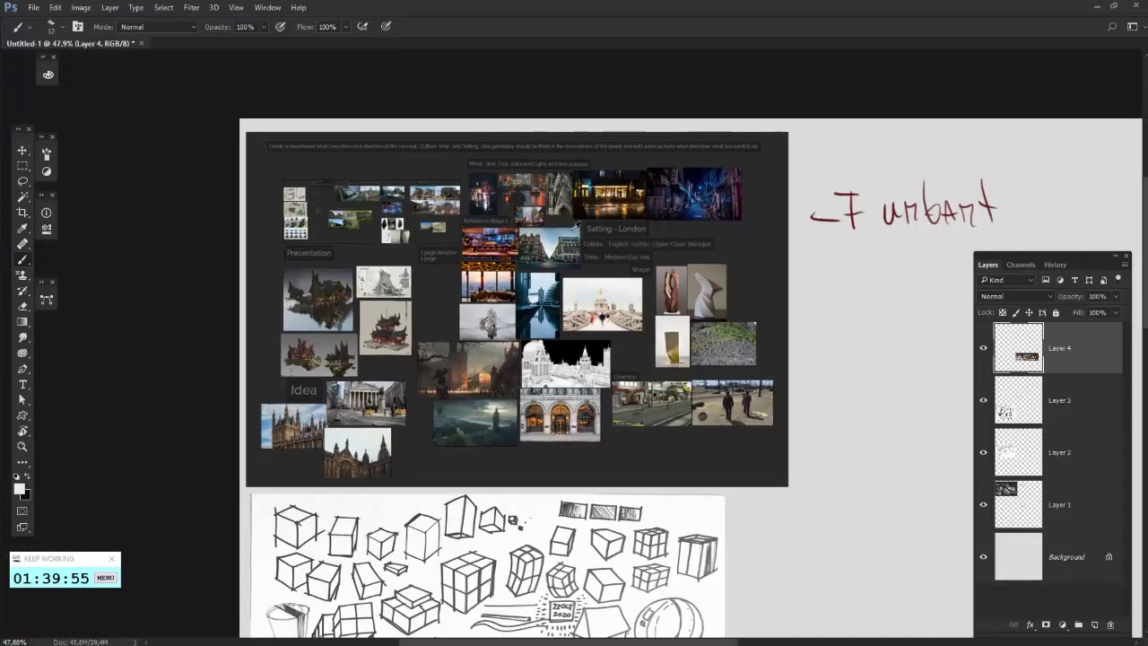
{"action": "scroll", "coordinate": [575, 235], "scroll_direction": "up", "scroll_amount": 2}
{"action": "scroll", "coordinate": [575, 236], "scroll_direction": "up", "scroll_amount": 2}
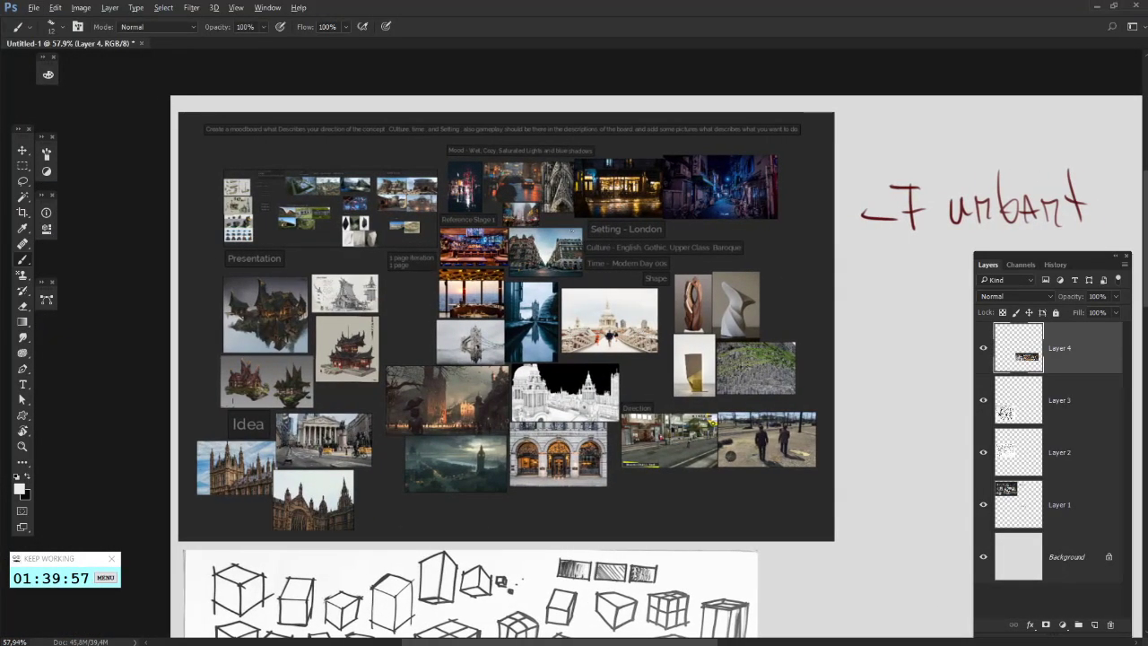
{"action": "scroll", "coordinate": [413, 314], "scroll_direction": "up", "scroll_amount": 3}
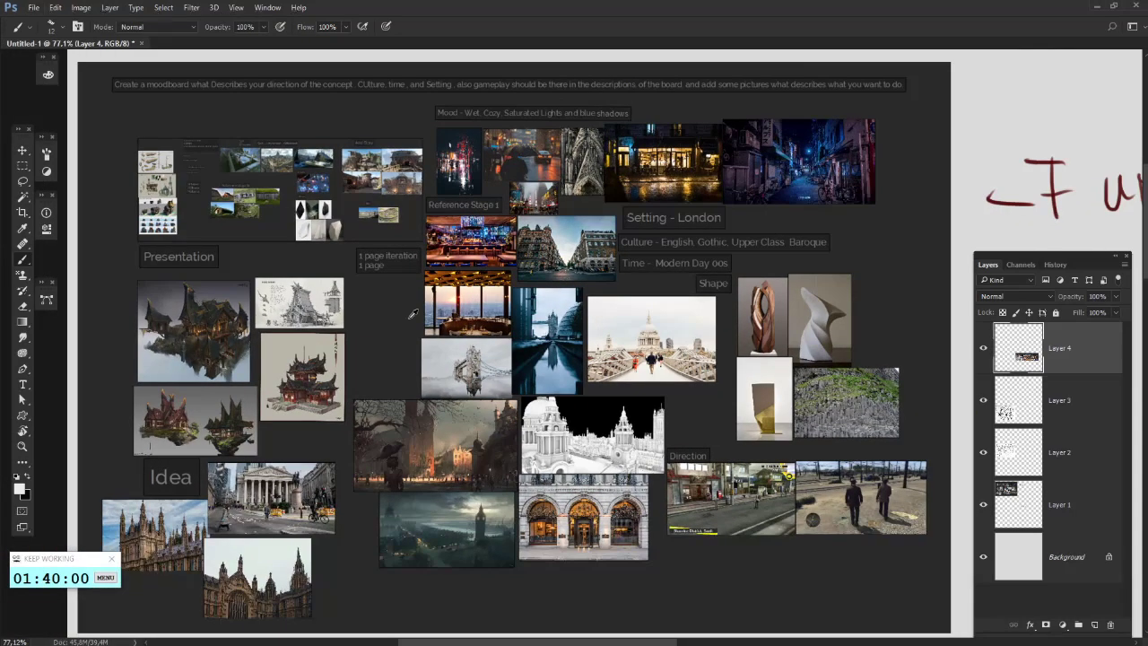
- Try marking the Setting - London label with the sampled light colour and undo the strokes
{"action": "mouse_move", "coordinate": [634, 217]}
{"action": "left_mouse_down"}
{"action": "mouse_move", "coordinate": [557, 176]}
{"action": "mouse_move", "coordinate": [650, 245]}
{"action": "left_mouse_up"}
{"action": "key", "text": "ctrl+z"}
{"action": "key", "text": "ctrl+z"}
{"action": "mouse_move", "coordinate": [752, 204]}
{"action": "left_mouse_down"}
{"action": "mouse_move", "coordinate": [670, 204]}
{"action": "mouse_move", "coordinate": [681, 198]}
{"action": "left_mouse_up"}
{"action": "key", "text": "ctrl+z"}
{"action": "key", "text": "ctrl+z"}
- Set the brush's foreground colour to a bright red in the Color Picker
{"action": "key", "text": "x"}
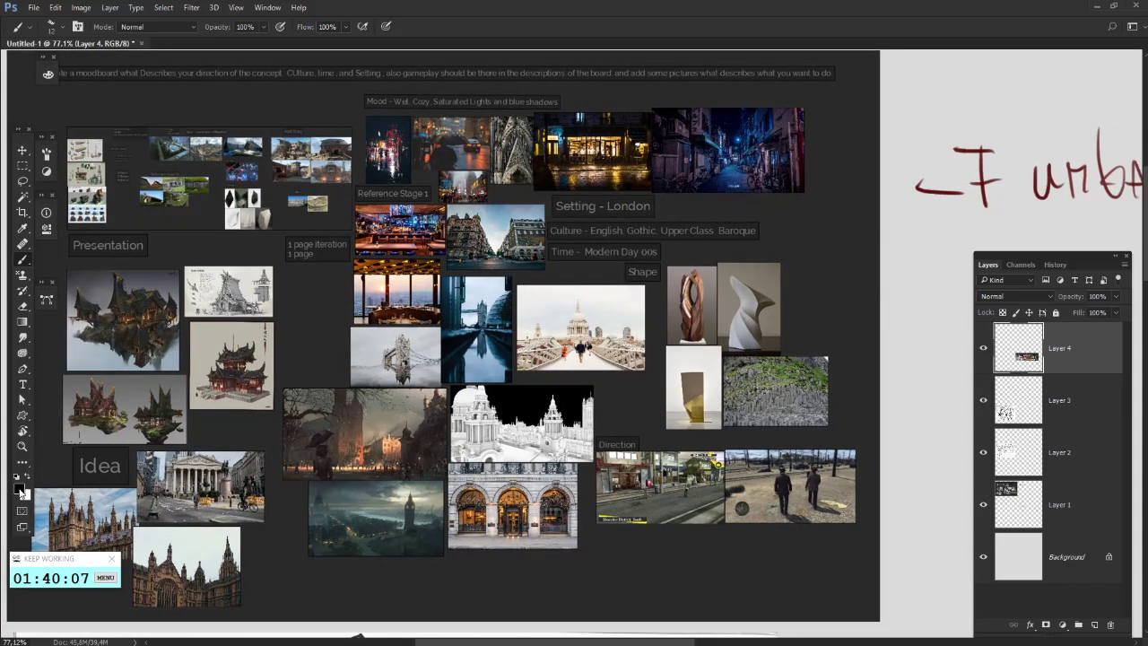
{"action": "left_click", "coordinate": [19, 489]}
{"action": "left_click_drag", "start_coordinate": [203, 308], "coordinate": [218, 309]}
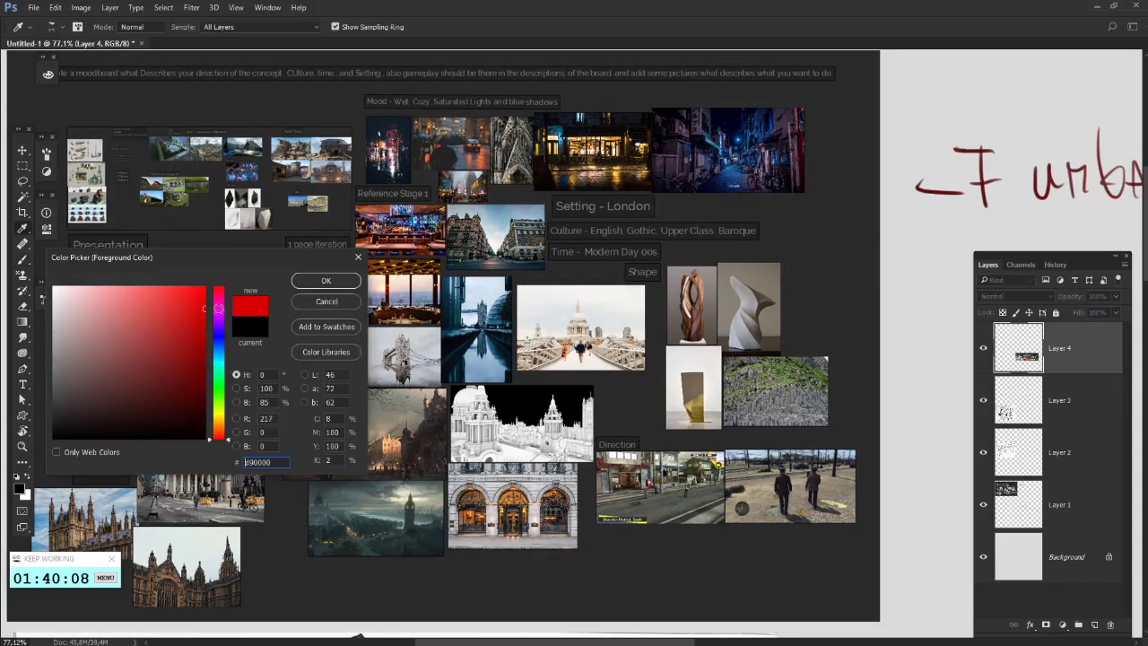
{"action": "left_click", "coordinate": [326, 280]}
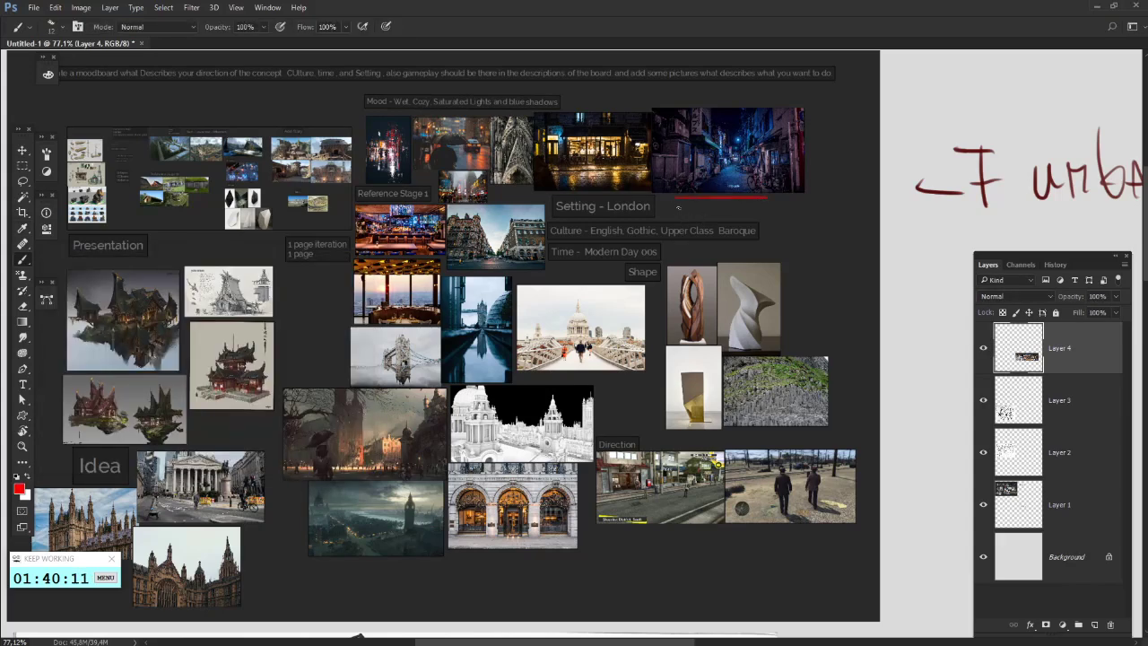
- Draw red underlines beside the Setting - London label and undo them
{"action": "mouse_move", "coordinate": [761, 205]}
{"action": "left_mouse_down"}
{"action": "mouse_move", "coordinate": [665, 206]}
{"action": "mouse_move", "coordinate": [681, 198]}
{"action": "left_mouse_up"}
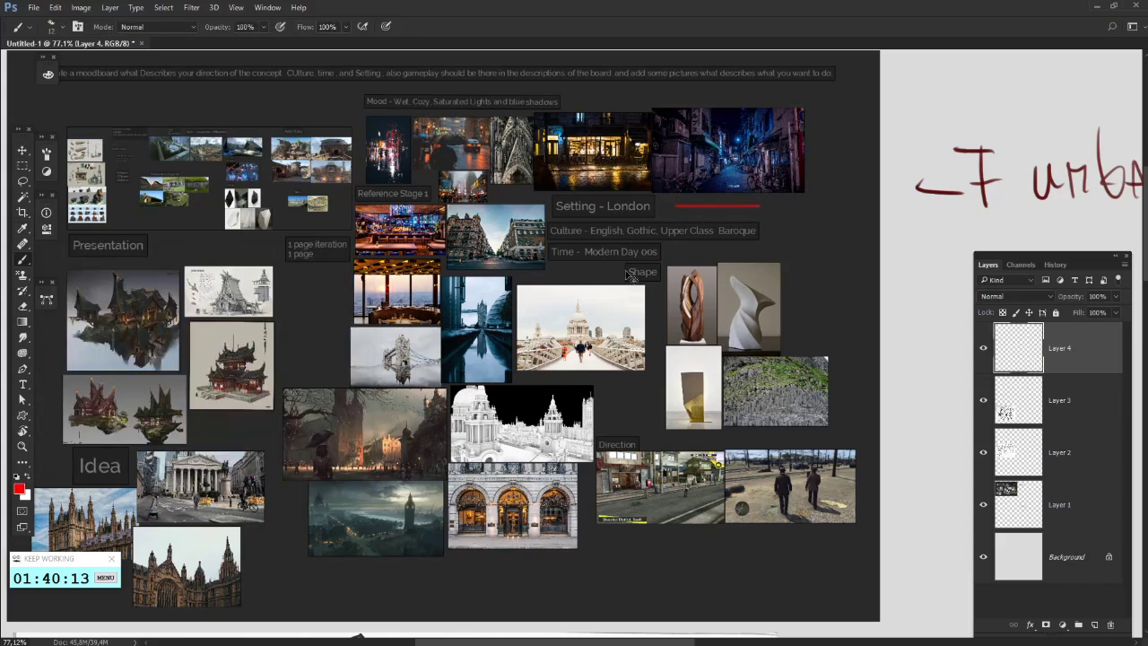
{"action": "key", "text": "ctrl+alt+z"}
{"action": "key", "text": "ctrl+alt+z"}
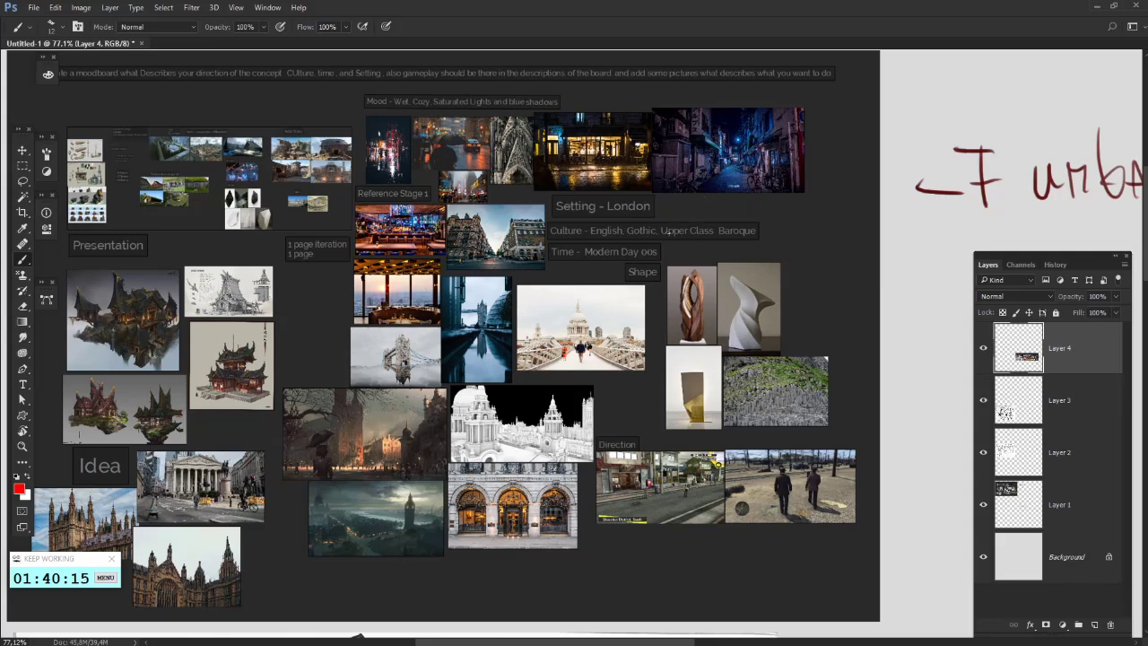
{"action": "mouse_move", "coordinate": [750, 207]}
{"action": "left_mouse_down"}
{"action": "mouse_move", "coordinate": [673, 207]}
{"action": "mouse_move", "coordinate": [679, 218]}
{"action": "left_mouse_up"}
{"action": "key", "text": "ctrl+z"}
- Trace the wooden and white twisted sculptures in the Shape references with red strokes, undoing each one
{"action": "scroll", "coordinate": [699, 261], "scroll_direction": "up", "scroll_amount": 3}
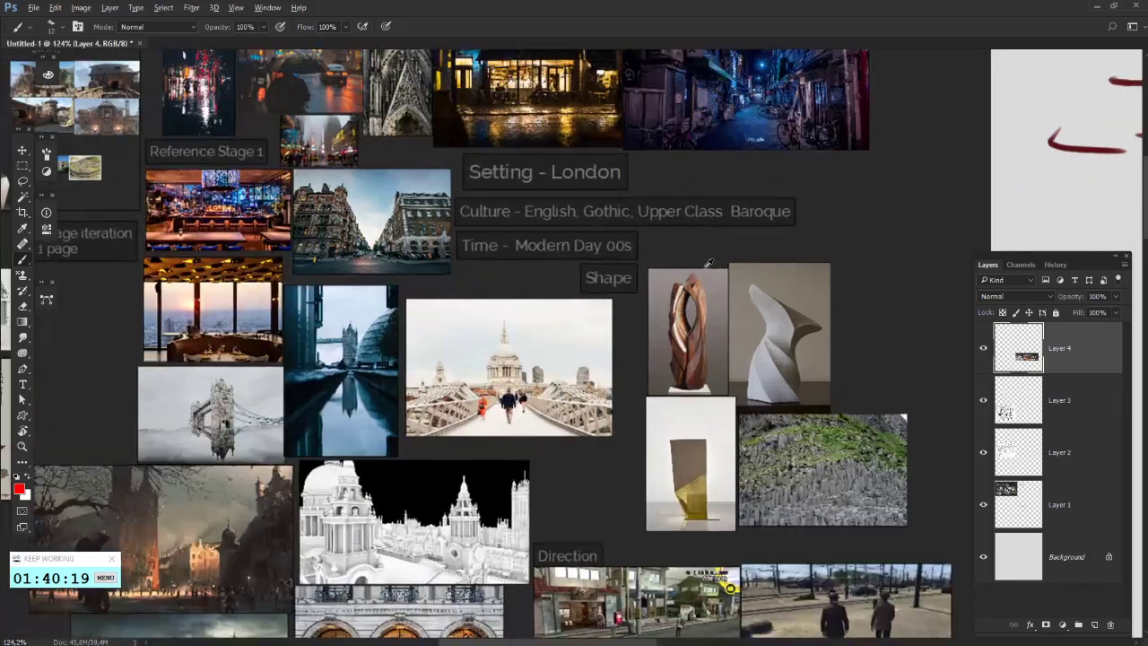
{"action": "left_click_drag", "start_coordinate": [755, 331], "coordinate": [660, 243]}
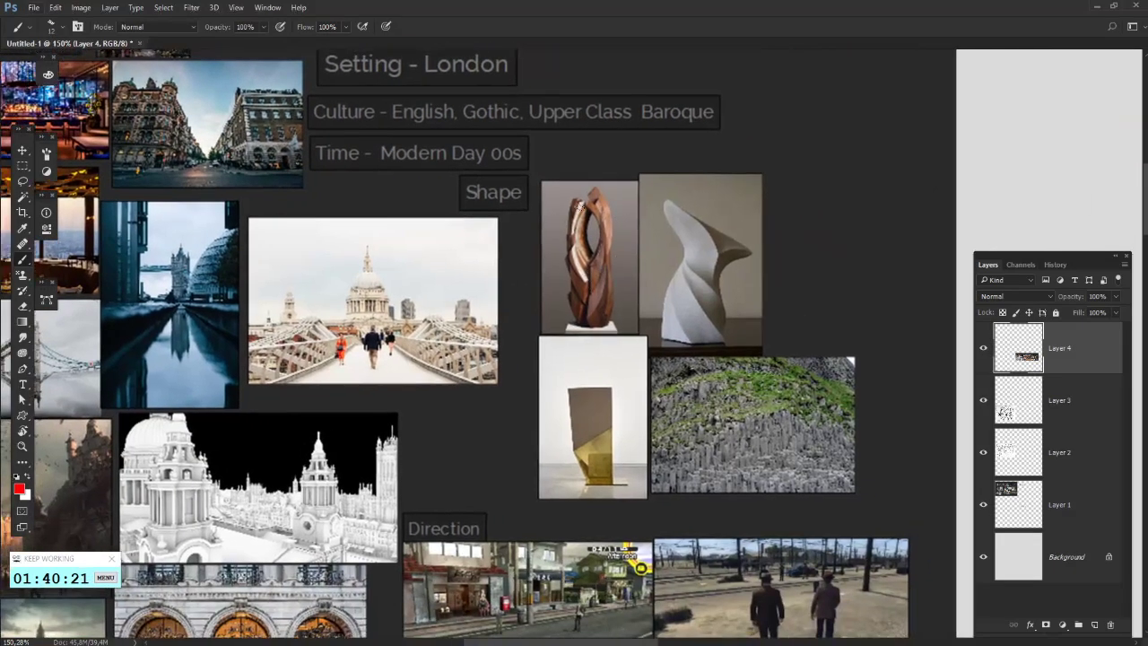
{"action": "mouse_move", "coordinate": [581, 202]}
{"action": "left_mouse_down"}
{"action": "mouse_move", "coordinate": [585, 192]}
{"action": "mouse_move", "coordinate": [585, 300]}
{"action": "mouse_move", "coordinate": [615, 234]}
{"action": "left_mouse_up"}
{"action": "key", "text": "ctrl+z"}
{"action": "key", "text": "ctrl+z"}
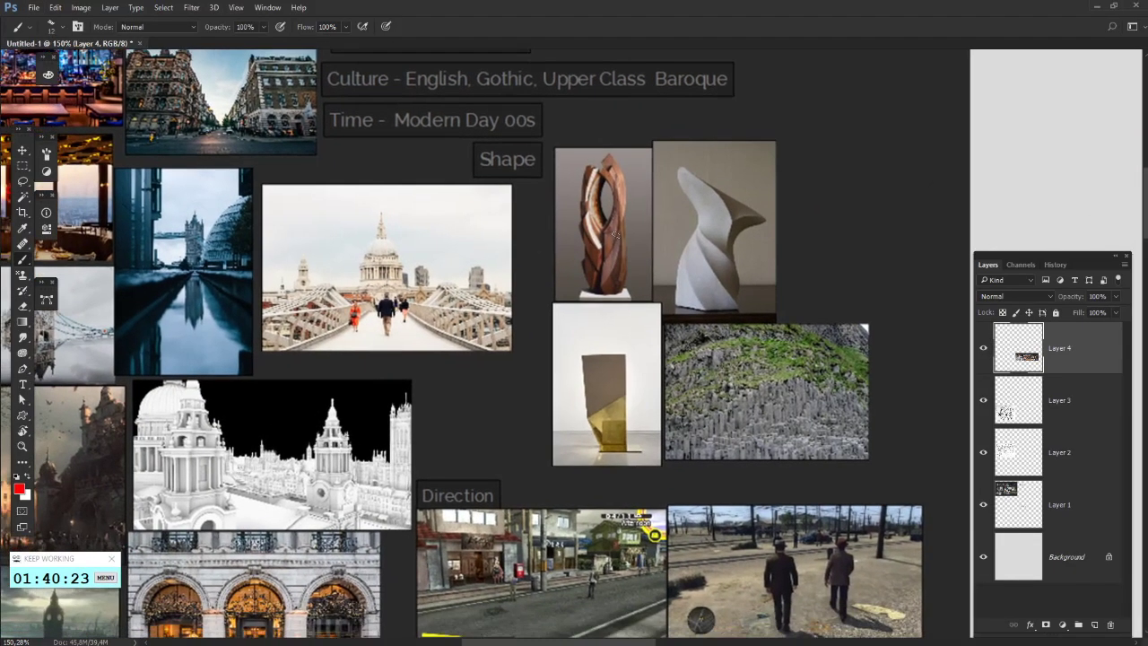
{"action": "left_click_drag", "start_coordinate": [583, 169], "coordinate": [616, 278]}
{"action": "key", "text": "ctrl+z"}
{"action": "mouse_move", "coordinate": [686, 307]}
{"action": "left_mouse_down"}
{"action": "mouse_move", "coordinate": [693, 222]}
{"action": "mouse_move", "coordinate": [687, 167]}
{"action": "left_mouse_up"}
{"action": "key", "text": "ctrl+z"}
{"action": "mouse_move", "coordinate": [685, 296]}
{"action": "left_mouse_down"}
{"action": "mouse_move", "coordinate": [706, 218]}
{"action": "mouse_move", "coordinate": [678, 162]}
{"action": "mouse_move", "coordinate": [655, 146]}
{"action": "left_mouse_up"}
{"action": "key", "text": "ctrl+z"}
- Draw red curves over and beside the mossy rock photo in the Shape references and undo them
{"action": "left_click_drag", "start_coordinate": [685, 404], "coordinate": [669, 263]}
{"action": "left_click_drag", "start_coordinate": [692, 306], "coordinate": [684, 240]}
{"action": "key", "text": "ctrl+z"}
{"action": "left_click_drag", "start_coordinate": [901, 148], "coordinate": [864, 244]}
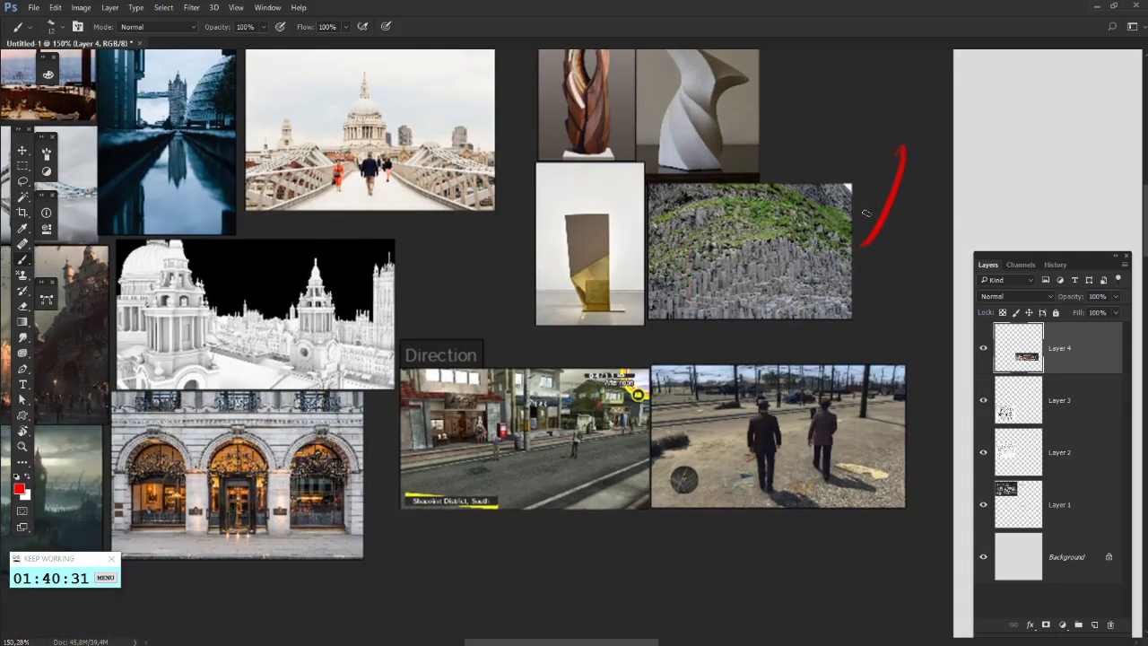
{"action": "left_click_drag", "start_coordinate": [861, 202], "coordinate": [874, 235]}
{"action": "key", "text": "ctrl+z"}
{"action": "key", "text": "ctrl+z"}
- Mark the area around the two Direction game screenshots with red strokes and undo them
{"action": "mouse_move", "coordinate": [678, 416]}
{"action": "left_mouse_down"}
{"action": "mouse_move", "coordinate": [642, 369]}
{"action": "mouse_move", "coordinate": [731, 325]}
{"action": "left_mouse_up"}
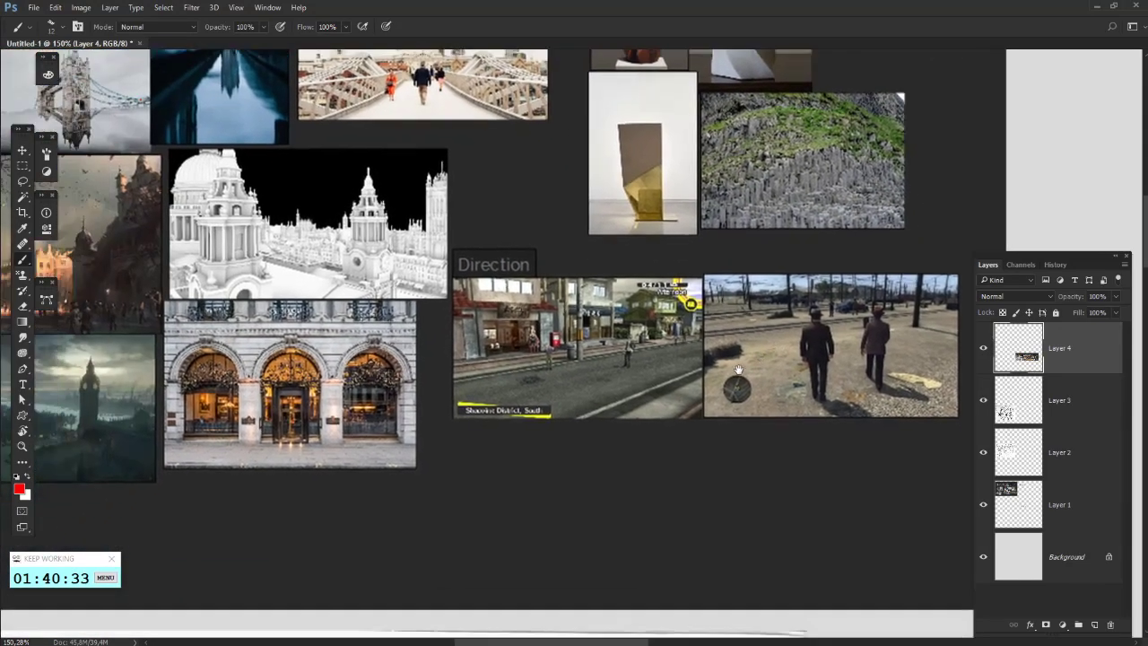
{"action": "mouse_move", "coordinate": [692, 473]}
{"action": "left_mouse_down"}
{"action": "mouse_move", "coordinate": [644, 425]}
{"action": "mouse_move", "coordinate": [650, 490]}
{"action": "left_mouse_up"}
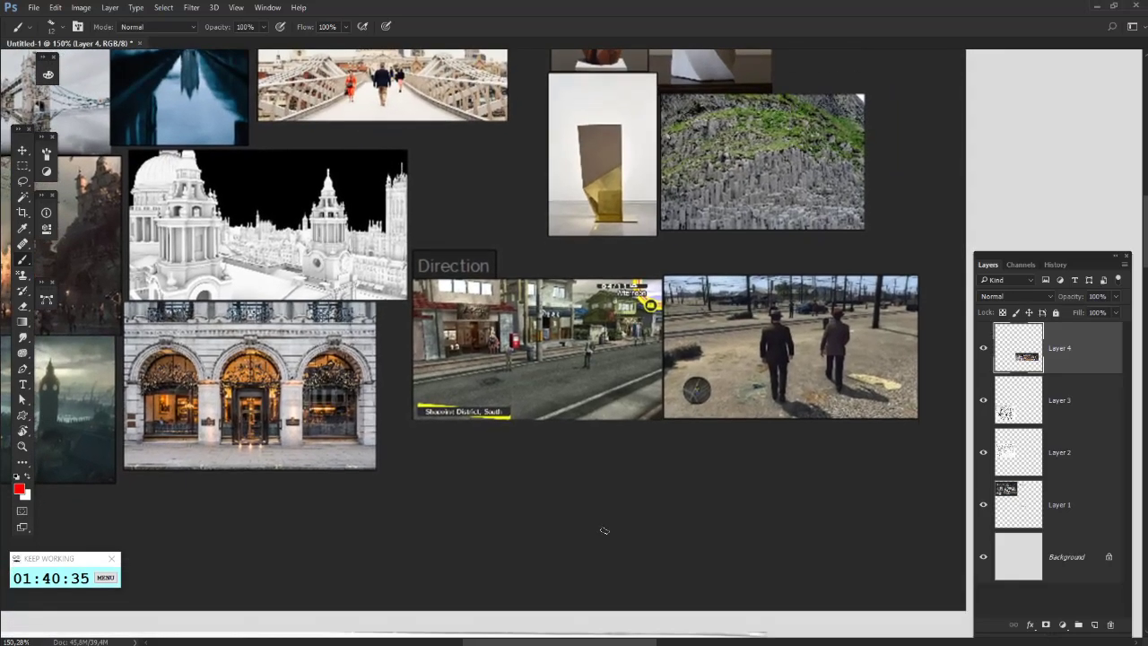
{"action": "mouse_move", "coordinate": [604, 538]}
{"action": "left_mouse_down"}
{"action": "mouse_move", "coordinate": [654, 440]}
{"action": "mouse_move", "coordinate": [668, 464]}
{"action": "mouse_move", "coordinate": [638, 465]}
{"action": "left_mouse_up"}
{"action": "key", "text": "ctrl+z"}
{"action": "key", "text": "ctrl+z"}
{"action": "left_click_drag", "start_coordinate": [461, 456], "coordinate": [651, 425]}
{"action": "mouse_move", "coordinate": [789, 522]}
{"action": "left_mouse_down"}
{"action": "mouse_move", "coordinate": [628, 441]}
{"action": "mouse_move", "coordinate": [709, 492]}
{"action": "left_mouse_up"}
{"action": "key", "text": "ctrl+z"}
{"action": "mouse_move", "coordinate": [465, 288]}
{"action": "left_mouse_down"}
{"action": "mouse_move", "coordinate": [716, 411]}
{"action": "mouse_move", "coordinate": [785, 383]}
{"action": "left_mouse_up"}
{"action": "left_click_drag", "start_coordinate": [834, 505], "coordinate": [695, 513]}
{"action": "key", "text": "ctrl+z"}
- Circle the word Baroque in the moodboard's Culture label in red and undo the circle
{"action": "left_click_drag", "start_coordinate": [610, 224], "coordinate": [495, 449]}
{"action": "left_click_drag", "start_coordinate": [735, 306], "coordinate": [683, 457]}
{"action": "left_click_drag", "start_coordinate": [762, 373], "coordinate": [613, 375]}
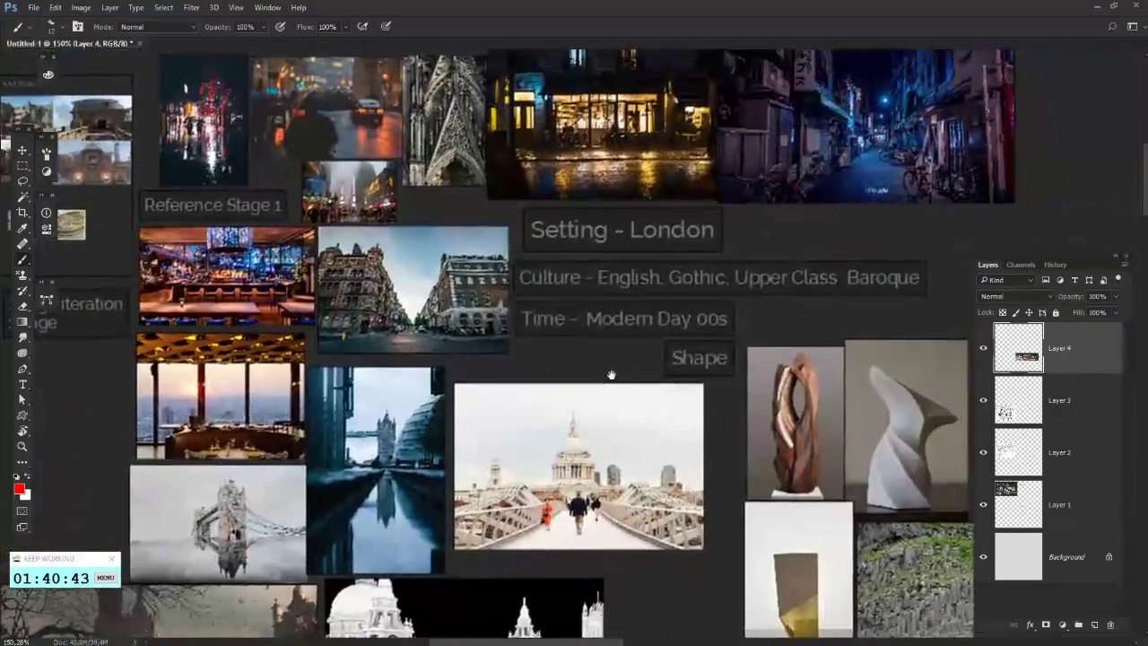
{"action": "left_click_drag", "start_coordinate": [751, 297], "coordinate": [673, 296]}
{"action": "left_click_drag", "start_coordinate": [837, 298], "coordinate": [782, 240]}
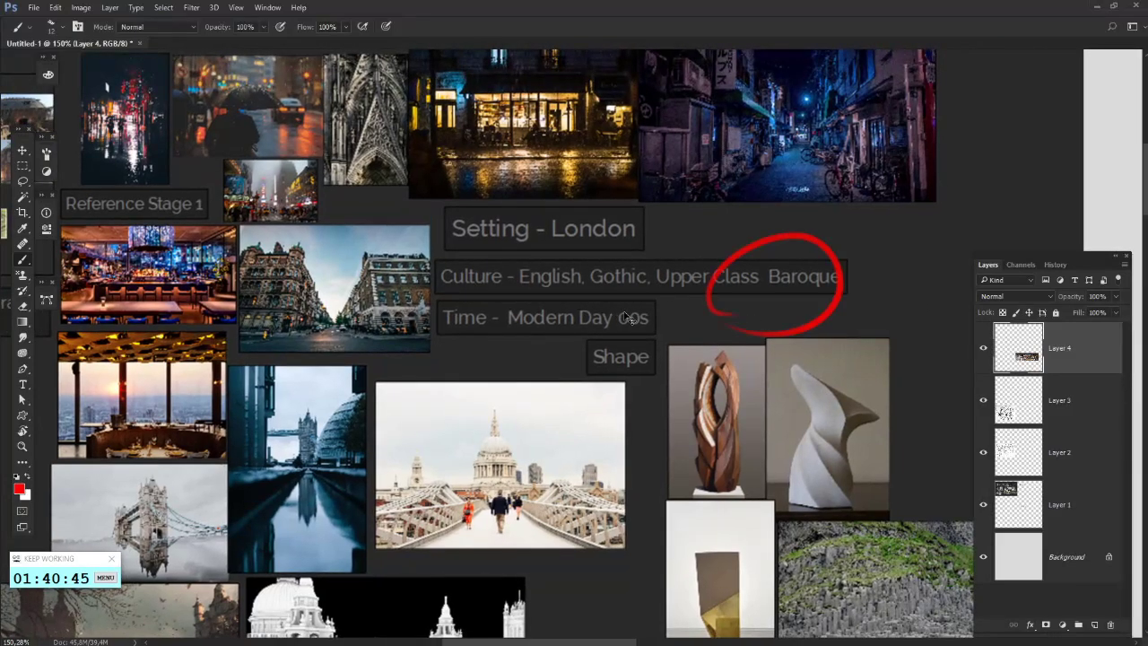
{"action": "key", "text": "ctrl+z"}
- Circle the neon-lit bar photo below the Reference Stage 1 label in red and undo each circle
{"action": "mouse_move", "coordinate": [645, 330]}
{"action": "left_mouse_down"}
{"action": "mouse_move", "coordinate": [732, 333]}
{"action": "mouse_move", "coordinate": [824, 257]}
{"action": "left_mouse_up"}
{"action": "left_click_drag", "start_coordinate": [751, 328], "coordinate": [872, 233]}
{"action": "left_click_drag", "start_coordinate": [530, 281], "coordinate": [568, 420]}
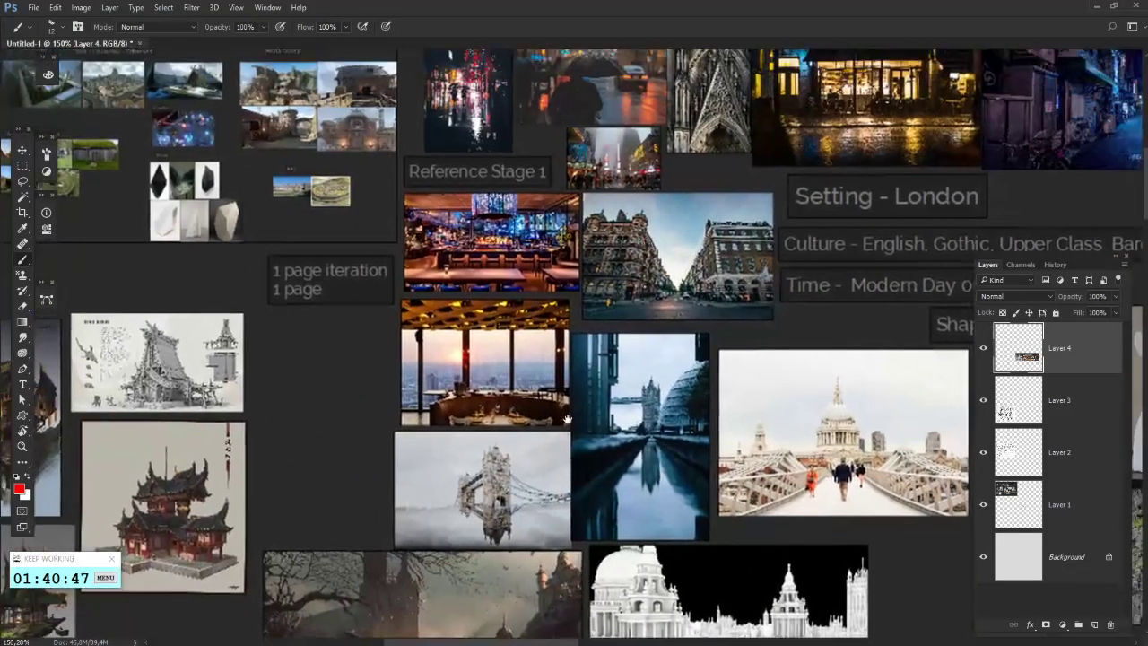
{"action": "mouse_move", "coordinate": [593, 247]}
{"action": "left_mouse_down"}
{"action": "mouse_move", "coordinate": [726, 345]}
{"action": "mouse_move", "coordinate": [664, 382]}
{"action": "mouse_move", "coordinate": [618, 367]}
{"action": "left_mouse_up"}
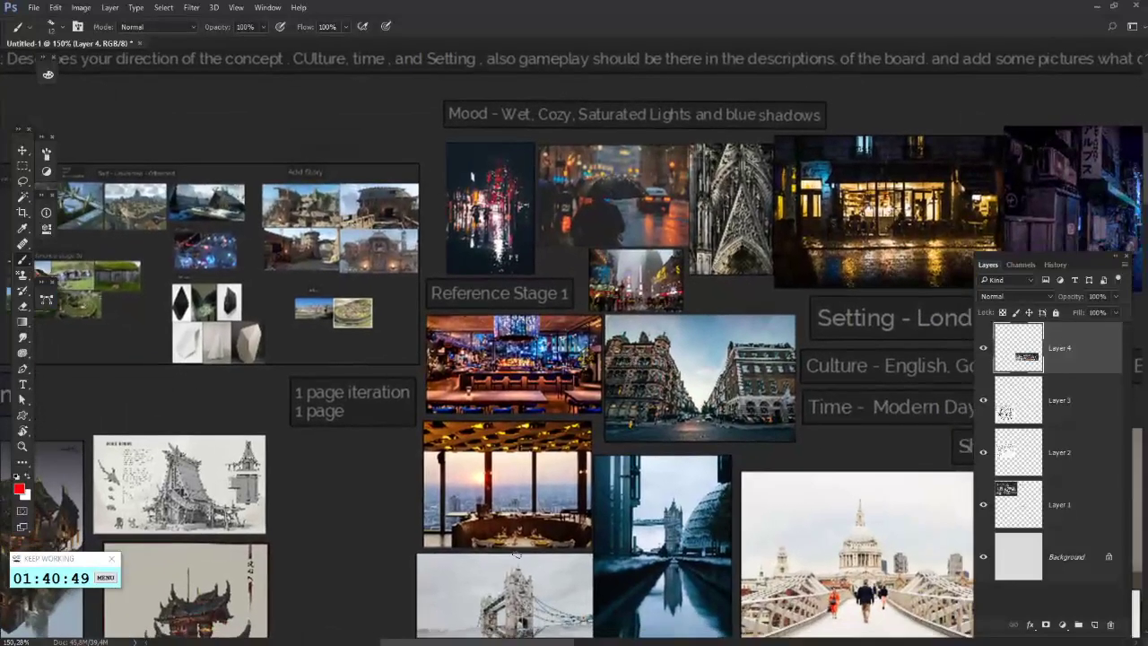
{"action": "left_click_drag", "start_coordinate": [596, 572], "coordinate": [622, 528]}
{"action": "key", "text": "ctrl+z"}
{"action": "mouse_move", "coordinate": [506, 412]}
{"action": "left_mouse_down"}
{"action": "mouse_move", "coordinate": [498, 371]}
{"action": "mouse_move", "coordinate": [560, 383]}
{"action": "left_mouse_up"}
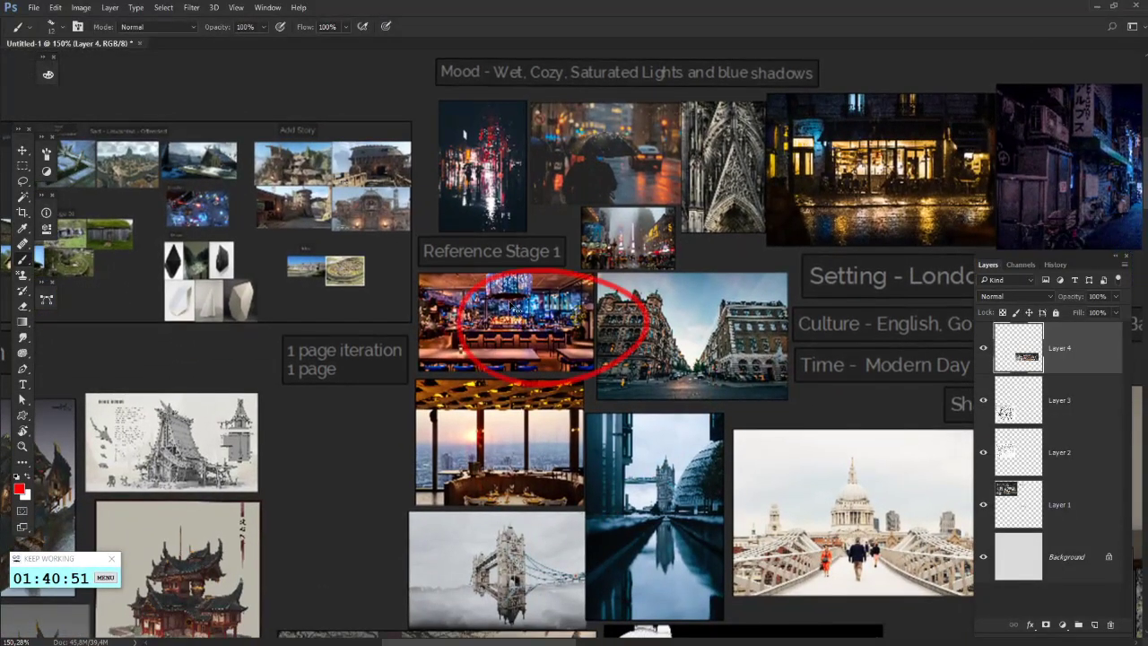
{"action": "key", "text": "ctrl+z"}
{"action": "left_click_drag", "start_coordinate": [489, 276], "coordinate": [541, 310]}
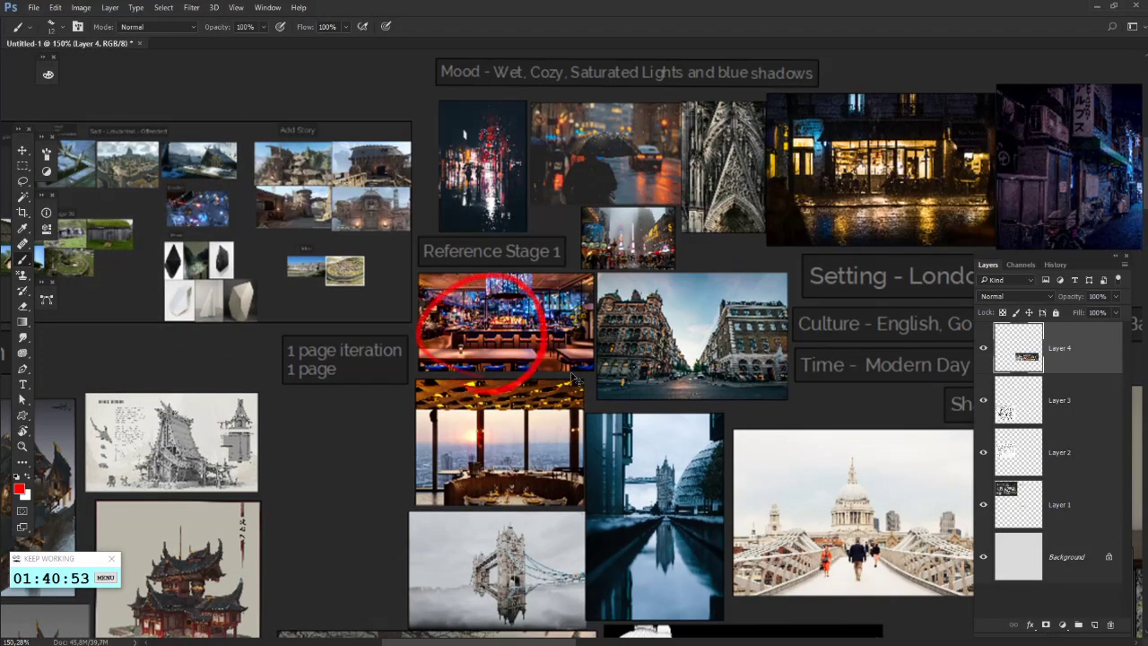
{"action": "key", "text": "ctrl+z"}
- Make short red marks on the bar and London street photos and undo them
{"action": "left_click_drag", "start_coordinate": [508, 275], "coordinate": [543, 274]}
{"action": "key", "text": "ctrl+z"}
{"action": "mouse_move", "coordinate": [577, 382]}
{"action": "left_mouse_down"}
{"action": "mouse_move", "coordinate": [644, 384]}
{"action": "mouse_move", "coordinate": [585, 391]}
{"action": "left_mouse_up"}
{"action": "key", "text": "ctrl+z"}
{"action": "left_click_drag", "start_coordinate": [698, 364], "coordinate": [709, 372]}
{"action": "key", "text": "ctrl+z"}
- Mark the "1 page iteration, 1 page" note beside the Presentation section with red strokes and undo them
{"action": "left_click_drag", "start_coordinate": [576, 208], "coordinate": [580, 255]}
{"action": "left_click_drag", "start_coordinate": [546, 325], "coordinate": [752, 286]}
{"action": "mouse_move", "coordinate": [401, 191]}
{"action": "left_mouse_down"}
{"action": "mouse_move", "coordinate": [652, 271]}
{"action": "mouse_move", "coordinate": [371, 267]}
{"action": "left_mouse_up"}
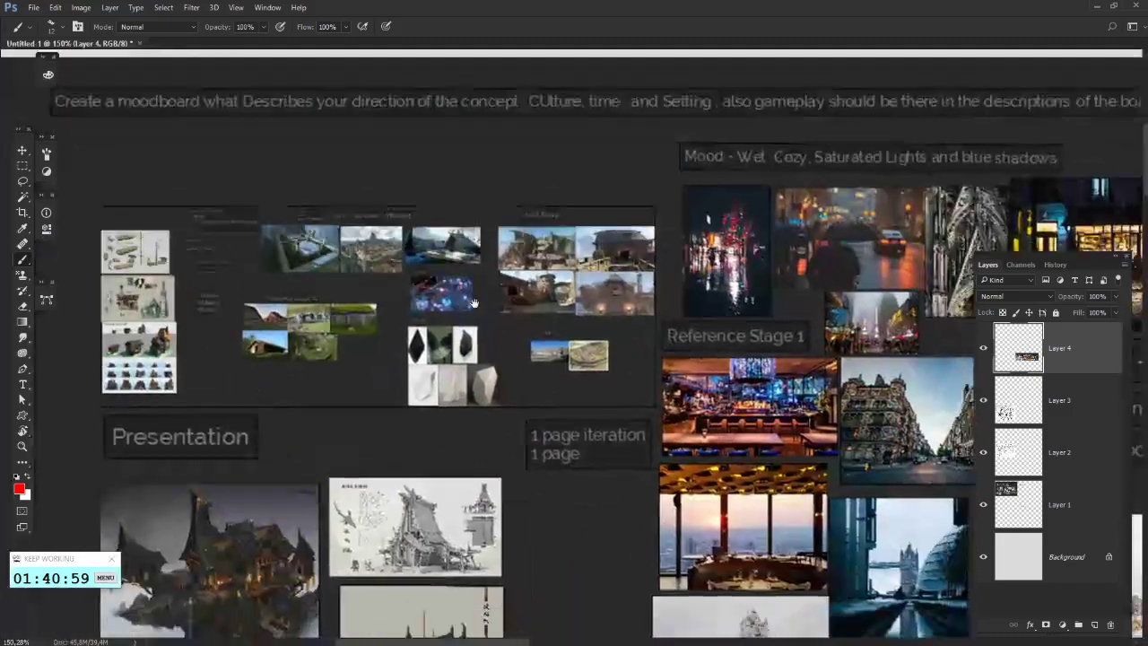
{"action": "left_click_drag", "start_coordinate": [642, 396], "coordinate": [690, 277]}
{"action": "left_click_drag", "start_coordinate": [600, 335], "coordinate": [482, 284]}
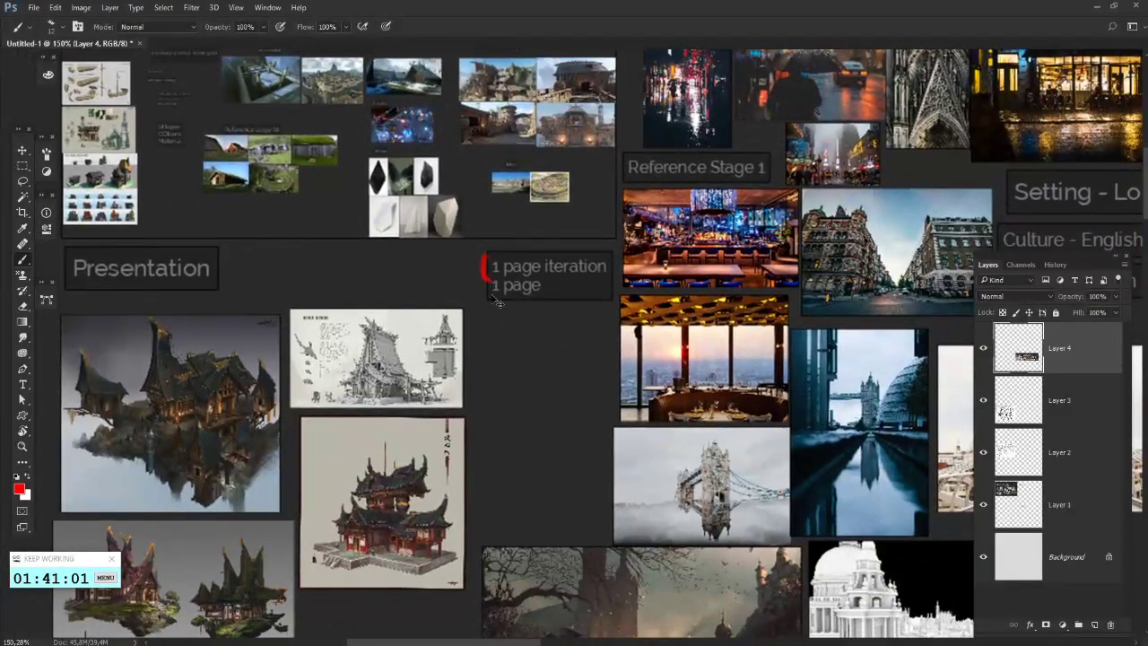
{"action": "key", "text": "ctrl+z"}
{"action": "mouse_move", "coordinate": [487, 332]}
{"action": "left_mouse_down"}
{"action": "mouse_move", "coordinate": [501, 345]}
{"action": "mouse_move", "coordinate": [524, 336]}
{"action": "left_mouse_up"}
{"action": "mouse_move", "coordinate": [543, 346]}
{"action": "left_mouse_down"}
{"action": "mouse_move", "coordinate": [505, 337]}
{"action": "mouse_move", "coordinate": [535, 337]}
{"action": "left_mouse_up"}
{"action": "key", "text": "ctrl+z"}
{"action": "key", "text": "ctrl+z"}
- Handwrite "1. Inside" in red below the "1 page iteration" note and start a second line with "2."
{"action": "mouse_move", "coordinate": [532, 309]}
{"action": "left_mouse_down"}
{"action": "mouse_move", "coordinate": [534, 324]}
{"action": "mouse_move", "coordinate": [572, 326]}
{"action": "mouse_move", "coordinate": [594, 292]}
{"action": "mouse_move", "coordinate": [595, 328]}
{"action": "left_mouse_up"}
{"action": "left_click", "coordinate": [527, 296]}
{"action": "left_click", "coordinate": [561, 287]}
{"action": "left_click_drag", "start_coordinate": [598, 320], "coordinate": [606, 325]}
{"action": "left_click_drag", "start_coordinate": [519, 378], "coordinate": [497, 364]}
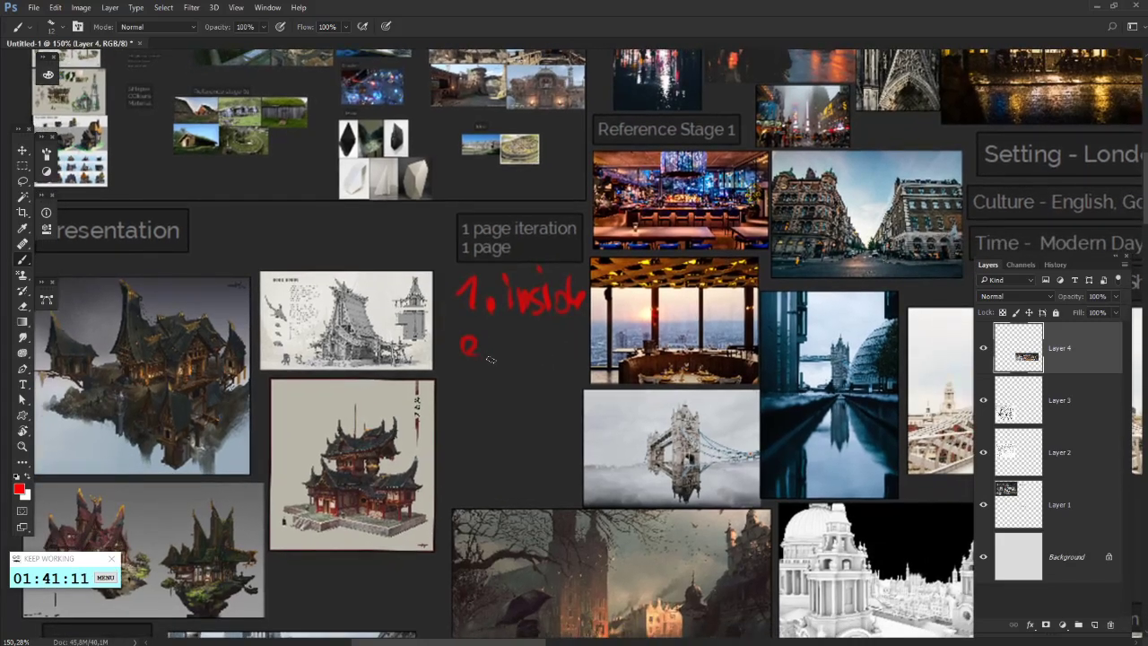
{"action": "mouse_move", "coordinate": [454, 351]}
{"action": "left_mouse_down"}
{"action": "mouse_move", "coordinate": [478, 373]}
{"action": "mouse_move", "coordinate": [558, 368]}
{"action": "mouse_move", "coordinate": [547, 382]}
{"action": "mouse_move", "coordinate": [527, 358]}
{"action": "left_mouse_up"}
{"action": "left_click", "coordinate": [489, 371]}
- Draw a red stroke below the Direction game screenshots, undo it, and return to the handwritten list
{"action": "left_click_drag", "start_coordinate": [717, 503], "coordinate": [197, 134]}
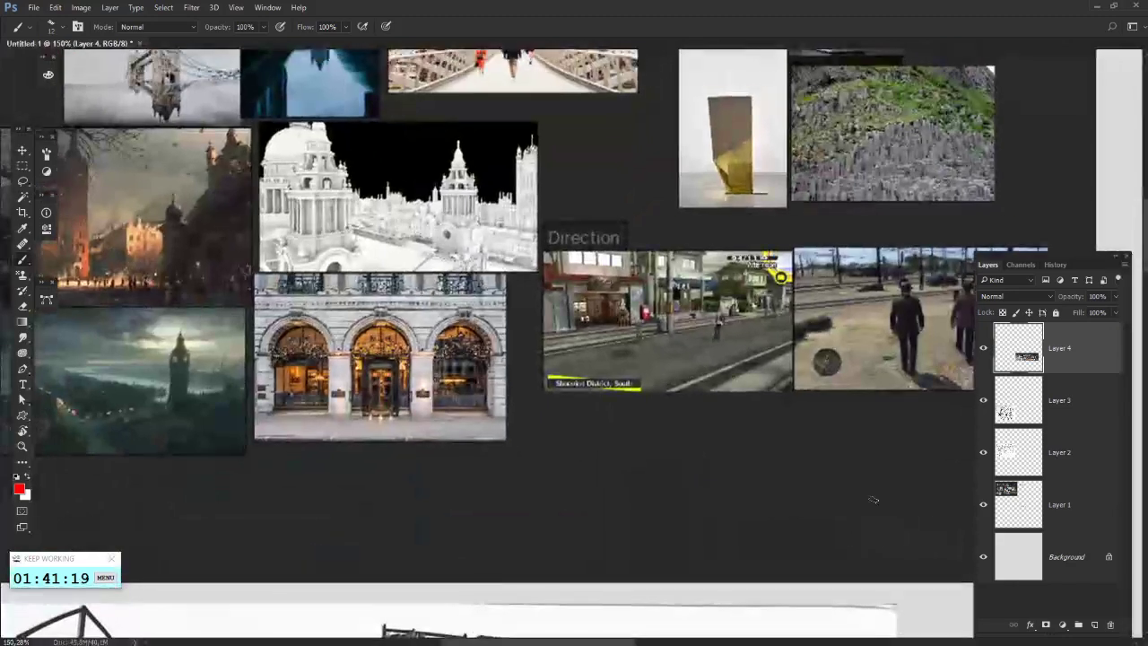
{"action": "left_click_drag", "start_coordinate": [874, 499], "coordinate": [756, 516]}
{"action": "key", "text": "ctrl+z"}
{"action": "mouse_move", "coordinate": [202, 55]}
{"action": "left_mouse_down"}
{"action": "mouse_move", "coordinate": [644, 344]}
{"action": "mouse_move", "coordinate": [608, 303]}
{"action": "mouse_move", "coordinate": [603, 352]}
{"action": "left_mouse_up"}
{"action": "key", "text": "ctrl+z"}
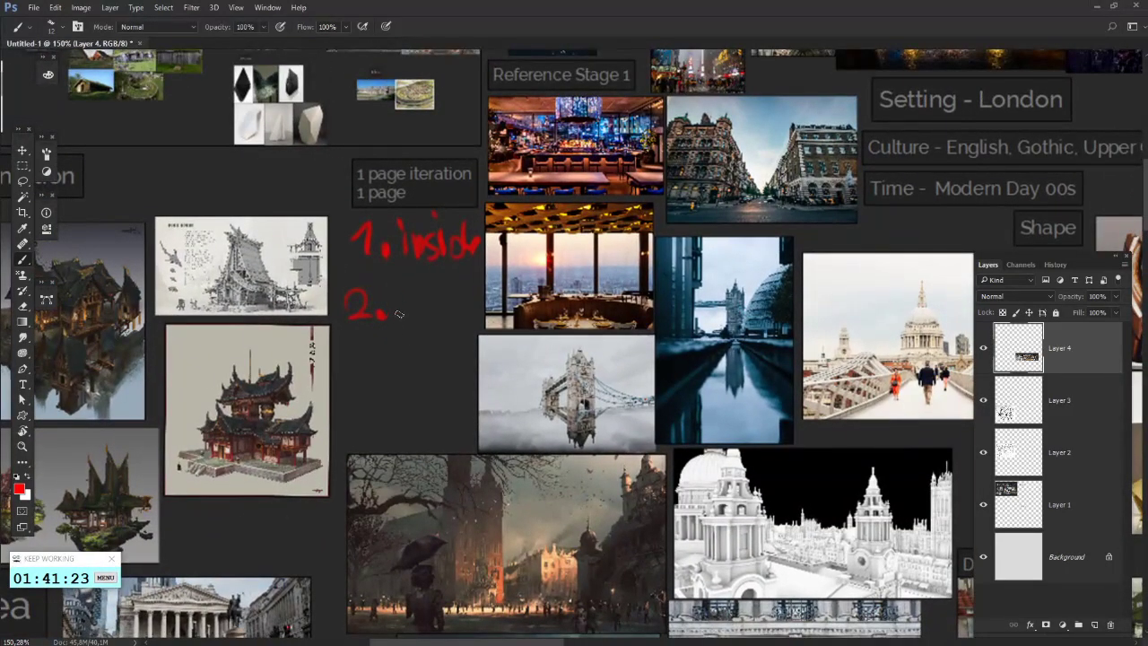
- Make trial red strokes after the "2." in the handwritten list and undo them
{"action": "left_click_drag", "start_coordinate": [393, 314], "coordinate": [426, 290]}
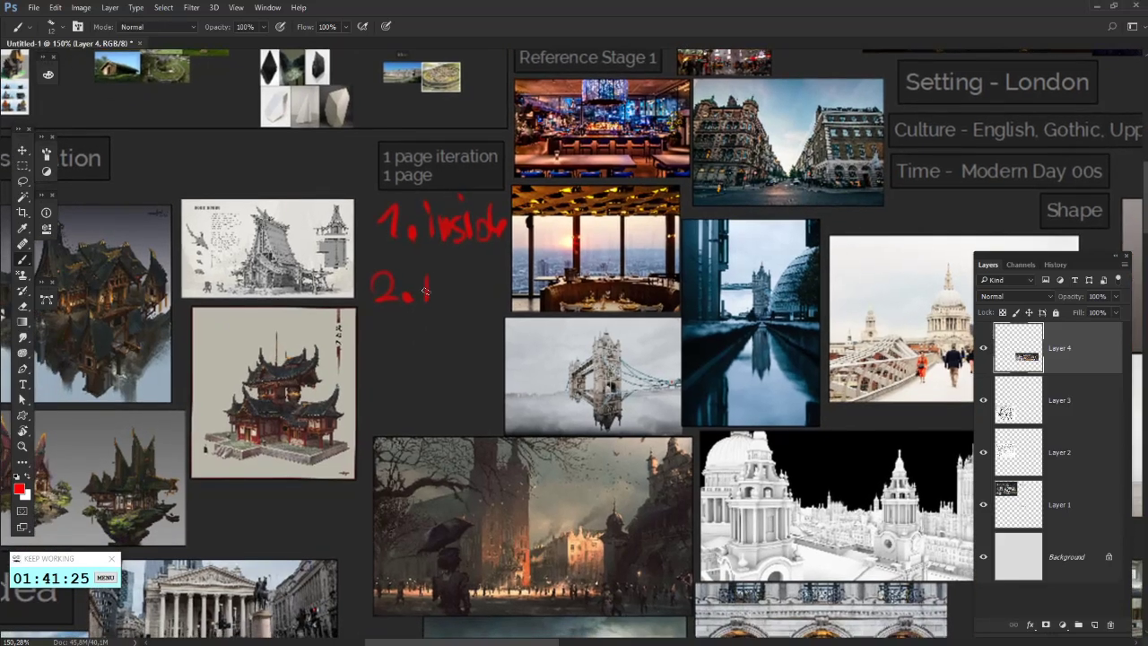
{"action": "left_click", "coordinate": [426, 262]}
{"action": "left_click_drag", "start_coordinate": [442, 364], "coordinate": [444, 367]}
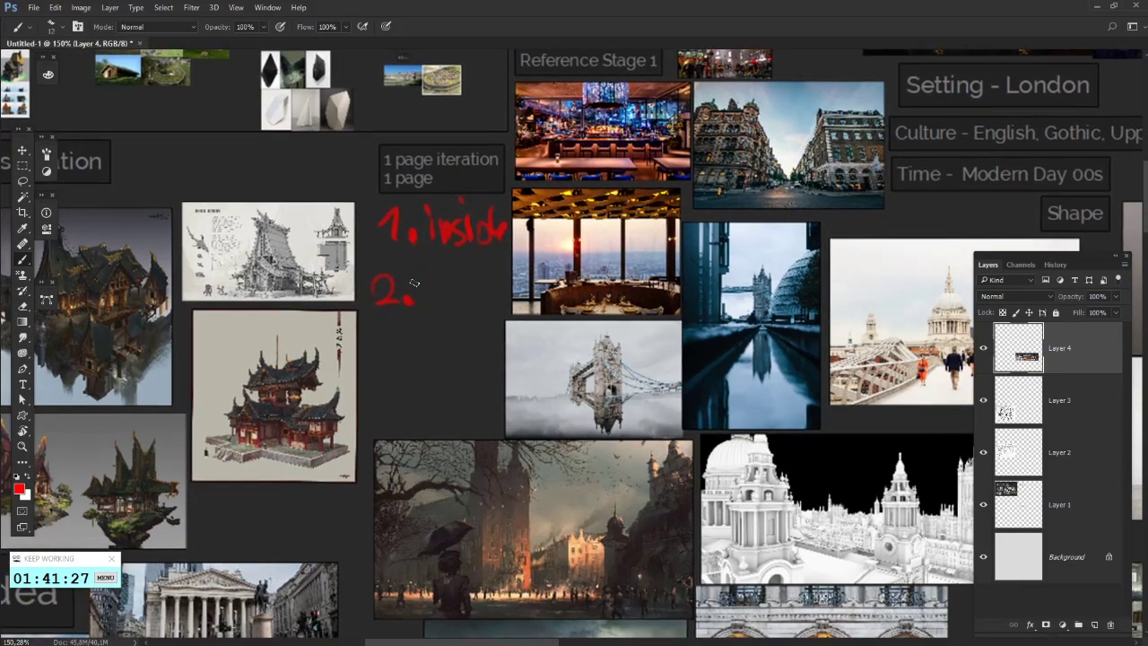
{"action": "left_click_drag", "start_coordinate": [429, 307], "coordinate": [443, 342]}
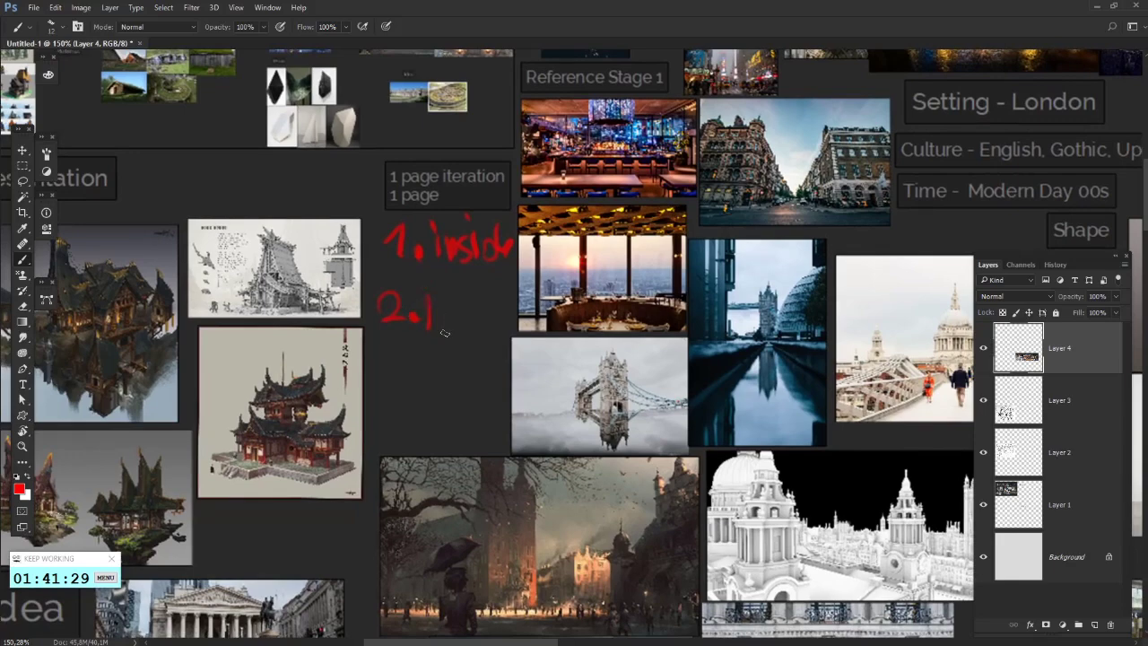
{"action": "left_click_drag", "start_coordinate": [414, 306], "coordinate": [449, 343]}
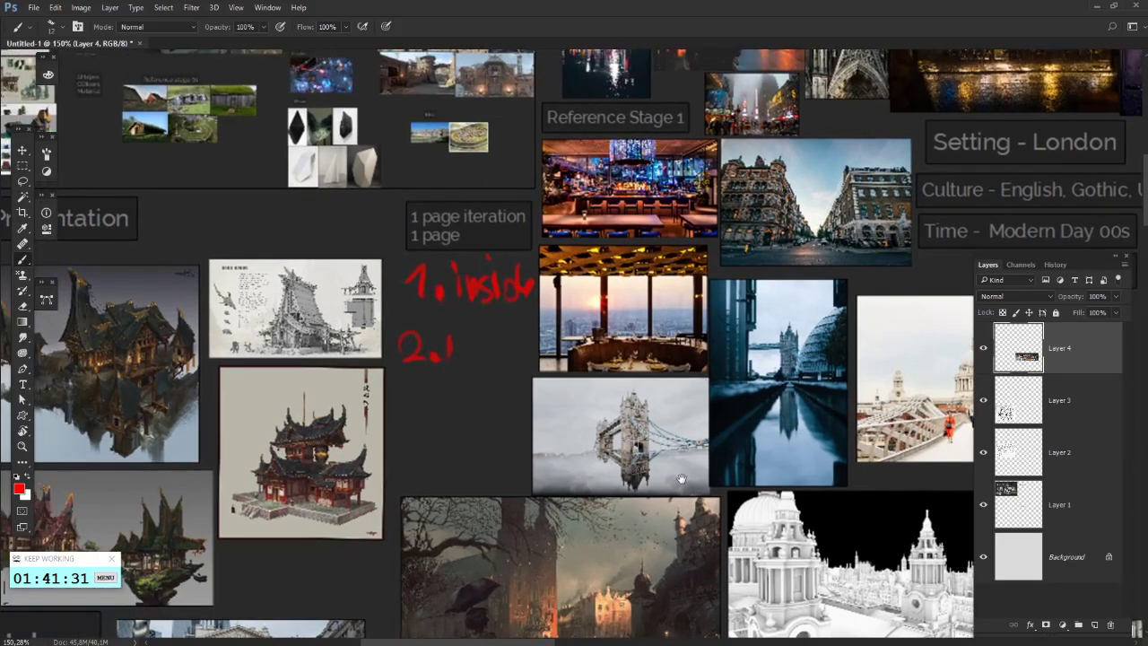
- Circle the Direction game screenshot of the two walking men in red and undo the circle
{"action": "left_click_drag", "start_coordinate": [682, 479], "coordinate": [371, 39]}
{"action": "left_click_drag", "start_coordinate": [822, 287], "coordinate": [551, 386]}
{"action": "mouse_move", "coordinate": [690, 317]}
{"action": "left_mouse_down"}
{"action": "mouse_move", "coordinate": [765, 334]}
{"action": "mouse_move", "coordinate": [970, 300]}
{"action": "mouse_move", "coordinate": [735, 269]}
{"action": "mouse_move", "coordinate": [702, 243]}
{"action": "left_mouse_up"}
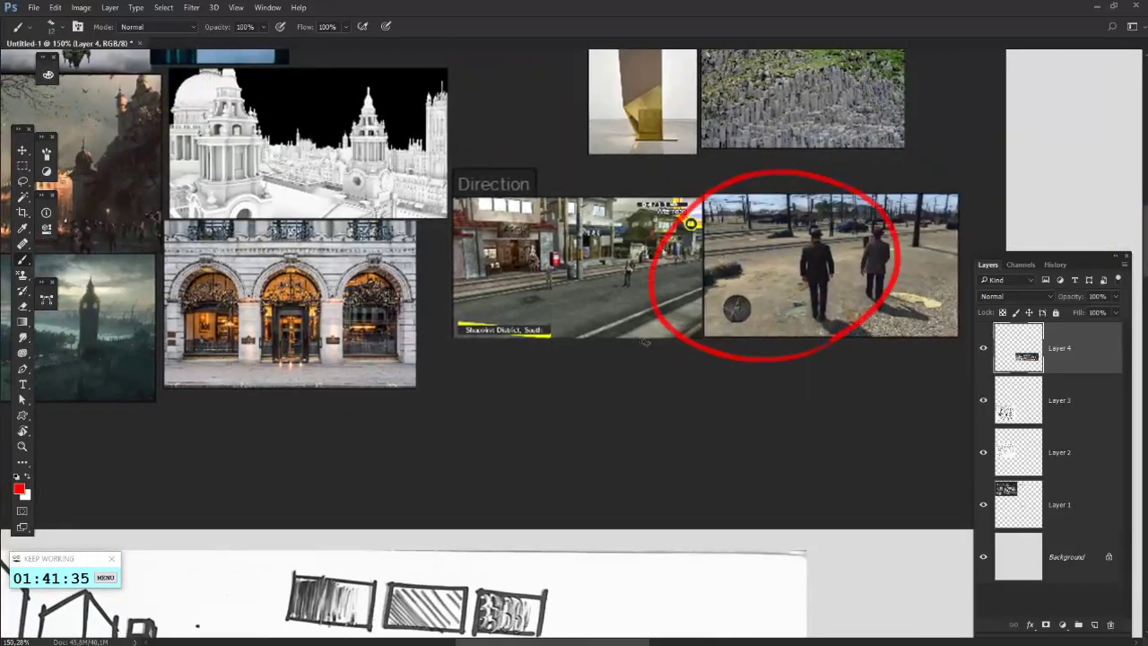
{"action": "left_click_drag", "start_coordinate": [452, 265], "coordinate": [574, 98]}
{"action": "left_click_drag", "start_coordinate": [964, 299], "coordinate": [656, 355]}
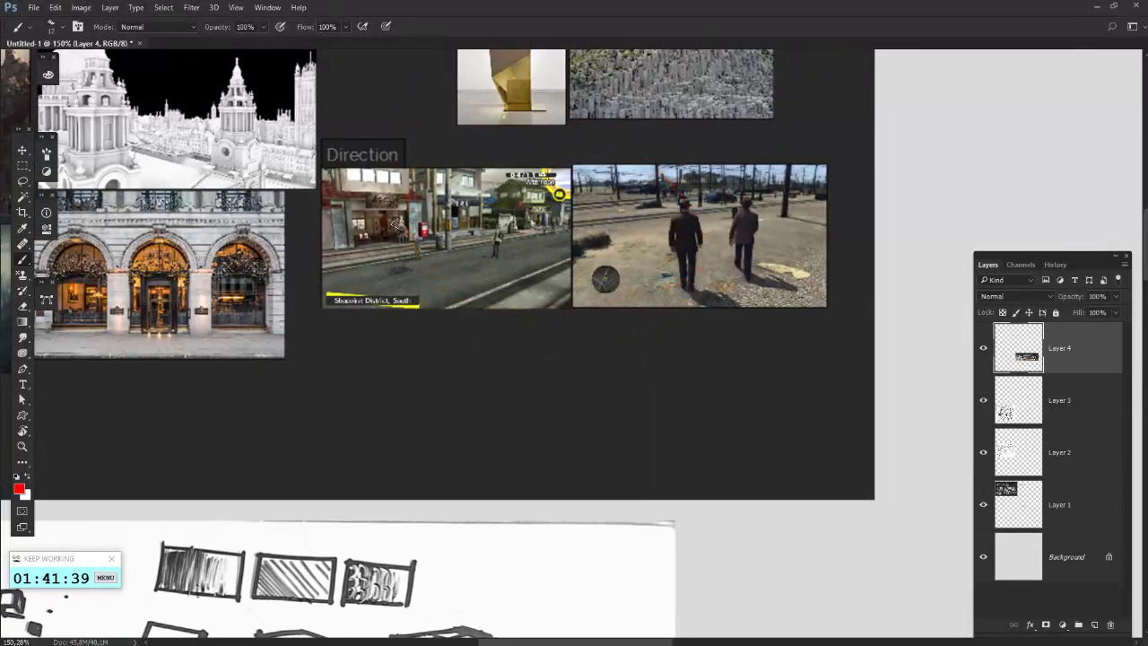
{"action": "key", "text": "ctrl+z"}
{"action": "left_click_drag", "start_coordinate": [424, 262], "coordinate": [815, 544]}
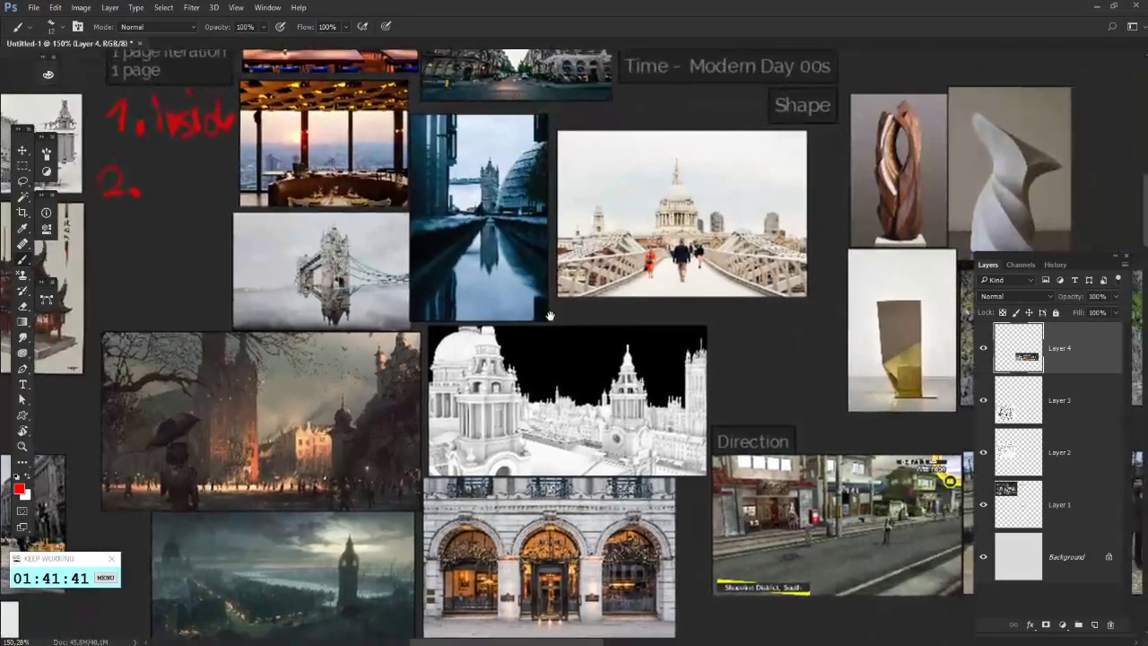
- Circle "Upper Class Baroque" in the Culture label in red and undo the marks
{"action": "left_click_drag", "start_coordinate": [499, 241], "coordinate": [489, 447]}
{"action": "left_click_drag", "start_coordinate": [566, 338], "coordinate": [374, 382]}
{"action": "left_click_drag", "start_coordinate": [749, 299], "coordinate": [798, 254]}
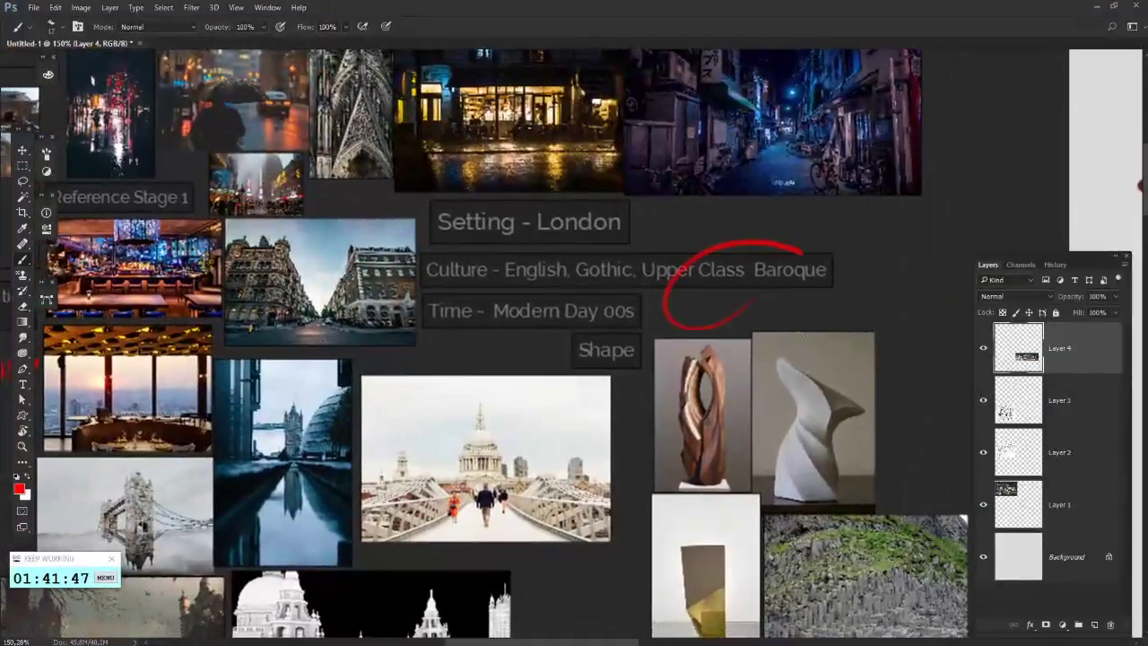
{"action": "key", "text": "ctrl+z"}
{"action": "mouse_move", "coordinate": [860, 215]}
{"action": "left_mouse_down"}
{"action": "mouse_move", "coordinate": [697, 220]}
{"action": "mouse_move", "coordinate": [675, 266]}
{"action": "mouse_move", "coordinate": [695, 280]}
{"action": "mouse_move", "coordinate": [682, 273]}
{"action": "left_mouse_up"}
{"action": "key", "text": "ctrl+alt+z"}
{"action": "key", "text": "ctrl+alt+z"}
- Draw a red arrow pointing at the "Time - Modern Day 00s" label and undo it
{"action": "left_click_drag", "start_coordinate": [323, 363], "coordinate": [547, 258]}
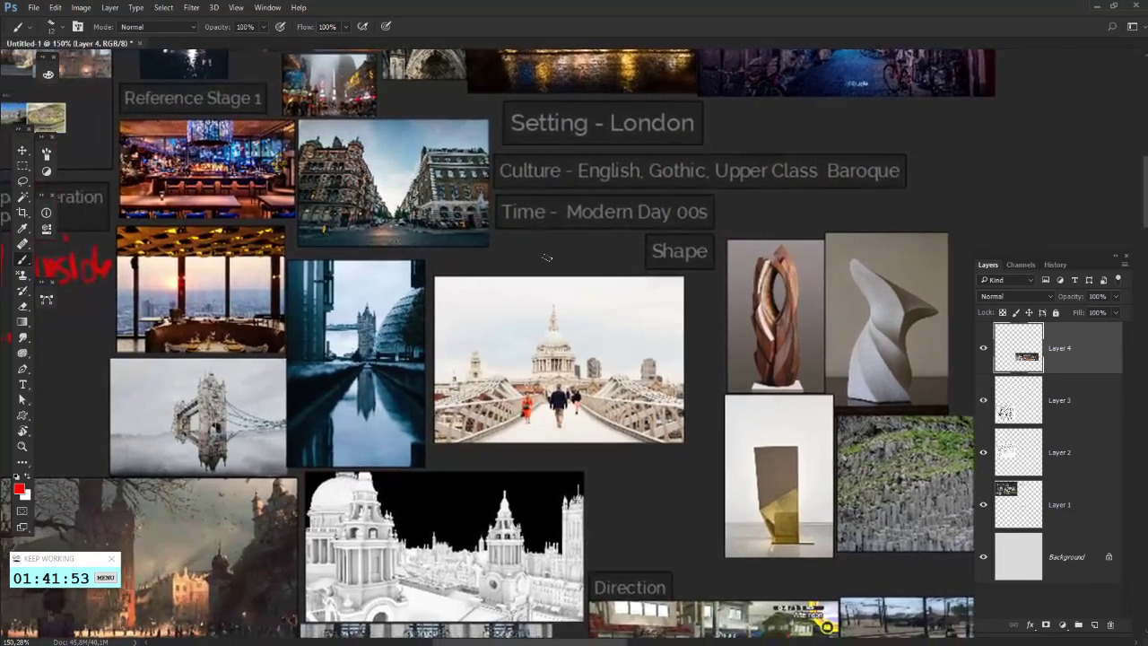
{"action": "left_click_drag", "start_coordinate": [589, 372], "coordinate": [547, 388]}
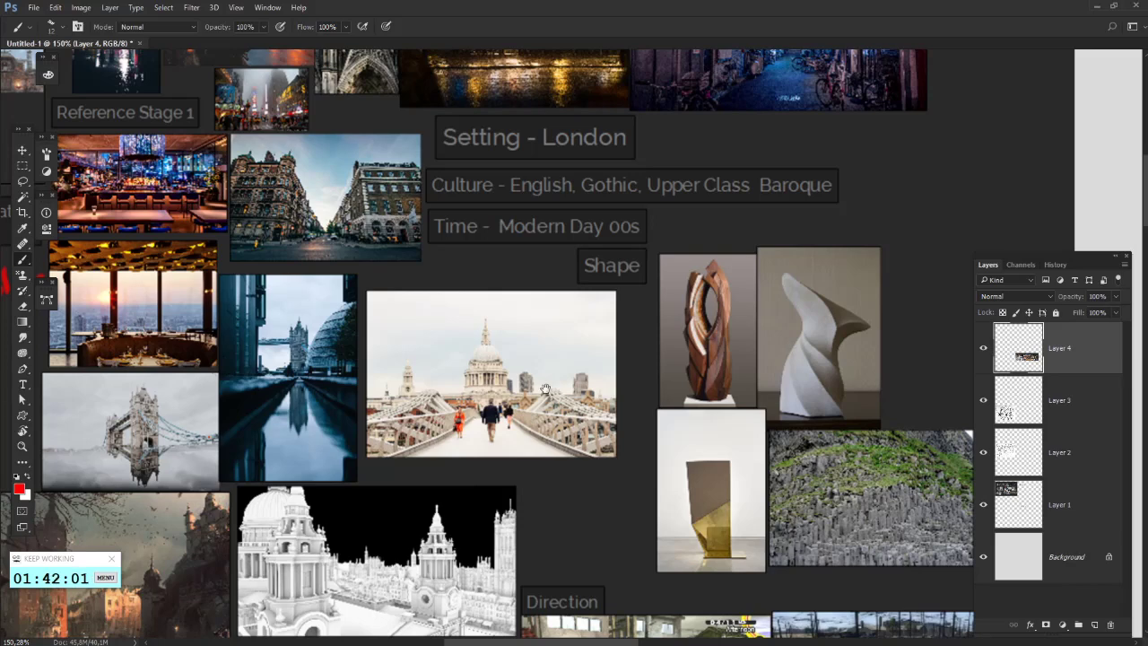
{"action": "mouse_move", "coordinate": [766, 307]}
{"action": "left_mouse_down"}
{"action": "mouse_move", "coordinate": [822, 337]}
{"action": "mouse_move", "coordinate": [804, 341]}
{"action": "left_mouse_up"}
{"action": "mouse_move", "coordinate": [616, 301]}
{"action": "left_mouse_down"}
{"action": "mouse_move", "coordinate": [509, 278]}
{"action": "mouse_move", "coordinate": [549, 300]}
{"action": "mouse_move", "coordinate": [484, 297]}
{"action": "left_mouse_up"}
{"action": "key", "text": "ctrl+z"}
{"action": "key", "text": "ctrl+z"}
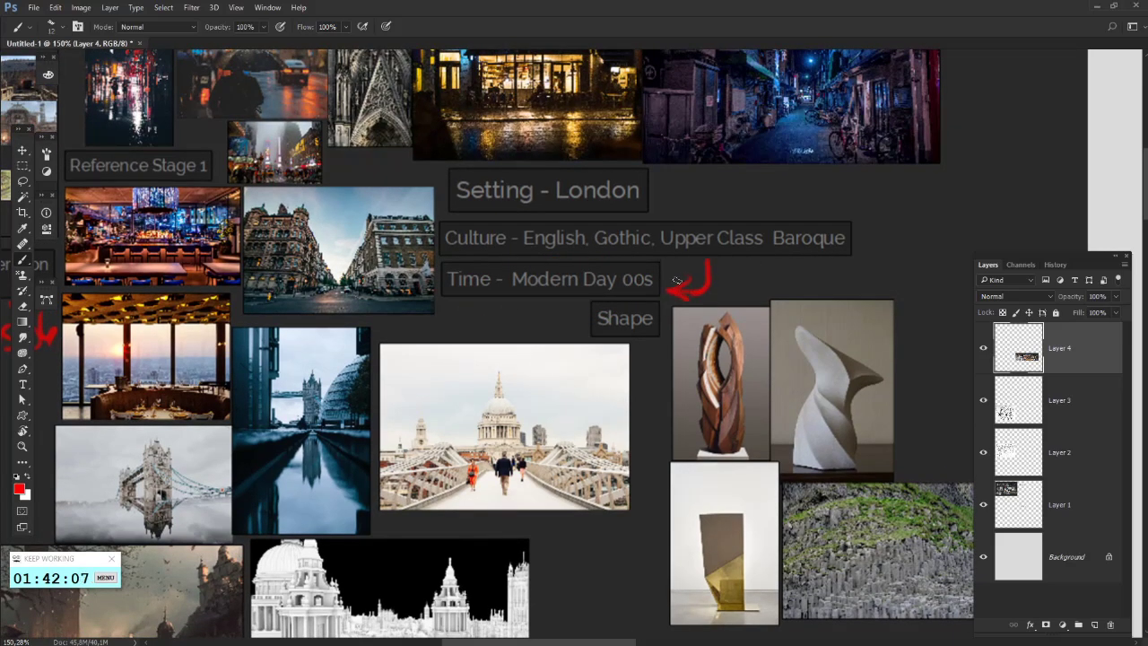
{"action": "left_click_drag", "start_coordinate": [645, 363], "coordinate": [593, 383]}
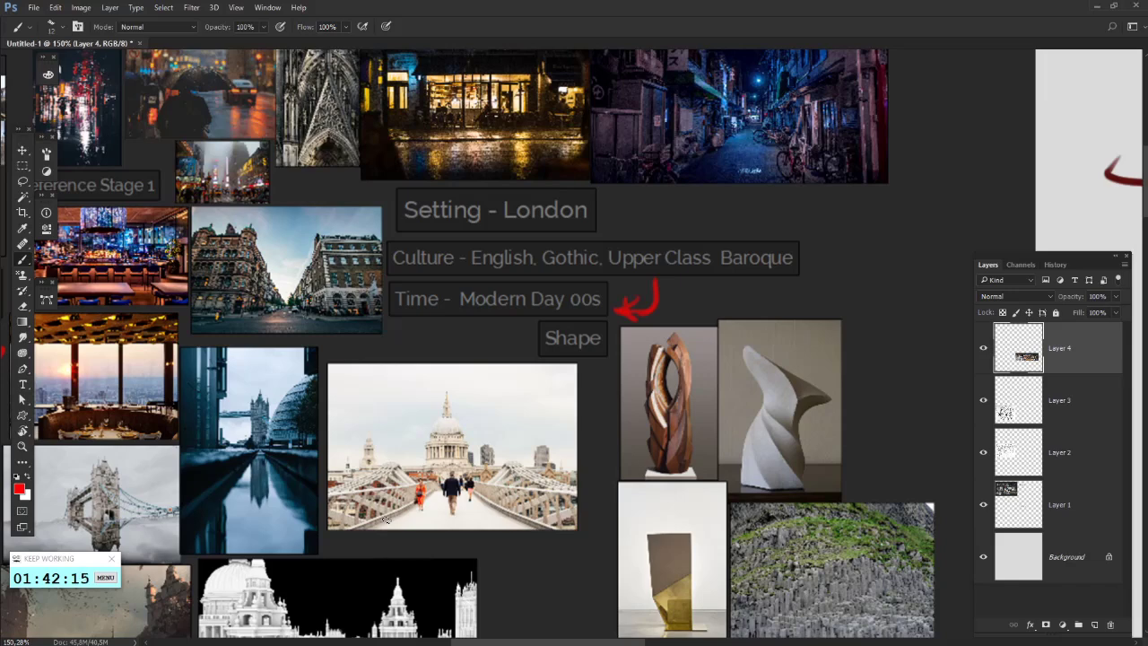
{"action": "mouse_move", "coordinate": [596, 352]}
{"action": "left_mouse_down"}
{"action": "mouse_move", "coordinate": [647, 331]}
{"action": "mouse_move", "coordinate": [566, 316]}
{"action": "mouse_move", "coordinate": [532, 287]}
{"action": "left_mouse_up"}
{"action": "key", "text": "ctrl+z"}
{"action": "key", "text": "ctrl+alt+z"}
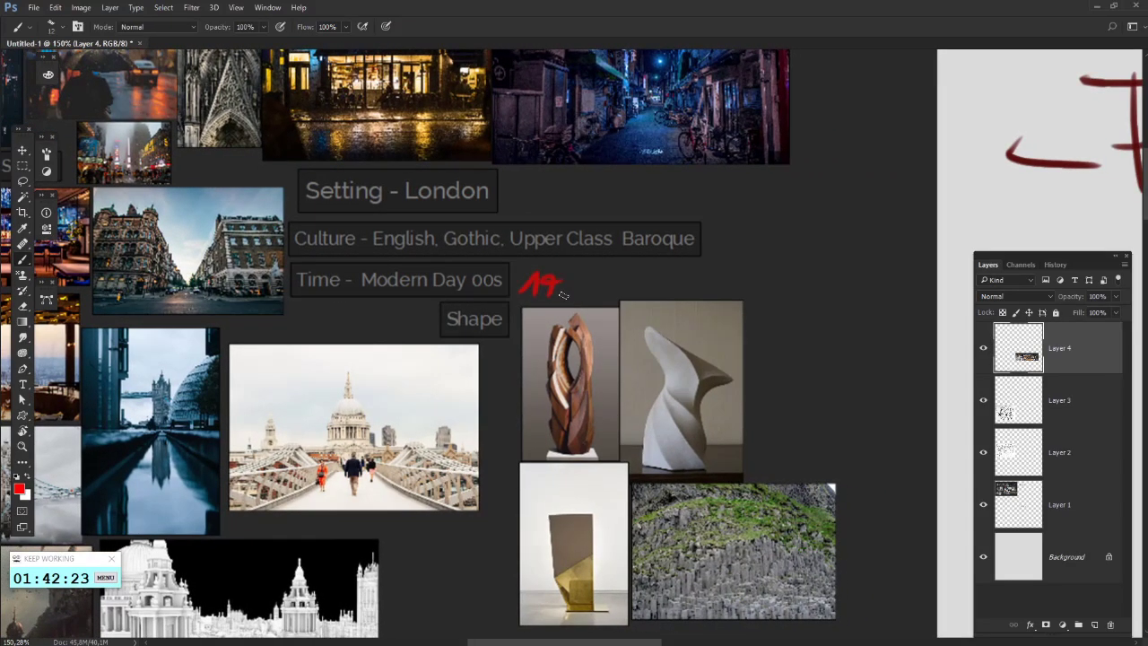
- Handwrite "1900-2000" in red beside the "Time - Modern Day 00s" label
{"action": "left_click_drag", "start_coordinate": [579, 292], "coordinate": [584, 281]}
{"action": "mouse_move", "coordinate": [616, 283]}
{"action": "left_mouse_down"}
{"action": "mouse_move", "coordinate": [579, 290]}
{"action": "mouse_move", "coordinate": [588, 282]}
{"action": "left_mouse_up"}
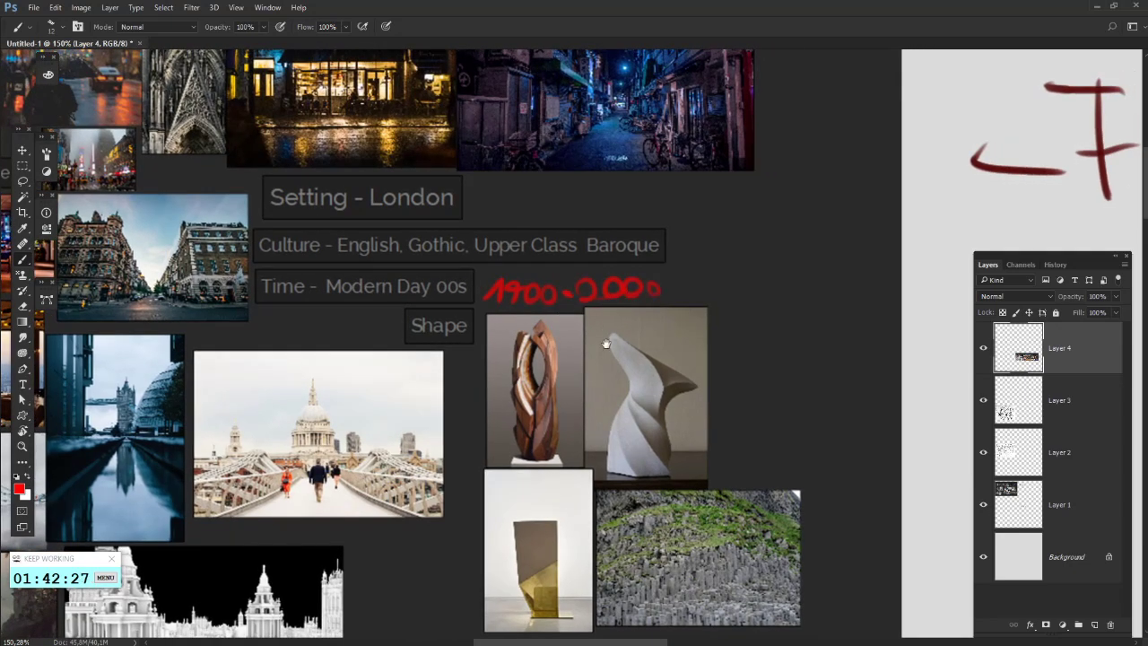
{"action": "left_click_drag", "start_coordinate": [606, 344], "coordinate": [666, 331]}
- Draw trial red strokes around the handwritten "1900-2000" note and undo them
{"action": "left_click_drag", "start_coordinate": [541, 372], "coordinate": [684, 367]}
{"action": "left_click_drag", "start_coordinate": [630, 343], "coordinate": [651, 354]}
{"action": "mouse_move", "coordinate": [734, 334]}
{"action": "left_mouse_down"}
{"action": "mouse_move", "coordinate": [717, 328]}
{"action": "mouse_move", "coordinate": [752, 335]}
{"action": "left_mouse_up"}
{"action": "key", "text": "ctrl+z"}
{"action": "key", "text": "ctrl+z"}
{"action": "mouse_move", "coordinate": [925, 267]}
{"action": "left_mouse_down"}
{"action": "mouse_move", "coordinate": [800, 266]}
{"action": "mouse_move", "coordinate": [829, 274]}
{"action": "mouse_move", "coordinate": [716, 280]}
{"action": "left_mouse_up"}
{"action": "key", "text": "ctrl+z"}
{"action": "key", "text": "ctrl+z"}
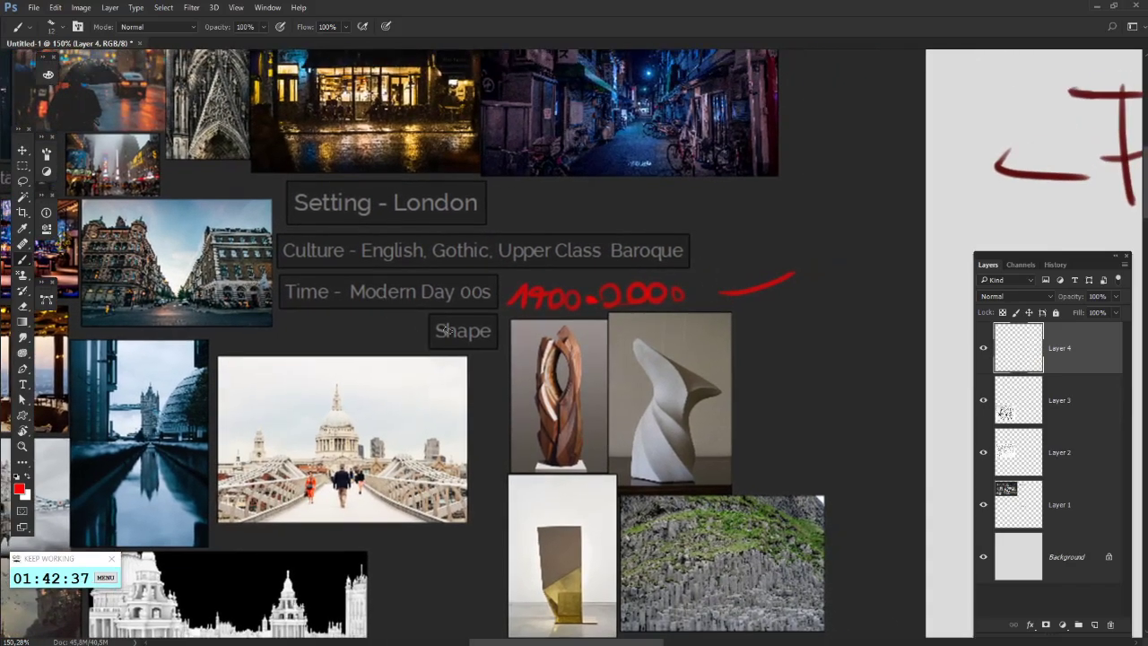
- Draw three red arrows branching out from the Culture label and the "1900-2000" note into the empty area
{"action": "left_click_drag", "start_coordinate": [663, 347], "coordinate": [833, 397]}
{"action": "left_click_drag", "start_coordinate": [853, 357], "coordinate": [679, 290]}
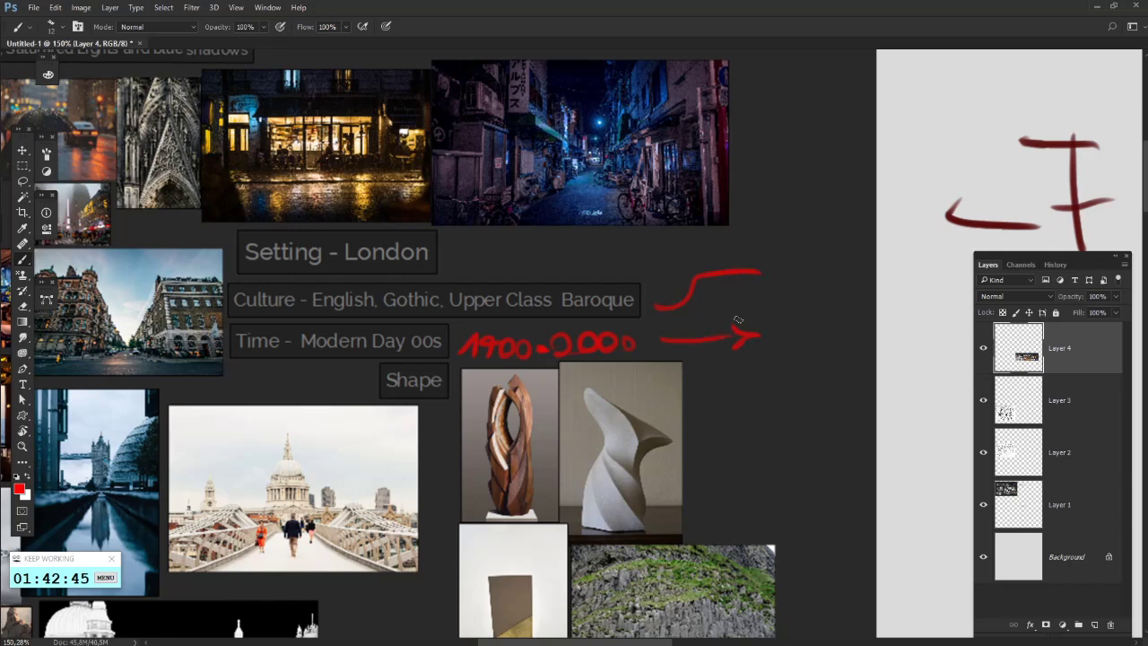
{"action": "mouse_move", "coordinate": [744, 338]}
{"action": "left_mouse_down"}
{"action": "mouse_move", "coordinate": [751, 314]}
{"action": "mouse_move", "coordinate": [748, 388]}
{"action": "mouse_move", "coordinate": [748, 376]}
{"action": "left_mouse_up"}
{"action": "left_click_drag", "start_coordinate": [805, 335], "coordinate": [777, 310]}
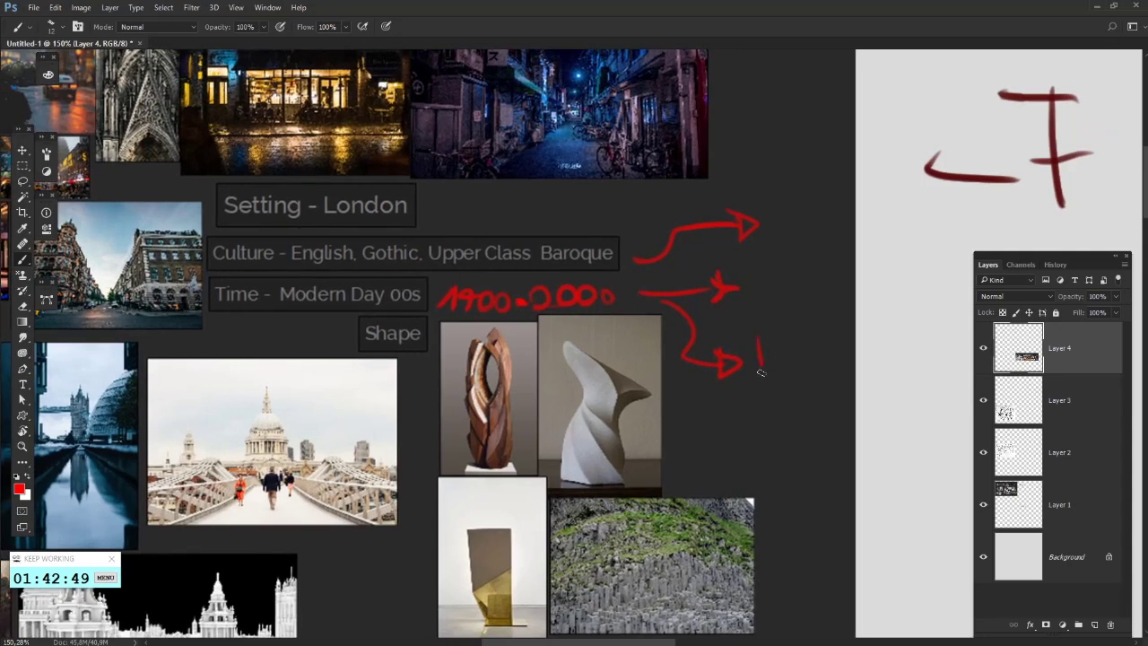
{"action": "mouse_move", "coordinate": [761, 372]}
{"action": "left_mouse_down"}
{"action": "mouse_move", "coordinate": [808, 371]}
{"action": "mouse_move", "coordinate": [762, 360]}
{"action": "mouse_move", "coordinate": [758, 305]}
{"action": "mouse_move", "coordinate": [641, 328]}
{"action": "mouse_move", "coordinate": [630, 377]}
{"action": "mouse_move", "coordinate": [656, 369]}
{"action": "mouse_move", "coordinate": [661, 415]}
{"action": "mouse_move", "coordinate": [691, 366]}
{"action": "mouse_move", "coordinate": [628, 361]}
{"action": "mouse_move", "coordinate": [671, 394]}
{"action": "mouse_move", "coordinate": [697, 353]}
{"action": "mouse_move", "coordinate": [666, 340]}
{"action": "mouse_move", "coordinate": [672, 367]}
{"action": "mouse_move", "coordinate": [616, 385]}
{"action": "mouse_move", "coordinate": [677, 353]}
{"action": "mouse_move", "coordinate": [672, 413]}
{"action": "left_mouse_up"}
{"action": "key", "text": "ctrl+z"}
{"action": "key", "text": "ctrl+z"}
{"action": "key", "text": "ctrl+z"}
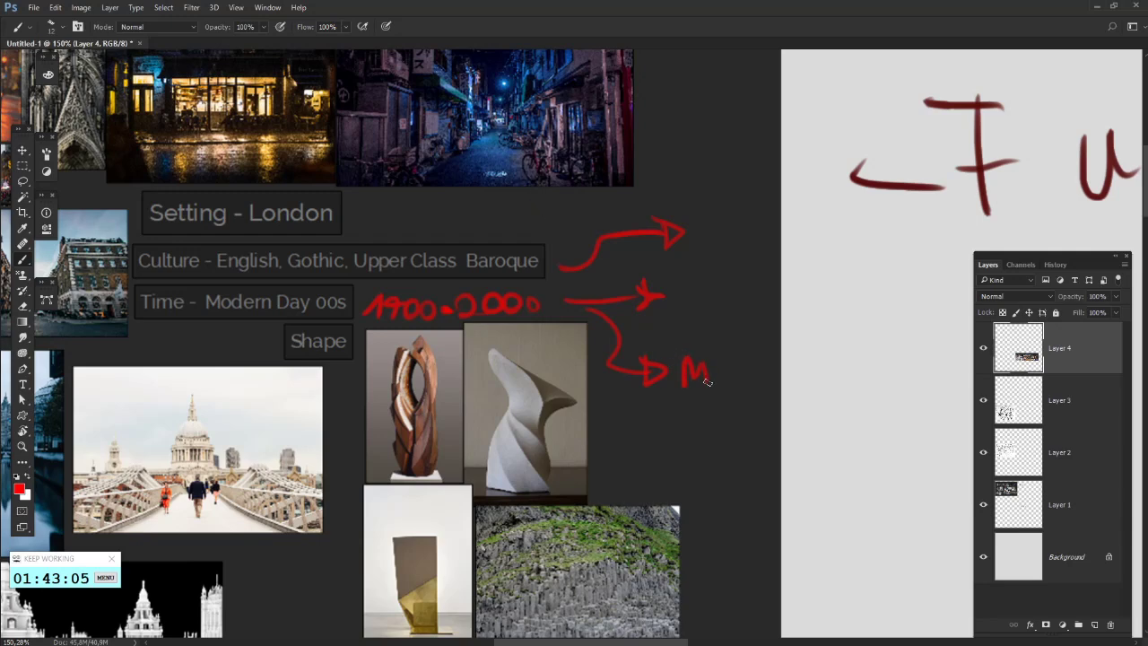
- Handwrite "MAFIA 2" in red at the tip of the lowest arrow
{"action": "left_click_drag", "start_coordinate": [715, 372], "coordinate": [728, 373]}
{"action": "left_click_drag", "start_coordinate": [743, 341], "coordinate": [743, 391]}
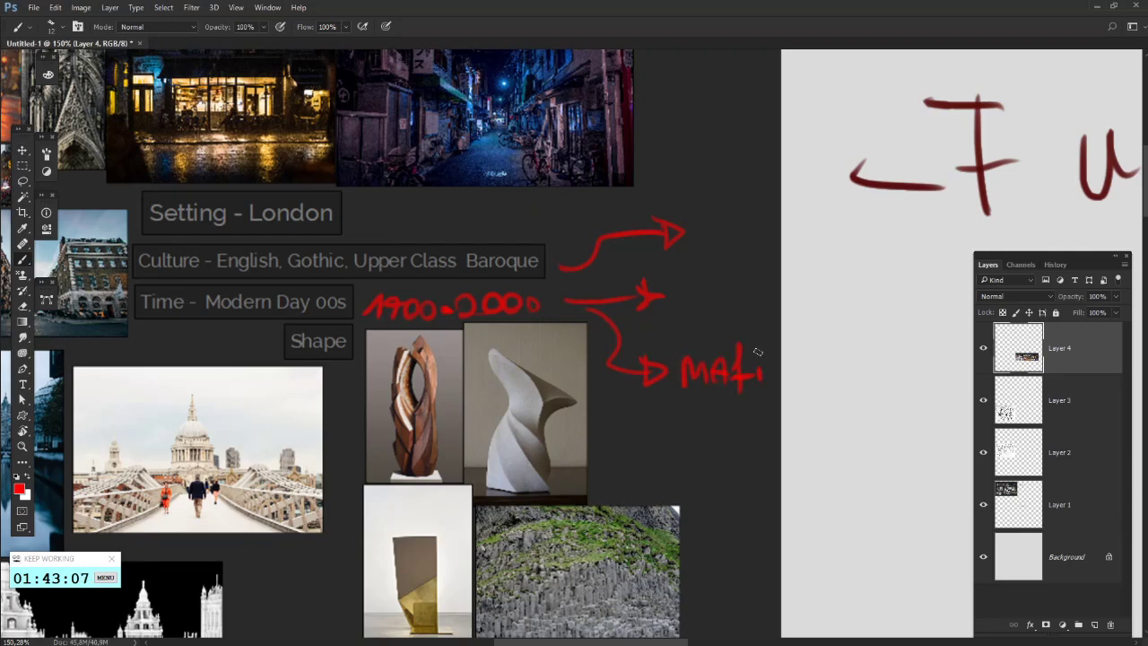
{"action": "mouse_move", "coordinate": [821, 368]}
{"action": "left_mouse_down"}
{"action": "mouse_move", "coordinate": [791, 360]}
{"action": "mouse_move", "coordinate": [740, 384]}
{"action": "mouse_move", "coordinate": [736, 366]}
{"action": "mouse_move", "coordinate": [759, 363]}
{"action": "left_mouse_up"}
{"action": "key", "text": "ctrl+z"}
- Make red marks over the road in the Direction street screenshot and undo them
{"action": "mouse_move", "coordinate": [619, 410]}
{"action": "left_mouse_down"}
{"action": "mouse_move", "coordinate": [848, 354]}
{"action": "mouse_move", "coordinate": [572, 443]}
{"action": "mouse_move", "coordinate": [541, 428]}
{"action": "mouse_move", "coordinate": [675, 189]}
{"action": "mouse_move", "coordinate": [678, 337]}
{"action": "mouse_move", "coordinate": [917, 108]}
{"action": "mouse_move", "coordinate": [903, 54]}
{"action": "left_mouse_up"}
{"action": "mouse_move", "coordinate": [481, 472]}
{"action": "left_mouse_down"}
{"action": "mouse_move", "coordinate": [825, 280]}
{"action": "mouse_move", "coordinate": [716, 317]}
{"action": "mouse_move", "coordinate": [724, 380]}
{"action": "mouse_move", "coordinate": [689, 352]}
{"action": "left_mouse_up"}
{"action": "key", "text": "ctrl+z"}
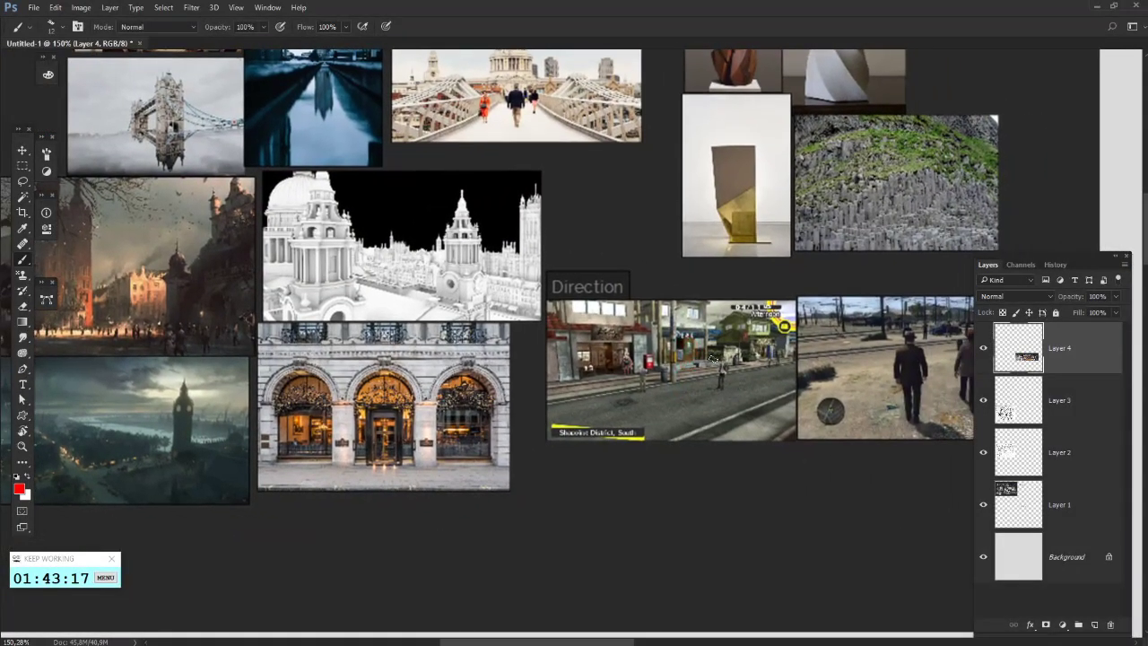
{"action": "left_click_drag", "start_coordinate": [776, 403], "coordinate": [720, 446]}
{"action": "key", "text": "ctrl+z"}
{"action": "key", "text": "ctrl+z"}
{"action": "left_click_drag", "start_coordinate": [889, 261], "coordinate": [737, 317]}
- Circle the storefront in the Direction street screenshot in red and undo the marks
{"action": "mouse_move", "coordinate": [489, 420]}
{"action": "left_mouse_down"}
{"action": "mouse_move", "coordinate": [450, 445]}
{"action": "mouse_move", "coordinate": [395, 426]}
{"action": "left_mouse_up"}
{"action": "key", "text": "ctrl+z"}
{"action": "key", "text": "ctrl+z"}
{"action": "key", "text": "ctrl+z"}
{"action": "left_click_drag", "start_coordinate": [489, 524], "coordinate": [507, 502]}
{"action": "mouse_move", "coordinate": [397, 425]}
{"action": "left_mouse_down"}
{"action": "mouse_move", "coordinate": [569, 303]}
{"action": "mouse_move", "coordinate": [536, 549]}
{"action": "left_mouse_up"}
{"action": "key", "text": "ctrl+z"}
{"action": "left_click_drag", "start_coordinate": [760, 492], "coordinate": [720, 512]}
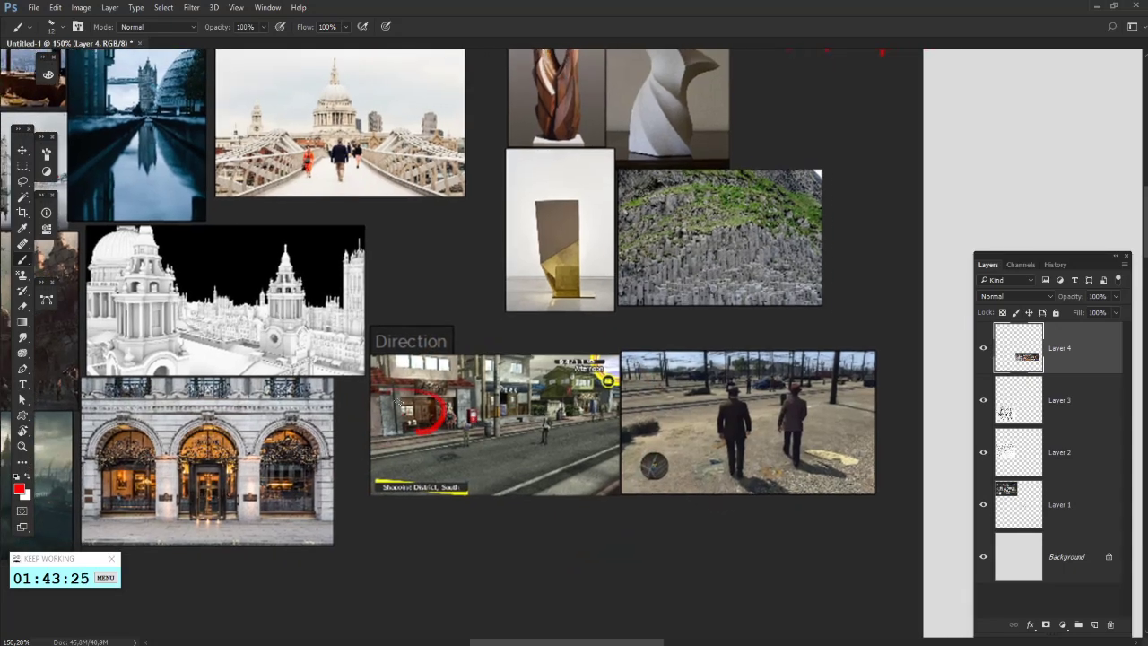
{"action": "left_click_drag", "start_coordinate": [398, 404], "coordinate": [409, 428]}
{"action": "key", "text": "ctrl+z"}
- Return to the Time label's arrows and handwrite "ASSASSI" in red at the tip of the middle arrow
{"action": "left_click_drag", "start_coordinate": [841, 305], "coordinate": [649, 586]}
{"action": "left_click_drag", "start_coordinate": [713, 329], "coordinate": [636, 471]}
{"action": "left_click_drag", "start_coordinate": [613, 429], "coordinate": [712, 380]}
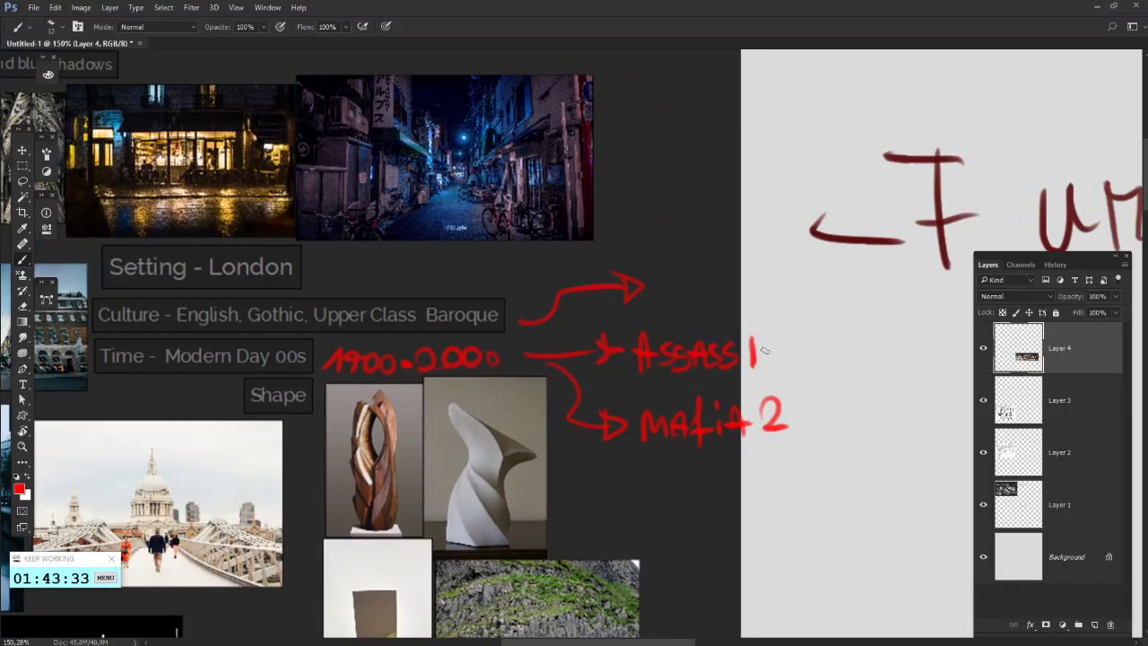
- Finish the handwritten red note beside the middle arrow so it reads "Assassin Creed Unity"
{"action": "left_click_drag", "start_coordinate": [774, 341], "coordinate": [782, 361]}
{"action": "mouse_move", "coordinate": [814, 339]}
{"action": "left_mouse_down"}
{"action": "mouse_move", "coordinate": [752, 333]}
{"action": "mouse_move", "coordinate": [758, 352]}
{"action": "mouse_move", "coordinate": [817, 356]}
{"action": "left_mouse_up"}
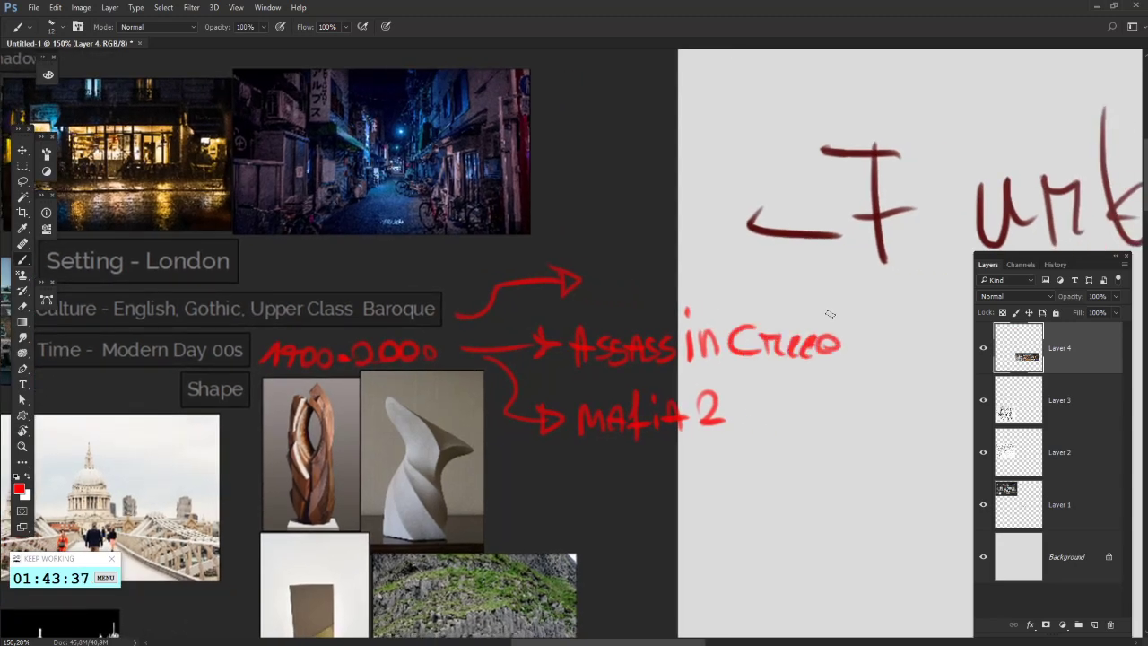
{"action": "left_click_drag", "start_coordinate": [831, 314], "coordinate": [842, 358]}
{"action": "mouse_move", "coordinate": [864, 342]}
{"action": "left_mouse_down"}
{"action": "mouse_move", "coordinate": [885, 375]}
{"action": "mouse_move", "coordinate": [684, 353]}
{"action": "left_mouse_up"}
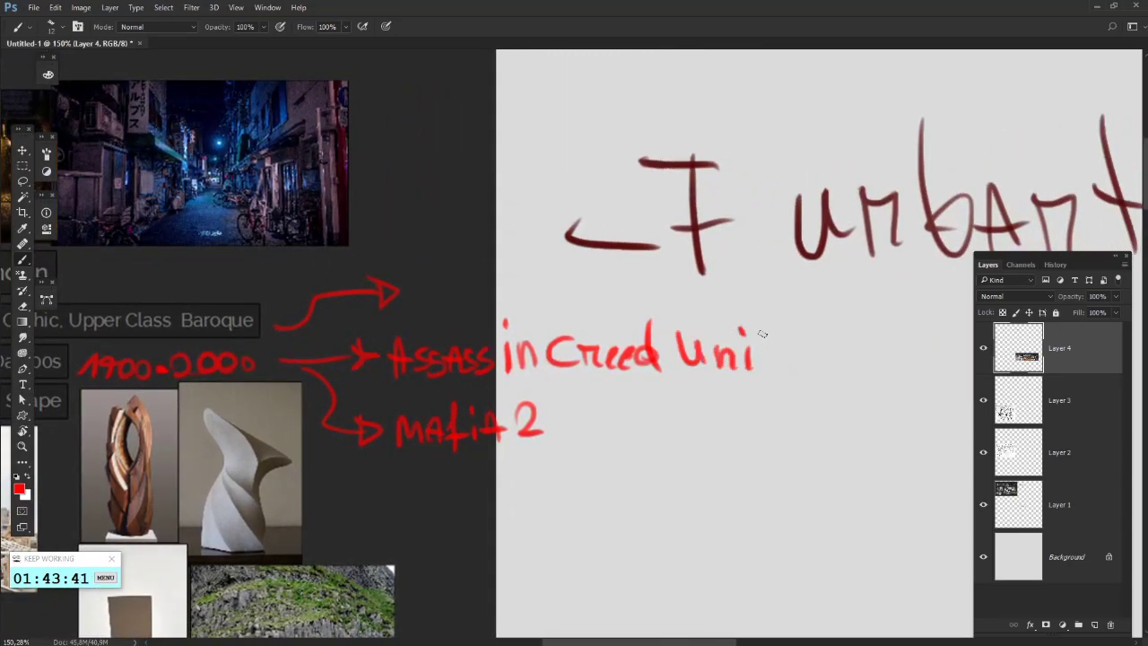
{"action": "left_click_drag", "start_coordinate": [691, 441], "coordinate": [592, 449]}
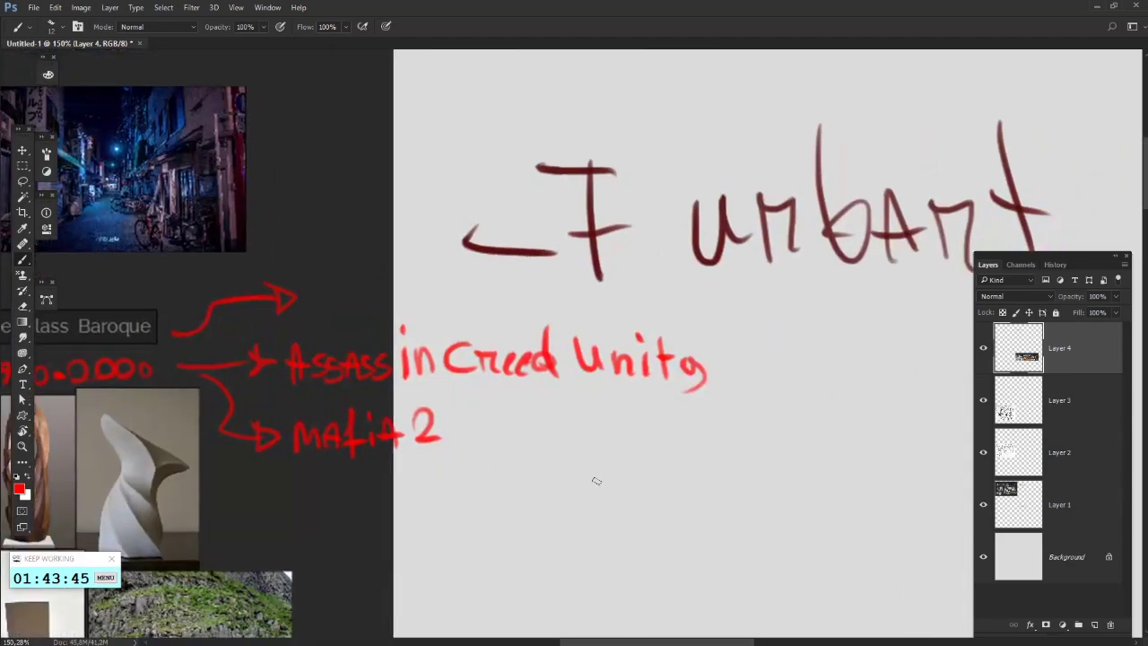
- Draw a short horizontal red line after the arrow that leads from the Culture label
{"action": "scroll", "coordinate": [631, 325], "scroll_direction": "left", "scroll_amount": 10}
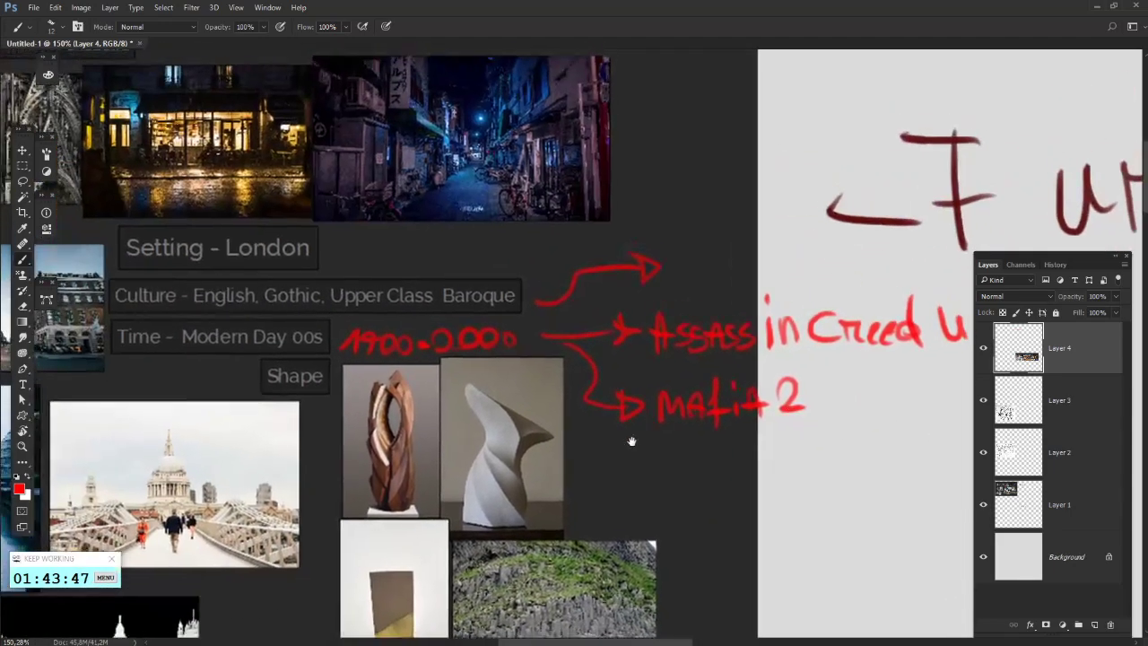
{"action": "scroll", "coordinate": [661, 414], "scroll_direction": "right", "scroll_amount": 4}
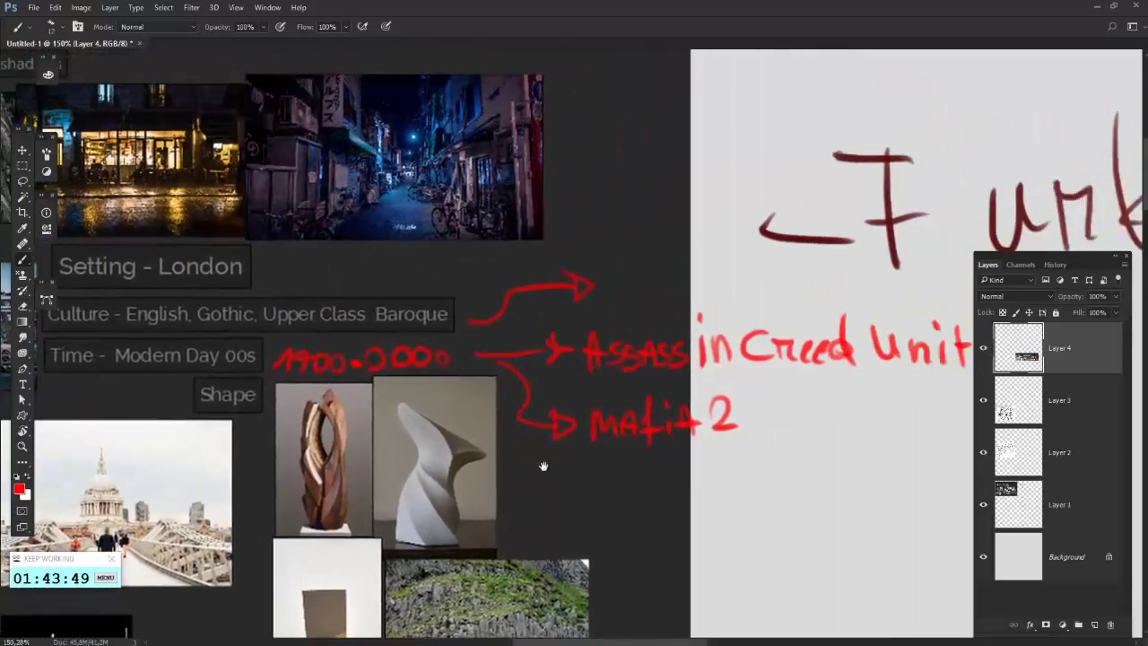
{"action": "scroll", "coordinate": [675, 387], "scroll_direction": "right", "scroll_amount": 2}
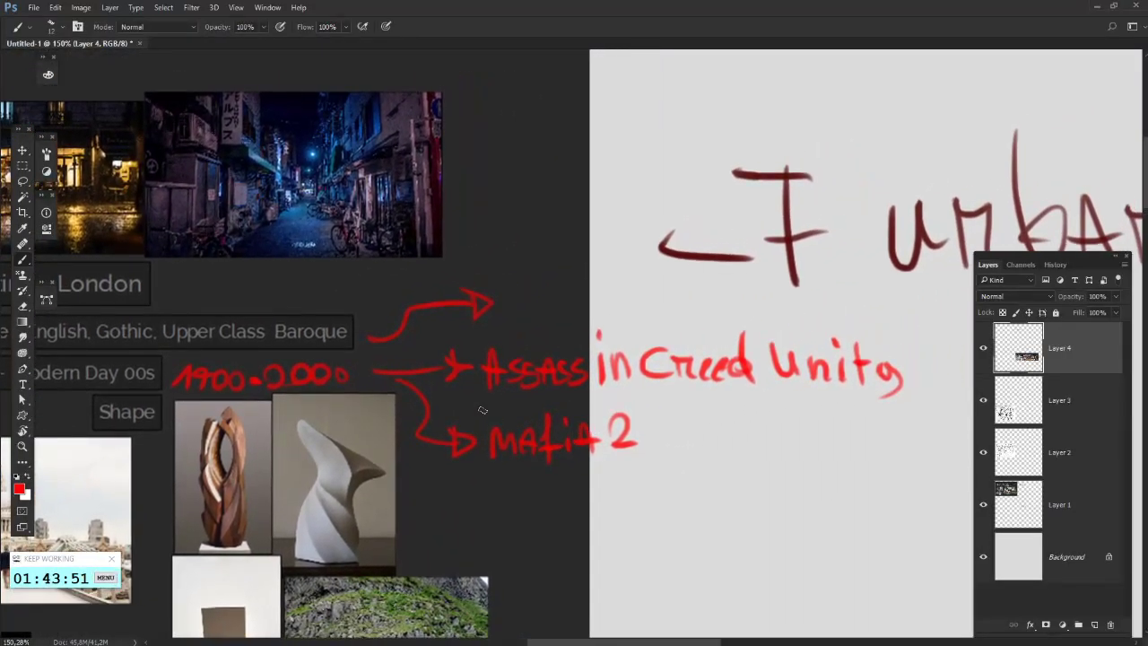
{"action": "scroll", "coordinate": [482, 410], "scroll_direction": "down", "scroll_amount": 5}
{"action": "scroll", "coordinate": [482, 410], "scroll_direction": "left", "scroll_amount": 20}
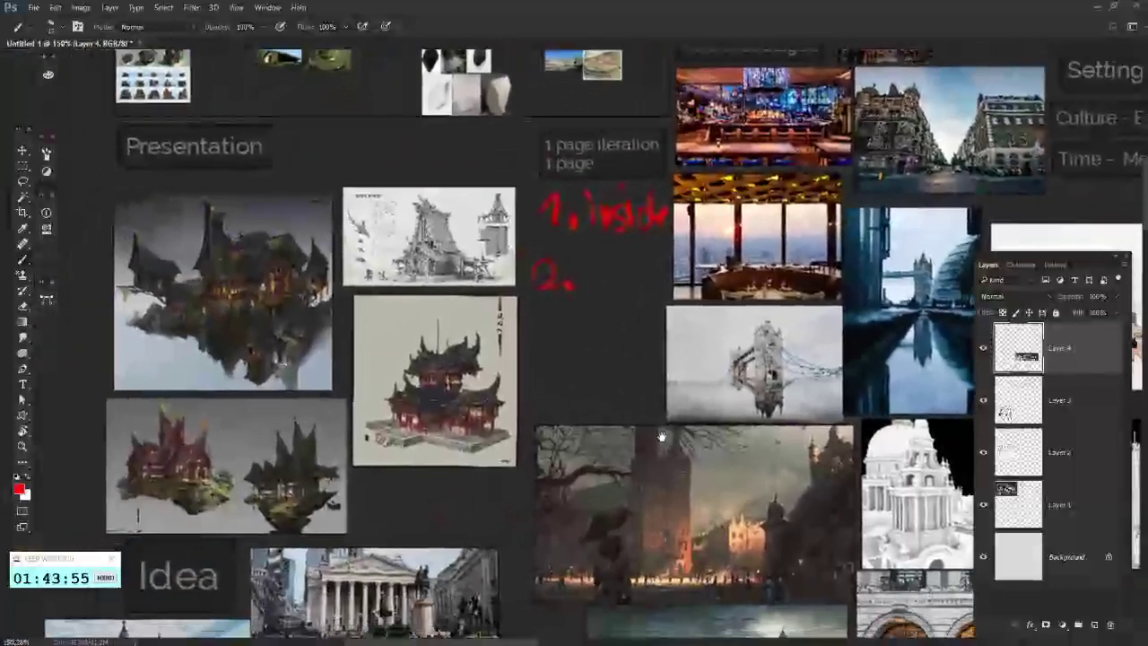
{"action": "left_click_drag", "start_coordinate": [662, 437], "coordinate": [277, 408]}
{"action": "left_click_drag", "start_coordinate": [814, 359], "coordinate": [502, 505]}
{"action": "scroll", "coordinate": [500, 505], "scroll_direction": "right", "scroll_amount": 4}
{"action": "scroll", "coordinate": [501, 505], "scroll_direction": "down", "scroll_amount": 1}
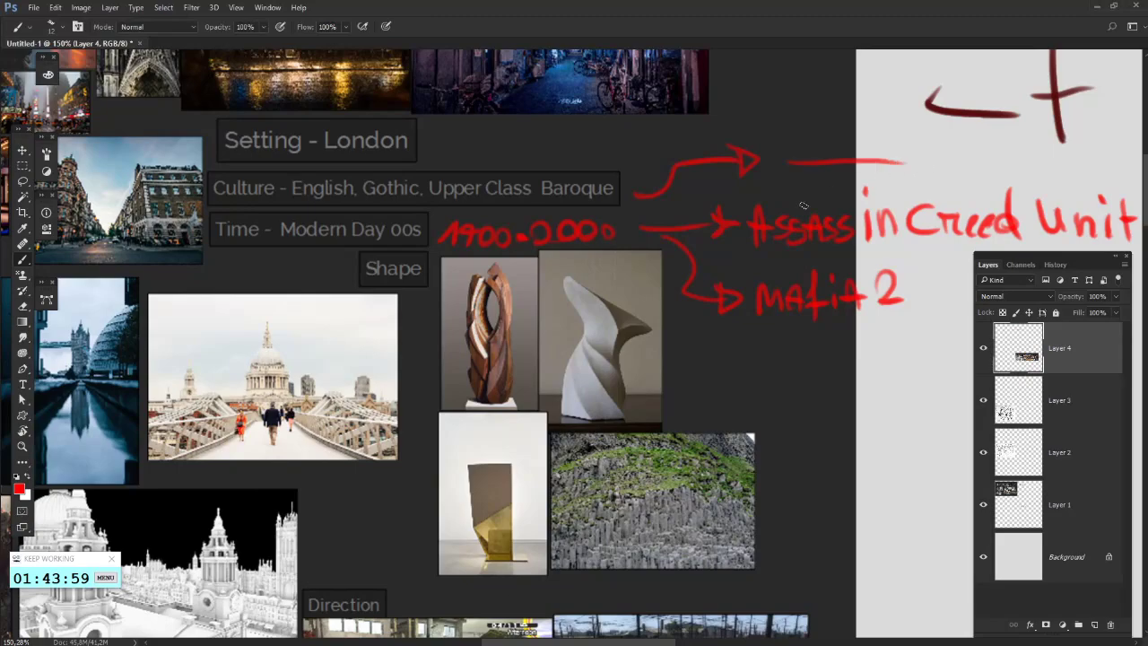
- Examine the London setting, shape, presentation and idea references across the mood board
{"action": "scroll", "coordinate": [804, 205], "scroll_direction": "left", "scroll_amount": 10}
{"action": "scroll", "coordinate": [835, 258], "scroll_direction": "right", "scroll_amount": 6}
{"action": "scroll", "coordinate": [835, 258], "scroll_direction": "up", "scroll_amount": 1}
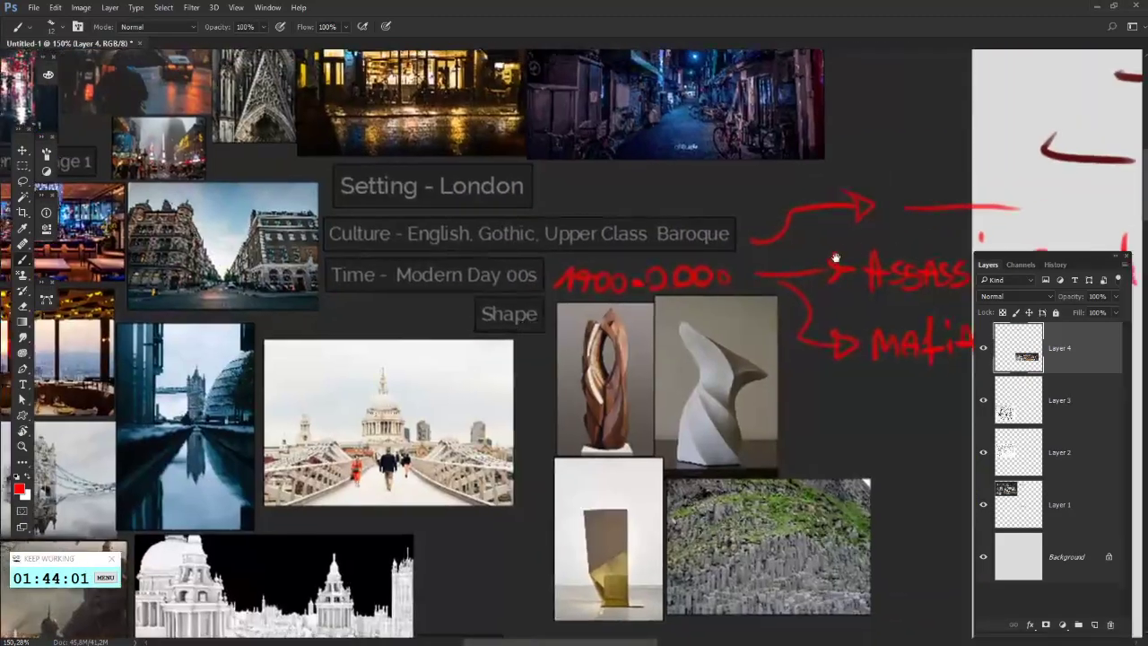
{"action": "scroll", "coordinate": [835, 258], "scroll_direction": "right", "scroll_amount": 4}
{"action": "scroll", "coordinate": [835, 259], "scroll_direction": "left", "scroll_amount": 20}
{"action": "scroll", "coordinate": [709, 376], "scroll_direction": "down", "scroll_amount": 4}
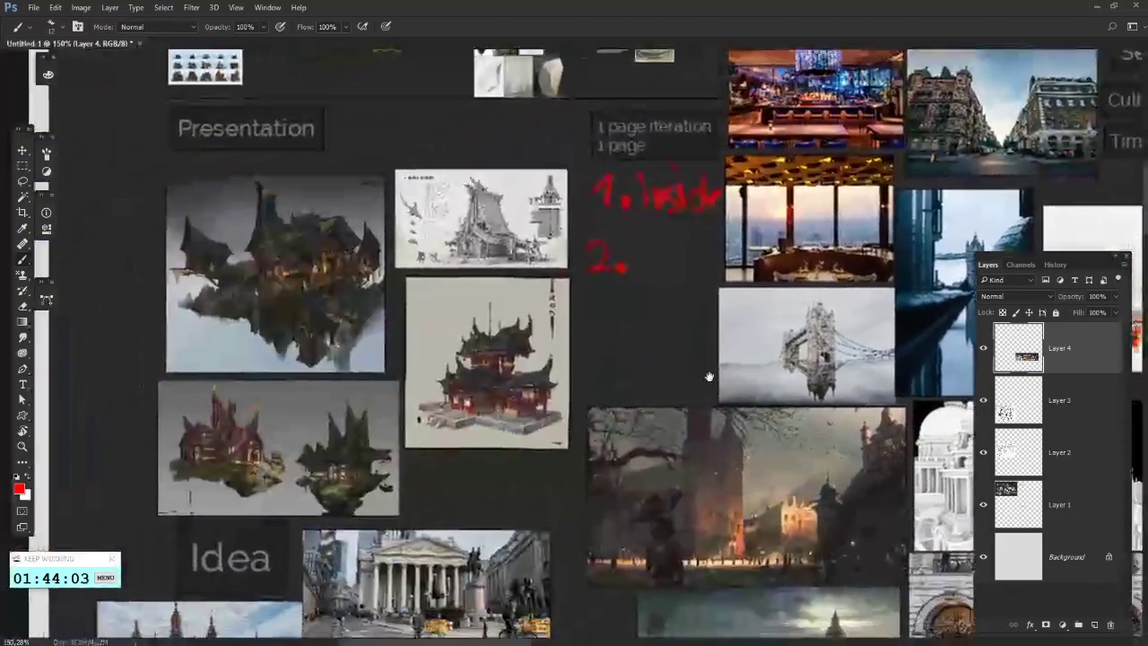
{"action": "scroll", "coordinate": [709, 375], "scroll_direction": "right", "scroll_amount": 20}
{"action": "scroll", "coordinate": [709, 376], "scroll_direction": "up", "scroll_amount": 2}
{"action": "scroll", "coordinate": [832, 368], "scroll_direction": "left", "scroll_amount": 20}
{"action": "scroll", "coordinate": [832, 369], "scroll_direction": "down", "scroll_amount": 4}
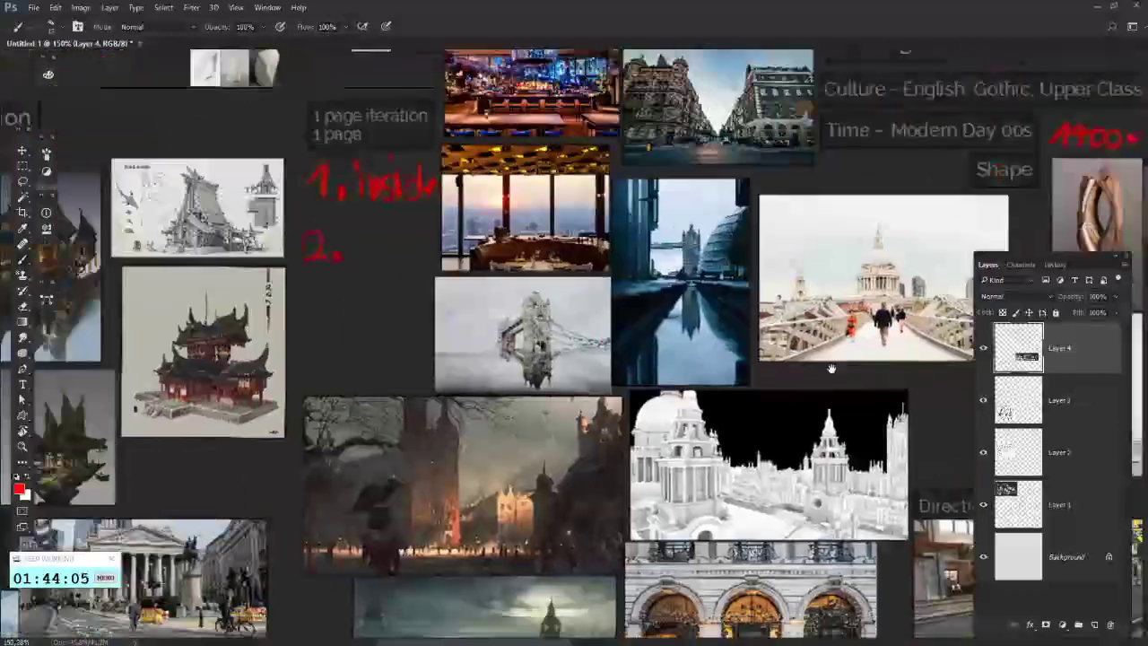
{"action": "scroll", "coordinate": [831, 369], "scroll_direction": "left", "scroll_amount": 10}
{"action": "scroll", "coordinate": [831, 368], "scroll_direction": "down", "scroll_amount": 3}
{"action": "scroll", "coordinate": [679, 390], "scroll_direction": "right", "scroll_amount": 20}
{"action": "scroll", "coordinate": [679, 389], "scroll_direction": "up", "scroll_amount": 5}
{"action": "scroll", "coordinate": [558, 421], "scroll_direction": "left", "scroll_amount": 12}
{"action": "scroll", "coordinate": [558, 421], "scroll_direction": "down", "scroll_amount": 3}
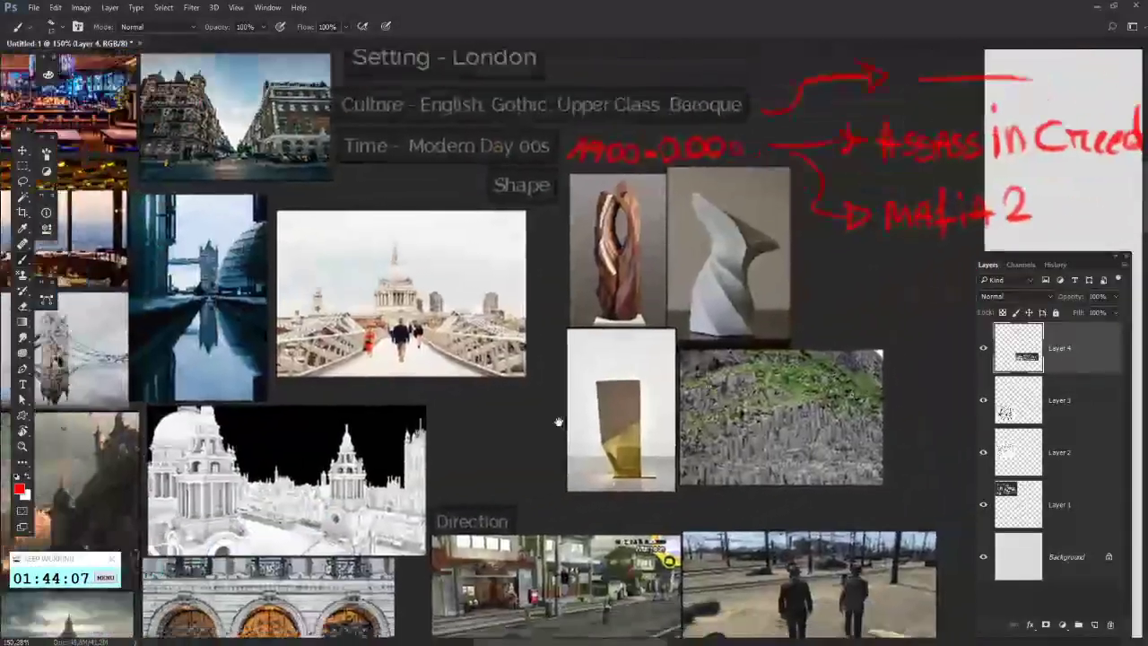
{"action": "left_click_drag", "start_coordinate": [558, 422], "coordinate": [1058, 382]}
{"action": "left_click_drag", "start_coordinate": [337, 458], "coordinate": [610, 436]}
{"action": "left_click_drag", "start_coordinate": [1011, 279], "coordinate": [503, 444]}
{"action": "left_click_drag", "start_coordinate": [908, 370], "coordinate": [964, 206]}
{"action": "left_click_drag", "start_coordinate": [485, 597], "coordinate": [716, 509]}
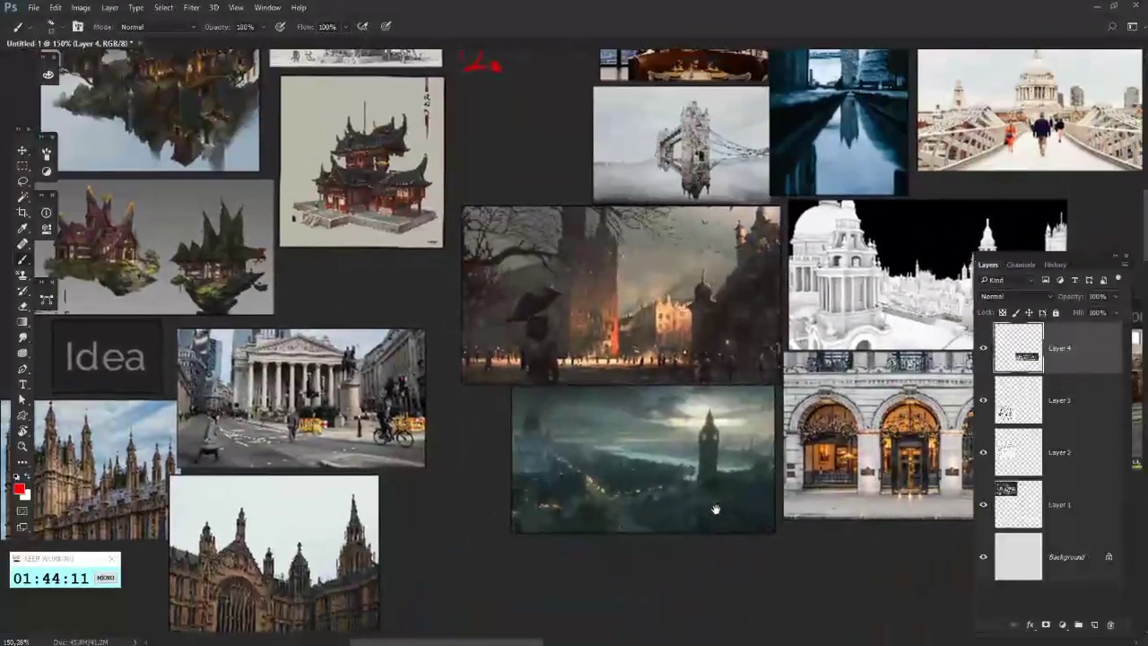
{"action": "scroll", "coordinate": [716, 509], "scroll_direction": "right", "scroll_amount": 5}
{"action": "scroll", "coordinate": [716, 509], "scroll_direction": "up", "scroll_amount": 2}
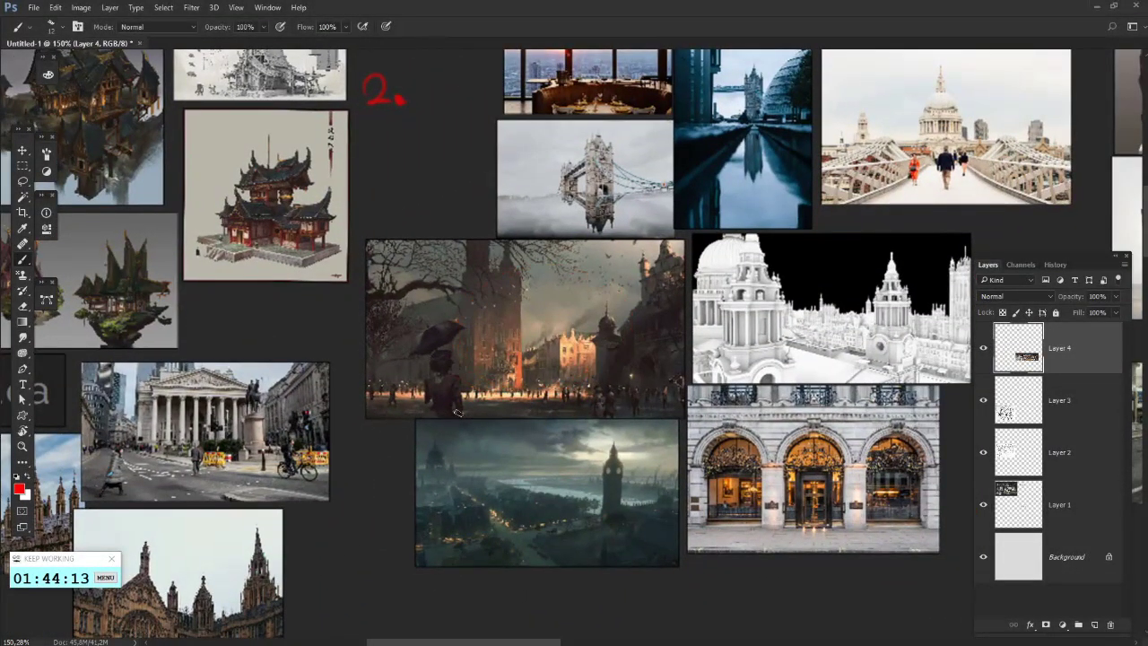
- Handwrite "itteration." in red after number 2 in the list under the "1 page iteration" label
{"action": "left_click_drag", "start_coordinate": [459, 557], "coordinate": [463, 560]}
{"action": "key", "text": "ctrl+z"}
{"action": "left_click_drag", "start_coordinate": [643, 542], "coordinate": [412, 481]}
{"action": "left_click_drag", "start_coordinate": [520, 505], "coordinate": [787, 561]}
{"action": "scroll", "coordinate": [788, 562], "scroll_direction": "up", "scroll_amount": 5}
{"action": "scroll", "coordinate": [483, 256], "scroll_direction": "left", "scroll_amount": 3}
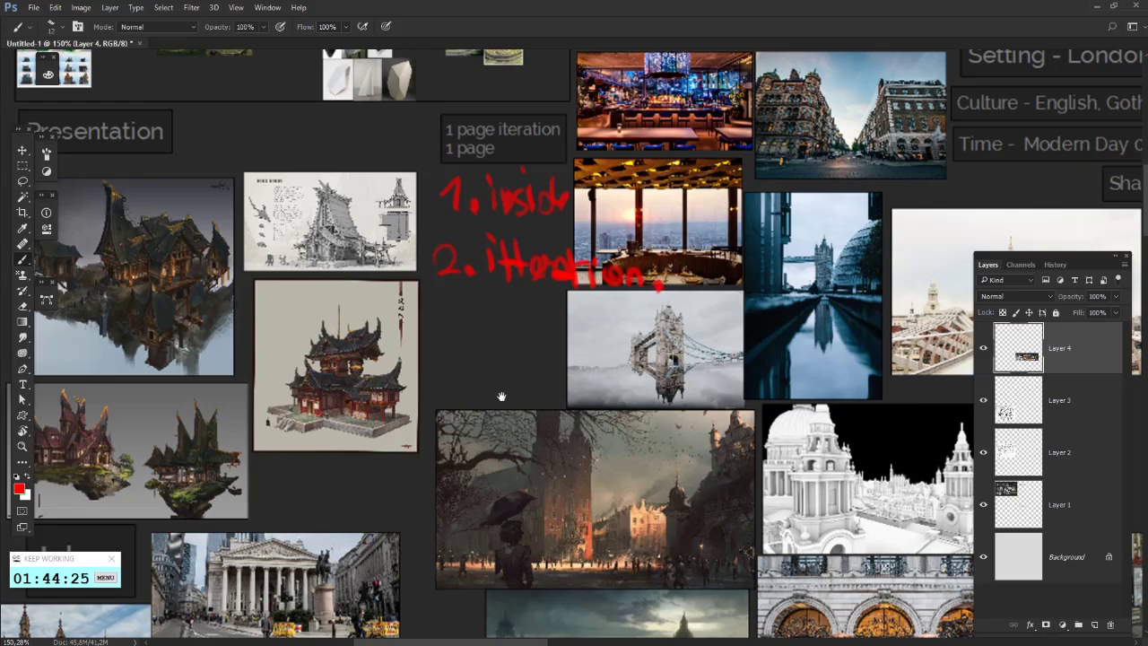
- Circle the main building on the black-and-white presentation sketch sheet in red and undo the mark
{"action": "left_click_drag", "start_coordinate": [502, 397], "coordinate": [567, 345]}
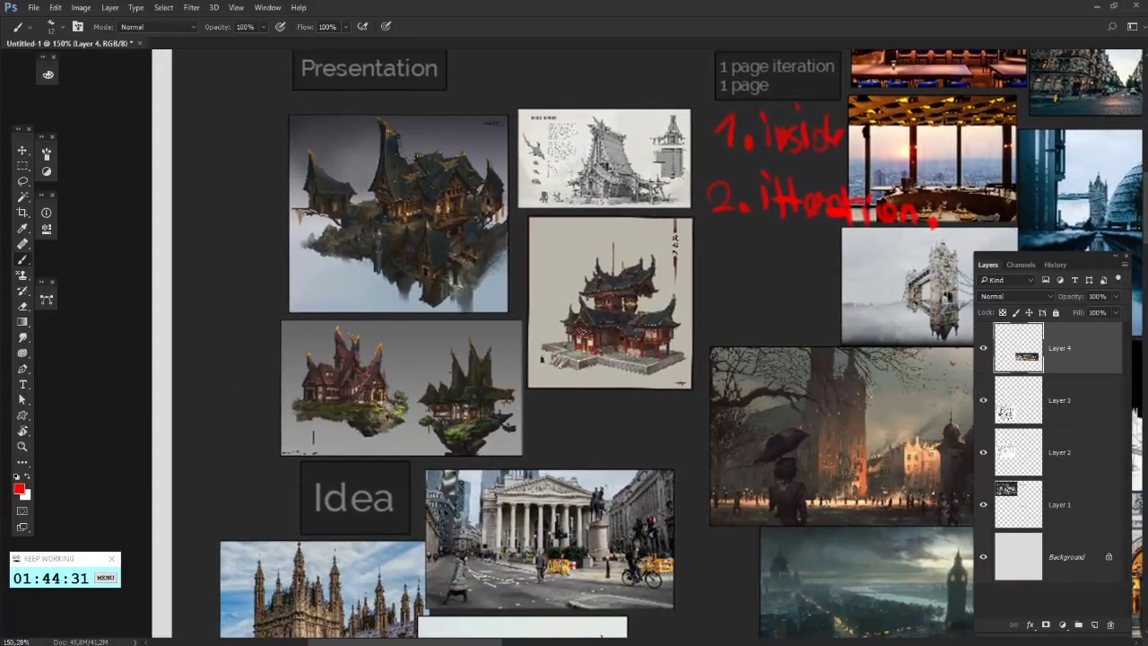
{"action": "mouse_move", "coordinate": [617, 242]}
{"action": "left_mouse_down"}
{"action": "mouse_move", "coordinate": [639, 278]}
{"action": "mouse_move", "coordinate": [646, 269]}
{"action": "left_mouse_up"}
{"action": "key", "text": "ctrl+z"}
{"action": "key", "text": "ctrl+z"}
{"action": "left_click_drag", "start_coordinate": [628, 117], "coordinate": [619, 115]}
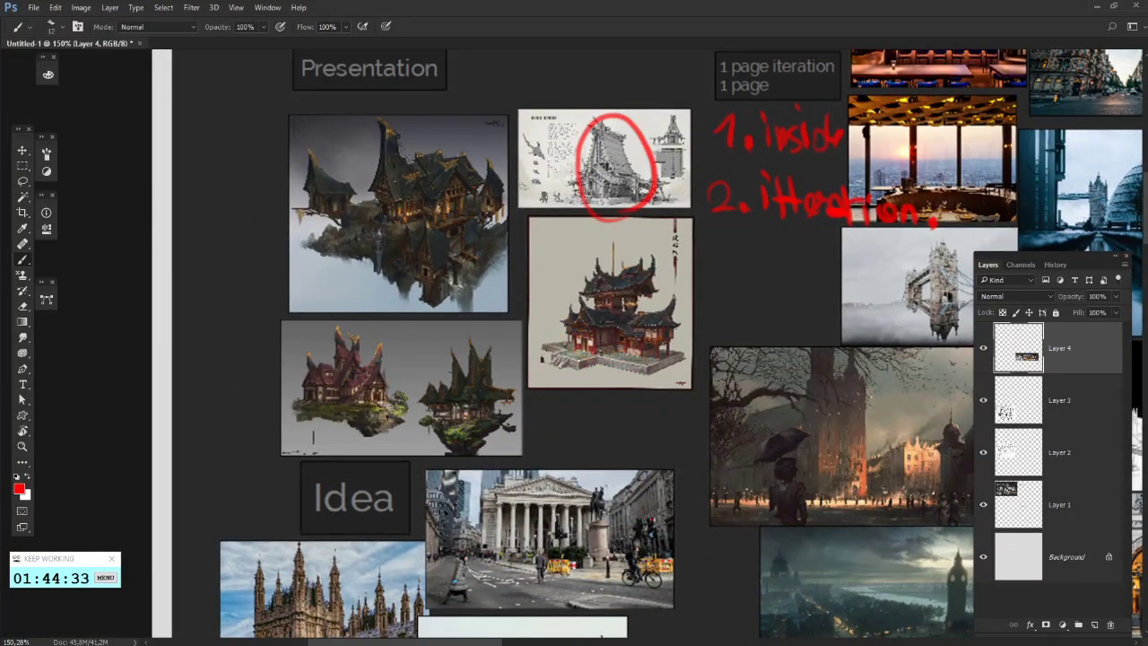
{"action": "key", "text": "ctrl+z"}
- Mark the floating house concept and neighbouring reference images in red, and undo the marks
{"action": "left_click_drag", "start_coordinate": [422, 131], "coordinate": [430, 129]}
{"action": "mouse_move", "coordinate": [705, 423]}
{"action": "left_mouse_down"}
{"action": "mouse_move", "coordinate": [456, 389]}
{"action": "mouse_move", "coordinate": [376, 421]}
{"action": "mouse_move", "coordinate": [98, 410]}
{"action": "mouse_move", "coordinate": [114, 406]}
{"action": "left_mouse_up"}
{"action": "mouse_move", "coordinate": [717, 309]}
{"action": "left_mouse_down"}
{"action": "mouse_move", "coordinate": [574, 314]}
{"action": "mouse_move", "coordinate": [629, 367]}
{"action": "mouse_move", "coordinate": [757, 429]}
{"action": "left_mouse_up"}
{"action": "key", "text": "ctrl+z"}
{"action": "mouse_move", "coordinate": [649, 555]}
{"action": "left_mouse_down"}
{"action": "mouse_move", "coordinate": [897, 538]}
{"action": "mouse_move", "coordinate": [717, 583]}
{"action": "left_mouse_up"}
{"action": "key", "text": "ctrl+z"}
- Circle the window restaurant photo and the bar photo under Reference Stage 1 in red
{"action": "left_click_drag", "start_coordinate": [457, 215], "coordinate": [843, 389]}
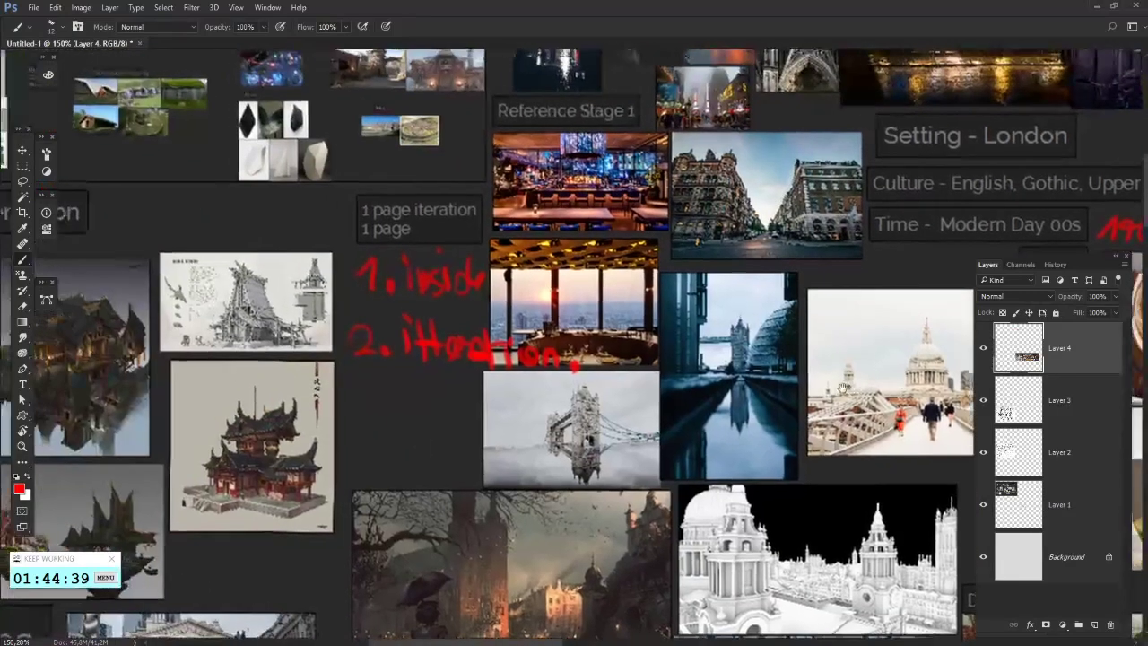
{"action": "left_click_drag", "start_coordinate": [502, 309], "coordinate": [512, 335]}
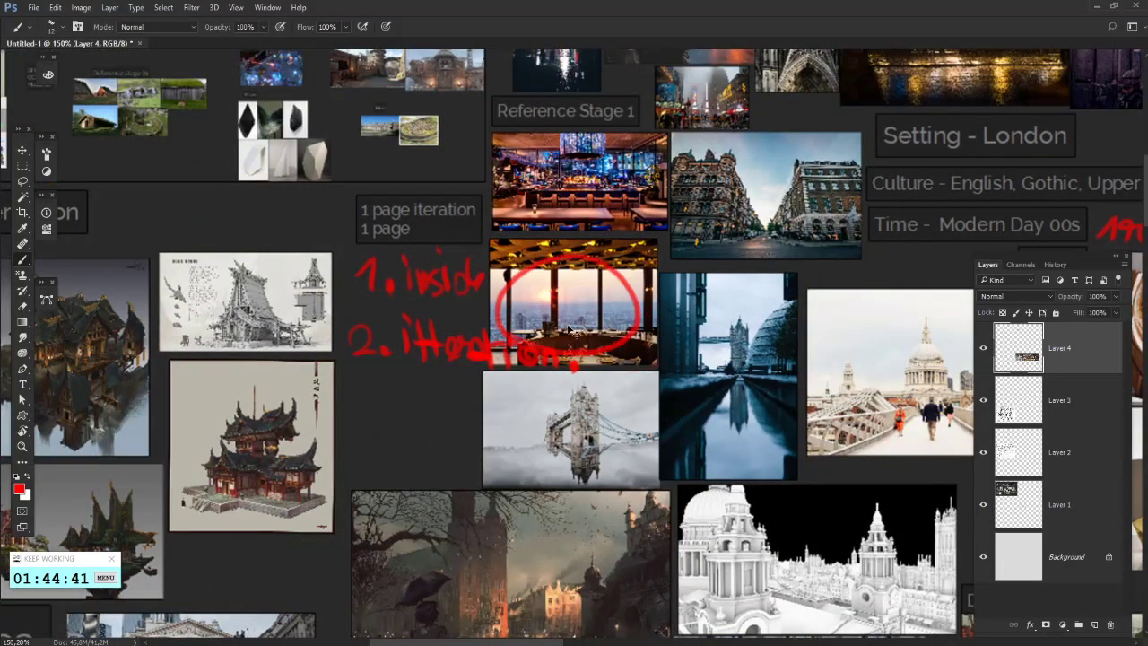
{"action": "key", "text": "ctrl+z"}
{"action": "left_click_drag", "start_coordinate": [622, 396], "coordinate": [625, 351]}
{"action": "left_click_drag", "start_coordinate": [527, 245], "coordinate": [538, 235]}
{"action": "left_click_drag", "start_coordinate": [649, 316], "coordinate": [603, 376]}
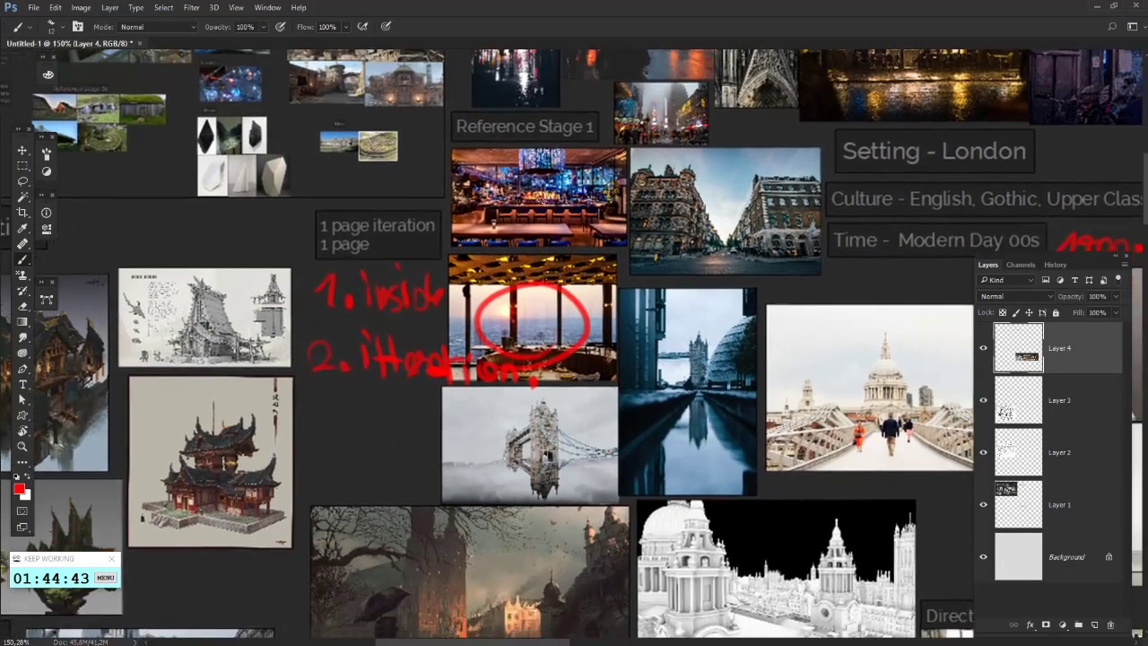
{"action": "left_click_drag", "start_coordinate": [545, 298], "coordinate": [486, 333]}
{"action": "mouse_move", "coordinate": [451, 199]}
{"action": "left_mouse_down"}
{"action": "mouse_move", "coordinate": [501, 244]}
{"action": "mouse_move", "coordinate": [537, 230]}
{"action": "left_mouse_up"}
{"action": "mouse_move", "coordinate": [558, 233]}
{"action": "left_mouse_down"}
{"action": "mouse_move", "coordinate": [514, 365]}
{"action": "mouse_move", "coordinate": [556, 338]}
{"action": "left_mouse_up"}
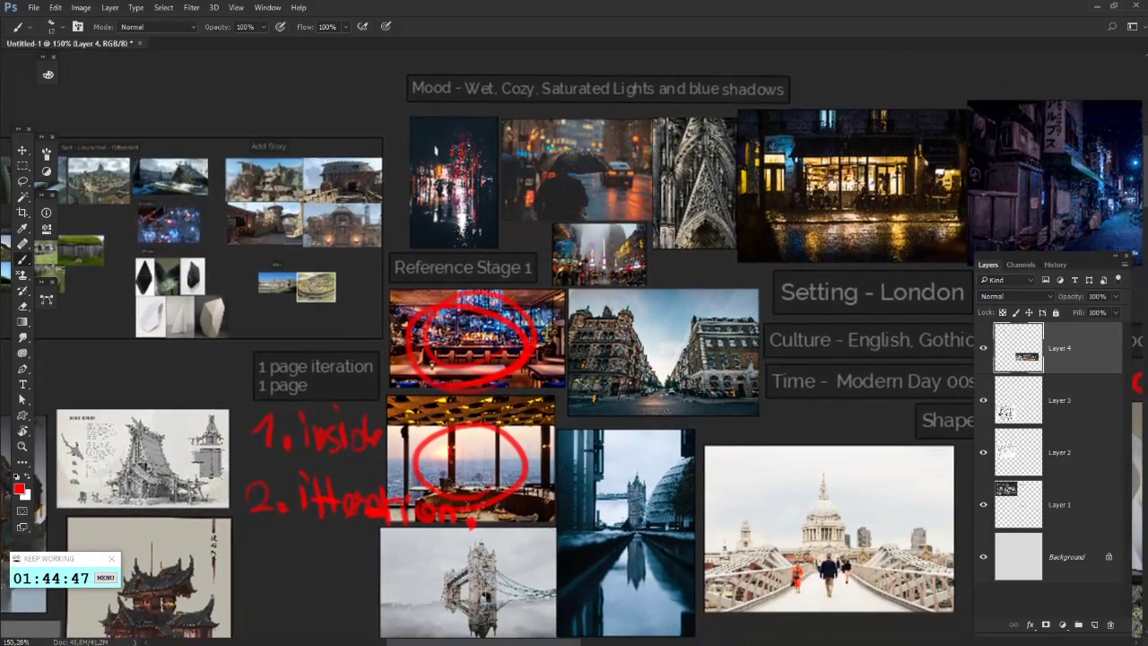
- Draw a red arrow across the street photo toward the bar photo, and undo the arrow and the circles
{"action": "left_click_drag", "start_coordinate": [707, 328], "coordinate": [581, 376]}
{"action": "left_click_drag", "start_coordinate": [659, 301], "coordinate": [707, 211]}
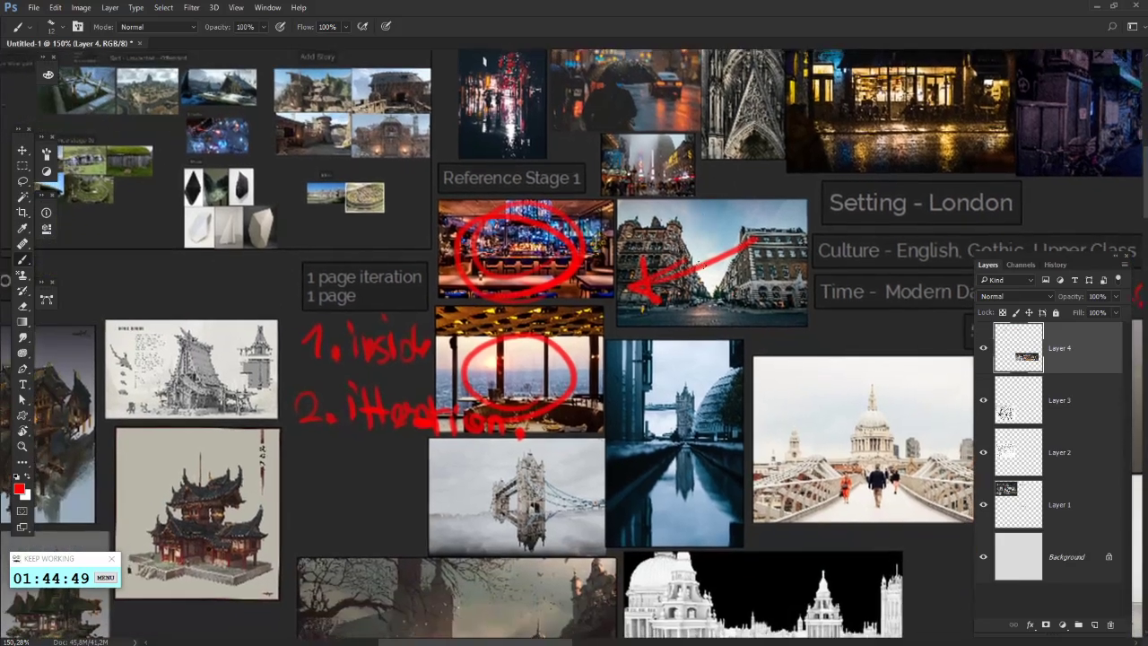
{"action": "key", "text": "ctrl+alt+z"}
{"action": "key", "text": "ctrl+alt+z"}
{"action": "key", "text": "ctrl+alt+z"}
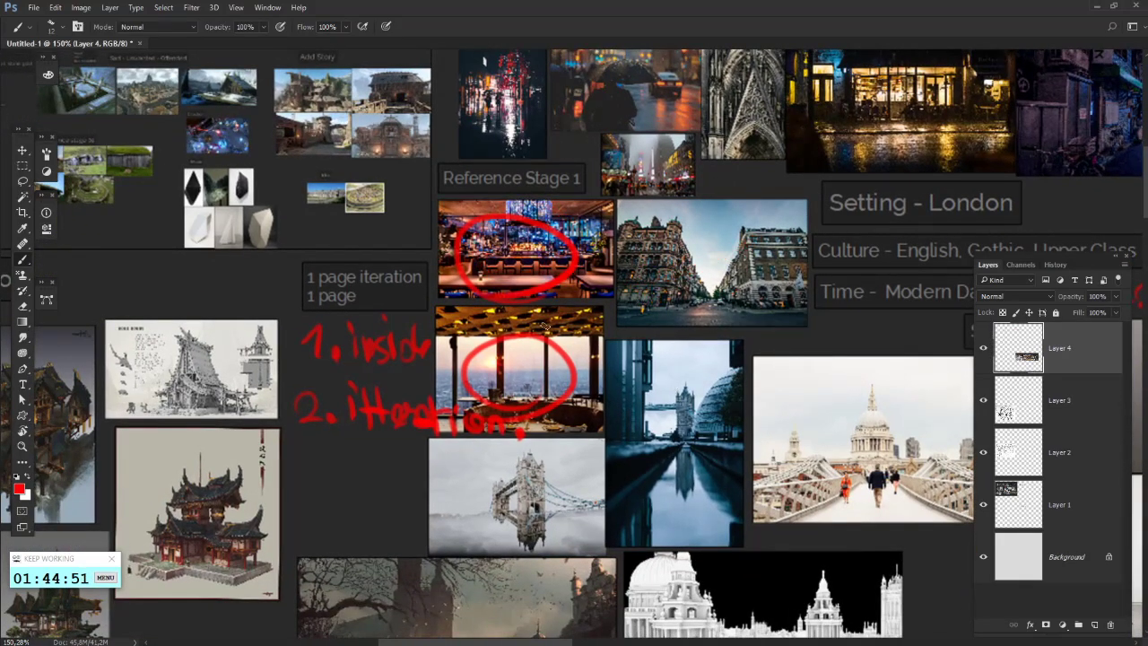
{"action": "left_click_drag", "start_coordinate": [461, 370], "coordinate": [540, 329]}
{"action": "key", "text": "ctrl+alt+z"}
{"action": "key", "text": "ctrl+alt+z"}
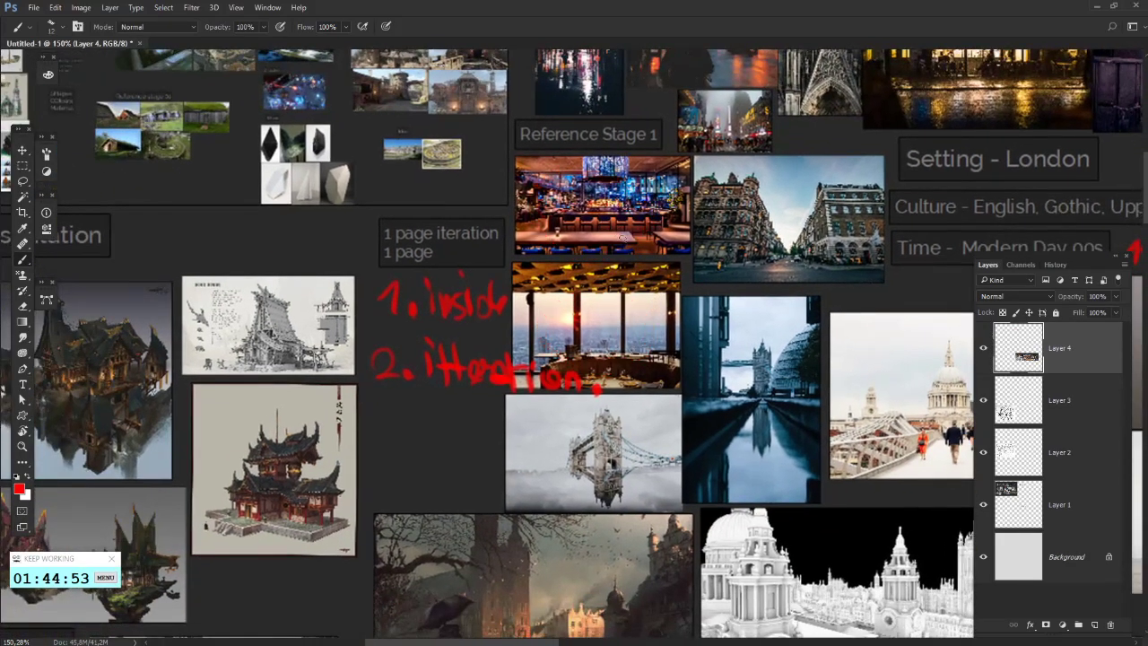
- Cross out the bar and window restaurant photos with red X marks and strike through the "itteration" note
{"action": "left_click_drag", "start_coordinate": [677, 176], "coordinate": [542, 226]}
{"action": "left_click_drag", "start_coordinate": [529, 181], "coordinate": [675, 248]}
{"action": "left_click_drag", "start_coordinate": [528, 289], "coordinate": [651, 371]}
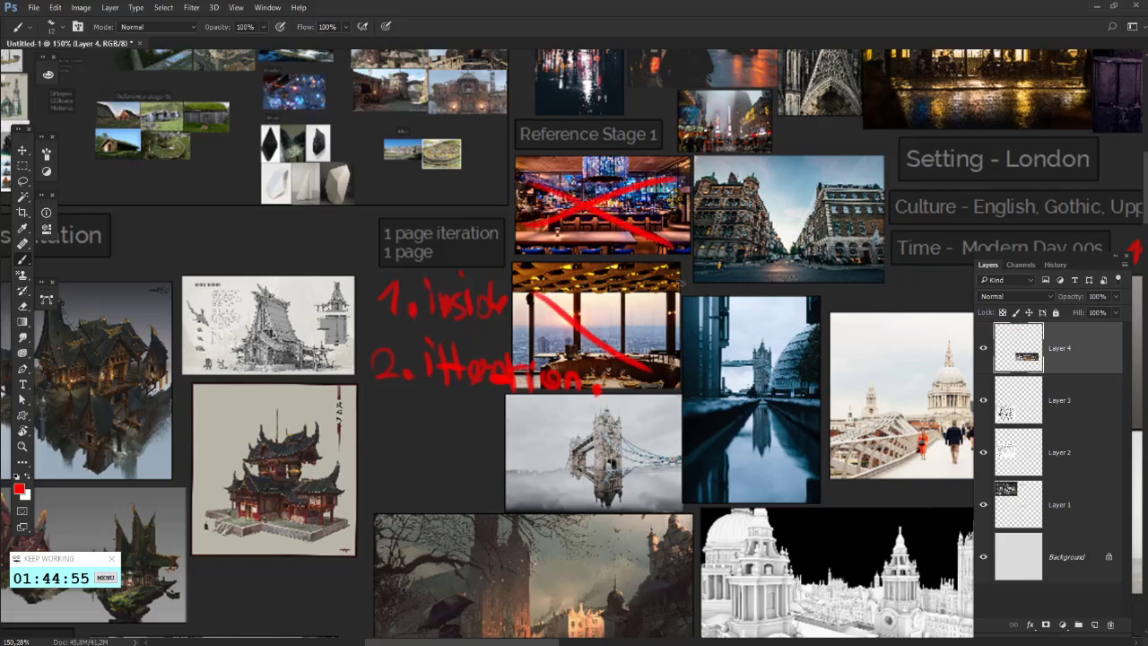
{"action": "left_click_drag", "start_coordinate": [673, 278], "coordinate": [551, 359]}
{"action": "left_click_drag", "start_coordinate": [623, 356], "coordinate": [681, 344]}
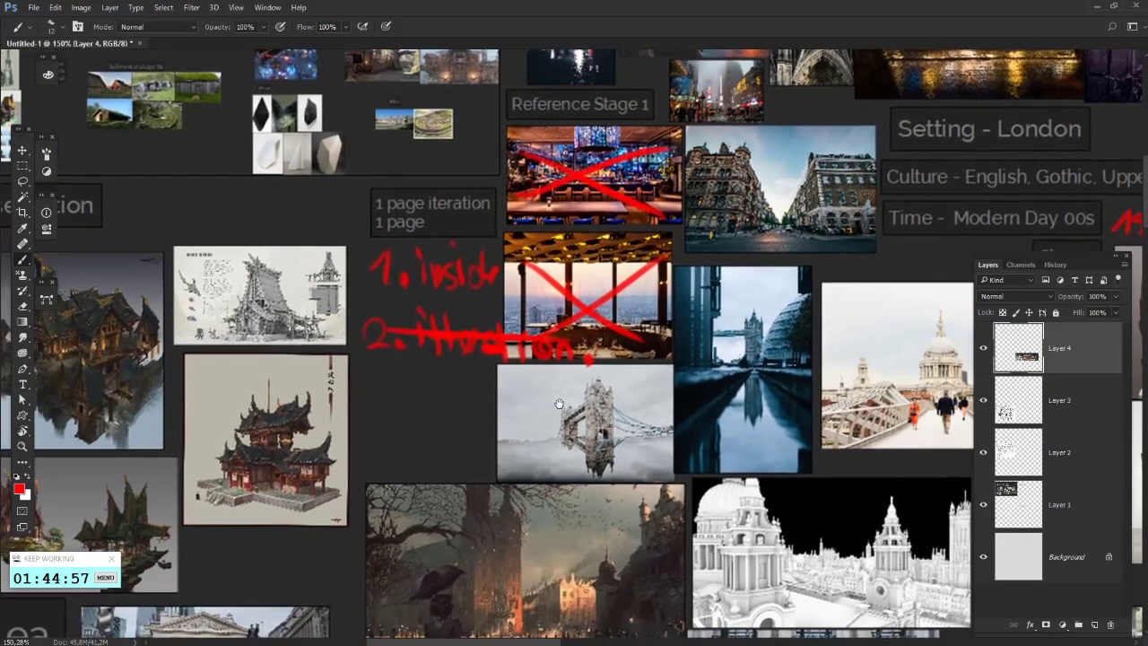
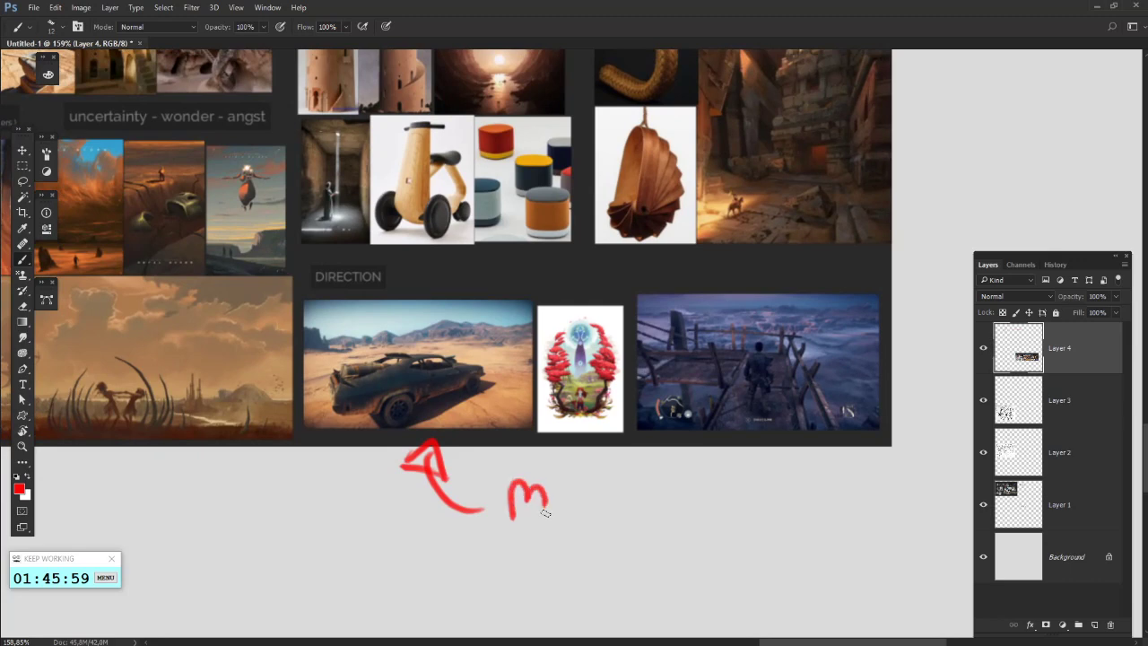
- Handwrite "mad Max" in red beside the arrow below the desert car screenshot
{"action": "mouse_move", "coordinate": [574, 485]}
{"action": "left_mouse_down"}
{"action": "mouse_move", "coordinate": [567, 500]}
{"action": "mouse_move", "coordinate": [621, 510]}
{"action": "left_mouse_up"}
{"action": "left_click_drag", "start_coordinate": [625, 458], "coordinate": [630, 514]}
{"action": "mouse_move", "coordinate": [676, 514]}
{"action": "left_mouse_down"}
{"action": "mouse_move", "coordinate": [605, 505]}
{"action": "mouse_move", "coordinate": [616, 500]}
{"action": "left_mouse_up"}
{"action": "left_click_drag", "start_coordinate": [447, 431], "coordinate": [487, 446]}
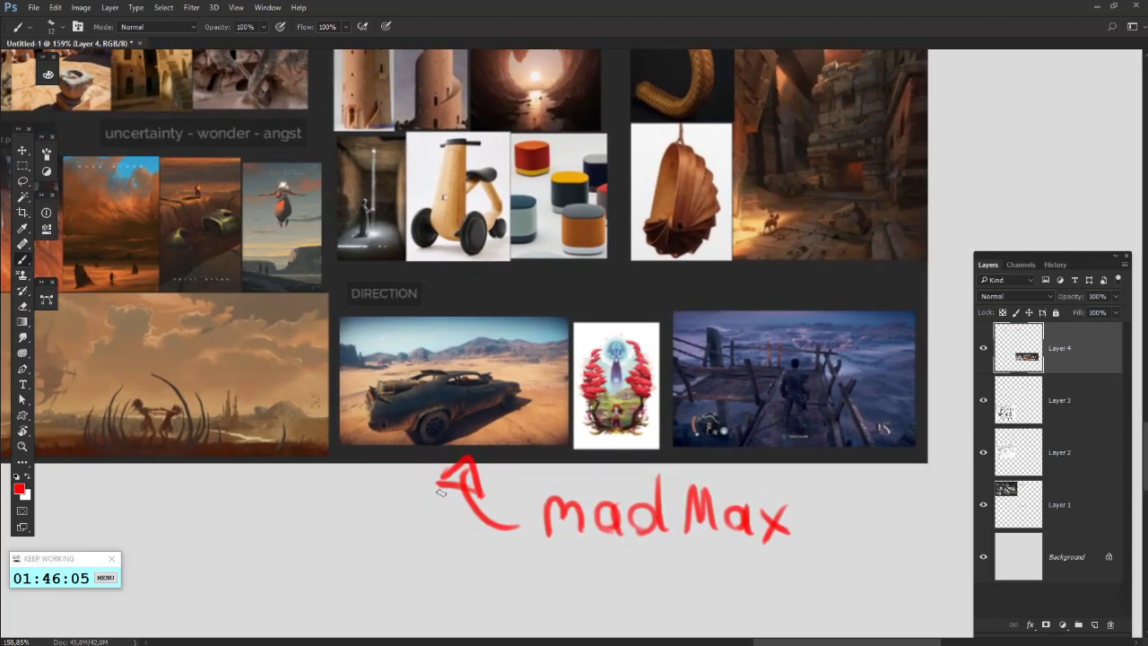
- Draw a second red arrow from the "mad Max" note up to the wooden walkway screenshot
{"action": "mouse_move", "coordinate": [485, 343]}
{"action": "left_mouse_down"}
{"action": "mouse_move", "coordinate": [443, 458]}
{"action": "mouse_move", "coordinate": [431, 408]}
{"action": "left_mouse_up"}
{"action": "key", "text": "ctrl+z"}
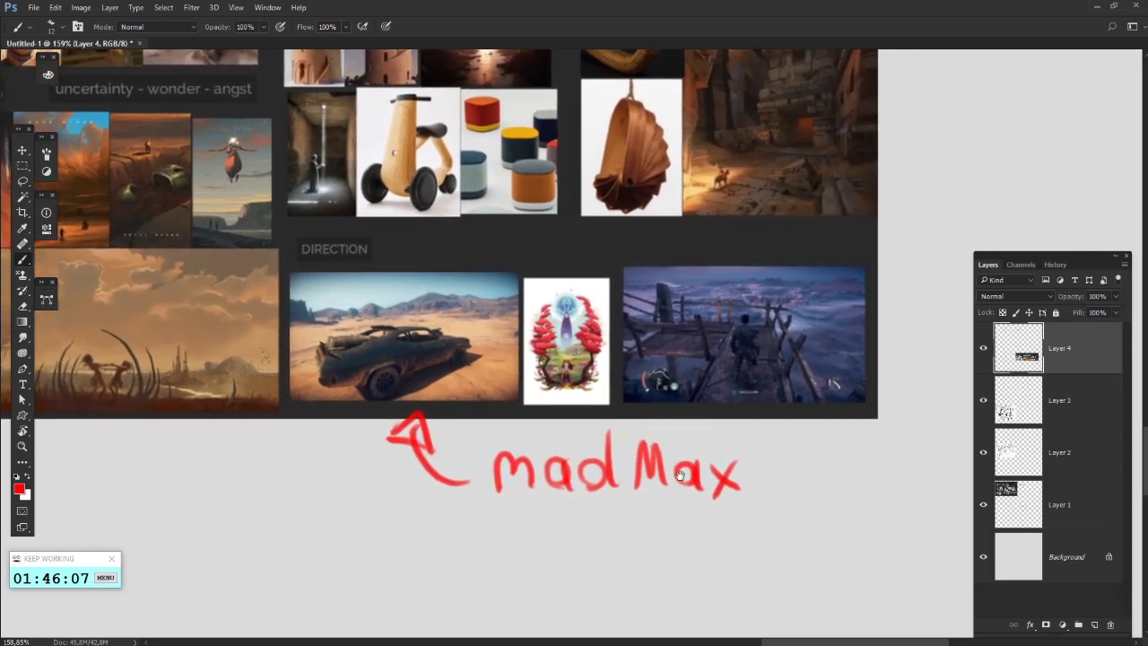
{"action": "mouse_move", "coordinate": [789, 434]}
{"action": "left_mouse_down"}
{"action": "mouse_move", "coordinate": [763, 477]}
{"action": "mouse_move", "coordinate": [620, 507]}
{"action": "left_mouse_up"}
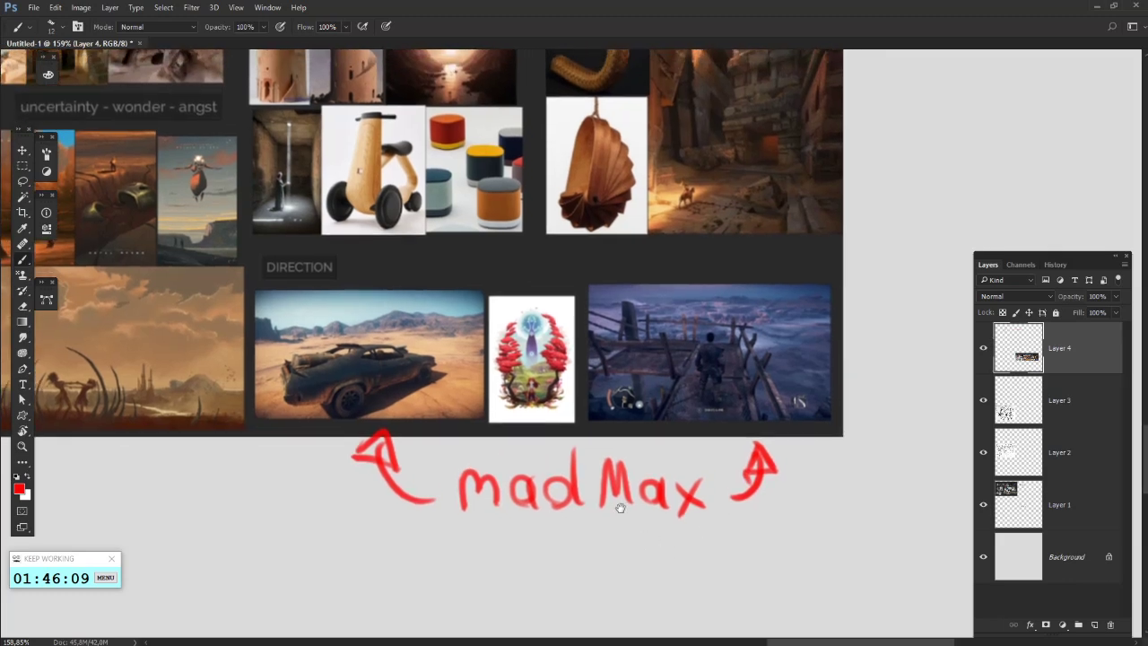
- Circle the character and the minimap area in the wooden walkway screenshot, undoing each mark
{"action": "left_click_drag", "start_coordinate": [403, 280], "coordinate": [467, 263]}
{"action": "left_click_drag", "start_coordinate": [727, 287], "coordinate": [709, 363]}
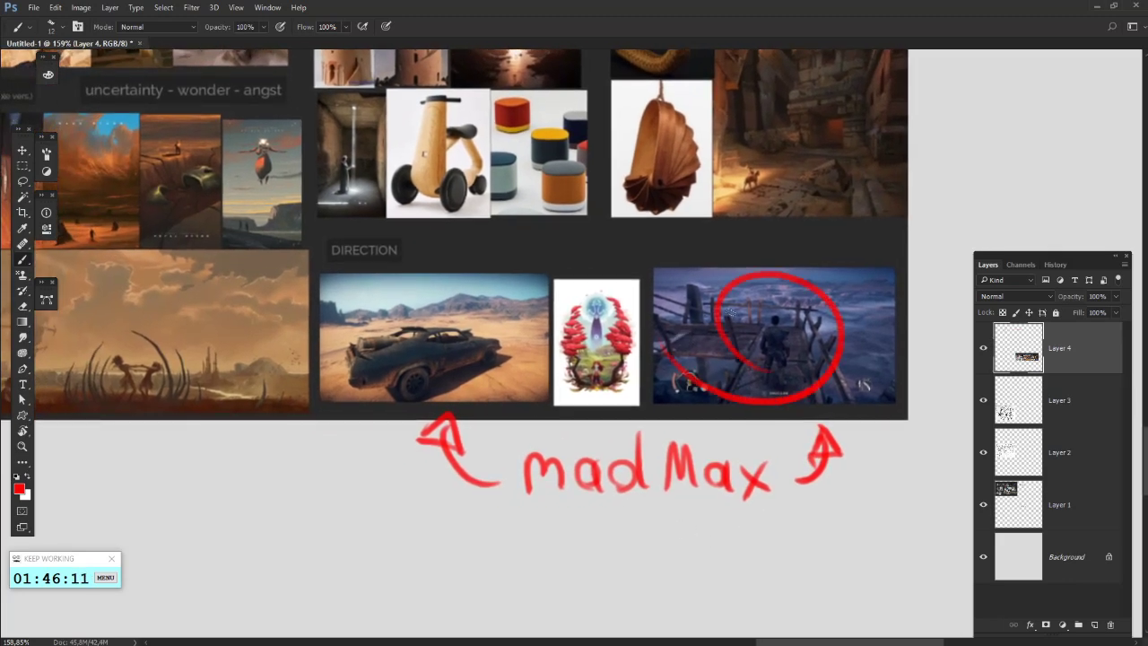
{"action": "key", "text": "ctrl+z"}
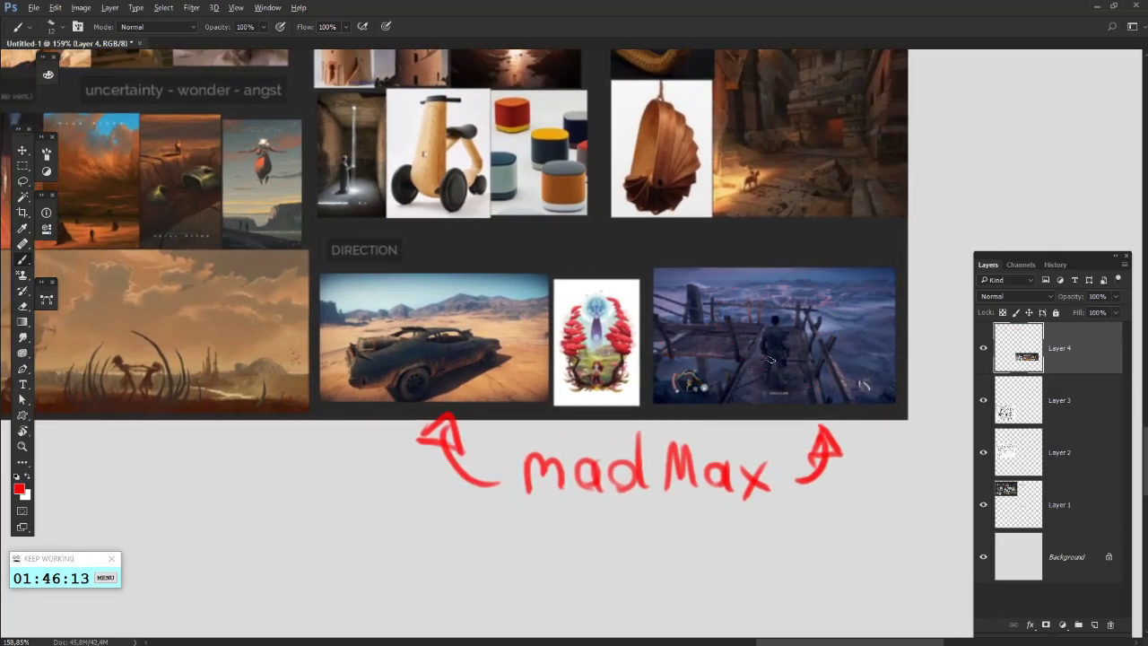
{"action": "scroll", "coordinate": [770, 359], "scroll_direction": "up", "scroll_amount": 5}
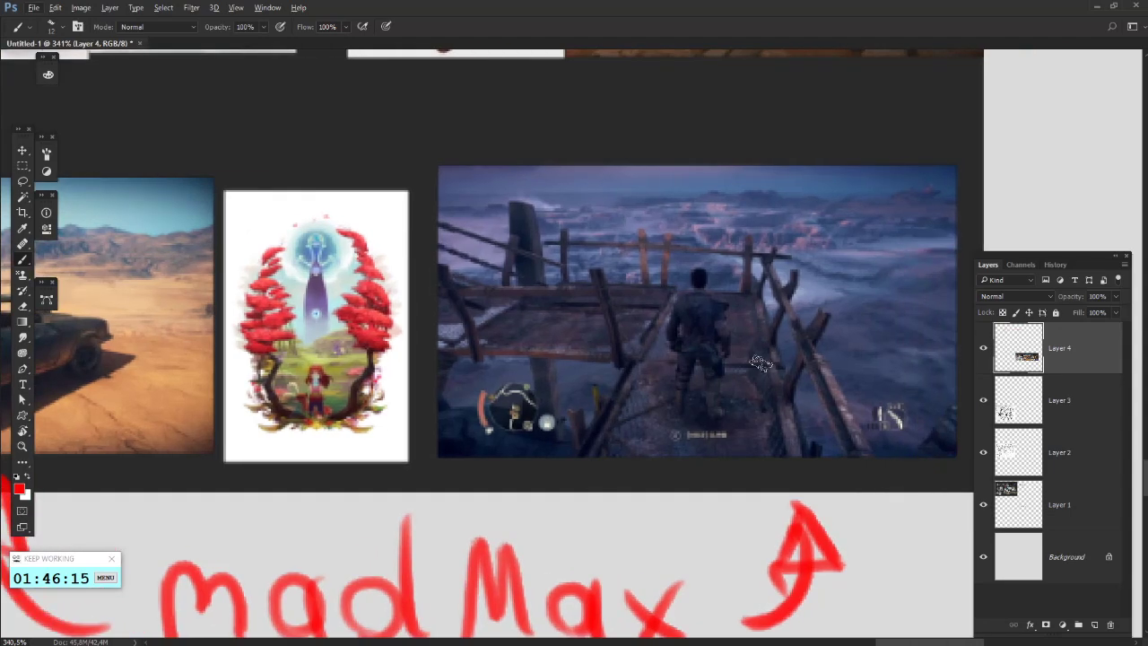
{"action": "left_click_drag", "start_coordinate": [484, 418], "coordinate": [490, 433]}
{"action": "key", "text": "ctrl+z"}
{"action": "scroll", "coordinate": [568, 423], "scroll_direction": "down", "scroll_amount": 10}
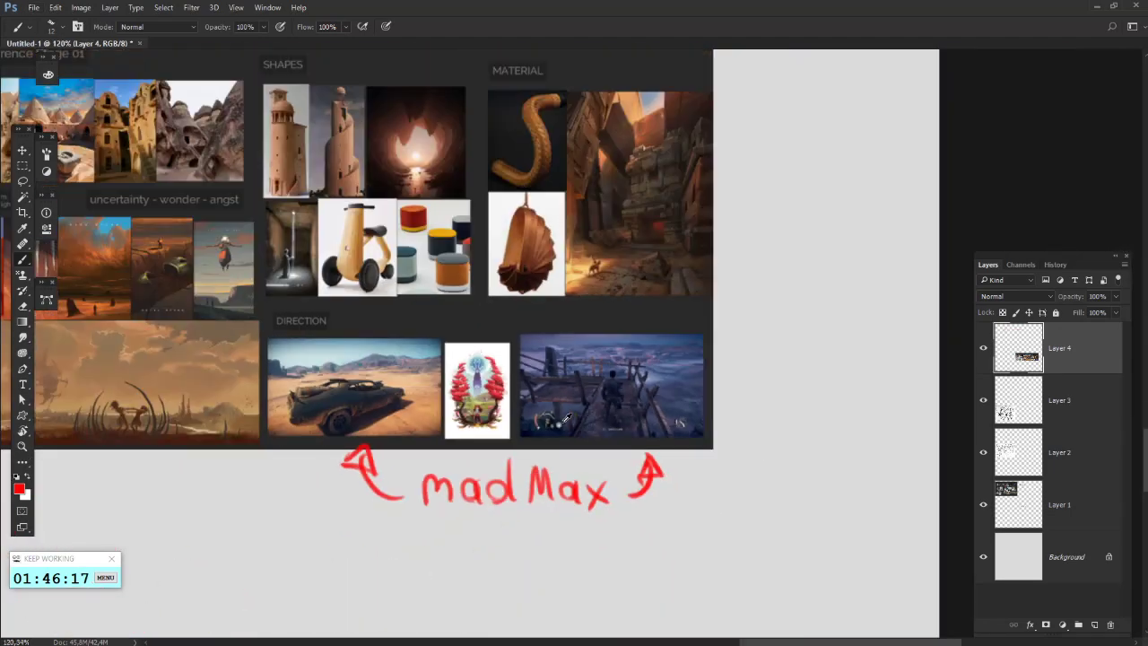
{"action": "scroll", "coordinate": [503, 414], "scroll_direction": "up", "scroll_amount": 3}
{"action": "scroll", "coordinate": [422, 411], "scroll_direction": "up", "scroll_amount": 1}
{"action": "left_click_drag", "start_coordinate": [526, 363], "coordinate": [684, 427]}
{"action": "left_click_drag", "start_coordinate": [600, 470], "coordinate": [566, 414]}
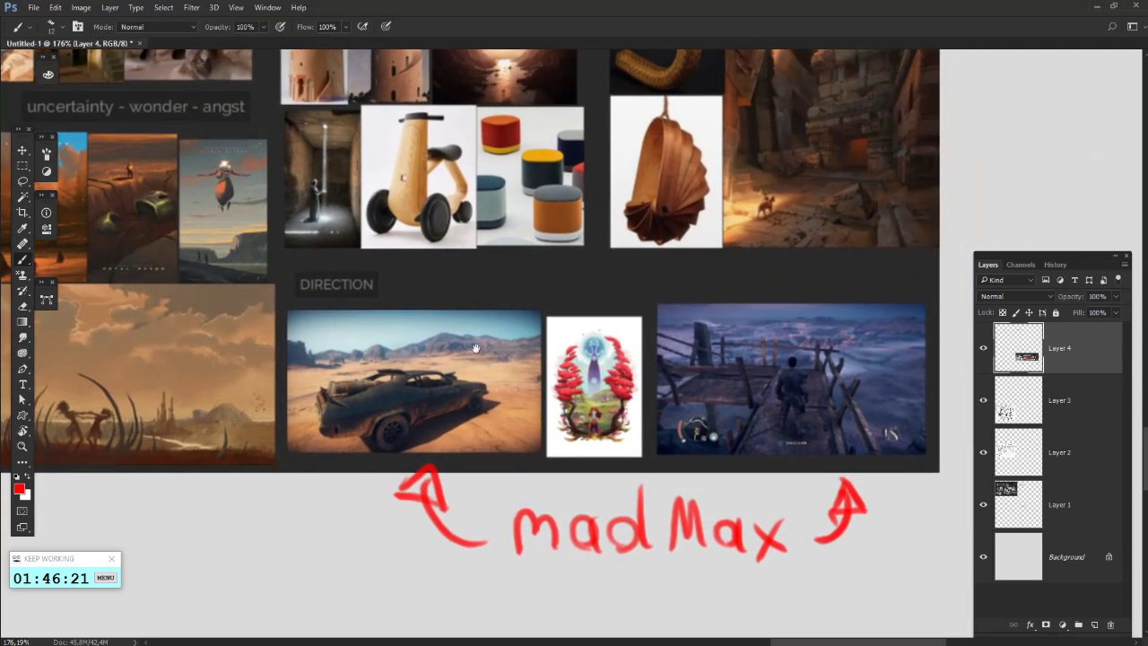
- Try a red mark on the wooden walkway screenshot and undo it
{"action": "left_click_drag", "start_coordinate": [607, 318], "coordinate": [636, 279]}
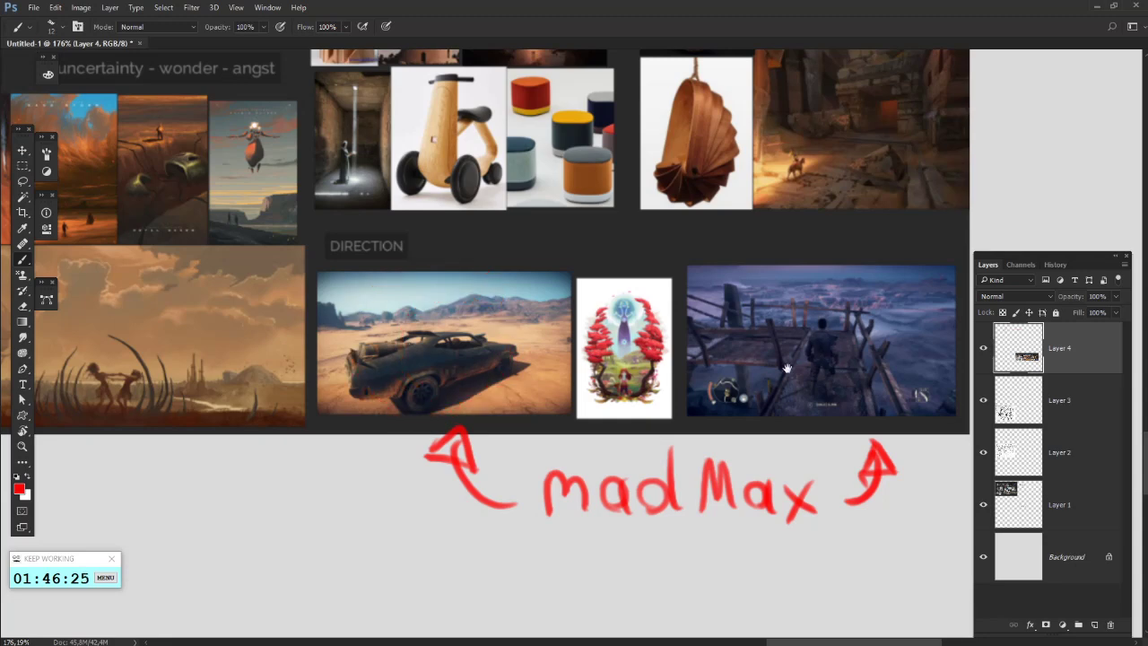
{"action": "left_click_drag", "start_coordinate": [786, 368], "coordinate": [727, 395]}
{"action": "key", "text": "ctrl+z"}
{"action": "left_click_drag", "start_coordinate": [832, 423], "coordinate": [684, 475]}
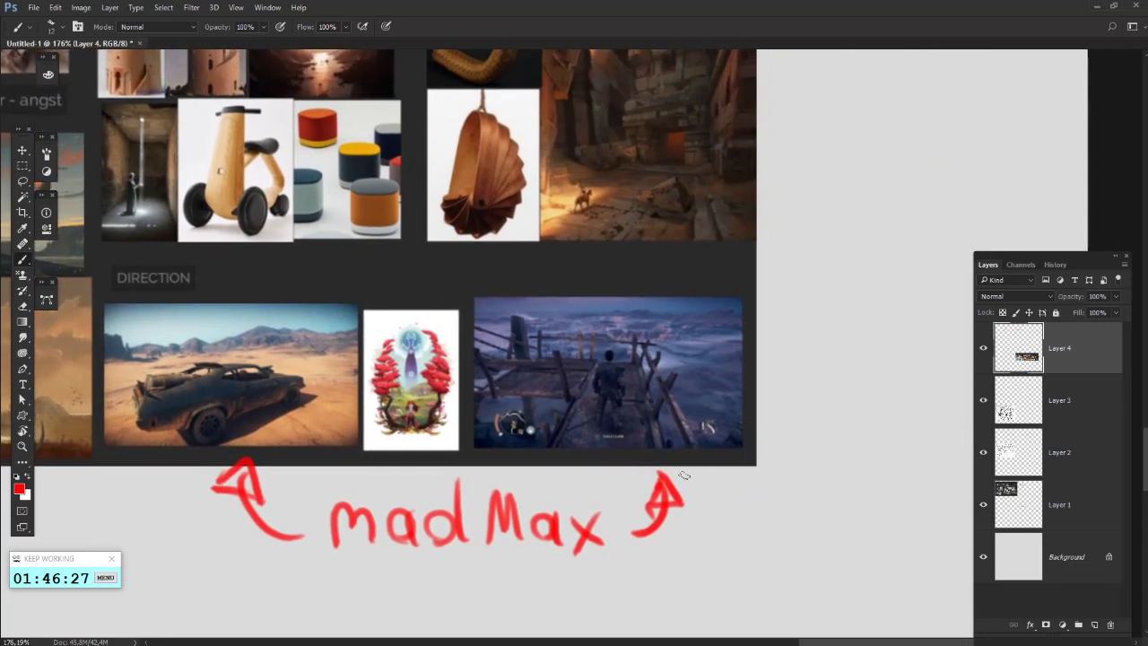
- Circle the word "Adventure" in the Gameplay note of the Pre-Production board in red
{"action": "left_click_drag", "start_coordinate": [548, 287], "coordinate": [775, 449]}
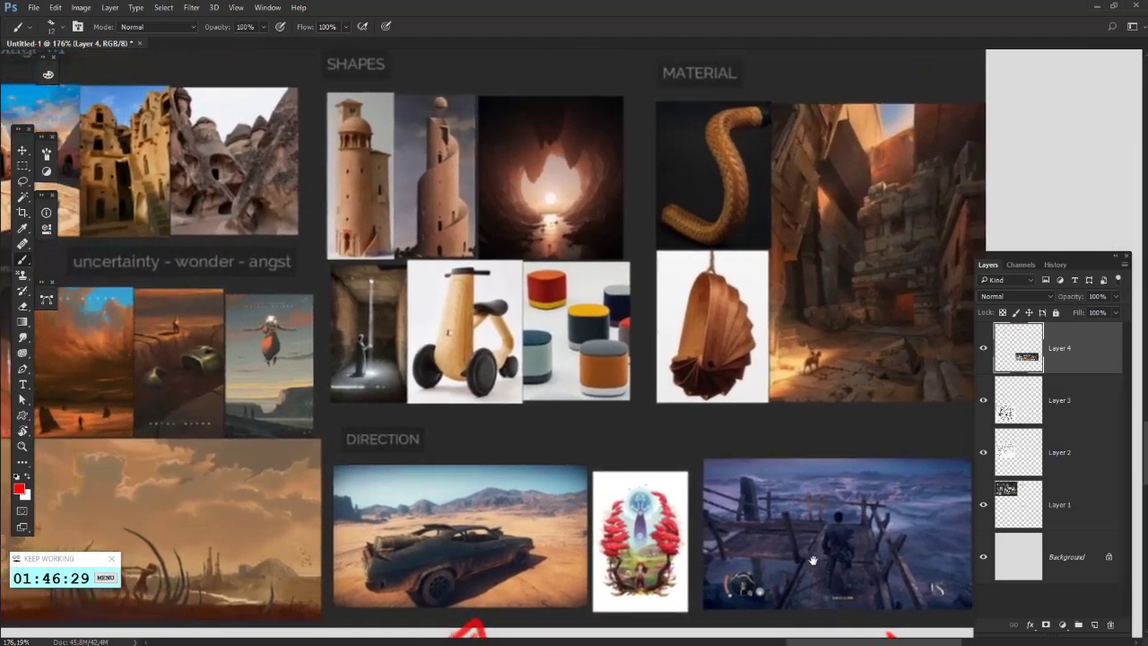
{"action": "left_click_drag", "start_coordinate": [502, 117], "coordinate": [821, 246]}
{"action": "left_click_drag", "start_coordinate": [435, 346], "coordinate": [567, 153]}
{"action": "left_click_drag", "start_coordinate": [766, 380], "coordinate": [441, 374]}
{"action": "left_click_drag", "start_coordinate": [838, 311], "coordinate": [758, 176]}
{"action": "left_click_drag", "start_coordinate": [677, 423], "coordinate": [942, 445]}
{"action": "left_click_drag", "start_coordinate": [441, 345], "coordinate": [851, 343]}
{"action": "left_click_drag", "start_coordinate": [657, 282], "coordinate": [566, 532]}
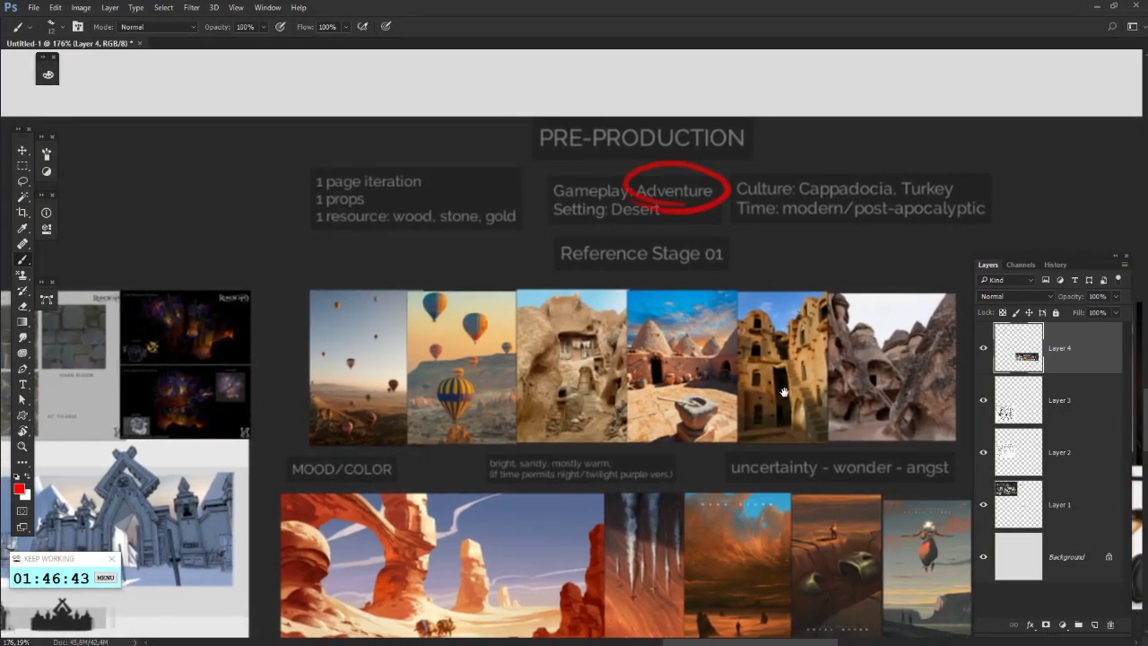
- Undo the circle around "Adventure", circle the character in the wooden walkway screenshot, and undo that circle too
{"action": "left_click_drag", "start_coordinate": [784, 392], "coordinate": [422, 277]}
{"action": "mouse_move", "coordinate": [718, 623]}
{"action": "left_mouse_down"}
{"action": "mouse_move", "coordinate": [520, 294]}
{"action": "mouse_move", "coordinate": [513, 306]}
{"action": "mouse_move", "coordinate": [387, 182]}
{"action": "left_mouse_up"}
{"action": "key", "text": "ctrl+z"}
{"action": "left_click_drag", "start_coordinate": [632, 328], "coordinate": [543, 388]}
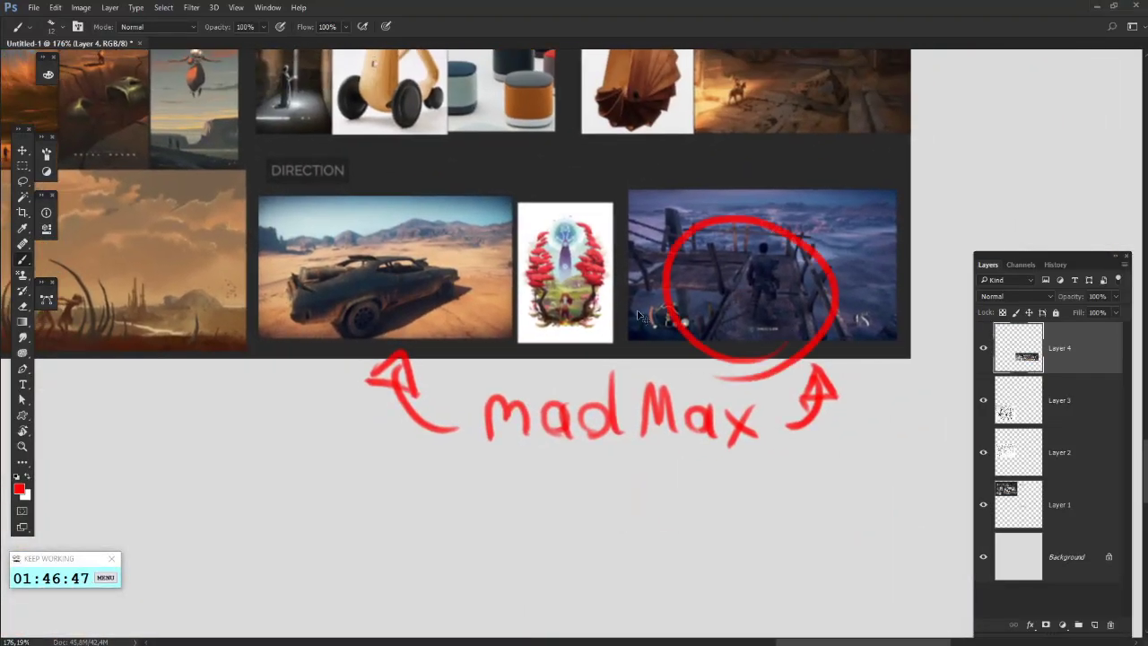
{"action": "left_click_drag", "start_coordinate": [524, 278], "coordinate": [515, 337]}
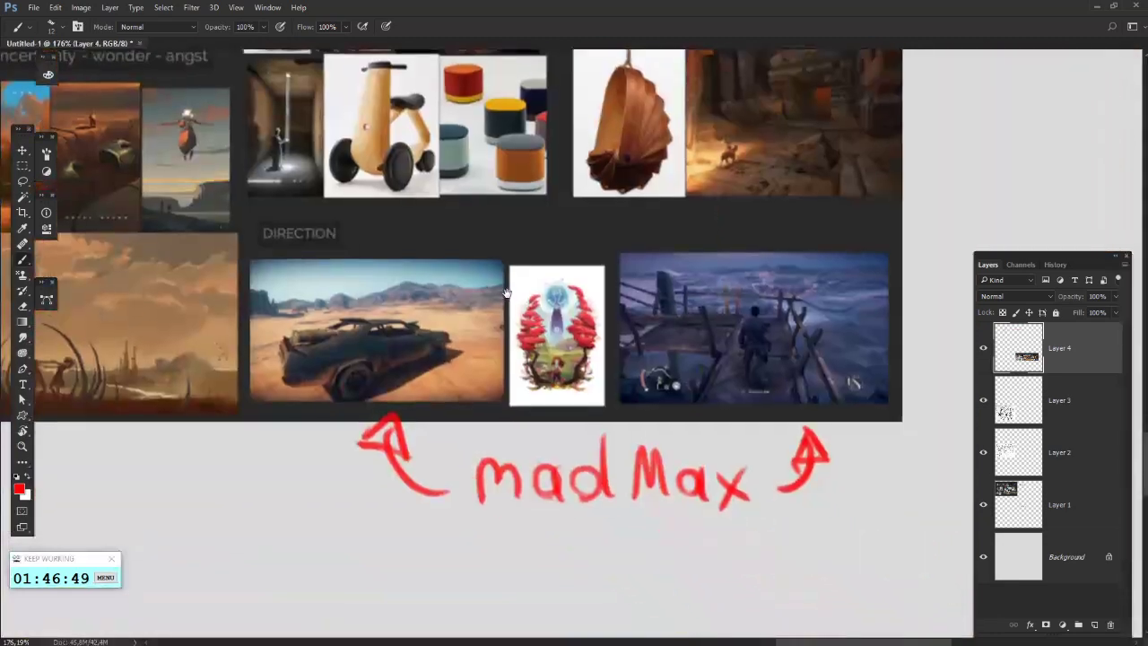
- Draw a curved red arrow from the "Gameplay: Adventure" note to above the "Culture: Cappadocia, Turkey" note
{"action": "left_click_drag", "start_coordinate": [684, 319], "coordinate": [1052, 612]}
{"action": "left_click_drag", "start_coordinate": [416, 139], "coordinate": [562, 270]}
{"action": "left_click_drag", "start_coordinate": [587, 228], "coordinate": [629, 221]}
{"action": "left_click_drag", "start_coordinate": [489, 285], "coordinate": [575, 297]}
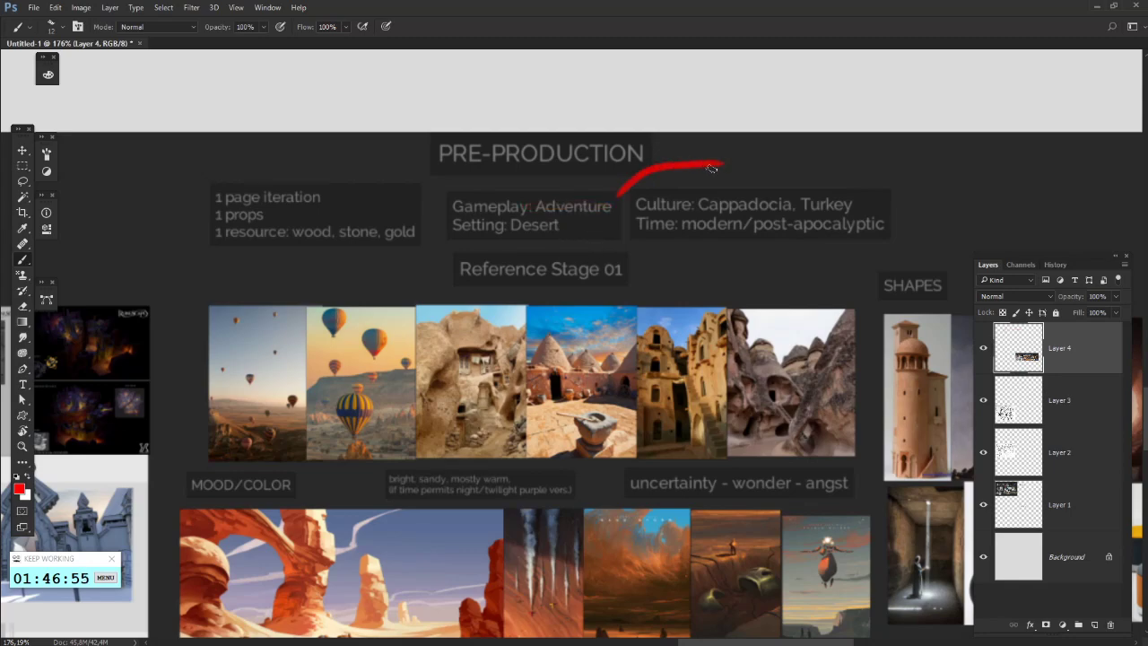
{"action": "left_click_drag", "start_coordinate": [714, 183], "coordinate": [730, 167]}
{"action": "left_click_drag", "start_coordinate": [726, 168], "coordinate": [574, 167]}
- Circle the wooden walkway screenshot with a double red loop and undo it
{"action": "left_click_drag", "start_coordinate": [922, 542], "coordinate": [363, 94]}
{"action": "left_click_drag", "start_coordinate": [735, 418], "coordinate": [734, 427]}
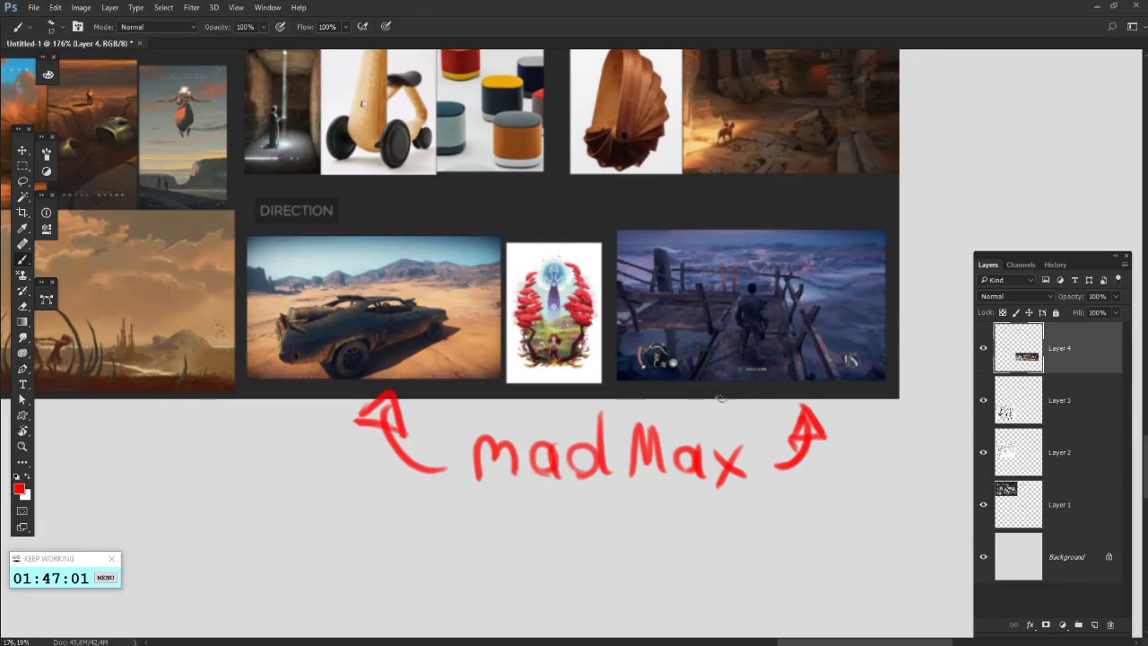
{"action": "left_click_drag", "start_coordinate": [632, 287], "coordinate": [705, 374]}
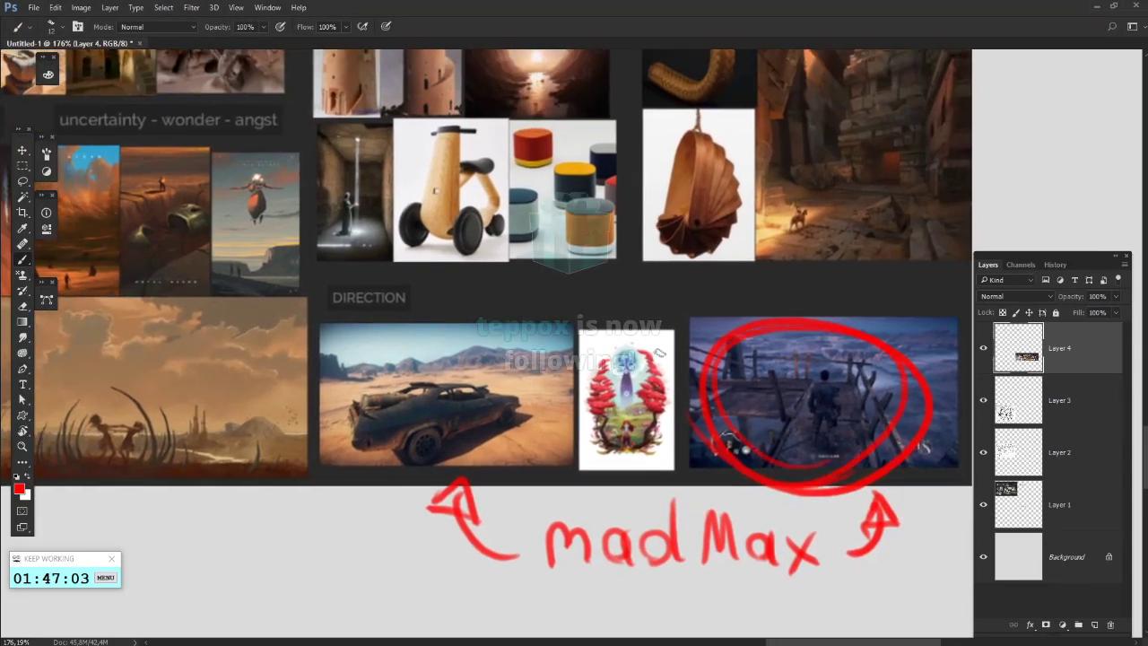
{"action": "left_click_drag", "start_coordinate": [629, 280], "coordinate": [715, 364]}
- Circle the colourful hot-air balloon photo under Reference Stage 01, undoing each attempt
{"action": "left_click_drag", "start_coordinate": [507, 143], "coordinate": [769, 472]}
{"action": "left_click_drag", "start_coordinate": [135, 405], "coordinate": [355, 397]}
{"action": "left_click_drag", "start_coordinate": [562, 347], "coordinate": [537, 226]}
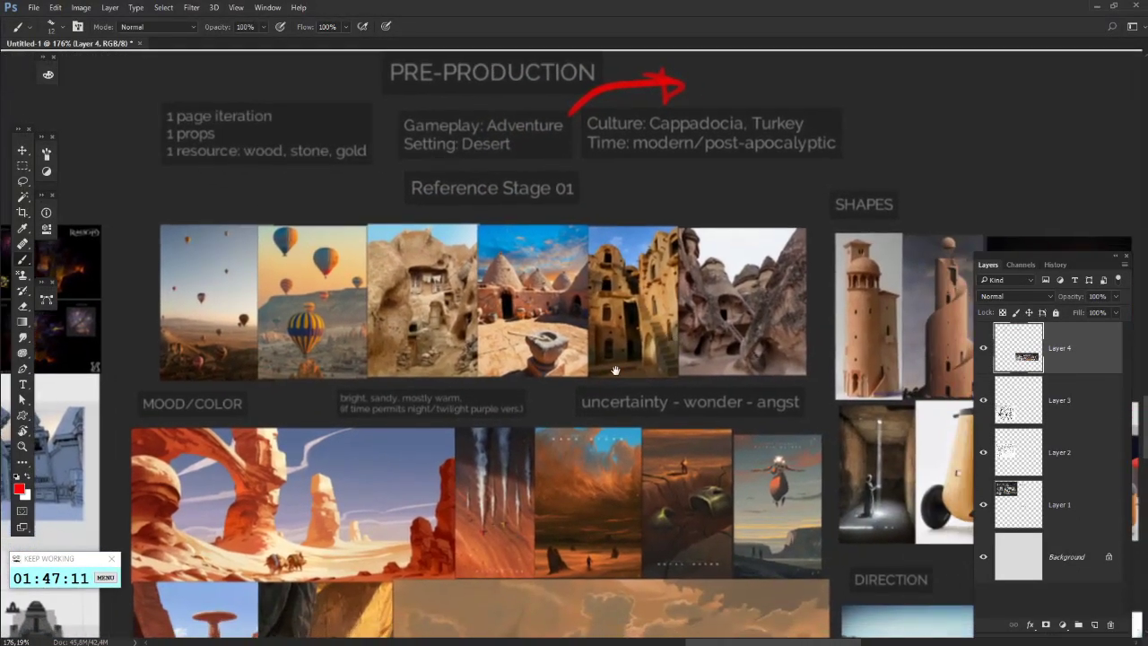
{"action": "left_click_drag", "start_coordinate": [615, 370], "coordinate": [721, 365]}
{"action": "left_click_drag", "start_coordinate": [351, 256], "coordinate": [365, 281]}
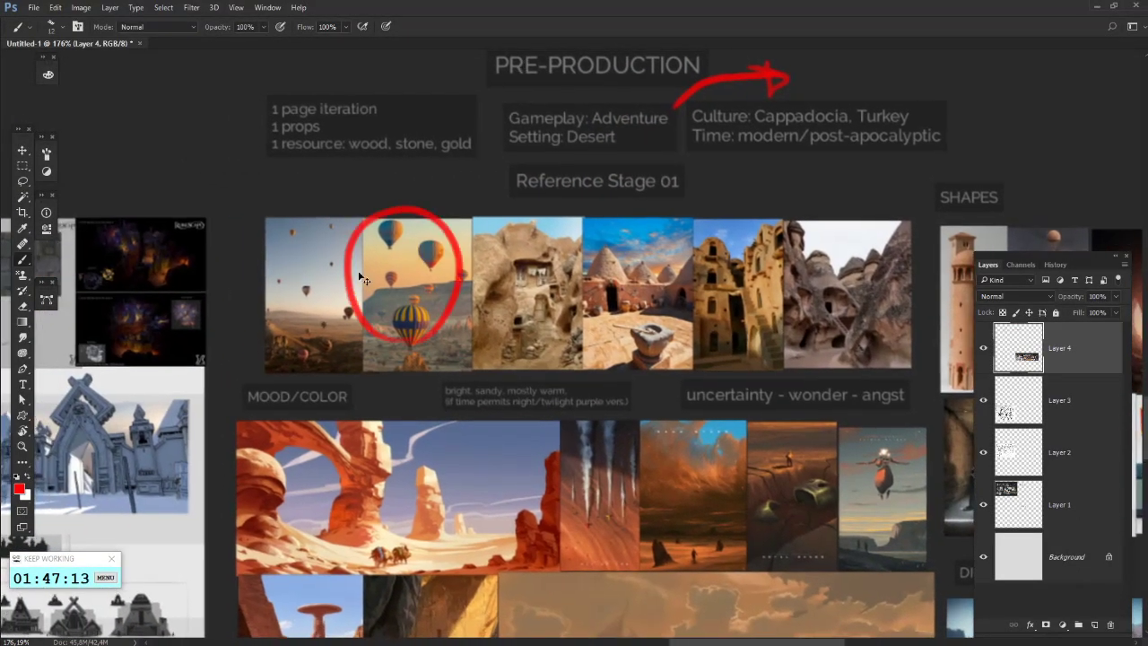
{"action": "key", "text": "ctrl+z"}
{"action": "left_click_drag", "start_coordinate": [332, 225], "coordinate": [319, 220]}
{"action": "key", "text": "ctrl+z"}
{"action": "left_click_drag", "start_coordinate": [435, 215], "coordinate": [420, 208]}
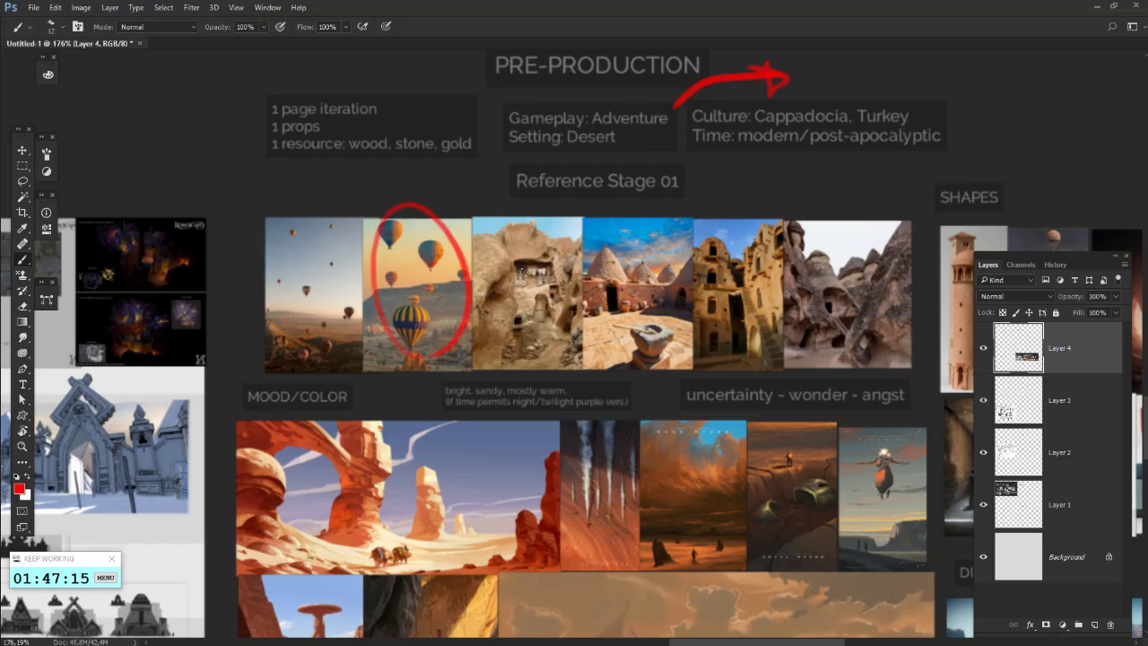
{"action": "key", "text": "ctrl+z"}
- Try further red marks on and around the balloon photos, undoing each one
{"action": "left_click_drag", "start_coordinate": [522, 272], "coordinate": [524, 209]}
{"action": "left_click_drag", "start_coordinate": [451, 175], "coordinate": [449, 167]}
{"action": "key", "text": "ctrl+z"}
{"action": "left_click_drag", "start_coordinate": [538, 269], "coordinate": [511, 309]}
{"action": "mouse_move", "coordinate": [354, 221]}
{"action": "left_mouse_down"}
{"action": "mouse_move", "coordinate": [353, 314]}
{"action": "mouse_move", "coordinate": [350, 221]}
{"action": "mouse_move", "coordinate": [405, 229]}
{"action": "mouse_move", "coordinate": [352, 286]}
{"action": "left_mouse_up"}
{"action": "key", "text": "ctrl+z"}
{"action": "key", "text": "ctrl+z"}
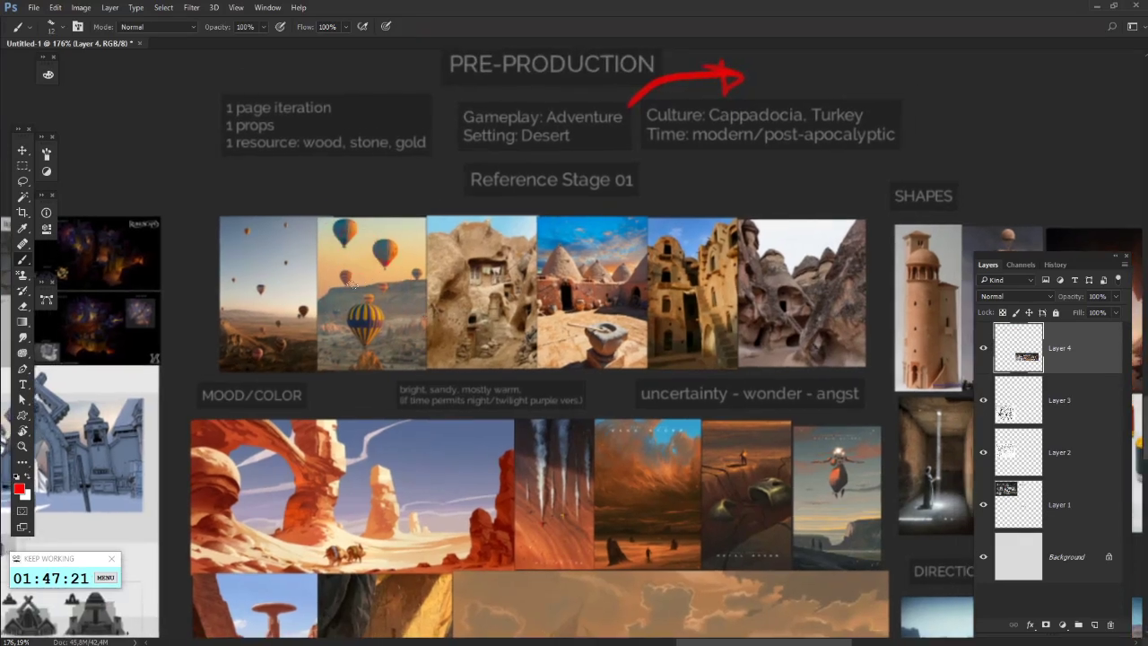
- Sketch angular red lines in the empty area above the Shapes heading and undo them
{"action": "left_click_drag", "start_coordinate": [460, 323], "coordinate": [511, 329]}
{"action": "mouse_move", "coordinate": [545, 156]}
{"action": "left_mouse_down"}
{"action": "mouse_move", "coordinate": [458, 249]}
{"action": "mouse_move", "coordinate": [397, 249]}
{"action": "left_mouse_up"}
{"action": "left_click_drag", "start_coordinate": [848, 207], "coordinate": [1060, 205]}
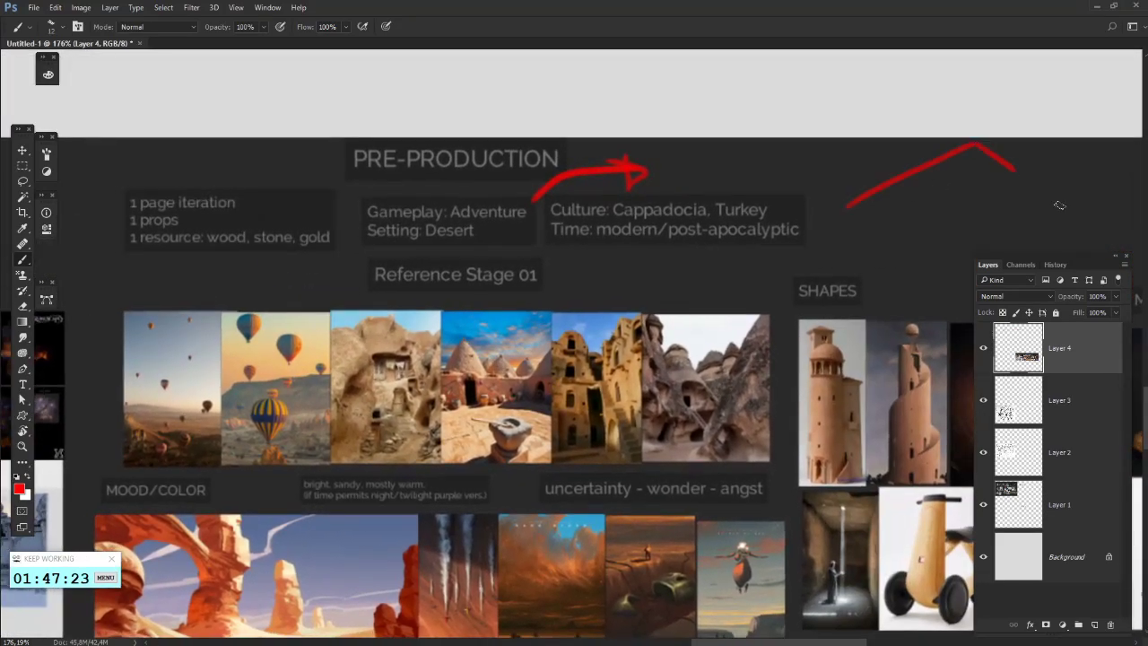
{"action": "left_click_drag", "start_coordinate": [837, 271], "coordinate": [748, 251]}
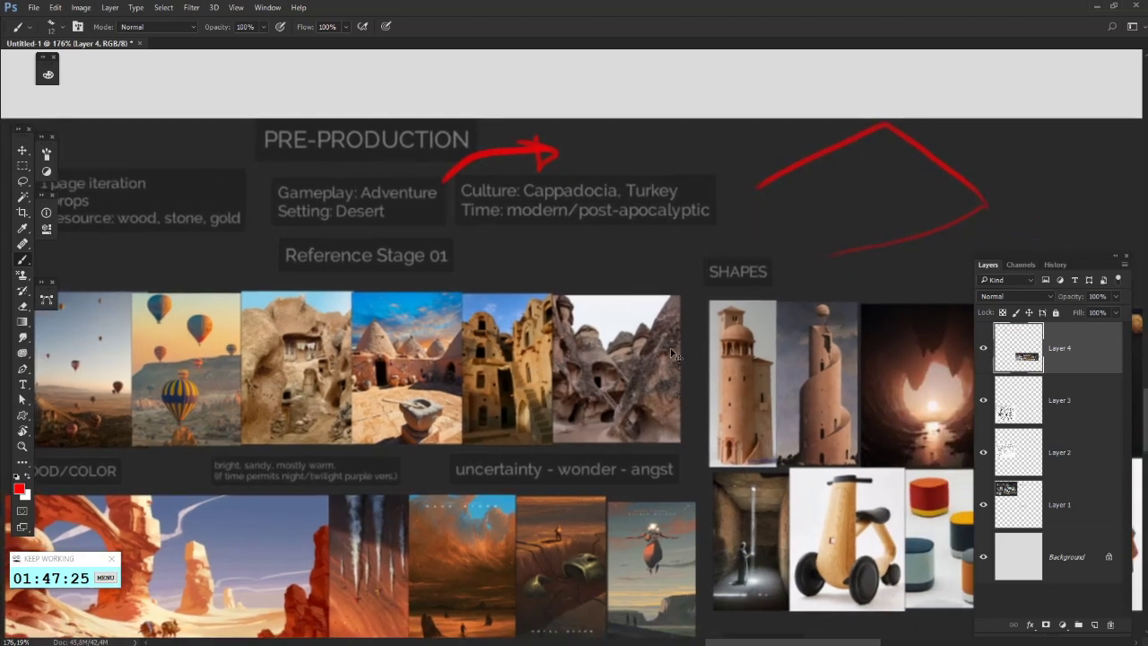
{"action": "key", "text": "ctrl+z"}
- Circle the yellow stone building photo with a double red loop and undo the marks
{"action": "left_click_drag", "start_coordinate": [525, 289], "coordinate": [507, 451]}
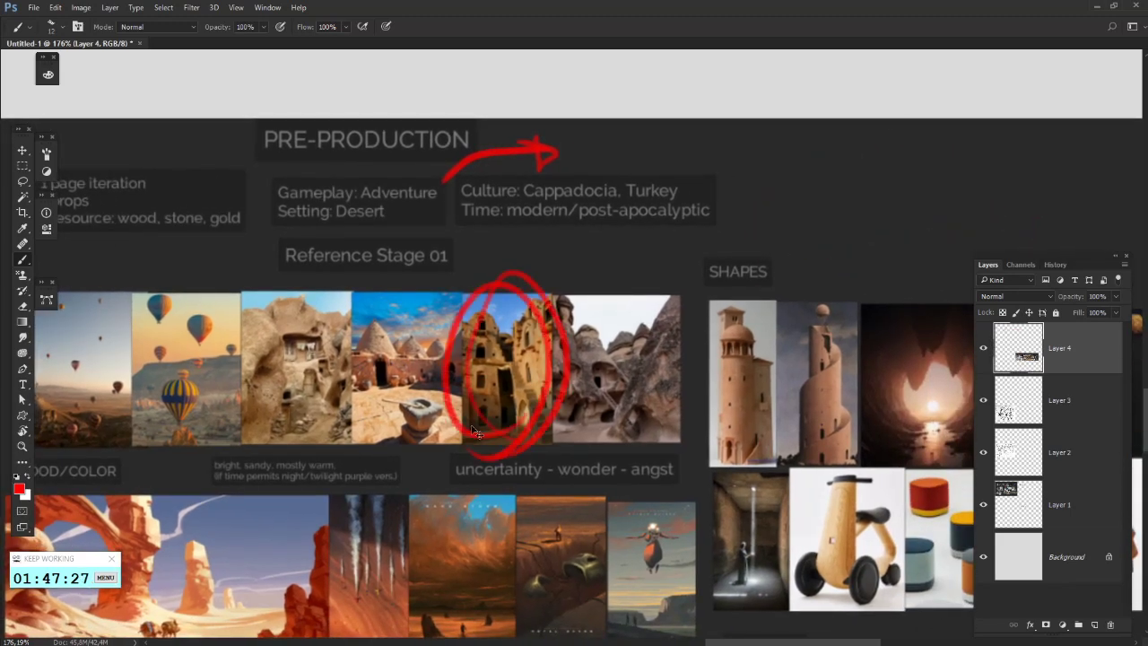
{"action": "mouse_move", "coordinate": [538, 350]}
{"action": "left_mouse_down"}
{"action": "mouse_move", "coordinate": [600, 256]}
{"action": "mouse_move", "coordinate": [554, 294]}
{"action": "mouse_move", "coordinate": [852, 167]}
{"action": "mouse_move", "coordinate": [837, 173]}
{"action": "left_mouse_up"}
{"action": "key", "text": "ctrl+z"}
{"action": "key", "text": "ctrl+z"}
{"action": "key", "text": "ctrl+z"}
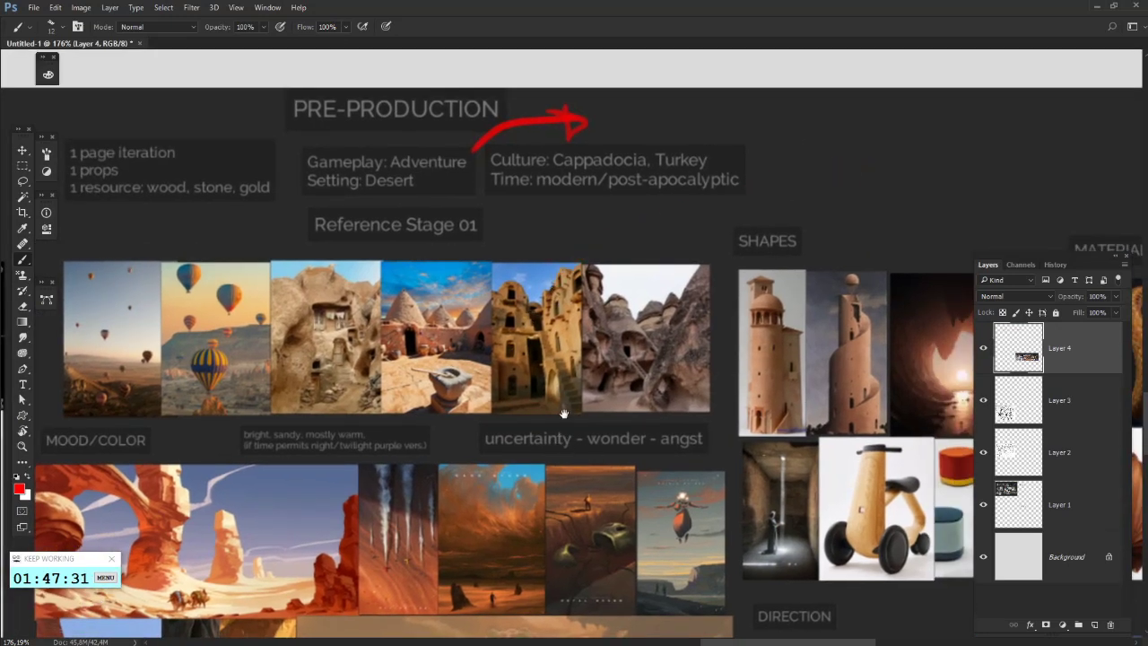
- Draw a red arrow from the yellow stone building photo to the empty area above the Shapes heading
{"action": "left_click_drag", "start_coordinate": [566, 411], "coordinate": [593, 377]}
{"action": "mouse_move", "coordinate": [584, 245]}
{"action": "left_mouse_down"}
{"action": "mouse_move", "coordinate": [596, 191]}
{"action": "mouse_move", "coordinate": [886, 157]}
{"action": "mouse_move", "coordinate": [878, 181]}
{"action": "left_mouse_up"}
{"action": "mouse_move", "coordinate": [738, 326]}
{"action": "left_mouse_down"}
{"action": "mouse_move", "coordinate": [769, 326]}
{"action": "mouse_move", "coordinate": [764, 317]}
{"action": "left_mouse_up"}
- Draw a red arrow and a loop onto the grey rock formations photo, and undo these marks
{"action": "left_click_drag", "start_coordinate": [756, 188], "coordinate": [699, 260]}
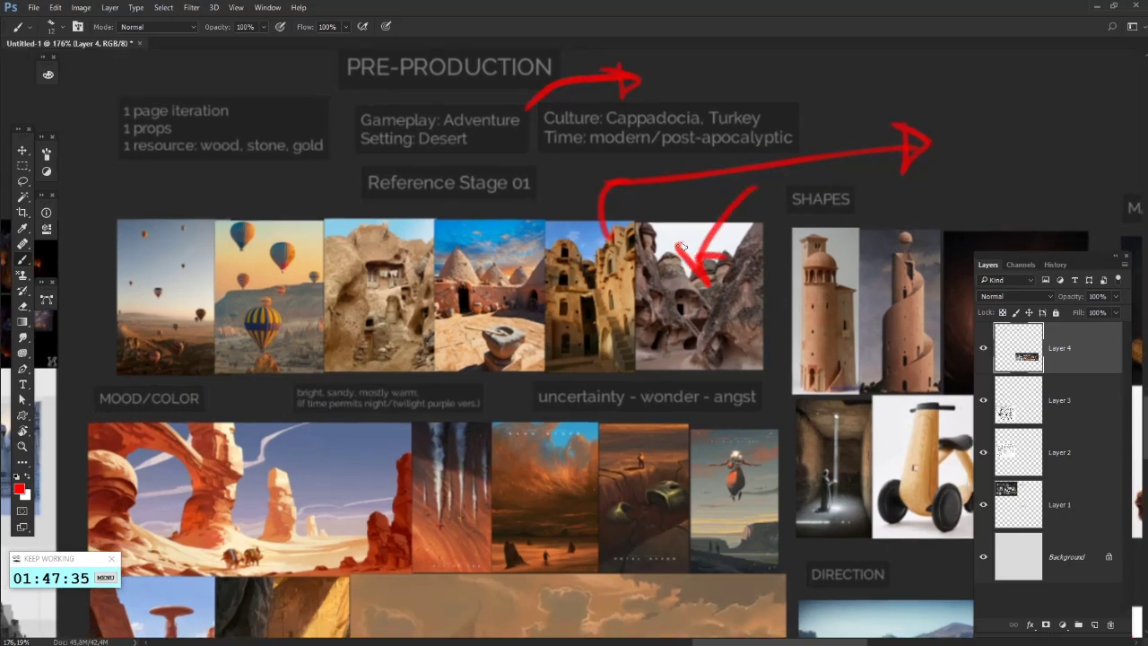
{"action": "key", "text": "ctrl+alt+z"}
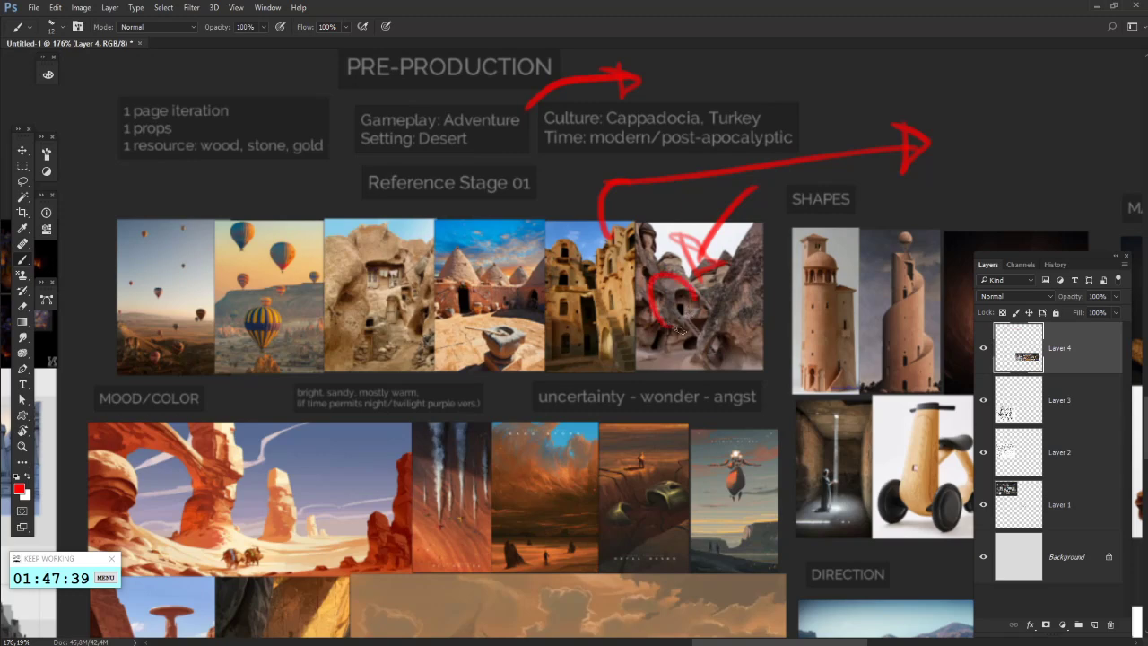
{"action": "mouse_move", "coordinate": [689, 308]}
{"action": "left_mouse_down"}
{"action": "mouse_move", "coordinate": [689, 269]}
{"action": "mouse_move", "coordinate": [685, 333]}
{"action": "left_mouse_up"}
{"action": "key", "text": "ctrl+alt+z"}
{"action": "key", "text": "ctrl+alt+z"}
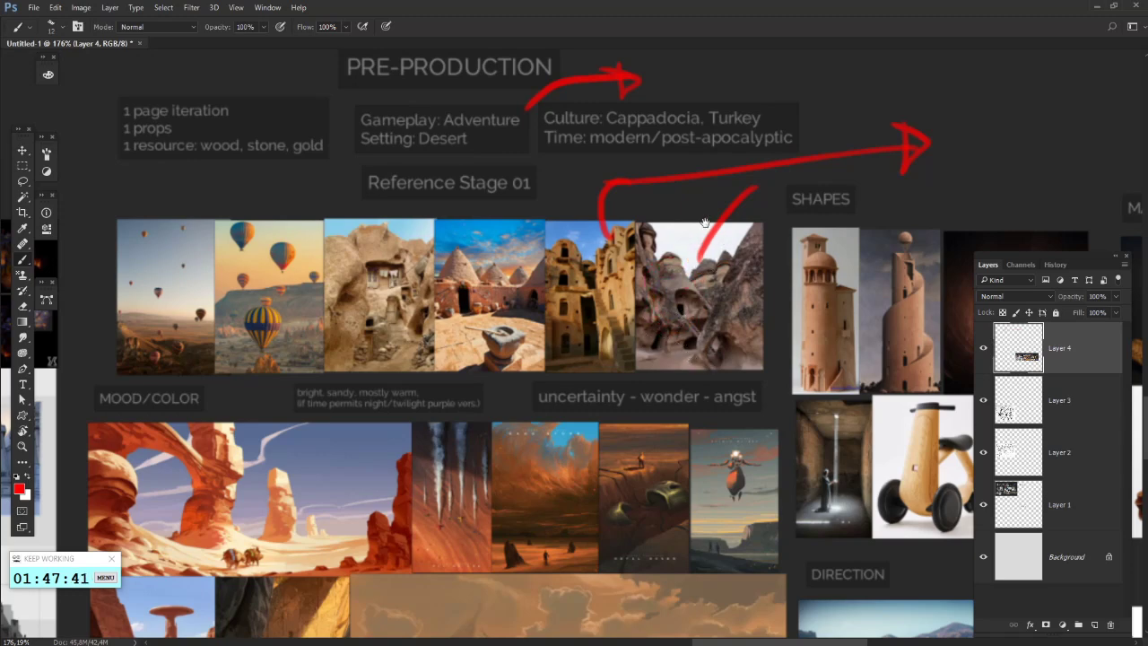
{"action": "left_click_drag", "start_coordinate": [748, 196], "coordinate": [711, 233]}
{"action": "key", "text": "ctrl+alt+z"}
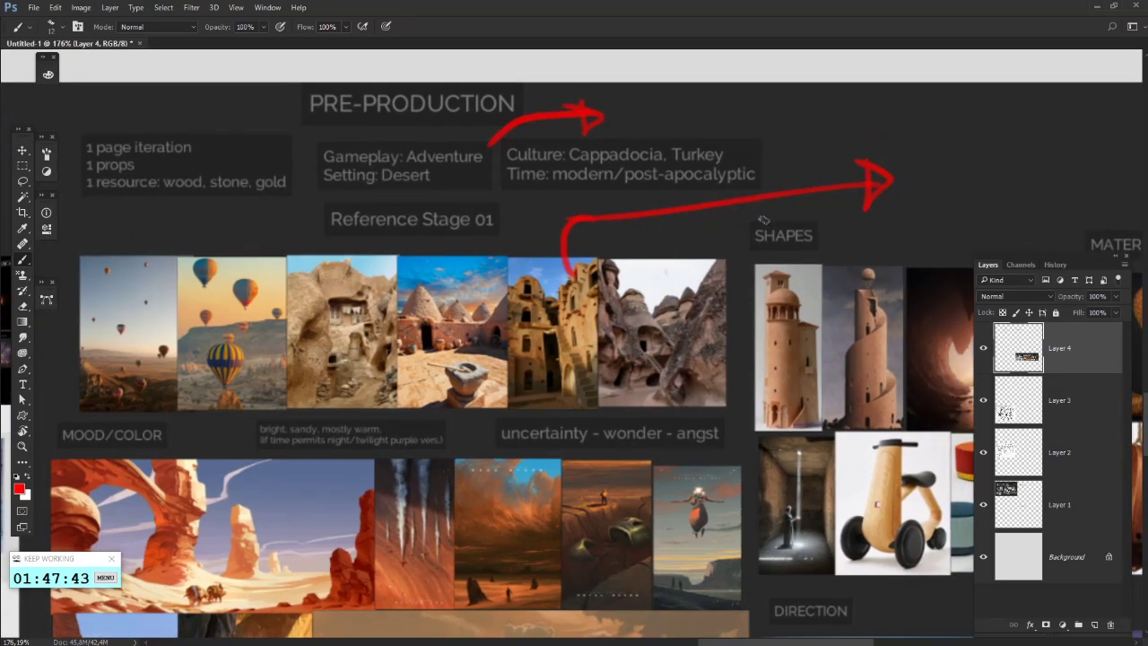
- Draw a second red arrow from the grey rock formations photo to the area above the Shapes heading
{"action": "mouse_move", "coordinate": [662, 274]}
{"action": "left_mouse_down"}
{"action": "mouse_move", "coordinate": [673, 228]}
{"action": "mouse_move", "coordinate": [811, 217]}
{"action": "left_mouse_up"}
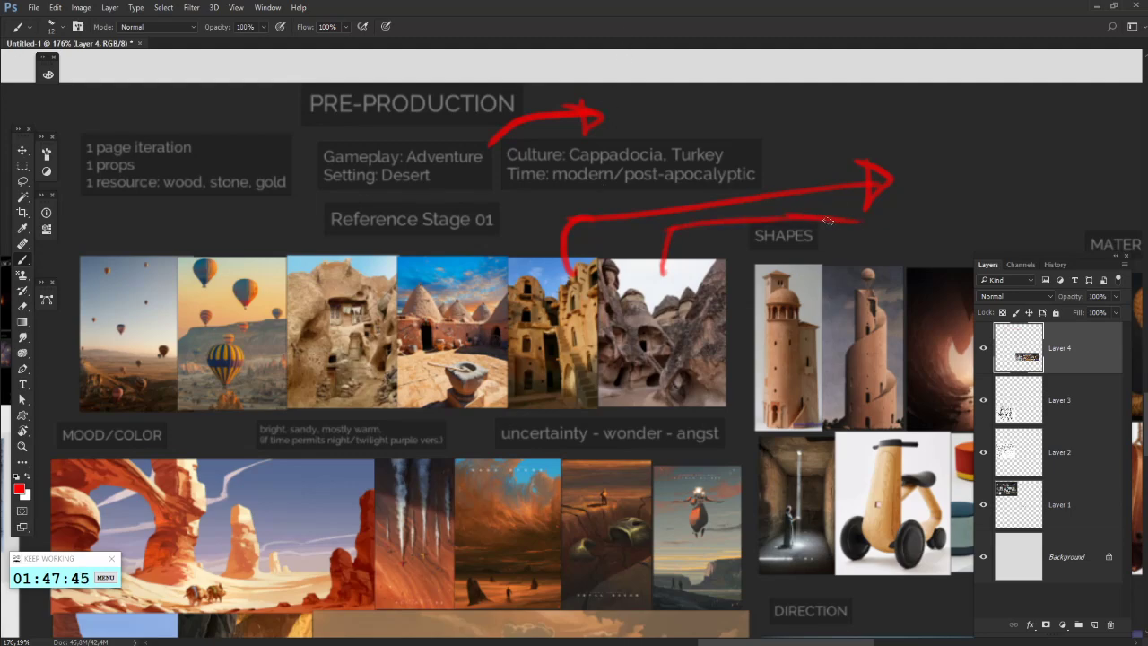
{"action": "left_click_drag", "start_coordinate": [745, 350], "coordinate": [615, 366]}
{"action": "left_click_drag", "start_coordinate": [623, 324], "coordinate": [805, 282]}
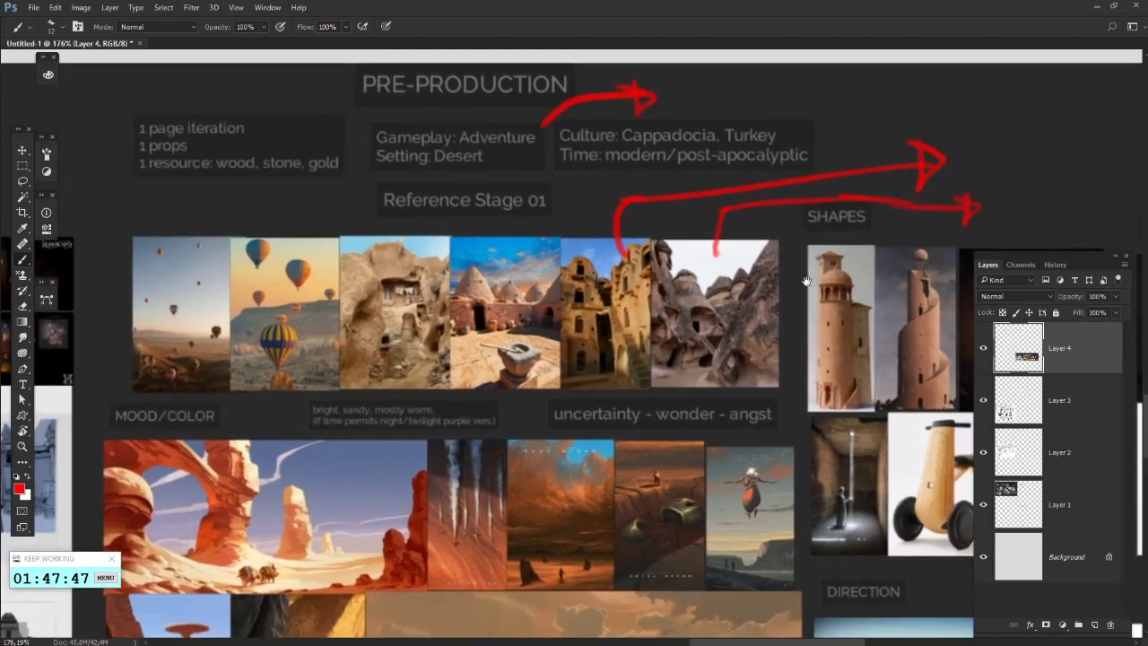
{"action": "left_click_drag", "start_coordinate": [723, 361], "coordinate": [806, 342]}
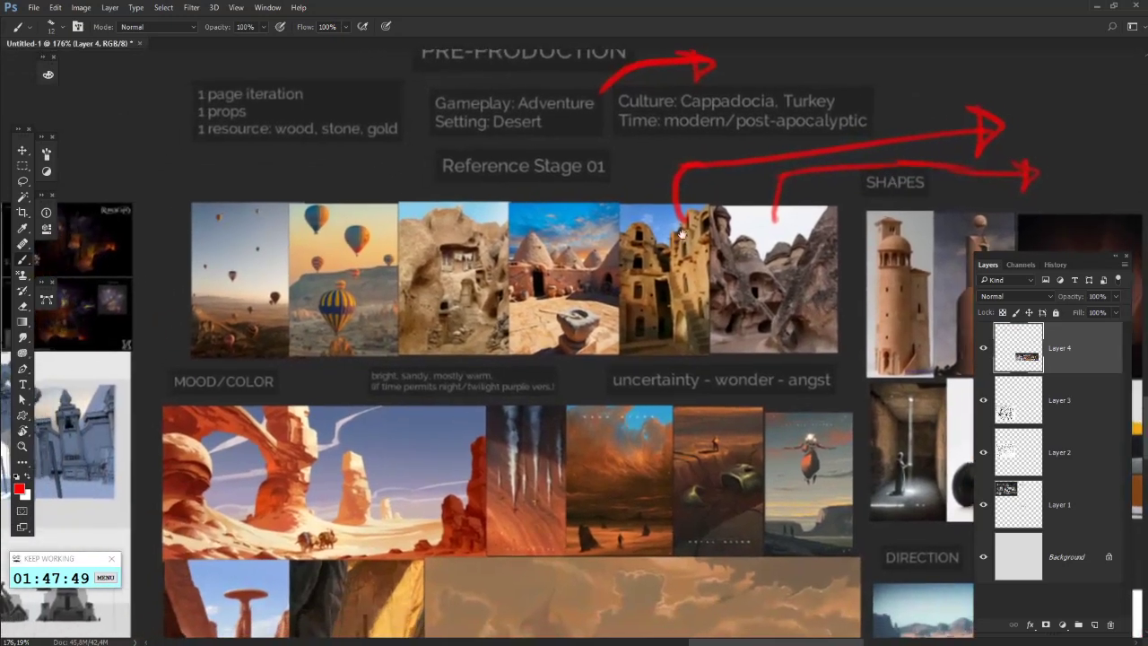
- Handwrite "– nordig" in red in the empty area above the Shapes and Material headings, undoing the miswritten letters
{"action": "left_click_drag", "start_coordinate": [925, 256], "coordinate": [593, 388]}
{"action": "left_click_drag", "start_coordinate": [738, 331], "coordinate": [569, 188]}
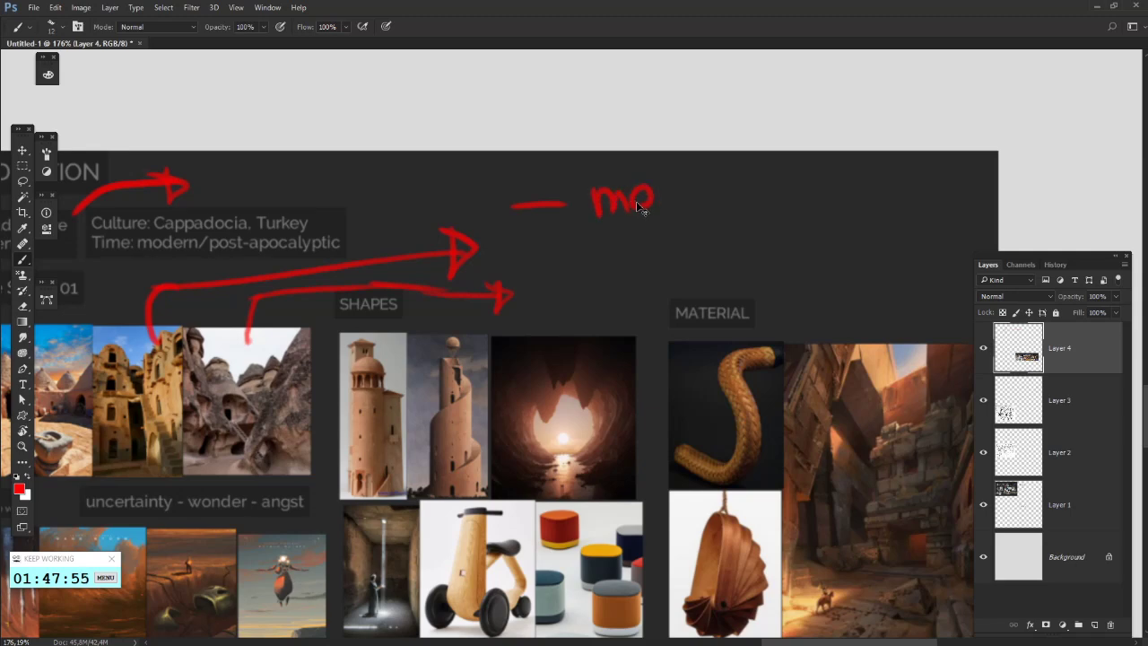
{"action": "key", "text": "ctrl+alt+z"}
{"action": "key", "text": "ctrl+alt+z"}
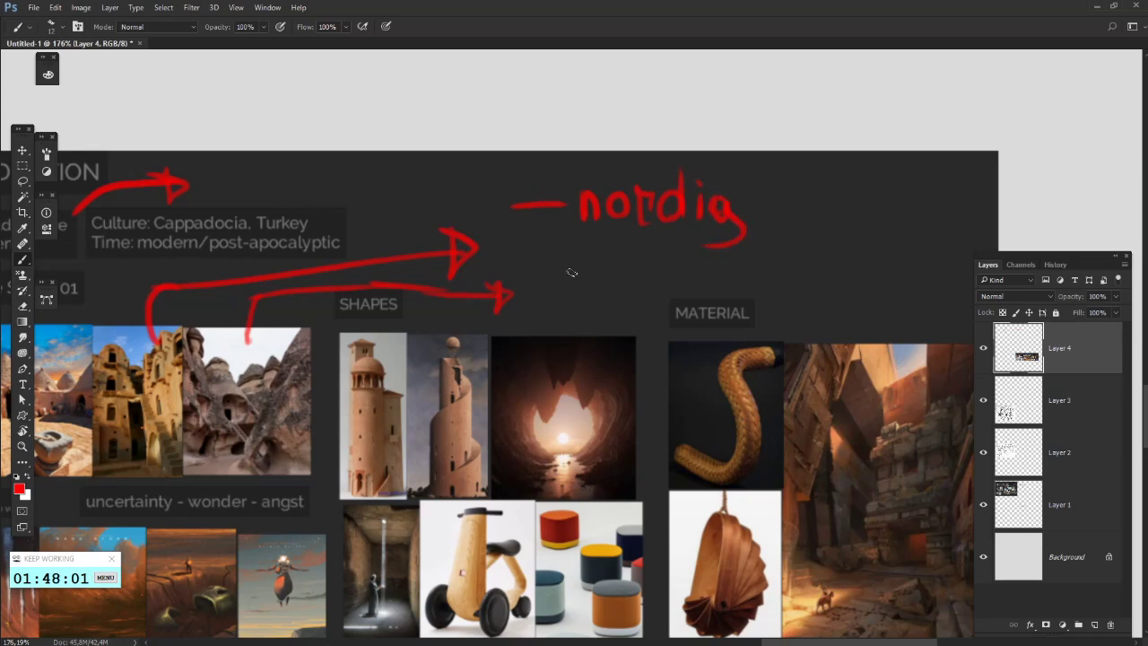
- Handwrite "– Japan" in red on a second line below "nordig"
{"action": "left_click_drag", "start_coordinate": [533, 272], "coordinate": [574, 273]}
{"action": "mouse_move", "coordinate": [642, 273]}
{"action": "left_mouse_down"}
{"action": "mouse_move", "coordinate": [602, 253]}
{"action": "mouse_move", "coordinate": [545, 302]}
{"action": "mouse_move", "coordinate": [572, 338]}
{"action": "mouse_move", "coordinate": [612, 318]}
{"action": "left_mouse_up"}
{"action": "left_click_drag", "start_coordinate": [584, 279], "coordinate": [576, 264]}
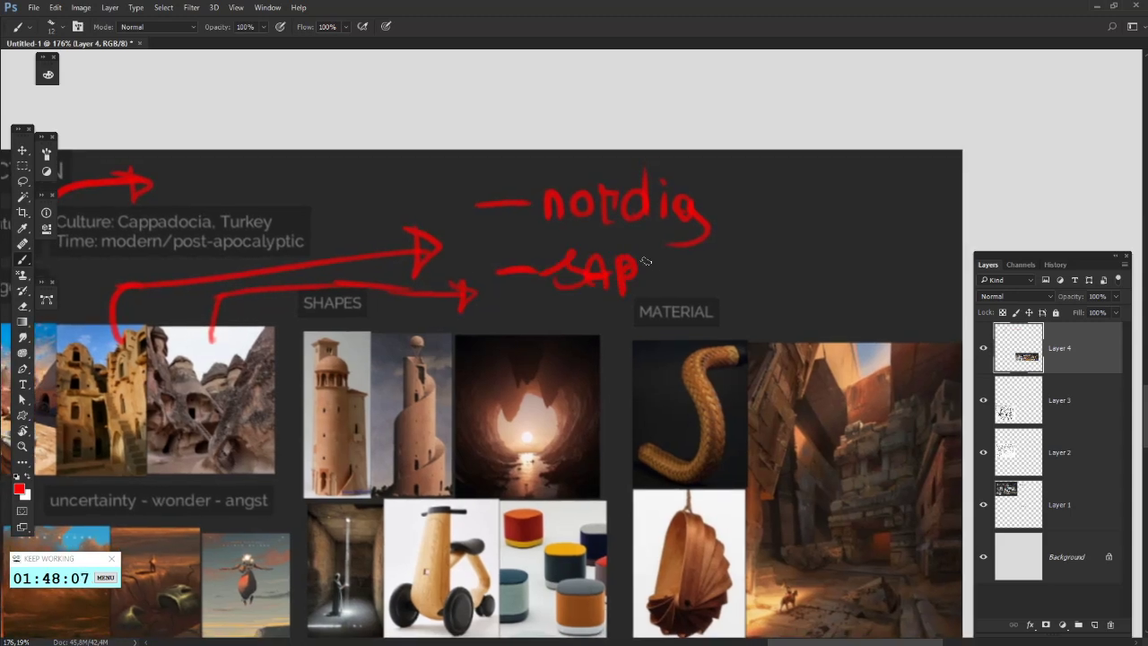
{"action": "left_click_drag", "start_coordinate": [692, 272], "coordinate": [696, 285]}
{"action": "mouse_move", "coordinate": [751, 254]}
{"action": "left_mouse_down"}
{"action": "mouse_move", "coordinate": [697, 264]}
{"action": "mouse_move", "coordinate": [838, 231]}
{"action": "left_mouse_up"}
- Draw a curved red arrow from the "nordig" note up beyond the board's upper edge
{"action": "scroll", "coordinate": [819, 268], "scroll_direction": "right", "scroll_amount": 6}
{"action": "scroll", "coordinate": [819, 268], "scroll_direction": "up", "scroll_amount": 2}
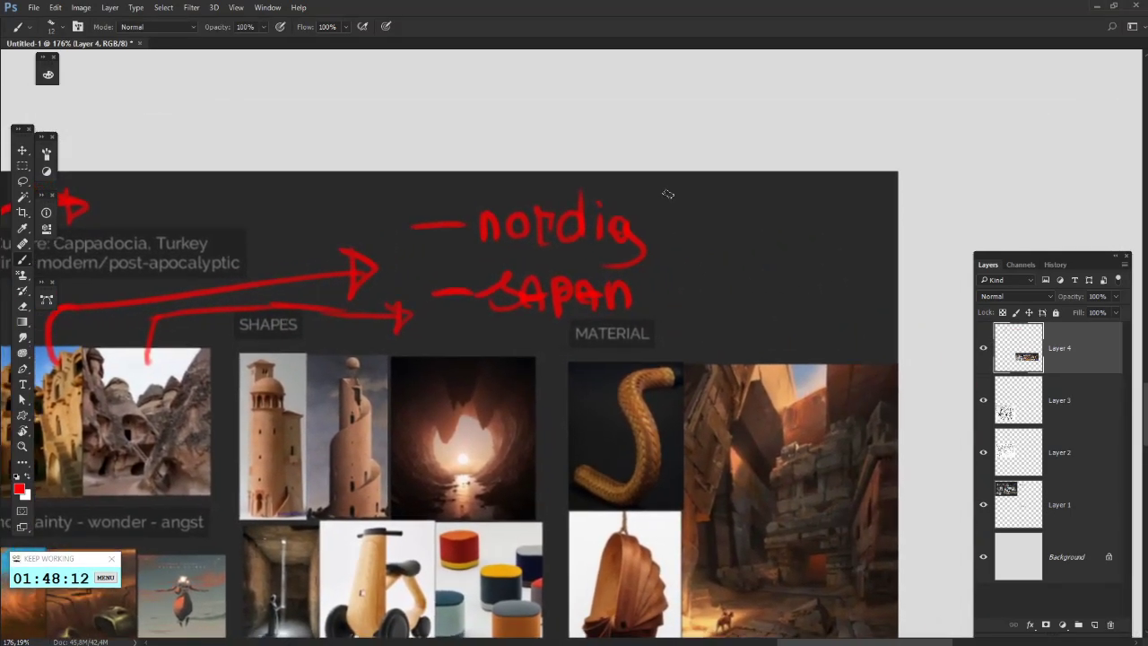
{"action": "mouse_move", "coordinate": [619, 208]}
{"action": "left_mouse_down"}
{"action": "mouse_move", "coordinate": [722, 151]}
{"action": "mouse_move", "coordinate": [730, 167]}
{"action": "left_mouse_up"}
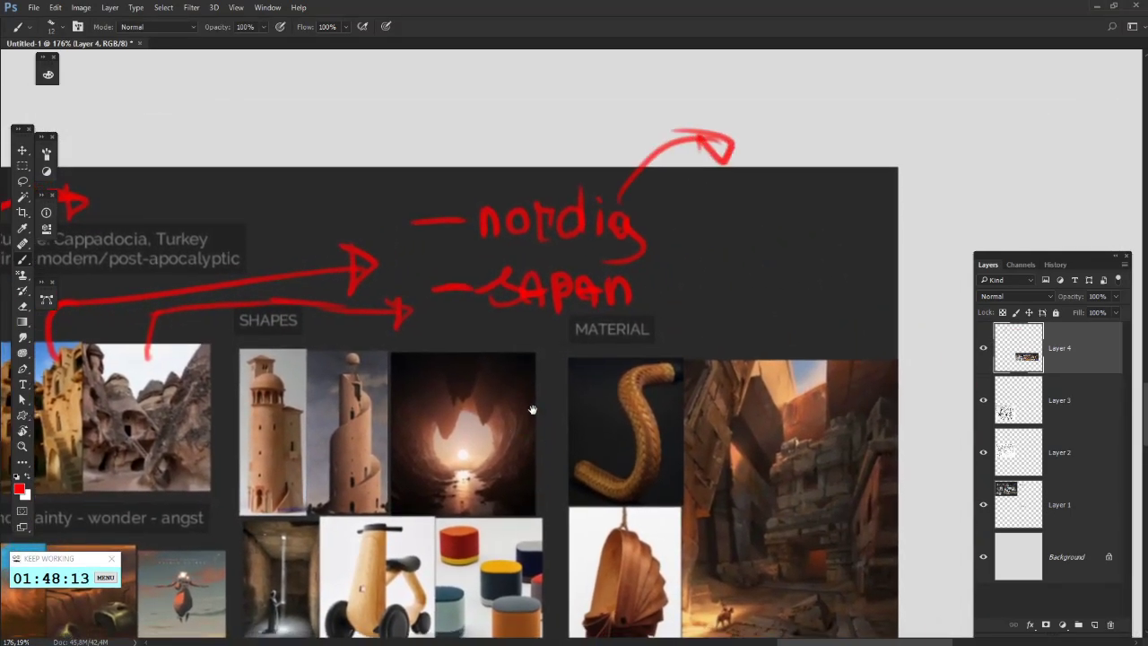
- Try red marks on photos in the Reference Stage 01 row, undoing each one
{"action": "scroll", "coordinate": [566, 388], "scroll_direction": "left", "scroll_amount": 11}
{"action": "scroll", "coordinate": [566, 387], "scroll_direction": "down", "scroll_amount": 5}
{"action": "key", "text": "ctrl+z"}
{"action": "mouse_move", "coordinate": [482, 338]}
{"action": "left_mouse_down"}
{"action": "mouse_move", "coordinate": [619, 401]}
{"action": "mouse_move", "coordinate": [574, 402]}
{"action": "left_mouse_up"}
{"action": "key", "text": "ctrl+z"}
{"action": "left_click_drag", "start_coordinate": [320, 358], "coordinate": [450, 359]}
{"action": "mouse_move", "coordinate": [440, 371]}
{"action": "left_mouse_down"}
{"action": "mouse_move", "coordinate": [518, 382]}
{"action": "mouse_move", "coordinate": [405, 405]}
{"action": "mouse_move", "coordinate": [464, 390]}
{"action": "left_mouse_up"}
{"action": "key", "text": "ctrl+z"}
{"action": "left_click_drag", "start_coordinate": [617, 352], "coordinate": [610, 355]}
{"action": "key", "text": "ctrl+z"}
- Circle the cave dwelling photo and its window area in red, undoing each mark
{"action": "left_click_drag", "start_coordinate": [471, 252], "coordinate": [495, 353]}
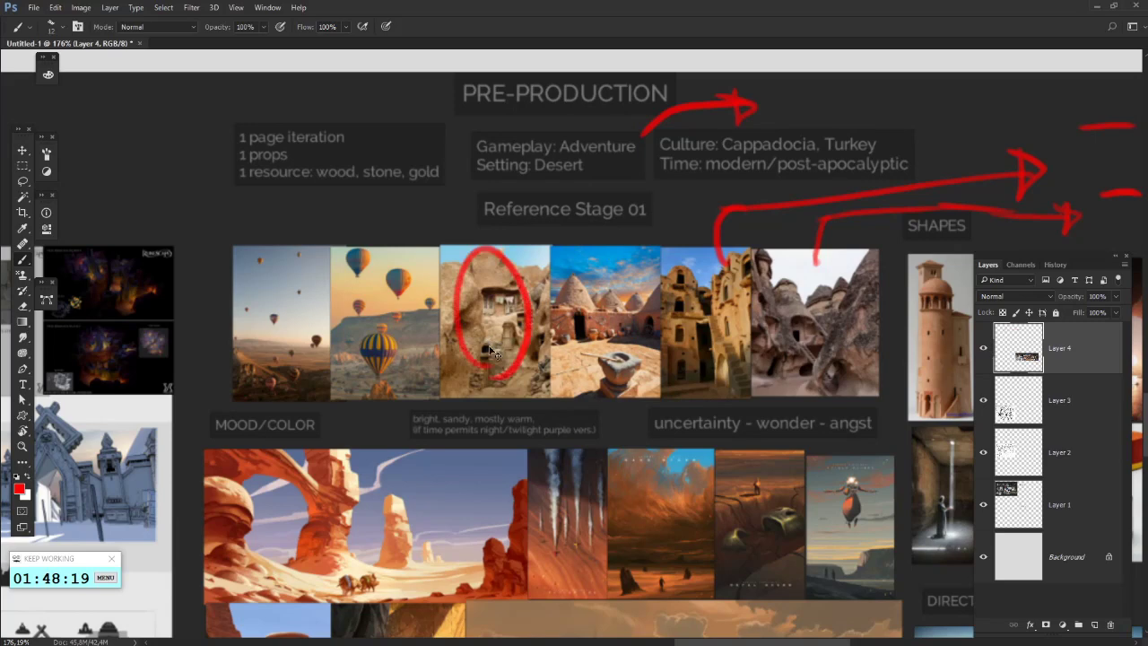
{"action": "key", "text": "ctrl+z"}
{"action": "left_click_drag", "start_coordinate": [471, 252], "coordinate": [489, 356]}
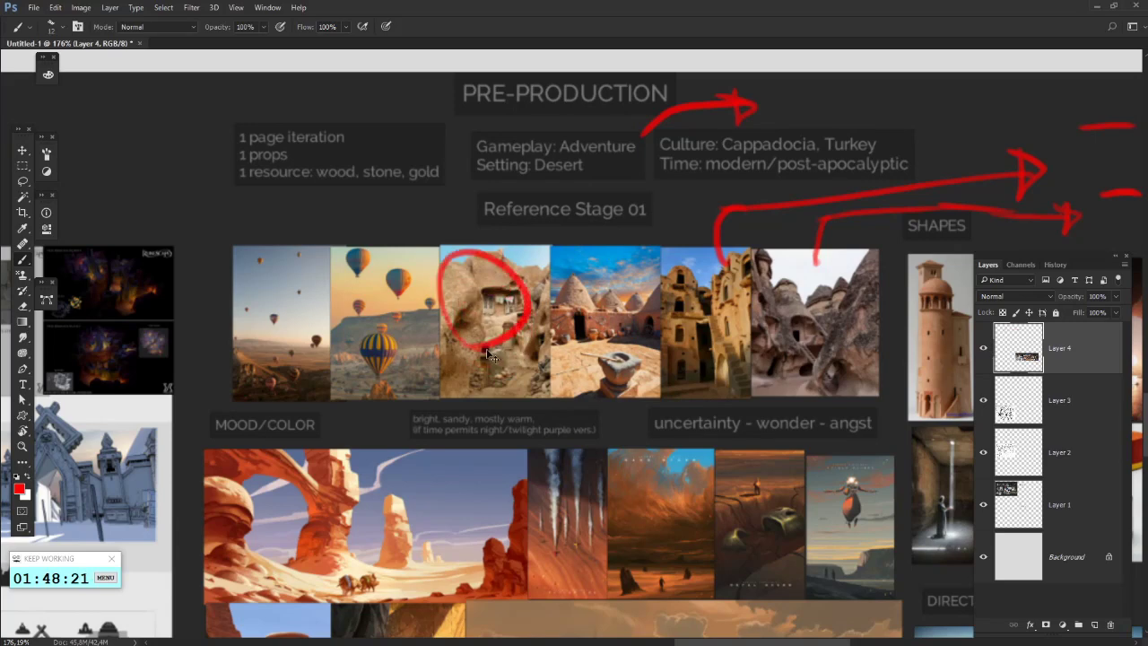
{"action": "key", "text": "ctrl+z"}
{"action": "scroll", "coordinate": [608, 308], "scroll_direction": "up", "scroll_amount": 2}
{"action": "scroll", "coordinate": [607, 308], "scroll_direction": "left", "scroll_amount": 3}
{"action": "mouse_move", "coordinate": [512, 319]}
{"action": "left_mouse_down"}
{"action": "mouse_move", "coordinate": [405, 274]}
{"action": "mouse_move", "coordinate": [401, 298]}
{"action": "left_mouse_up"}
{"action": "key", "text": "ctrl+z"}
- Circle the rock pillars in the desert arch painting under Mood/Color, undoing each mark
{"action": "scroll", "coordinate": [571, 493], "scroll_direction": "down", "scroll_amount": 5}
{"action": "scroll", "coordinate": [570, 493], "scroll_direction": "right", "scroll_amount": 1}
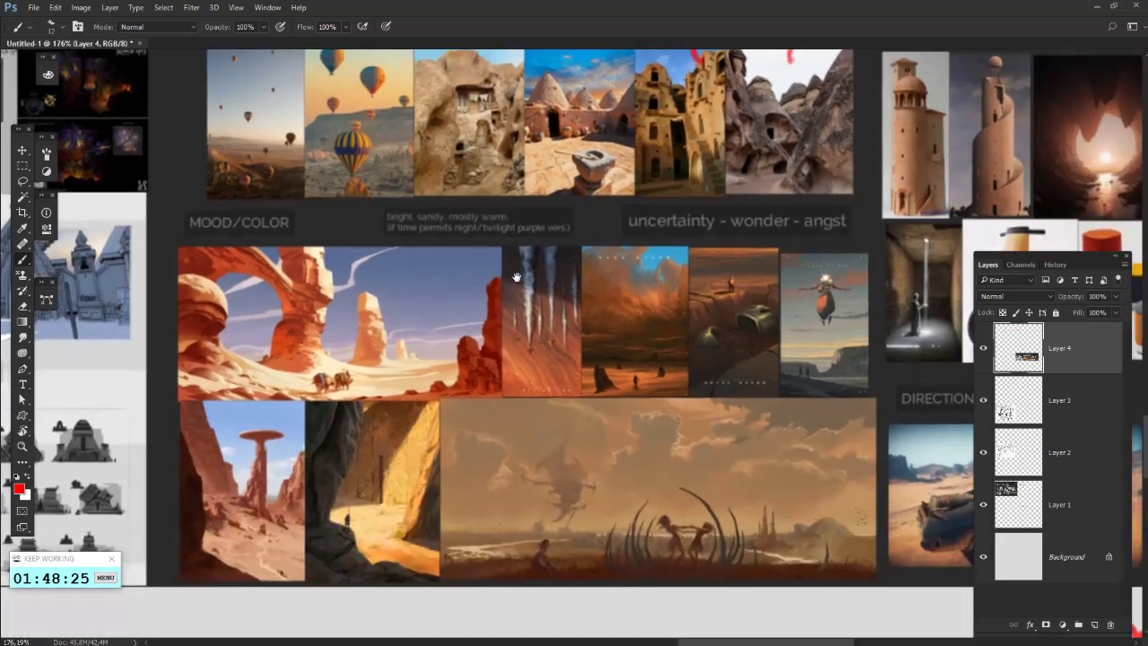
{"action": "mouse_move", "coordinate": [354, 372]}
{"action": "left_mouse_down"}
{"action": "mouse_move", "coordinate": [305, 351]}
{"action": "mouse_move", "coordinate": [323, 352]}
{"action": "left_mouse_up"}
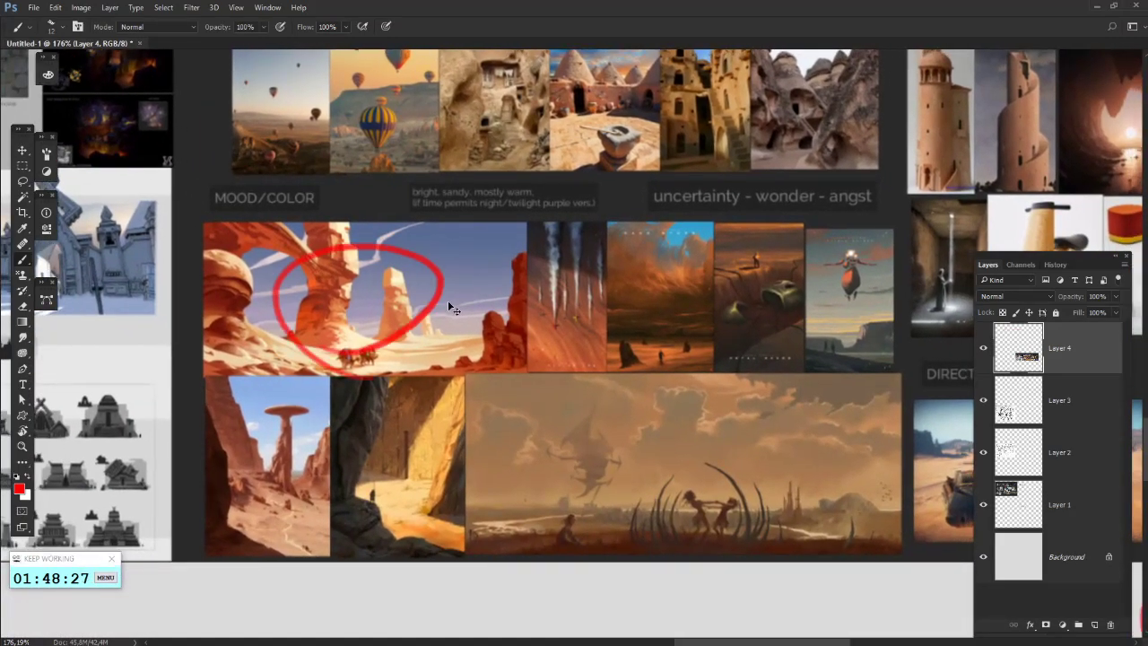
{"action": "key", "text": "ctrl+z"}
{"action": "left_click_drag", "start_coordinate": [451, 305], "coordinate": [439, 337]}
{"action": "mouse_move", "coordinate": [287, 348]}
{"action": "left_mouse_down"}
{"action": "mouse_move", "coordinate": [321, 378]}
{"action": "mouse_move", "coordinate": [279, 314]}
{"action": "left_mouse_up"}
{"action": "key", "text": "ctrl+z"}
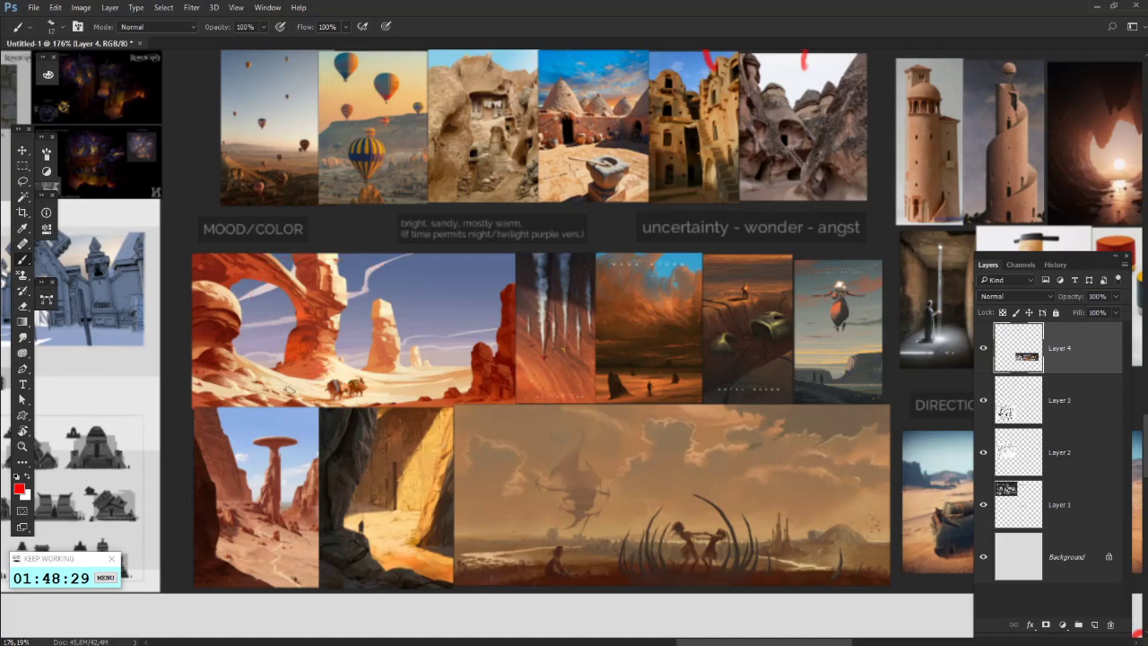
{"action": "left_click_drag", "start_coordinate": [439, 368], "coordinate": [409, 371]}
{"action": "key", "text": "ctrl+z"}
- Circle the poster of the floating figure in the Mood/Color section in red
{"action": "mouse_move", "coordinate": [525, 366]}
{"action": "left_mouse_down"}
{"action": "mouse_move", "coordinate": [273, 360]}
{"action": "mouse_move", "coordinate": [598, 361]}
{"action": "left_mouse_up"}
{"action": "left_click_drag", "start_coordinate": [615, 536], "coordinate": [457, 542]}
{"action": "left_click_drag", "start_coordinate": [805, 275], "coordinate": [752, 267]}
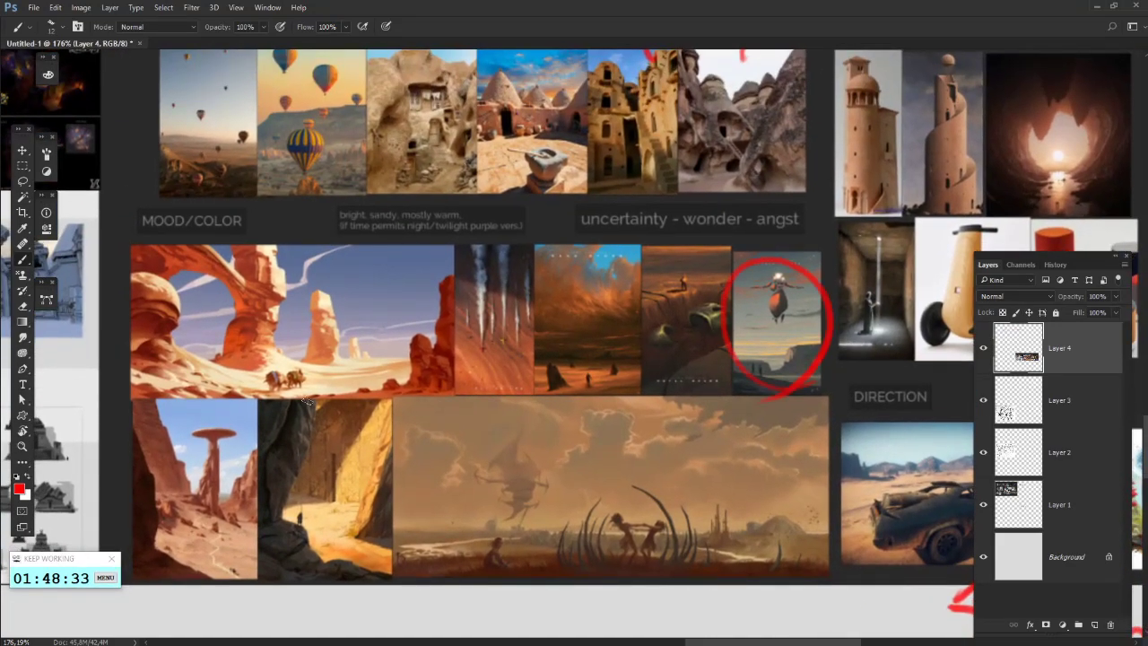
- Undo the circle around the floating figure poster and try a red mark on the desert arch painting
{"action": "key", "text": "ctrl+z"}
{"action": "left_click_drag", "start_coordinate": [405, 335], "coordinate": [464, 333]}
{"action": "left_click_drag", "start_coordinate": [289, 266], "coordinate": [301, 362]}
{"action": "key", "text": "ctrl+z"}
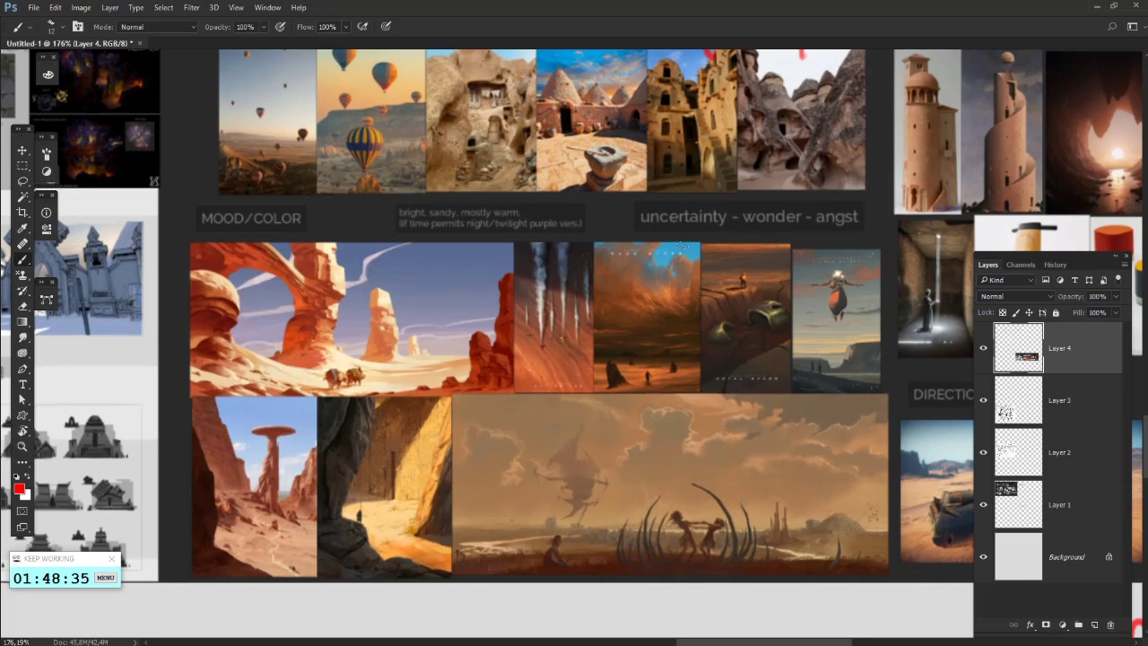
- Try marking the words "uncertainty" and "wonder" above the Mood/Color images with red brackets
{"action": "mouse_move", "coordinate": [657, 240]}
{"action": "left_mouse_down"}
{"action": "mouse_move", "coordinate": [755, 223]}
{"action": "mouse_move", "coordinate": [642, 201]}
{"action": "left_mouse_up"}
{"action": "key", "text": "ctrl+z"}
{"action": "mouse_move", "coordinate": [735, 196]}
{"action": "left_mouse_down"}
{"action": "mouse_move", "coordinate": [788, 223]}
{"action": "mouse_move", "coordinate": [737, 243]}
{"action": "left_mouse_up"}
{"action": "key", "text": "ctrl+z"}
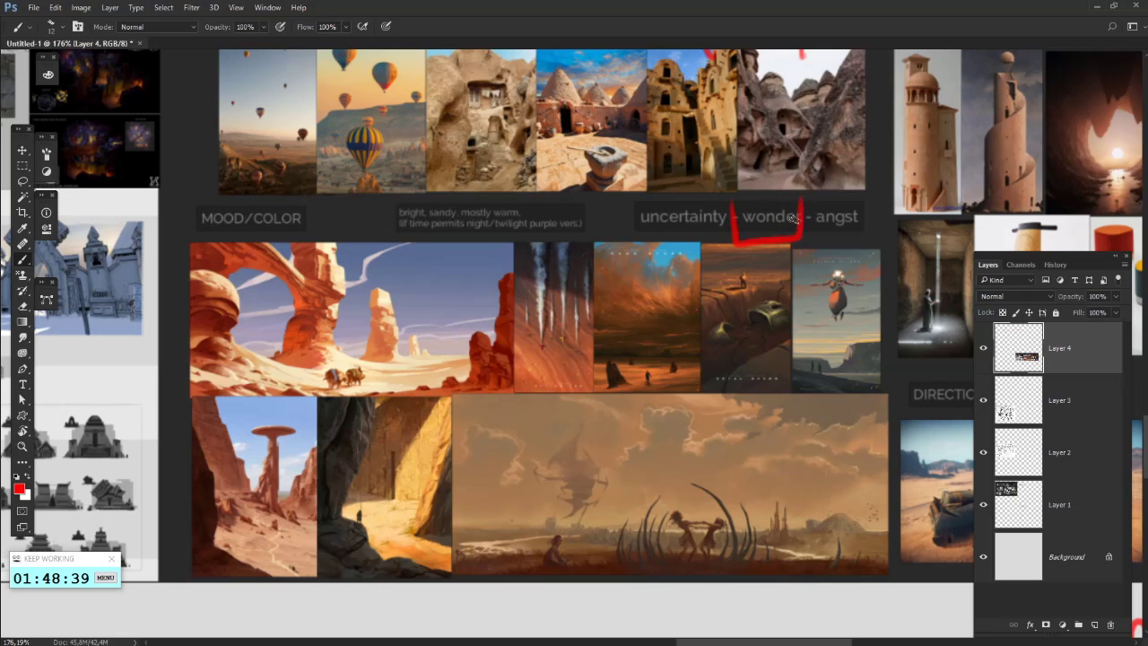
- Try a red arrow from the bracketed word "wonder" to the desert arch painting, then undo its strokes
{"action": "left_click_drag", "start_coordinate": [749, 321], "coordinate": [499, 358]}
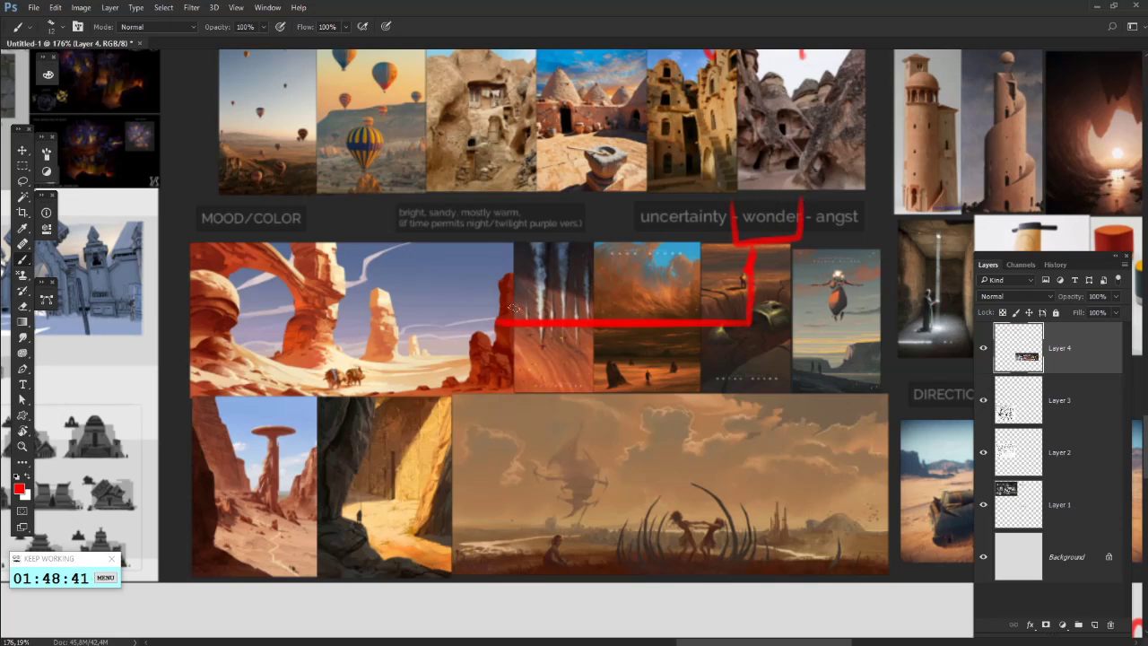
{"action": "left_click_drag", "start_coordinate": [491, 445], "coordinate": [432, 434]}
{"action": "left_click_drag", "start_coordinate": [515, 372], "coordinate": [503, 404]}
{"action": "key", "text": "ctrl+z"}
{"action": "key", "text": "ctrl+z"}
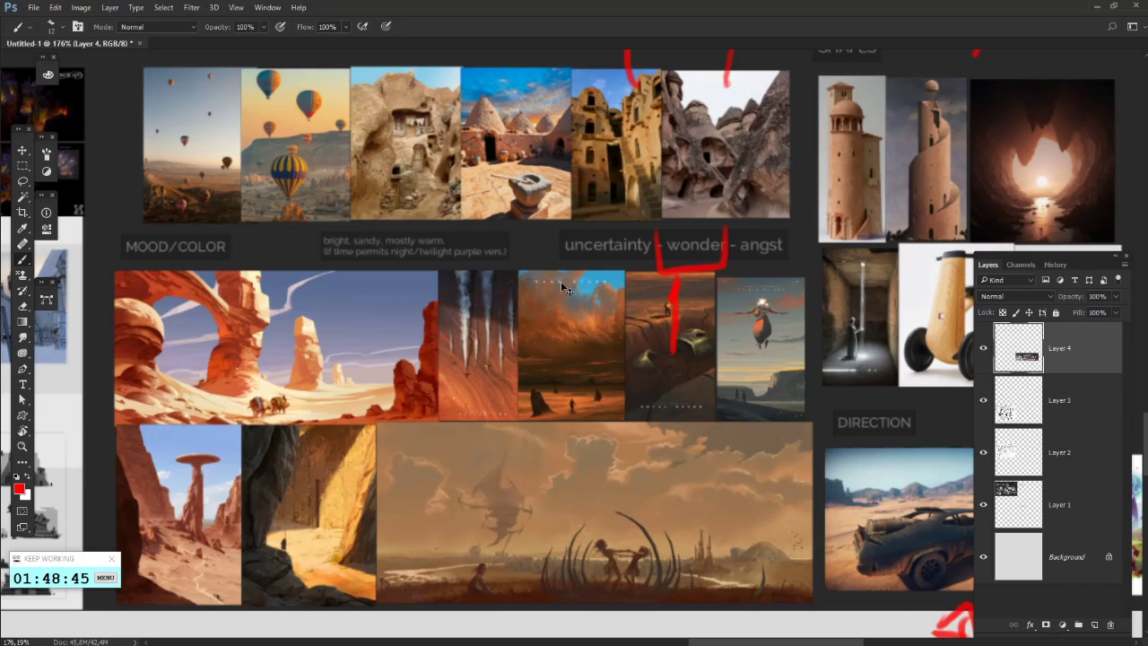
- Try a red arrow from "uncertainty" to the desert arch painting, then undo it together with the bracket around "wonder"
{"action": "left_click_drag", "start_coordinate": [587, 332], "coordinate": [387, 337]}
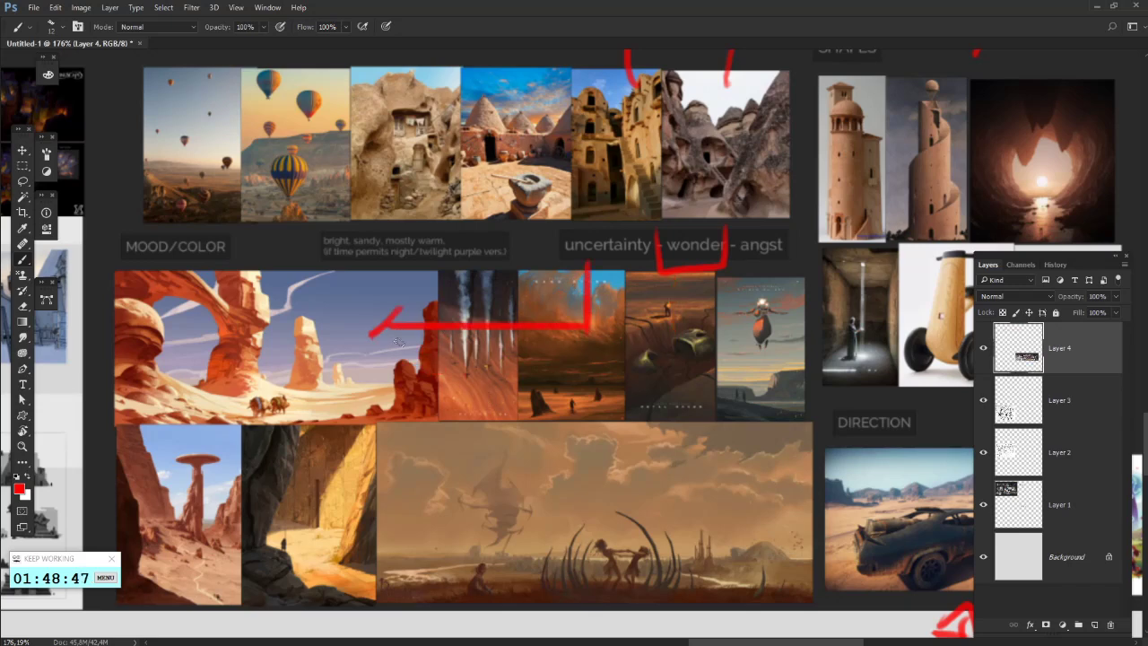
{"action": "scroll", "coordinate": [396, 342], "scroll_direction": "right", "scroll_amount": 2}
{"action": "key", "text": "ctrl+z"}
{"action": "key", "text": "ctrl+z"}
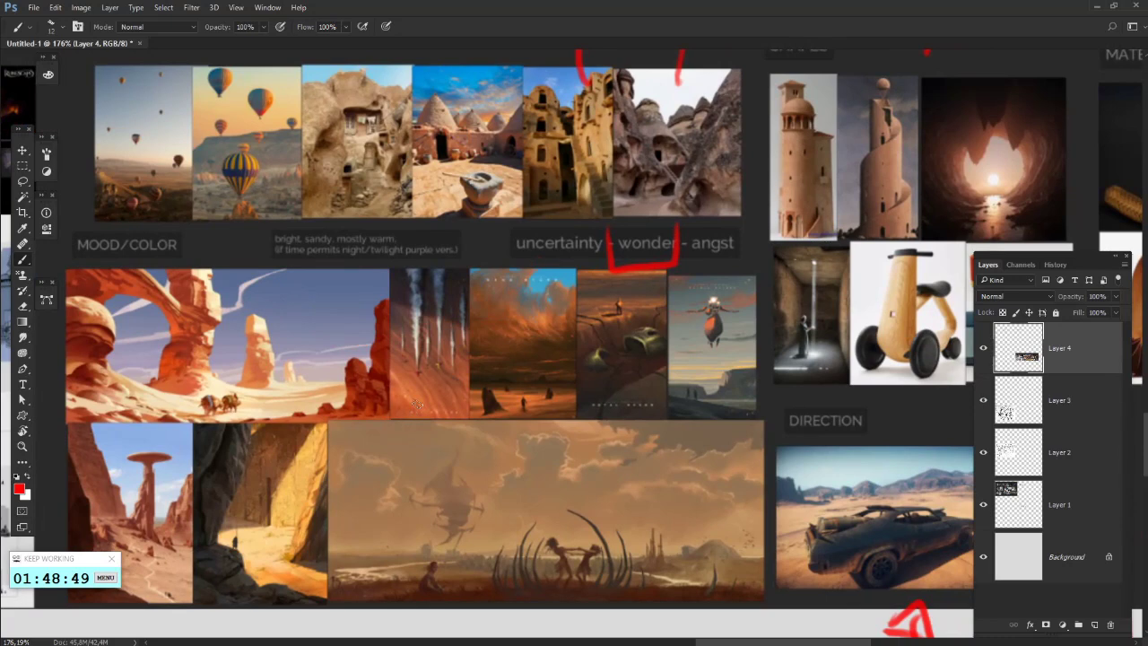
{"action": "key", "text": "ctrl+z"}
{"action": "scroll", "coordinate": [432, 329], "scroll_direction": "left", "scroll_amount": 1}
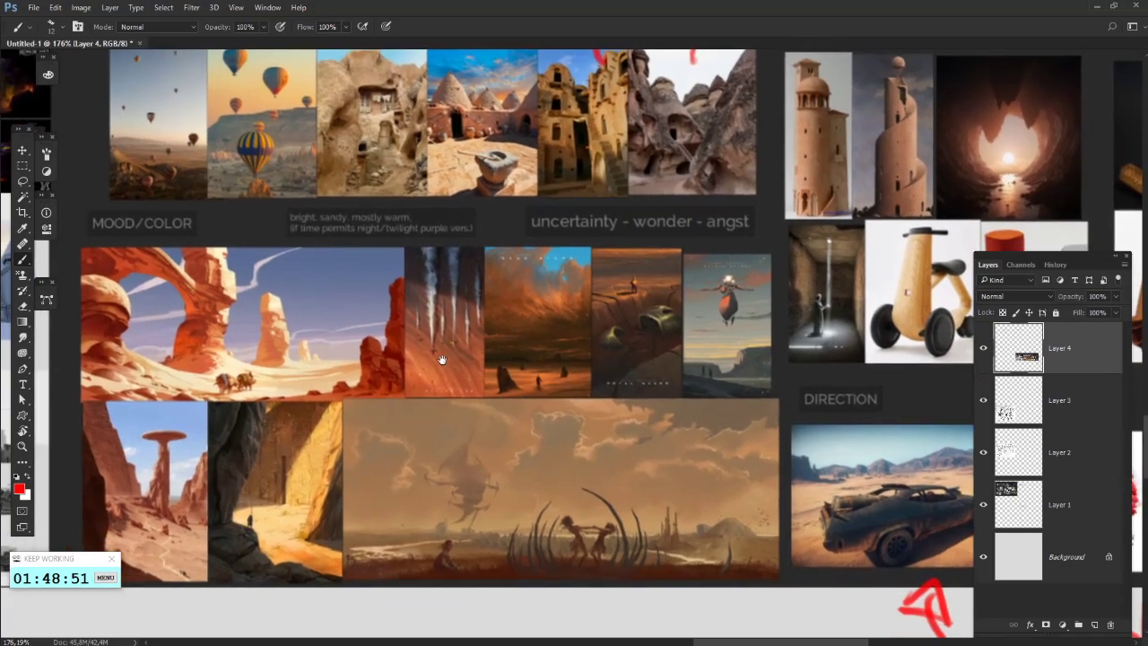
- Draw an angled red arrow from the mood words into the desert arch painting and undo its strokes
{"action": "scroll", "coordinate": [571, 299], "scroll_direction": "left", "scroll_amount": 2}
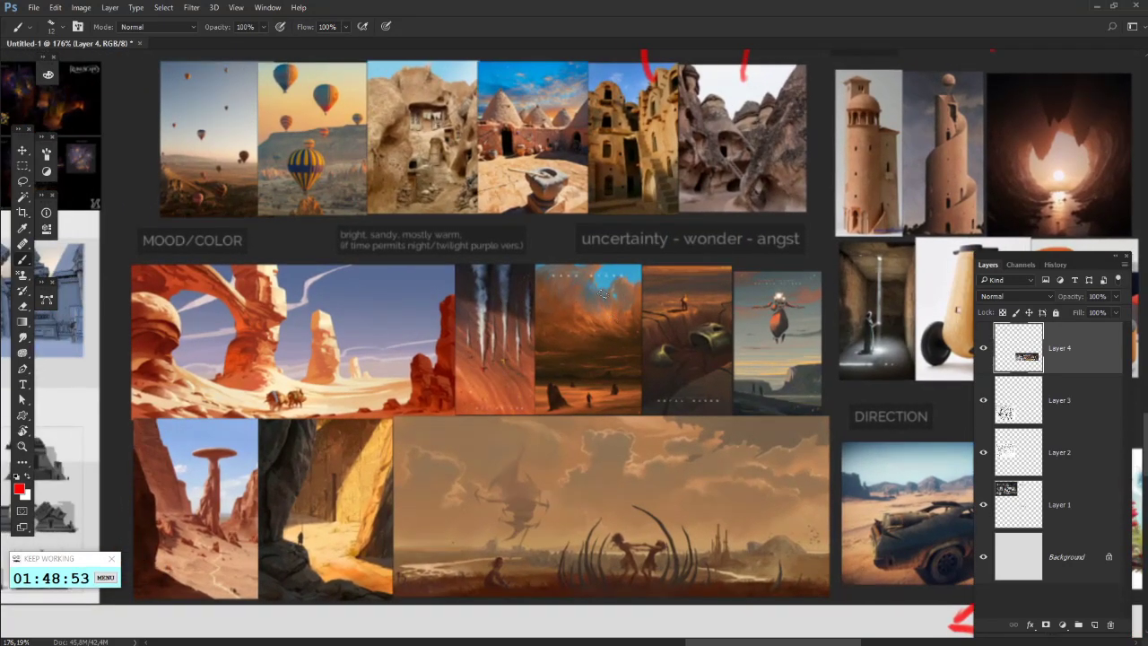
{"action": "left_click_drag", "start_coordinate": [613, 250], "coordinate": [614, 325]}
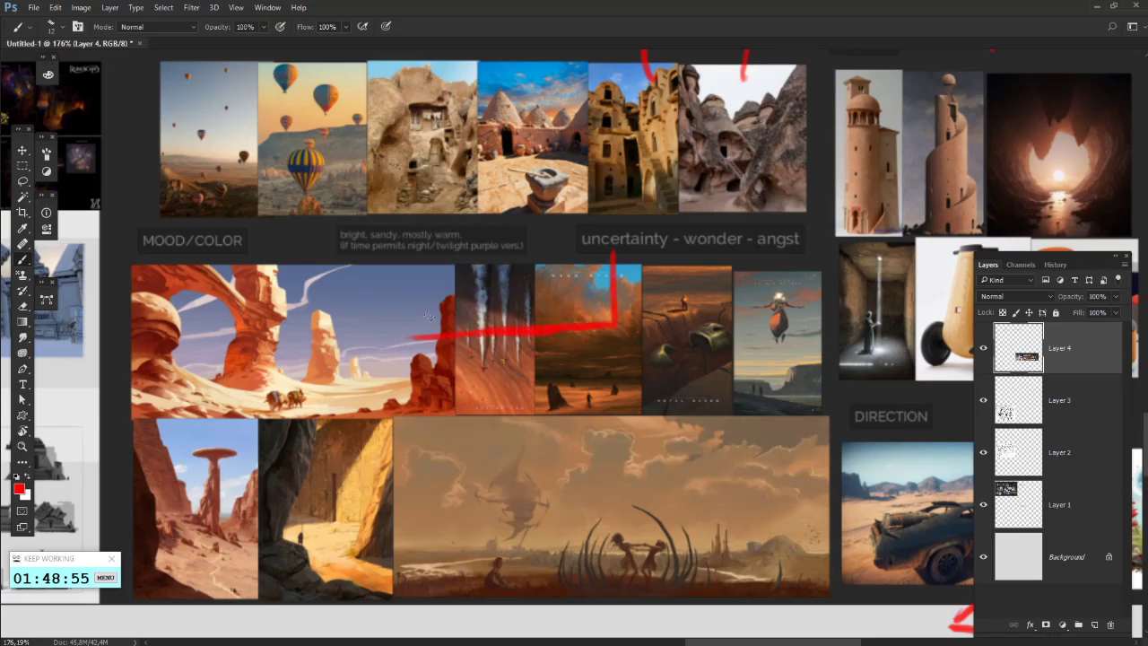
{"action": "left_click_drag", "start_coordinate": [428, 317], "coordinate": [422, 352]}
{"action": "scroll", "coordinate": [415, 301], "scroll_direction": "down", "scroll_amount": 1}
{"action": "scroll", "coordinate": [415, 300], "scroll_direction": "left", "scroll_amount": 1}
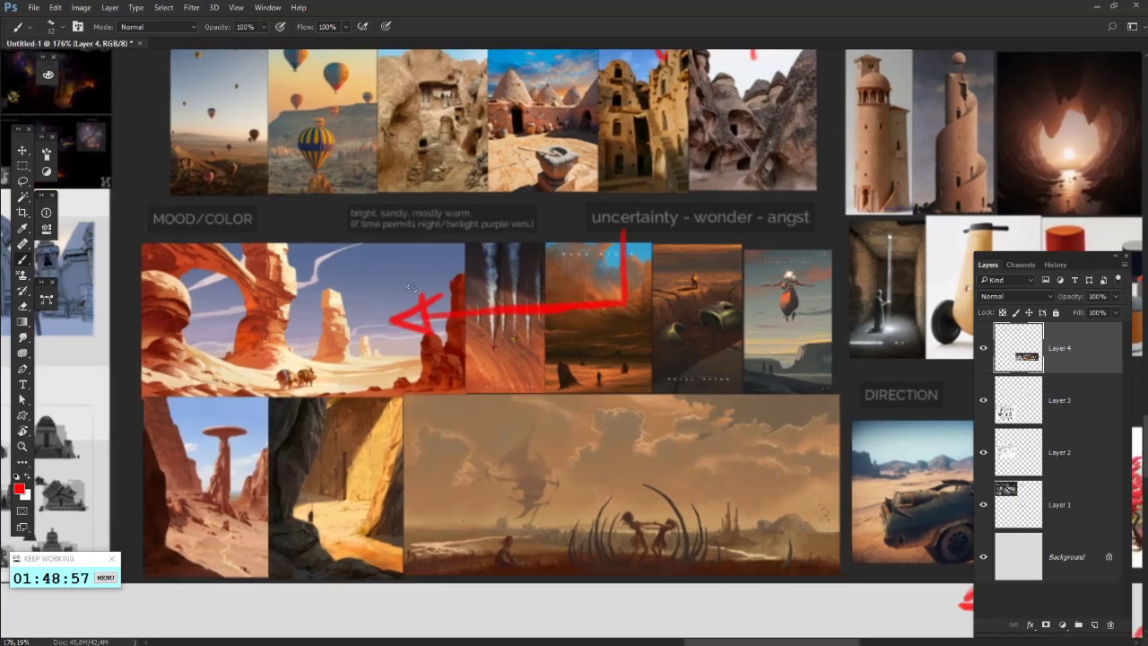
{"action": "key", "text": "ctrl+alt+z"}
{"action": "key", "text": "ctrl+alt+z"}
{"action": "key", "text": "ctrl+alt+z"}
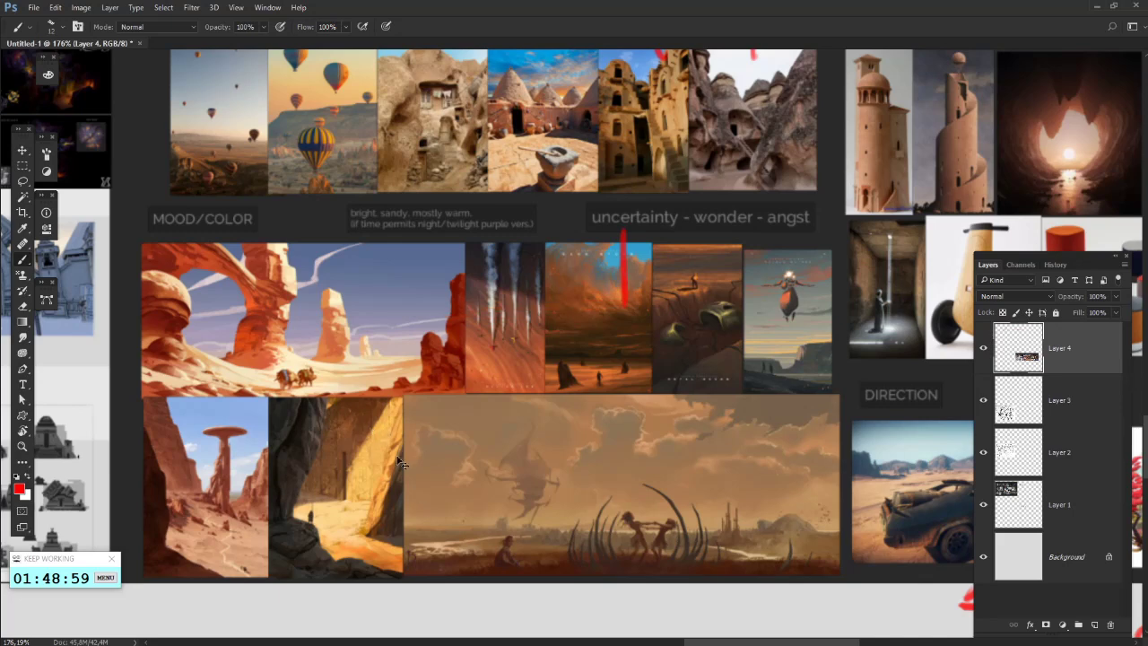
- Try red marks around the Mood/Color paintings, undoing each one
{"action": "left_click_drag", "start_coordinate": [569, 339], "coordinate": [516, 373]}
{"action": "mouse_move", "coordinate": [222, 405]}
{"action": "left_mouse_down"}
{"action": "mouse_move", "coordinate": [362, 344]}
{"action": "mouse_move", "coordinate": [171, 401]}
{"action": "left_mouse_up"}
{"action": "key", "text": "ctrl+z"}
{"action": "mouse_move", "coordinate": [592, 351]}
{"action": "left_mouse_down"}
{"action": "mouse_move", "coordinate": [624, 368]}
{"action": "mouse_move", "coordinate": [617, 360]}
{"action": "left_mouse_up"}
{"action": "mouse_move", "coordinate": [780, 271]}
{"action": "left_mouse_down"}
{"action": "mouse_move", "coordinate": [777, 280]}
{"action": "mouse_move", "coordinate": [801, 230]}
{"action": "left_mouse_up"}
{"action": "key", "text": "ctrl+z"}
{"action": "left_click_drag", "start_coordinate": [676, 377], "coordinate": [604, 367]}
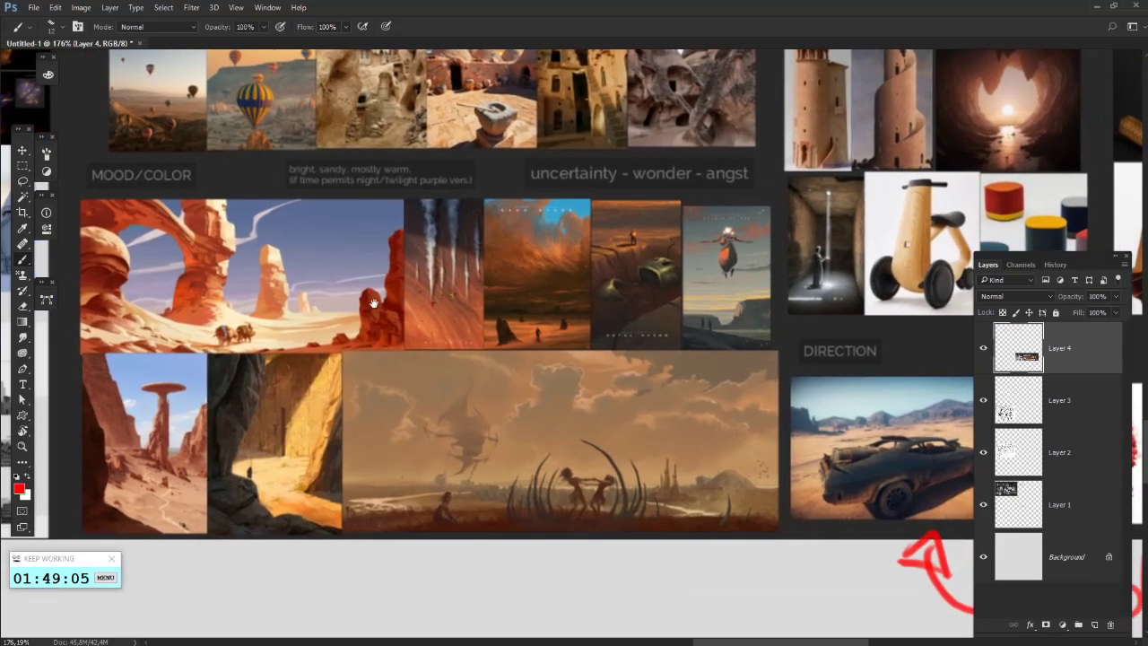
{"action": "left_click_drag", "start_coordinate": [475, 376], "coordinate": [592, 363]}
{"action": "left_click_drag", "start_coordinate": [690, 456], "coordinate": [689, 479]}
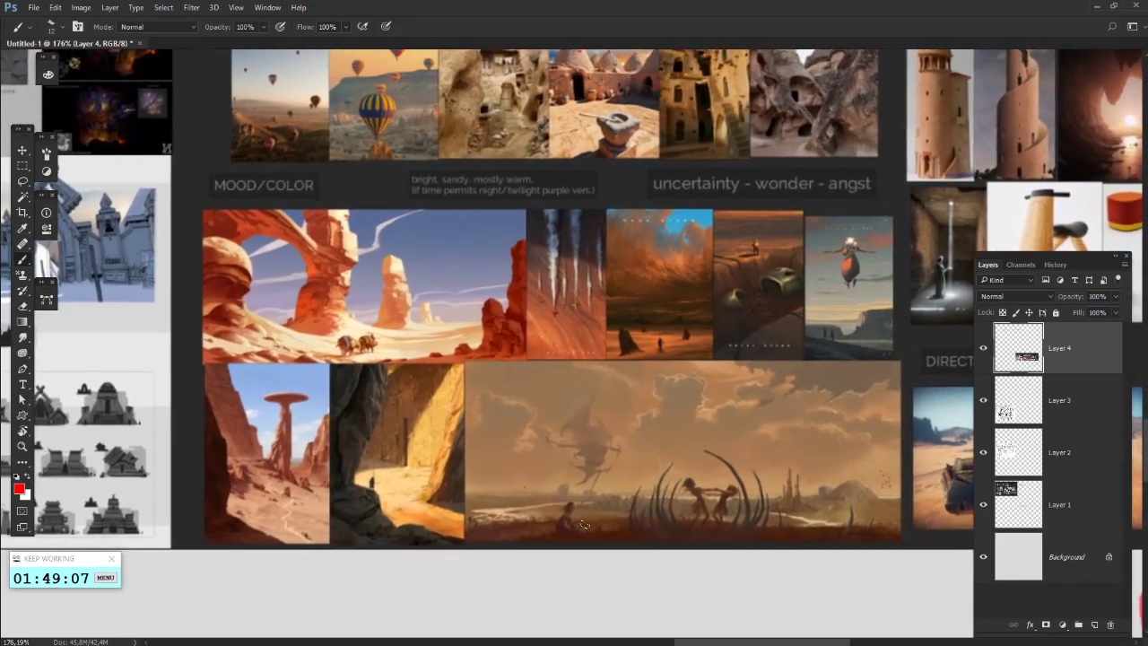
{"action": "left_click_drag", "start_coordinate": [347, 423], "coordinate": [319, 430]}
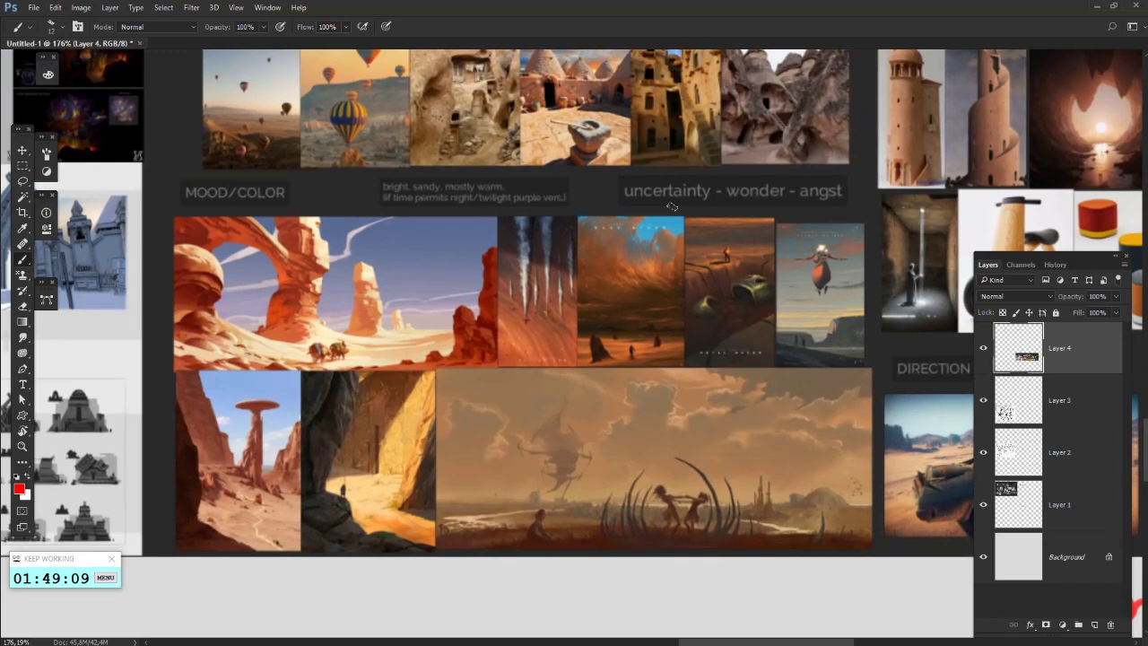
- Try red strokes from the word "uncertainty" and the orange cloud poster toward the smoke column poster, undoing each one
{"action": "mouse_move", "coordinate": [603, 195]}
{"action": "left_mouse_down"}
{"action": "mouse_move", "coordinate": [506, 292]}
{"action": "mouse_move", "coordinate": [589, 278]}
{"action": "mouse_move", "coordinate": [533, 339]}
{"action": "left_mouse_up"}
{"action": "key", "text": "ctrl+alt+z"}
{"action": "key", "text": "ctrl+alt+z"}
{"action": "key", "text": "ctrl+alt+z"}
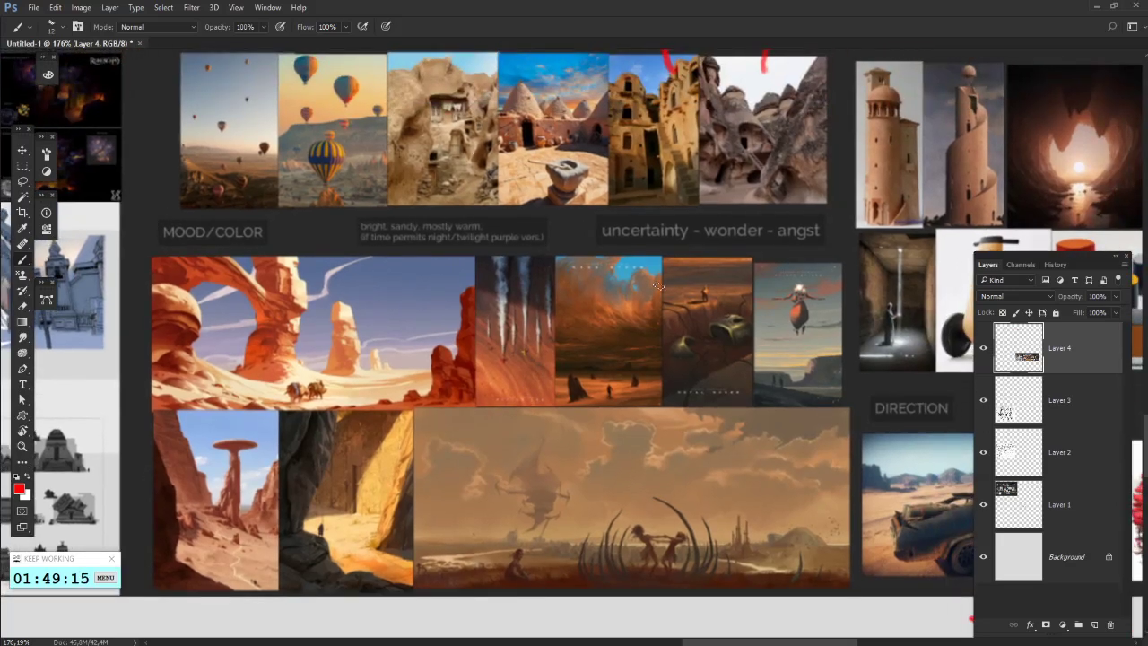
{"action": "left_click_drag", "start_coordinate": [731, 391], "coordinate": [779, 348]}
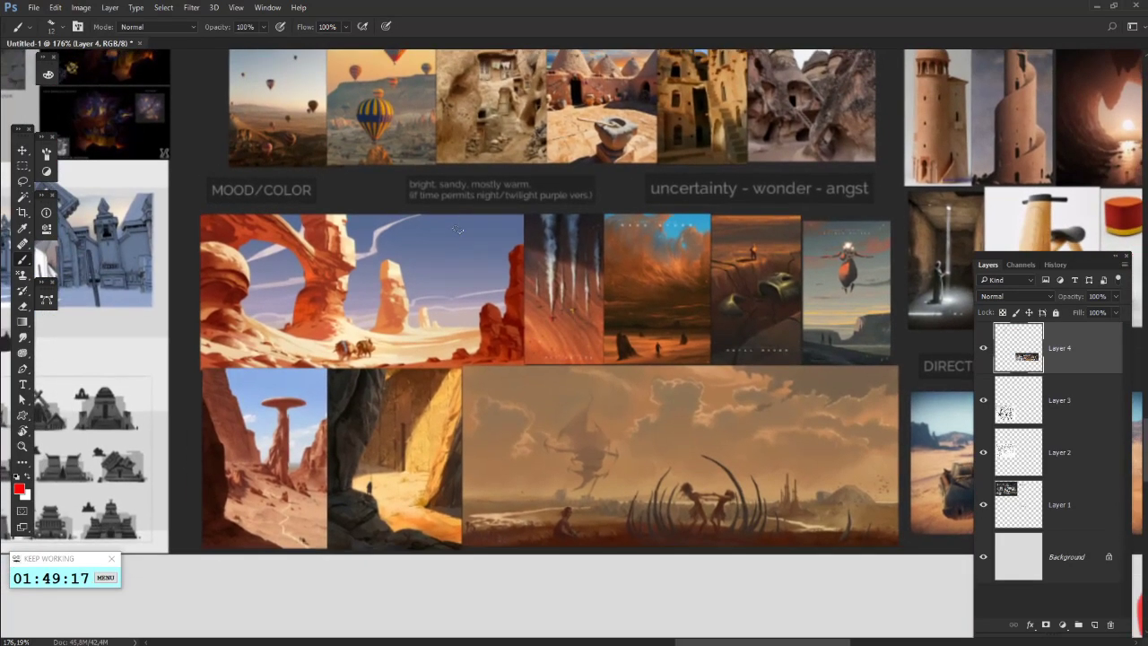
{"action": "mouse_move", "coordinate": [650, 256]}
{"action": "left_mouse_down"}
{"action": "mouse_move", "coordinate": [612, 196]}
{"action": "mouse_move", "coordinate": [675, 194]}
{"action": "mouse_move", "coordinate": [649, 193]}
{"action": "mouse_move", "coordinate": [536, 275]}
{"action": "mouse_move", "coordinate": [516, 322]}
{"action": "mouse_move", "coordinate": [549, 375]}
{"action": "left_mouse_up"}
{"action": "key", "text": "ctrl+z"}
{"action": "key", "text": "ctrl+z"}
- Circle the orange cloud poster and mark the smoke column poster in red, undoing each mark
{"action": "left_click_drag", "start_coordinate": [461, 359], "coordinate": [484, 392]}
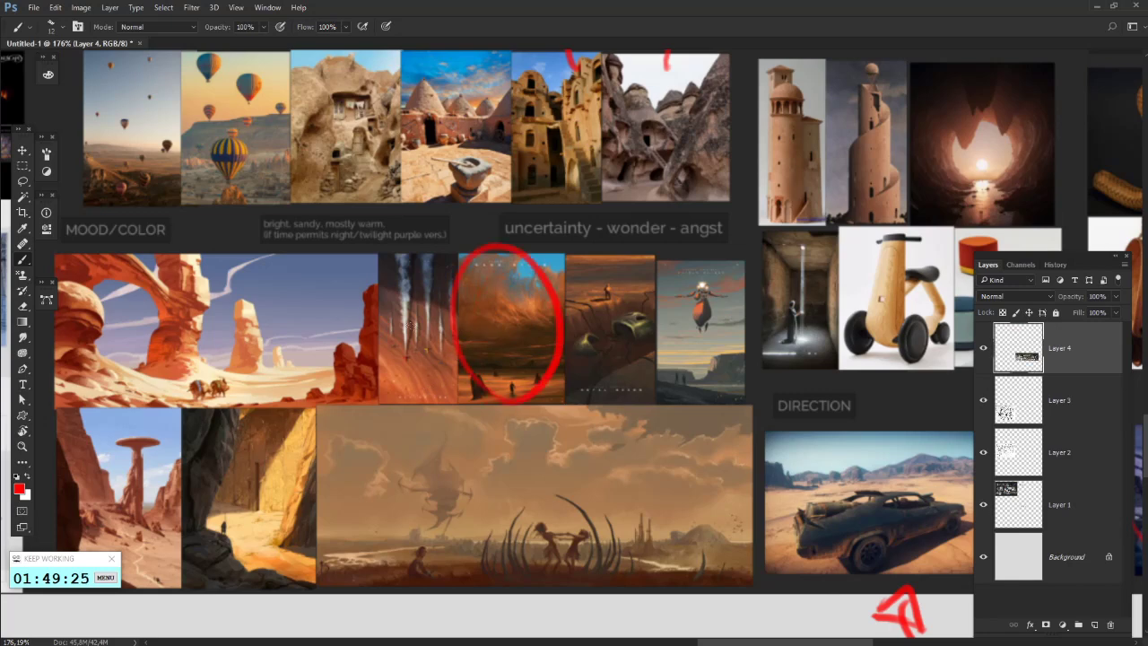
{"action": "left_click_drag", "start_coordinate": [413, 328], "coordinate": [448, 393]}
{"action": "key", "text": "ctrl+z"}
{"action": "key", "text": "ctrl+z"}
{"action": "left_click_drag", "start_coordinate": [402, 255], "coordinate": [416, 251]}
{"action": "key", "text": "ctrl+z"}
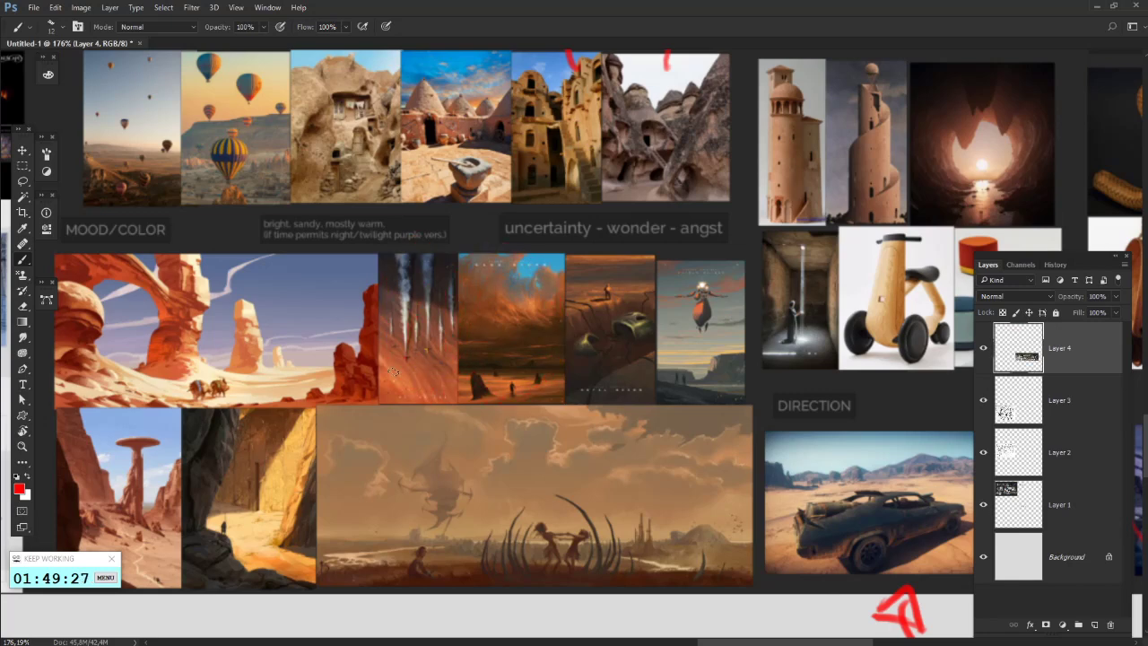
{"action": "key", "text": "ctrl+z"}
{"action": "key", "text": "ctrl+z"}
- Try red curves linking the smoke column and floating figure posters to the word "wonder", undoing each one
{"action": "mouse_move", "coordinate": [413, 250]}
{"action": "left_mouse_down"}
{"action": "mouse_move", "coordinate": [411, 389]}
{"action": "mouse_move", "coordinate": [556, 359]}
{"action": "left_mouse_up"}
{"action": "key", "text": "ctrl+z"}
{"action": "left_click_drag", "start_coordinate": [527, 322], "coordinate": [691, 225]}
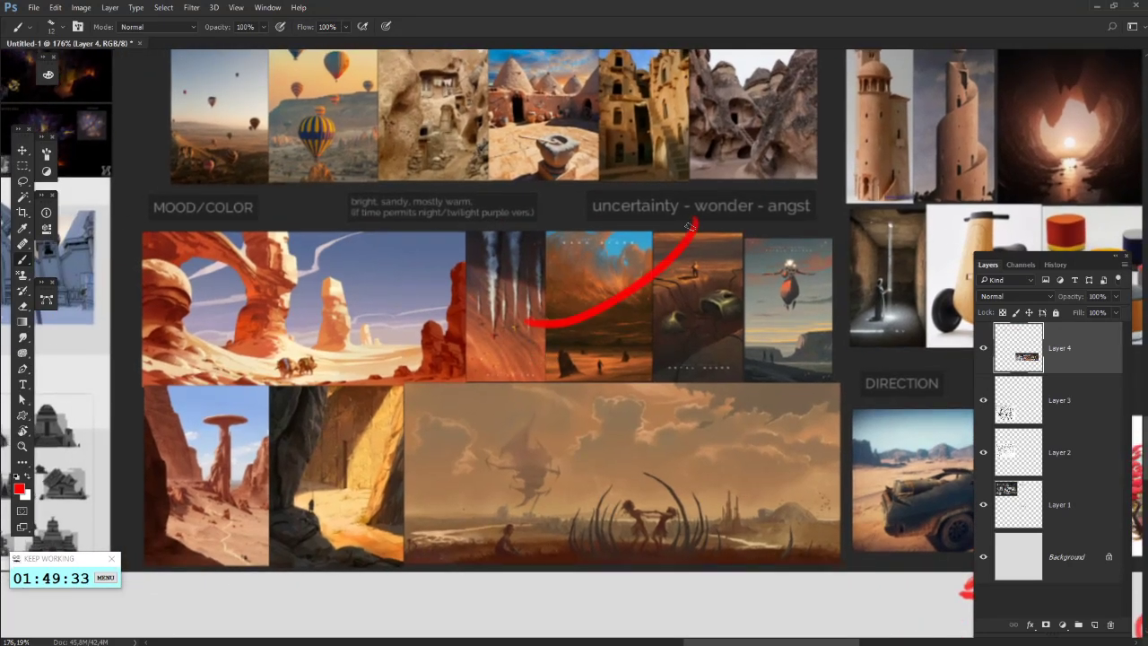
{"action": "left_click_drag", "start_coordinate": [623, 348], "coordinate": [561, 372]}
{"action": "key", "text": "ctrl+alt+z"}
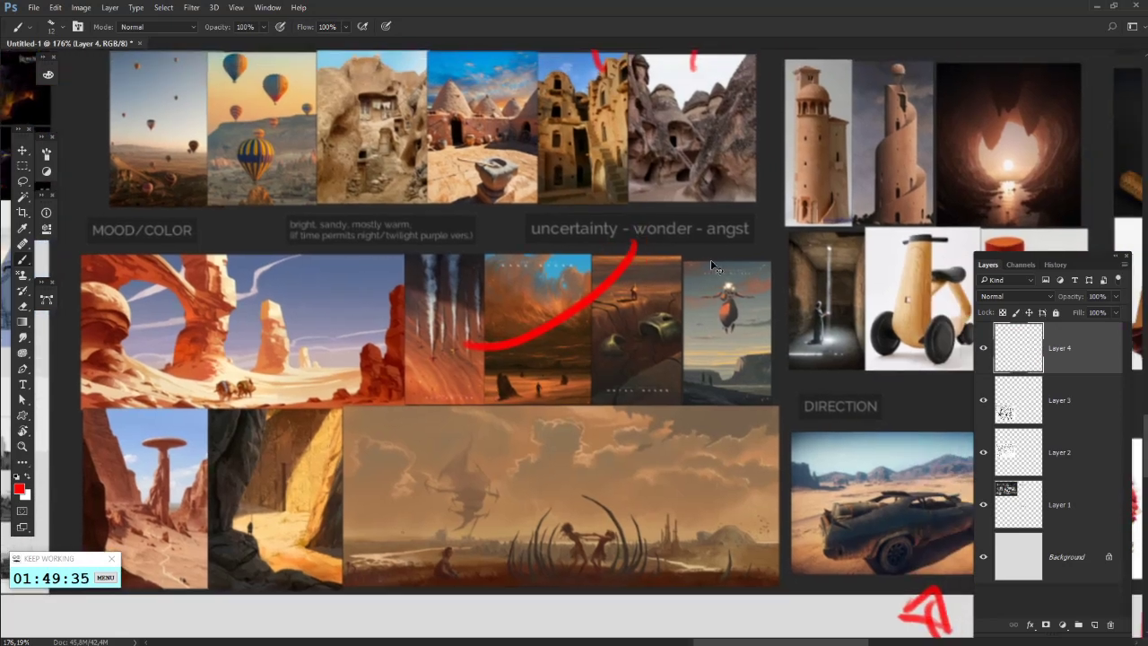
{"action": "key", "text": "ctrl+alt+z"}
{"action": "left_click_drag", "start_coordinate": [715, 335], "coordinate": [677, 245]}
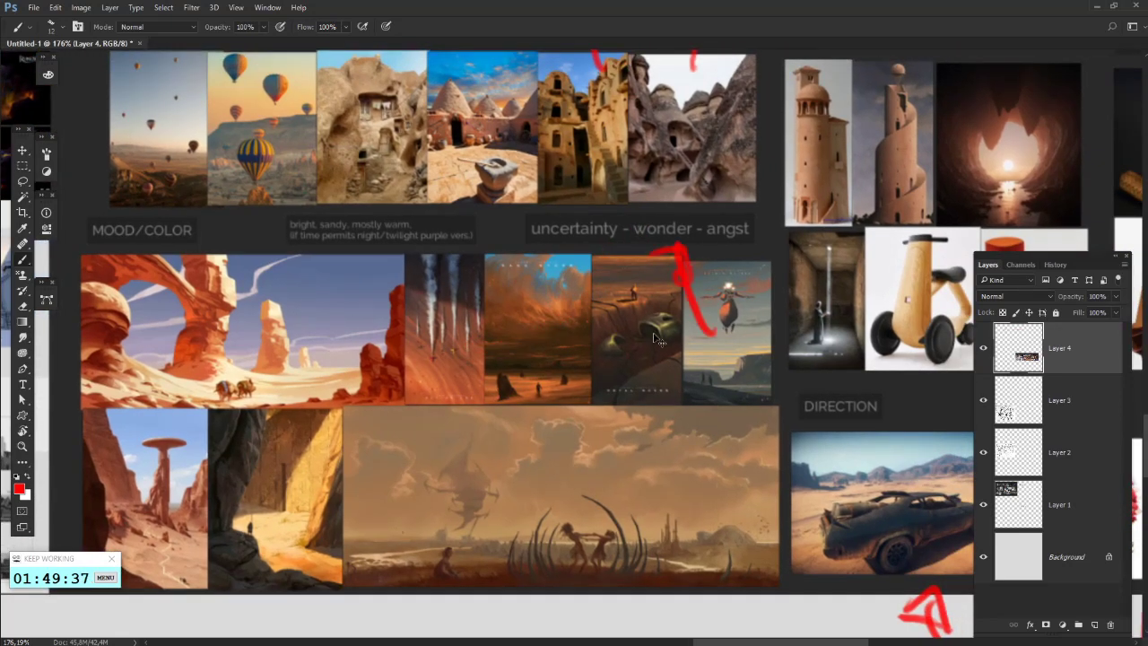
{"action": "key", "text": "ctrl+z"}
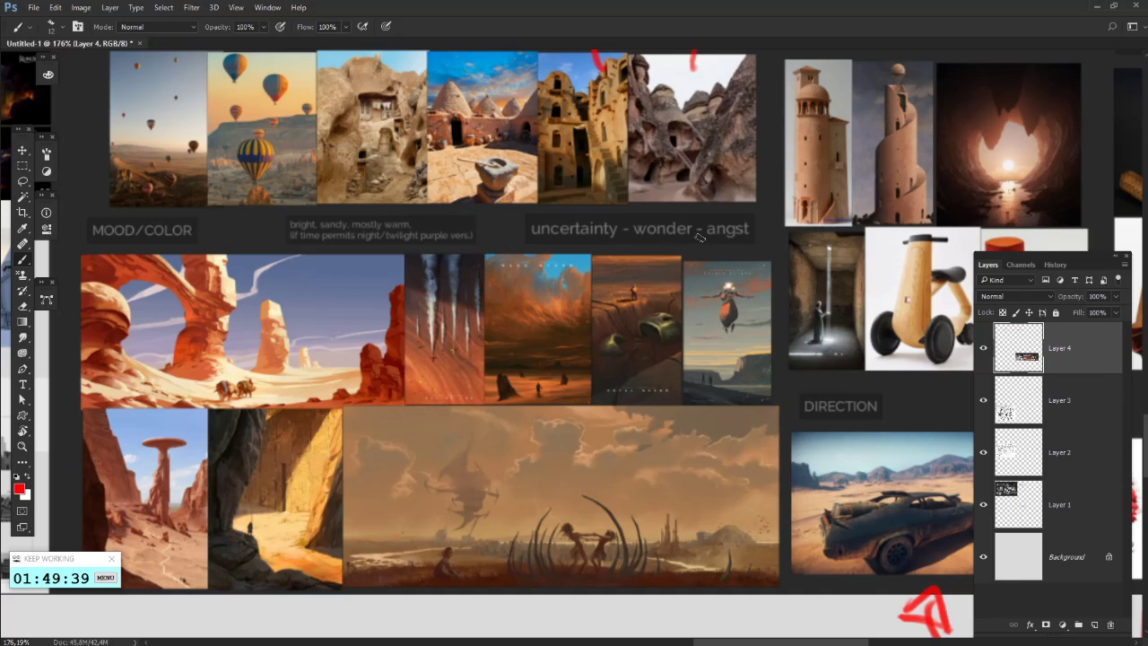
- Draw red arrows from the wrecked vehicle poster and the large cloudy landscape painting up to the word "angst"
{"action": "key", "text": "ctrl+z"}
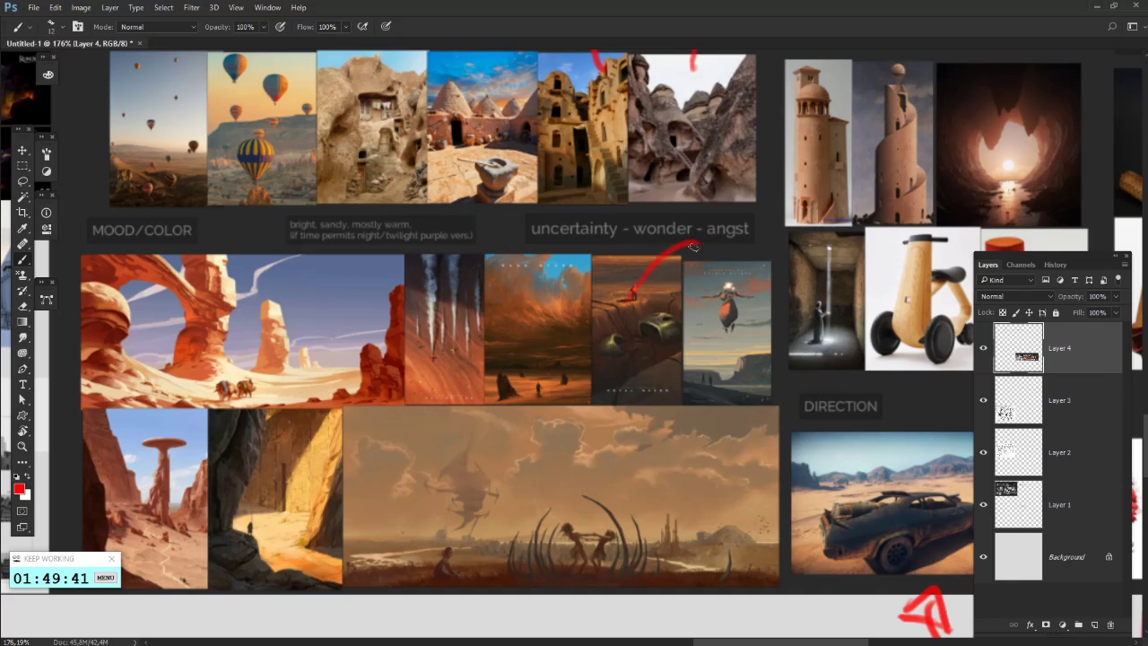
{"action": "left_click_drag", "start_coordinate": [608, 381], "coordinate": [664, 331]}
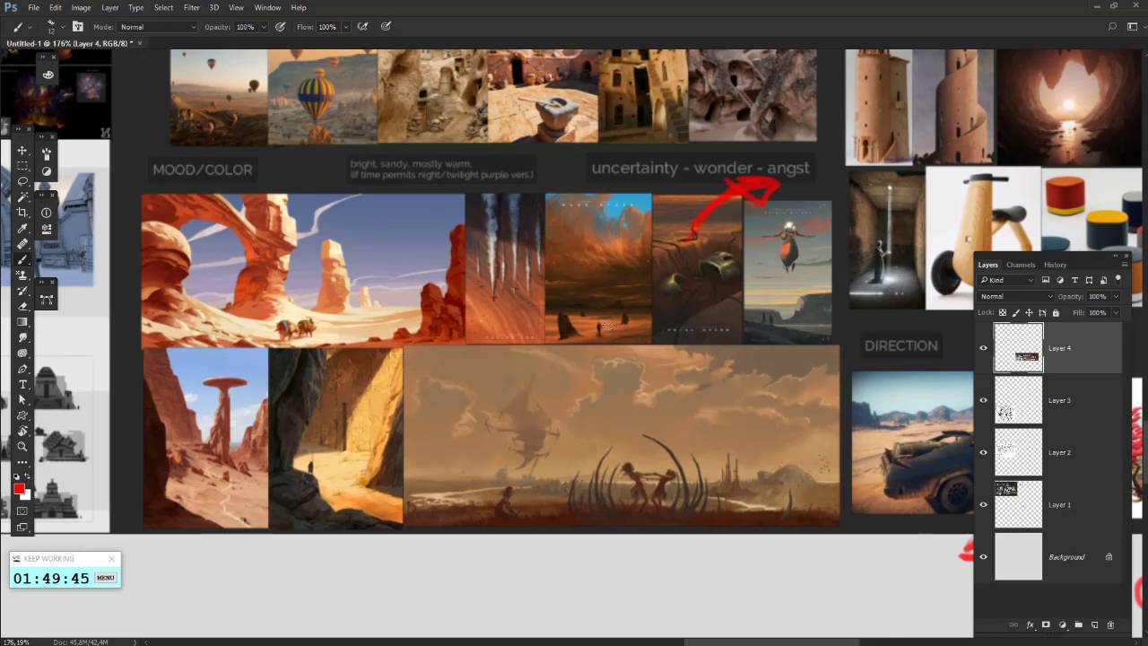
{"action": "left_click_drag", "start_coordinate": [644, 404], "coordinate": [723, 218]}
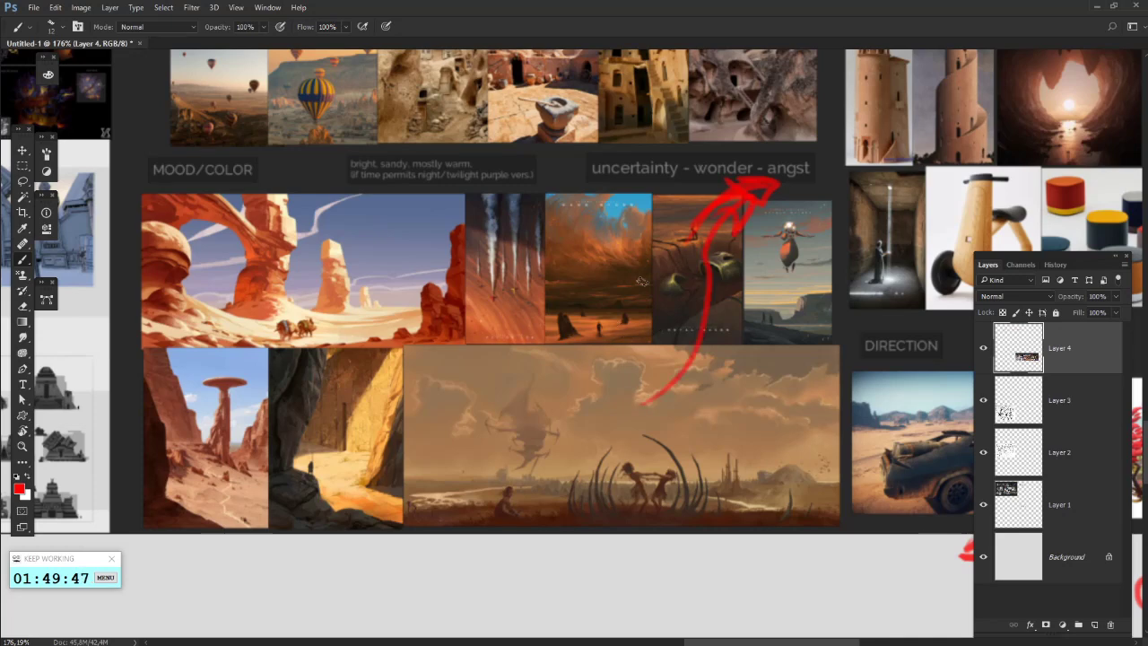
- Try a red circle over the shadowed canyon painting and a mark on the mushroom rock painting, undoing both
{"action": "left_click_drag", "start_coordinate": [477, 424], "coordinate": [505, 437]}
{"action": "left_click_drag", "start_coordinate": [330, 535], "coordinate": [345, 539]}
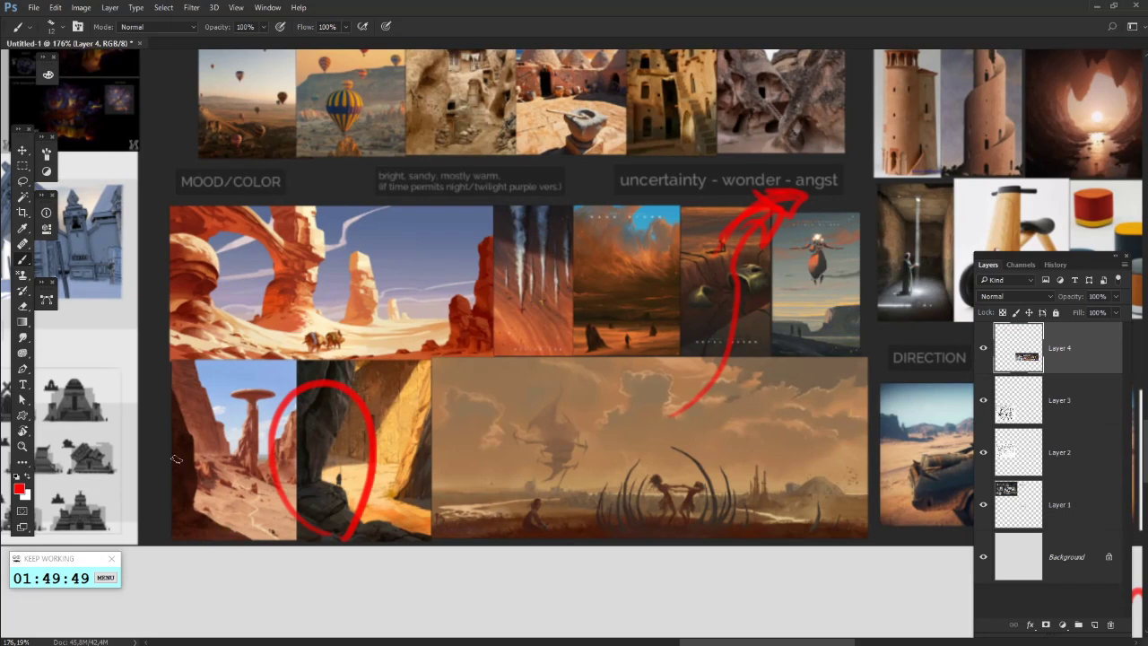
{"action": "left_click_drag", "start_coordinate": [176, 460], "coordinate": [228, 504]}
{"action": "key", "text": "ctrl+alt+z"}
{"action": "key", "text": "ctrl+alt+z"}
- Cross out the mushroom rock painting with red strokes, removing the extra circle drawn around the cross
{"action": "left_click_drag", "start_coordinate": [190, 387], "coordinate": [275, 526]}
{"action": "left_click_drag", "start_coordinate": [190, 495], "coordinate": [278, 373]}
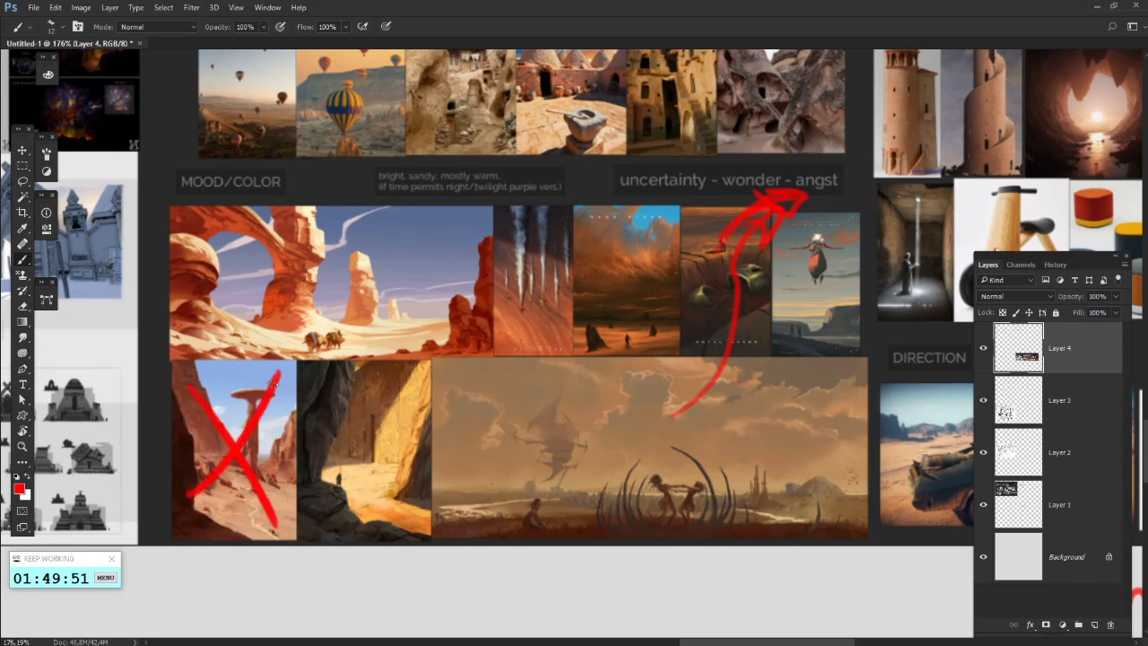
{"action": "left_click_drag", "start_coordinate": [483, 342], "coordinate": [493, 345]}
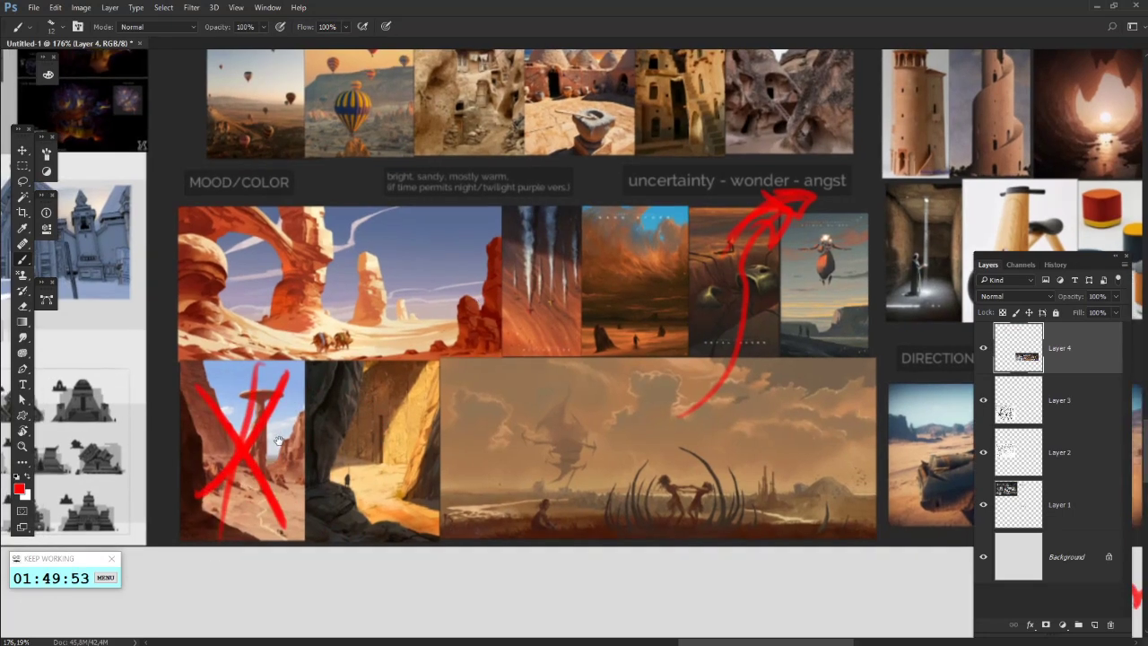
{"action": "left_click_drag", "start_coordinate": [279, 440], "coordinate": [291, 410]}
{"action": "mouse_move", "coordinate": [199, 410]}
{"action": "left_mouse_down"}
{"action": "mouse_move", "coordinate": [280, 493]}
{"action": "mouse_move", "coordinate": [251, 478]}
{"action": "left_mouse_up"}
{"action": "mouse_move", "coordinate": [354, 400]}
{"action": "left_mouse_down"}
{"action": "mouse_move", "coordinate": [344, 451]}
{"action": "mouse_move", "coordinate": [338, 443]}
{"action": "left_mouse_up"}
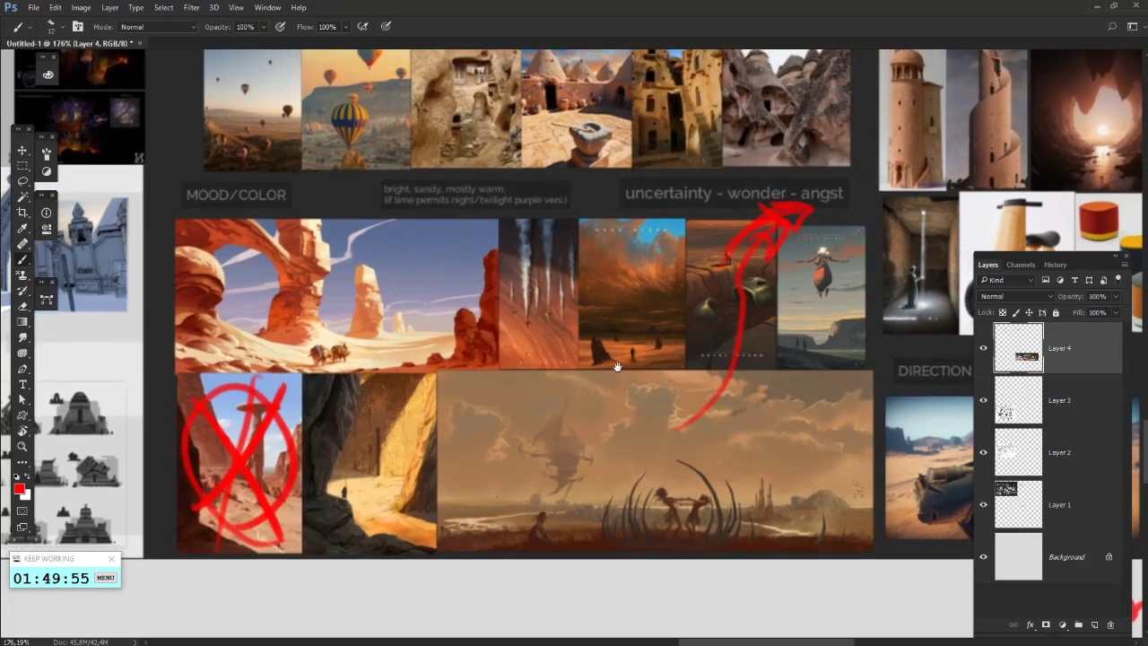
{"action": "left_click_drag", "start_coordinate": [617, 367], "coordinate": [614, 305]}
{"action": "key", "text": "ctrl+z"}
- Circle the desert arch painting and the sunlit canyon painting in red
{"action": "mouse_move", "coordinate": [423, 229]}
{"action": "left_mouse_down"}
{"action": "mouse_move", "coordinate": [229, 286]}
{"action": "mouse_move", "coordinate": [422, 226]}
{"action": "left_mouse_up"}
{"action": "left_click_drag", "start_coordinate": [339, 341], "coordinate": [316, 410]}
{"action": "left_click_drag", "start_coordinate": [496, 356], "coordinate": [422, 372]}
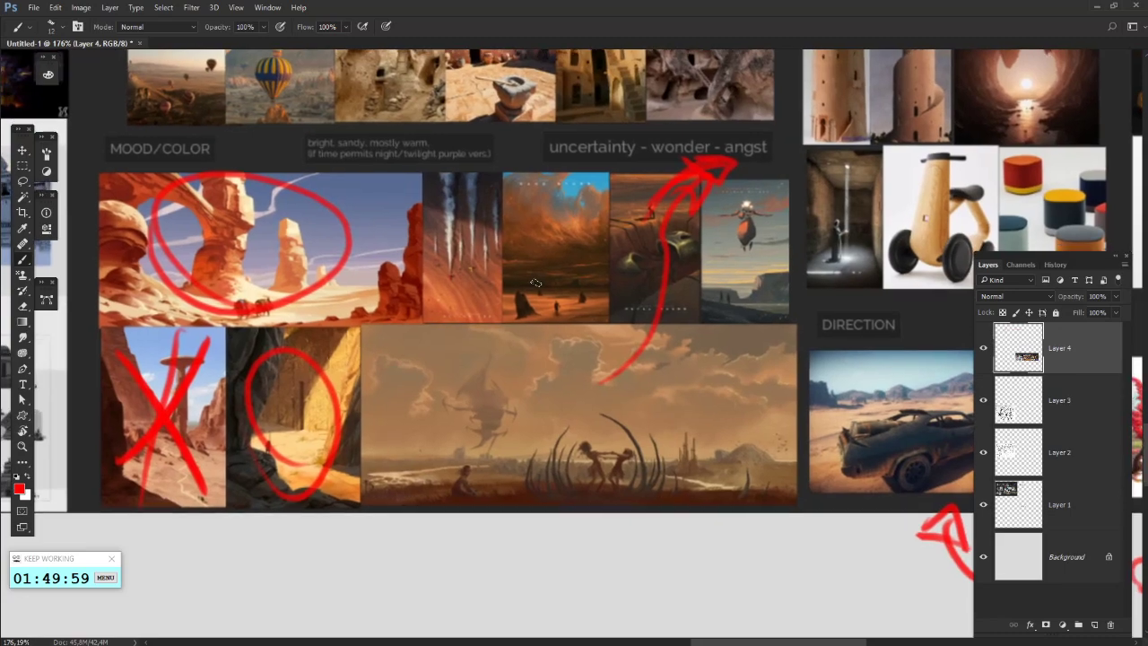
- Cross out the orange cloud poster and the wrecked vehicle poster in the Mood/Color row with red X marks
{"action": "left_click_drag", "start_coordinate": [508, 178], "coordinate": [584, 288]}
{"action": "left_click_drag", "start_coordinate": [579, 187], "coordinate": [530, 295]}
{"action": "left_click_drag", "start_coordinate": [568, 435], "coordinate": [554, 479]}
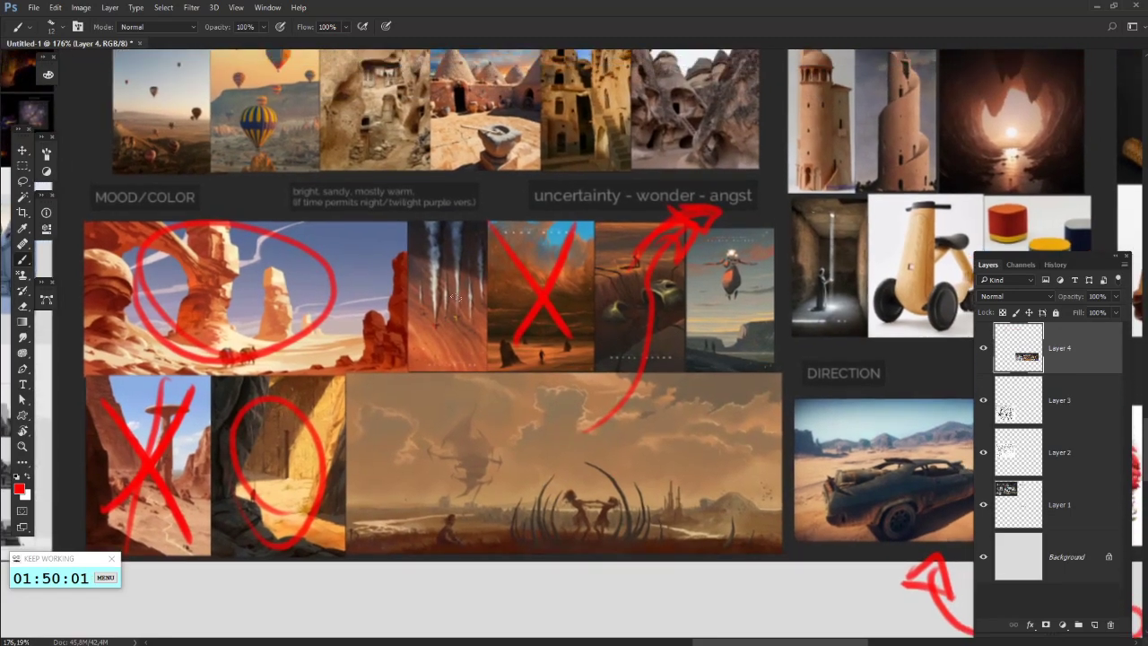
{"action": "left_click_drag", "start_coordinate": [510, 352], "coordinate": [478, 316]}
{"action": "left_click_drag", "start_coordinate": [573, 201], "coordinate": [631, 311]}
{"action": "left_click_drag", "start_coordinate": [623, 201], "coordinate": [583, 298]}
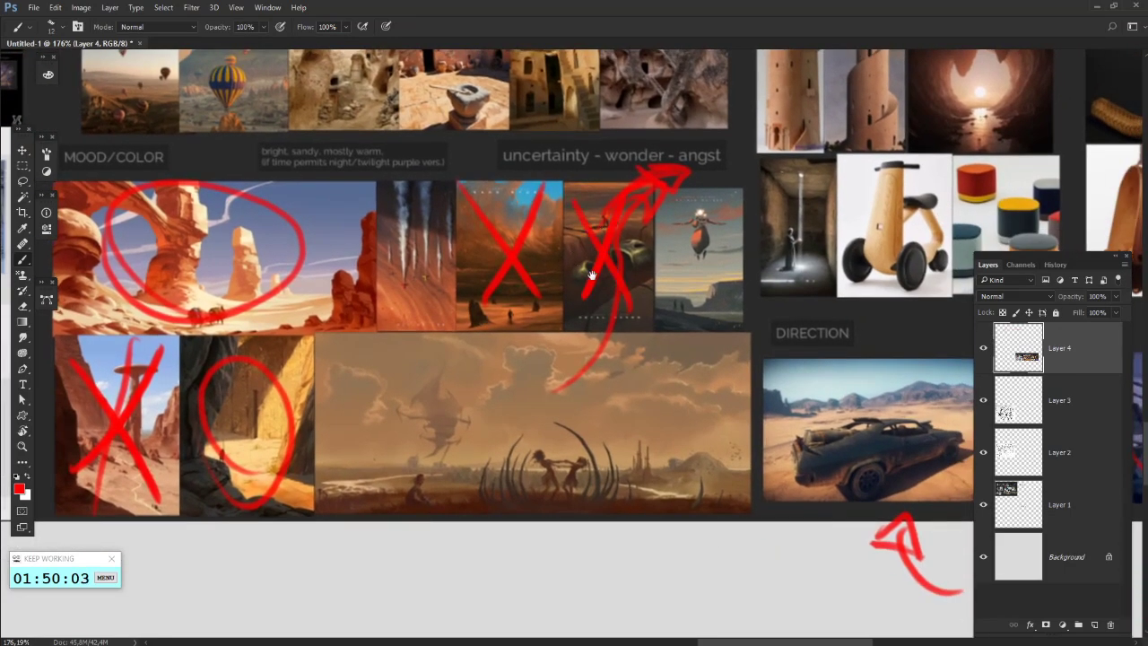
- Try red marks on the reference images in the Shapes section, undoing each one
{"action": "left_click_drag", "start_coordinate": [570, 351], "coordinate": [413, 361]}
{"action": "mouse_move", "coordinate": [711, 370]}
{"action": "left_mouse_down"}
{"action": "mouse_move", "coordinate": [494, 369]}
{"action": "mouse_move", "coordinate": [408, 552]}
{"action": "mouse_move", "coordinate": [398, 547]}
{"action": "left_mouse_up"}
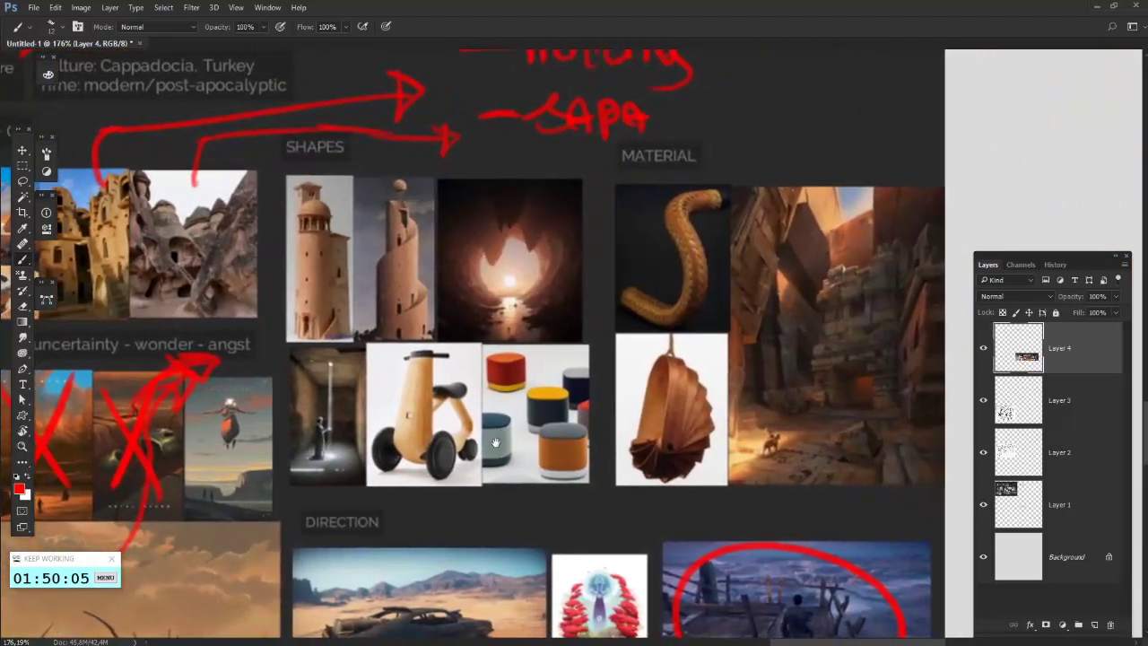
{"action": "left_click_drag", "start_coordinate": [488, 429], "coordinate": [563, 416]}
{"action": "mouse_move", "coordinate": [451, 234]}
{"action": "left_mouse_down"}
{"action": "mouse_move", "coordinate": [508, 203]}
{"action": "mouse_move", "coordinate": [557, 241]}
{"action": "left_mouse_up"}
{"action": "left_click_drag", "start_coordinate": [538, 433], "coordinate": [658, 456]}
{"action": "left_click_drag", "start_coordinate": [555, 241], "coordinate": [590, 462]}
{"action": "key", "text": "ctrl+z"}
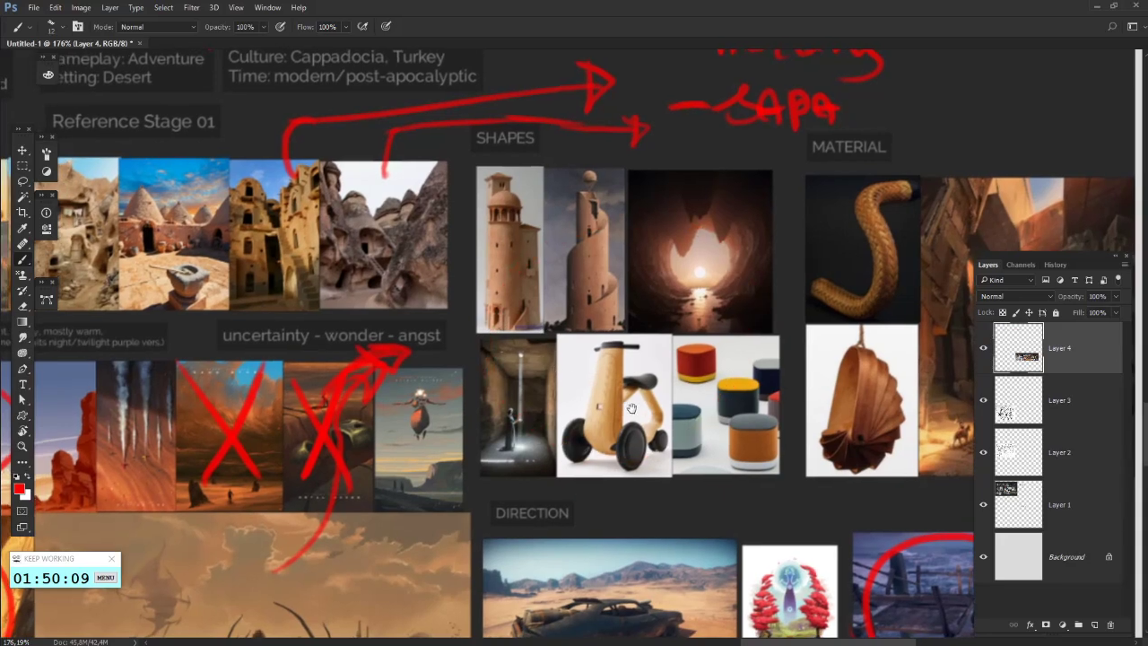
{"action": "left_click_drag", "start_coordinate": [574, 395], "coordinate": [551, 355]}
{"action": "mouse_move", "coordinate": [657, 444]}
{"action": "left_mouse_down"}
{"action": "mouse_move", "coordinate": [634, 199]}
{"action": "mouse_move", "coordinate": [635, 454]}
{"action": "left_mouse_up"}
{"action": "key", "text": "ctrl+z"}
{"action": "left_click_drag", "start_coordinate": [535, 360], "coordinate": [517, 354]}
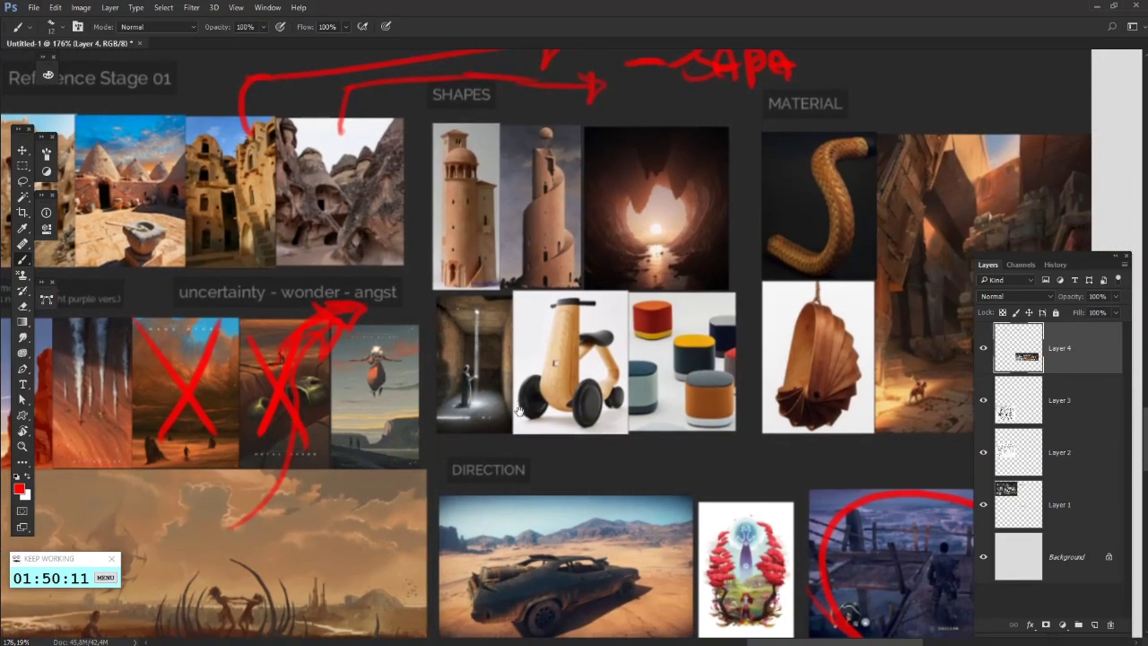
- Try a red circle and a stroke on the wooden scooter image in the Shapes section, undoing both
{"action": "left_click_drag", "start_coordinate": [563, 425], "coordinate": [504, 415]}
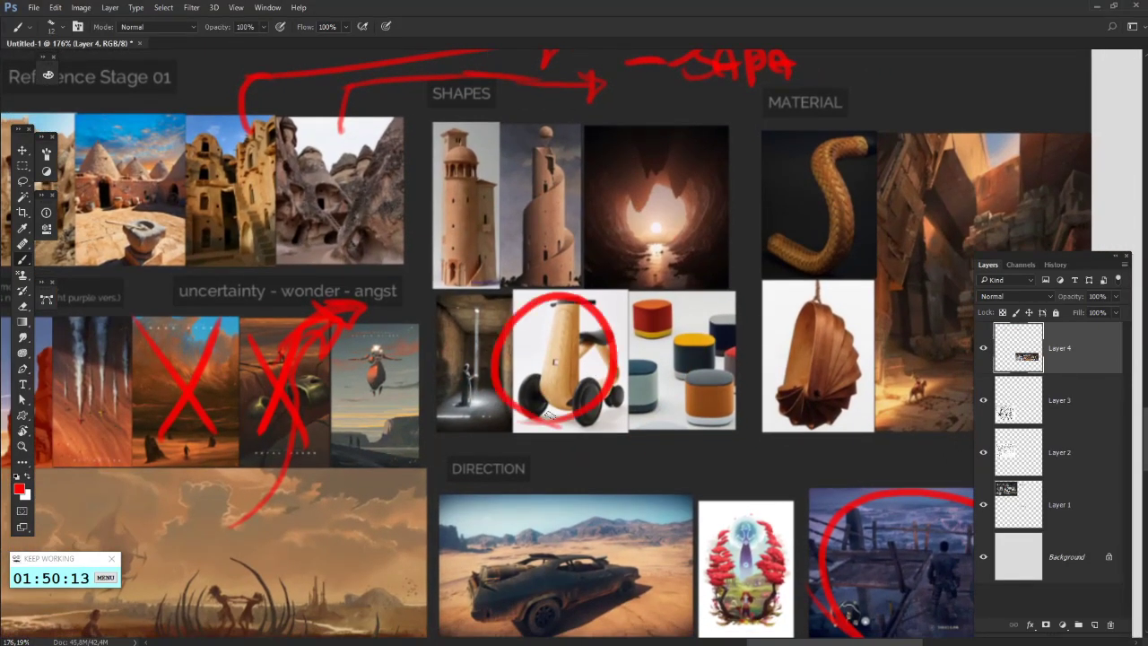
{"action": "mouse_move", "coordinate": [525, 359]}
{"action": "left_mouse_down"}
{"action": "mouse_move", "coordinate": [575, 336]}
{"action": "mouse_move", "coordinate": [643, 433]}
{"action": "mouse_move", "coordinate": [662, 414]}
{"action": "left_mouse_up"}
{"action": "key", "text": "ctrl+z"}
{"action": "key", "text": "ctrl+z"}
{"action": "key", "text": "ctrl+alt+z"}
- Try red marks around the dark corridor image with the light shaft in the Shapes section, undoing each one
{"action": "left_click_drag", "start_coordinate": [556, 269], "coordinate": [520, 395]}
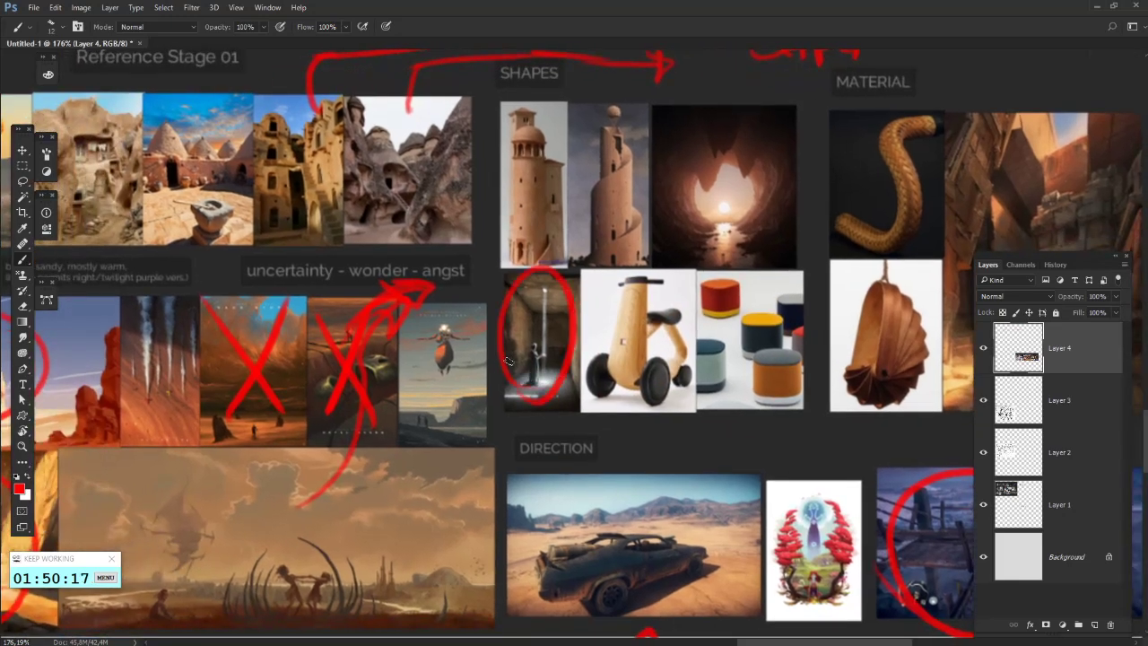
{"action": "key", "text": "ctrl+z"}
{"action": "left_click_drag", "start_coordinate": [496, 221], "coordinate": [466, 235]}
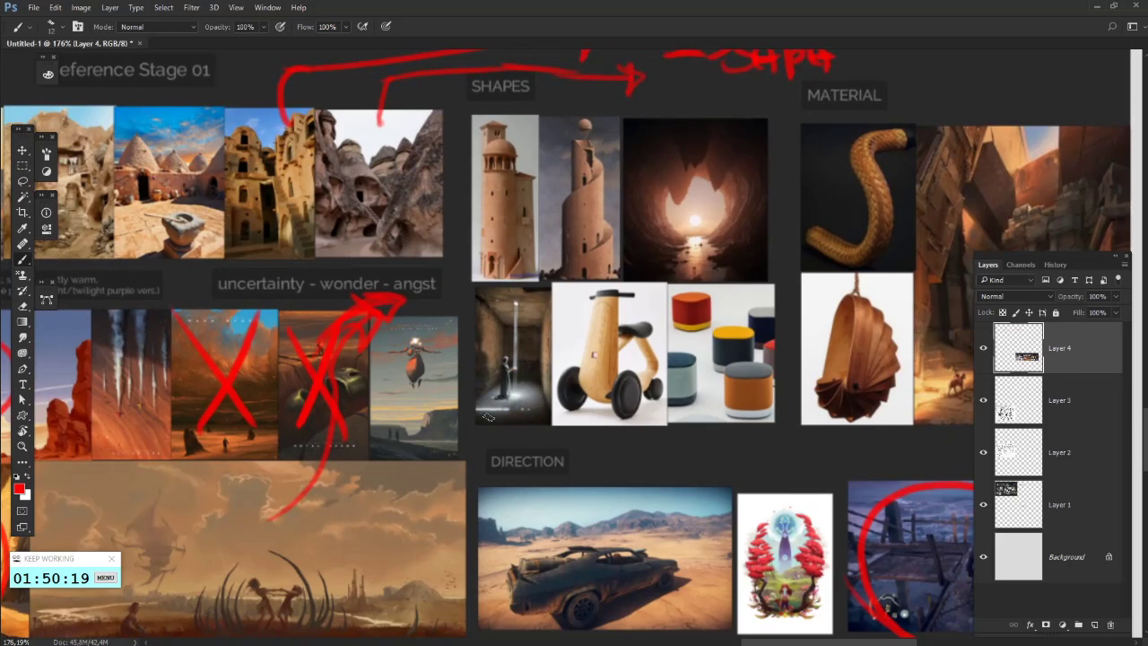
{"action": "mouse_move", "coordinate": [489, 417]}
{"action": "left_mouse_down"}
{"action": "mouse_move", "coordinate": [530, 372]}
{"action": "mouse_move", "coordinate": [453, 394]}
{"action": "mouse_move", "coordinate": [529, 404]}
{"action": "left_mouse_up"}
{"action": "key", "text": "ctrl+alt+z"}
{"action": "key", "text": "ctrl+alt+z"}
{"action": "key", "text": "ctrl+alt+z"}
{"action": "key", "text": "ctrl+alt+z"}
- Try a red circle around the glowing cave image in the Shapes section and undo it
{"action": "mouse_move", "coordinate": [590, 329]}
{"action": "left_mouse_down"}
{"action": "mouse_move", "coordinate": [549, 437]}
{"action": "mouse_move", "coordinate": [566, 429]}
{"action": "left_mouse_up"}
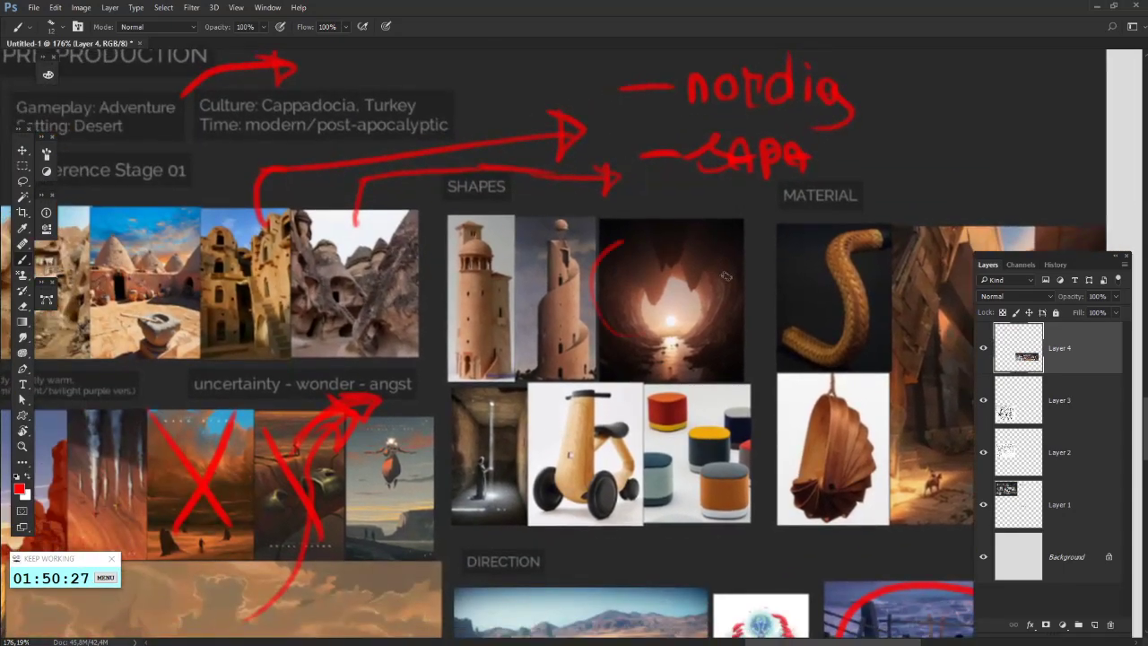
{"action": "left_click_drag", "start_coordinate": [628, 247], "coordinate": [619, 256]}
{"action": "key", "text": "ctrl+alt+z"}
- Try red strokes and an arrow on the spiral tower image in the Shapes section, undoing them
{"action": "left_click_drag", "start_coordinate": [536, 296], "coordinate": [565, 294]}
{"action": "left_click_drag", "start_coordinate": [563, 253], "coordinate": [613, 333]}
{"action": "left_click_drag", "start_coordinate": [612, 258], "coordinate": [548, 335]}
{"action": "key", "text": "ctrl+alt+z"}
{"action": "key", "text": "ctrl+alt+z"}
{"action": "left_click_drag", "start_coordinate": [528, 391], "coordinate": [550, 334]}
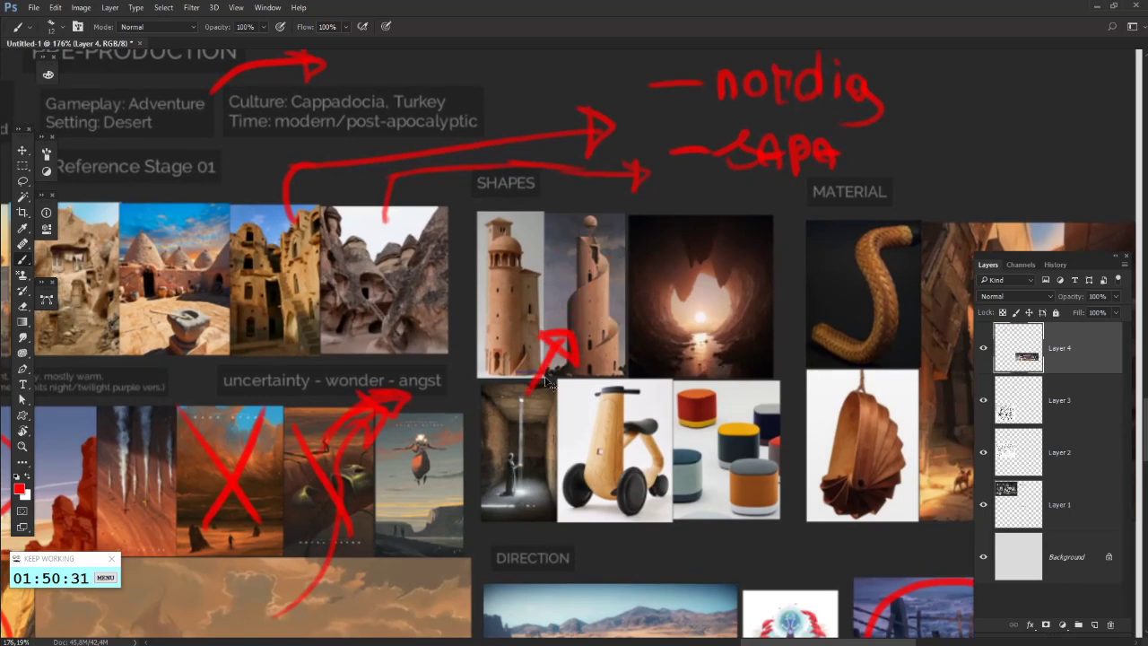
{"action": "key", "text": "ctrl+alt+z"}
{"action": "key", "text": "ctrl+alt+z"}
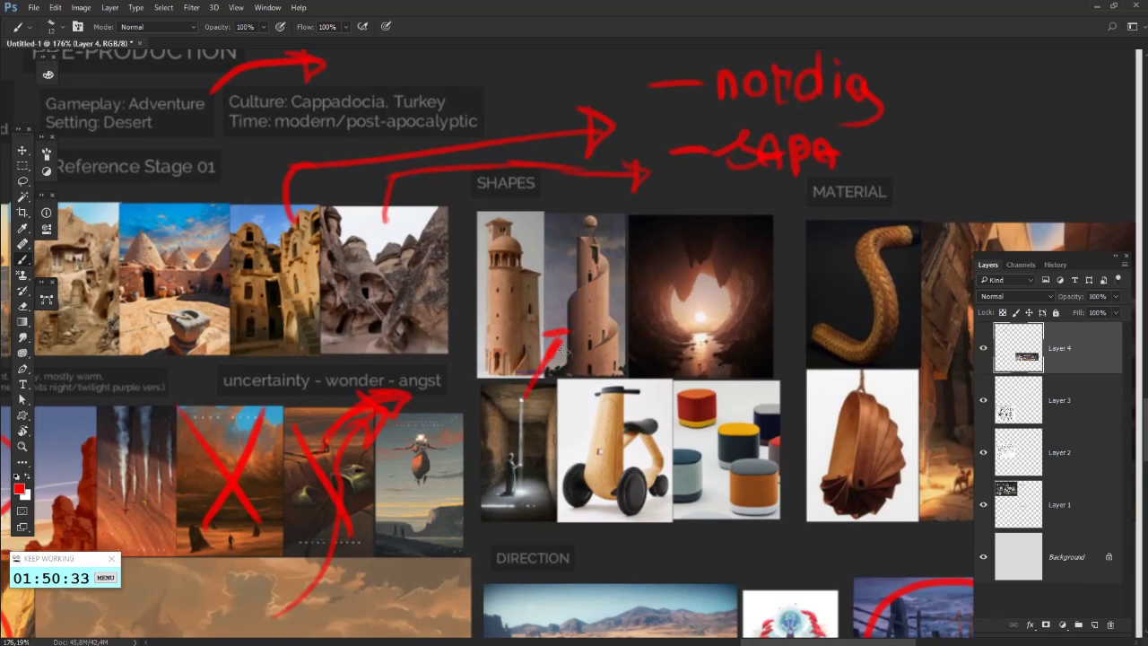
{"action": "key", "text": "ctrl+alt+z"}
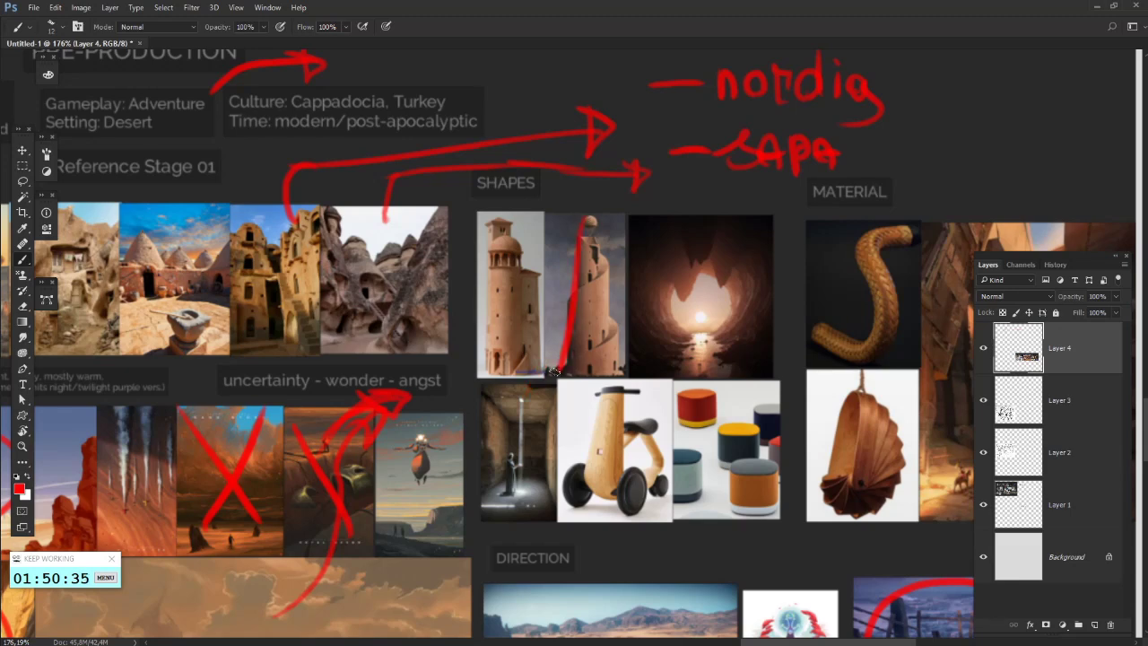
- Trace the spiral tower's silhouette in red, replacing a triangle with a tapered block topped by a ball
{"action": "mouse_move", "coordinate": [554, 371]}
{"action": "left_mouse_down"}
{"action": "mouse_move", "coordinate": [583, 214]}
{"action": "mouse_move", "coordinate": [610, 341]}
{"action": "mouse_move", "coordinate": [556, 384]}
{"action": "mouse_move", "coordinate": [530, 381]}
{"action": "left_mouse_up"}
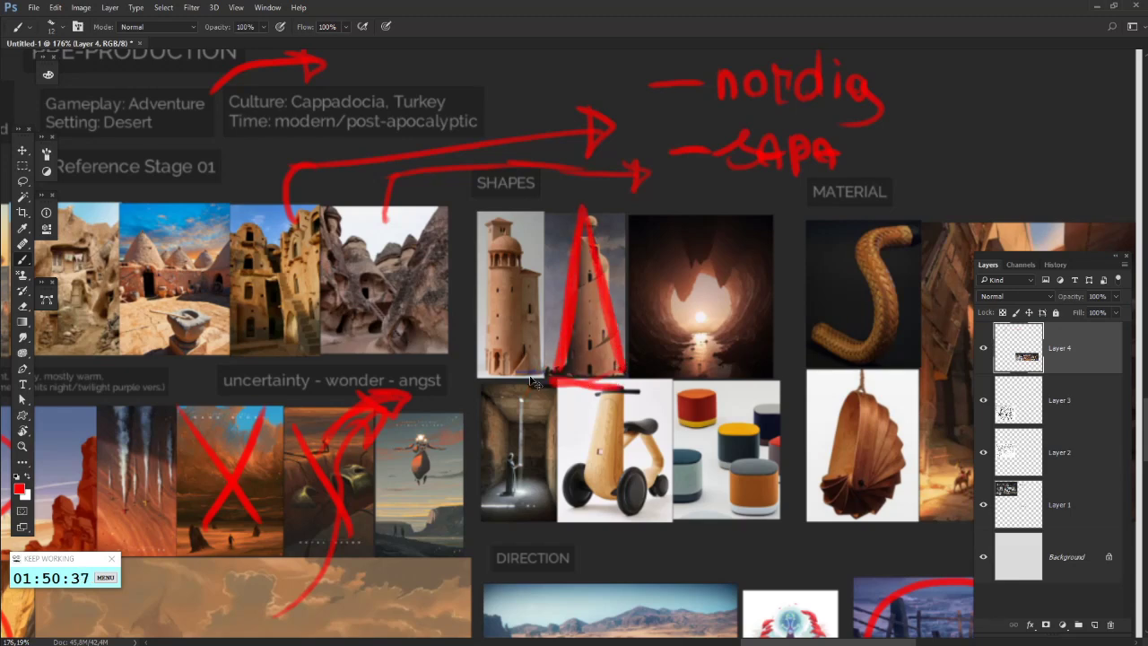
{"action": "key", "text": "ctrl+alt+z"}
{"action": "key", "text": "ctrl+alt+z"}
{"action": "mouse_move", "coordinate": [574, 242]}
{"action": "left_mouse_down"}
{"action": "mouse_move", "coordinate": [633, 389]}
{"action": "mouse_move", "coordinate": [567, 244]}
{"action": "left_mouse_up"}
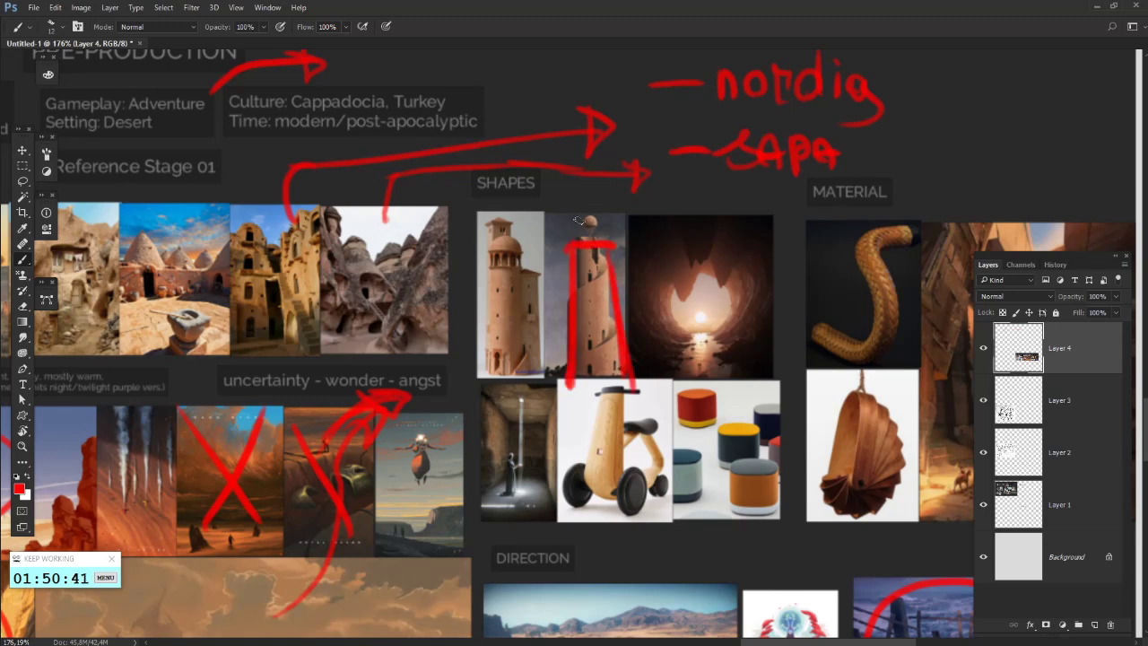
{"action": "left_click_drag", "start_coordinate": [501, 341], "coordinate": [528, 345]}
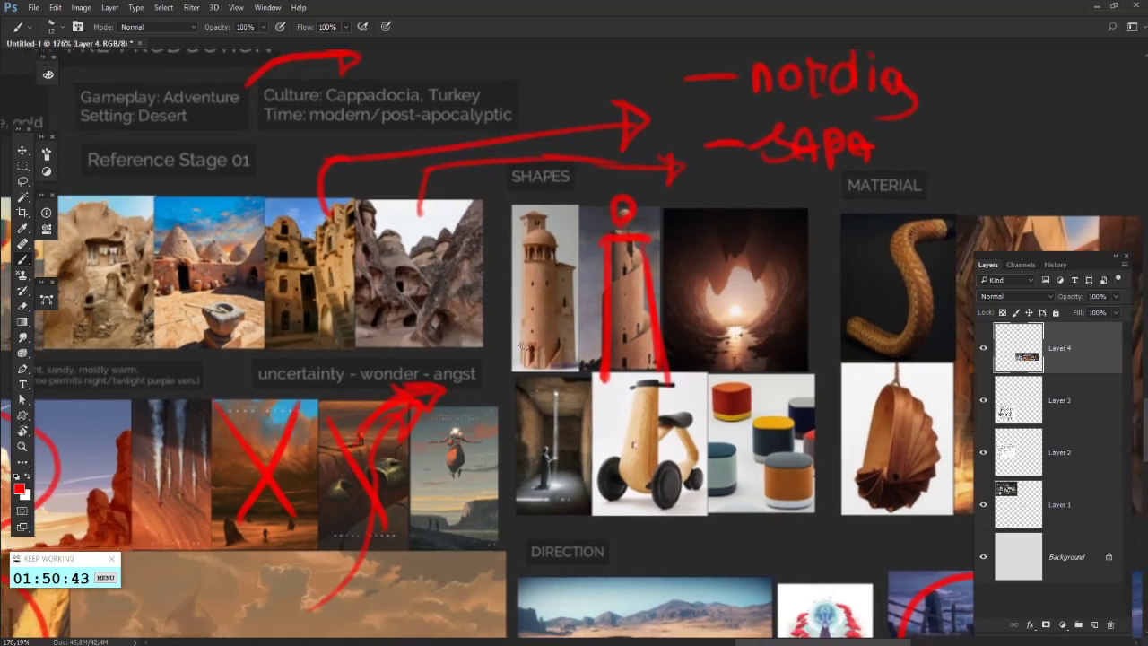
- Try a red outline of the domed tower's silhouette beside the spiral tower, undoing it and the ball on the spiral tower
{"action": "mouse_move", "coordinate": [522, 268]}
{"action": "left_mouse_down"}
{"action": "mouse_move", "coordinate": [553, 261]}
{"action": "mouse_move", "coordinate": [565, 371]}
{"action": "left_mouse_up"}
{"action": "left_click_drag", "start_coordinate": [527, 202], "coordinate": [529, 218]}
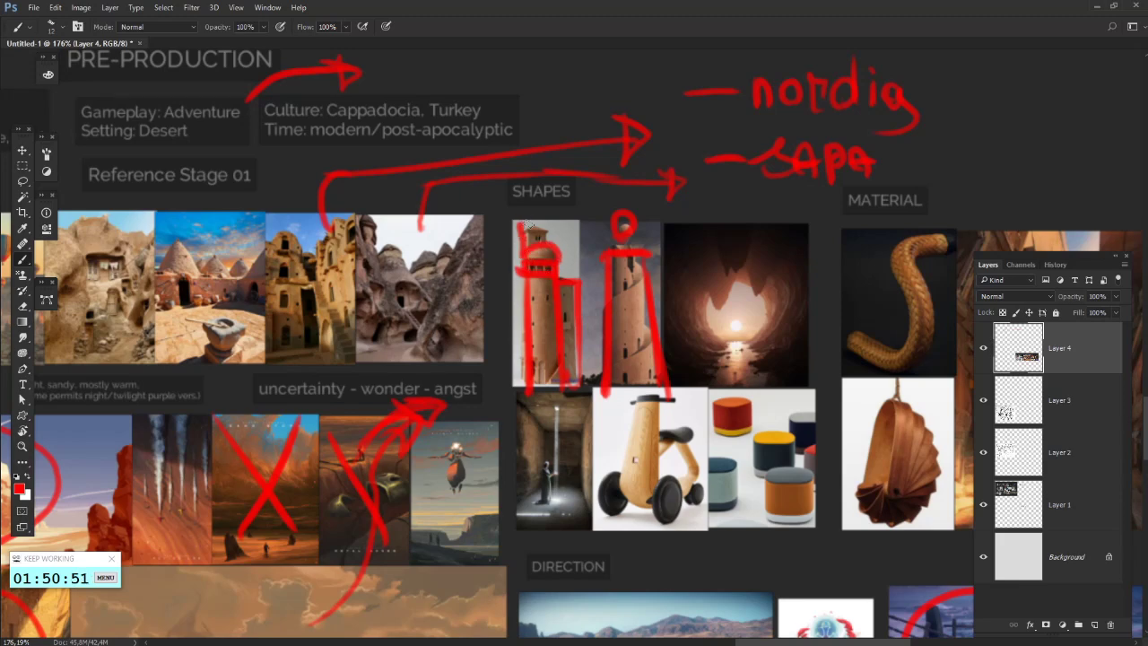
{"action": "key", "text": "ctrl+alt+z"}
{"action": "key", "text": "ctrl+alt+z"}
{"action": "key", "text": "ctrl+alt+z"}
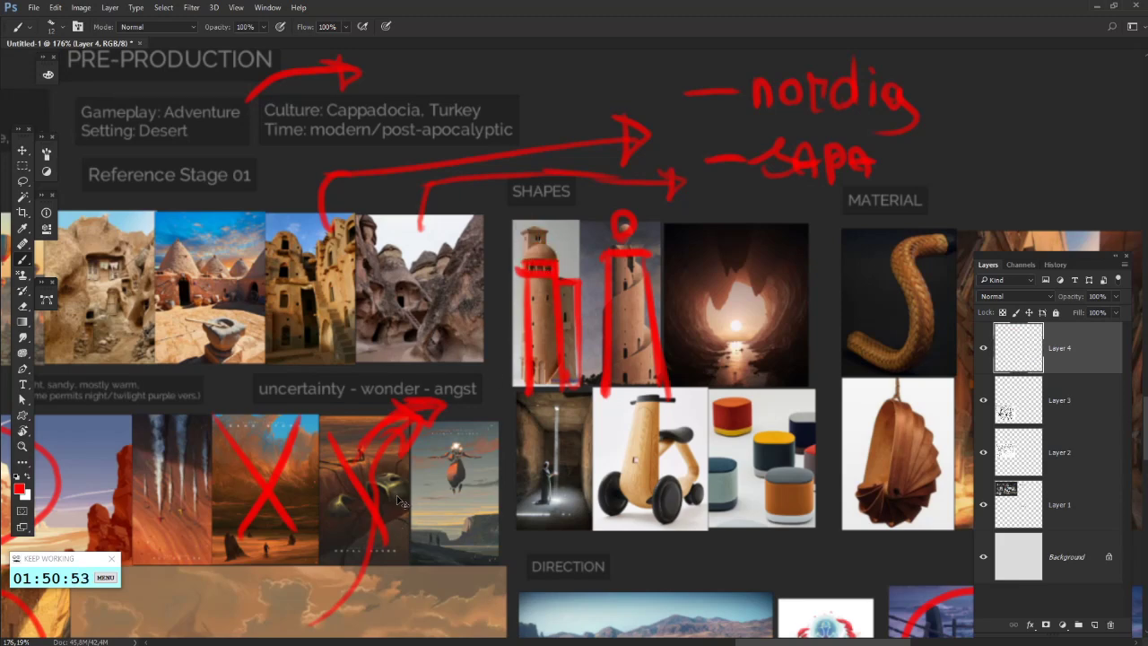
{"action": "key", "text": "ctrl+alt+z"}
{"action": "key", "text": "ctrl+alt+z"}
{"action": "key", "text": "ctrl+alt+z"}
{"action": "key", "text": "ctrl+alt+z"}
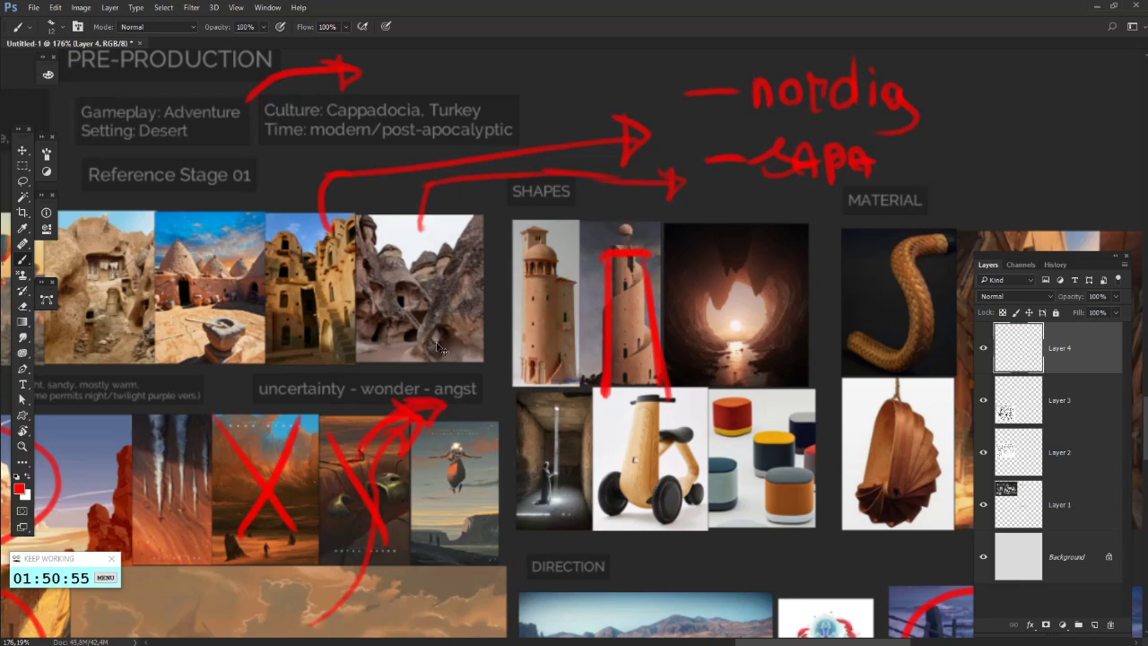
- Undo the remaining red outline on the spiral tower and the trial strokes over the Shapes images
{"action": "mouse_move", "coordinate": [486, 303]}
{"action": "left_mouse_down"}
{"action": "mouse_move", "coordinate": [499, 387]}
{"action": "mouse_move", "coordinate": [556, 377]}
{"action": "left_mouse_up"}
{"action": "left_click_drag", "start_coordinate": [448, 367], "coordinate": [518, 336]}
{"action": "key", "text": "ctrl+alt+z"}
{"action": "key", "text": "ctrl+alt+z"}
{"action": "mouse_move", "coordinate": [660, 319]}
{"action": "left_mouse_down"}
{"action": "mouse_move", "coordinate": [484, 328]}
{"action": "mouse_move", "coordinate": [531, 332]}
{"action": "left_mouse_up"}
{"action": "left_click_drag", "start_coordinate": [508, 430], "coordinate": [569, 380]}
{"action": "key", "text": "ctrl+alt+z"}
{"action": "key", "text": "ctrl+alt+z"}
- Try a red circle around the blue gate painting in the Presentation section and undo it
{"action": "mouse_move", "coordinate": [653, 390]}
{"action": "left_mouse_down"}
{"action": "mouse_move", "coordinate": [517, 338]}
{"action": "mouse_move", "coordinate": [647, 275]}
{"action": "mouse_move", "coordinate": [575, 327]}
{"action": "left_mouse_up"}
{"action": "left_click_drag", "start_coordinate": [418, 443], "coordinate": [807, 364]}
{"action": "mouse_move", "coordinate": [277, 412]}
{"action": "left_mouse_down"}
{"action": "mouse_move", "coordinate": [507, 392]}
{"action": "mouse_move", "coordinate": [841, 520]}
{"action": "left_mouse_up"}
{"action": "left_click_drag", "start_coordinate": [651, 267], "coordinate": [655, 184]}
{"action": "mouse_move", "coordinate": [605, 354]}
{"action": "left_mouse_down"}
{"action": "mouse_move", "coordinate": [565, 330]}
{"action": "mouse_move", "coordinate": [520, 327]}
{"action": "mouse_move", "coordinate": [680, 348]}
{"action": "left_mouse_up"}
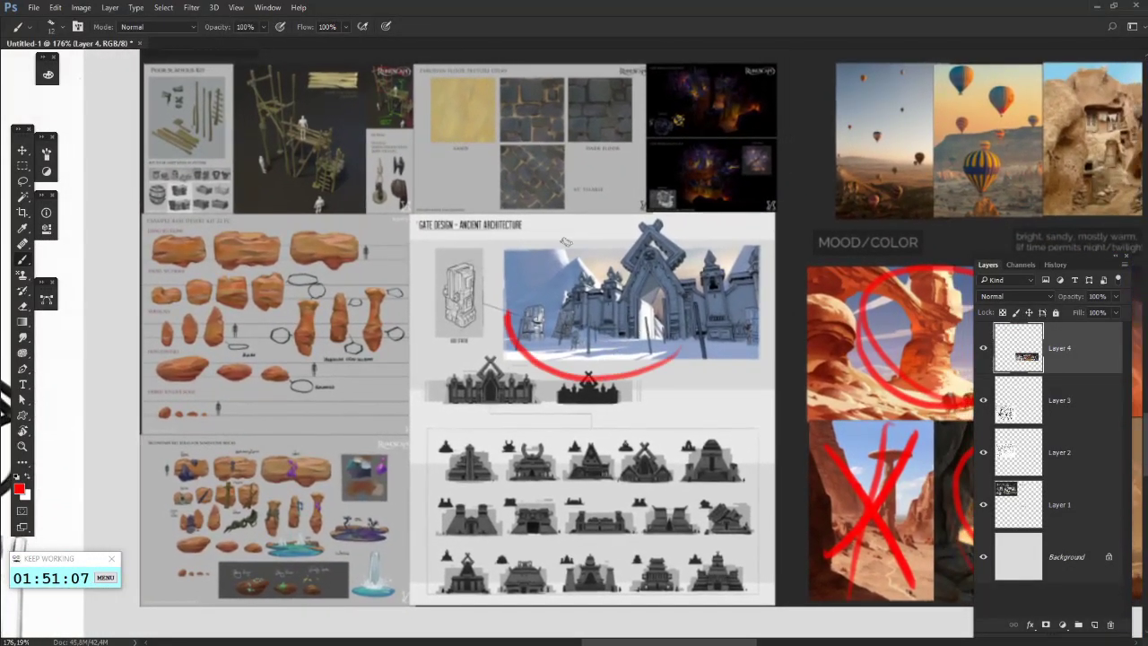
{"action": "left_click_drag", "start_coordinate": [512, 305], "coordinate": [508, 330]}
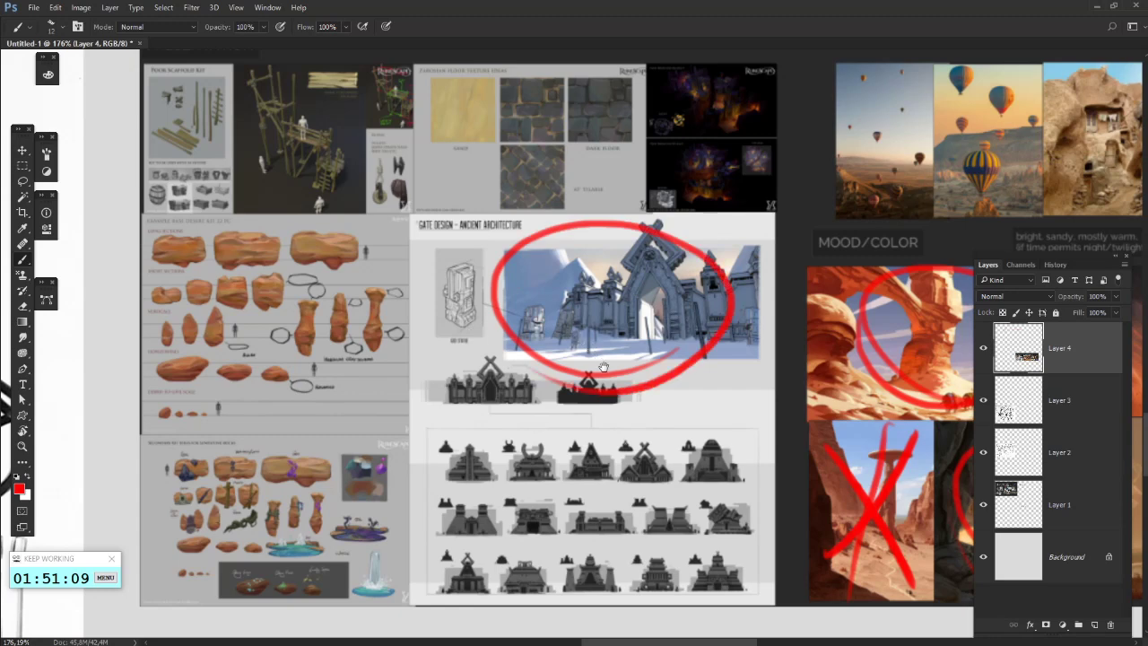
{"action": "key", "text": "ctrl+z"}
- Draw a red arrow pointing up at the blue gate painting, replacing a first attempt
{"action": "left_click_drag", "start_coordinate": [720, 412], "coordinate": [636, 448]}
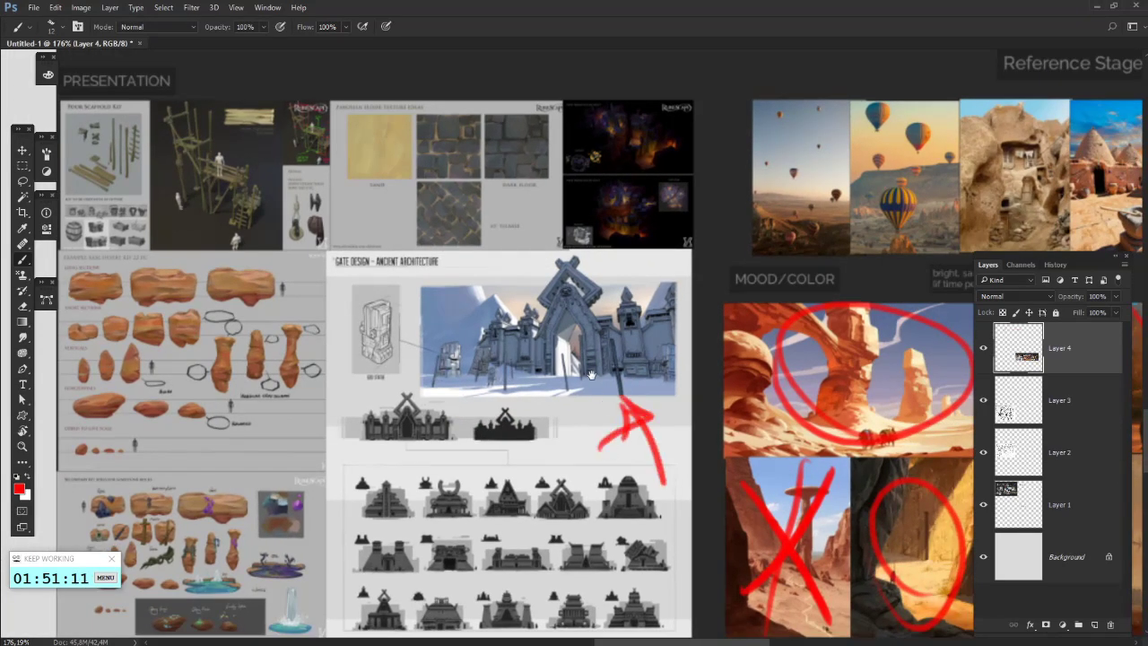
{"action": "left_click_drag", "start_coordinate": [592, 375], "coordinate": [553, 324]}
{"action": "key", "text": "ctrl+z"}
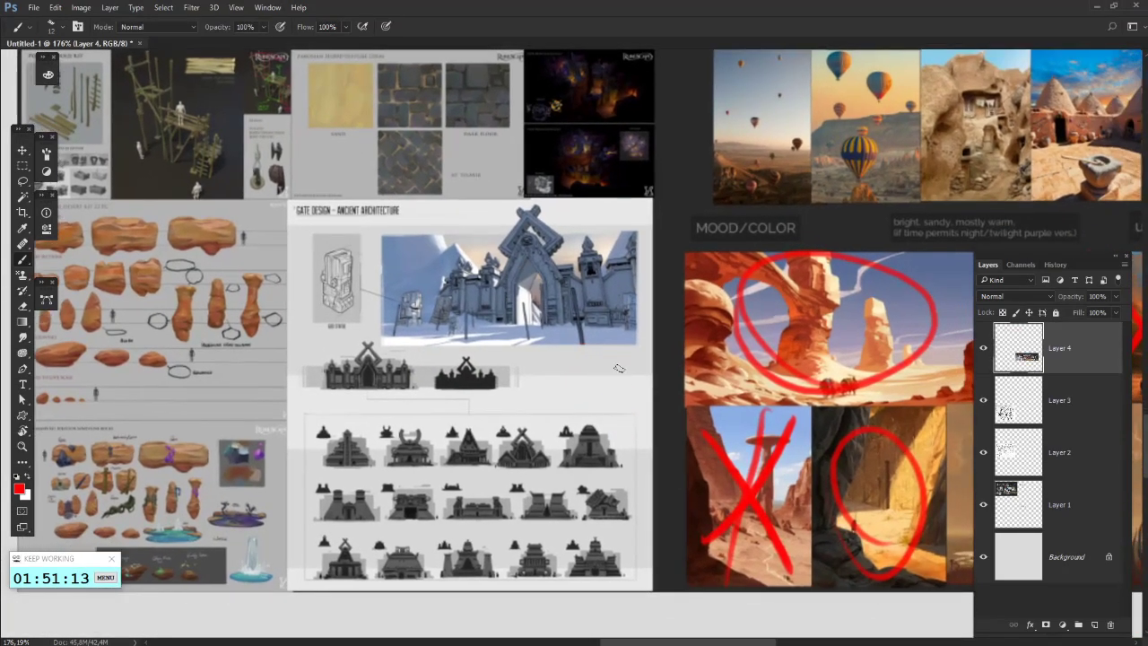
{"action": "left_click_drag", "start_coordinate": [473, 226], "coordinate": [615, 336]}
{"action": "left_click_drag", "start_coordinate": [557, 268], "coordinate": [494, 268]}
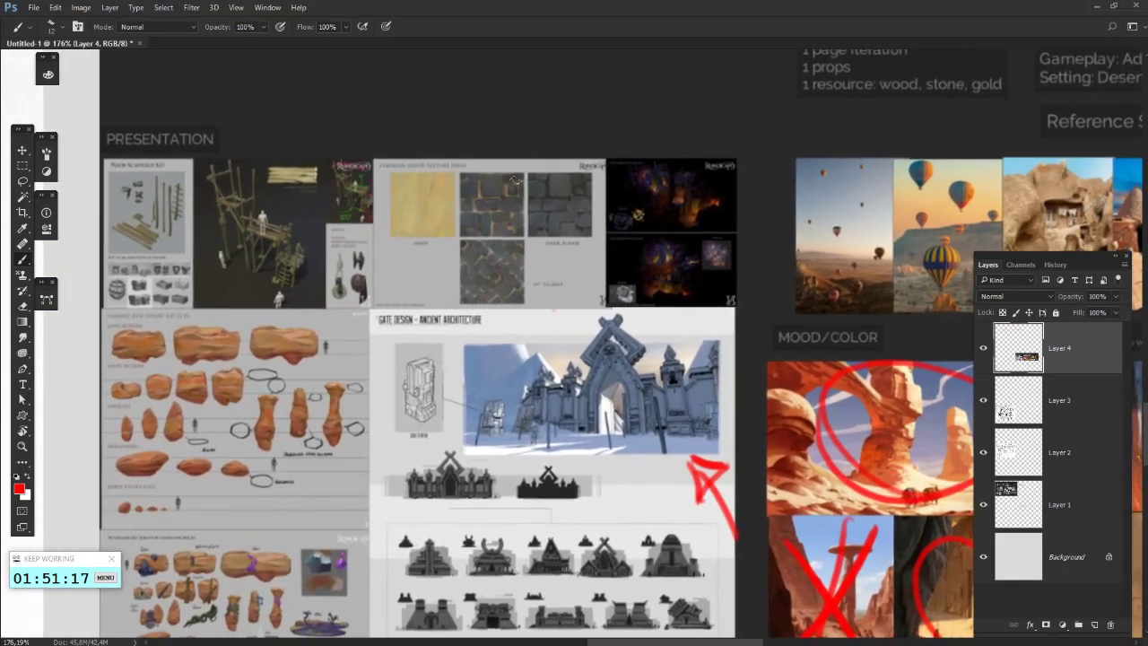
- Try red circles around the floor texture sheet in the Presentation section, undoing each one
{"action": "left_click_drag", "start_coordinate": [462, 335], "coordinate": [448, 341]}
{"action": "key", "text": "ctrl+z"}
{"action": "left_click_drag", "start_coordinate": [637, 274], "coordinate": [631, 245]}
{"action": "left_click_drag", "start_coordinate": [387, 266], "coordinate": [400, 268]}
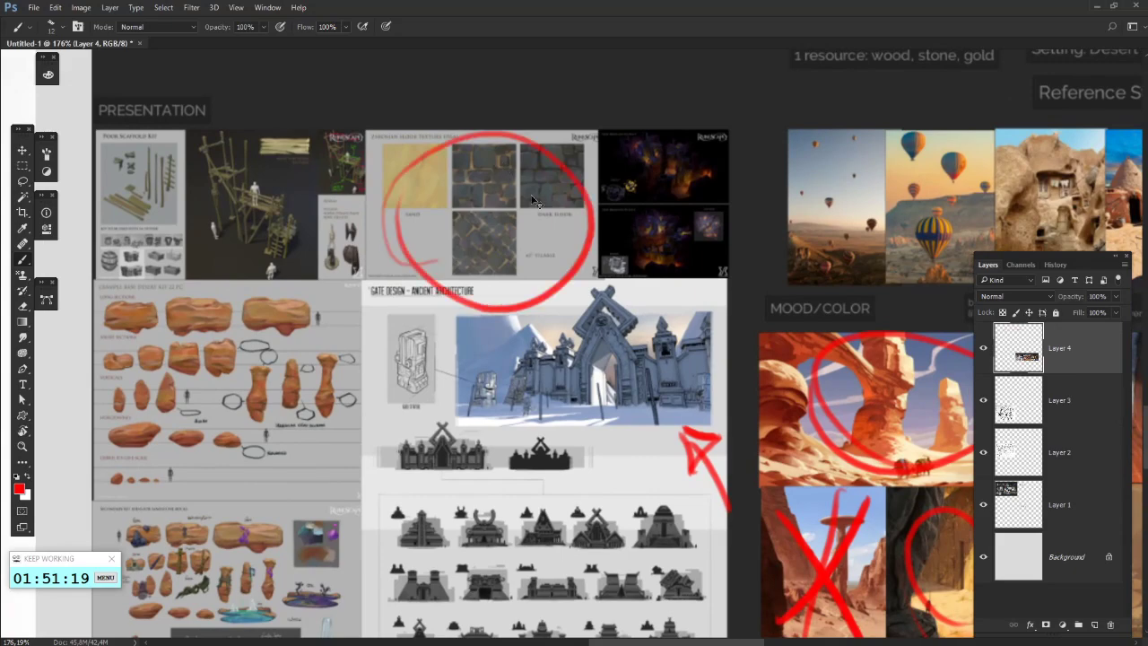
{"action": "key", "text": "ctrl+z"}
{"action": "mouse_move", "coordinate": [662, 258]}
{"action": "left_mouse_down"}
{"action": "mouse_move", "coordinate": [627, 242]}
{"action": "mouse_move", "coordinate": [610, 274]}
{"action": "left_mouse_up"}
{"action": "left_click_drag", "start_coordinate": [746, 282], "coordinate": [471, 399]}
{"action": "key", "text": "ctrl+z"}
{"action": "mouse_move", "coordinate": [429, 354]}
{"action": "left_mouse_down"}
{"action": "mouse_move", "coordinate": [688, 308]}
{"action": "mouse_move", "coordinate": [679, 296]}
{"action": "mouse_move", "coordinate": [600, 314]}
{"action": "left_mouse_up"}
{"action": "key", "text": "ctrl+z"}
{"action": "left_click_drag", "start_coordinate": [465, 311], "coordinate": [614, 323]}
{"action": "left_click_drag", "start_coordinate": [536, 325], "coordinate": [524, 330]}
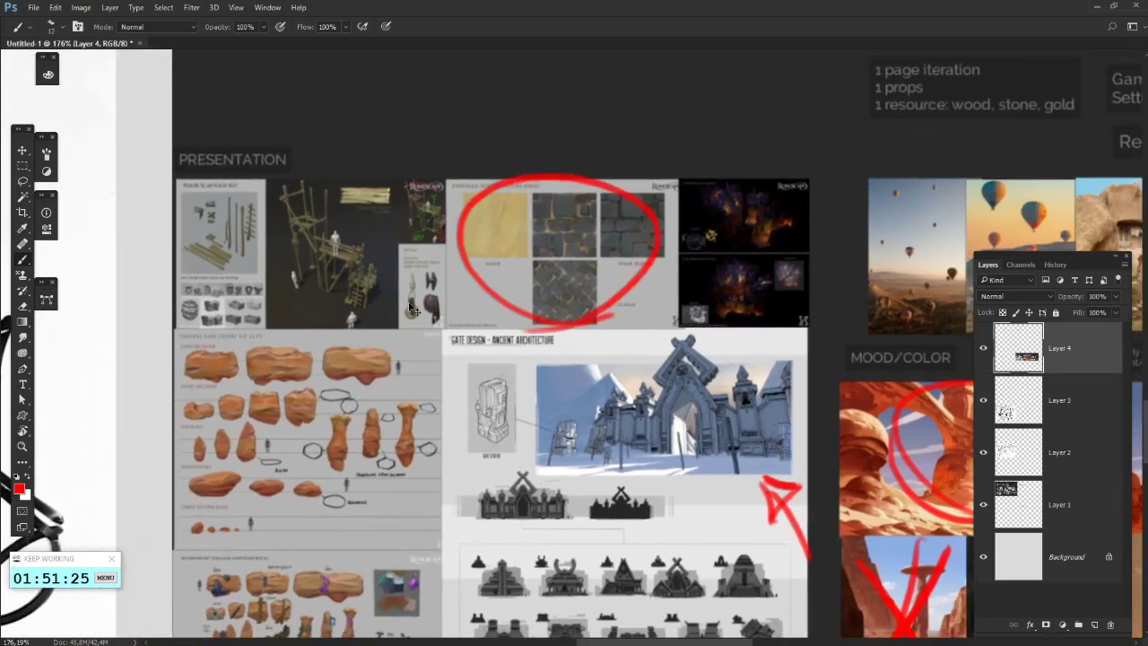
{"action": "key", "text": "ctrl+z"}
- Try a red circle around the wooden scaffold kit sheet in the Presentation section and undo it
{"action": "mouse_move", "coordinate": [372, 309]}
{"action": "left_mouse_down"}
{"action": "mouse_move", "coordinate": [498, 297]}
{"action": "mouse_move", "coordinate": [375, 313]}
{"action": "left_mouse_up"}
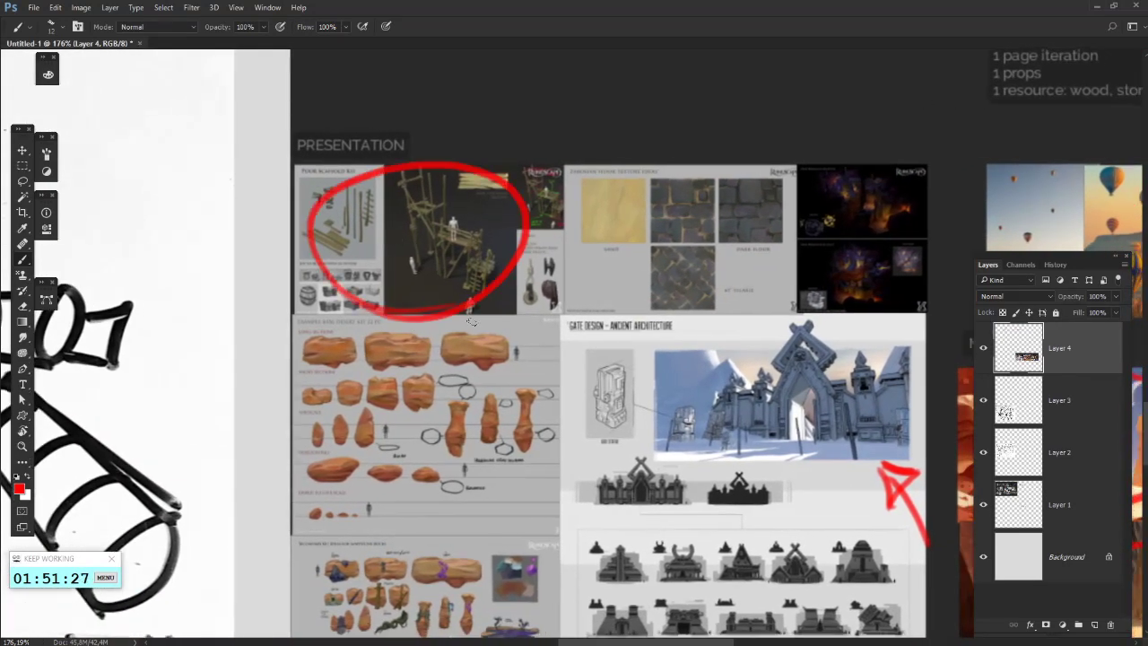
{"action": "left_click_drag", "start_coordinate": [567, 114], "coordinate": [497, 164]}
{"action": "key", "text": "ctrl+alt+z"}
{"action": "key", "text": "ctrl+alt+z"}
{"action": "key", "text": "ctrl+alt+z"}
- Try red circles on the desert rock kit sheets in the Presentation section, undoing each one
{"action": "mouse_move", "coordinate": [411, 431]}
{"action": "left_mouse_down"}
{"action": "mouse_move", "coordinate": [400, 353]}
{"action": "mouse_move", "coordinate": [409, 330]}
{"action": "left_mouse_up"}
{"action": "mouse_move", "coordinate": [454, 388]}
{"action": "left_mouse_down"}
{"action": "mouse_move", "coordinate": [330, 395]}
{"action": "mouse_move", "coordinate": [301, 376]}
{"action": "left_mouse_up"}
{"action": "key", "text": "ctrl+z"}
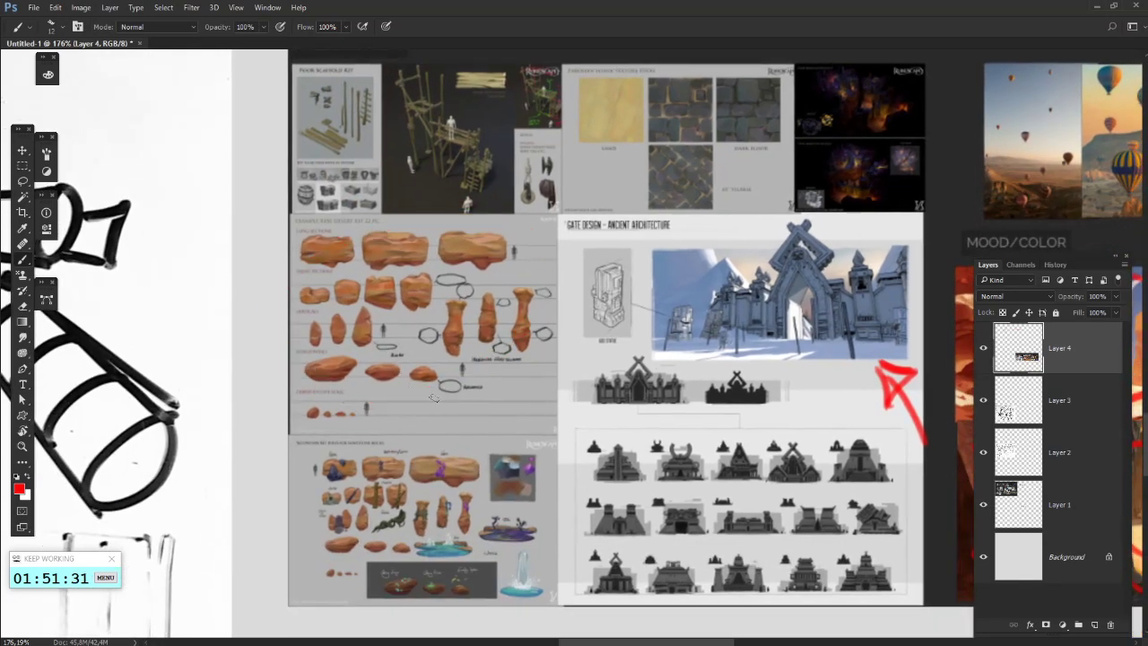
{"action": "mouse_move", "coordinate": [393, 441]}
{"action": "left_mouse_down"}
{"action": "mouse_move", "coordinate": [409, 203]}
{"action": "mouse_move", "coordinate": [357, 449]}
{"action": "left_mouse_up"}
{"action": "key", "text": "ctrl+z"}
{"action": "left_click_drag", "start_coordinate": [460, 438], "coordinate": [462, 365]}
{"action": "left_click_drag", "start_coordinate": [489, 510], "coordinate": [516, 529]}
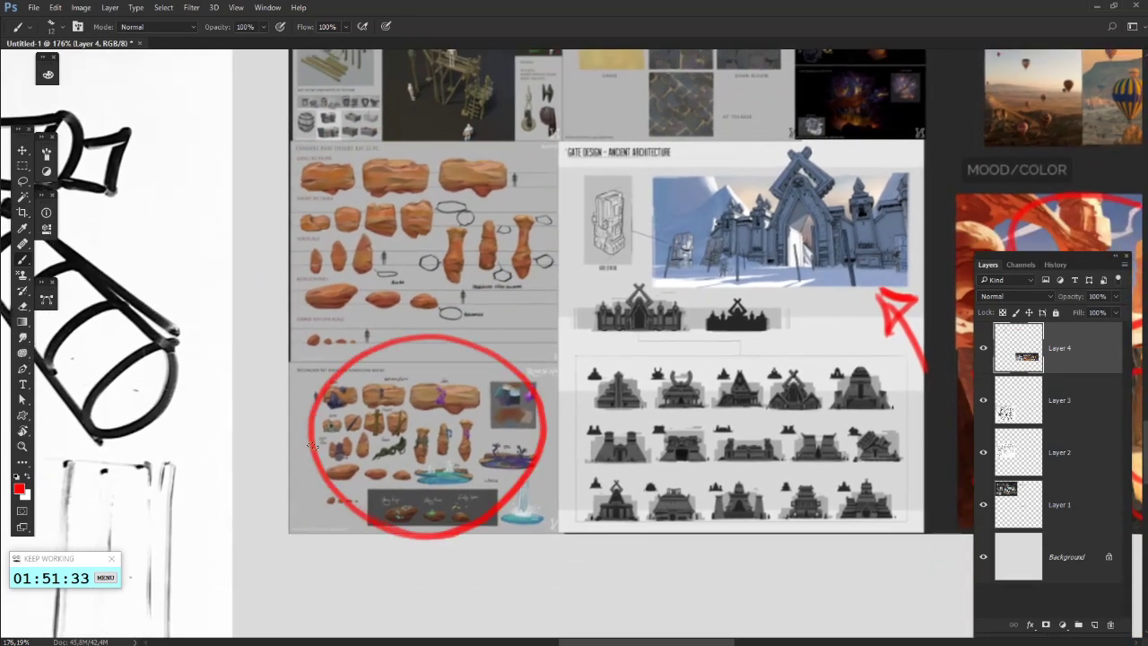
{"action": "mouse_move", "coordinate": [697, 454]}
{"action": "left_mouse_down"}
{"action": "mouse_move", "coordinate": [614, 384]}
{"action": "mouse_move", "coordinate": [537, 442]}
{"action": "left_mouse_up"}
{"action": "key", "text": "ctrl+z"}
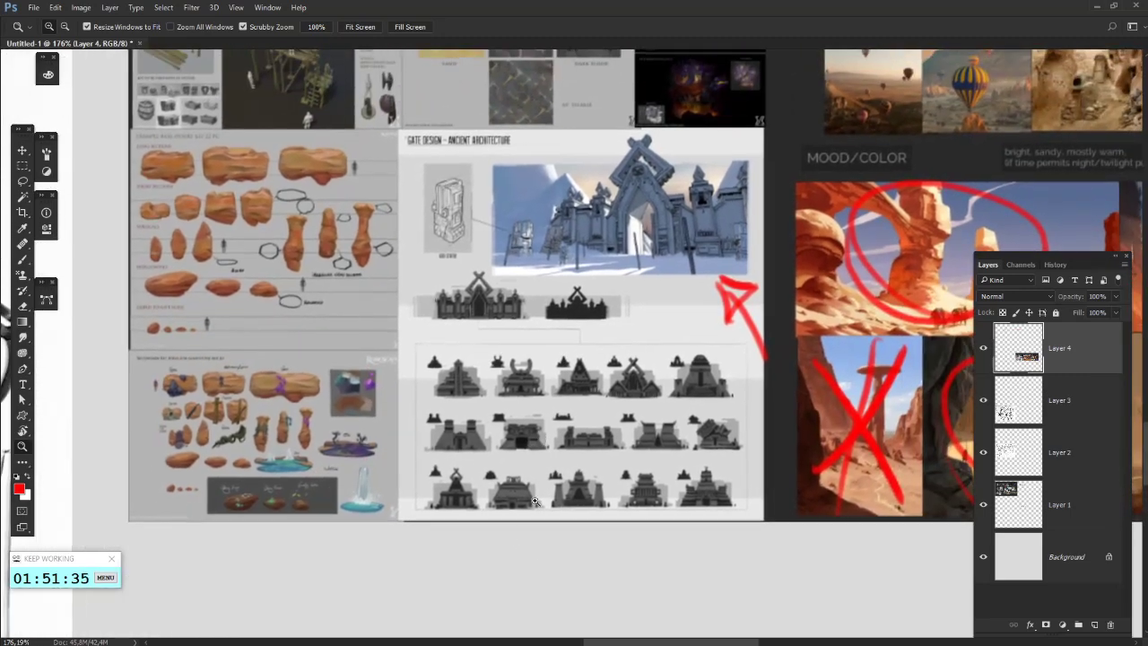
- Draw a red arrow below the gate design sheet, pointing up at the building silhouettes
{"action": "mouse_move", "coordinate": [506, 599]}
{"action": "left_mouse_down"}
{"action": "mouse_move", "coordinate": [554, 570]}
{"action": "mouse_move", "coordinate": [519, 561]}
{"action": "left_mouse_up"}
{"action": "mouse_move", "coordinate": [745, 517]}
{"action": "left_mouse_down"}
{"action": "mouse_move", "coordinate": [558, 486]}
{"action": "mouse_move", "coordinate": [520, 518]}
{"action": "left_mouse_up"}
{"action": "mouse_move", "coordinate": [429, 387]}
{"action": "left_mouse_down"}
{"action": "mouse_move", "coordinate": [476, 435]}
{"action": "mouse_move", "coordinate": [431, 388]}
{"action": "left_mouse_up"}
{"action": "mouse_move", "coordinate": [583, 255]}
{"action": "left_mouse_down"}
{"action": "mouse_move", "coordinate": [519, 412]}
{"action": "mouse_move", "coordinate": [435, 463]}
{"action": "left_mouse_up"}
- Try more red marks on the mood board, undoing each one, and return to the Mood/Color references
{"action": "mouse_move", "coordinate": [897, 309]}
{"action": "left_mouse_down"}
{"action": "mouse_move", "coordinate": [712, 323]}
{"action": "mouse_move", "coordinate": [727, 255]}
{"action": "left_mouse_up"}
{"action": "key", "text": "ctrl+z"}
{"action": "mouse_move", "coordinate": [630, 344]}
{"action": "left_mouse_down"}
{"action": "mouse_move", "coordinate": [735, 290]}
{"action": "mouse_move", "coordinate": [888, 290]}
{"action": "left_mouse_up"}
{"action": "key", "text": "ctrl+z"}
{"action": "left_click_drag", "start_coordinate": [670, 439], "coordinate": [726, 392]}
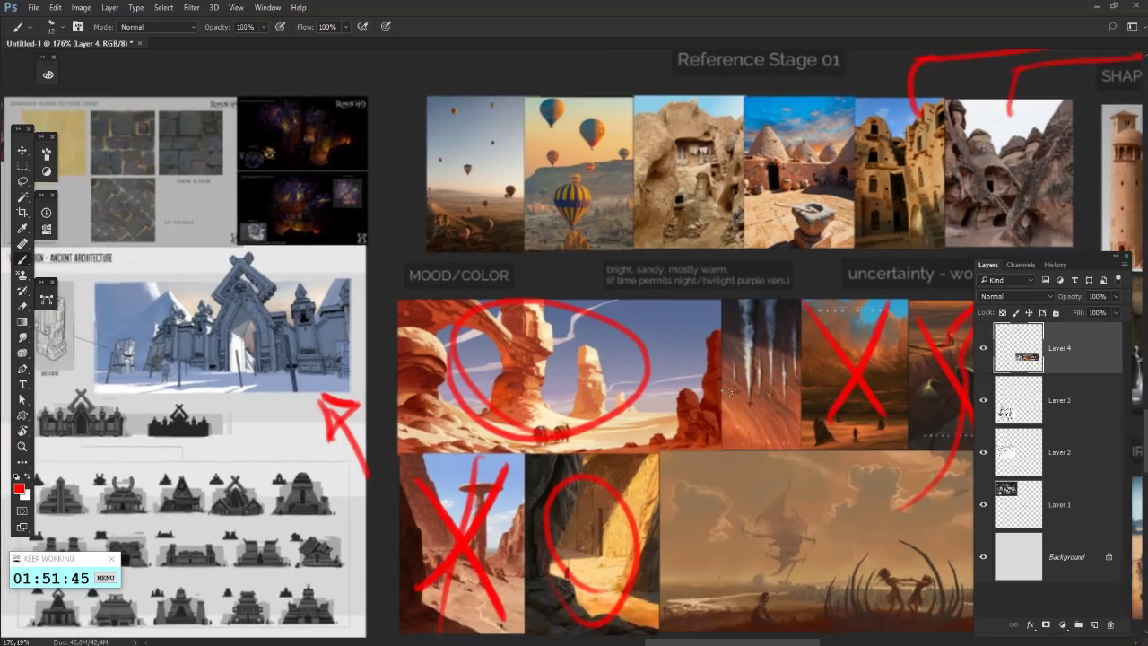
- Examine the whole annotated mood board, from the Presentation sheets to the Direction images and pre-production notes
{"action": "scroll", "coordinate": [721, 367], "scroll_direction": "down", "scroll_amount": 11}
{"action": "scroll", "coordinate": [427, 360], "scroll_direction": "up", "scroll_amount": 1}
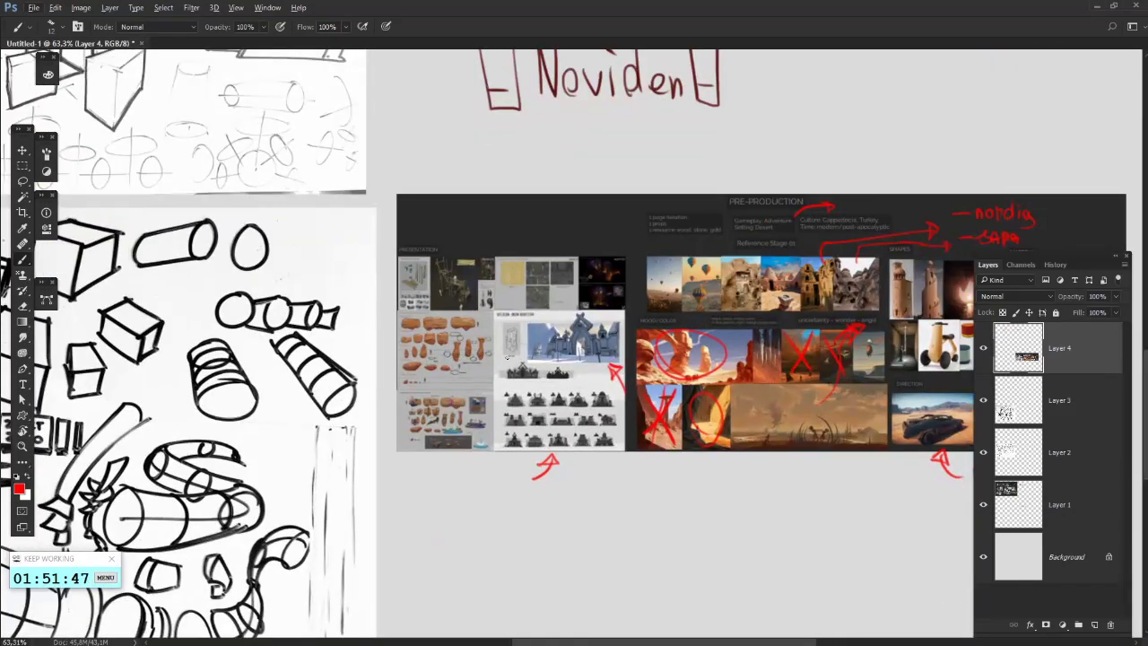
{"action": "scroll", "coordinate": [782, 393], "scroll_direction": "down", "scroll_amount": 2}
{"action": "scroll", "coordinate": [783, 393], "scroll_direction": "up", "scroll_amount": 5}
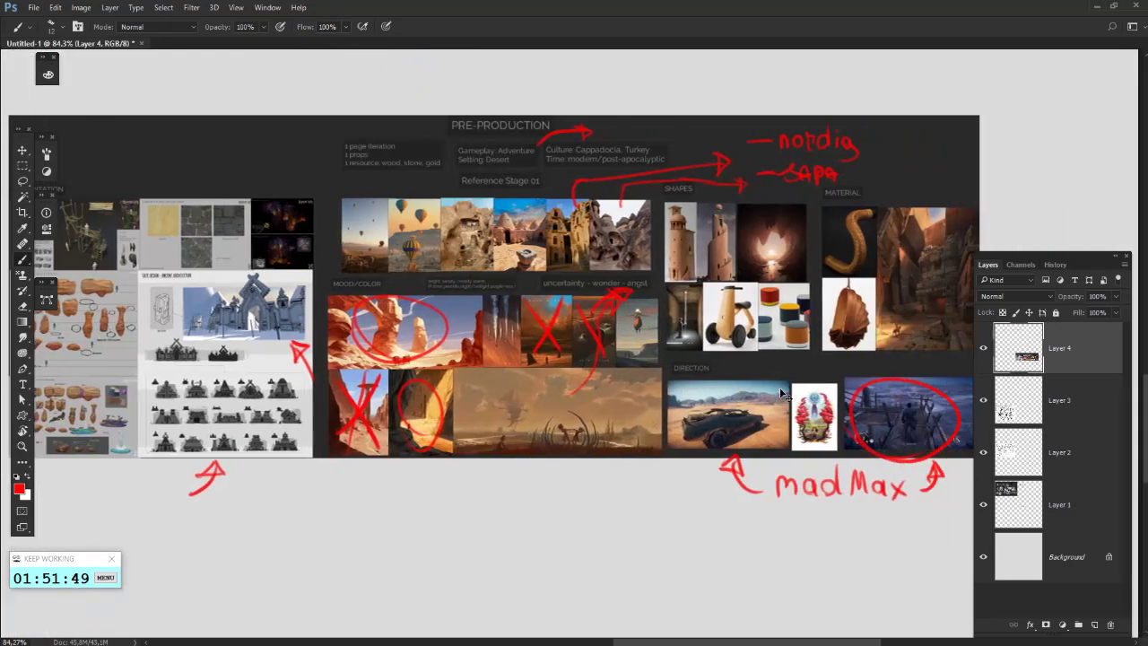
{"action": "left_click_drag", "start_coordinate": [782, 393], "coordinate": [704, 518]}
{"action": "scroll", "coordinate": [519, 336], "scroll_direction": "down", "scroll_amount": 2}
{"action": "scroll", "coordinate": [483, 296], "scroll_direction": "up", "scroll_amount": 4}
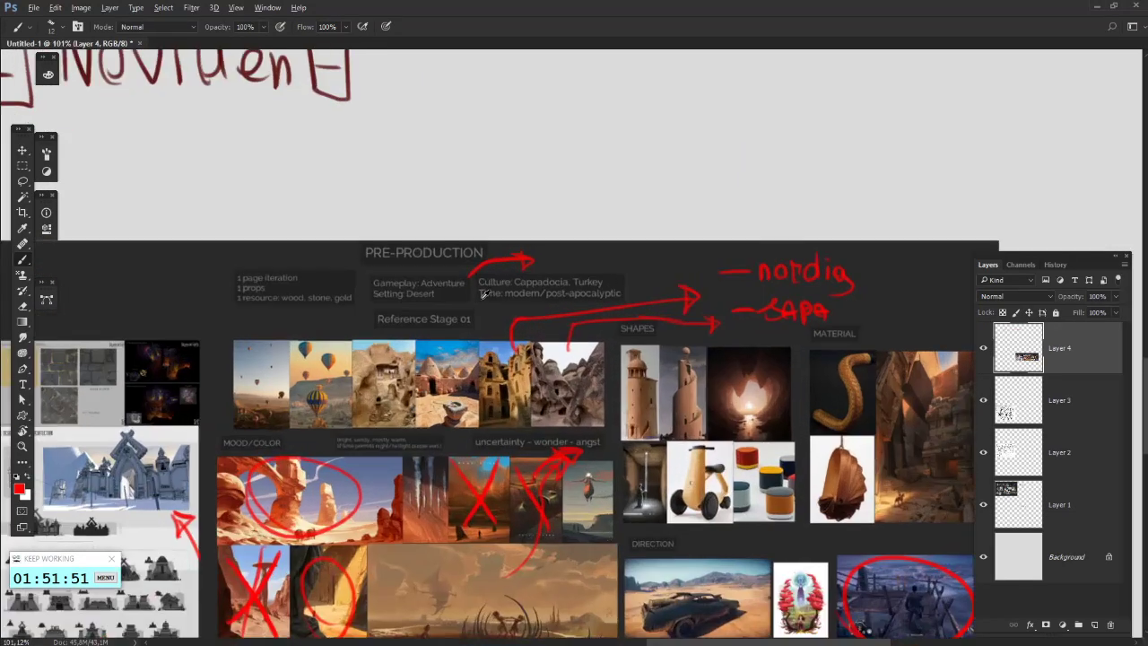
{"action": "scroll", "coordinate": [483, 296], "scroll_direction": "up", "scroll_amount": 3}
- Try a red underline beneath the Culture: Cappadocia, Turkey note and undo it
{"action": "mouse_move", "coordinate": [523, 314]}
{"action": "left_mouse_down"}
{"action": "mouse_move", "coordinate": [607, 317]}
{"action": "mouse_move", "coordinate": [565, 318]}
{"action": "left_mouse_up"}
{"action": "key", "text": "ctrl+z"}
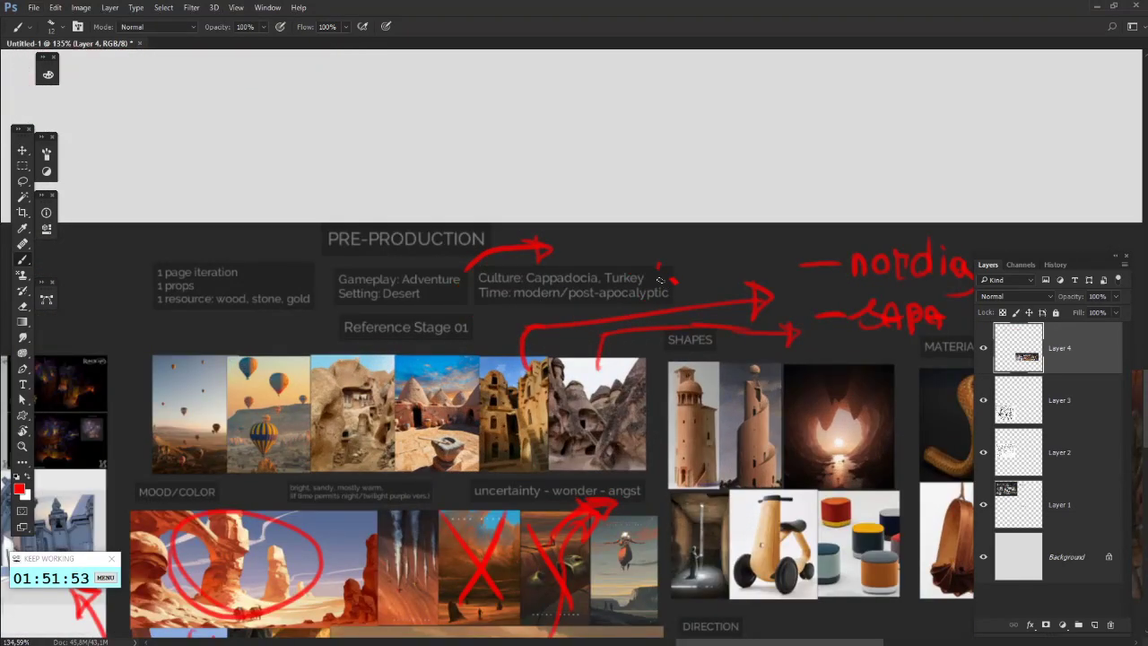
{"action": "left_click_drag", "start_coordinate": [659, 265], "coordinate": [512, 287]}
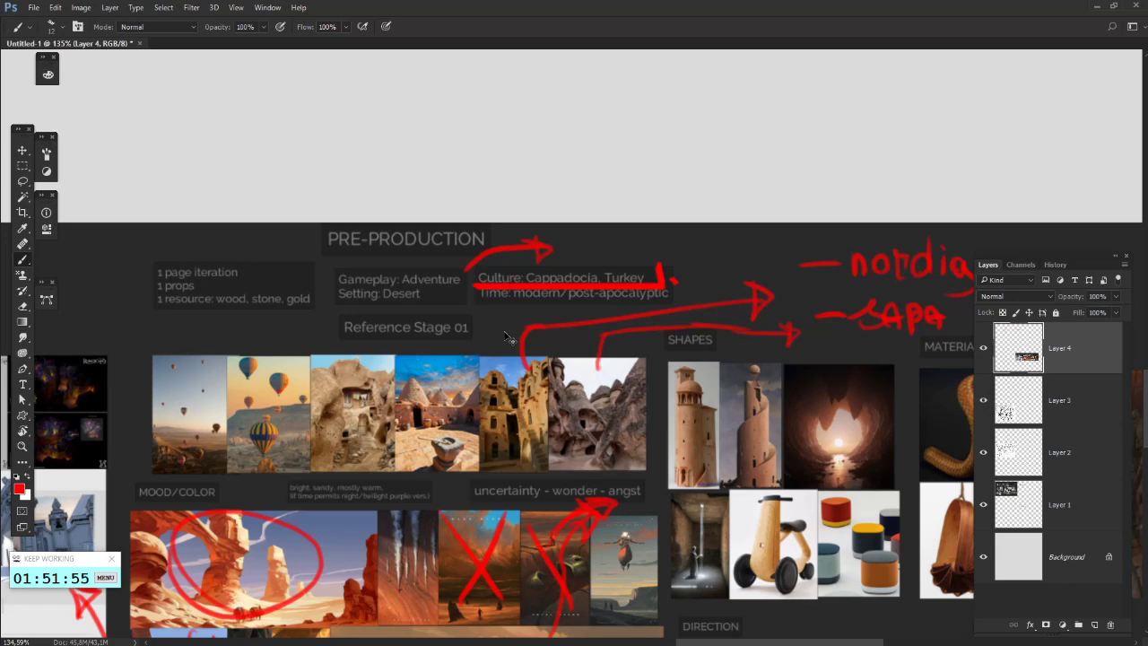
{"action": "key", "text": "ctrl+z"}
- Try a short red stroke and a long line across the Reference Stage 01 photos, undoing both
{"action": "scroll", "coordinate": [507, 339], "scroll_direction": "down", "scroll_amount": 1}
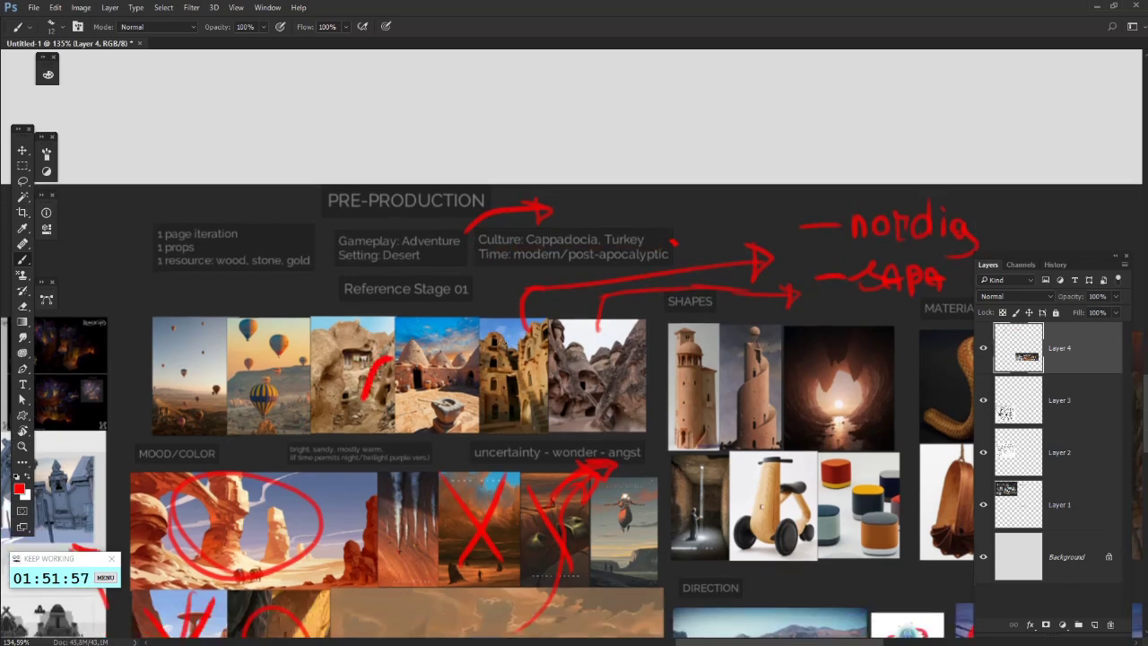
{"action": "left_click_drag", "start_coordinate": [505, 343], "coordinate": [362, 372]}
{"action": "key", "text": "ctrl+z"}
{"action": "left_click_drag", "start_coordinate": [621, 380], "coordinate": [289, 378]}
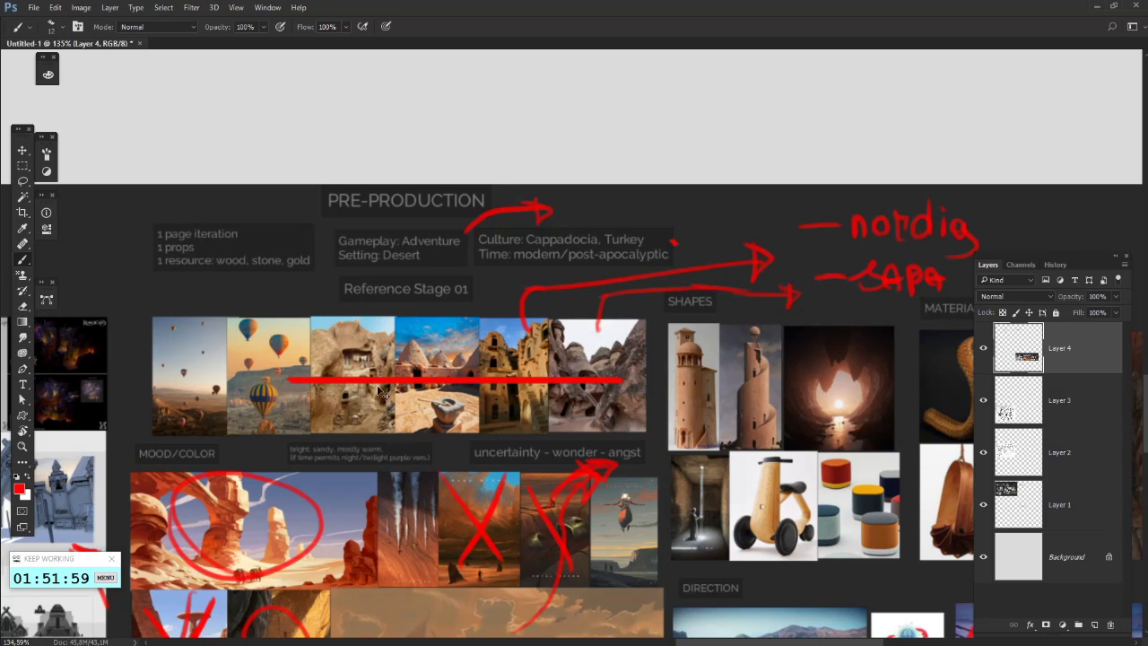
{"action": "key", "text": "ctrl+z"}
- Try red arched strokes over the cave dwelling and domed huts photos in Reference Stage 01, undoing each one
{"action": "mouse_move", "coordinate": [332, 417]}
{"action": "left_mouse_down"}
{"action": "mouse_move", "coordinate": [335, 328]}
{"action": "mouse_move", "coordinate": [346, 400]}
{"action": "mouse_move", "coordinate": [373, 352]}
{"action": "left_mouse_up"}
{"action": "key", "text": "ctrl+z"}
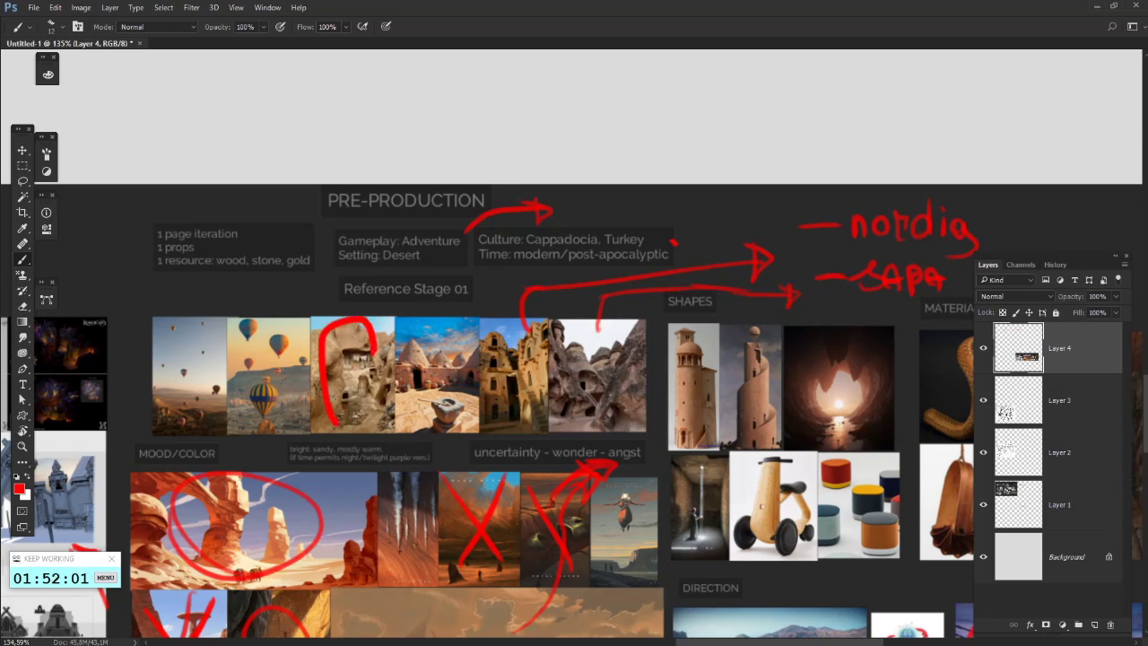
{"action": "mouse_move", "coordinate": [431, 411]}
{"action": "left_mouse_down"}
{"action": "mouse_move", "coordinate": [422, 339]}
{"action": "mouse_move", "coordinate": [463, 350]}
{"action": "left_mouse_up"}
{"action": "key", "text": "ctrl+z"}
{"action": "key", "text": "ctrl+z"}
{"action": "mouse_move", "coordinate": [349, 406]}
{"action": "left_mouse_down"}
{"action": "mouse_move", "coordinate": [383, 391]}
{"action": "mouse_move", "coordinate": [393, 414]}
{"action": "left_mouse_up"}
{"action": "key", "text": "ctrl+z"}
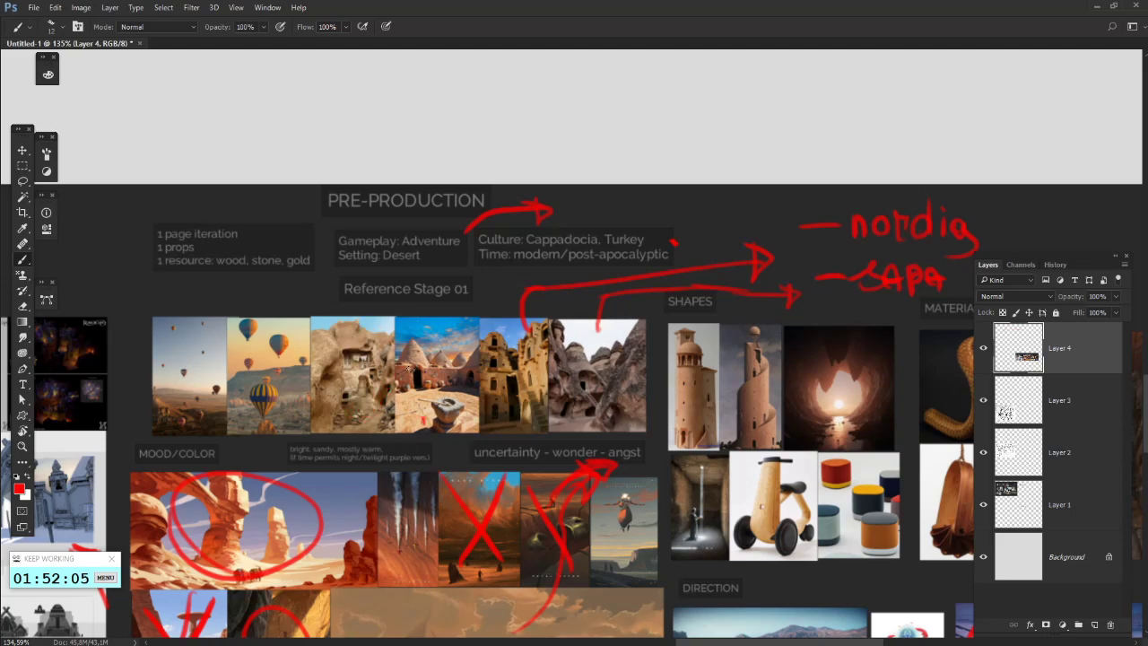
- Try red strokes over the cave dwelling, the domed huts and the stone bowl in Reference Stage 01, undoing each one
{"action": "mouse_move", "coordinate": [409, 369]}
{"action": "left_mouse_down"}
{"action": "mouse_move", "coordinate": [446, 415]}
{"action": "mouse_move", "coordinate": [453, 404]}
{"action": "mouse_move", "coordinate": [498, 441]}
{"action": "left_mouse_up"}
{"action": "key", "text": "ctrl+z"}
{"action": "left_click_drag", "start_coordinate": [255, 341], "coordinate": [318, 440]}
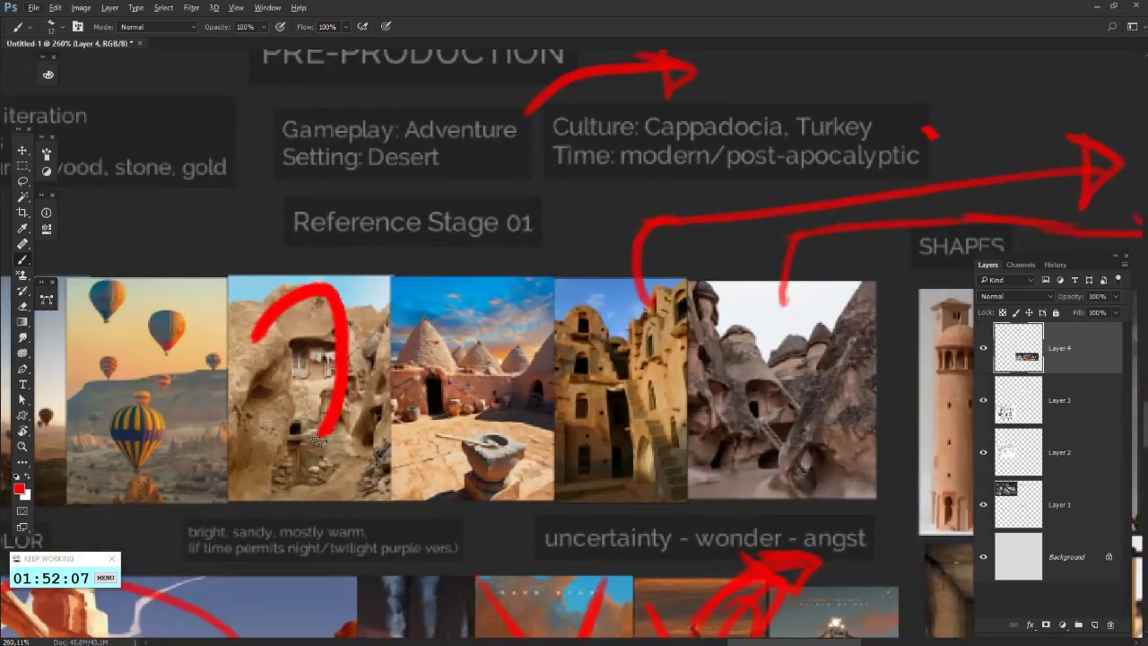
{"action": "key", "text": "ctrl+z"}
{"action": "left_click_drag", "start_coordinate": [442, 448], "coordinate": [502, 429]}
{"action": "key", "text": "ctrl+z"}
{"action": "left_click_drag", "start_coordinate": [437, 562], "coordinate": [492, 475]}
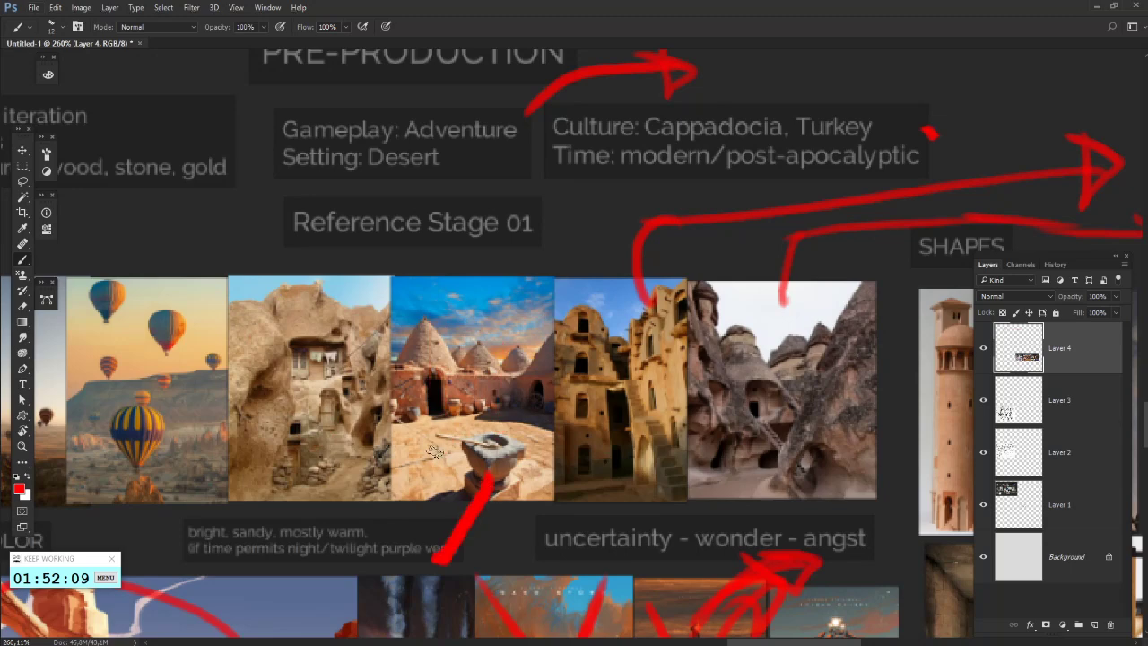
{"action": "key", "text": "ctrl+z"}
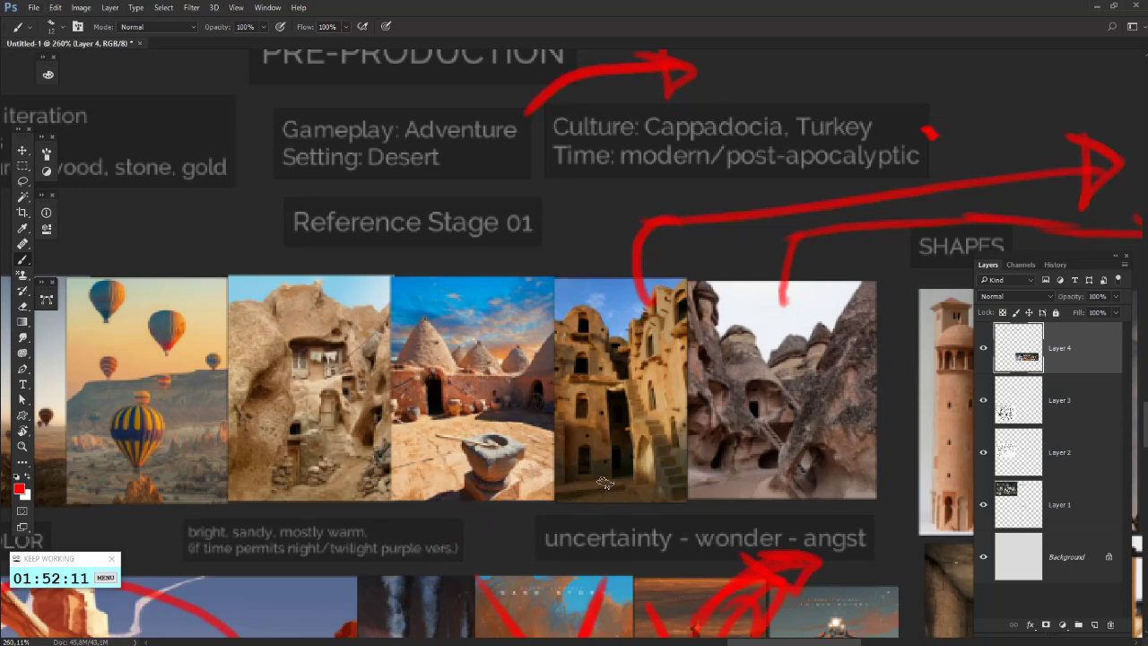
- Examine the Pre-production notes and the Reference Stage 01 photos alongside the Shapes, Mood/Color and Presentation sections
{"action": "scroll", "coordinate": [640, 497], "scroll_direction": "up", "scroll_amount": 3}
{"action": "scroll", "coordinate": [619, 494], "scroll_direction": "right", "scroll_amount": 3}
{"action": "scroll", "coordinate": [606, 485], "scroll_direction": "down", "scroll_amount": 4}
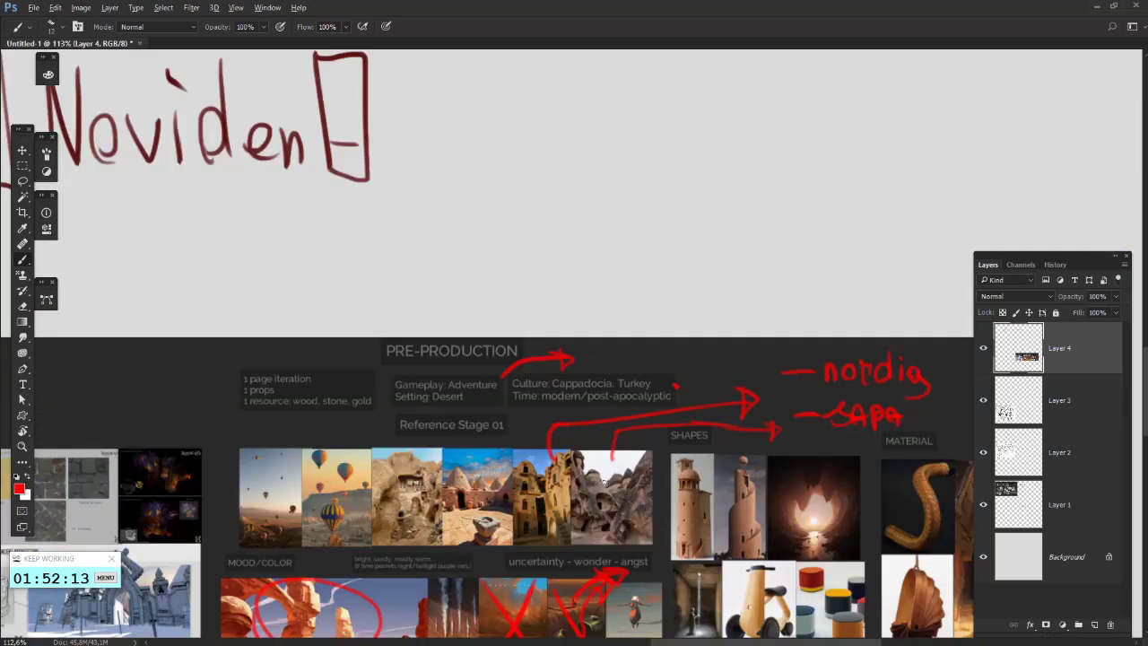
{"action": "scroll", "coordinate": [604, 486], "scroll_direction": "up", "scroll_amount": 3}
{"action": "scroll", "coordinate": [603, 484], "scroll_direction": "down", "scroll_amount": 5}
{"action": "scroll", "coordinate": [603, 486], "scroll_direction": "right", "scroll_amount": 2}
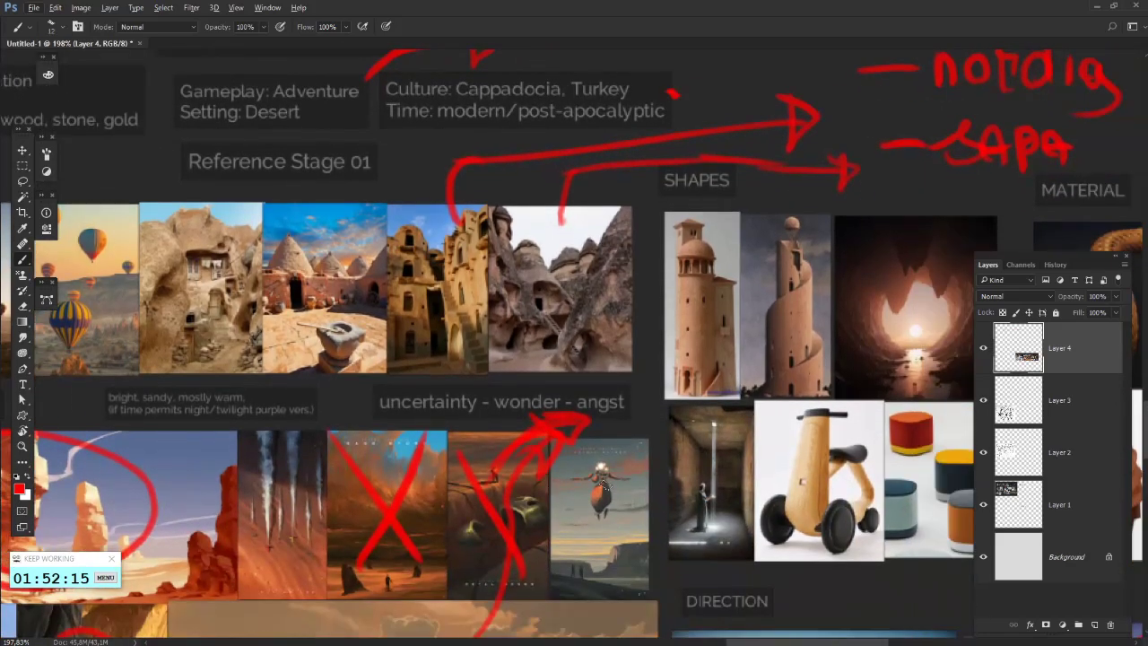
{"action": "scroll", "coordinate": [506, 352], "scroll_direction": "up", "scroll_amount": 4}
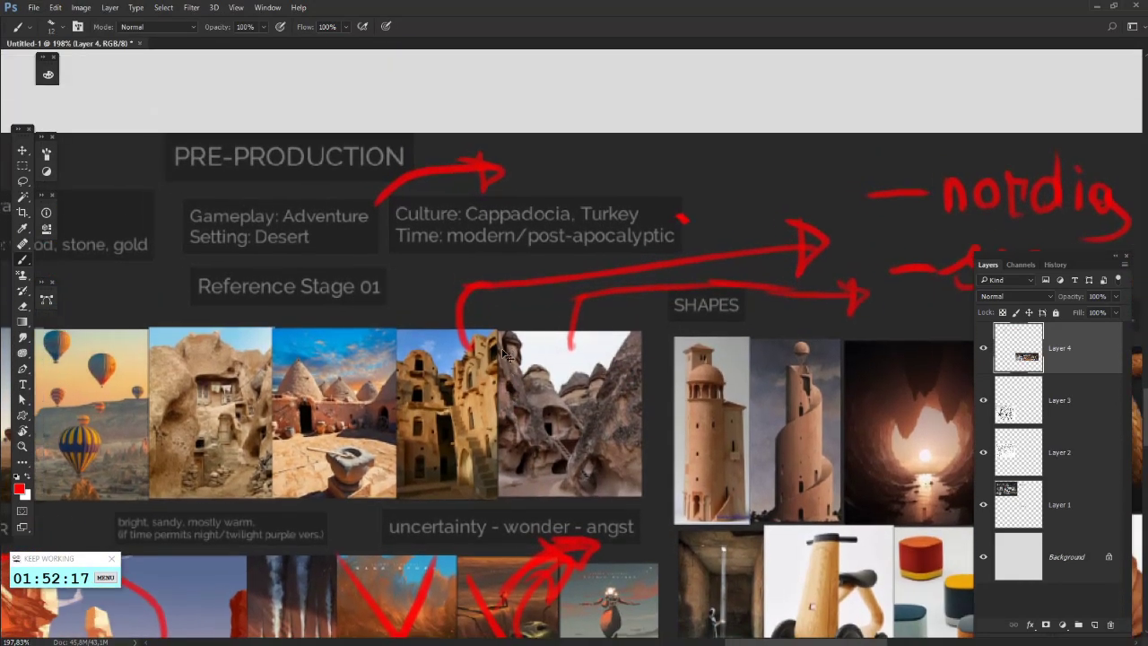
{"action": "scroll", "coordinate": [505, 355], "scroll_direction": "left", "scroll_amount": 4}
{"action": "scroll", "coordinate": [507, 354], "scroll_direction": "left", "scroll_amount": 3}
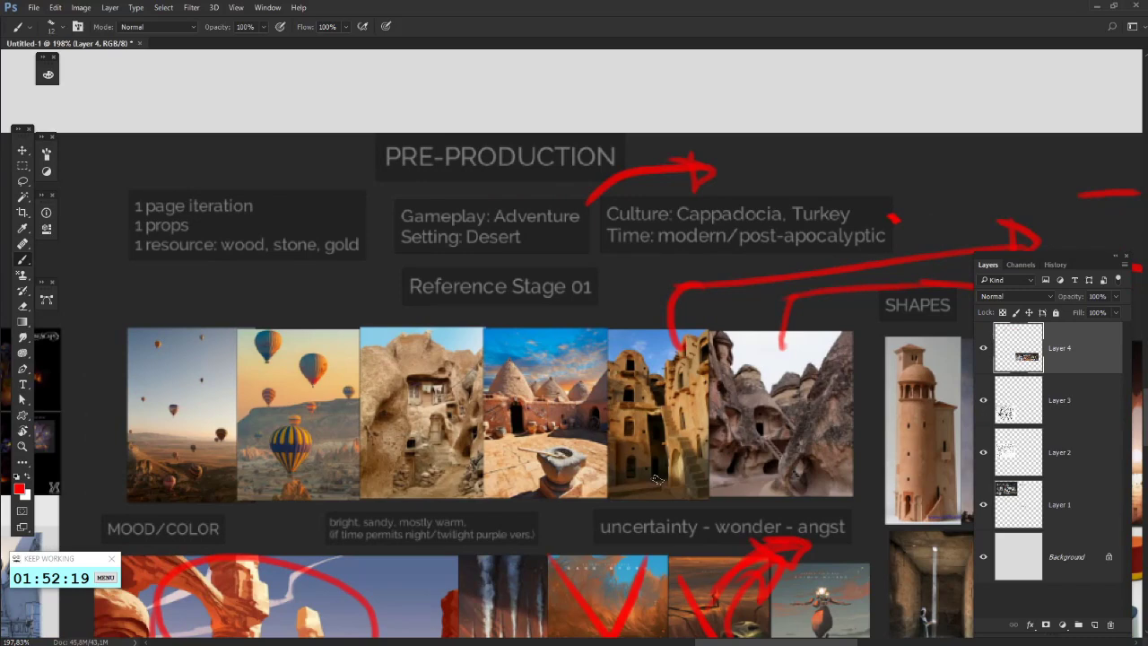
{"action": "scroll", "coordinate": [651, 462], "scroll_direction": "left", "scroll_amount": 9}
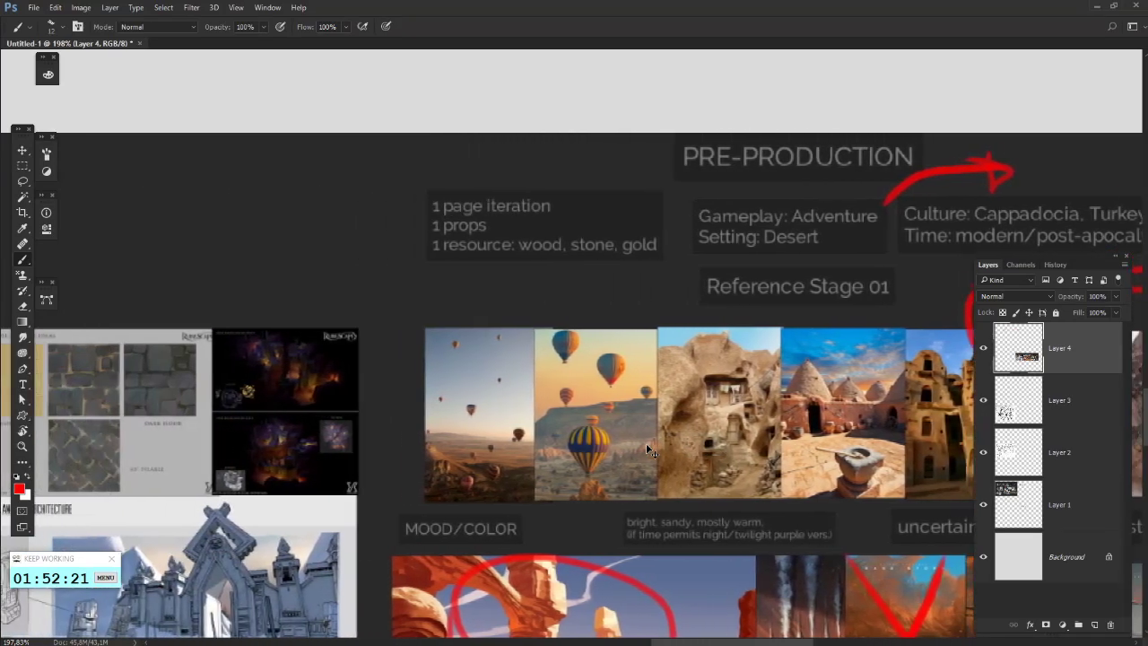
{"action": "scroll", "coordinate": [645, 443], "scroll_direction": "down", "scroll_amount": 4}
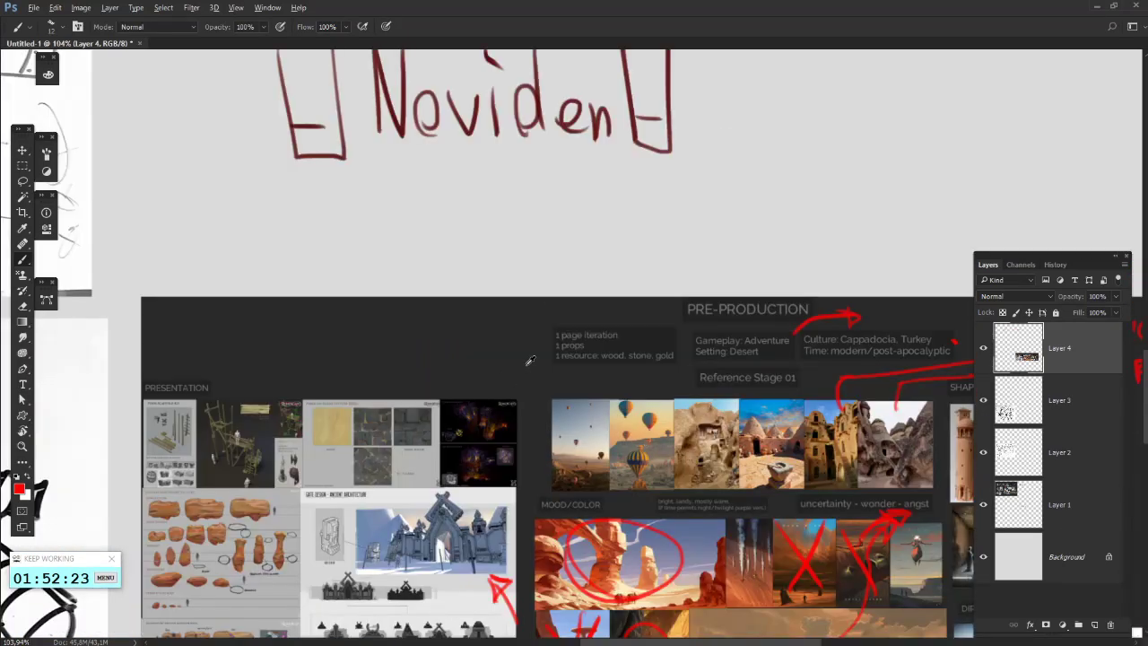
{"action": "scroll", "coordinate": [734, 339], "scroll_direction": "up", "scroll_amount": 4}
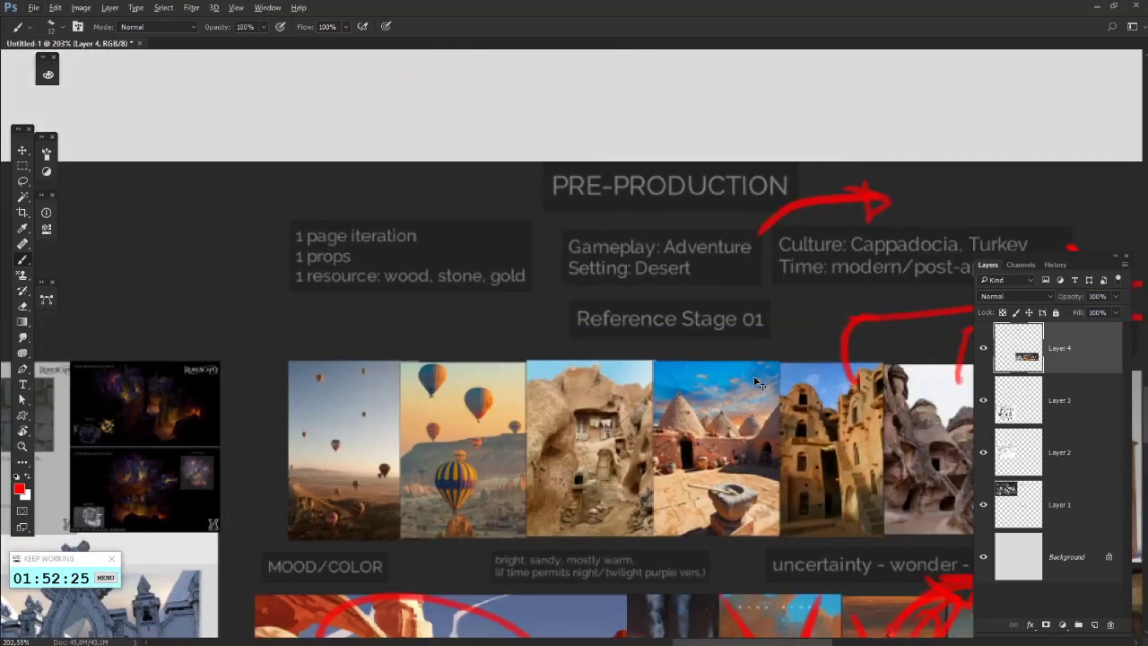
- Try a thick red bracket underline beneath the Setting: Desert note and undo it
{"action": "left_click_drag", "start_coordinate": [554, 283], "coordinate": [698, 289]}
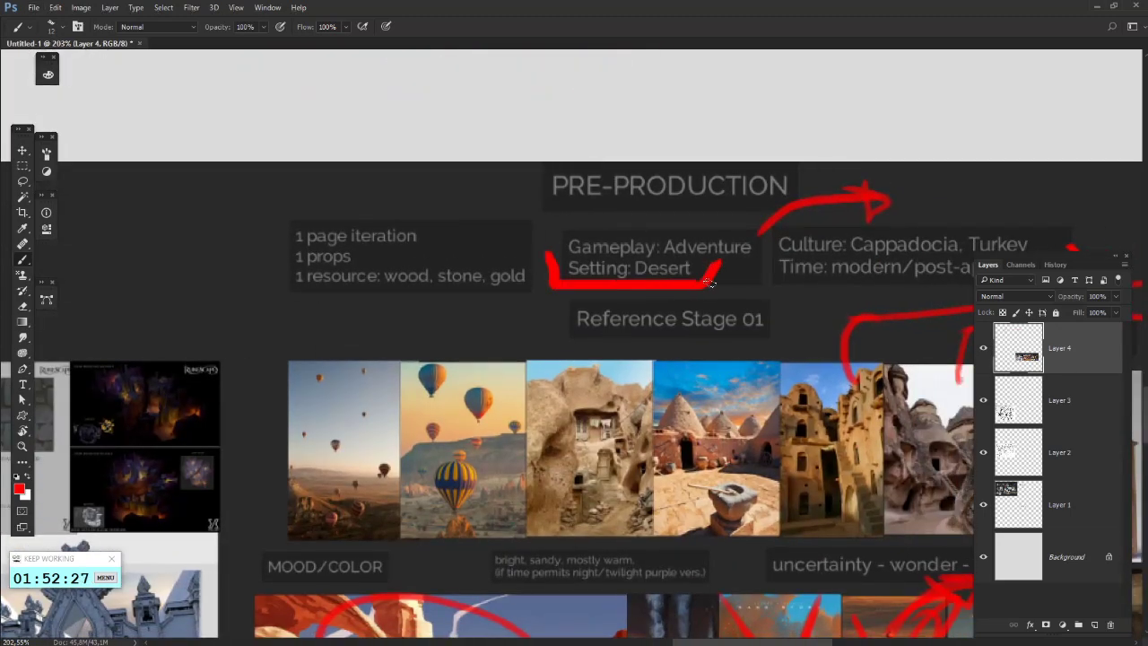
{"action": "scroll", "coordinate": [753, 303], "scroll_direction": "right", "scroll_amount": 1}
{"action": "scroll", "coordinate": [754, 304], "scroll_direction": "down", "scroll_amount": 1}
{"action": "scroll", "coordinate": [752, 303], "scroll_direction": "right", "scroll_amount": 1}
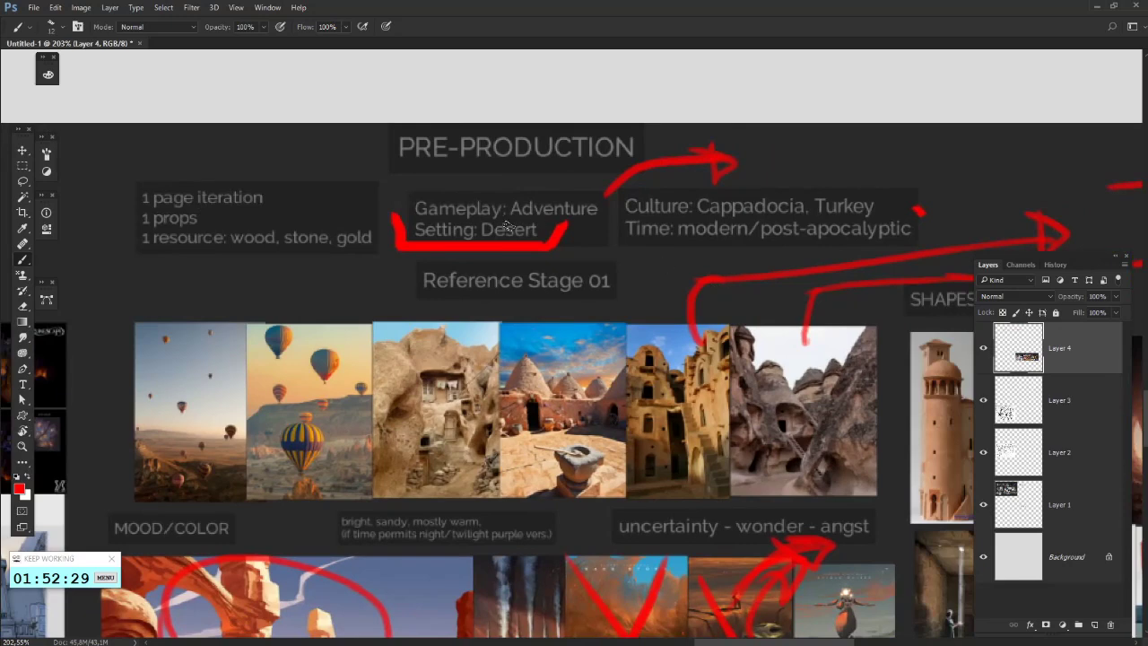
{"action": "key", "text": "ctrl+alt+z"}
{"action": "key", "text": "ctrl+alt+z"}
{"action": "scroll", "coordinate": [567, 274], "scroll_direction": "right", "scroll_amount": 1}
{"action": "key", "text": "ctrl+alt+z"}
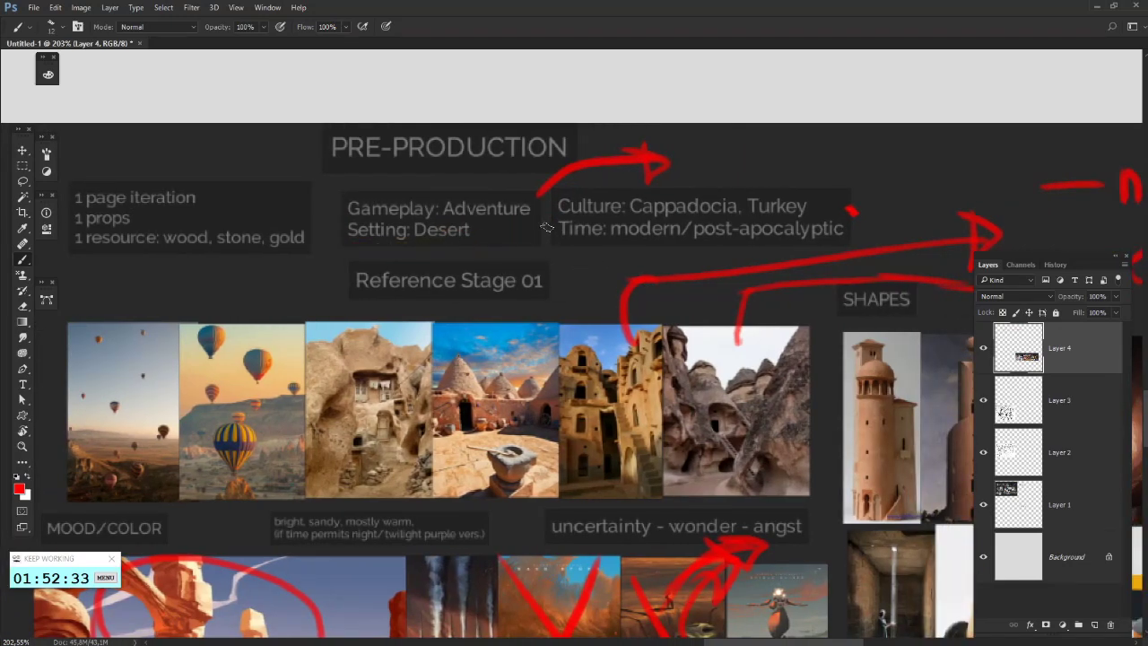
- Underline the Culture: Cappadocia, Turkey and Time: modern/post-apocalyptic note with a thick red bracket-shaped line
{"action": "left_click_drag", "start_coordinate": [549, 260], "coordinate": [861, 252]}
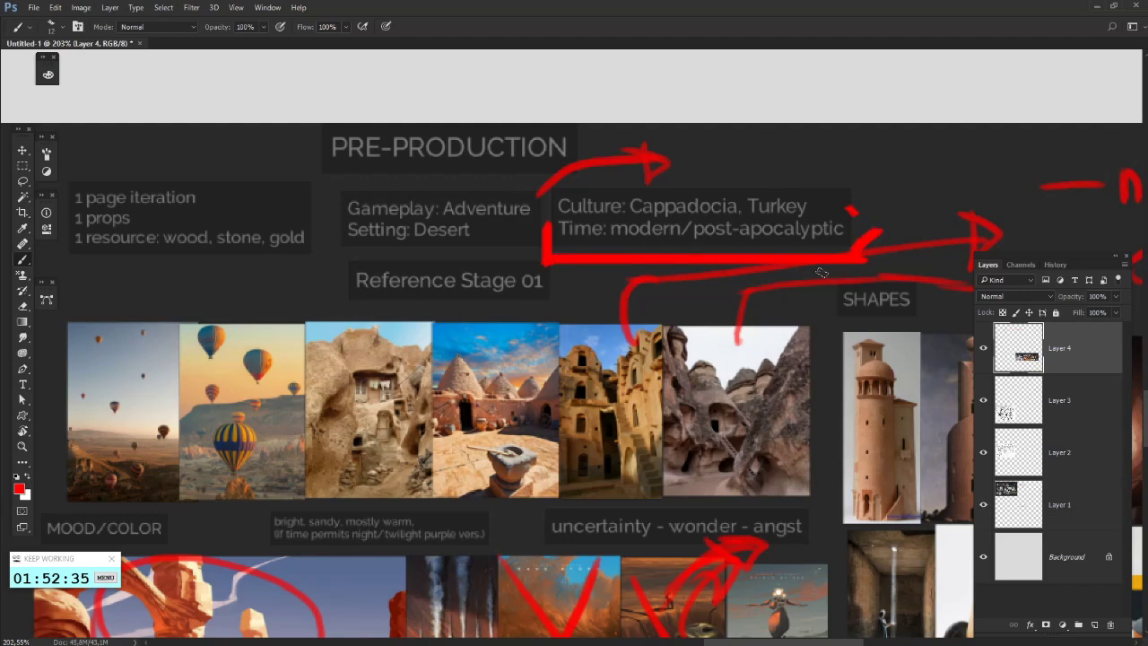
{"action": "scroll", "coordinate": [821, 271], "scroll_direction": "right", "scroll_amount": 1}
{"action": "scroll", "coordinate": [822, 271], "scroll_direction": "down", "scroll_amount": 3}
{"action": "scroll", "coordinate": [822, 272], "scroll_direction": "up", "scroll_amount": 3}
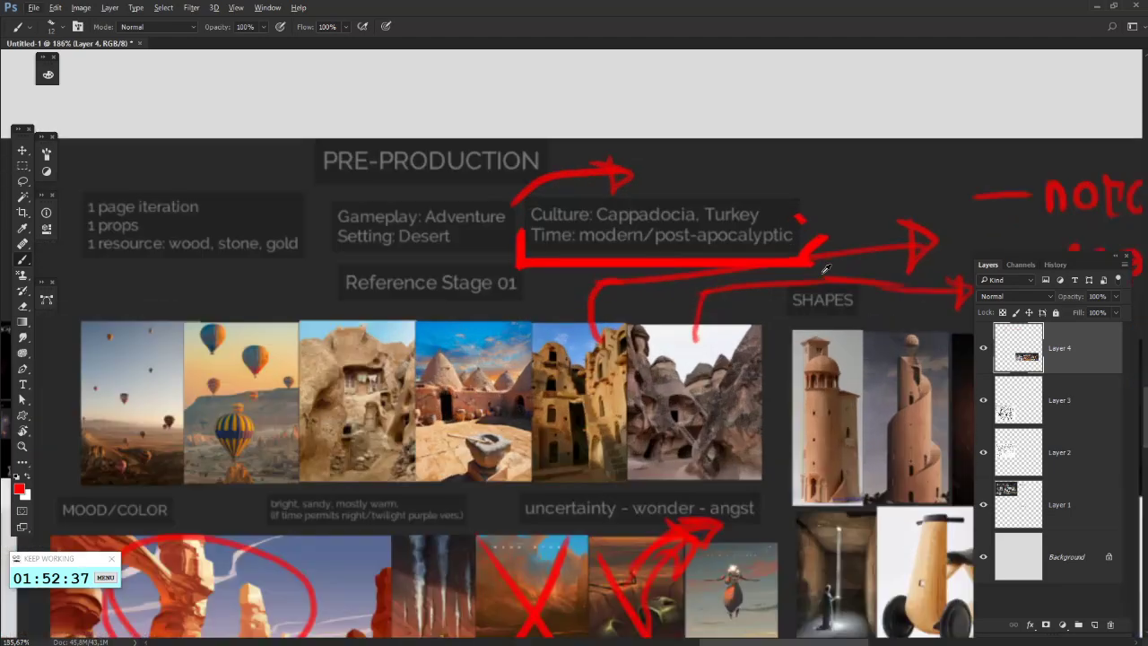
- Try a curved red stroke across the rock-architecture photos in Reference Stage 01 and undo it
{"action": "scroll", "coordinate": [821, 272], "scroll_direction": "down", "scroll_amount": 2}
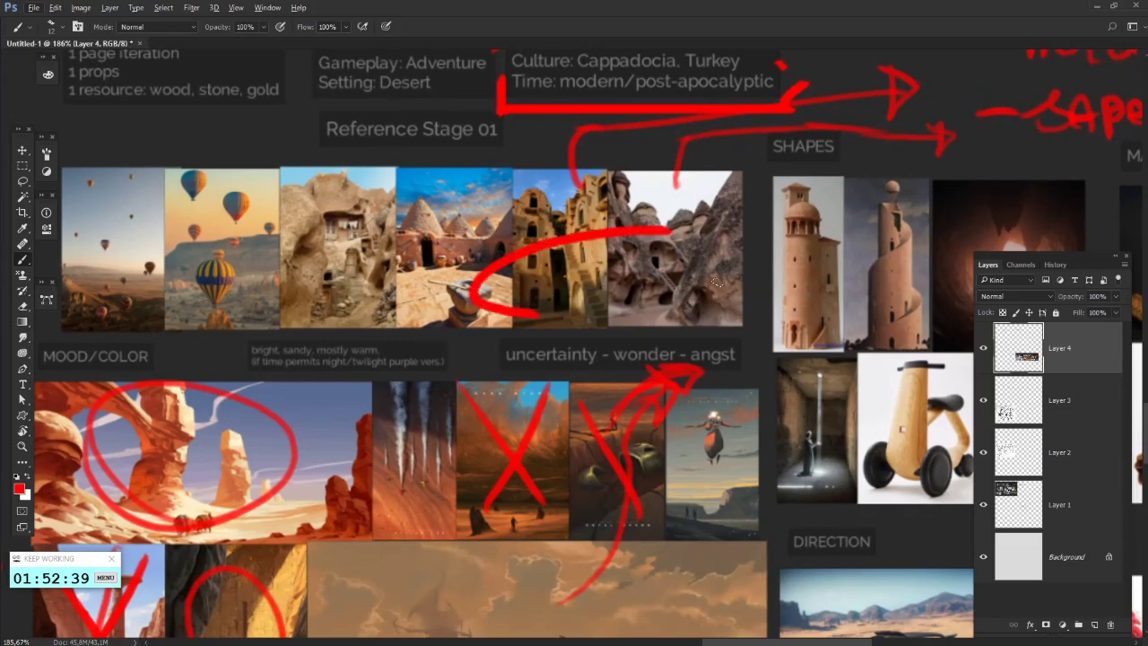
{"action": "scroll", "coordinate": [599, 285], "scroll_direction": "down", "scroll_amount": 5}
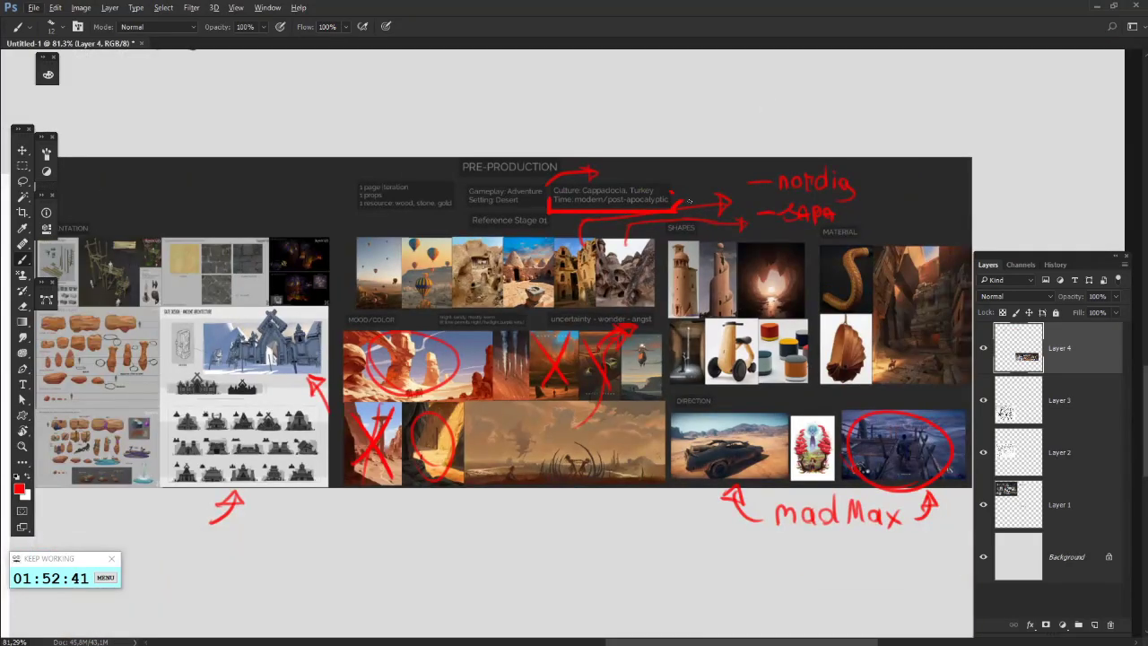
{"action": "scroll", "coordinate": [628, 220], "scroll_direction": "up", "scroll_amount": 5}
{"action": "mouse_move", "coordinate": [626, 348]}
{"action": "left_mouse_down"}
{"action": "mouse_move", "coordinate": [484, 254]}
{"action": "mouse_move", "coordinate": [596, 333]}
{"action": "mouse_move", "coordinate": [451, 325]}
{"action": "left_mouse_up"}
{"action": "key", "text": "ctrl+z"}
{"action": "scroll", "coordinate": [452, 325], "scroll_direction": "up", "scroll_amount": 2}
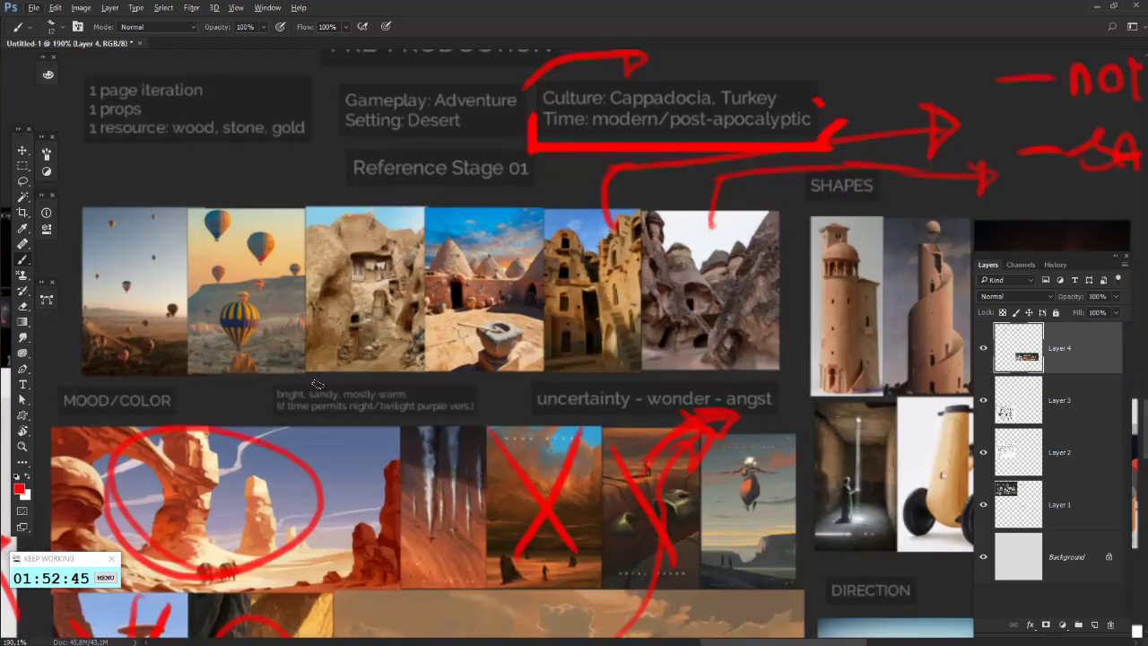
- Try a red rectangular frame around the four rock-architecture photos in Reference Stage 01, undoing its sides
{"action": "mouse_move", "coordinate": [317, 384]}
{"action": "left_mouse_down"}
{"action": "mouse_move", "coordinate": [640, 401]}
{"action": "mouse_move", "coordinate": [794, 382]}
{"action": "mouse_move", "coordinate": [778, 380]}
{"action": "mouse_move", "coordinate": [778, 194]}
{"action": "mouse_move", "coordinate": [314, 194]}
{"action": "mouse_move", "coordinate": [318, 378]}
{"action": "left_mouse_up"}
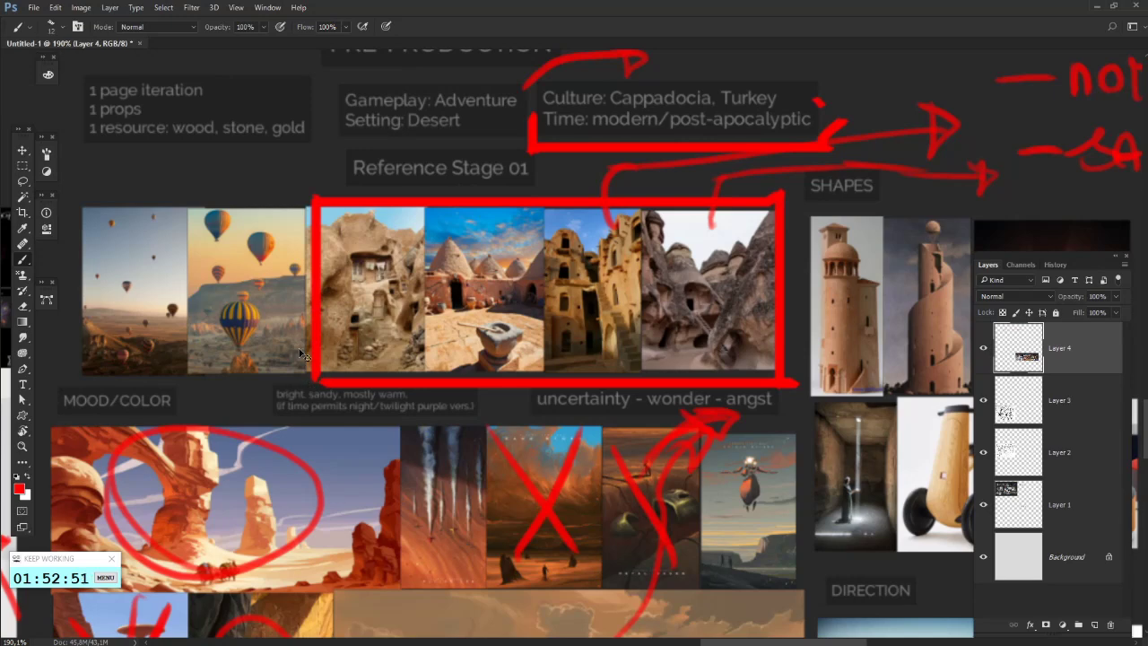
{"action": "key", "text": "ctrl+alt+z"}
{"action": "key", "text": "ctrl+alt+z"}
{"action": "key", "text": "ctrl+alt+z"}
{"action": "key", "text": "ctrl+alt+z"}
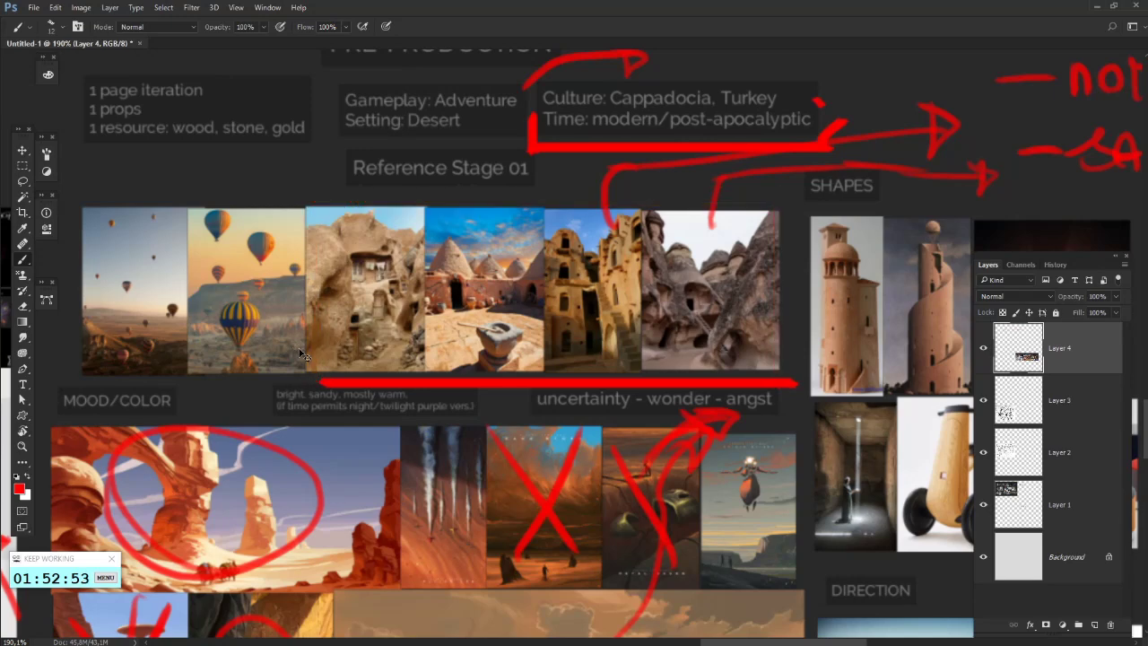
- Try red lines along the lower and right edges of the four rock-architecture photos, undoing them all
{"action": "mouse_move", "coordinate": [383, 373]}
{"action": "left_mouse_down"}
{"action": "mouse_move", "coordinate": [787, 355]}
{"action": "mouse_move", "coordinate": [786, 213]}
{"action": "mouse_move", "coordinate": [452, 211]}
{"action": "mouse_move", "coordinate": [740, 231]}
{"action": "left_mouse_up"}
{"action": "key", "text": "ctrl+z"}
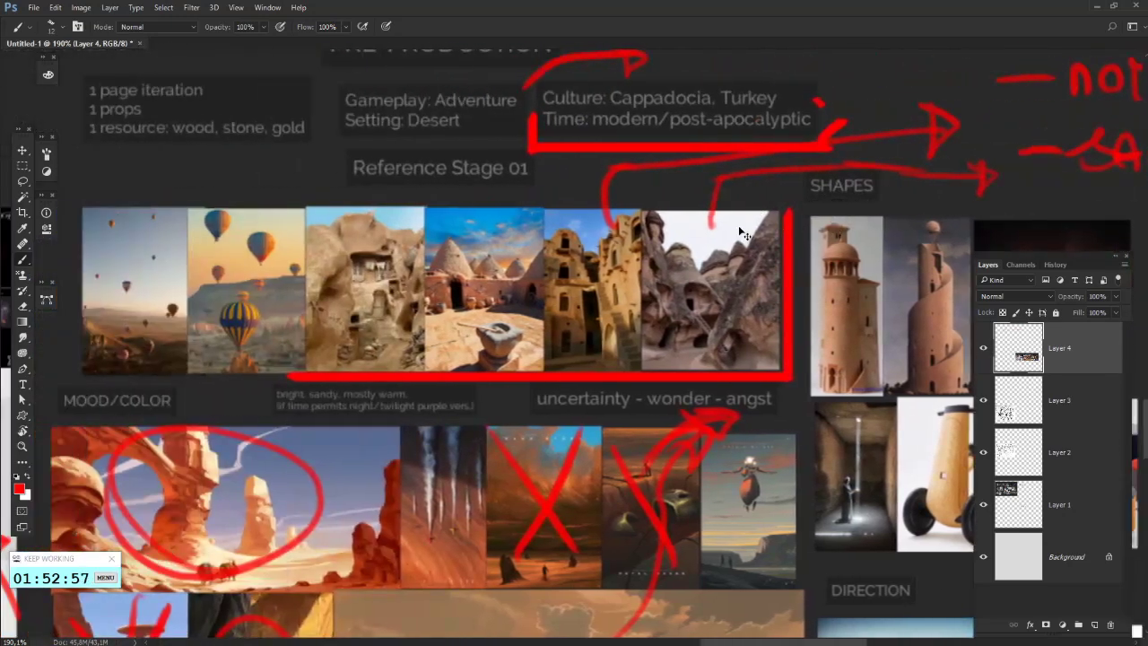
{"action": "key", "text": "ctrl+alt+z"}
{"action": "key", "text": "ctrl+alt+z"}
{"action": "mouse_move", "coordinate": [786, 394]}
{"action": "left_mouse_down"}
{"action": "mouse_move", "coordinate": [724, 379]}
{"action": "mouse_move", "coordinate": [297, 396]}
{"action": "left_mouse_up"}
{"action": "mouse_move", "coordinate": [786, 381]}
{"action": "left_mouse_down"}
{"action": "mouse_move", "coordinate": [778, 212]}
{"action": "mouse_move", "coordinate": [786, 339]}
{"action": "left_mouse_up"}
{"action": "key", "text": "ctrl+alt+z"}
{"action": "scroll", "coordinate": [664, 319], "scroll_direction": "up", "scroll_amount": 3}
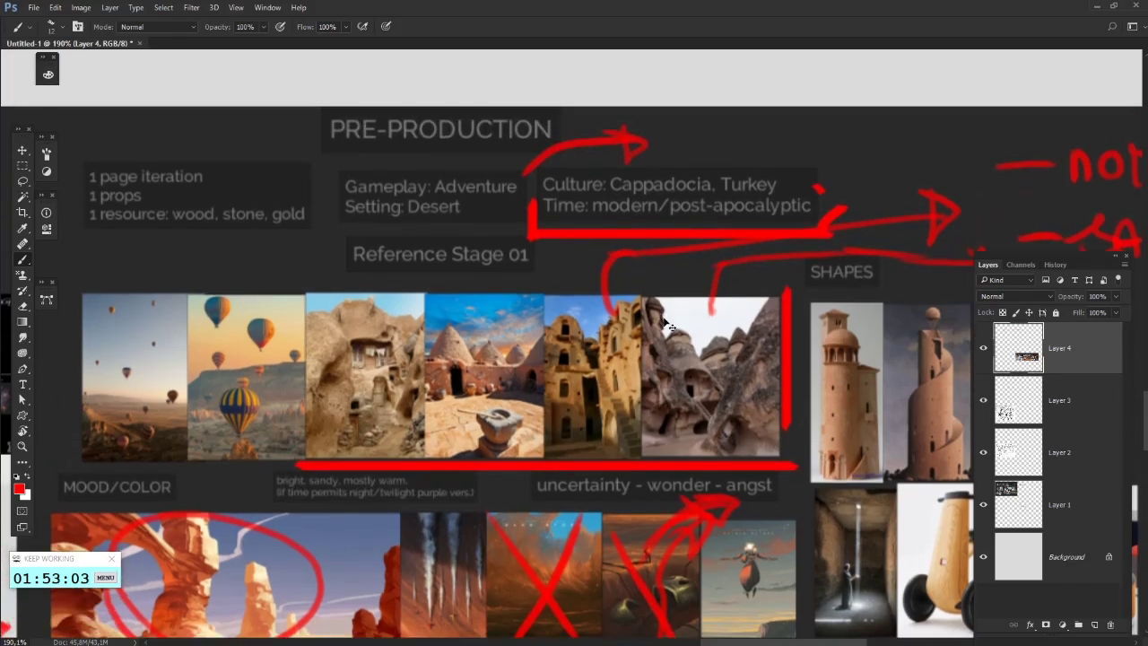
{"action": "key", "text": "ctrl+alt+z"}
{"action": "key", "text": "ctrl+alt+z"}
- Compare the Culture and Time note with the Reference Stage 01, Shapes, Material and Direction images
{"action": "scroll", "coordinate": [665, 319], "scroll_direction": "down", "scroll_amount": 2}
{"action": "scroll", "coordinate": [665, 319], "scroll_direction": "right", "scroll_amount": 3}
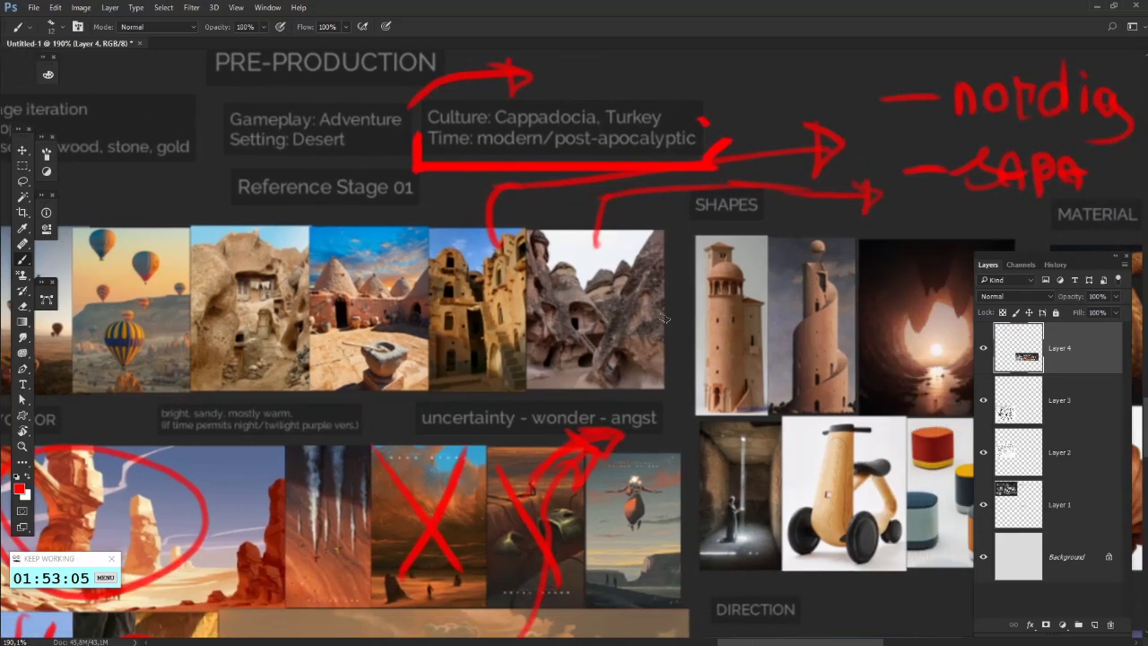
{"action": "scroll", "coordinate": [665, 320], "scroll_direction": "down", "scroll_amount": 3}
{"action": "scroll", "coordinate": [664, 319], "scroll_direction": "up", "scroll_amount": 2}
{"action": "scroll", "coordinate": [665, 320], "scroll_direction": "up", "scroll_amount": 3}
{"action": "scroll", "coordinate": [665, 319], "scroll_direction": "left", "scroll_amount": 2}
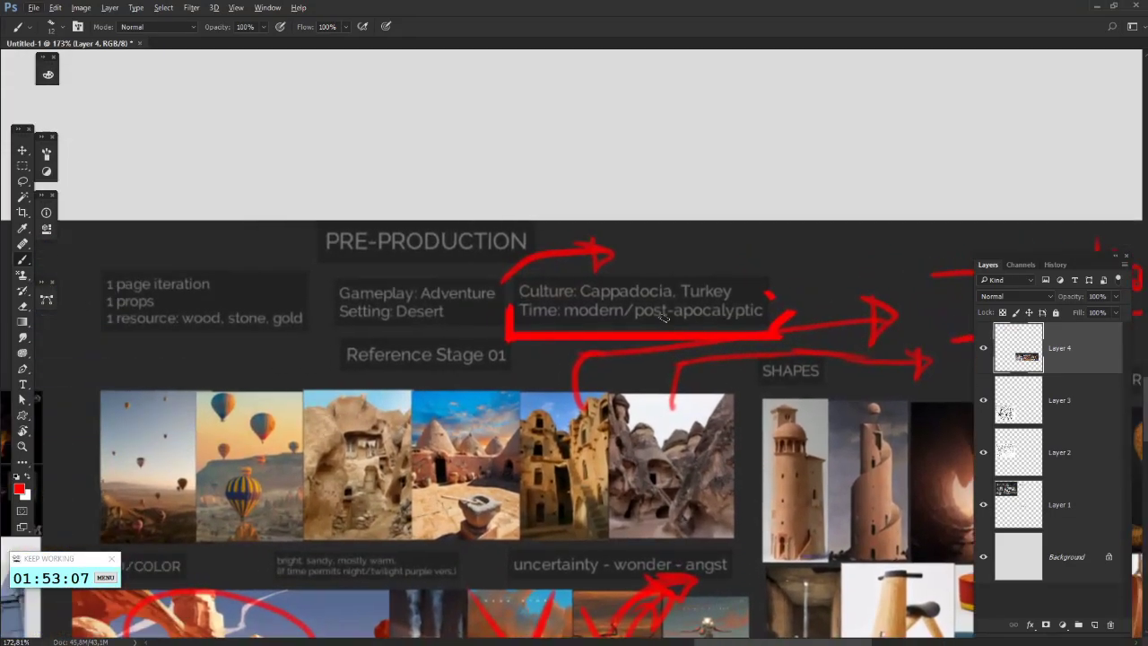
{"action": "scroll", "coordinate": [664, 320], "scroll_direction": "down", "scroll_amount": 3}
{"action": "scroll", "coordinate": [664, 319], "scroll_direction": "down", "scroll_amount": 2}
{"action": "scroll", "coordinate": [612, 321], "scroll_direction": "down", "scroll_amount": 4}
{"action": "scroll", "coordinate": [611, 321], "scroll_direction": "up", "scroll_amount": 3}
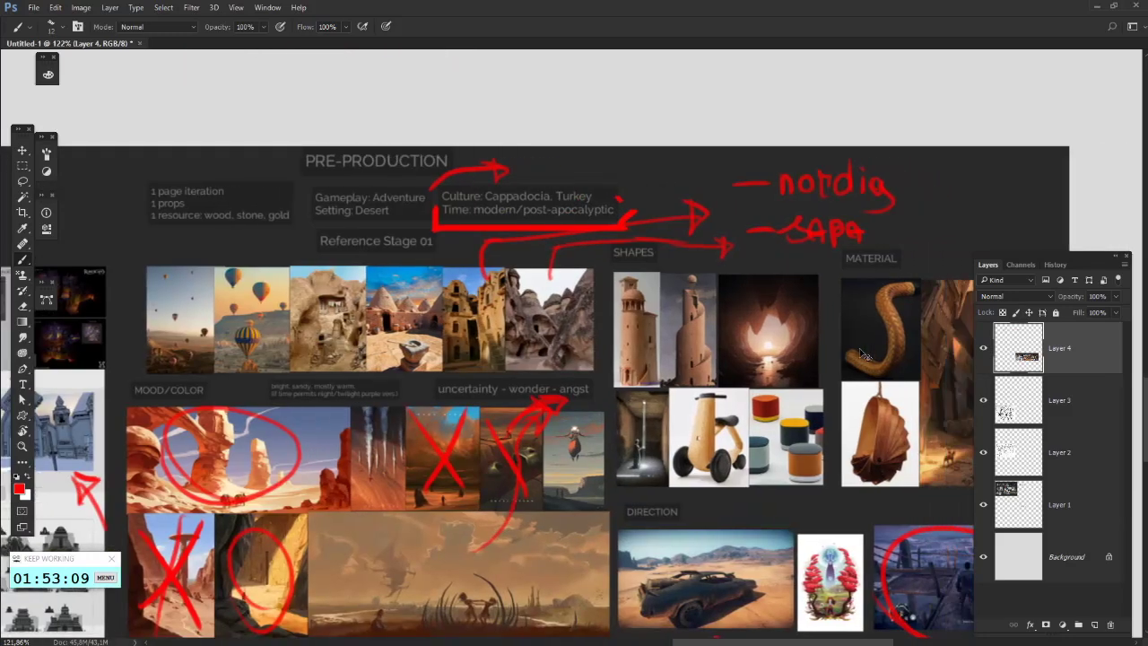
- Draw a long thick red arrow across the Shapes and Material images, pointing to the blank canvas beside the board
{"action": "left_click_drag", "start_coordinate": [575, 318], "coordinate": [1080, 319]}
{"action": "scroll", "coordinate": [779, 206], "scroll_direction": "right", "scroll_amount": 5}
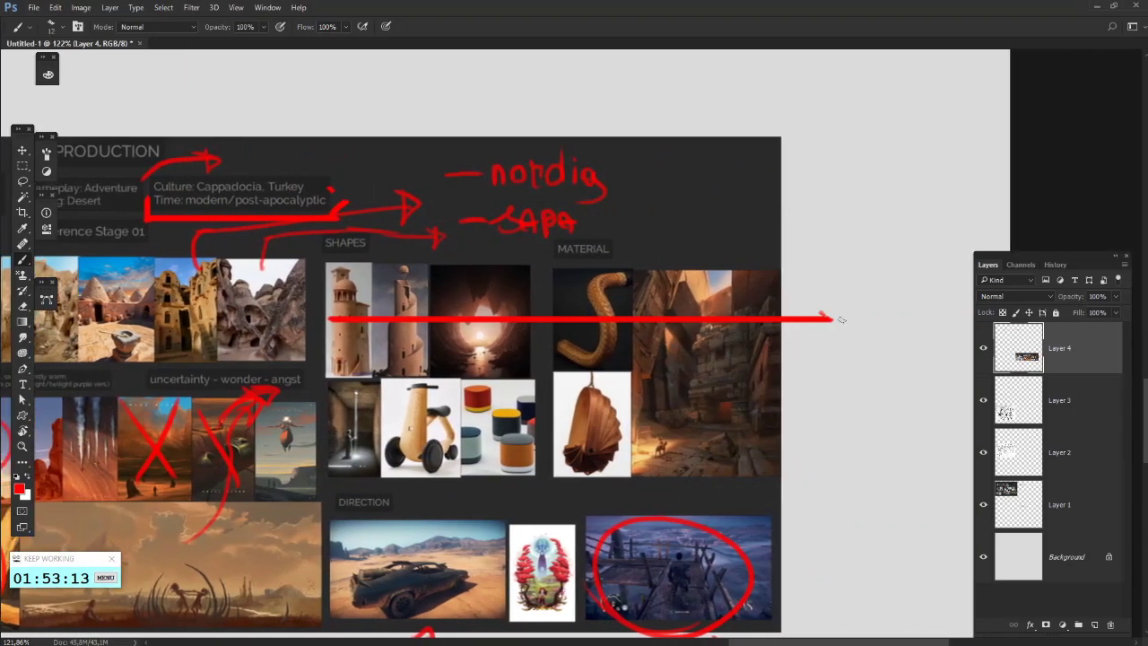
{"action": "scroll", "coordinate": [835, 323], "scroll_direction": "up", "scroll_amount": 3}
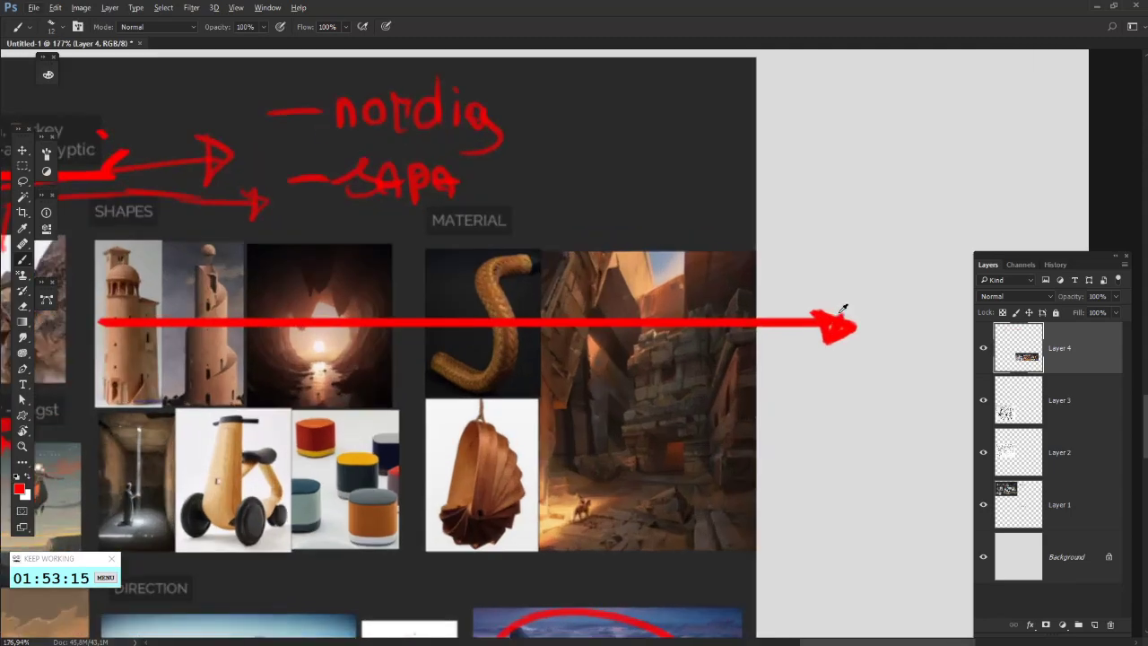
{"action": "scroll", "coordinate": [660, 383], "scroll_direction": "left", "scroll_amount": 10}
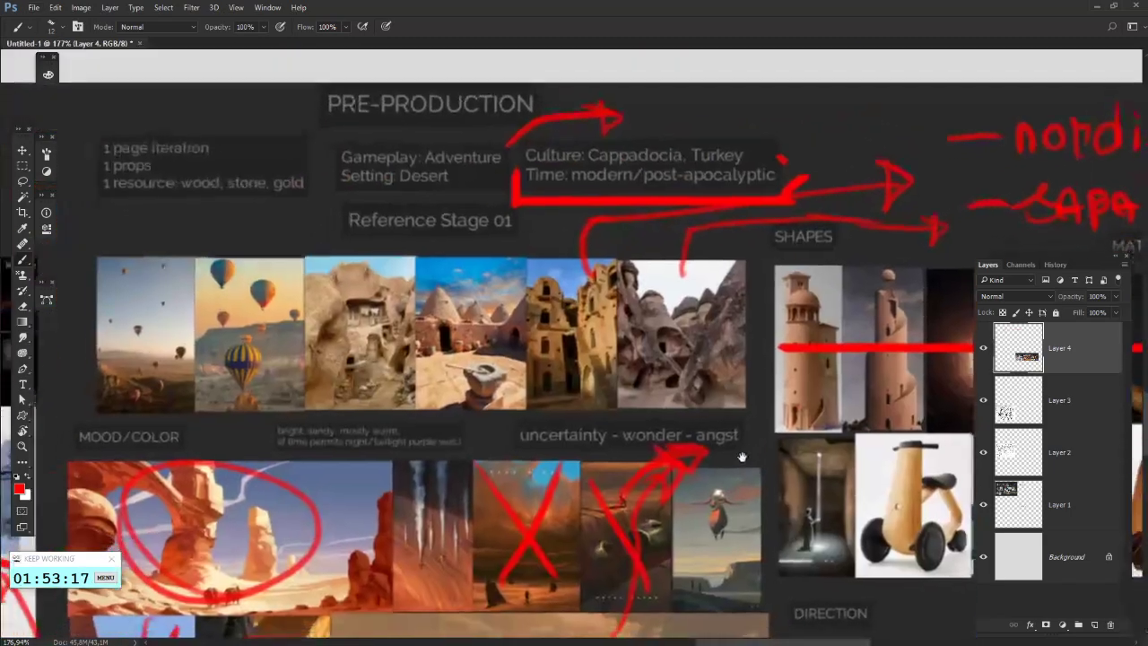
{"action": "scroll", "coordinate": [570, 366], "scroll_direction": "left", "scroll_amount": 3}
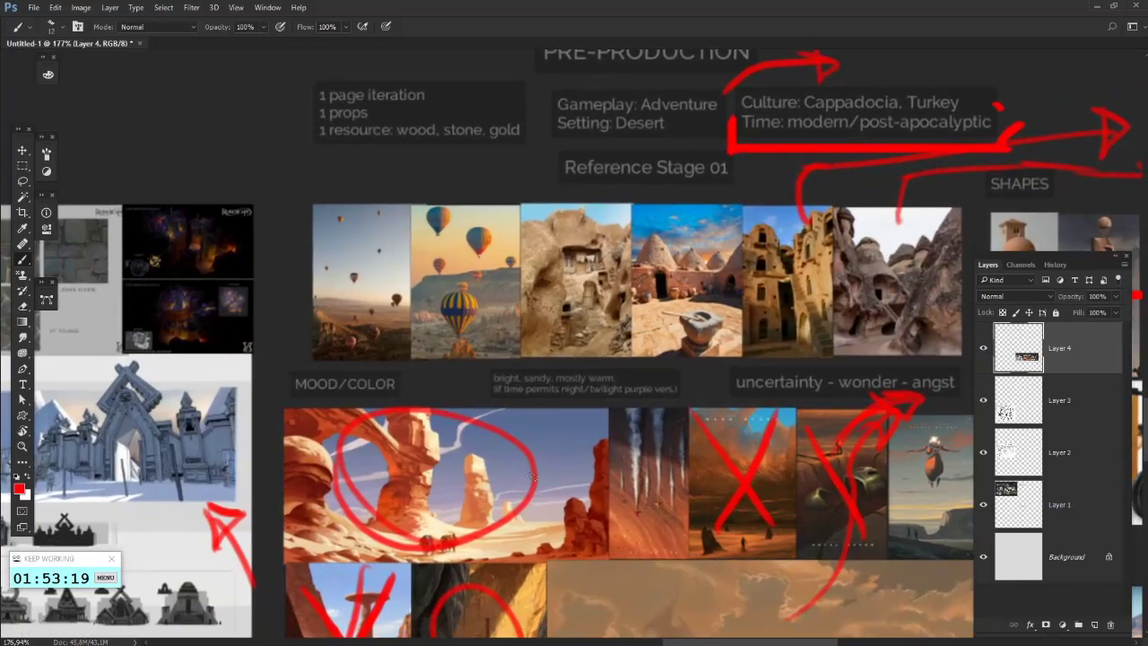
{"action": "scroll", "coordinate": [706, 384], "scroll_direction": "right", "scroll_amount": 12}
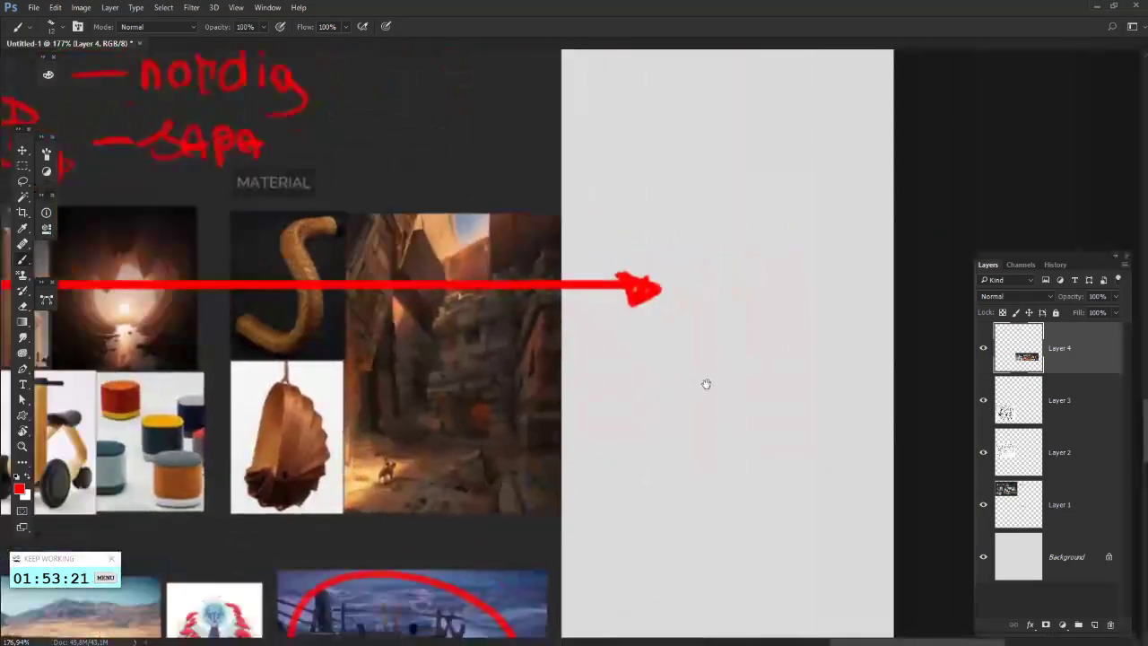
- Handwrite the red two-line note "nier Amatac" on the blank canvas beside the arrowhead
{"action": "mouse_move", "coordinate": [669, 312]}
{"action": "left_mouse_down"}
{"action": "mouse_move", "coordinate": [687, 300]}
{"action": "mouse_move", "coordinate": [688, 311]}
{"action": "left_mouse_up"}
{"action": "left_click", "coordinate": [699, 239]}
{"action": "mouse_move", "coordinate": [704, 262]}
{"action": "left_mouse_down"}
{"action": "mouse_move", "coordinate": [704, 310]}
{"action": "mouse_move", "coordinate": [741, 307]}
{"action": "left_mouse_up"}
{"action": "left_click_drag", "start_coordinate": [743, 262], "coordinate": [765, 301]}
{"action": "mouse_move", "coordinate": [665, 398]}
{"action": "left_mouse_down"}
{"action": "mouse_move", "coordinate": [698, 396]}
{"action": "mouse_move", "coordinate": [709, 375]}
{"action": "mouse_move", "coordinate": [748, 397]}
{"action": "left_mouse_up"}
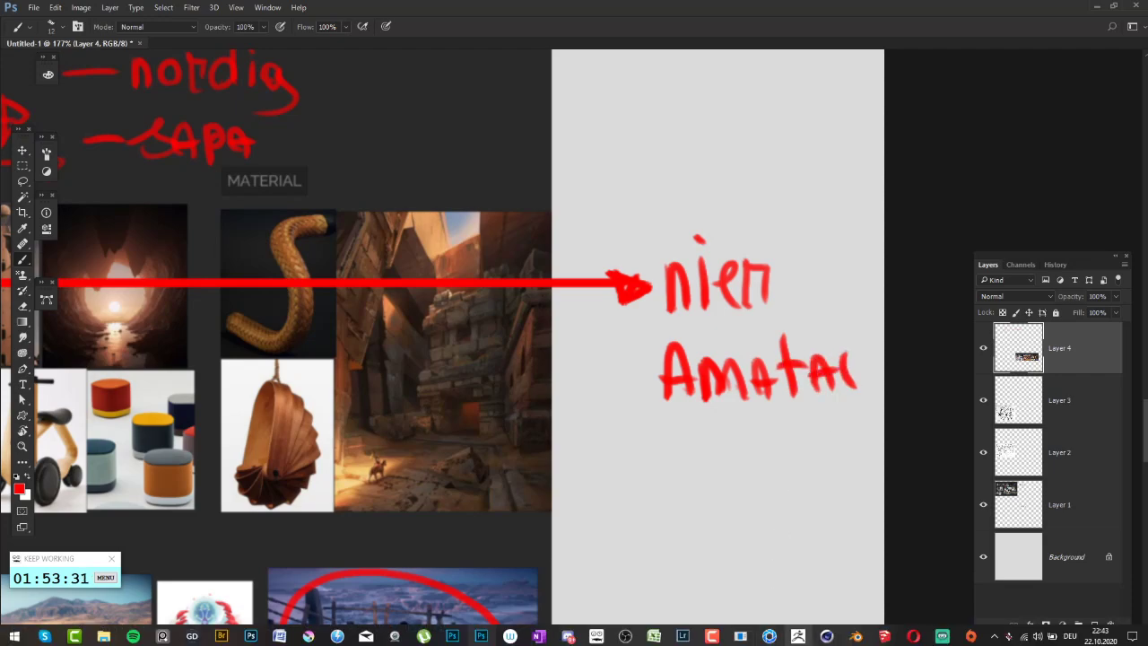
- Review the annotated reference photos, the Shapes and Material images and the red notes across the mood board
{"action": "left_click_drag", "start_coordinate": [553, 507], "coordinate": [790, 499]}
{"action": "mouse_move", "coordinate": [456, 482]}
{"action": "left_mouse_down"}
{"action": "mouse_move", "coordinate": [682, 454]}
{"action": "mouse_move", "coordinate": [906, 502]}
{"action": "left_mouse_up"}
{"action": "mouse_move", "coordinate": [236, 378]}
{"action": "left_mouse_down"}
{"action": "mouse_move", "coordinate": [613, 461]}
{"action": "mouse_move", "coordinate": [861, 448]}
{"action": "left_mouse_up"}
{"action": "left_click_drag", "start_coordinate": [328, 446], "coordinate": [807, 350]}
{"action": "left_click_drag", "start_coordinate": [546, 424], "coordinate": [968, 188]}
{"action": "mouse_move", "coordinate": [515, 401]}
{"action": "left_mouse_down"}
{"action": "mouse_move", "coordinate": [448, 439]}
{"action": "mouse_move", "coordinate": [269, 467]}
{"action": "left_mouse_up"}
{"action": "mouse_move", "coordinate": [775, 387]}
{"action": "left_mouse_down"}
{"action": "mouse_move", "coordinate": [364, 436]}
{"action": "mouse_move", "coordinate": [99, 448]}
{"action": "left_mouse_up"}
{"action": "mouse_move", "coordinate": [960, 435]}
{"action": "left_mouse_down"}
{"action": "mouse_move", "coordinate": [357, 448]}
{"action": "mouse_move", "coordinate": [234, 466]}
{"action": "left_mouse_up"}
{"action": "mouse_move", "coordinate": [912, 370]}
{"action": "left_mouse_down"}
{"action": "mouse_move", "coordinate": [473, 443]}
{"action": "mouse_move", "coordinate": [180, 312]}
{"action": "left_mouse_up"}
{"action": "mouse_move", "coordinate": [278, 212]}
{"action": "left_mouse_down"}
{"action": "mouse_move", "coordinate": [278, 379]}
{"action": "mouse_move", "coordinate": [169, 396]}
{"action": "left_mouse_up"}
{"action": "key", "text": "ctrl+z"}
{"action": "mouse_move", "coordinate": [623, 400]}
{"action": "left_mouse_down"}
{"action": "mouse_move", "coordinate": [127, 359]}
{"action": "mouse_move", "coordinate": [601, 384]}
{"action": "left_mouse_up"}
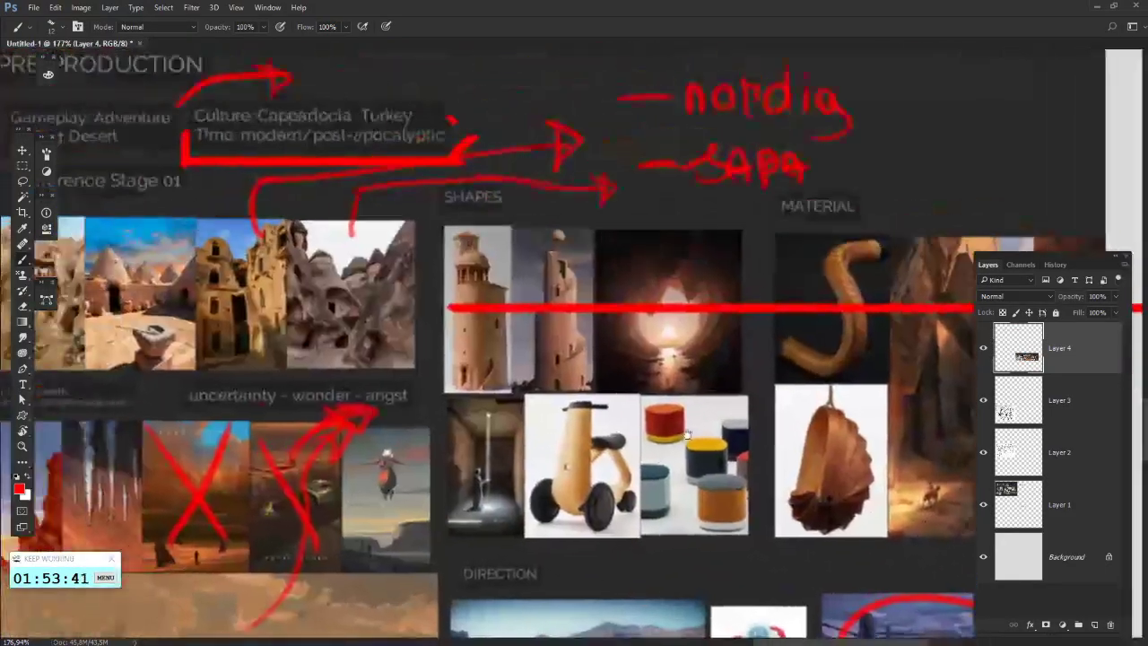
{"action": "left_click_drag", "start_coordinate": [71, 390], "coordinate": [798, 475]}
{"action": "mouse_move", "coordinate": [152, 462]}
{"action": "left_mouse_down"}
{"action": "mouse_move", "coordinate": [613, 496]}
{"action": "mouse_move", "coordinate": [774, 342]}
{"action": "left_mouse_up"}
- Inspect the black line sketch sheets of boxes, cylinders and creatures next to the Noviden title
{"action": "scroll", "coordinate": [776, 342], "scroll_direction": "down", "scroll_amount": 10}
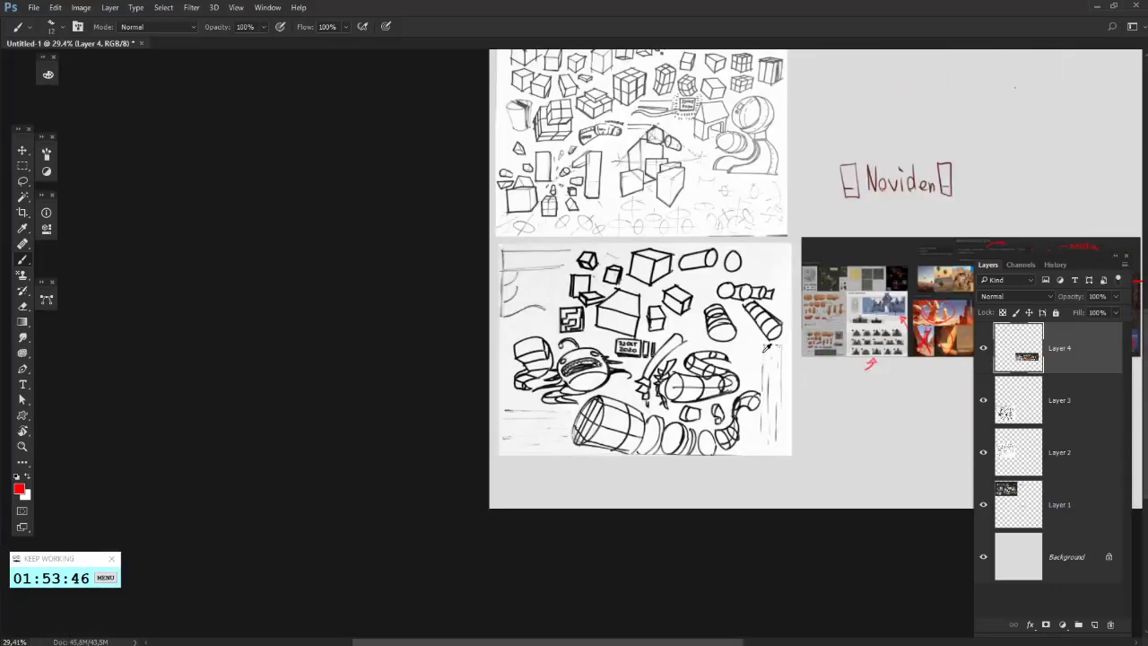
{"action": "scroll", "coordinate": [705, 329], "scroll_direction": "up", "scroll_amount": 4}
{"action": "mouse_move", "coordinate": [696, 122]}
{"action": "left_mouse_down"}
{"action": "mouse_move", "coordinate": [696, 210]}
{"action": "mouse_move", "coordinate": [676, 308]}
{"action": "left_mouse_up"}
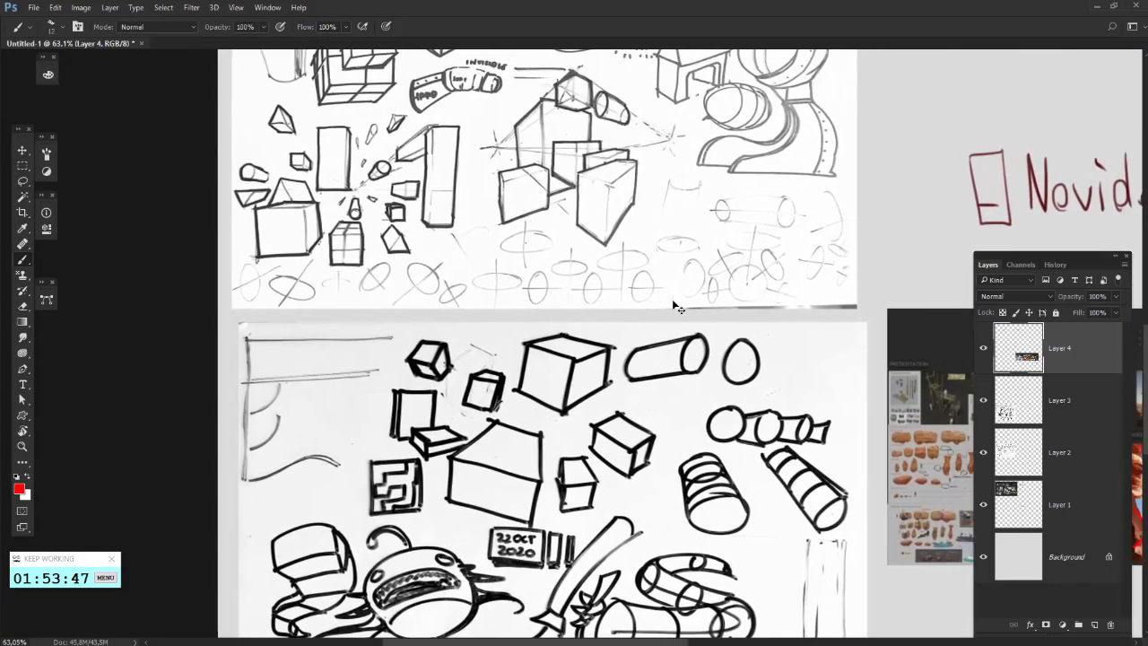
{"action": "left_click_drag", "start_coordinate": [823, 309], "coordinate": [602, 305]}
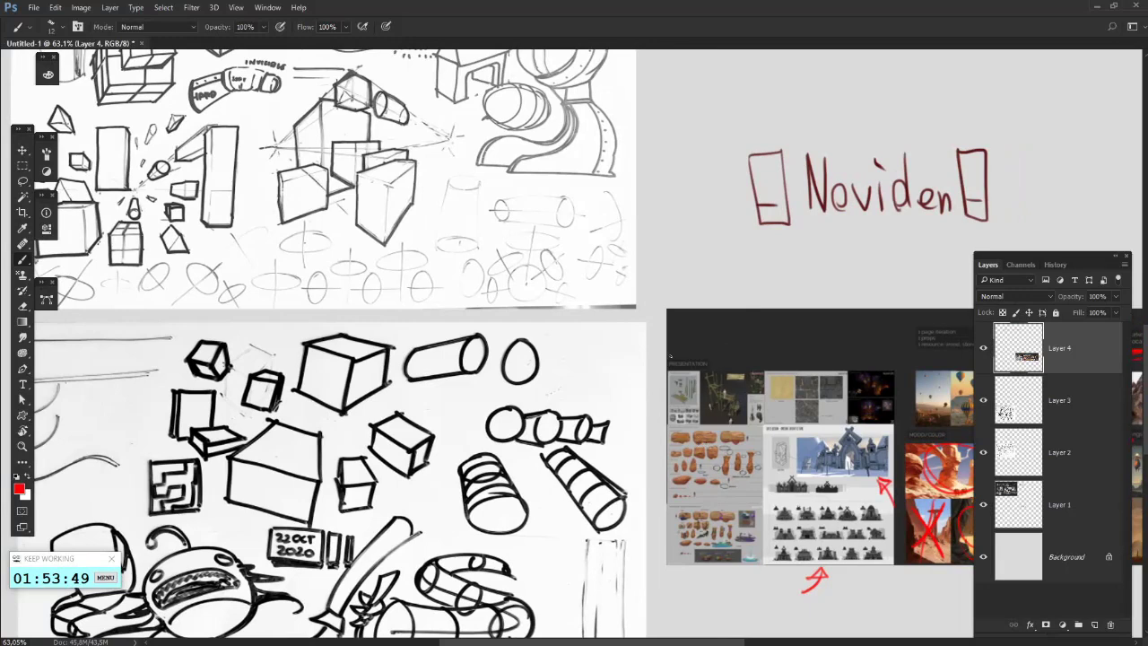
- Try to outline the presentation mood board with red strokes and undo them
{"action": "left_click_drag", "start_coordinate": [825, 326], "coordinate": [682, 326]}
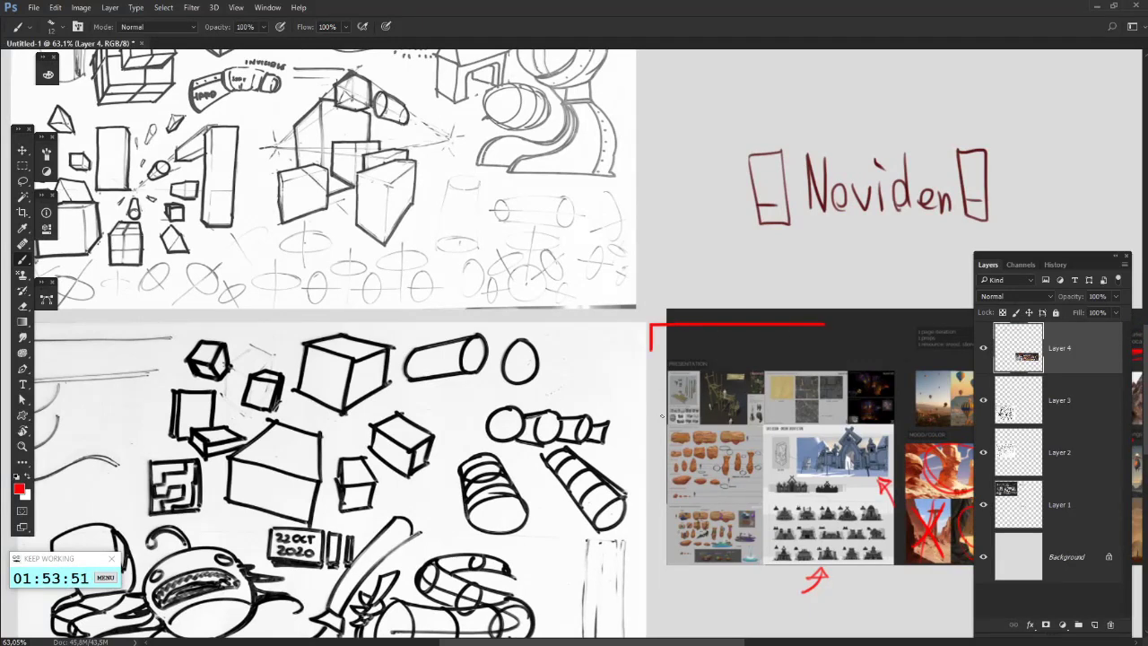
{"action": "mouse_move", "coordinate": [662, 416]}
{"action": "left_mouse_down"}
{"action": "mouse_move", "coordinate": [651, 562]}
{"action": "mouse_move", "coordinate": [723, 588]}
{"action": "left_mouse_up"}
{"action": "key", "text": "ctrl+z"}
{"action": "key", "text": "ctrl+z"}
- Circle the freehand boxes in the sketch sheet's upper corner in black and undo the trial circles
{"action": "scroll", "coordinate": [444, 356], "scroll_direction": "up", "scroll_amount": 4}
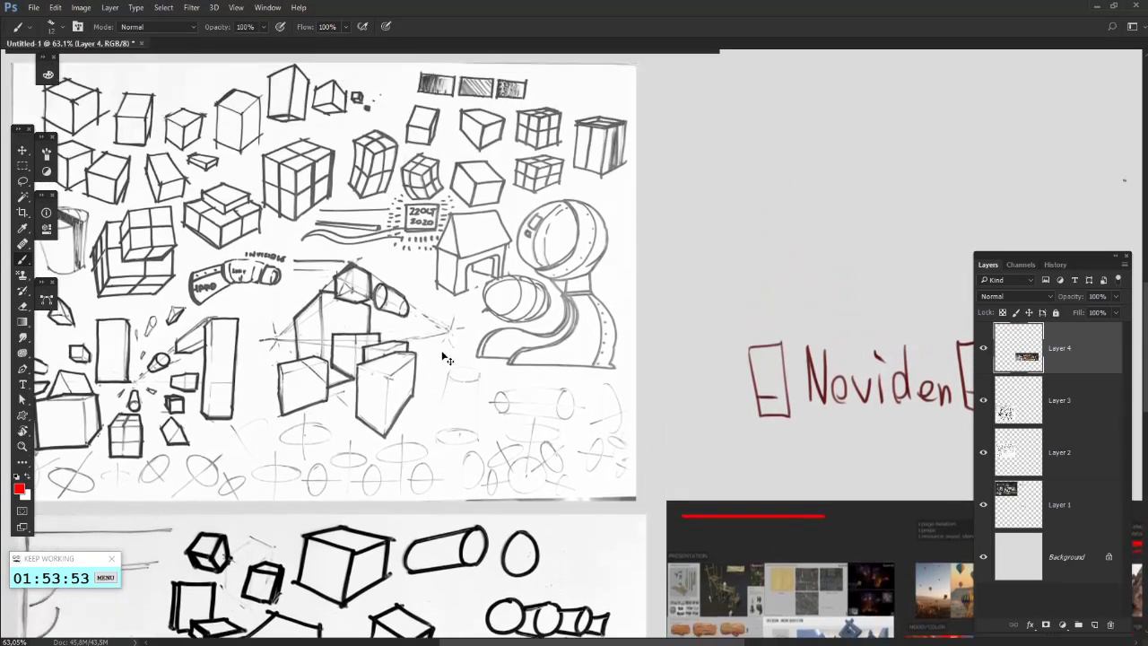
{"action": "scroll", "coordinate": [446, 359], "scroll_direction": "left", "scroll_amount": 1}
{"action": "scroll", "coordinate": [259, 476], "scroll_direction": "up", "scroll_amount": 6}
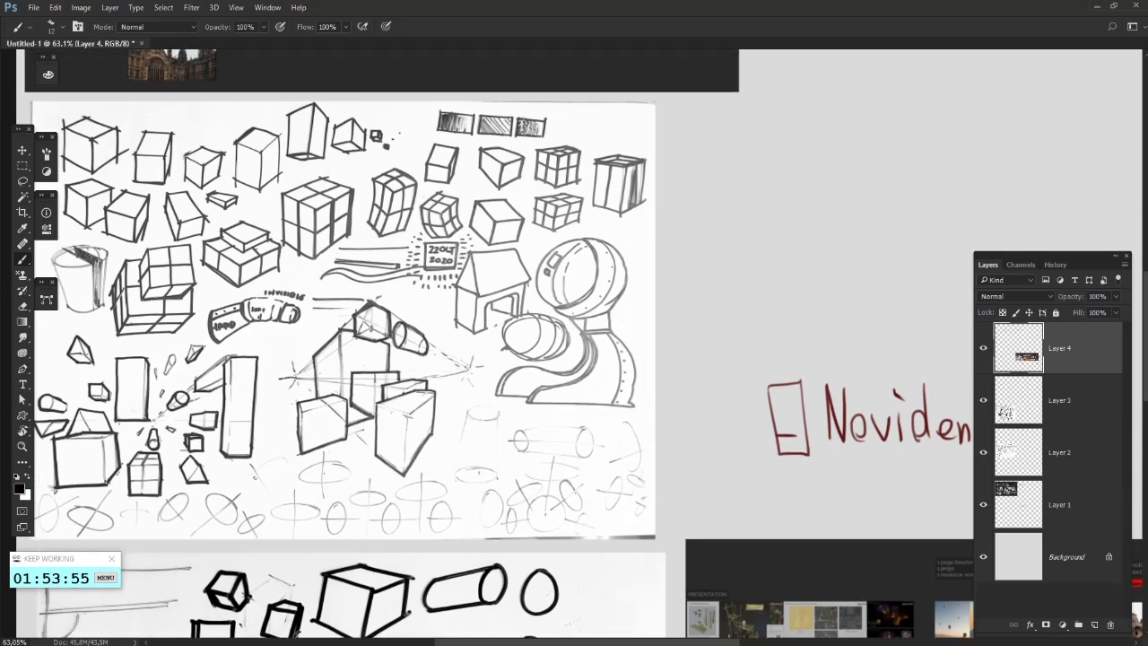
{"action": "scroll", "coordinate": [259, 475], "scroll_direction": "left", "scroll_amount": 8}
{"action": "left_click_drag", "start_coordinate": [255, 477], "coordinate": [250, 409]}
{"action": "left_click_drag", "start_coordinate": [224, 287], "coordinate": [287, 303]}
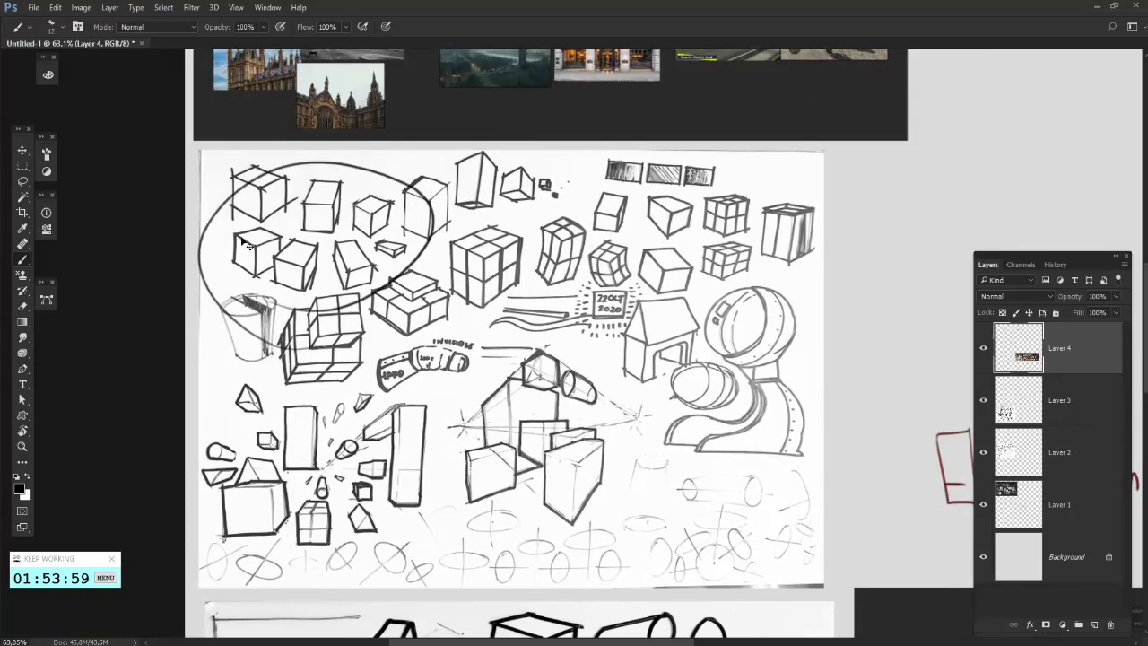
{"action": "key", "text": "ctrl+z"}
{"action": "left_click_drag", "start_coordinate": [224, 287], "coordinate": [287, 303]}
{"action": "key", "text": "ctrl+z"}
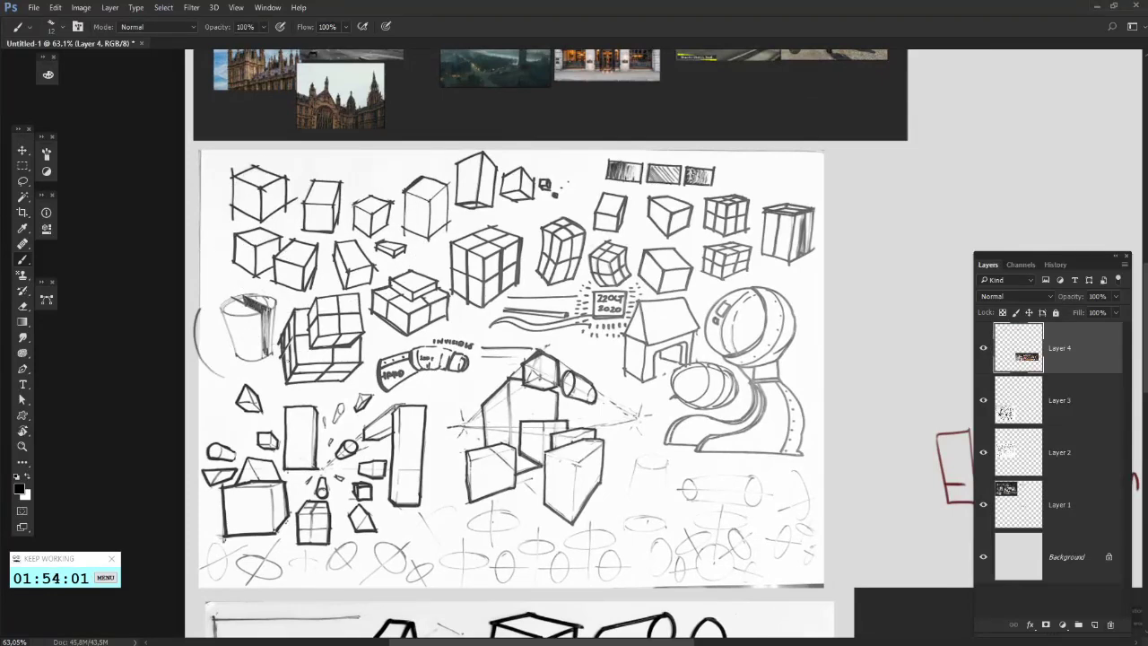
- Inspect the perspective box drawings up close and undo a trial black stroke made over them
{"action": "left_click_drag", "start_coordinate": [467, 412], "coordinate": [422, 444]}
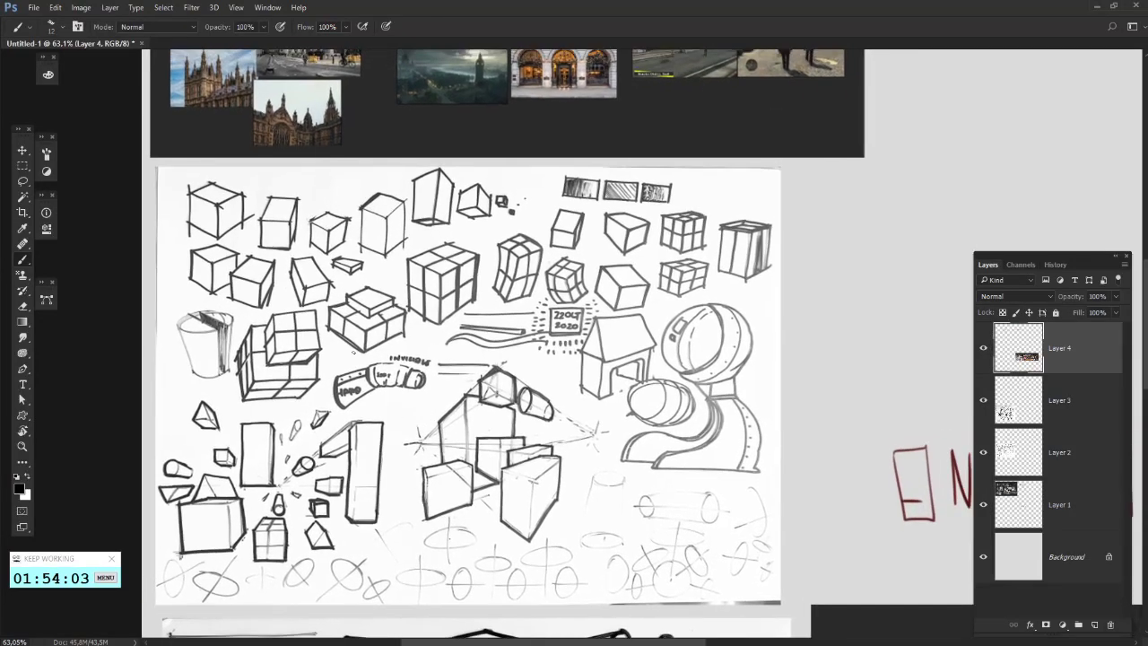
{"action": "scroll", "coordinate": [554, 401], "scroll_direction": "up", "scroll_amount": 2}
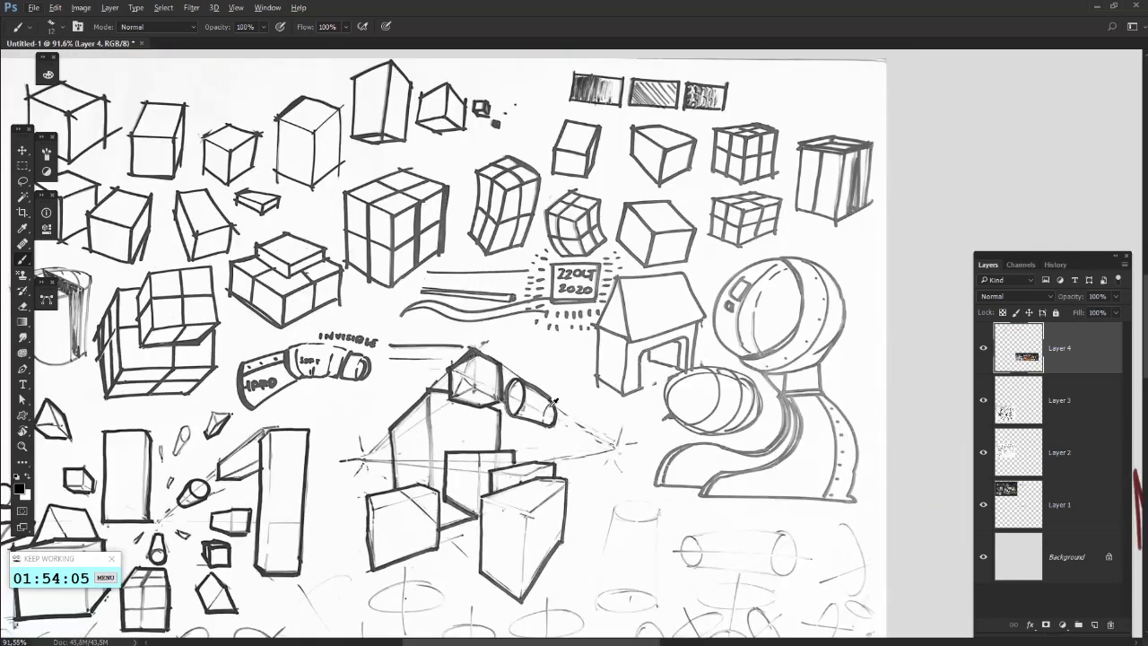
{"action": "scroll", "coordinate": [552, 379], "scroll_direction": "down", "scroll_amount": 5}
{"action": "mouse_move", "coordinate": [480, 477]}
{"action": "left_mouse_down"}
{"action": "mouse_move", "coordinate": [380, 281]}
{"action": "mouse_move", "coordinate": [439, 530]}
{"action": "mouse_move", "coordinate": [351, 500]}
{"action": "left_mouse_up"}
{"action": "key", "text": "ctrl+z"}
{"action": "scroll", "coordinate": [477, 481], "scroll_direction": "up", "scroll_amount": 2}
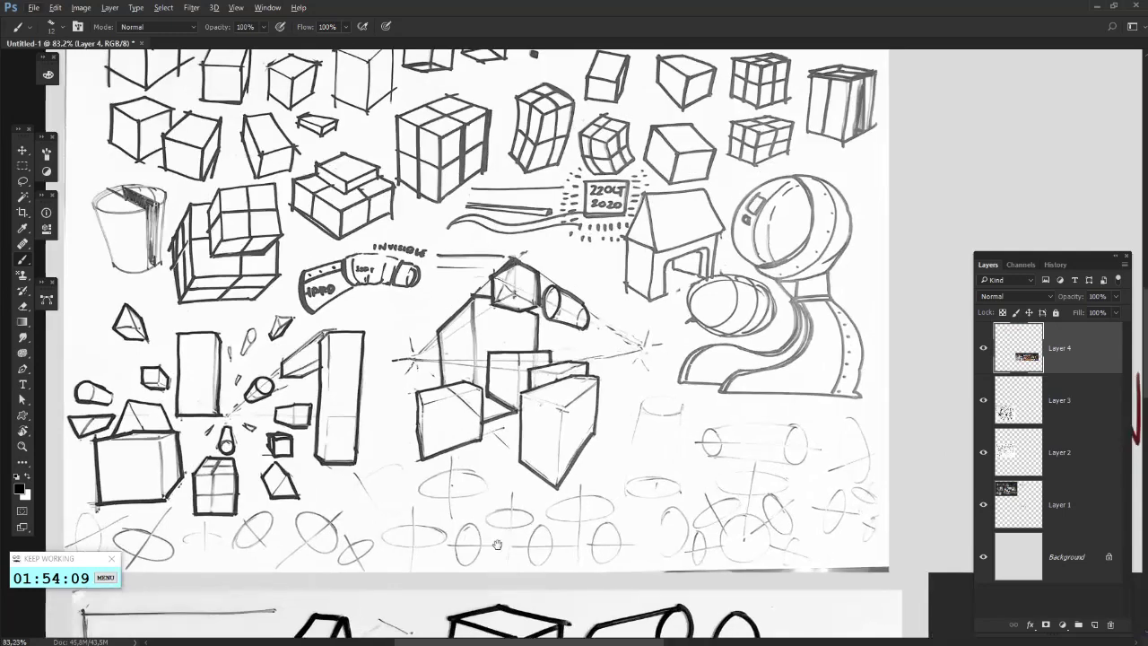
- Circle several of the ellipse exercises along the sketch sheet's lower edge in black and undo the circles
{"action": "scroll", "coordinate": [470, 408], "scroll_direction": "up", "scroll_amount": 1}
{"action": "left_click_drag", "start_coordinate": [267, 461], "coordinate": [207, 441]}
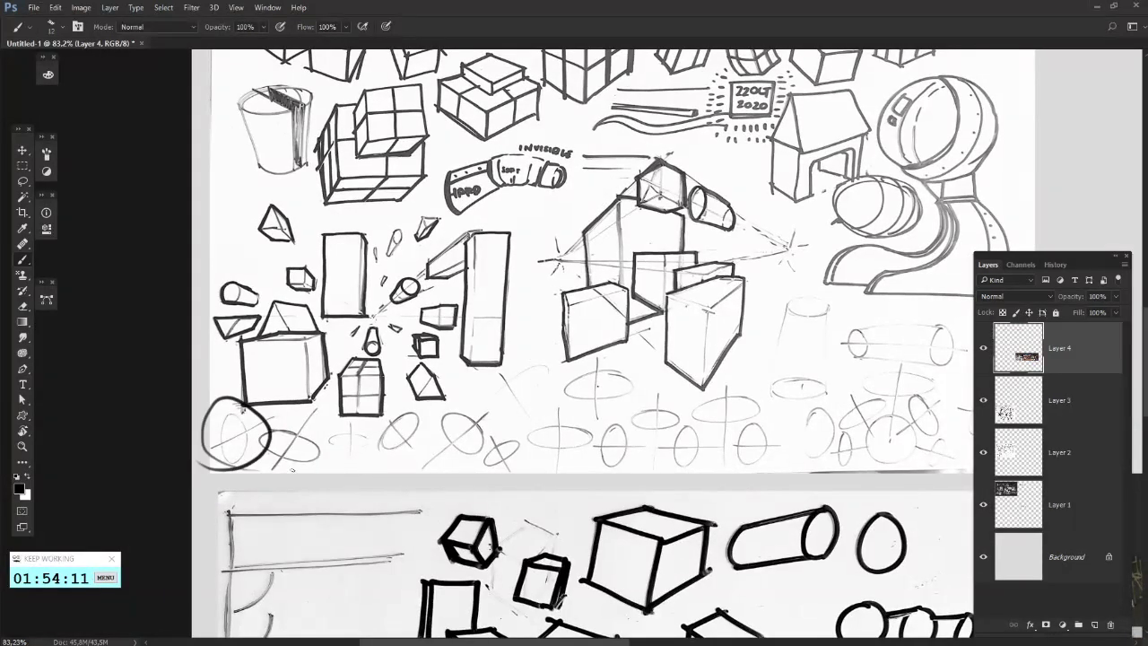
{"action": "key", "text": "ctrl+z"}
{"action": "left_click_drag", "start_coordinate": [280, 467], "coordinate": [276, 467]}
{"action": "key", "text": "ctrl+z"}
{"action": "mouse_move", "coordinate": [406, 459]}
{"action": "left_mouse_down"}
{"action": "mouse_move", "coordinate": [317, 440]}
{"action": "mouse_move", "coordinate": [343, 434]}
{"action": "mouse_move", "coordinate": [398, 449]}
{"action": "left_mouse_up"}
{"action": "key", "text": "ctrl+z"}
{"action": "key", "text": "ctrl+z"}
- Draw a black circle around the two-point perspective boxes in the middle of the sketch sheet, redoing it once
{"action": "left_click_drag", "start_coordinate": [436, 349], "coordinate": [436, 359]}
{"action": "mouse_move", "coordinate": [917, 198]}
{"action": "left_mouse_down"}
{"action": "mouse_move", "coordinate": [721, 327]}
{"action": "mouse_move", "coordinate": [1011, 302]}
{"action": "left_mouse_up"}
{"action": "left_click_drag", "start_coordinate": [723, 436], "coordinate": [714, 357]}
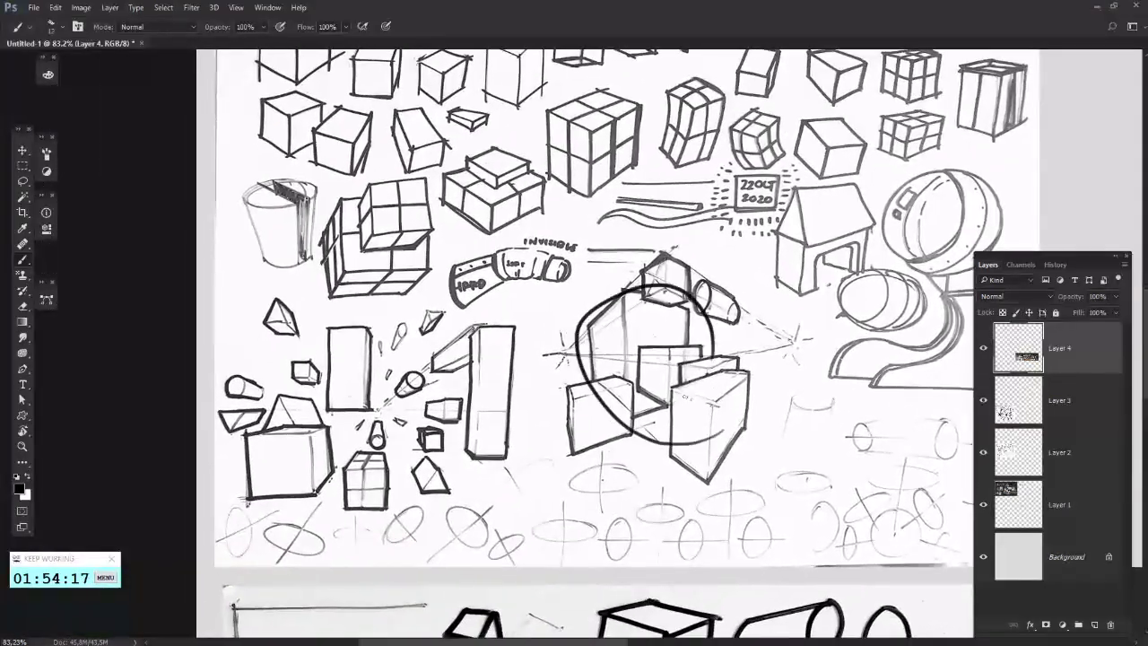
{"action": "key", "text": "ctrl+z"}
{"action": "mouse_move", "coordinate": [563, 425]}
{"action": "left_mouse_down"}
{"action": "mouse_move", "coordinate": [674, 445]}
{"action": "mouse_move", "coordinate": [568, 440]}
{"action": "left_mouse_up"}
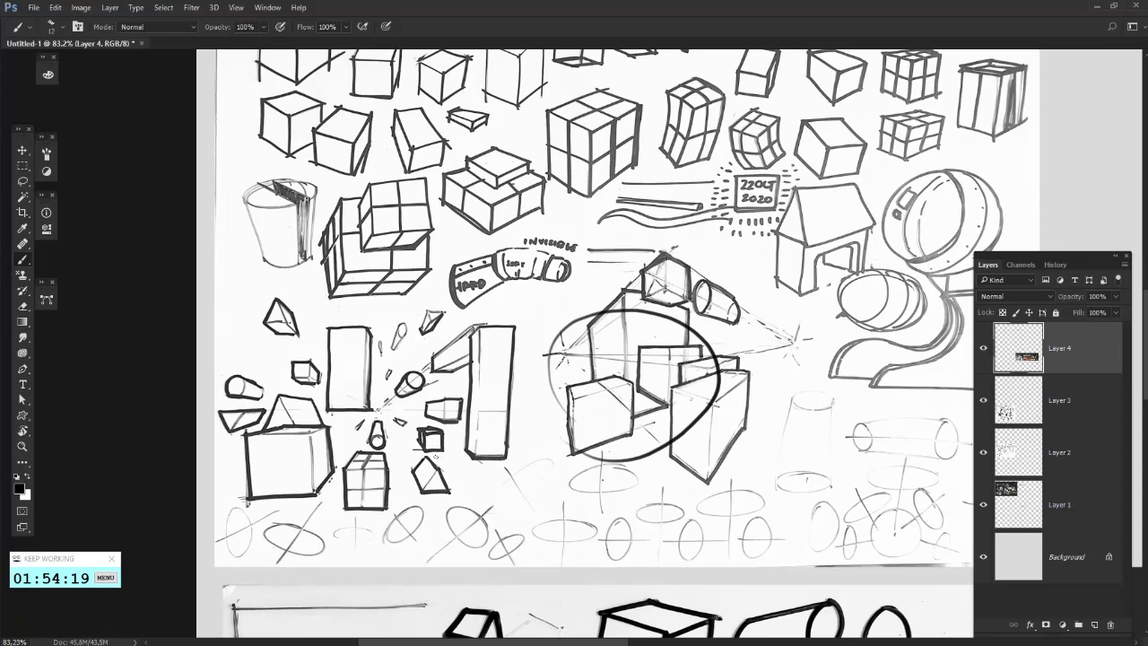
- Try marking the one-point perspective shapes and the gridded boxes with black strokes, and undo the marks
{"action": "mouse_move", "coordinate": [336, 489]}
{"action": "left_mouse_down"}
{"action": "mouse_move", "coordinate": [480, 420]}
{"action": "mouse_move", "coordinate": [305, 493]}
{"action": "left_mouse_up"}
{"action": "left_click_drag", "start_coordinate": [350, 366], "coordinate": [394, 366]}
{"action": "mouse_move", "coordinate": [874, 160]}
{"action": "left_mouse_down"}
{"action": "mouse_move", "coordinate": [744, 238]}
{"action": "mouse_move", "coordinate": [714, 312]}
{"action": "left_mouse_up"}
{"action": "key", "text": "ctrl+z"}
{"action": "key", "text": "ctrl+z"}
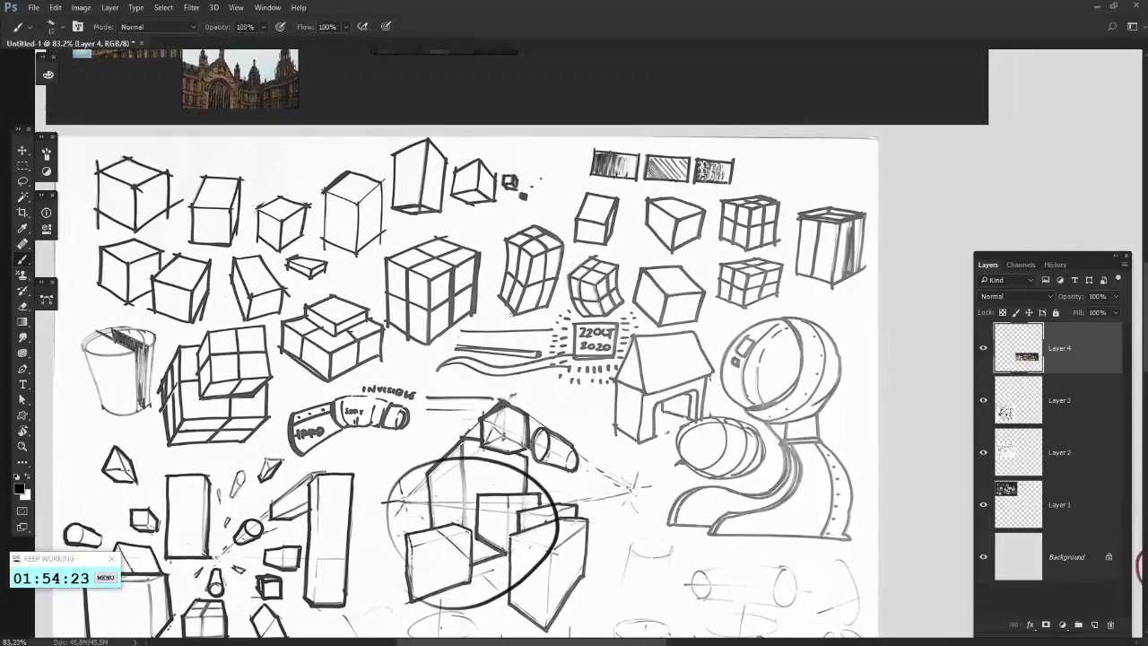
{"action": "left_click_drag", "start_coordinate": [510, 314], "coordinate": [529, 334]}
{"action": "key", "text": "ctrl+z"}
{"action": "left_click_drag", "start_coordinate": [465, 320], "coordinate": [439, 340]}
{"action": "key", "text": "ctrl+z"}
- Circle the house and round-headed figure drawing in black and cross it out
{"action": "mouse_move", "coordinate": [474, 407]}
{"action": "left_mouse_down"}
{"action": "mouse_move", "coordinate": [473, 327]}
{"action": "mouse_move", "coordinate": [407, 327]}
{"action": "left_mouse_up"}
{"action": "left_click_drag", "start_coordinate": [574, 431], "coordinate": [787, 312]}
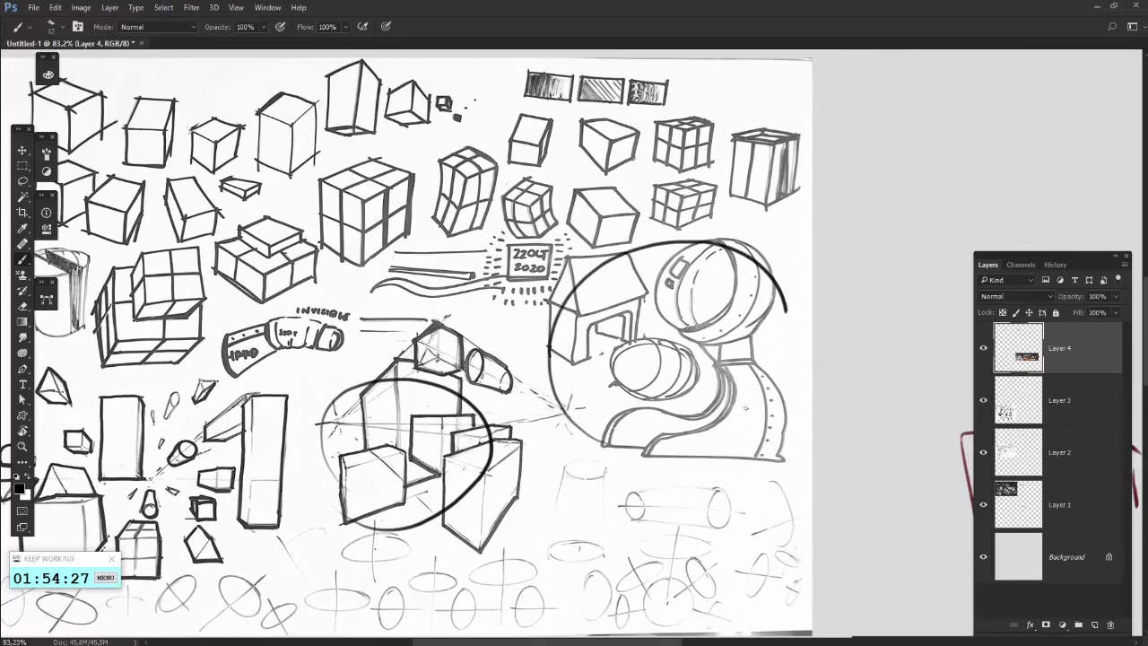
{"action": "left_click_drag", "start_coordinate": [745, 408], "coordinate": [681, 405]}
{"action": "left_click_drag", "start_coordinate": [594, 285], "coordinate": [709, 412]}
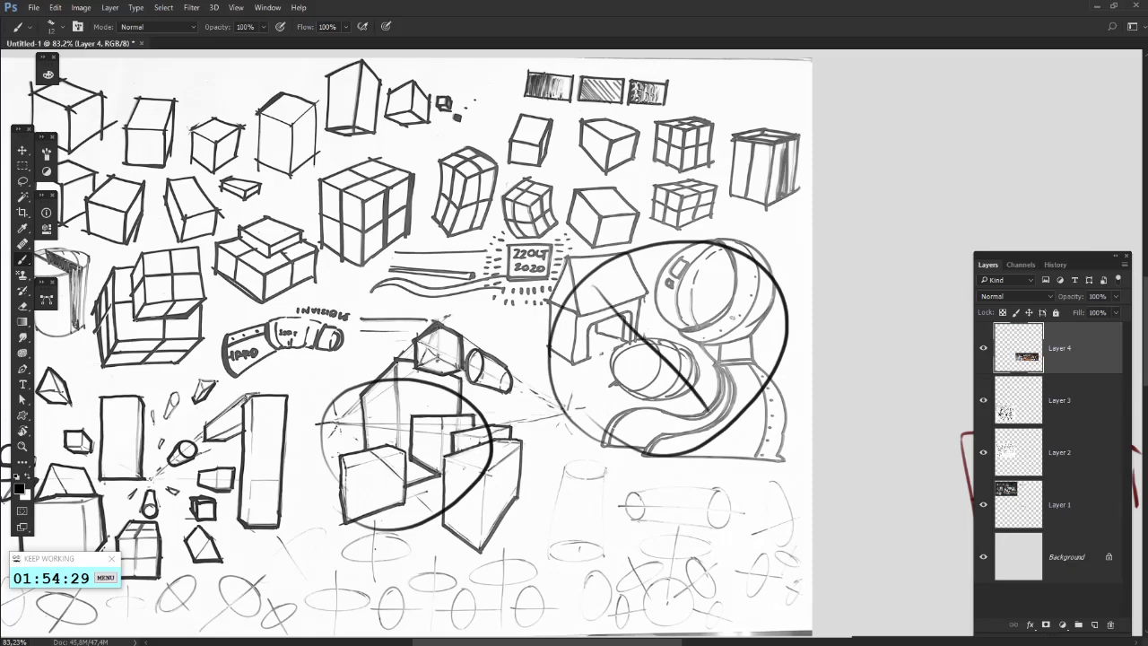
{"action": "left_click_drag", "start_coordinate": [722, 318], "coordinate": [620, 401]}
- Circle the curved cylinder drawing labelled Invisible in black and cross it out
{"action": "left_click_drag", "start_coordinate": [476, 479], "coordinate": [673, 450]}
{"action": "mouse_move", "coordinate": [504, 276]}
{"action": "left_mouse_down"}
{"action": "mouse_move", "coordinate": [454, 360]}
{"action": "mouse_move", "coordinate": [489, 277]}
{"action": "left_mouse_up"}
{"action": "left_click_drag", "start_coordinate": [418, 317], "coordinate": [494, 349]}
{"action": "left_click_drag", "start_coordinate": [520, 286], "coordinate": [434, 332]}
- Draw a black arrow pointing to the front box of the two-point perspective group, replacing the first attempt
{"action": "mouse_move", "coordinate": [844, 402]}
{"action": "left_mouse_down"}
{"action": "mouse_move", "coordinate": [724, 435]}
{"action": "mouse_move", "coordinate": [755, 389]}
{"action": "left_mouse_up"}
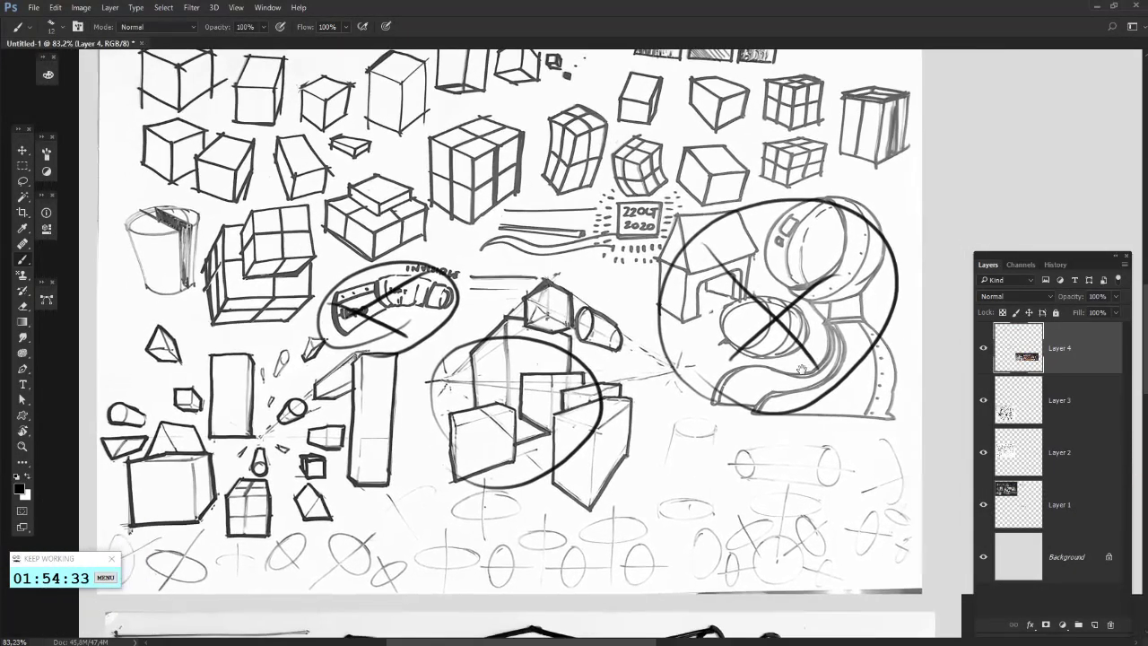
{"action": "mouse_move", "coordinate": [448, 479]}
{"action": "left_mouse_down"}
{"action": "mouse_move", "coordinate": [581, 329]}
{"action": "mouse_move", "coordinate": [605, 397]}
{"action": "mouse_move", "coordinate": [743, 435]}
{"action": "left_mouse_up"}
{"action": "key", "text": "ctrl+z"}
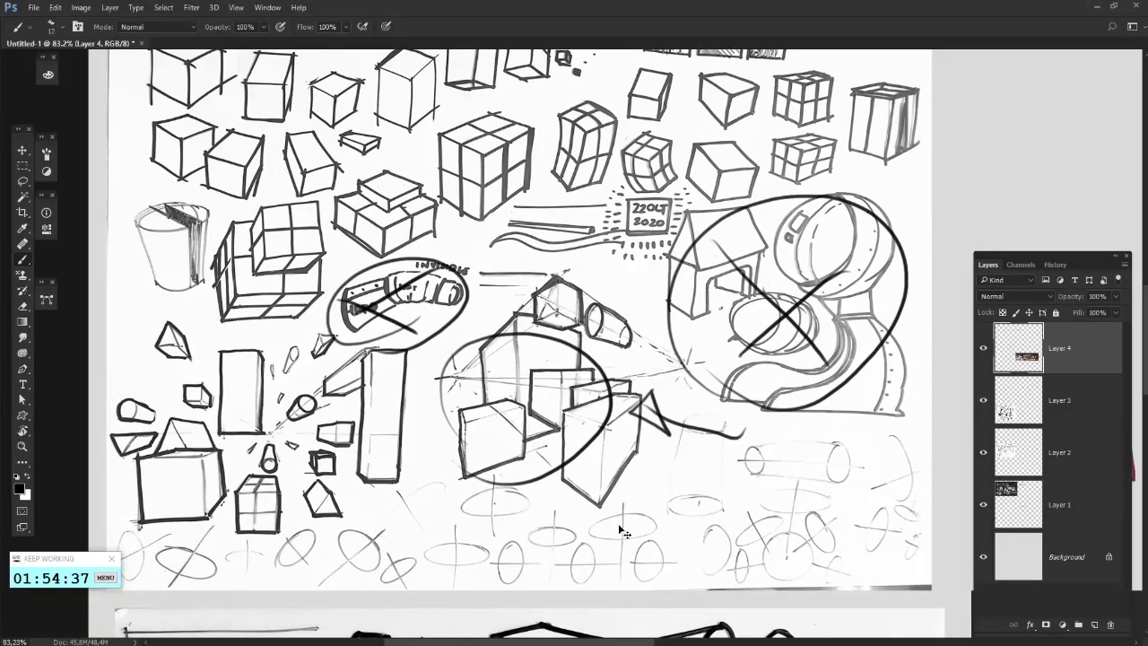
{"action": "key", "text": "ctrl+z"}
{"action": "left_click_drag", "start_coordinate": [645, 431], "coordinate": [743, 431]}
{"action": "left_click_drag", "start_coordinate": [623, 435], "coordinate": [664, 405]}
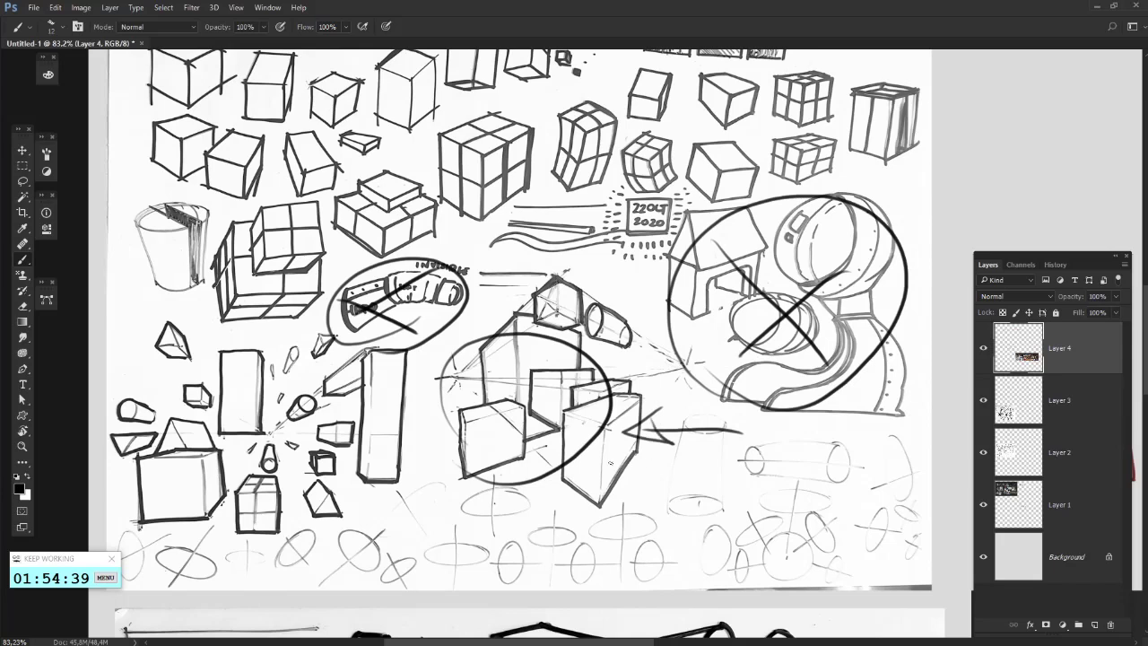
- Trace vertical edges over the boxes of the two-point perspective group in black, undoing and retrying the lines
{"action": "mouse_move", "coordinate": [594, 415]}
{"action": "left_mouse_down"}
{"action": "mouse_move", "coordinate": [540, 368]}
{"action": "mouse_move", "coordinate": [544, 455]}
{"action": "left_mouse_up"}
{"action": "left_click_drag", "start_coordinate": [555, 366], "coordinate": [552, 464]}
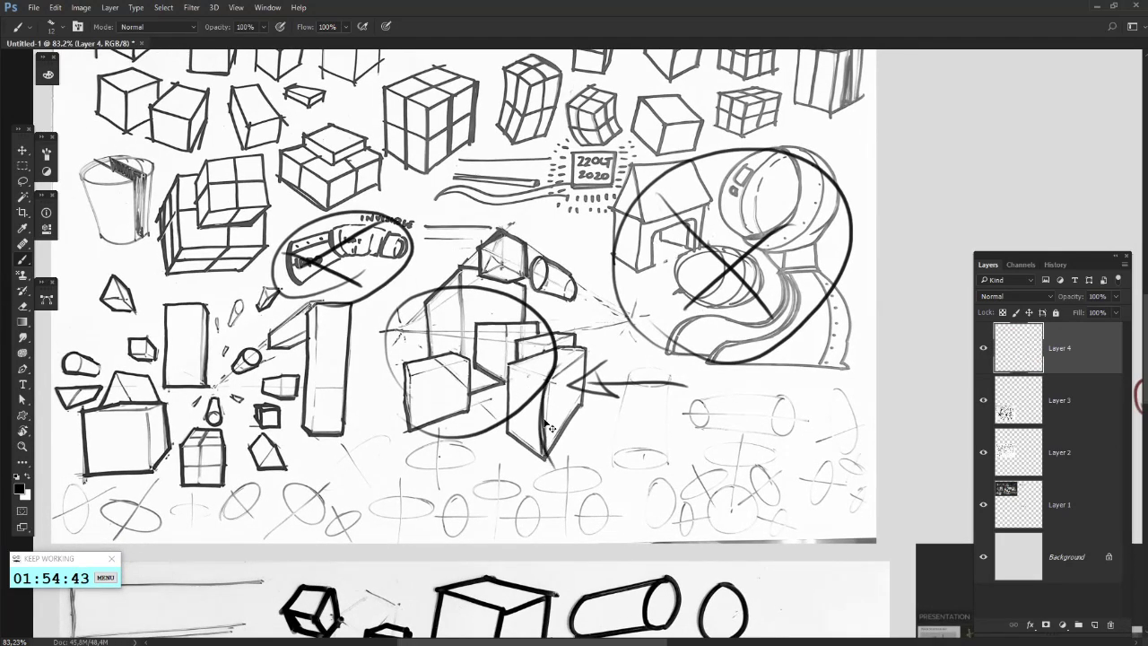
{"action": "key", "text": "ctrl+z"}
{"action": "left_click_drag", "start_coordinate": [545, 364], "coordinate": [544, 461]}
{"action": "key", "text": "ctrl+z"}
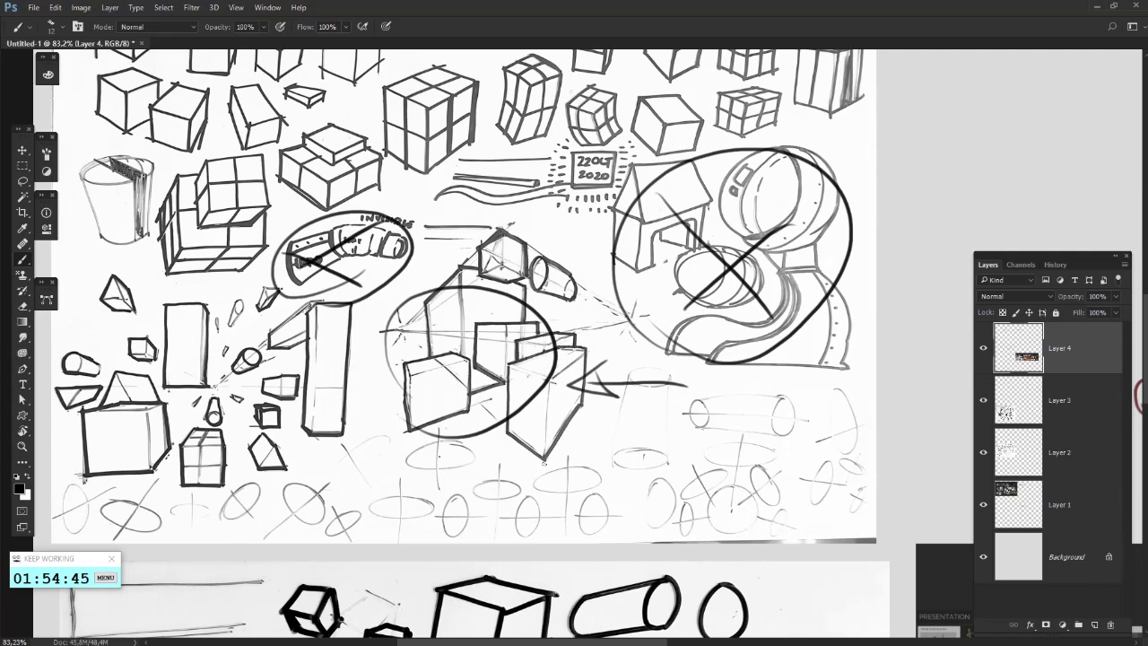
{"action": "left_click_drag", "start_coordinate": [545, 355], "coordinate": [544, 465]}
{"action": "left_click_drag", "start_coordinate": [512, 326], "coordinate": [509, 433]}
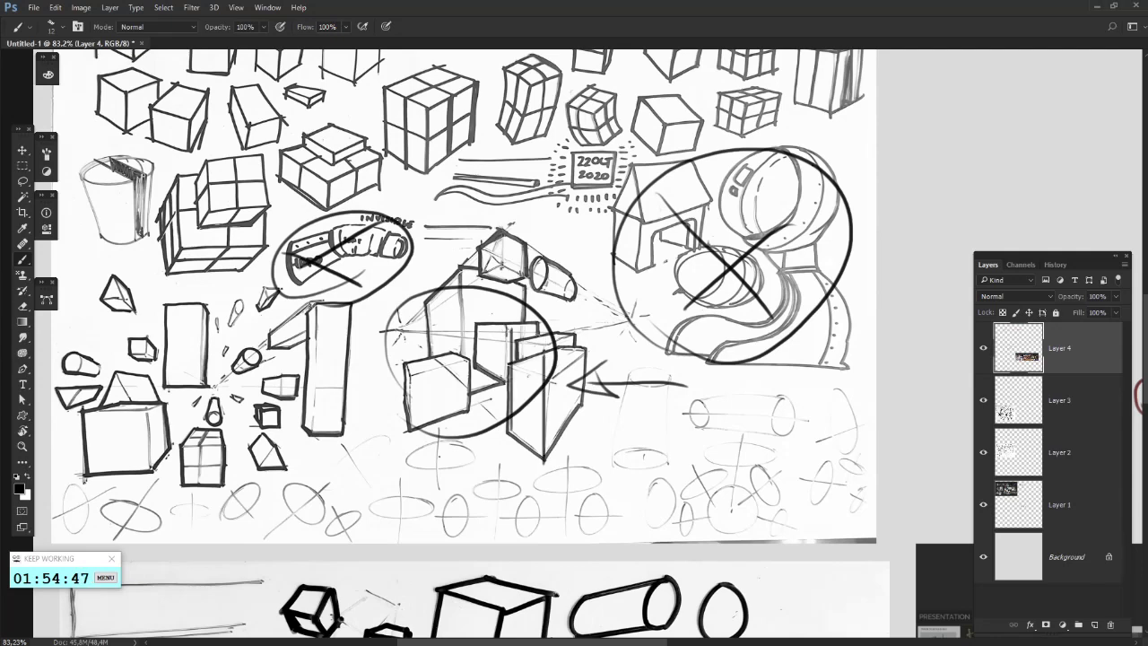
{"action": "key", "text": "ctrl+z"}
{"action": "left_click_drag", "start_coordinate": [470, 256], "coordinate": [433, 269]}
- Undo all the black edge lines, arrow, crosses and circles drawn over the sketch sheet
{"action": "key", "text": "ctrl+z"}
{"action": "key", "text": "ctrl+z"}
{"action": "key", "text": "ctrl+z"}
{"action": "key", "text": "ctrl+z"}
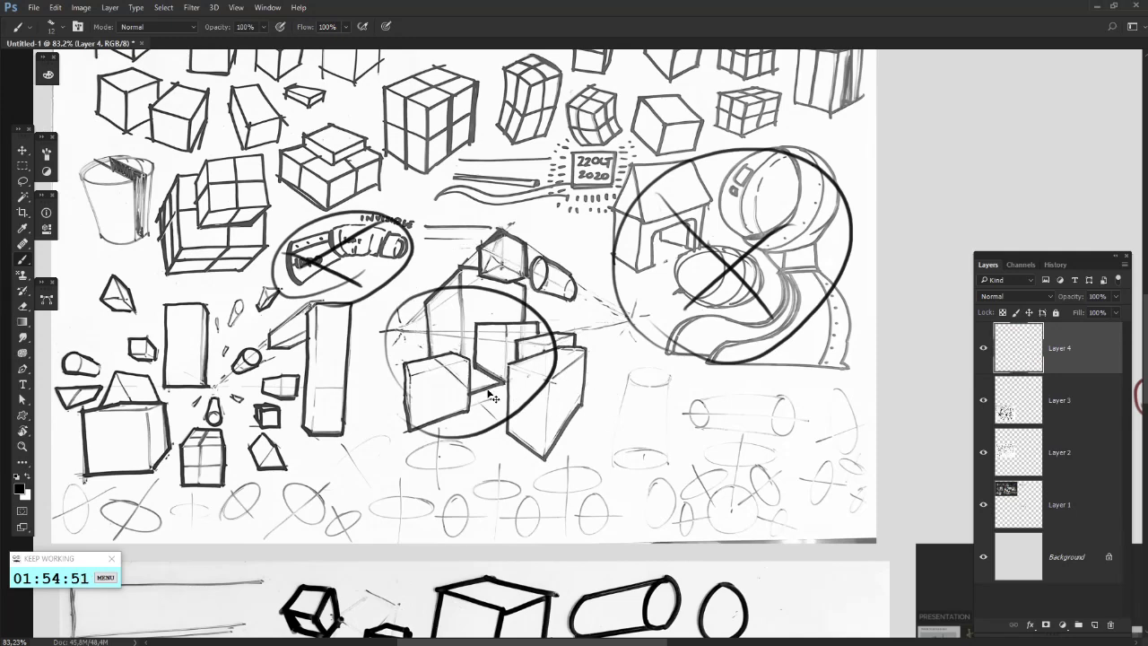
{"action": "key", "text": "ctrl+z"}
{"action": "key", "text": "ctrl+z"}
{"action": "key", "text": "ctrl+z"}
{"action": "key", "text": "ctrl+z"}
{"action": "key", "text": "ctrl+z"}
{"action": "key", "text": "ctrl+z"}
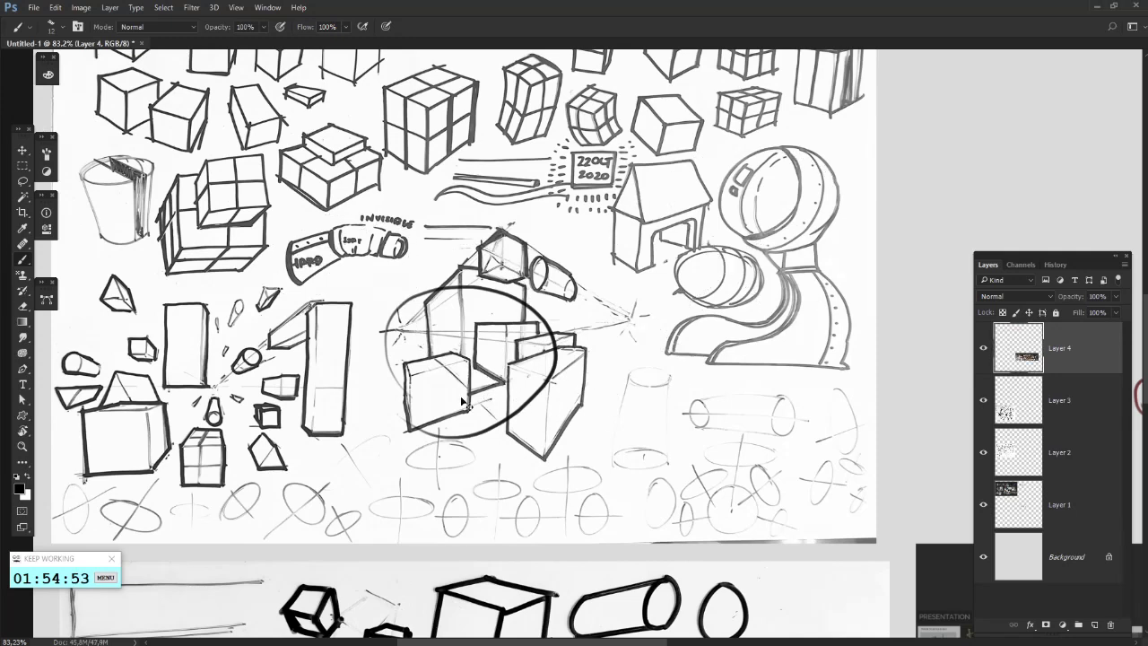
{"action": "key", "text": "ctrl+z"}
- Open the recent file "Intro to environment art- perspective.psd", dismiss the library prompt and dock the document as a tab
{"action": "scroll", "coordinate": [422, 192], "scroll_direction": "down", "scroll_amount": 4}
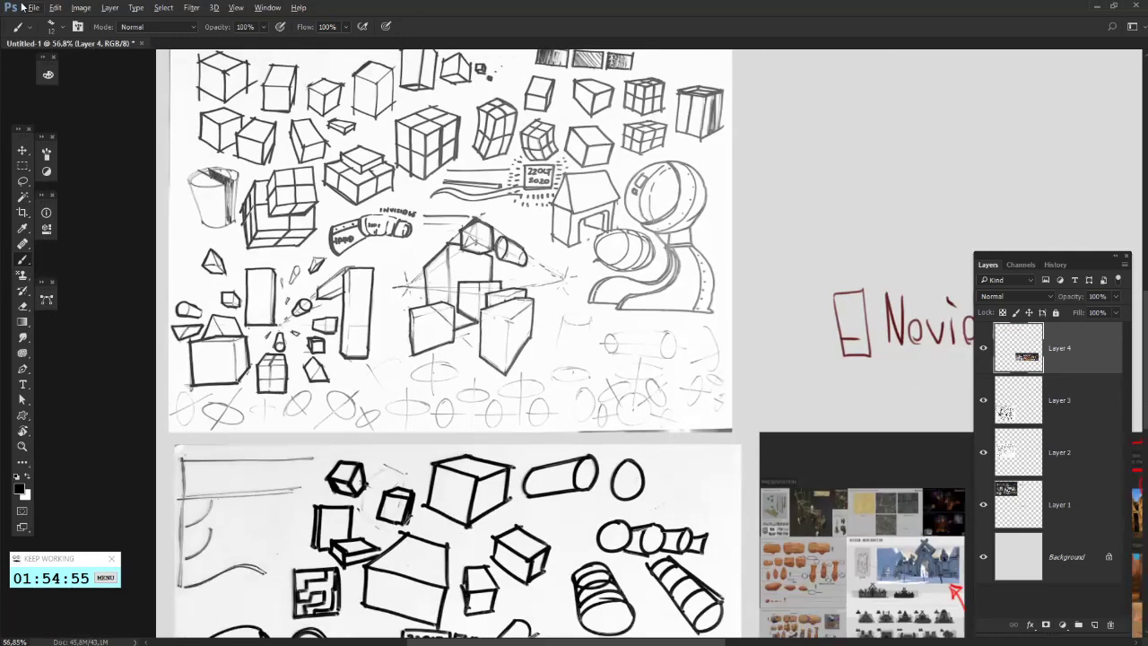
{"action": "left_click", "coordinate": [32, 8]}
{"action": "mouse_move", "coordinate": [186, 81]}
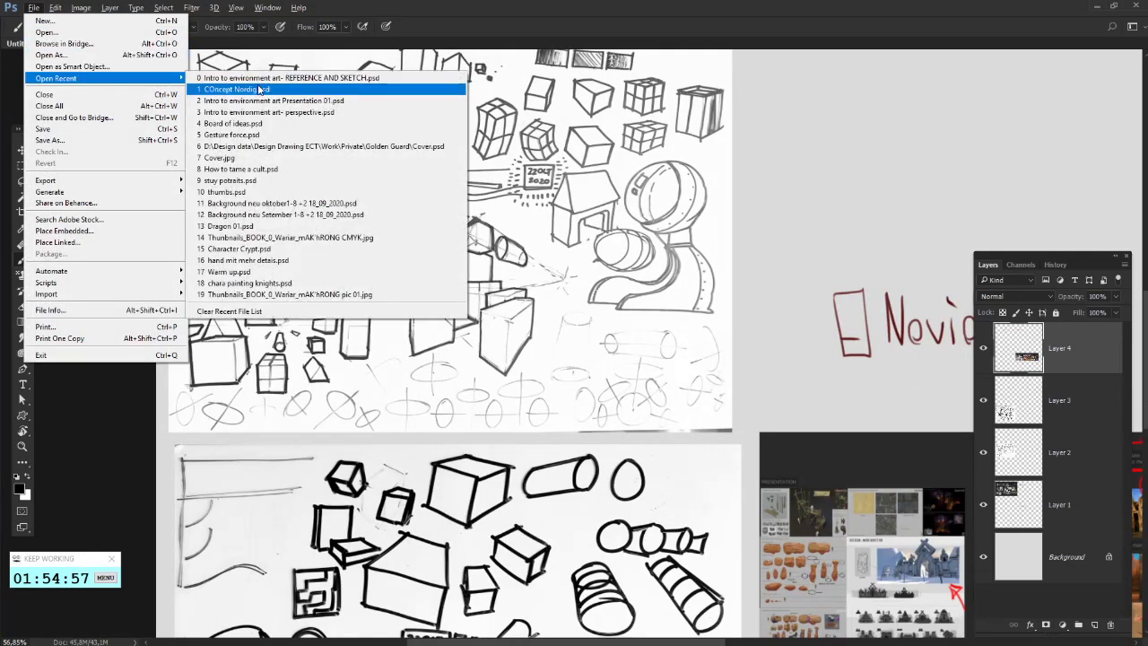
{"action": "left_click", "coordinate": [281, 105]}
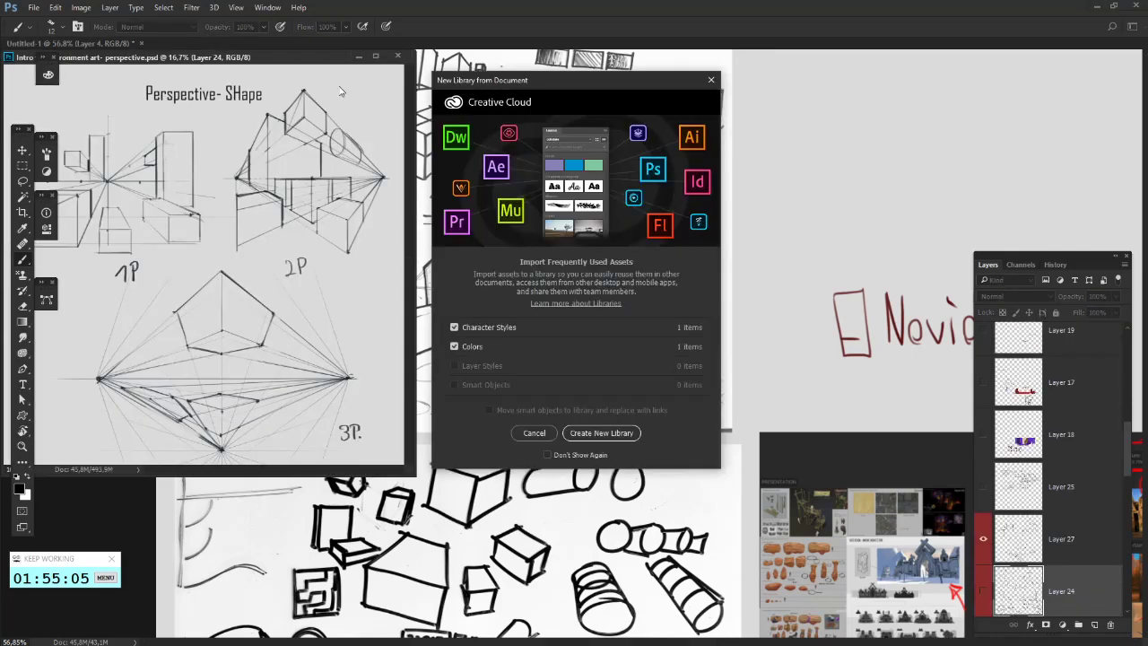
{"action": "left_click", "coordinate": [711, 80]}
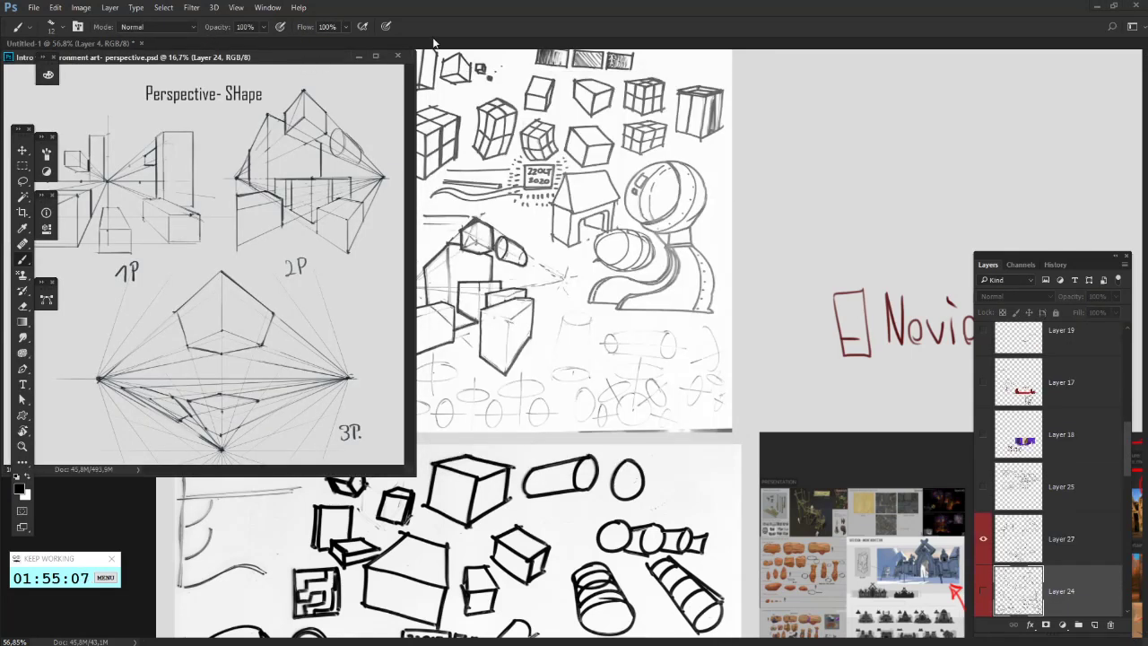
{"action": "left_click_drag", "start_coordinate": [294, 57], "coordinate": [445, 47]}
- Hide Layer 27 and show Layer 24 with the freehand perspective and volume sketches
{"action": "scroll", "coordinate": [982, 532], "scroll_direction": "down", "scroll_amount": 1}
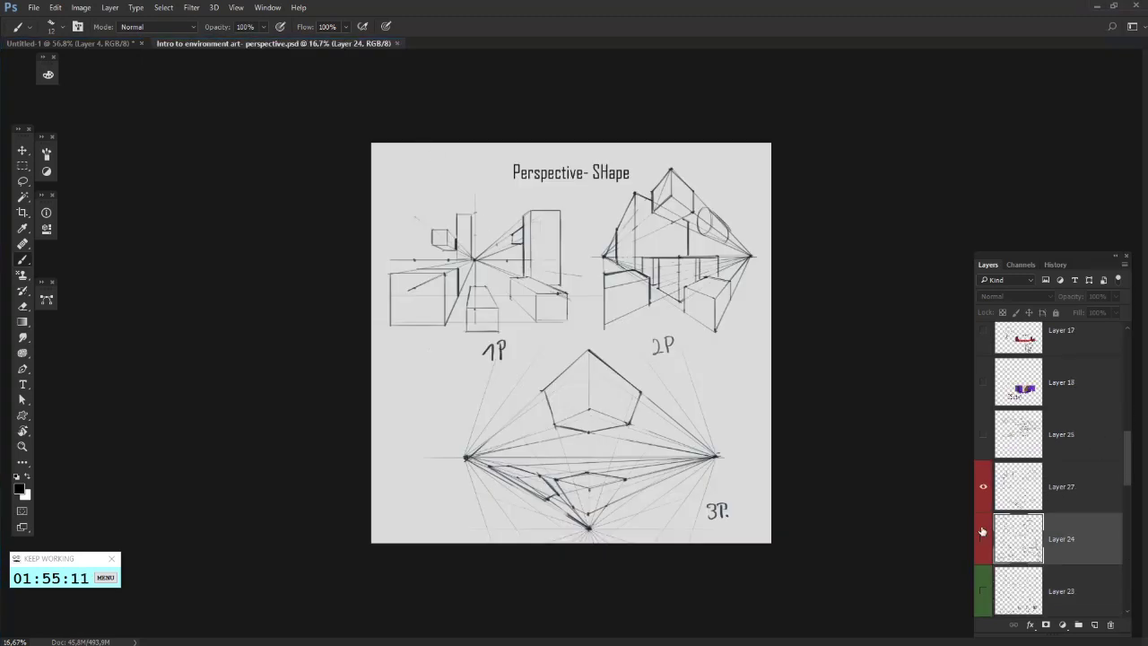
{"action": "left_click", "coordinate": [983, 488]}
{"action": "left_click", "coordinate": [984, 539]}
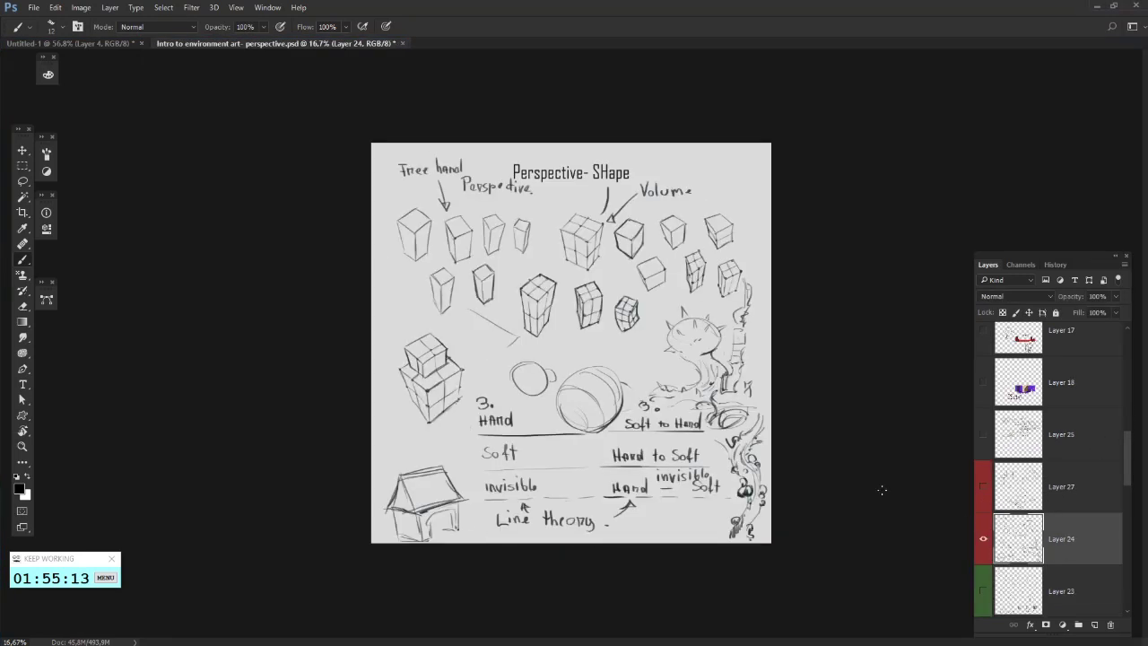
{"action": "scroll", "coordinate": [685, 296], "scroll_direction": "up", "scroll_amount": 7}
{"action": "scroll", "coordinate": [685, 296], "scroll_direction": "up", "scroll_amount": 2}
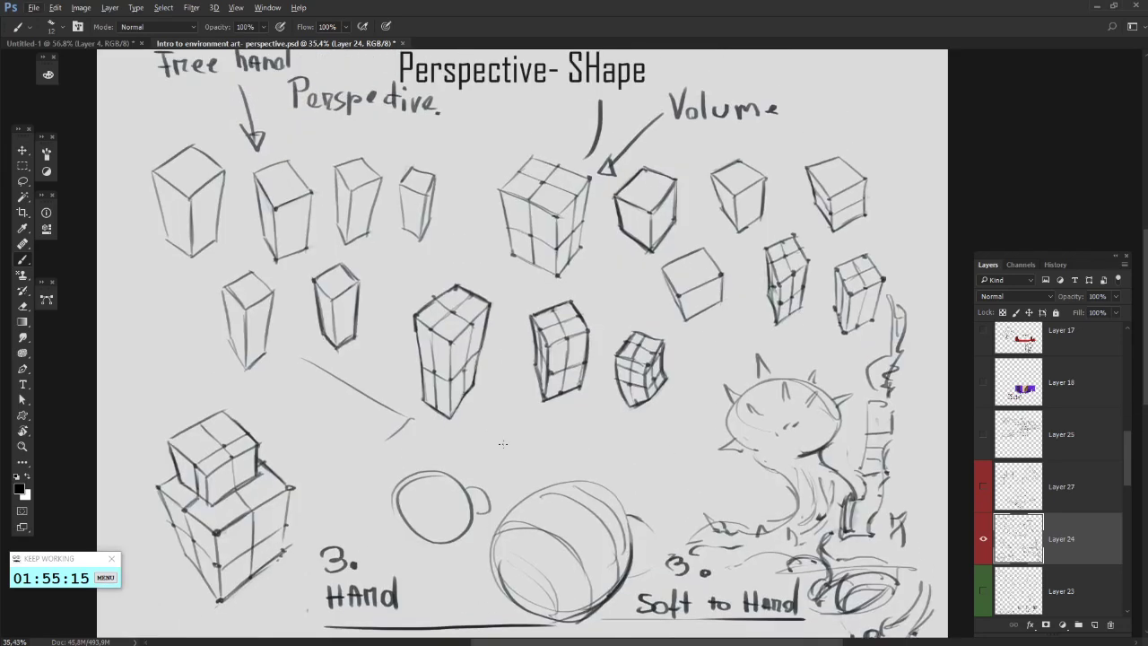
- Circle the three lower gridded boxes in black, add a vertical line below them, and undo these marks
{"action": "mouse_move", "coordinate": [475, 461]}
{"action": "left_mouse_down"}
{"action": "mouse_move", "coordinate": [717, 359]}
{"action": "mouse_move", "coordinate": [493, 457]}
{"action": "left_mouse_up"}
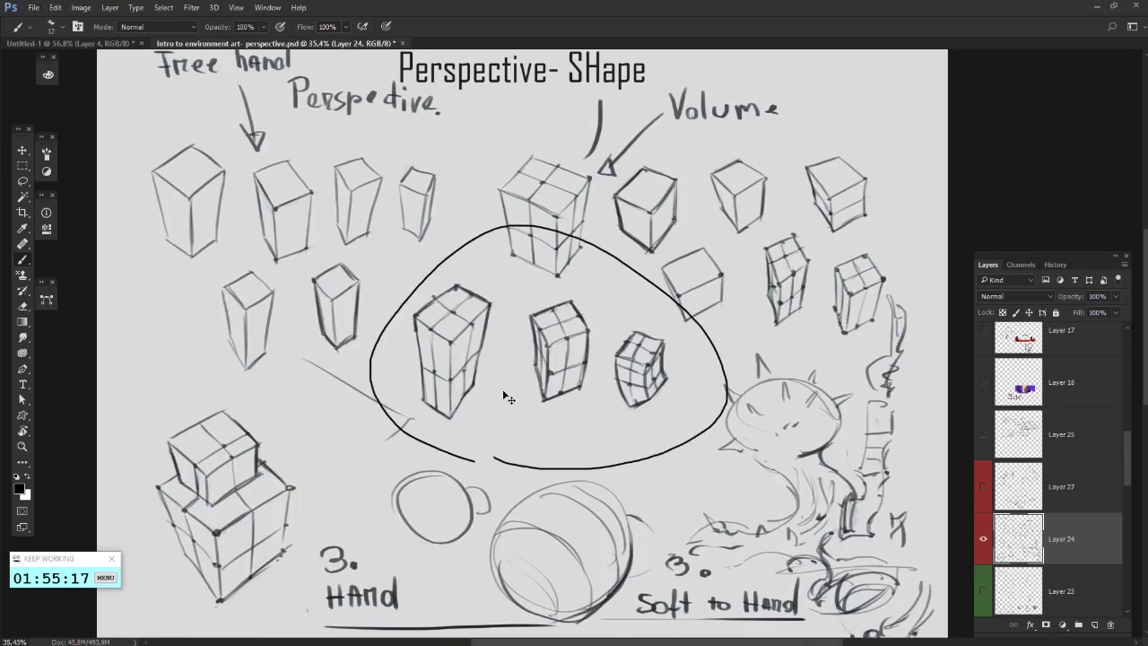
{"action": "key", "text": "ctrl+z"}
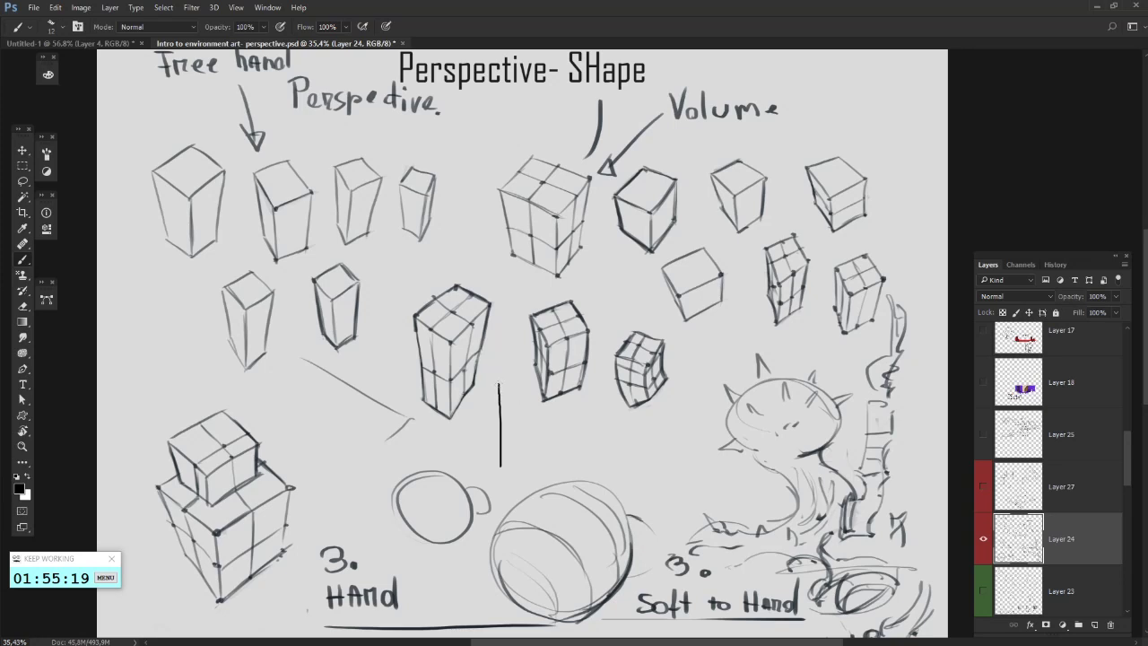
{"action": "key", "text": "ctrl+z"}
{"action": "left_click_drag", "start_coordinate": [502, 391], "coordinate": [500, 408]}
{"action": "key", "text": "ctrl+z"}
- Draw a black cylinder with contour lines and an end face above the stacked gridded boxes, undoing extra strokes
{"action": "left_click_drag", "start_coordinate": [476, 359], "coordinate": [503, 318]}
{"action": "left_click_drag", "start_coordinate": [385, 377], "coordinate": [386, 384]}
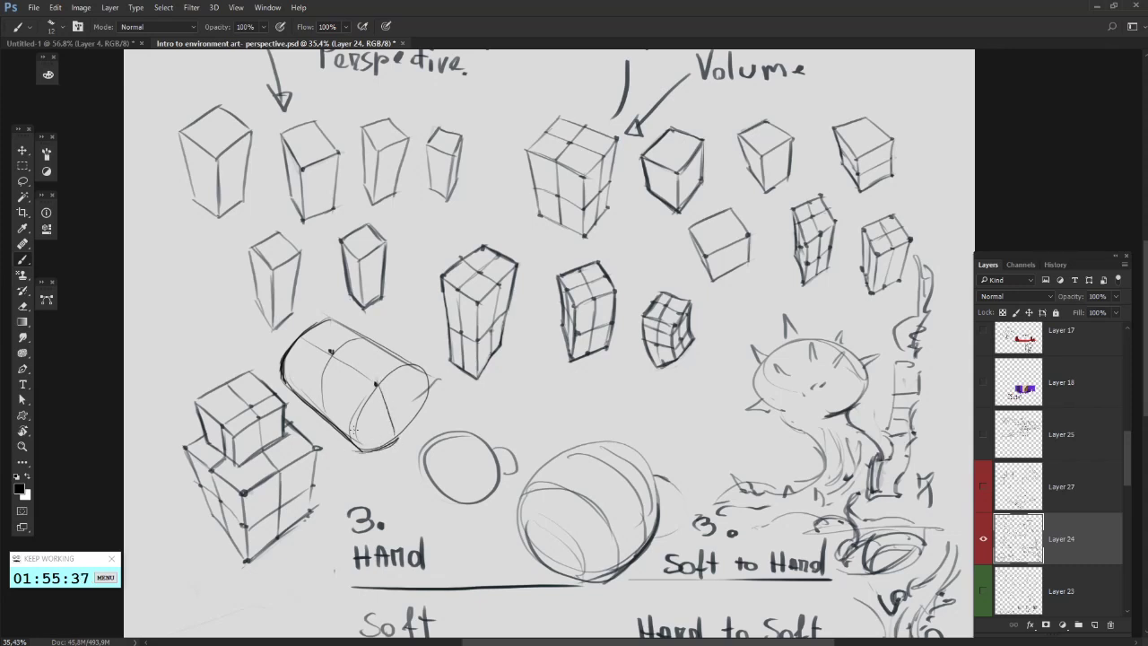
{"action": "left_click_drag", "start_coordinate": [377, 389], "coordinate": [351, 431]}
{"action": "mouse_move", "coordinate": [389, 472]}
{"action": "left_mouse_down"}
{"action": "mouse_move", "coordinate": [417, 488]}
{"action": "mouse_move", "coordinate": [350, 478]}
{"action": "mouse_move", "coordinate": [359, 483]}
{"action": "left_mouse_up"}
{"action": "key", "text": "ctrl+alt+z"}
{"action": "key", "text": "ctrl+alt+z"}
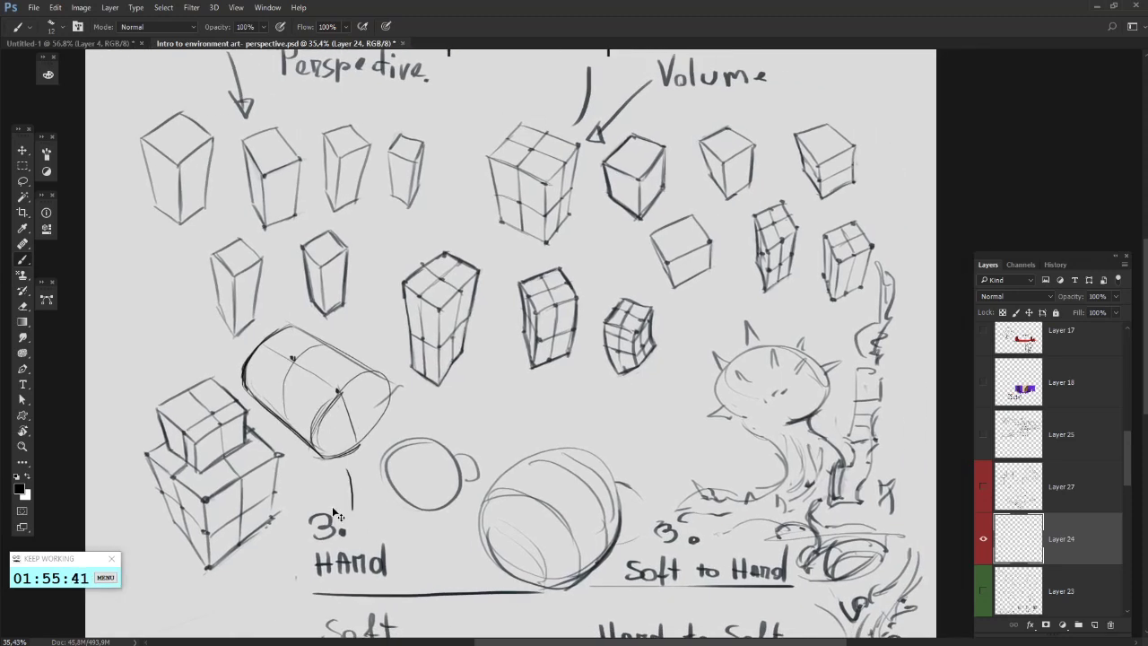
{"action": "left_click_drag", "start_coordinate": [405, 413], "coordinate": [505, 479]}
{"action": "mouse_move", "coordinate": [416, 314]}
{"action": "left_mouse_down"}
{"action": "mouse_move", "coordinate": [475, 239]}
{"action": "mouse_move", "coordinate": [439, 316]}
{"action": "mouse_move", "coordinate": [467, 279]}
{"action": "left_mouse_up"}
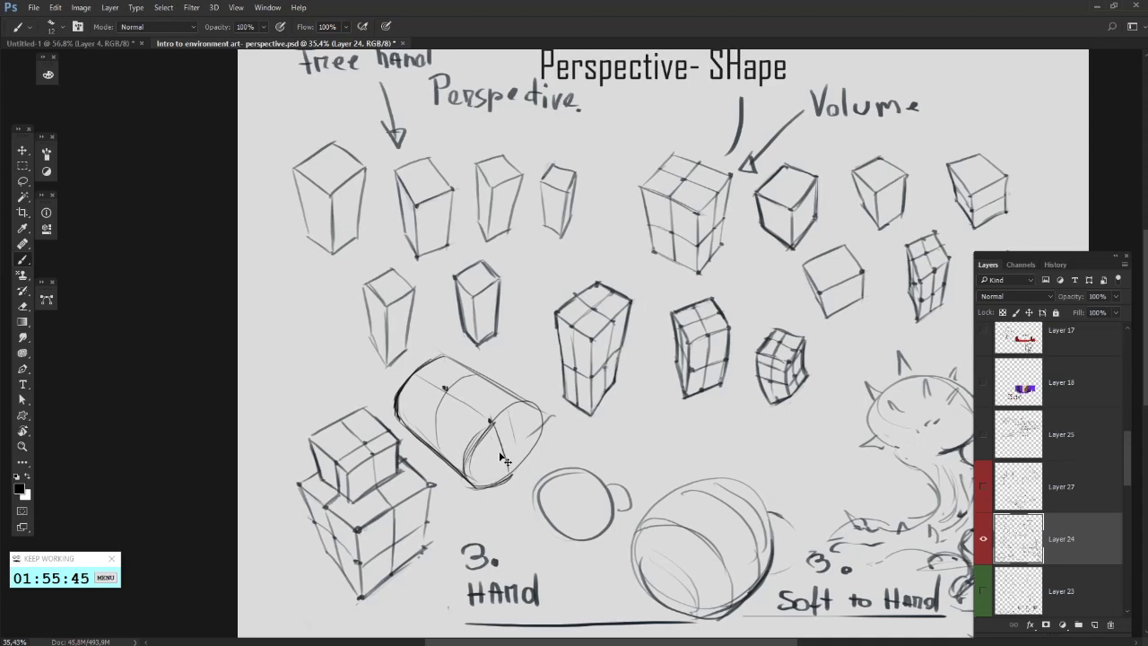
{"action": "key", "text": "ctrl+alt+z"}
- Hide Layer 24, show and select Layer 23 to view the Elypse exercises, and switch Layer 23 off again
{"action": "left_click_drag", "start_coordinate": [689, 416], "coordinate": [603, 314]}
{"action": "left_click", "coordinate": [984, 540]}
{"action": "left_click", "coordinate": [984, 590]}
{"action": "left_click", "coordinate": [1068, 592]}
{"action": "left_click_drag", "start_coordinate": [691, 382], "coordinate": [665, 537]}
{"action": "left_click", "coordinate": [984, 591]}
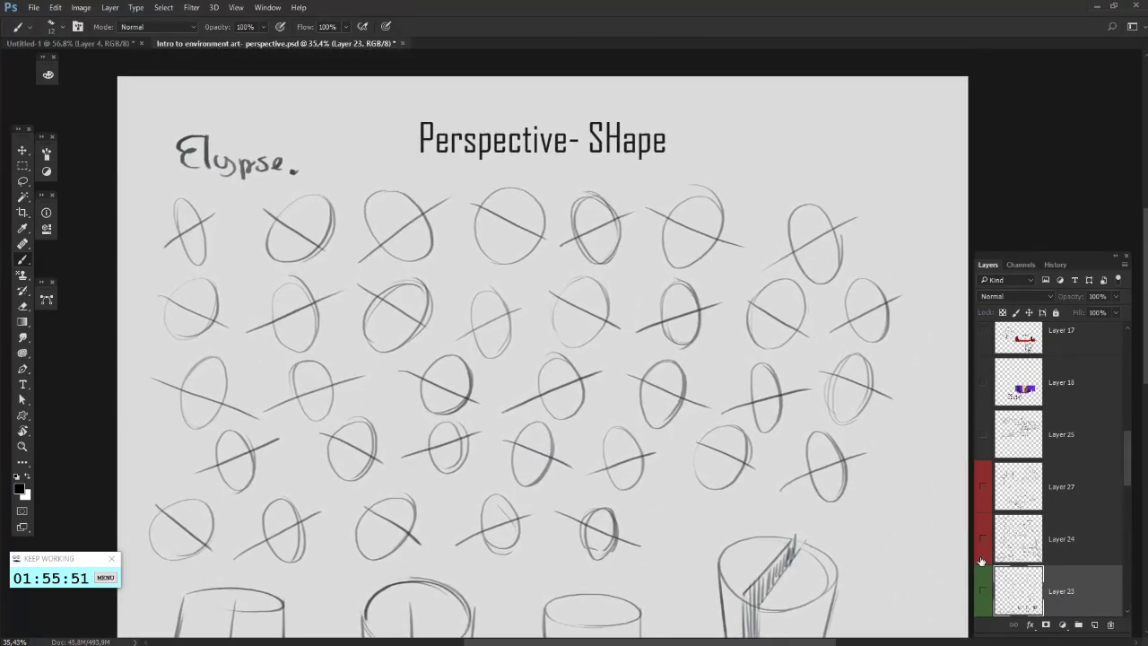
- Show Layer 27 to view the 1P and 2P drawings, hide it, and show and select Layer 24
{"action": "left_click", "coordinate": [983, 486]}
{"action": "left_click", "coordinate": [1064, 487]}
{"action": "left_click_drag", "start_coordinate": [795, 540], "coordinate": [810, 356]}
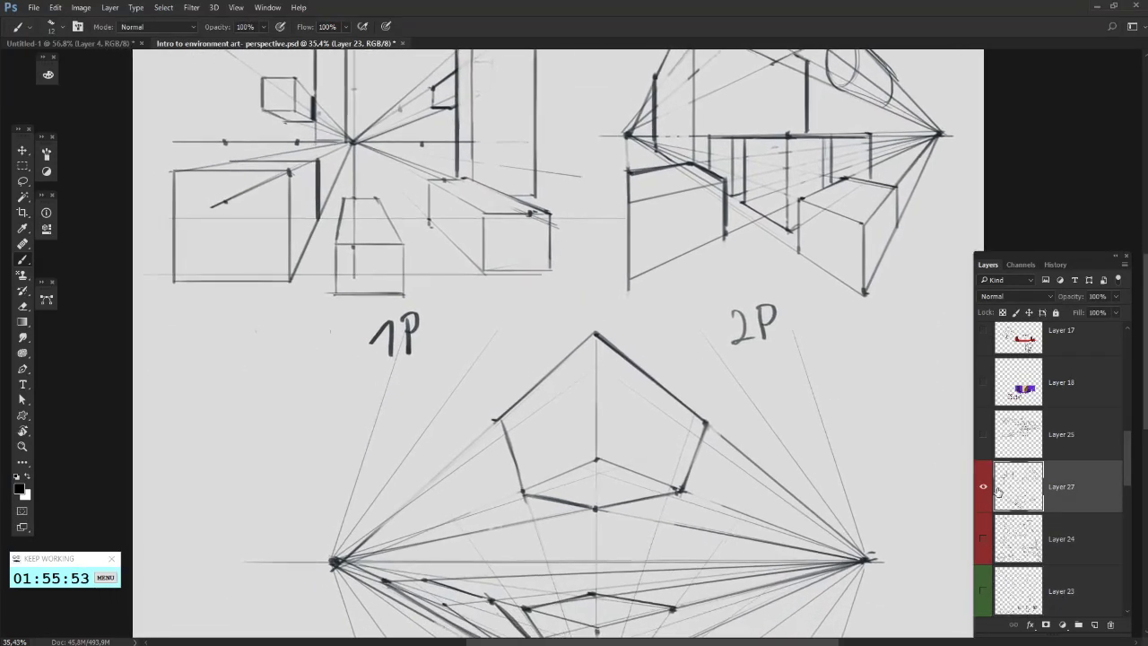
{"action": "left_click", "coordinate": [983, 487]}
{"action": "left_click", "coordinate": [984, 540]}
{"action": "left_click", "coordinate": [1064, 539]}
{"action": "mouse_move", "coordinate": [601, 502]}
{"action": "left_mouse_down"}
{"action": "mouse_move", "coordinate": [652, 461]}
{"action": "mouse_move", "coordinate": [728, 513]}
{"action": "left_mouse_up"}
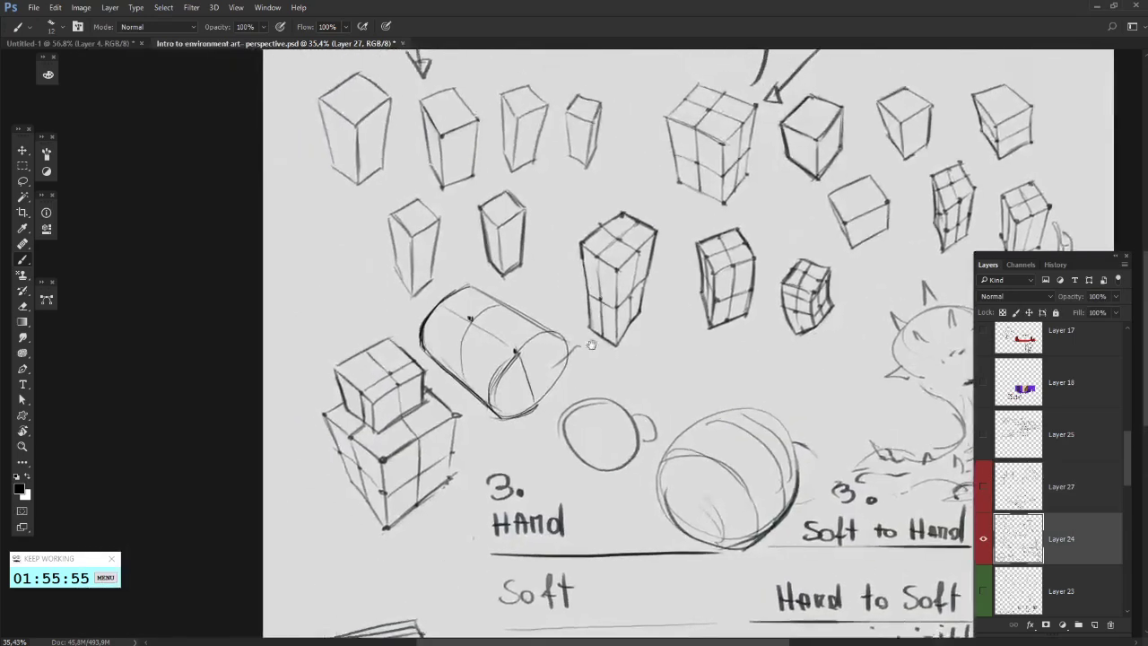
{"action": "left_click_drag", "start_coordinate": [589, 346], "coordinate": [550, 448]}
- Mark the freehand boxes and the stacked gridded boxes on Layer 24 with brush strokes and undo the strokes
{"action": "mouse_move", "coordinate": [441, 414]}
{"action": "left_mouse_down"}
{"action": "mouse_move", "coordinate": [632, 364]}
{"action": "mouse_move", "coordinate": [586, 352]}
{"action": "mouse_move", "coordinate": [503, 359]}
{"action": "mouse_move", "coordinate": [489, 283]}
{"action": "left_mouse_up"}
{"action": "left_click_drag", "start_coordinate": [490, 281], "coordinate": [428, 323]}
{"action": "key", "text": "ctrl+z"}
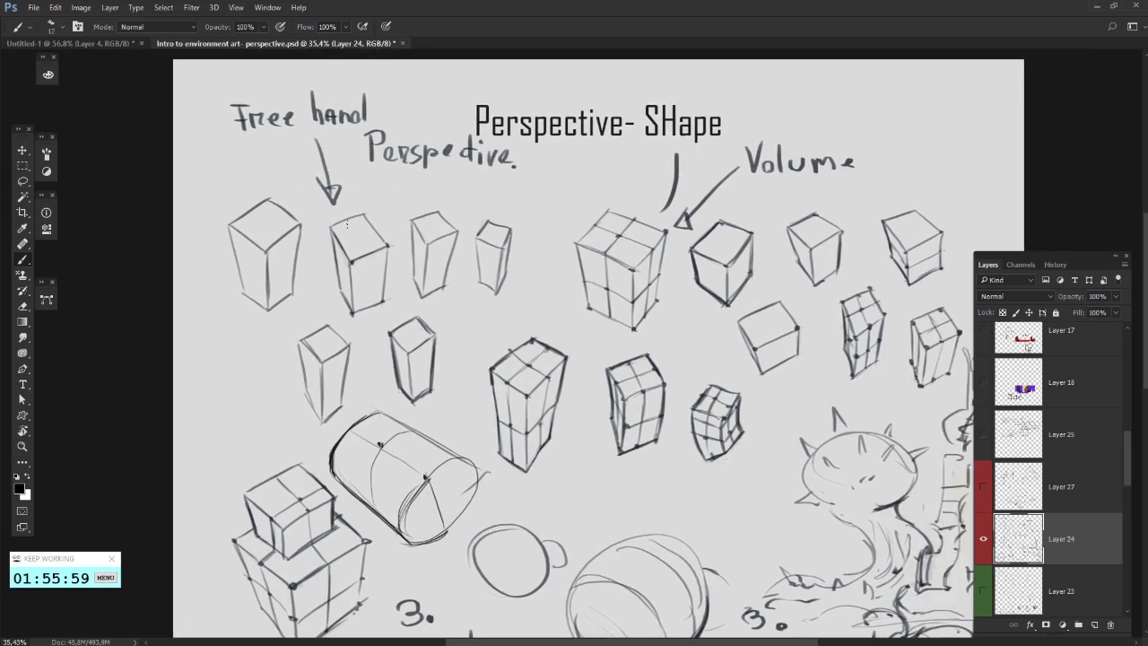
{"action": "left_click_drag", "start_coordinate": [417, 263], "coordinate": [445, 258]}
{"action": "mouse_move", "coordinate": [284, 322]}
{"action": "left_mouse_down"}
{"action": "mouse_move", "coordinate": [417, 244]}
{"action": "mouse_move", "coordinate": [338, 285]}
{"action": "mouse_move", "coordinate": [399, 230]}
{"action": "mouse_move", "coordinate": [357, 296]}
{"action": "left_mouse_up"}
{"action": "key", "text": "ctrl+z"}
{"action": "key", "text": "ctrl+z"}
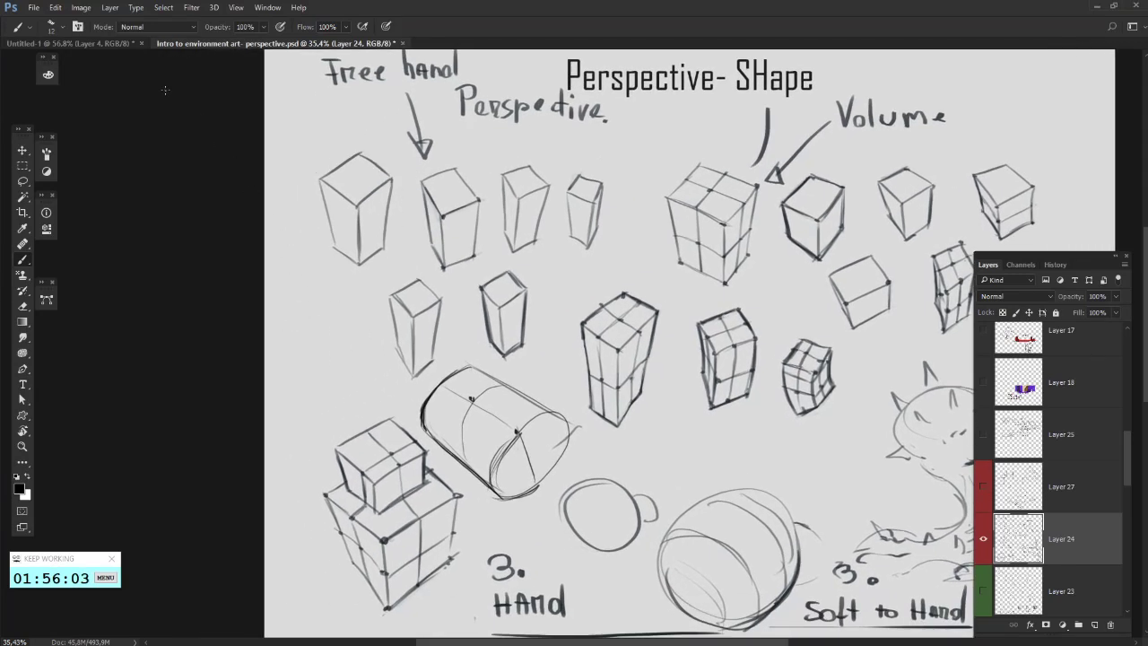
- Return to the Untitled-1 document, make brush marks on the first boxes of the upper student sheet, and undo them
{"action": "left_click", "coordinate": [105, 44]}
{"action": "left_click_drag", "start_coordinate": [374, 178], "coordinate": [439, 298]}
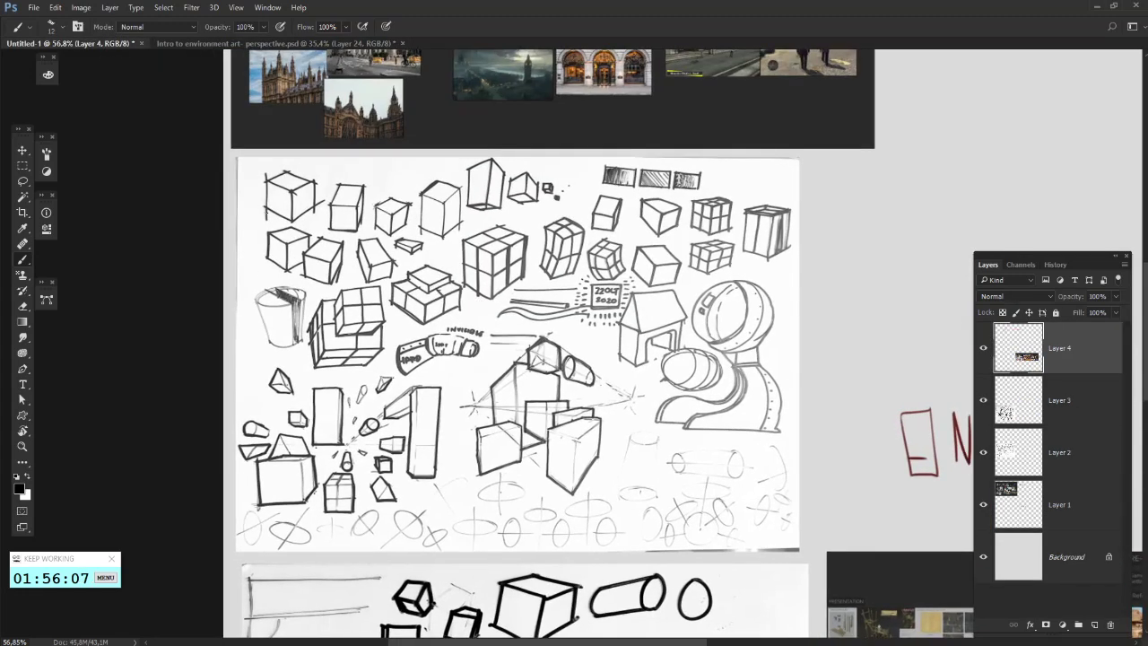
{"action": "mouse_move", "coordinate": [269, 266]}
{"action": "left_mouse_down"}
{"action": "mouse_move", "coordinate": [324, 247]}
{"action": "mouse_move", "coordinate": [270, 267]}
{"action": "mouse_move", "coordinate": [308, 280]}
{"action": "left_mouse_up"}
{"action": "key", "text": "ctrl+alt+z"}
{"action": "key", "text": "ctrl+alt+z"}
{"action": "mouse_move", "coordinate": [274, 223]}
{"action": "left_mouse_down"}
{"action": "mouse_move", "coordinate": [310, 215]}
{"action": "mouse_move", "coordinate": [276, 227]}
{"action": "left_mouse_up"}
{"action": "key", "text": "ctrl+alt+z"}
- Make test marks around the gridded and stacked boxes of the upper student sheet and step back through them
{"action": "left_click_drag", "start_coordinate": [359, 281], "coordinate": [402, 259]}
{"action": "key", "text": "ctrl+alt+z"}
{"action": "key", "text": "ctrl+alt+z"}
{"action": "mouse_move", "coordinate": [567, 294]}
{"action": "left_mouse_down"}
{"action": "mouse_move", "coordinate": [471, 312]}
{"action": "mouse_move", "coordinate": [597, 313]}
{"action": "mouse_move", "coordinate": [587, 315]}
{"action": "left_mouse_up"}
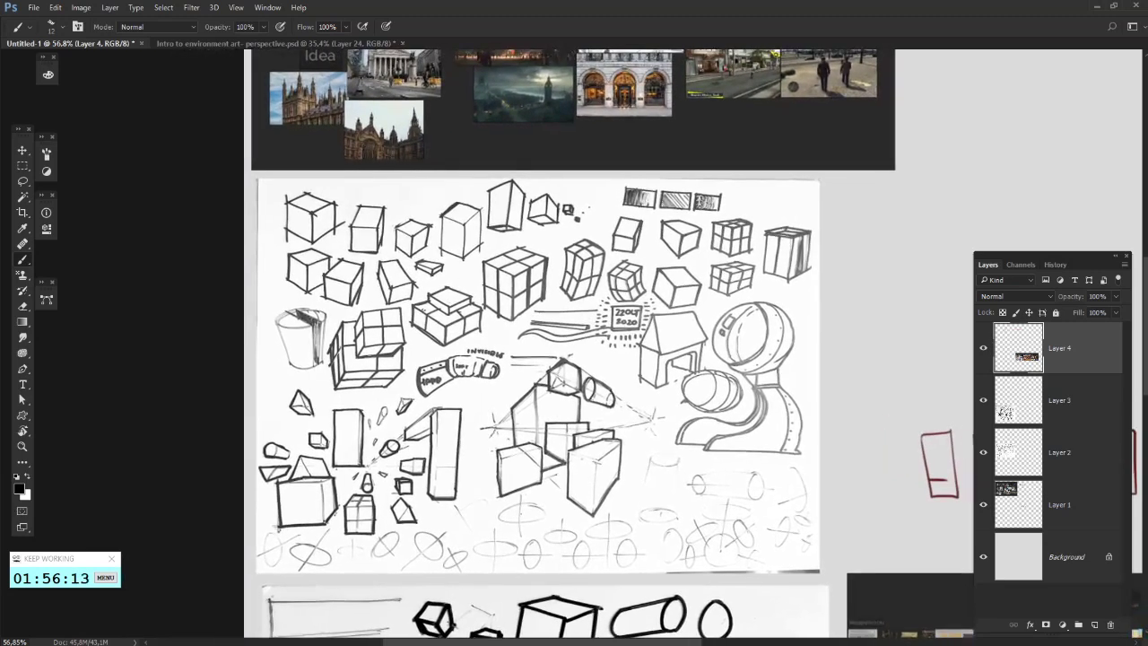
{"action": "mouse_move", "coordinate": [431, 314]}
{"action": "left_mouse_down"}
{"action": "mouse_move", "coordinate": [405, 336]}
{"action": "mouse_move", "coordinate": [344, 342]}
{"action": "left_mouse_up"}
{"action": "key", "text": "ctrl+alt+z"}
{"action": "key", "text": "ctrl+alt+z"}
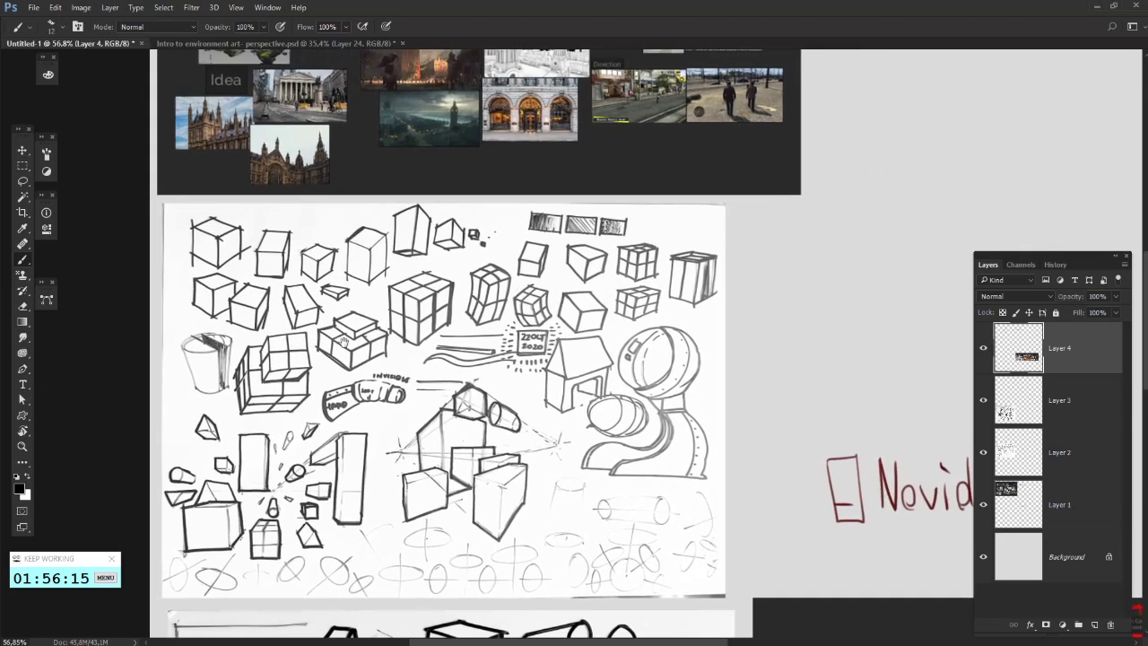
- Compare the freehand boxes in the perspective lesson document with the student sheets in Untitled-1
{"action": "left_click", "coordinate": [262, 43]}
{"action": "left_click_drag", "start_coordinate": [305, 269], "coordinate": [96, 204]}
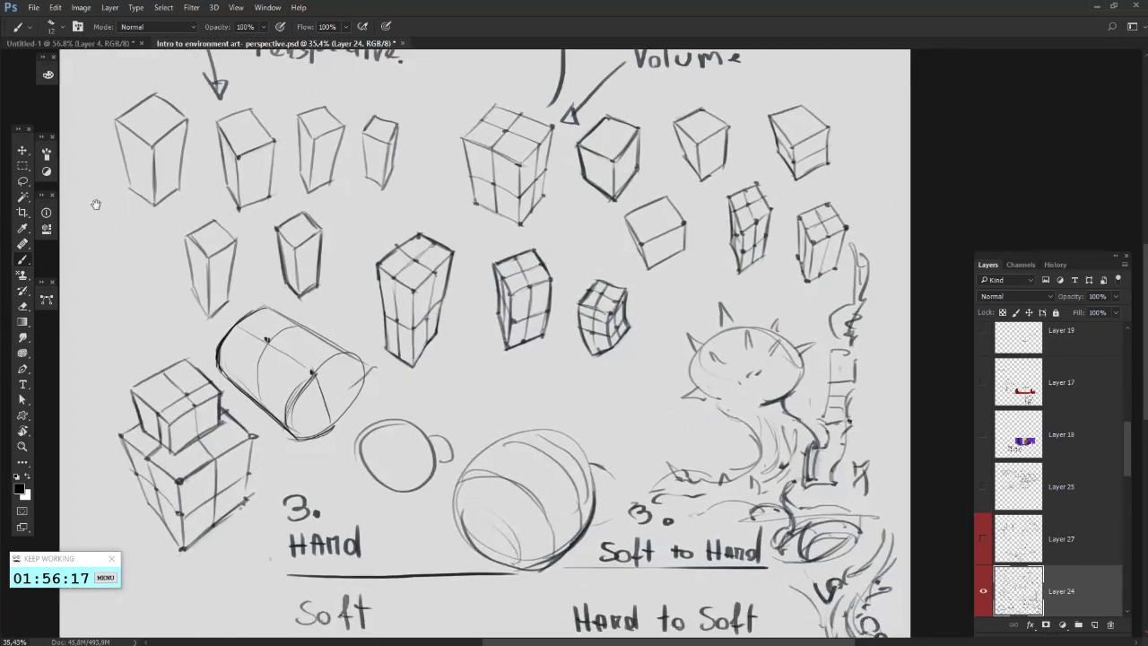
{"action": "left_click", "coordinate": [70, 43]}
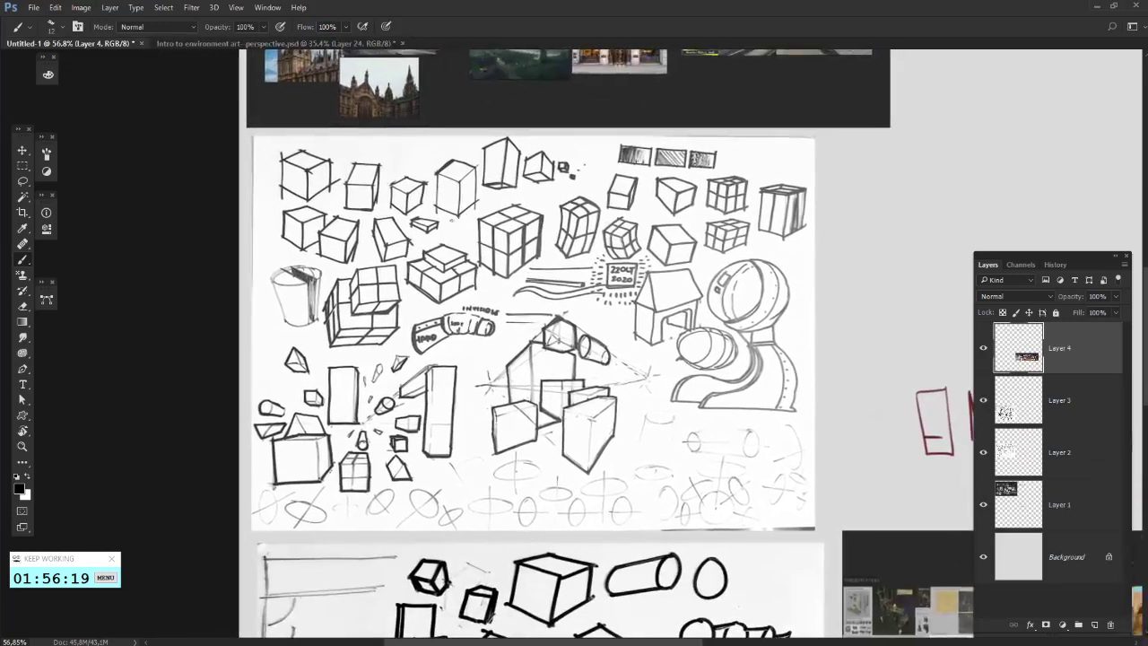
- Mark the box groups of the upper student sheet with brush strokes and undo the marks
{"action": "mouse_move", "coordinate": [309, 146]}
{"action": "left_mouse_down"}
{"action": "mouse_move", "coordinate": [289, 244]}
{"action": "mouse_move", "coordinate": [363, 263]}
{"action": "mouse_move", "coordinate": [426, 354]}
{"action": "left_mouse_up"}
{"action": "key", "text": "ctrl+z"}
{"action": "key", "text": "ctrl+z"}
{"action": "left_click_drag", "start_coordinate": [405, 304], "coordinate": [542, 224]}
{"action": "left_click_drag", "start_coordinate": [515, 282], "coordinate": [448, 302]}
{"action": "left_click_drag", "start_coordinate": [529, 296], "coordinate": [450, 286]}
{"action": "left_click_drag", "start_coordinate": [468, 223], "coordinate": [465, 235]}
{"action": "key", "text": "ctrl+z"}
{"action": "key", "text": "ctrl+z"}
{"action": "left_click_drag", "start_coordinate": [506, 310], "coordinate": [520, 282]}
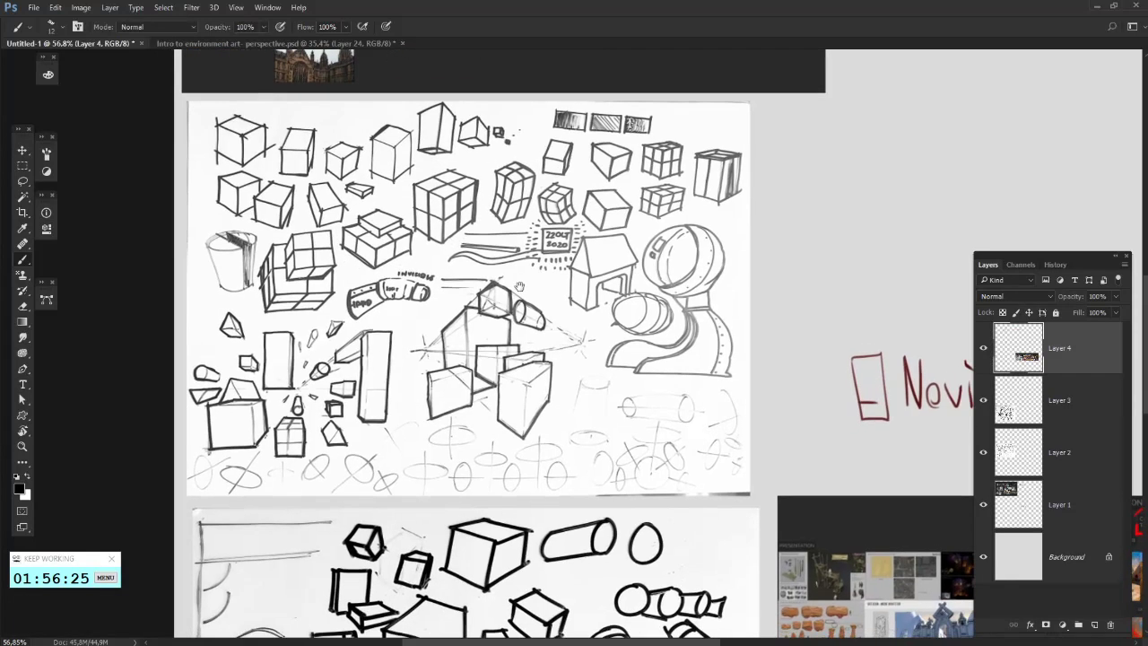
- Circle the one-point perspective cluster of boxes on the upper student sheet in black and undo the marks
{"action": "mouse_move", "coordinate": [449, 267]}
{"action": "left_mouse_down"}
{"action": "mouse_move", "coordinate": [529, 235]}
{"action": "mouse_move", "coordinate": [461, 306]}
{"action": "left_mouse_up"}
{"action": "left_click_drag", "start_coordinate": [462, 334], "coordinate": [502, 295]}
{"action": "key", "text": "ctrl+z"}
{"action": "mouse_move", "coordinate": [529, 392]}
{"action": "left_mouse_down"}
{"action": "mouse_move", "coordinate": [462, 372]}
{"action": "mouse_move", "coordinate": [525, 395]}
{"action": "left_mouse_up"}
{"action": "key", "text": "ctrl+z"}
{"action": "left_click_drag", "start_coordinate": [376, 265], "coordinate": [437, 314]}
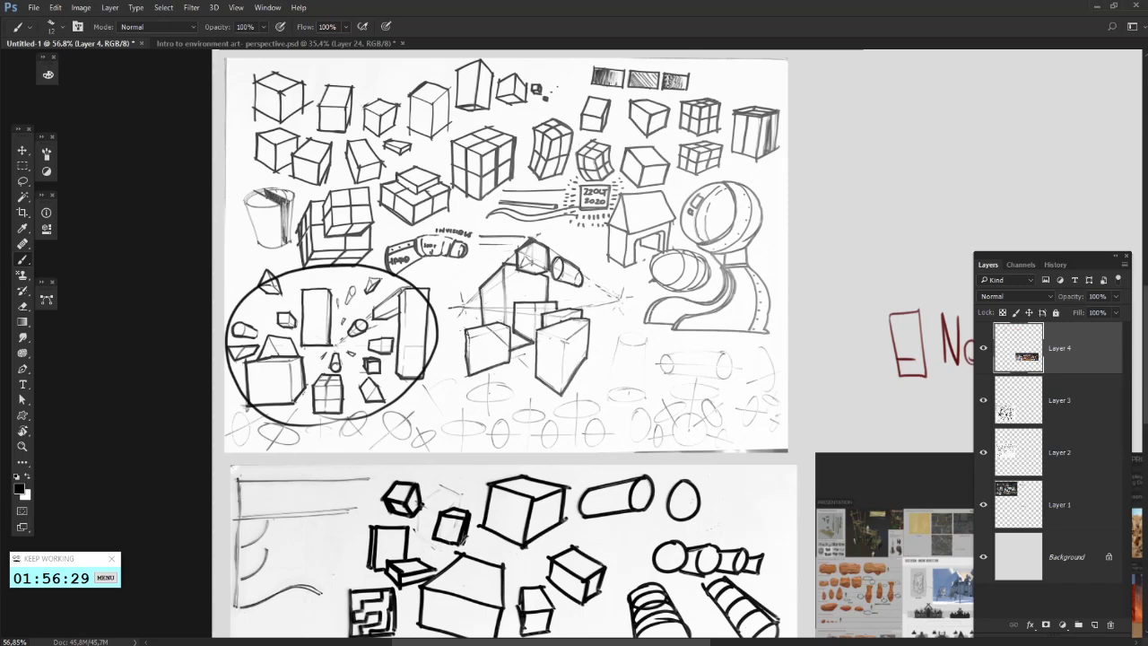
{"action": "key", "text": "ctrl+z"}
{"action": "mouse_move", "coordinate": [595, 408]}
{"action": "left_mouse_down"}
{"action": "mouse_move", "coordinate": [432, 429]}
{"action": "mouse_move", "coordinate": [596, 432]}
{"action": "left_mouse_up"}
{"action": "key", "text": "ctrl+z"}
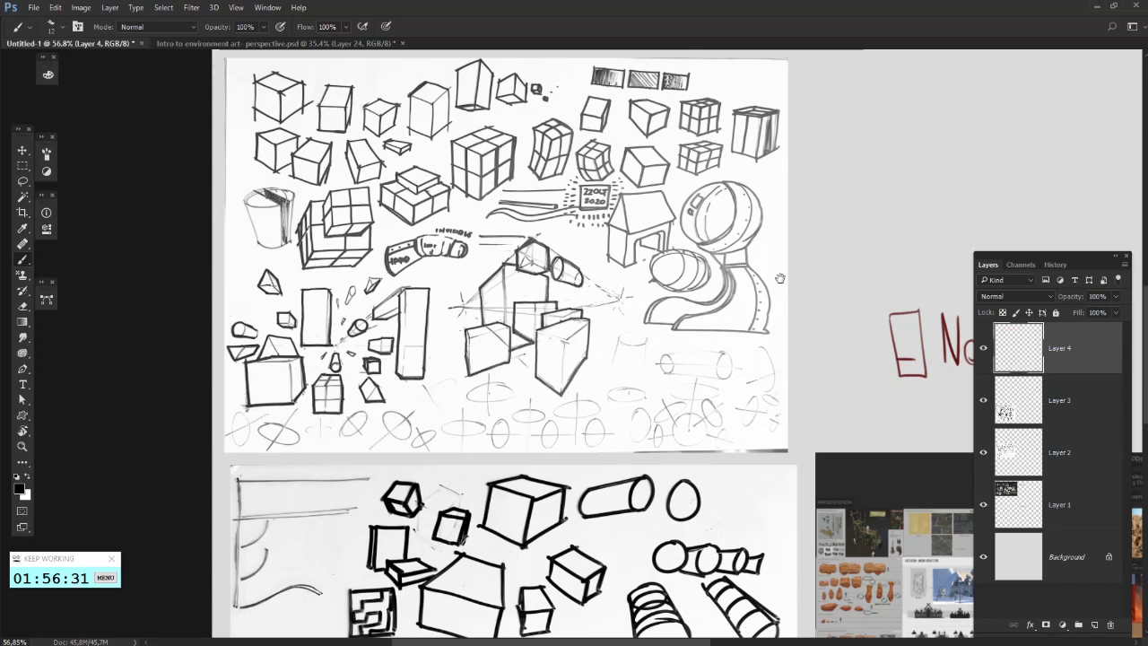
- Handwrite the score 6/8 in black beside the upper student sheet and underline it
{"action": "mouse_move", "coordinate": [791, 222]}
{"action": "left_mouse_down"}
{"action": "mouse_move", "coordinate": [607, 292]}
{"action": "mouse_move", "coordinate": [671, 140]}
{"action": "left_mouse_up"}
{"action": "mouse_move", "coordinate": [623, 187]}
{"action": "left_mouse_down"}
{"action": "mouse_move", "coordinate": [666, 163]}
{"action": "mouse_move", "coordinate": [665, 175]}
{"action": "left_mouse_up"}
{"action": "left_click_drag", "start_coordinate": [708, 123], "coordinate": [688, 191]}
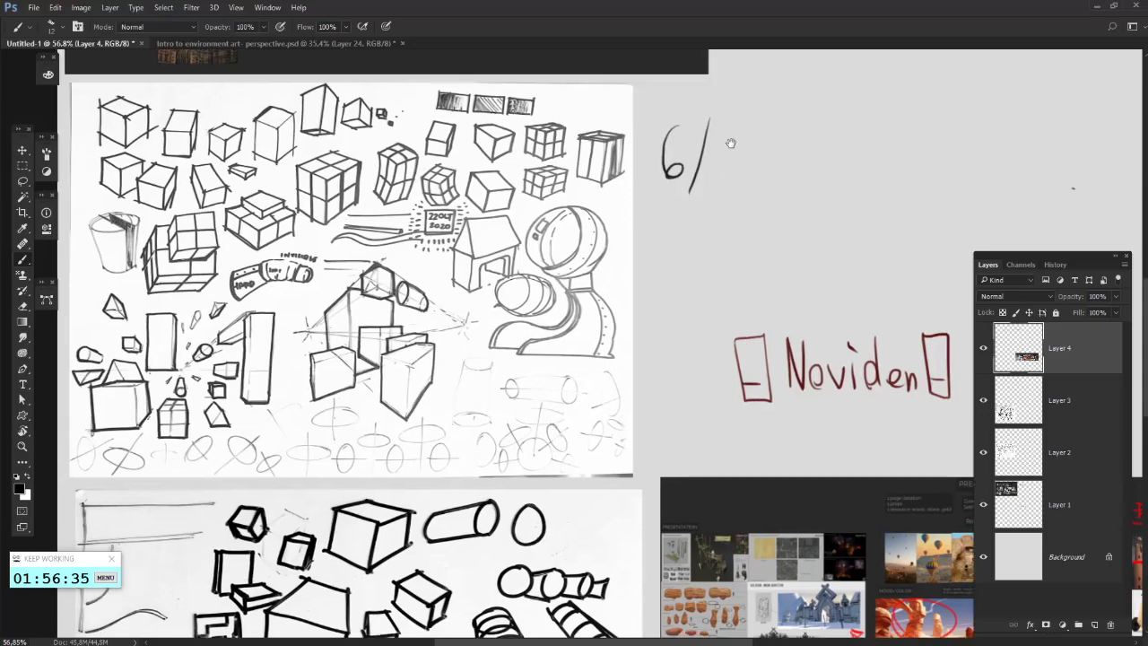
{"action": "mouse_move", "coordinate": [726, 147]}
{"action": "left_mouse_down"}
{"action": "mouse_move", "coordinate": [782, 103]}
{"action": "mouse_move", "coordinate": [766, 143]}
{"action": "left_mouse_up"}
{"action": "mouse_move", "coordinate": [787, 100]}
{"action": "left_mouse_down"}
{"action": "mouse_move", "coordinate": [764, 153]}
{"action": "mouse_move", "coordinate": [788, 99]}
{"action": "left_mouse_up"}
{"action": "mouse_move", "coordinate": [769, 243]}
{"action": "left_mouse_down"}
{"action": "mouse_move", "coordinate": [736, 243]}
{"action": "mouse_move", "coordinate": [683, 331]}
{"action": "left_mouse_up"}
{"action": "left_click_drag", "start_coordinate": [720, 254], "coordinate": [612, 260]}
- Circle the coiled tube and the large segmented cylinder on the lower student sheet and undo the circles
{"action": "left_click_drag", "start_coordinate": [658, 341], "coordinate": [936, 105]}
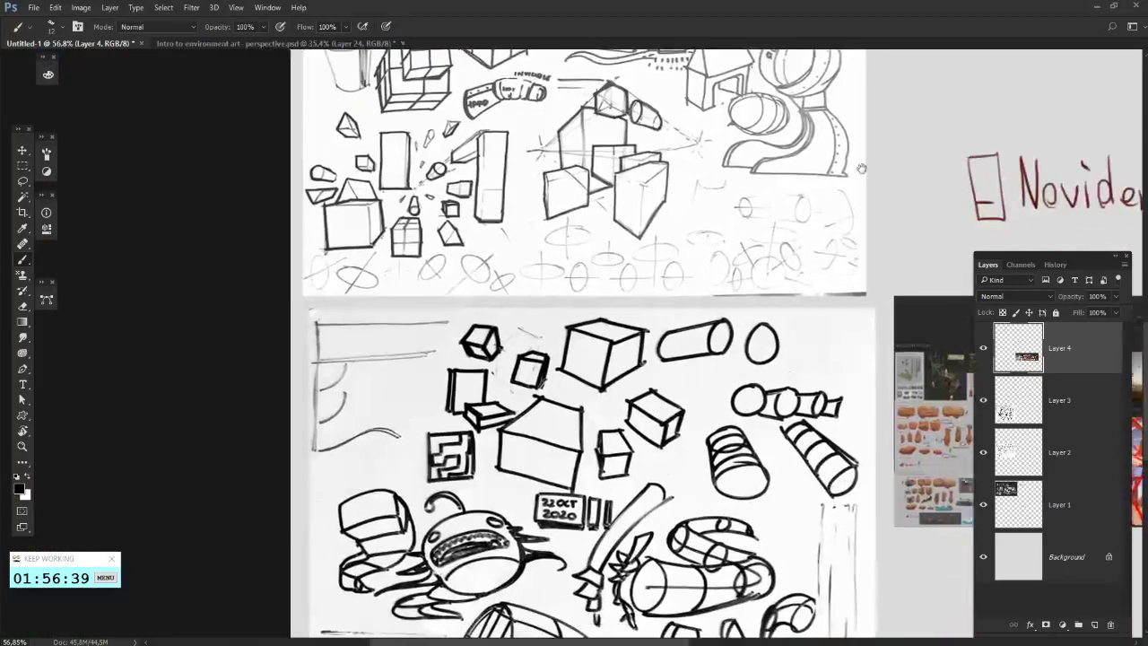
{"action": "left_click_drag", "start_coordinate": [355, 400], "coordinate": [329, 379]}
{"action": "left_click_drag", "start_coordinate": [480, 380], "coordinate": [393, 305]}
{"action": "key", "text": "ctrl+z"}
{"action": "left_click_drag", "start_coordinate": [391, 490], "coordinate": [393, 421]}
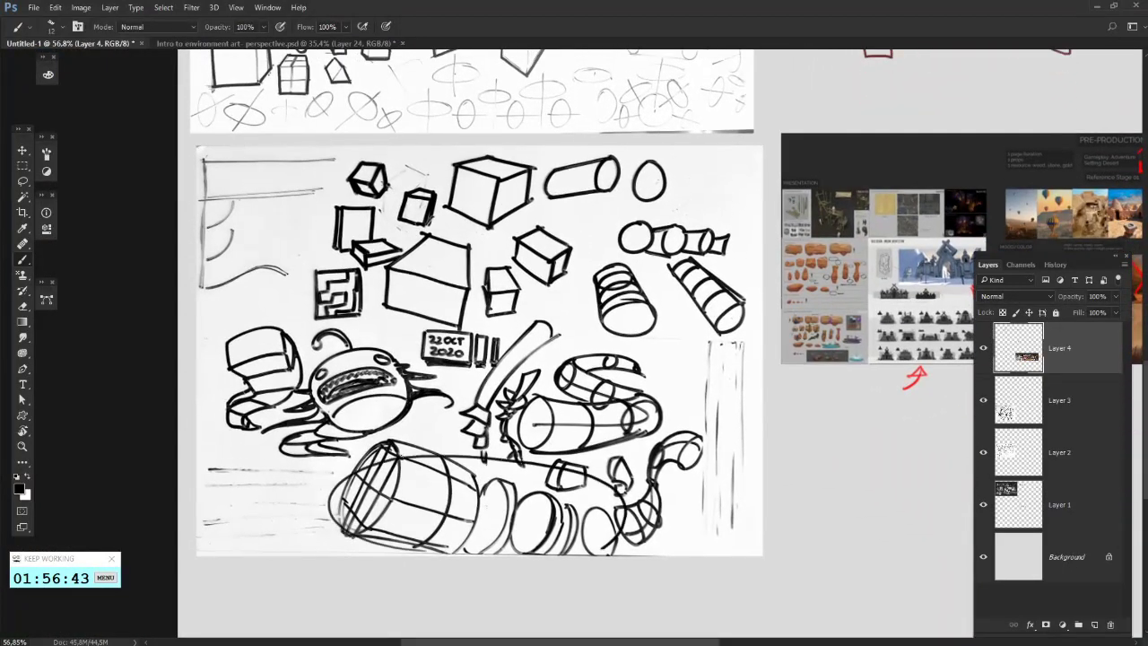
{"action": "mouse_move", "coordinate": [536, 241]}
{"action": "left_mouse_down"}
{"action": "mouse_move", "coordinate": [444, 348]}
{"action": "mouse_move", "coordinate": [522, 228]}
{"action": "left_mouse_up"}
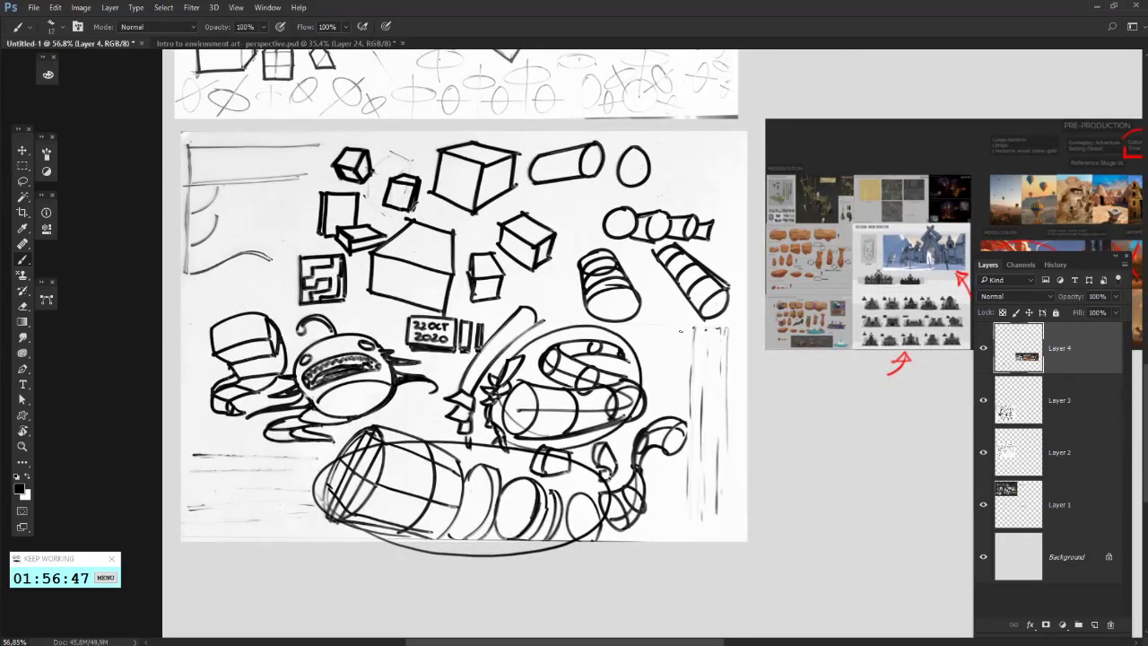
{"action": "key", "text": "ctrl+z"}
{"action": "key", "text": "ctrl+z"}
- Draw a black bent arrow from under the 6/8 score to the upper student sheet, undoing stray strokes
{"action": "mouse_move", "coordinate": [558, 243]}
{"action": "left_mouse_down"}
{"action": "mouse_move", "coordinate": [469, 366]}
{"action": "mouse_move", "coordinate": [475, 392]}
{"action": "left_mouse_up"}
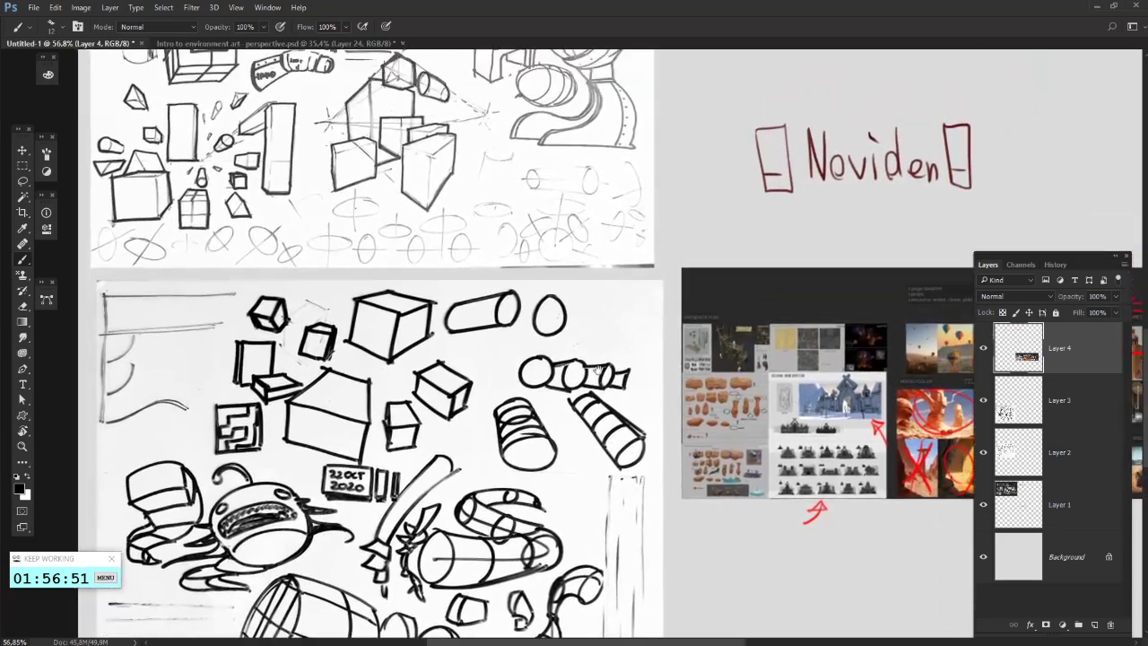
{"action": "left_click_drag", "start_coordinate": [735, 271], "coordinate": [472, 549]}
{"action": "left_click_drag", "start_coordinate": [537, 269], "coordinate": [819, 236]}
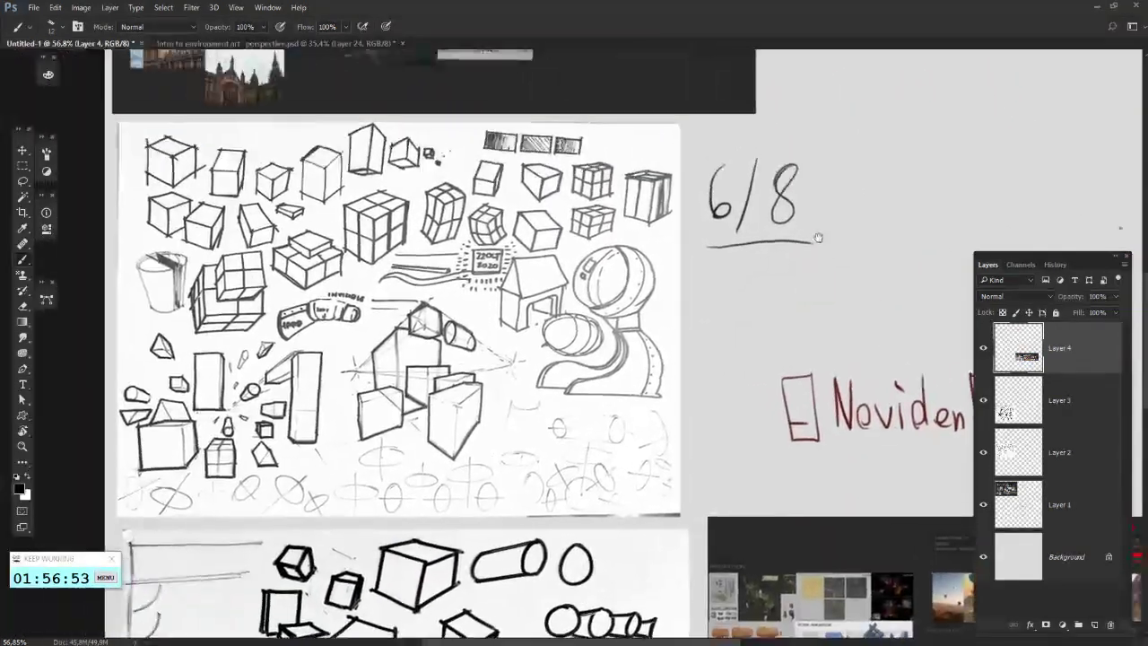
{"action": "mouse_move", "coordinate": [809, 164]}
{"action": "left_mouse_down"}
{"action": "mouse_move", "coordinate": [824, 246]}
{"action": "mouse_move", "coordinate": [809, 165]}
{"action": "left_mouse_up"}
{"action": "key", "text": "ctrl+z"}
{"action": "mouse_move", "coordinate": [470, 470]}
{"action": "left_mouse_down"}
{"action": "mouse_move", "coordinate": [567, 402]}
{"action": "mouse_move", "coordinate": [626, 382]}
{"action": "mouse_move", "coordinate": [618, 461]}
{"action": "left_mouse_up"}
{"action": "mouse_move", "coordinate": [780, 337]}
{"action": "left_mouse_down"}
{"action": "mouse_move", "coordinate": [538, 466]}
{"action": "mouse_move", "coordinate": [553, 359]}
{"action": "mouse_move", "coordinate": [572, 440]}
{"action": "mouse_move", "coordinate": [560, 452]}
{"action": "mouse_move", "coordinate": [690, 314]}
{"action": "left_mouse_up"}
{"action": "key", "text": "ctrl+z"}
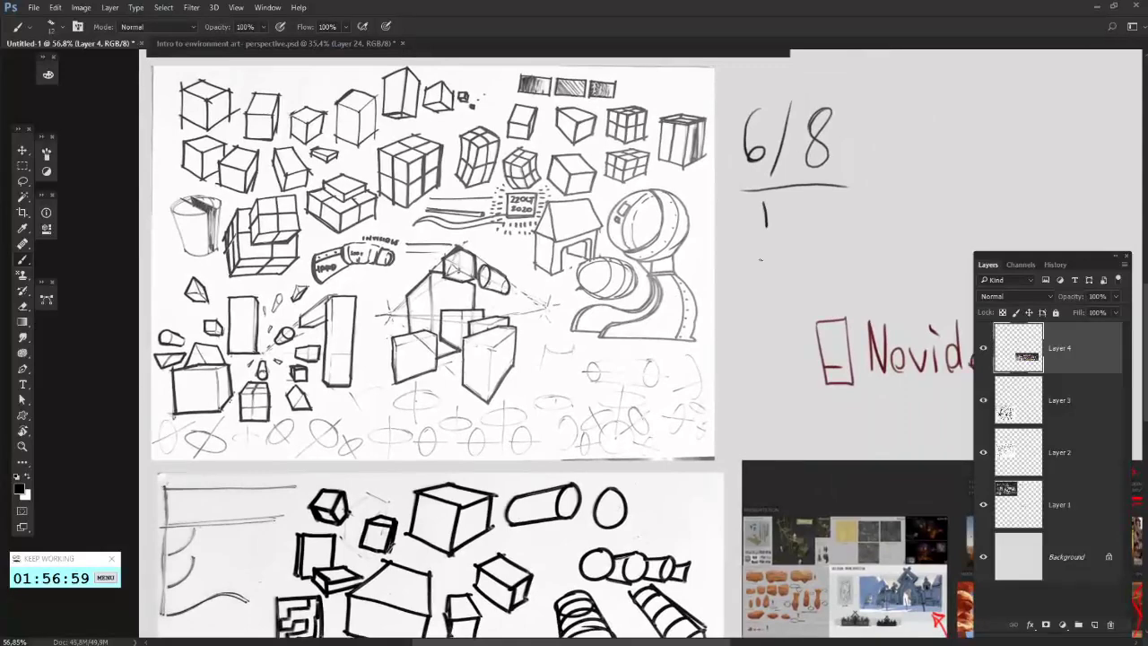
{"action": "left_click_drag", "start_coordinate": [761, 259], "coordinate": [756, 264]}
{"action": "key", "text": "ctrl+z"}
{"action": "mouse_move", "coordinate": [635, 525]}
{"action": "left_mouse_down"}
{"action": "mouse_move", "coordinate": [544, 524]}
{"action": "mouse_move", "coordinate": [544, 538]}
{"action": "mouse_move", "coordinate": [689, 373]}
{"action": "mouse_move", "coordinate": [699, 285]}
{"action": "mouse_move", "coordinate": [632, 512]}
{"action": "mouse_move", "coordinate": [762, 211]}
{"action": "mouse_move", "coordinate": [548, 523]}
{"action": "mouse_move", "coordinate": [589, 567]}
{"action": "mouse_move", "coordinate": [582, 578]}
{"action": "left_mouse_up"}
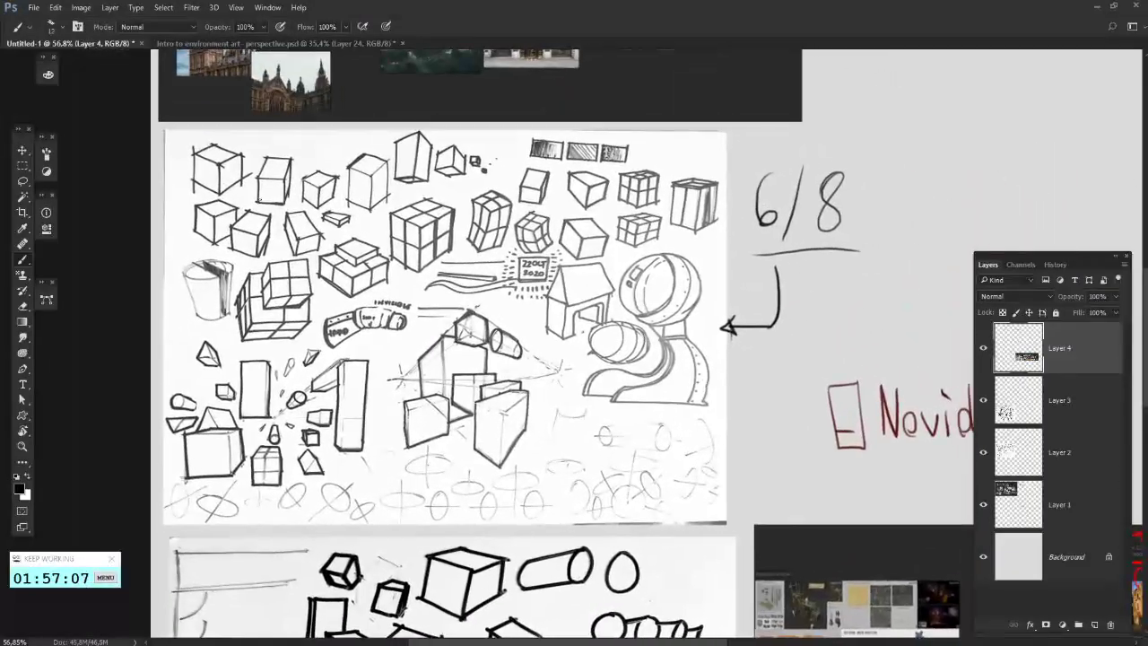
- Circle the two small gridded boxes near the upper sheet's right edge and undo the marks
{"action": "left_click_drag", "start_coordinate": [278, 156], "coordinate": [244, 161]}
{"action": "key", "text": "ctrl+z"}
{"action": "mouse_move", "coordinate": [310, 222]}
{"action": "left_mouse_down"}
{"action": "mouse_move", "coordinate": [244, 245]}
{"action": "mouse_move", "coordinate": [309, 238]}
{"action": "left_mouse_up"}
{"action": "key", "text": "ctrl+z"}
{"action": "left_click_drag", "start_coordinate": [436, 231], "coordinate": [333, 235]}
{"action": "left_click_drag", "start_coordinate": [522, 256], "coordinate": [526, 265]}
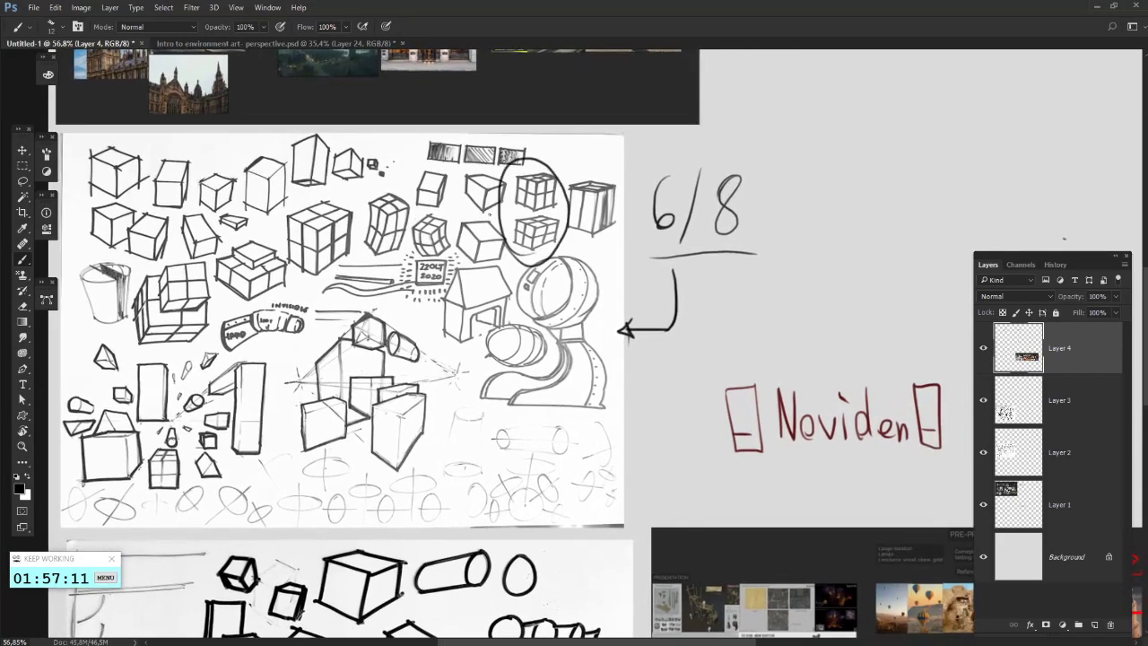
{"action": "key", "text": "ctrl+z"}
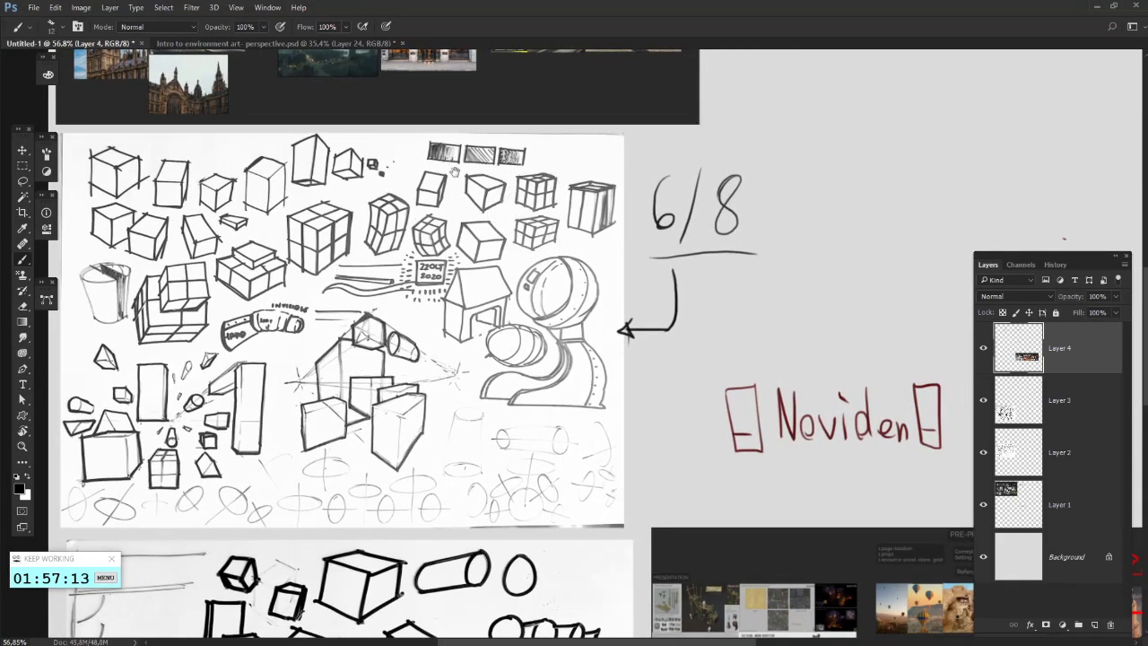
- Make further marks on the upper student sheet and undo them together with the score arrow's head
{"action": "mouse_move", "coordinate": [454, 171]}
{"action": "left_mouse_down"}
{"action": "mouse_move", "coordinate": [470, 199]}
{"action": "mouse_move", "coordinate": [436, 201]}
{"action": "left_mouse_up"}
{"action": "mouse_move", "coordinate": [637, 165]}
{"action": "left_mouse_down"}
{"action": "mouse_move", "coordinate": [554, 183]}
{"action": "mouse_move", "coordinate": [574, 193]}
{"action": "mouse_move", "coordinate": [566, 168]}
{"action": "left_mouse_up"}
{"action": "key", "text": "ctrl+z"}
{"action": "key", "text": "ctrl+z"}
{"action": "key", "text": "ctrl+z"}
{"action": "key", "text": "ctrl+z"}
- Redraw the head of the bent arrow from the 6/8 score so it points at the upper student sheet
{"action": "mouse_move", "coordinate": [348, 188]}
{"action": "left_mouse_down"}
{"action": "mouse_move", "coordinate": [238, 262]}
{"action": "mouse_move", "coordinate": [465, 238]}
{"action": "left_mouse_up"}
{"action": "mouse_move", "coordinate": [696, 619]}
{"action": "left_mouse_down"}
{"action": "mouse_move", "coordinate": [658, 384]}
{"action": "mouse_move", "coordinate": [547, 464]}
{"action": "left_mouse_up"}
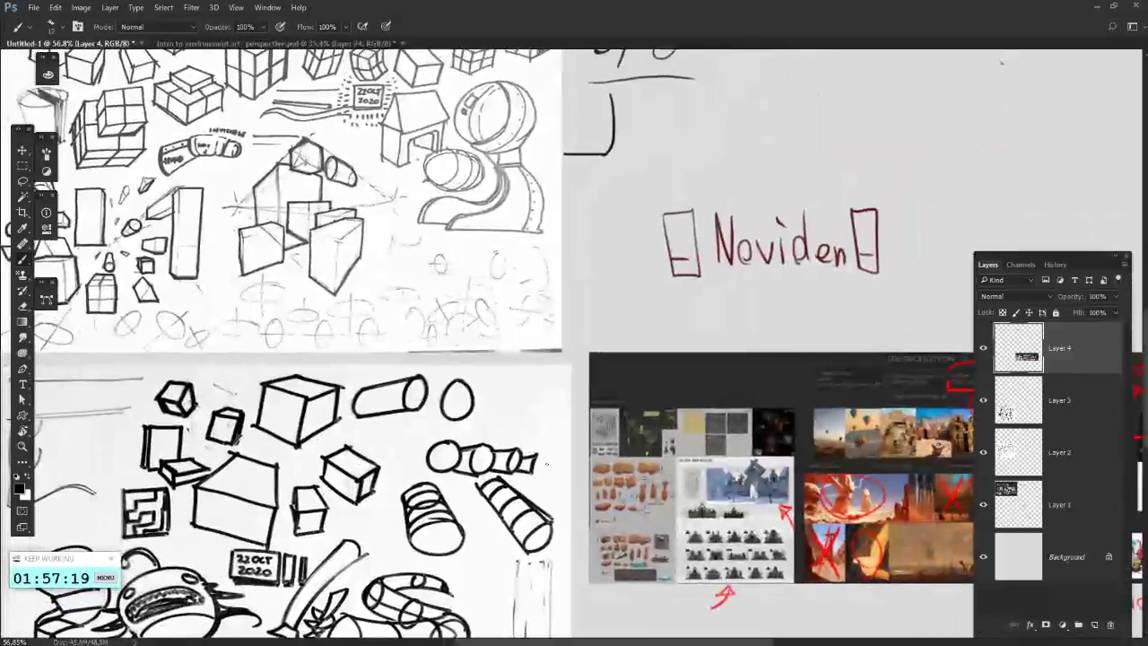
{"action": "left_click_drag", "start_coordinate": [588, 251], "coordinate": [652, 313]}
{"action": "left_click_drag", "start_coordinate": [712, 253], "coordinate": [608, 306]}
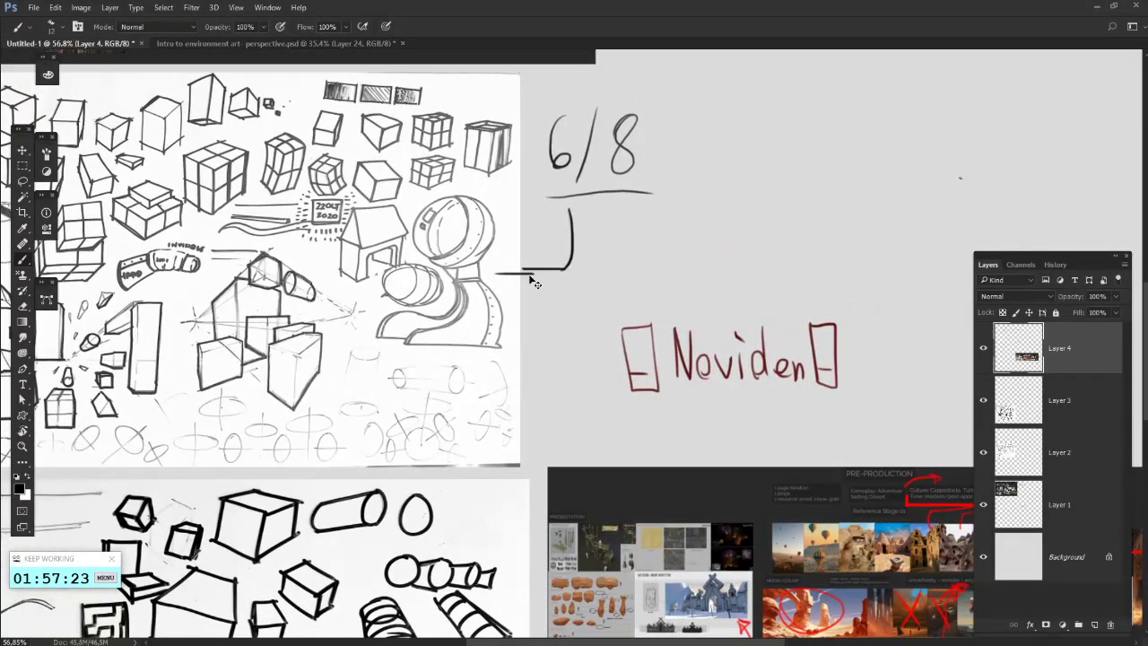
{"action": "key", "text": "ctrl+z"}
{"action": "left_click_drag", "start_coordinate": [535, 270], "coordinate": [511, 271]}
{"action": "mouse_move", "coordinate": [482, 368]}
{"action": "left_mouse_down"}
{"action": "mouse_move", "coordinate": [515, 406]}
{"action": "mouse_move", "coordinate": [582, 356]}
{"action": "left_mouse_up"}
{"action": "left_click_drag", "start_coordinate": [542, 316], "coordinate": [628, 332]}
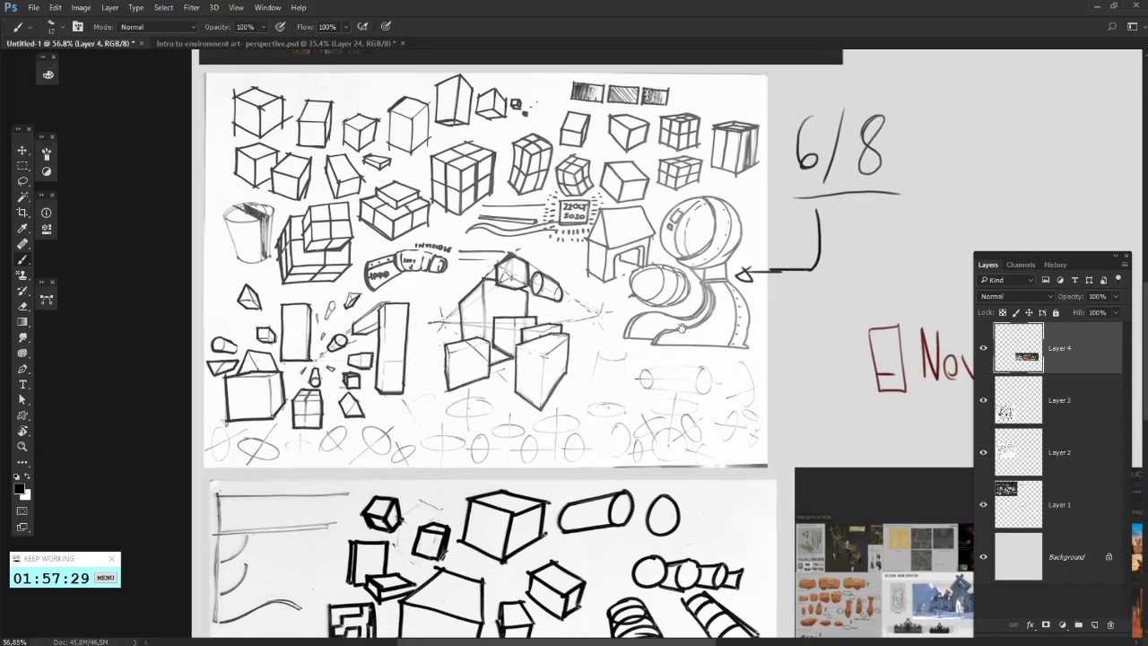
- Branch a second horizontal black arrow from the bent arrow under 6/8 toward the blank canvas
{"action": "left_click_drag", "start_coordinate": [787, 259], "coordinate": [574, 301]}
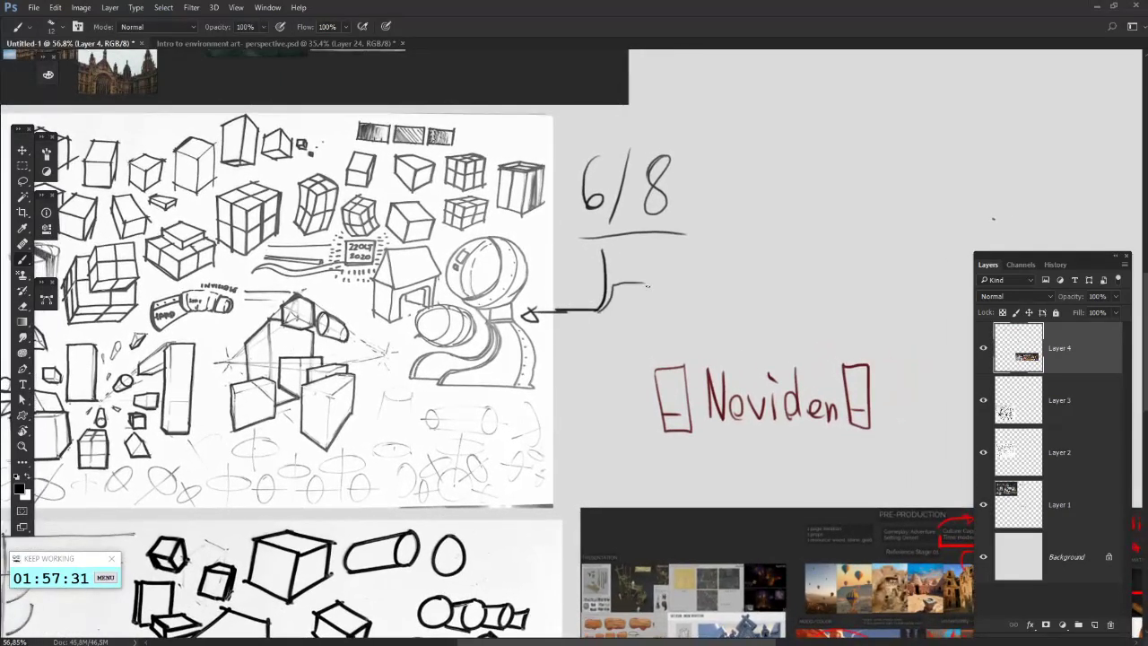
{"action": "mouse_move", "coordinate": [648, 286]}
{"action": "left_mouse_down"}
{"action": "mouse_move", "coordinate": [792, 276]}
{"action": "mouse_move", "coordinate": [725, 302]}
{"action": "mouse_move", "coordinate": [681, 314]}
{"action": "mouse_move", "coordinate": [803, 235]}
{"action": "mouse_move", "coordinate": [771, 307]}
{"action": "mouse_move", "coordinate": [686, 306]}
{"action": "mouse_move", "coordinate": [819, 262]}
{"action": "left_mouse_up"}
{"action": "key", "text": "ctrl+z"}
- Circle the character's rounded arm on the upper sheet and draw a curved line from it to the blank canvas, undoing stray marks
{"action": "mouse_move", "coordinate": [507, 198]}
{"action": "left_mouse_down"}
{"action": "mouse_move", "coordinate": [499, 353]}
{"action": "mouse_move", "coordinate": [502, 199]}
{"action": "left_mouse_up"}
{"action": "key", "text": "ctrl+z"}
{"action": "left_click_drag", "start_coordinate": [441, 262], "coordinate": [438, 268]}
{"action": "key", "text": "ctrl+z"}
{"action": "mouse_move", "coordinate": [428, 321]}
{"action": "left_mouse_down"}
{"action": "mouse_move", "coordinate": [486, 332]}
{"action": "mouse_move", "coordinate": [422, 325]}
{"action": "left_mouse_up"}
{"action": "left_click_drag", "start_coordinate": [644, 318], "coordinate": [499, 362]}
{"action": "left_click_drag", "start_coordinate": [357, 346], "coordinate": [744, 342]}
{"action": "mouse_move", "coordinate": [825, 302]}
{"action": "left_mouse_down"}
{"action": "mouse_move", "coordinate": [898, 261]}
{"action": "mouse_move", "coordinate": [564, 303]}
{"action": "mouse_move", "coordinate": [575, 302]}
{"action": "left_mouse_up"}
- Sketch a large S-shaped organic form on the blank canvas and add contour curves across its upper end
{"action": "left_click_drag", "start_coordinate": [748, 136], "coordinate": [753, 324]}
{"action": "mouse_move", "coordinate": [652, 153]}
{"action": "left_mouse_down"}
{"action": "mouse_move", "coordinate": [718, 377]}
{"action": "mouse_move", "coordinate": [794, 220]}
{"action": "mouse_move", "coordinate": [812, 121]}
{"action": "mouse_move", "coordinate": [731, 121]}
{"action": "mouse_move", "coordinate": [789, 166]}
{"action": "left_mouse_up"}
{"action": "left_click_drag", "start_coordinate": [668, 231], "coordinate": [788, 187]}
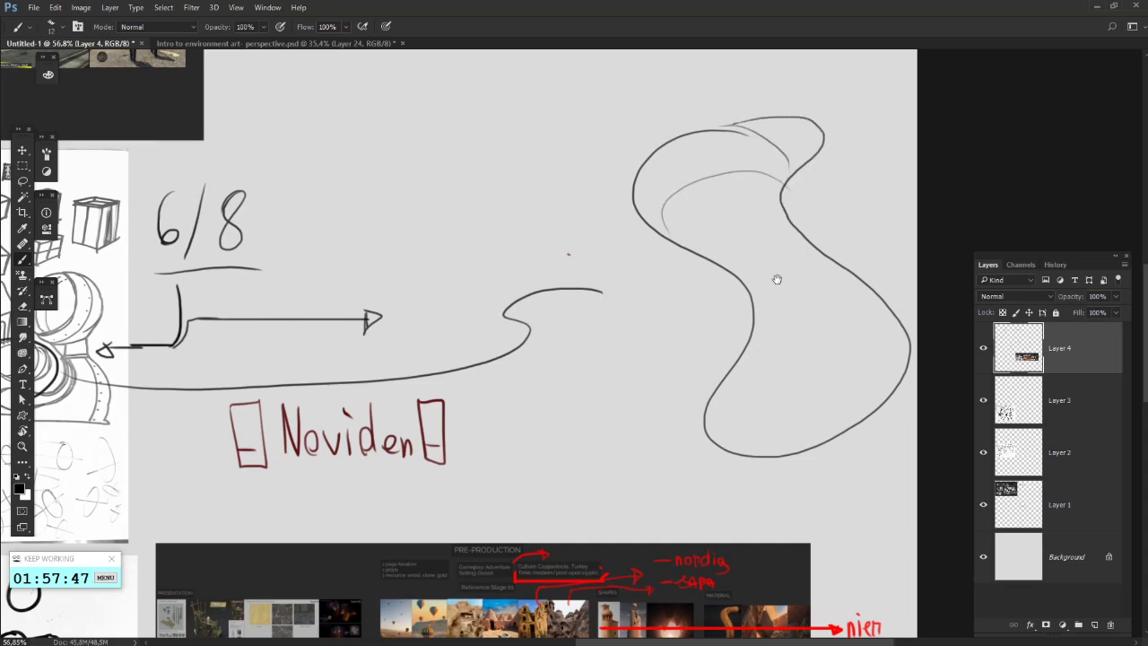
{"action": "mouse_move", "coordinate": [777, 279]}
{"action": "left_mouse_down"}
{"action": "mouse_move", "coordinate": [723, 241]}
{"action": "mouse_move", "coordinate": [796, 235]}
{"action": "left_mouse_up"}
- Add cross-contour curves at the S-shaped form's lower end, undoing and redrawing them
{"action": "left_click_drag", "start_coordinate": [675, 319], "coordinate": [790, 405]}
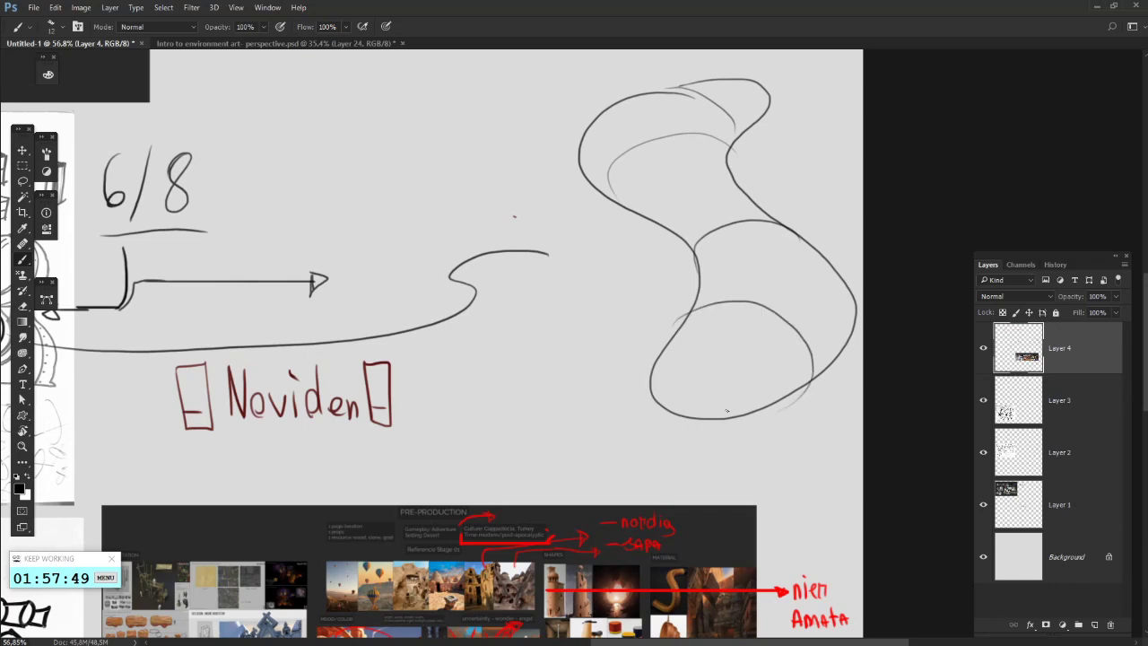
{"action": "key", "text": "ctrl+z"}
{"action": "left_click_drag", "start_coordinate": [677, 316], "coordinate": [773, 400]}
{"action": "key", "text": "ctrl+z"}
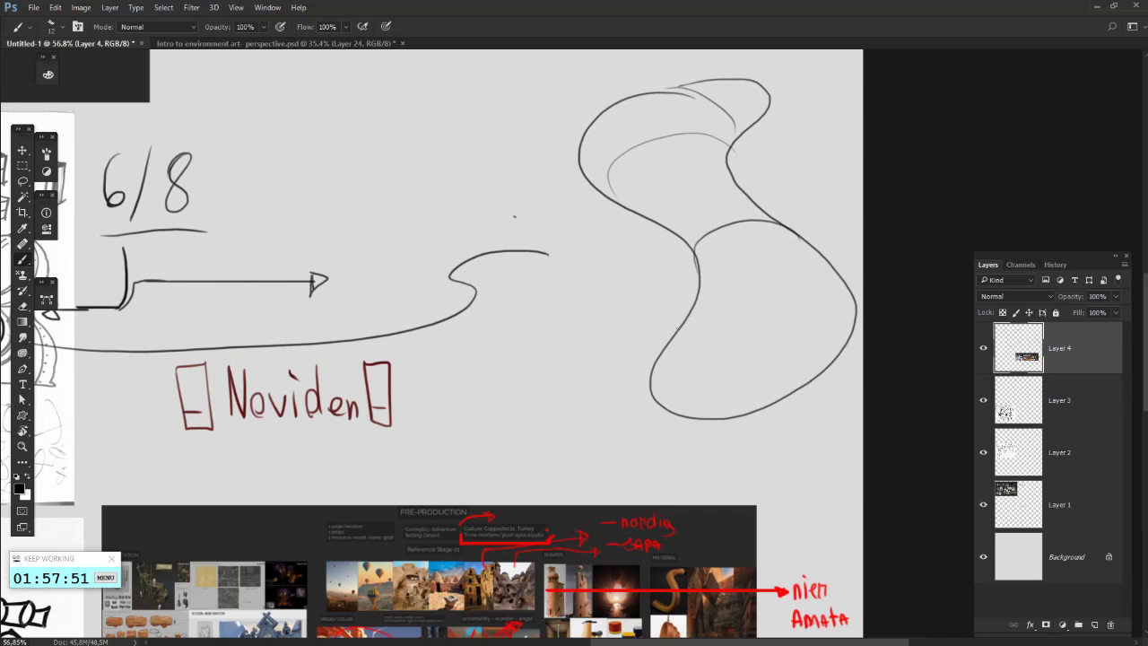
{"action": "left_click_drag", "start_coordinate": [681, 320], "coordinate": [770, 404]}
{"action": "left_click_drag", "start_coordinate": [652, 356], "coordinate": [709, 409]}
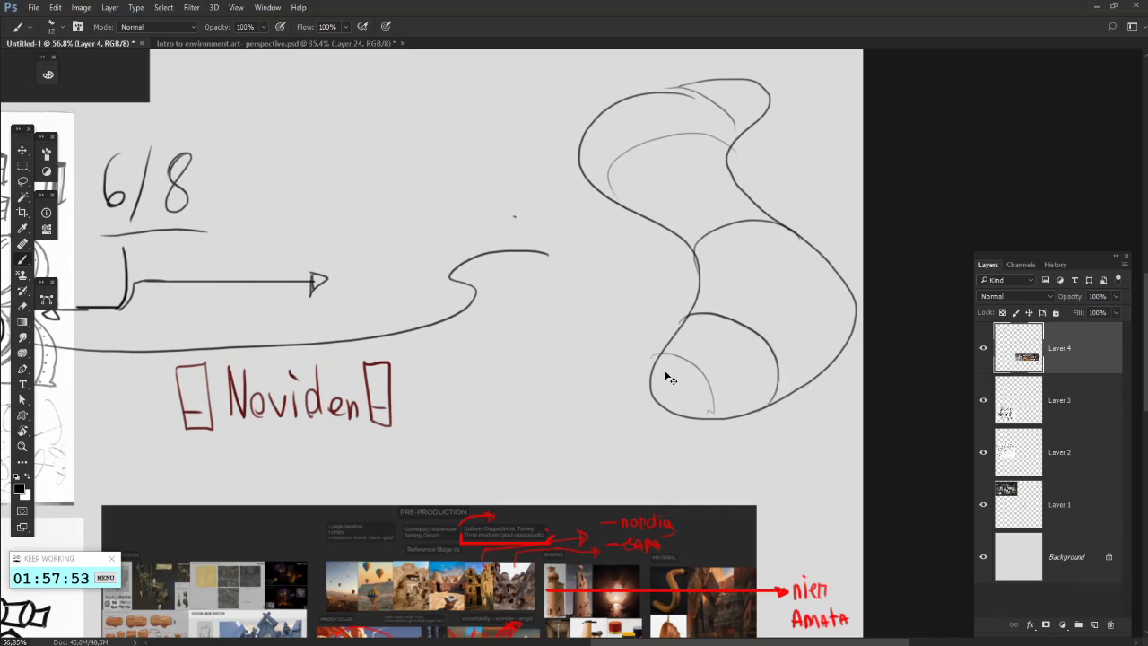
{"action": "key", "text": "ctrl+z"}
{"action": "left_click_drag", "start_coordinate": [657, 360], "coordinate": [709, 409]}
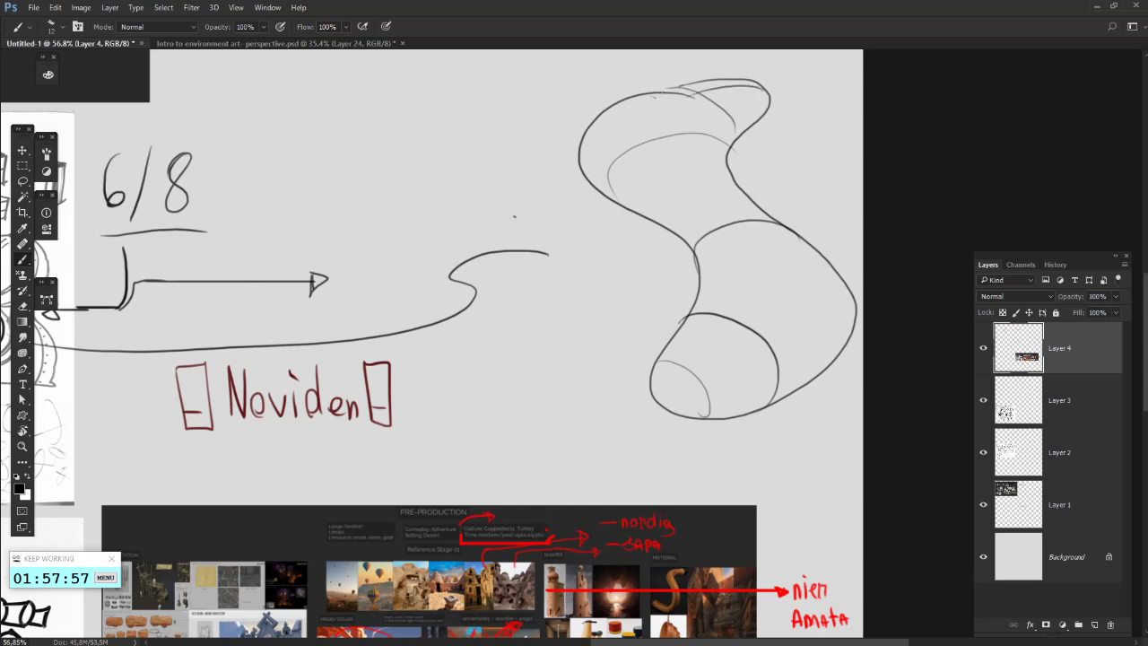
- Draw lengthwise contour lines along the S-shaped form from its upper bulge to its lower tip, undoing extra strokes
{"action": "left_click_drag", "start_coordinate": [661, 92], "coordinate": [761, 255]}
{"action": "key", "text": "ctrl+z"}
{"action": "mouse_move", "coordinate": [650, 95]}
{"action": "left_mouse_down"}
{"action": "mouse_move", "coordinate": [809, 323]}
{"action": "mouse_move", "coordinate": [713, 371]}
{"action": "mouse_move", "coordinate": [689, 431]}
{"action": "left_mouse_up"}
{"action": "key", "text": "ctrl+z"}
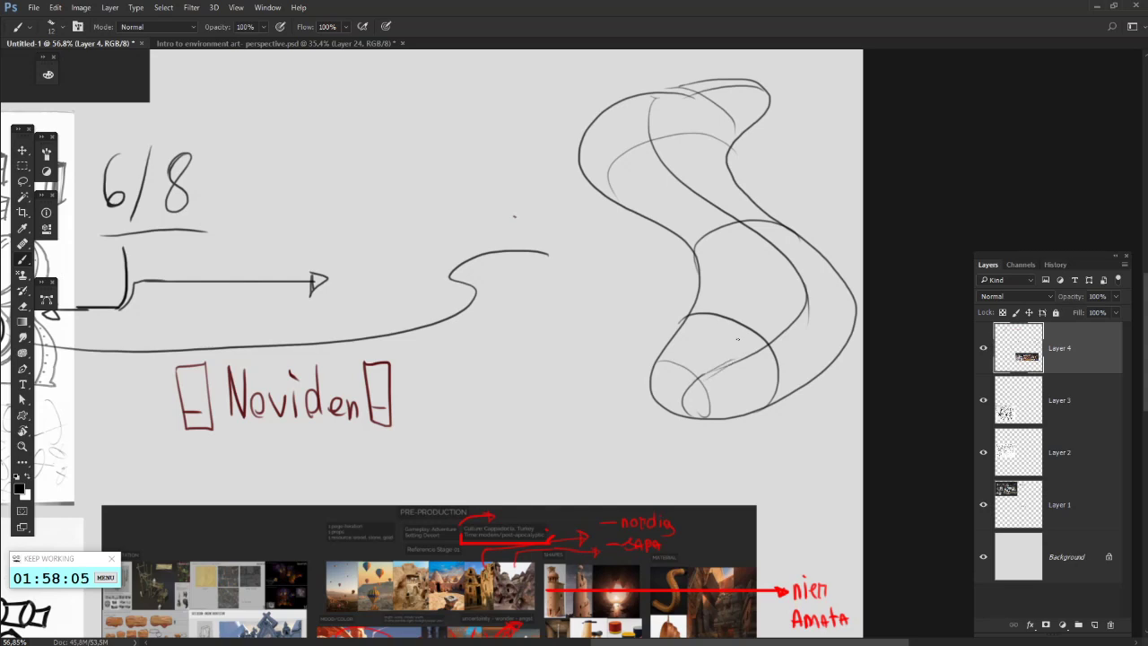
{"action": "left_click_drag", "start_coordinate": [739, 339], "coordinate": [731, 379]}
{"action": "key", "text": "ctrl+z"}
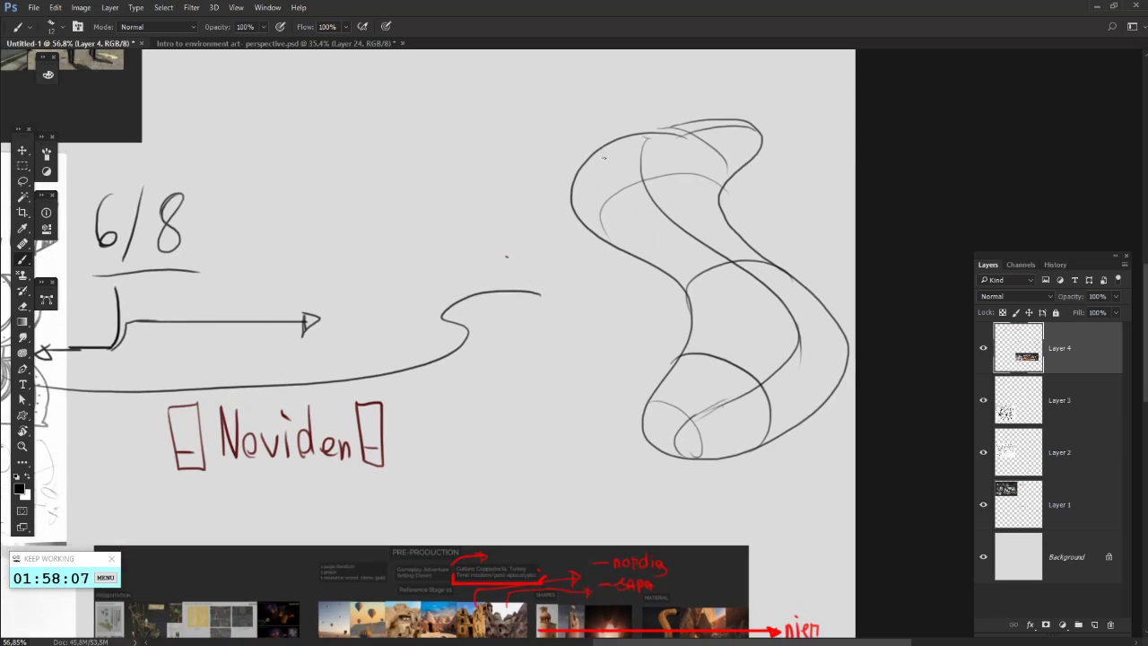
{"action": "left_click_drag", "start_coordinate": [595, 155], "coordinate": [637, 236]}
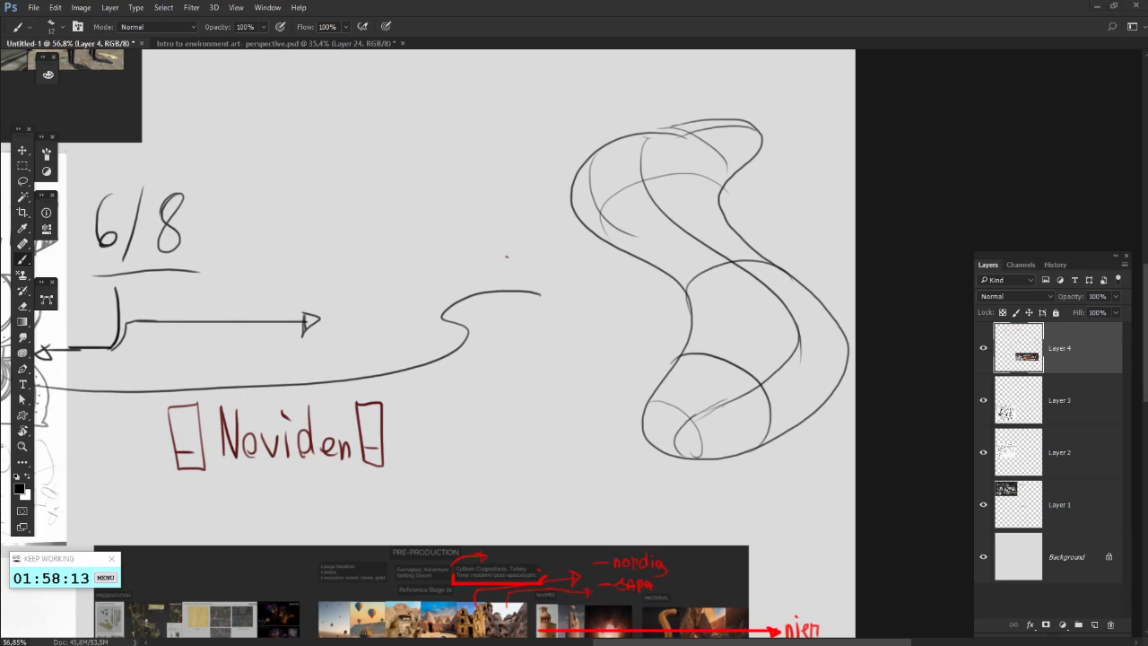
{"action": "key", "text": "alt+Tab"}
{"action": "key", "text": "alt+Tab"}
{"action": "scroll", "coordinate": [387, 260], "scroll_direction": "down", "scroll_amount": 5}
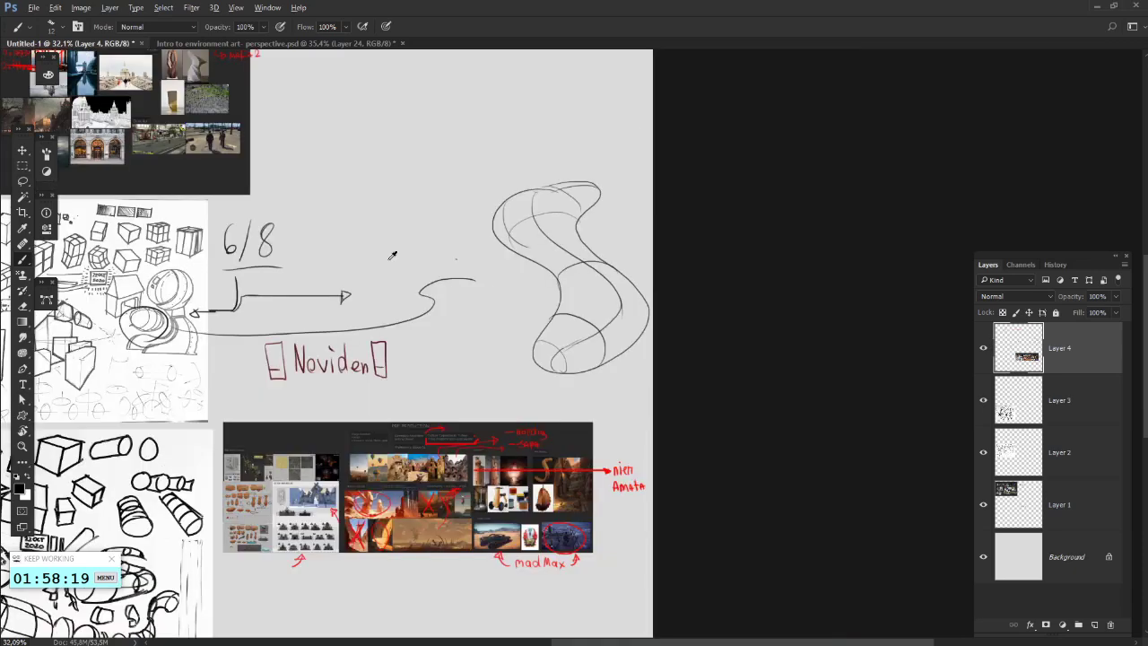
- Draw a red arrow from the crossed-out bar pictures on the London moodboard to the blank canvas beside it, undoing a stray black stroke
{"action": "scroll", "coordinate": [391, 254], "scroll_direction": "up", "scroll_amount": 3}
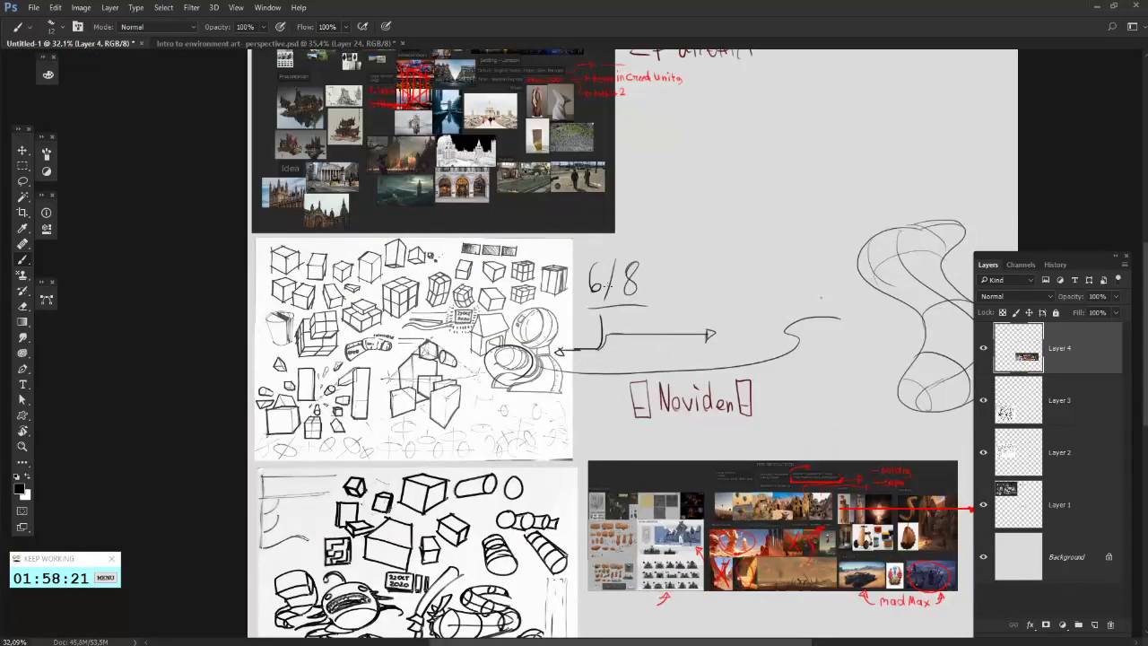
{"action": "scroll", "coordinate": [850, 205], "scroll_direction": "up", "scroll_amount": 4}
{"action": "scroll", "coordinate": [619, 187], "scroll_direction": "down", "scroll_amount": 2}
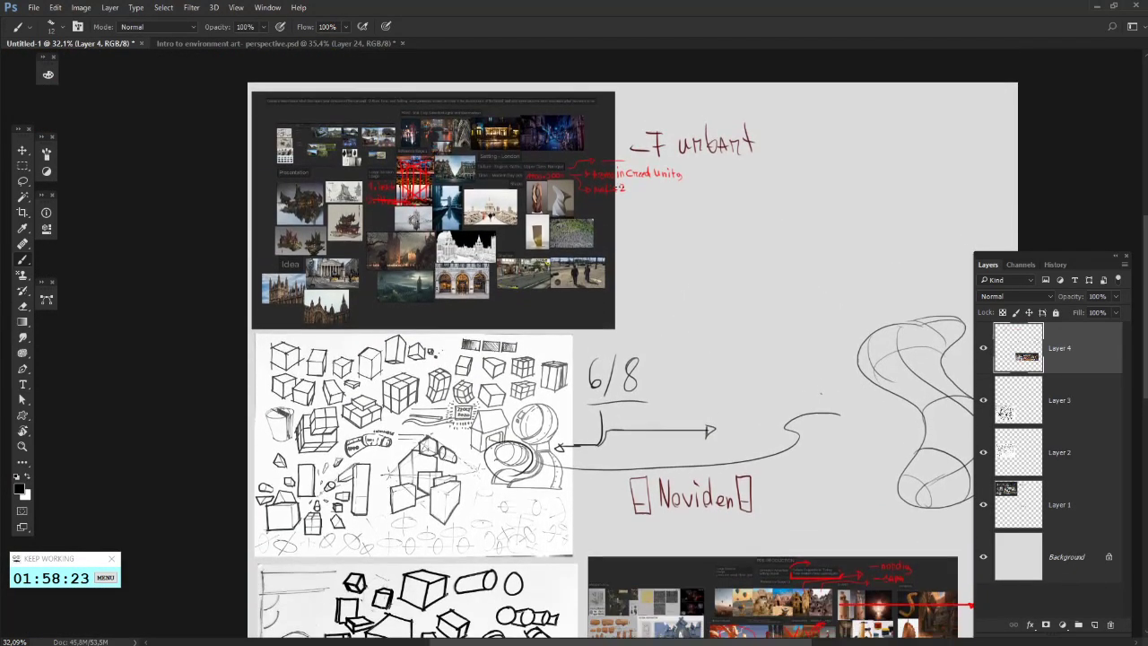
{"action": "scroll", "coordinate": [618, 186], "scroll_direction": "down", "scroll_amount": 1}
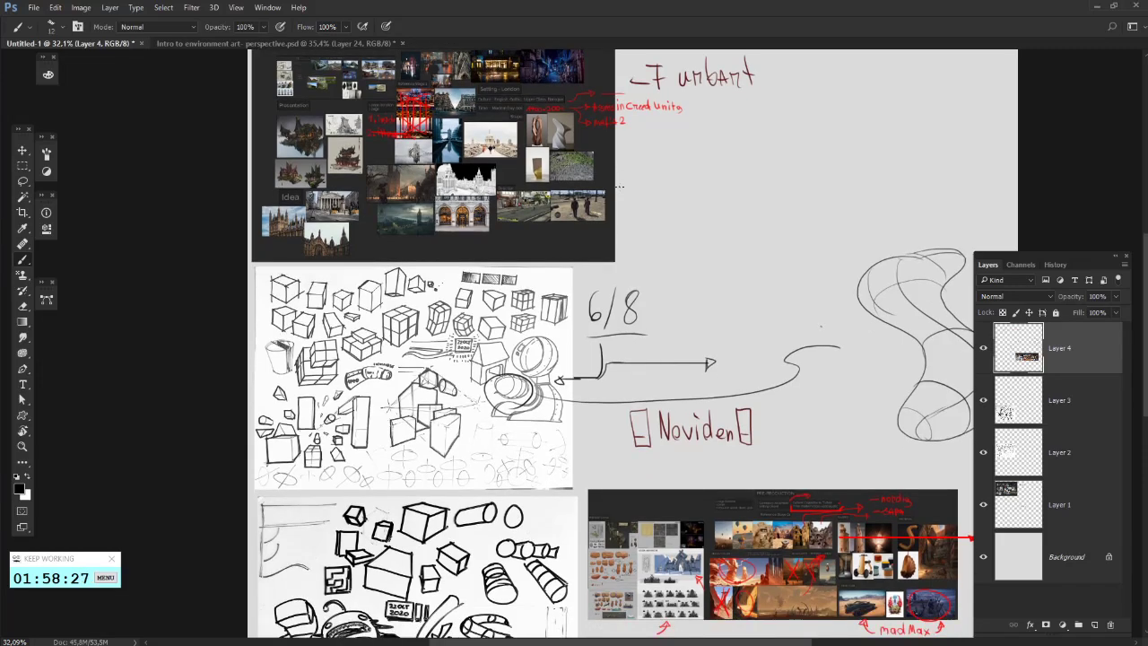
{"action": "scroll", "coordinate": [619, 187], "scroll_direction": "up", "scroll_amount": 3}
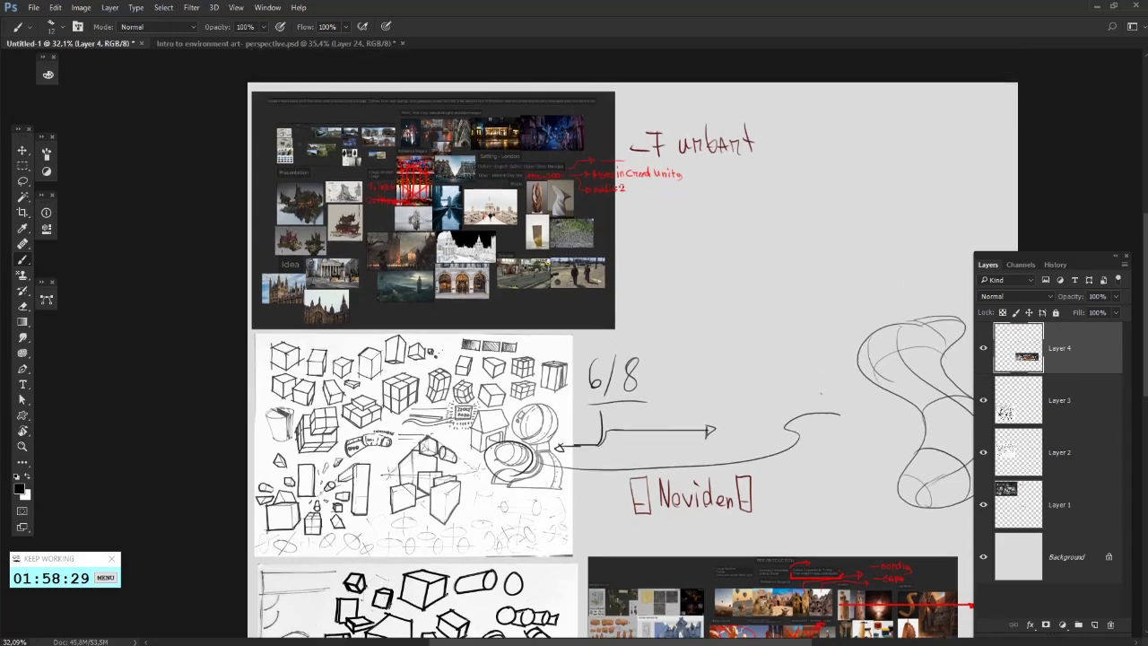
{"action": "scroll", "coordinate": [461, 256], "scroll_direction": "up", "scroll_amount": 5}
{"action": "scroll", "coordinate": [516, 286], "scroll_direction": "down", "scroll_amount": 3}
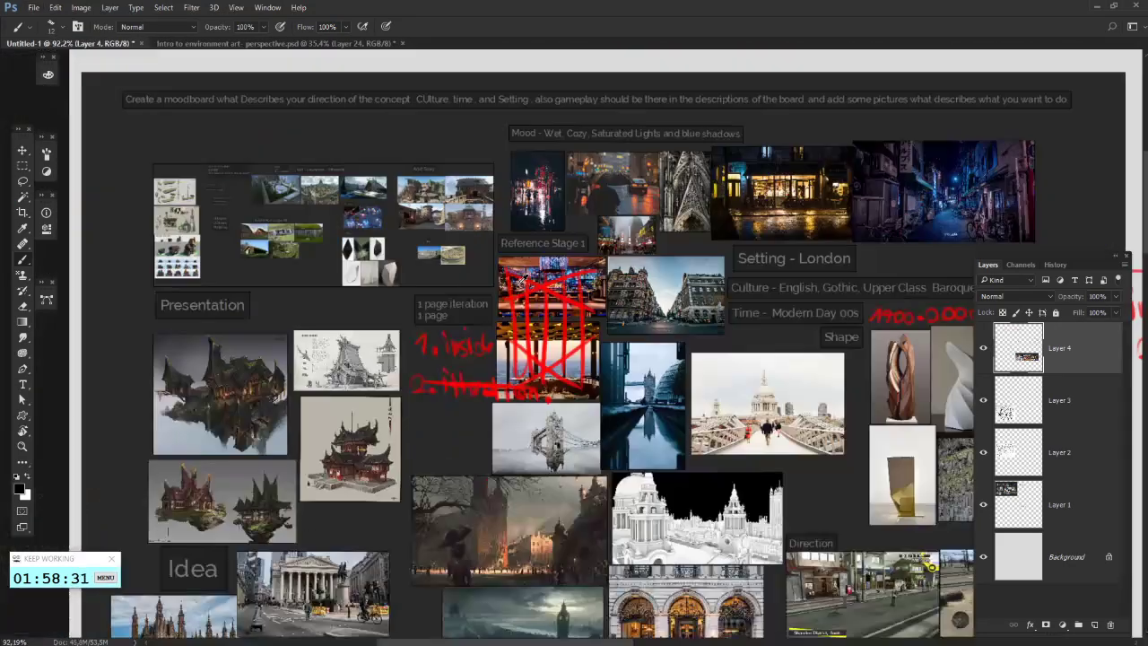
{"action": "mouse_move", "coordinate": [487, 268]}
{"action": "left_mouse_down"}
{"action": "mouse_move", "coordinate": [469, 307]}
{"action": "mouse_move", "coordinate": [617, 277]}
{"action": "left_mouse_up"}
{"action": "key", "text": "ctrl+z"}
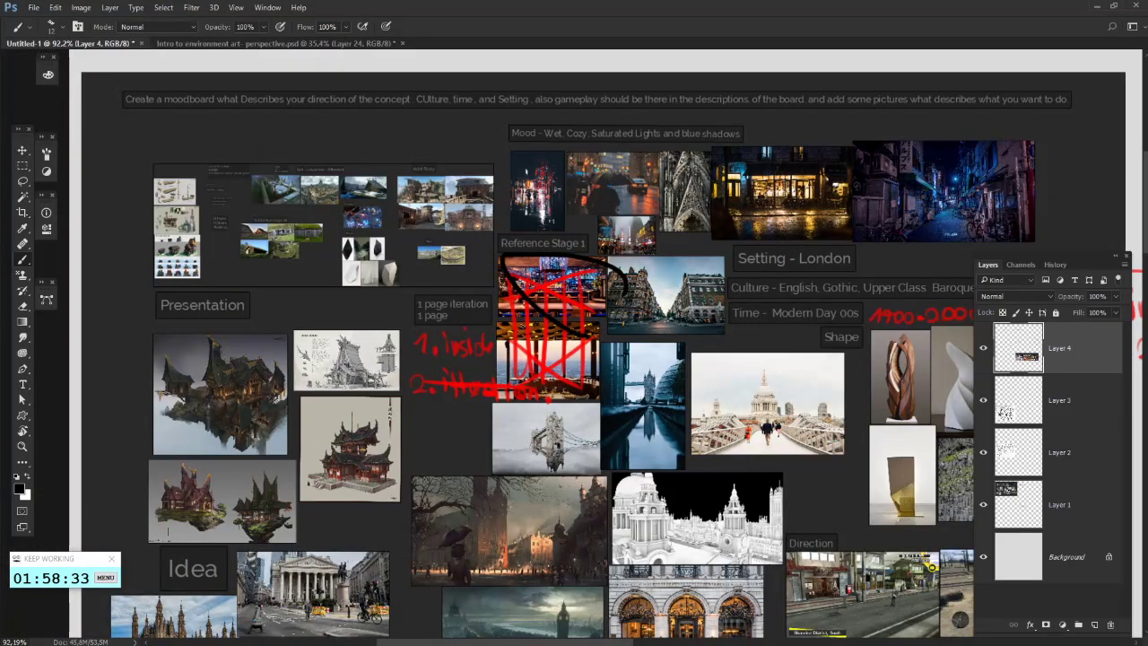
{"action": "key", "text": "ctrl+z"}
{"action": "scroll", "coordinate": [521, 305], "scroll_direction": "right", "scroll_amount": 5}
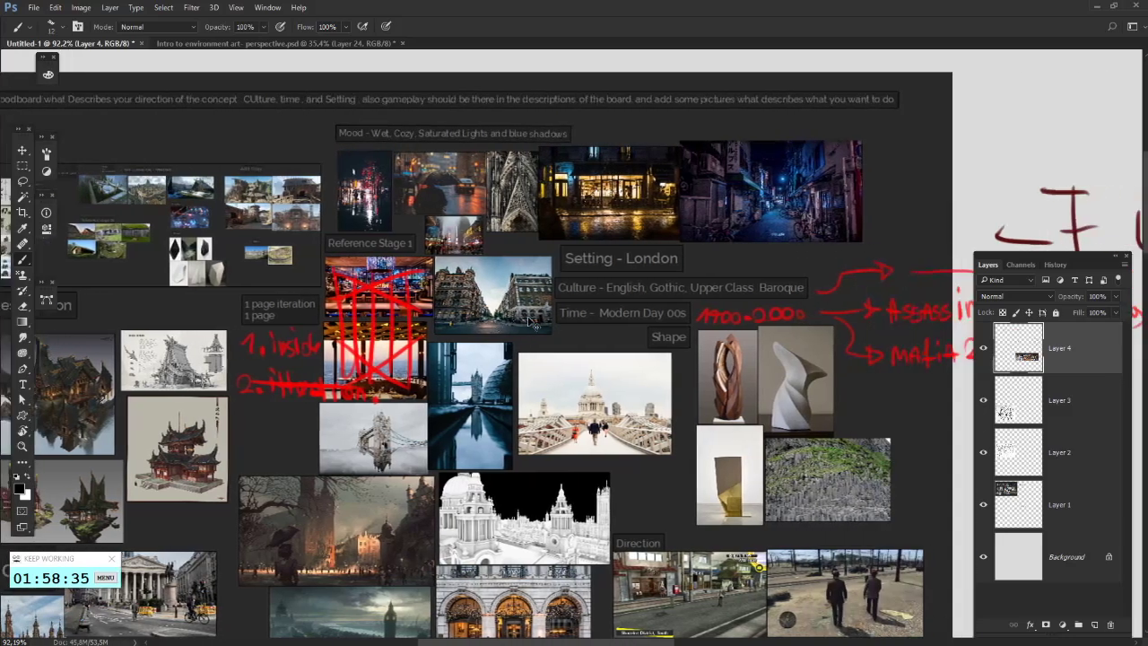
{"action": "scroll", "coordinate": [531, 319], "scroll_direction": "left", "scroll_amount": 2}
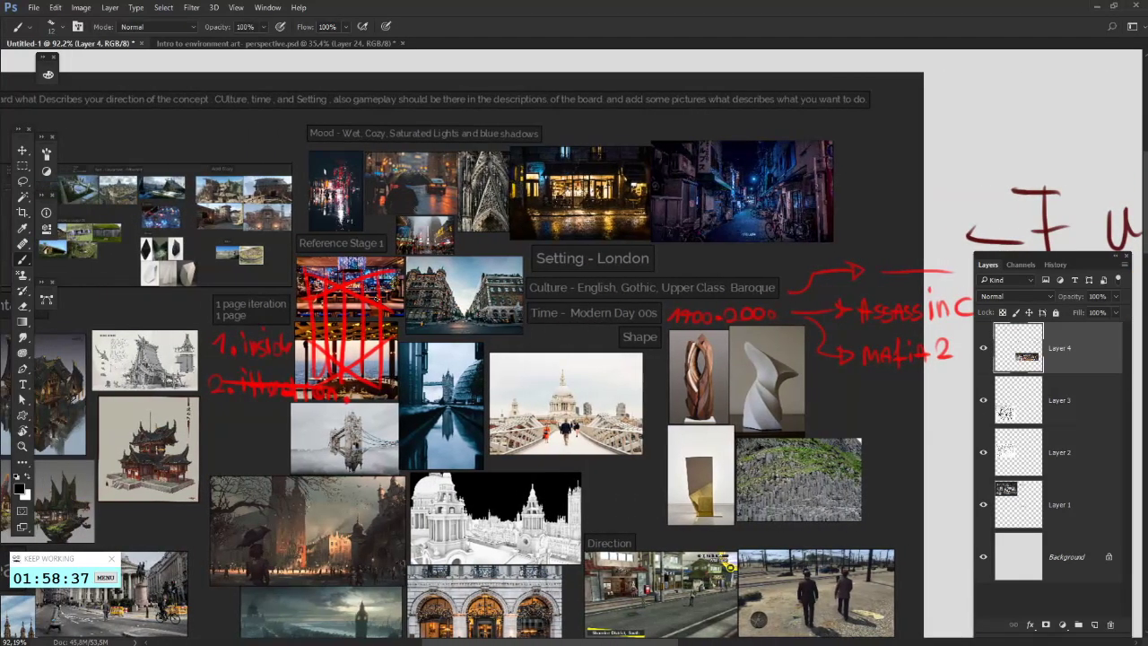
{"action": "mouse_move", "coordinate": [332, 298]}
{"action": "left_mouse_down"}
{"action": "mouse_move", "coordinate": [665, 224]}
{"action": "mouse_move", "coordinate": [884, 231]}
{"action": "left_mouse_up"}
{"action": "scroll", "coordinate": [820, 191], "scroll_direction": "right", "scroll_amount": 4}
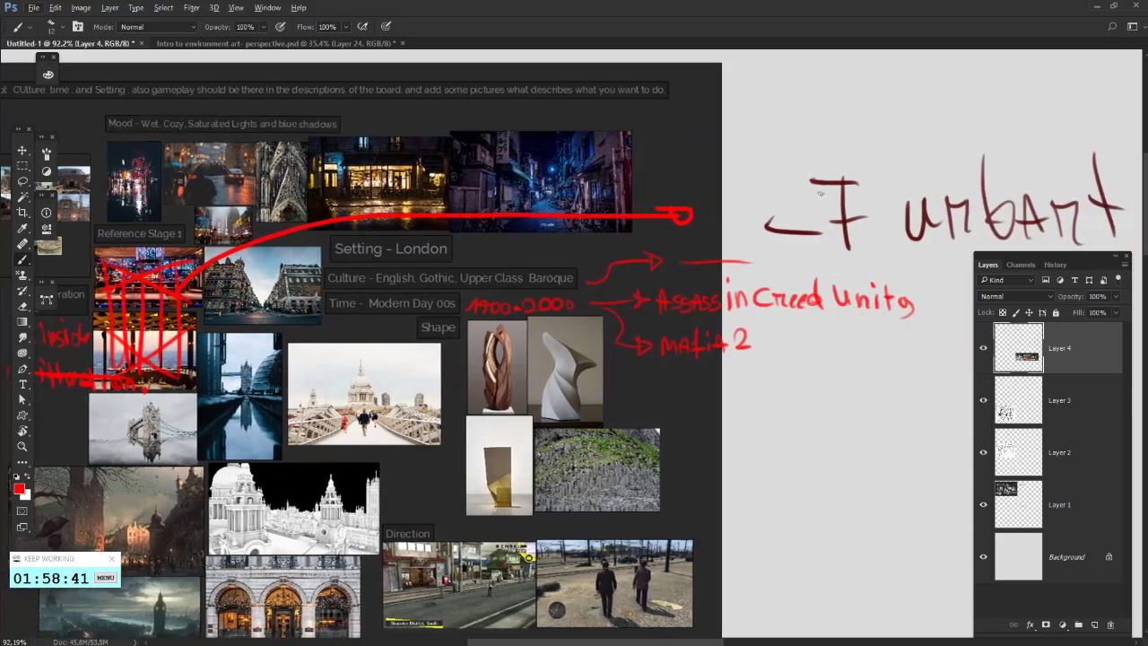
- Handwrite "BAR" in red on the blank canvas beside the London moodboard
{"action": "scroll", "coordinate": [817, 171], "scroll_direction": "up", "scroll_amount": 3}
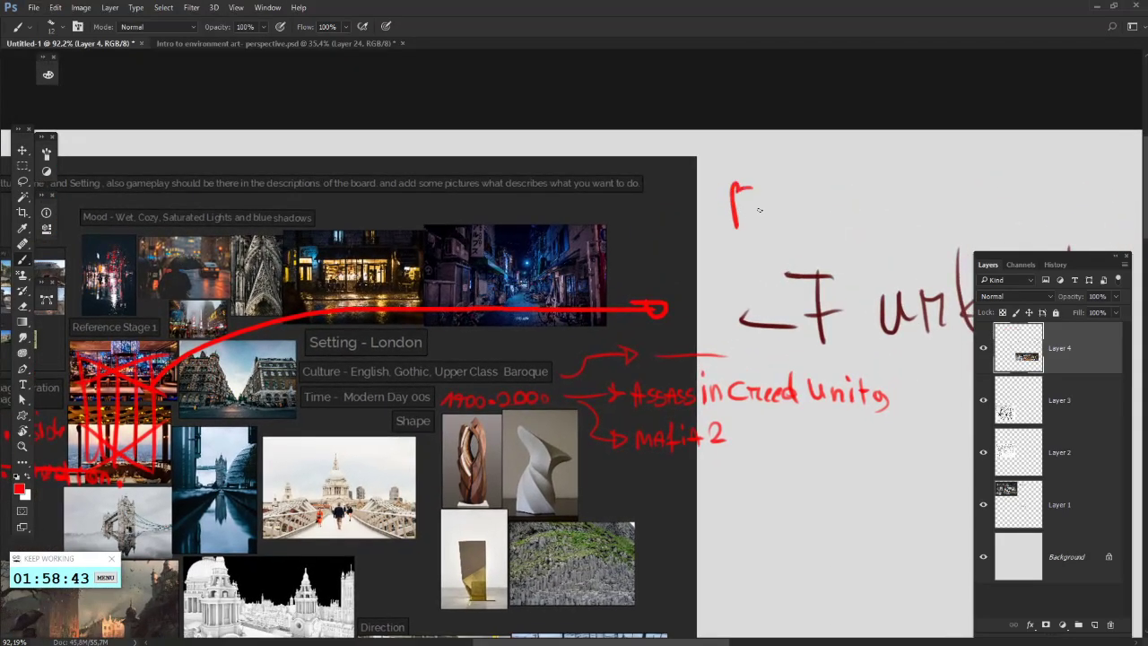
{"action": "left_click_drag", "start_coordinate": [778, 194], "coordinate": [784, 218]}
{"action": "left_click_drag", "start_coordinate": [771, 211], "coordinate": [785, 210]}
{"action": "mouse_move", "coordinate": [793, 195]}
{"action": "left_mouse_down"}
{"action": "mouse_move", "coordinate": [791, 219]}
{"action": "mouse_move", "coordinate": [807, 220]}
{"action": "left_mouse_up"}
{"action": "mouse_move", "coordinate": [823, 209]}
{"action": "left_mouse_down"}
{"action": "mouse_move", "coordinate": [737, 205]}
{"action": "mouse_move", "coordinate": [948, 209]}
{"action": "left_mouse_up"}
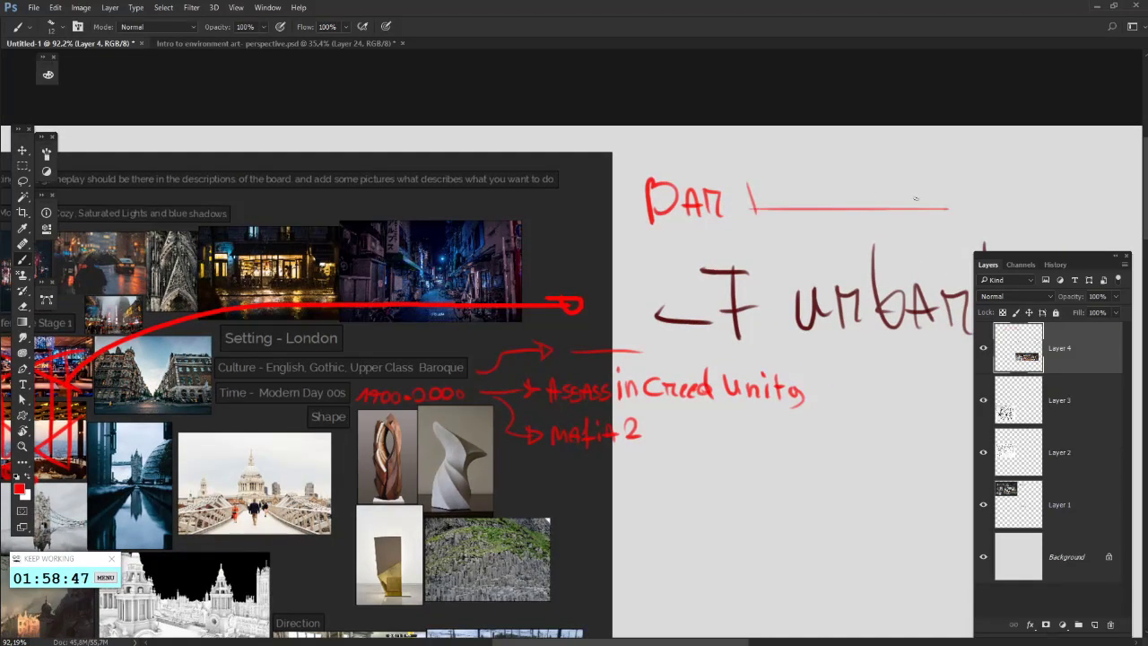
{"action": "left_click_drag", "start_coordinate": [846, 190], "coordinate": [777, 174]}
{"action": "key", "text": "ctrl+z"}
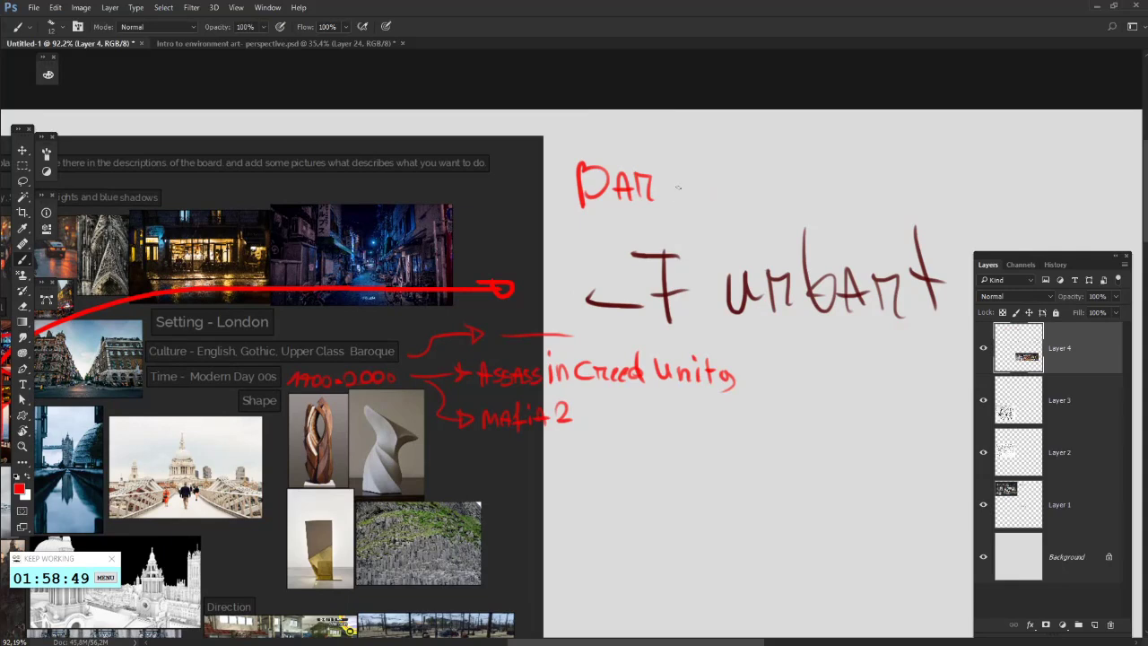
{"action": "mouse_move", "coordinate": [665, 188]}
{"action": "left_mouse_down"}
{"action": "mouse_move", "coordinate": [723, 189]}
{"action": "mouse_move", "coordinate": [719, 198]}
{"action": "left_mouse_up"}
{"action": "left_click_drag", "start_coordinate": [705, 248], "coordinate": [756, 216]}
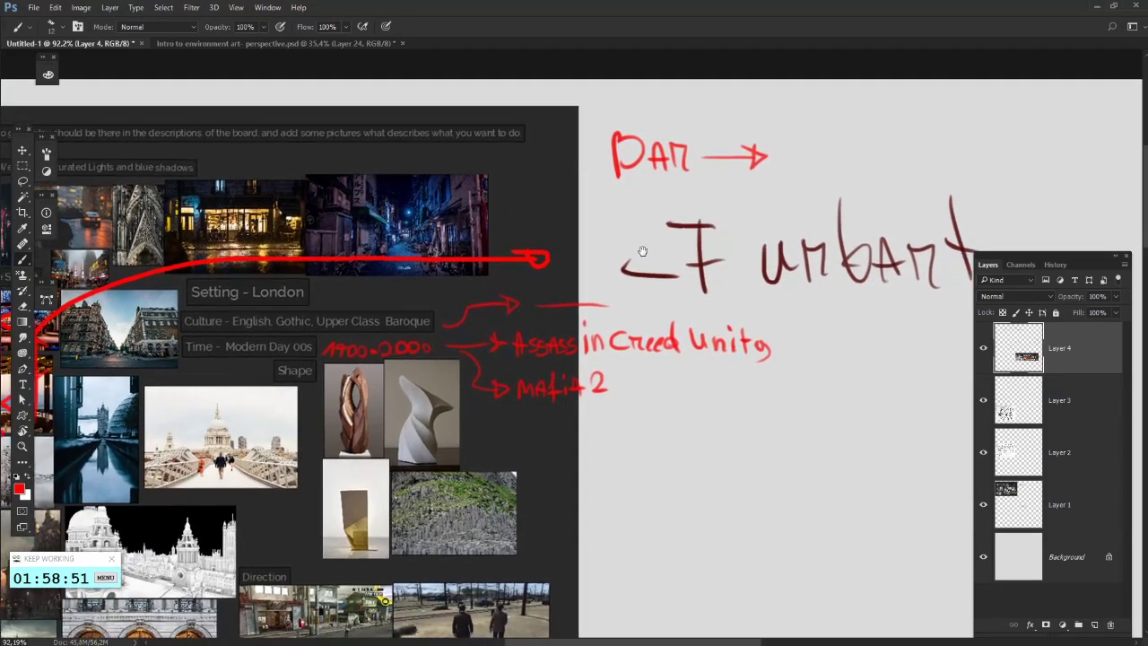
{"action": "mouse_move", "coordinate": [788, 180]}
{"action": "left_mouse_down"}
{"action": "mouse_move", "coordinate": [697, 206]}
{"action": "mouse_move", "coordinate": [638, 202]}
{"action": "left_mouse_up"}
{"action": "key", "text": "ctrl+z"}
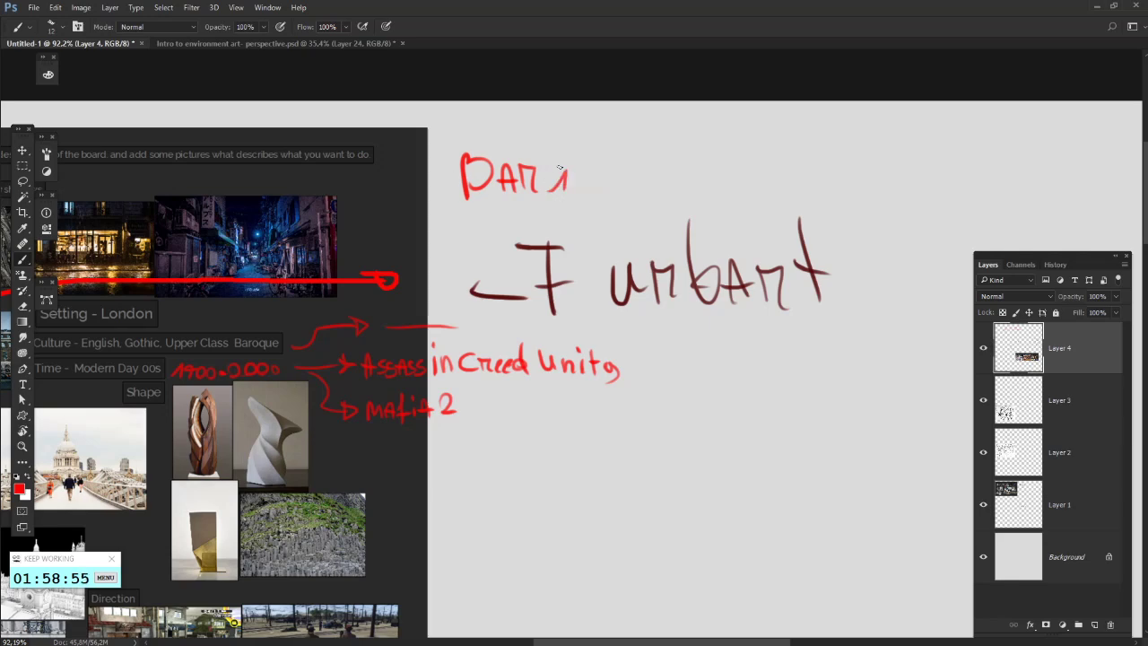
- Add a circled 1, a circled 2 and the word "Main" after the red BAR note, and draw an ellipse around "Main"
{"action": "mouse_move", "coordinate": [560, 168]}
{"action": "left_mouse_down"}
{"action": "mouse_move", "coordinate": [537, 203]}
{"action": "mouse_move", "coordinate": [597, 195]}
{"action": "mouse_move", "coordinate": [558, 194]}
{"action": "left_mouse_up"}
{"action": "key", "text": "ctrl+z"}
{"action": "key", "text": "ctrl+alt+z"}
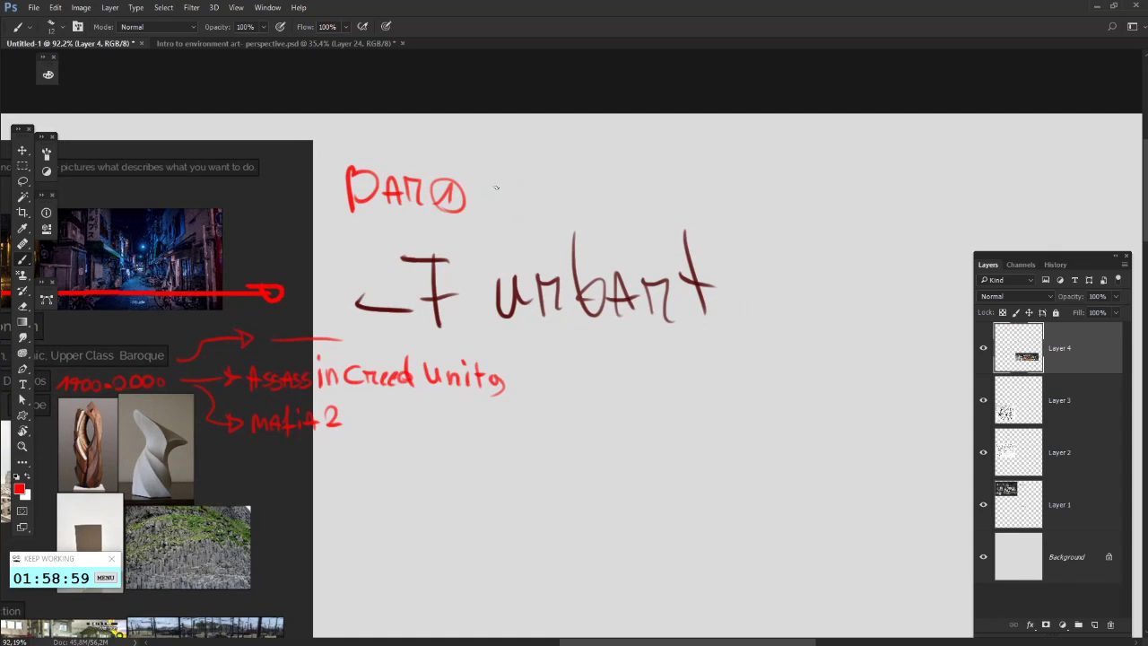
{"action": "mouse_move", "coordinate": [484, 215]}
{"action": "left_mouse_down"}
{"action": "mouse_move", "coordinate": [512, 189]}
{"action": "mouse_move", "coordinate": [517, 200]}
{"action": "left_mouse_up"}
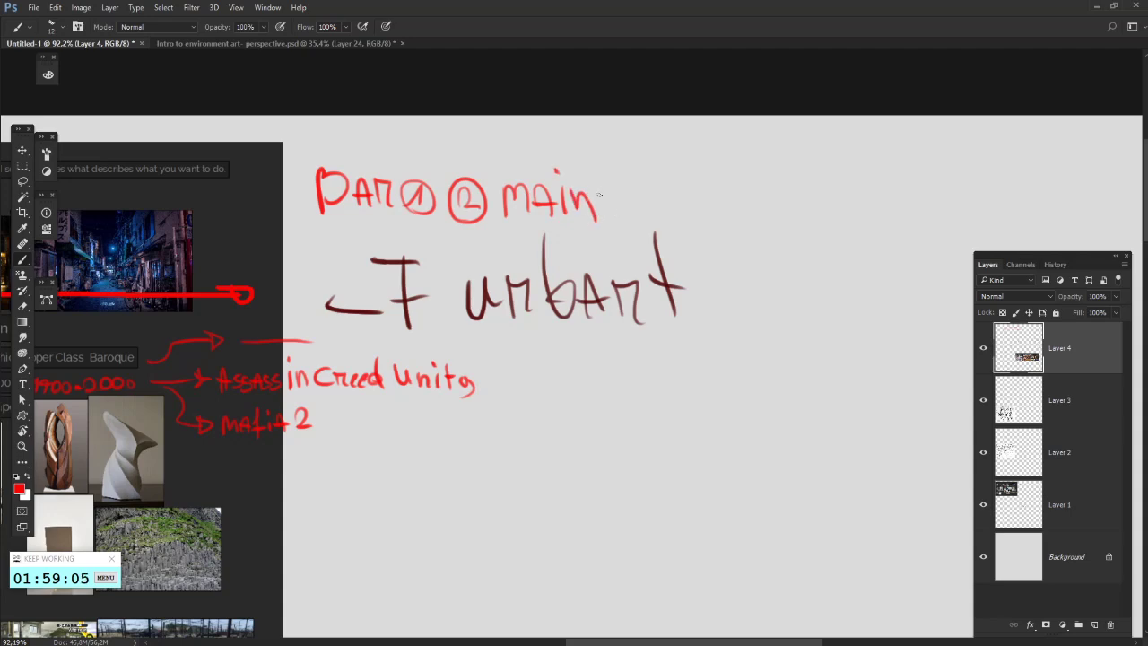
{"action": "left_click_drag", "start_coordinate": [646, 212], "coordinate": [593, 232]}
{"action": "mouse_move", "coordinate": [519, 248]}
{"action": "left_mouse_down"}
{"action": "mouse_move", "coordinate": [570, 201]}
{"action": "mouse_move", "coordinate": [492, 266]}
{"action": "left_mouse_up"}
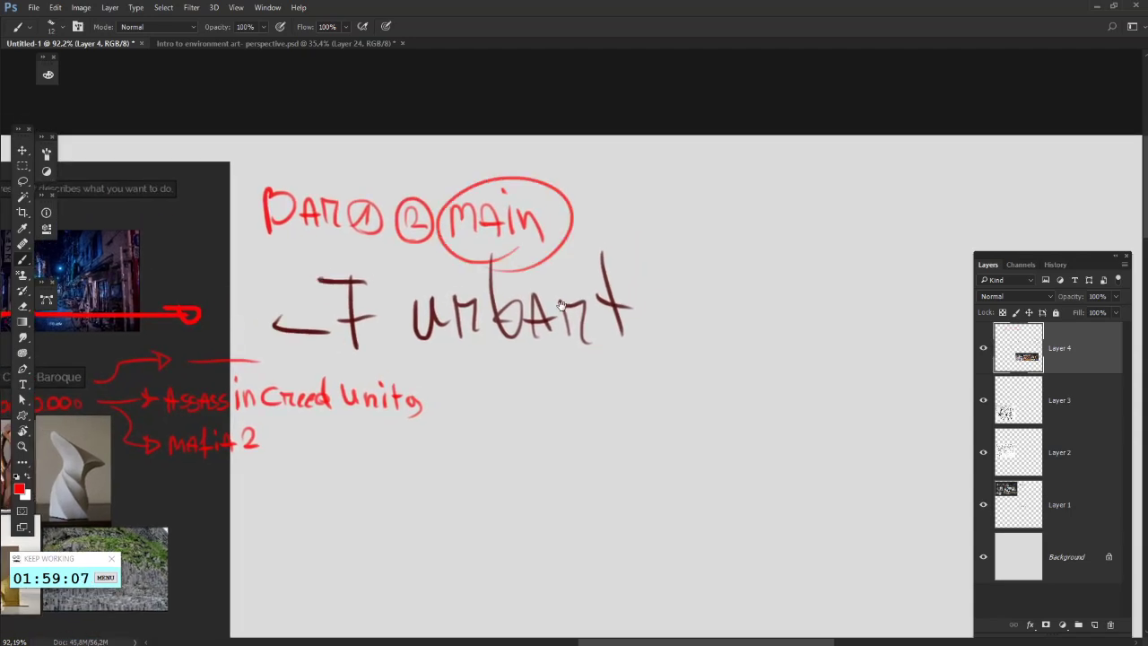
{"action": "left_click_drag", "start_coordinate": [562, 306], "coordinate": [931, 290]}
{"action": "left_click_drag", "start_coordinate": [602, 481], "coordinate": [788, 292]}
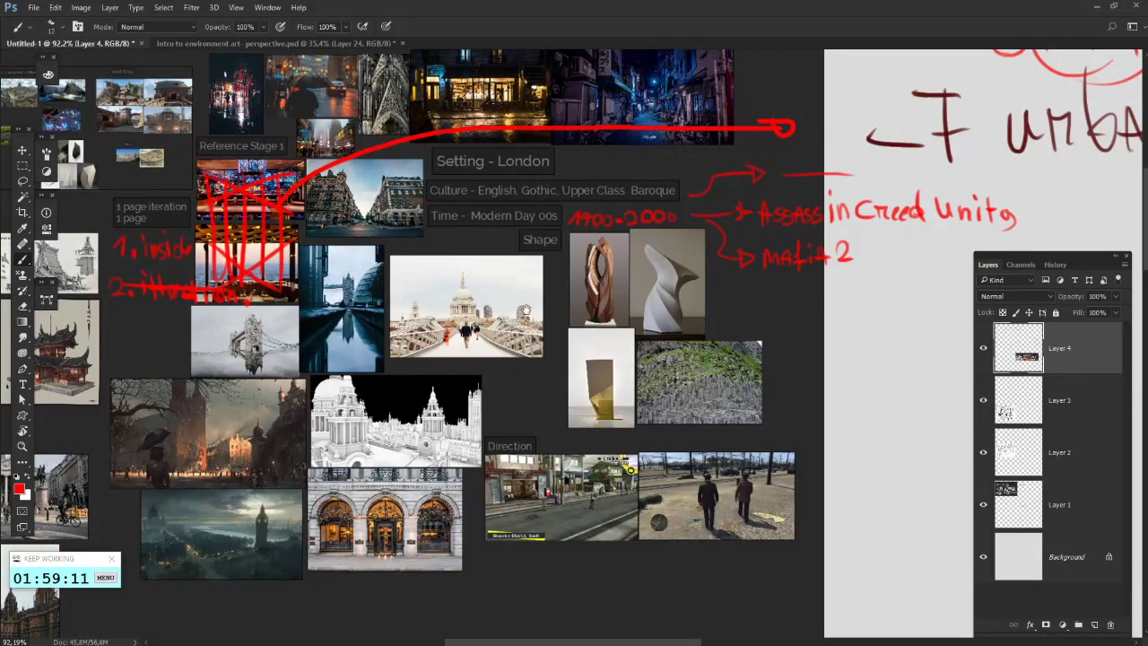
{"action": "left_click_drag", "start_coordinate": [526, 311], "coordinate": [620, 362]}
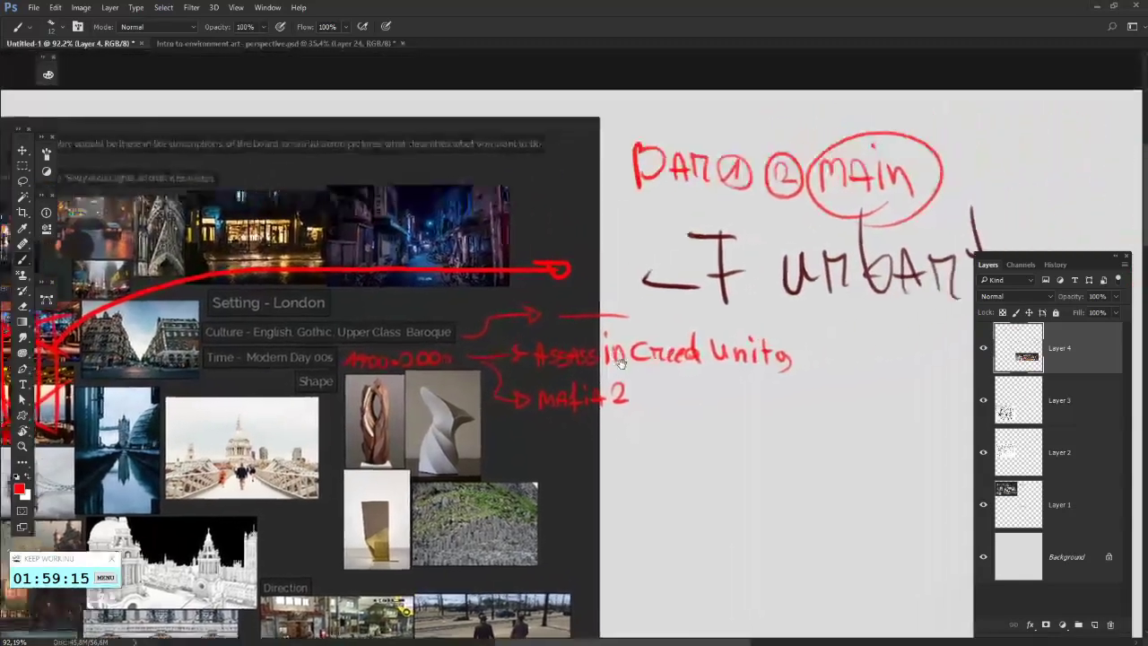
{"action": "left_click_drag", "start_coordinate": [931, 214], "coordinate": [752, 238]}
{"action": "mouse_move", "coordinate": [477, 170]}
{"action": "left_mouse_down"}
{"action": "mouse_move", "coordinate": [660, 282]}
{"action": "mouse_move", "coordinate": [465, 187]}
{"action": "left_mouse_up"}
{"action": "key", "text": "ctrl+z"}
{"action": "left_click_drag", "start_coordinate": [548, 437], "coordinate": [616, 402]}
{"action": "left_click_drag", "start_coordinate": [483, 175], "coordinate": [604, 298]}
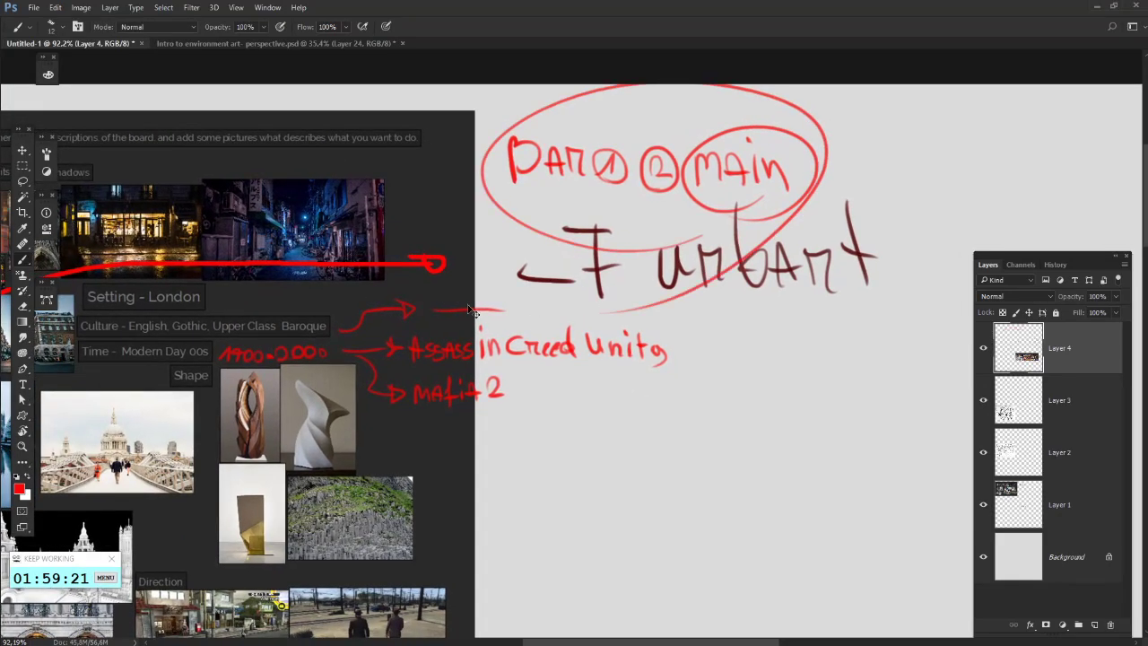
{"action": "key", "text": "ctrl+z"}
- Draw a curved red line from the BAR note back across the moodboard to the crossed-out bar pictures
{"action": "mouse_move", "coordinate": [551, 453]}
{"action": "left_mouse_down"}
{"action": "mouse_move", "coordinate": [556, 313]}
{"action": "mouse_move", "coordinate": [777, 421]}
{"action": "mouse_move", "coordinate": [750, 483]}
{"action": "mouse_move", "coordinate": [933, 440]}
{"action": "mouse_move", "coordinate": [914, 433]}
{"action": "left_mouse_up"}
{"action": "mouse_move", "coordinate": [929, 143]}
{"action": "left_mouse_down"}
{"action": "mouse_move", "coordinate": [866, 212]}
{"action": "mouse_move", "coordinate": [680, 270]}
{"action": "left_mouse_up"}
{"action": "left_click_drag", "start_coordinate": [397, 269], "coordinate": [693, 270]}
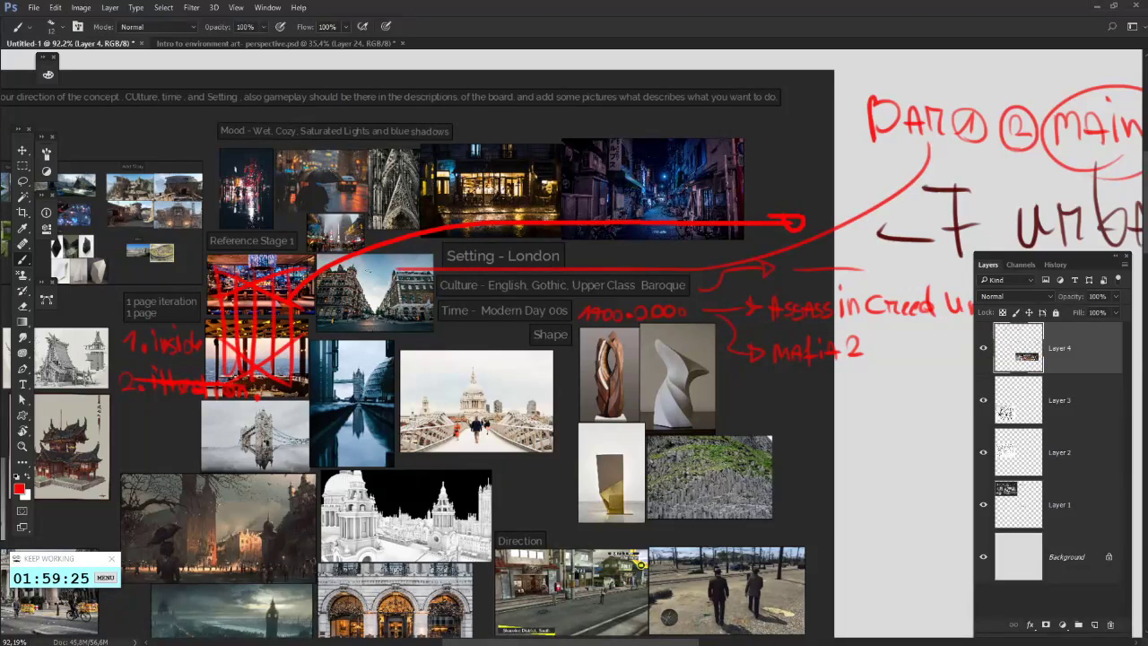
{"action": "left_click_drag", "start_coordinate": [364, 272], "coordinate": [395, 273]}
{"action": "mouse_move", "coordinate": [530, 529]}
{"action": "left_mouse_down"}
{"action": "mouse_move", "coordinate": [405, 465]}
{"action": "mouse_move", "coordinate": [320, 439]}
{"action": "mouse_move", "coordinate": [282, 446]}
{"action": "left_mouse_up"}
- Hide Layers 4, 3, 2 and 1, and create a new empty layer above Layer 1
{"action": "scroll", "coordinate": [327, 425], "scroll_direction": "down", "scroll_amount": 5}
{"action": "key", "text": "ctrl+0"}
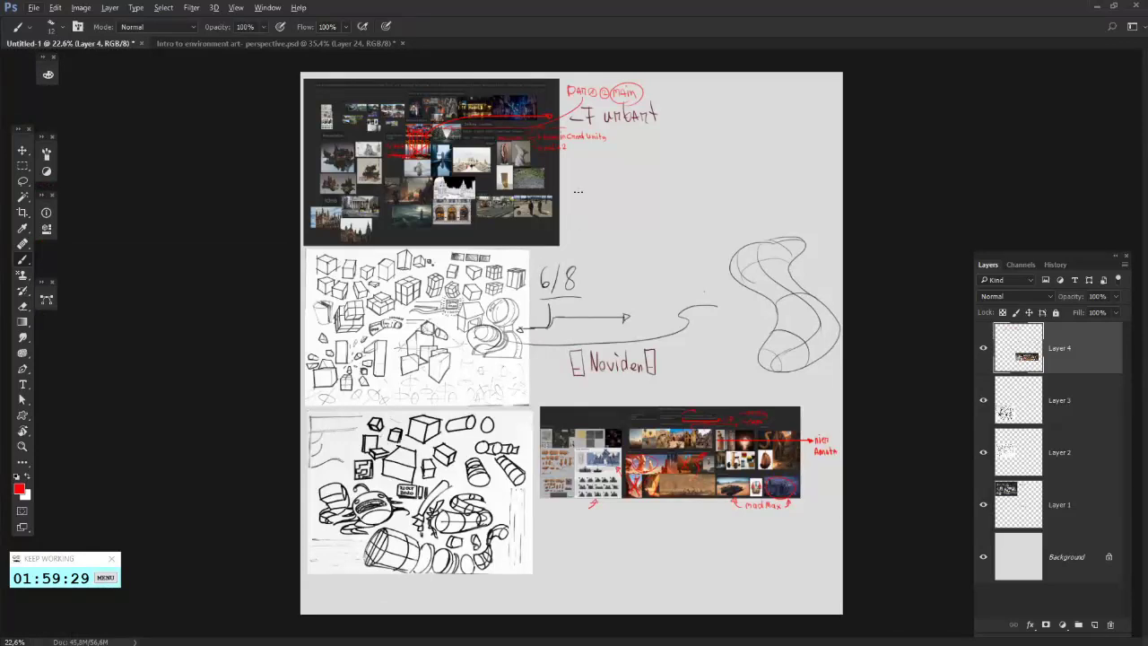
{"action": "scroll", "coordinate": [633, 218], "scroll_direction": "up", "scroll_amount": 3}
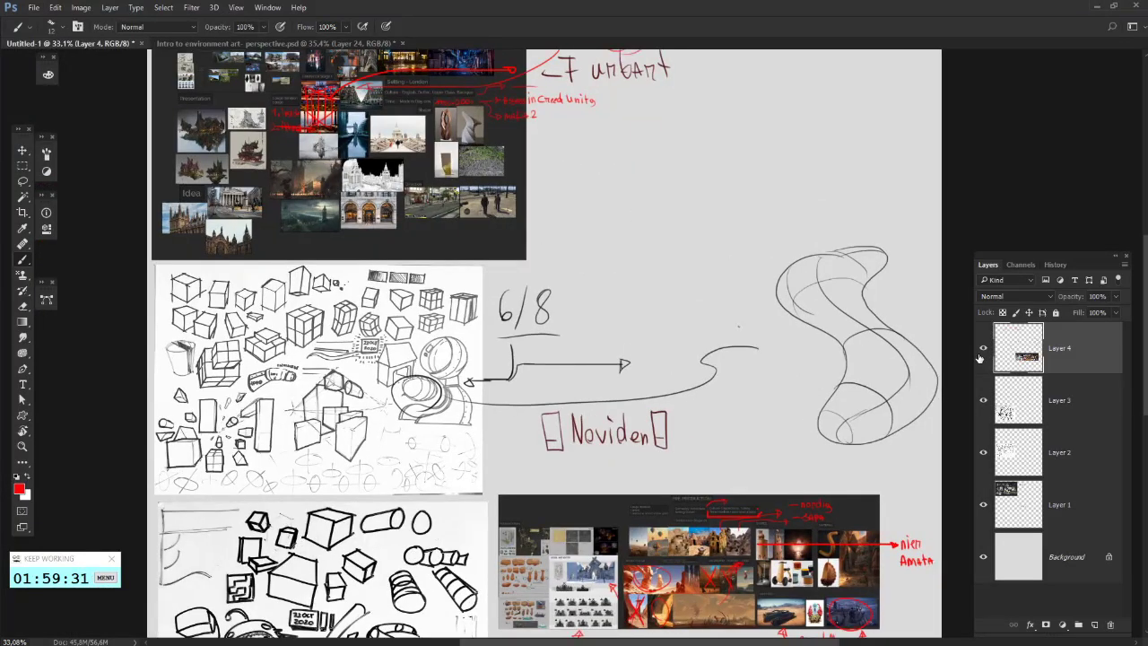
{"action": "left_click_drag", "start_coordinate": [982, 349], "coordinate": [986, 459]}
{"action": "left_click", "coordinate": [998, 515]}
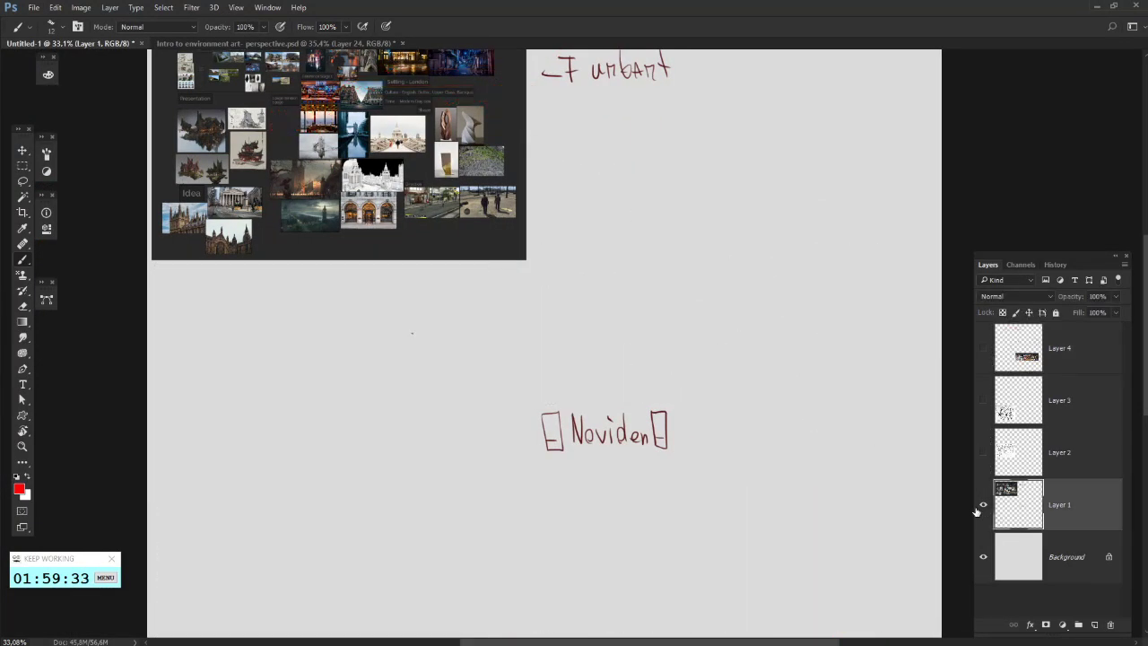
{"action": "left_click", "coordinate": [982, 506]}
{"action": "left_click", "coordinate": [1093, 623]}
{"action": "scroll", "coordinate": [367, 110], "scroll_direction": "up", "scroll_amount": 2}
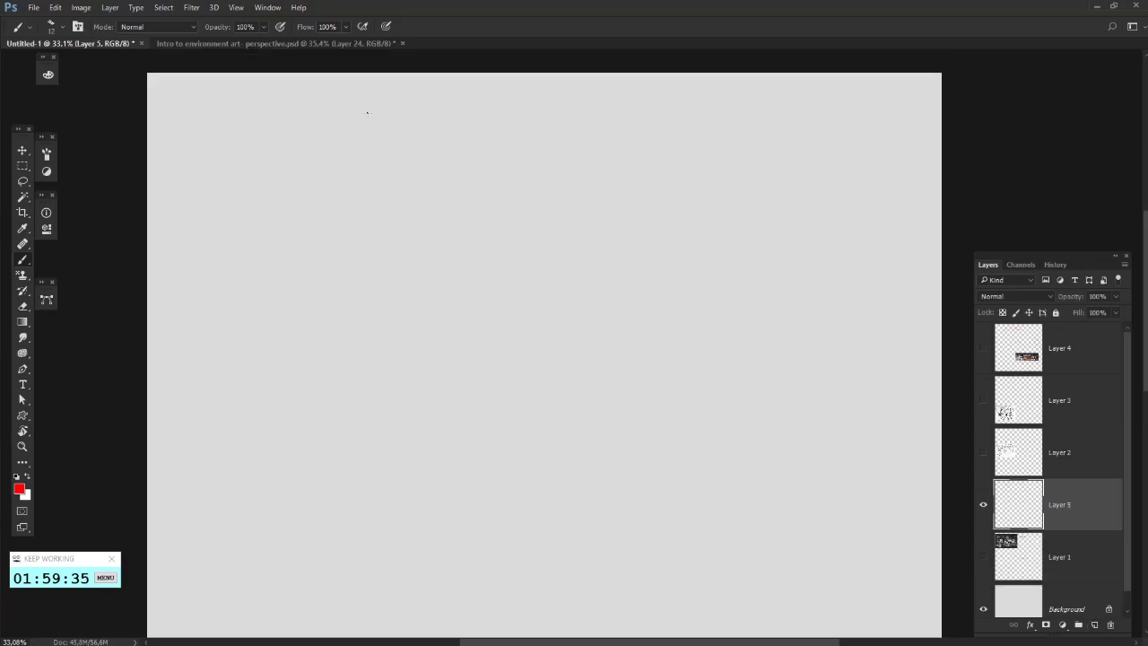
- Open the recent file "Intro to environment art- REFERENCE AND SKETCH.psd" and dismiss the new library offer
{"action": "left_click", "coordinate": [231, 43]}
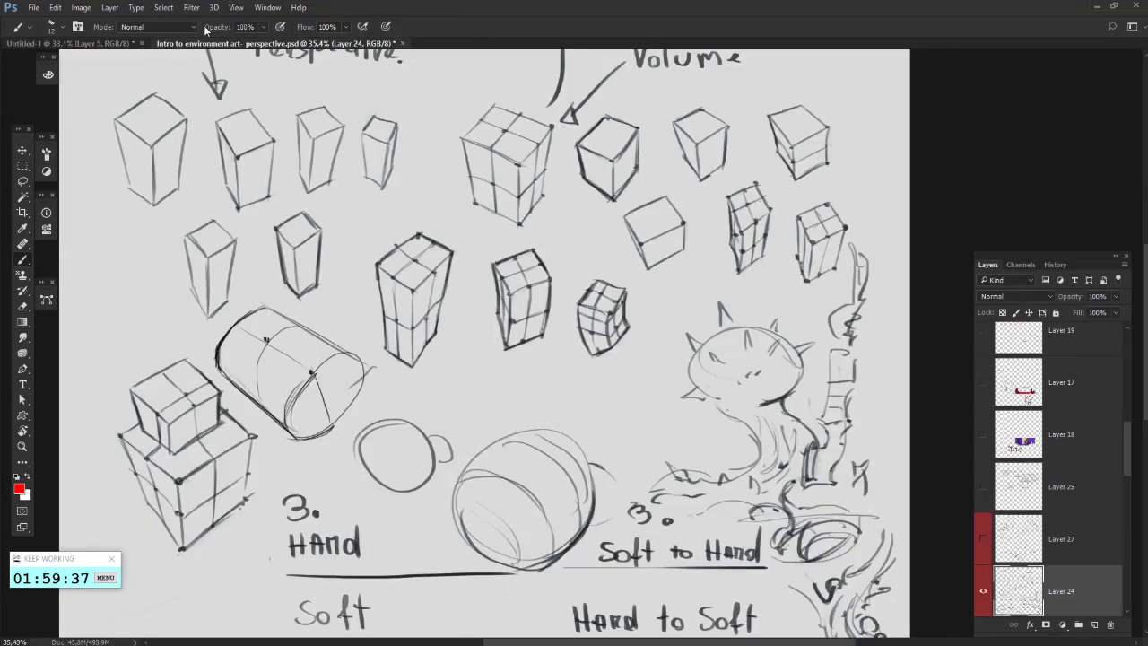
{"action": "left_click", "coordinate": [40, 7]}
{"action": "mouse_move", "coordinate": [108, 78]}
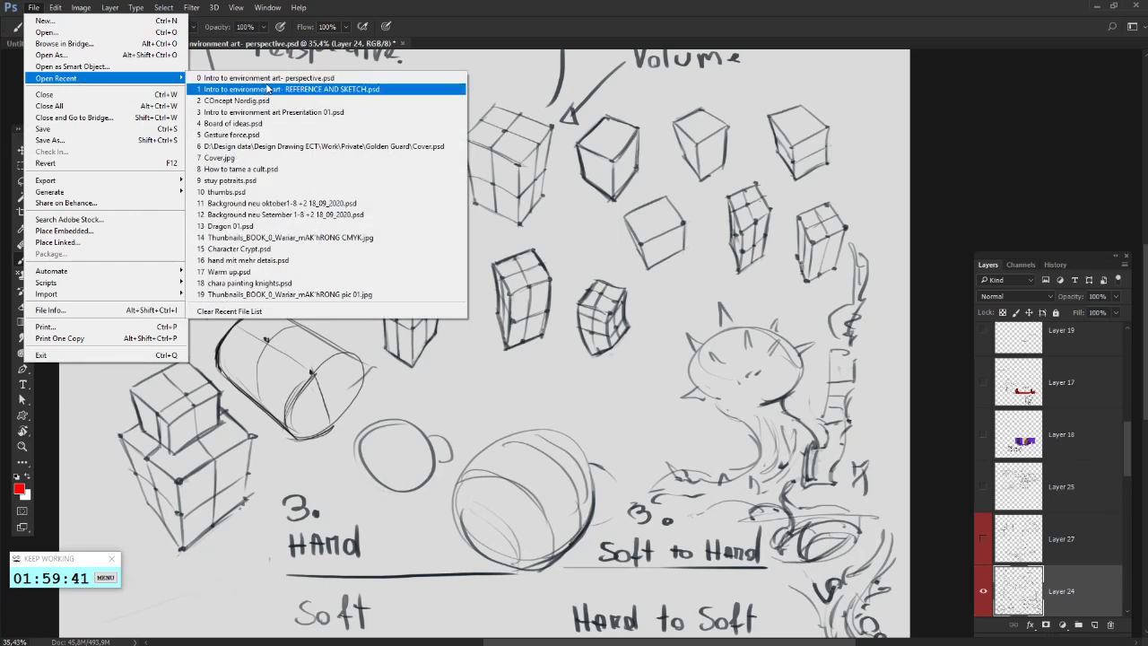
{"action": "left_click", "coordinate": [268, 89]}
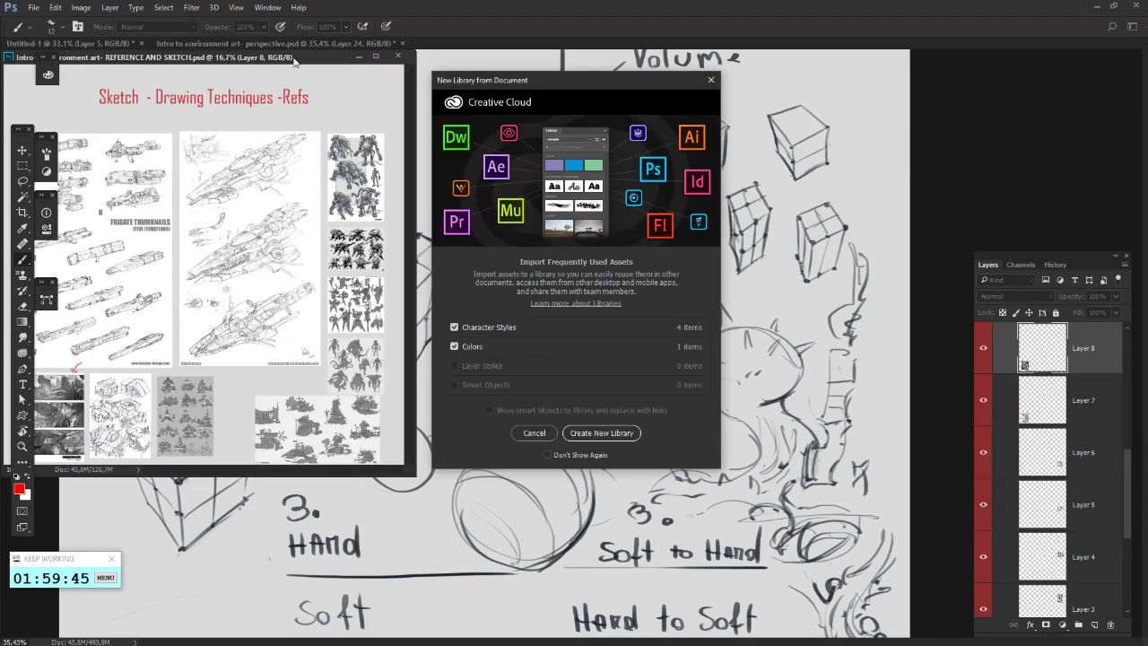
{"action": "left_click", "coordinate": [711, 80]}
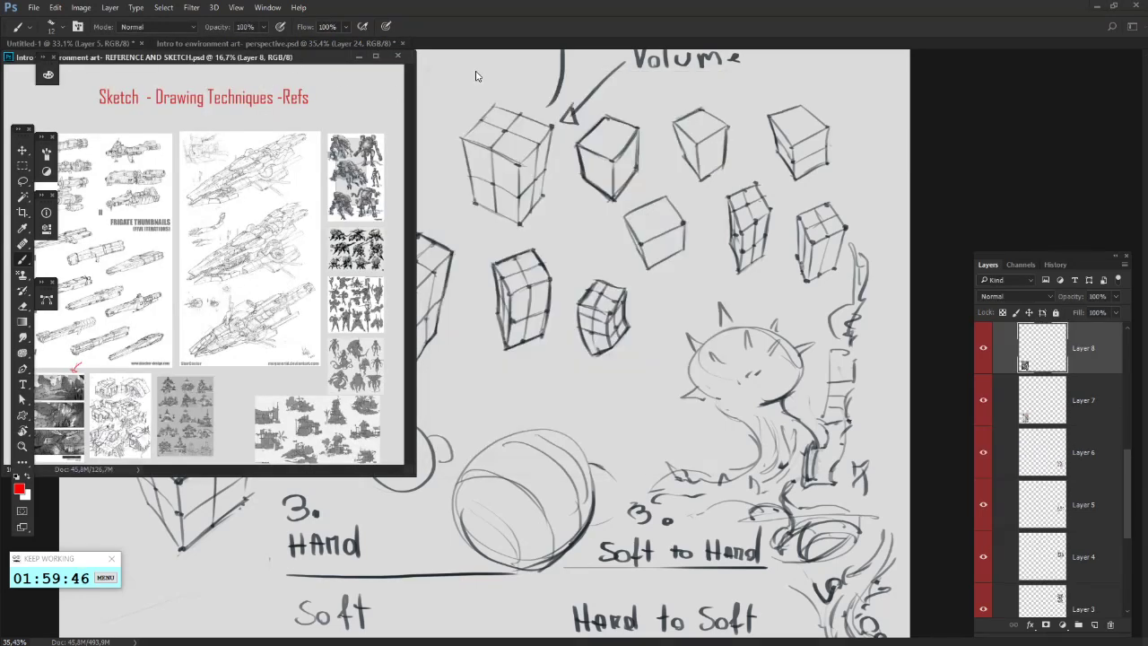
- Open the recent file "COncept Nordig.psd", dock it with the other documents, and close the REFERENCE AND SKETCH document
{"action": "left_click", "coordinate": [34, 8]}
{"action": "mouse_move", "coordinate": [161, 84]}
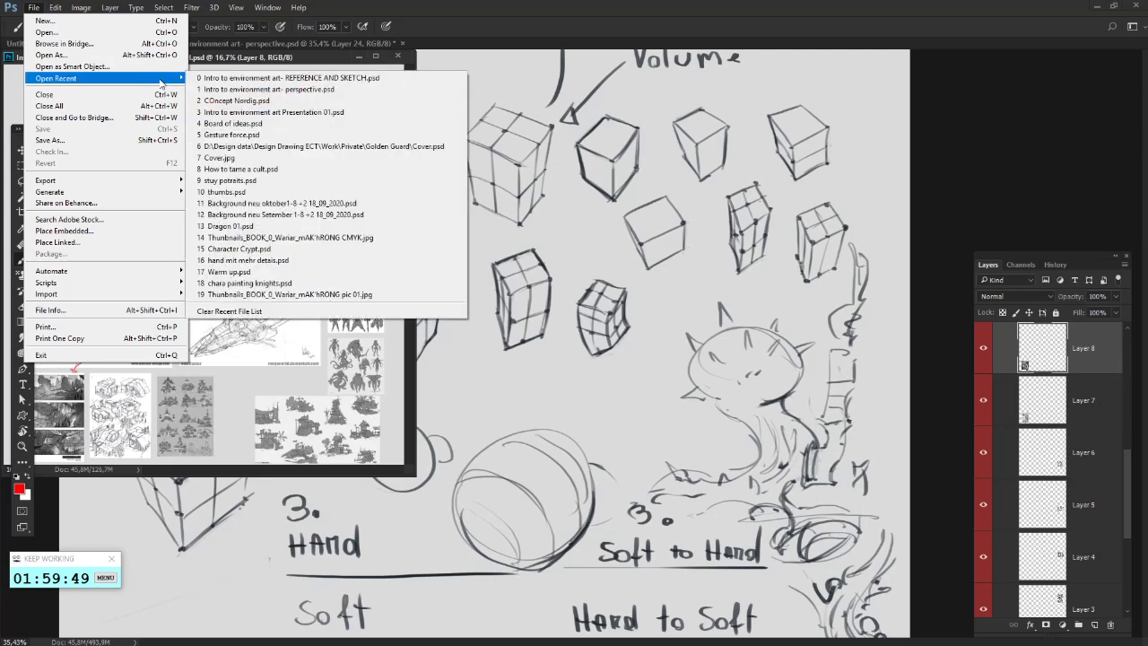
{"action": "left_click", "coordinate": [298, 112]}
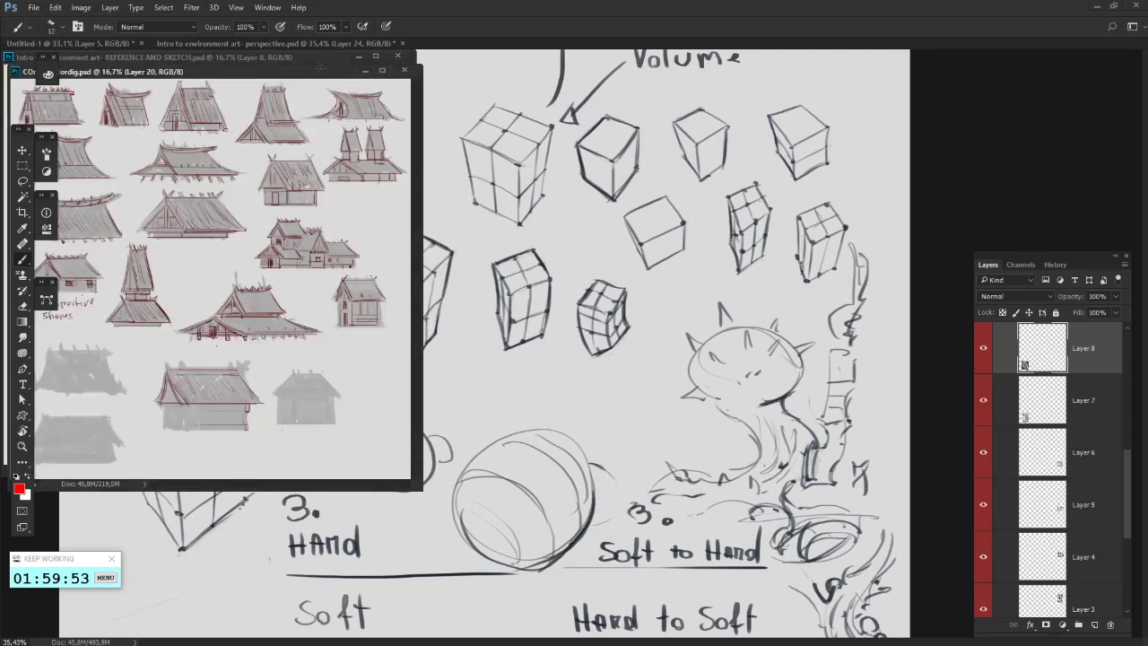
{"action": "mouse_move", "coordinate": [164, 71]}
{"action": "left_mouse_down"}
{"action": "mouse_move", "coordinate": [436, 59]}
{"action": "mouse_move", "coordinate": [436, 49]}
{"action": "left_mouse_up"}
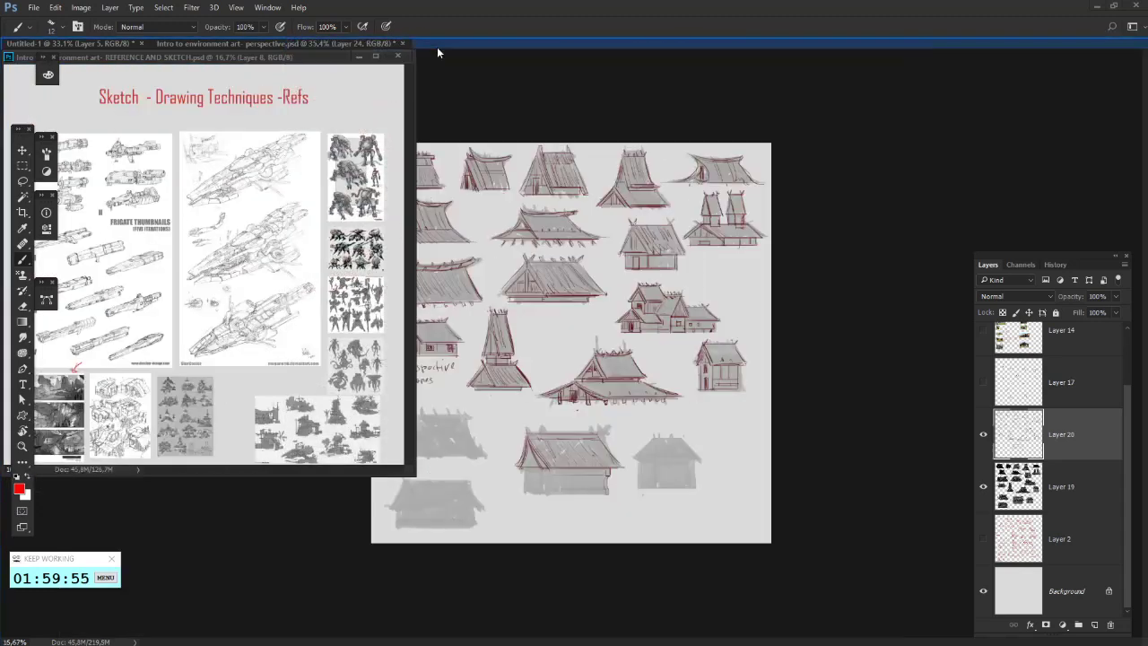
{"action": "left_click", "coordinate": [400, 56]}
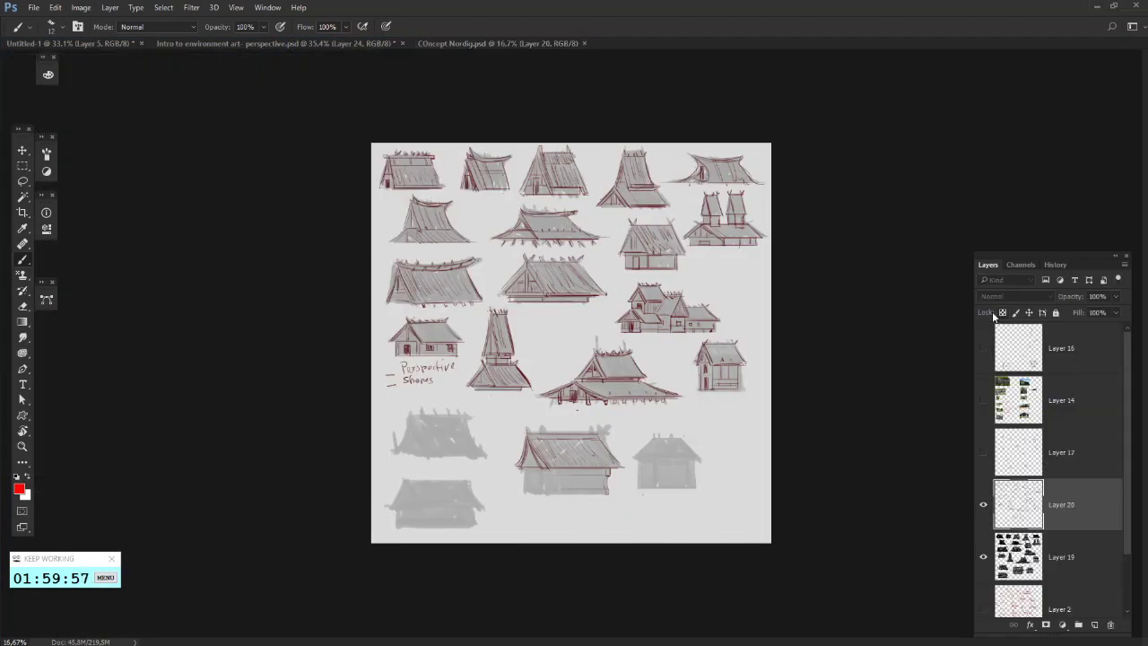
- Hide Layers 20 and 19 and show Layer 2 with the numbered red house sketches
{"action": "scroll", "coordinate": [1005, 479], "scroll_direction": "down", "scroll_amount": 1}
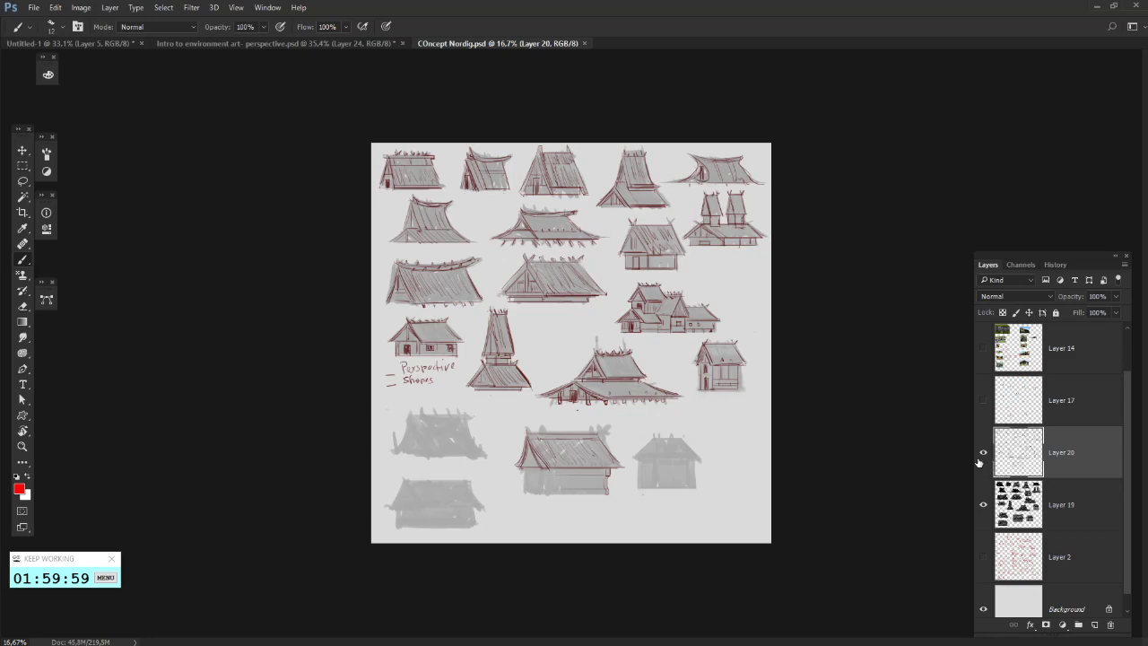
{"action": "left_click", "coordinate": [983, 452]}
{"action": "left_click", "coordinate": [983, 504]}
{"action": "left_click", "coordinate": [984, 557]}
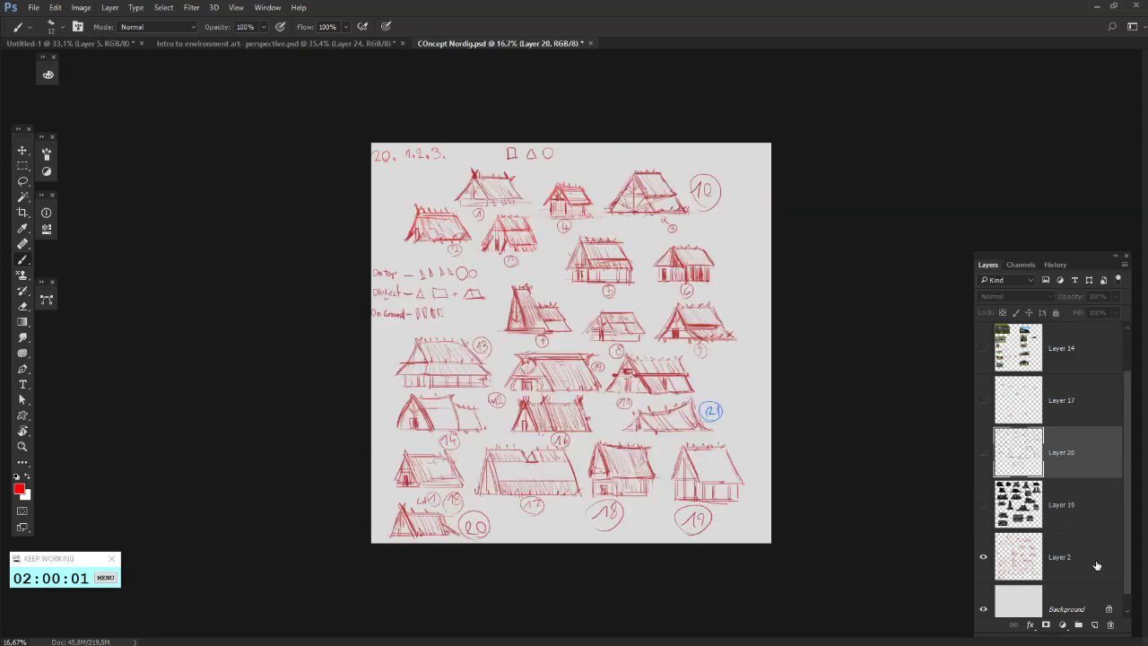
- Select Layer 2 and look over the numbered red house sketches
{"action": "left_click", "coordinate": [1097, 565]}
{"action": "scroll", "coordinate": [662, 371], "scroll_direction": "up", "scroll_amount": 8}
{"action": "scroll", "coordinate": [662, 371], "scroll_direction": "up", "scroll_amount": 6}
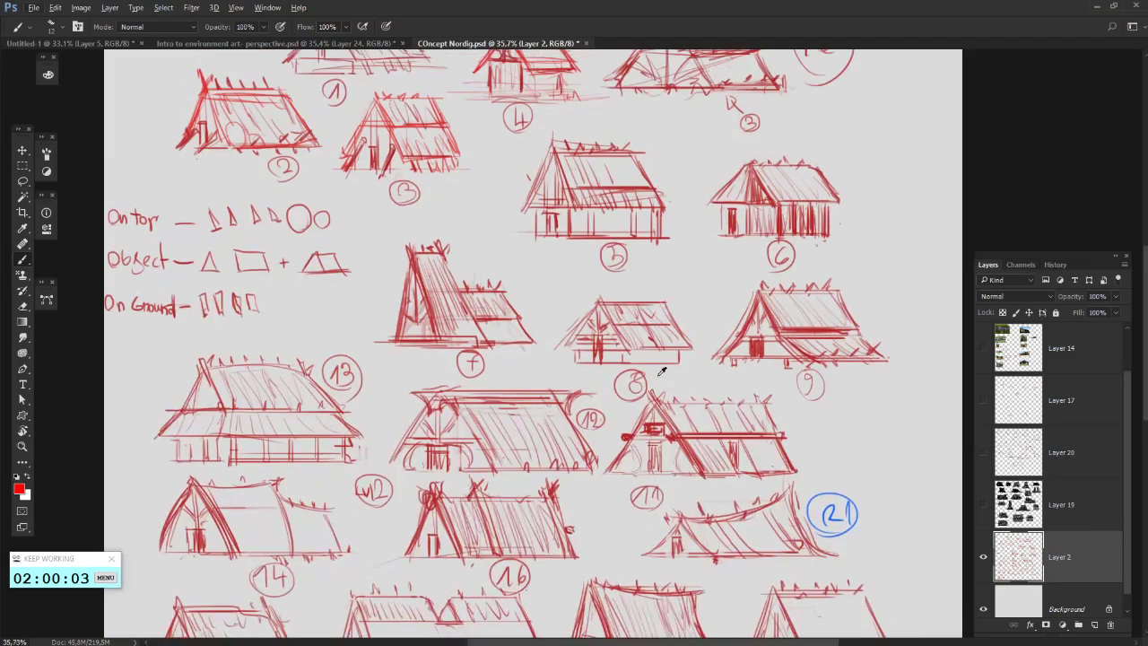
{"action": "scroll", "coordinate": [662, 371], "scroll_direction": "down", "scroll_amount": 4}
{"action": "scroll", "coordinate": [662, 371], "scroll_direction": "up", "scroll_amount": 2}
{"action": "scroll", "coordinate": [662, 372], "scroll_direction": "down", "scroll_amount": 5}
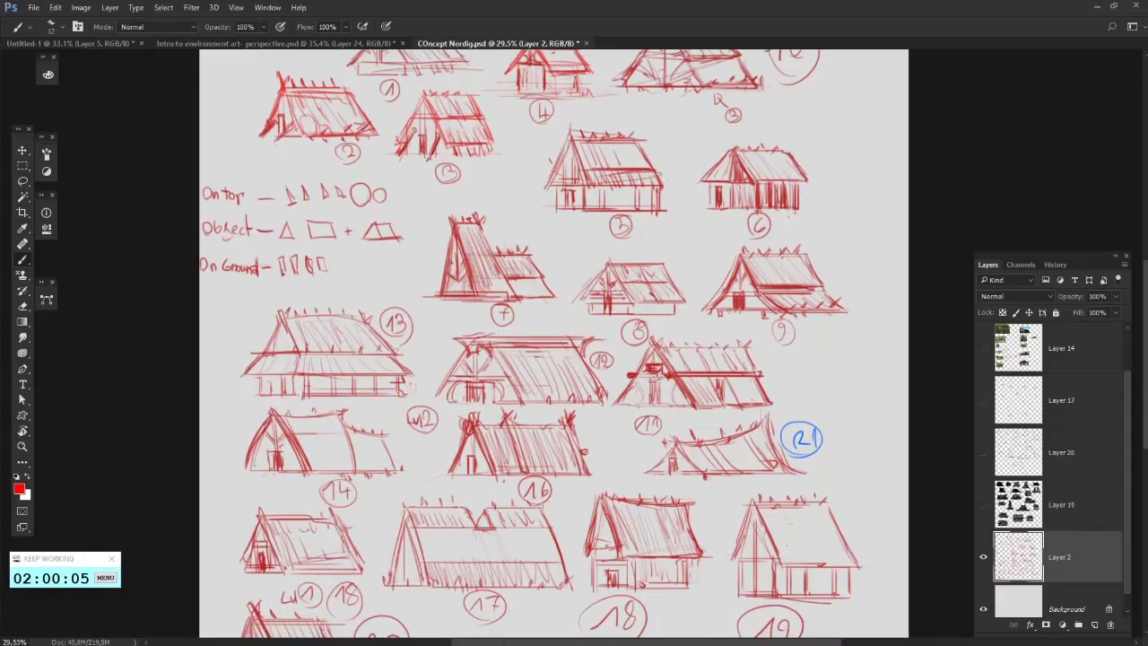
{"action": "scroll", "coordinate": [657, 380], "scroll_direction": "right", "scroll_amount": 1}
{"action": "scroll", "coordinate": [657, 381], "scroll_direction": "right", "scroll_amount": 1}
{"action": "scroll", "coordinate": [658, 380], "scroll_direction": "up", "scroll_amount": 2}
- Draw temporary marks over the numbered house sketches and undo them
{"action": "mouse_move", "coordinate": [674, 442]}
{"action": "left_mouse_down"}
{"action": "mouse_move", "coordinate": [564, 450]}
{"action": "mouse_move", "coordinate": [627, 365]}
{"action": "mouse_move", "coordinate": [619, 422]}
{"action": "left_mouse_up"}
{"action": "key", "text": "ctrl+z"}
{"action": "scroll", "coordinate": [540, 371], "scroll_direction": "up", "scroll_amount": 3}
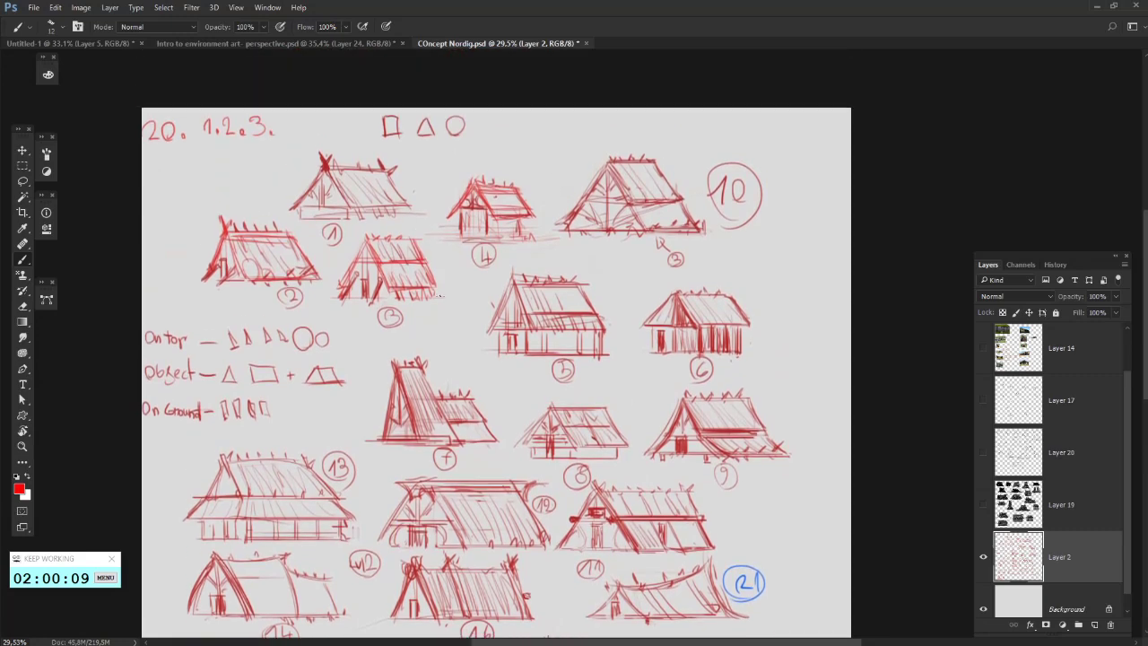
{"action": "mouse_move", "coordinate": [440, 180]}
{"action": "left_mouse_down"}
{"action": "mouse_move", "coordinate": [388, 287]}
{"action": "mouse_move", "coordinate": [285, 277]}
{"action": "left_mouse_up"}
{"action": "key", "text": "ctrl+z"}
- Hide Layer 2, then show and select Layer 14 with the house reference photos
{"action": "left_click", "coordinate": [983, 557]}
{"action": "left_click", "coordinate": [983, 359]}
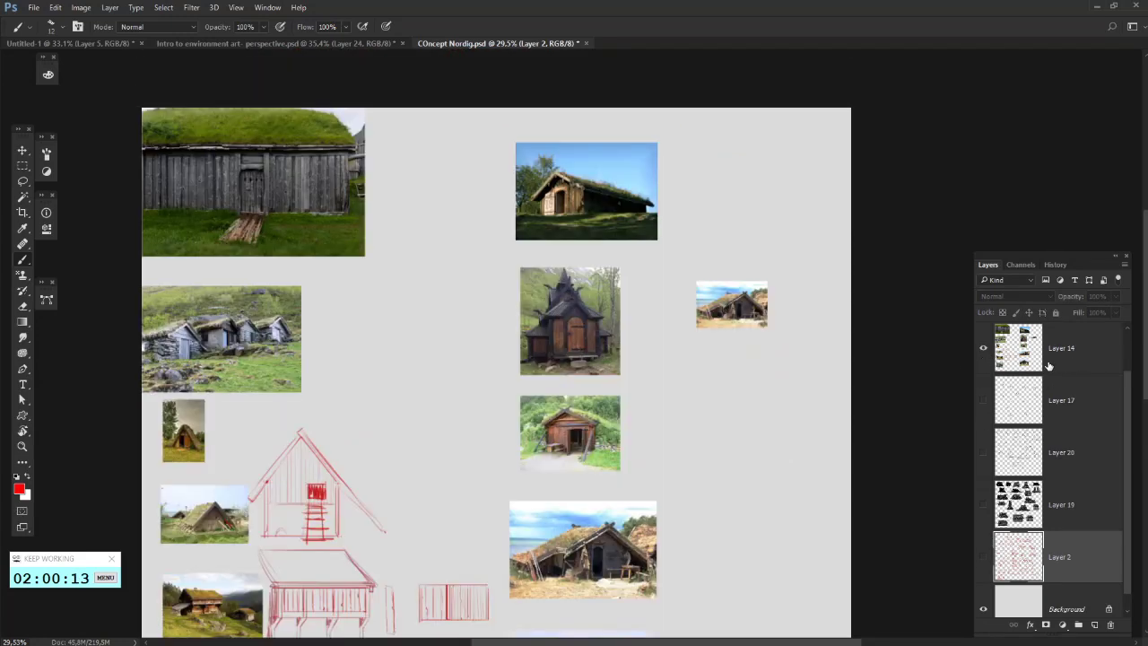
{"action": "left_click", "coordinate": [1049, 365]}
{"action": "scroll", "coordinate": [405, 315], "scroll_direction": "down", "scroll_amount": 1}
{"action": "scroll", "coordinate": [405, 314], "scroll_direction": "down", "scroll_amount": 1}
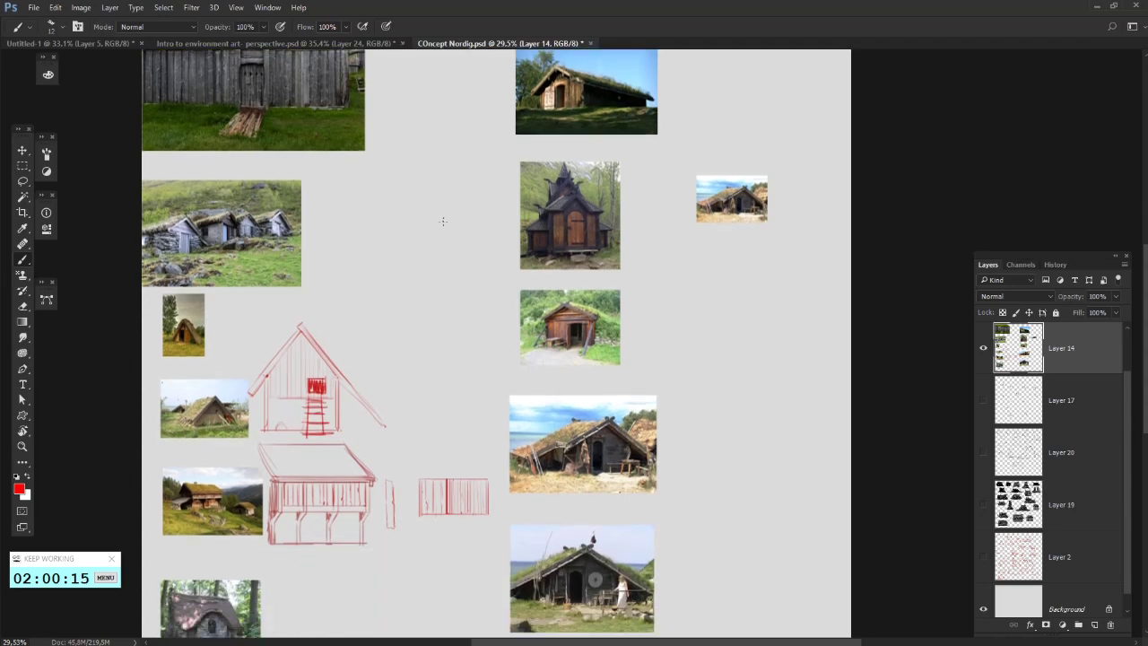
- Draw a red arrow pointing at the photo of the four stone cottages, undoing the unsatisfactory strokes
{"action": "left_click_drag", "start_coordinate": [442, 221], "coordinate": [325, 232]}
{"action": "key", "text": "ctrl+alt+z"}
{"action": "key", "text": "ctrl+alt+z"}
{"action": "mouse_move", "coordinate": [430, 227]}
{"action": "left_mouse_down"}
{"action": "mouse_move", "coordinate": [320, 238]}
{"action": "mouse_move", "coordinate": [321, 254]}
{"action": "left_mouse_up"}
{"action": "key", "text": "ctrl+z"}
{"action": "key", "text": "ctrl+z"}
{"action": "left_click_drag", "start_coordinate": [428, 235], "coordinate": [345, 244]}
- Look over the reference photos around the stone cottages and undo strokes of the red arrow
{"action": "scroll", "coordinate": [330, 328], "scroll_direction": "up", "scroll_amount": 5}
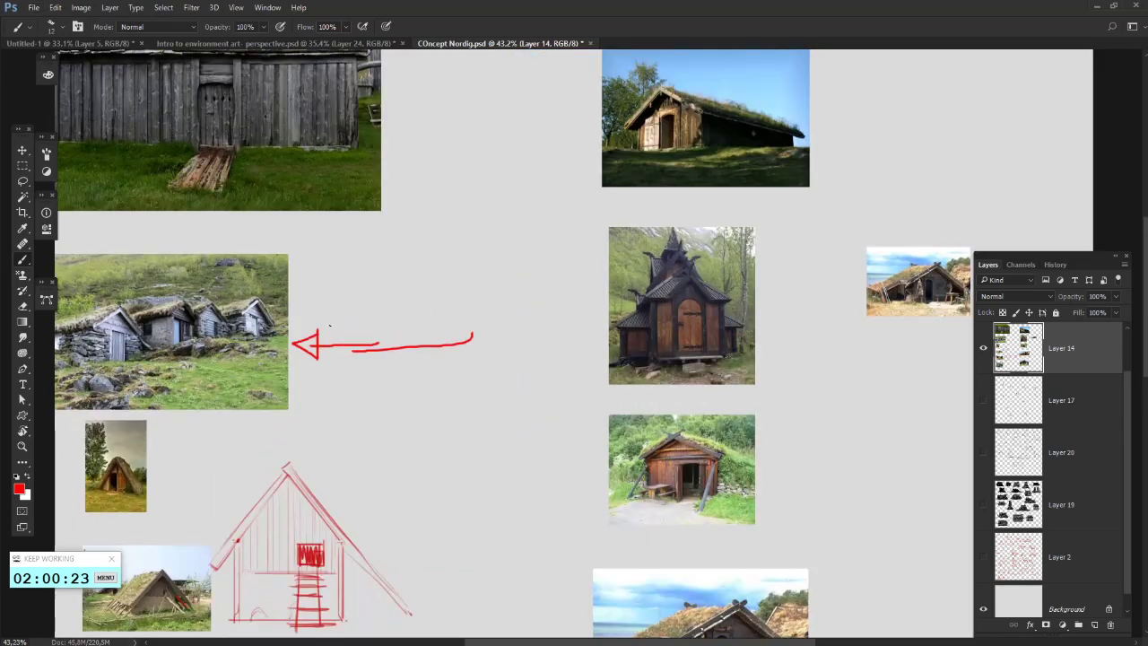
{"action": "scroll", "coordinate": [330, 330], "scroll_direction": "down", "scroll_amount": 3}
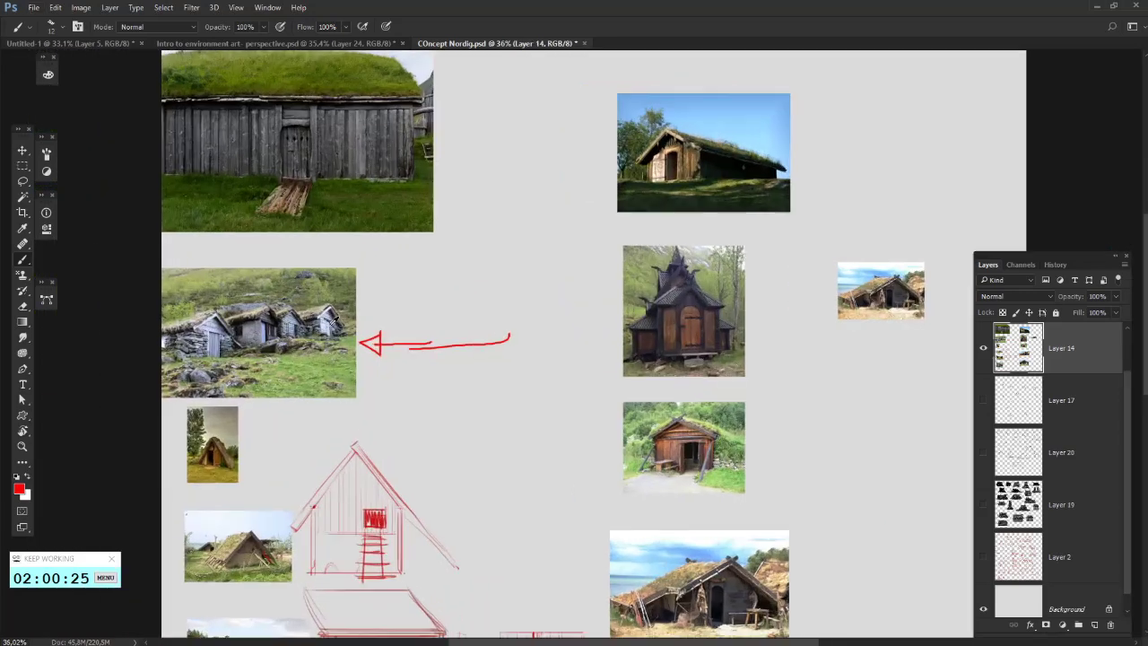
{"action": "scroll", "coordinate": [329, 332], "scroll_direction": "up", "scroll_amount": 3}
{"action": "scroll", "coordinate": [329, 331], "scroll_direction": "up", "scroll_amount": 4}
{"action": "scroll", "coordinate": [330, 332], "scroll_direction": "down", "scroll_amount": 6}
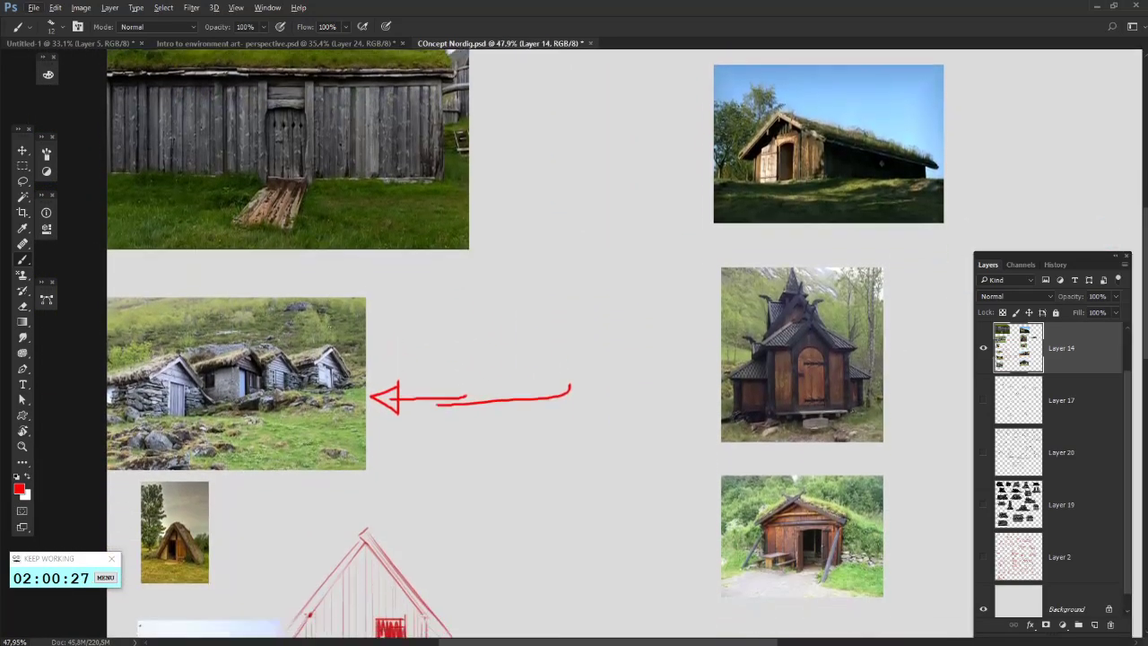
{"action": "scroll", "coordinate": [329, 332], "scroll_direction": "down", "scroll_amount": 2}
{"action": "scroll", "coordinate": [329, 332], "scroll_direction": "up", "scroll_amount": 4}
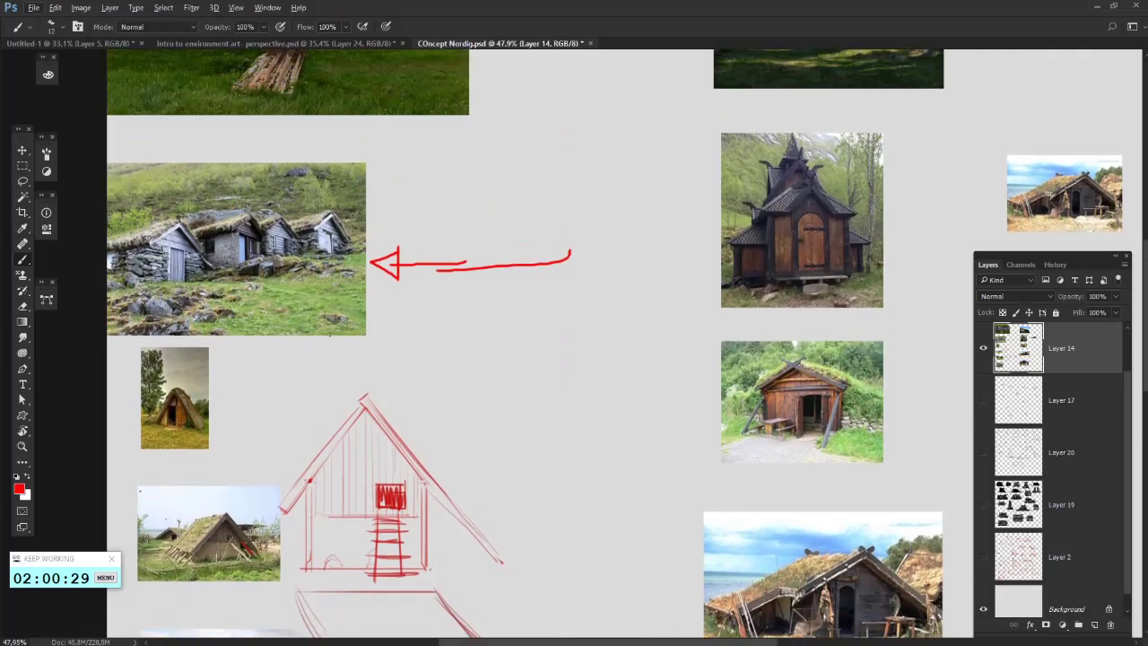
{"action": "key", "text": "ctrl+alt+z"}
{"action": "key", "text": "ctrl+alt+z"}
{"action": "key", "text": "ctrl+alt+z"}
{"action": "key", "text": "ctrl+alt+z"}
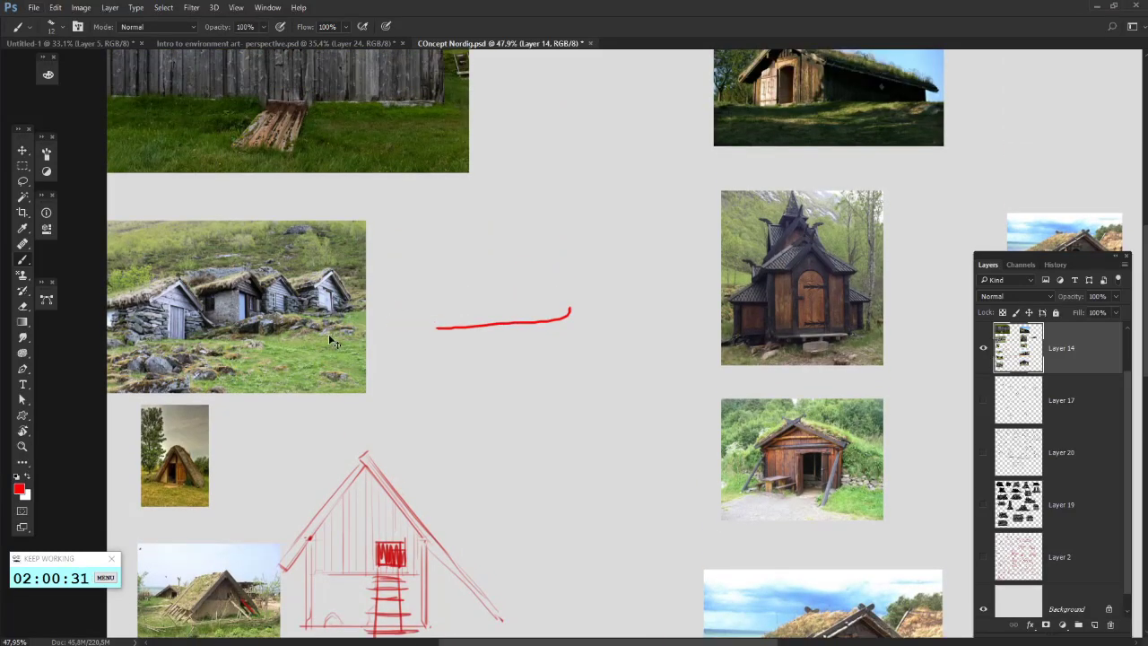
- Try a straight horizontal red arrow toward the stone cottages photo and undo it
{"action": "left_click", "coordinate": [597, 347]}
{"action": "left_click", "coordinate": [403, 348], "text": "shift"}
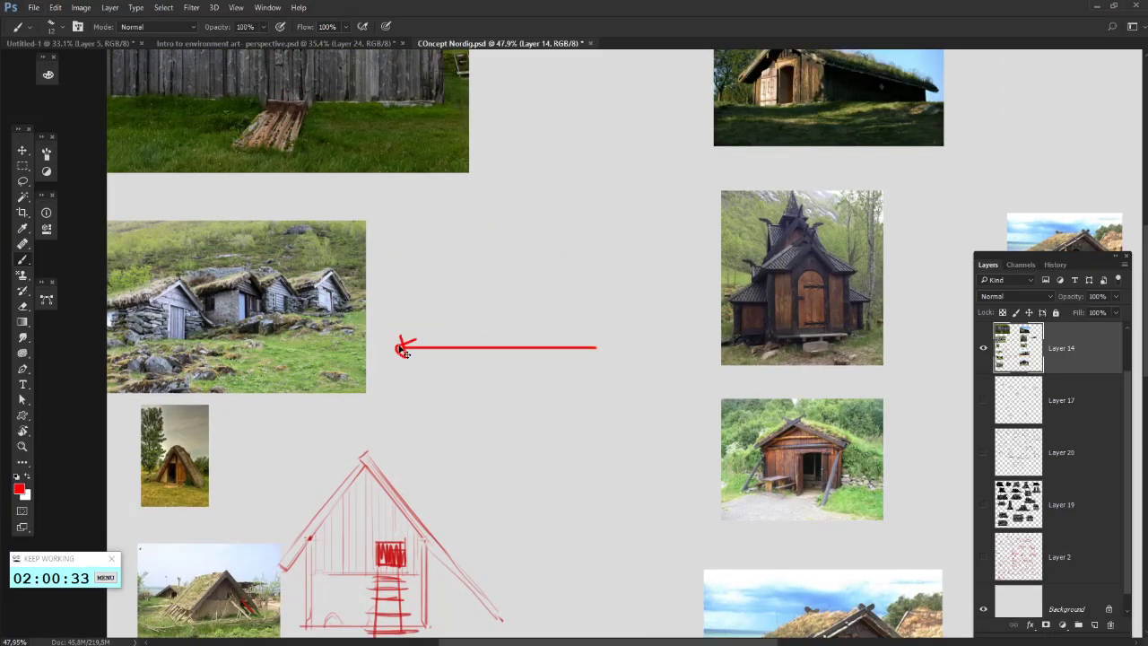
{"action": "key", "text": "ctrl+alt+z"}
{"action": "key", "text": "ctrl+alt+z"}
- Handwrite a circled red number 1 beside the photo of the turf-roofed house against the blue sky
{"action": "scroll", "coordinate": [418, 328], "scroll_direction": "down", "scroll_amount": 4}
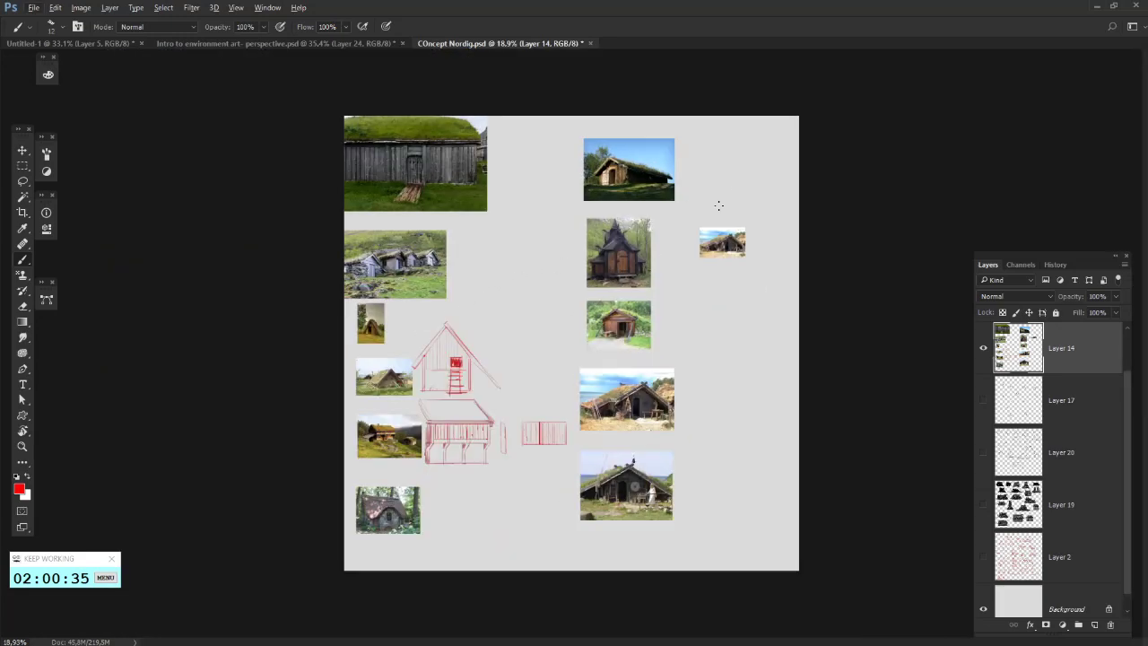
{"action": "left_click_drag", "start_coordinate": [707, 162], "coordinate": [717, 179]}
{"action": "scroll", "coordinate": [651, 274], "scroll_direction": "up", "scroll_amount": 3}
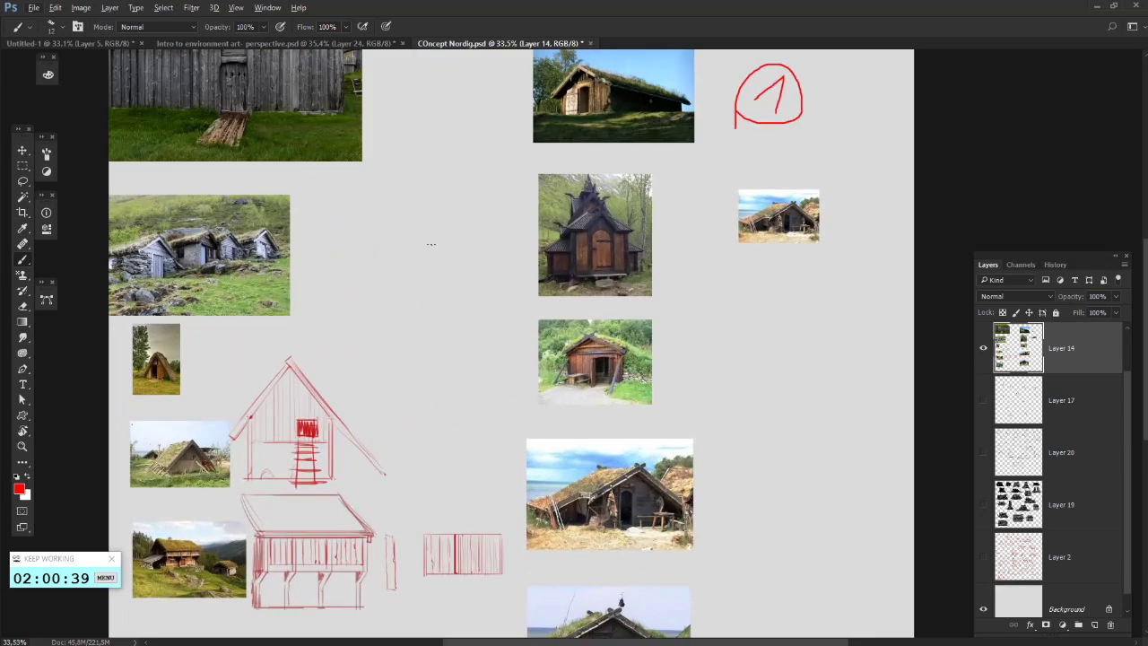
{"action": "scroll", "coordinate": [422, 277], "scroll_direction": "up", "scroll_amount": 2}
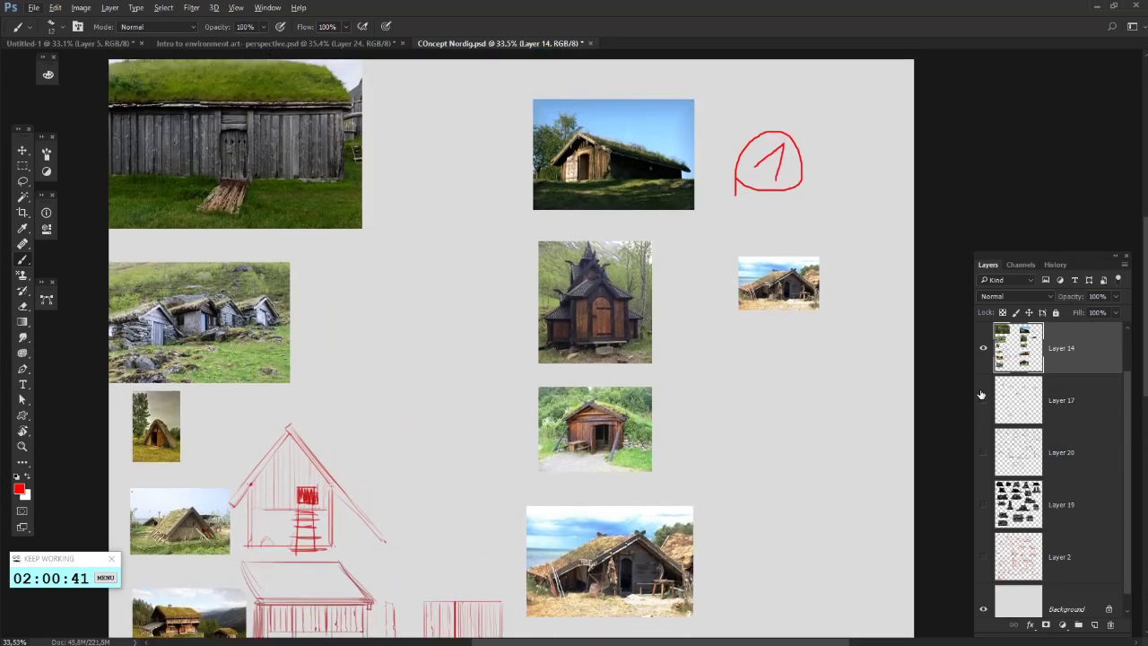
{"action": "scroll", "coordinate": [640, 219], "scroll_direction": "up", "scroll_amount": 3}
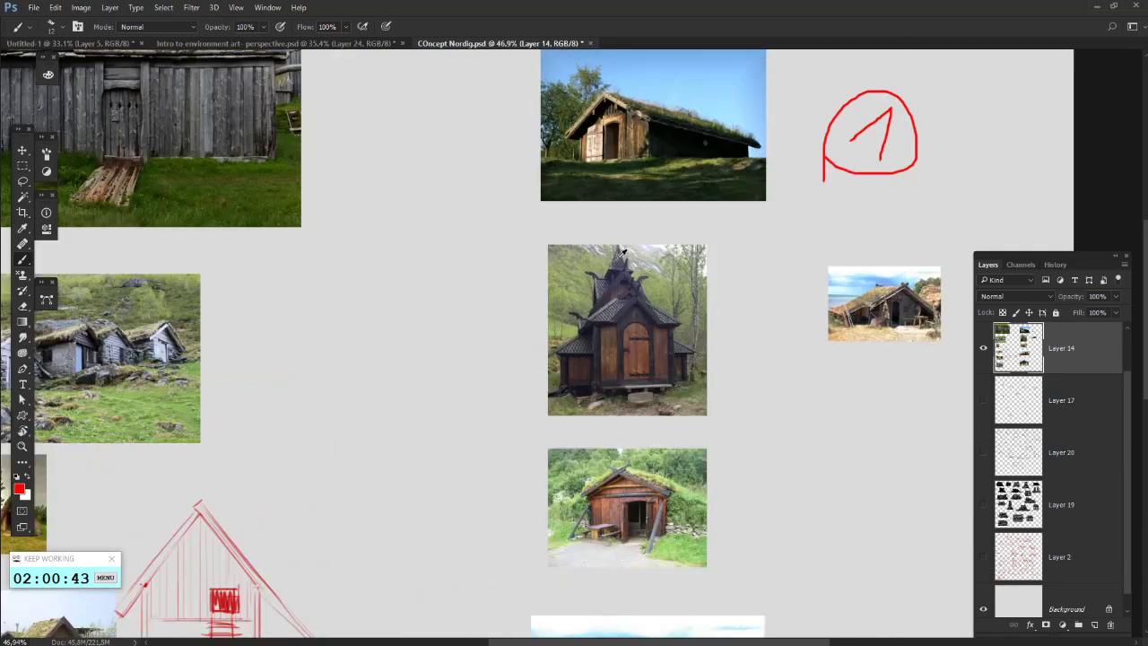
{"action": "scroll", "coordinate": [655, 166], "scroll_direction": "down", "scroll_amount": 1}
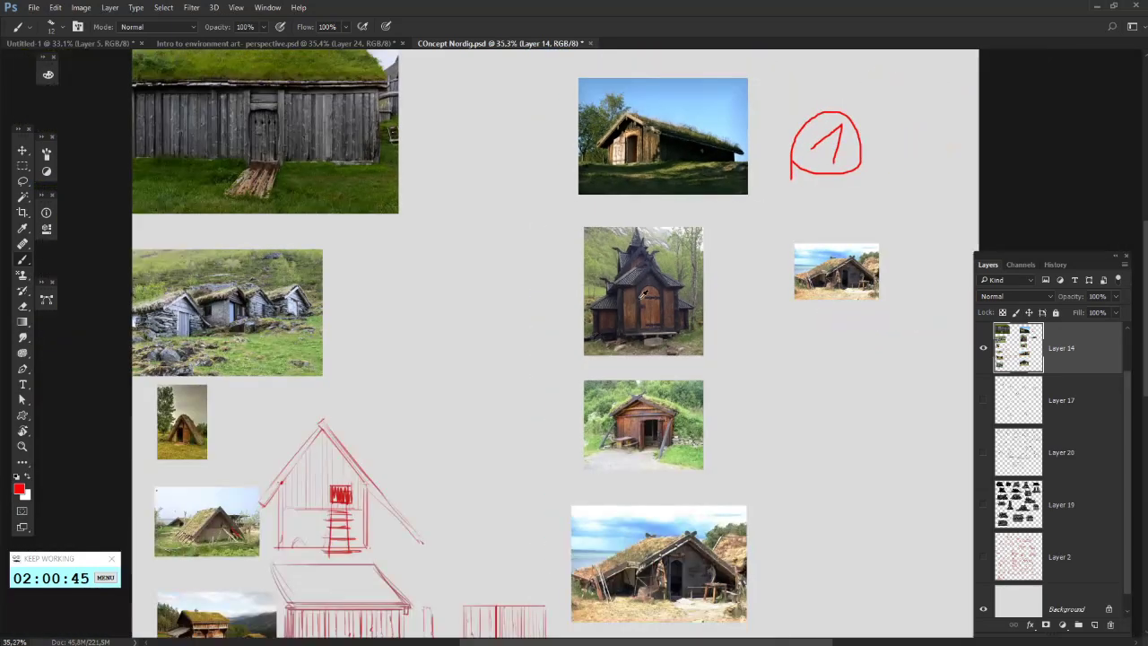
- Hide Layer 14, then show and select Layer 2 with the red house sketches
{"action": "left_click", "coordinate": [983, 348]}
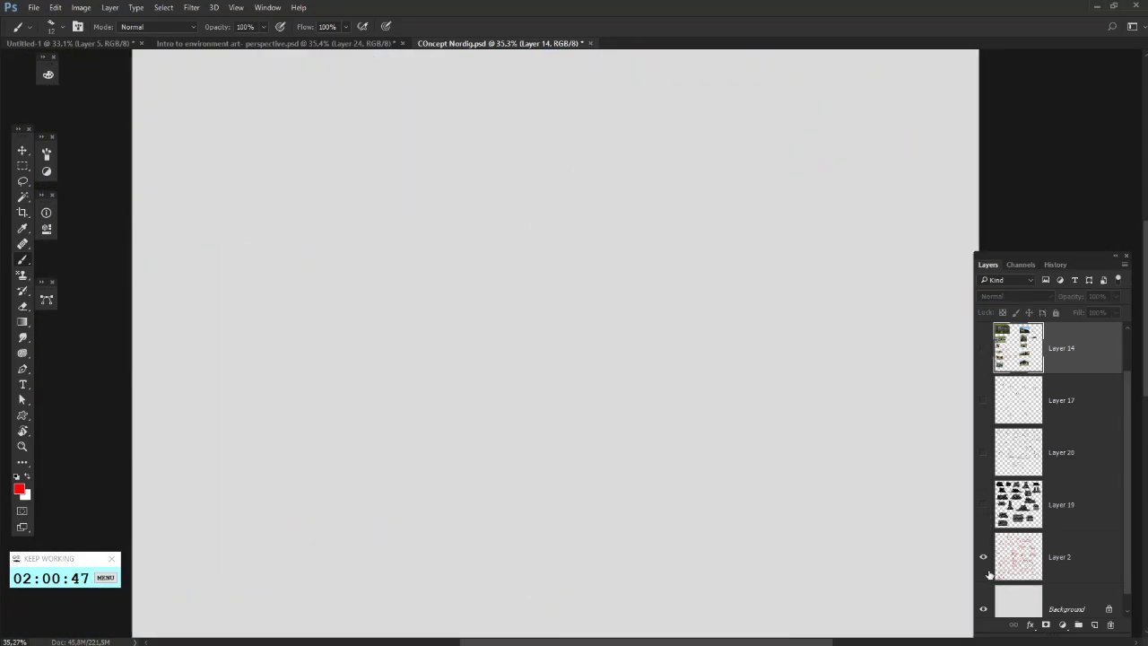
{"action": "scroll", "coordinate": [764, 325], "scroll_direction": "down", "scroll_amount": 2}
{"action": "left_click", "coordinate": [1046, 560]}
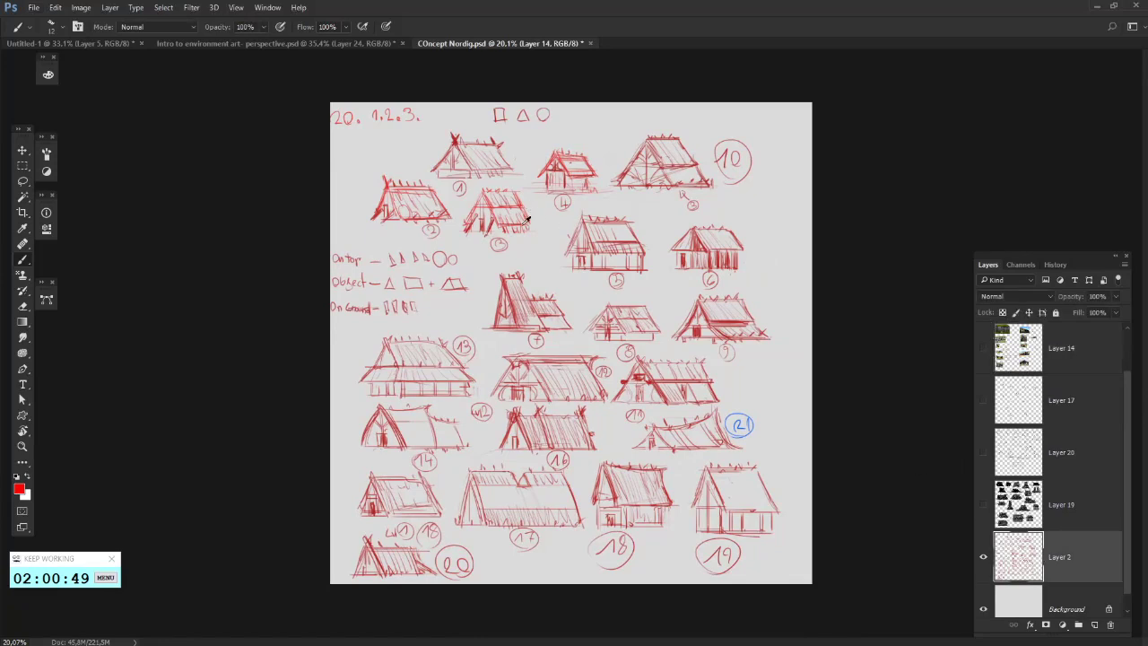
{"action": "scroll", "coordinate": [516, 242], "scroll_direction": "up", "scroll_amount": 5}
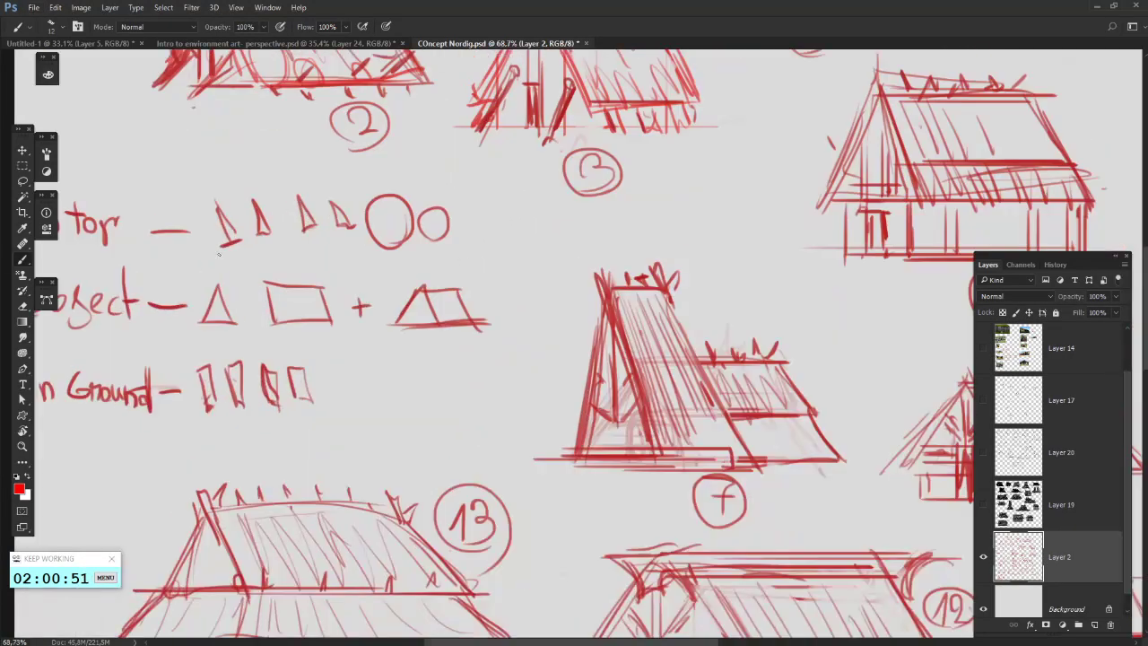
- Circle the handwritten "On top", "On Ground" and "Object" labels temporarily in red, undoing each mark
{"action": "mouse_move", "coordinate": [212, 211]}
{"action": "left_mouse_down"}
{"action": "mouse_move", "coordinate": [220, 252]}
{"action": "mouse_move", "coordinate": [273, 256]}
{"action": "left_mouse_up"}
{"action": "key", "text": "ctrl+z"}
{"action": "scroll", "coordinate": [291, 273], "scroll_direction": "left", "scroll_amount": 4}
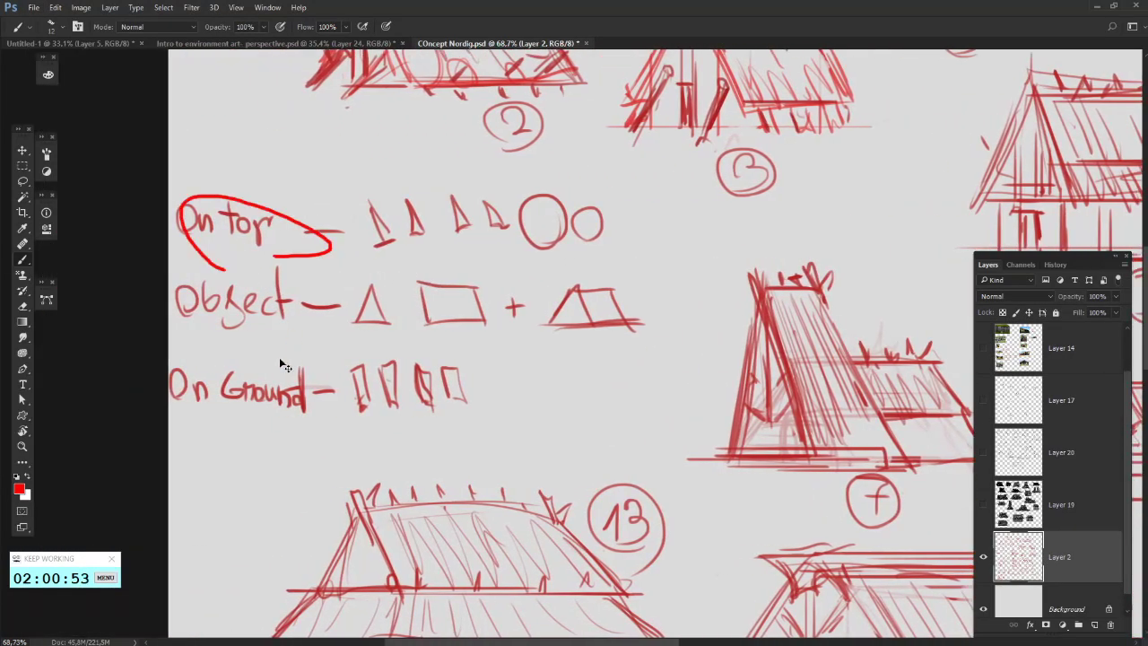
{"action": "key", "text": "ctrl+z"}
{"action": "left_click_drag", "start_coordinate": [249, 468], "coordinate": [169, 434]}
{"action": "key", "text": "ctrl+z"}
{"action": "left_click_drag", "start_coordinate": [213, 332], "coordinate": [184, 337]}
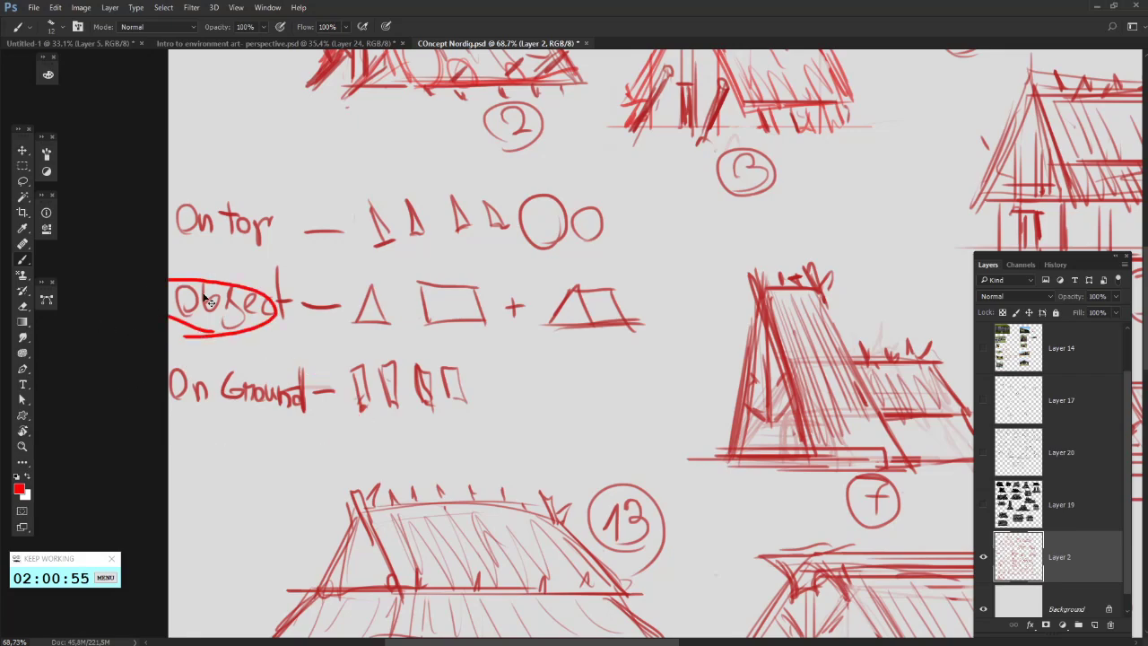
{"action": "key", "text": "ctrl+z"}
- Draw a red arrow pointing at the combined triangle-and-rectangle shape in the "Object" row and undo the extra marks
{"action": "scroll", "coordinate": [269, 298], "scroll_direction": "right", "scroll_amount": 8}
{"action": "scroll", "coordinate": [345, 296], "scroll_direction": "down", "scroll_amount": 2}
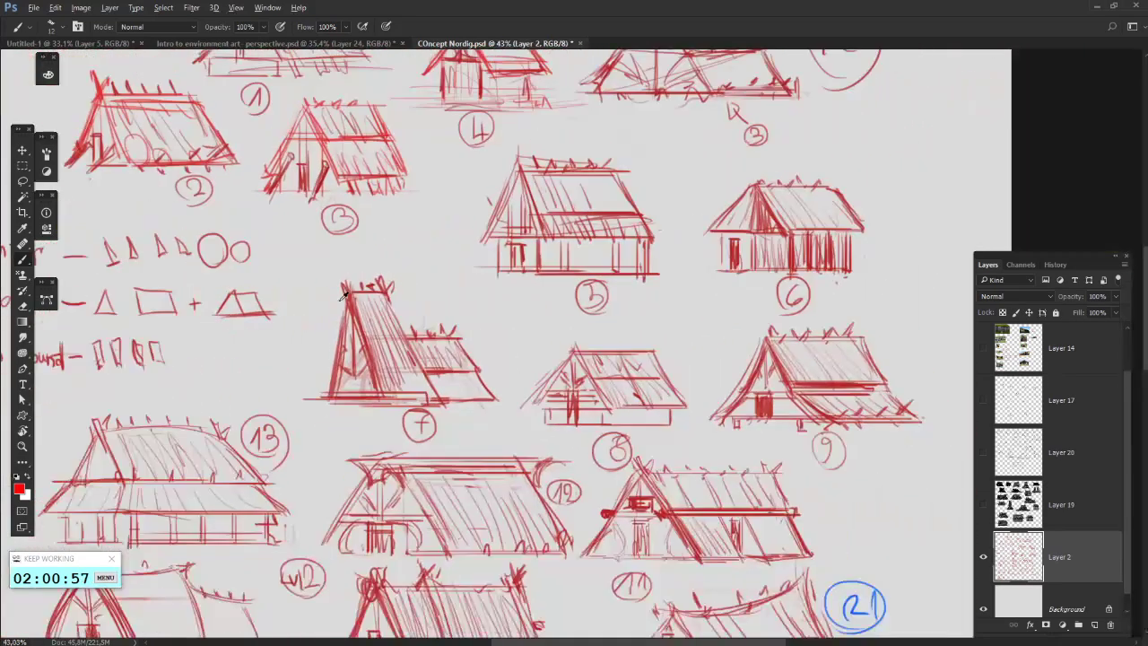
{"action": "left_click_drag", "start_coordinate": [292, 315], "coordinate": [291, 292]}
{"action": "mouse_move", "coordinate": [229, 354]}
{"action": "left_mouse_down"}
{"action": "mouse_move", "coordinate": [344, 350]}
{"action": "mouse_move", "coordinate": [380, 361]}
{"action": "mouse_move", "coordinate": [382, 380]}
{"action": "left_mouse_up"}
{"action": "key", "text": "ctrl+z"}
{"action": "key", "text": "ctrl+z"}
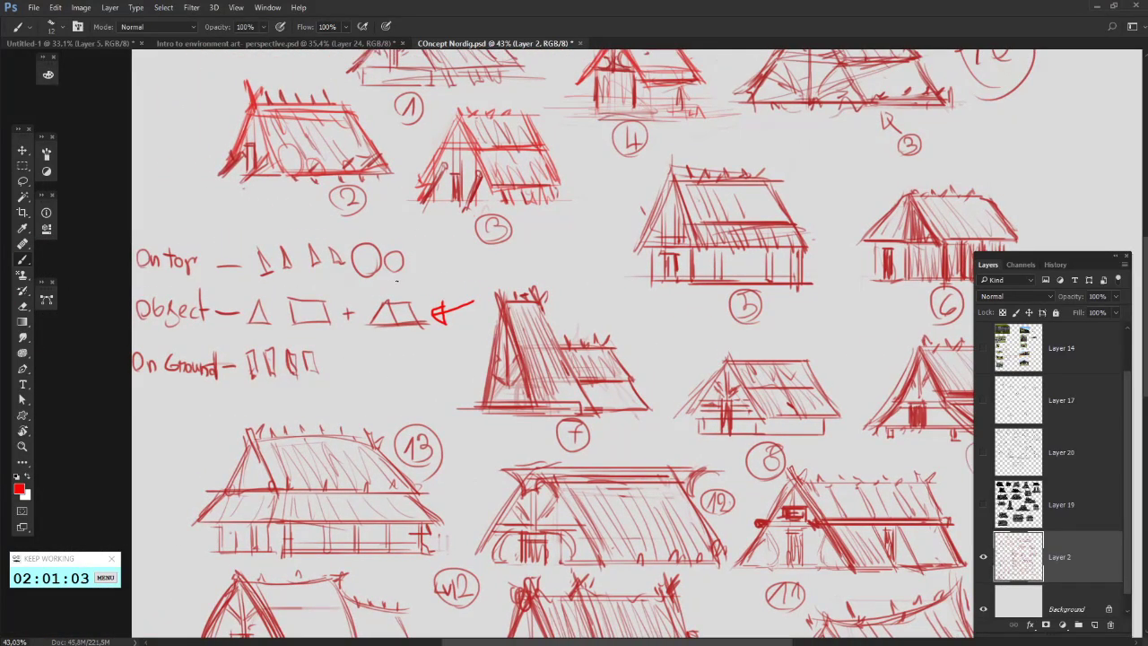
{"action": "mouse_move", "coordinate": [397, 281]}
{"action": "left_mouse_down"}
{"action": "mouse_move", "coordinate": [359, 245]}
{"action": "mouse_move", "coordinate": [411, 269]}
{"action": "left_mouse_up"}
{"action": "key", "text": "ctrl+z"}
- Examine the upper rows of house sketches, including houses 4, 5 and 6 and the one beside the circled 10
{"action": "scroll", "coordinate": [505, 290], "scroll_direction": "right", "scroll_amount": 5}
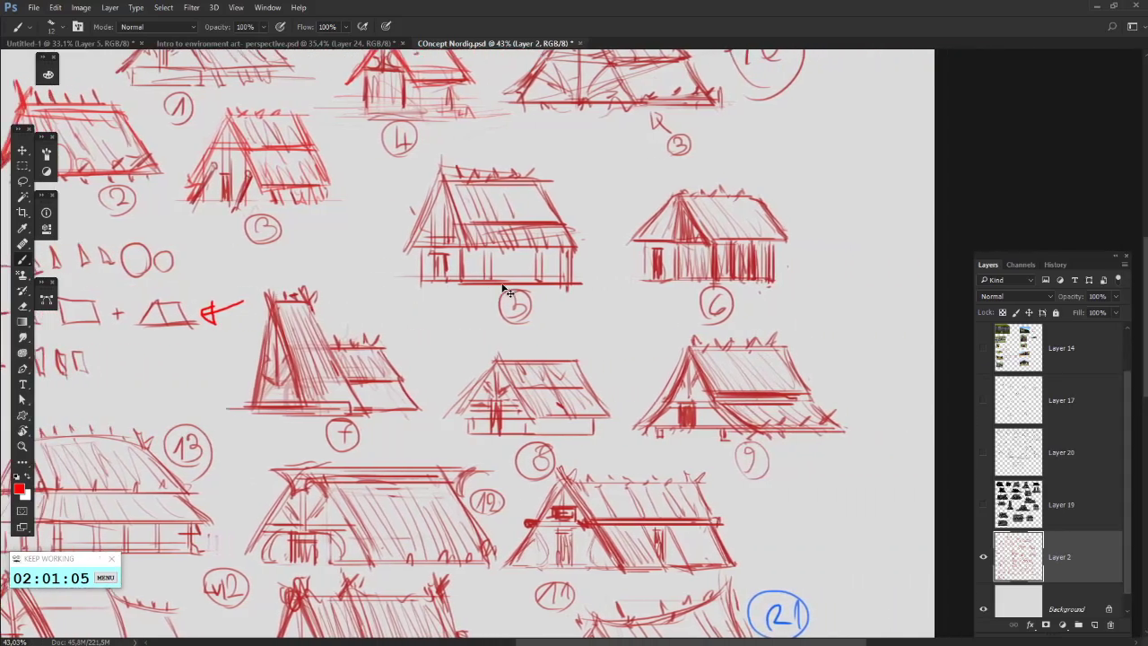
{"action": "scroll", "coordinate": [505, 290], "scroll_direction": "right", "scroll_amount": 2}
{"action": "scroll", "coordinate": [505, 290], "scroll_direction": "up", "scroll_amount": 3}
{"action": "scroll", "coordinate": [313, 362], "scroll_direction": "up", "scroll_amount": 3}
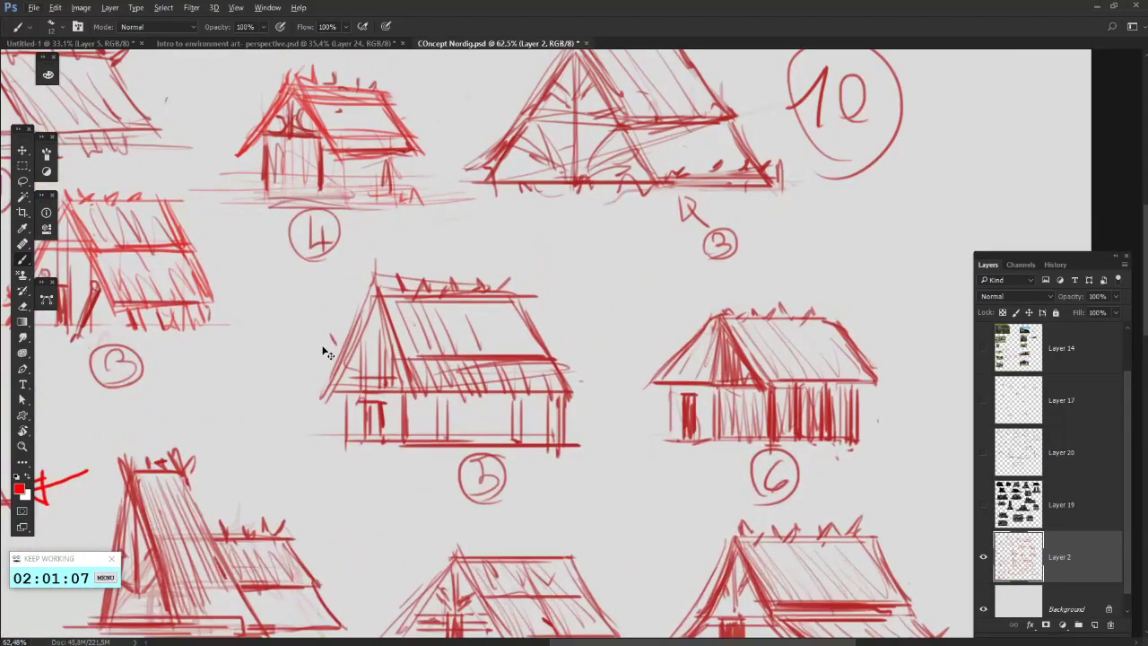
{"action": "scroll", "coordinate": [322, 340], "scroll_direction": "left", "scroll_amount": 3}
{"action": "scroll", "coordinate": [322, 314], "scroll_direction": "up", "scroll_amount": 5}
{"action": "scroll", "coordinate": [317, 254], "scroll_direction": "right", "scroll_amount": 1}
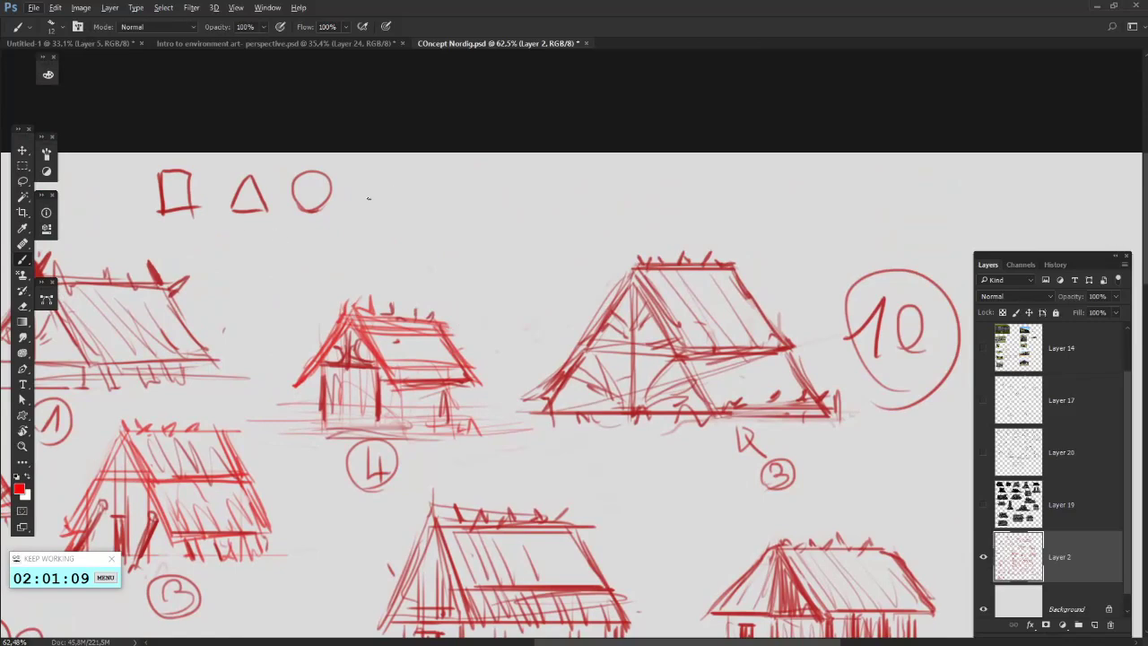
{"action": "scroll", "coordinate": [530, 227], "scroll_direction": "right", "scroll_amount": 2}
{"action": "scroll", "coordinate": [441, 207], "scroll_direction": "down", "scroll_amount": 4}
{"action": "scroll", "coordinate": [527, 278], "scroll_direction": "up", "scroll_amount": 5}
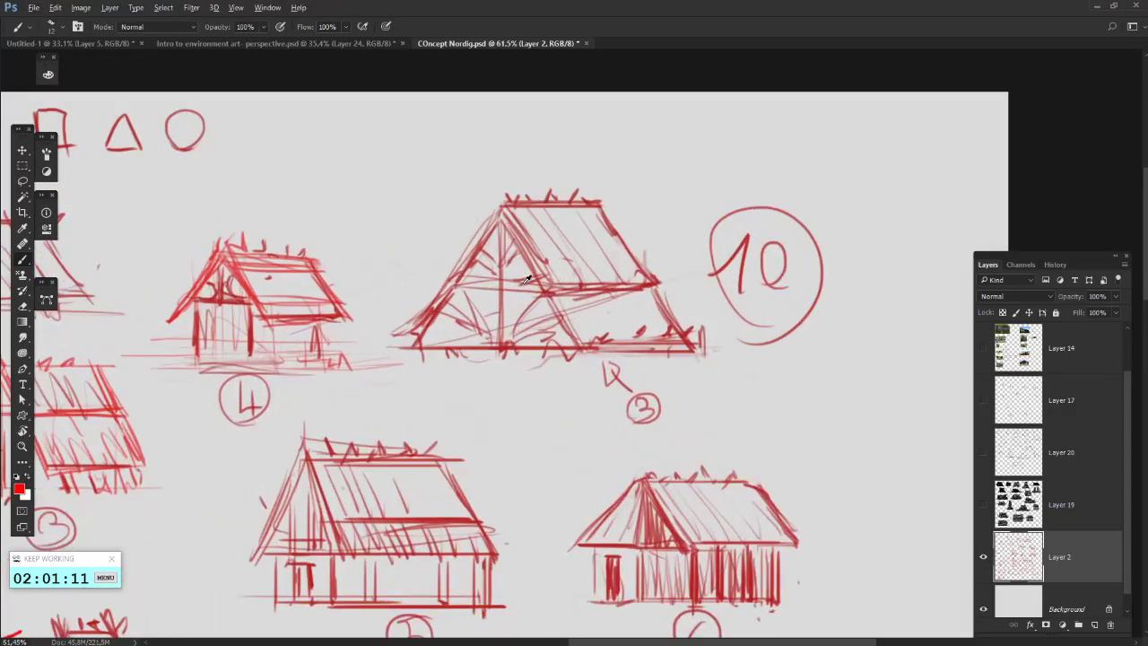
- Try red guide strokes over the house beside the circled 10 and undo them
{"action": "mouse_move", "coordinate": [396, 364]}
{"action": "left_mouse_down"}
{"action": "mouse_move", "coordinate": [499, 189]}
{"action": "mouse_move", "coordinate": [623, 188]}
{"action": "left_mouse_up"}
{"action": "key", "text": "ctrl+z"}
{"action": "mouse_move", "coordinate": [391, 366]}
{"action": "left_mouse_down"}
{"action": "mouse_move", "coordinate": [388, 159]}
{"action": "mouse_move", "coordinate": [657, 172]}
{"action": "mouse_move", "coordinate": [639, 284]}
{"action": "left_mouse_up"}
{"action": "key", "text": "ctrl+z"}
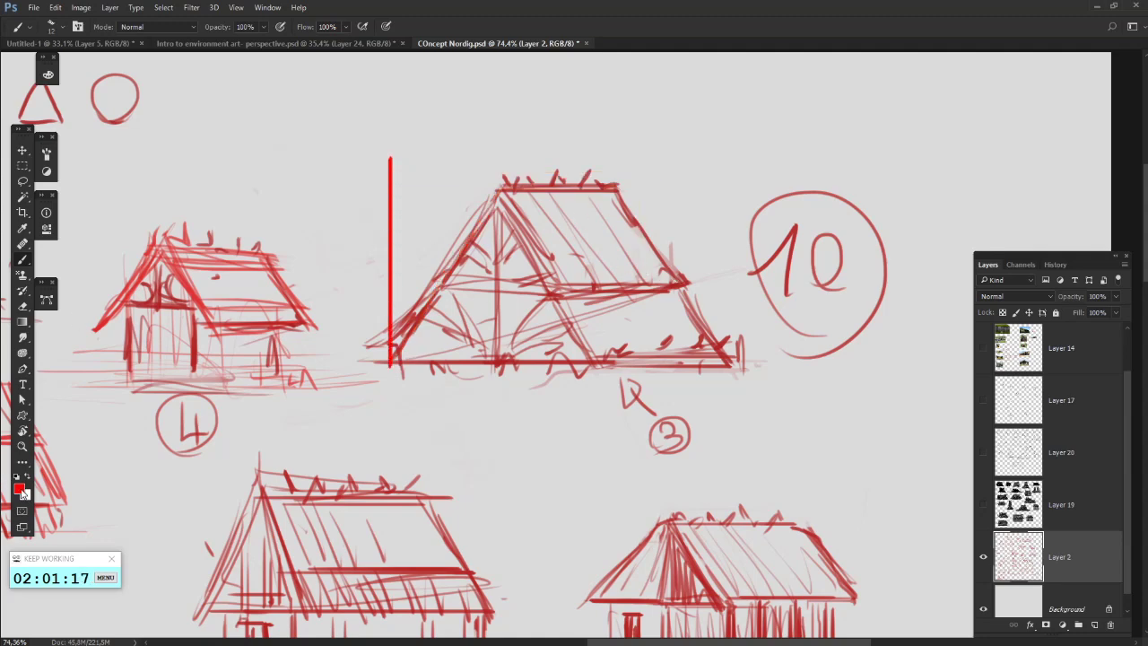
- Set the foreground colour to near-black 100202 and undo the vertical red line beside the house
{"action": "left_click", "coordinate": [19, 489]}
{"action": "left_click", "coordinate": [189, 383]}
{"action": "left_click", "coordinate": [327, 277]}
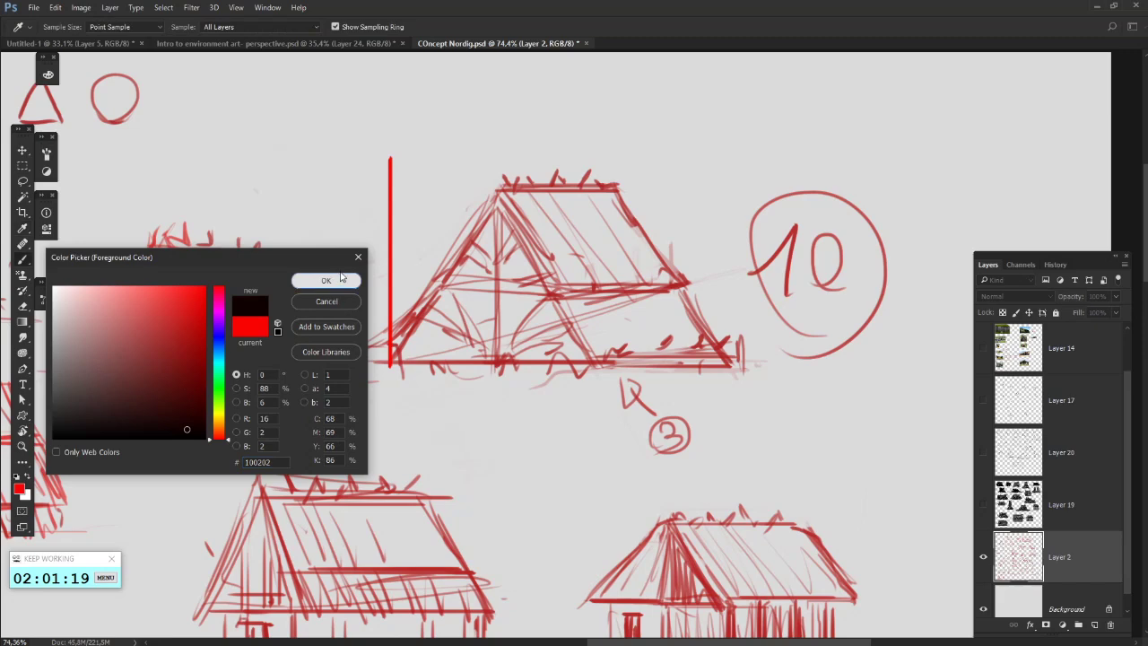
{"action": "key", "text": "ctrl+z"}
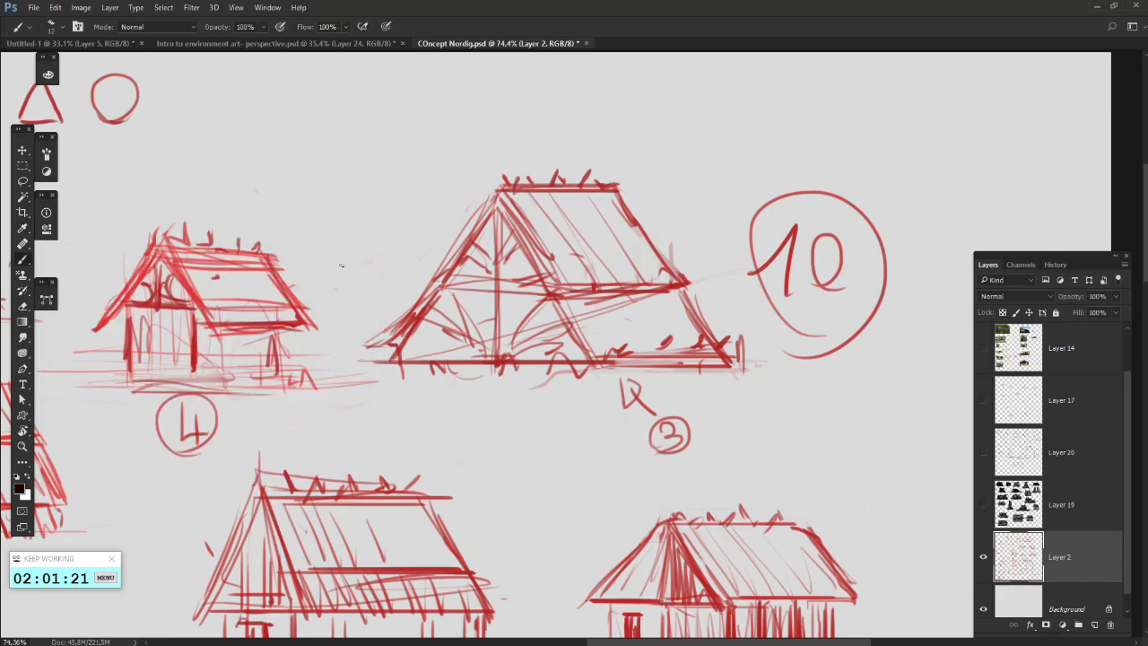
- Trace the sloping sides and ridge of the house beside the circled 10 with thick near-black strokes
{"action": "left_click_drag", "start_coordinate": [387, 354], "coordinate": [473, 202]}
{"action": "mouse_move", "coordinate": [373, 346]}
{"action": "left_mouse_down"}
{"action": "mouse_move", "coordinate": [482, 189]}
{"action": "mouse_move", "coordinate": [632, 211]}
{"action": "left_mouse_up"}
{"action": "mouse_move", "coordinate": [488, 193]}
{"action": "left_mouse_down"}
{"action": "mouse_move", "coordinate": [618, 190]}
{"action": "mouse_move", "coordinate": [603, 183]}
{"action": "mouse_move", "coordinate": [724, 350]}
{"action": "left_mouse_up"}
{"action": "left_click_drag", "start_coordinate": [489, 195], "coordinate": [589, 361]}
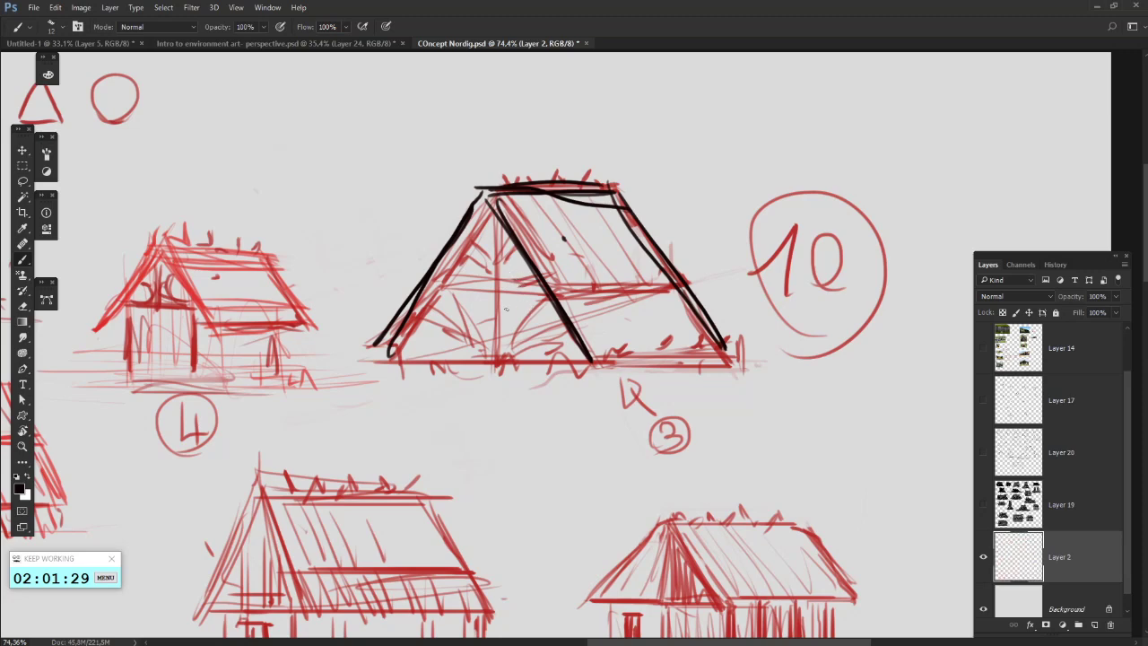
- Set the foreground colour to a saturated blue
{"action": "left_click", "coordinate": [19, 488]}
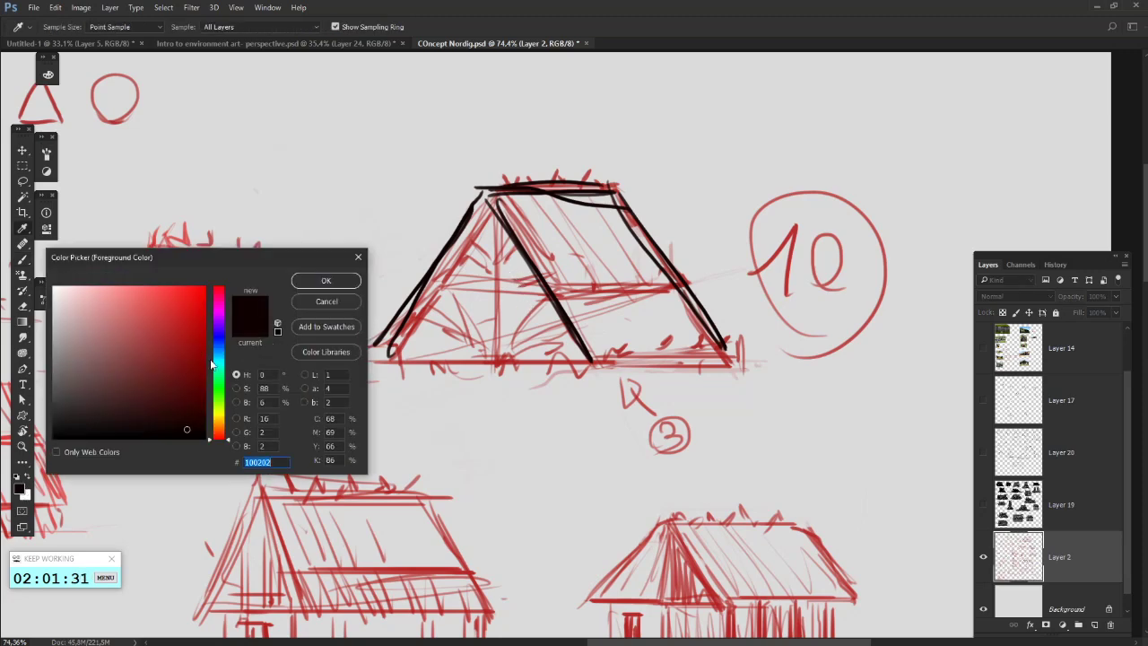
{"action": "left_click", "coordinate": [188, 296]}
{"action": "left_click", "coordinate": [327, 281]}
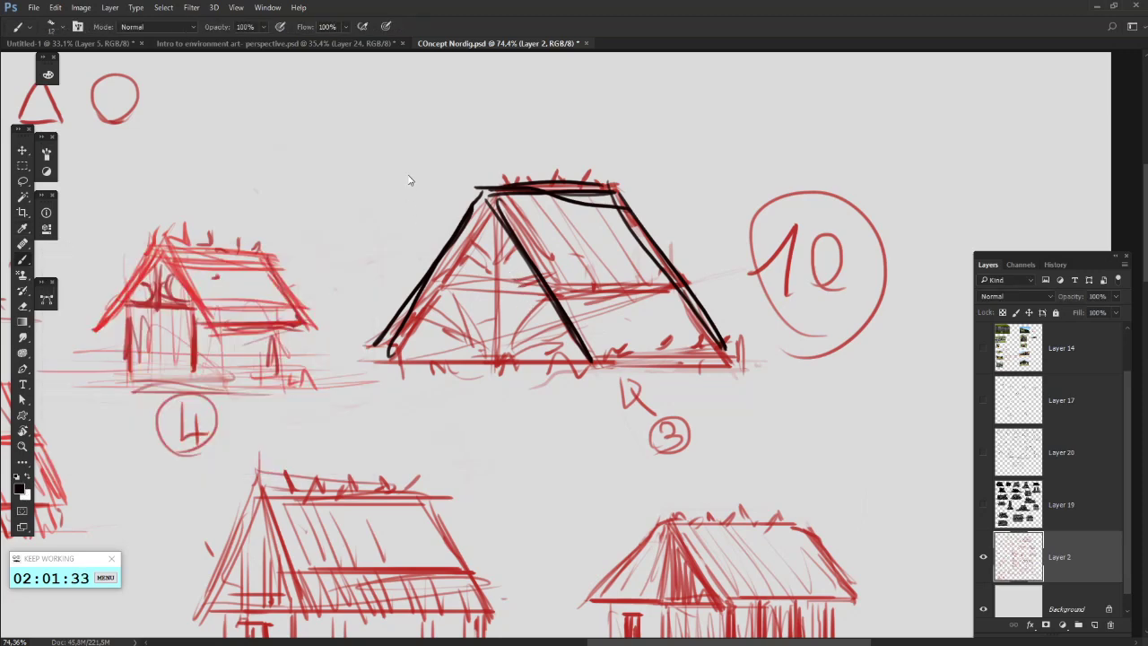
- Undo the black tracing strokes on the house and create a new layer above Layer 2
{"action": "key", "text": "ctrl+alt+z"}
{"action": "key", "text": "ctrl+alt+z"}
{"action": "key", "text": "ctrl+alt+z"}
{"action": "key", "text": "ctrl+alt+z"}
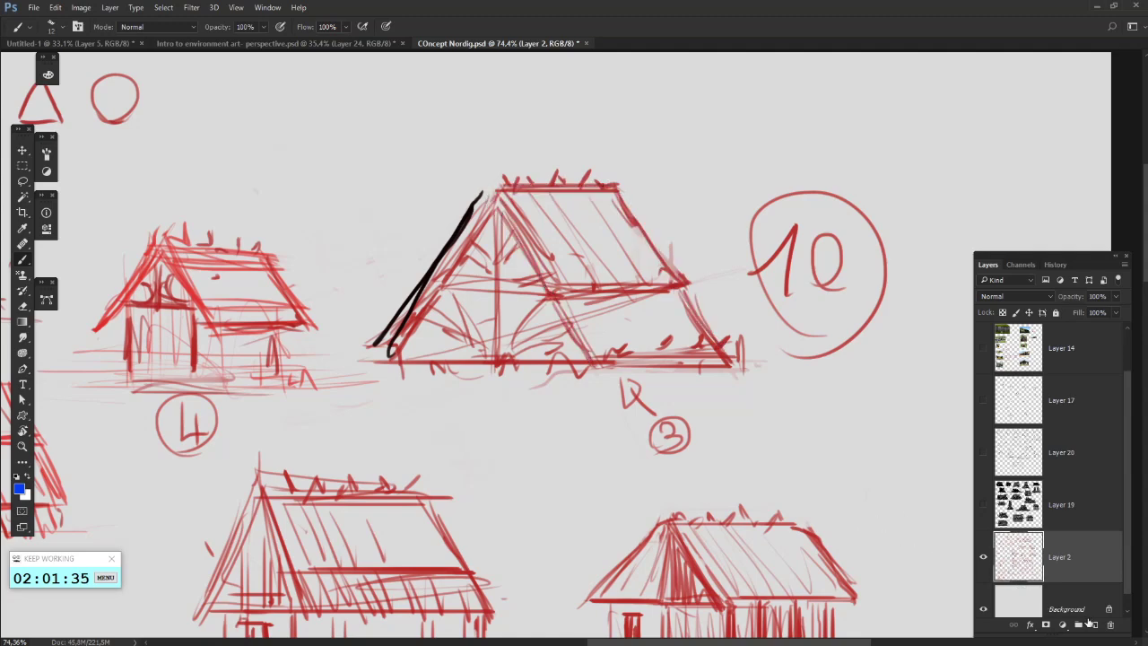
{"action": "left_click", "coordinate": [1095, 625]}
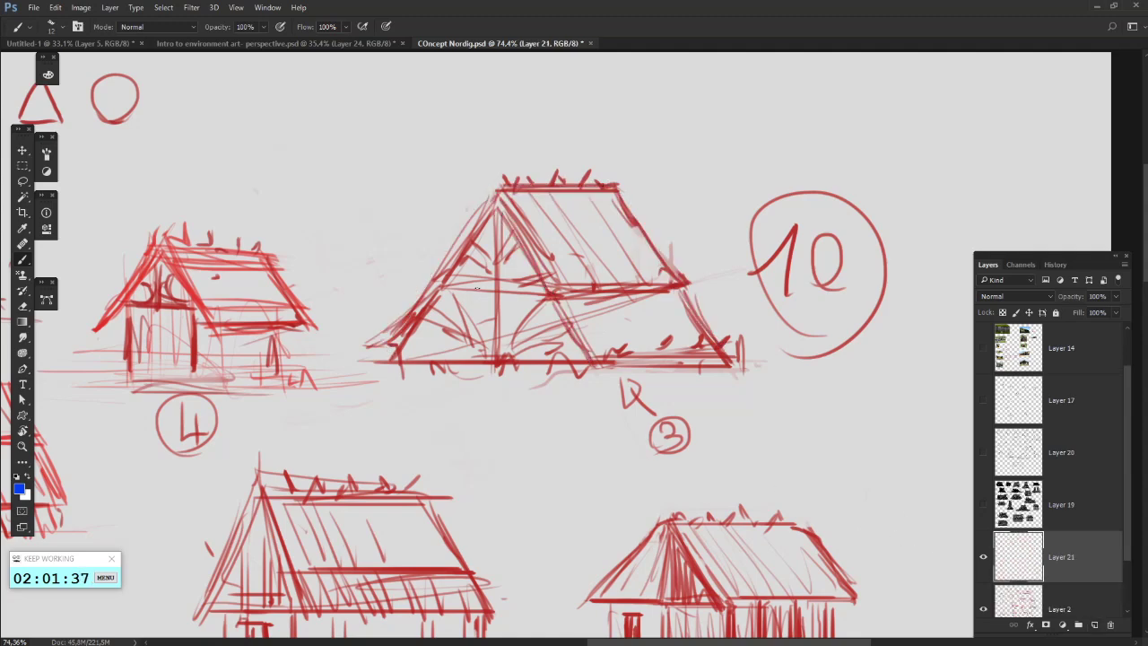
- Trace the outer slopes and ridge of the house beside the circled 10 with thick blue strokes
{"action": "mouse_move", "coordinate": [386, 359]}
{"action": "left_mouse_down"}
{"action": "mouse_move", "coordinate": [498, 202]}
{"action": "mouse_move", "coordinate": [614, 197]}
{"action": "mouse_move", "coordinate": [708, 311]}
{"action": "left_mouse_up"}
{"action": "left_click_drag", "start_coordinate": [630, 211], "coordinate": [714, 360]}
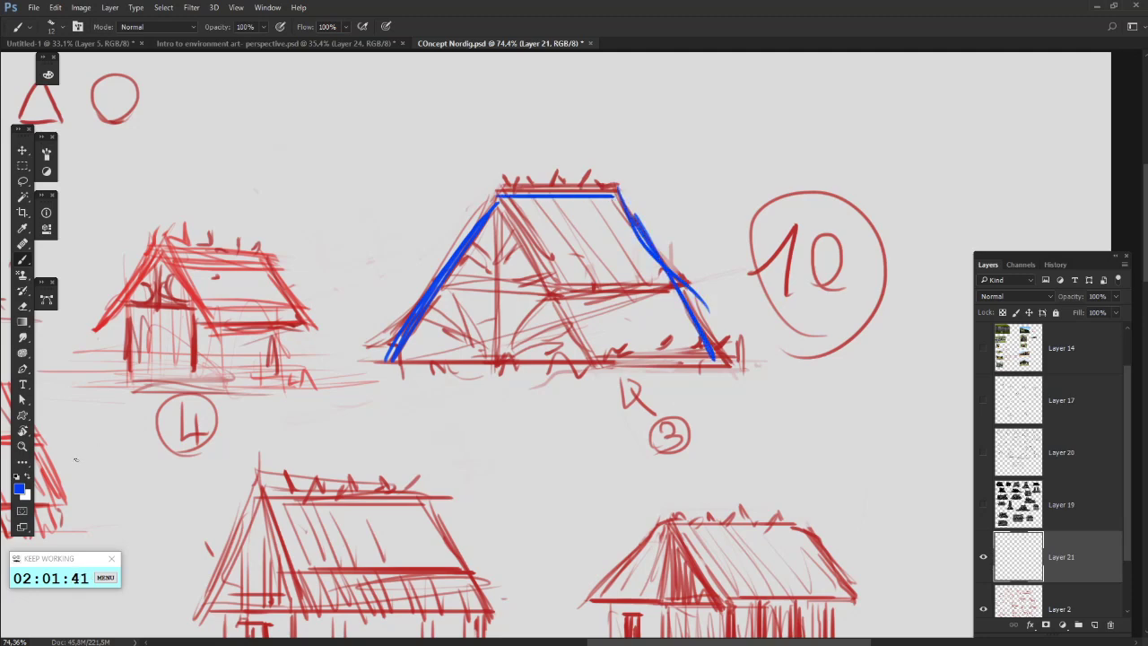
- Set the background colour to a medium green, 3d8118, and return to the brush
{"action": "left_click", "coordinate": [24, 493]}
{"action": "left_click", "coordinate": [218, 338]}
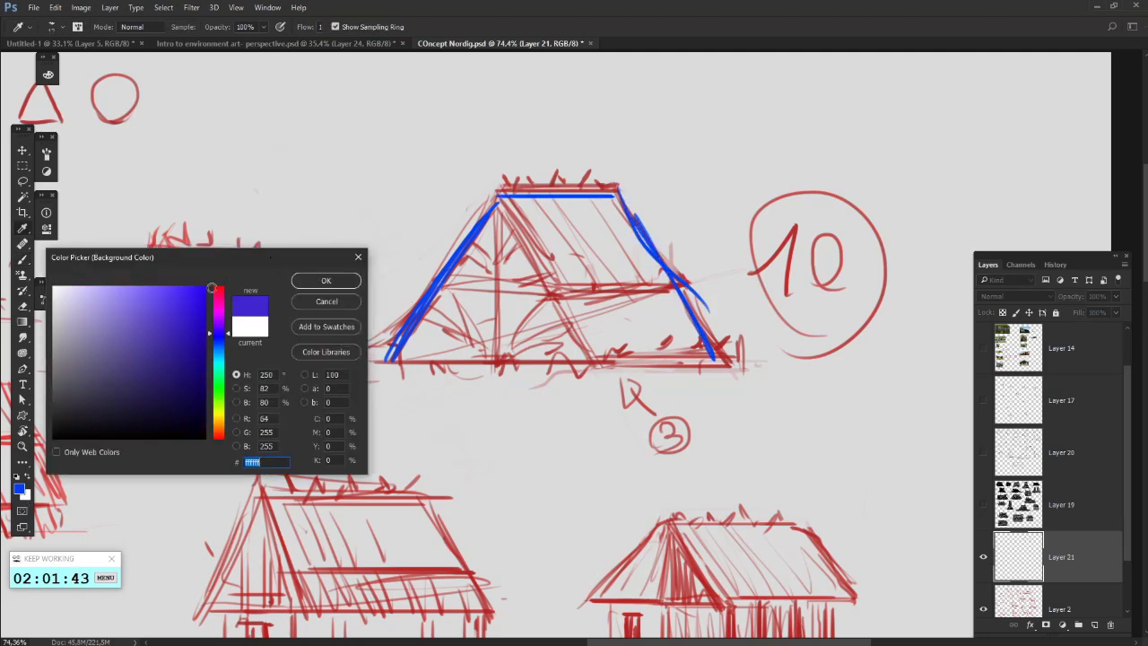
{"action": "left_click_drag", "start_coordinate": [218, 337], "coordinate": [231, 395]}
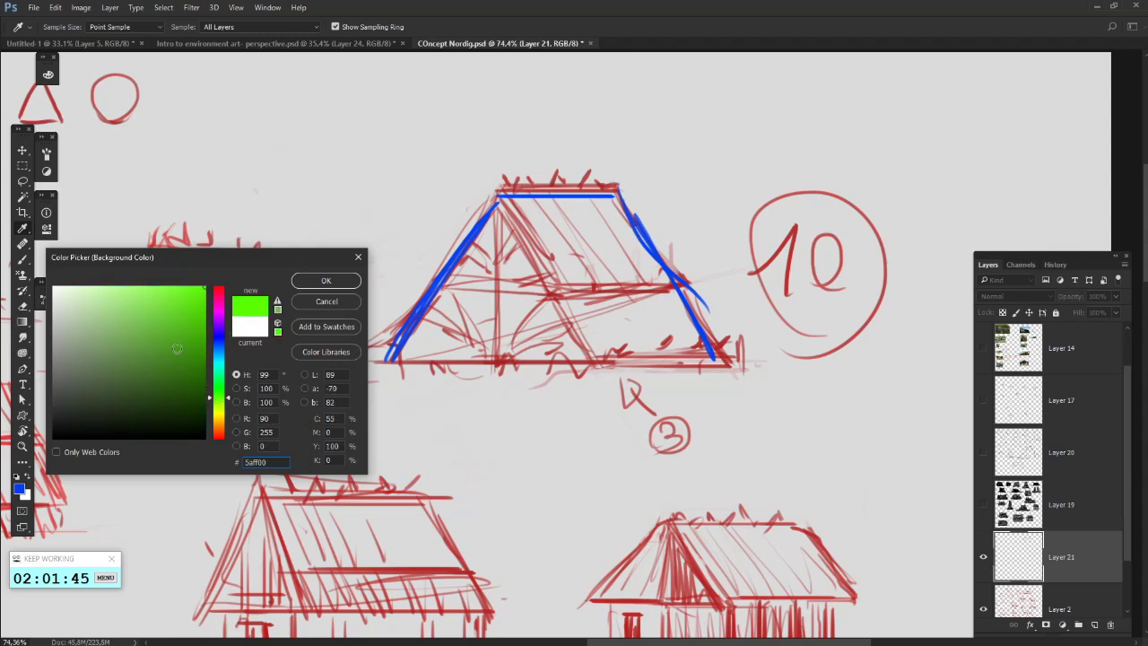
{"action": "left_click", "coordinate": [177, 360]}
{"action": "left_click", "coordinate": [326, 281]}
{"action": "key", "text": "b"}
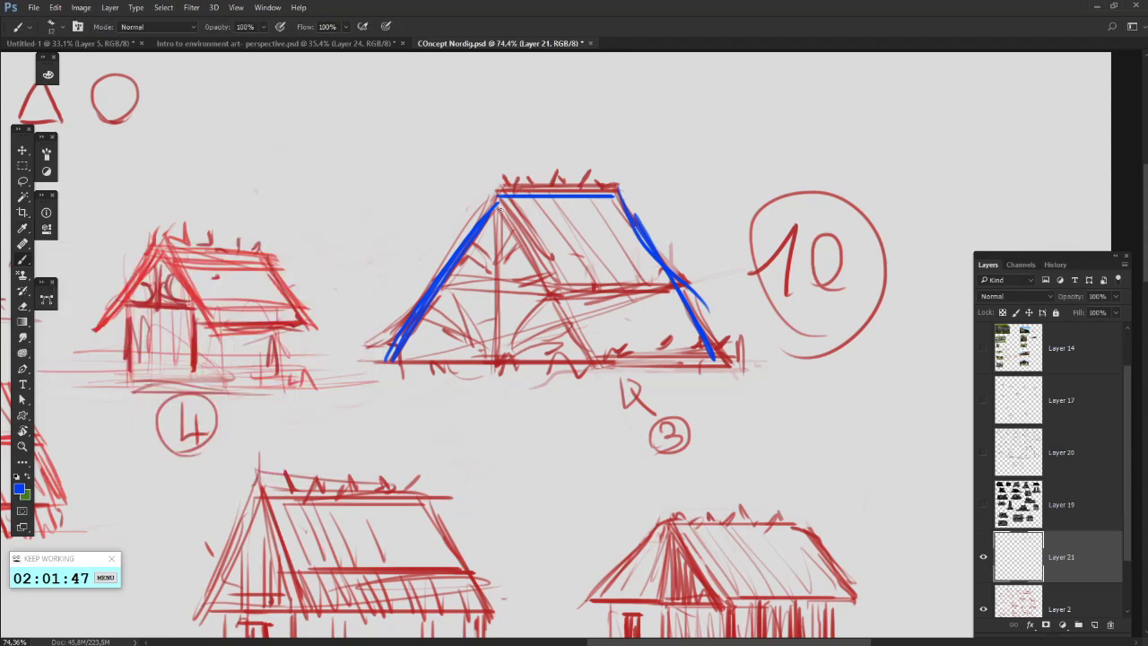
- Trace the inner gable edge in blue, then hatch the gable front and roof side of the house in green
{"action": "left_click_drag", "start_coordinate": [498, 205], "coordinate": [585, 357]}
{"action": "key", "text": "x"}
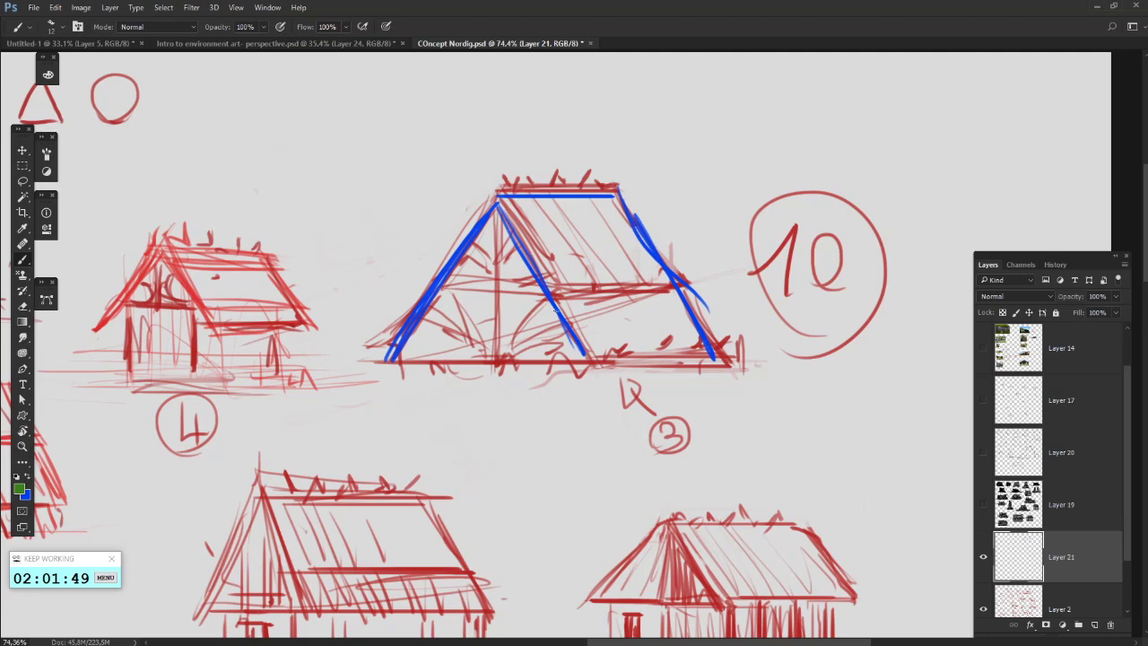
{"action": "mouse_move", "coordinate": [498, 208]}
{"action": "left_mouse_down"}
{"action": "mouse_move", "coordinate": [582, 350]}
{"action": "mouse_move", "coordinate": [499, 235]}
{"action": "mouse_move", "coordinate": [450, 298]}
{"action": "mouse_move", "coordinate": [488, 336]}
{"action": "left_mouse_up"}
{"action": "mouse_move", "coordinate": [584, 321]}
{"action": "left_mouse_down"}
{"action": "mouse_move", "coordinate": [574, 284]}
{"action": "mouse_move", "coordinate": [673, 341]}
{"action": "left_mouse_up"}
- Set the foreground colour to dark magenta, 811844
{"action": "left_click", "coordinate": [20, 489]}
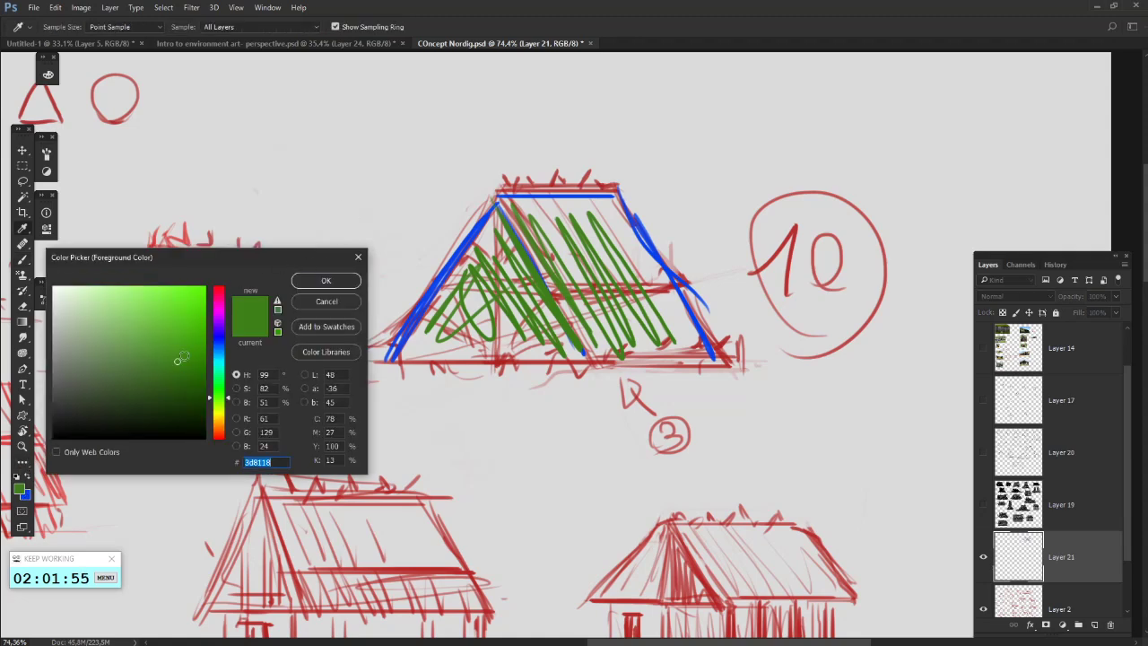
{"action": "left_click_drag", "start_coordinate": [215, 314], "coordinate": [216, 298]}
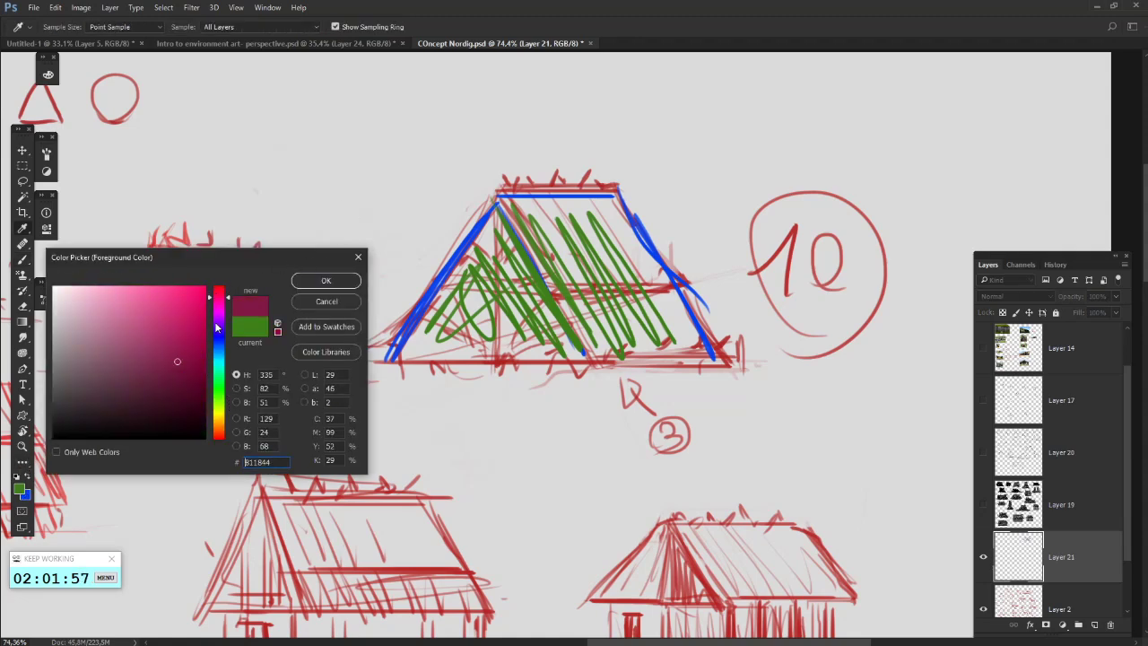
{"action": "left_click", "coordinate": [315, 280]}
- Draw the gable's central post, braces, crossbeams and hatched doorway in magenta over the green hatching
{"action": "right_click", "coordinate": [575, 305]}
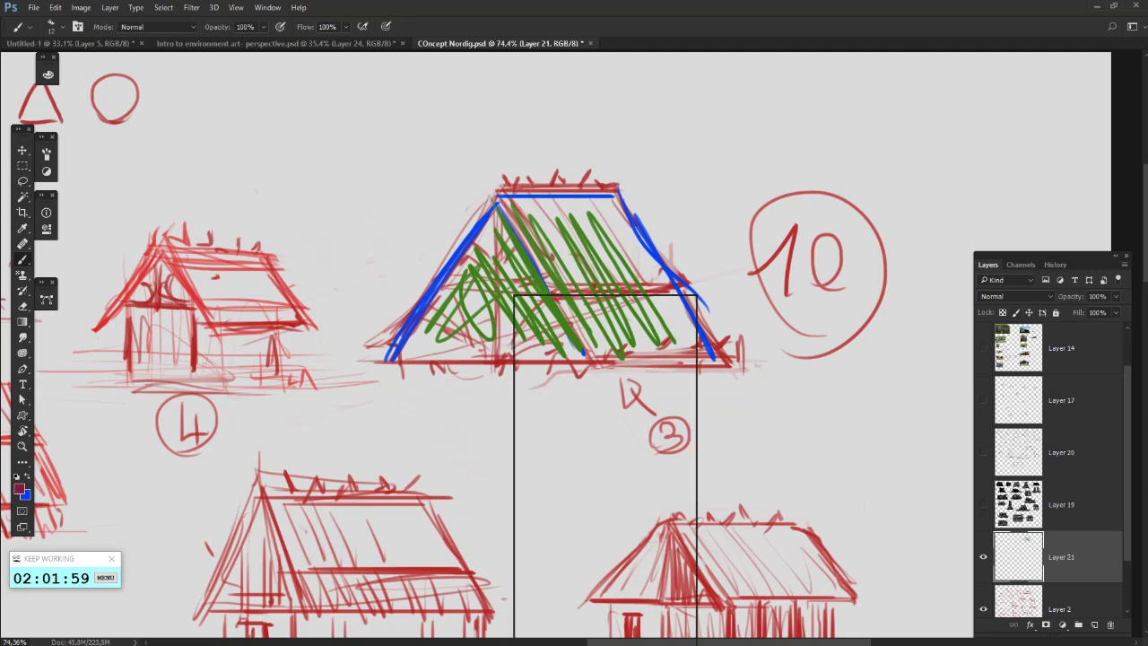
{"action": "left_click", "coordinate": [498, 221]}
{"action": "mouse_move", "coordinate": [498, 221]}
{"action": "left_mouse_down"}
{"action": "mouse_move", "coordinate": [500, 280]}
{"action": "mouse_move", "coordinate": [514, 242]}
{"action": "mouse_move", "coordinate": [496, 282]}
{"action": "left_mouse_up"}
{"action": "mouse_move", "coordinate": [479, 239]}
{"action": "left_mouse_down"}
{"action": "mouse_move", "coordinate": [497, 283]}
{"action": "mouse_move", "coordinate": [534, 279]}
{"action": "left_mouse_up"}
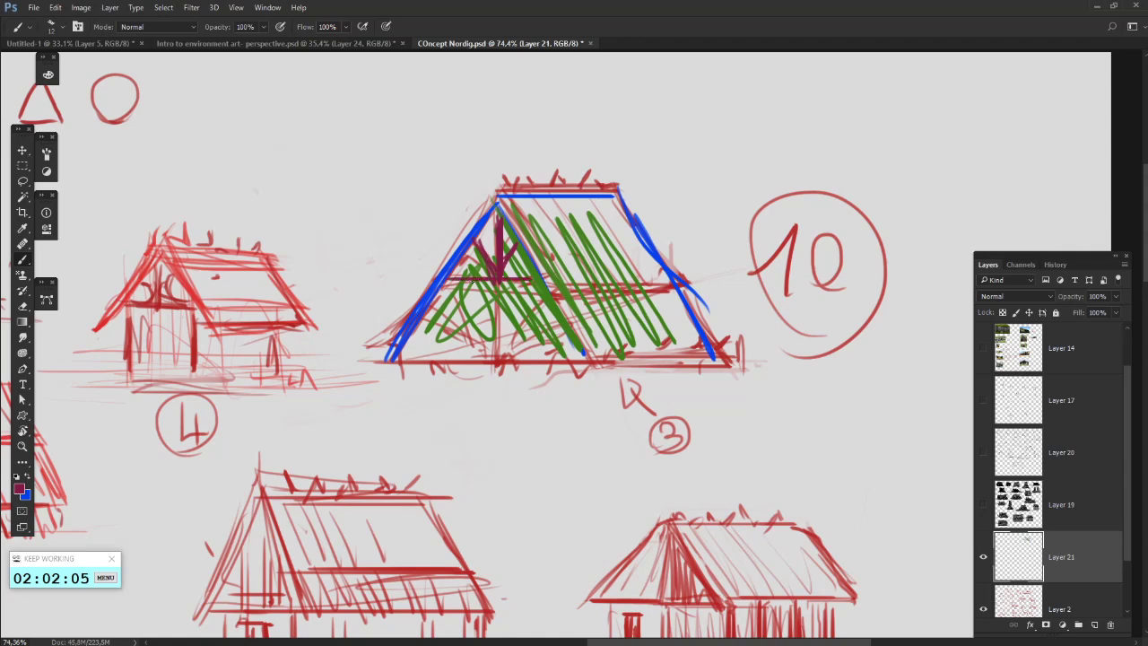
{"action": "mouse_move", "coordinate": [468, 317]}
{"action": "left_mouse_down"}
{"action": "mouse_move", "coordinate": [520, 314]}
{"action": "mouse_move", "coordinate": [514, 356]}
{"action": "left_mouse_up"}
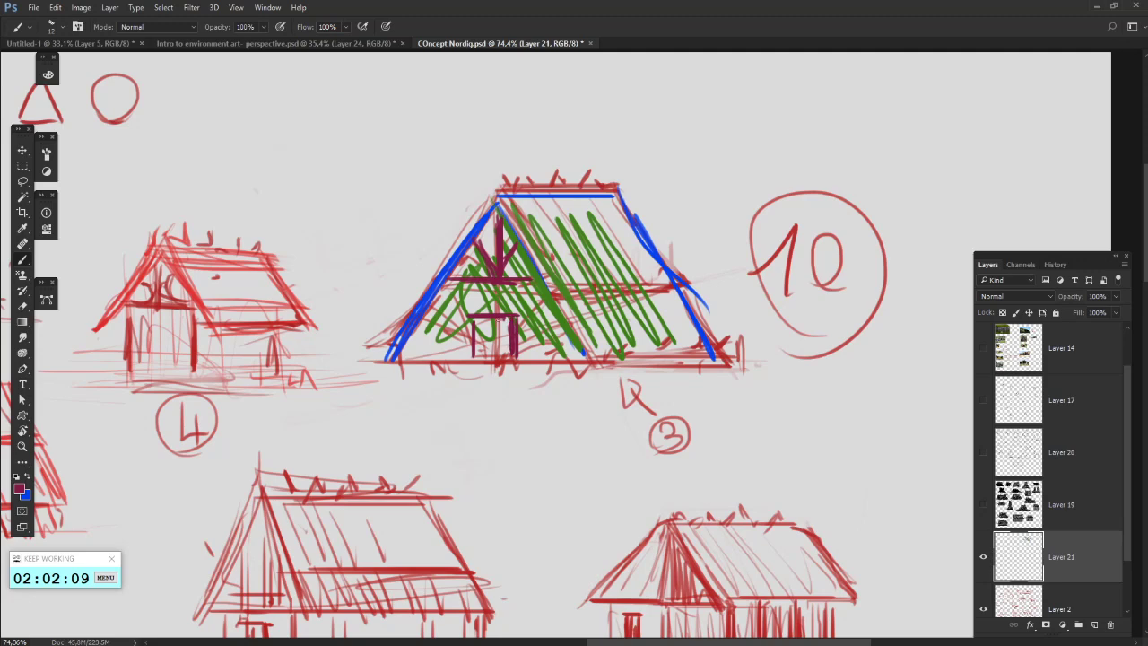
{"action": "mouse_move", "coordinate": [474, 319]}
{"action": "left_mouse_down"}
{"action": "mouse_move", "coordinate": [510, 319]}
{"action": "mouse_move", "coordinate": [499, 355]}
{"action": "mouse_move", "coordinate": [571, 350]}
{"action": "left_mouse_up"}
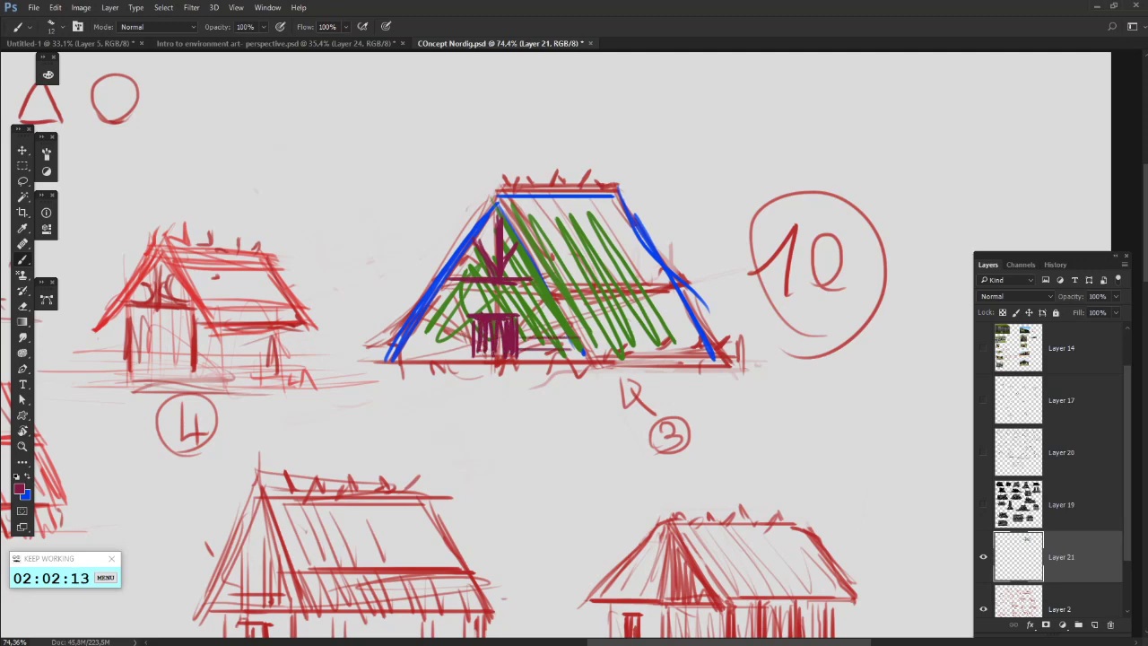
{"action": "mouse_move", "coordinate": [402, 335]}
{"action": "left_mouse_down"}
{"action": "mouse_move", "coordinate": [490, 336]}
{"action": "mouse_move", "coordinate": [439, 341]}
{"action": "left_mouse_up"}
{"action": "left_click_drag", "start_coordinate": [497, 232], "coordinate": [450, 341]}
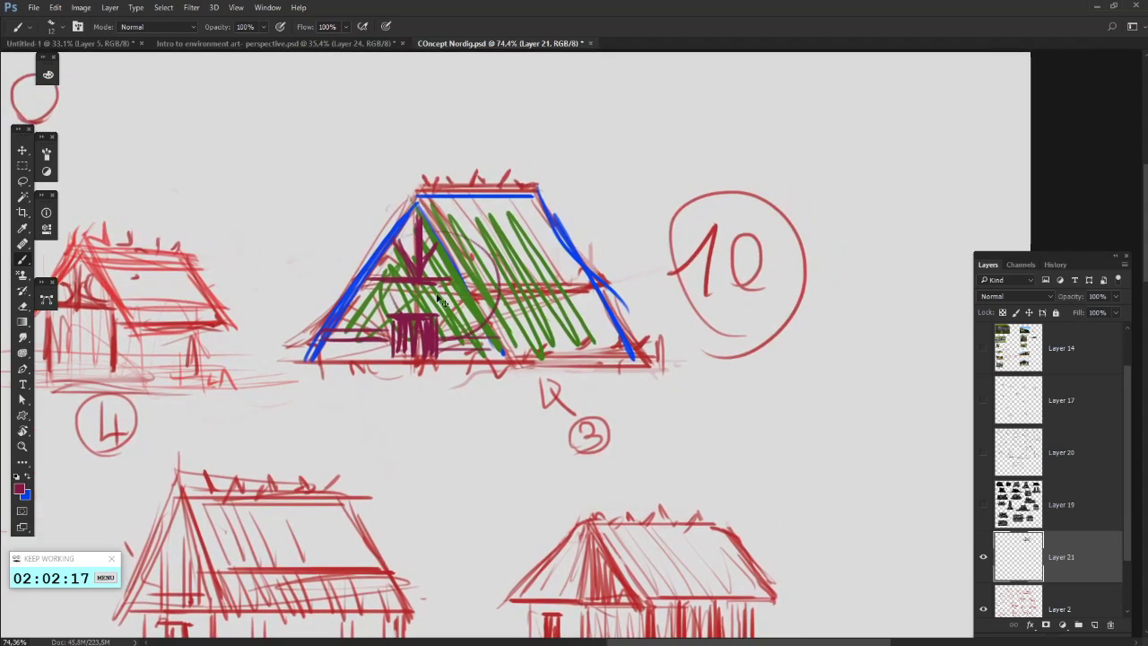
{"action": "key", "text": "ctrl+z"}
{"action": "left_click_drag", "start_coordinate": [455, 236], "coordinate": [519, 330]}
{"action": "key", "text": "ctrl+z"}
{"action": "key", "text": "ctrl+z"}
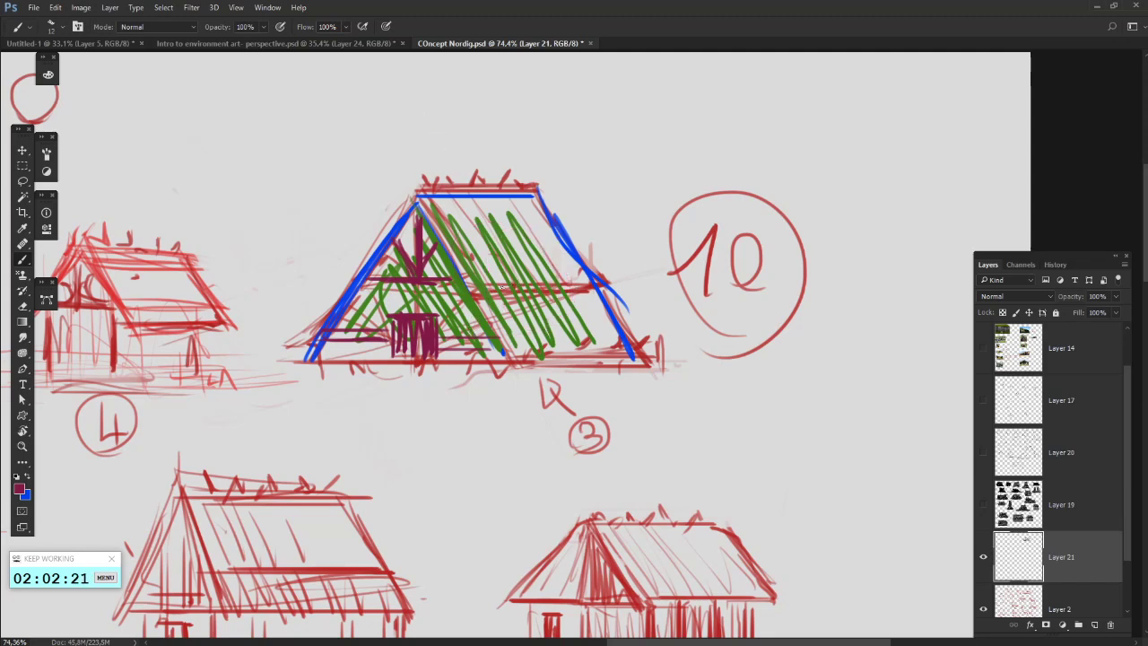
- Draw the roof's horizontal beam, diagonal planks above and below it, and the base line of the house in magenta
{"action": "left_click_drag", "start_coordinate": [481, 283], "coordinate": [592, 282]}
{"action": "left_click_drag", "start_coordinate": [439, 199], "coordinate": [486, 271]}
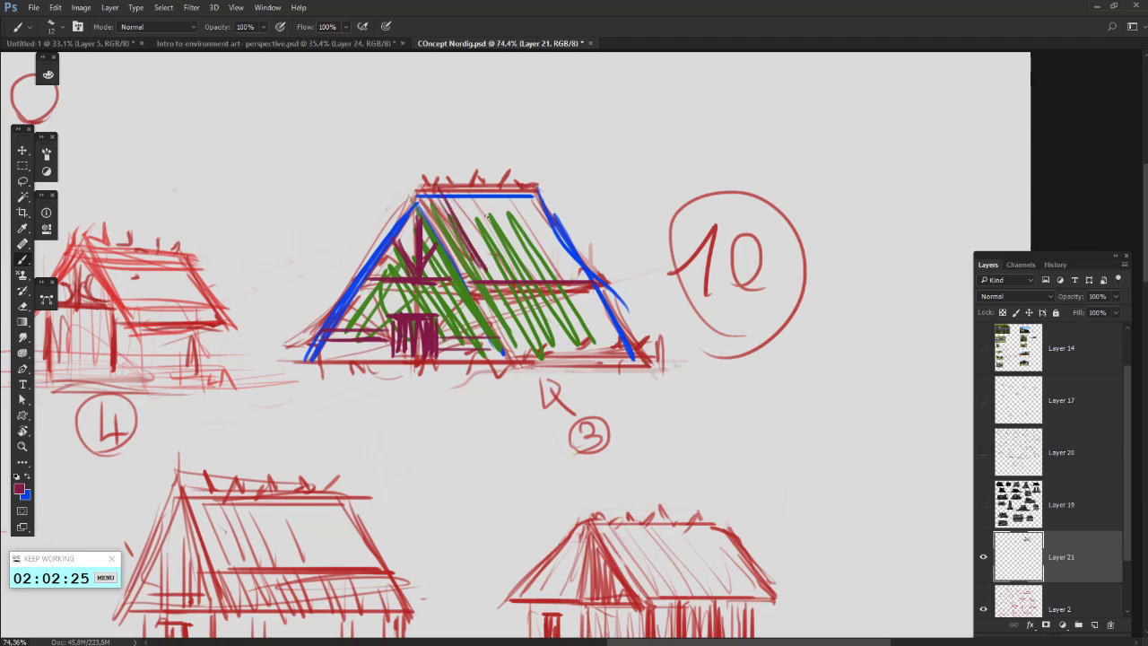
{"action": "mouse_move", "coordinate": [478, 199]}
{"action": "left_mouse_down"}
{"action": "mouse_move", "coordinate": [527, 280]}
{"action": "mouse_move", "coordinate": [535, 251]}
{"action": "left_mouse_up"}
{"action": "mouse_move", "coordinate": [489, 285]}
{"action": "left_mouse_down"}
{"action": "mouse_move", "coordinate": [534, 353]}
{"action": "mouse_move", "coordinate": [565, 357]}
{"action": "left_mouse_up"}
{"action": "left_click_drag", "start_coordinate": [540, 285], "coordinate": [581, 354]}
{"action": "mouse_move", "coordinate": [556, 285]}
{"action": "left_mouse_down"}
{"action": "mouse_move", "coordinate": [606, 357]}
{"action": "mouse_move", "coordinate": [332, 360]}
{"action": "left_mouse_up"}
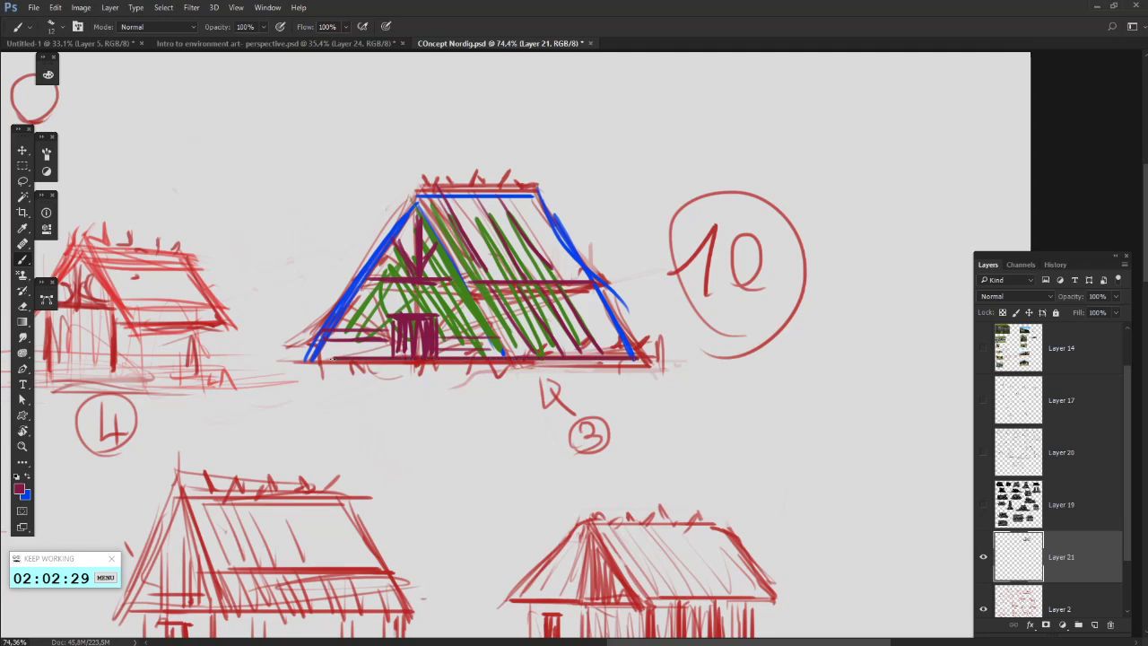
- Hide Layer 21 and Layer 2, and show and select Layer 19 with the building silhouettes
{"action": "scroll", "coordinate": [357, 352], "scroll_direction": "down", "scroll_amount": 3}
{"action": "scroll", "coordinate": [356, 352], "scroll_direction": "up", "scroll_amount": 2}
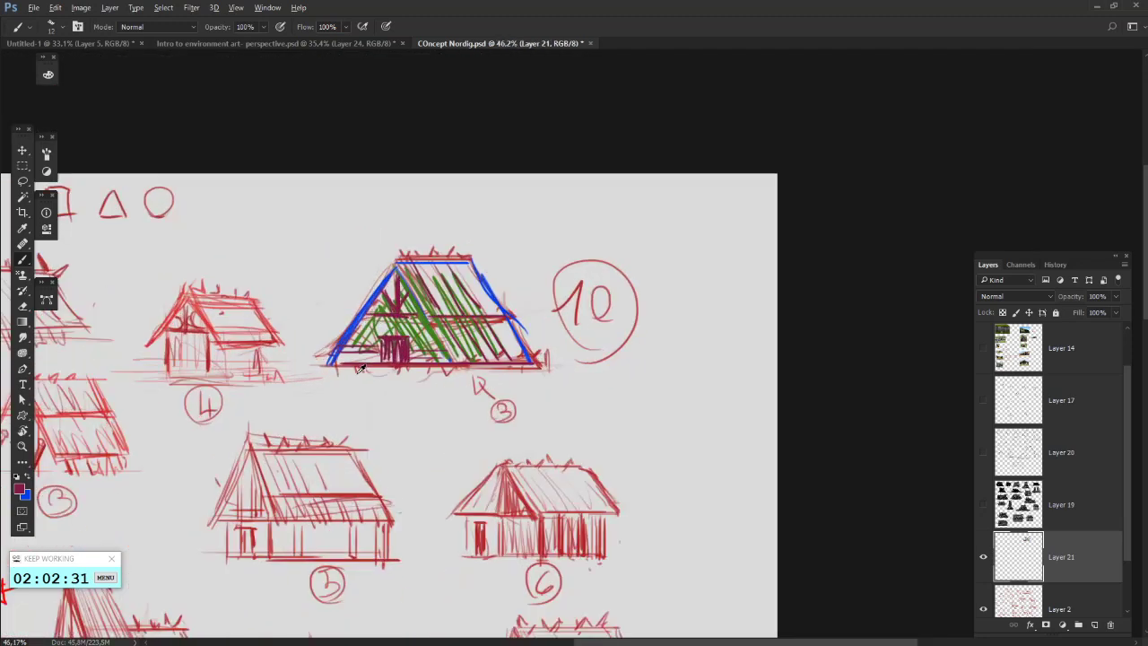
{"action": "left_click", "coordinate": [984, 557]}
{"action": "left_click", "coordinate": [984, 506]}
{"action": "left_click", "coordinate": [1061, 507]}
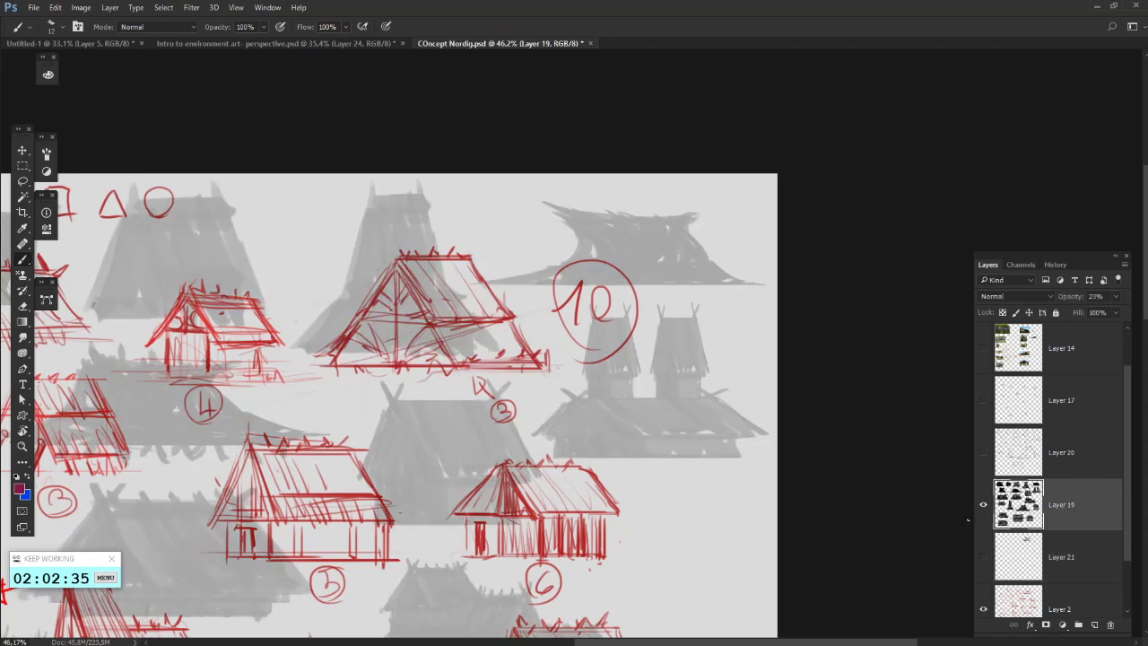
{"action": "scroll", "coordinate": [968, 520], "scroll_direction": "down", "scroll_amount": 2}
{"action": "left_click", "coordinate": [984, 608]}
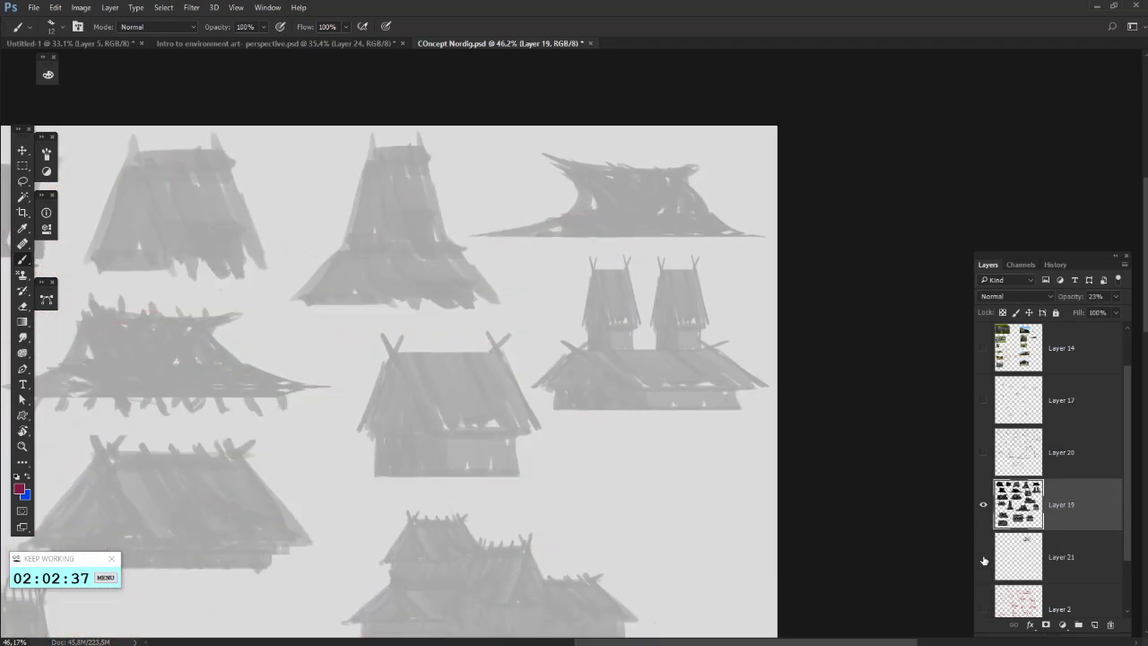
- Raise the opacity of Layer 19 to 100%
{"action": "scroll", "coordinate": [774, 445], "scroll_direction": "down", "scroll_amount": 3}
{"action": "left_click", "coordinate": [1116, 297]}
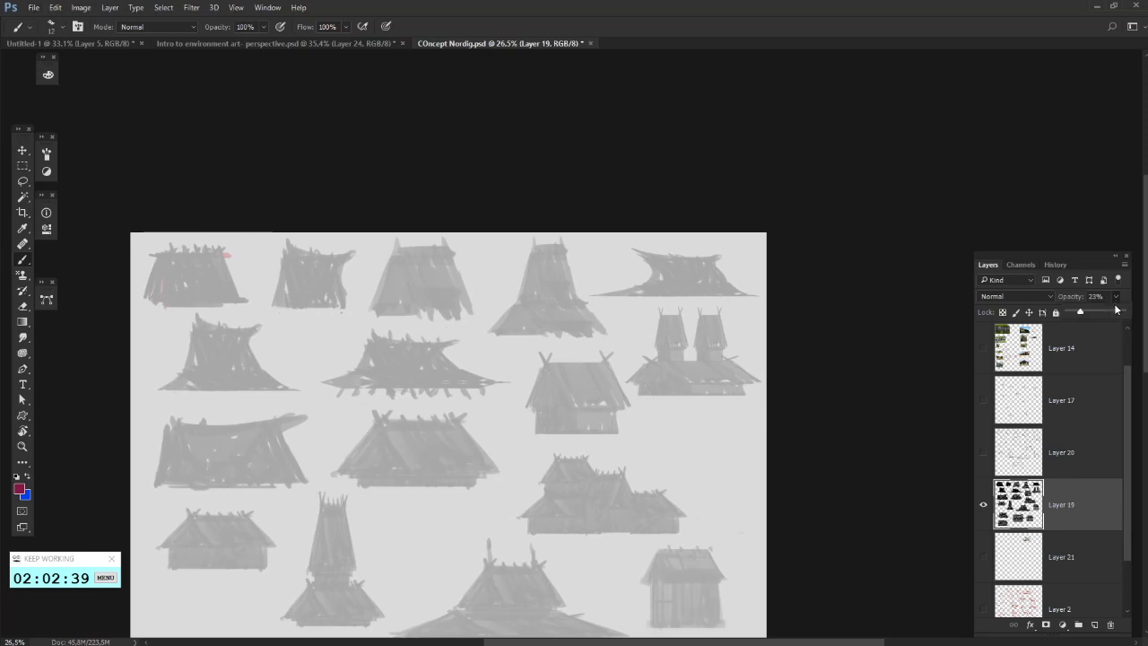
{"action": "left_click", "coordinate": [1122, 312]}
{"action": "scroll", "coordinate": [574, 350], "scroll_direction": "up", "scroll_amount": 2}
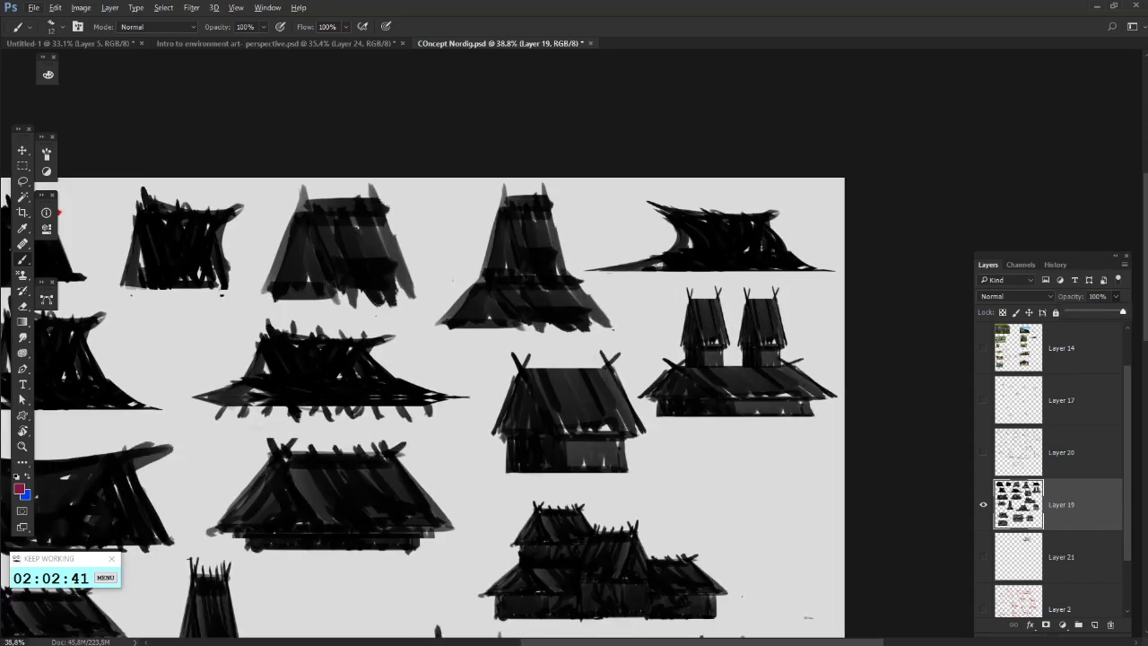
- Test the textured brush at 114 px and 59 px in the gap between the silhouettes, undoing each stroke
{"action": "right_click", "coordinate": [630, 296]}
{"action": "left_click", "coordinate": [628, 265]}
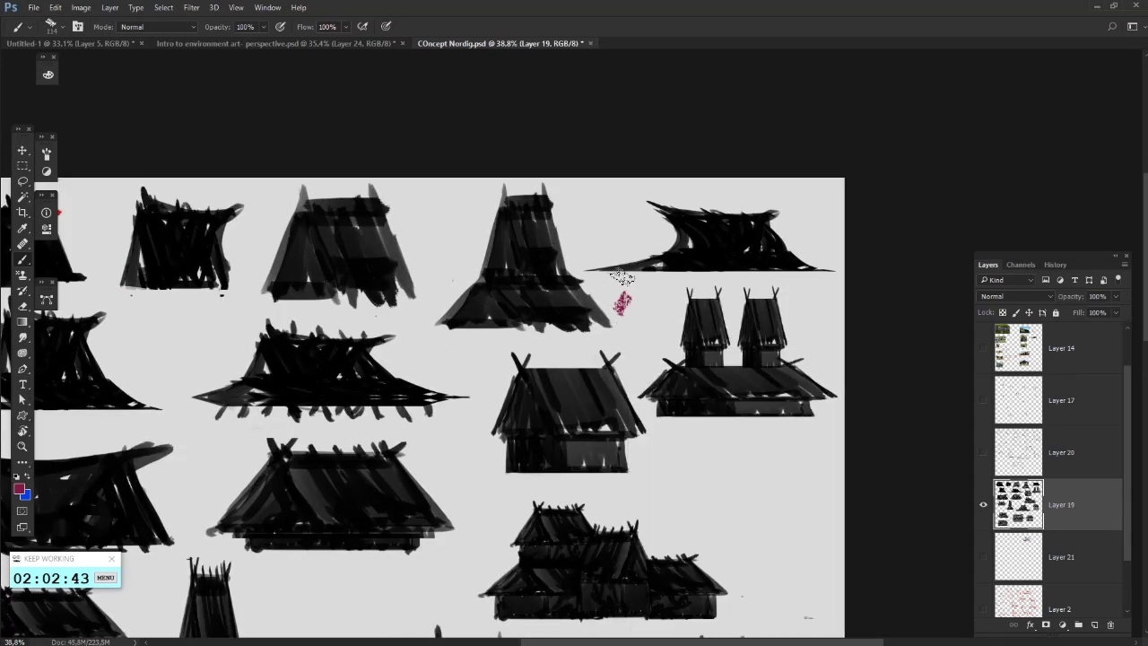
{"action": "left_click_drag", "start_coordinate": [621, 262], "coordinate": [622, 346]}
{"action": "key", "text": "ctrl+z"}
{"action": "right_click", "coordinate": [673, 296]}
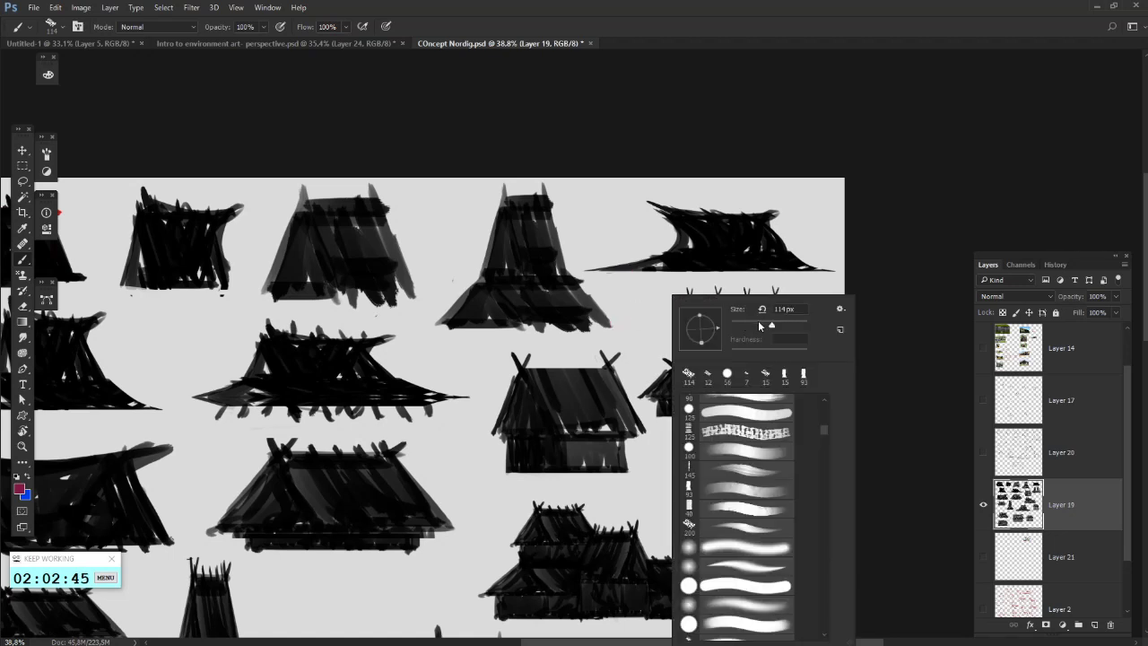
{"action": "left_click", "coordinate": [754, 323]}
{"action": "left_click", "coordinate": [662, 294]}
{"action": "left_click_drag", "start_coordinate": [631, 273], "coordinate": [636, 308]}
{"action": "key", "text": "ctrl+z"}
- Reduce the brush to 21 px and test short strokes around the silhouettes, undoing each one
{"action": "right_click", "coordinate": [740, 279]}
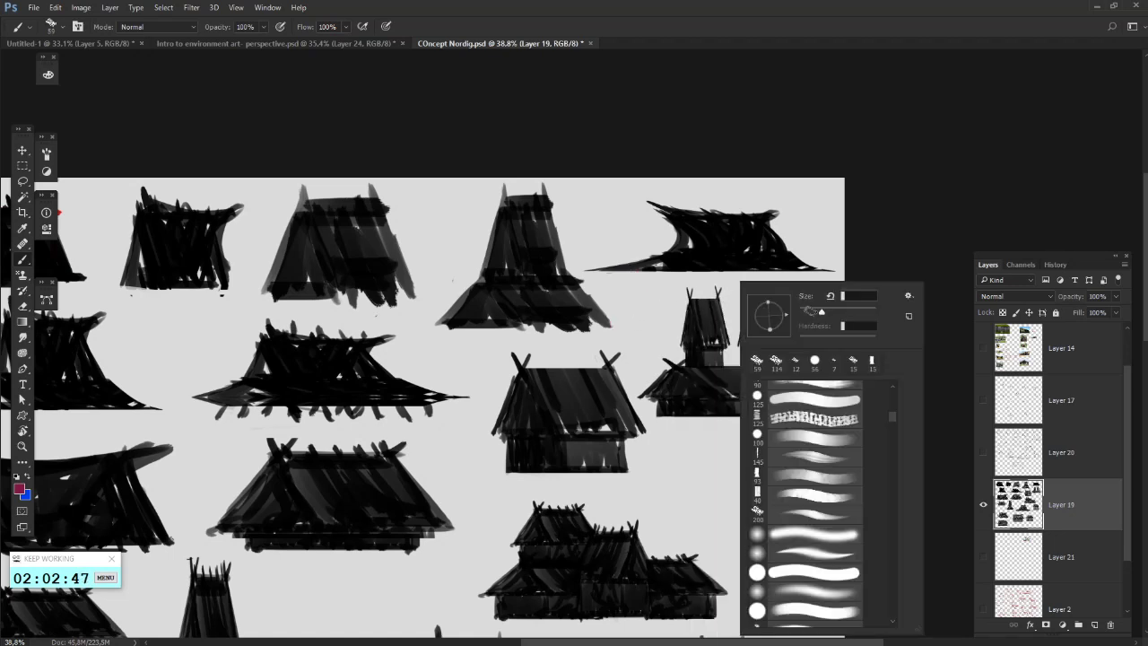
{"action": "left_click", "coordinate": [809, 311]}
{"action": "left_click", "coordinate": [619, 280]}
{"action": "left_click_drag", "start_coordinate": [581, 273], "coordinate": [595, 305]}
{"action": "key", "text": "ctrl+z"}
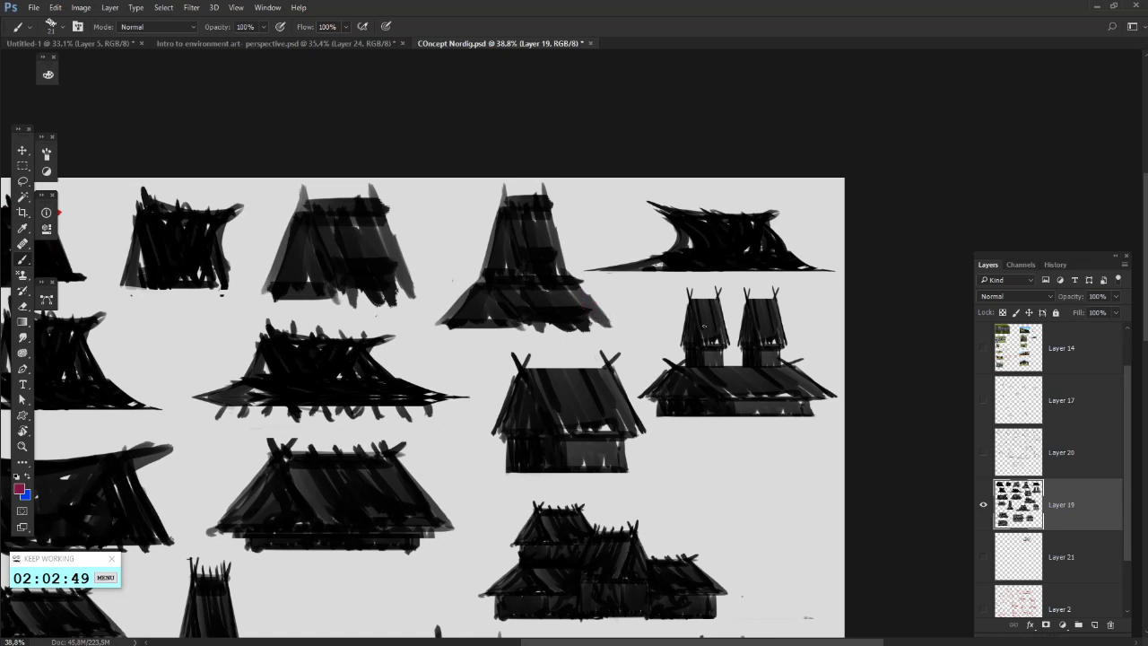
{"action": "left_click_drag", "start_coordinate": [550, 355], "coordinate": [555, 354]}
{"action": "key", "text": "ctrl+z"}
{"action": "mouse_move", "coordinate": [483, 355]}
{"action": "left_mouse_down"}
{"action": "mouse_move", "coordinate": [571, 328]}
{"action": "mouse_move", "coordinate": [576, 373]}
{"action": "left_mouse_up"}
{"action": "key", "text": "ctrl+z"}
{"action": "left_click_drag", "start_coordinate": [621, 291], "coordinate": [660, 313]}
{"action": "key", "text": "ctrl+z"}
- Draw small trial marks with the 21 px brush beside the tall two-tiered silhouette and undo them
{"action": "right_click", "coordinate": [668, 293]}
{"action": "left_click", "coordinate": [736, 318]}
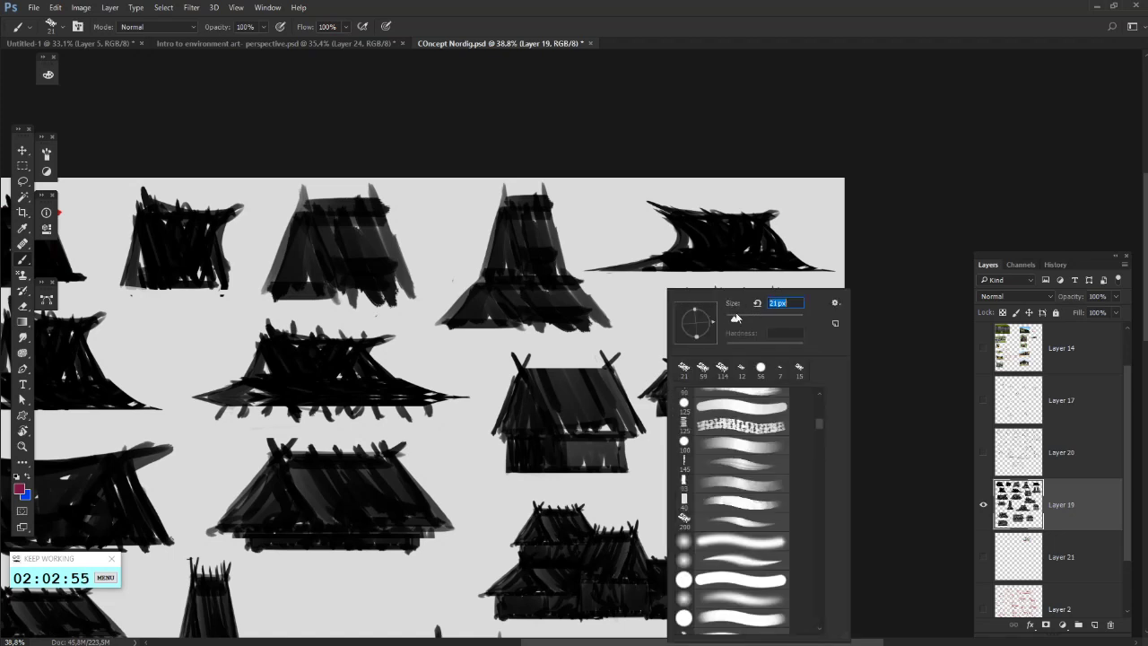
{"action": "left_click", "coordinate": [610, 293]}
{"action": "mouse_move", "coordinate": [610, 293]}
{"action": "left_mouse_down"}
{"action": "mouse_move", "coordinate": [612, 312]}
{"action": "mouse_move", "coordinate": [644, 342]}
{"action": "mouse_move", "coordinate": [621, 328]}
{"action": "mouse_move", "coordinate": [628, 319]}
{"action": "mouse_move", "coordinate": [619, 330]}
{"action": "left_mouse_up"}
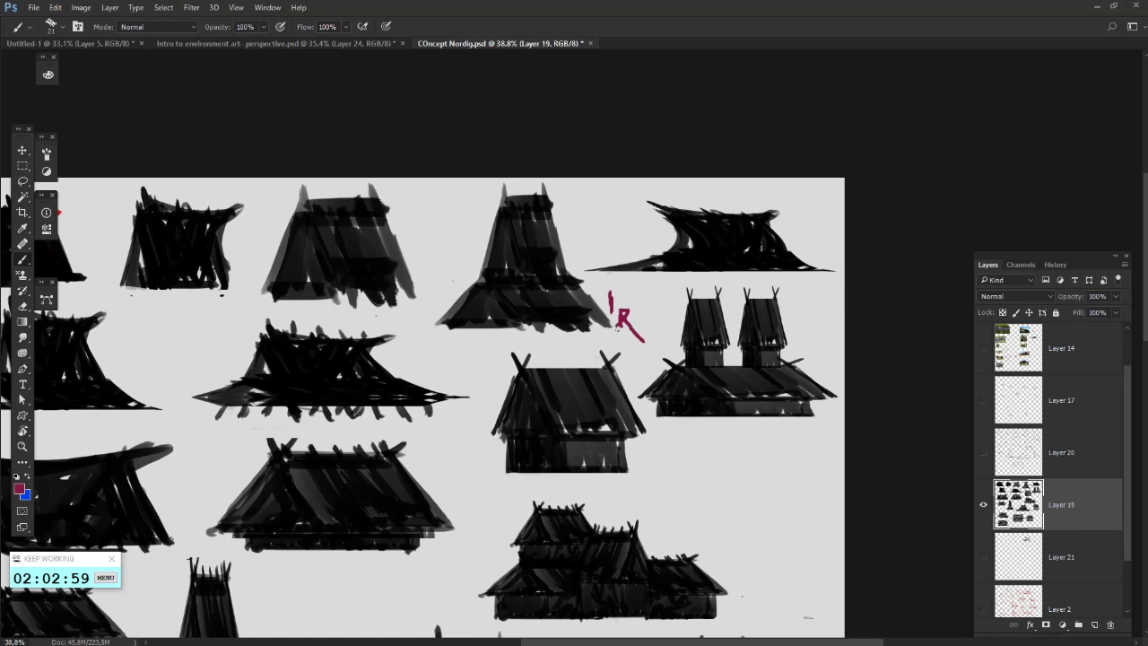
{"action": "key", "text": "ctrl+alt+z"}
{"action": "key", "text": "ctrl+alt+z"}
{"action": "key", "text": "ctrl+alt+z"}
{"action": "key", "text": "ctrl+alt+z"}
{"action": "right_click", "coordinate": [629, 307]}
{"action": "key", "text": "Escape"}
{"action": "key", "text": "ctrl+alt+z"}
- Enlarge the brush to 92 px, try a short thick magenta stroke beside the two-tiered silhouette, and undo it
{"action": "right_click", "coordinate": [668, 296]}
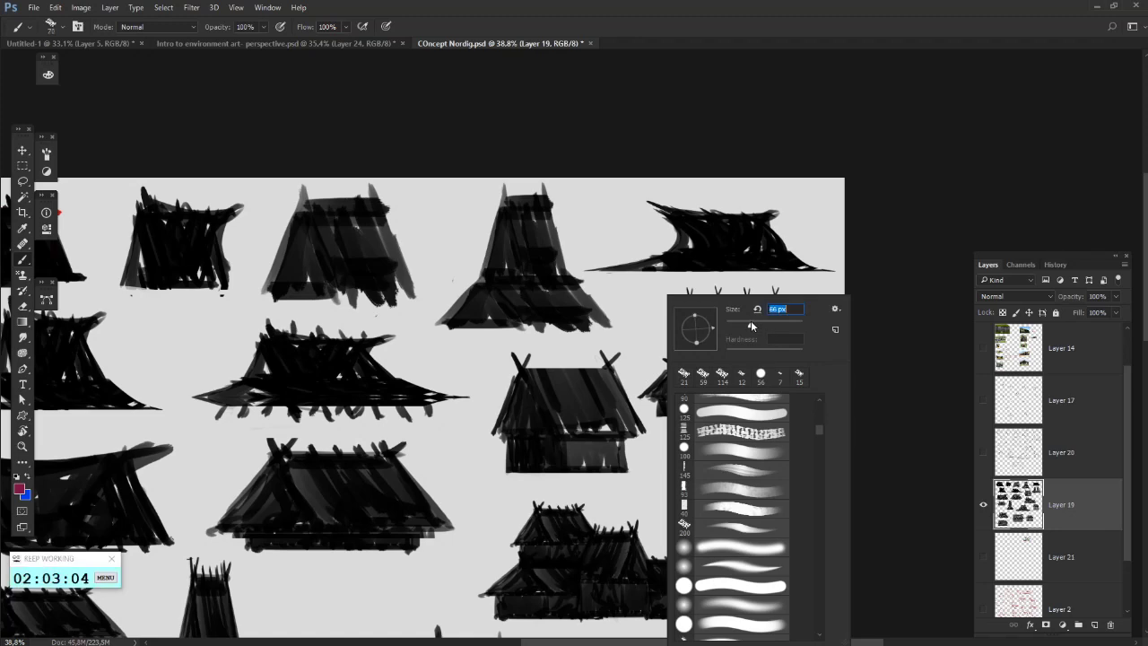
{"action": "left_click_drag", "start_coordinate": [751, 324], "coordinate": [762, 324]}
{"action": "left_click", "coordinate": [607, 297]}
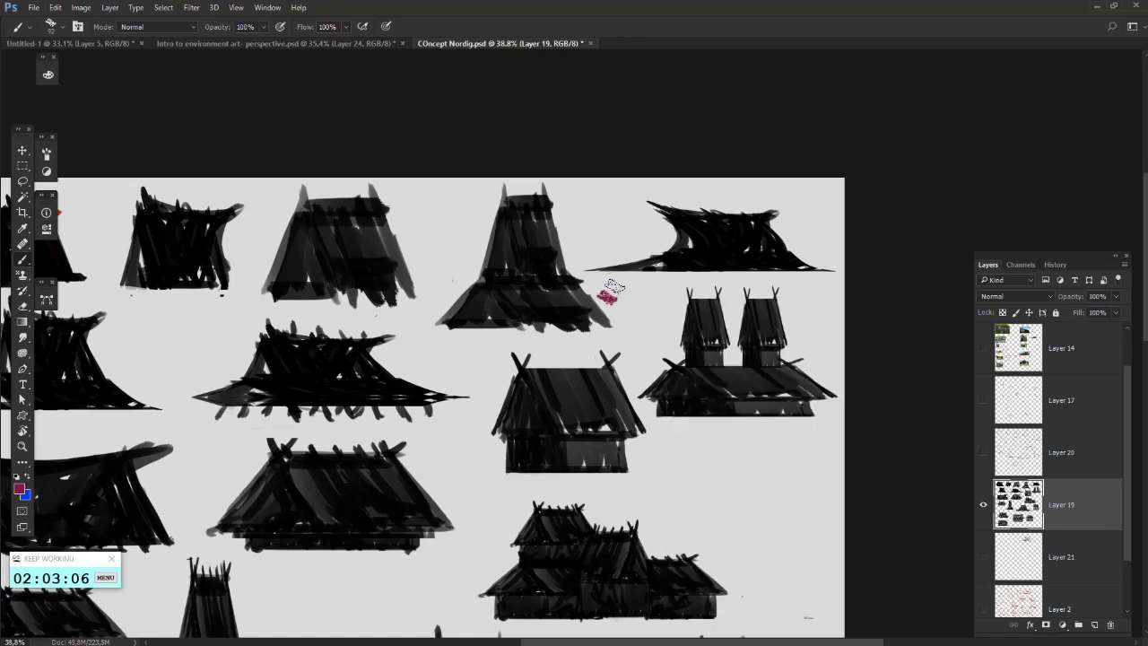
{"action": "key", "text": "ctrl+z"}
{"action": "mouse_move", "coordinate": [616, 284]}
{"action": "left_mouse_down"}
{"action": "mouse_move", "coordinate": [616, 316]}
{"action": "mouse_move", "coordinate": [619, 284]}
{"action": "left_mouse_up"}
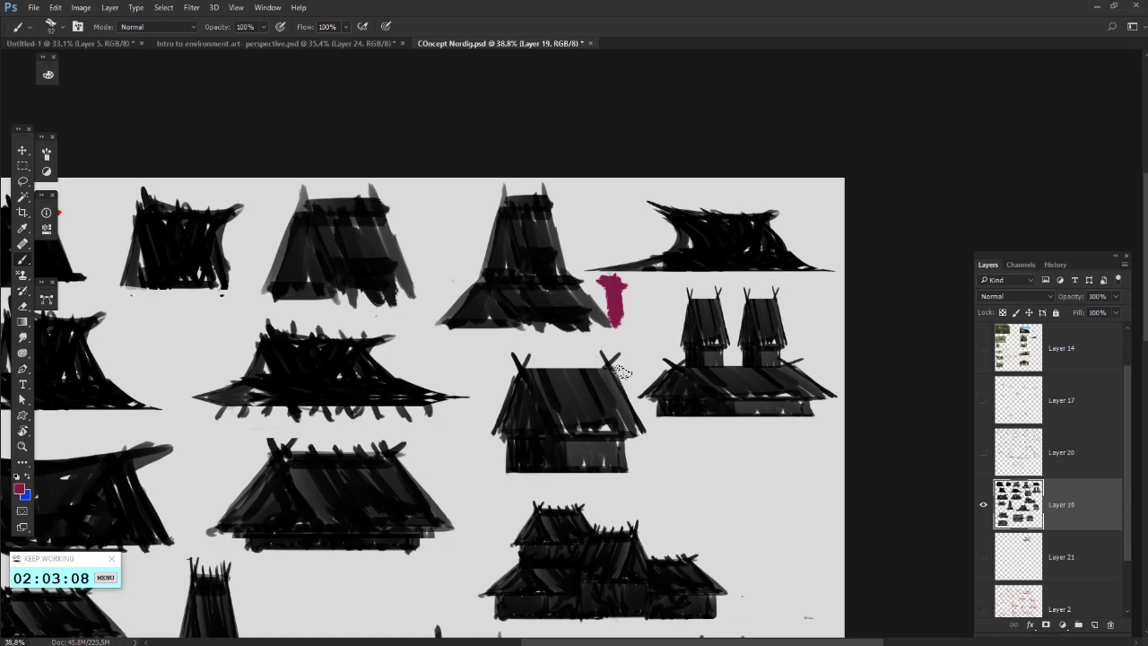
{"action": "key", "text": "ctrl+alt+z"}
{"action": "key", "text": "ctrl+alt+z"}
- Set the brush size to 259 px, test a broad stroke between the silhouettes, and undo back to Layer 19's 23% opacity
{"action": "right_click", "coordinate": [623, 271]}
{"action": "left_click_drag", "start_coordinate": [723, 302], "coordinate": [742, 304]}
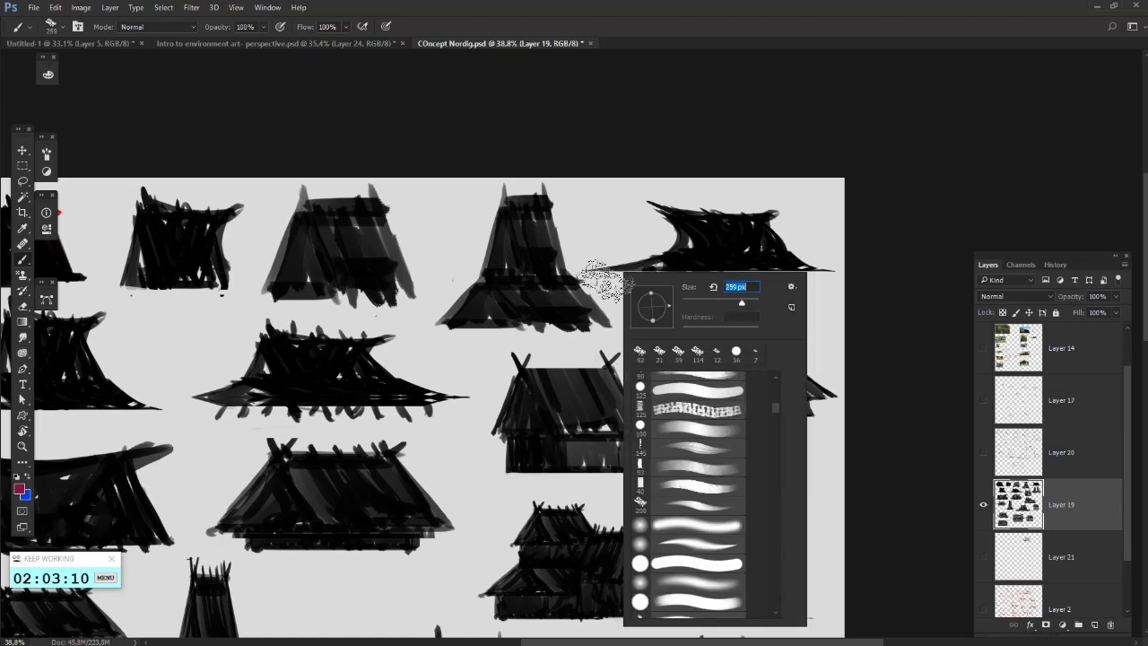
{"action": "mouse_move", "coordinate": [609, 276]}
{"action": "left_mouse_down"}
{"action": "mouse_move", "coordinate": [612, 325]}
{"action": "mouse_move", "coordinate": [605, 311]}
{"action": "mouse_move", "coordinate": [631, 287]}
{"action": "mouse_move", "coordinate": [654, 366]}
{"action": "left_mouse_up"}
{"action": "key", "text": "ctrl+z"}
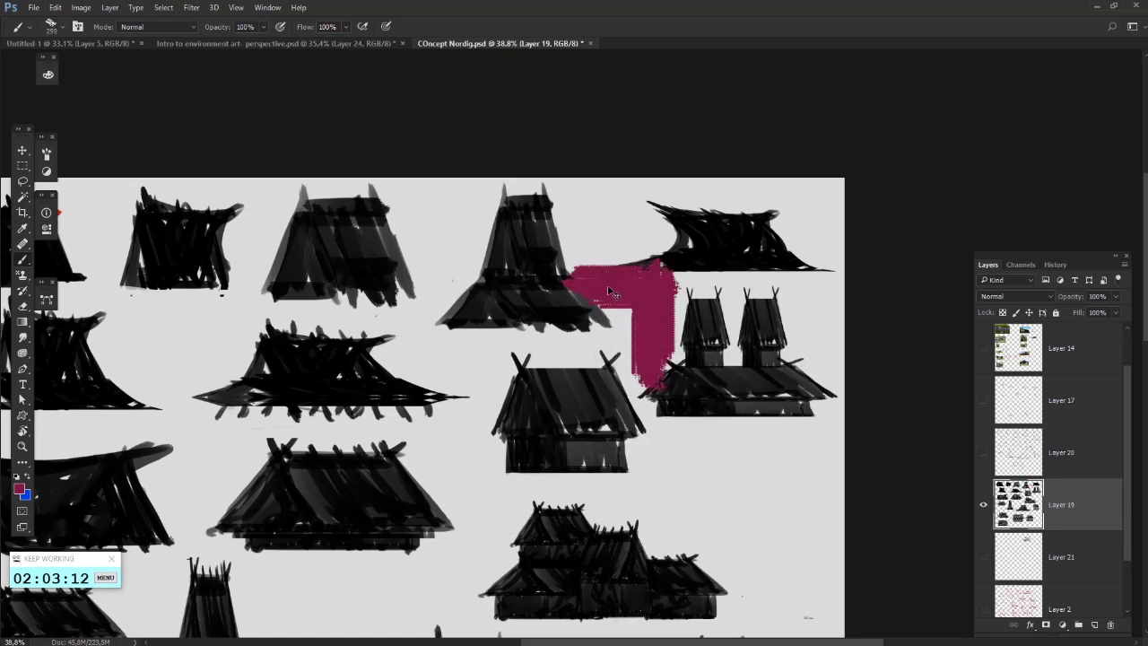
{"action": "key", "text": "ctrl+alt+z"}
{"action": "key", "text": "ctrl+alt+z"}
{"action": "key", "text": "ctrl+alt+z"}
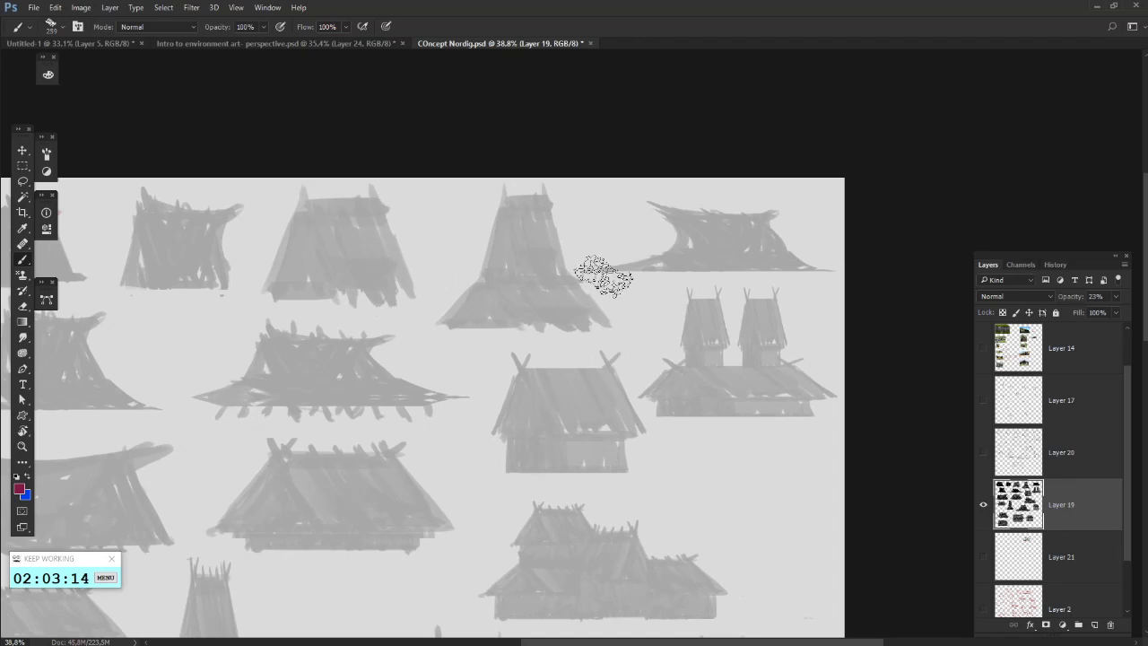
- Show and select Layer 20 with the line drawings over the faded silhouettes
{"action": "scroll", "coordinate": [795, 287], "scroll_direction": "down", "scroll_amount": 3}
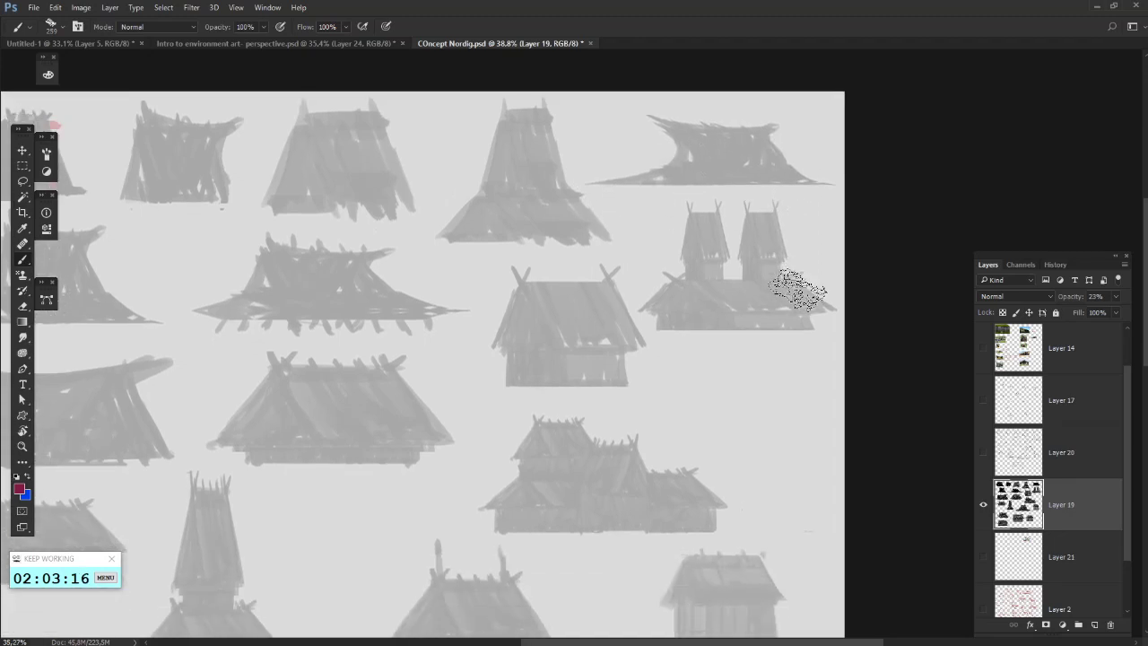
{"action": "scroll", "coordinate": [796, 289], "scroll_direction": "down", "scroll_amount": 2}
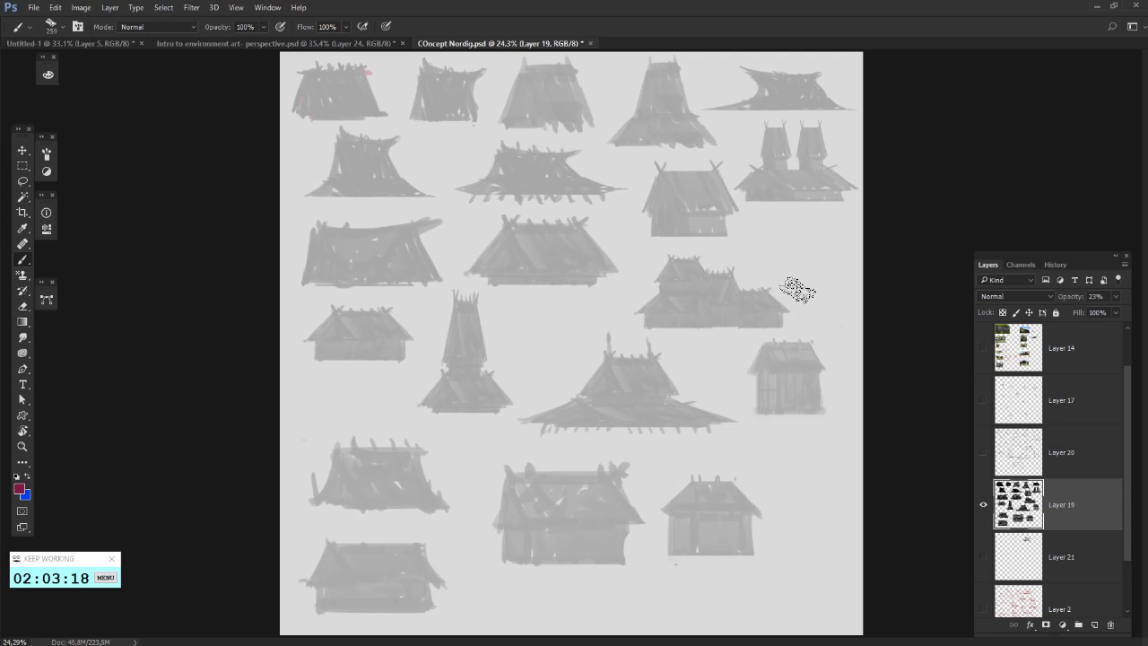
{"action": "left_click", "coordinate": [984, 452]}
{"action": "left_click", "coordinate": [1062, 452]}
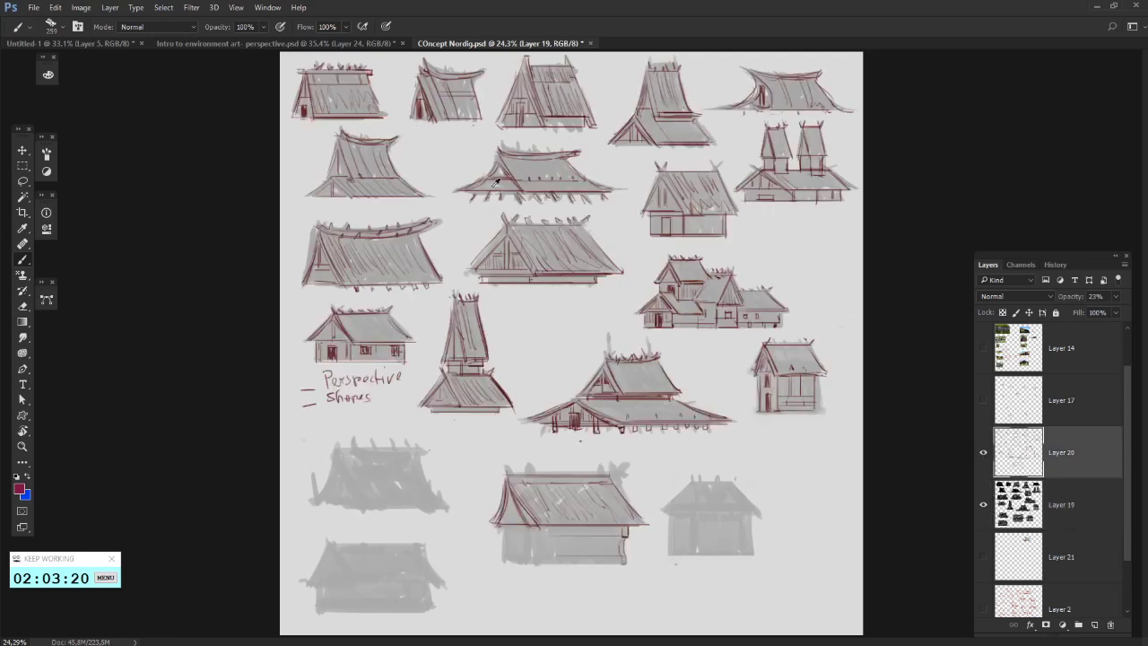
- Select silhouette Layer 19, and return to Layer 20 with the line drawings
{"action": "scroll", "coordinate": [496, 182], "scroll_direction": "up", "scroll_amount": 2}
{"action": "scroll", "coordinate": [496, 182], "scroll_direction": "up", "scroll_amount": 2}
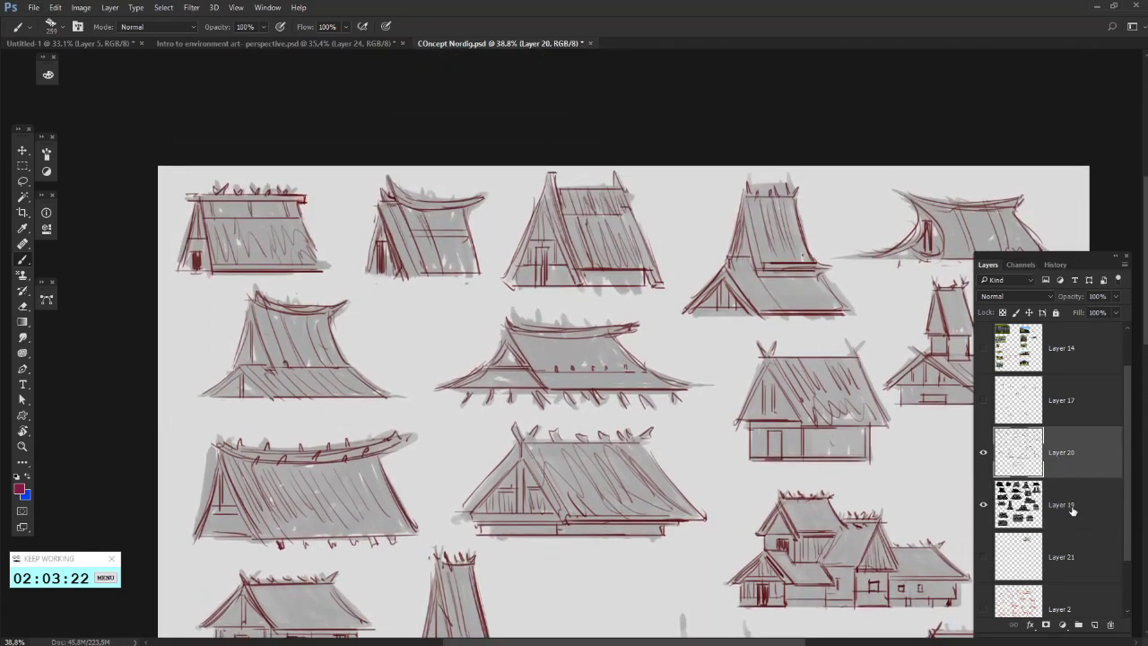
{"action": "left_click", "coordinate": [1073, 507]}
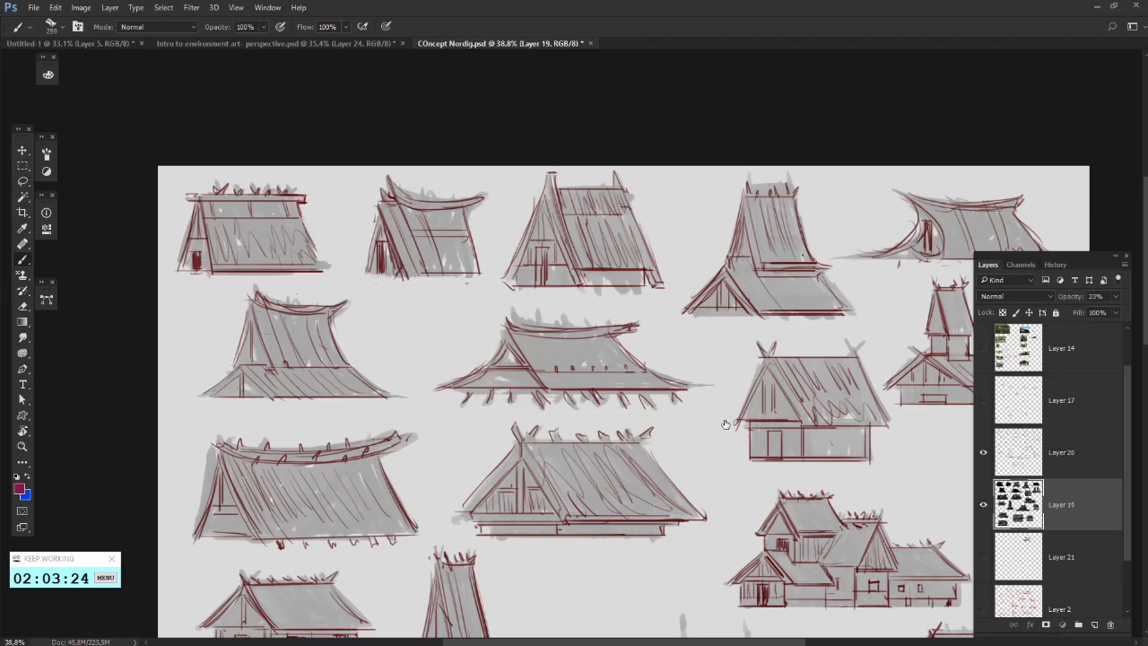
{"action": "left_click", "coordinate": [1061, 452]}
- Try a rectangular marquee selection around the houses in the canvas's upper-left area, and deselect it
{"action": "left_click", "coordinate": [22, 166]}
{"action": "scroll", "coordinate": [383, 256], "scroll_direction": "down", "scroll_amount": 2}
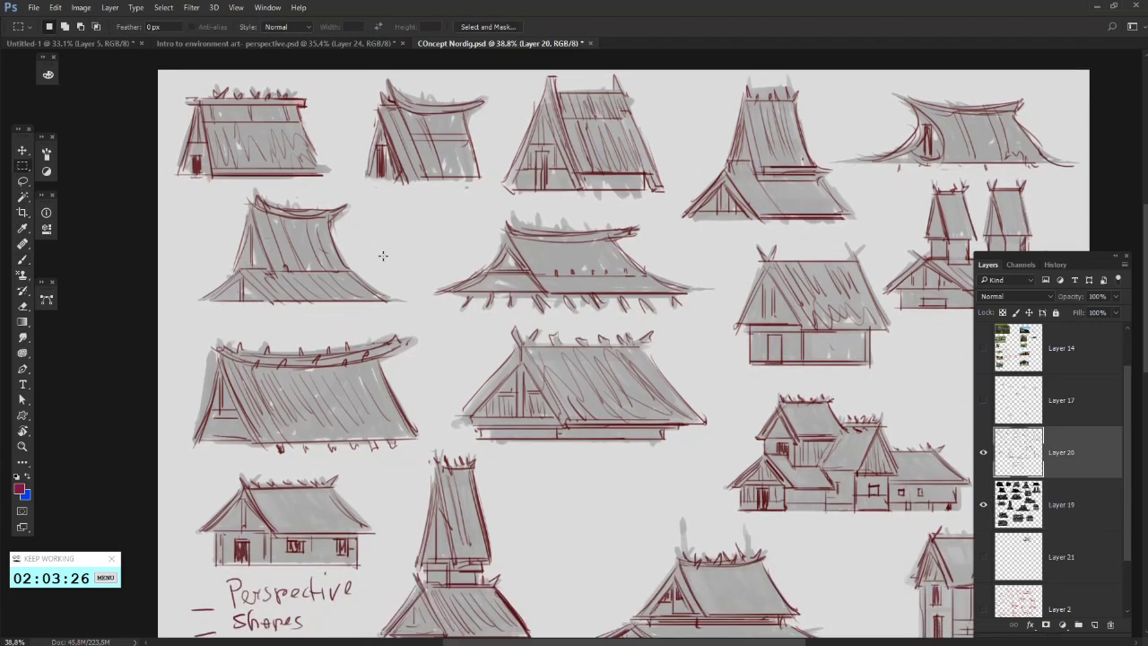
{"action": "mouse_move", "coordinate": [135, 140]}
{"action": "left_mouse_down"}
{"action": "mouse_move", "coordinate": [430, 332]}
{"action": "mouse_move", "coordinate": [456, 365]}
{"action": "left_mouse_up"}
{"action": "scroll", "coordinate": [541, 361], "scroll_direction": "down", "scroll_amount": 2}
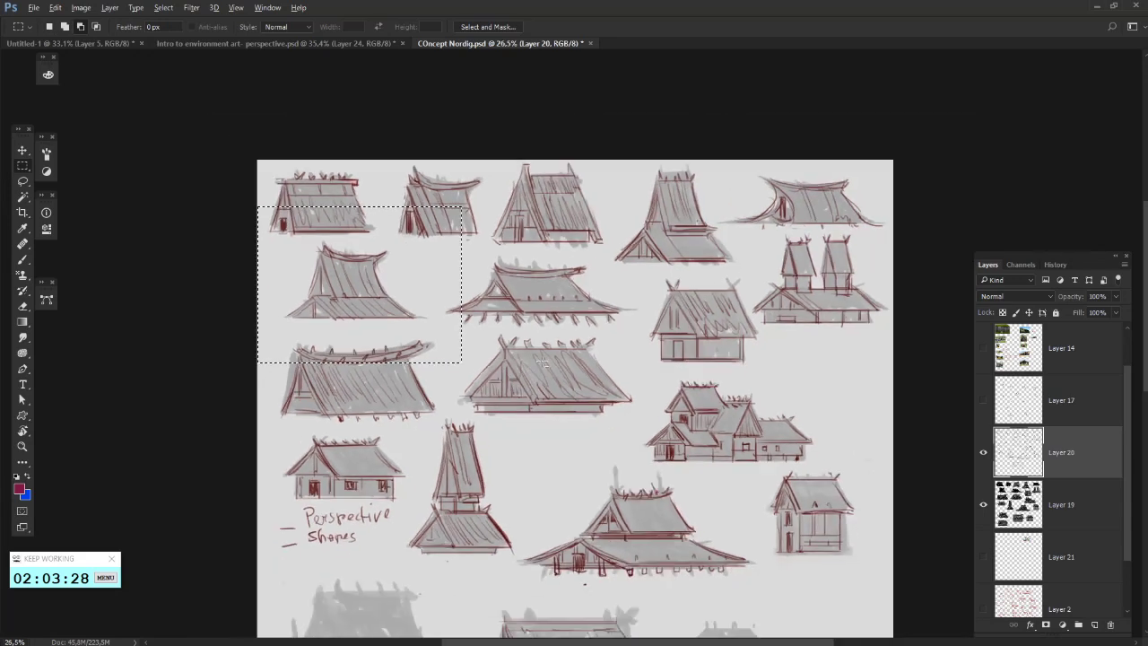
{"action": "left_click", "coordinate": [542, 362]}
{"action": "scroll", "coordinate": [691, 380], "scroll_direction": "down", "scroll_amount": 2}
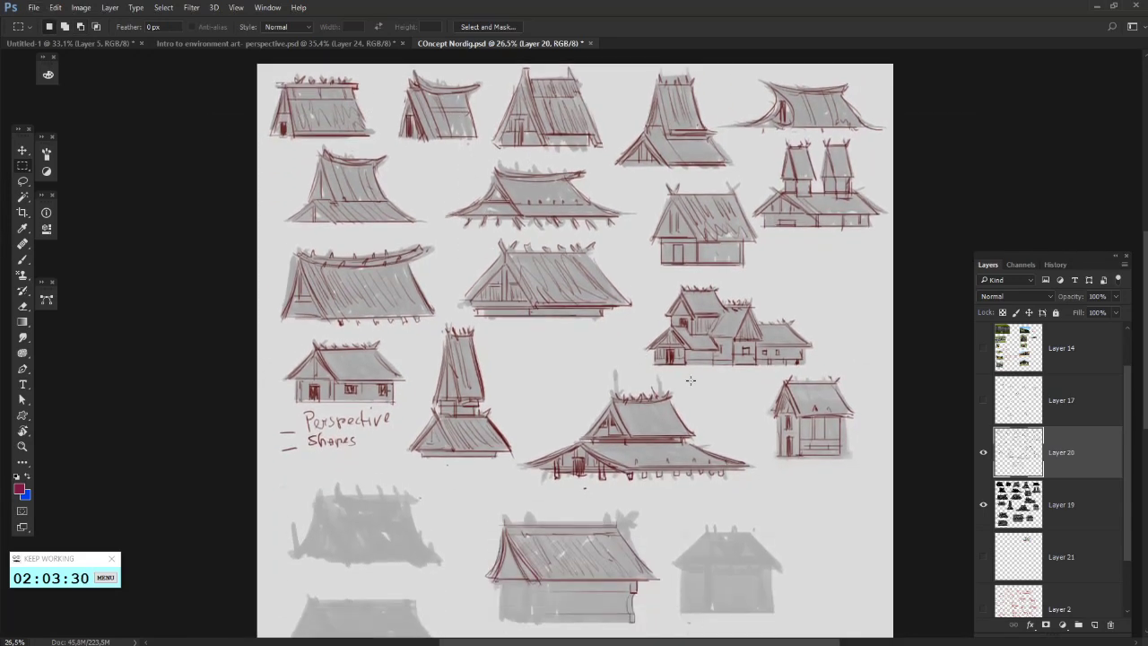
- Hide Layers 20 and 19, and show and select Layer 2 with the numbered red house sketches
{"action": "scroll", "coordinate": [691, 380], "scroll_direction": "down", "scroll_amount": 1}
{"action": "left_click_drag", "start_coordinate": [984, 454], "coordinate": [982, 495]}
{"action": "scroll", "coordinate": [1022, 523], "scroll_direction": "down", "scroll_amount": 2}
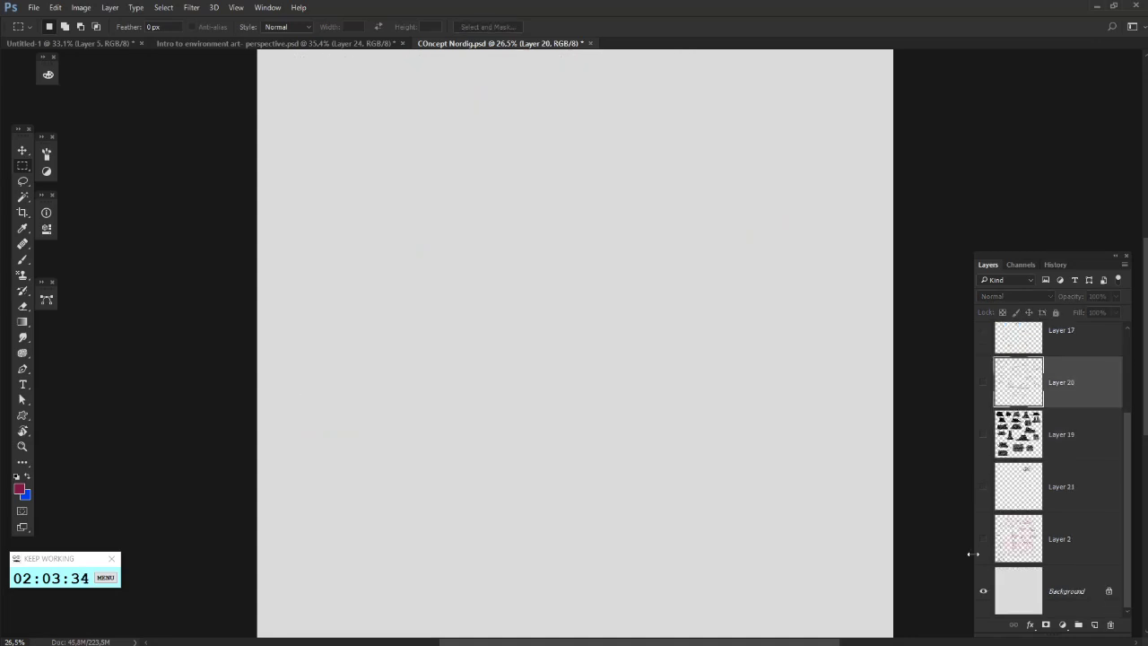
{"action": "left_click", "coordinate": [983, 538]}
{"action": "left_click", "coordinate": [1059, 538]}
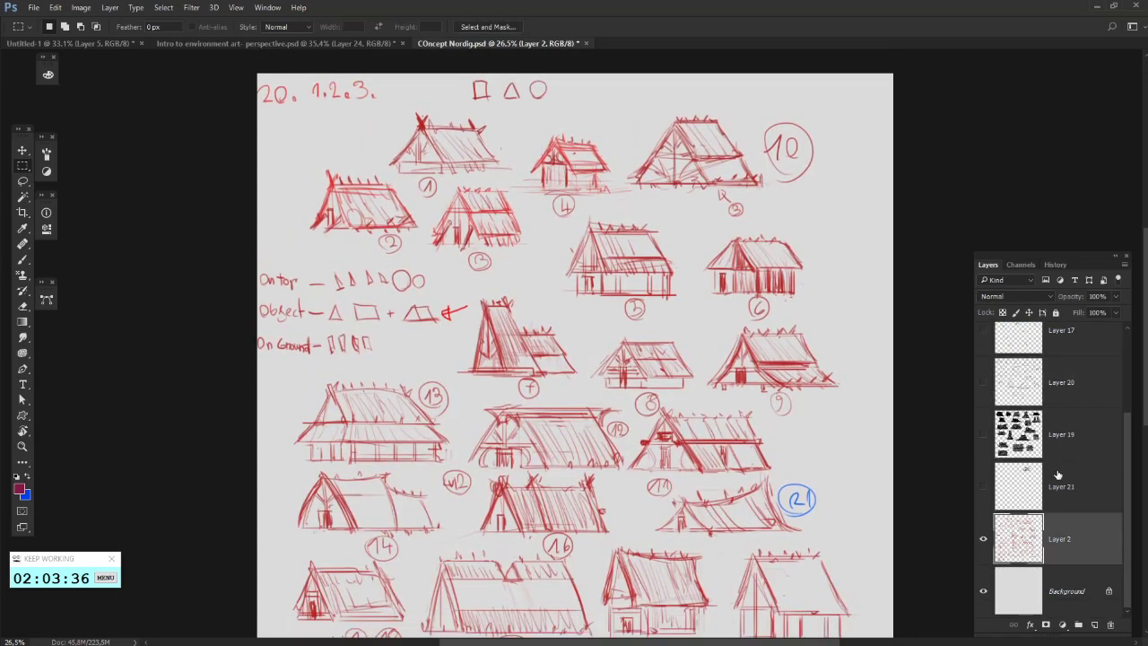
- Hide Layer 2, briefly show the colour-coded house on Layer 21 with the Layer 19 silhouettes, and hide both
{"action": "left_click", "coordinate": [983, 538]}
{"action": "left_click", "coordinate": [984, 486]}
{"action": "left_click", "coordinate": [984, 434]}
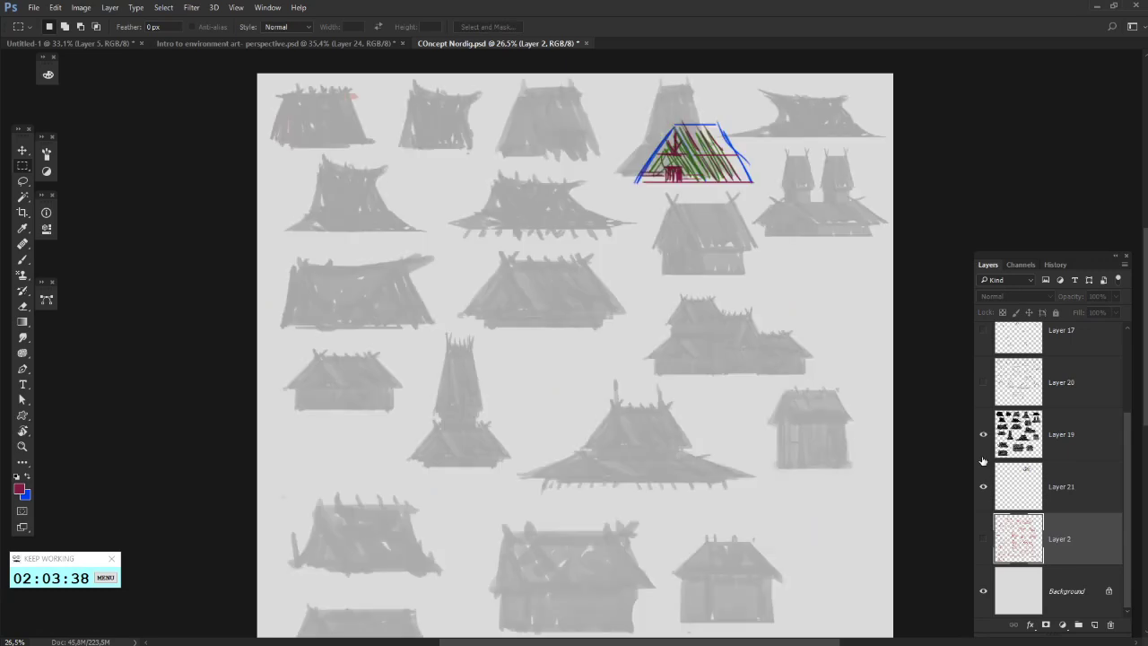
{"action": "left_click", "coordinate": [984, 434]}
{"action": "left_click", "coordinate": [984, 487]}
{"action": "scroll", "coordinate": [982, 449], "scroll_direction": "up", "scroll_amount": 2}
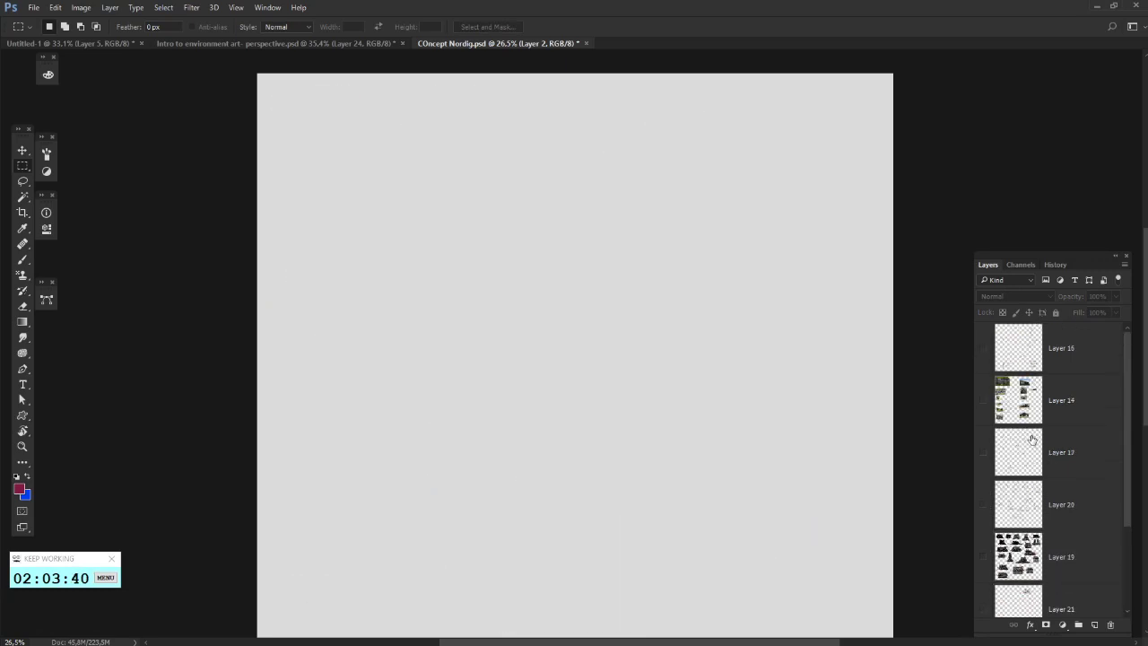
- Show Layers 14 and 16, review the reference photos and red construction studies, and hide both layers
{"action": "left_click", "coordinate": [983, 403]}
{"action": "left_click", "coordinate": [981, 349]}
{"action": "scroll", "coordinate": [978, 353], "scroll_direction": "down", "scroll_amount": 1}
{"action": "scroll", "coordinate": [850, 404], "scroll_direction": "down", "scroll_amount": 1}
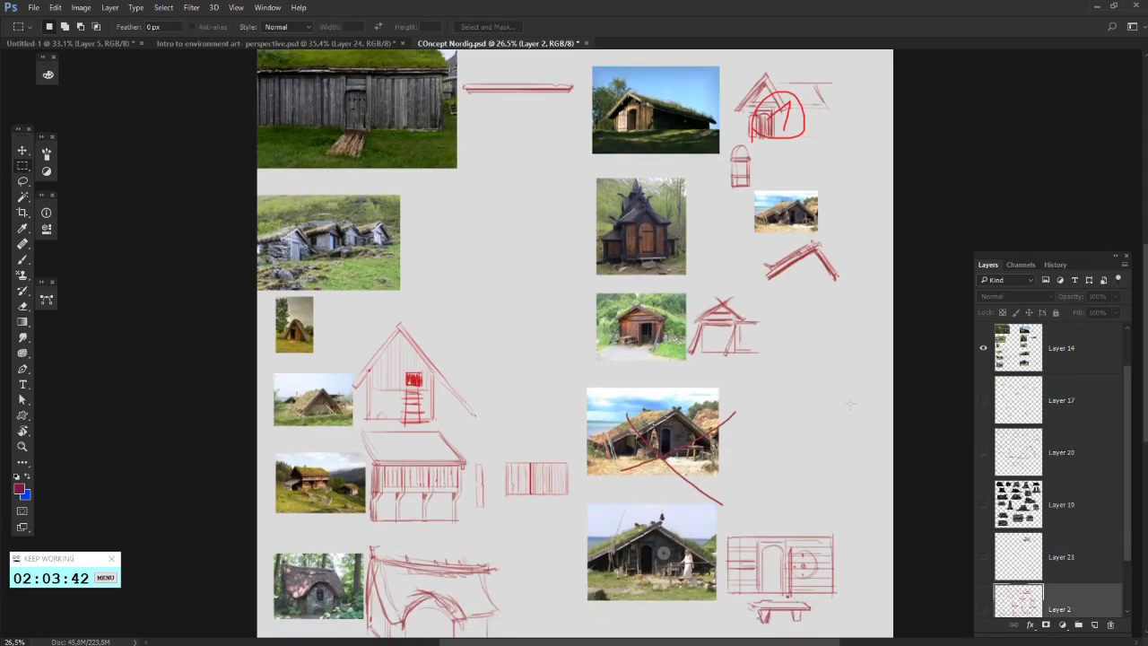
{"action": "scroll", "coordinate": [850, 403], "scroll_direction": "down", "scroll_amount": 1}
{"action": "scroll", "coordinate": [994, 393], "scroll_direction": "up", "scroll_amount": 1}
{"action": "left_click", "coordinate": [984, 349]}
{"action": "left_click", "coordinate": [984, 400]}
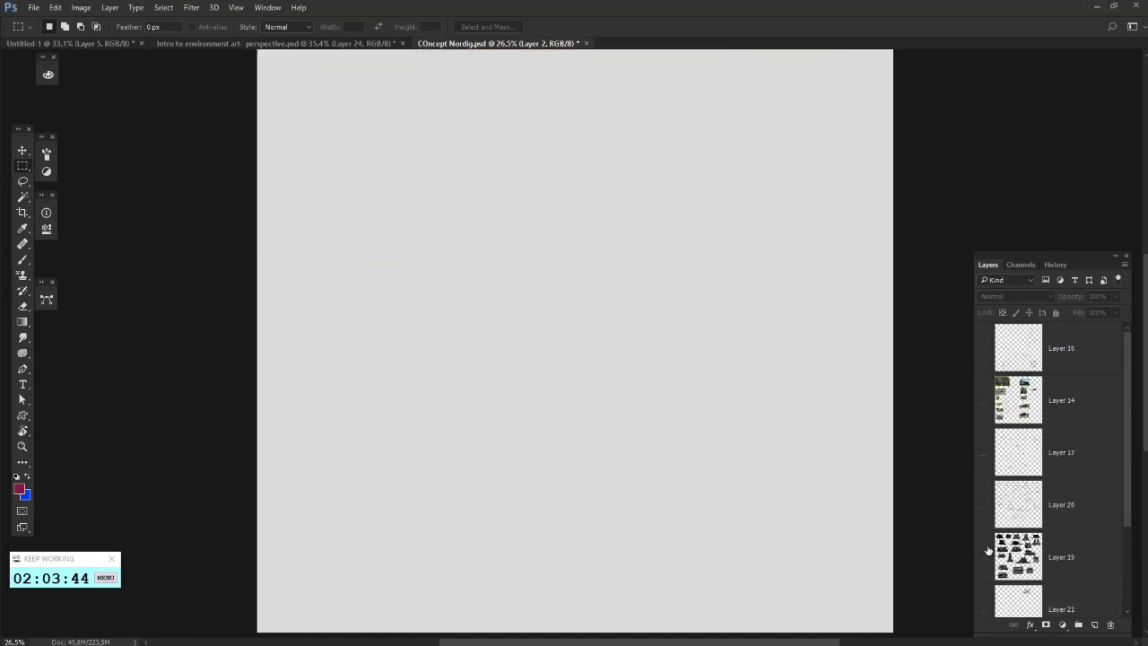
- Show Layers 19 and 20 together and select Layer 20 with the line drawings
{"action": "left_click_drag", "start_coordinate": [984, 556], "coordinate": [983, 507]}
{"action": "left_click", "coordinate": [1054, 511]}
{"action": "scroll", "coordinate": [701, 385], "scroll_direction": "up", "scroll_amount": 1}
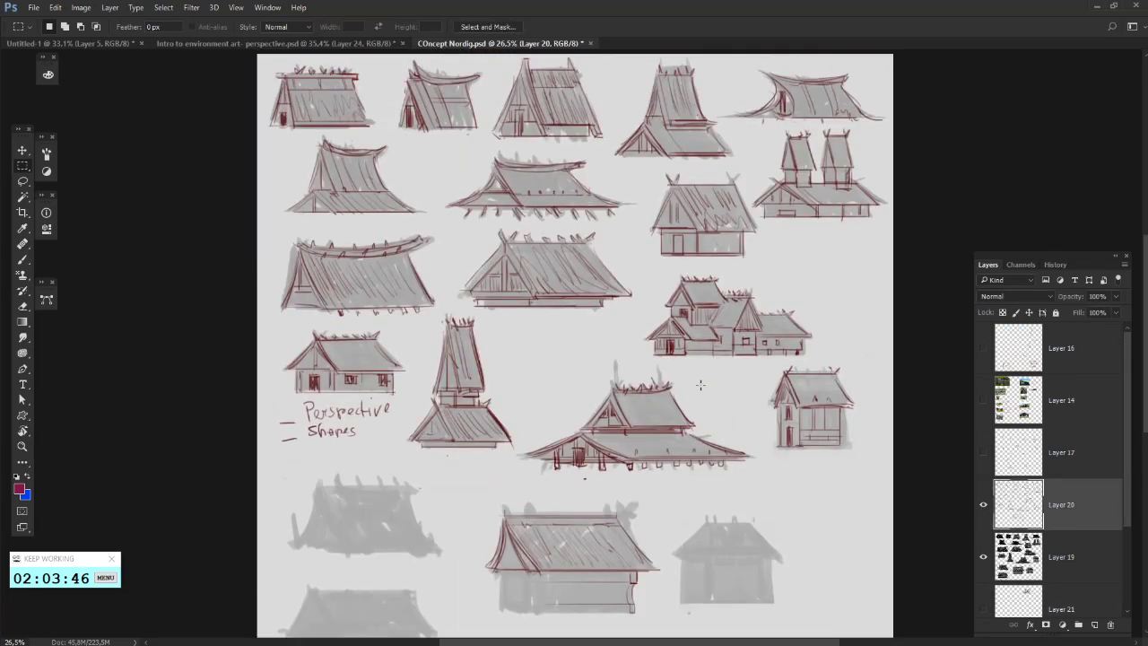
{"action": "scroll", "coordinate": [700, 385], "scroll_direction": "down", "scroll_amount": 1}
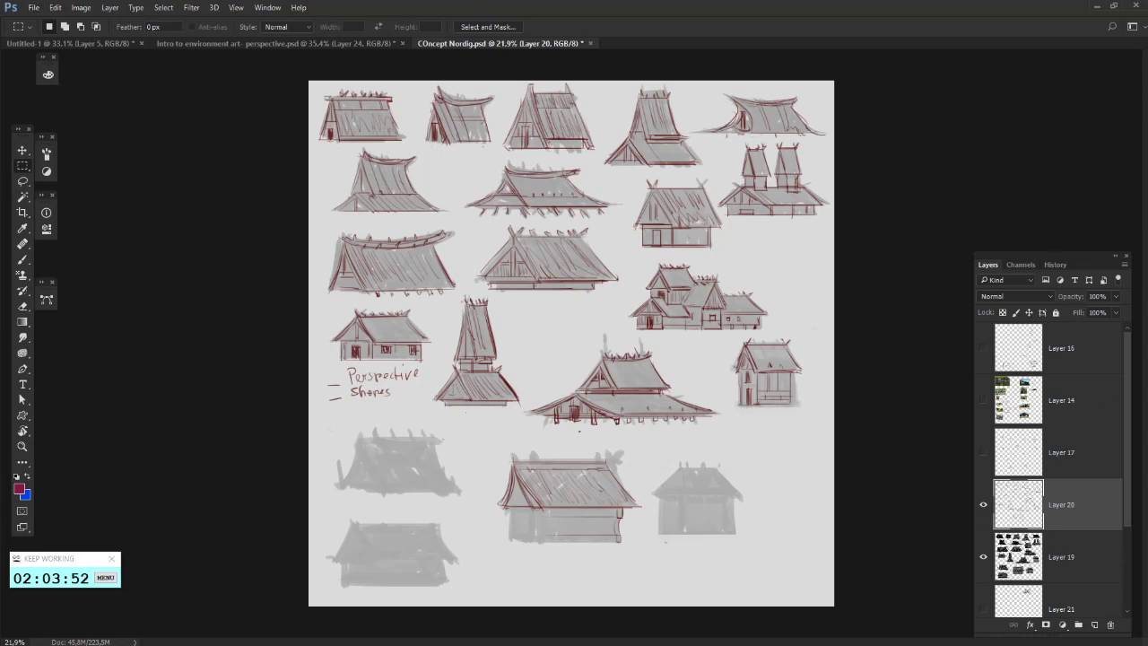
{"action": "key", "text": "alt+Tab"}
{"action": "key", "text": "alt+Tab"}
{"action": "key", "text": "alt+Tab"}
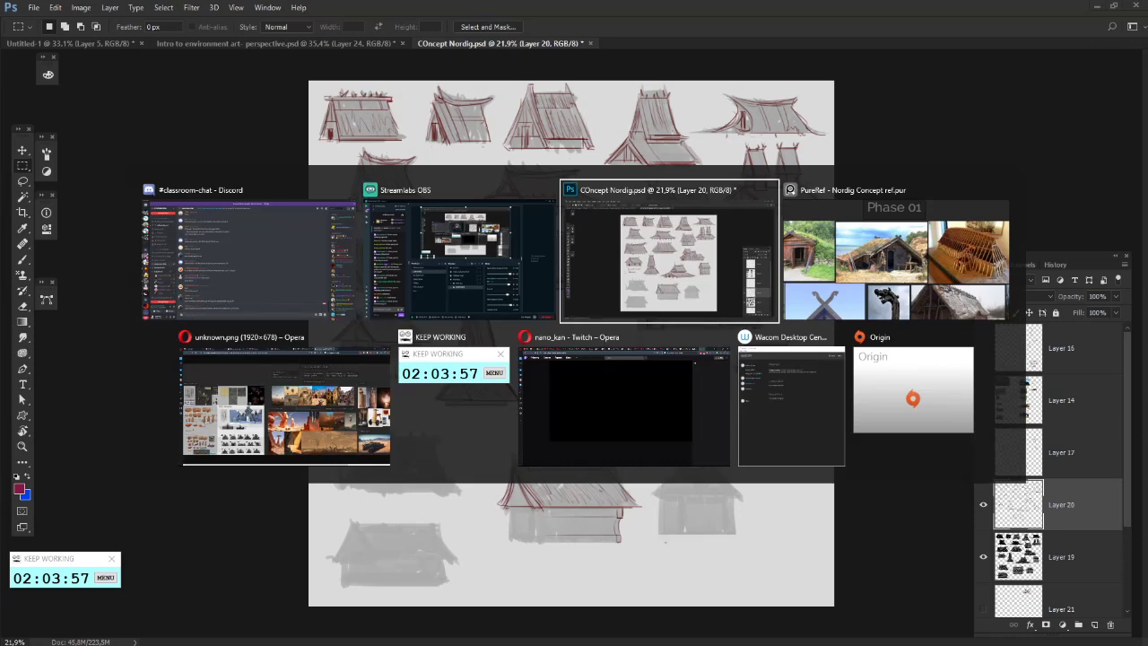
{"action": "key", "text": "Escape"}
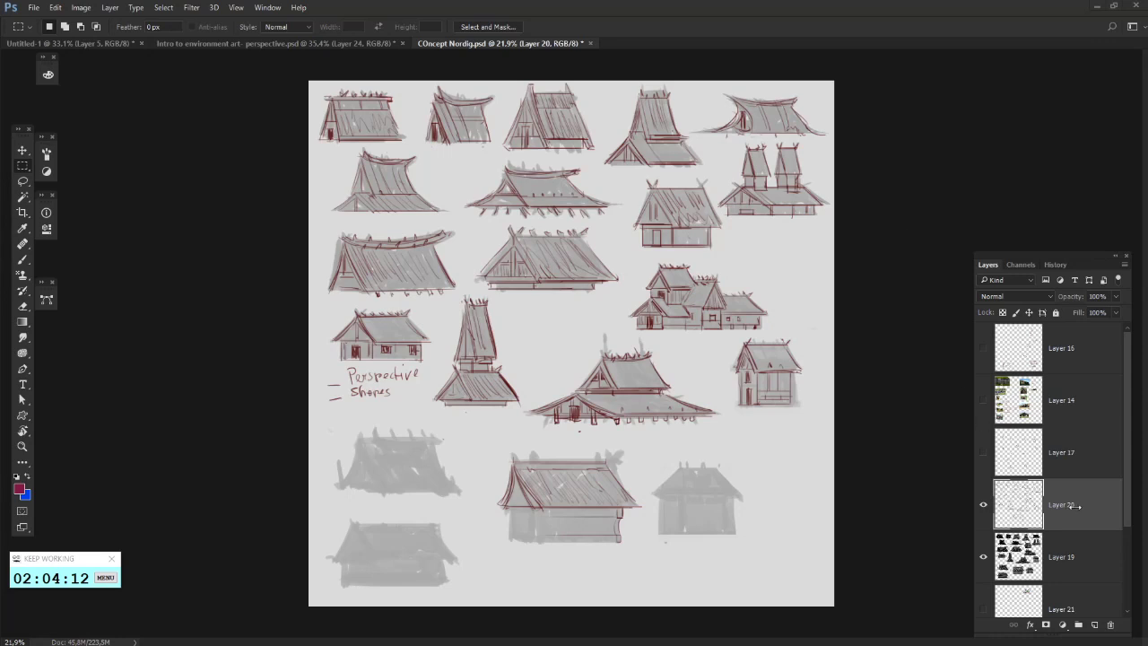
- Set the brush size to 53 px, circle the tall two-tiered house in magenta, and undo the circle
{"action": "left_click", "coordinate": [22, 259]}
{"action": "right_click", "coordinate": [507, 295]}
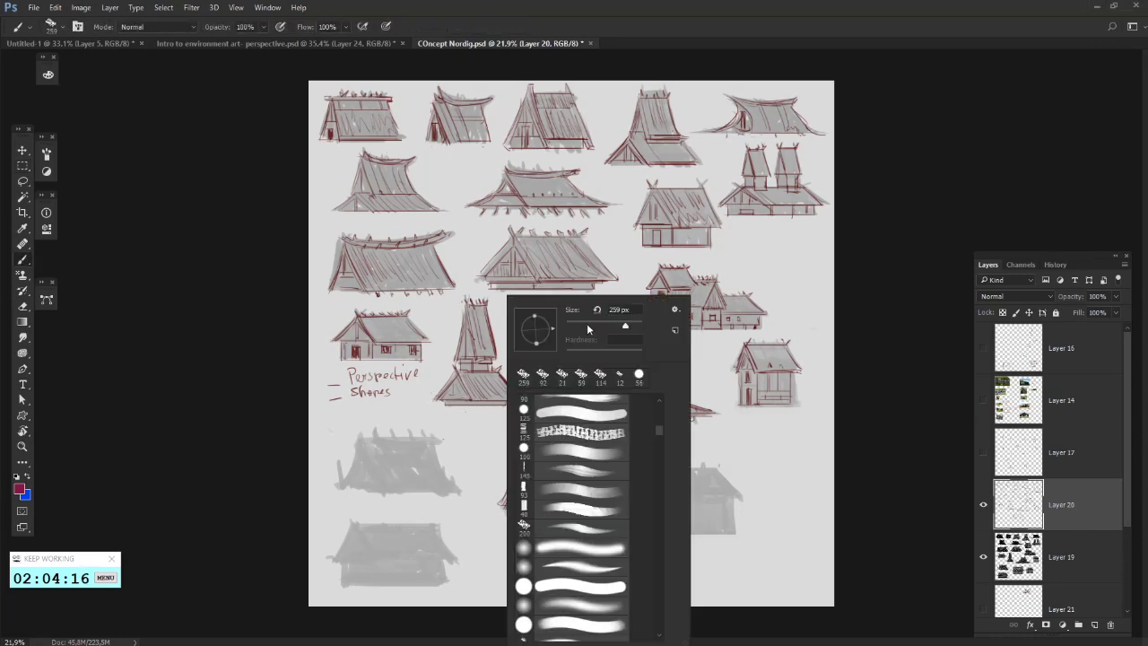
{"action": "left_click", "coordinate": [586, 328]}
{"action": "left_click_drag", "start_coordinate": [435, 408], "coordinate": [536, 372]}
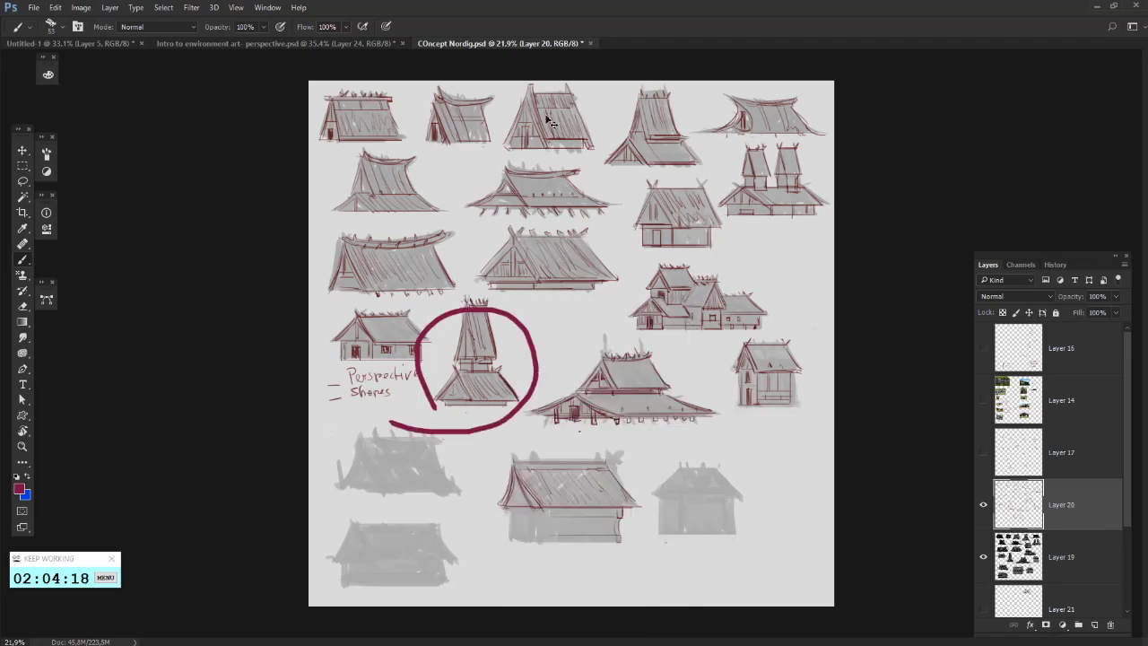
{"action": "key", "text": "ctrl+z"}
{"action": "scroll", "coordinate": [508, 193], "scroll_direction": "up", "scroll_amount": 1}
{"action": "scroll", "coordinate": [507, 199], "scroll_direction": "down", "scroll_amount": 2}
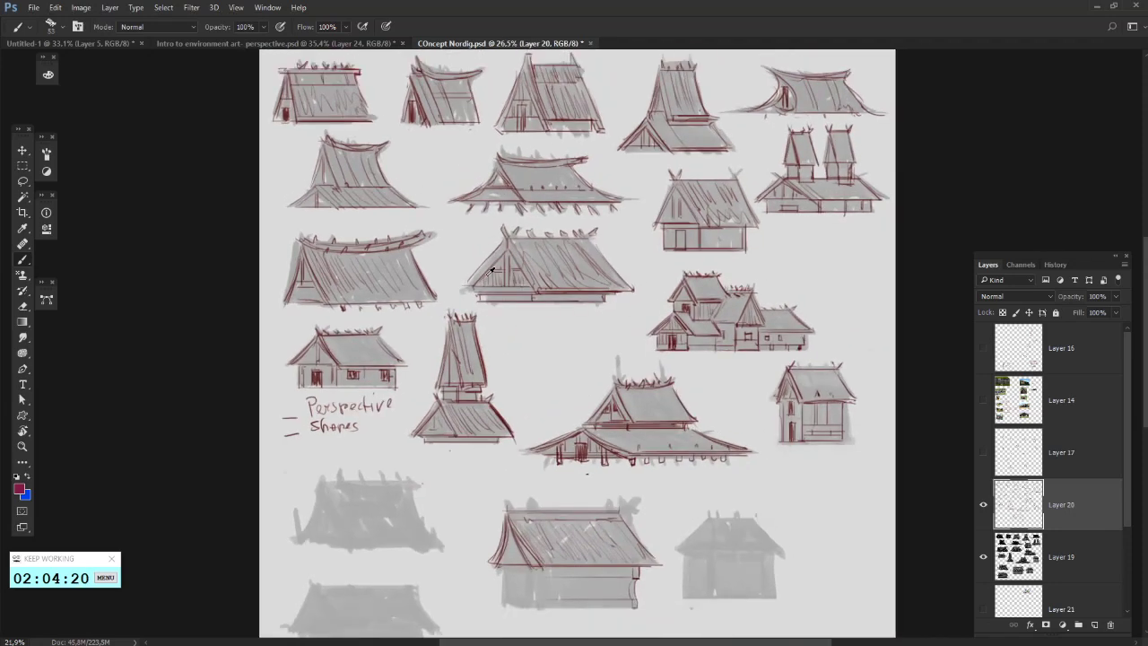
- Save the Nordic house concept file with the line drawings and silhouettes visible
{"action": "scroll", "coordinate": [523, 268], "scroll_direction": "up", "scroll_amount": 3}
{"action": "scroll", "coordinate": [597, 188], "scroll_direction": "up", "scroll_amount": 3}
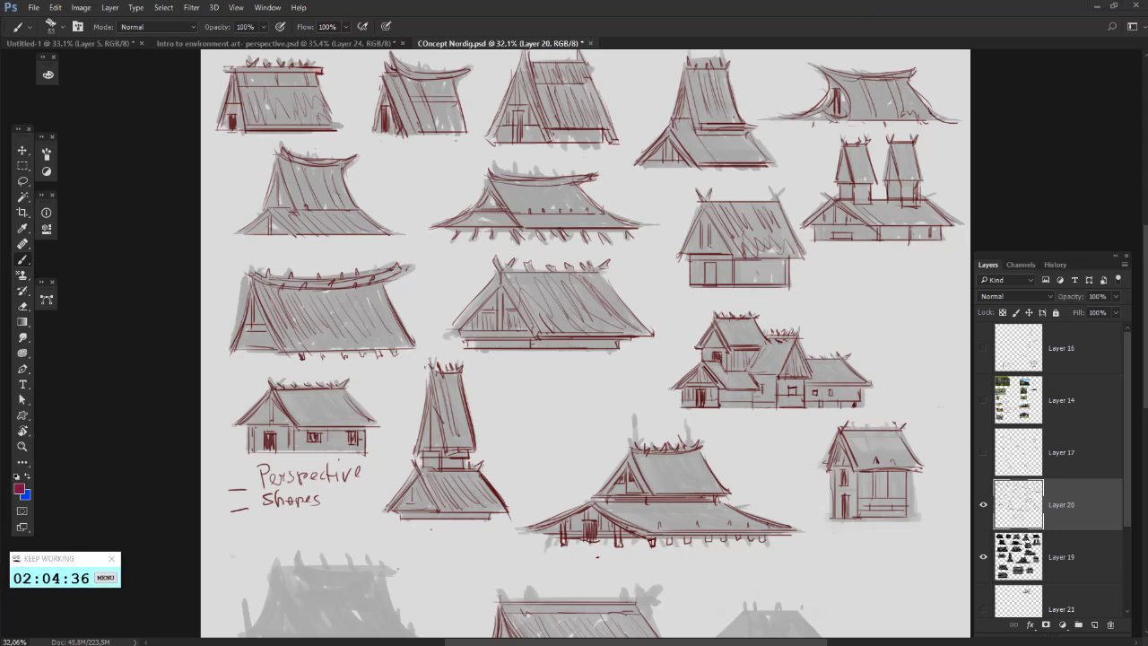
{"action": "left_click", "coordinate": [31, 9]}
{"action": "left_click", "coordinate": [54, 129]}
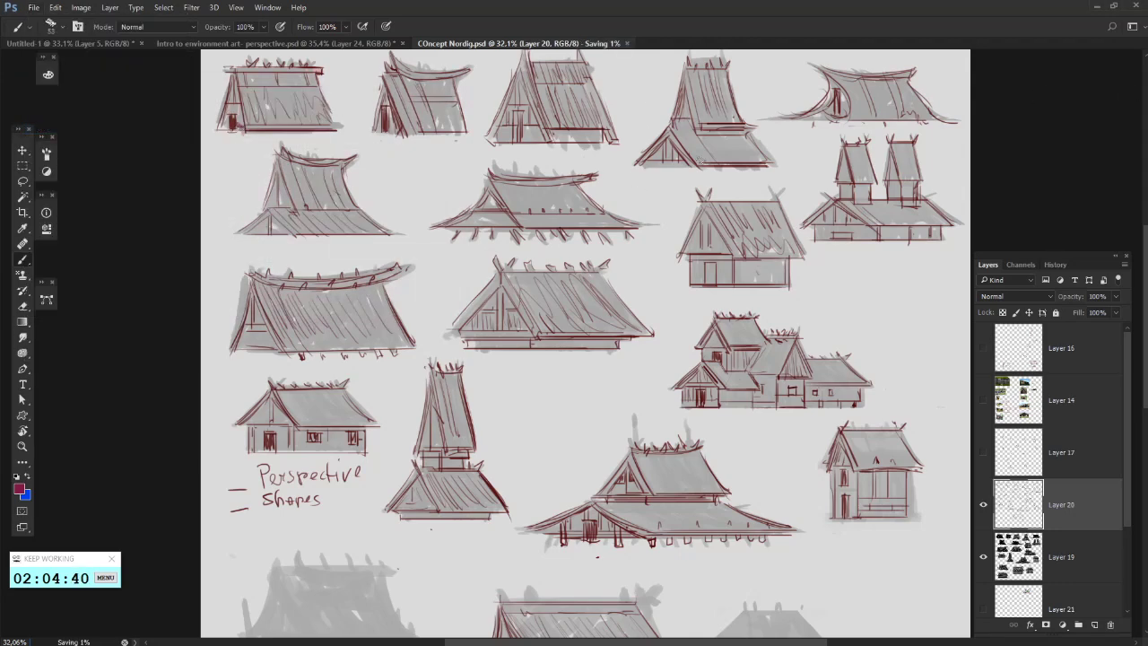